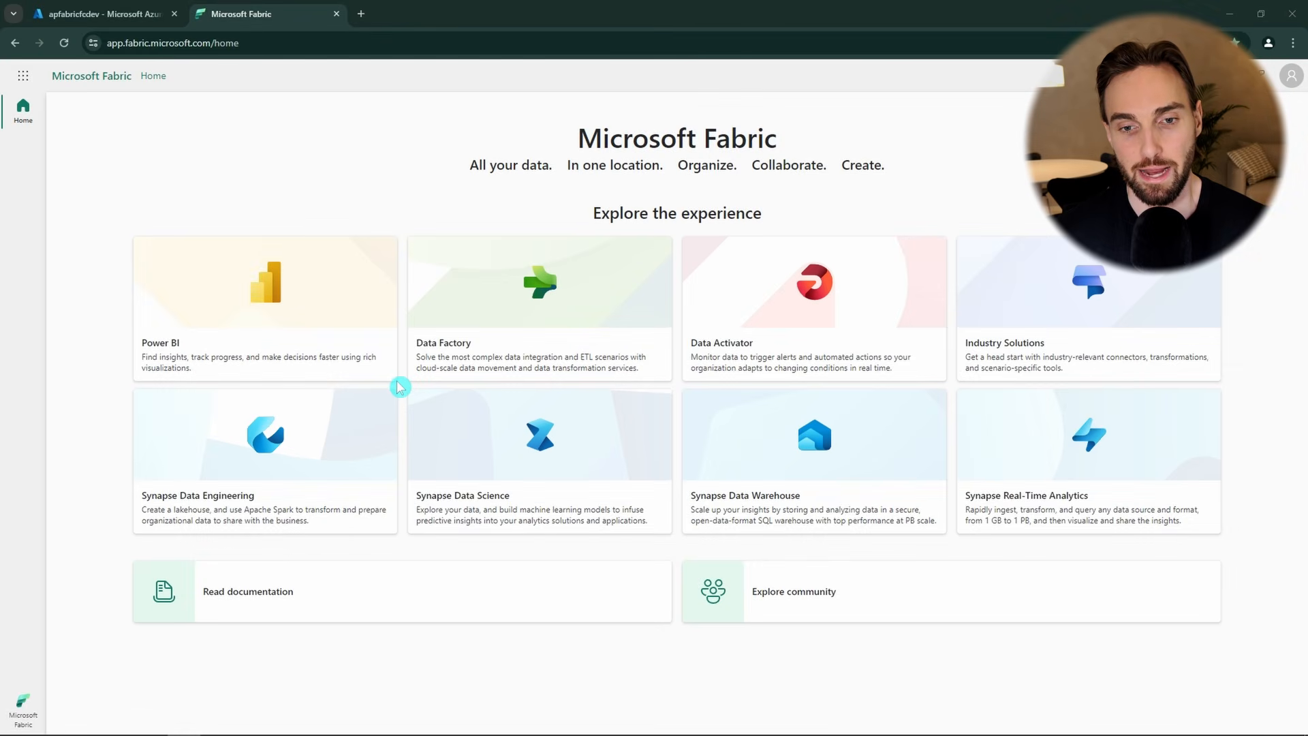
- Create a new data pipeline named pl_fabric_de_pipeline_intro in the Data Factory experience
click(523, 315)
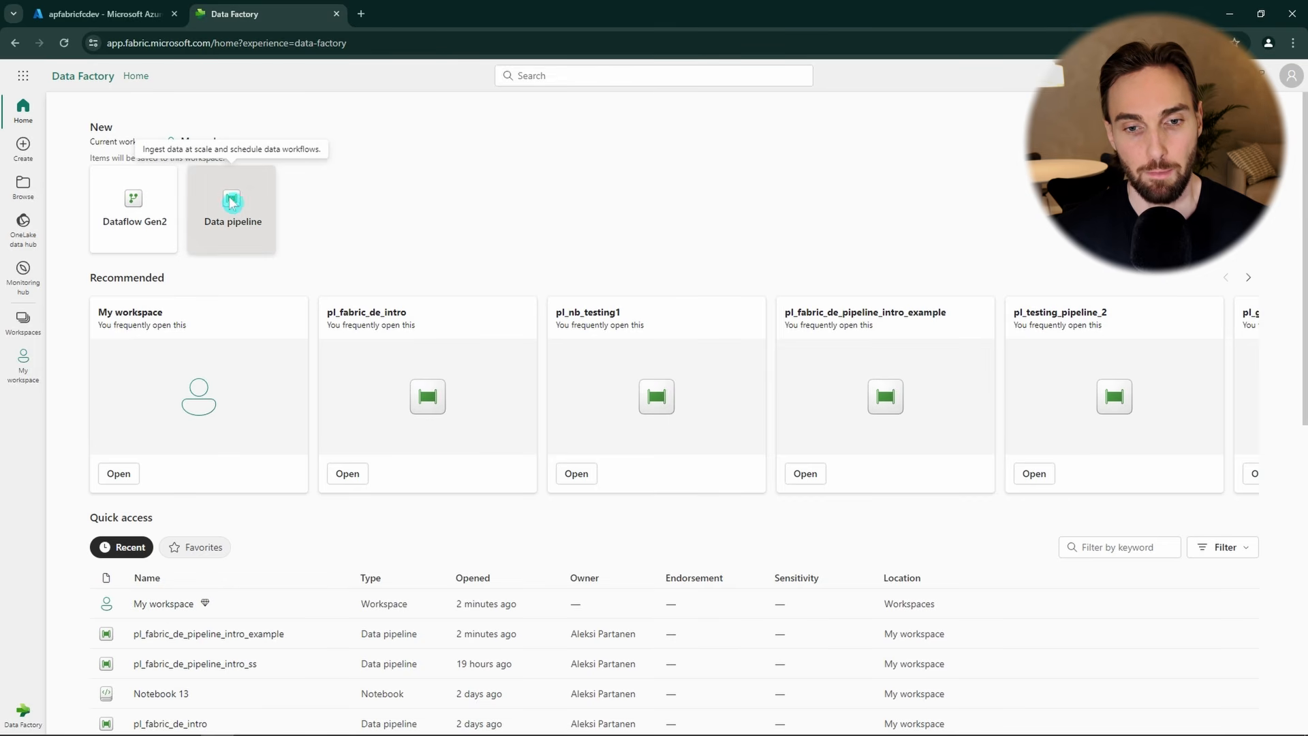
click(257, 222)
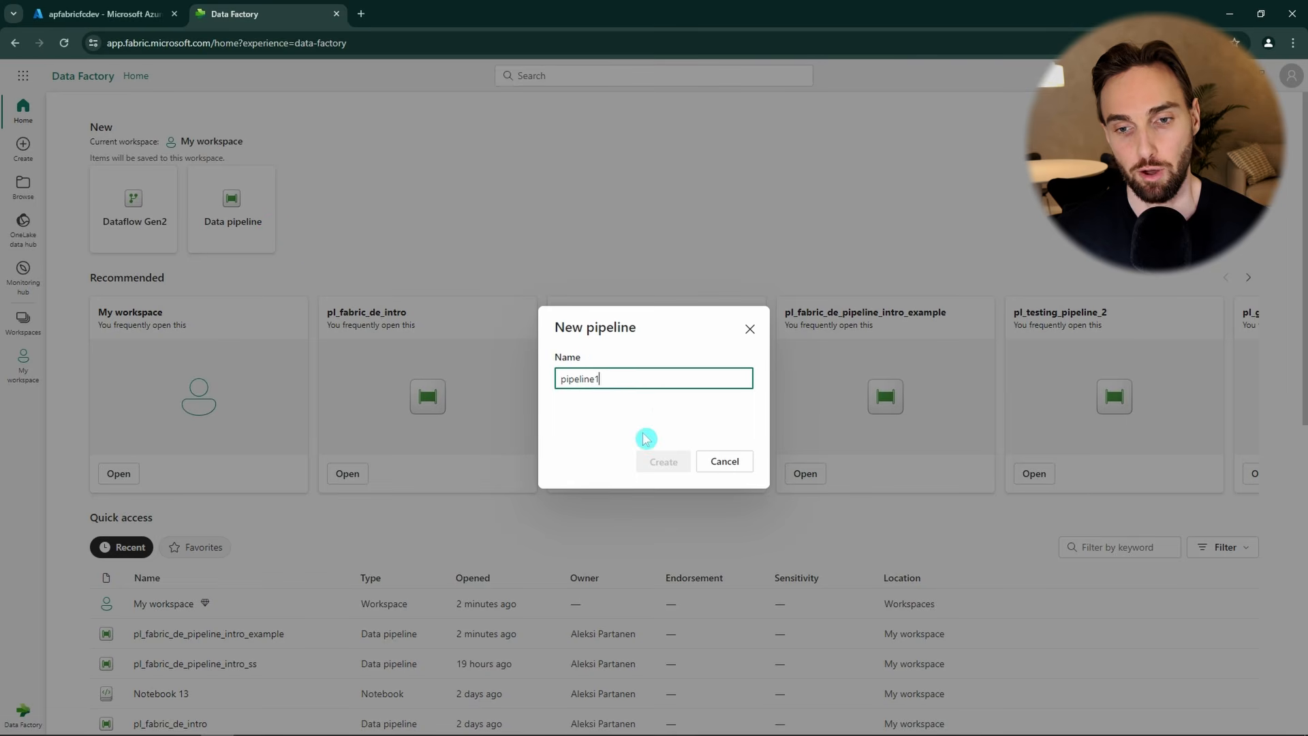
drag(616, 378, 543, 382)
text(pl_fabric_de_pipeline_intro)
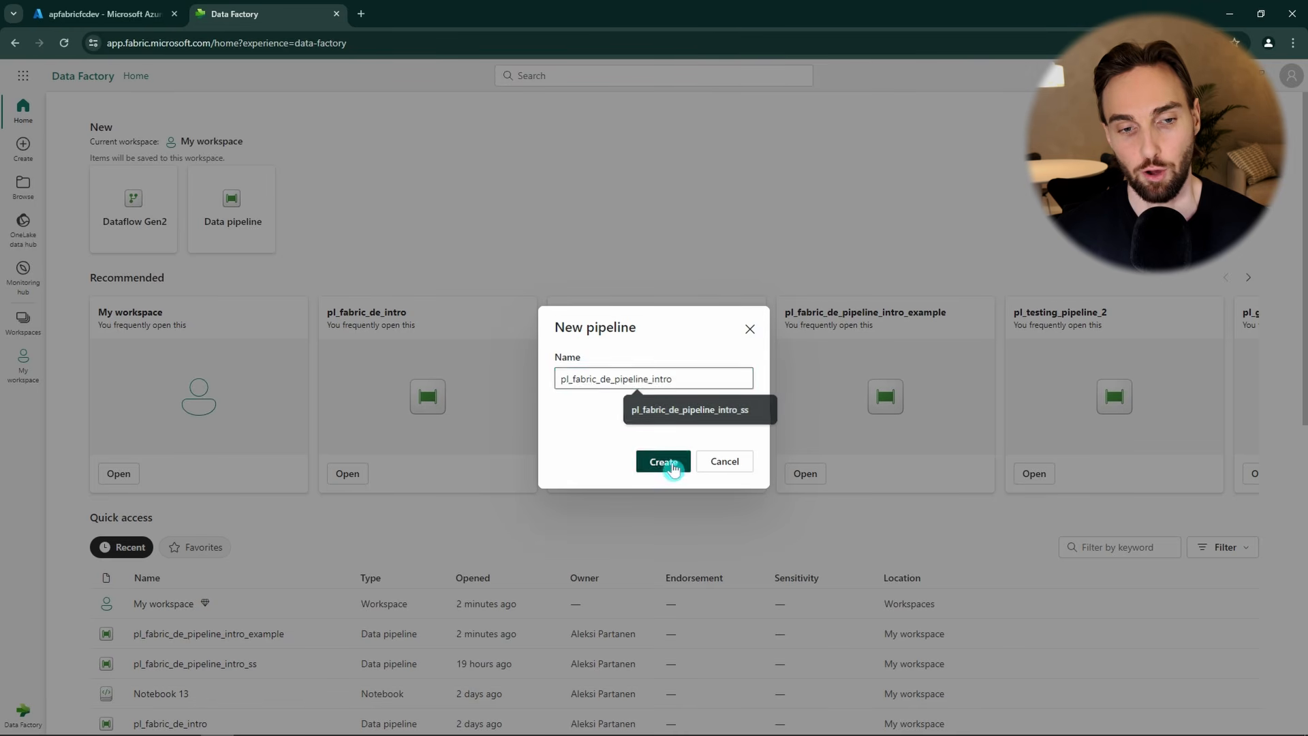
click(671, 462)
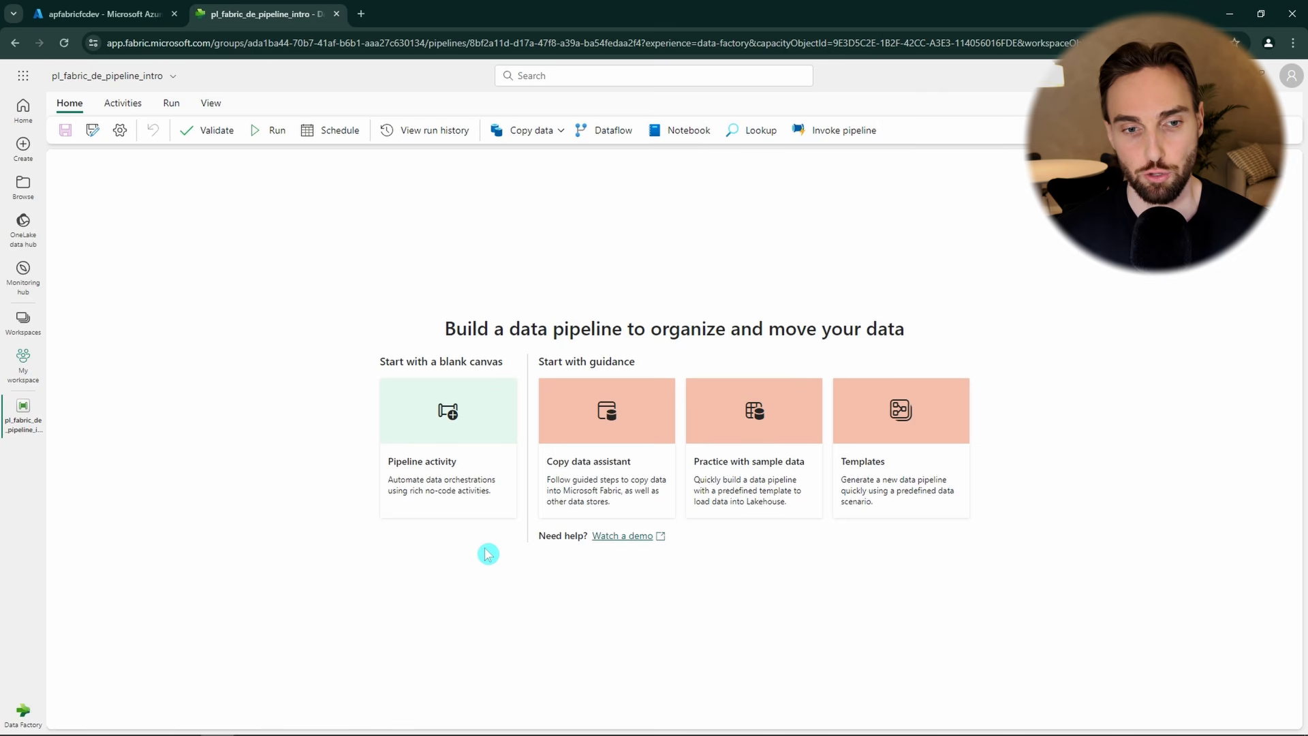
- Start the pipeline from a blank canvas with a Wait activity and move it further into the canvas
click(477, 468)
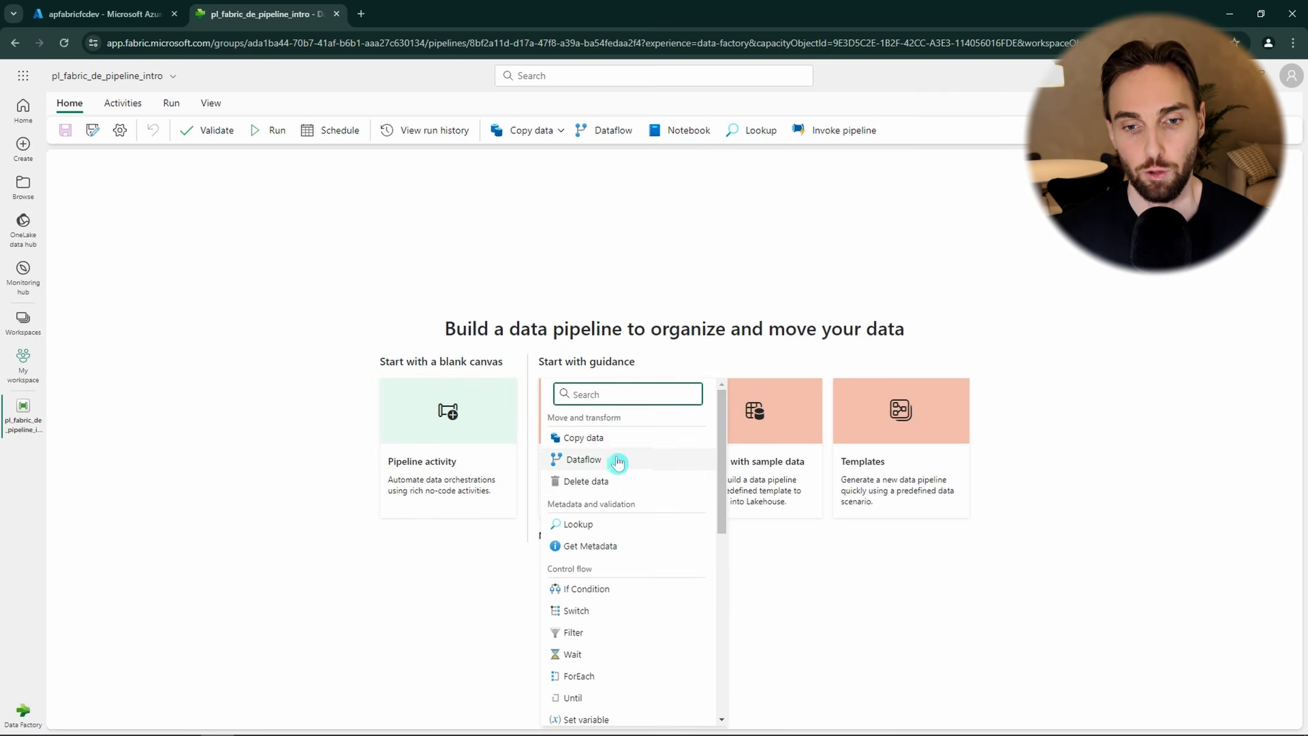
scroll(596, 525, down, 2)
scroll(579, 555, down, 4)
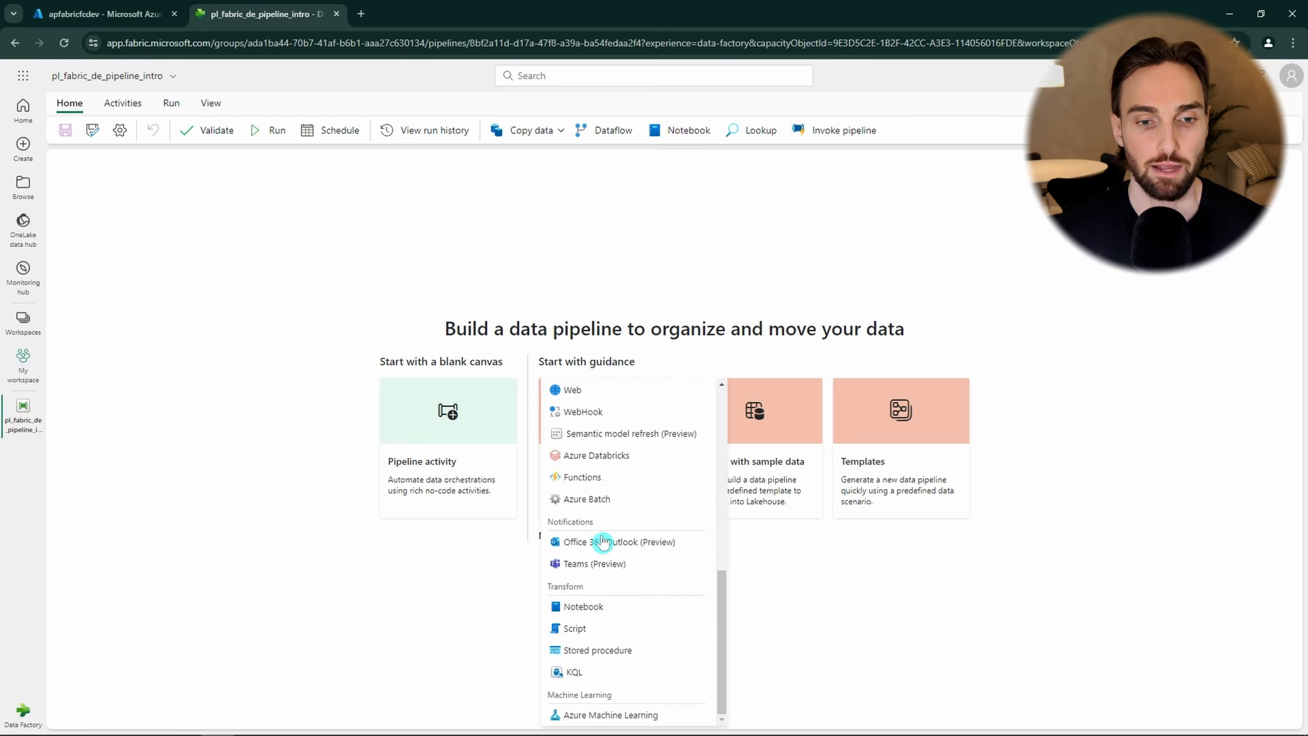
scroll(603, 541, up, 4)
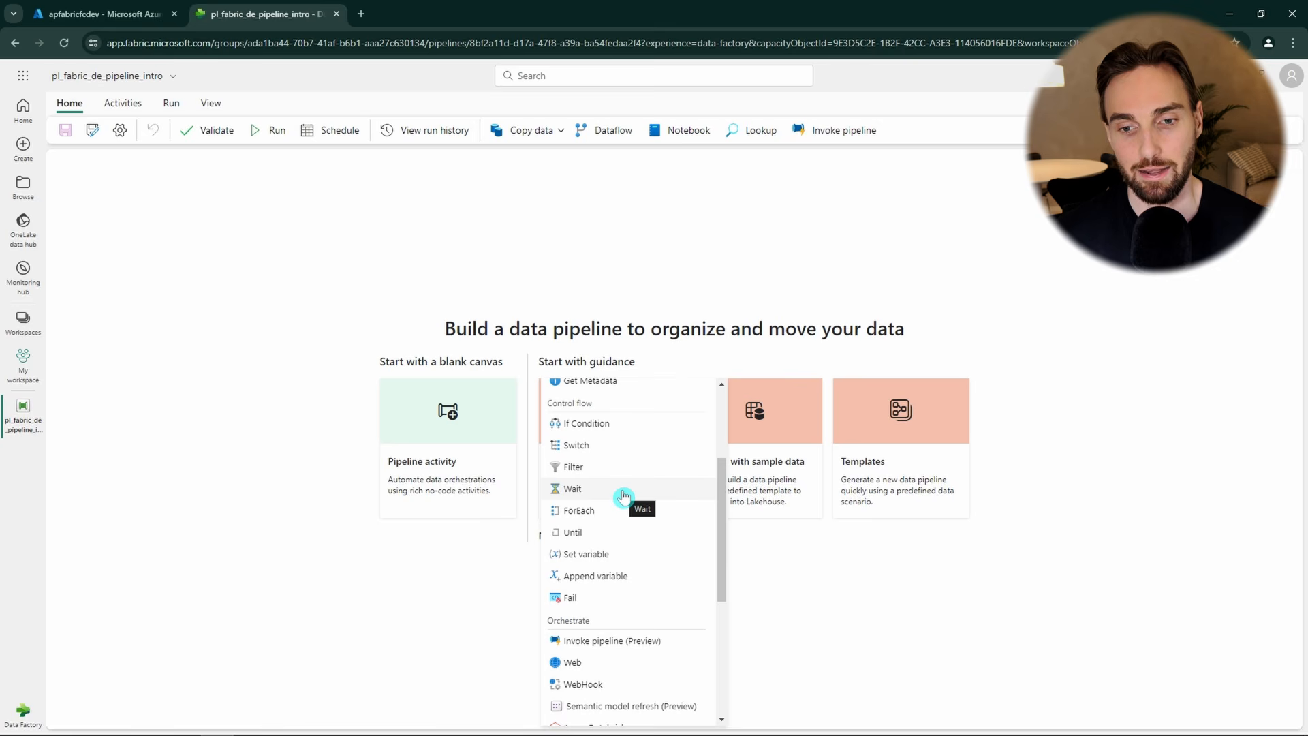
click(623, 496)
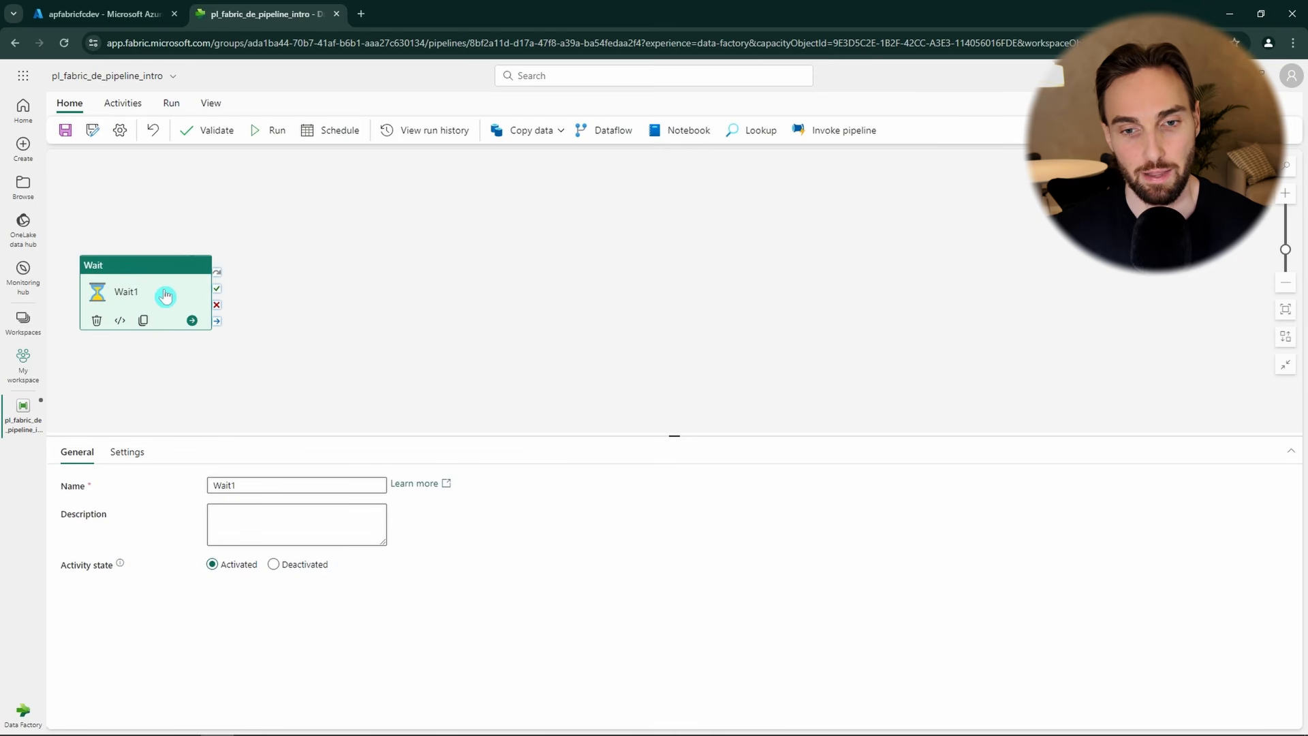
drag(165, 294, 393, 308)
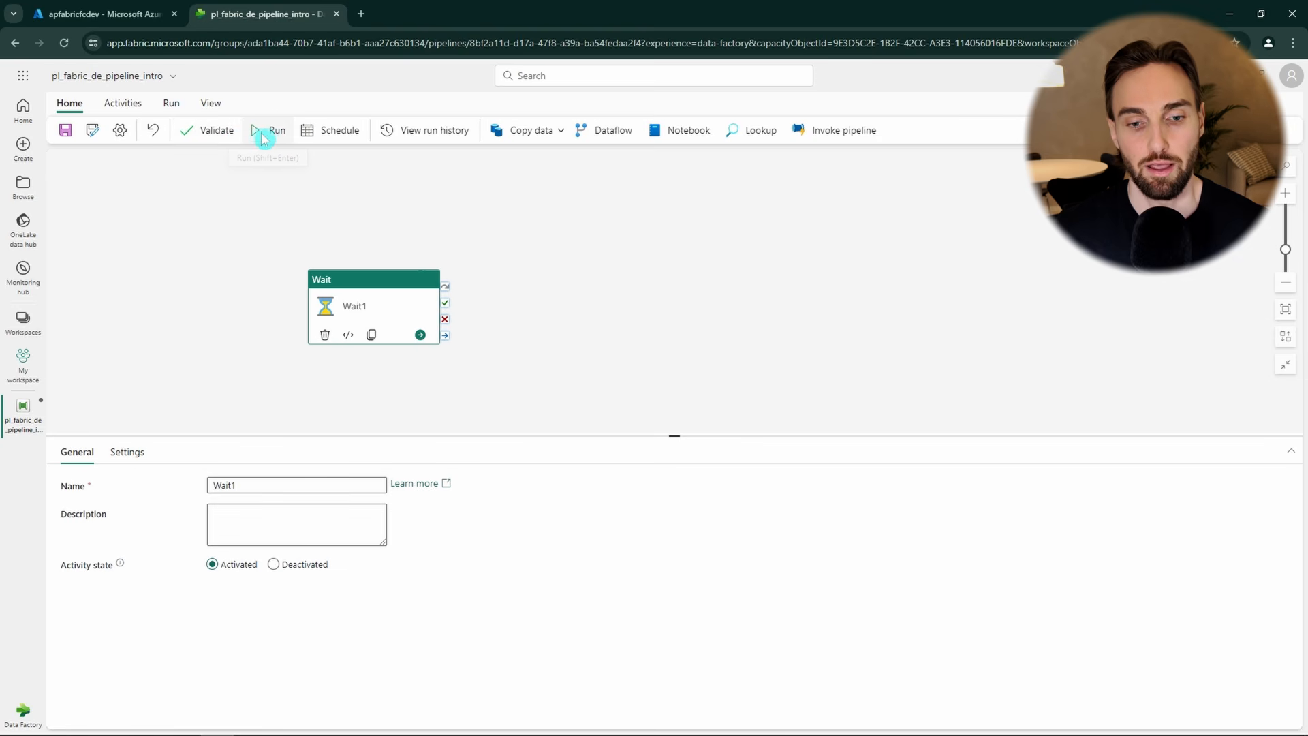
- Examine the pipeline's schedule settings with scheduled runs on and Daily repeat, and close them without applying
click(345, 134)
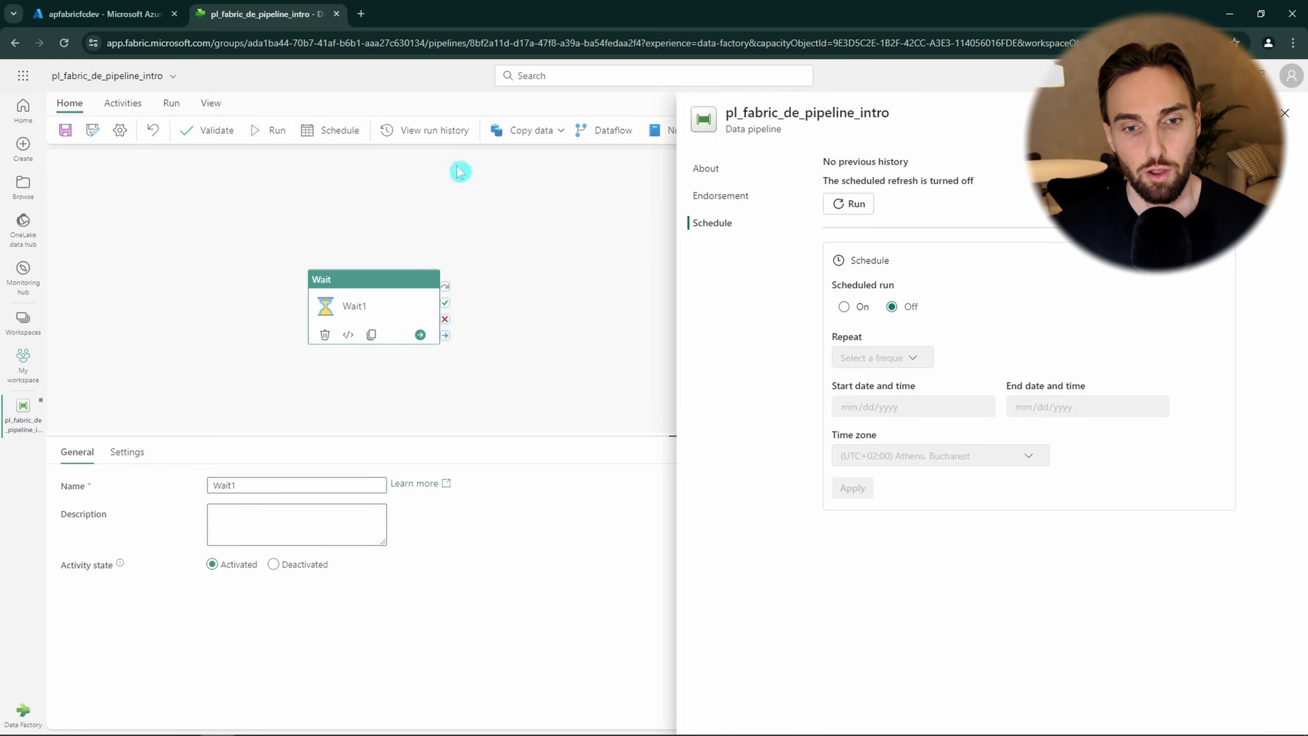
click(846, 307)
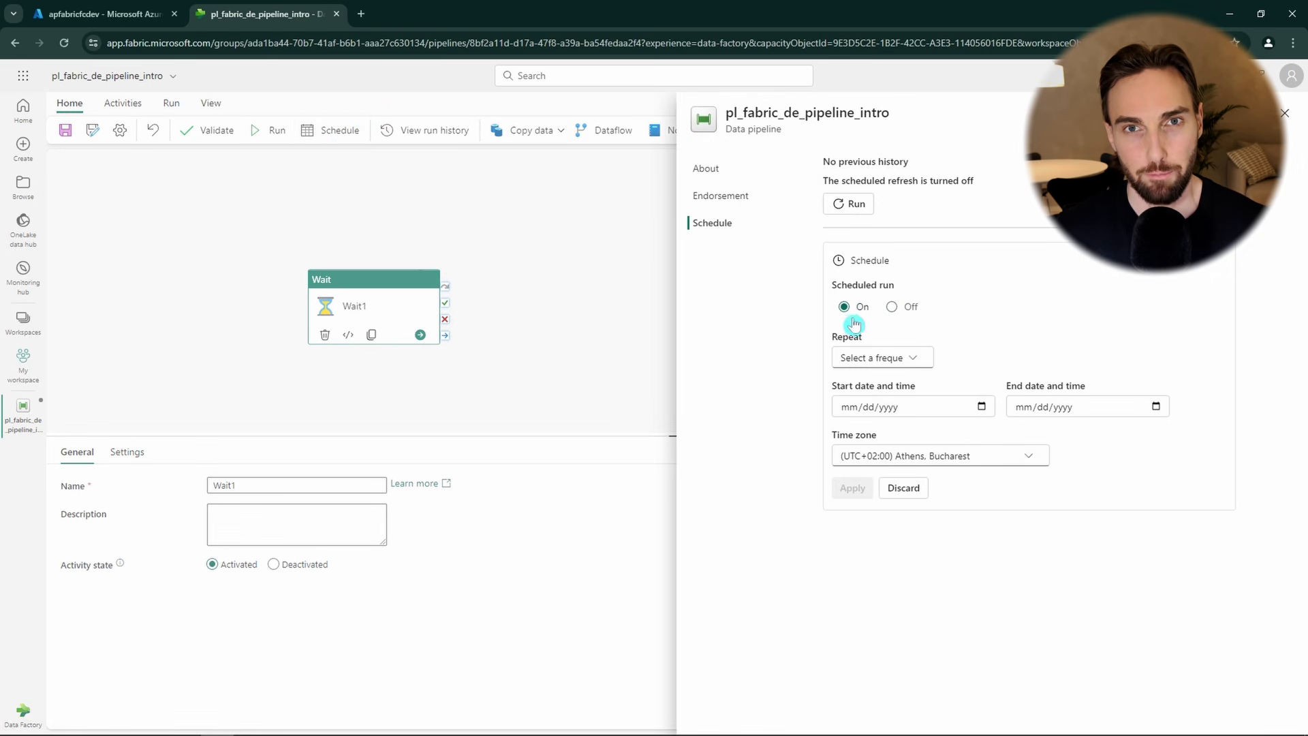
click(909, 359)
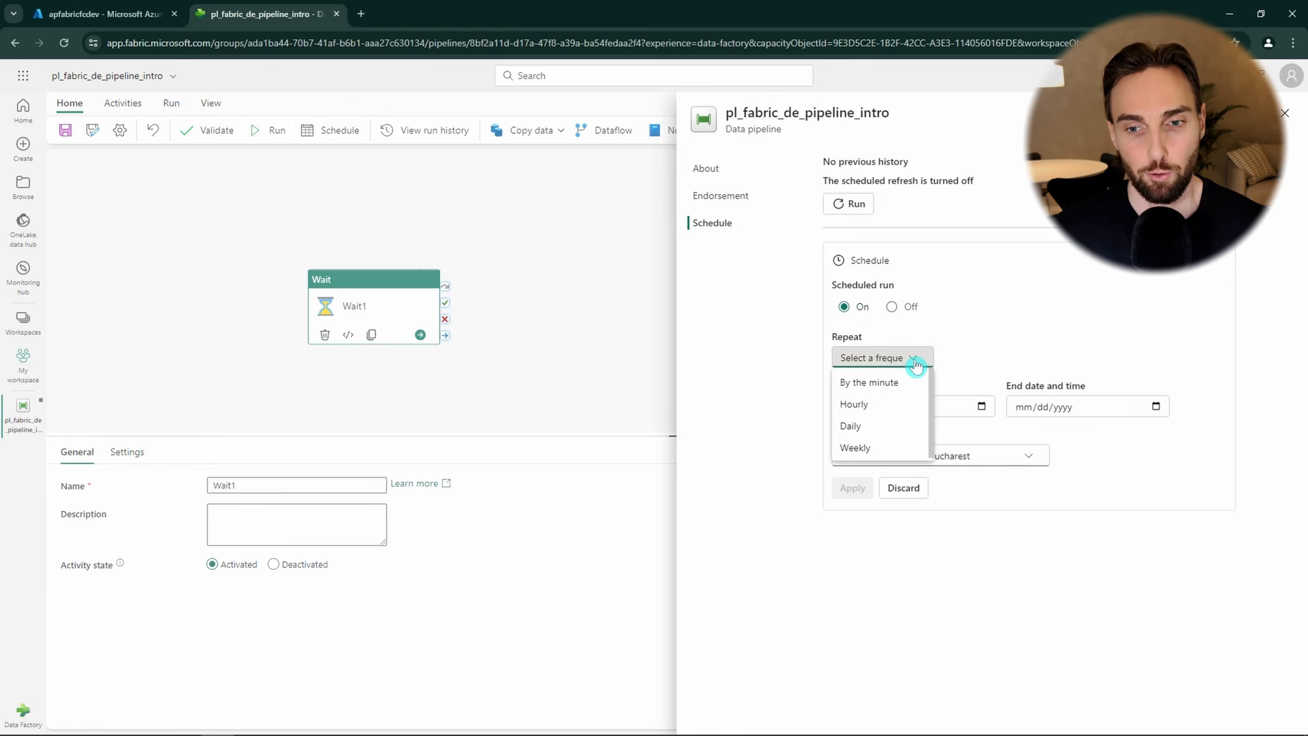
click(894, 429)
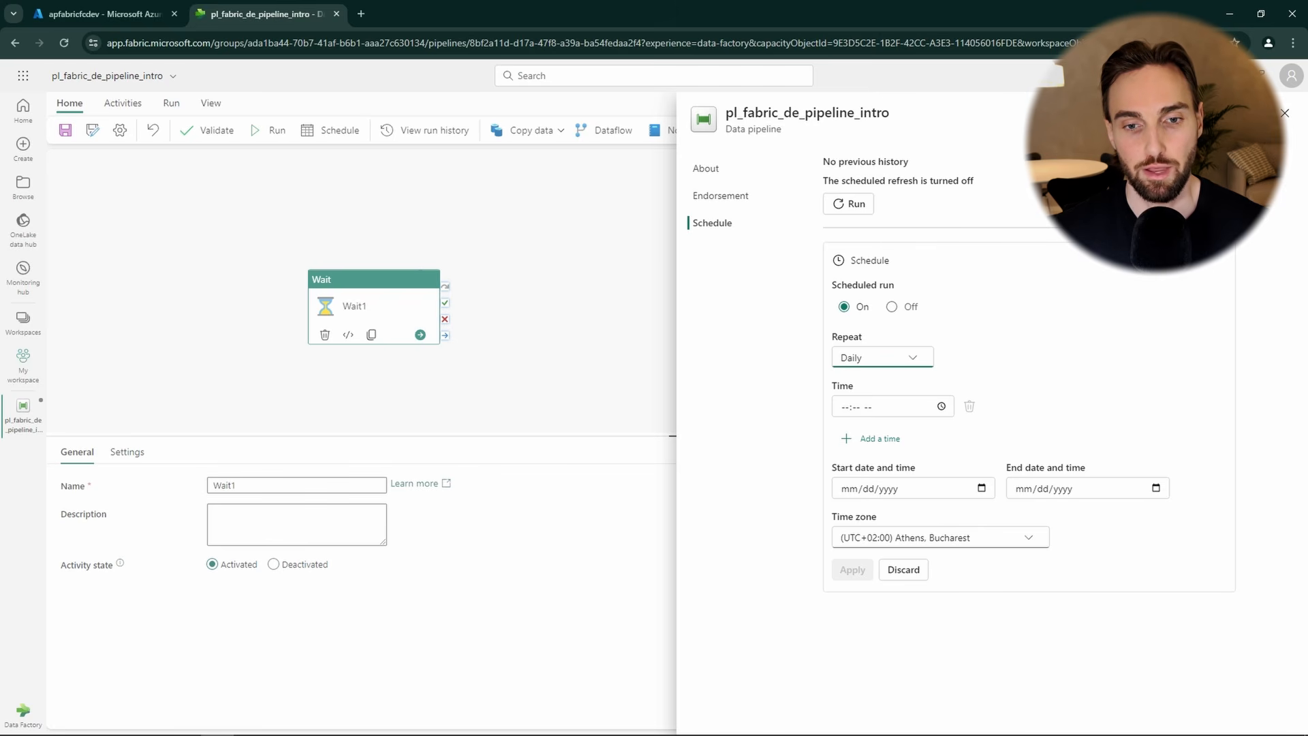
key(Escape)
- Look at the pipeline's recent run history and inspect its JSON code
click(432, 138)
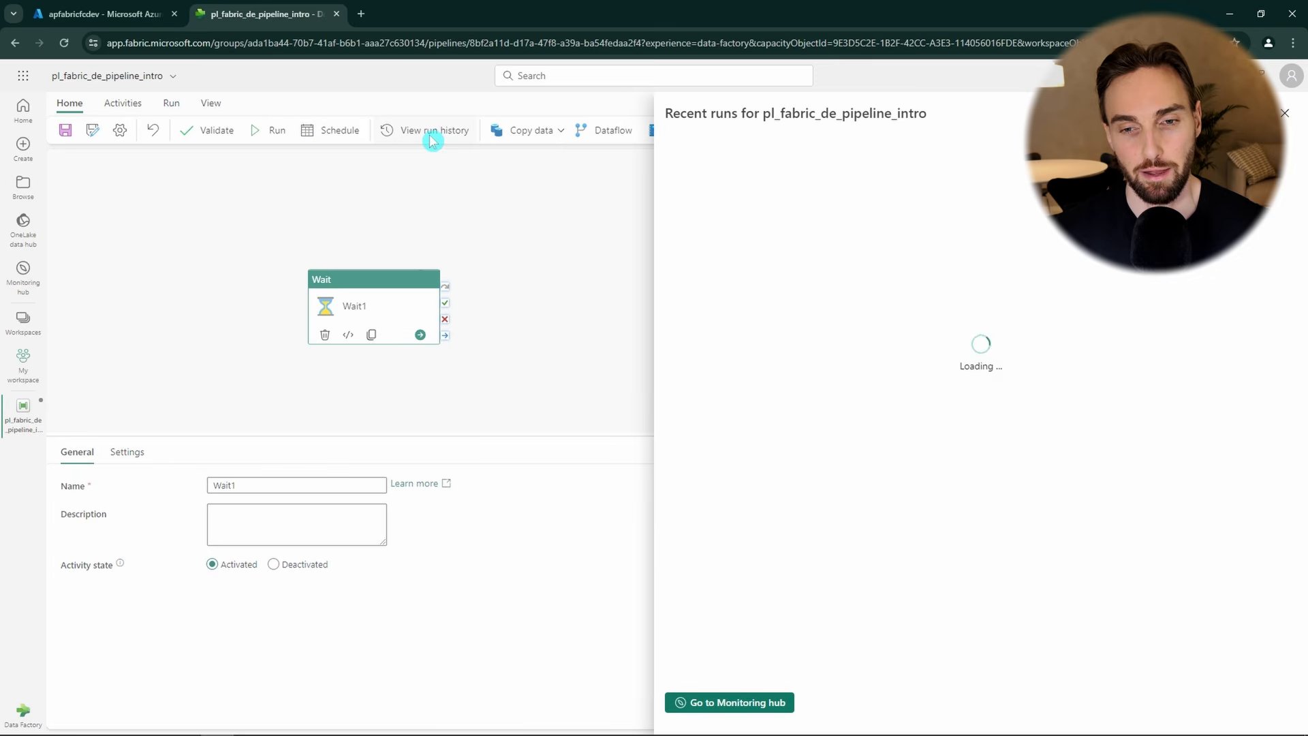
click(1286, 116)
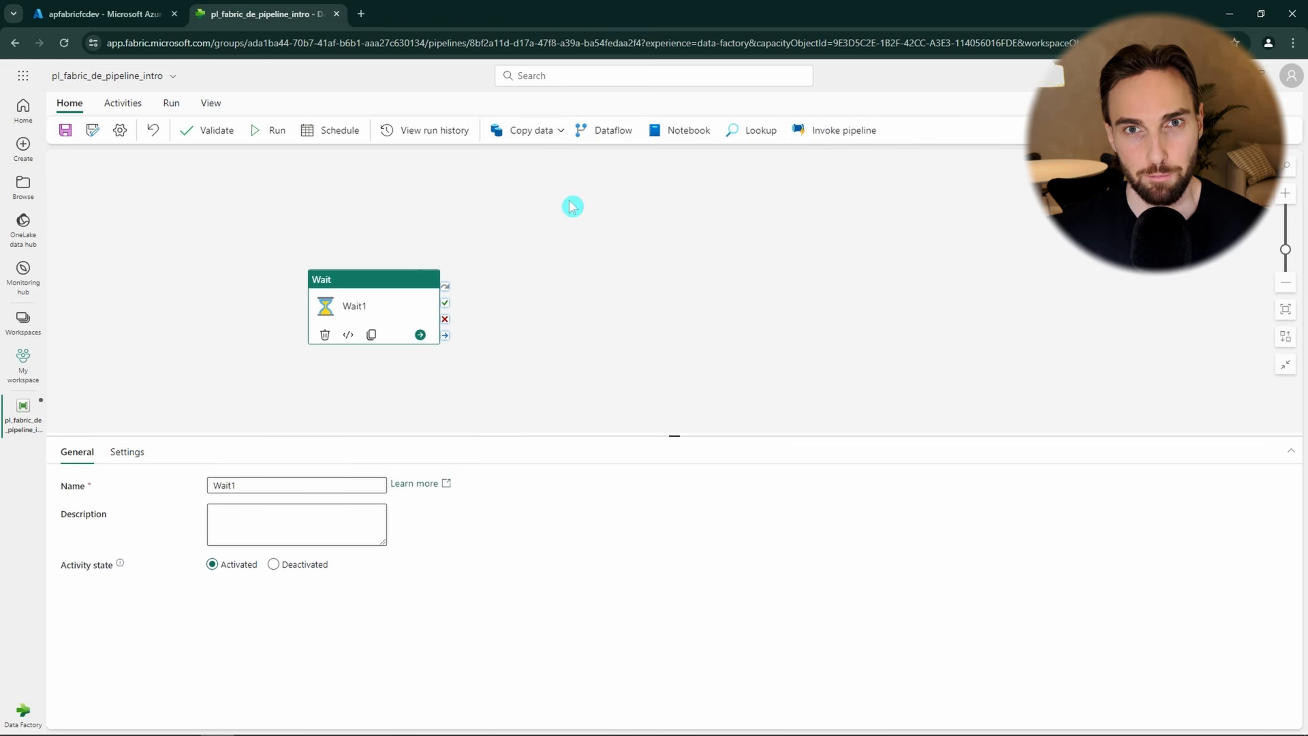
click(171, 106)
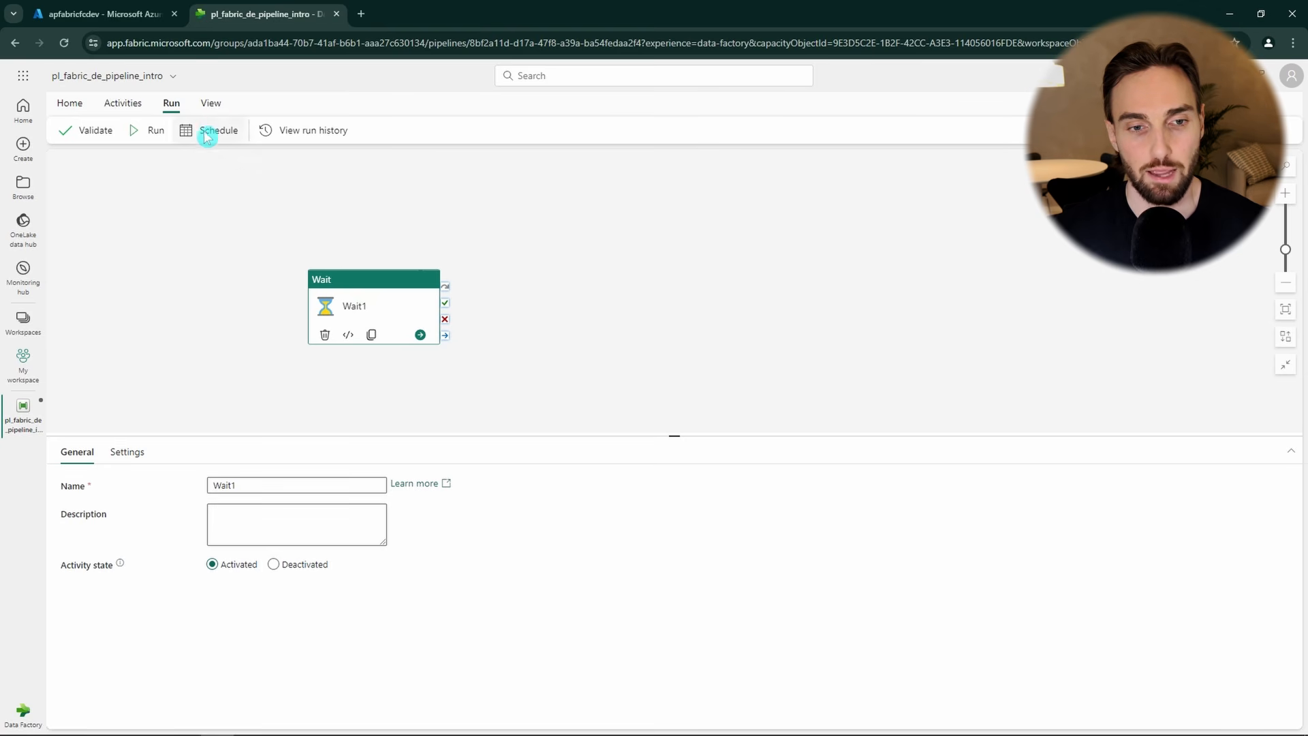
click(210, 103)
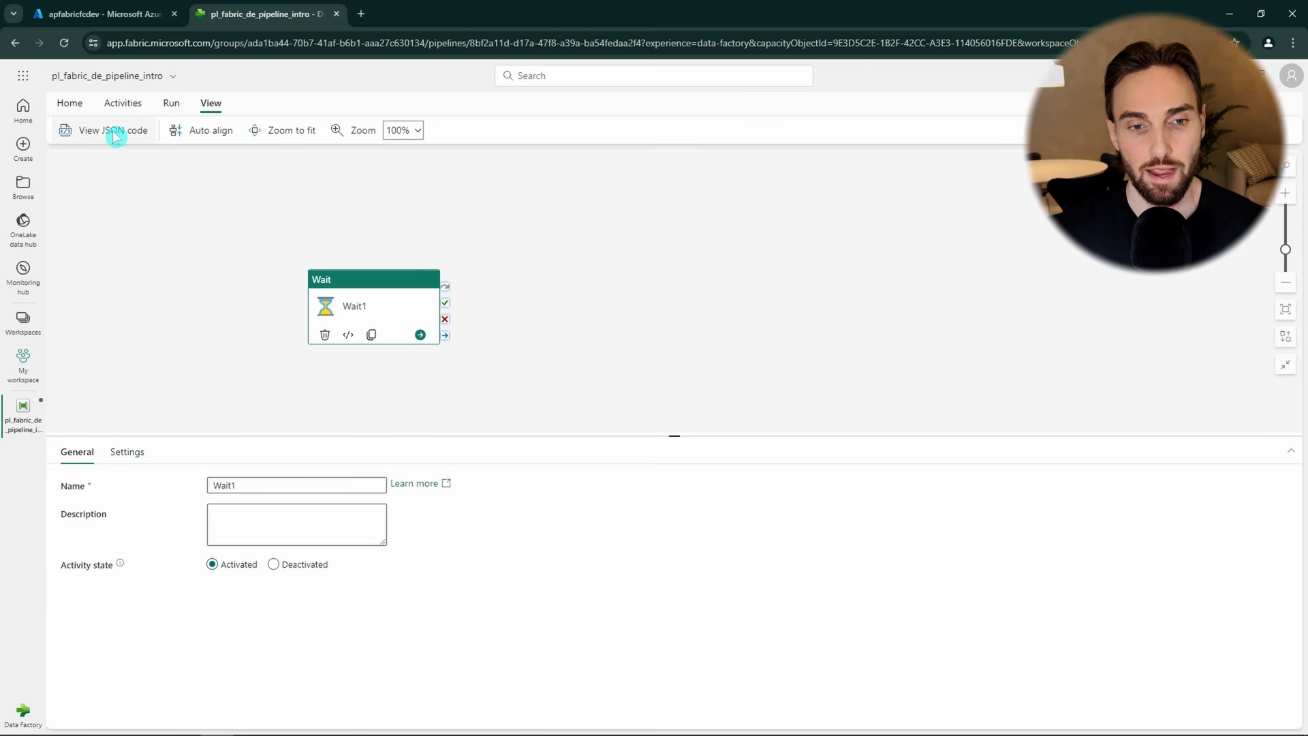
click(139, 139)
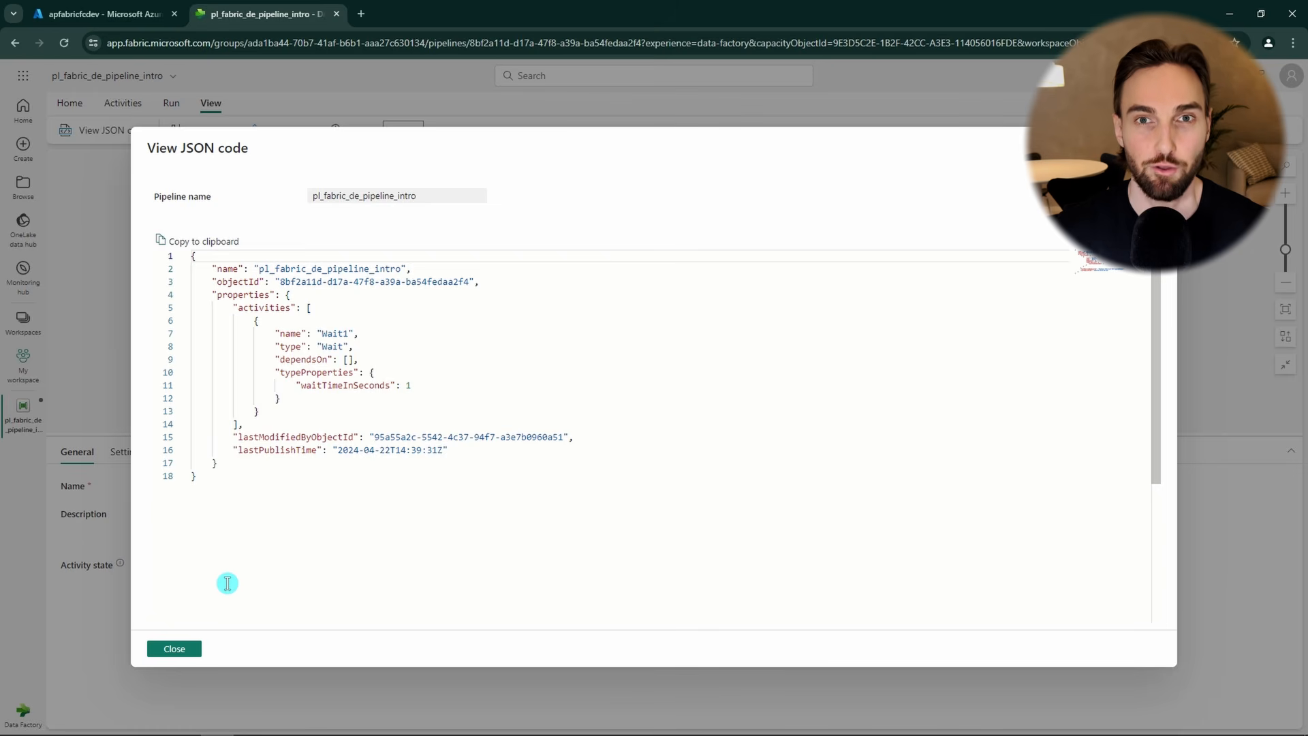
click(176, 649)
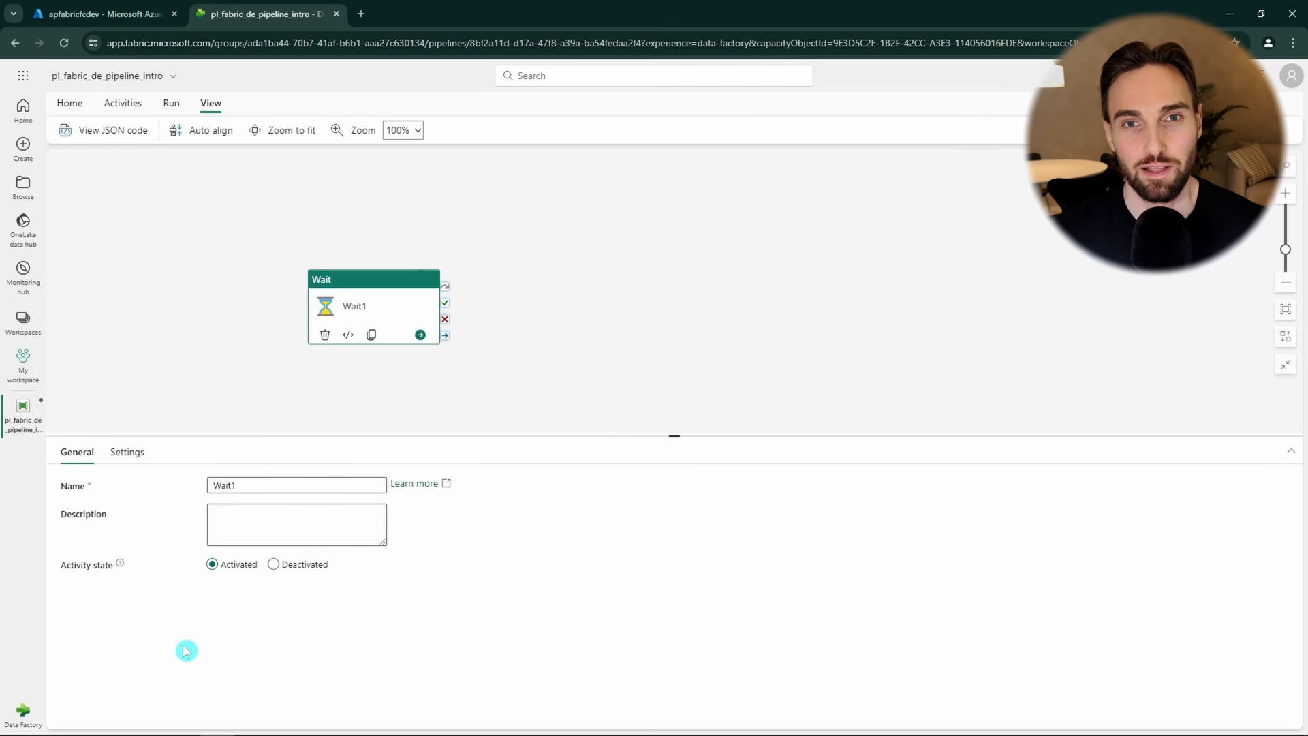
- Add a Copy data activity to the canvas and connect the Wait activity's on-success output to it
click(139, 105)
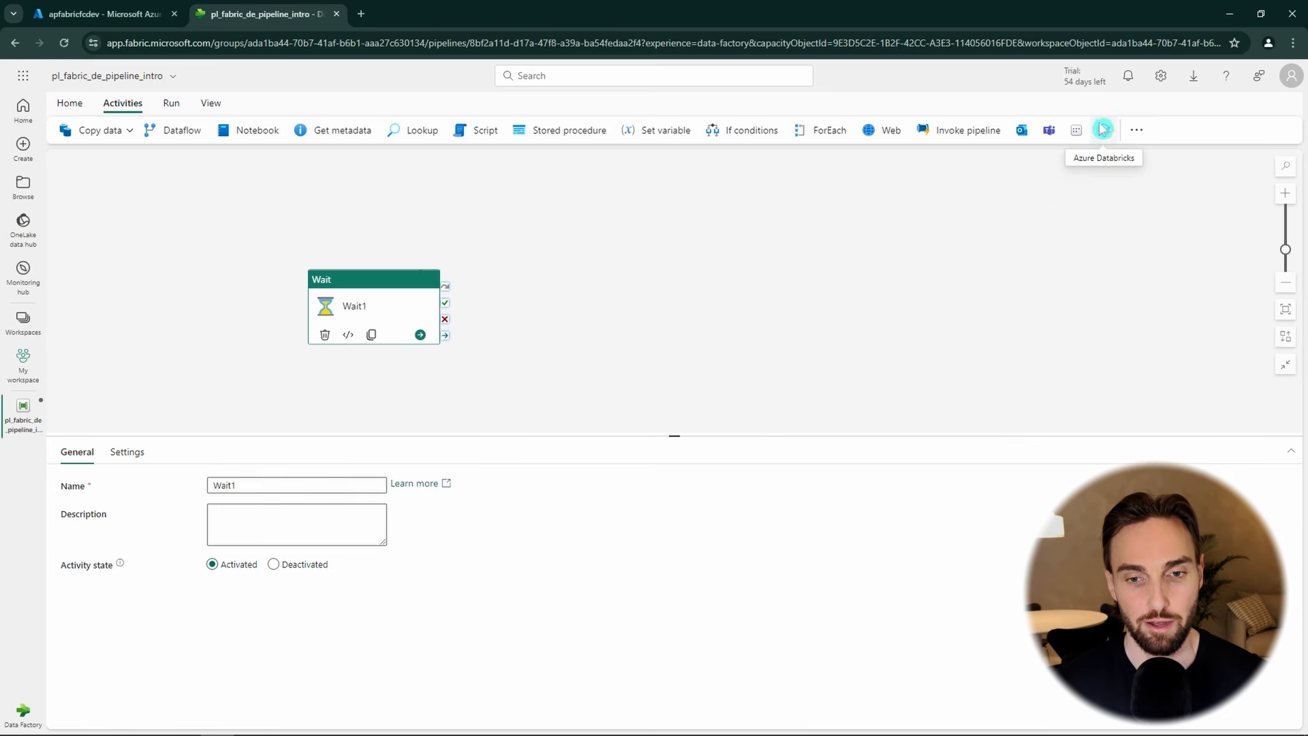
click(1138, 134)
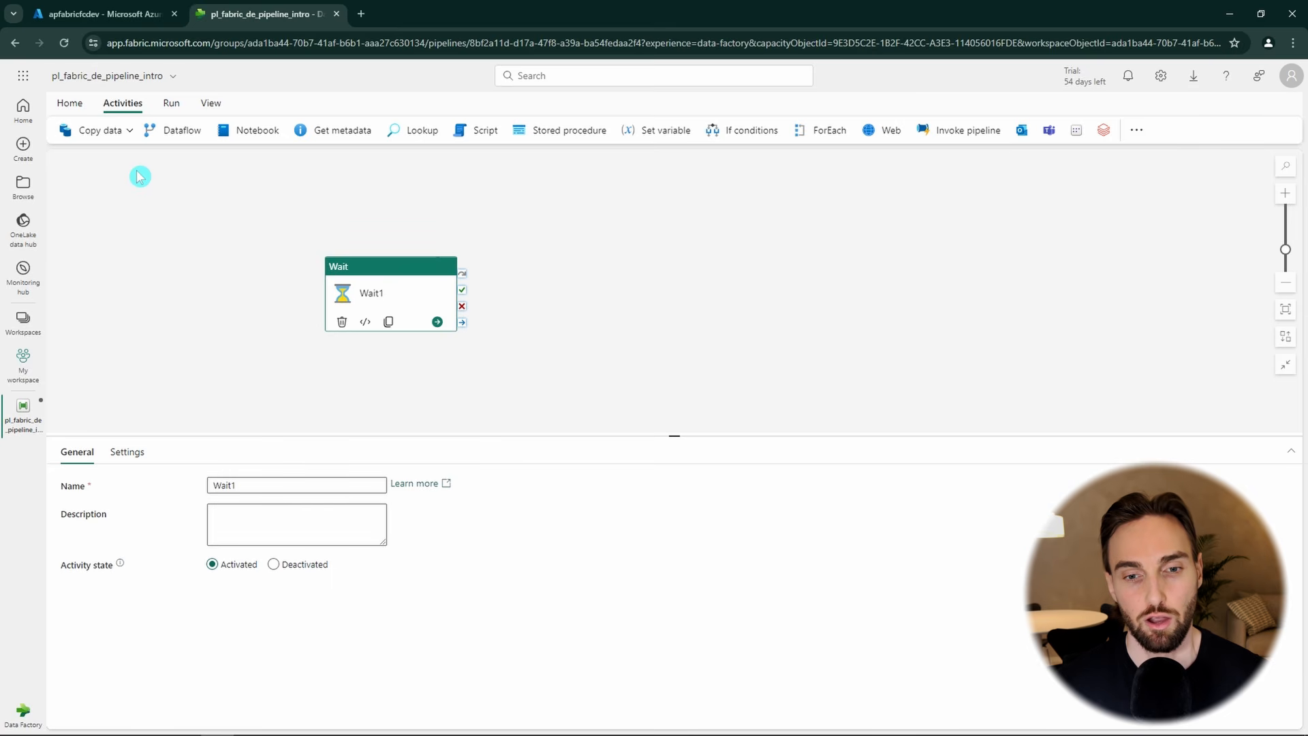
click(123, 135)
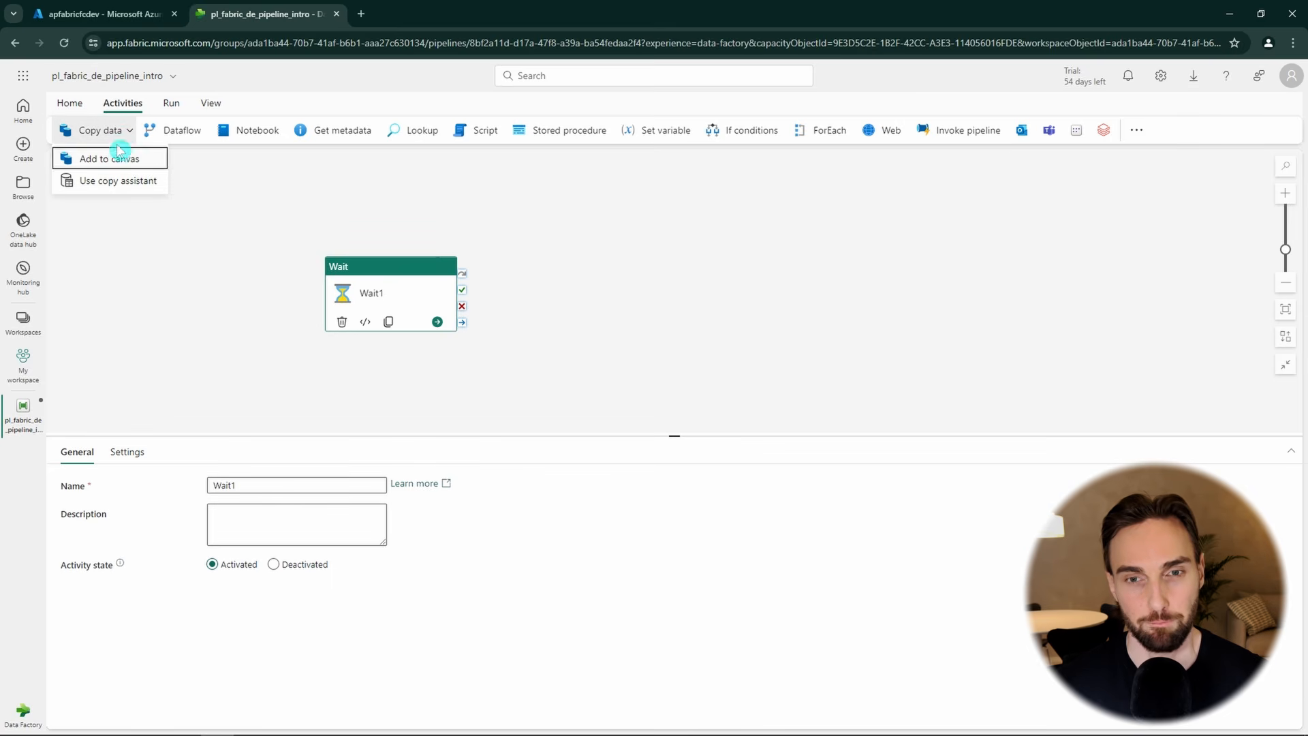
click(116, 157)
drag(462, 290, 570, 295)
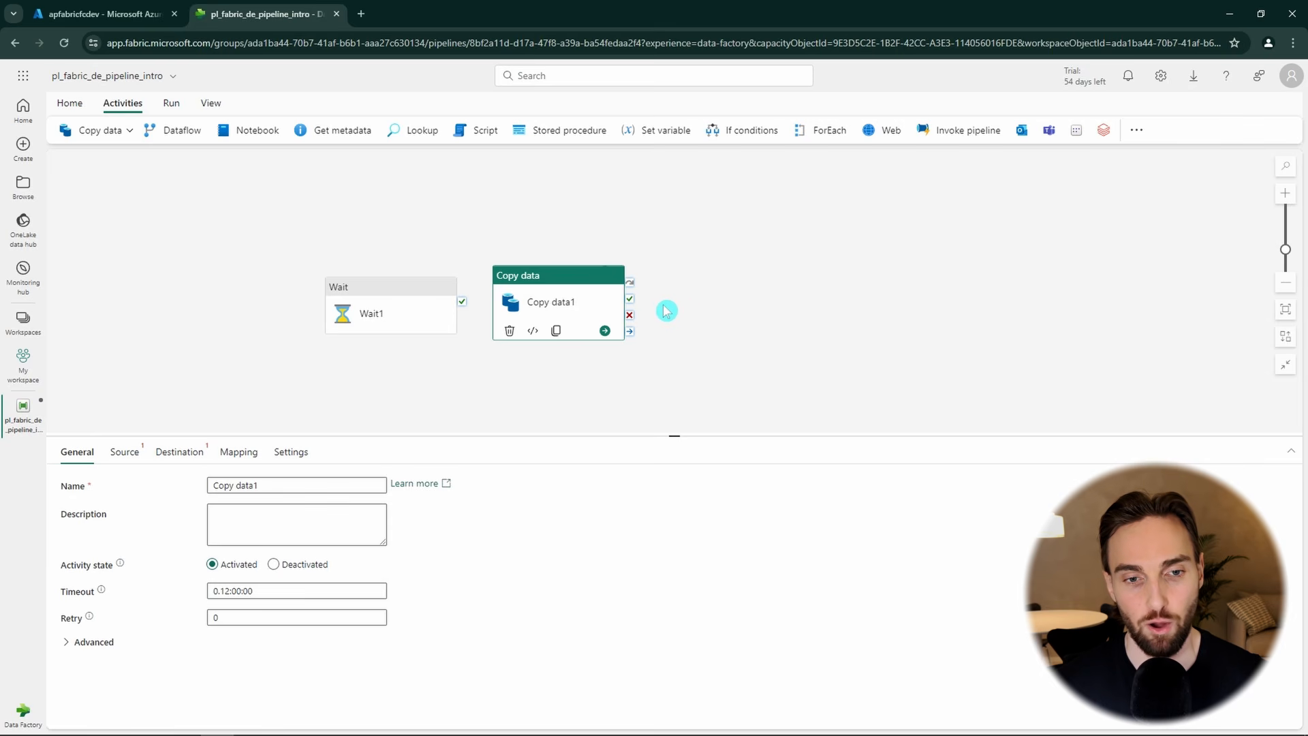
click(661, 264)
click(572, 303)
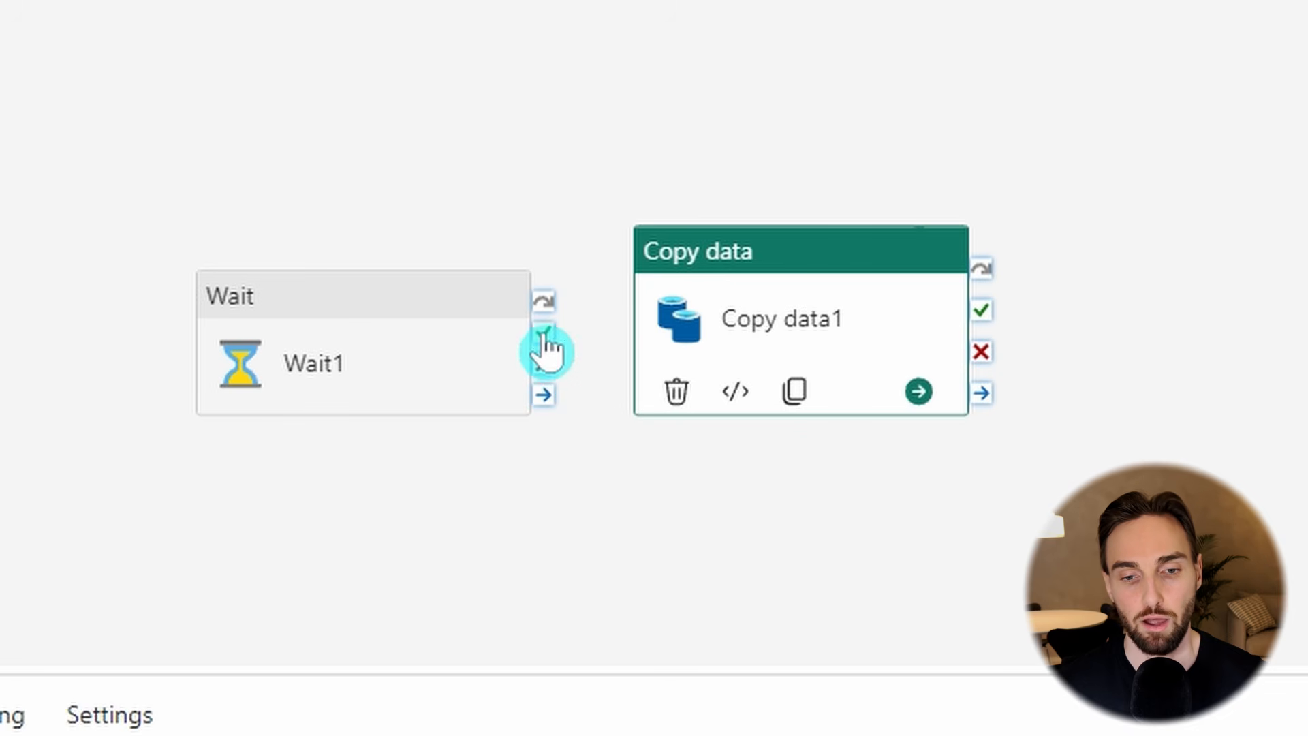
drag(545, 340, 647, 324)
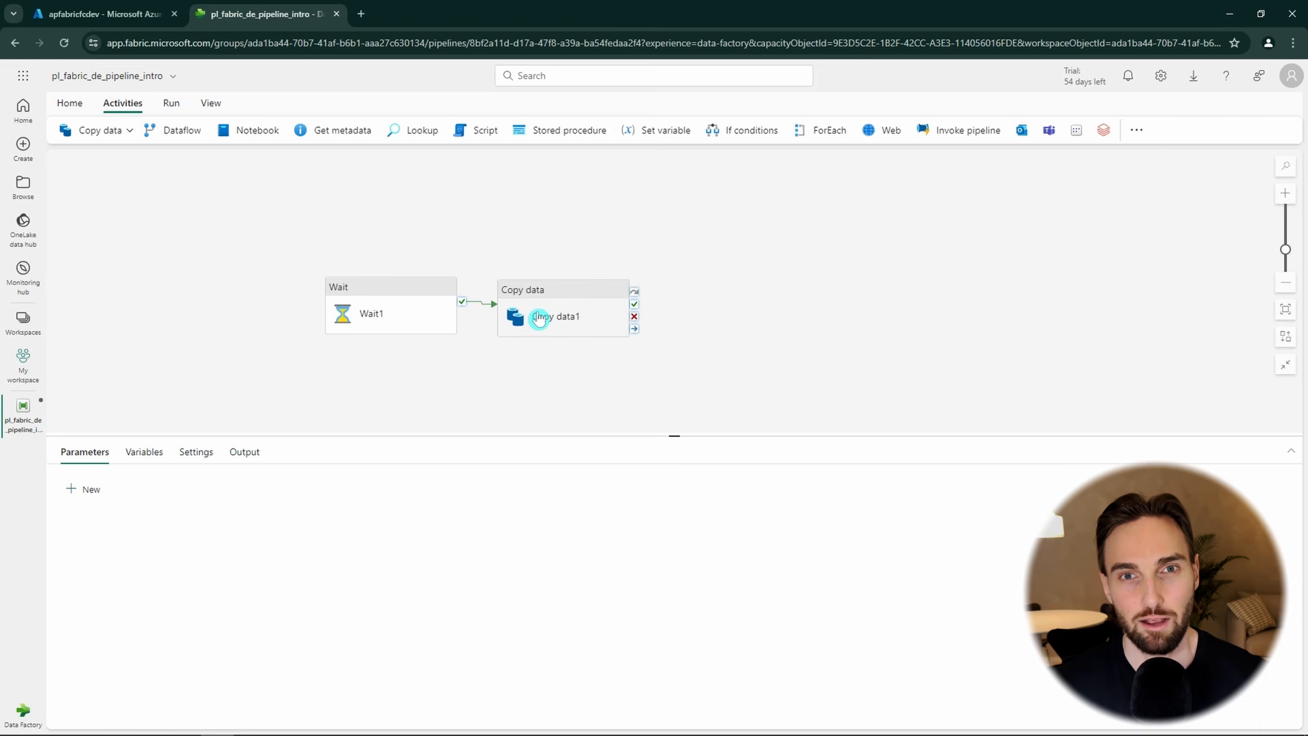
- Review the workspace data store types for the Copy data activity's source and set its data store type to External
click(539, 318)
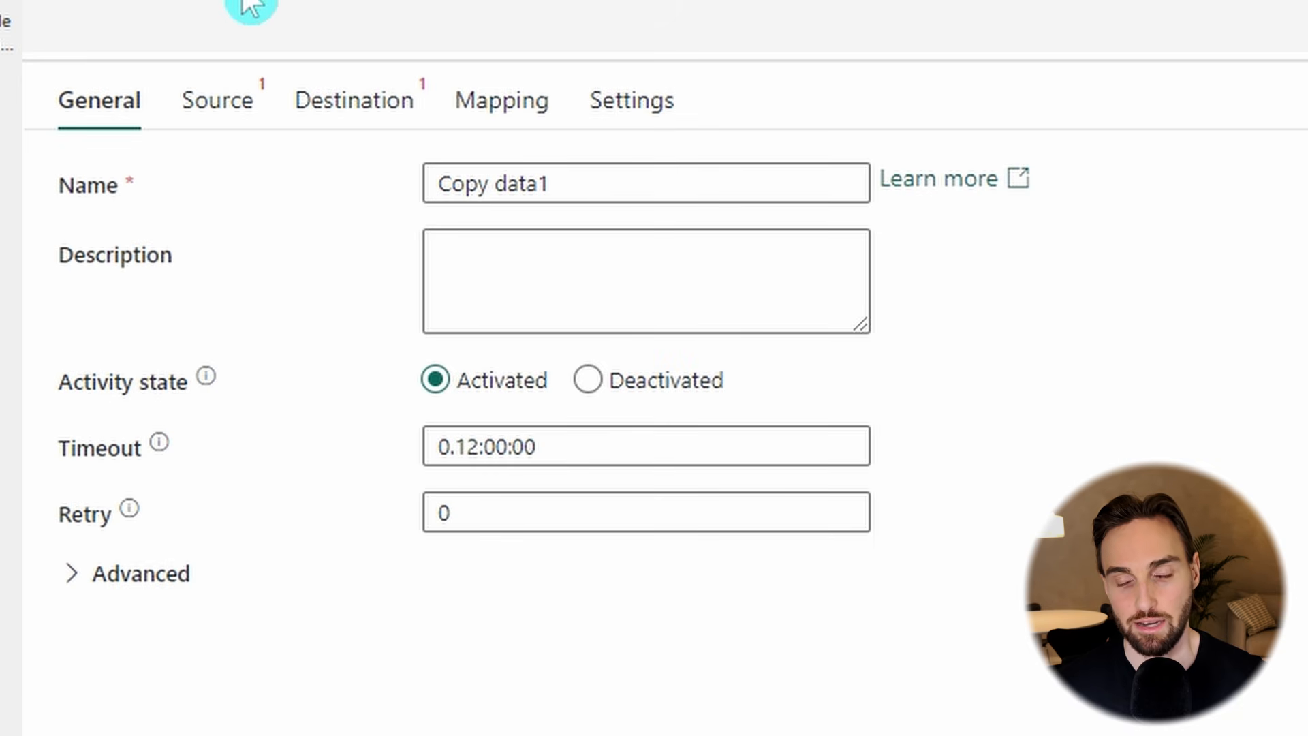
click(199, 113)
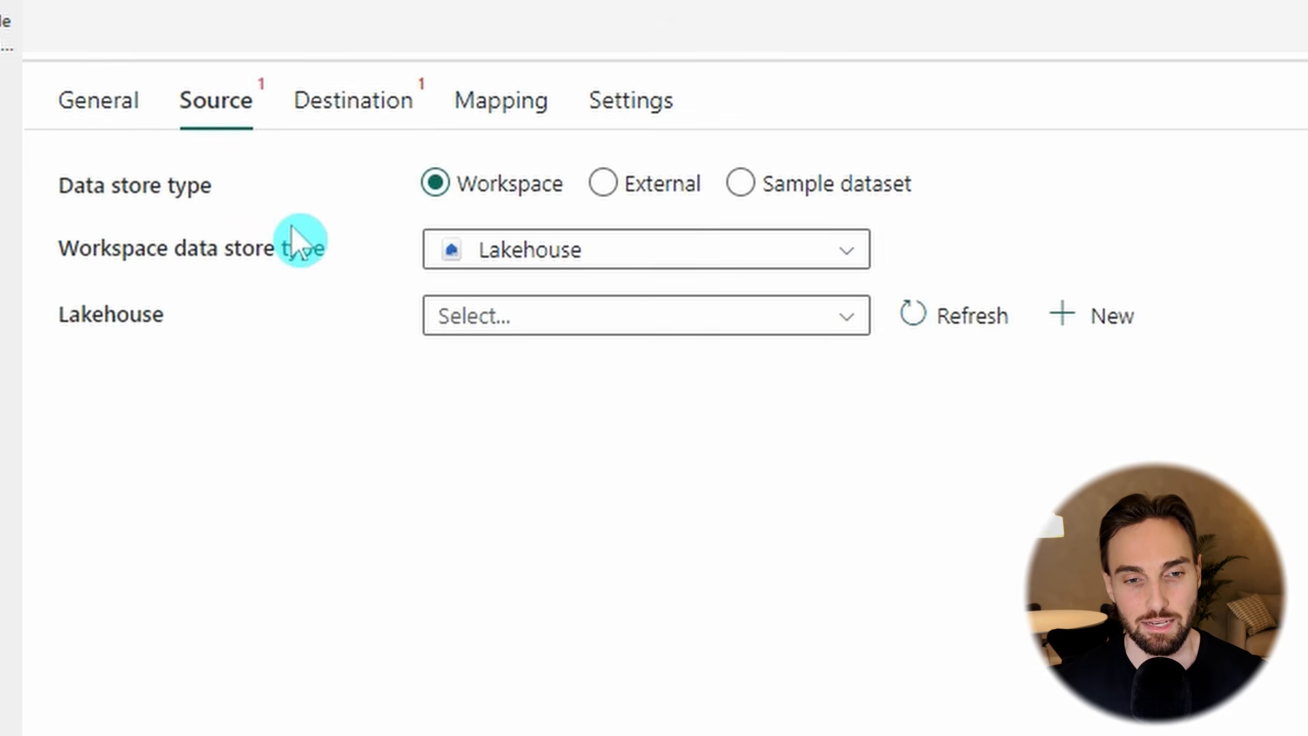
click(830, 259)
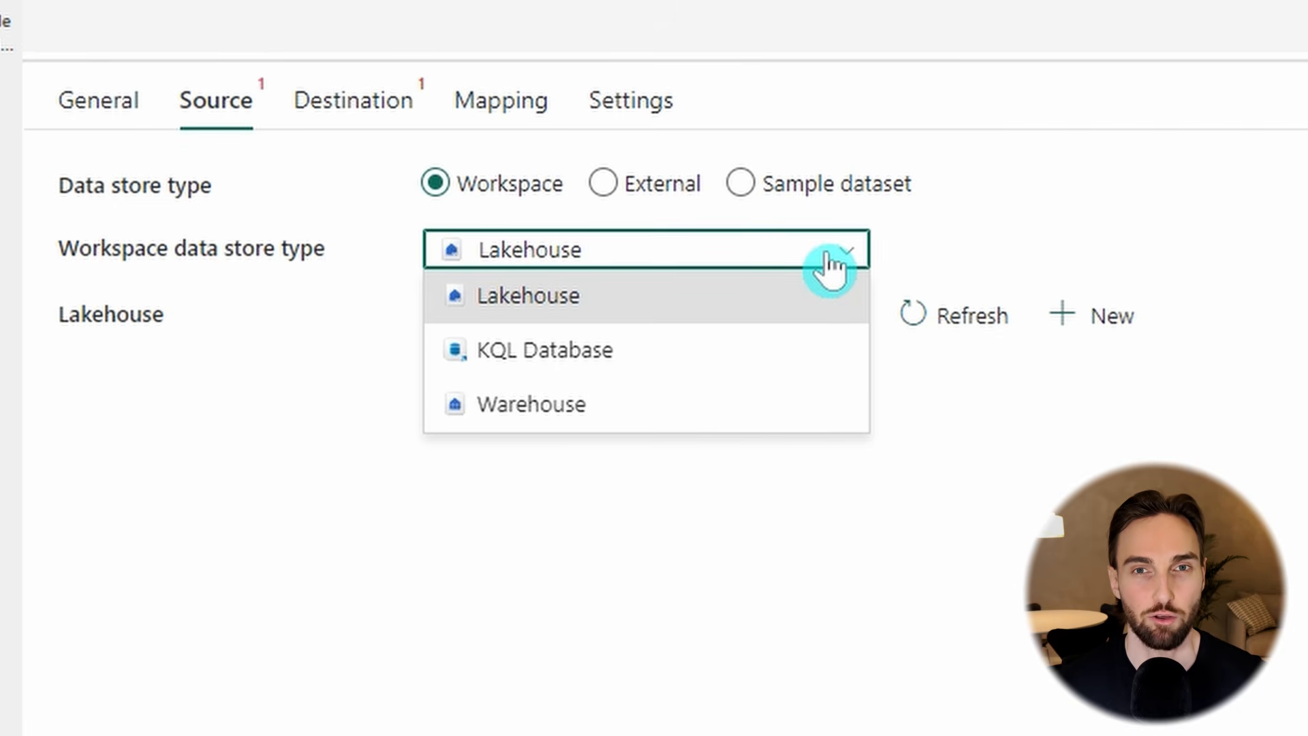
click(909, 259)
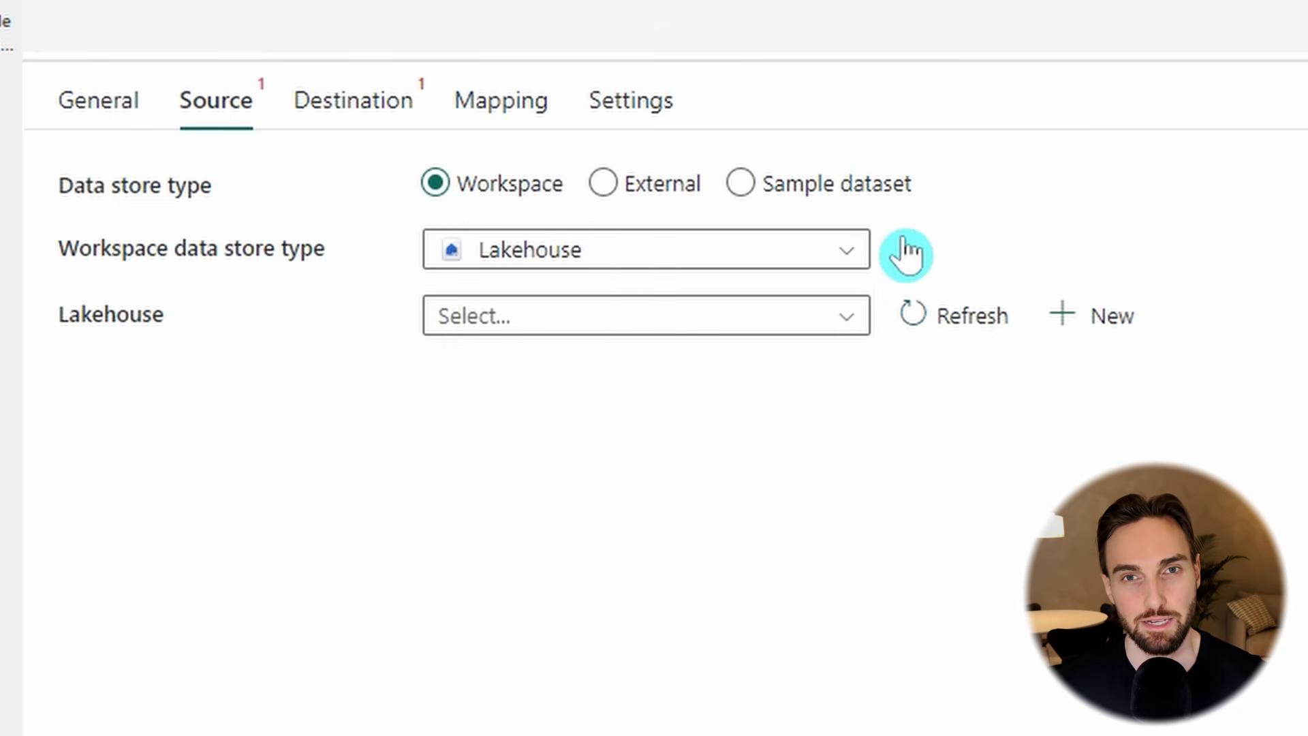
click(606, 184)
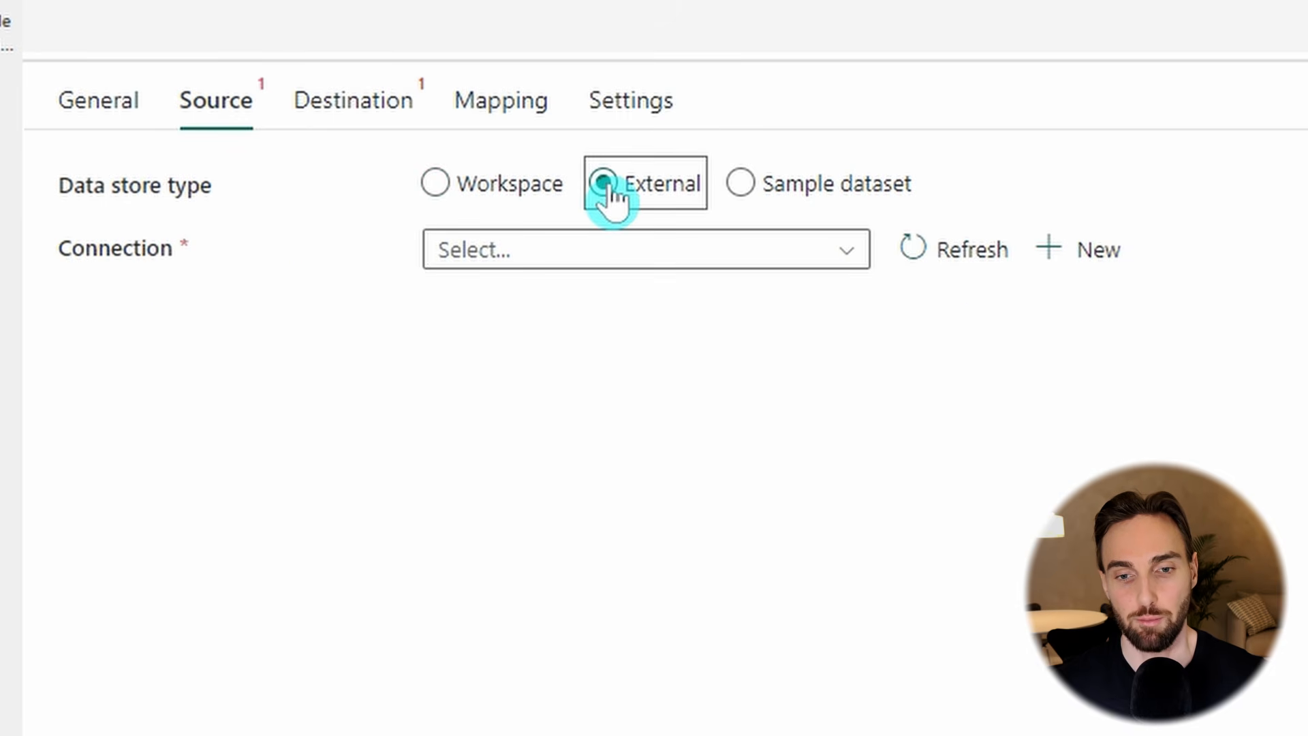
- Examine the existing connections for the external source and the data source types offered for a new connection
click(816, 258)
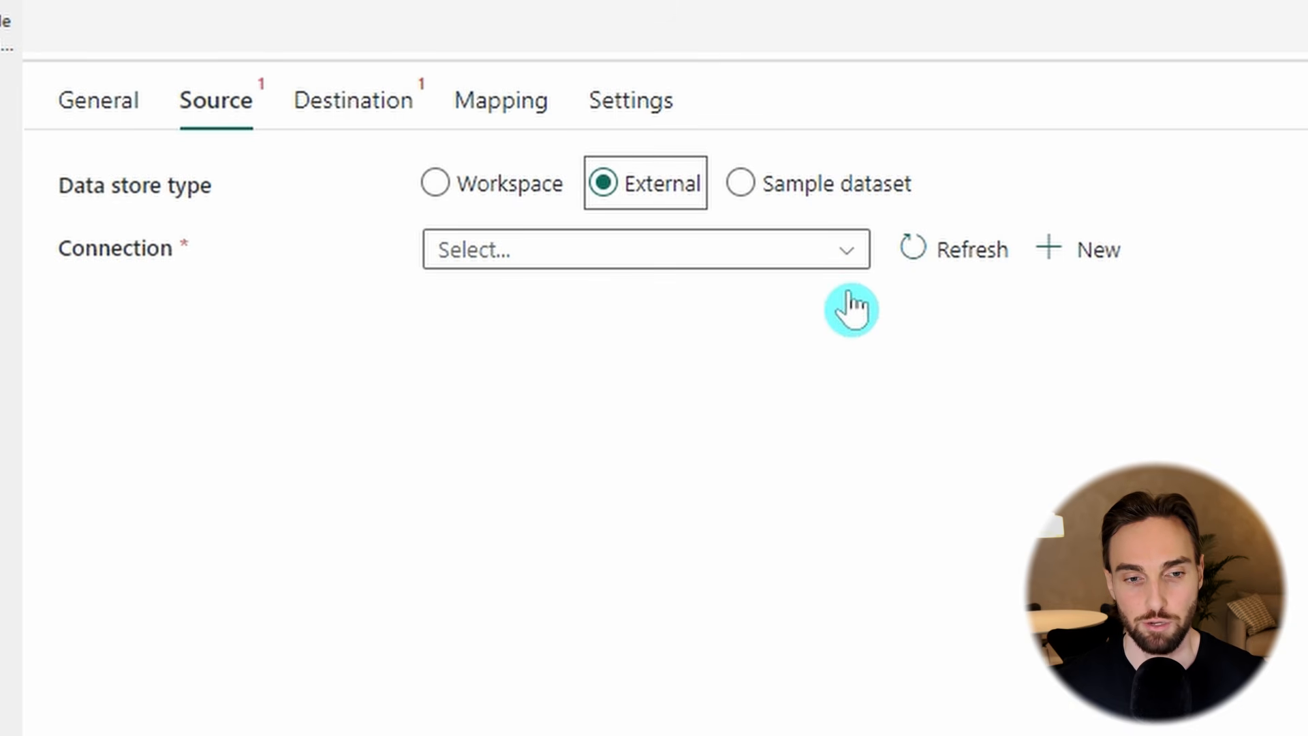
click(848, 264)
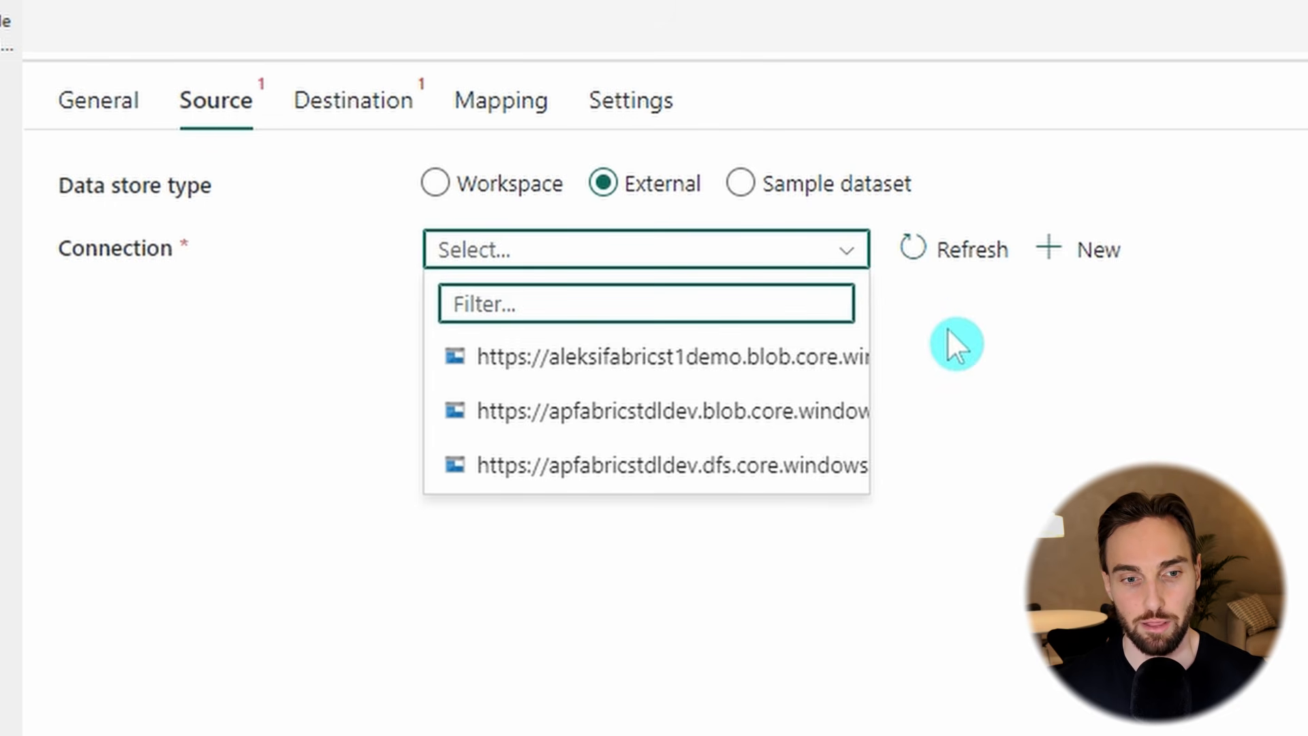
click(848, 348)
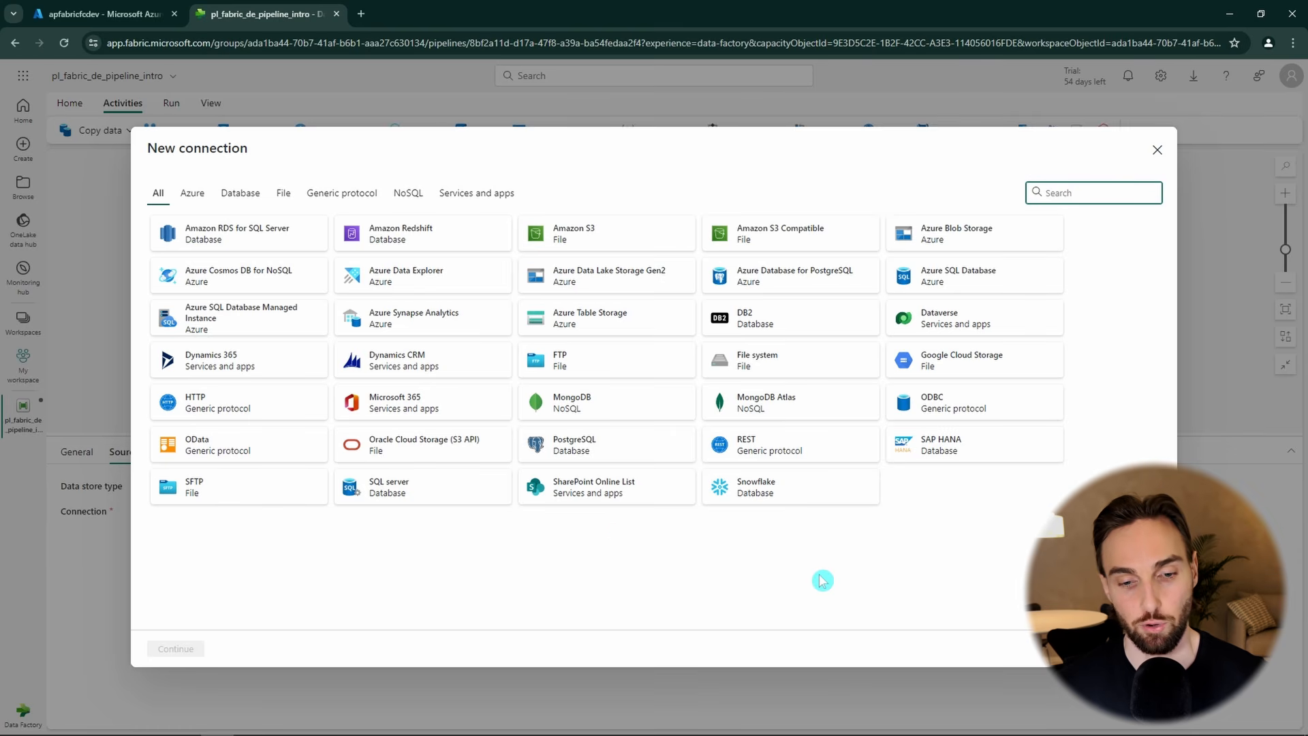
key(Escape)
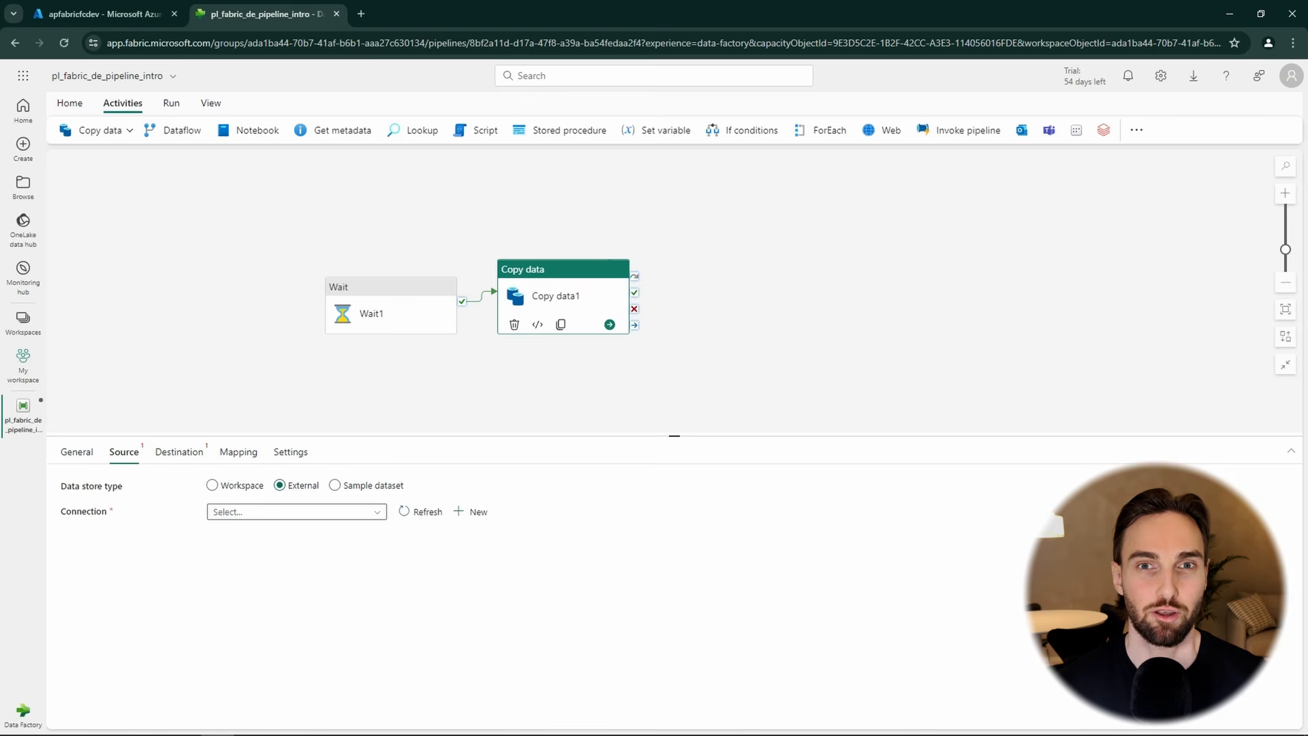
- Add a blank parameter row to the pipeline and review the parameter types available for it
click(448, 394)
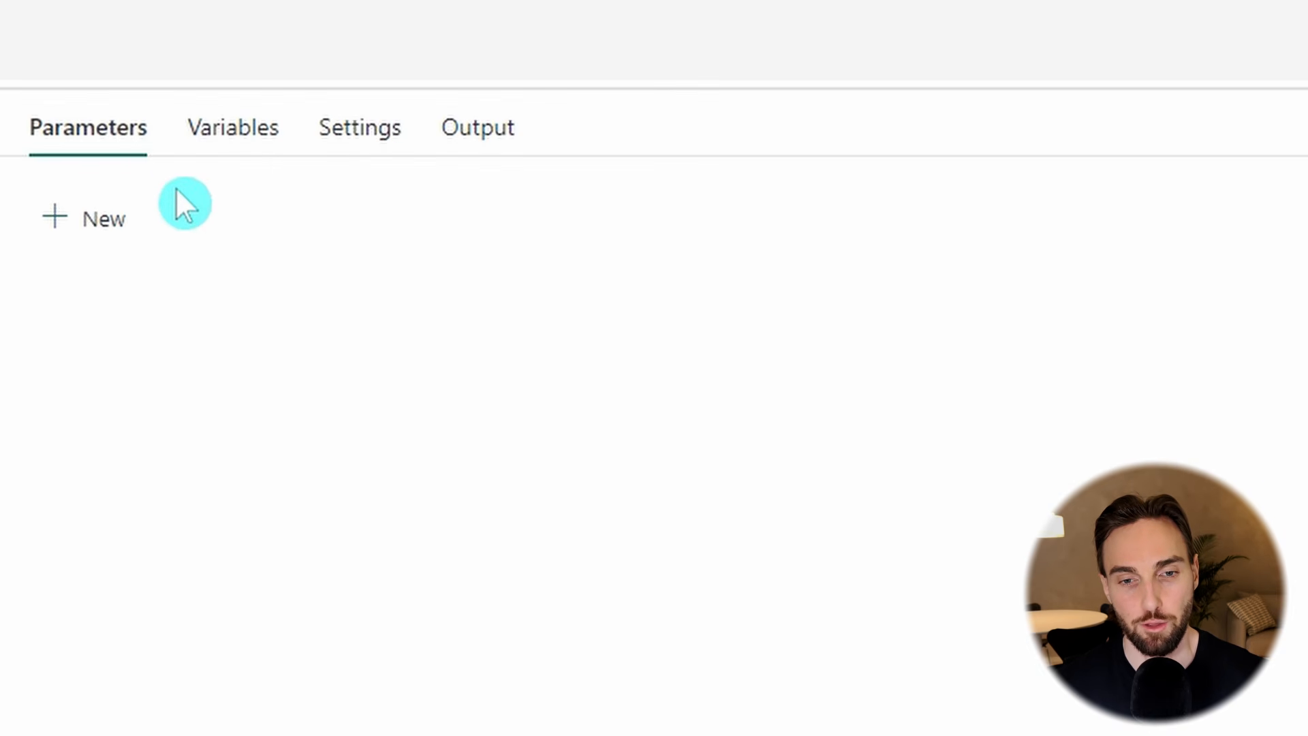
click(84, 226)
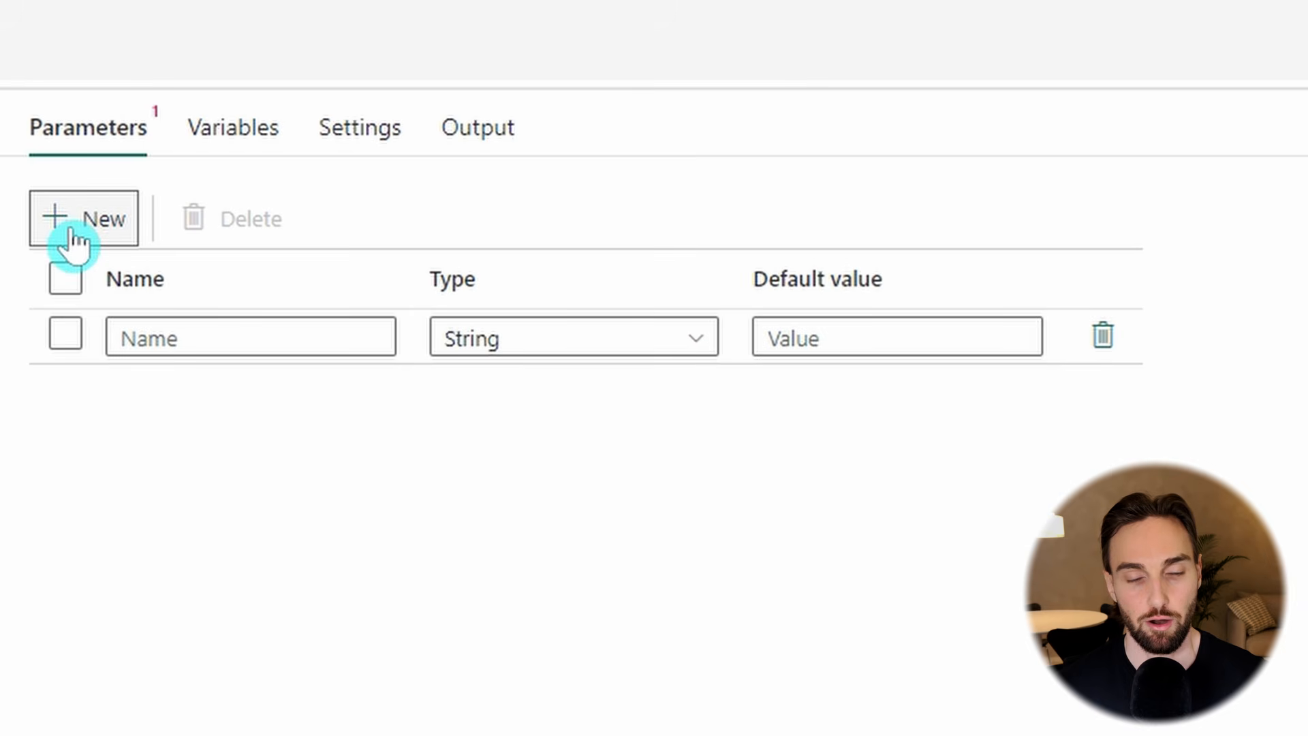
click(701, 349)
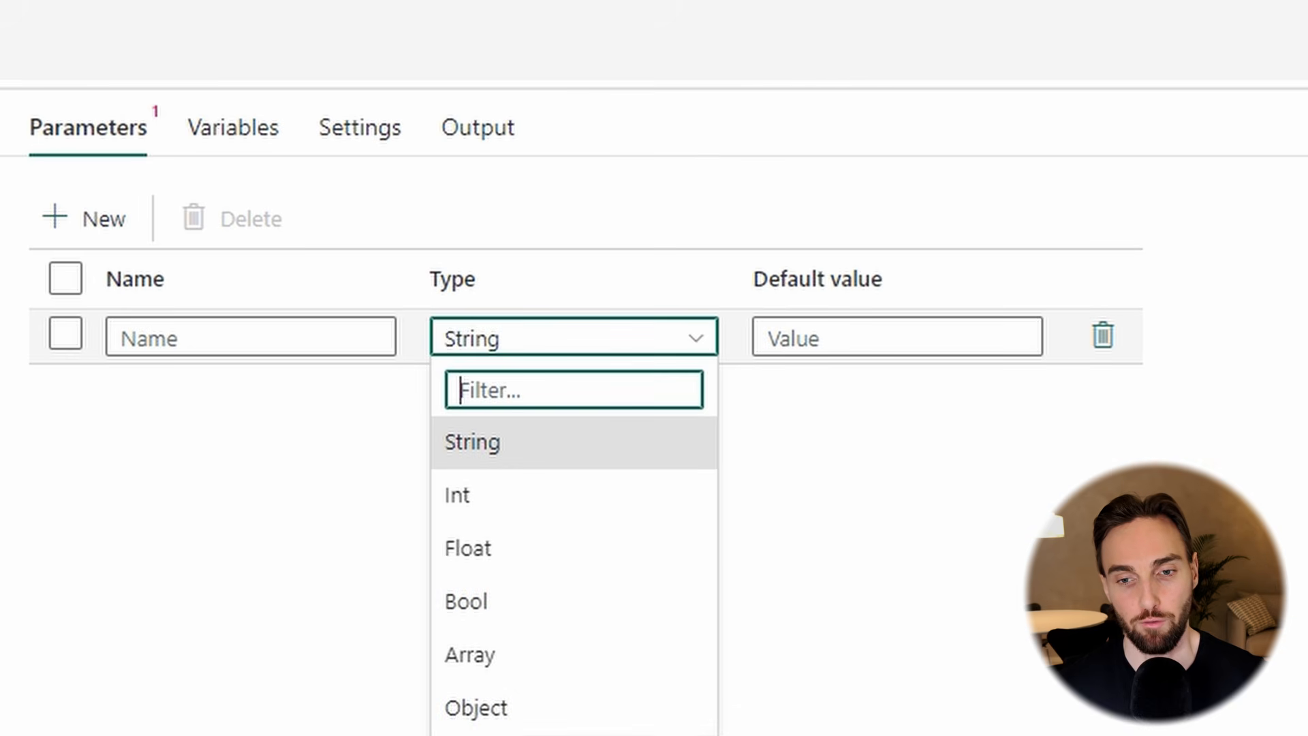
click(849, 515)
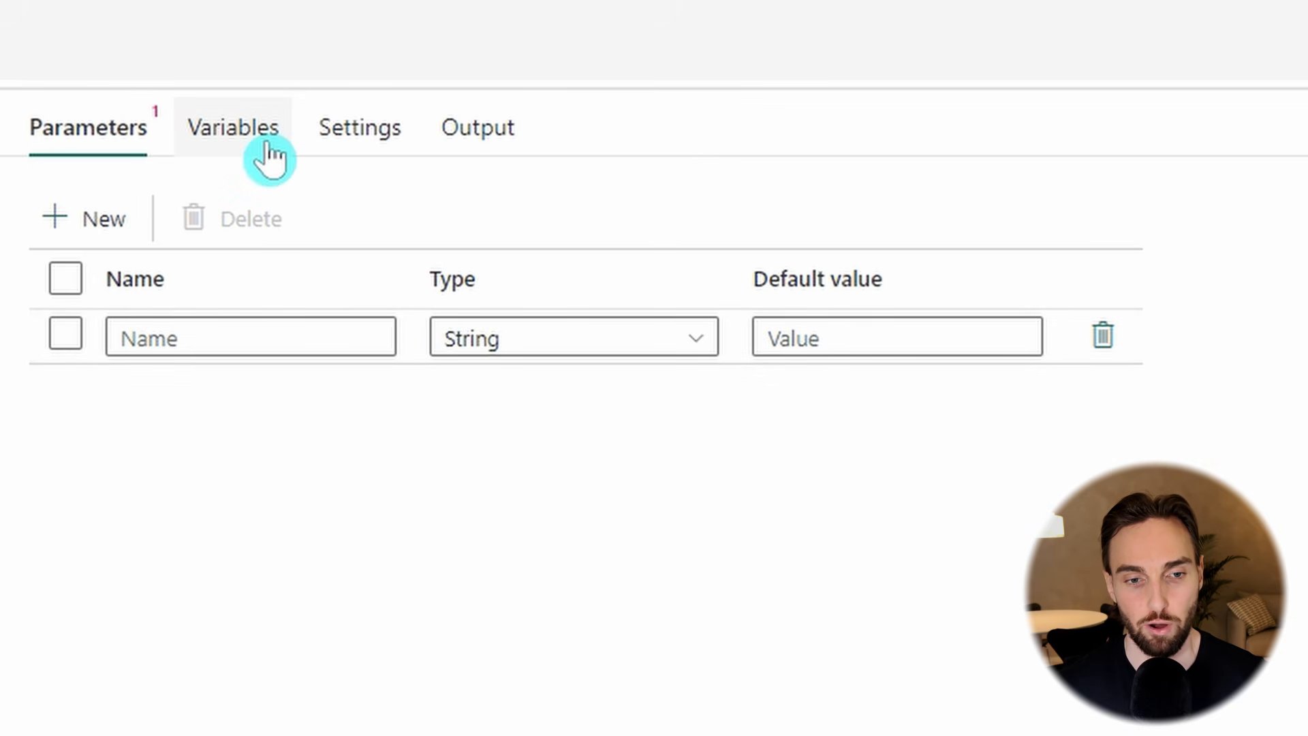
- Add a blank variable row to the pipeline and review the variable types on offer
click(251, 163)
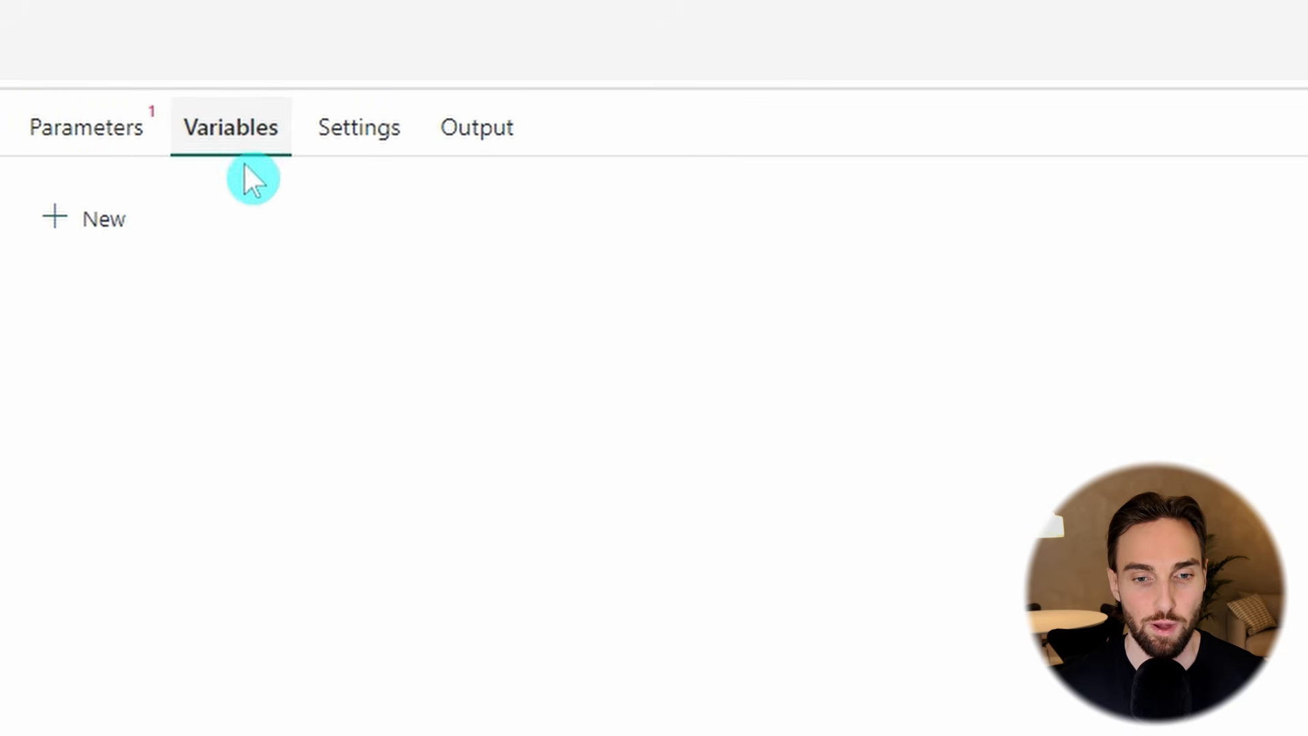
click(112, 224)
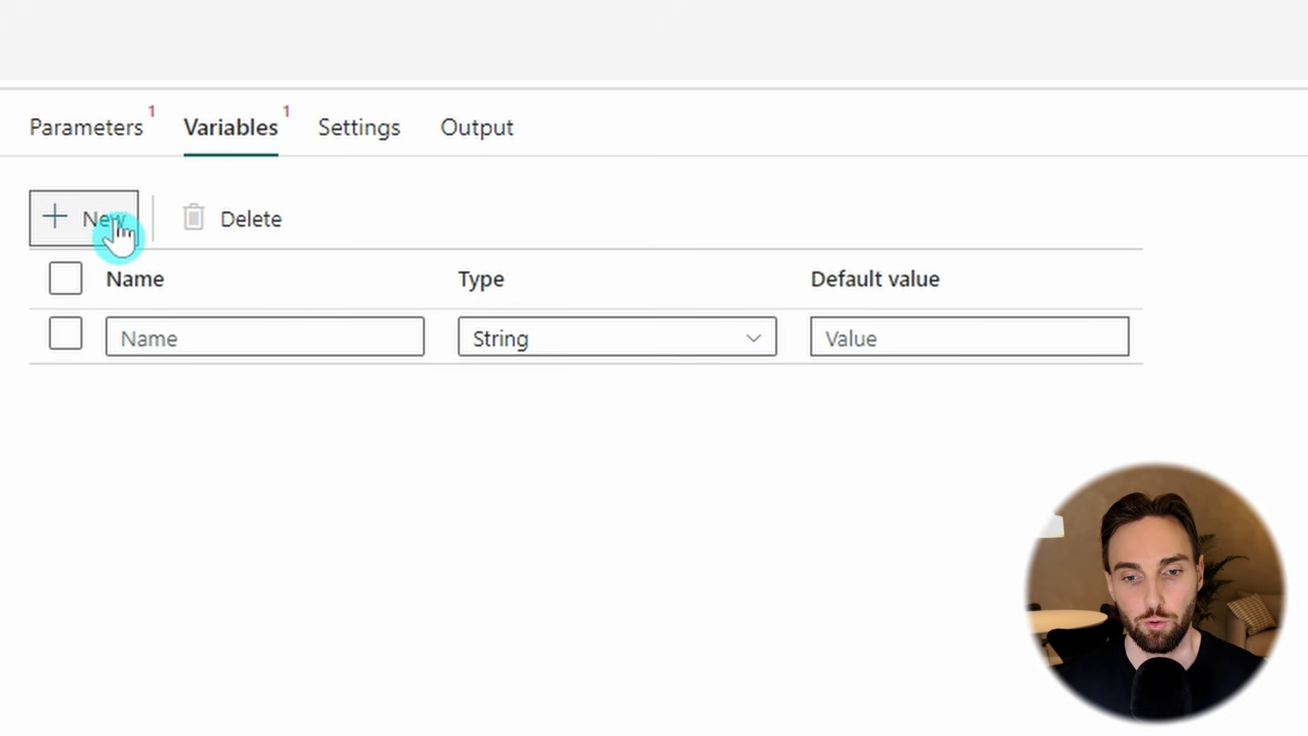
click(630, 344)
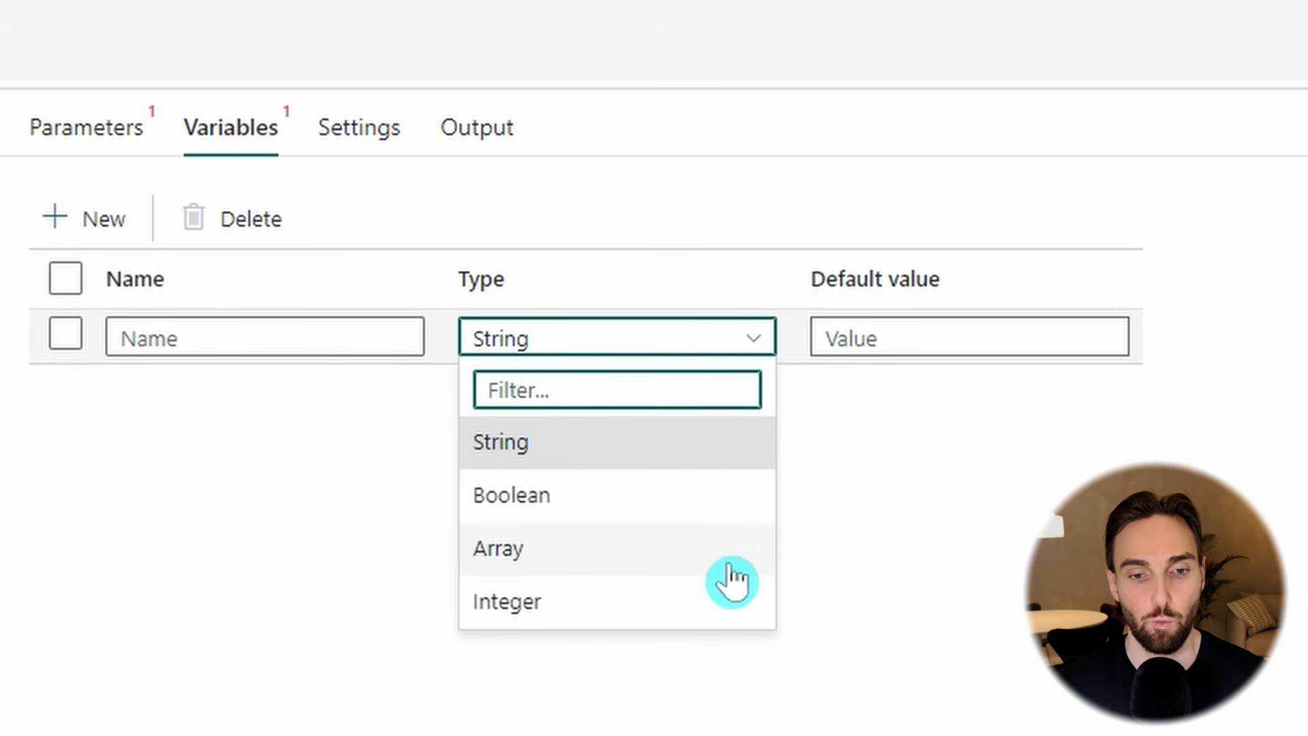
click(939, 659)
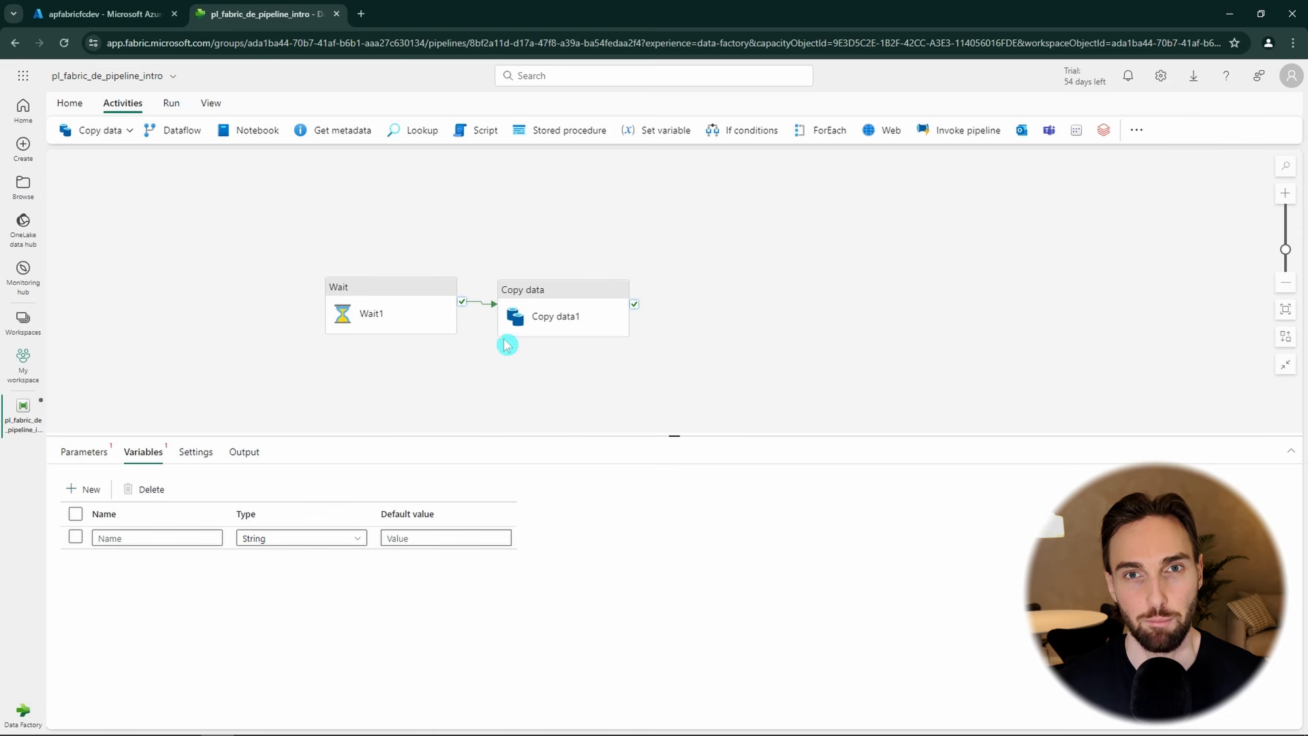
- Examine the system variables, functions and variables offered in the expression builder for the Wait activity's wait time, without adding an expression
click(434, 321)
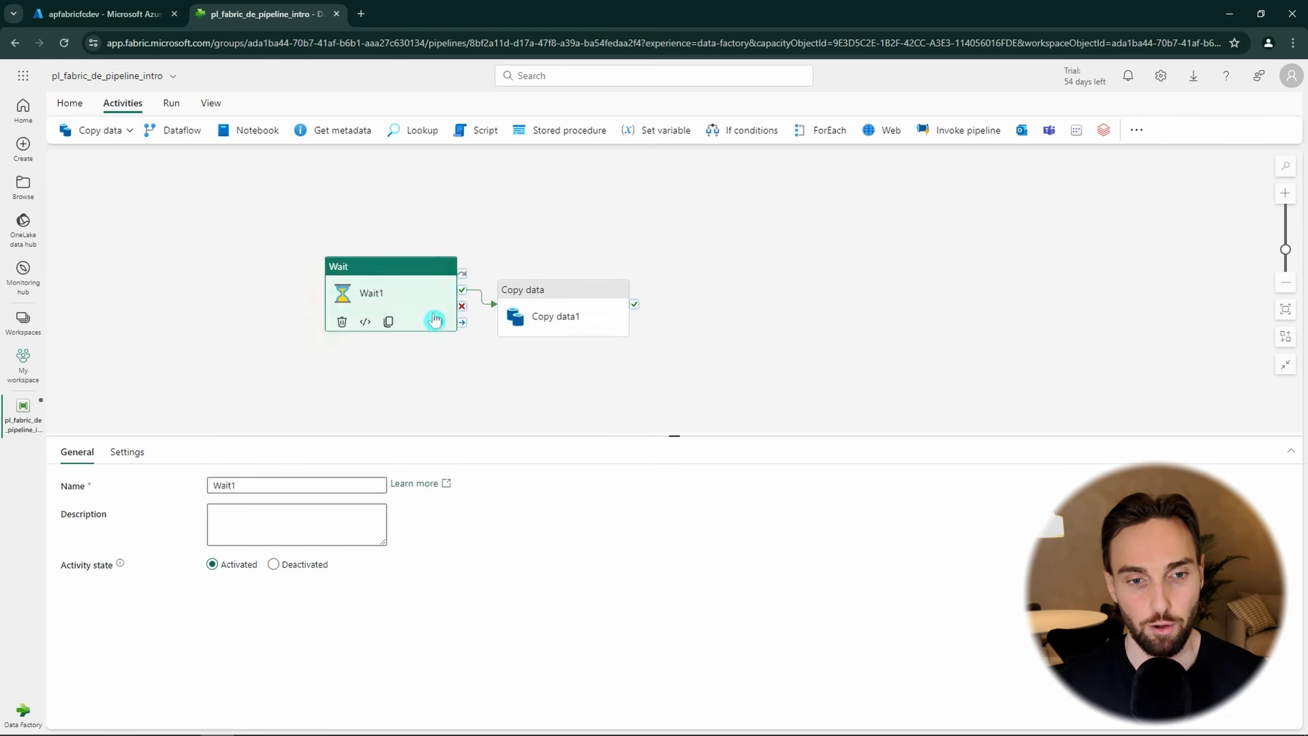
click(127, 453)
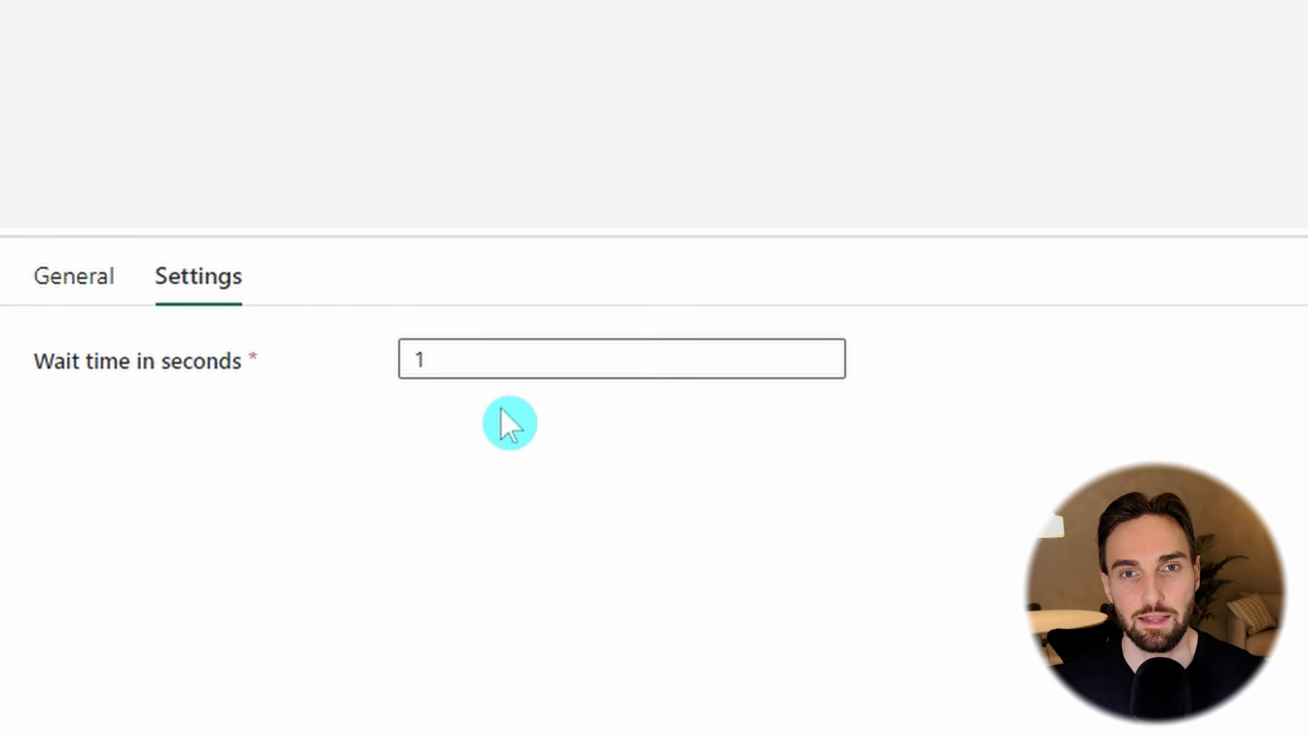
click(515, 365)
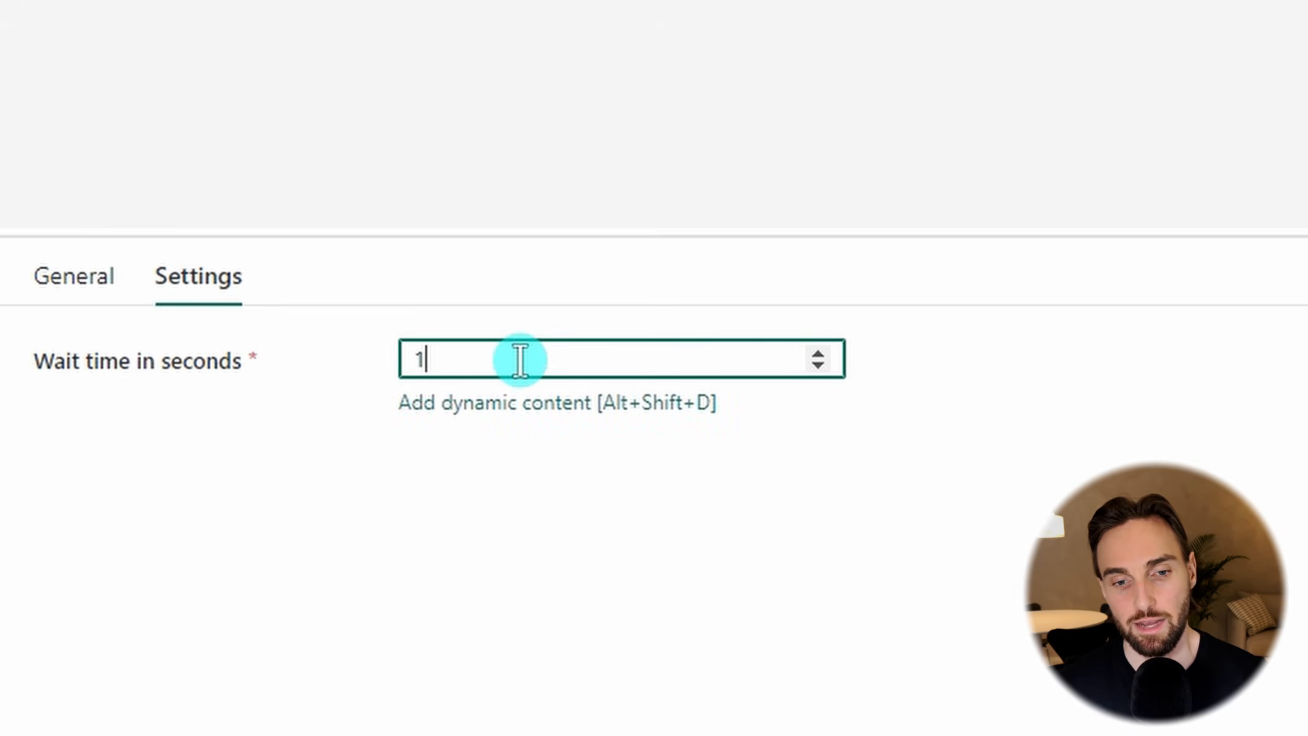
click(537, 409)
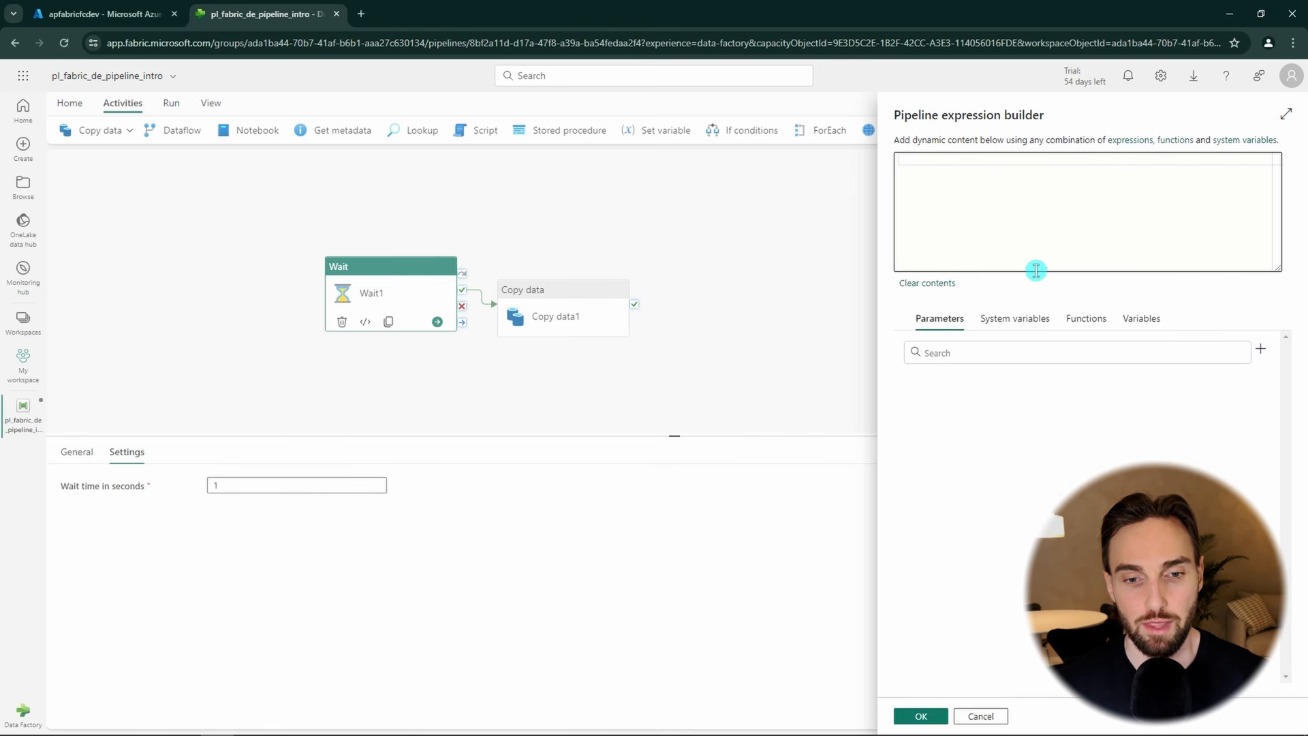
click(1015, 317)
click(1079, 320)
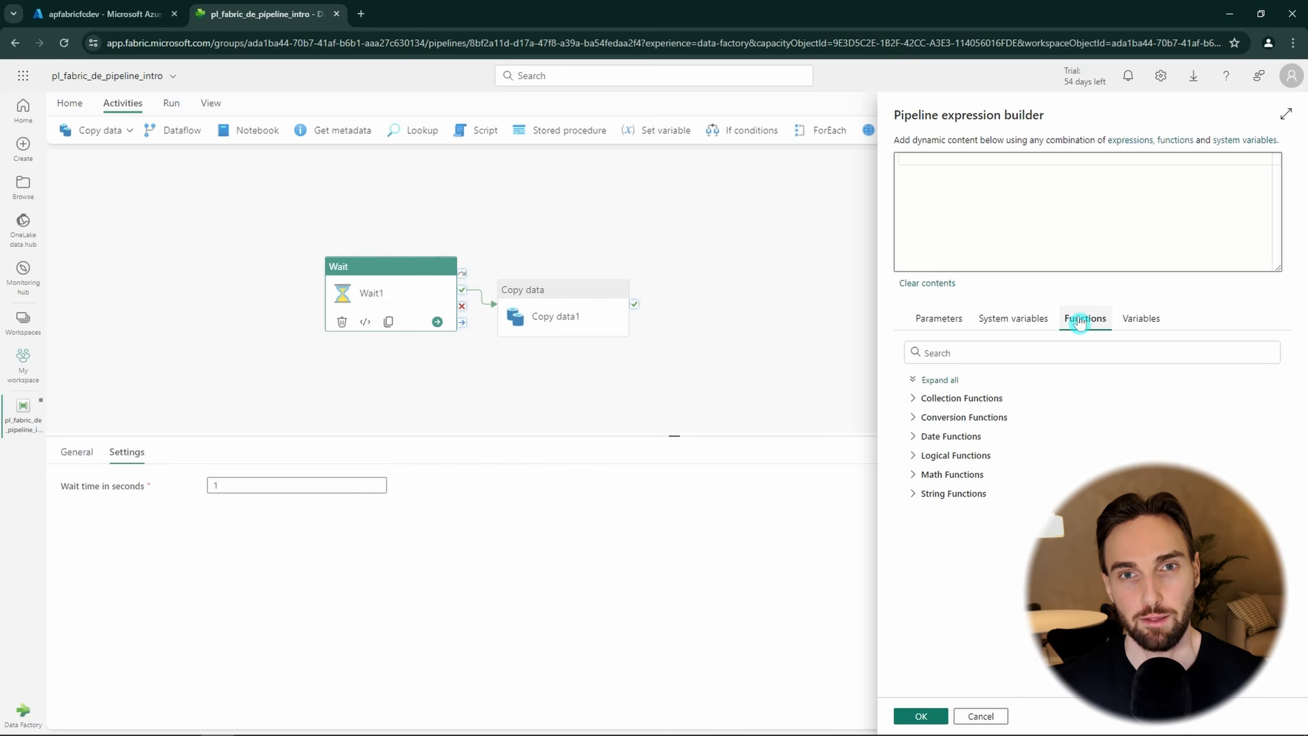
click(1140, 319)
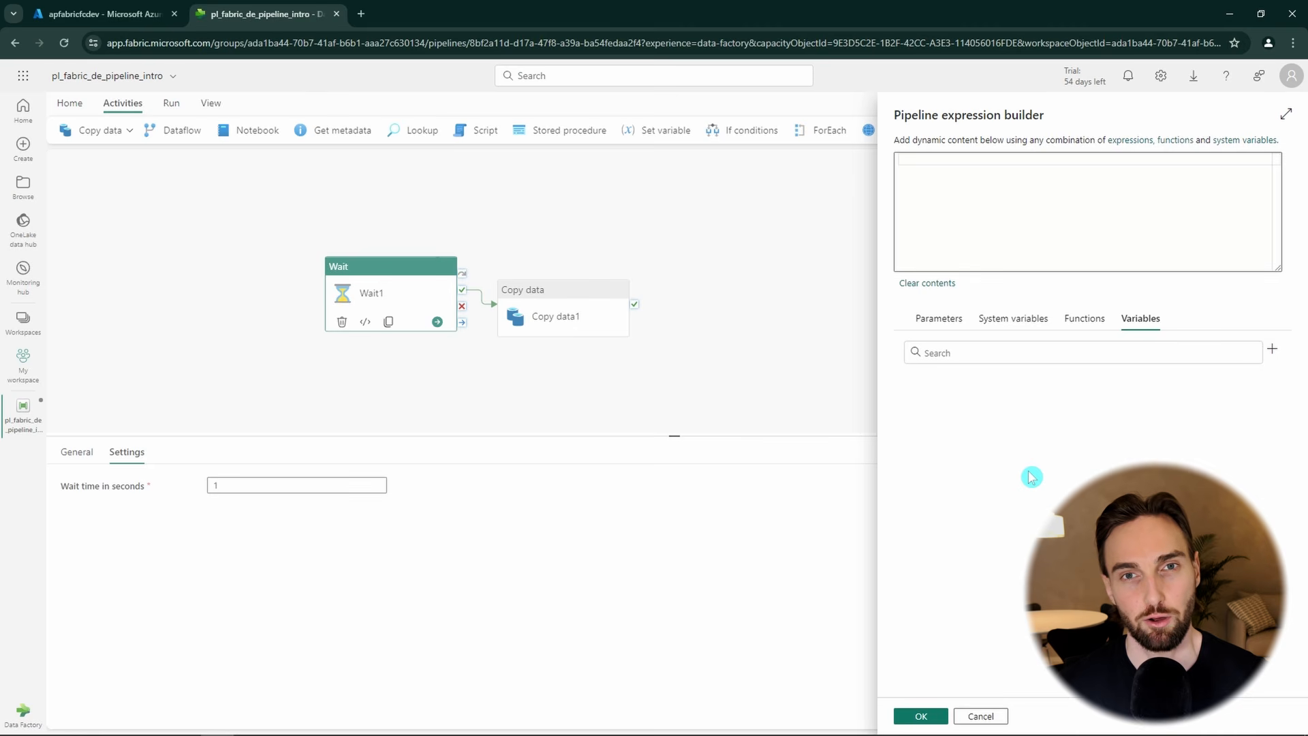
click(988, 720)
click(456, 409)
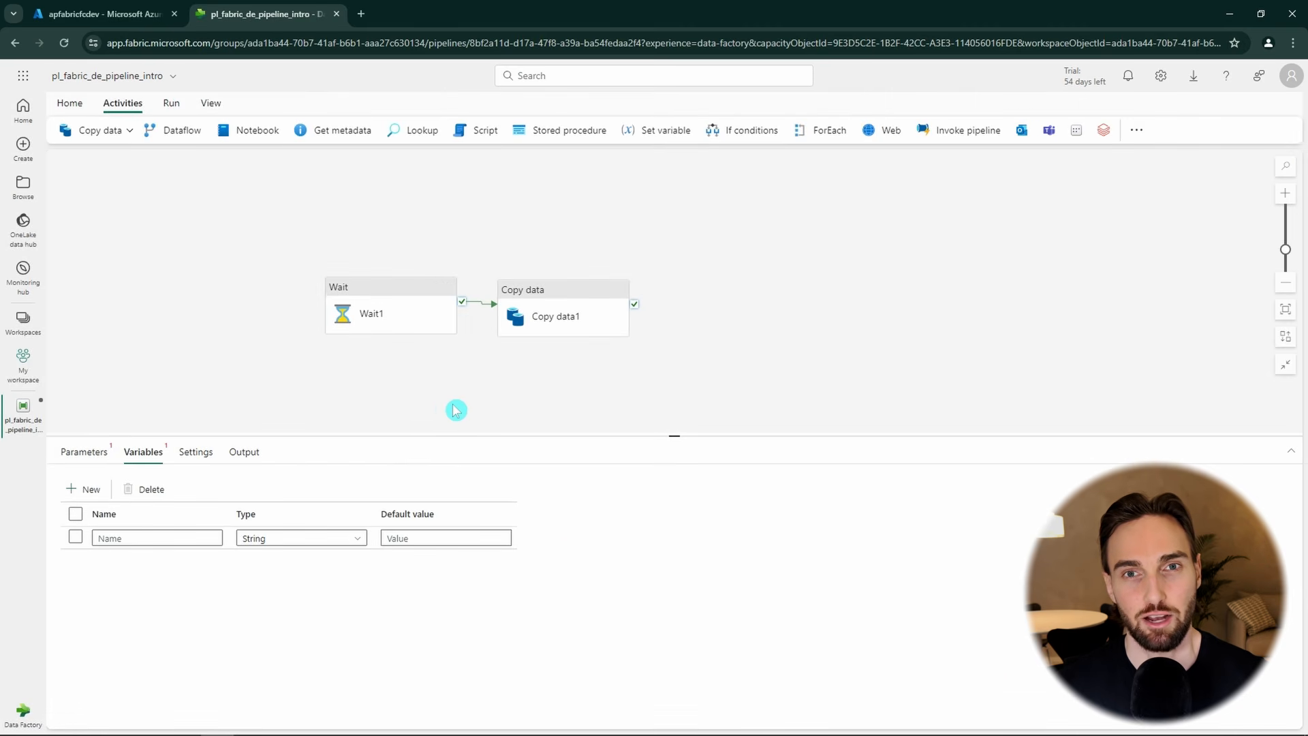
- Filter the Monitoring hub's activity list to the Data pipeline item type
click(24, 273)
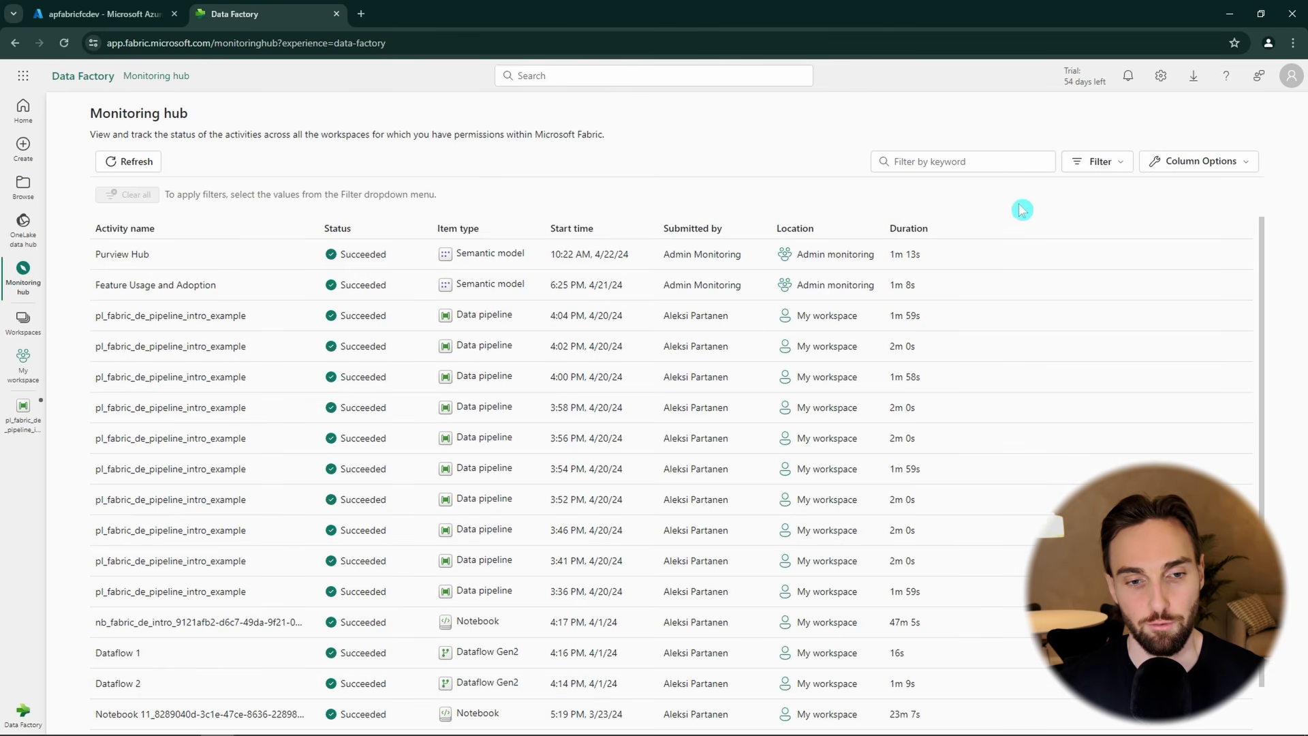
click(1119, 170)
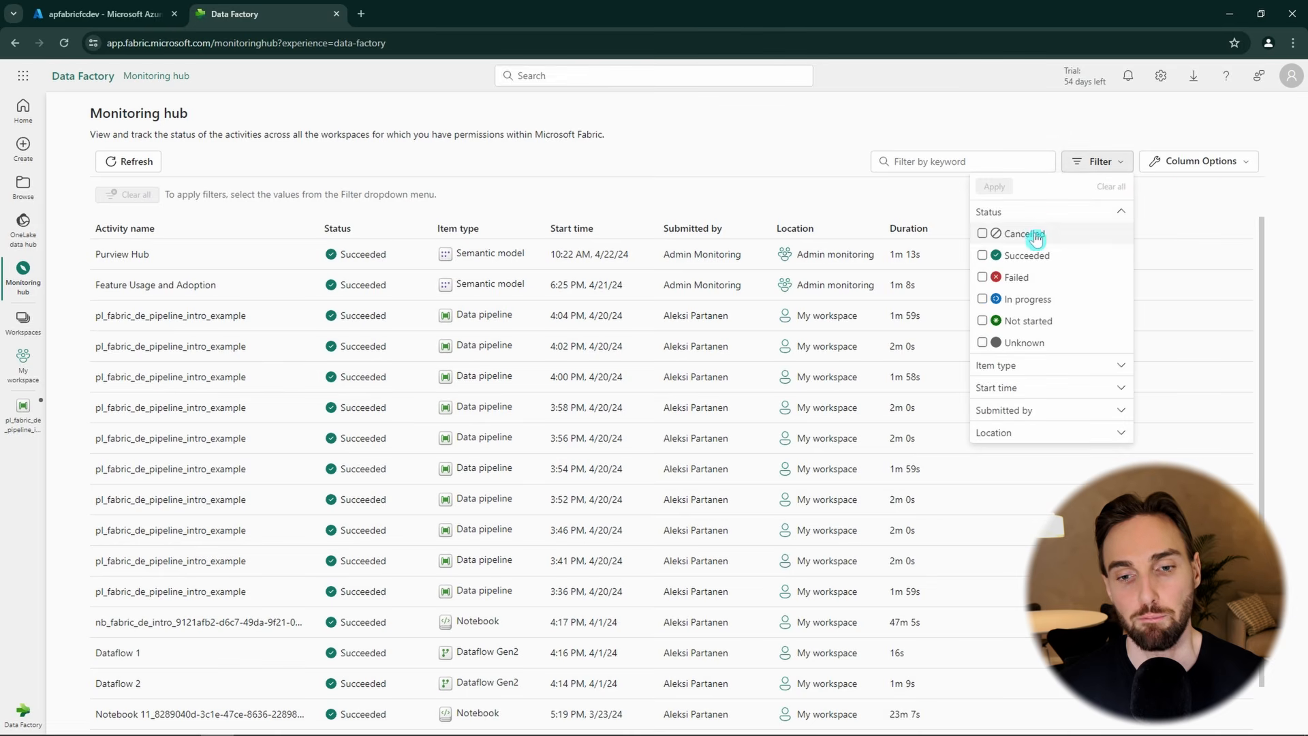
click(1162, 175)
click(1102, 165)
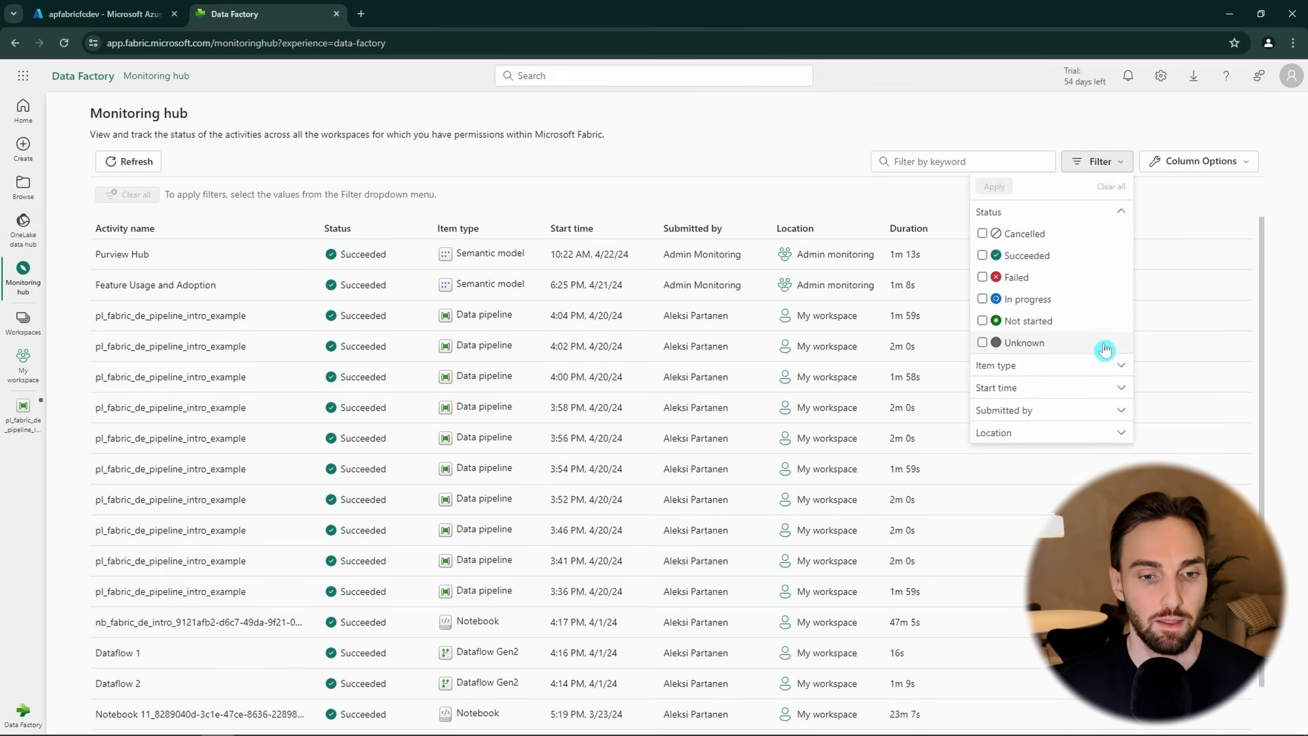
click(1028, 368)
click(982, 280)
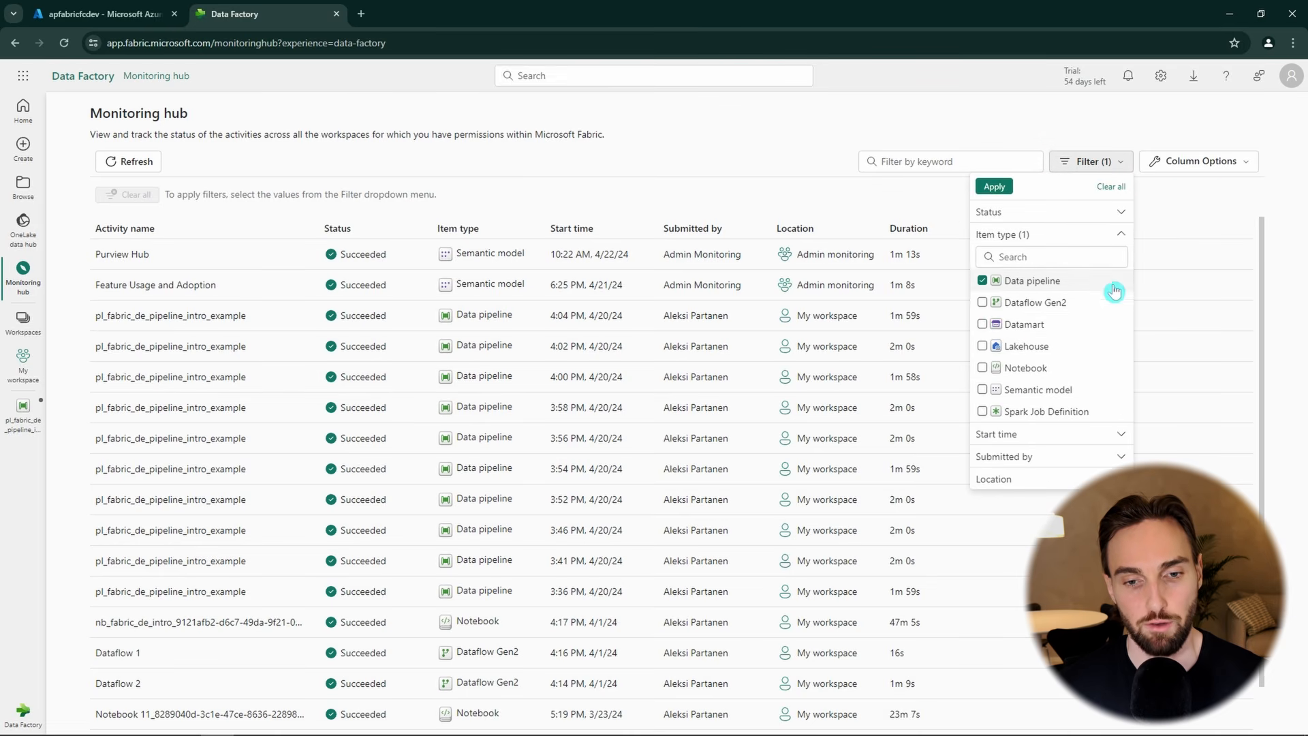
click(994, 186)
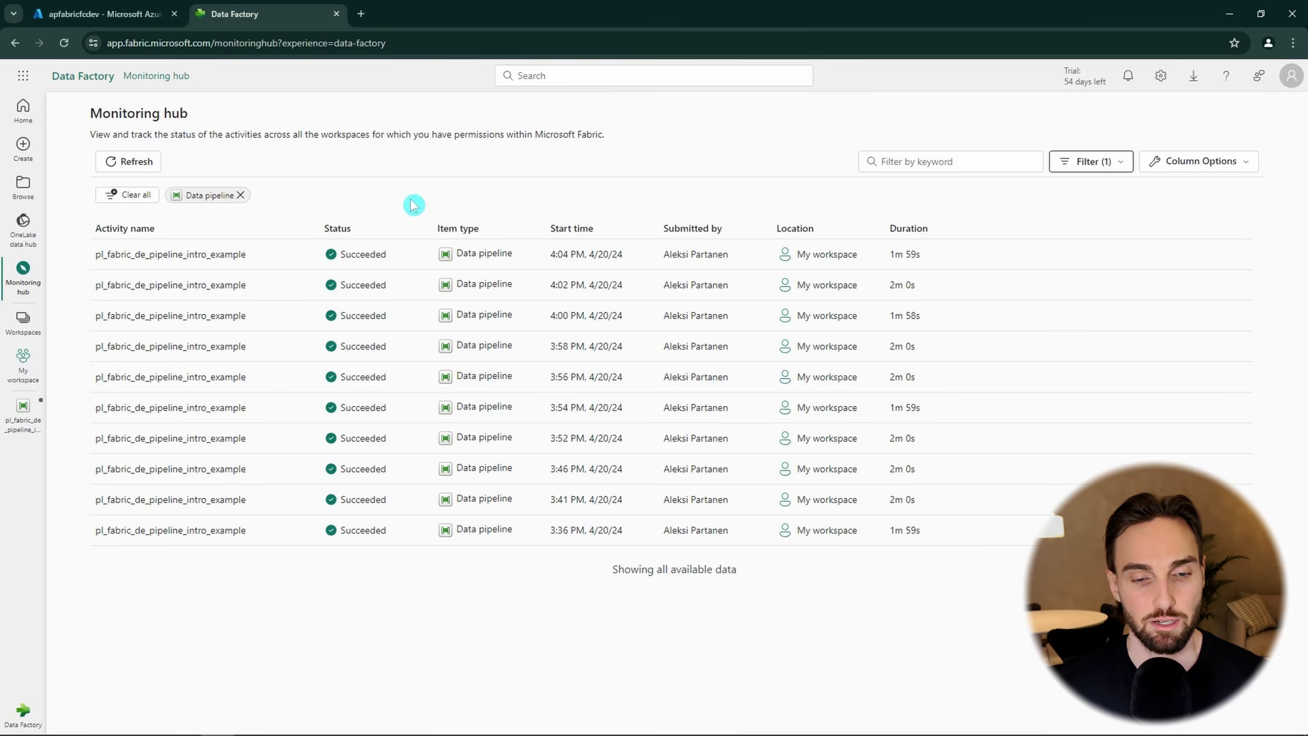
- Inspect the most recent pl_fabric_de_pipeline_intro_example run and the copy details of its "Copy data from file to table" activity
click(207, 255)
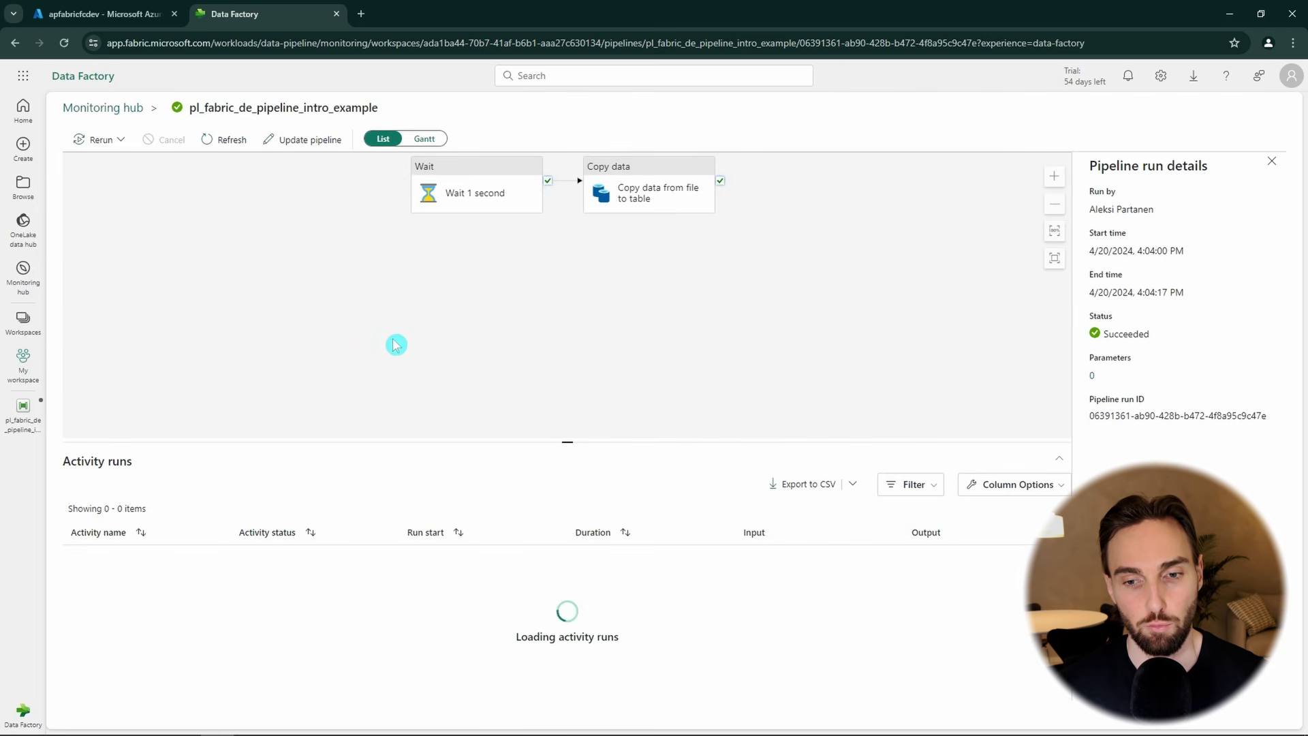
drag(424, 318, 366, 379)
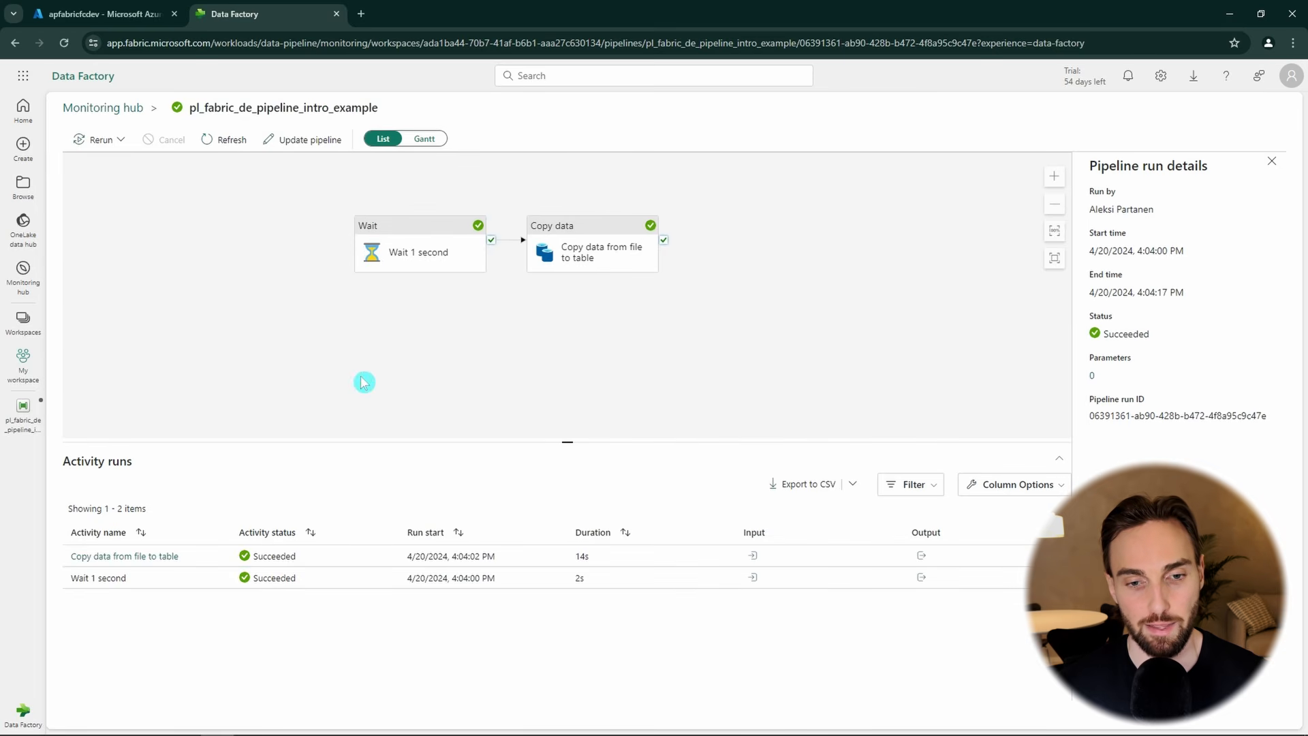
click(582, 257)
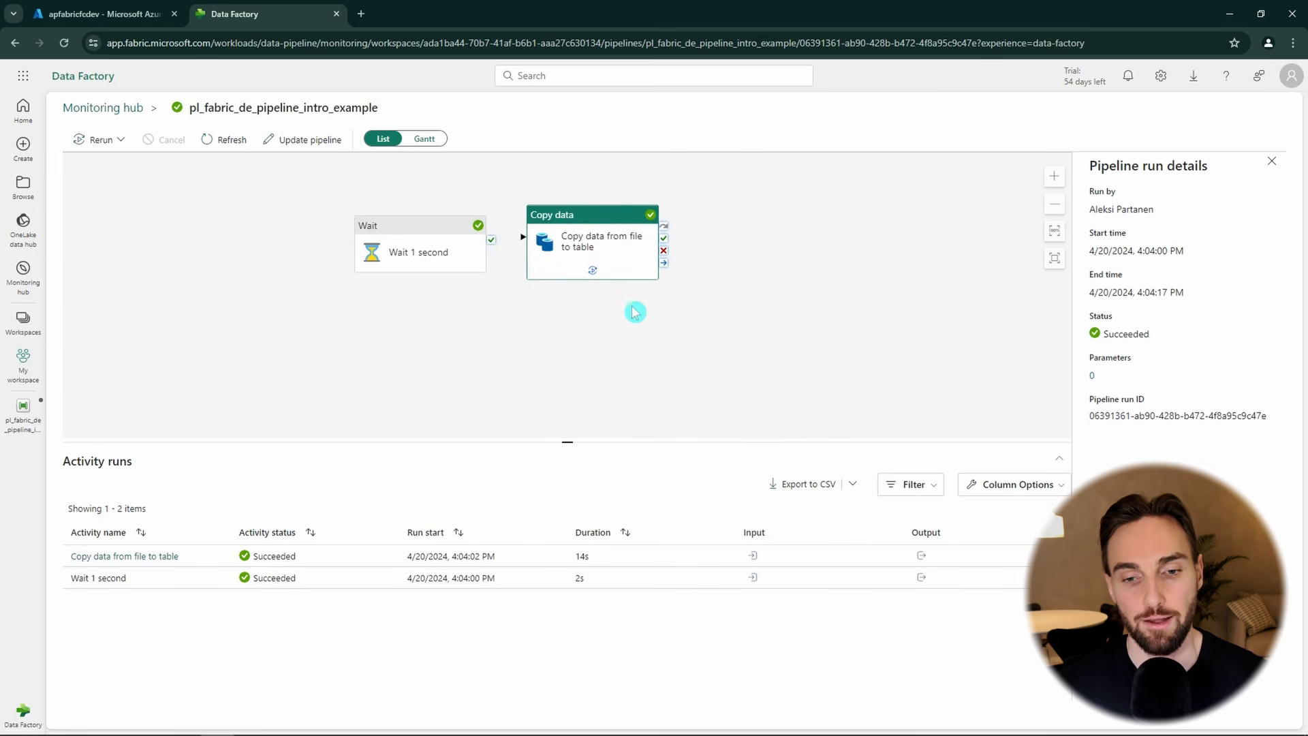
click(147, 557)
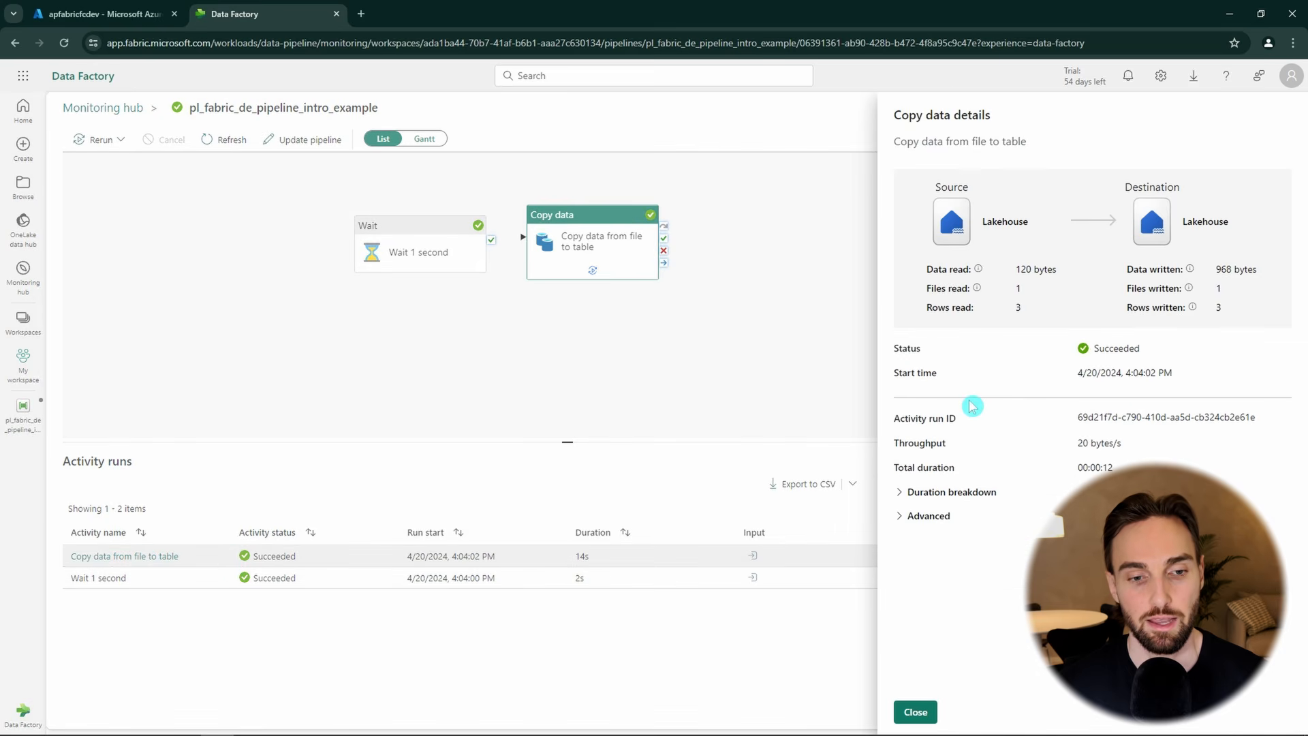
click(915, 713)
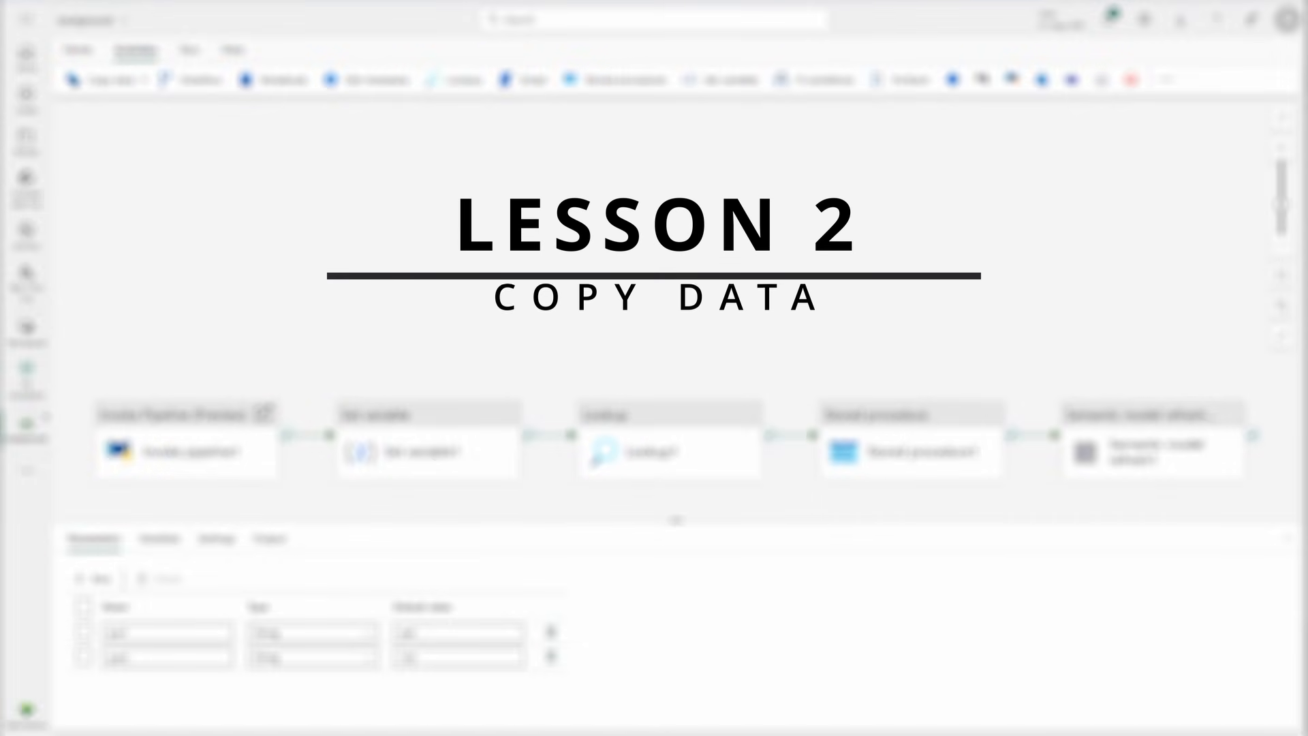
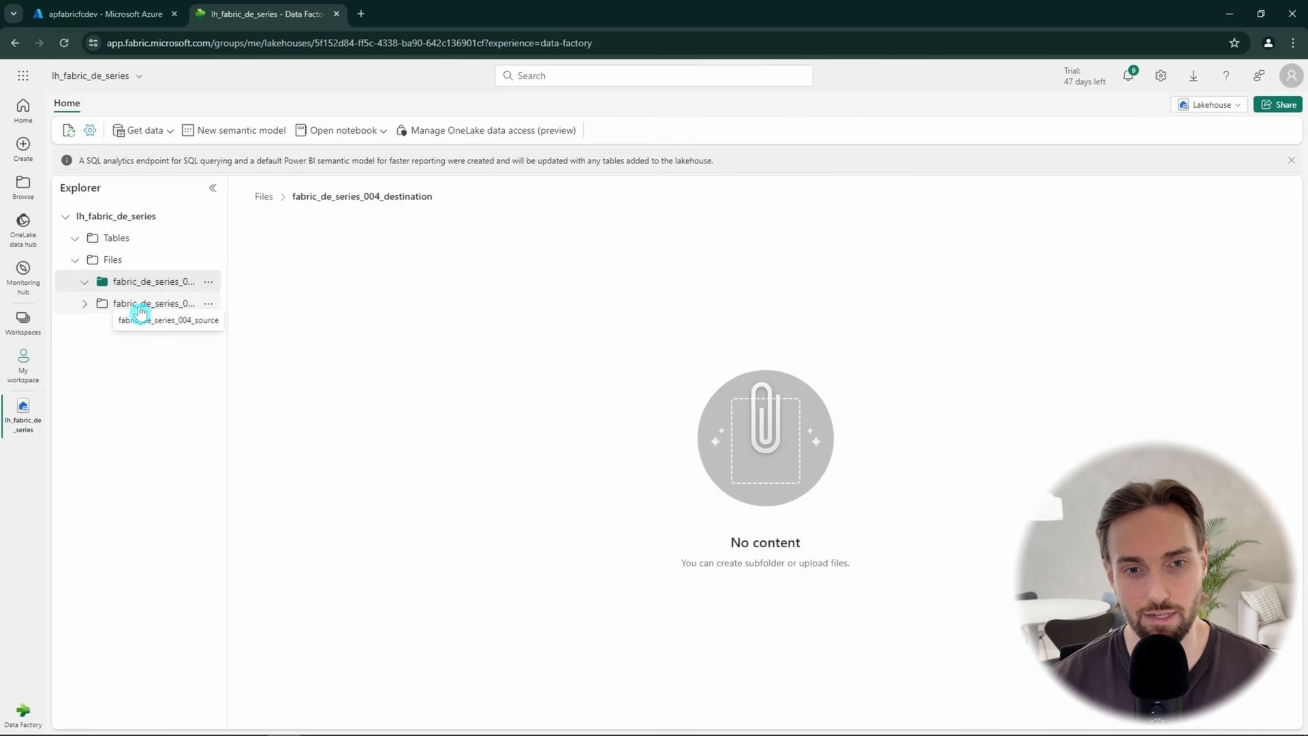
- Preview movies.csv in the lakehouse folder fabric_de_series_004_source, and look at the contents of fabric_de_series_004_destination
click(140, 304)
drag(233, 292, 291, 294)
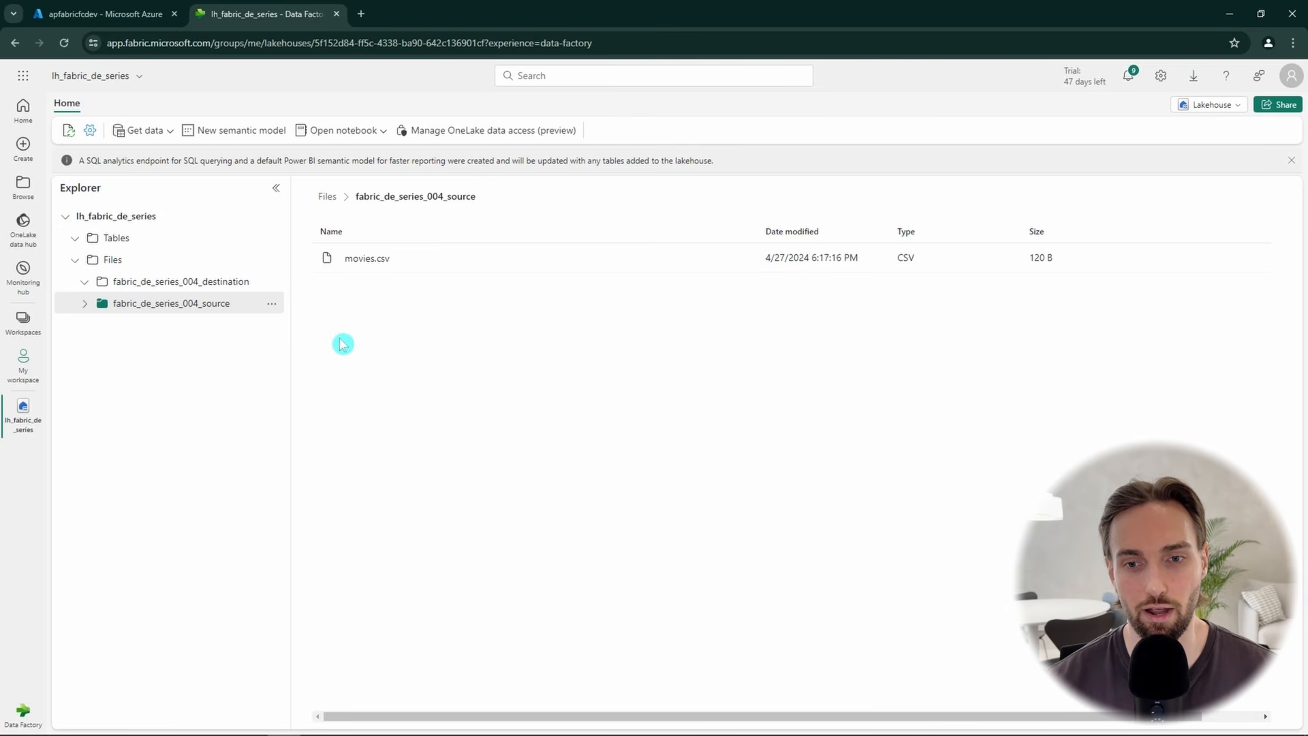
click(389, 265)
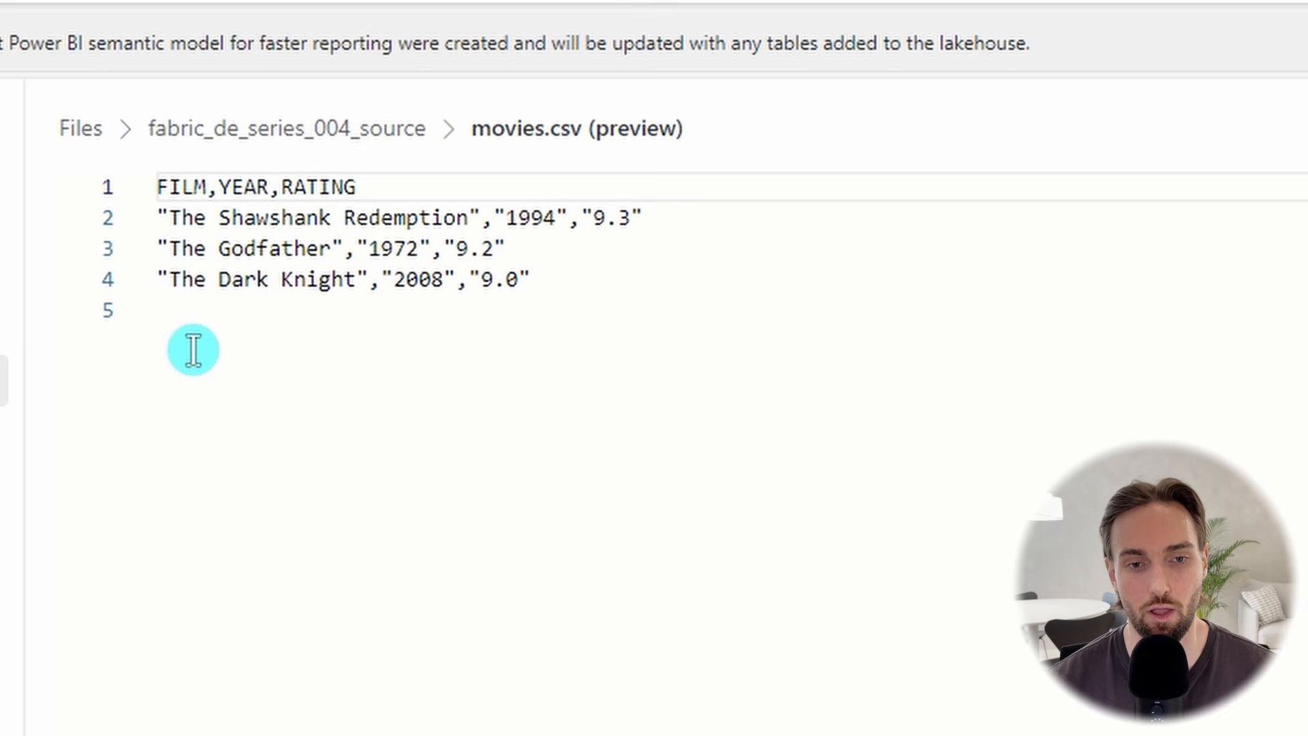
click(207, 283)
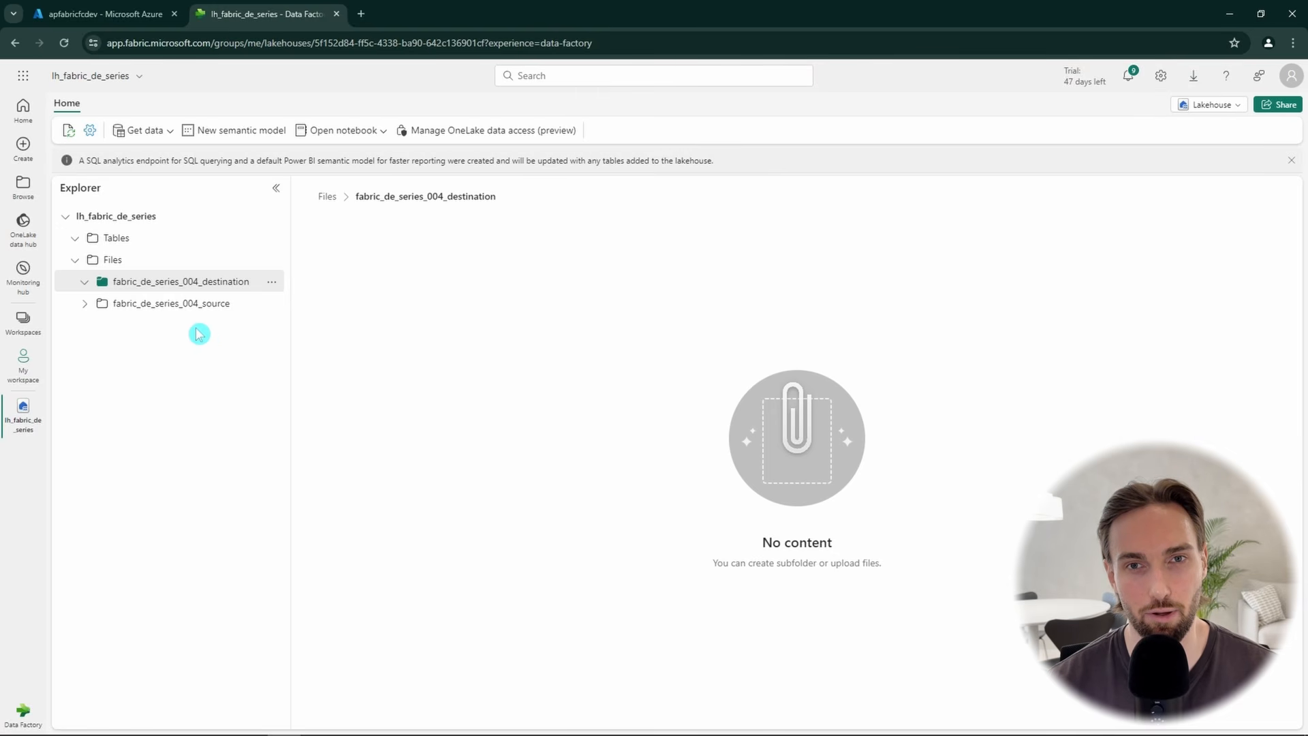
- Create a new data pipeline named pl_fabric_de_series_004_binary_copy in My workspace
click(26, 146)
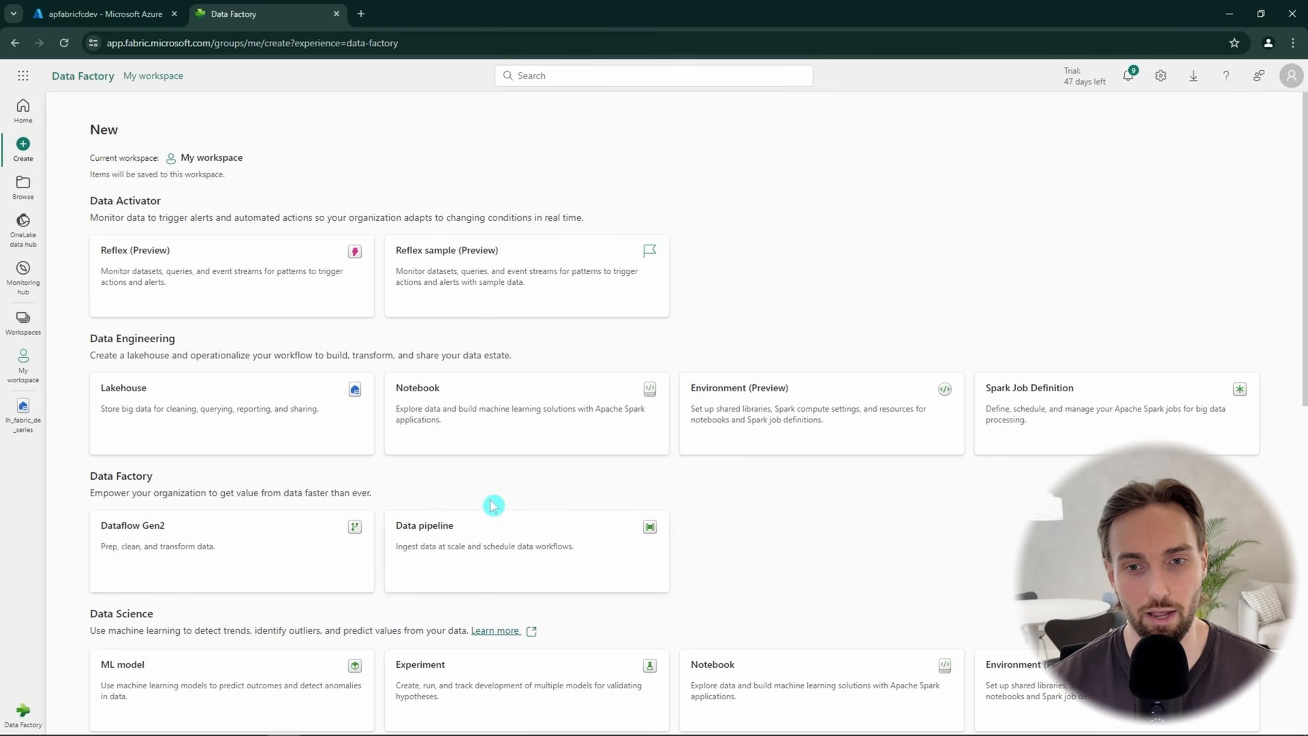
click(630, 535)
drag(613, 379, 531, 382)
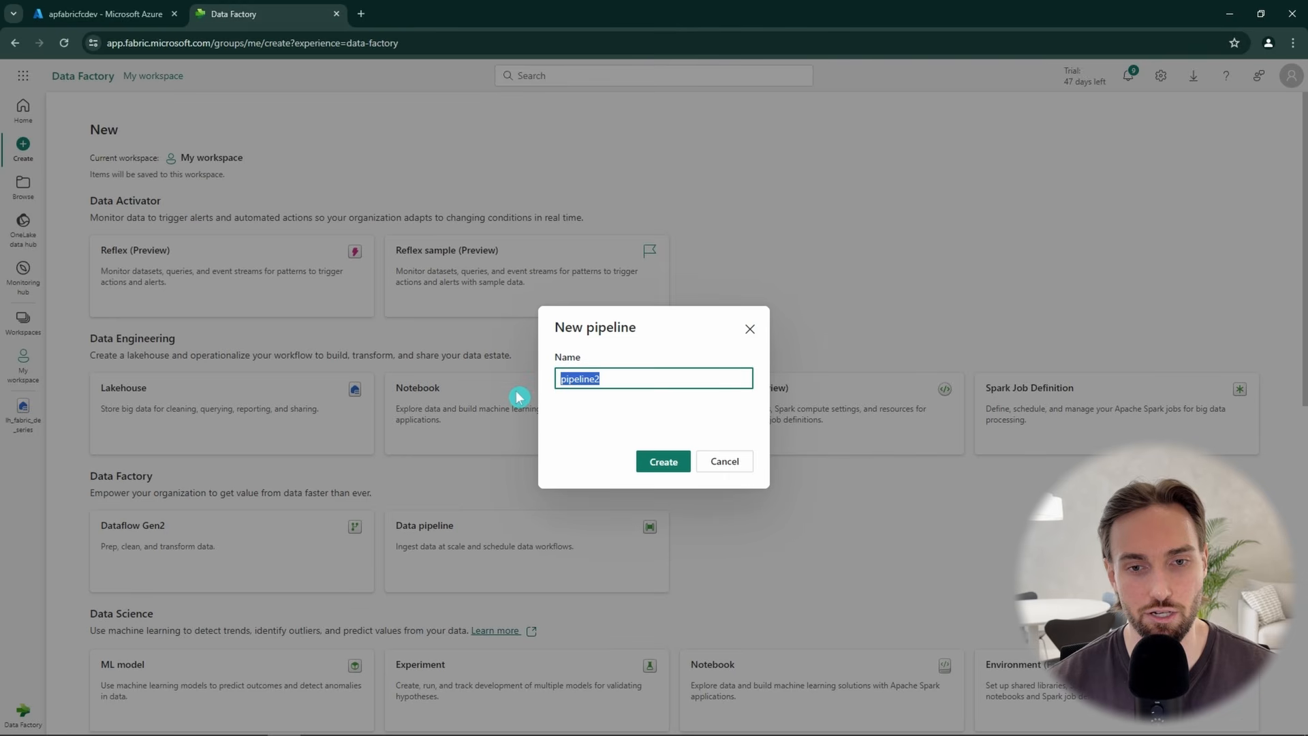
text(pl_fabric_de_series_004_binary_copy)
click(673, 462)
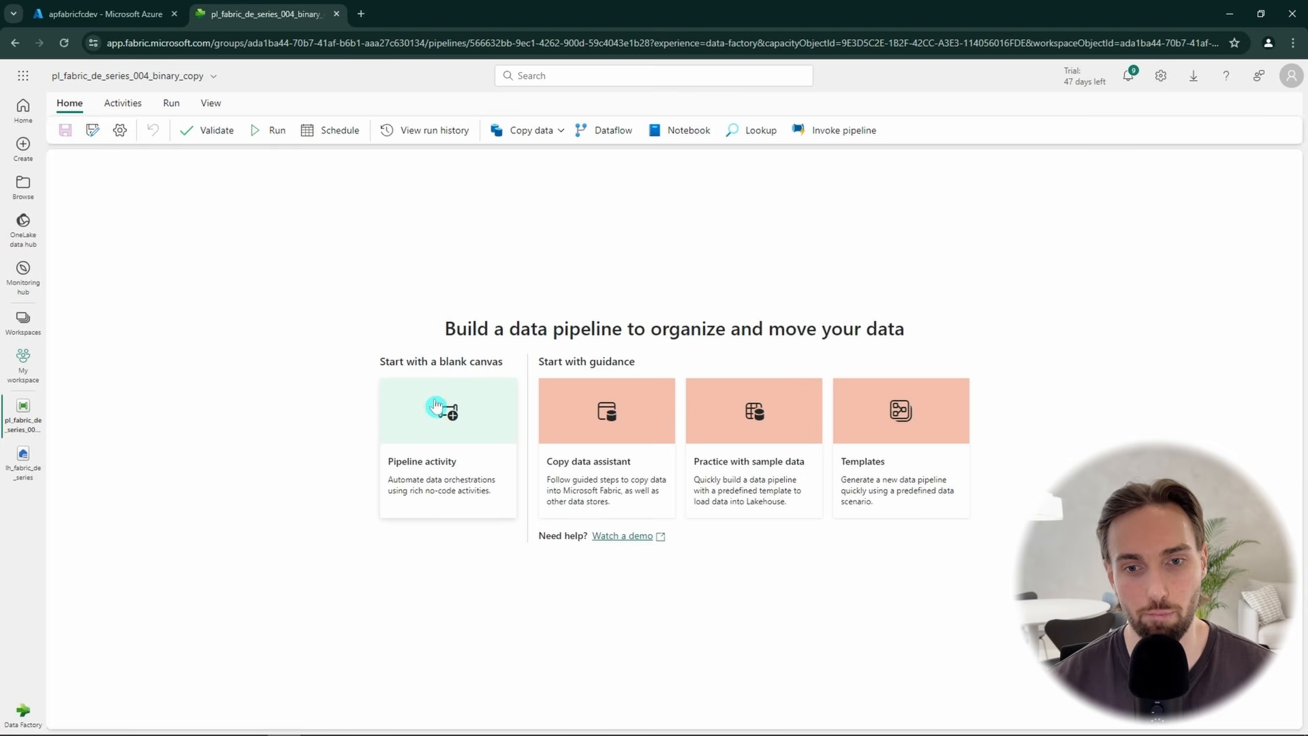
- Add a Copy data activity to the blank pipeline canvas and name it "Copy data movies binary"
click(448, 413)
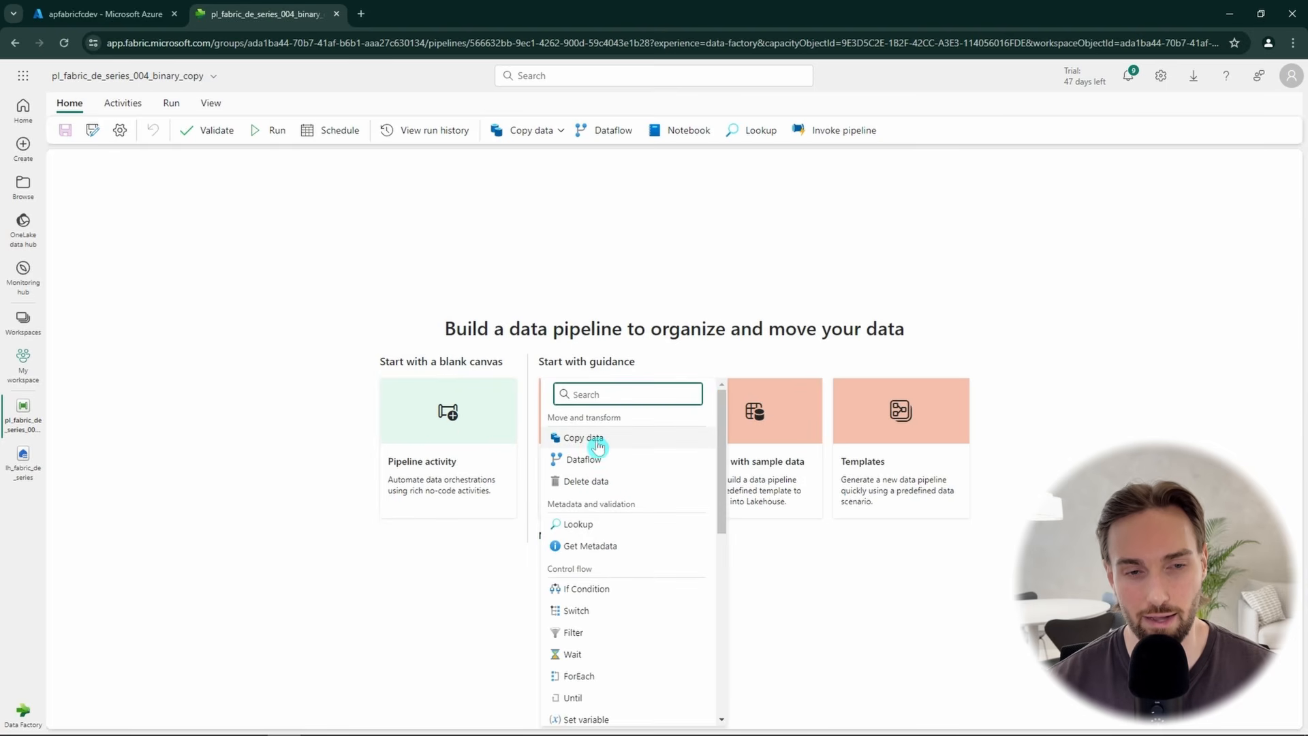
click(589, 438)
drag(180, 287, 357, 298)
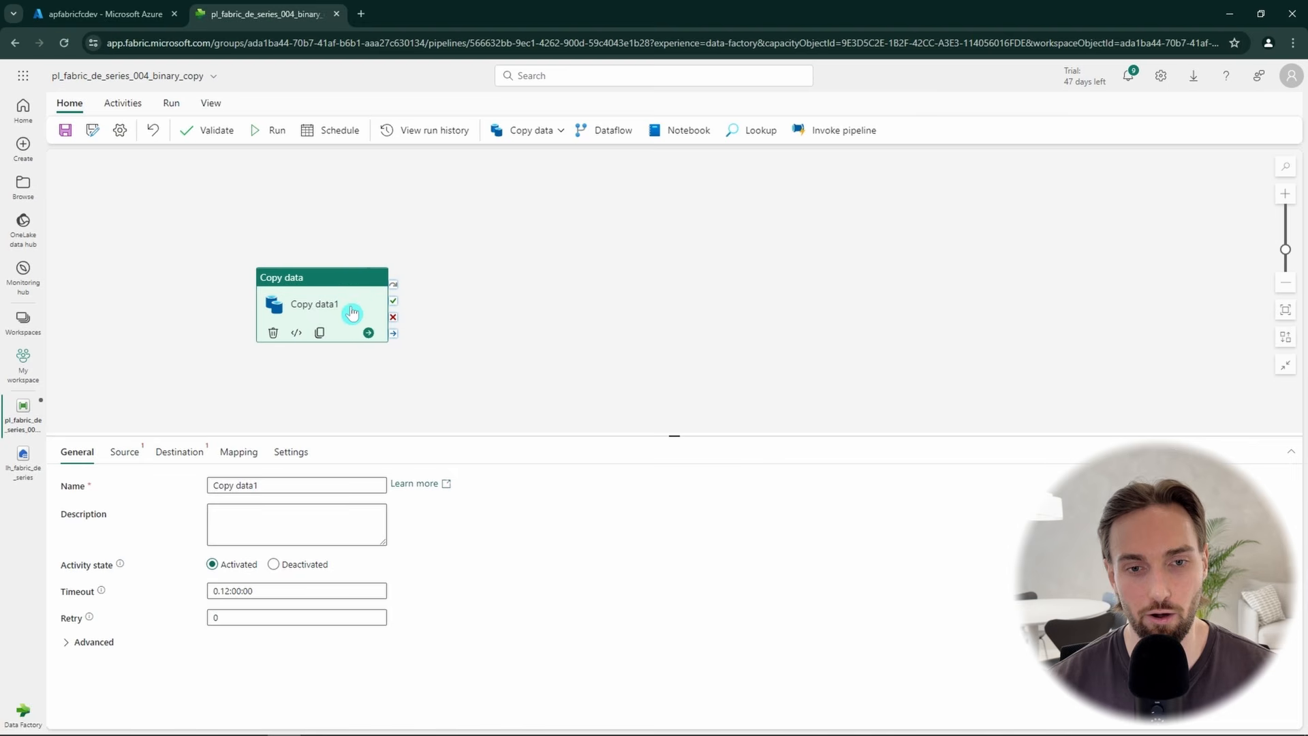
click(286, 487)
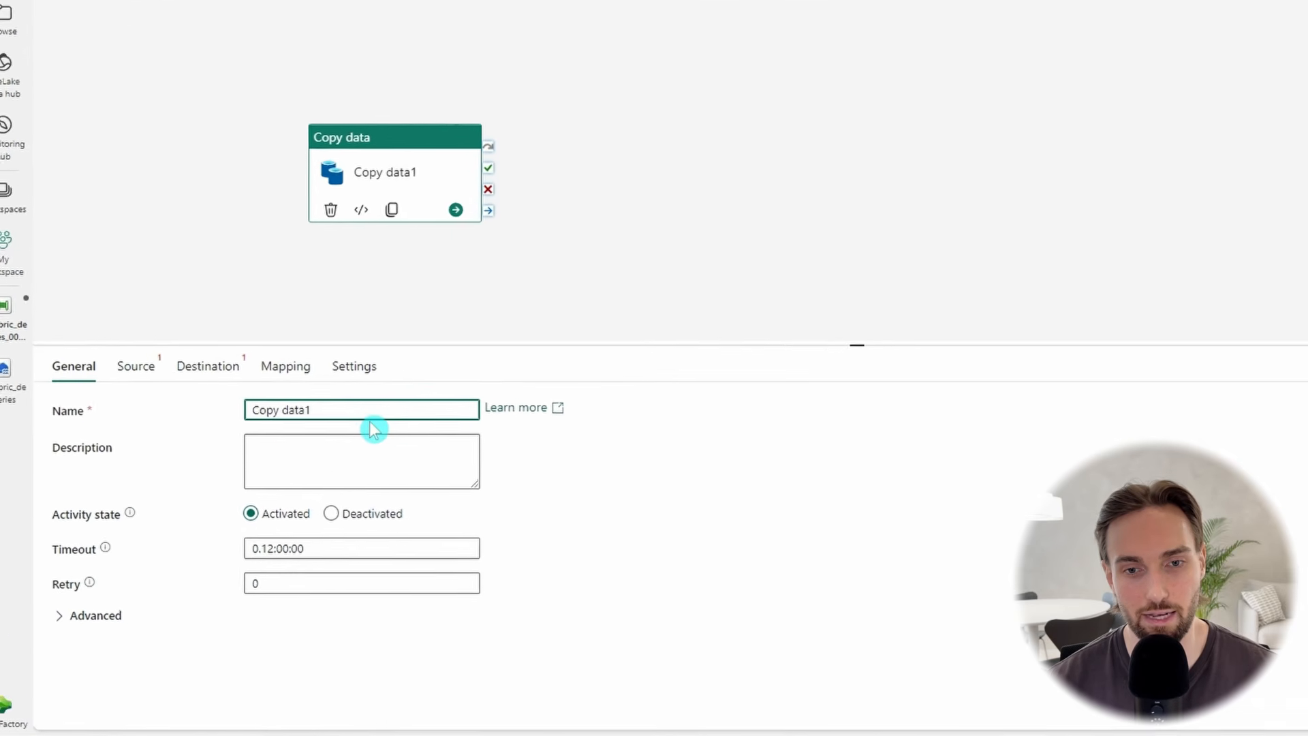
key(BackSpace)
text(m)
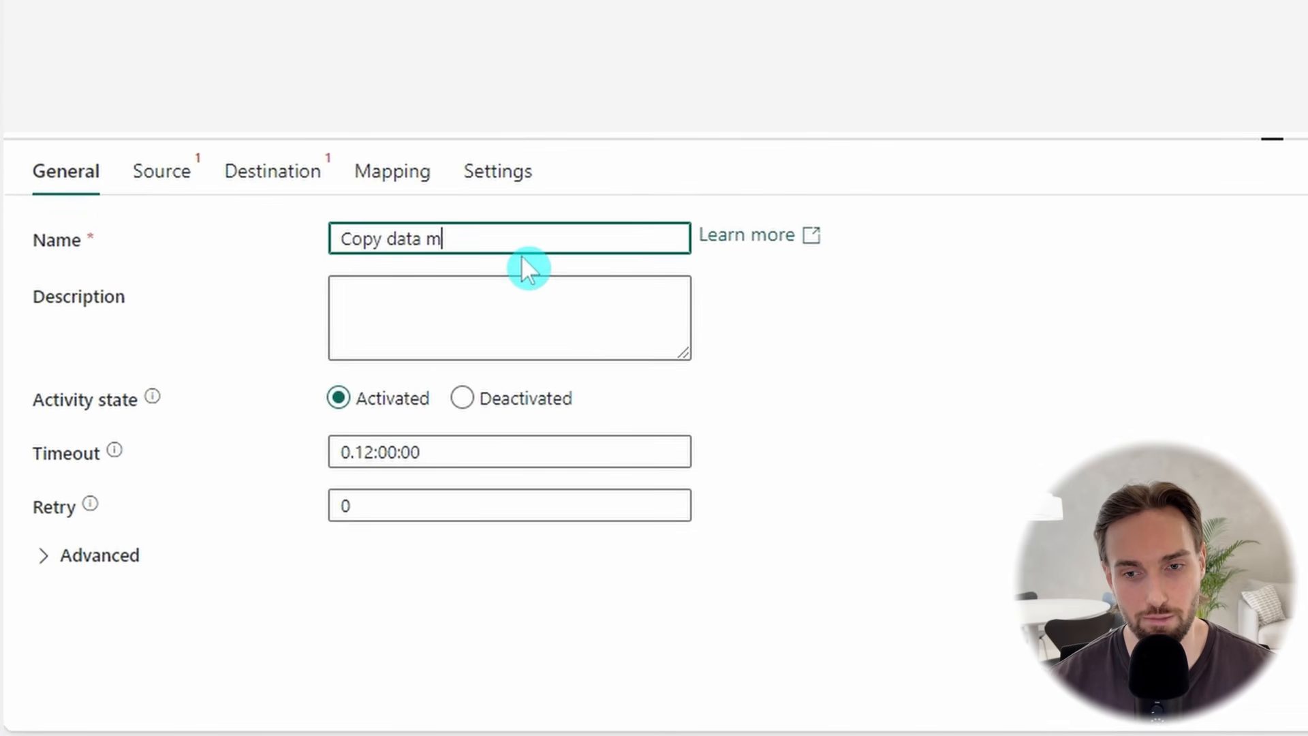
text(ovies binary)
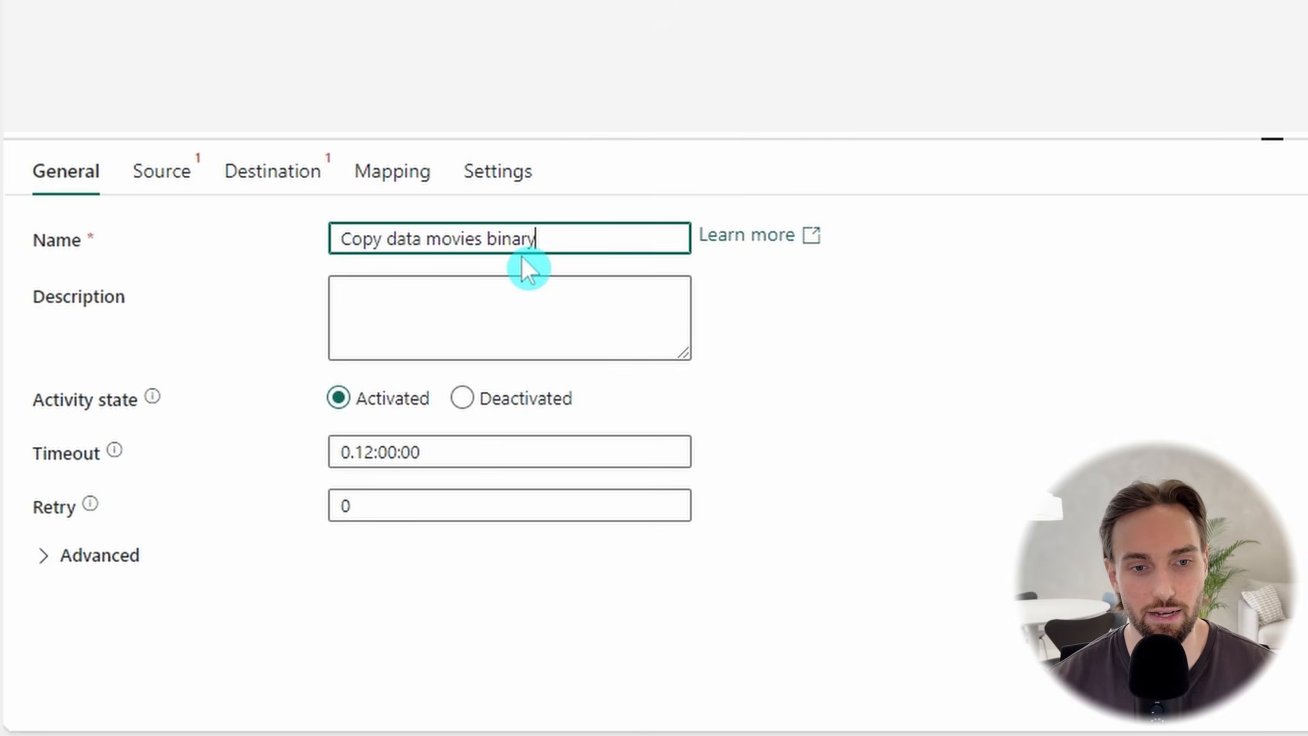
- Set the copy activity's source to the workspace lakehouse lh_fabric_de_series with Files as the root folder
click(164, 179)
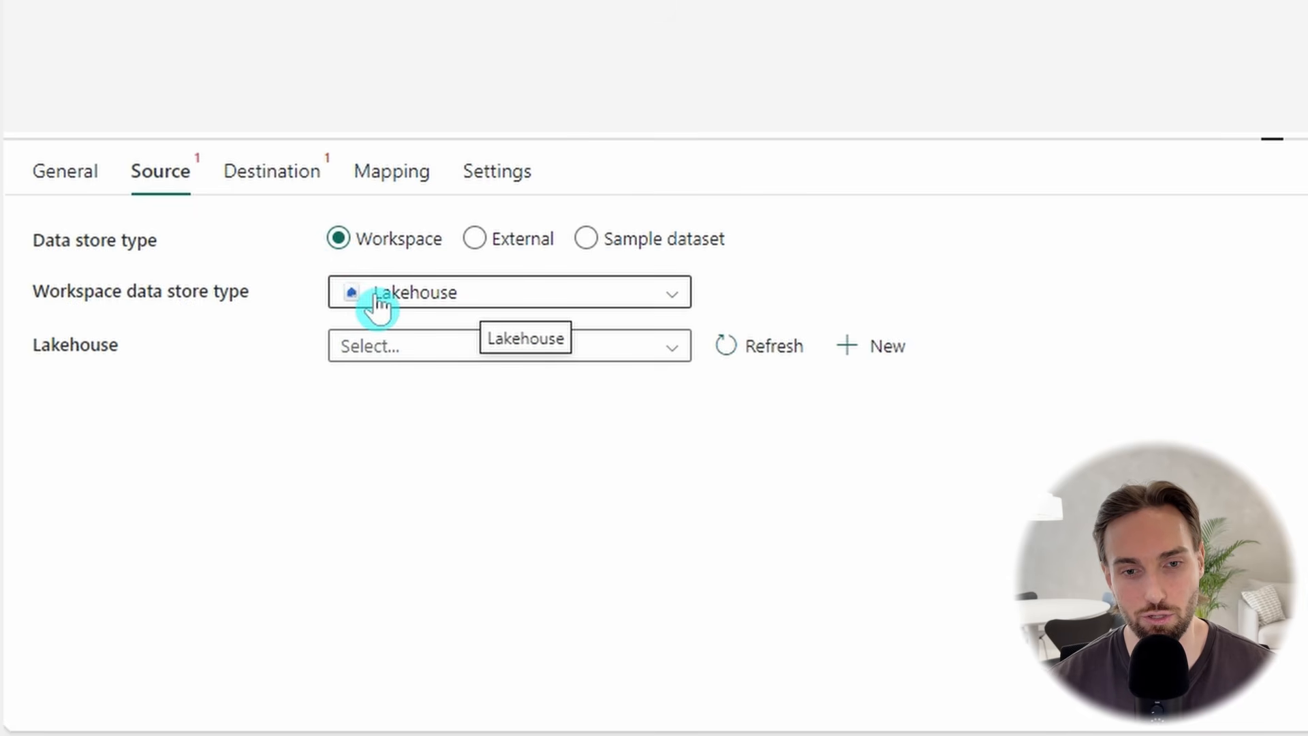
click(412, 349)
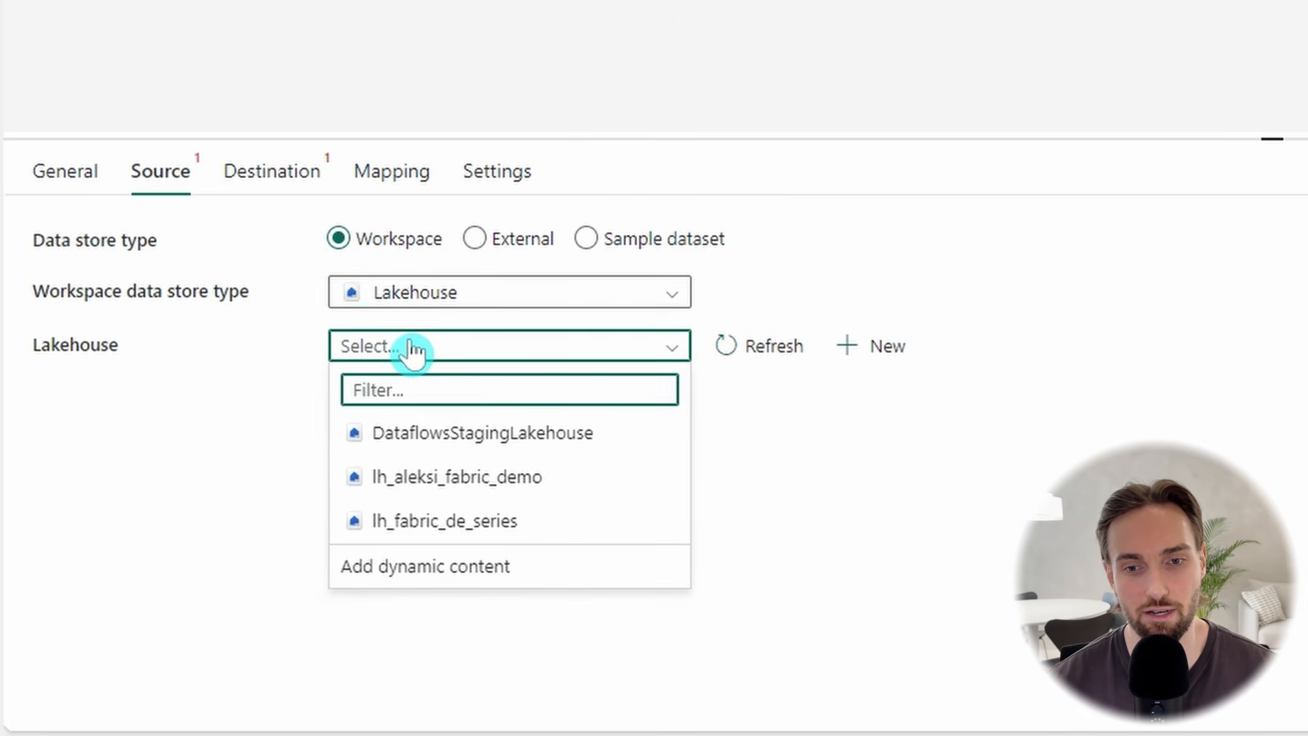
click(481, 524)
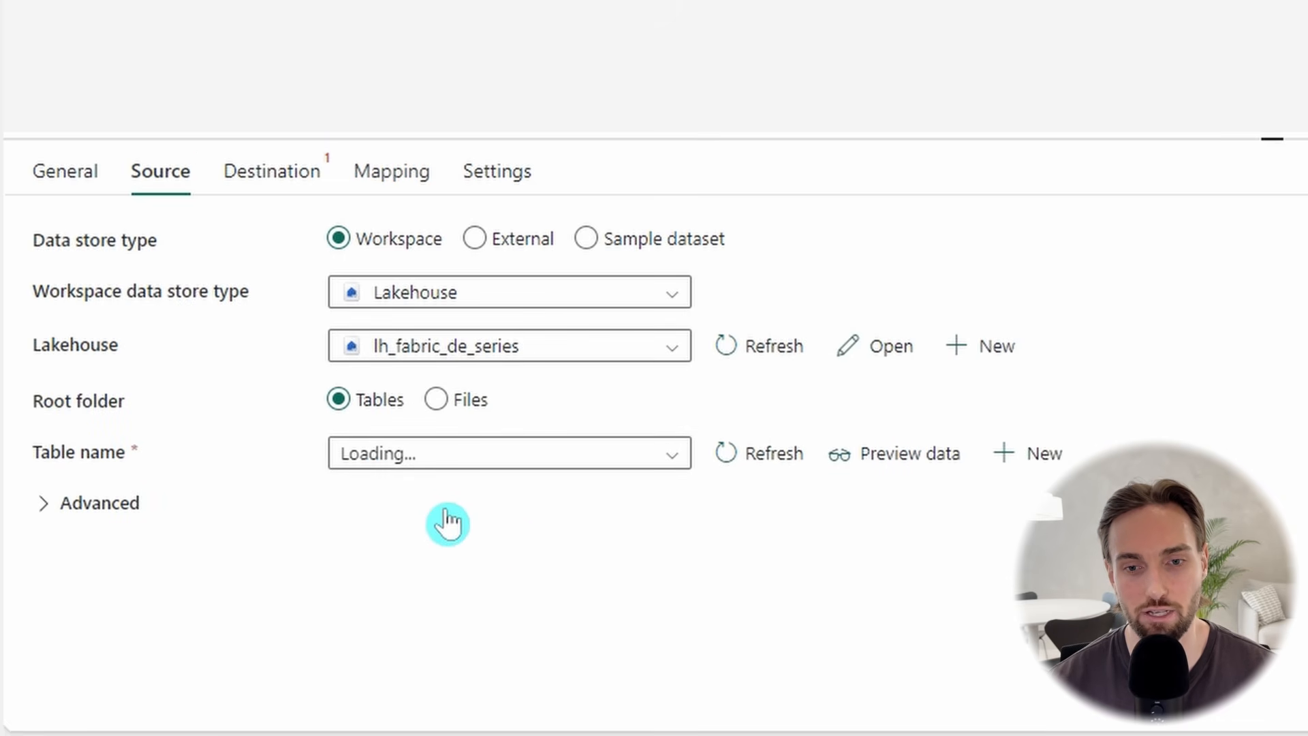
click(431, 409)
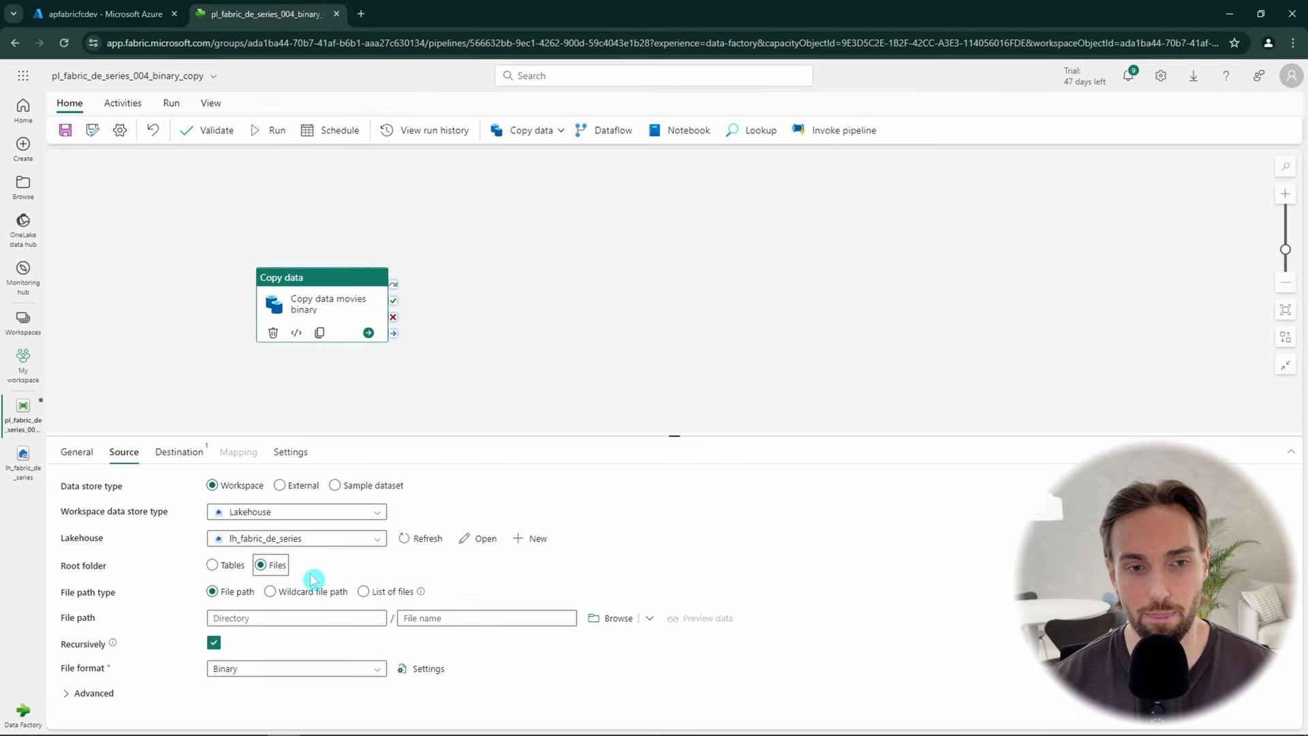
- Choose movies.csv in the folder fabric_de_series_004_source as the source file path
click(606, 620)
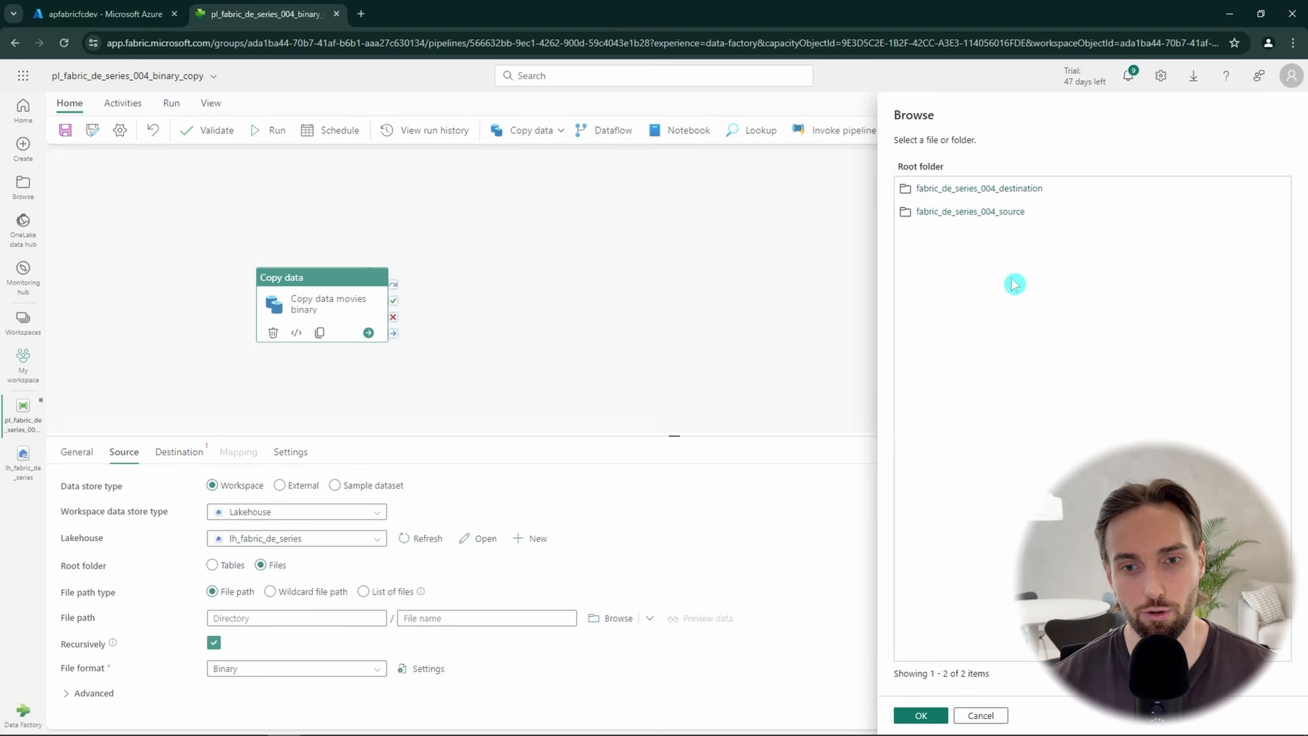
click(964, 214)
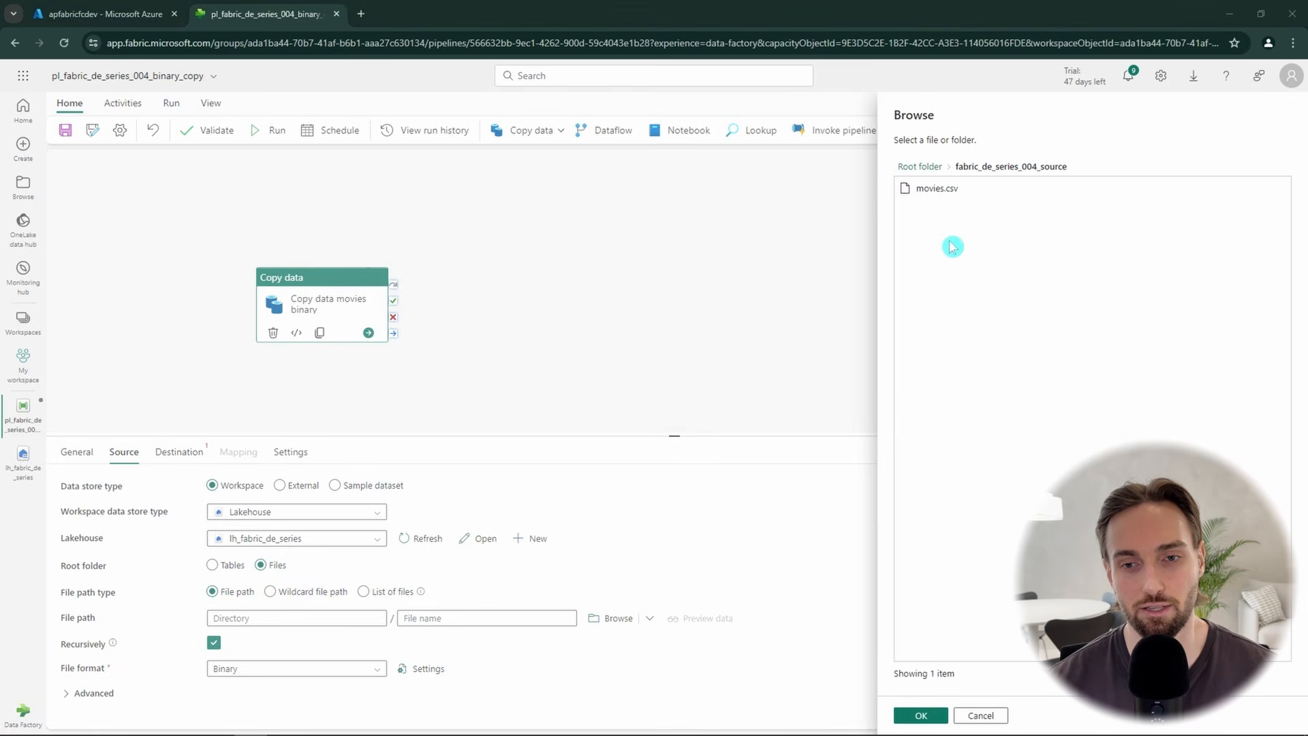
click(938, 192)
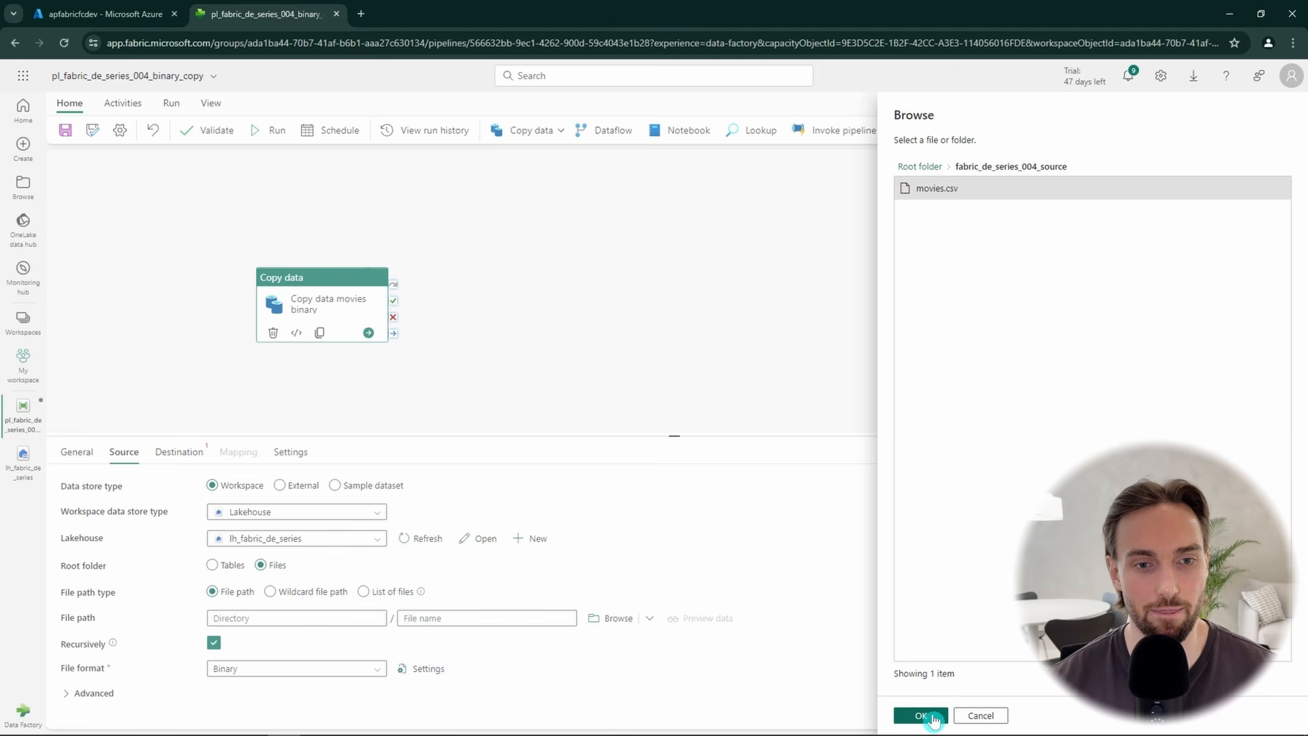
click(932, 717)
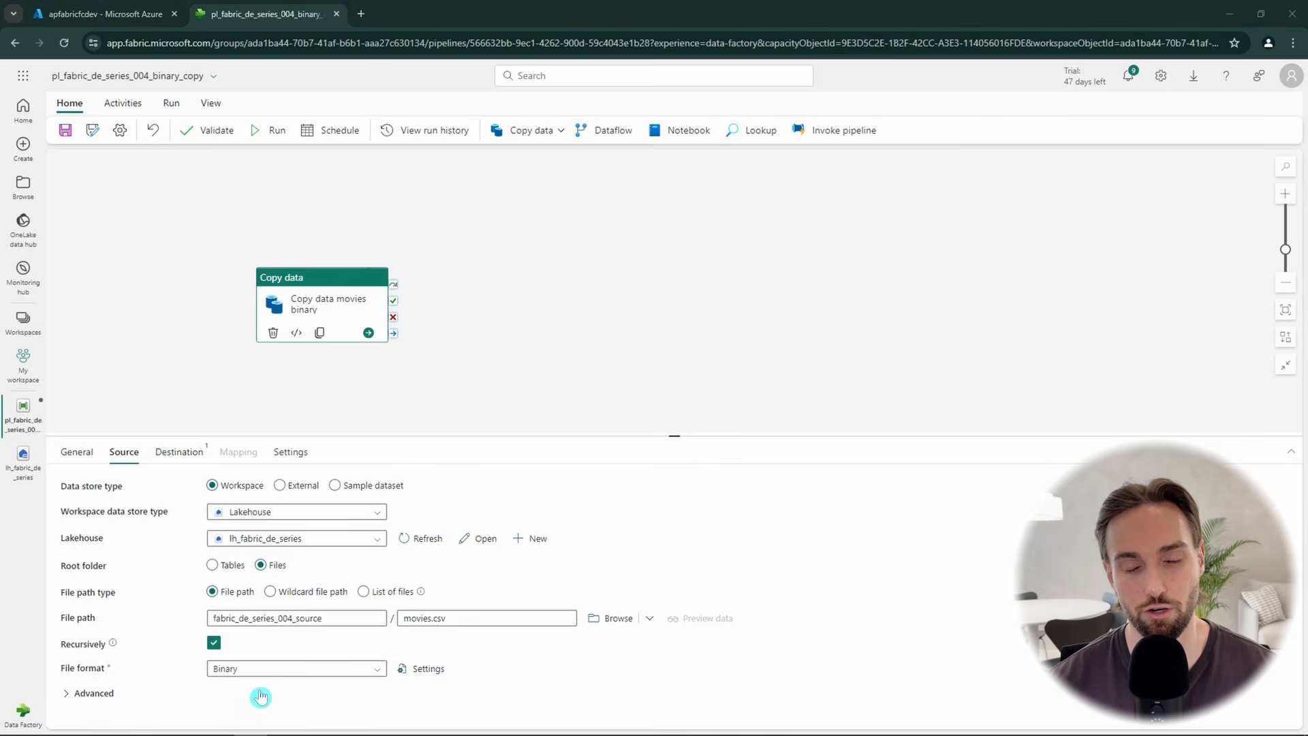
- Turn "Delete files after completion" on and back off in the source's advanced options
click(99, 696)
scroll(152, 670, down, 2)
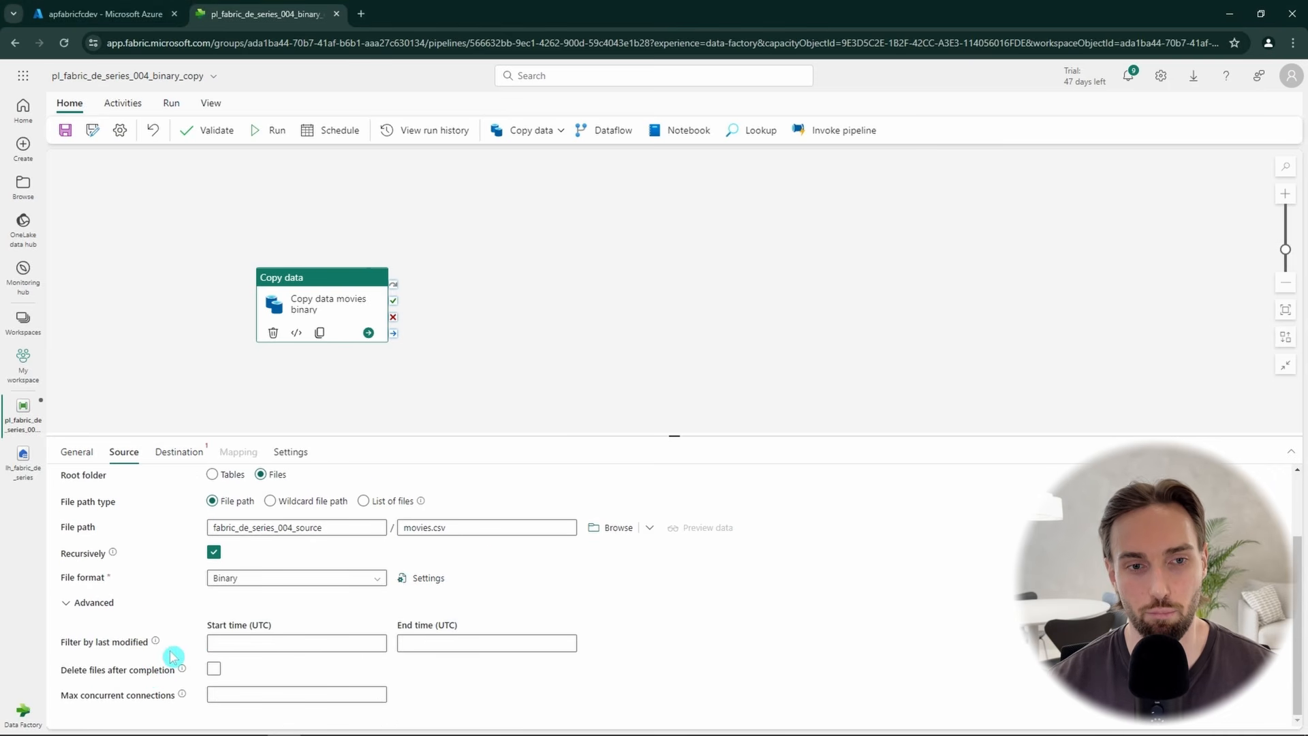
drag(61, 669, 179, 687)
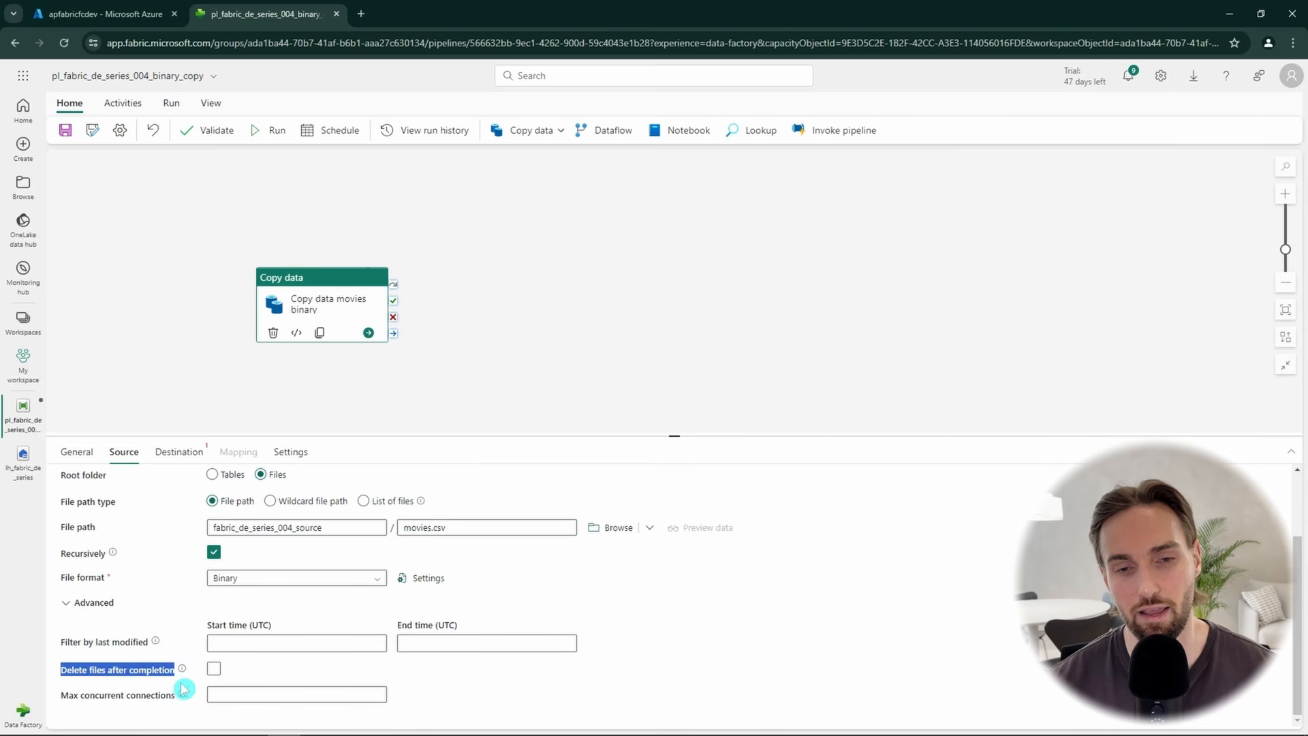
click(185, 688)
click(214, 669)
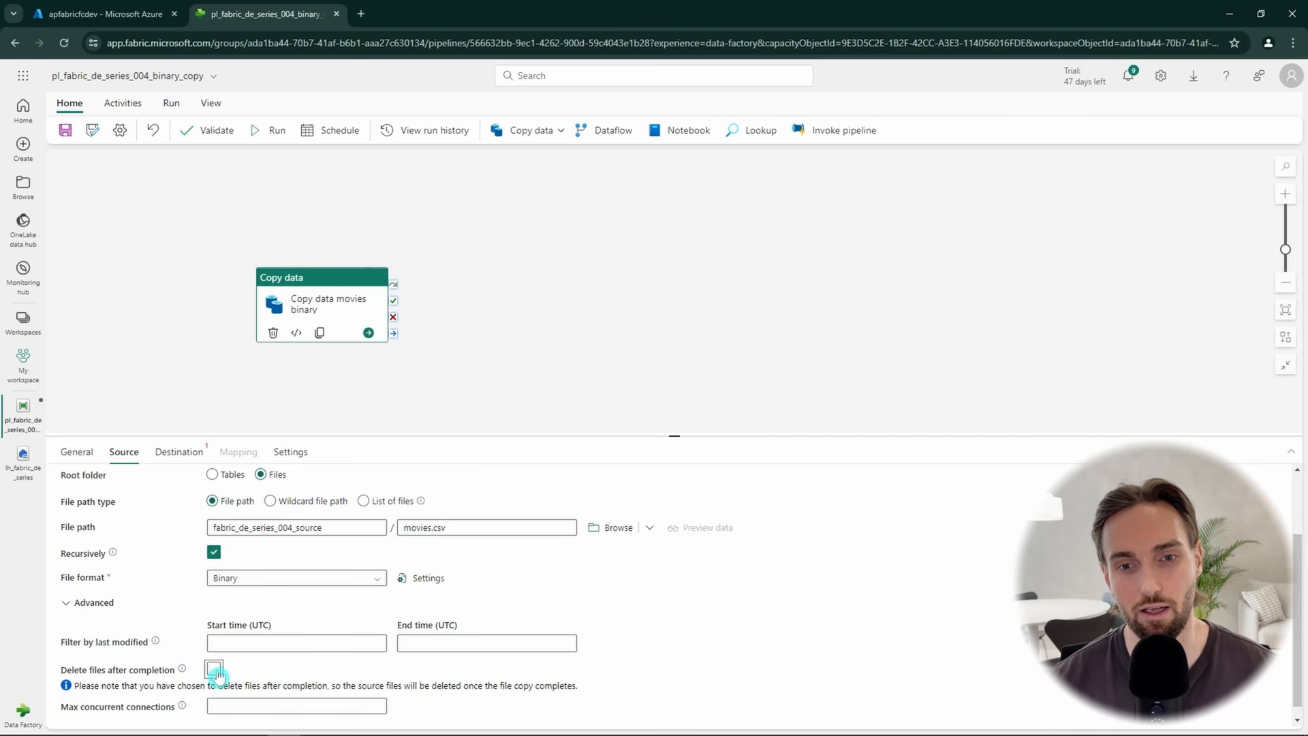
scroll(240, 673, down, 1)
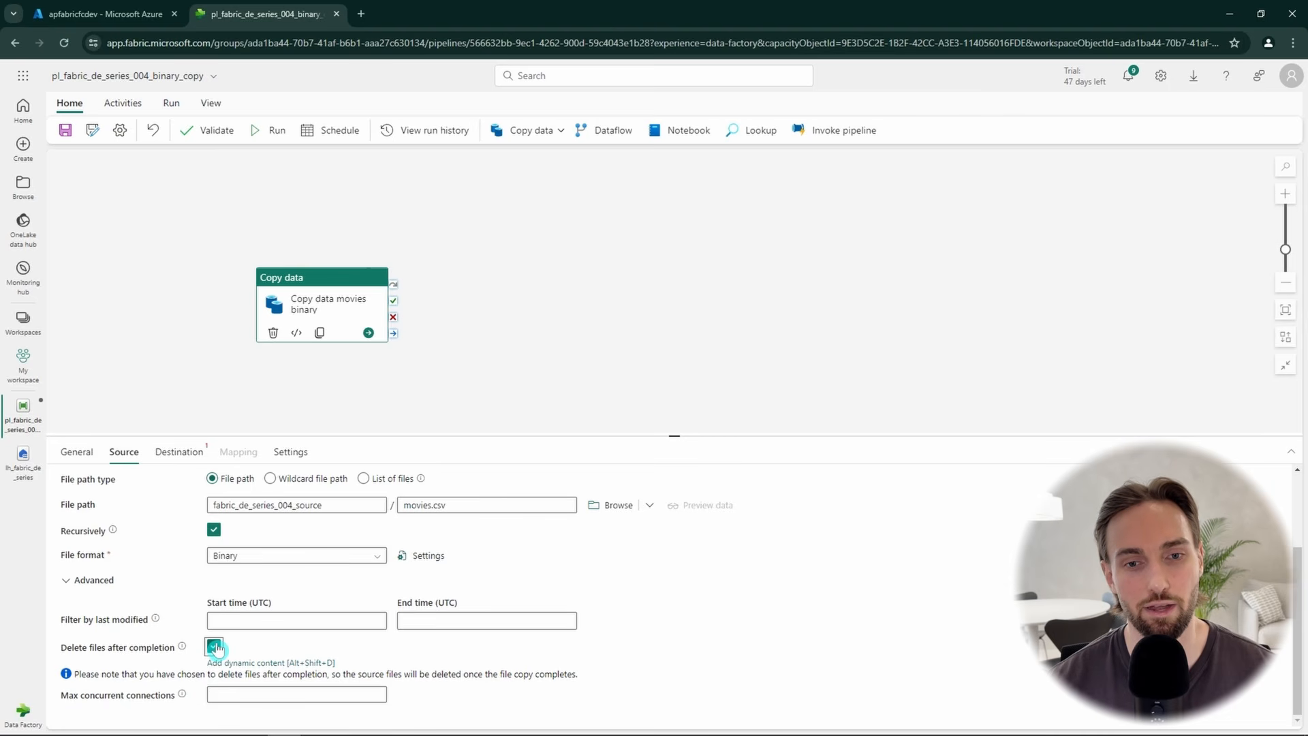
click(216, 647)
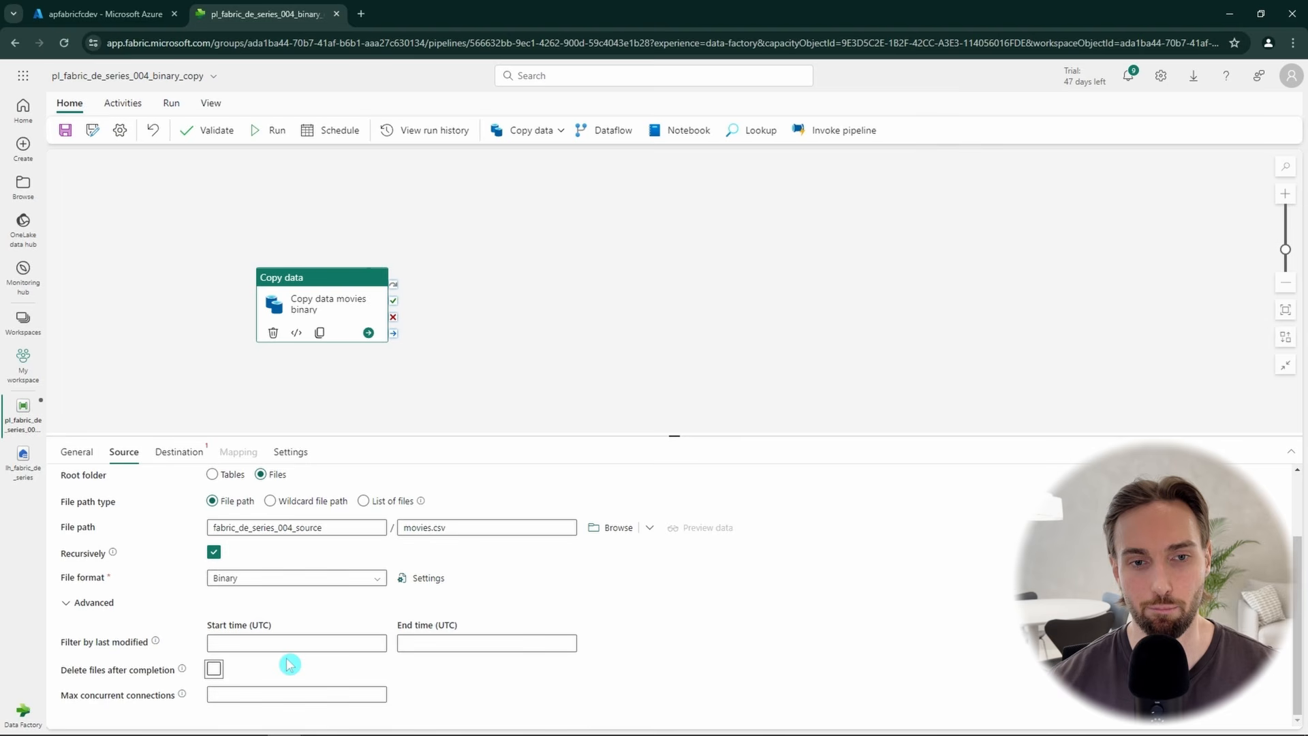
scroll(289, 664, up, 3)
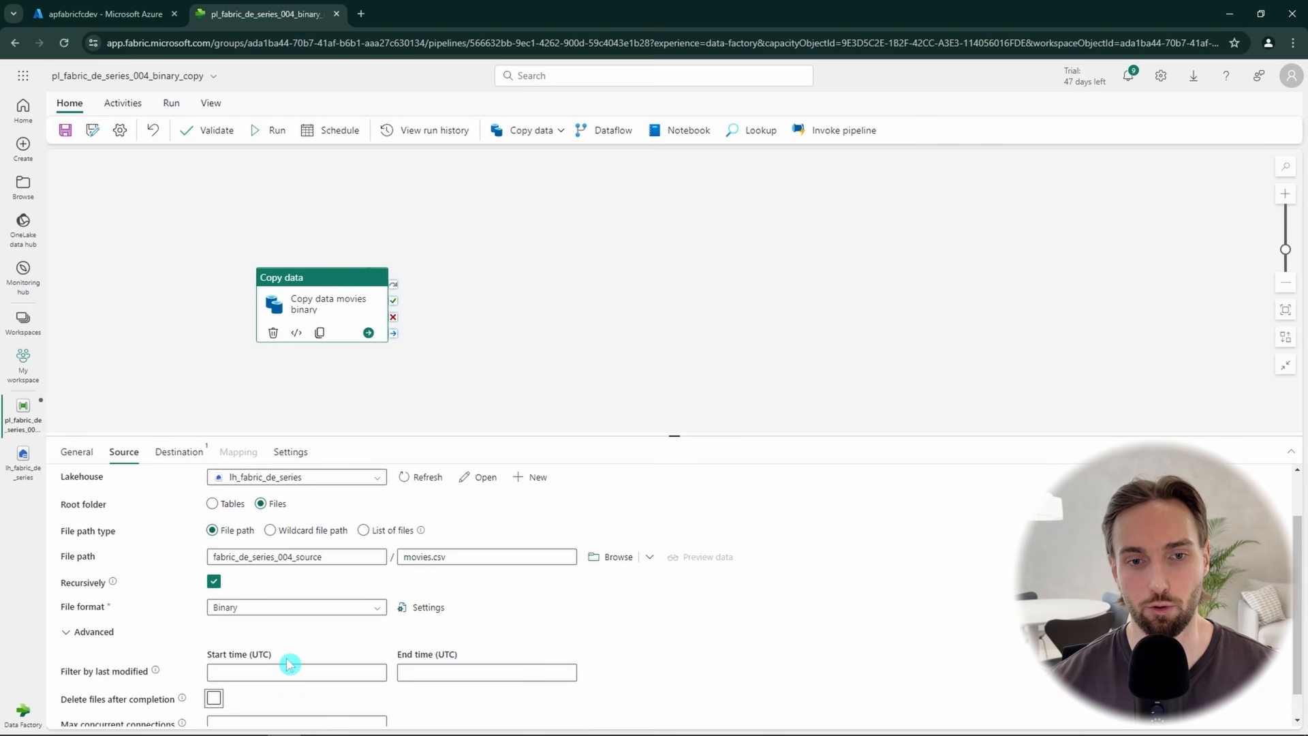
- Set the copy activity's destination to the workspace lakehouse lh_fabric_de_series with Files as the root folder
click(181, 461)
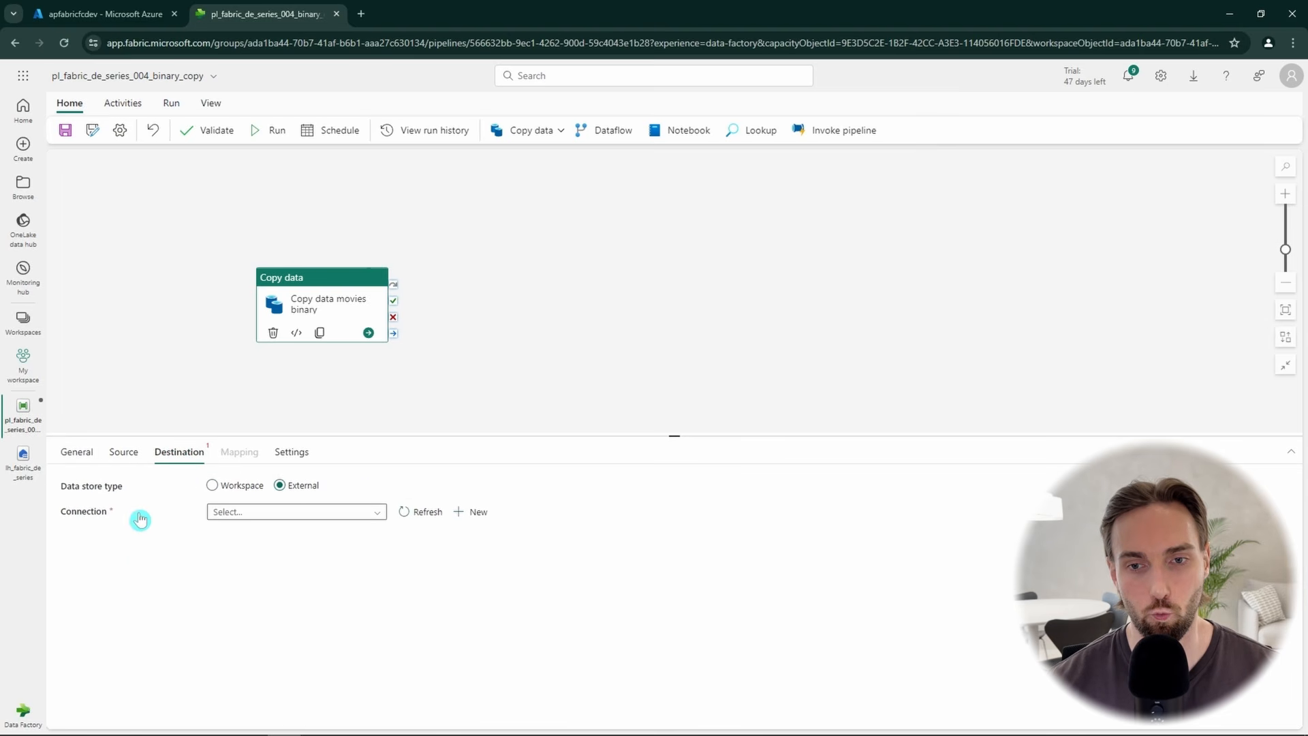
click(212, 488)
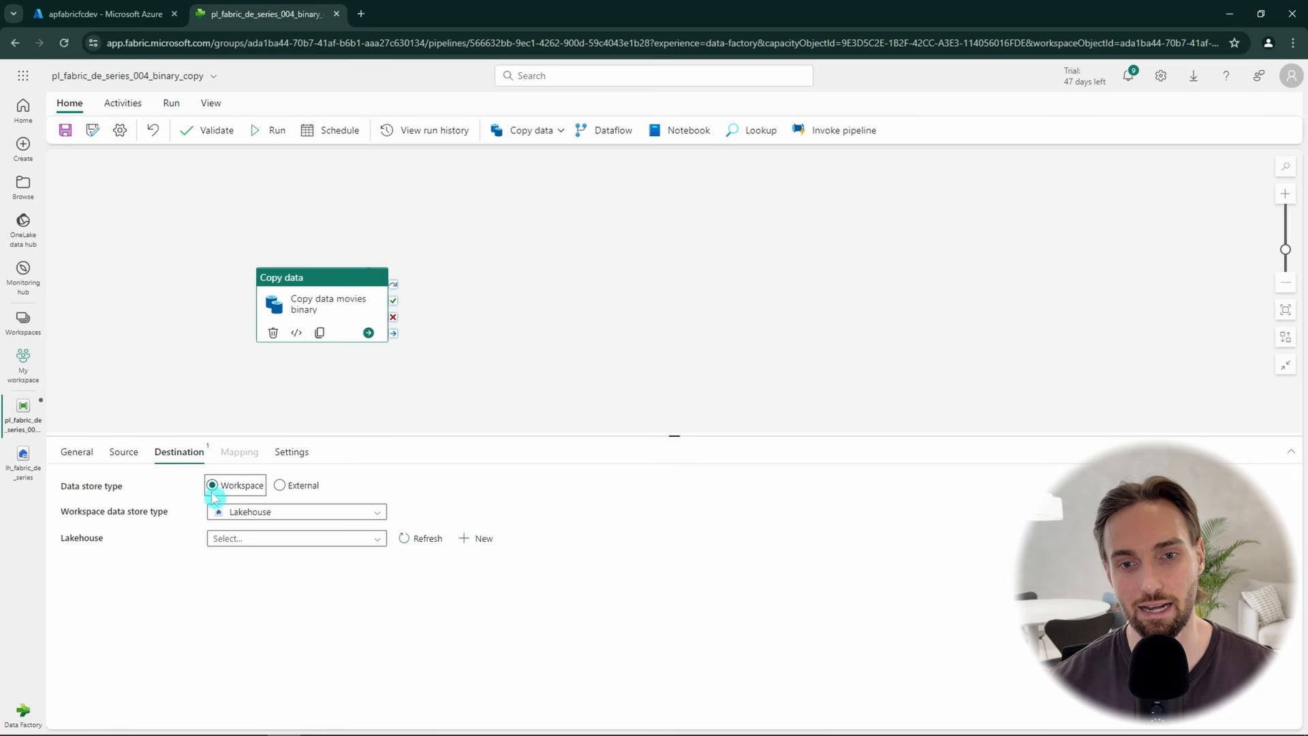
click(248, 537)
click(279, 626)
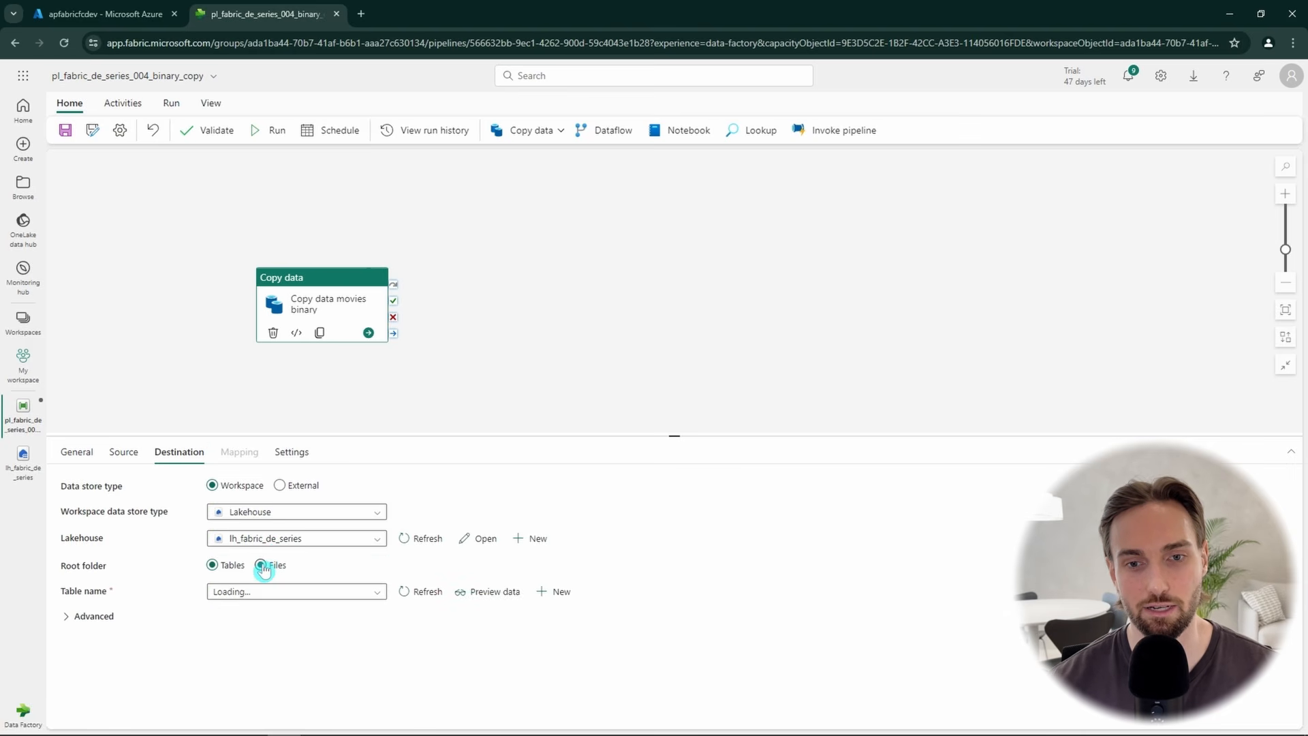
click(262, 565)
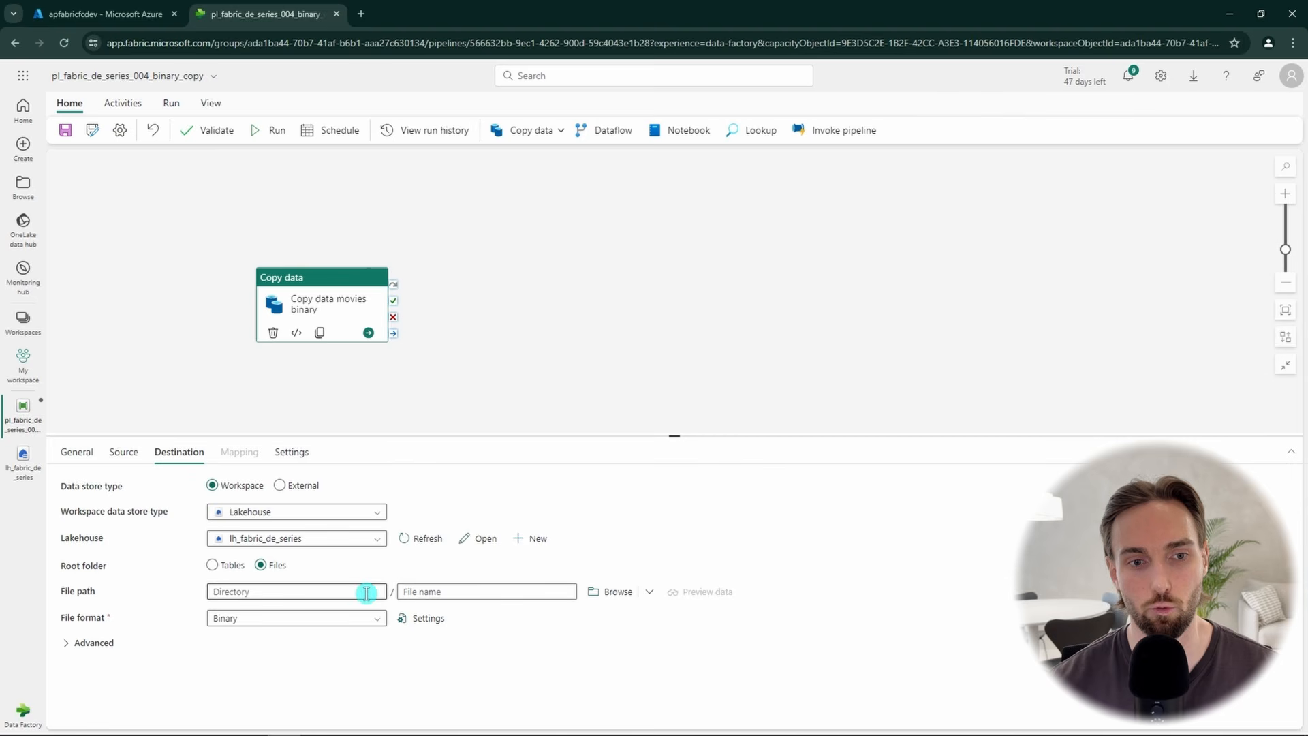
- Set the destination file path to the folder fabric_de_series_004_destination with the file name movies_copied.csv
click(610, 592)
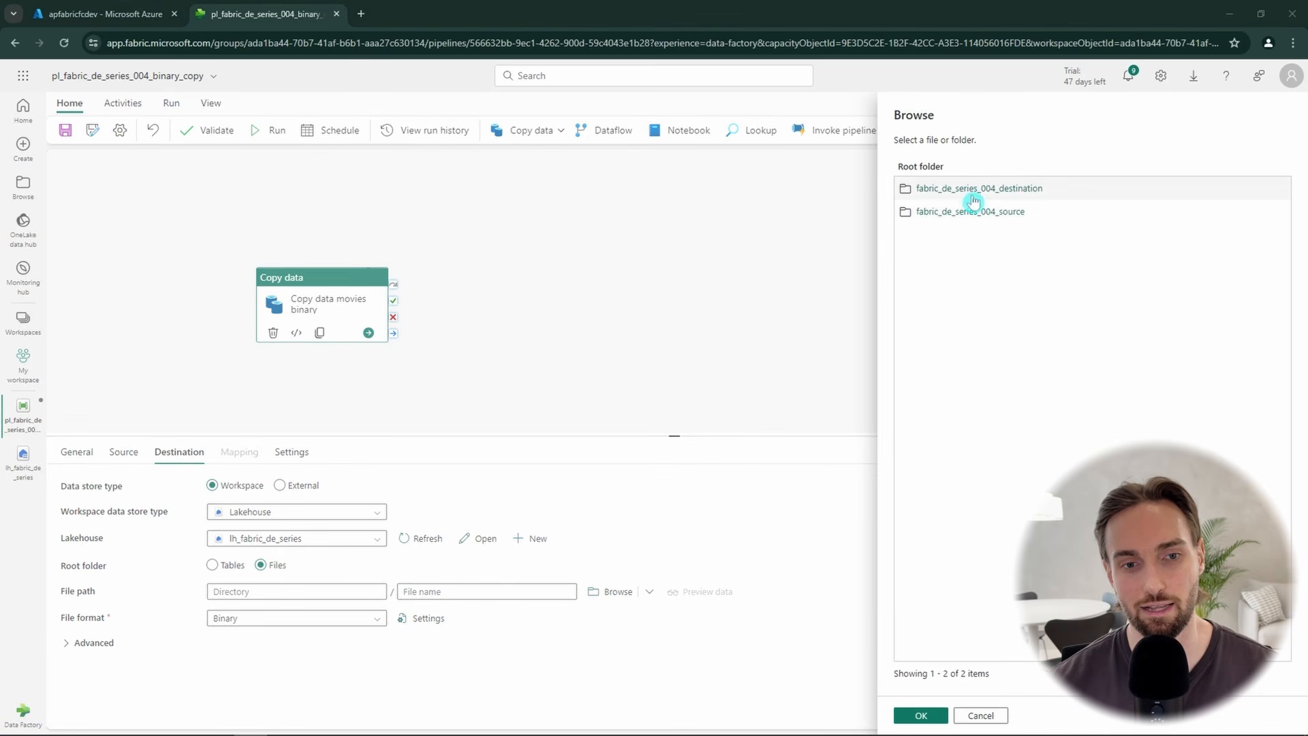
click(973, 193)
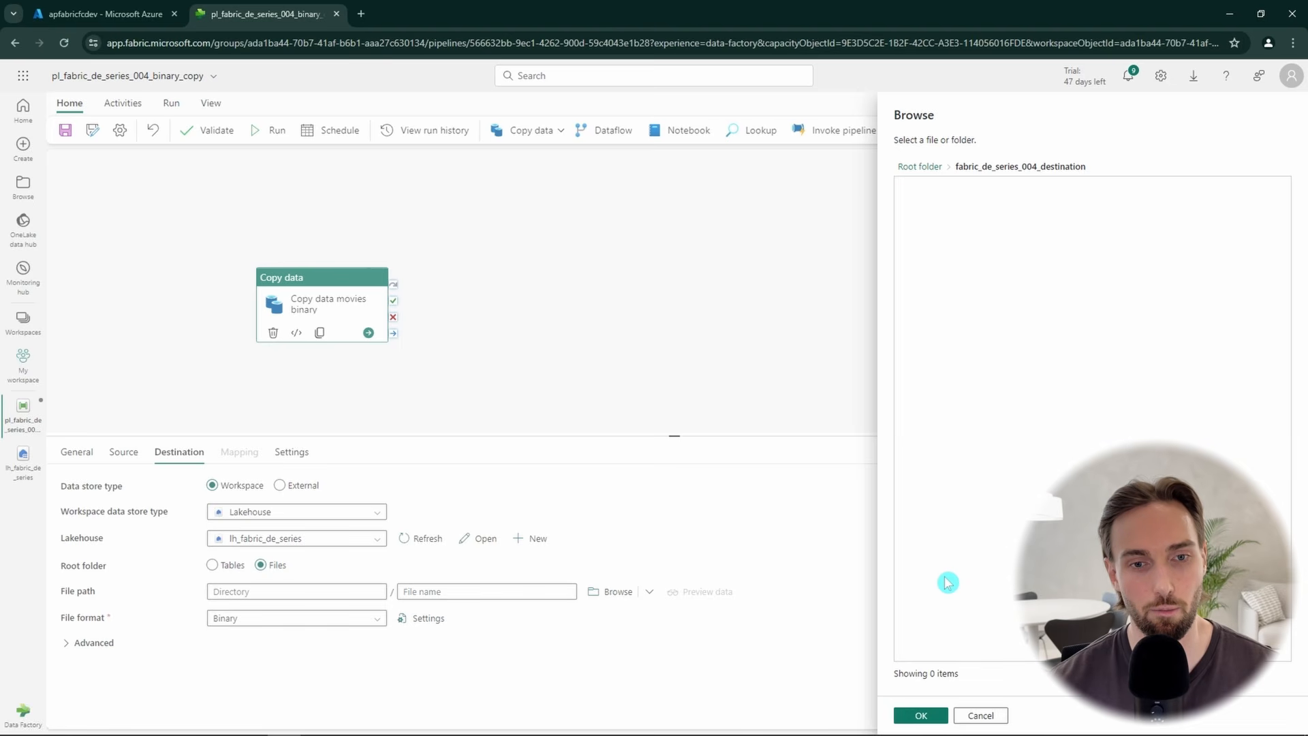
click(921, 716)
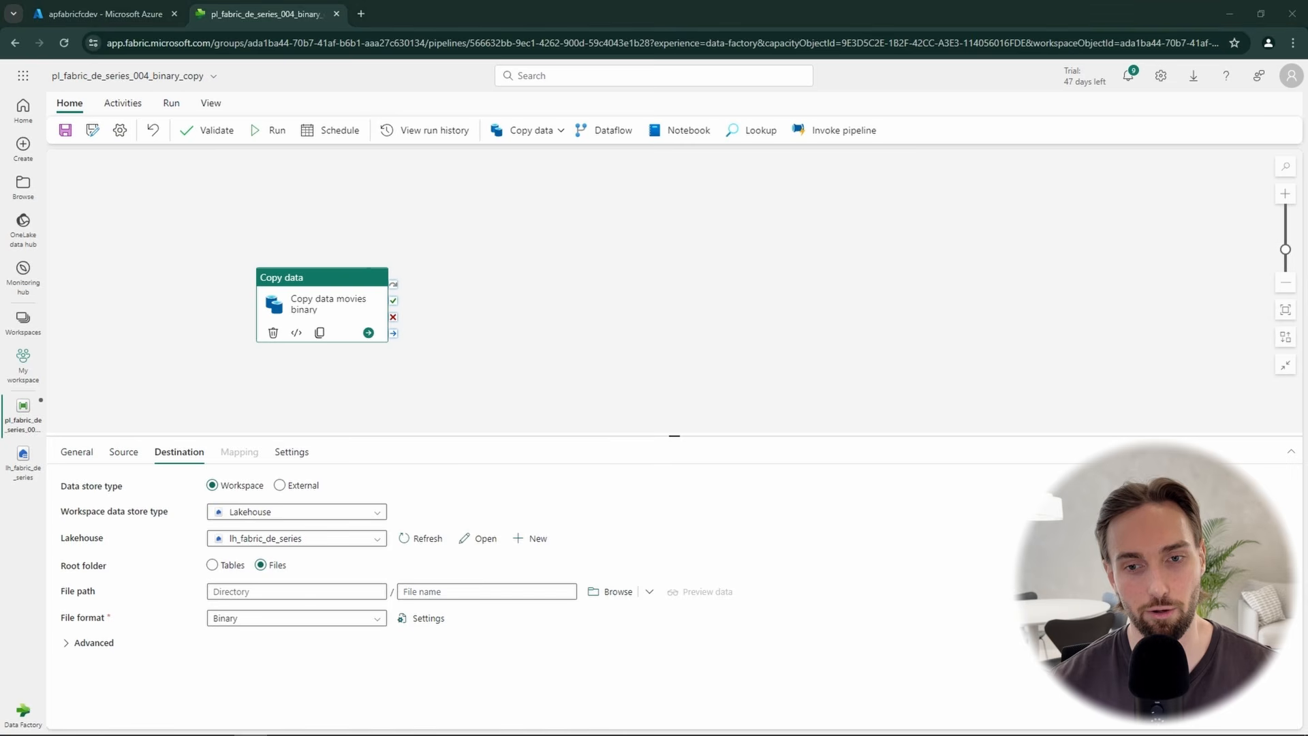
click(474, 591)
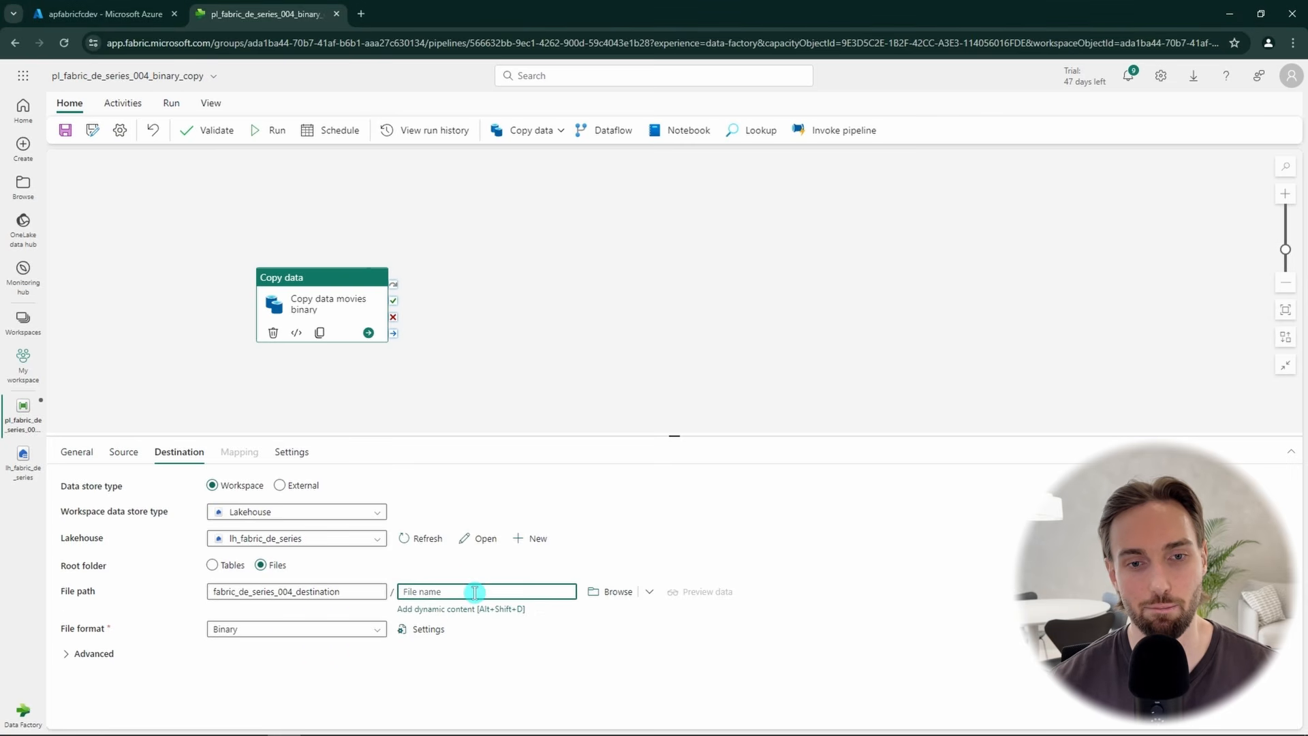
text(movies)
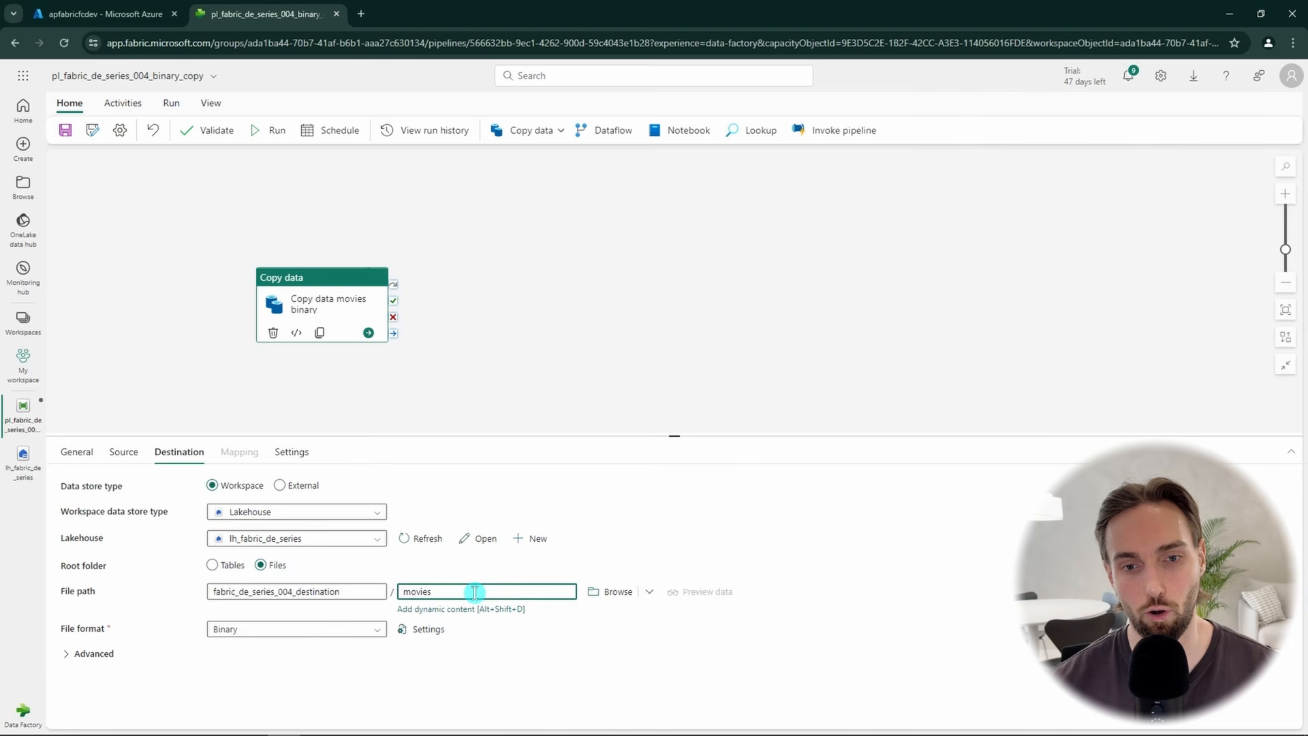
text(_copied)
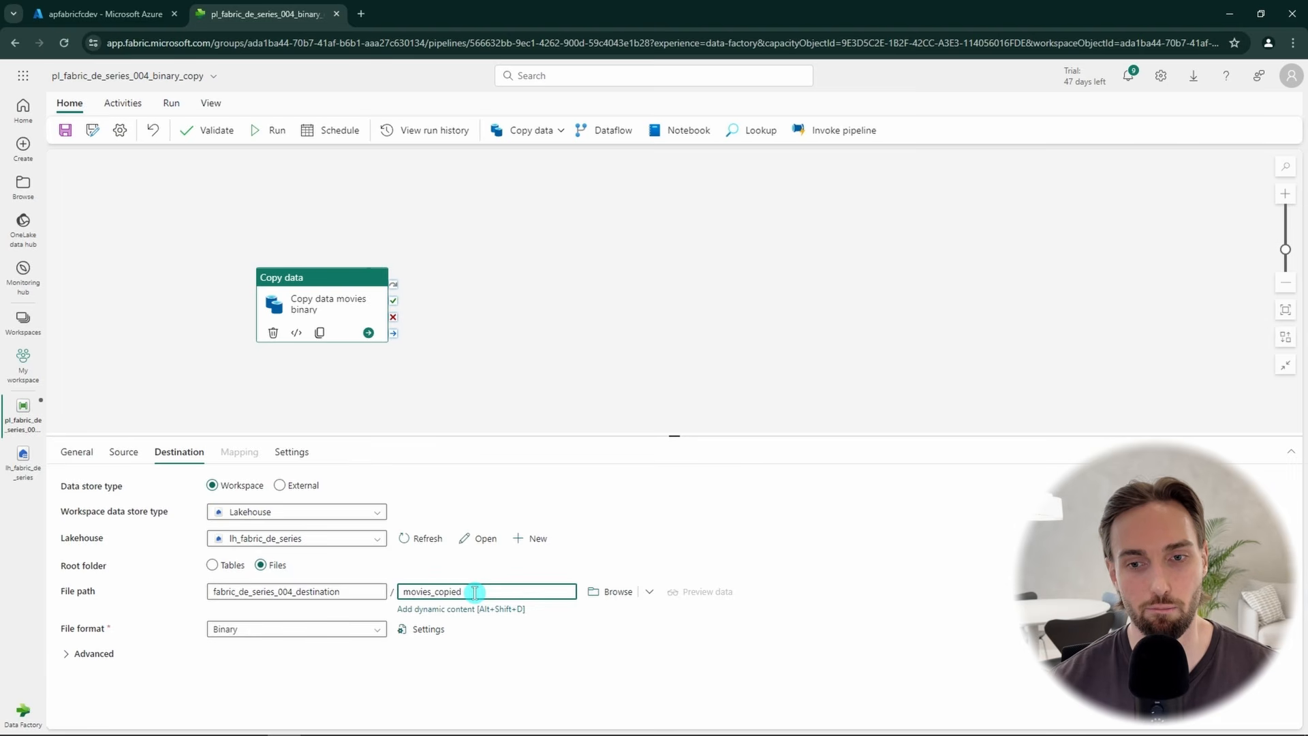
text(.cs)
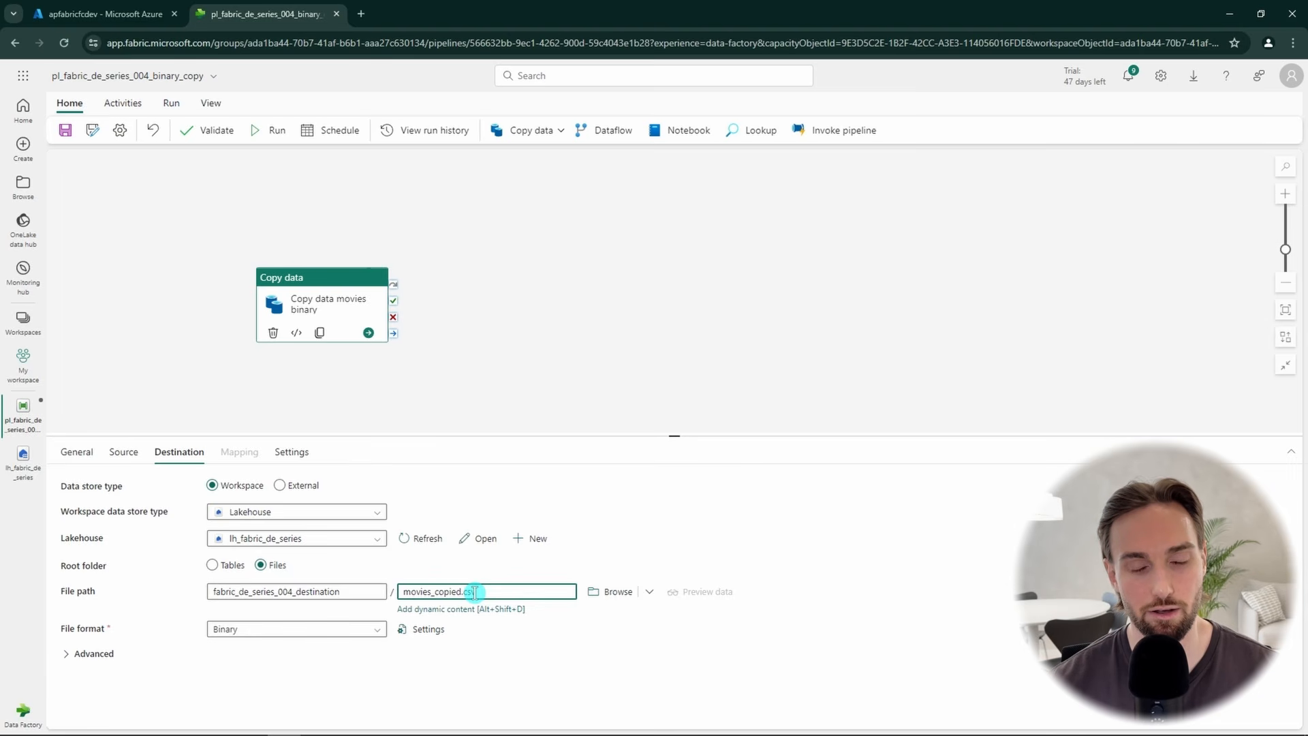
text(v)
click(553, 664)
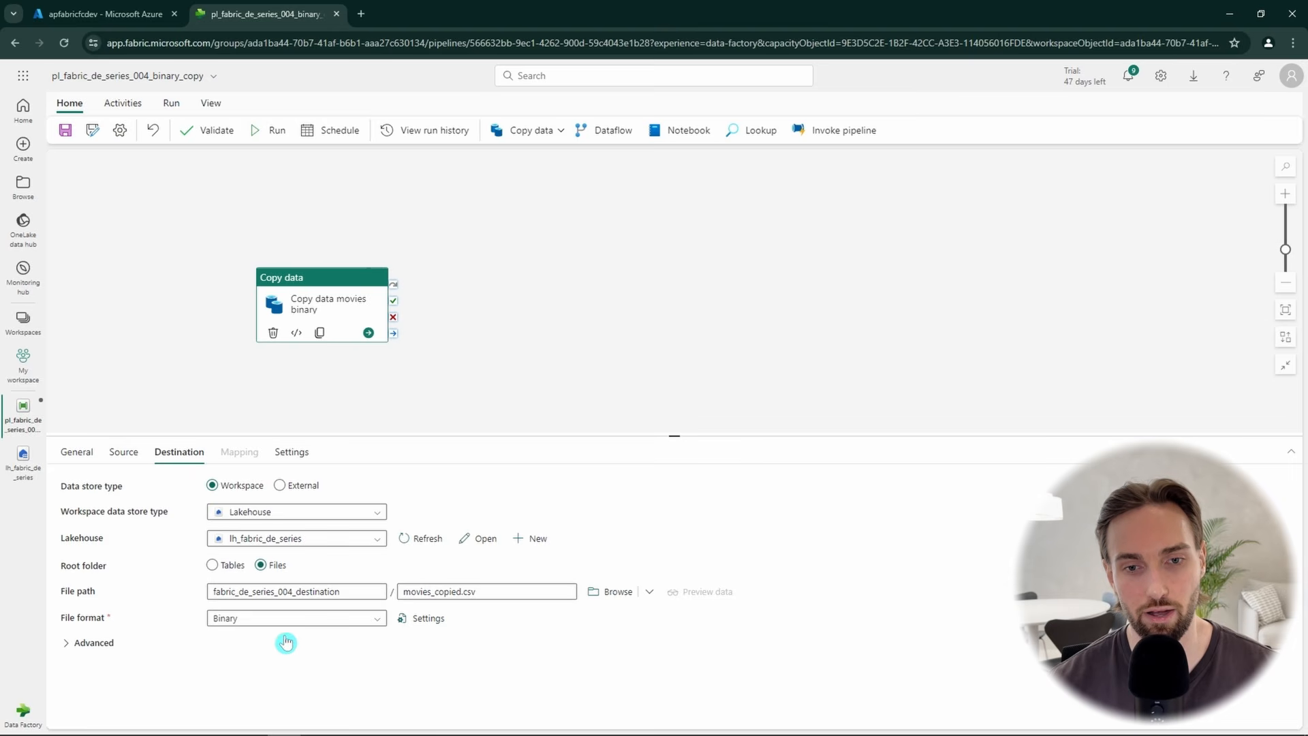
- Review the destination's advanced options and validate the pipeline, closing the validation output
click(87, 646)
scroll(167, 616, down, 1)
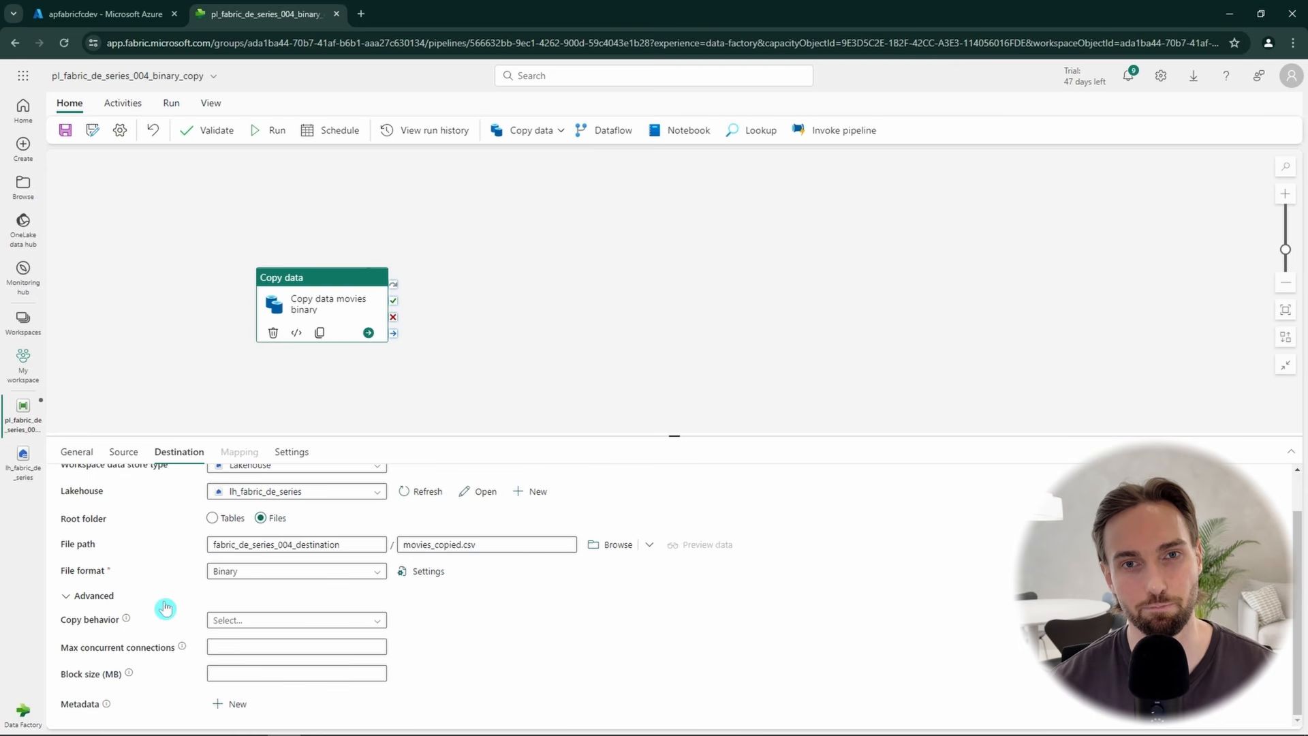
scroll(165, 607, up, 1)
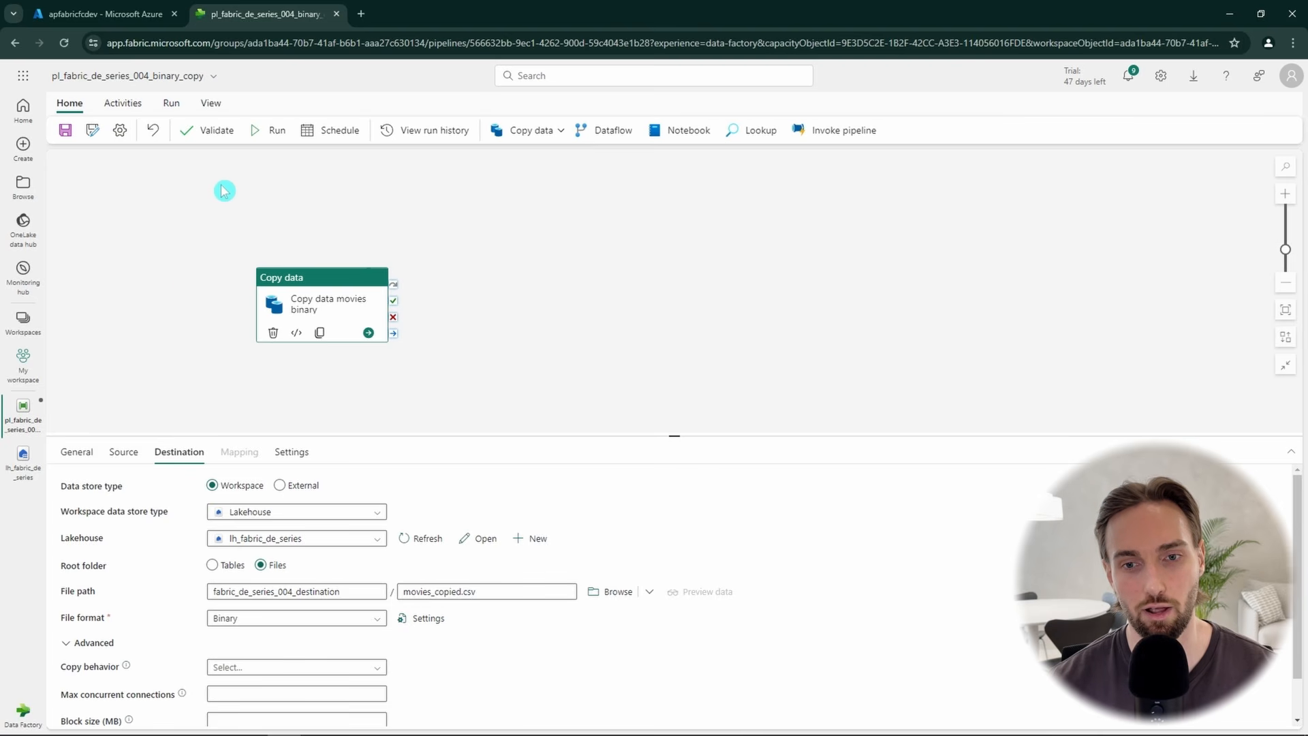
click(217, 132)
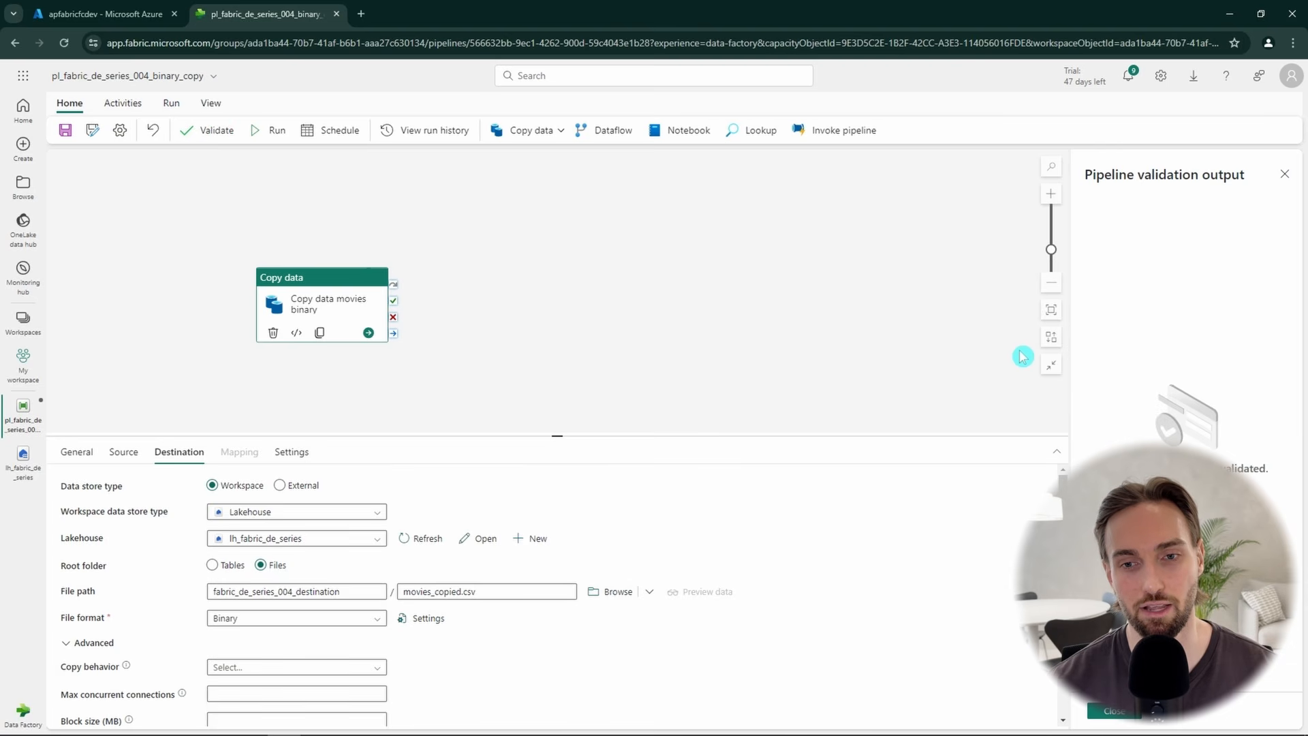
click(1117, 713)
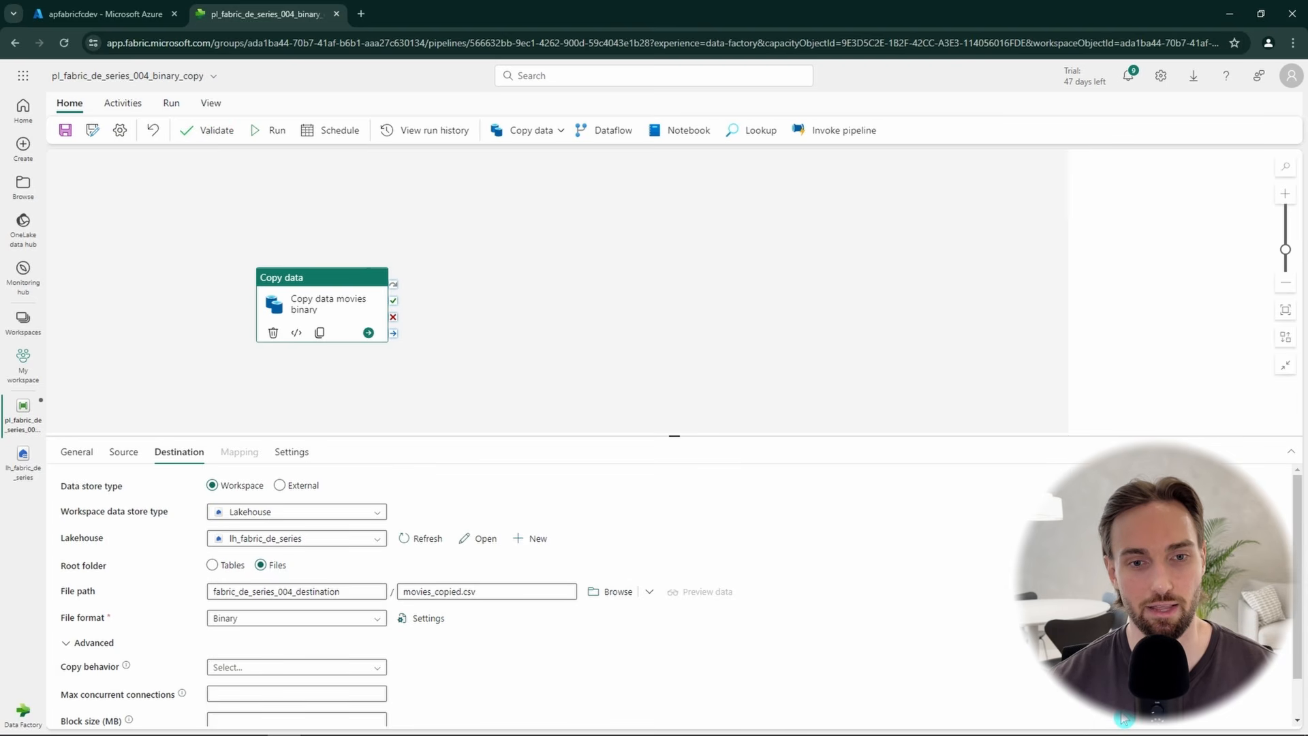
- Save and run the binary copy pipeline, and refresh the activity status in its run output
click(273, 134)
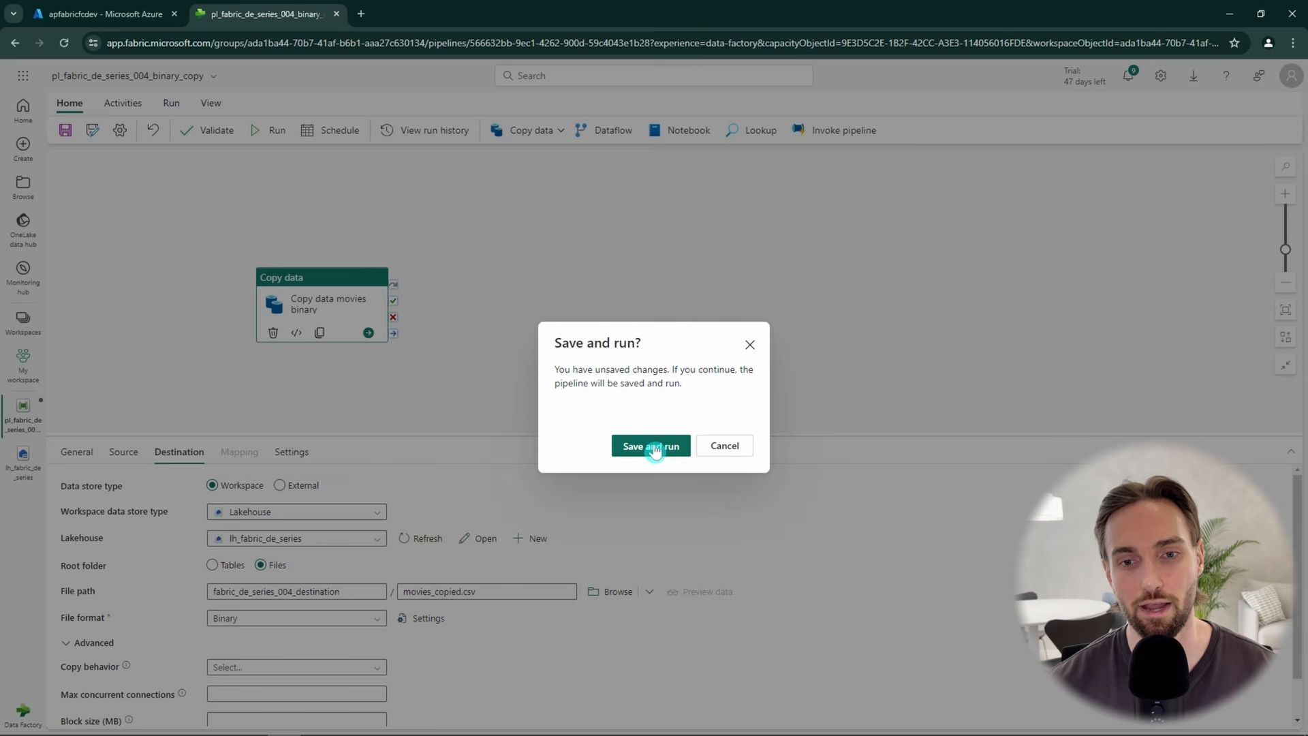
click(652, 447)
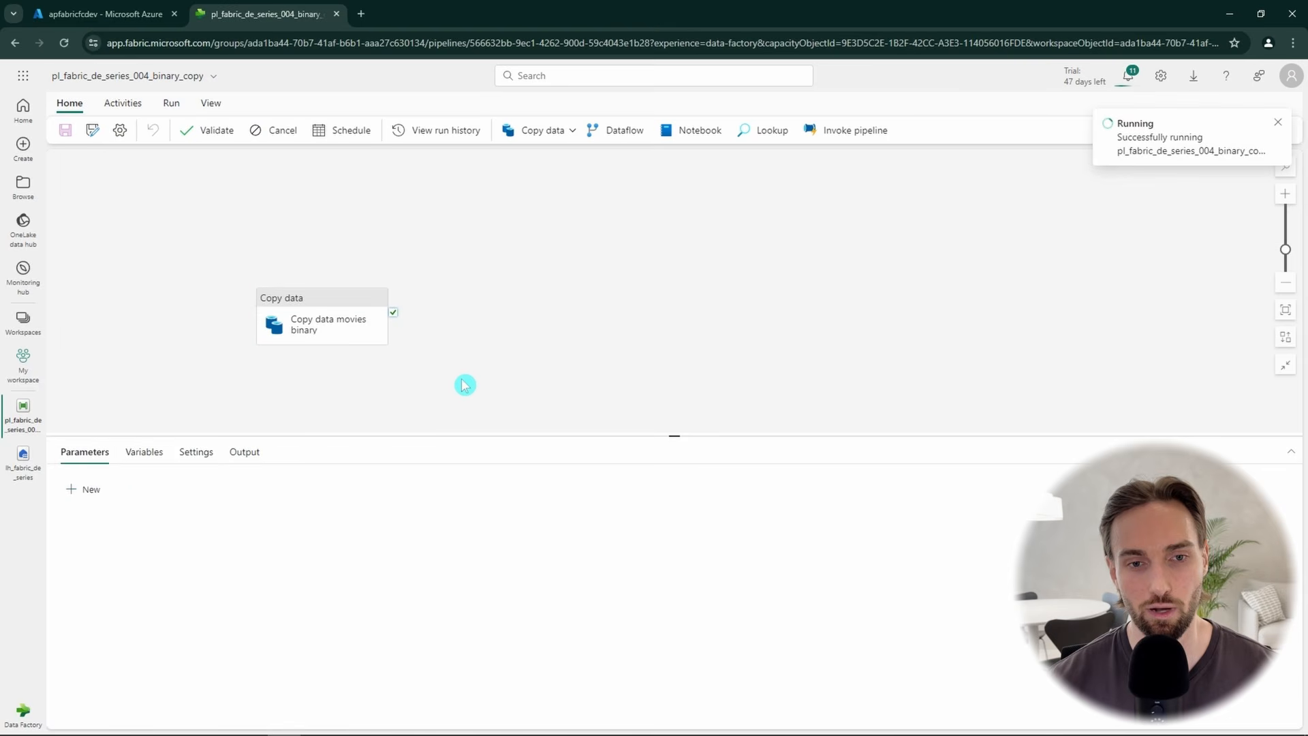
click(253, 456)
click(175, 487)
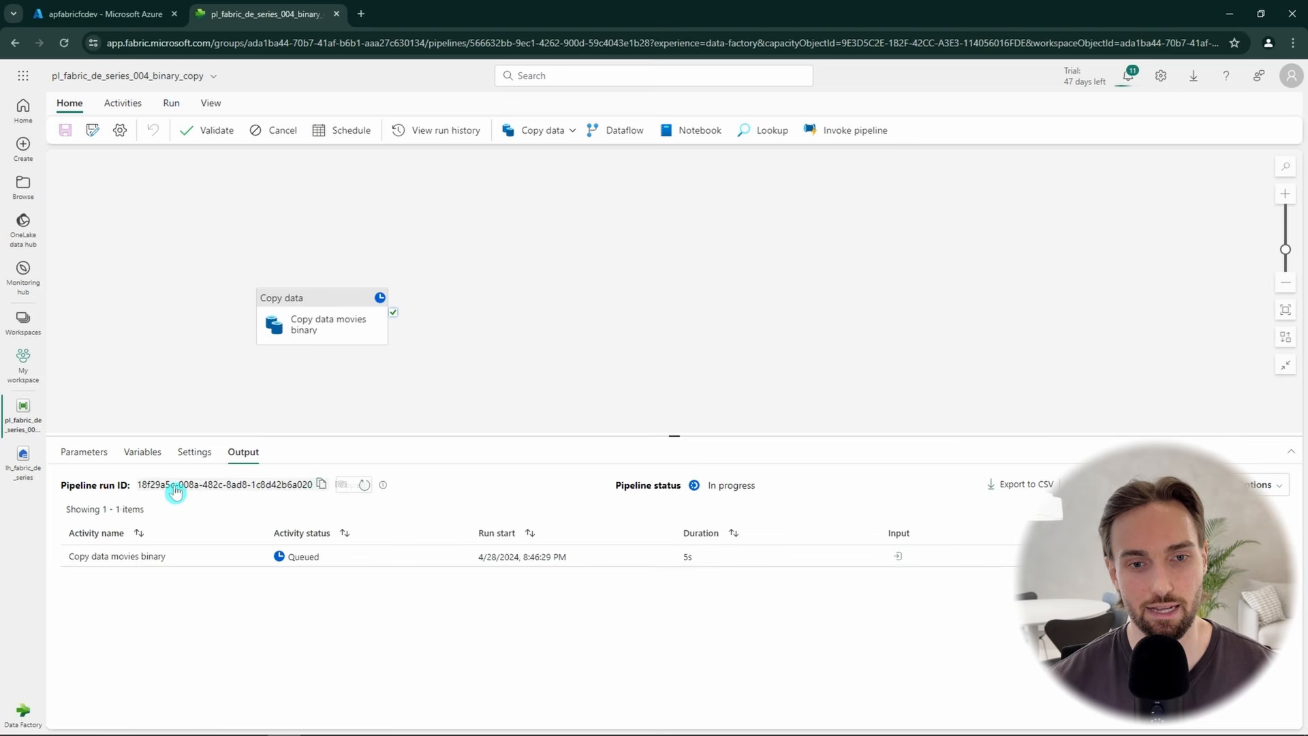
click(346, 484)
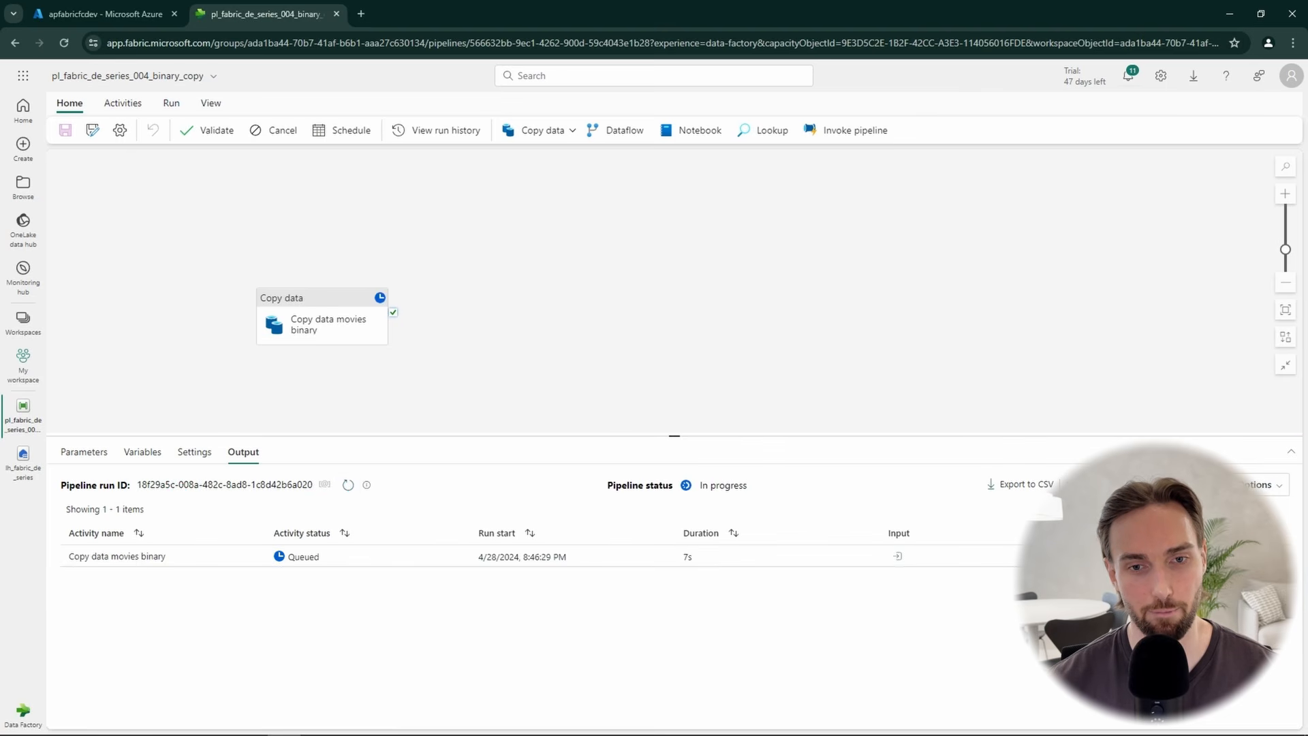
click(348, 485)
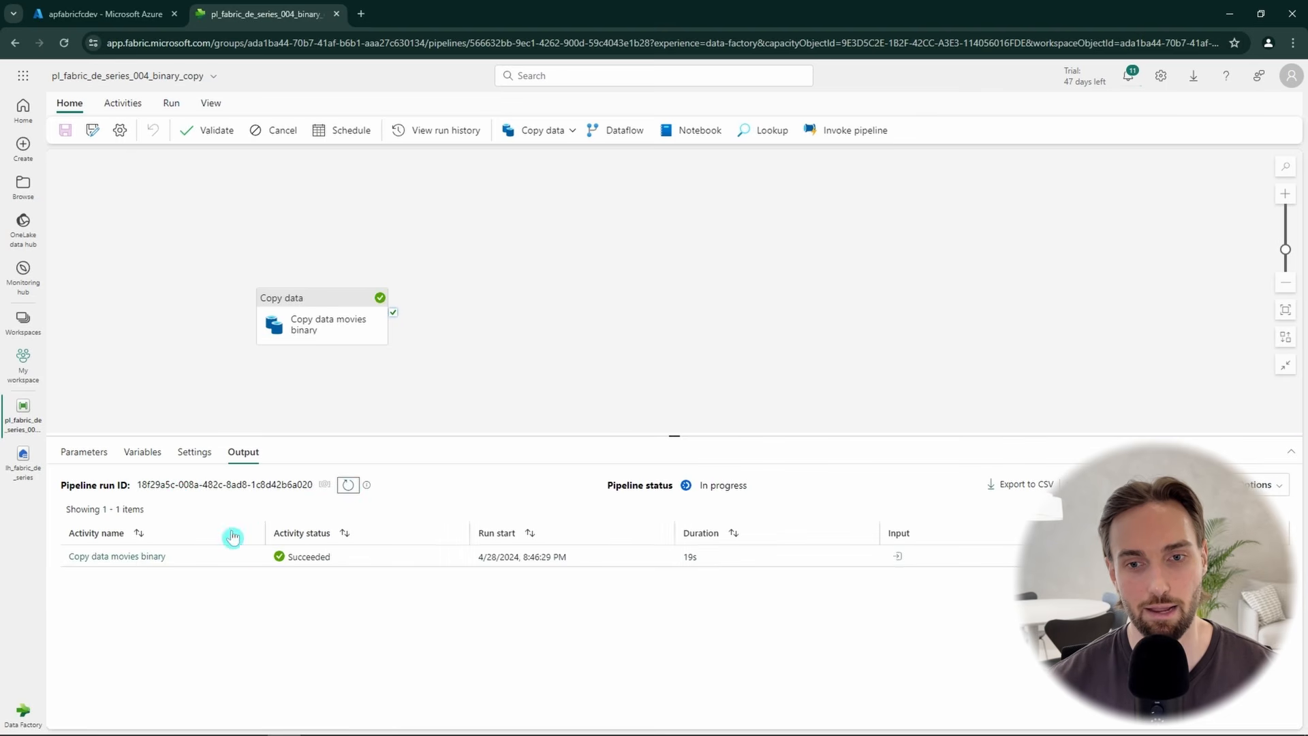
- Review the run details of the "Copy data movies binary" activity, checking the files read and files written, and close them
click(140, 556)
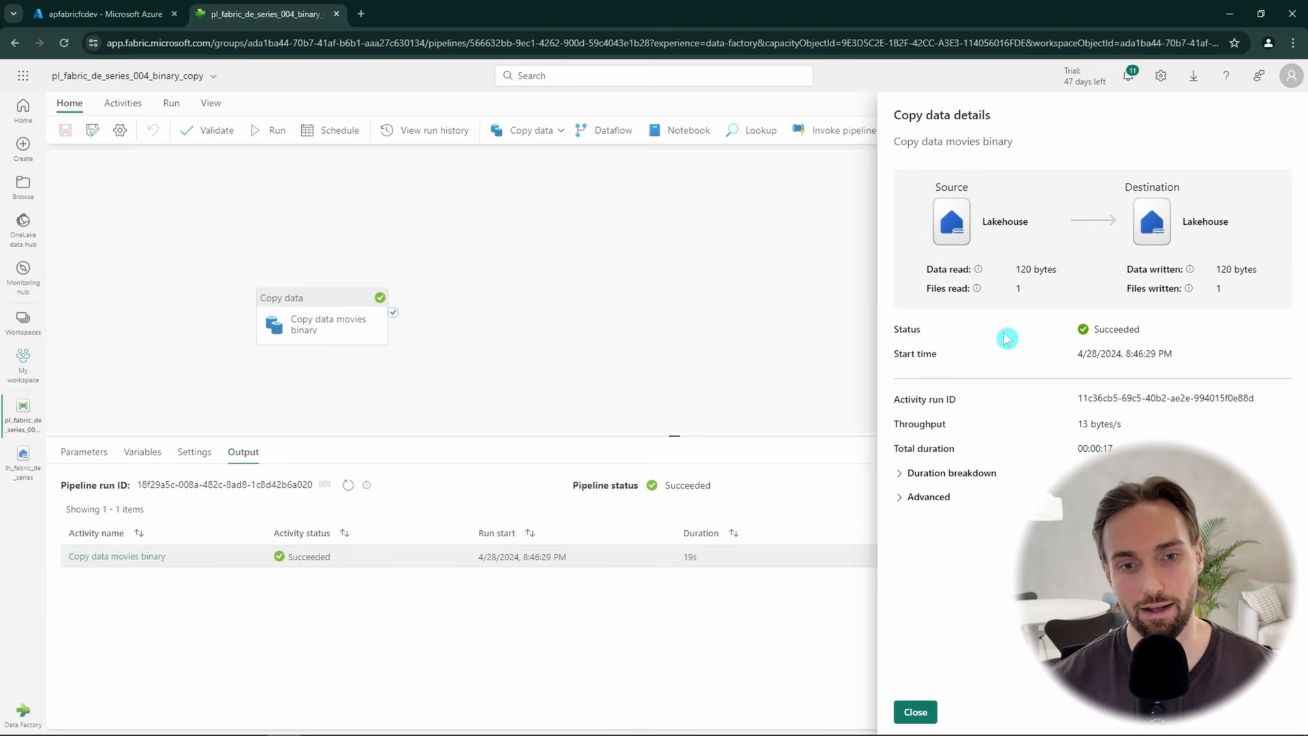
drag(931, 287, 990, 293)
drag(1128, 289, 1185, 289)
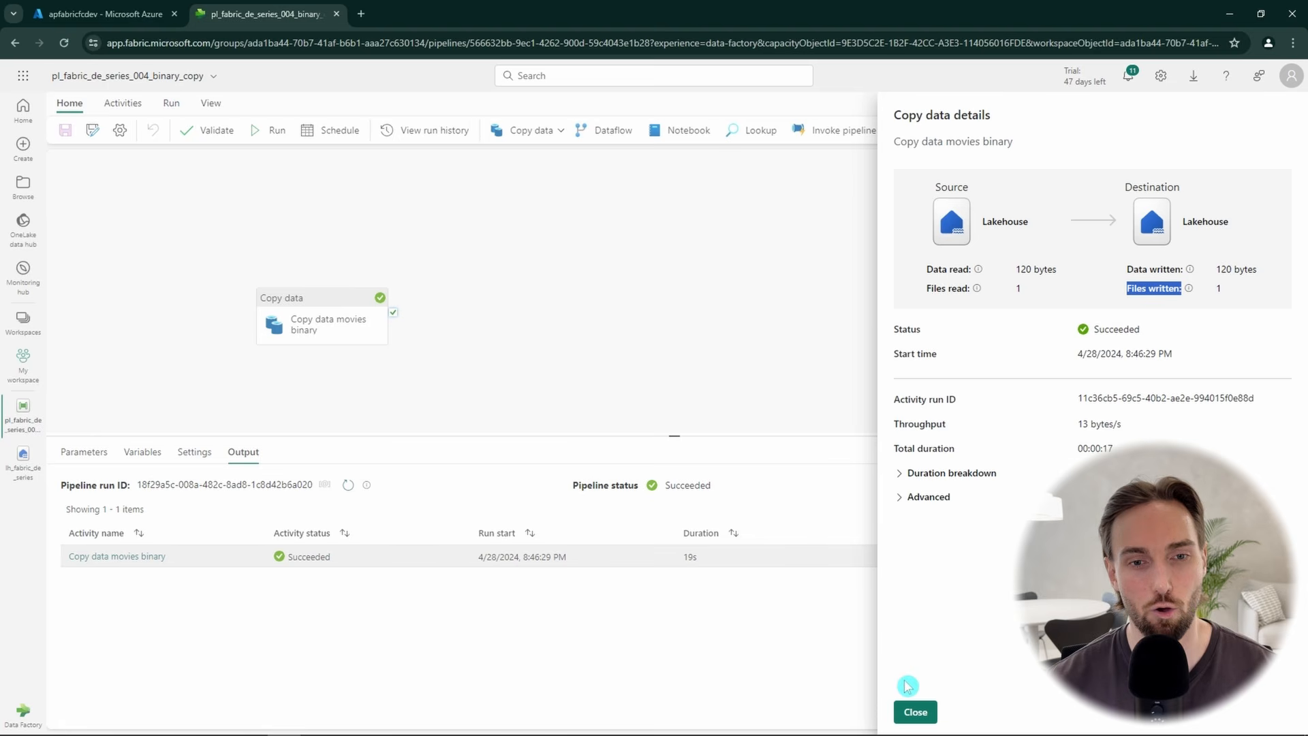
click(915, 710)
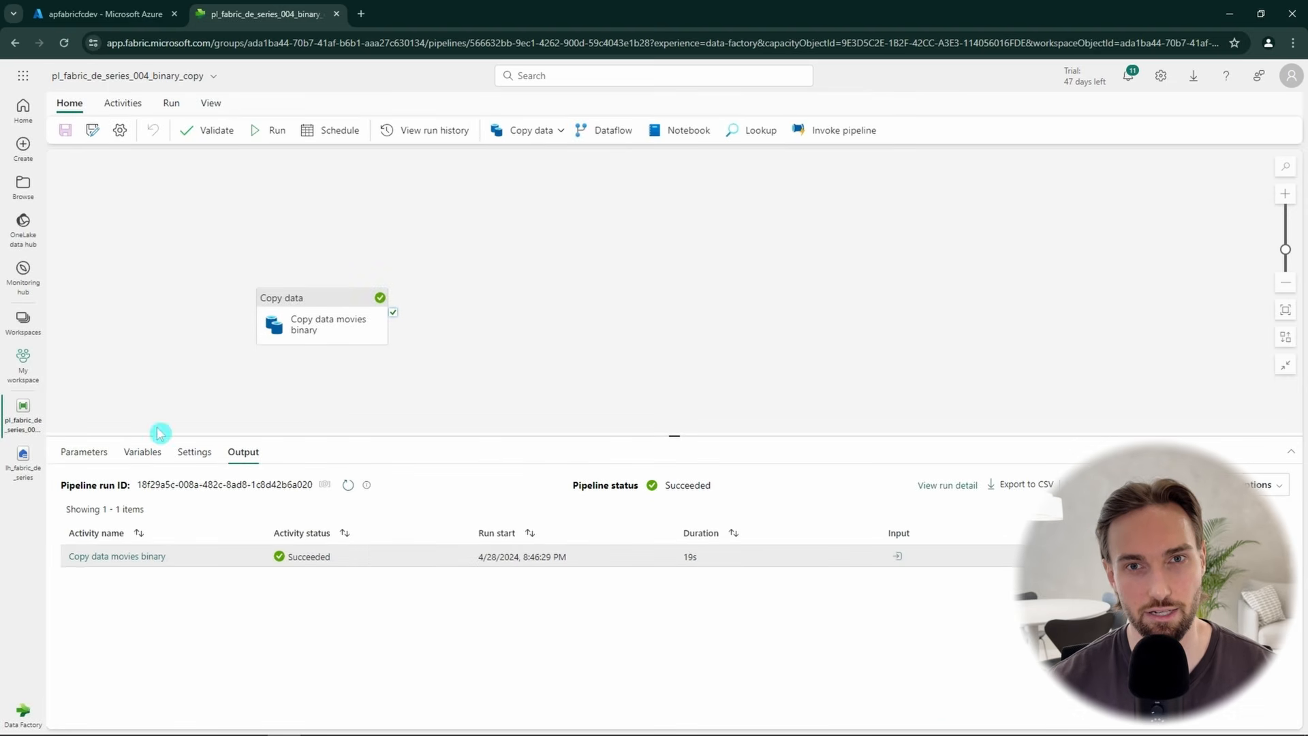
- Open the lakehouse lh_fabric_de_series and inspect the destination folder for the copied file and the Tables folder for existing tables
click(23, 470)
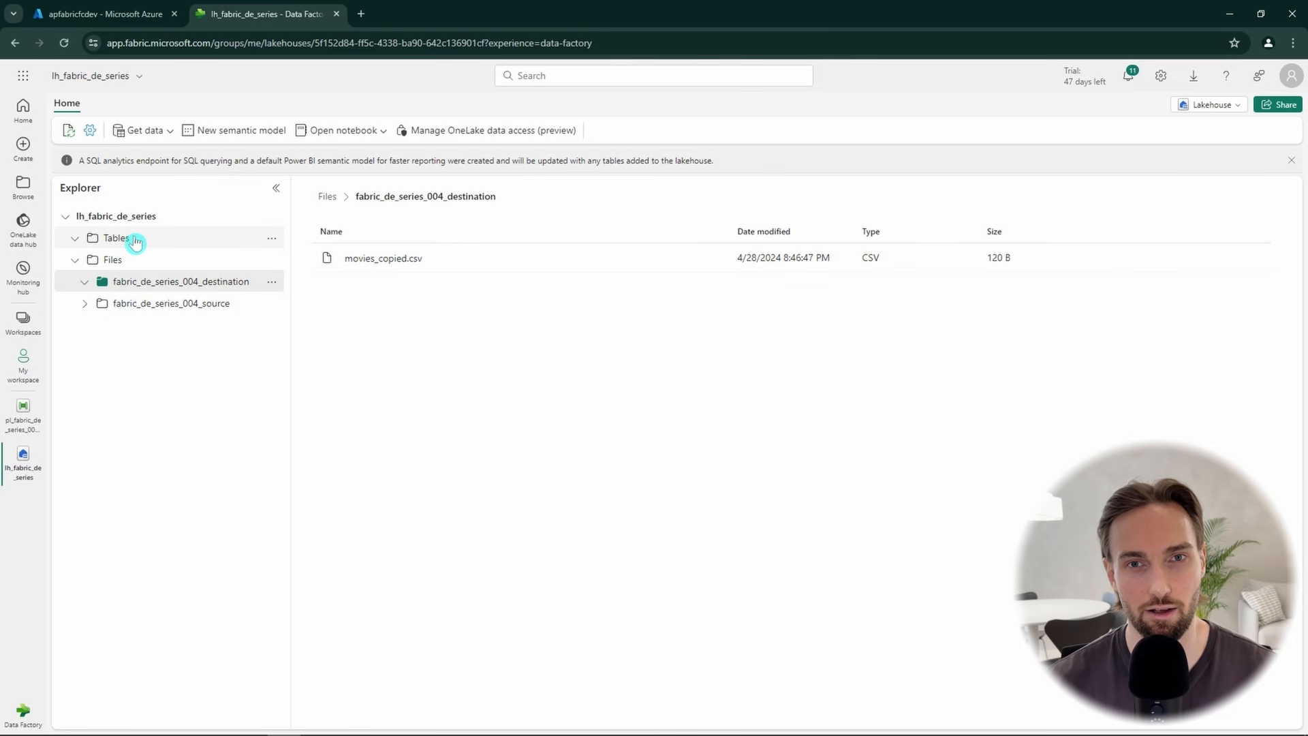
click(78, 239)
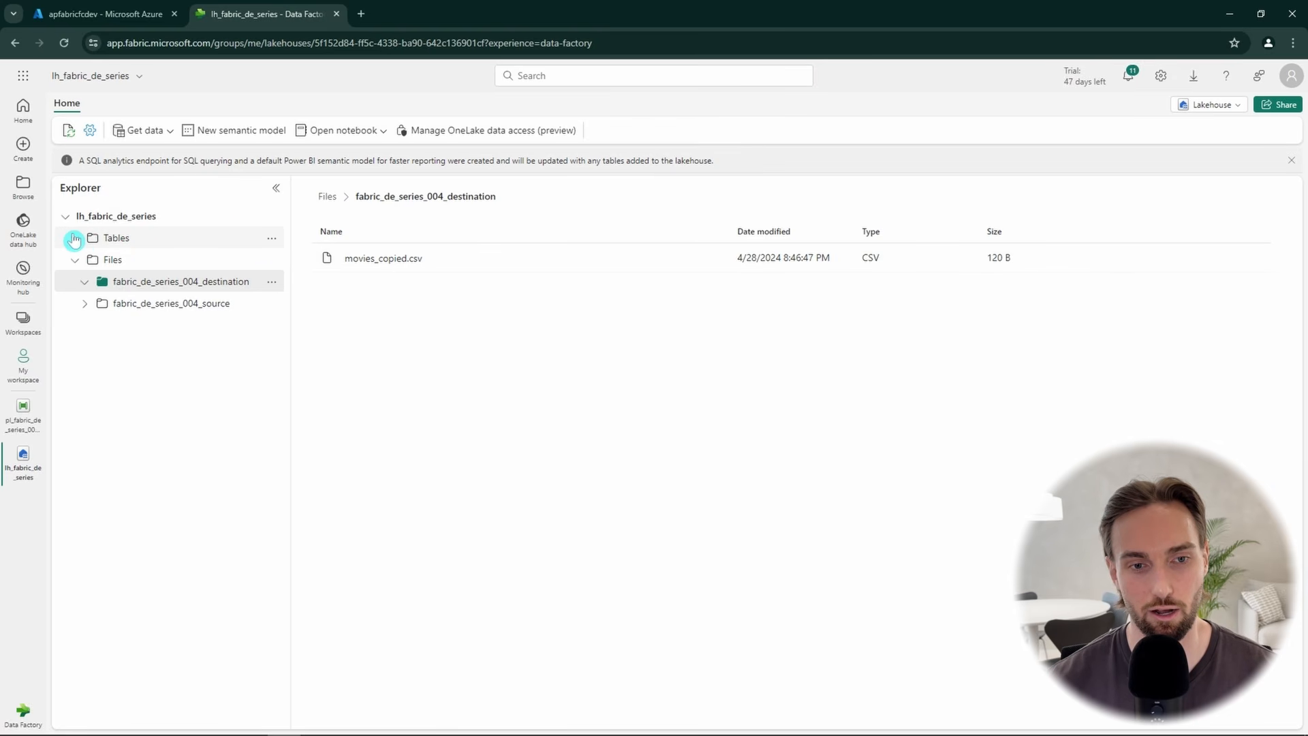
click(86, 244)
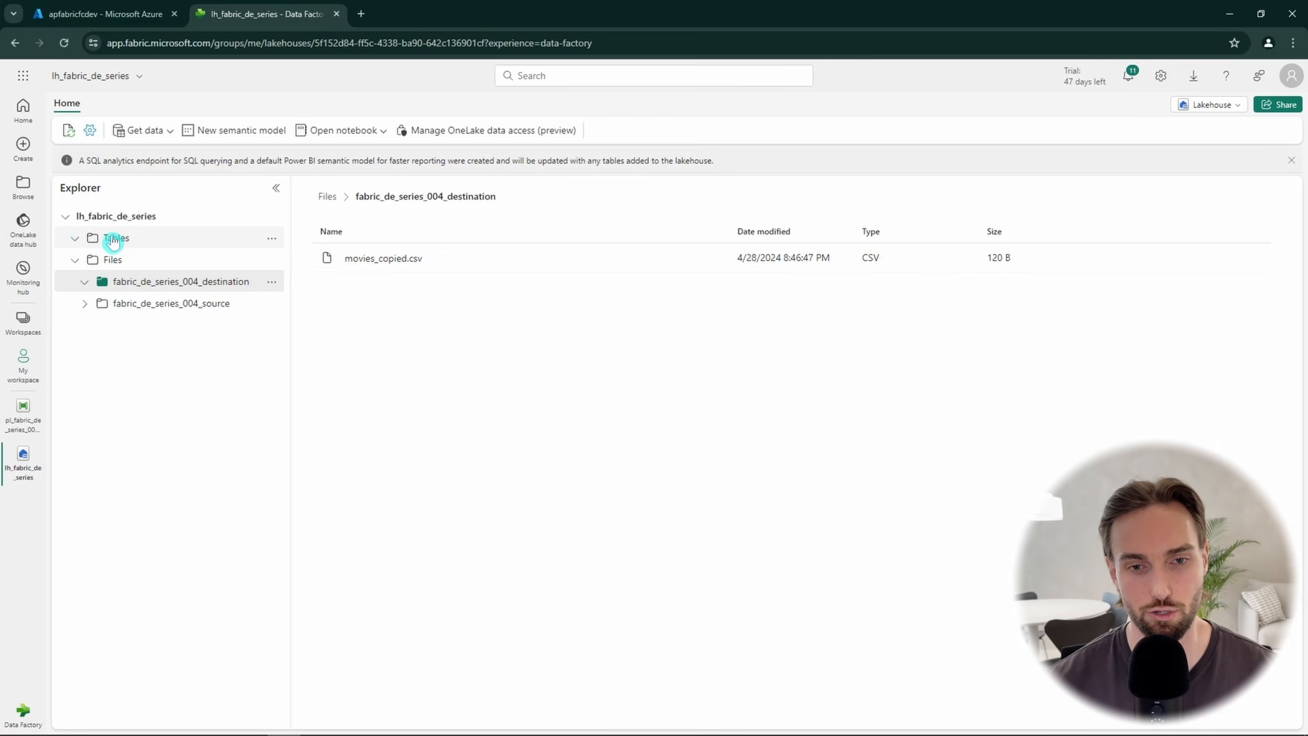
click(76, 242)
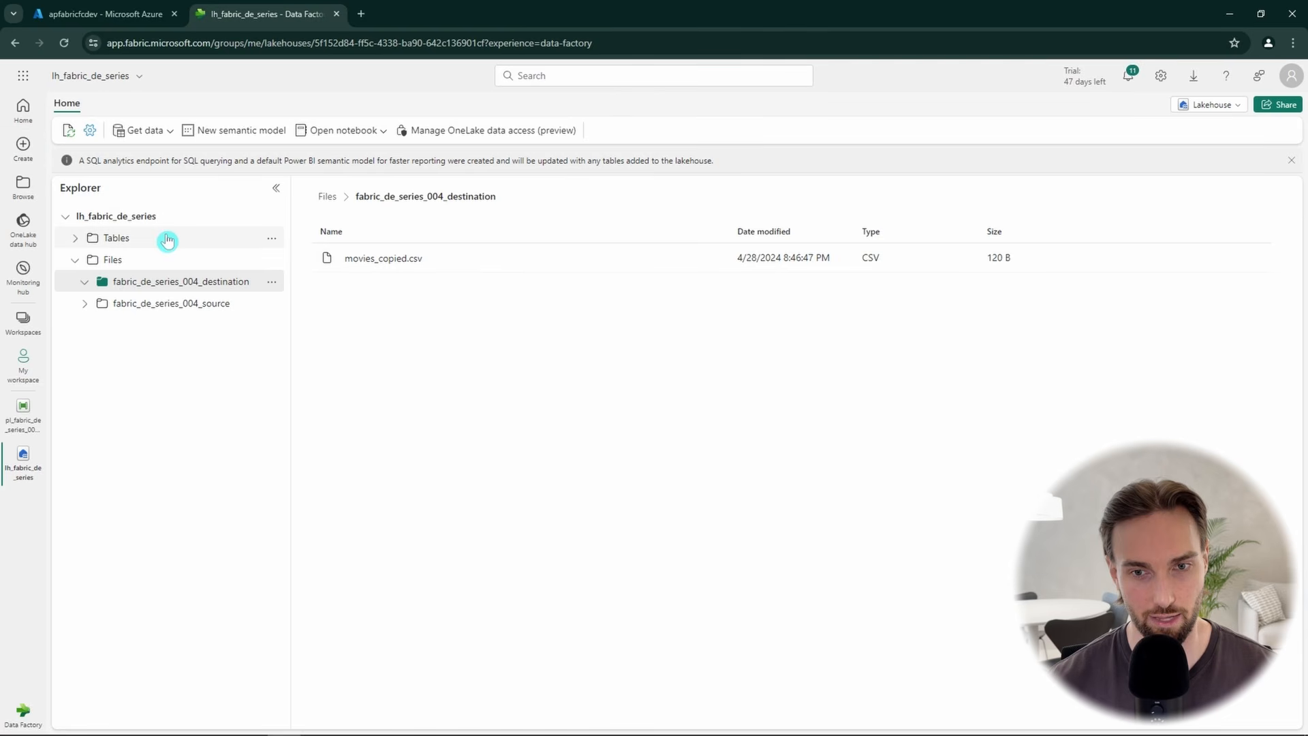
- Create a new data pipeline named pl_fabric_de_series_004_data_copy in My workspace
click(23, 150)
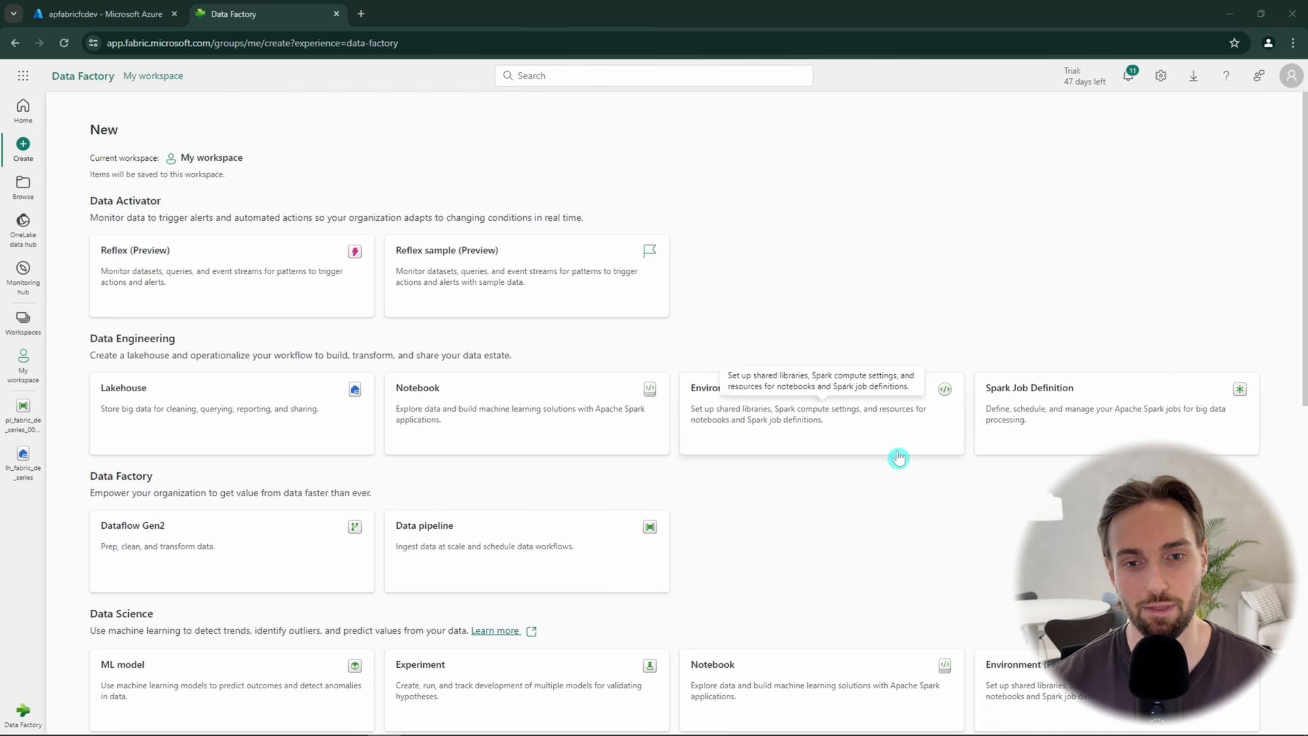
click(515, 530)
key(ctrl+a)
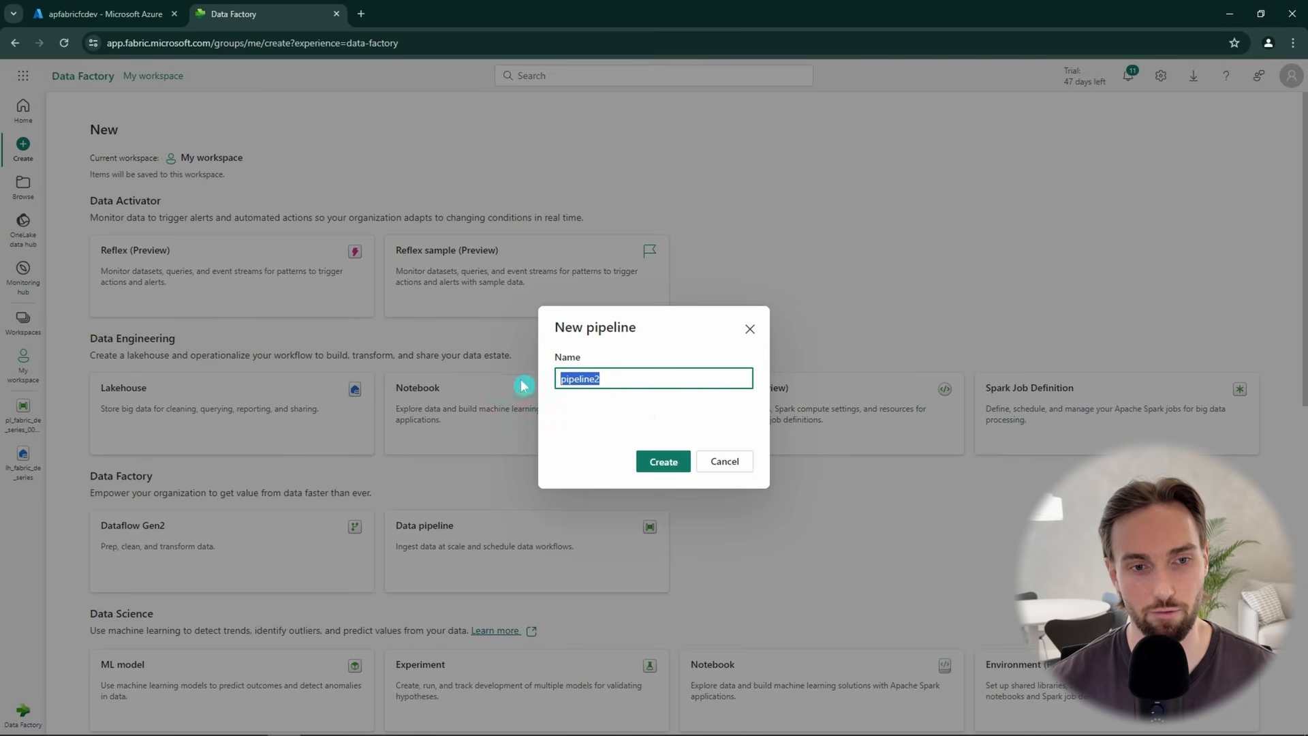
key(ctrl+v)
click(666, 462)
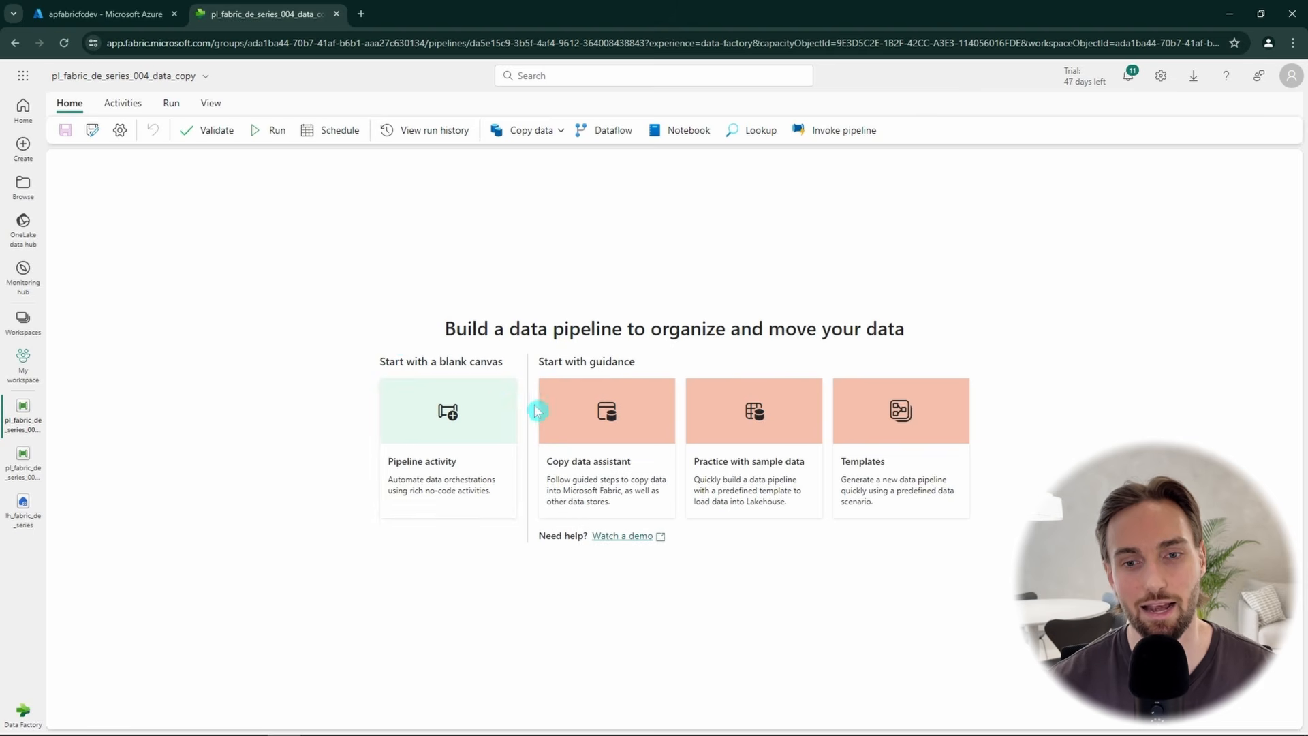
- Add a Copy data activity to the blank pipeline and name it "Copy data movies csv lh table"
click(513, 411)
click(599, 444)
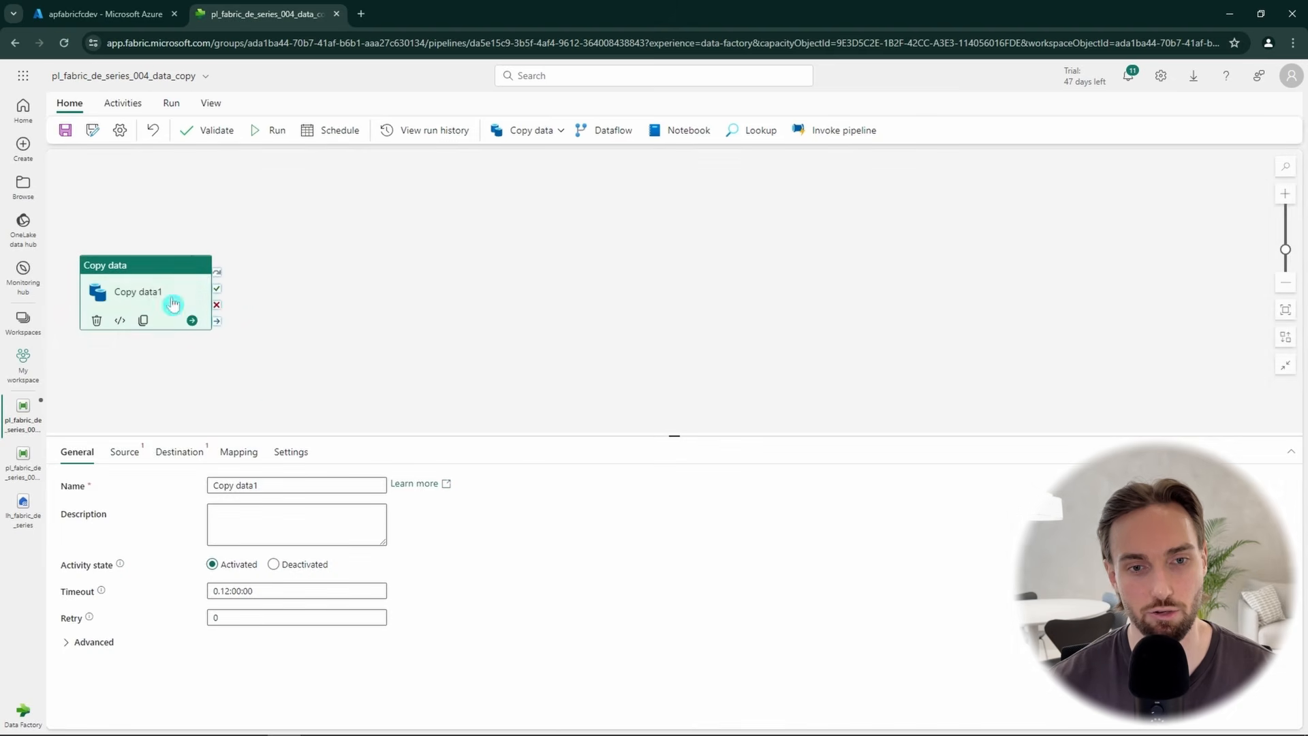
click(288, 482)
key(BackSpace)
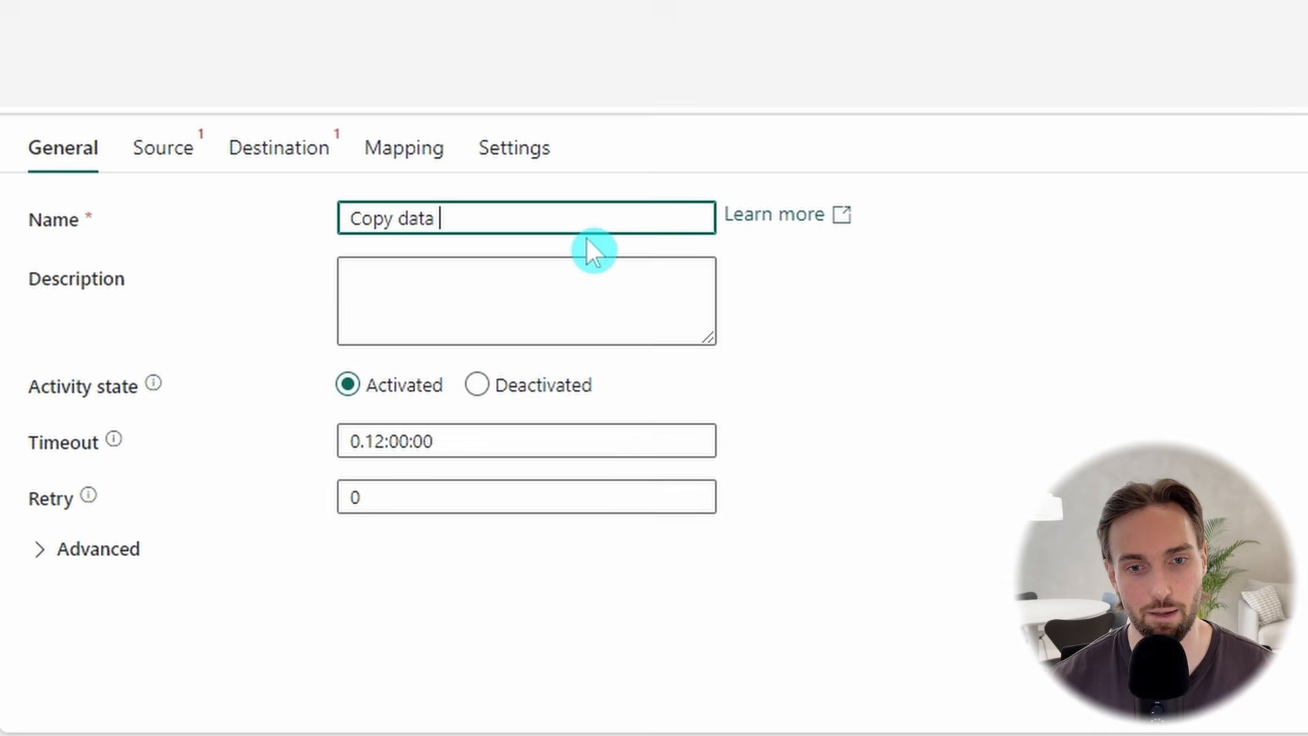
text(m)
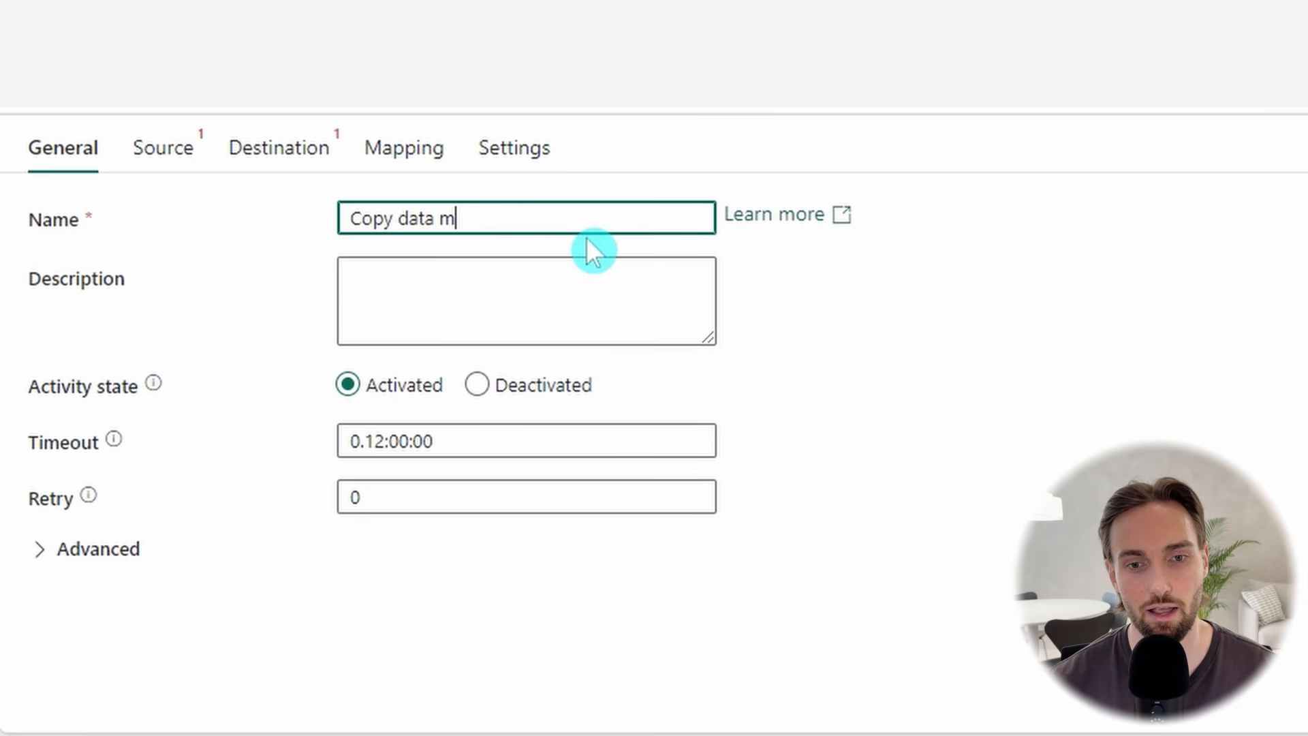
text(ovies csv lh table)
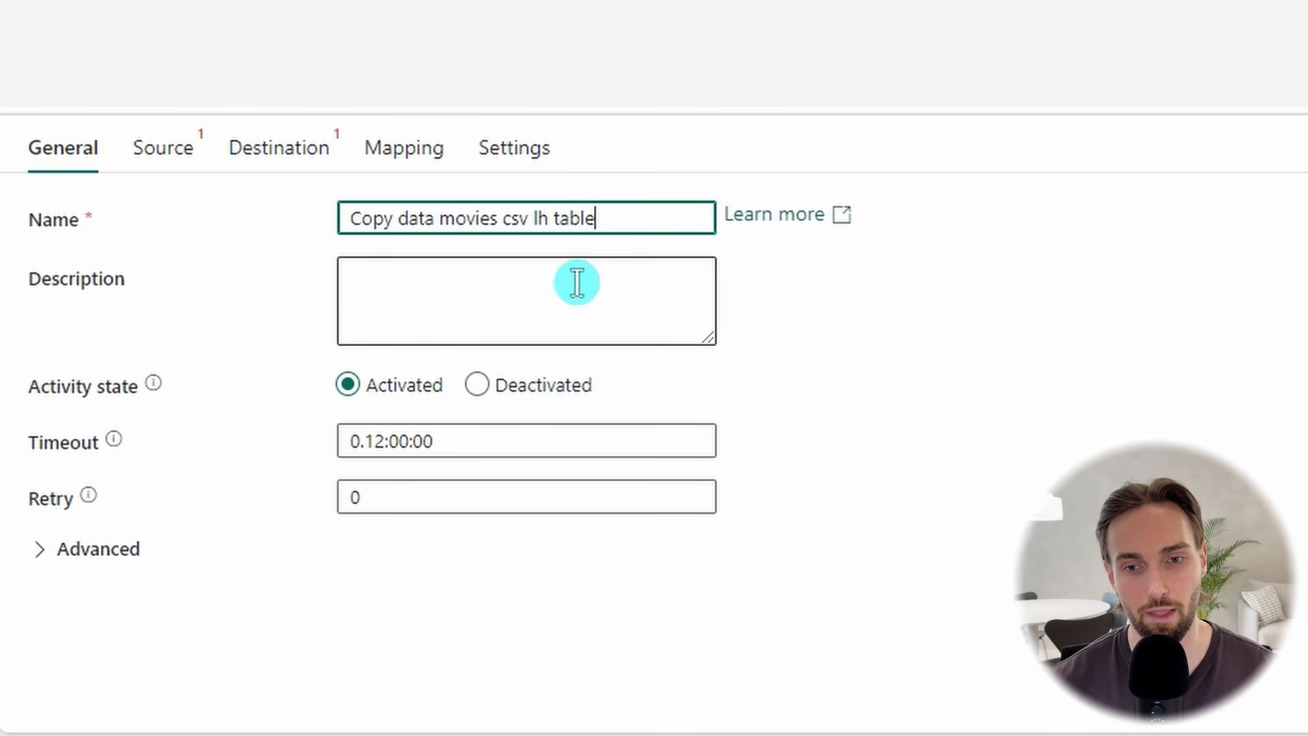
click(987, 335)
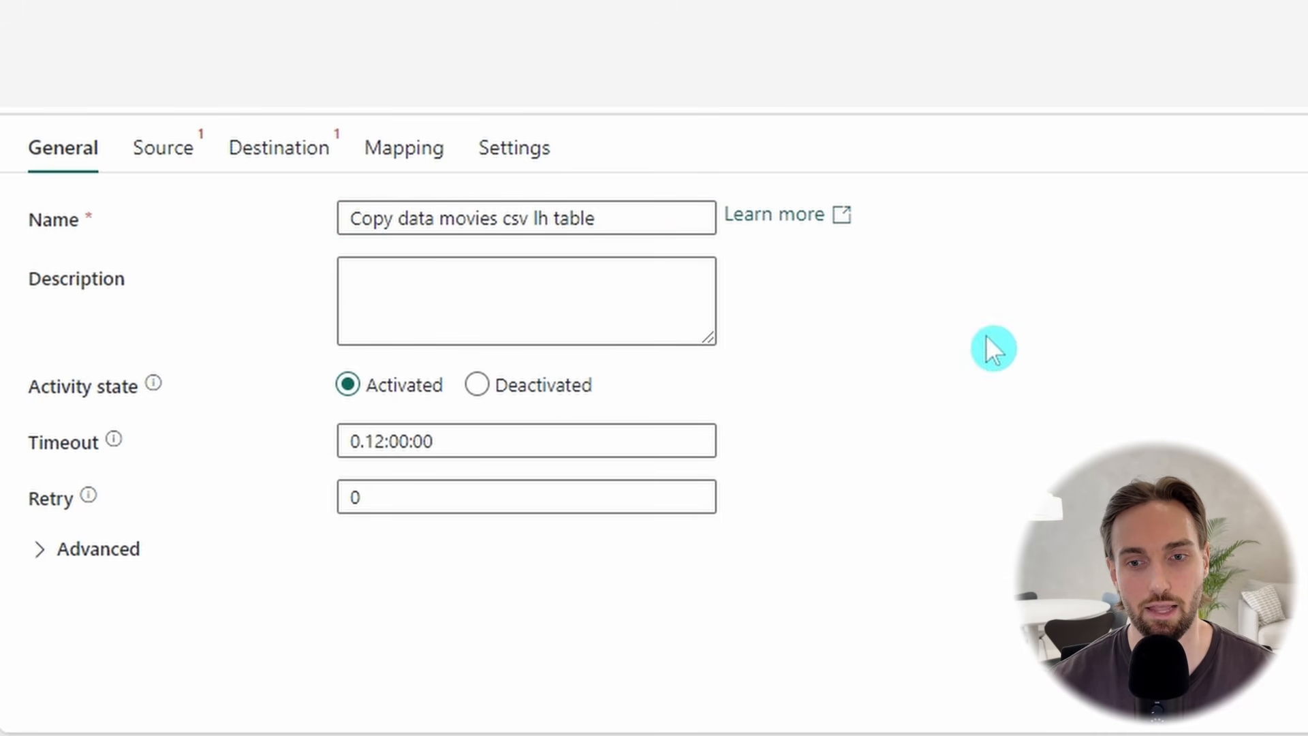
- Set the copy activity's source to the workspace lakehouse lh_fabric_de_series with Files as the root folder
click(171, 170)
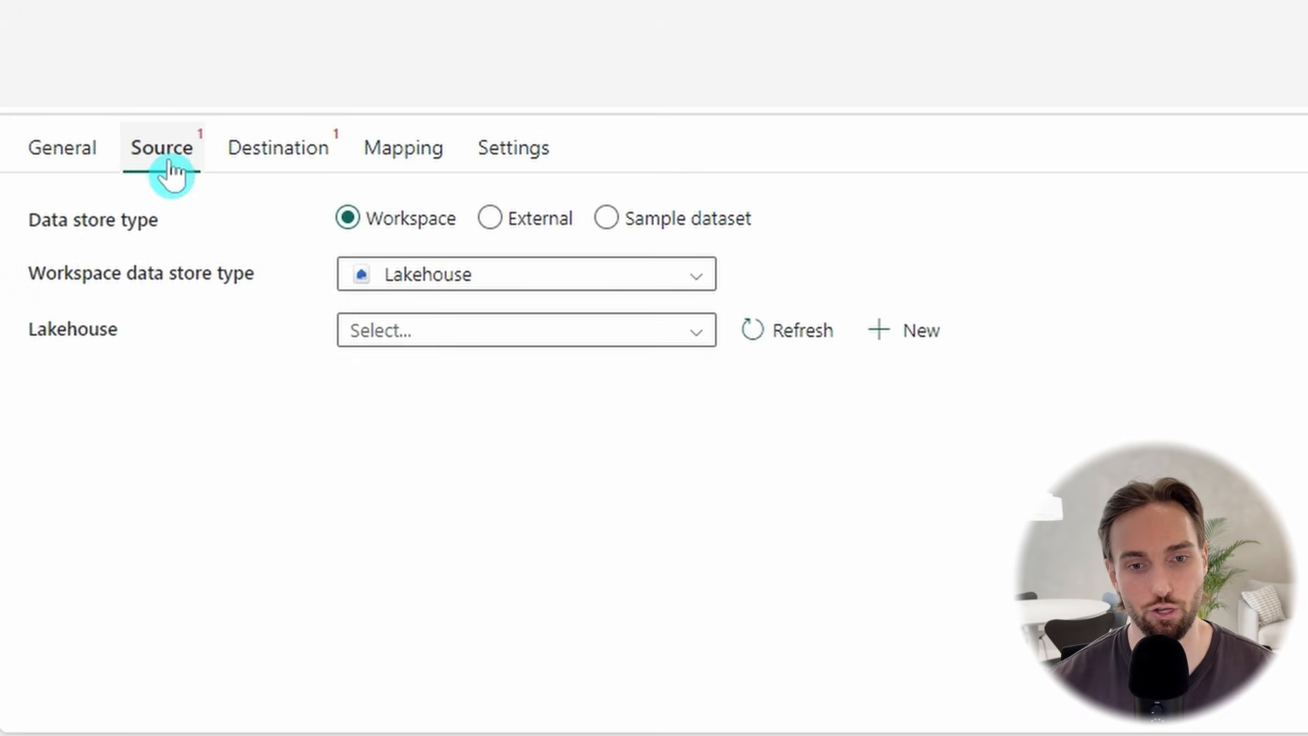
click(379, 333)
click(456, 523)
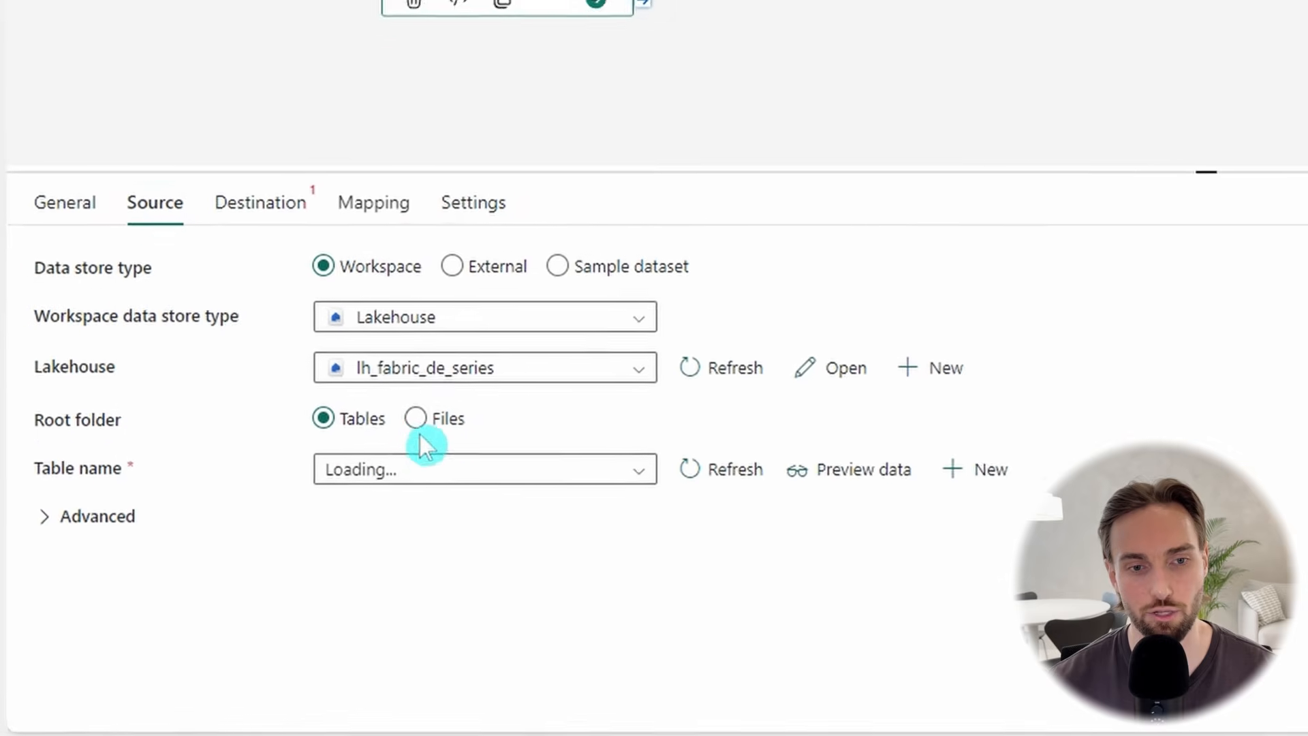
click(415, 418)
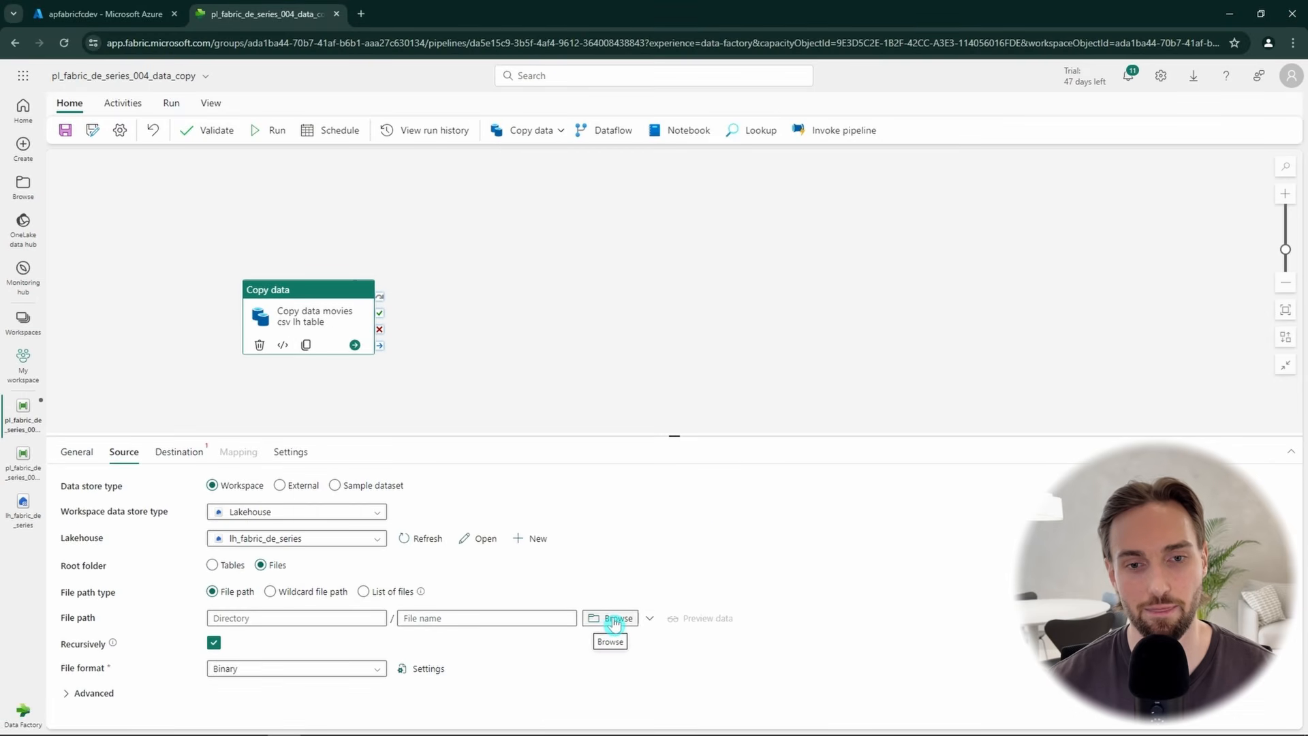
- Set the source file to movies.csv in the folder fabric_de_series_004_source and its file format to DelimitedText
click(613, 618)
click(974, 214)
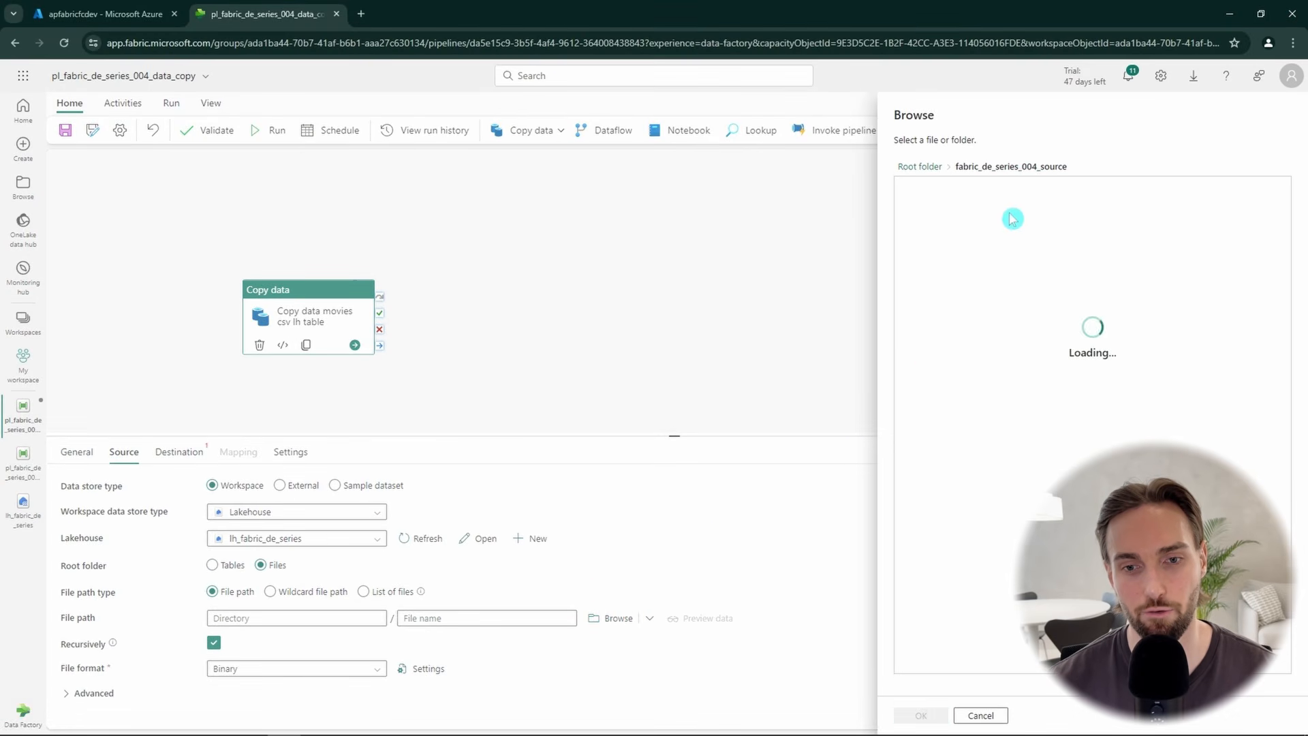
click(943, 196)
click(921, 715)
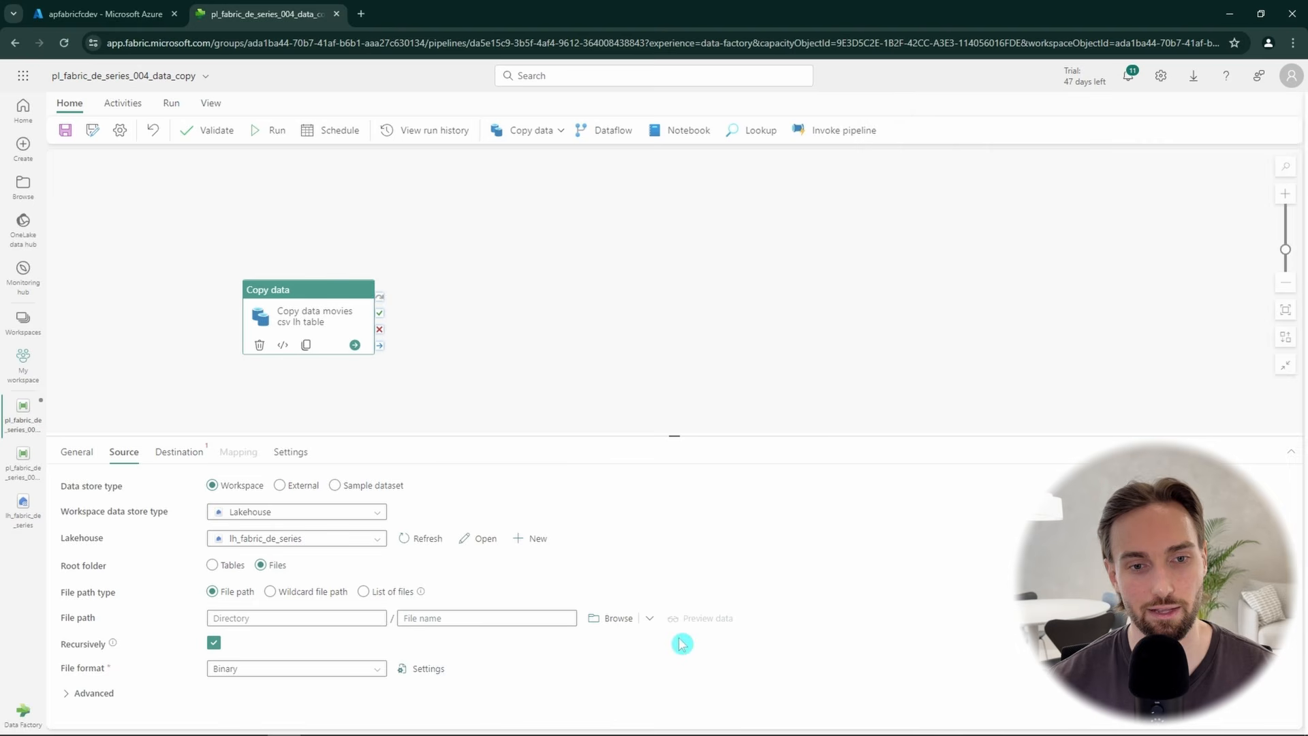
click(374, 668)
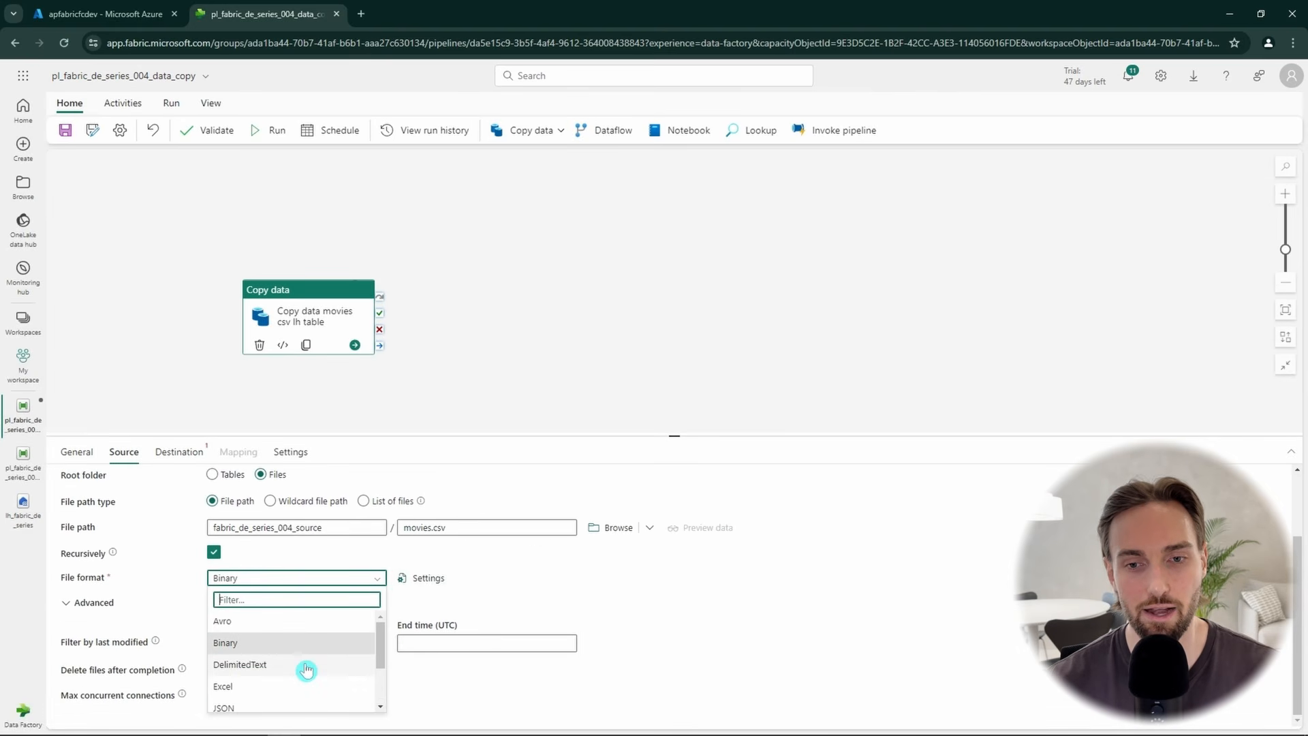
click(306, 669)
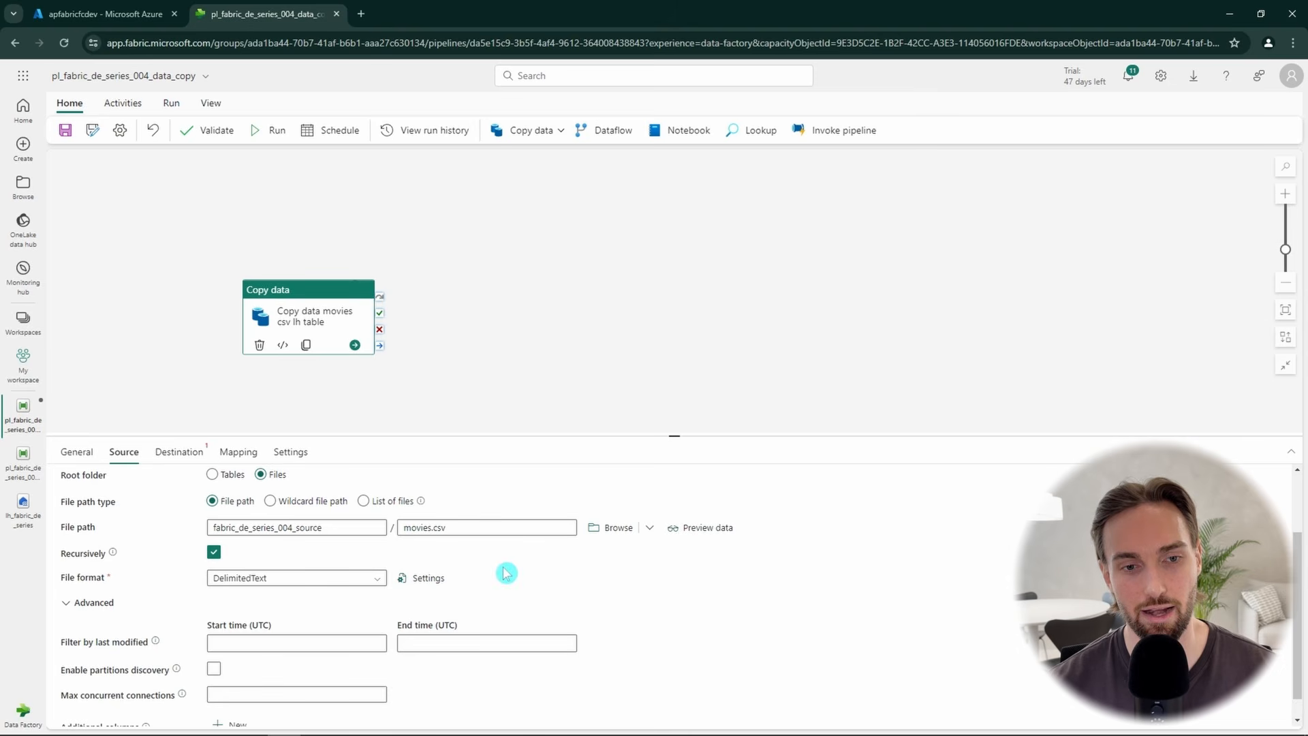
- Review the delimited text format settings without changing them, and preview the data of the source file
click(424, 581)
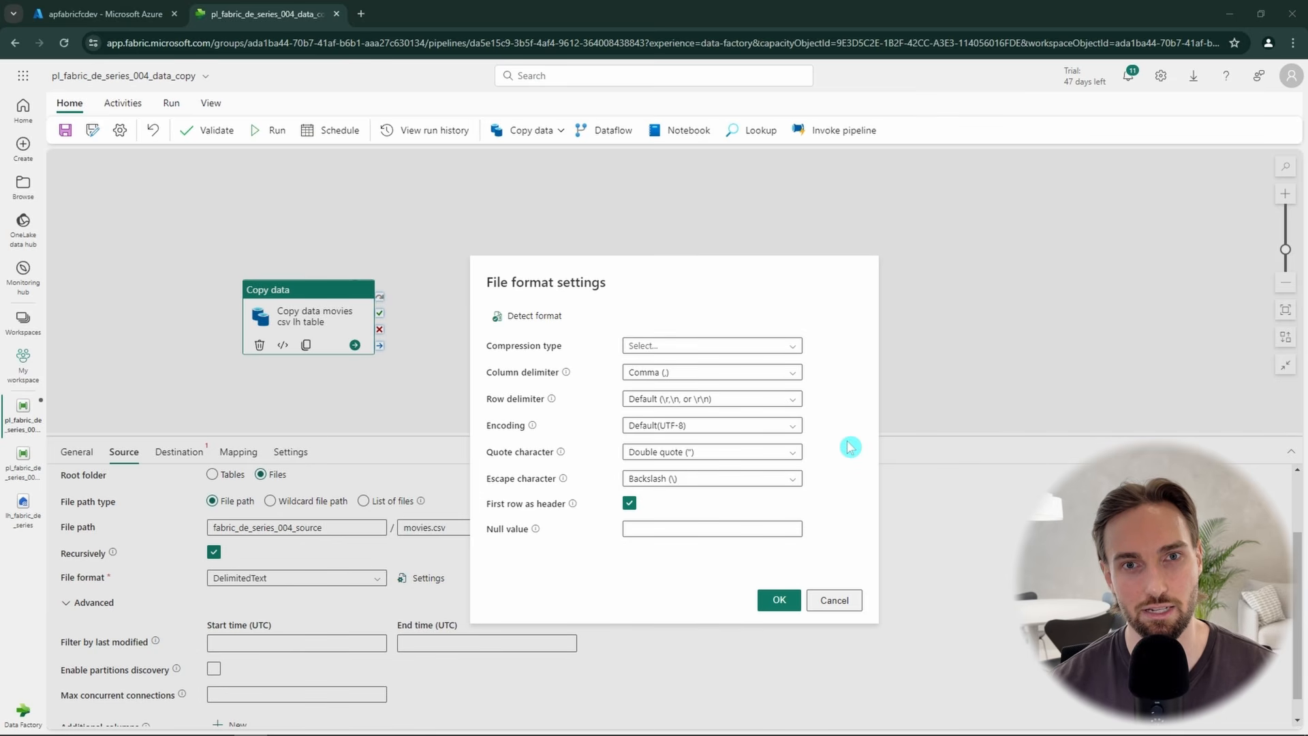
click(836, 600)
scroll(566, 519, up, 3)
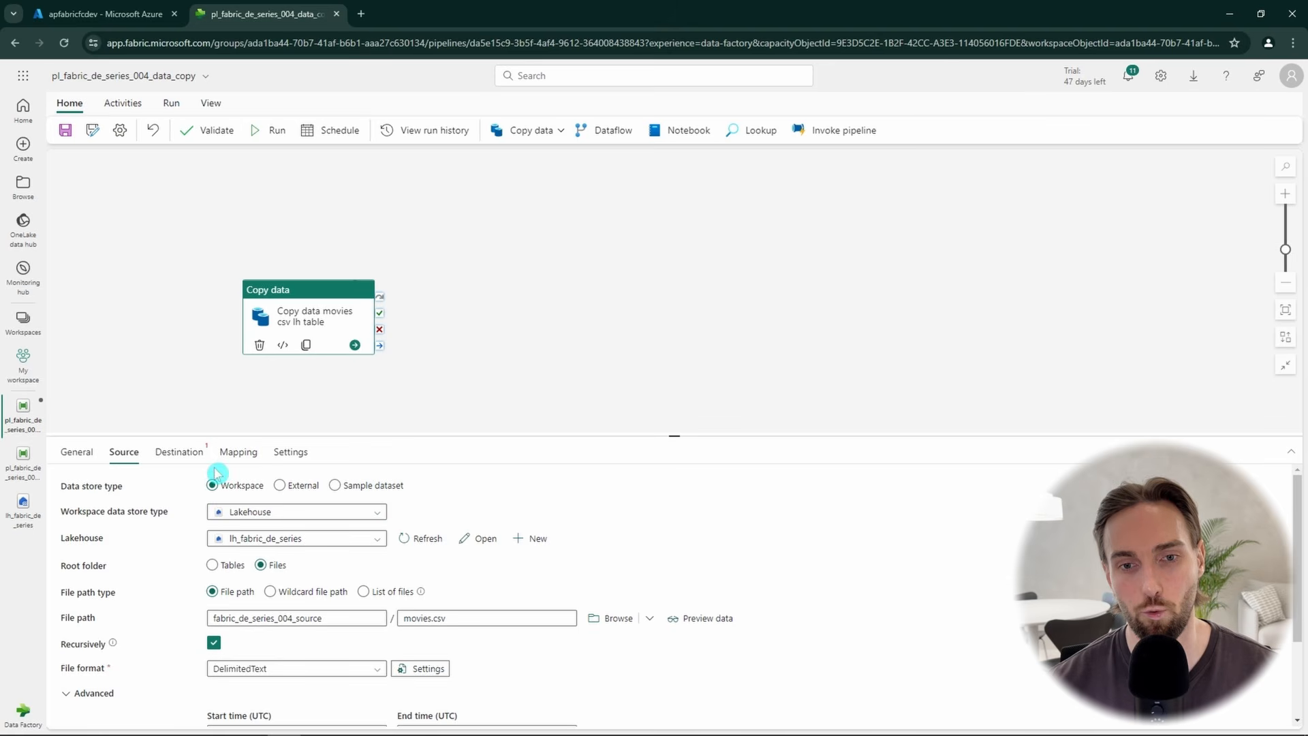
click(698, 620)
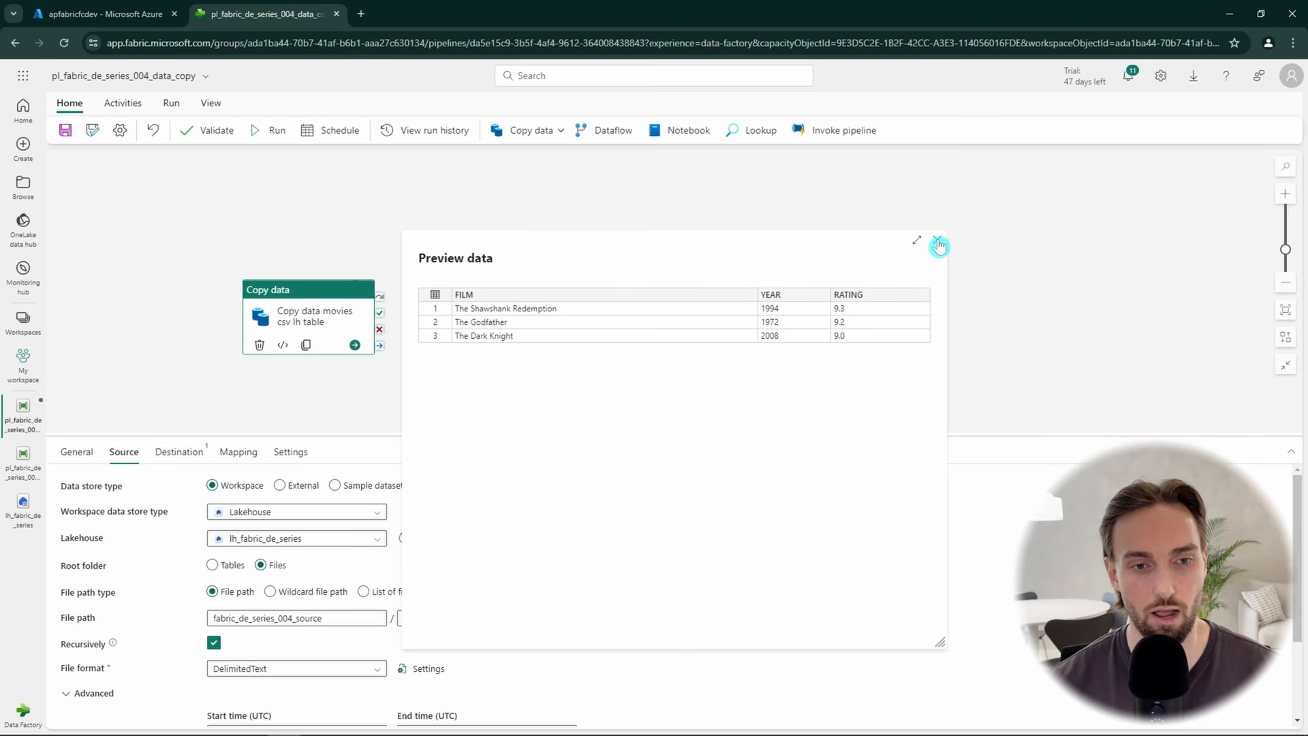
click(940, 243)
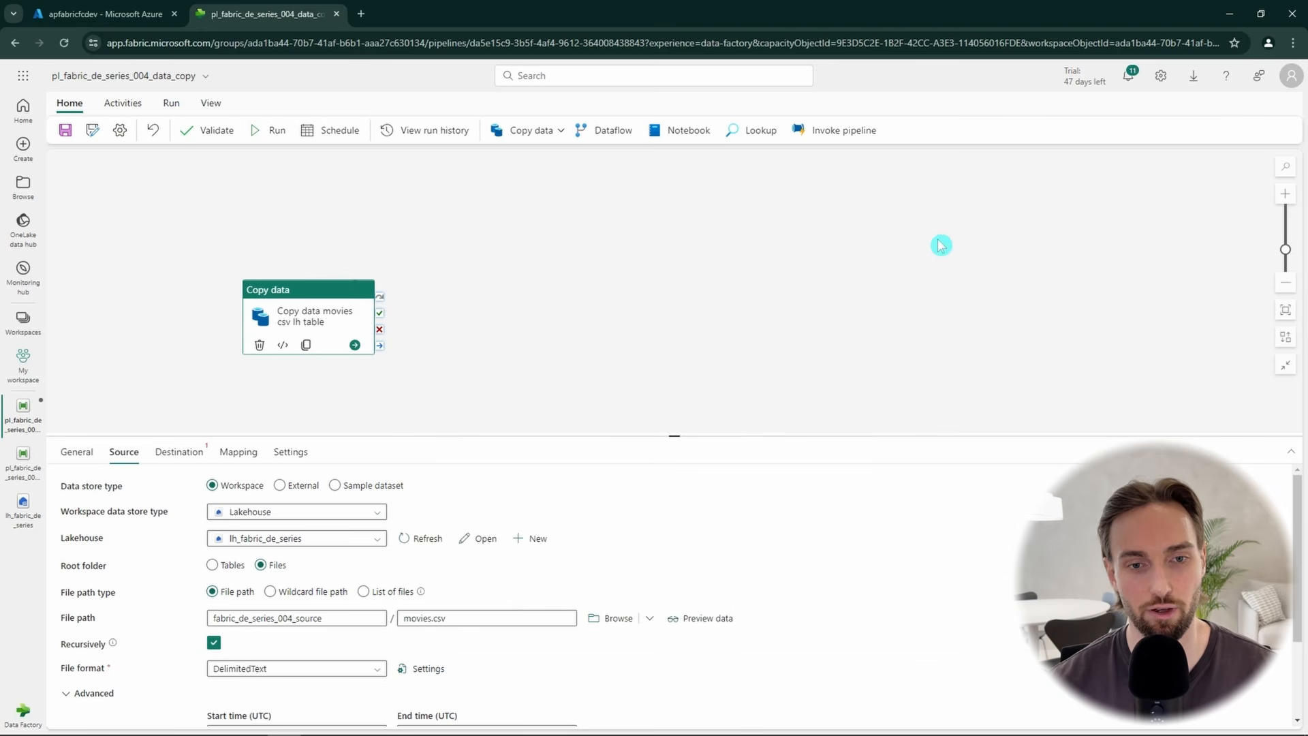
- Set the copy activity's destination to the table movies under Tables in the workspace lakehouse lh_fabric_de_series
click(175, 452)
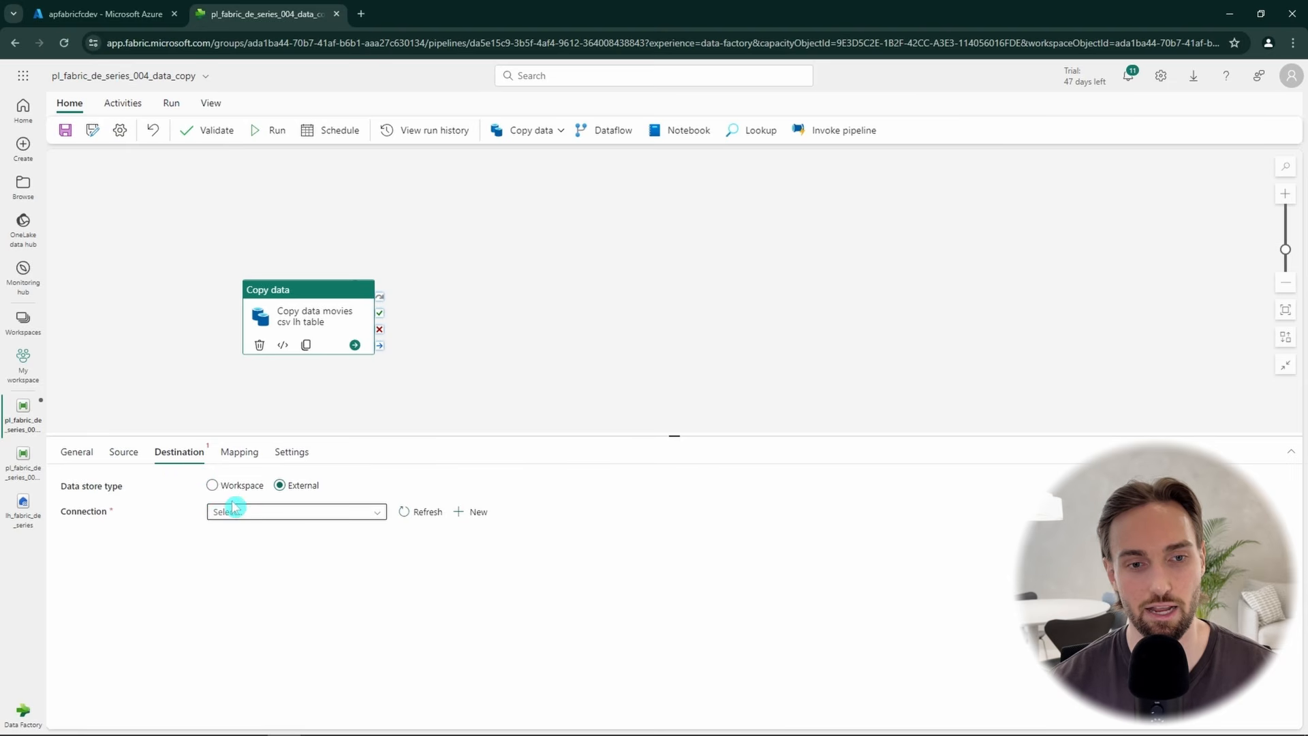
click(212, 485)
click(272, 538)
click(281, 625)
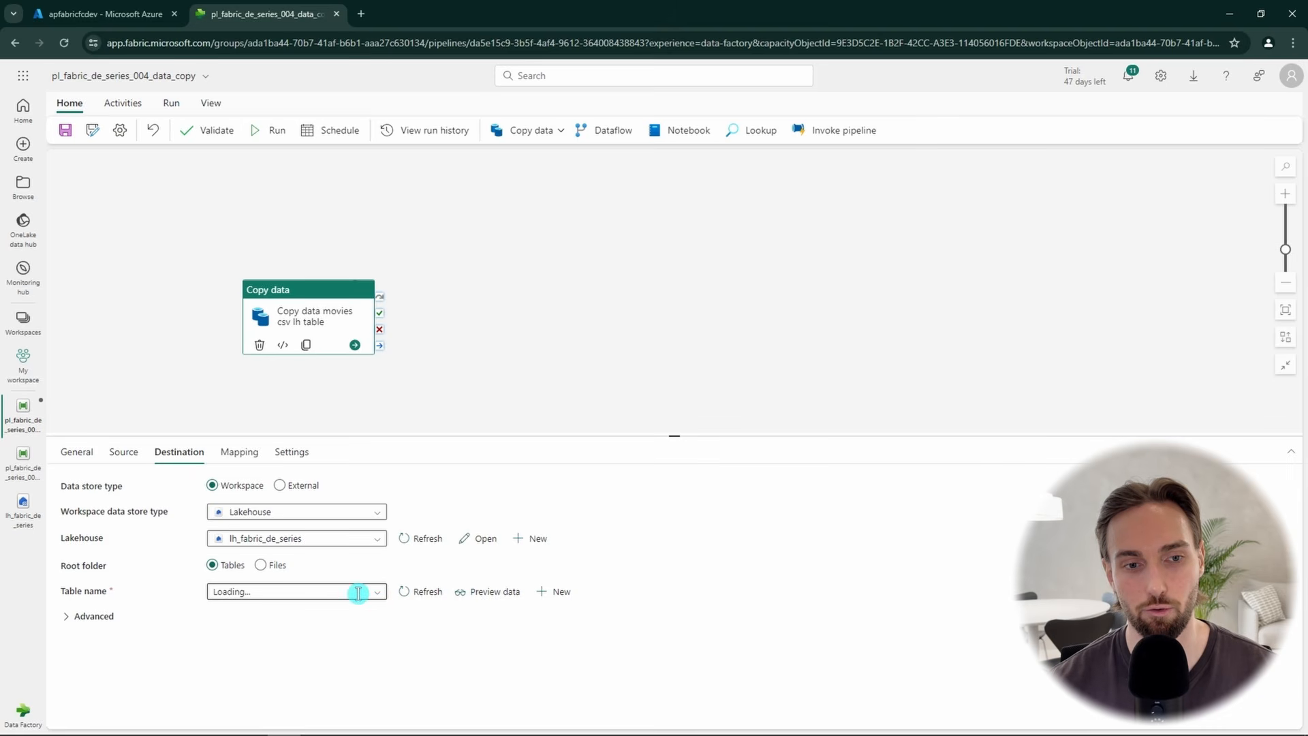
click(314, 592)
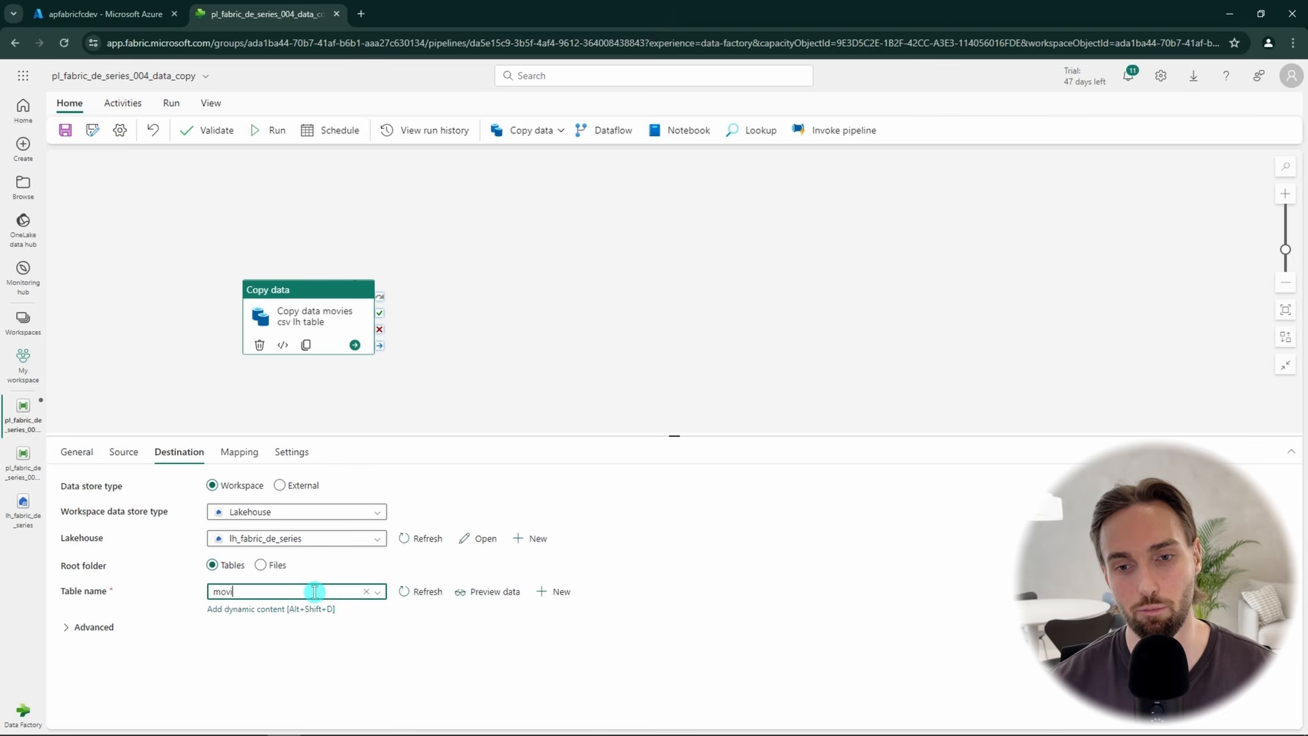
click(443, 628)
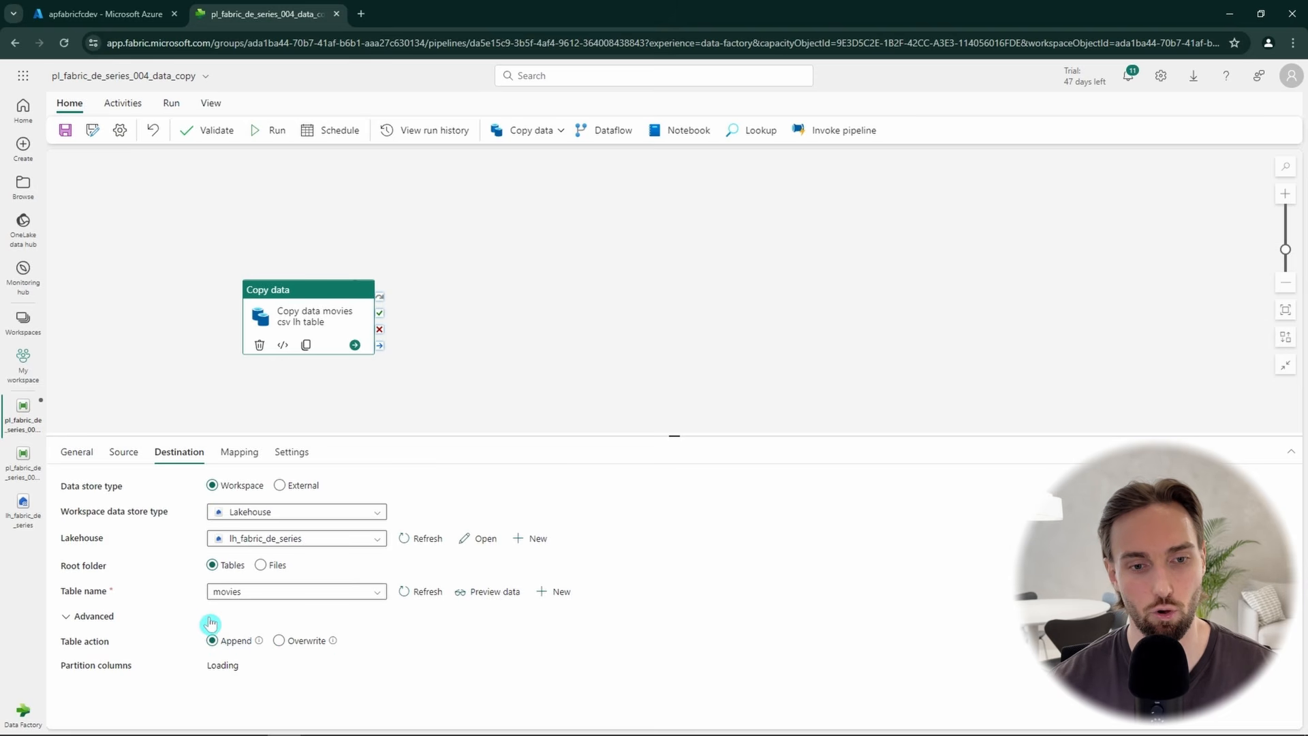
- Set the destination's table action to Overwrite, and import the schemas into the mapping with the RATING destination type as float
click(280, 640)
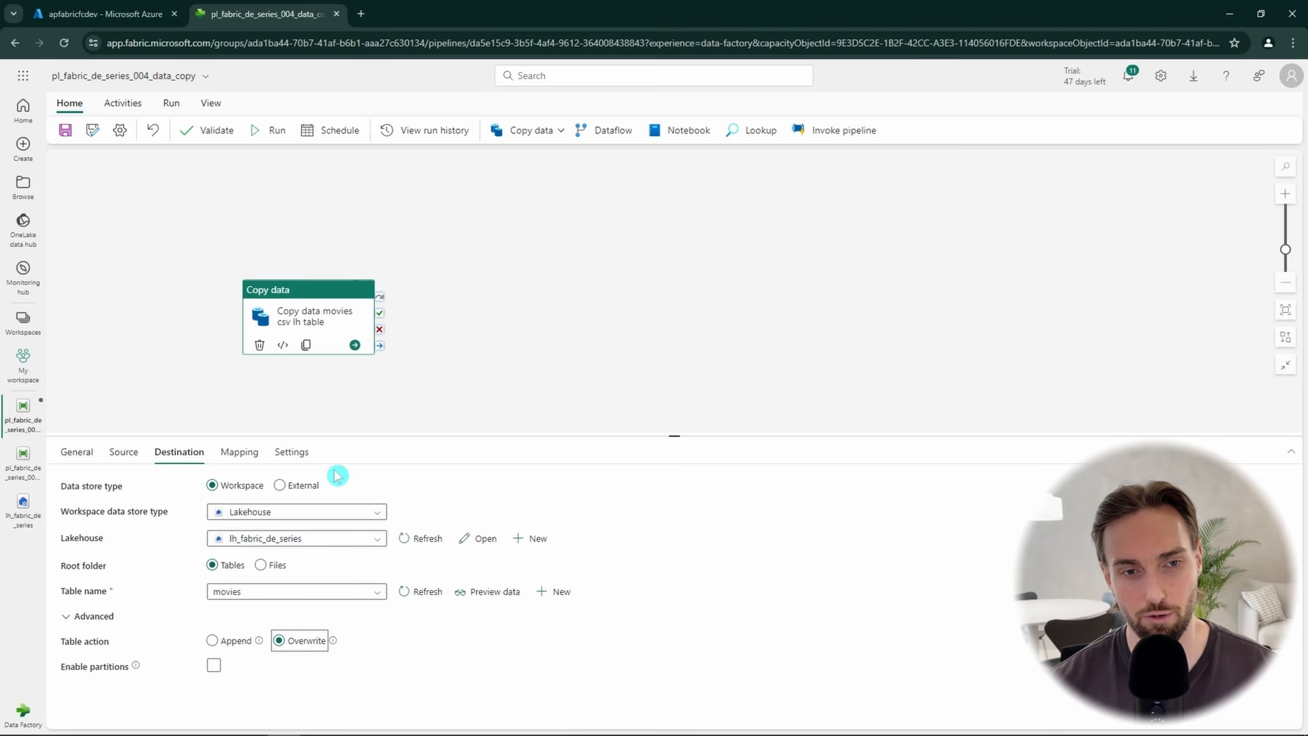
click(237, 458)
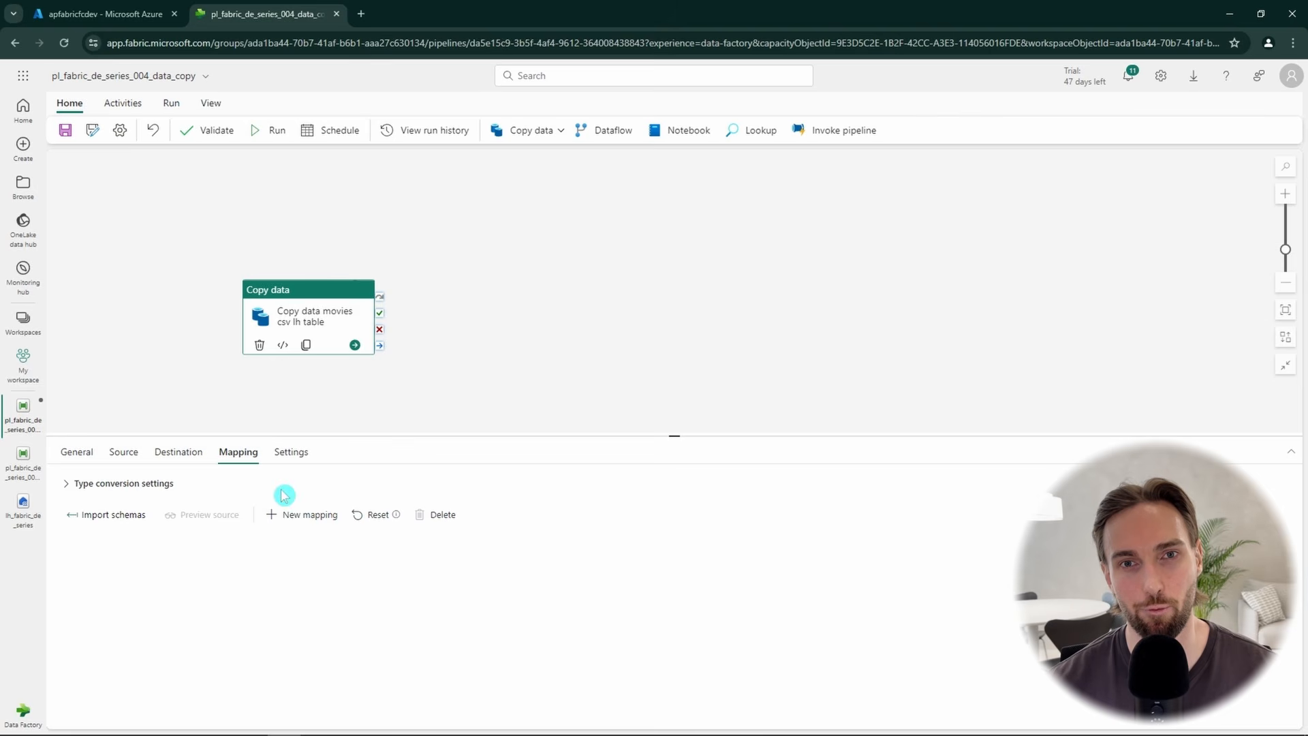
click(117, 519)
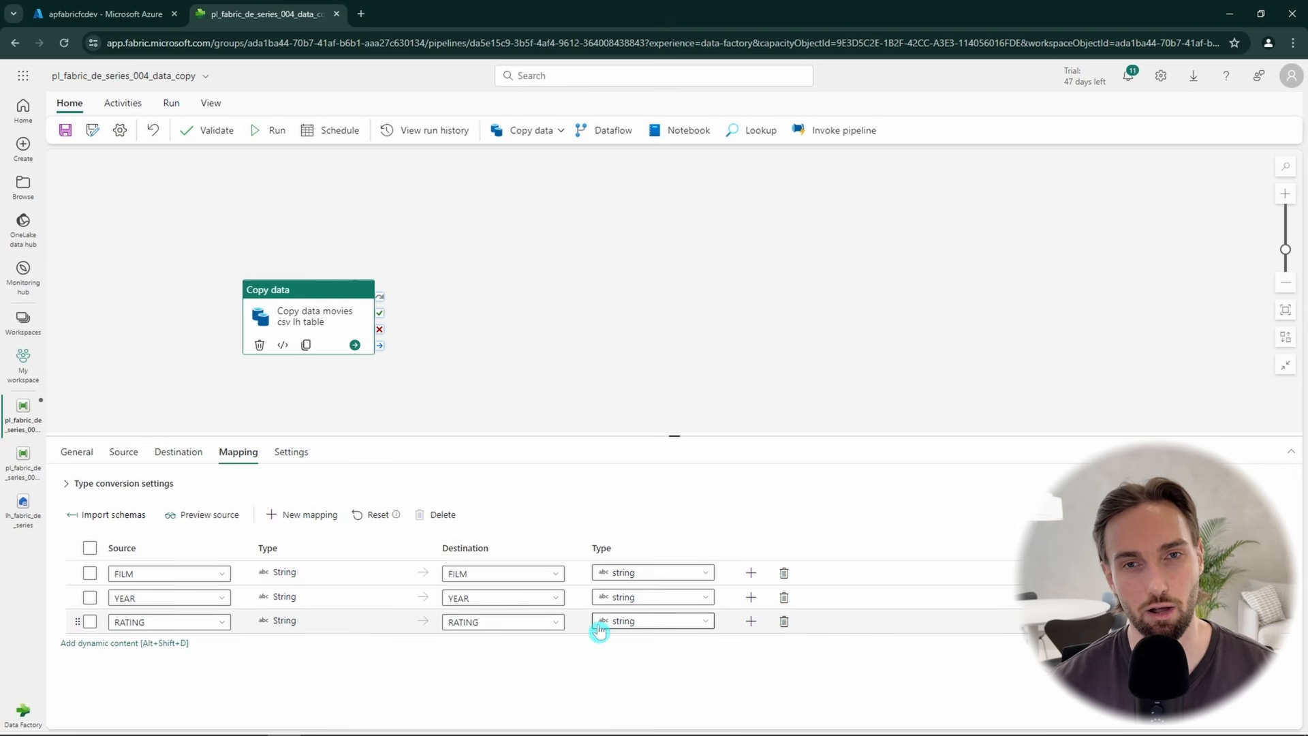
click(706, 623)
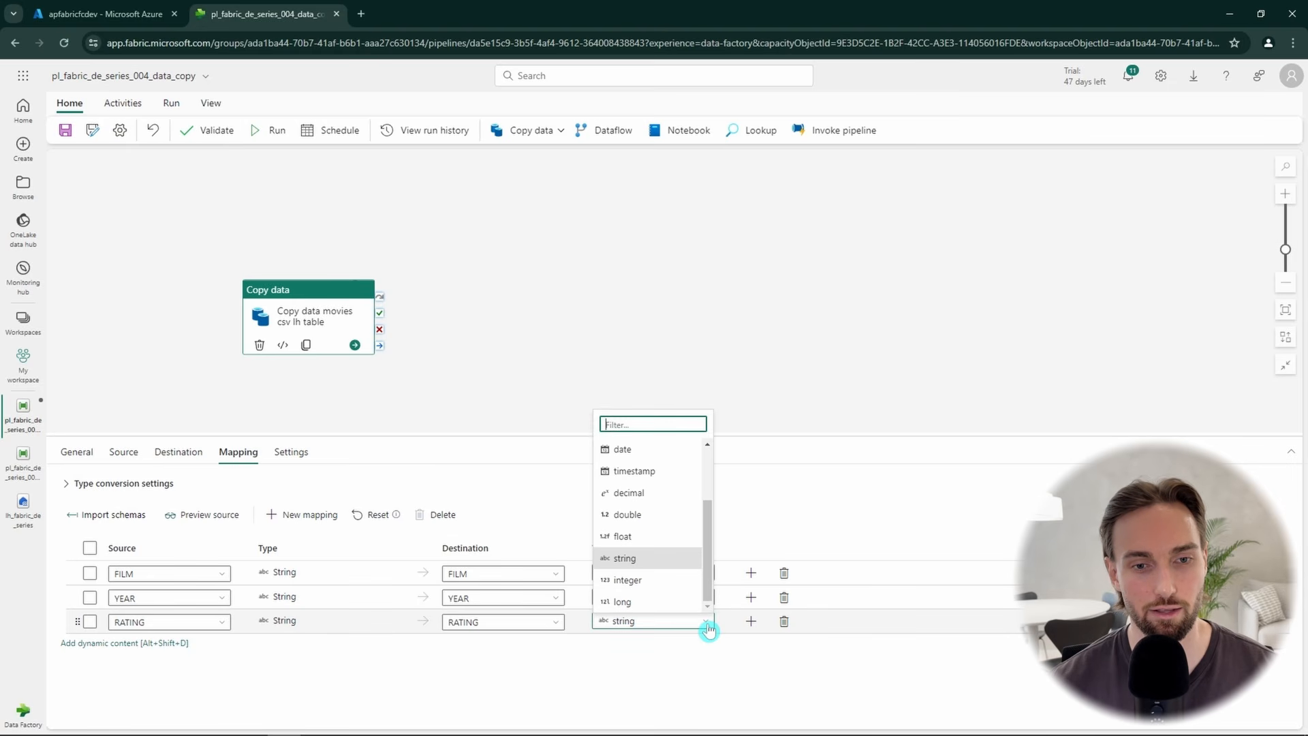
click(647, 538)
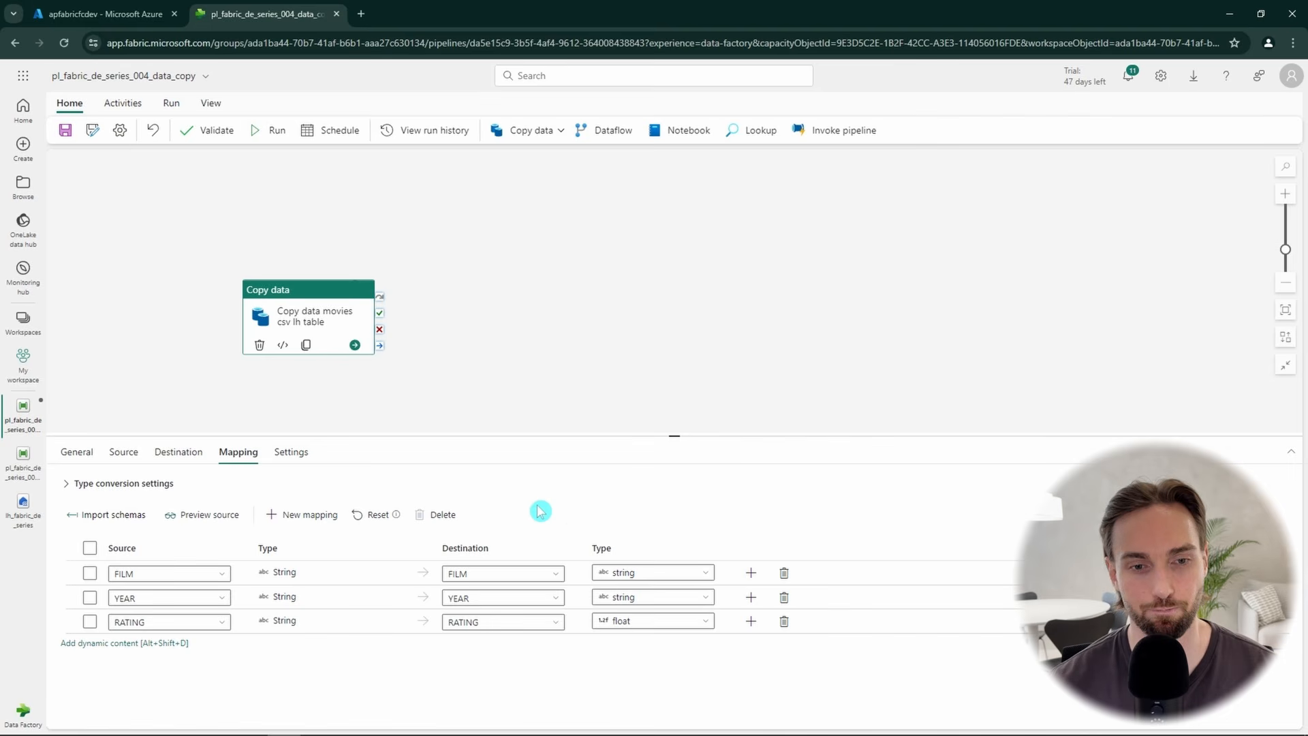
- Validate the pipeline pl_fabric_de_series_004_data_copy, then save and run it
click(436, 382)
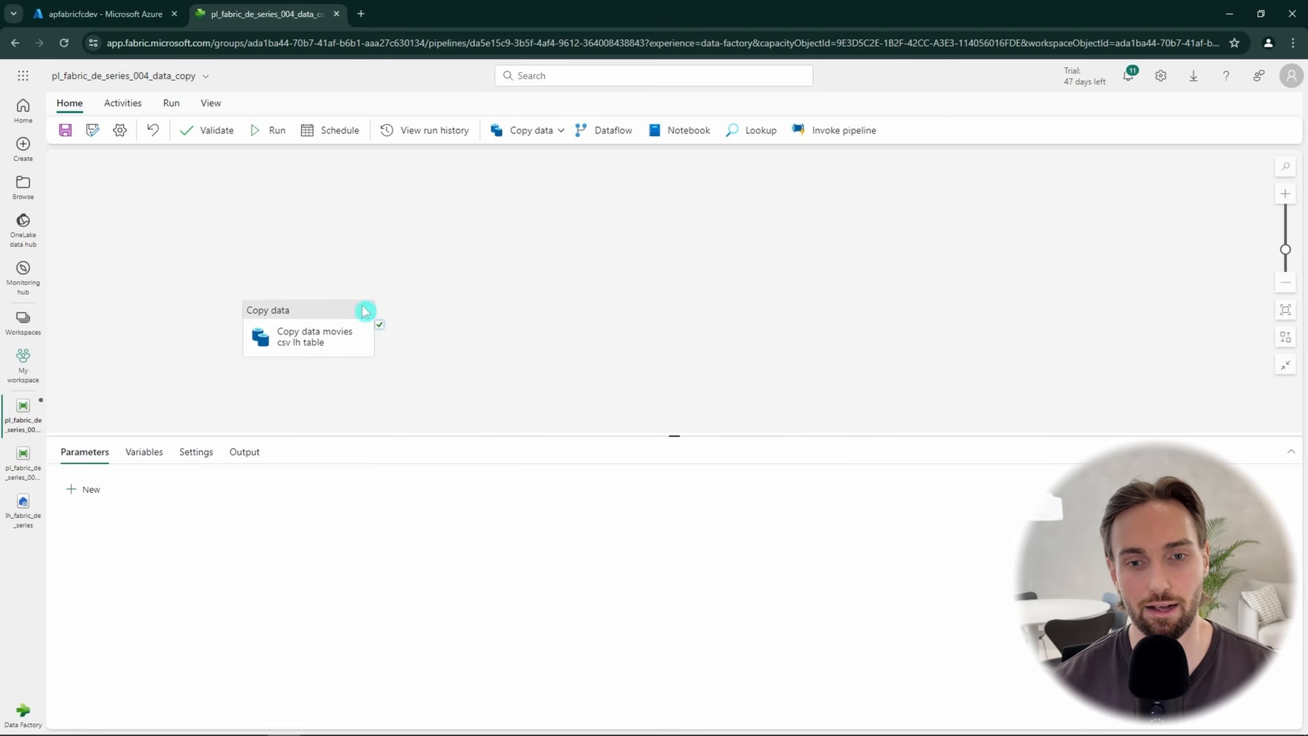
click(216, 132)
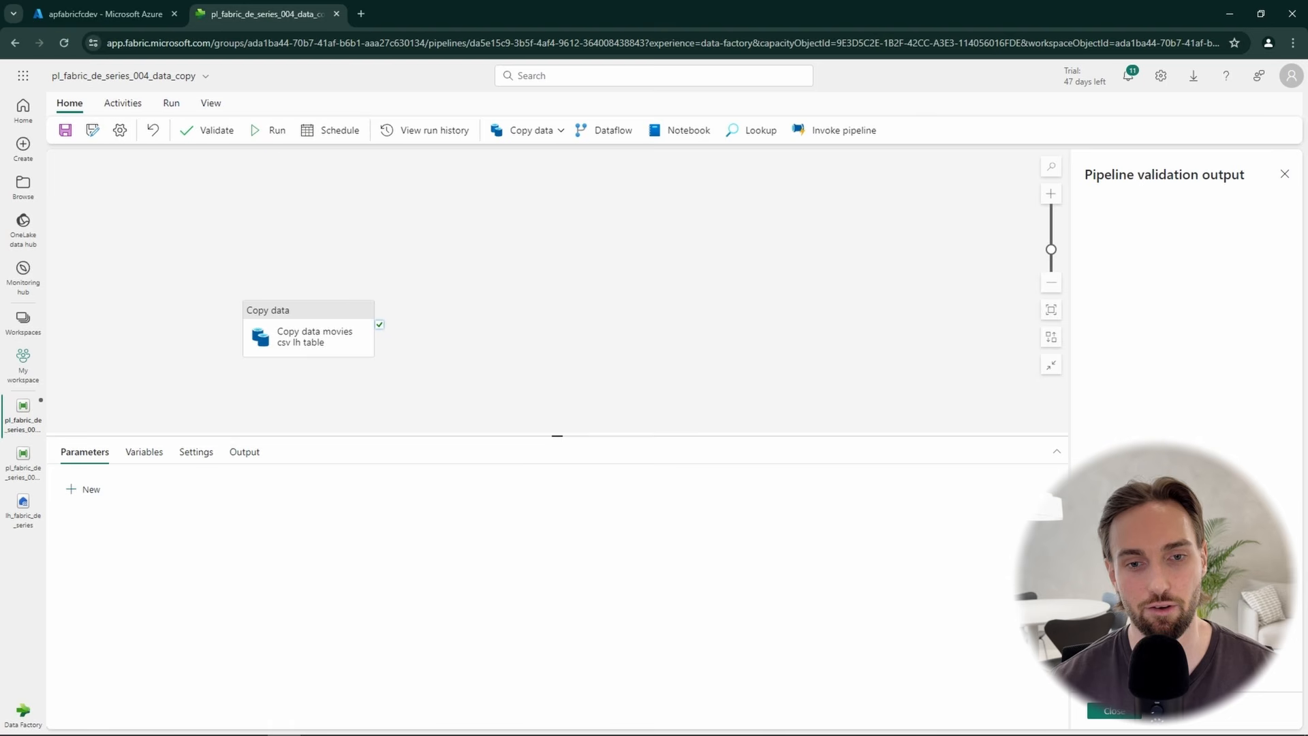
click(1107, 714)
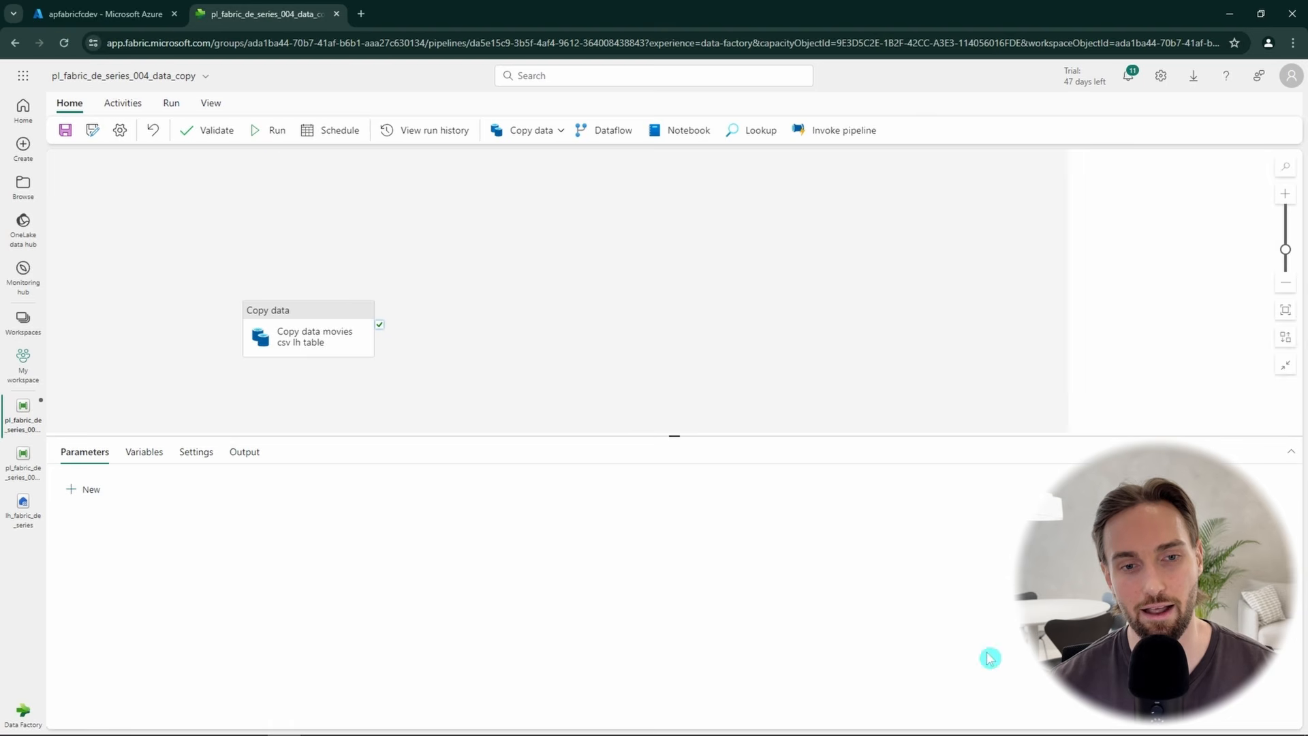
click(265, 131)
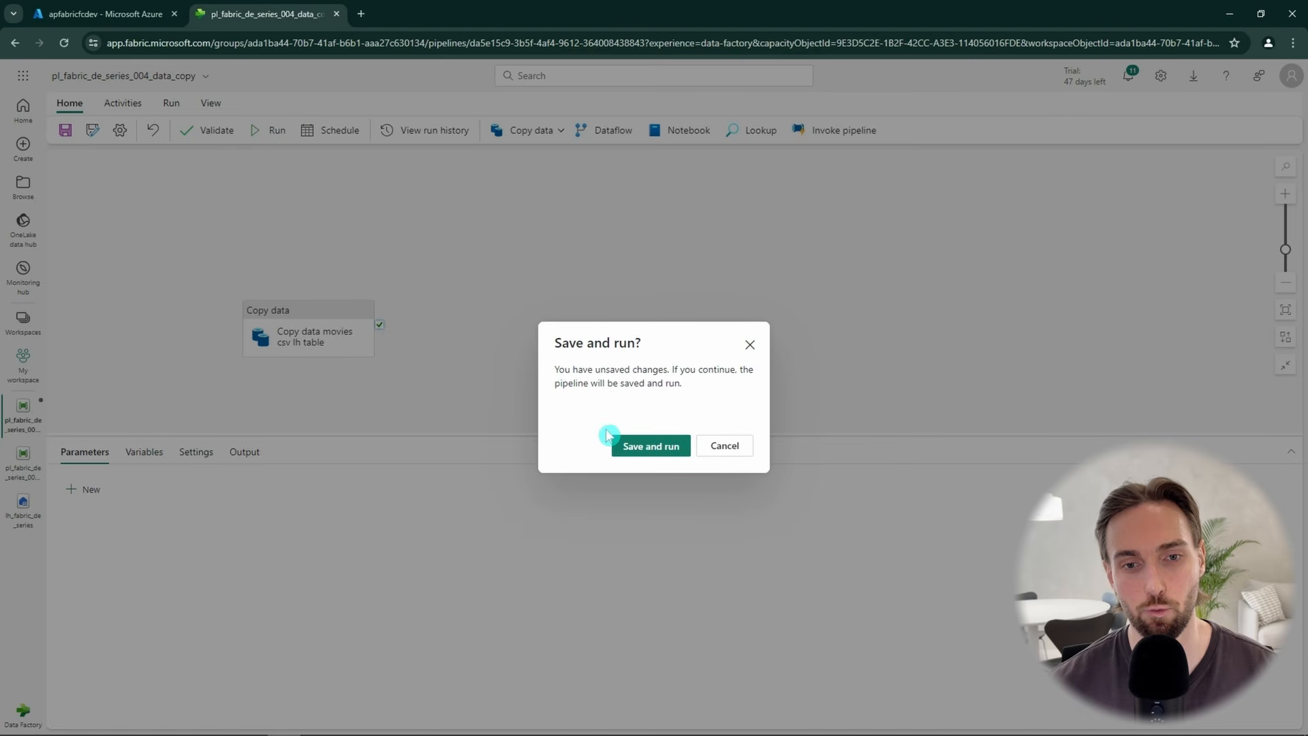
click(651, 447)
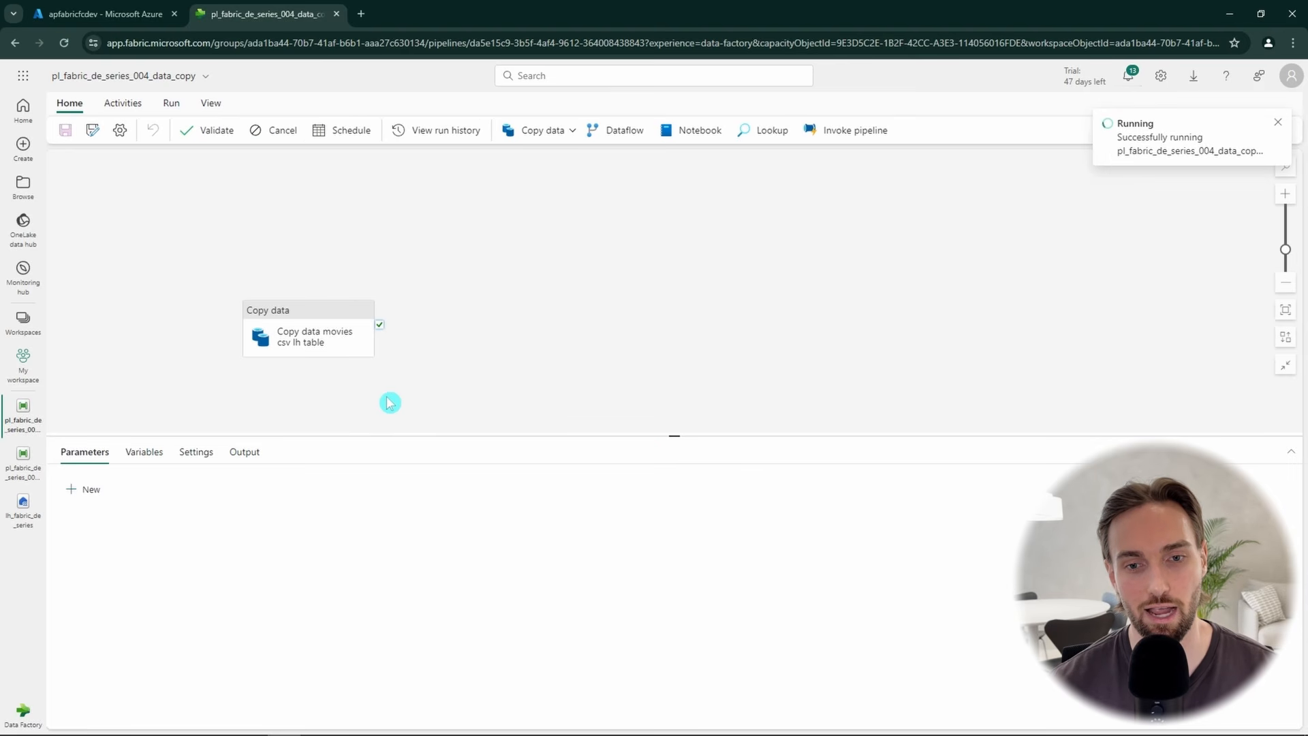
- Refresh the pipeline run's output and examine the copy activity's details for files read and rows written
click(265, 452)
click(350, 486)
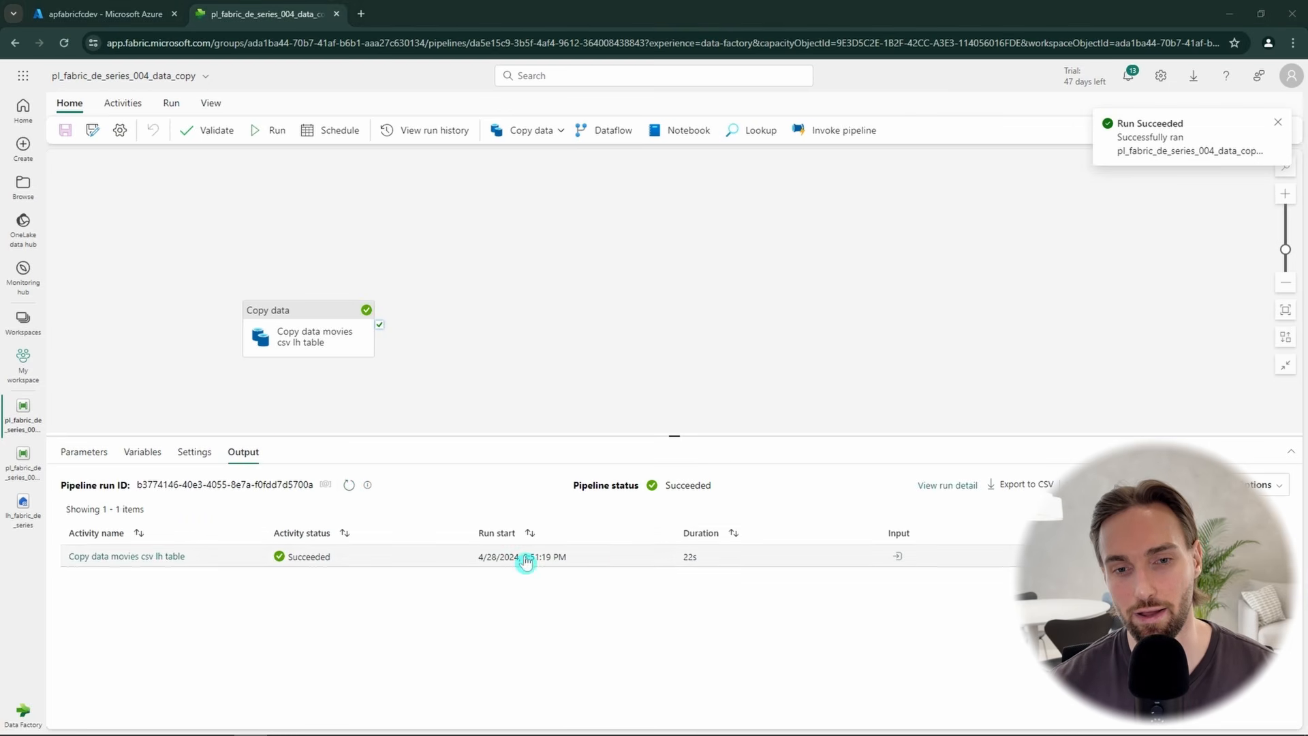
click(161, 557)
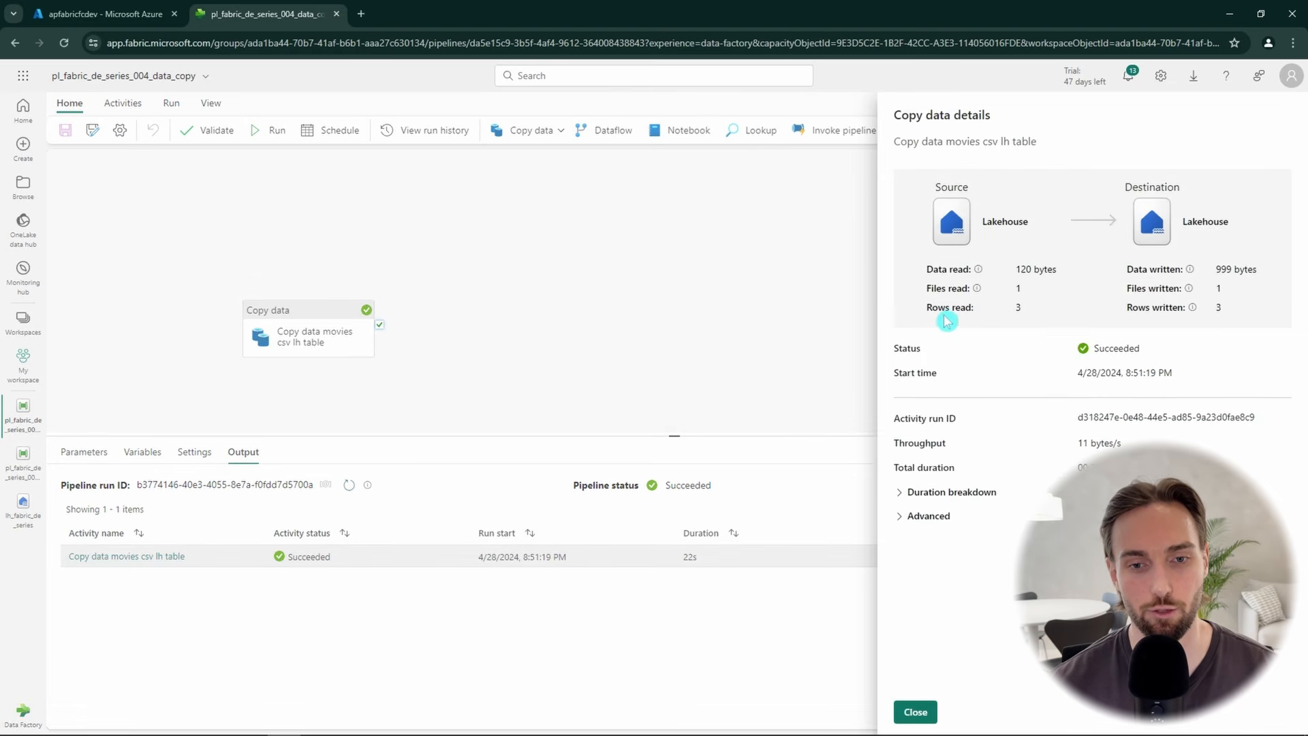
drag(925, 288, 967, 288)
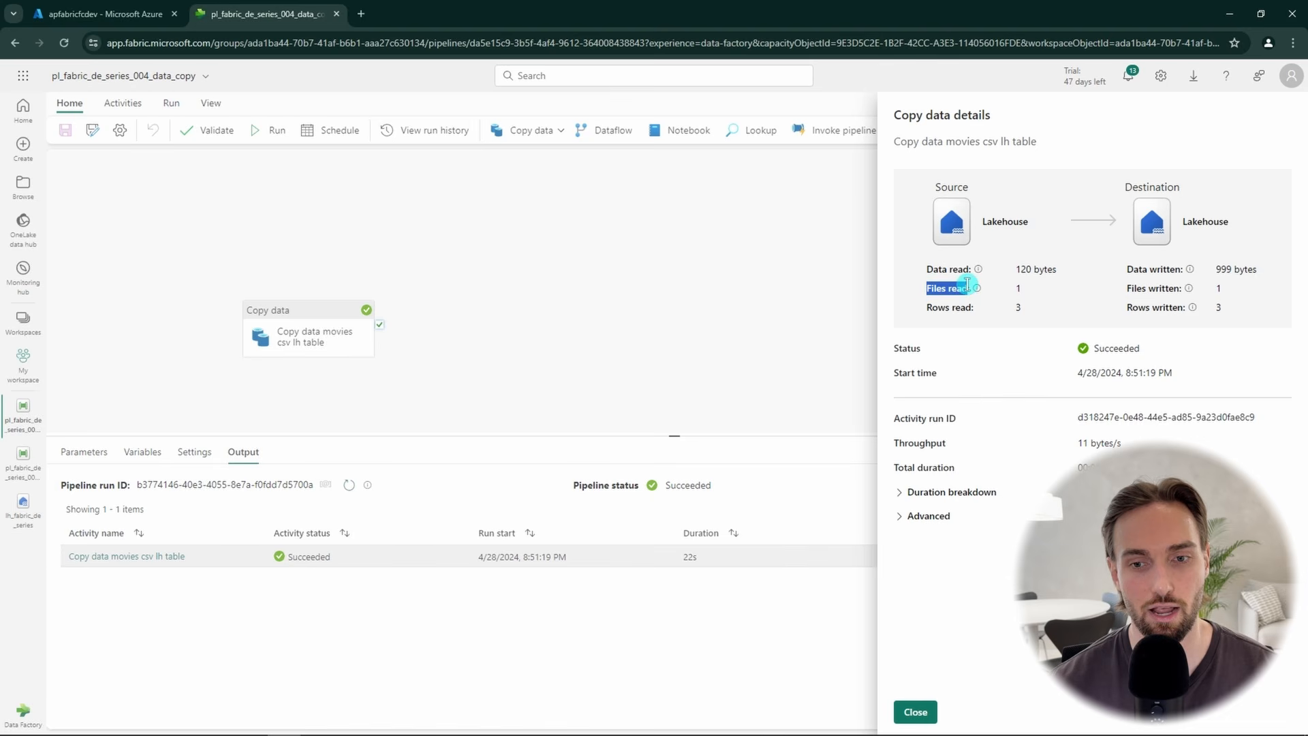
mouse_move(977, 289)
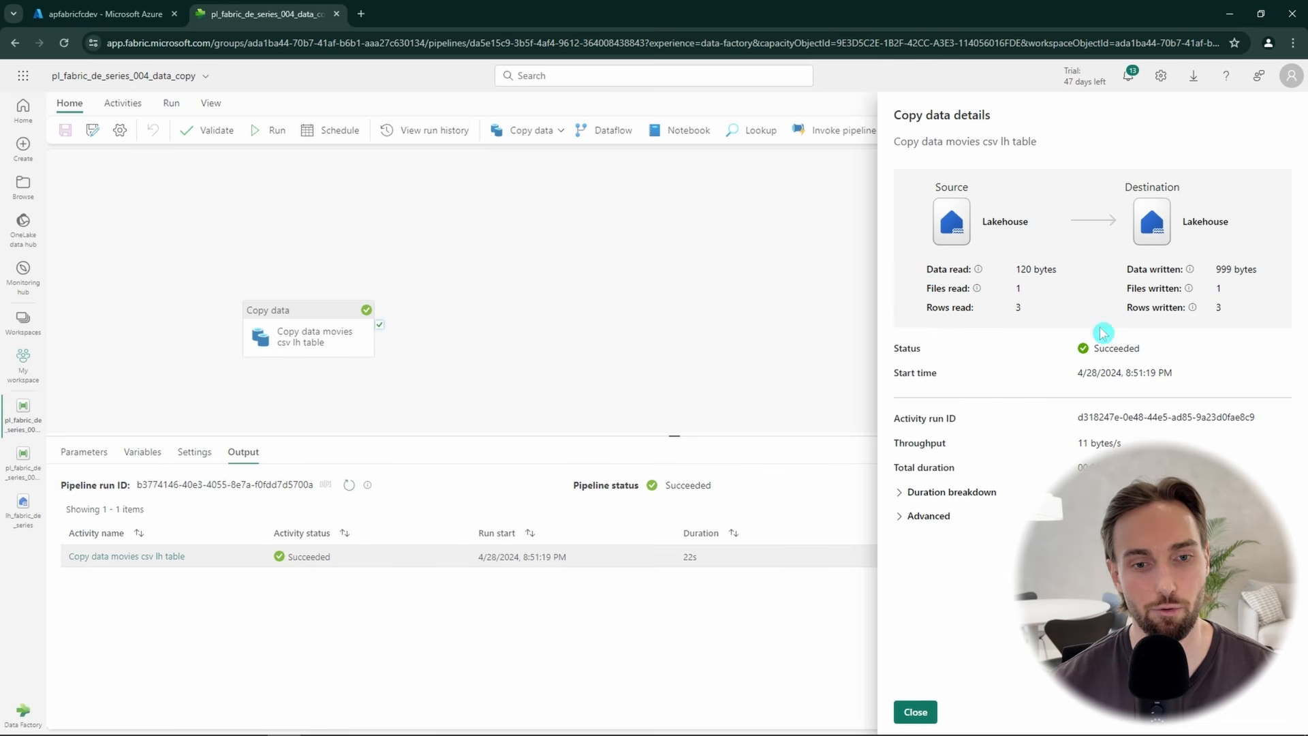
drag(1118, 307, 1197, 315)
click(1206, 322)
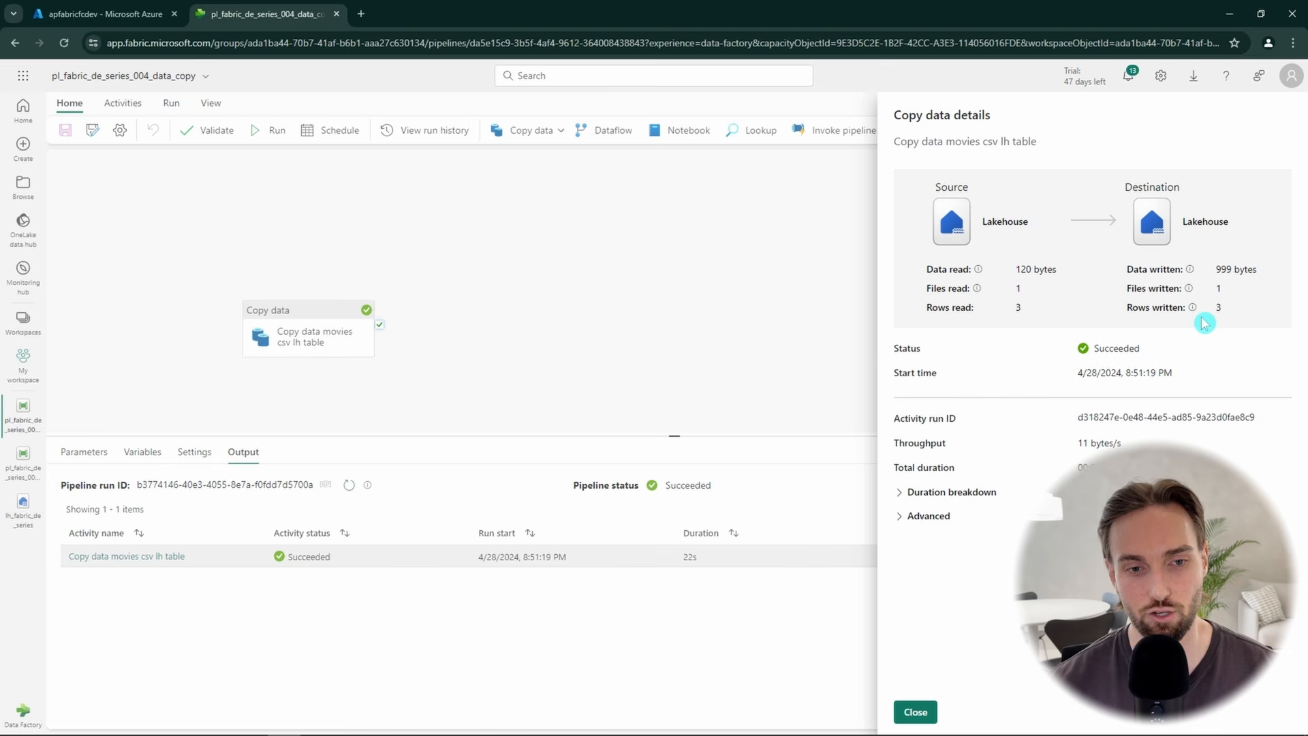
click(916, 712)
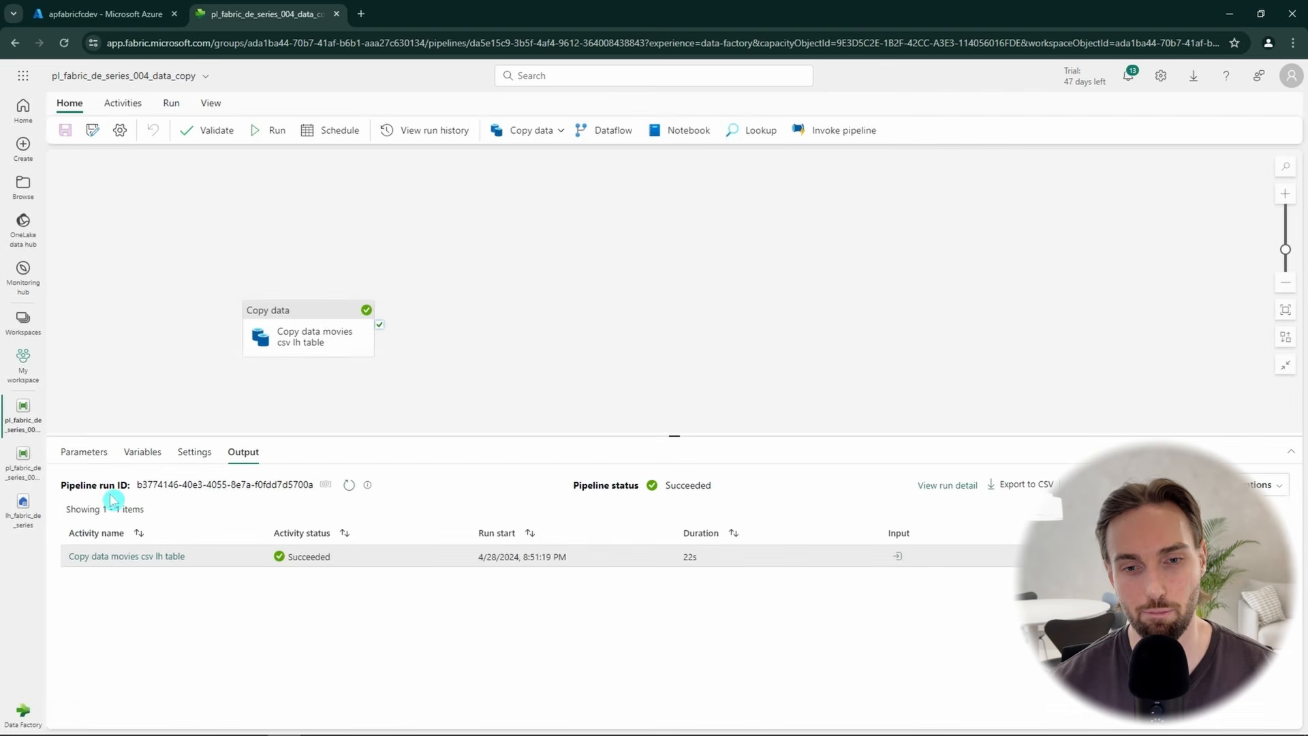
- Open the lakehouse lh_fabric_de_series and preview the movies table under Tables
click(22, 525)
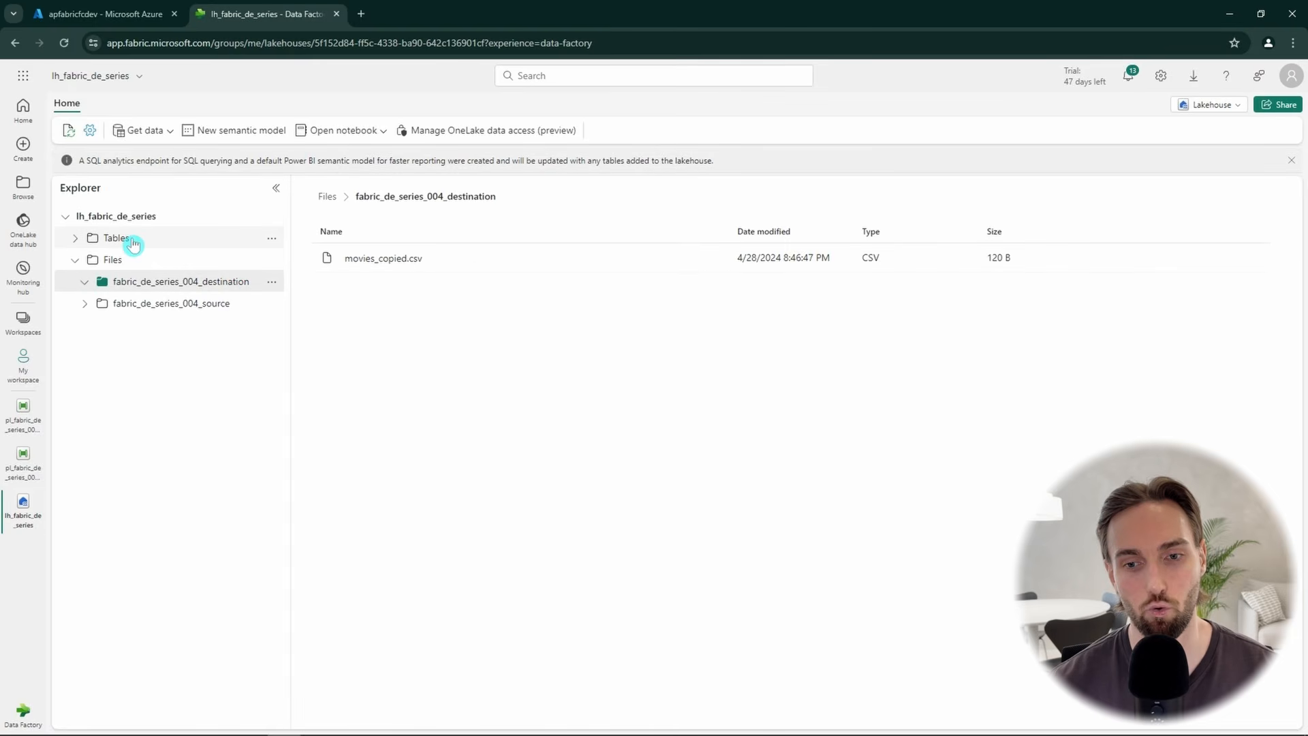
click(96, 242)
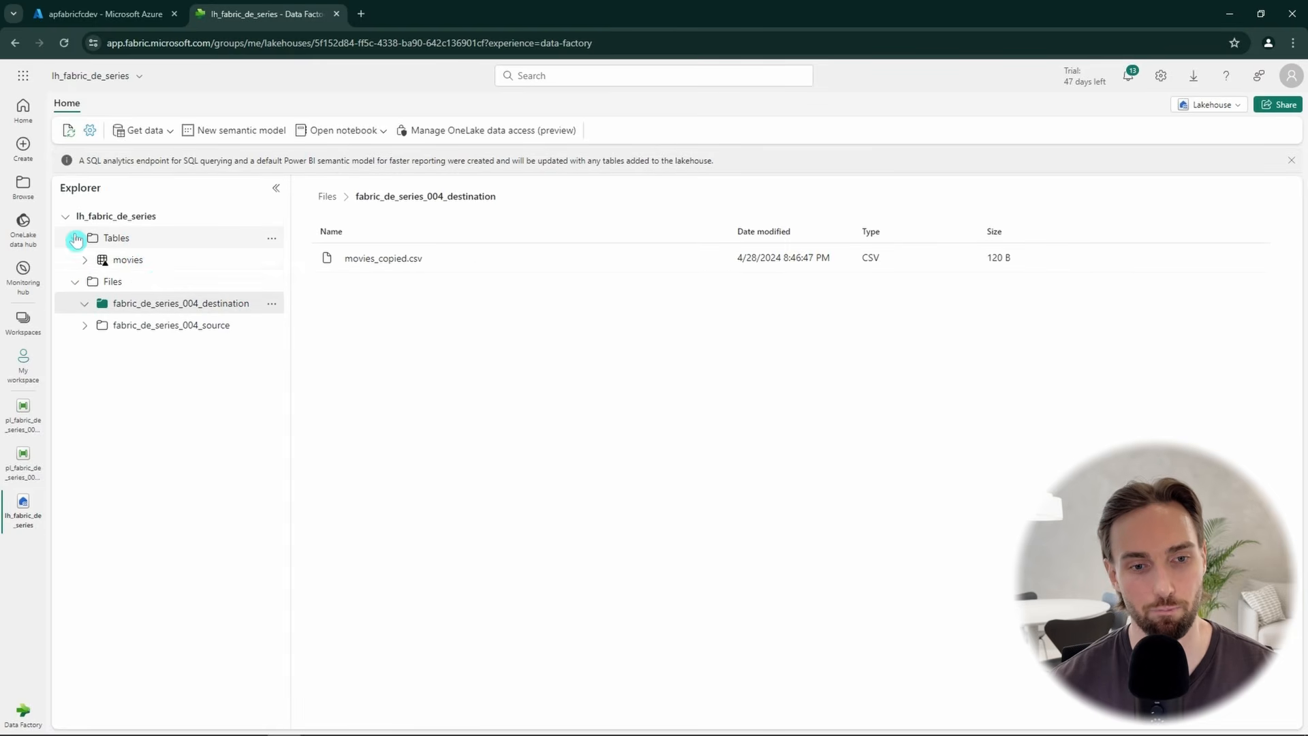
click(130, 261)
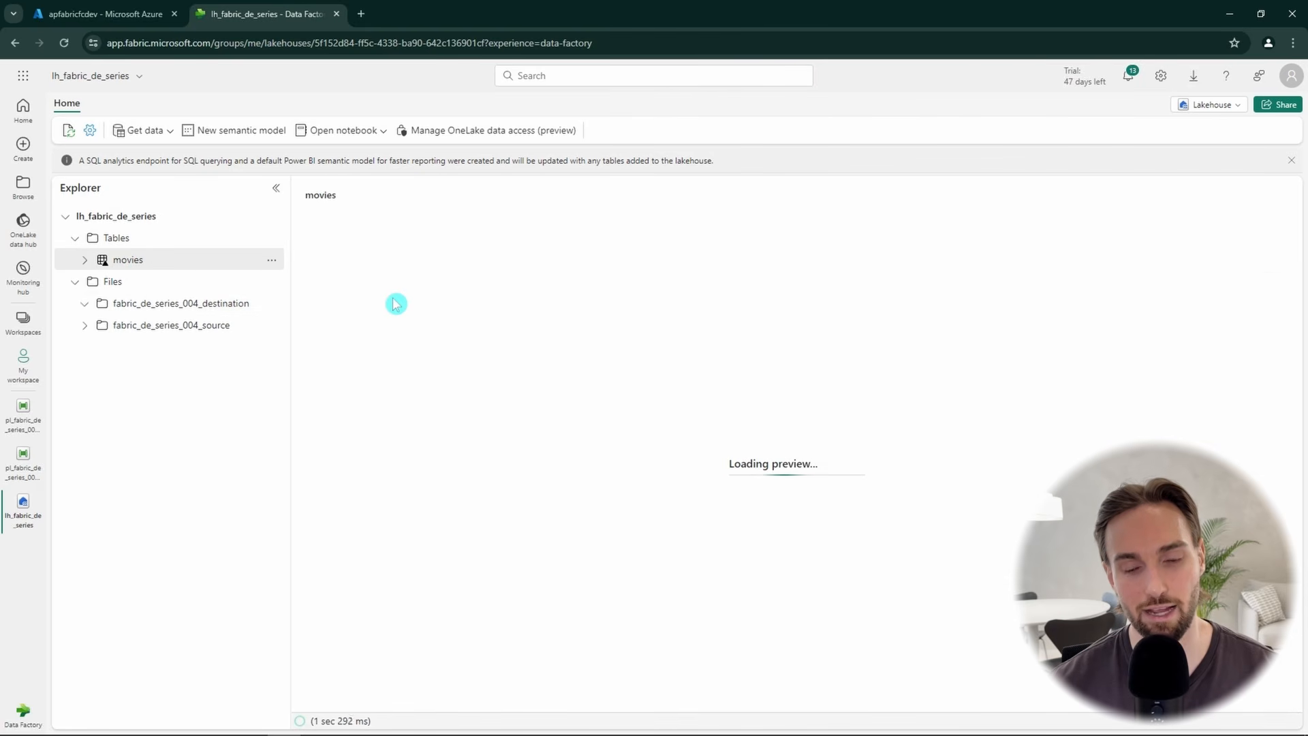
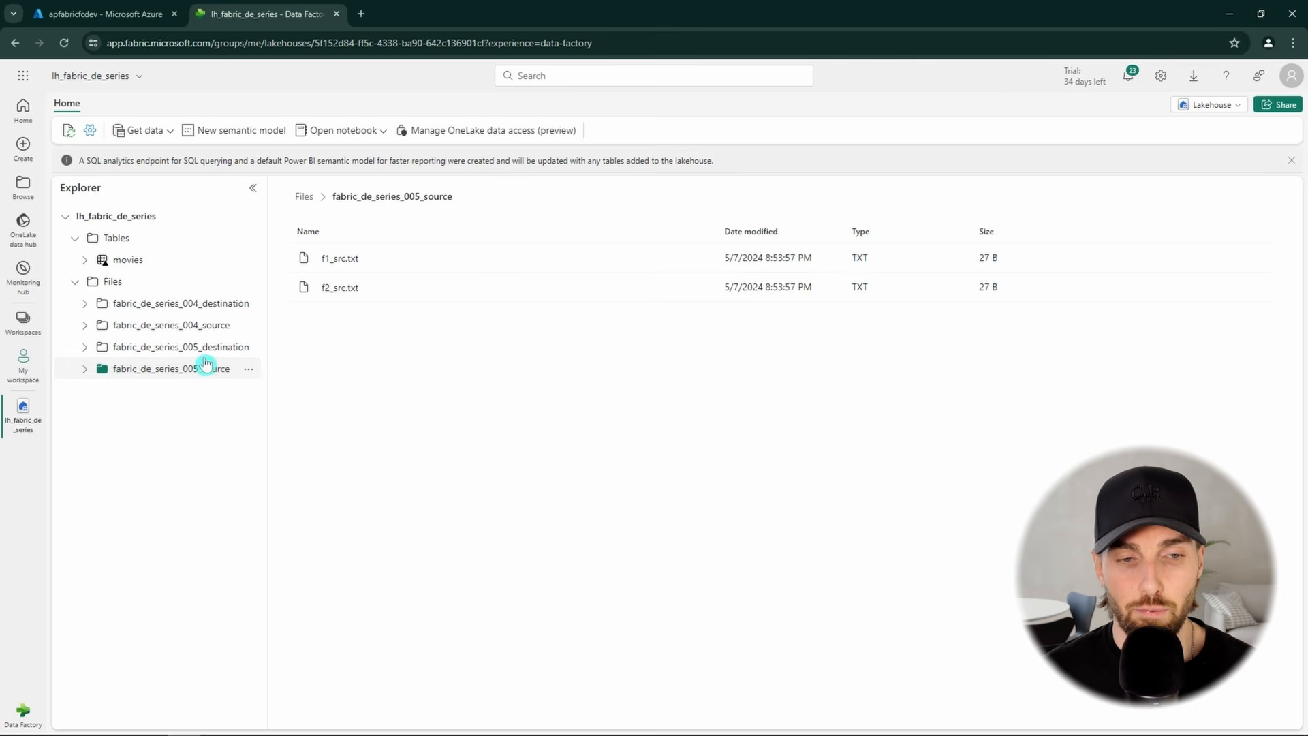
- Inspect the contents of the lakehouse folders fabric_de_series_005_destination and fabric_de_series_005_source
click(208, 346)
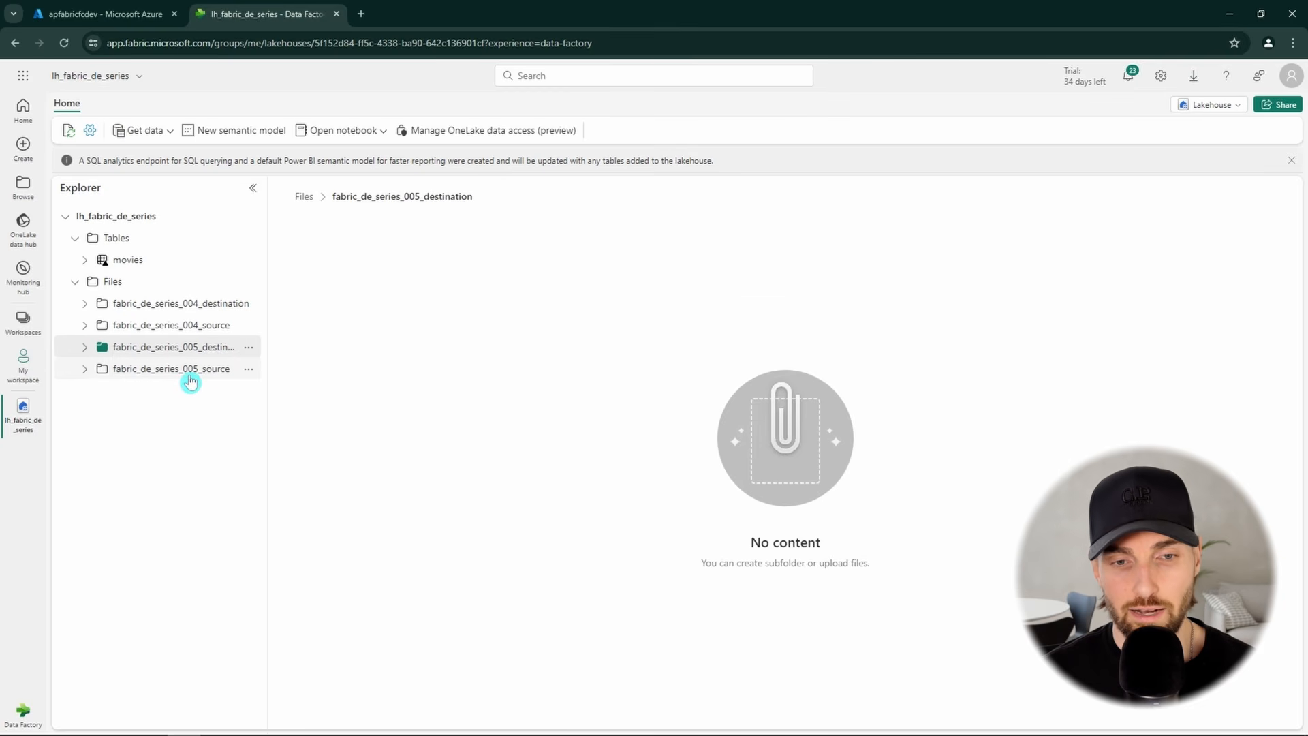
click(189, 376)
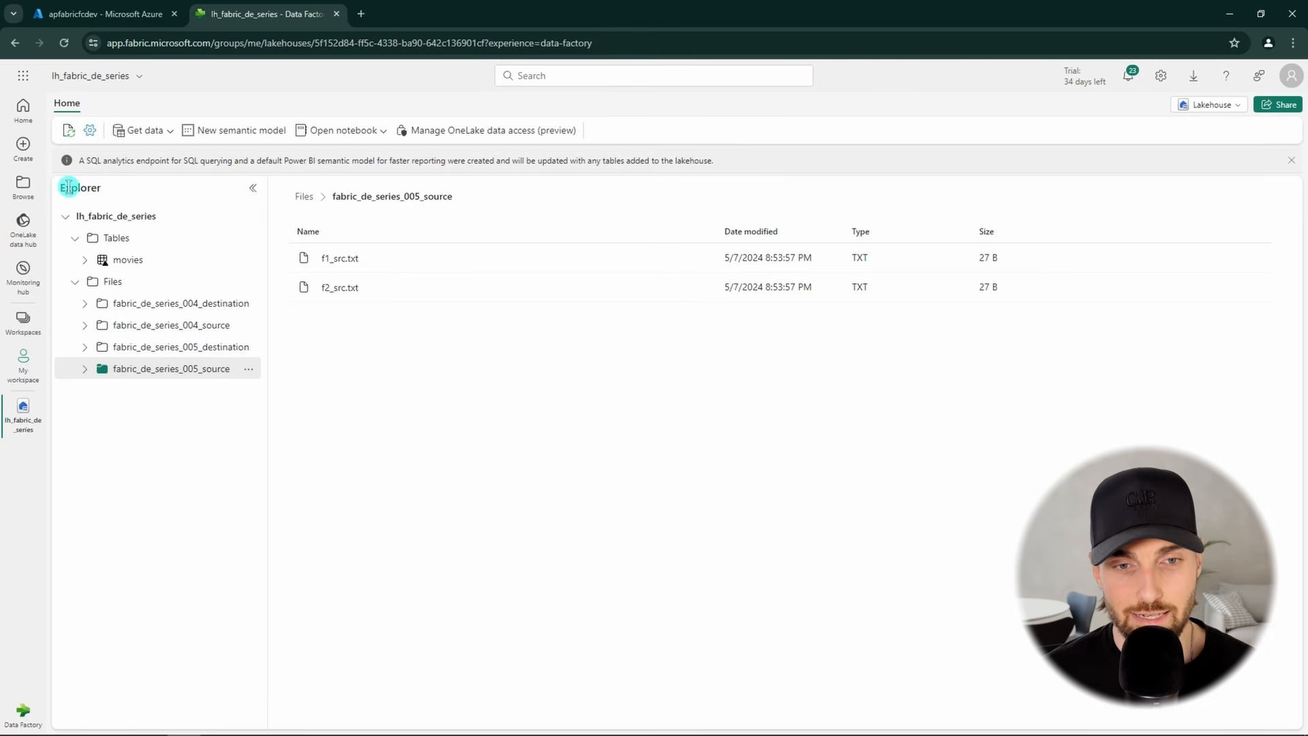
- Create a new data pipeline named pl_fabric_de_series_005_parameters in My workspace
click(23, 145)
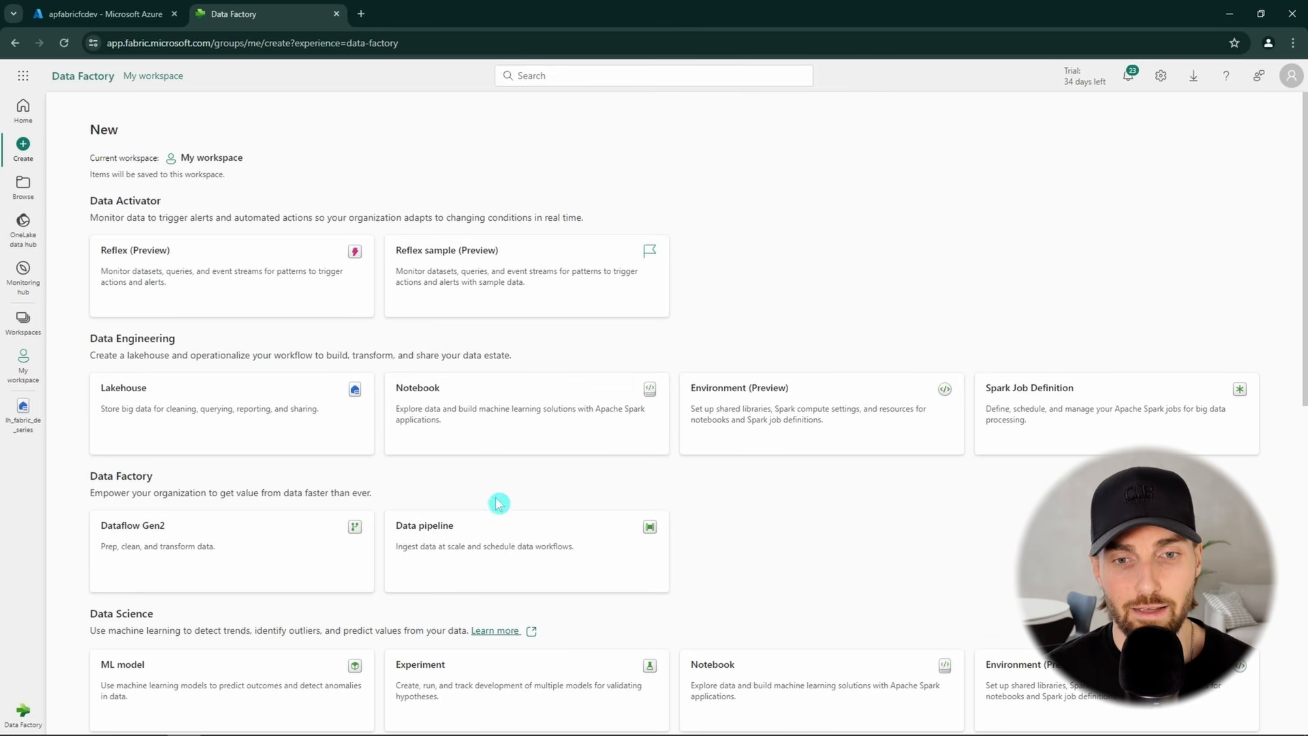
click(646, 562)
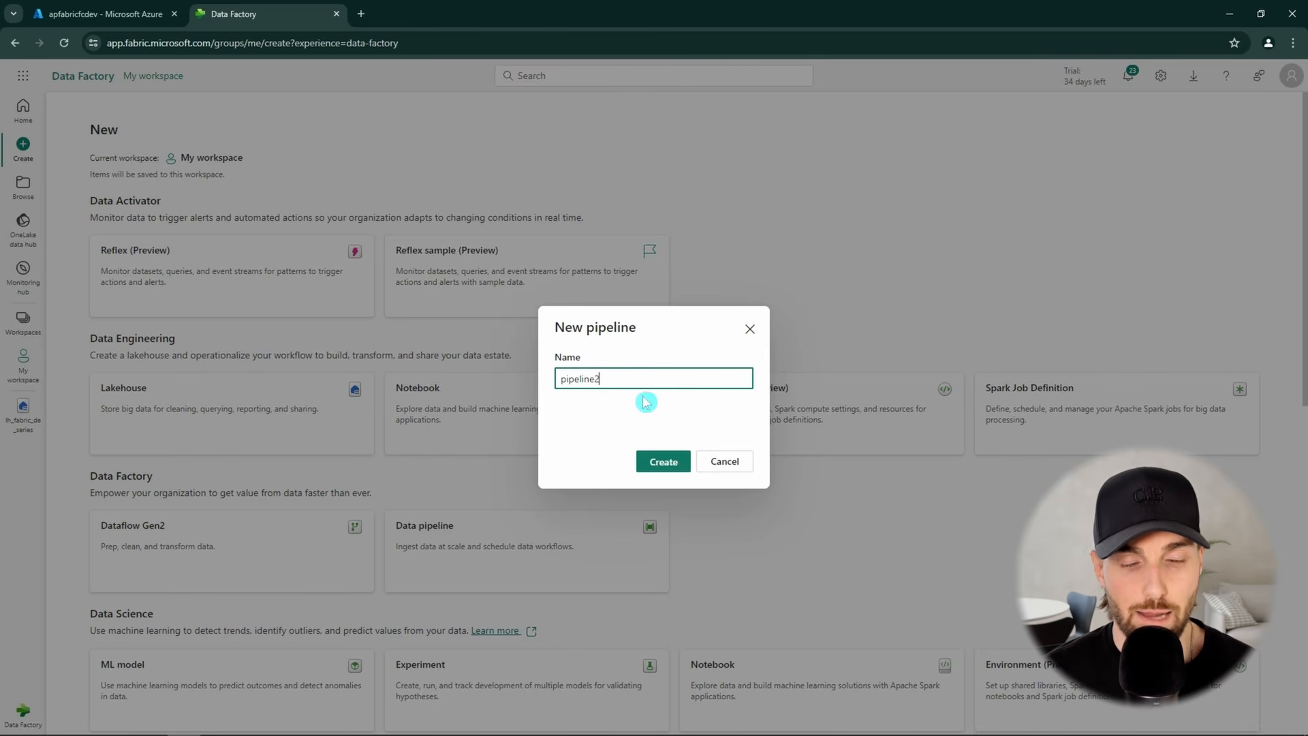
drag(641, 378, 505, 380)
text(pl_fabric_de_series_005_parameters)
click(668, 462)
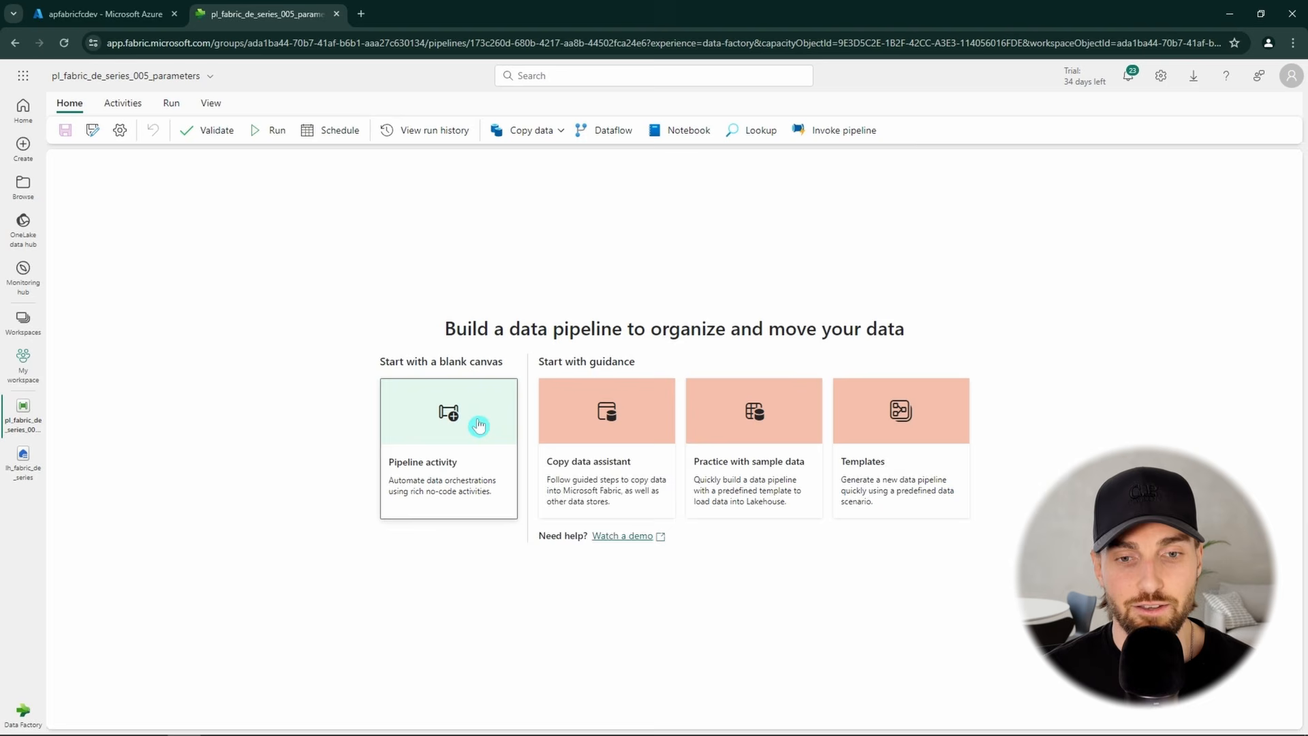
- Add a Copy data activity to the blank pipeline canvas and name it "Copy data from lh to lh"
click(479, 424)
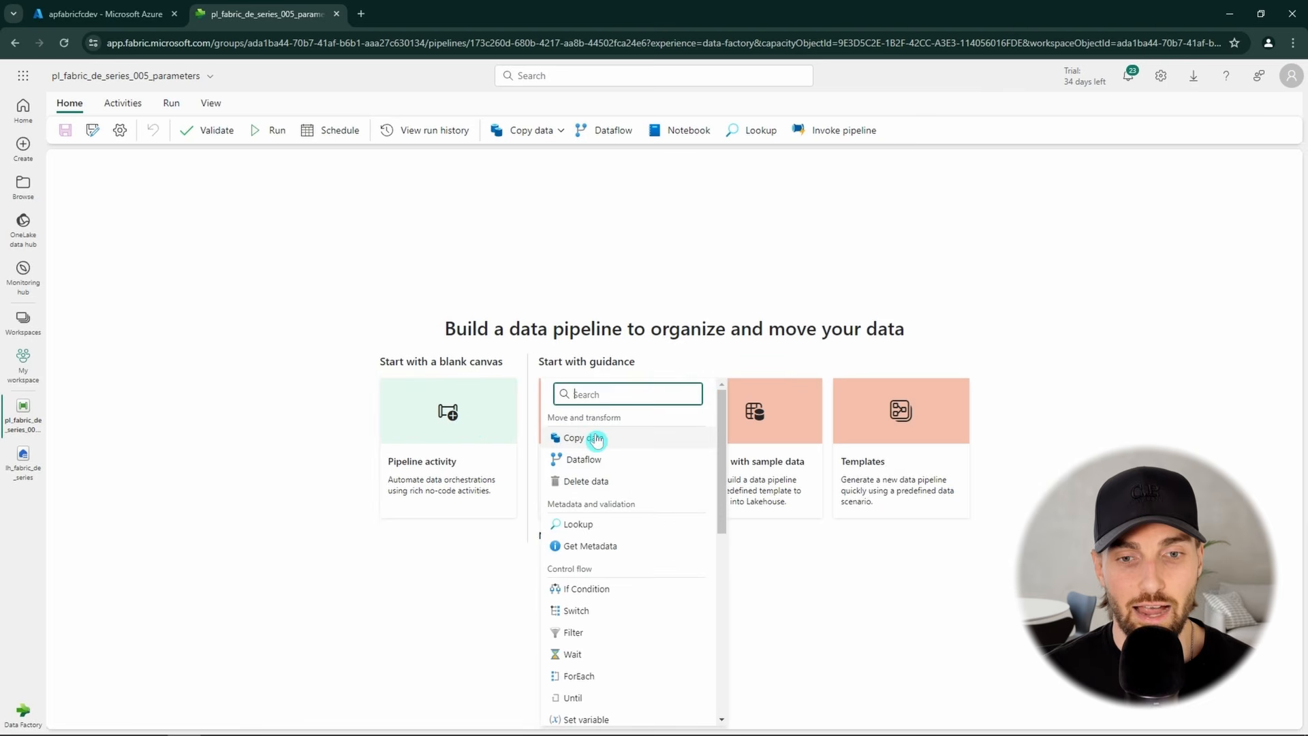
click(596, 439)
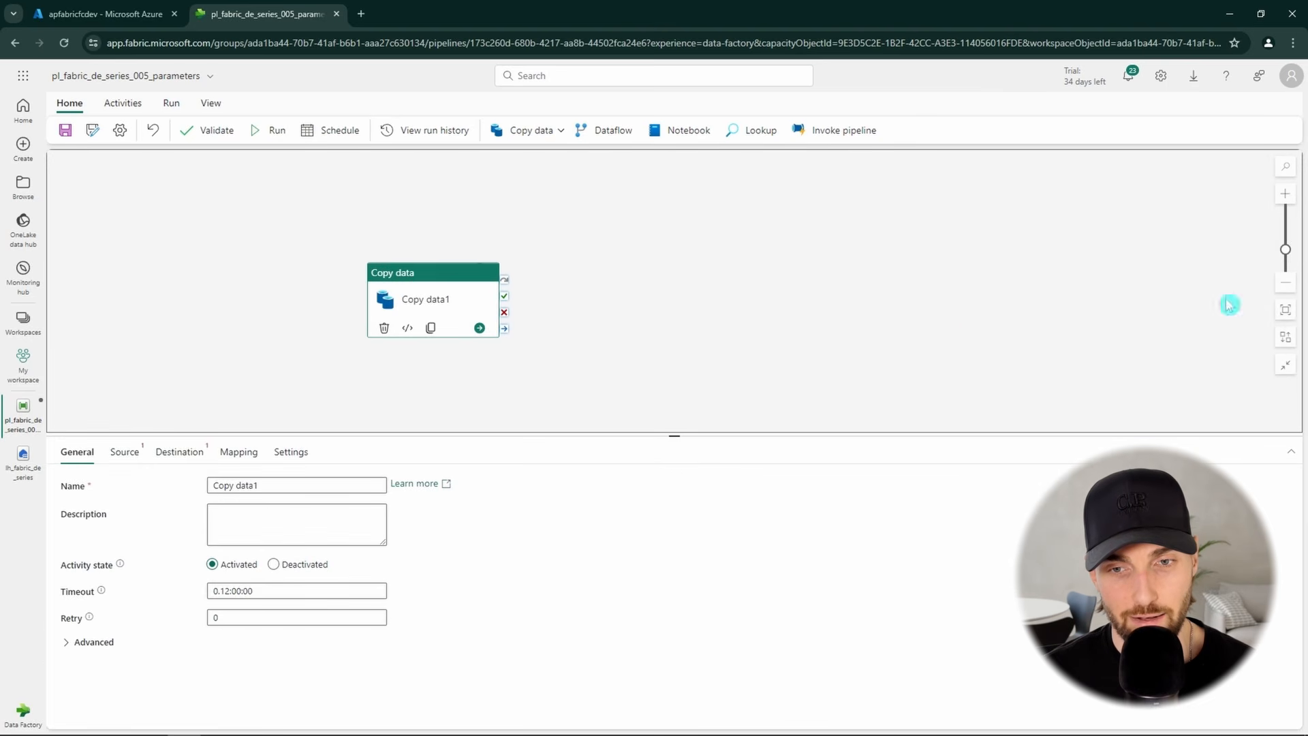
triple_click(280, 482)
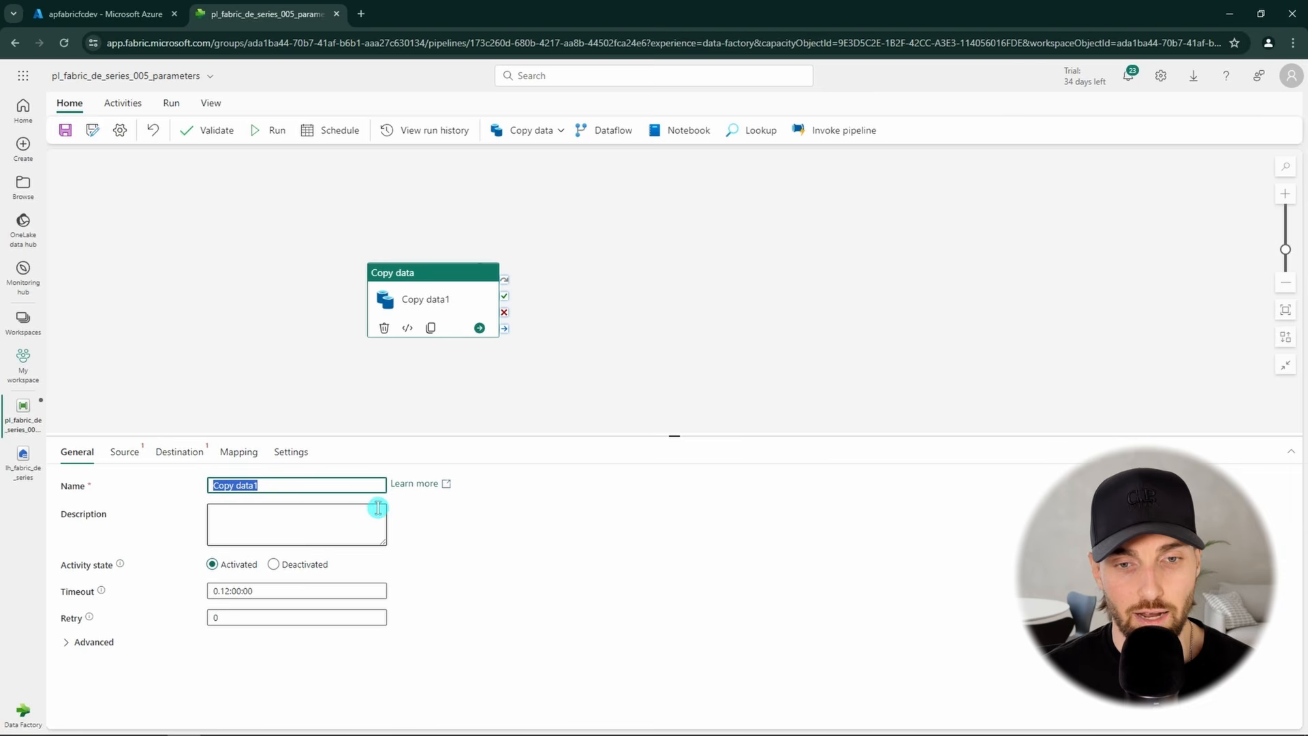
text(Copy data from lh to lh)
click(432, 283)
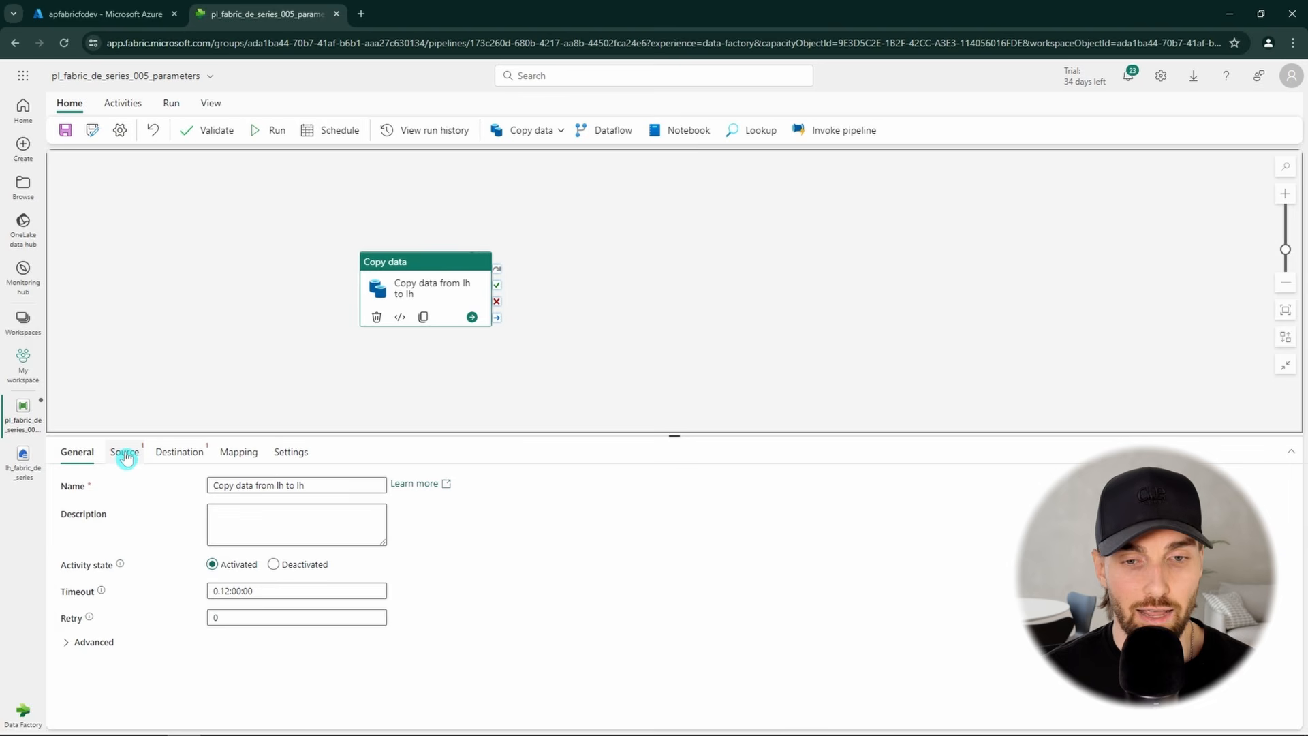
- Add two String pipeline parameters named source_file_name and destination_file_name
click(184, 376)
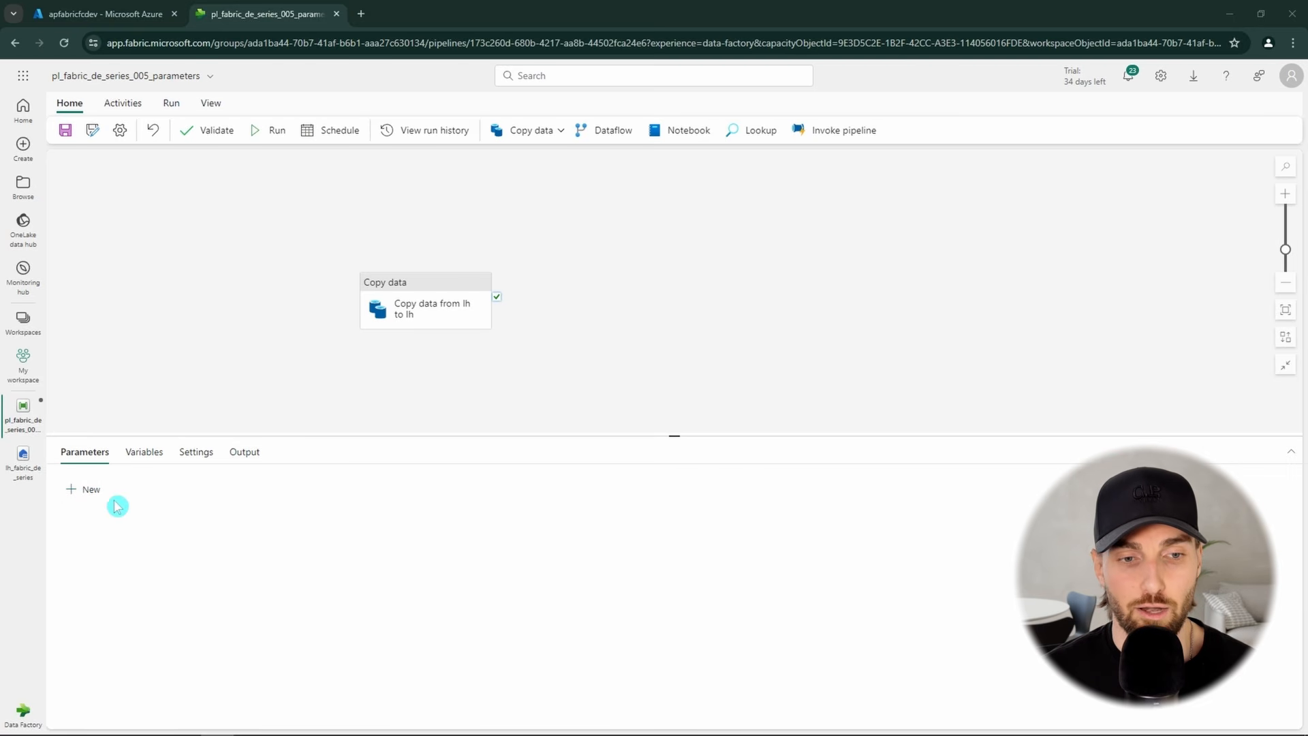
click(91, 492)
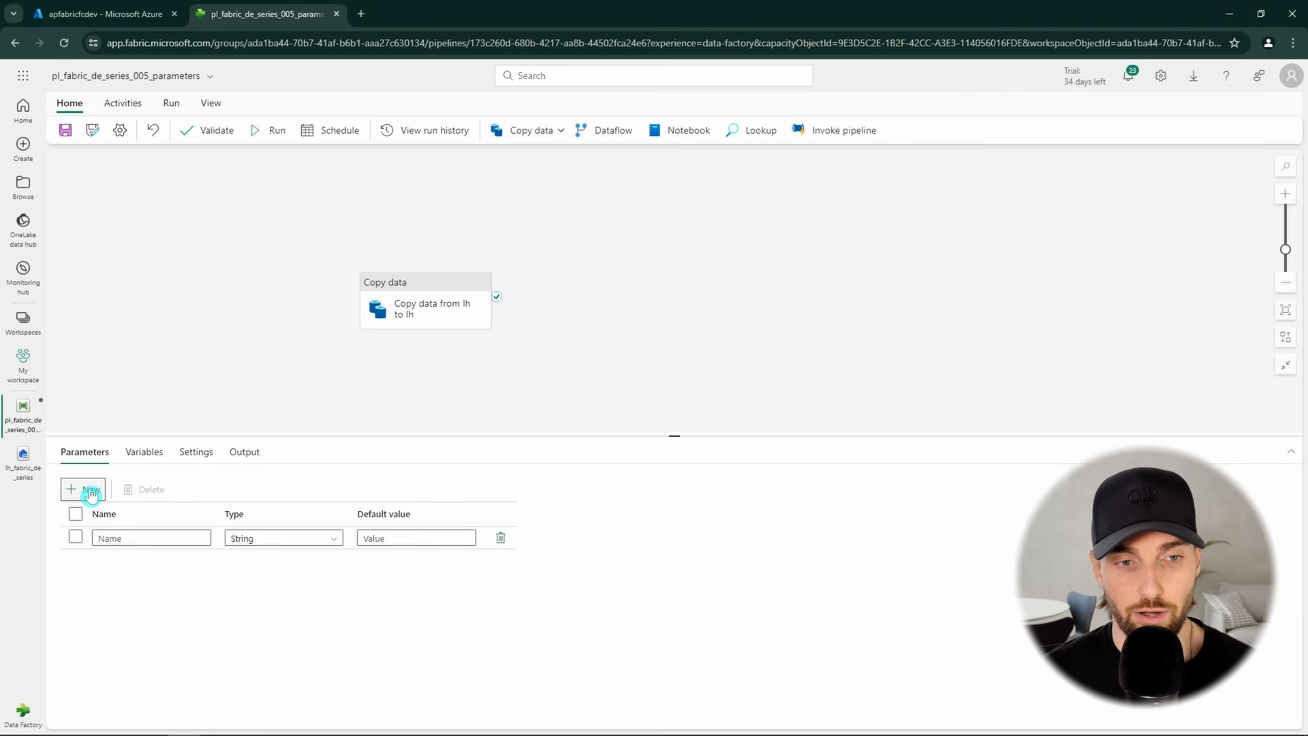
click(87, 491)
click(190, 538)
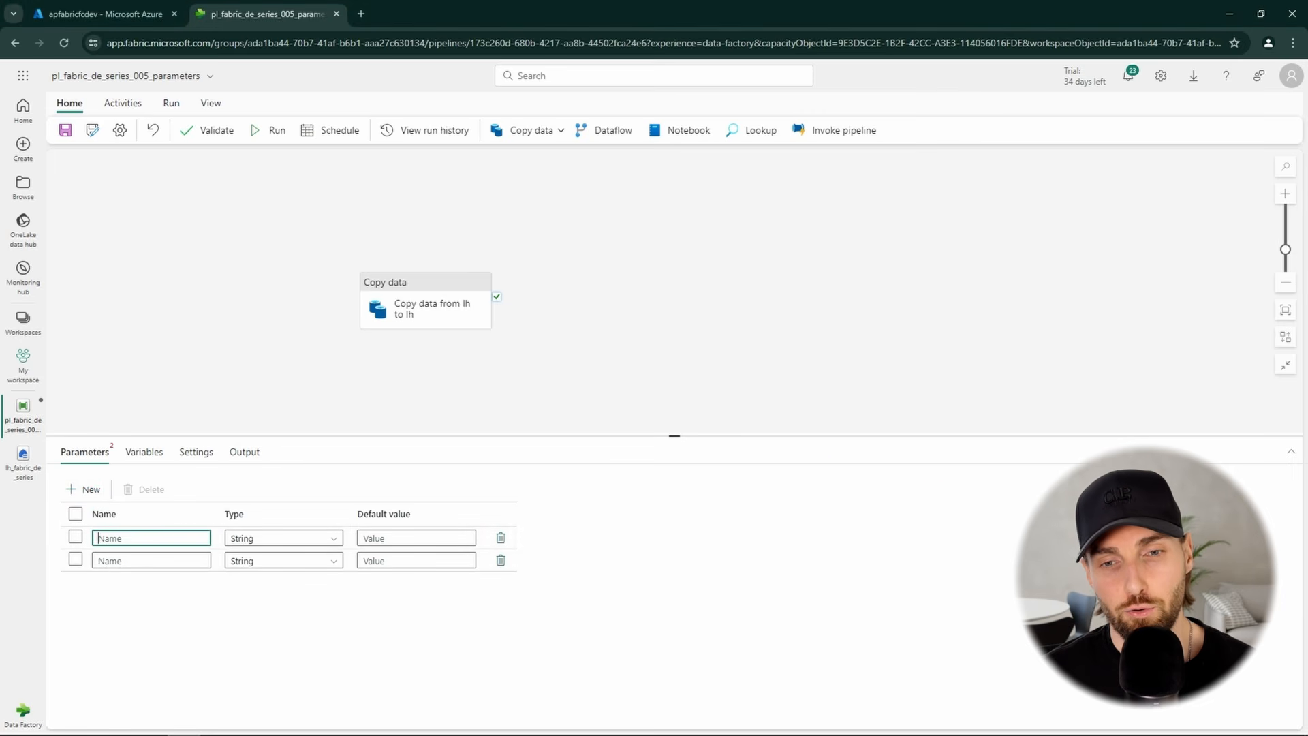
key(ctrl+v)
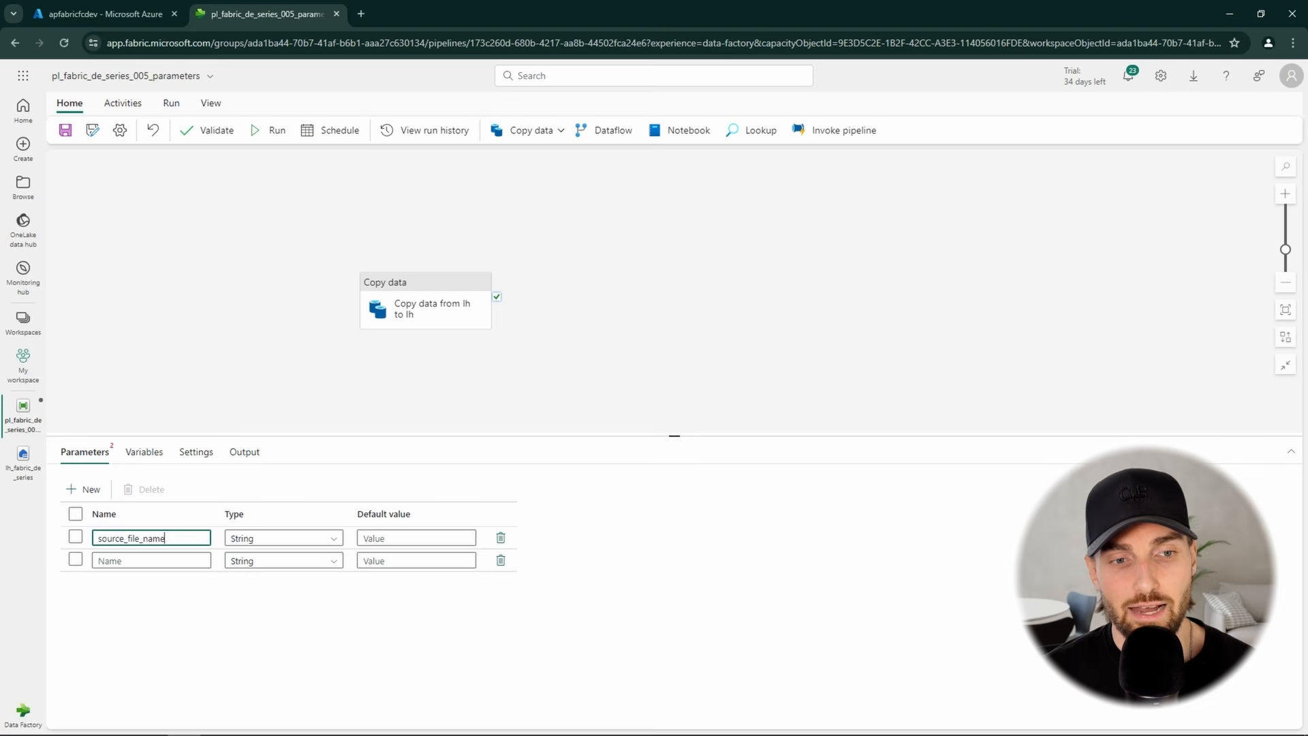
click(165, 559)
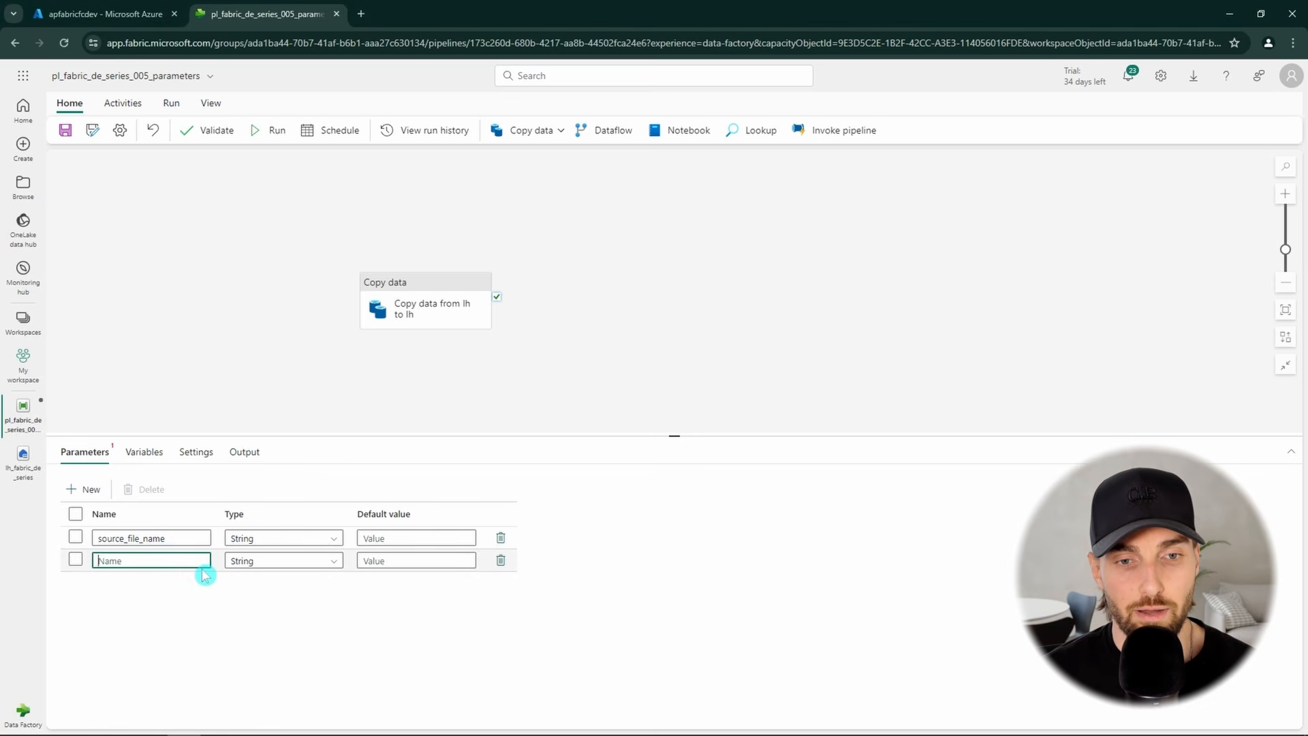
key(ctrl+v)
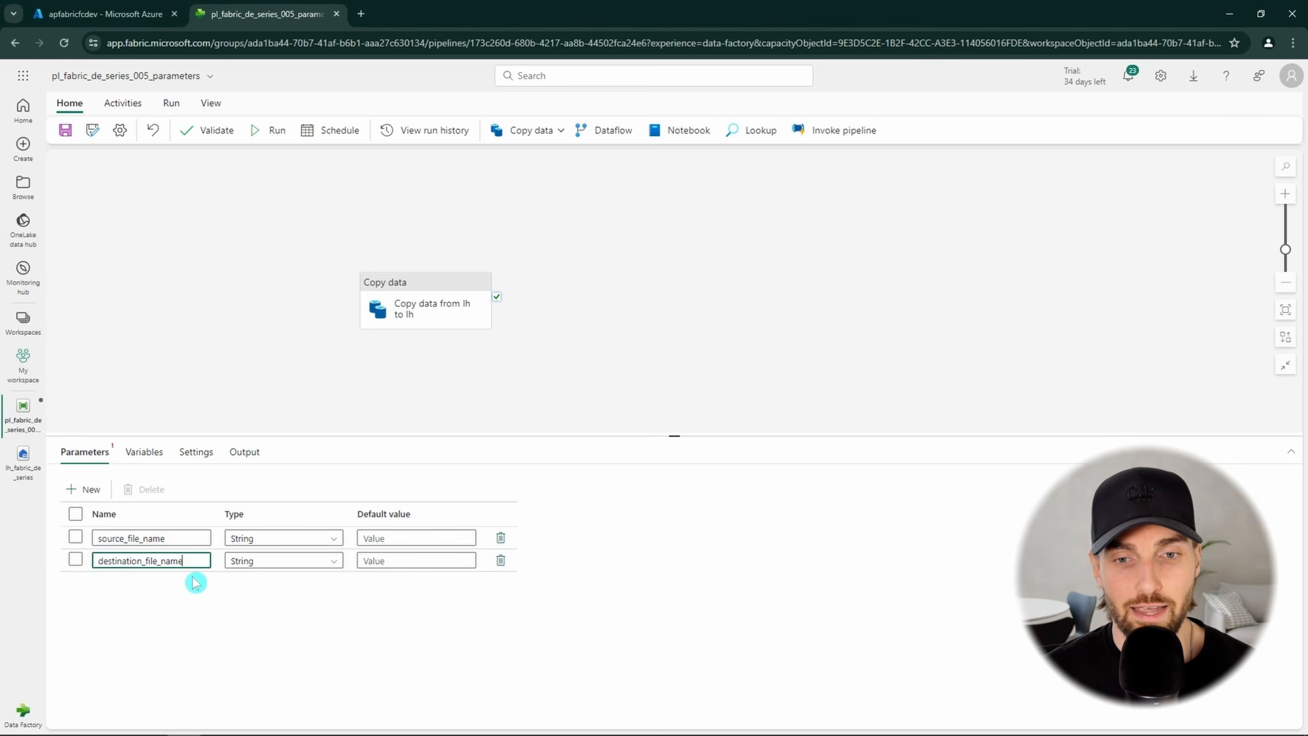
- Set the Copy data activity's source to the workspace lakehouse lh_fabric_de_series with Files as the root folder
click(395, 538)
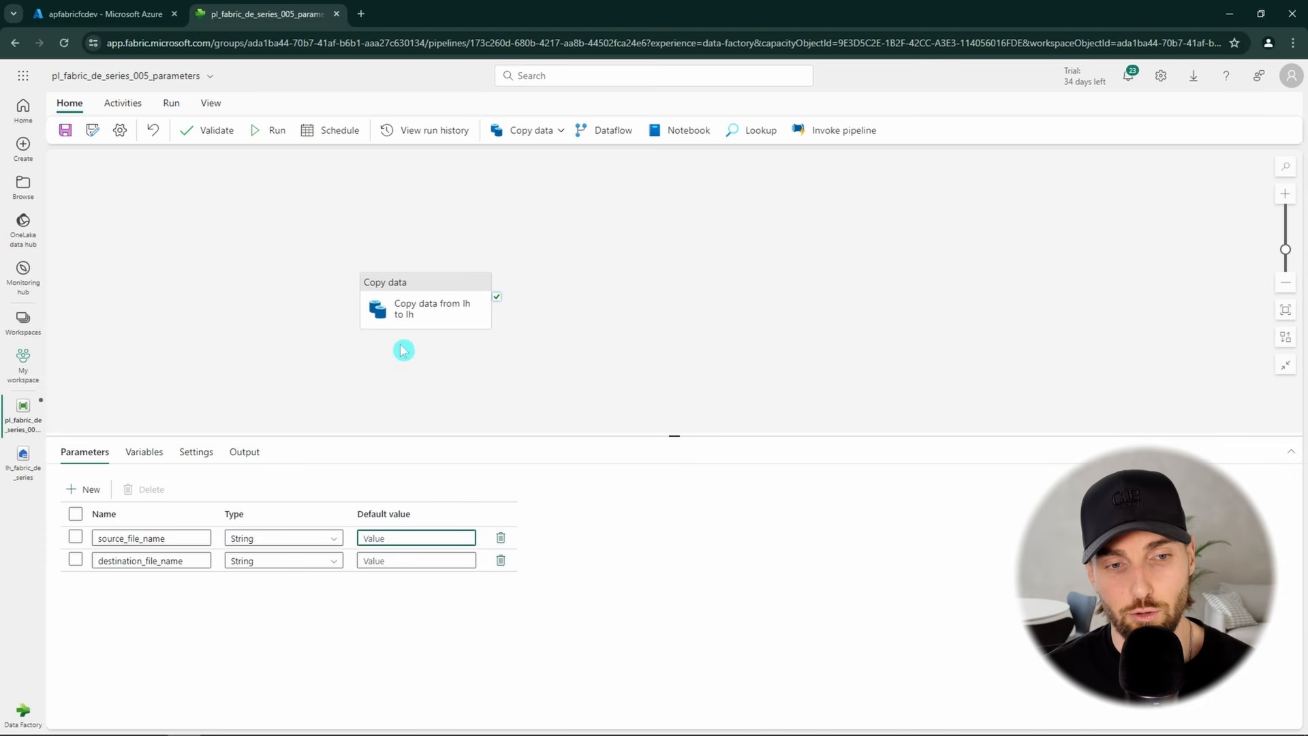
click(417, 306)
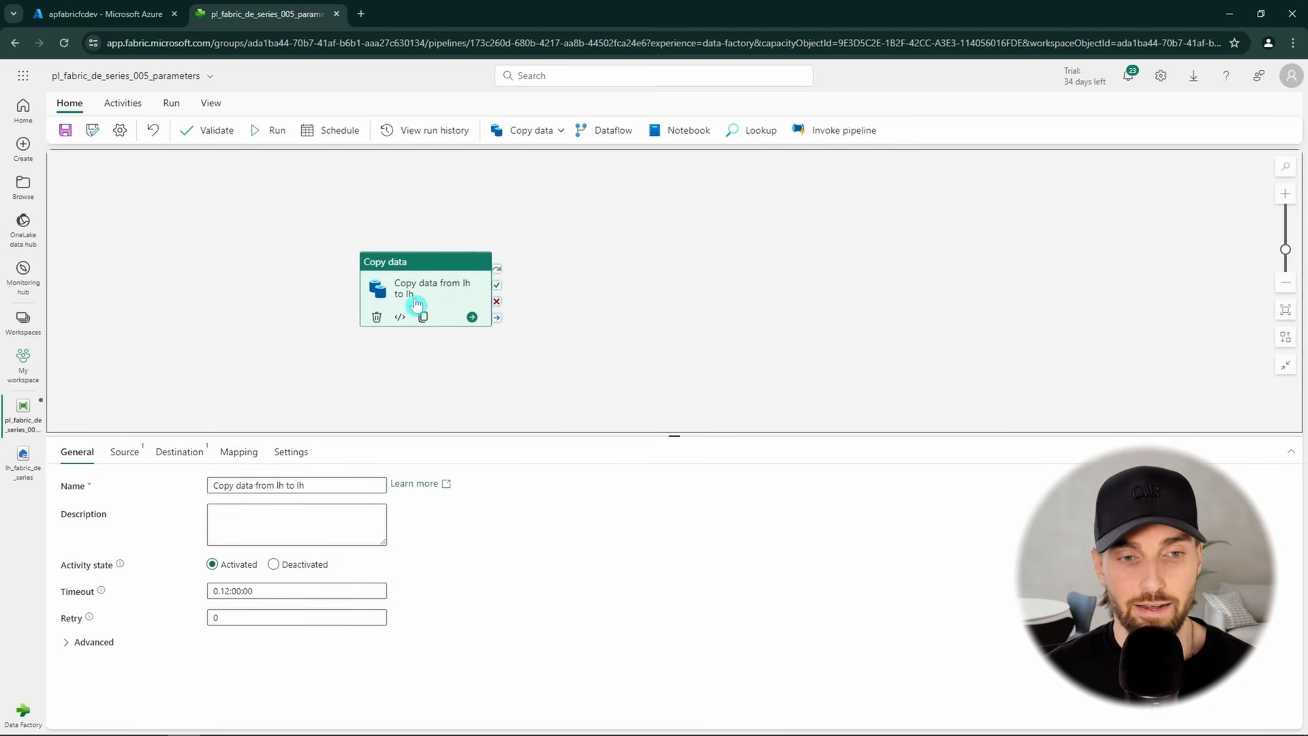
click(126, 455)
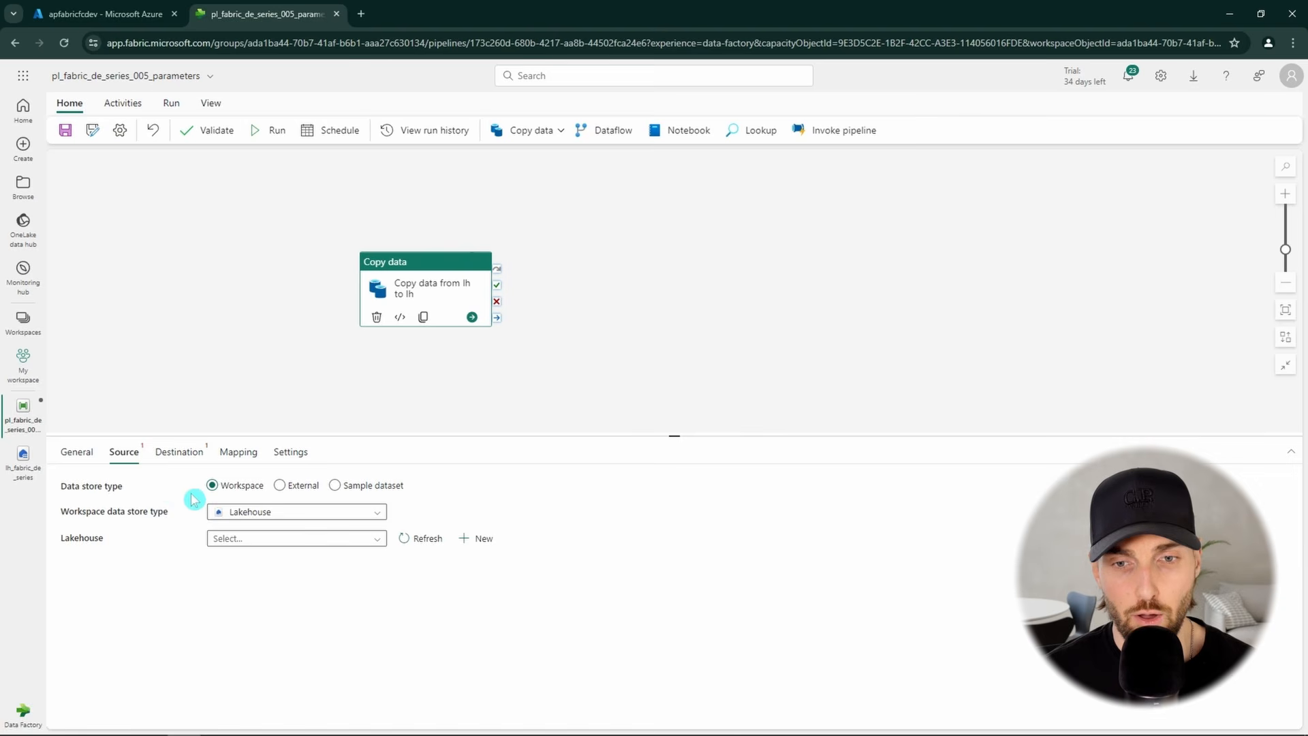
click(267, 544)
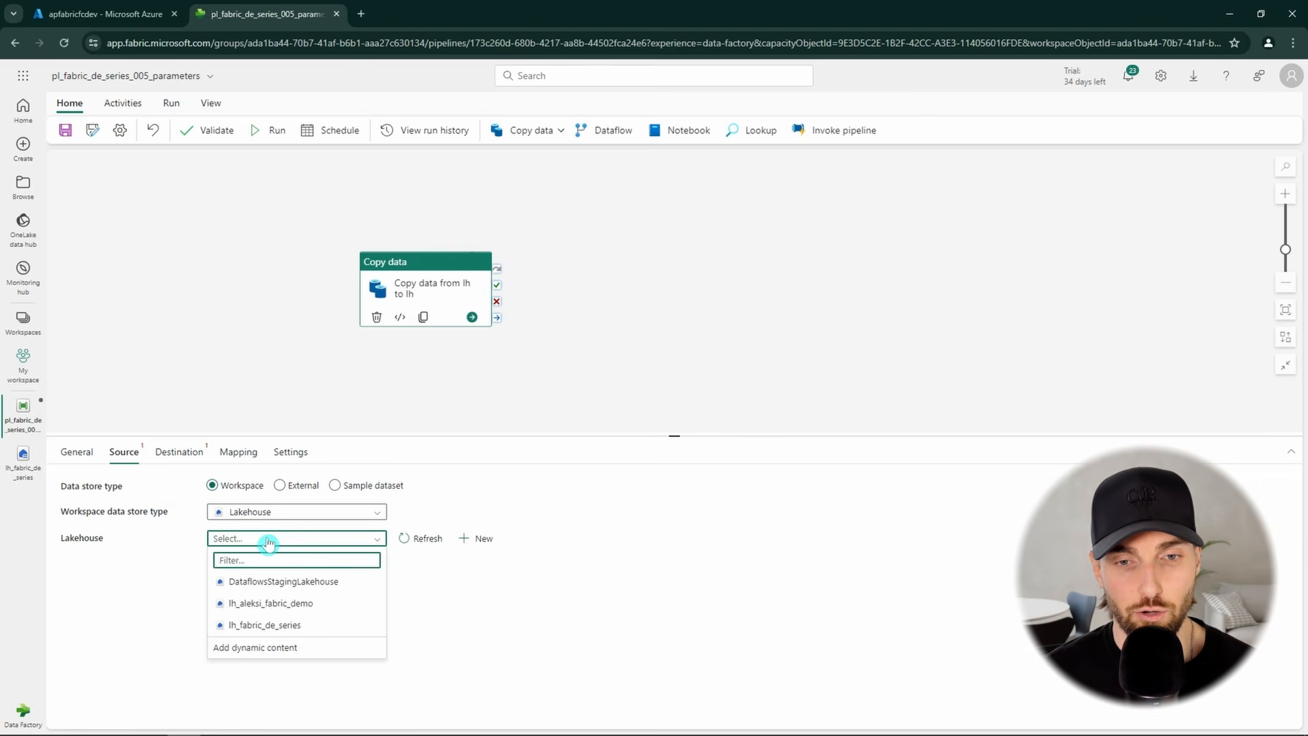
click(292, 626)
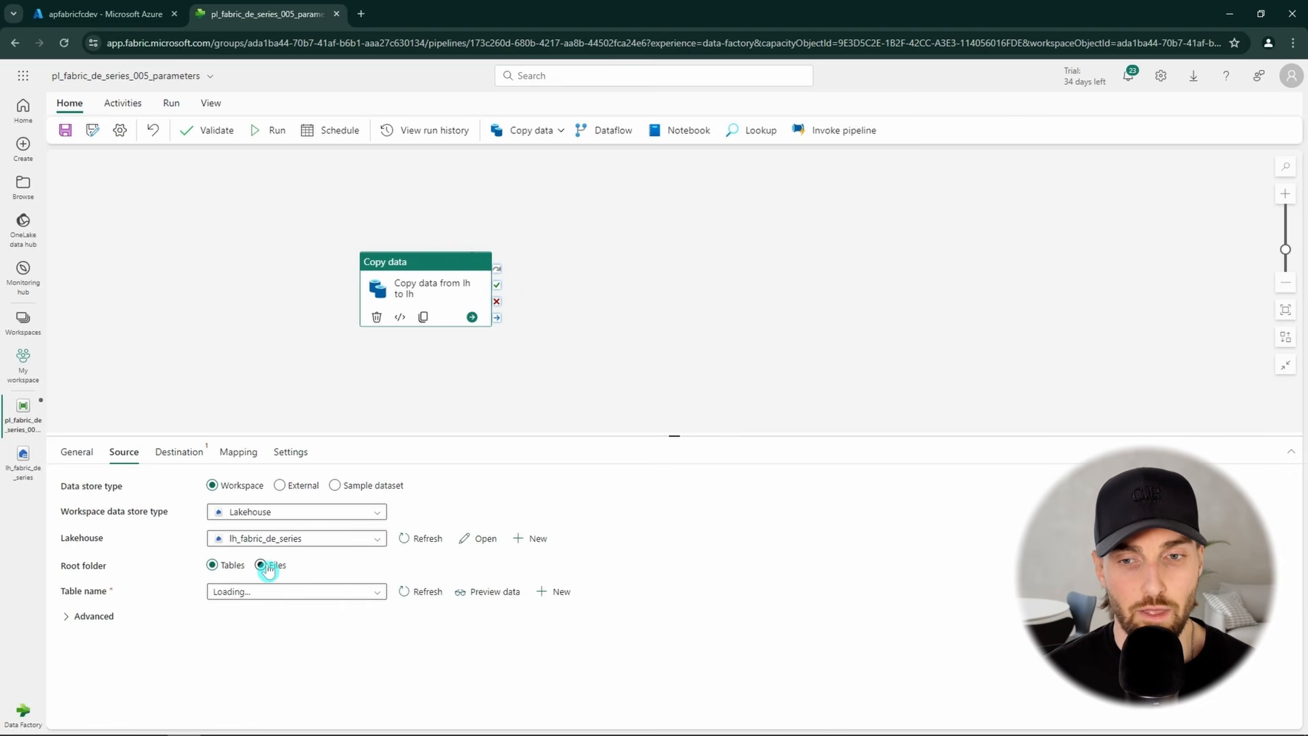
click(268, 569)
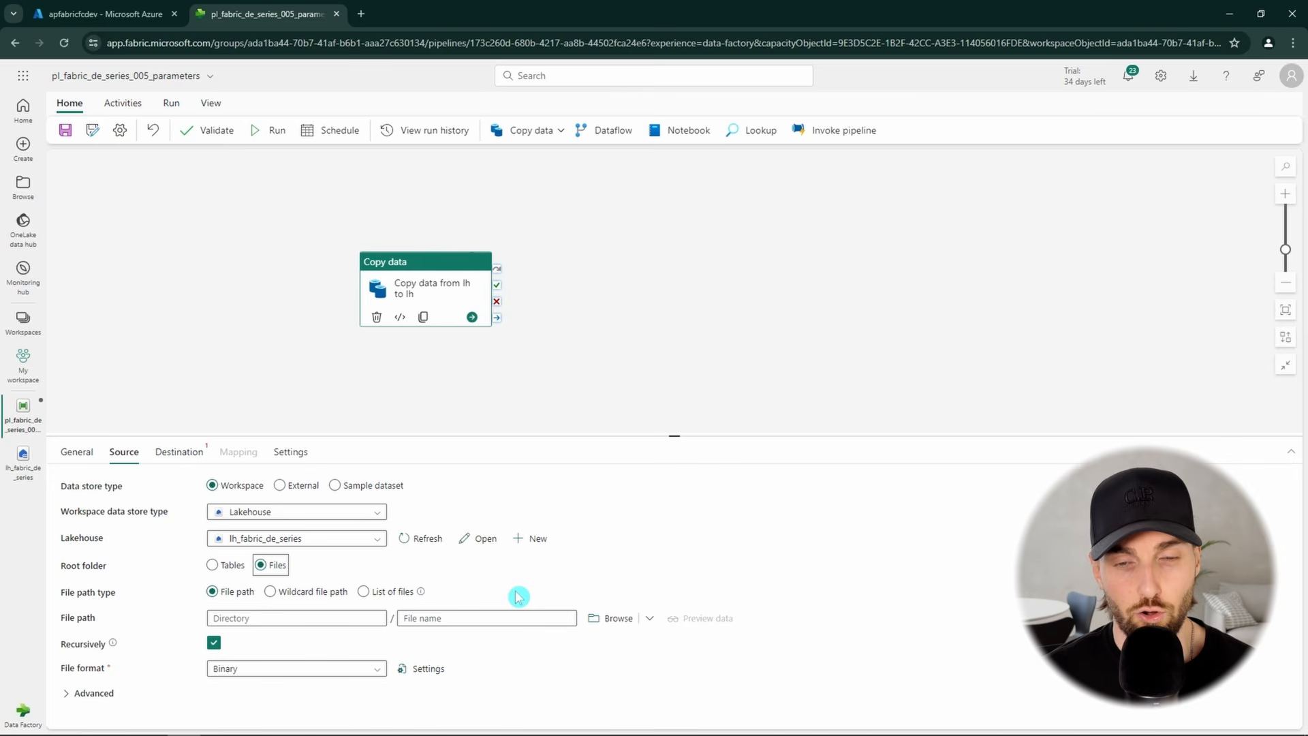
- Browse the lakehouse and choose the folder fabric_de_series_005_source as the source file path's directory
click(611, 618)
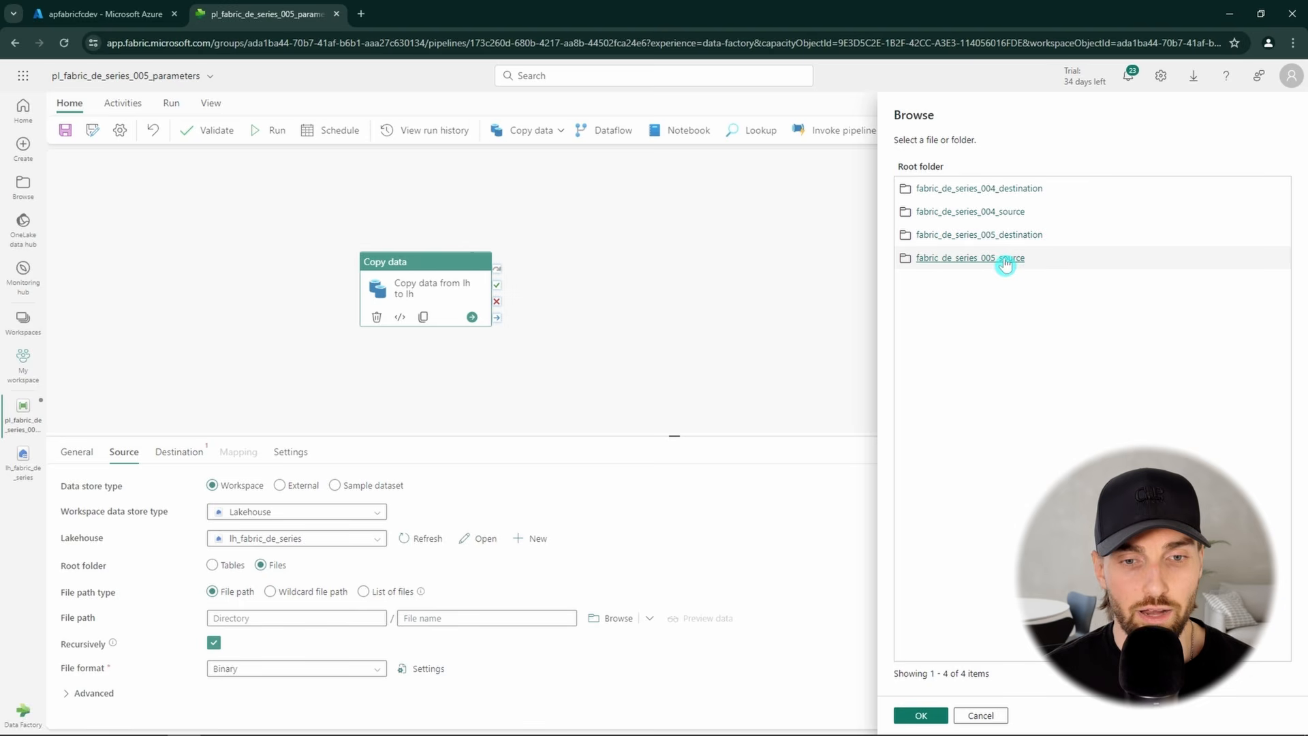
click(1005, 263)
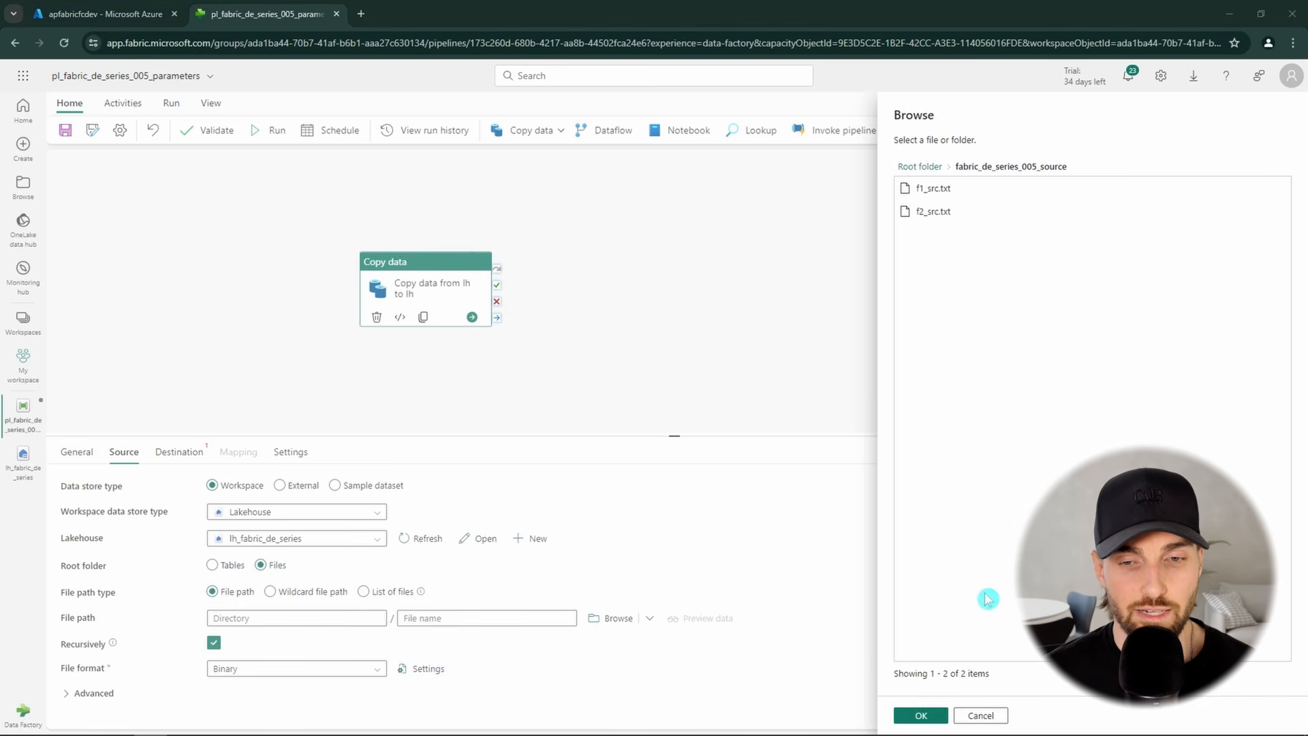
click(920, 717)
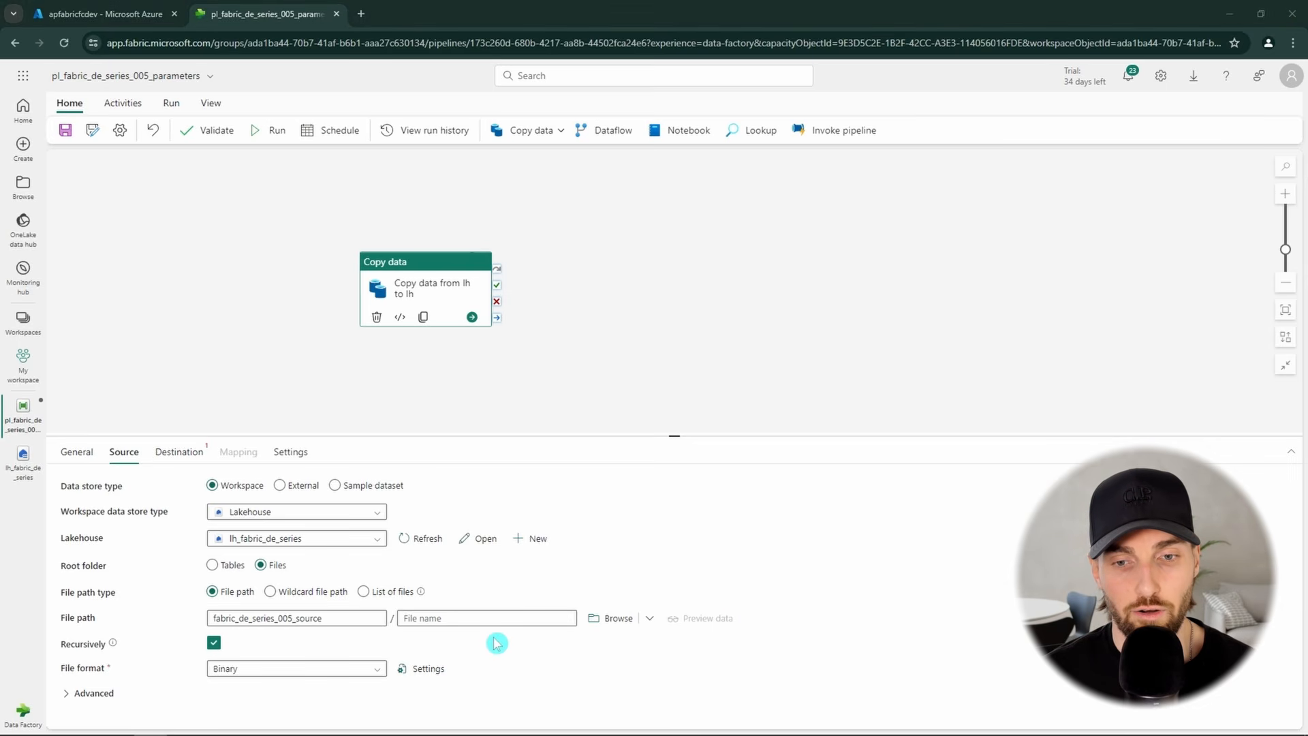
click(468, 619)
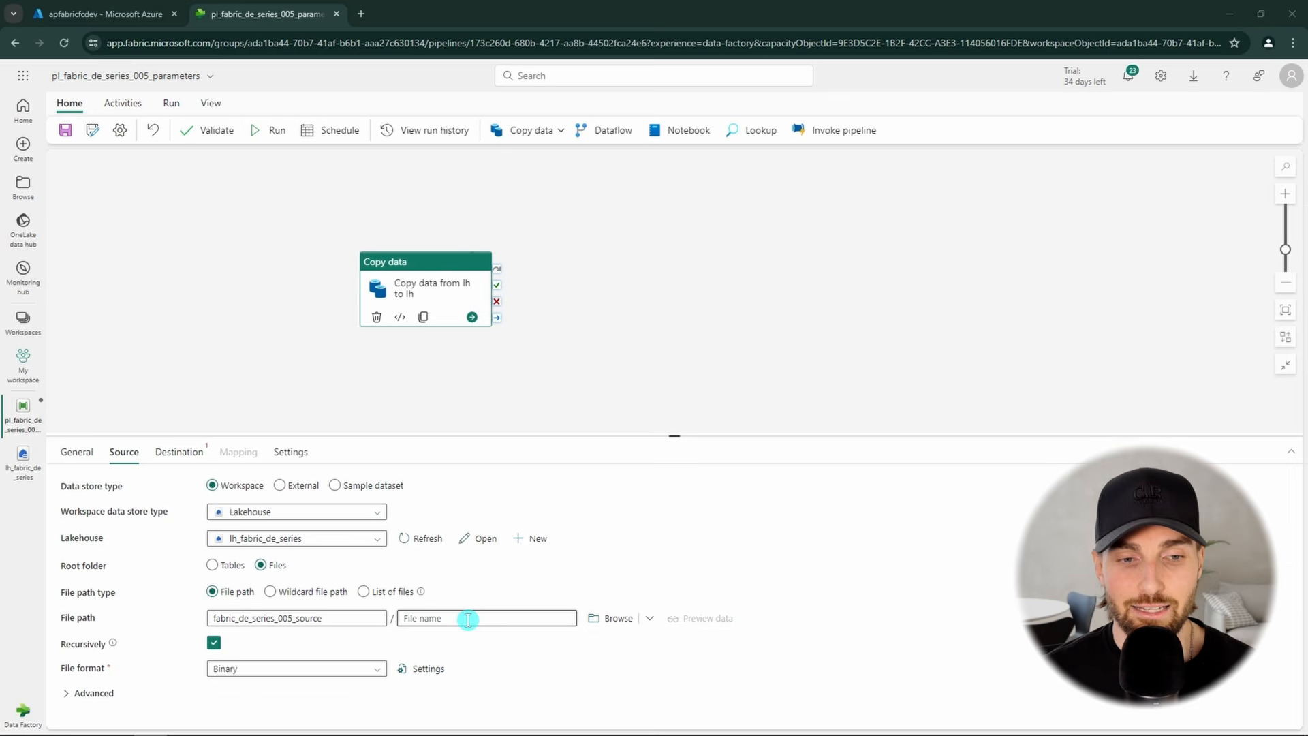
click(469, 619)
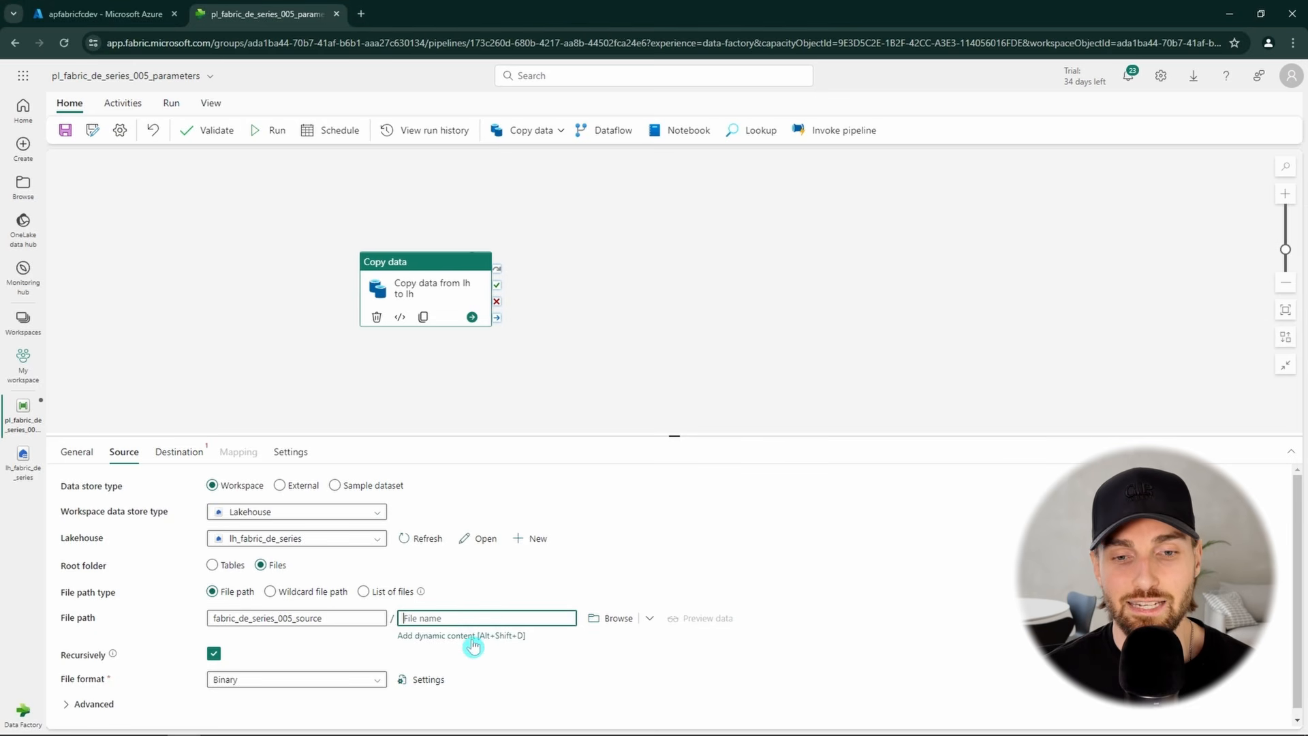
drag(399, 640, 541, 647)
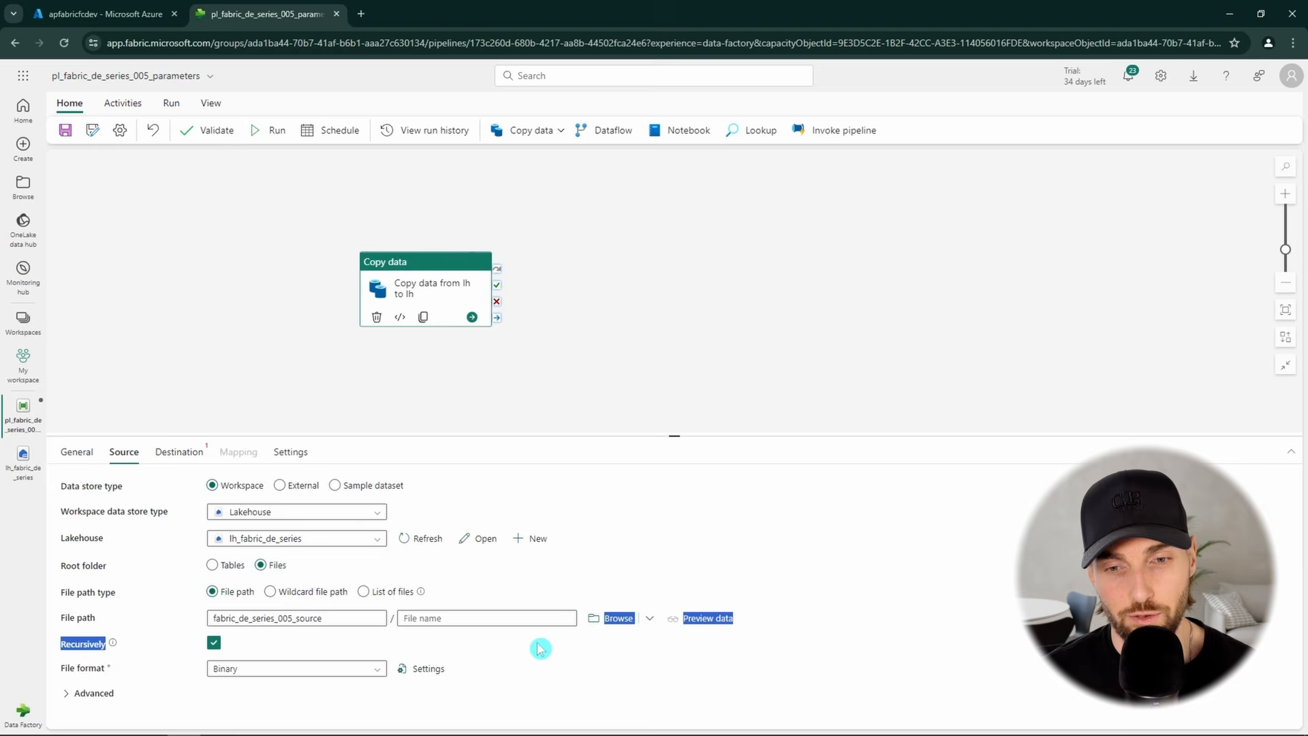
click(474, 614)
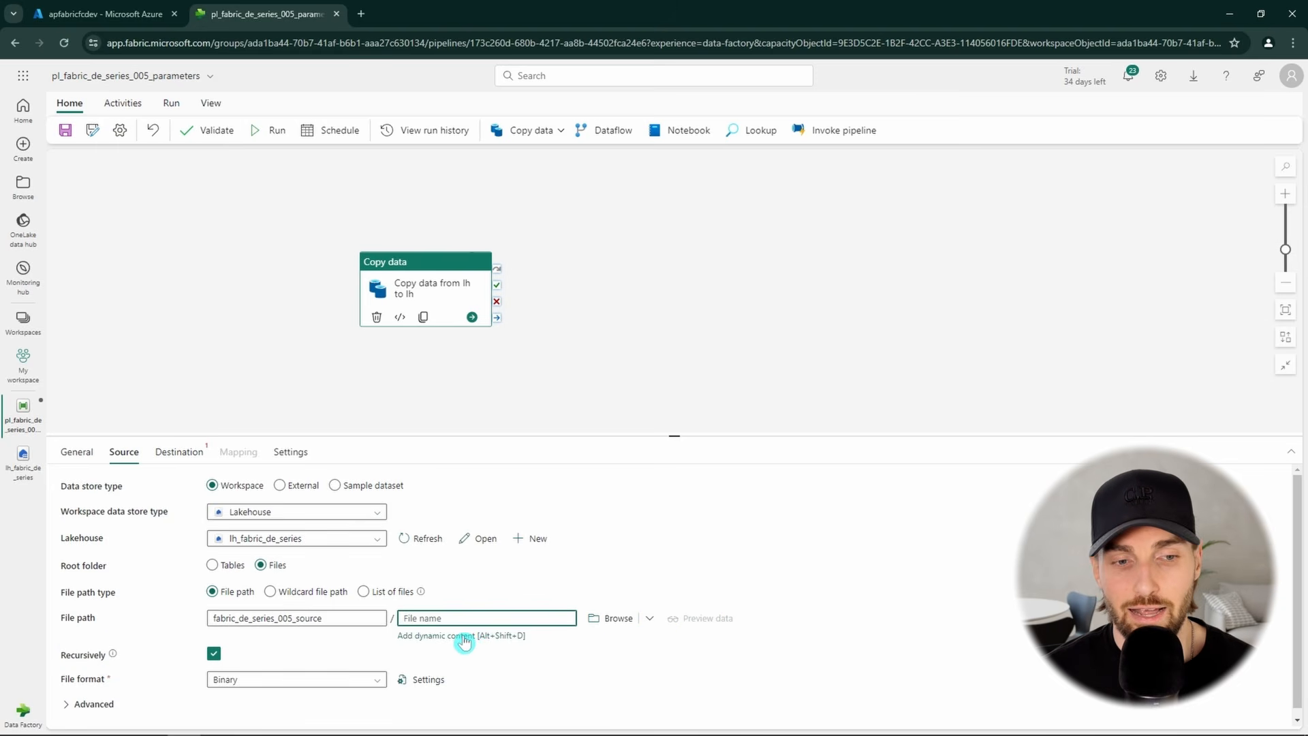
click(463, 636)
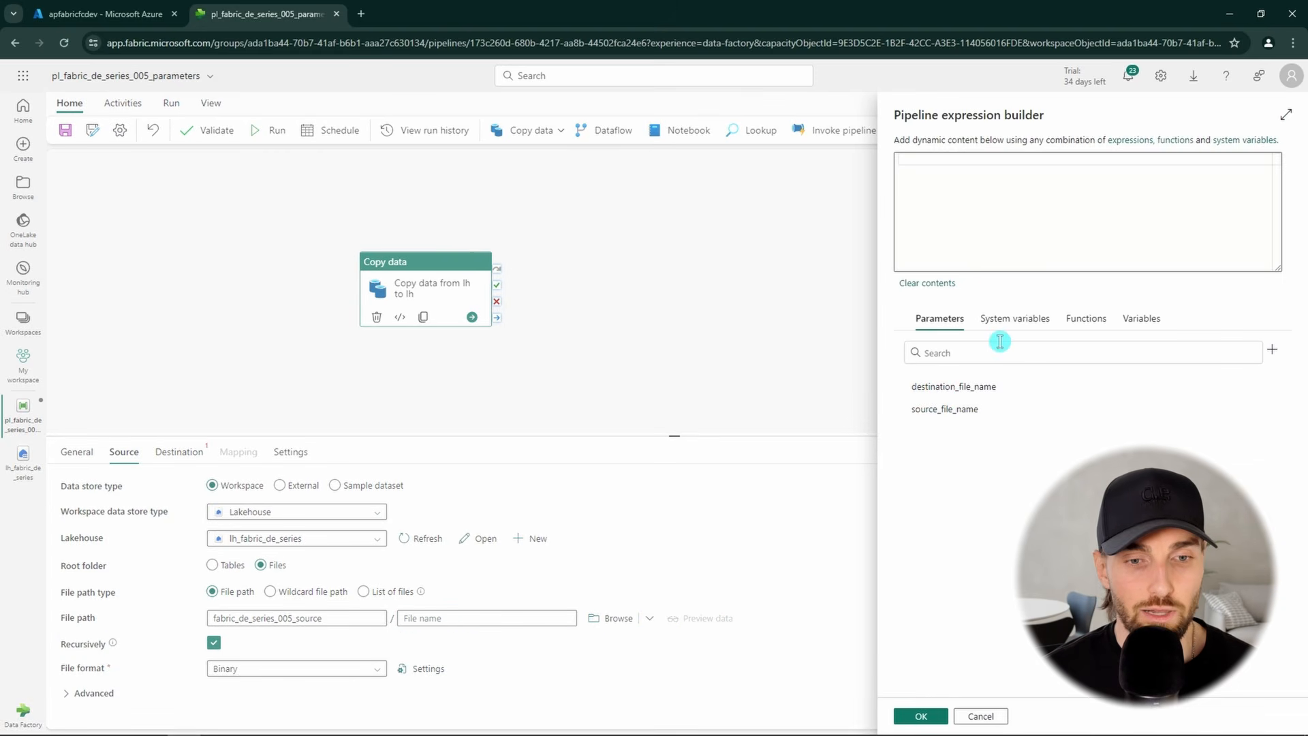
click(1160, 194)
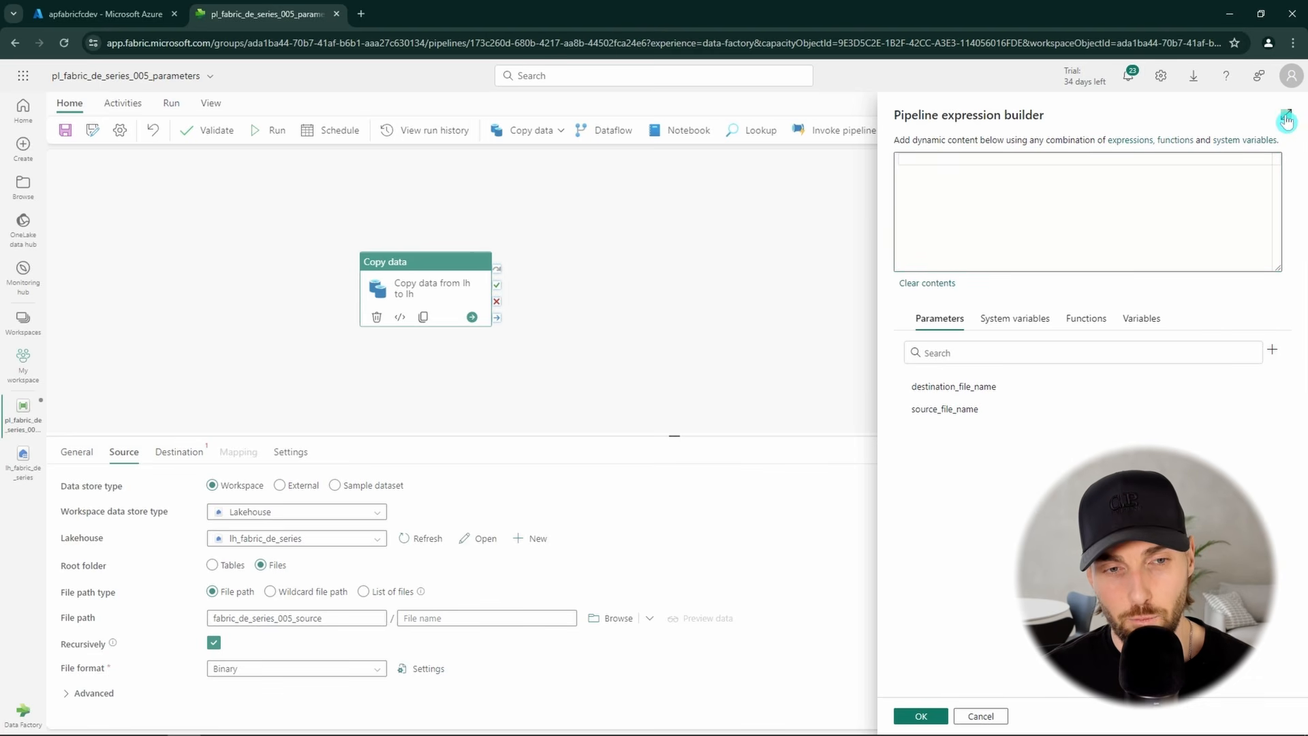
click(1061, 207)
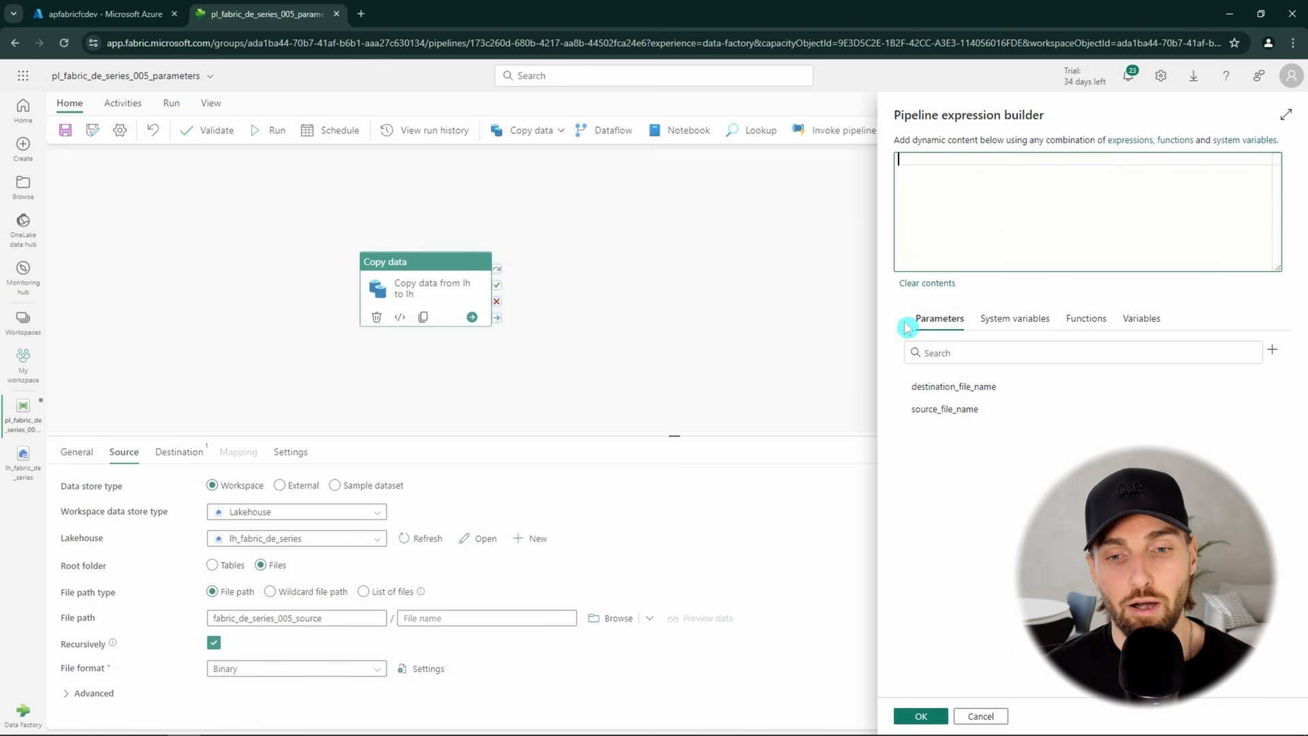
click(946, 411)
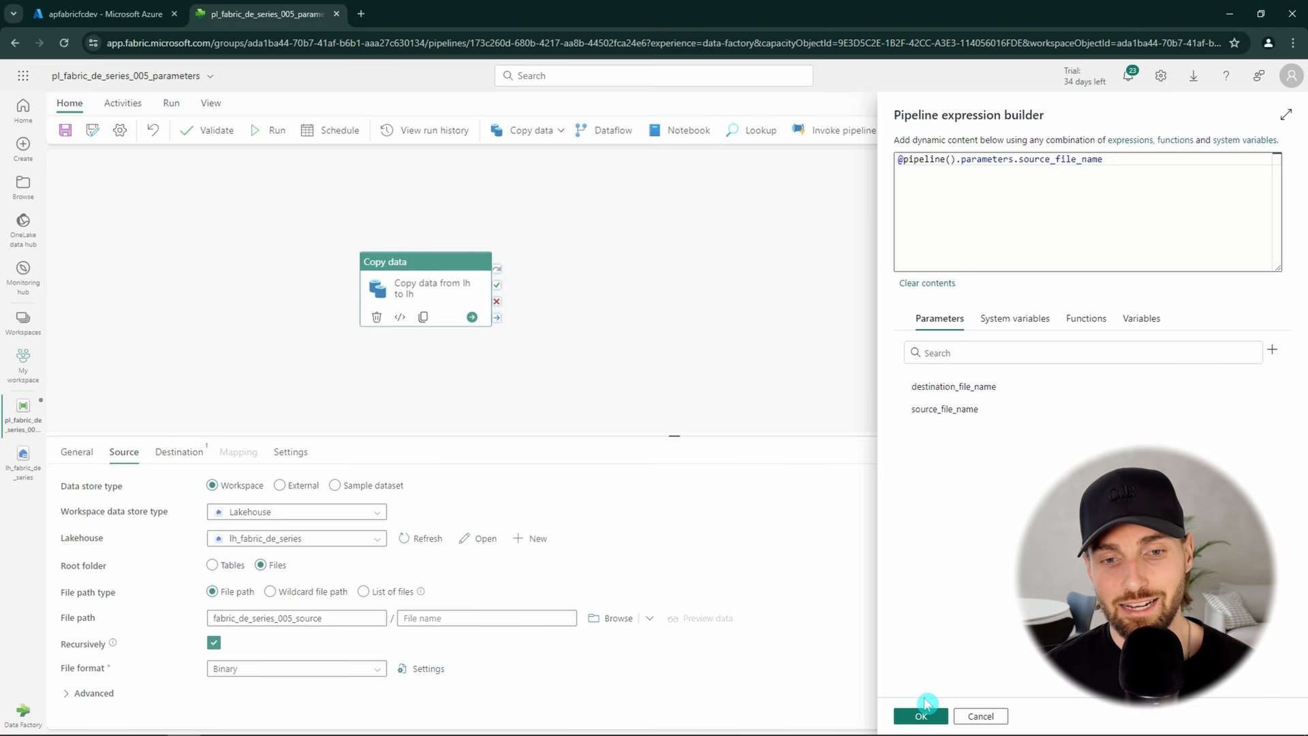
click(923, 716)
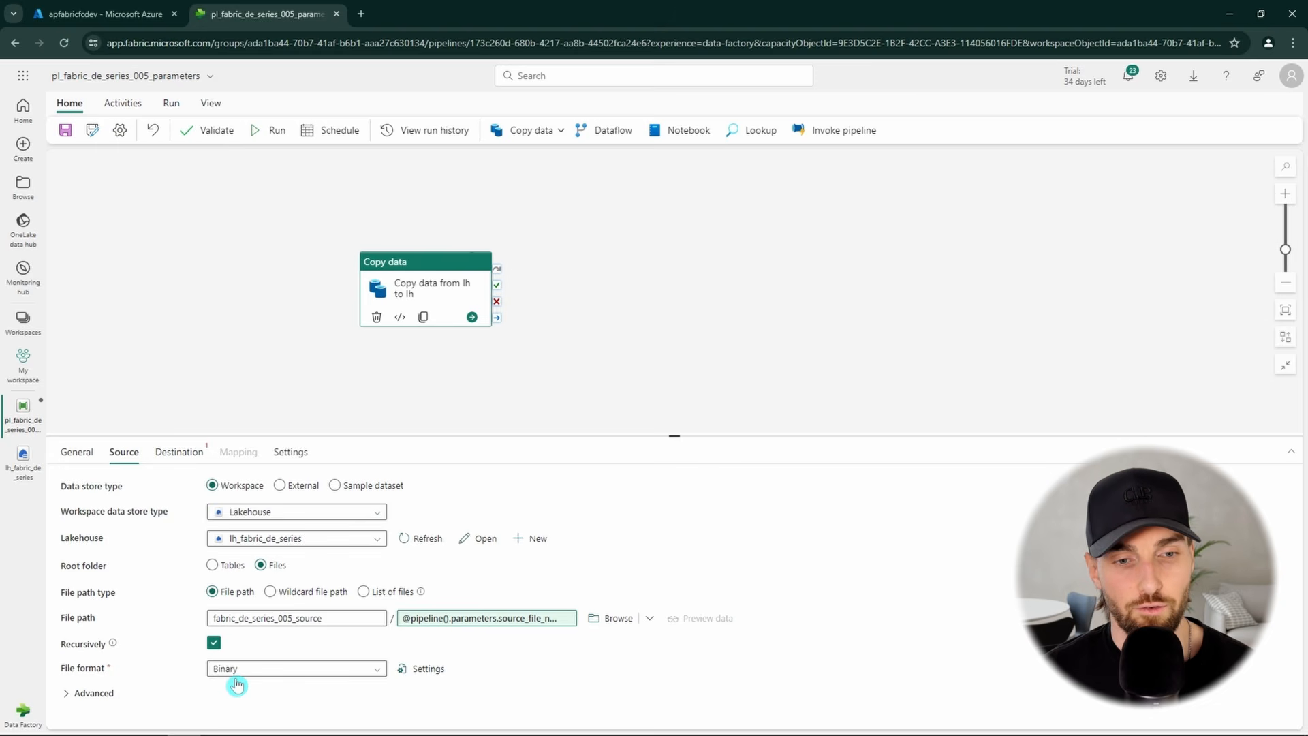
- Set the copy activity's destination to the workspace lakehouse lh_fabric_de_series with Files as the root folder
click(185, 462)
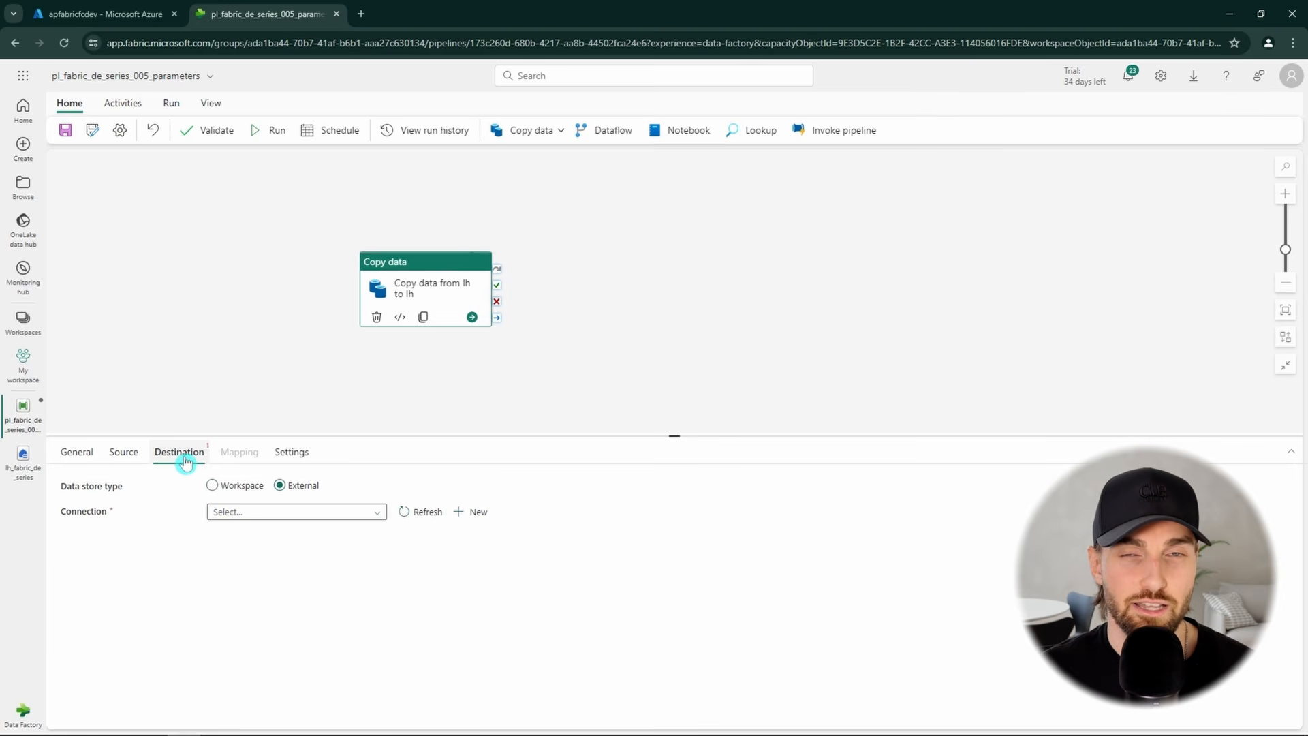
click(213, 486)
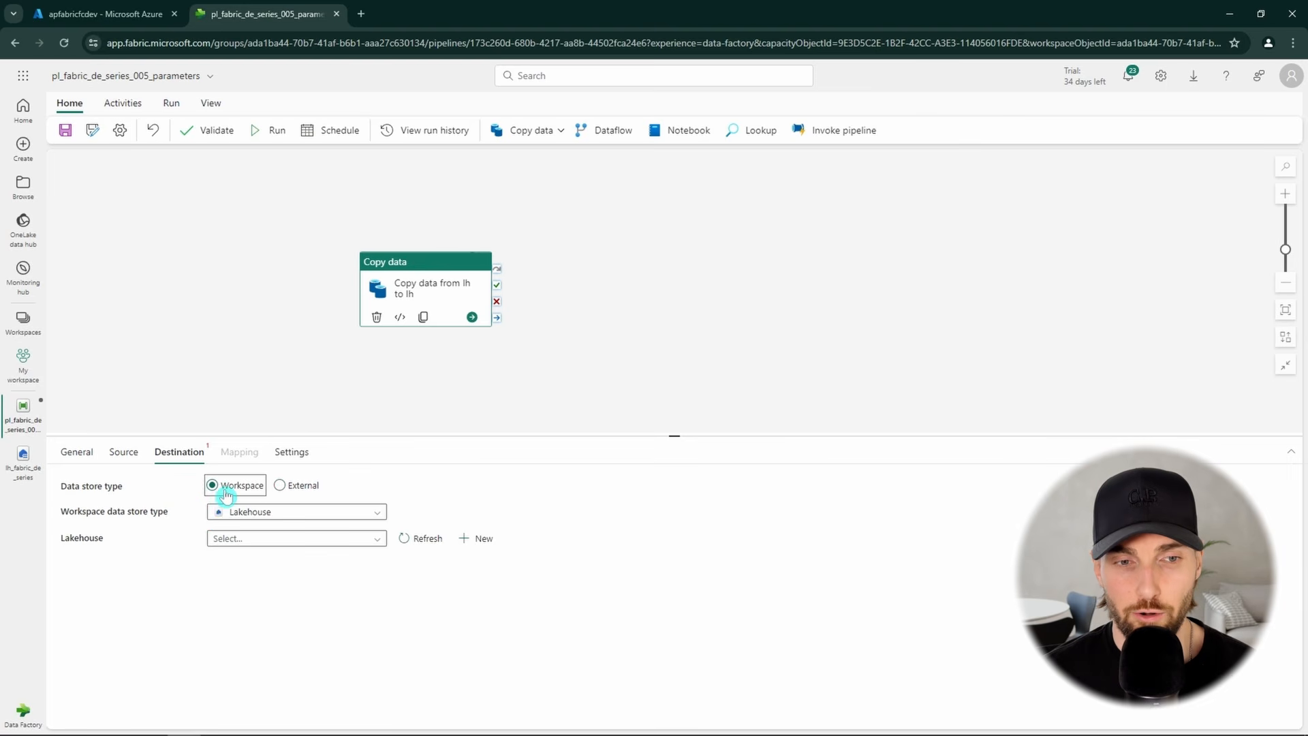
click(325, 539)
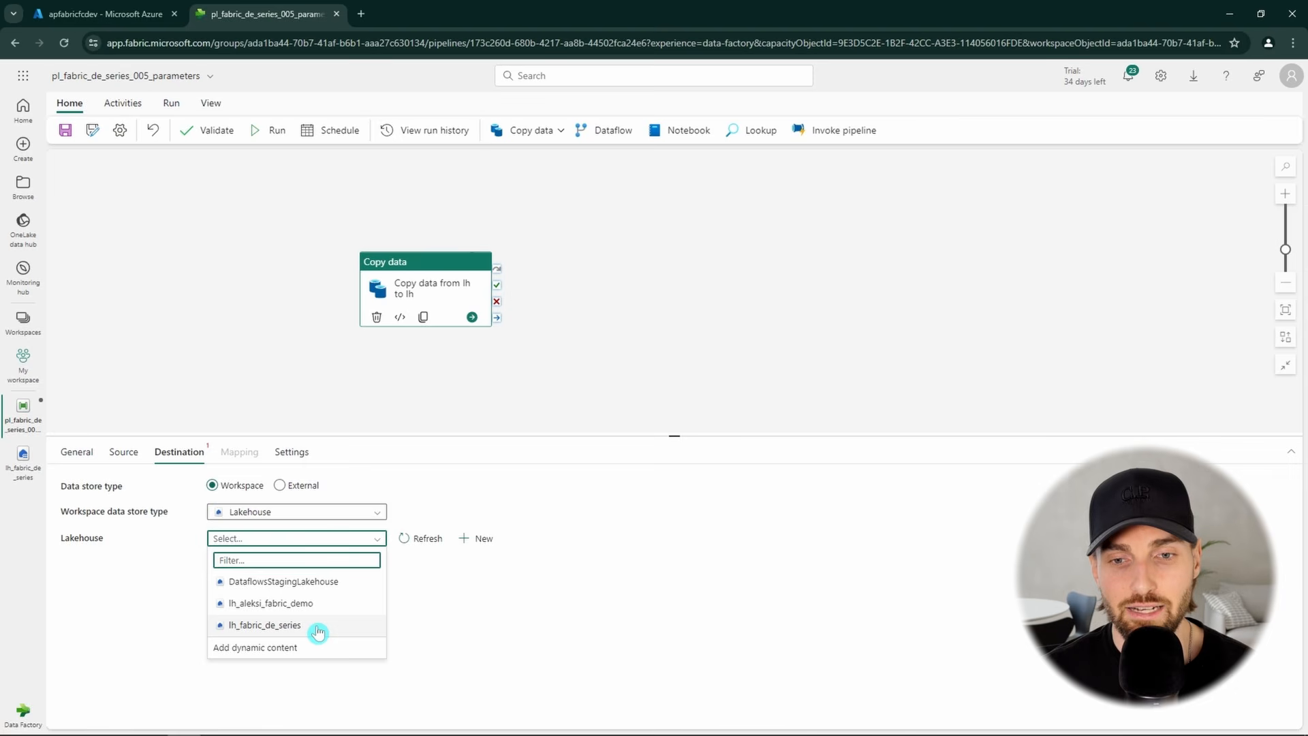
click(317, 632)
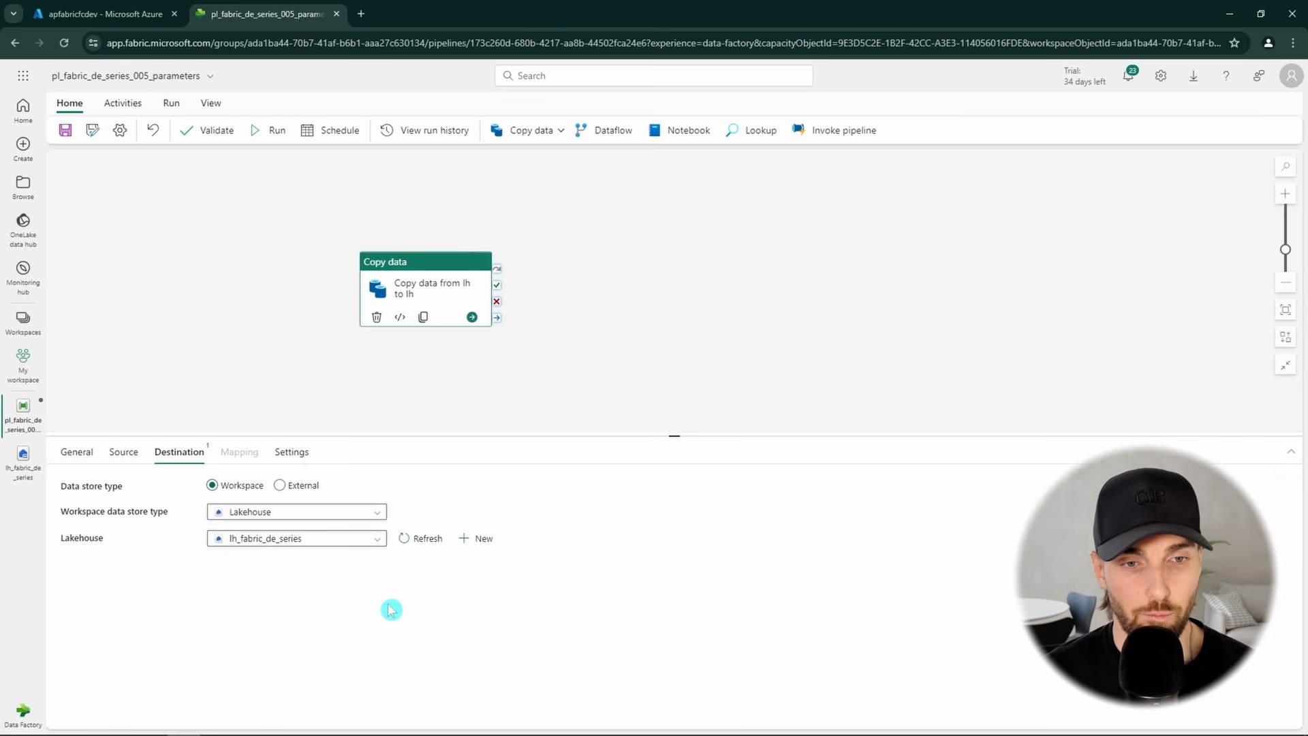
click(261, 567)
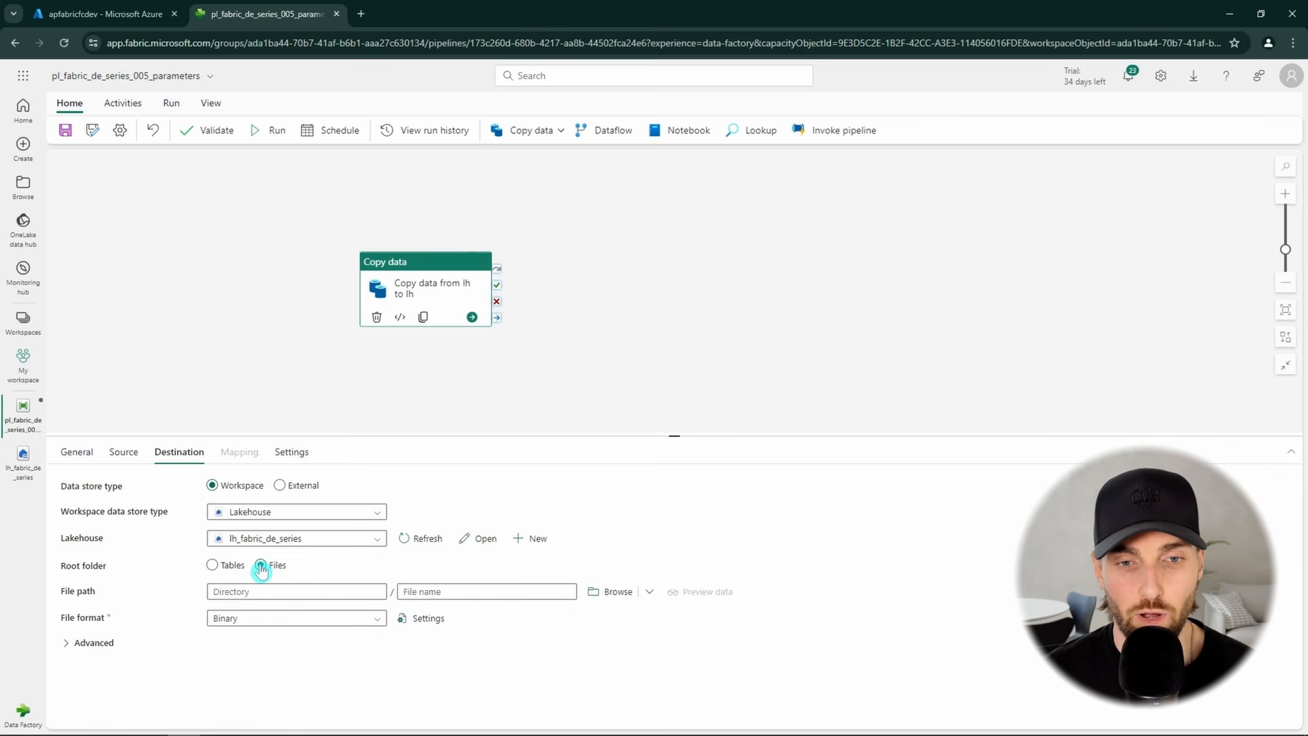
- Browse the lakehouse and choose the folder fabric_de_series_005_destination as the destination file path's directory
click(618, 591)
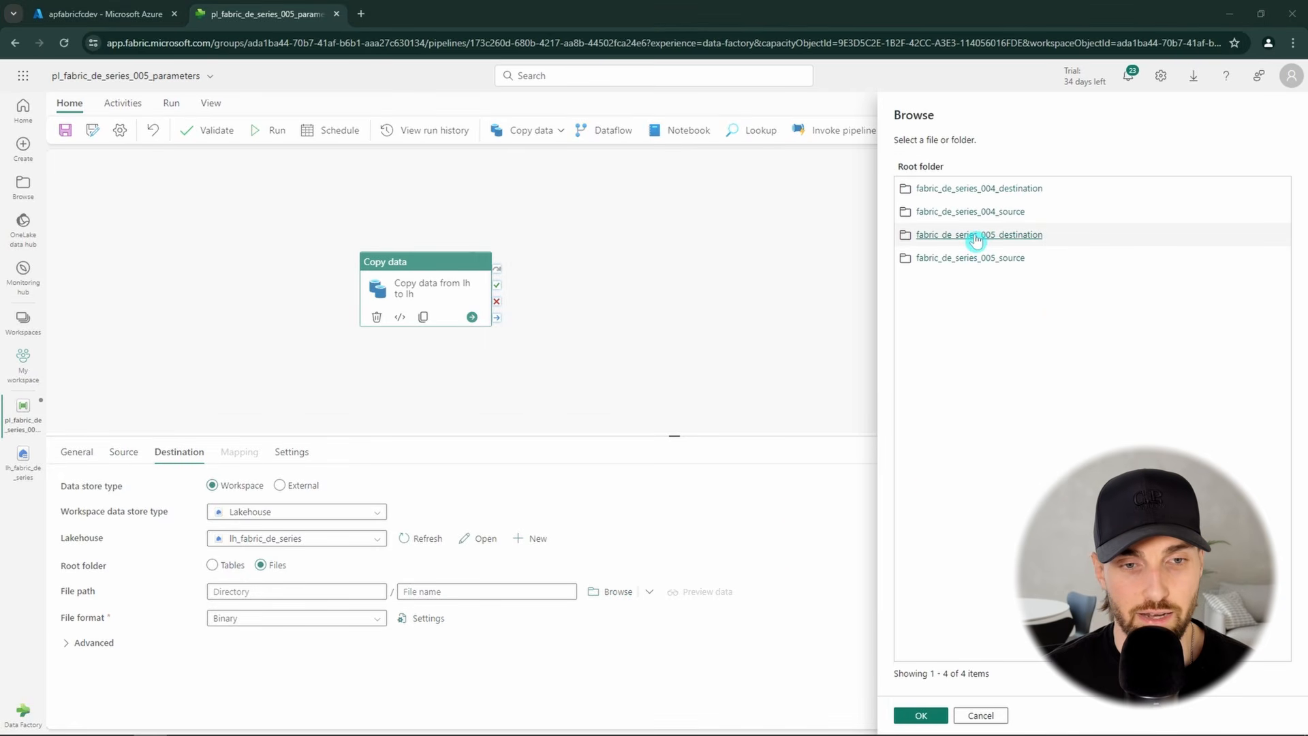
double_click(972, 243)
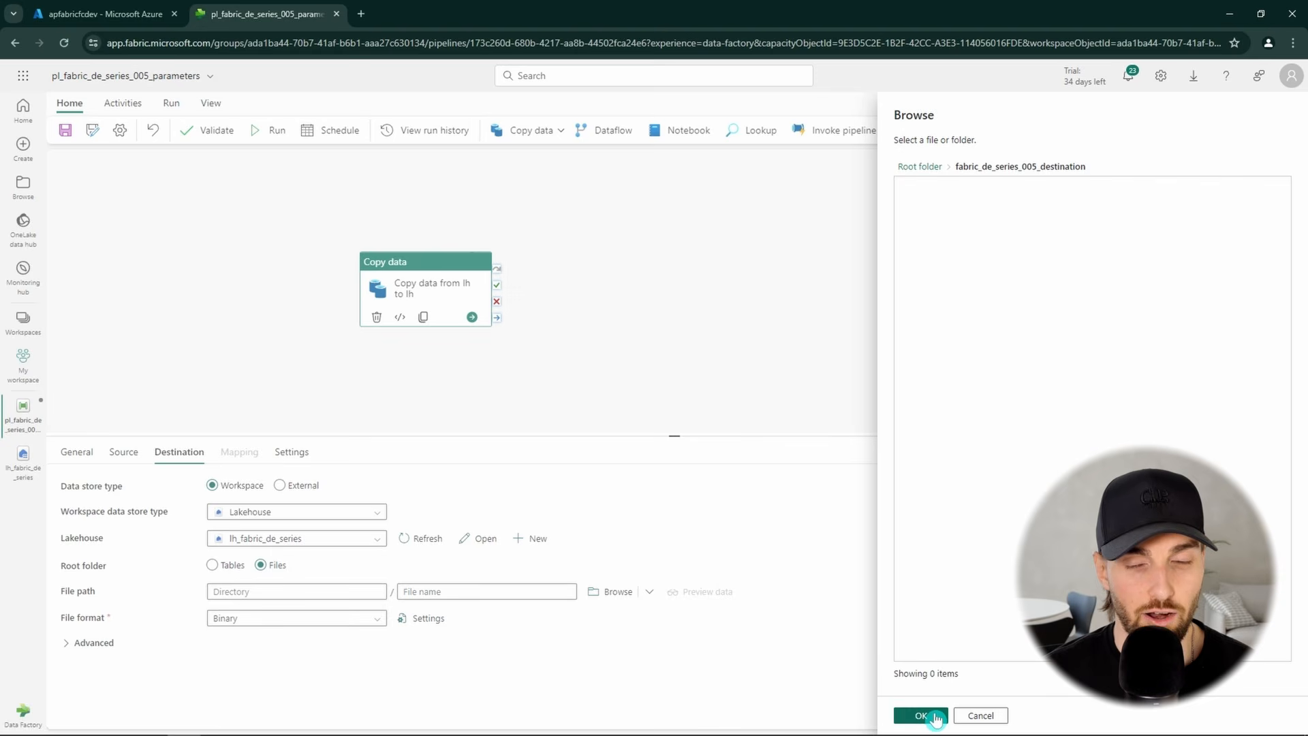
click(935, 716)
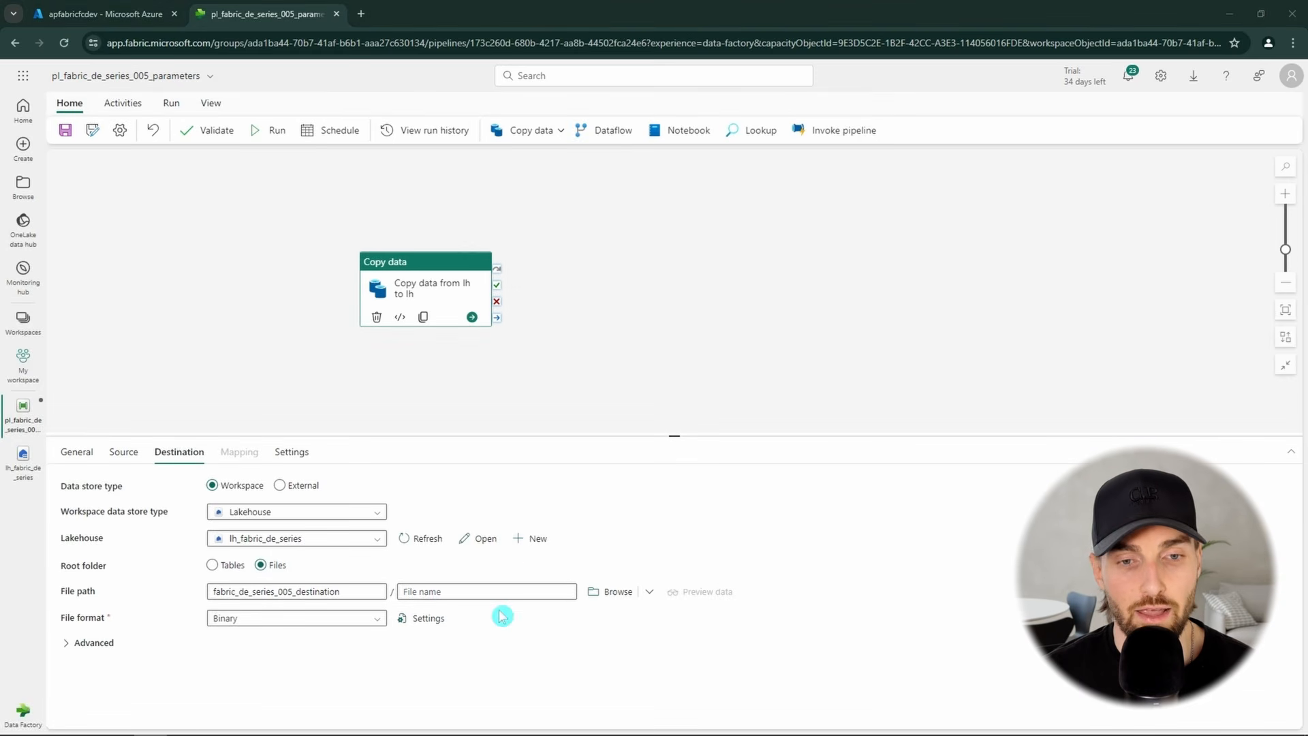
click(489, 591)
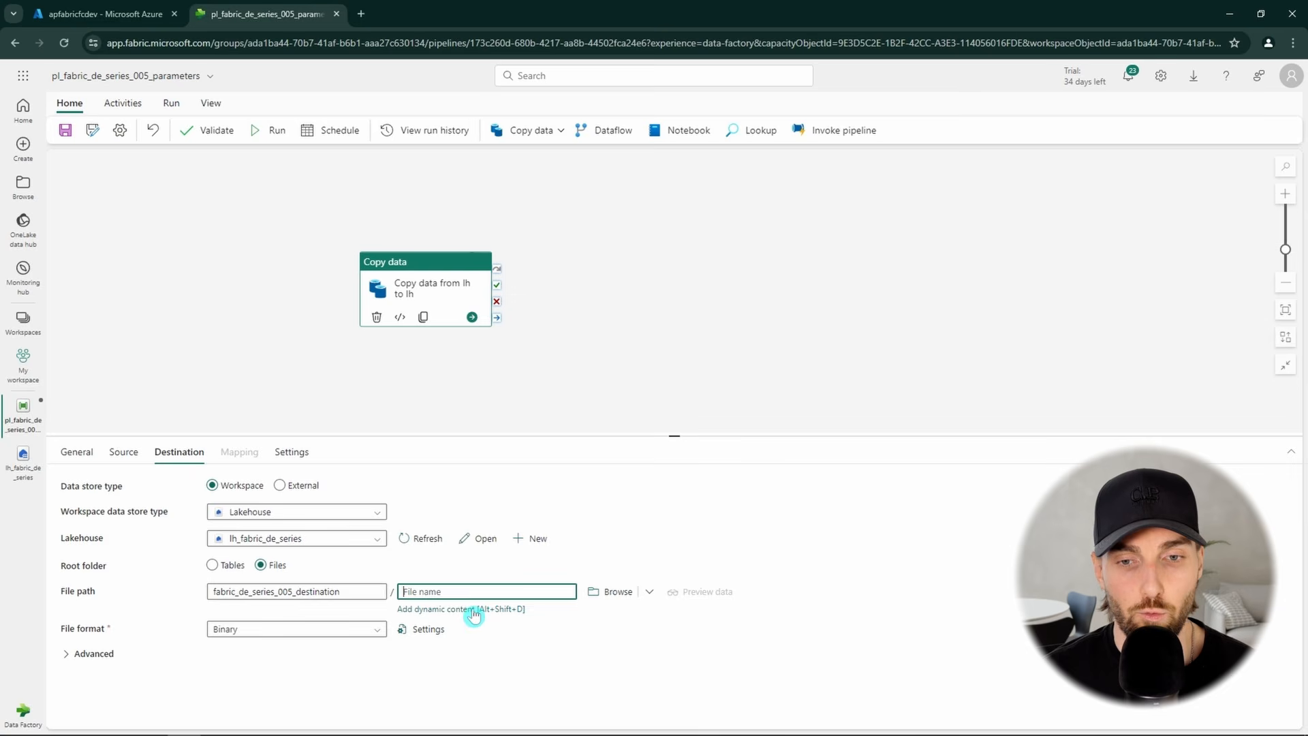
click(472, 609)
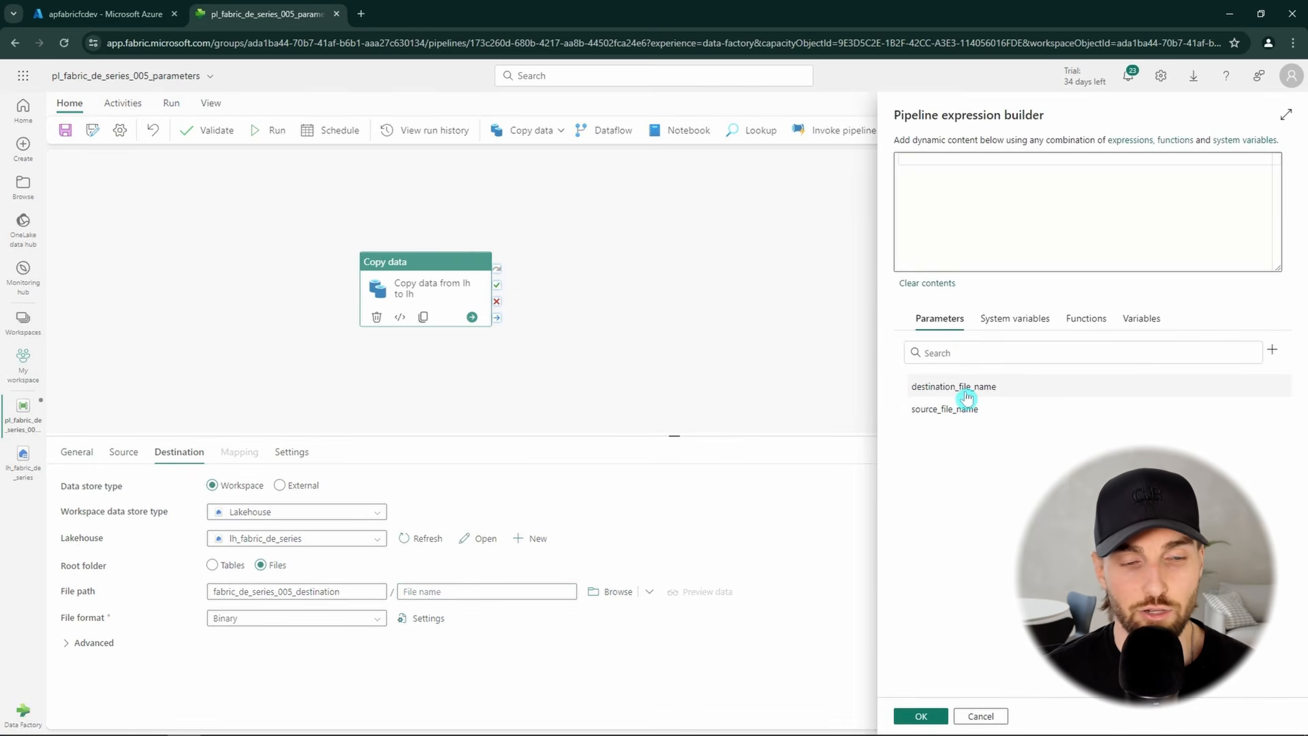
click(964, 386)
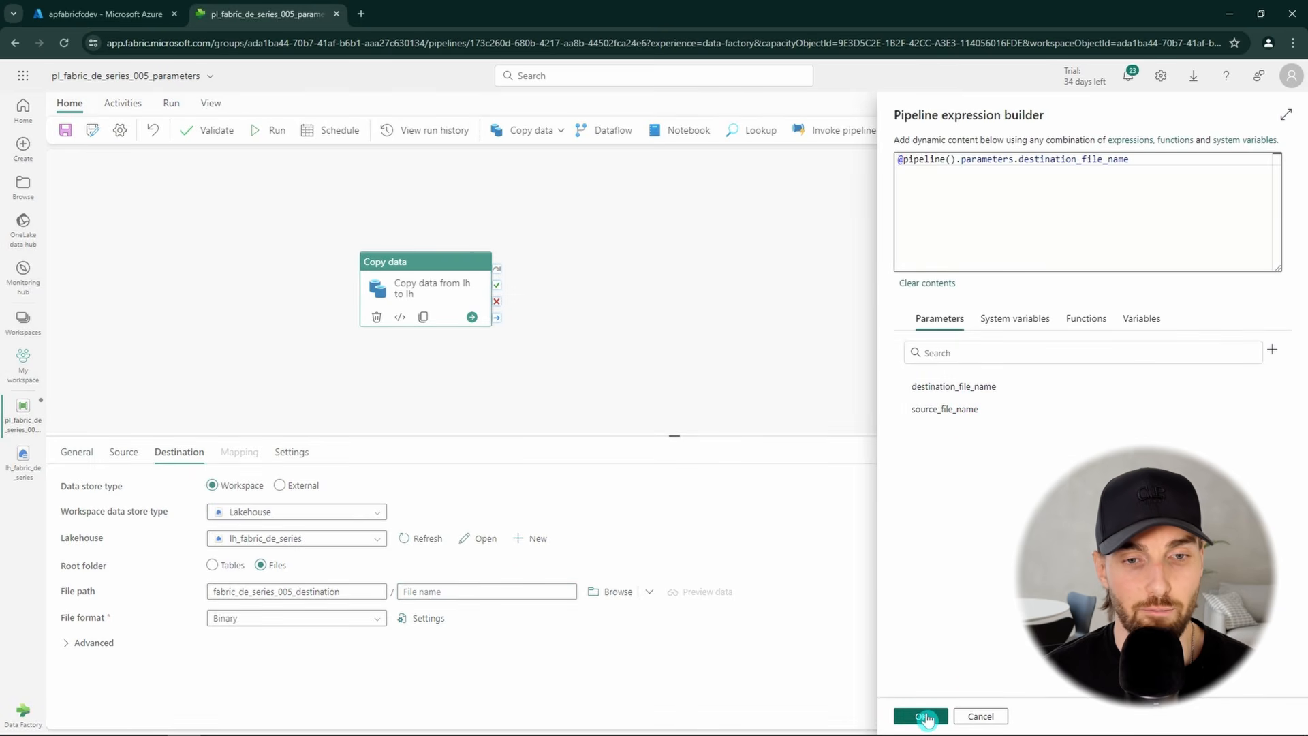
click(930, 716)
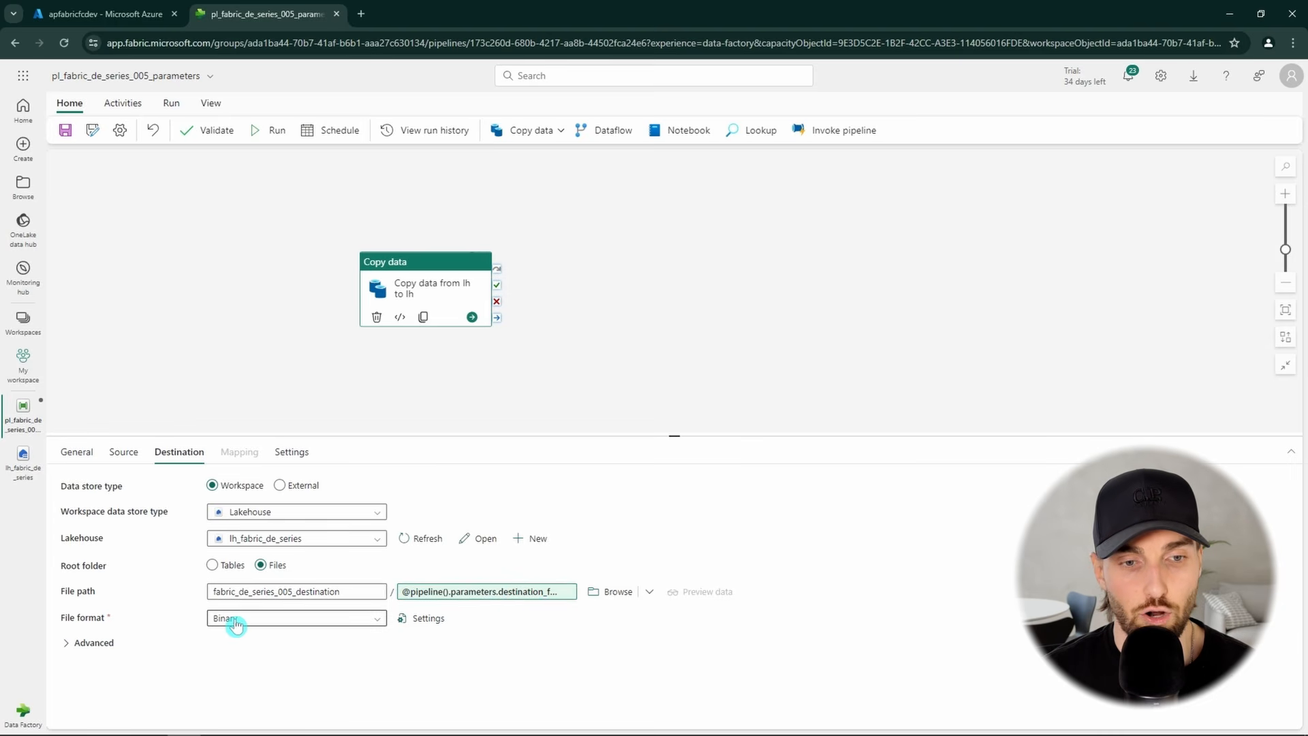
- Review the activity's source and destination settings, validate the pipeline and close the validation output
click(123, 453)
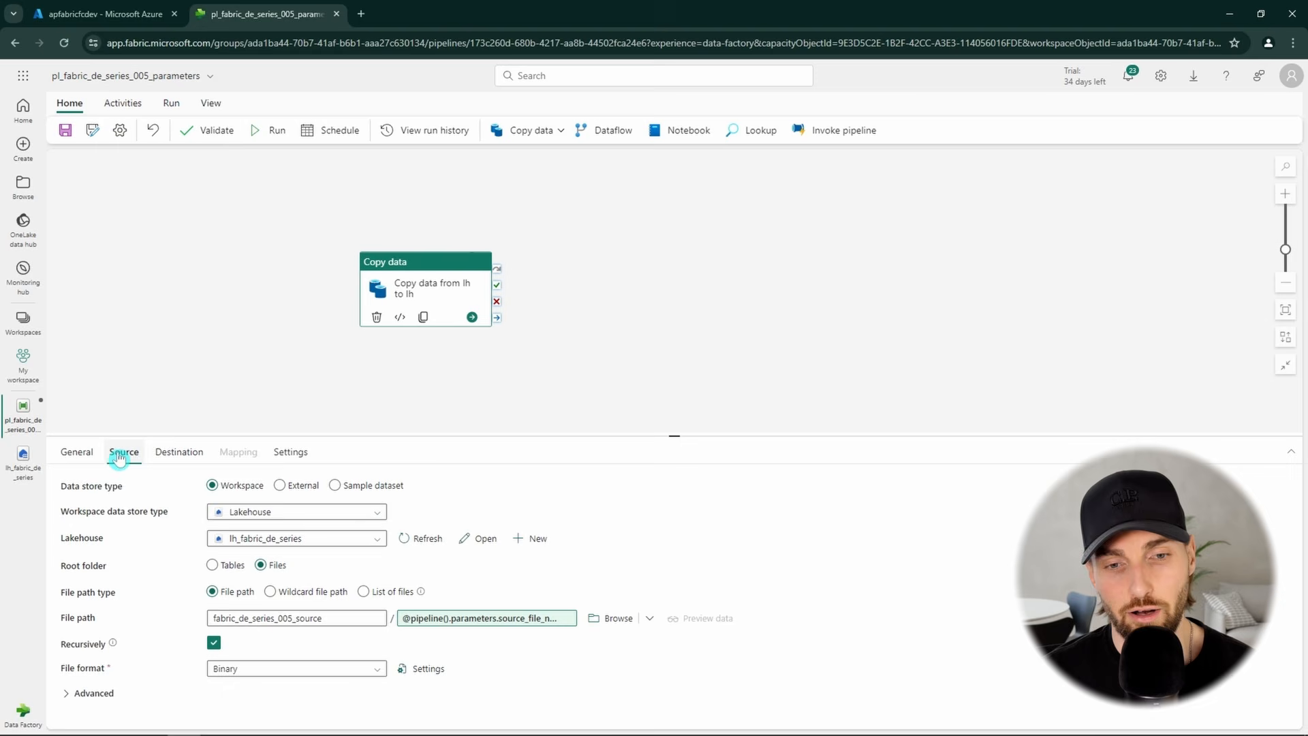
click(169, 455)
click(231, 281)
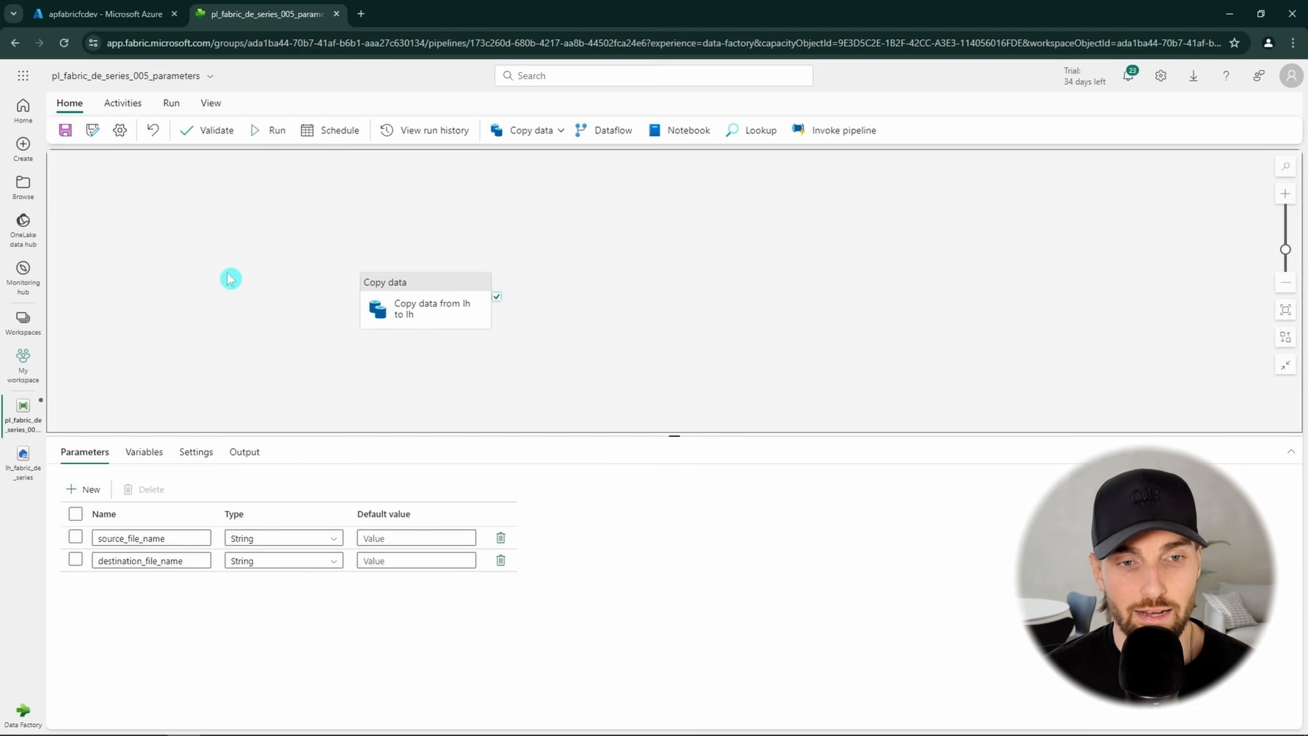
click(217, 132)
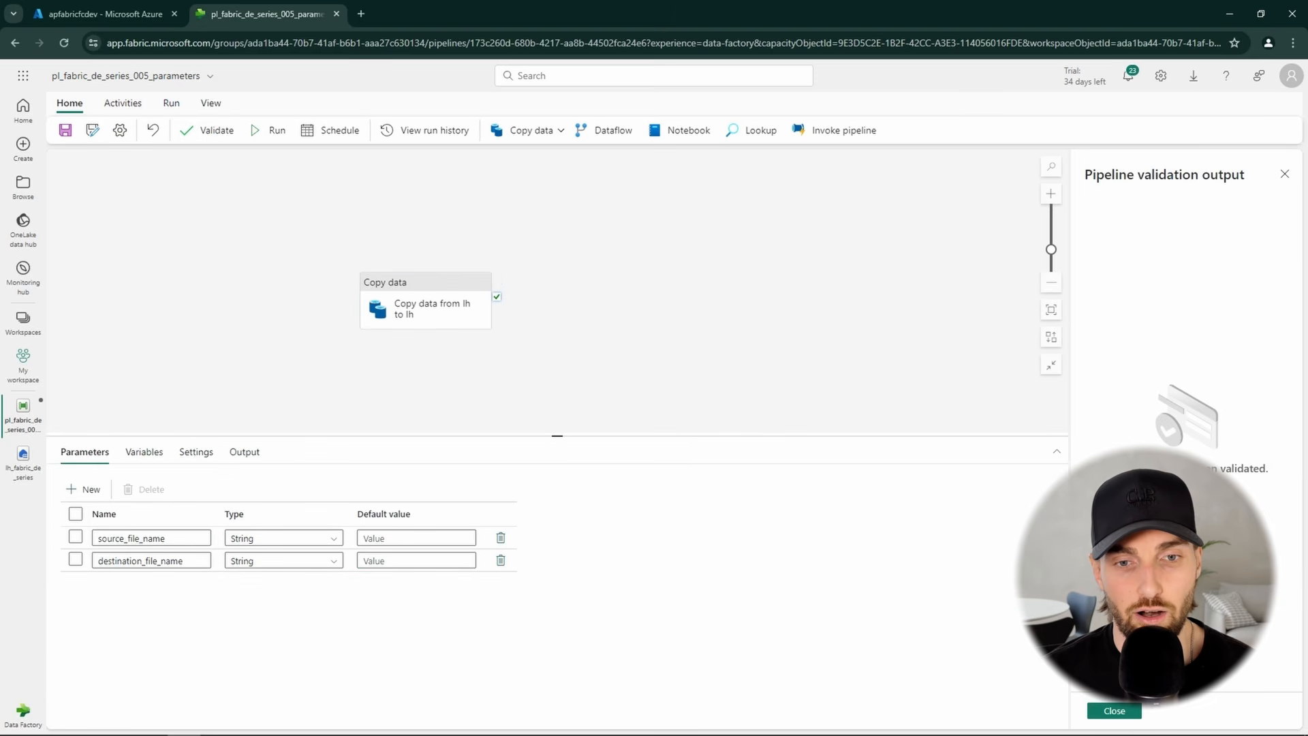
drag(1276, 474, 1117, 471)
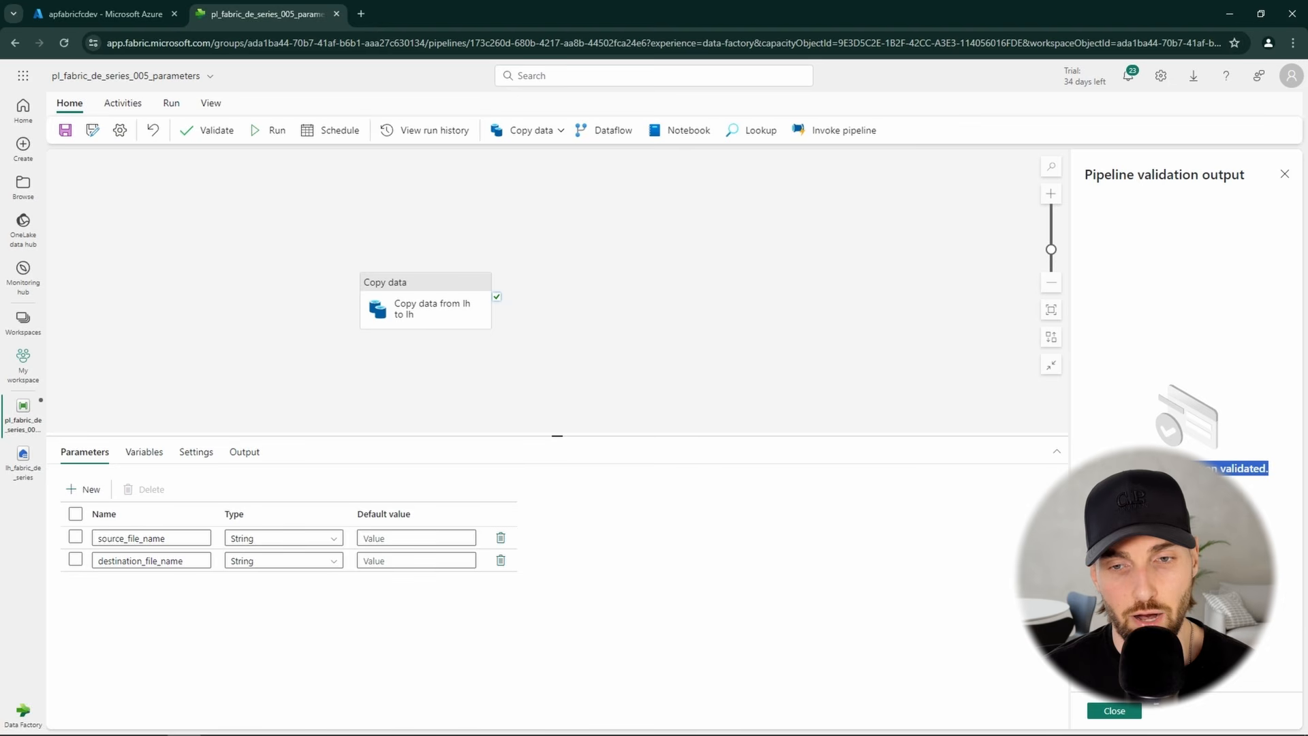
click(1129, 719)
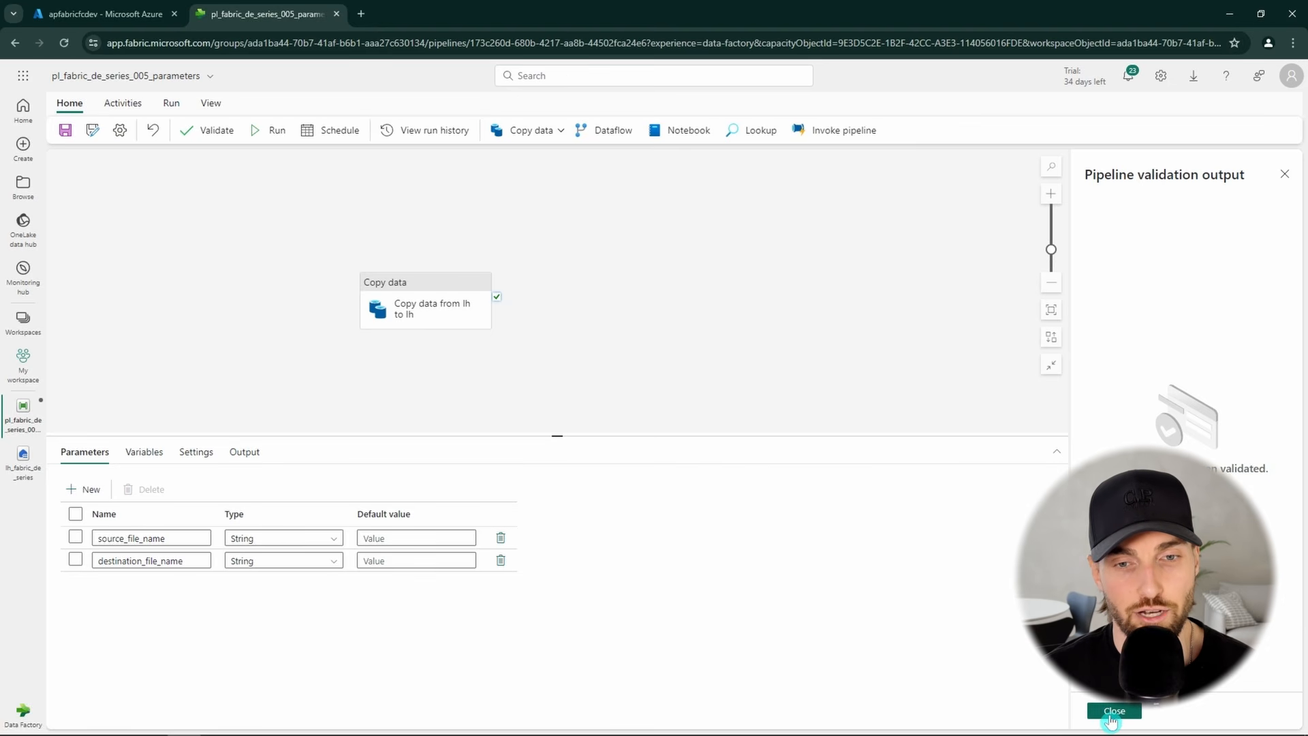
- Close the validation output, then save the pipeline and start a run
click(1113, 712)
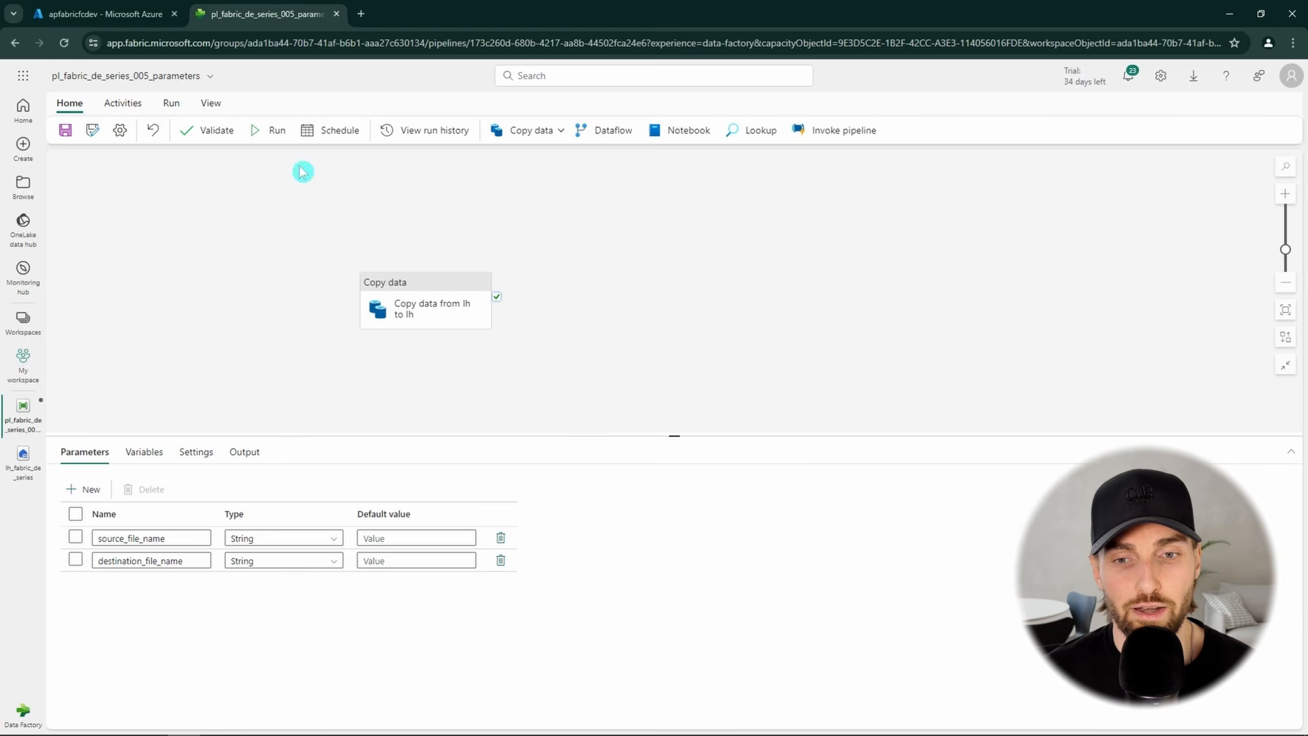
click(272, 133)
click(649, 448)
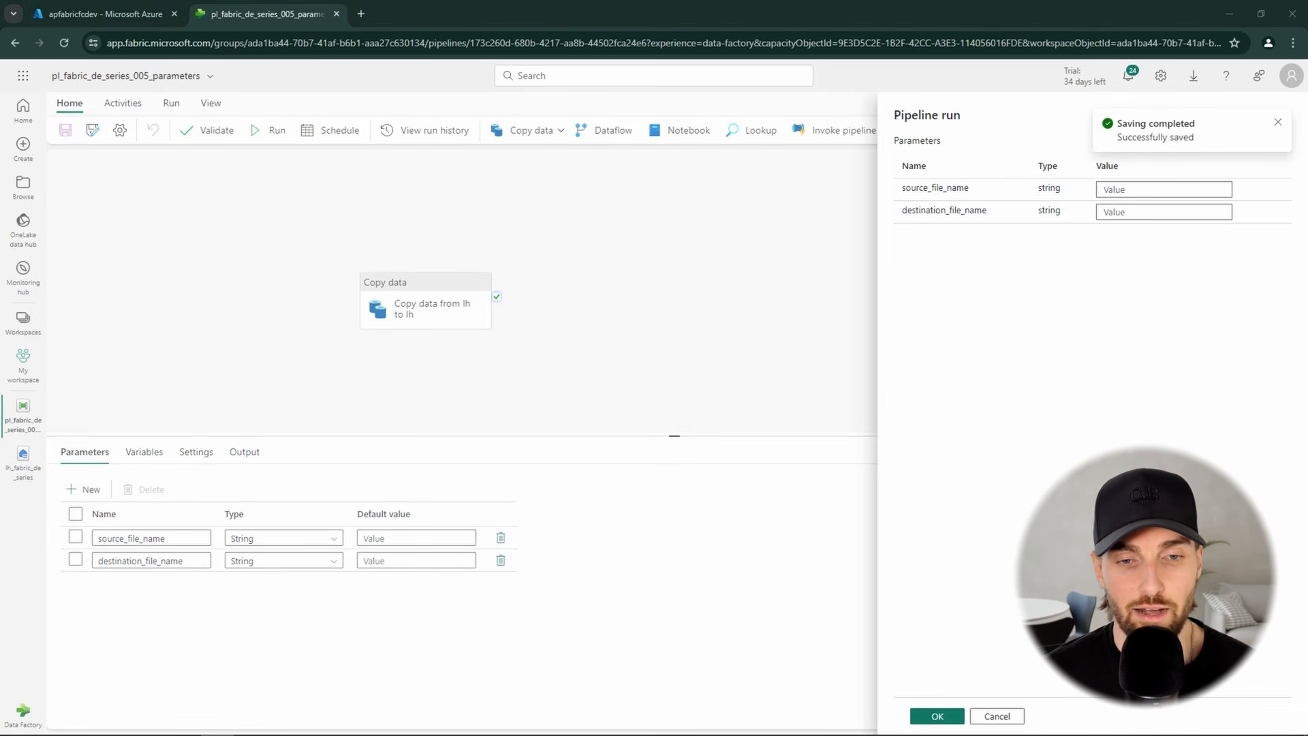
- Run the pipeline with source_file_name set to f1_src.txt and destination_file_name set to f1_dst.txt
click(1111, 190)
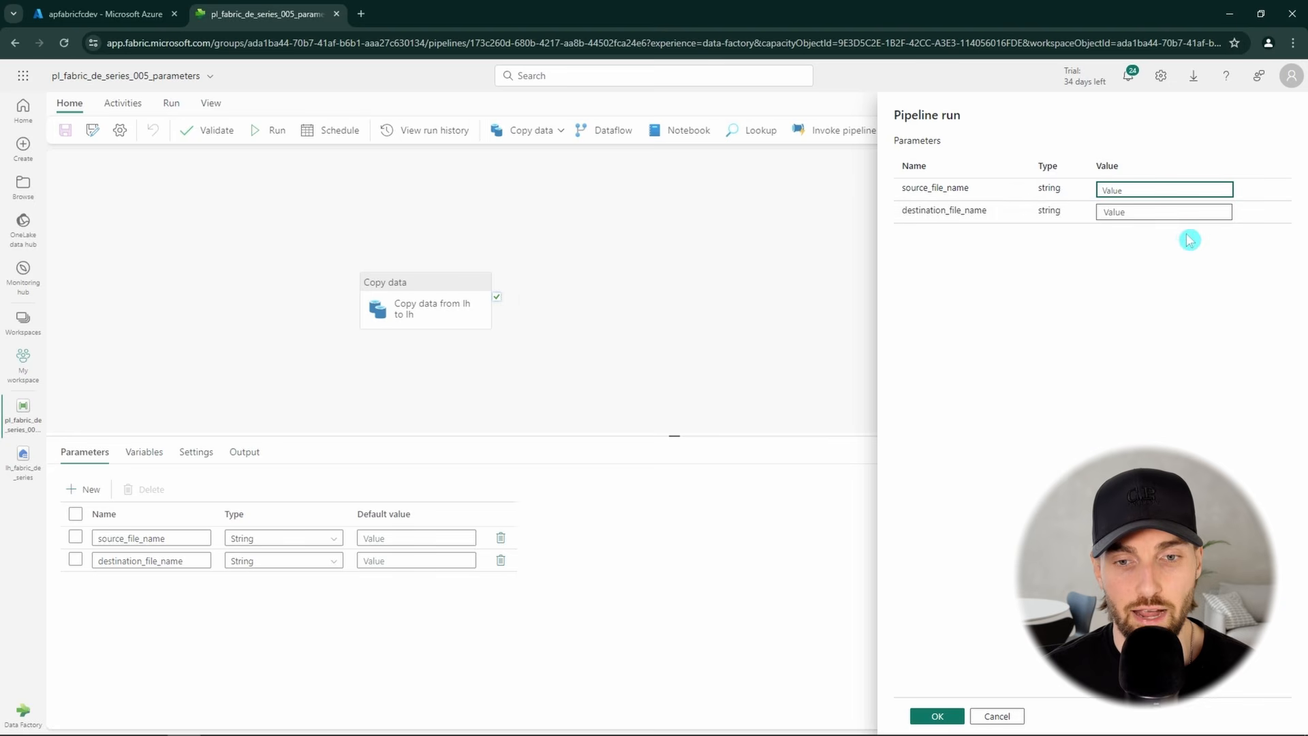
text(f1_src.txt)
key(alt+Tab)
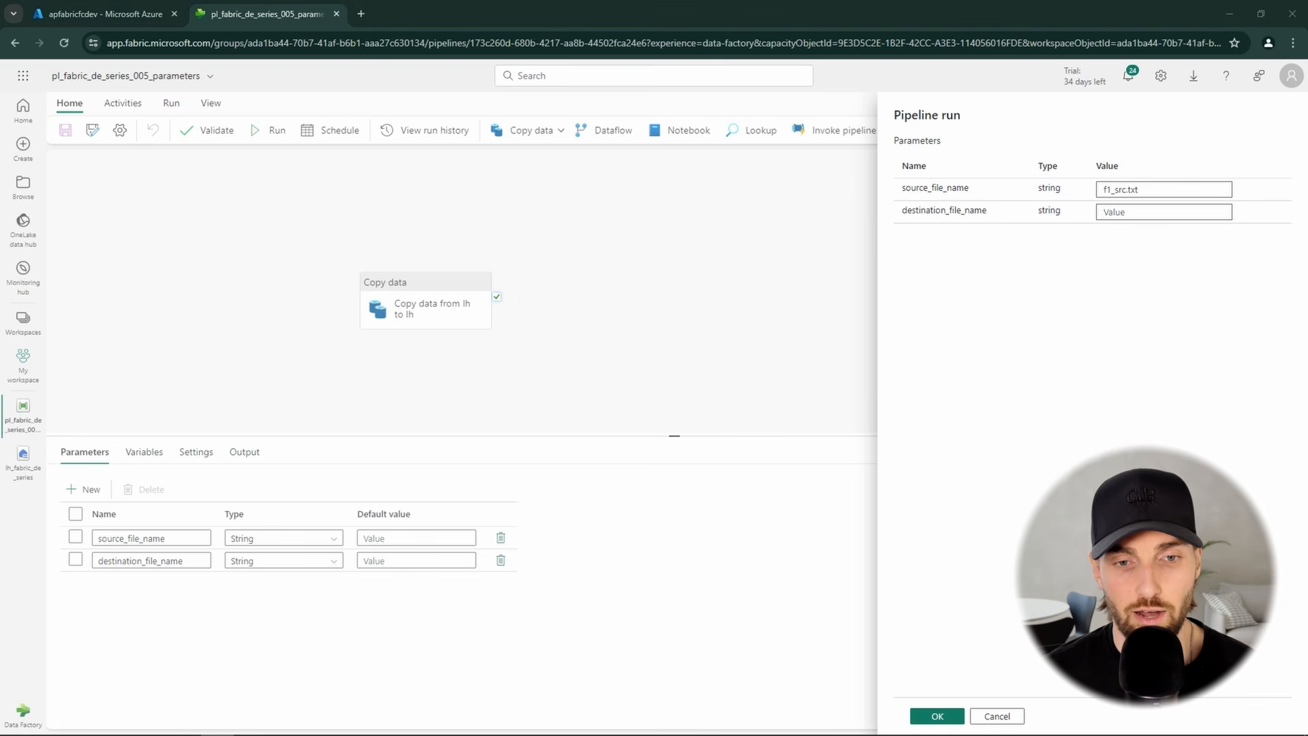
click(1112, 212)
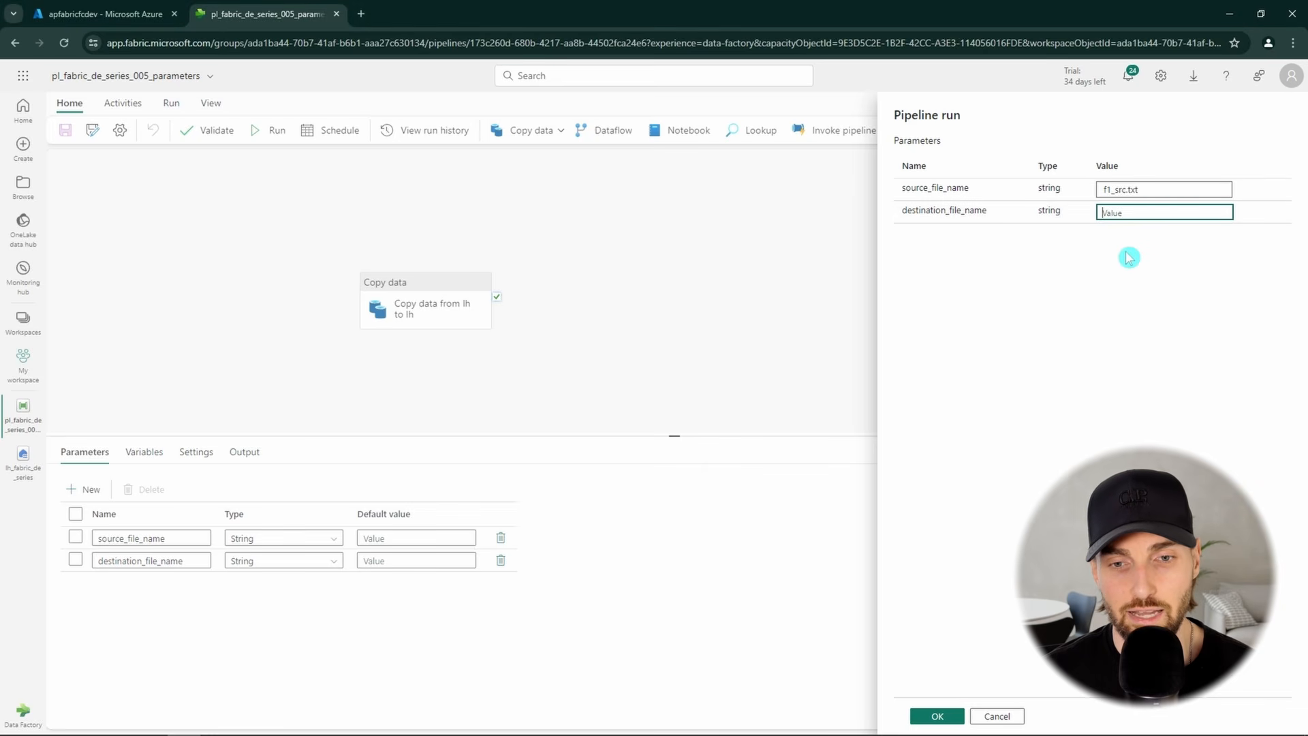
text(f1_dst.txt)
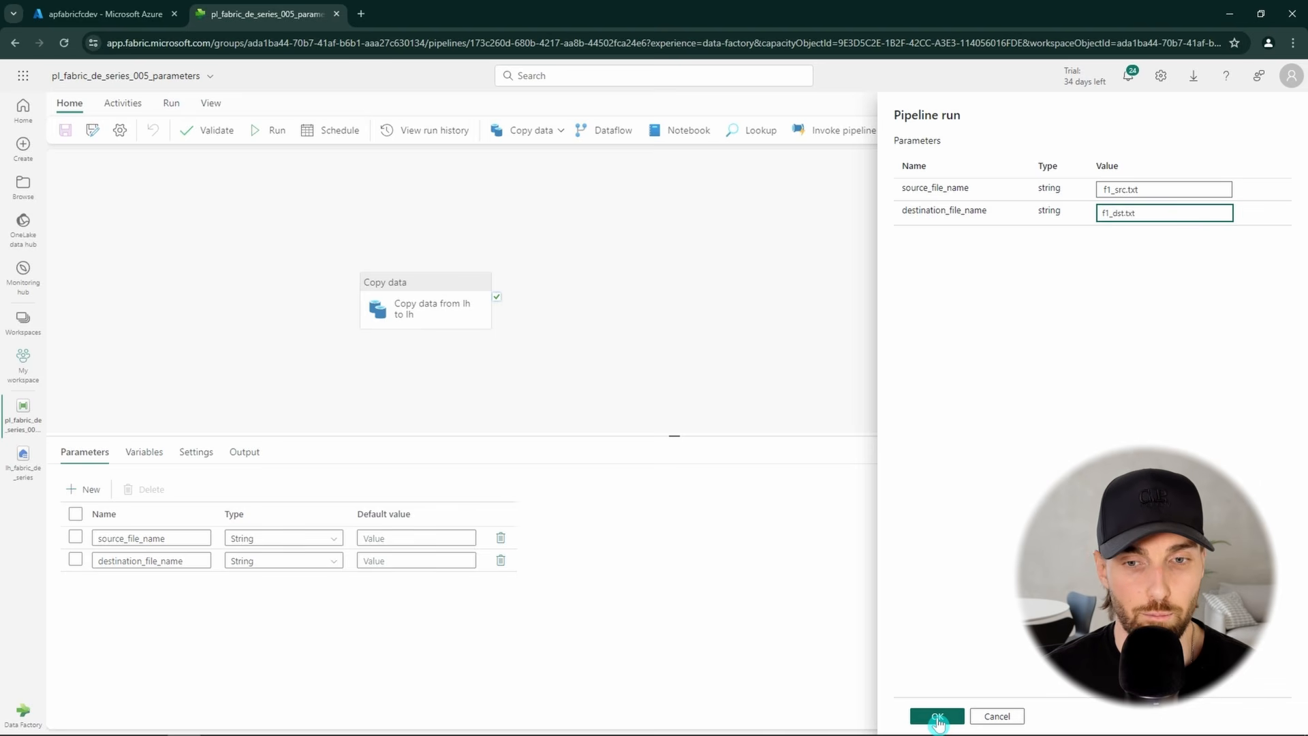
key(alt+Tab)
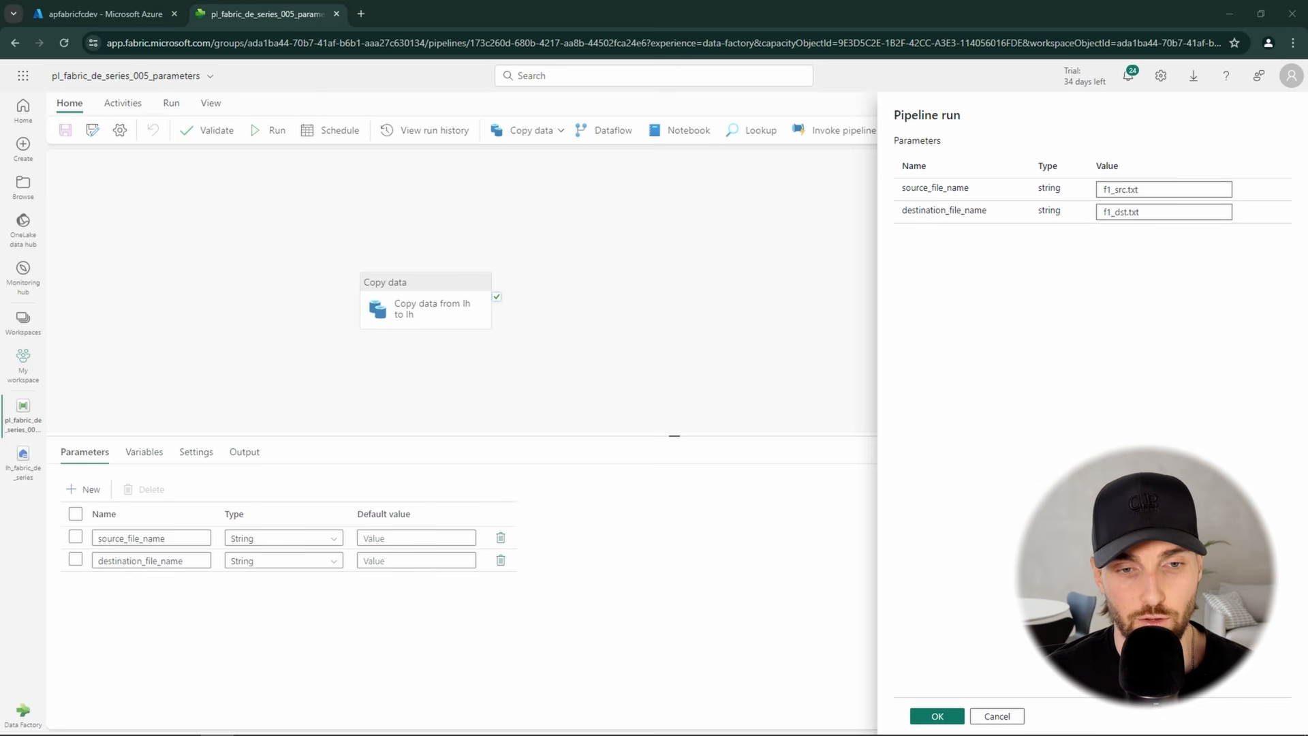
click(938, 716)
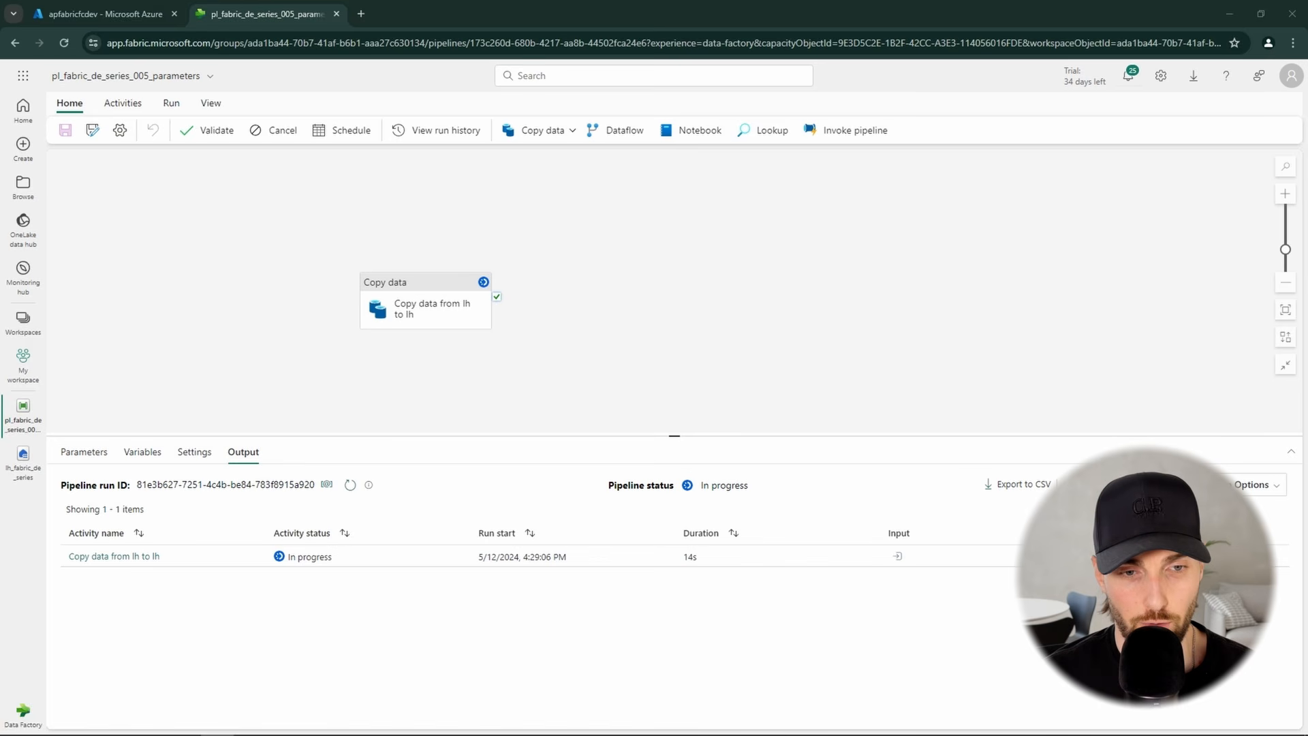
- Refresh the pipeline run status and examine the files read and written in the copy activity's run details
click(350, 484)
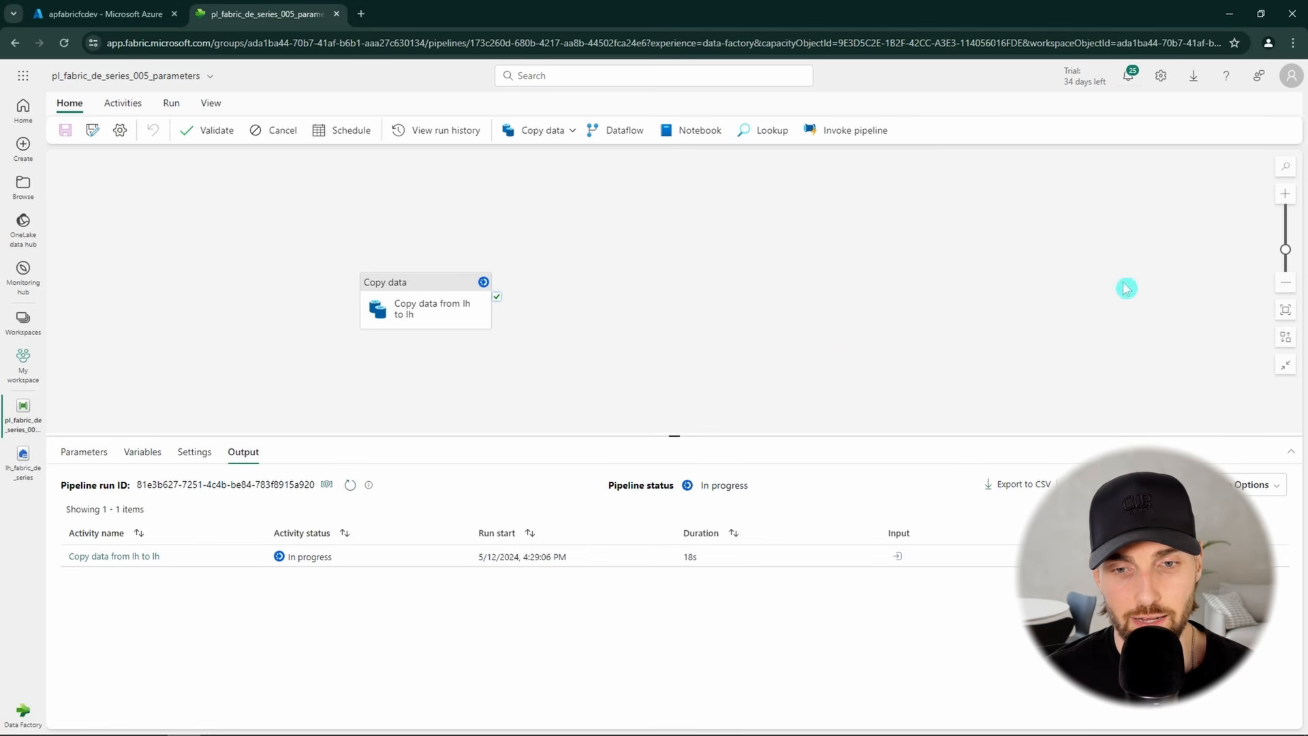
click(350, 484)
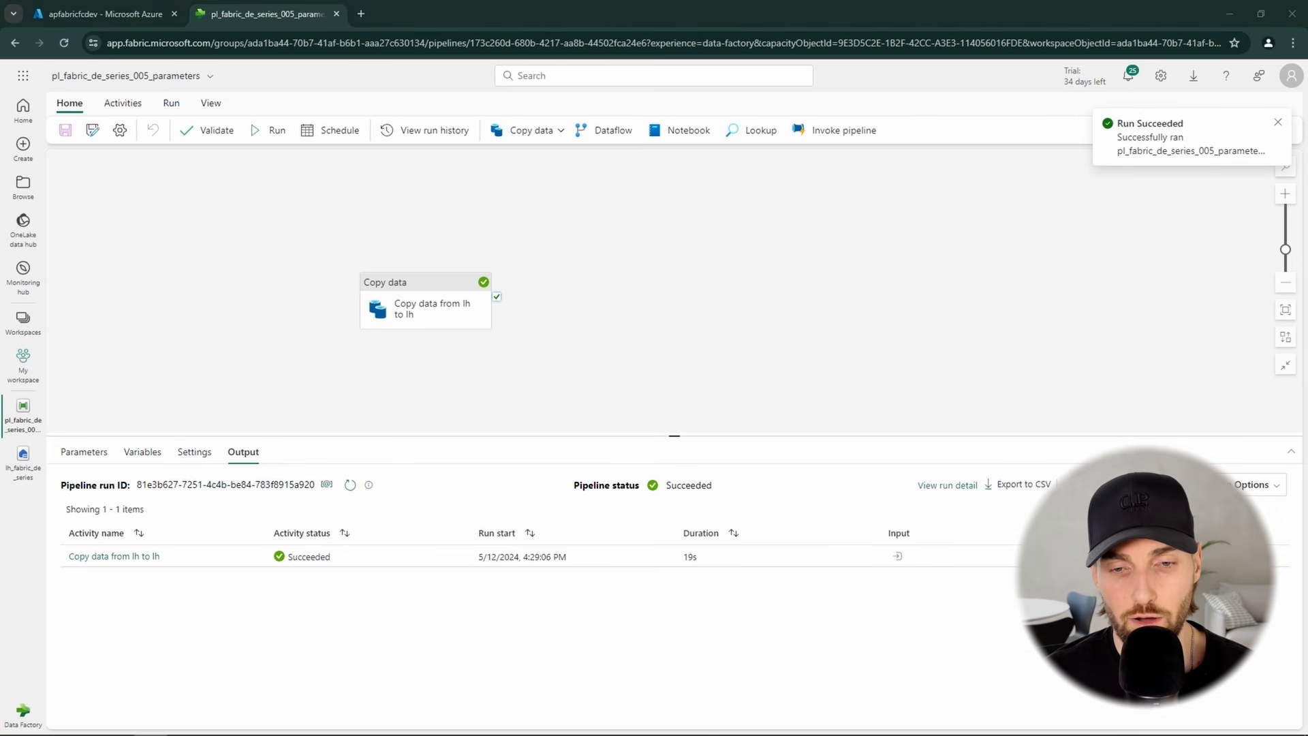
click(277, 553)
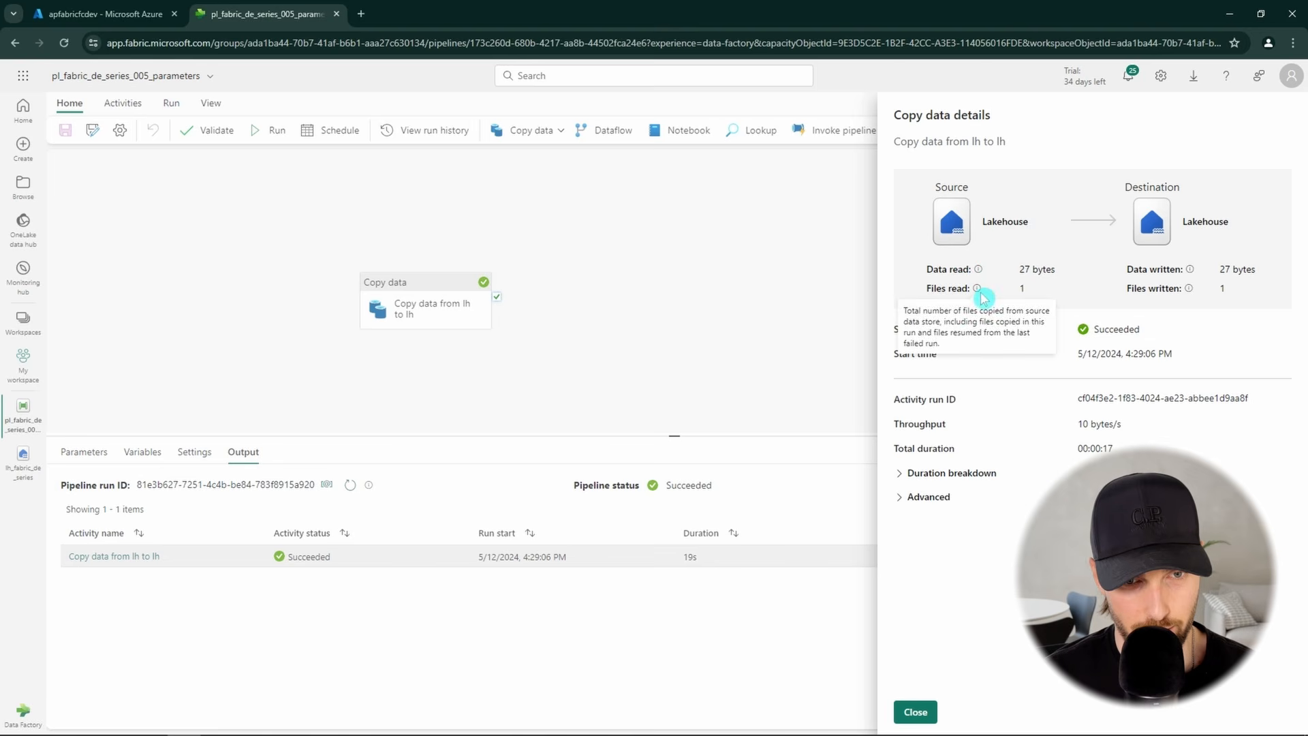
drag(982, 294, 907, 295)
drag(1187, 294, 1139, 302)
click(1146, 313)
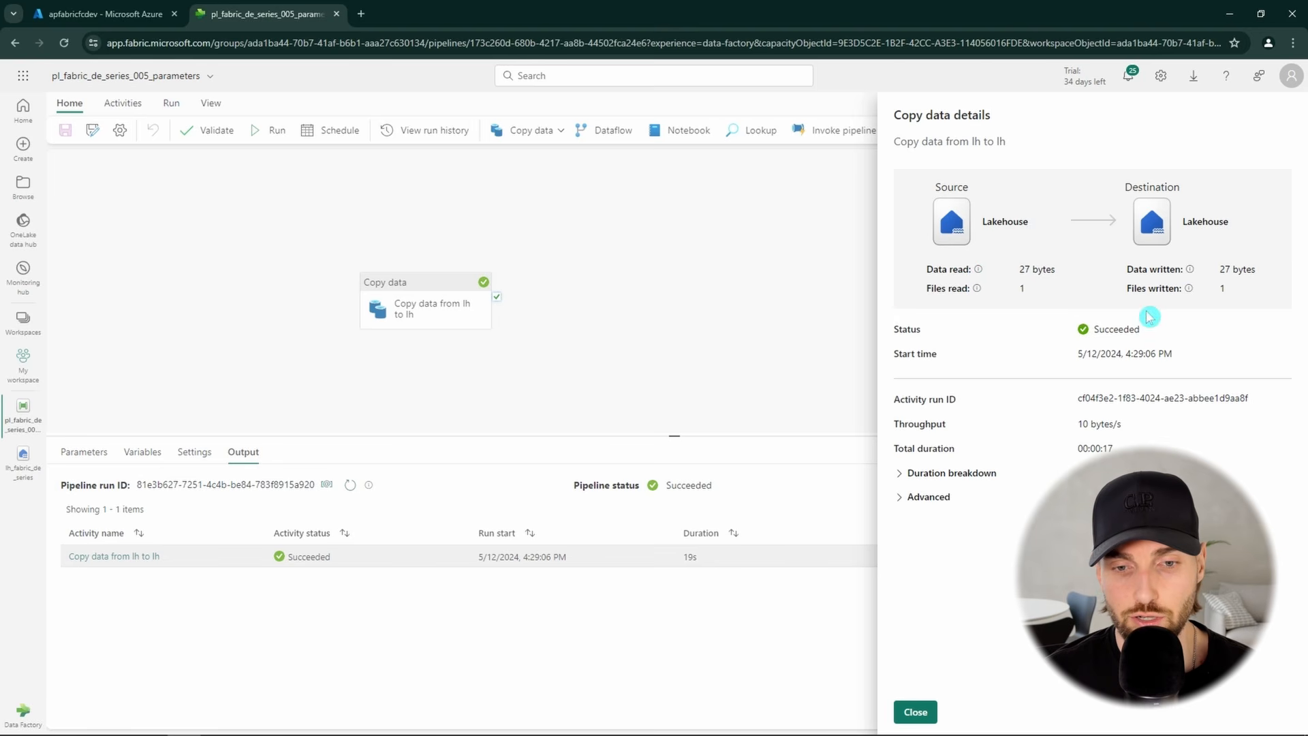
click(915, 712)
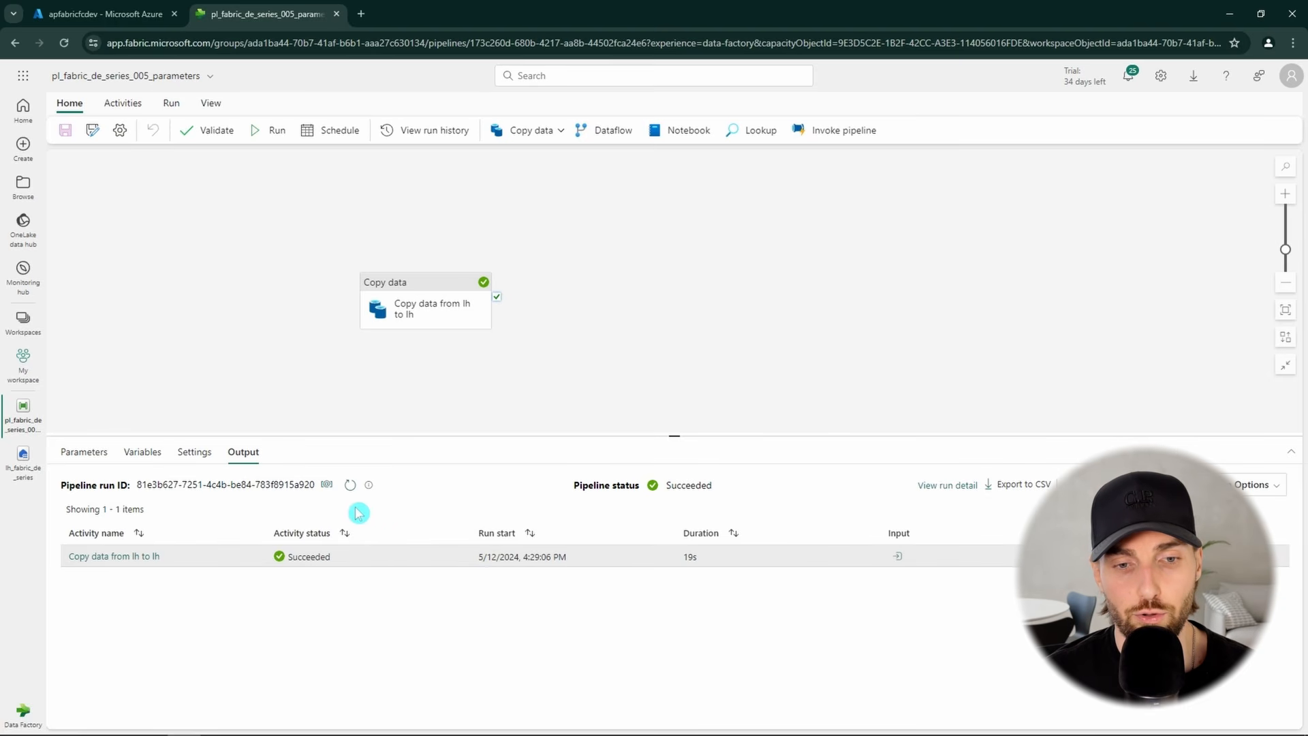
- Check the run's parameter values and the source file name in the copy activity's input JSON
click(327, 487)
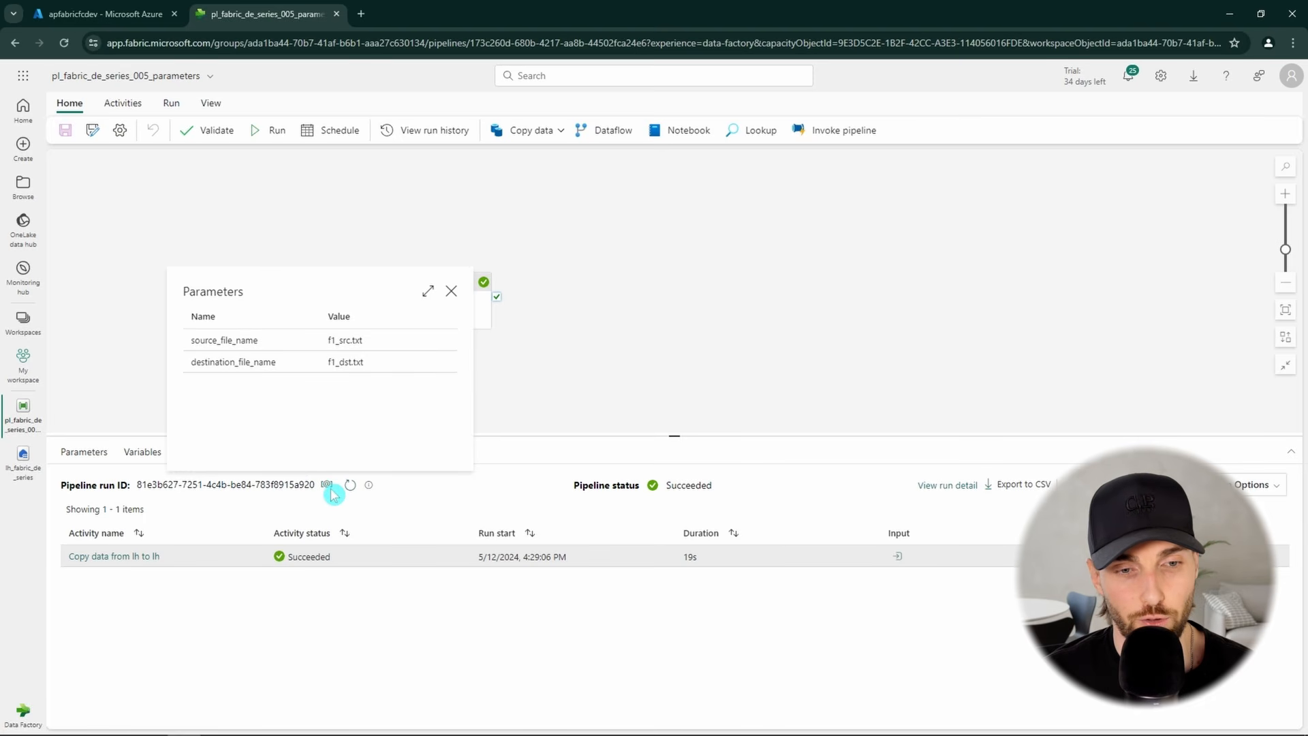
click(327, 511)
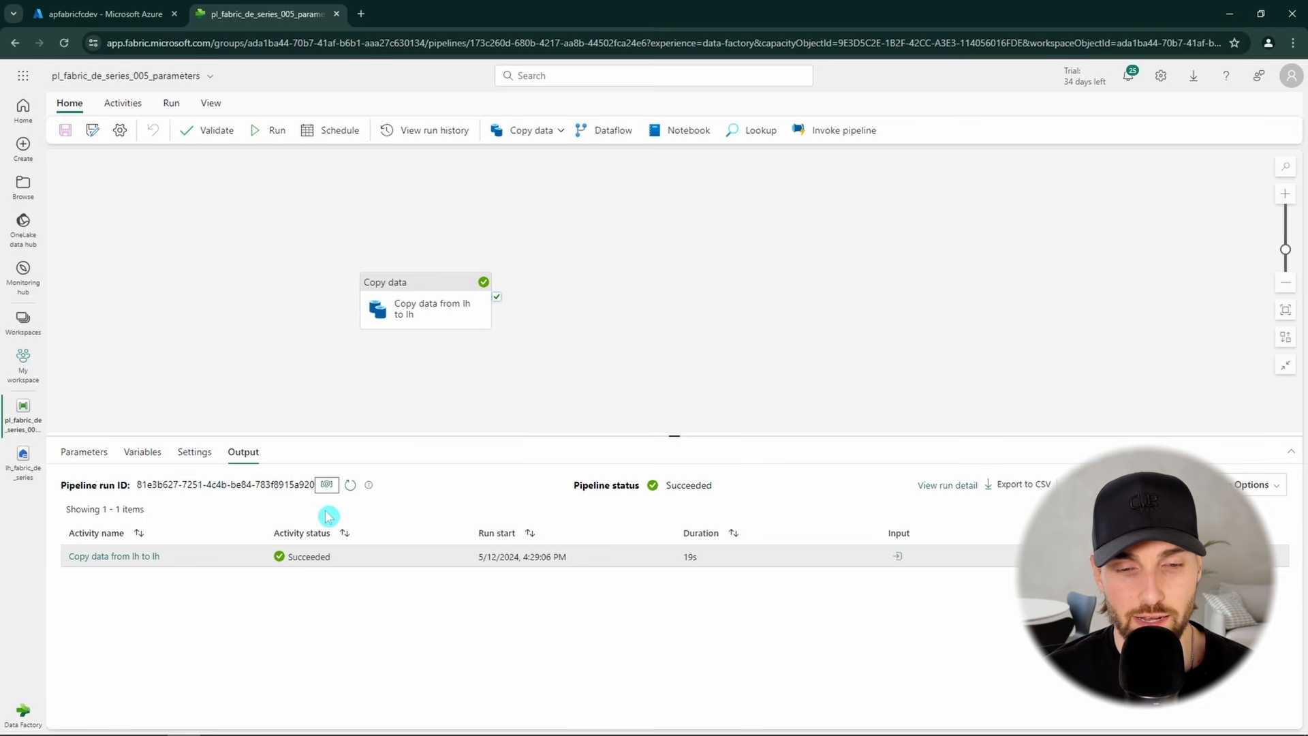
click(900, 533)
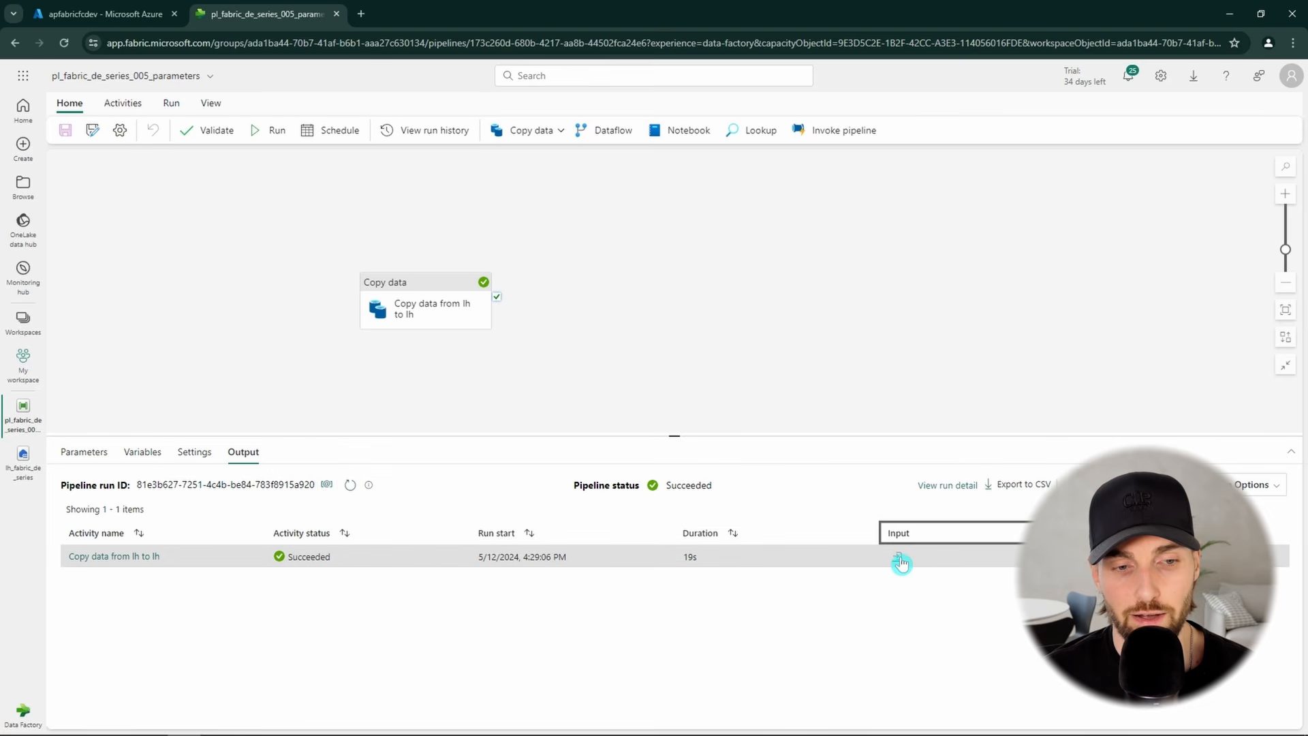
click(899, 559)
drag(1023, 430, 1017, 467)
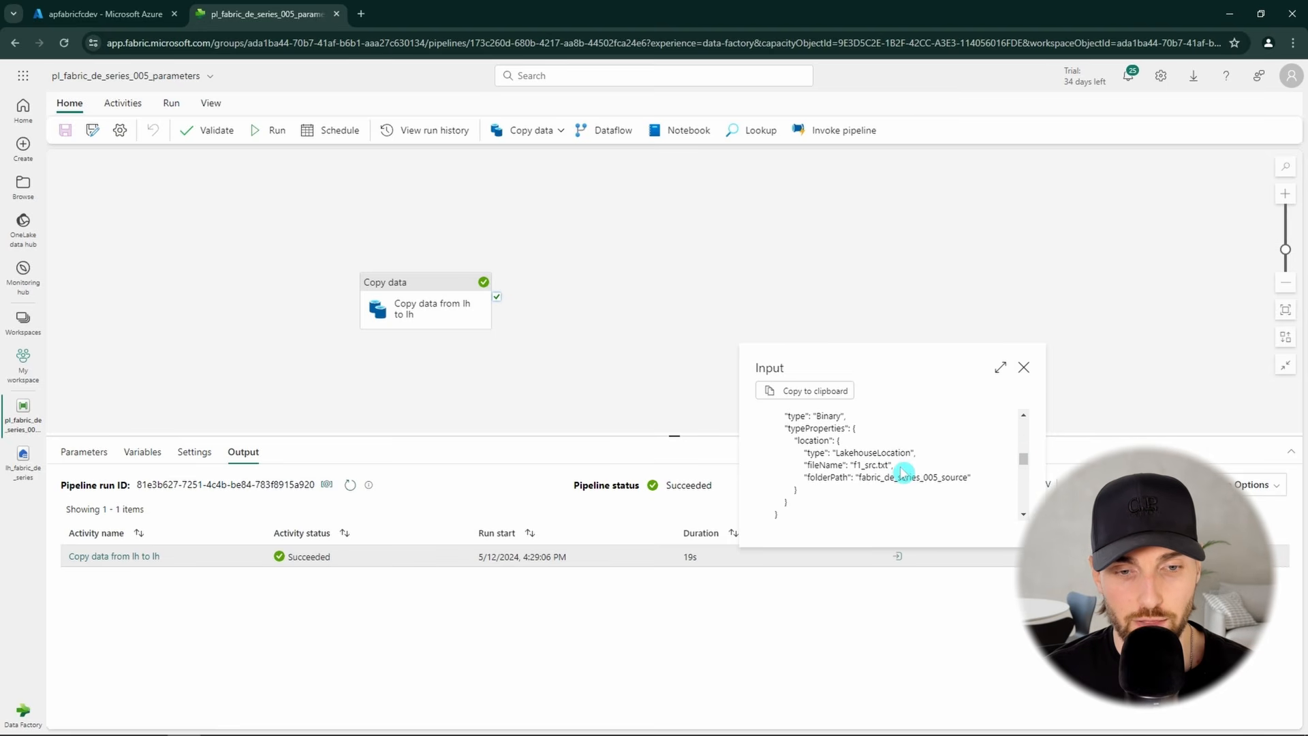
drag(893, 466, 807, 466)
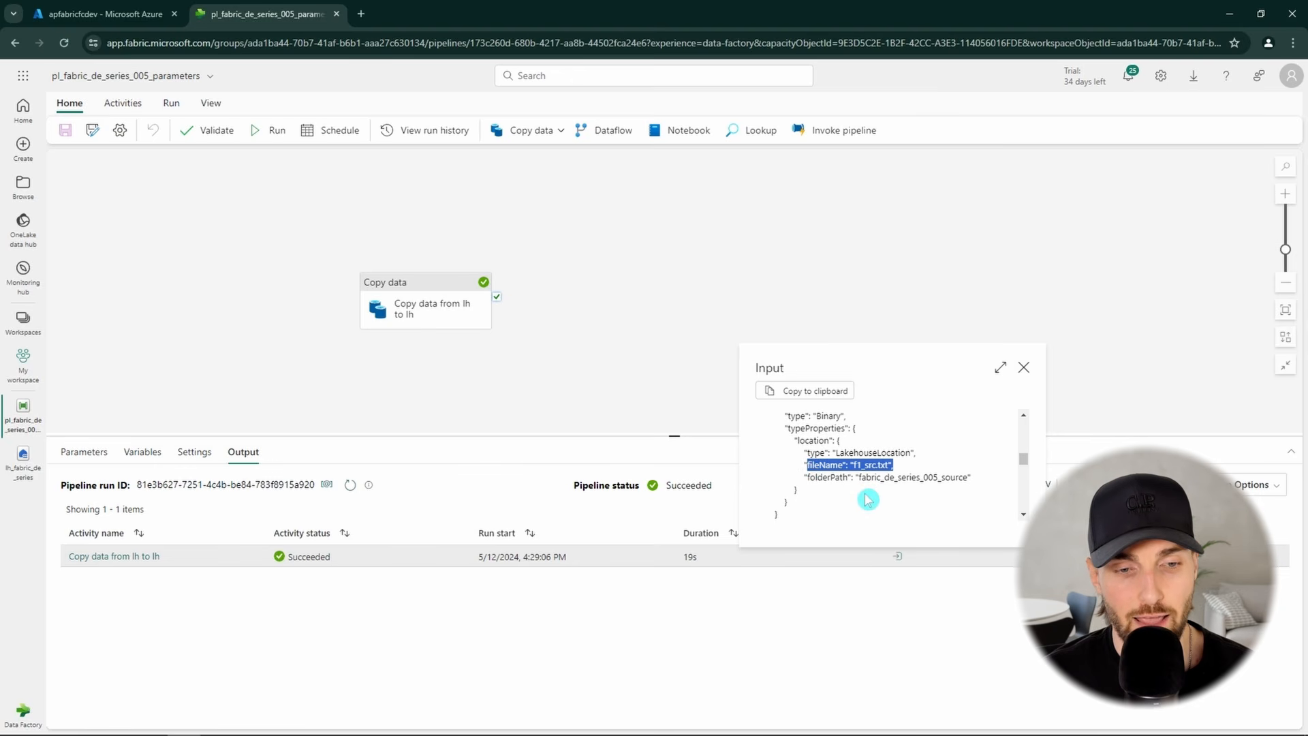
click(913, 465)
click(1023, 367)
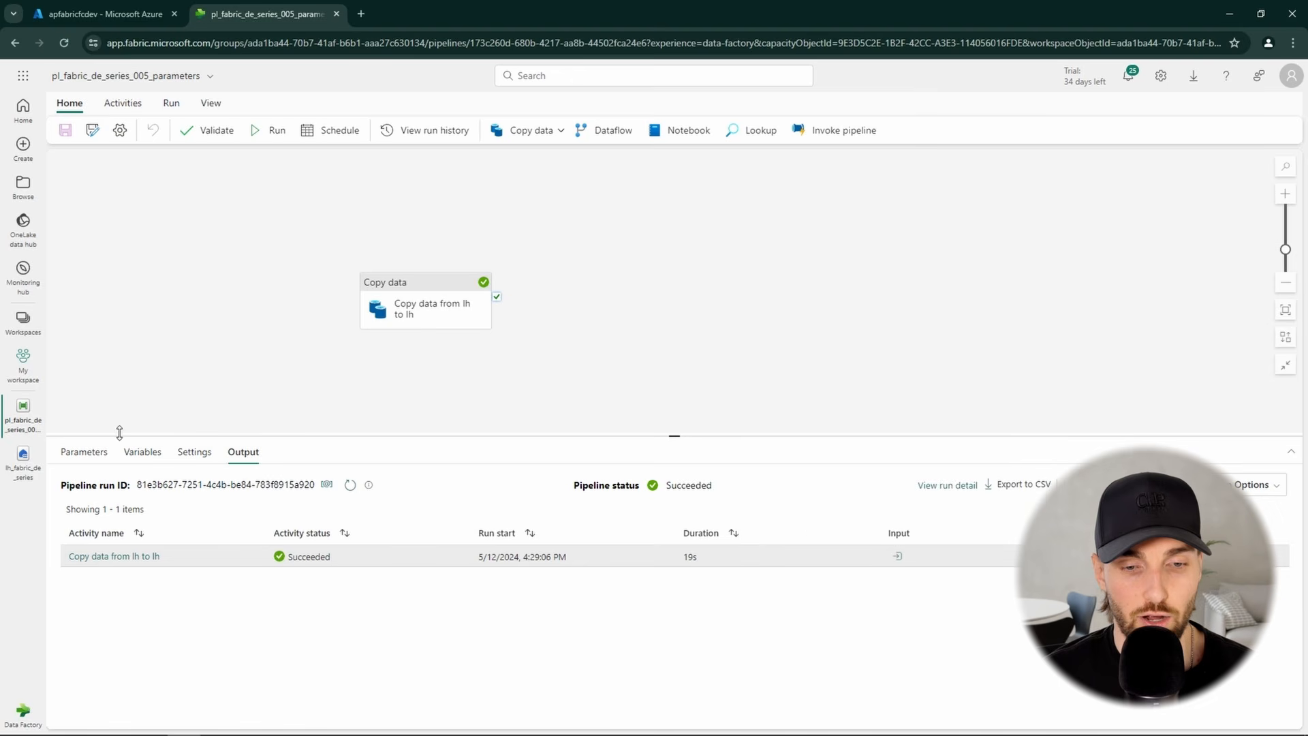
- Open the lakehouse lh_fabric_de_series and refresh the fabric_de_series_005_destination folder to check for the copied file
click(24, 458)
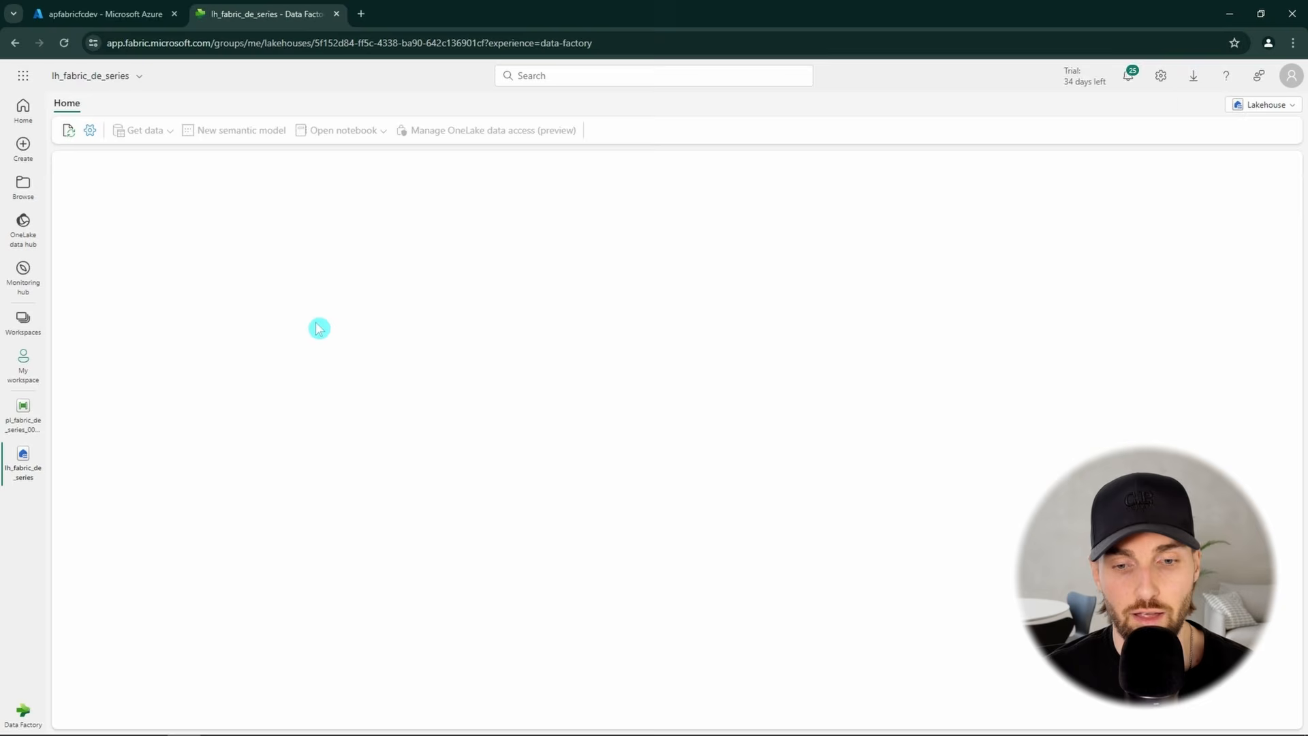
click(185, 347)
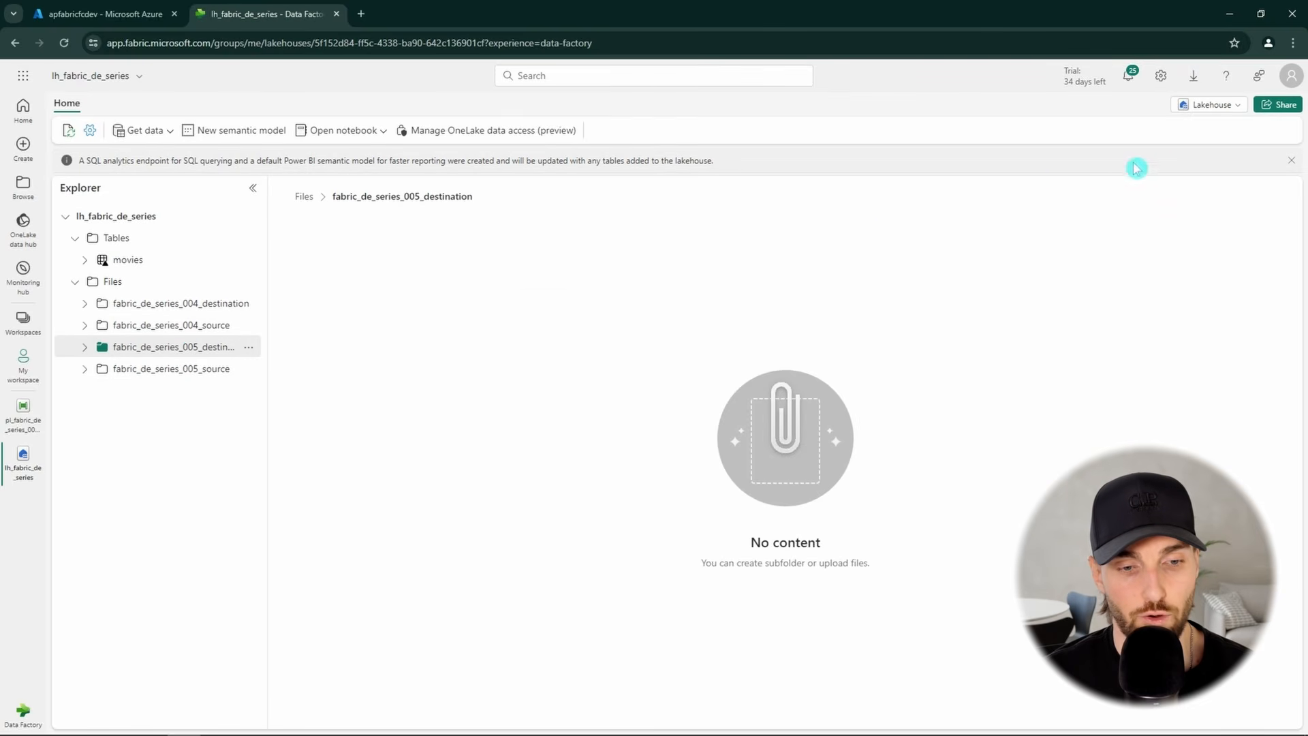
click(248, 346)
click(307, 562)
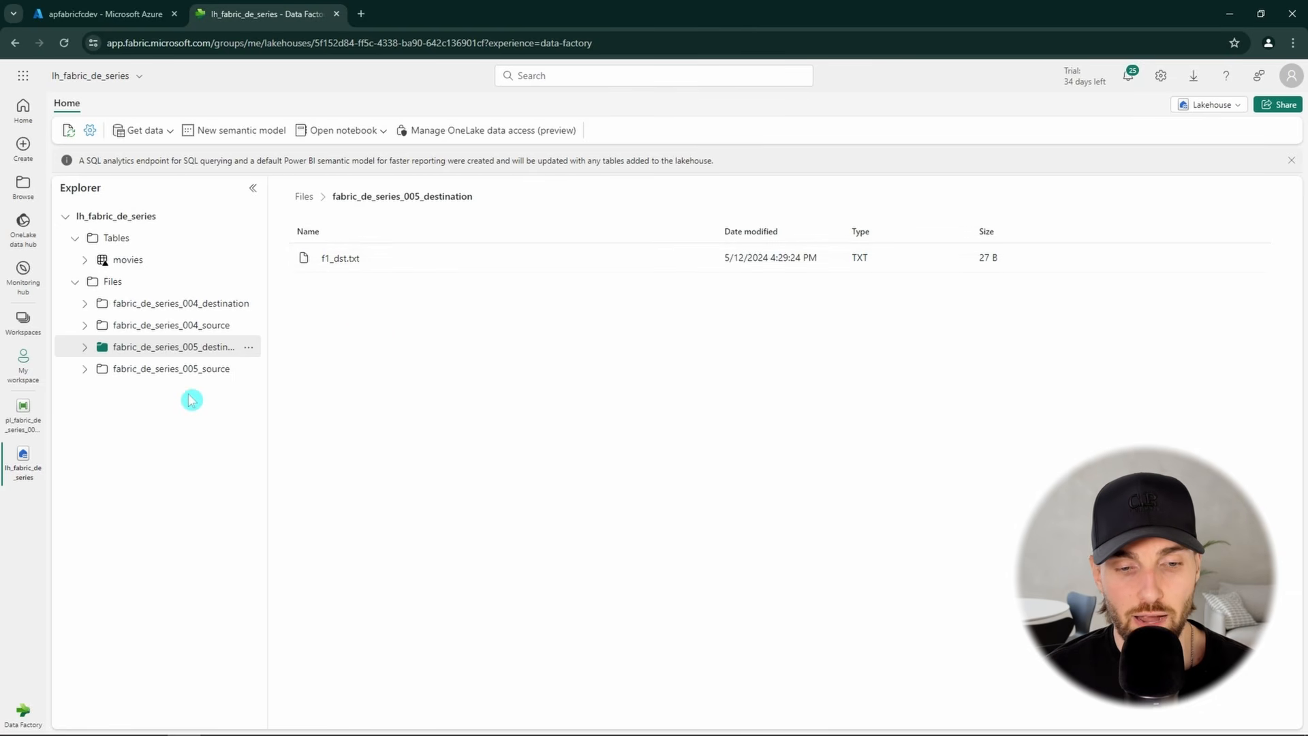
- Return to the parameters pipeline and run it with source_file_name f2_src.txt and destination_file_name f2_dst.txt
click(24, 423)
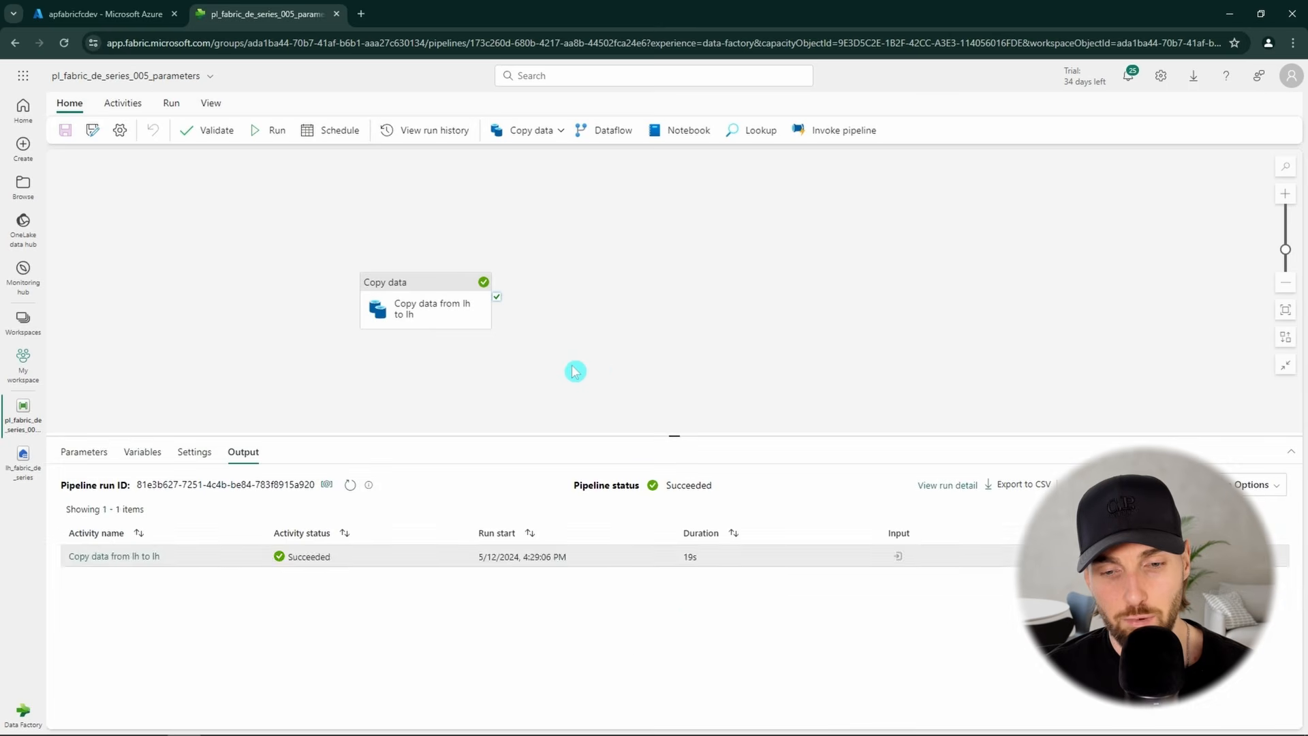
click(276, 132)
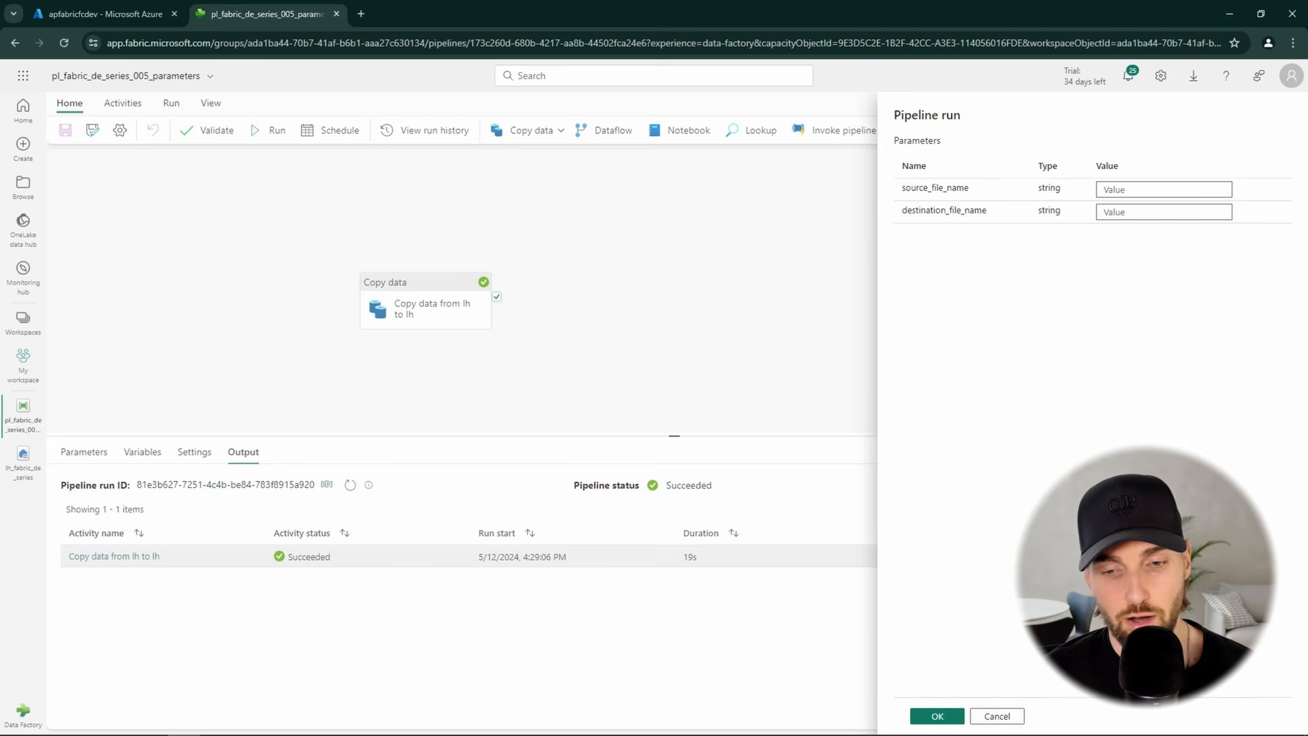
text(f2_src.txt)
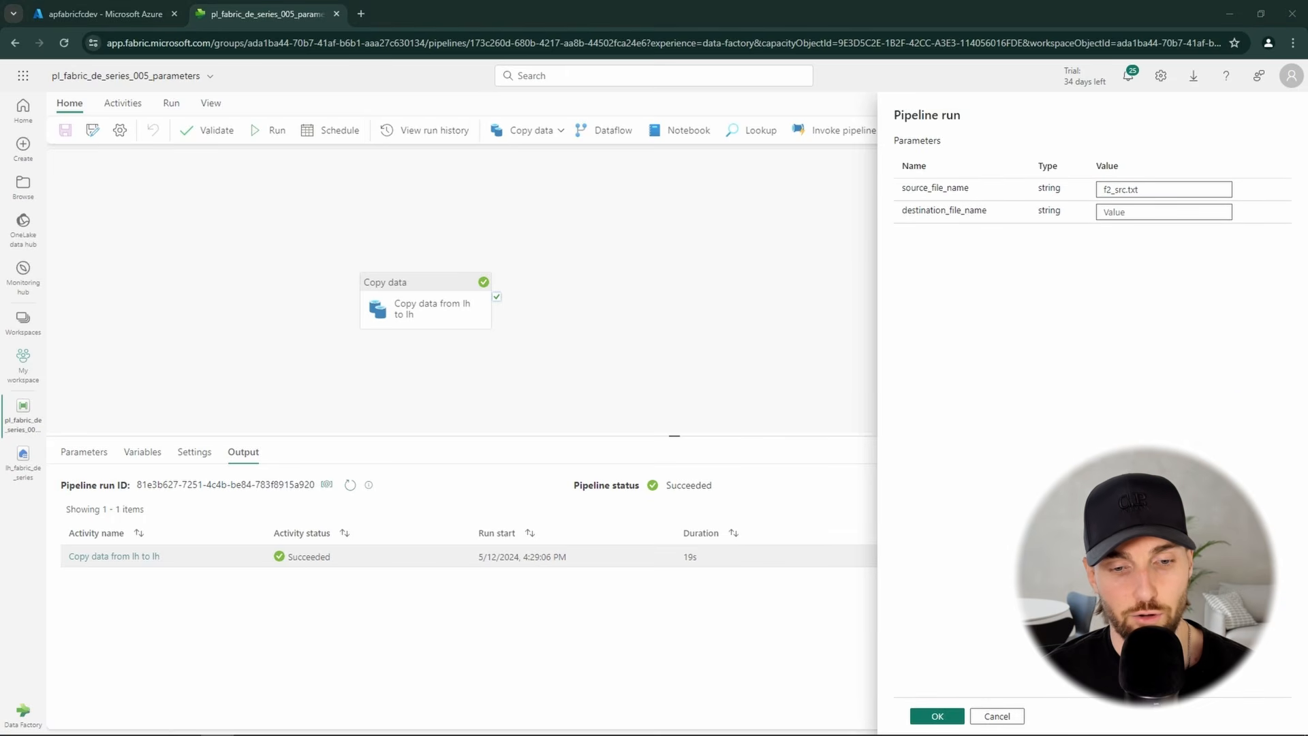
click(1131, 212)
text(f2_dest.txt)
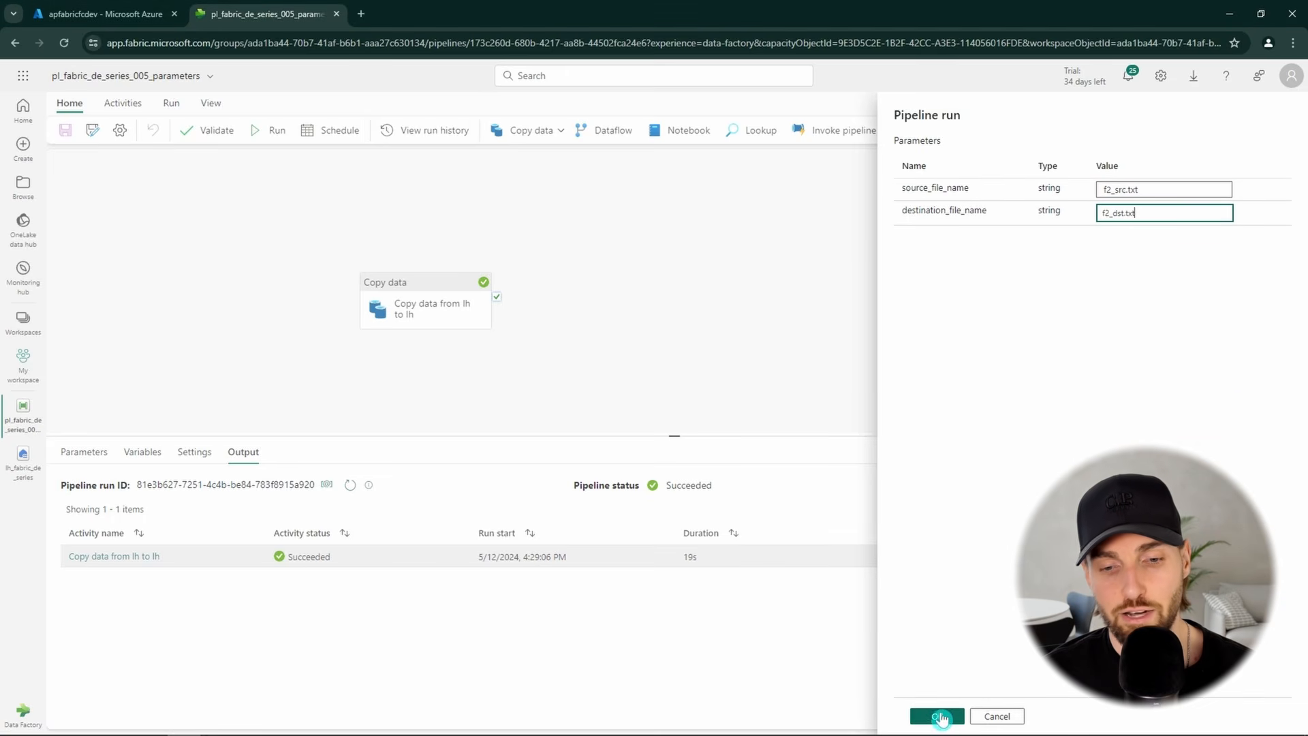
click(937, 716)
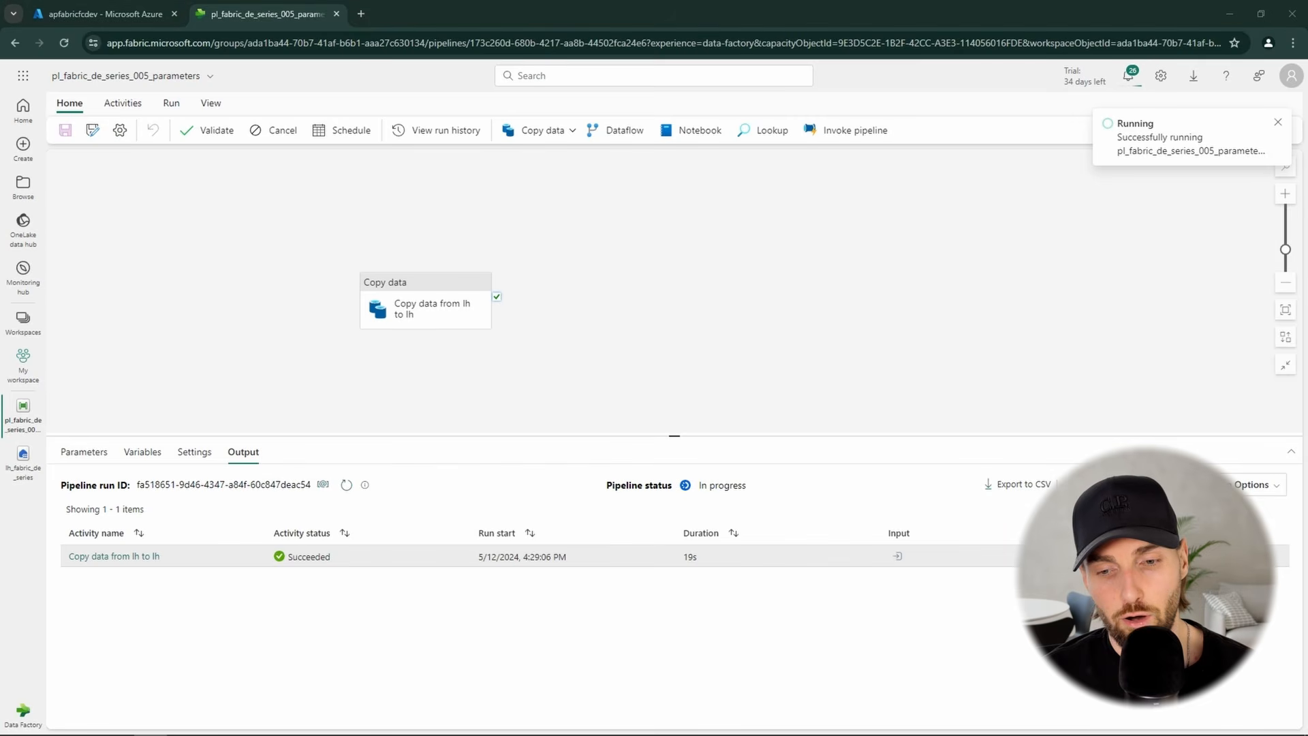
- Refresh the second run's status and check the lakehouse's destination folder for the second copied file
click(347, 487)
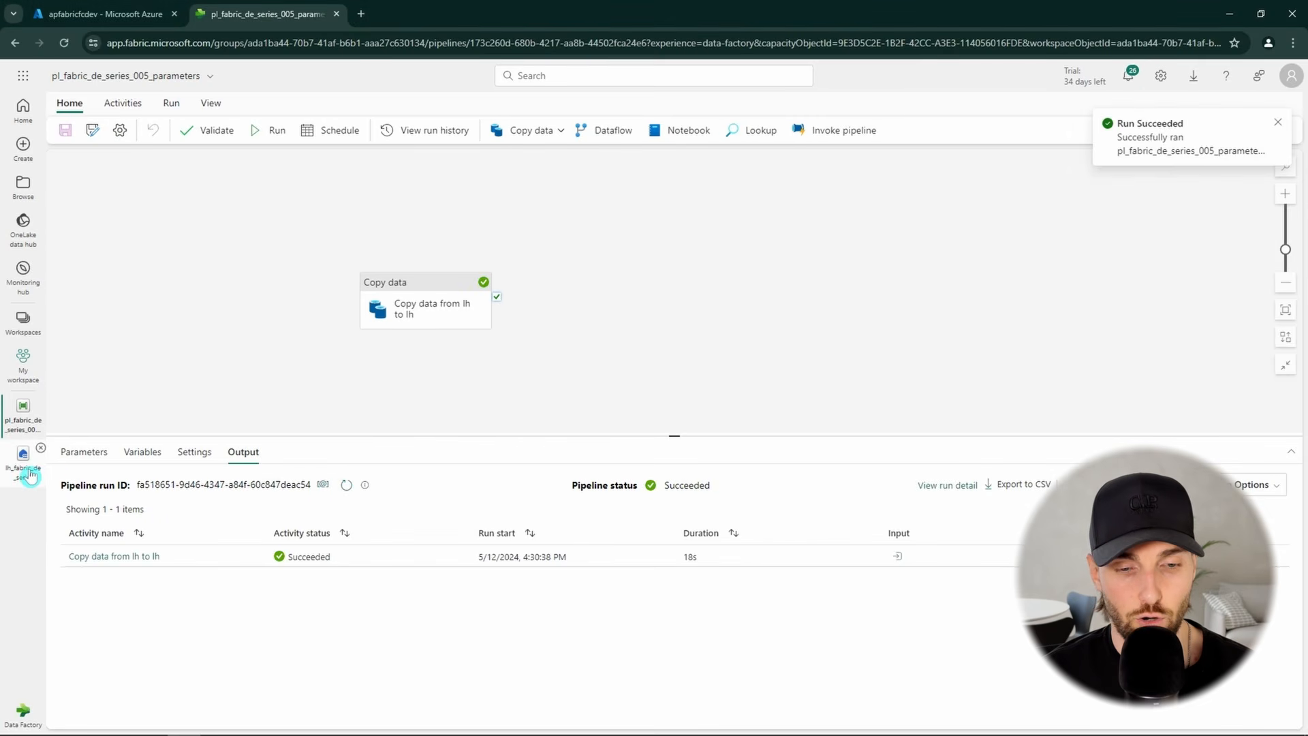
click(27, 470)
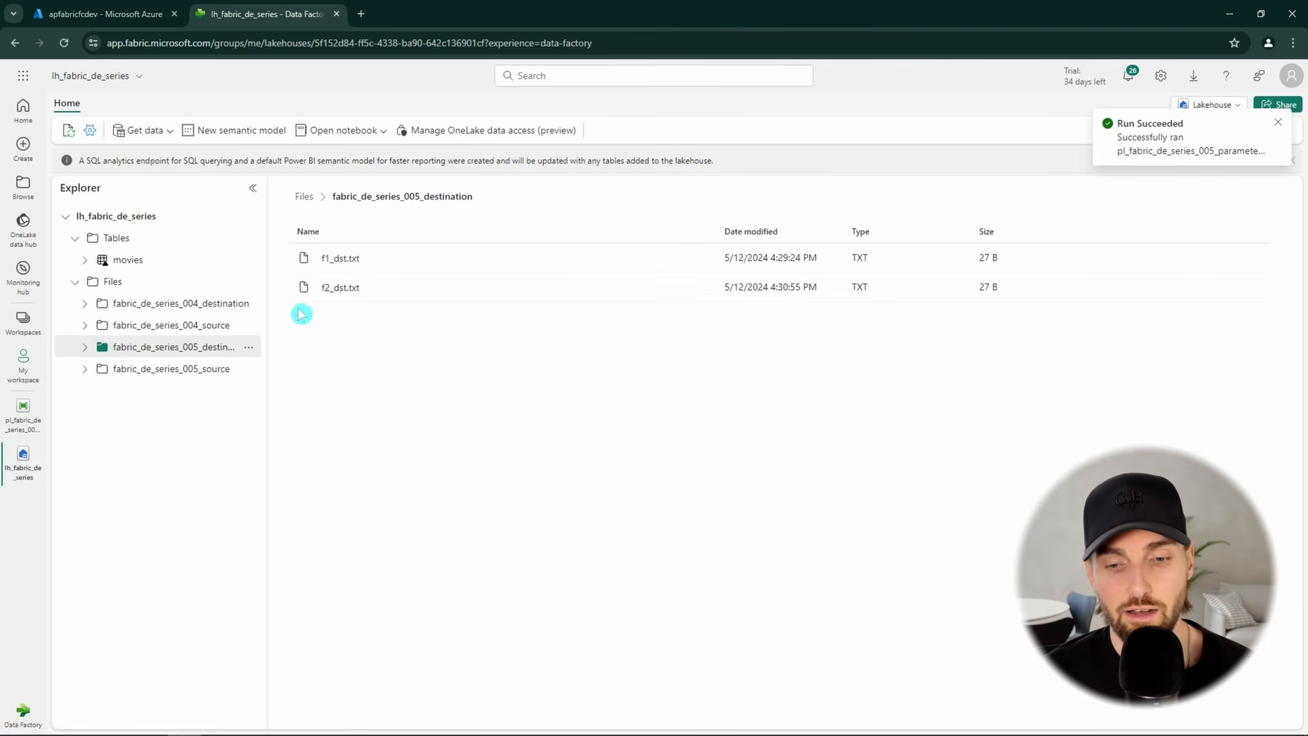
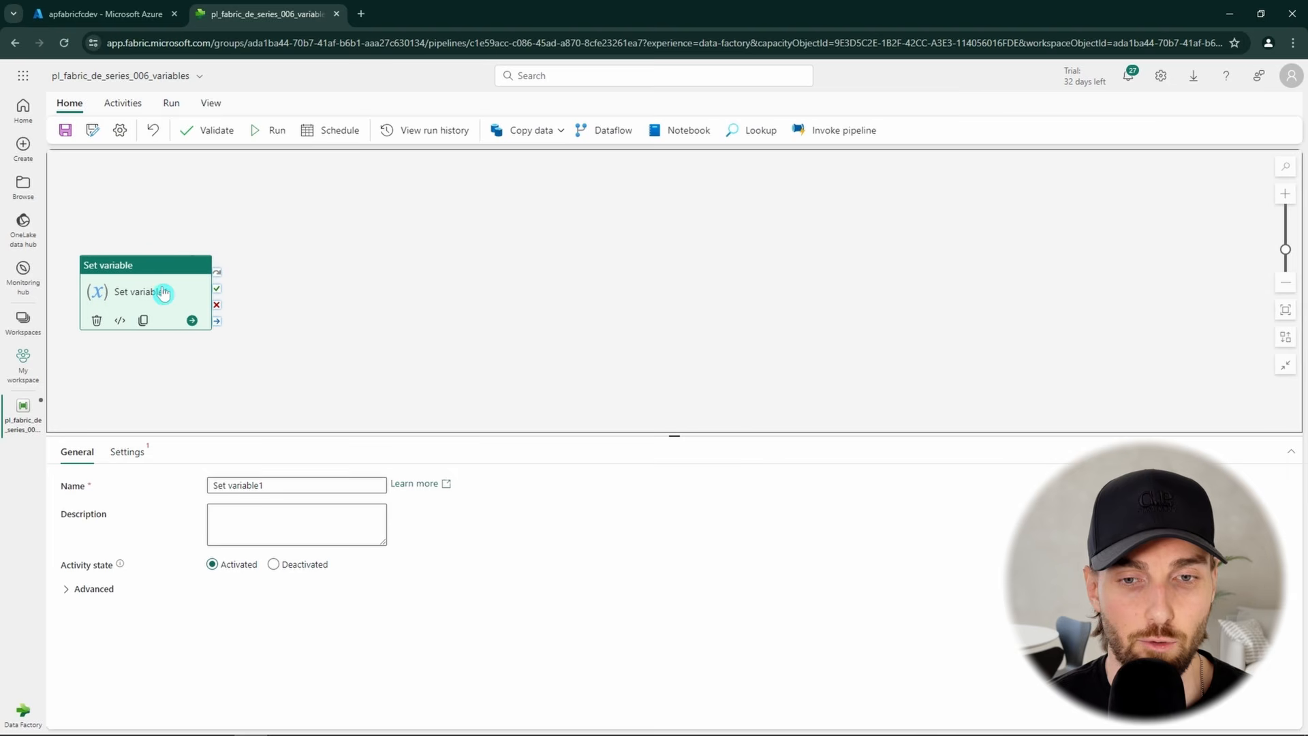
- Reposition the Set variable activity on the canvas and add a String pipeline variable var_string_1 with default value "some random text"
drag(166, 289, 390, 270)
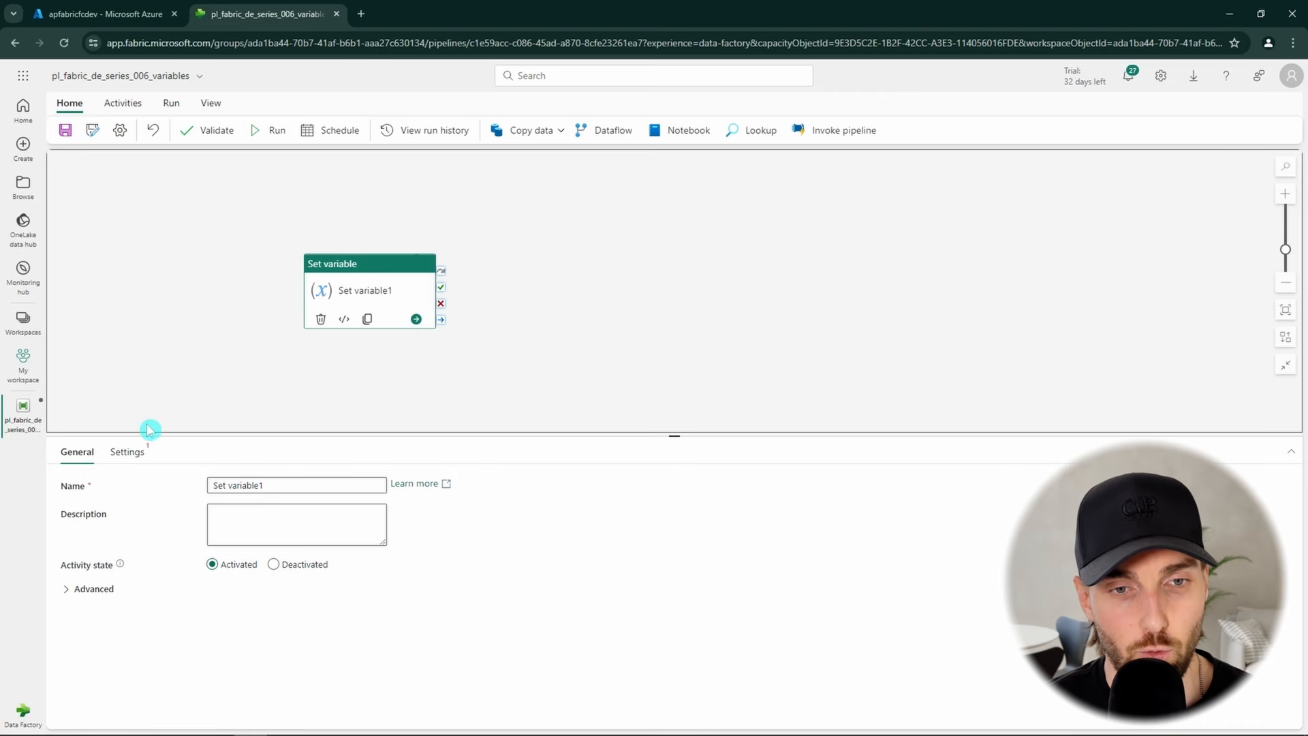
click(220, 335)
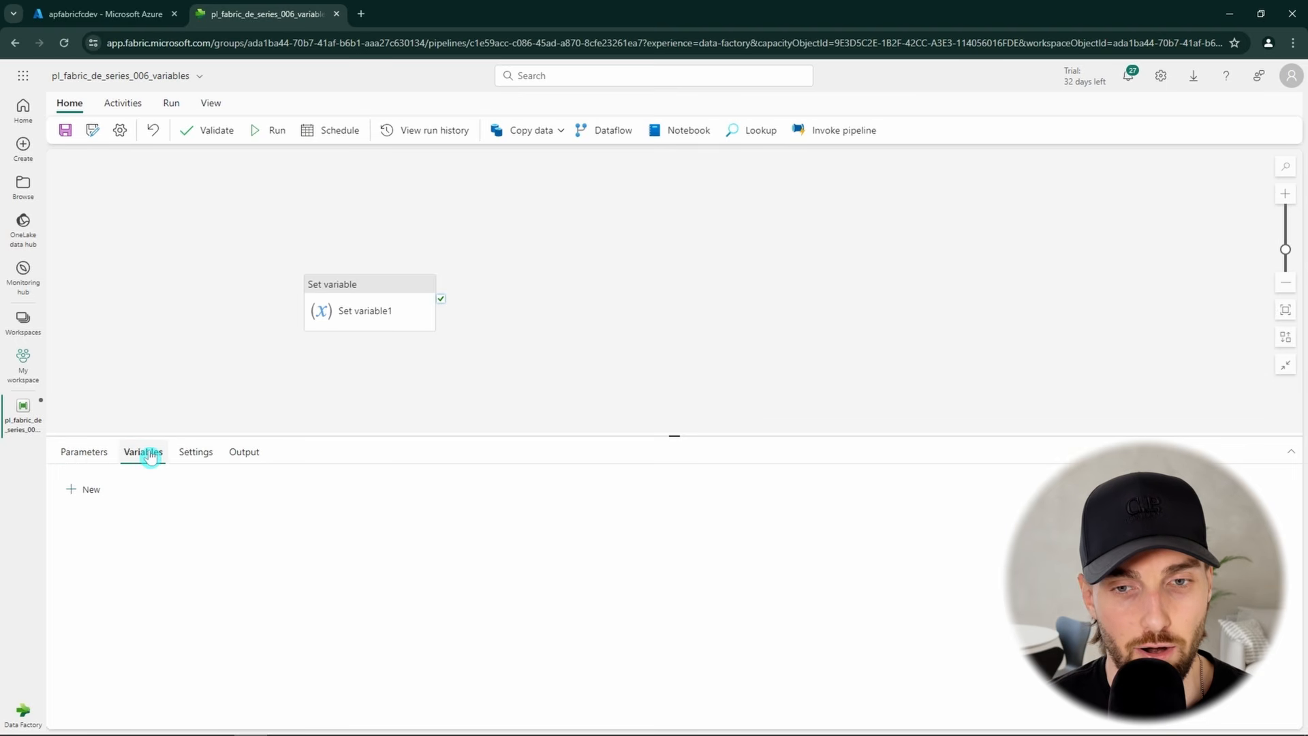
click(148, 453)
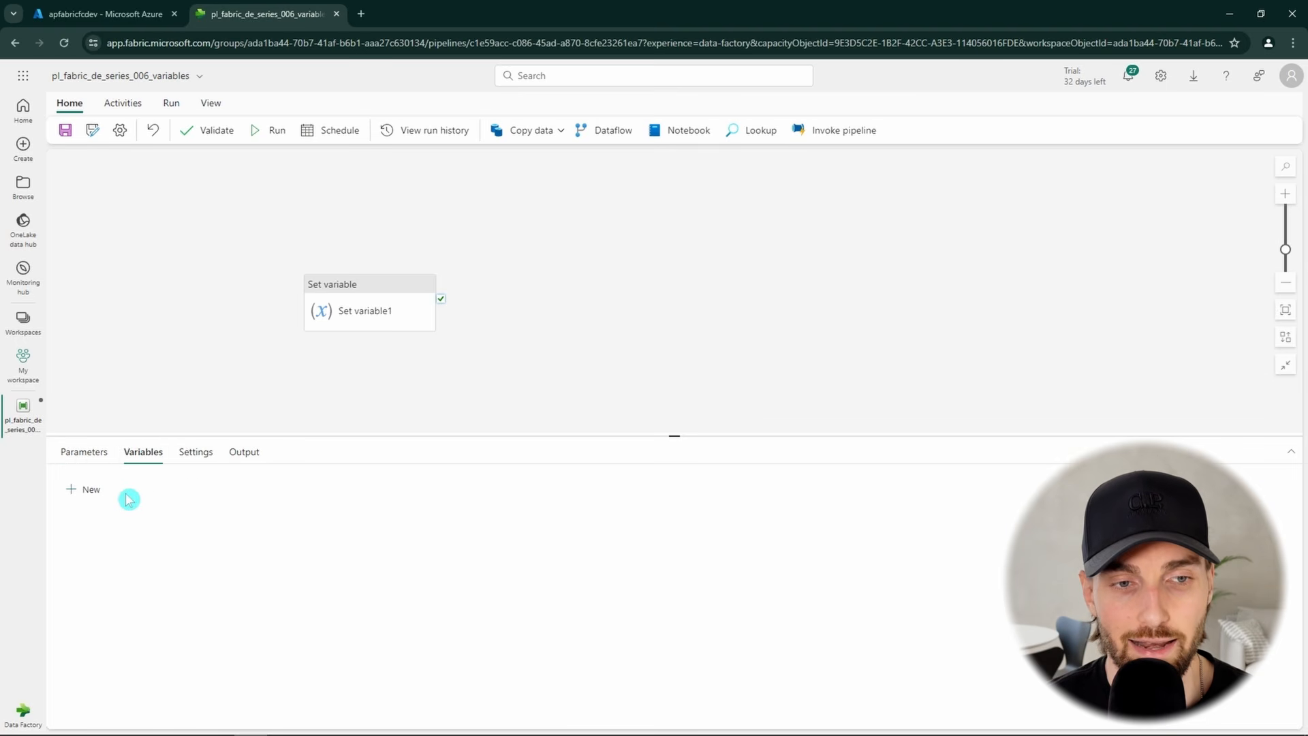
click(85, 495)
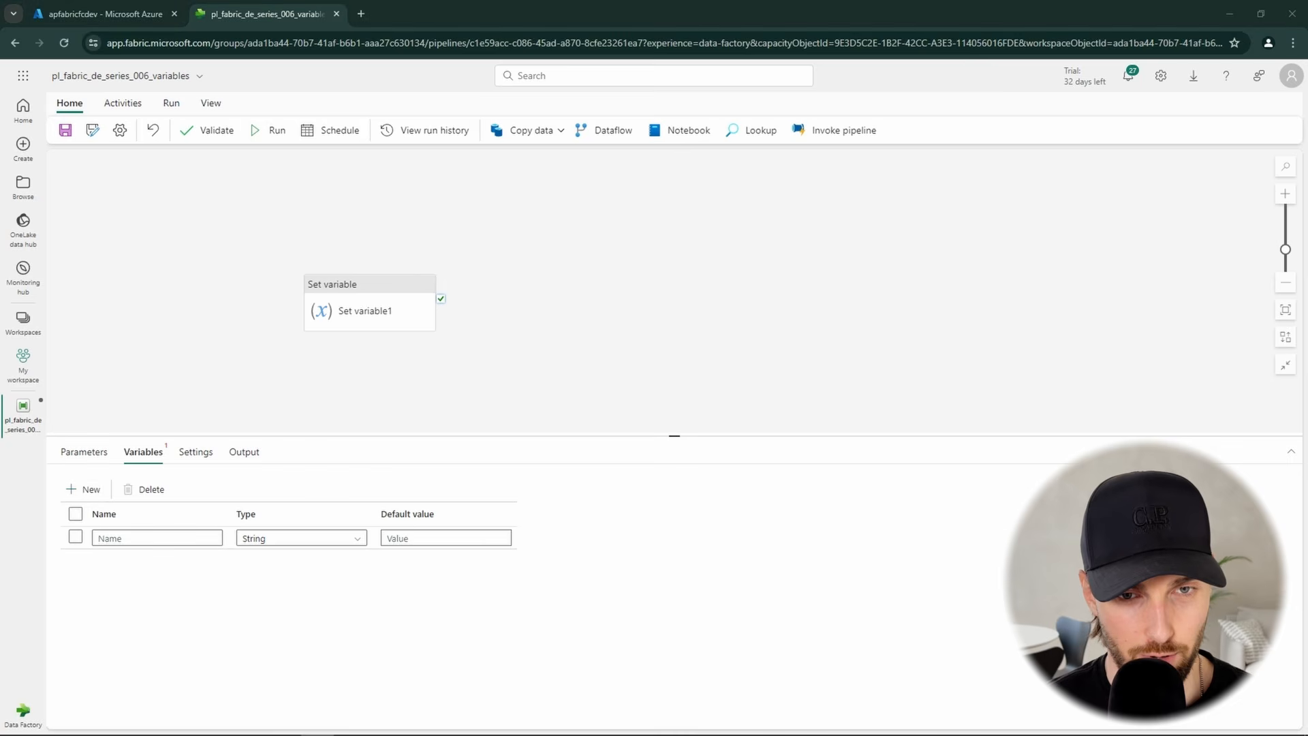
click(153, 538)
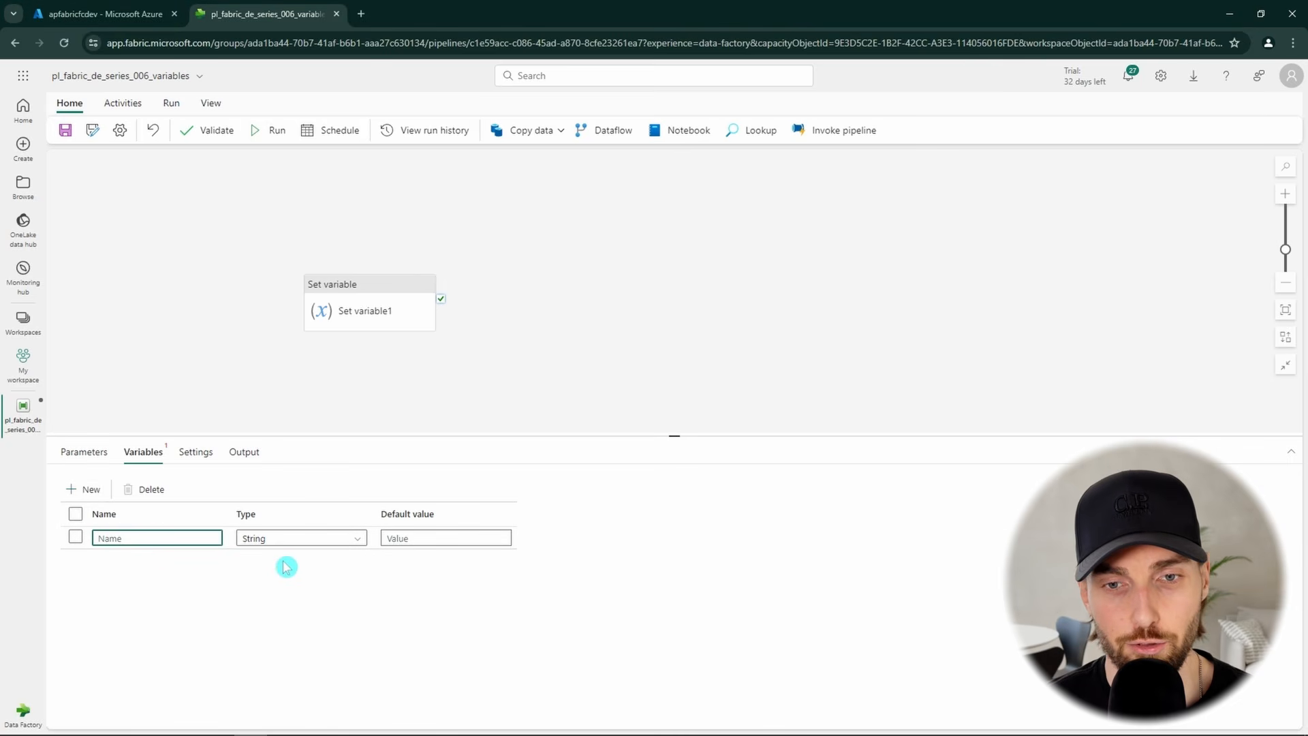
text(var_string_1)
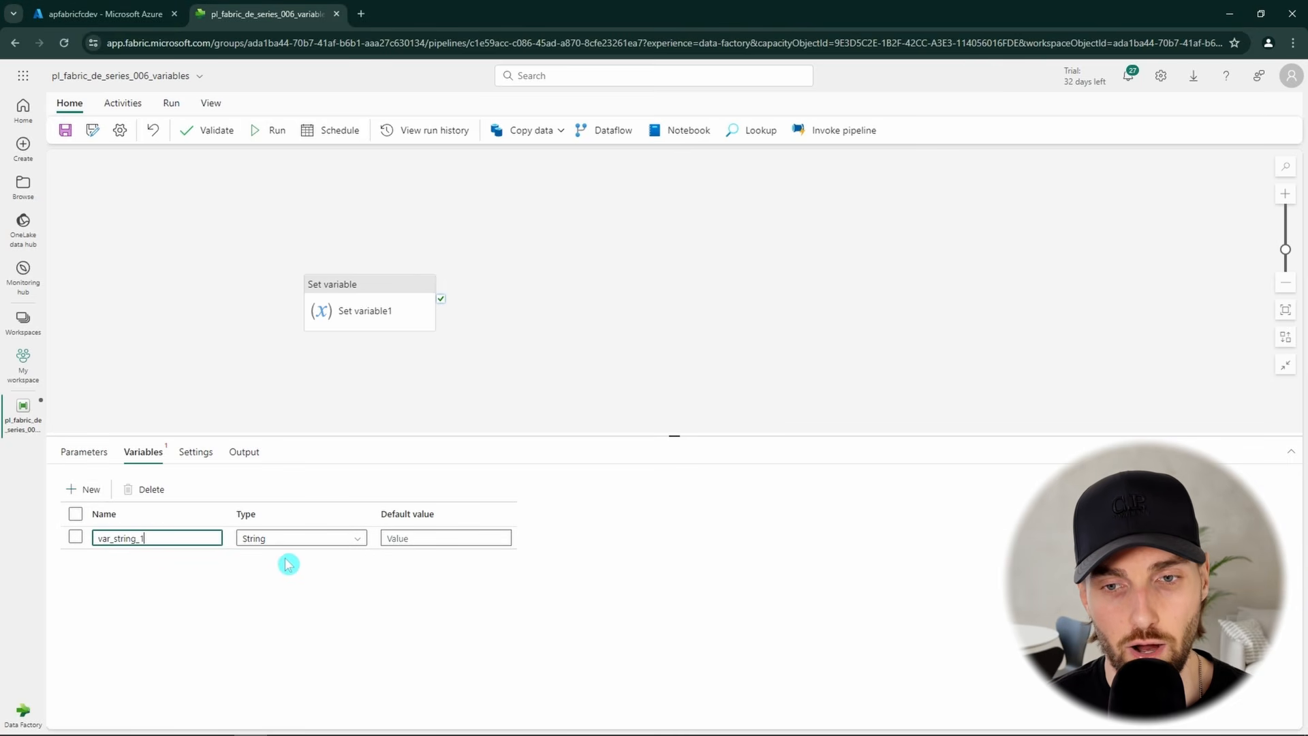
key(alt+Tab)
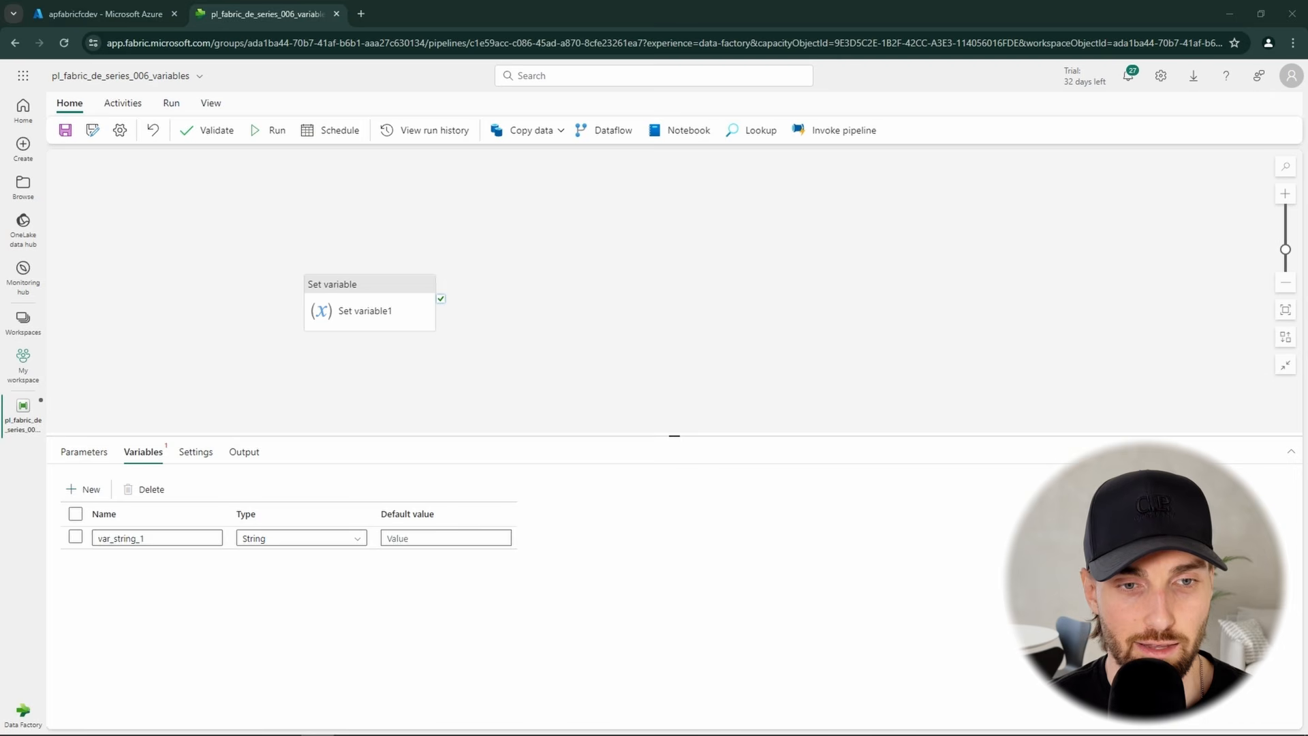
click(360, 538)
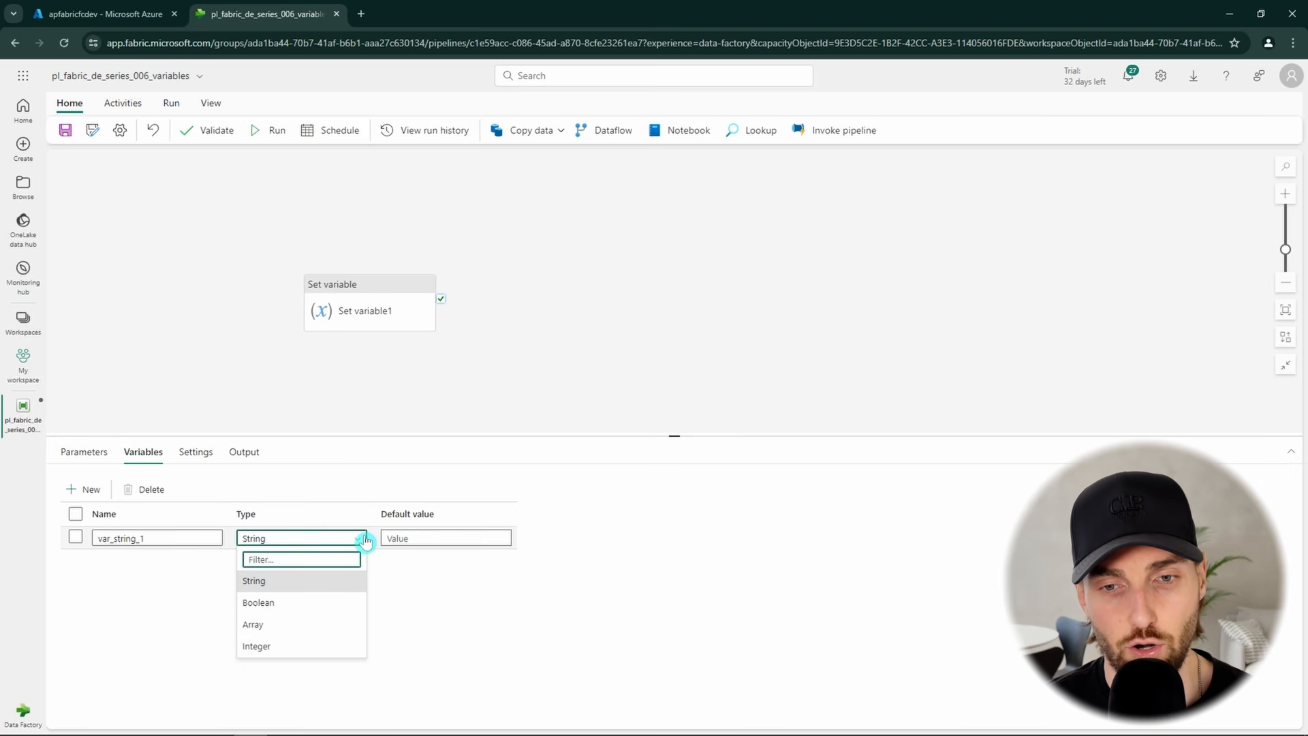
click(416, 539)
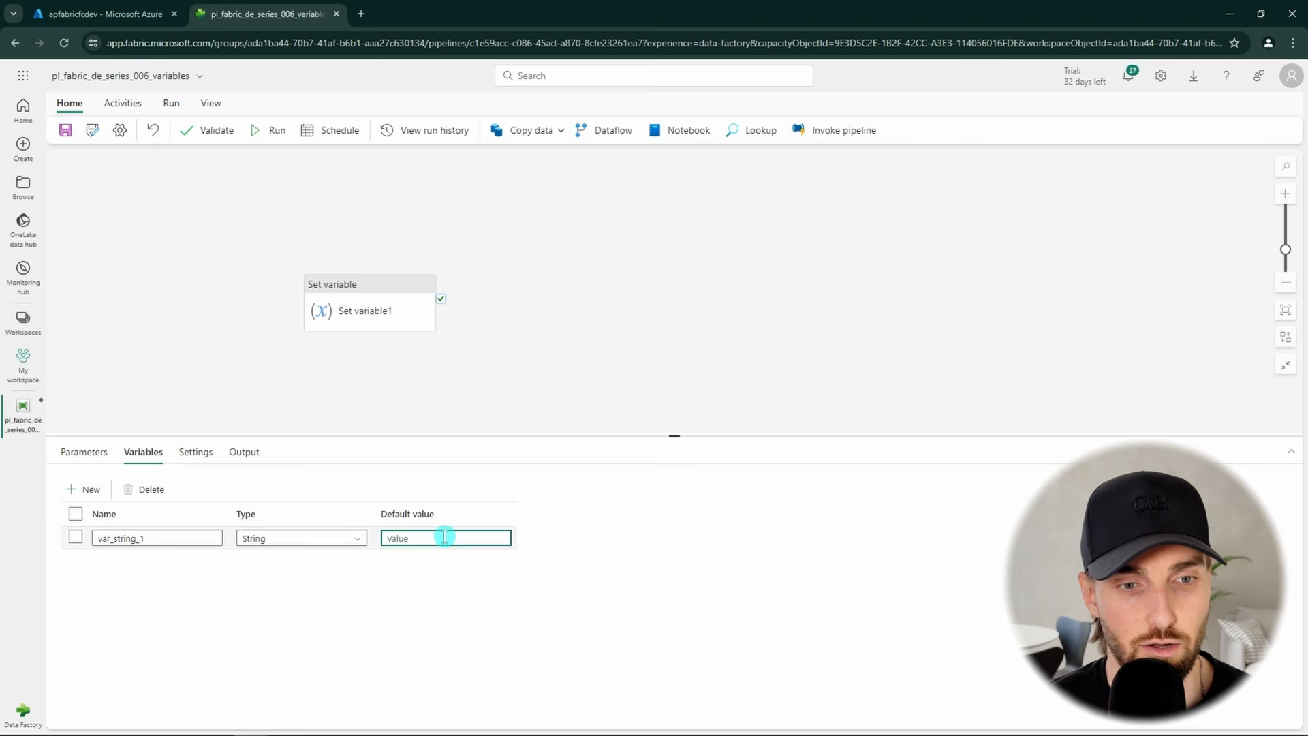
text(some random text)
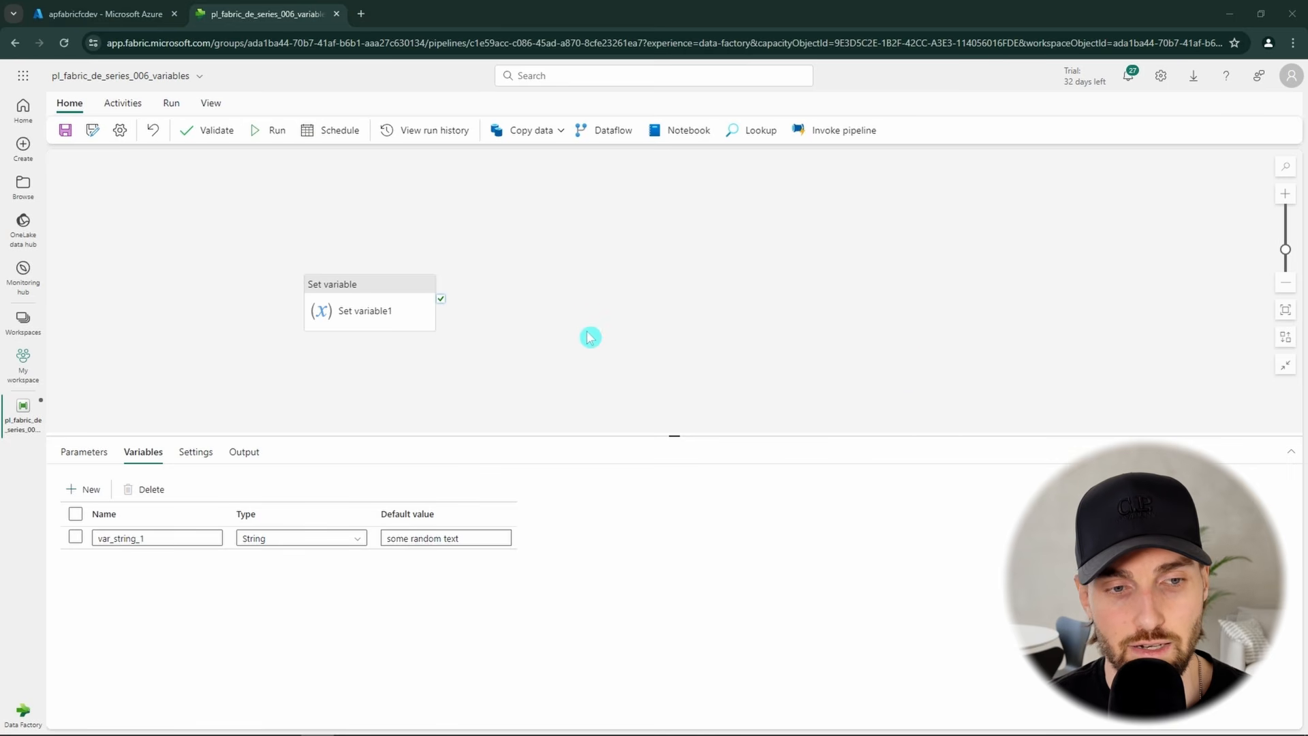
click(601, 505)
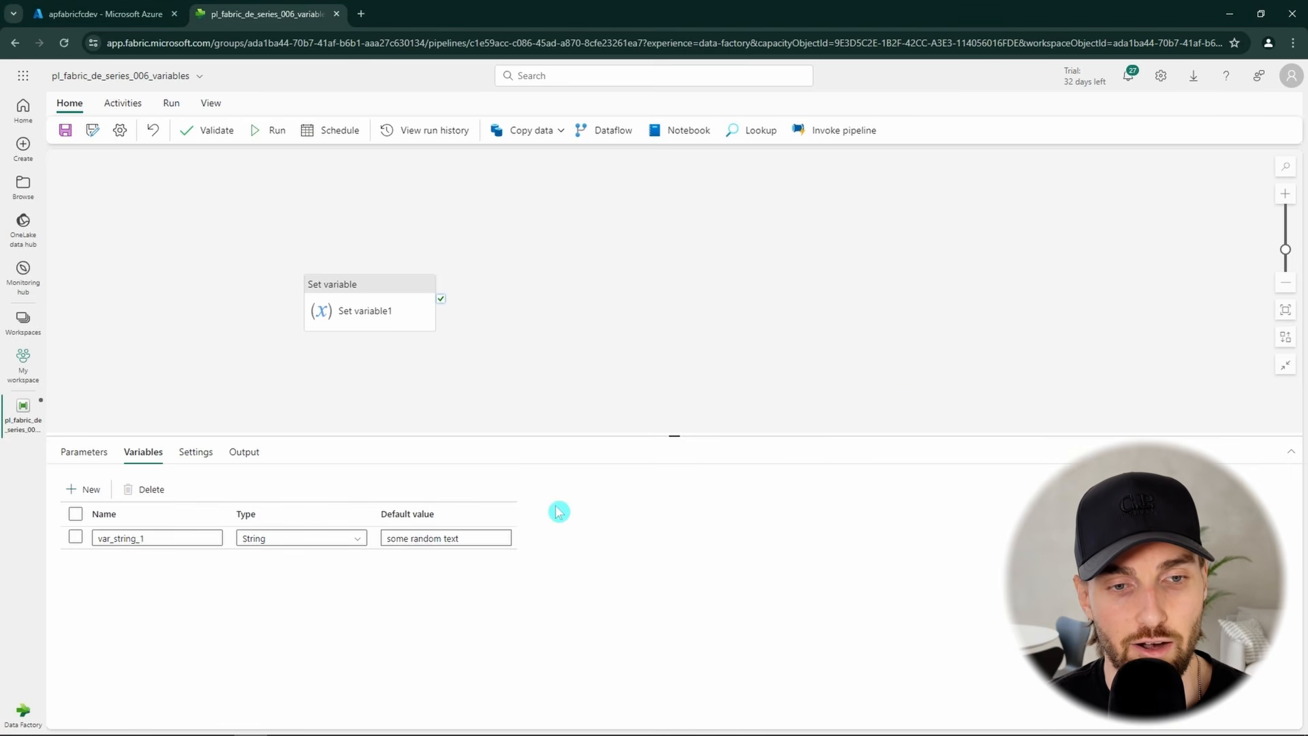
- Rename the Set variable activity as "Set variable var_string_1"
click(372, 321)
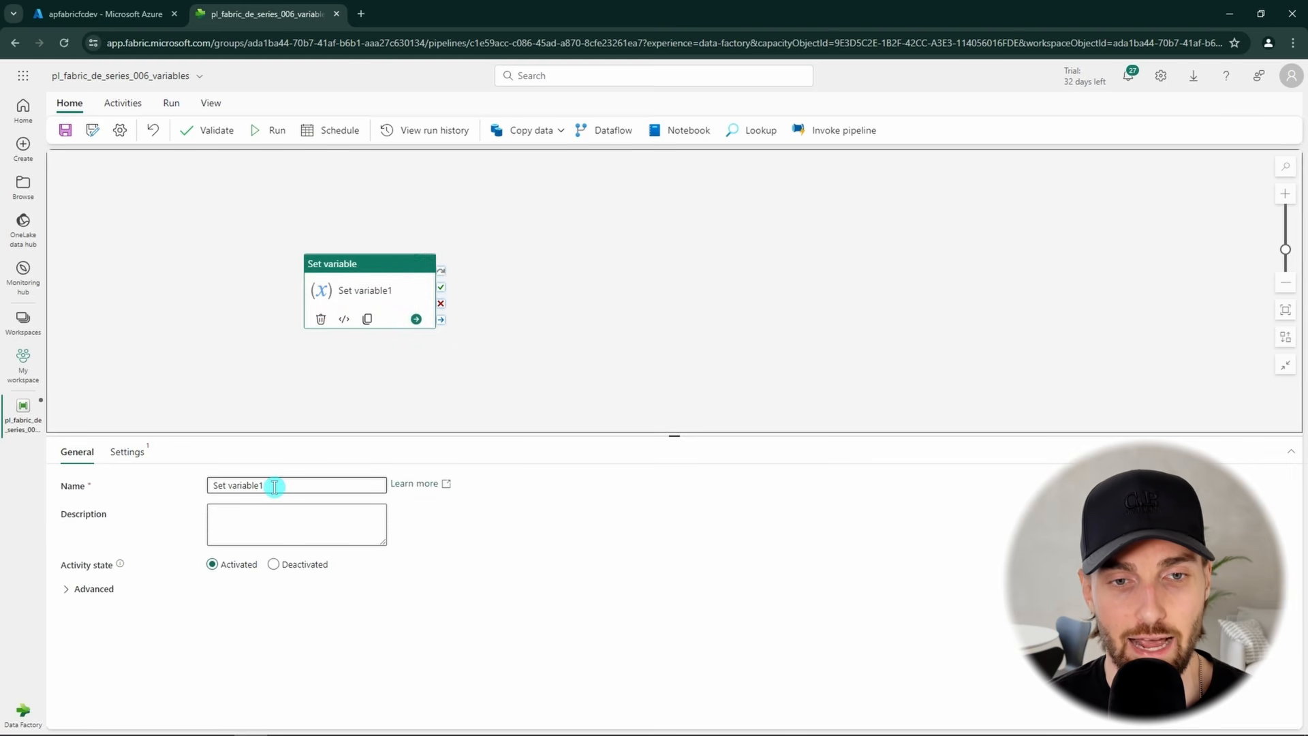
drag(271, 484, 208, 485)
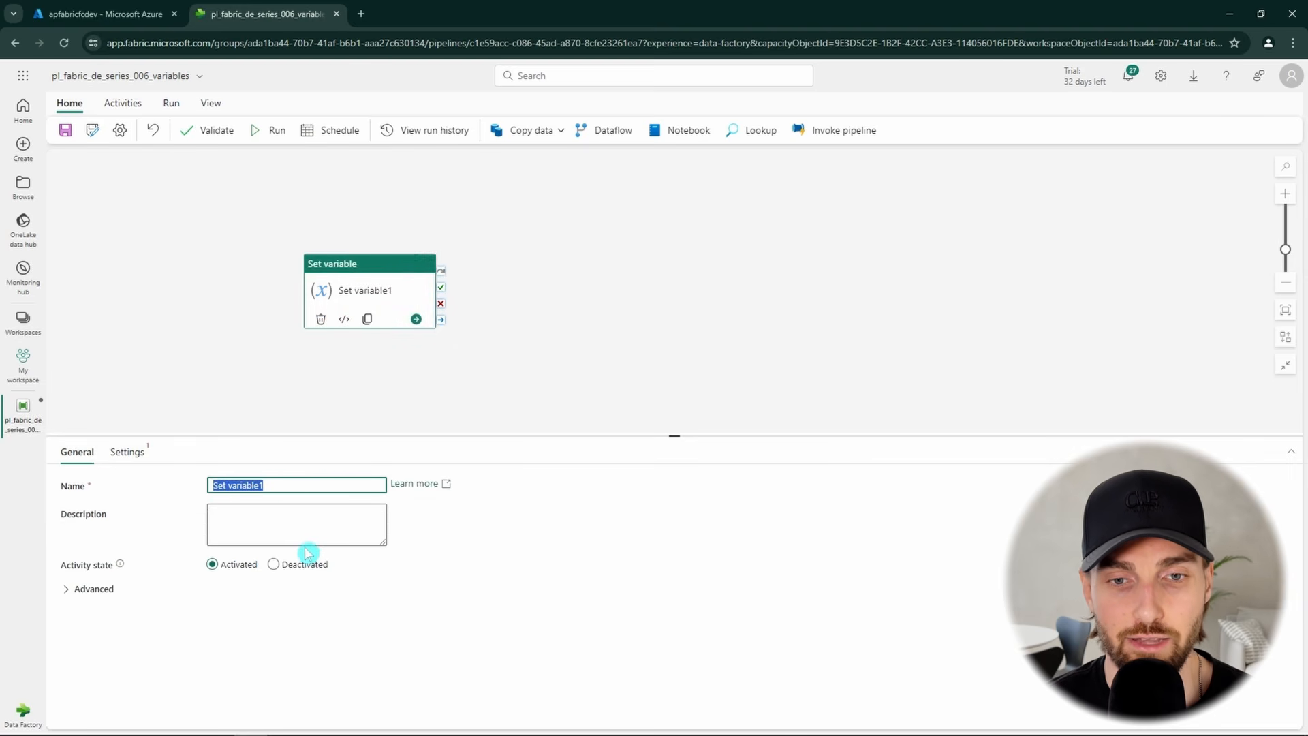
text(Set variable var_string_1)
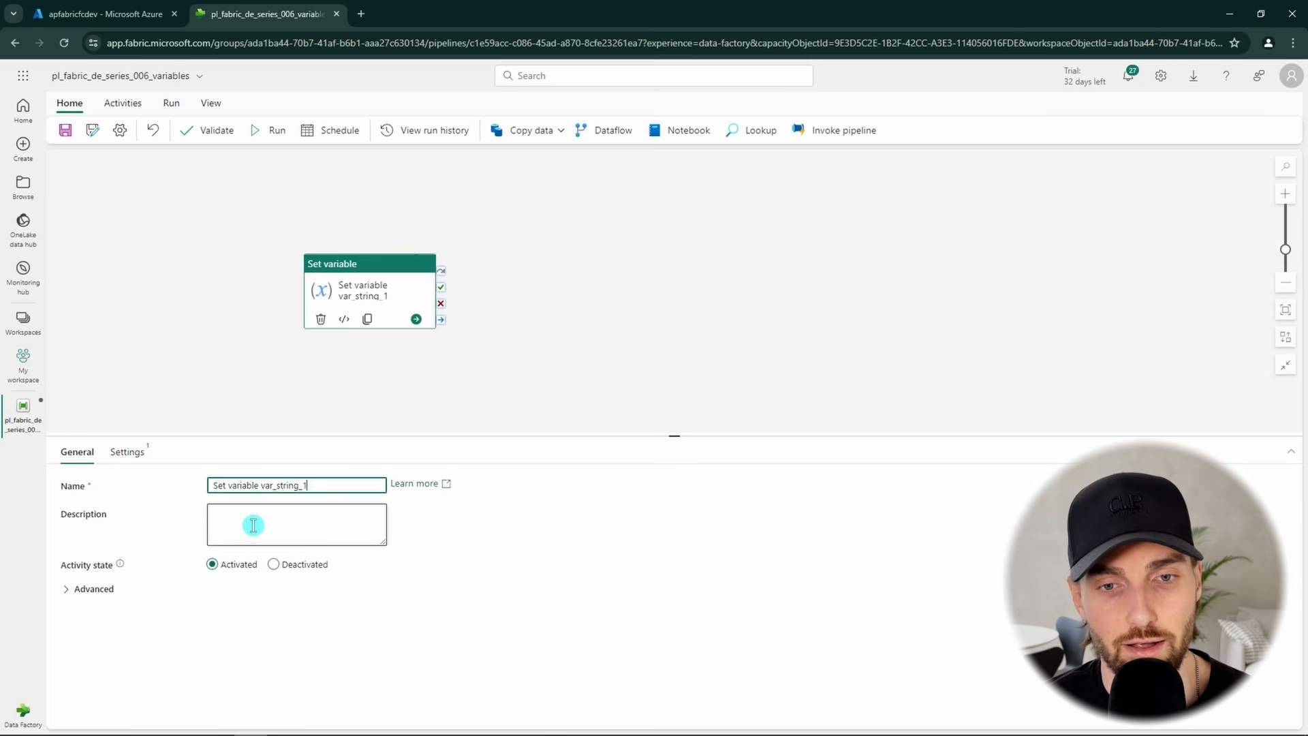
- Configure the activity to assign "new value" to the pipeline variable var_string_1
click(137, 461)
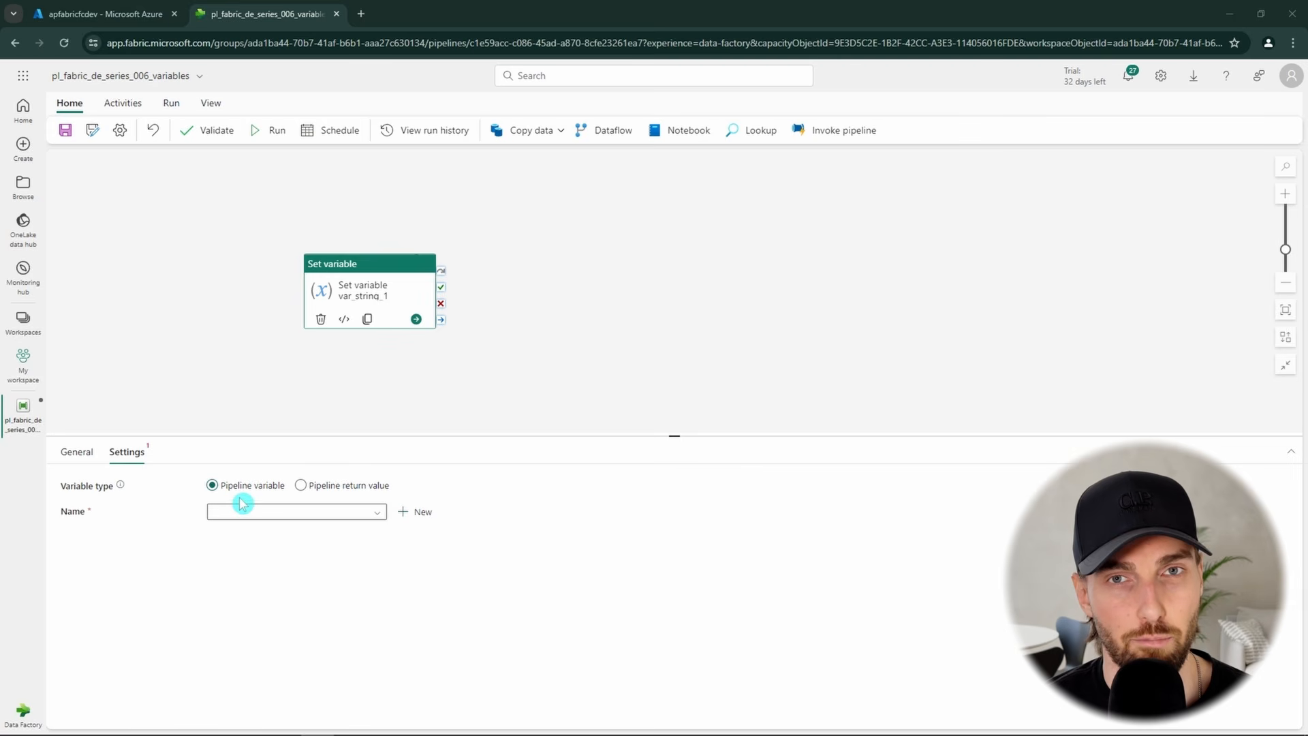
click(363, 518)
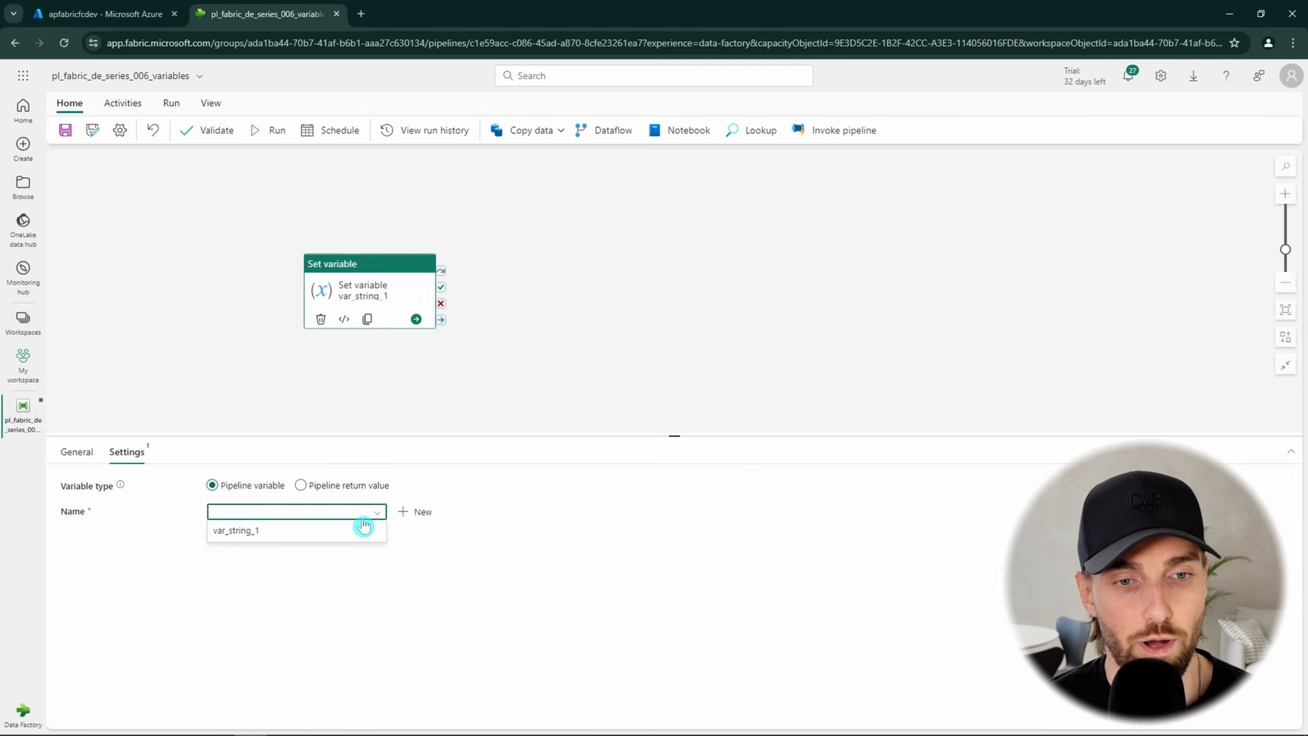
click(320, 537)
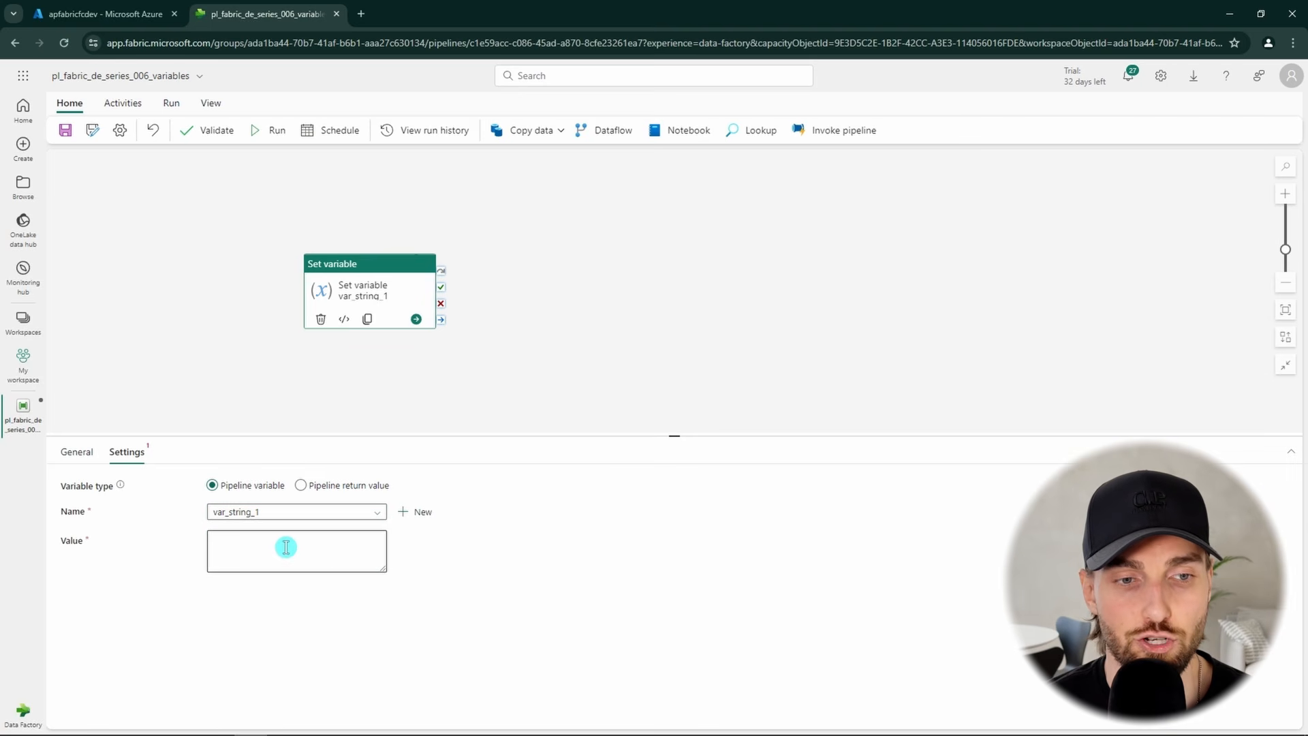
click(247, 547)
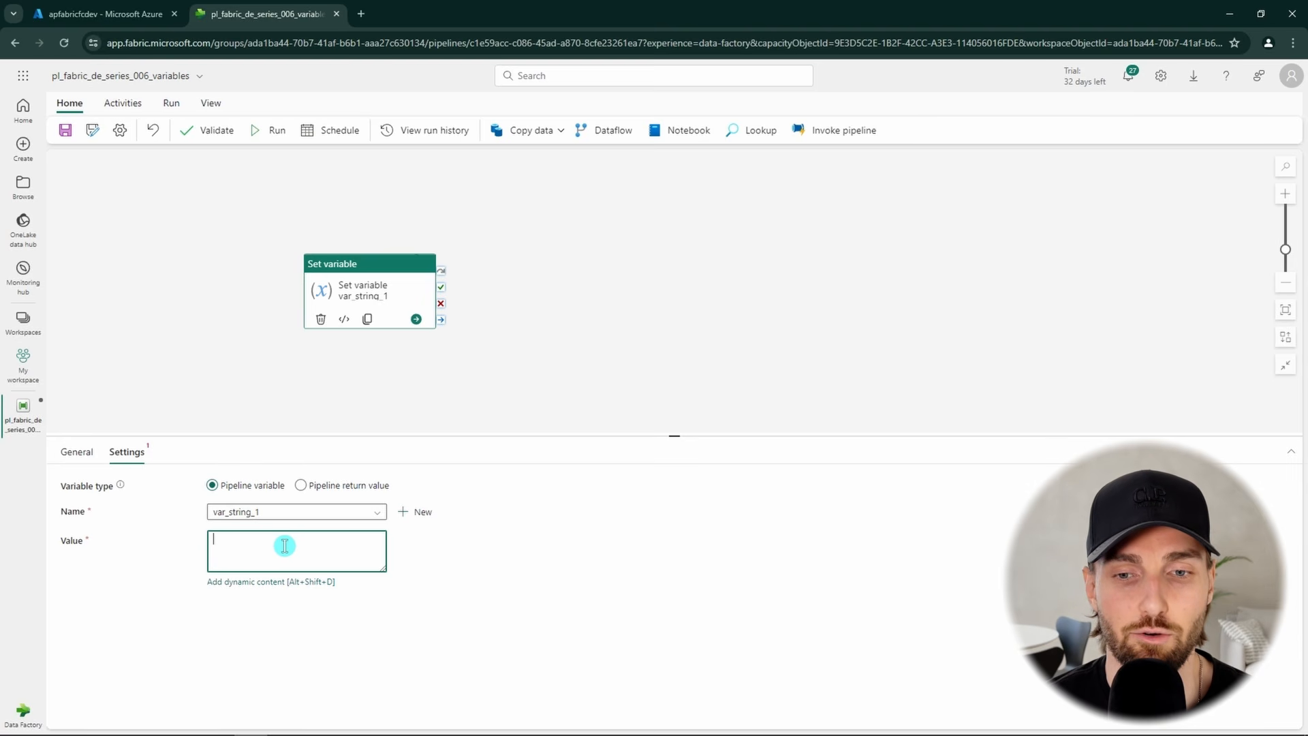
text(new value)
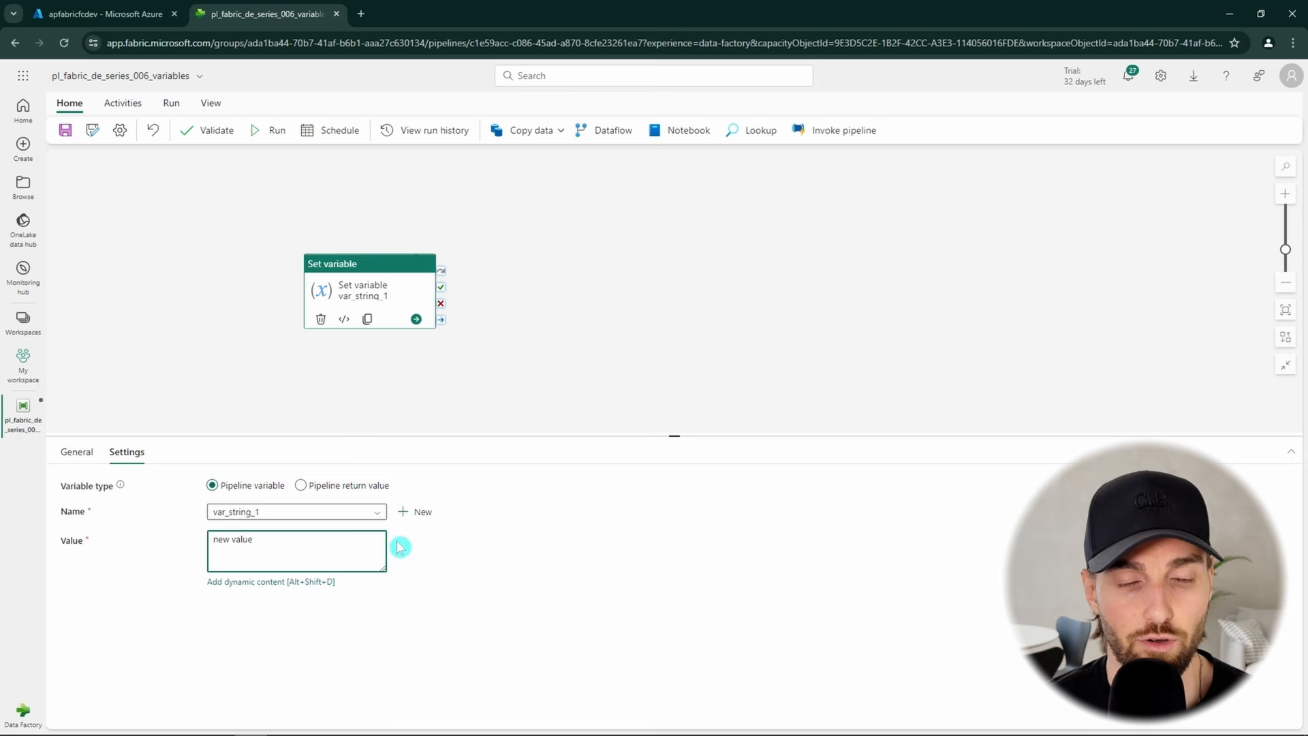
- Save and run the variables pipeline, and refresh its run status
click(325, 381)
click(267, 131)
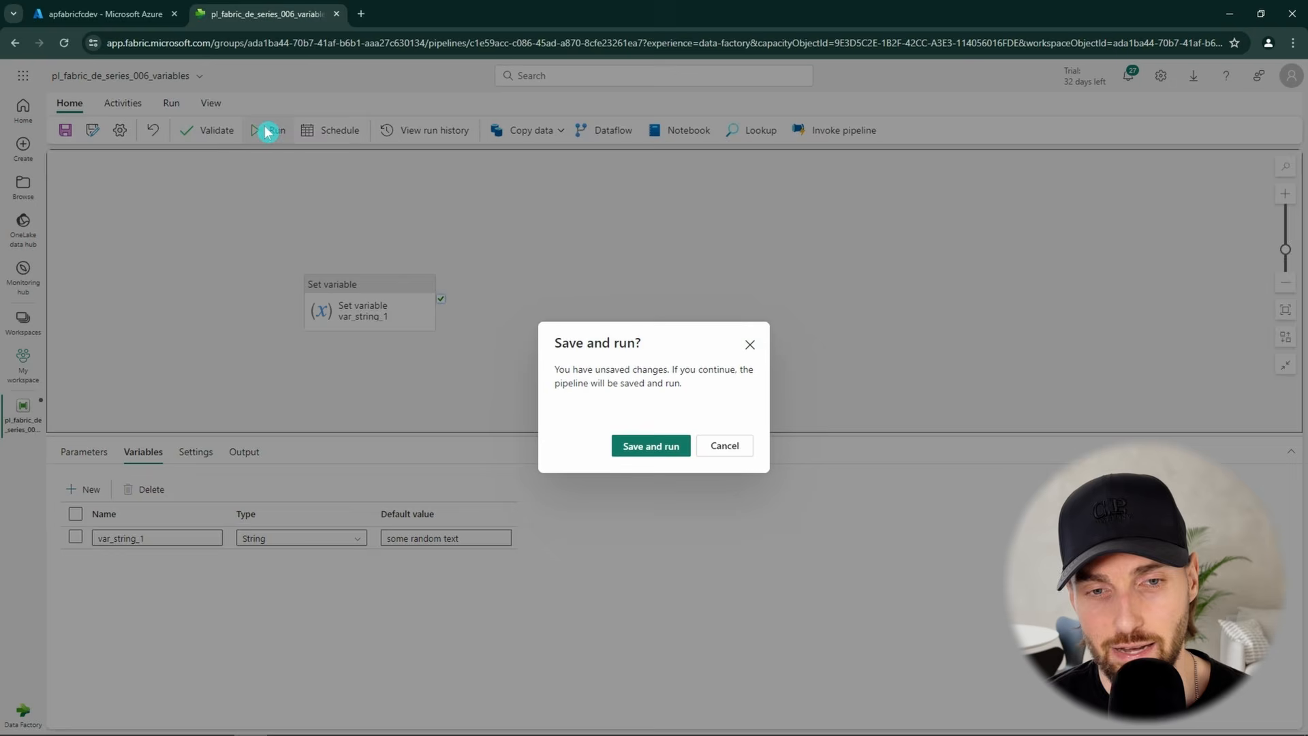
click(665, 447)
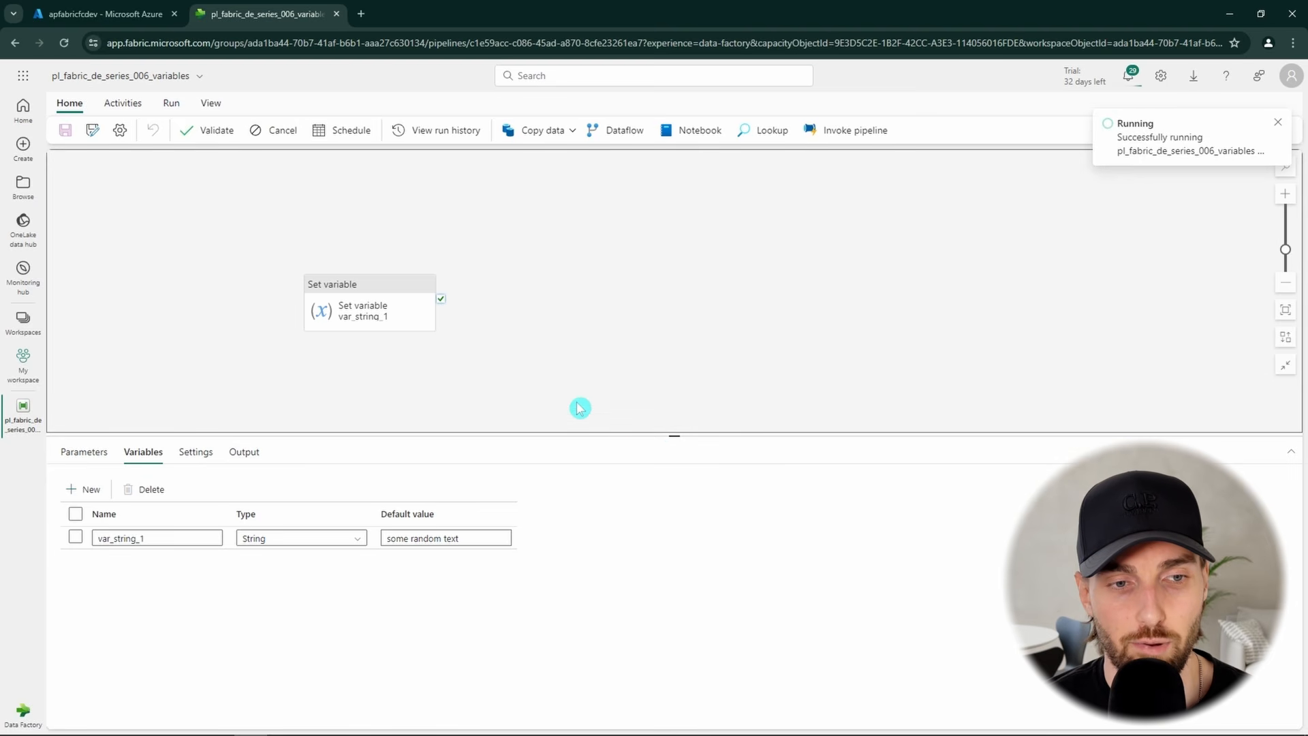
click(257, 453)
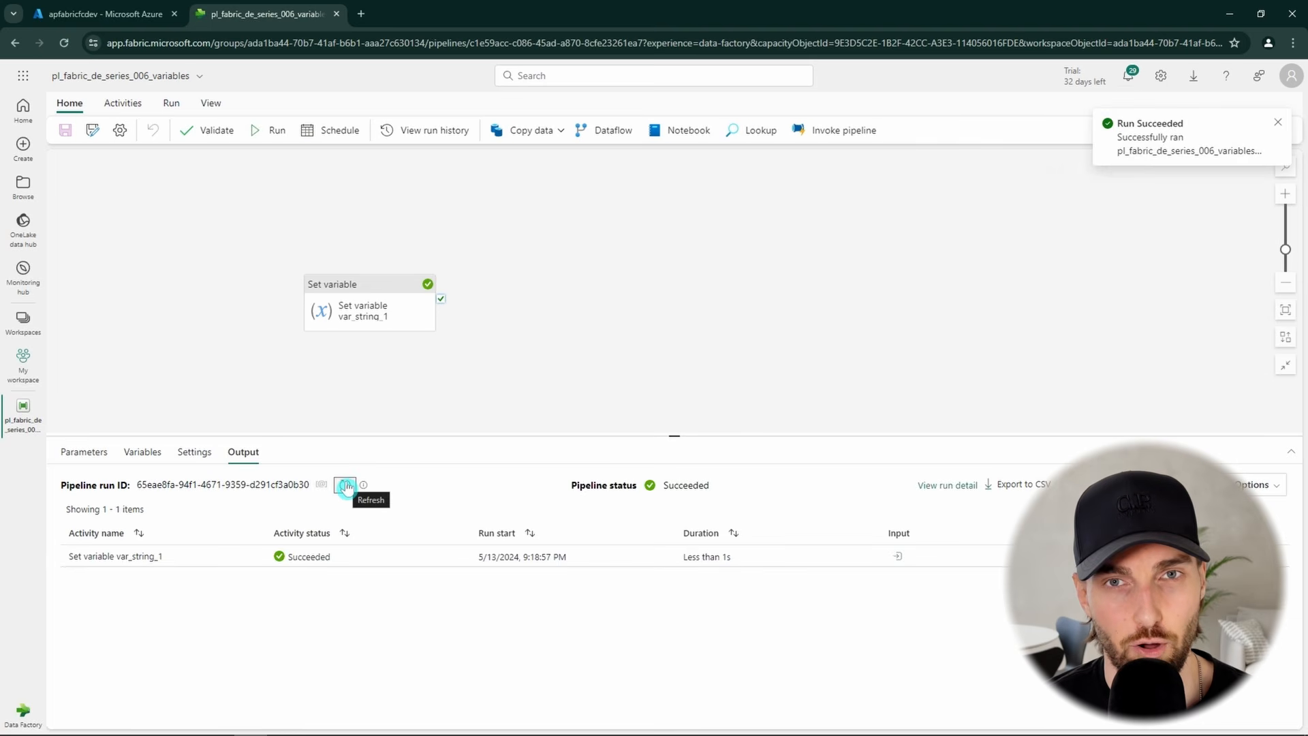
click(345, 485)
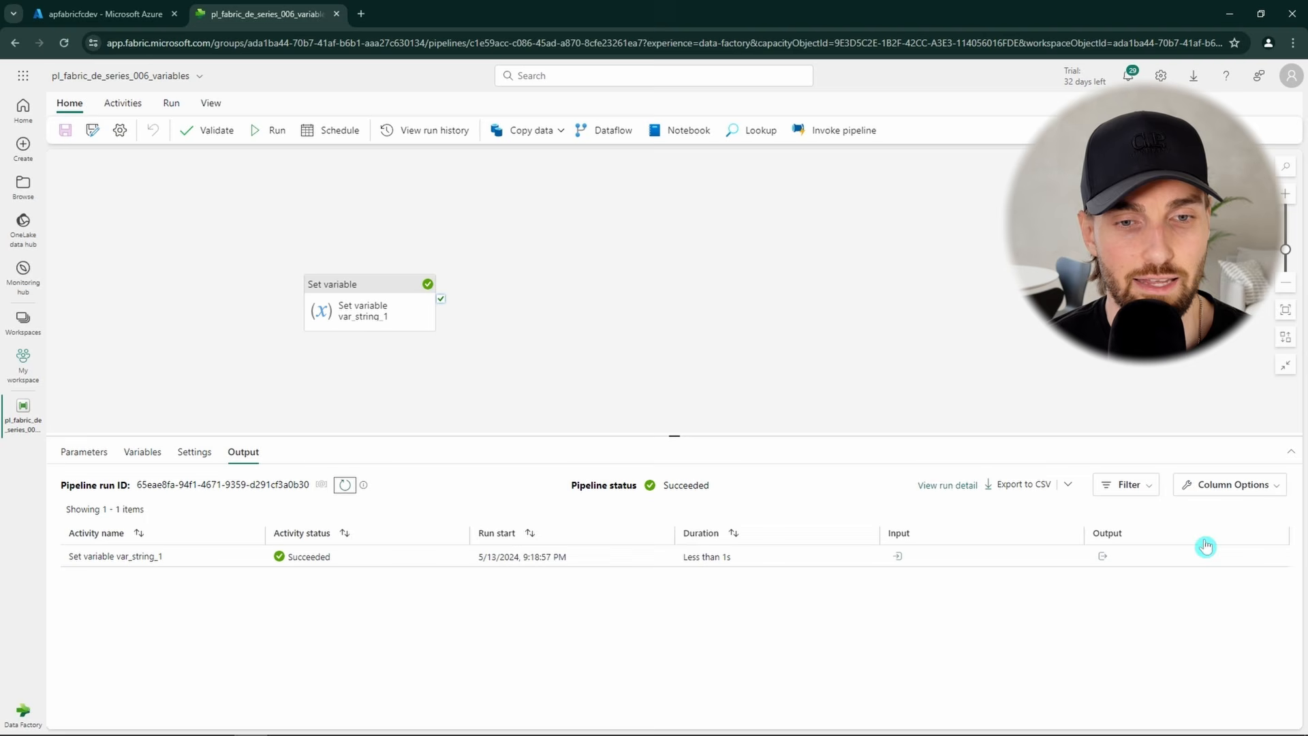
- Check the variable name and value in the Set variable activity's output JSON
click(1103, 557)
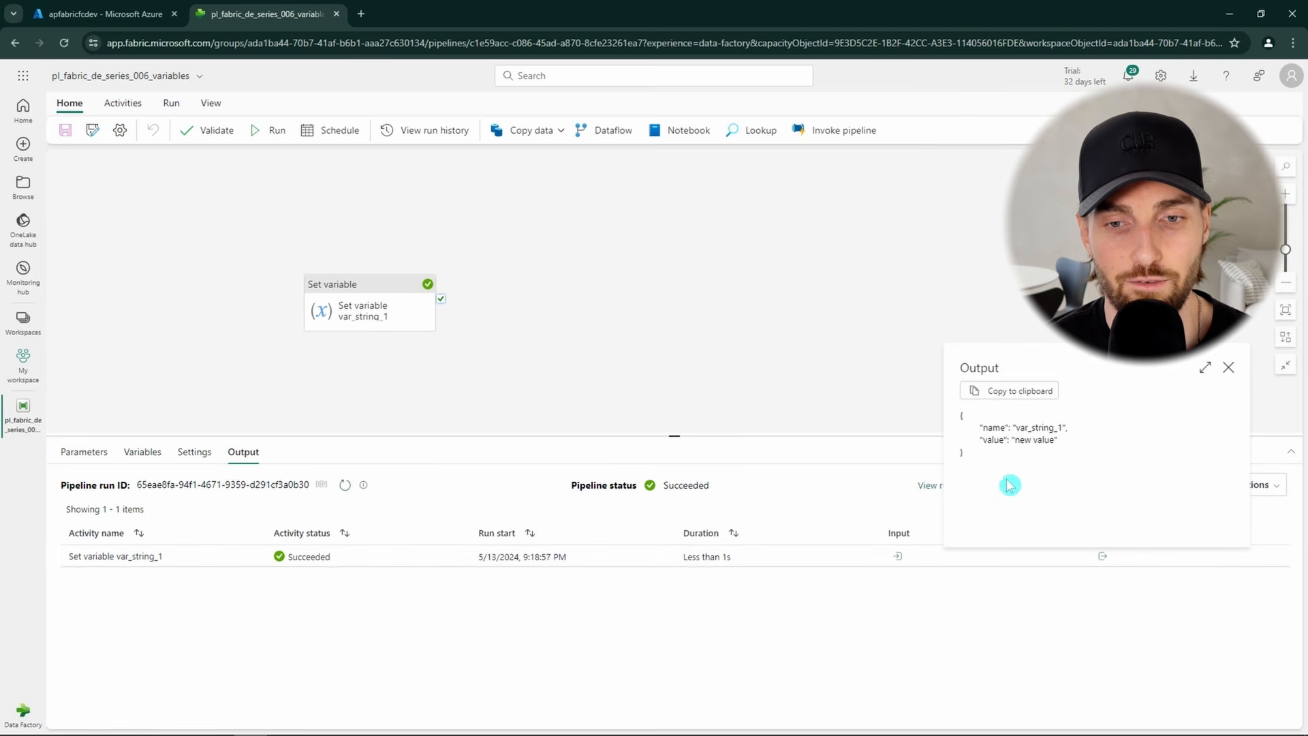
drag(1062, 440, 978, 427)
click(1229, 369)
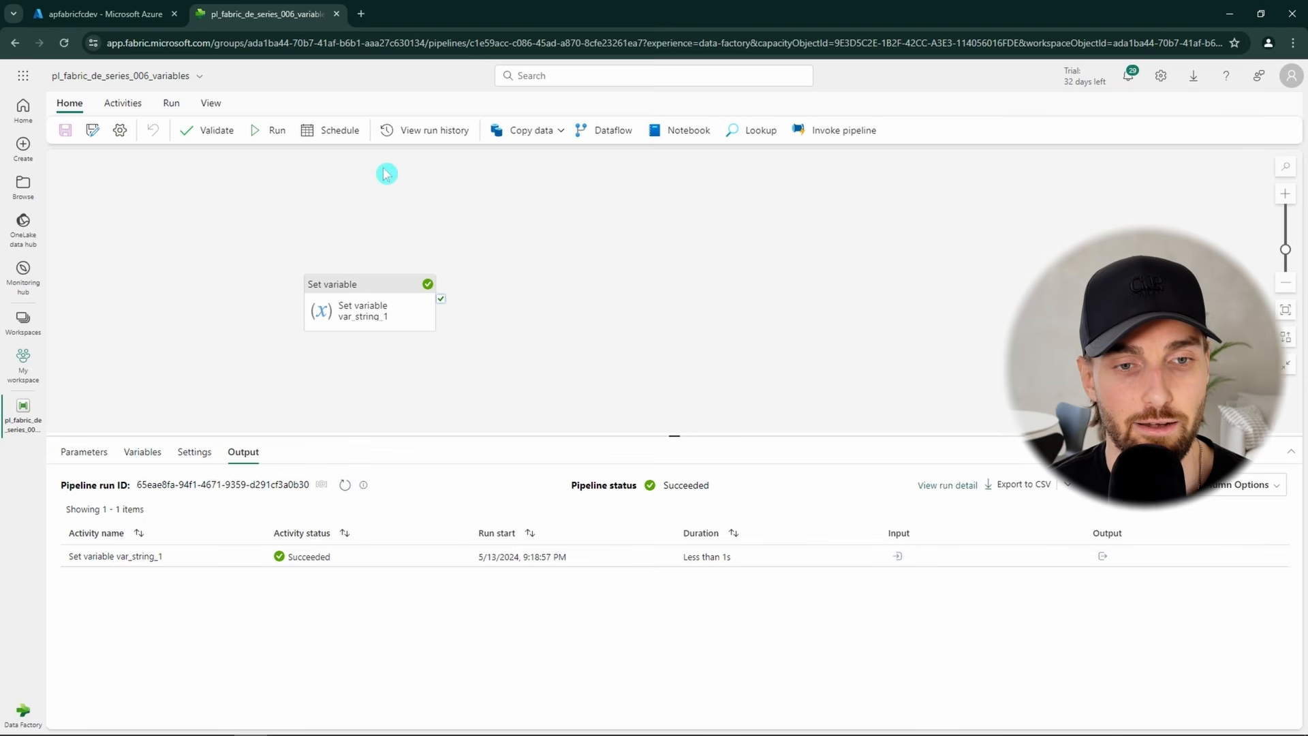
- Add a second String pipeline variable named var_string_2 without a default value
click(195, 331)
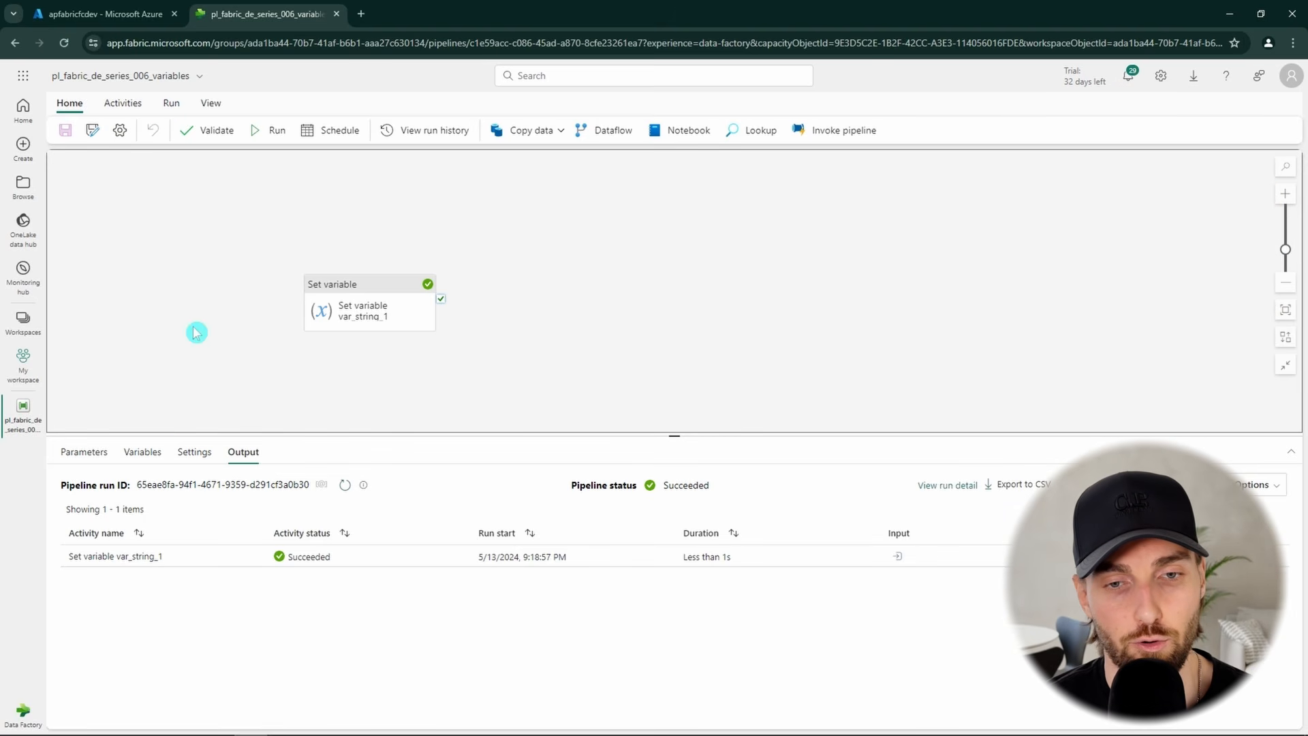
click(140, 452)
click(87, 489)
click(141, 539)
double_click(142, 540)
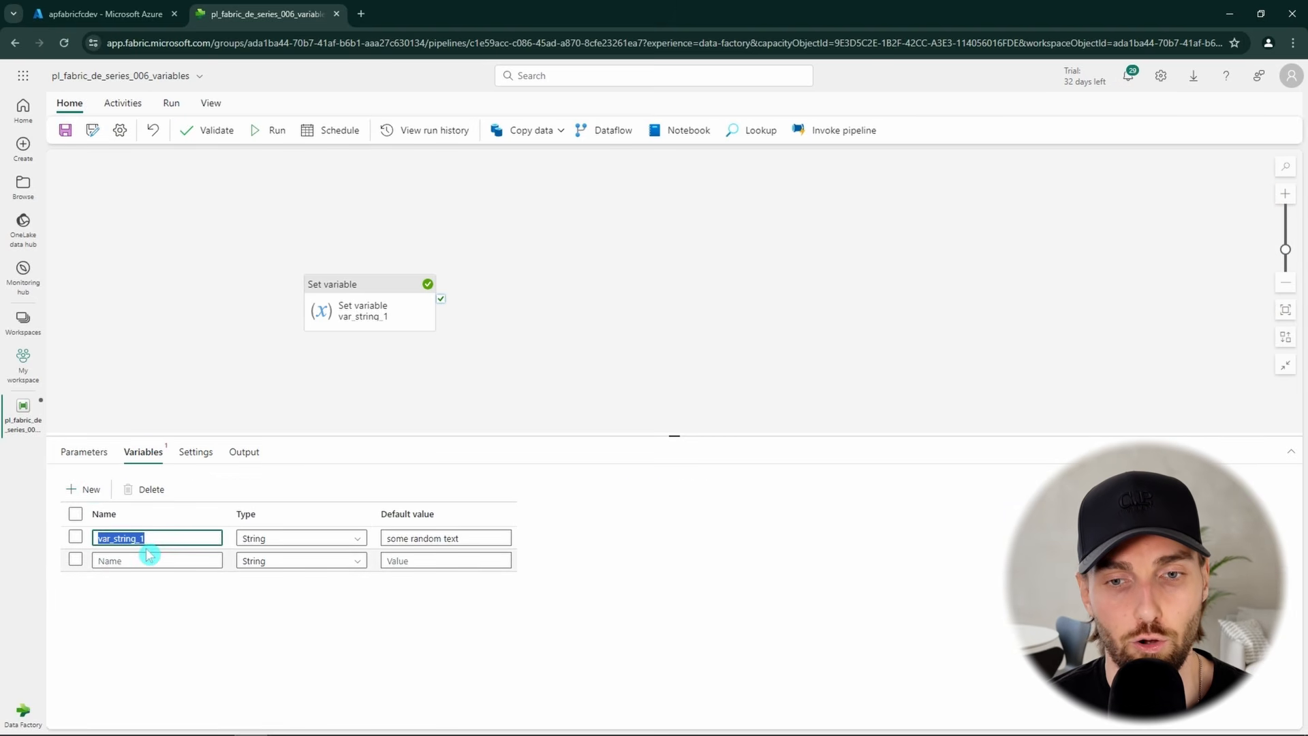
key(ctrl+c)
click(146, 560)
key(ctrl+v)
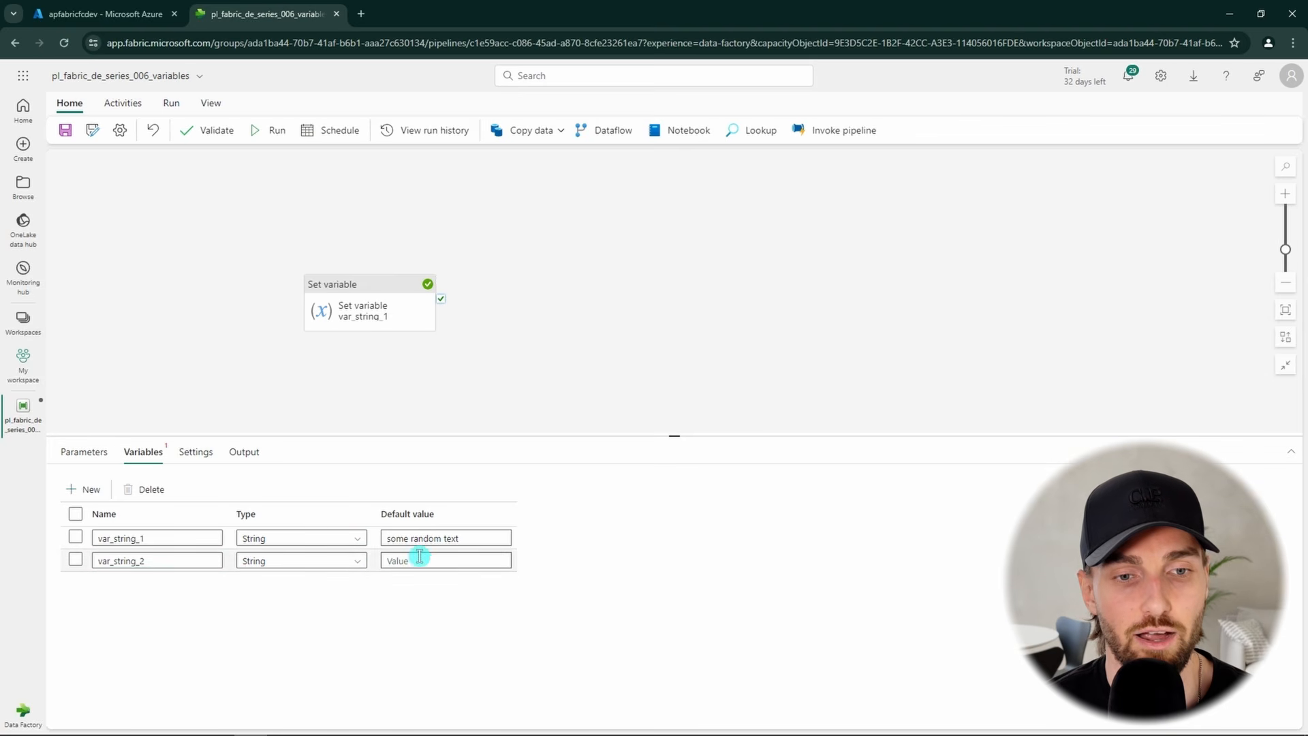
- Add a second Set variable activity and link it to run on success of the first one
click(136, 107)
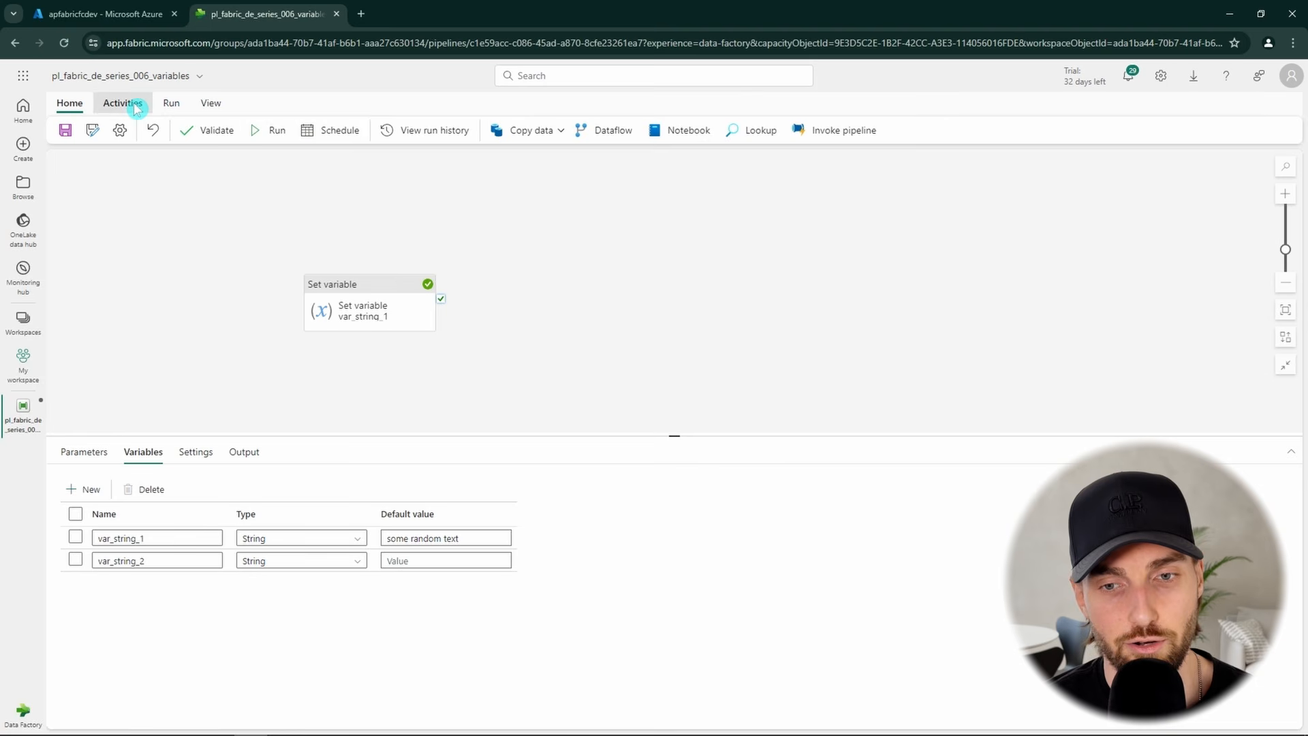
click(657, 137)
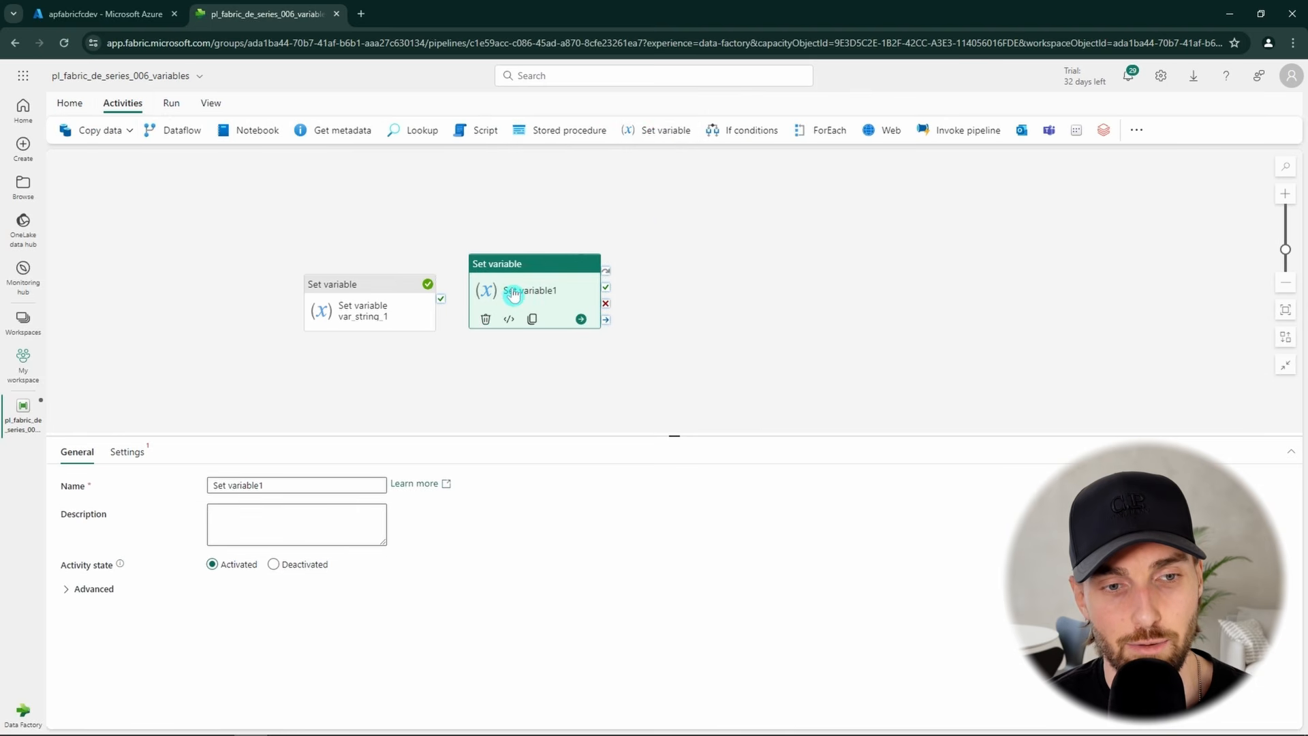
drag(441, 298, 497, 303)
- Name the second activity "Set variable var_string_2", reusing the first activity's name with the final digit changed
click(438, 324)
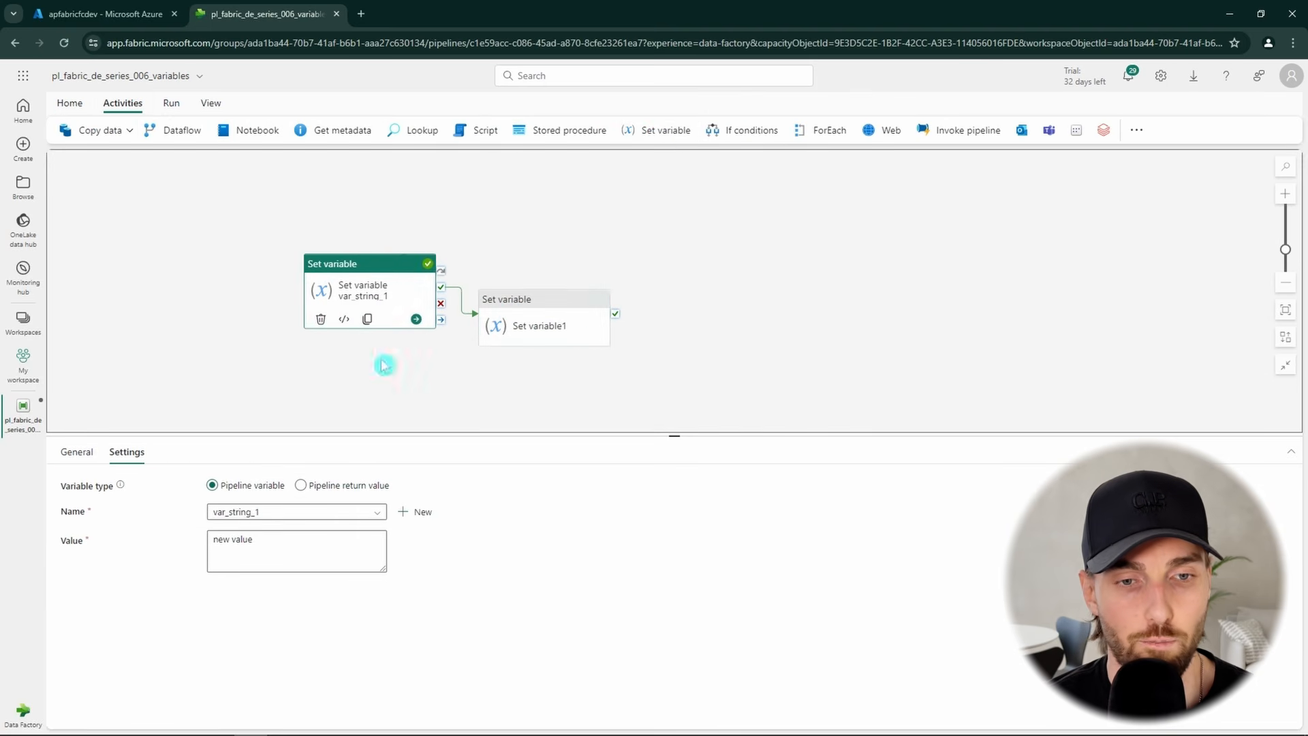
click(74, 452)
drag(309, 485, 199, 496)
key(ctrl+c)
click(546, 293)
key(ctrl+v)
key(BackSpace)
text(2)
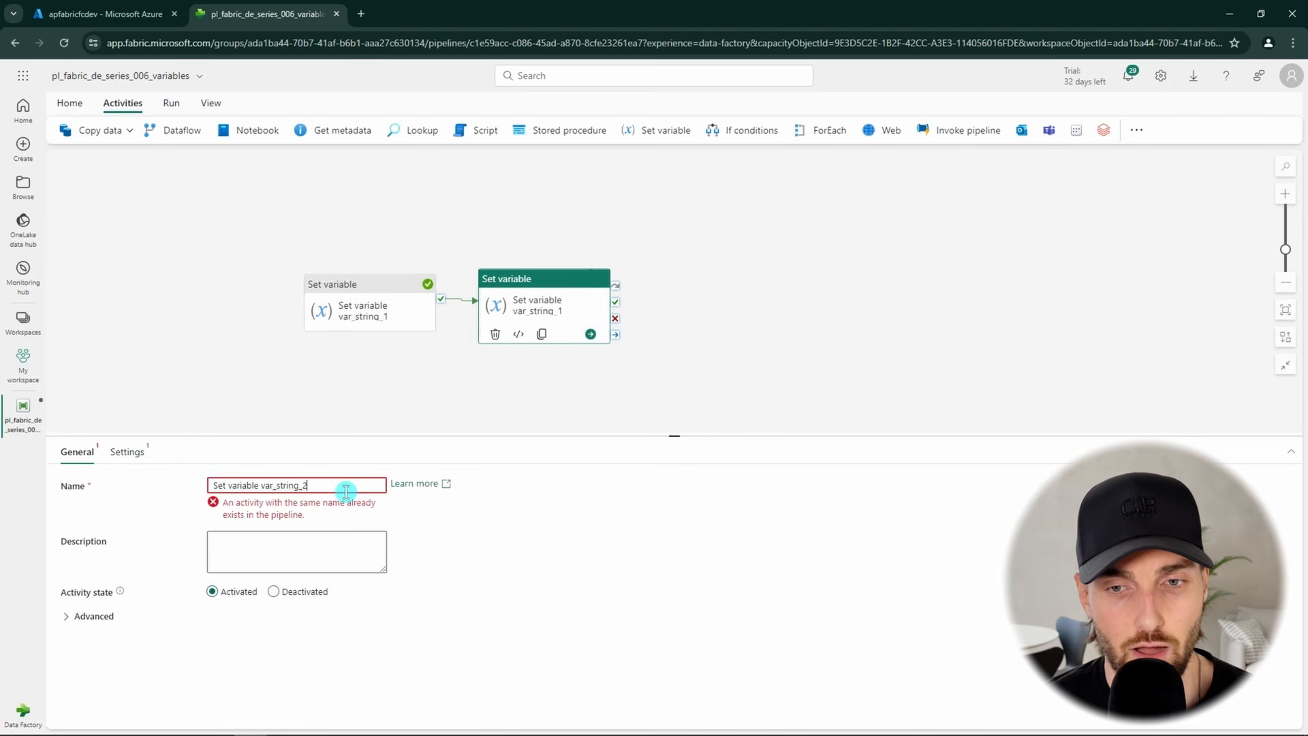
- Make the second Set variable activity target the pipeline variable var_string_2
click(127, 452)
click(308, 518)
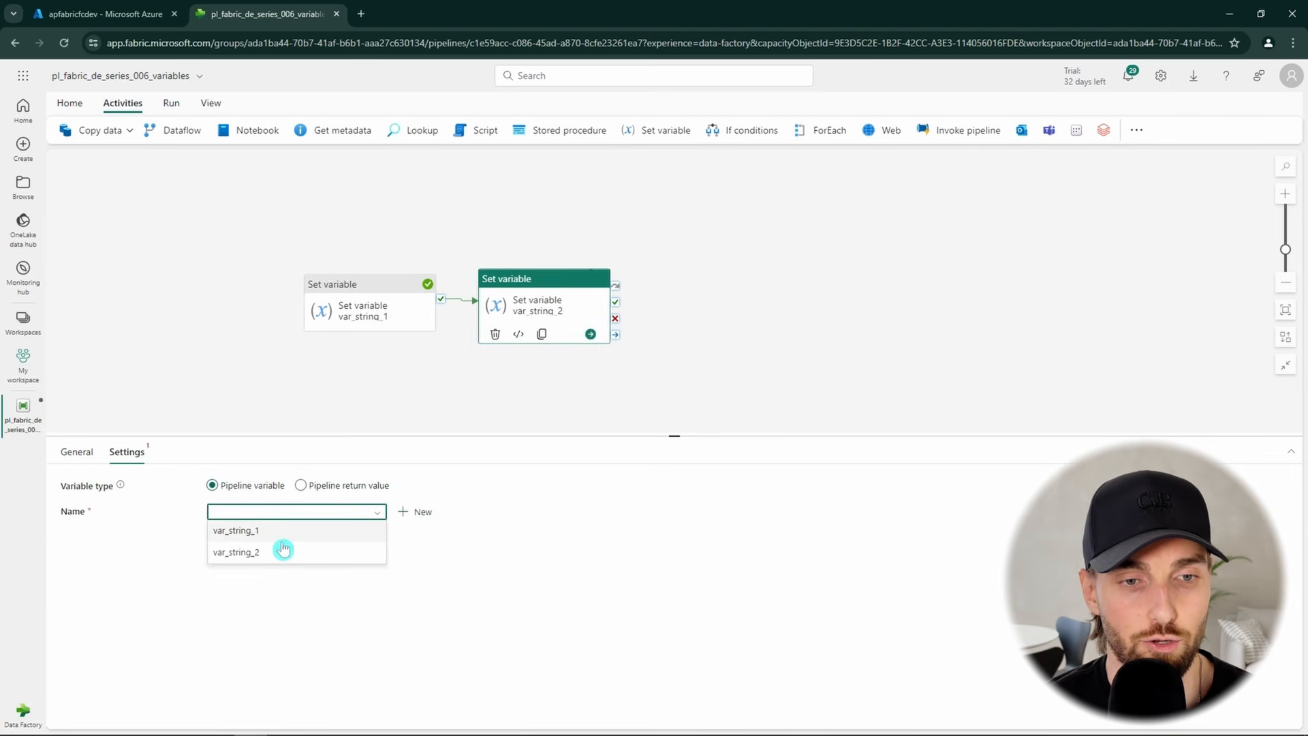
click(305, 550)
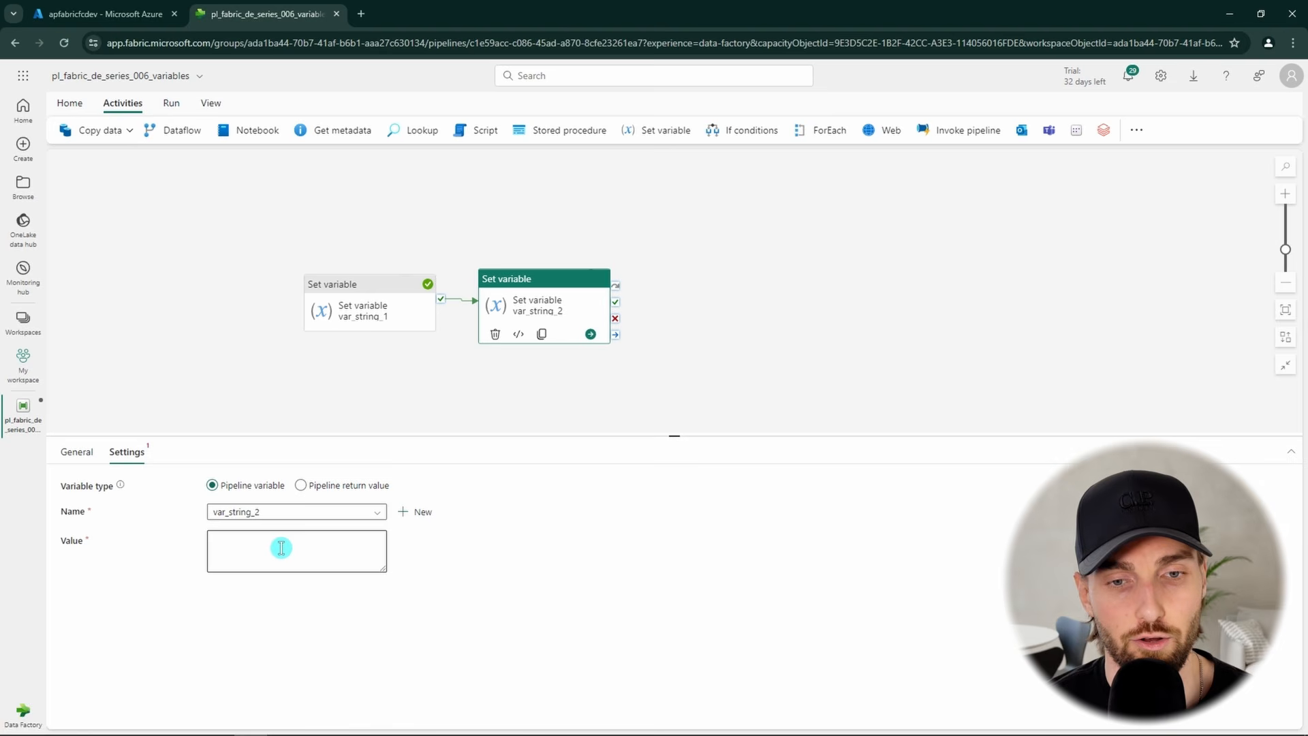
click(286, 546)
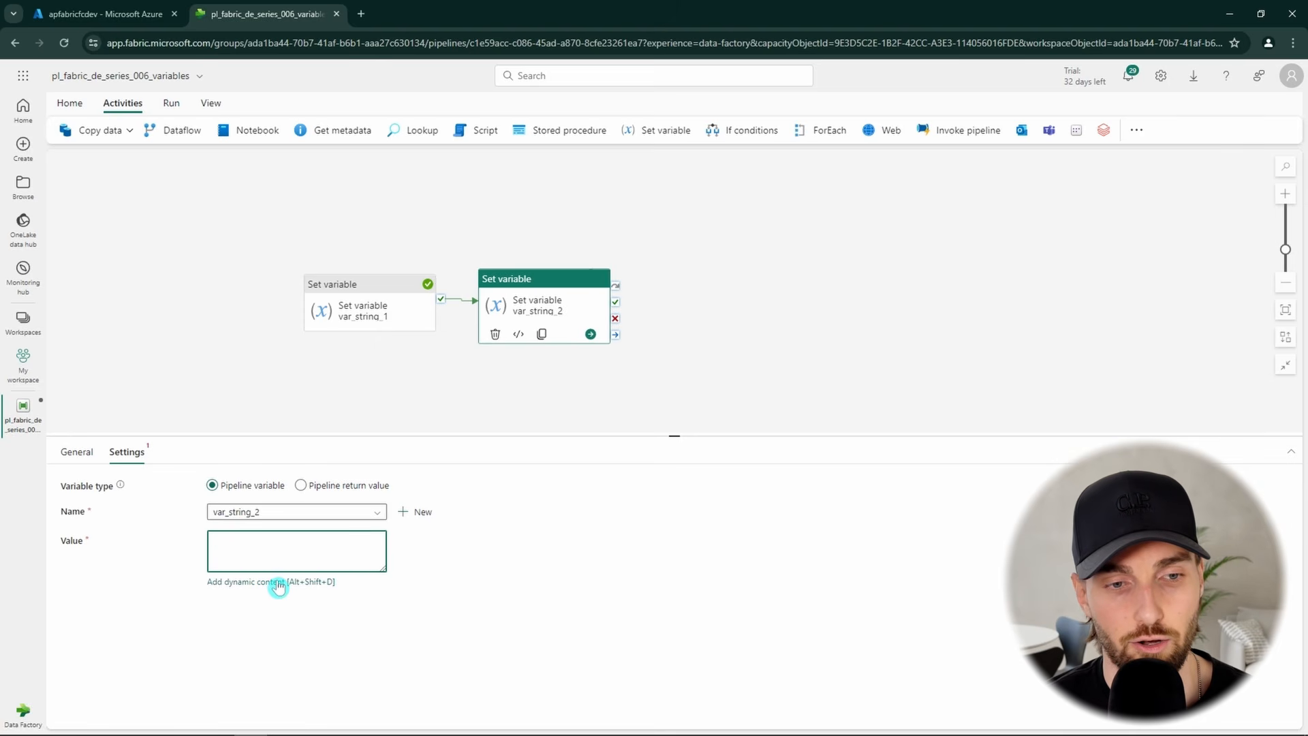
drag(339, 584, 209, 589)
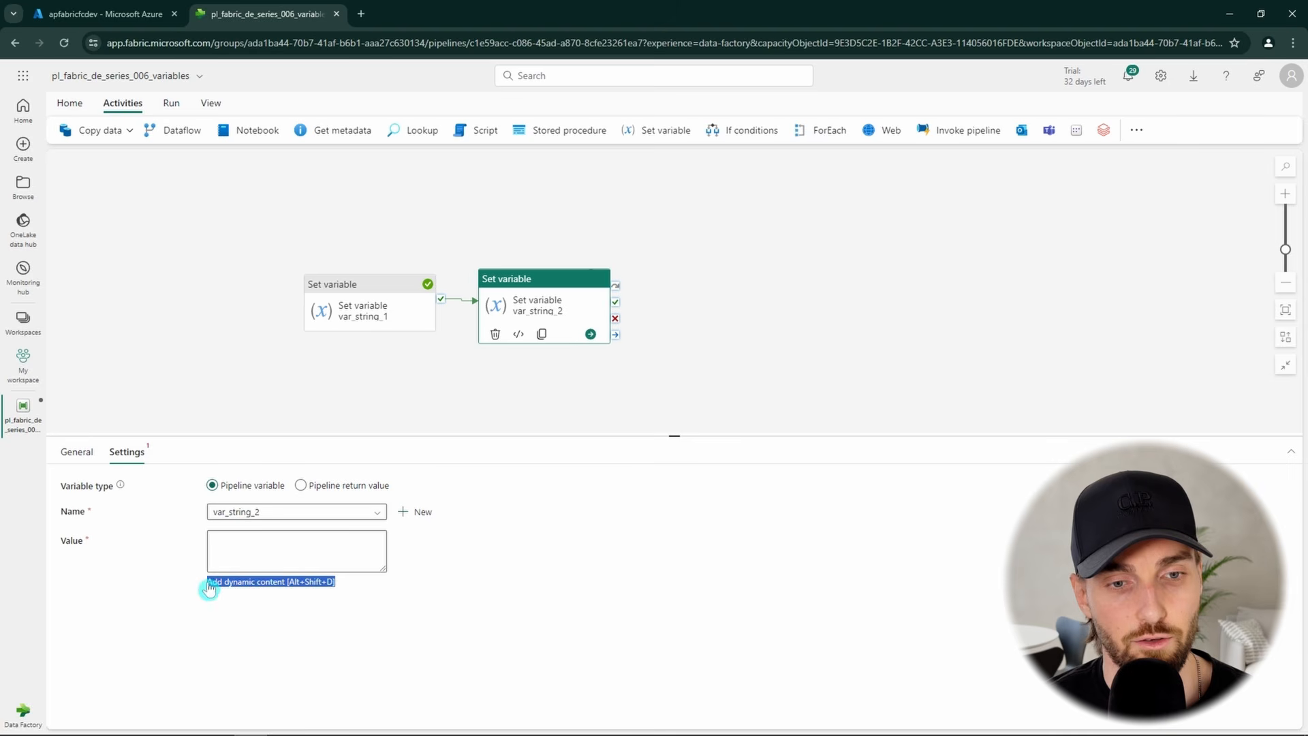
click(240, 601)
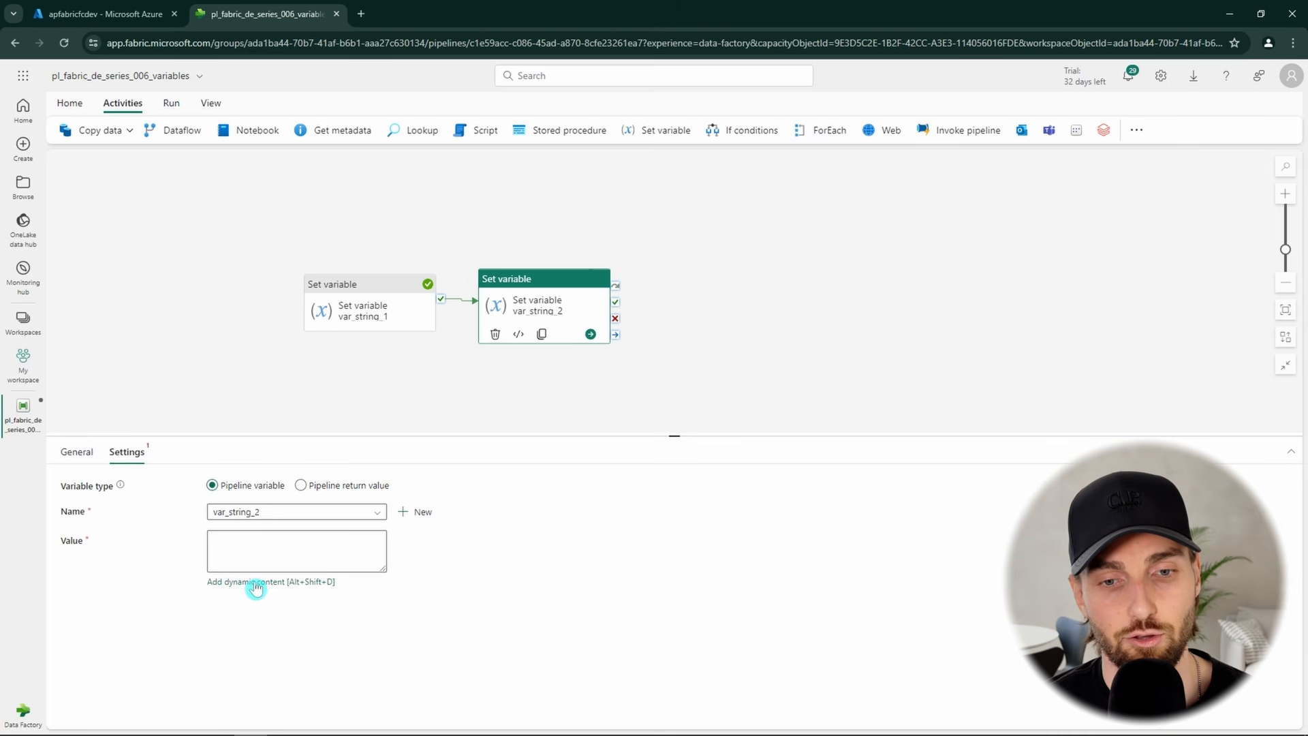
click(255, 585)
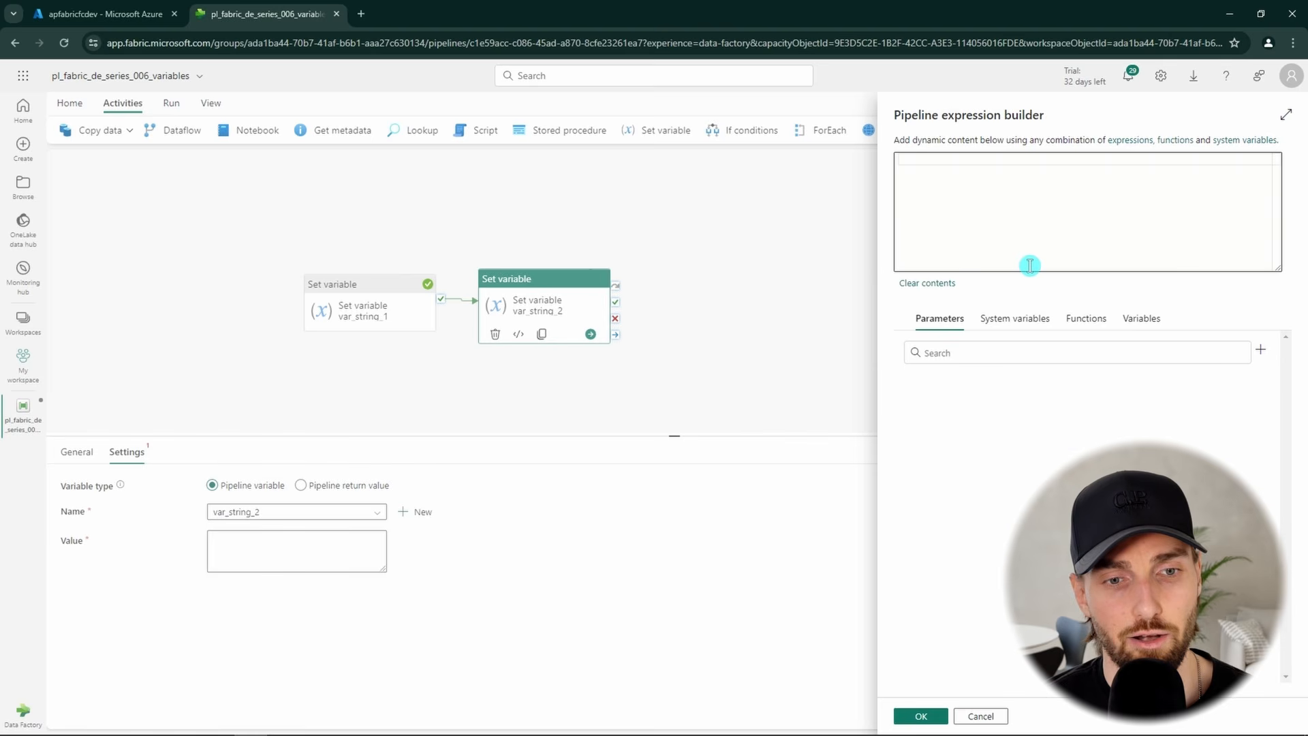
click(1033, 325)
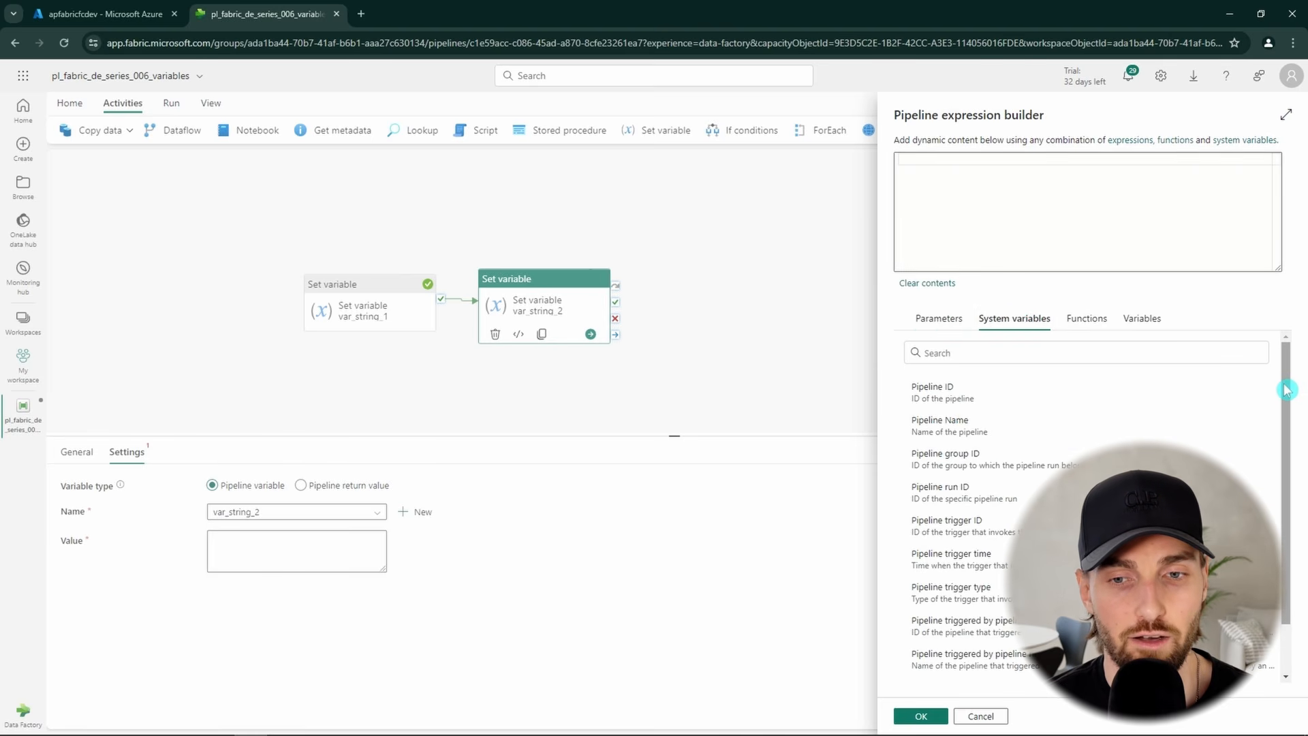
mouse_move(1285, 385)
mouse_down()
mouse_move(1284, 440)
mouse_move(1287, 383)
mouse_up()
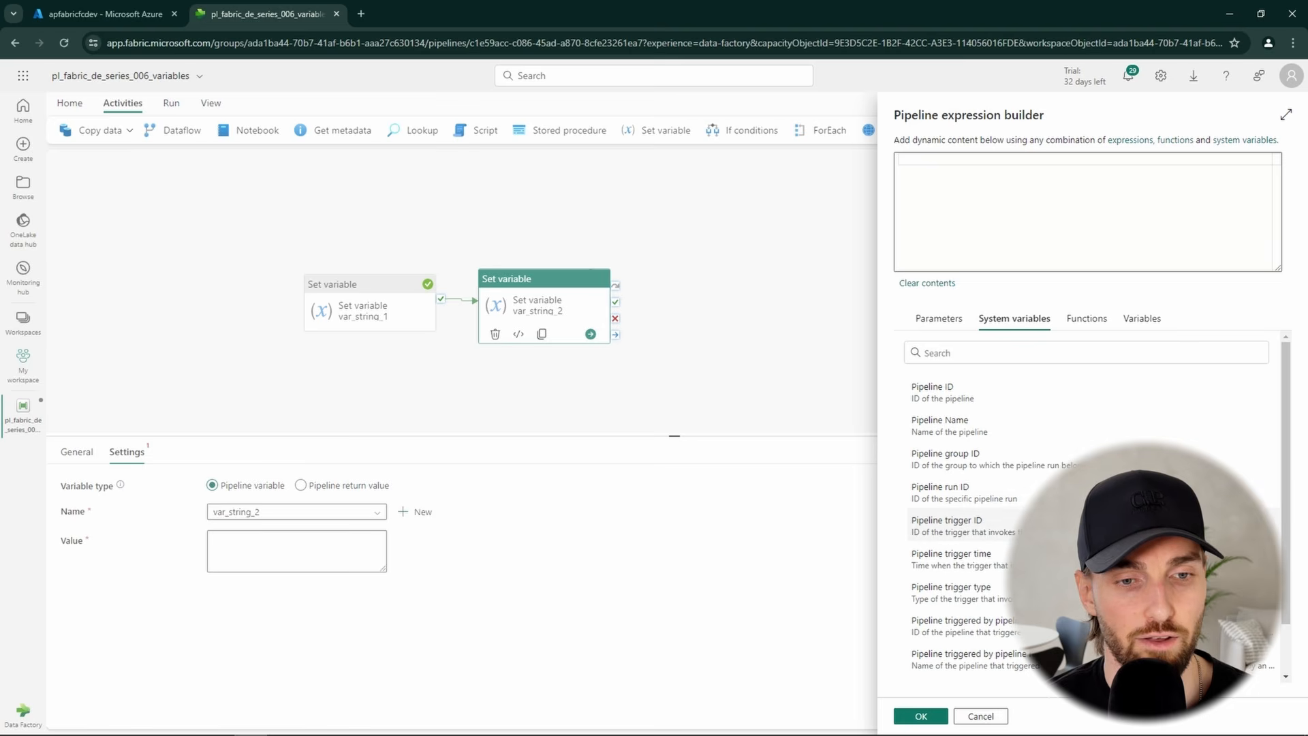
scroll(1117, 546, down, 1)
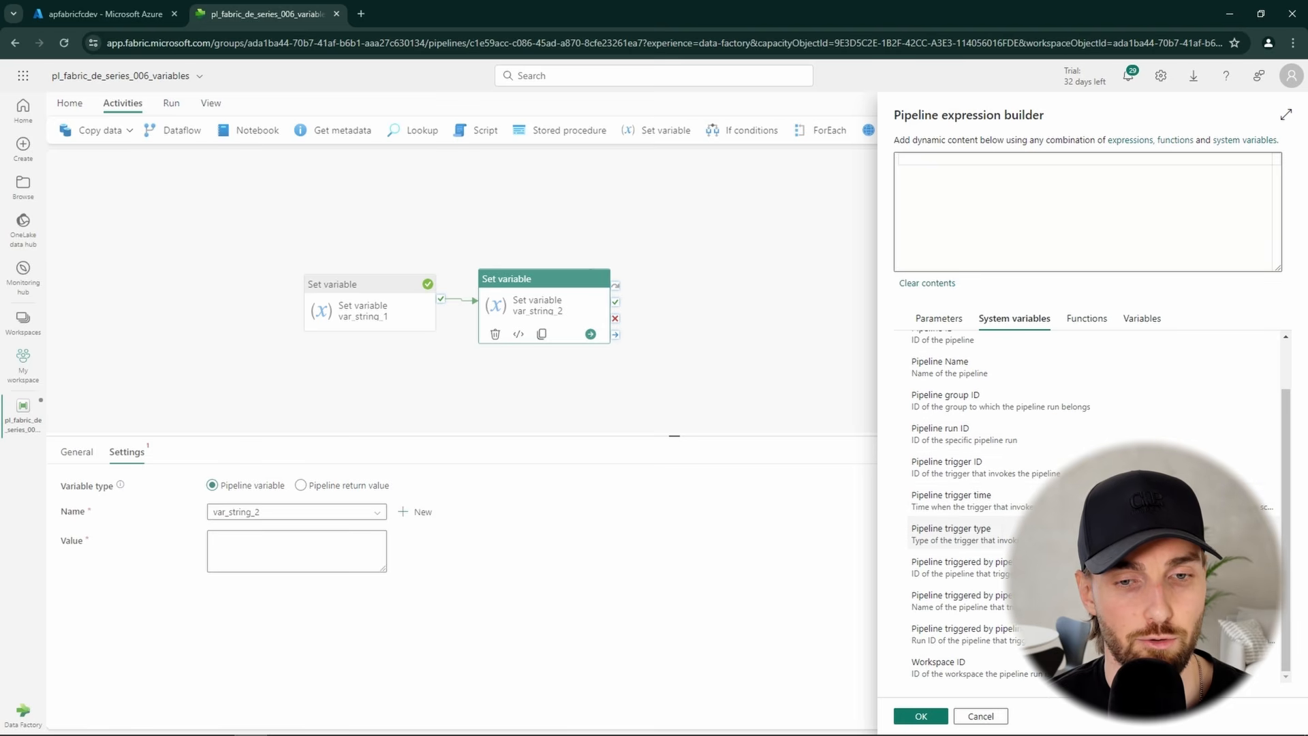
scroll(1117, 547, up, 1)
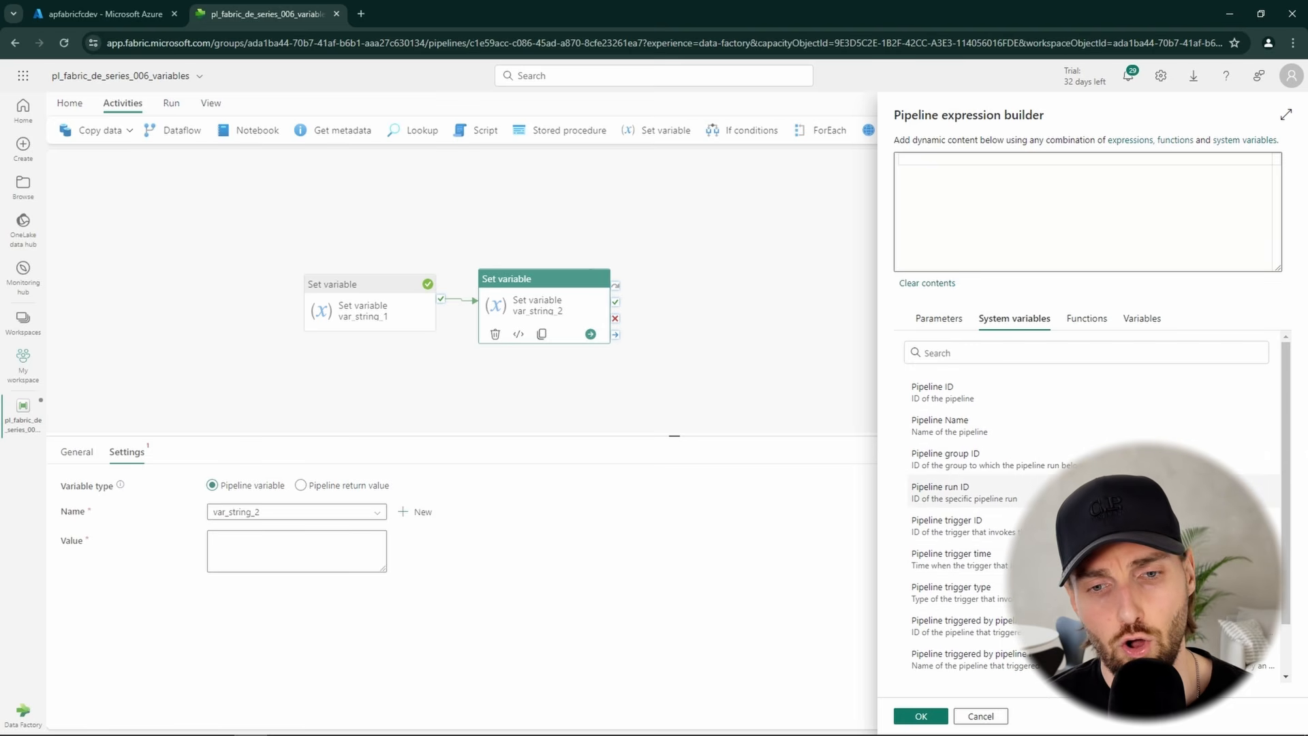
click(1018, 434)
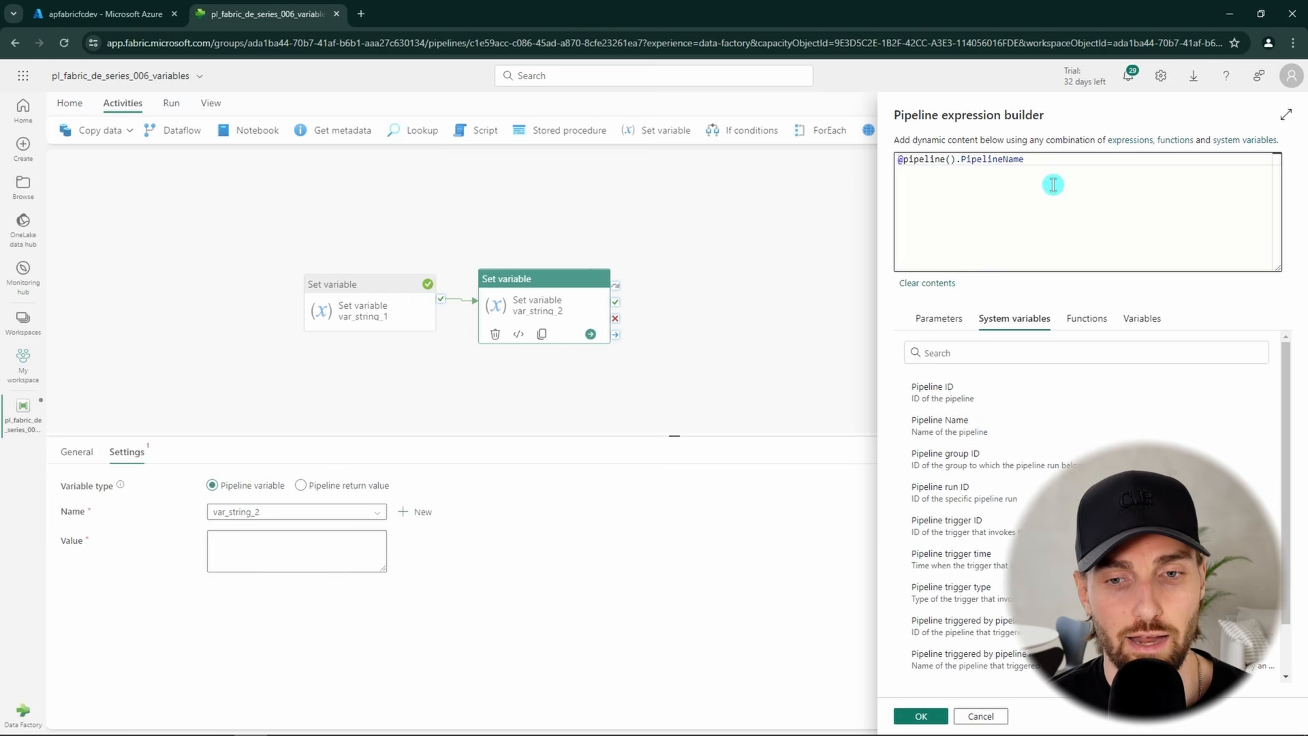
drag(1029, 159, 865, 155)
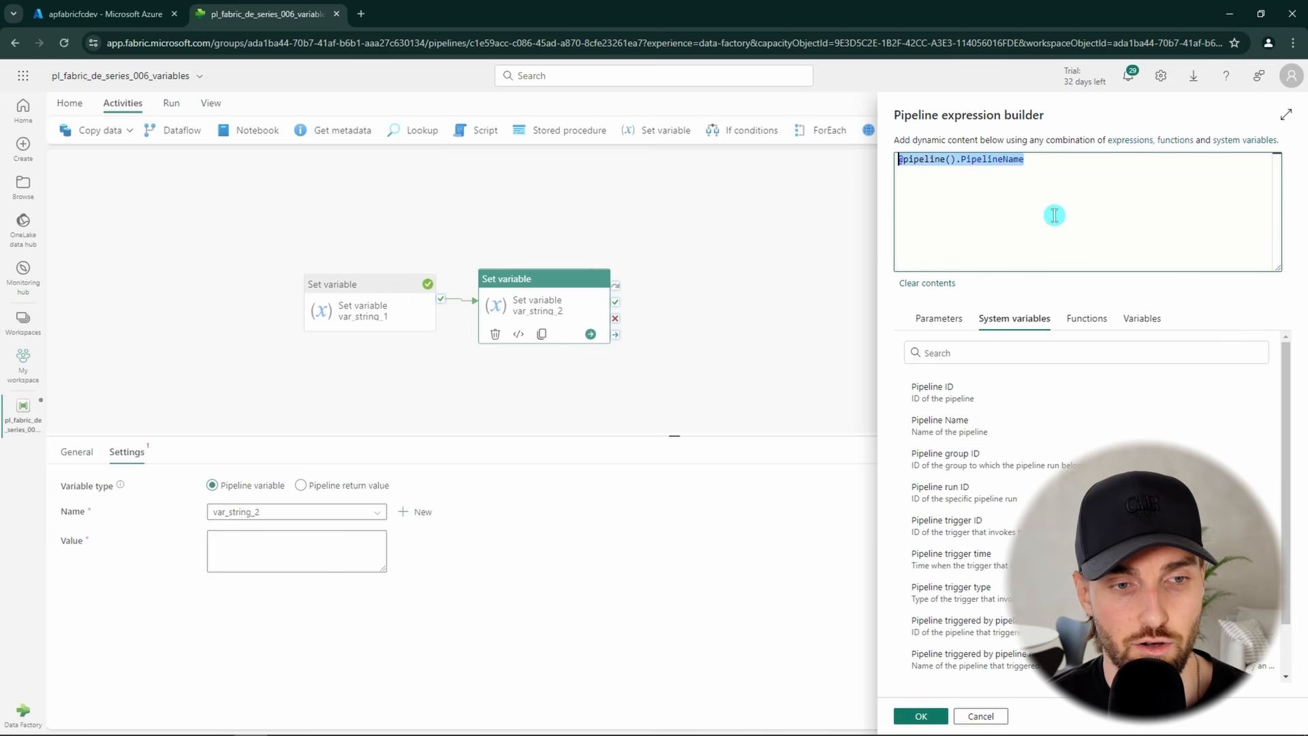
click(1041, 160)
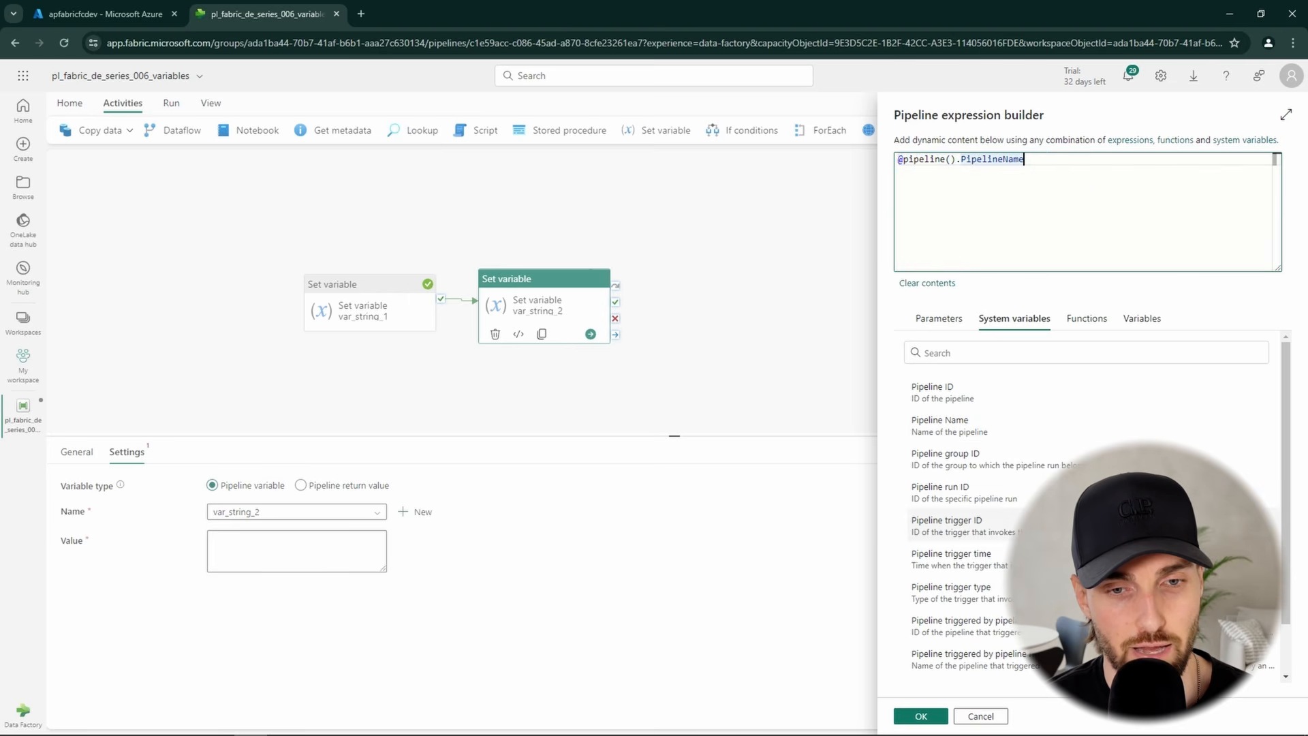
click(930, 719)
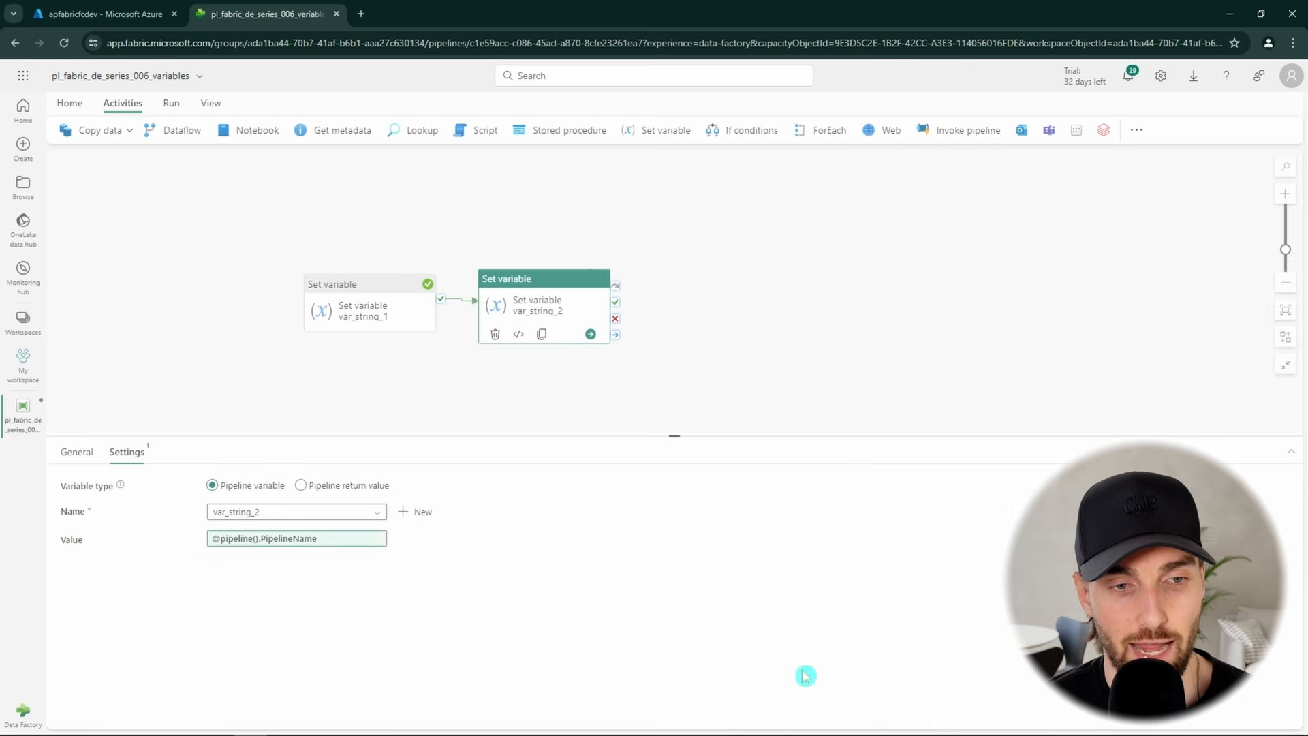
- Save and run the pipeline, and refresh the activity statuses in its run output
click(171, 103)
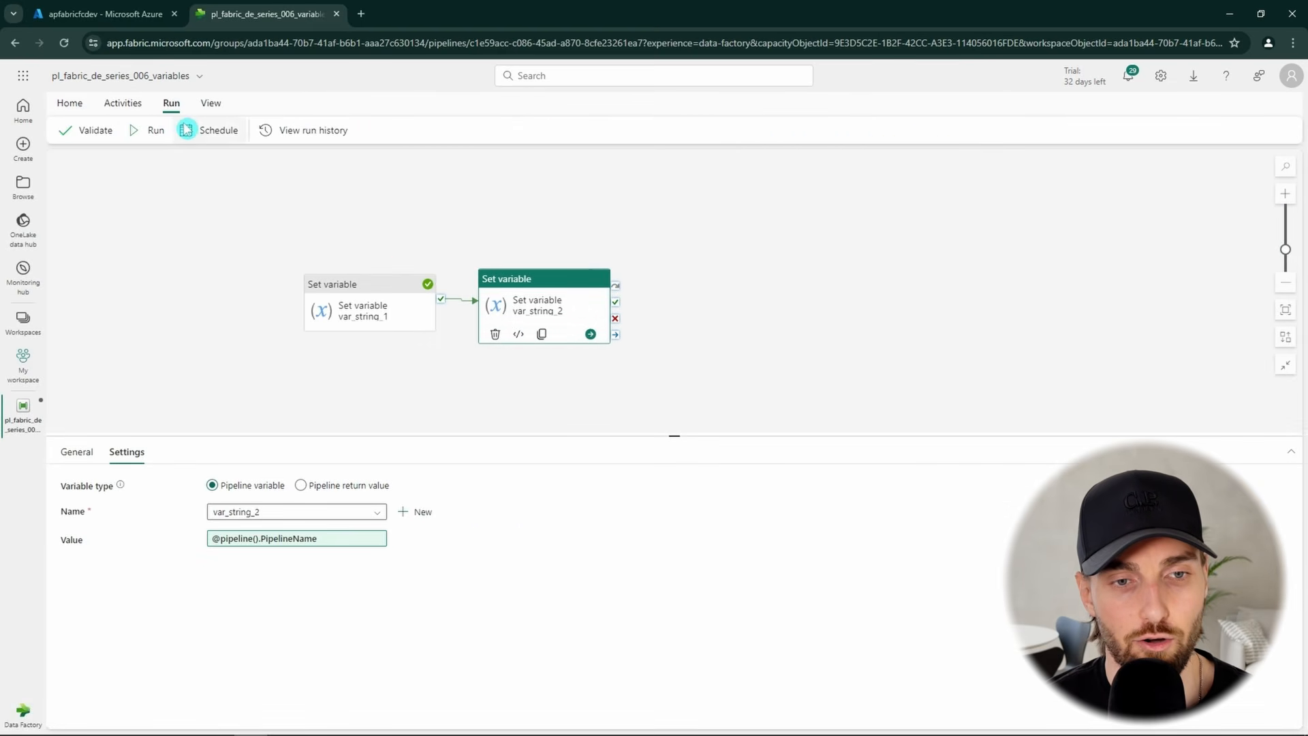
click(147, 130)
click(635, 452)
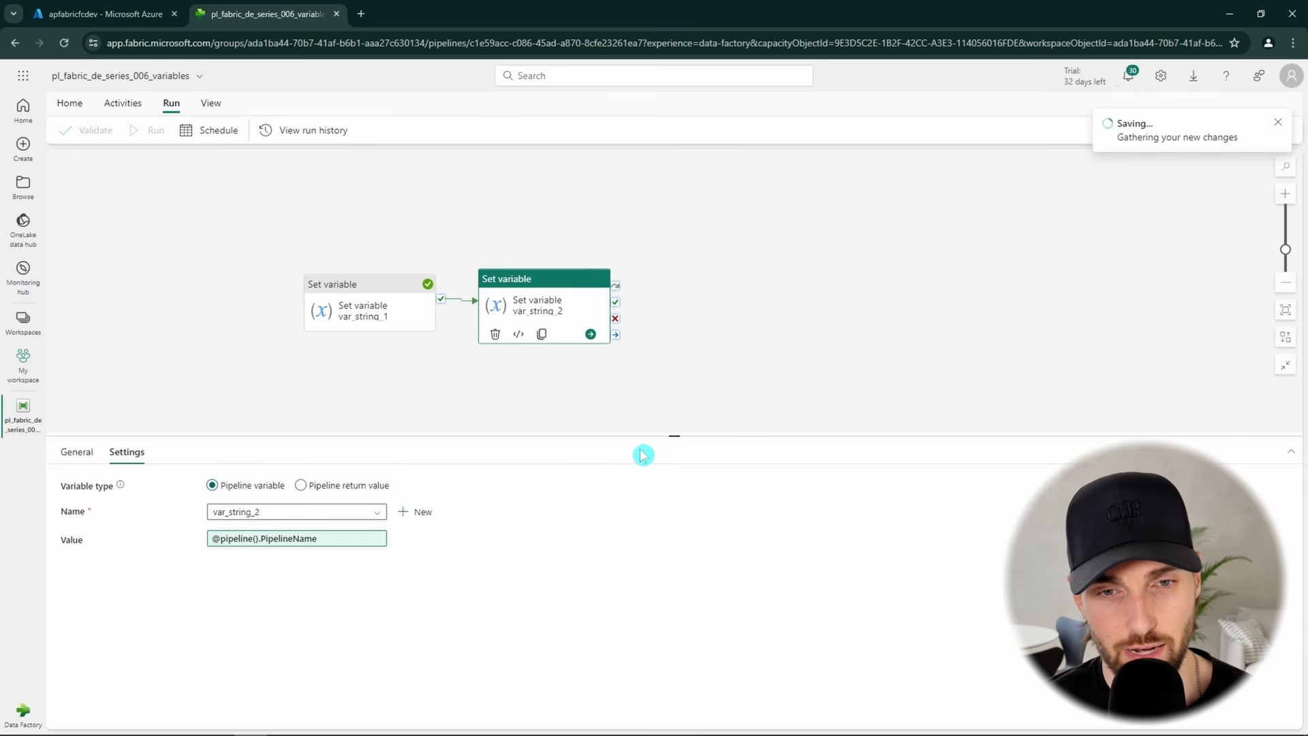
click(314, 408)
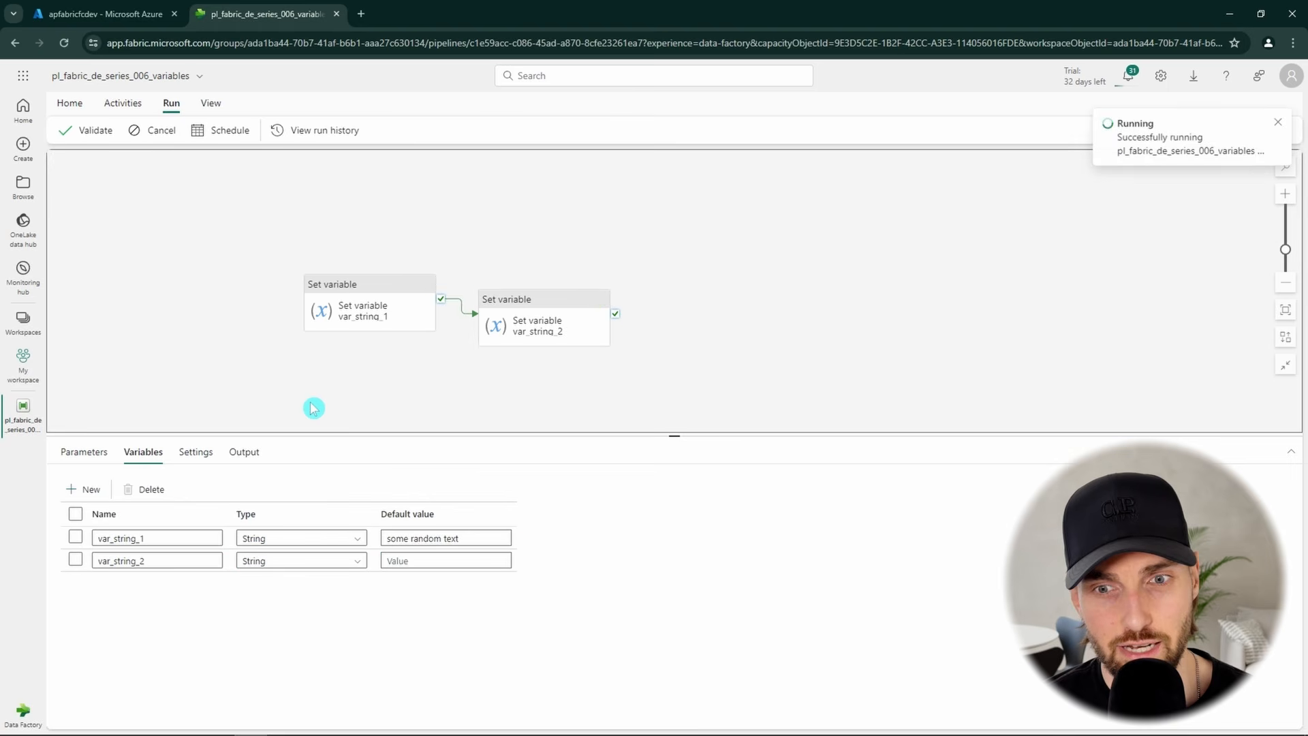
click(242, 452)
click(344, 485)
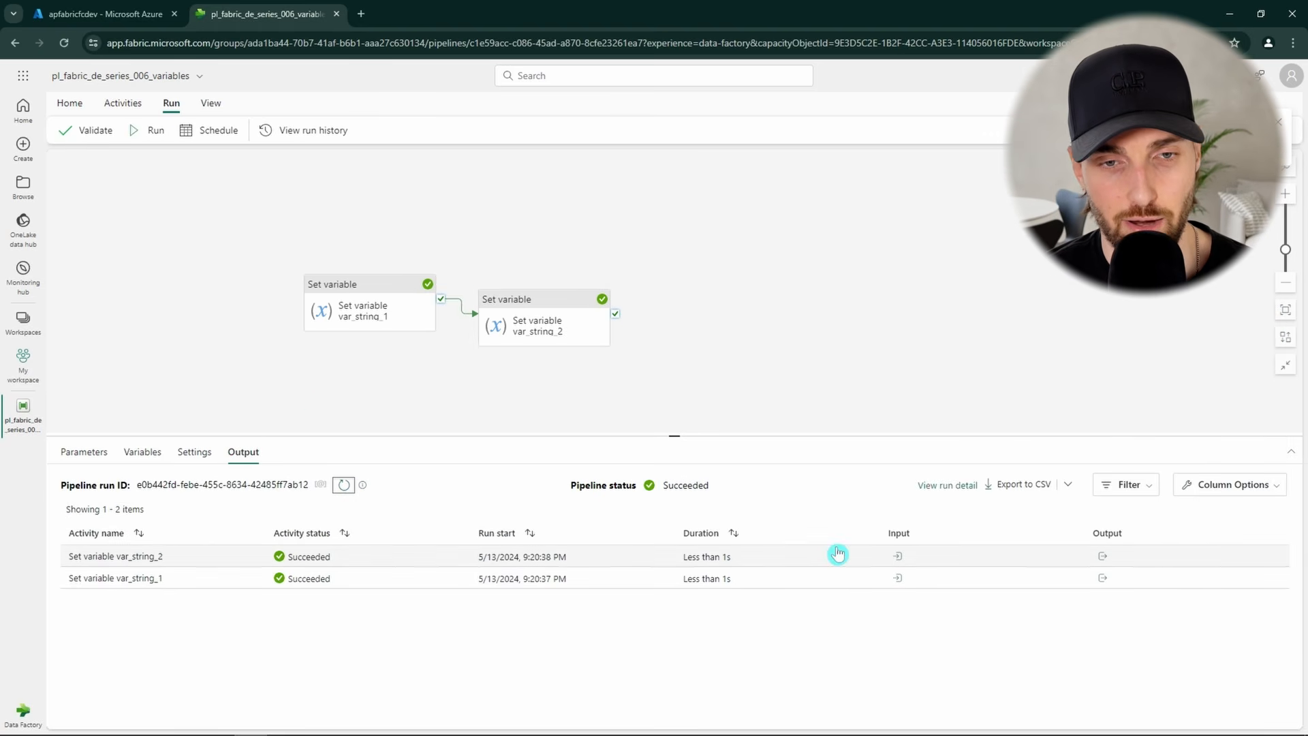
- Check the value returned in the output JSON of the Set variable var_string_2 activity, and close it
click(1103, 558)
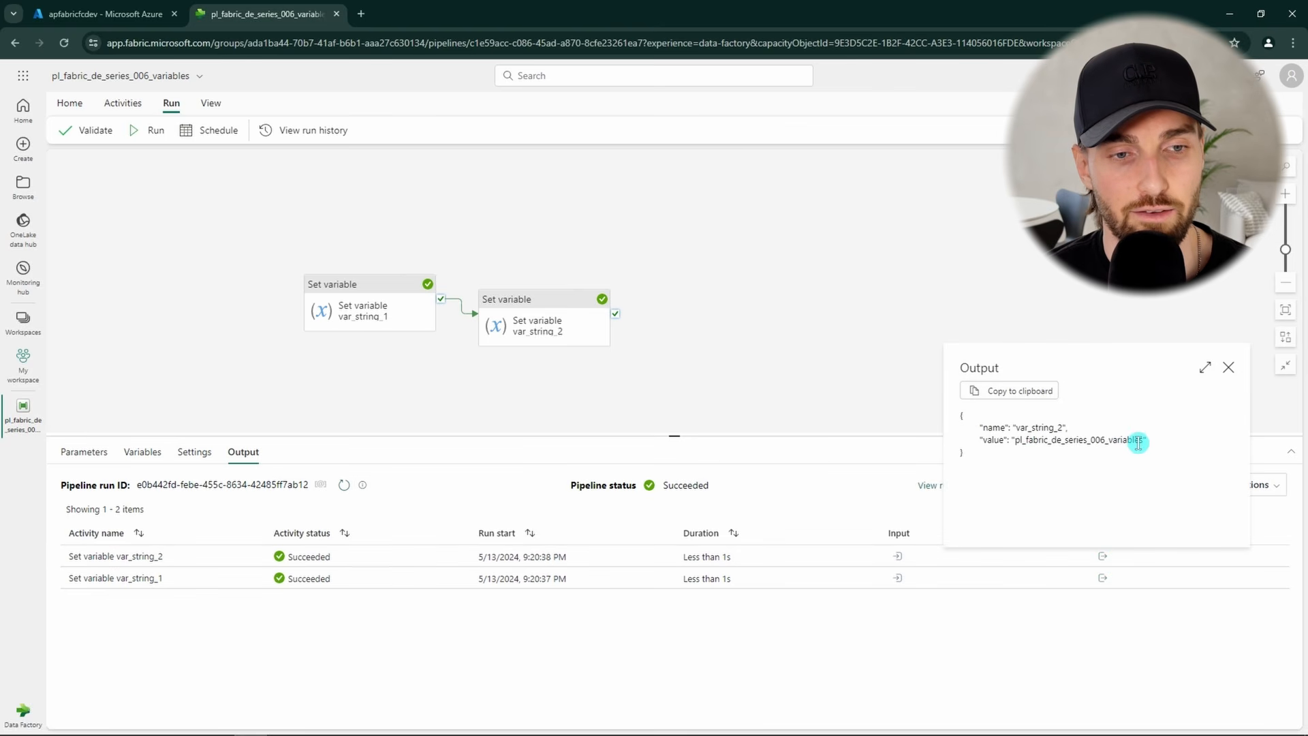
mouse_move(1153, 449)
mouse_down()
mouse_move(979, 439)
mouse_move(1147, 450)
mouse_up()
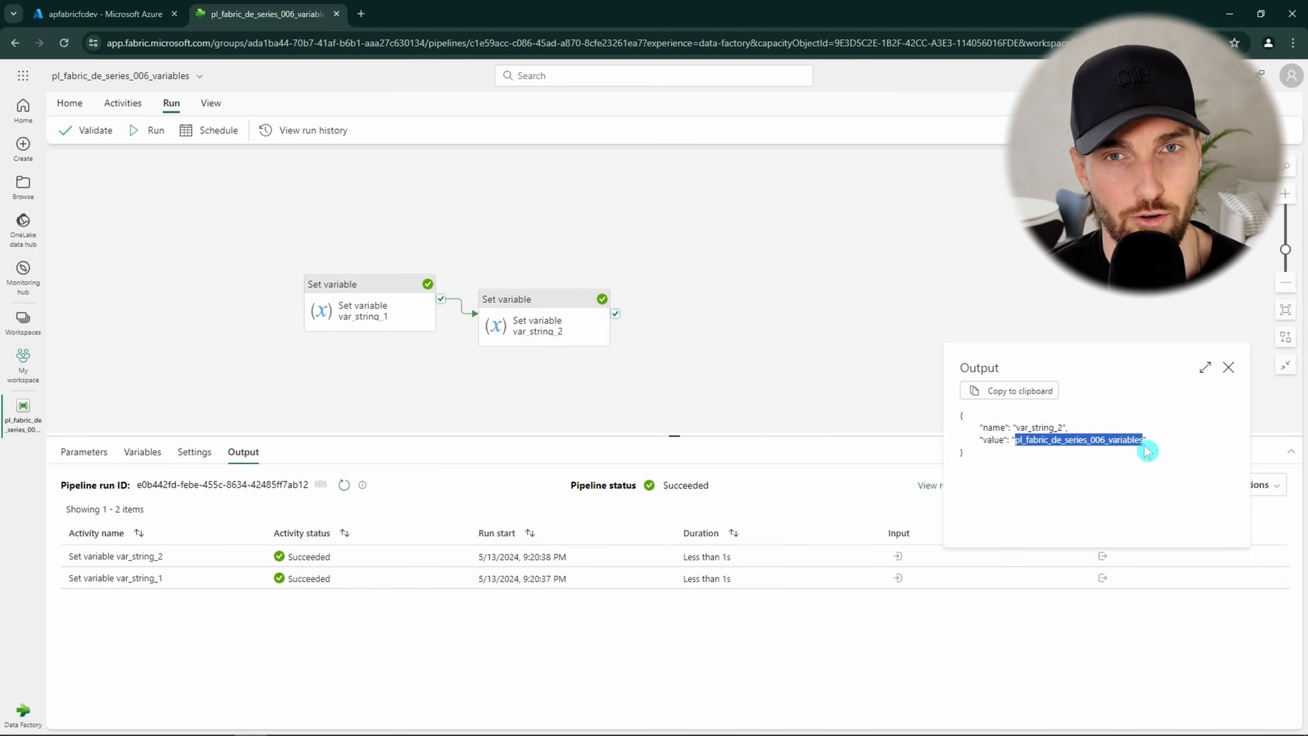
click(1141, 459)
click(1230, 368)
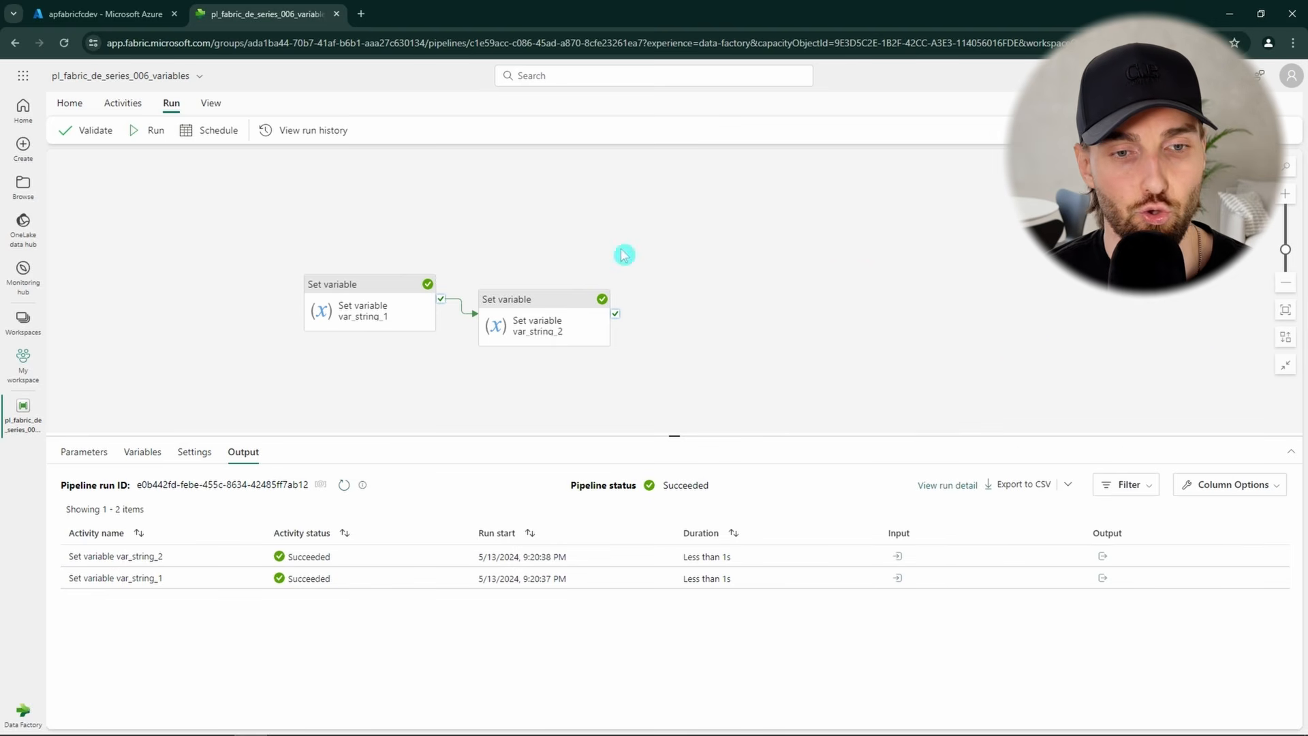
- Add two more pipeline variables named var_array_1 and var_array_2
click(157, 454)
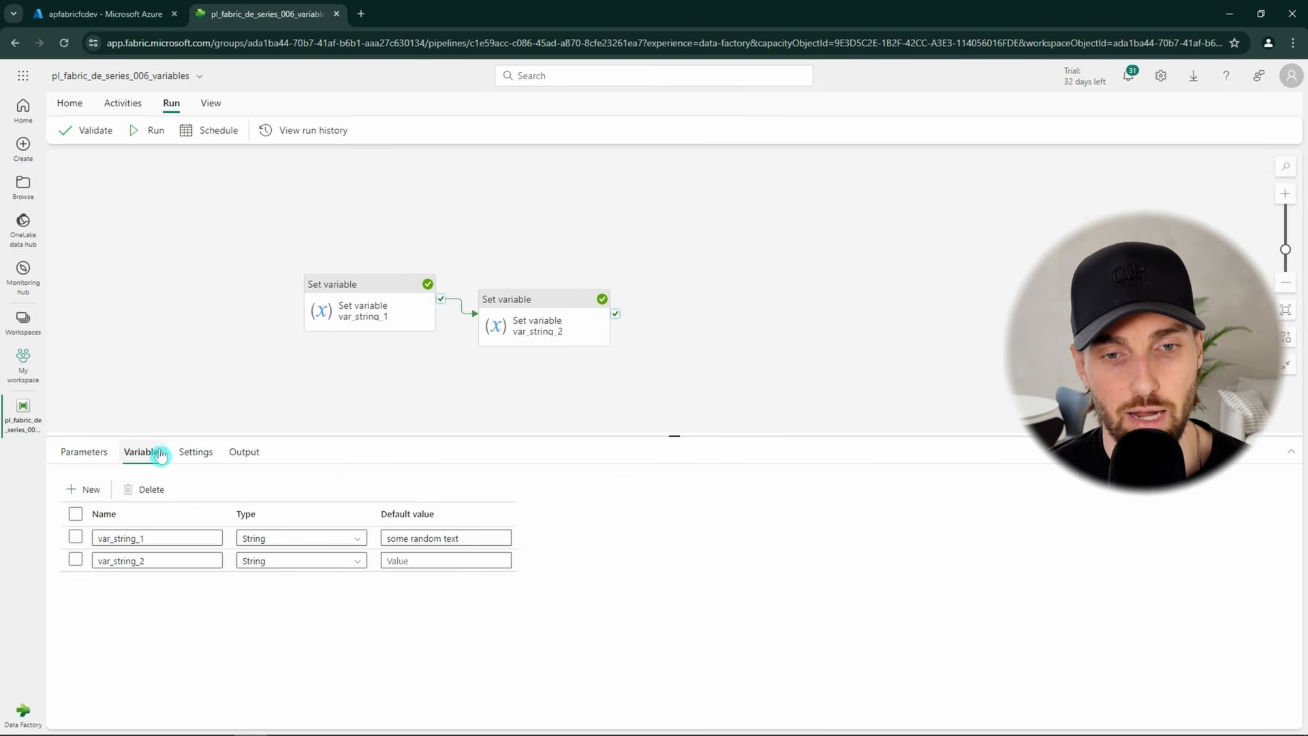
click(87, 489)
click(87, 489)
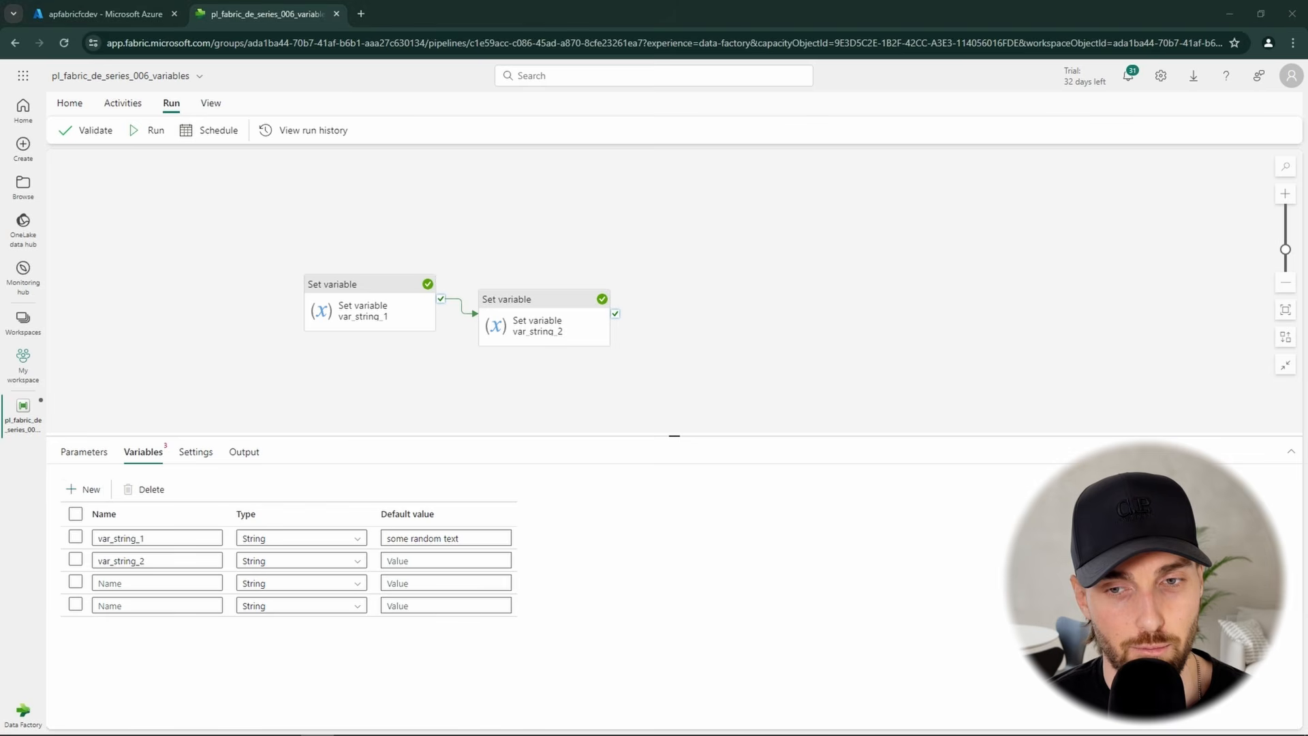
click(204, 584)
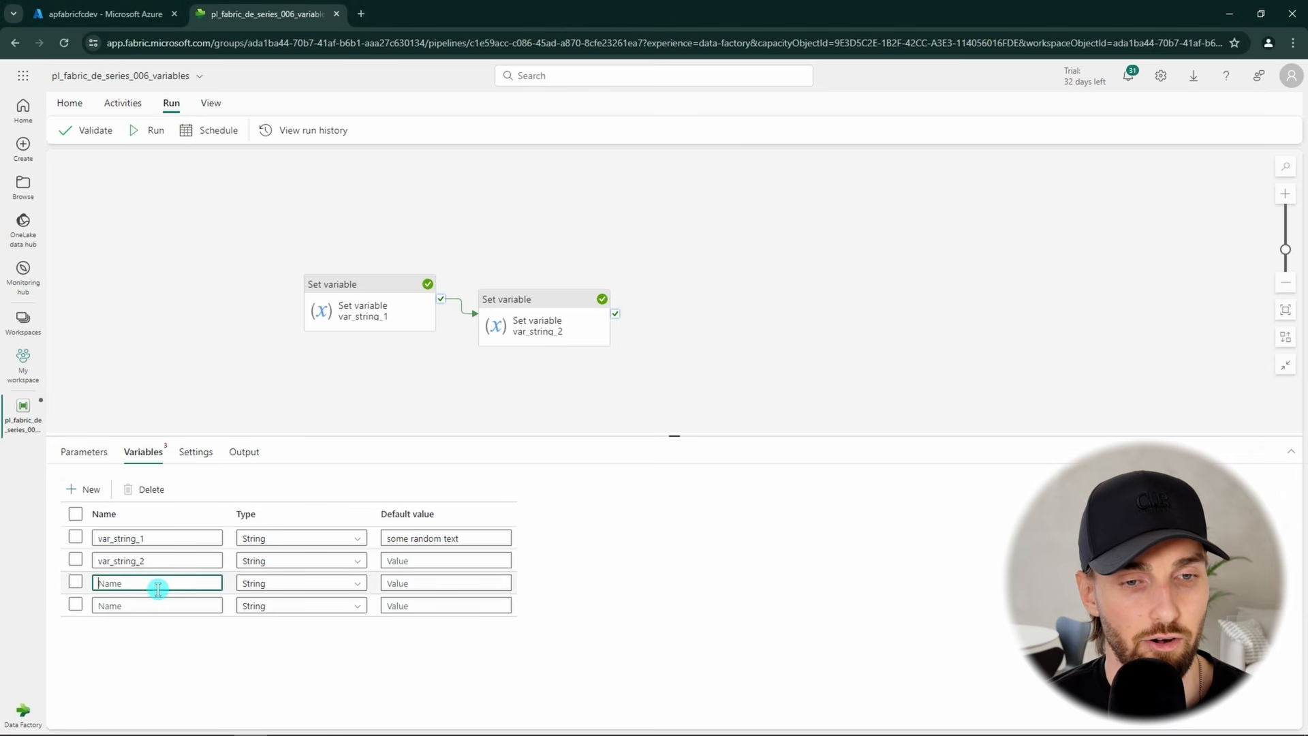
text(var_array_1)
click(194, 609)
text(var_array_2)
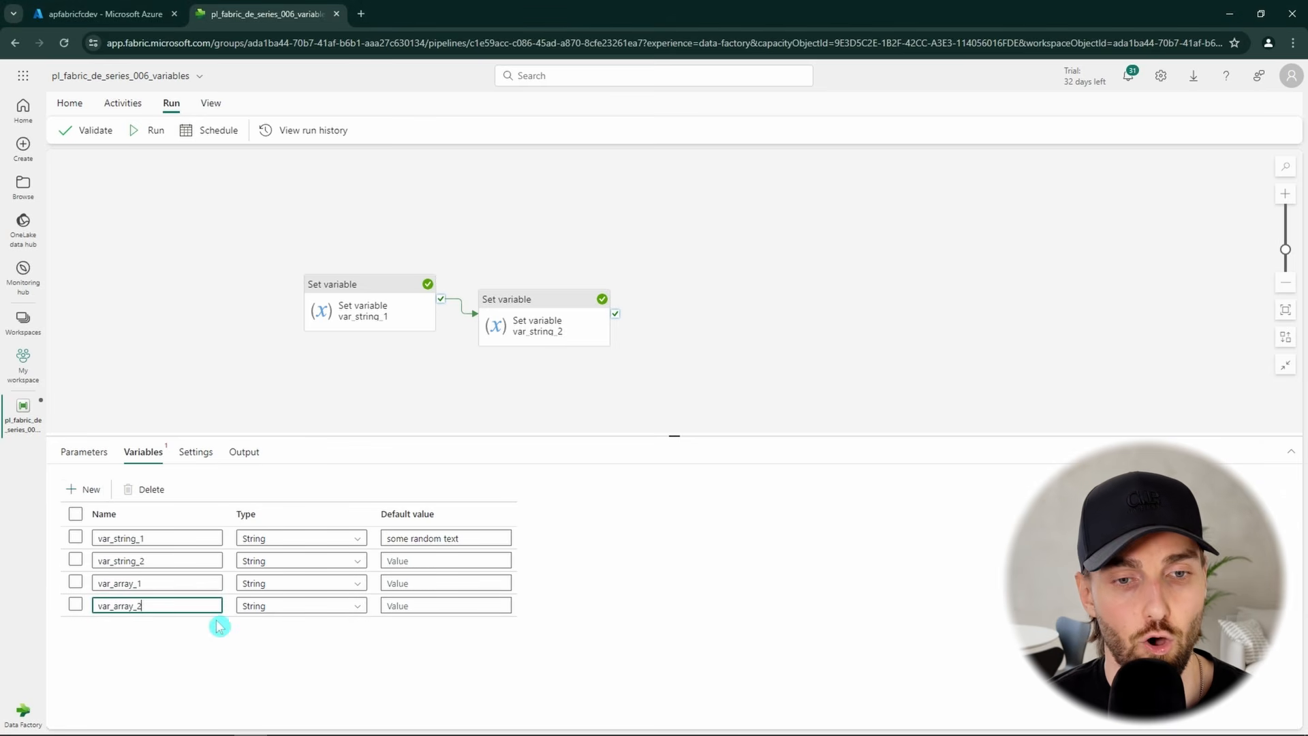
- Change the type of both var_array_1 and var_array_2 to Array
click(360, 585)
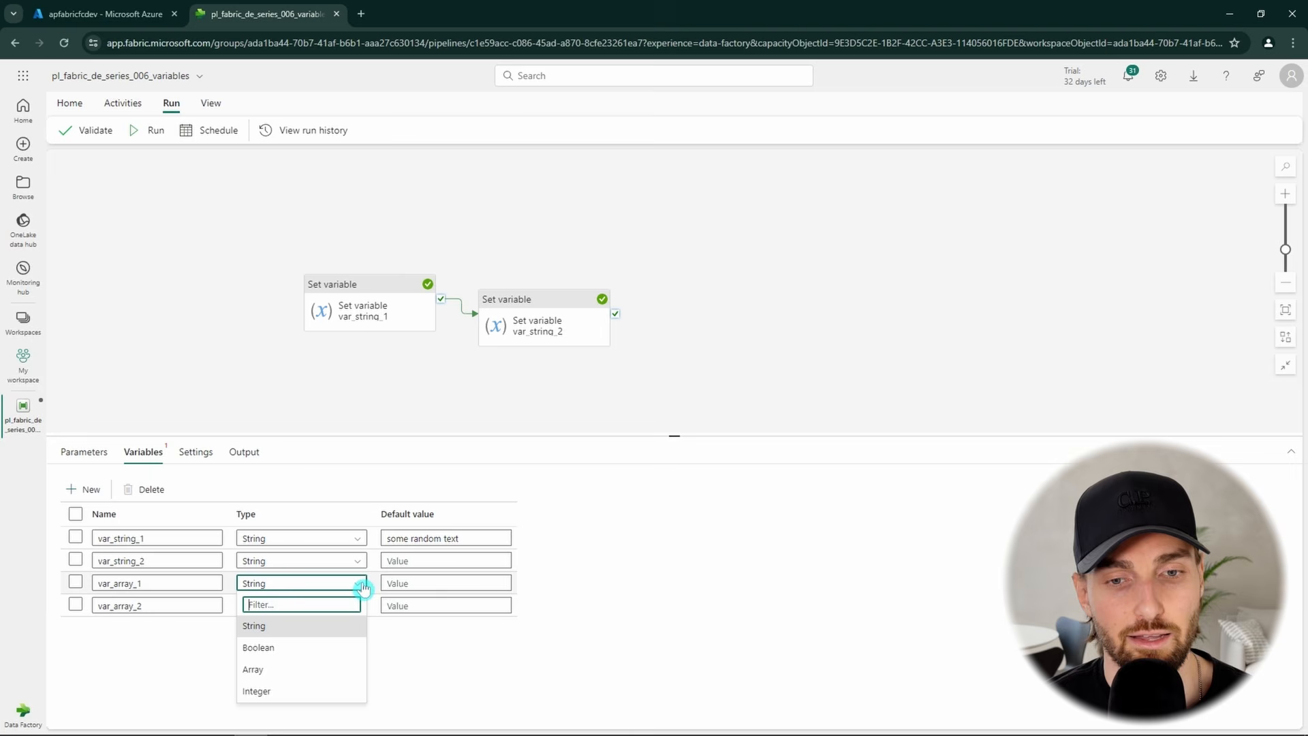
click(273, 669)
click(341, 605)
click(295, 693)
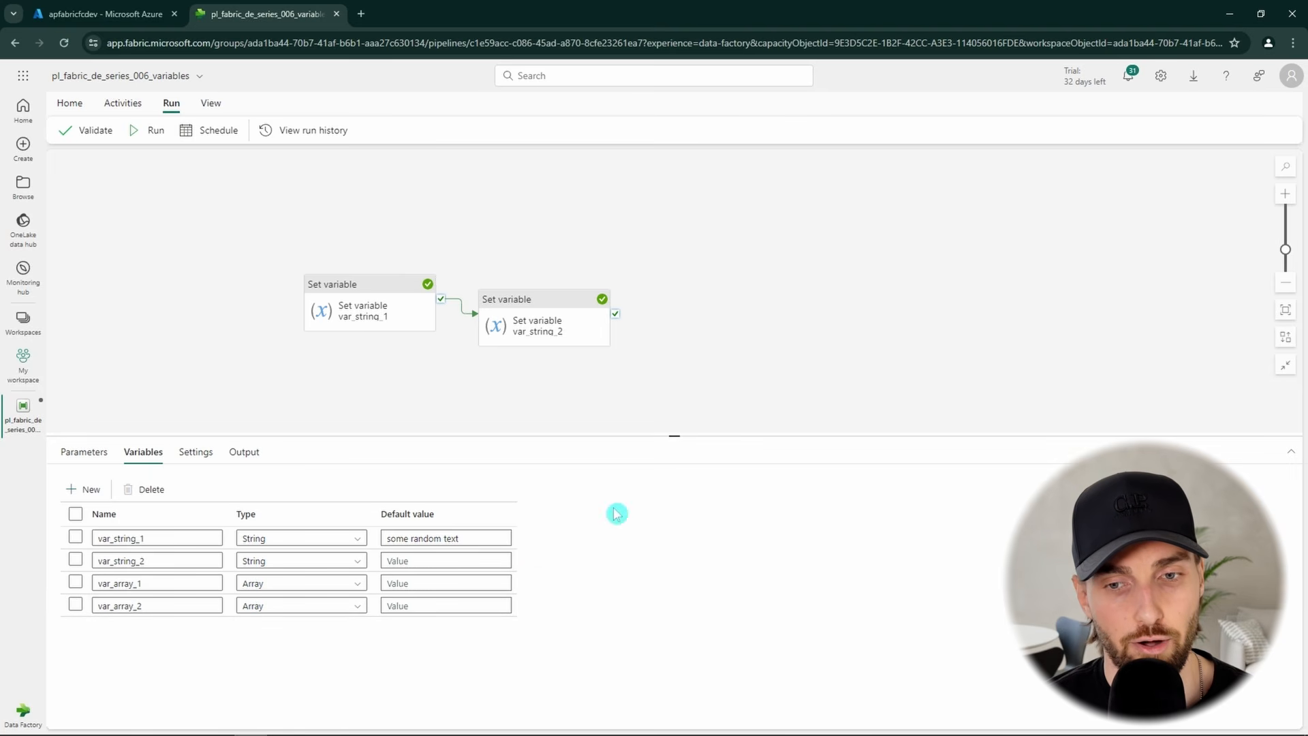
- Give var_array_1 the default value ["A","B"]
click(431, 584)
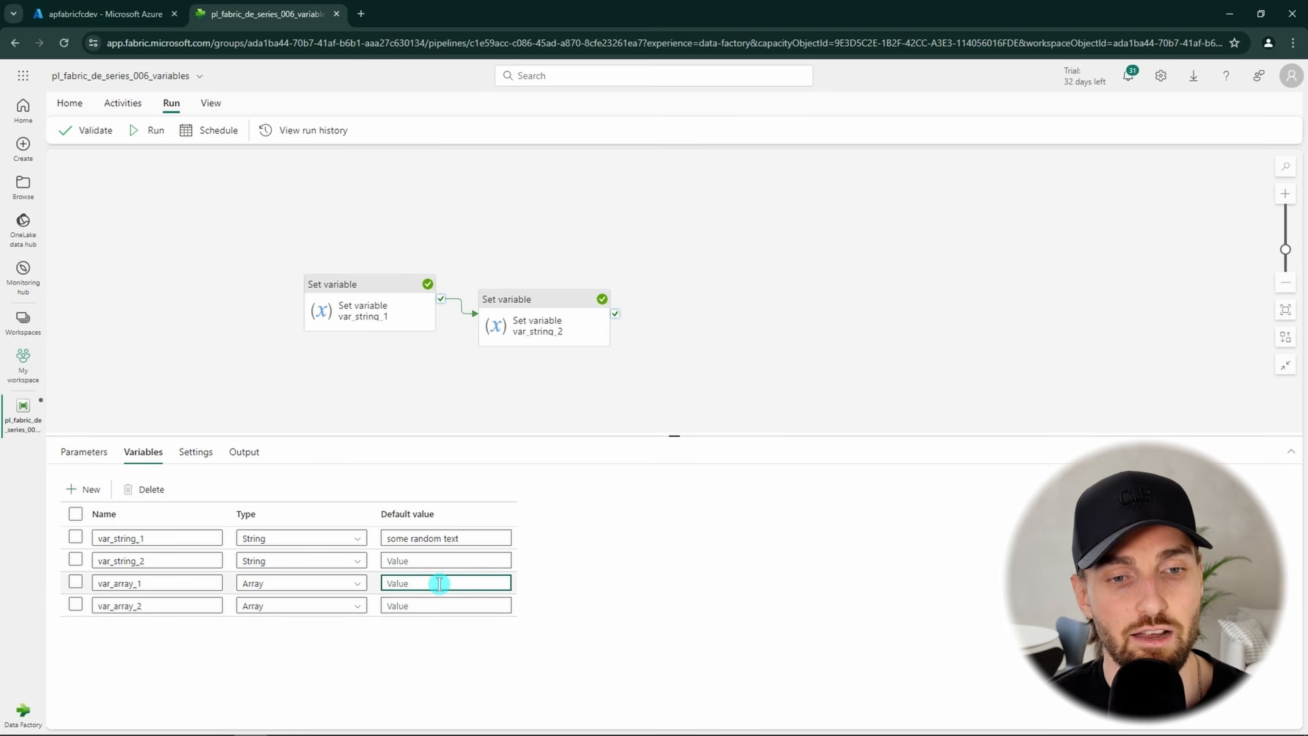
text([)
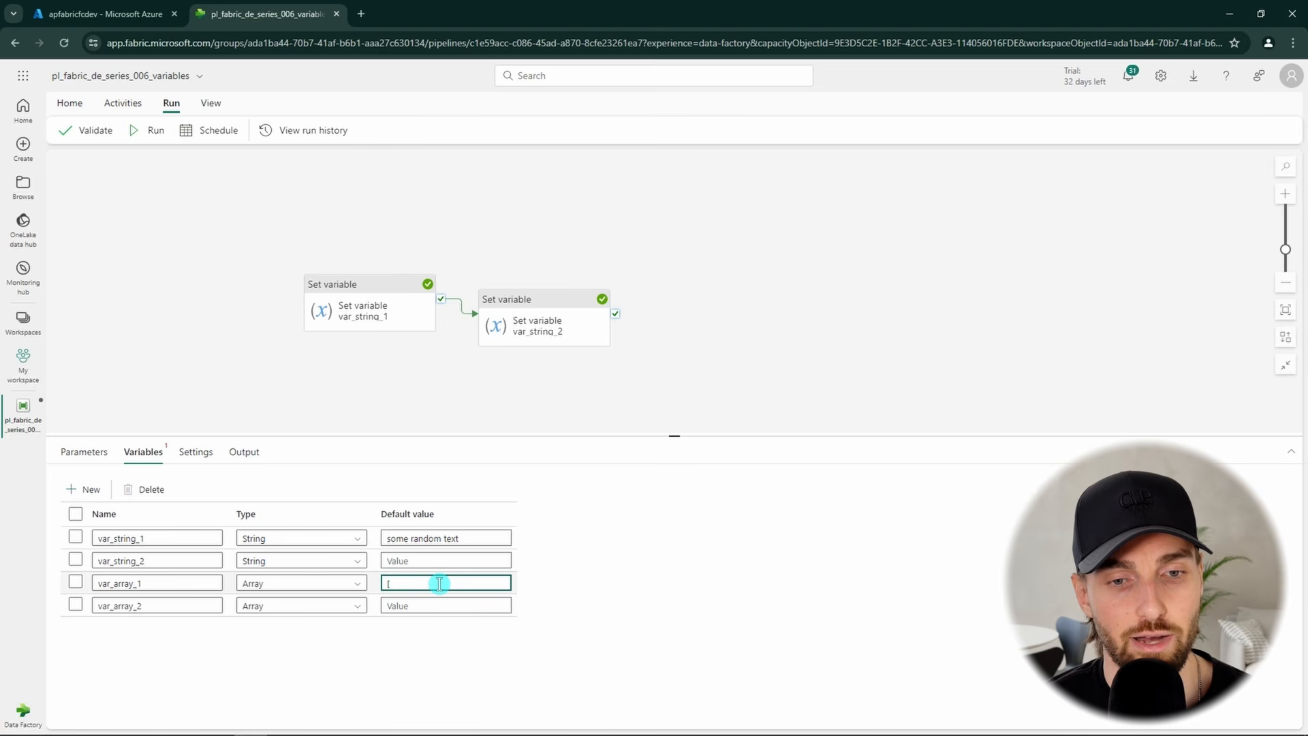
text("A","B)
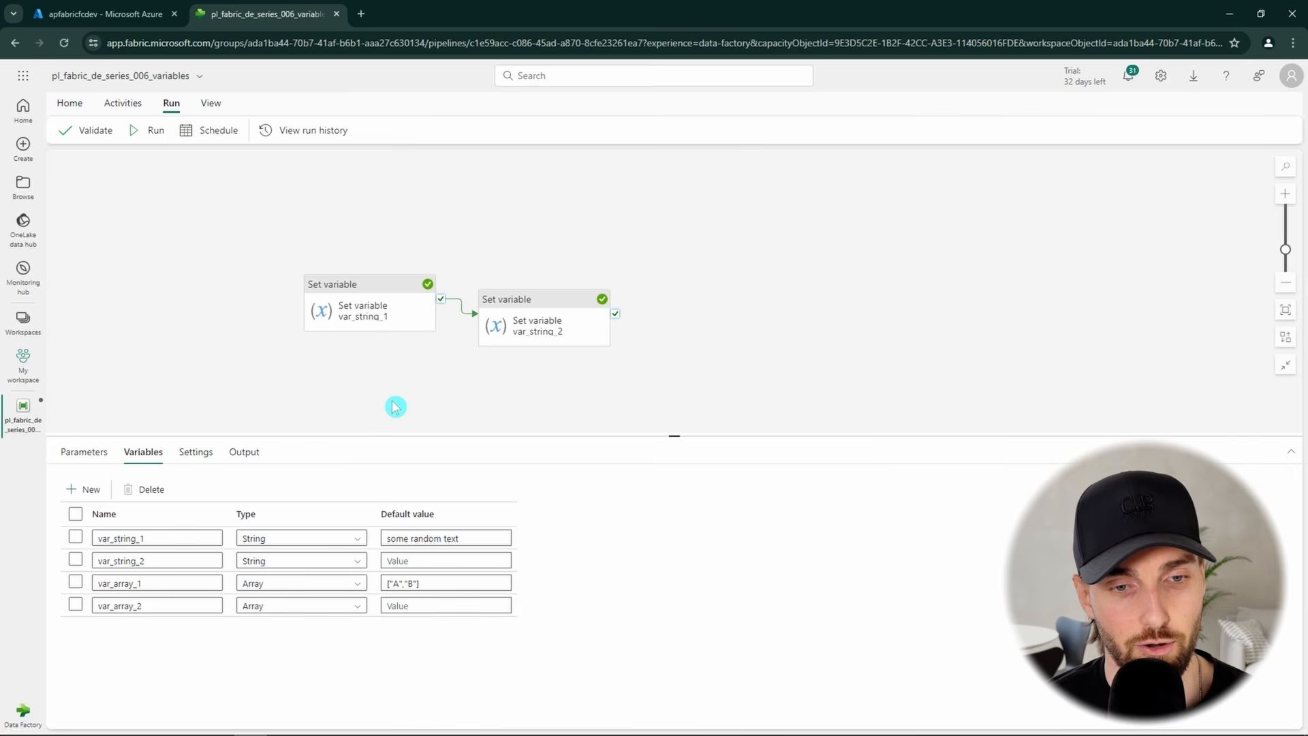
- Add an Append variable activity, link it to run on success of Set variable var_string_2, and select it
click(123, 102)
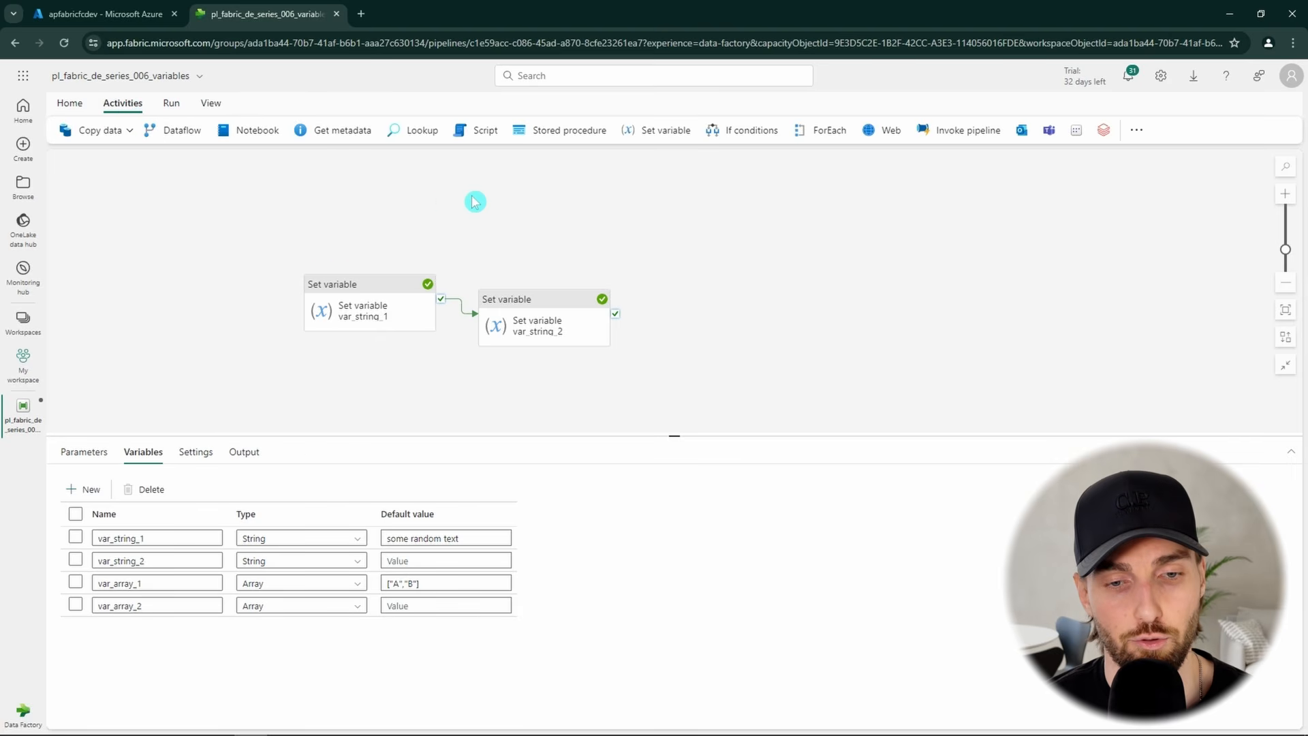
click(1134, 132)
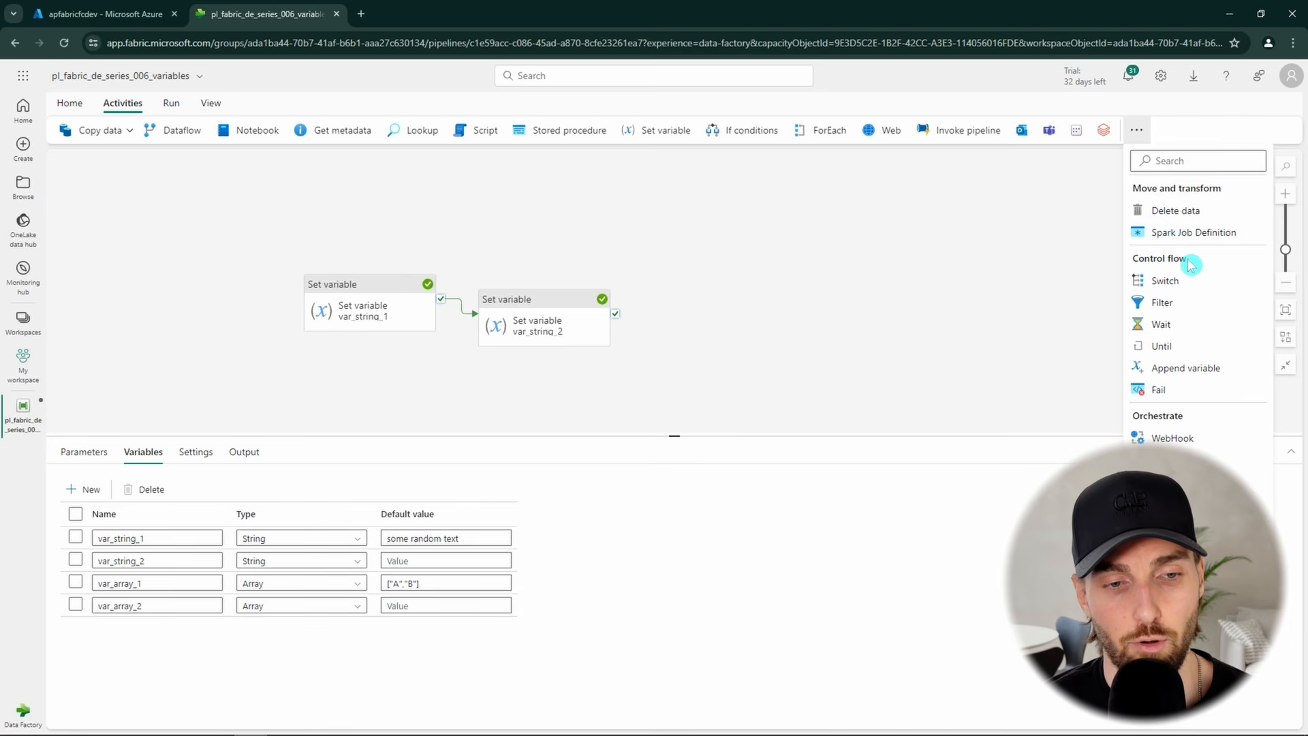
click(1188, 368)
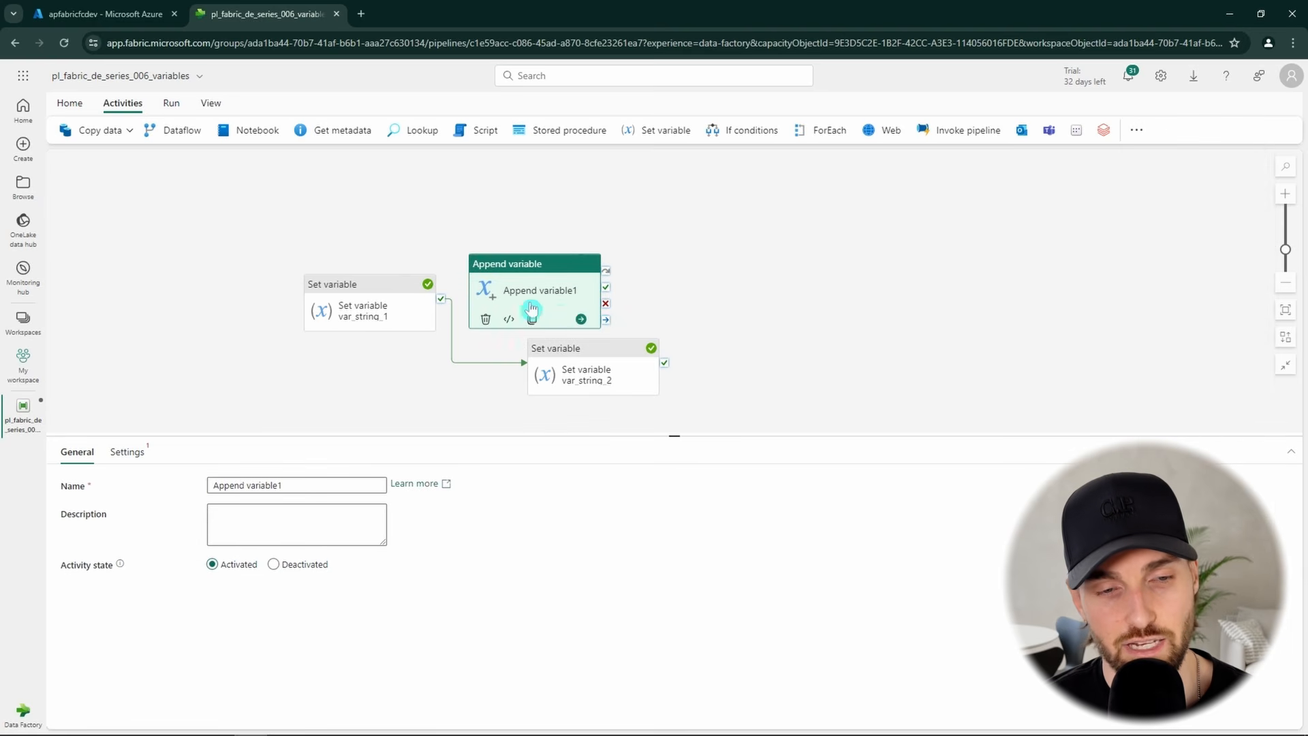
drag(664, 362, 753, 336)
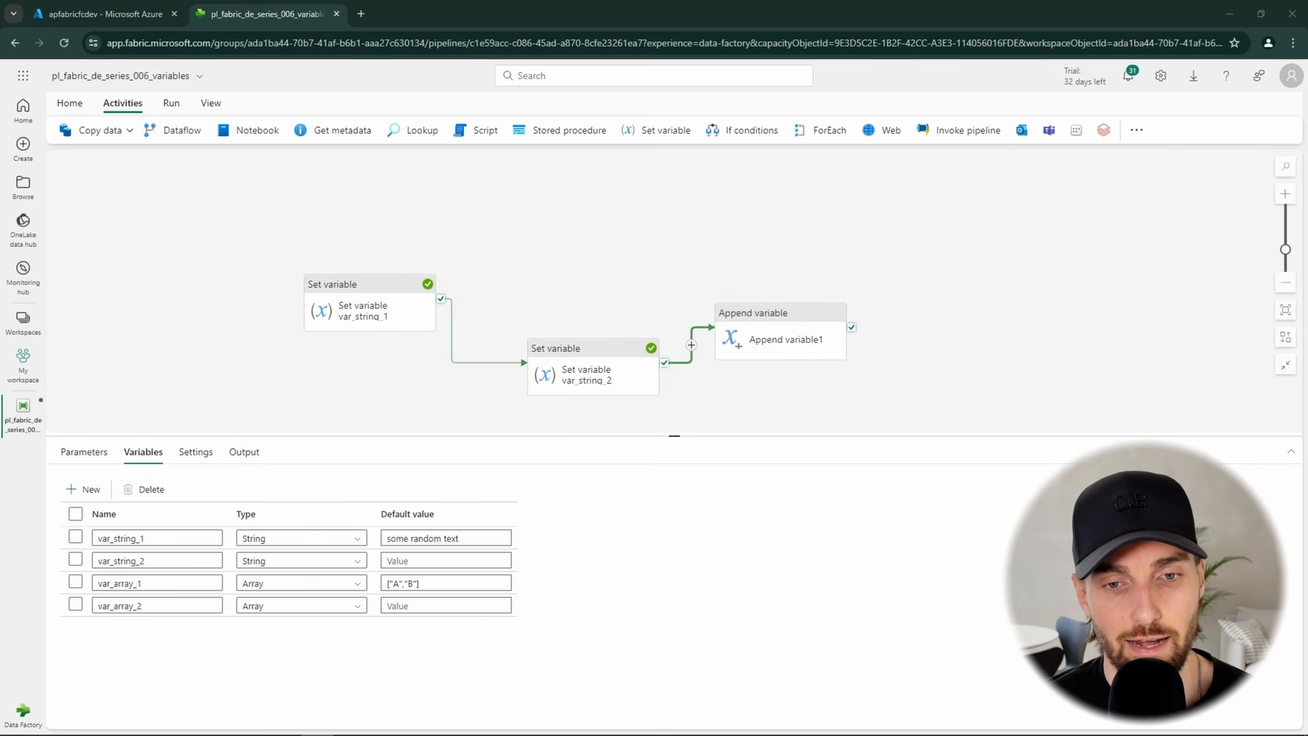
click(810, 346)
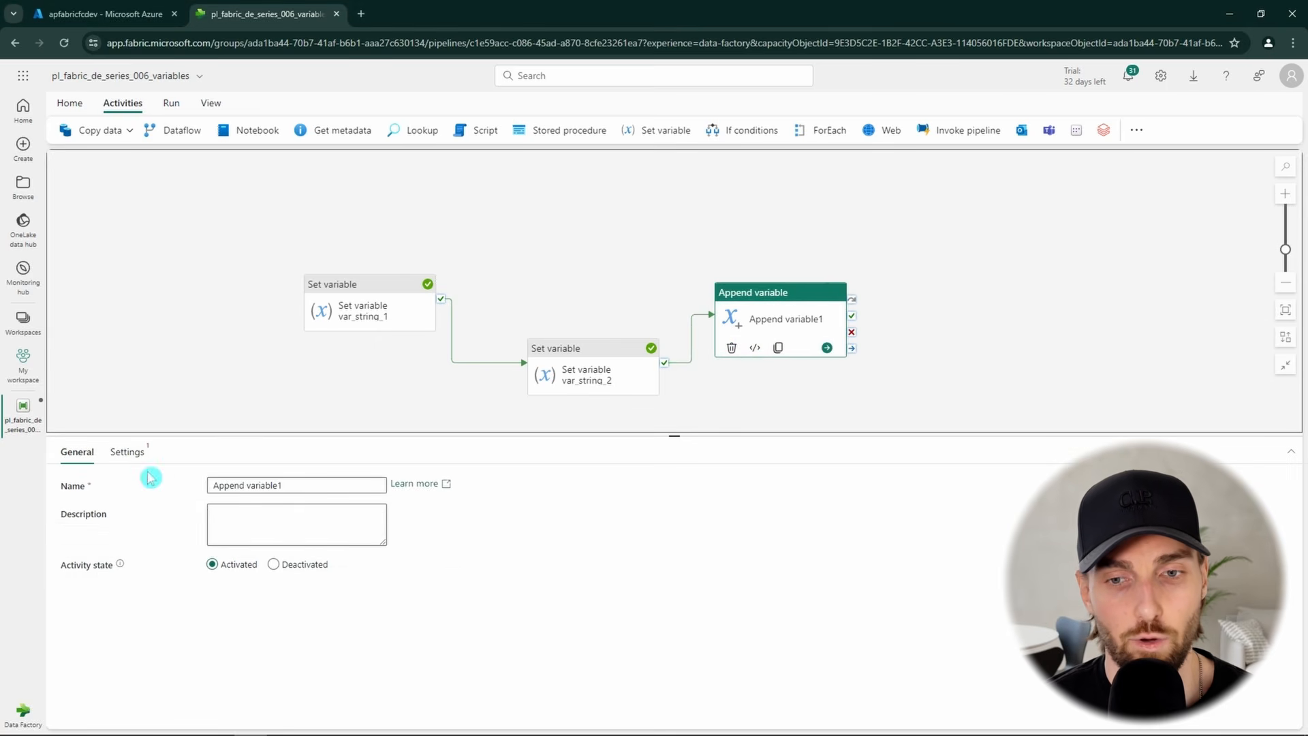
- Rename the new append activity as Append variable var_array_1
drag(304, 489, 205, 487)
text(Append variable var_array_1)
click(468, 525)
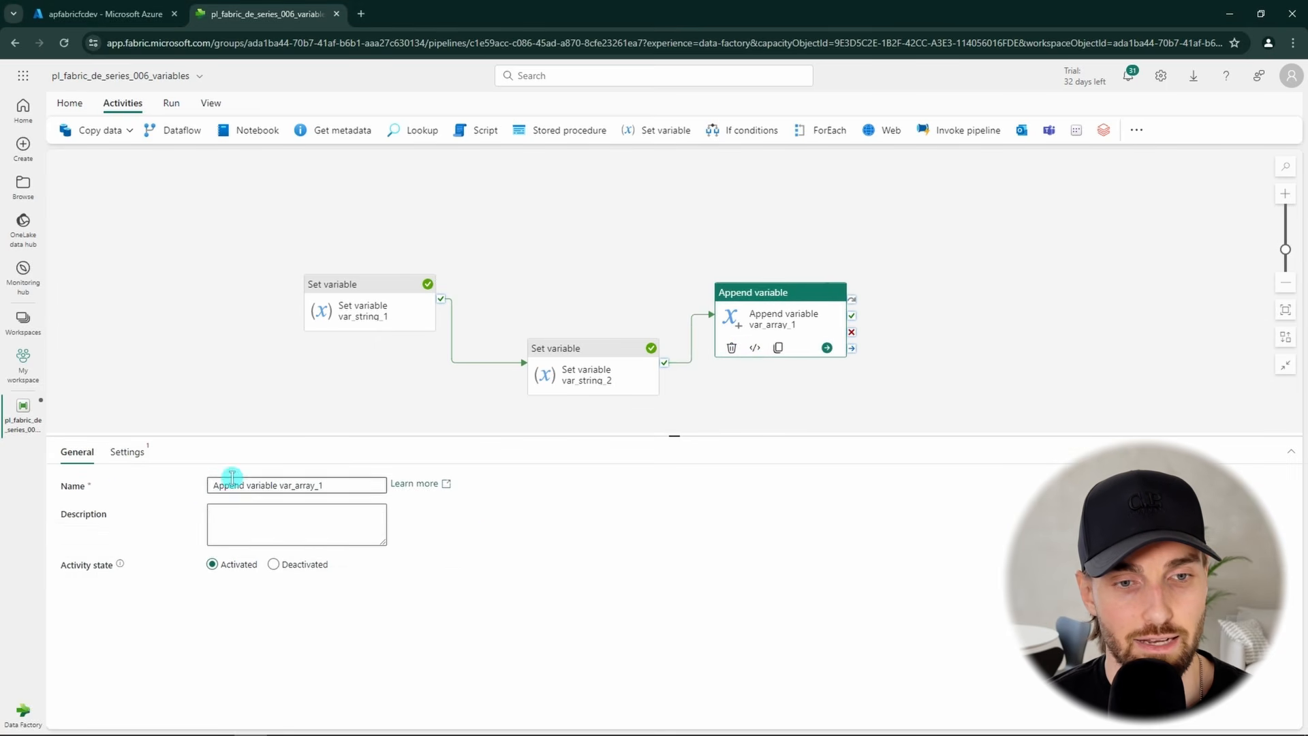
- Configure the append activity to add the value C to the variable var_array_1
click(128, 455)
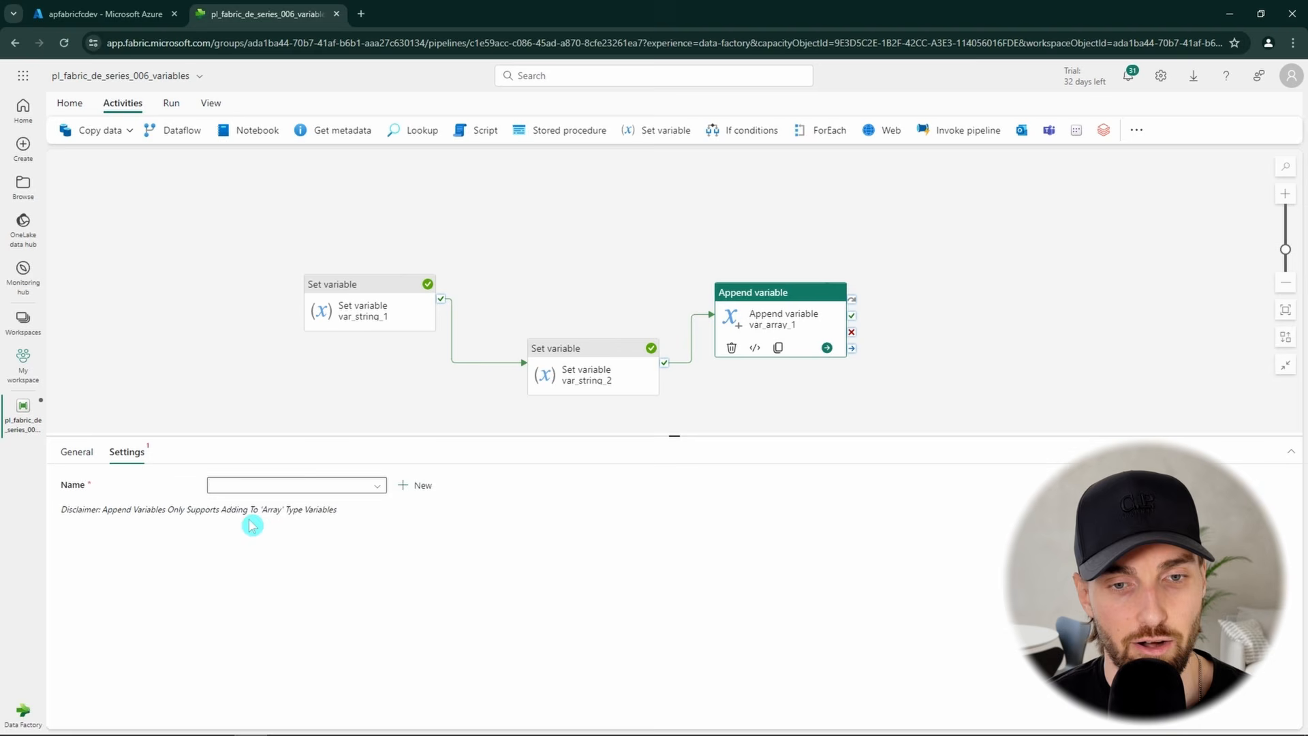
click(263, 485)
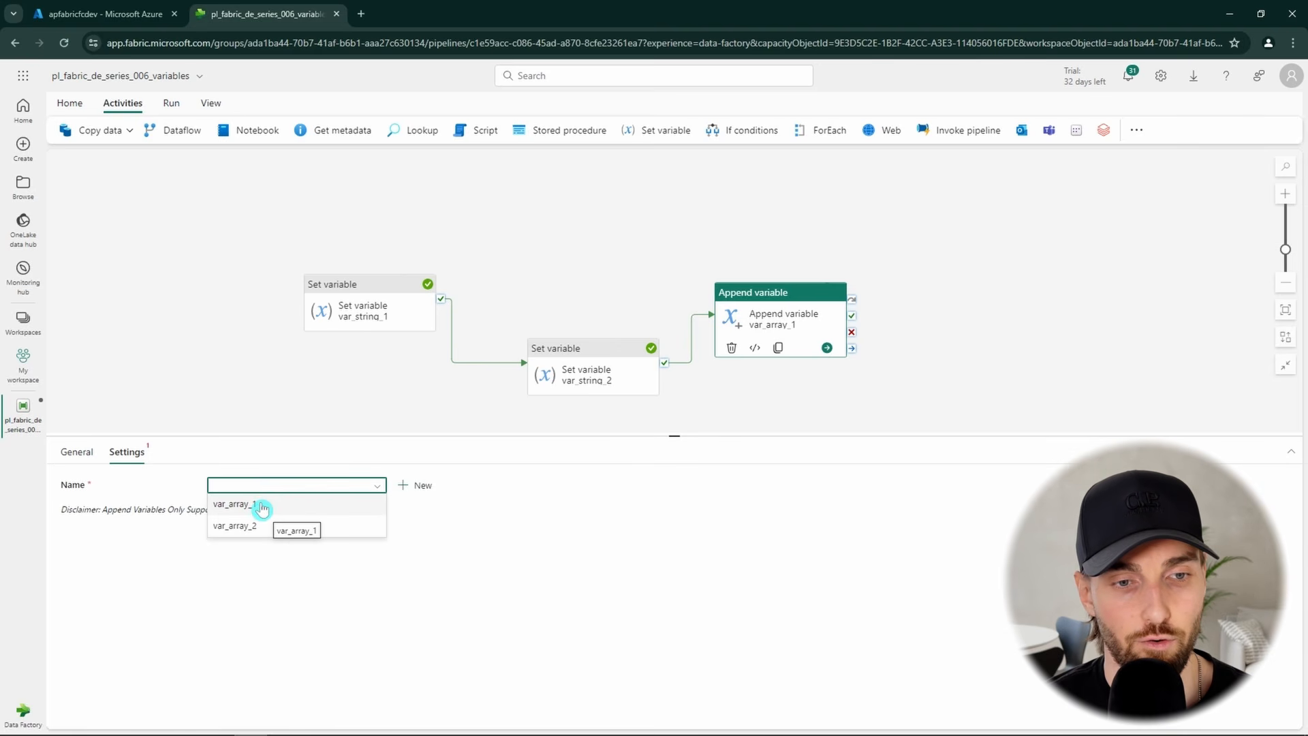
click(262, 506)
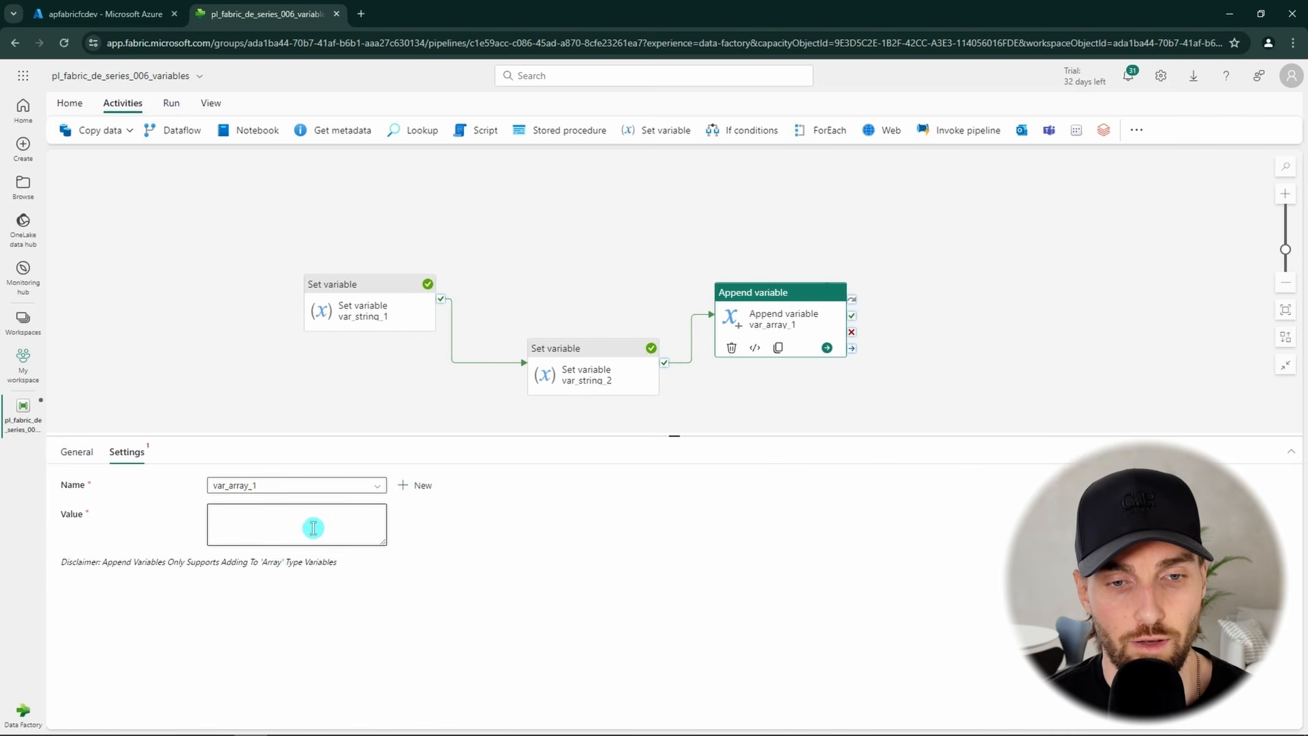
click(305, 527)
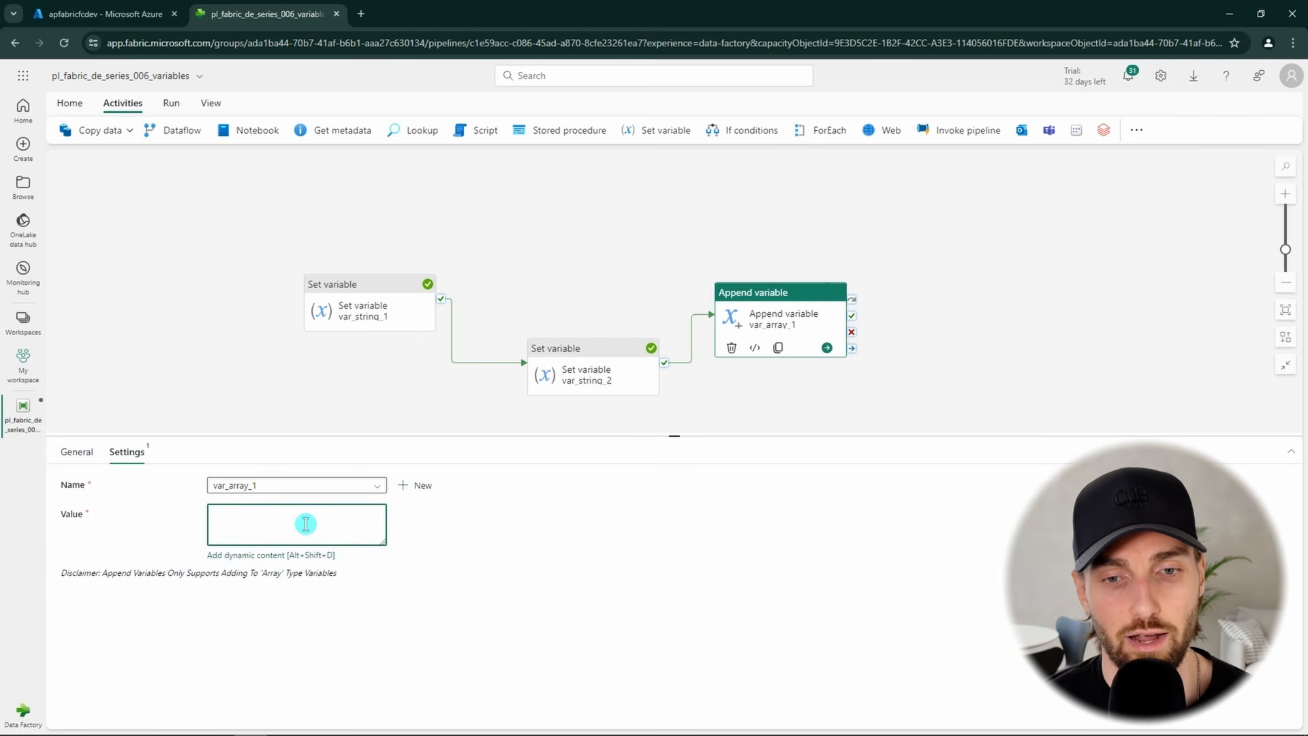
text(C)
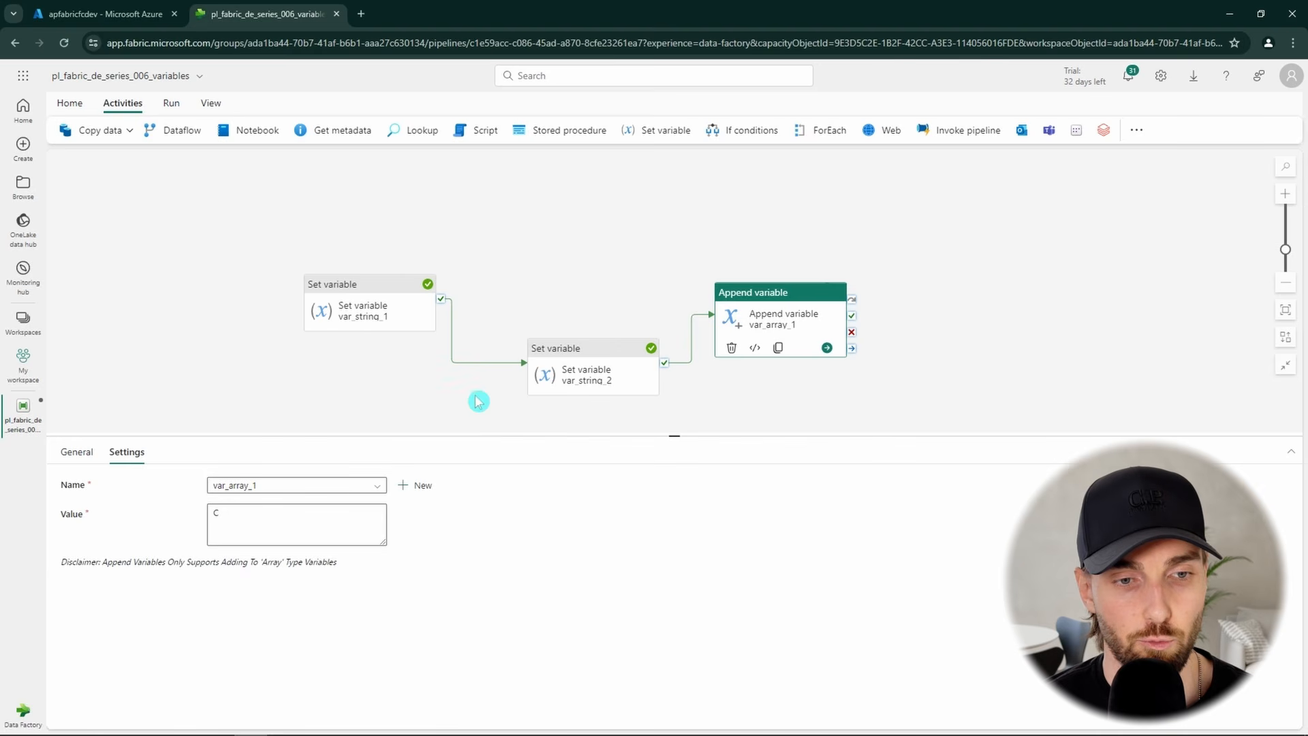
- Reposition the Set variable var_string_2 and Append variable var_array_1 activities slightly higher on the canvas
drag(594, 271, 533, 258)
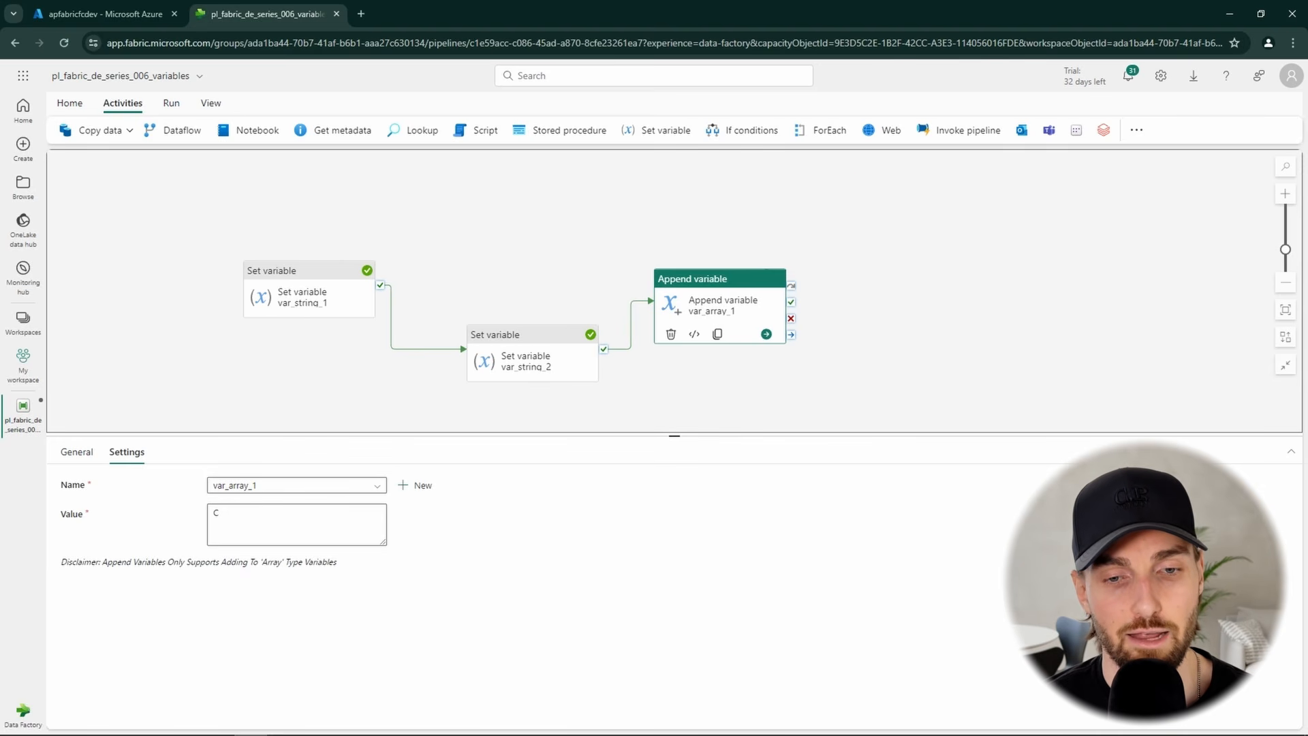
click(954, 235)
click(700, 317)
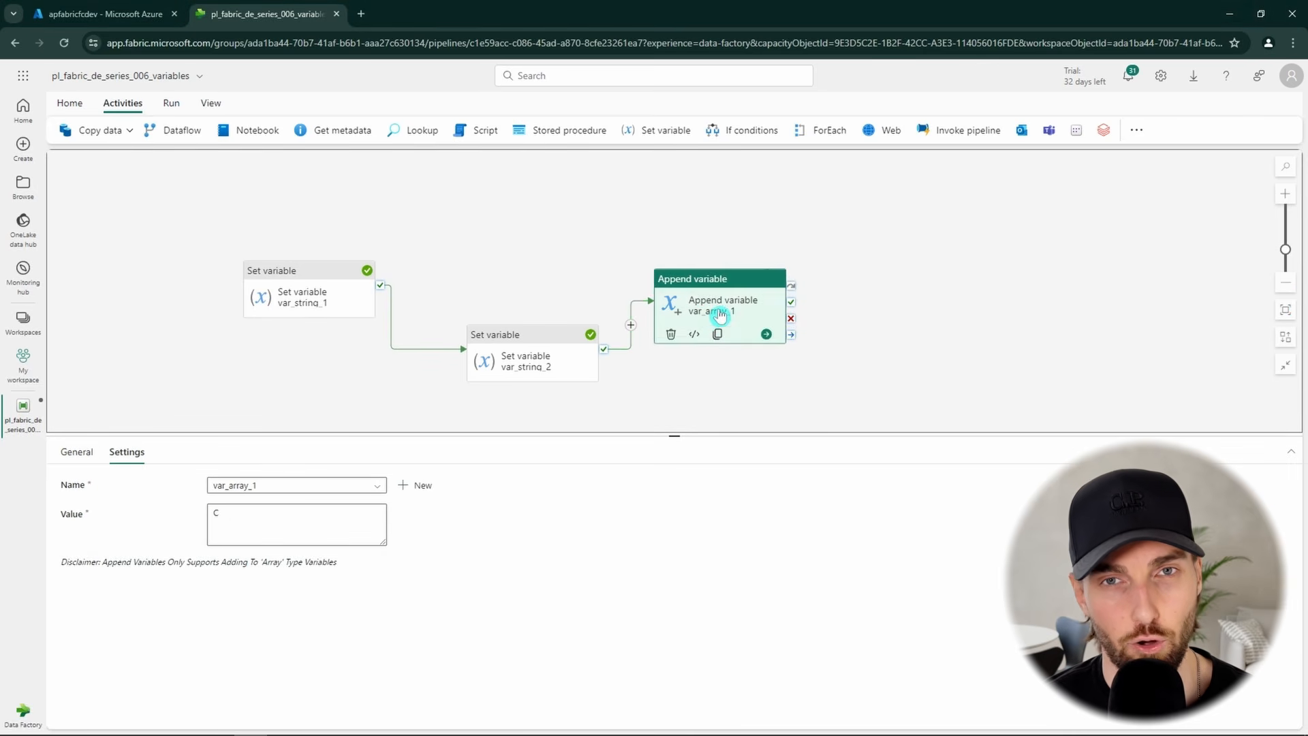
click(896, 283)
drag(563, 363, 541, 306)
drag(731, 311, 723, 292)
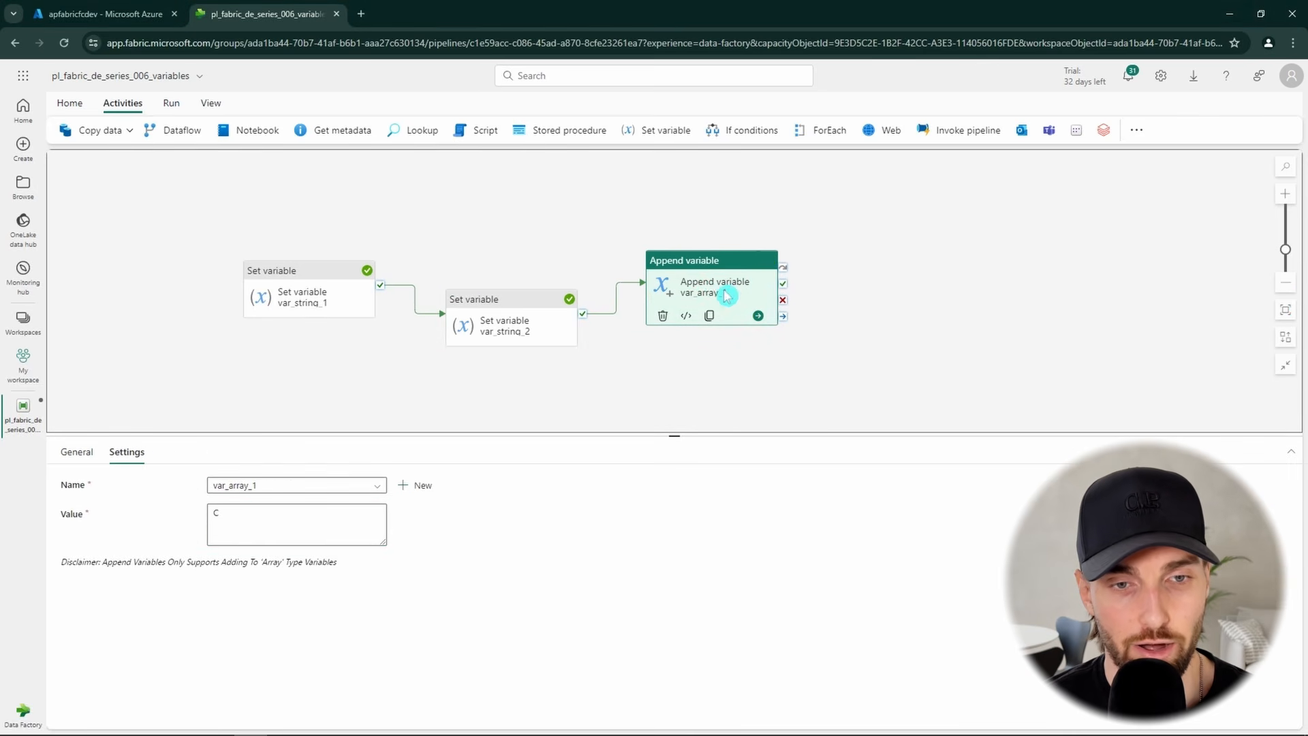
click(802, 228)
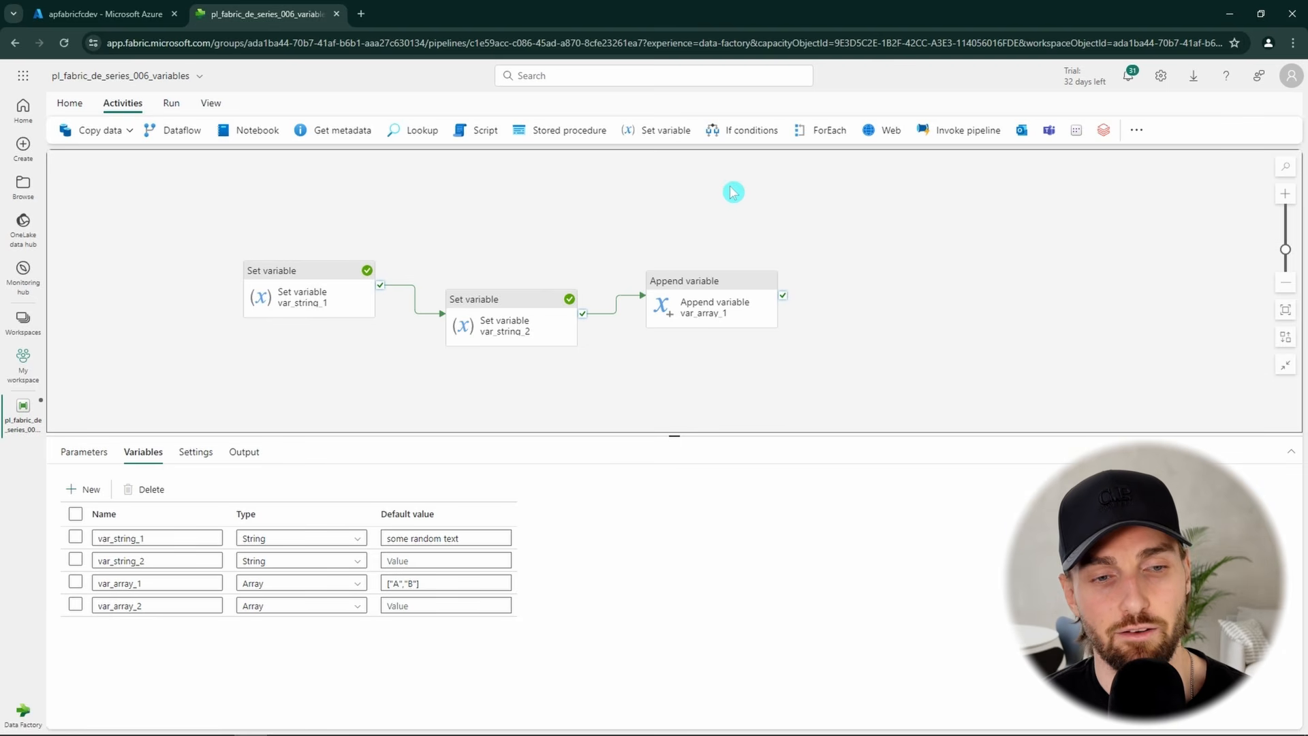
- Add a Set variable activity beside Append variable var_array_1 and link it to run on that activity's success
click(662, 139)
drag(517, 292, 940, 286)
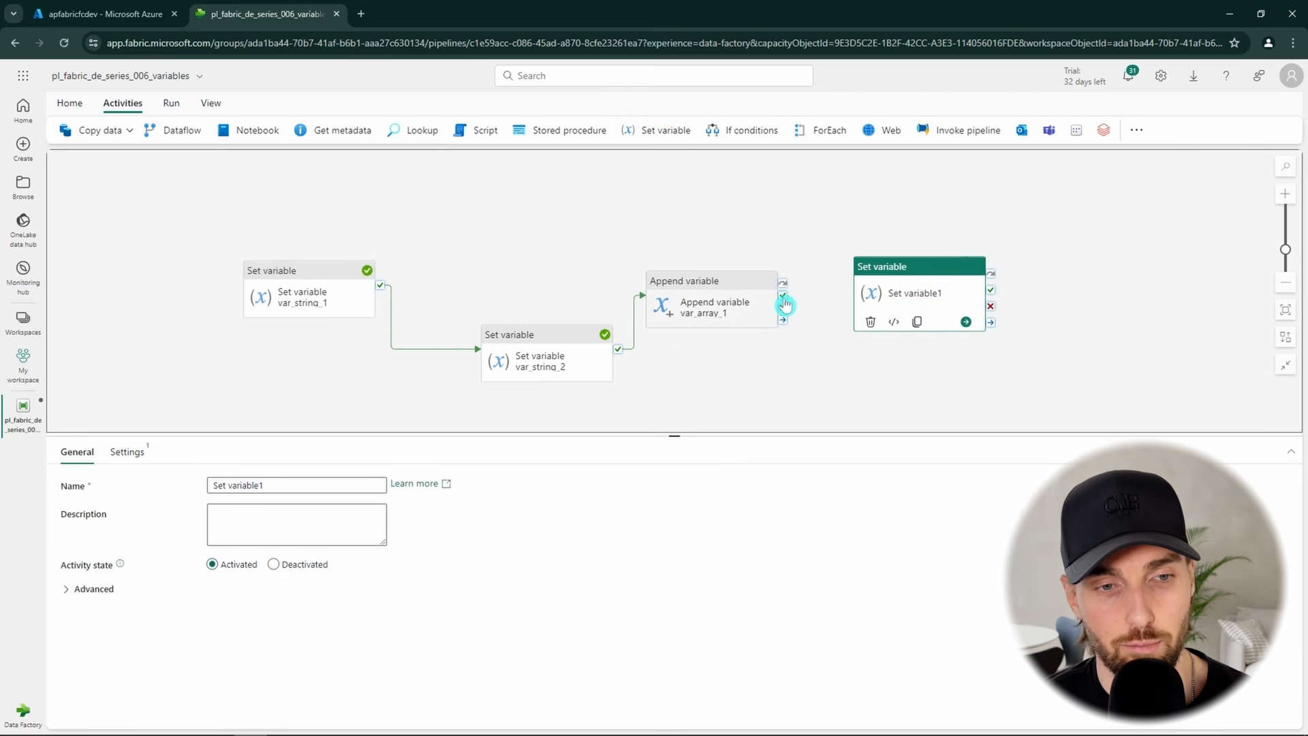
drag(782, 295, 899, 305)
click(934, 304)
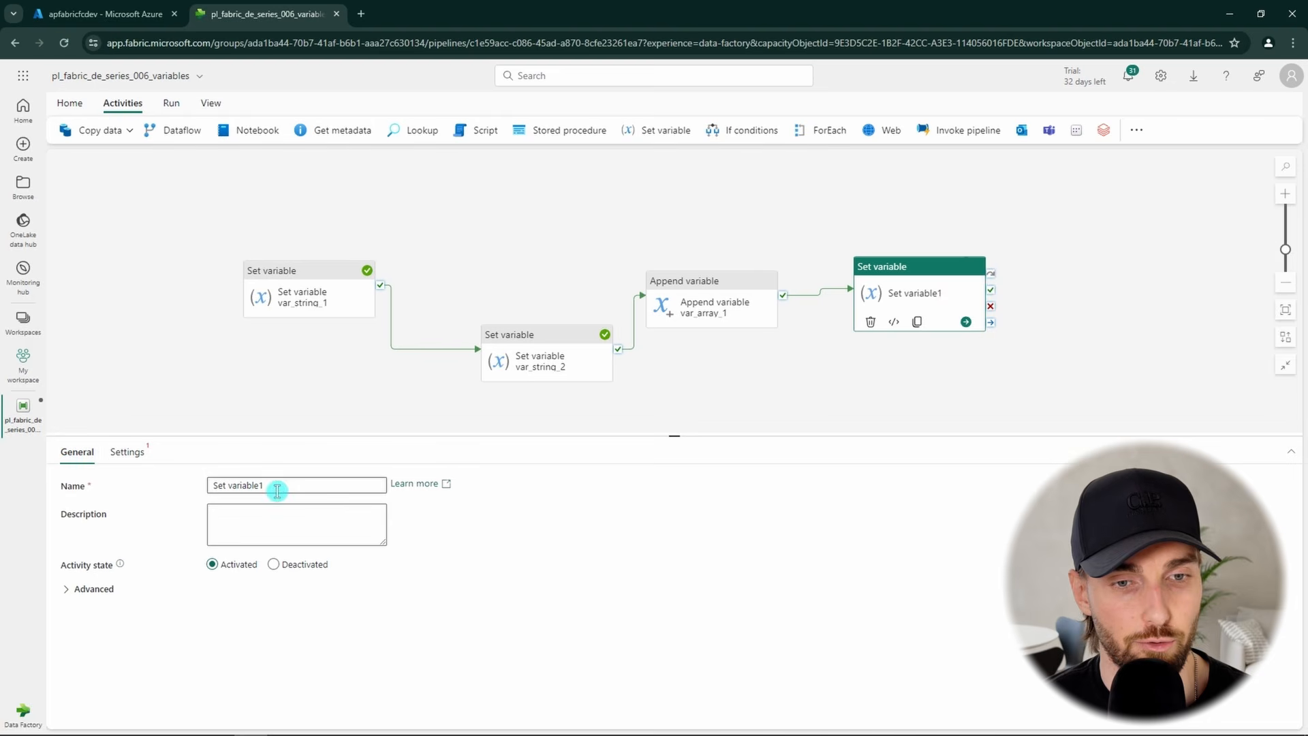
- Rename the new activity as Set variable var_array_2 and choose var_array_2 as its pipeline variable
drag(277, 488, 184, 490)
text(Set variable var_array_2)
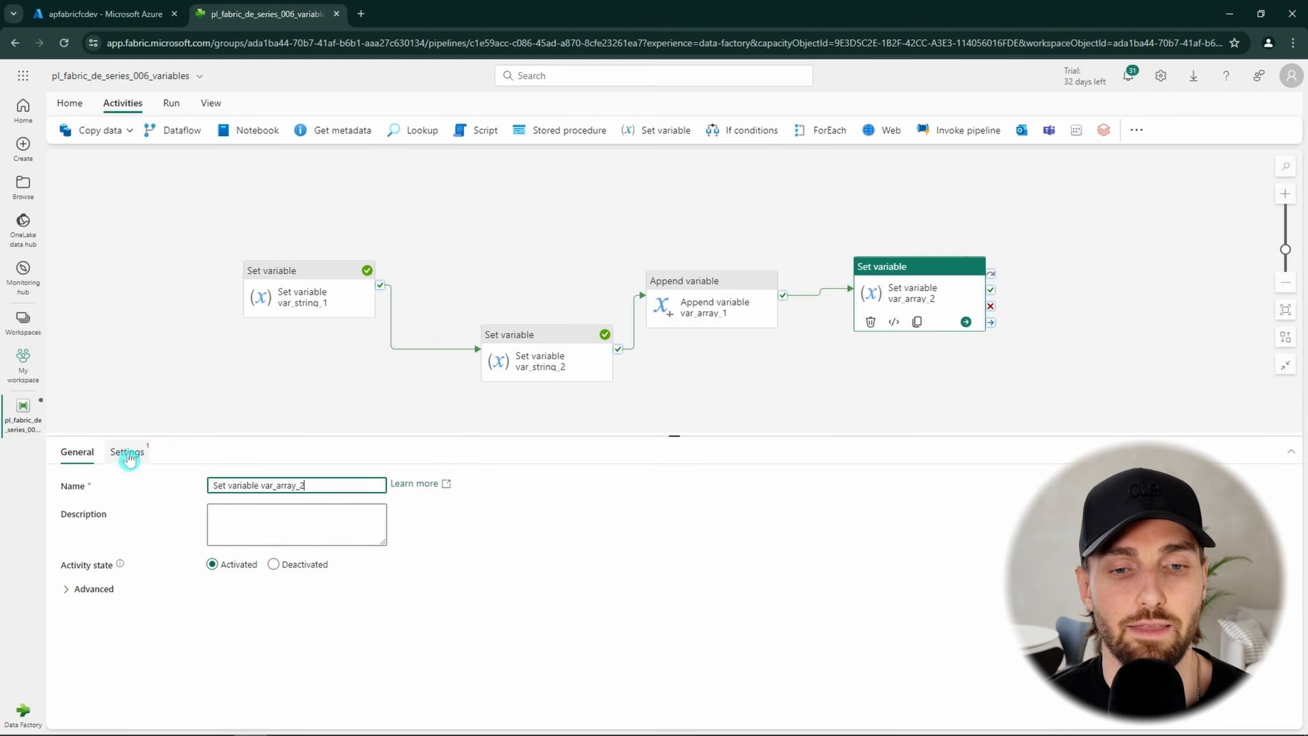
click(127, 451)
click(285, 513)
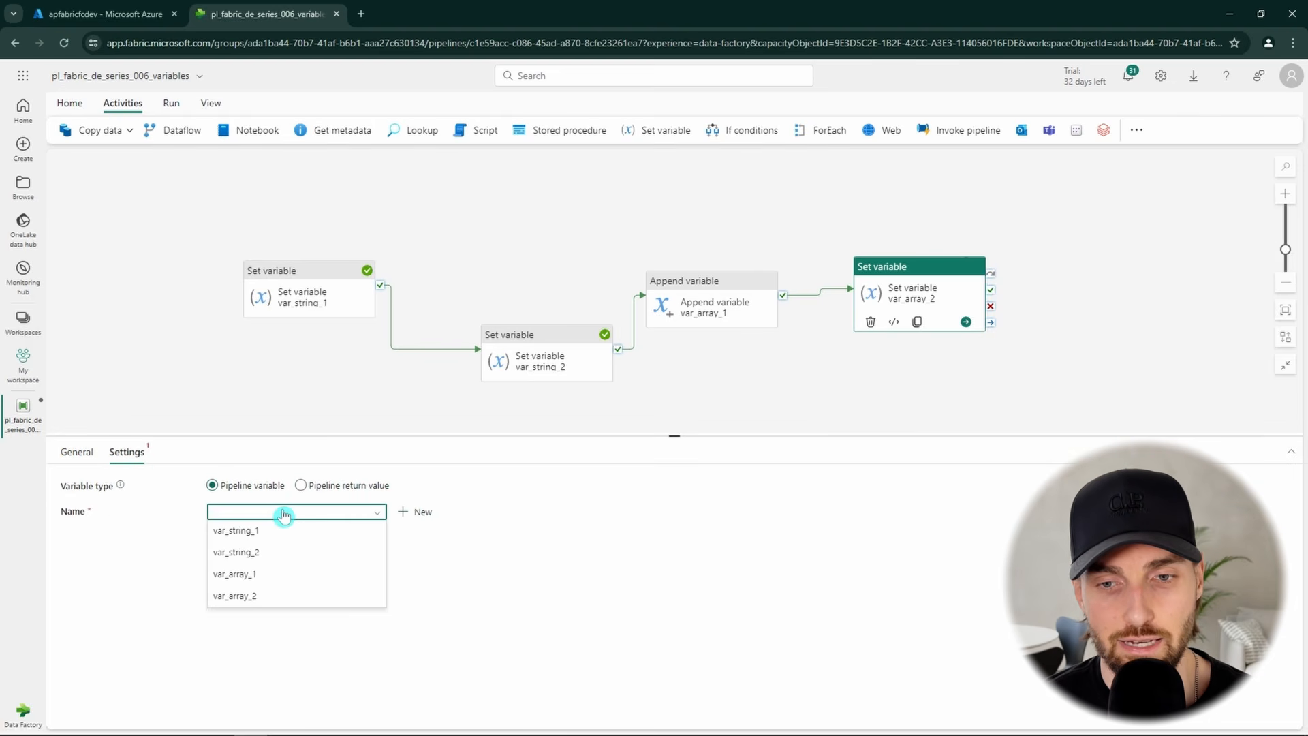
click(249, 596)
click(297, 560)
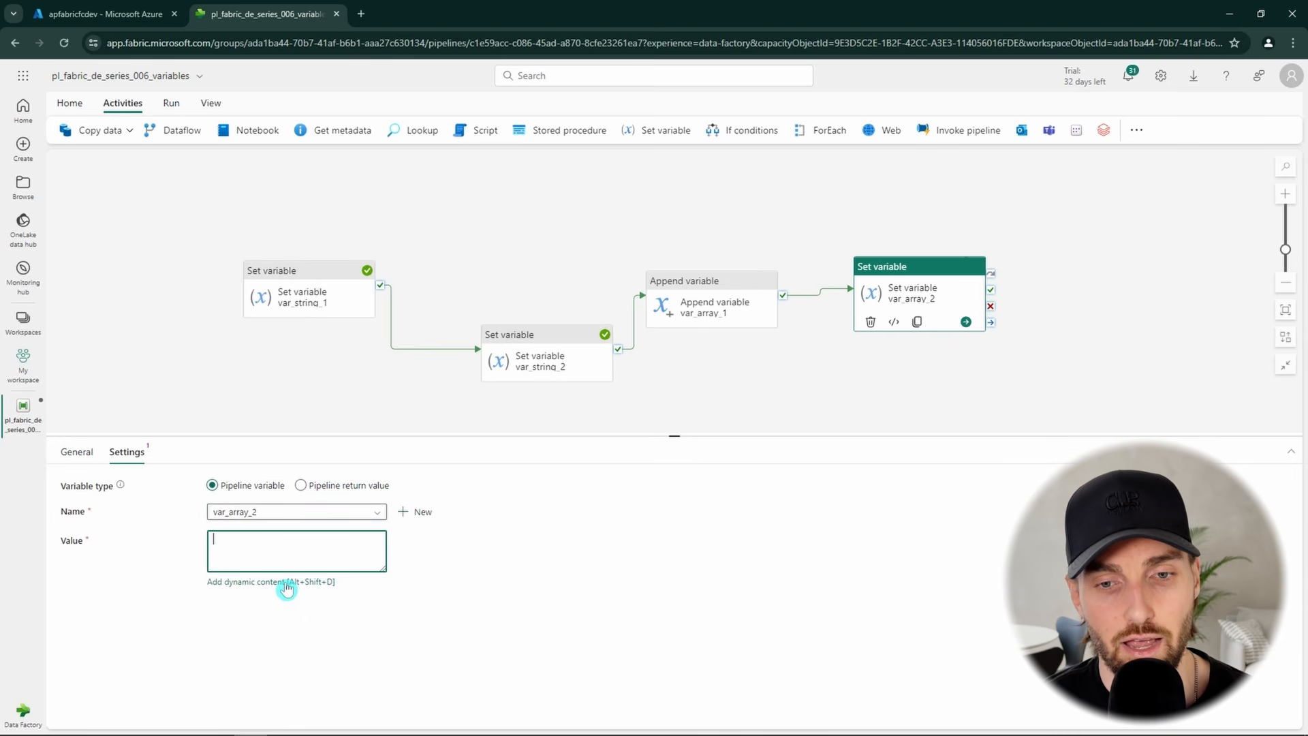
click(286, 582)
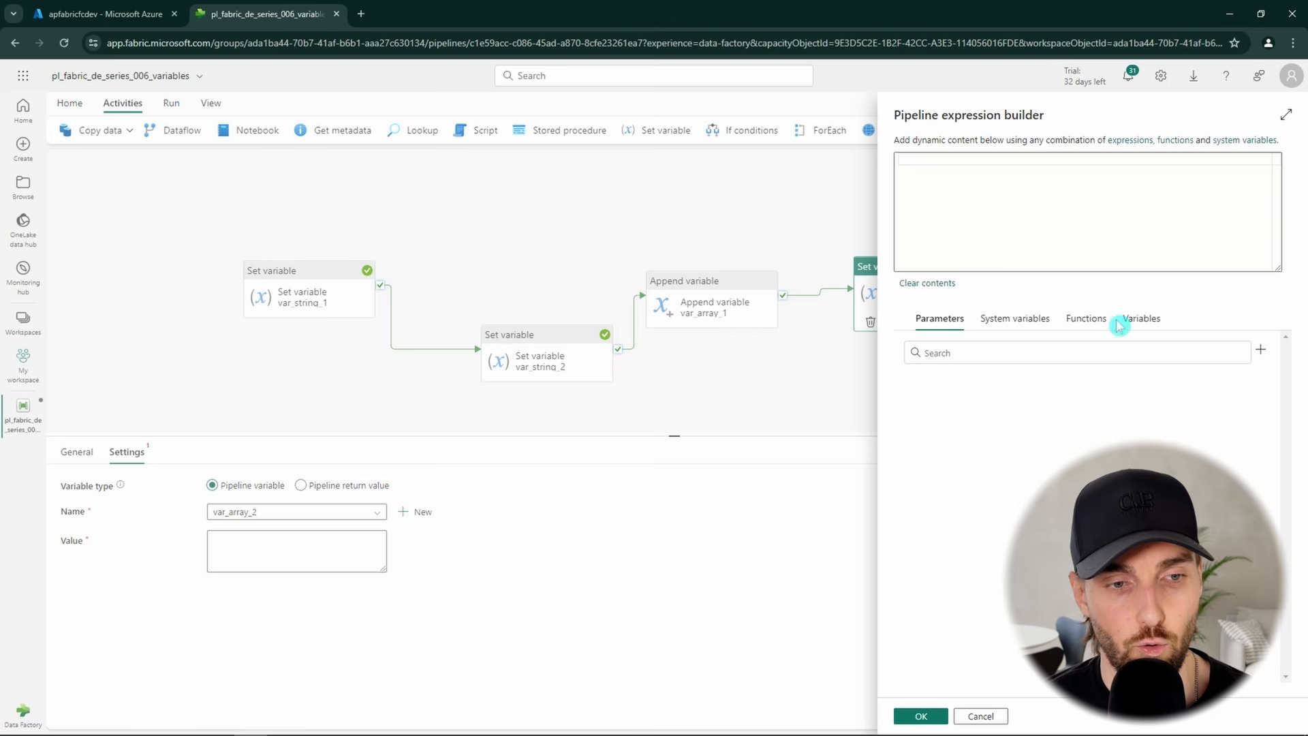
click(1139, 320)
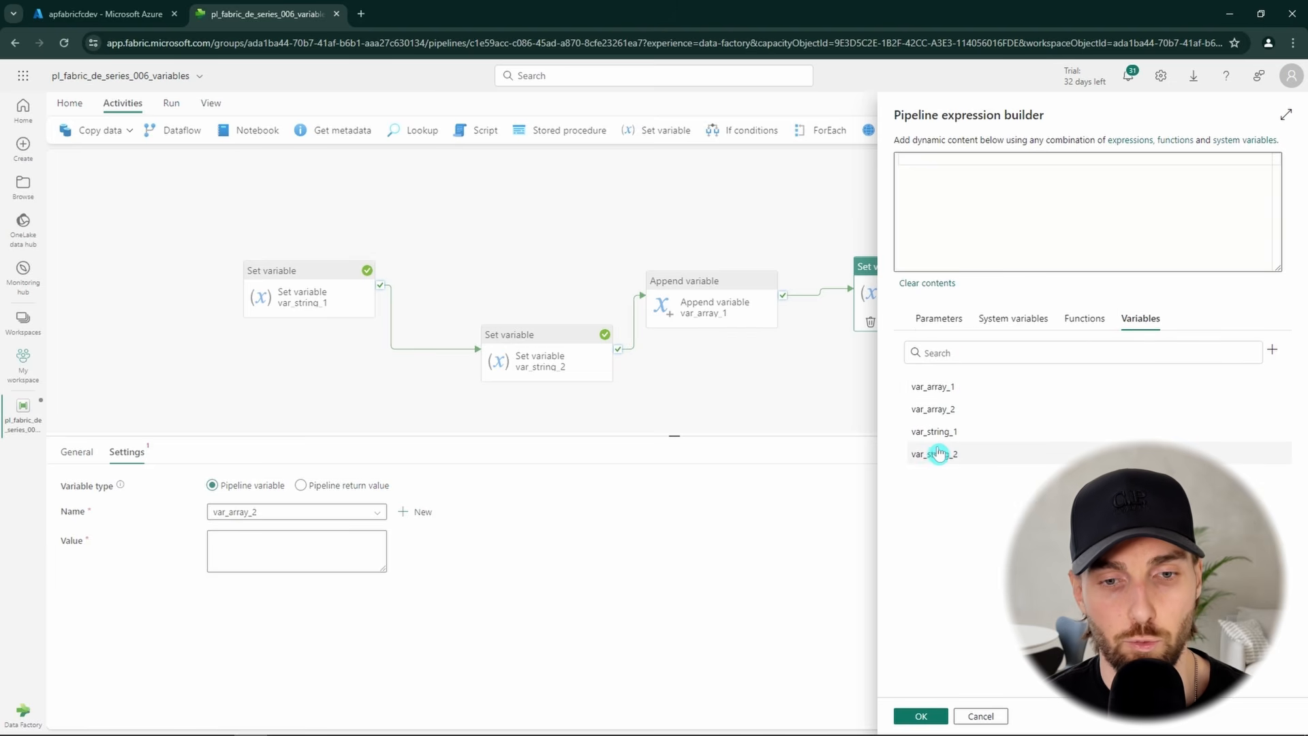
click(946, 392)
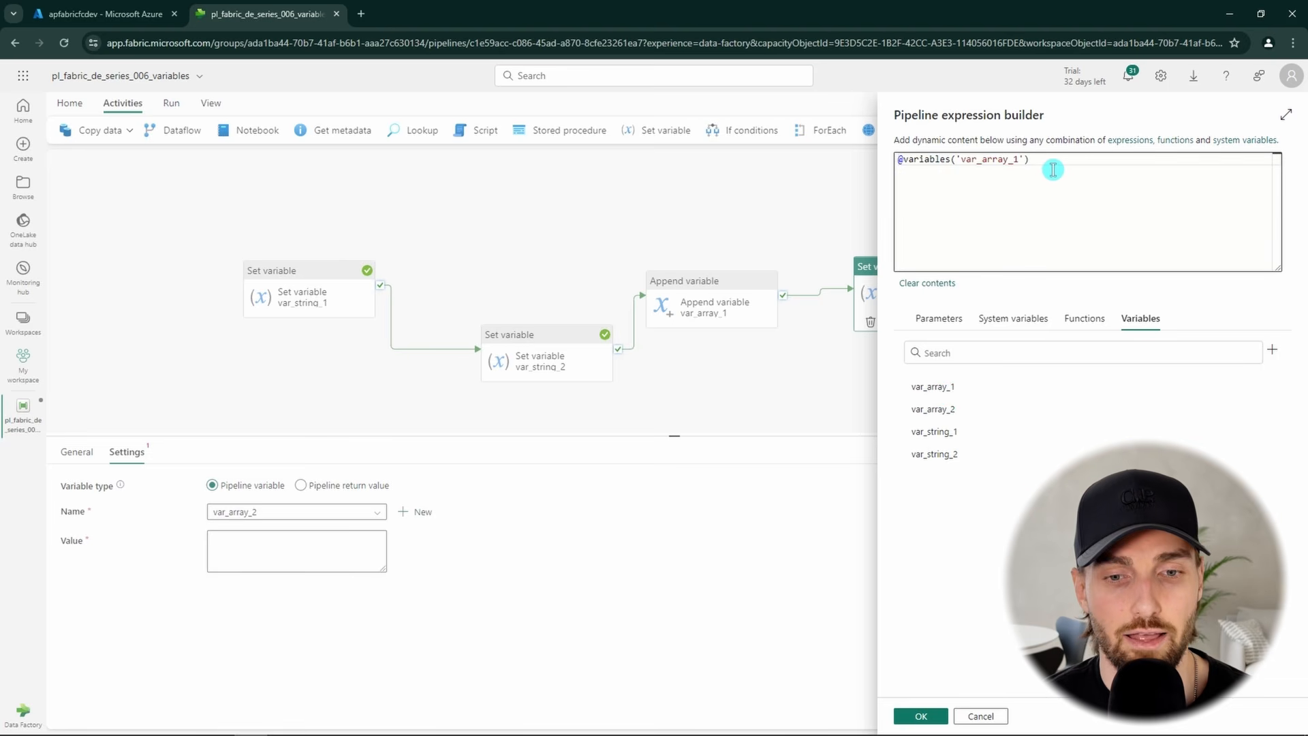
click(920, 716)
click(789, 370)
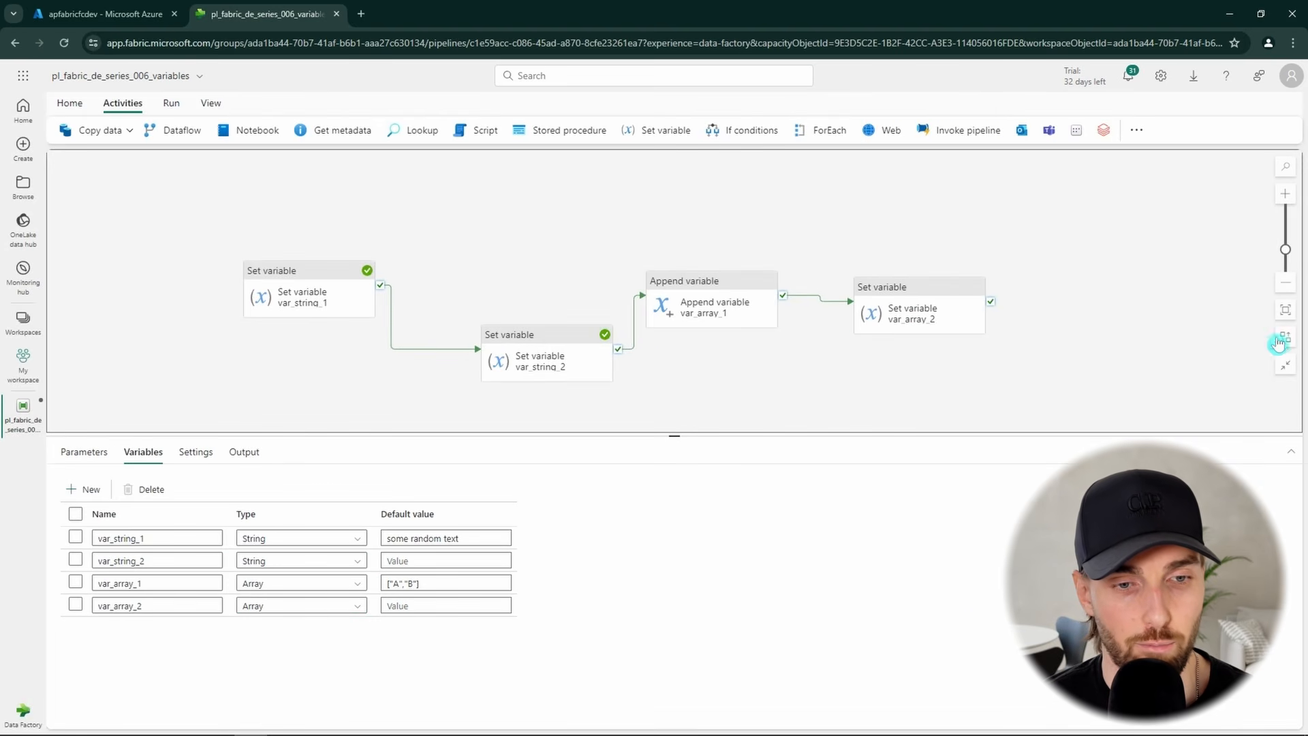
- Save and run the pipeline, and refresh the run output until its activities are listed
click(198, 164)
click(171, 103)
click(153, 130)
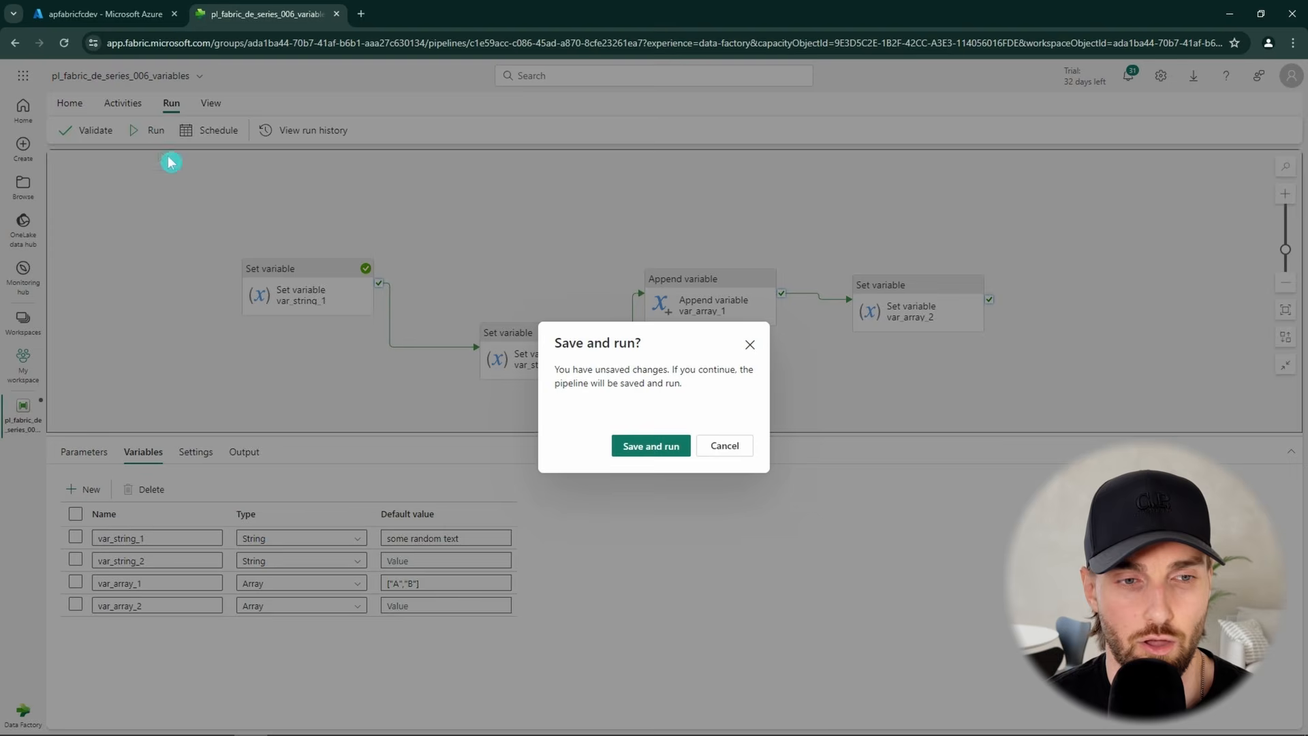
click(641, 444)
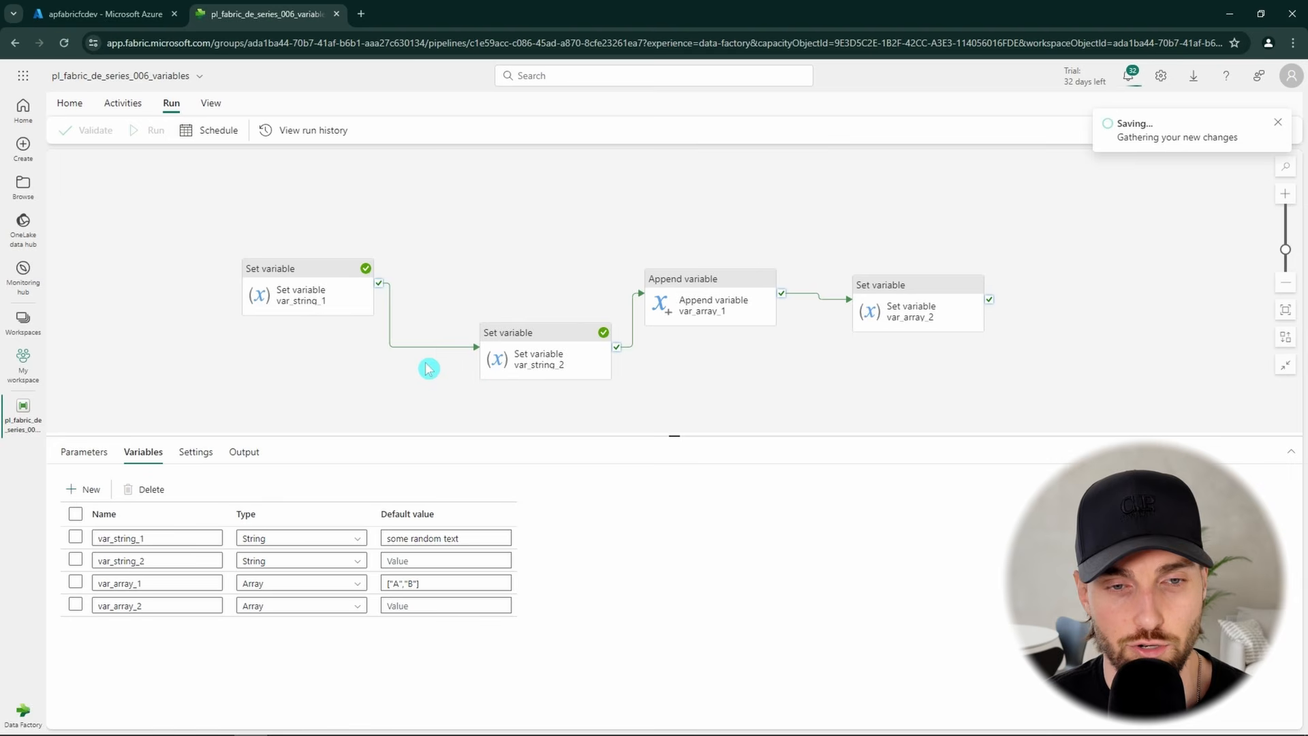
click(244, 452)
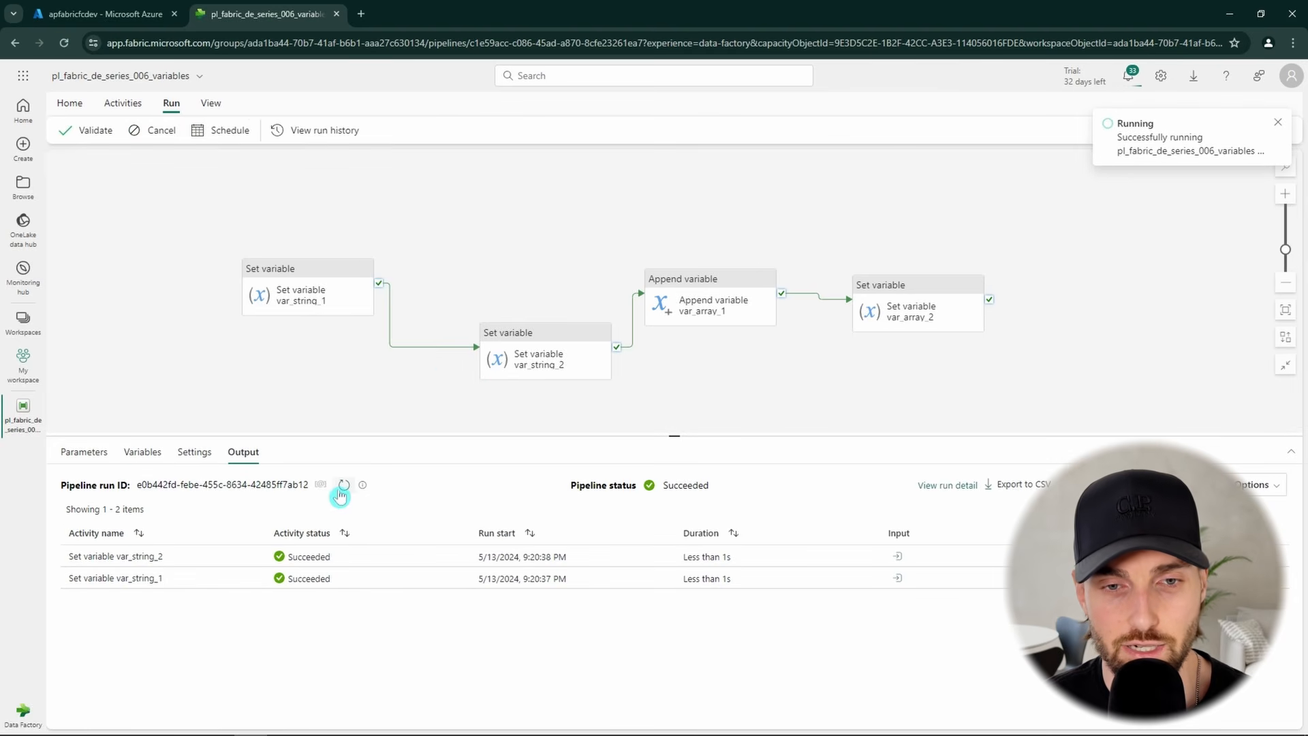
click(343, 489)
click(344, 490)
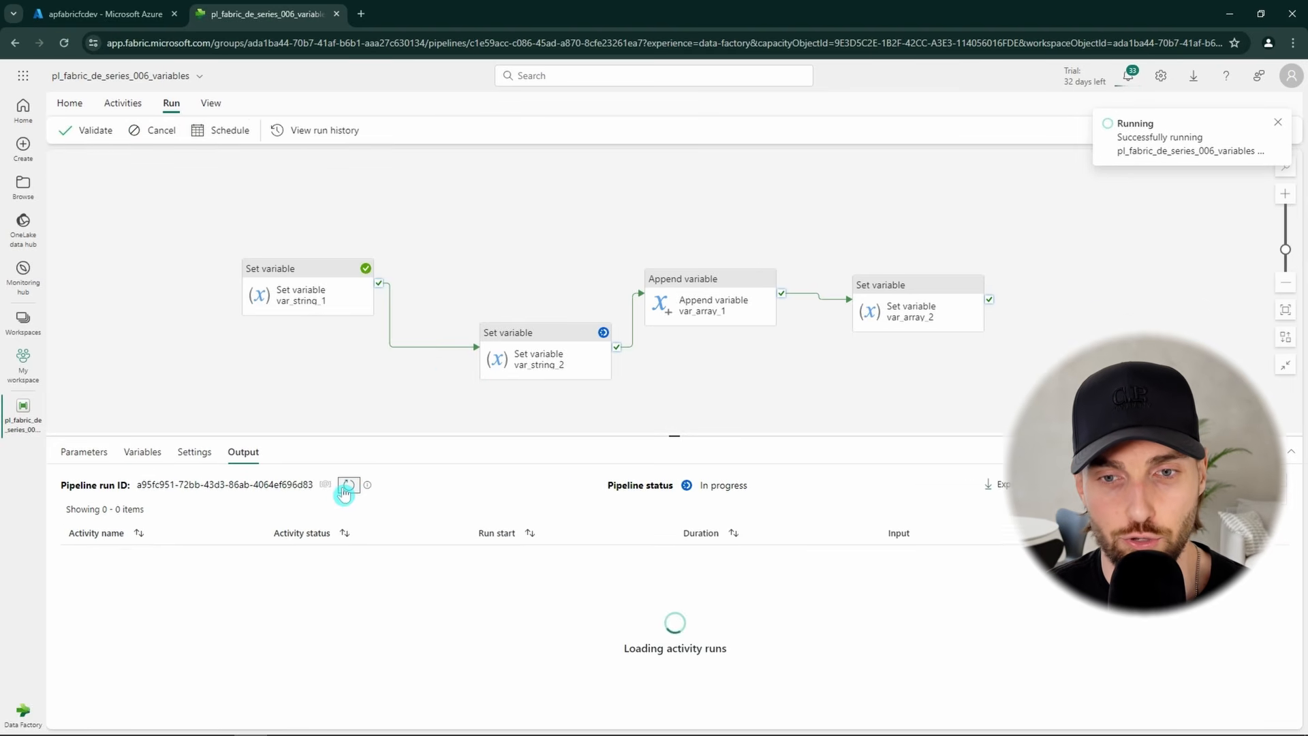
click(344, 490)
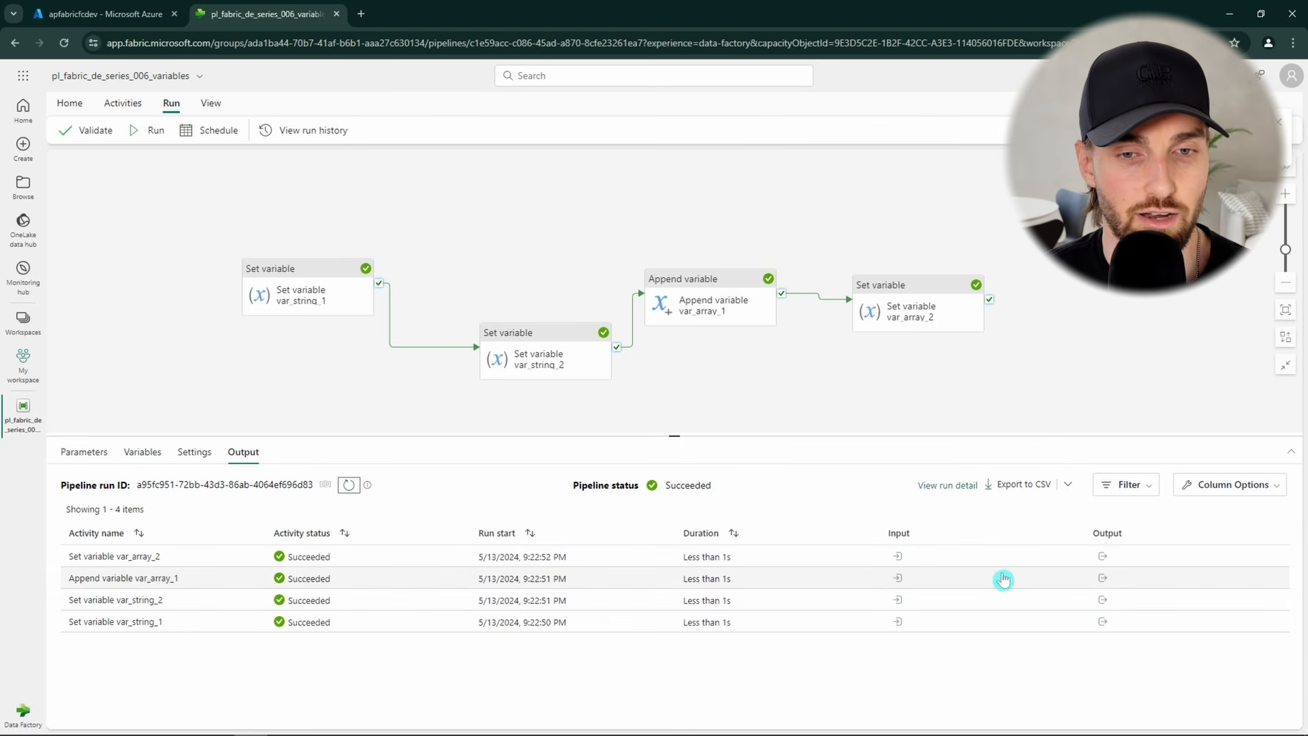
- Examine the run outputs of Append variable var_array_1 and Set variable var_array_2, checking the array values
click(1103, 579)
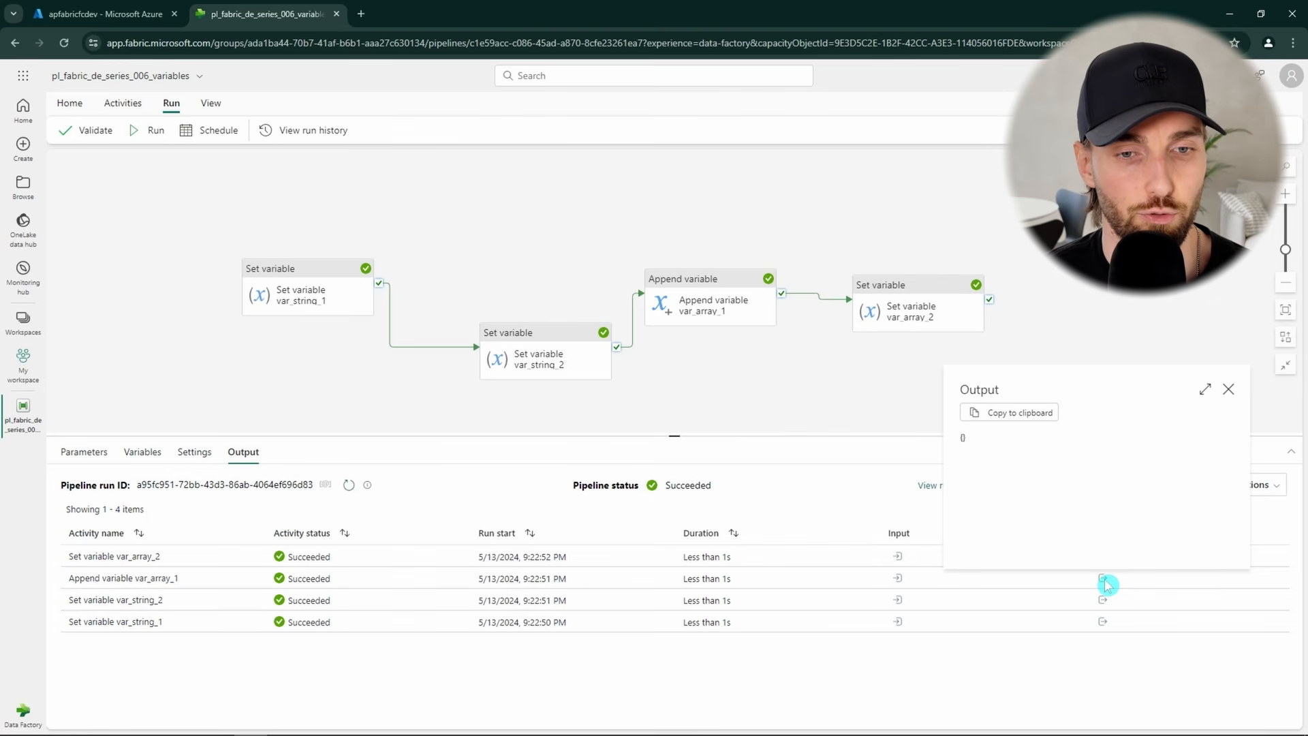
click(1105, 557)
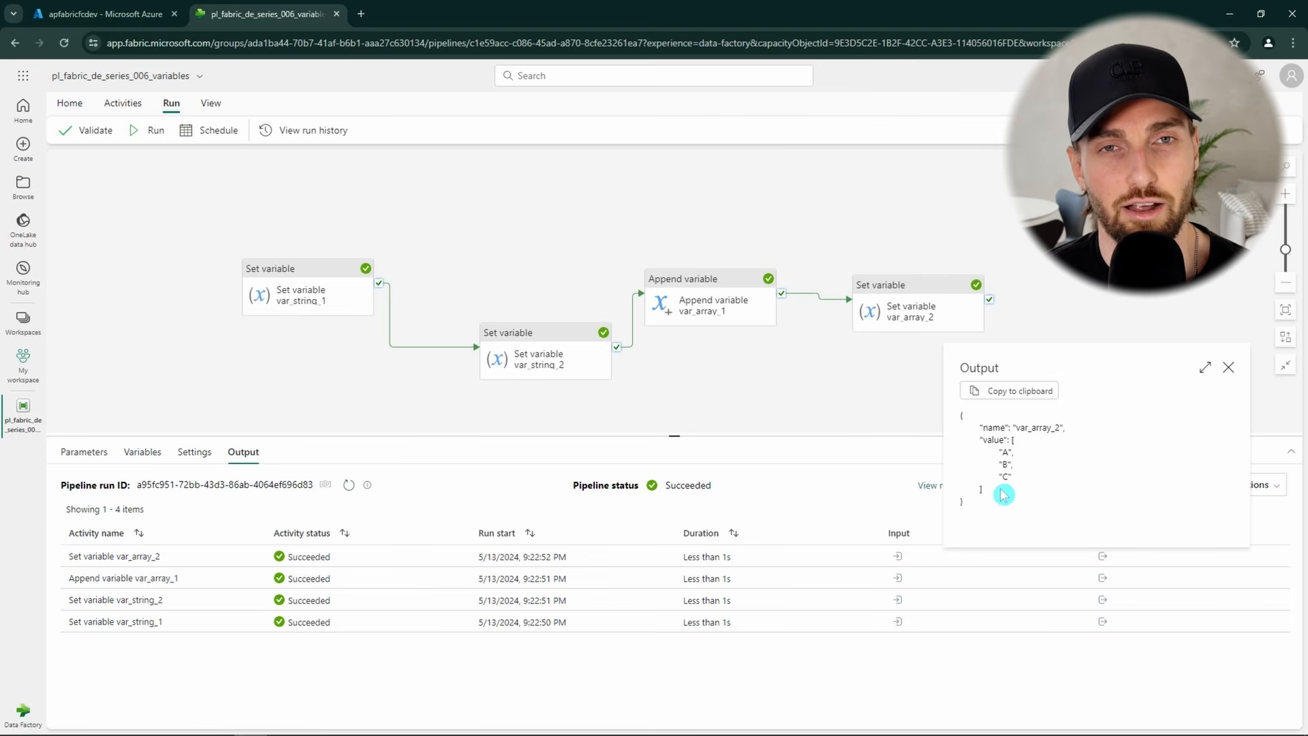
drag(985, 490, 962, 439)
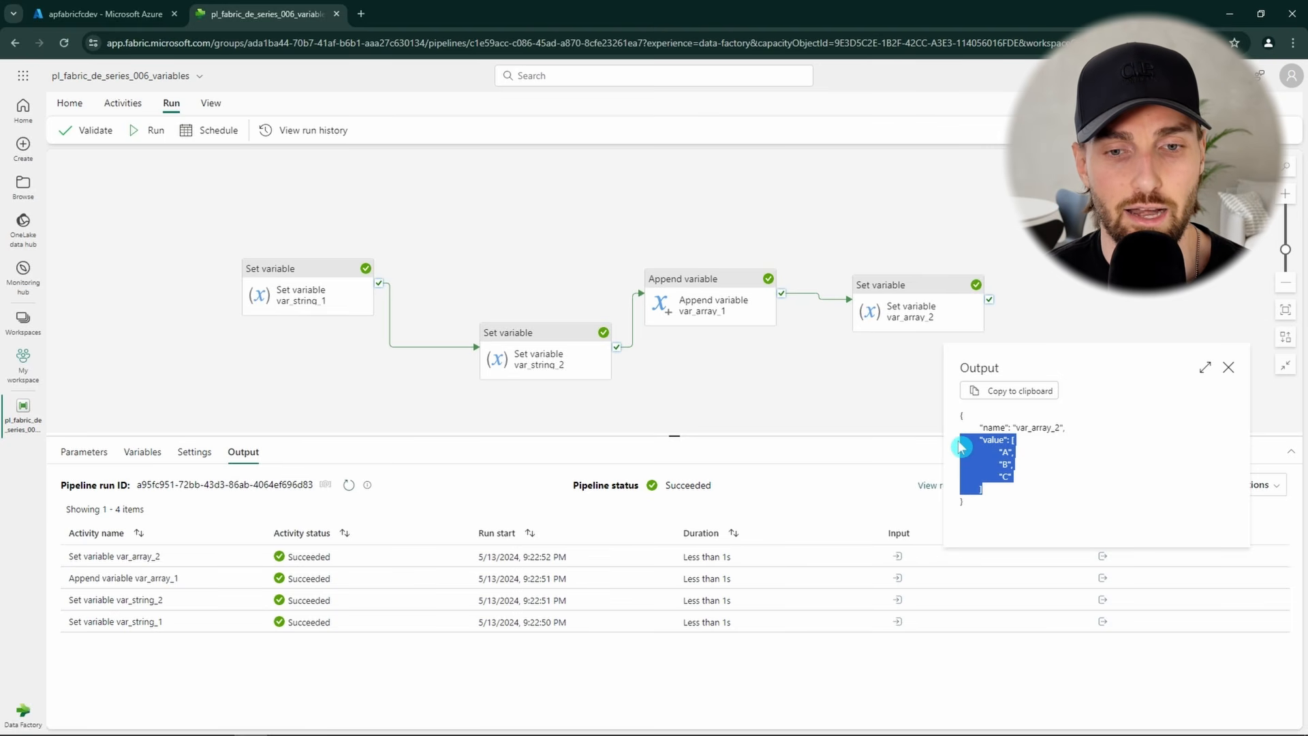
click(1007, 498)
drag(1014, 478, 999, 478)
click(1007, 513)
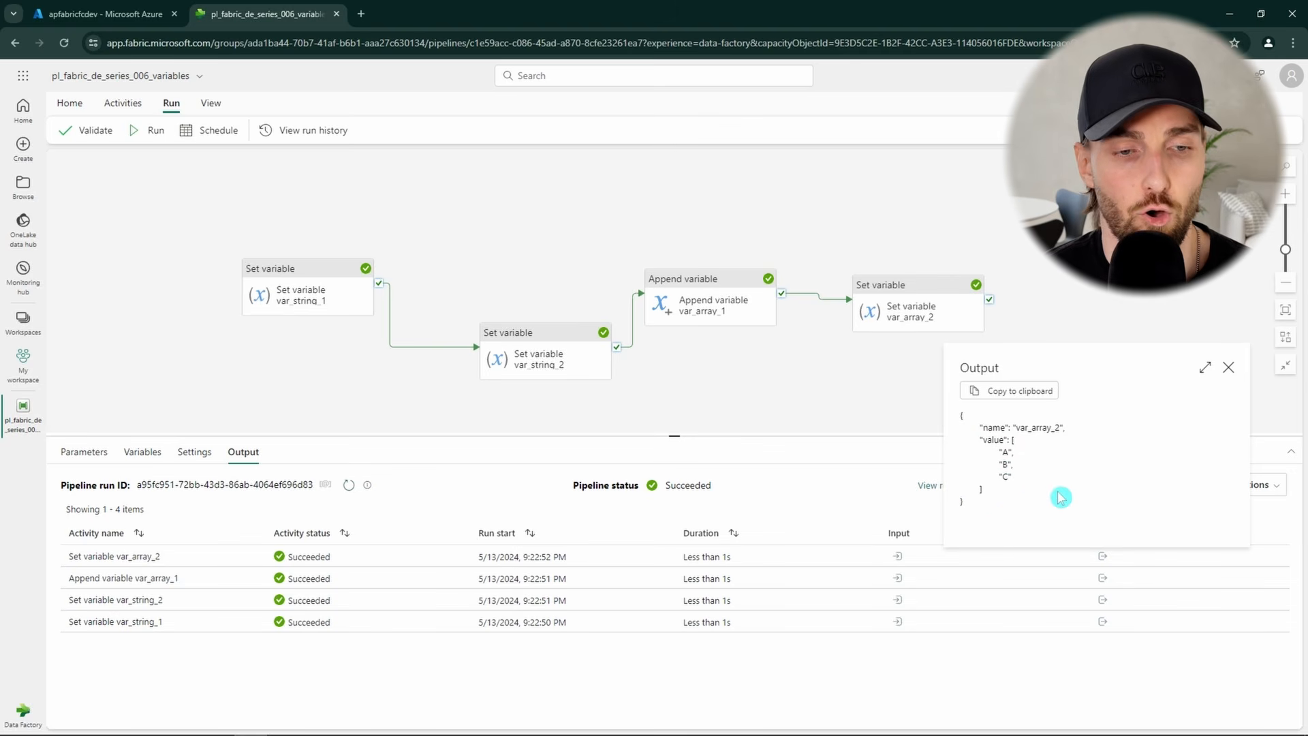
click(1228, 368)
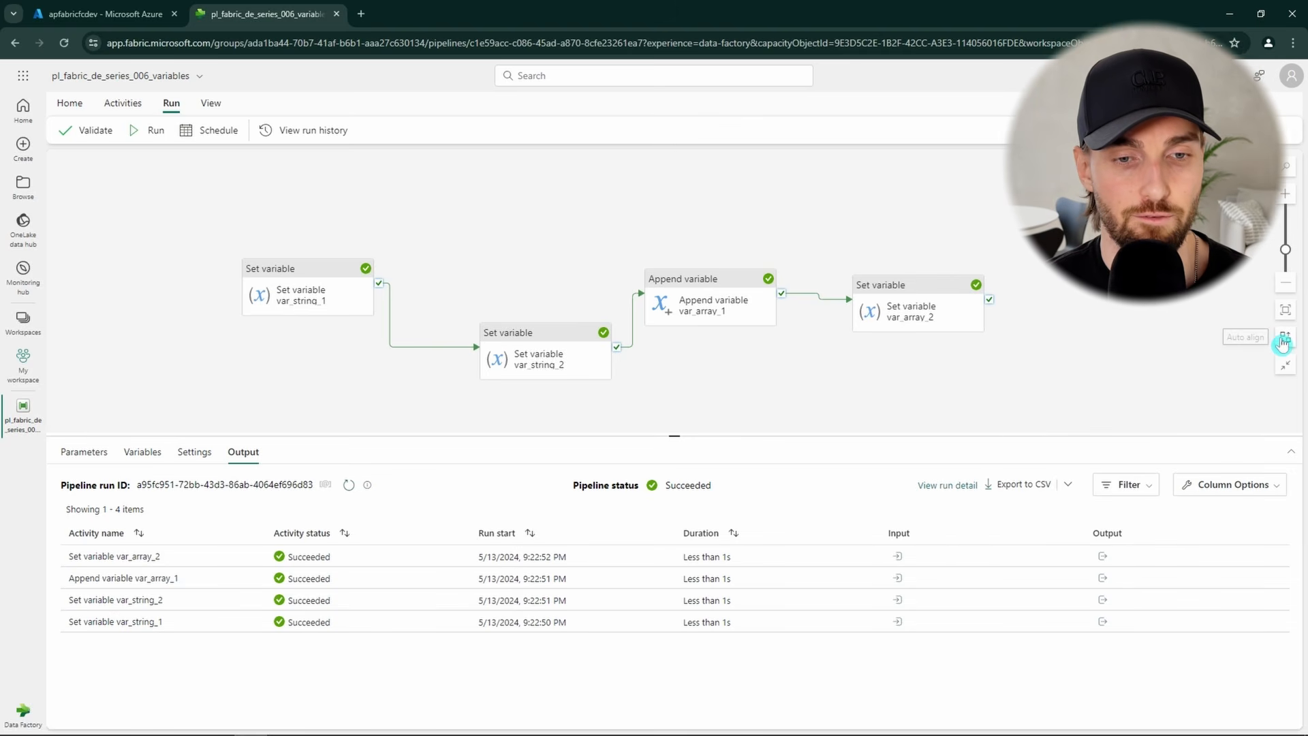
- Auto-align the pipeline's activities and review the settings of Append variable var_array_1 and Set variable var_array_2
click(1285, 337)
drag(922, 394, 927, 401)
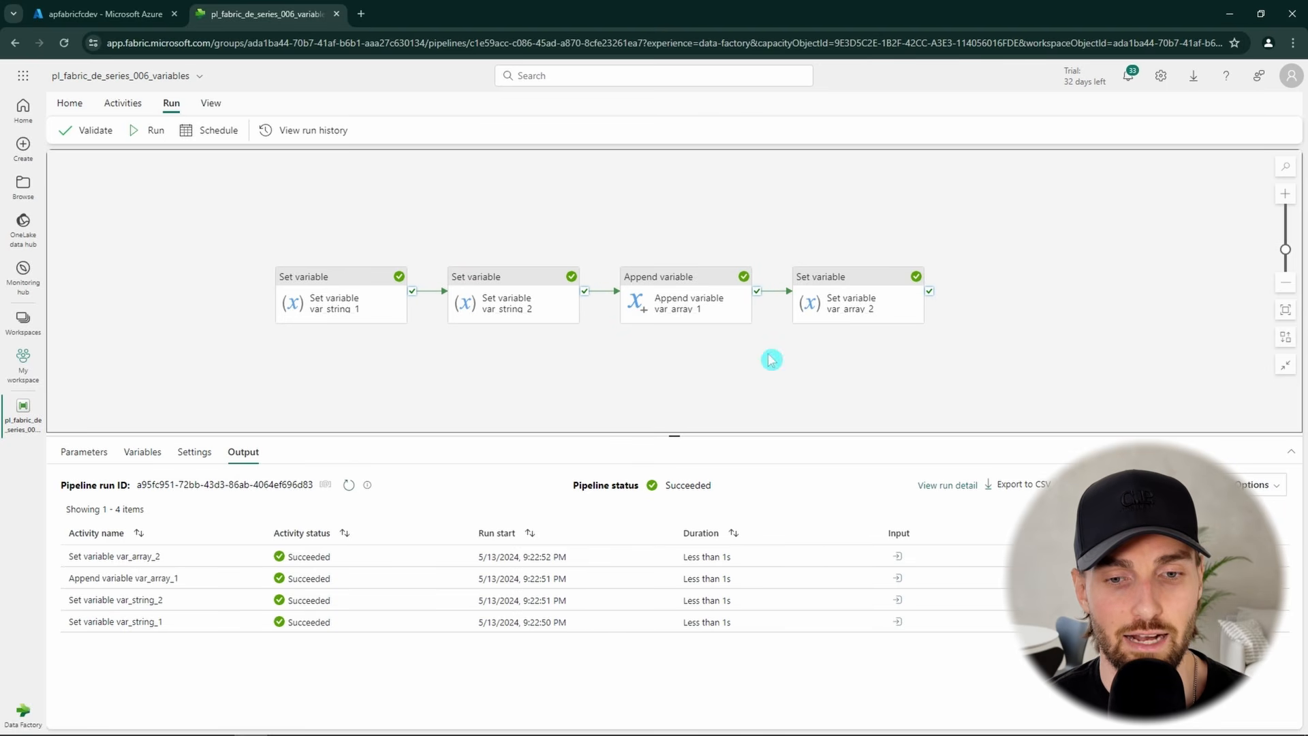
click(851, 297)
click(681, 293)
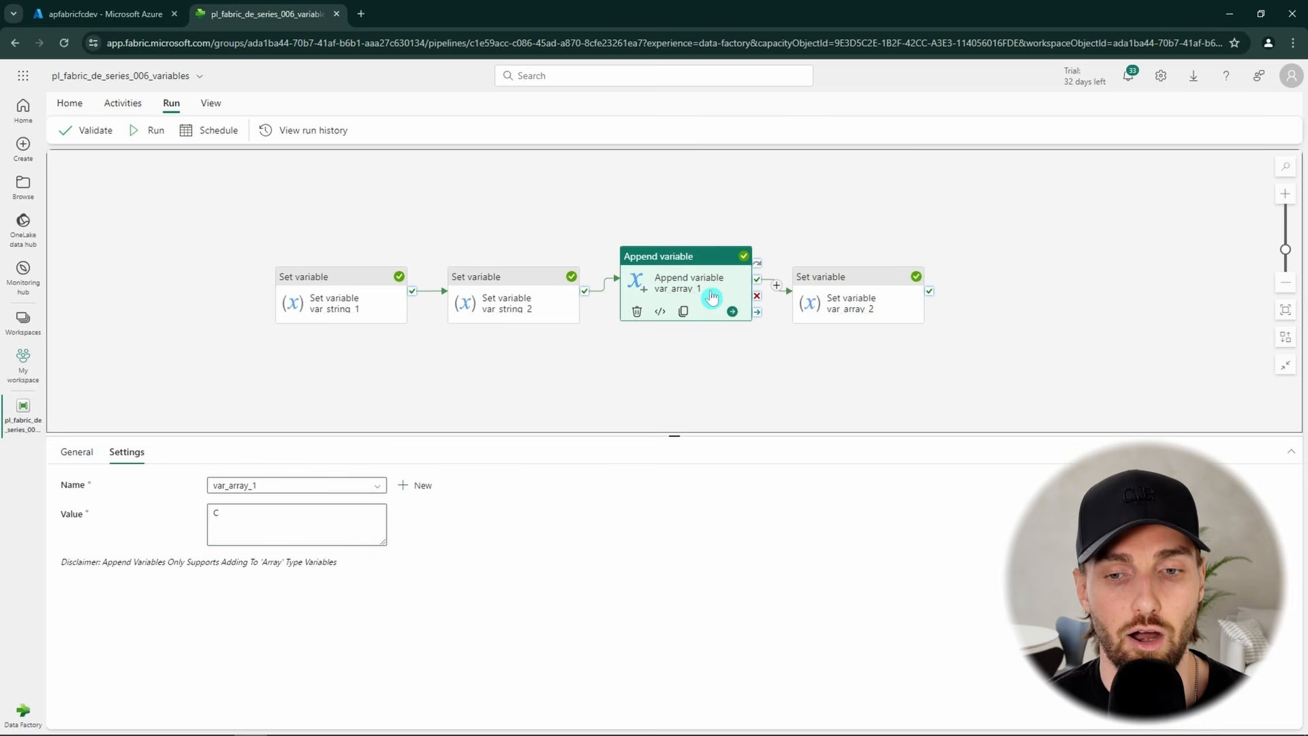
click(847, 306)
click(780, 396)
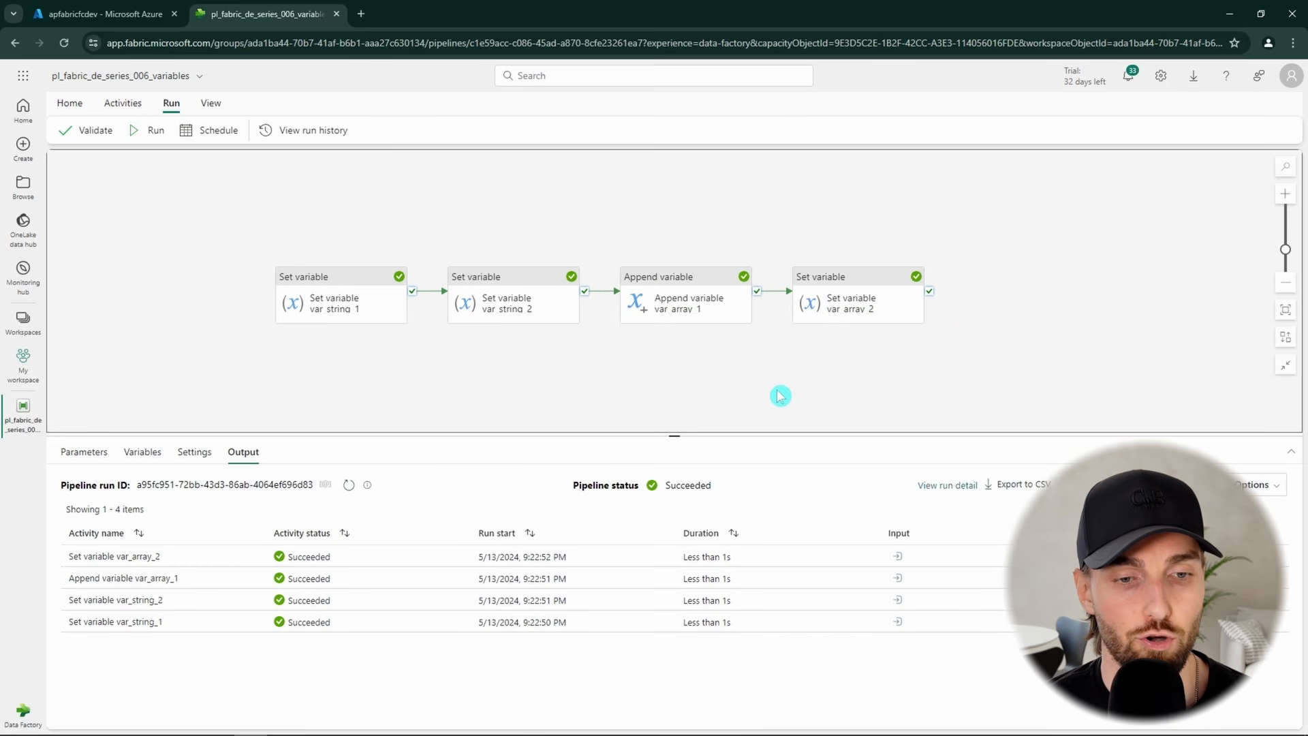
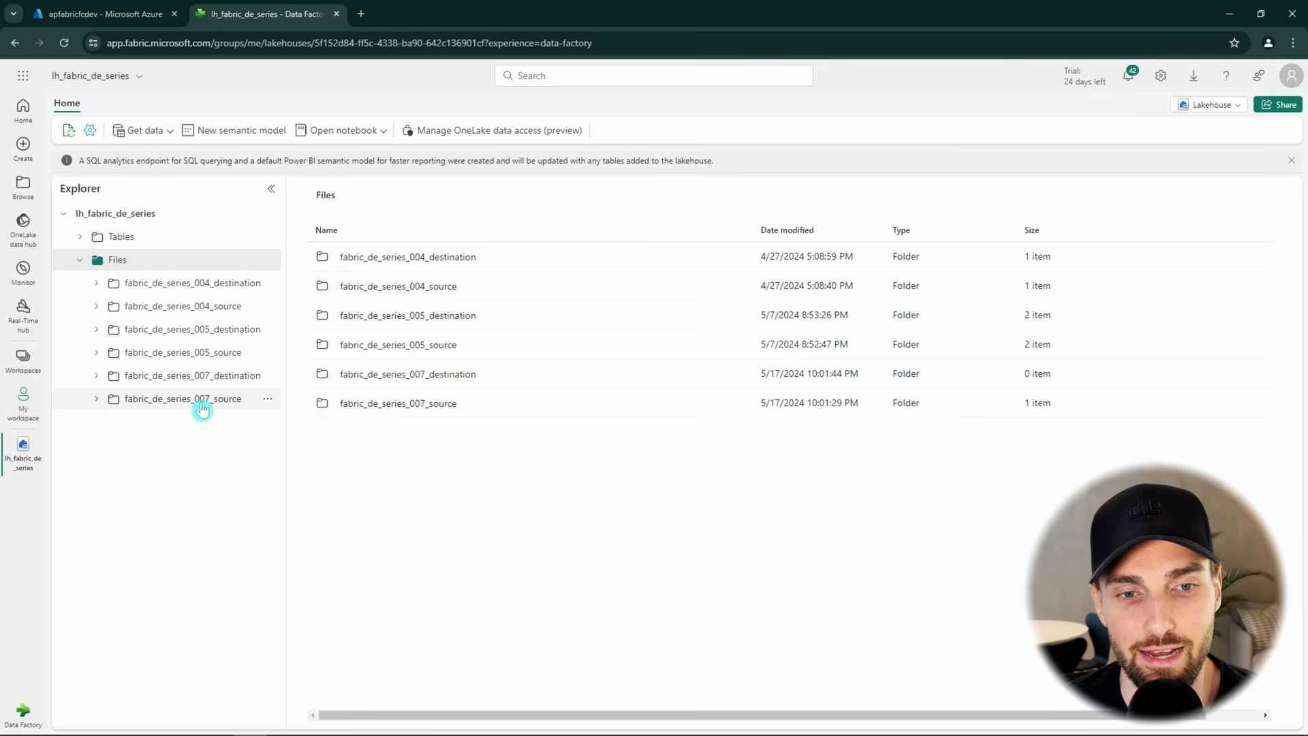
- Check the contents of the lakehouse folders fabric_de_series_007_source and fabric_de_series_007_destination
click(201, 404)
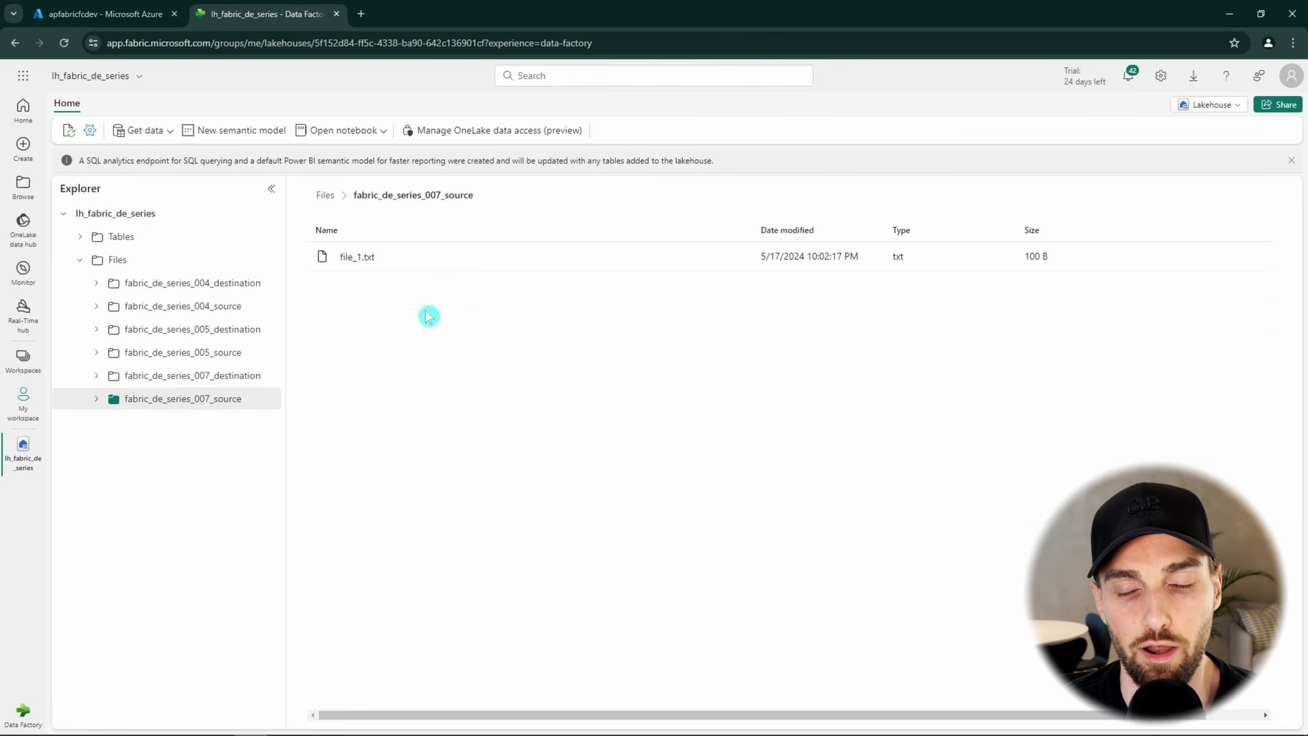
click(176, 377)
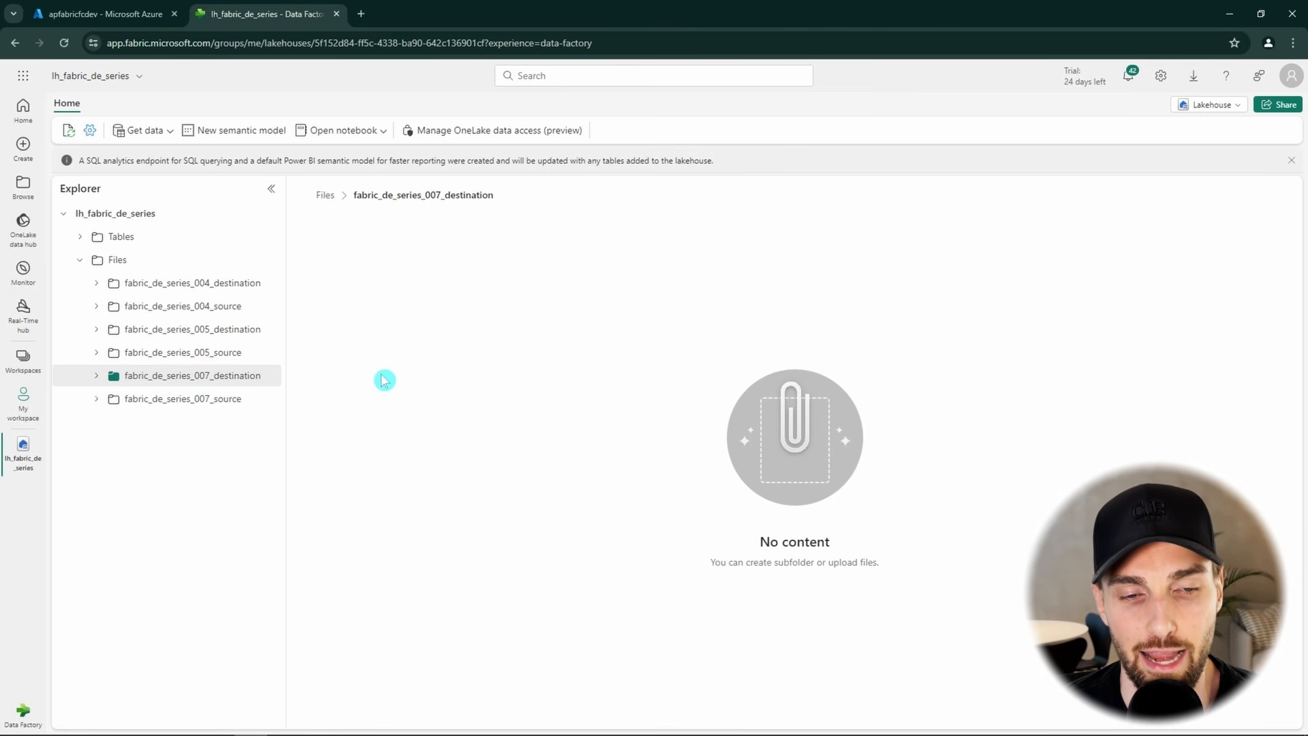
- Check the fabric_de_series_007_source folder, and create a new data pipeline named pl_fabric_de_series_007_expressions
click(201, 399)
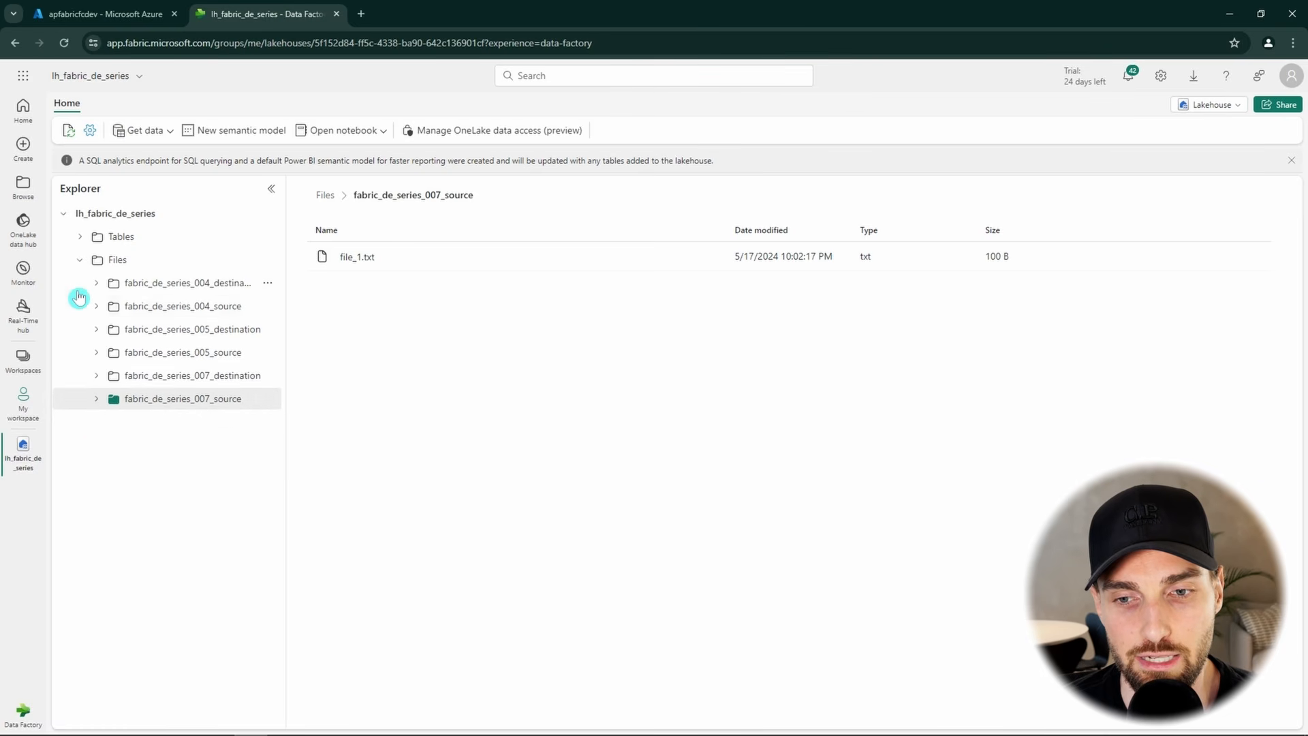
click(21, 147)
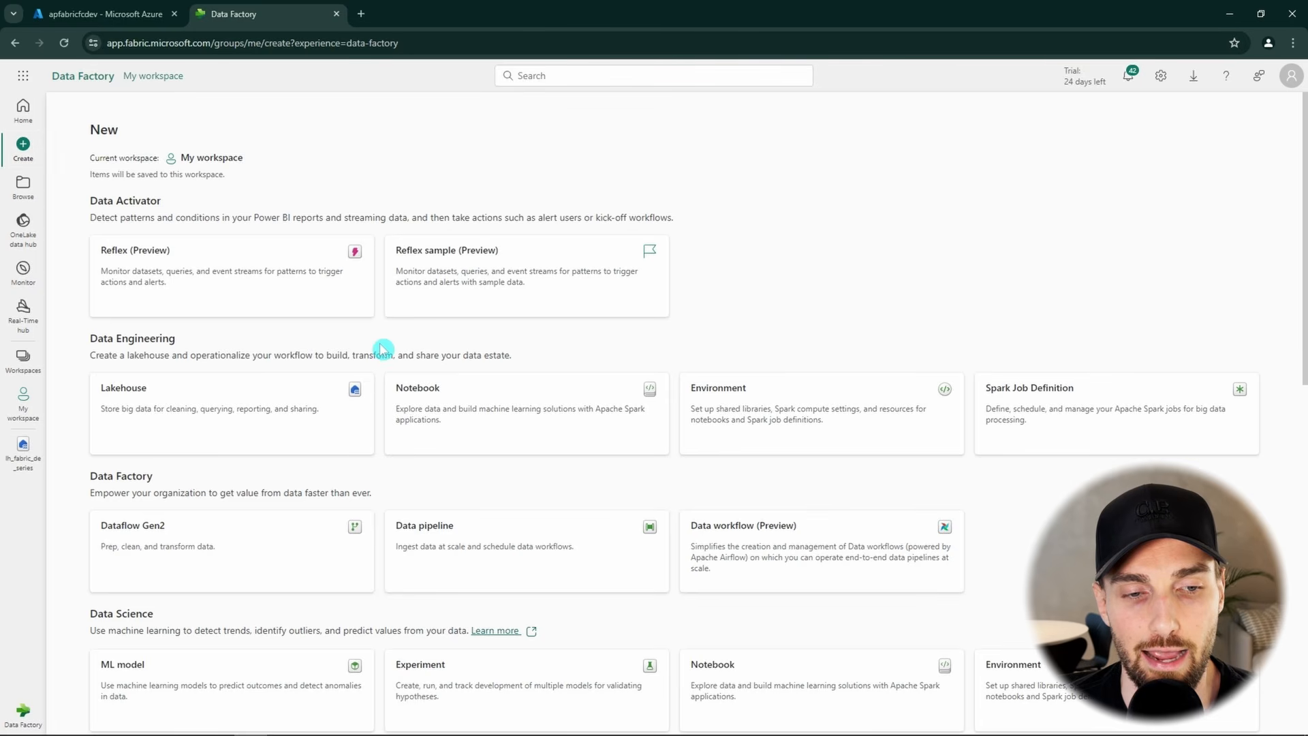
click(567, 551)
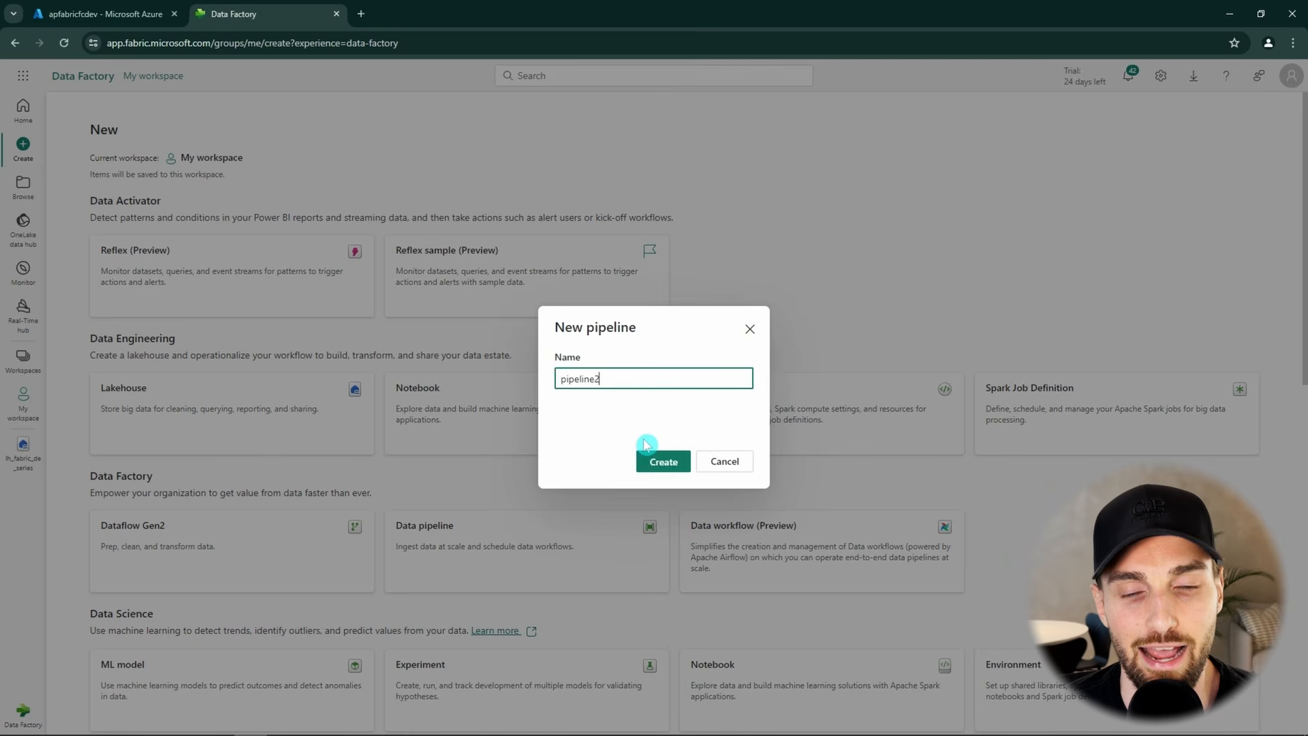
text(pl_fabric_de_series_007_expressions)
click(659, 461)
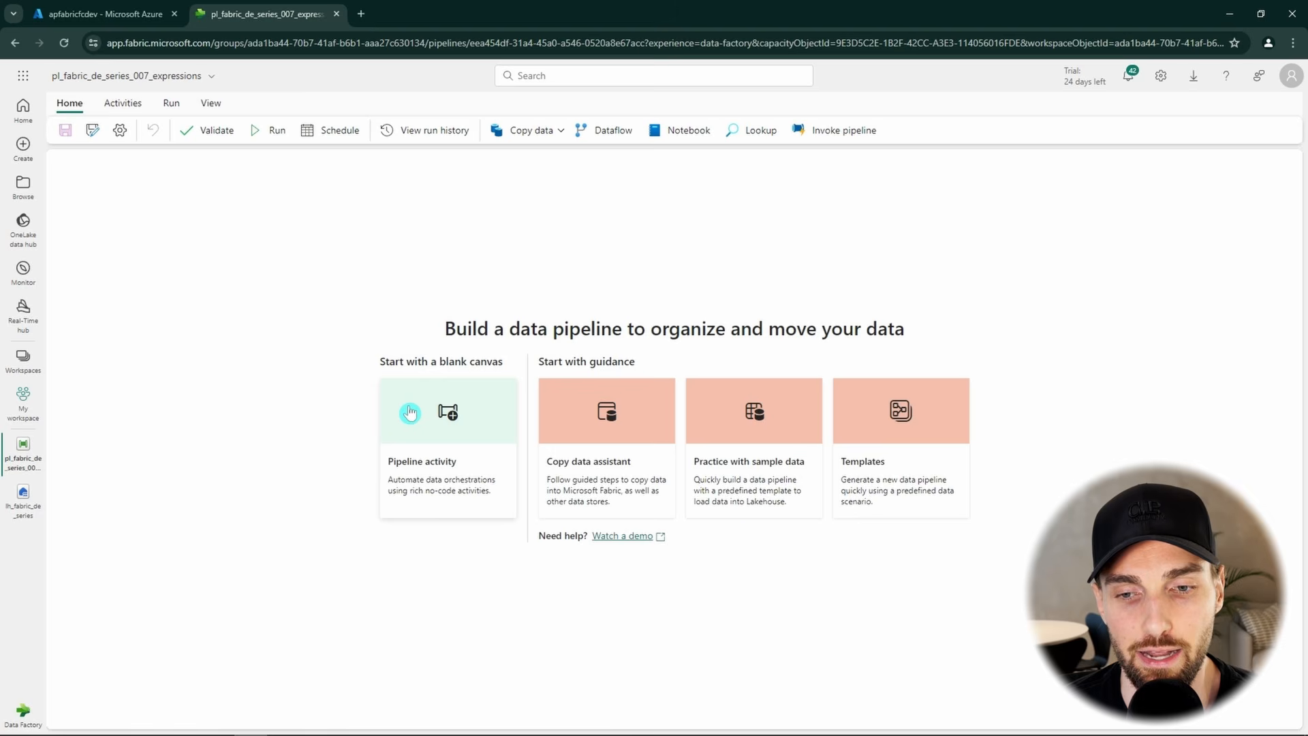
- Add a Copy data activity to the blank pipeline and name it "Copy data from lh to lh"
click(412, 413)
click(616, 449)
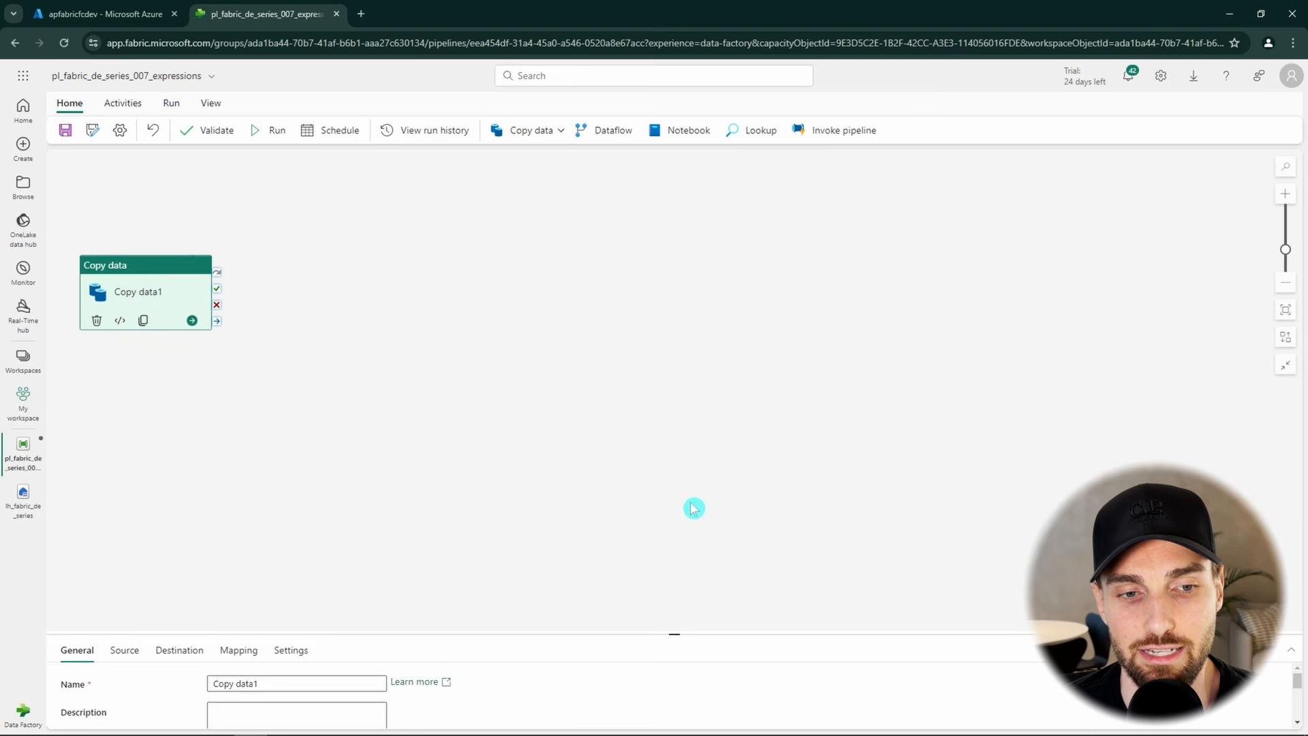
drag(161, 284, 284, 303)
click(306, 485)
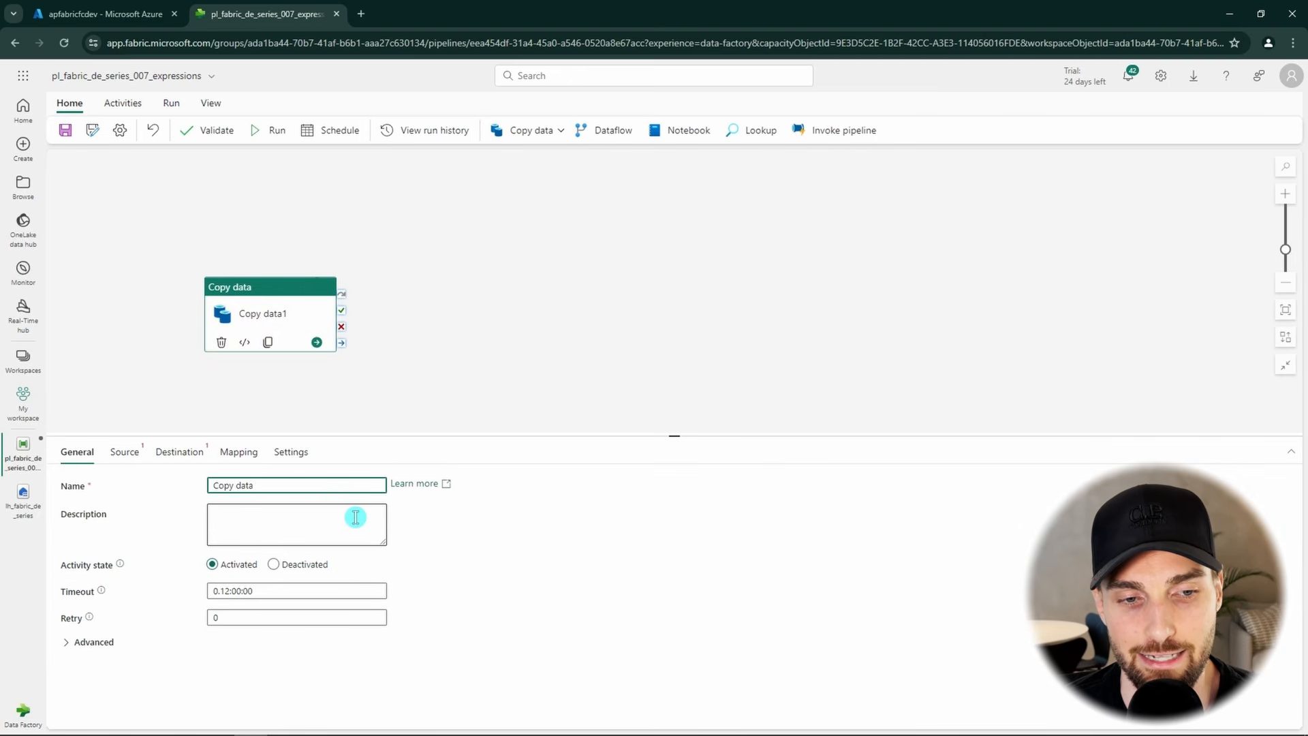
text(from )
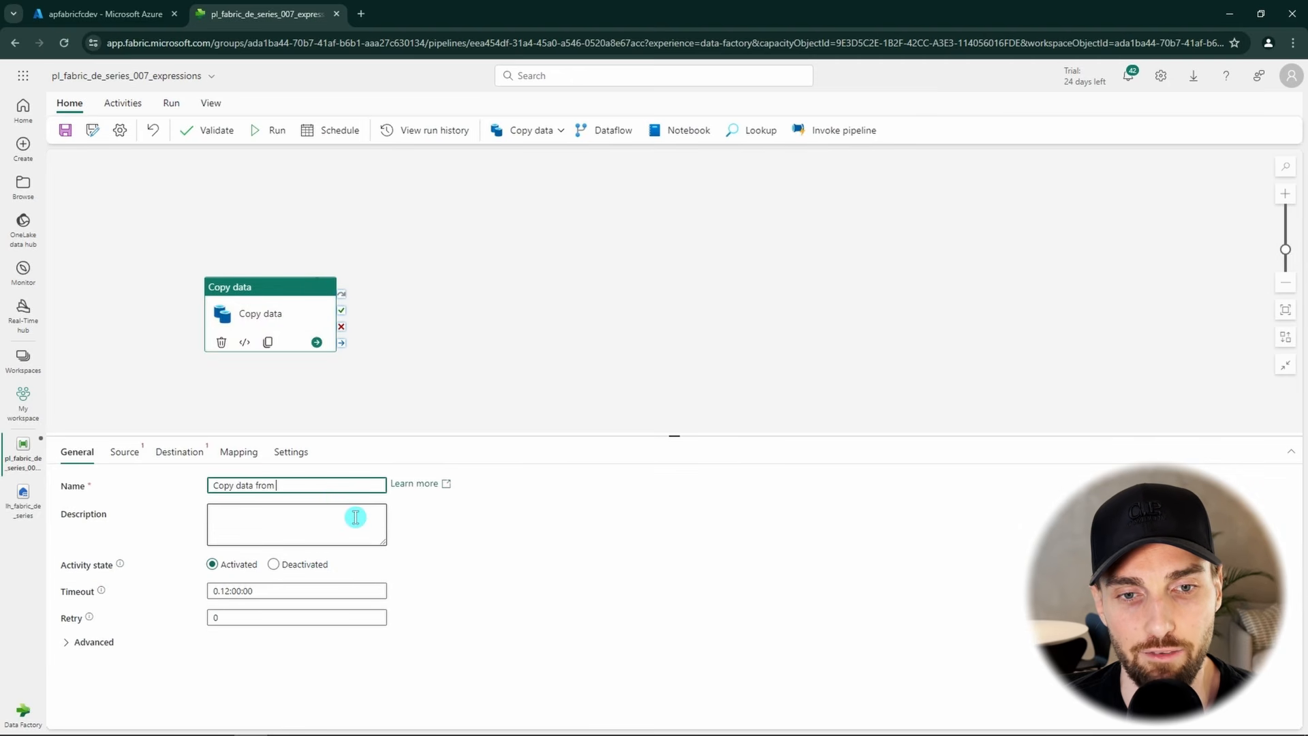
text(lh to lh)
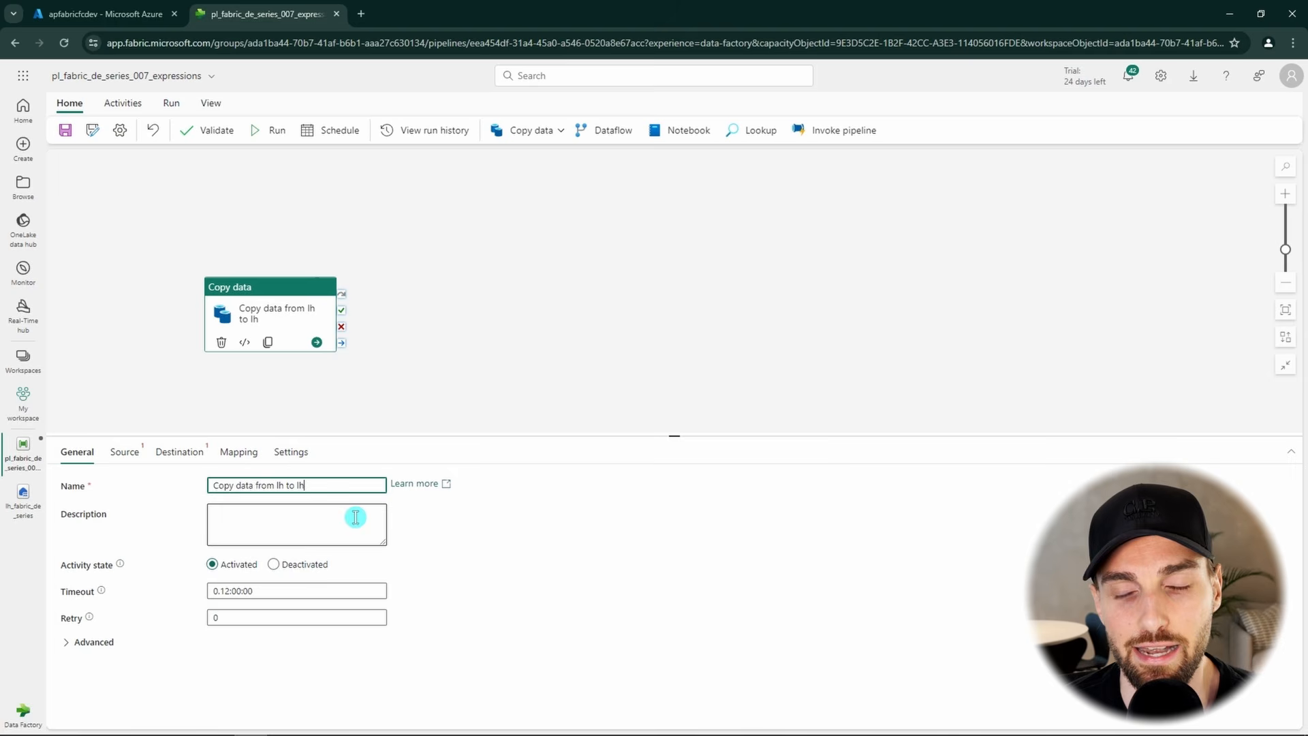
- Set the copy activity's source connection to lh_fabric_de_series with Files as the root folder
click(125, 453)
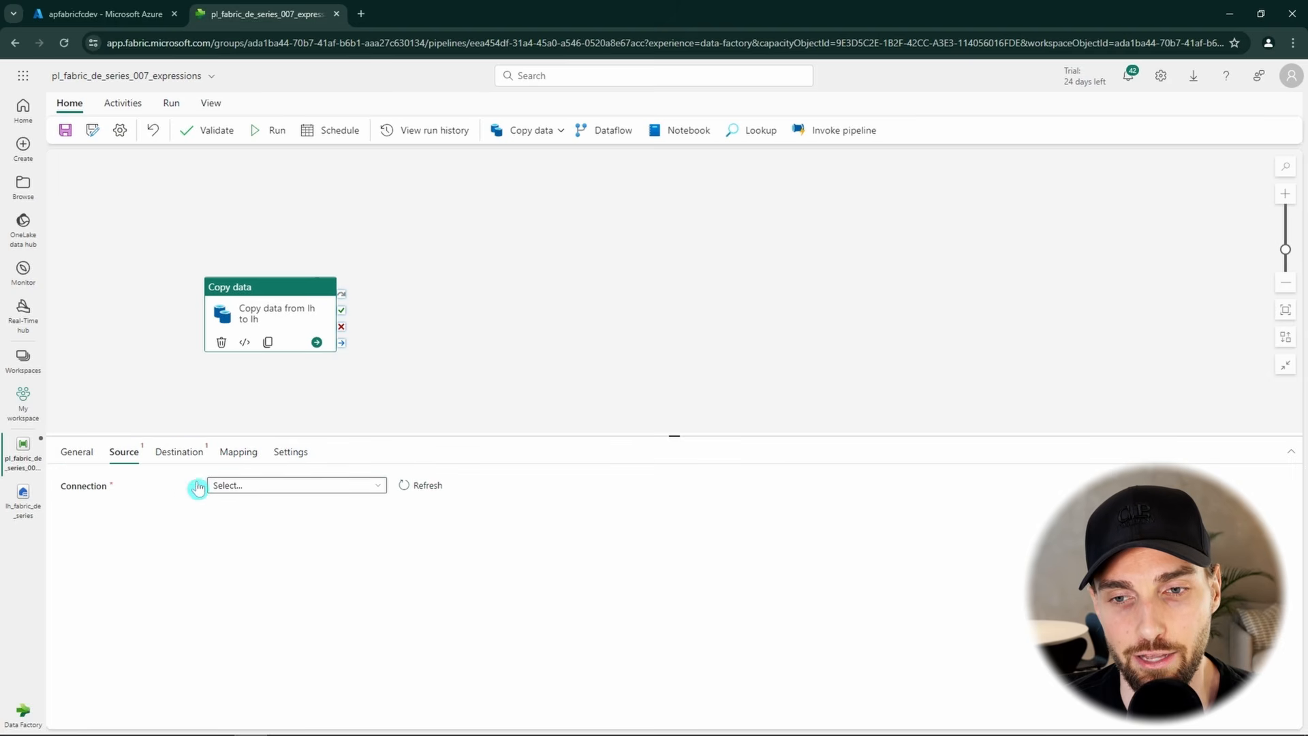
click(252, 490)
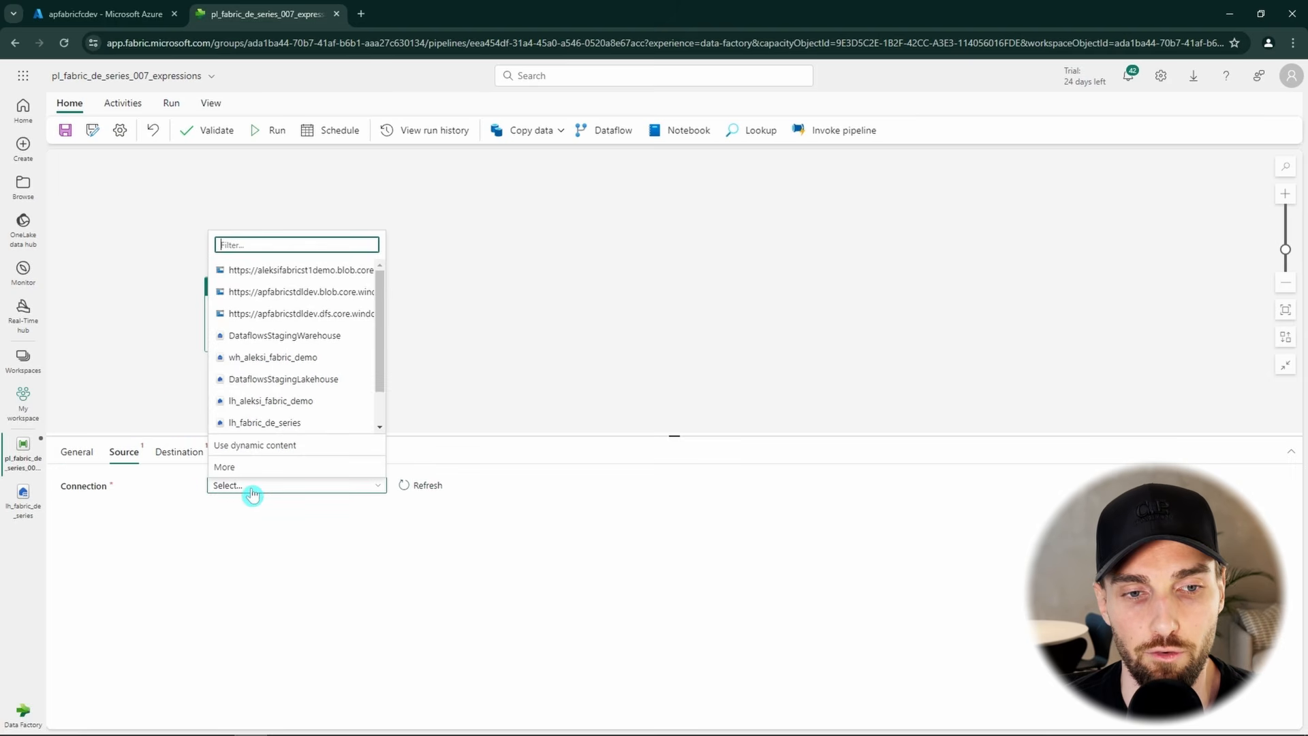
click(245, 504)
click(252, 485)
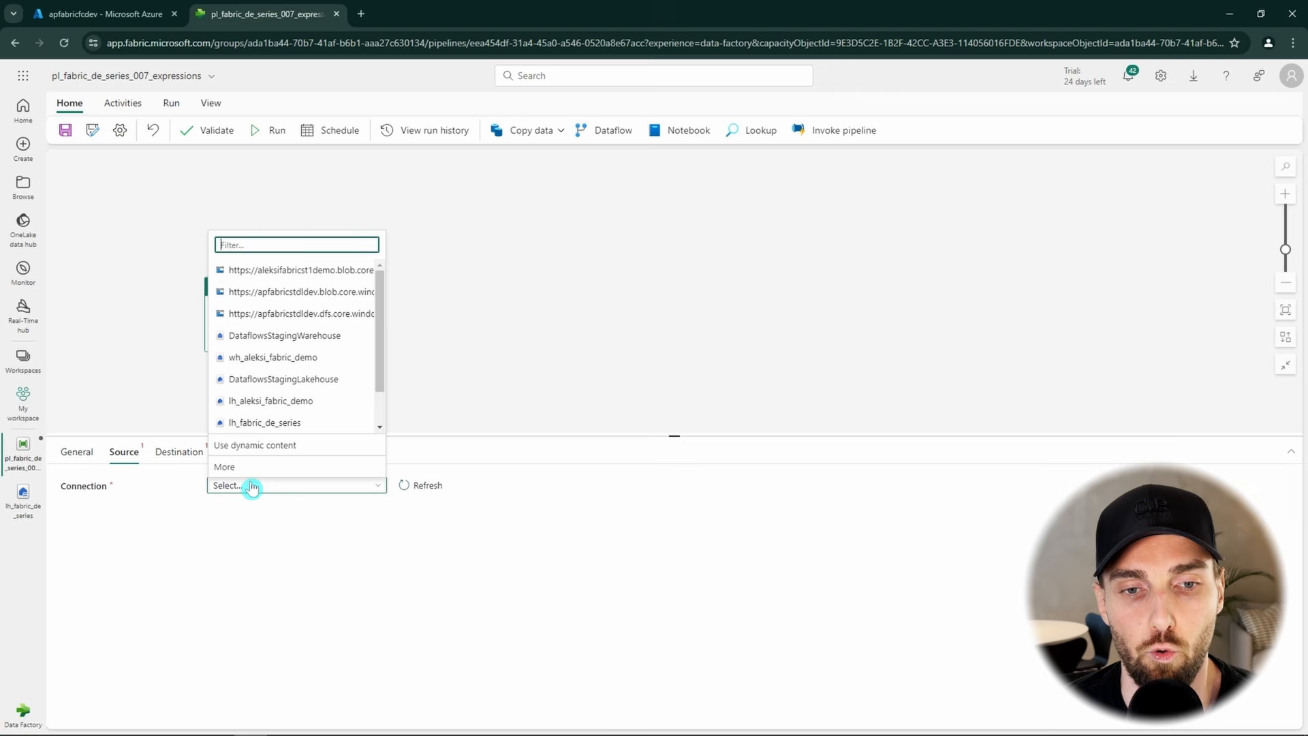
click(307, 423)
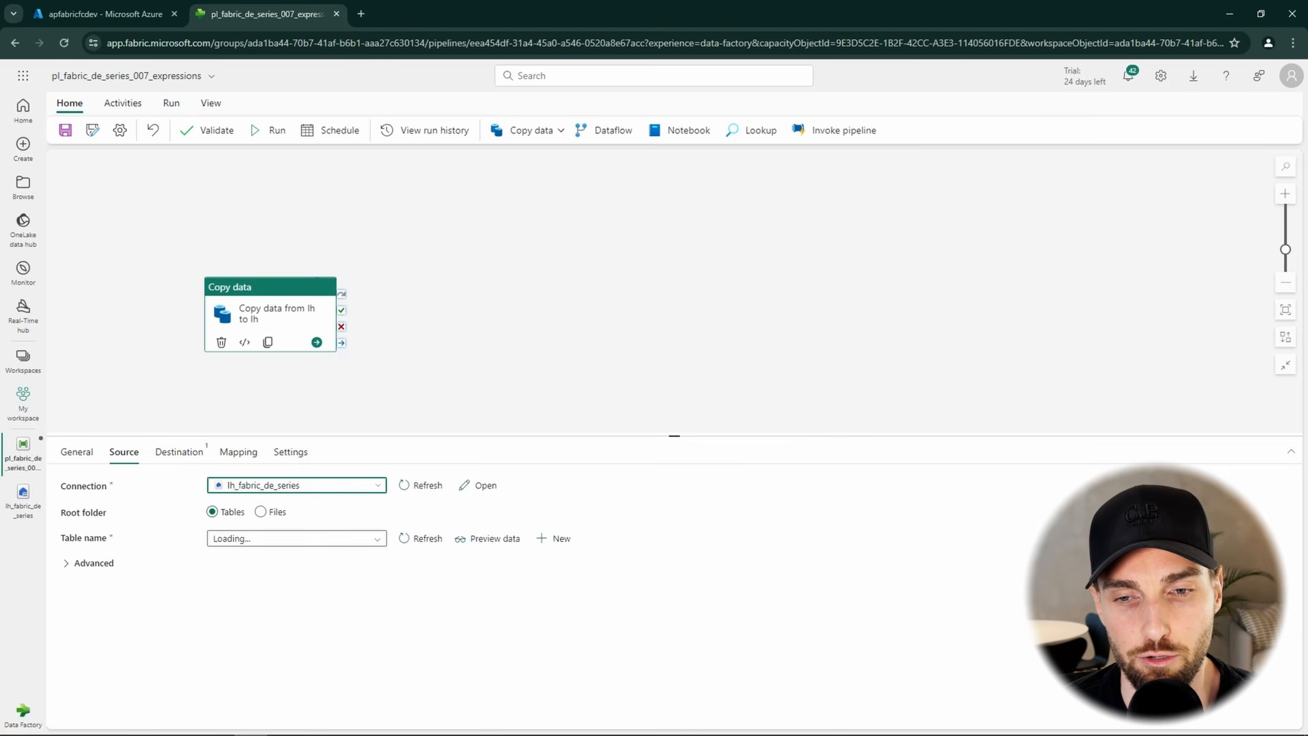
click(262, 513)
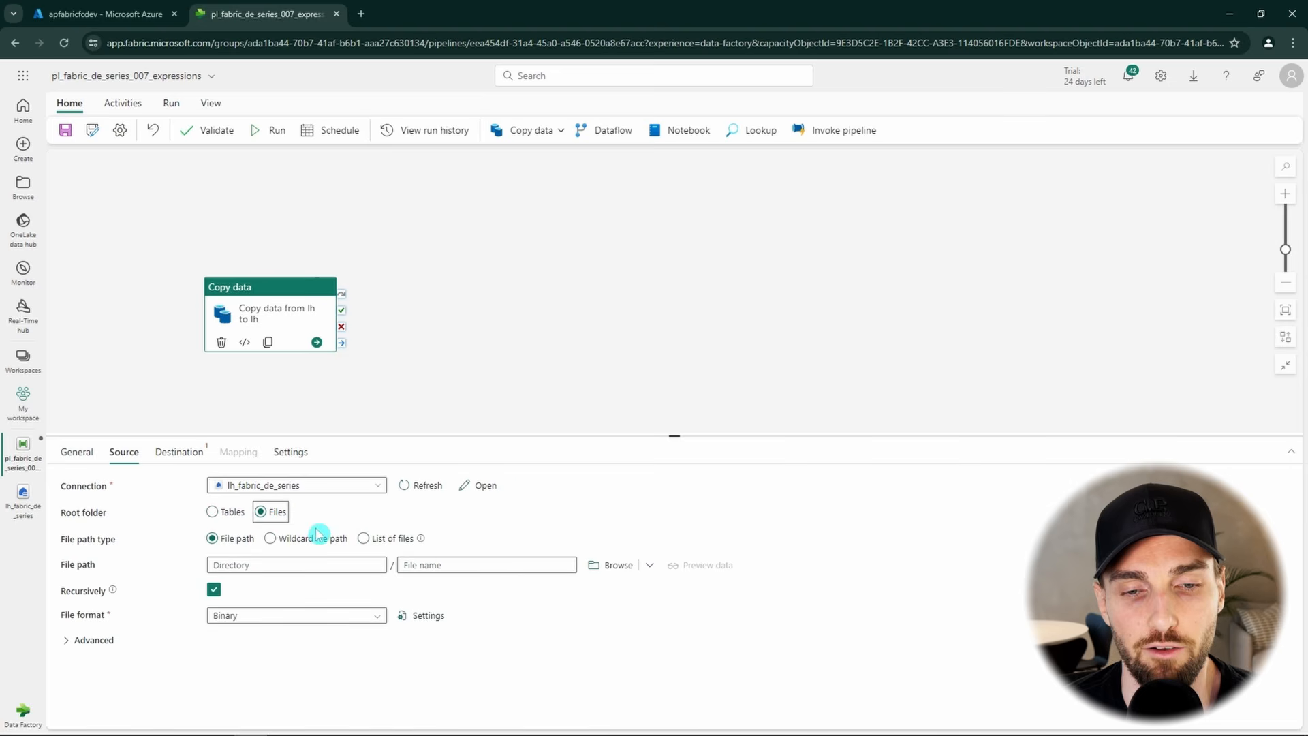
- Choose file_1.txt in fabric_de_series_007_source as the source file path, with Binary as the file format
click(648, 569)
click(610, 570)
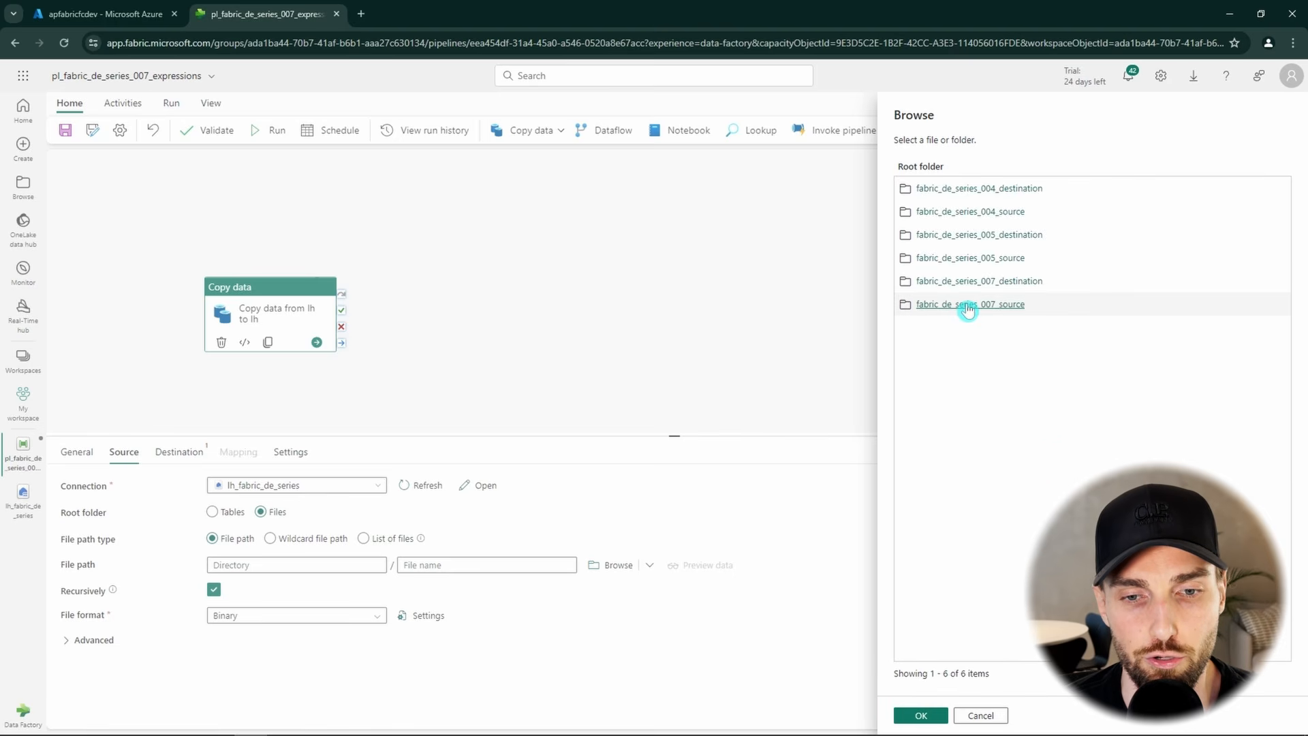
click(968, 306)
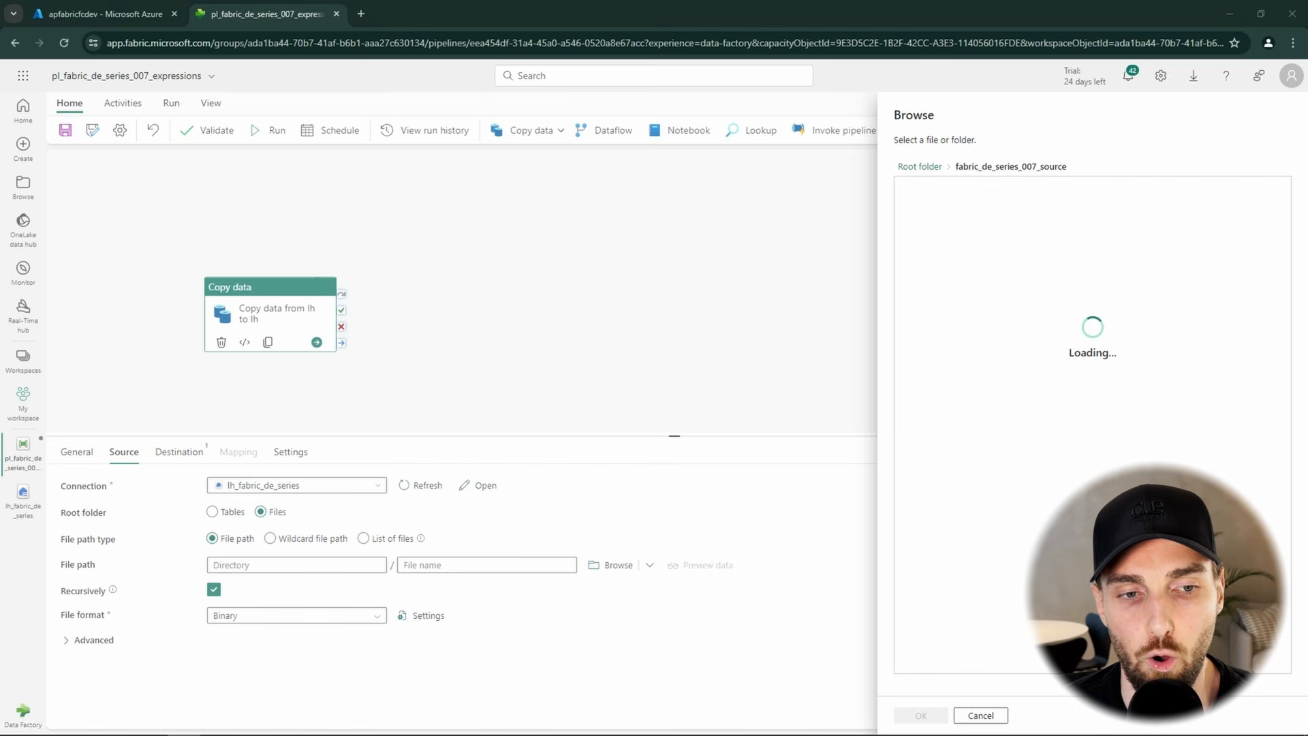
click(924, 198)
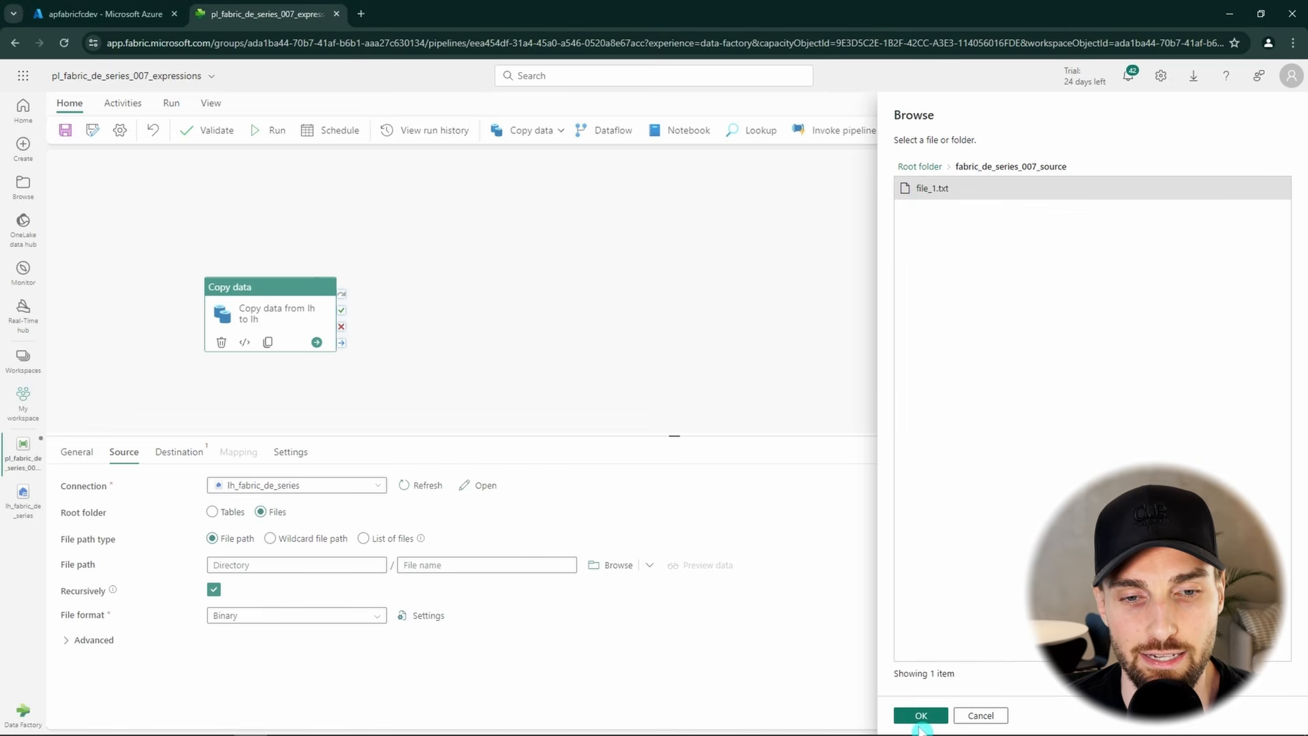
click(922, 714)
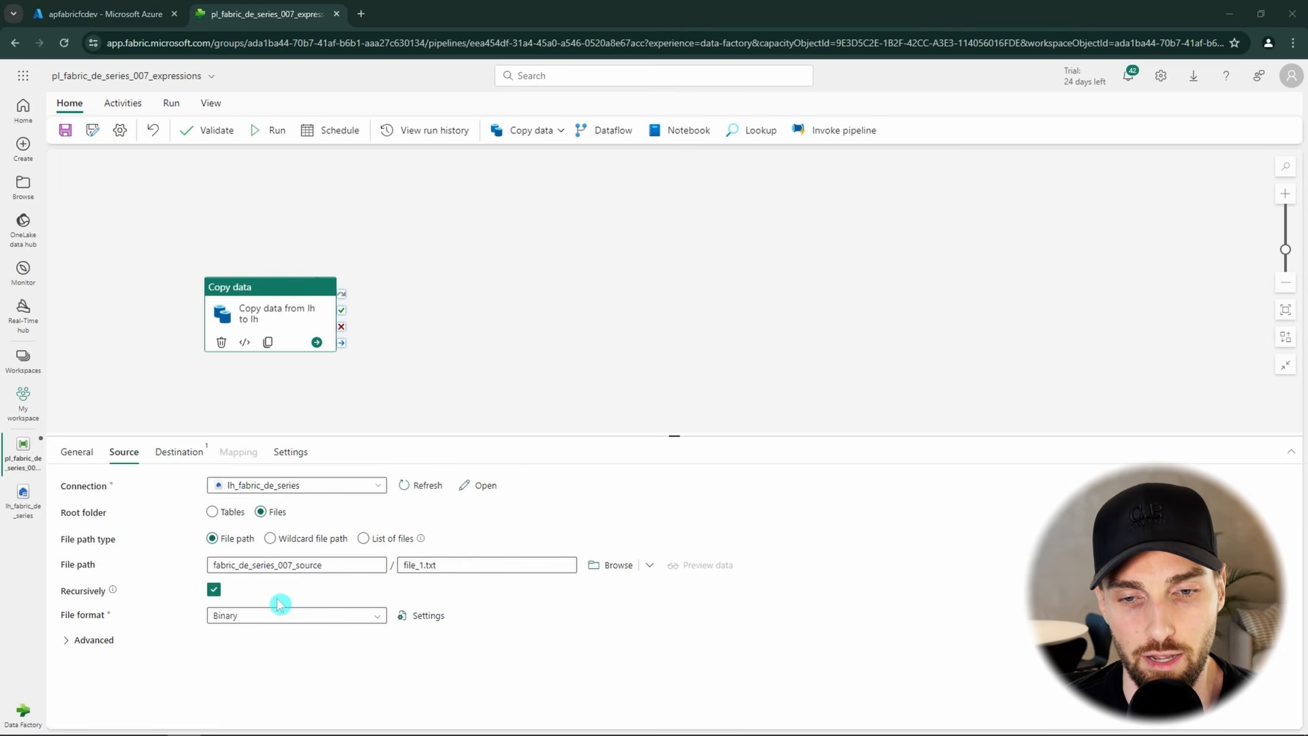
click(222, 626)
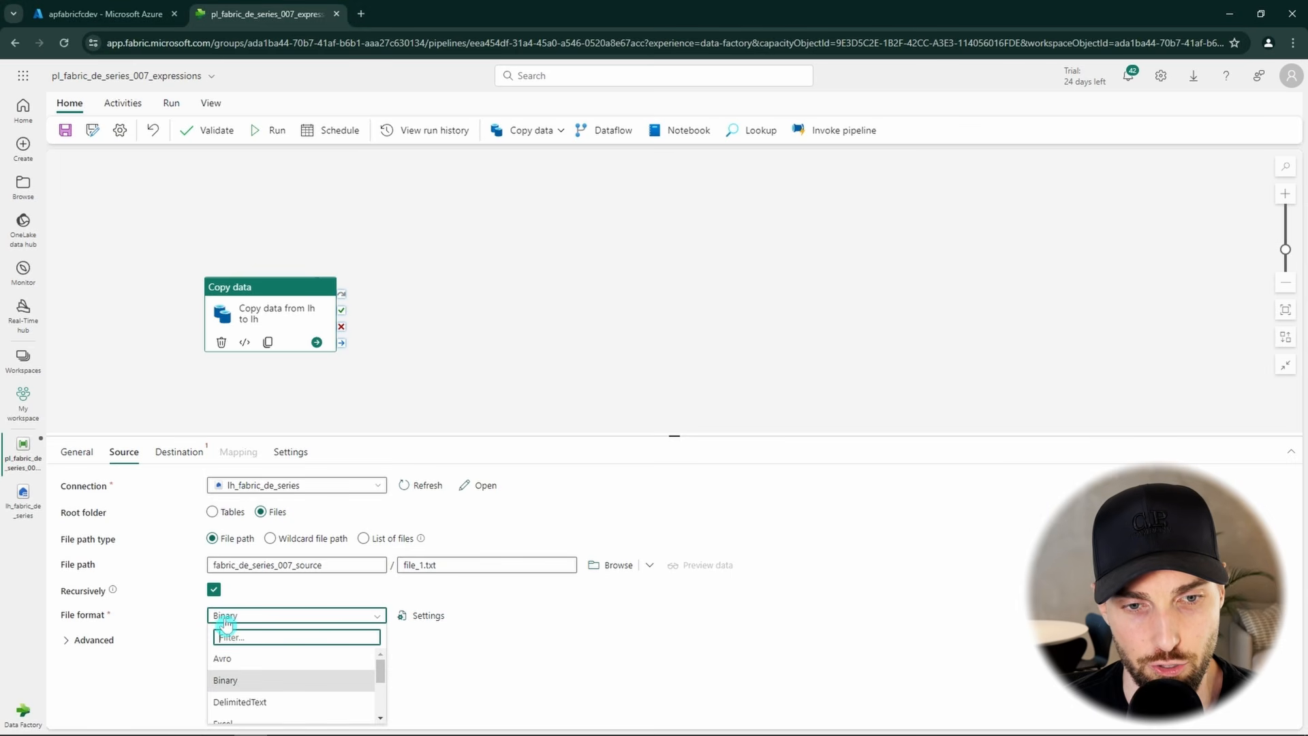
click(218, 679)
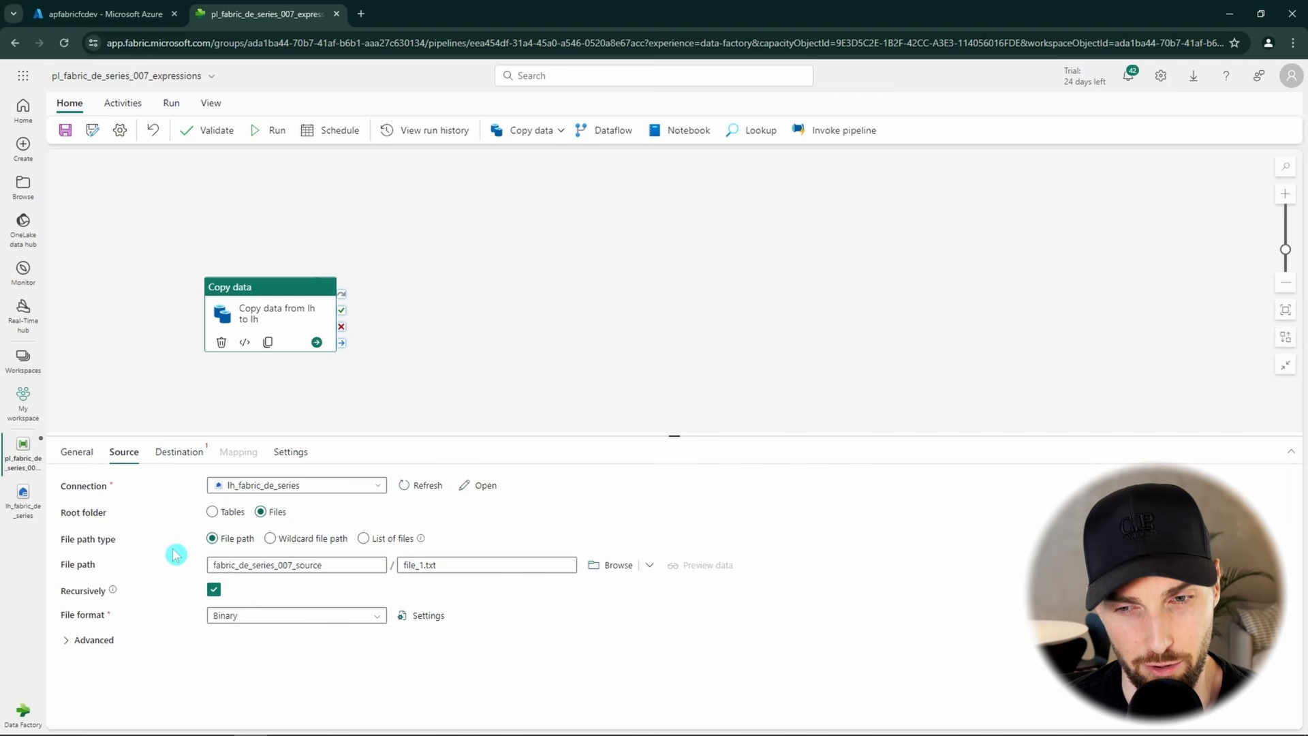
- Set the Copy data activity's destination connection to lh_fabric_de_series with Files as the root folder
click(183, 457)
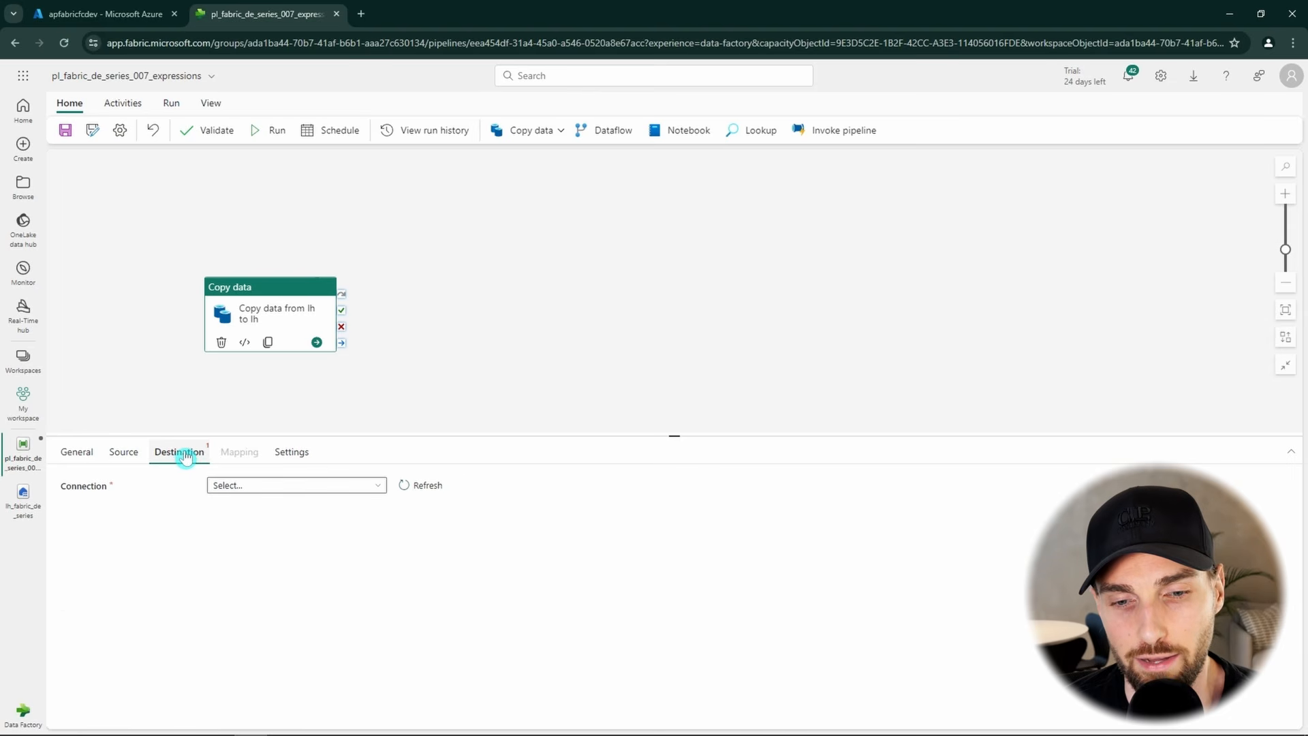
click(285, 485)
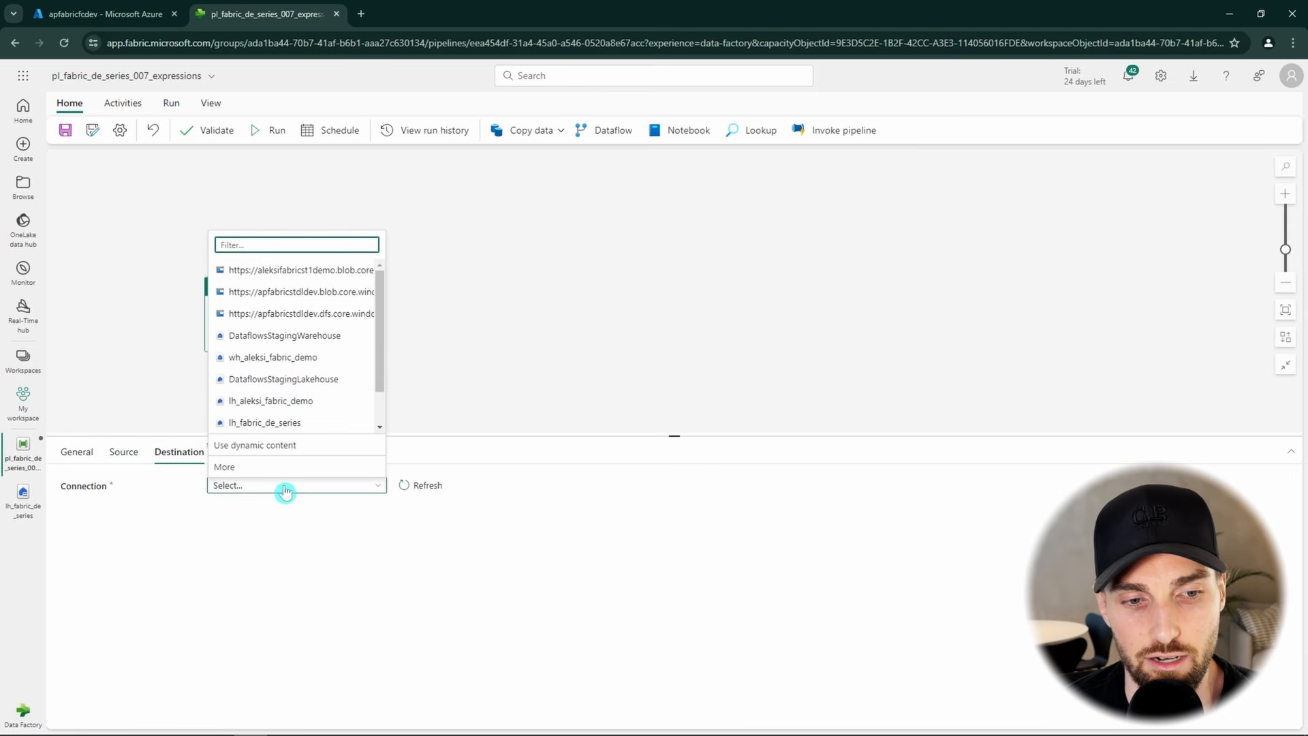
click(300, 422)
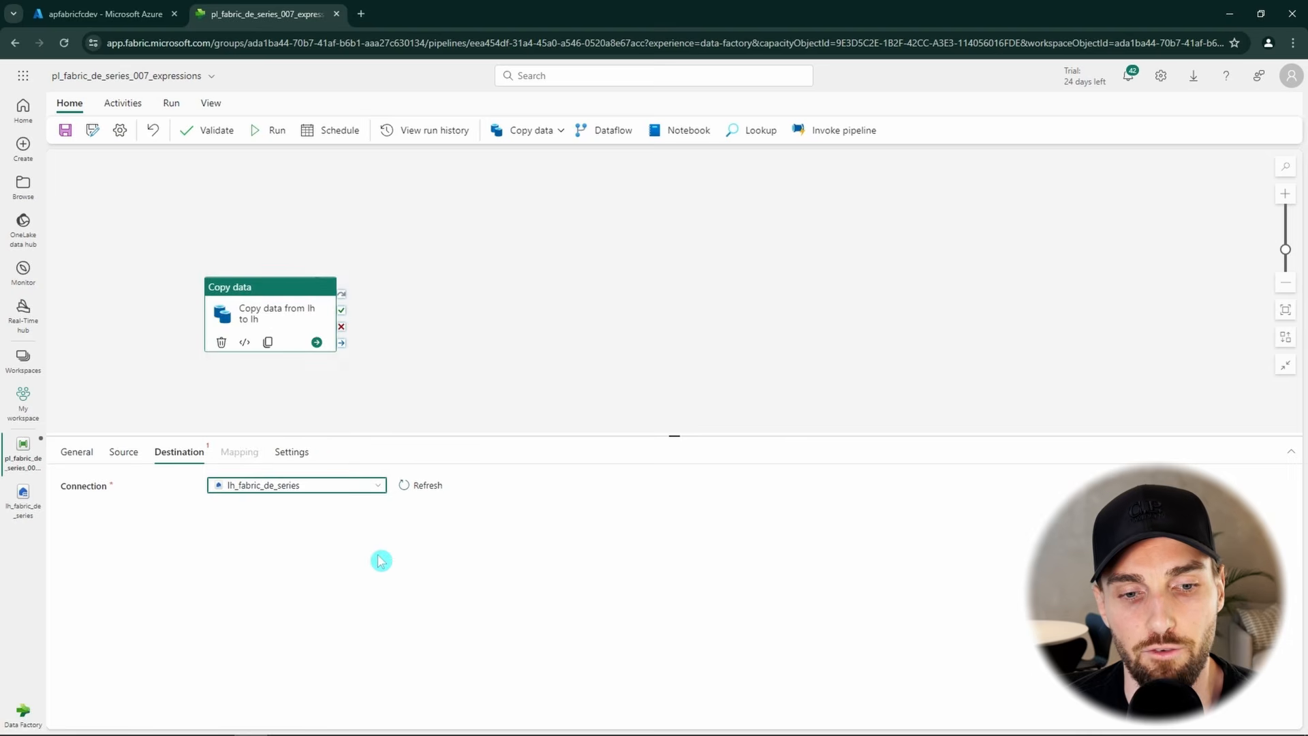
click(269, 513)
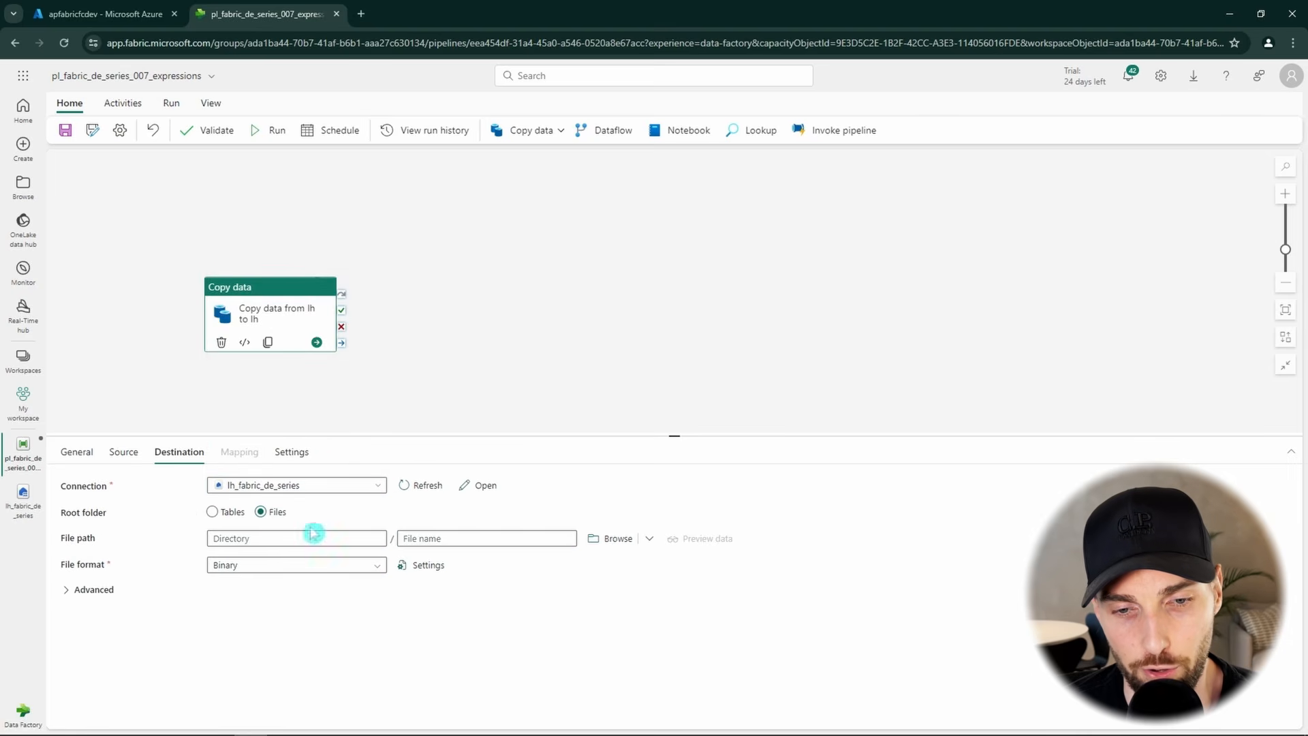
- Browse the lakehouse and choose fabric_de_series_007_destination as the destination directory
click(617, 540)
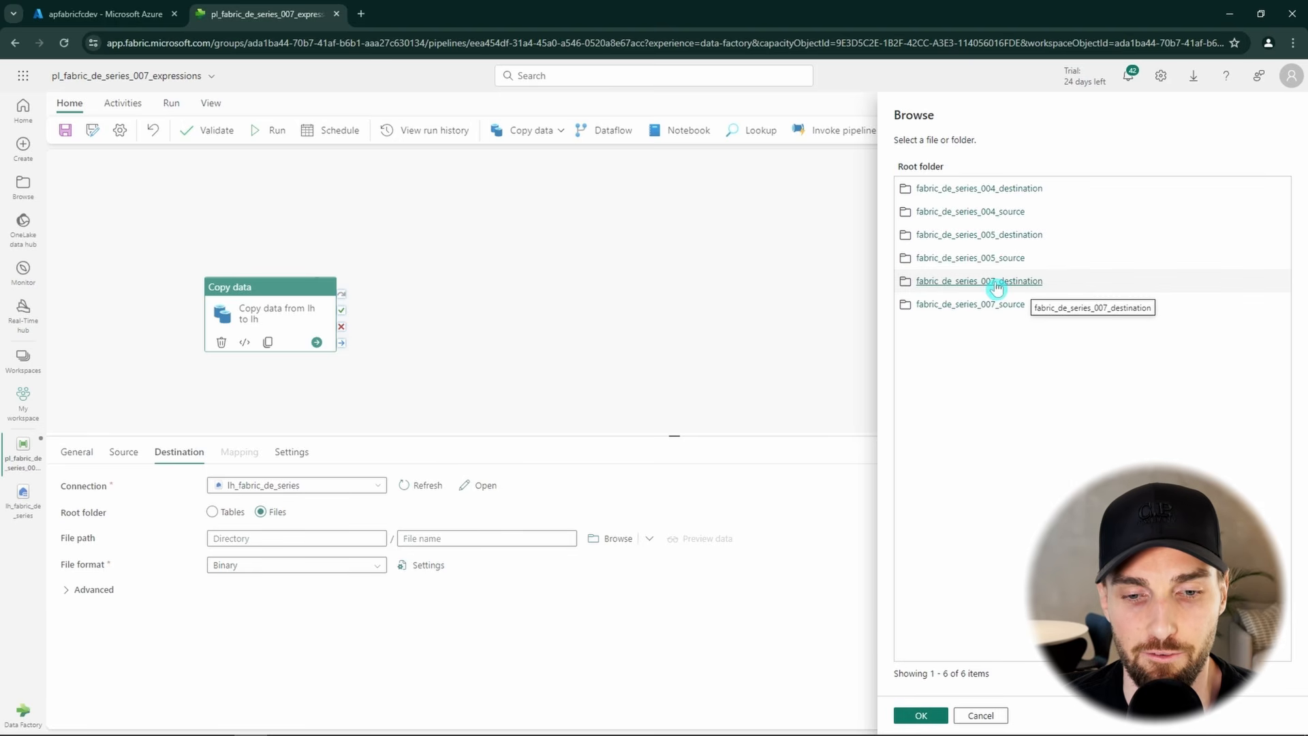
click(996, 283)
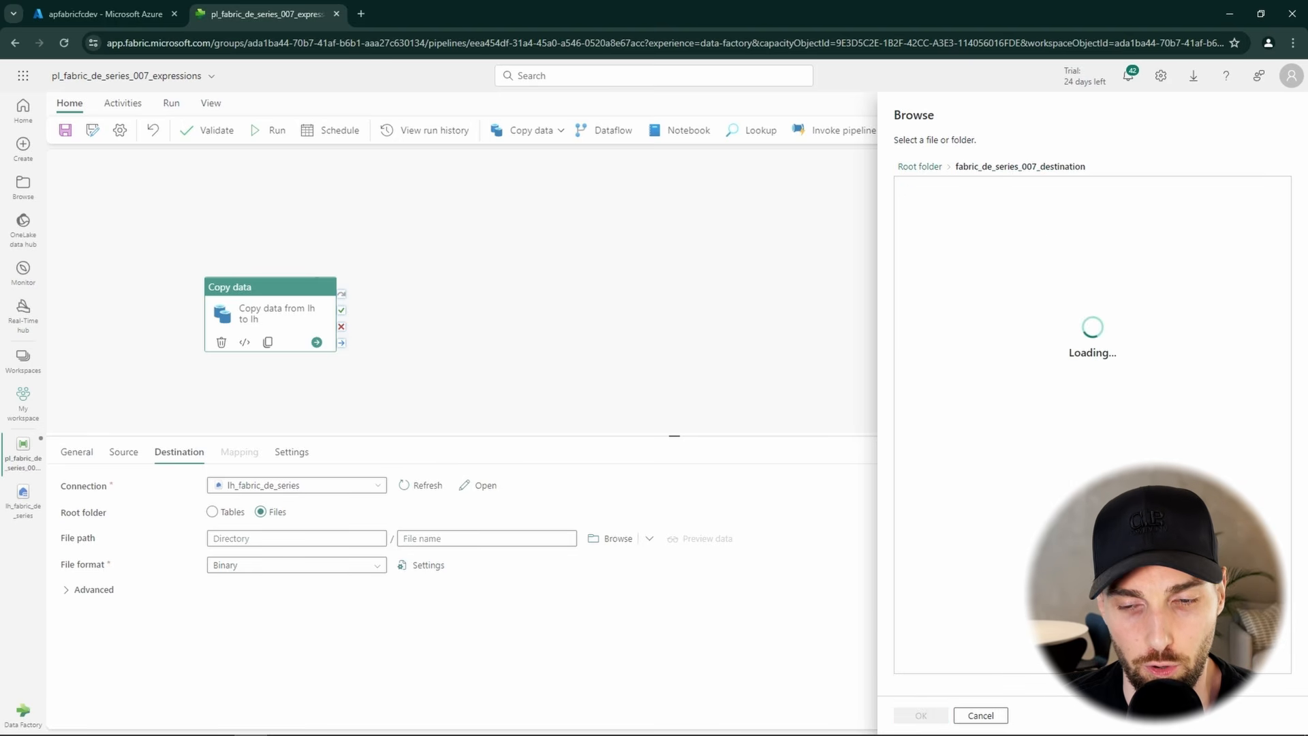
click(938, 715)
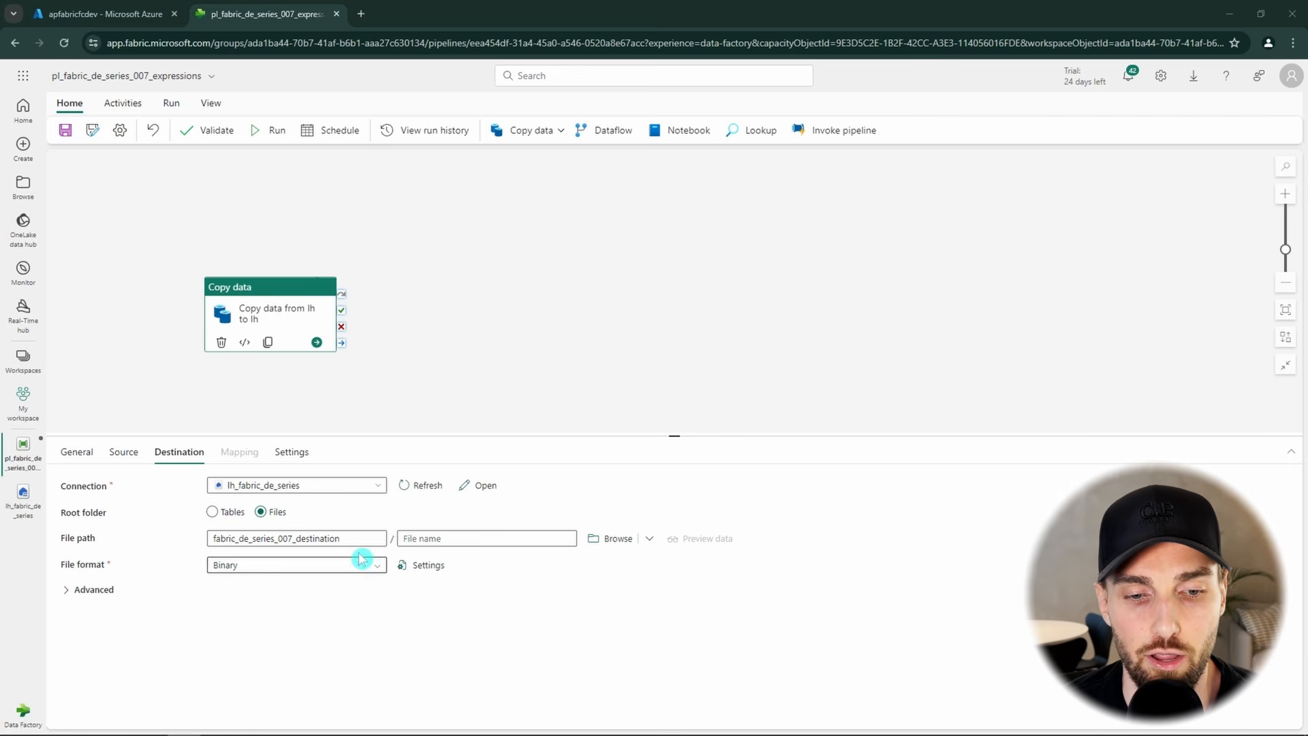
drag(356, 538, 198, 538)
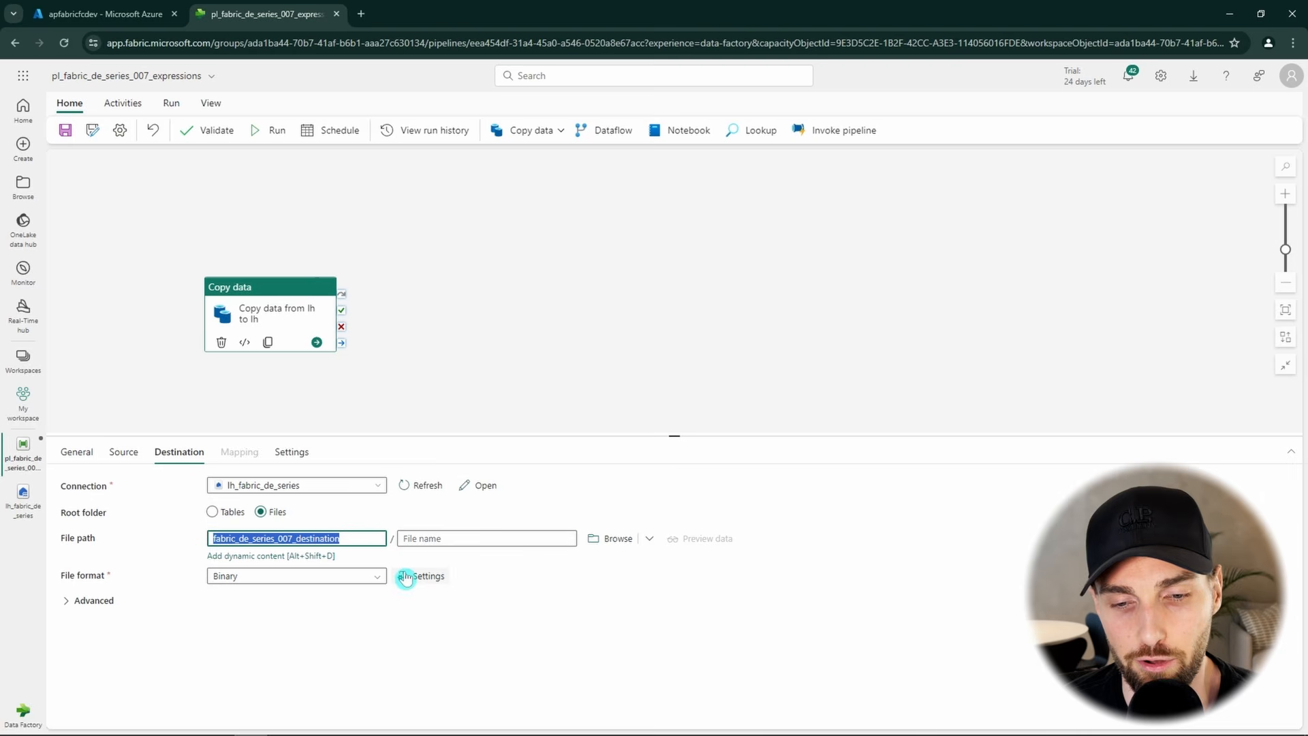
- Start a dynamic content expression for the destination file name using the concat string function
click(491, 540)
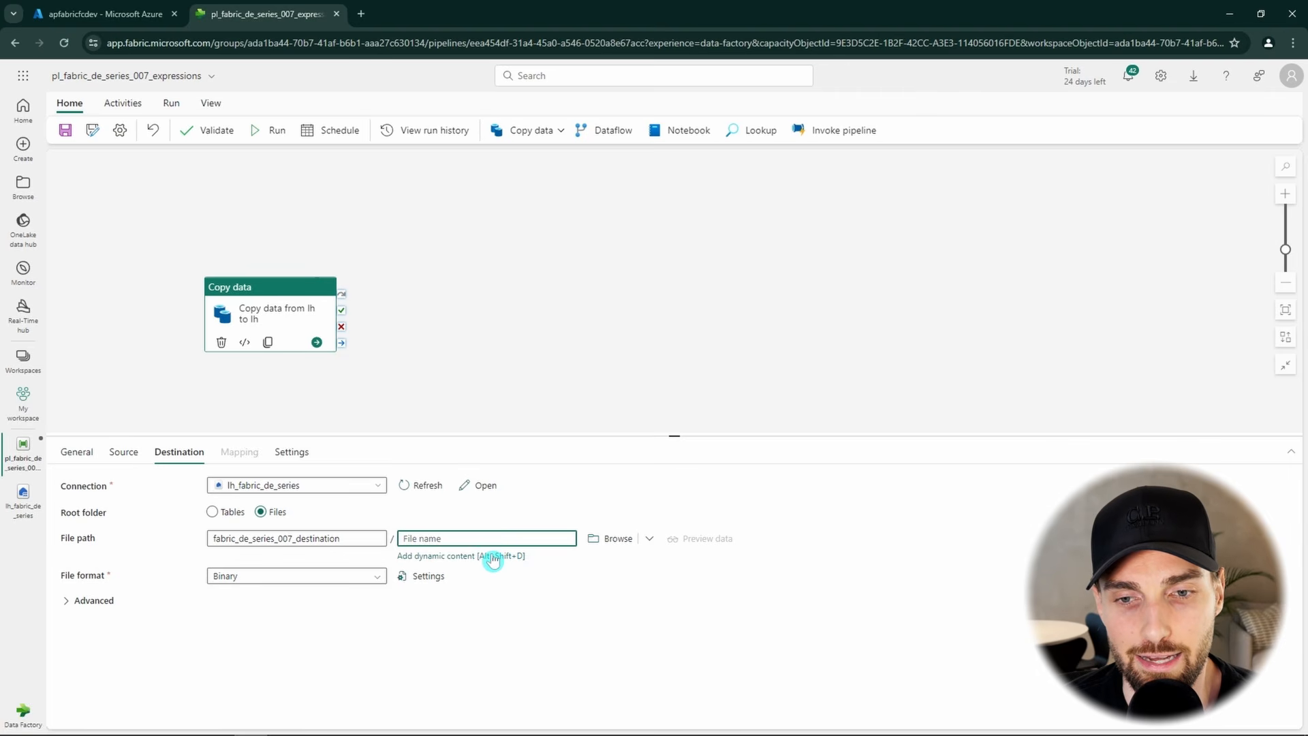
click(492, 560)
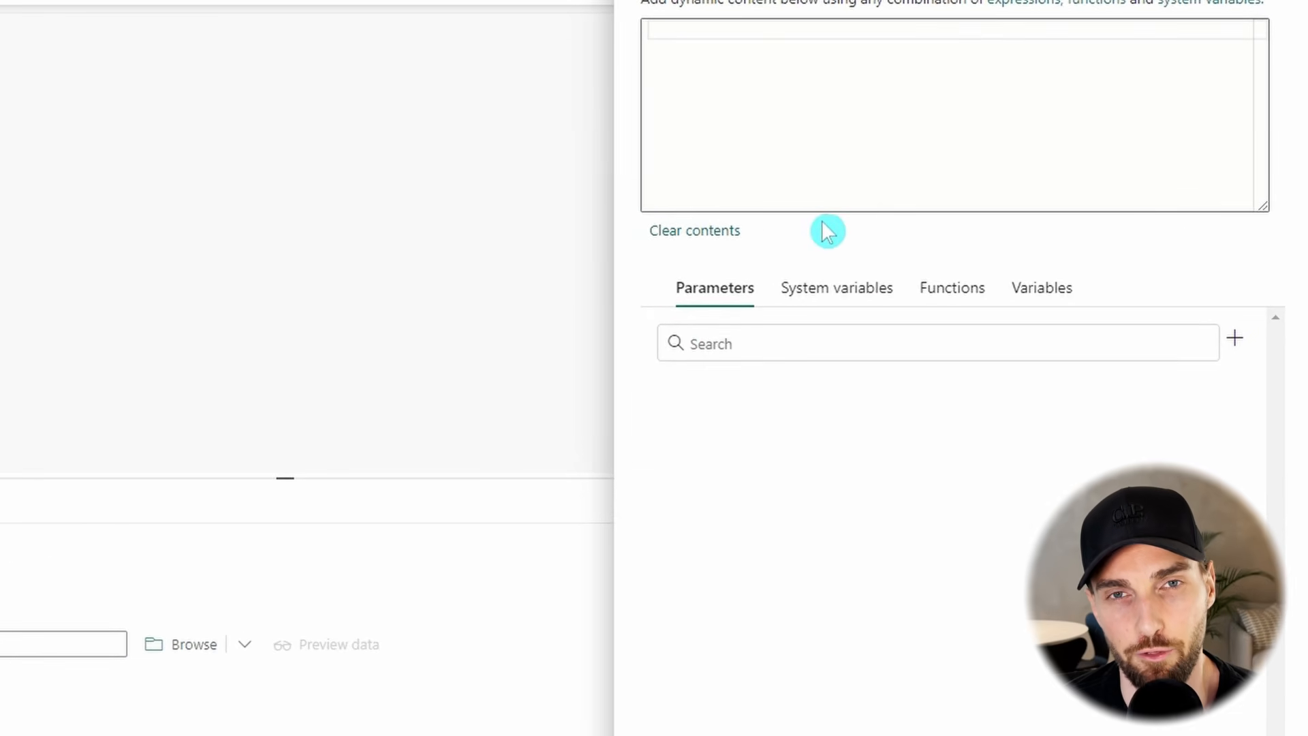
click(805, 183)
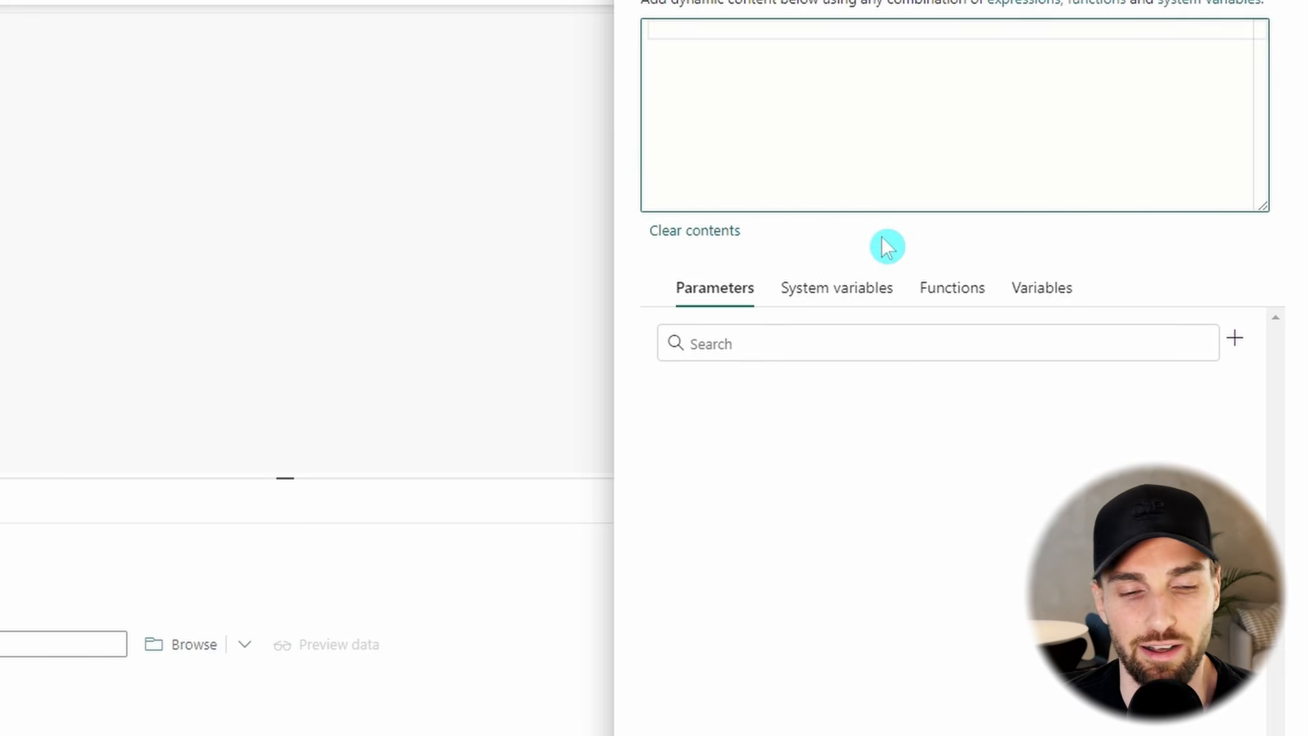
click(968, 295)
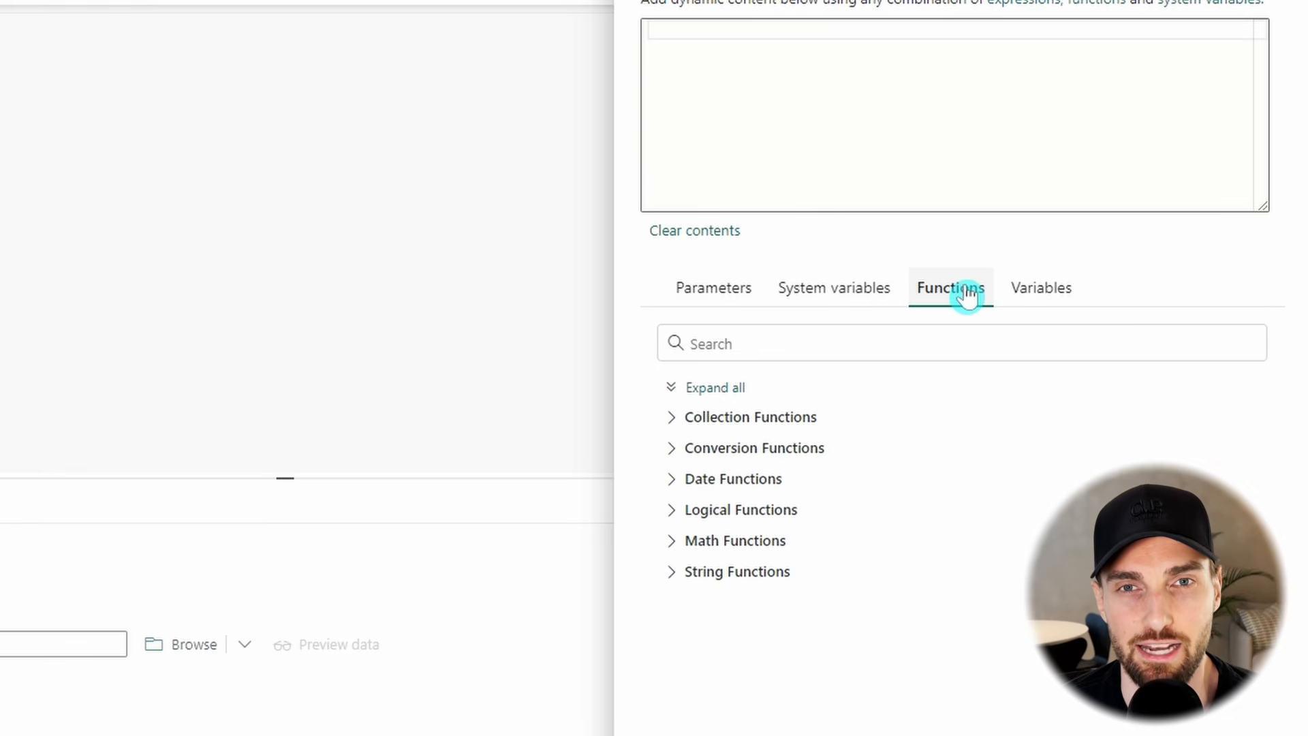
click(673, 575)
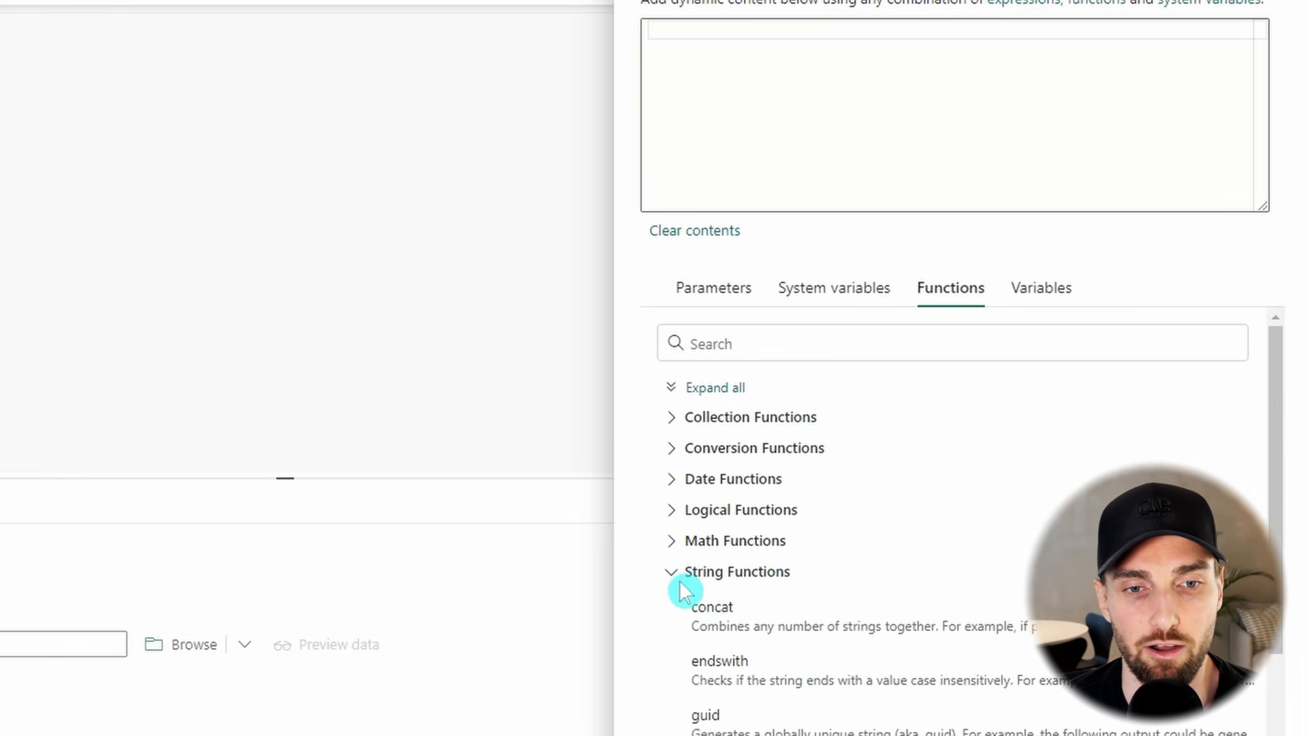
click(741, 622)
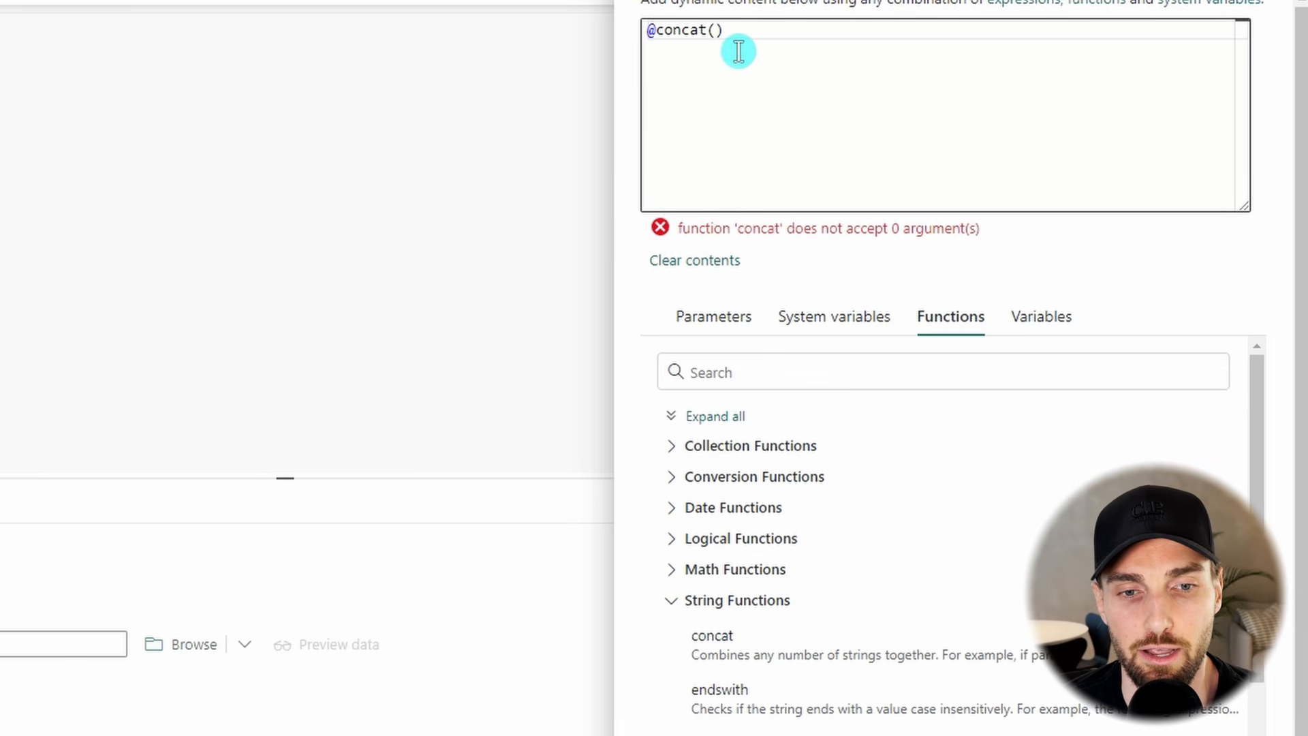
- Enter 'file_1_' as the first argument of the concat function
click(717, 36)
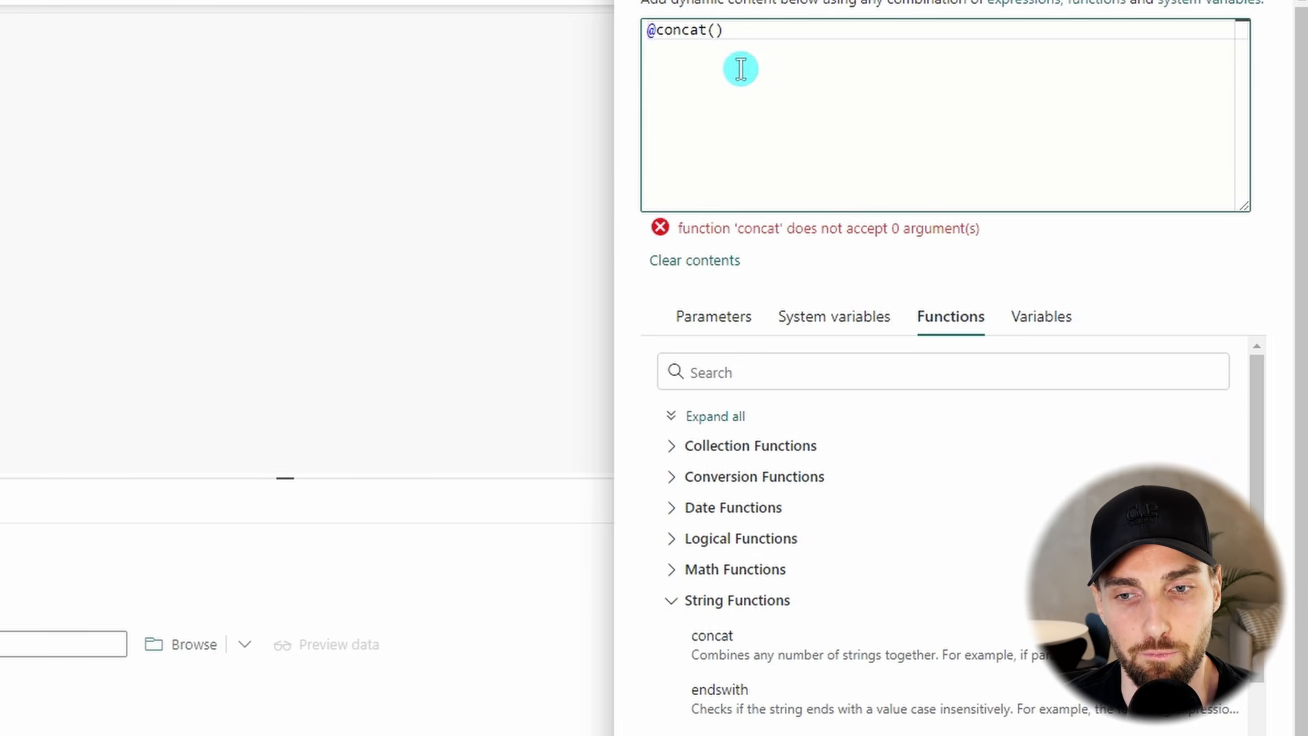
text(')
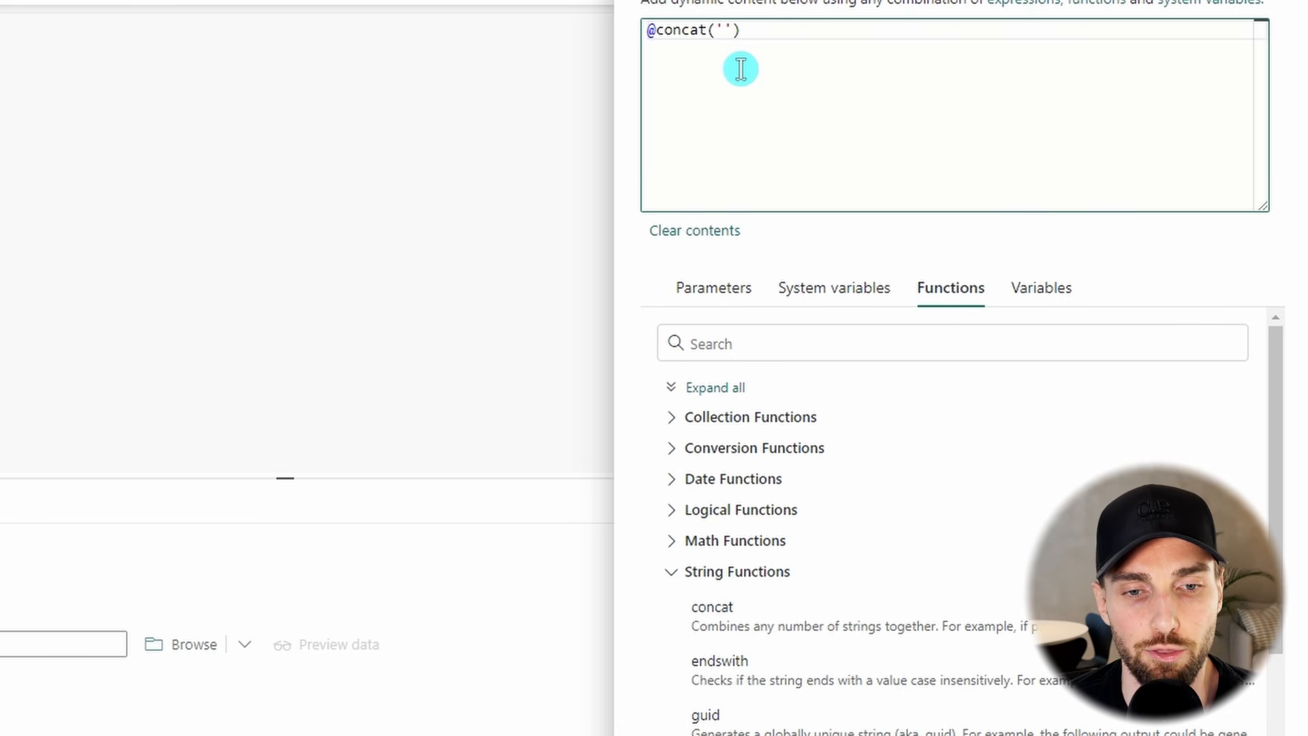
text(file_1)
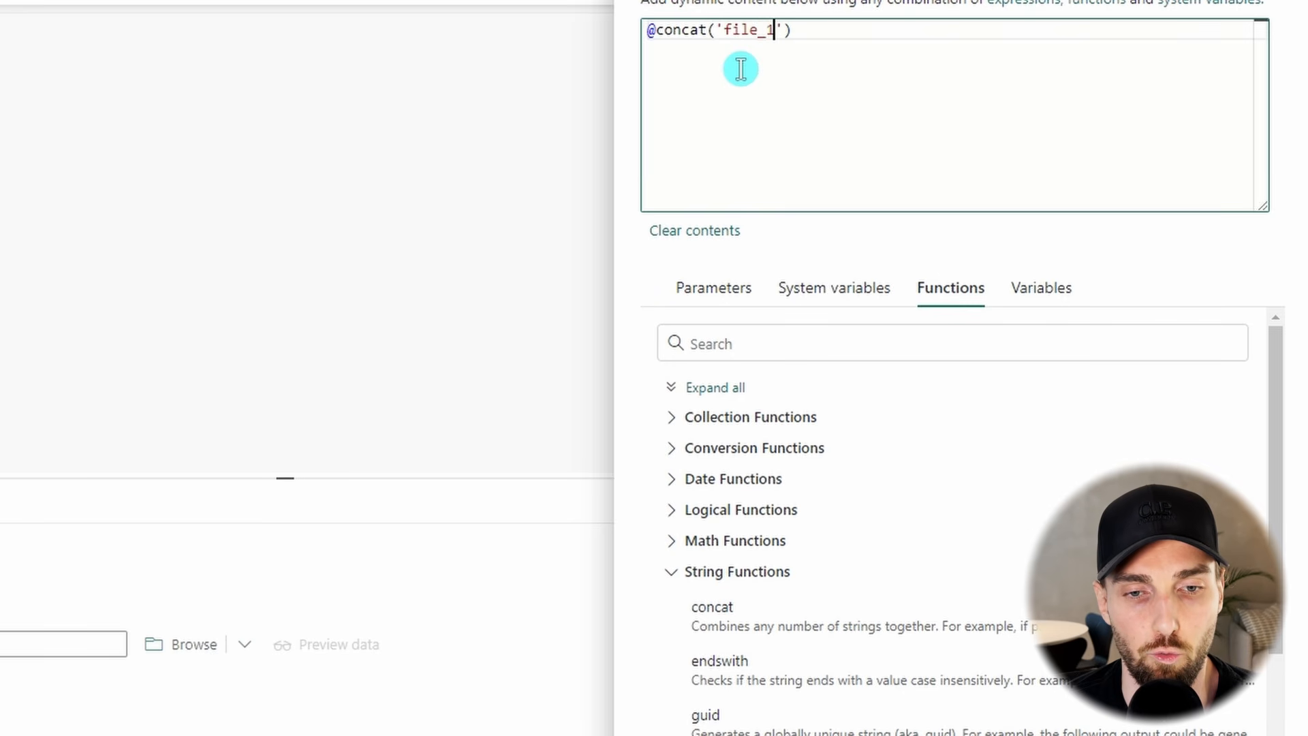
text(_)
click(792, 30)
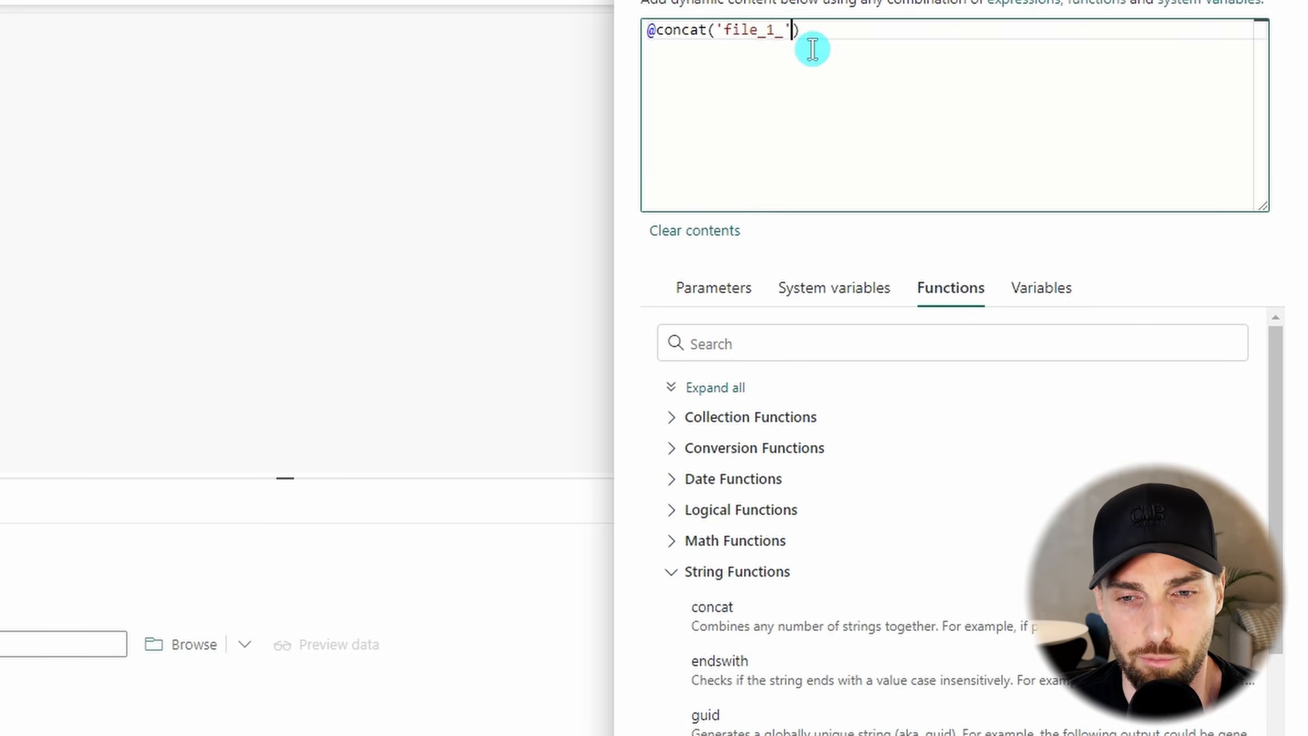
- Add the date function utcnow() as the second argument of the concat expression
text(,)
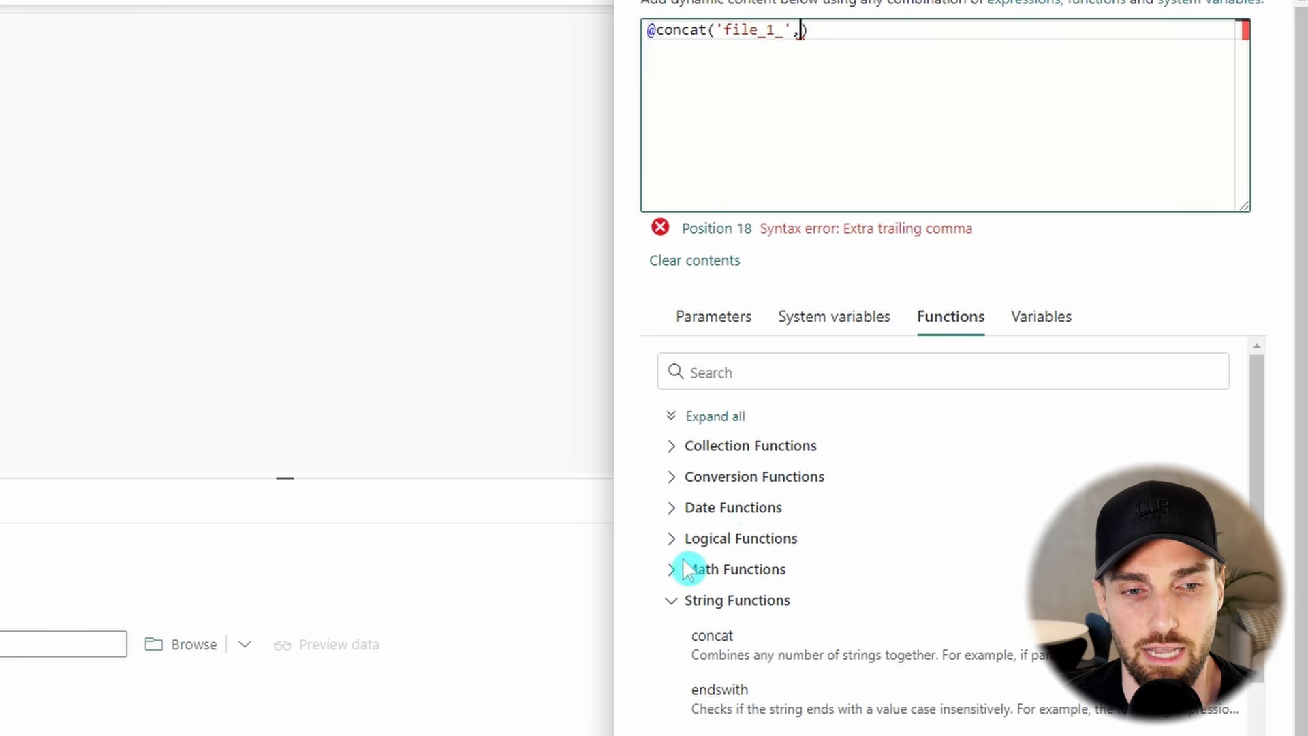
click(671, 602)
click(673, 512)
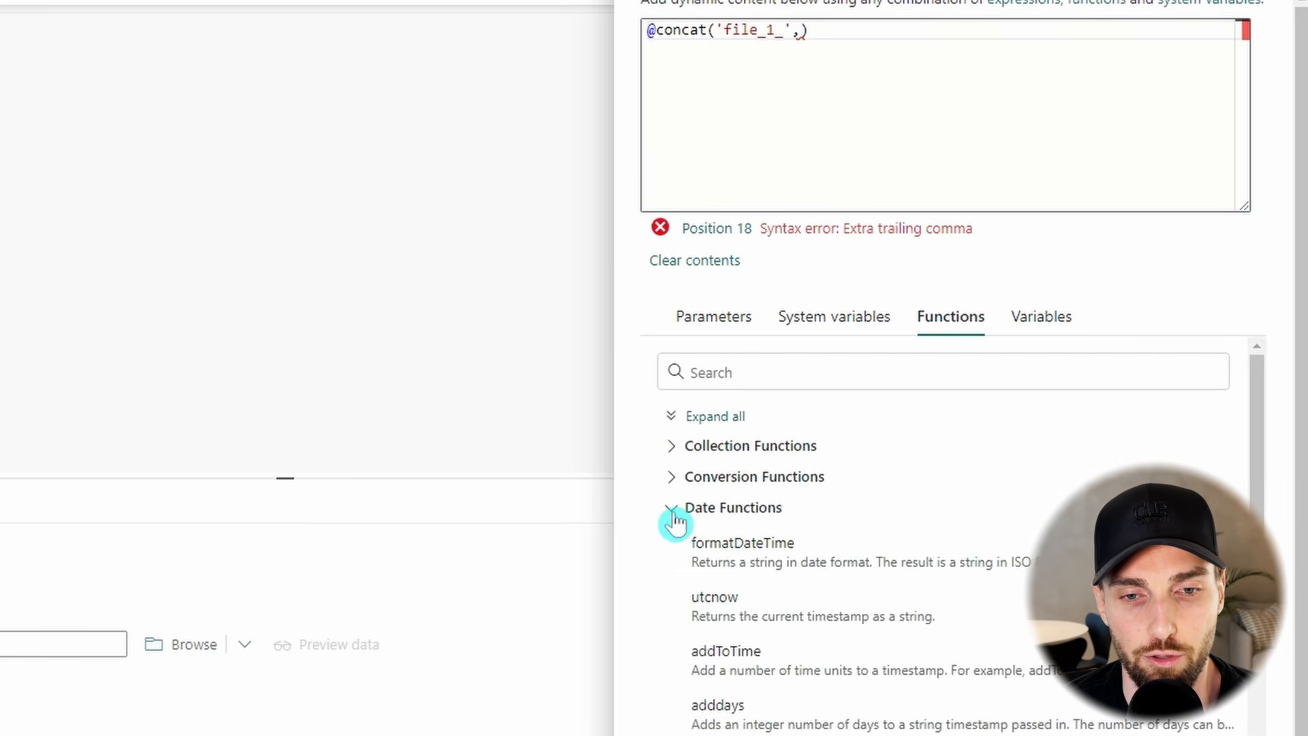
click(762, 615)
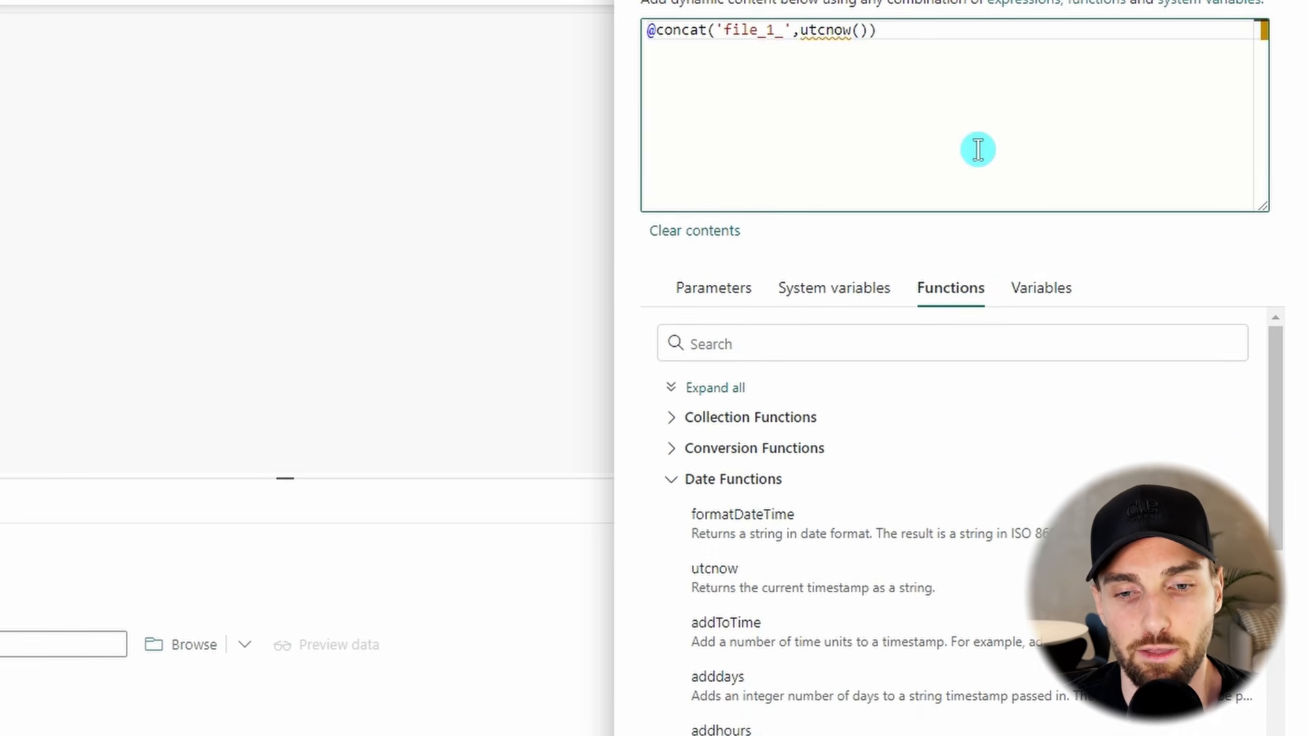
- Add '.txt' as the last concat argument and apply the expression to the destination file name
text(,)
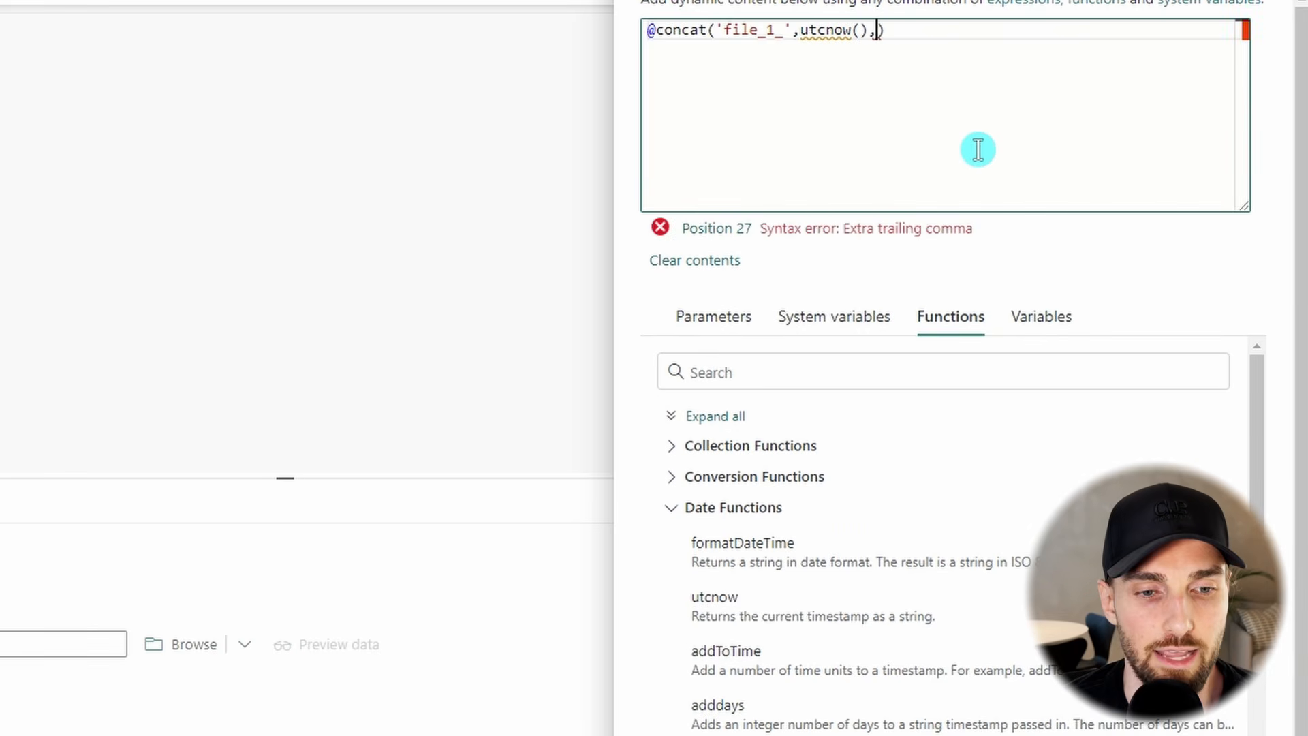
text('.txt)
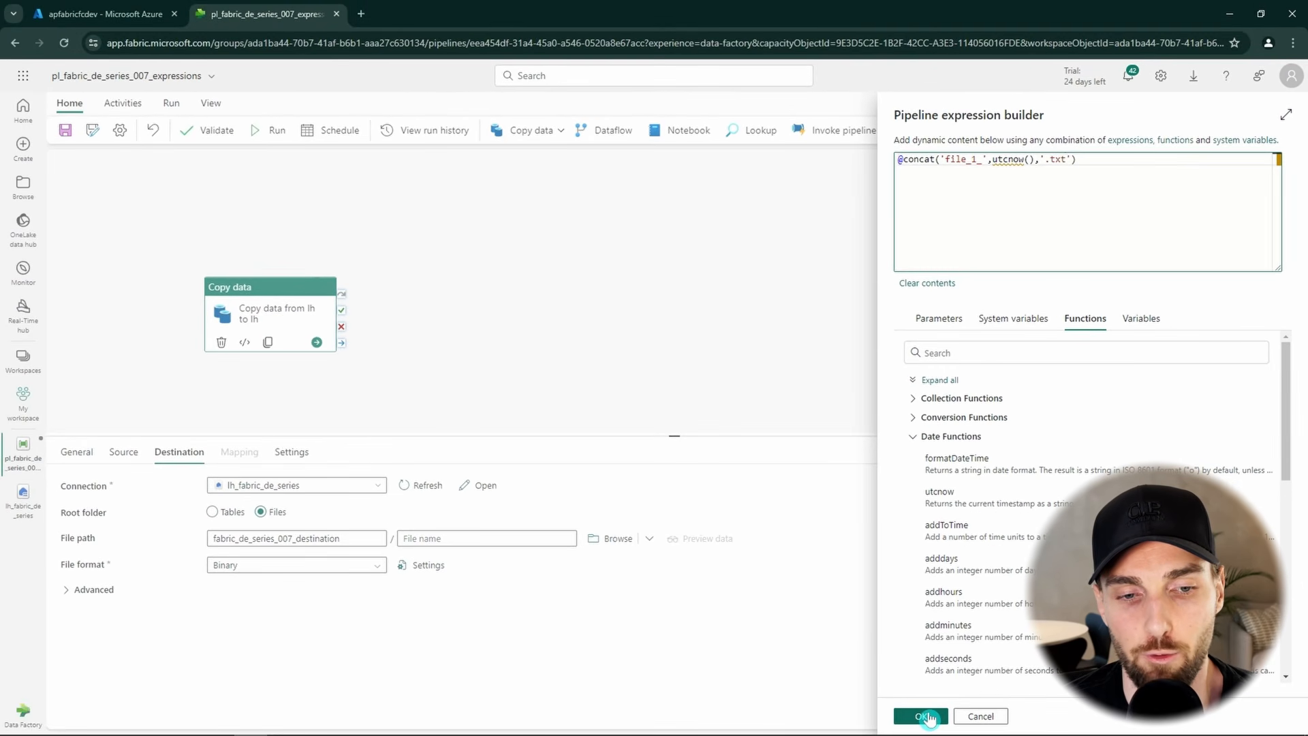
click(927, 716)
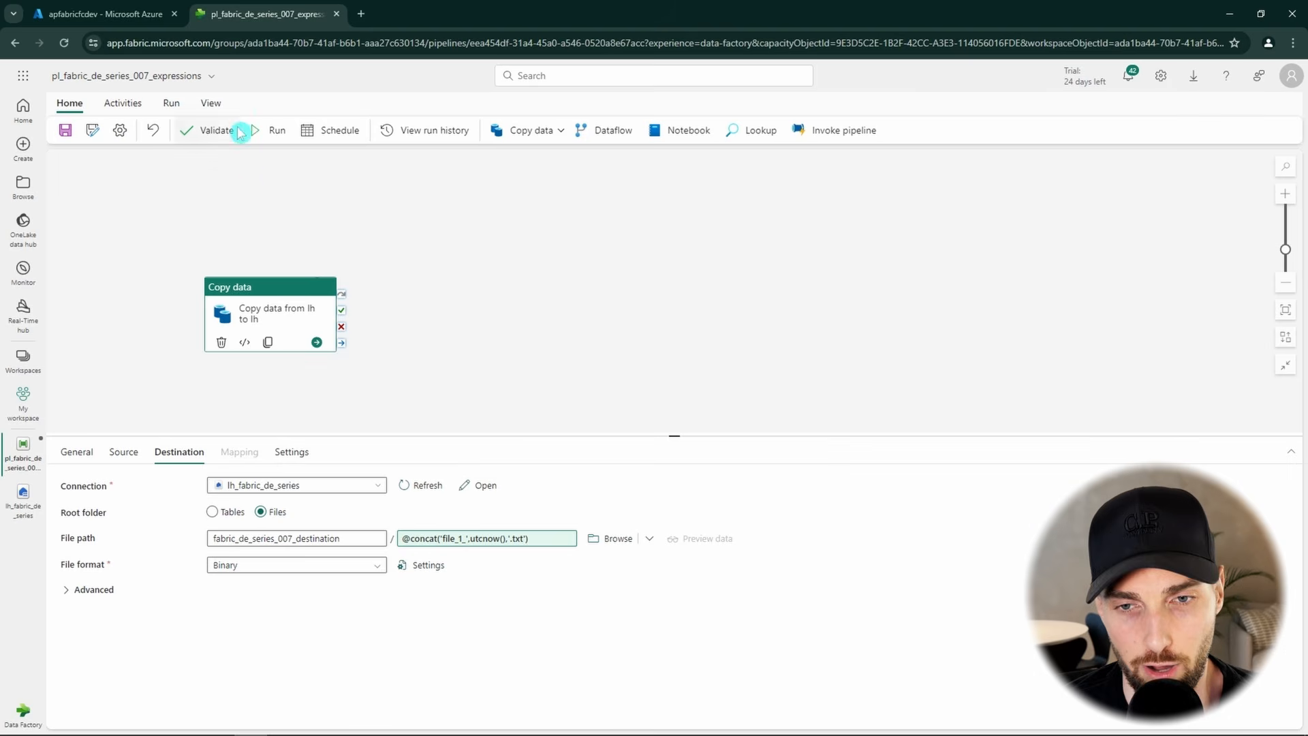
- Save and run the pipeline with the Copy data activity
click(269, 132)
click(651, 444)
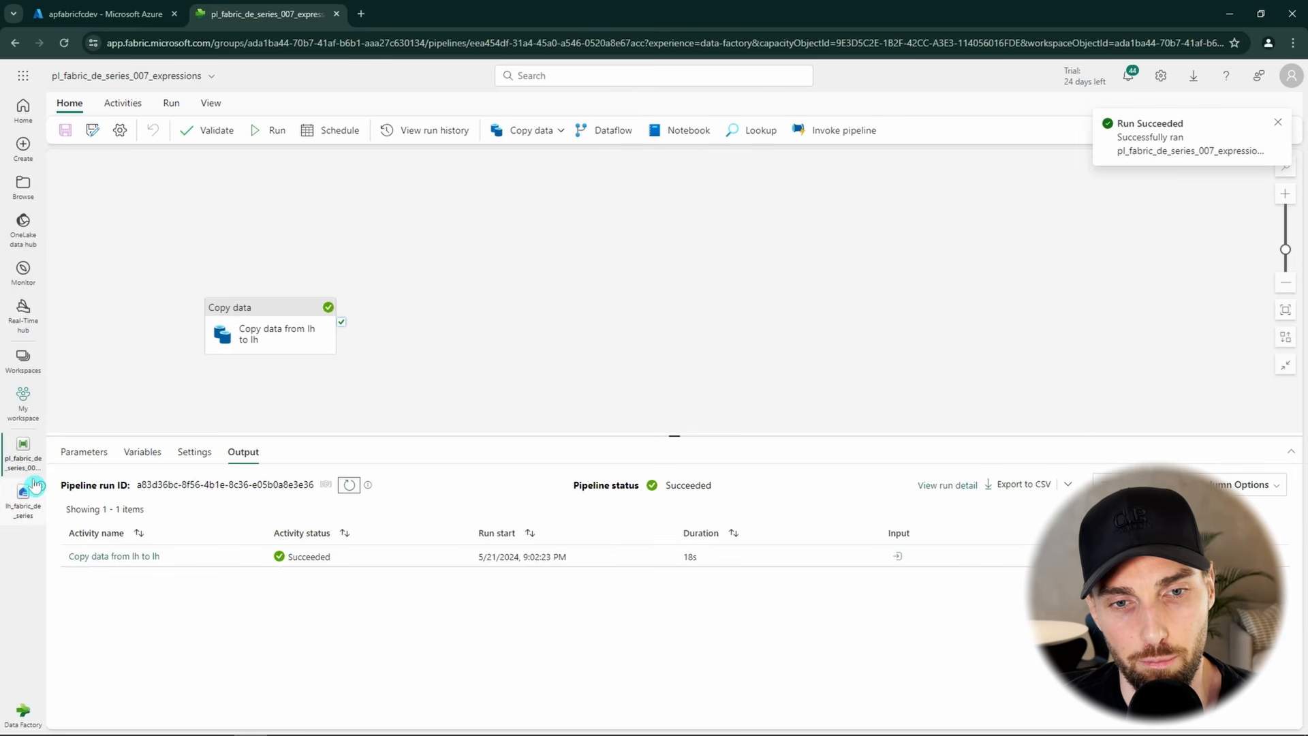
- Open the lakehouse lh_fabric_de_series and refresh its fabric_de_series_007_destination folder to check for the copied file
click(25, 507)
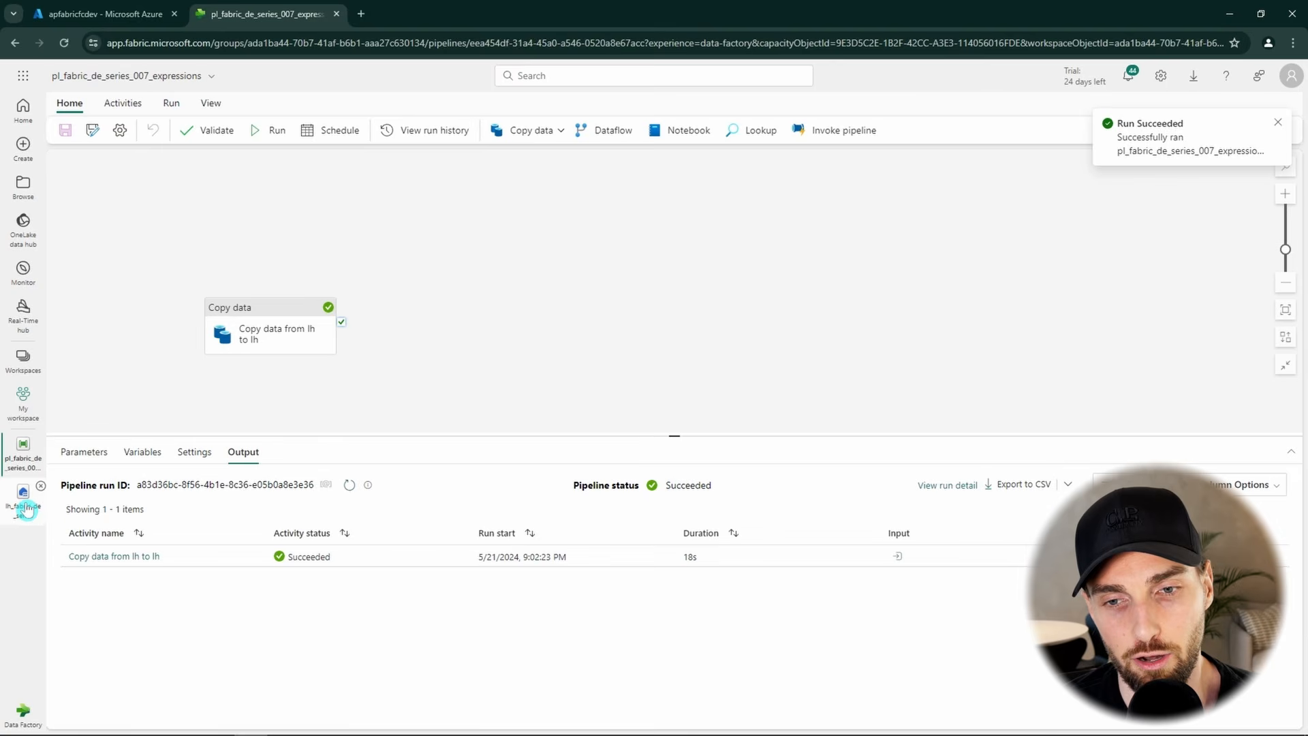
click(238, 379)
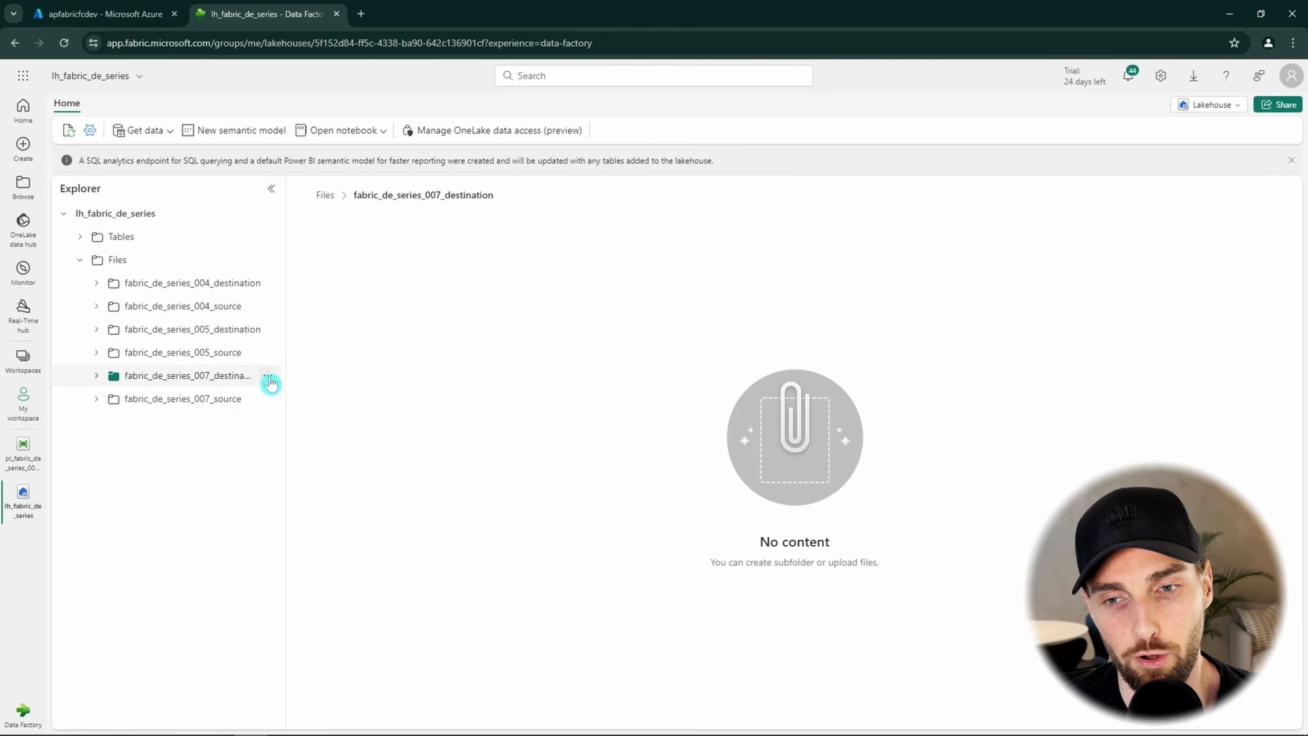
click(267, 375)
click(310, 584)
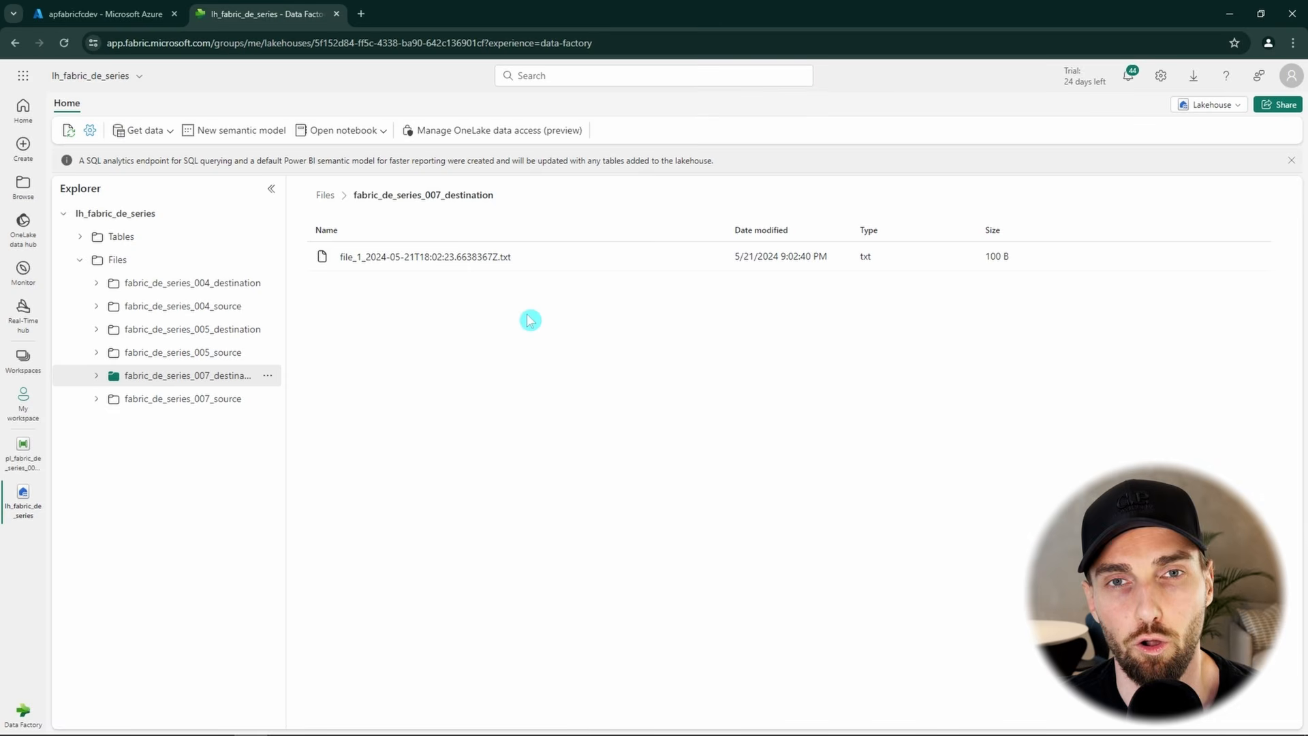
- Return to the pipeline pl_fabric_de_series_007_expressions and add a new blank parameter of type String
click(15, 462)
click(83, 452)
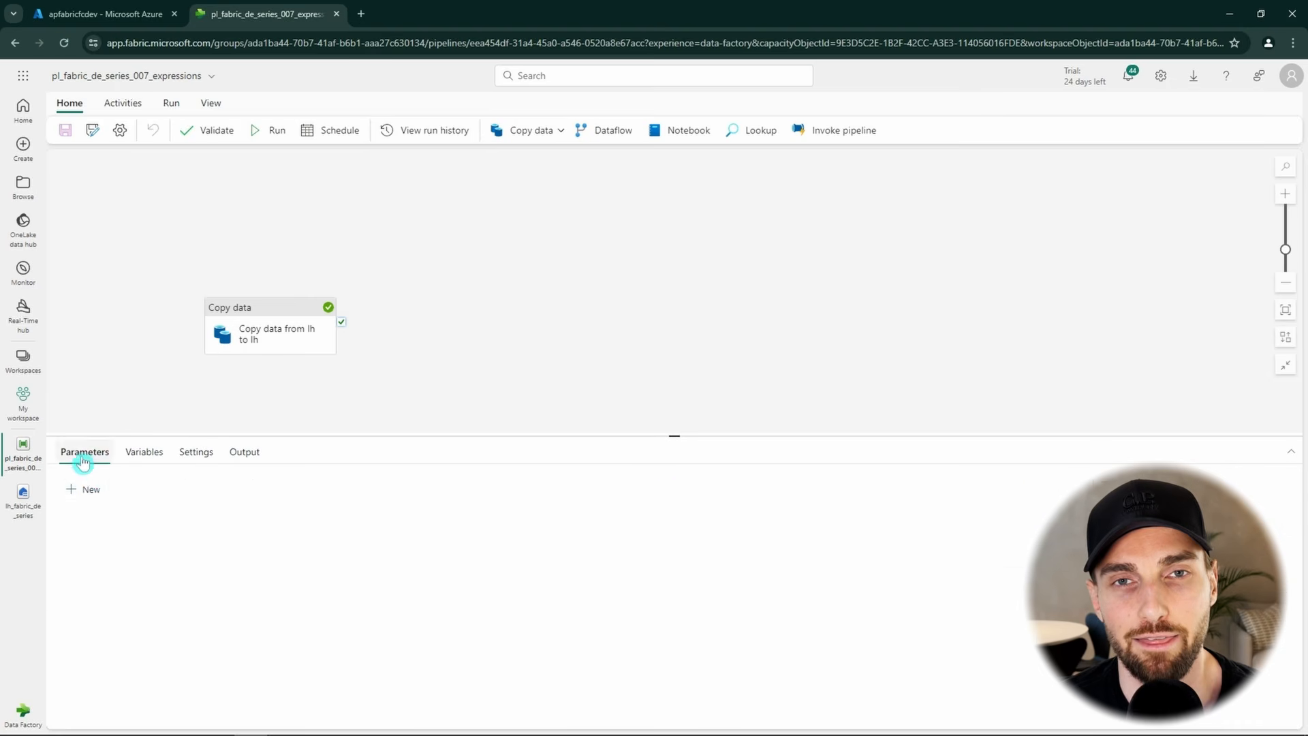
click(89, 492)
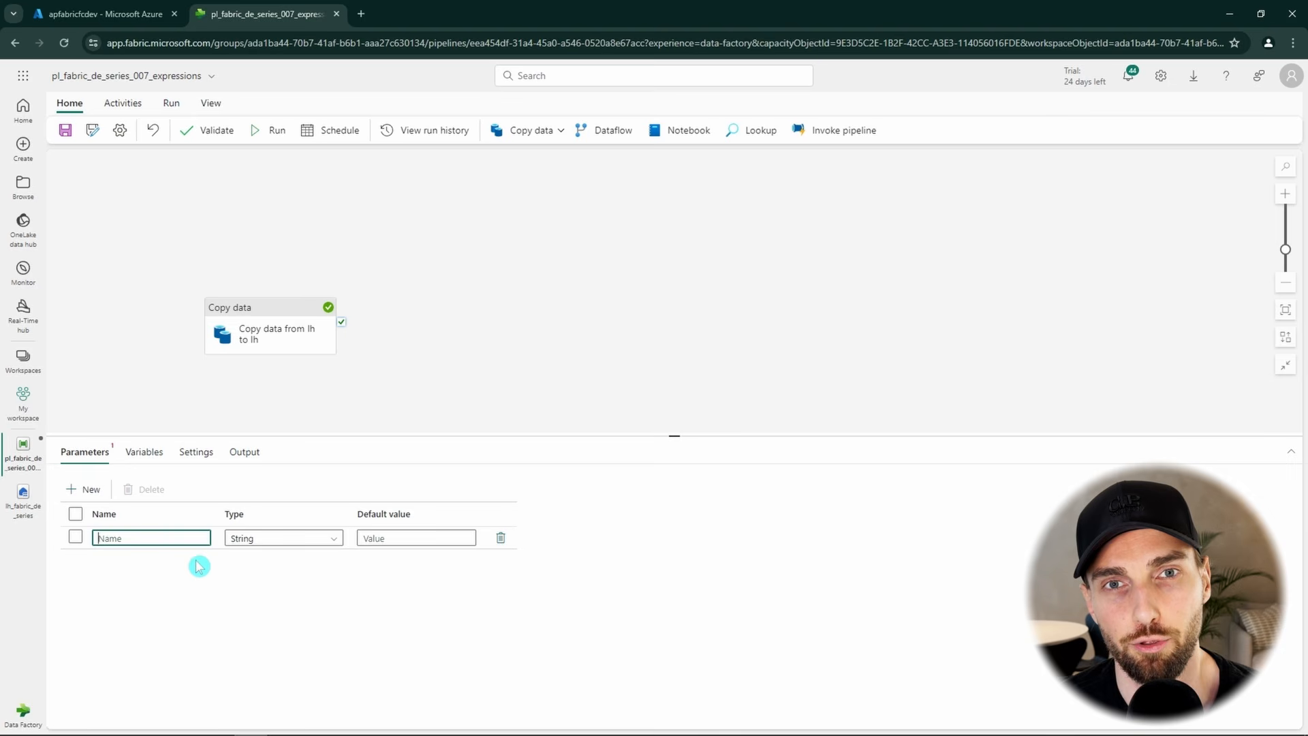
click(268, 340)
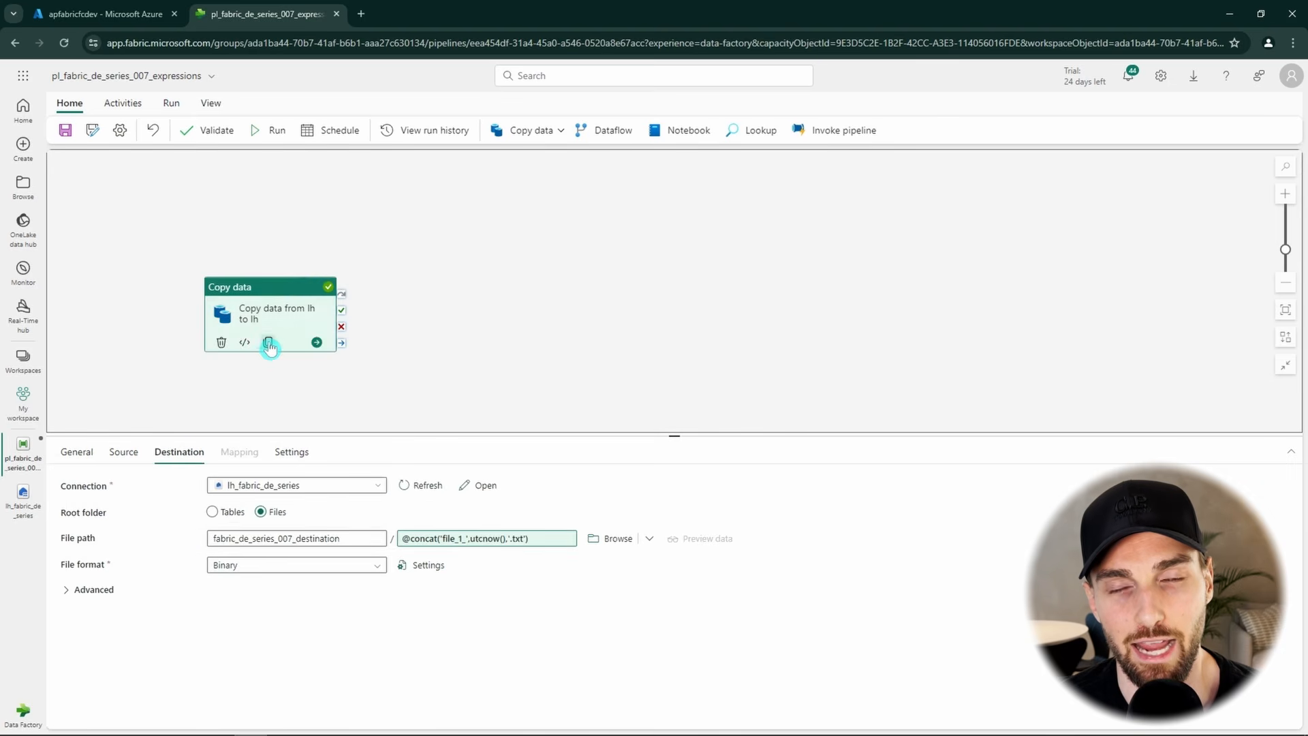
click(70, 458)
click(163, 382)
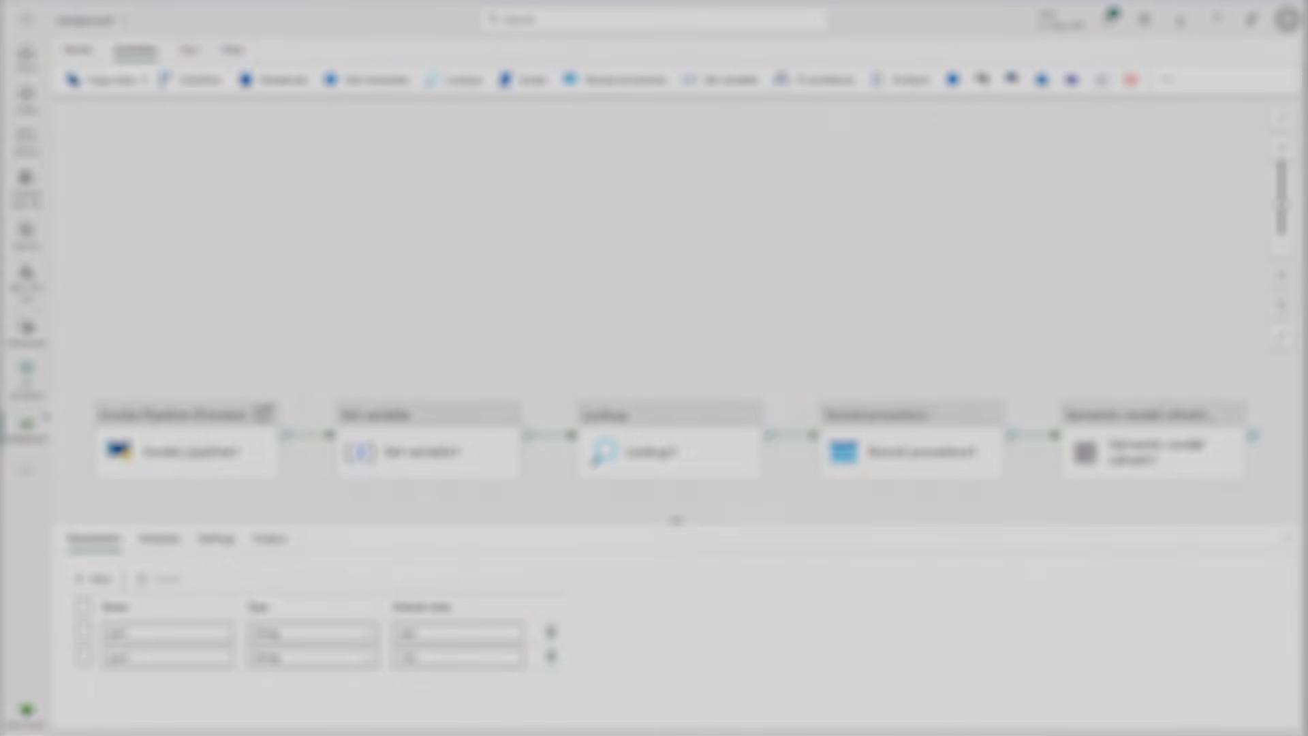
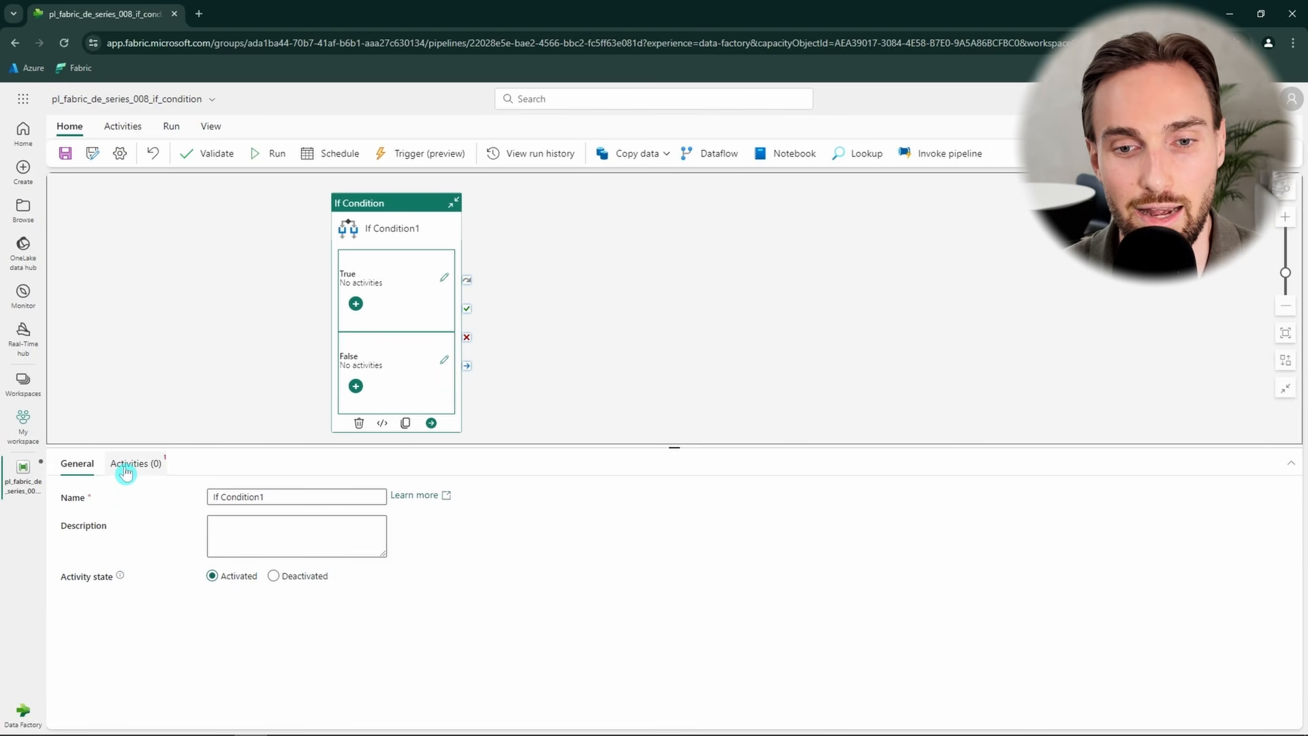
- Review the If Condition activity's expression setting and its True and False cases
click(127, 464)
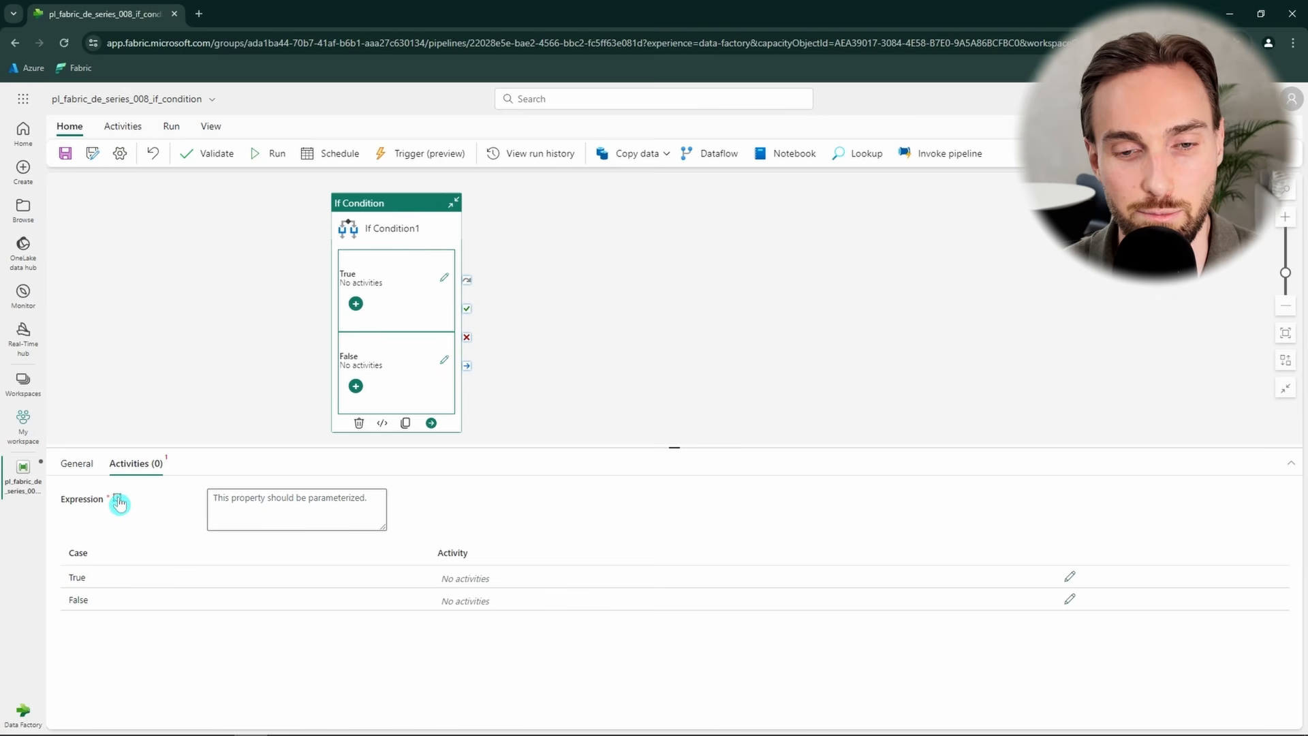
mouse_move(118, 503)
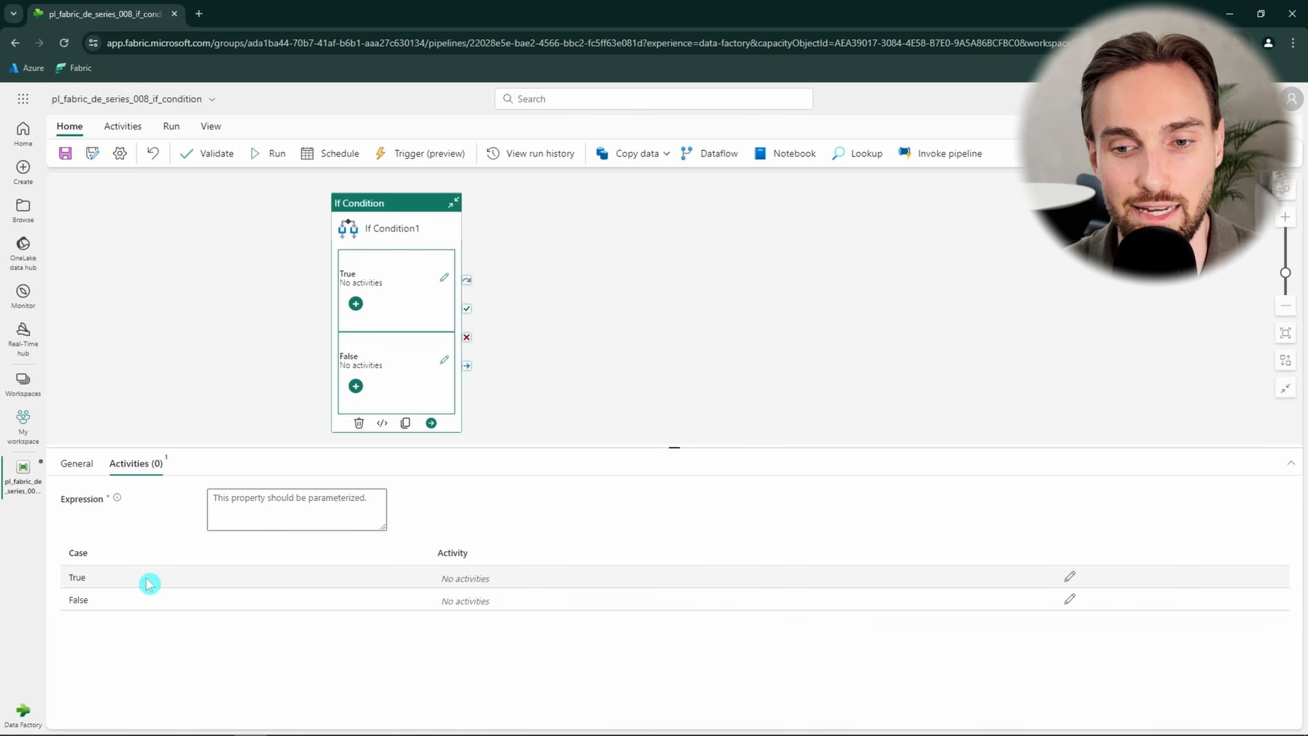
drag(500, 582, 446, 599)
click(504, 554)
click(469, 526)
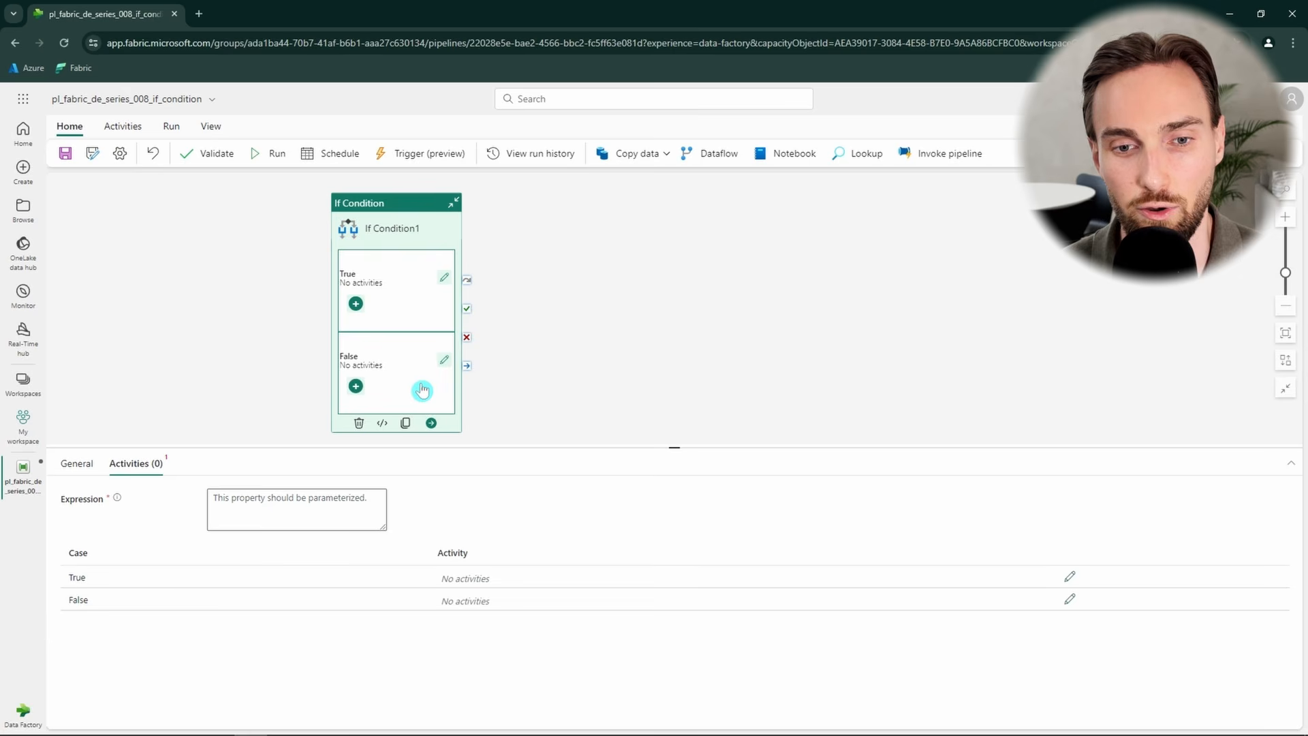
- Open the True case of the If Condition activity and add a Wait activity on its canvas
click(445, 278)
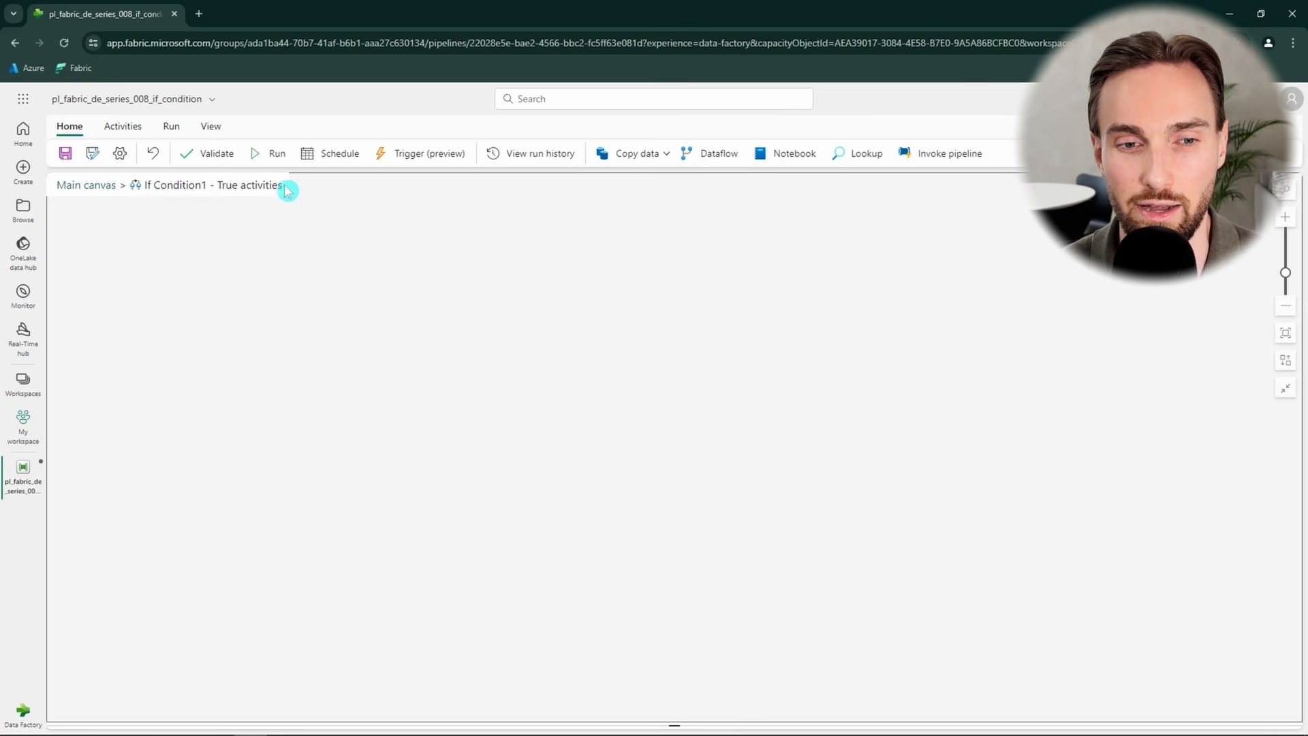
drag(286, 187, 134, 187)
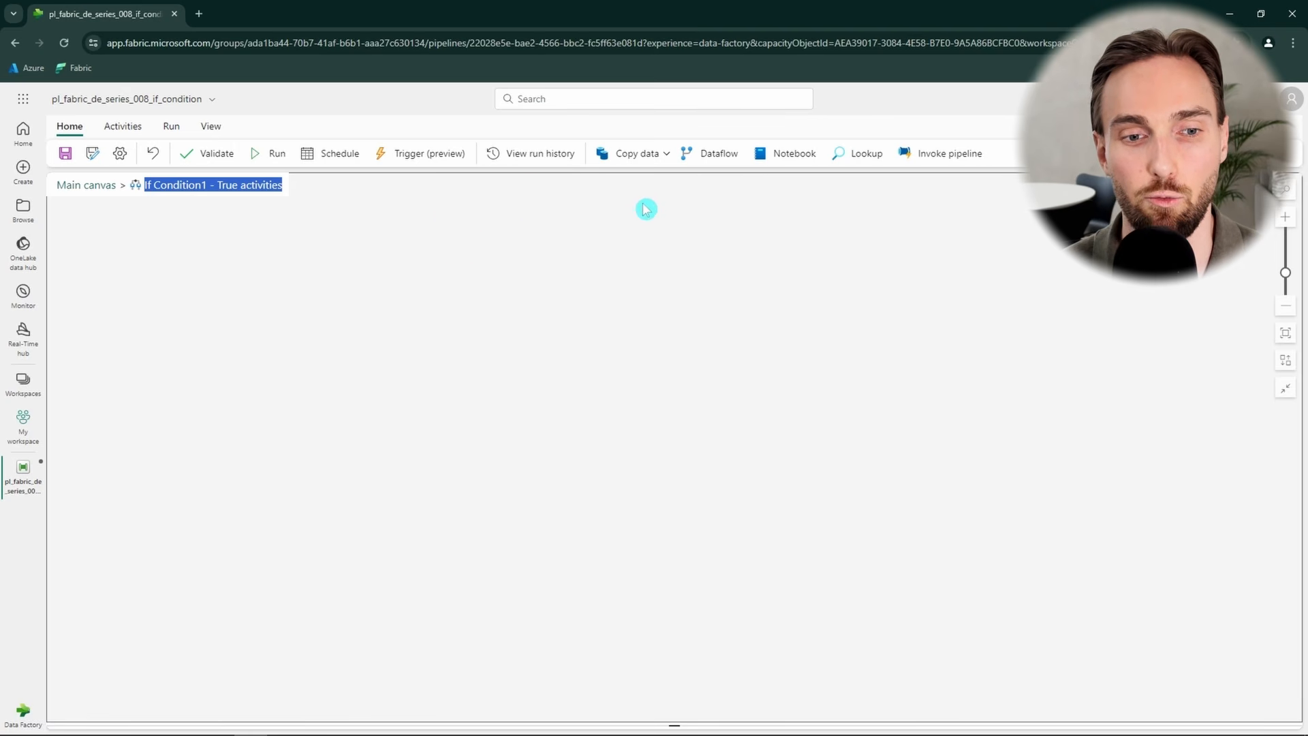
click(130, 128)
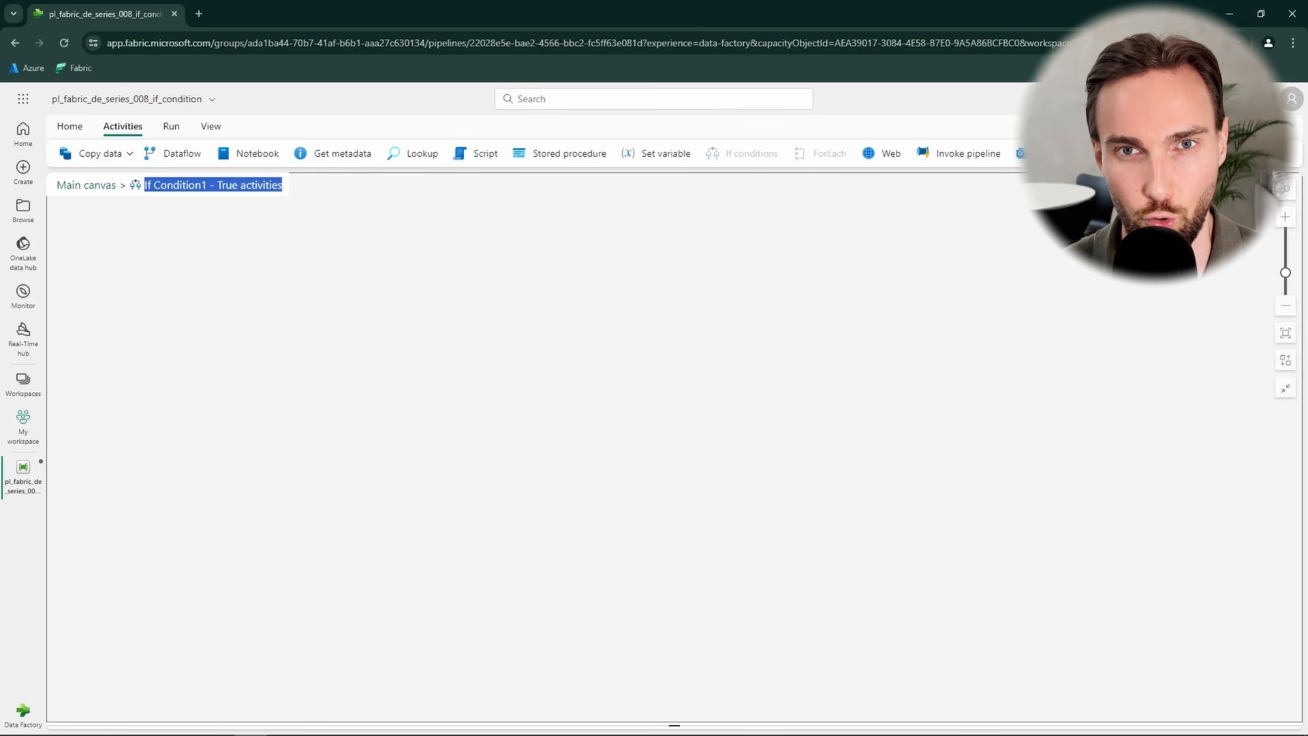
click(1135, 153)
click(1163, 356)
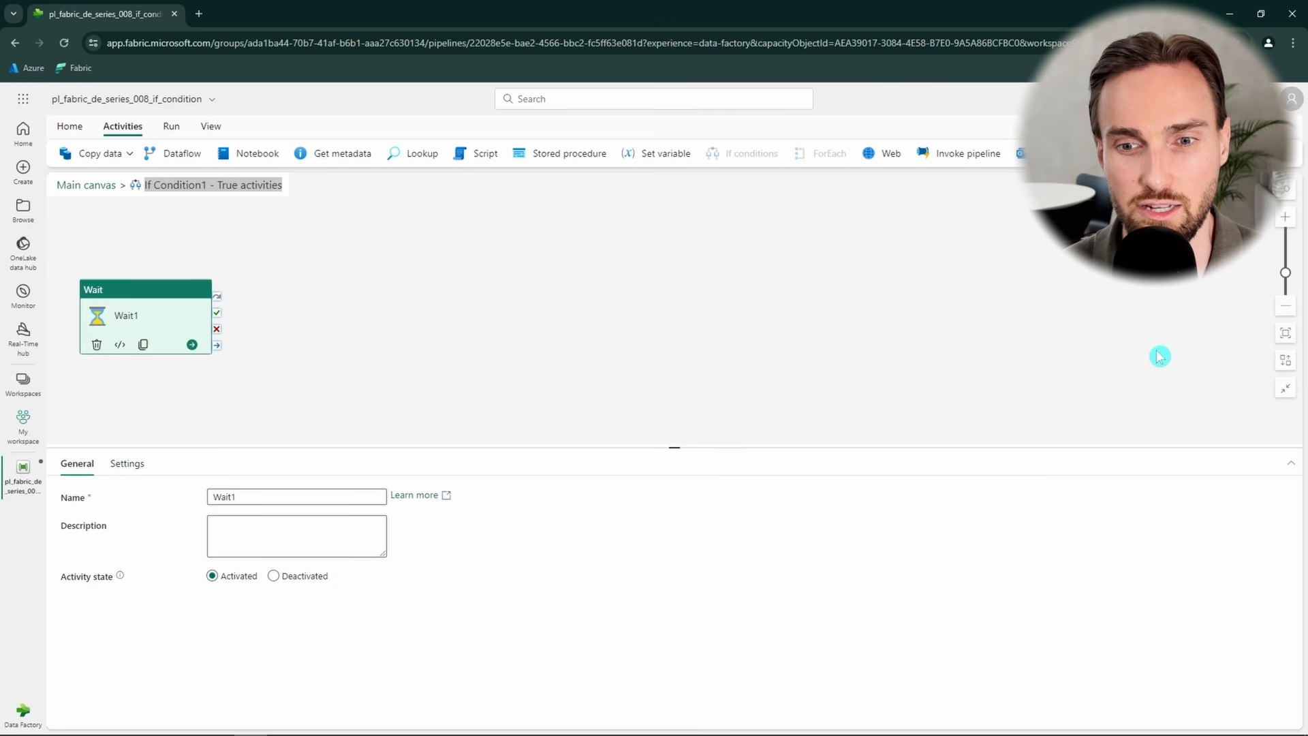
drag(175, 287, 394, 292)
- Rename the Wait activity in the True case as true and return to the main canvas
drag(250, 496, 199, 504)
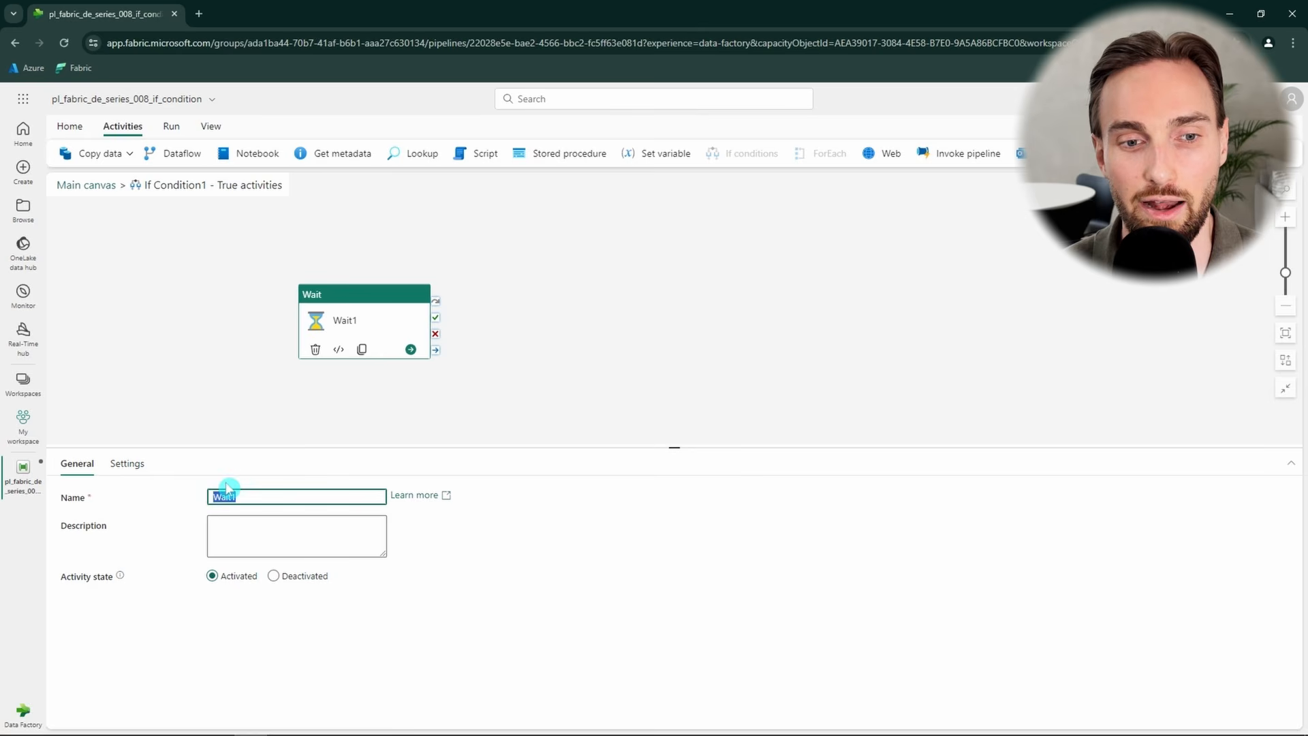
text(true)
click(204, 403)
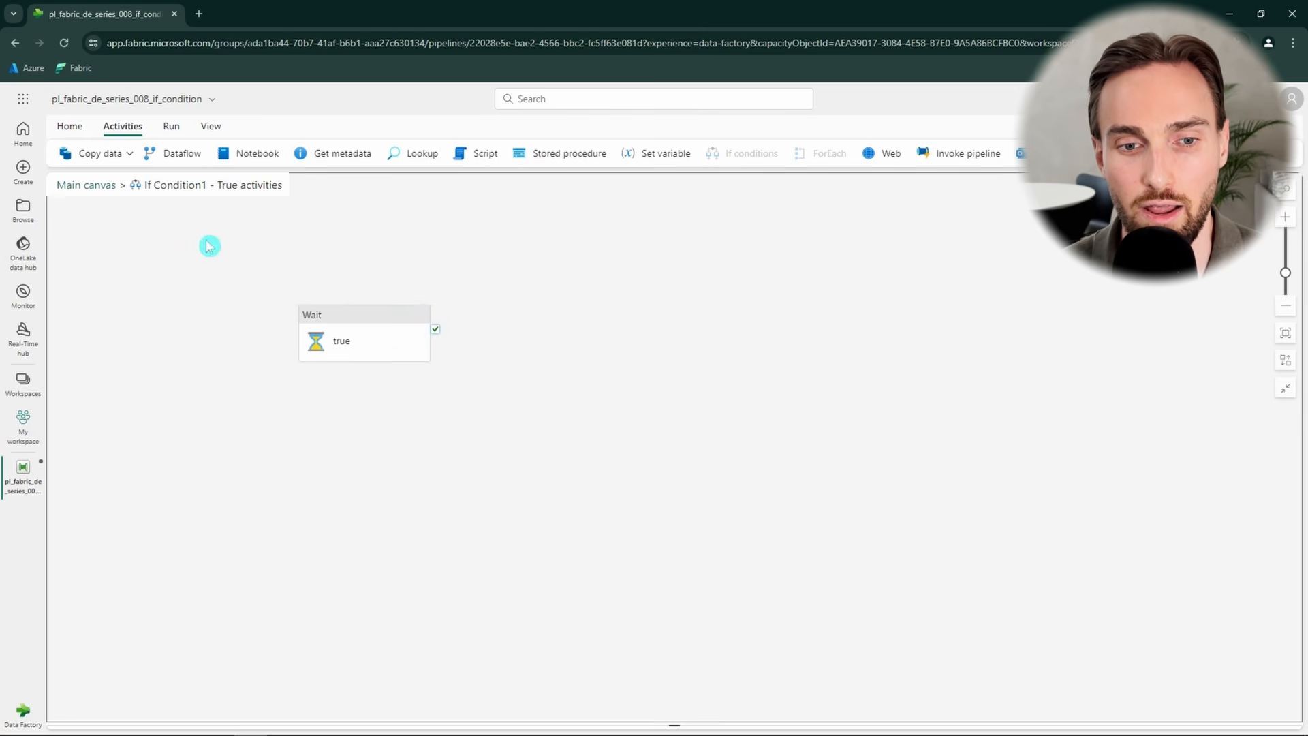
click(99, 193)
- Add a Wait activity named false to the False case of the If Condition and return to the main canvas
click(382, 328)
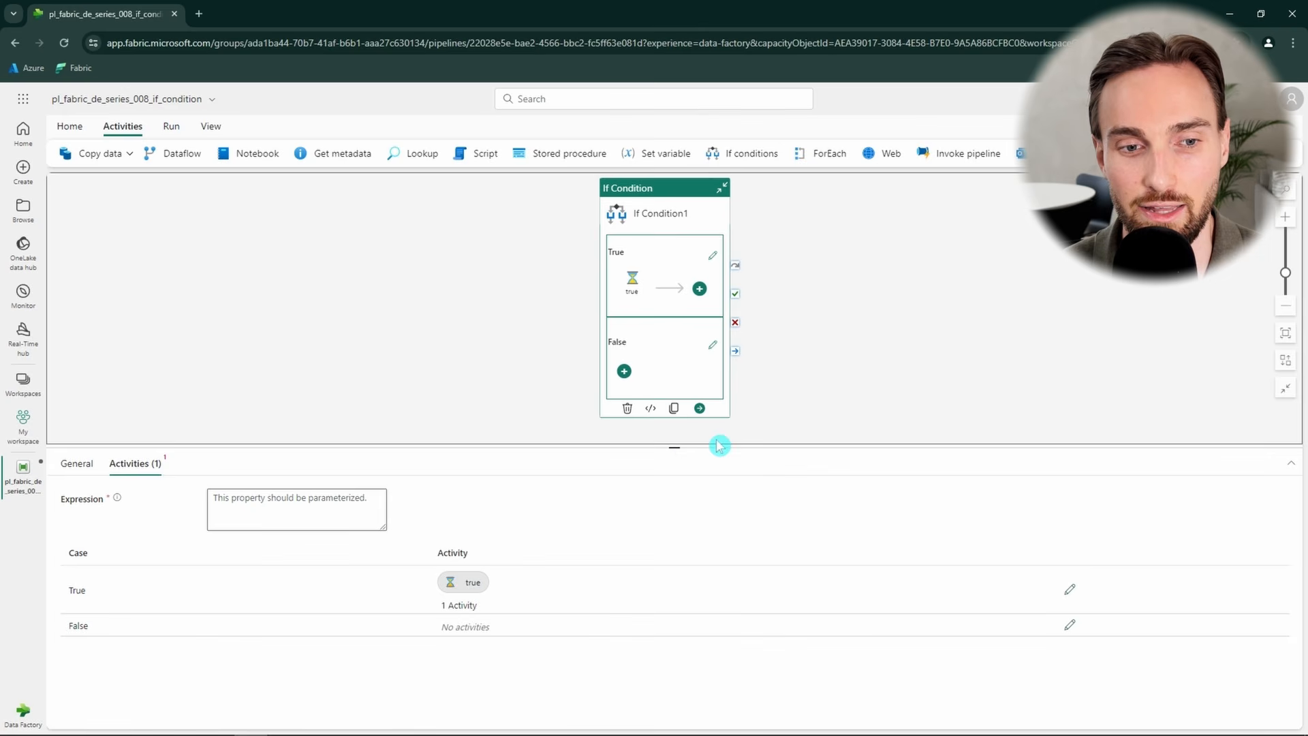
click(714, 349)
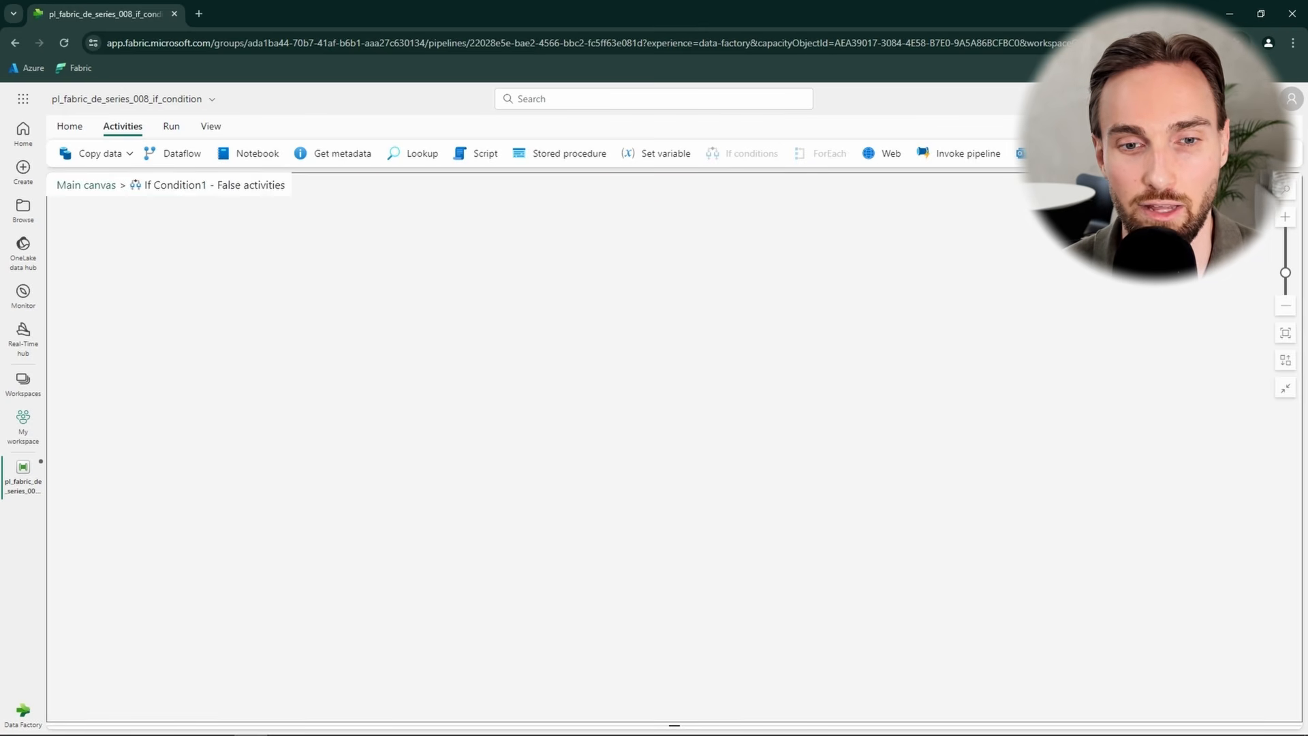
click(1264, 153)
click(1164, 347)
drag(251, 499, 213, 488)
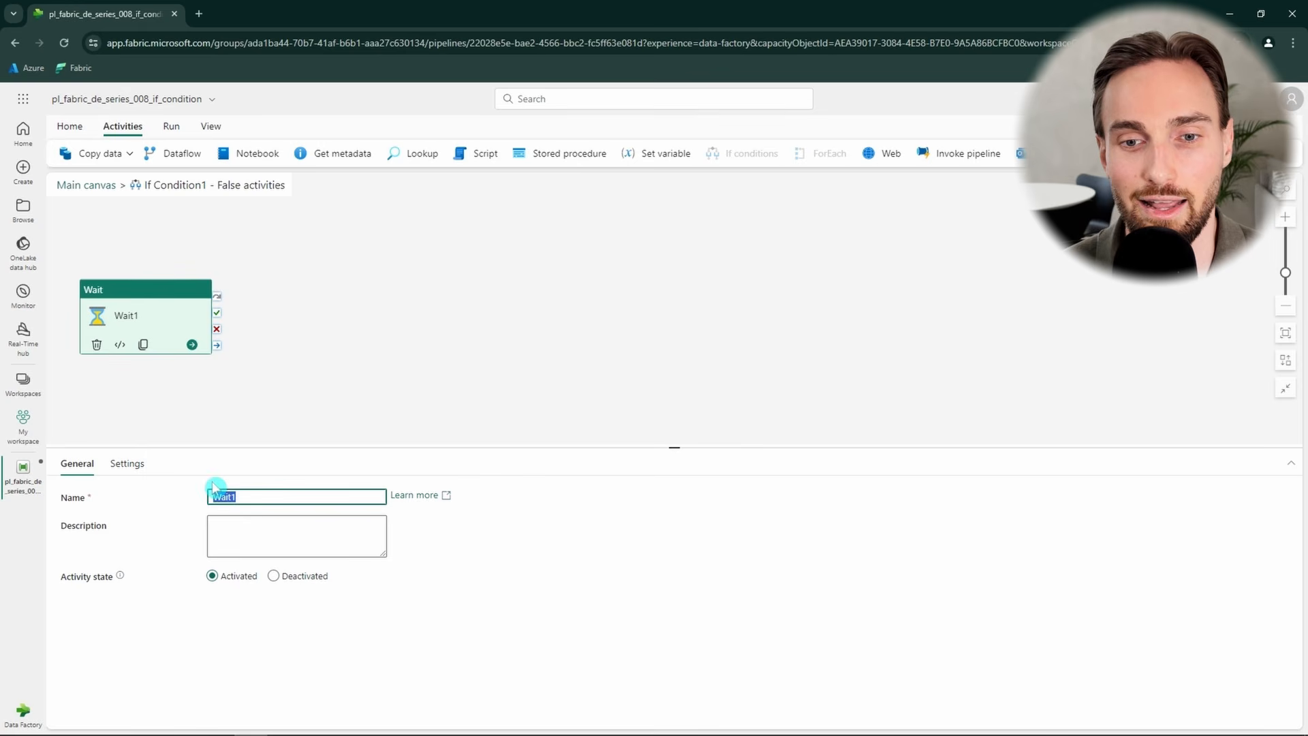
text(d)
click(315, 372)
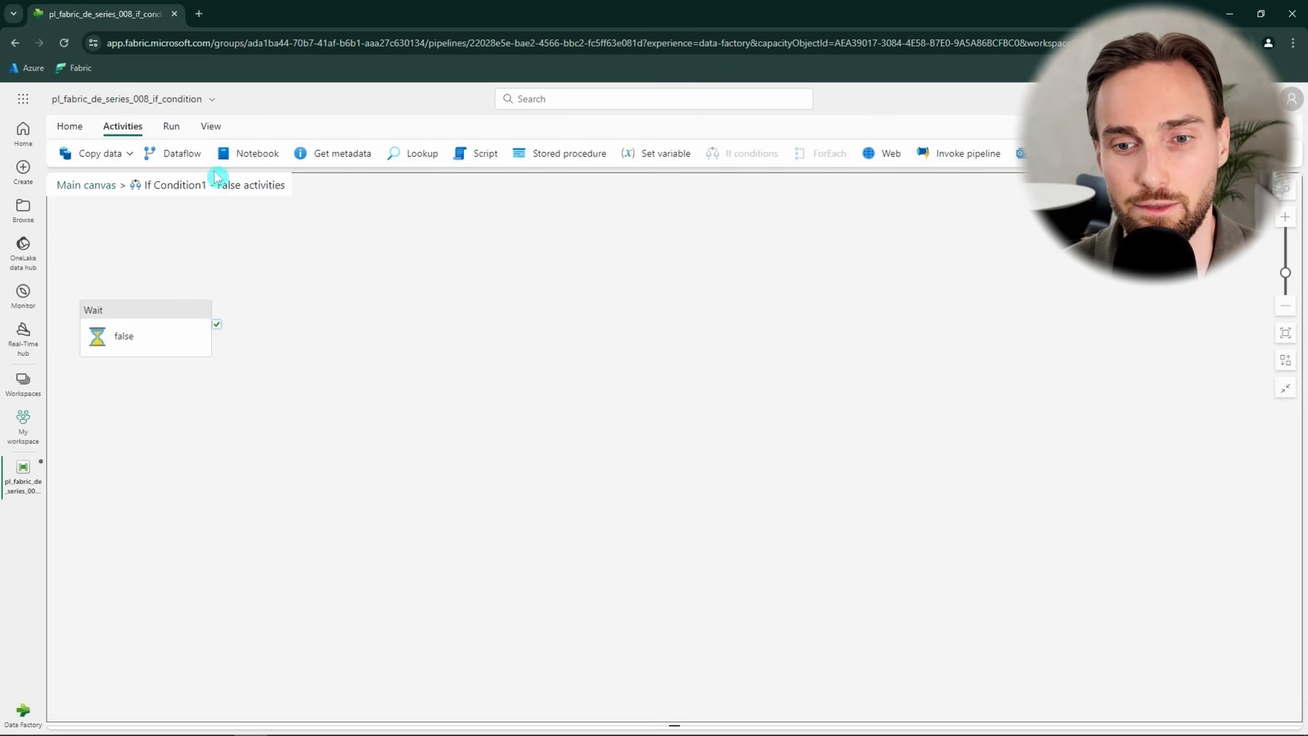
click(89, 185)
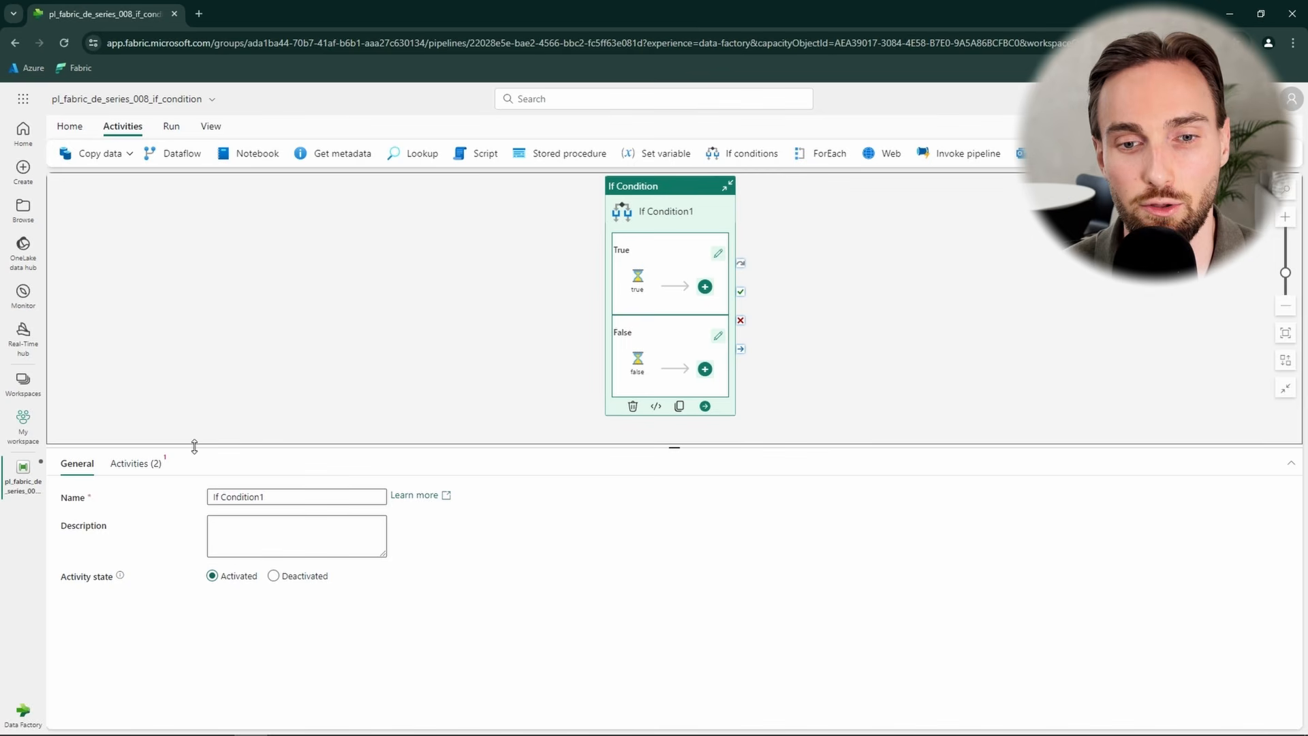
- Start a dynamic expression for the If Condition and insert the logical function equals
click(154, 464)
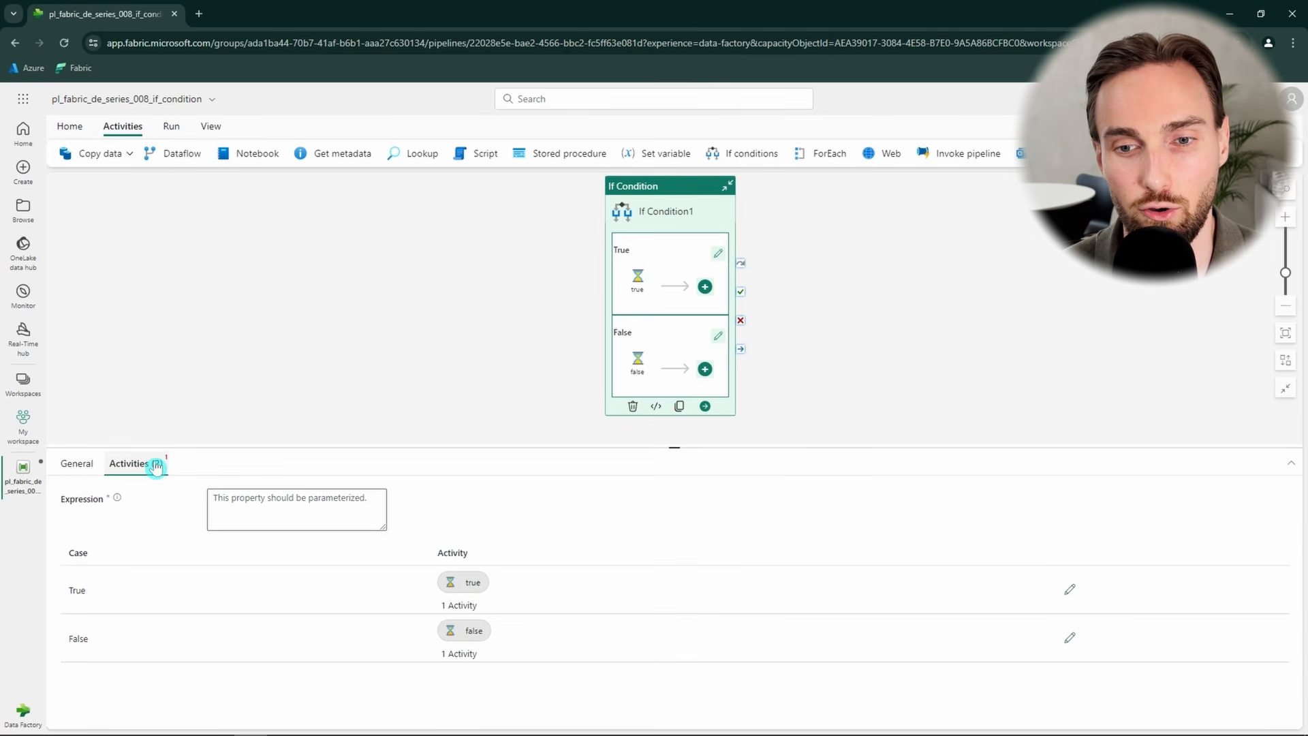
click(260, 502)
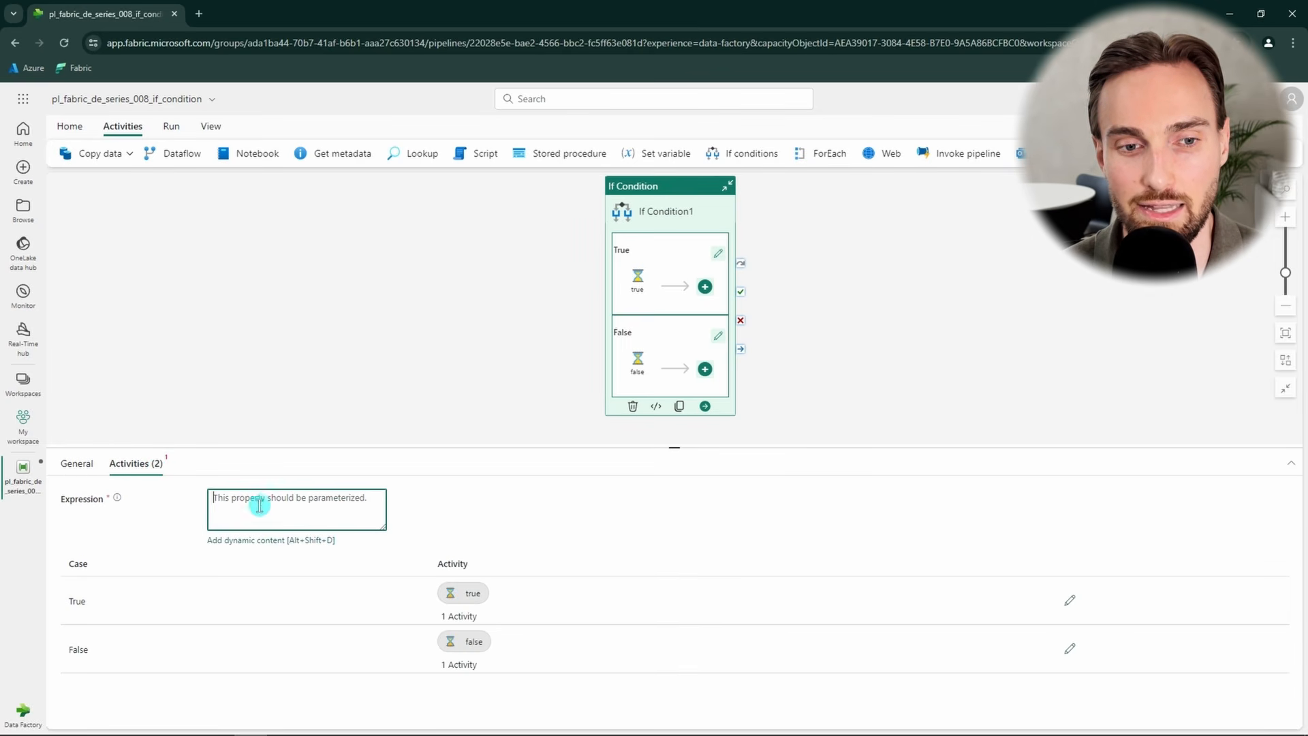
click(262, 542)
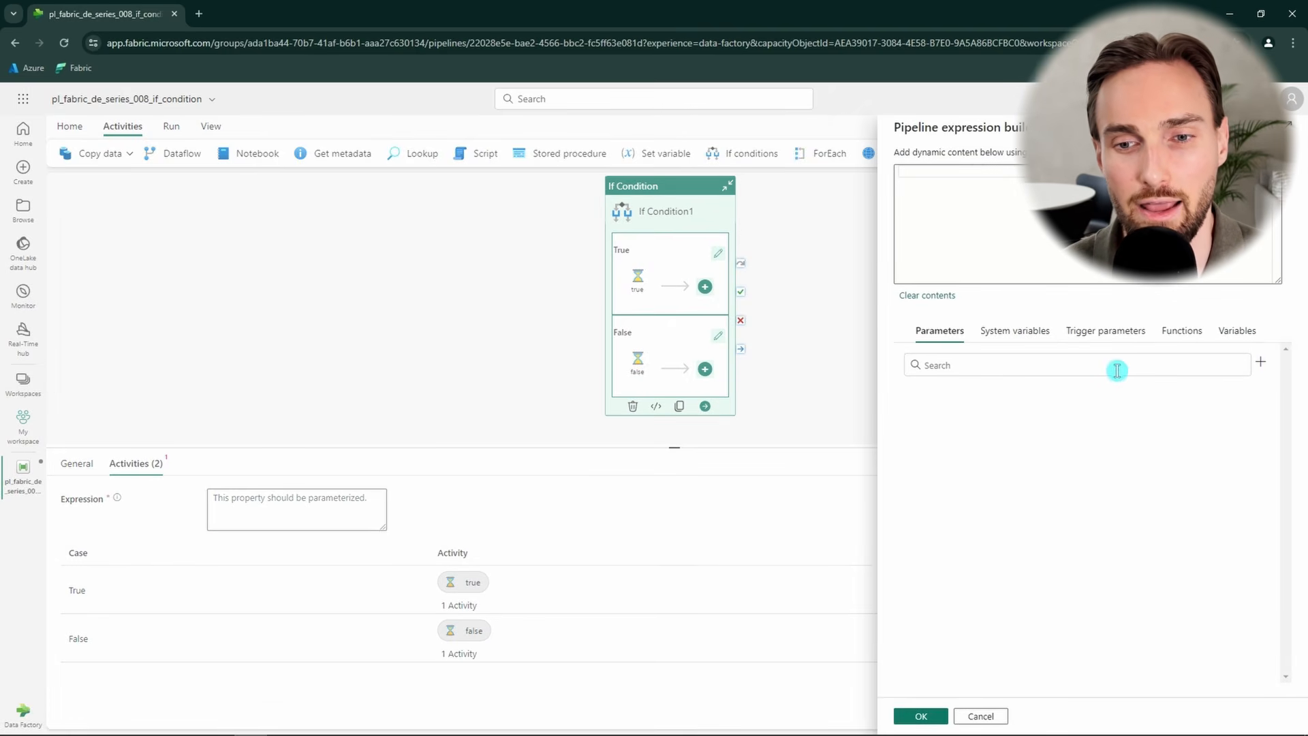
click(1179, 333)
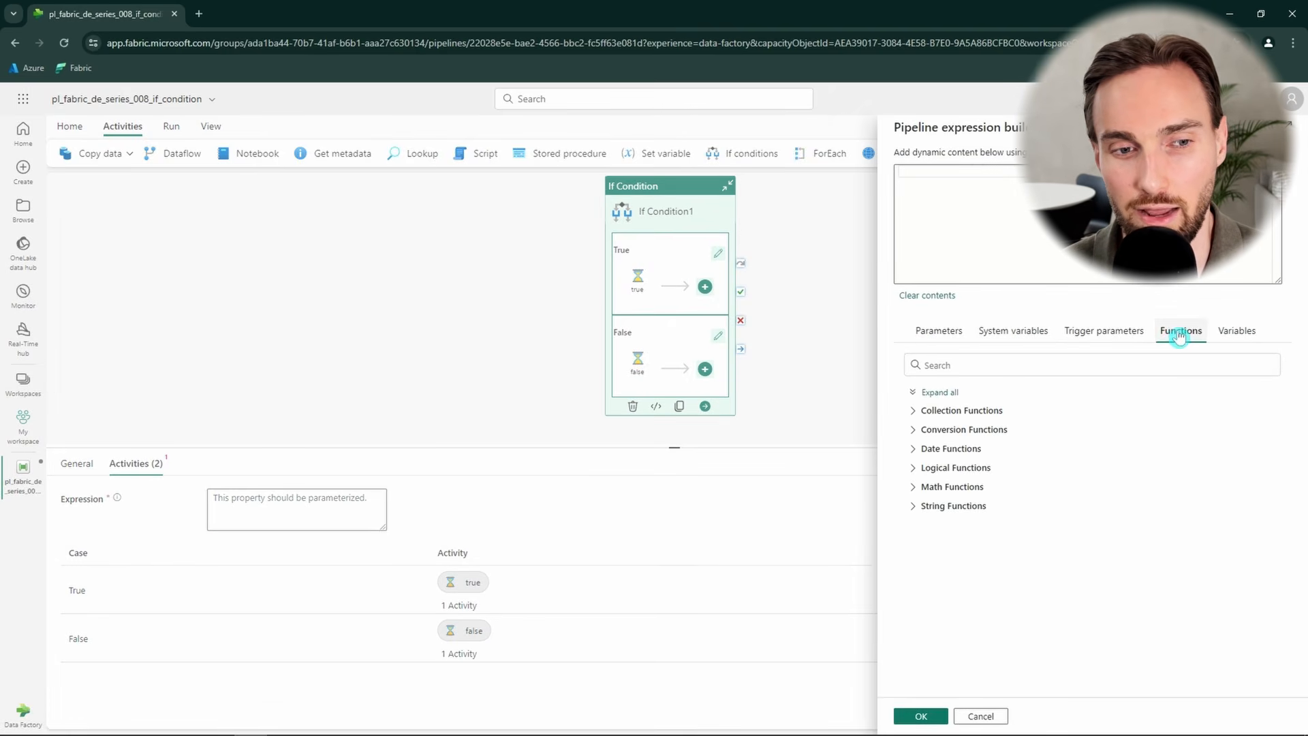
click(914, 470)
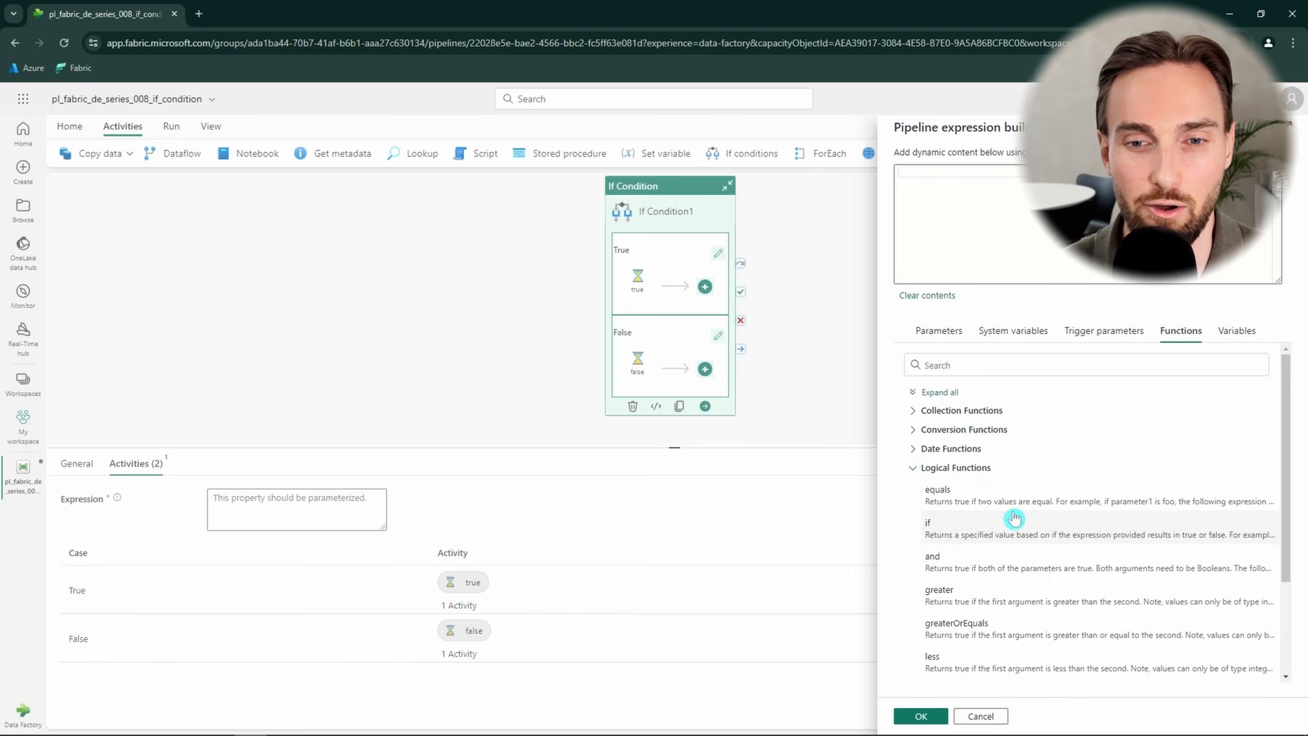
scroll(1009, 519, down, 1)
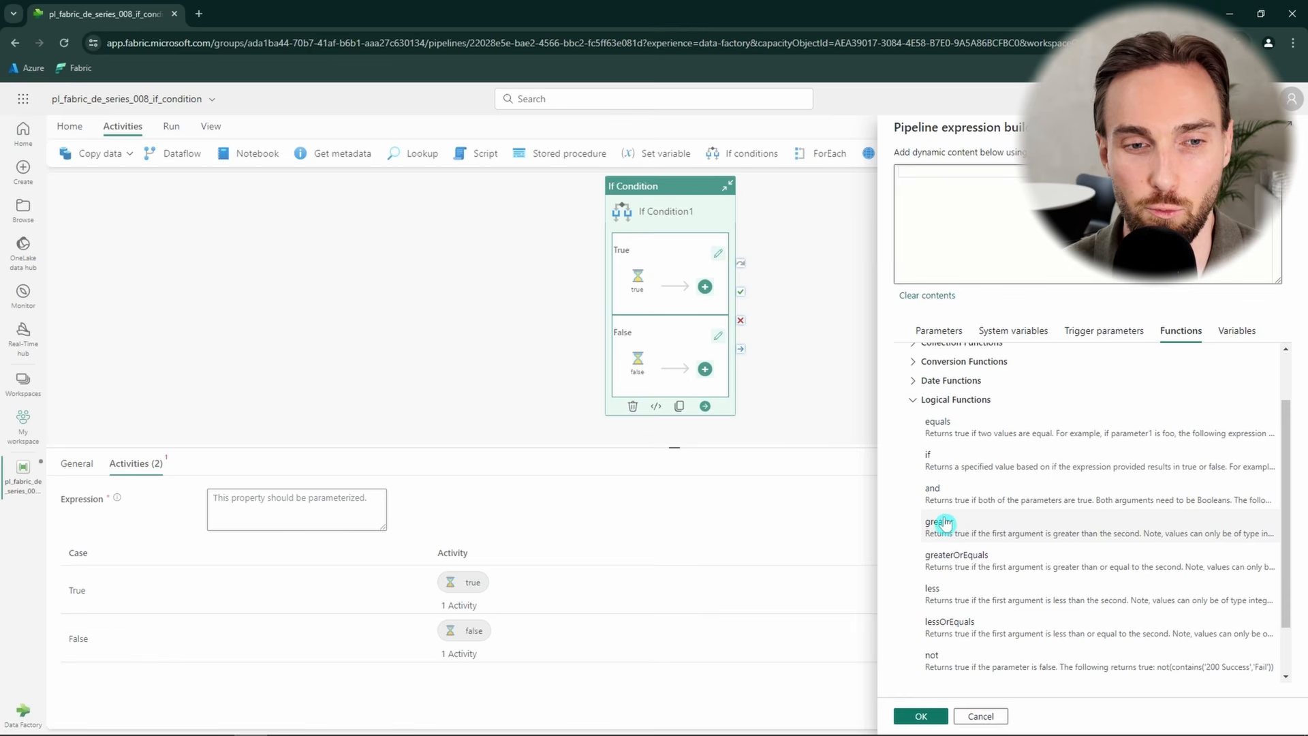
scroll(945, 523, down, 1)
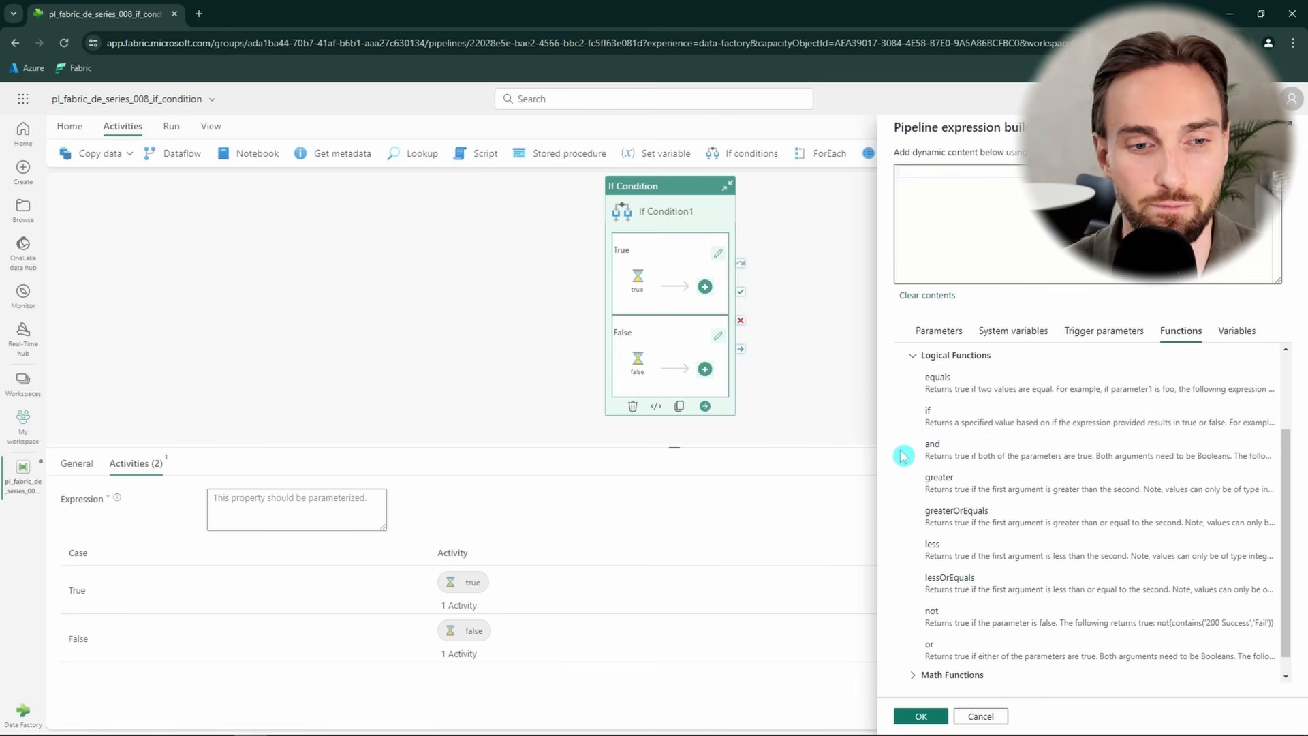
click(942, 386)
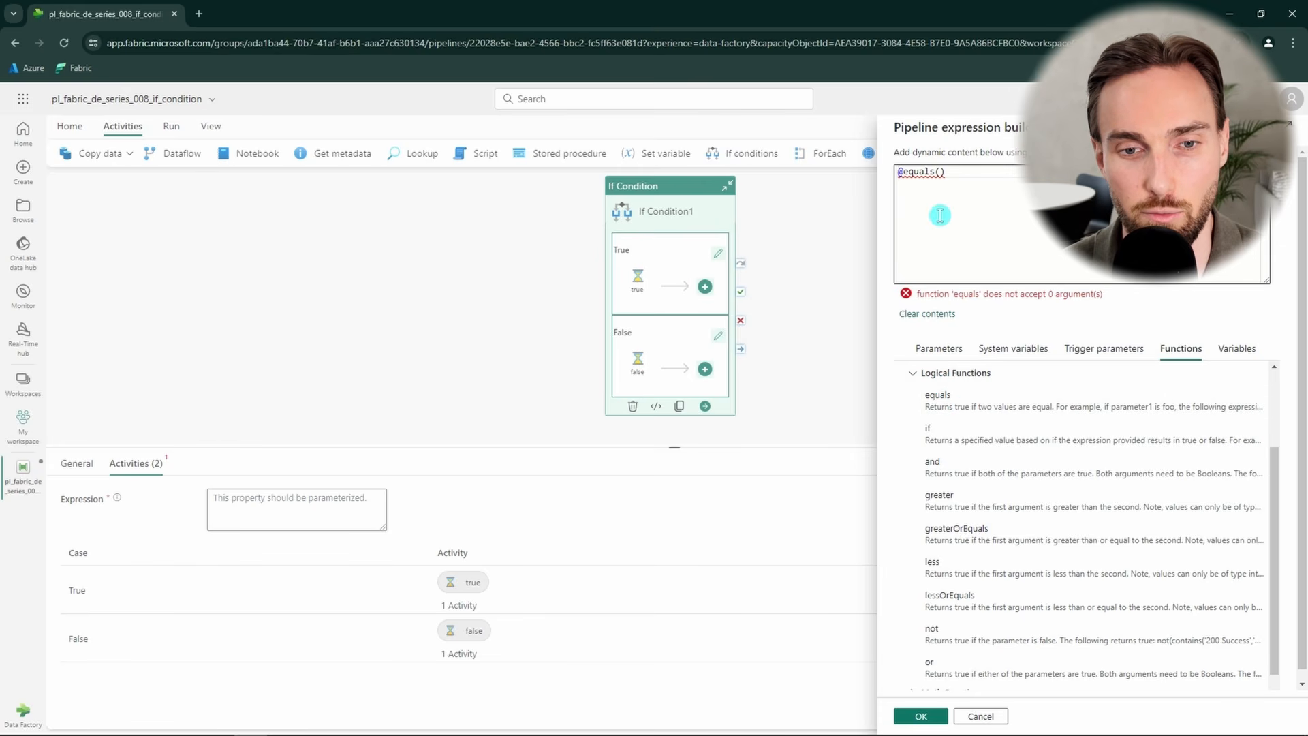
click(941, 173)
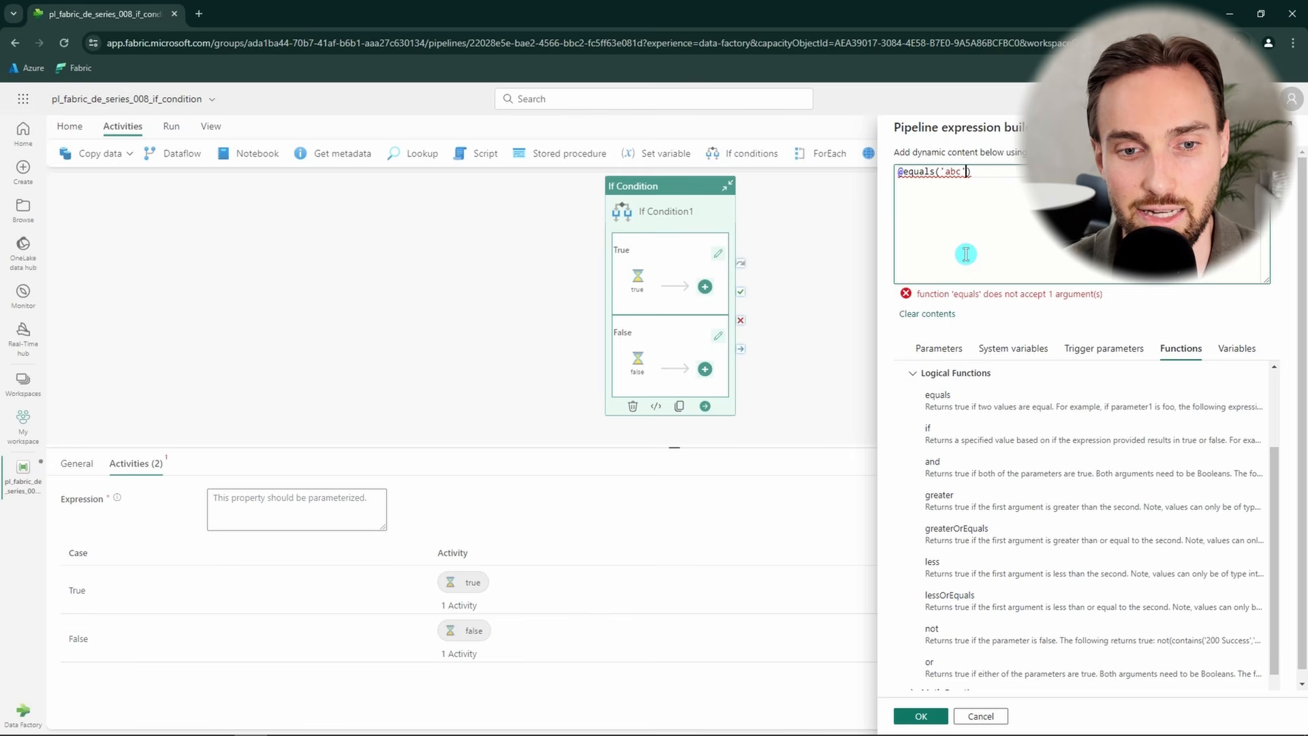
text(,)
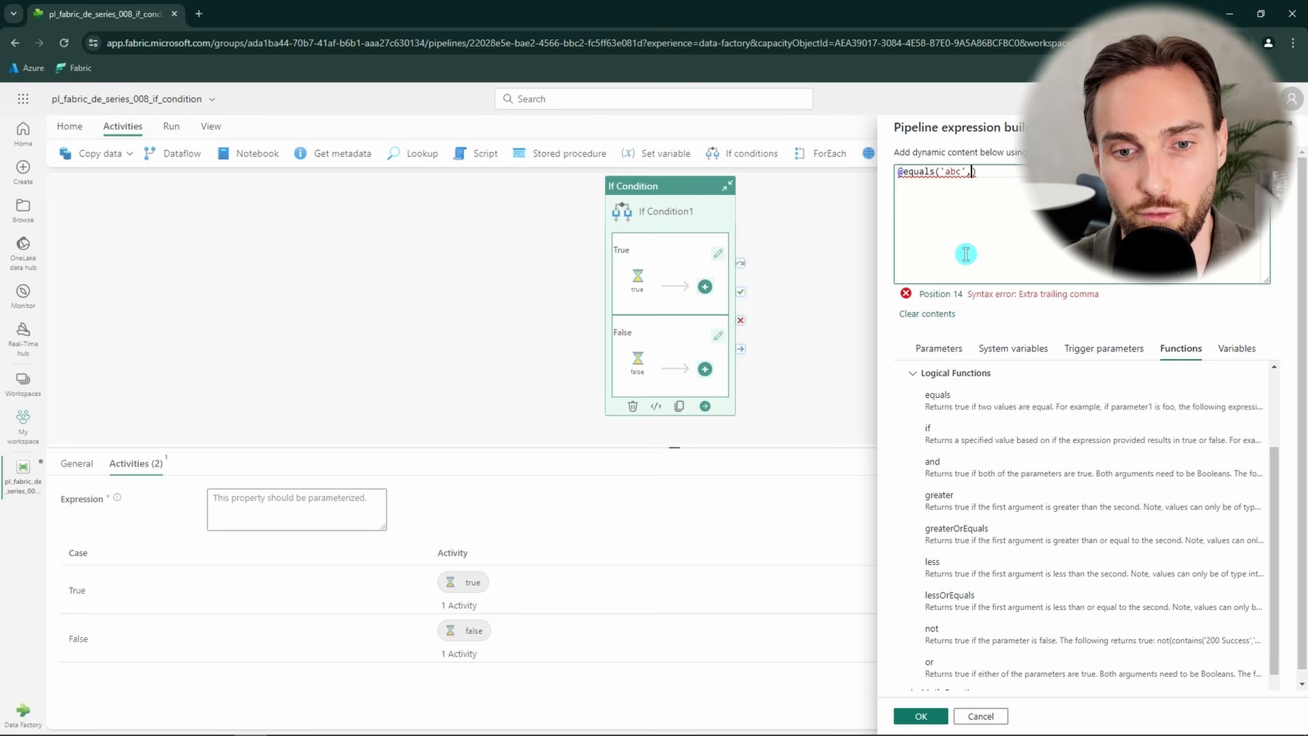
text('abc)
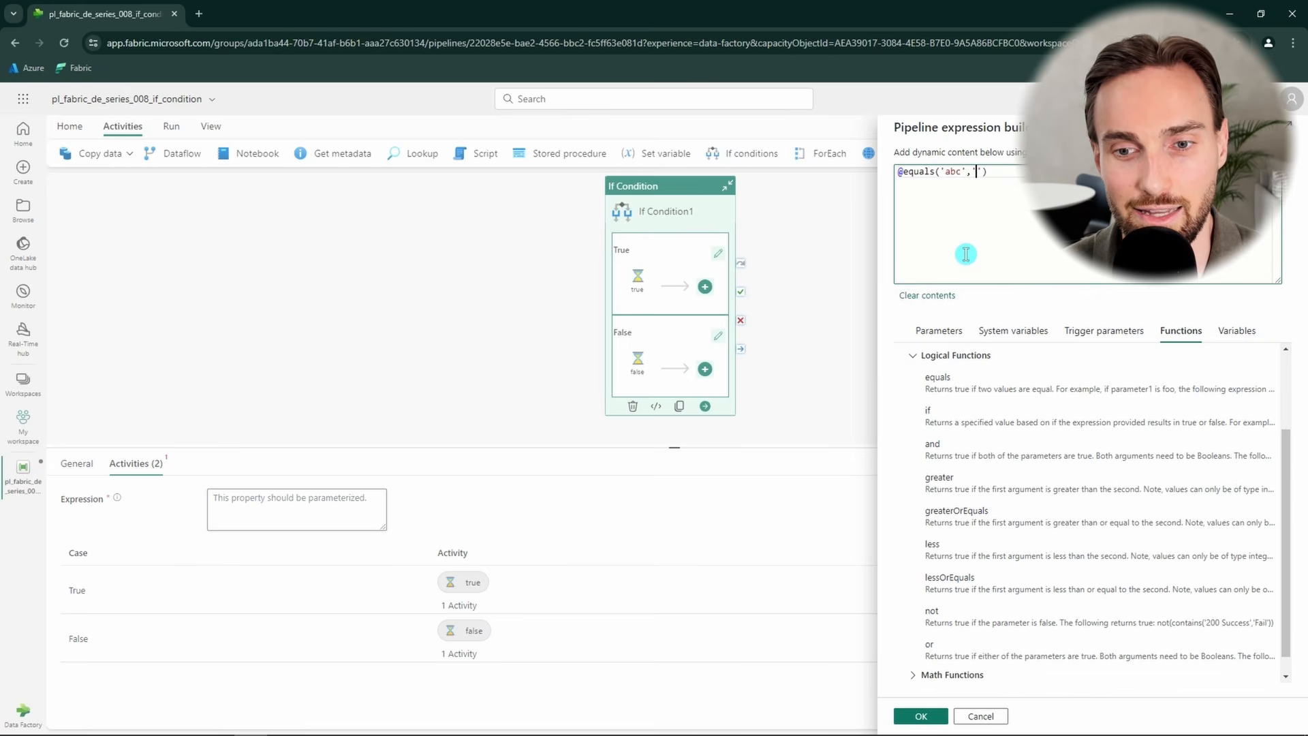
click(1026, 235)
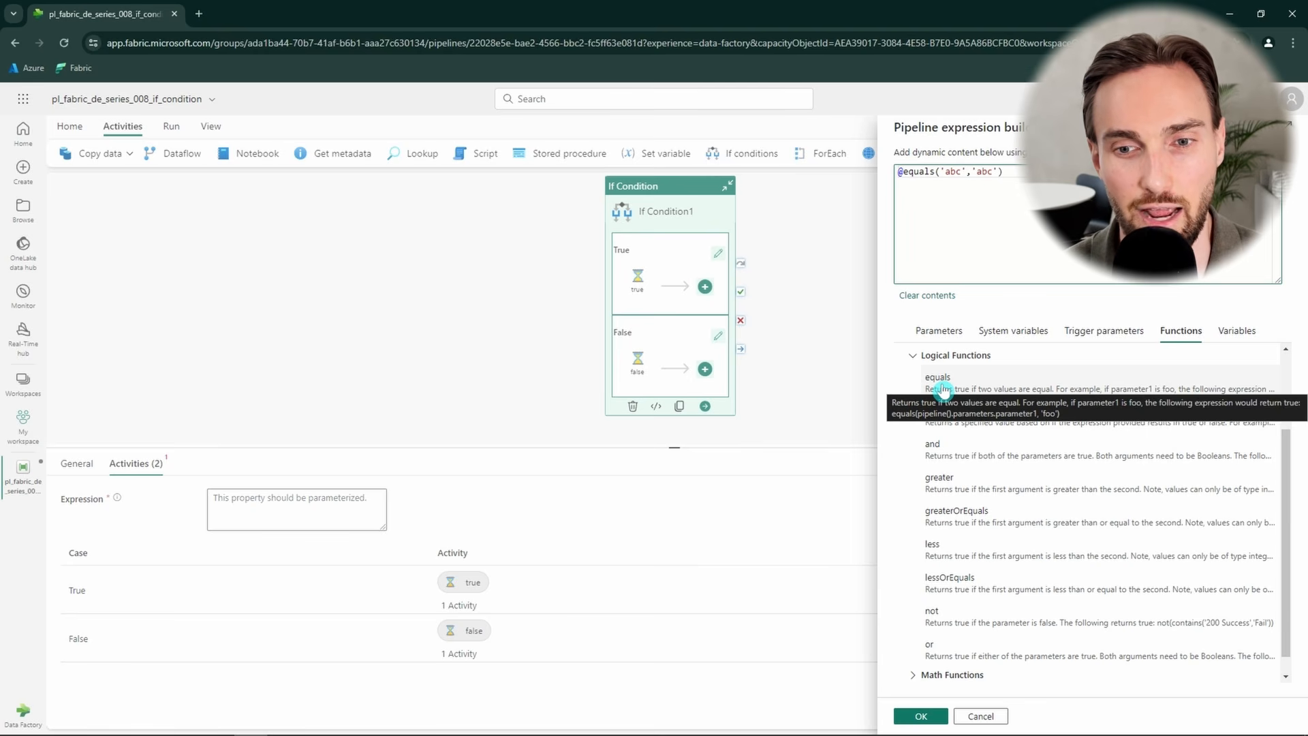
click(921, 716)
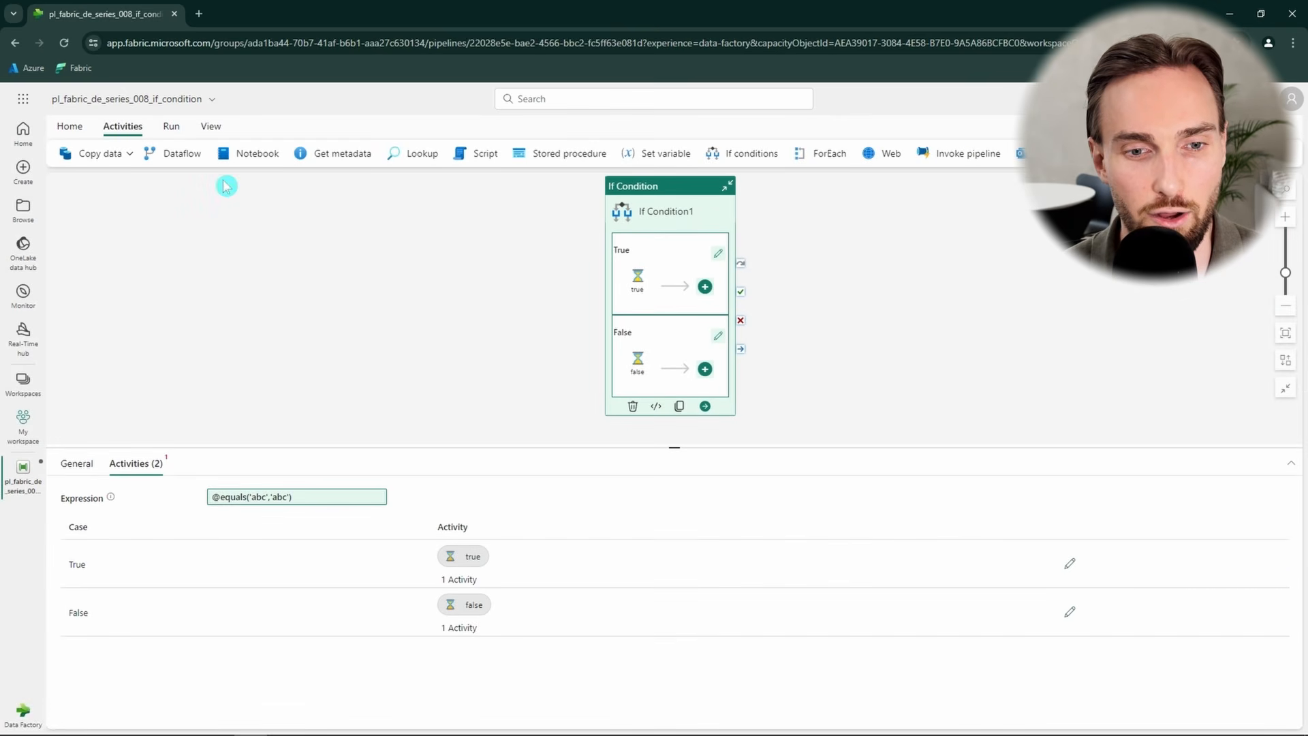
- Save and run the pipeline with the If Condition activity
click(176, 133)
click(152, 153)
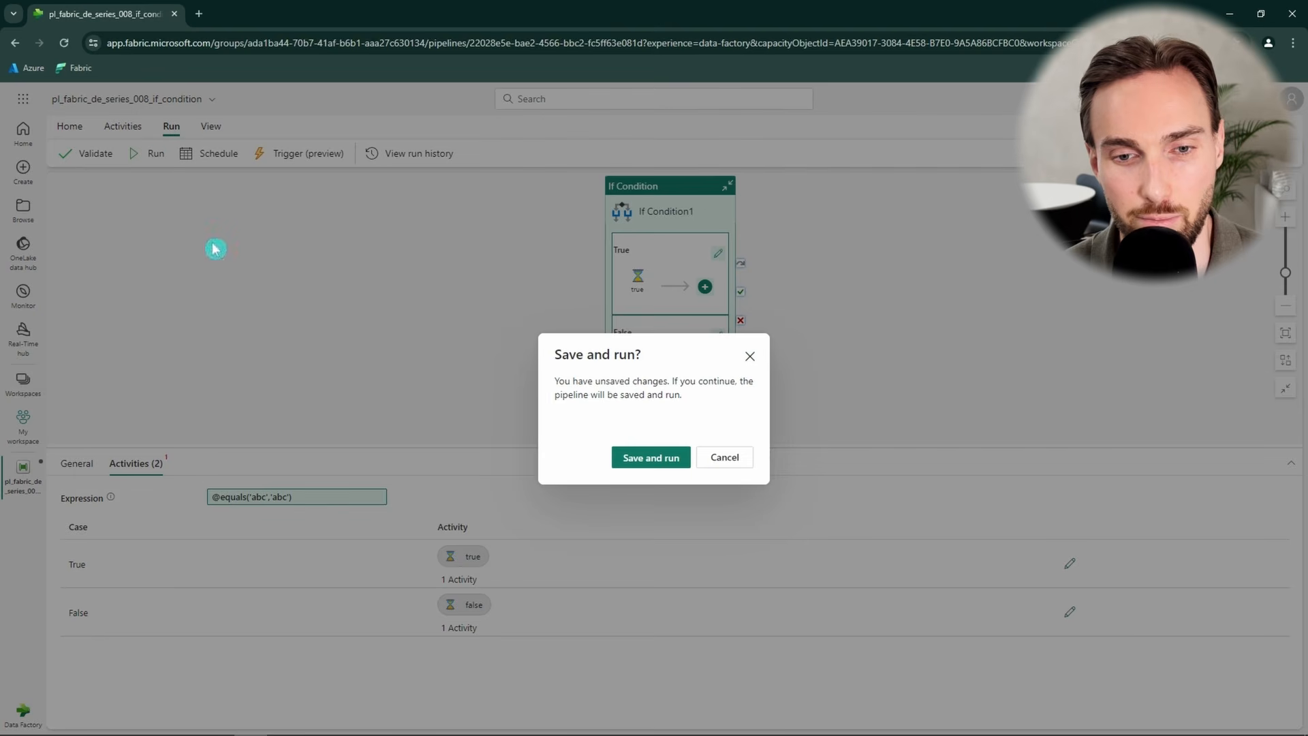
click(628, 461)
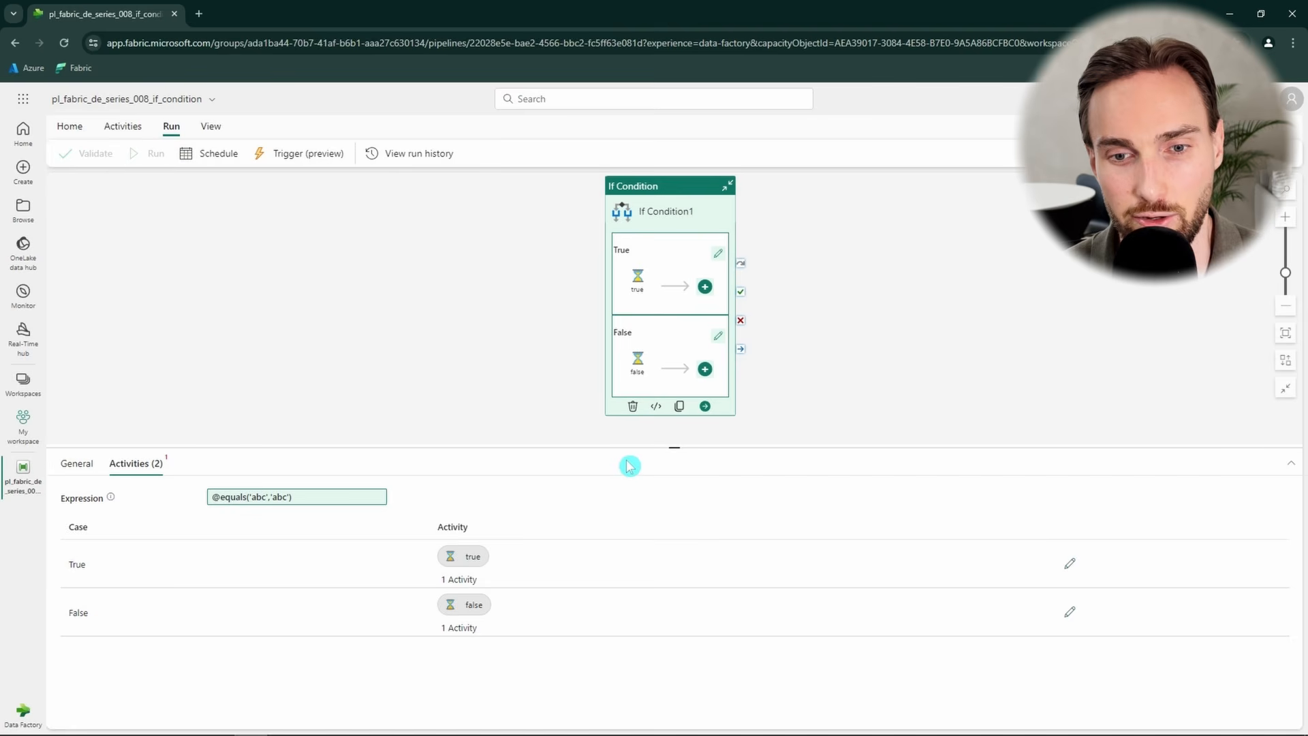
- Refresh the pipeline's run output and check which activity inside the If Condition was executed
click(274, 411)
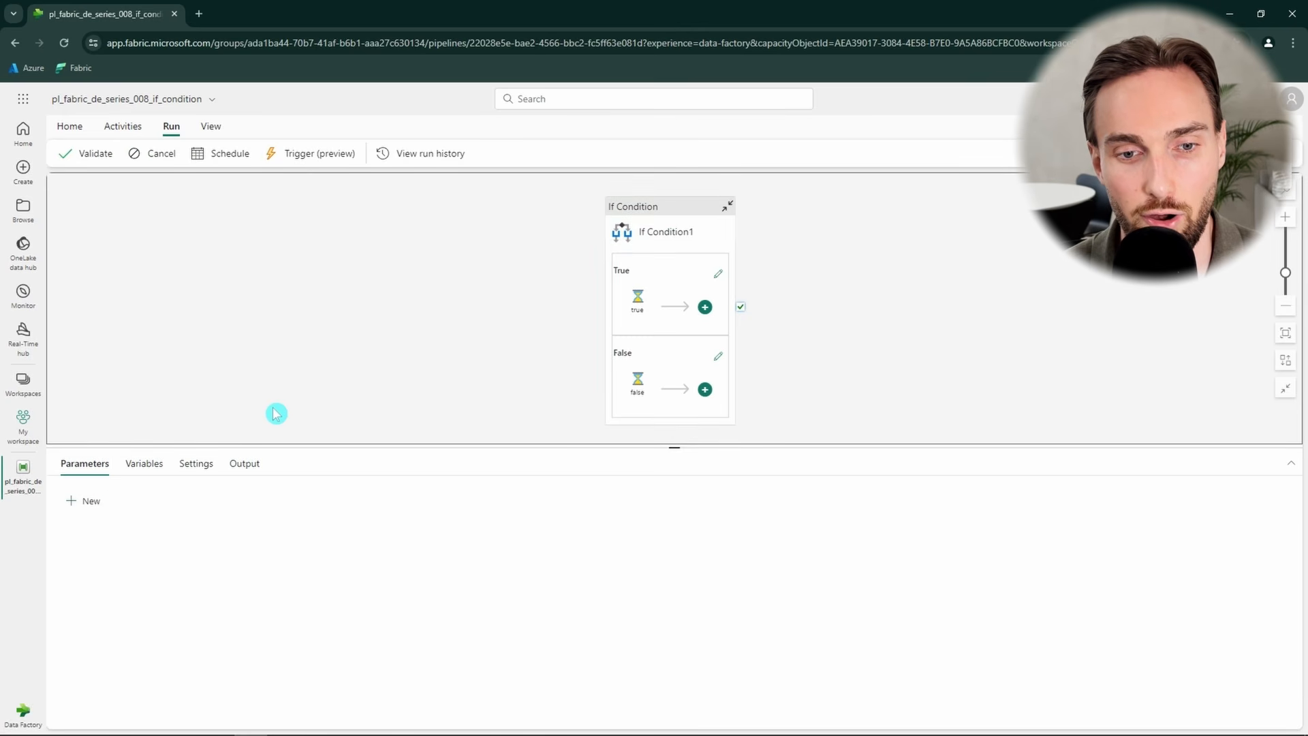
click(243, 464)
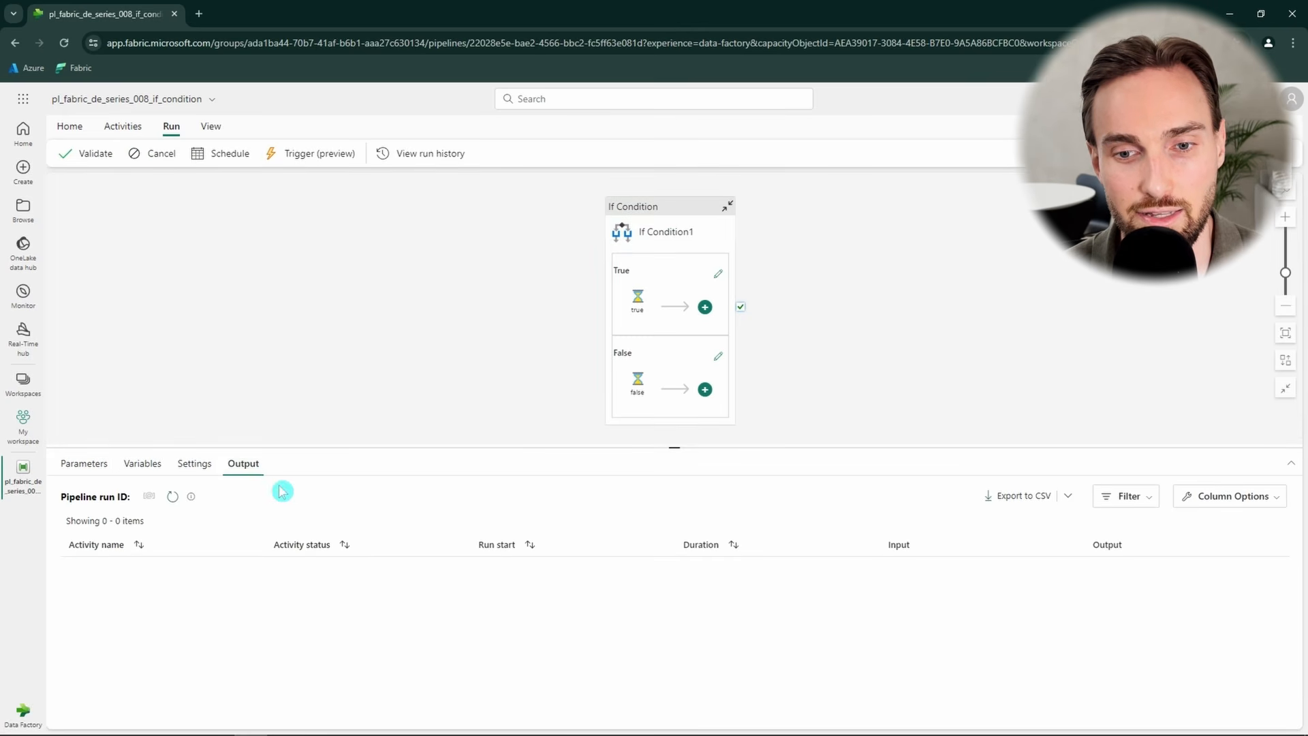
click(173, 503)
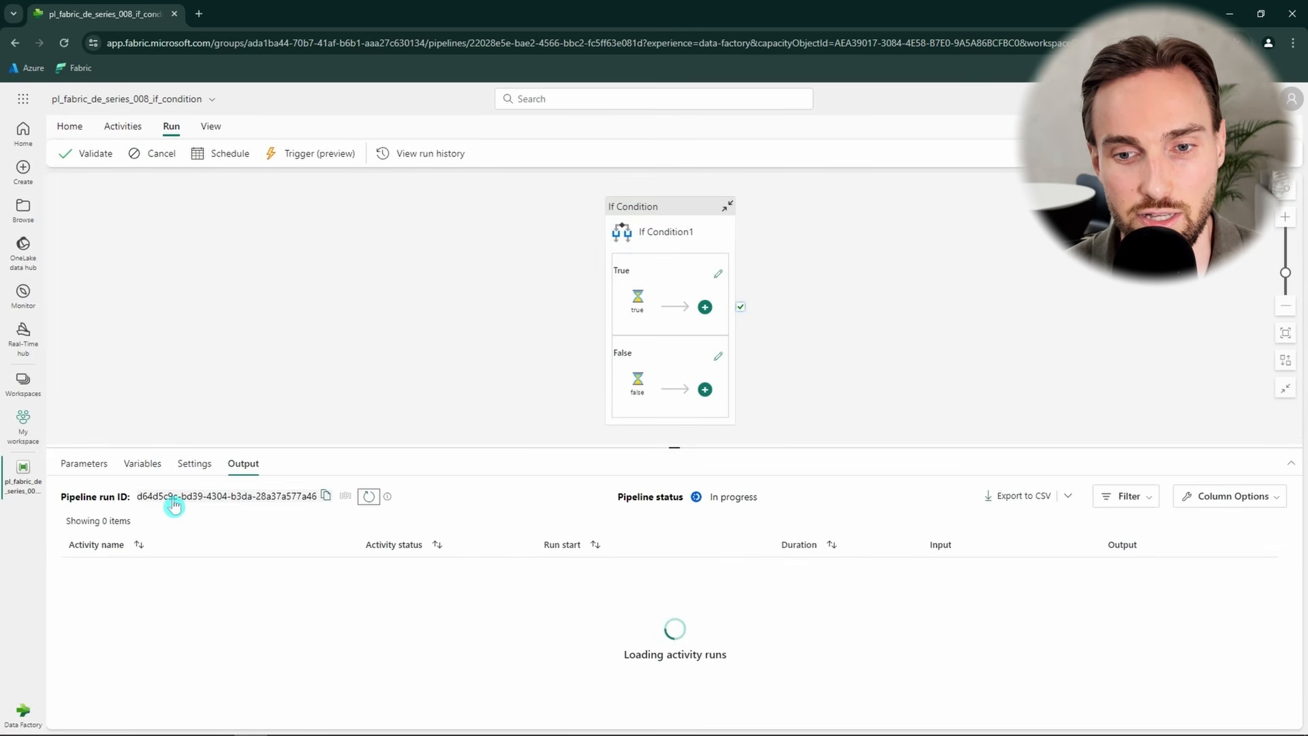
click(352, 500)
click(351, 503)
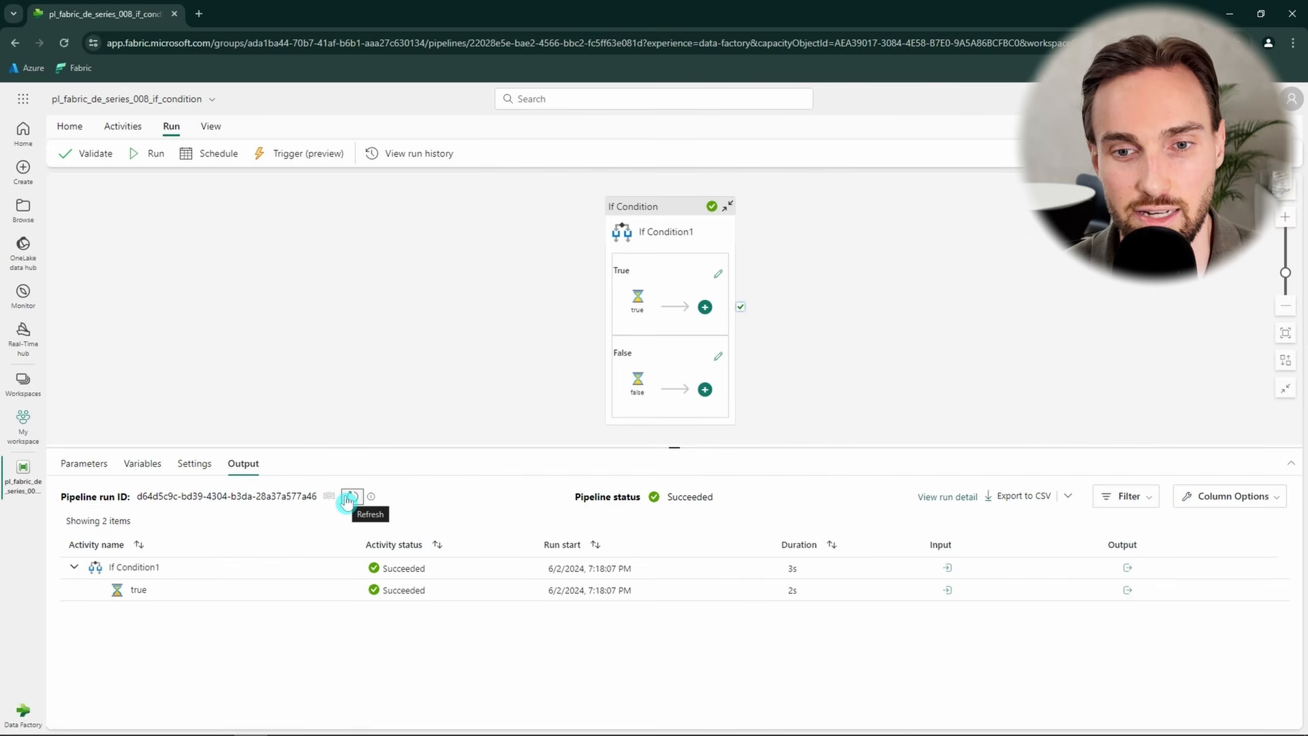
click(128, 591)
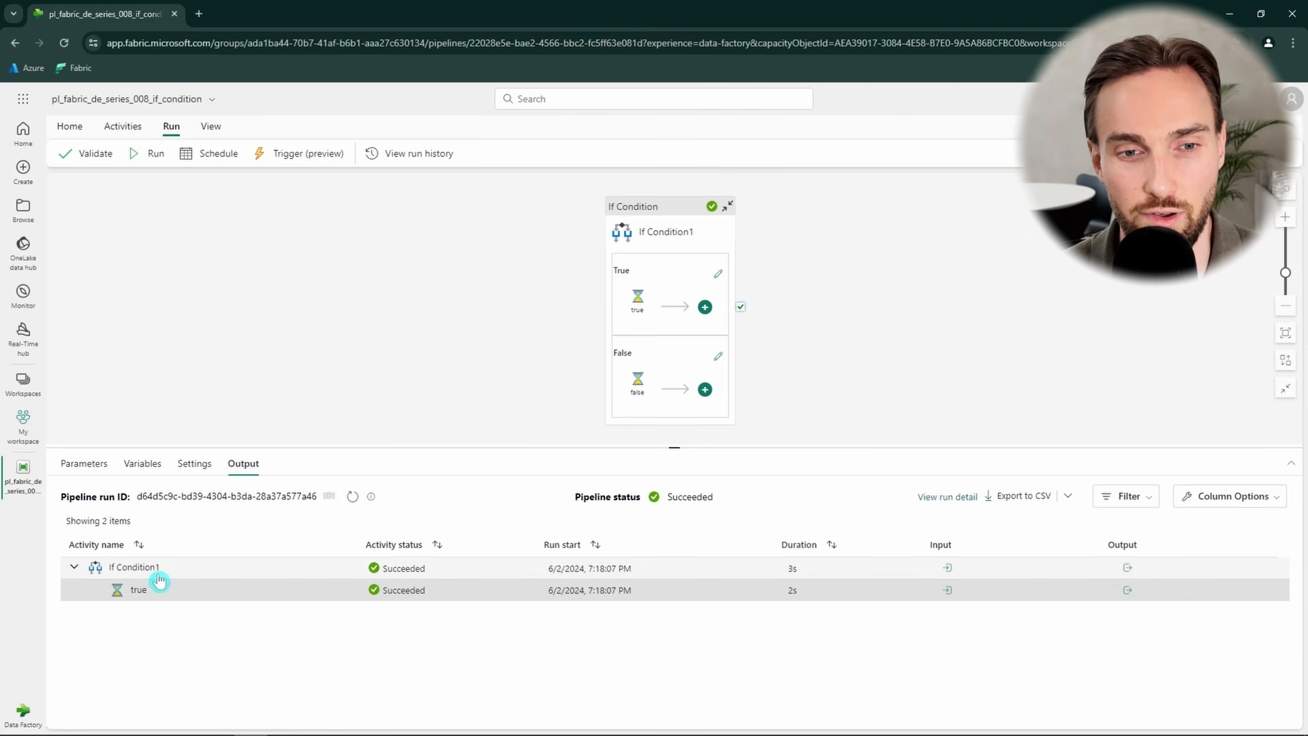
click(665, 229)
click(312, 508)
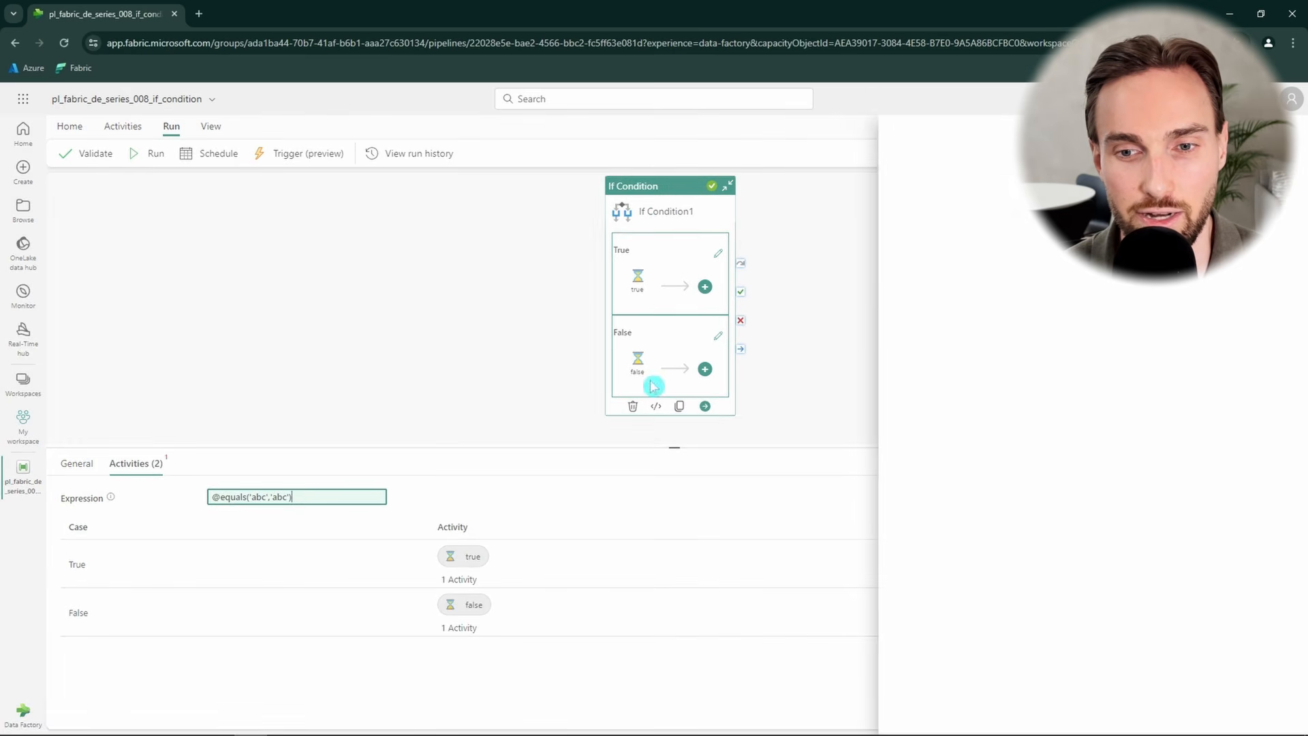
drag(1018, 206, 897, 170)
key(BackSpace)
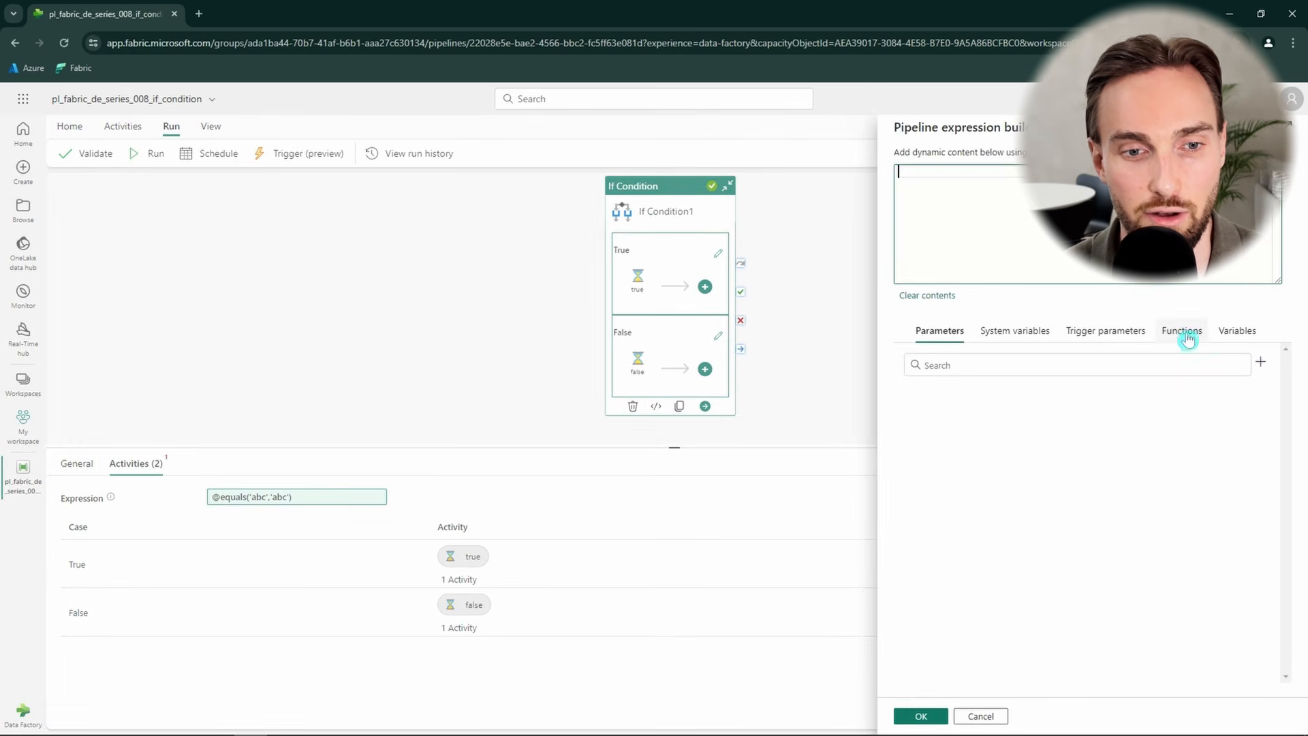
click(1182, 348)
click(914, 482)
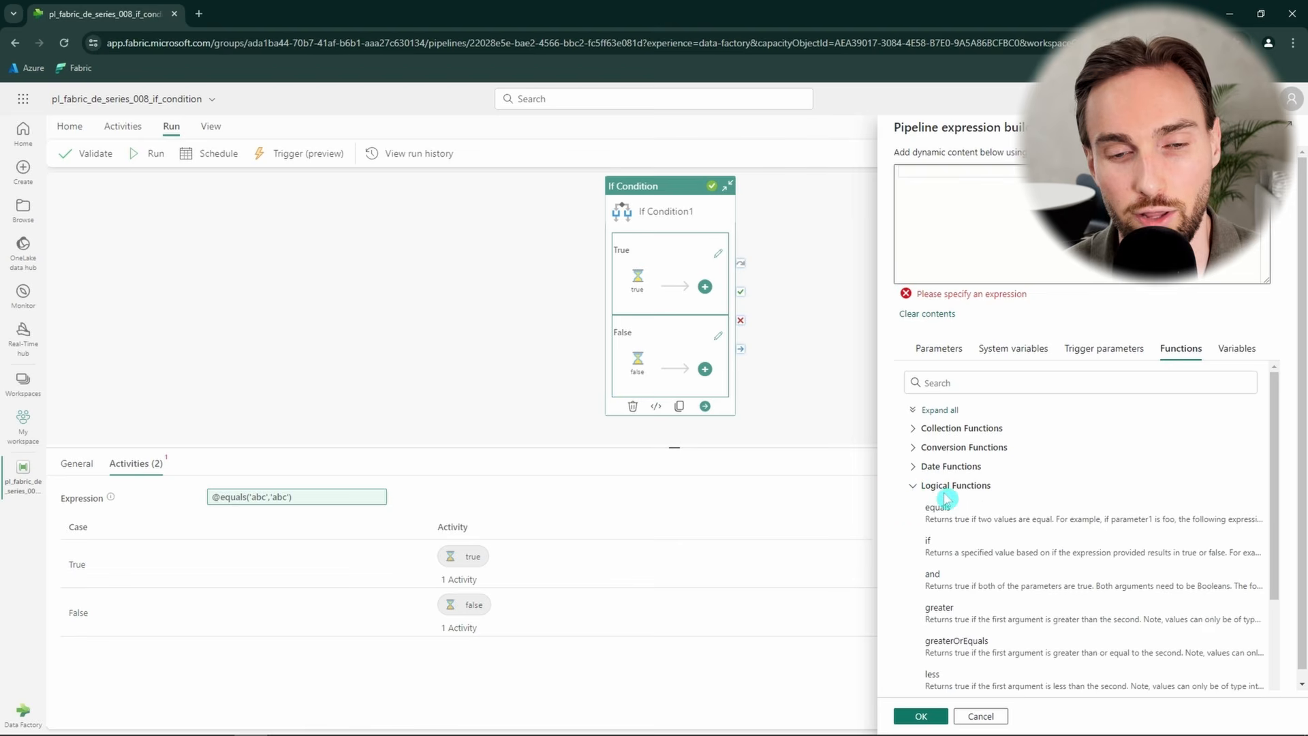
scroll(988, 497, down, 3)
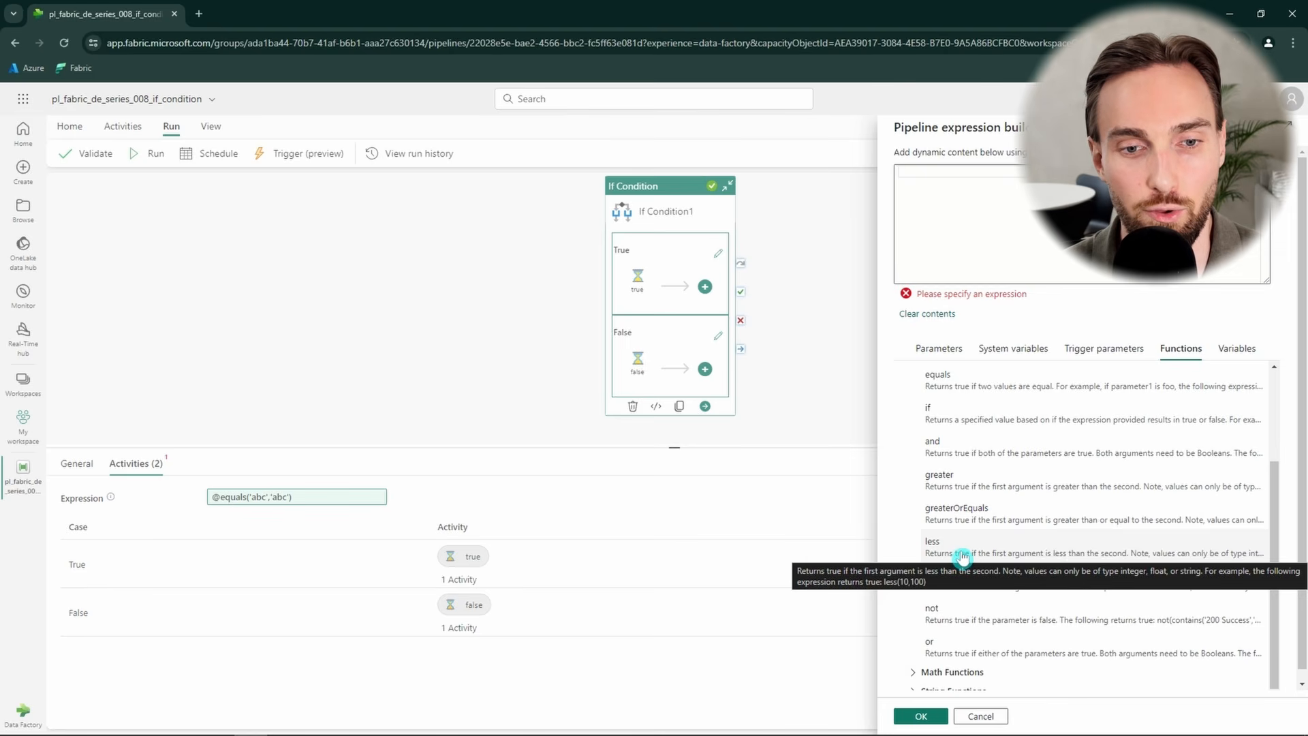
click(961, 556)
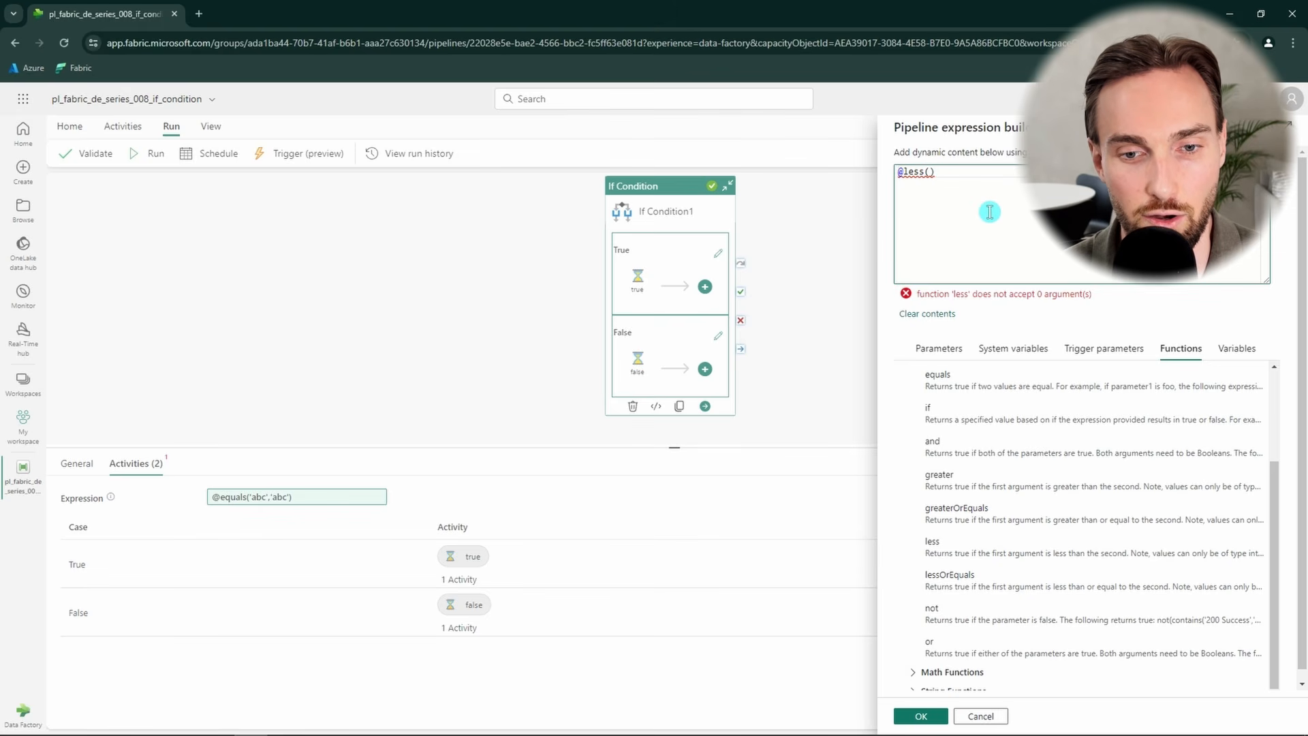
text(2,1)
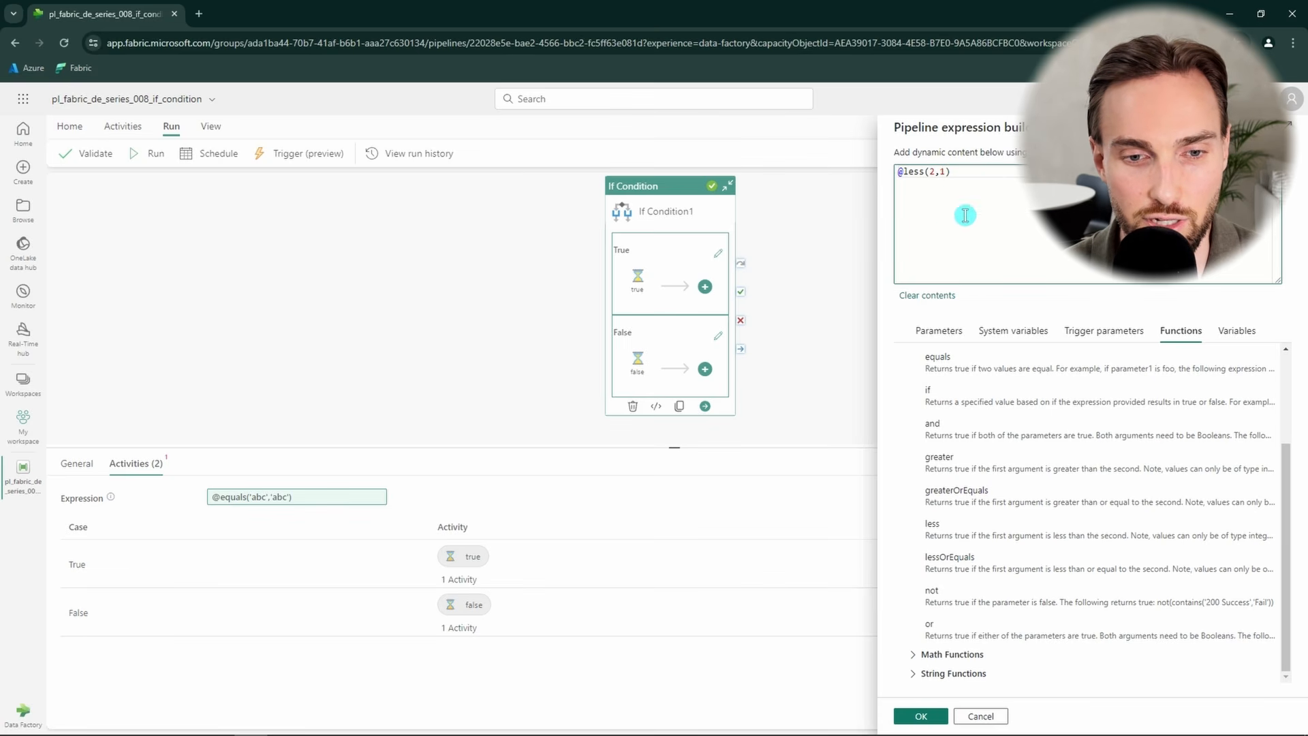
click(920, 715)
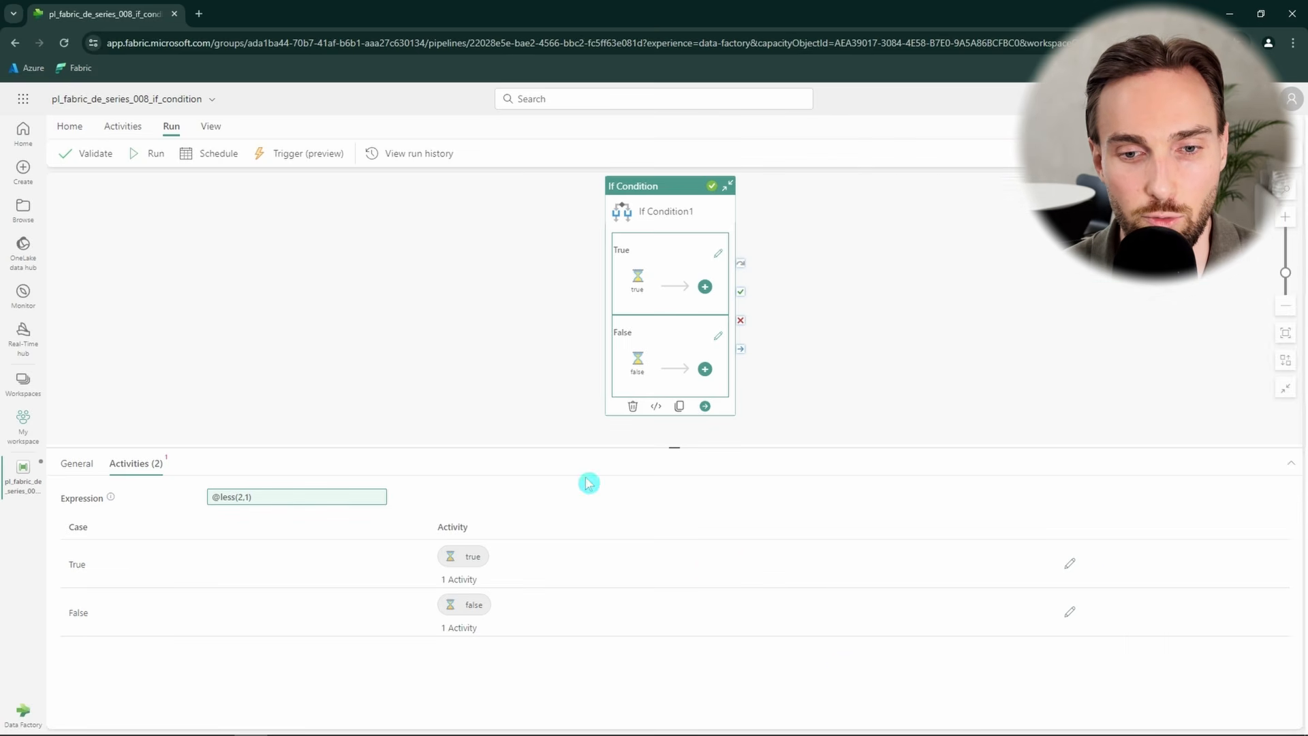
- Save and run the pipeline with the less expression, refreshing the run output until it completes
click(151, 155)
click(633, 457)
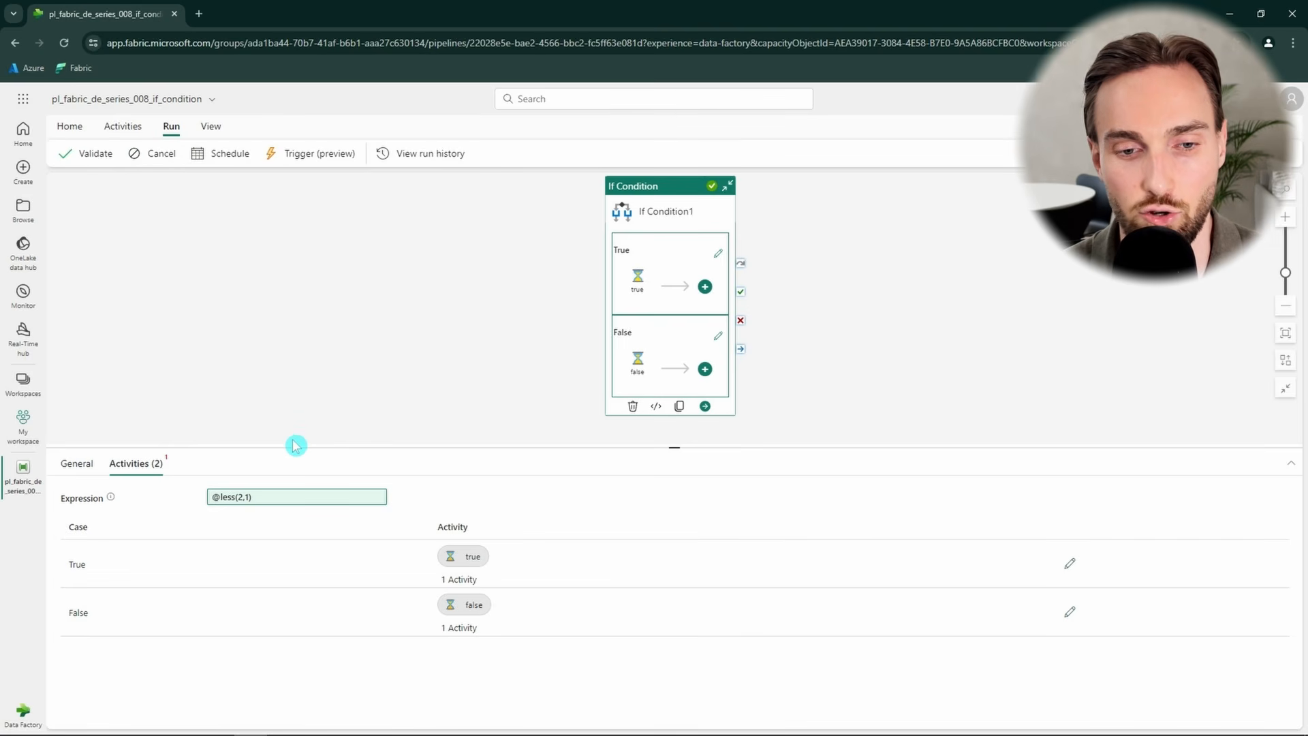
click(350, 499)
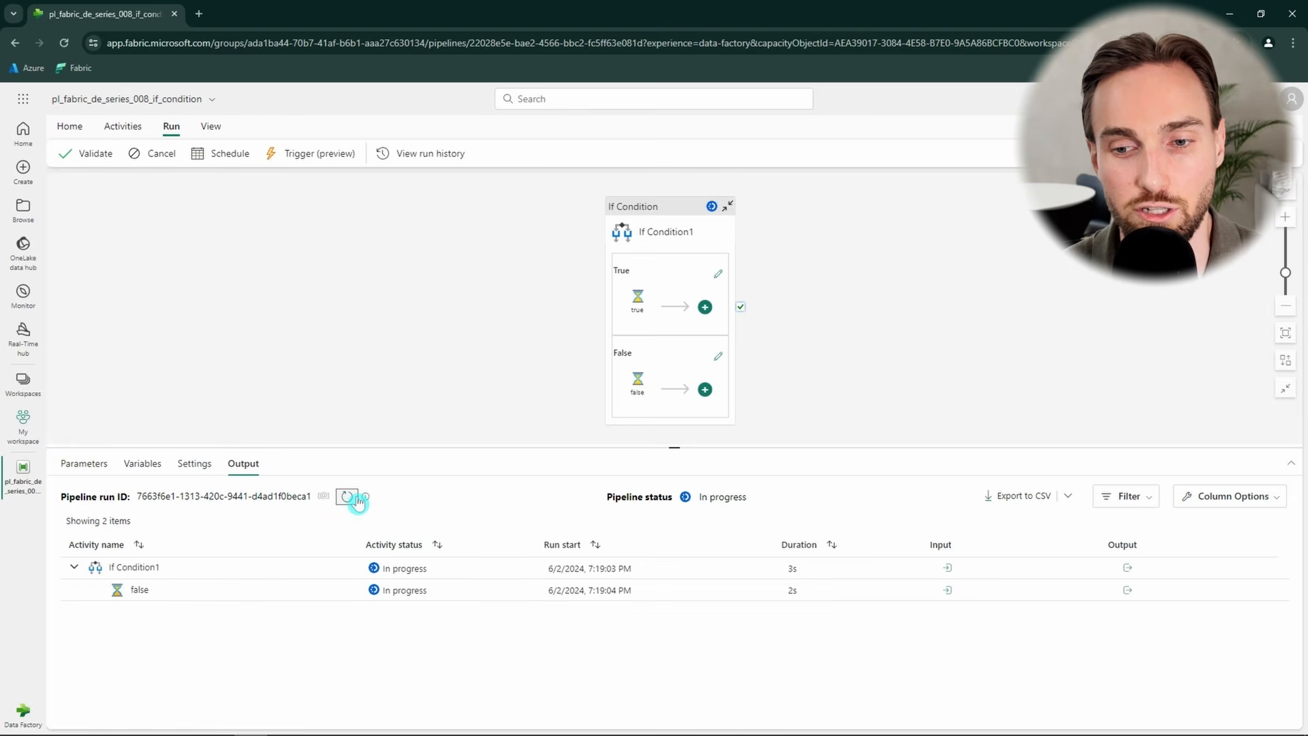
click(348, 497)
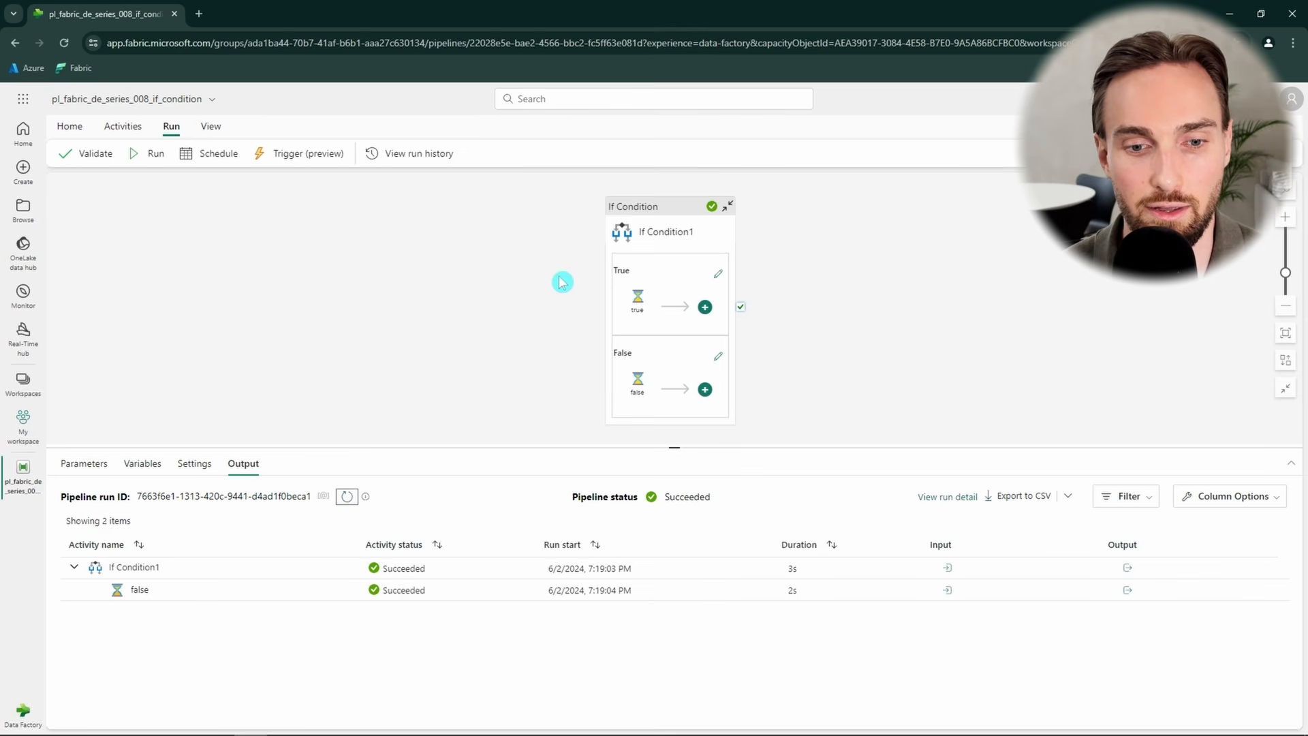
- Open the True activities of the If Condition and check which activity types can be nested inside it
click(718, 280)
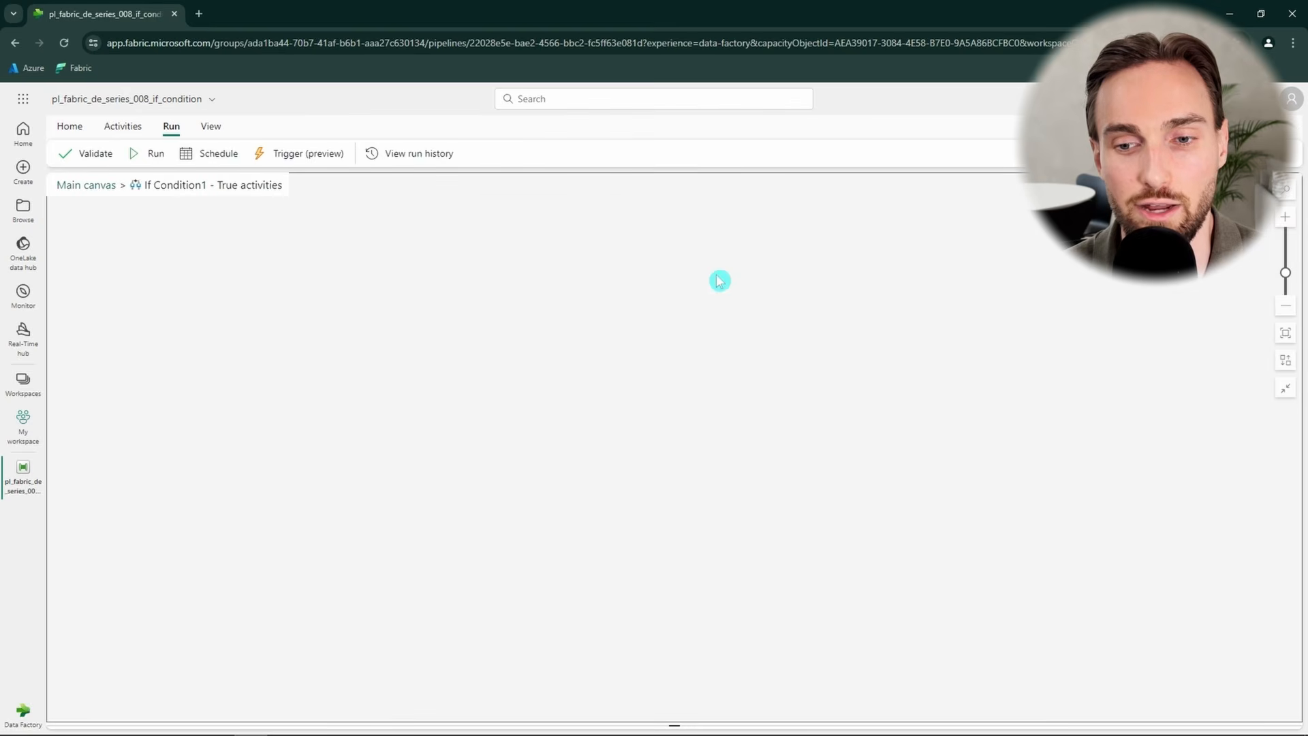
click(123, 127)
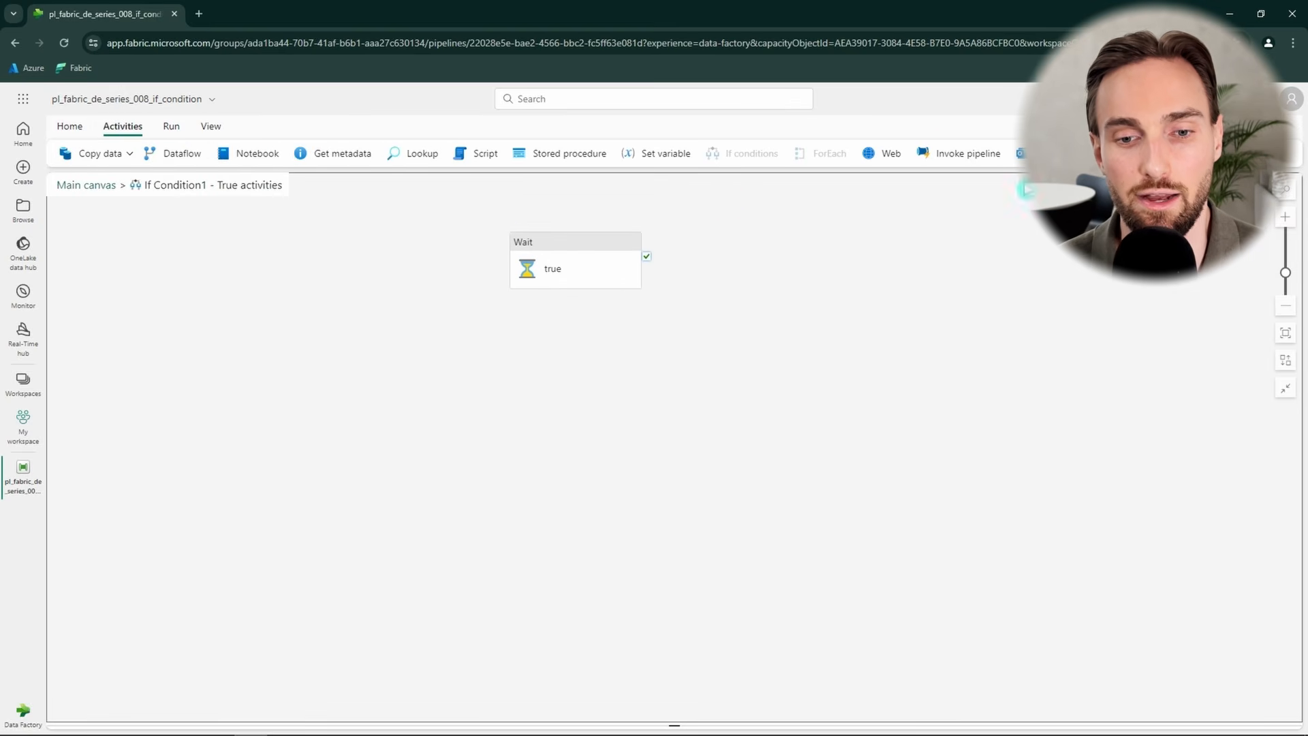
click(759, 158)
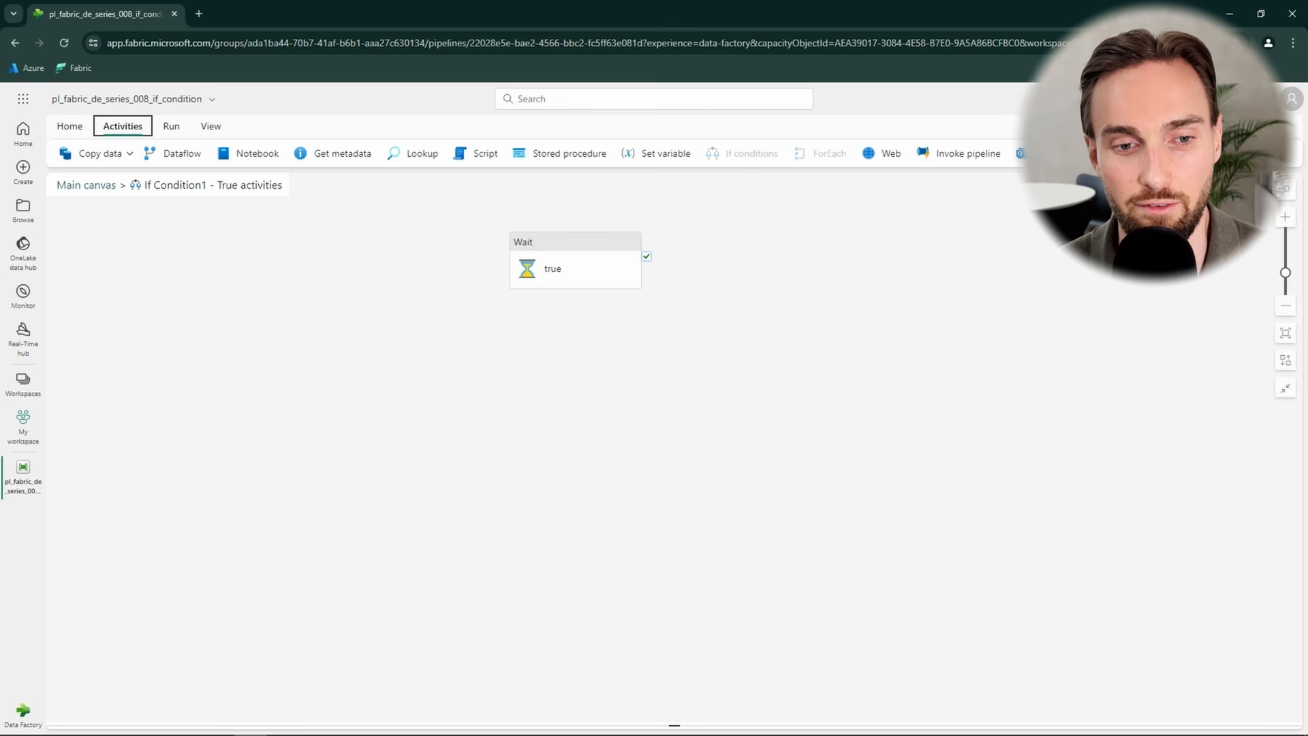
click(1135, 154)
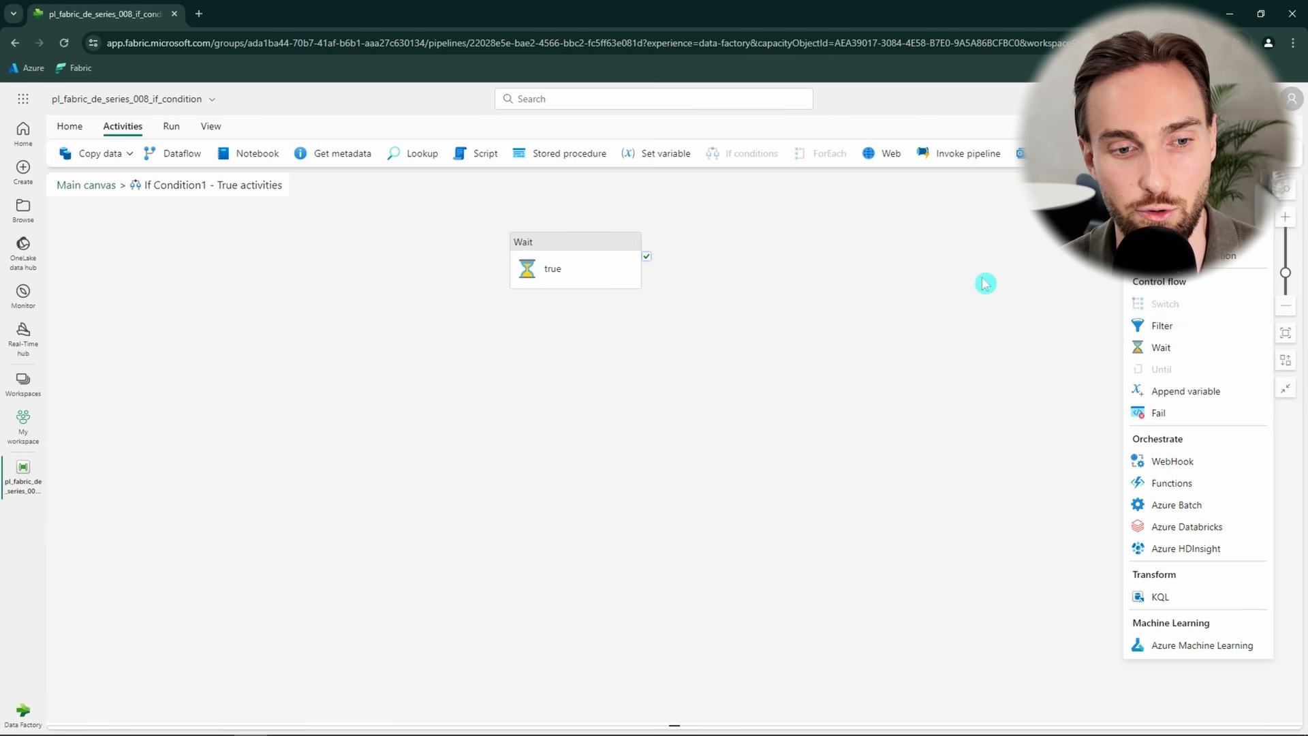
click(941, 275)
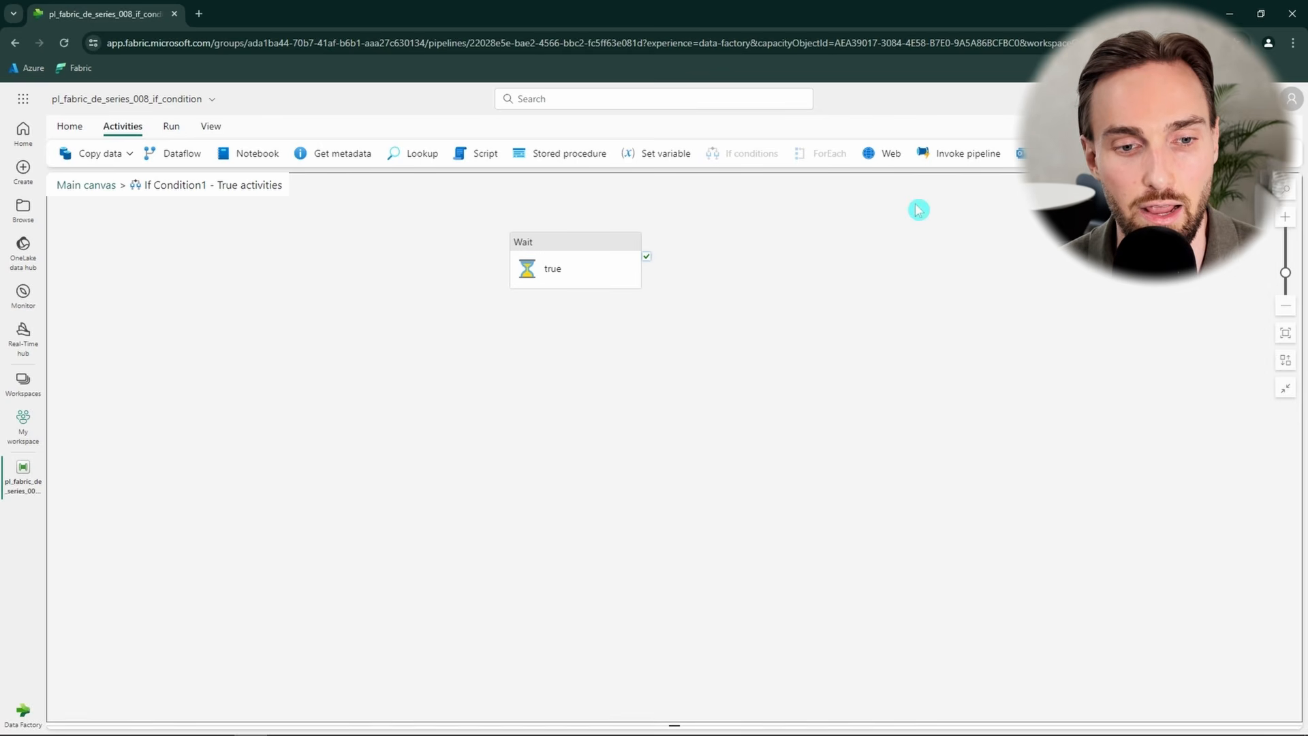
- Try out an Invoke pipeline activity beside the true Wait activity, view its settings, and delete it again
click(952, 162)
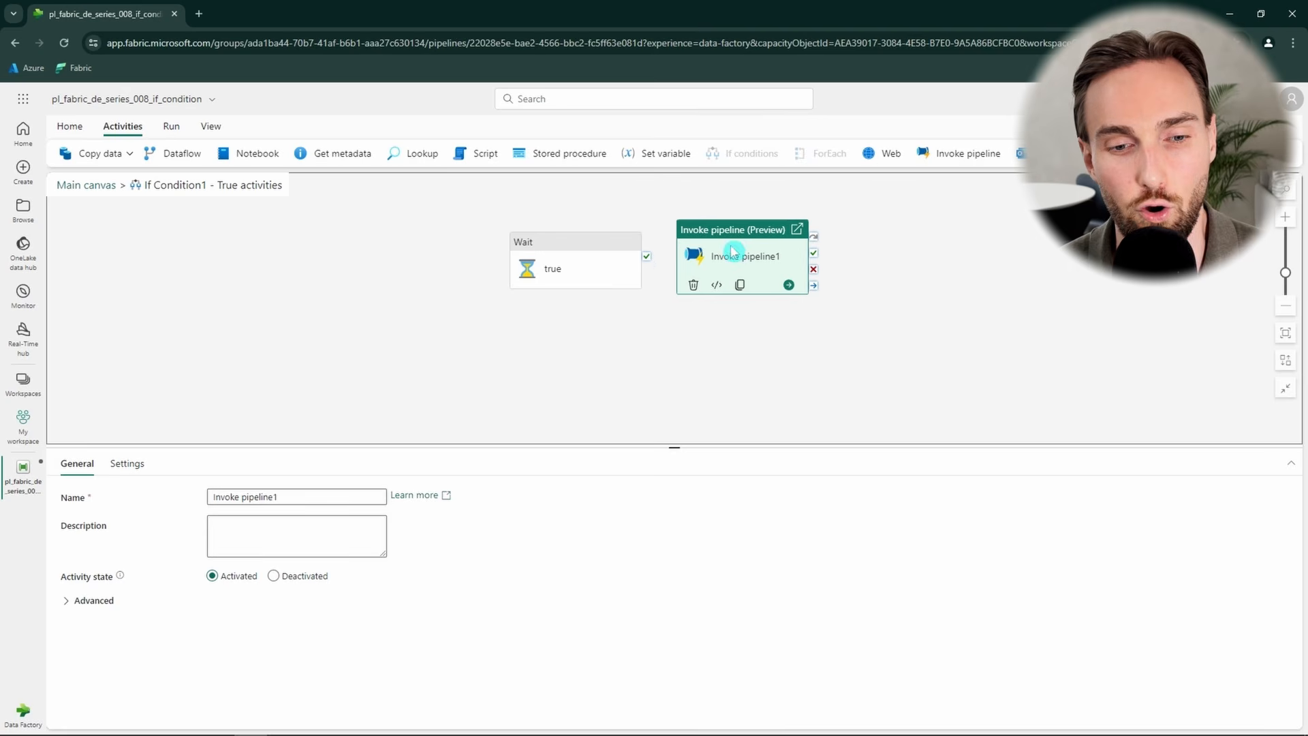
drag(733, 261, 729, 253)
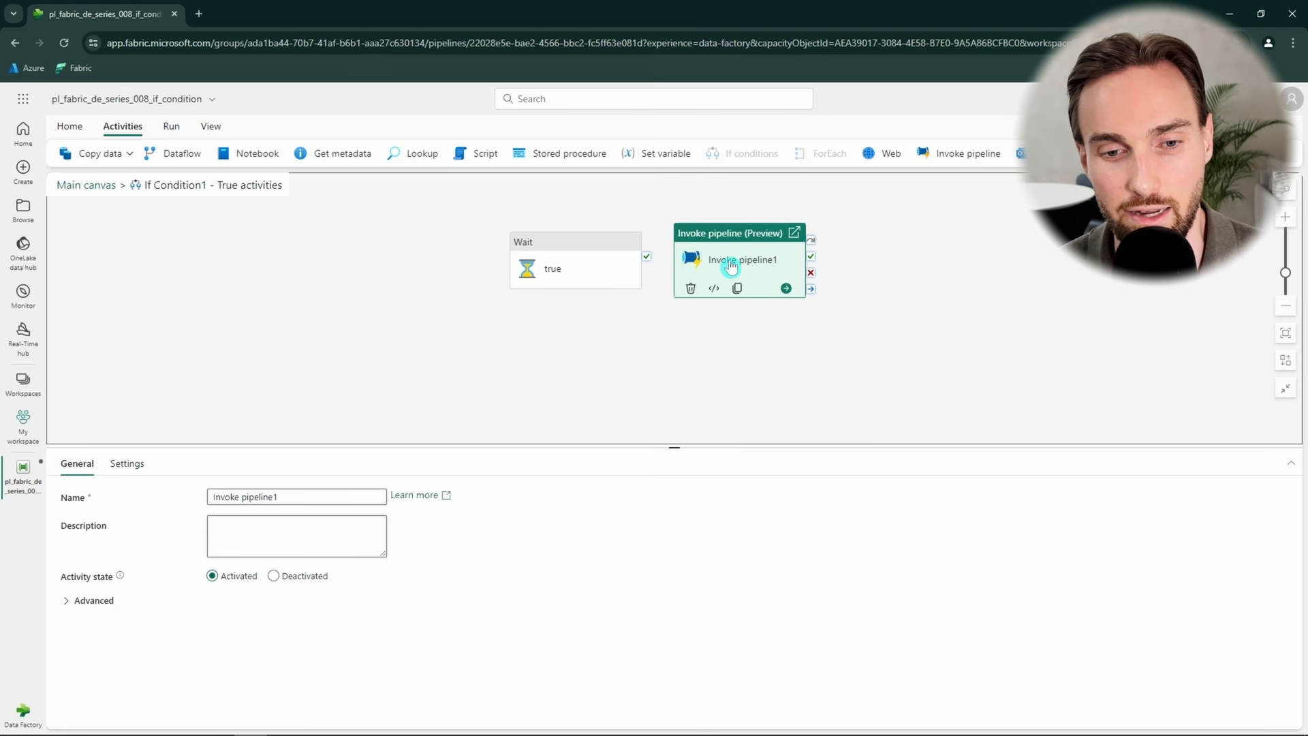
click(128, 463)
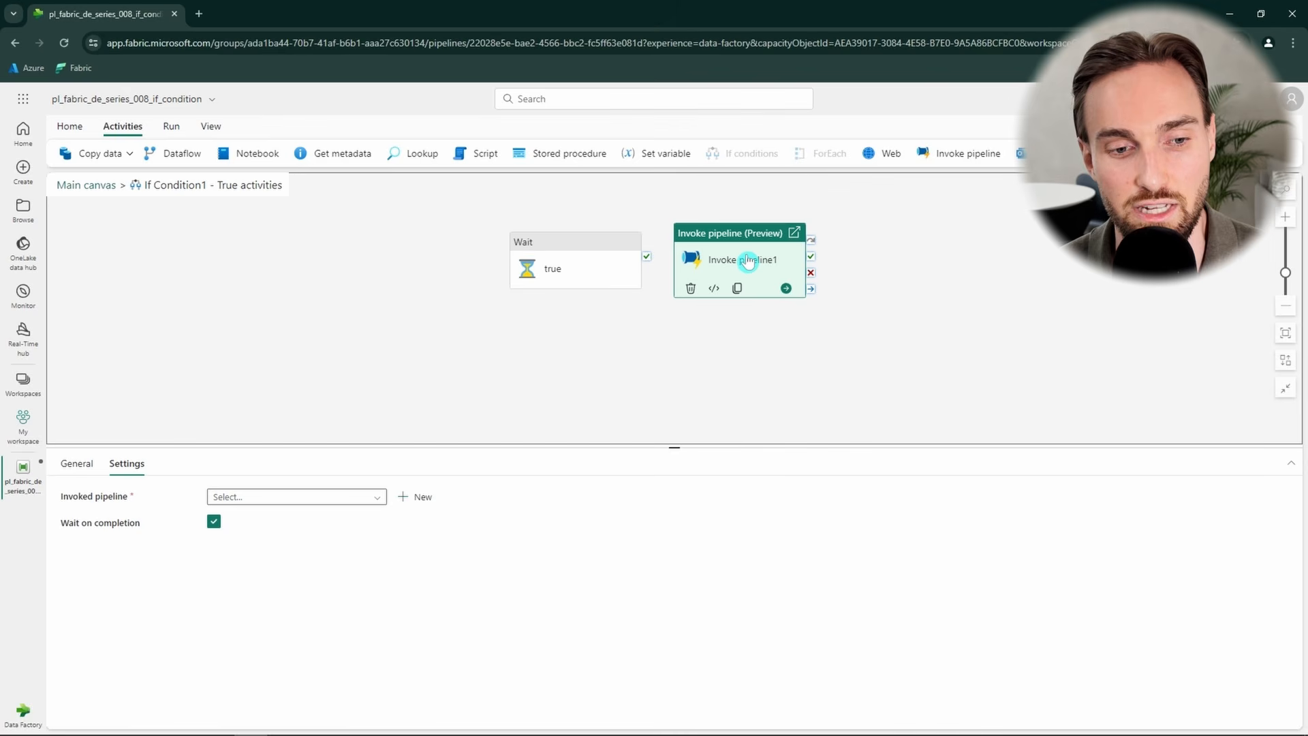
drag(747, 259, 746, 269)
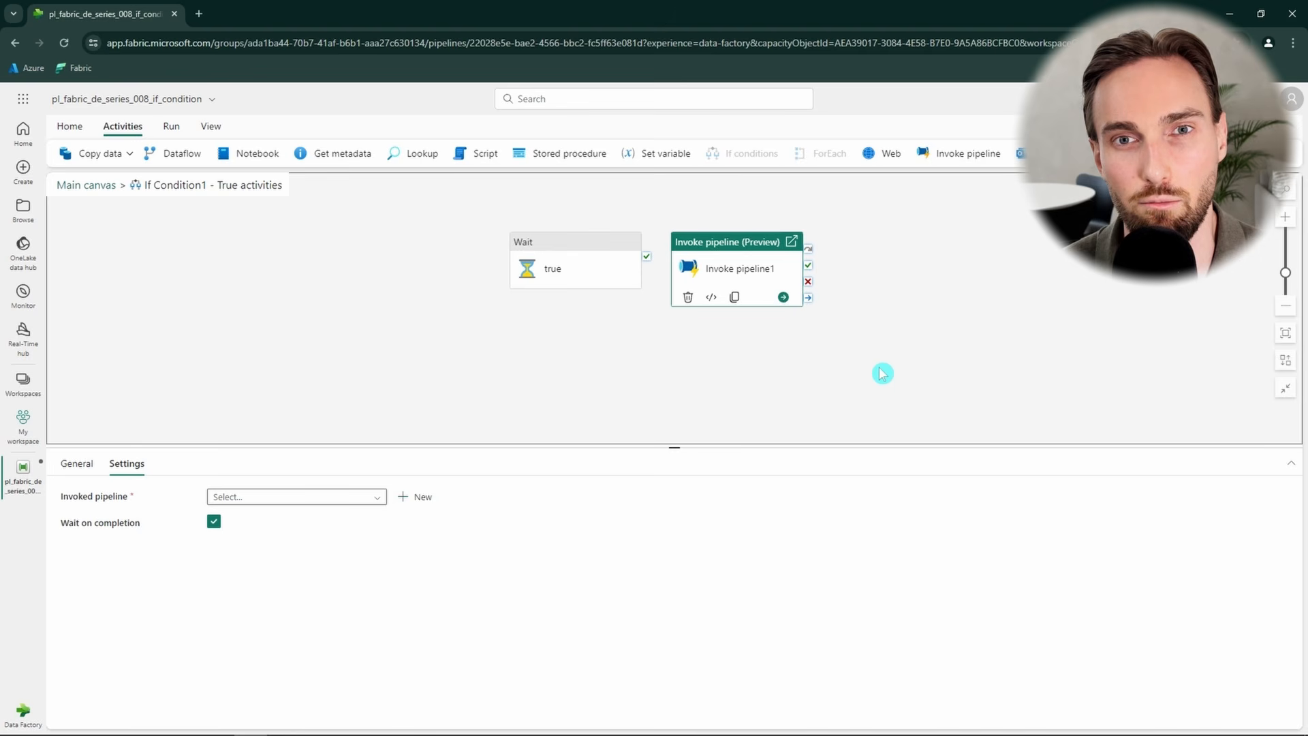
key(Delete)
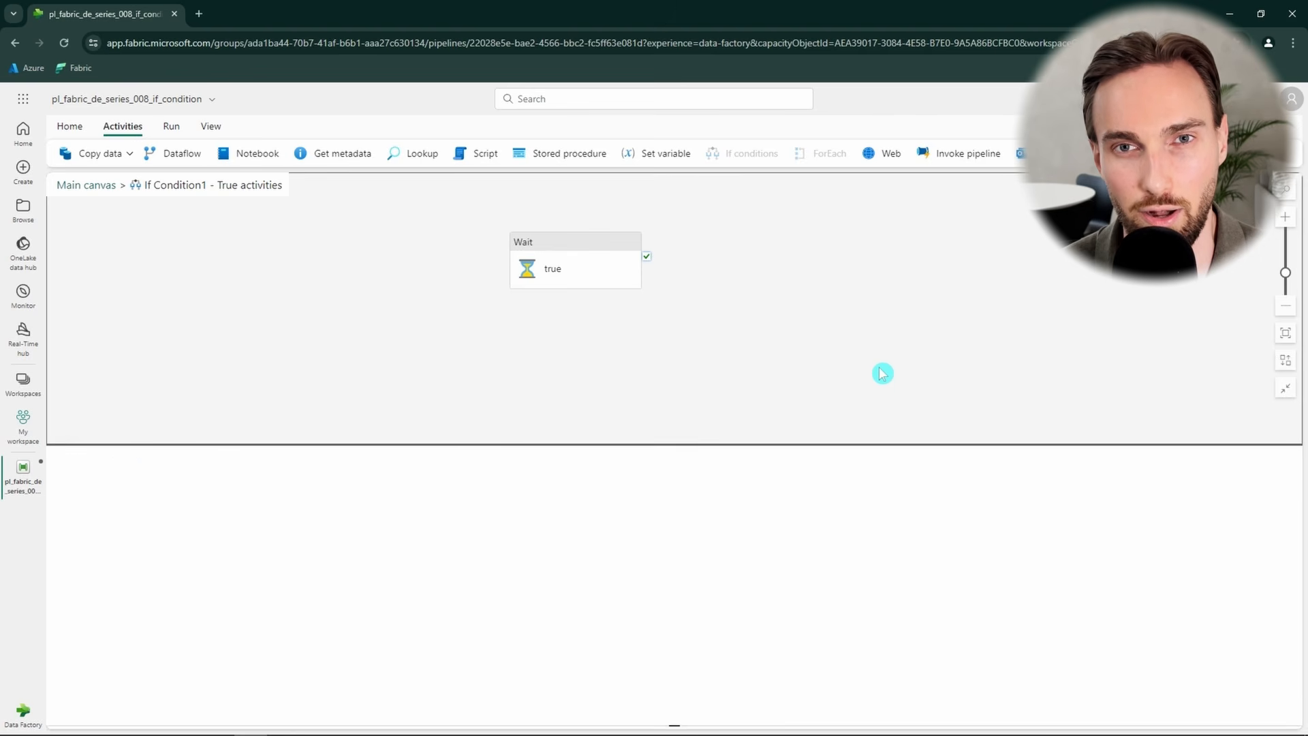
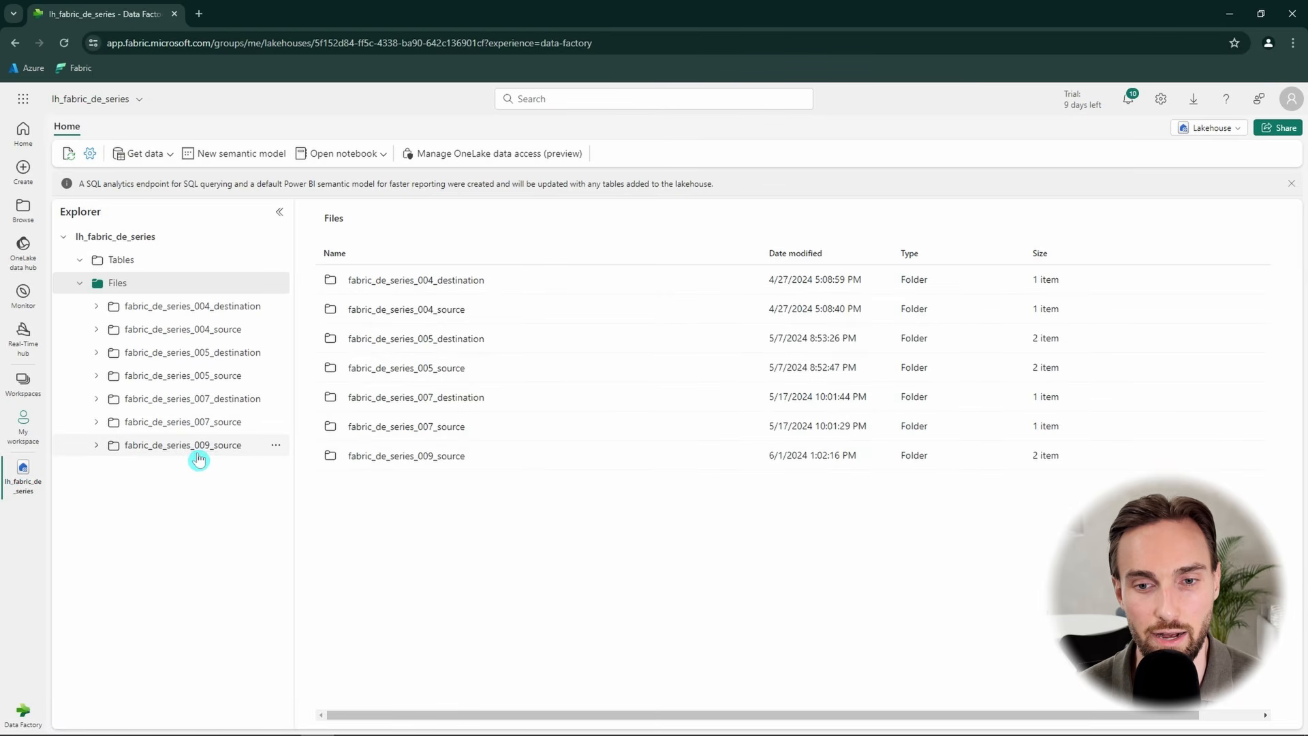
- Preview animals_file.csv and movies_file.csv in the lakehouse folder fabric_de_series_009_source
click(199, 449)
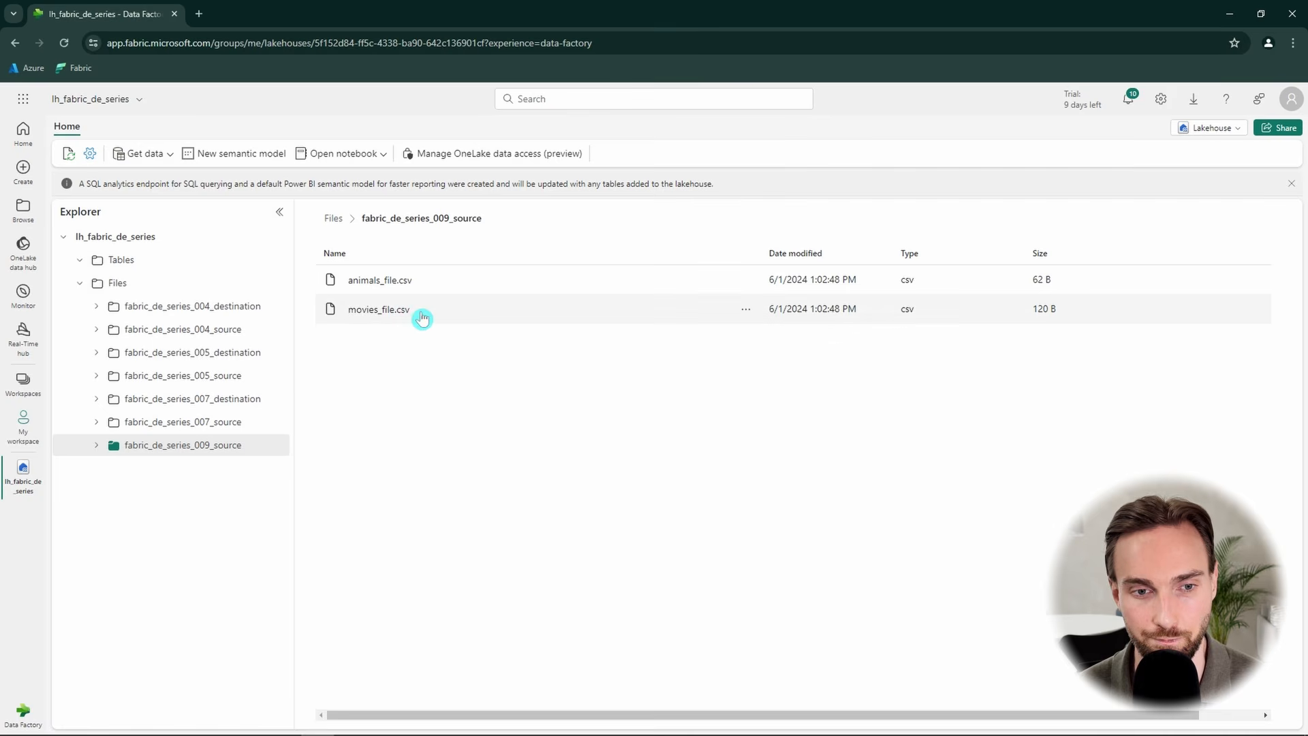
click(443, 286)
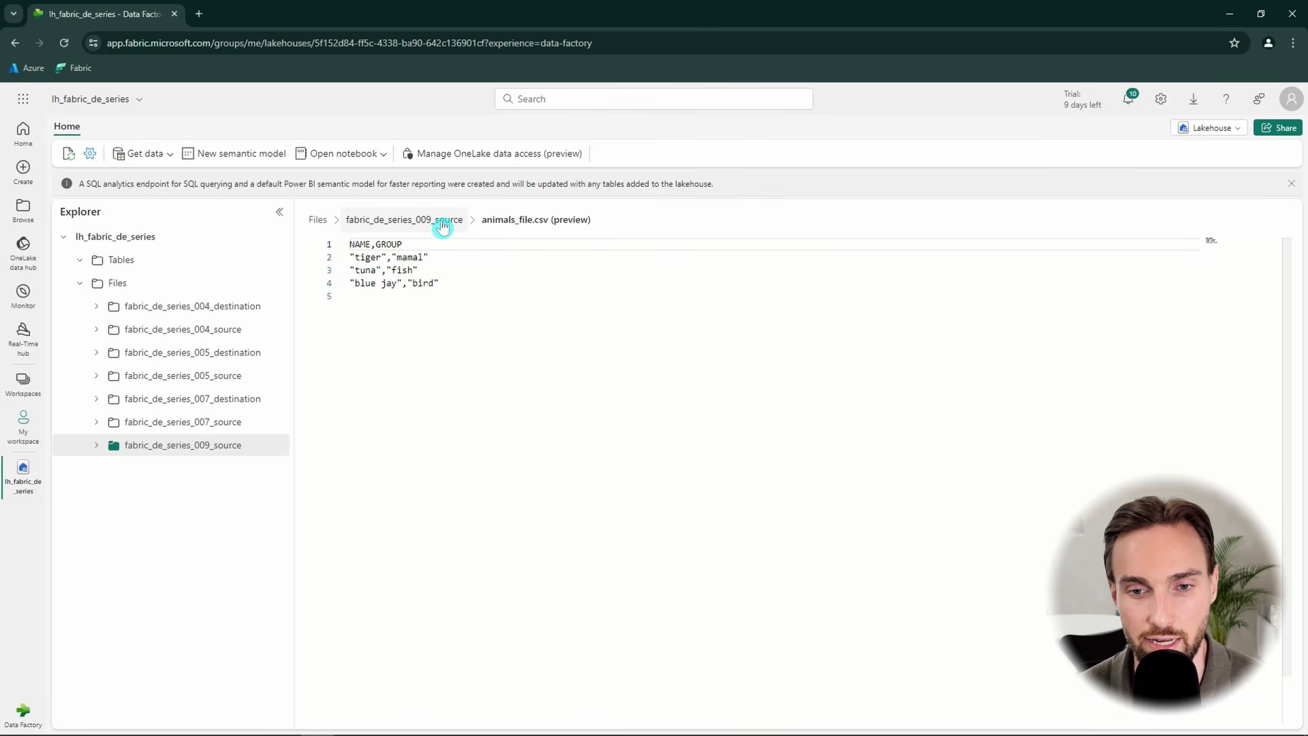
click(442, 221)
click(432, 307)
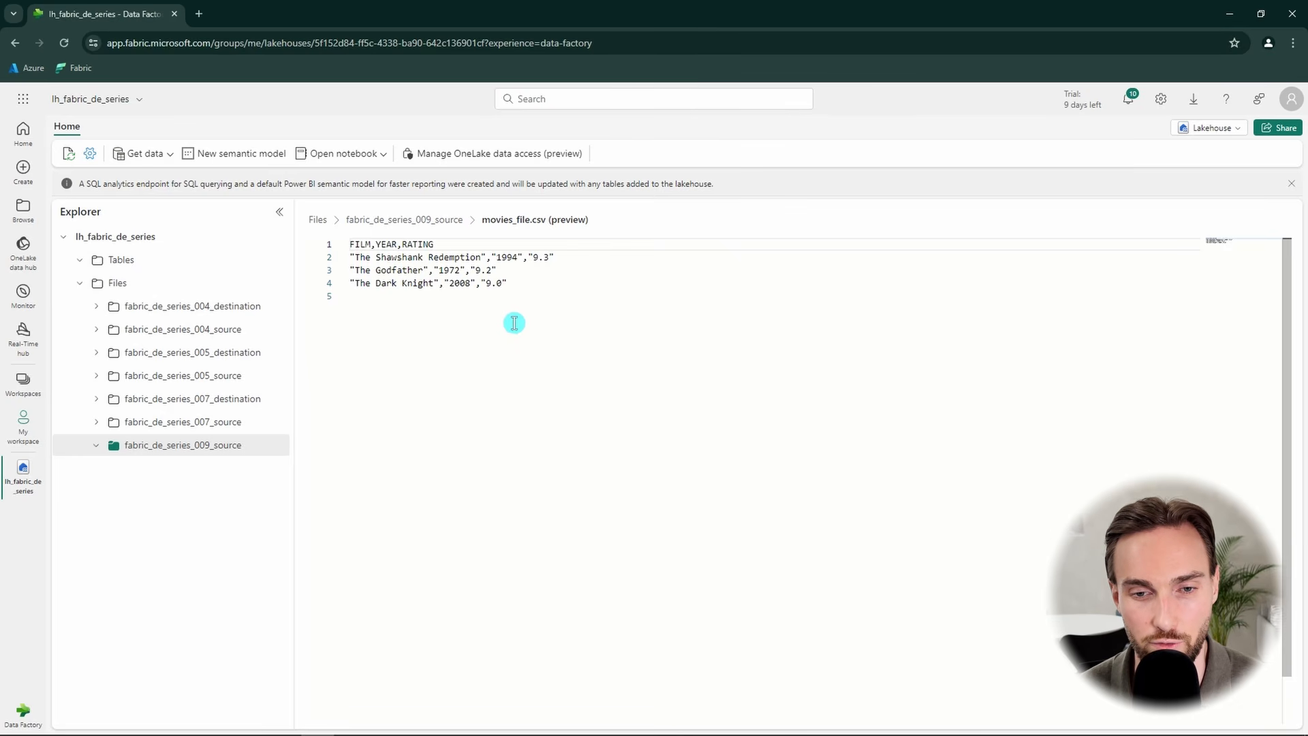
click(415, 223)
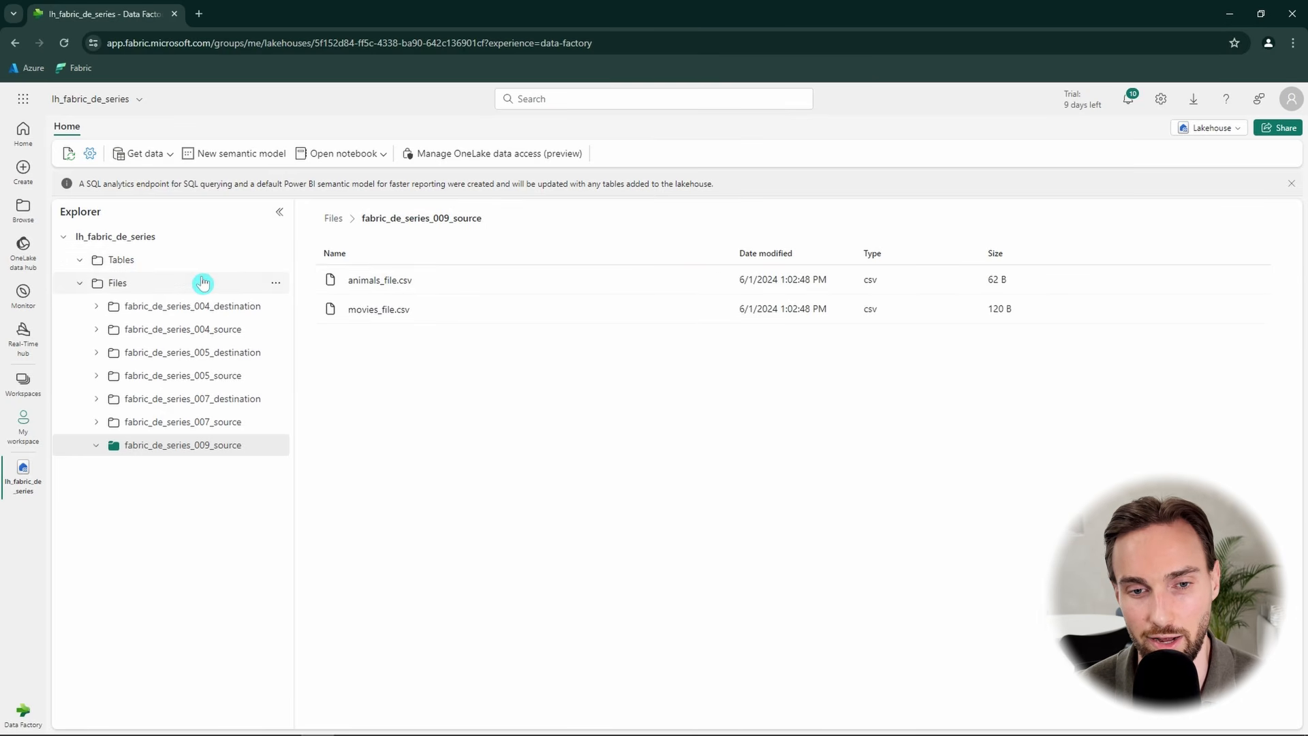
double_click(84, 265)
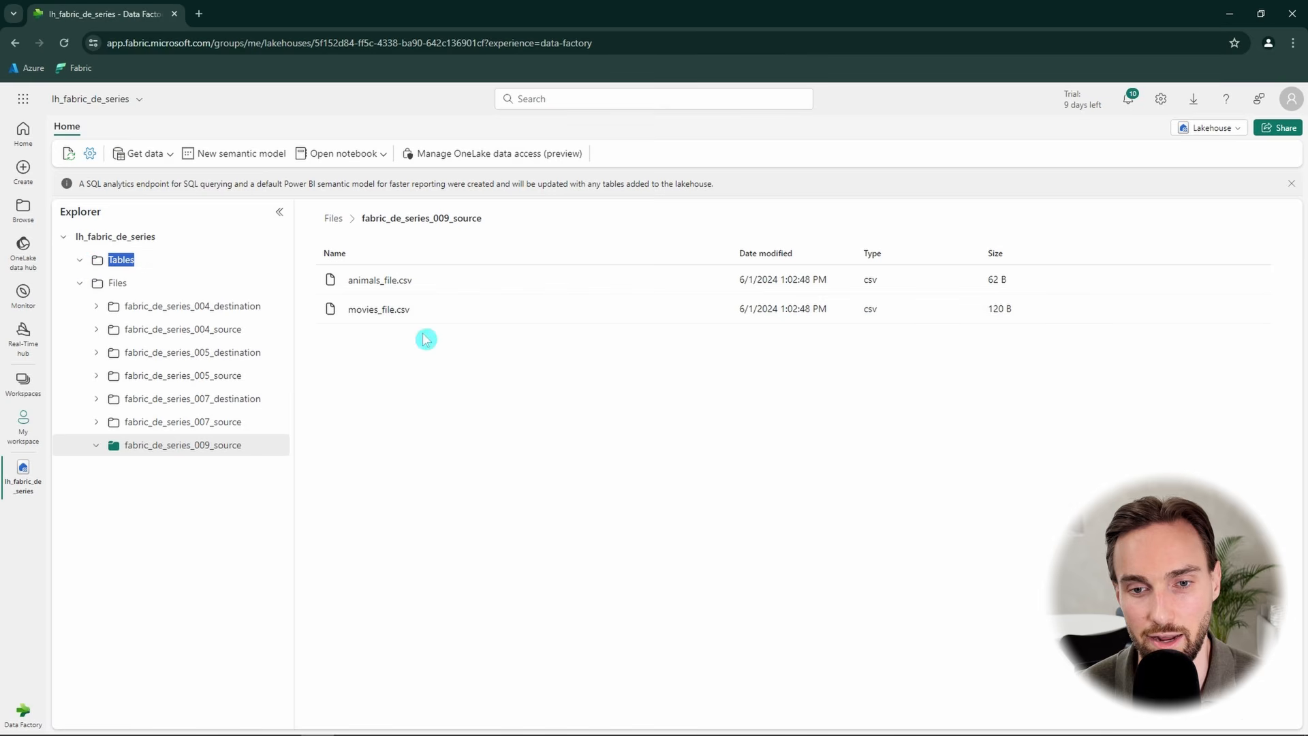
click(500, 370)
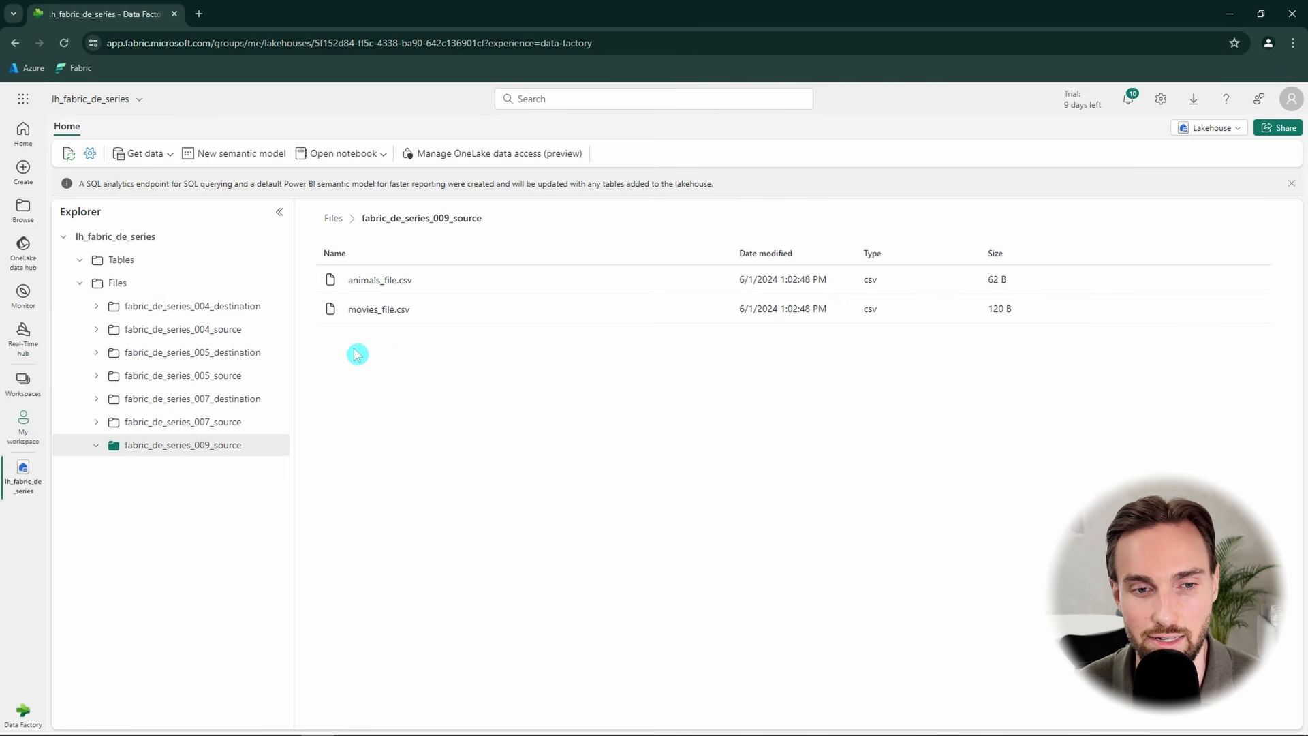
- Create a new data pipeline named pl_fabric_de_series_009_foreach
click(23, 170)
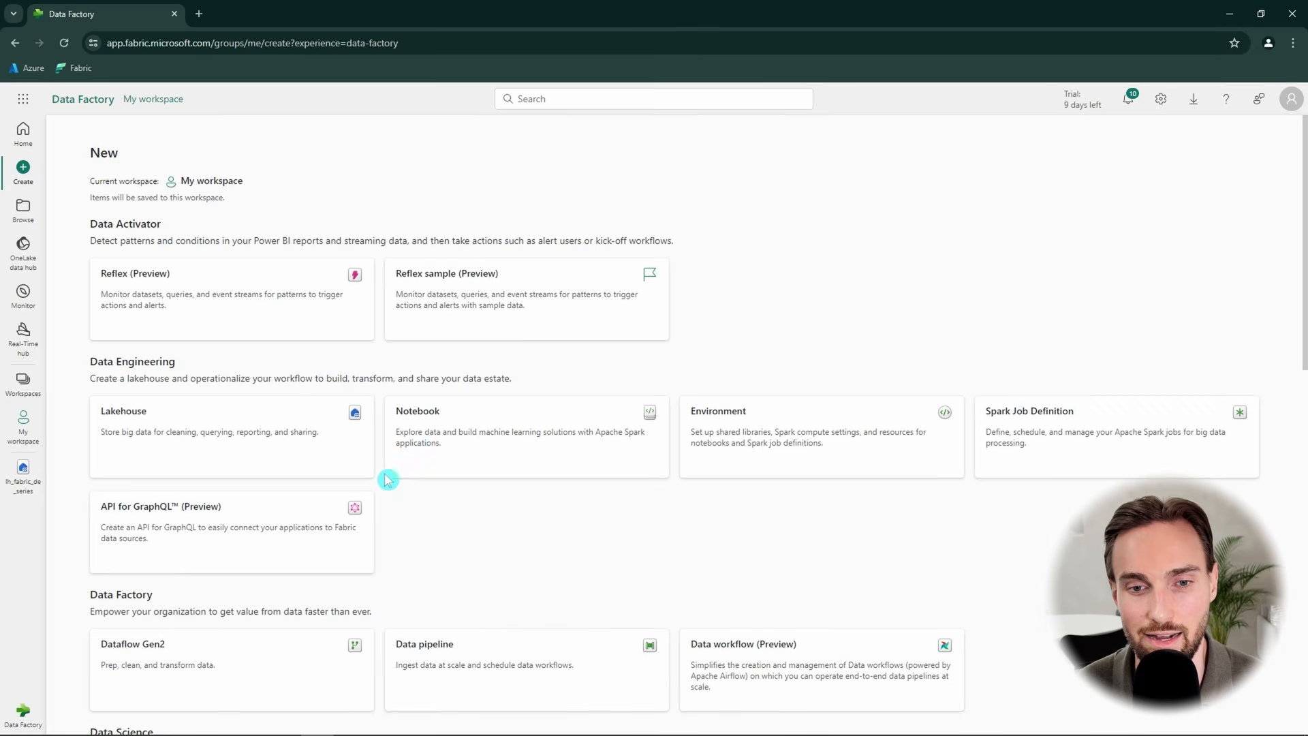
scroll(392, 484, down, 1)
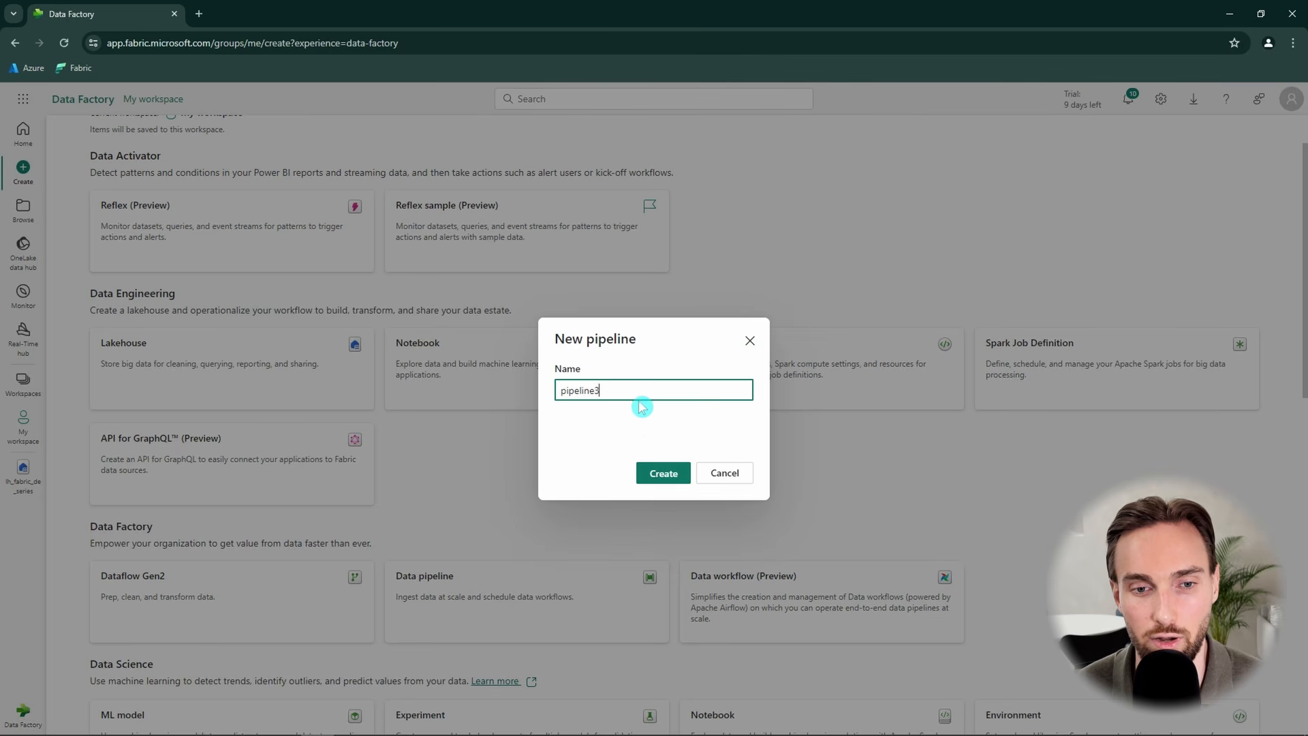
drag(613, 390, 540, 389)
text(pl_fabric_de_series_009_foreach)
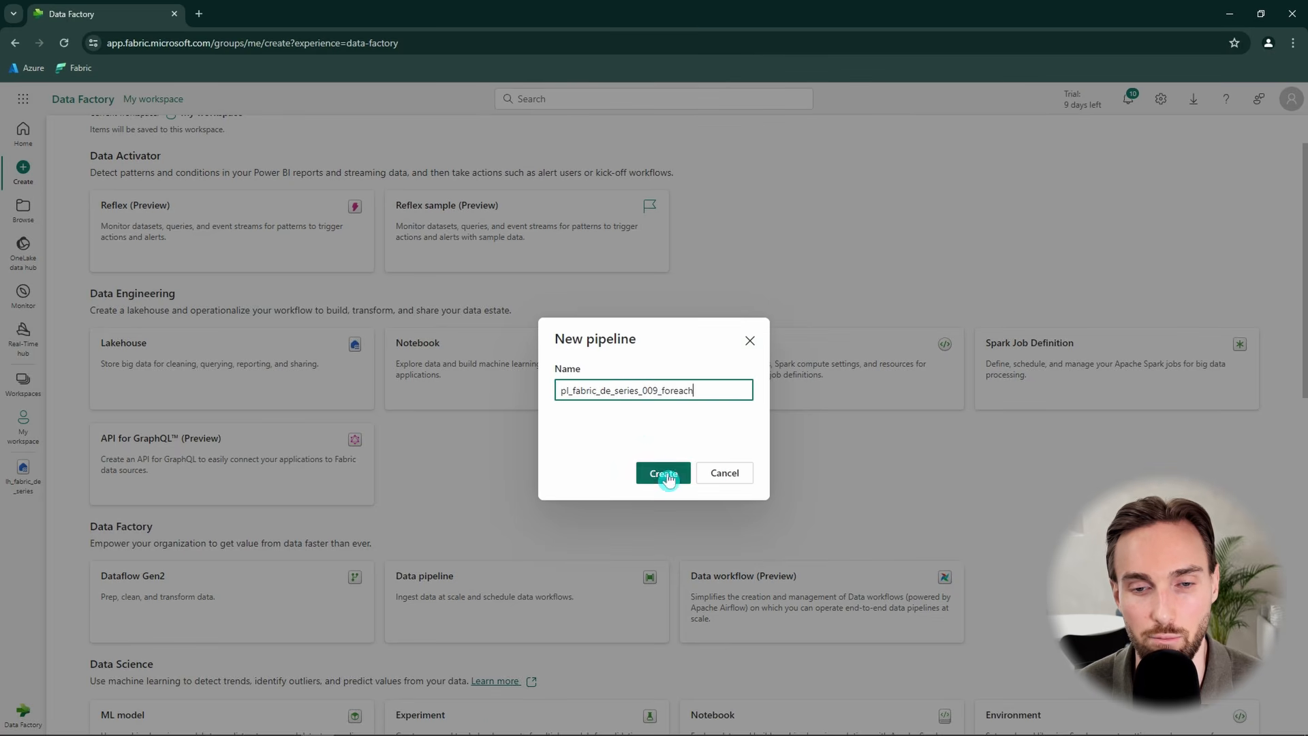
click(664, 473)
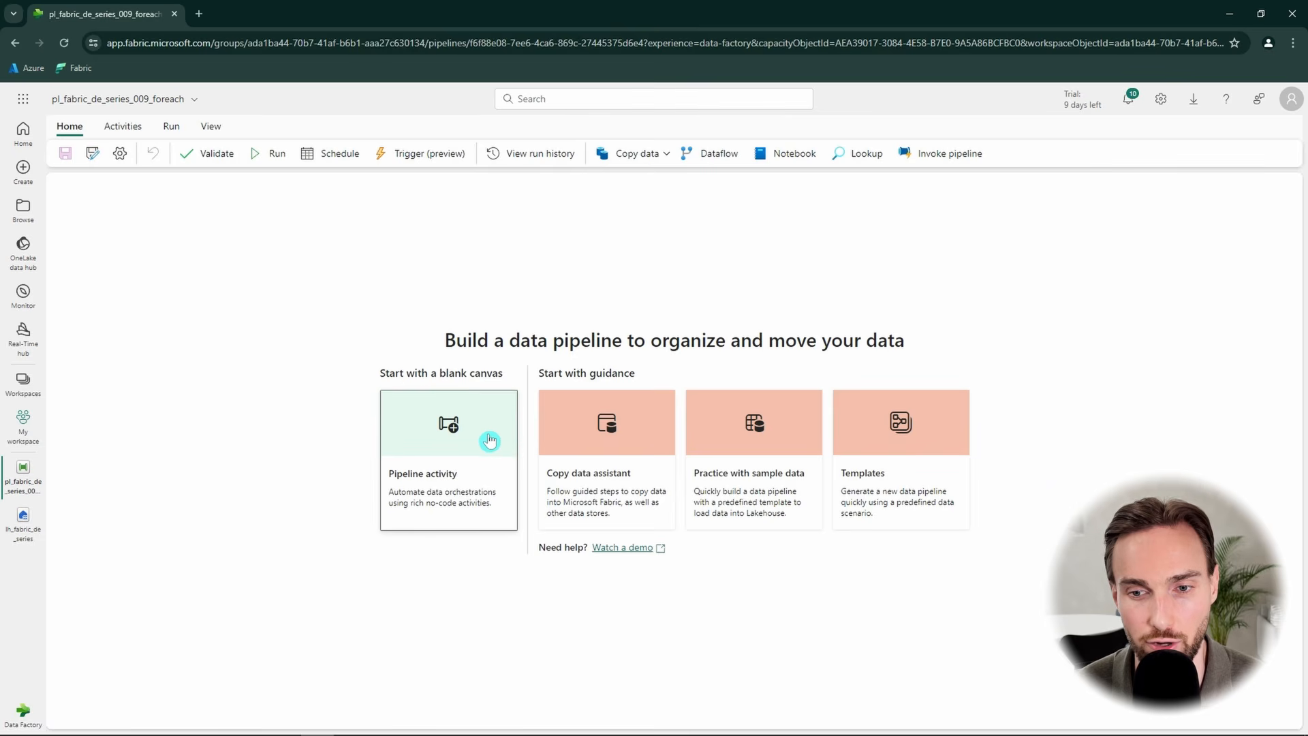
- Add a ForEach activity to the blank pipeline, move it further into the canvas, and open its settings
click(511, 443)
scroll(625, 495, down, 1)
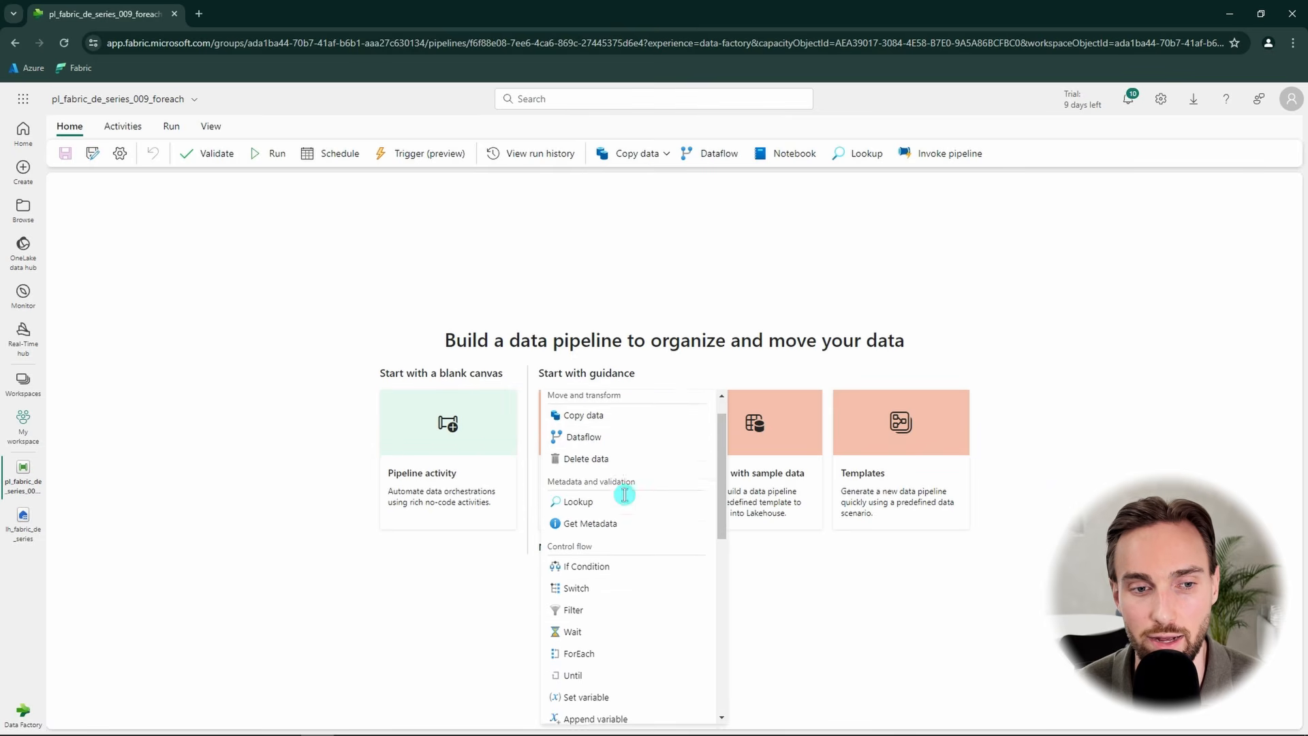
scroll(619, 532, down, 1)
click(600, 619)
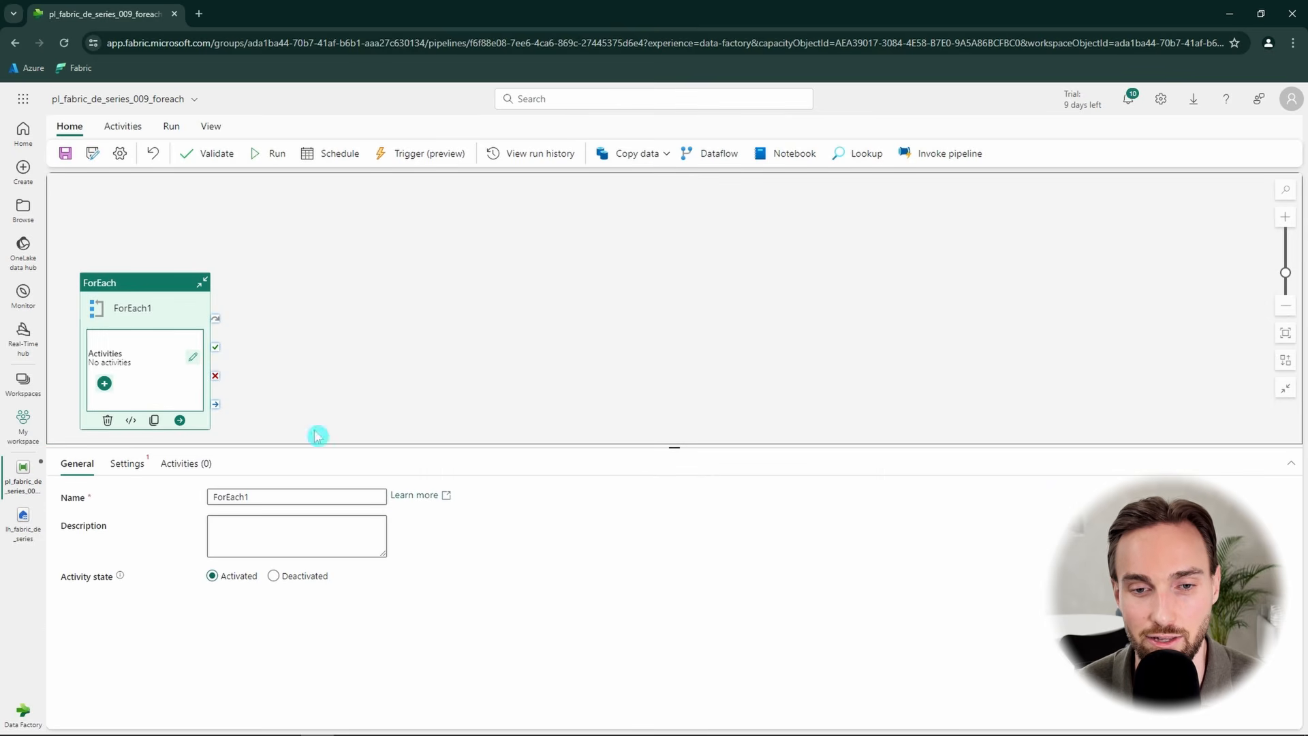
drag(152, 314, 367, 294)
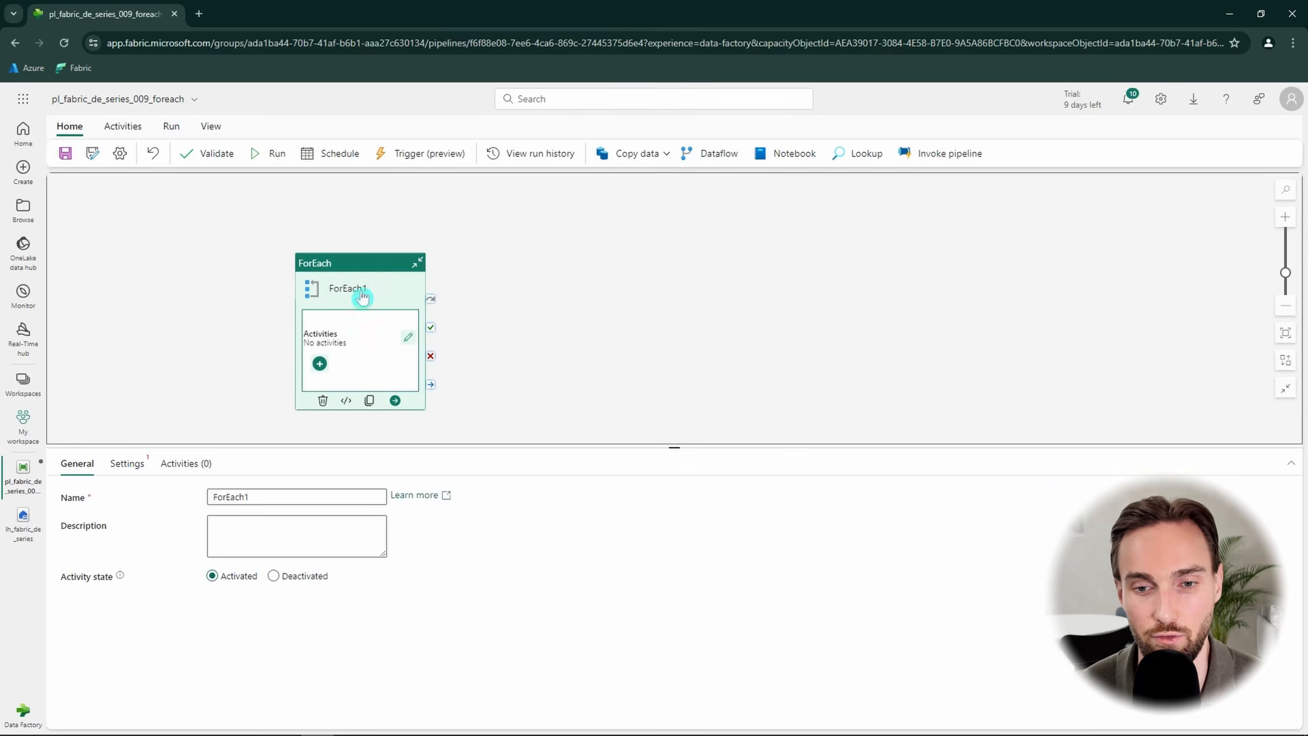
click(137, 471)
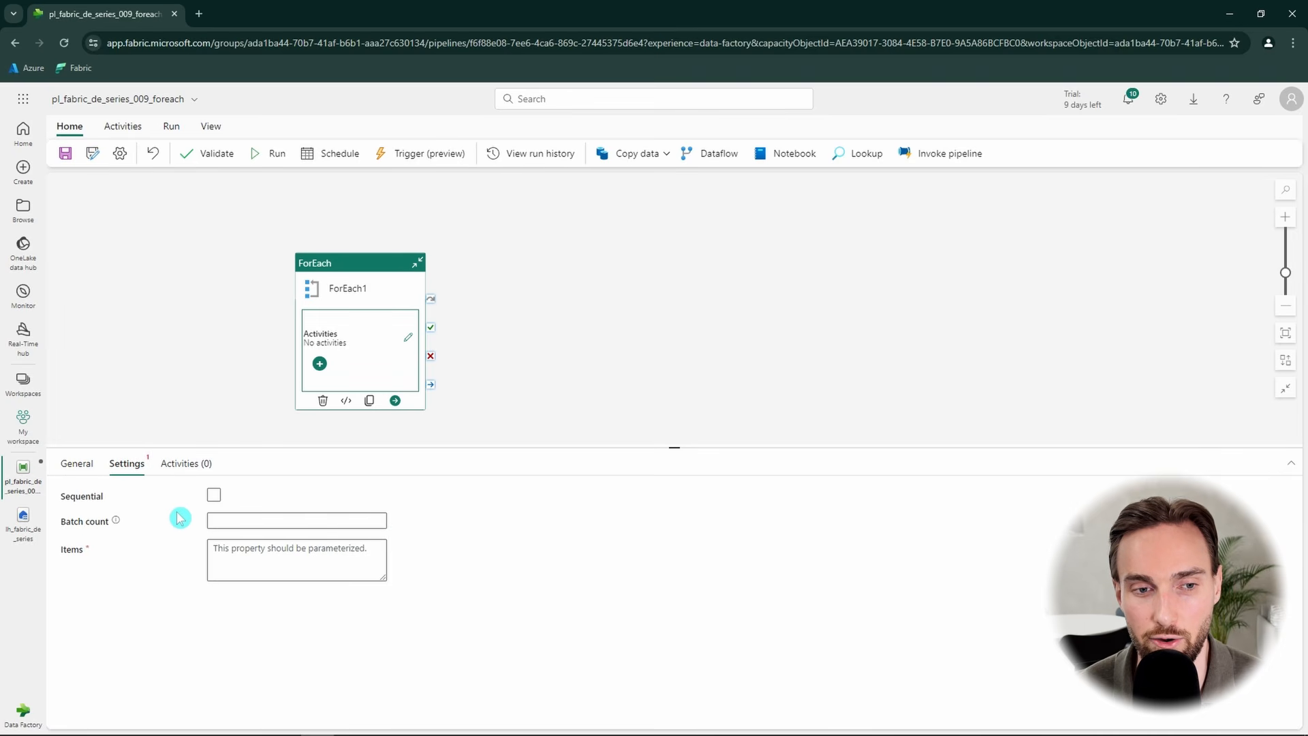
- Try the ForEach activity's Sequential option on and off, and examine its Batch count and Items settings
click(212, 500)
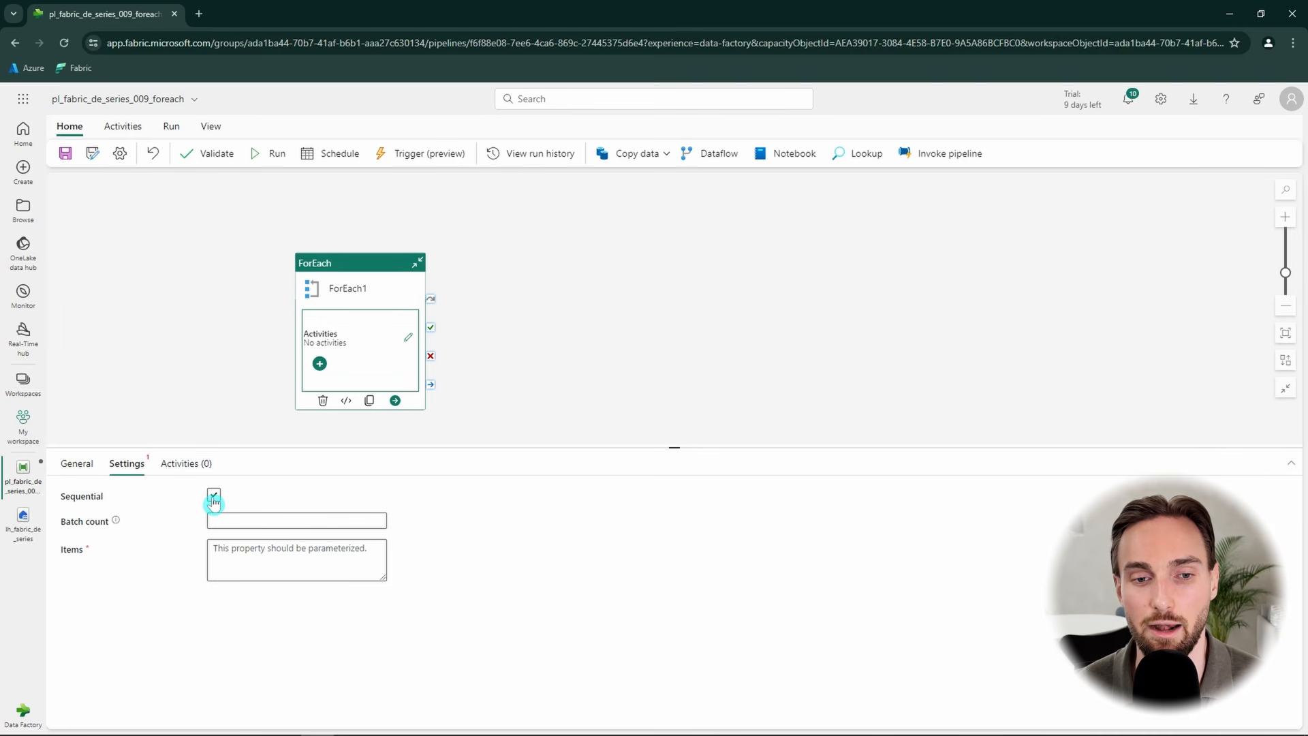
click(214, 498)
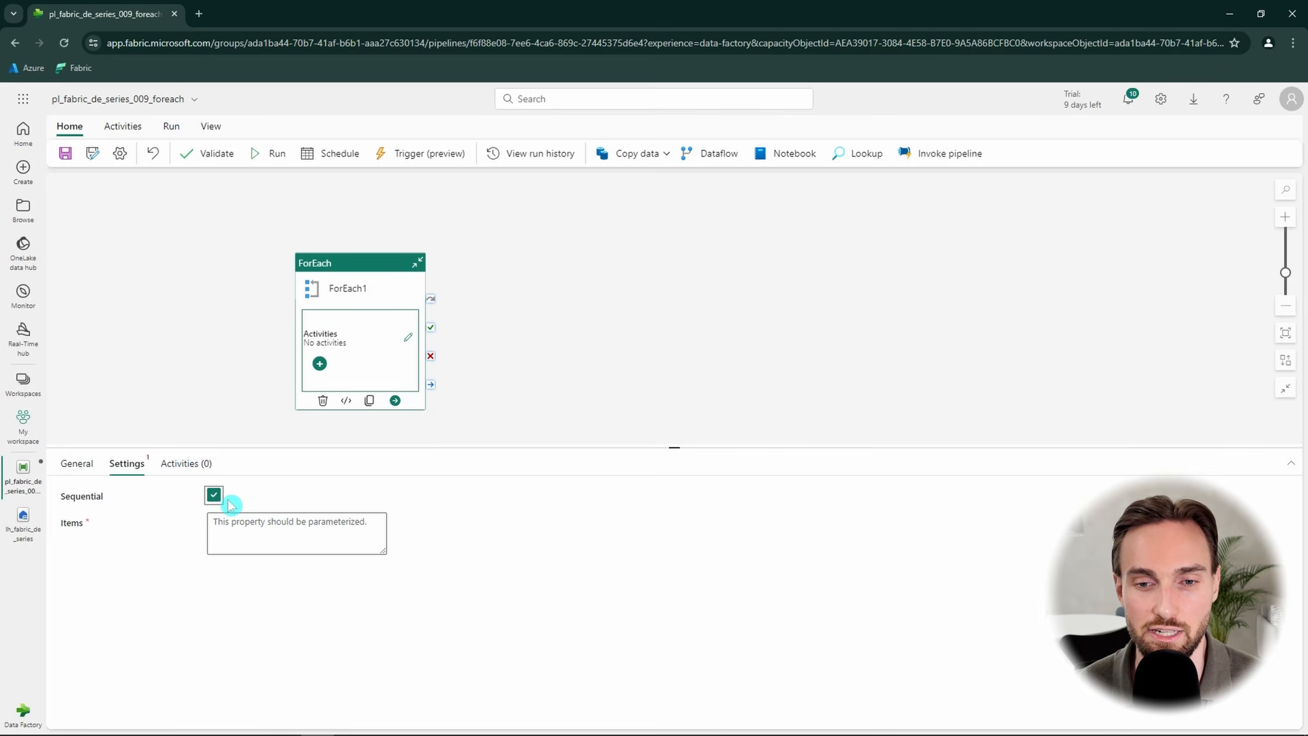
click(214, 497)
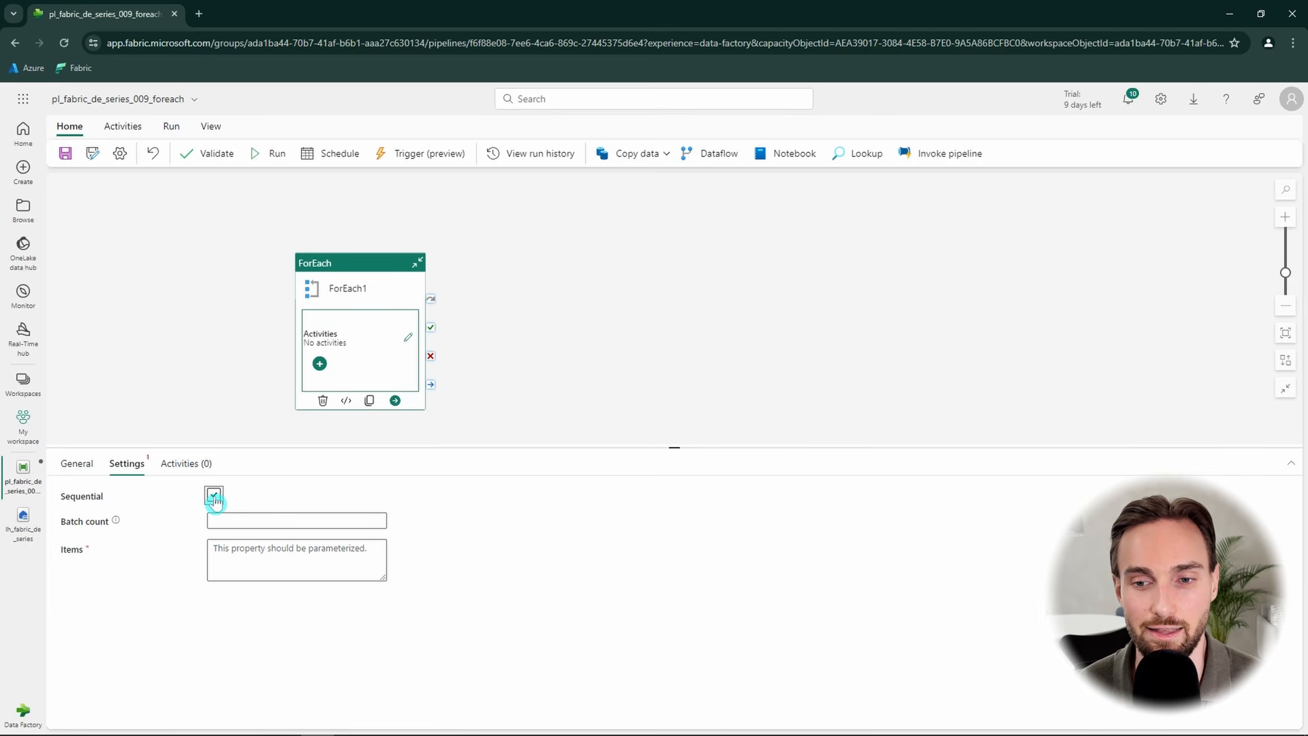
click(213, 497)
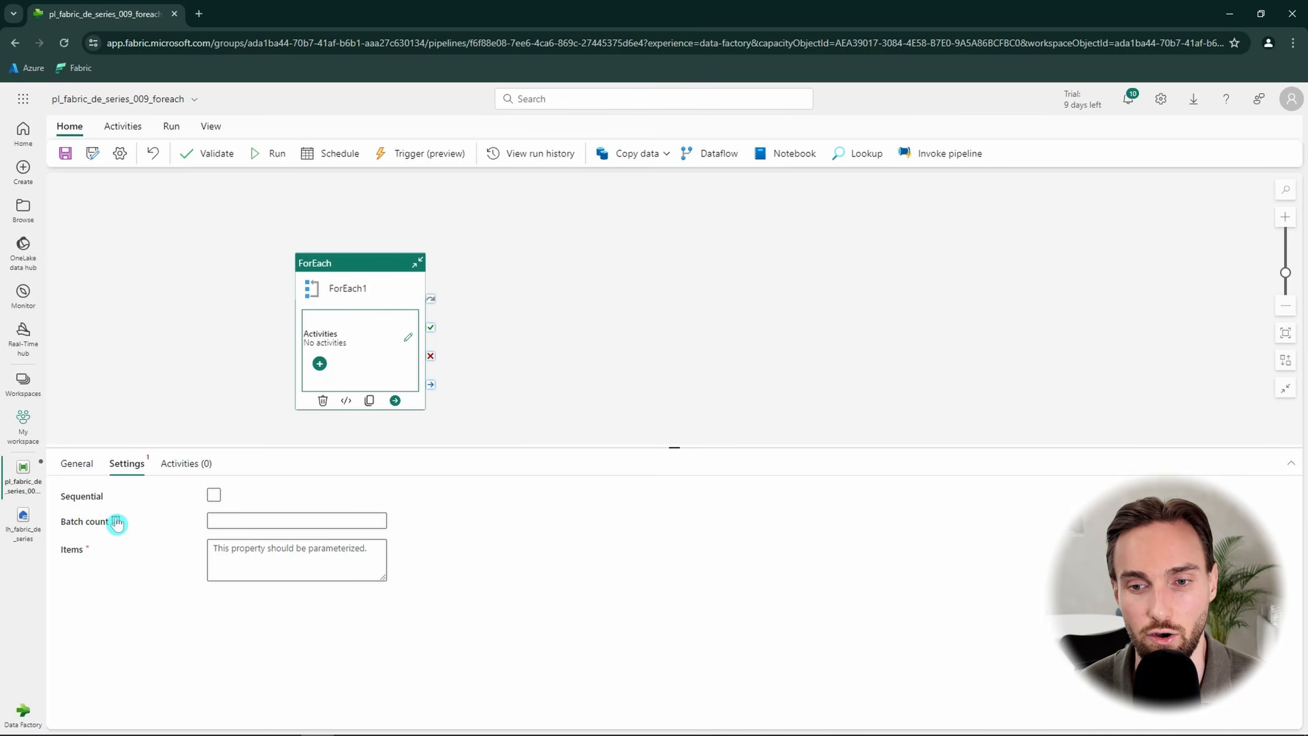
mouse_move(118, 524)
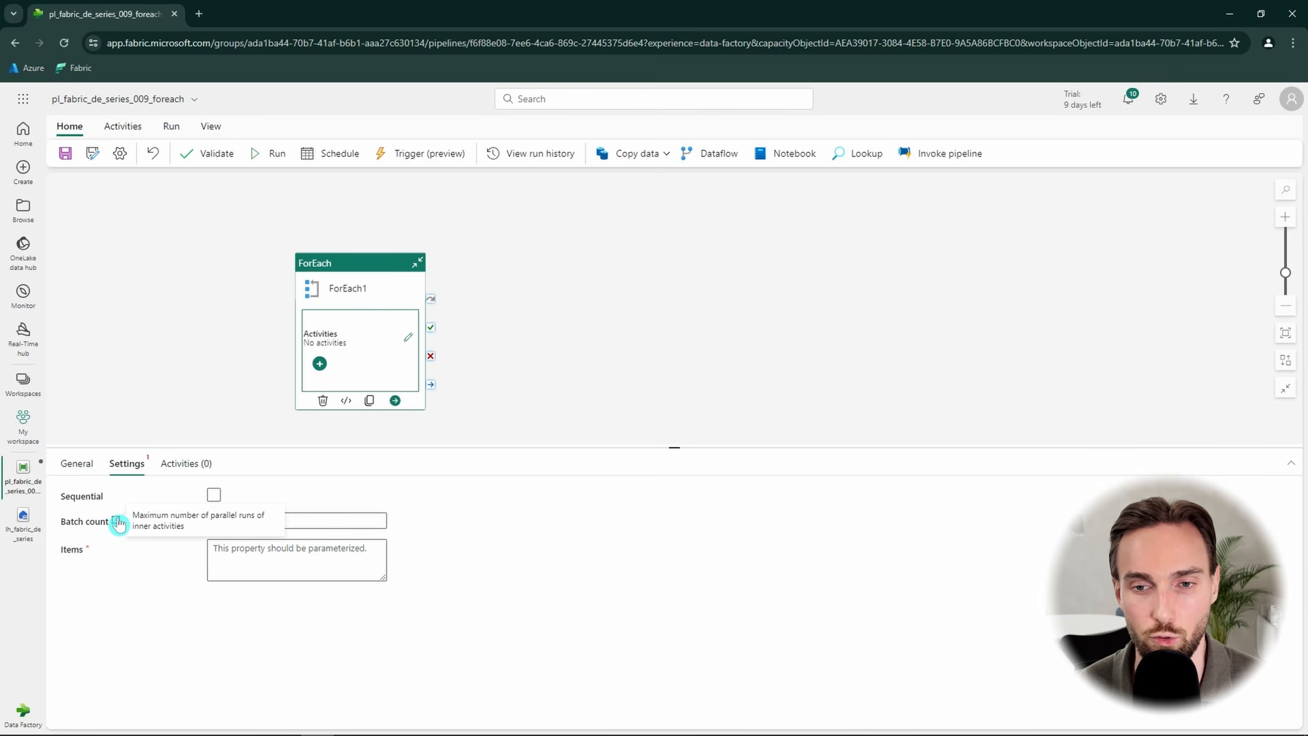
click(272, 552)
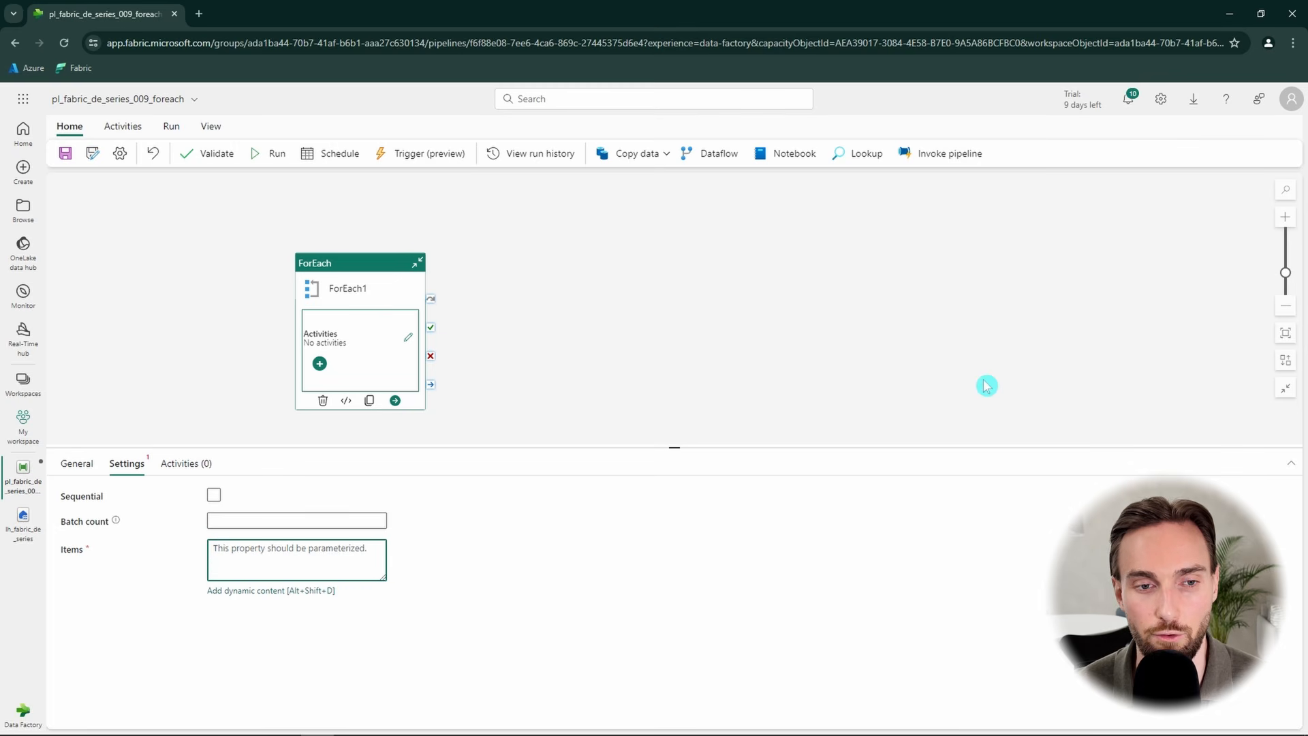
- Add a pipeline parameter named file_array with the type Array
click(196, 329)
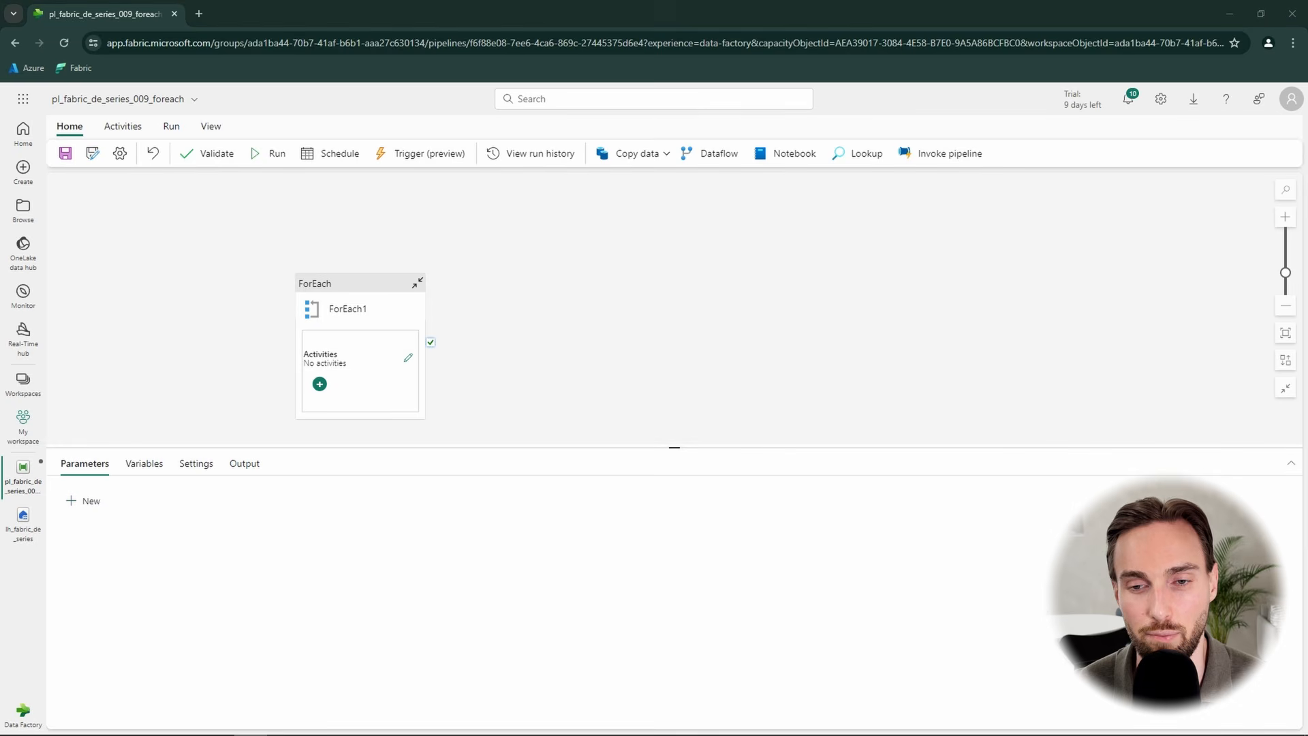
click(88, 507)
text(file_array)
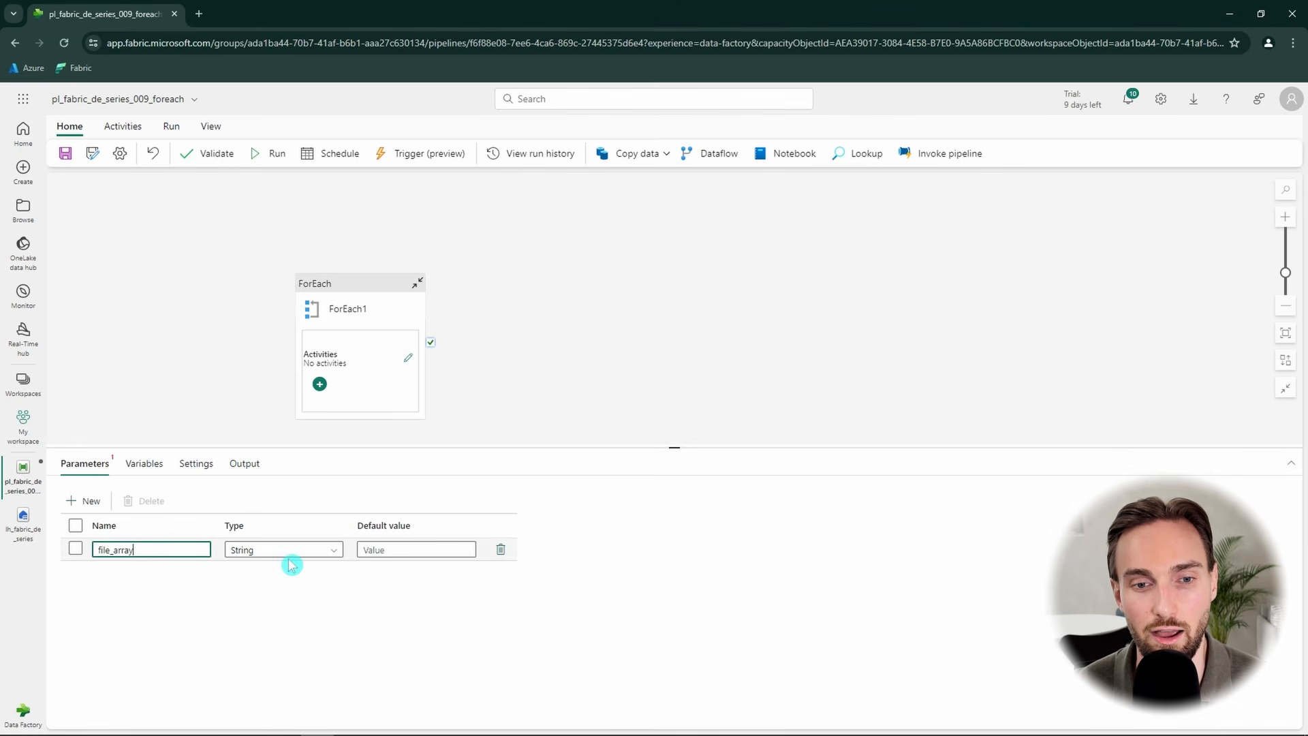
click(326, 552)
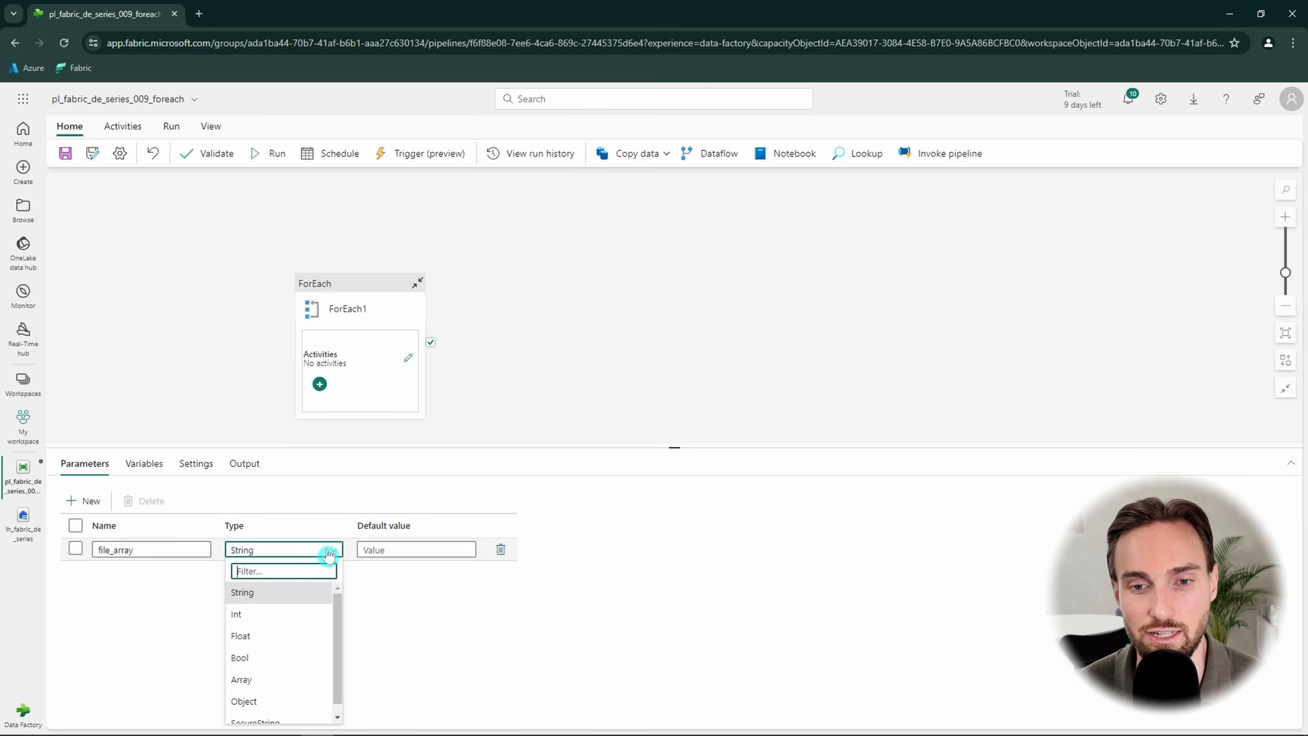
click(283, 680)
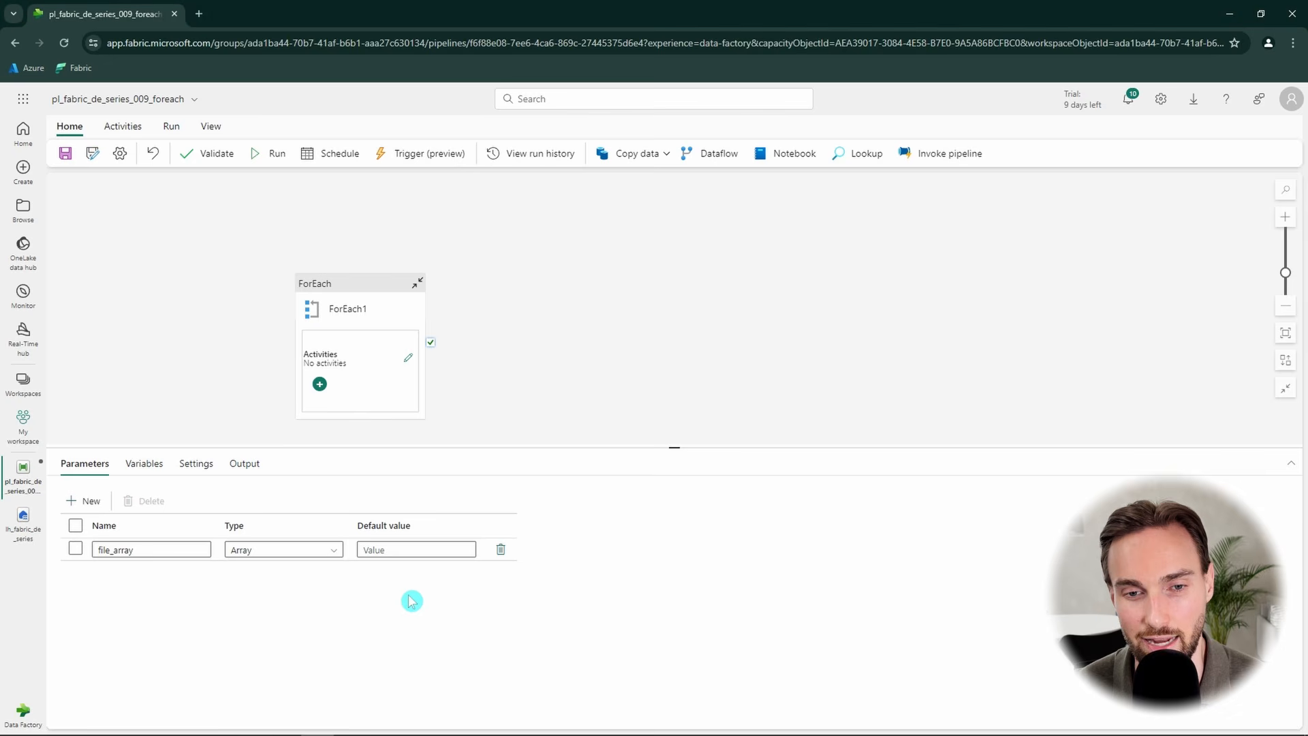
- Set file_array's default to a JSON array of src_file/dst_table objects: animals_file.csv with animals_table, and movies_file.csv with movies_table
click(405, 550)
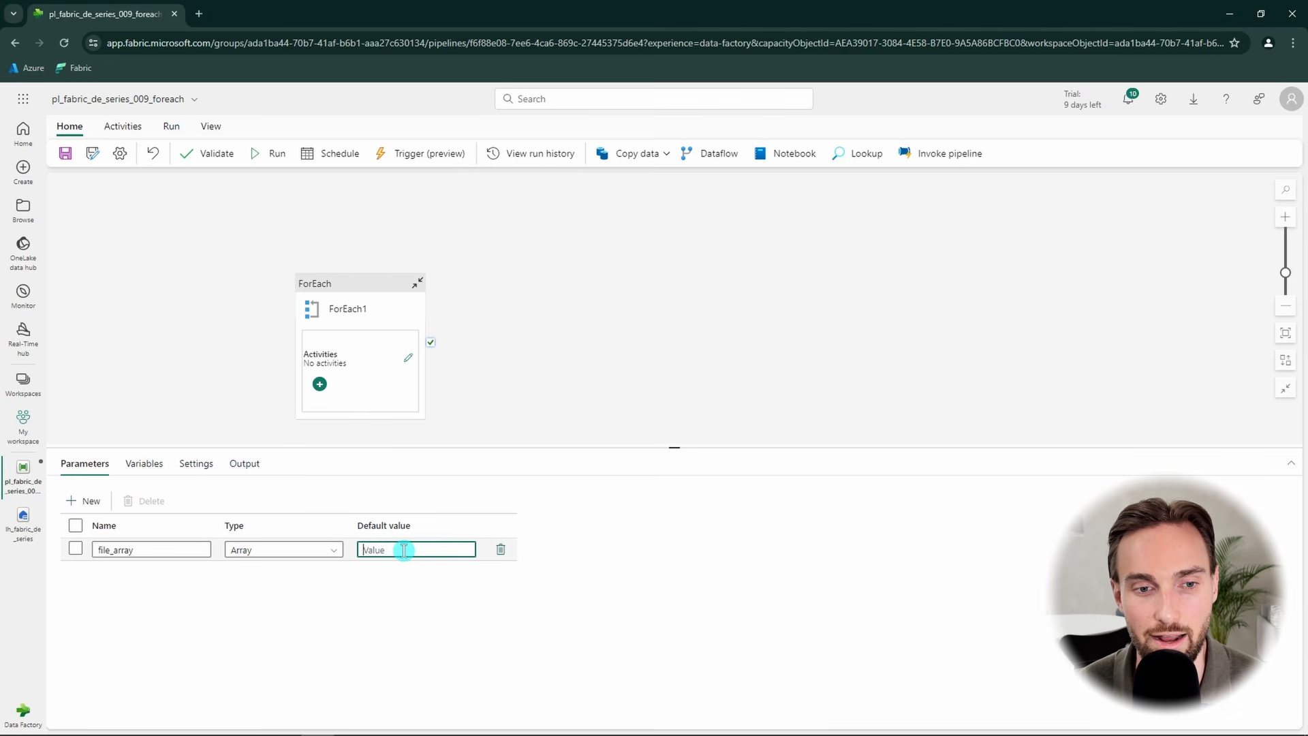
text([{"src_file": "animals_file.csv", "dst_table": "animals_table"}, {"src_file": "movies_file.csv", "dst_table": "movies_table"}])
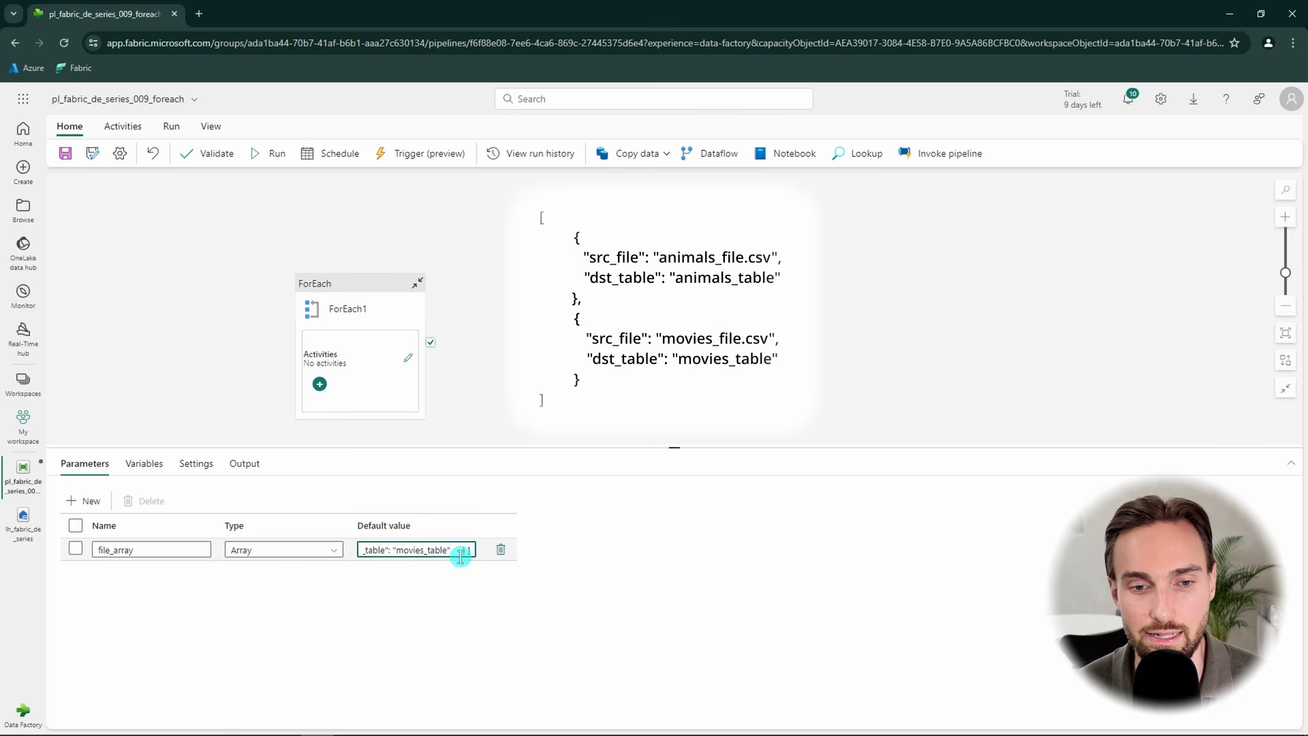
drag(468, 549, 336, 554)
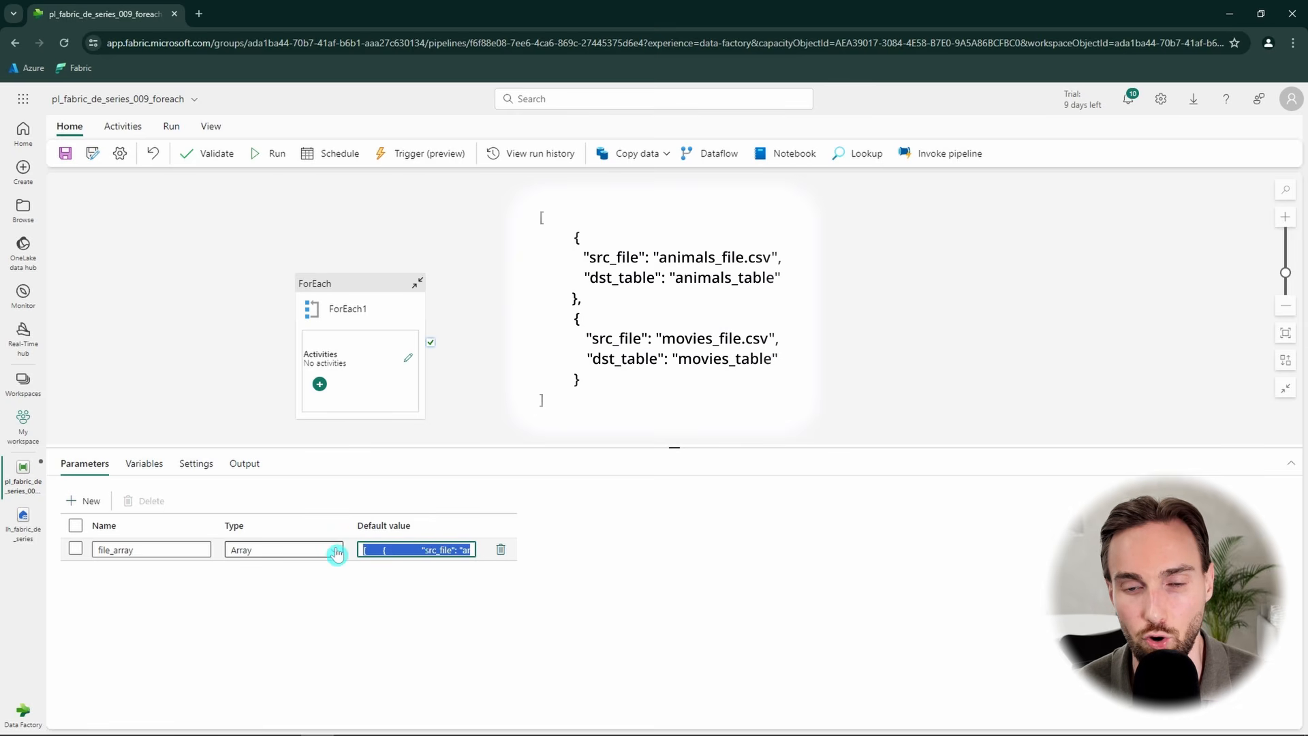
click(438, 586)
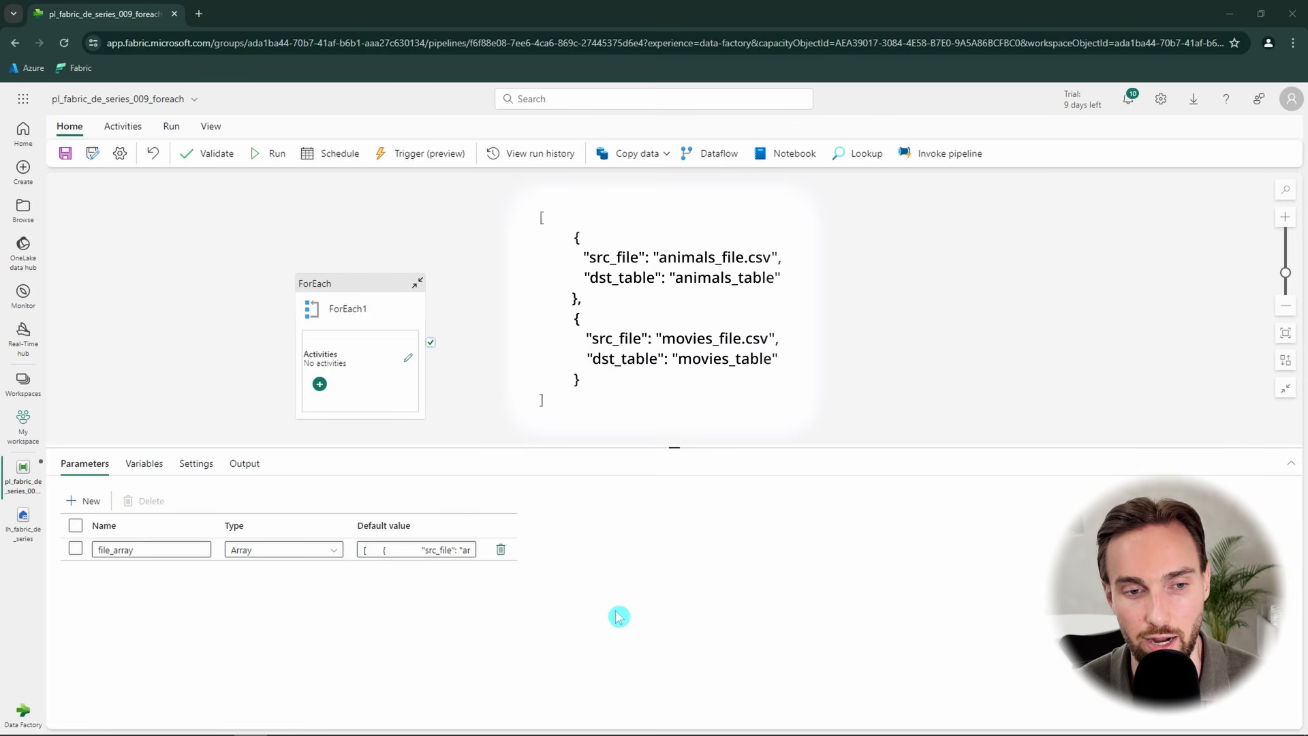
- Rename the ForEach activity as "ForEach file in file_array"
click(367, 310)
click(77, 464)
double_click(277, 497)
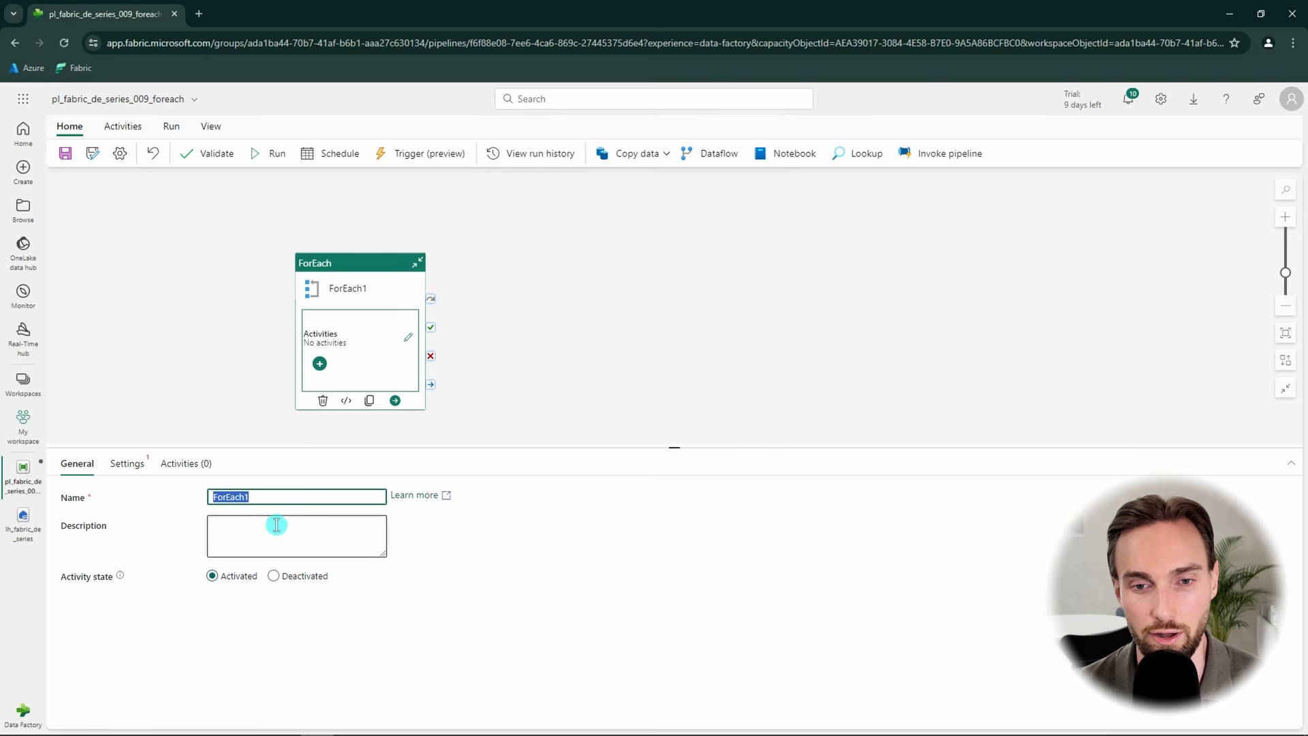
text(ForEach file in file_array)
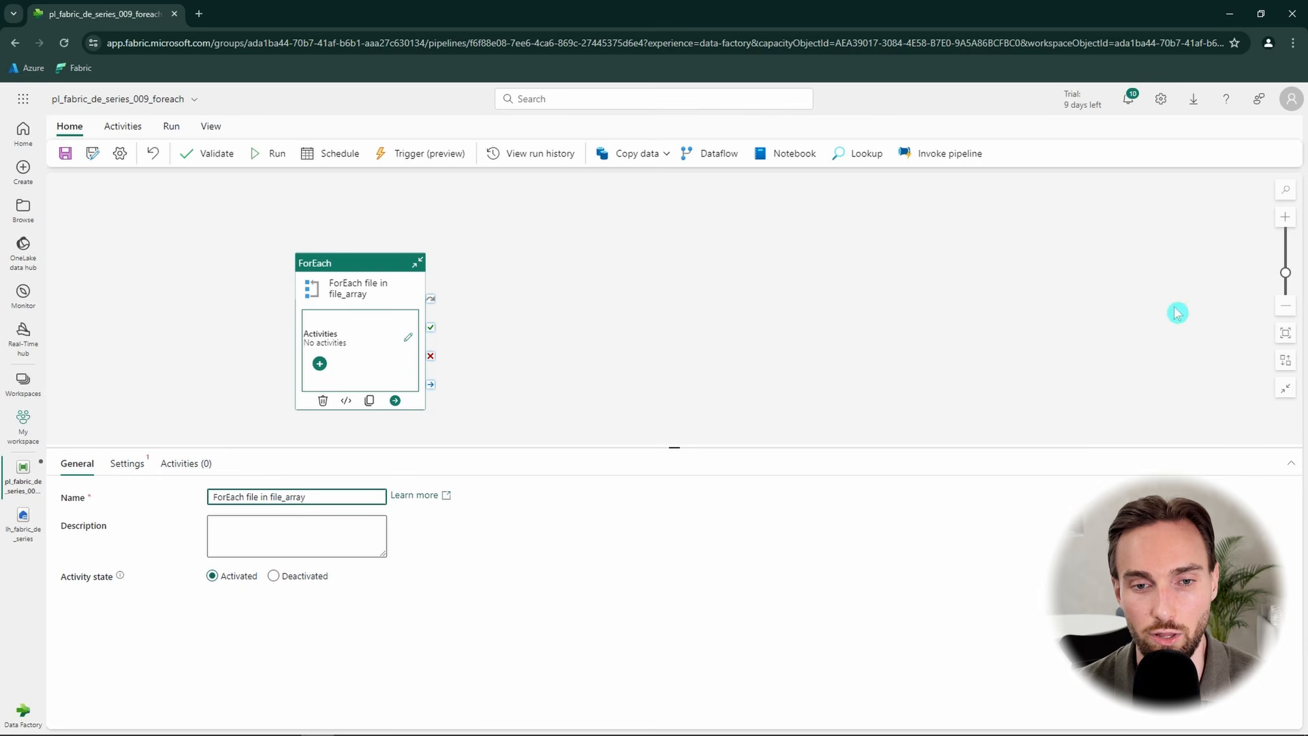
click(128, 466)
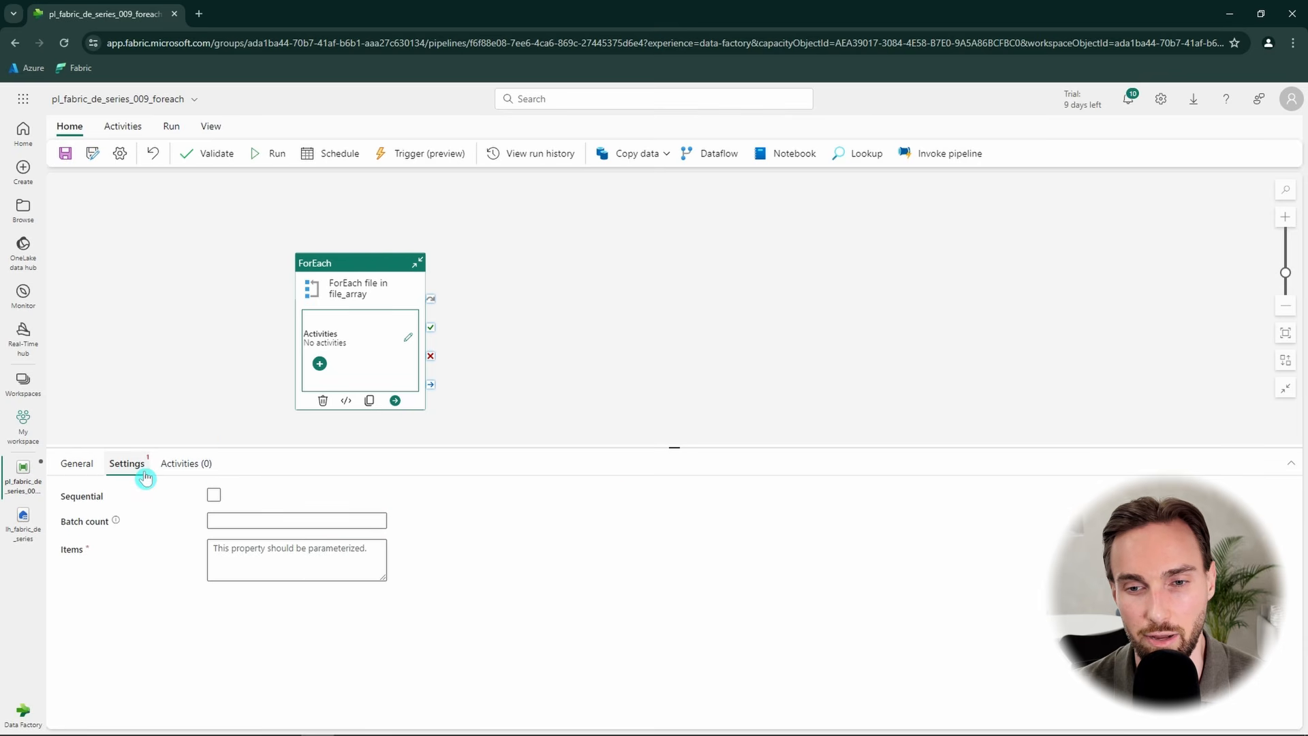
click(270, 553)
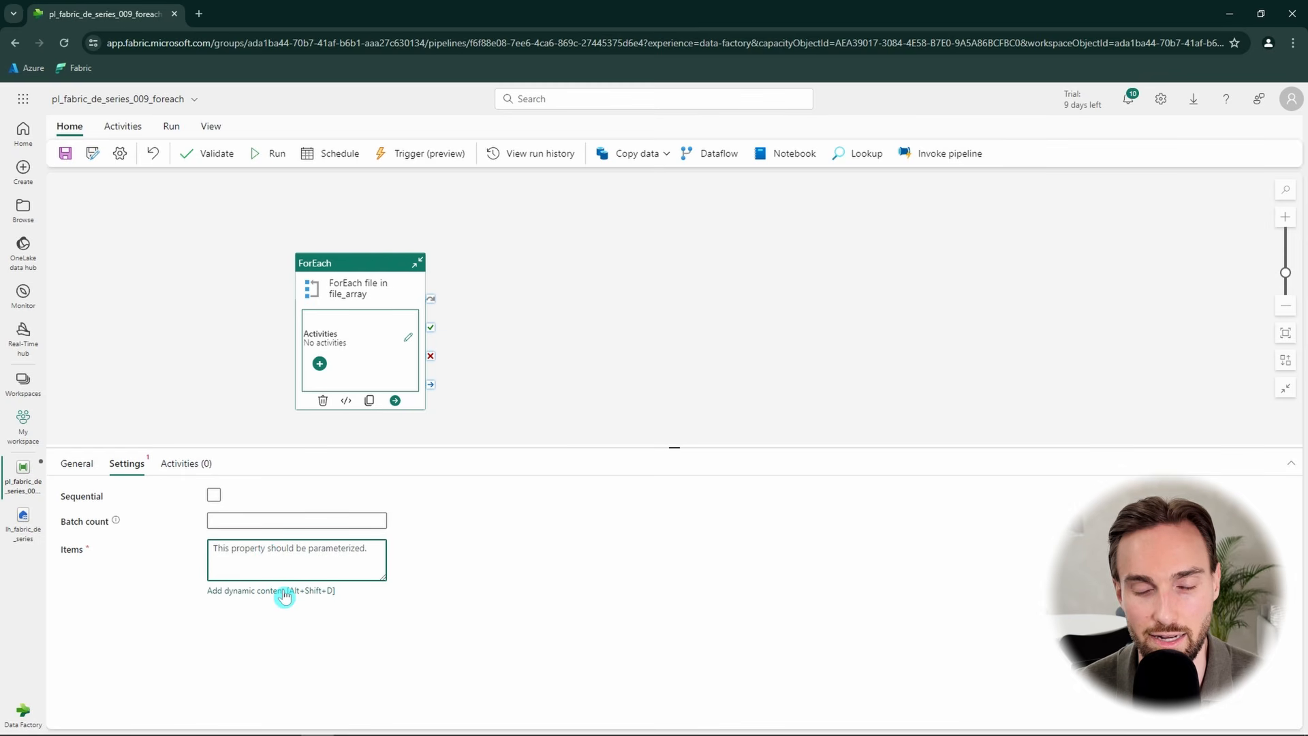
click(284, 596)
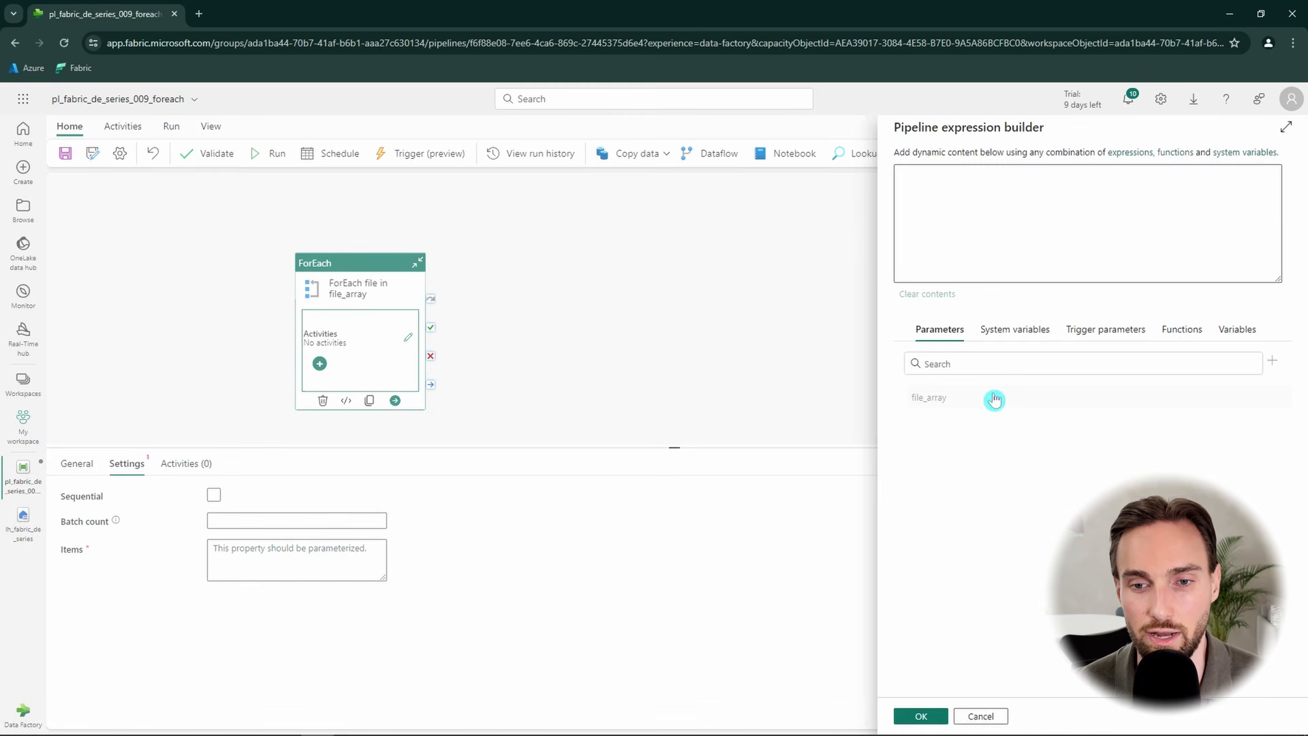
click(966, 401)
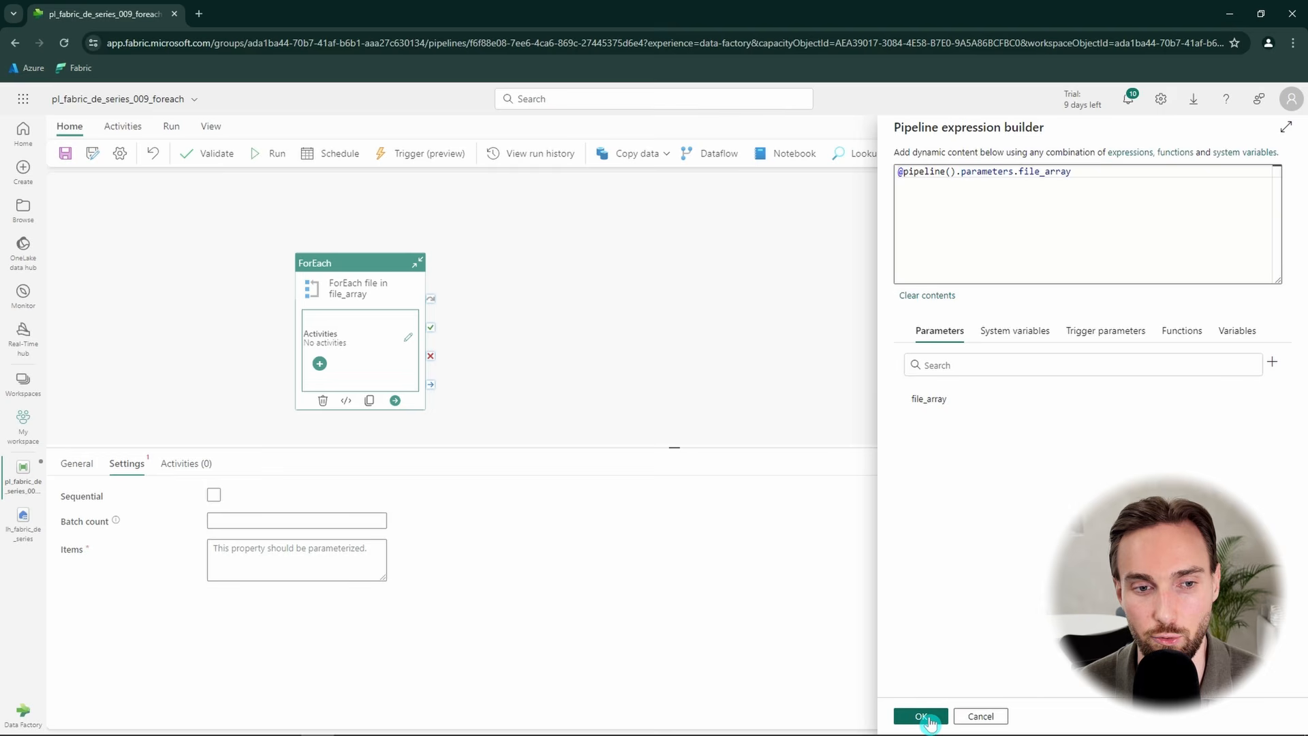
click(921, 716)
- Add a Copy data activity inside the ForEach, move it further into the canvas, and name it "Copy data from files to tables"
click(408, 337)
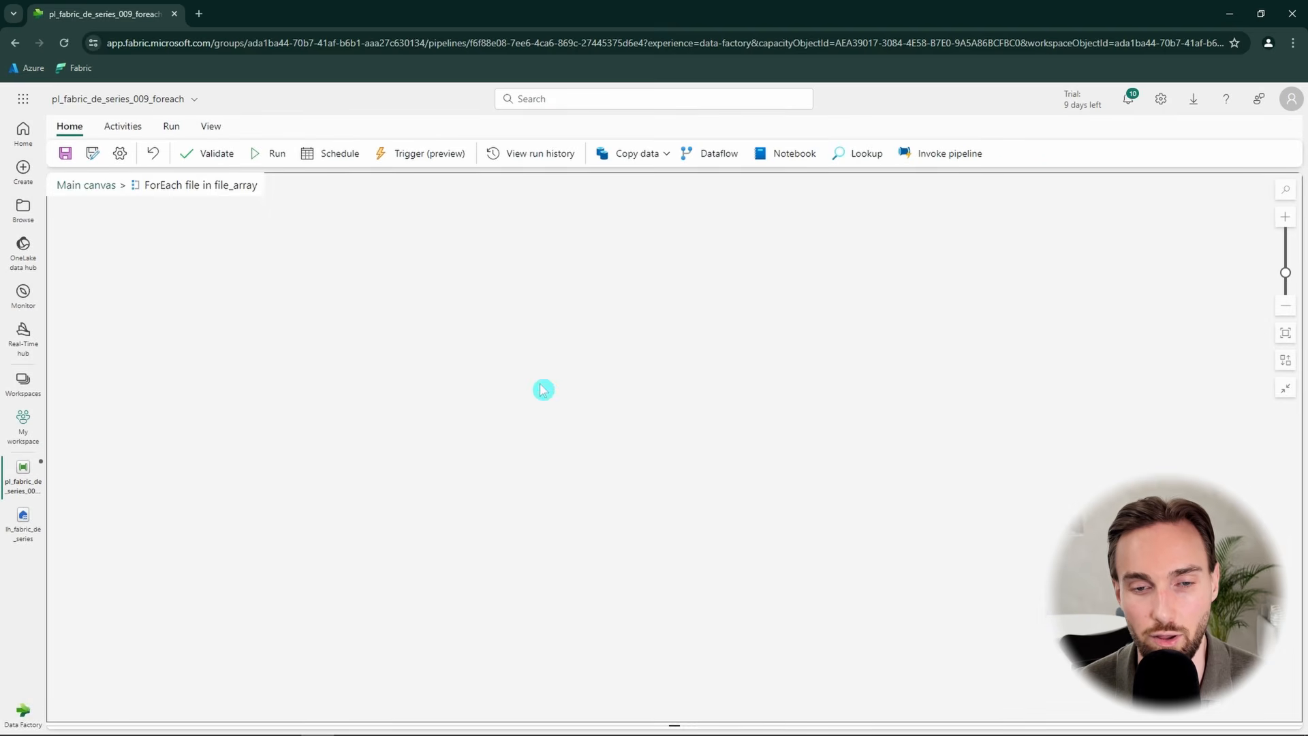
click(614, 154)
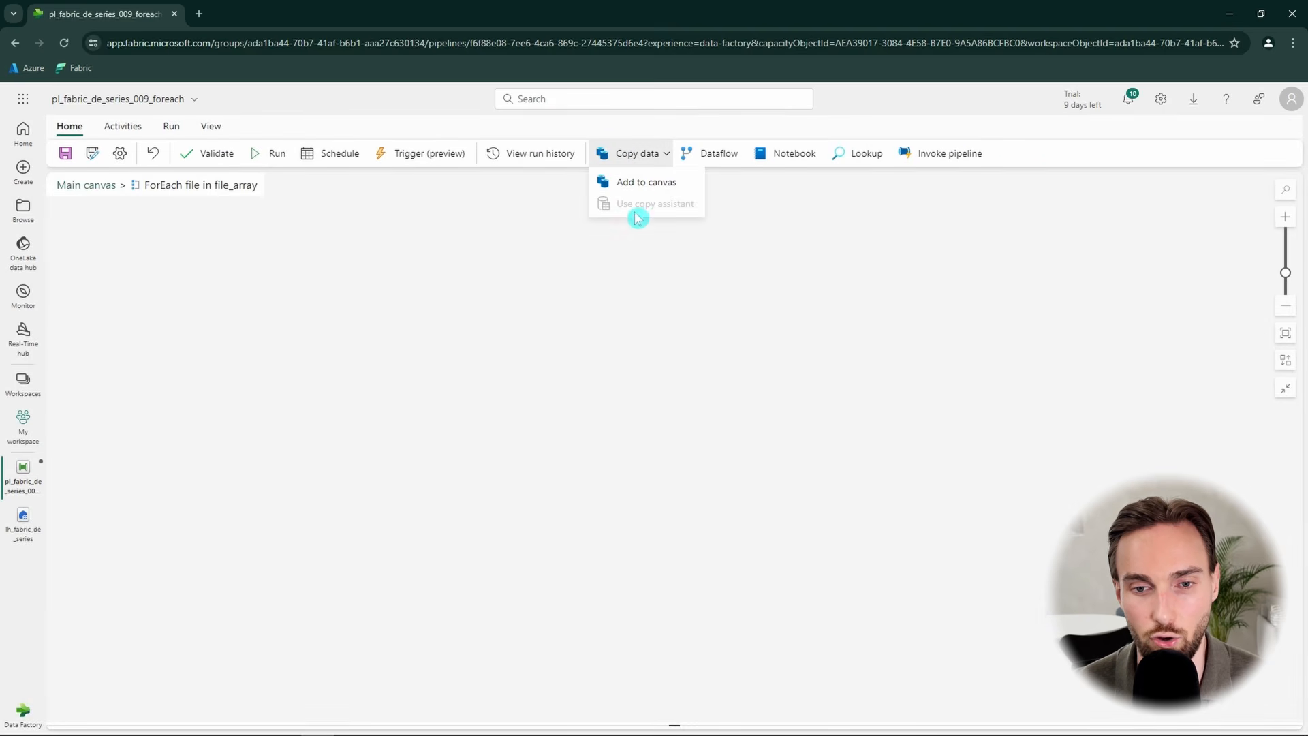
click(637, 184)
drag(162, 308, 257, 281)
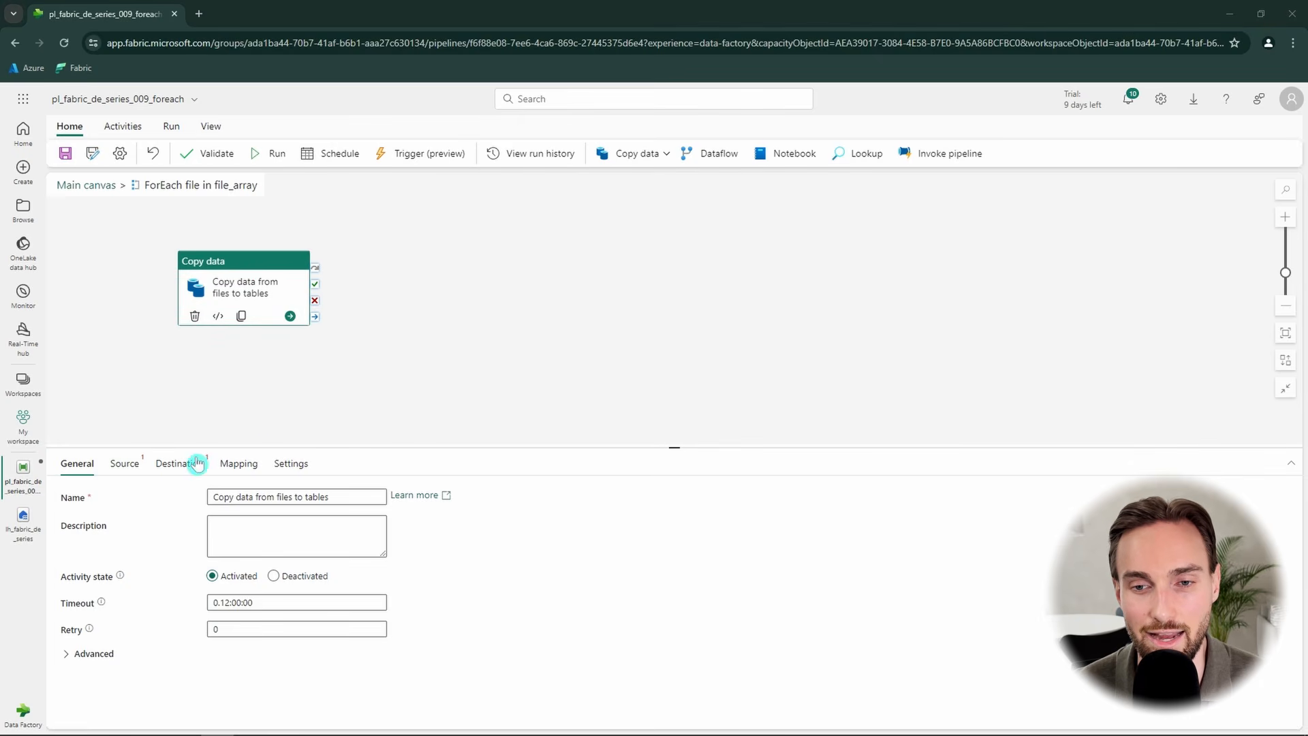
- Set the copy source to the lakehouse lh_fabric_de_series, root folder Files, with the directory fabric_de_series_009_source
click(124, 463)
click(302, 503)
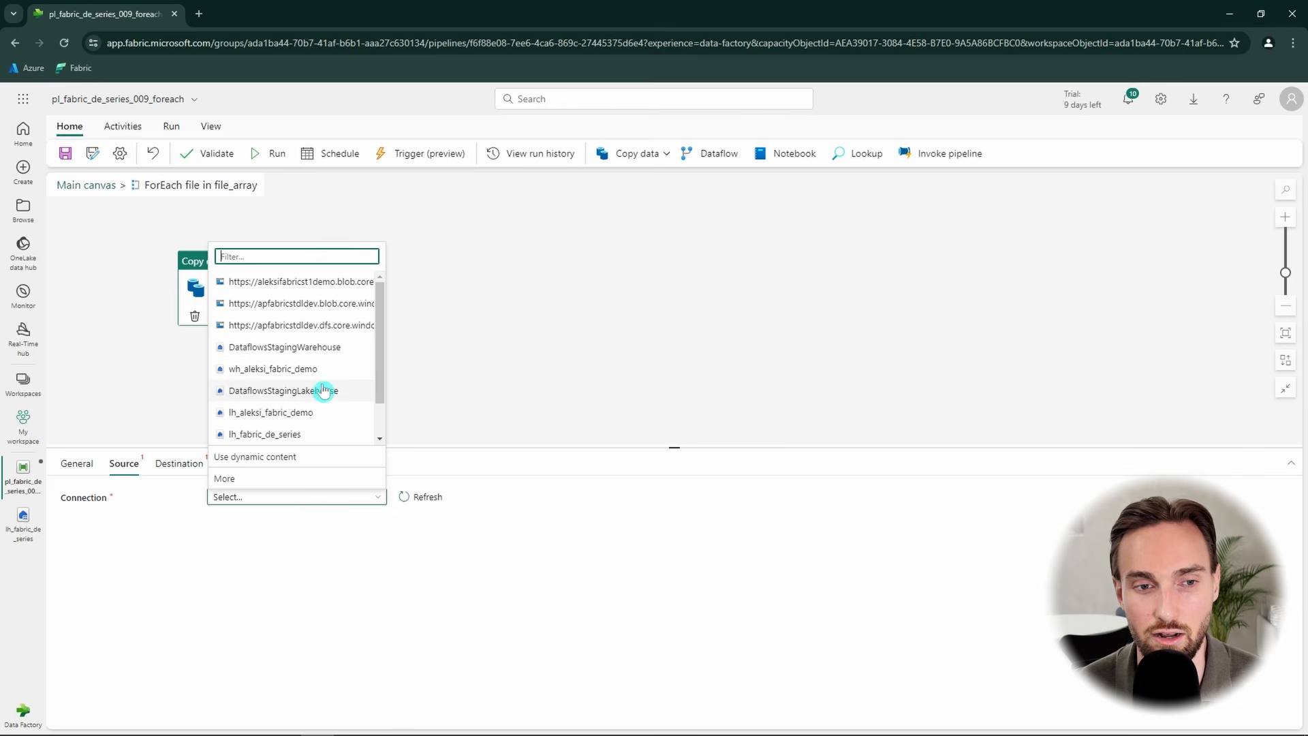
click(308, 438)
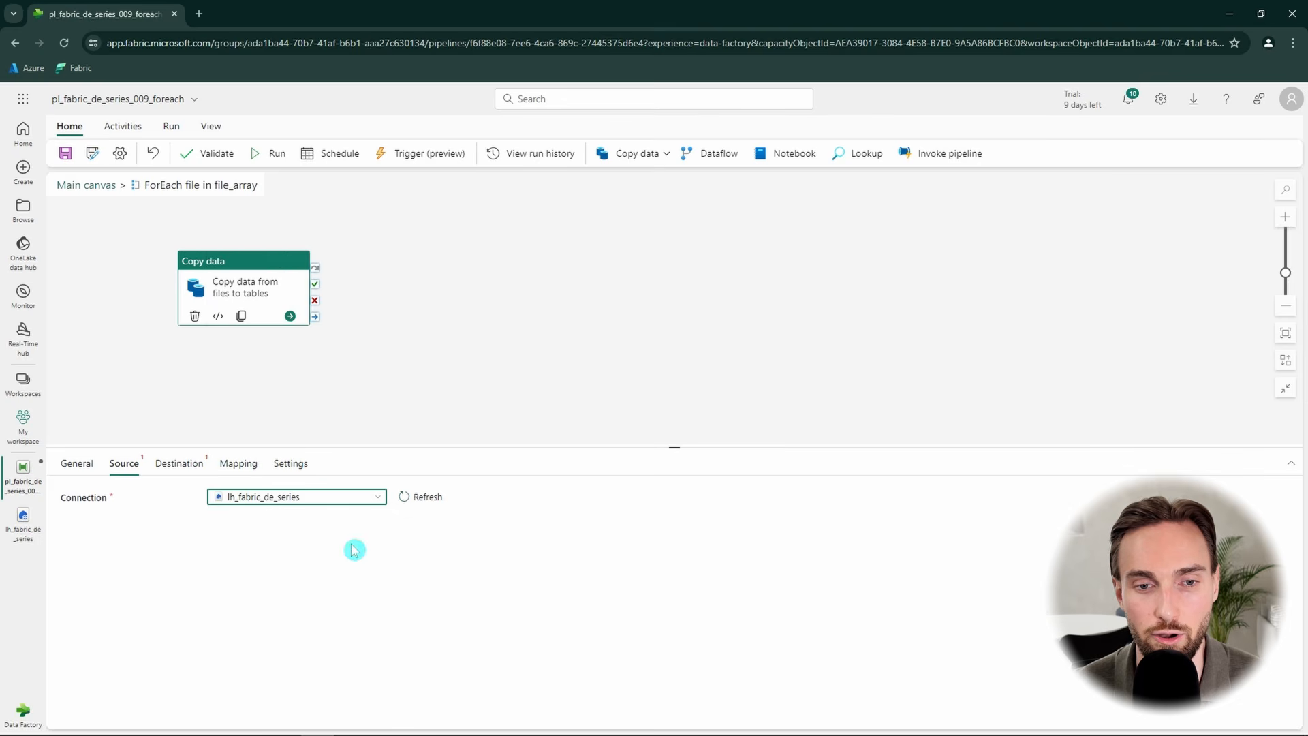
click(275, 533)
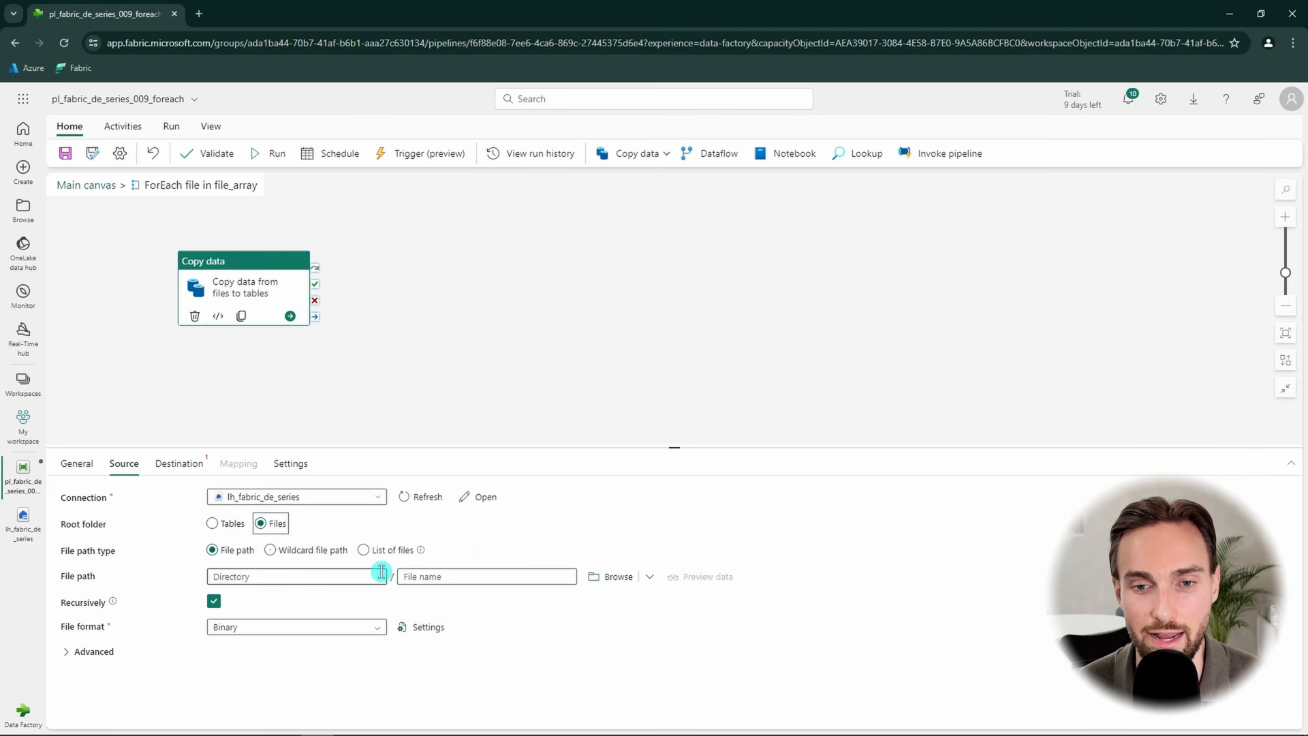
click(317, 576)
text(fabric_de_series_009_source)
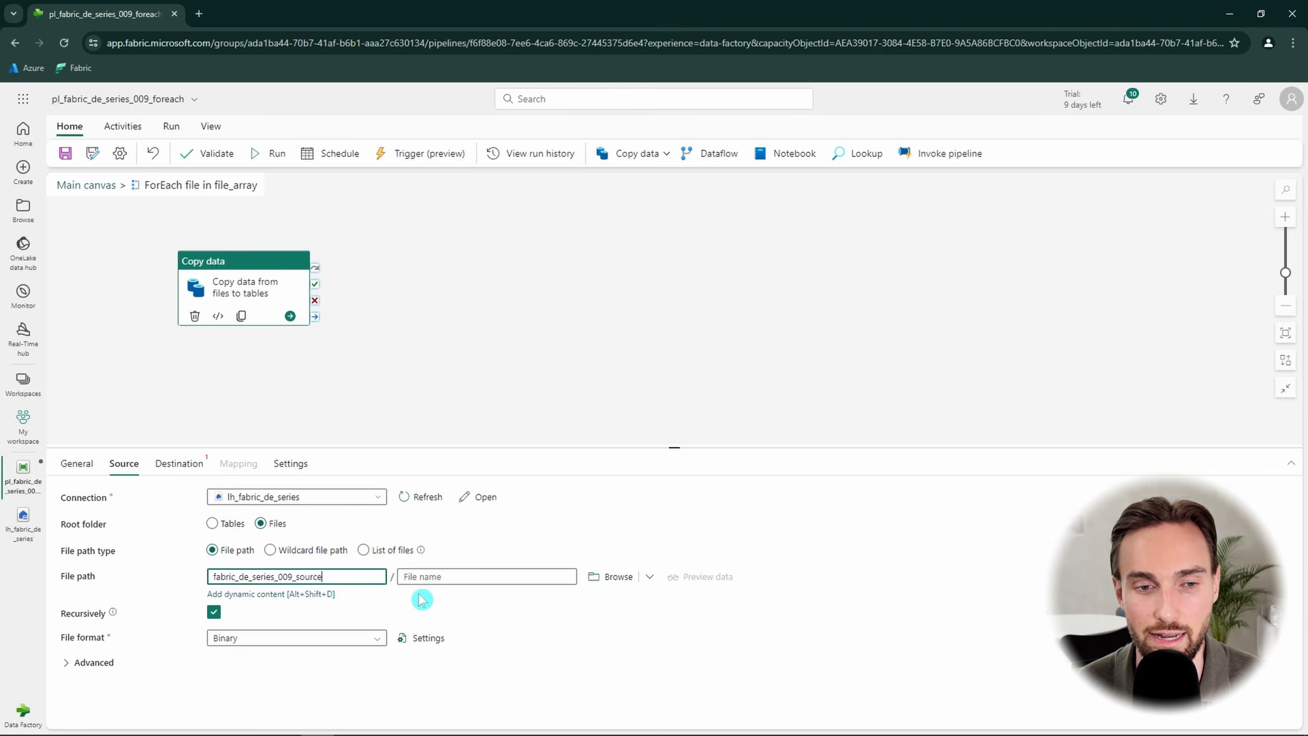
click(470, 577)
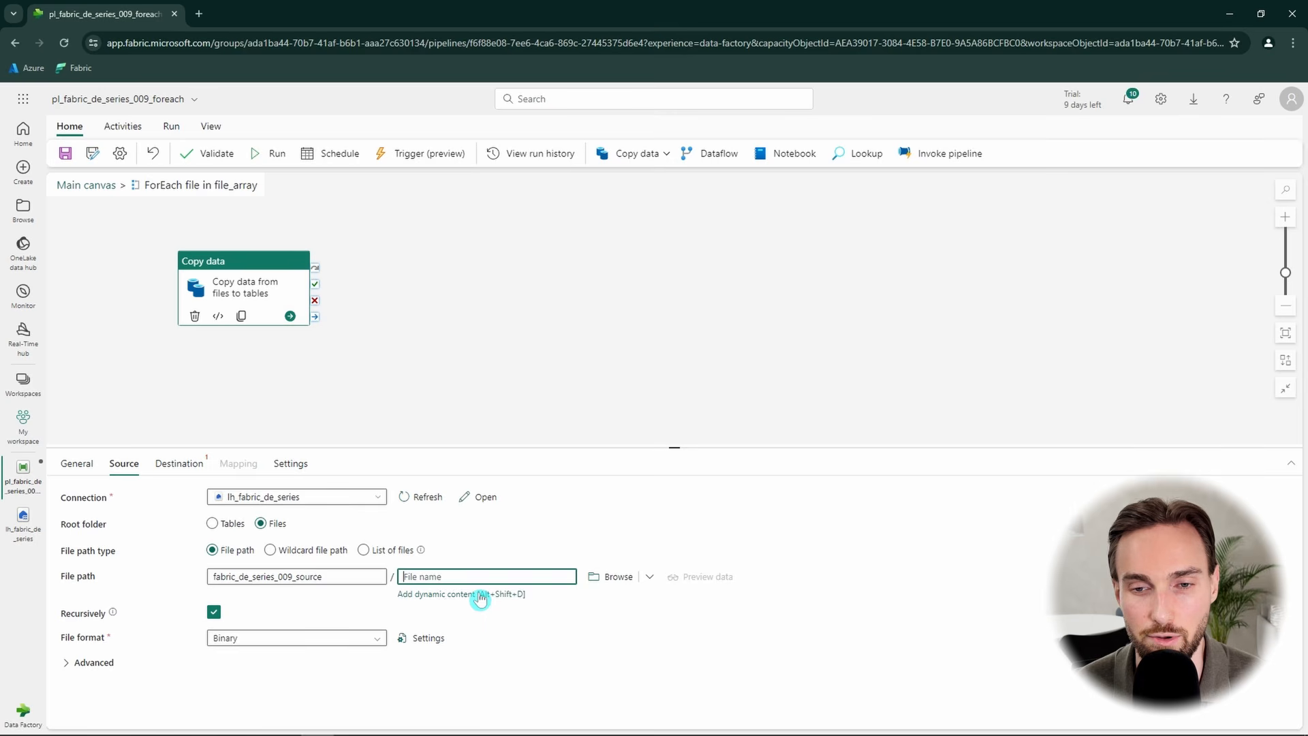
click(479, 595)
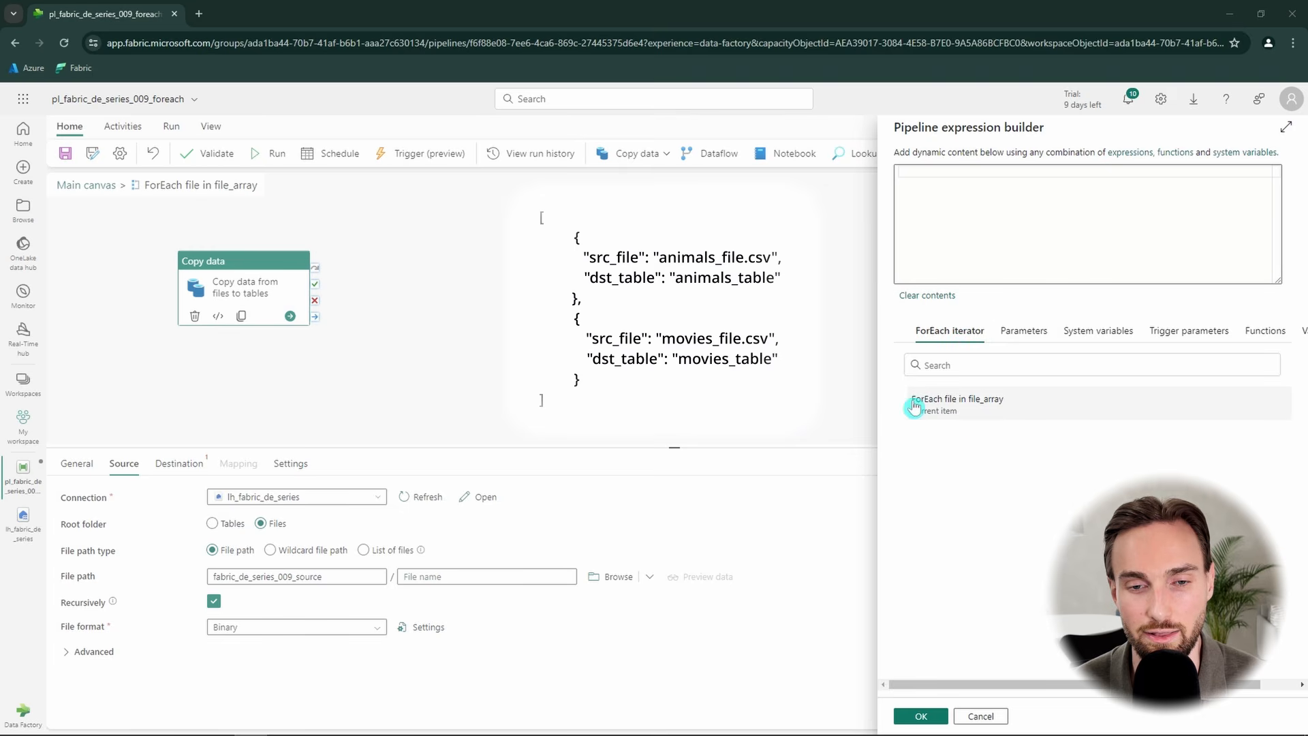
click(990, 408)
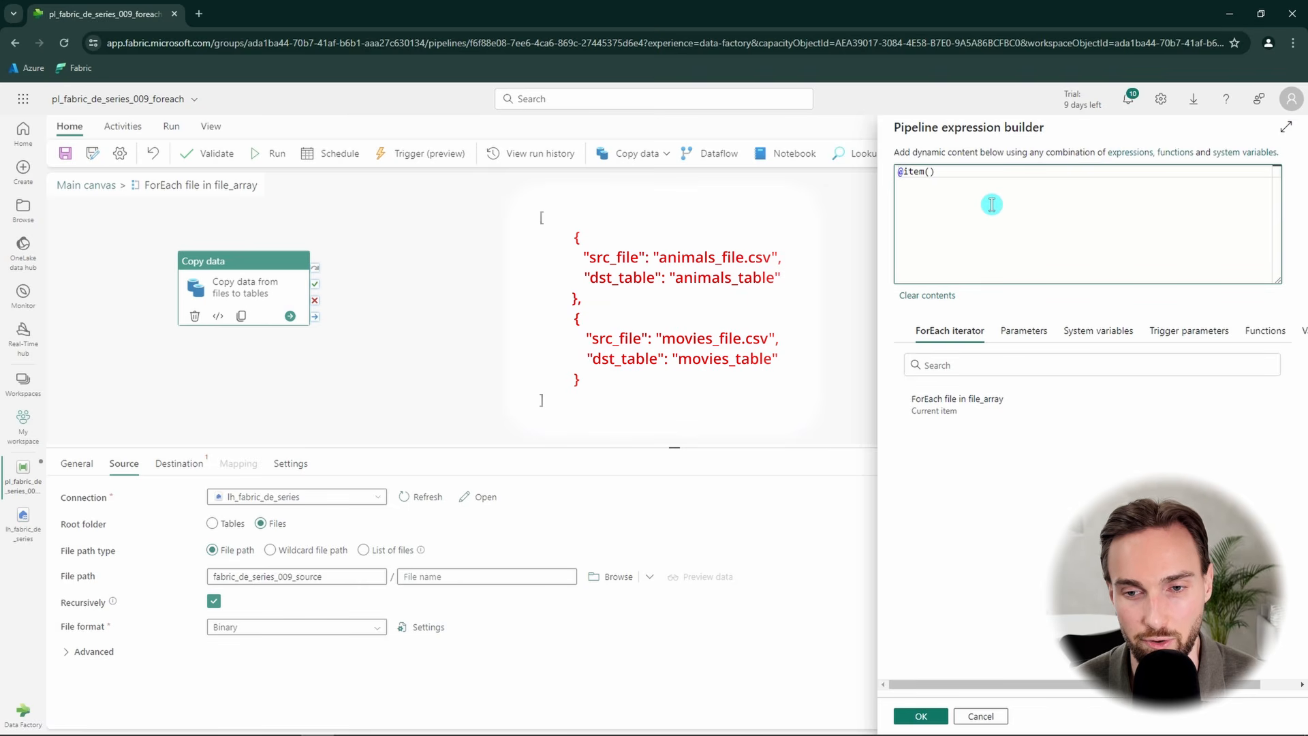
text(@item().src_file)
key(ctrl+z)
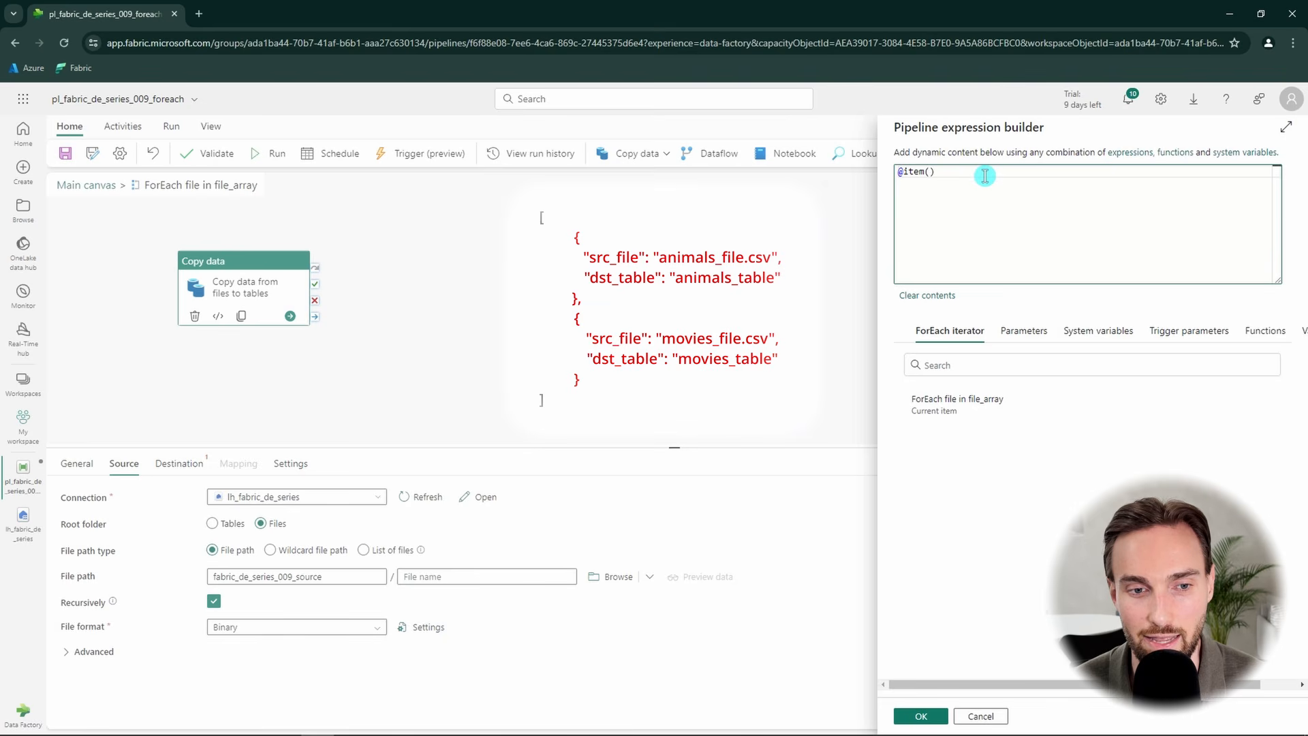
key(ctrl+a)
text(@item().src_file)
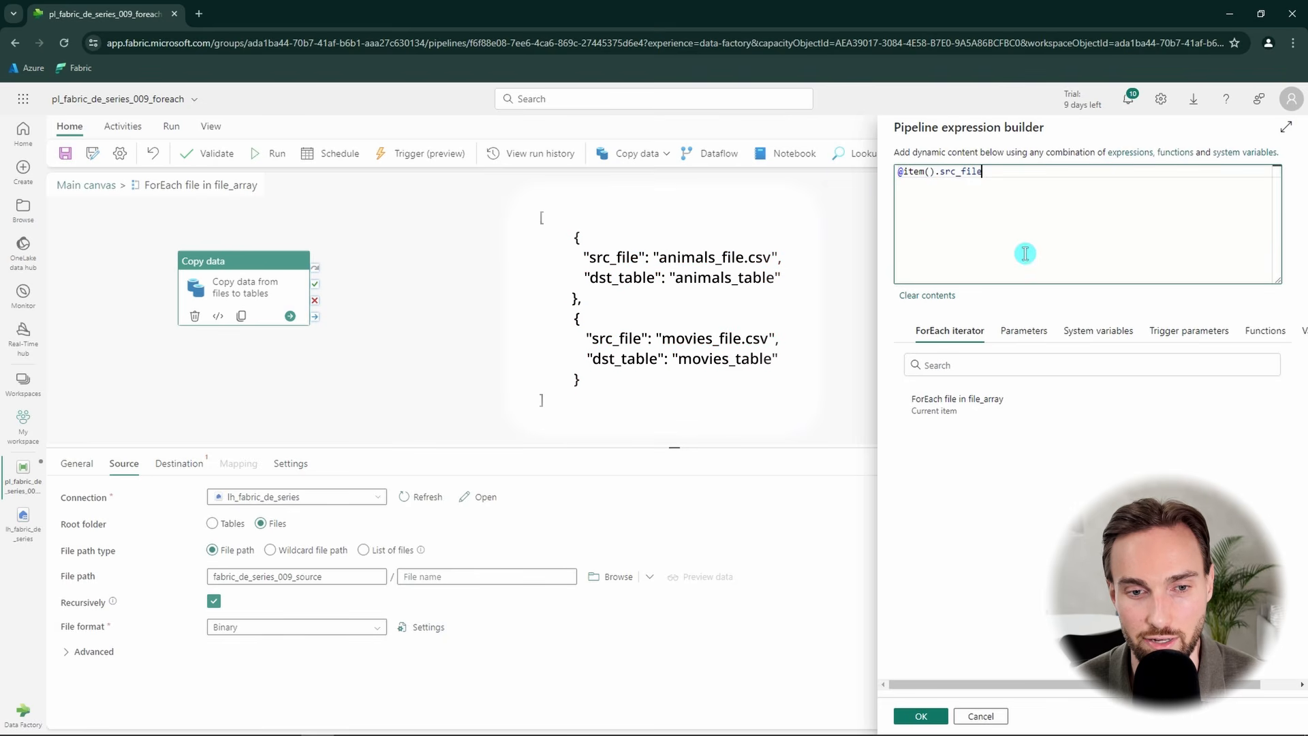
click(921, 716)
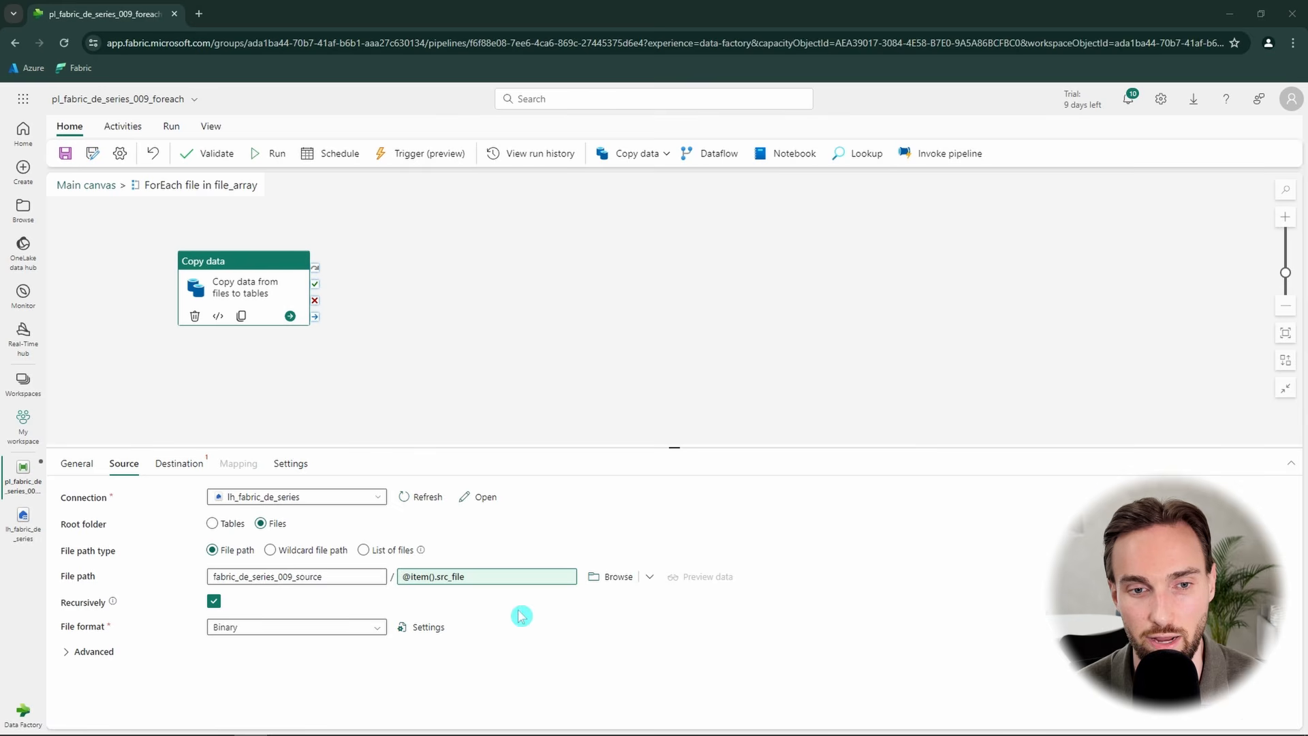
click(300, 626)
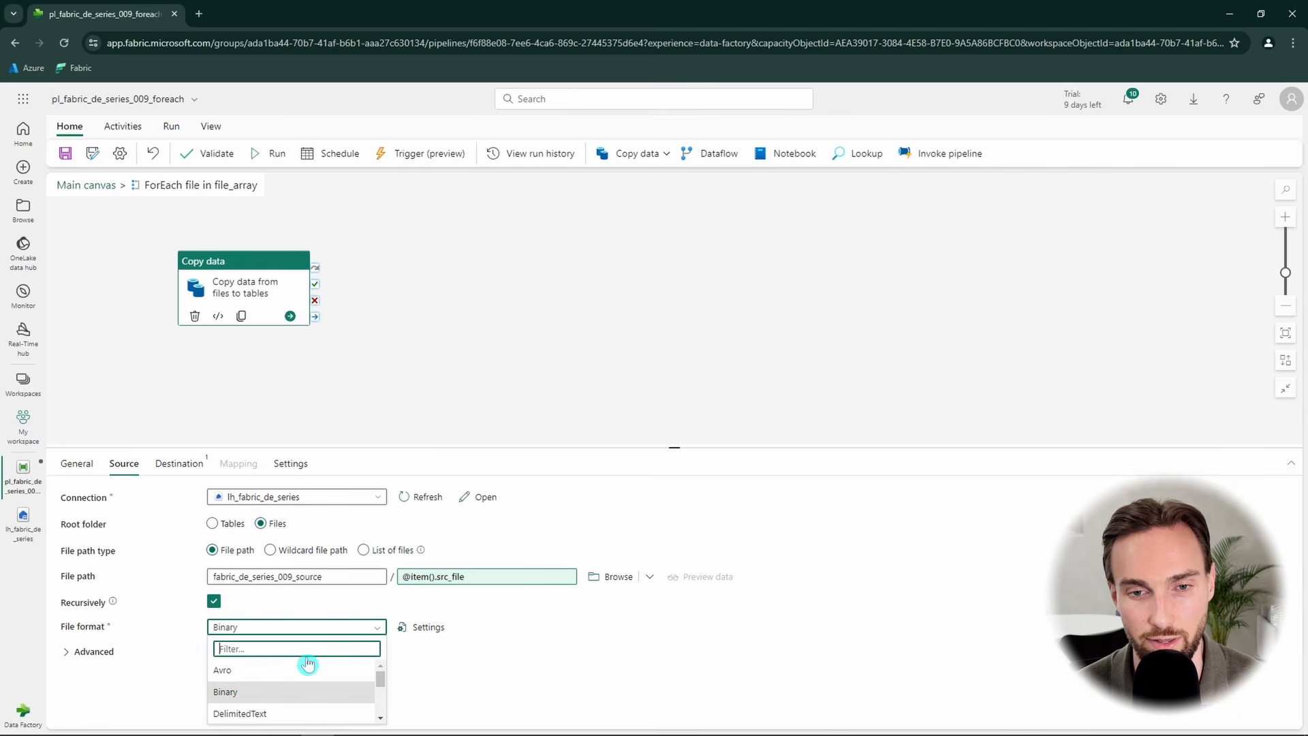
click(262, 714)
click(681, 584)
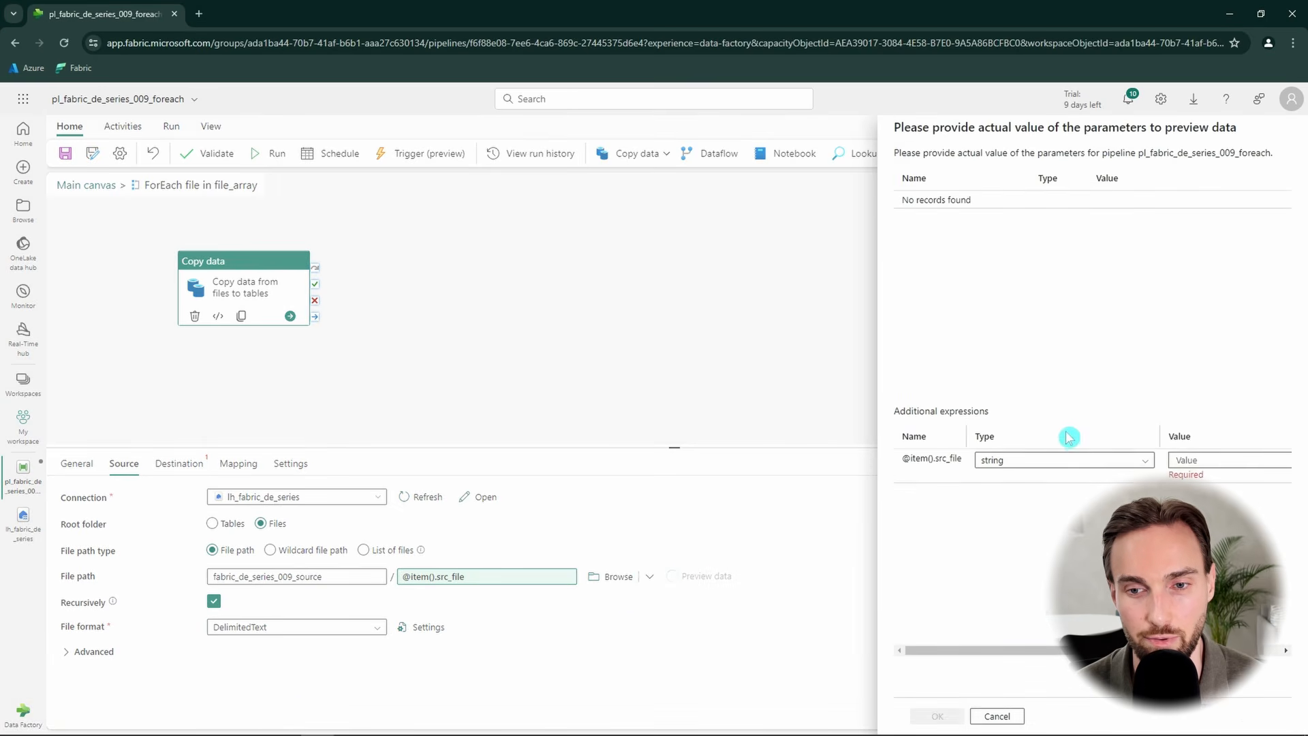
click(1198, 464)
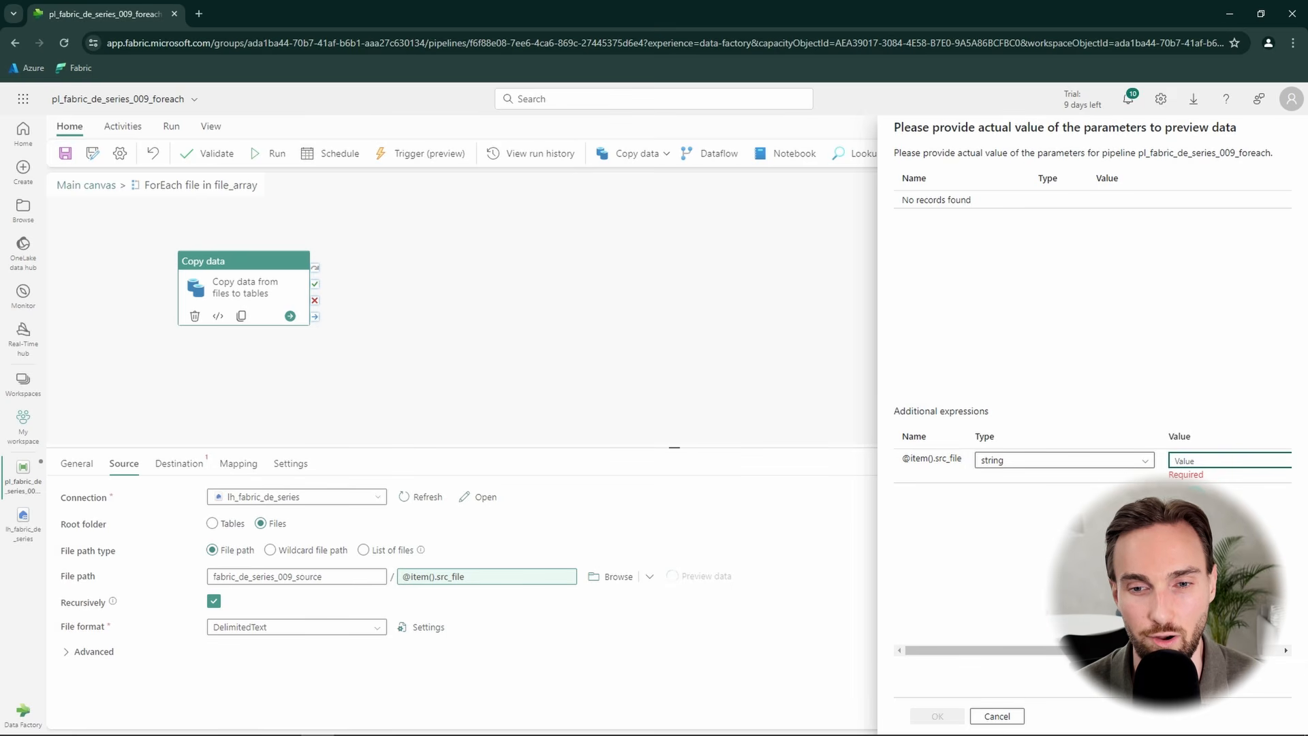
text(movies_file.csv)
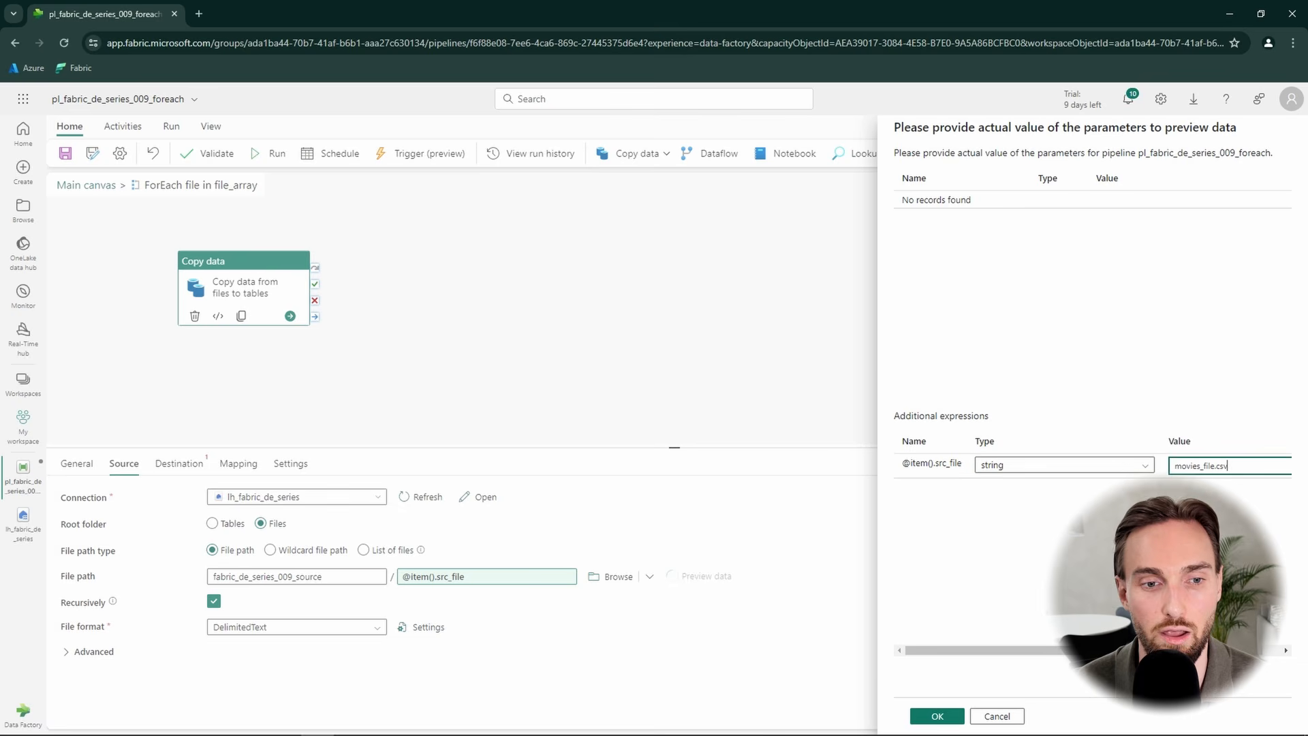
click(940, 717)
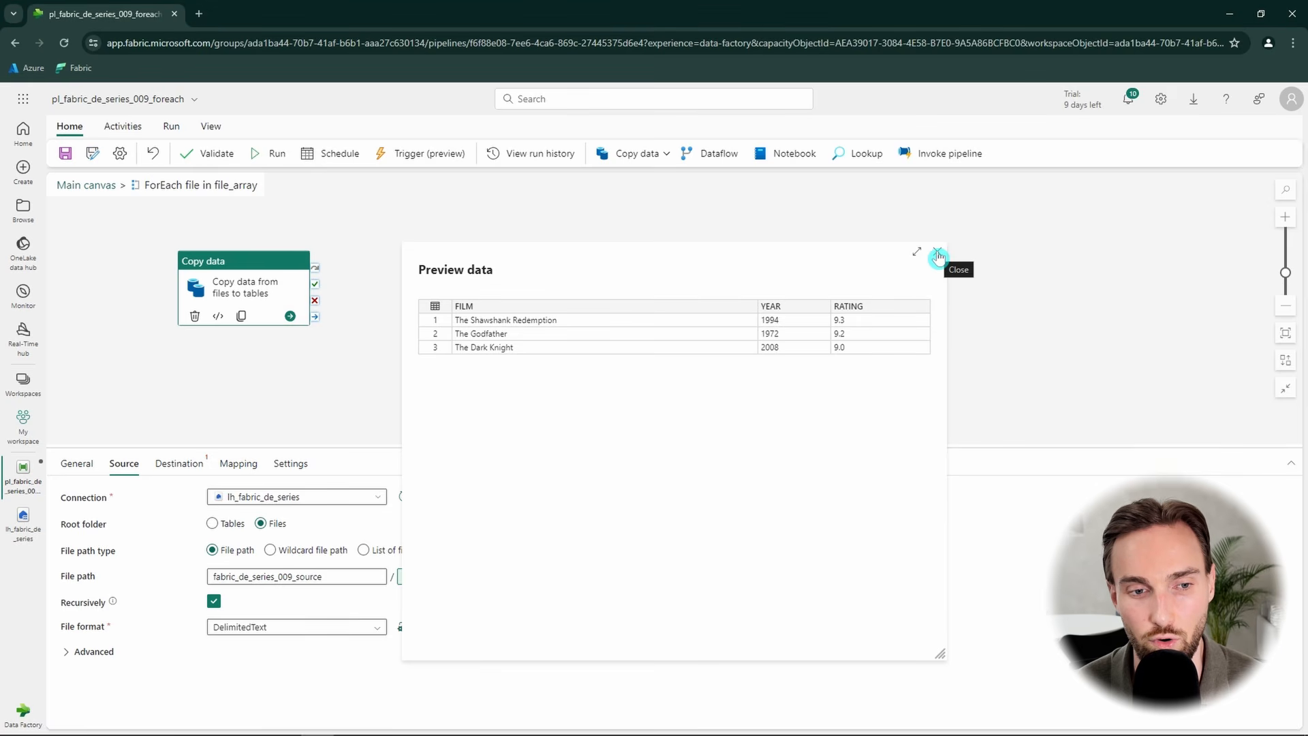
click(937, 256)
- Set the copy activity's destination connection to the lakehouse lh_fabric_de_series
click(177, 462)
click(293, 503)
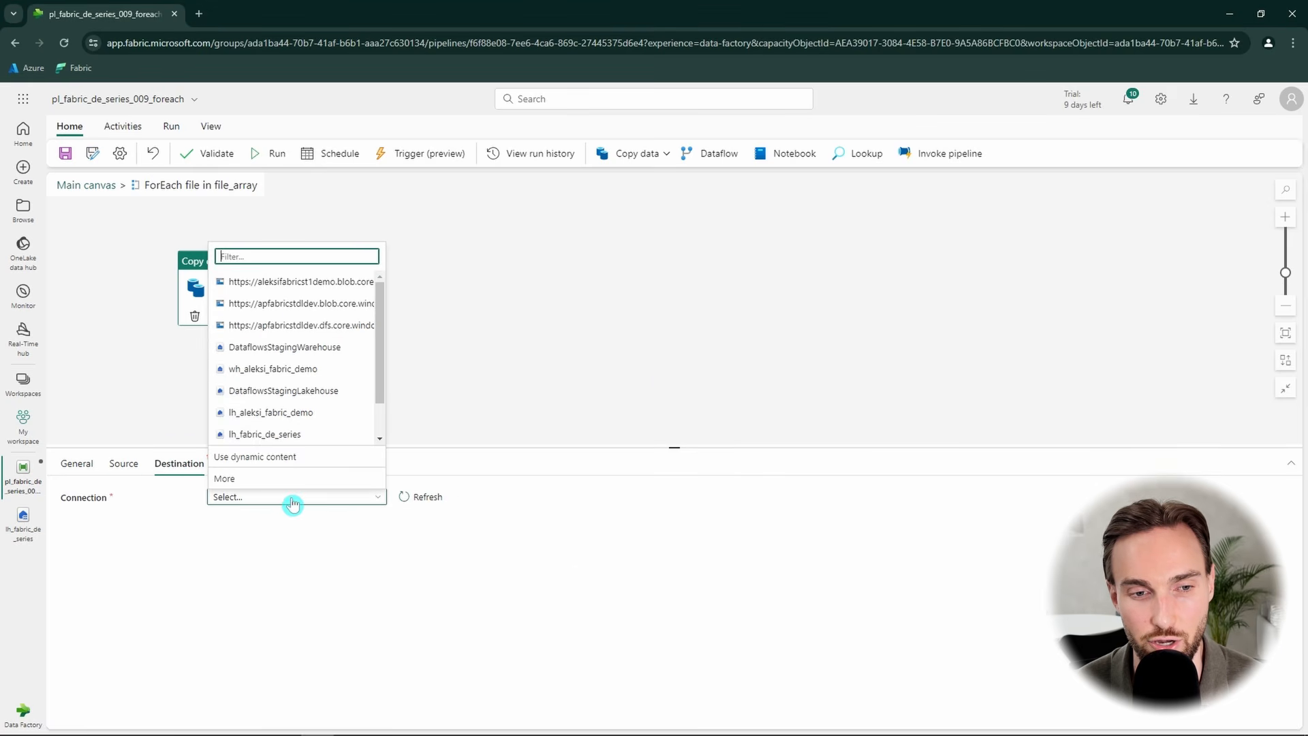
click(299, 435)
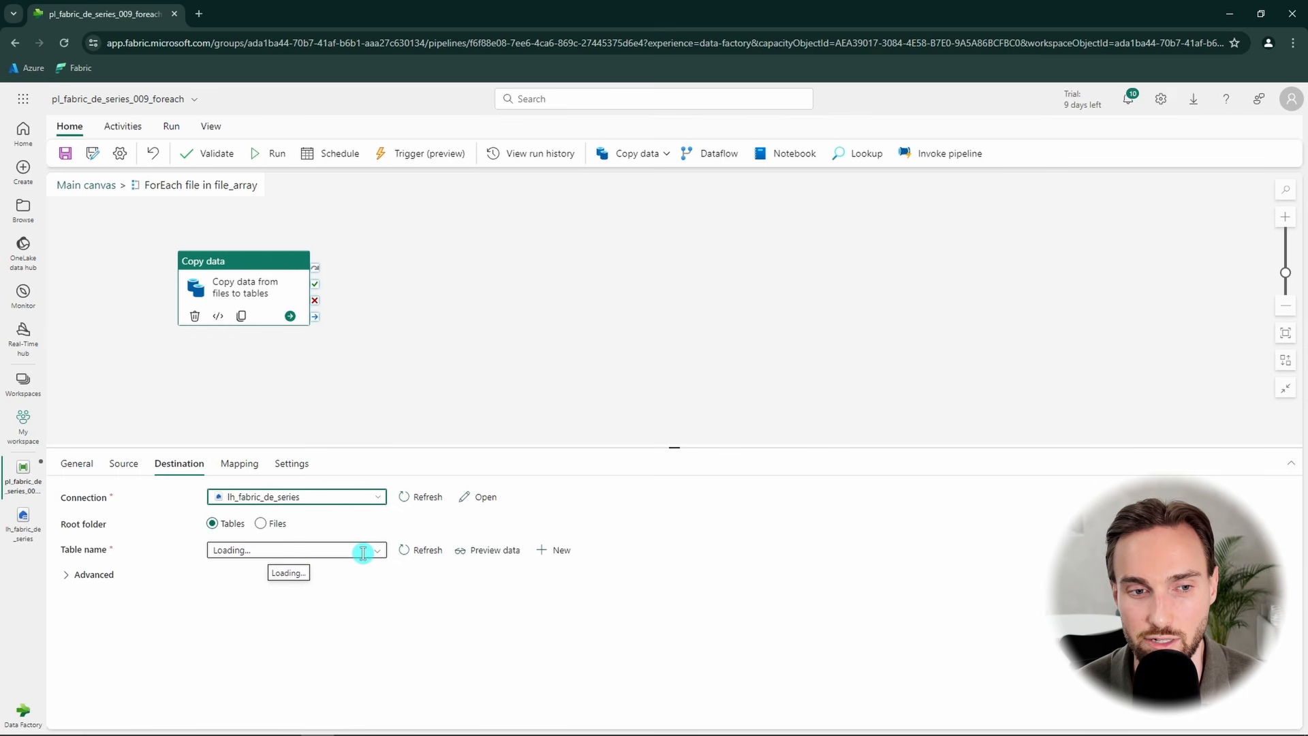
click(306, 550)
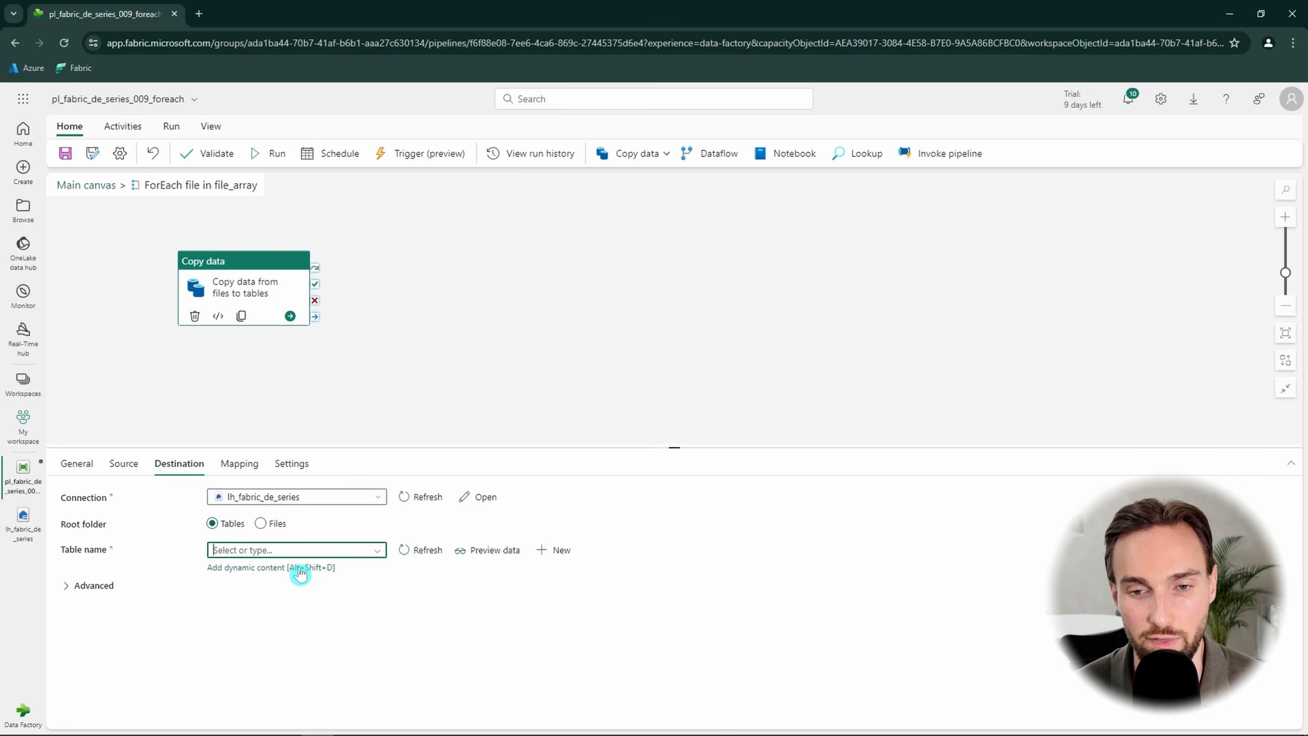
click(300, 574)
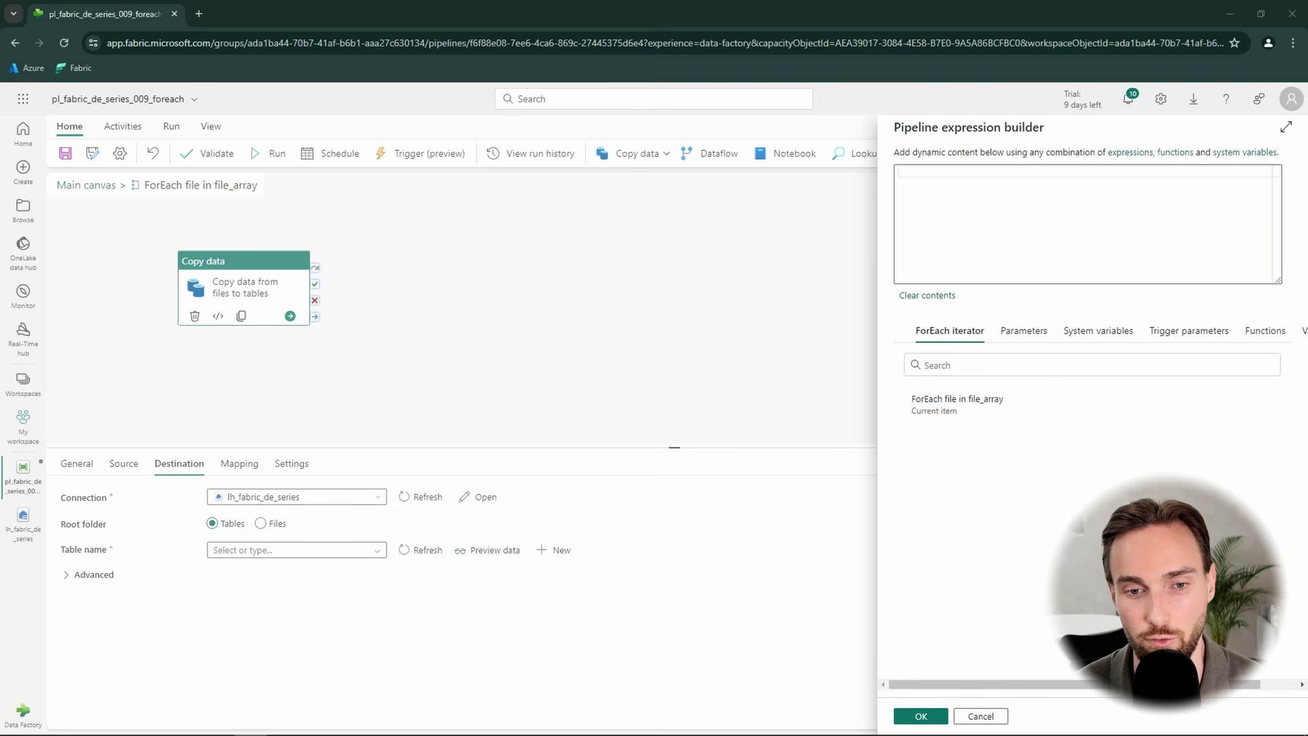
click(954, 225)
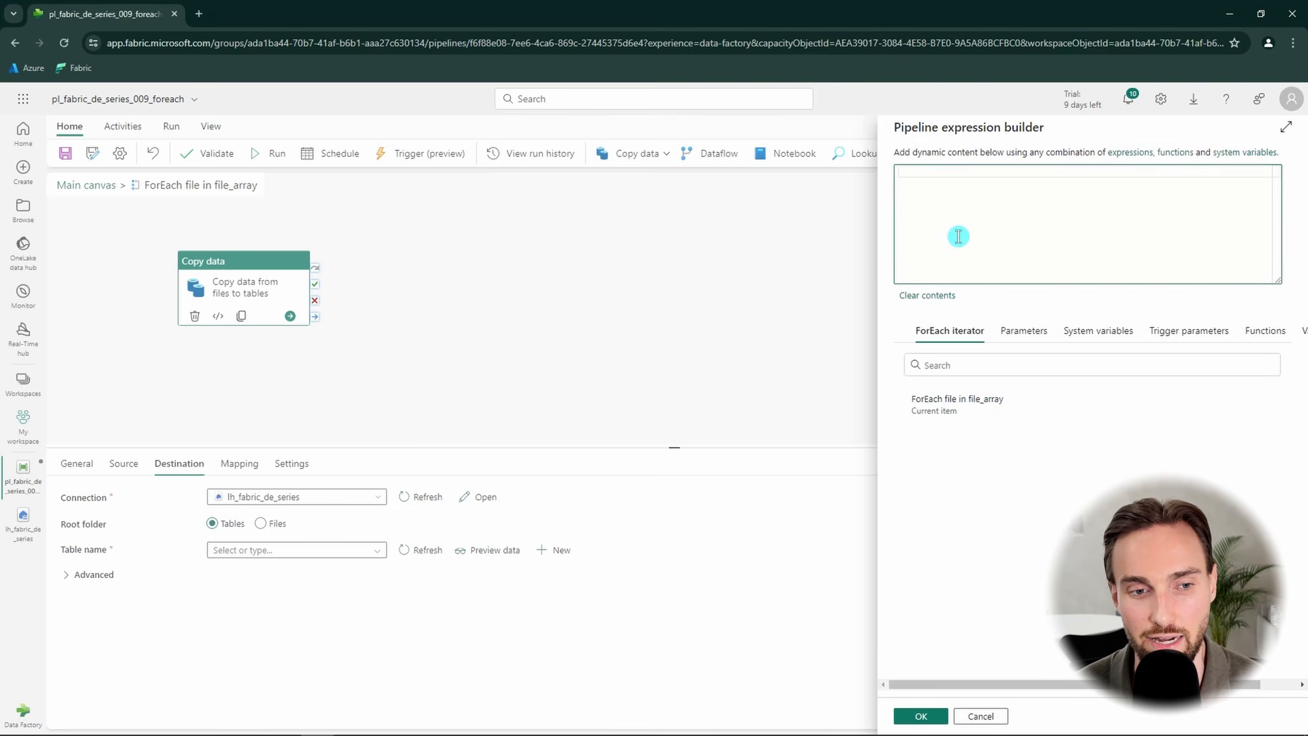
text(@item().dst_table)
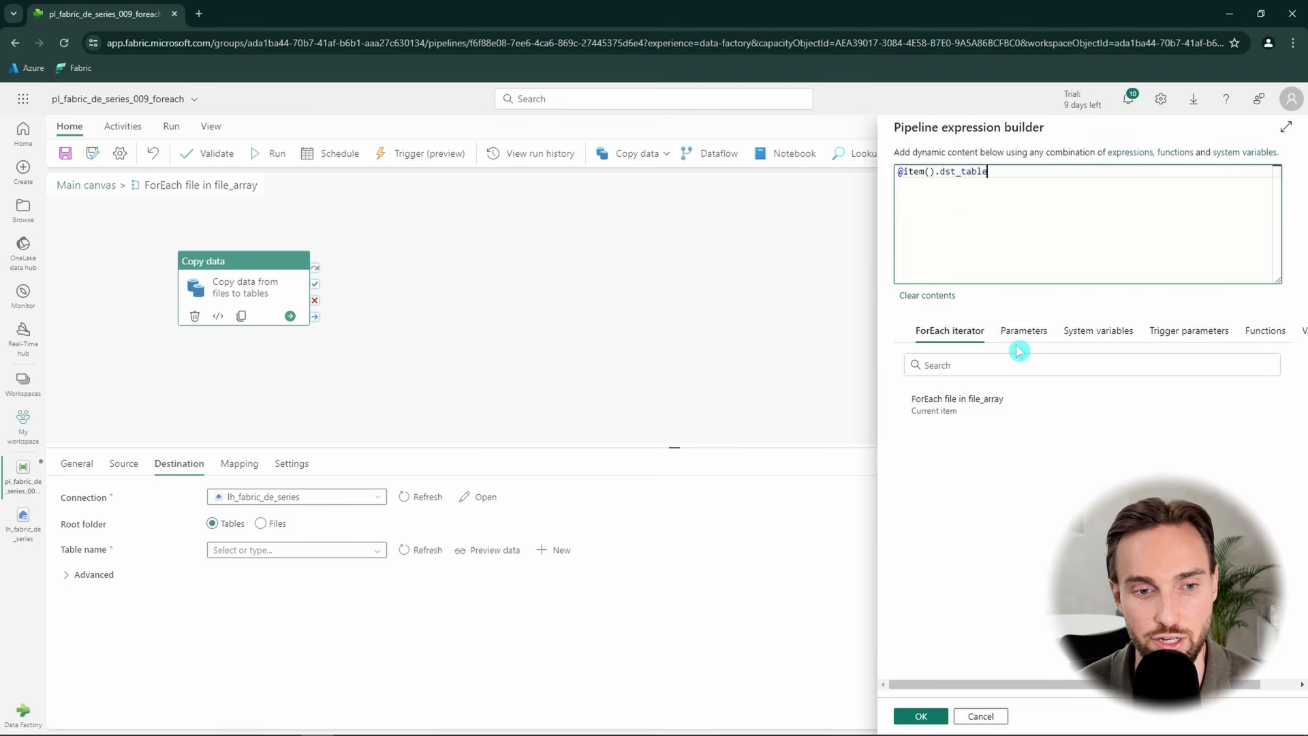
click(920, 716)
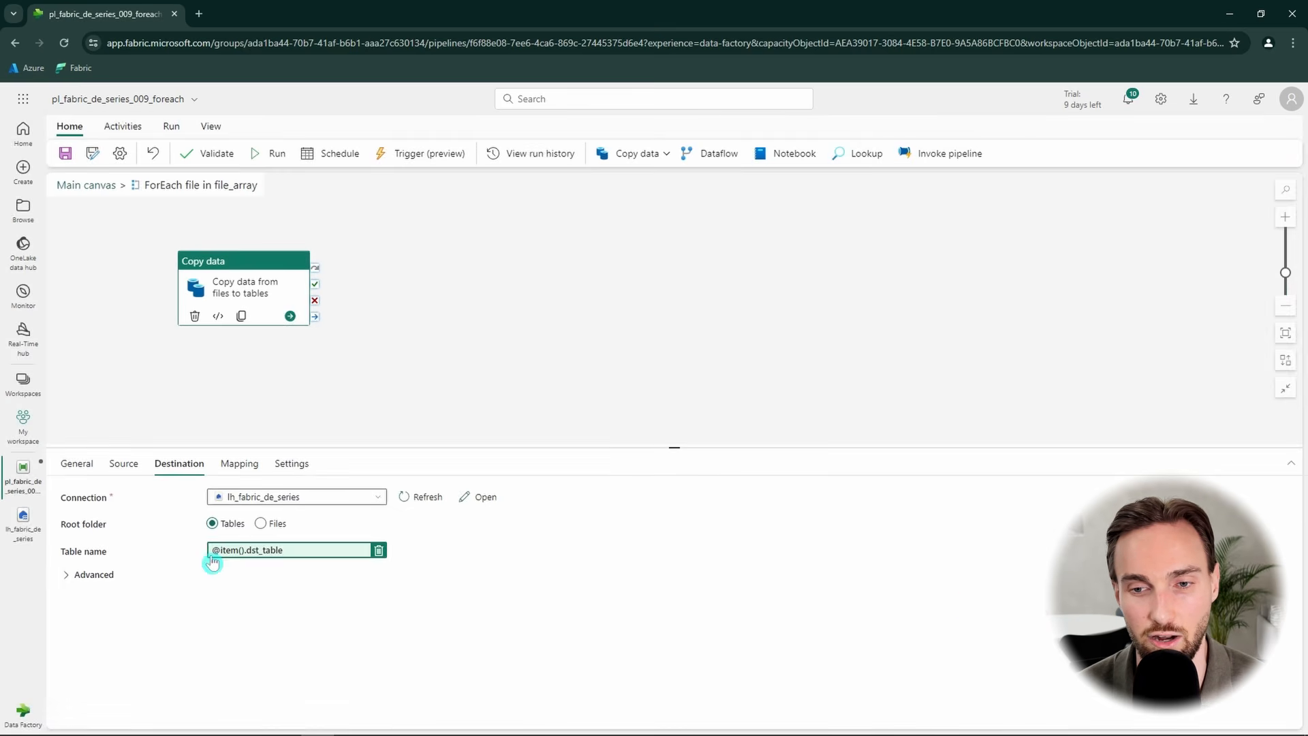
click(93, 574)
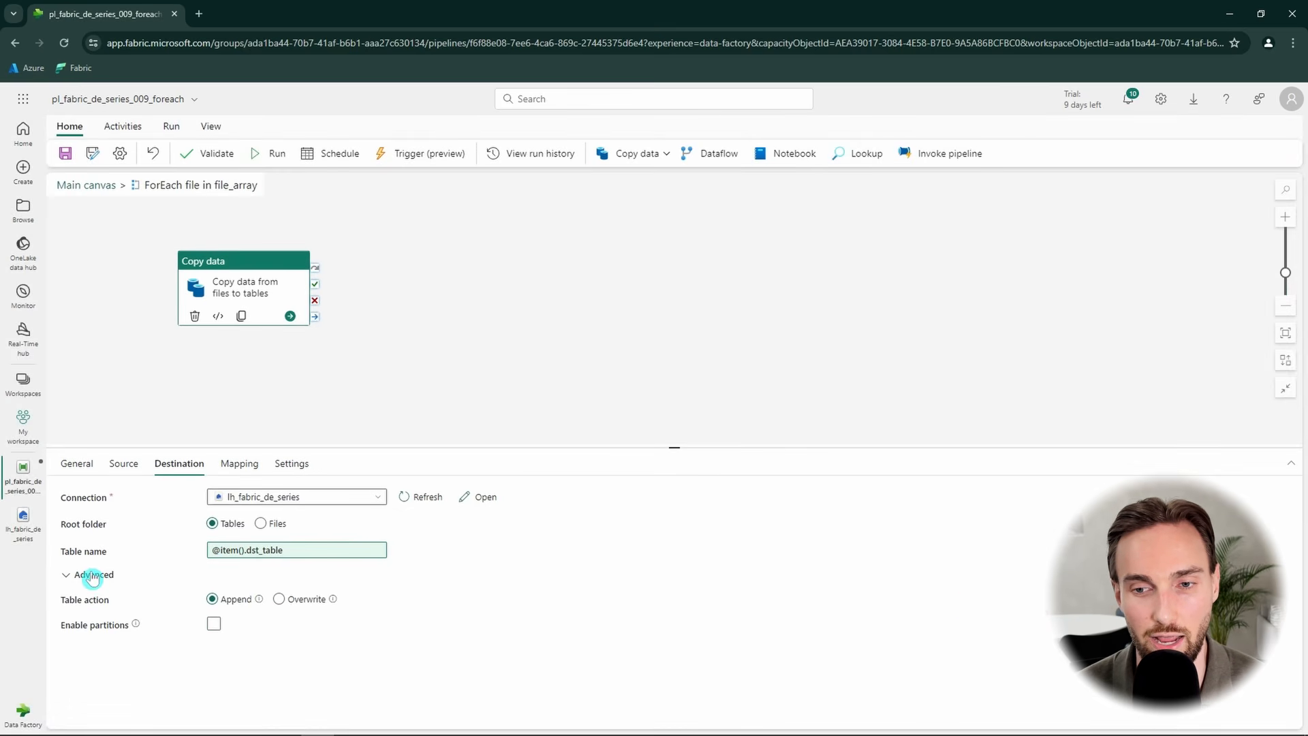
click(289, 604)
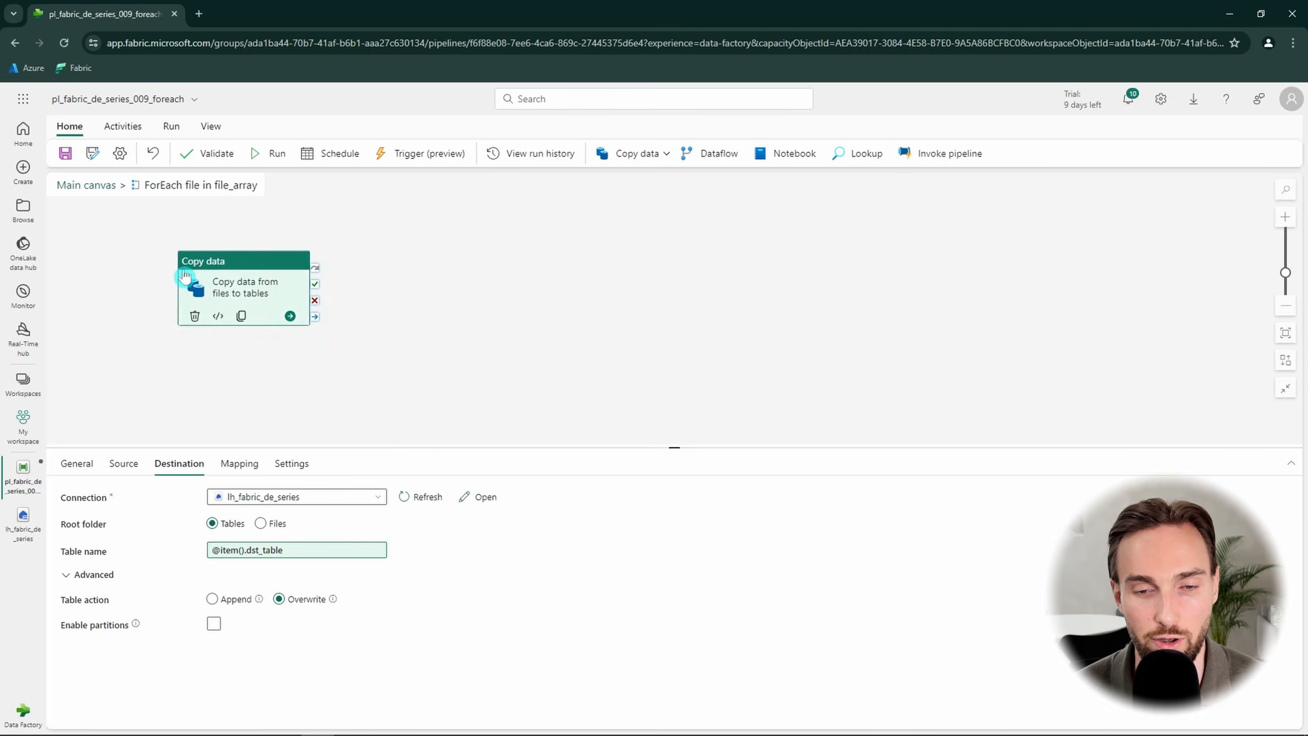
- Return to the main canvas, then save and run the pipeline with the default file_array parameter value
click(109, 187)
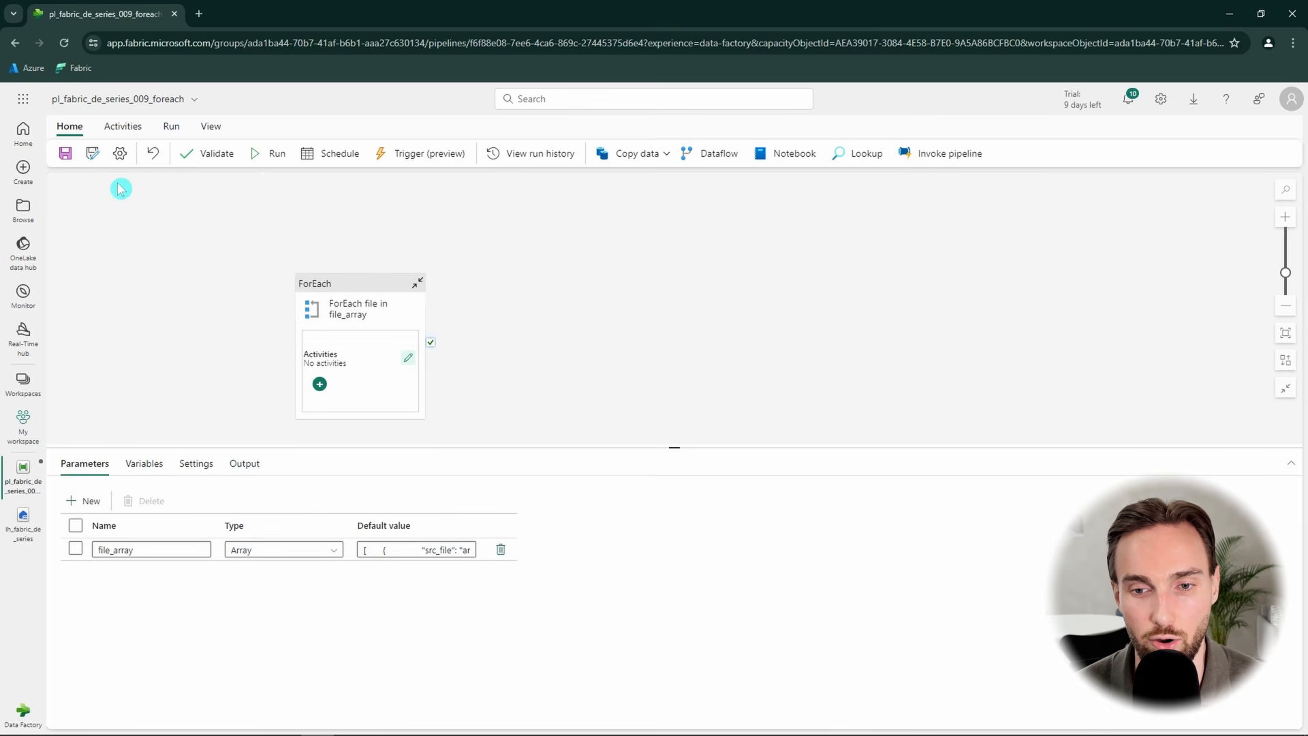
click(270, 153)
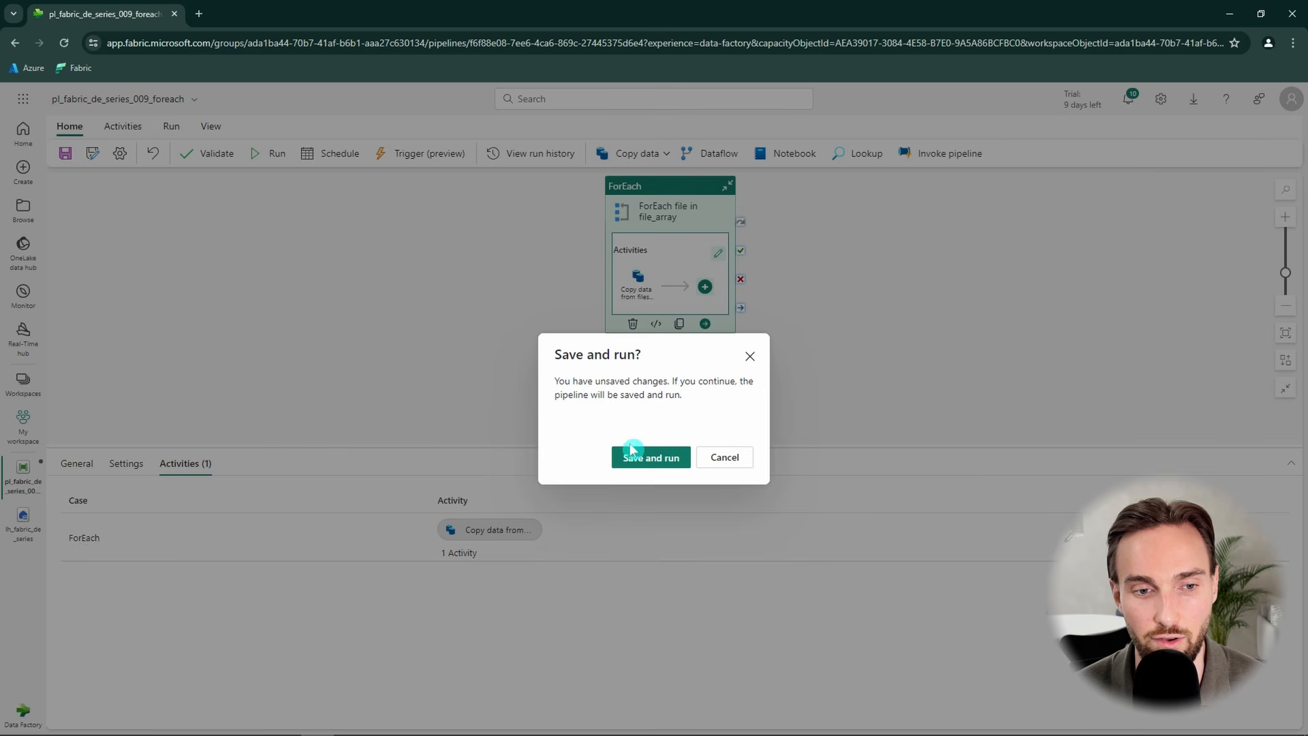
click(665, 462)
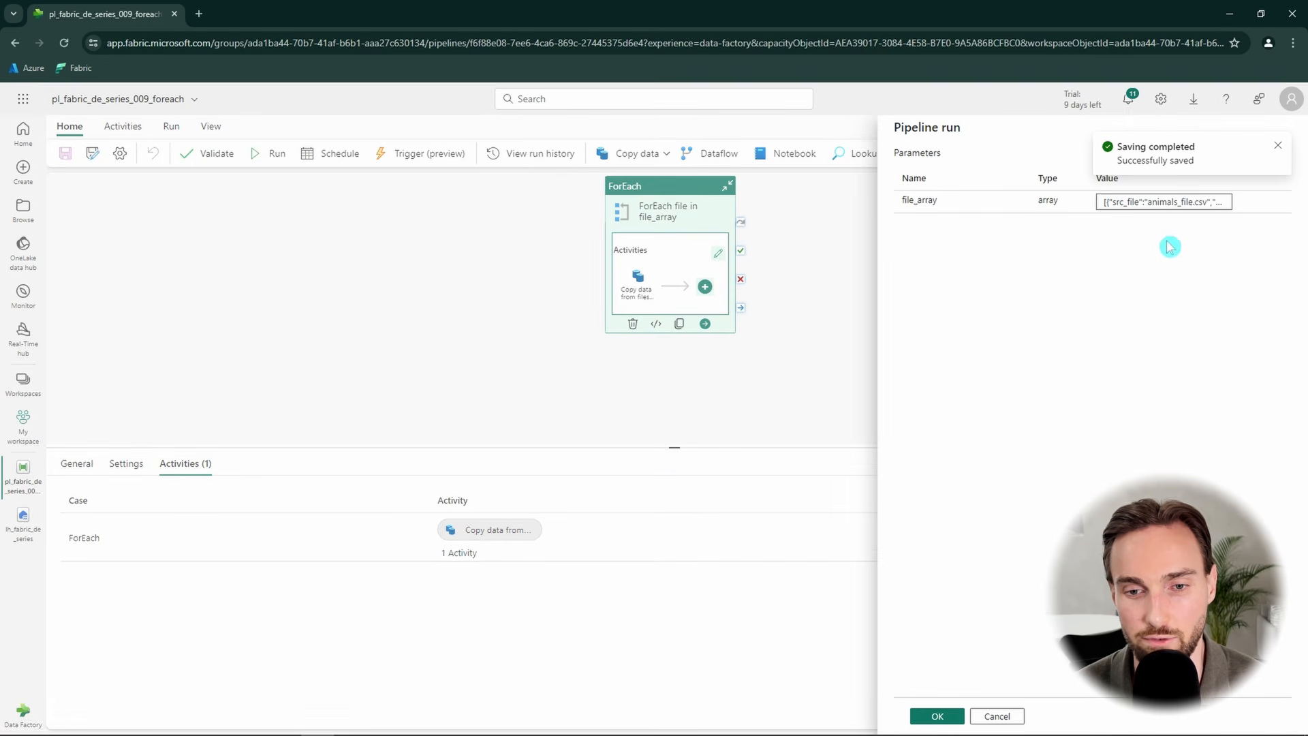
click(941, 717)
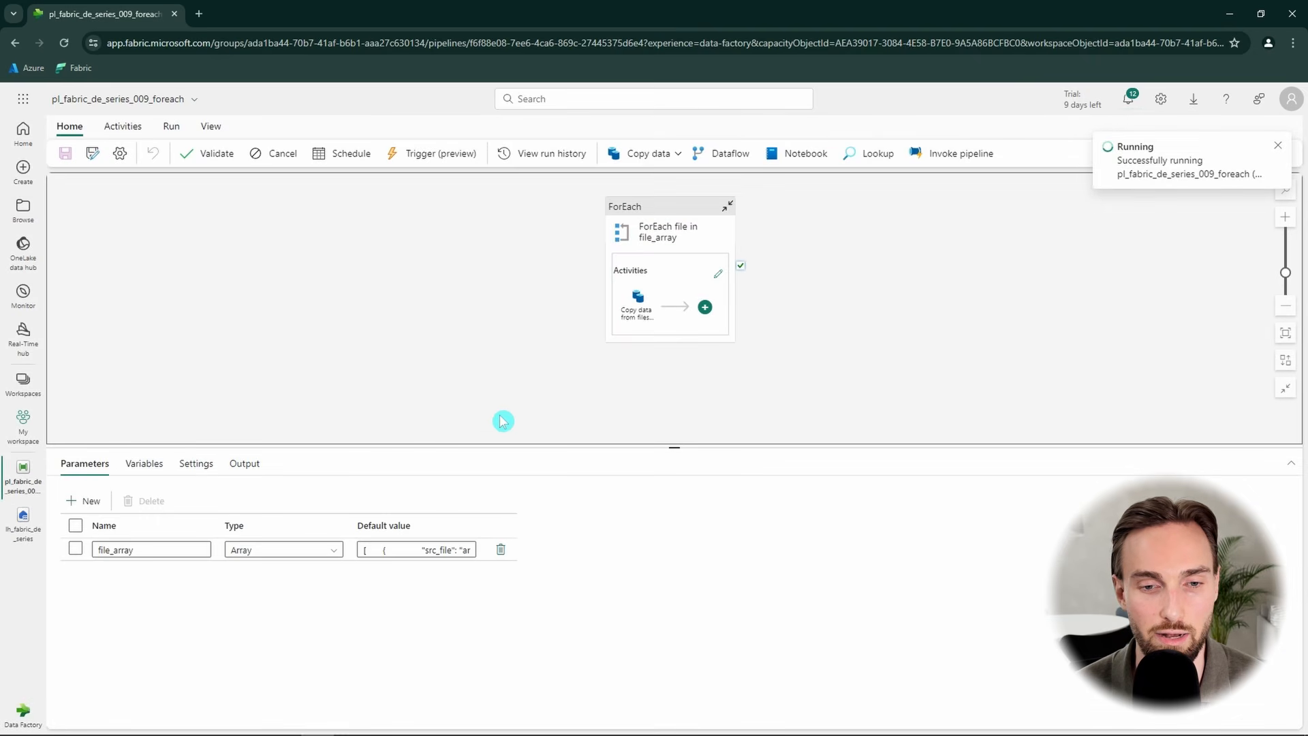
- Show the pipeline run's output and refresh the activity statuses to check on the ForEach iterations
click(255, 469)
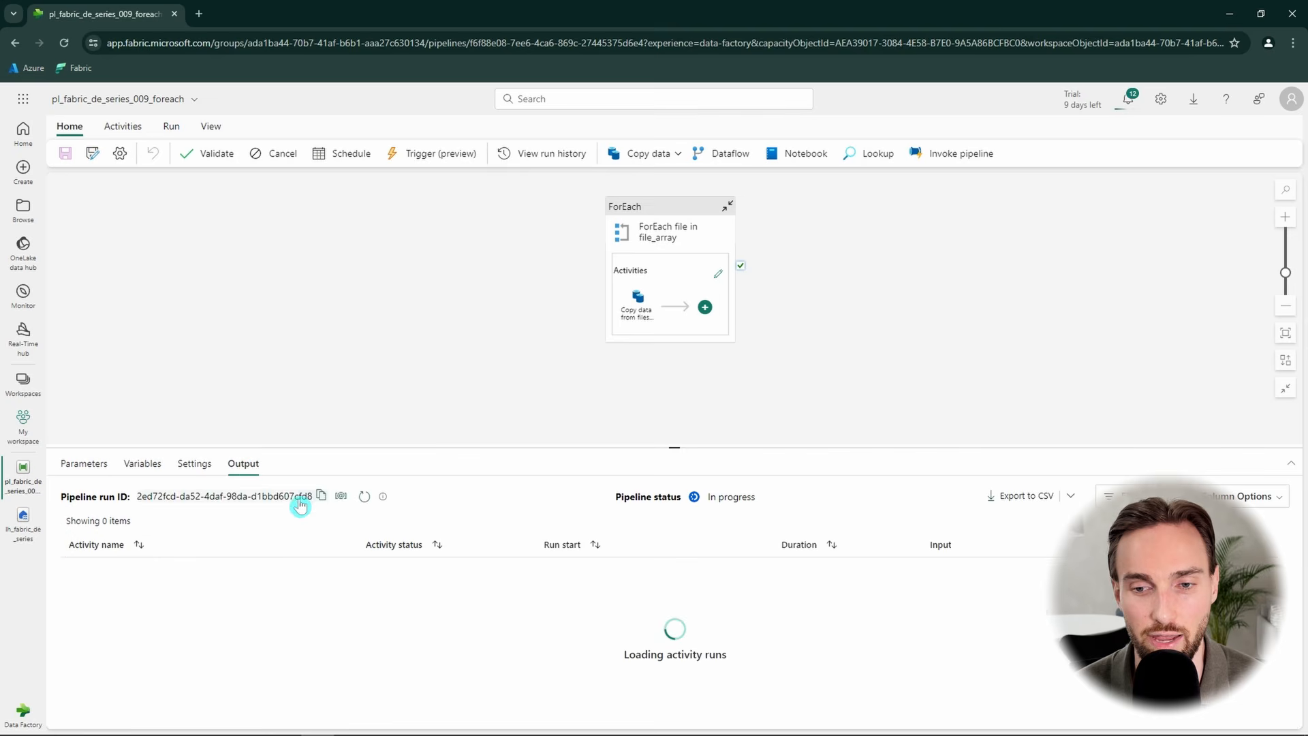
click(348, 497)
click(348, 497)
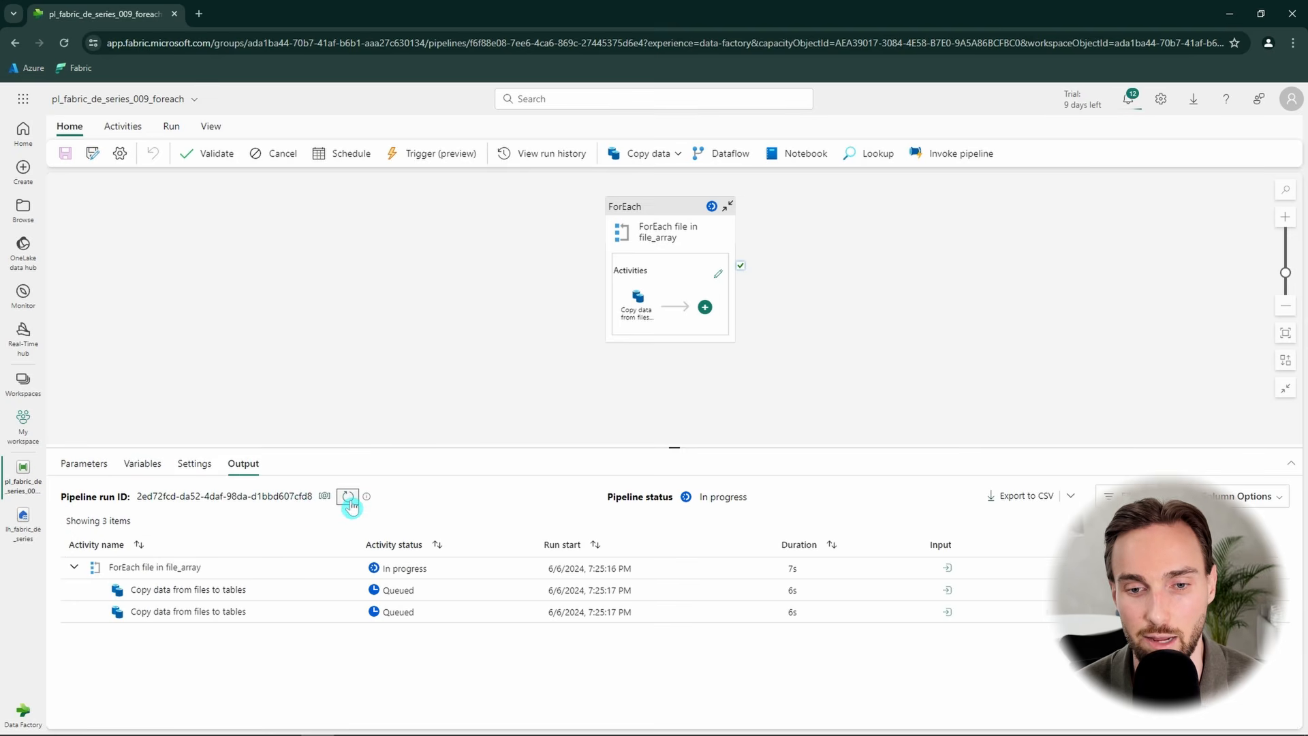
click(348, 497)
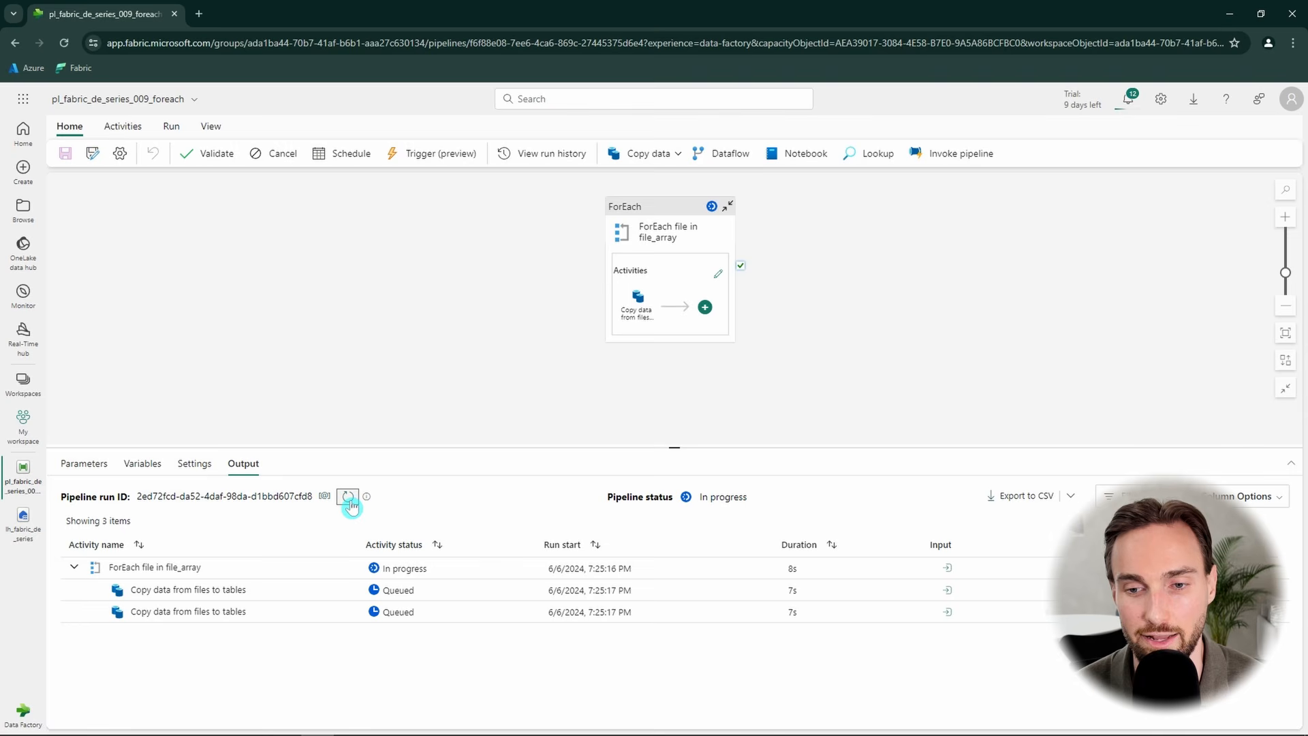
click(348, 497)
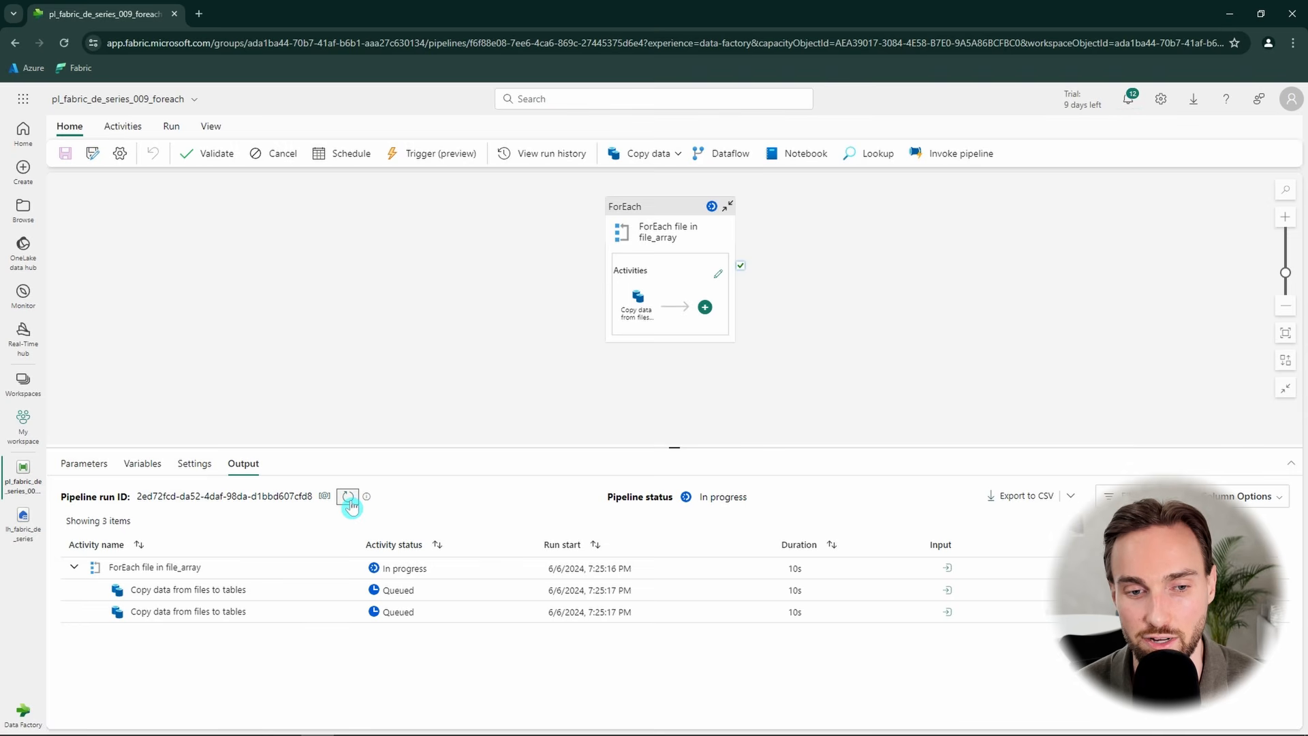
- Examine the input JSON of the first Copy data run inside the ForEach
click(946, 590)
scroll(906, 504, down, 5)
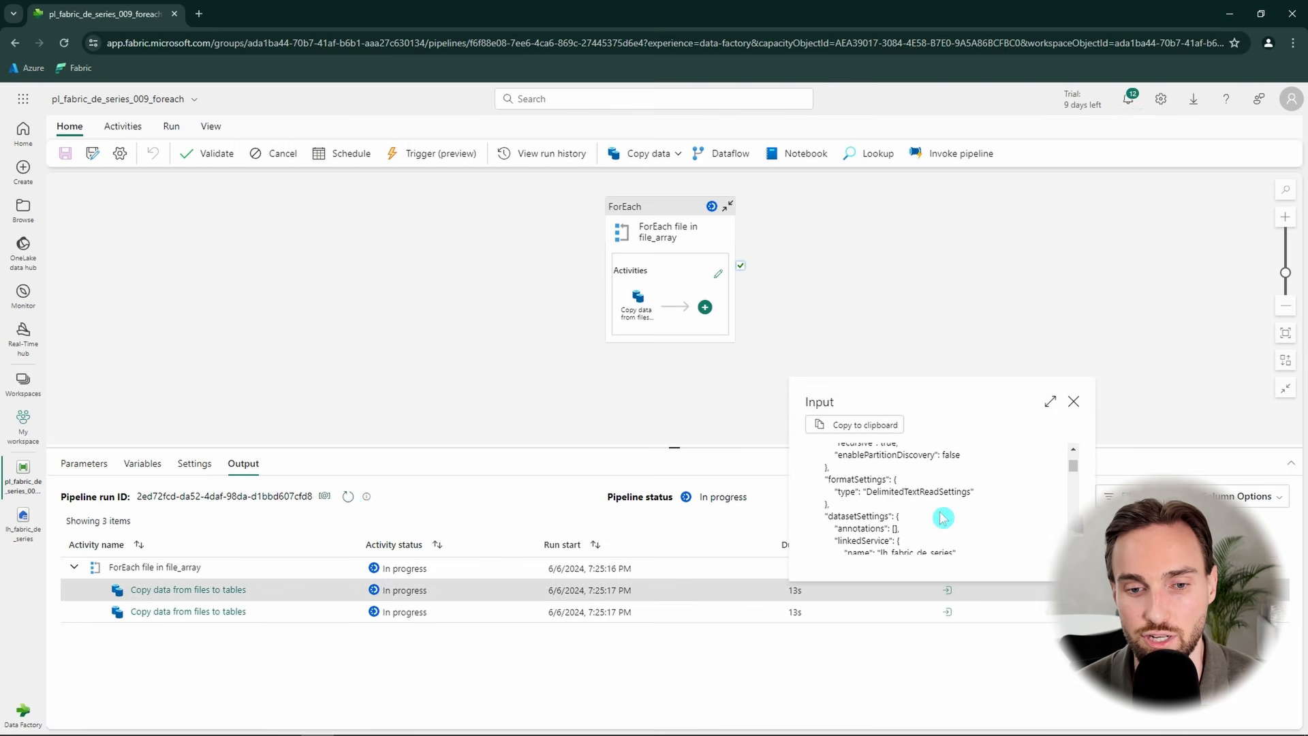
scroll(943, 518, down, 3)
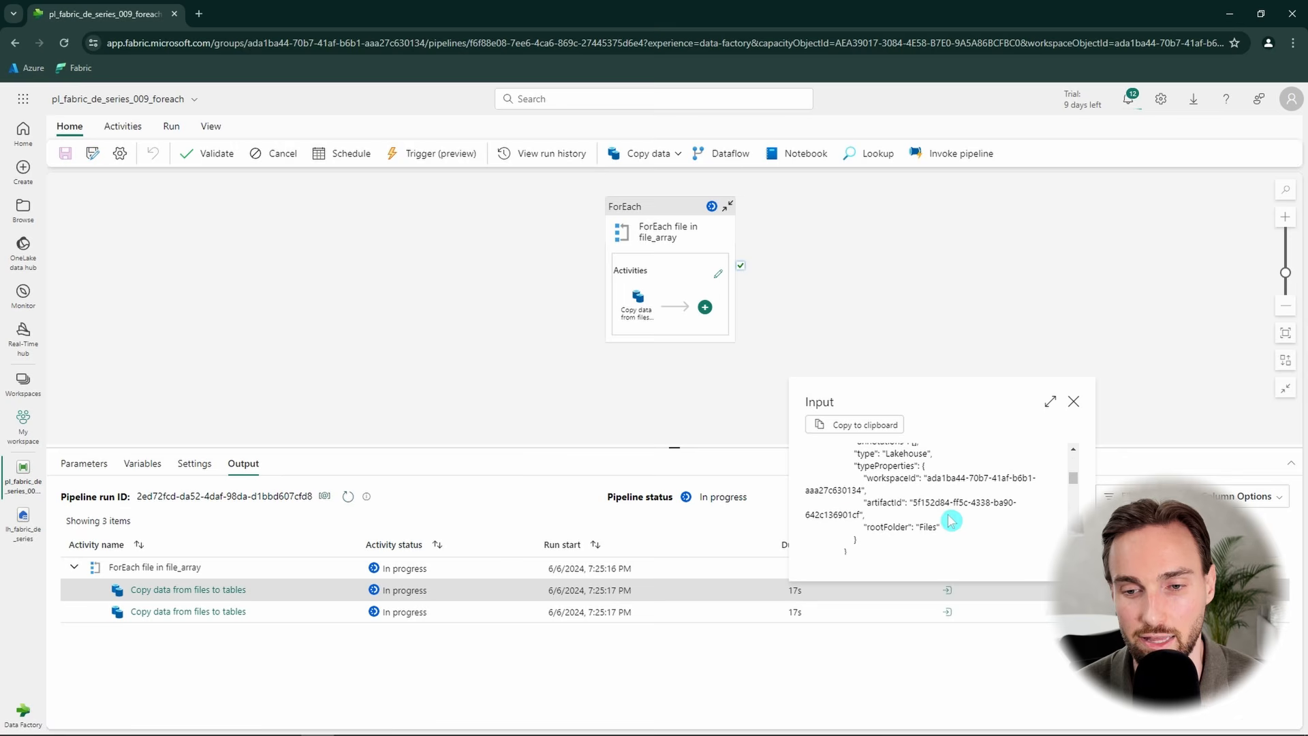
scroll(959, 520, down, 2)
click(736, 470)
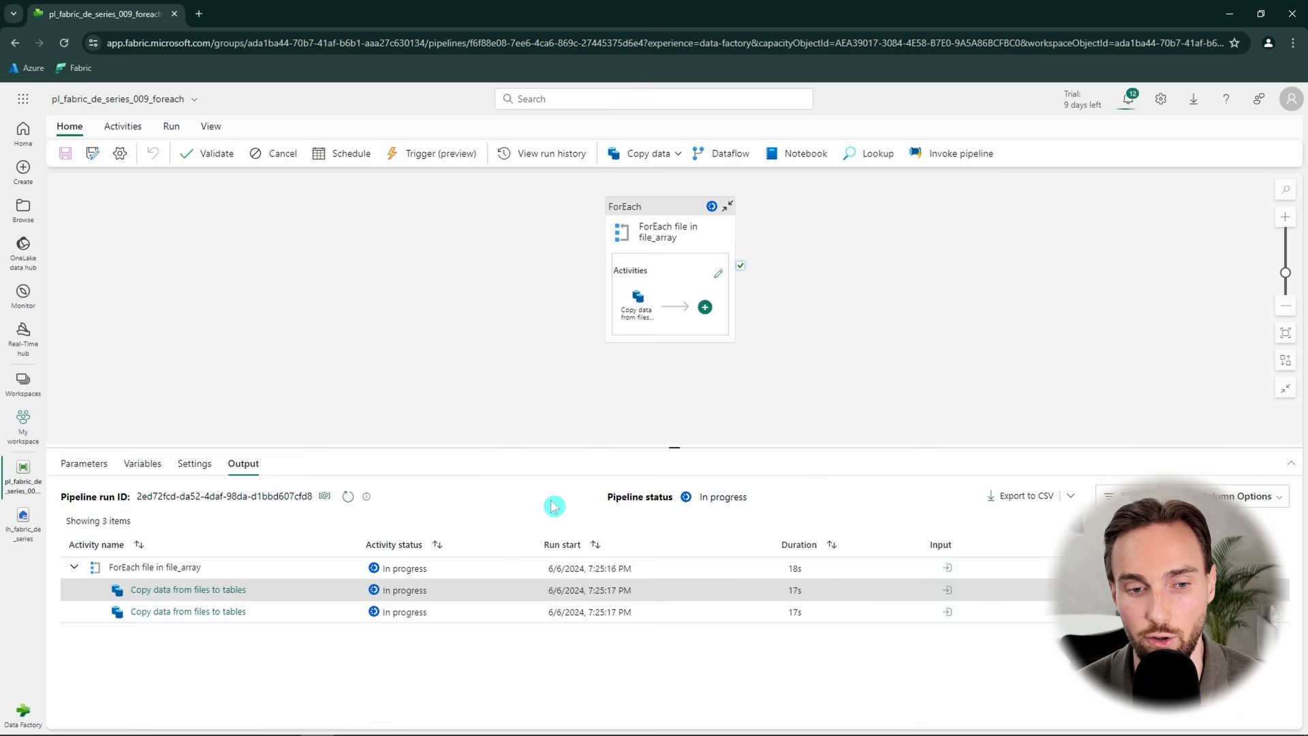
- Keep refreshing the run output until the copy activities finish
click(347, 502)
click(348, 501)
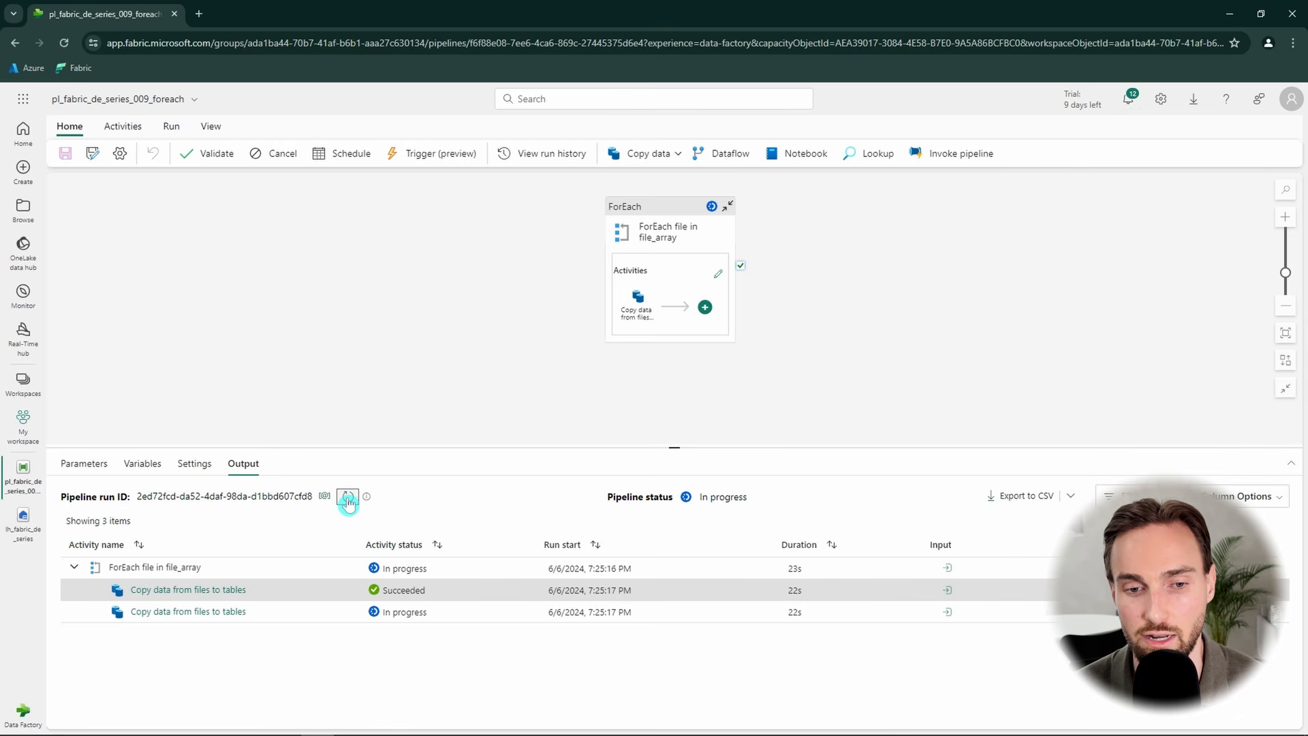
click(348, 501)
click(348, 502)
- Switch to the lakehouse lh_fabric_de_series, refresh its Tables folder, and view the data in animals_table and movies_table
click(47, 528)
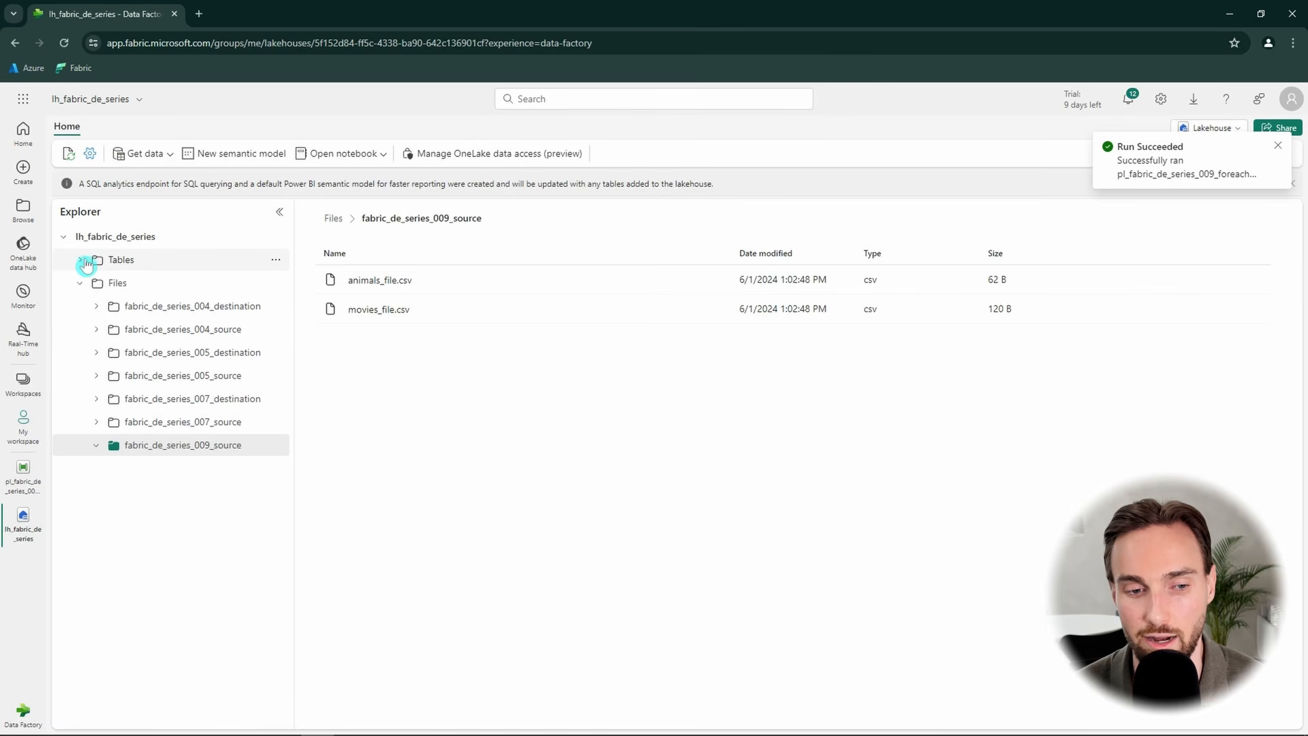
click(276, 260)
click(312, 343)
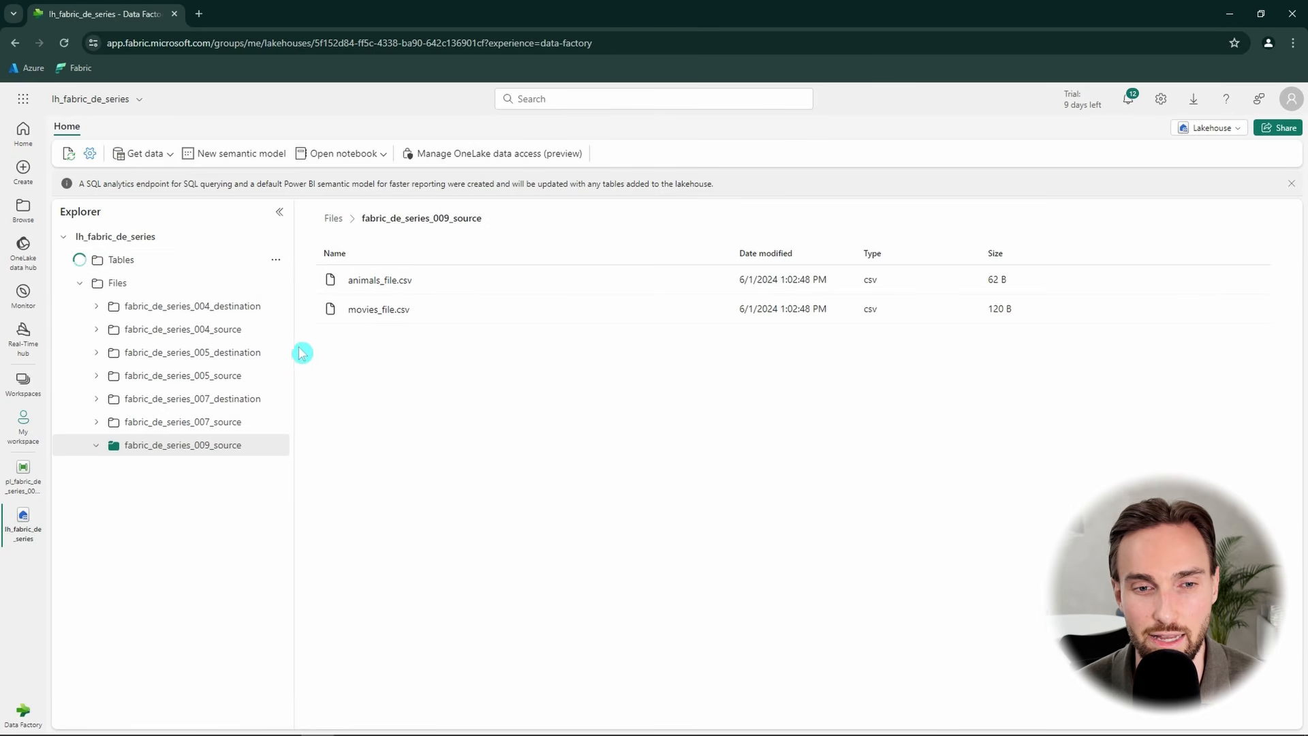
click(81, 261)
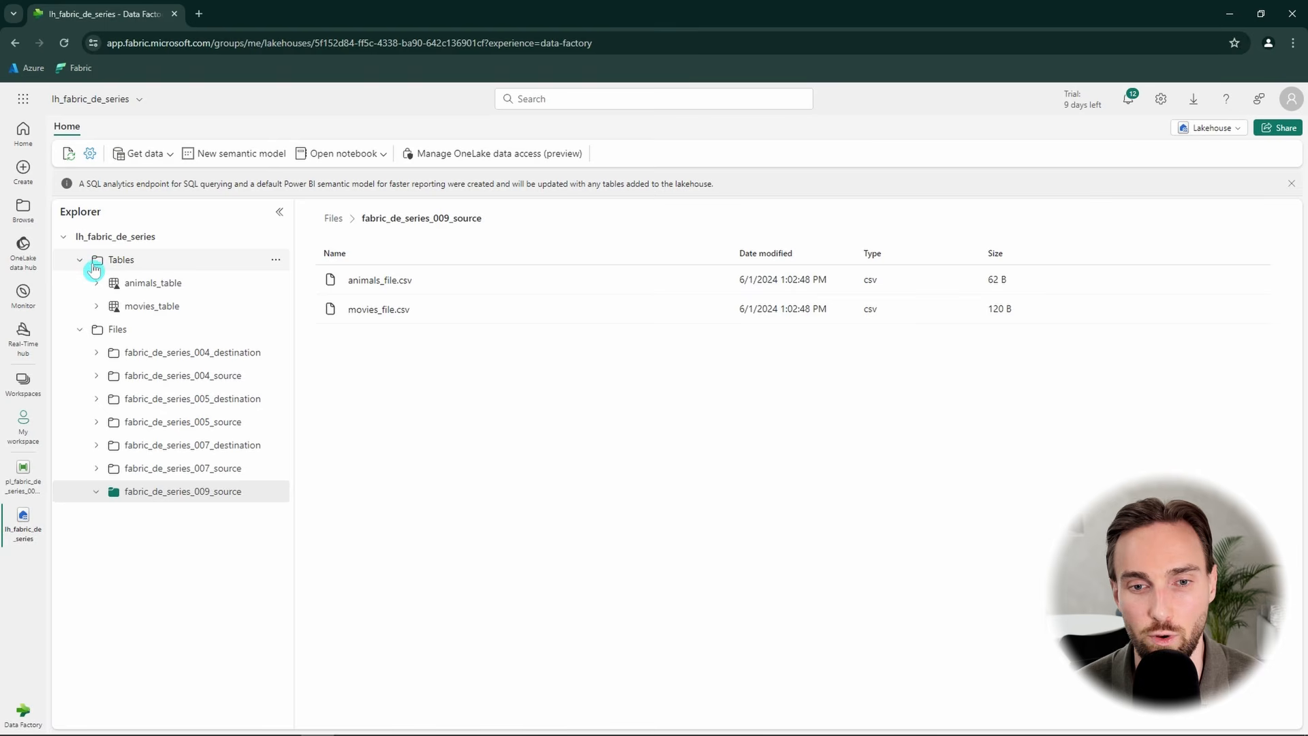
click(143, 283)
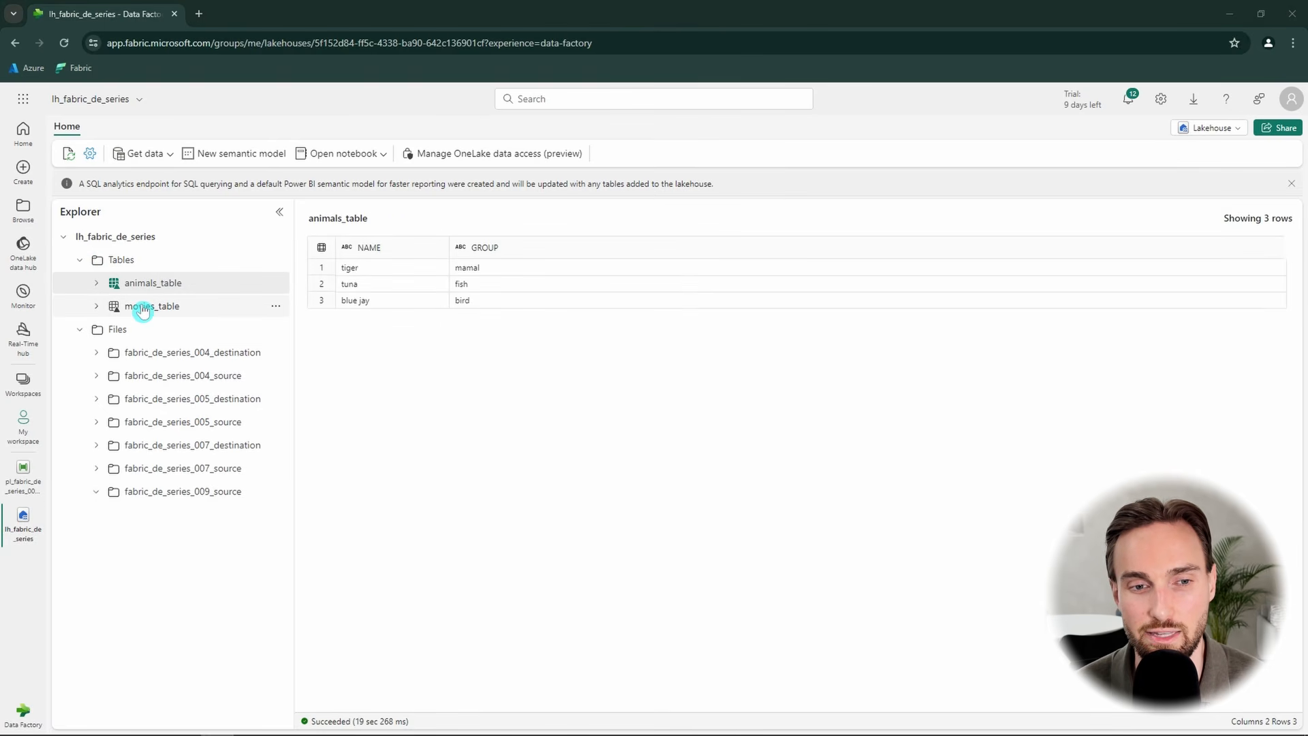
click(141, 310)
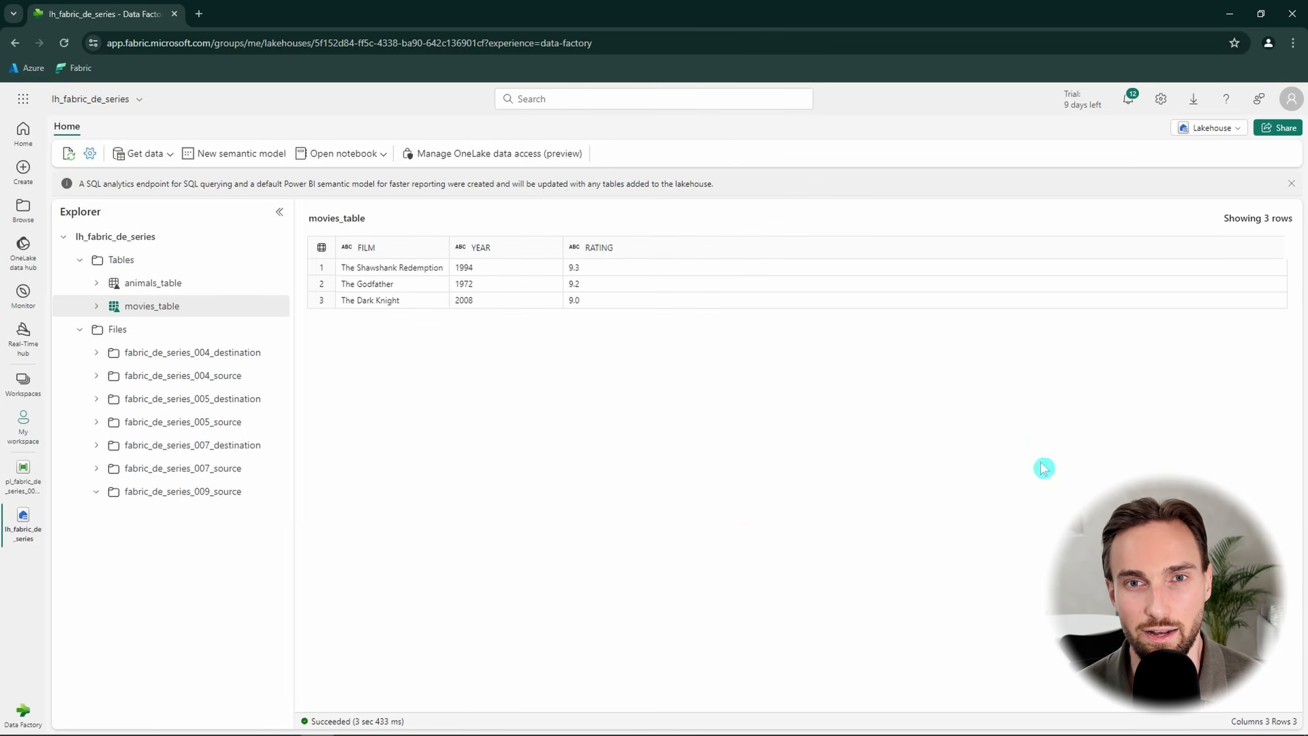
- Return to the pipeline pl_fabric_de_series_009_foreach and add an Invoke pipeline activity inside the ForEach
click(18, 488)
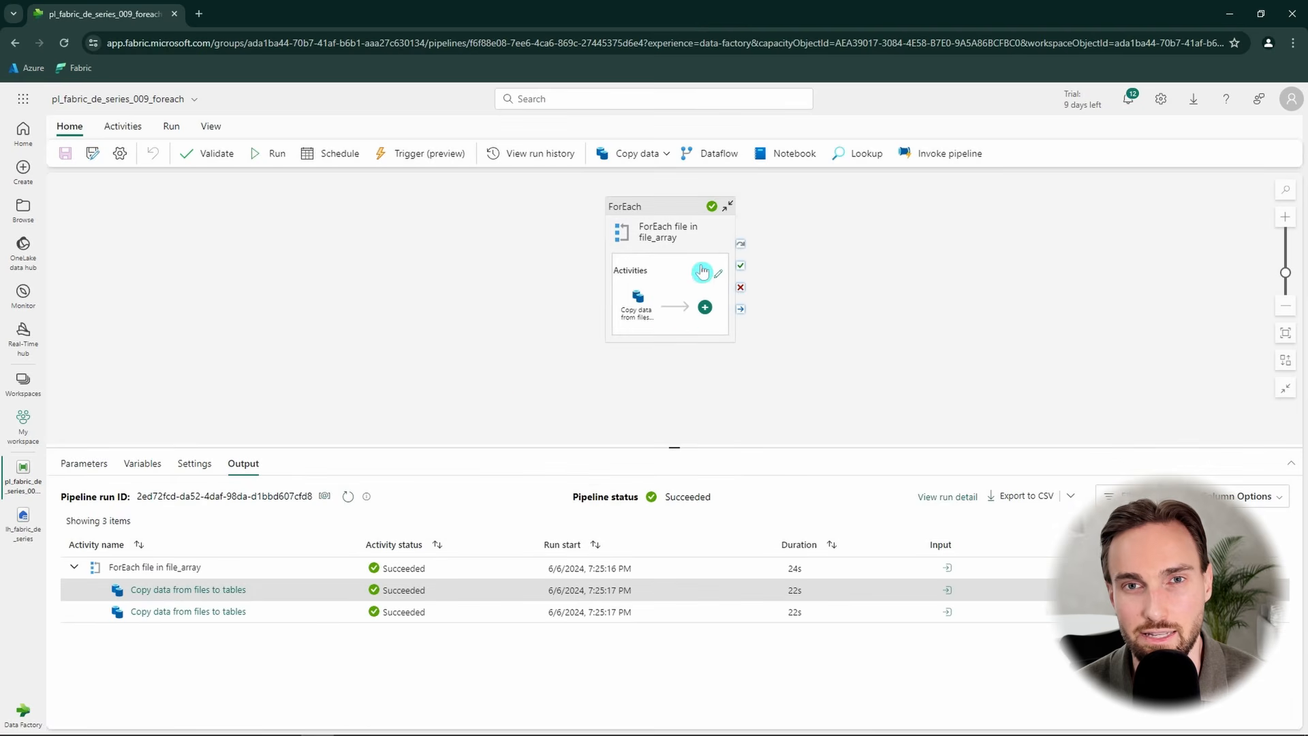
click(715, 273)
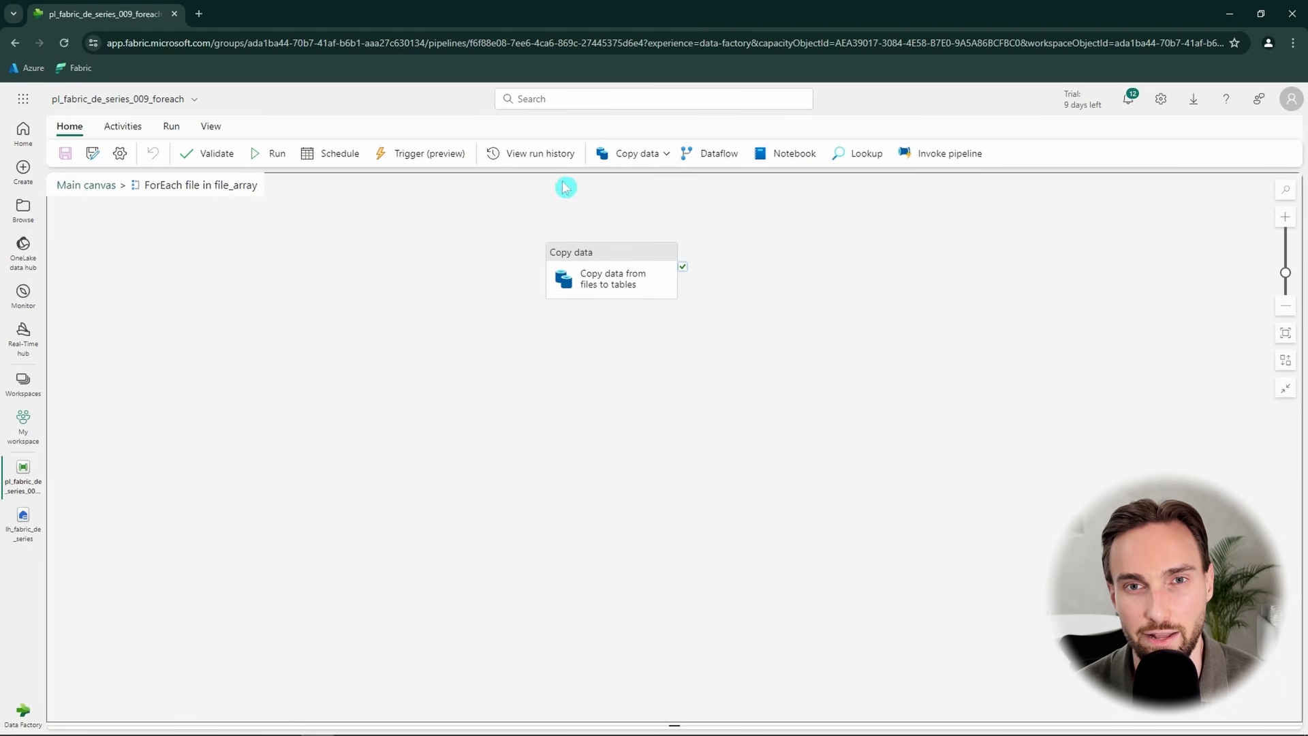
click(145, 129)
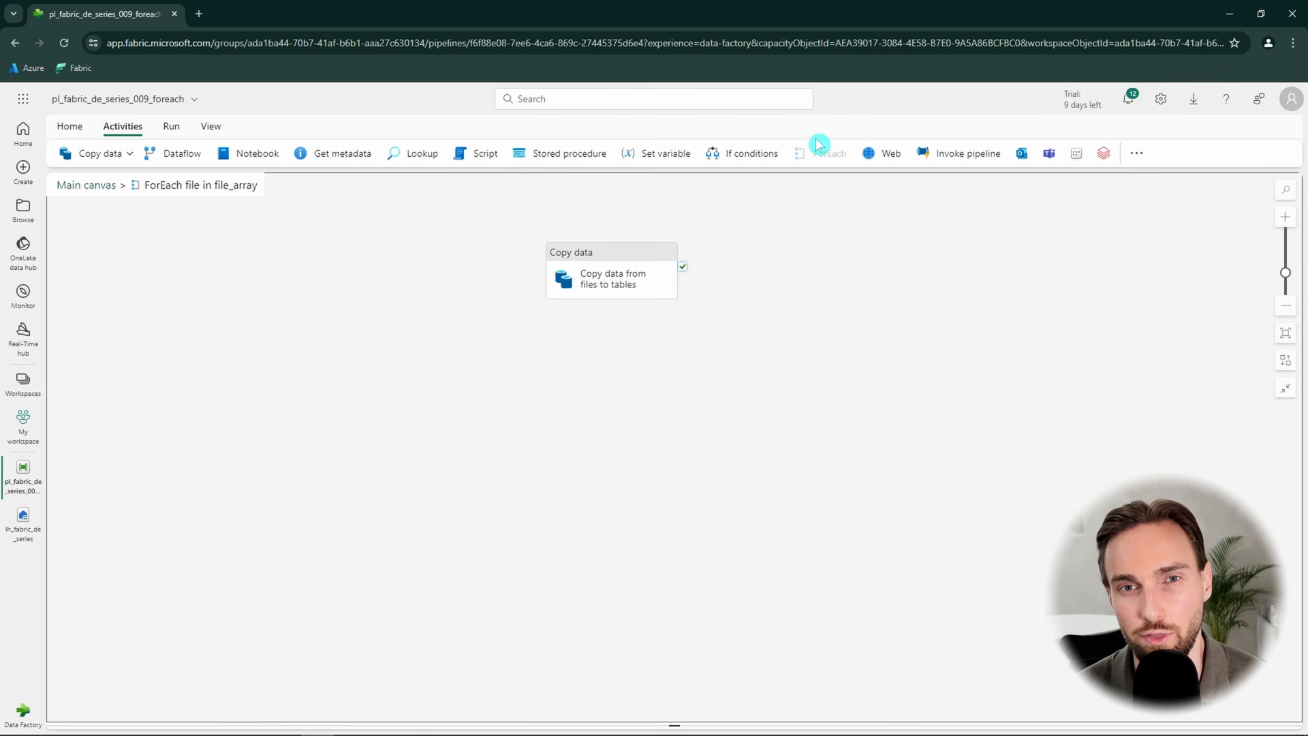
click(964, 156)
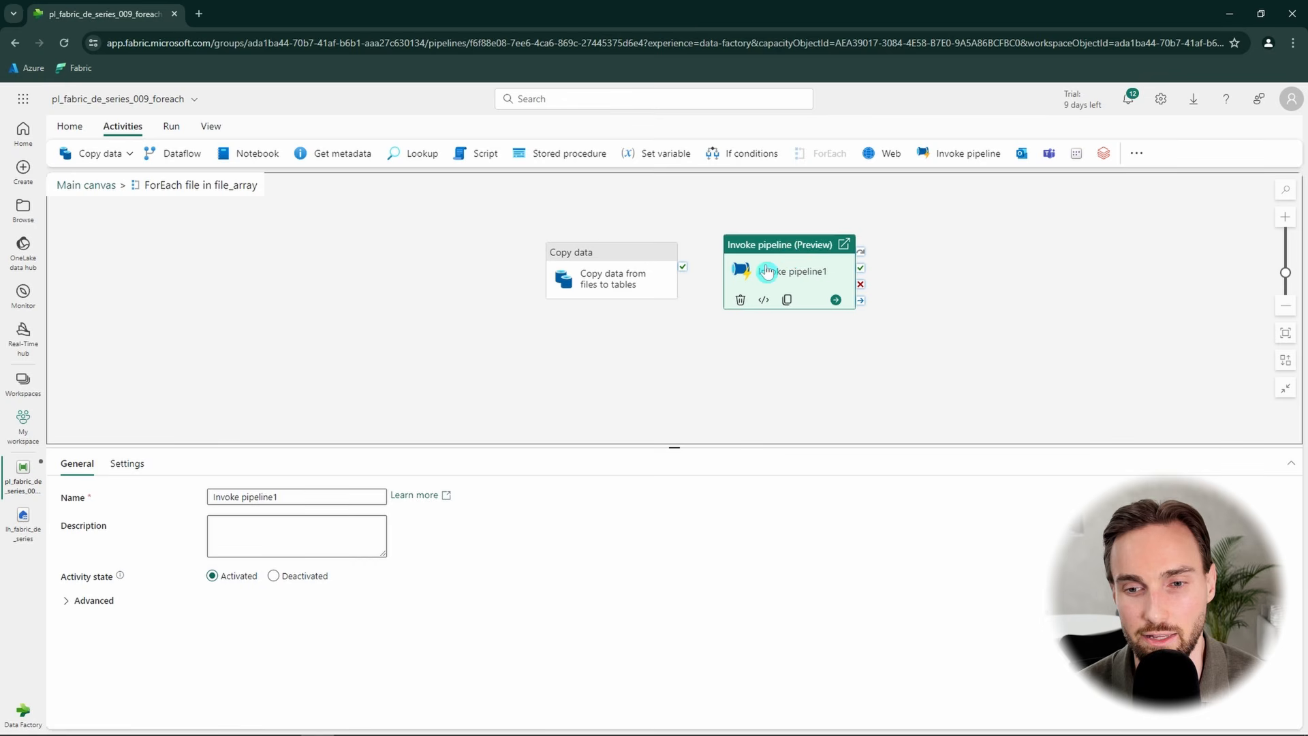
- Reposition the Invoke pipeline activity beside the Copy data activity inside the ForEach
mouse_move(768, 267)
mouse_down()
mouse_move(776, 255)
mouse_move(788, 268)
mouse_up()
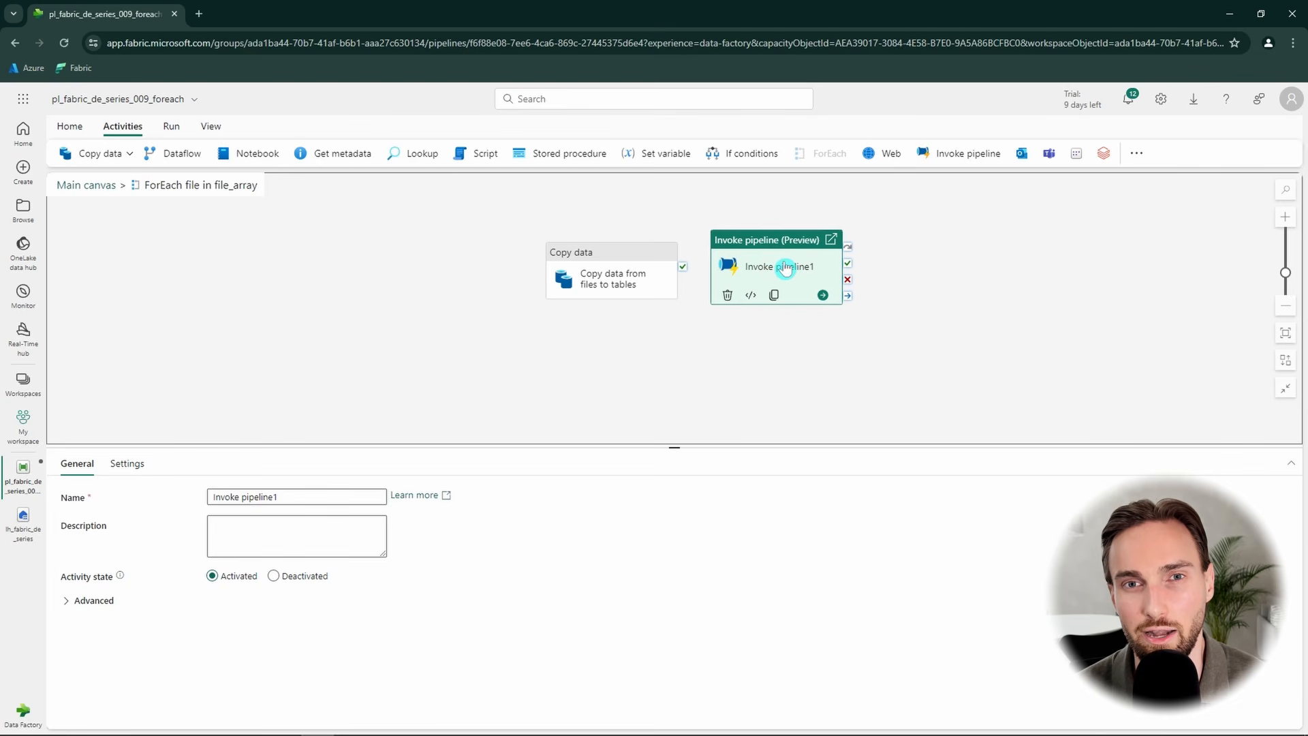
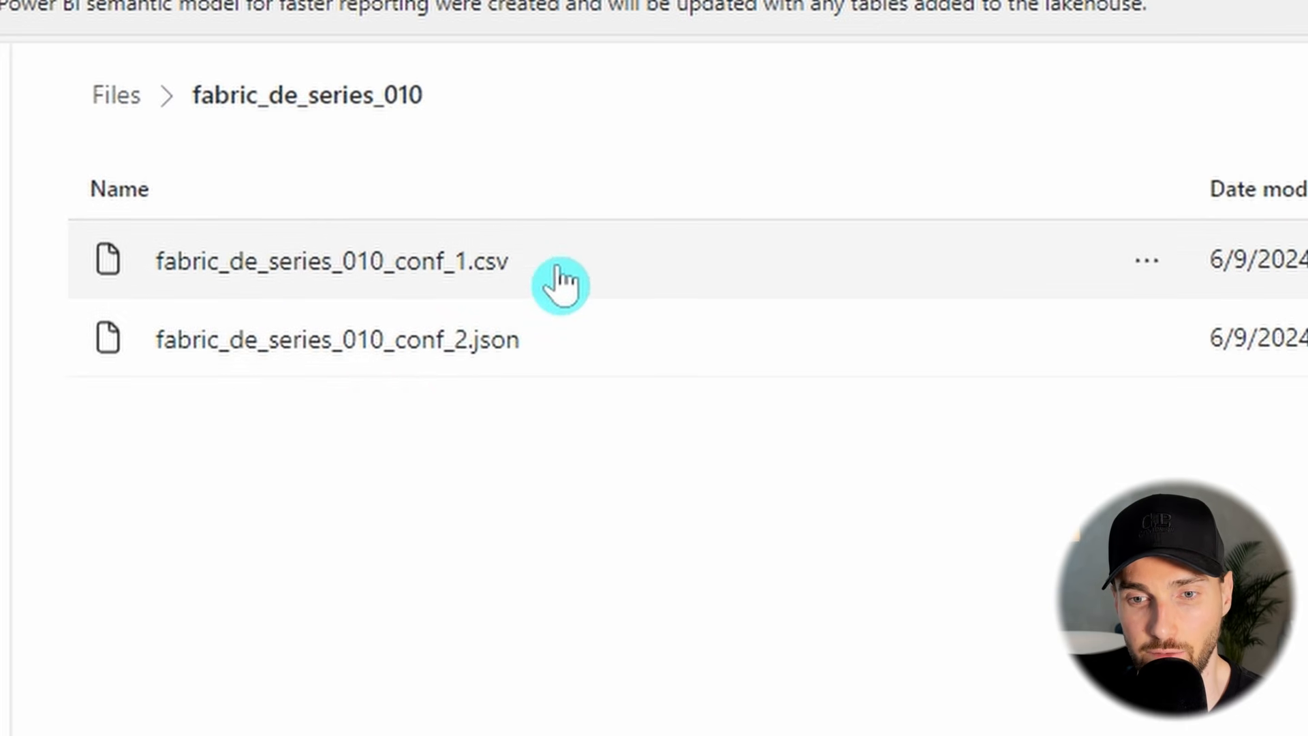
- Preview the contents of fabric_de_series_010_conf_1.csv and fabric_de_series_010_conf_2.json in the lakehouse folder fabric_de_series_010
click(555, 283)
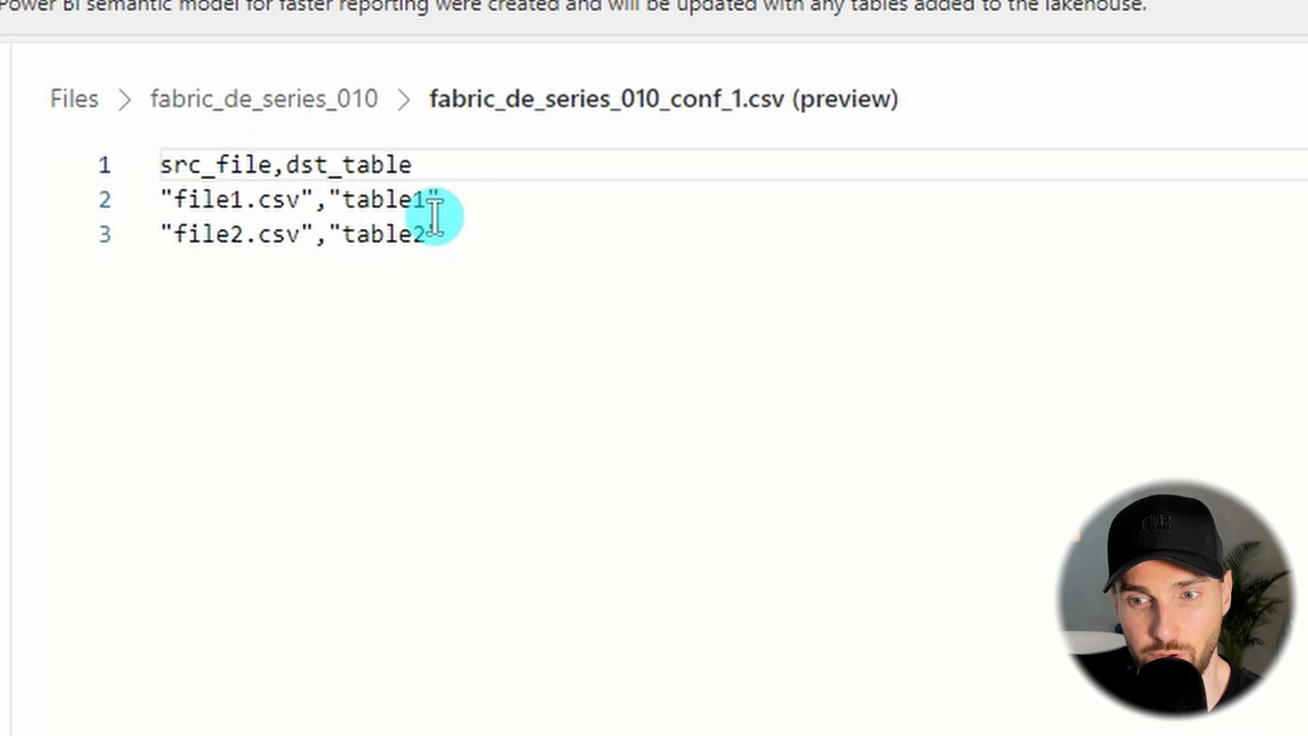
click(263, 99)
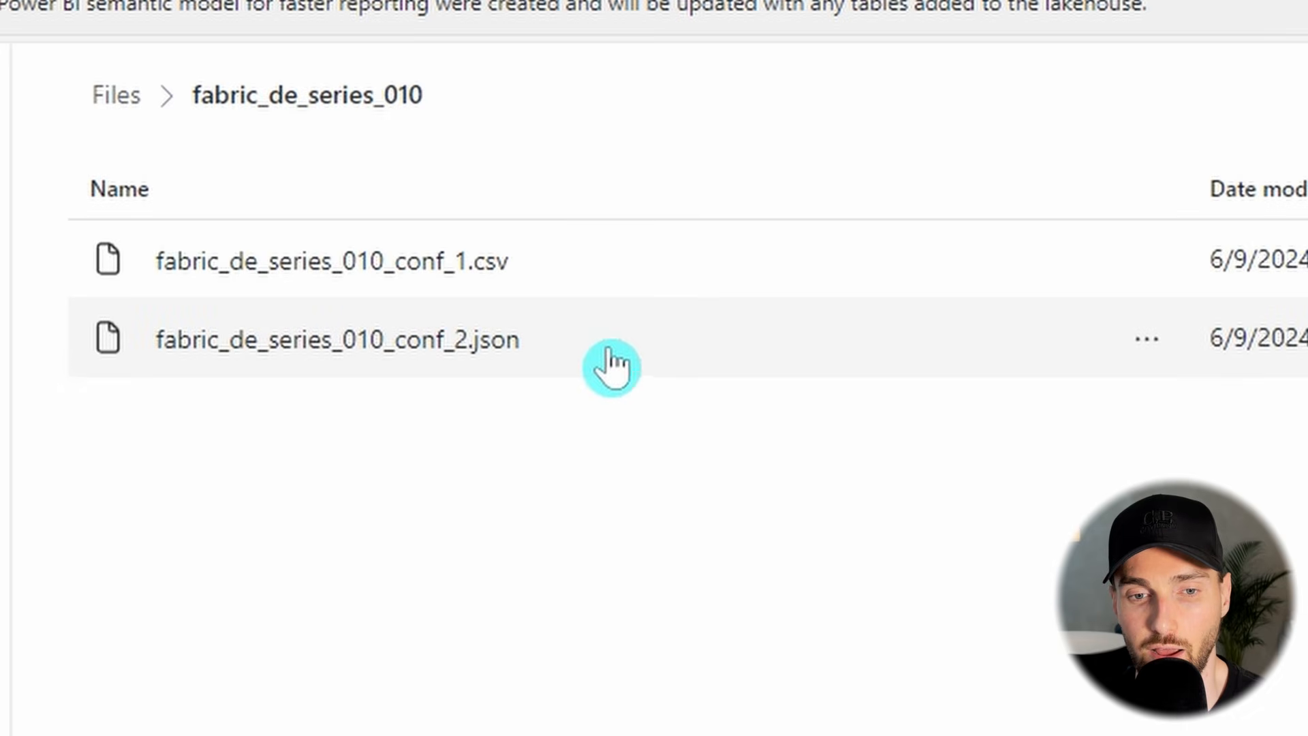
click(607, 346)
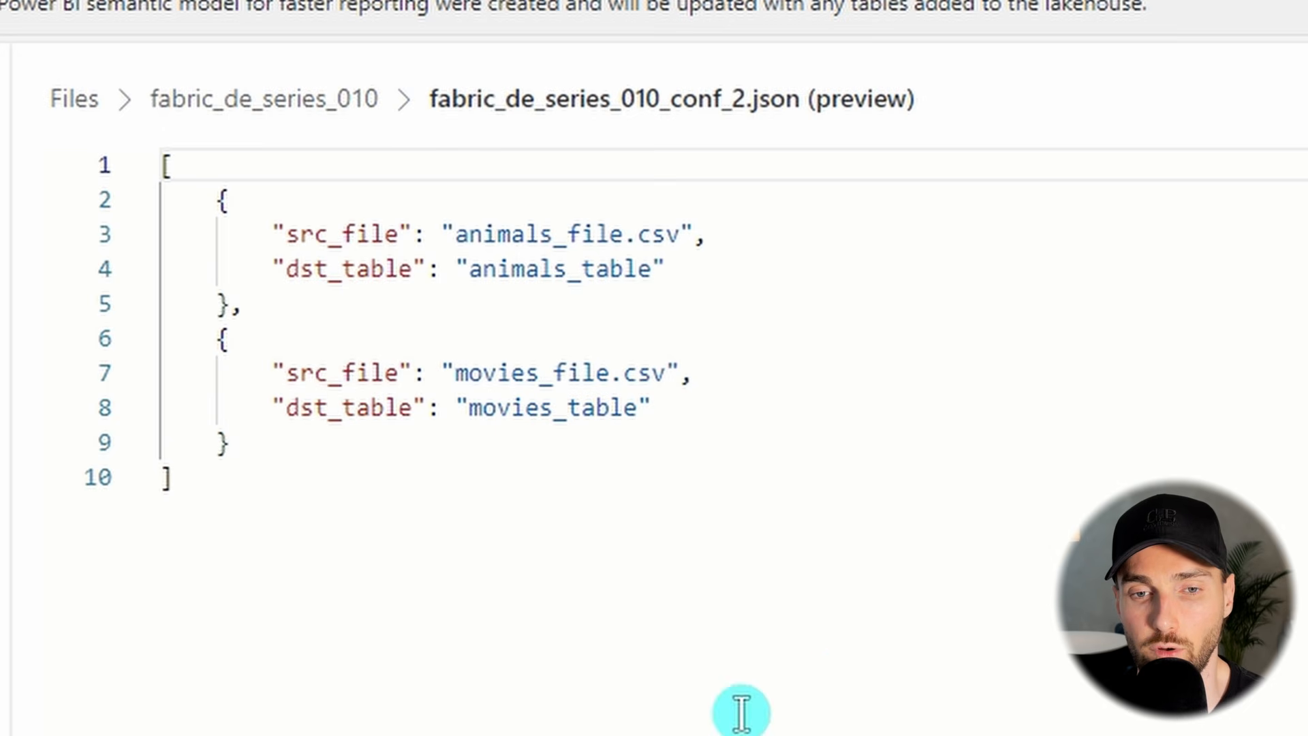
click(681, 726)
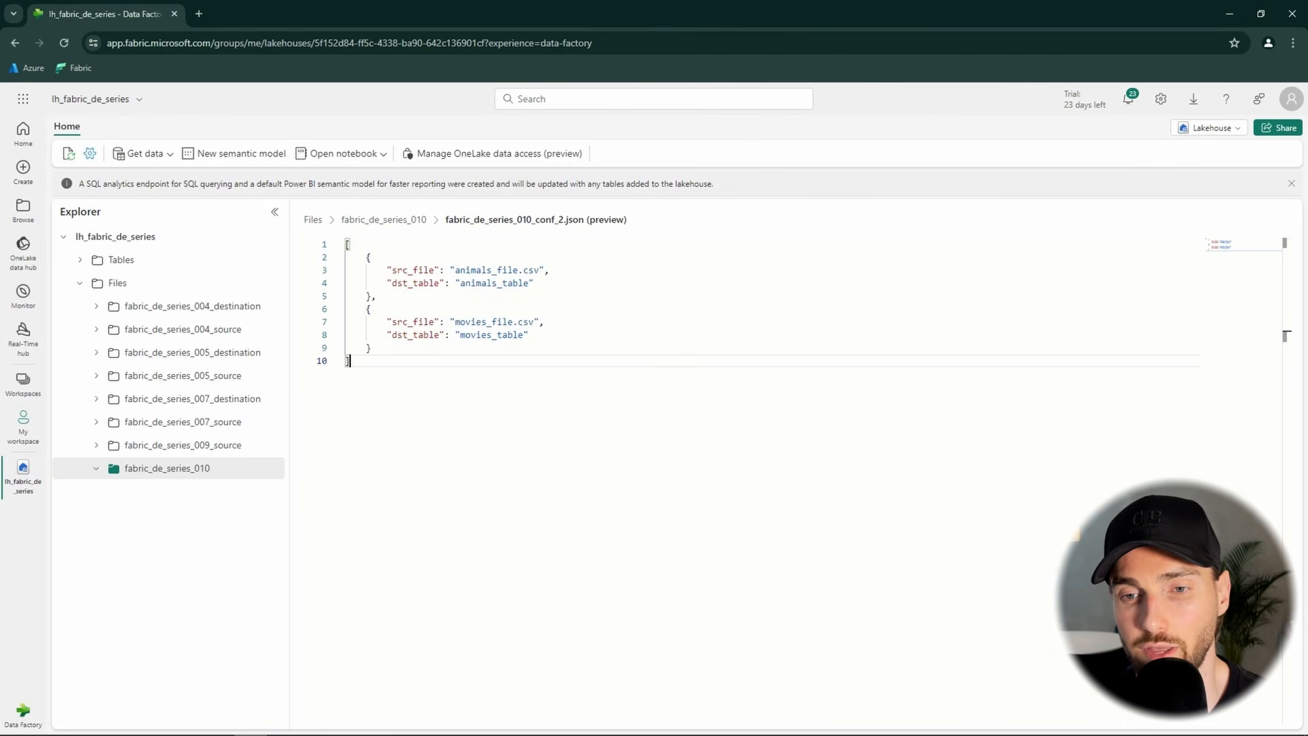
key(alt+Tab)
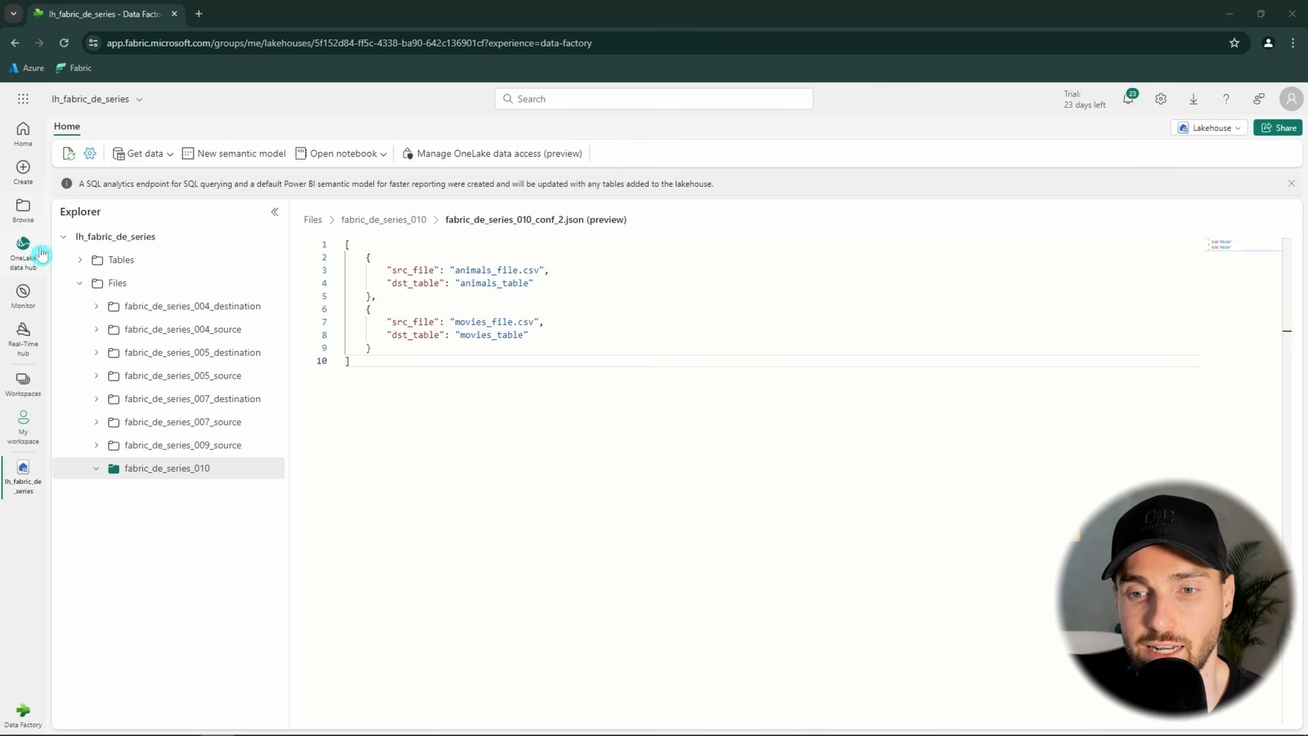
- Create a new data pipeline named pl_fabric_de_series_010_lookup in My workspace
click(380, 337)
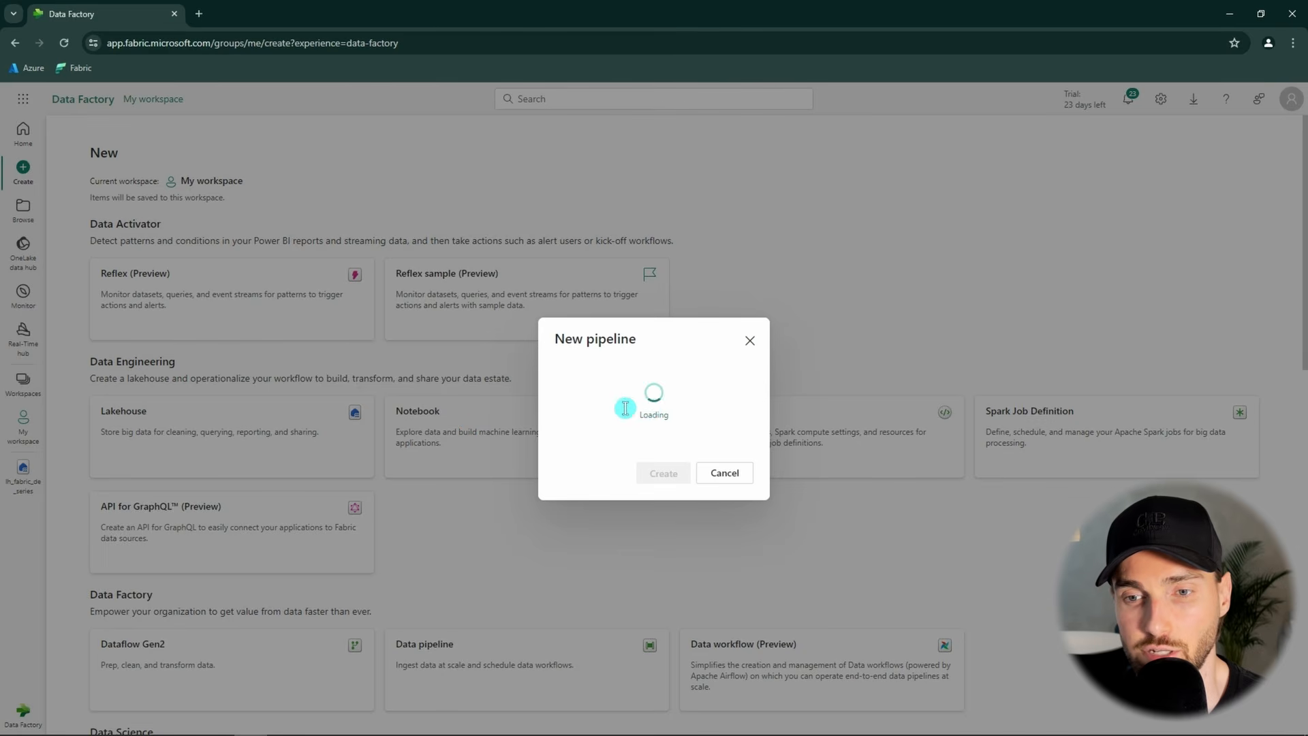
drag(614, 391, 535, 396)
text(pl_fabric_de_series_010_lookup)
click(663, 473)
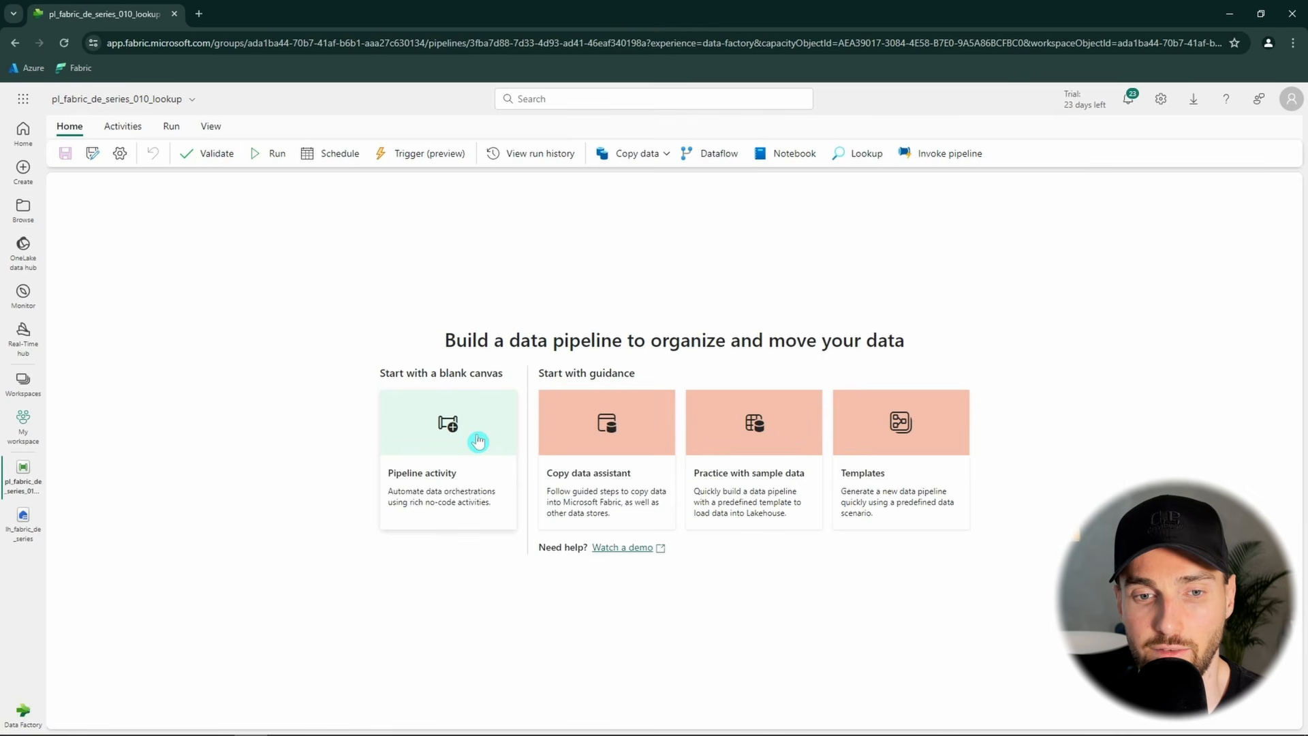
- Add a Lookup activity and connect it to the lakehouse lh_fabric_de_series with Files as the root folder
click(508, 436)
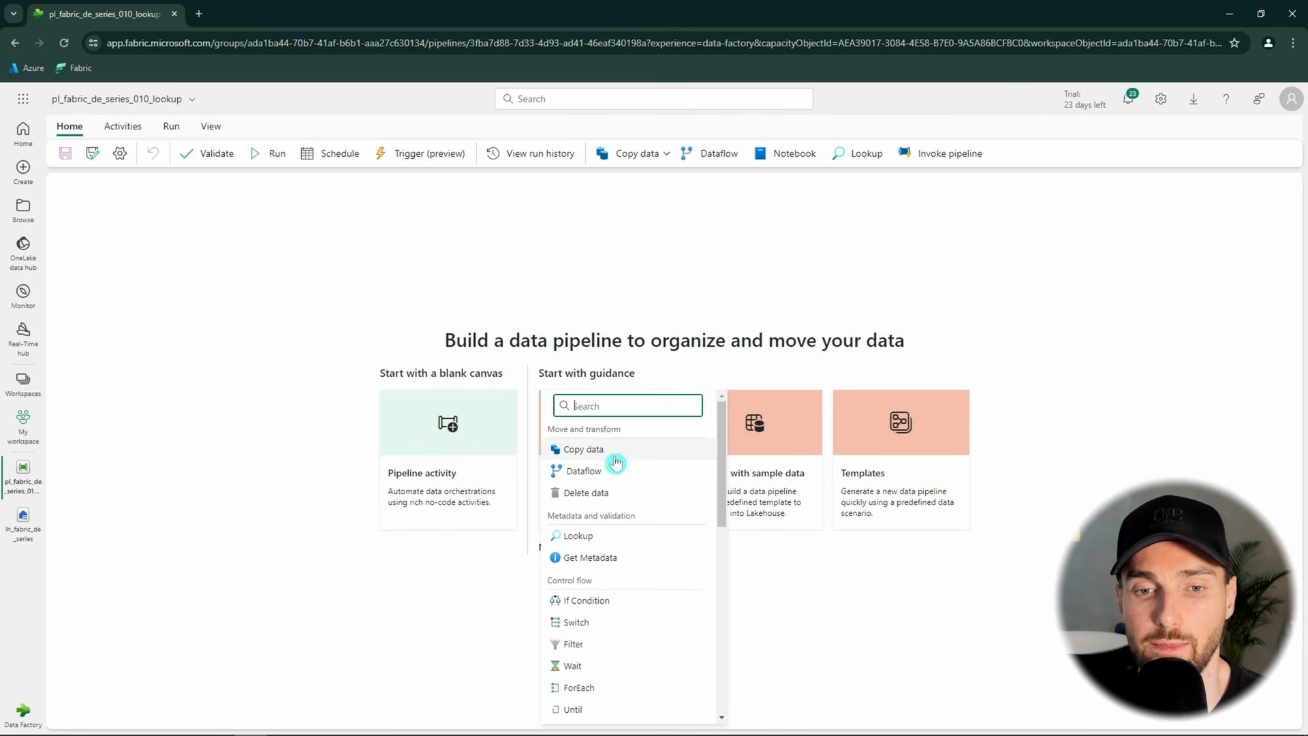
click(634, 537)
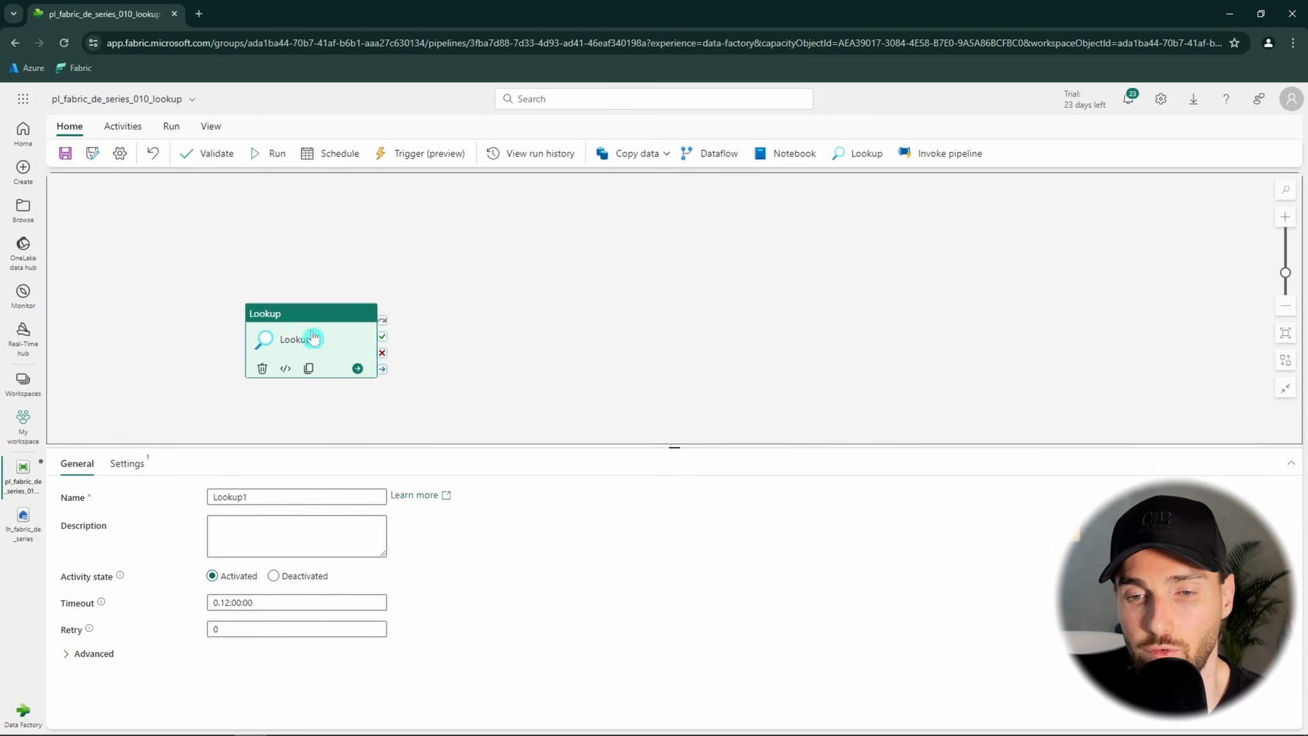
click(128, 463)
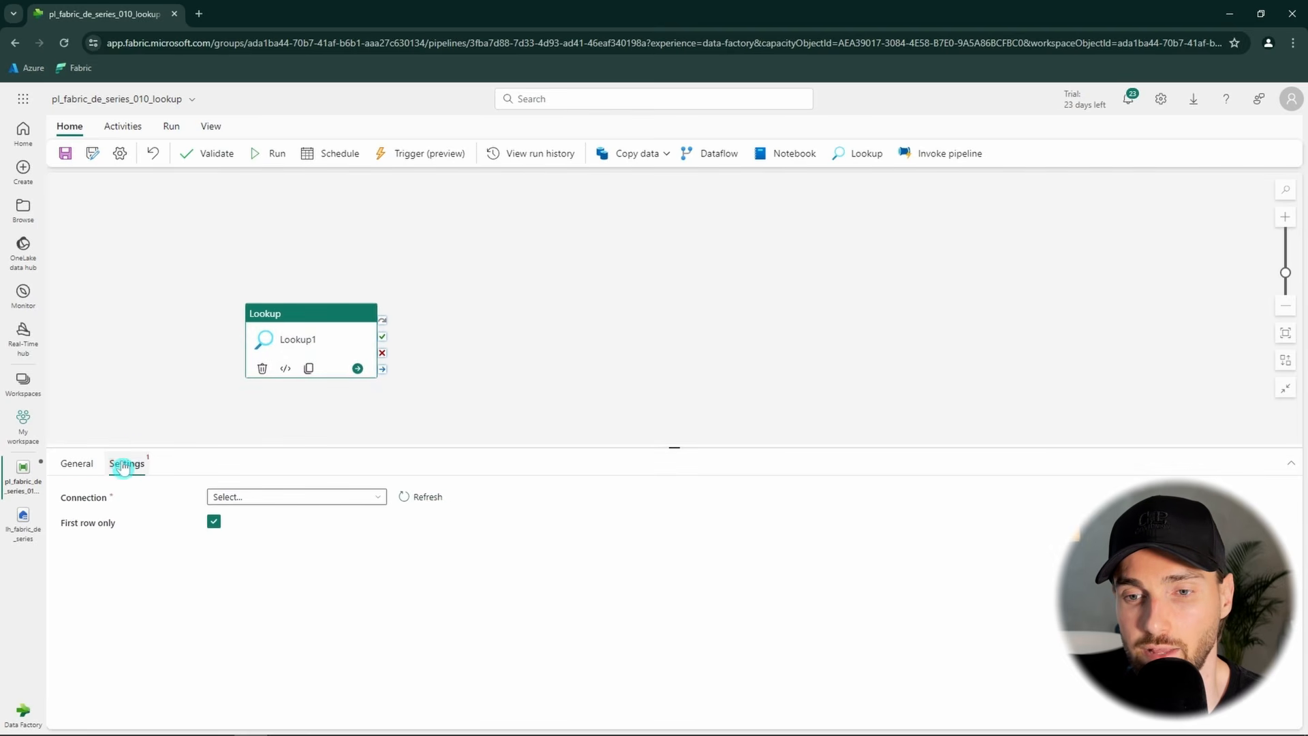
click(267, 503)
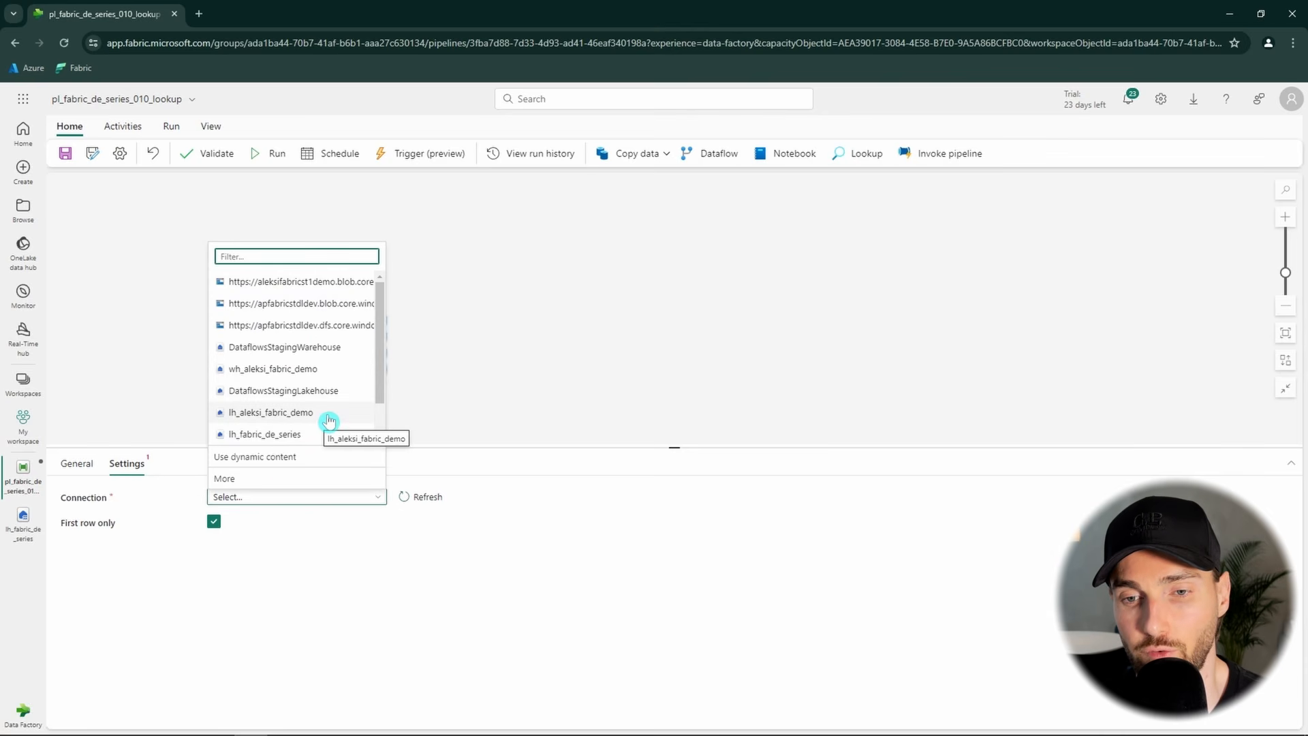
click(305, 438)
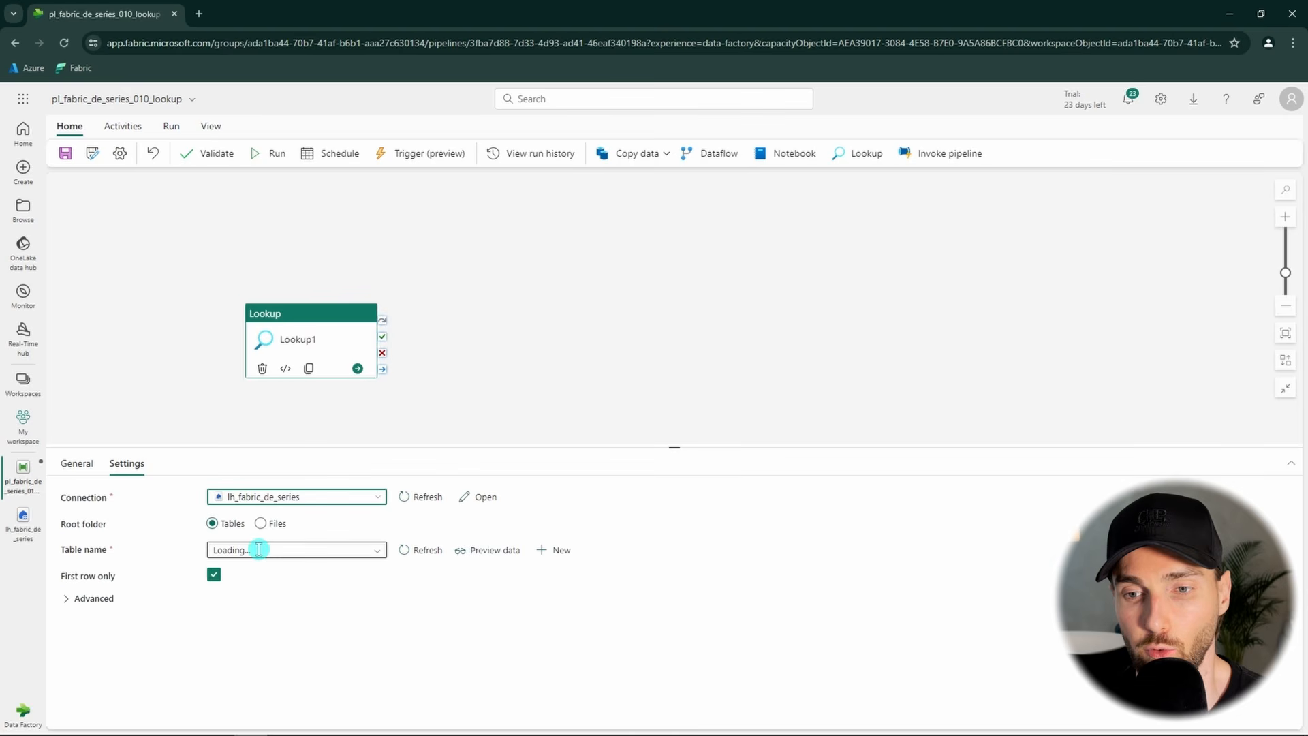
click(263, 524)
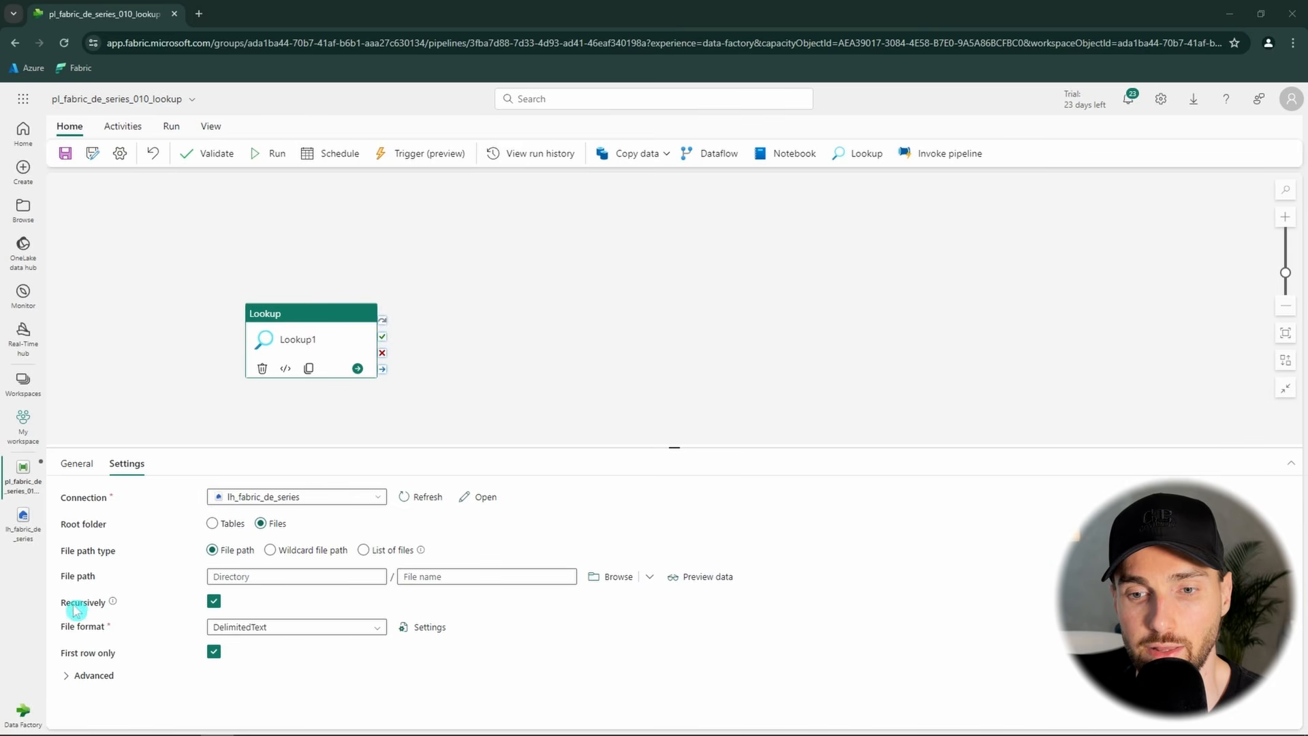
- Set the Lookup's file path to directory fabric_de_series_010 and file name fabric_de_series_010_conf_1.csv
click(306, 577)
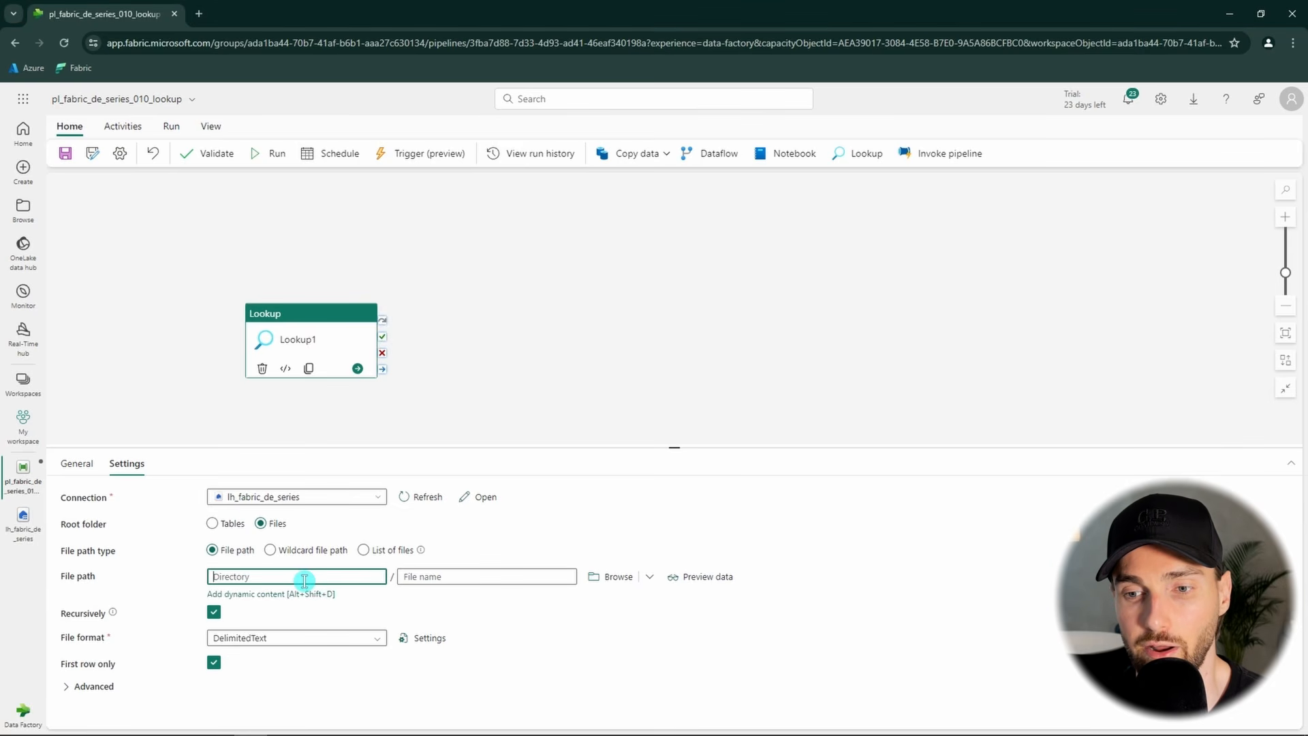
text(fabric_de_series_010)
key(alt+Tab)
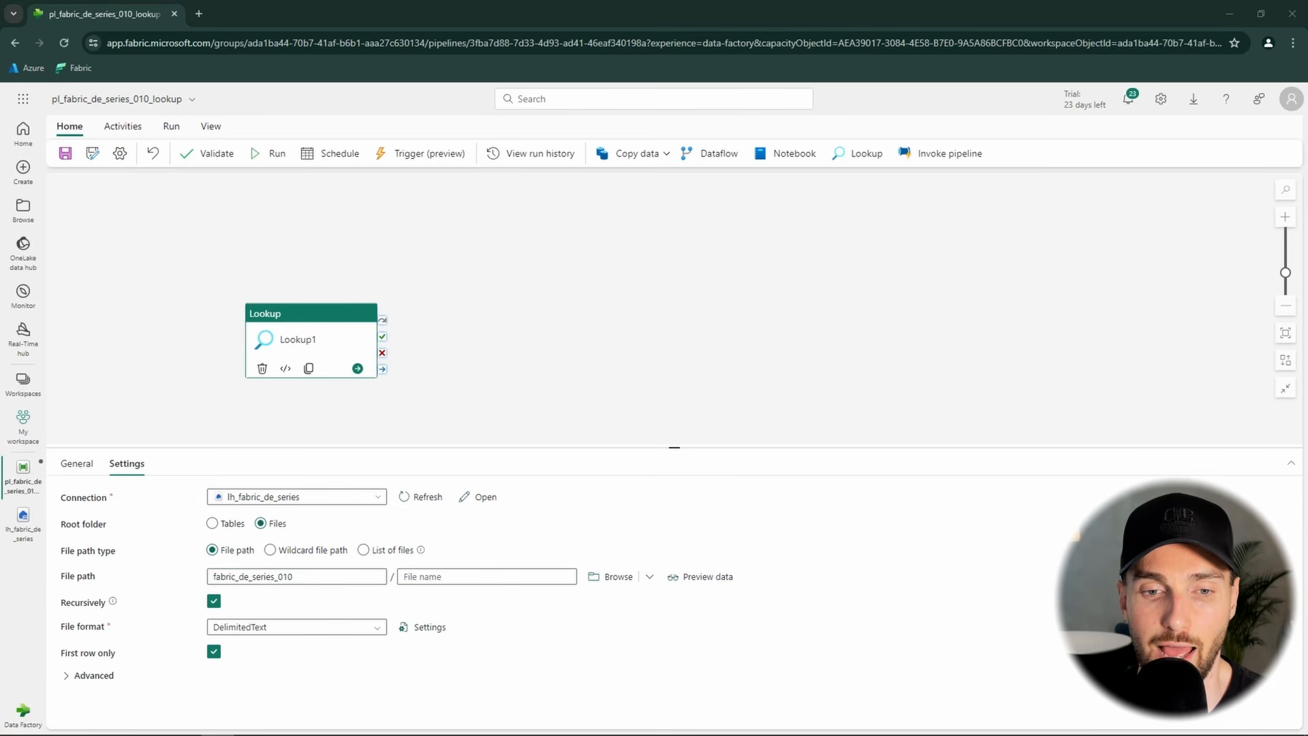
click(453, 576)
text(fabric_de_series_010_conf_1.csv)
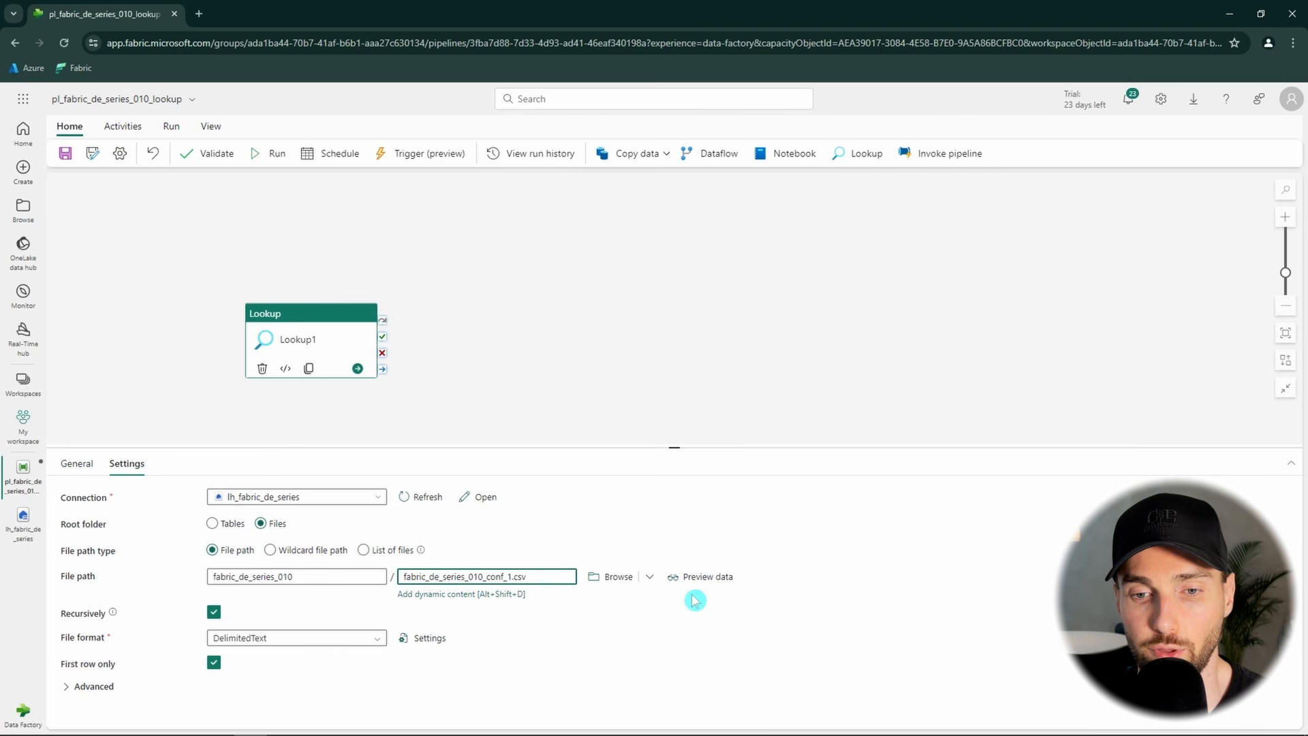
click(775, 617)
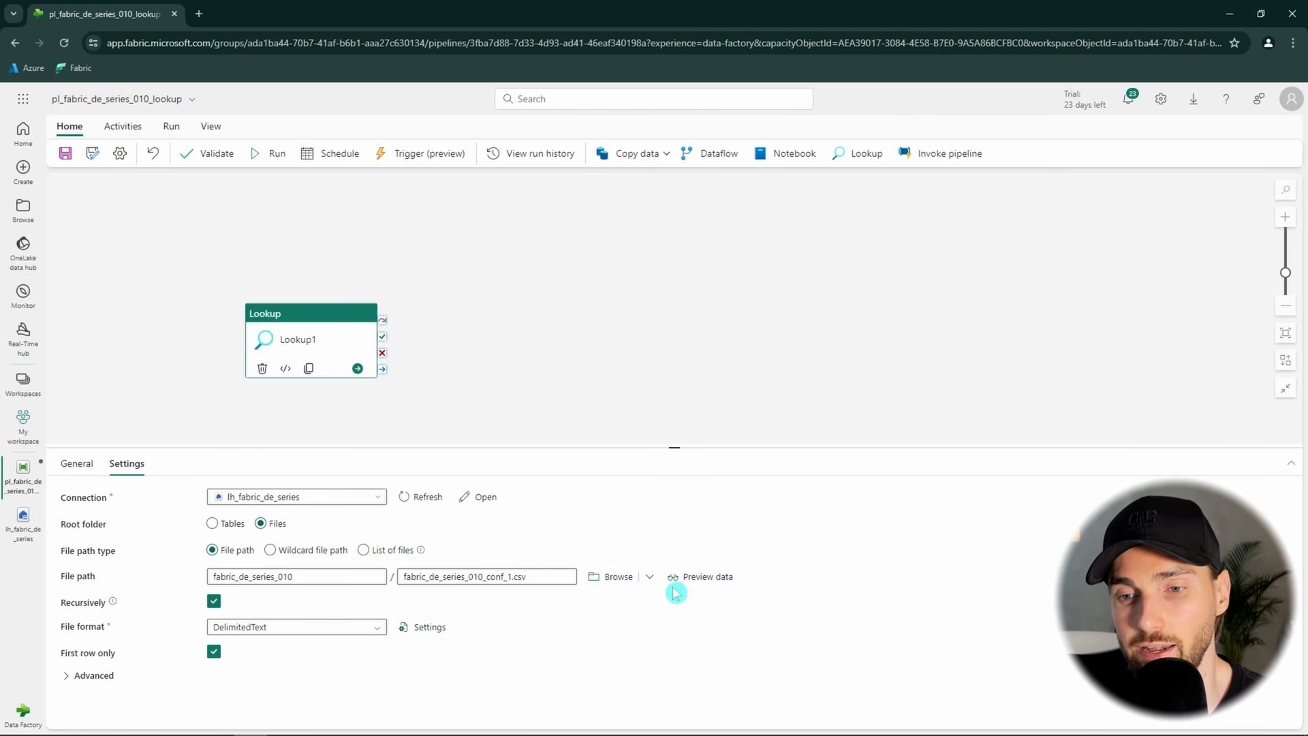
- Preview the Lookup's CSV data with First row only enabled and again with it disabled
click(722, 579)
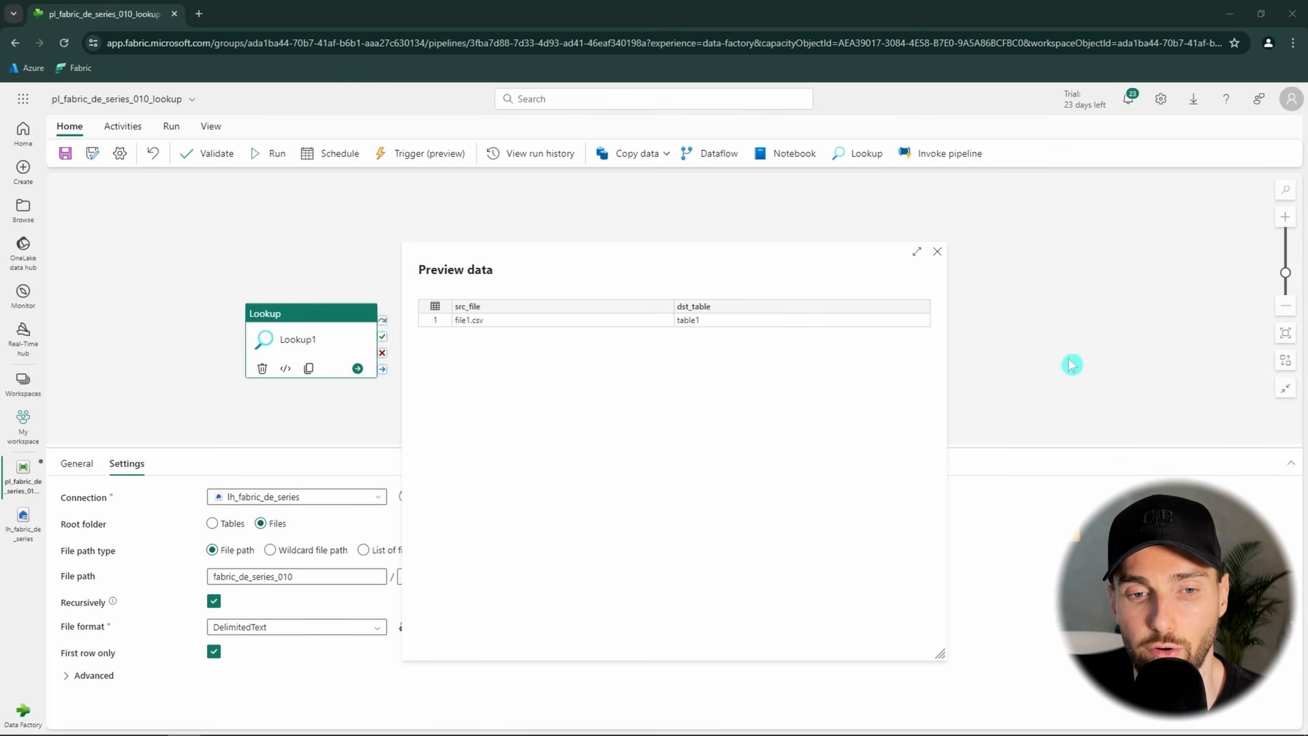
click(938, 253)
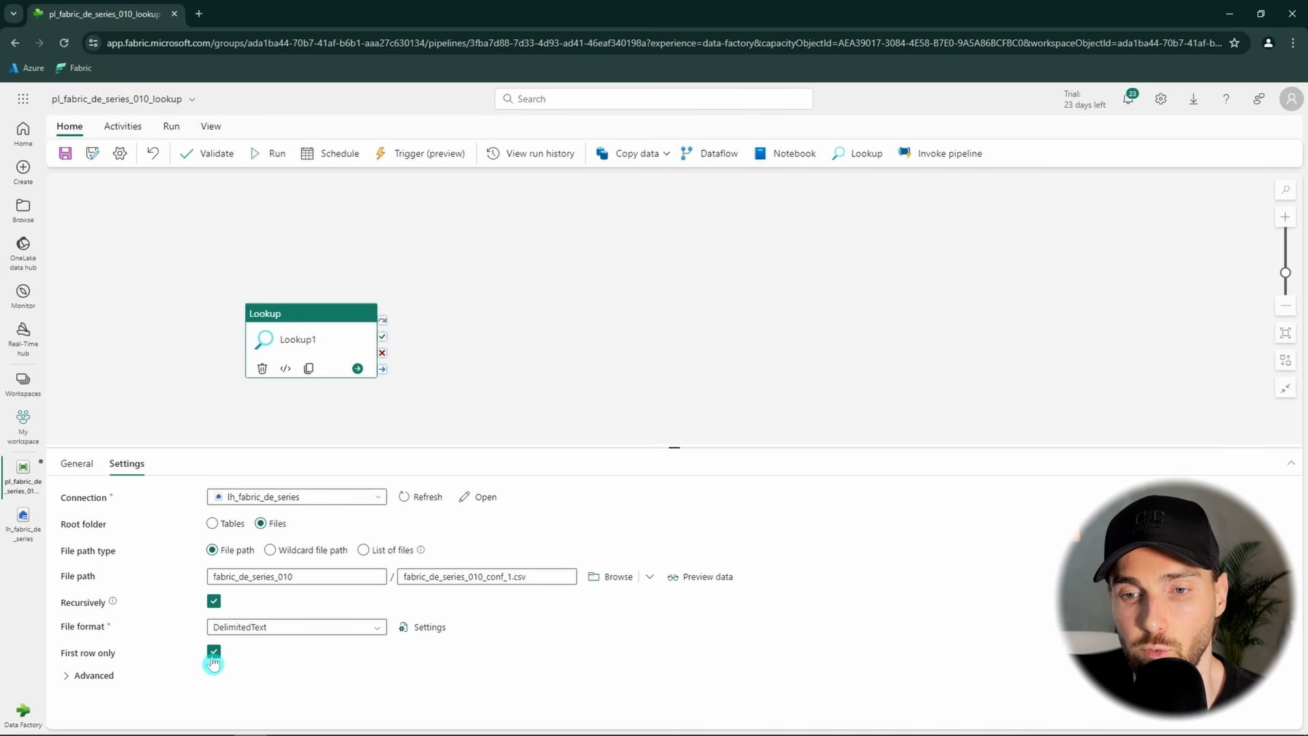
triple_click(107, 656)
click(250, 654)
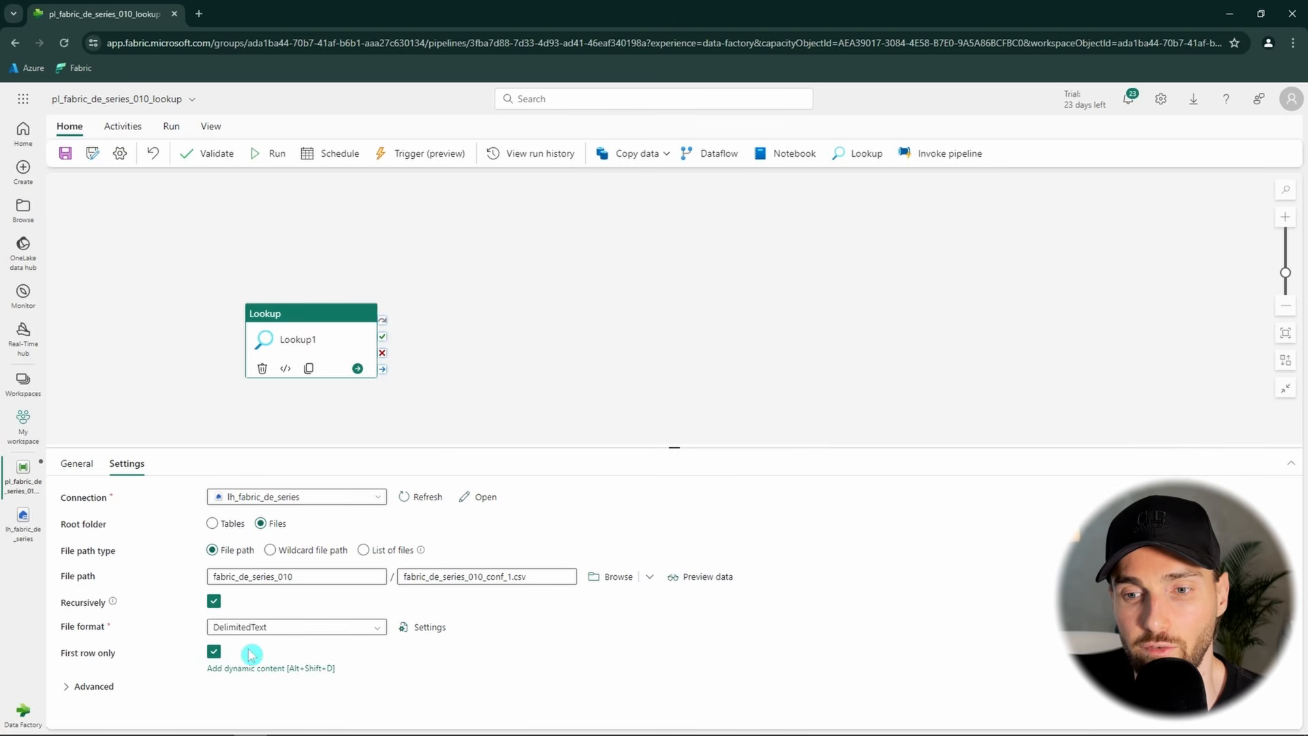
click(214, 652)
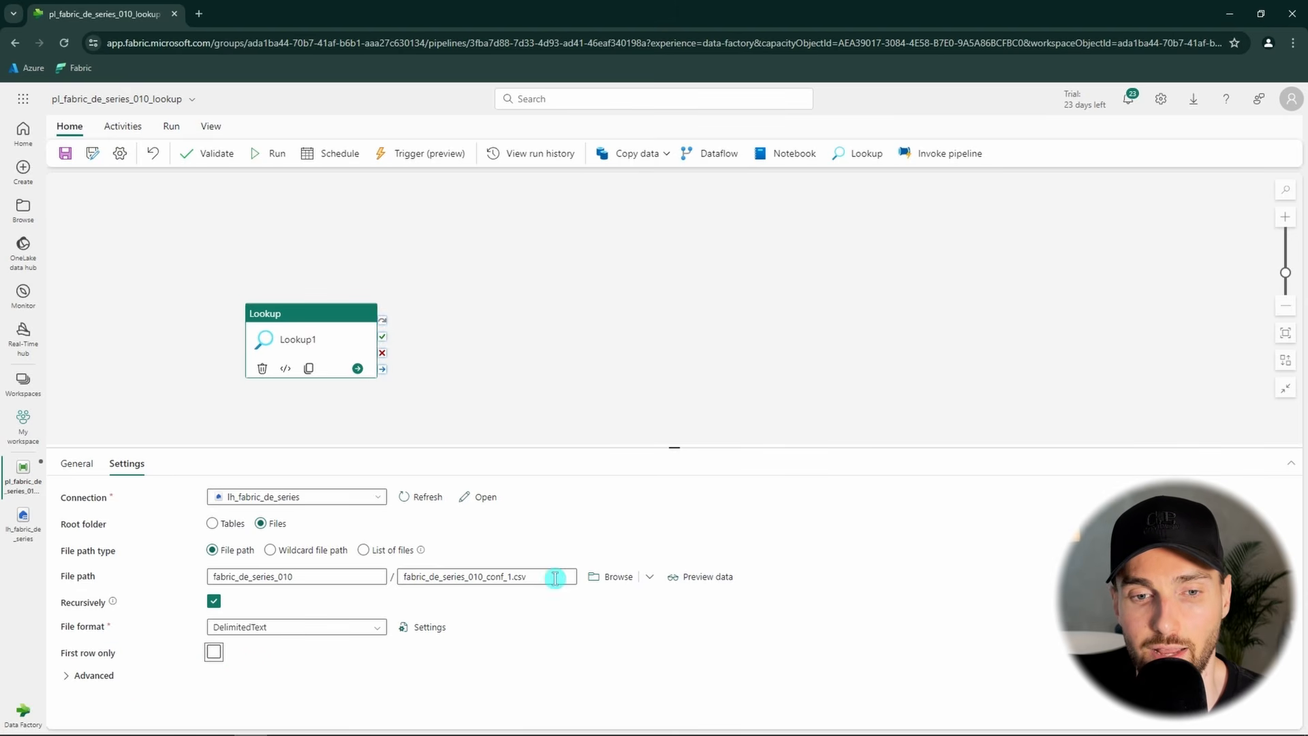
click(699, 578)
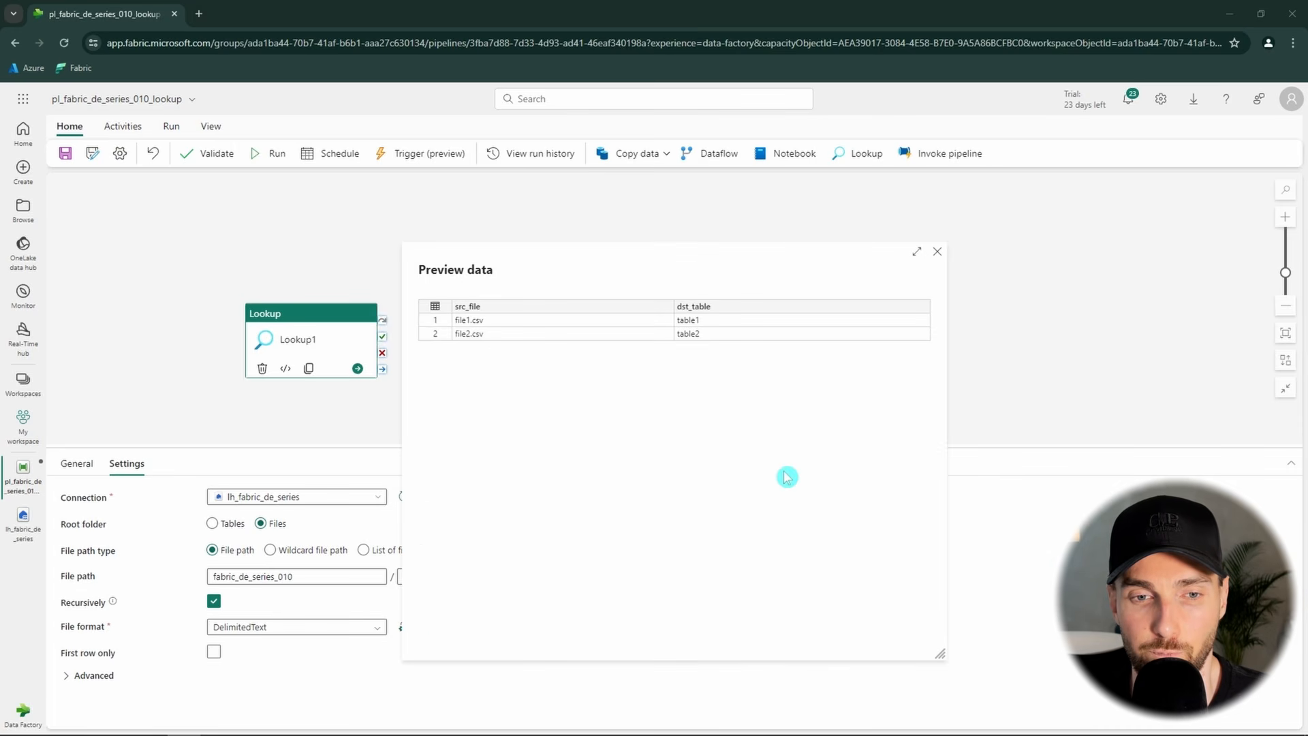
click(938, 255)
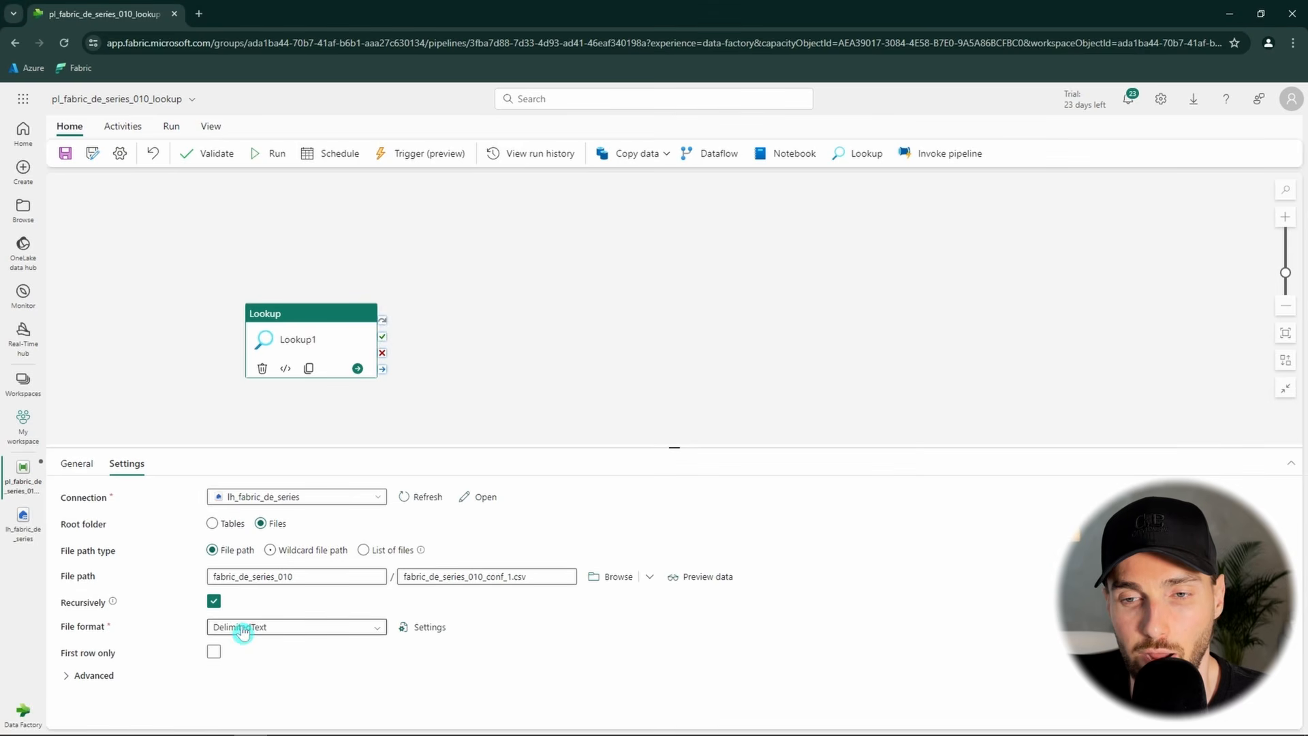
- Re-enable First row only on the Lookup, and save and run the pipeline
click(214, 651)
click(320, 203)
click(276, 154)
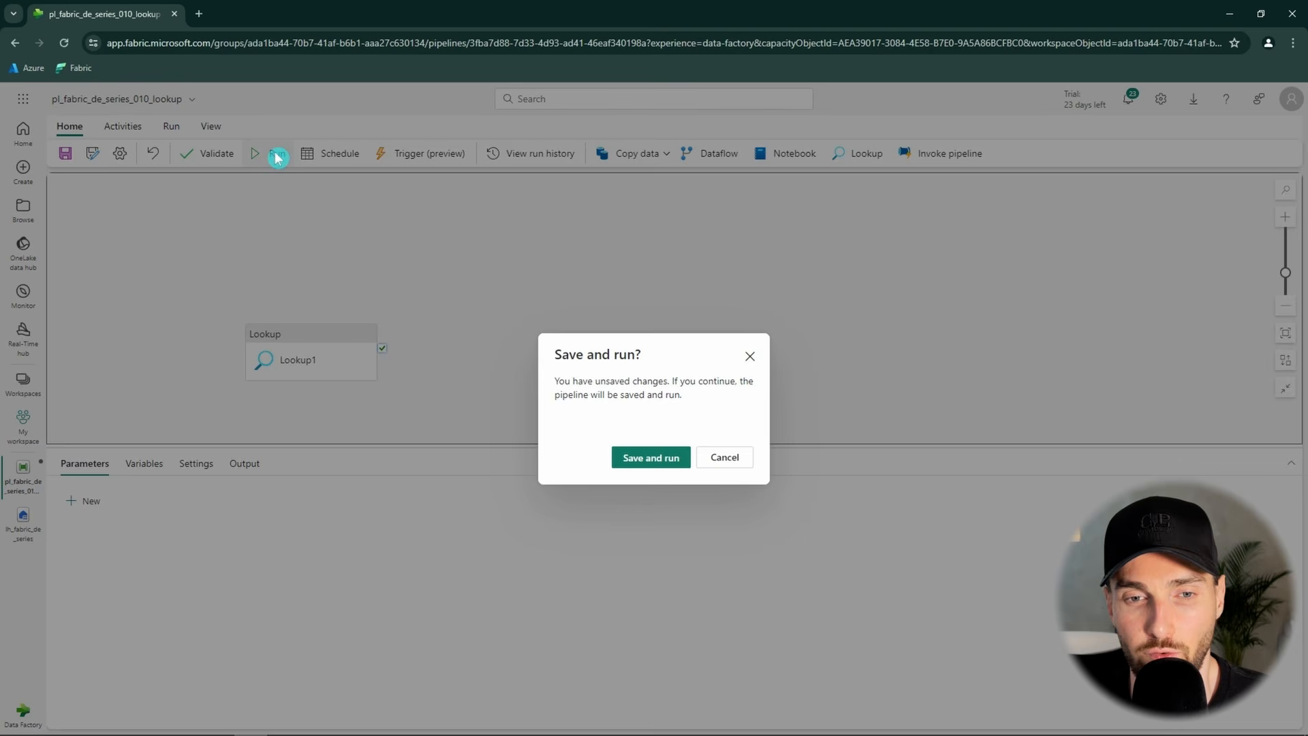
click(664, 463)
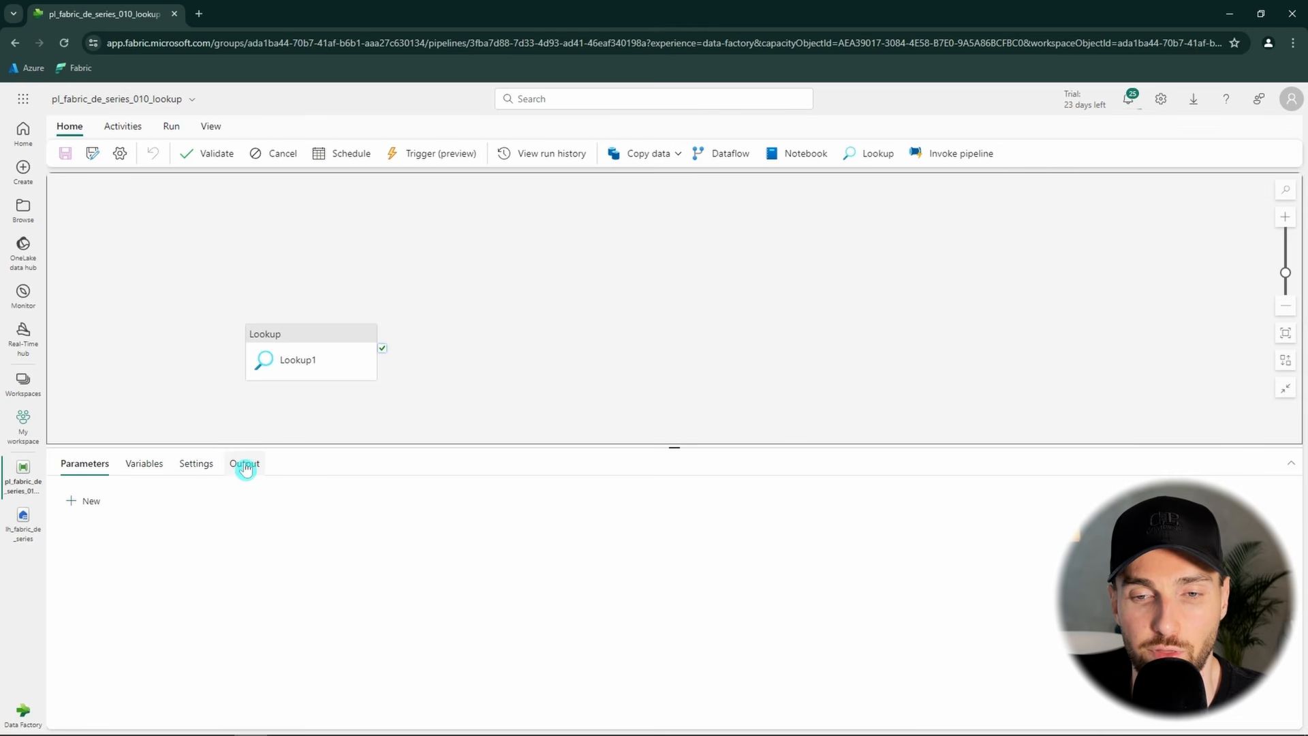
- Refresh the run status and examine the Lookup1 activity's output JSON in the enlarged view
click(245, 465)
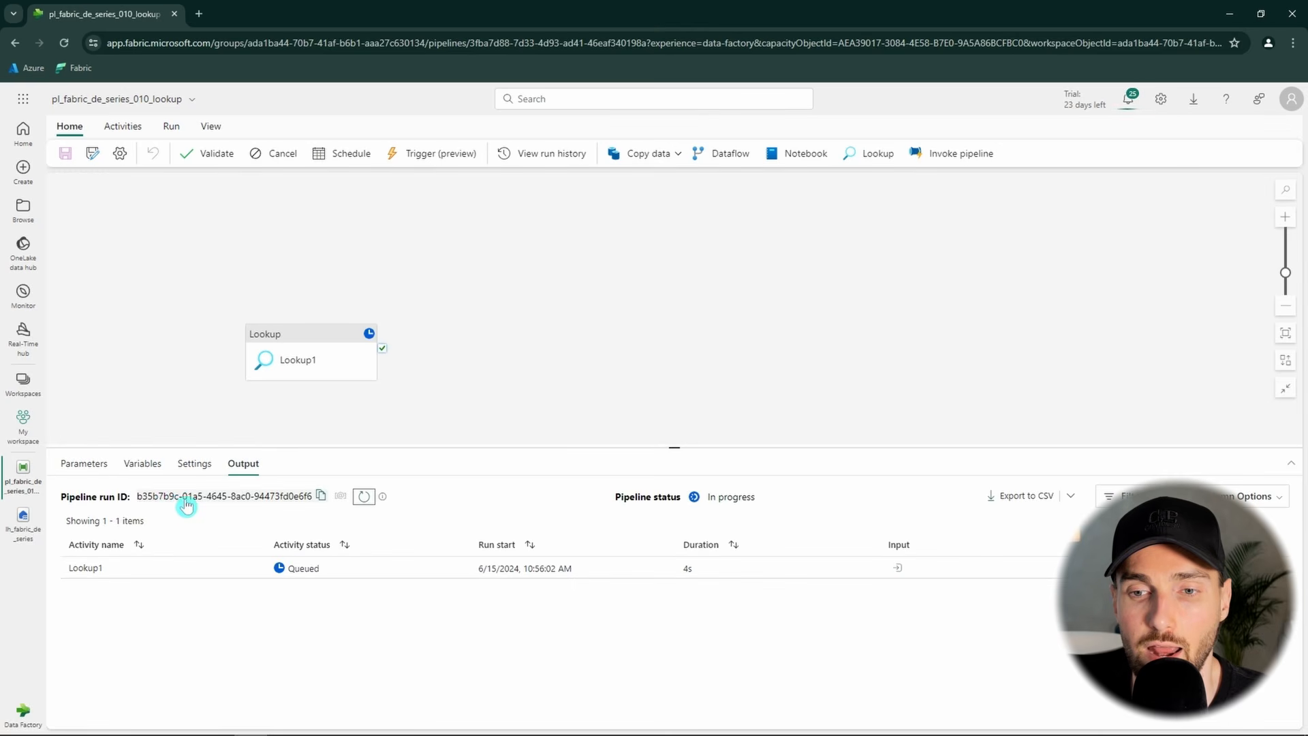
click(346, 498)
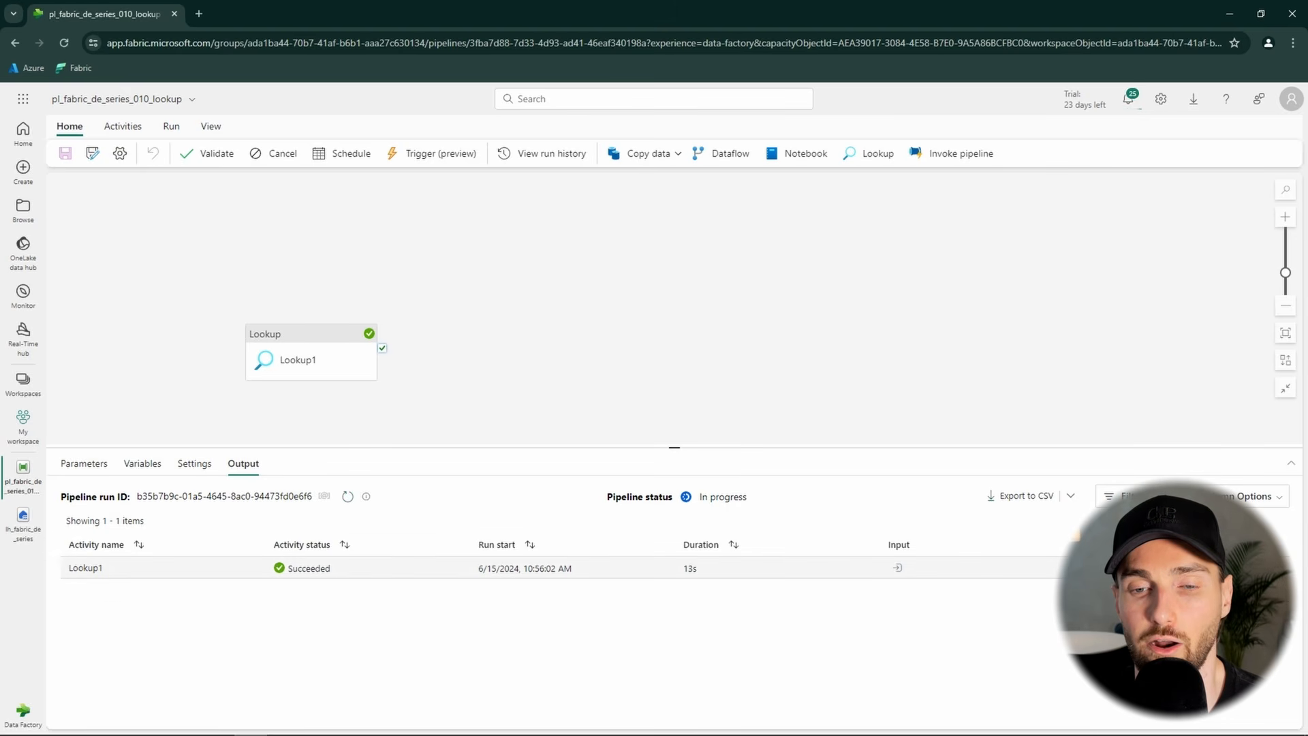
click(1101, 568)
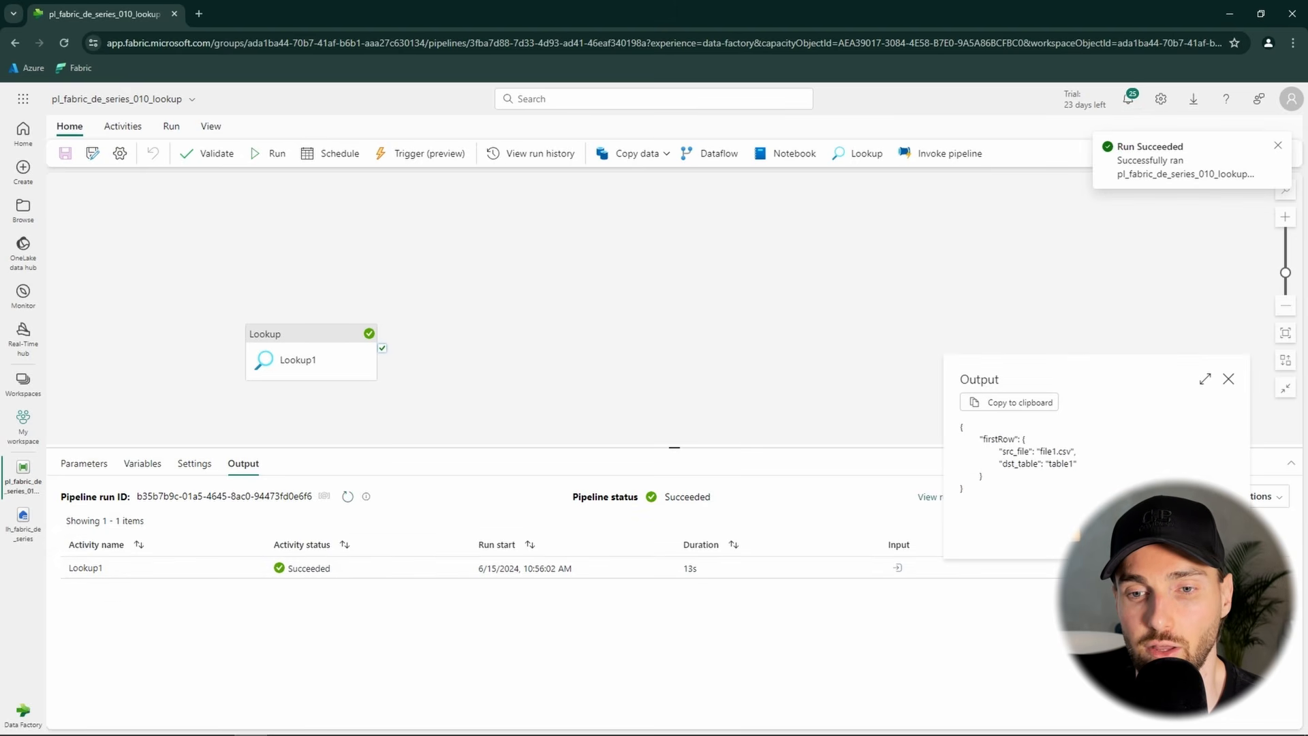
click(1205, 379)
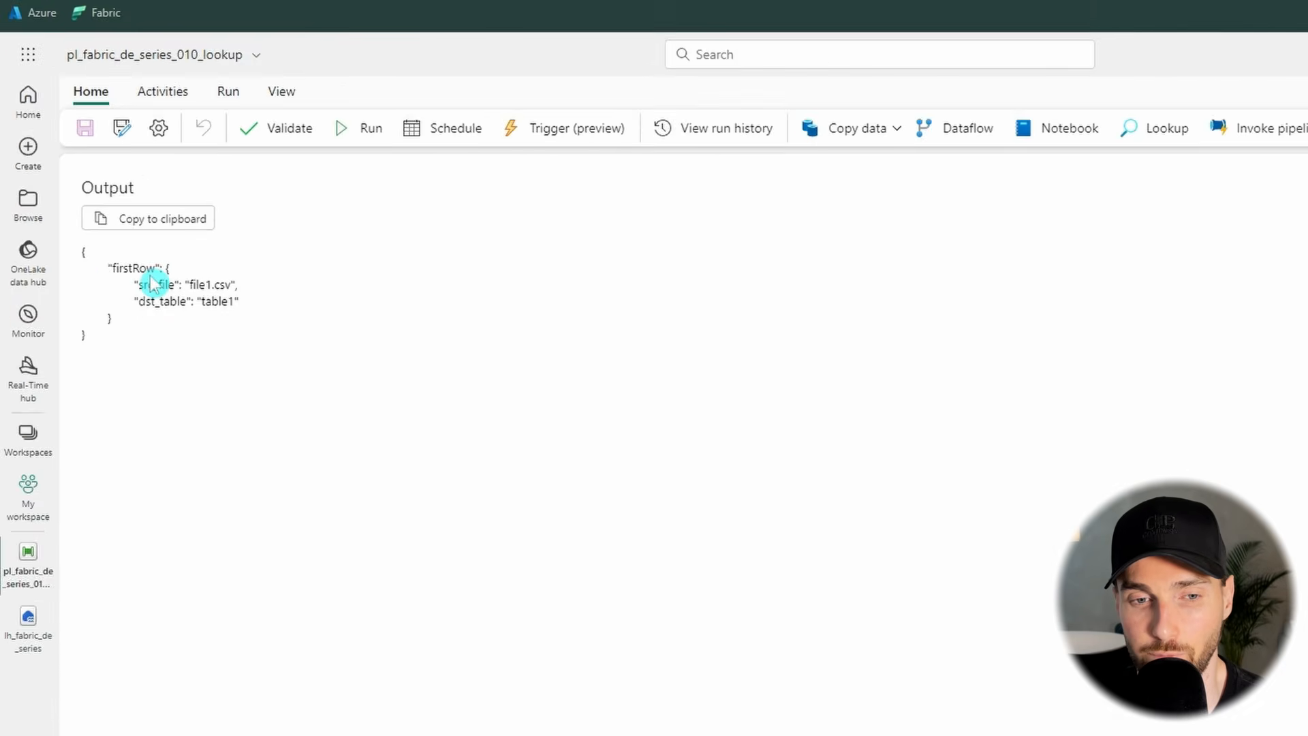
click(1284, 204)
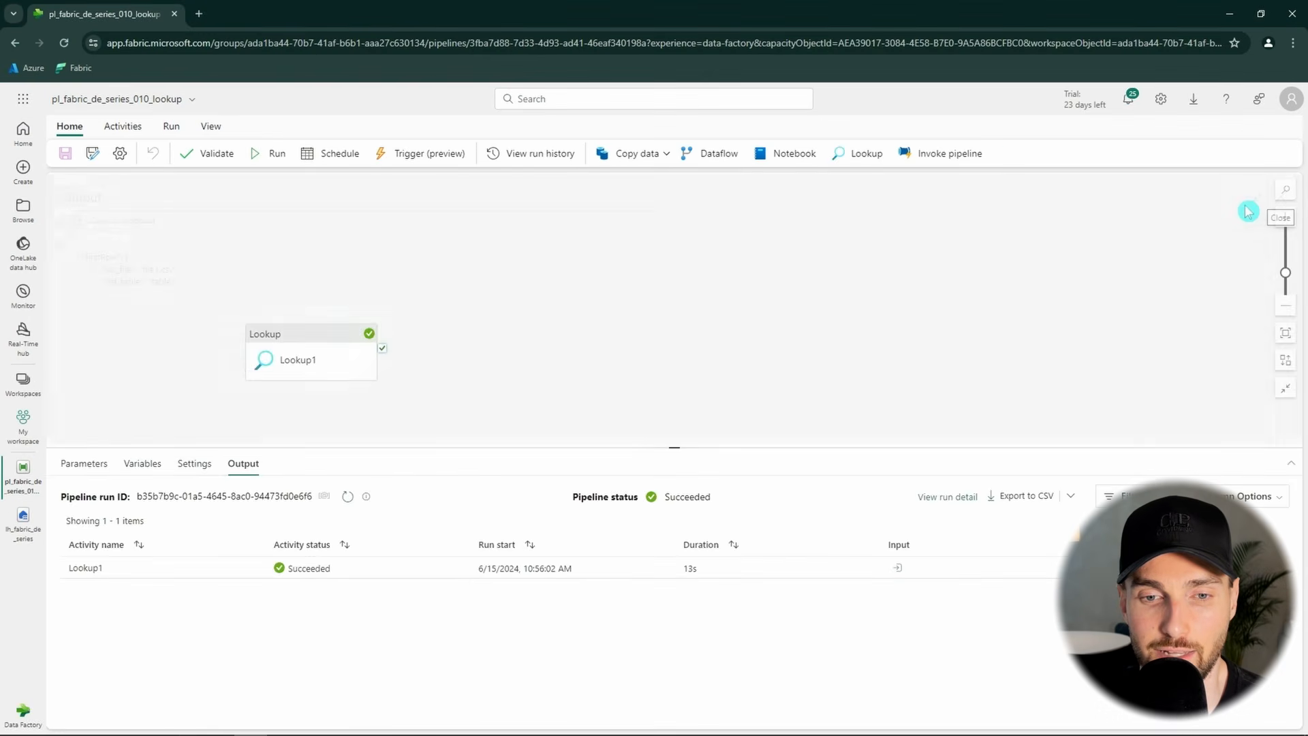
- Disable First row only on the Lookup1 activity, and save and run the pipeline again
click(330, 358)
click(213, 651)
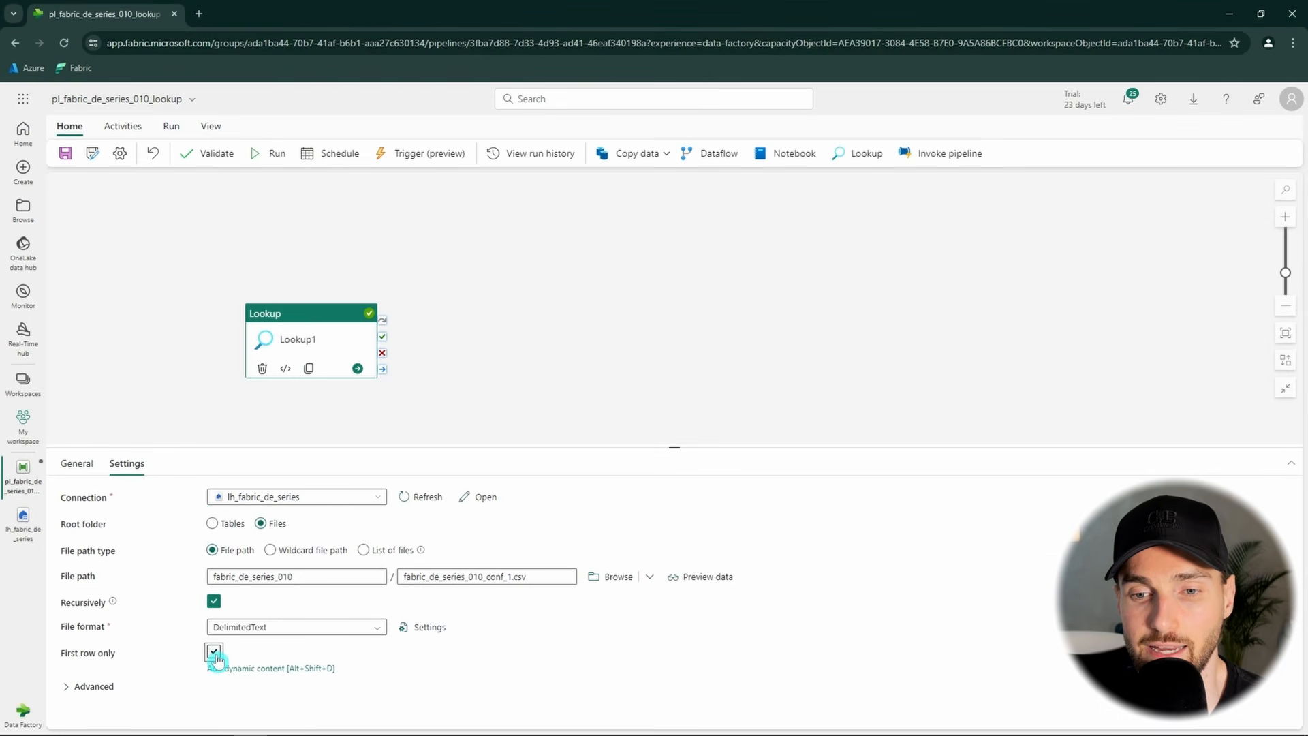
click(276, 154)
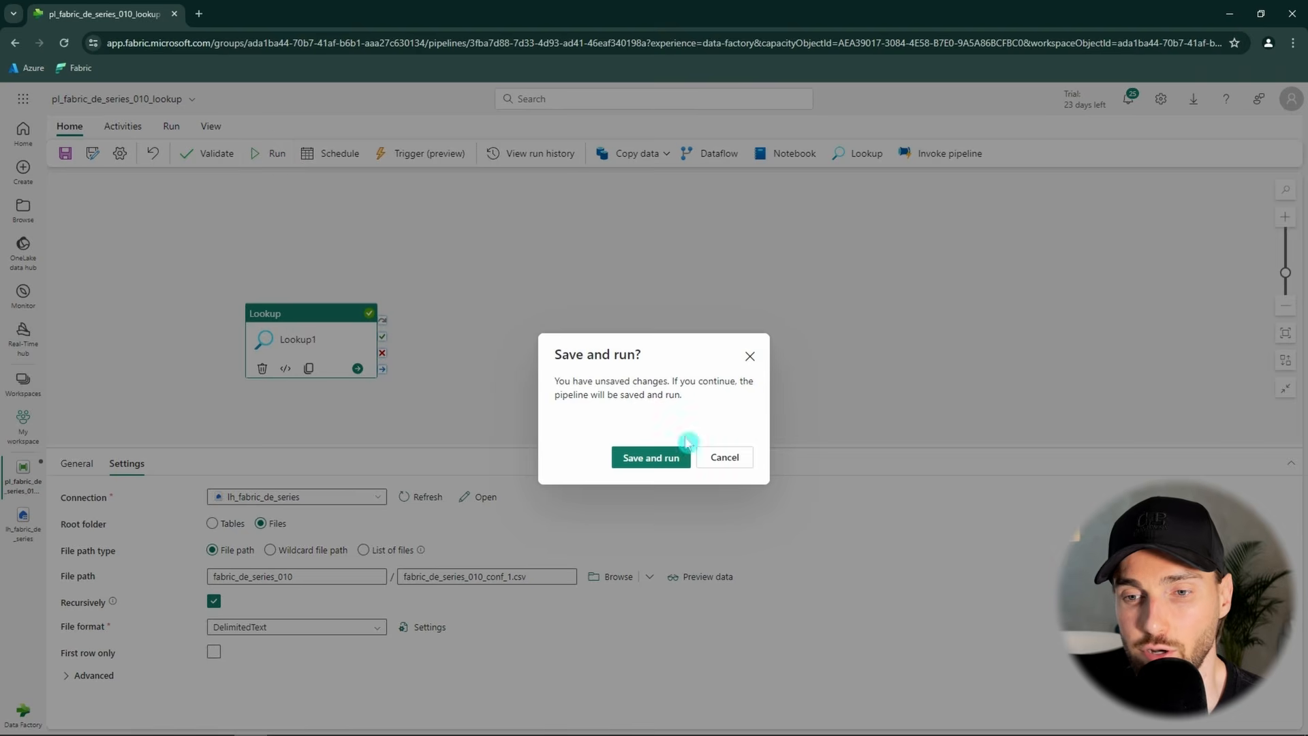
click(654, 455)
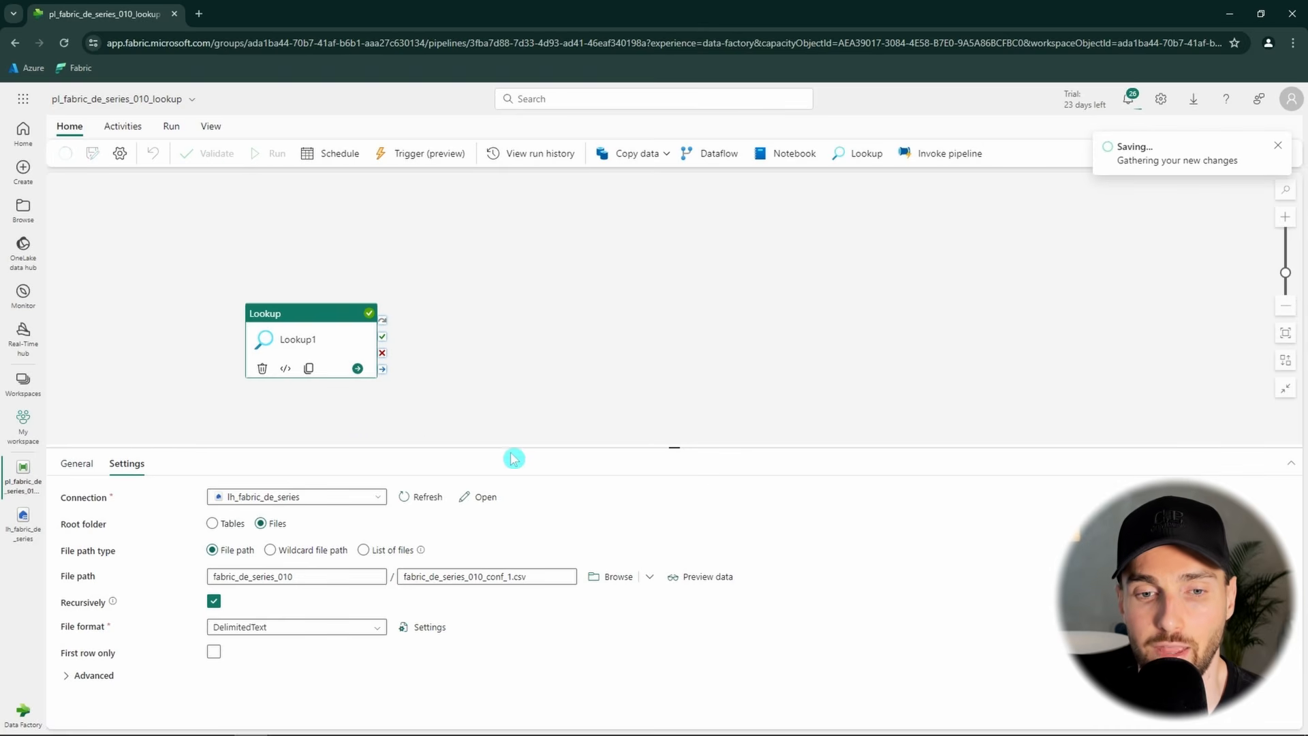
- Refresh the run status and examine Lookup1's output JSON for the CSV run with First row only disabled, in the enlarged view
click(349, 498)
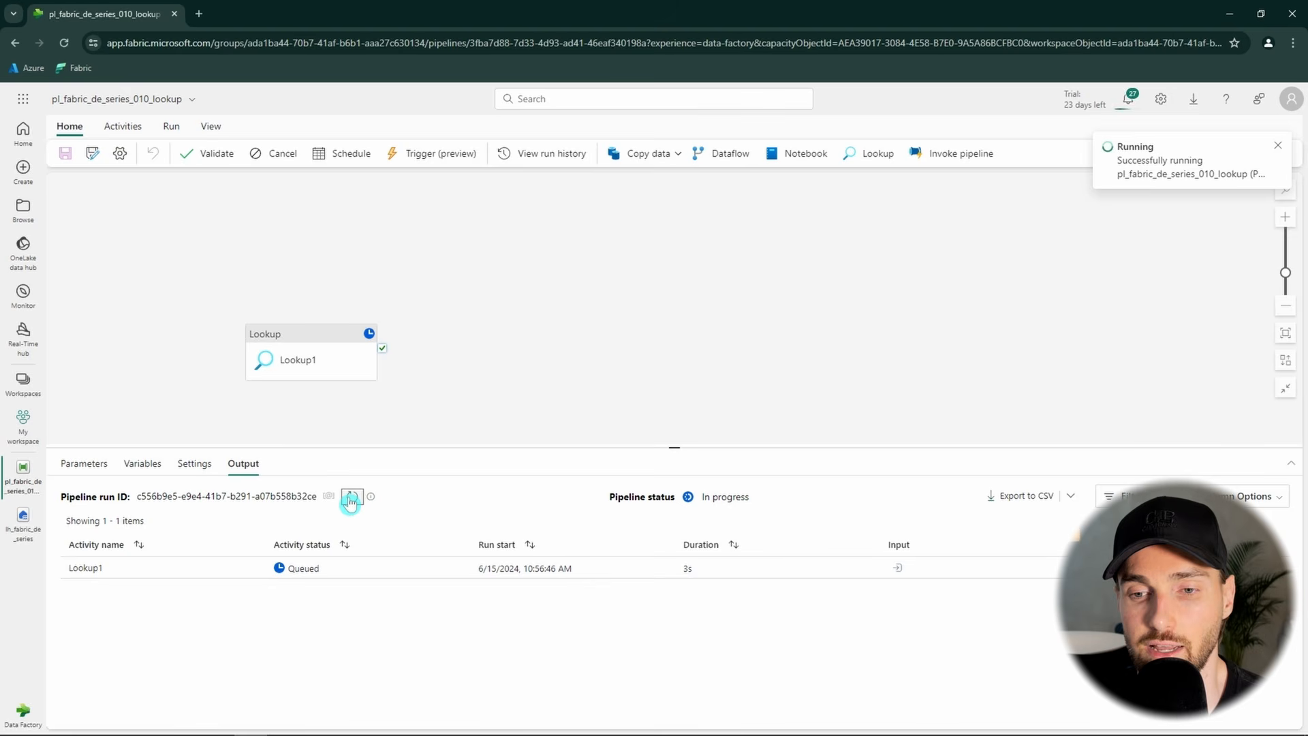
click(351, 497)
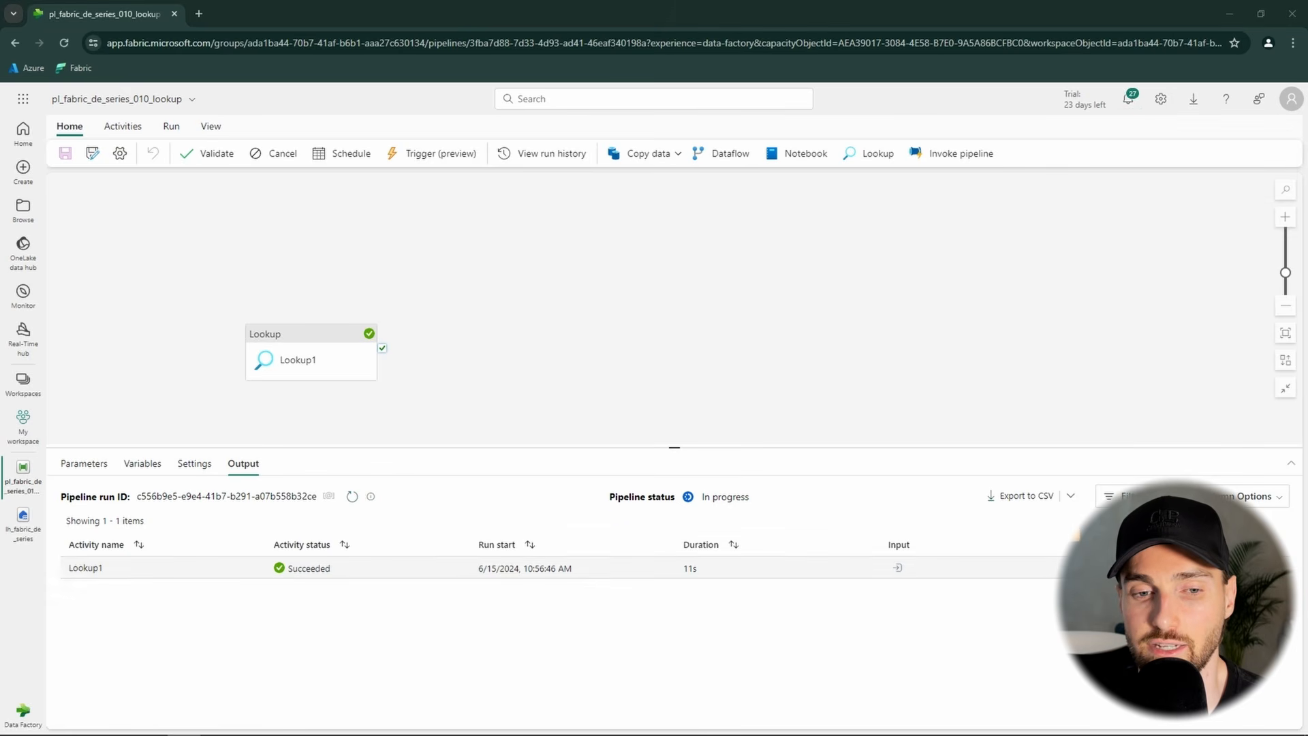
click(1103, 567)
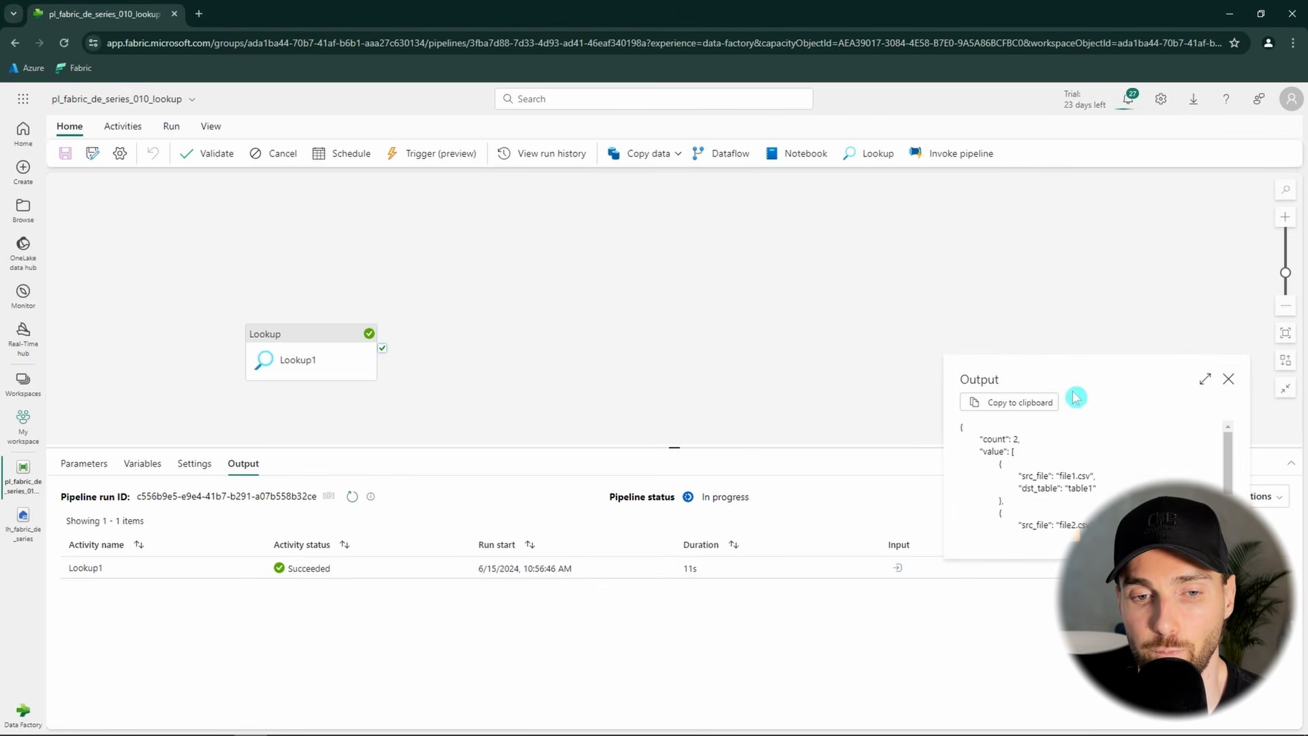
click(1205, 379)
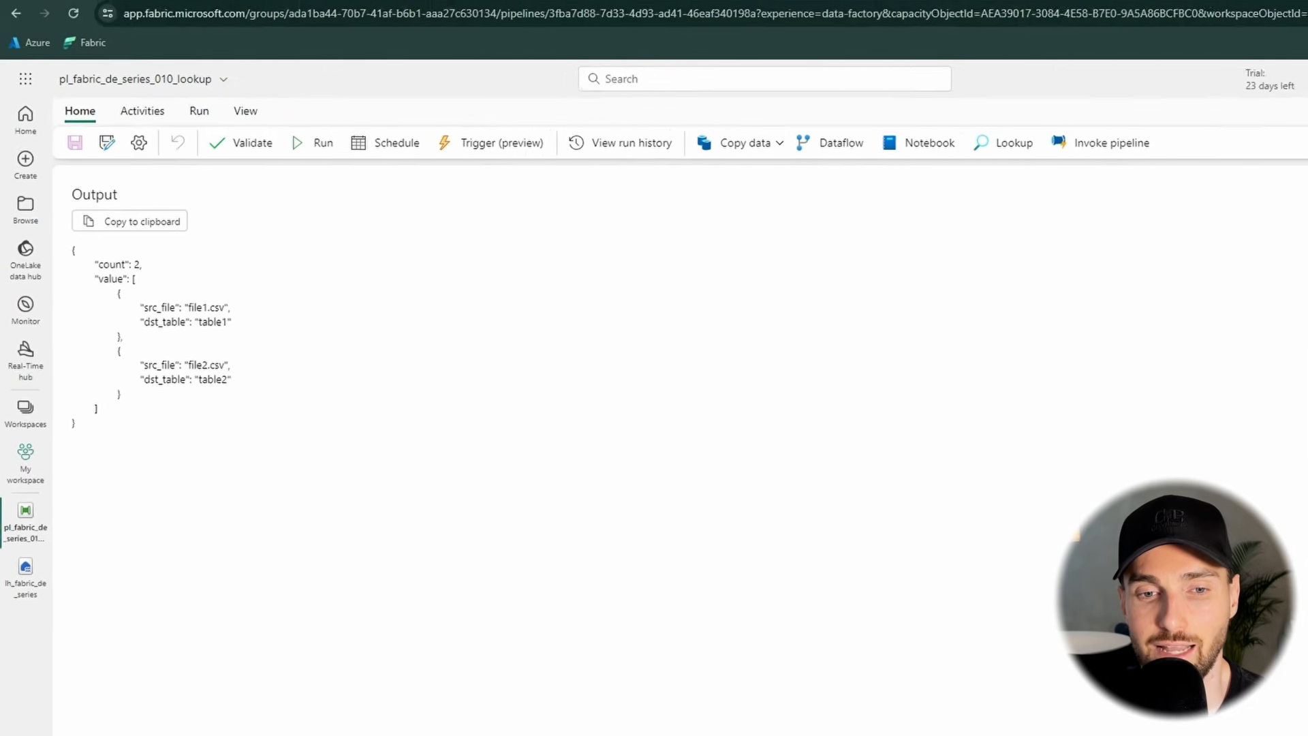
click(1281, 199)
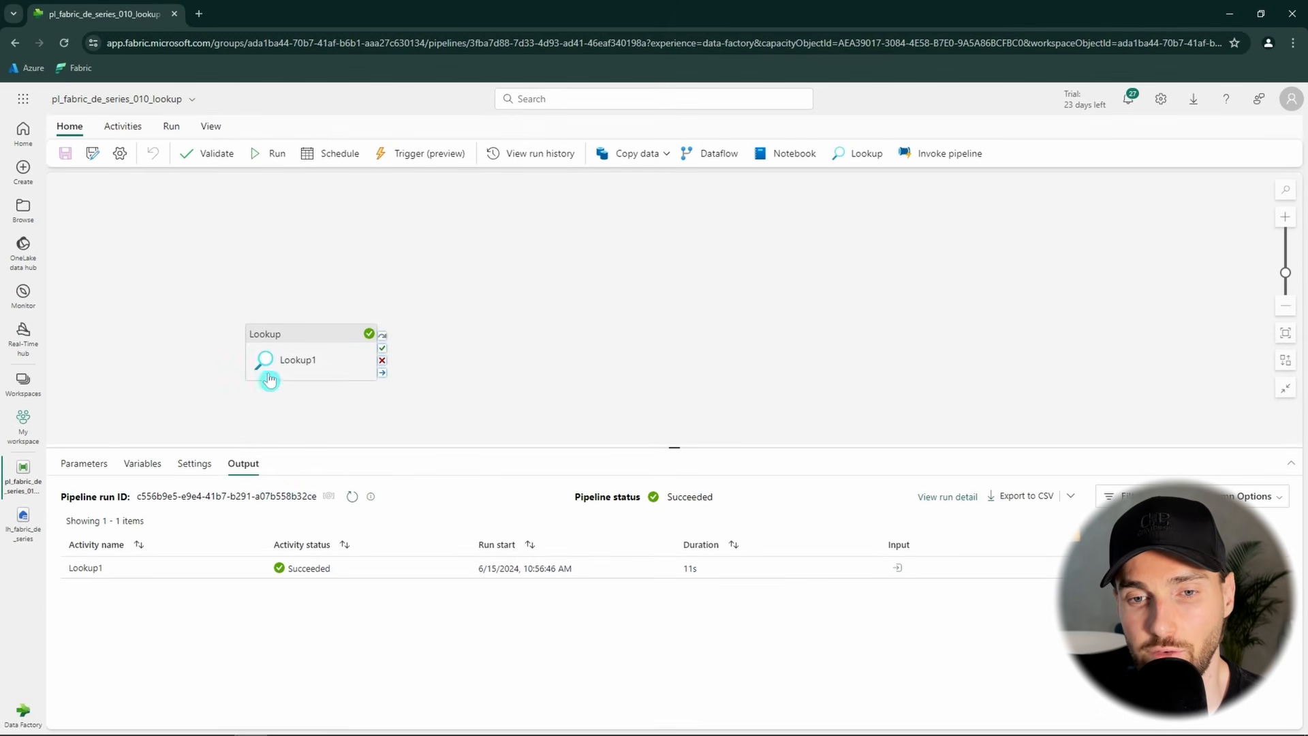
- Point Lookup1 at the file fabric_de_series_010_conf_2.json with the JSON file format, keeping First row only disabled
click(283, 357)
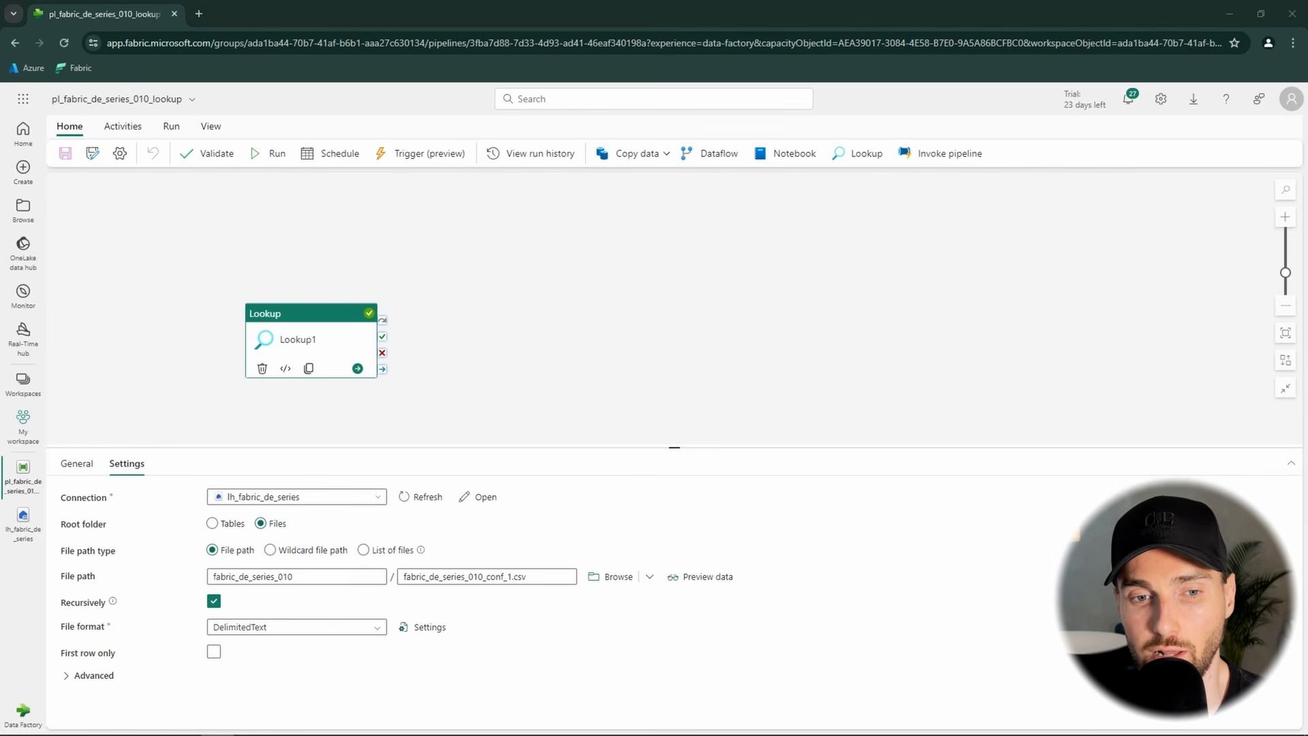
click(561, 576)
key(ctrl+a)
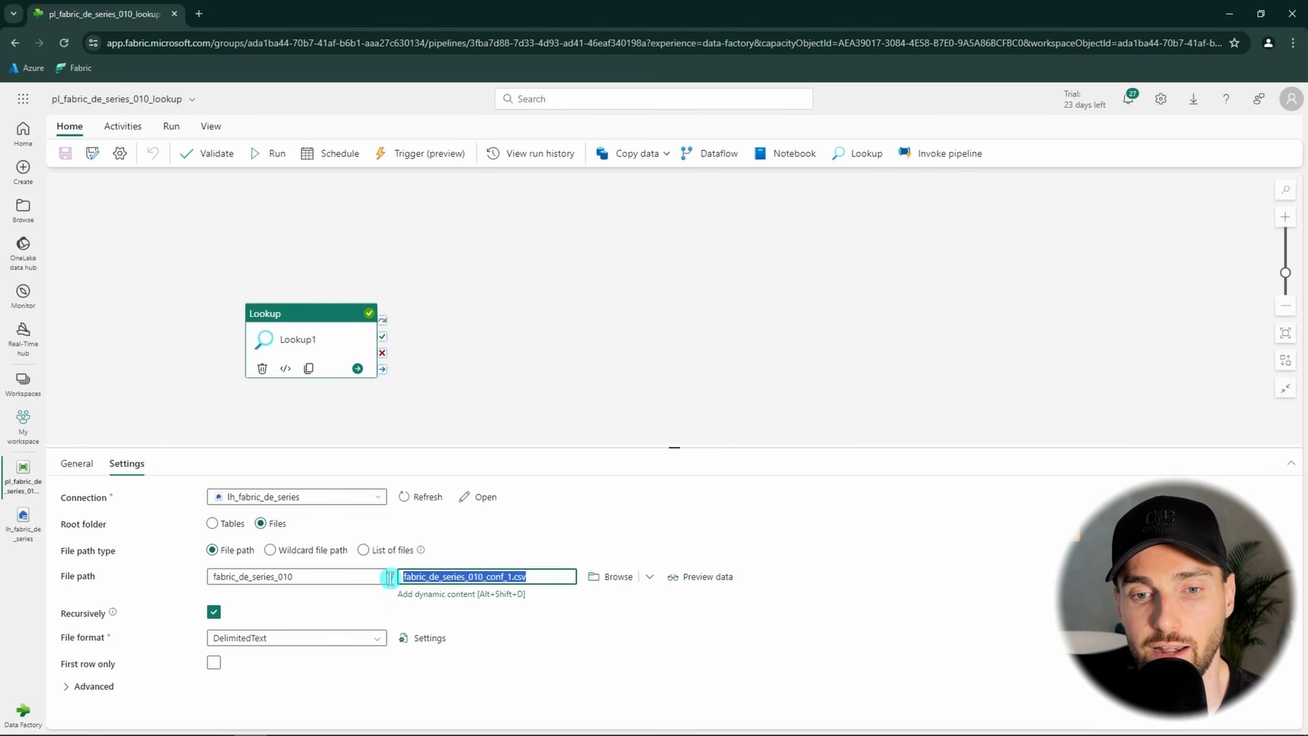
text(fabric_de_series_010_conf_2.json)
click(622, 648)
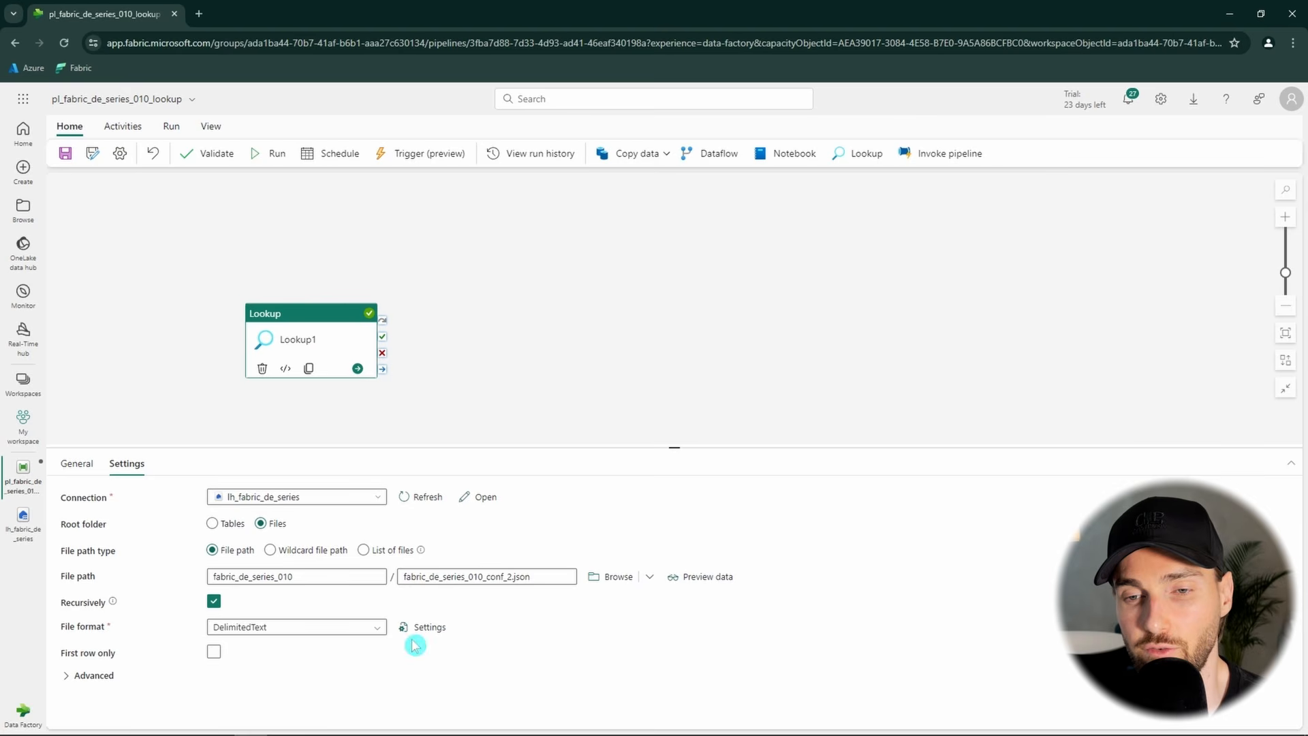
click(321, 626)
scroll(265, 692, down, 3)
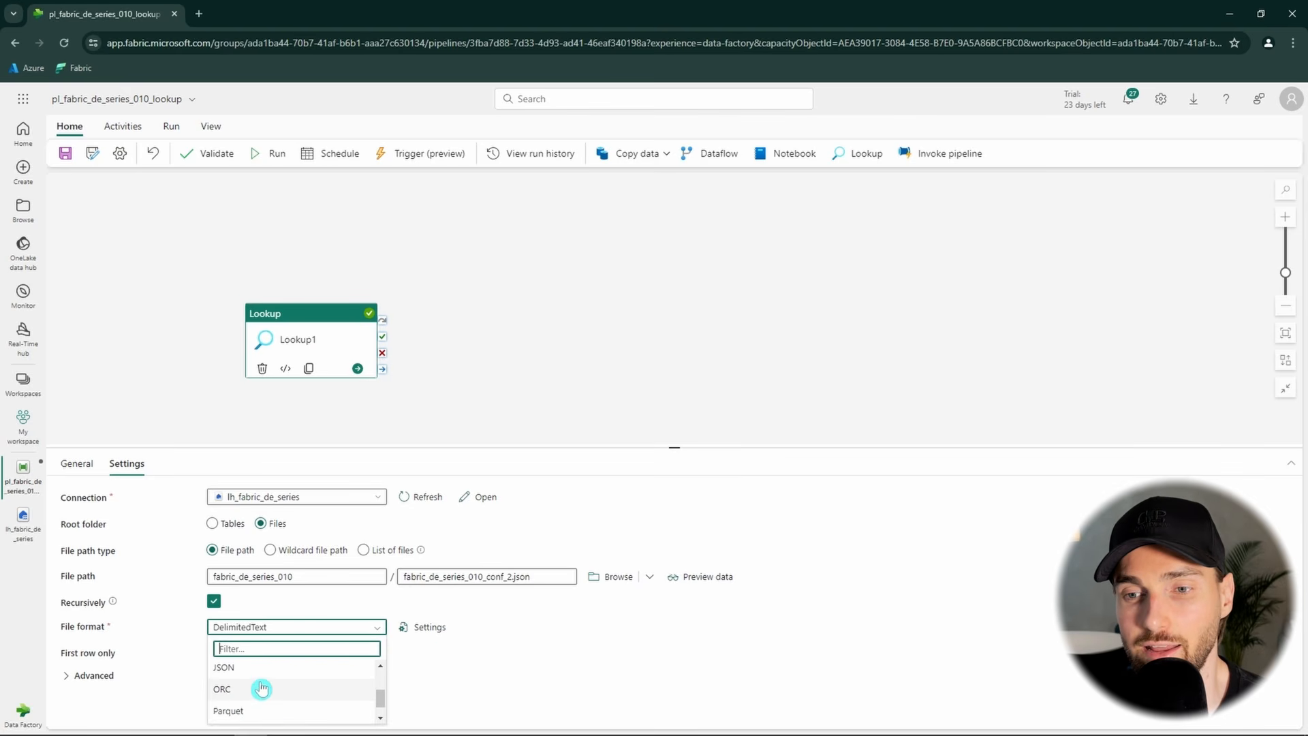
click(251, 675)
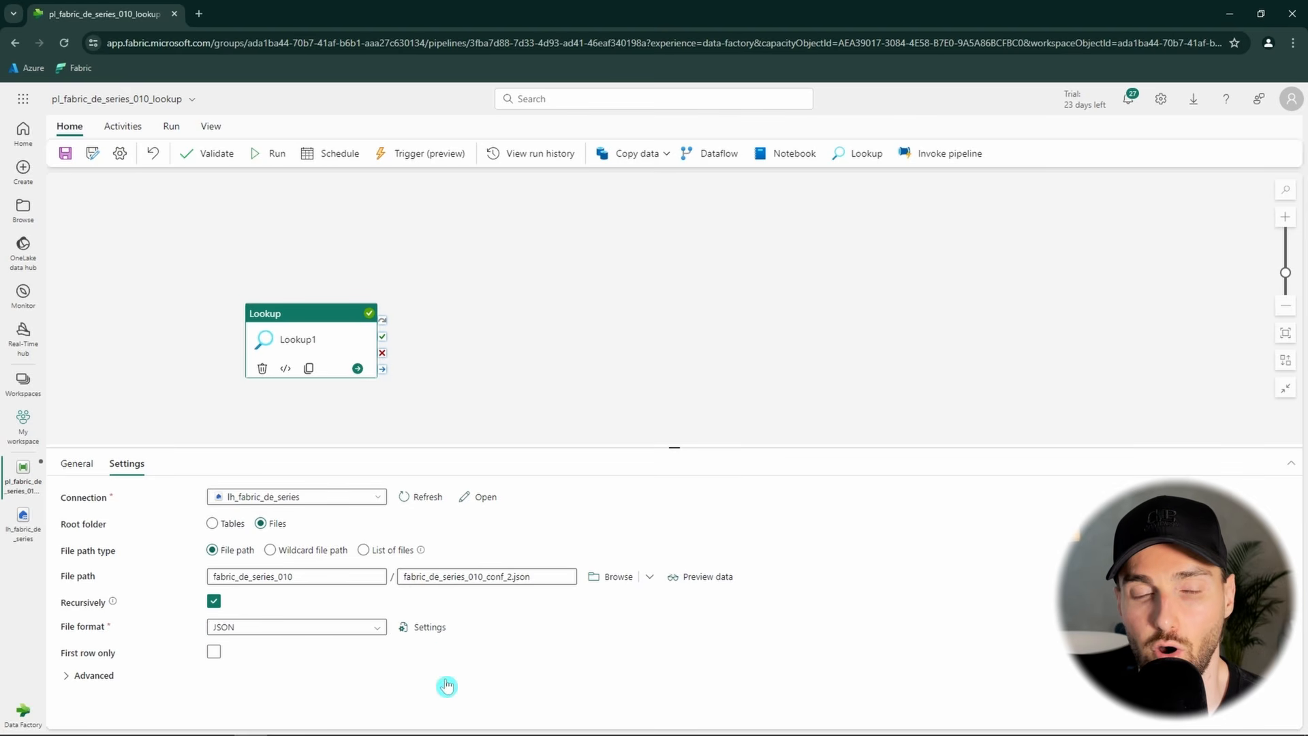
click(214, 653)
click(214, 653)
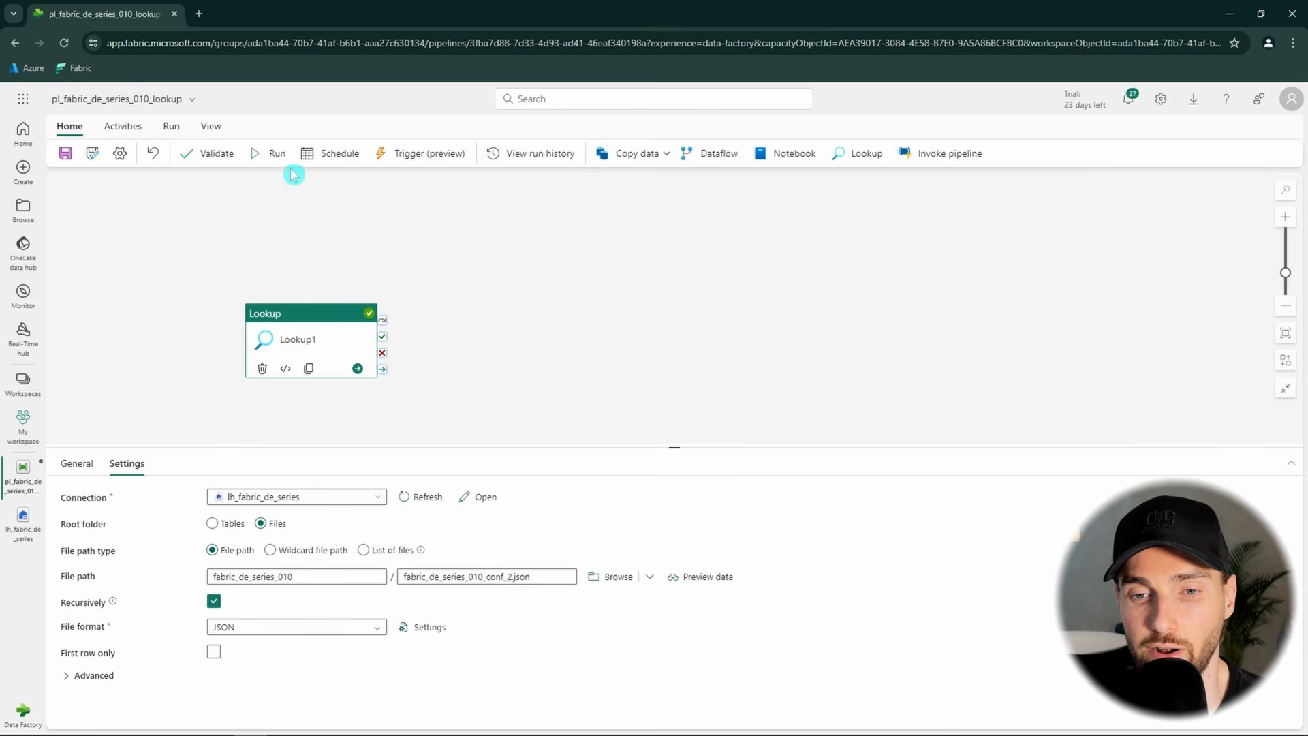
- Save and run the pipeline with the JSON configuration file, and examine Lookup1's output in the enlarged view
click(271, 161)
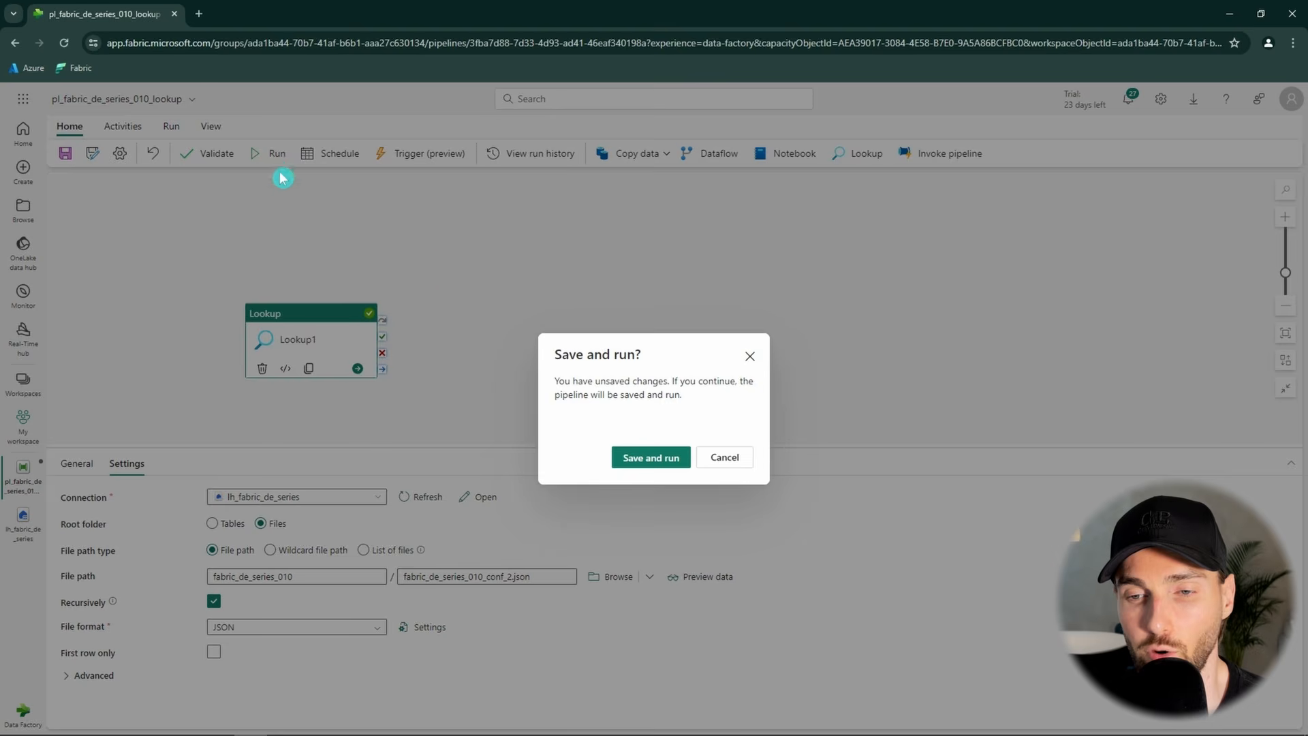
click(650, 456)
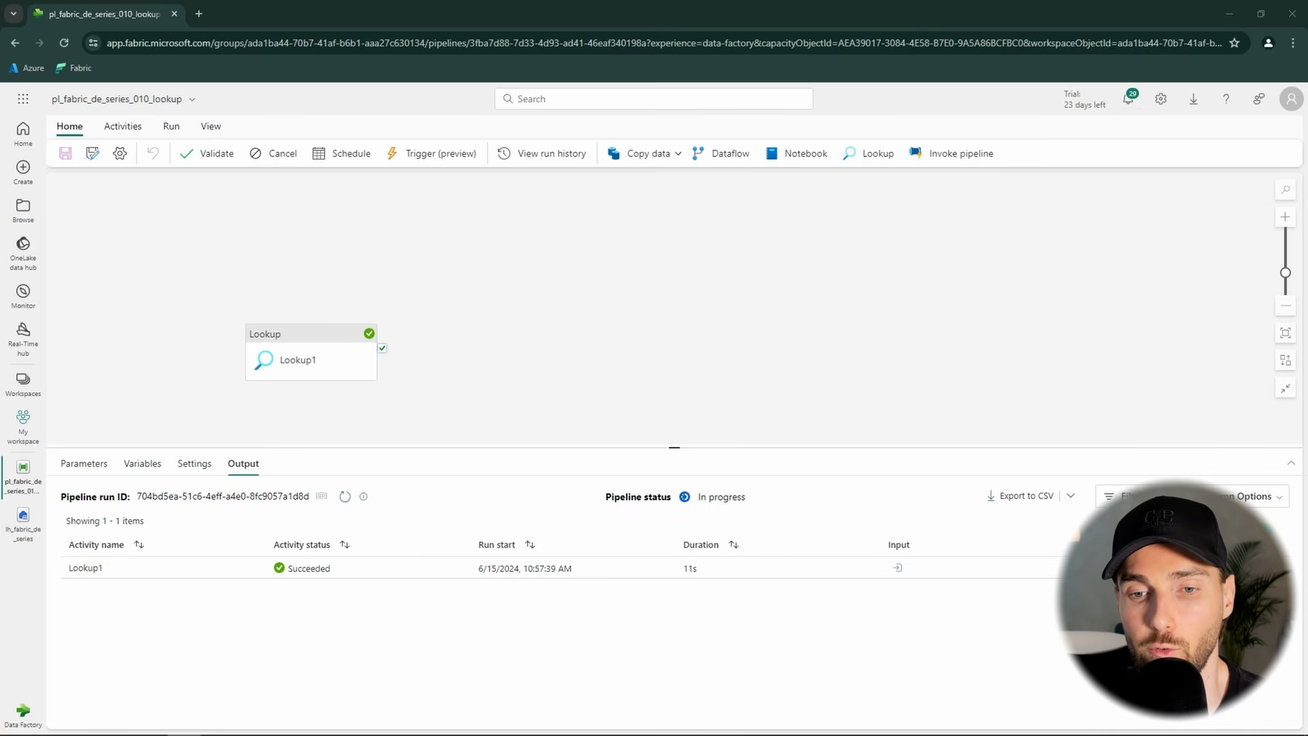
click(1102, 568)
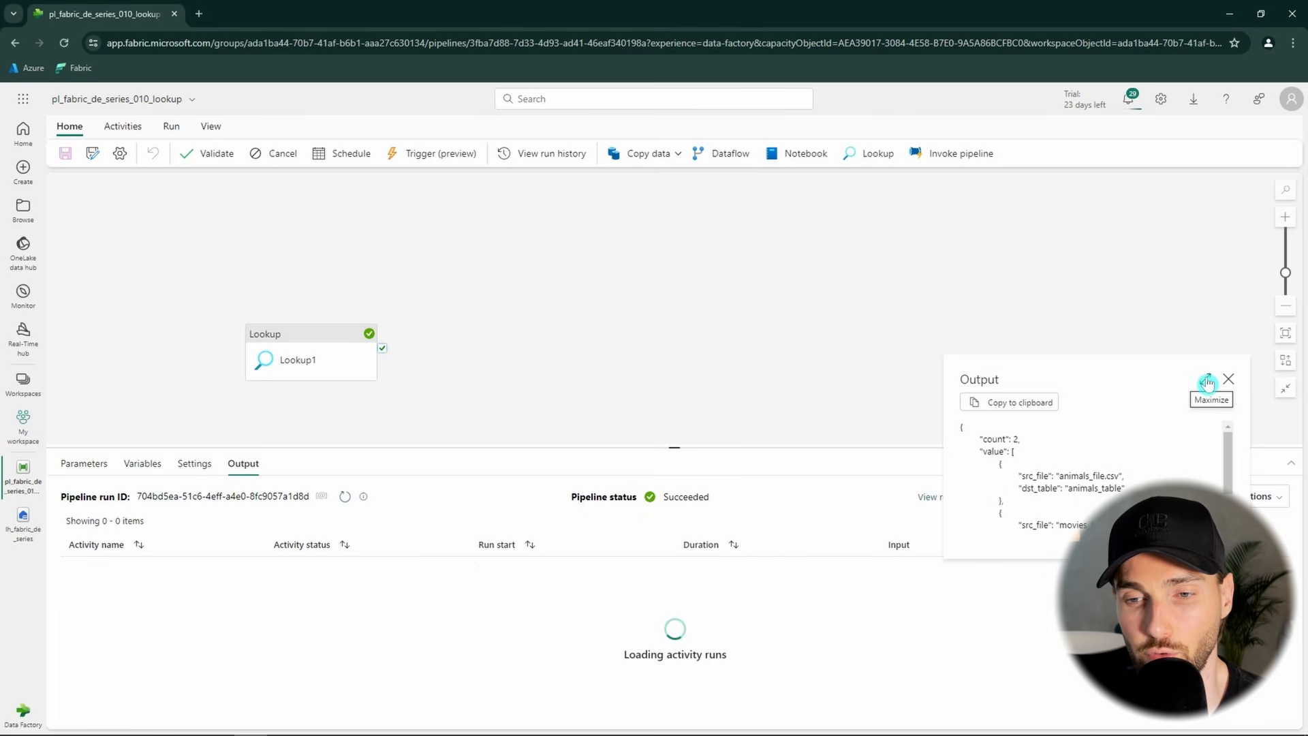
click(1206, 379)
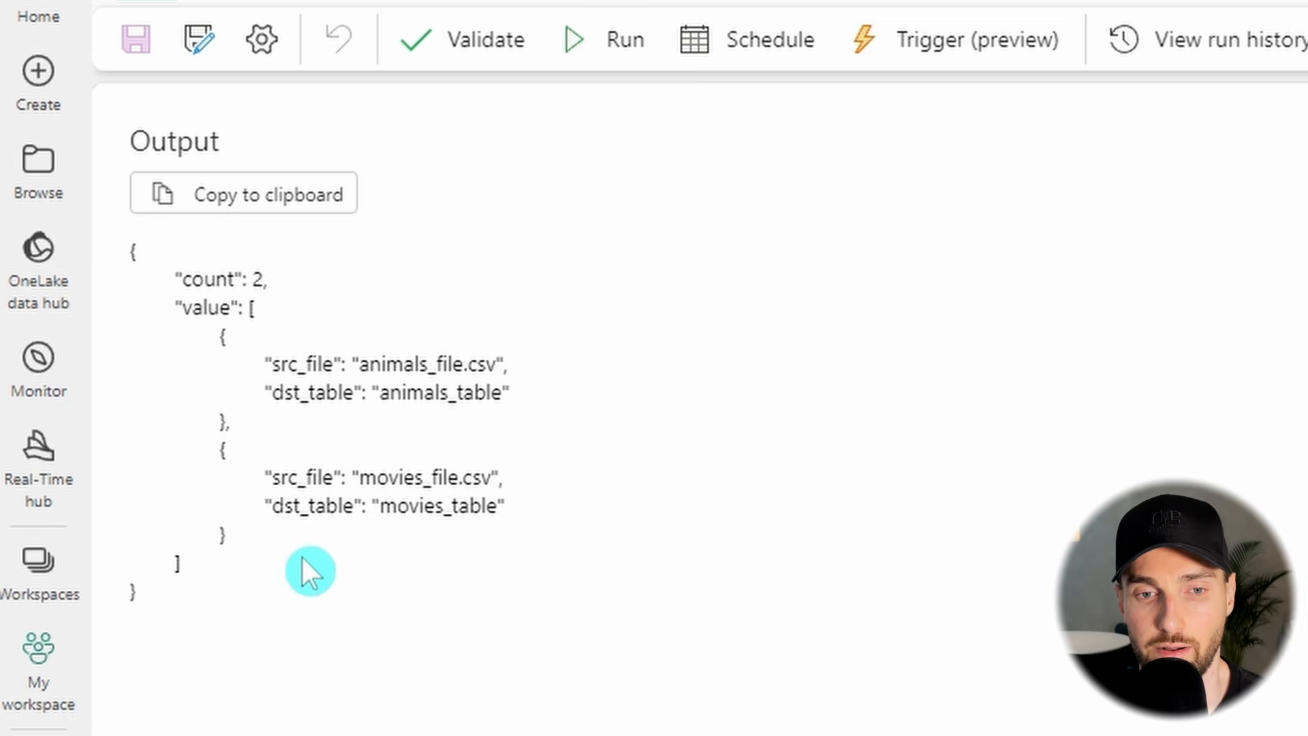
click(1278, 200)
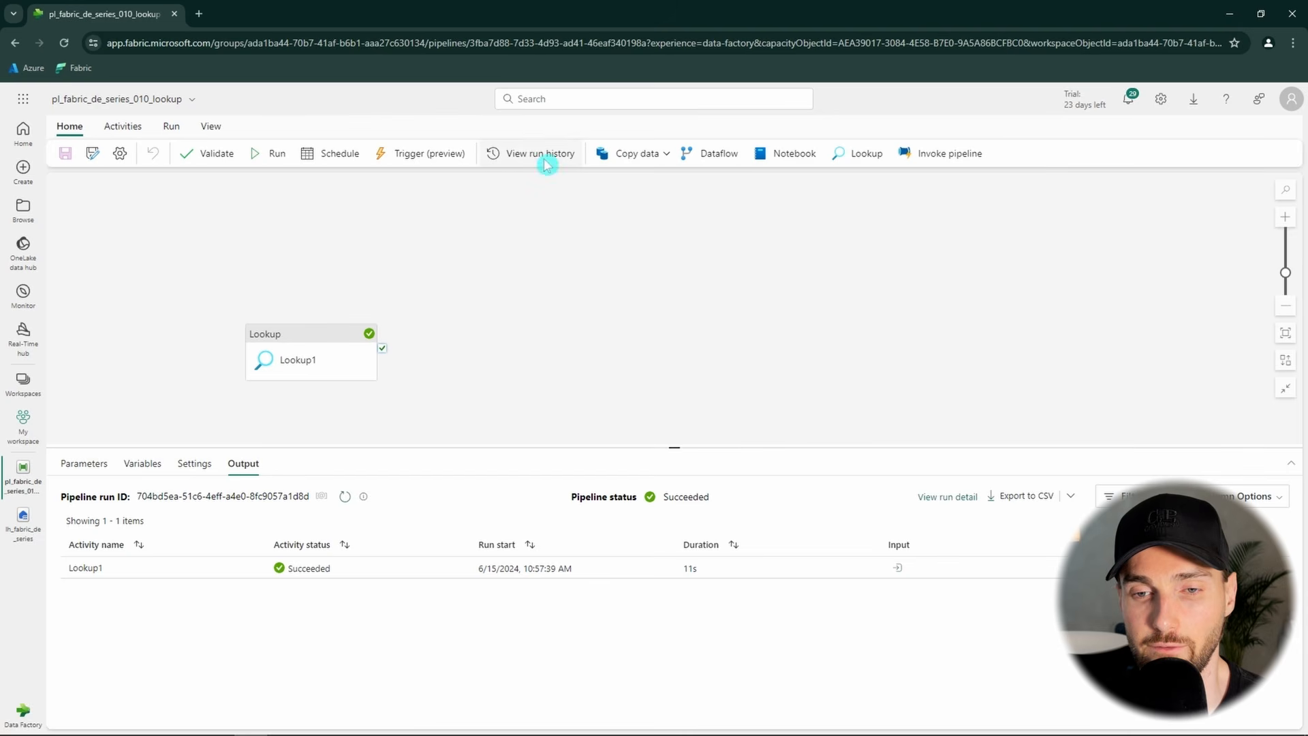
- Add a ForEach activity beside Lookup1 and connect it to Lookup1's on-success output
click(129, 129)
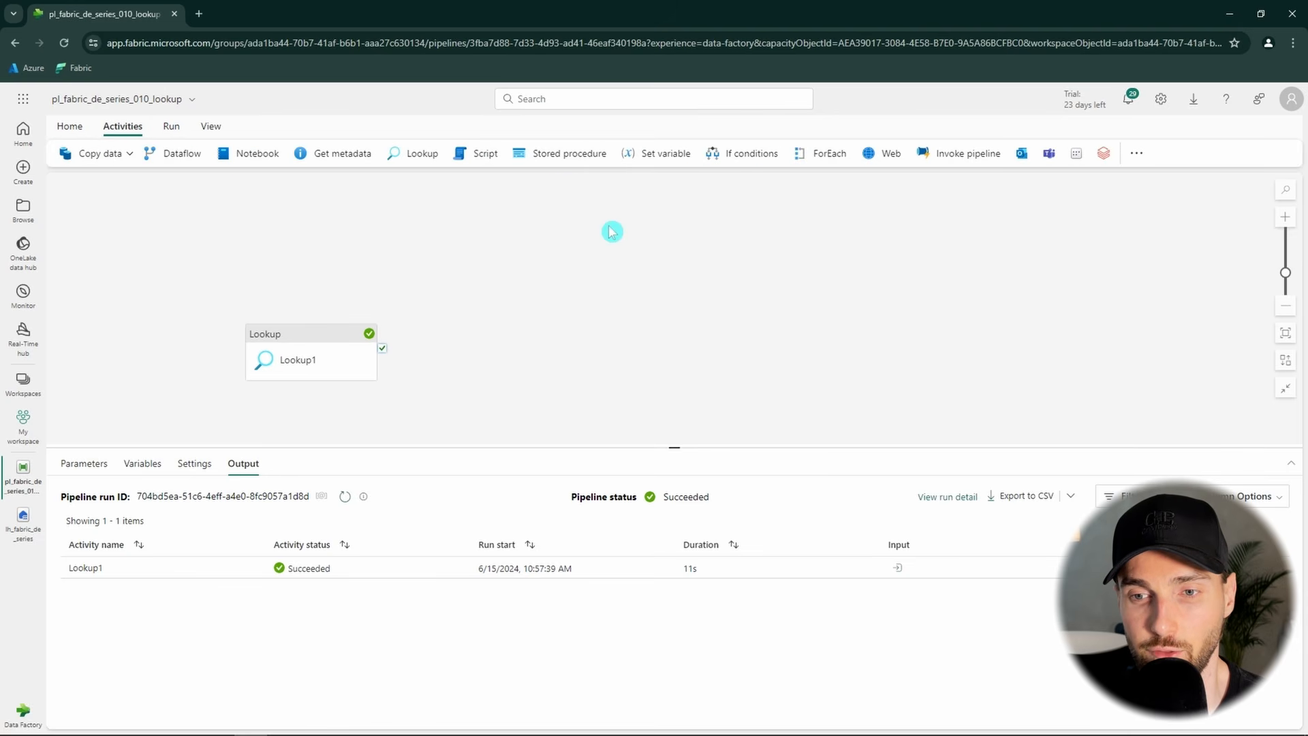
click(818, 154)
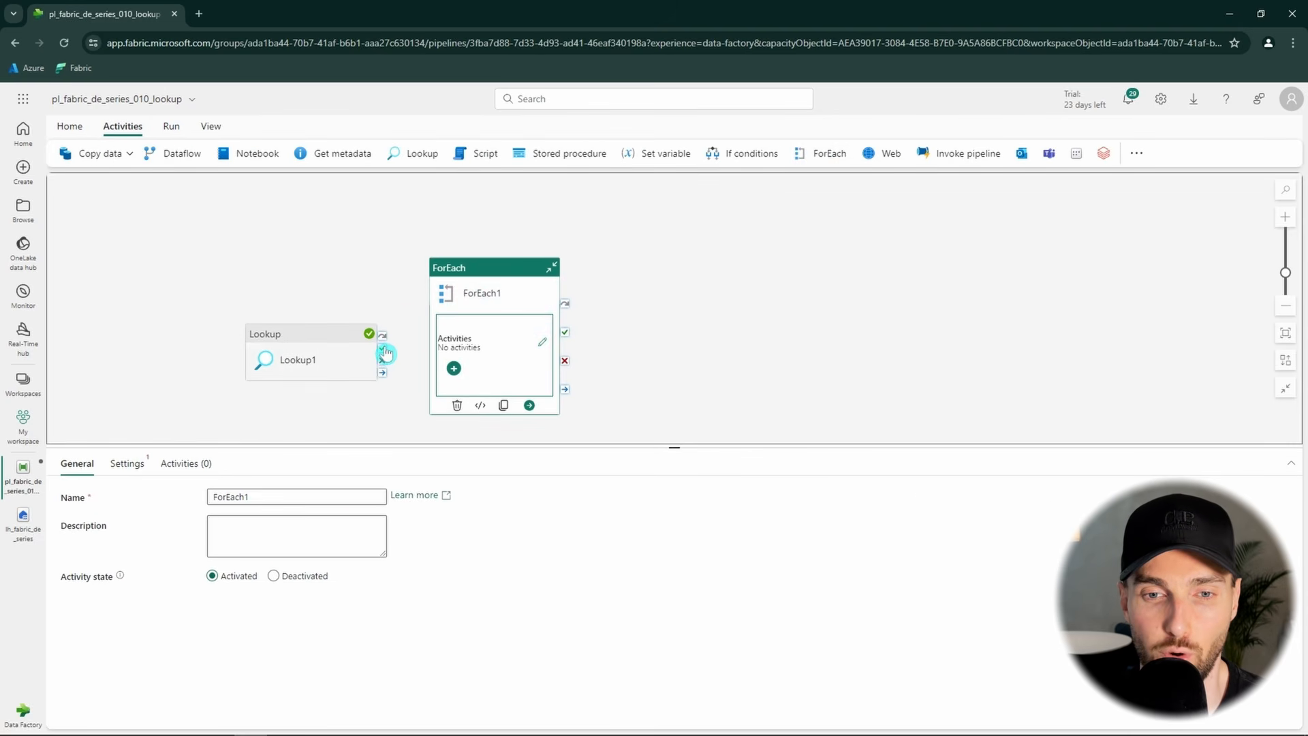
drag(382, 348, 450, 352)
drag(488, 309, 471, 317)
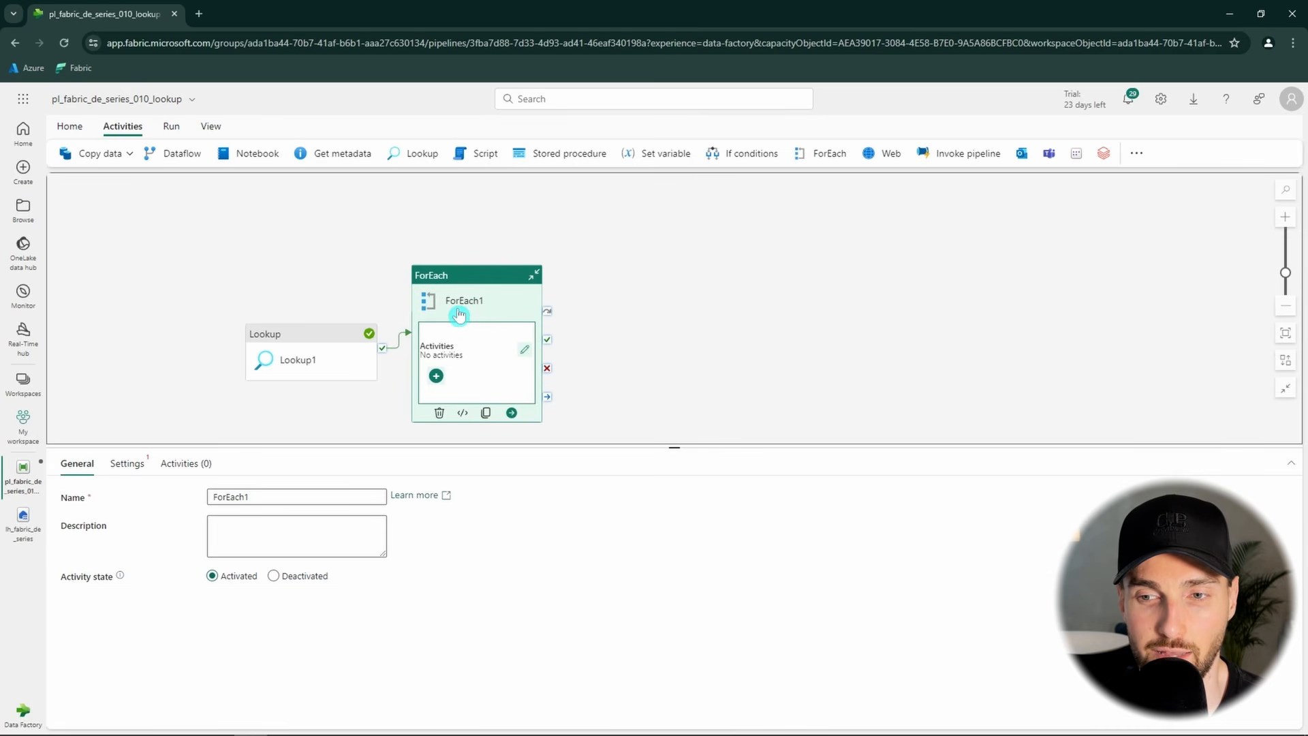
drag(459, 314, 459, 317)
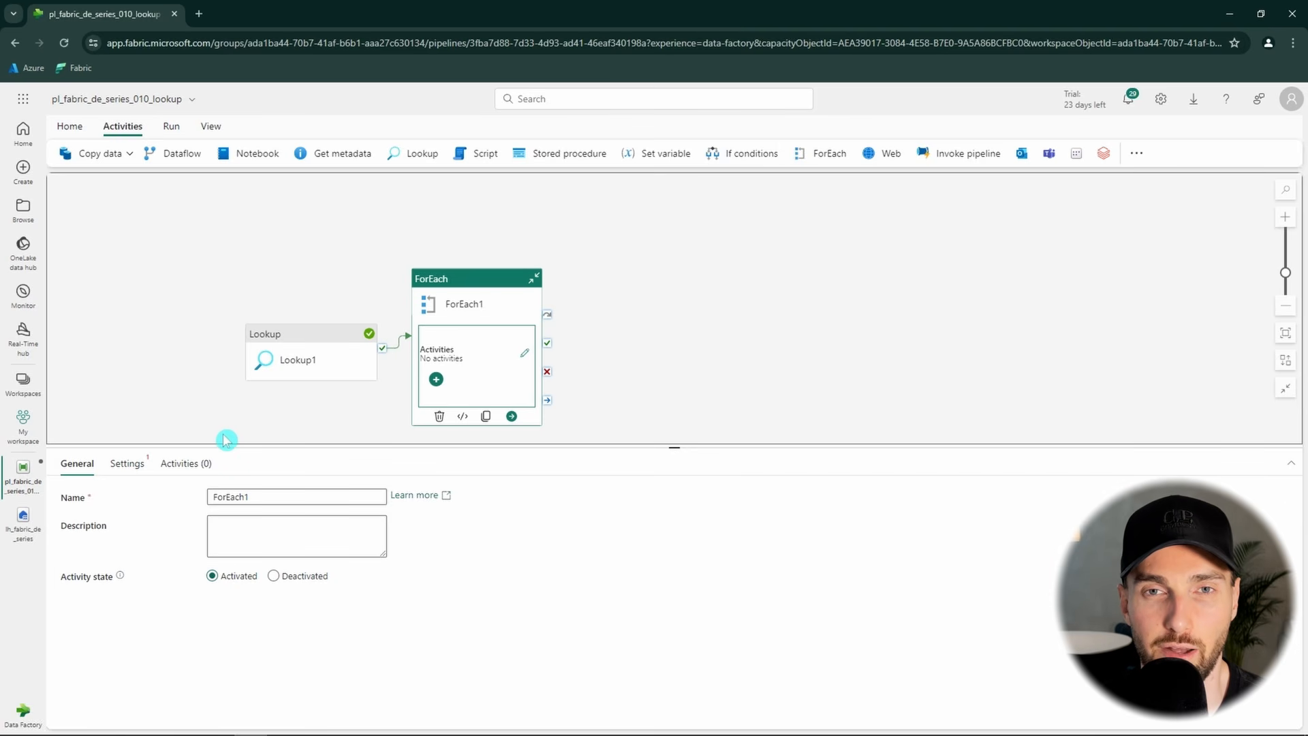
click(128, 466)
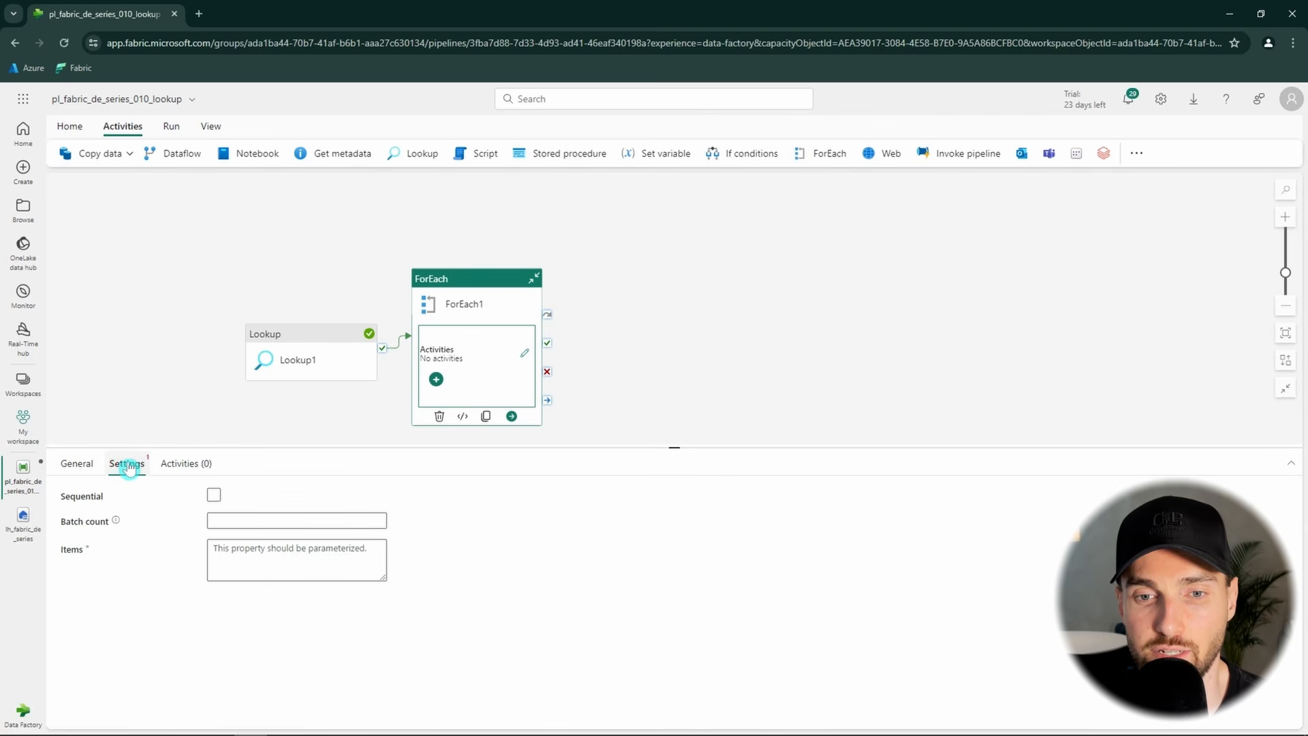
click(259, 557)
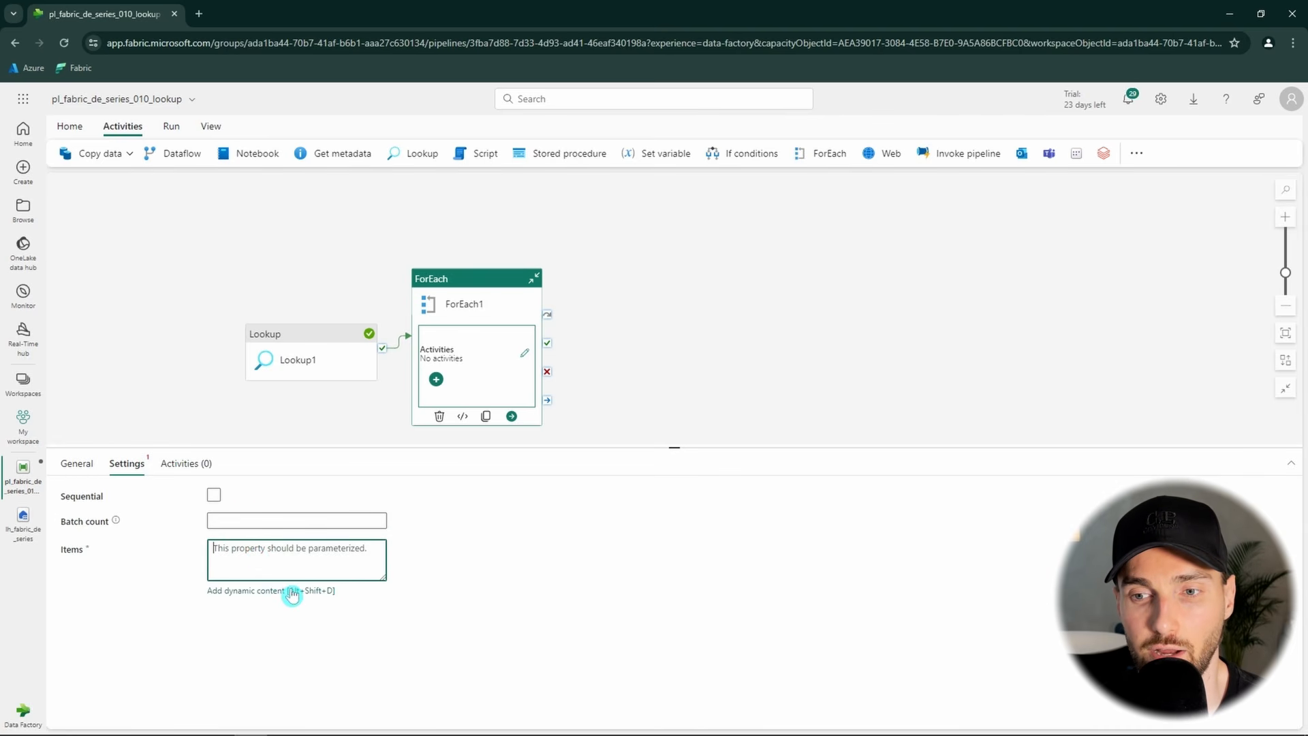
click(292, 591)
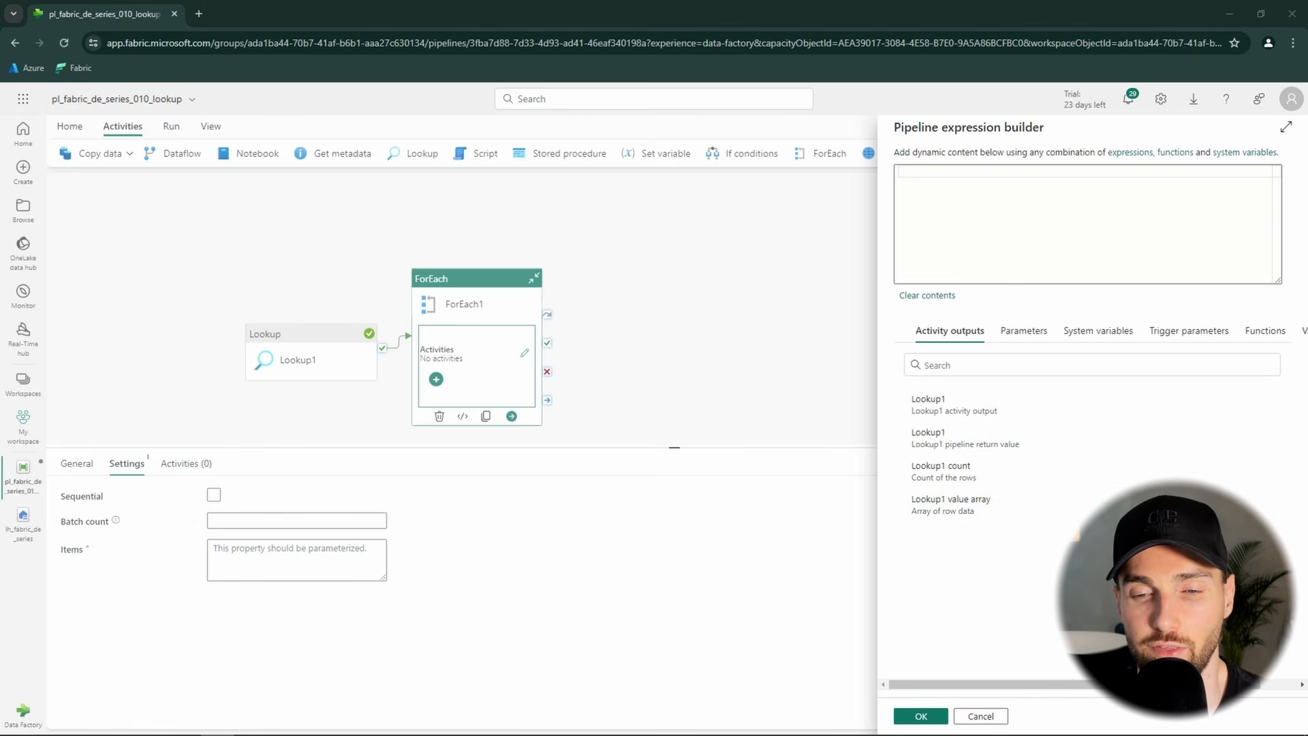
click(955, 616)
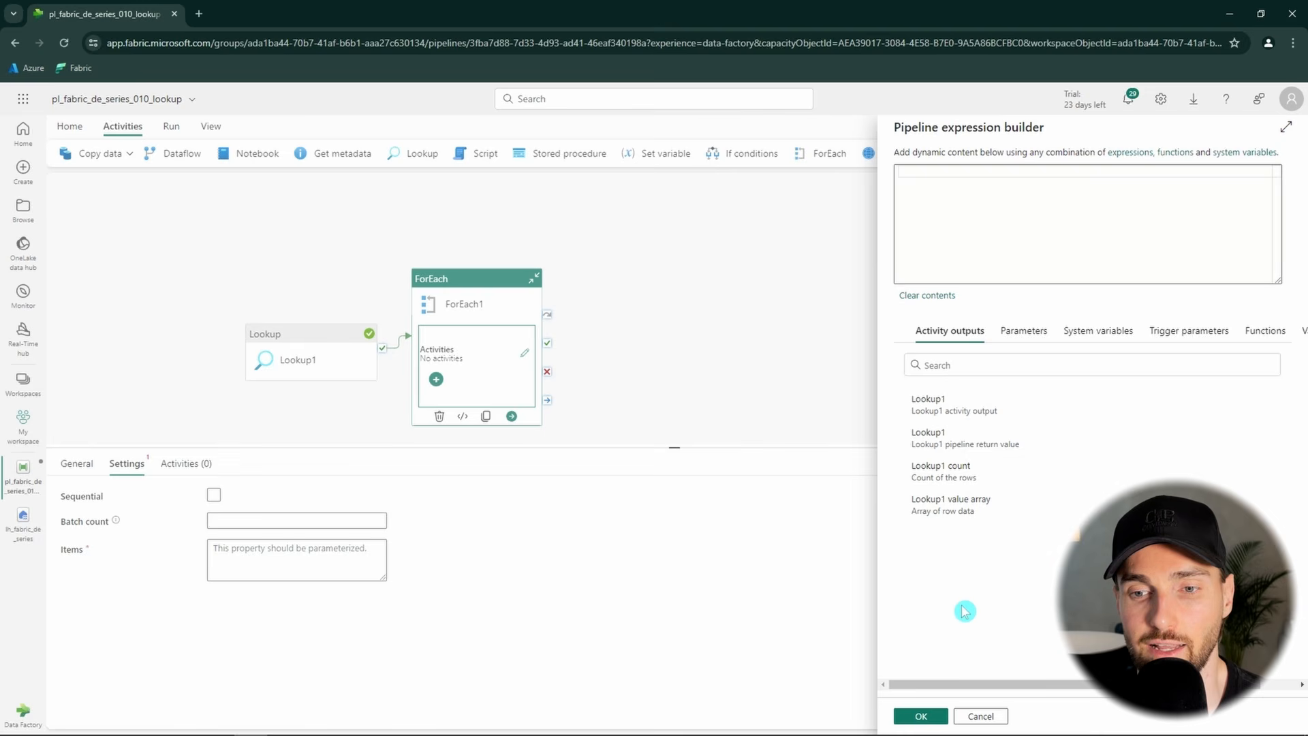
click(966, 511)
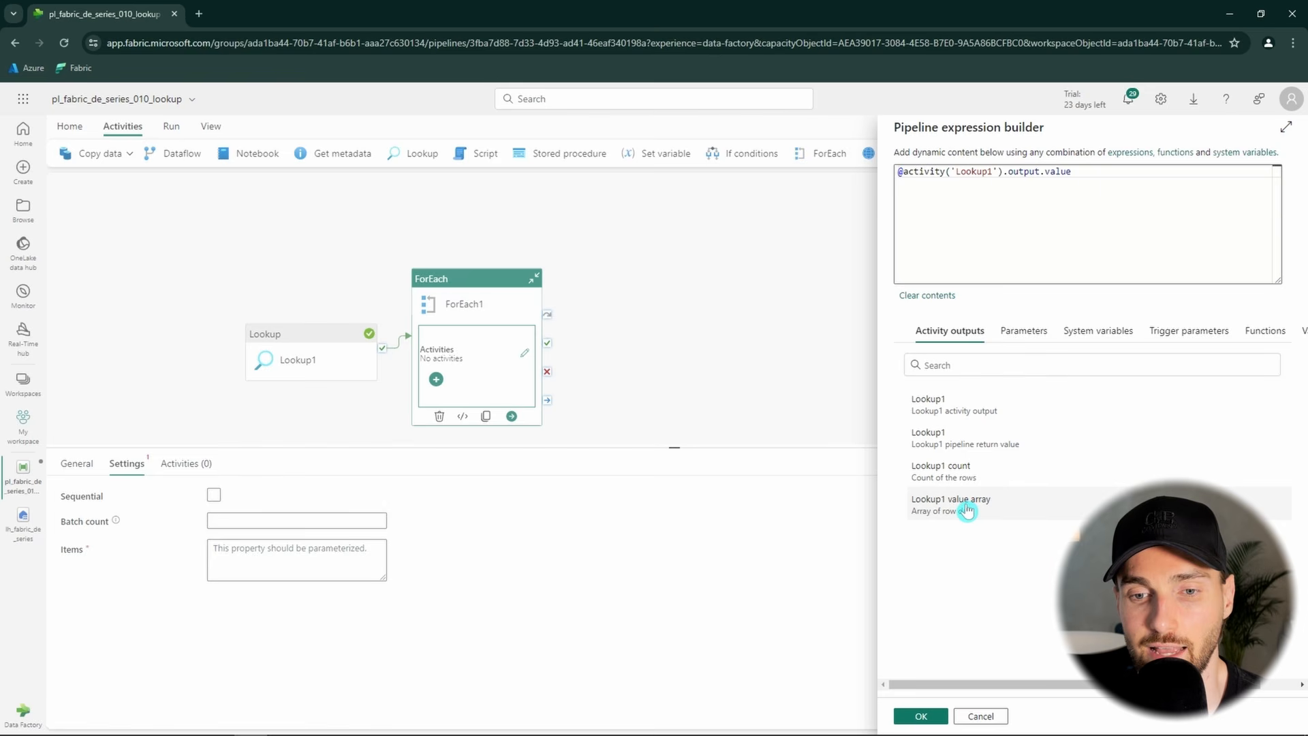
click(921, 716)
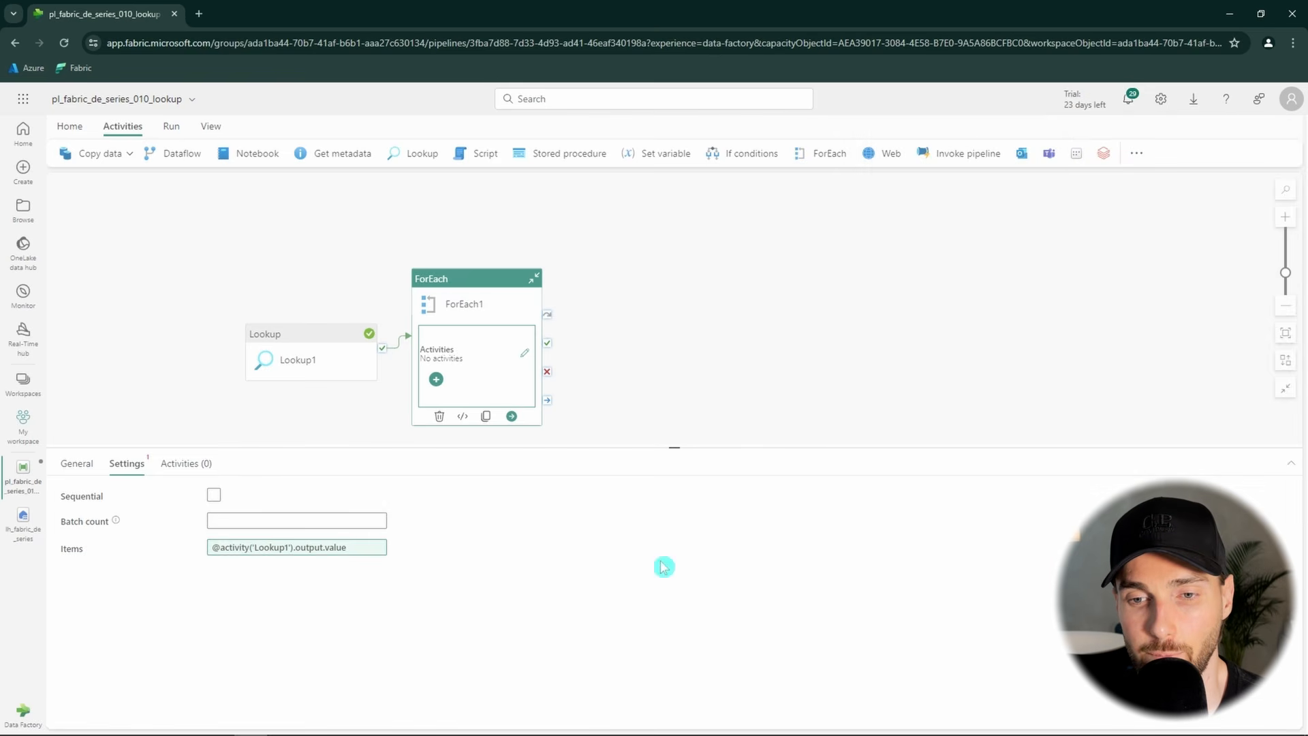
- Add a Wait activity inside the ForEach1 loop and return to the main canvas
click(526, 357)
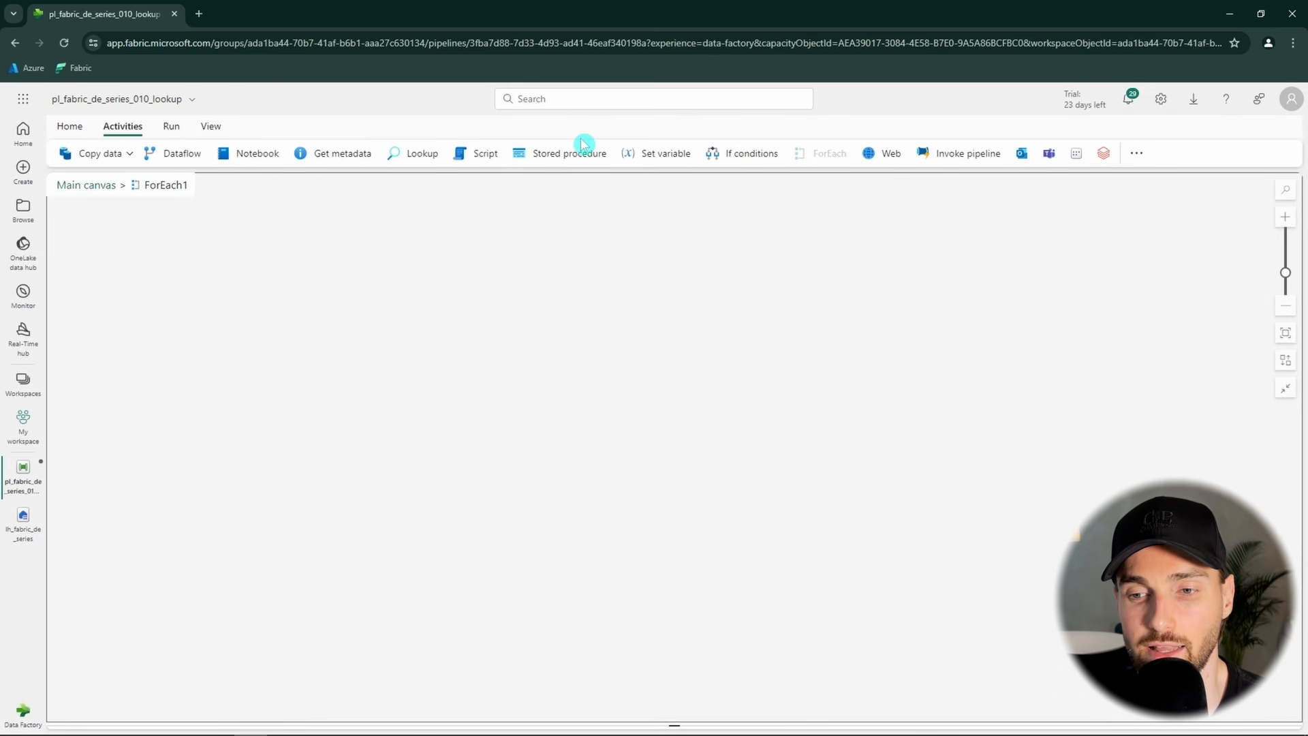
click(1136, 153)
click(1161, 326)
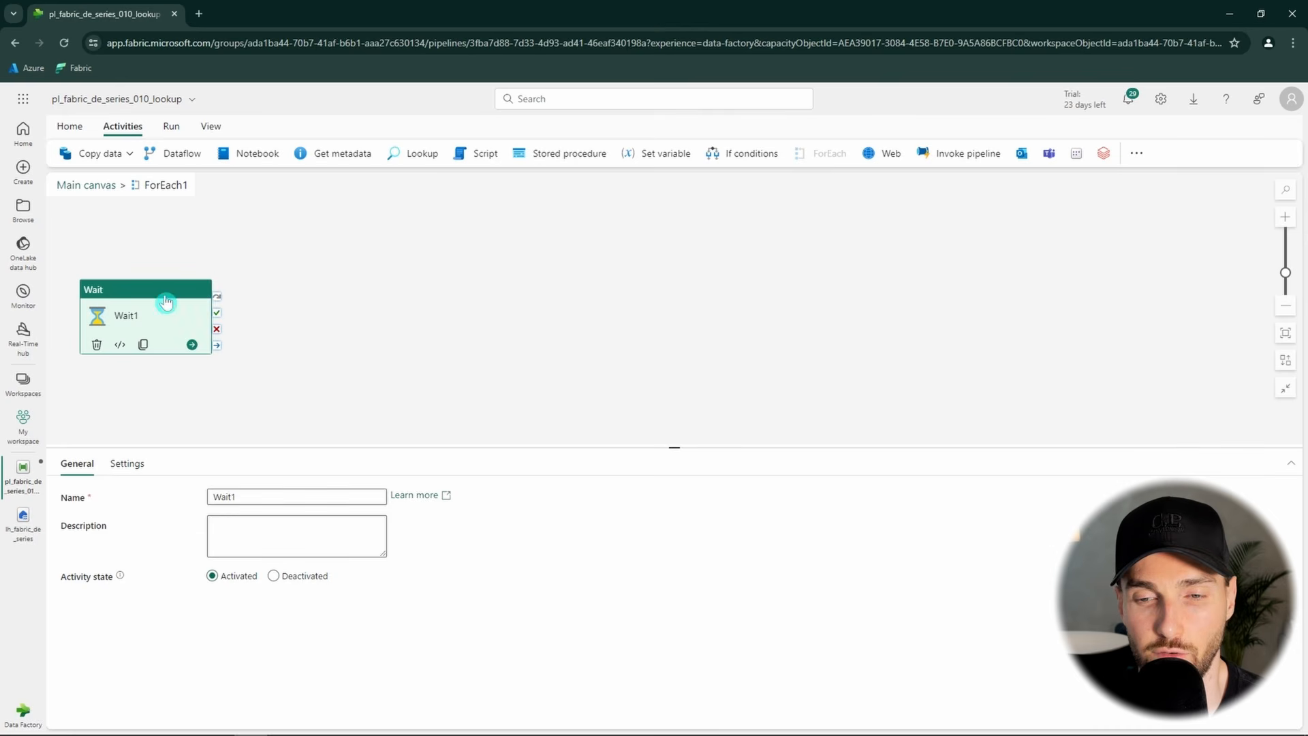
click(96, 184)
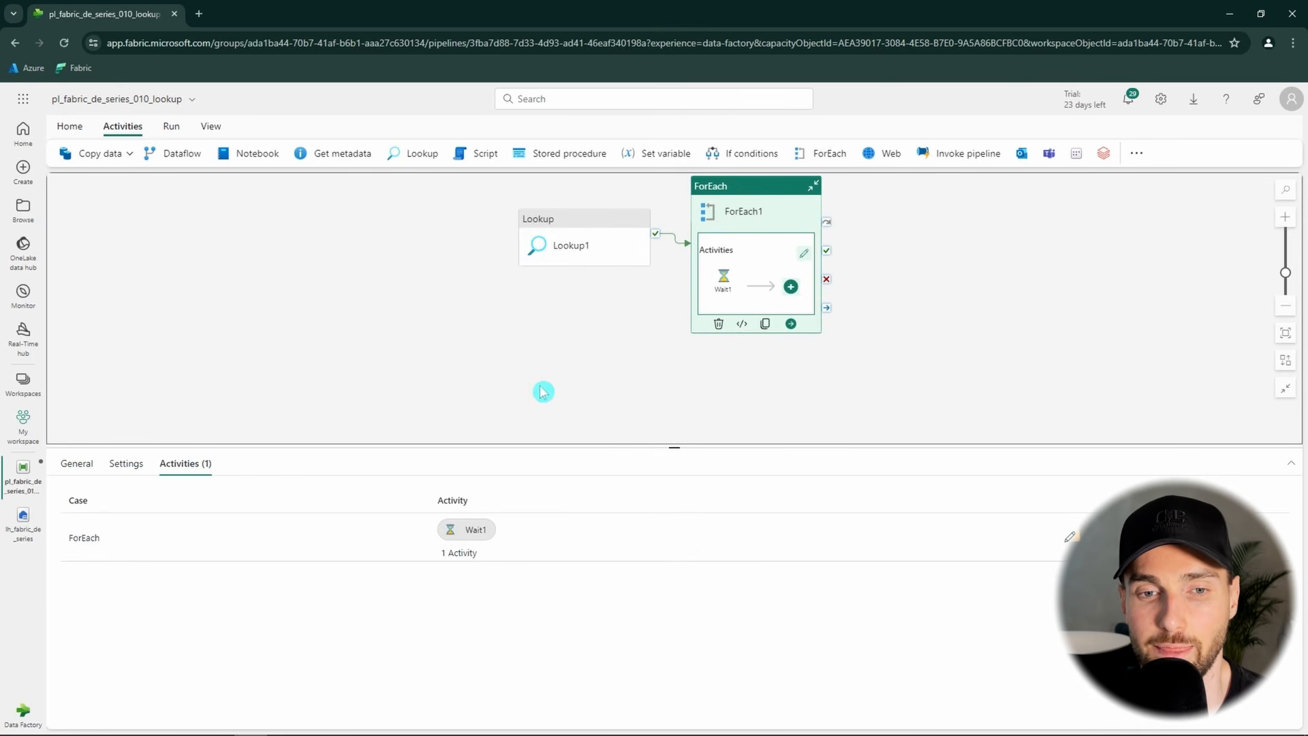
- Save and run the pipeline with the ForEach loop, refreshing the run status until all activity runs are listed
click(171, 126)
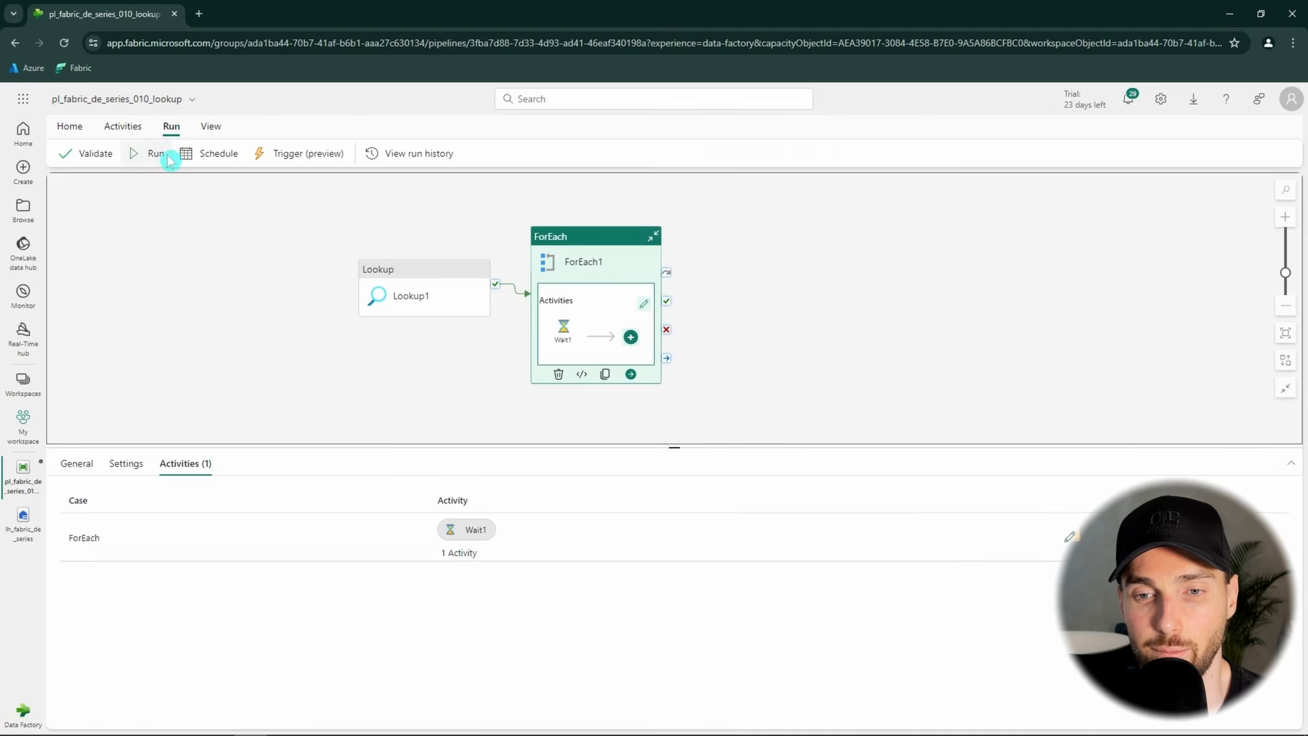
click(153, 156)
click(624, 457)
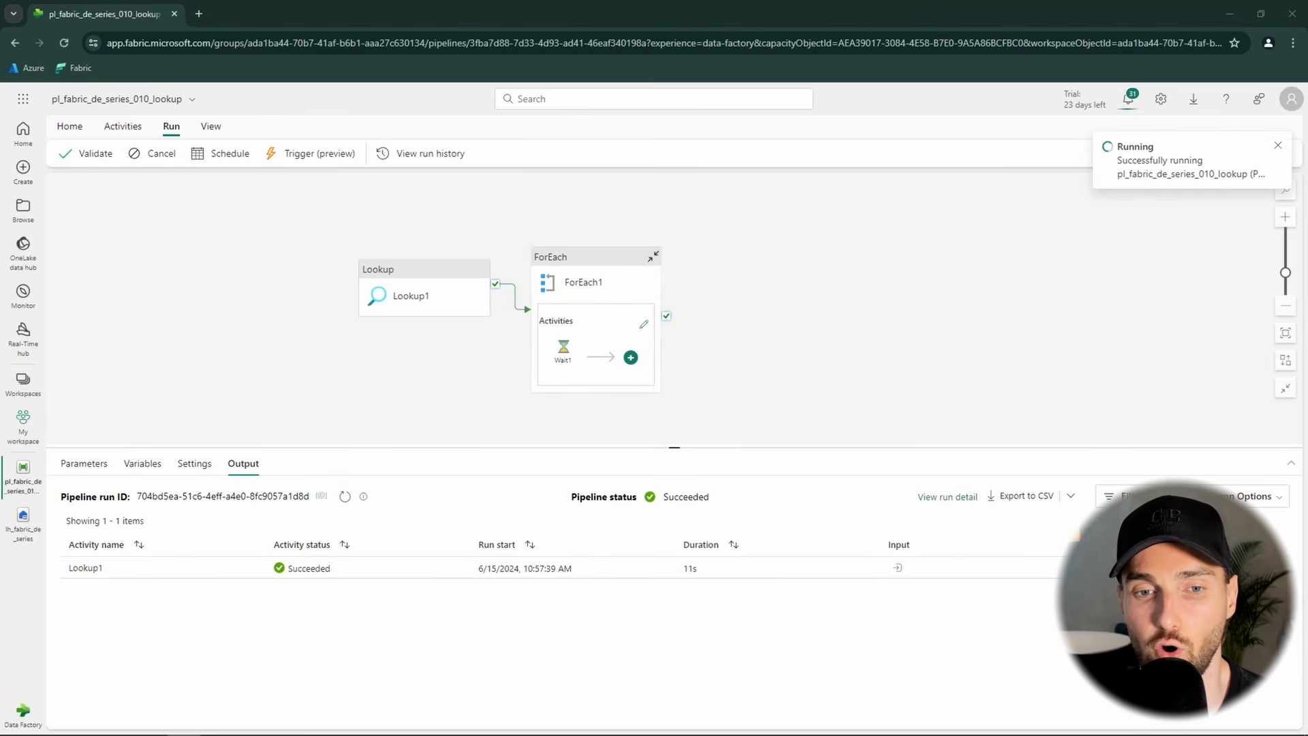
click(341, 498)
click(341, 498)
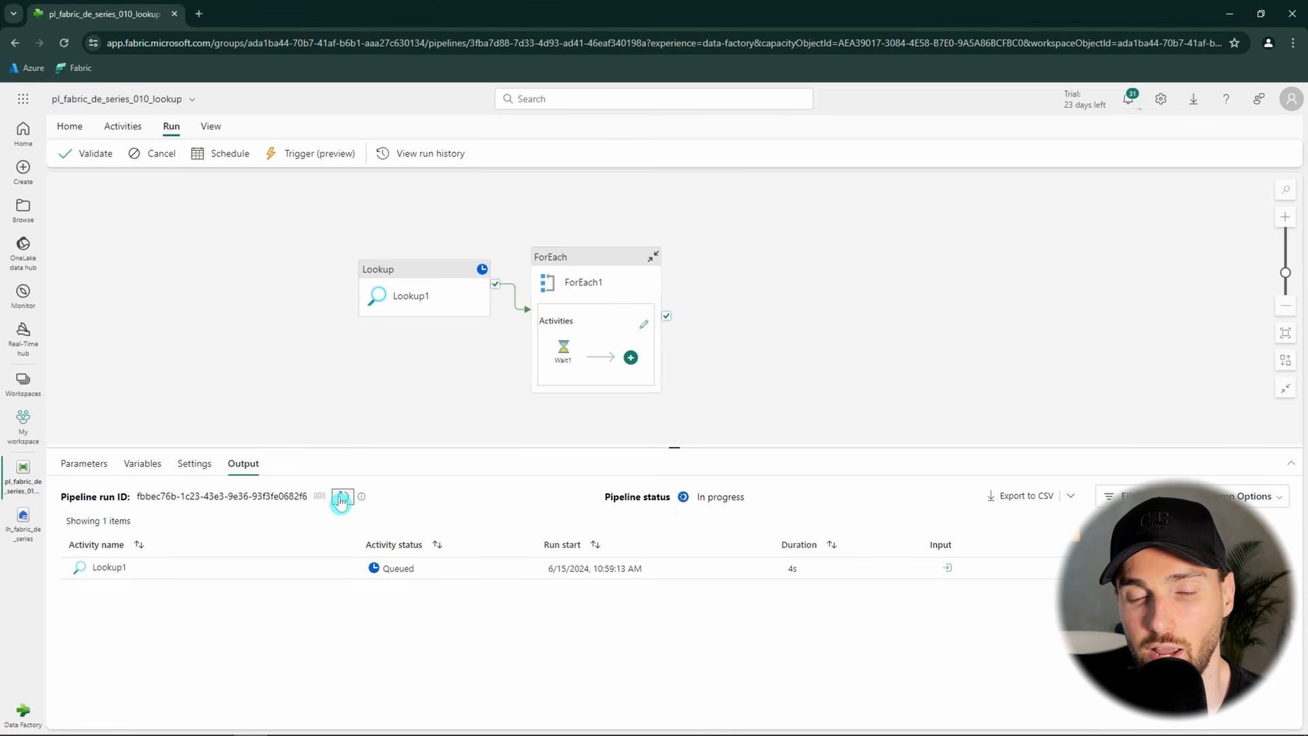
click(341, 498)
click(338, 499)
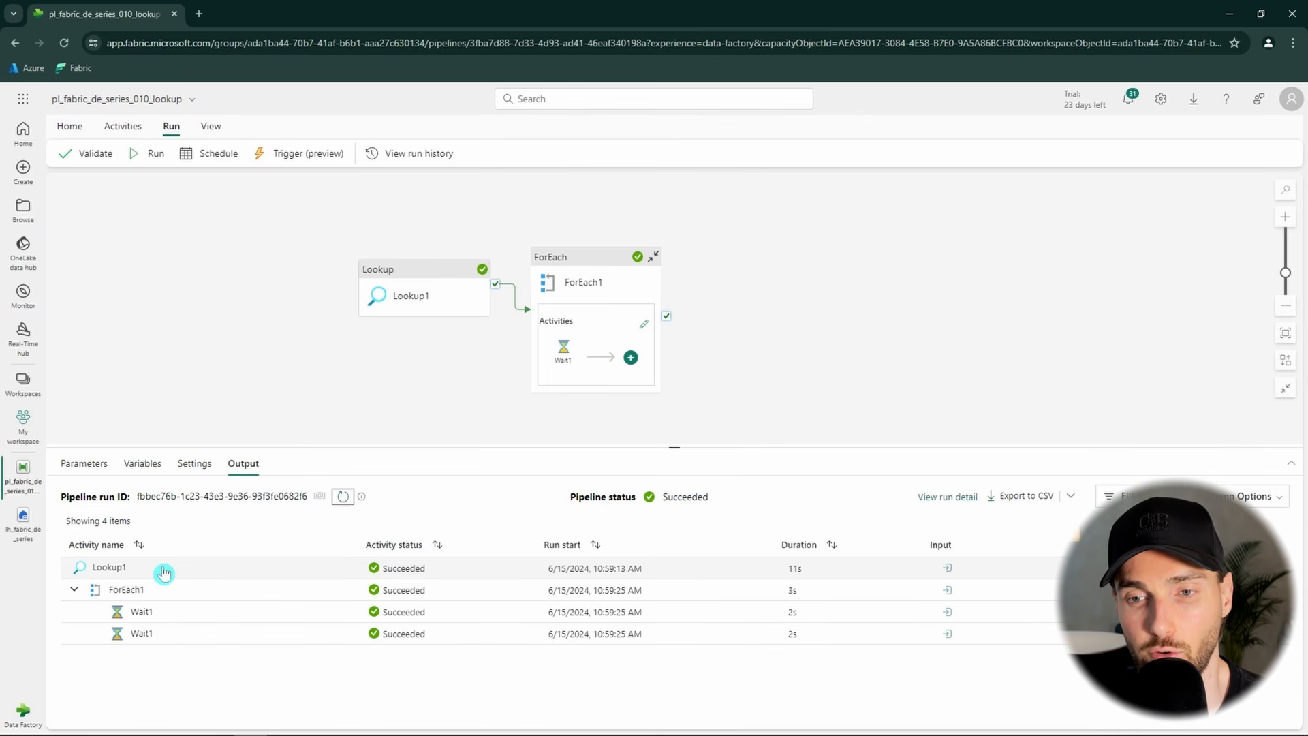
- Review the Items expression in the ForEach1 settings and return to the pipeline's run output
click(593, 285)
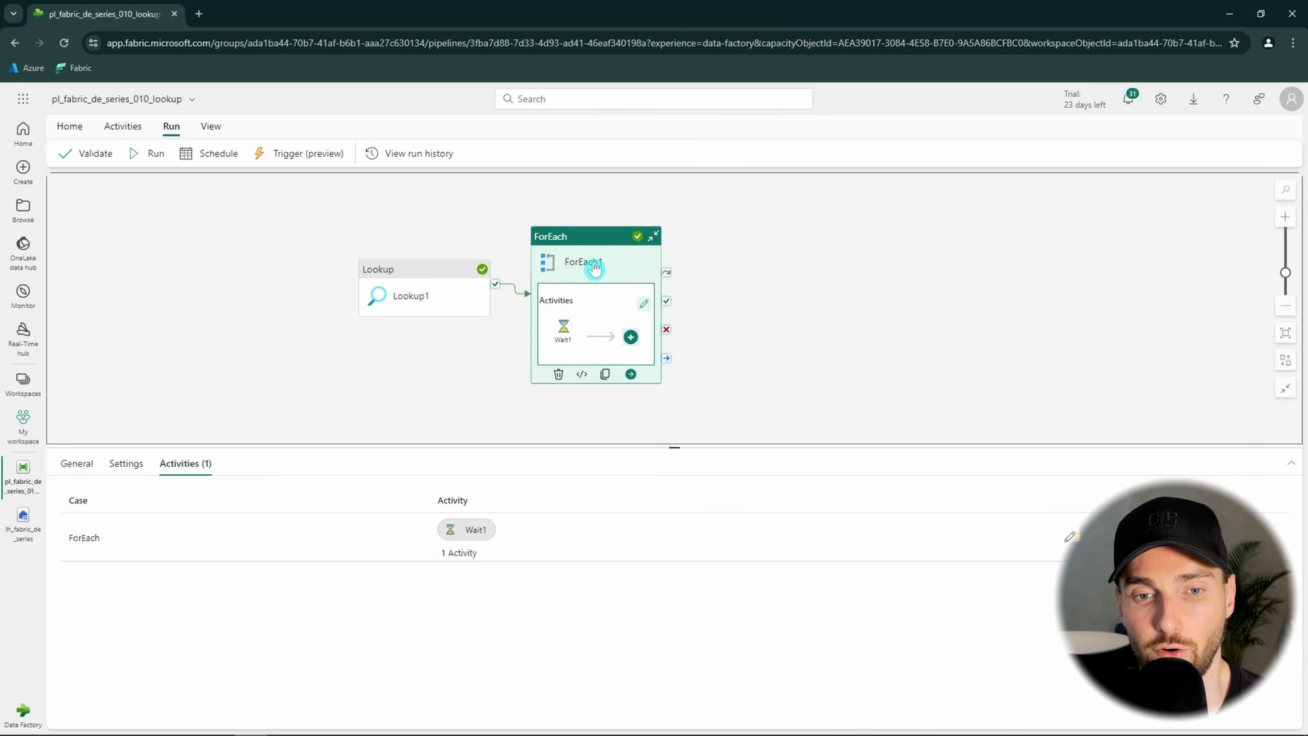
click(140, 470)
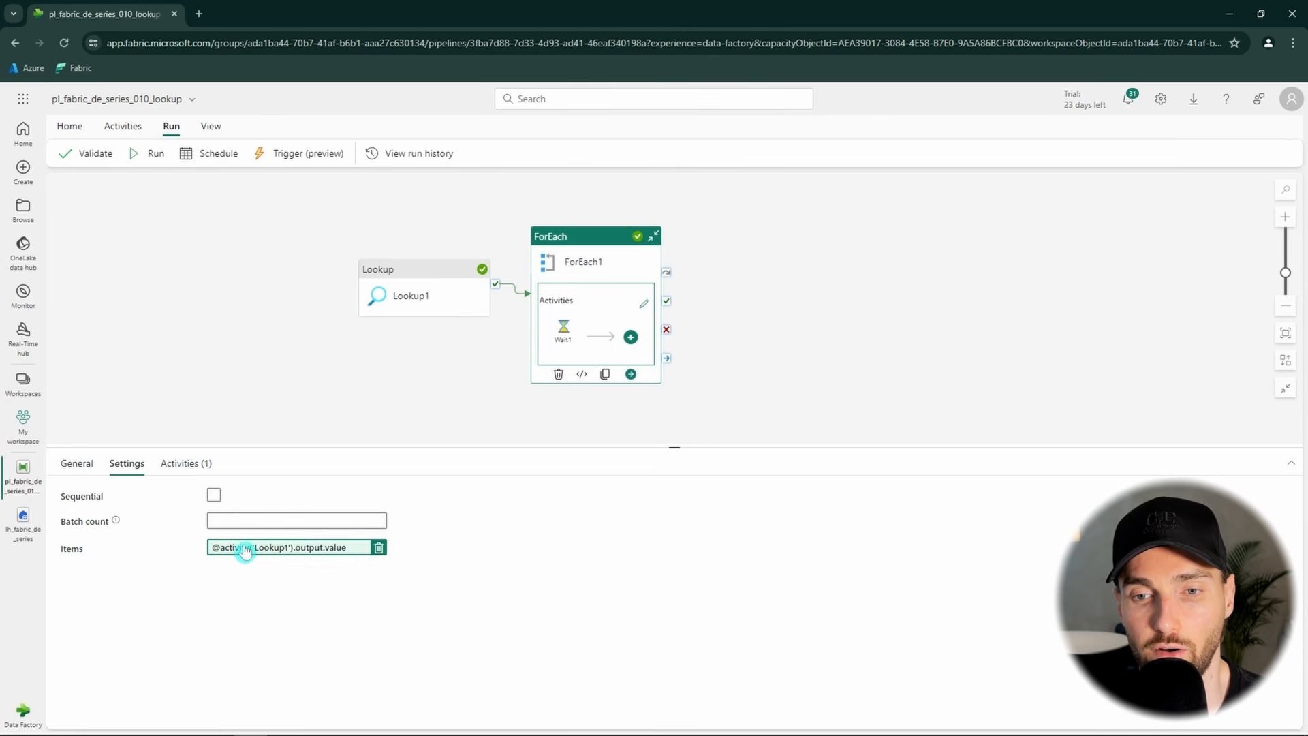
click(362, 413)
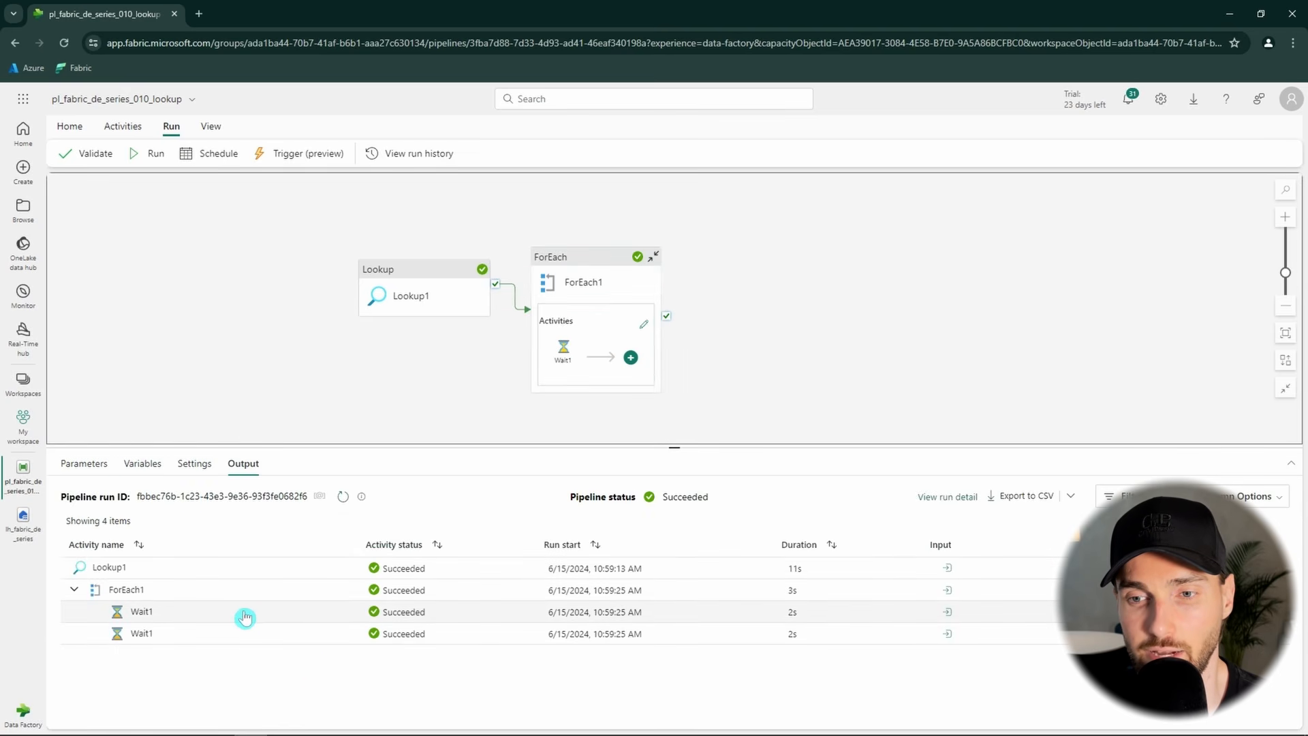
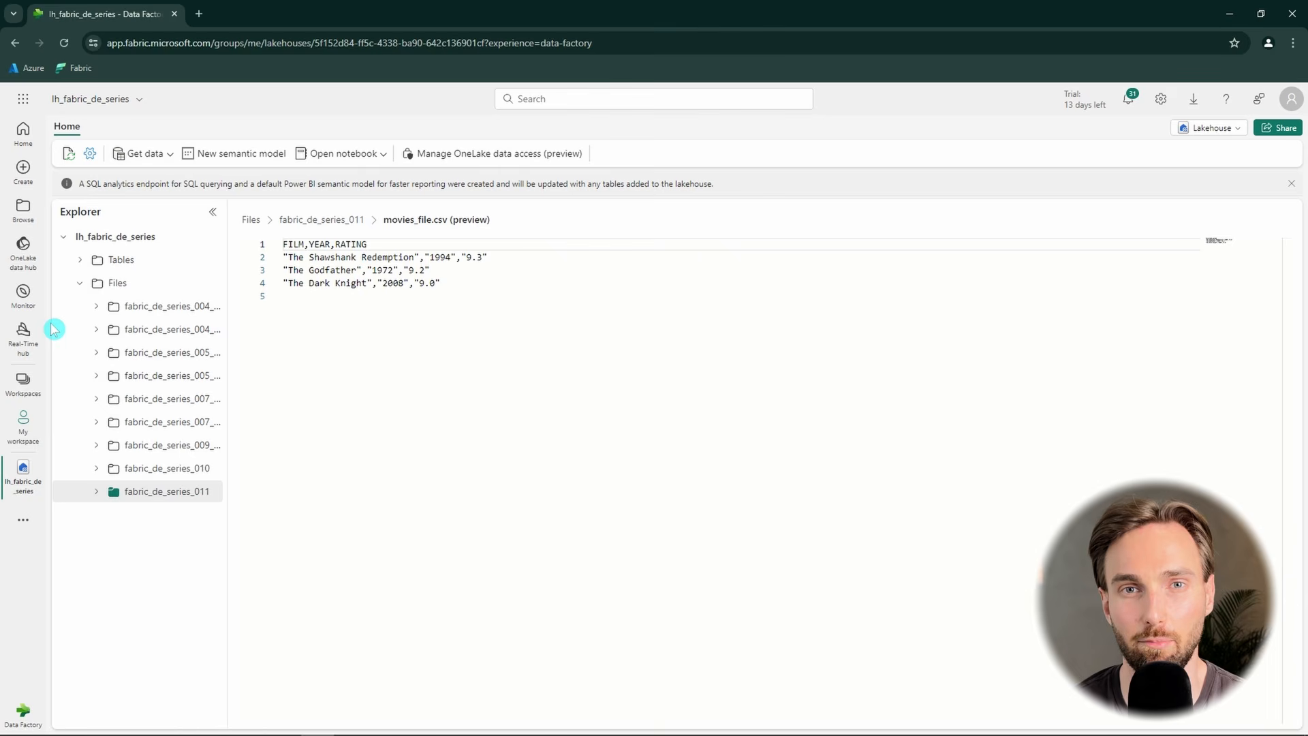
- Create a new data pipeline named pl_fabric_de_series_011_get_metadata in My workspace
click(23, 167)
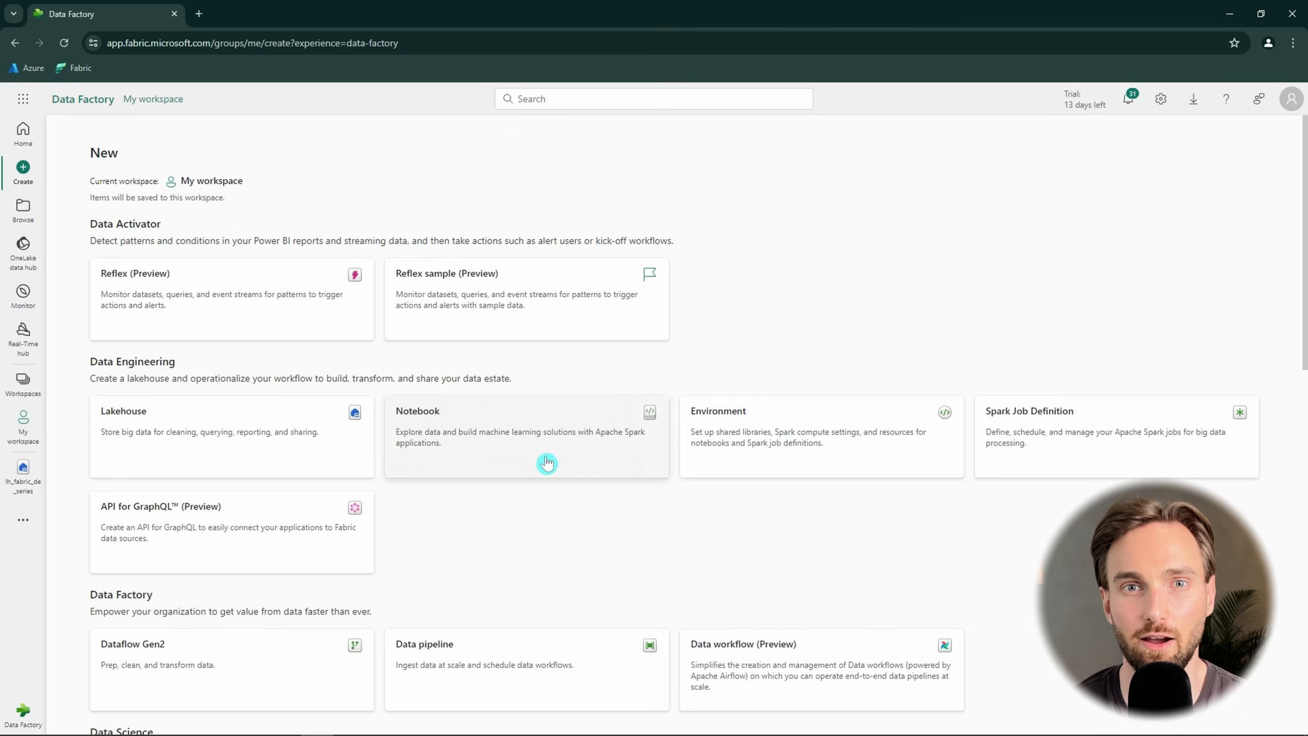
click(554, 661)
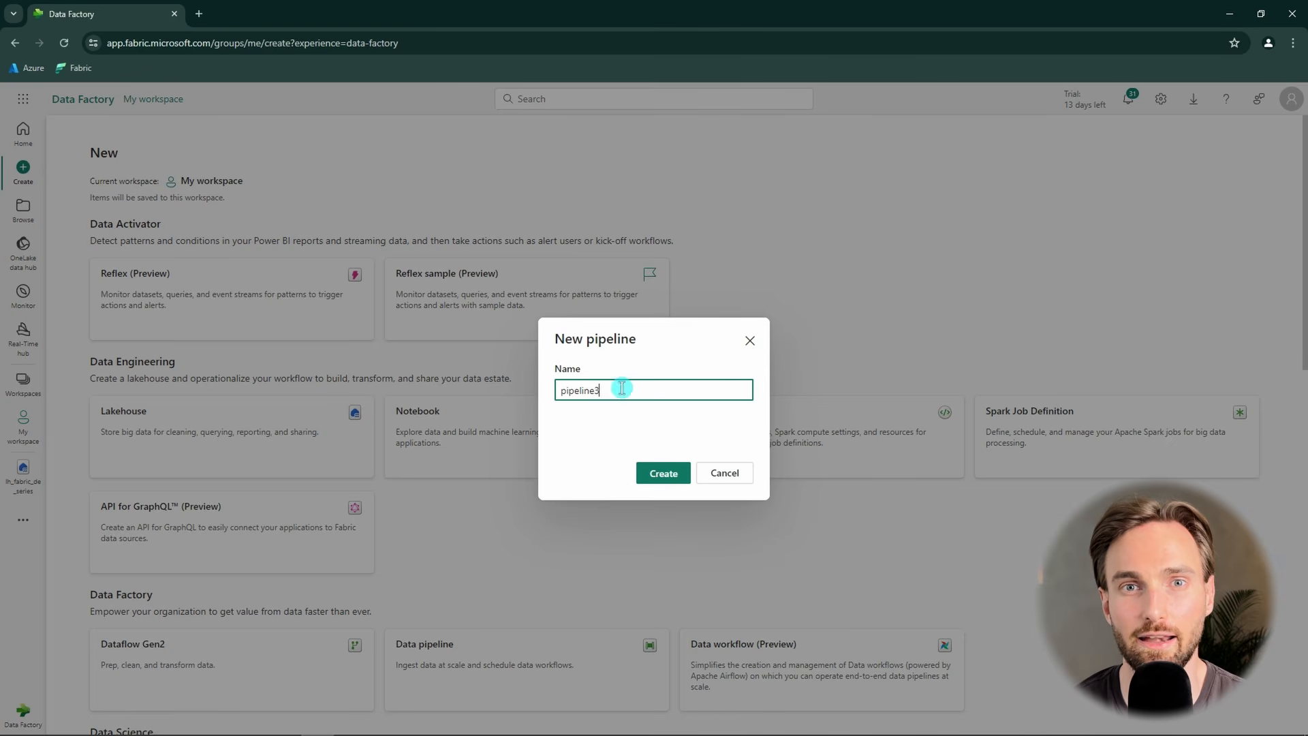
drag(622, 388, 534, 388)
text(pl_fabric_de_series_011_get_metadata)
click(669, 477)
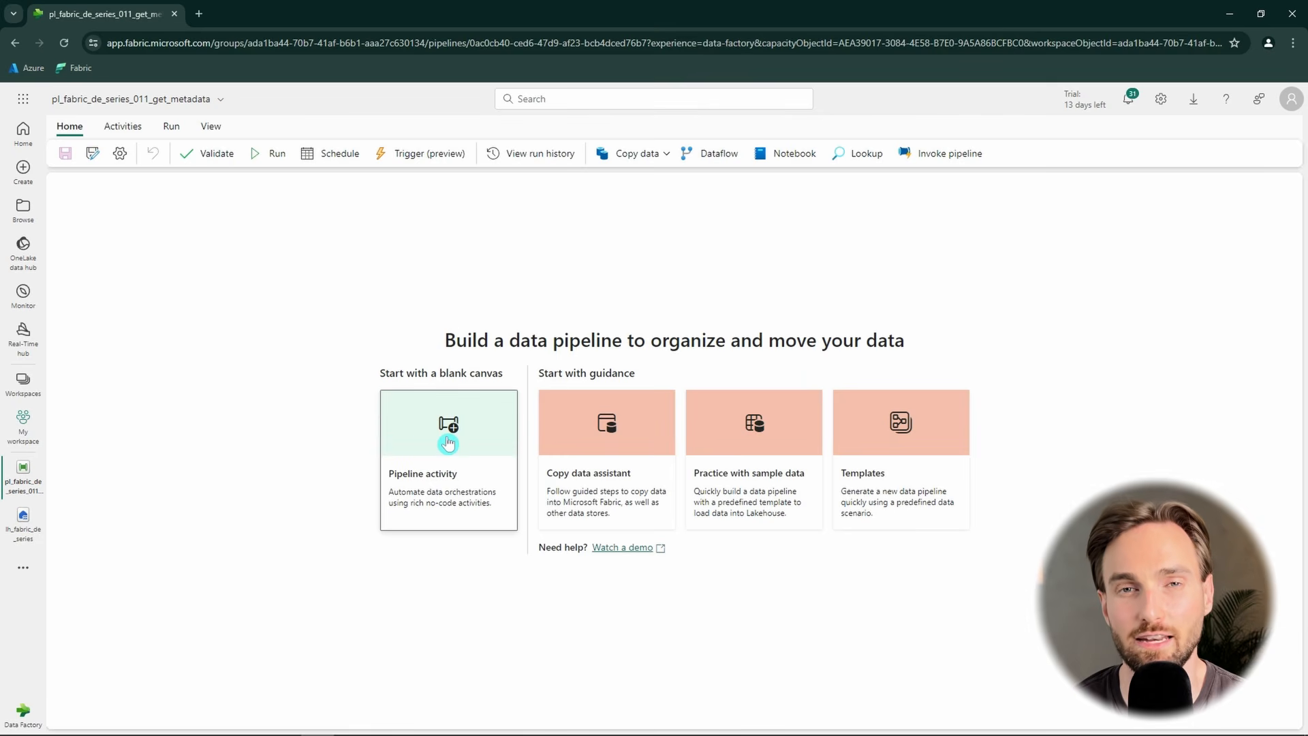
- Add a Get Metadata activity and connect it to the lh_fabric_de_series lakehouse with Files as the root folder
click(477, 446)
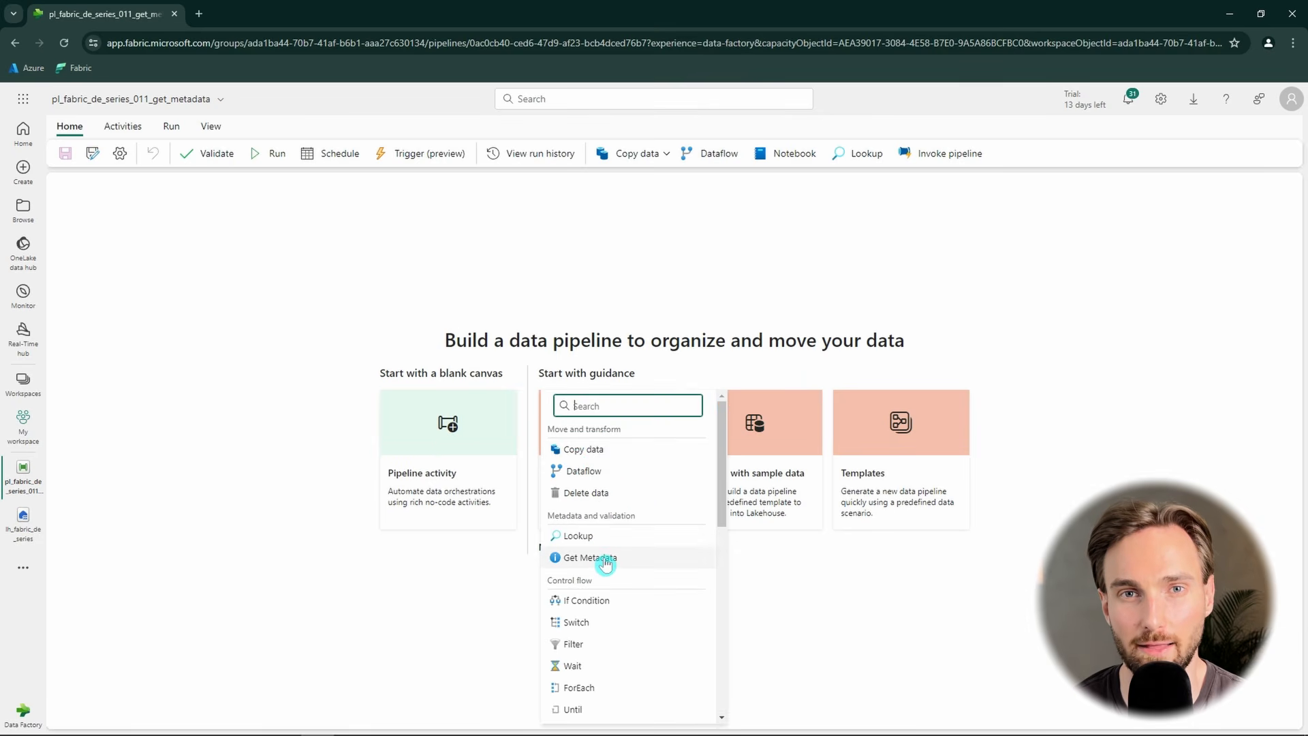
click(590, 558)
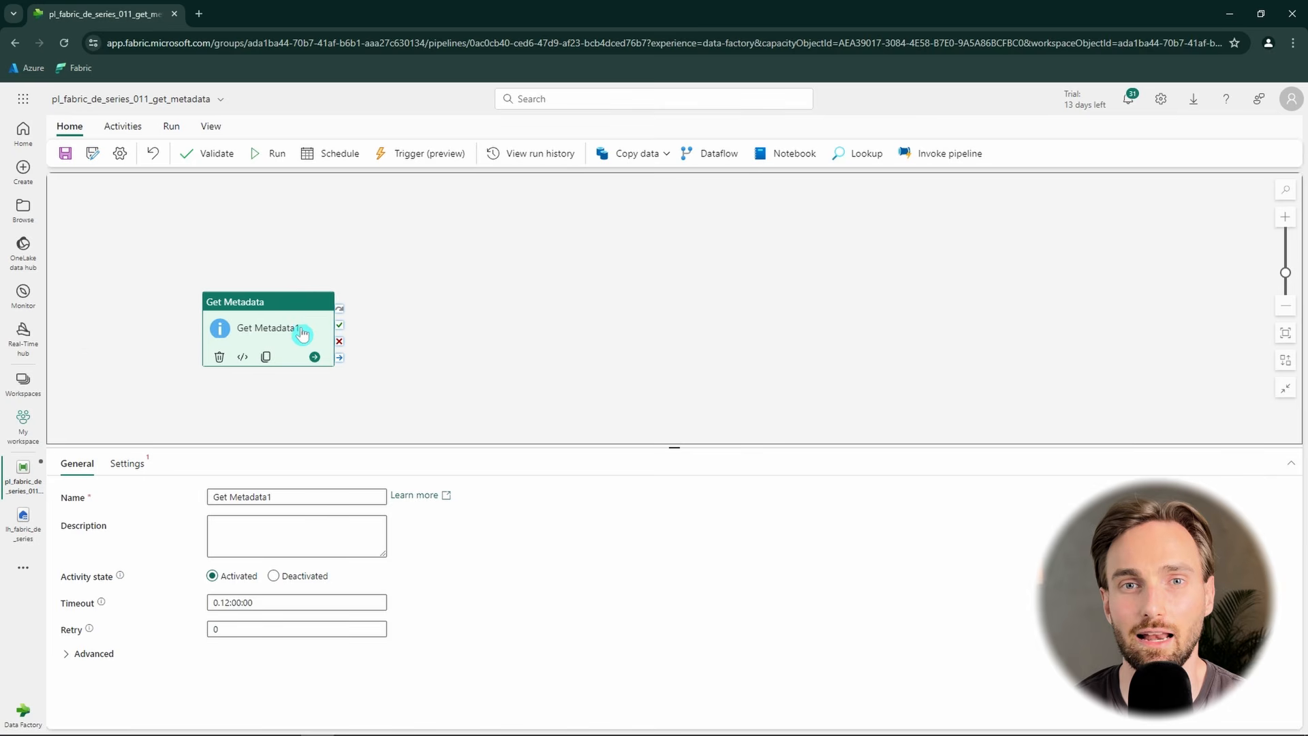
click(136, 464)
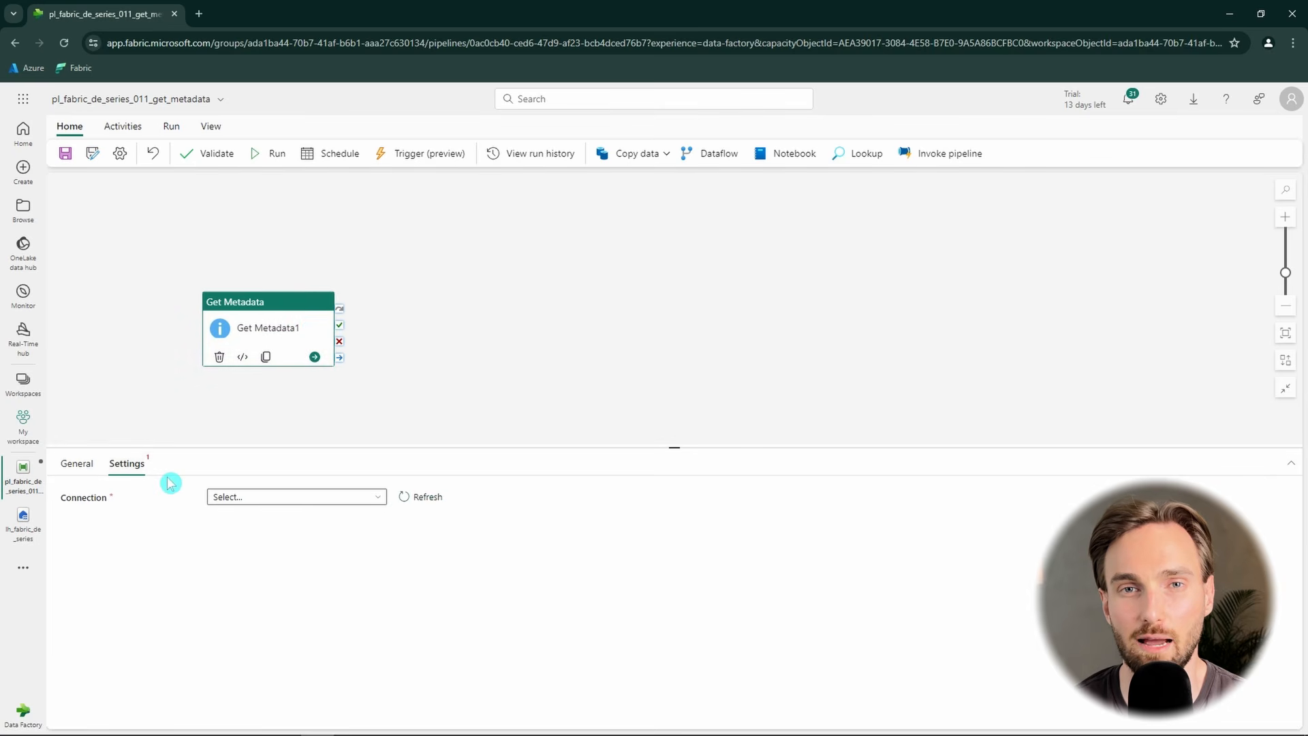
click(308, 504)
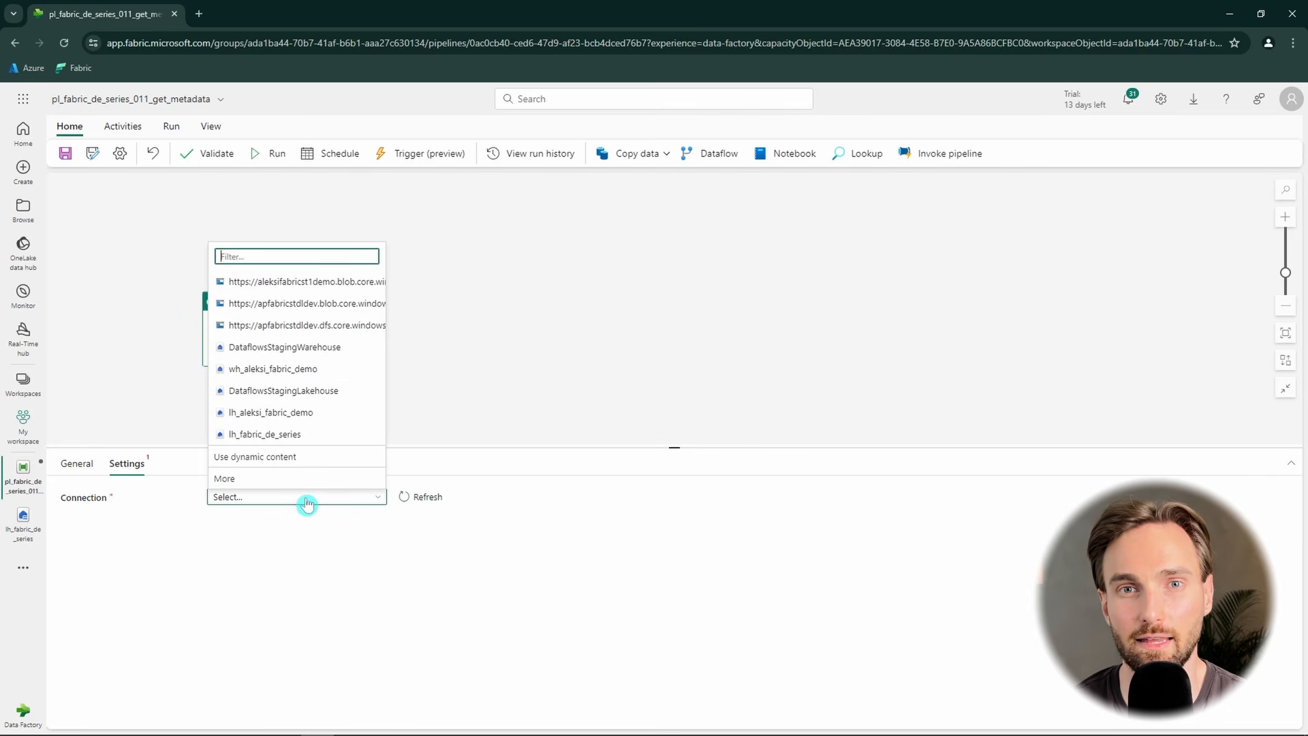
click(313, 435)
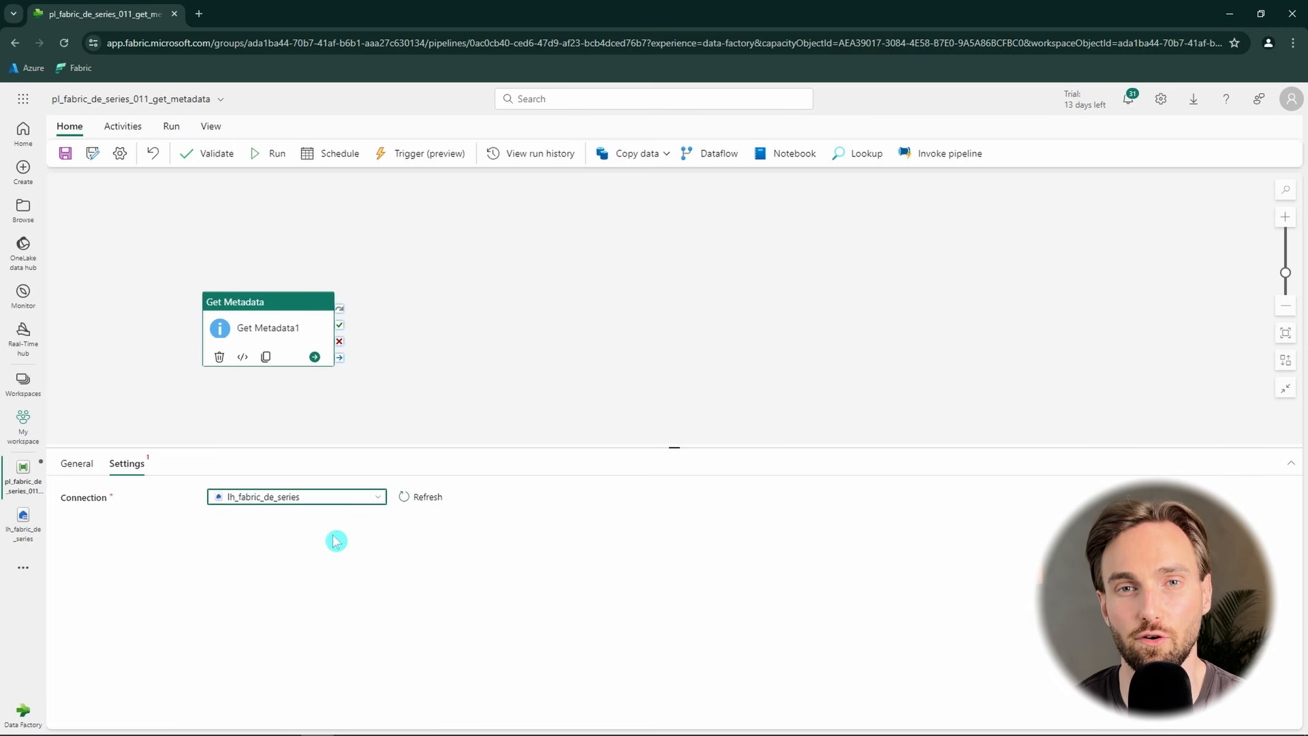
click(261, 523)
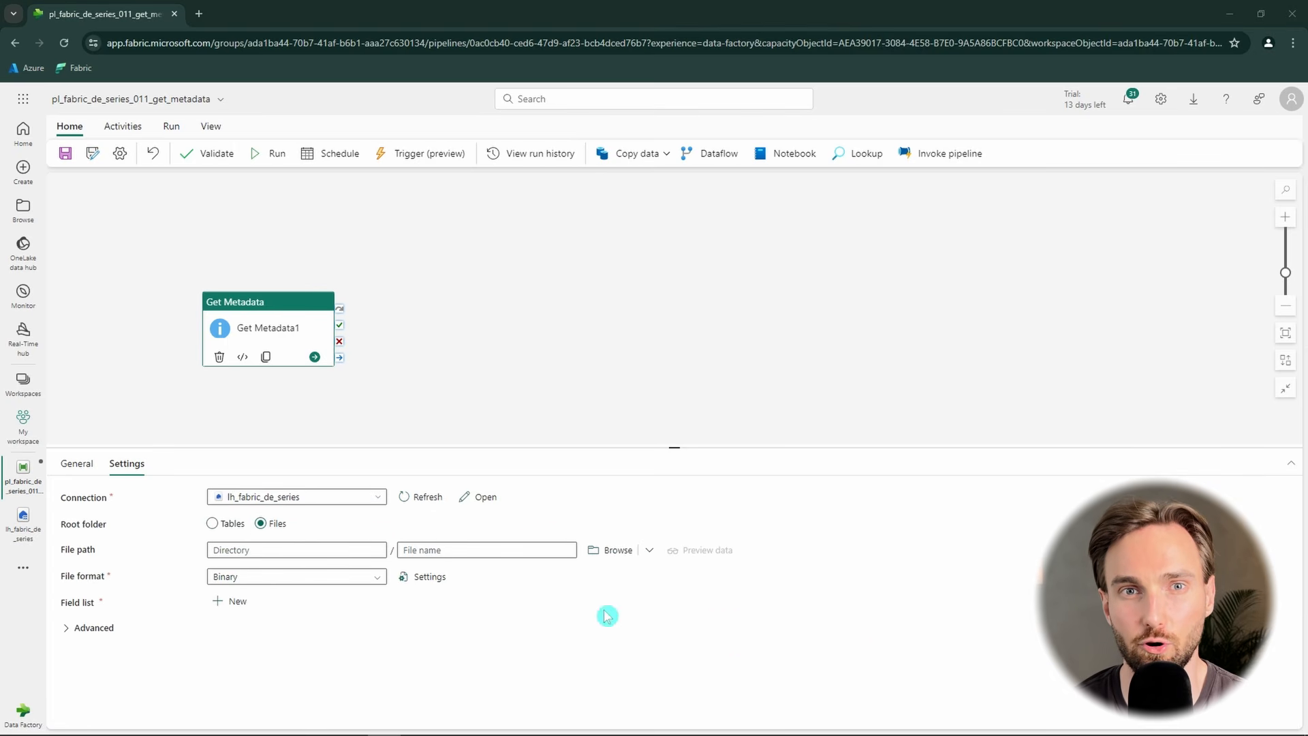
- Point Get Metadata1 to movies_file.csv in the fabric_de_series_011 directory and set the file format to DelimitedText
click(283, 549)
text(fabric_de_series_011)
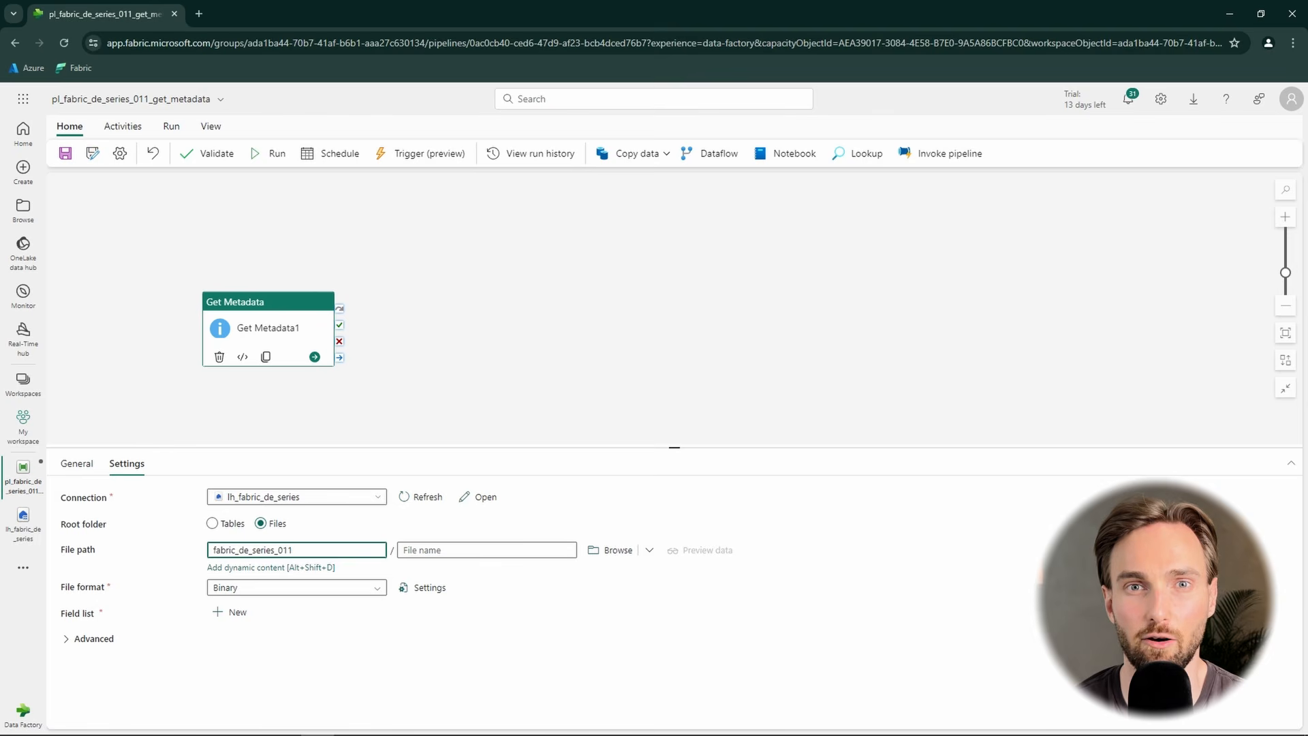
click(461, 548)
text(movies_file.csv)
click(559, 628)
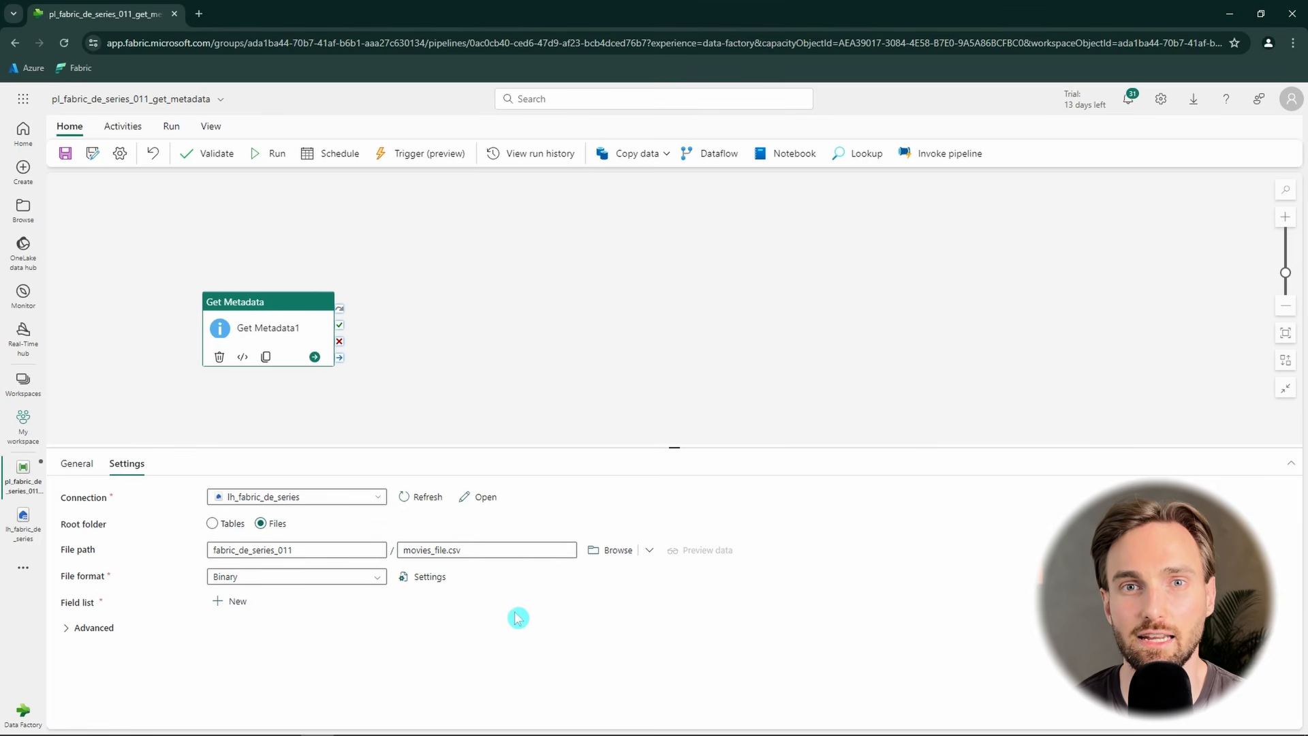
click(368, 578)
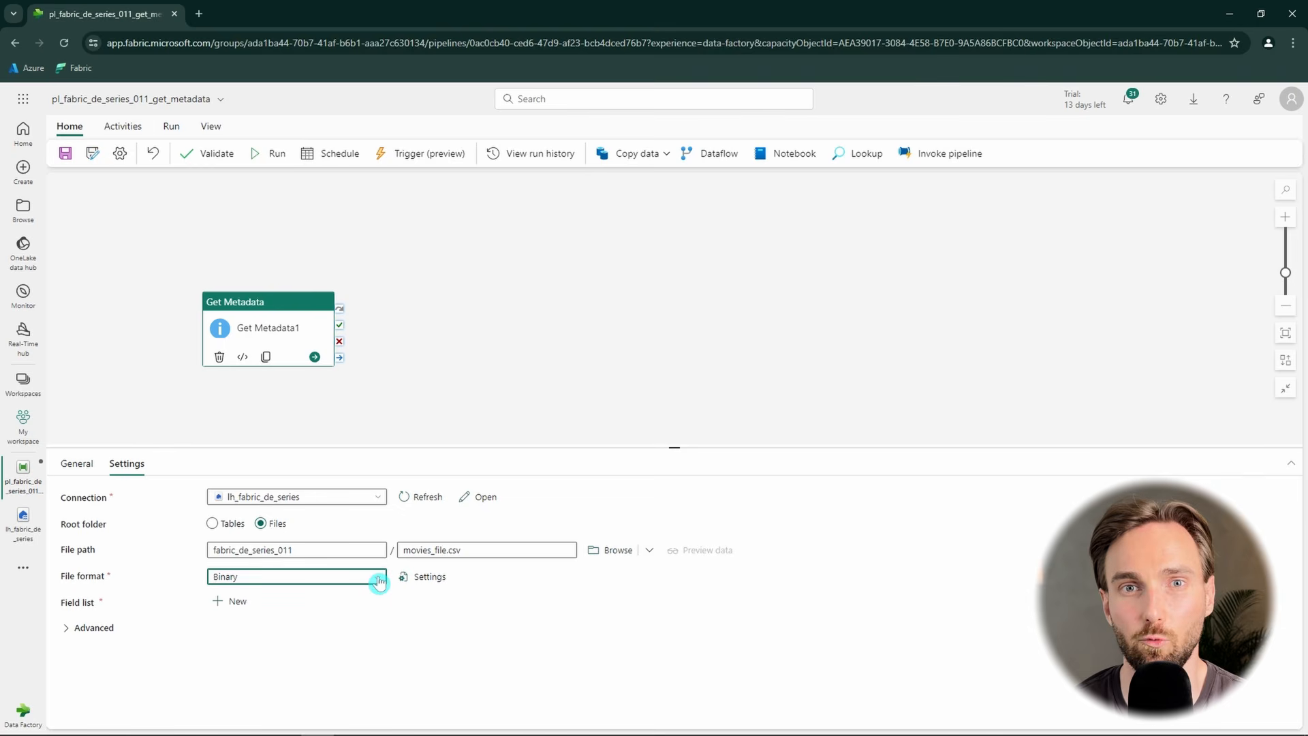
click(320, 664)
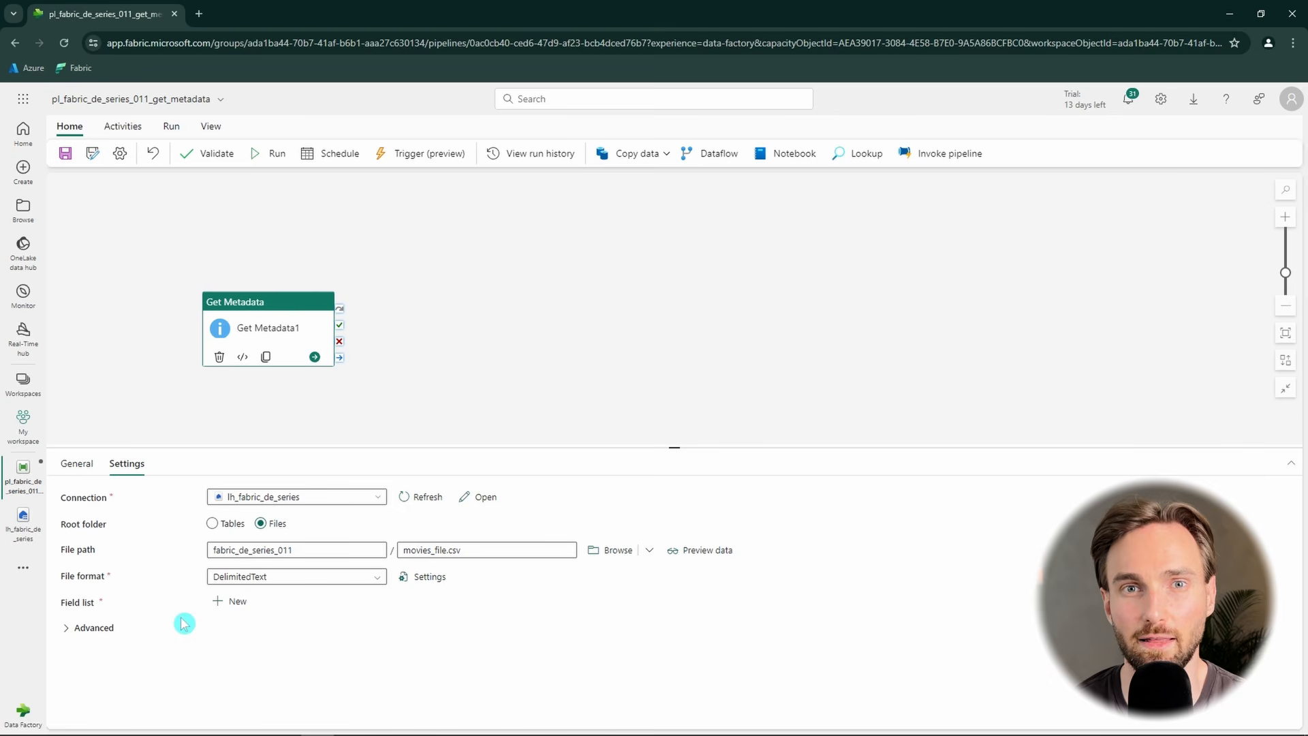
- Expand the advanced settings of Get Metadata1 and add the Exists argument to its field list
click(92, 628)
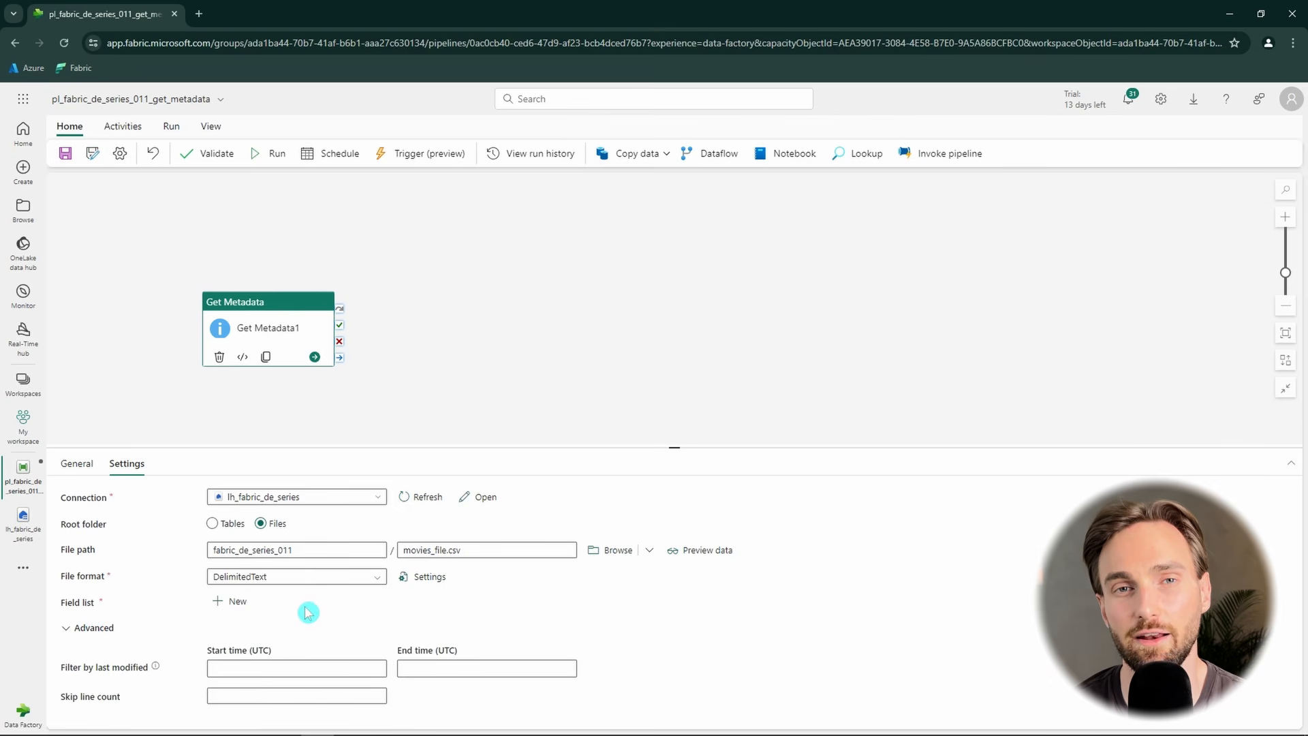
click(236, 604)
click(409, 646)
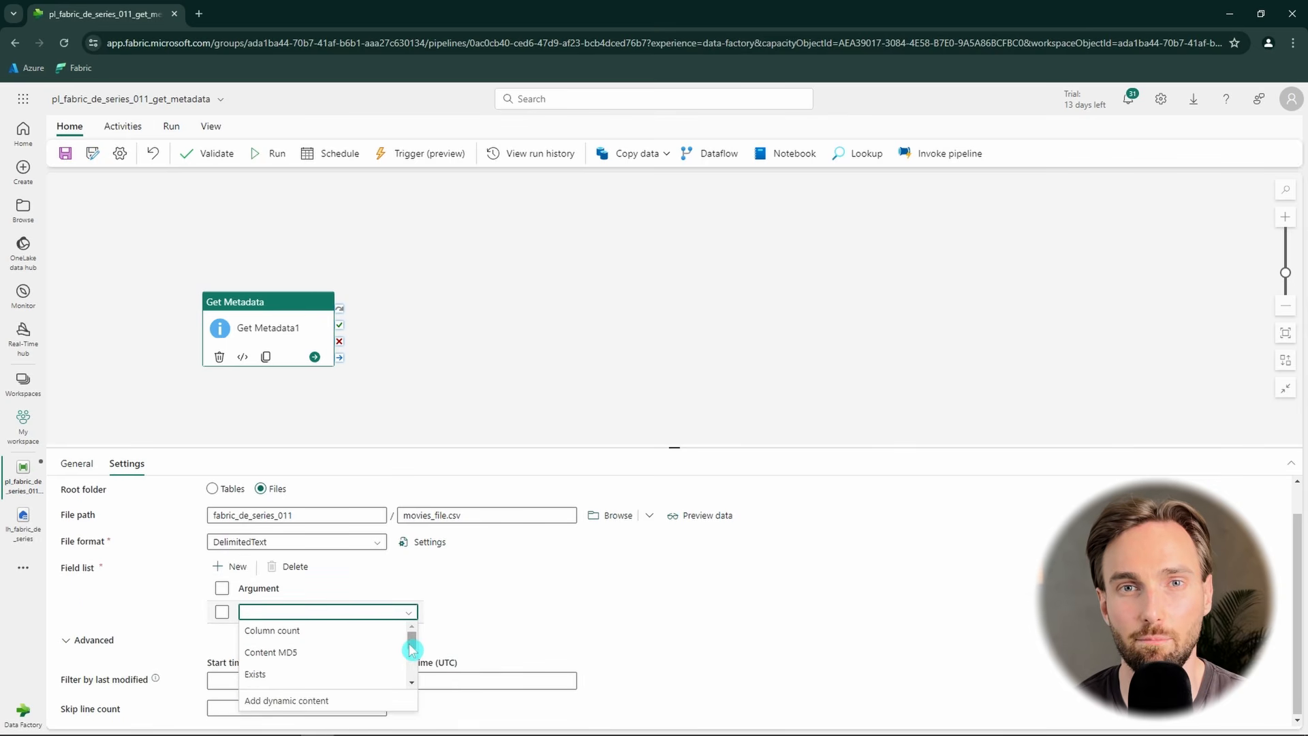
drag(411, 648, 413, 665)
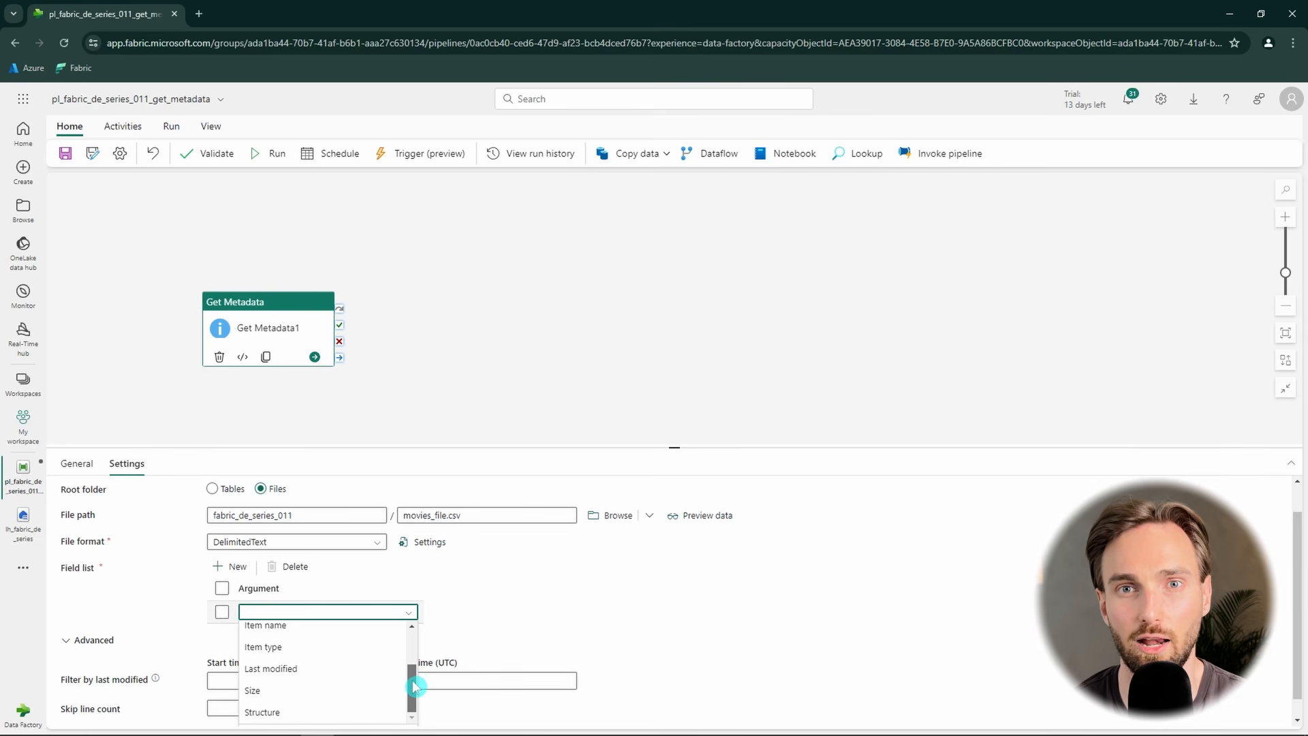
scroll(390, 674, up, 2)
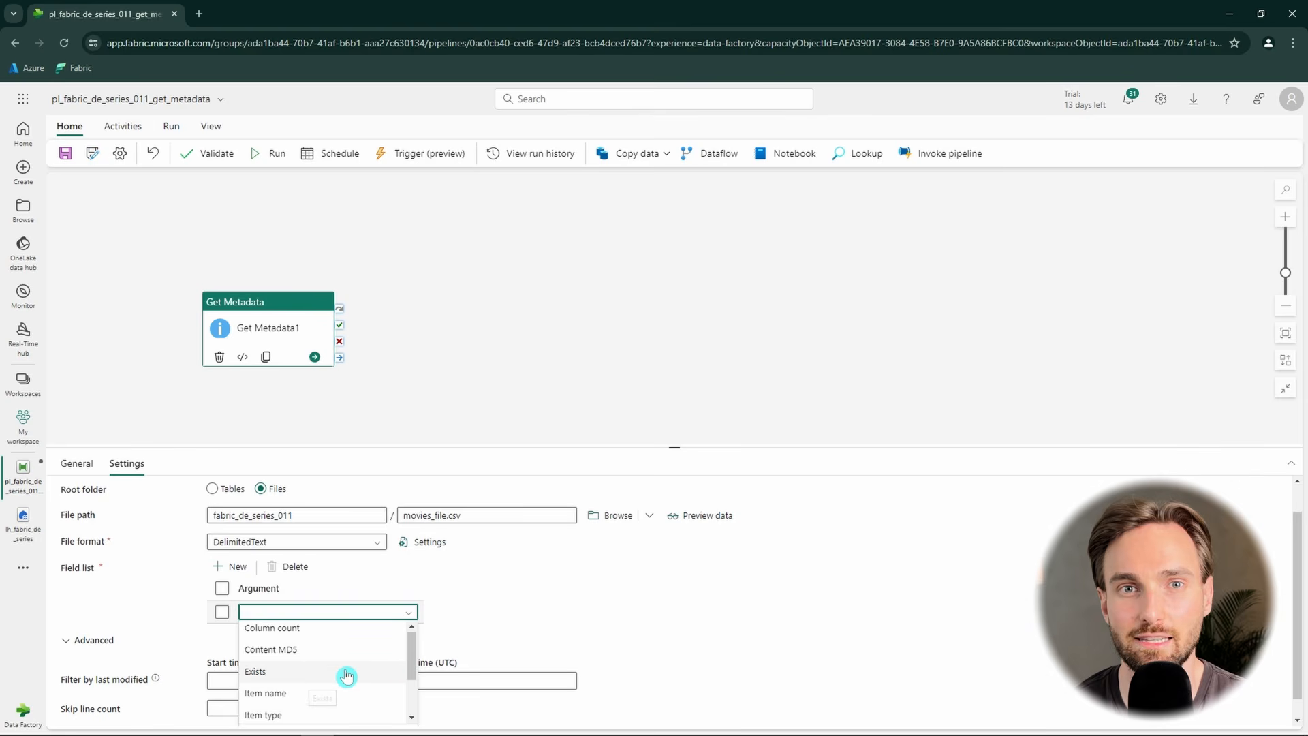
click(346, 675)
- Add the Last modified and Structure arguments to the Get Metadata1 field list
click(231, 566)
click(410, 636)
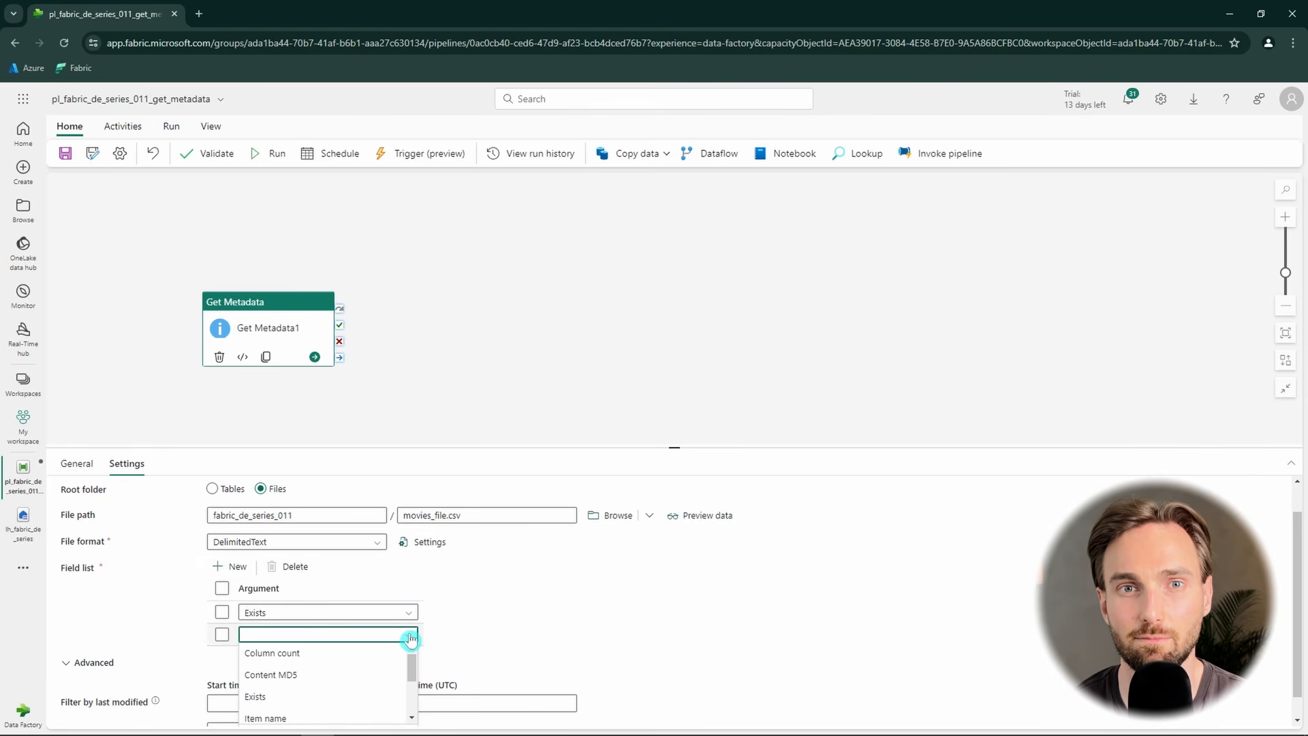
scroll(361, 664, down, 2)
click(345, 669)
click(235, 543)
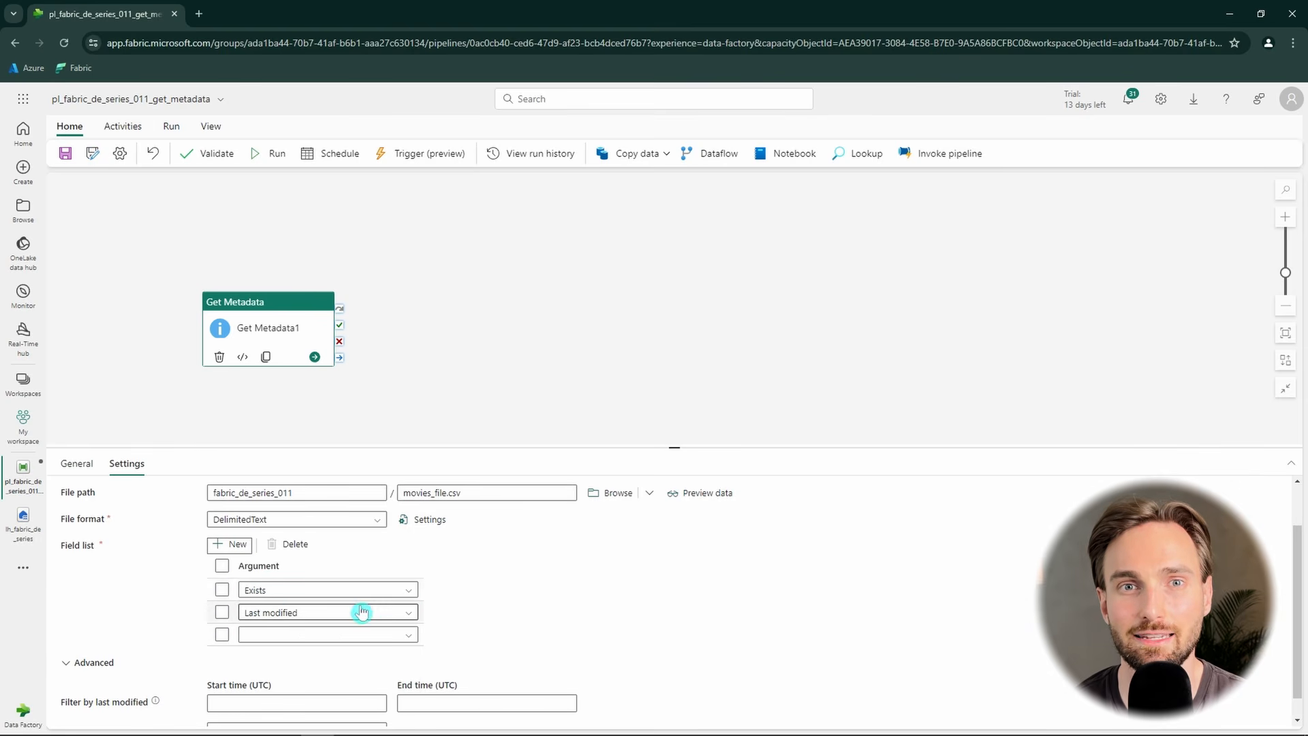
click(408, 612)
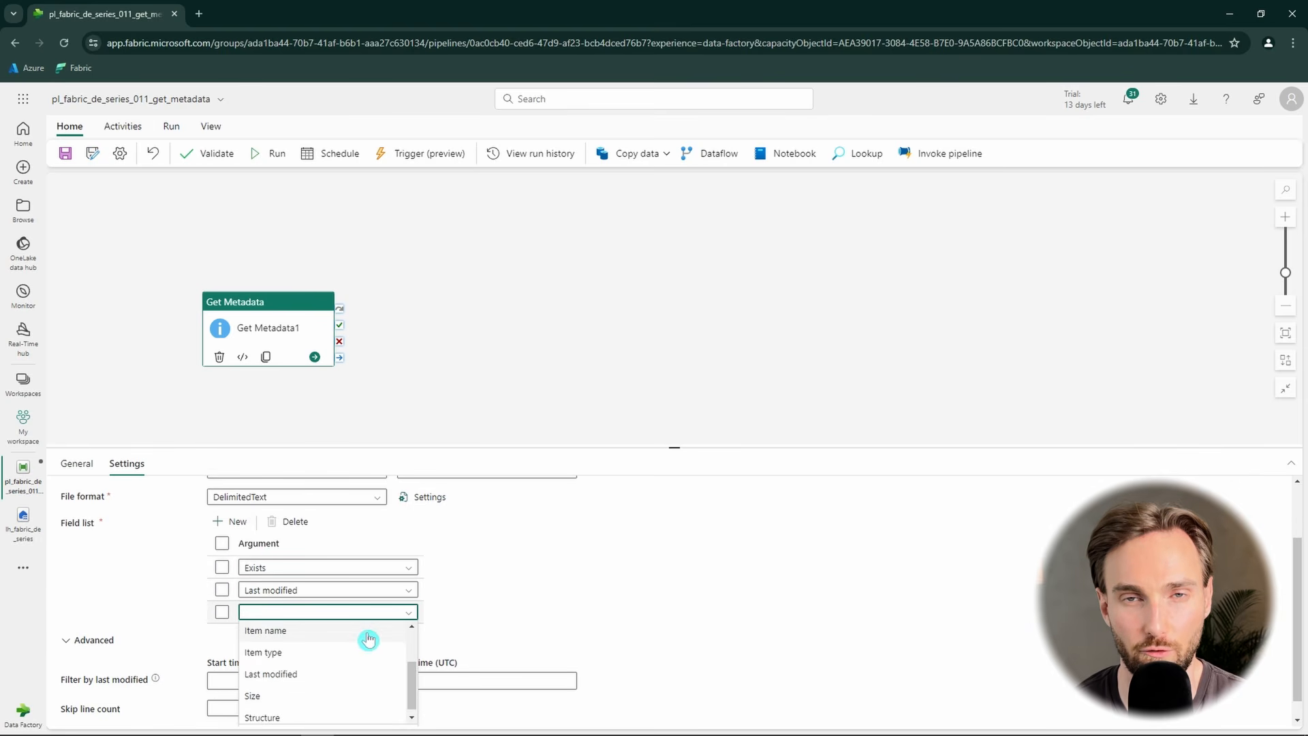
click(327, 712)
scroll(520, 620, up, 2)
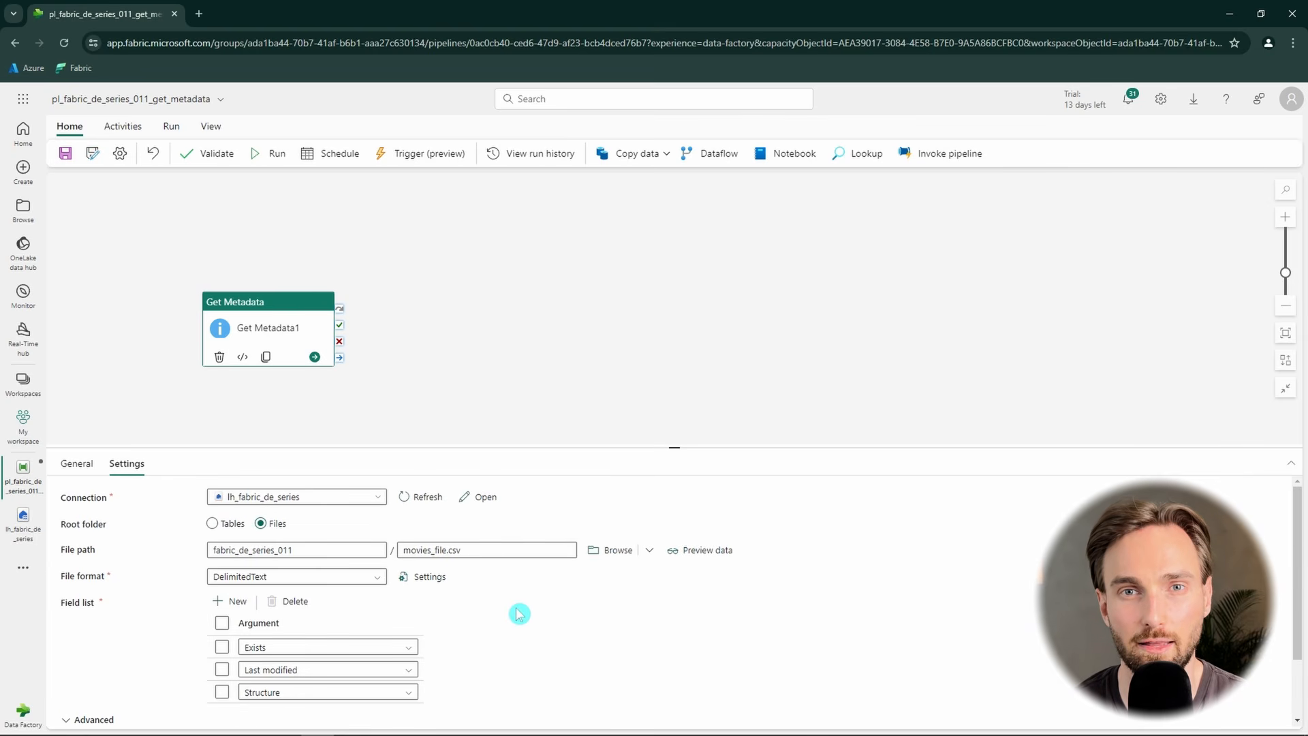
- Save and run the Get Metadata pipeline, refreshing its run status
click(272, 158)
click(663, 458)
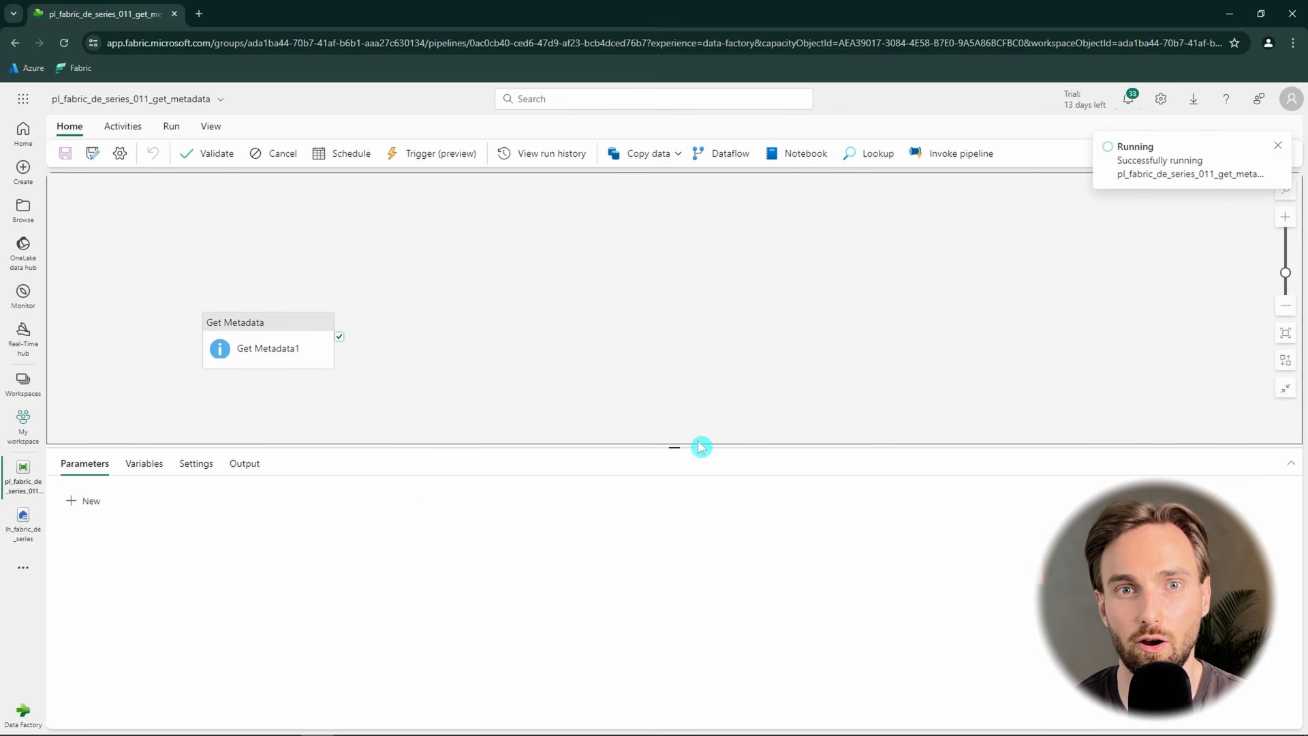
click(350, 496)
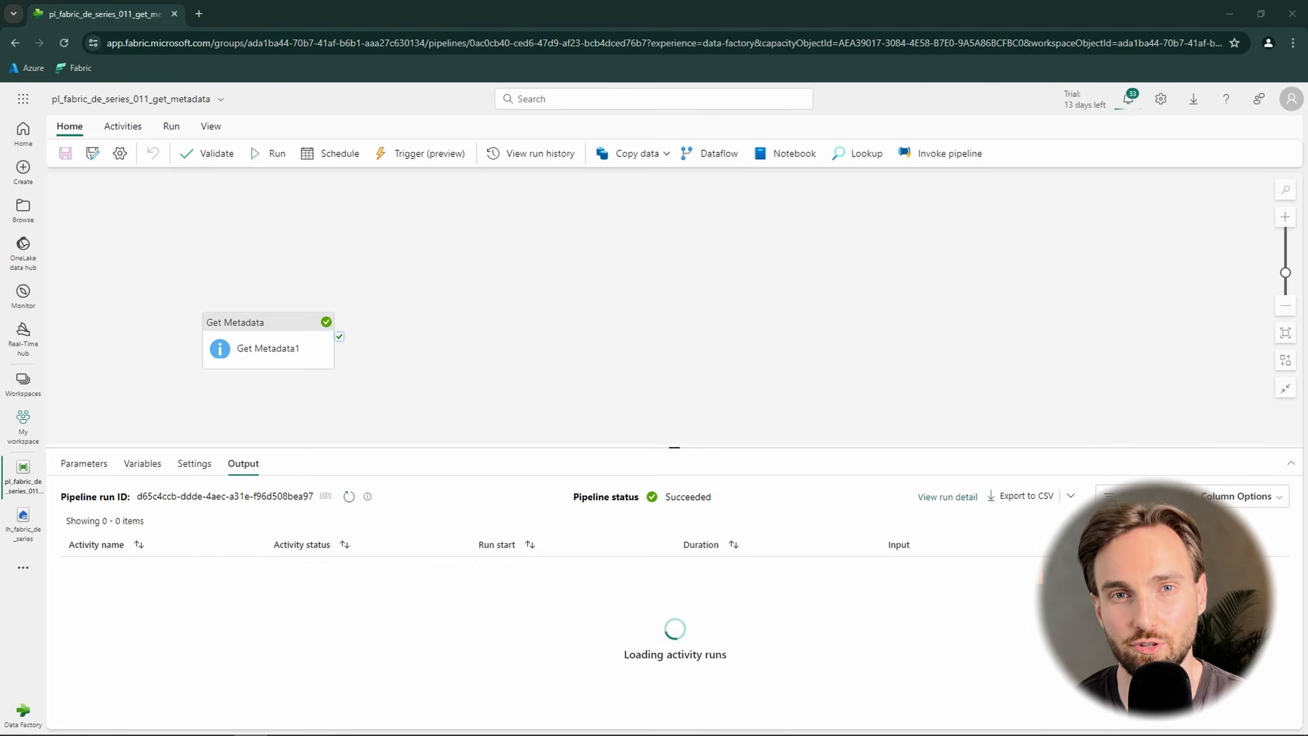
- Open the Get Metadata1 run output in full size and examine the executionDuration, exists and lastModified entries alongside the structure
click(1103, 567)
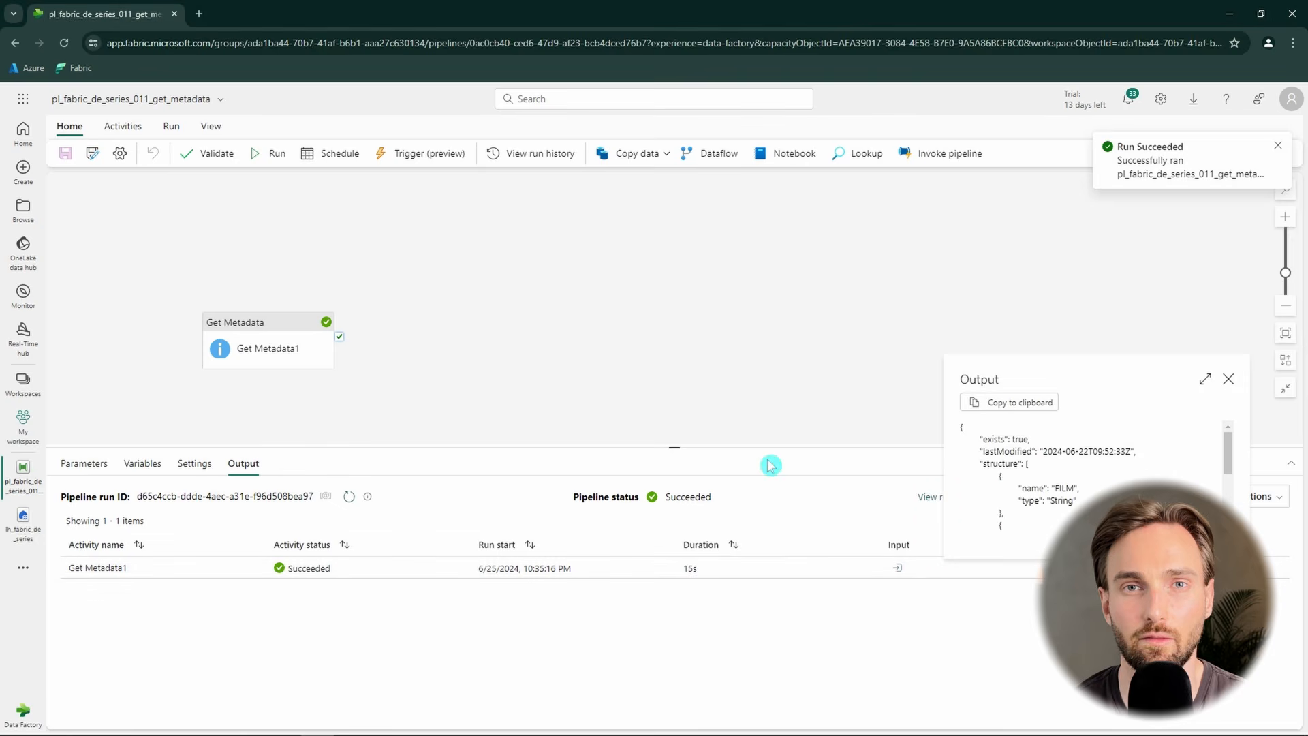
click(1210, 383)
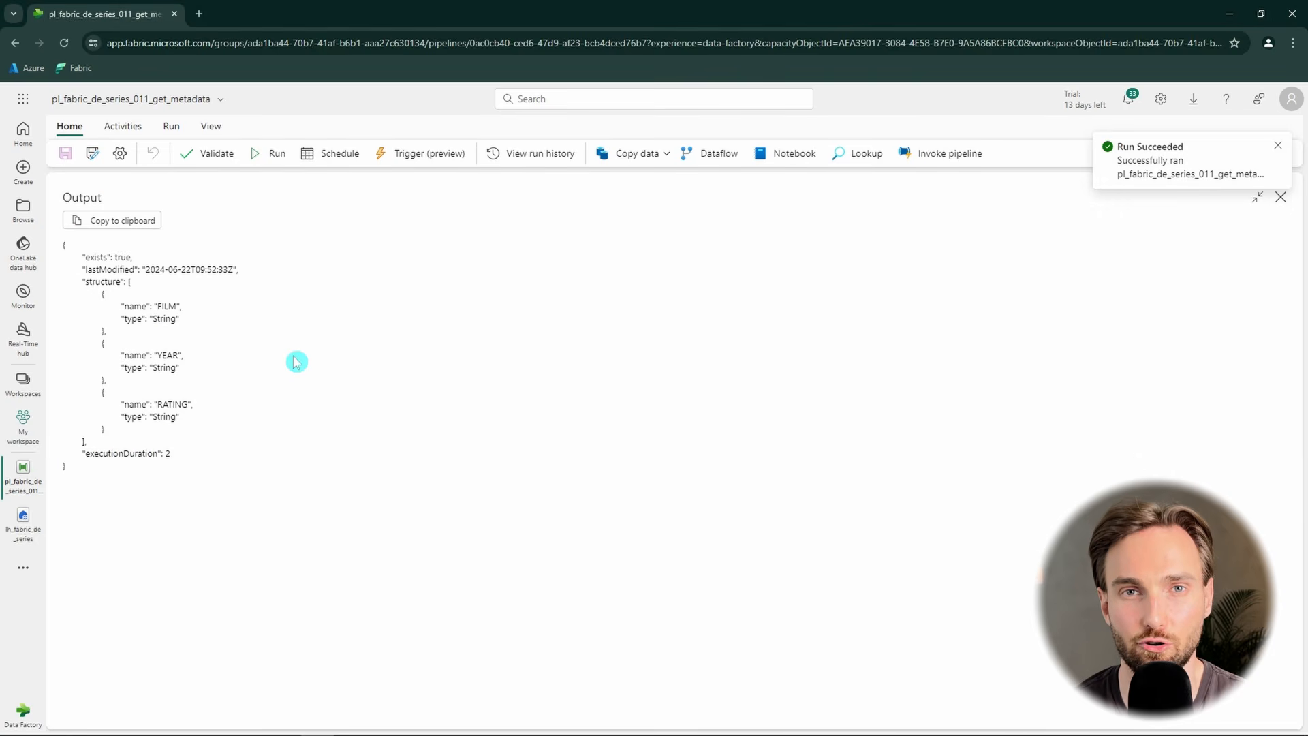
drag(172, 455, 68, 452)
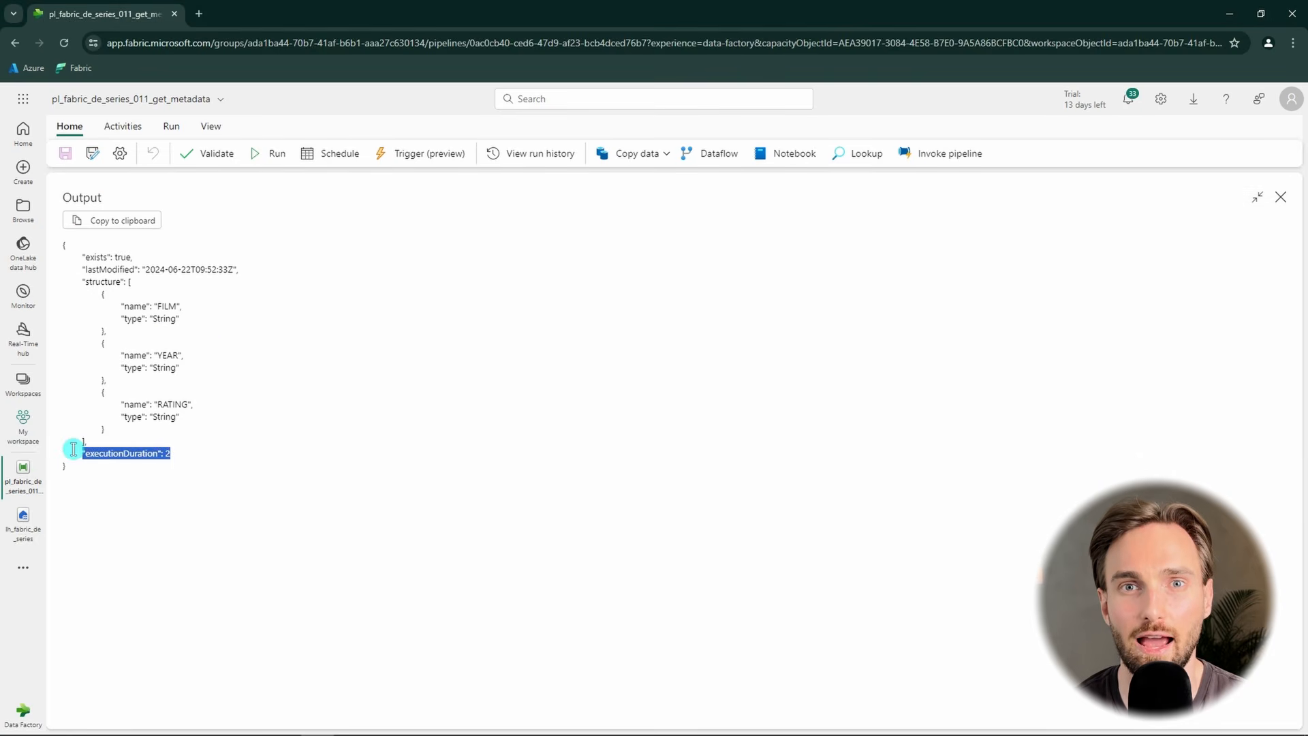
click(191, 449)
drag(82, 257, 150, 446)
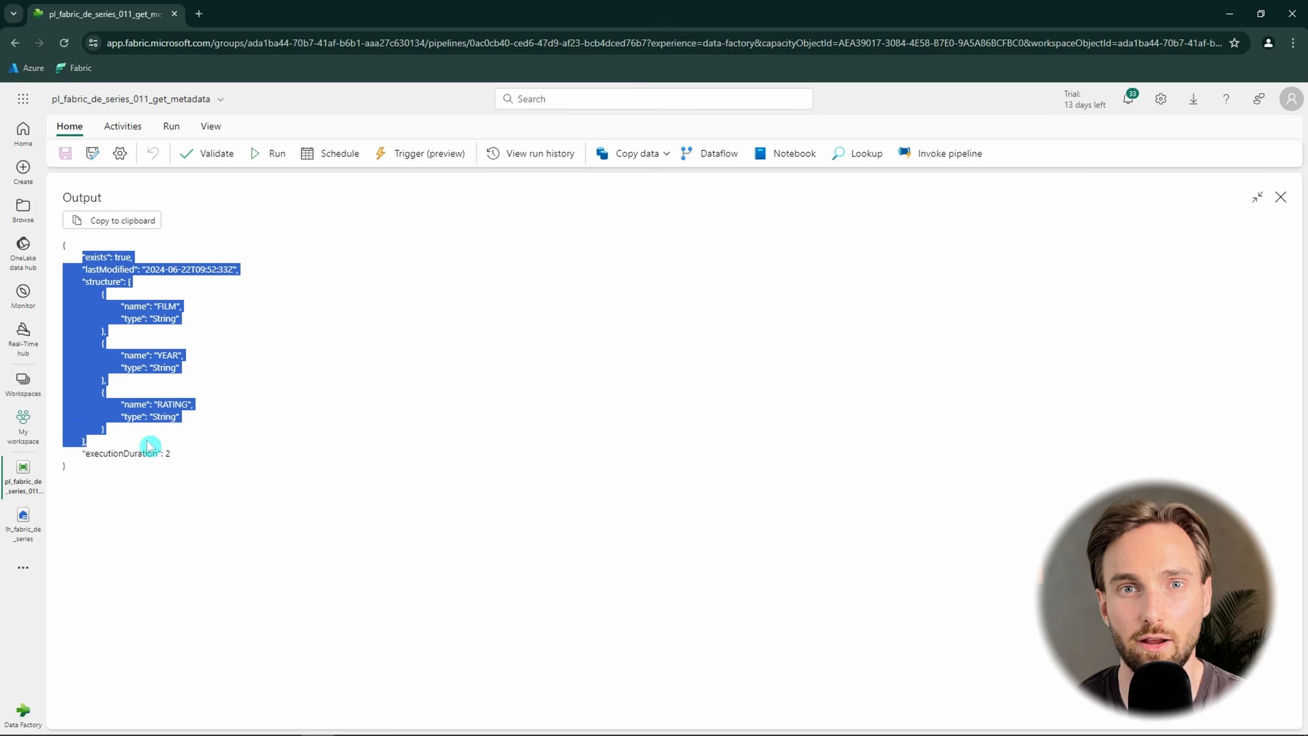
click(218, 429)
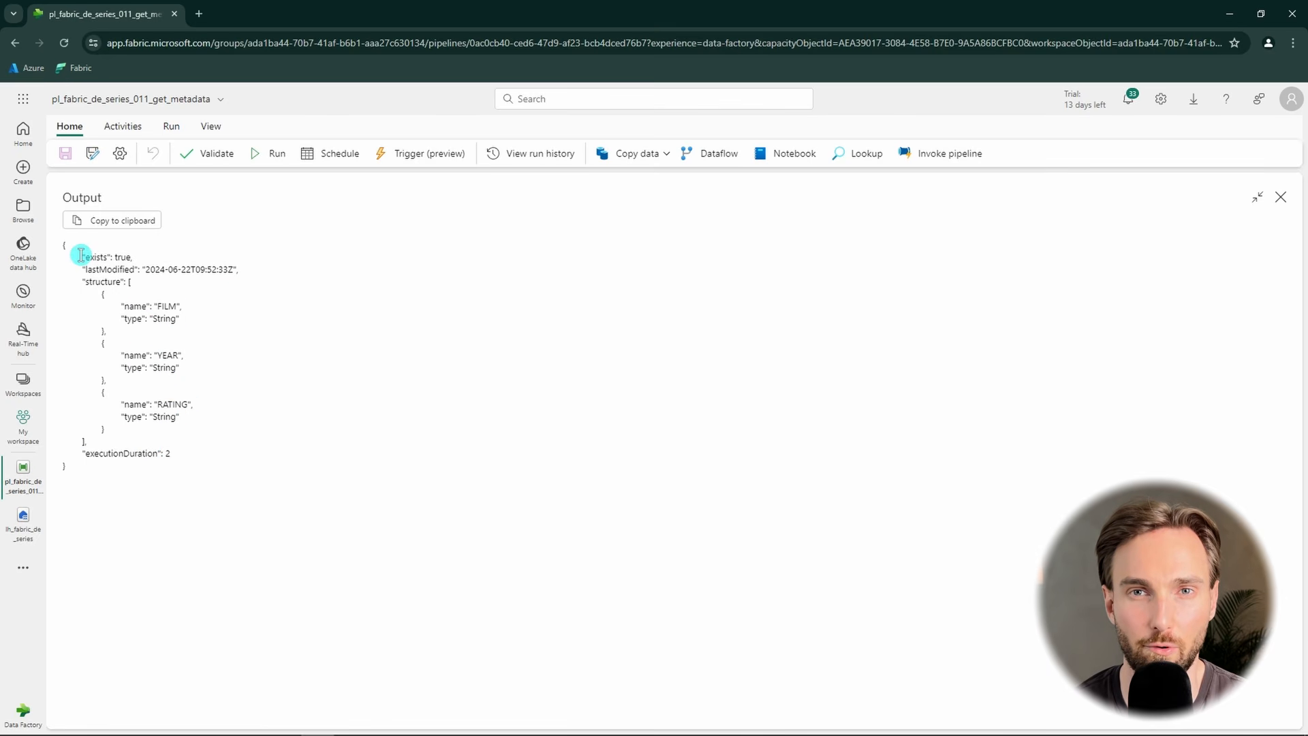
drag(83, 256, 134, 259)
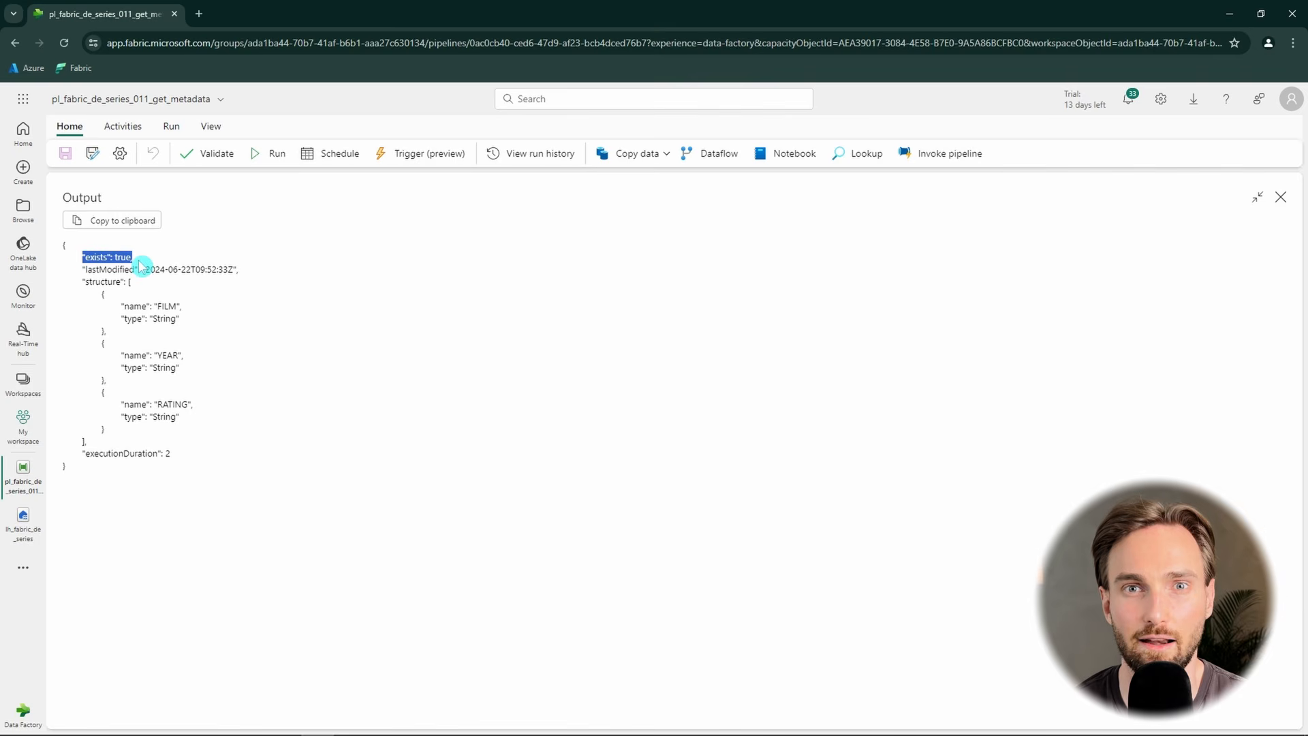
click(217, 292)
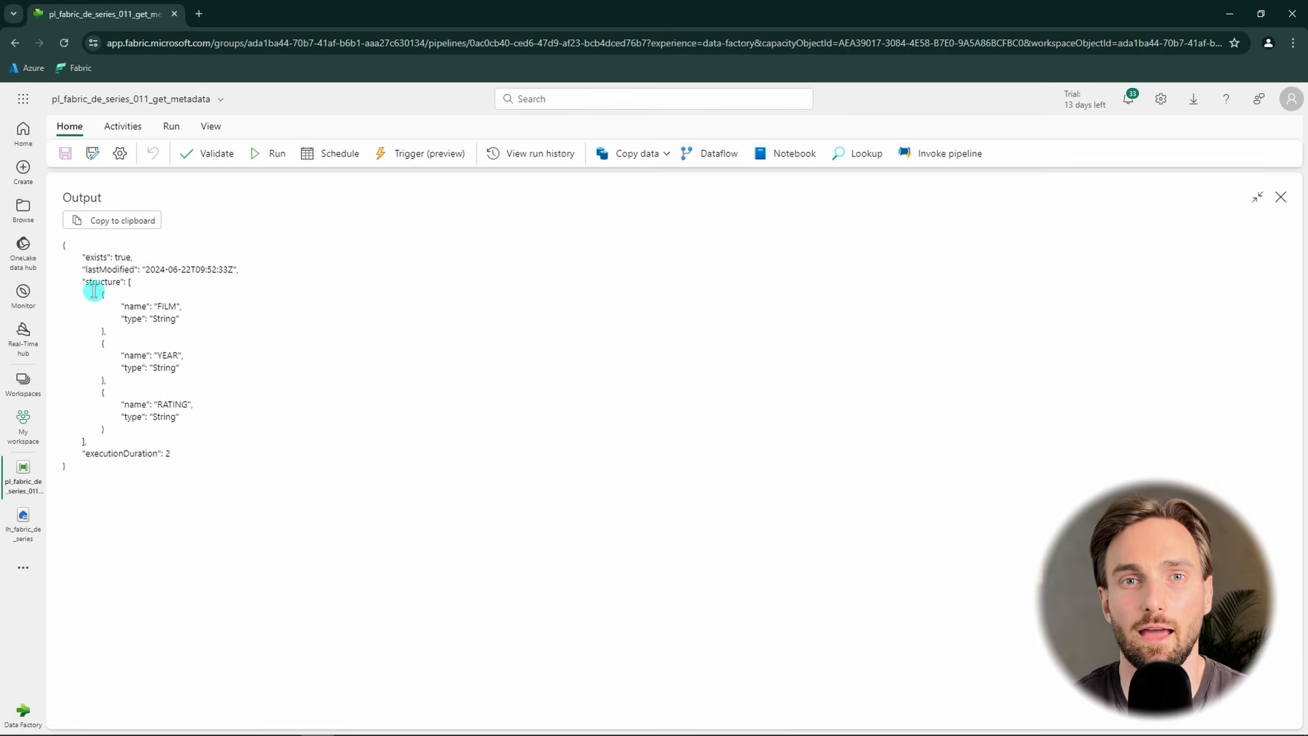
drag(81, 271, 245, 279)
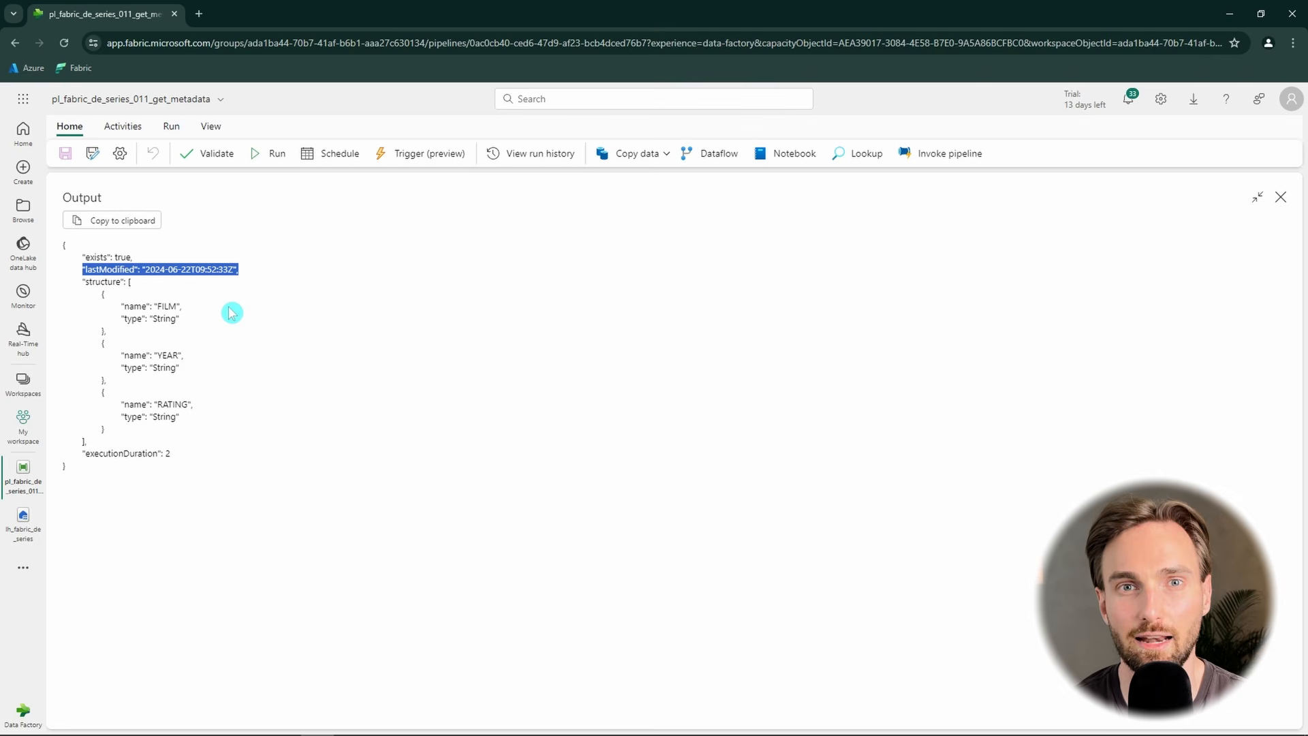
- Examine the structure section of the Get Metadata1 run output and close the output view
drag(82, 281, 151, 444)
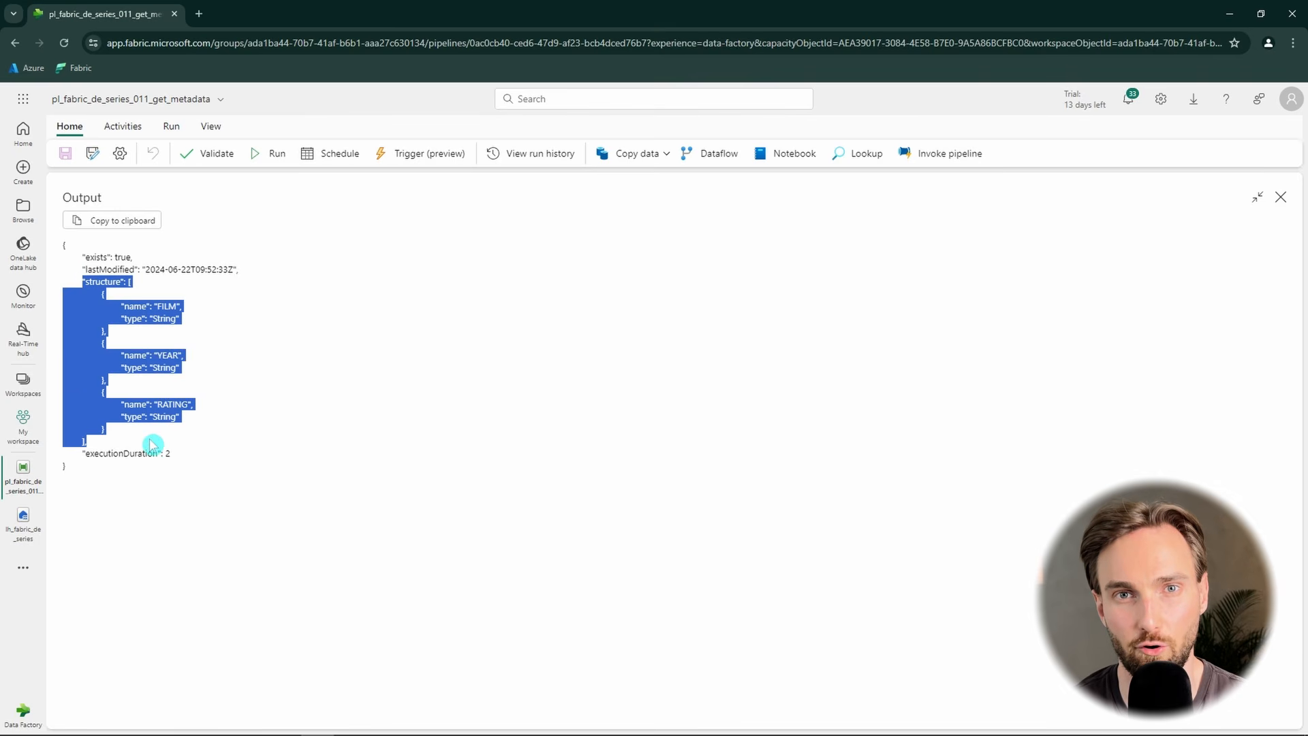
click(297, 415)
click(1285, 205)
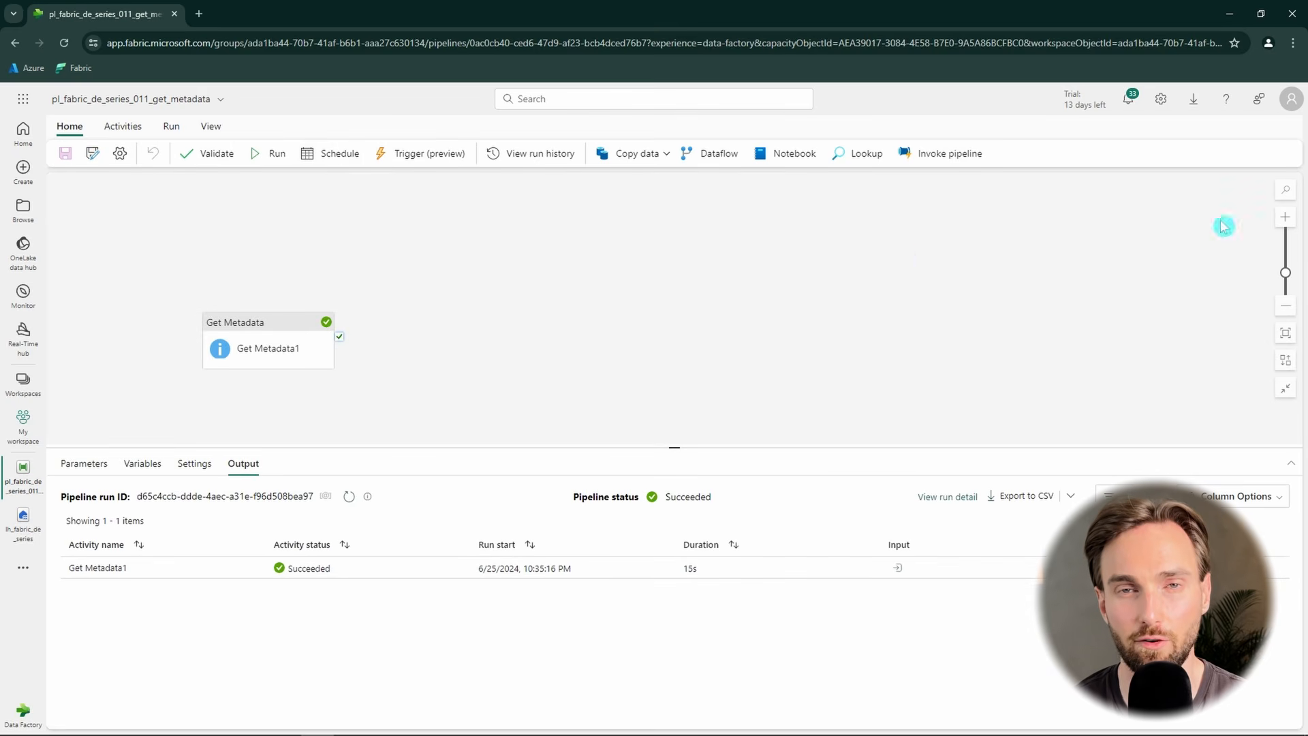
- Add an If Condition activity to the pipeline and connect it to the on-success output of Get Metadata1
click(123, 126)
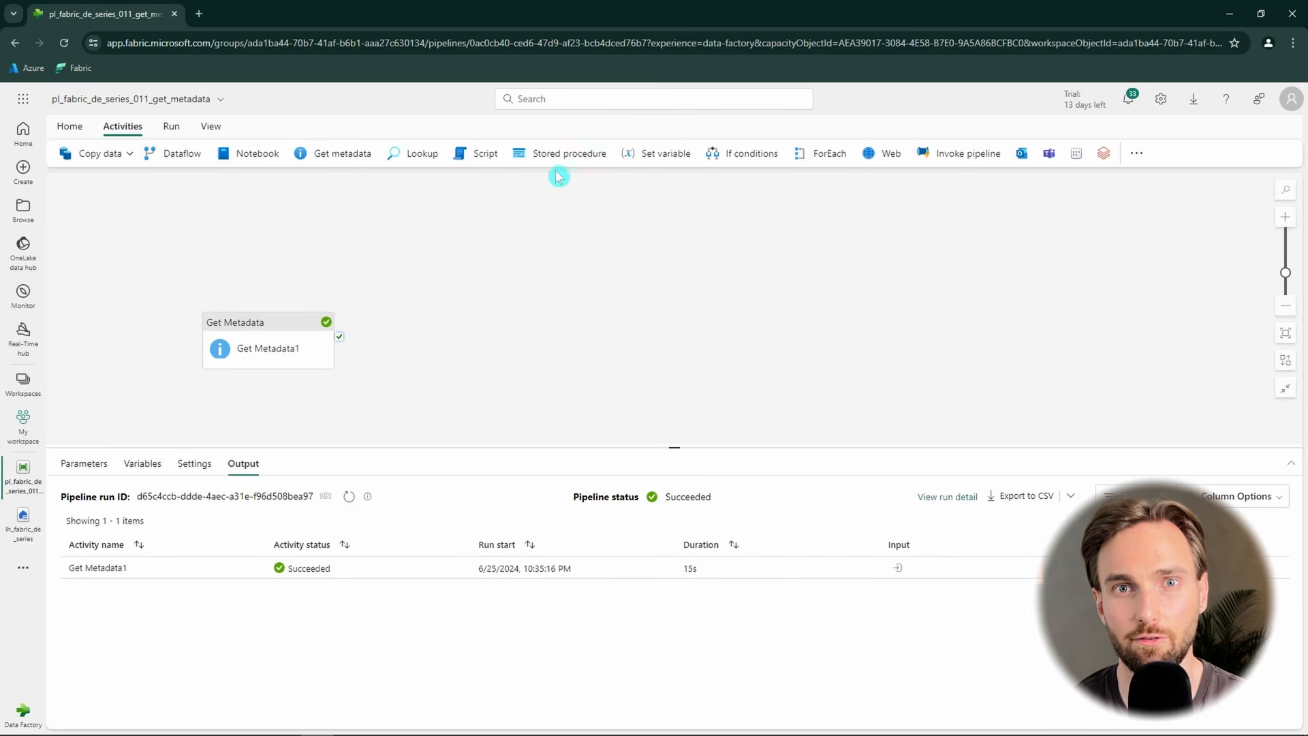
click(756, 153)
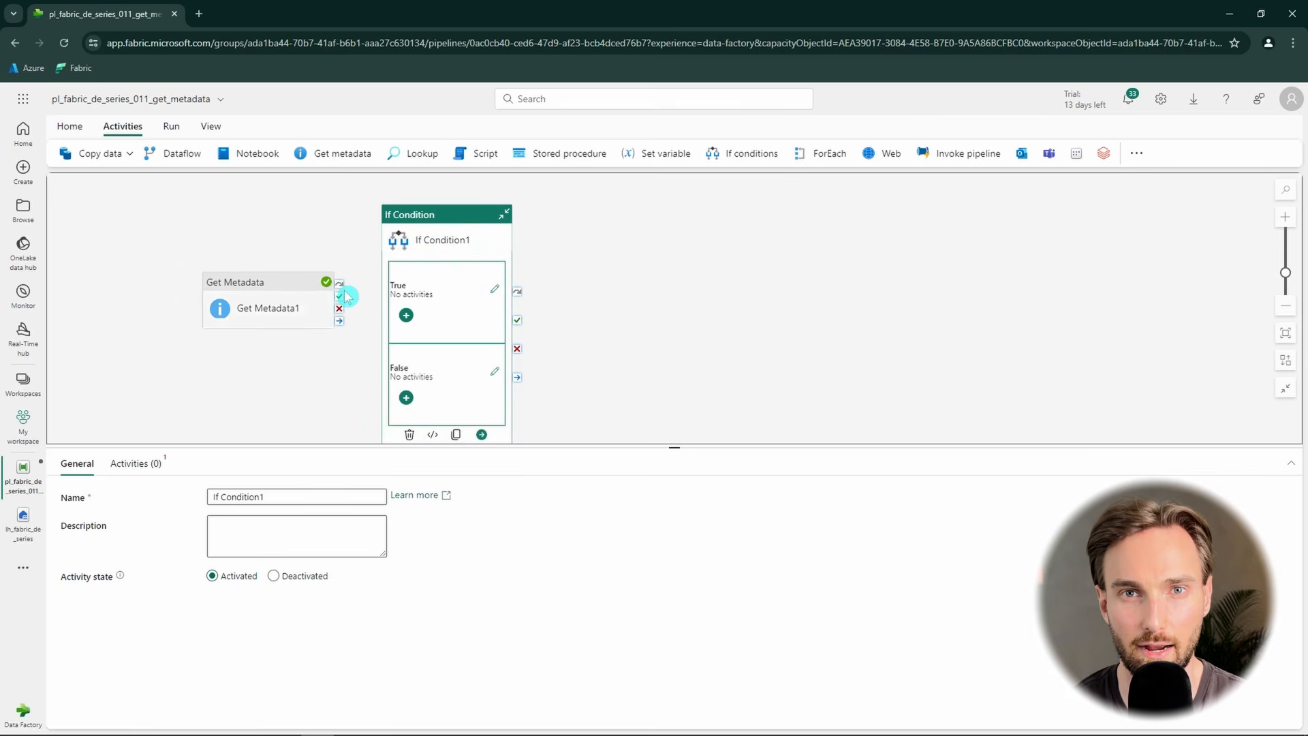
drag(339, 295, 418, 301)
click(462, 252)
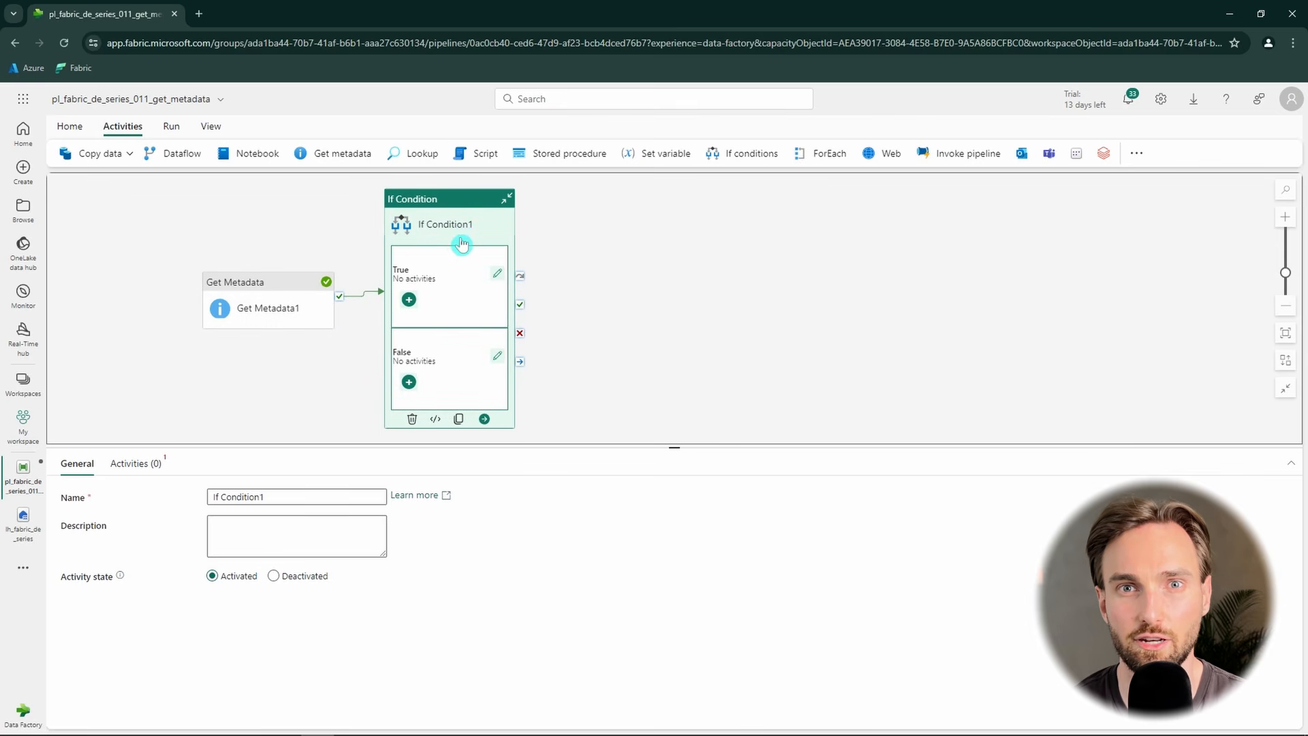
click(135, 463)
click(273, 497)
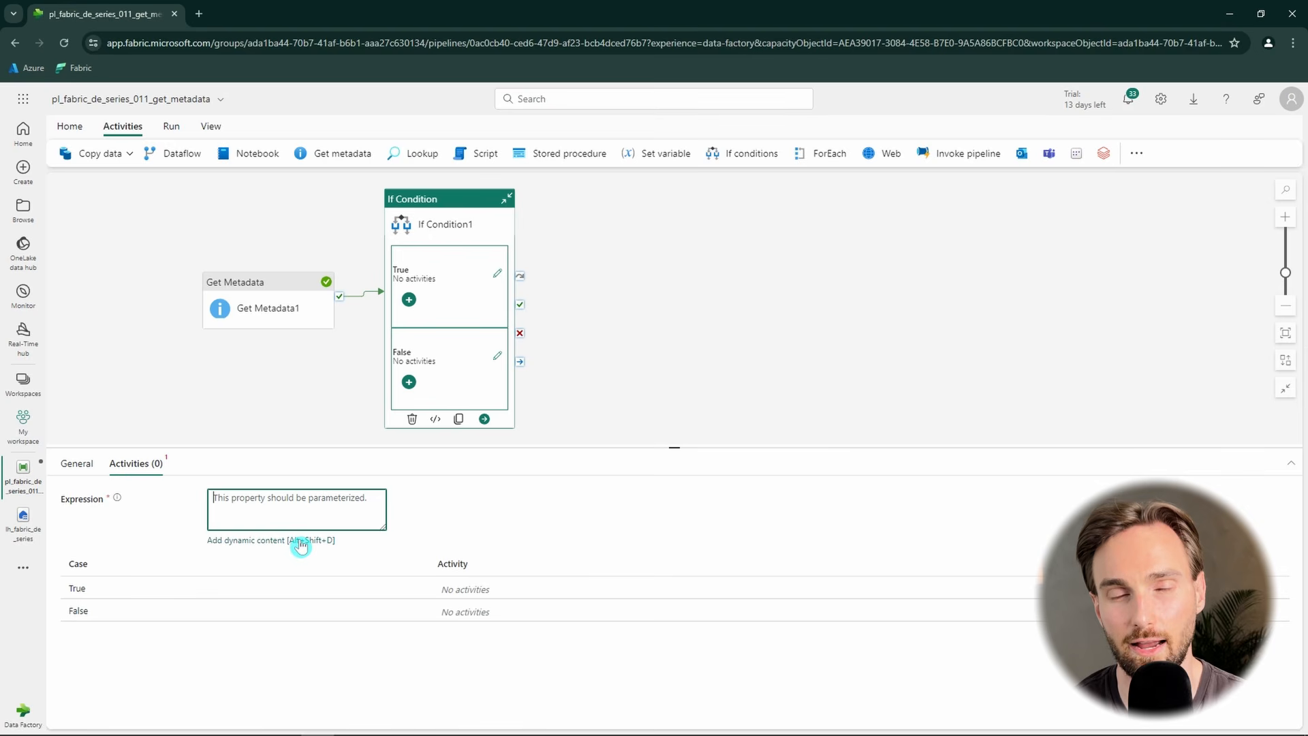
click(300, 542)
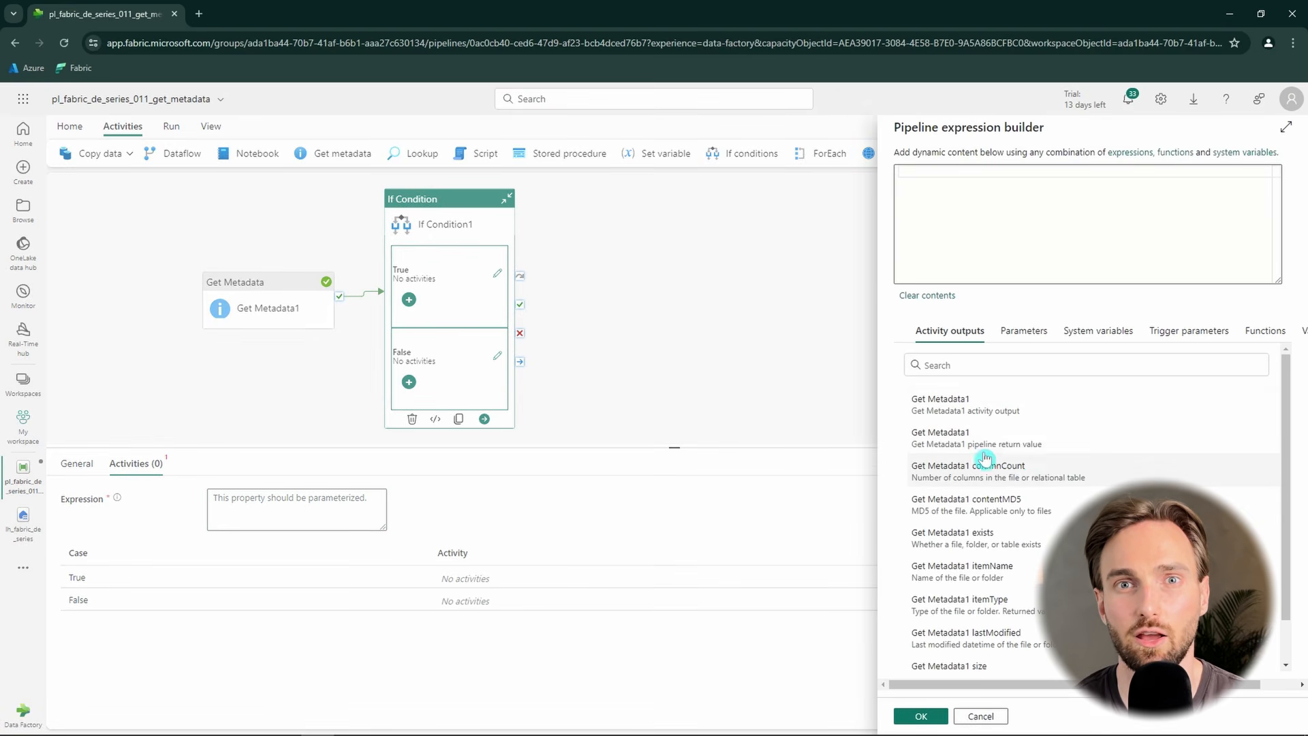
scroll(981, 533, down, 1)
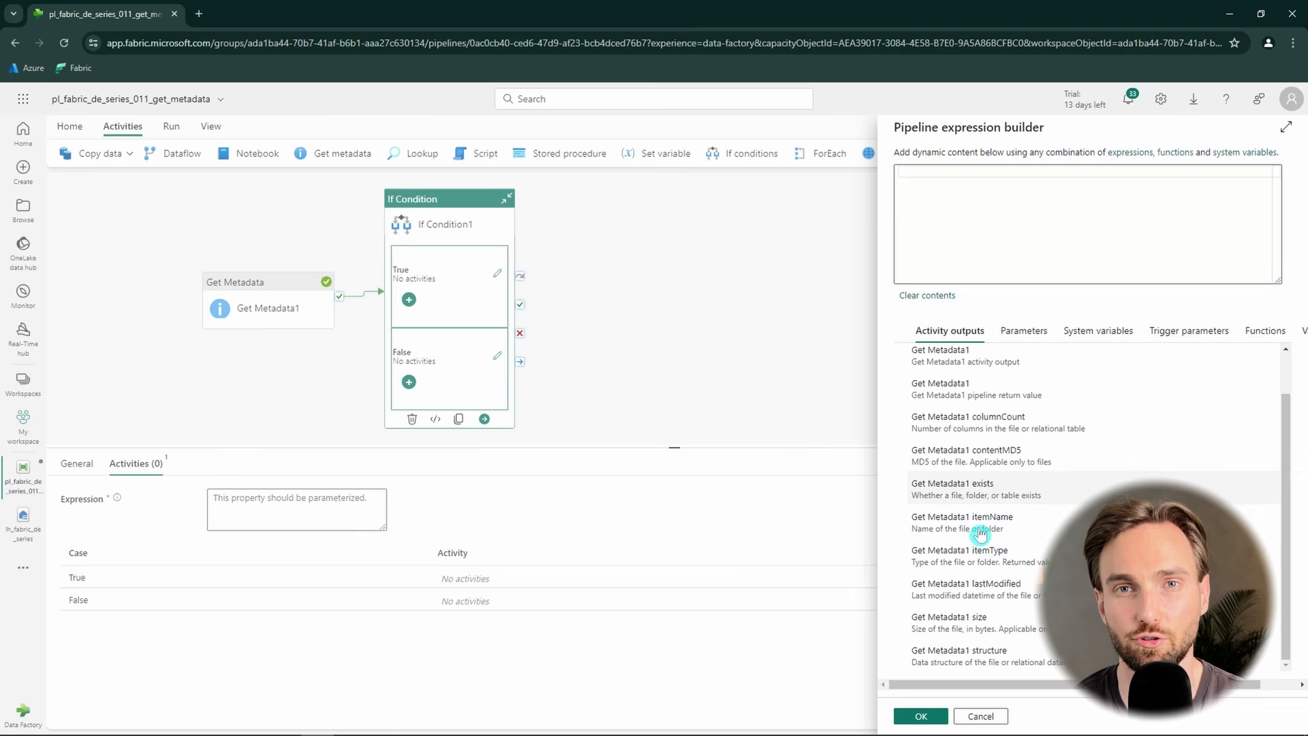
scroll(1005, 528, up, 1)
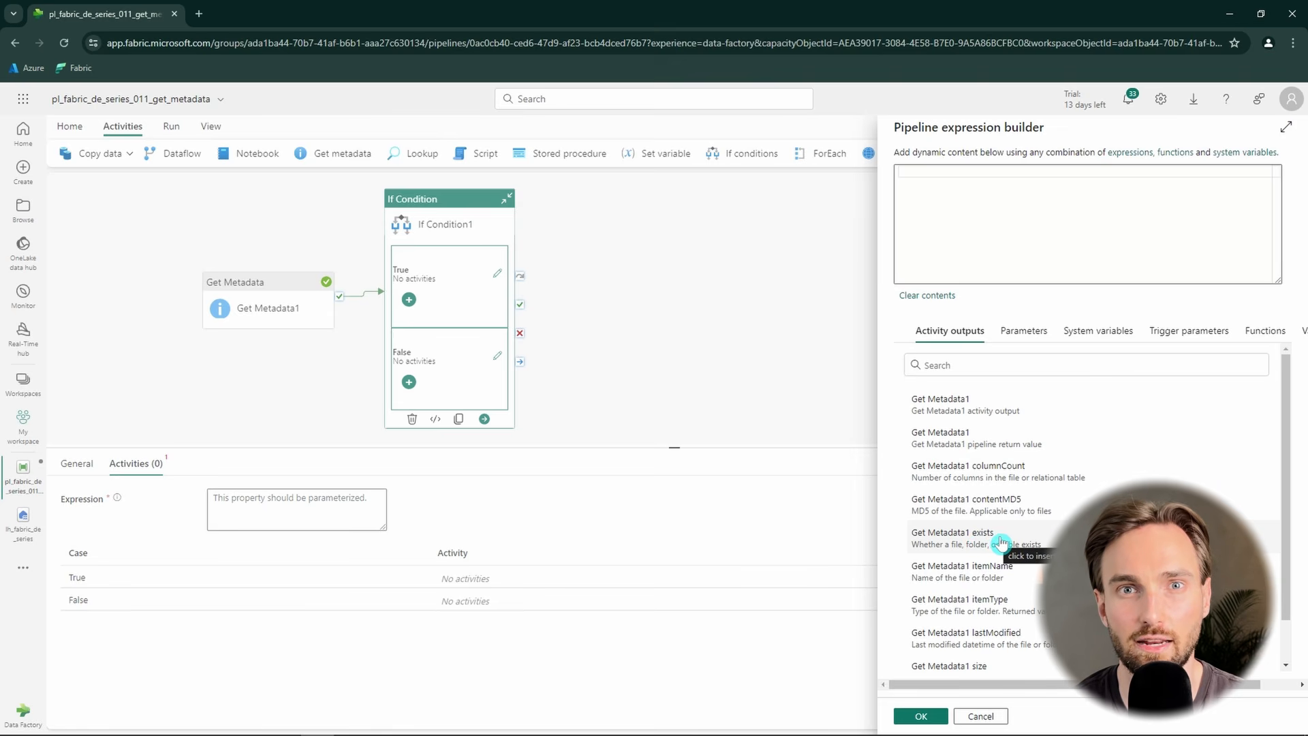
click(1001, 543)
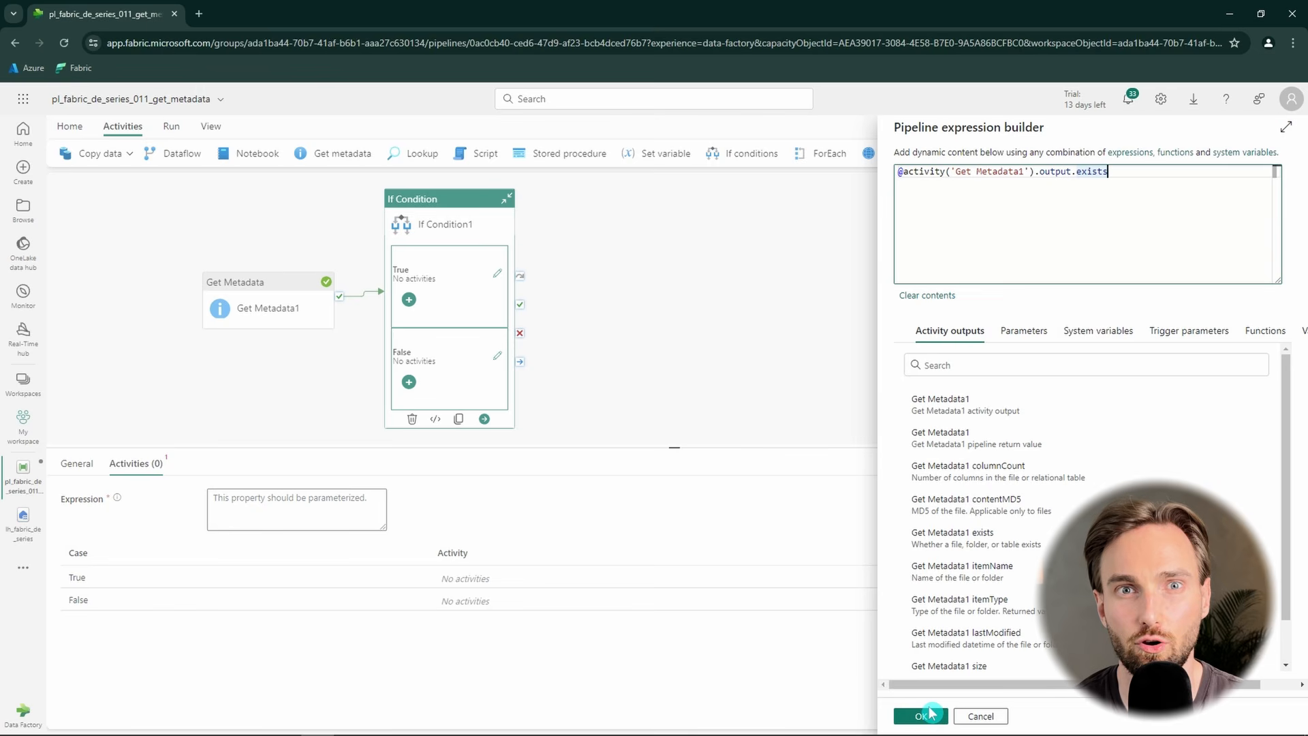
click(917, 721)
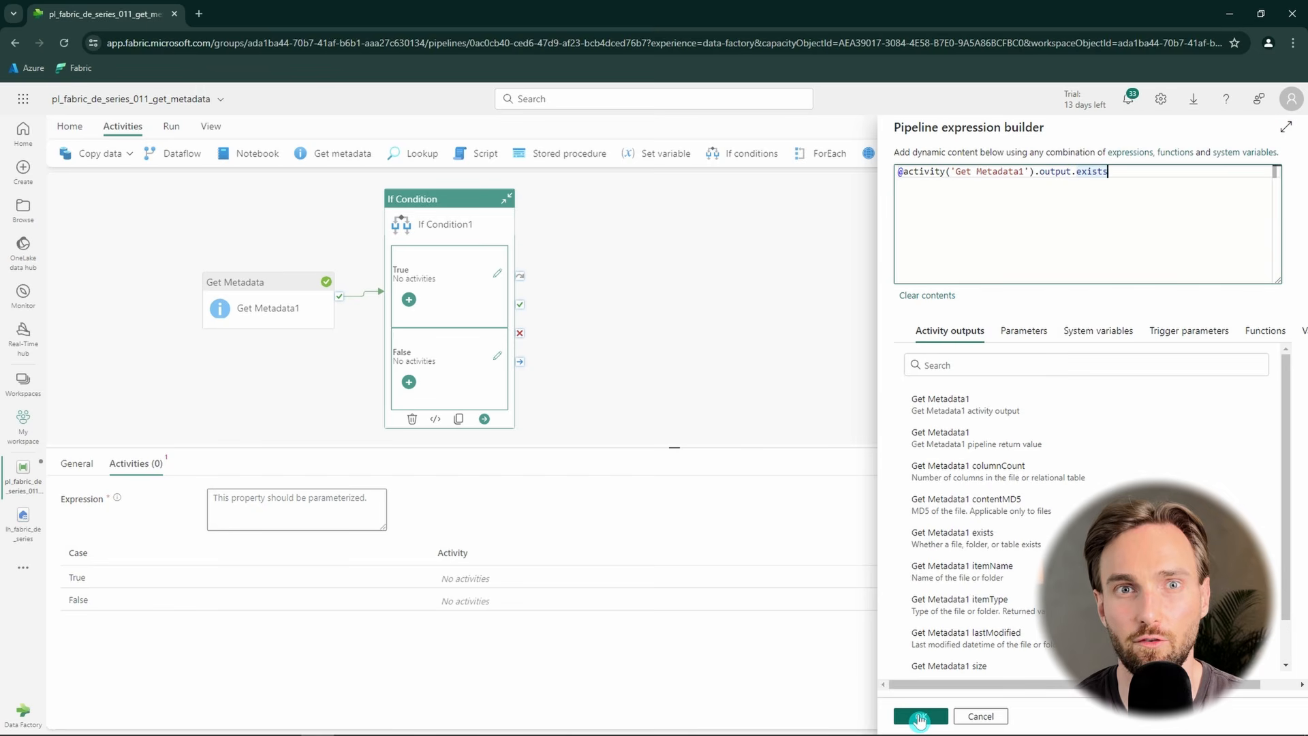
click(921, 720)
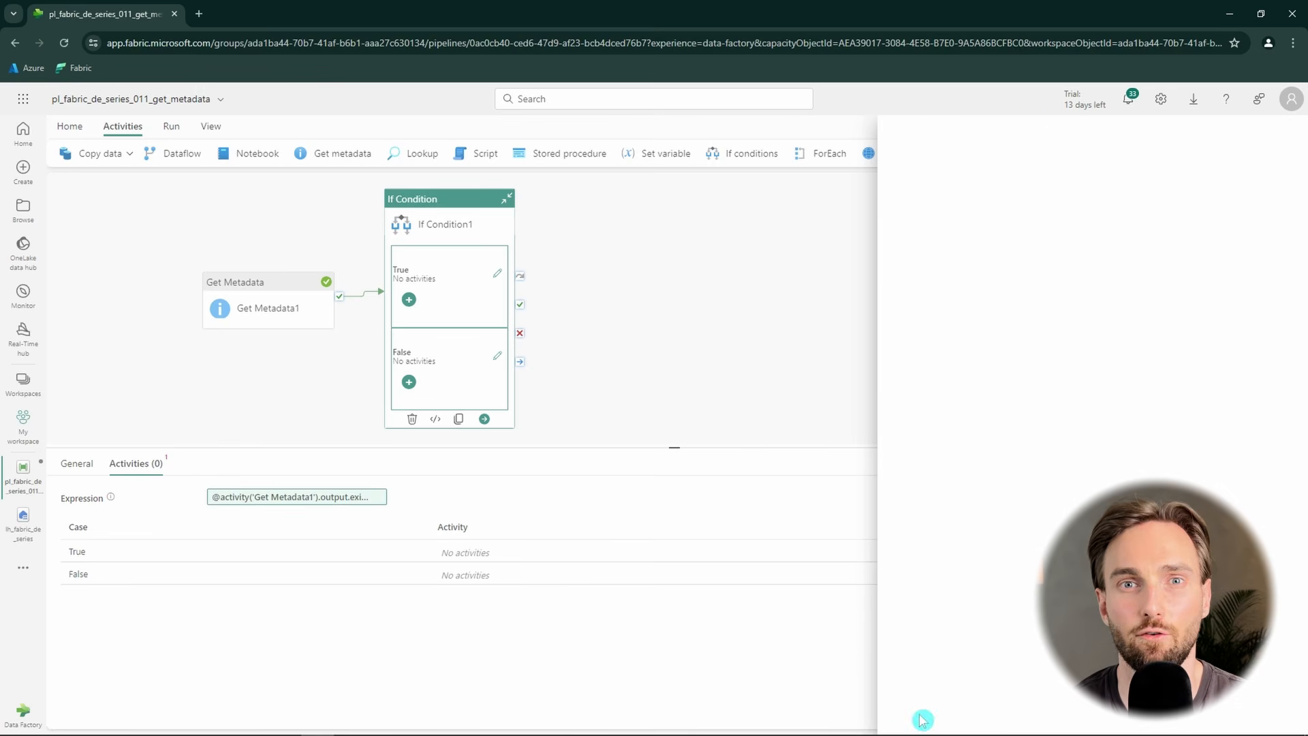
- Add a Wait activity to the True branch of If Condition1 and name it true
click(409, 299)
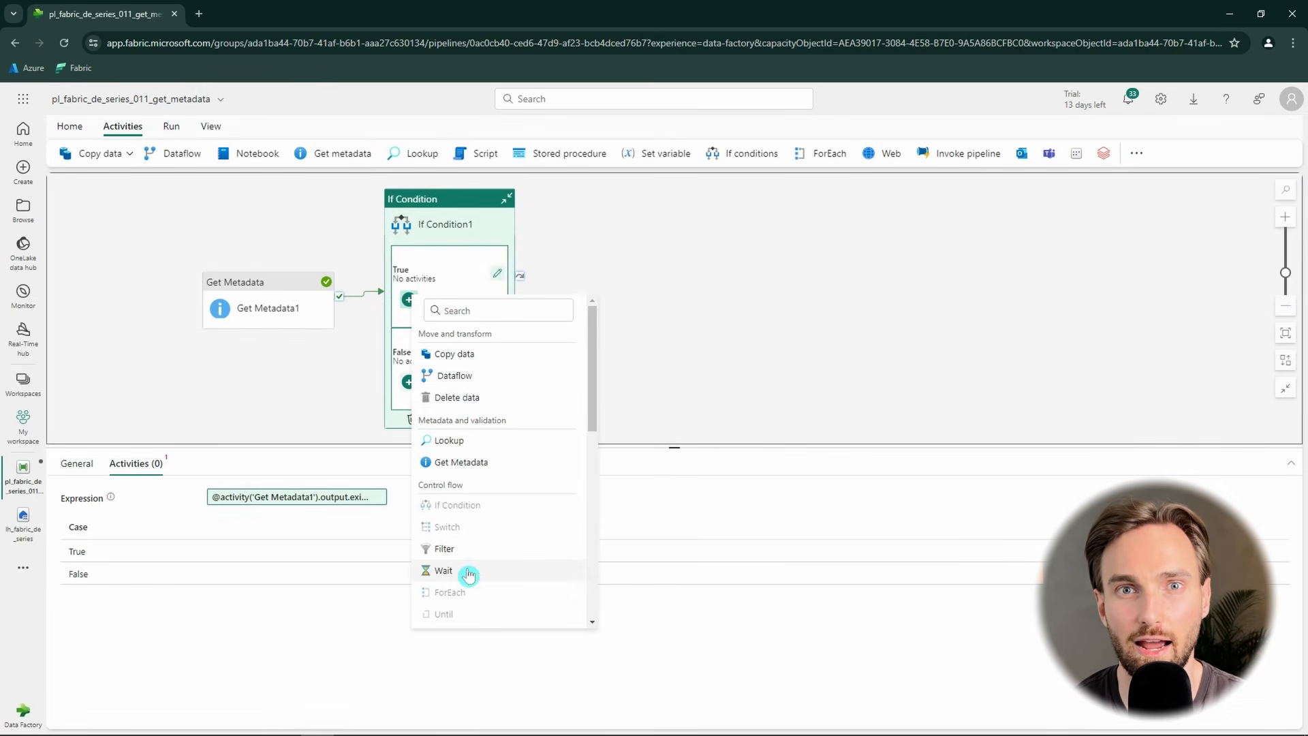
click(443, 570)
click(416, 292)
drag(274, 489, 207, 496)
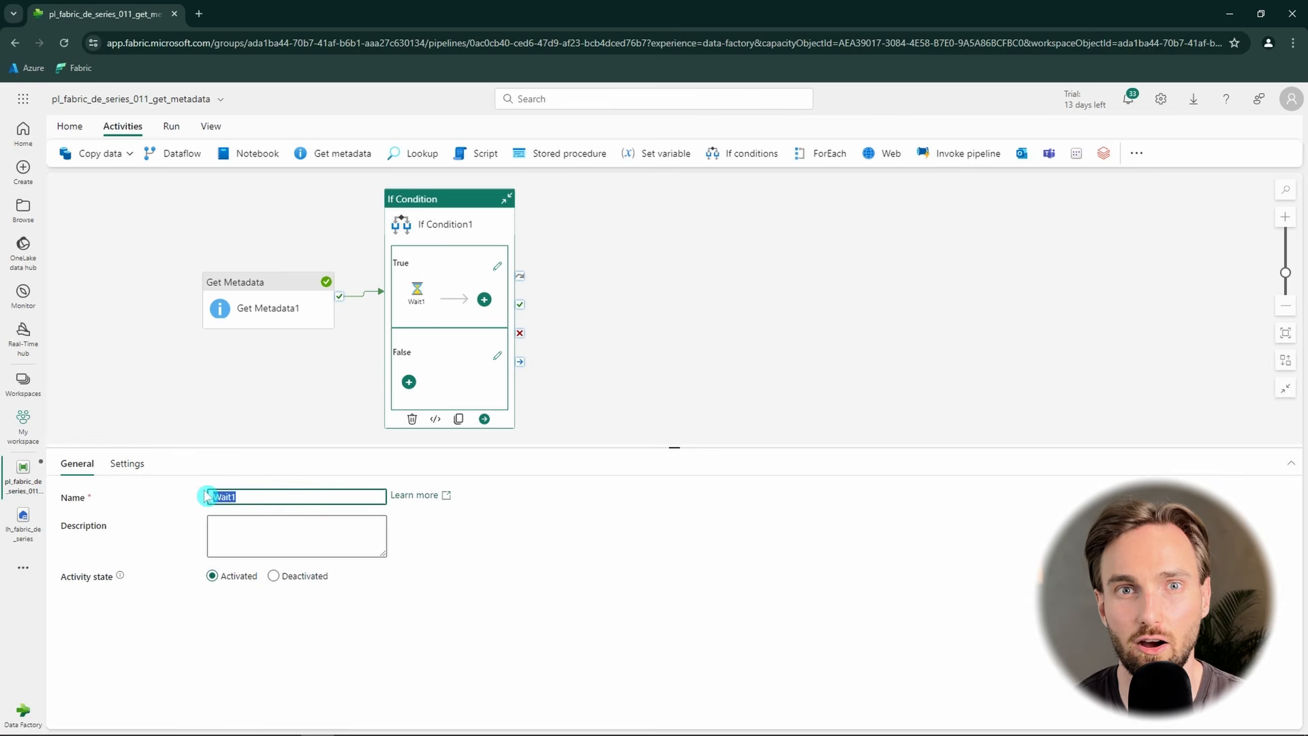
click(634, 363)
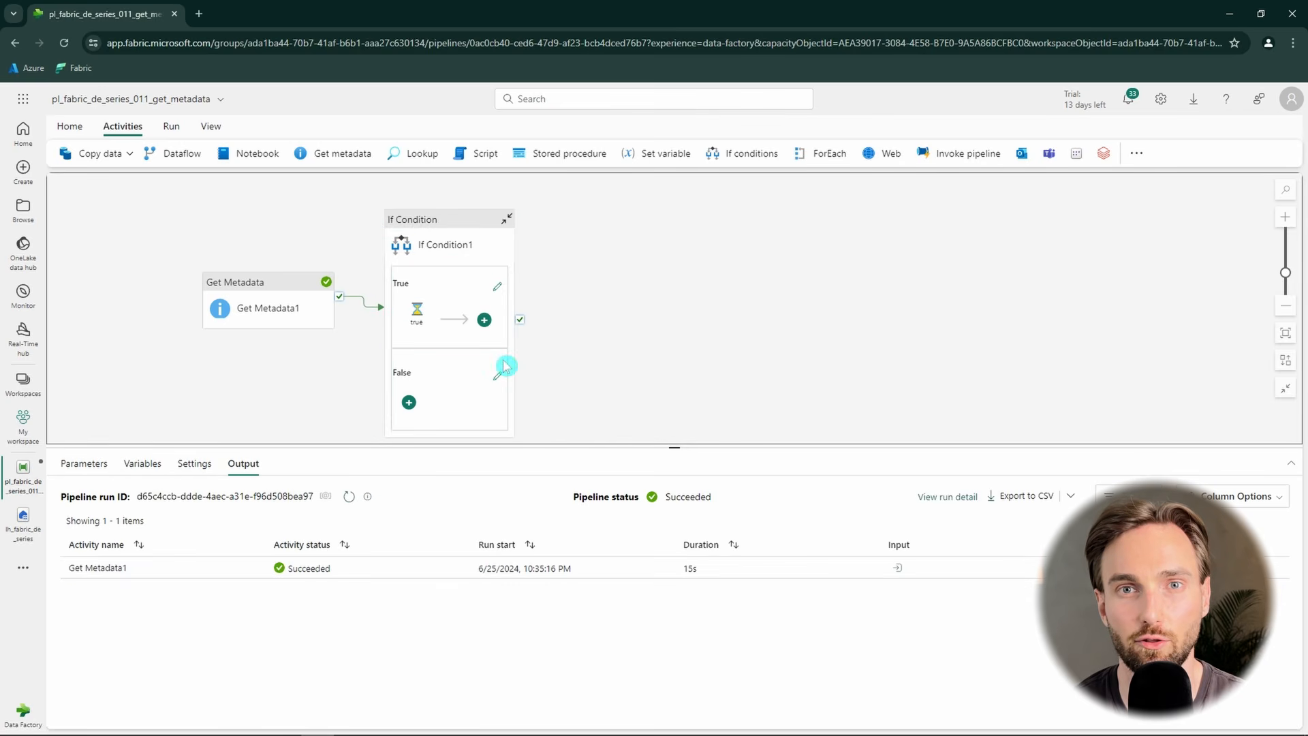
- Add a Wait activity to the False branch of If Condition1 and name it false
click(409, 403)
click(430, 671)
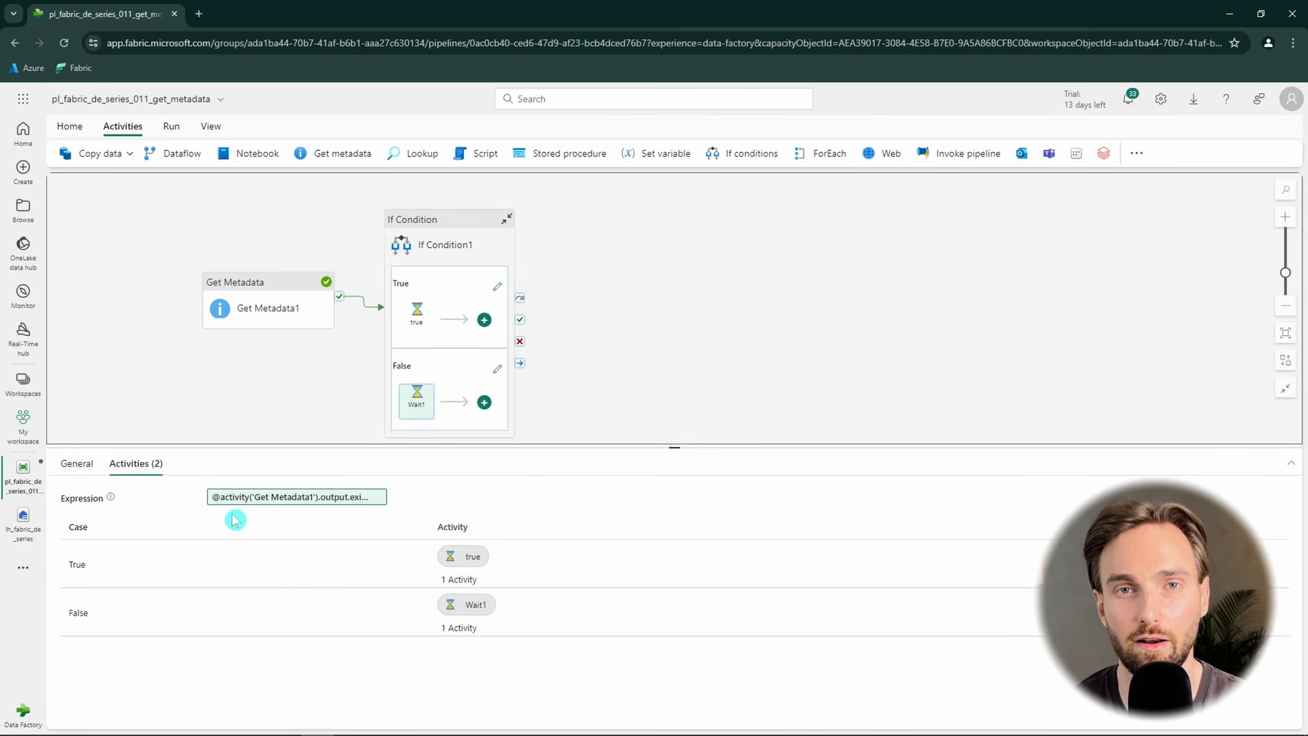
click(417, 373)
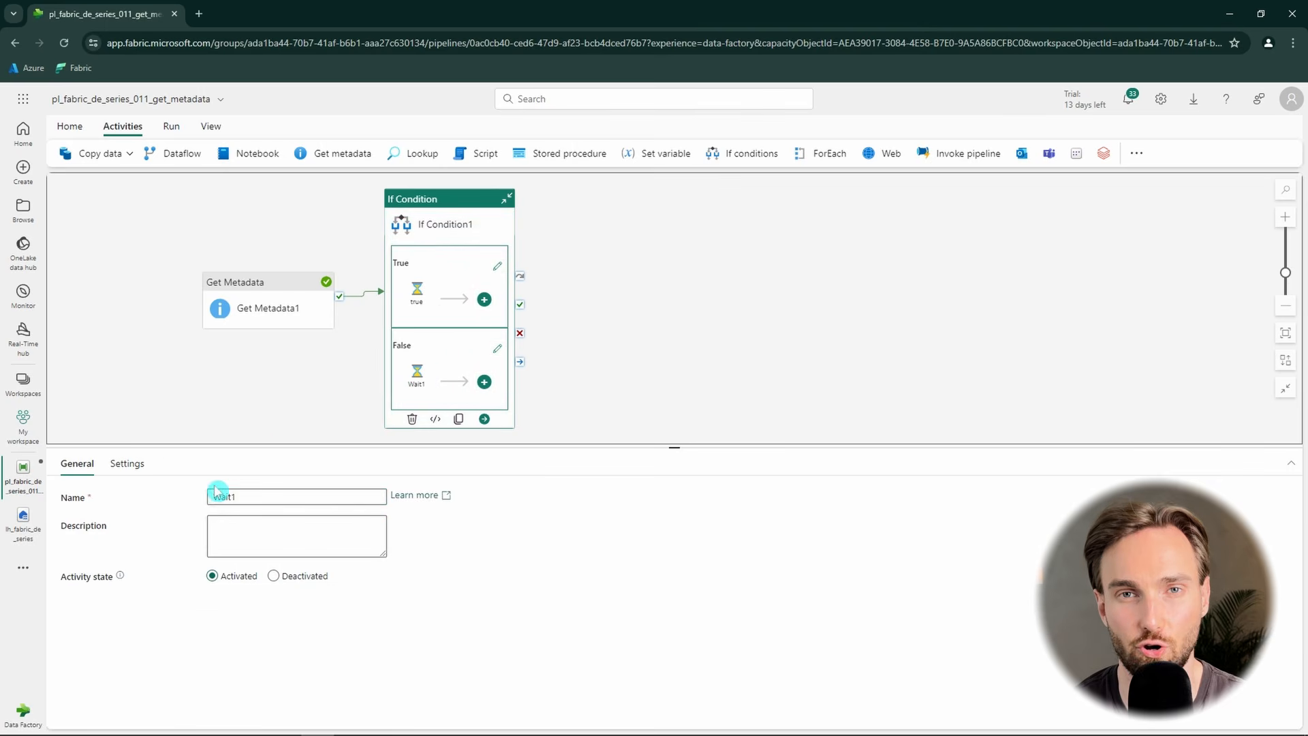
double_click(216, 497)
text(false)
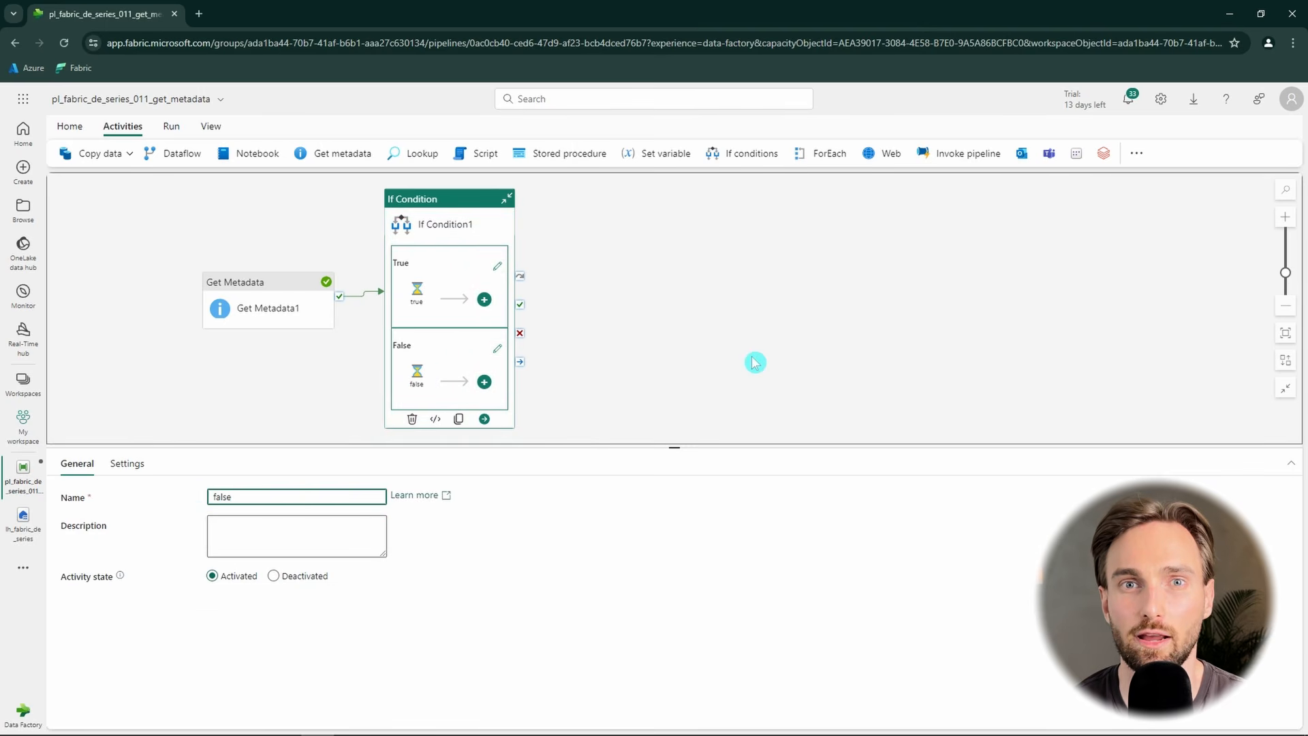
click(753, 361)
- Save and run the pipeline and check in the run output which If Condition1 branch activity was executed
click(69, 126)
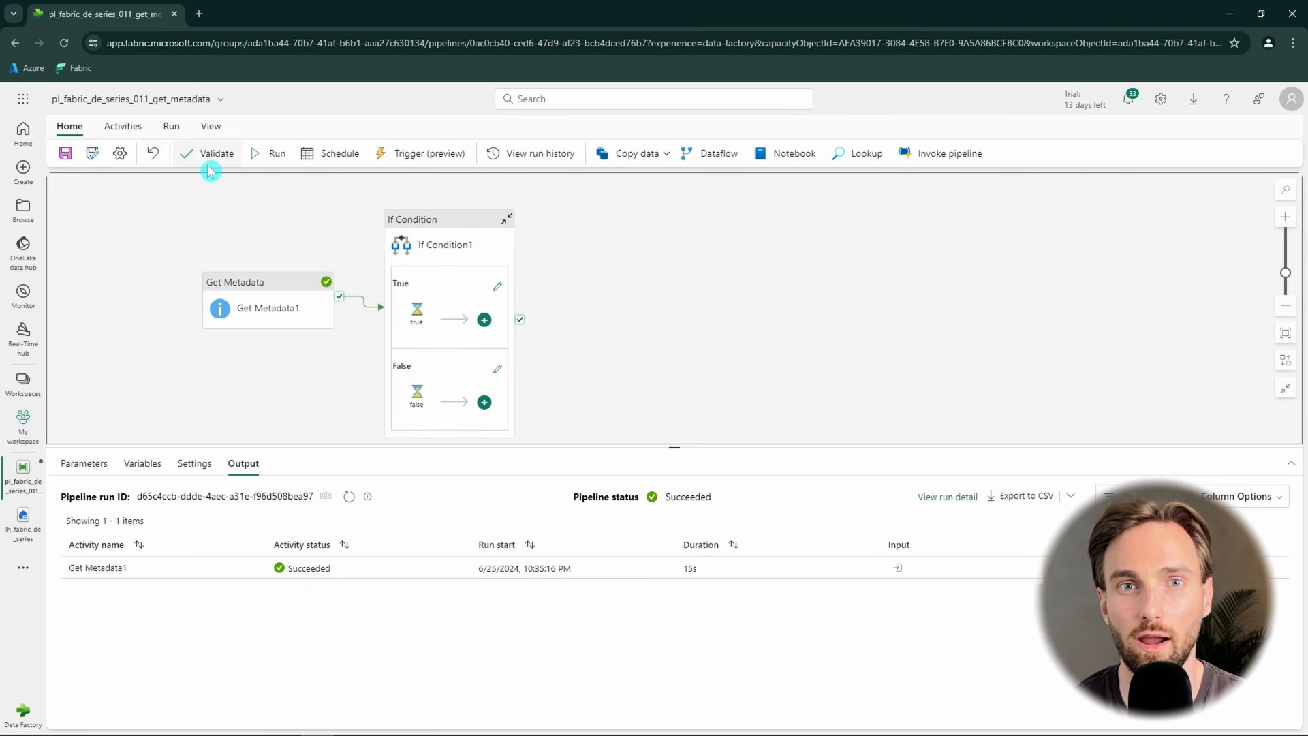
click(277, 154)
click(647, 456)
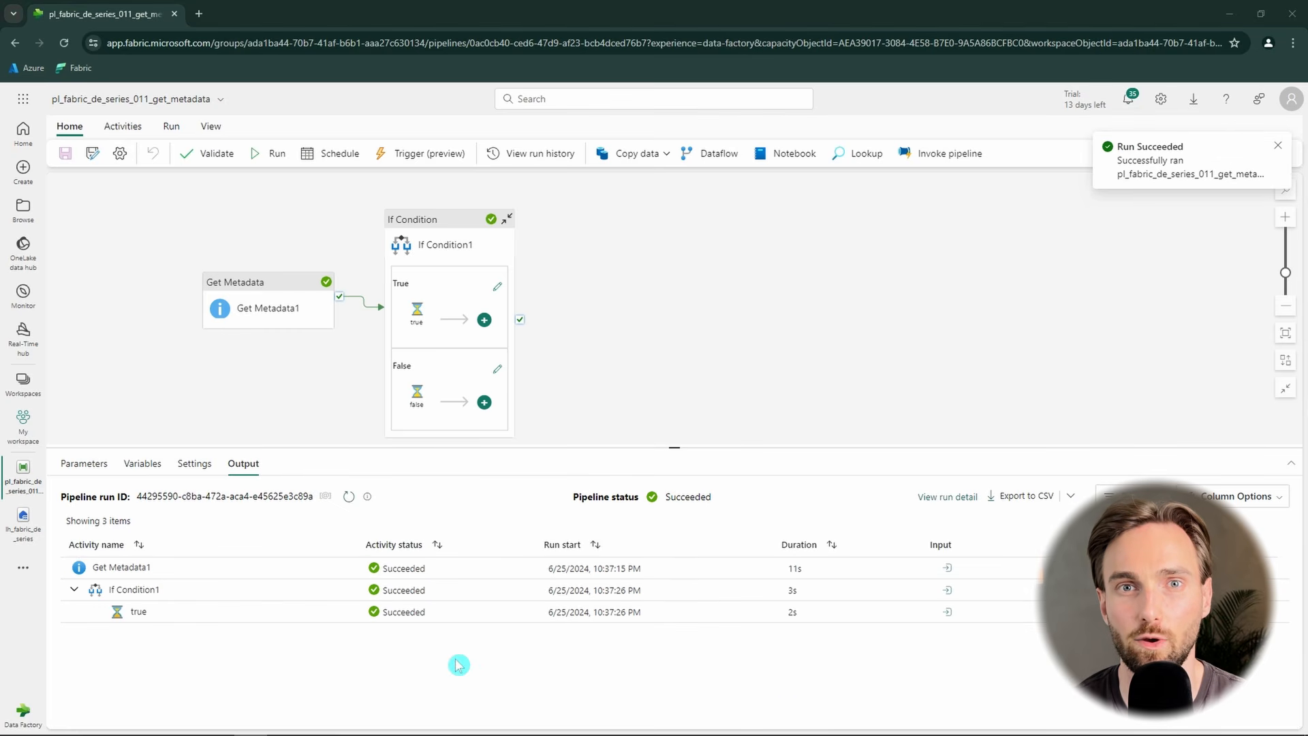
click(171, 613)
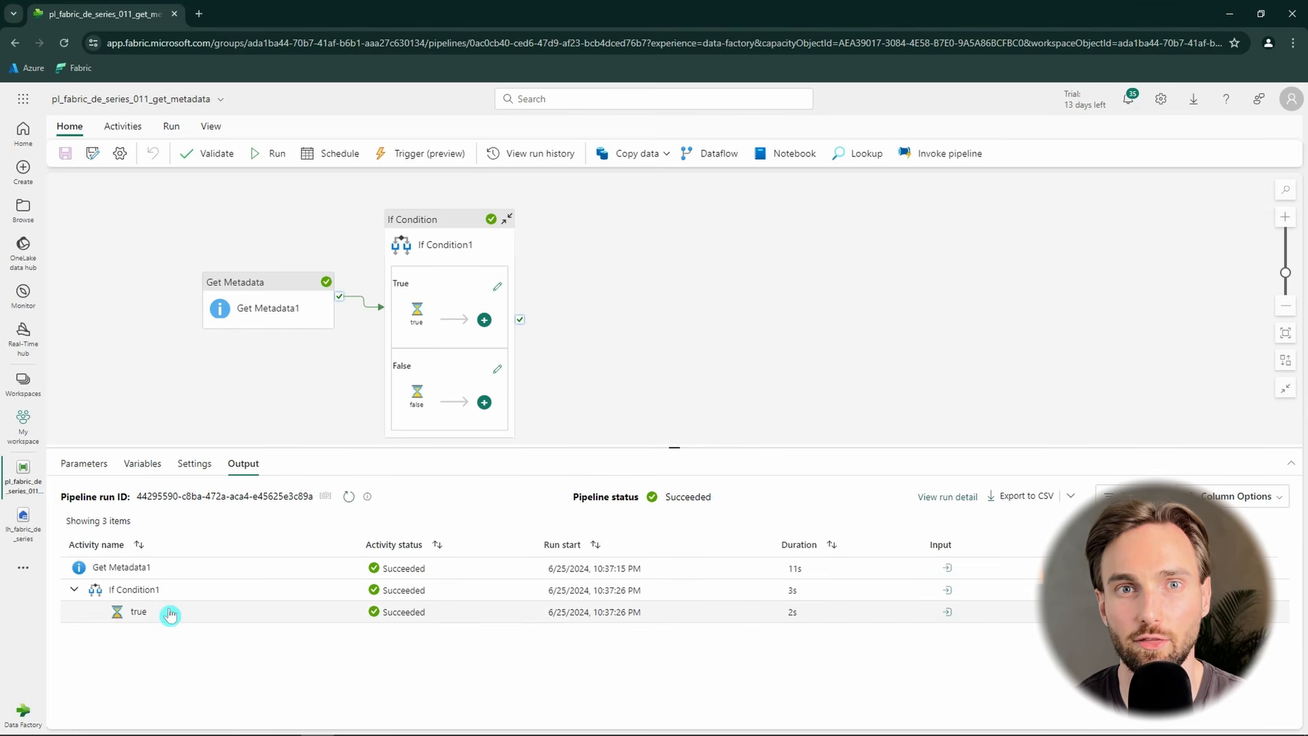
drag(117, 607, 142, 620)
click(222, 616)
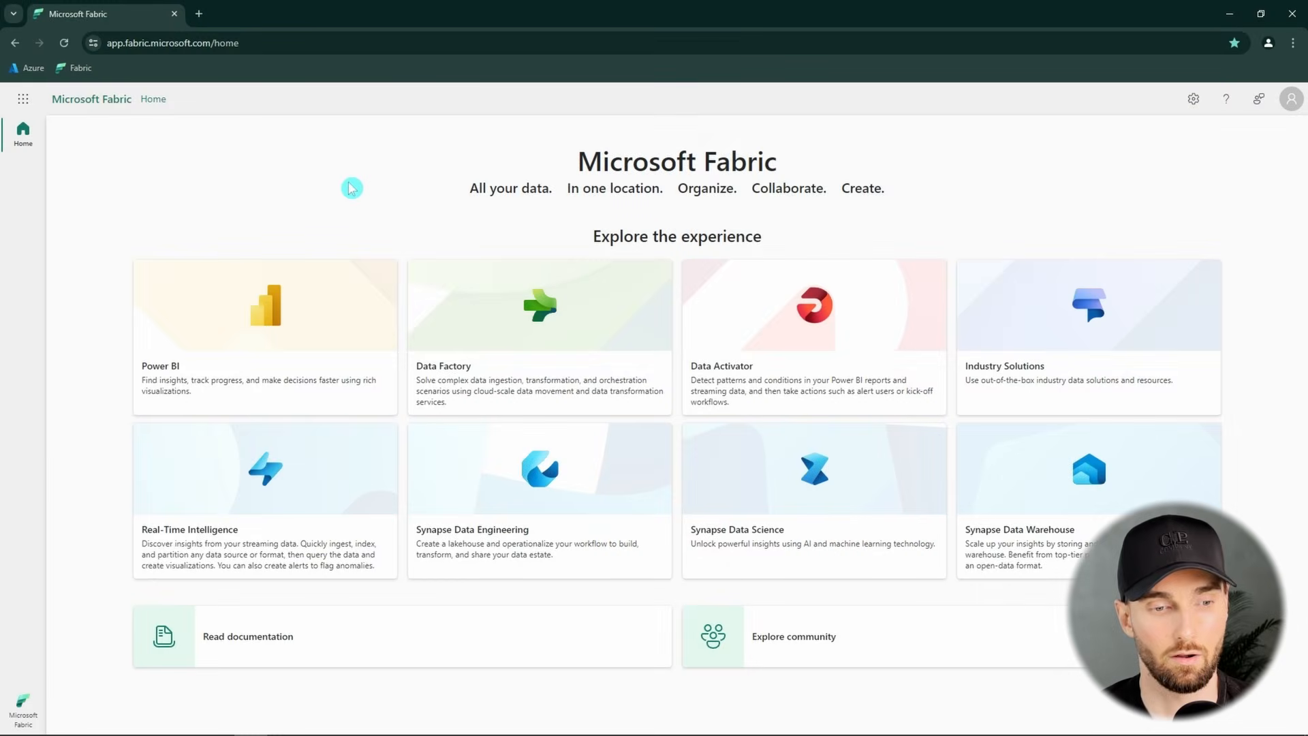
- Create a new data pipeline named pl_fabric_de_series_011_schedule_and_monitor in the Data Factory experience
click(487, 322)
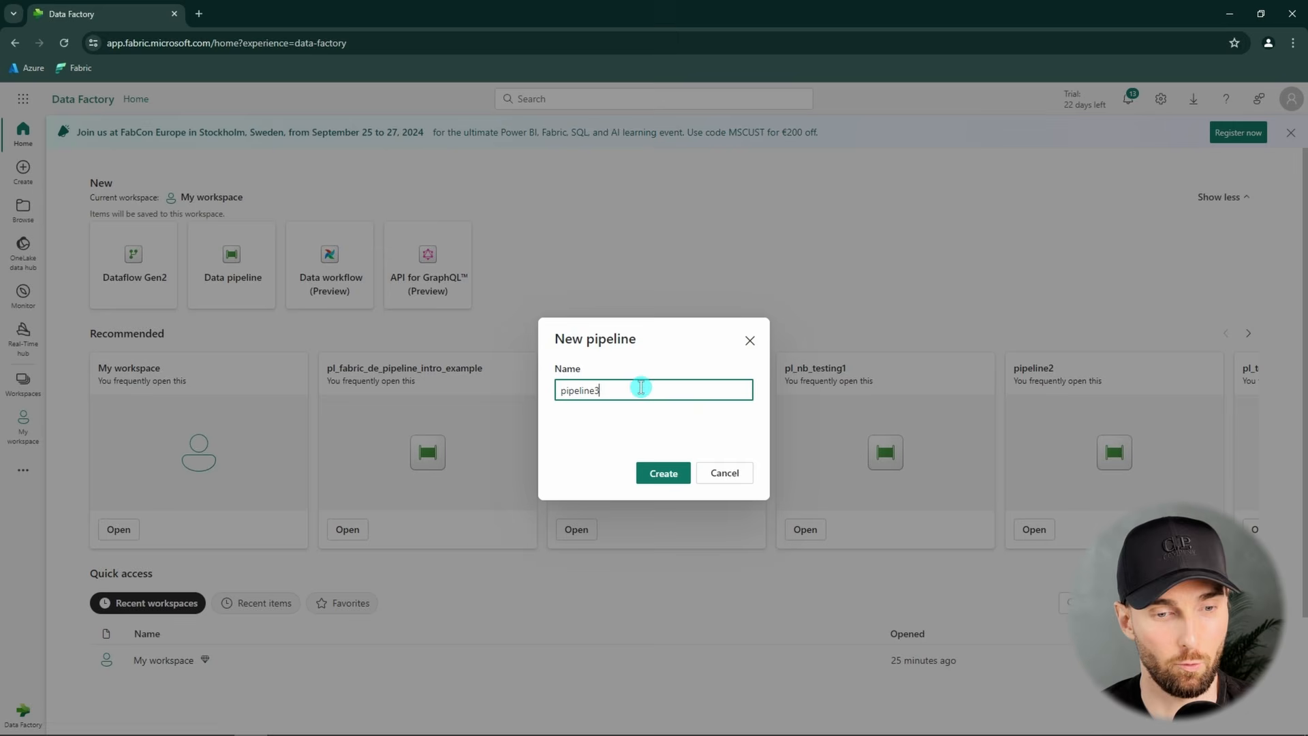
double_click(639, 388)
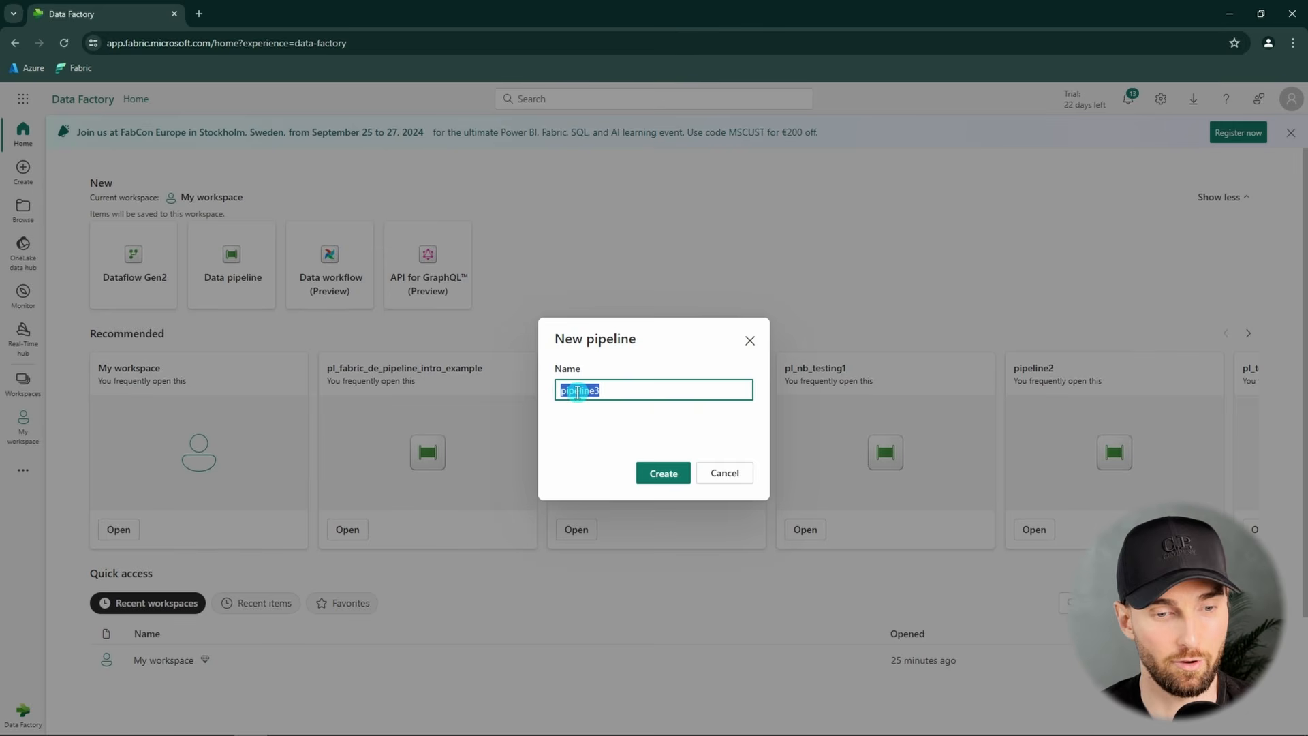
key(ctrl+v)
click(676, 472)
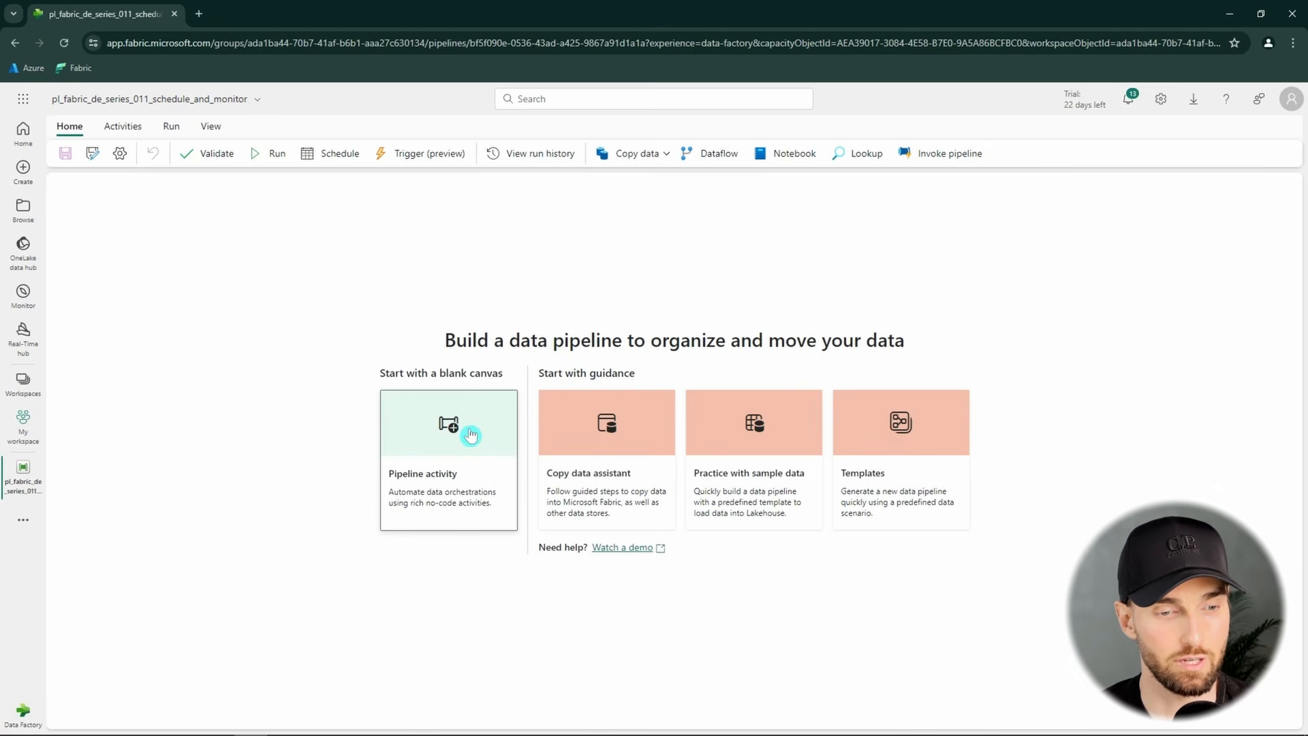
- Add a Wait activity as the first pipeline activity and move it further towards the middle of the canvas
click(475, 435)
scroll(617, 498, down, 2)
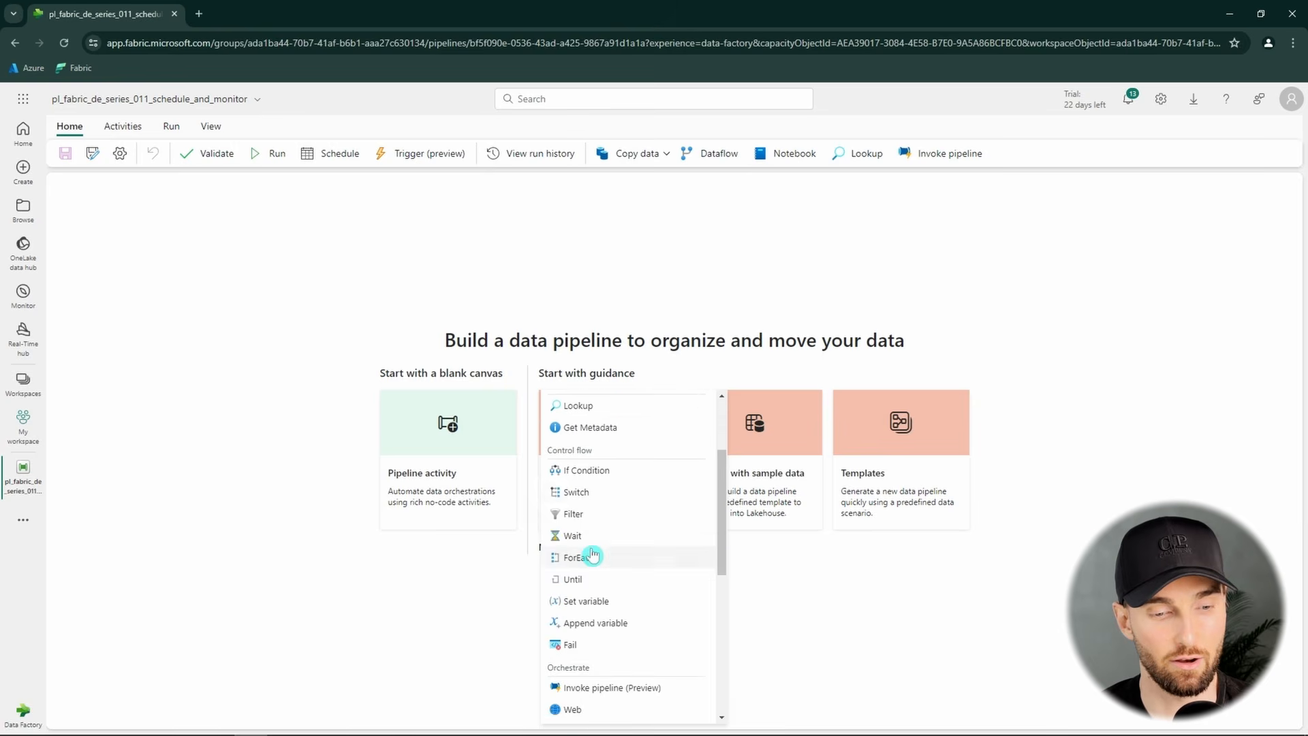
click(590, 531)
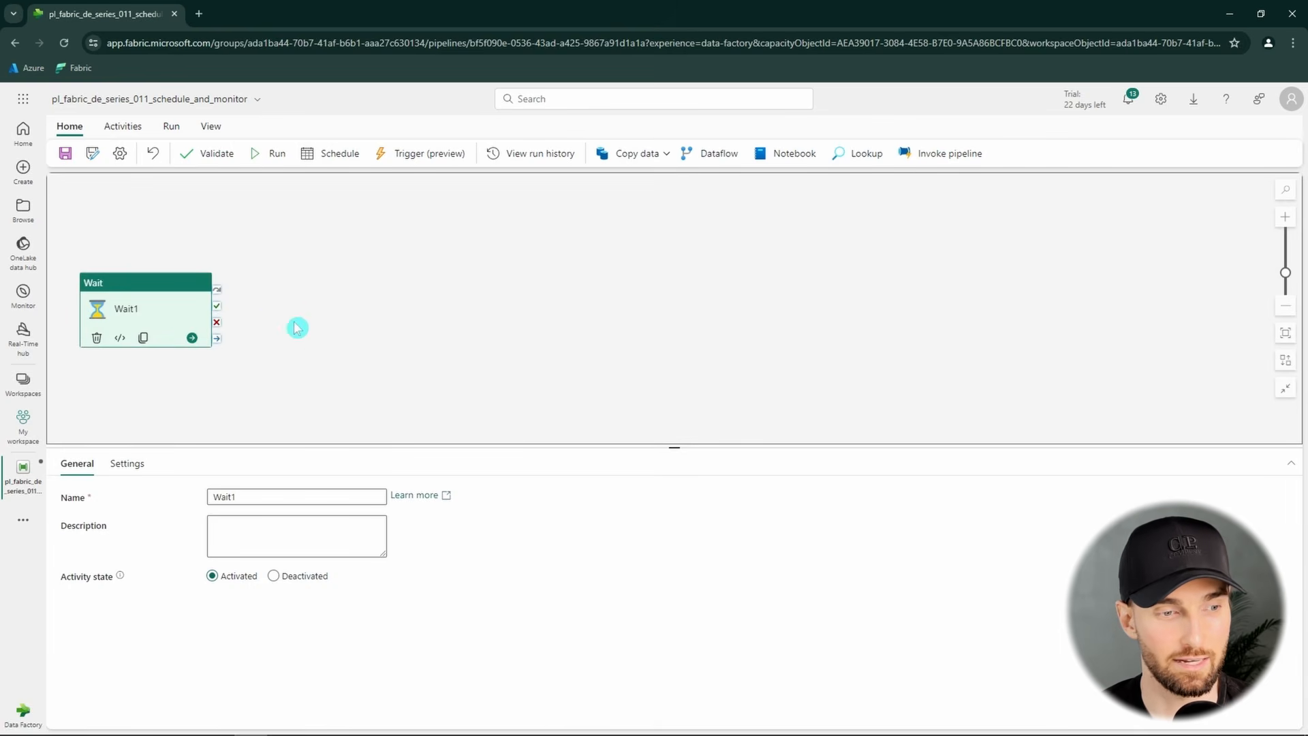
drag(179, 305, 436, 316)
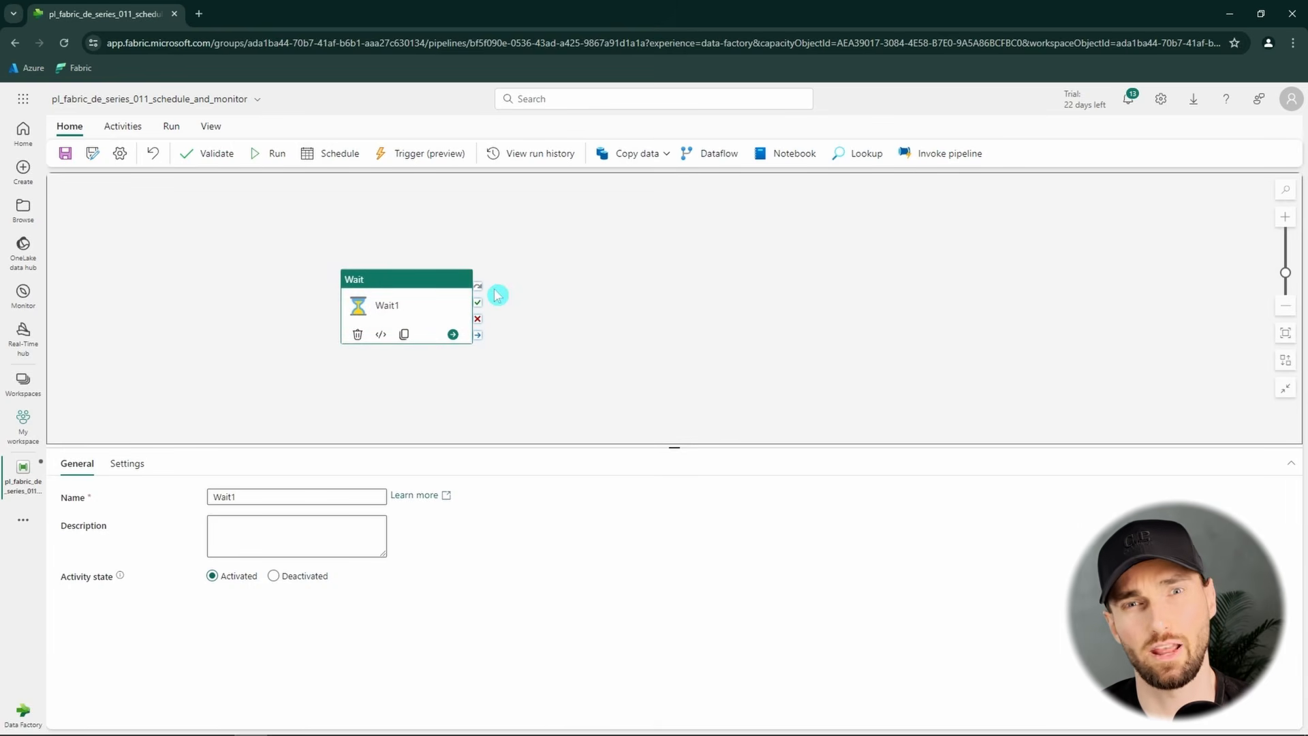
click(501, 349)
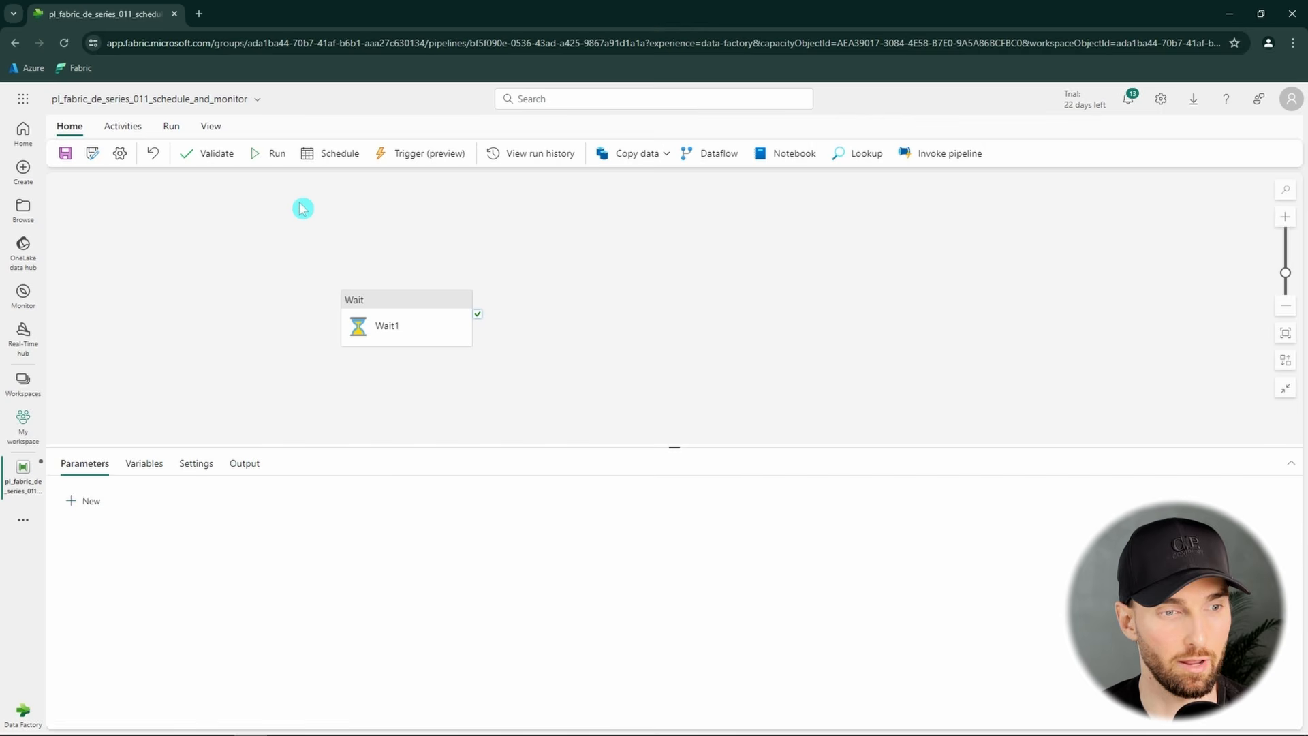
click(275, 158)
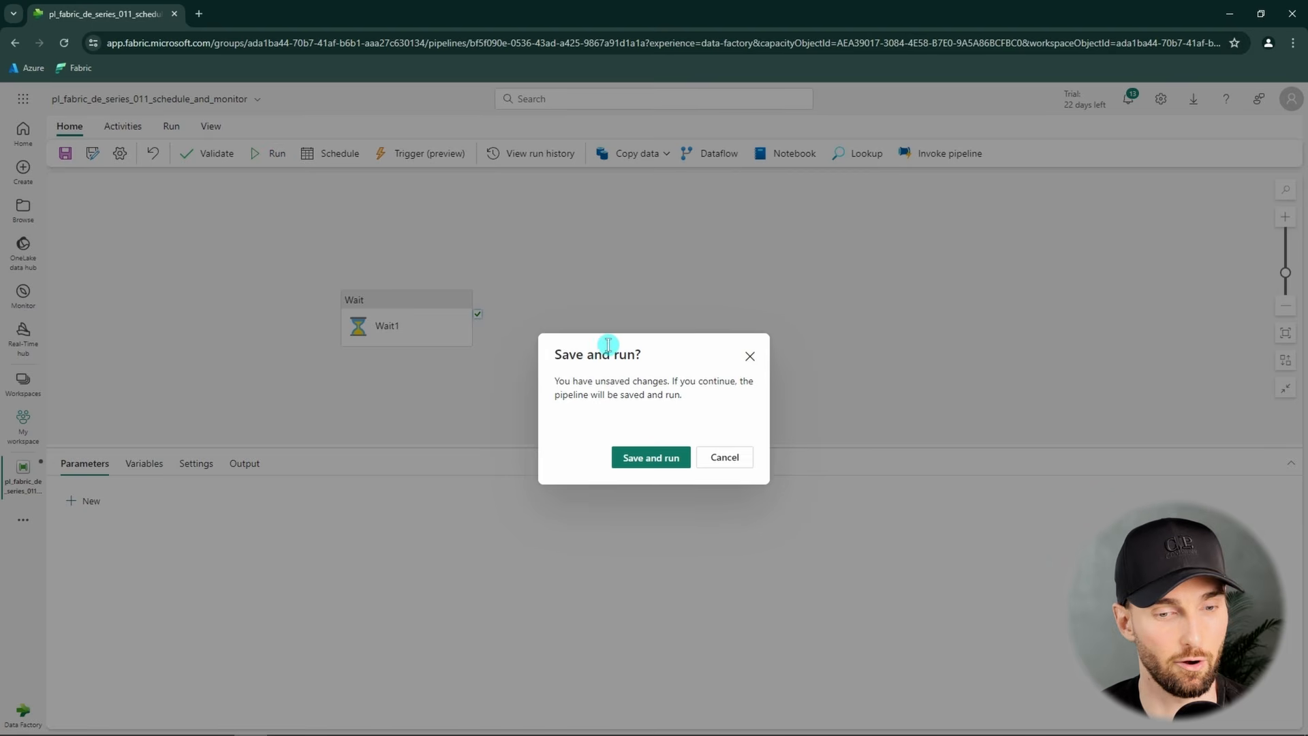
click(724, 458)
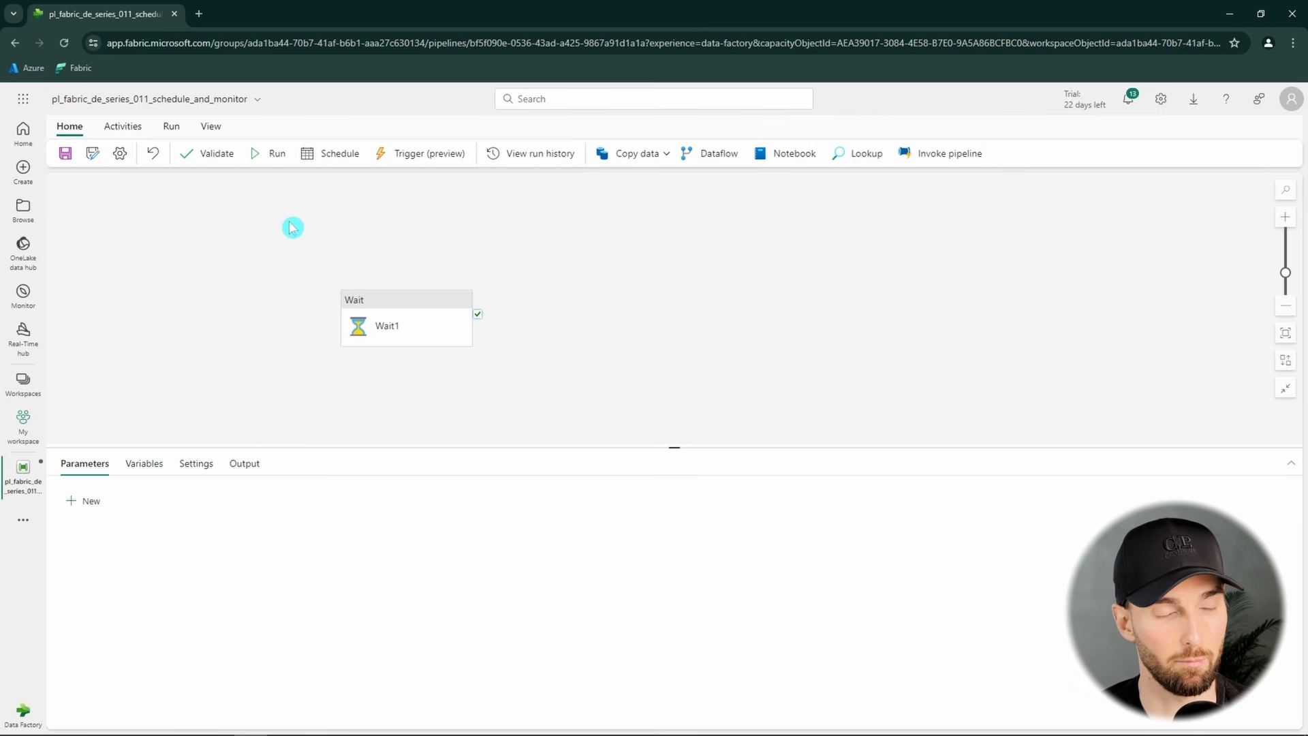
- Open the pipeline's schedule settings, turn the scheduled run on and keep its repeat frequency at By the minute
click(336, 155)
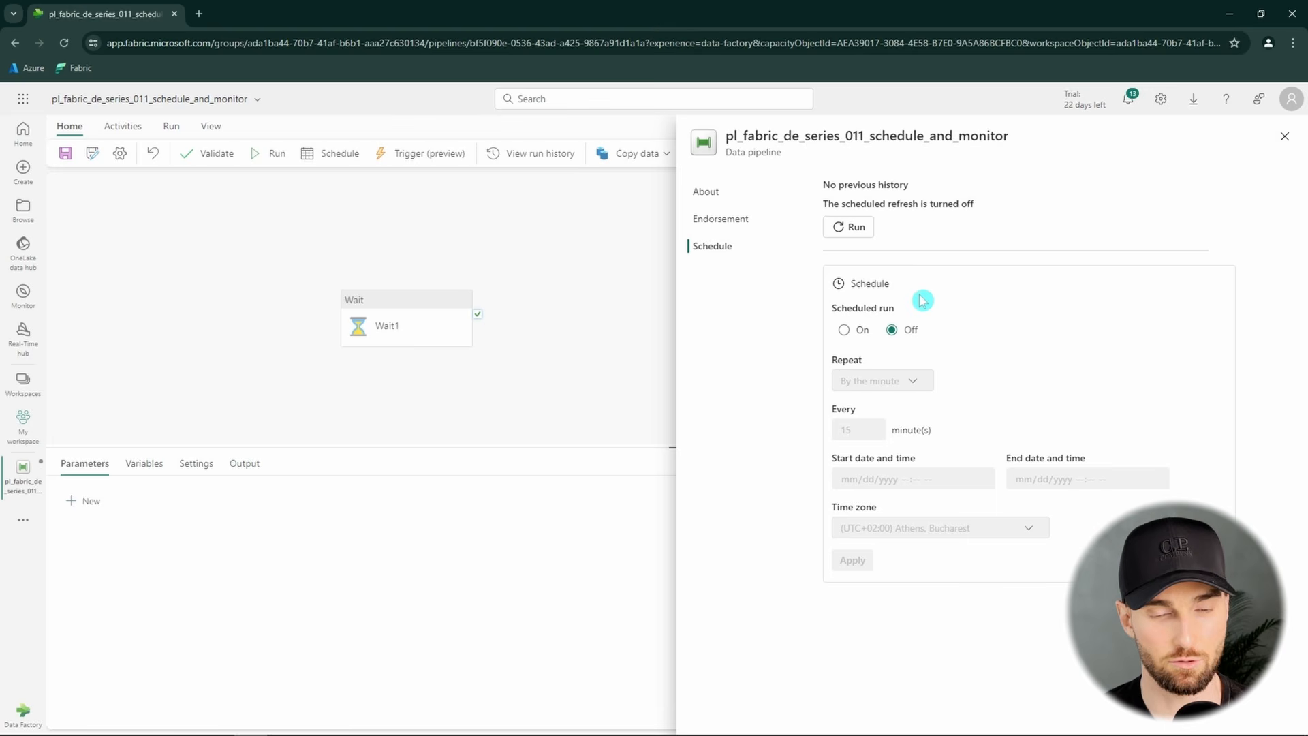
drag(910, 313, 812, 323)
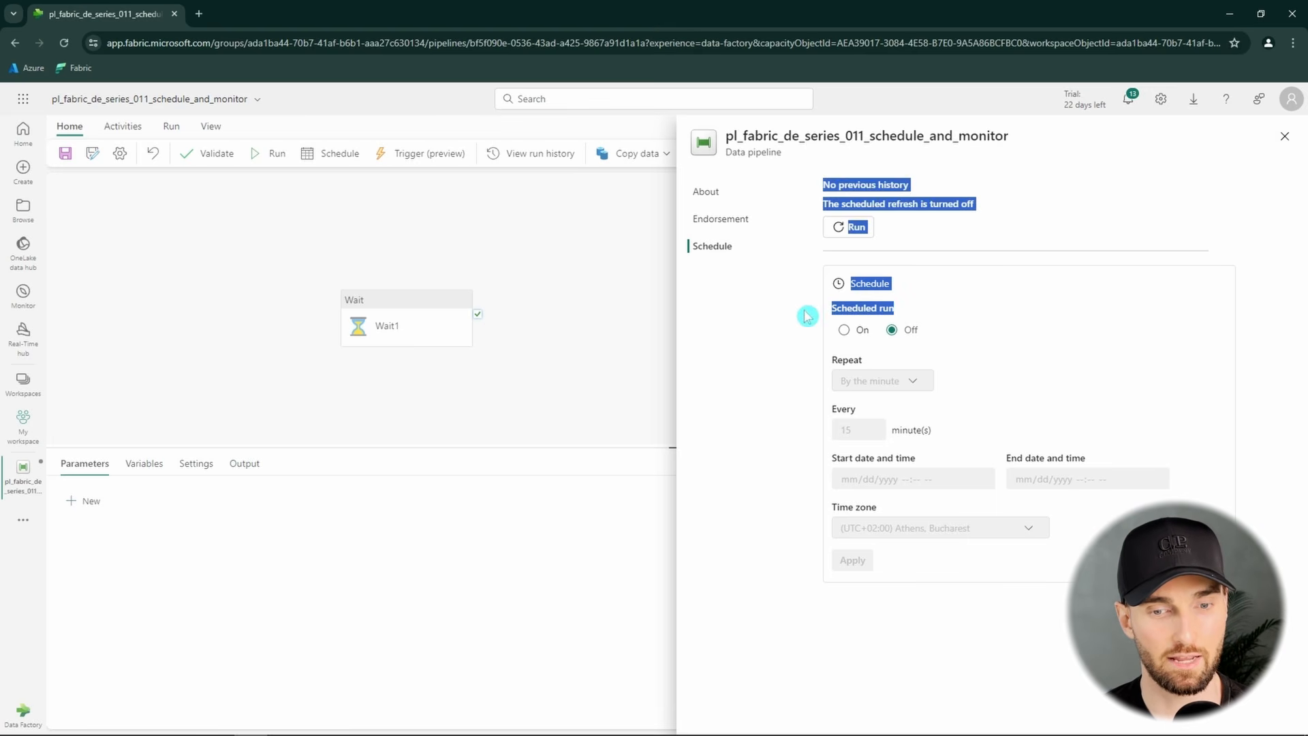
click(843, 329)
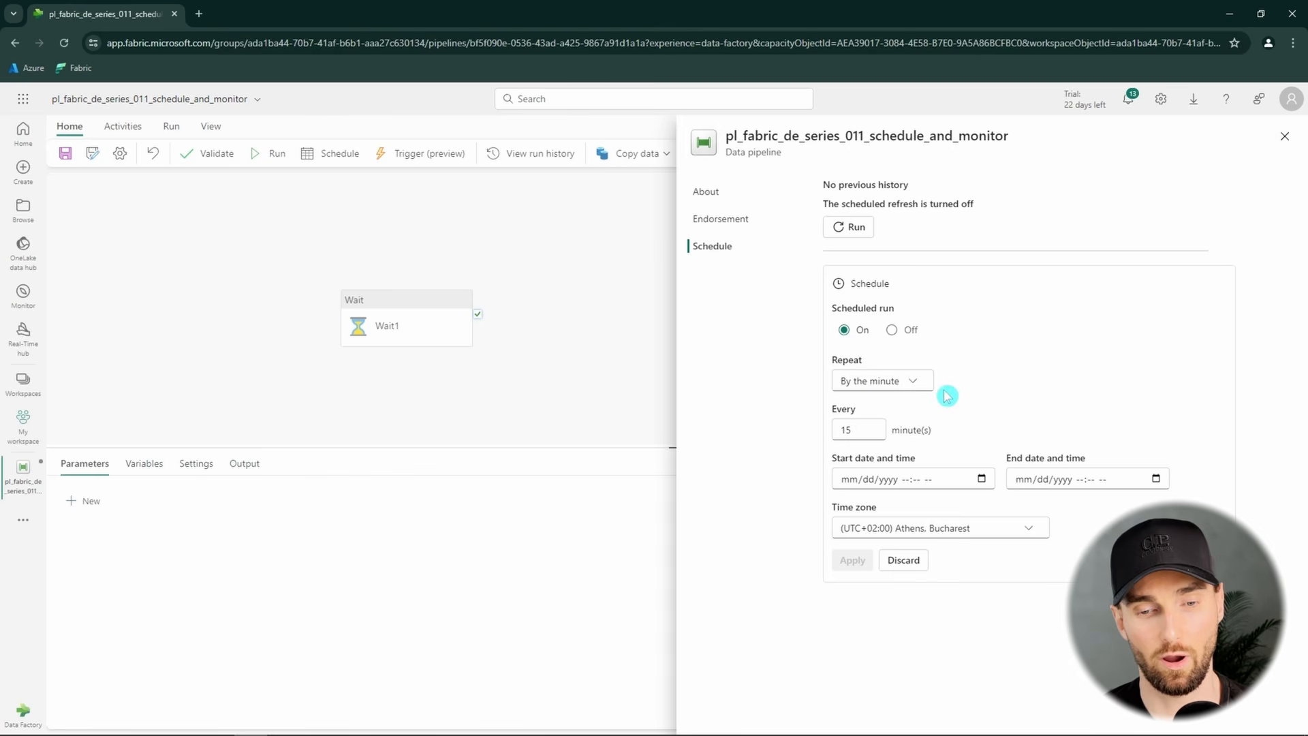
click(921, 383)
click(922, 384)
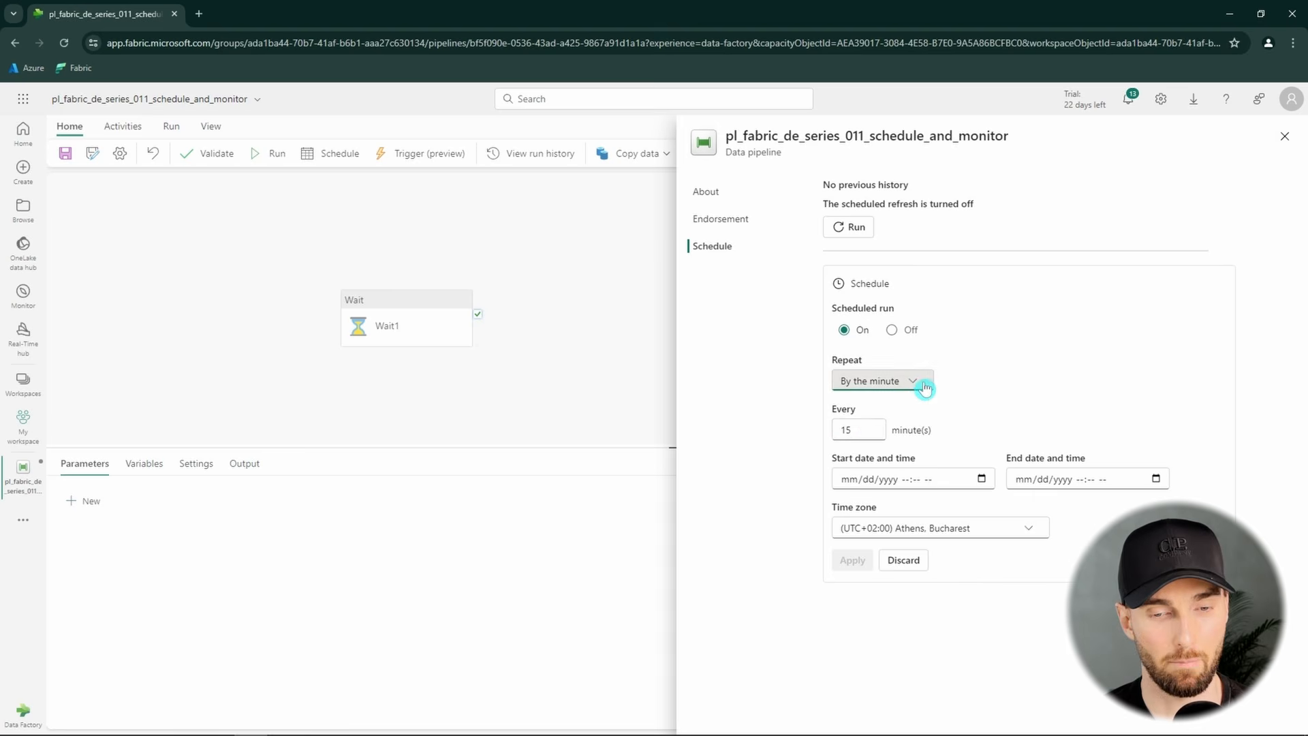
- Set the by-the-minute schedule to repeat every 1 minute
click(923, 385)
click(971, 402)
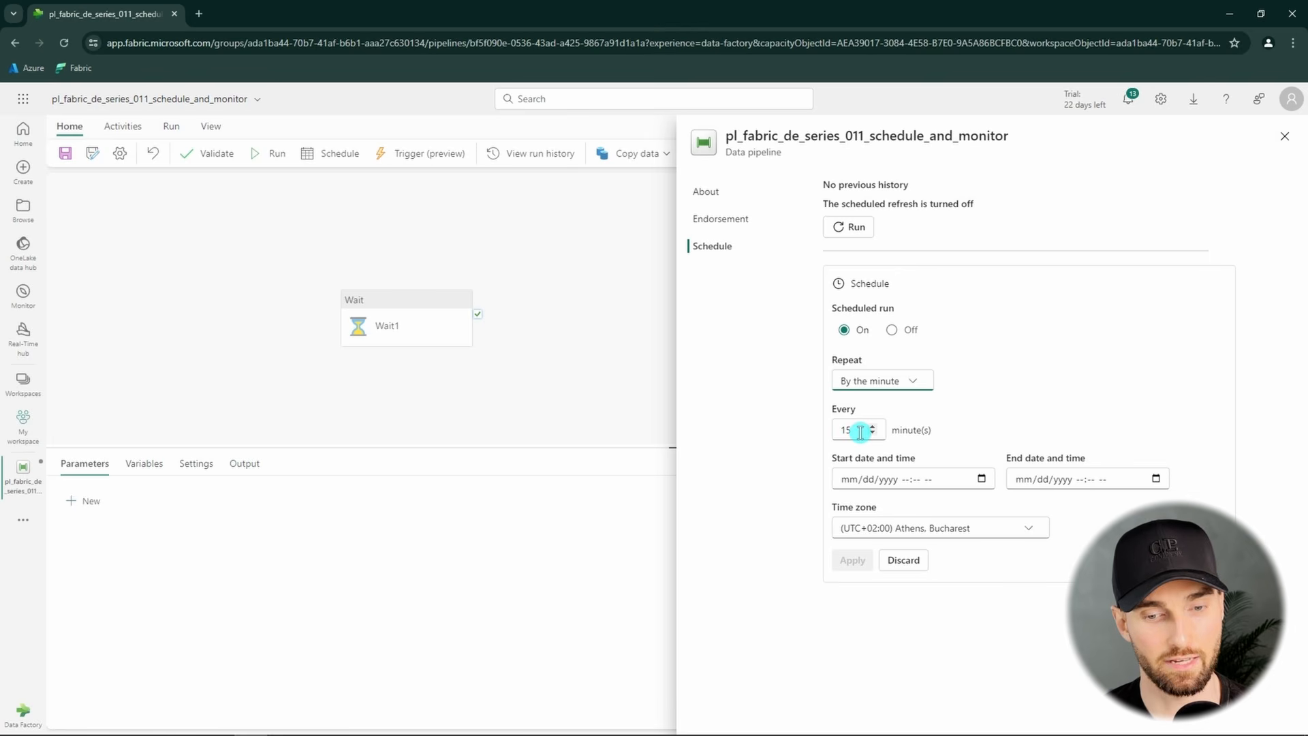
drag(860, 432, 835, 432)
click(974, 421)
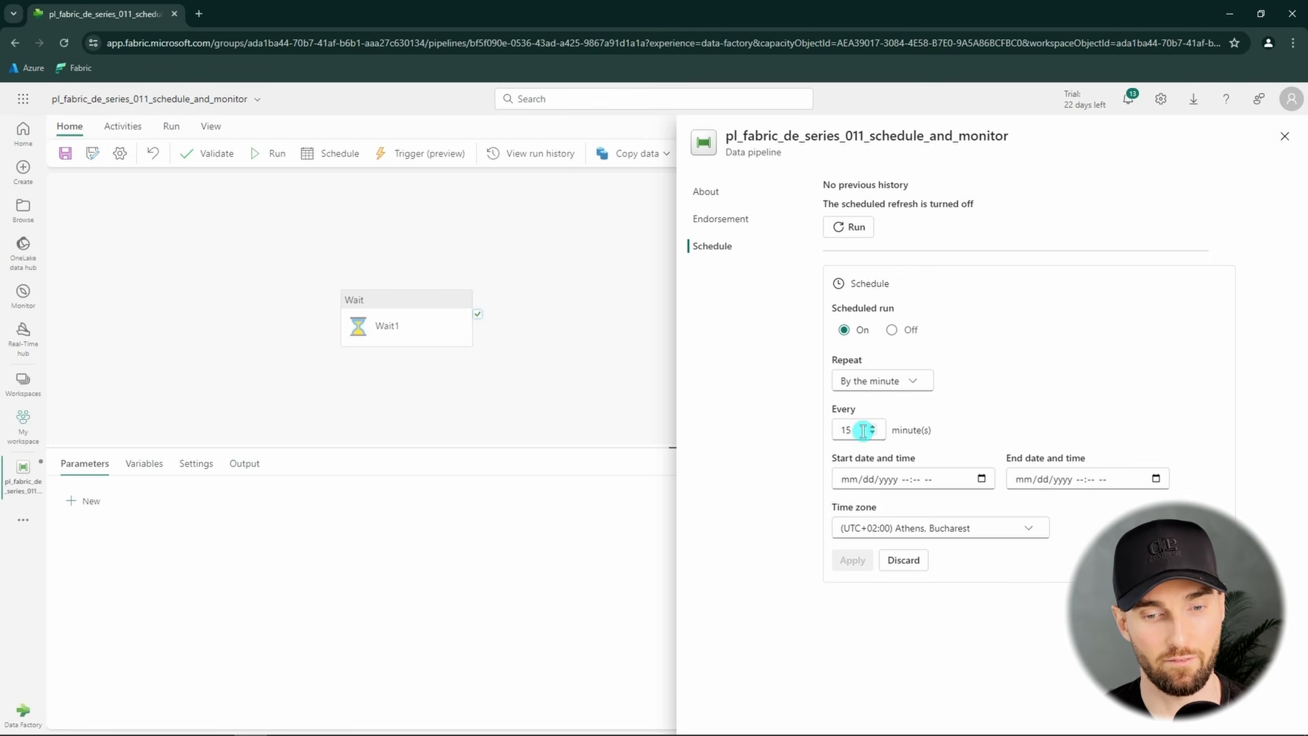
double_click(863, 431)
text(1)
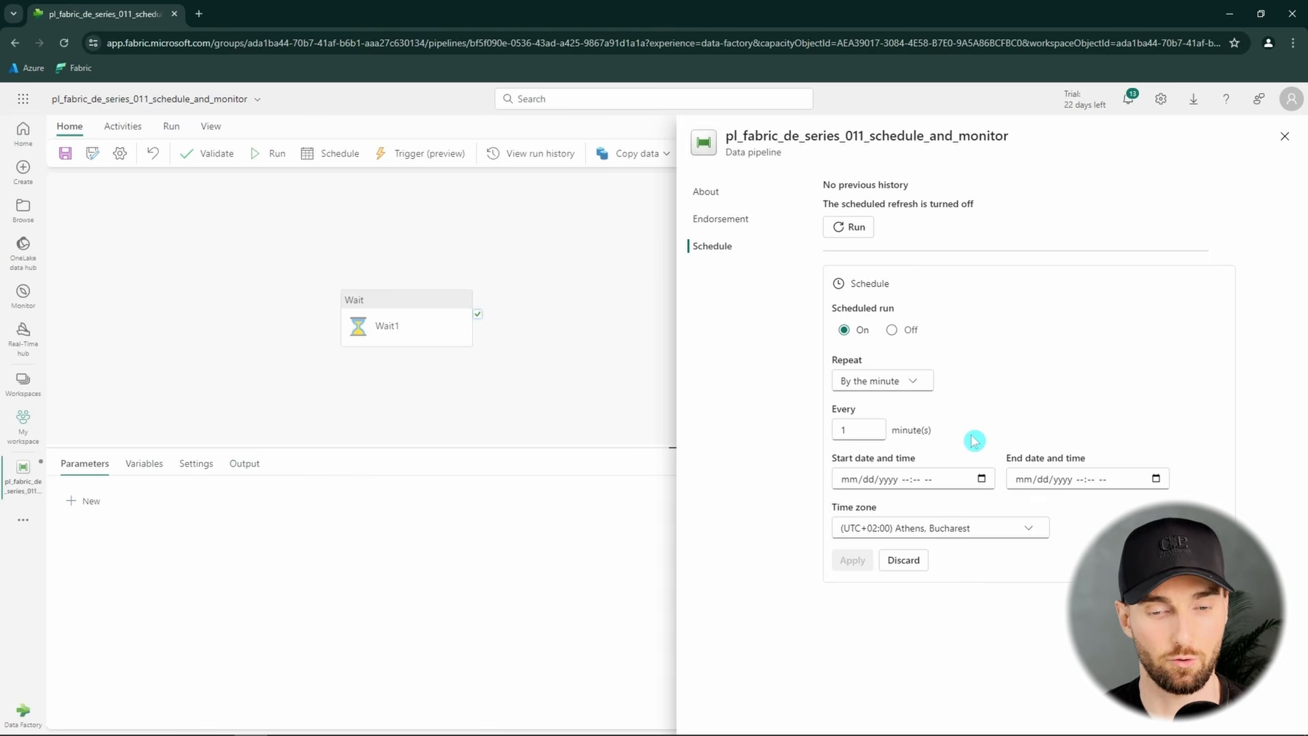
- Set the schedule's start to 07/10/2024 08:35 PM and its end to 07/11/2024 08:36 PM
click(981, 479)
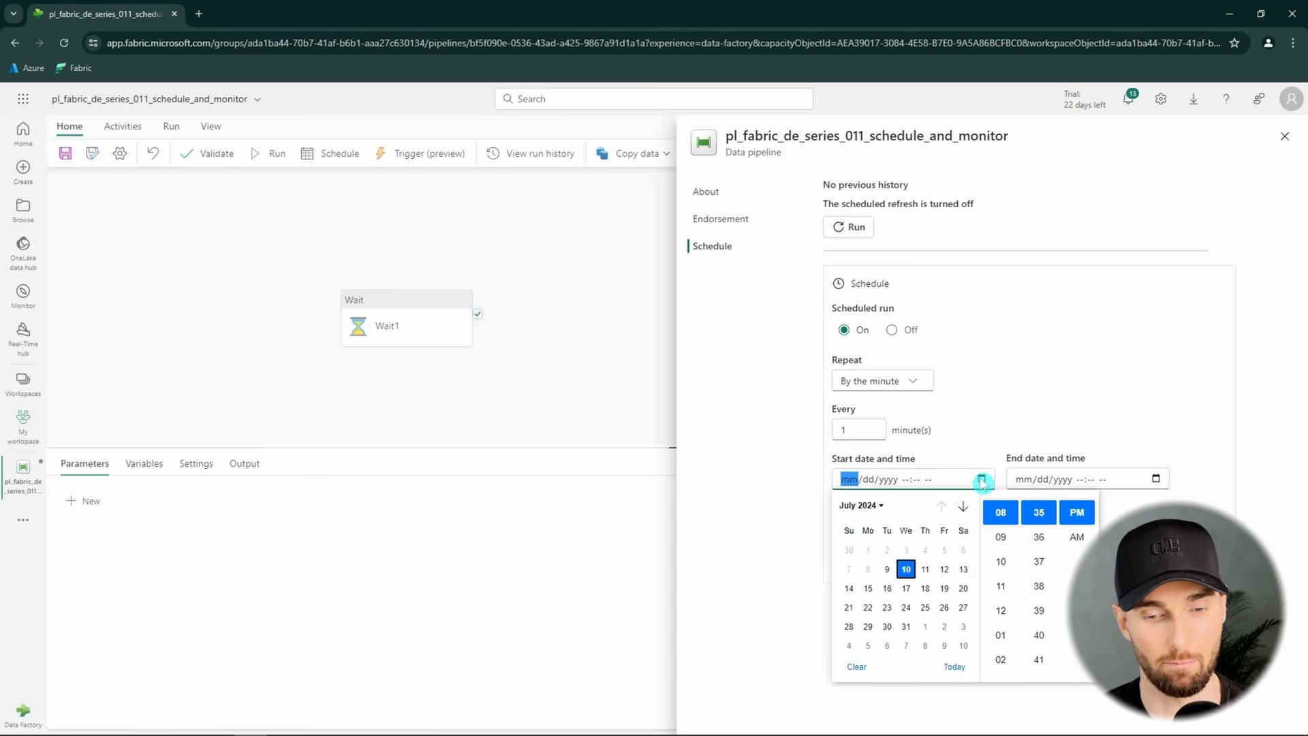
click(905, 569)
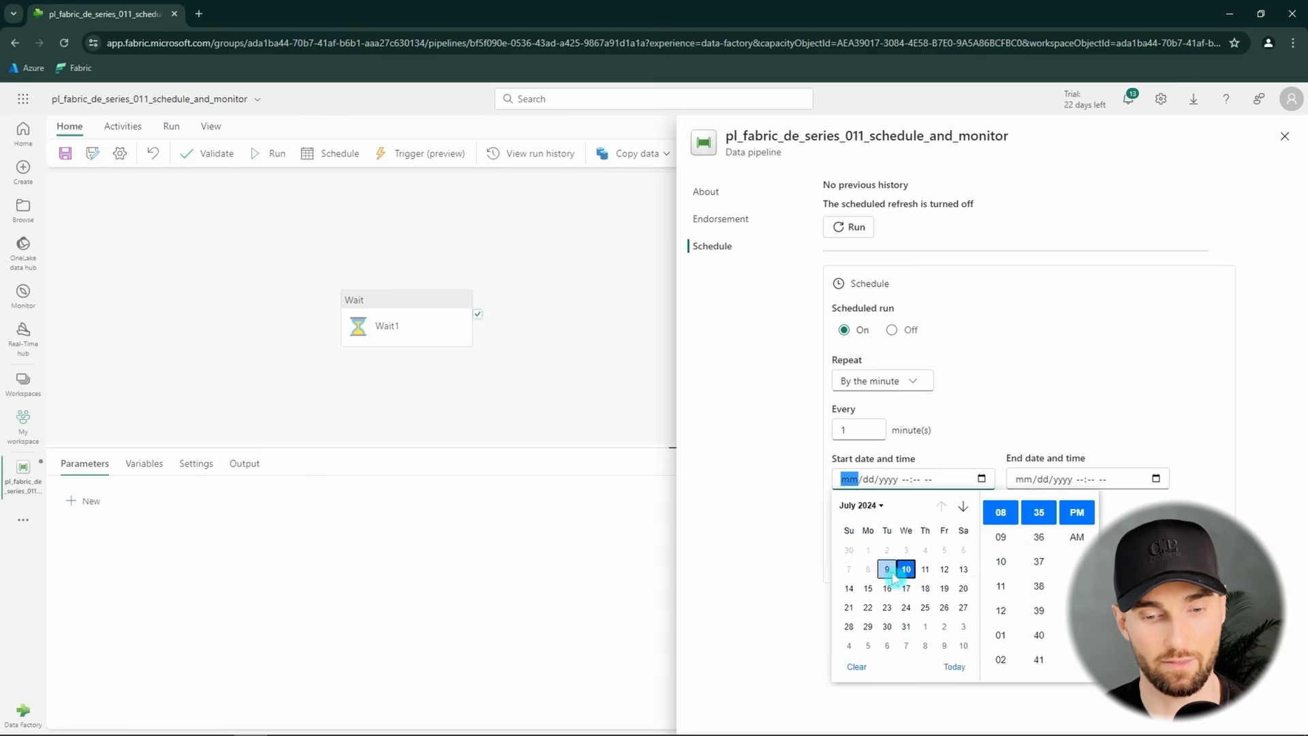
click(960, 669)
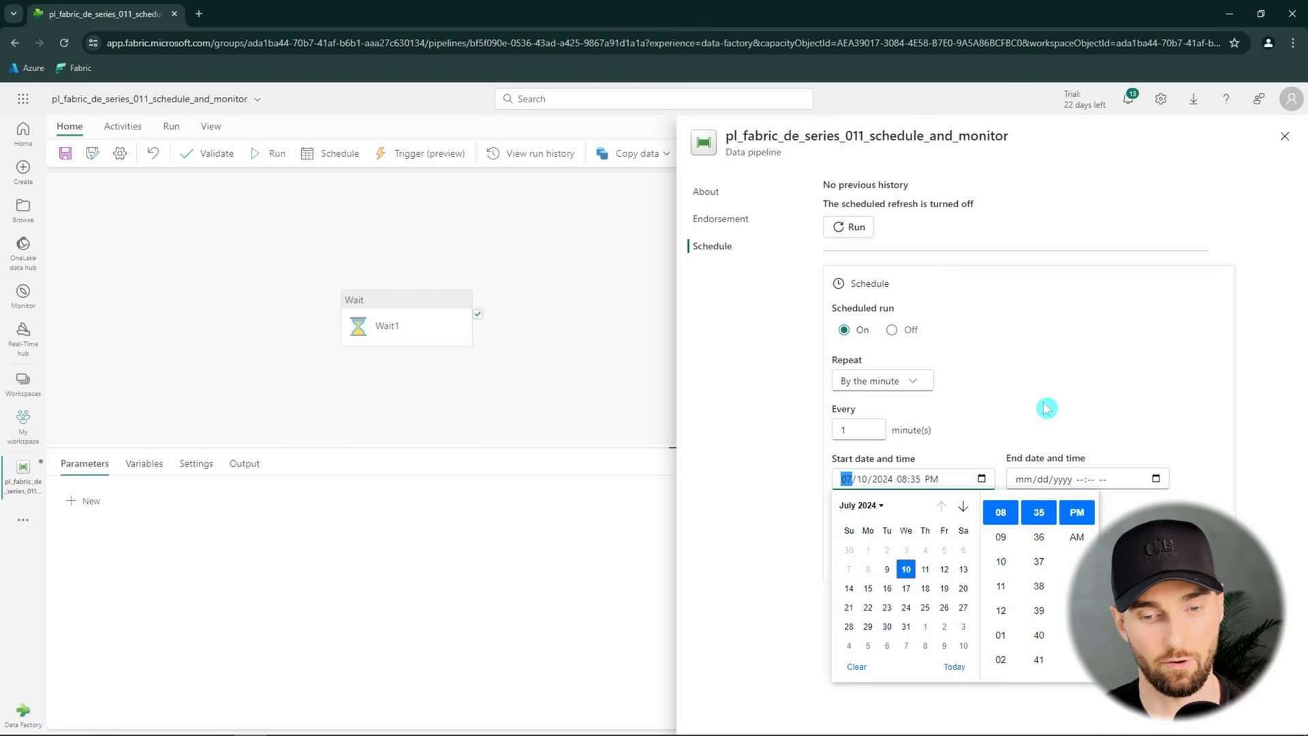
click(1047, 407)
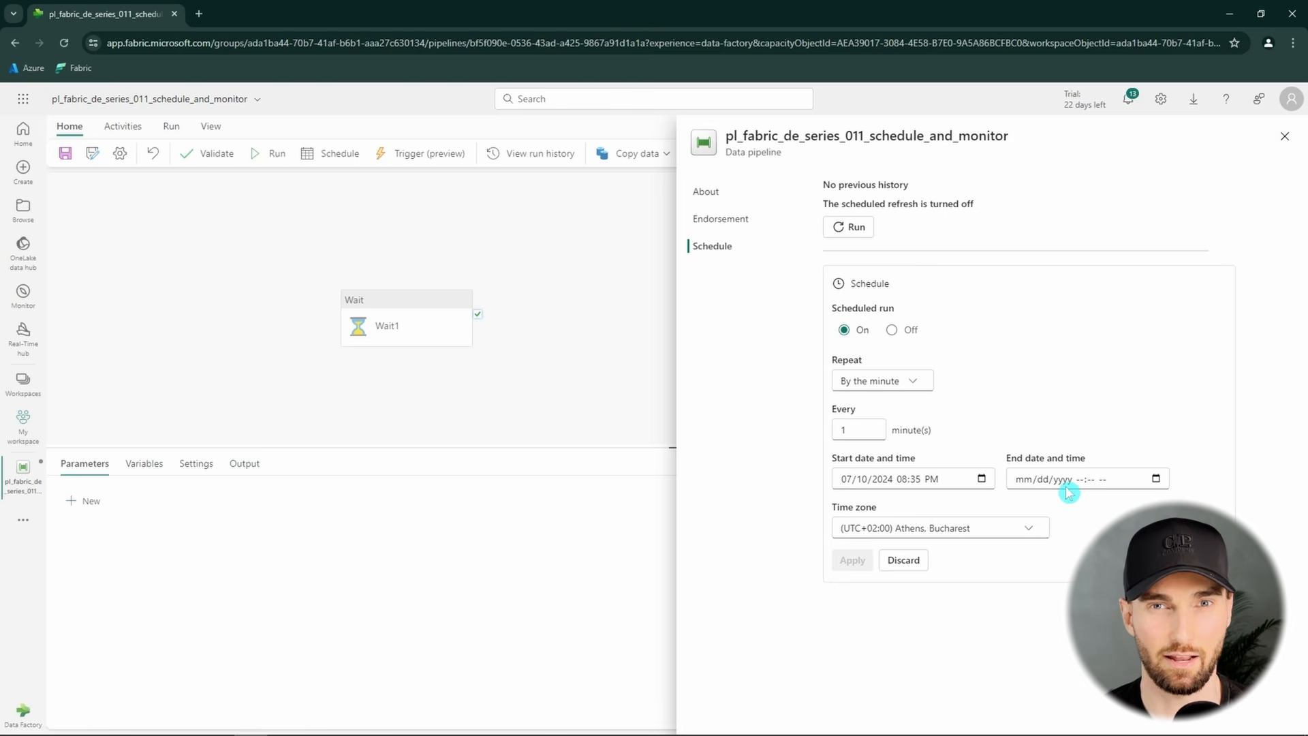
click(1156, 479)
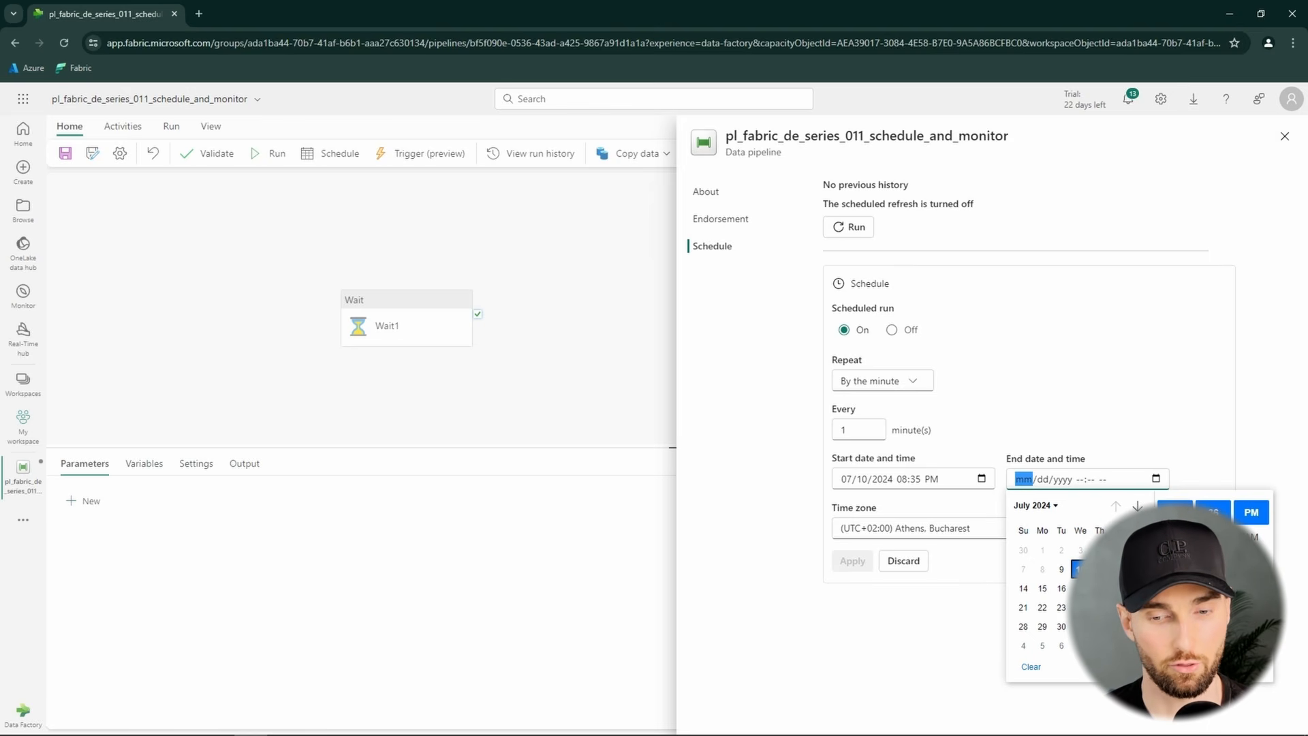
click(1100, 569)
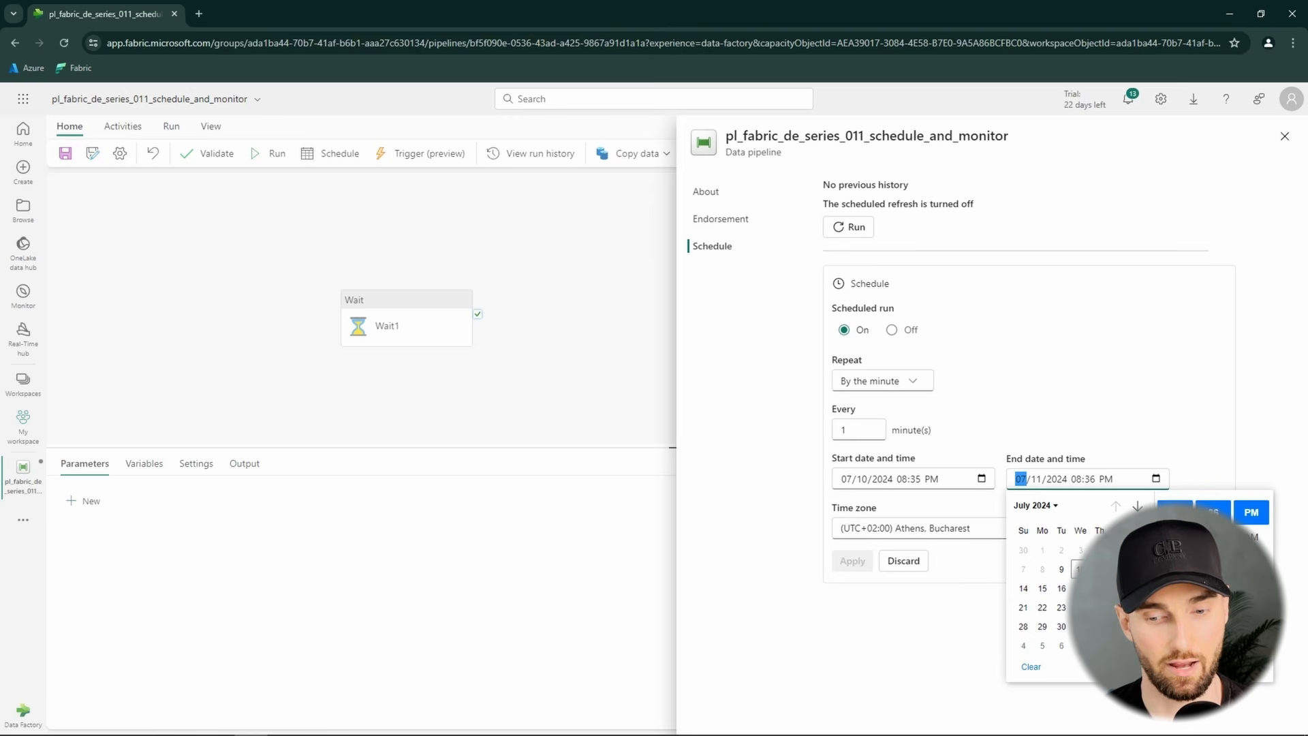
click(1148, 448)
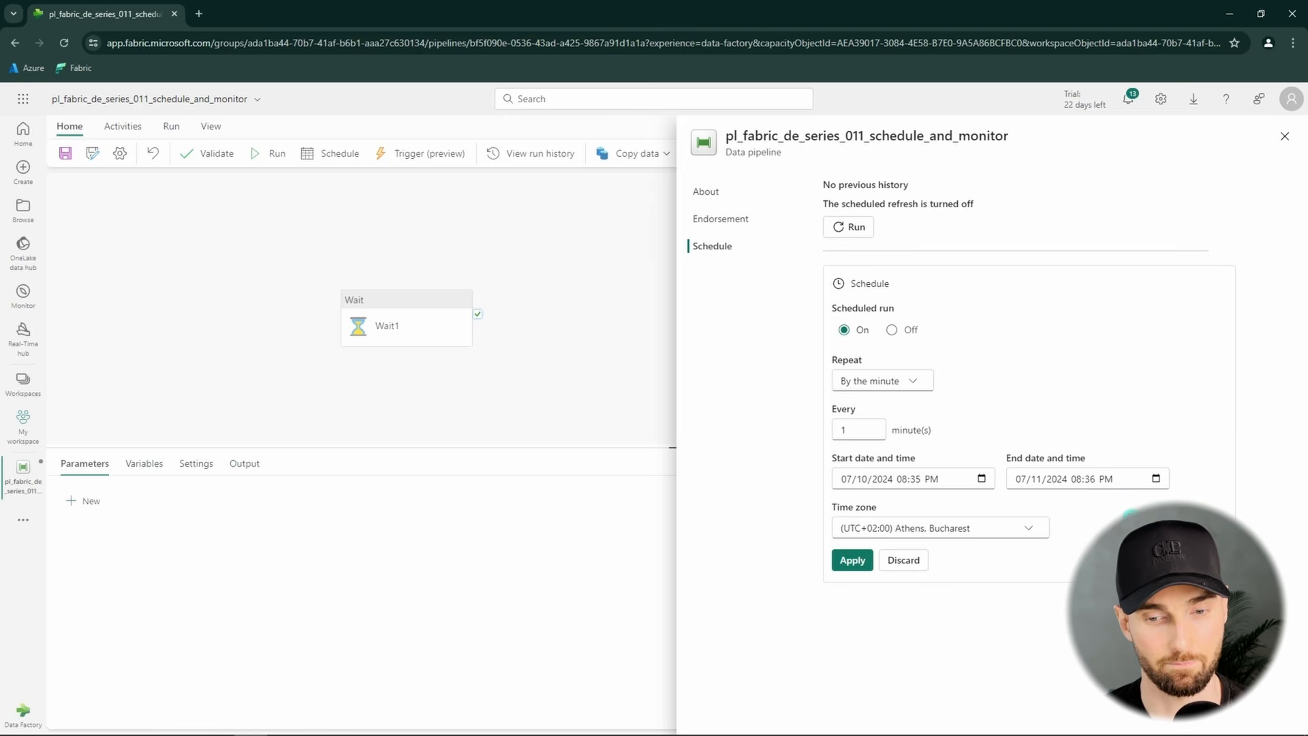
- Set the schedule's time zone to the (UTC+02:00) Helsinki, Kyiv, Riga, Sofia entry
click(1036, 533)
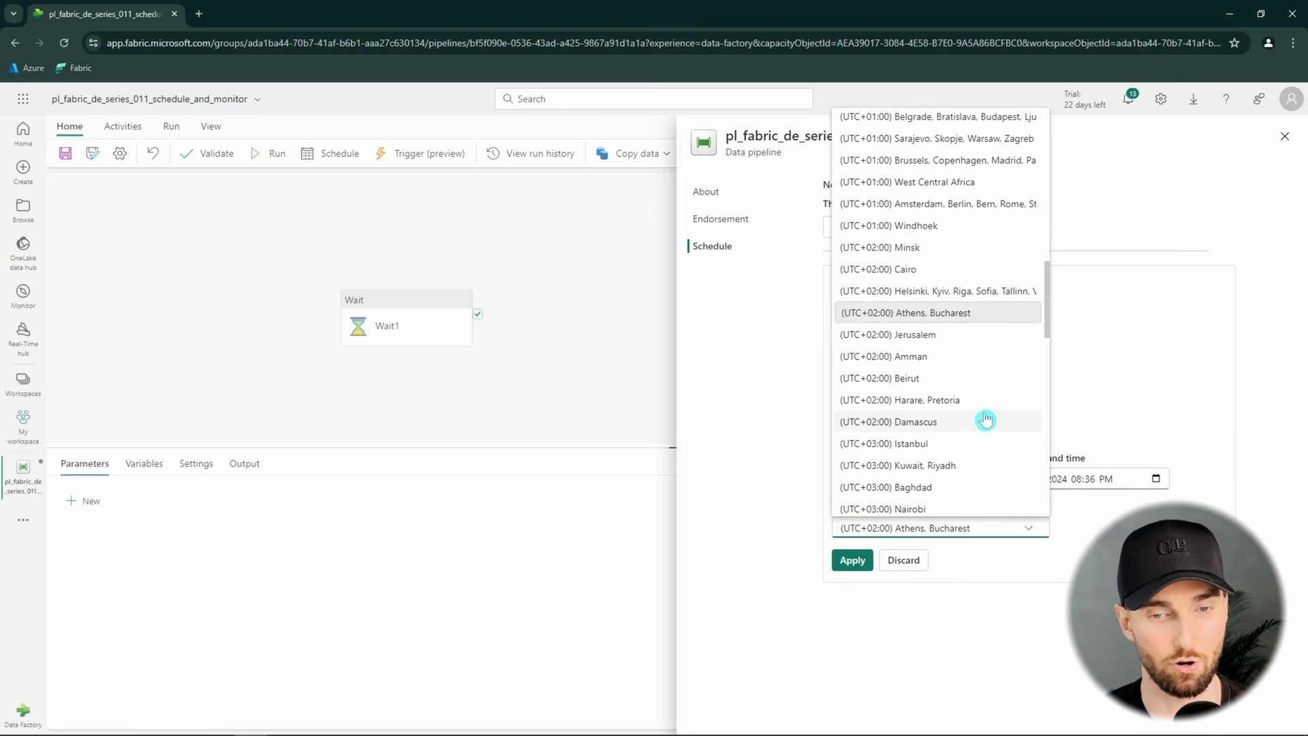
scroll(984, 418, up, 1)
scroll(985, 420, up, 4)
scroll(981, 419, down, 5)
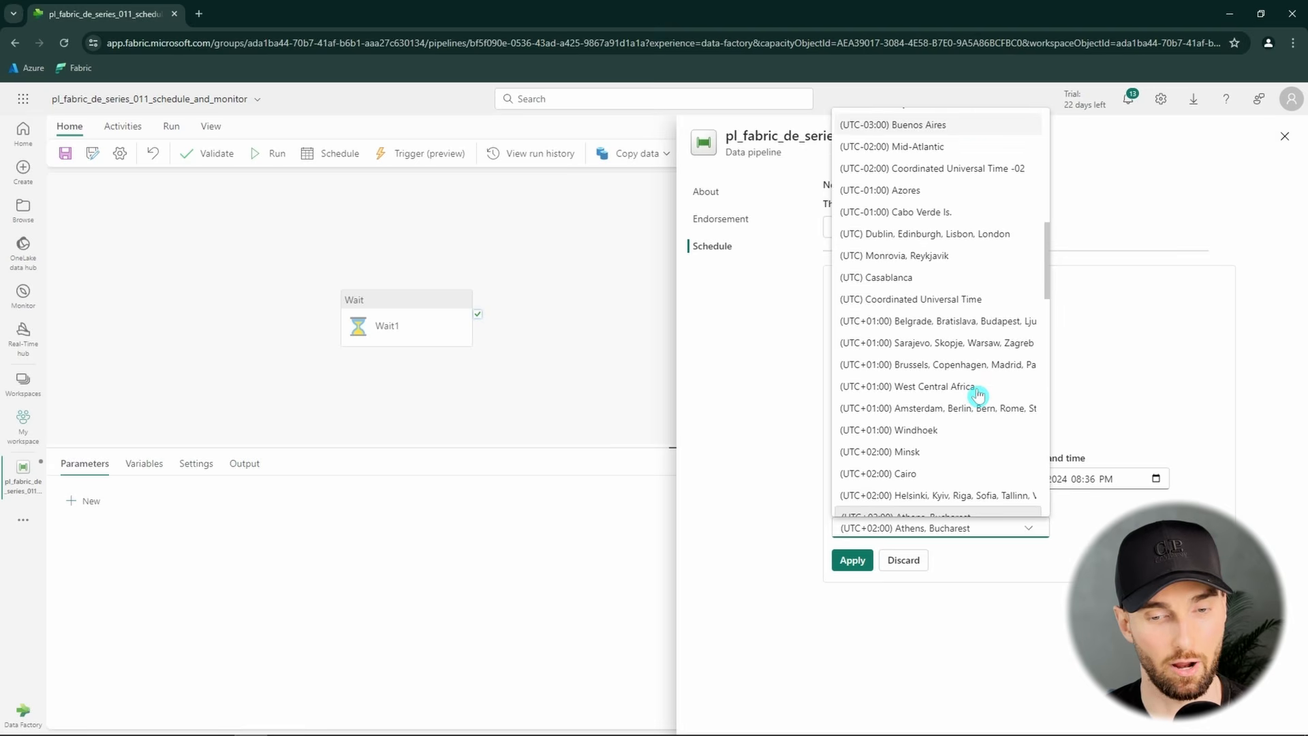
scroll(979, 419, down, 1)
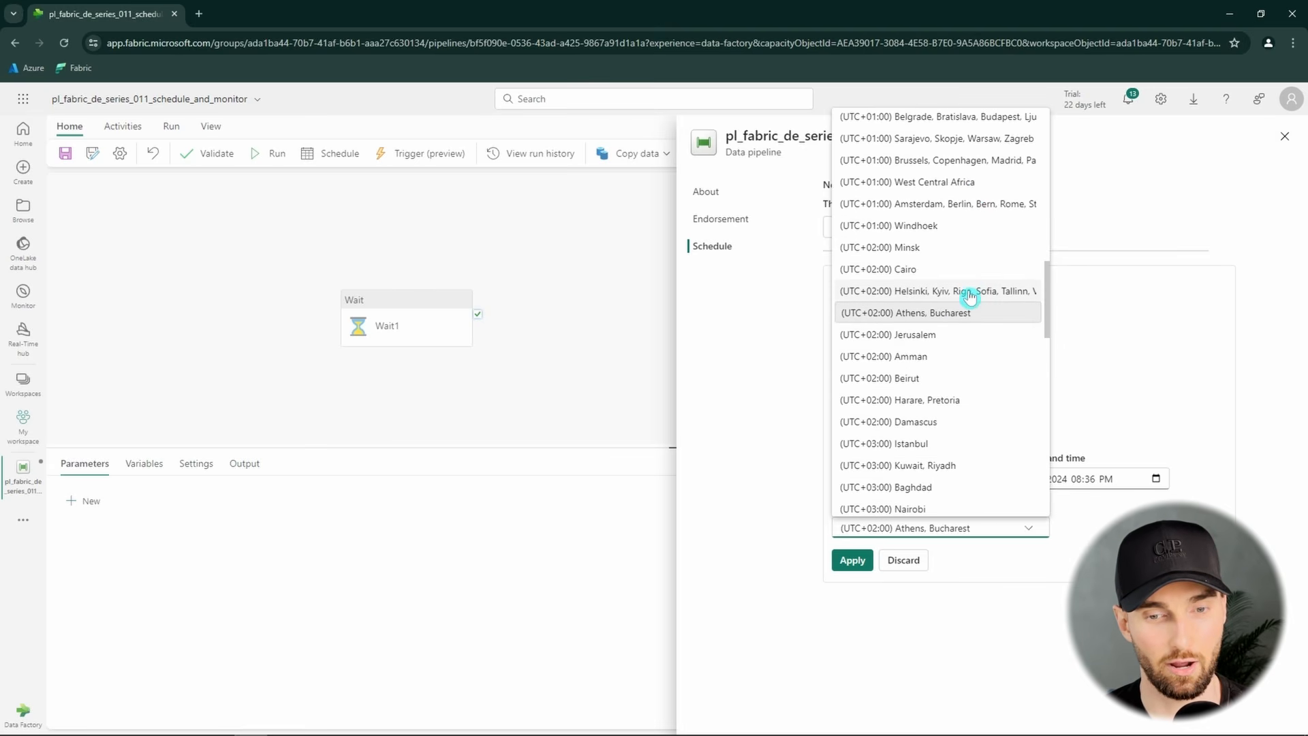
click(970, 293)
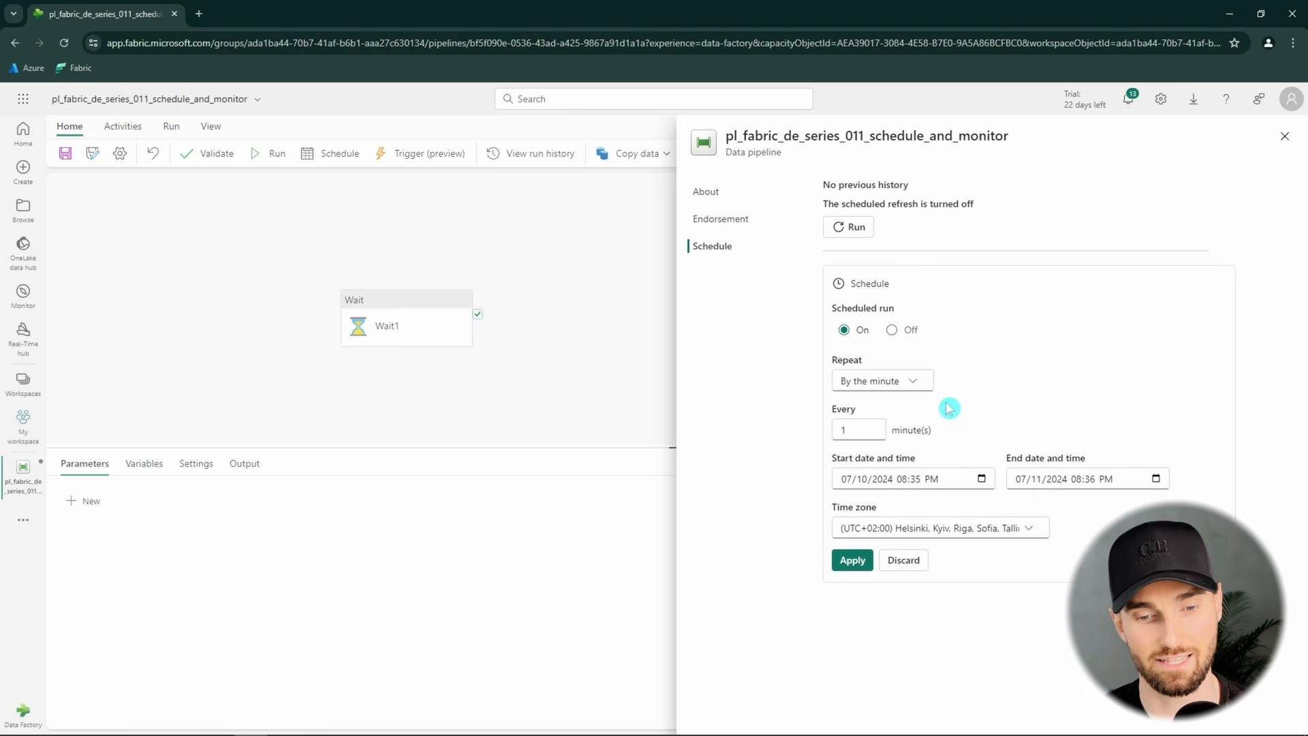
- Try the Hourly and Daily repeat frequencies to compare their scheduling options
click(922, 383)
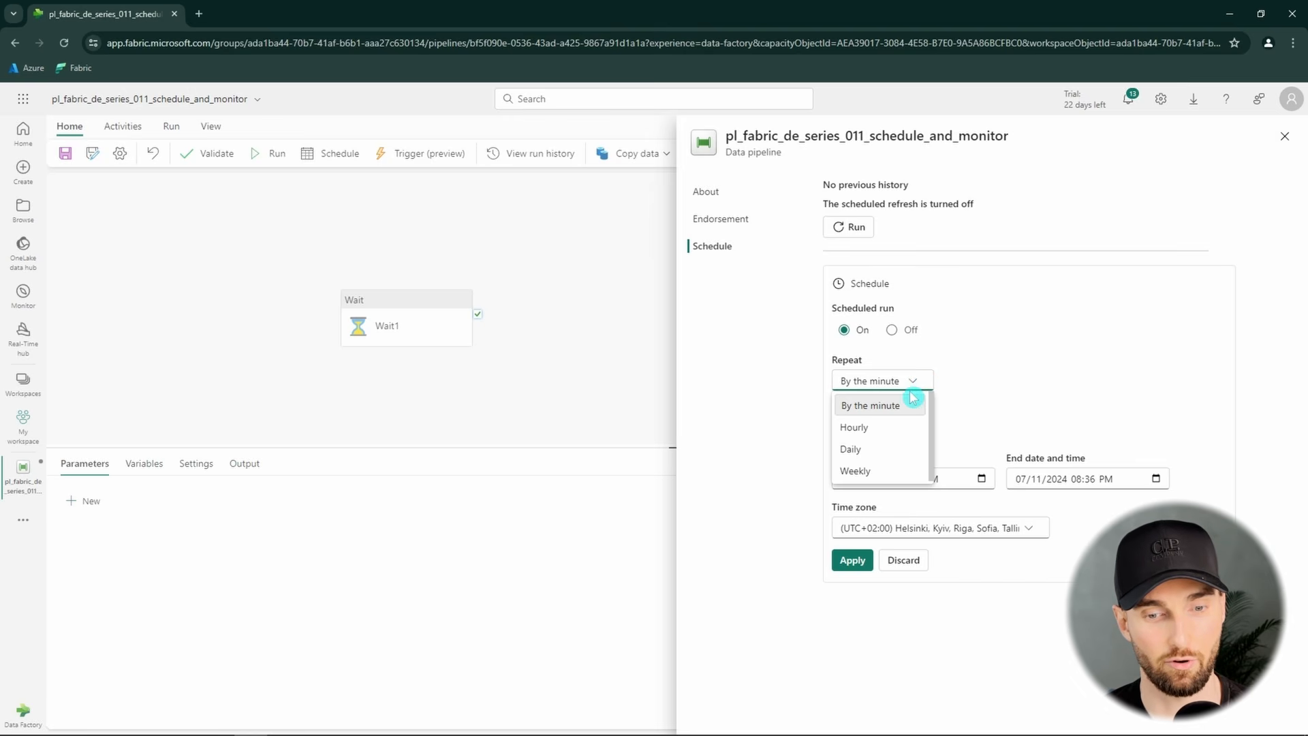
click(885, 428)
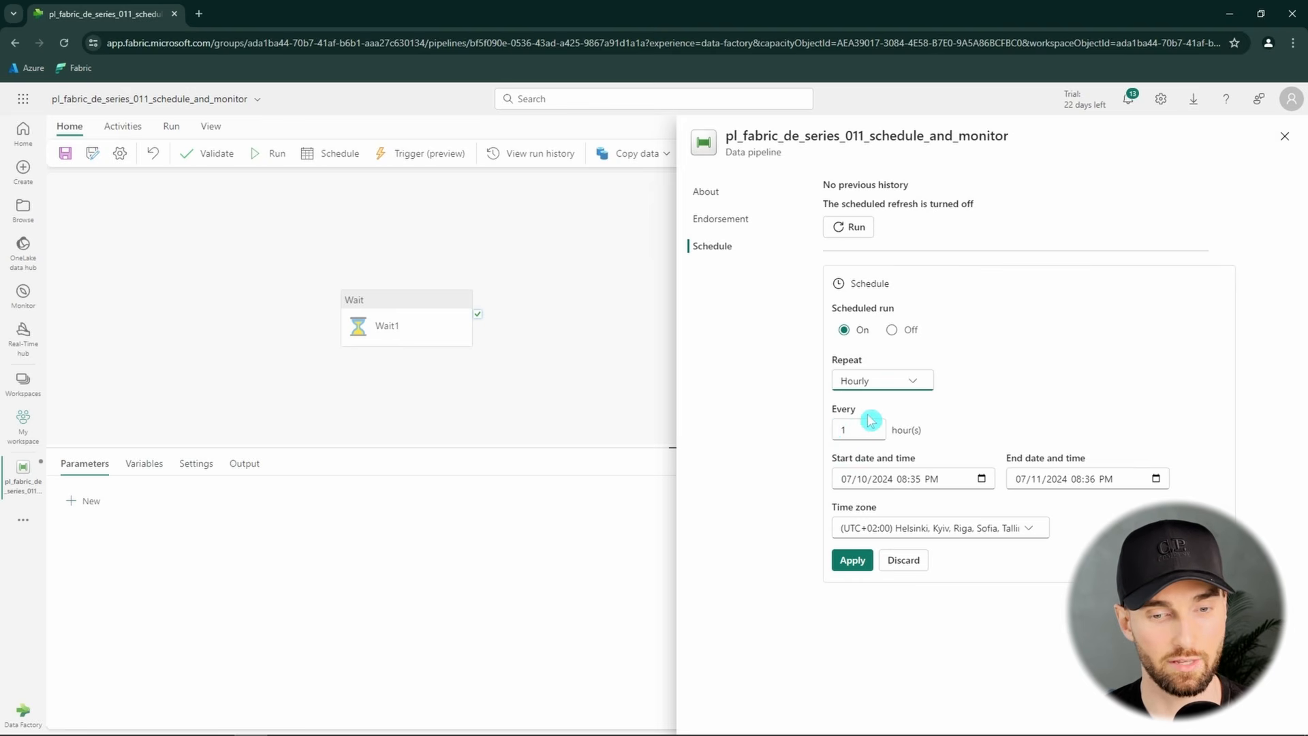
click(926, 380)
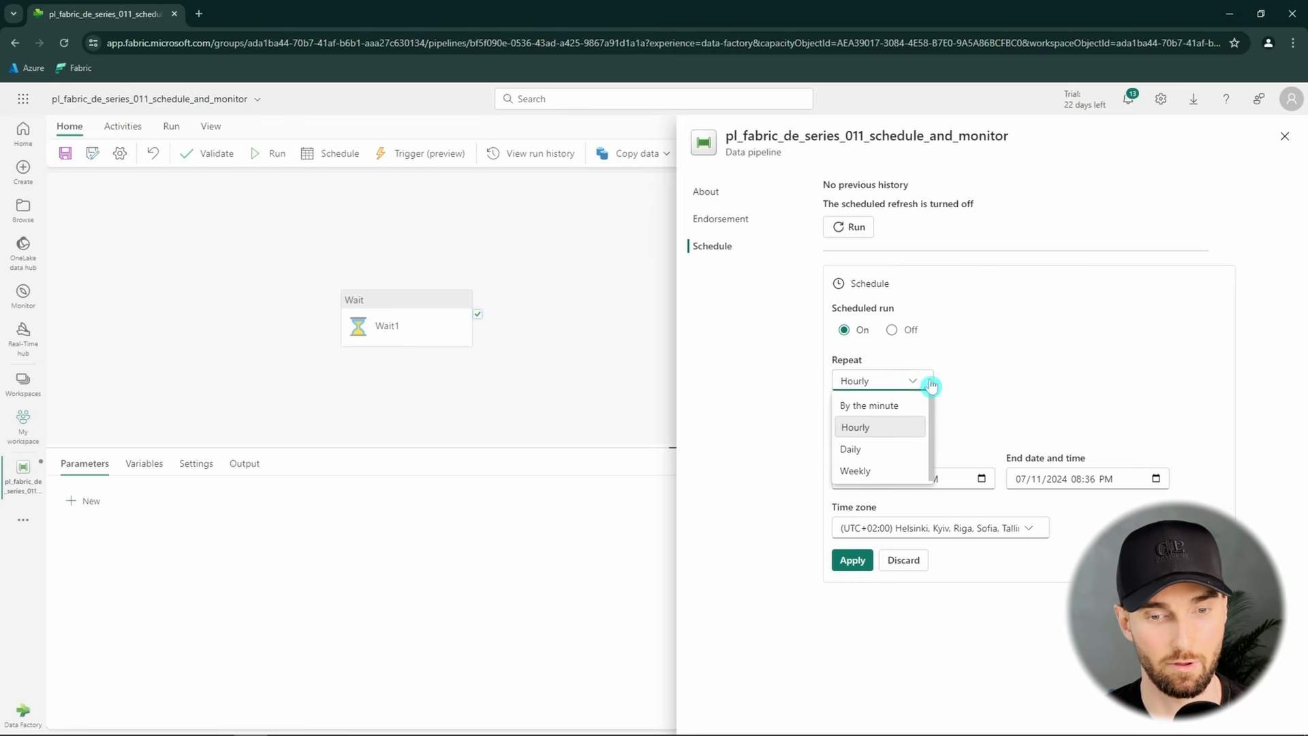
click(896, 450)
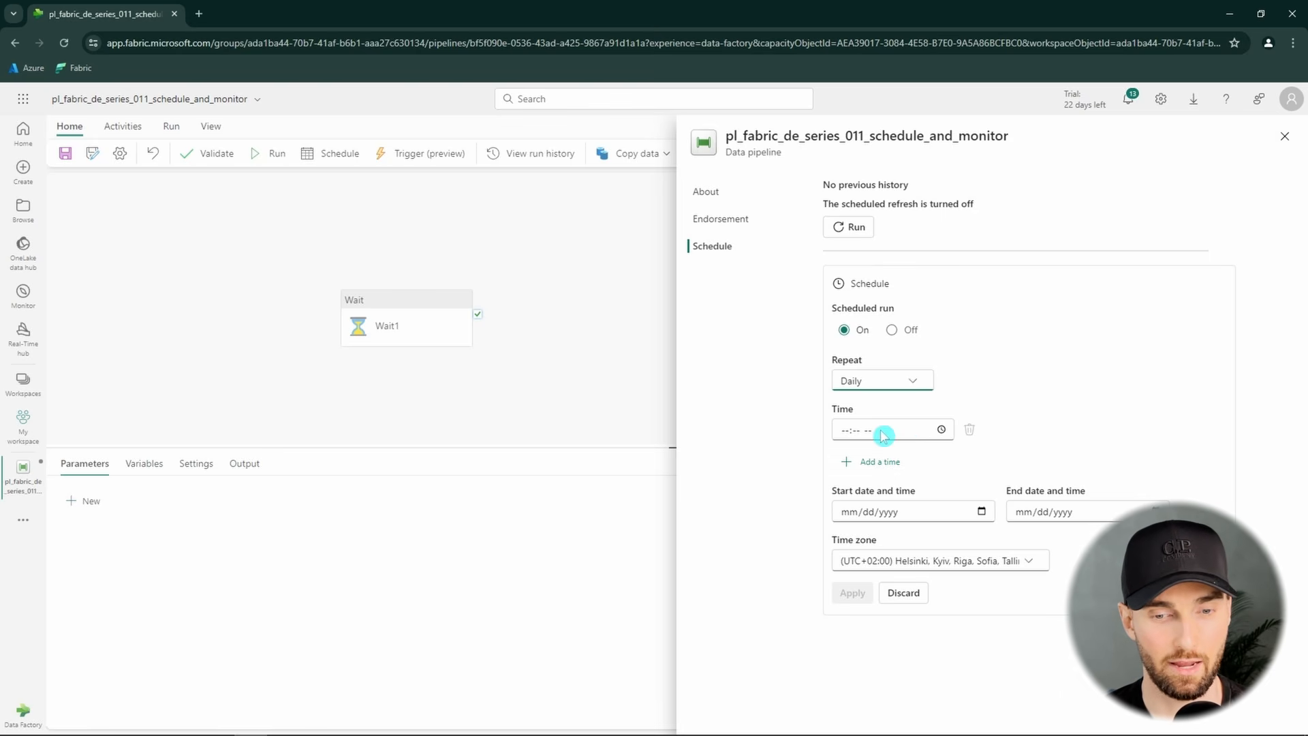
- Add three extra run time entries to the daily schedule and remove them again
click(878, 461)
click(879, 489)
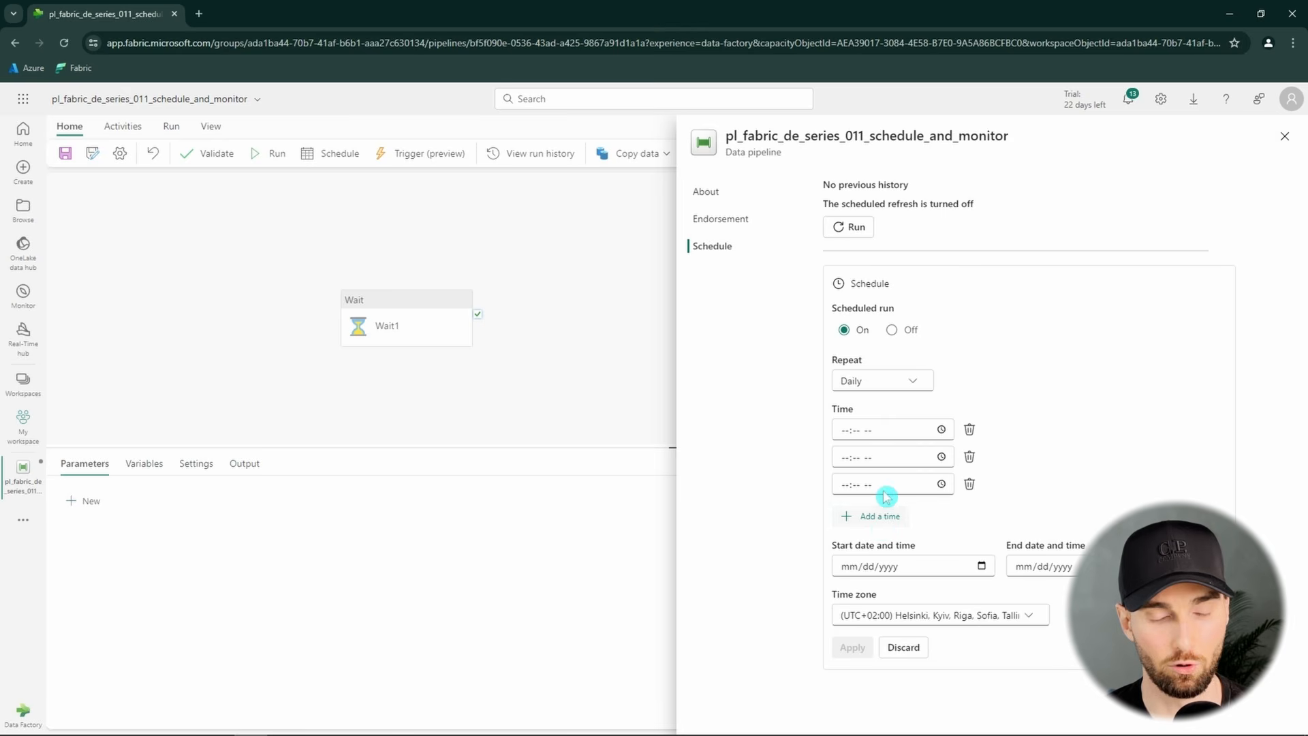
click(879, 516)
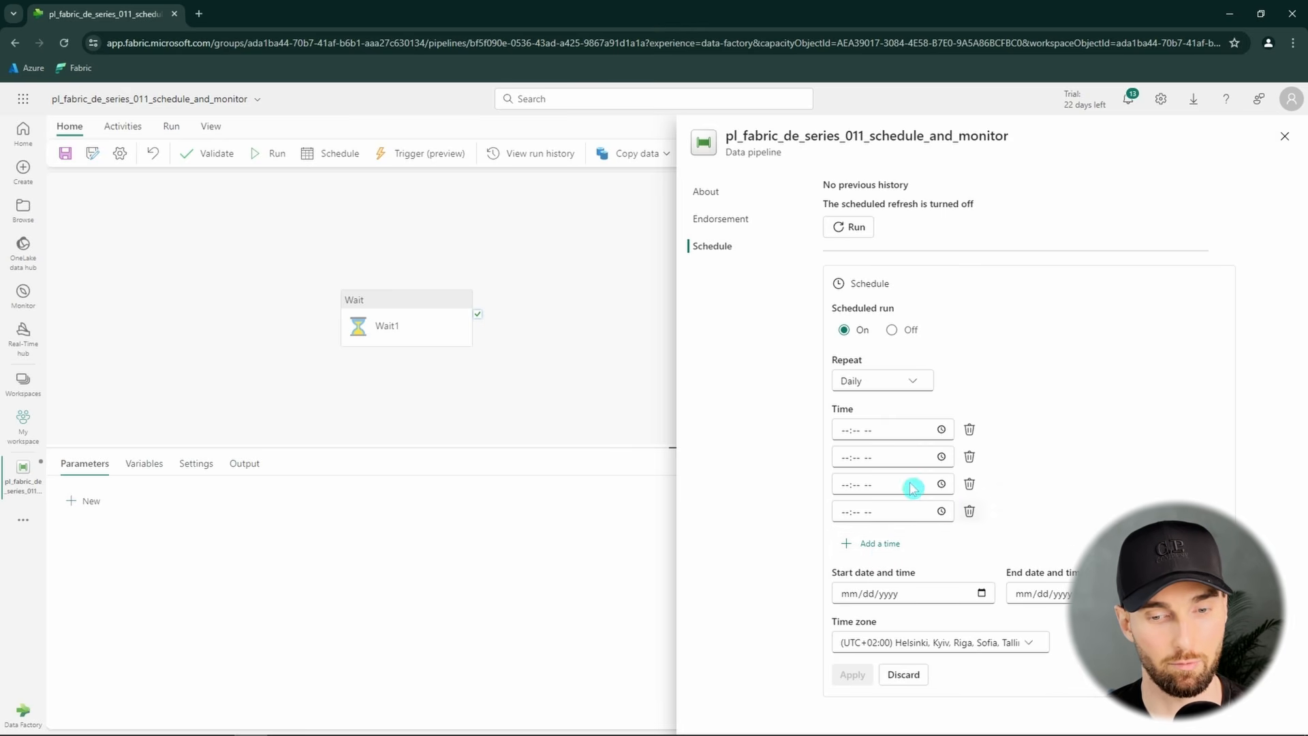
click(969, 511)
click(970, 484)
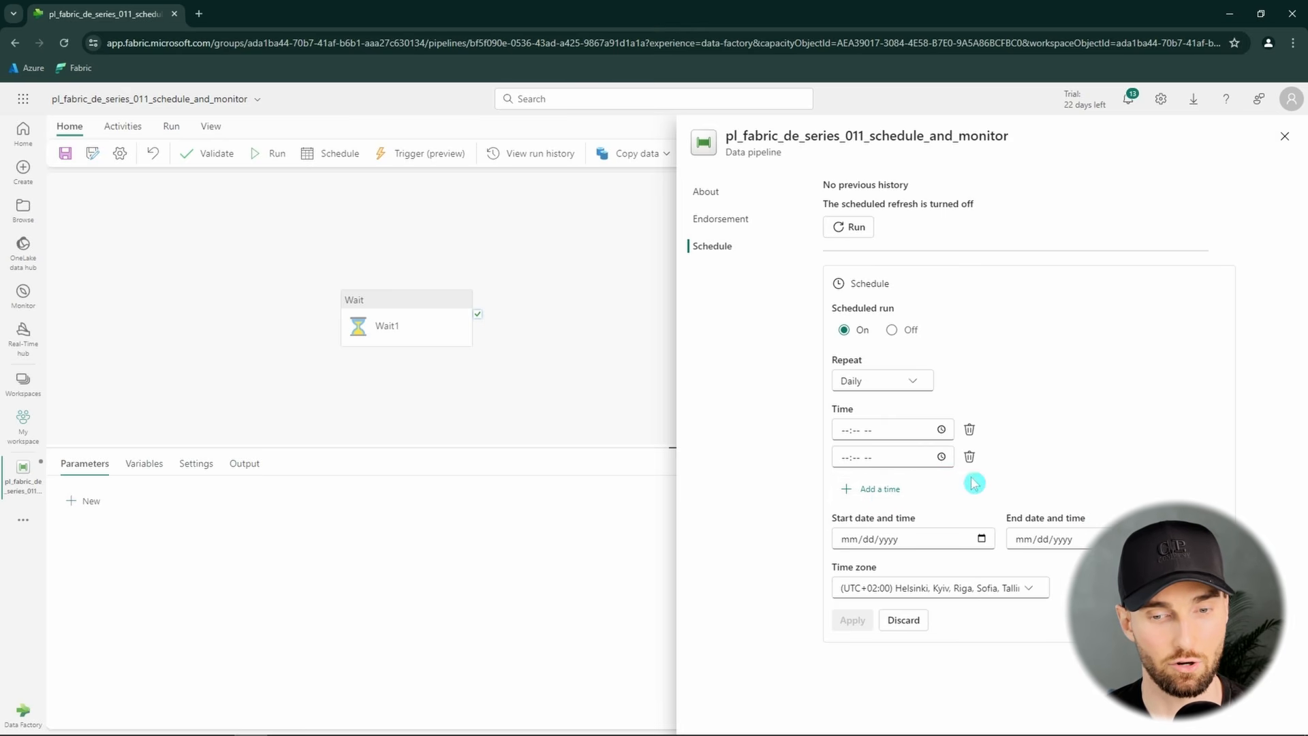
click(969, 456)
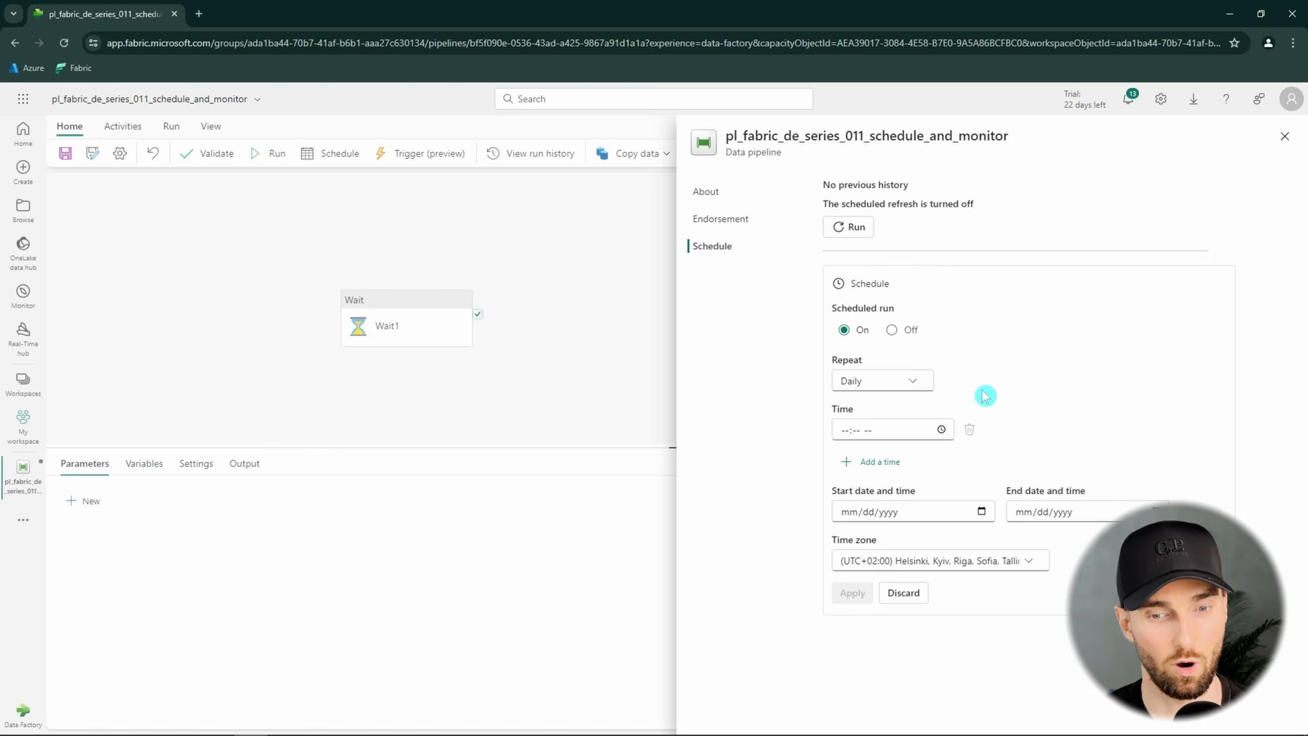
- Look at the Weekly repeat option with its weekday choices and return the frequency to By the minute
click(913, 380)
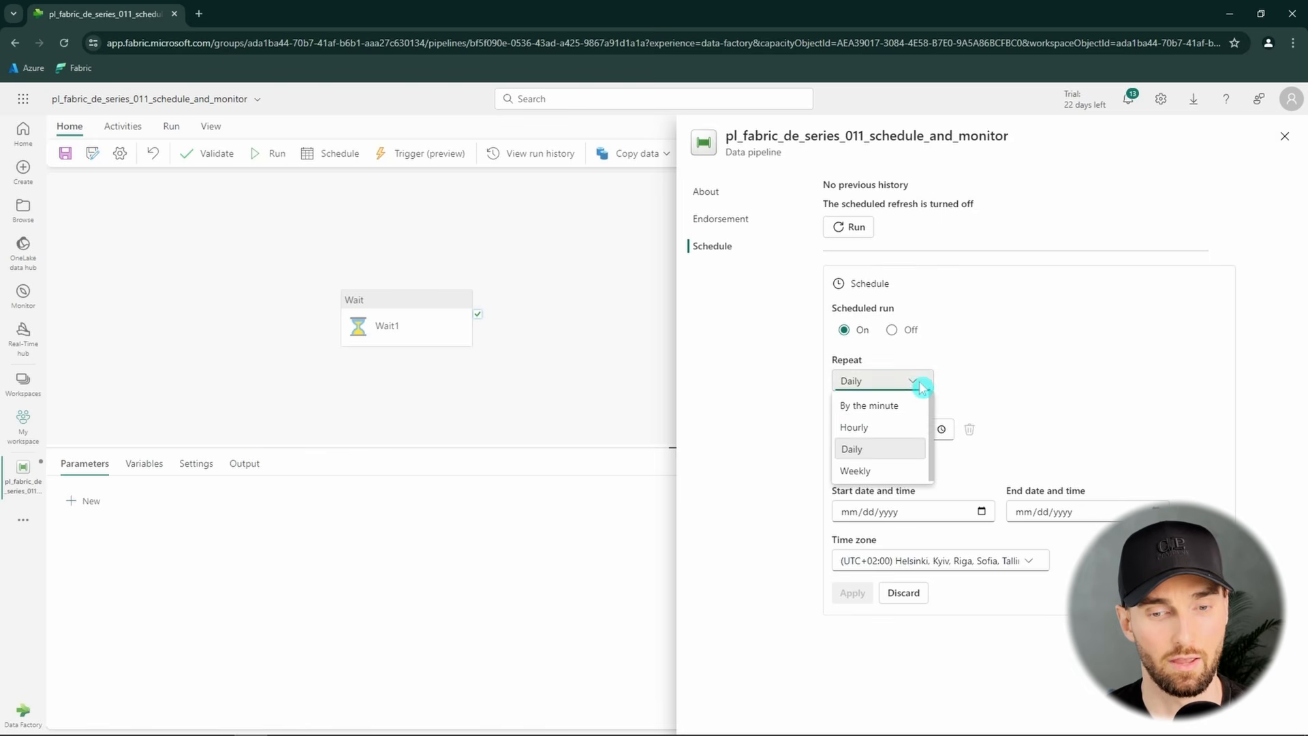
click(886, 470)
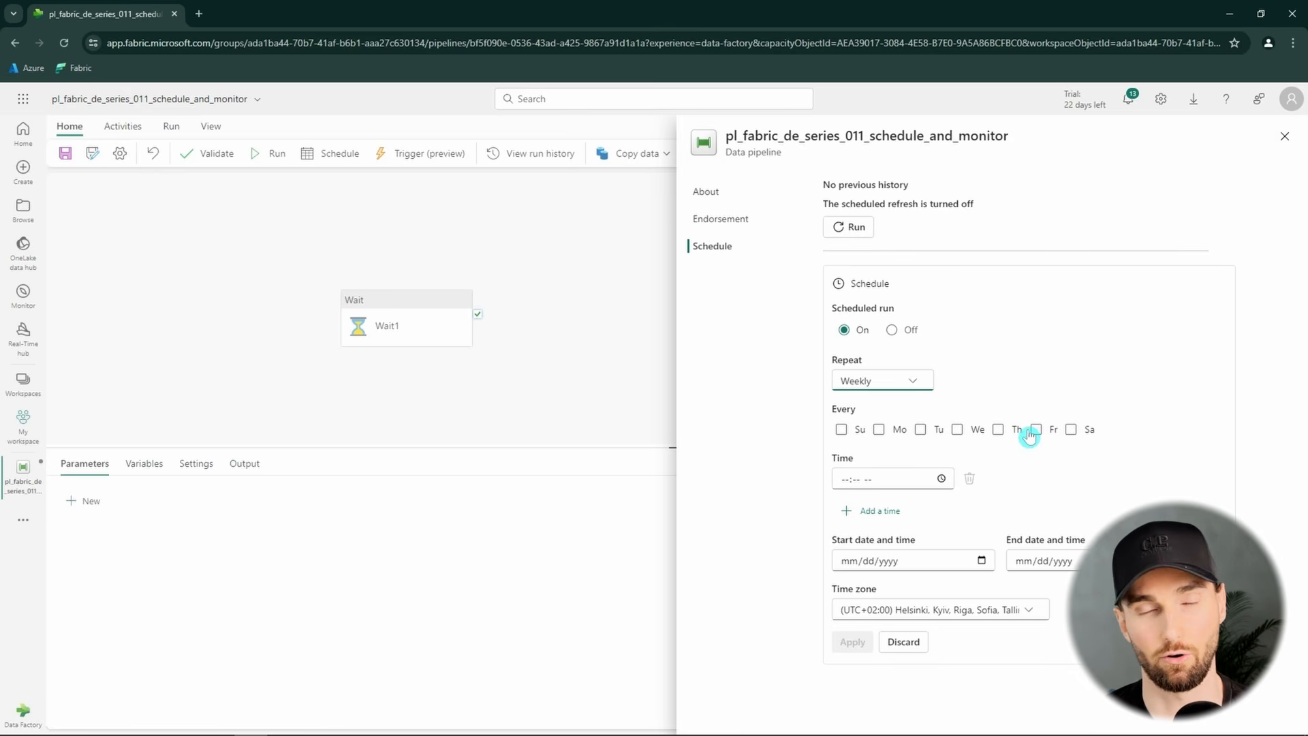
click(918, 380)
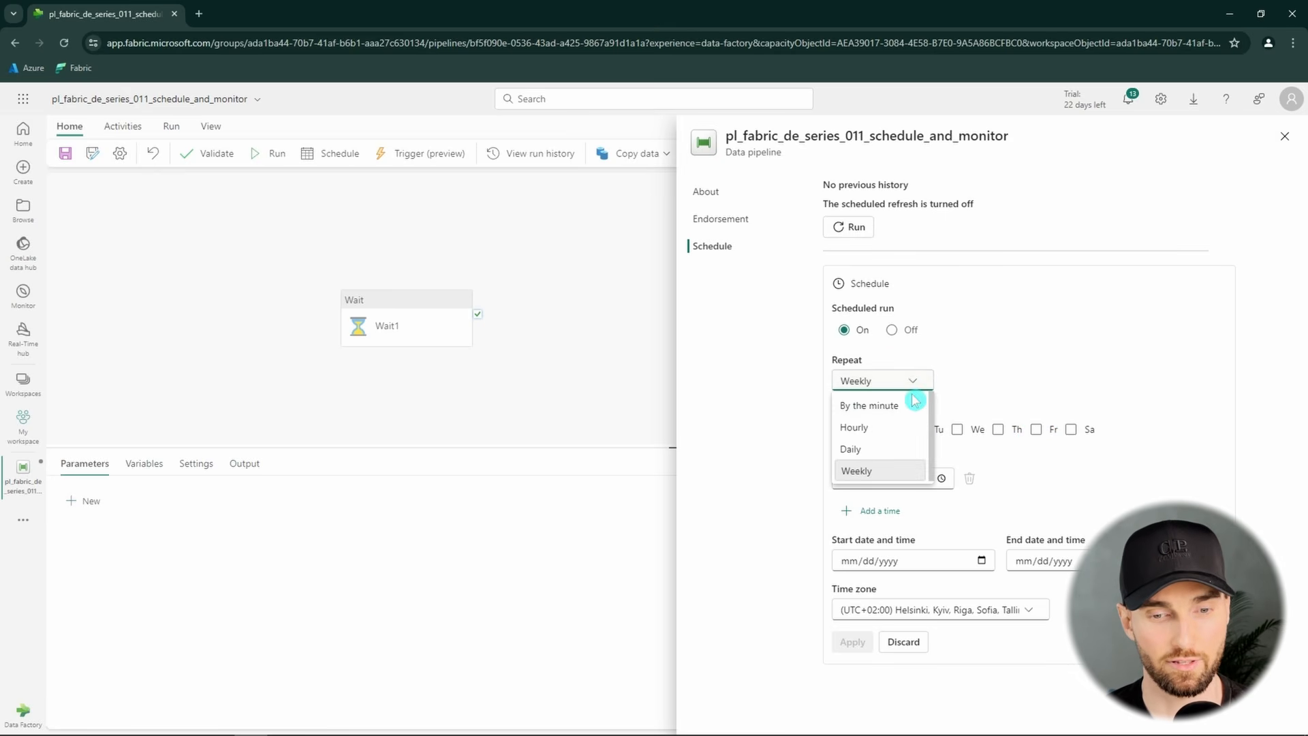
click(895, 414)
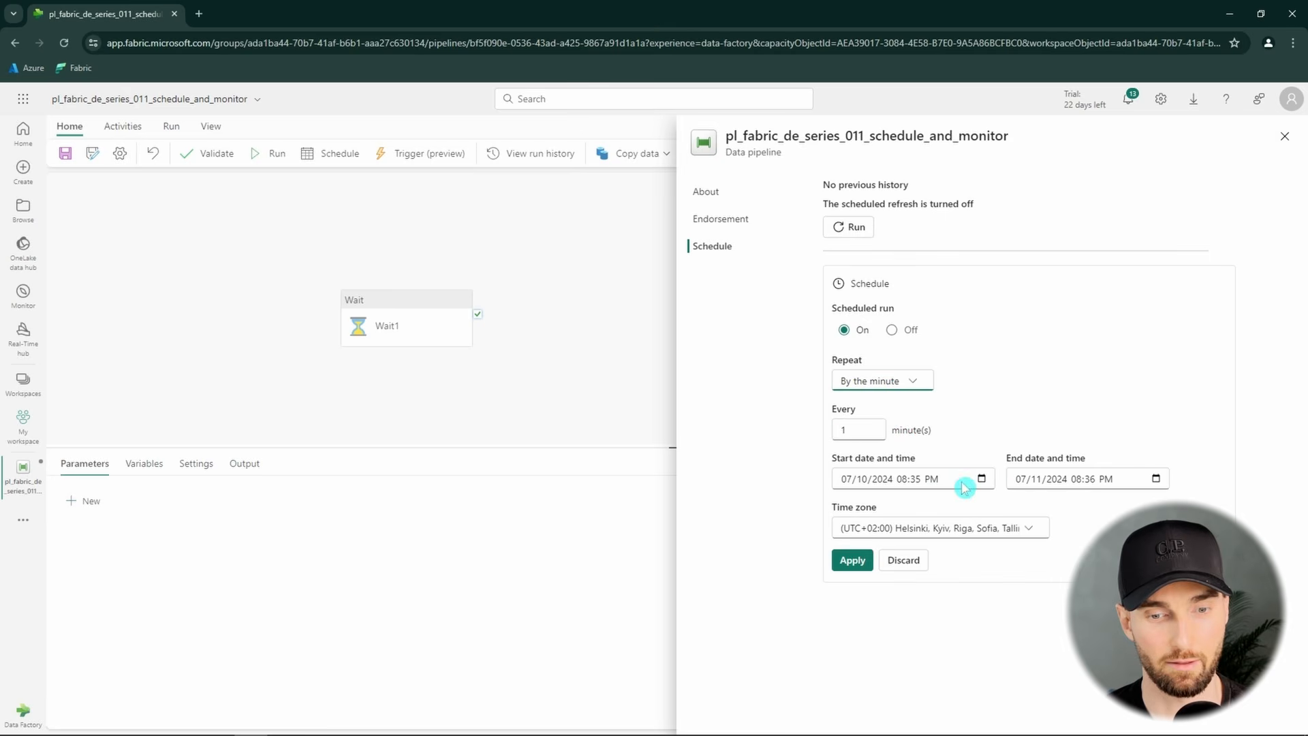
- Apply the one-minute schedule to the pipeline and close its schedule settings
click(853, 562)
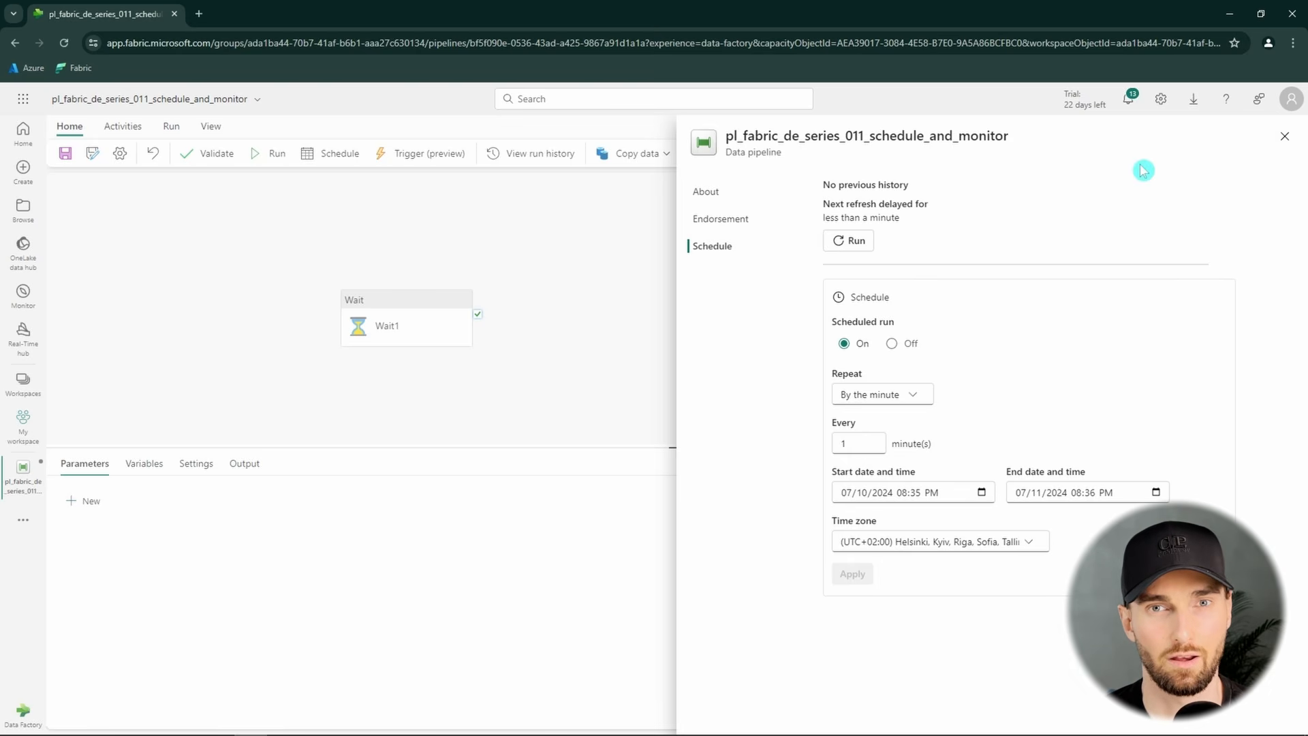
click(1283, 141)
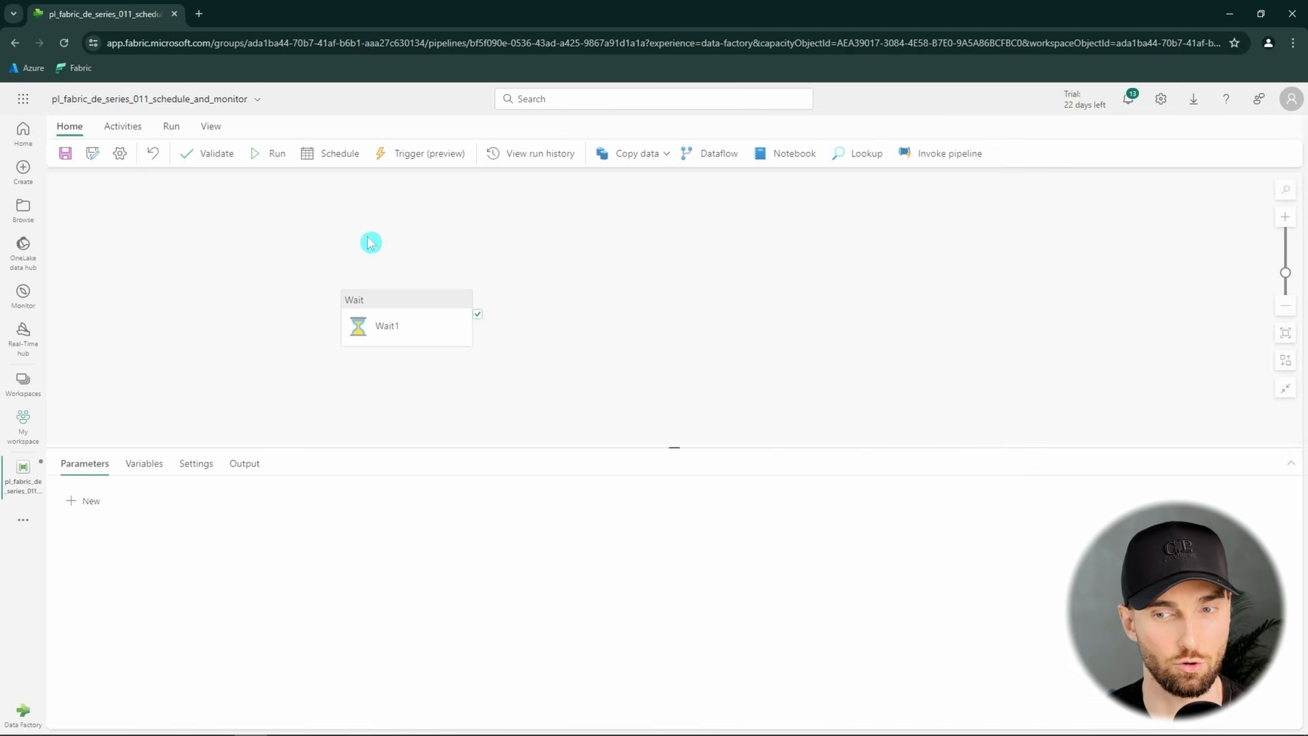
- Create a second data pipeline named pl_fabric_de_series_011_schedule_and_monitor2
click(23, 169)
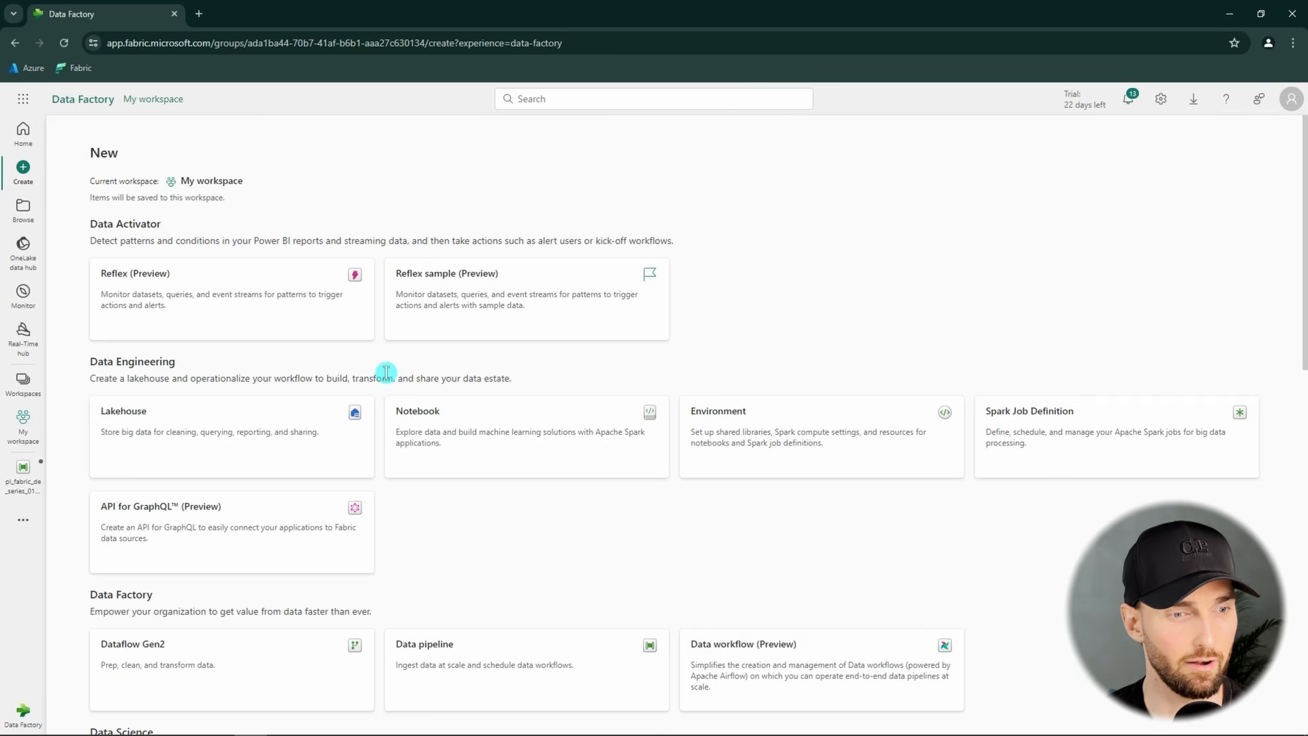
scroll(500, 568, down, 2)
click(500, 568)
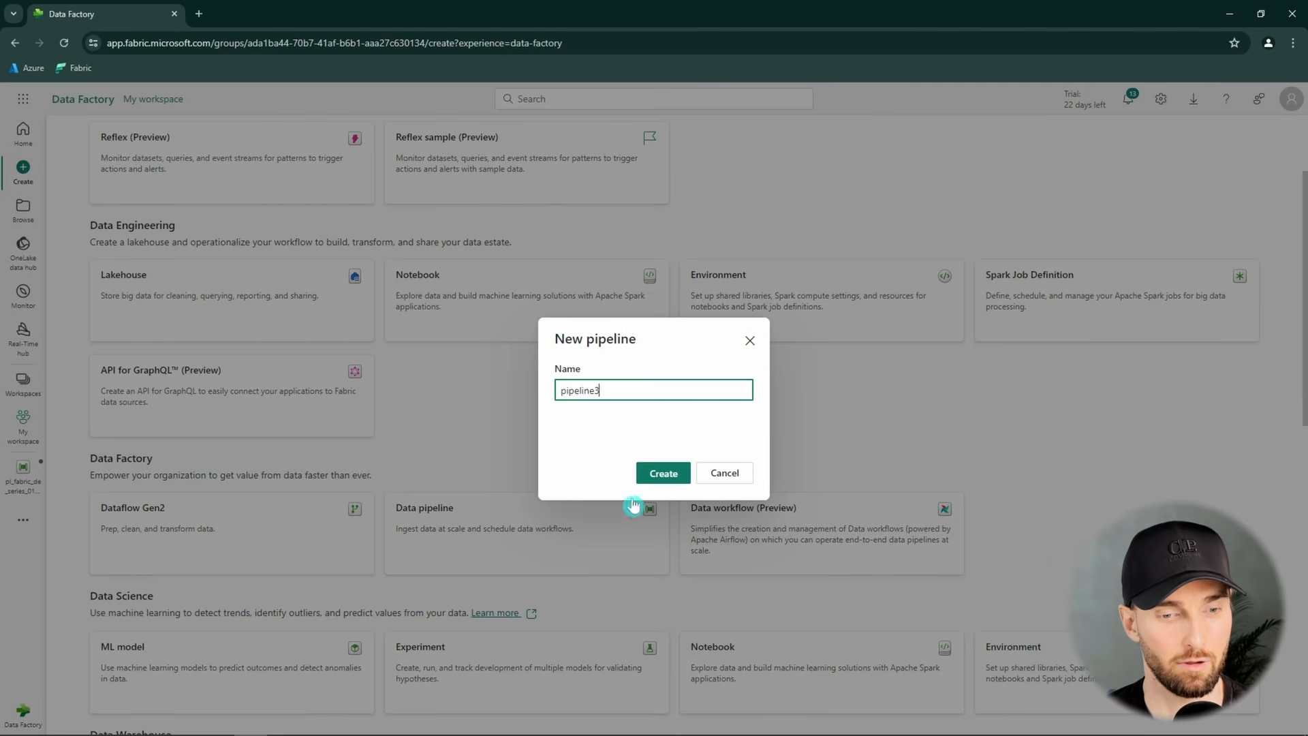
drag(655, 407, 529, 402)
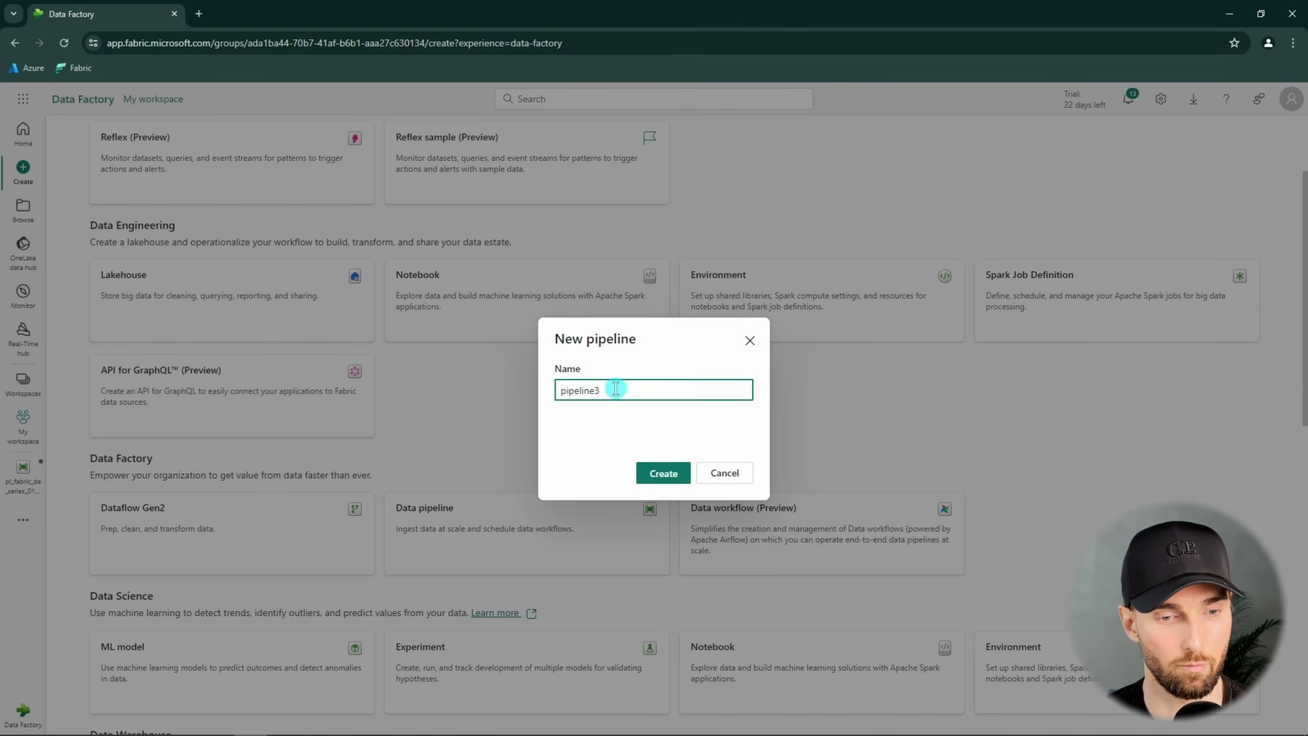
drag(615, 390, 504, 397)
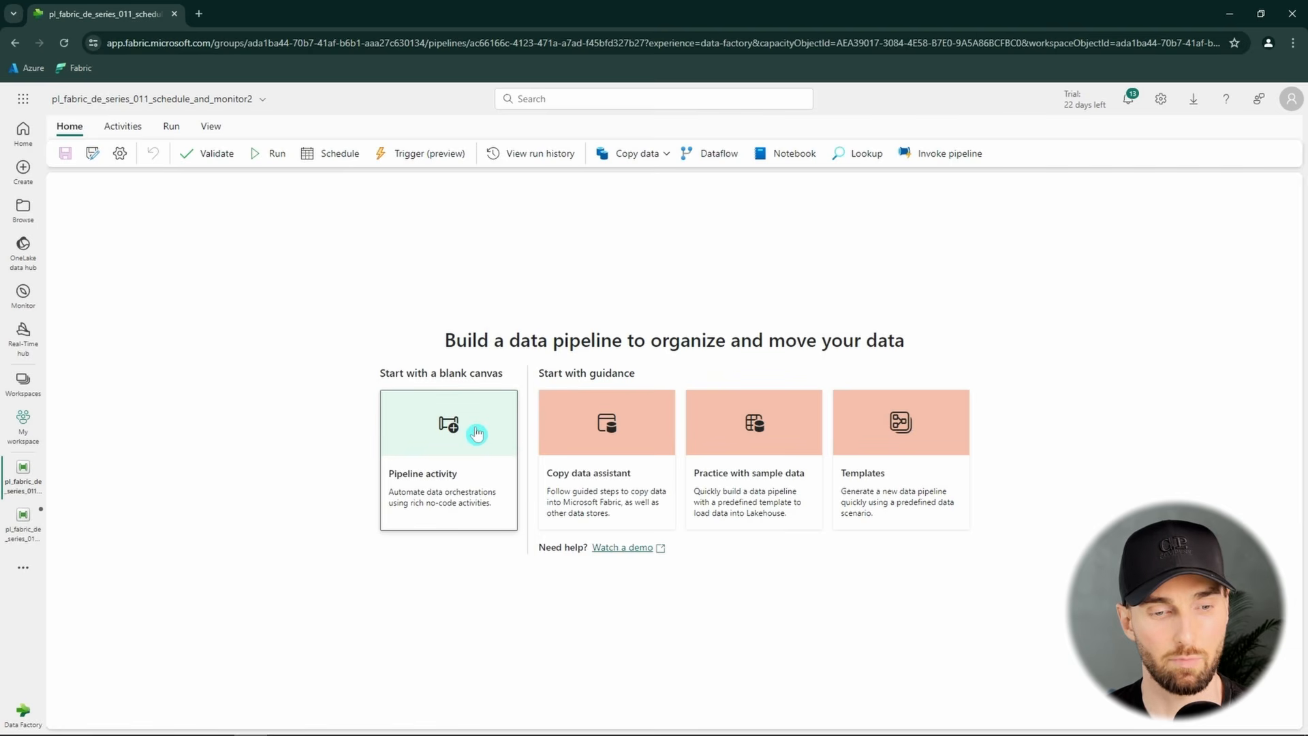
- Add a Wait activity to the new pipeline, move it further towards the middle of the canvas and deselect it
click(485, 429)
scroll(613, 570, down, 2)
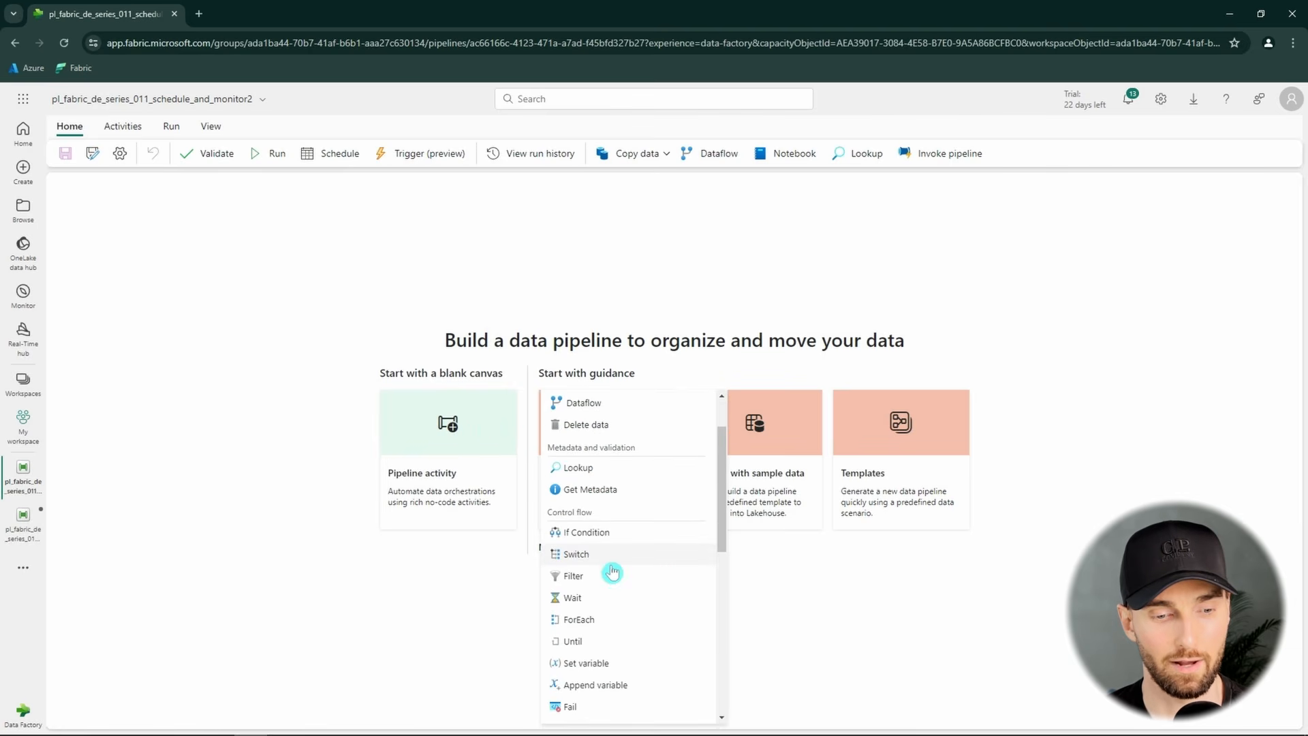
click(607, 599)
drag(201, 322, 429, 301)
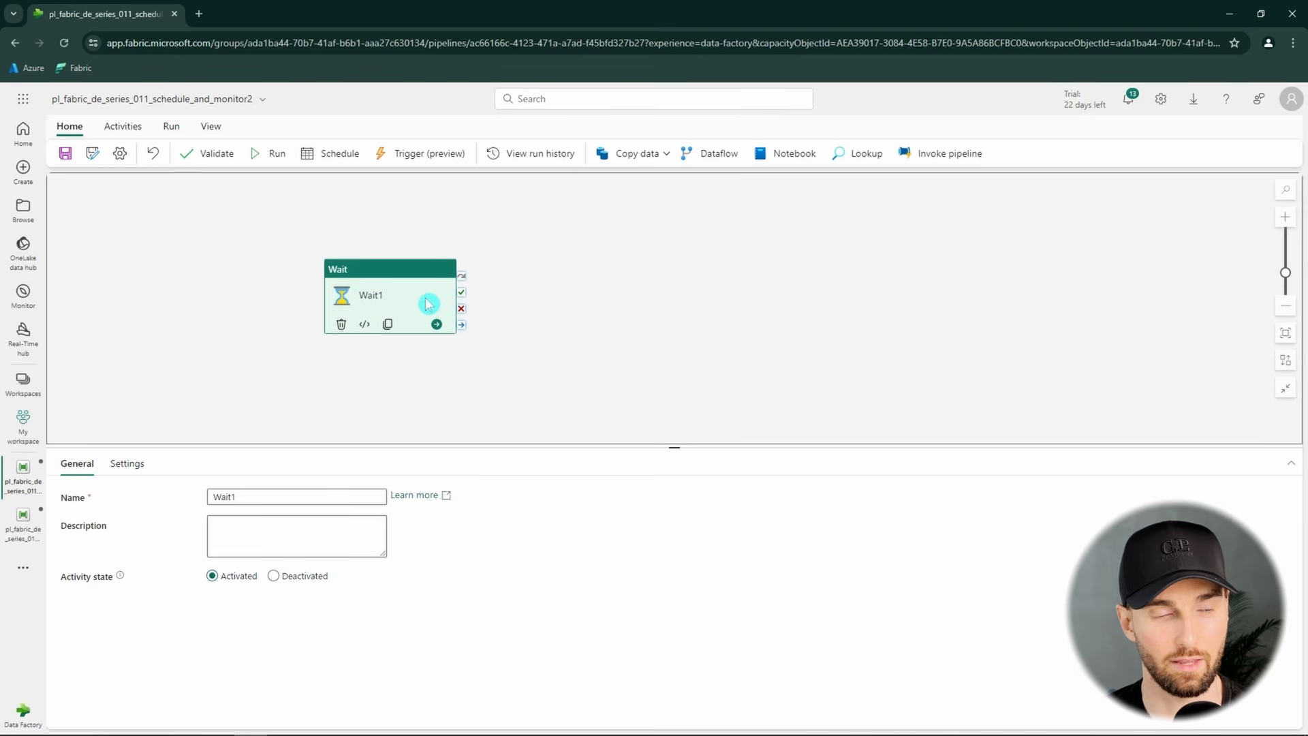
click(276, 385)
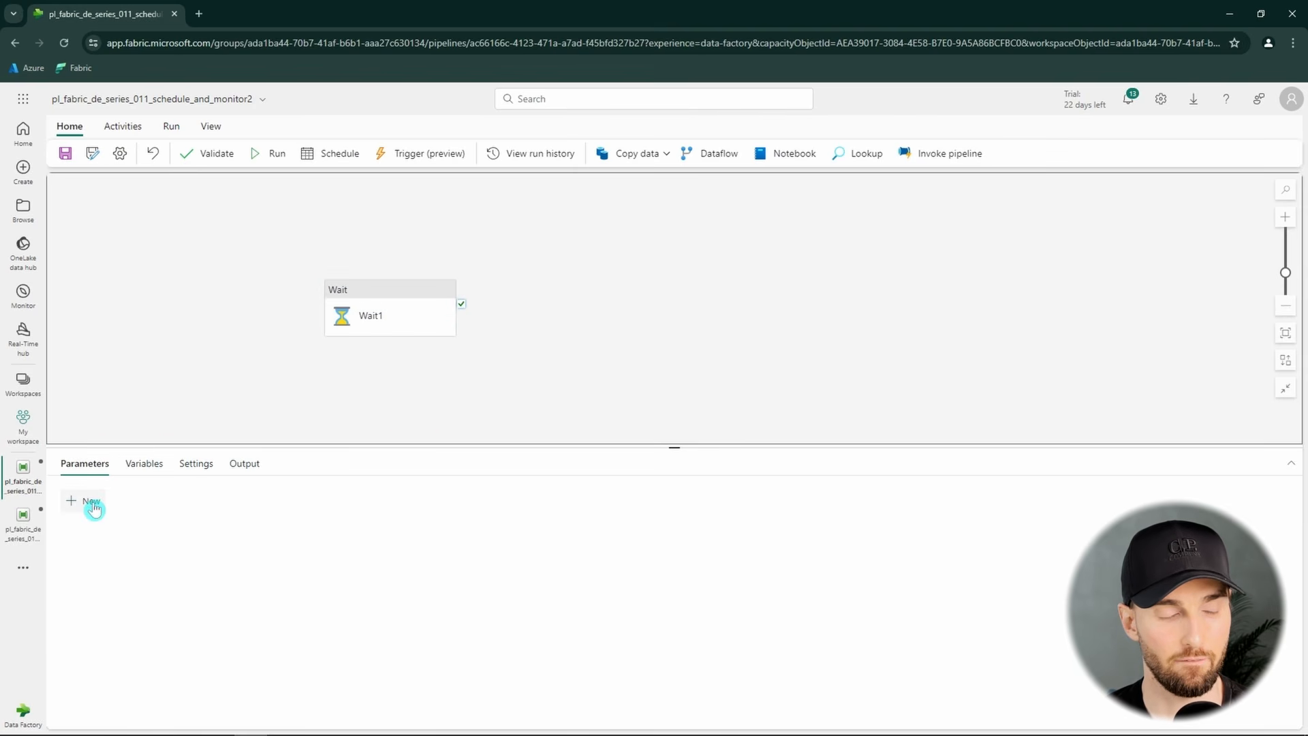
- Add two pipeline parameters named param1 and param2, then shift the Wait activity slightly on the canvas and deselect it
click(94, 504)
click(94, 504)
click(187, 550)
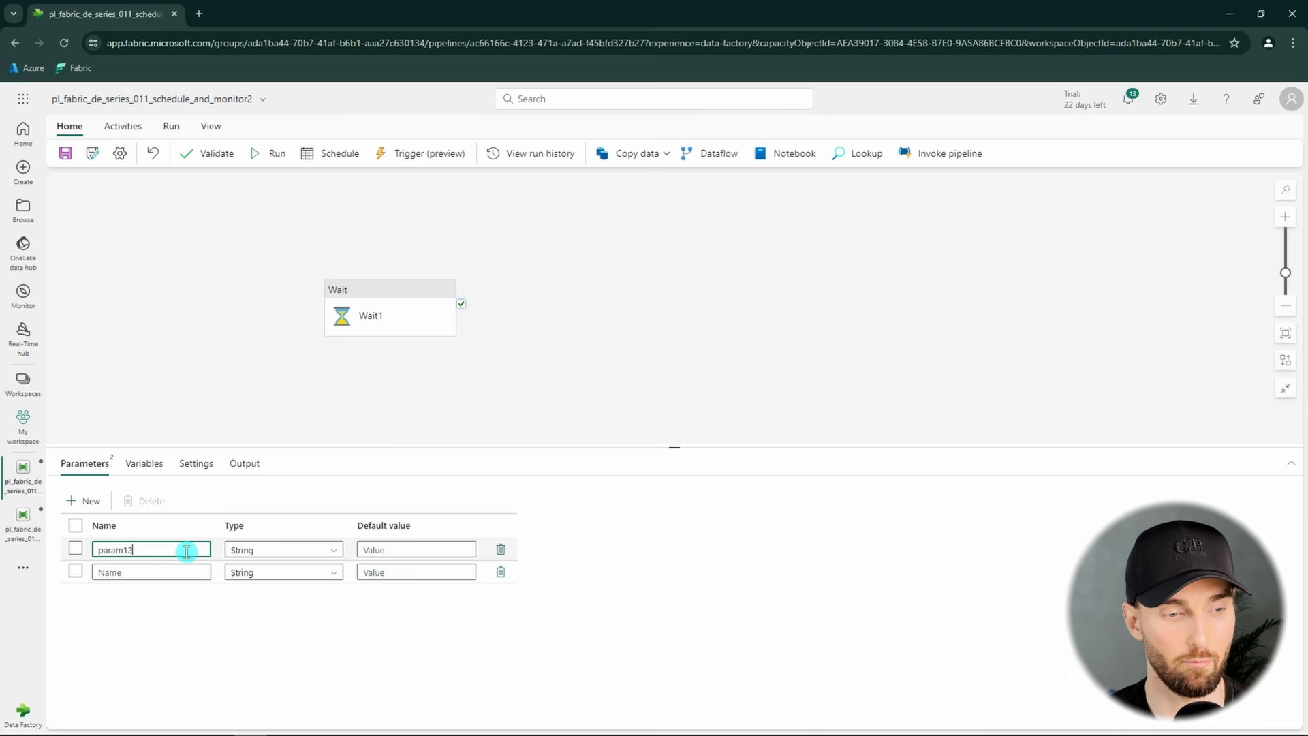
click(158, 574)
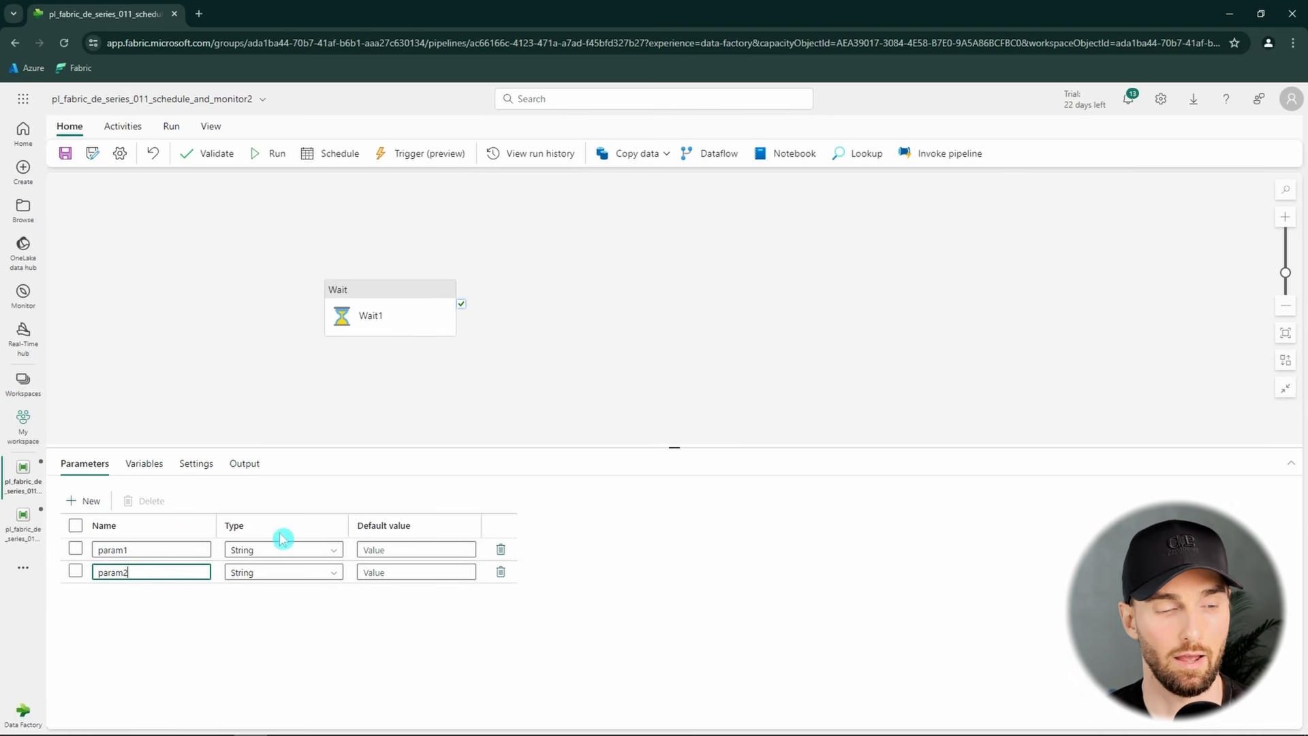
drag(394, 327, 459, 339)
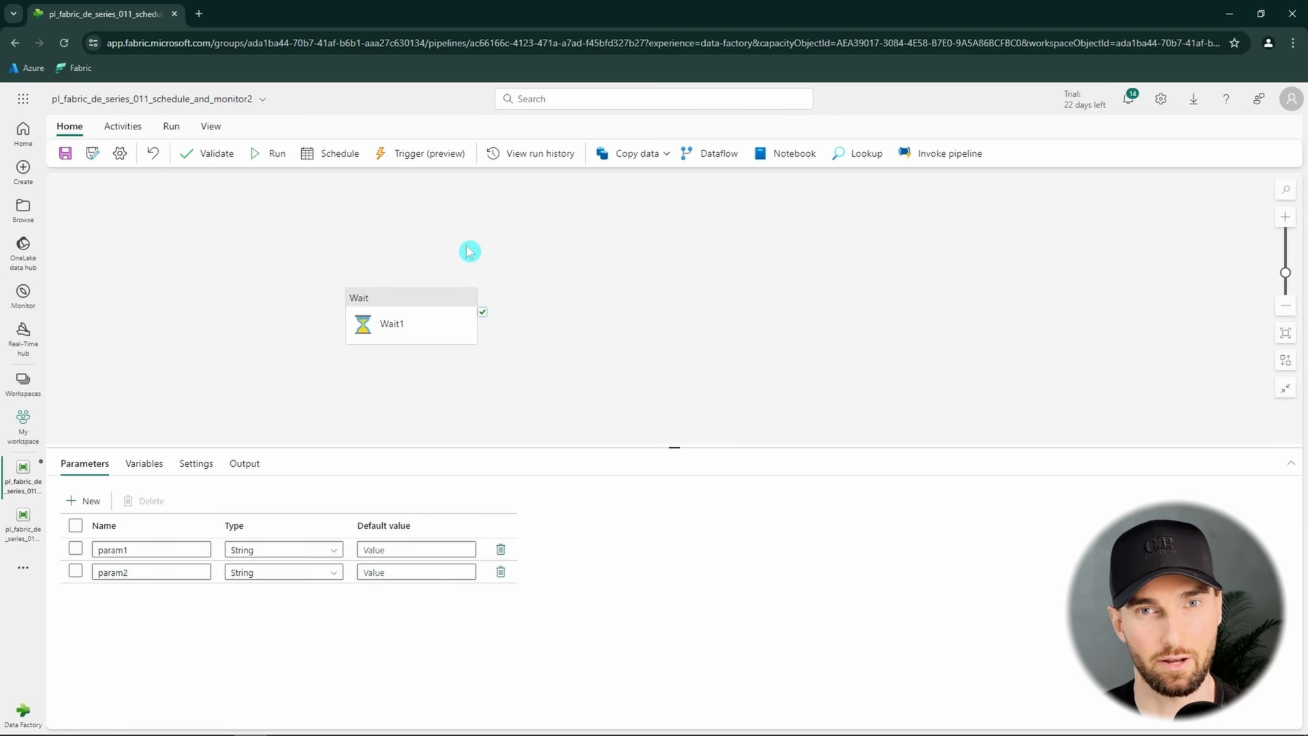
click(511, 230)
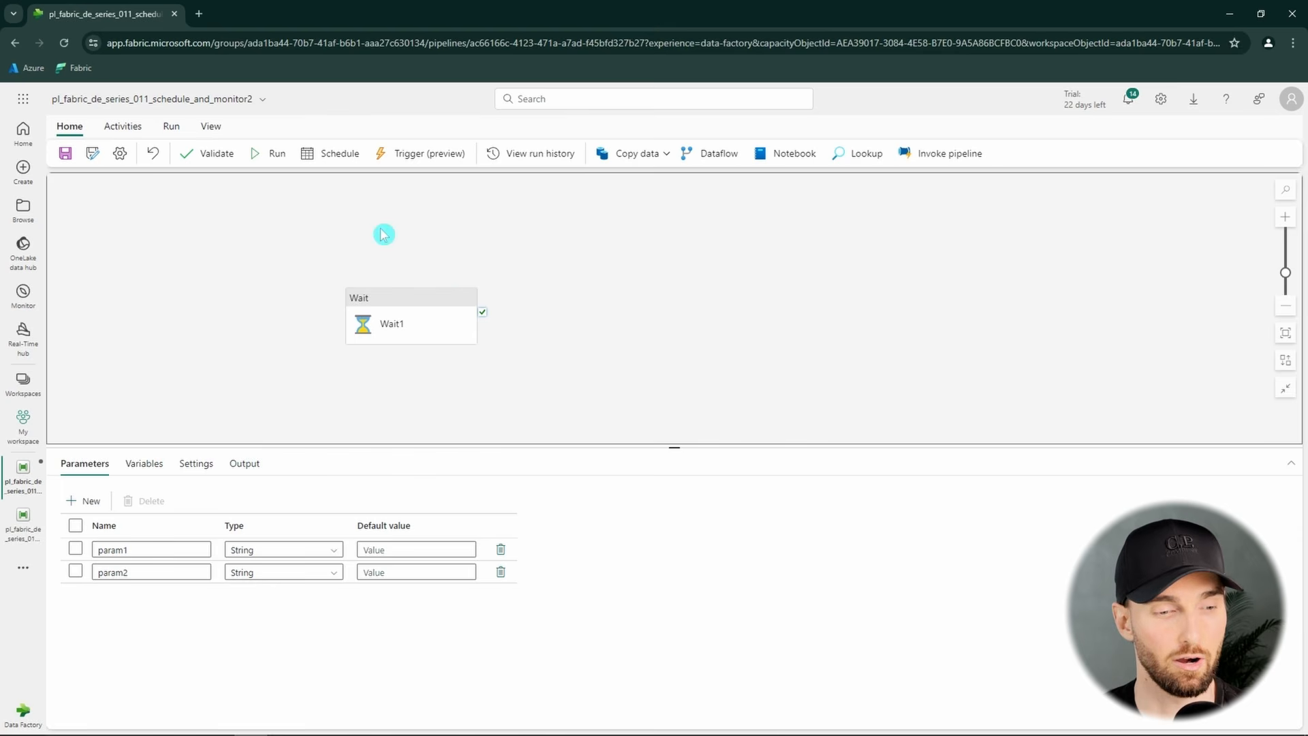
click(421, 549)
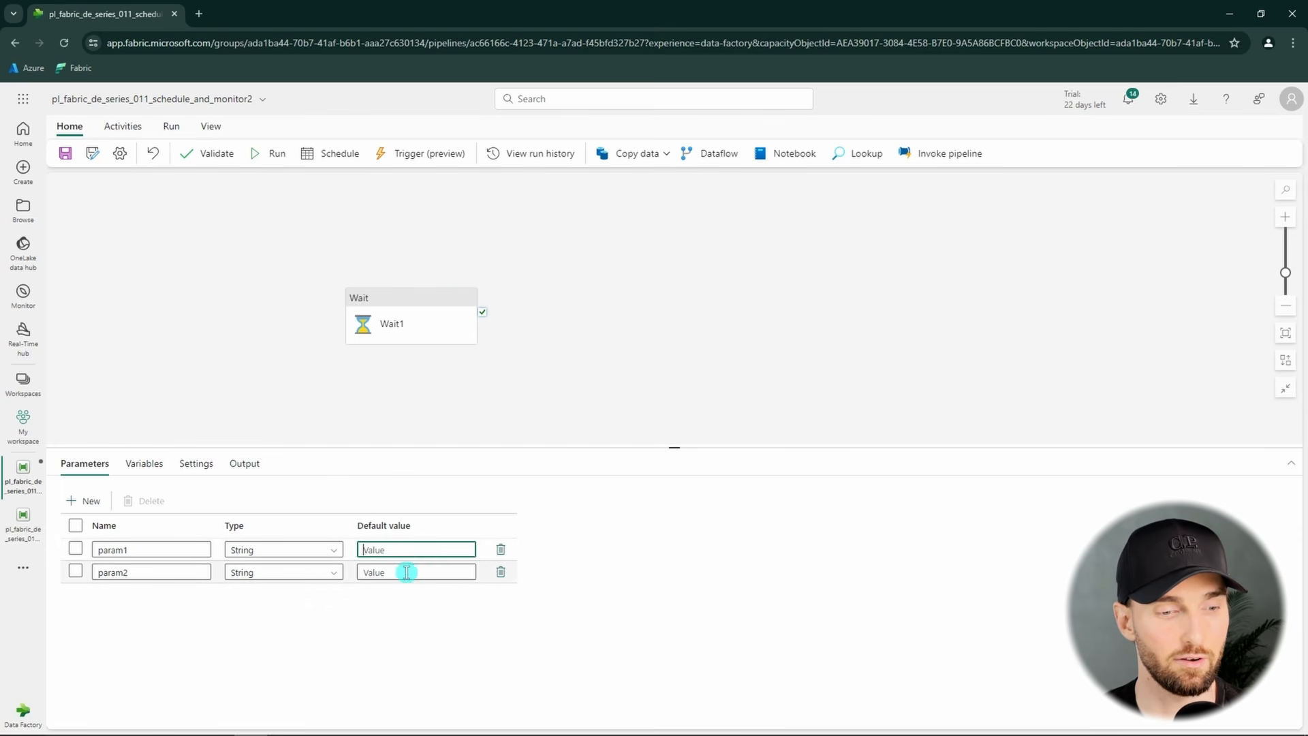
click(409, 571)
click(406, 551)
click(408, 571)
click(411, 549)
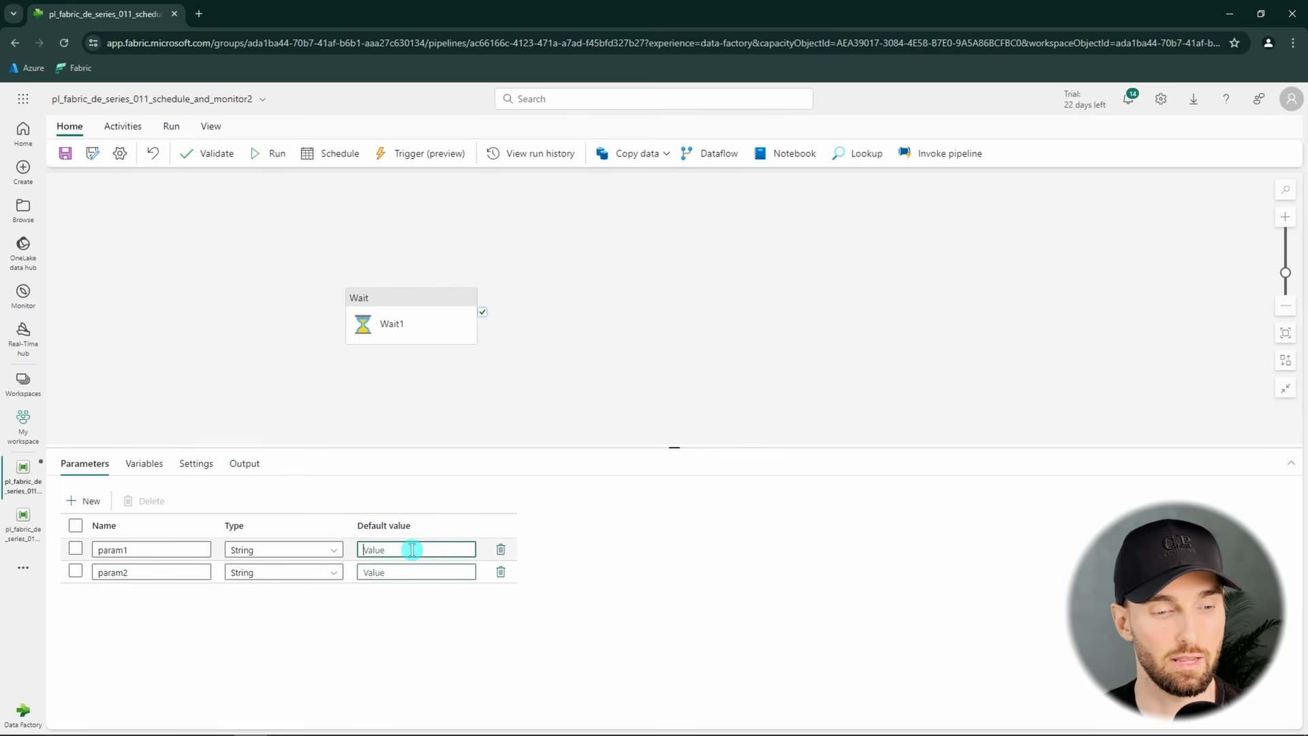
click(411, 572)
click(409, 549)
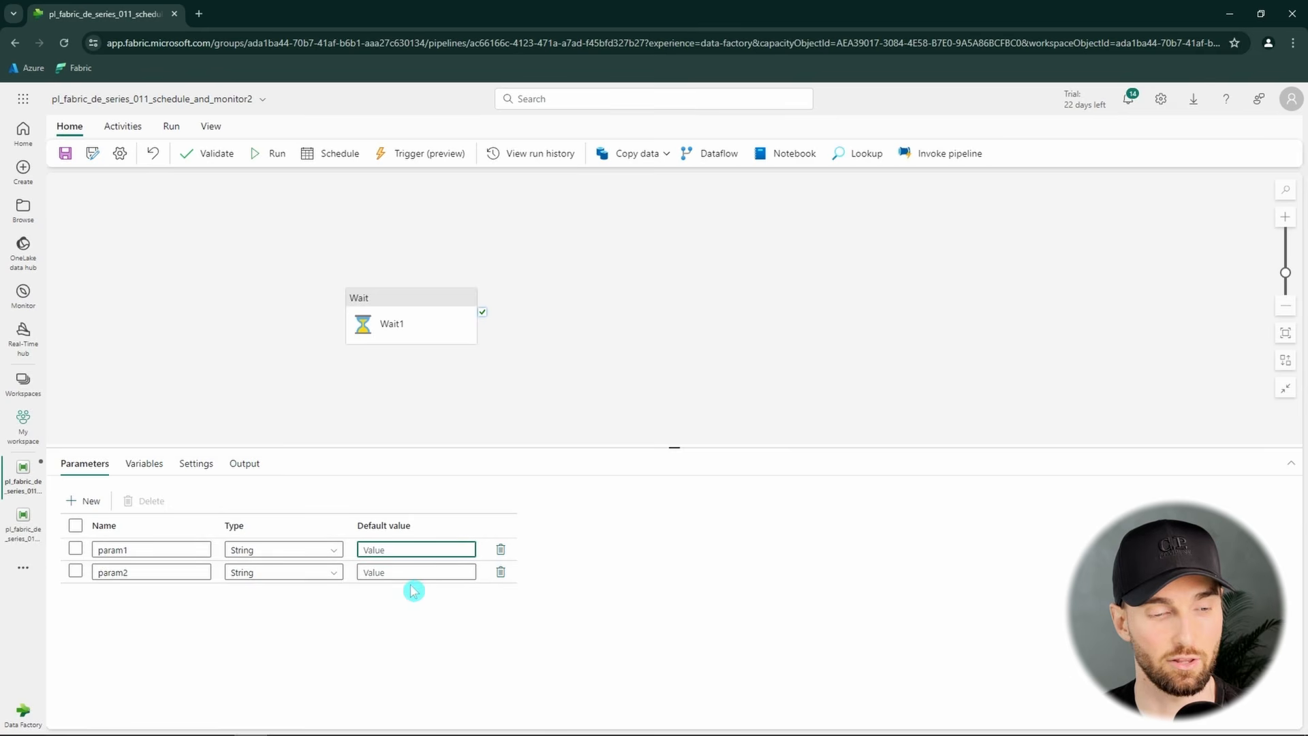
click(416, 573)
click(631, 287)
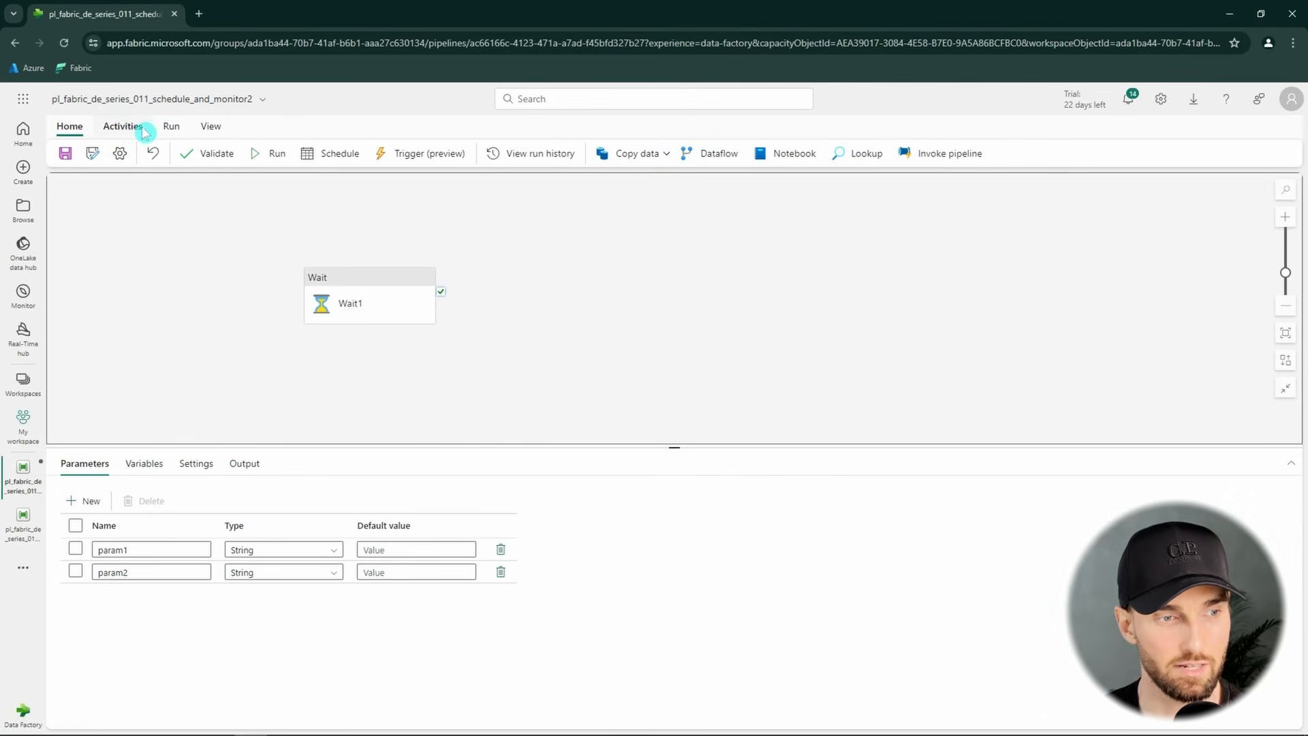
- Add a Set variable activity beside the Wait activity and connect it to run on the Wait activity's success
click(123, 126)
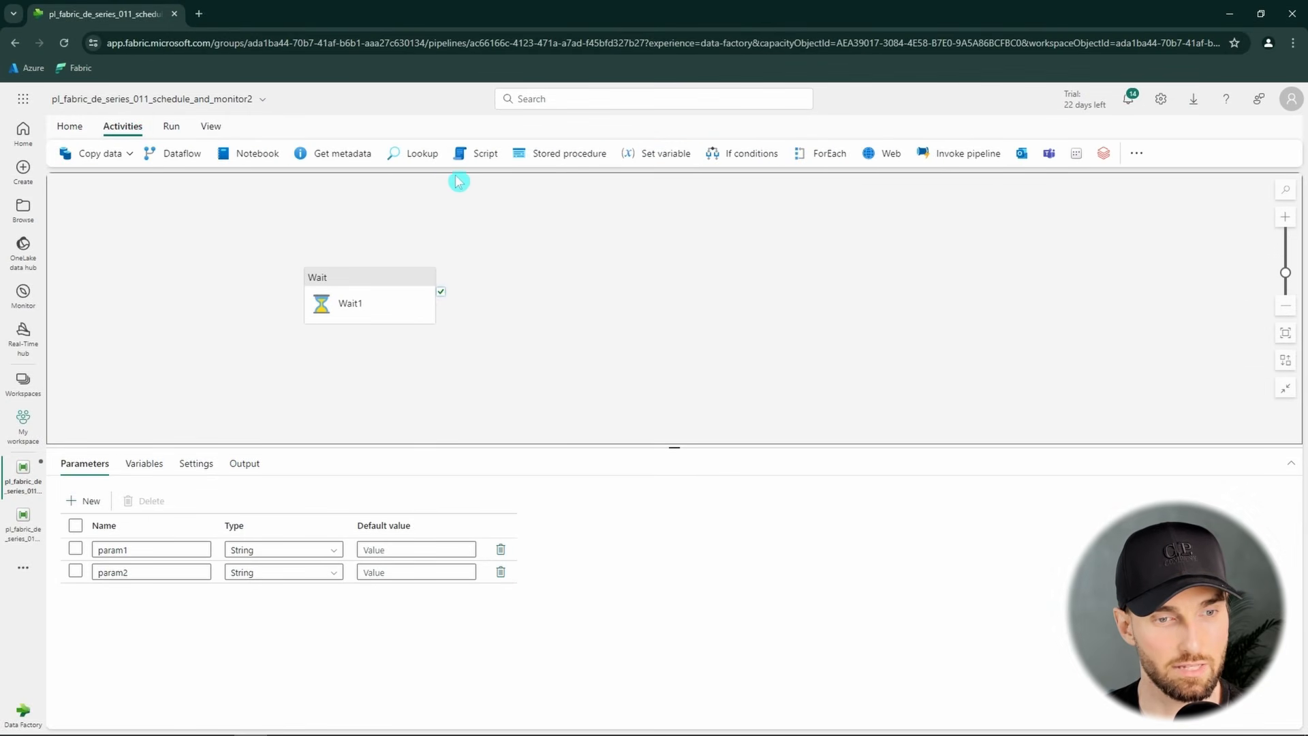
click(655, 153)
drag(538, 267, 555, 270)
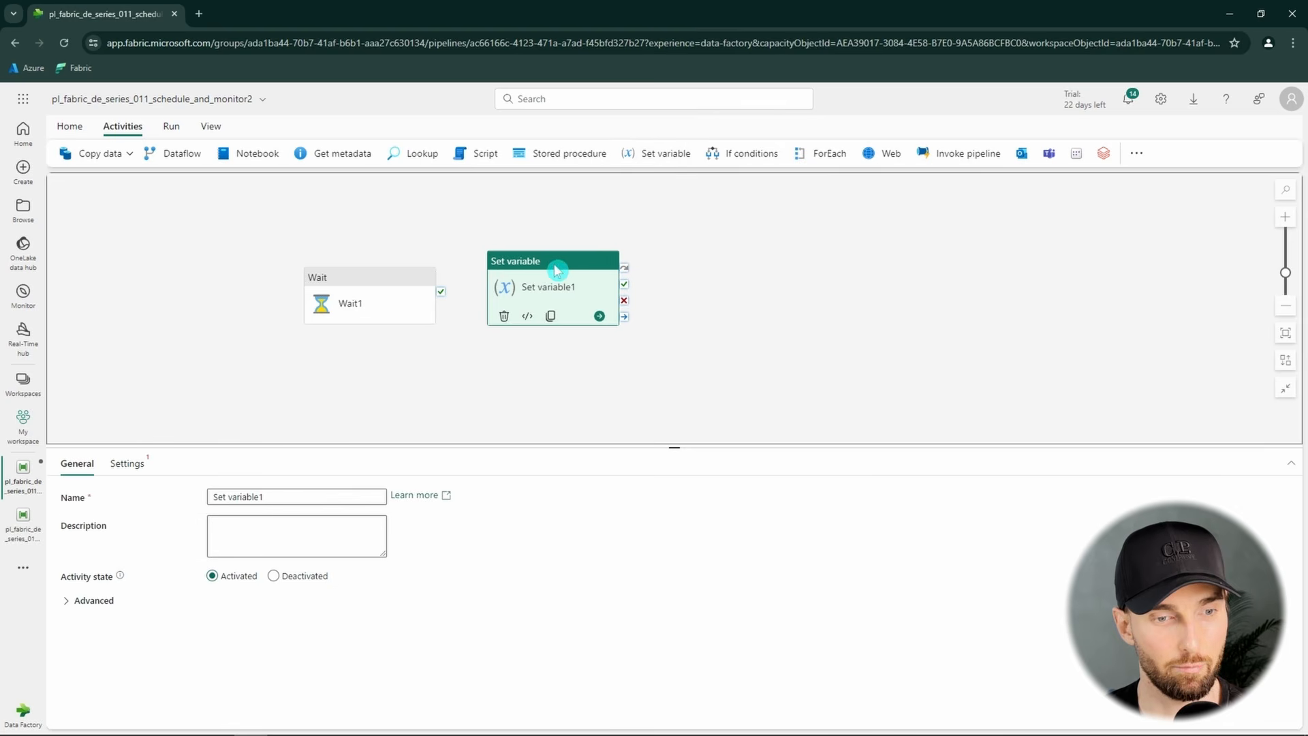
drag(442, 292, 569, 245)
click(575, 294)
- Check the Set variable activity's variable name choices and create a String pipeline variable named var1
click(127, 463)
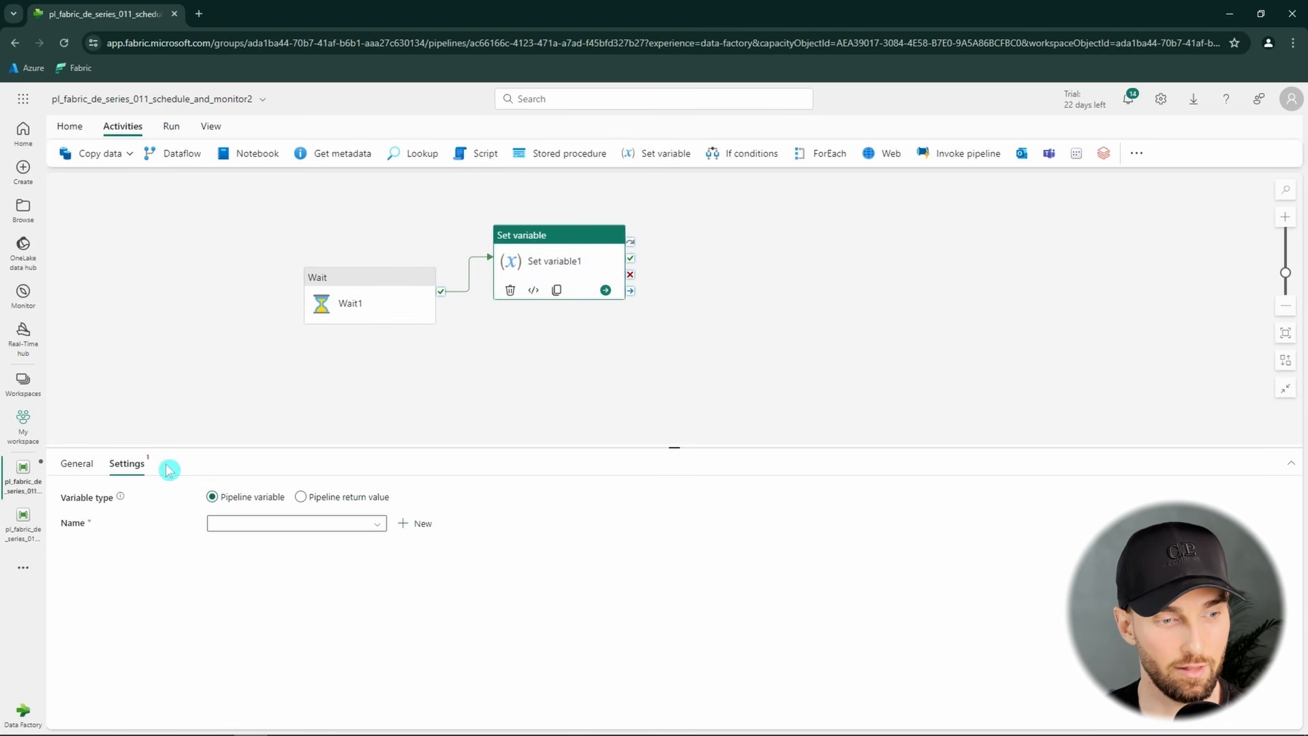
click(266, 527)
click(89, 440)
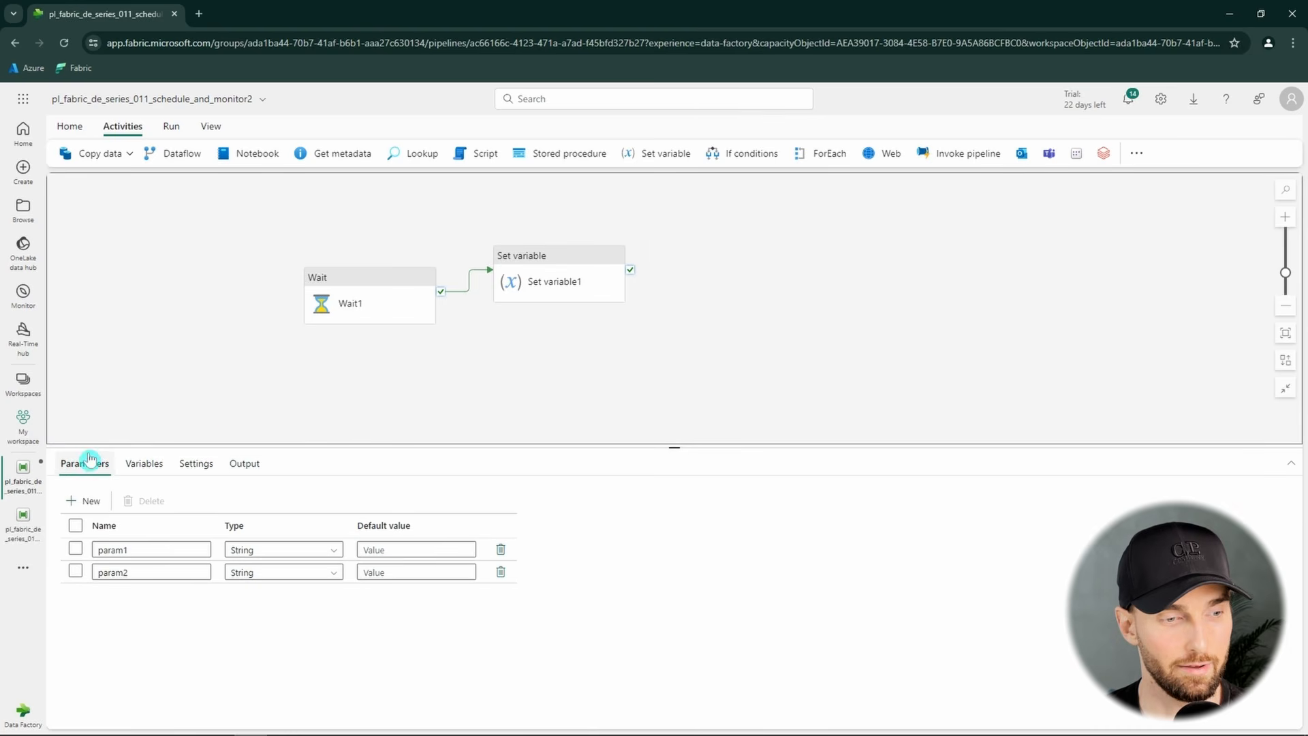
click(151, 475)
click(96, 502)
click(131, 549)
text(var1)
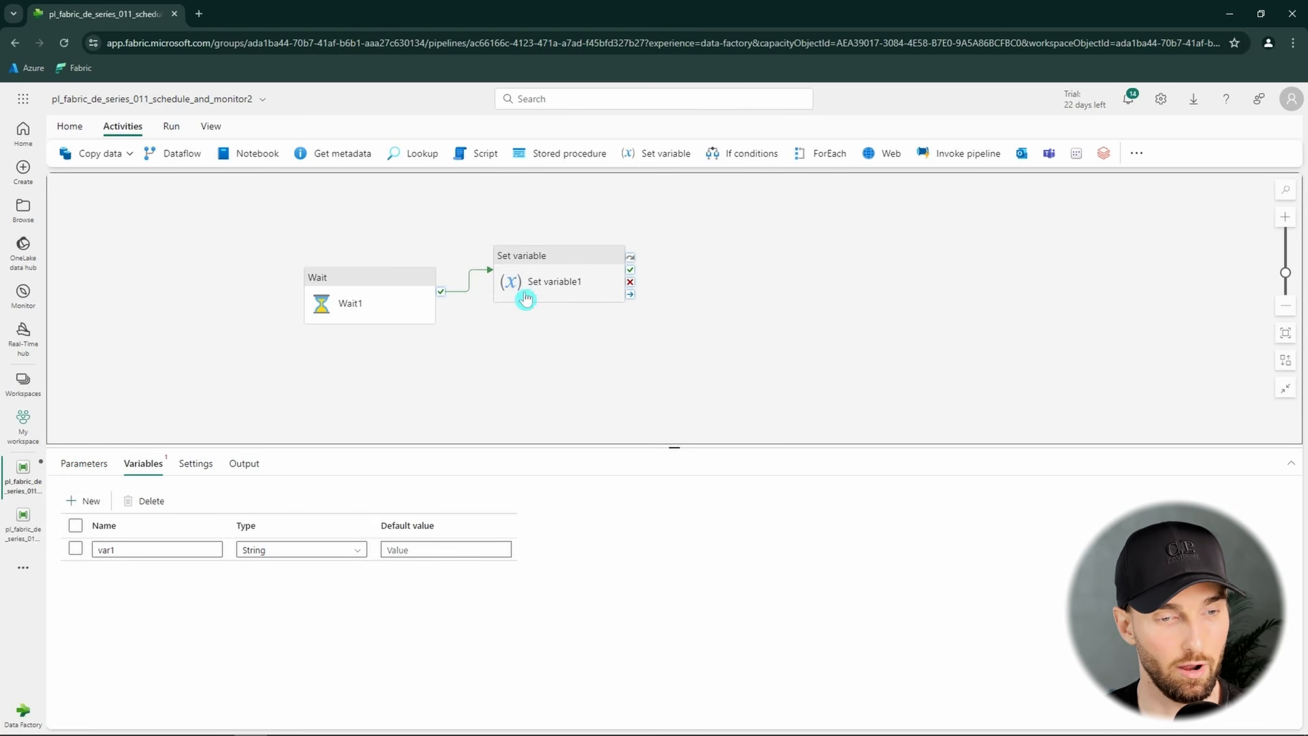
- Reopen the Set variable activity's settings
click(528, 294)
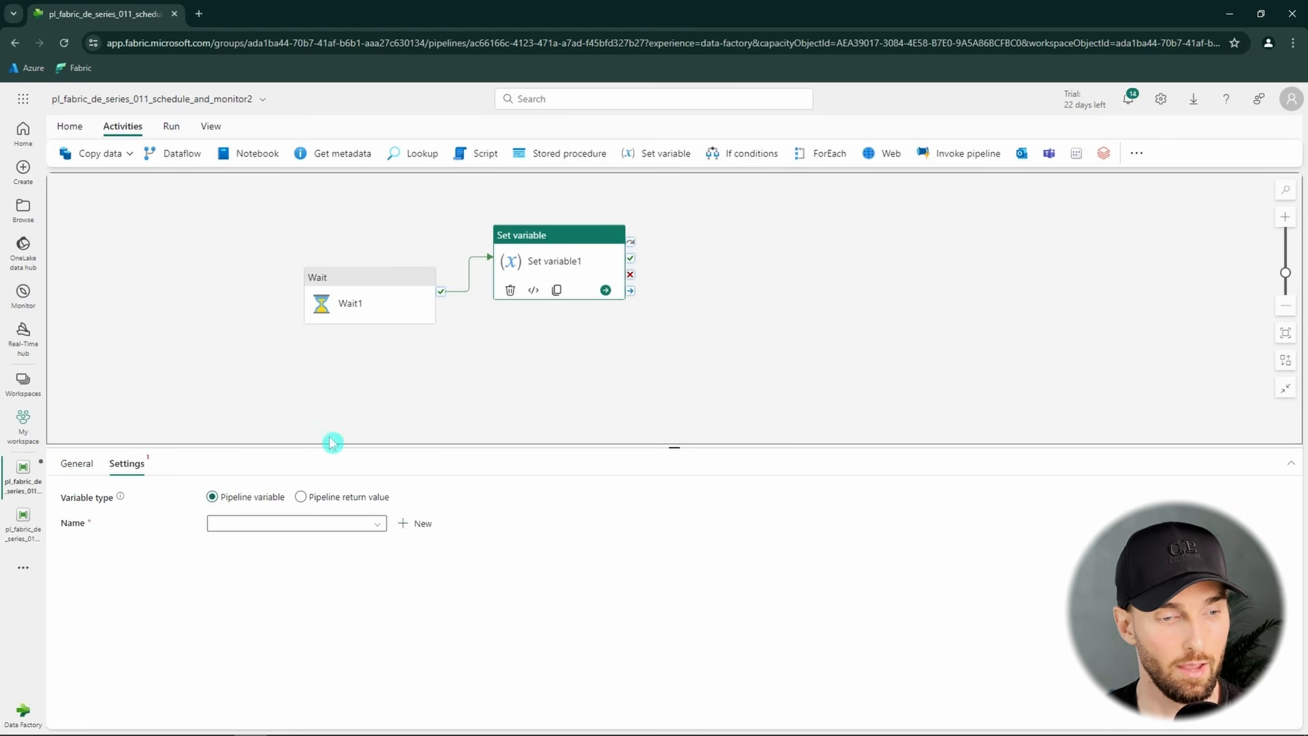
- Select var1 as the pipeline variable assigned by the Set variable1 activity
click(236, 528)
click(254, 549)
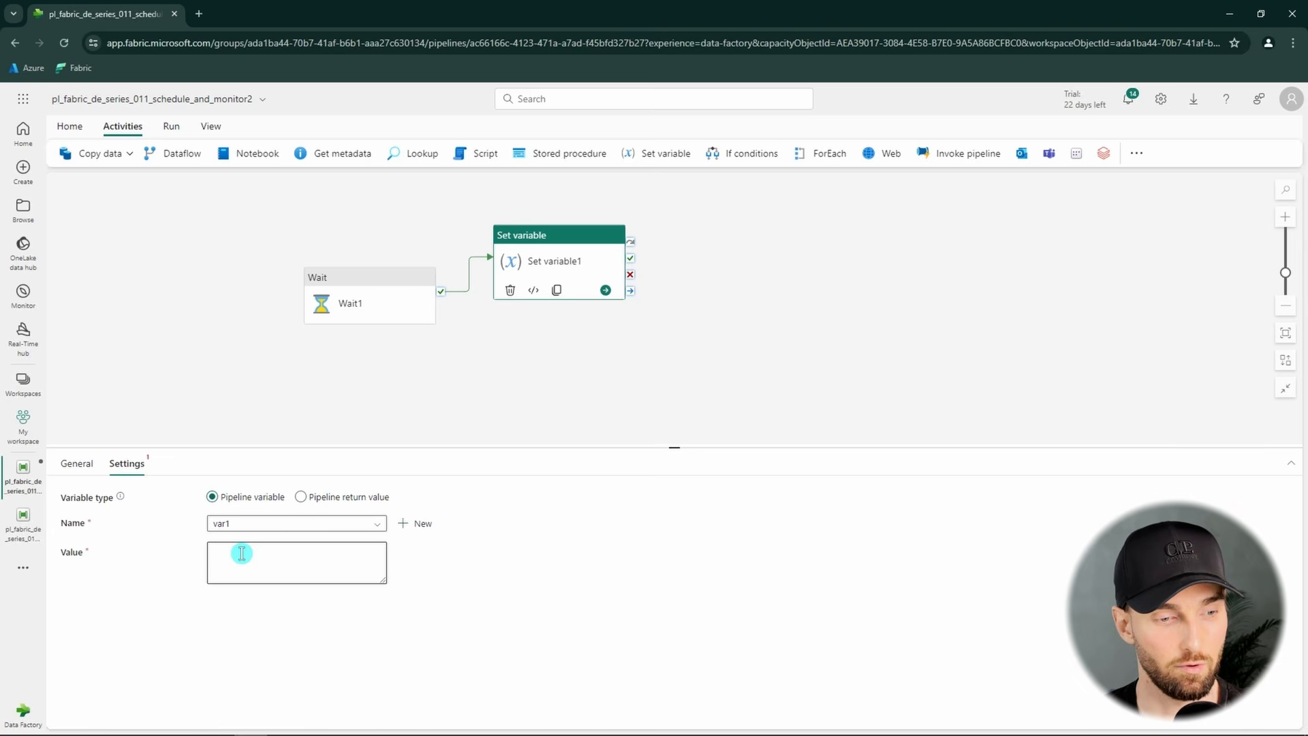
- Try the Pipeline trigger time system variable as var1's dynamic value expression, and discard it
click(257, 554)
click(273, 594)
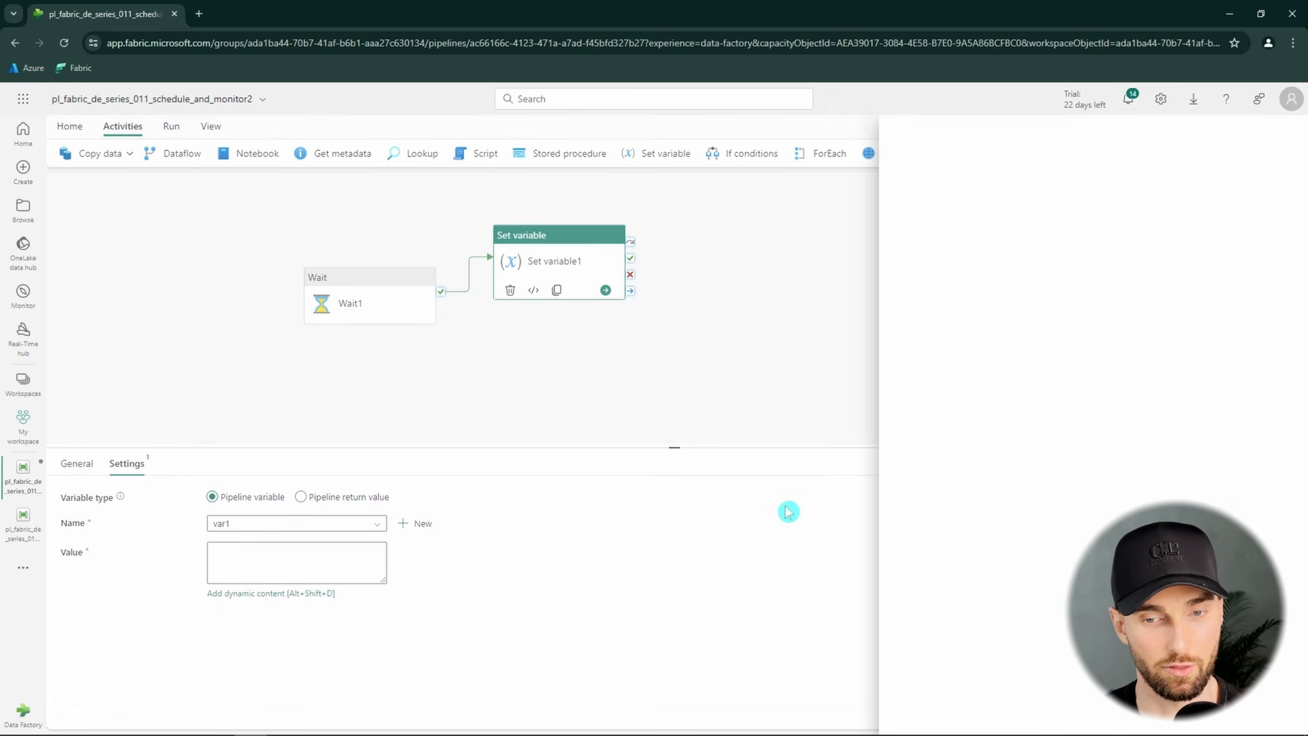
click(1014, 335)
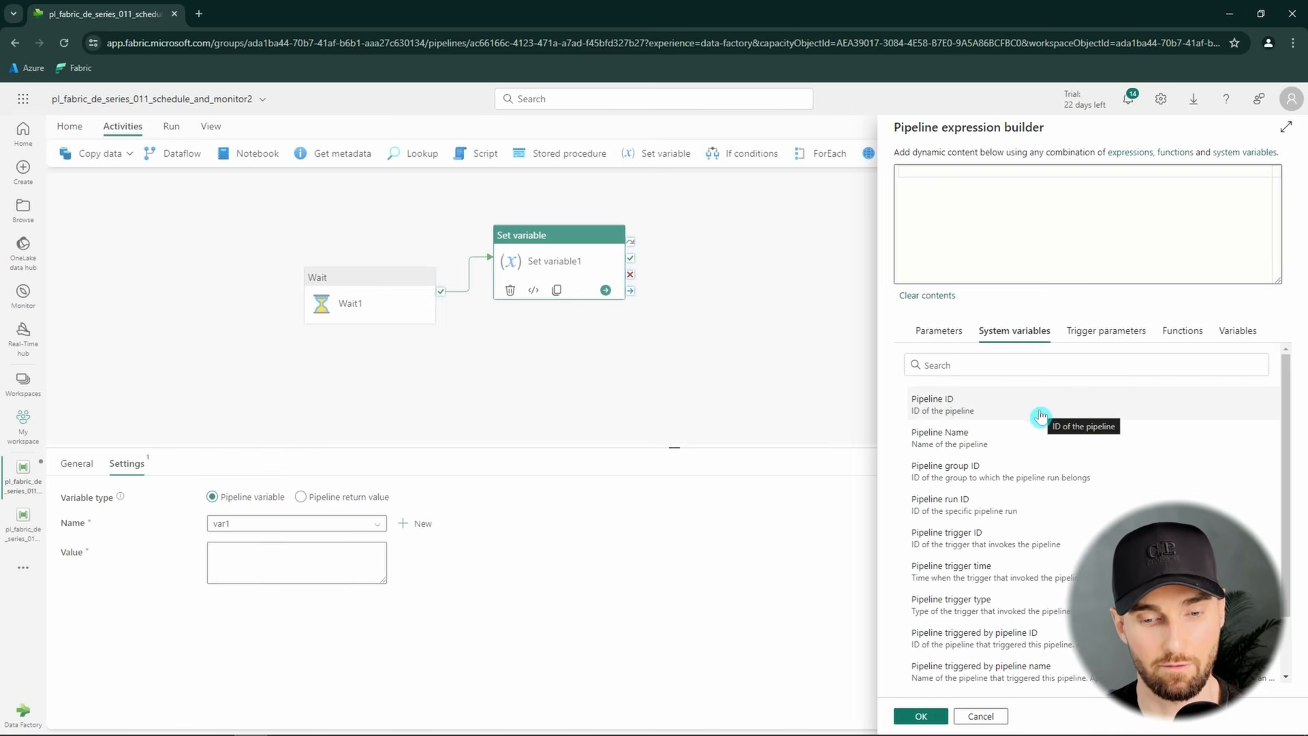
scroll(1039, 415, down, 1)
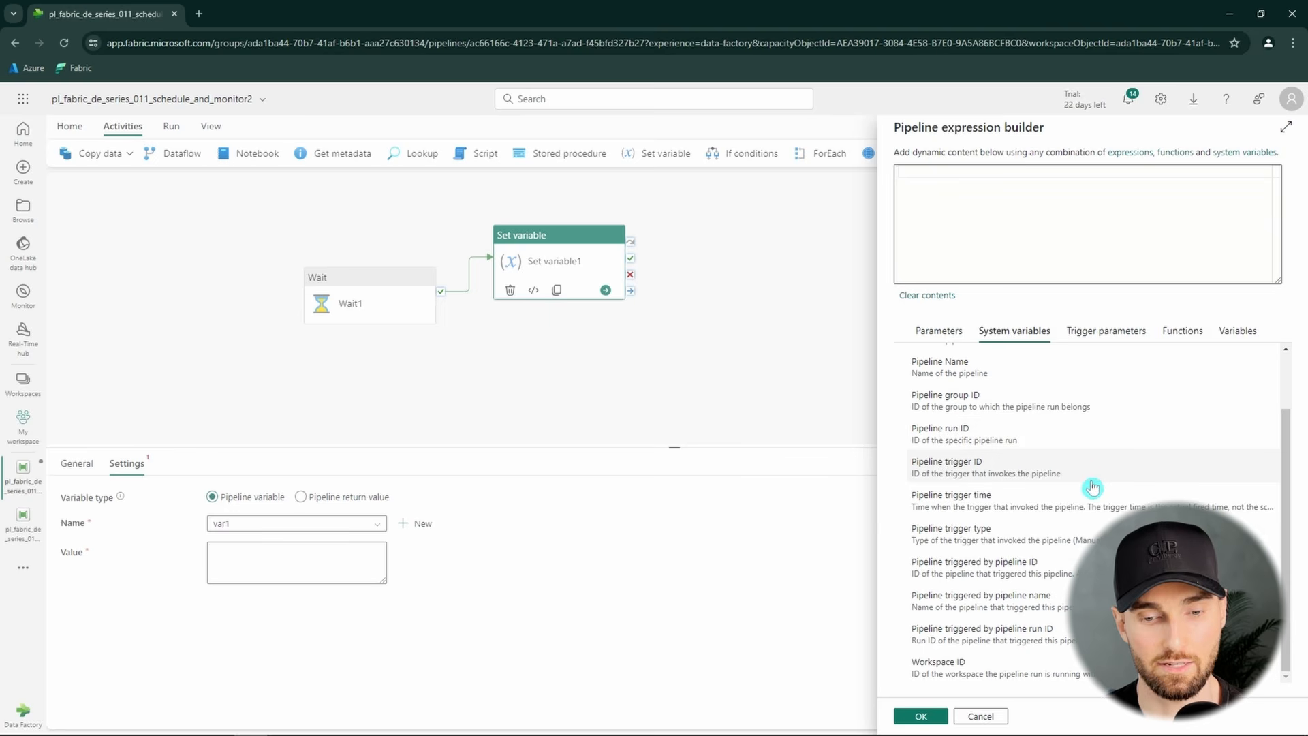
click(976, 498)
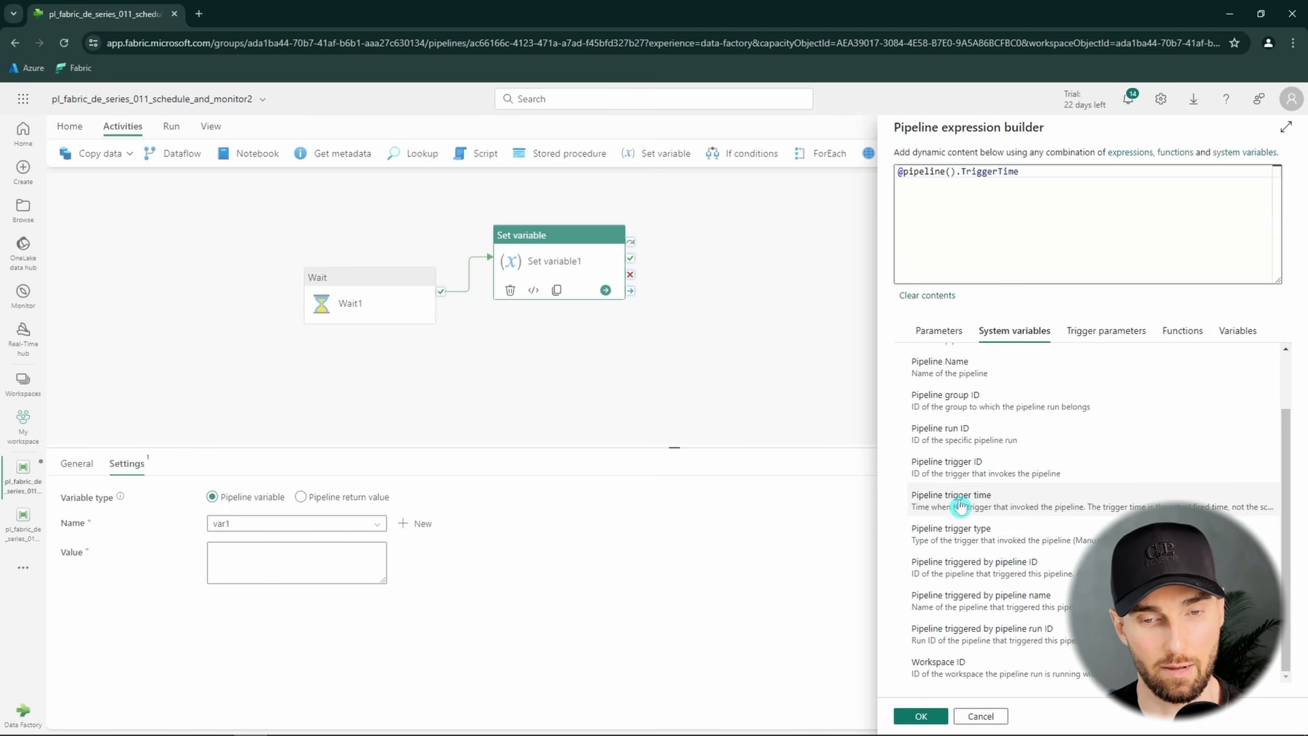
drag(1056, 176, 898, 167)
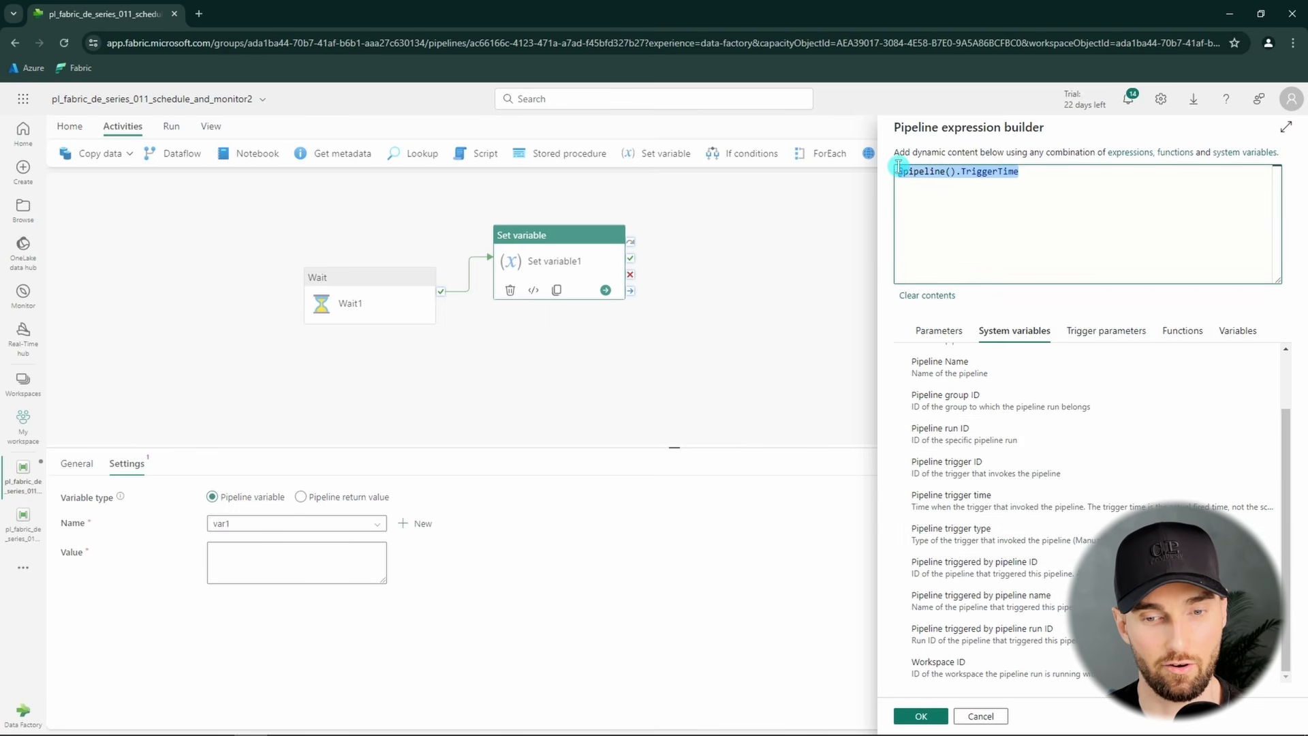
click(1060, 184)
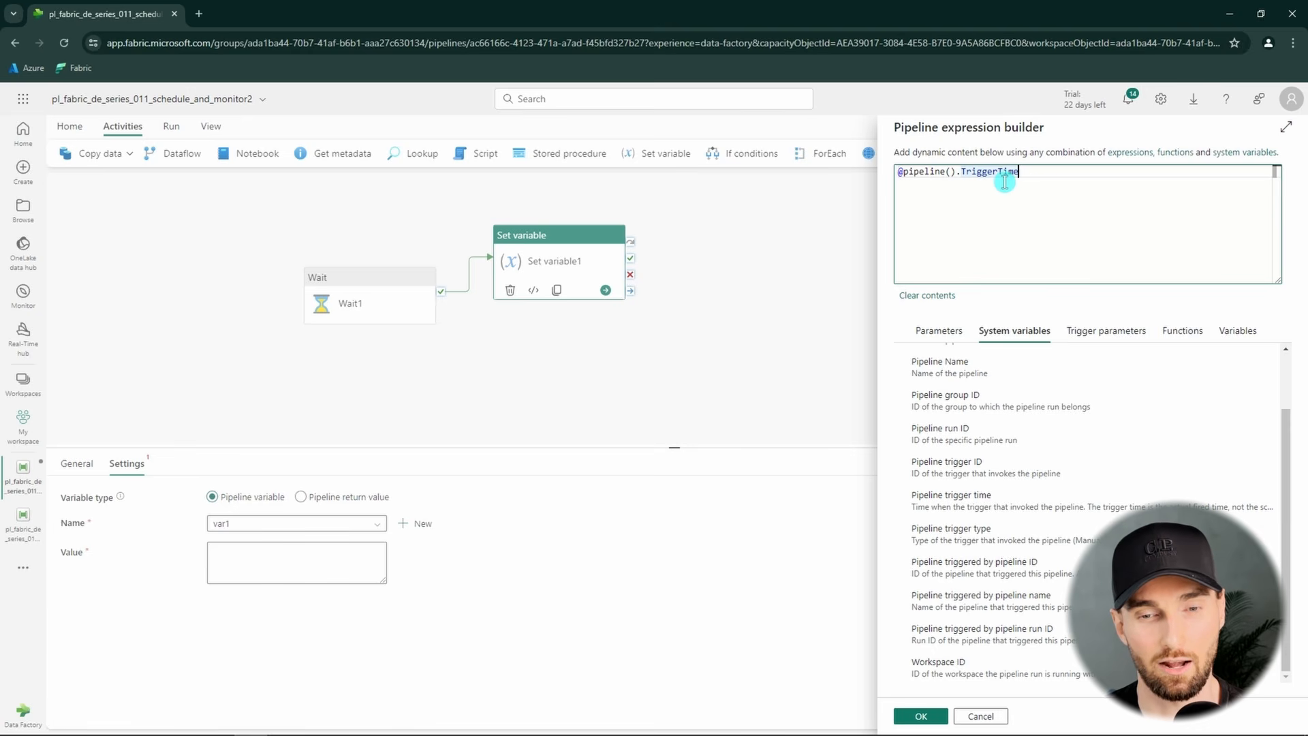
drag(1080, 177, 889, 169)
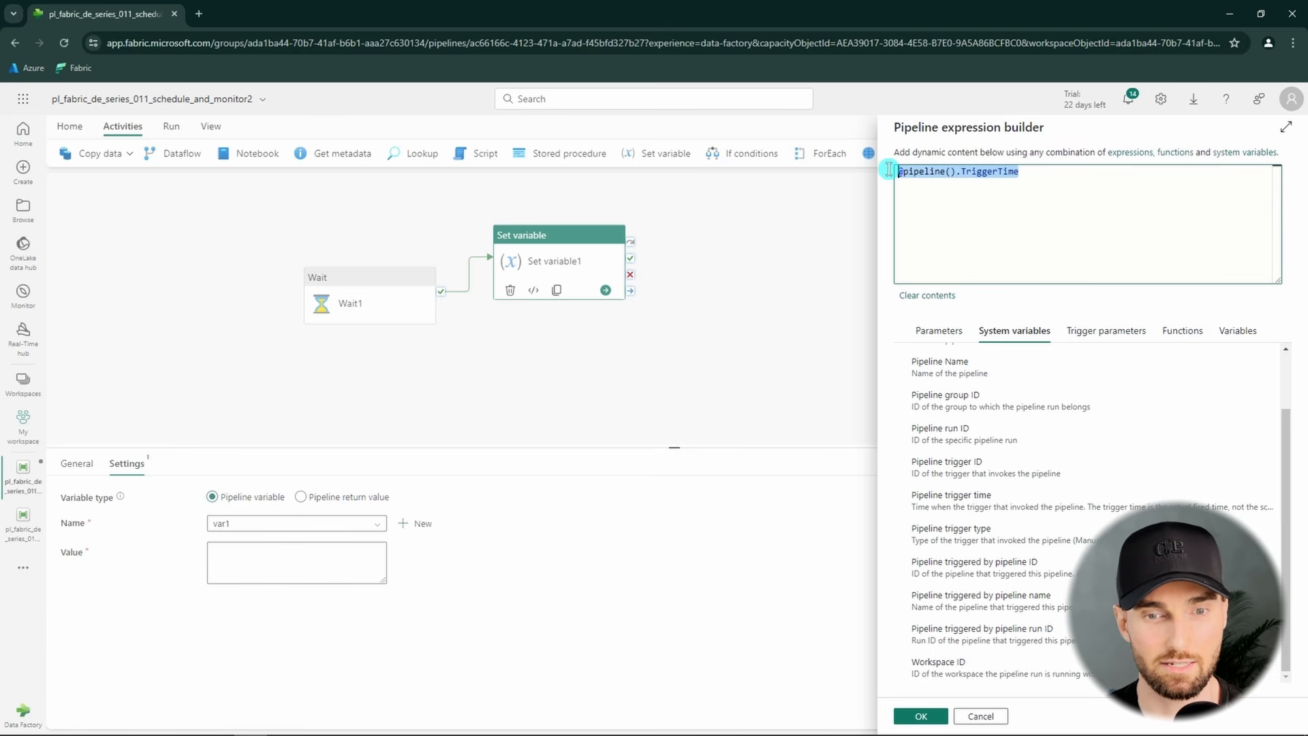
click(1045, 180)
drag(1083, 179, 885, 173)
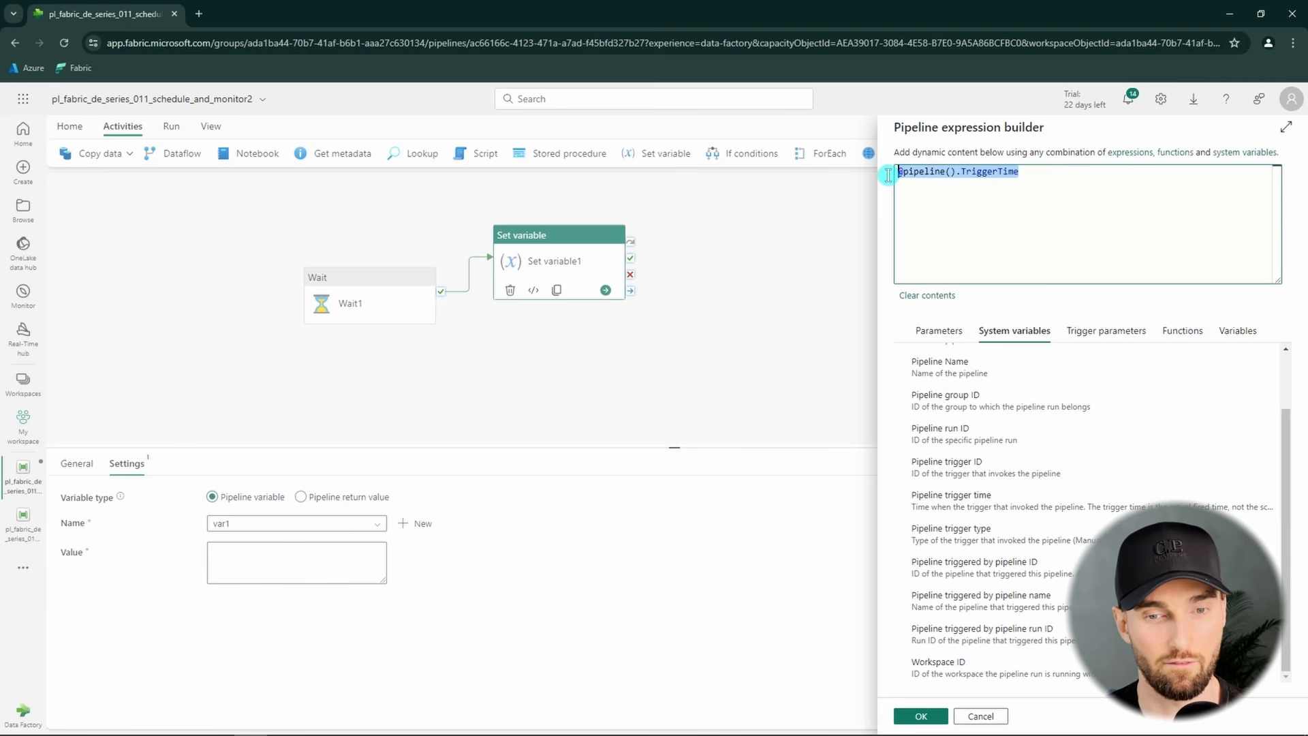
click(986, 719)
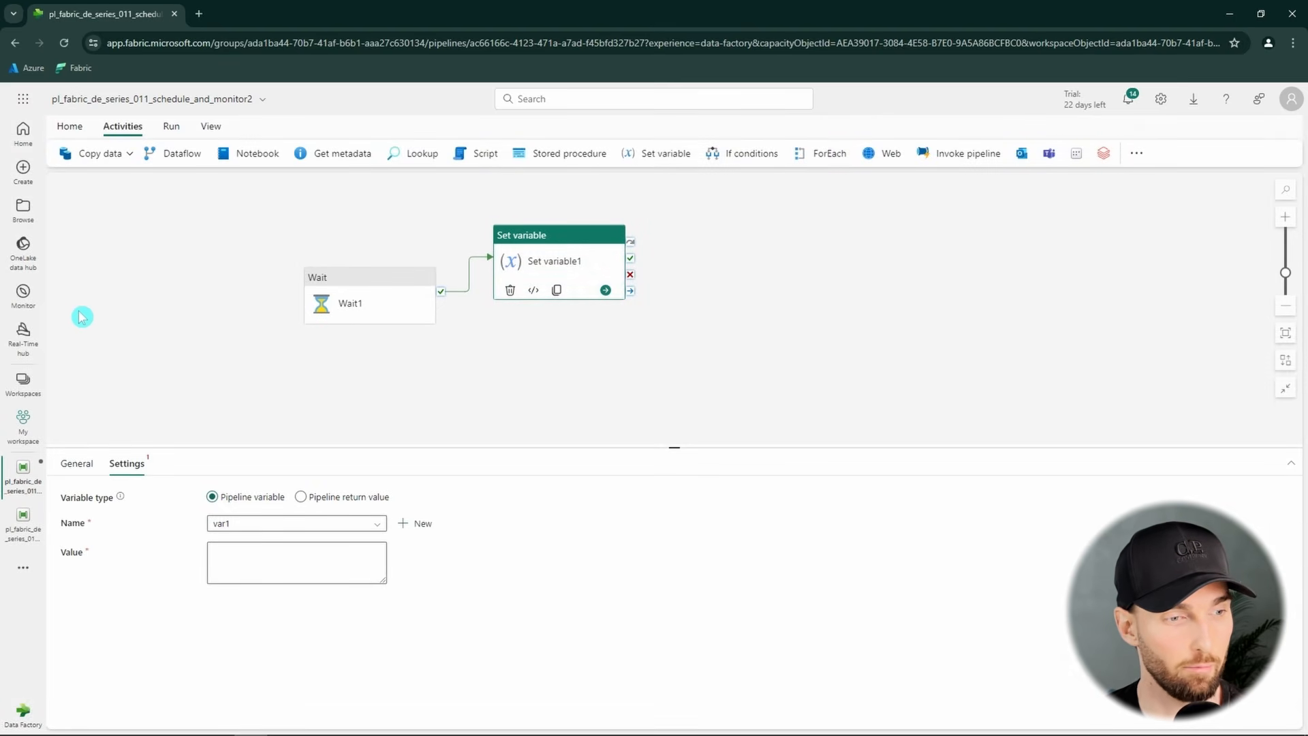
- Open the 8:46 PM run of pl_fabric_de_series_011_schedule_and_monitor in the monitoring hub and inspect its Wait1 activity
click(24, 301)
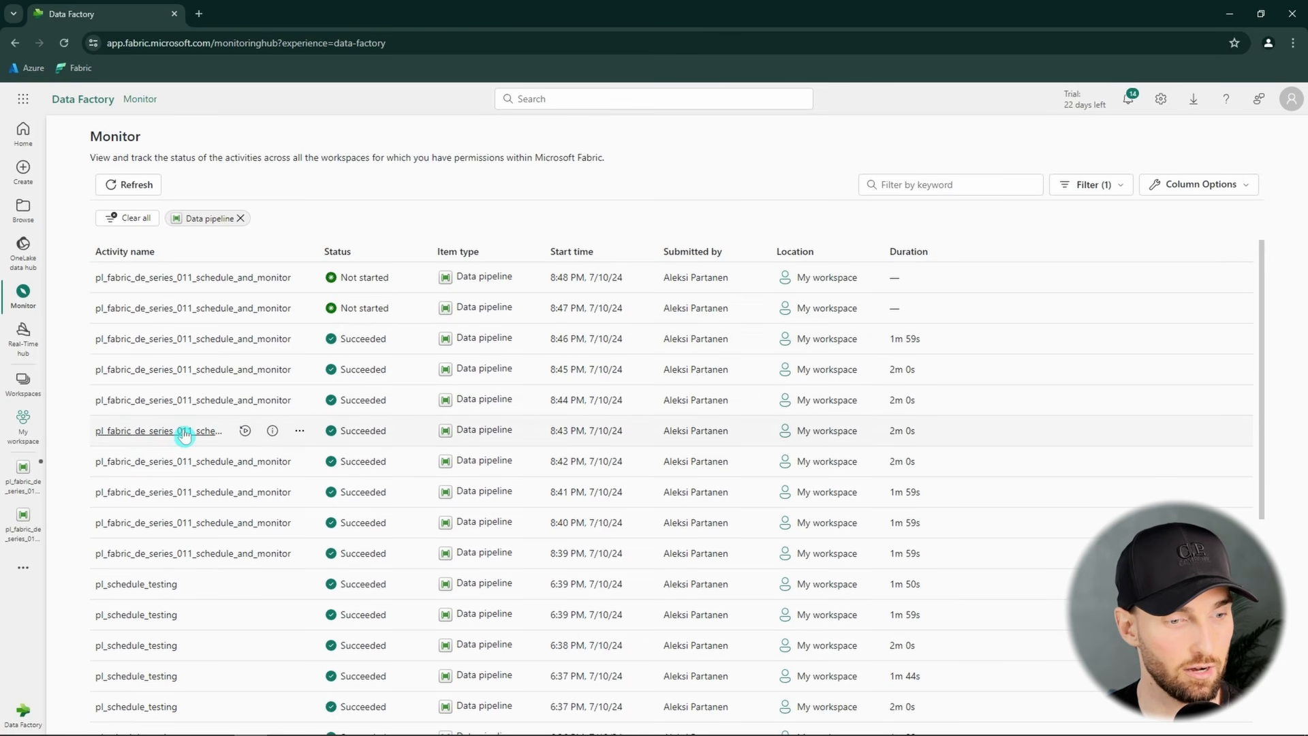
click(204, 339)
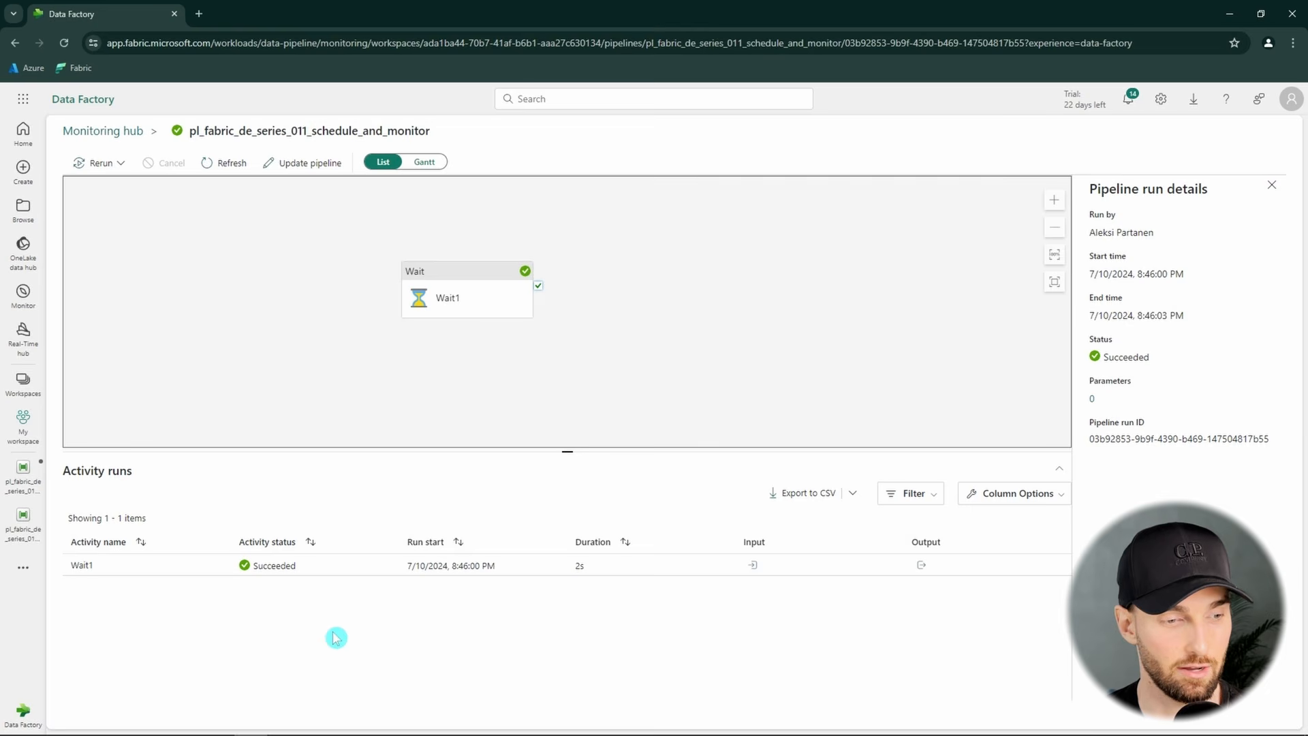
mouse_move(488, 313)
mouse_down()
mouse_move(426, 330)
mouse_move(500, 315)
mouse_up()
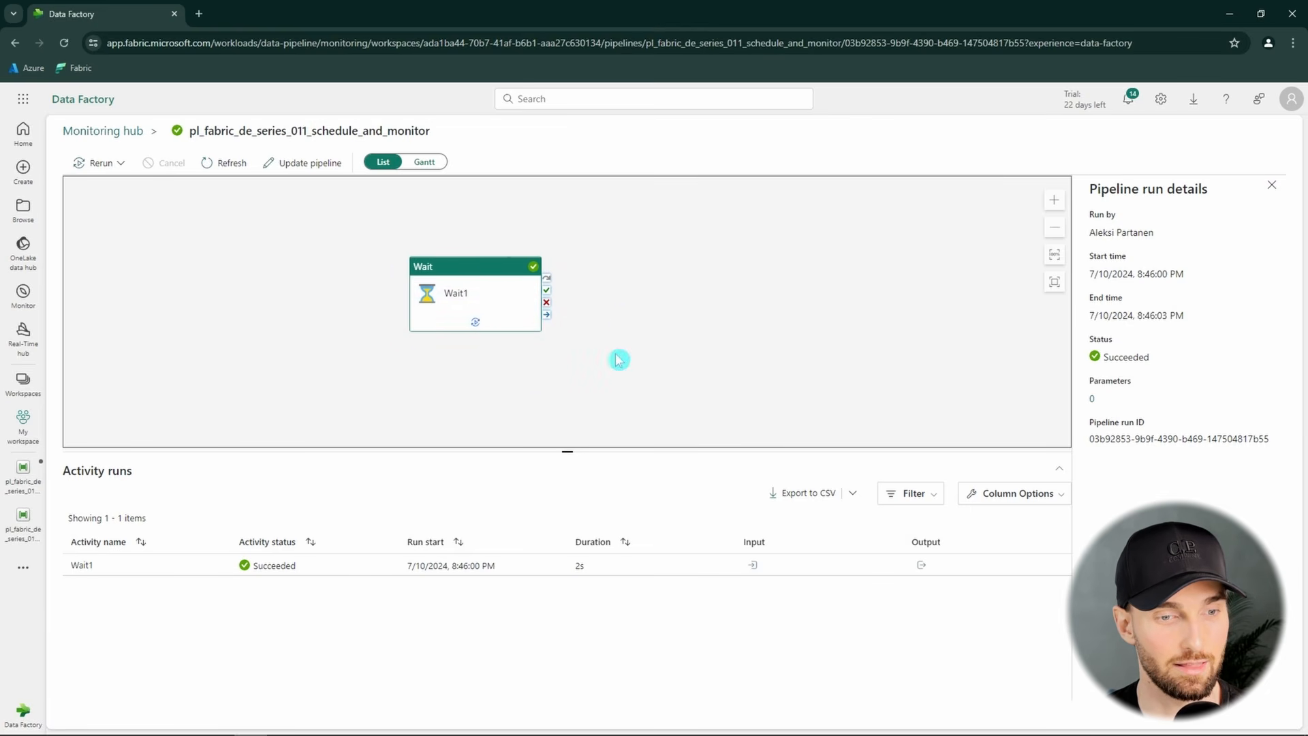
click(396, 258)
- View the run's activities as a Gantt chart, switch back to the list view and return to the monitoring hub
click(422, 163)
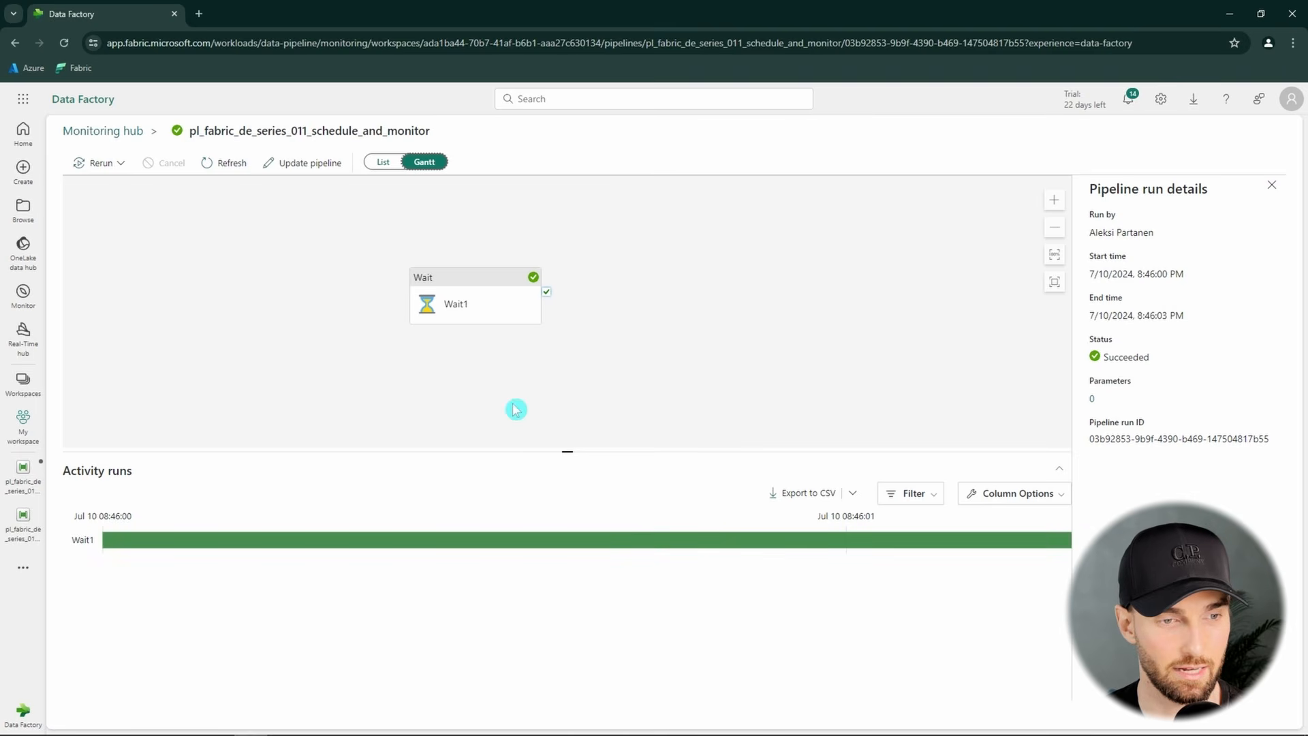
click(386, 161)
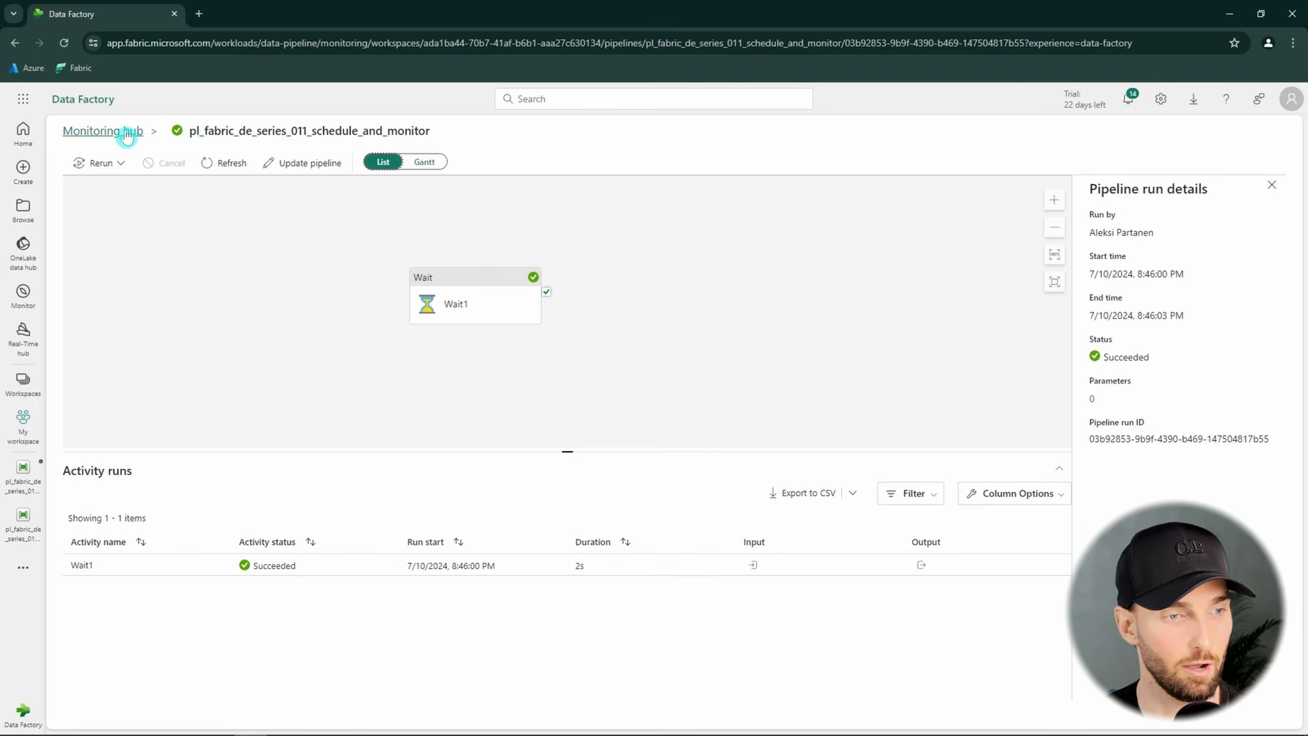
click(126, 135)
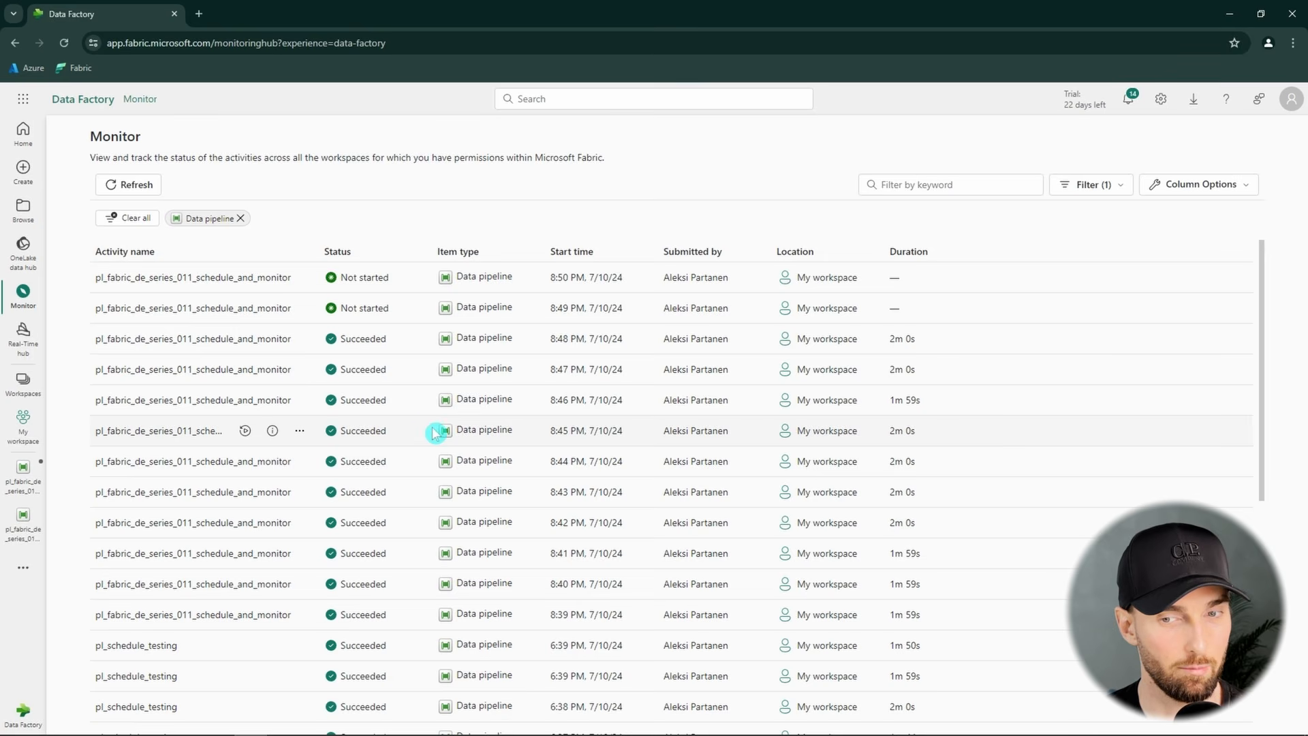
- Look through the run filter options and apply the column selection that includes End time
click(1085, 193)
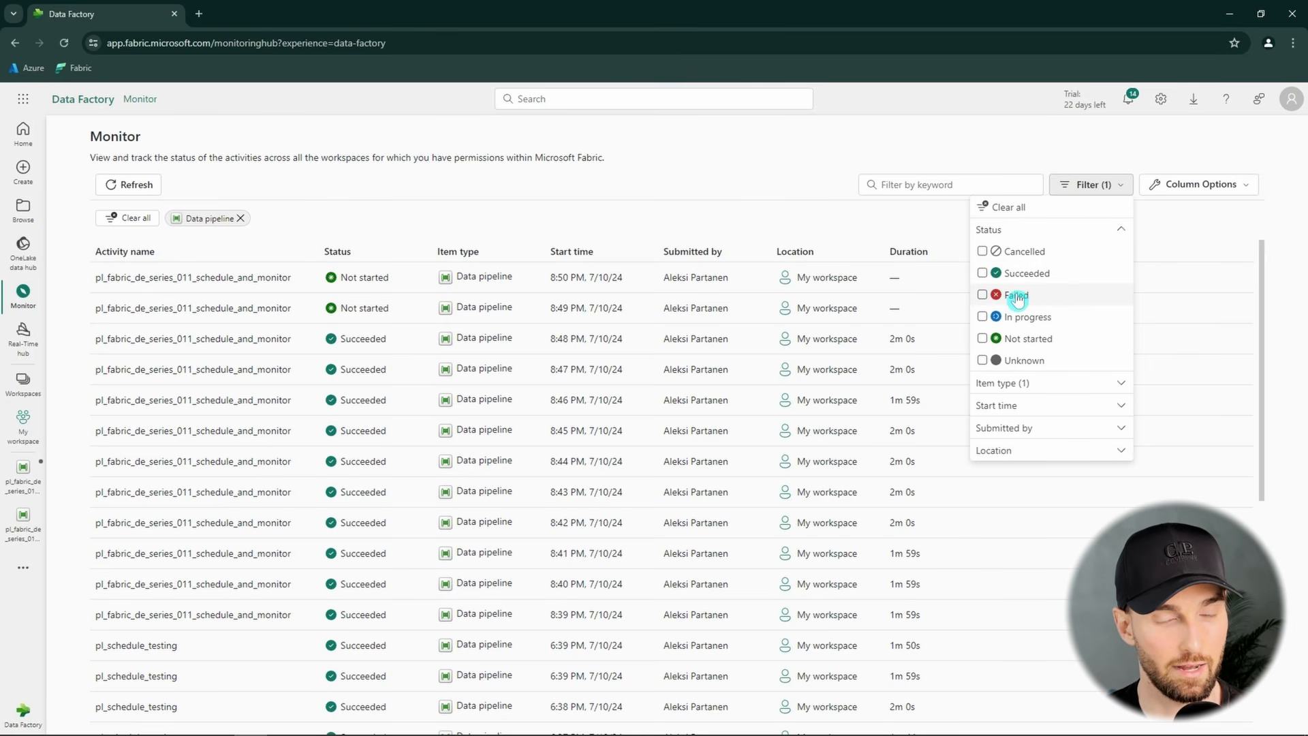
click(818, 209)
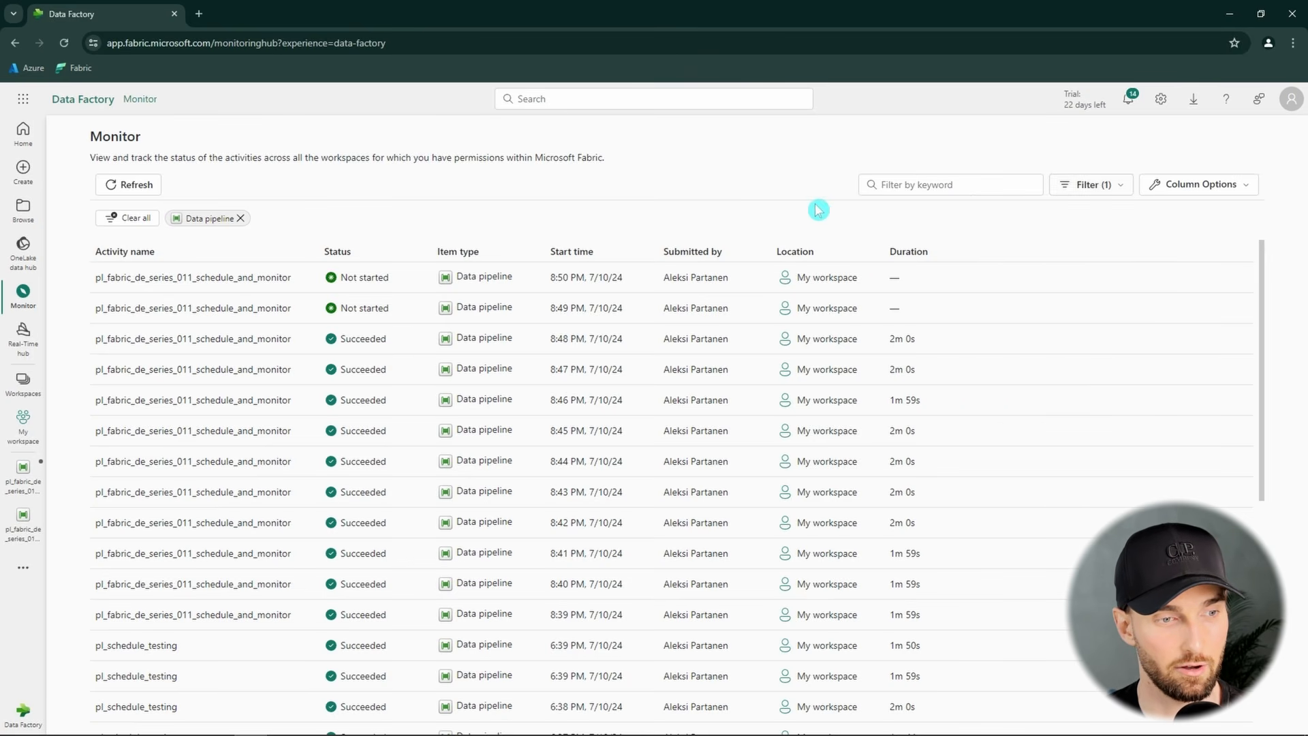
click(1202, 189)
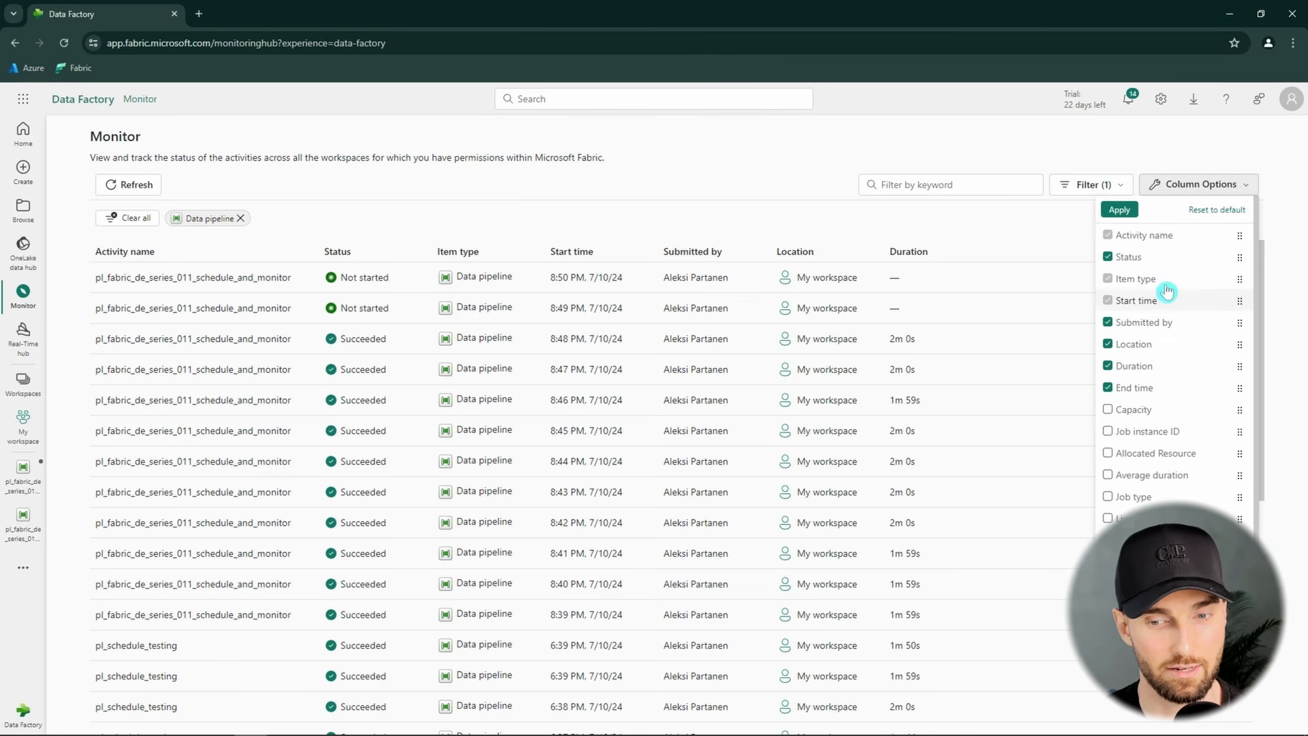
click(1119, 209)
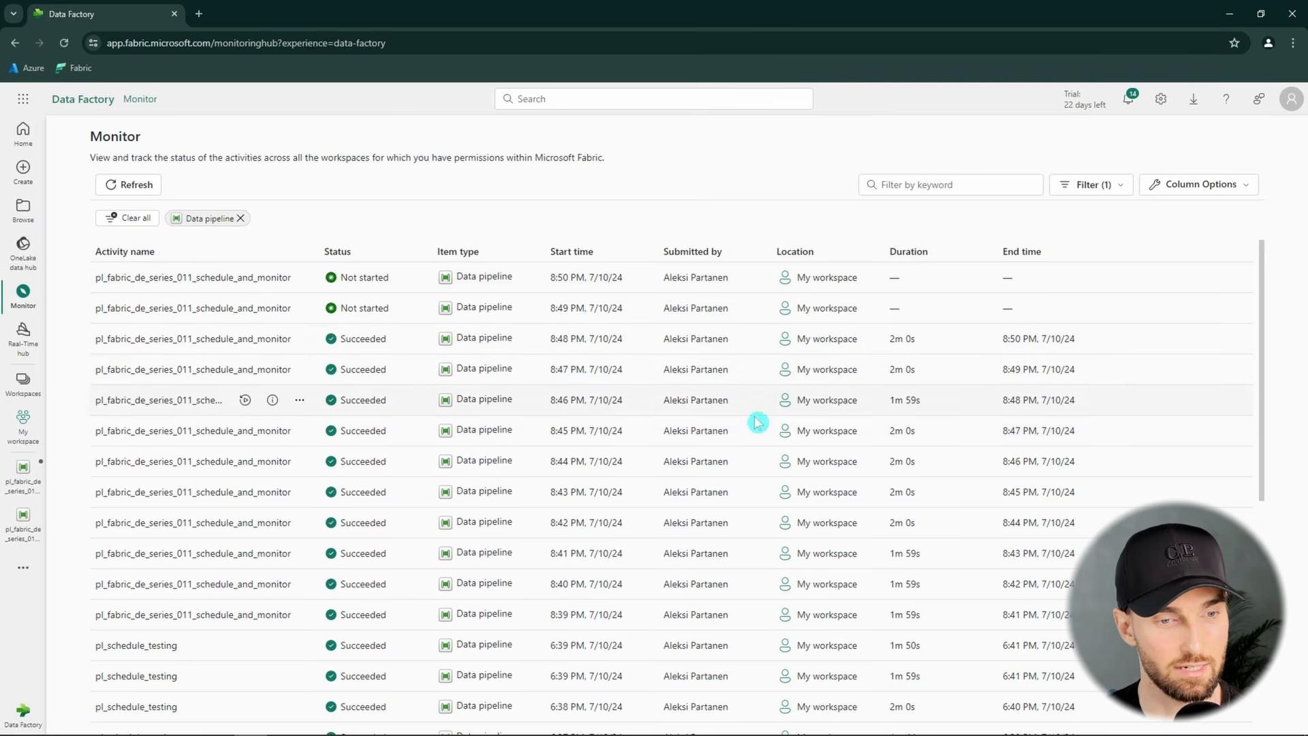
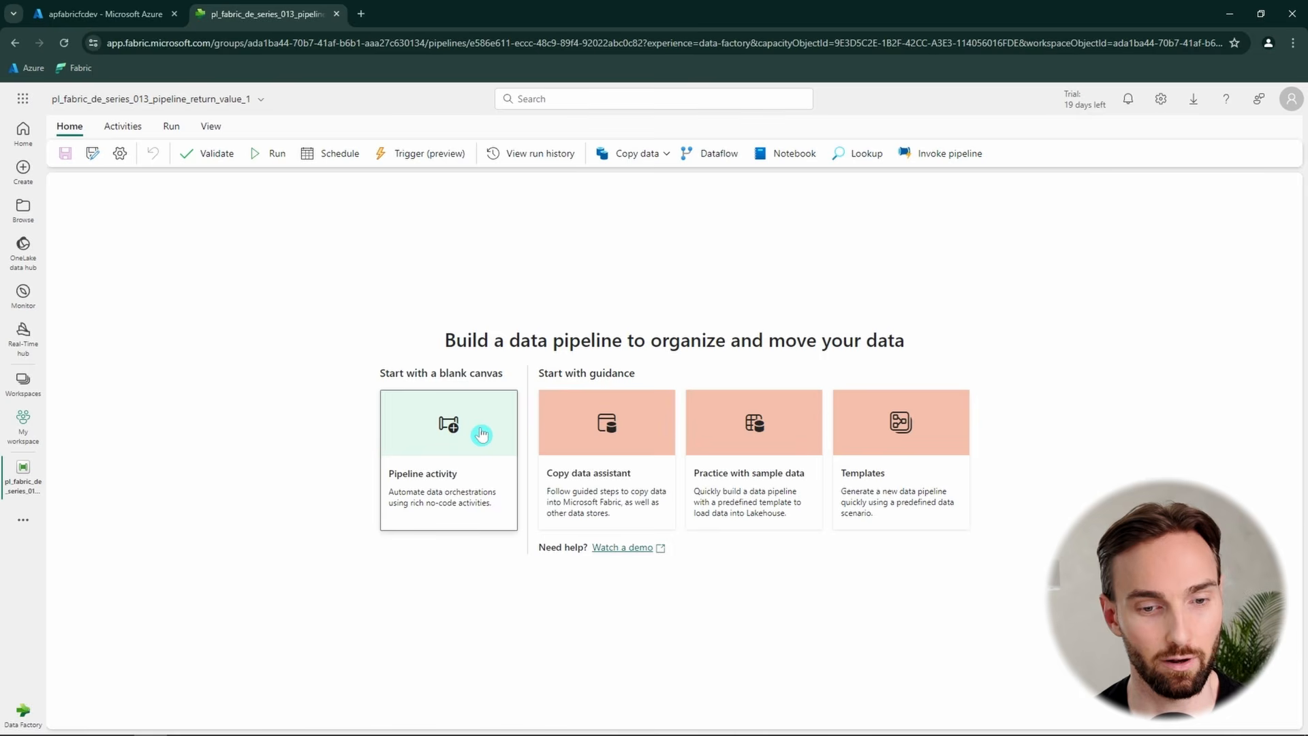
- Add a Set variable activity to the blank pipeline pl_fabric_de_series_013_pipeline_return_value_1 and move it further into the canvas
click(481, 434)
scroll(633, 545, down, 4)
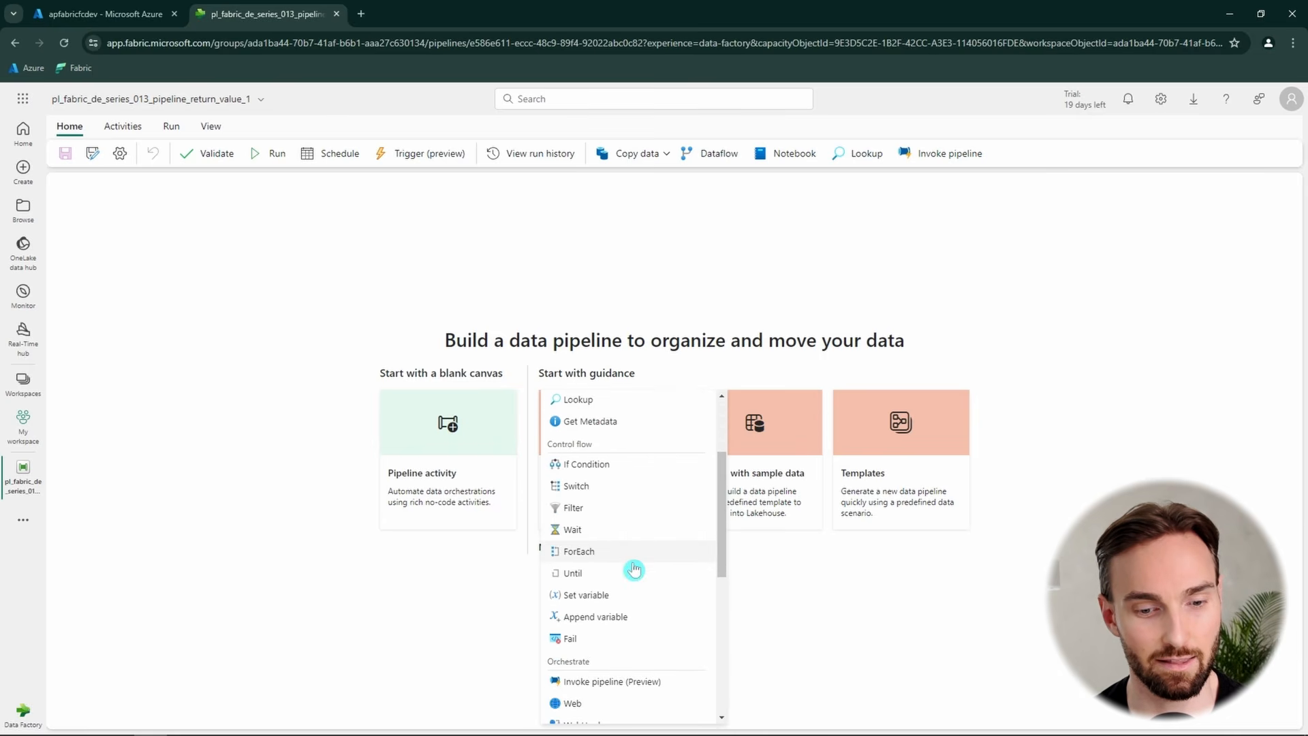
scroll(626, 545, down, 1)
click(613, 530)
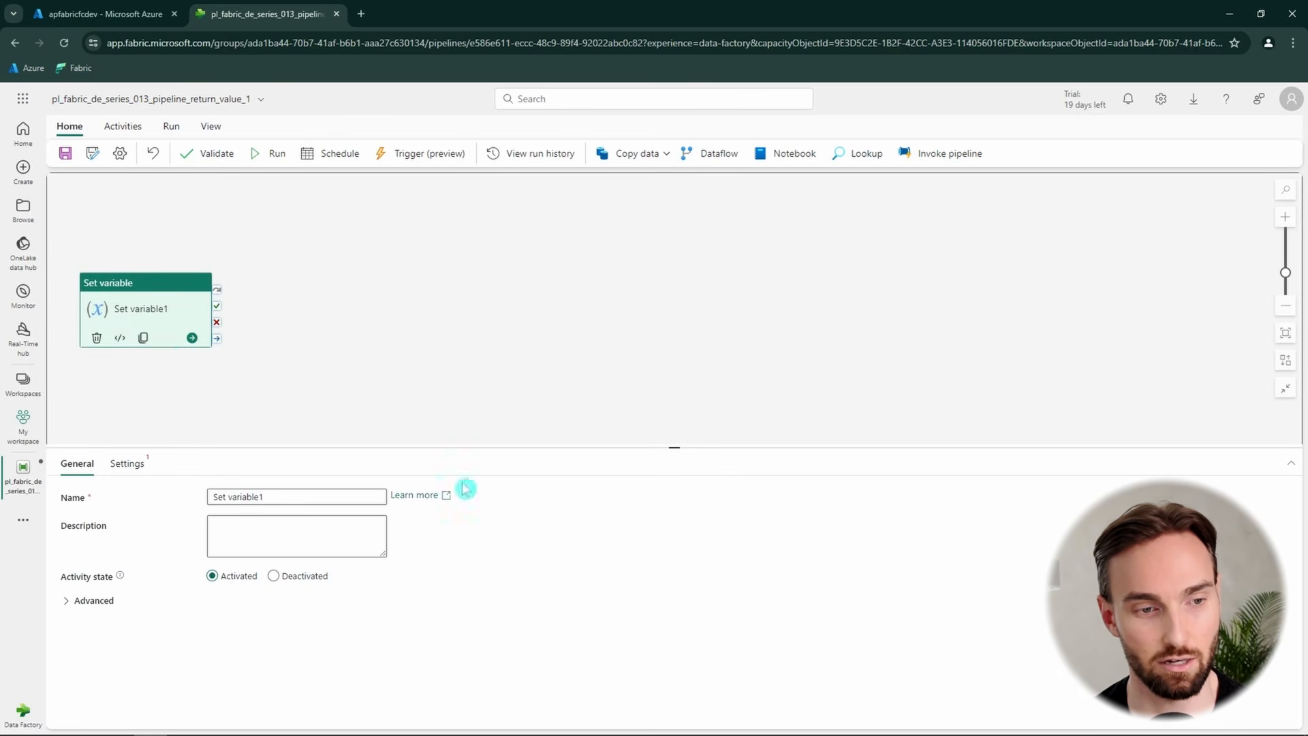
drag(141, 301, 369, 278)
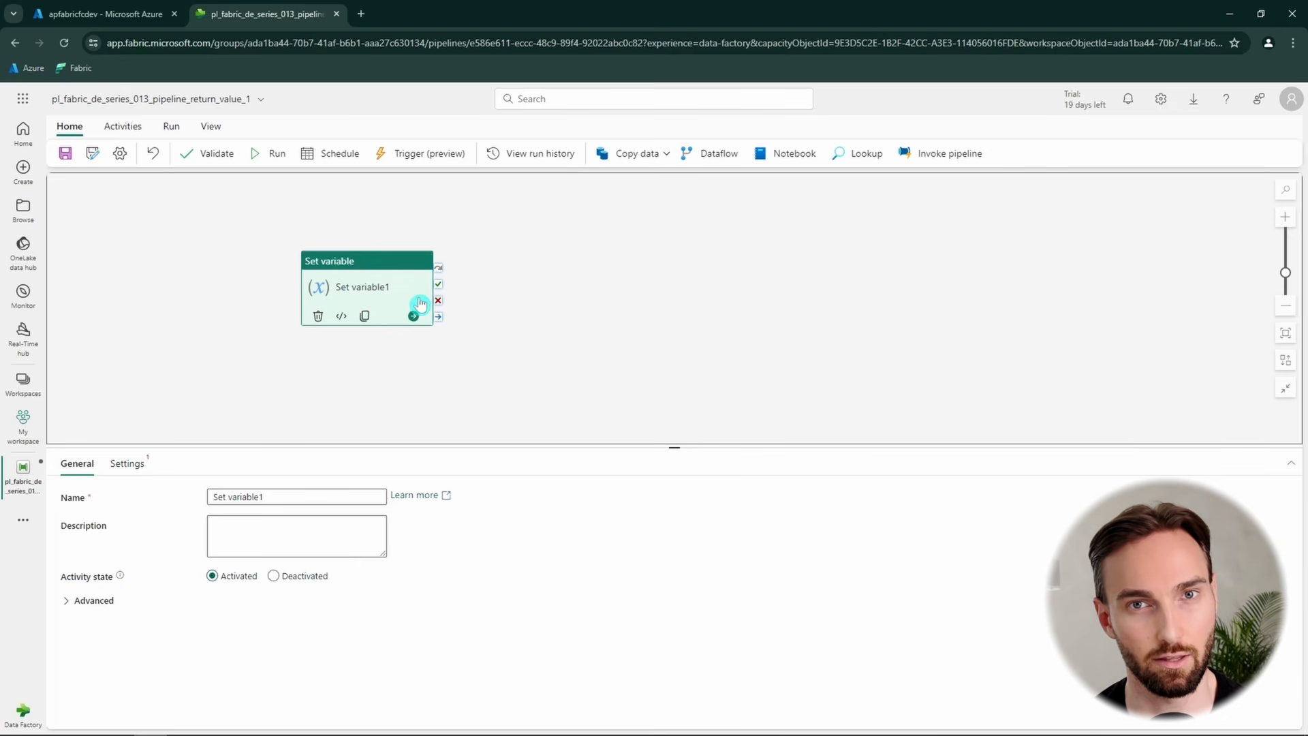
drag(391, 282, 374, 334)
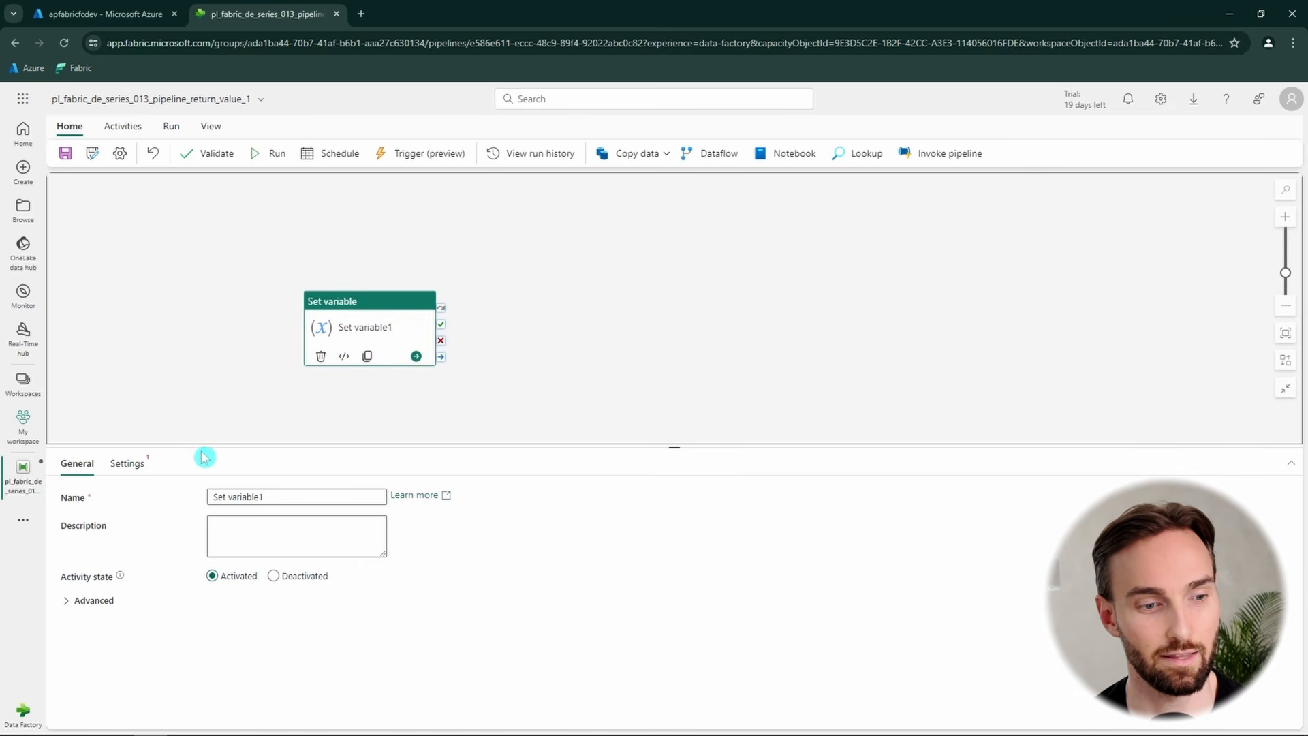
- Set the Set variable1 activity's variable type to Pipeline return value
click(140, 469)
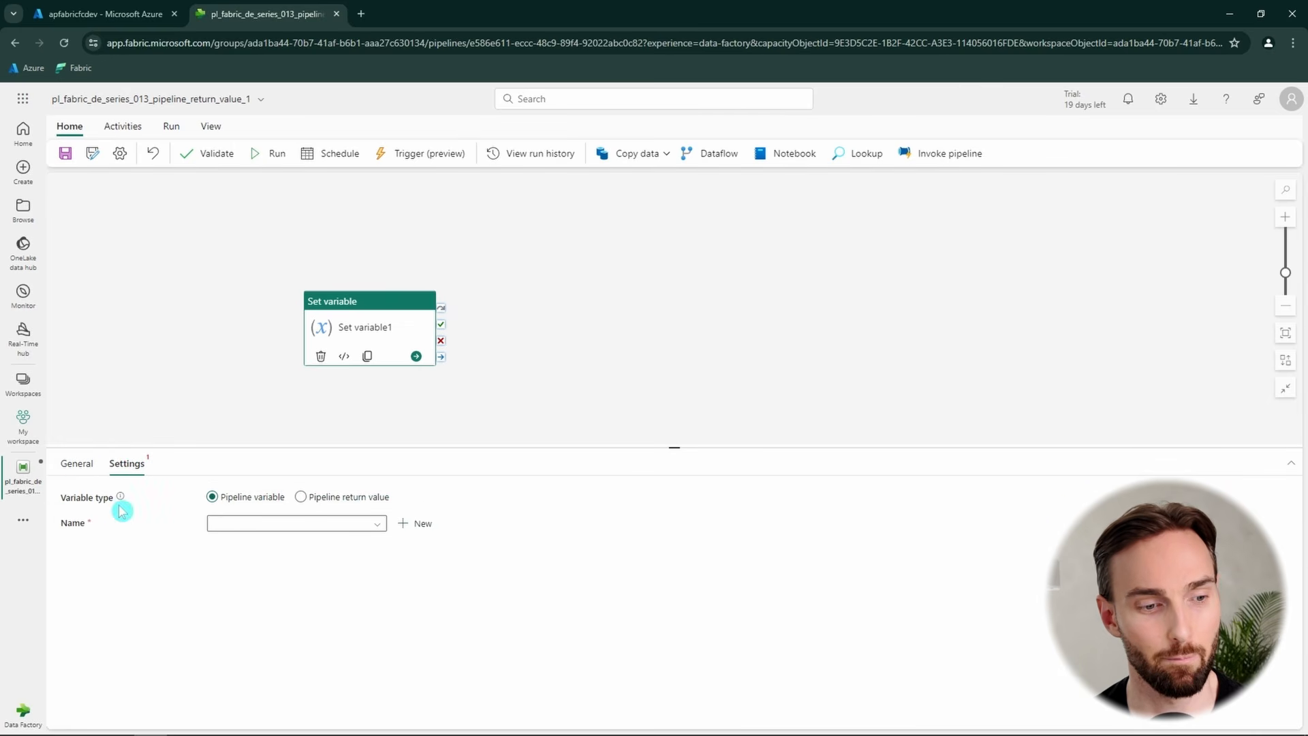
drag(66, 500, 107, 507)
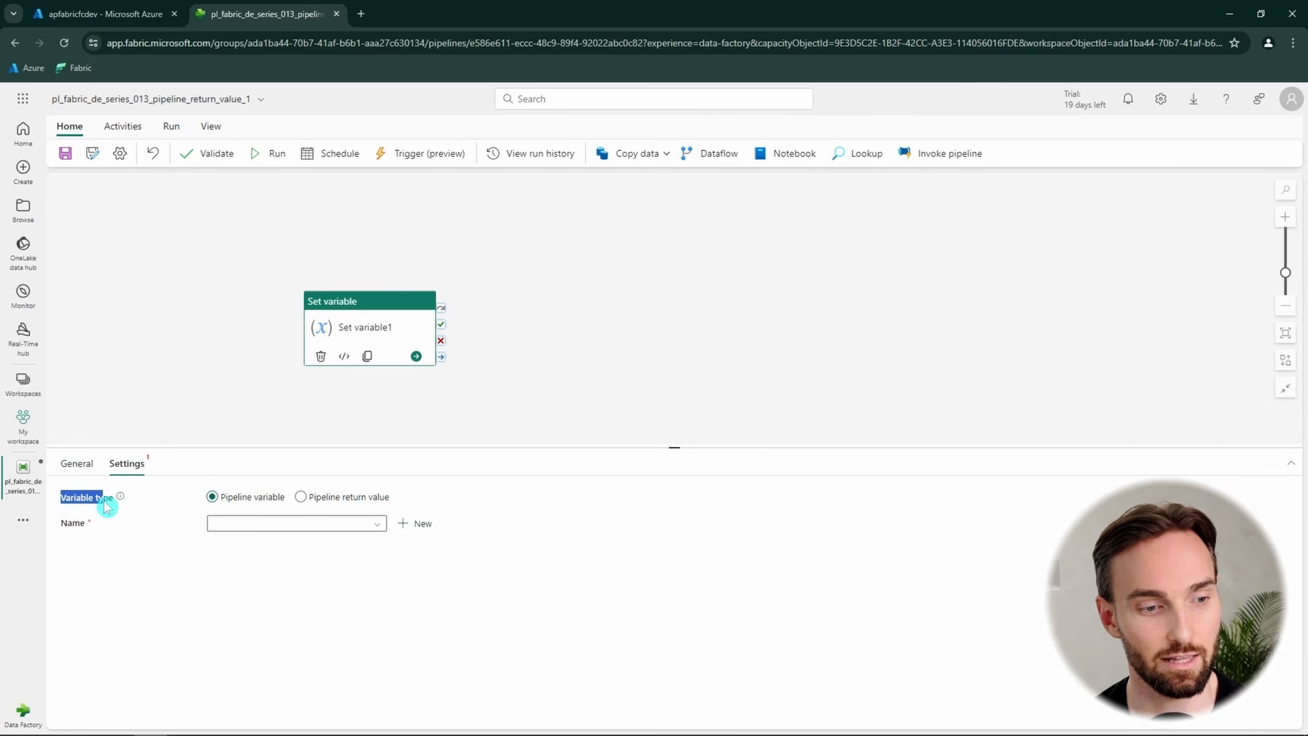
click(152, 504)
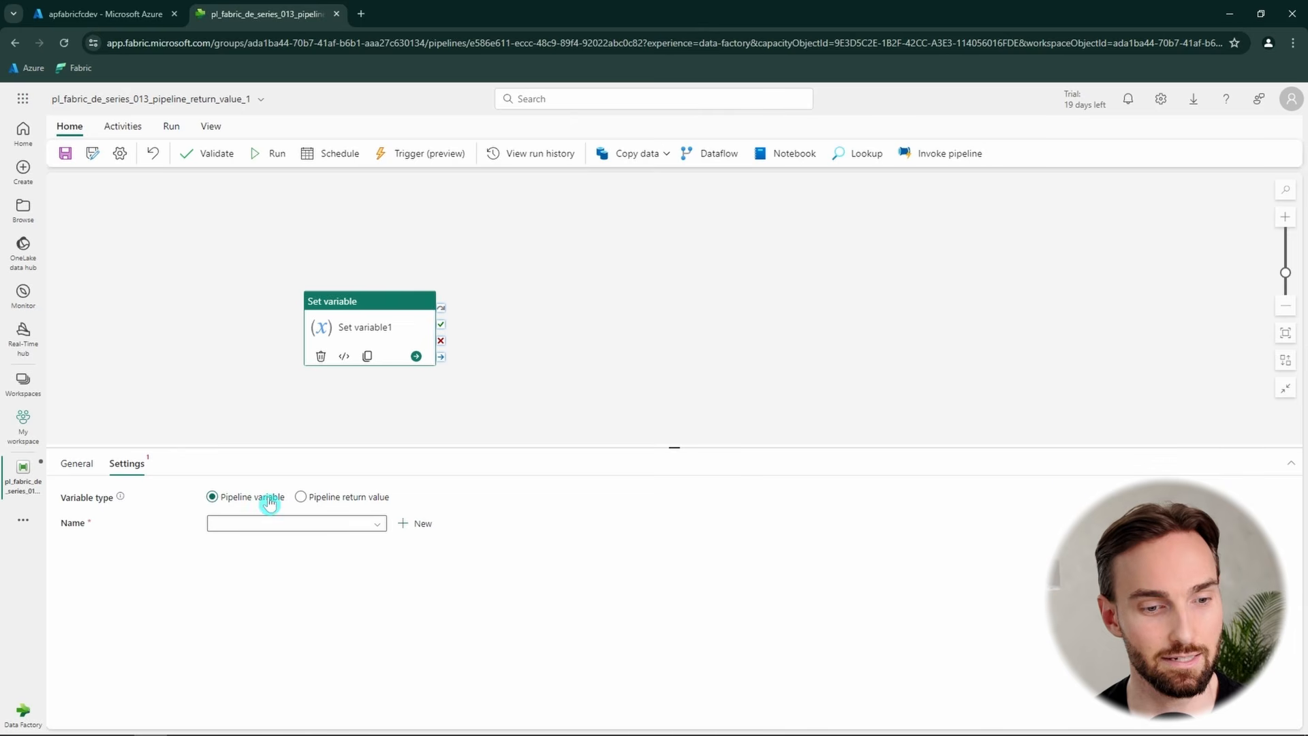
click(345, 500)
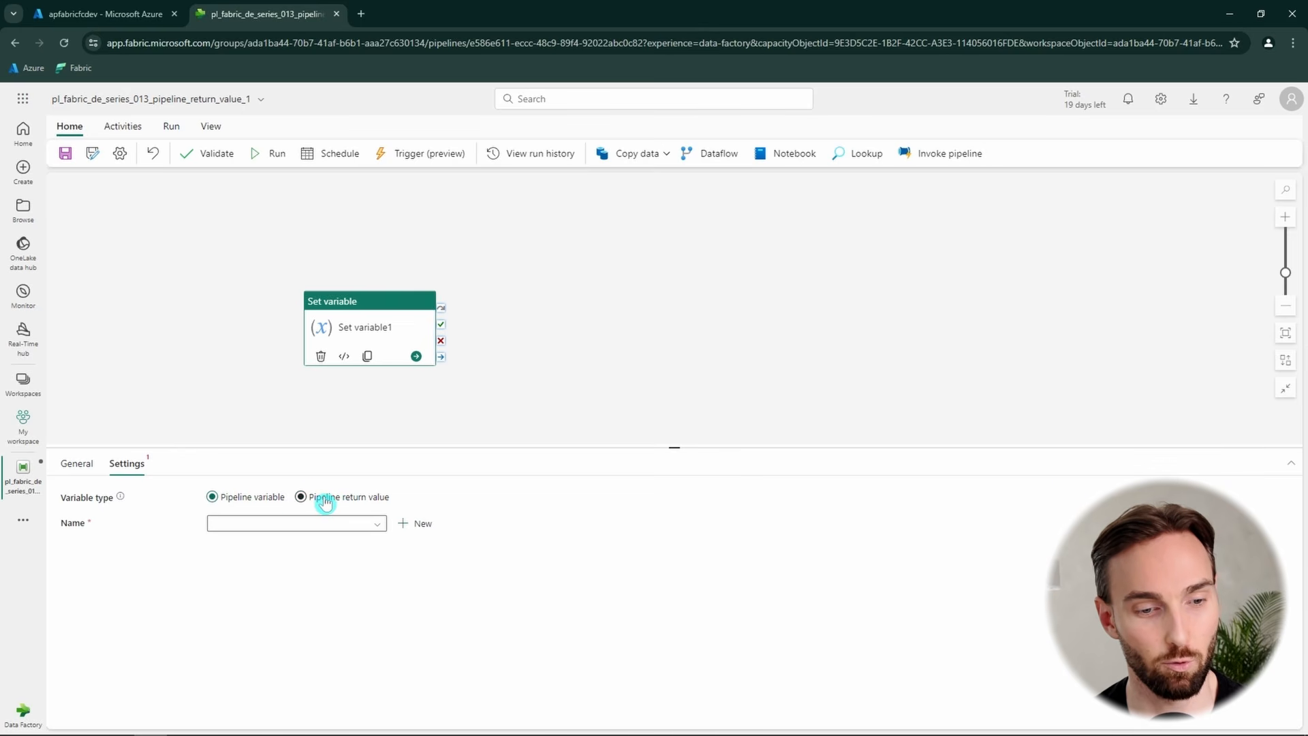
click(326, 502)
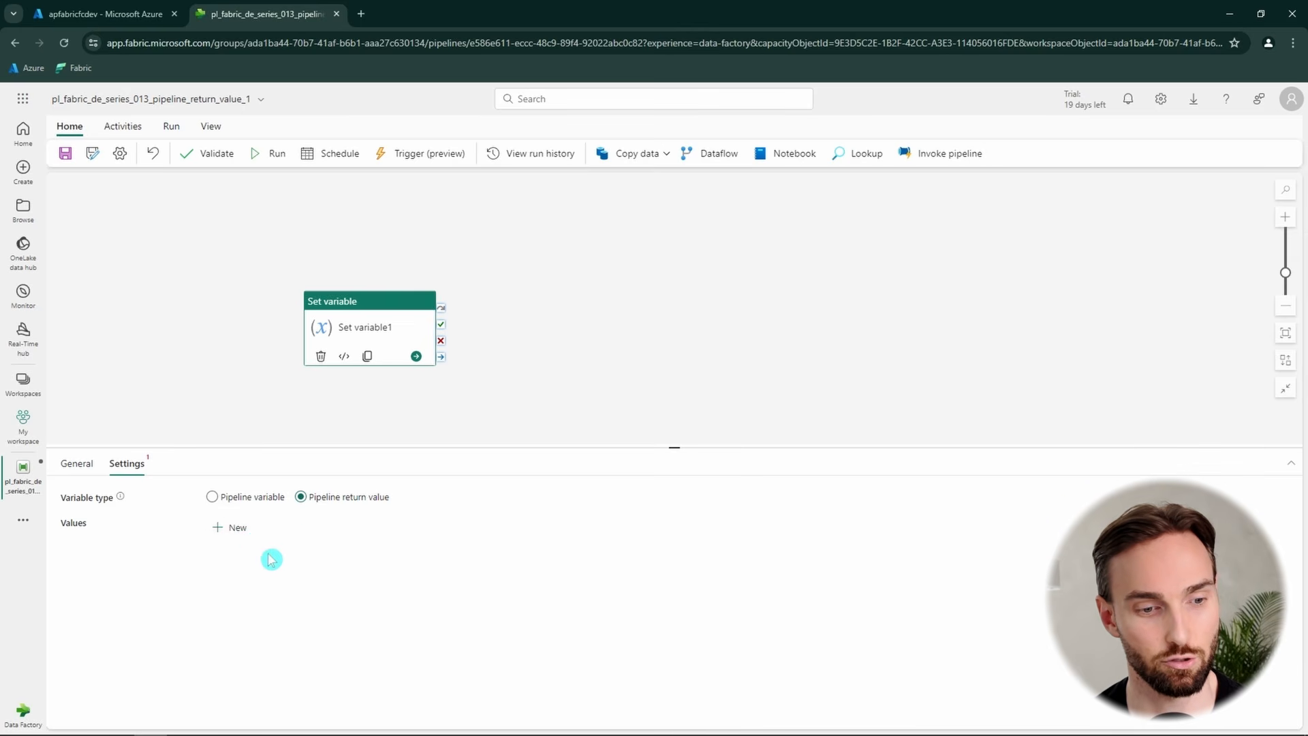
- Add three return values to the activity, named rv1, rv2 and rv3
click(235, 529)
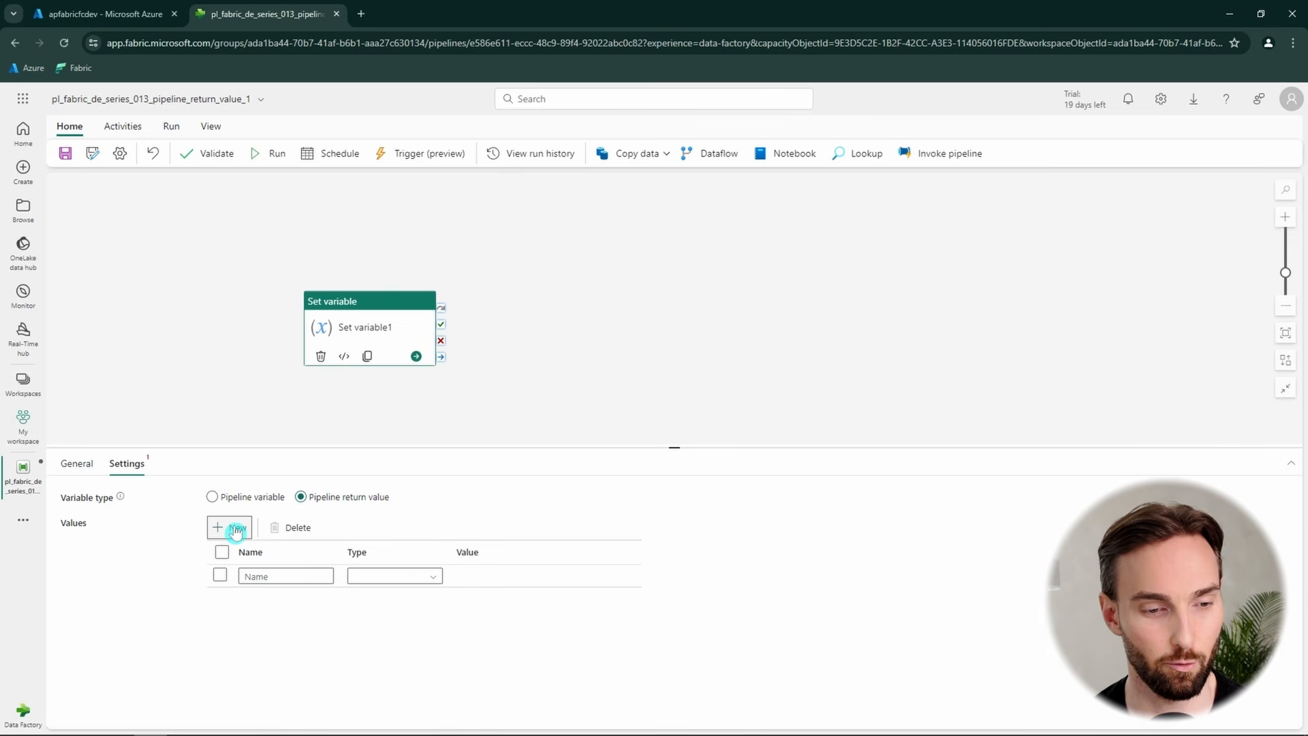
click(236, 529)
click(235, 529)
click(321, 573)
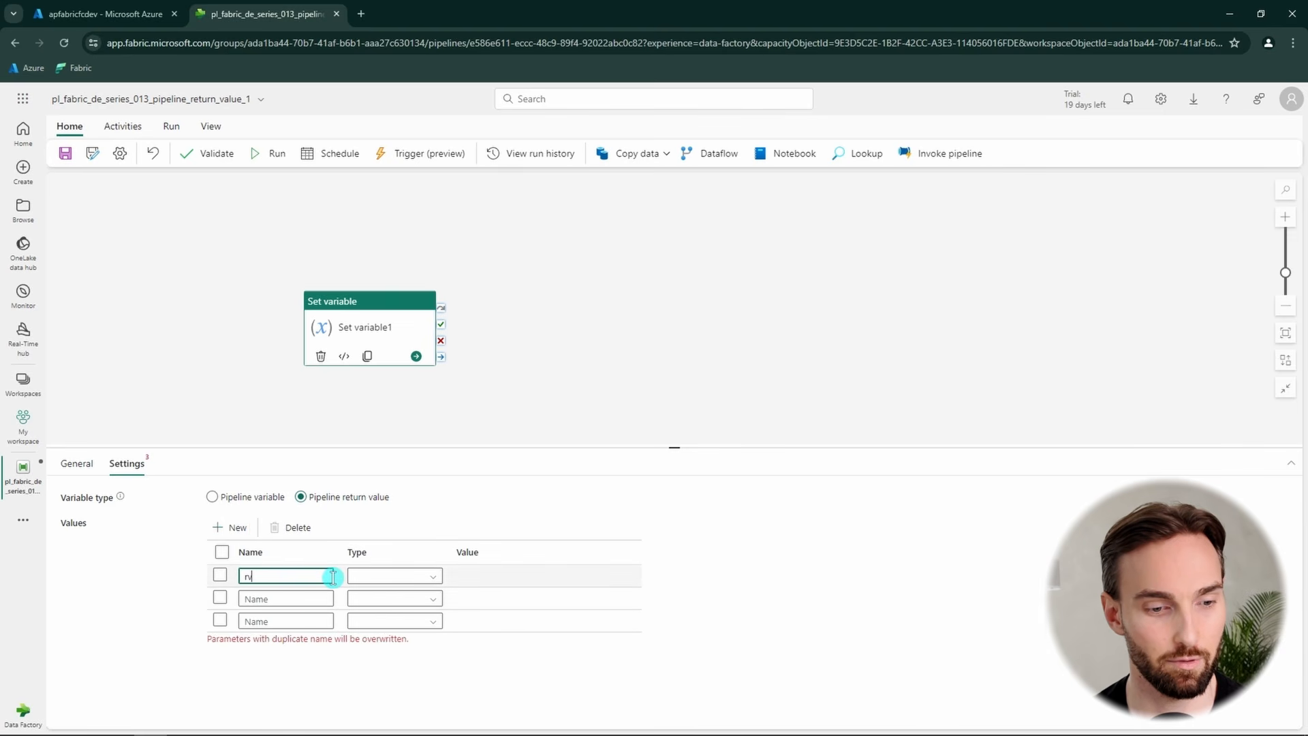
click(286, 599)
text(rv2)
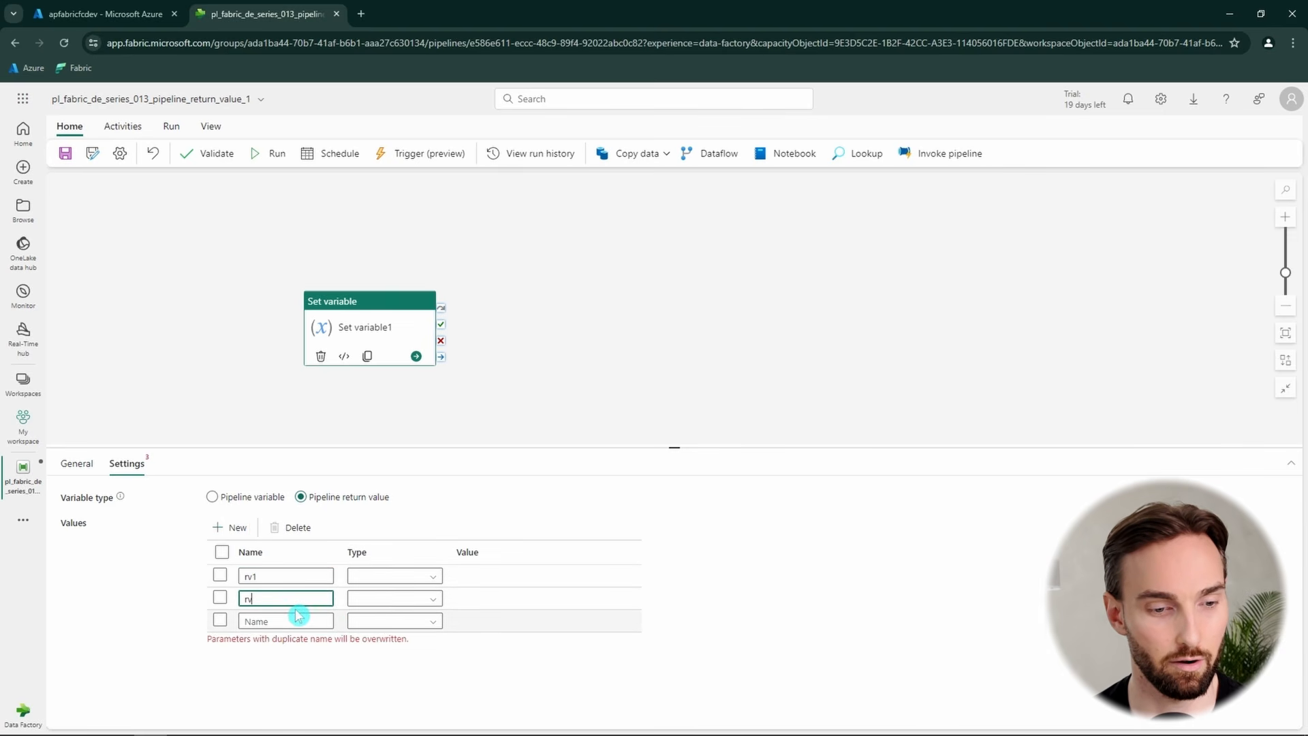
click(281, 618)
text(r)
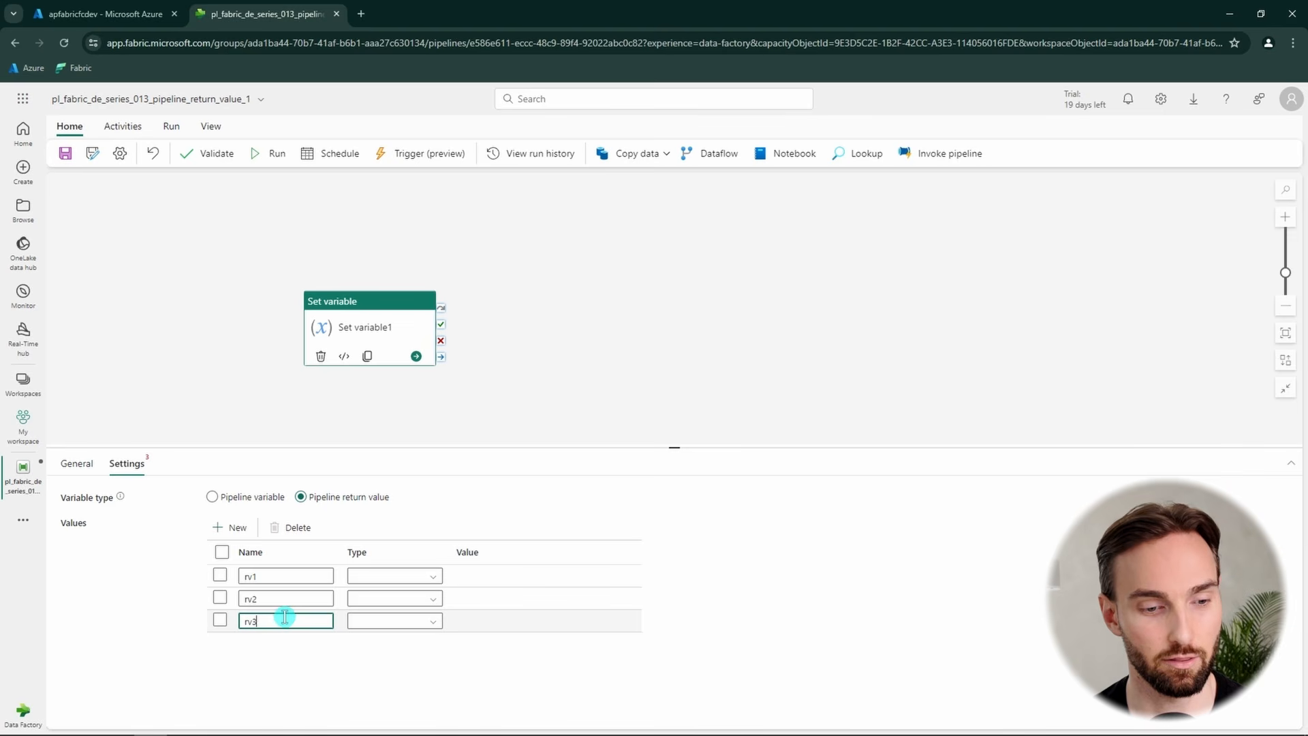
text(v3)
- Set return value rv1 to type String with the value "this is a return value"
click(410, 581)
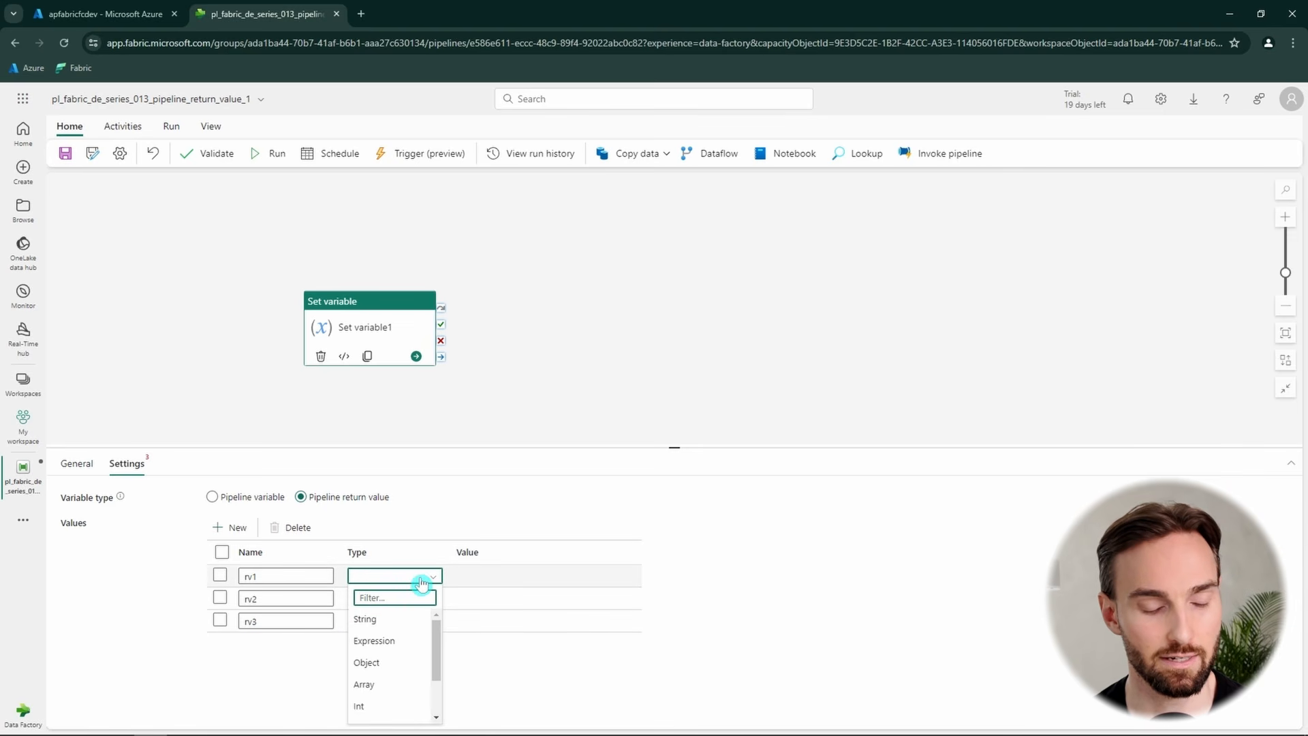
click(437, 638)
mouse_move(436, 638)
mouse_down()
mouse_move(438, 680)
mouse_move(437, 636)
mouse_up()
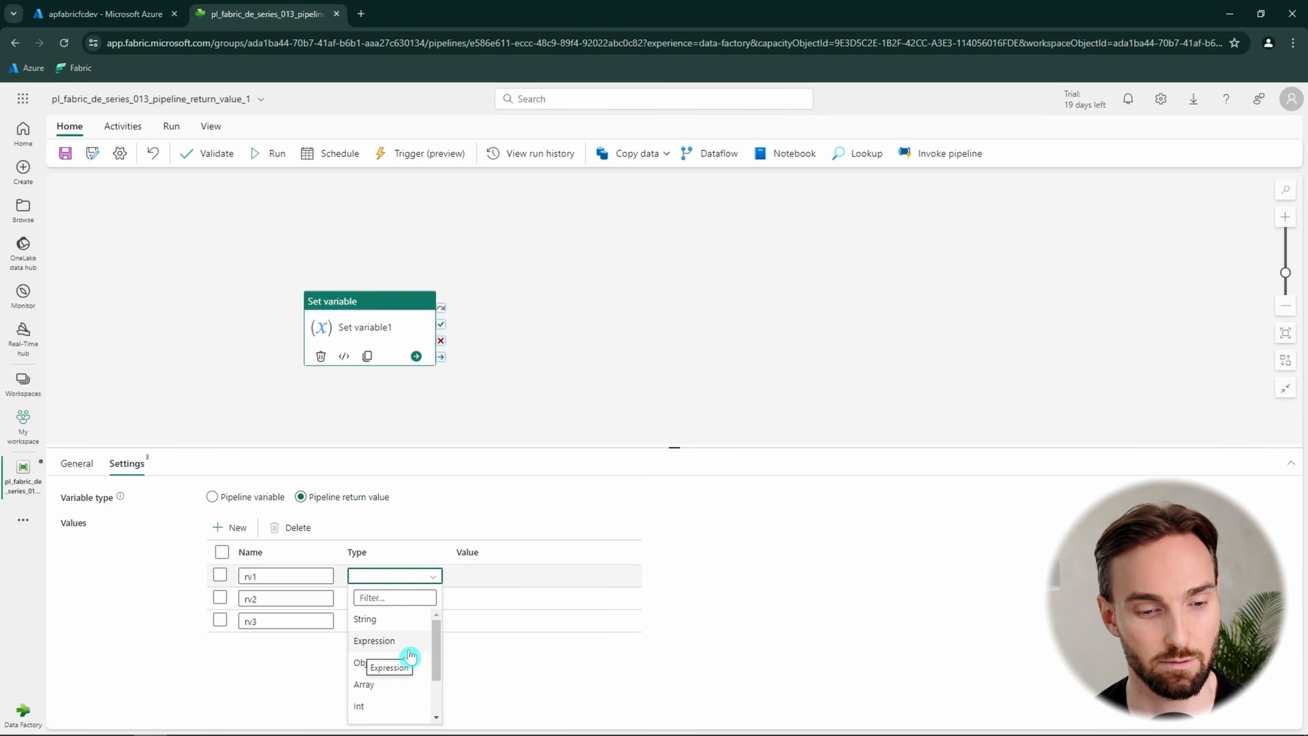
mouse_move(437, 662)
mouse_down()
mouse_move(436, 712)
mouse_move(439, 646)
mouse_up()
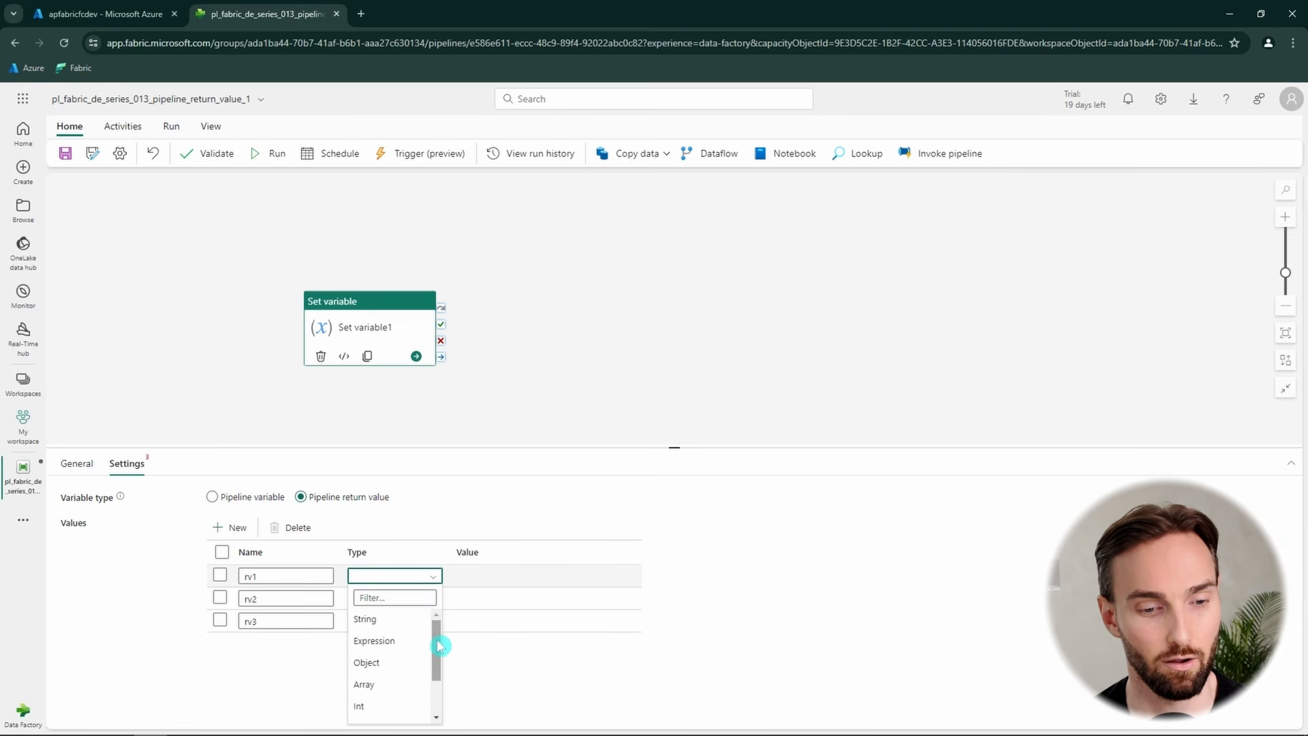
click(398, 620)
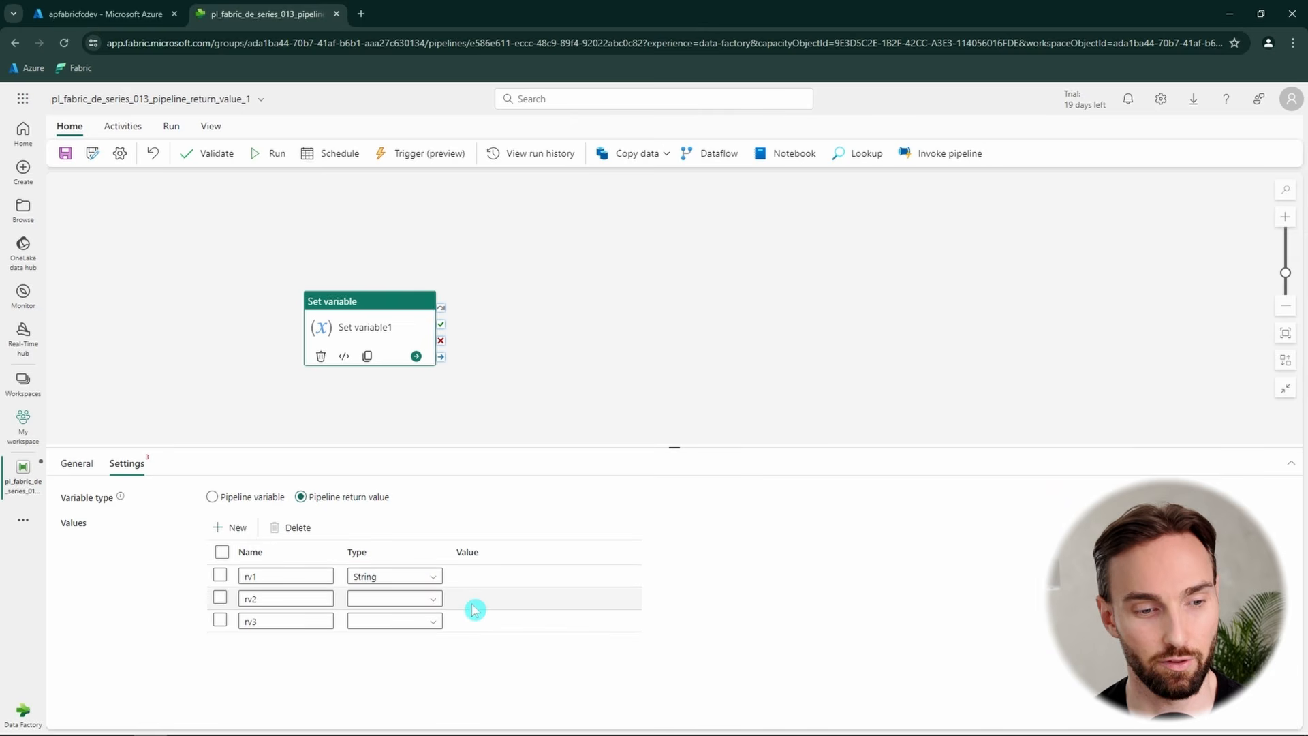
click(505, 576)
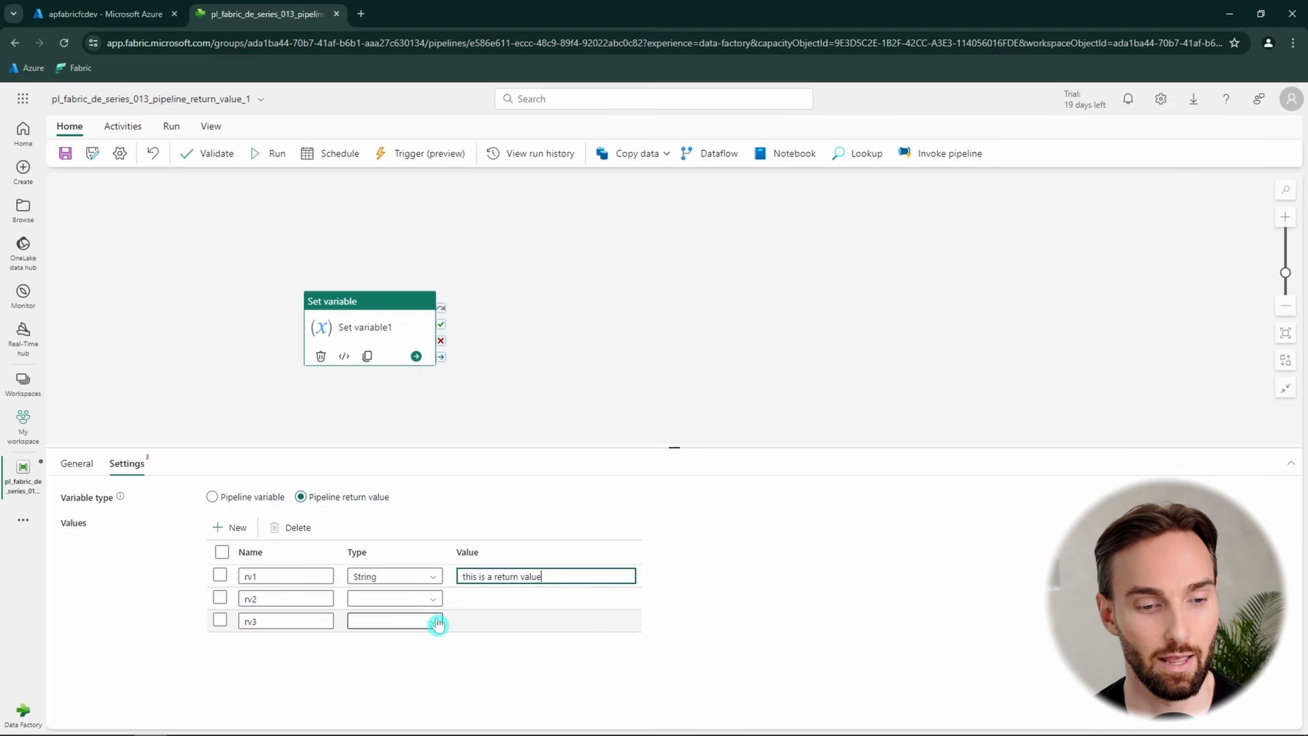
- Set return value rv2 to type Array with the elements a, b and c
click(433, 600)
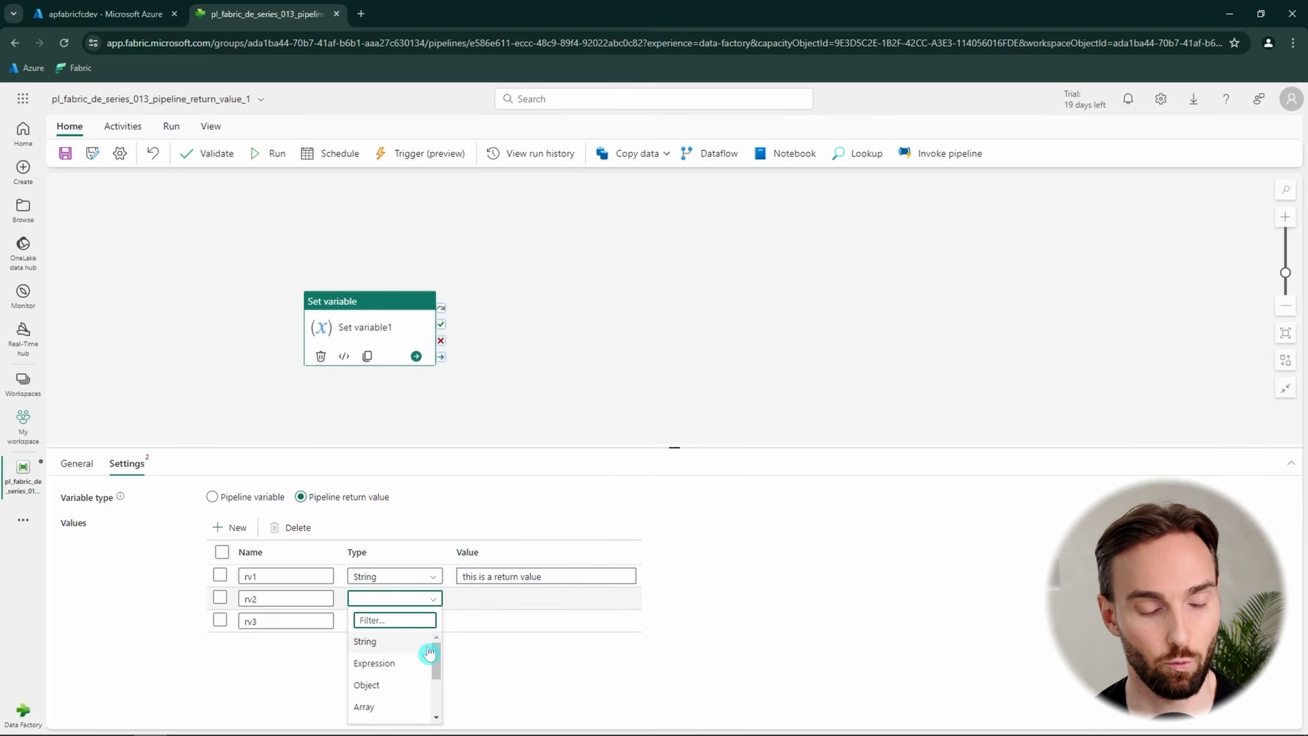
drag(438, 666, 437, 680)
click(395, 674)
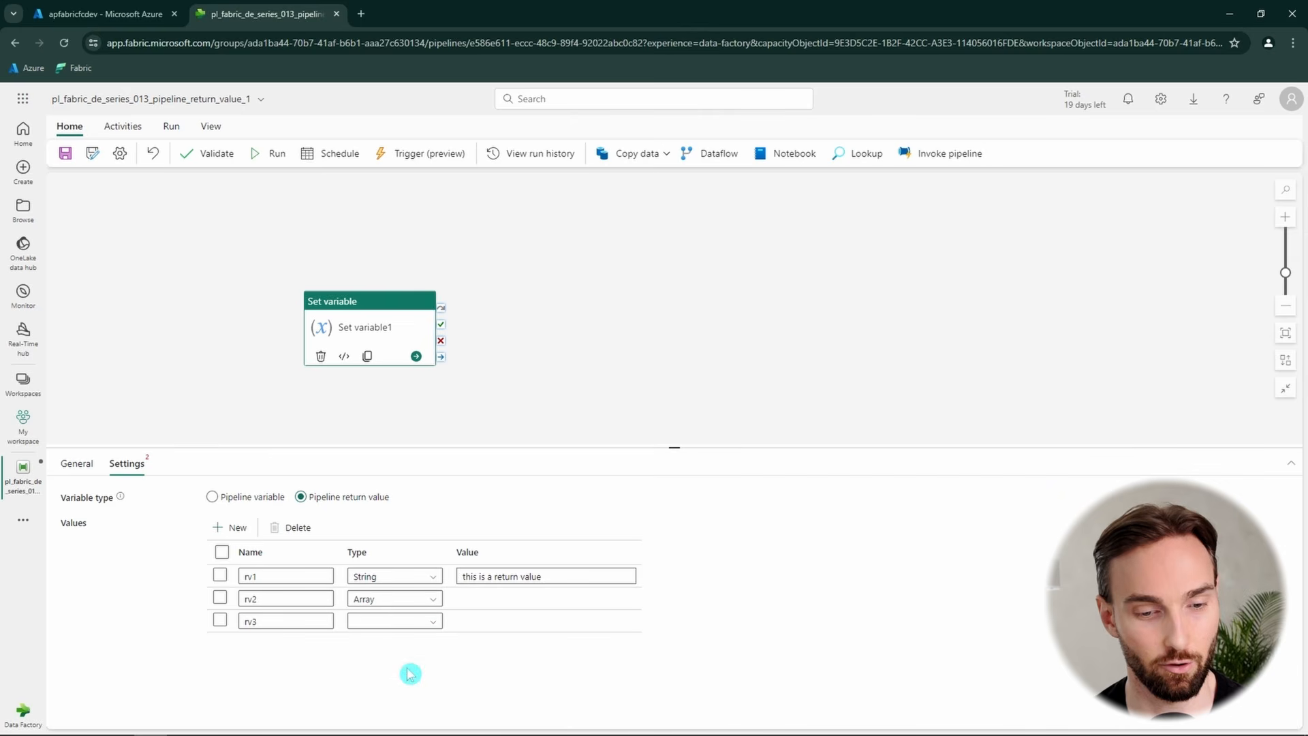
click(499, 600)
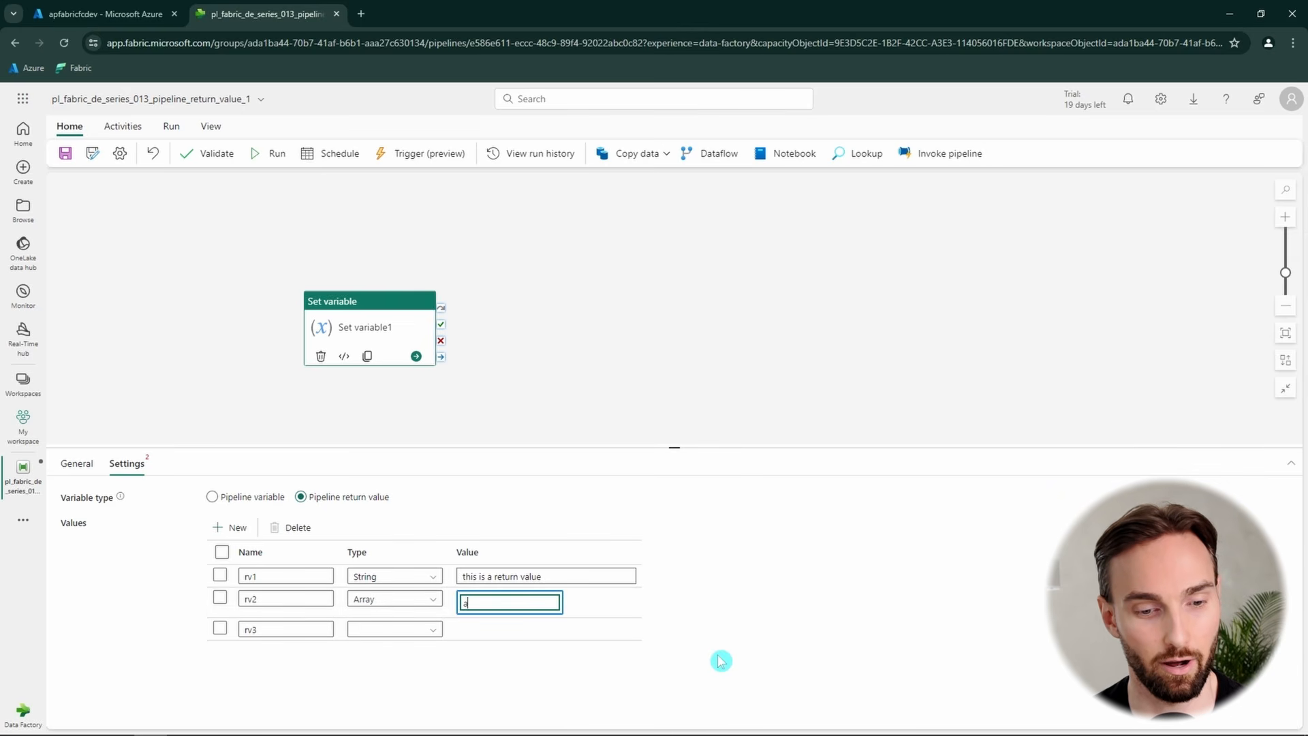
key(Return)
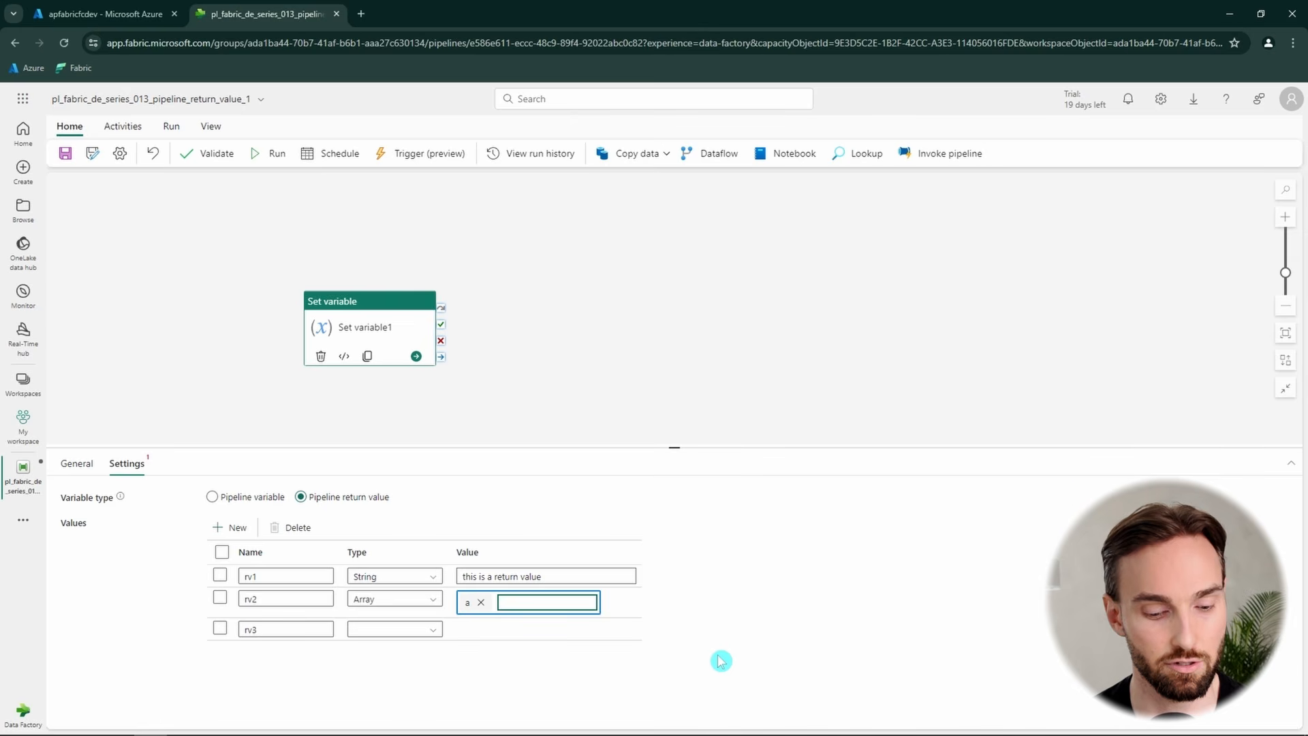
key(Return)
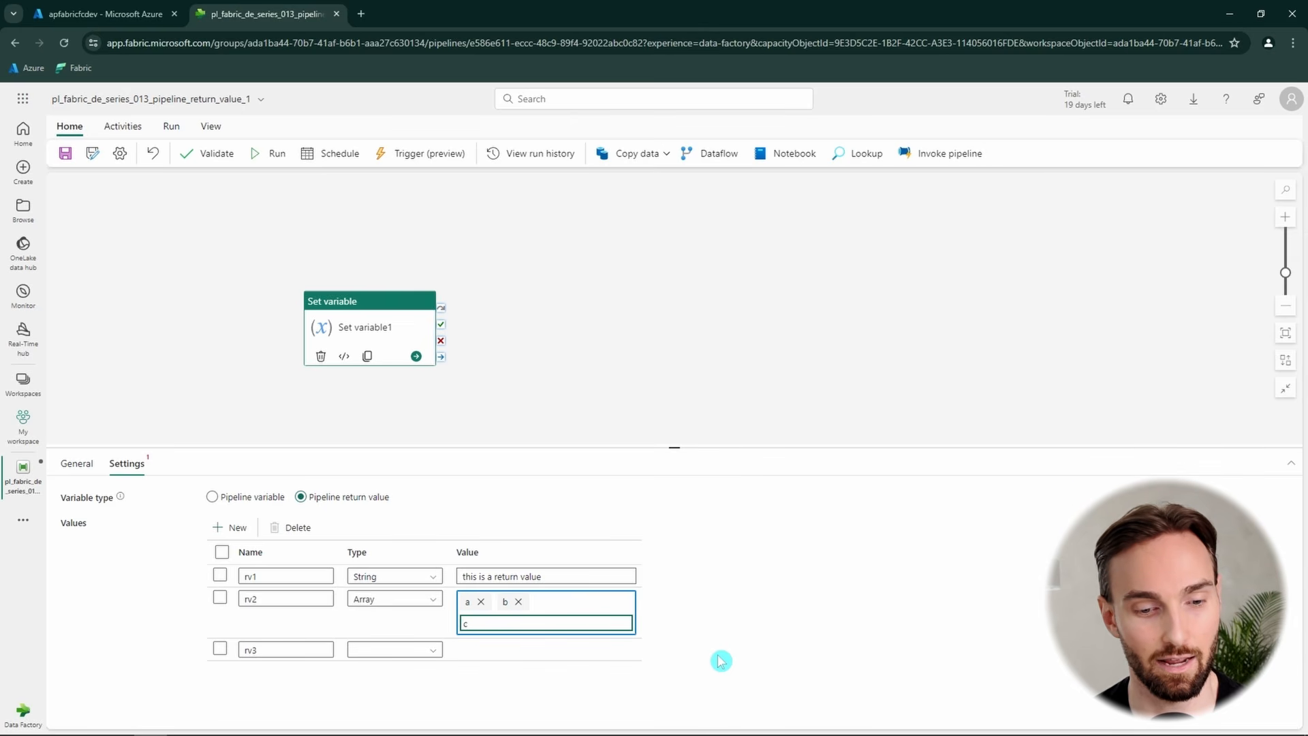
- Set the type of return value rv3 to Expression
click(426, 651)
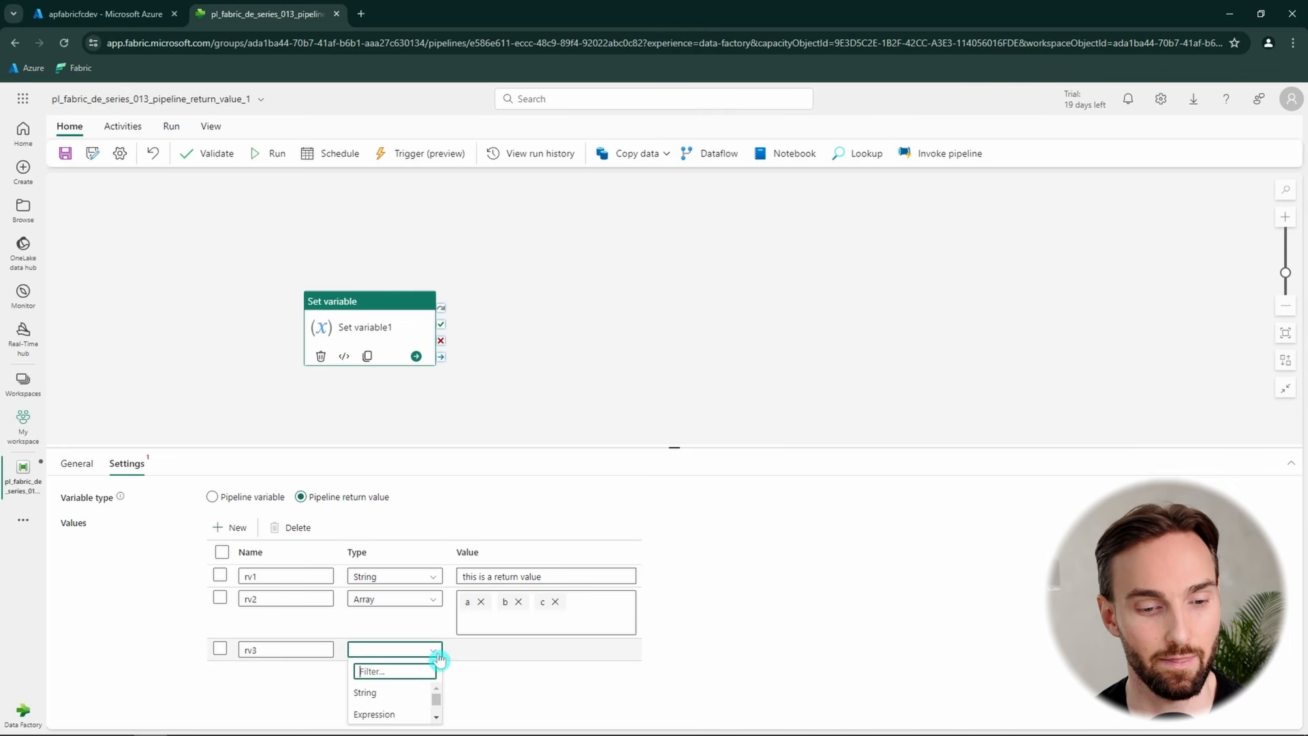
scroll(432, 703, up, 1)
scroll(423, 705, down, 2)
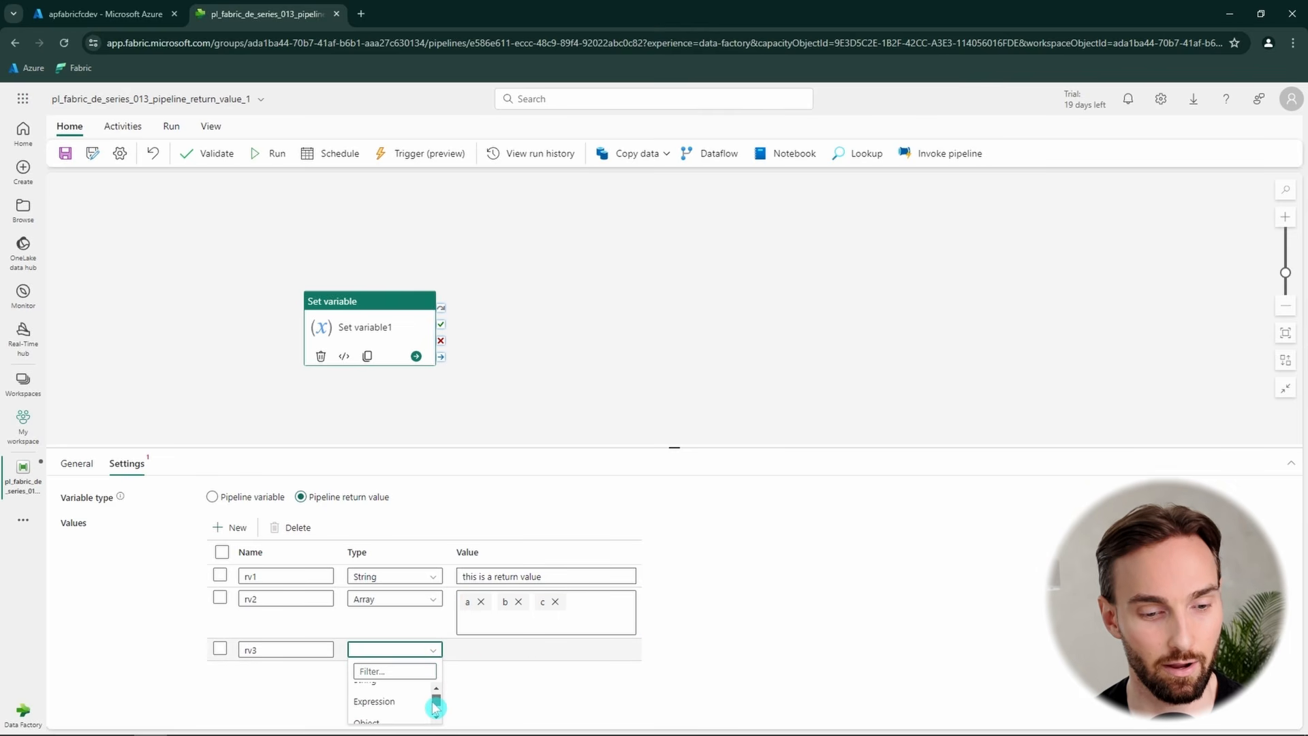
click(390, 703)
click(556, 574)
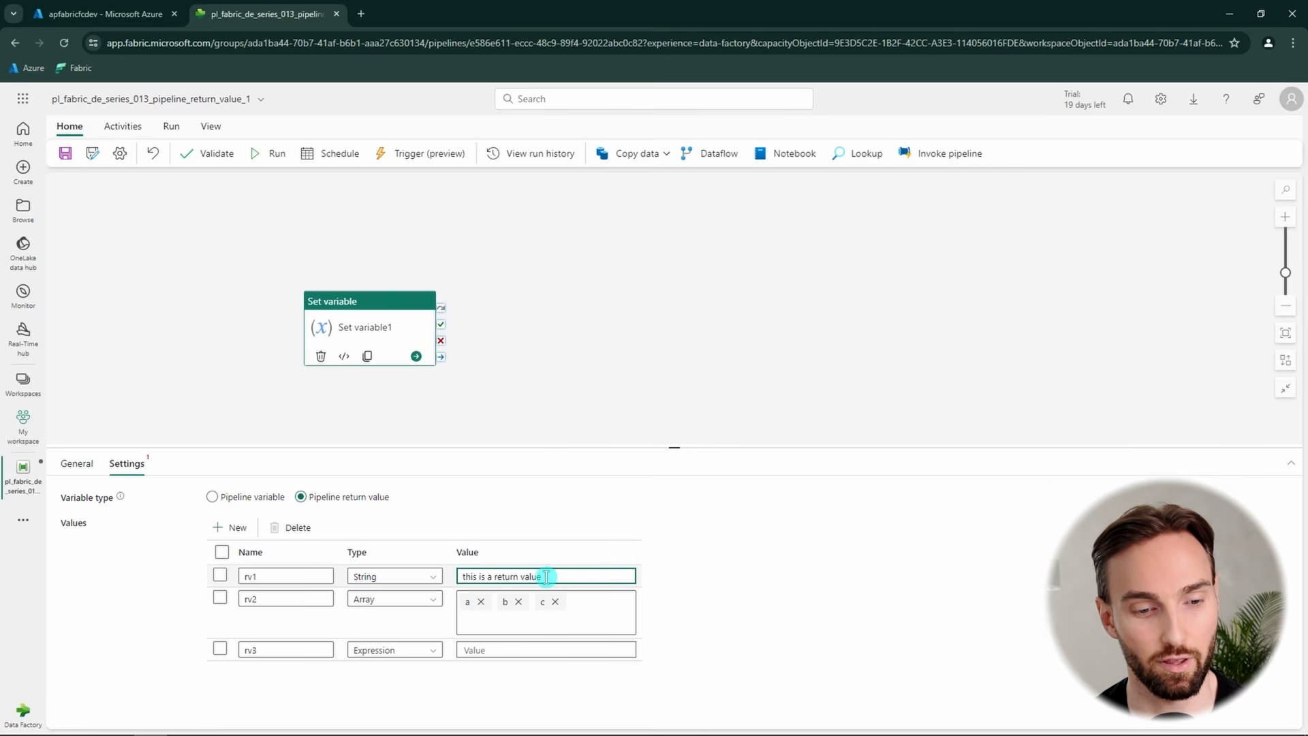
drag(539, 577, 450, 578)
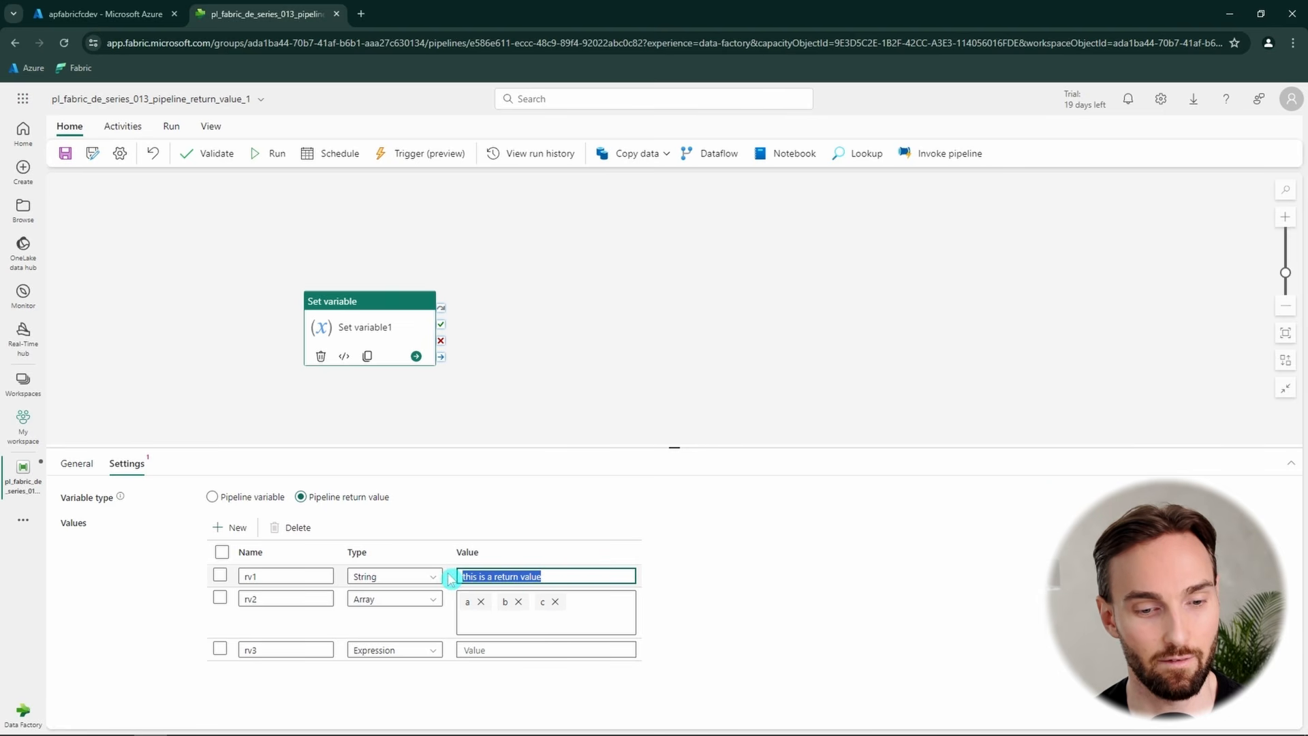
click(567, 579)
click(499, 650)
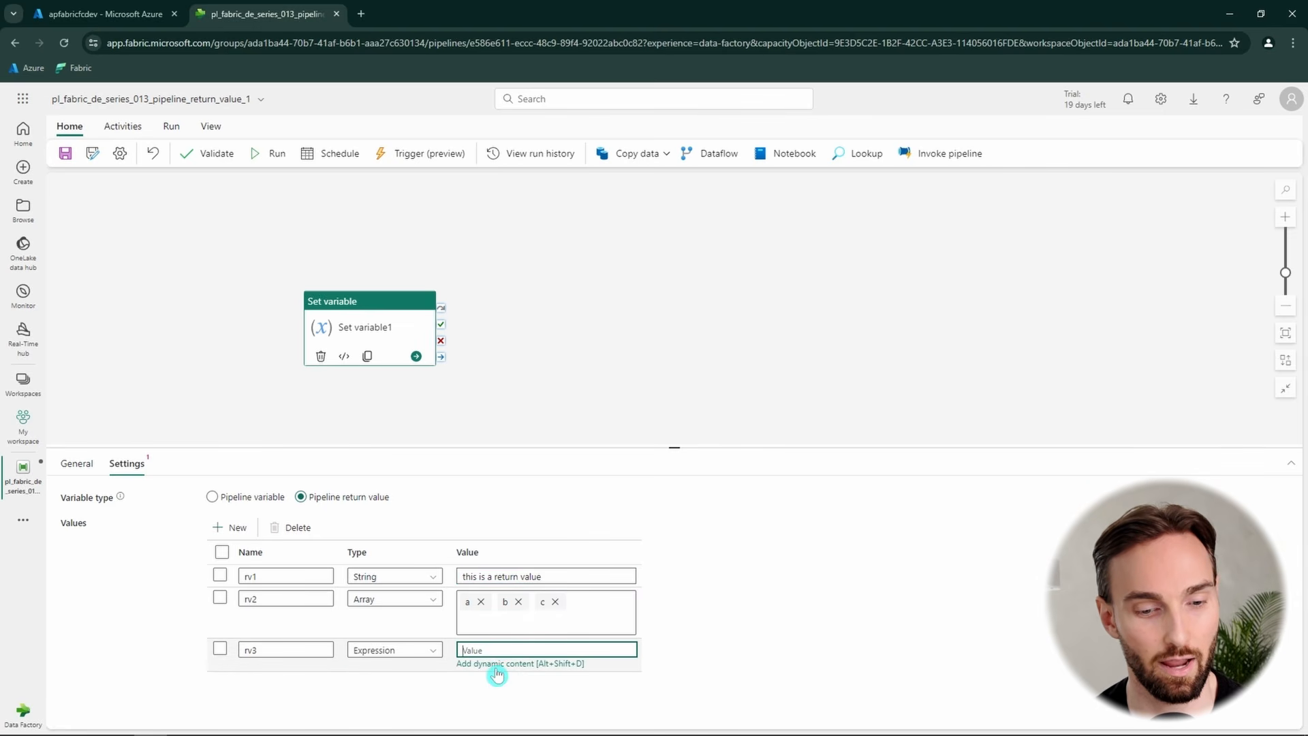
click(514, 664)
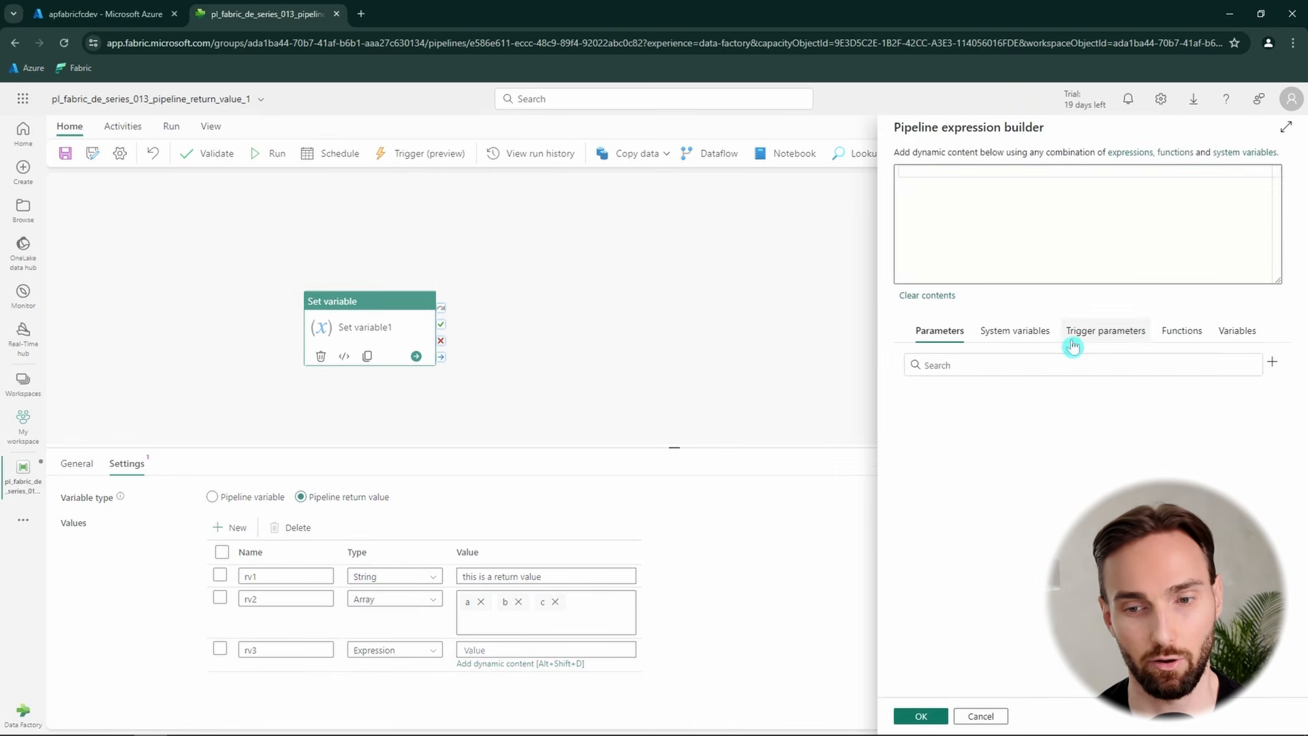
click(1071, 222)
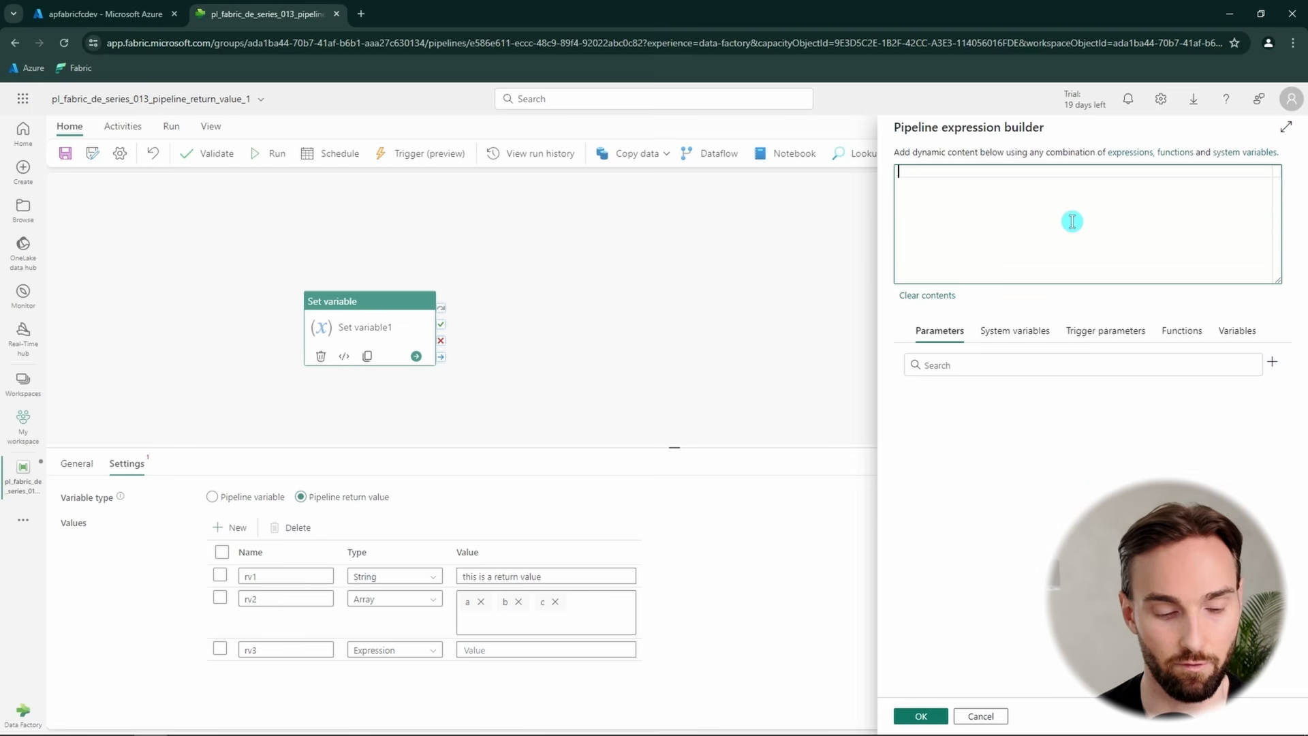
text(@ut)
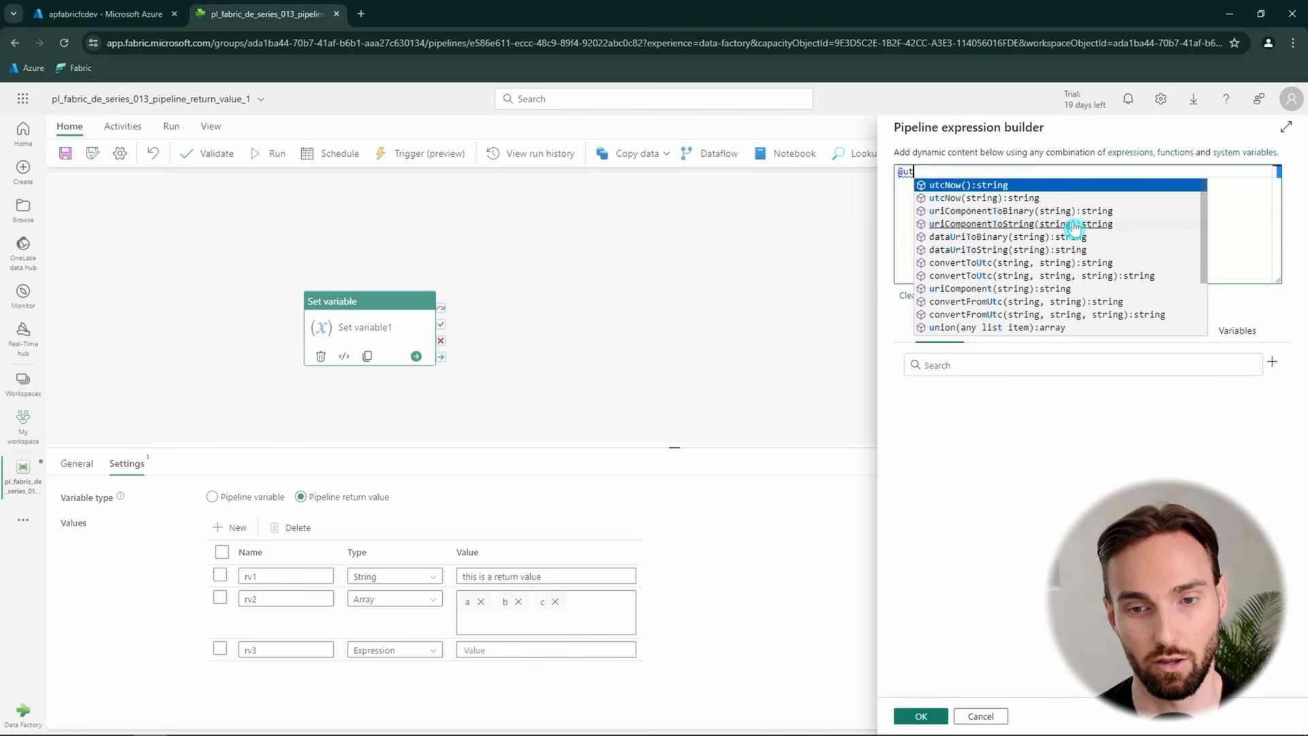
click(1049, 185)
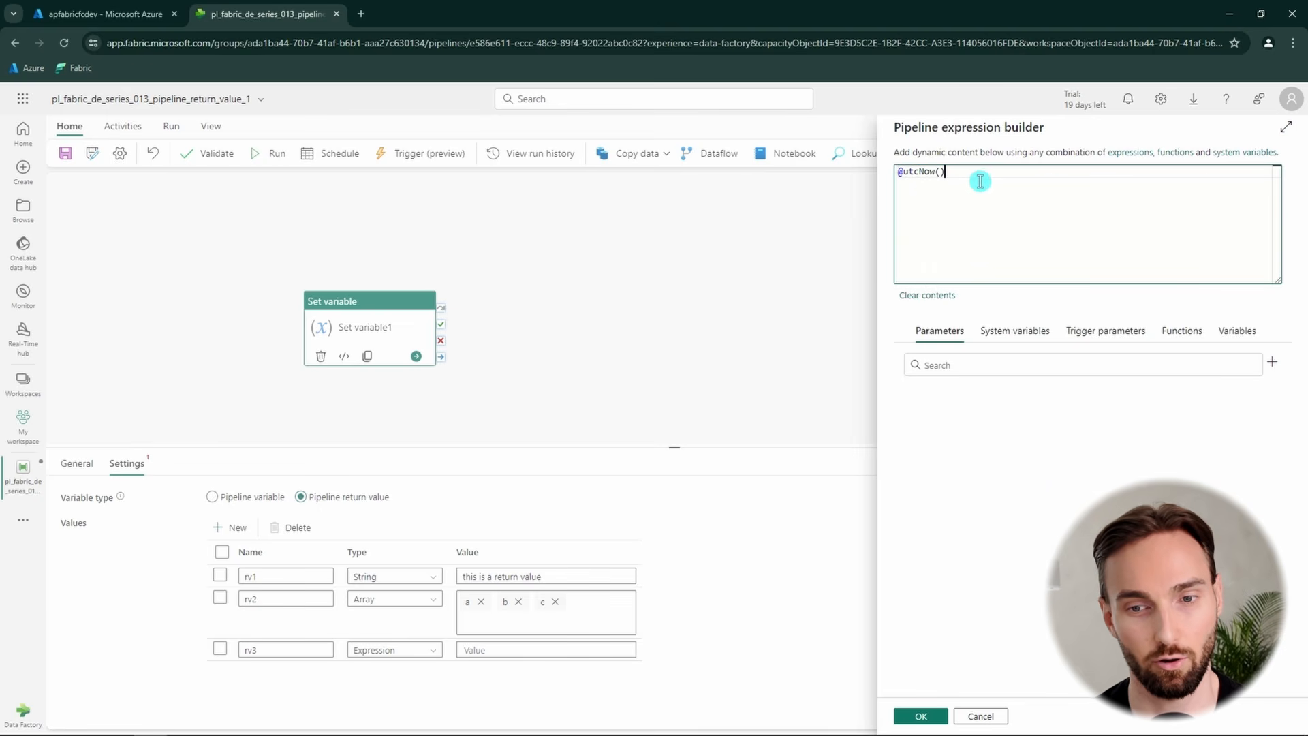
drag(981, 179, 891, 169)
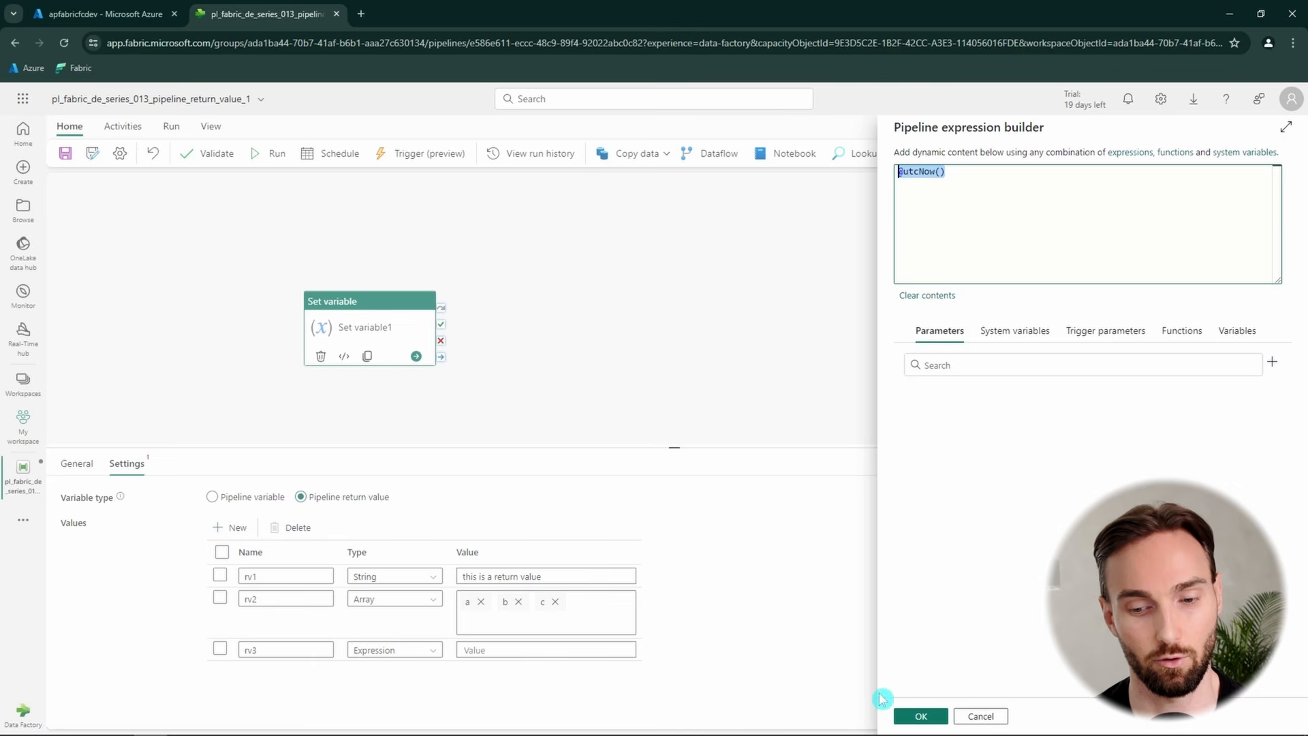
click(920, 716)
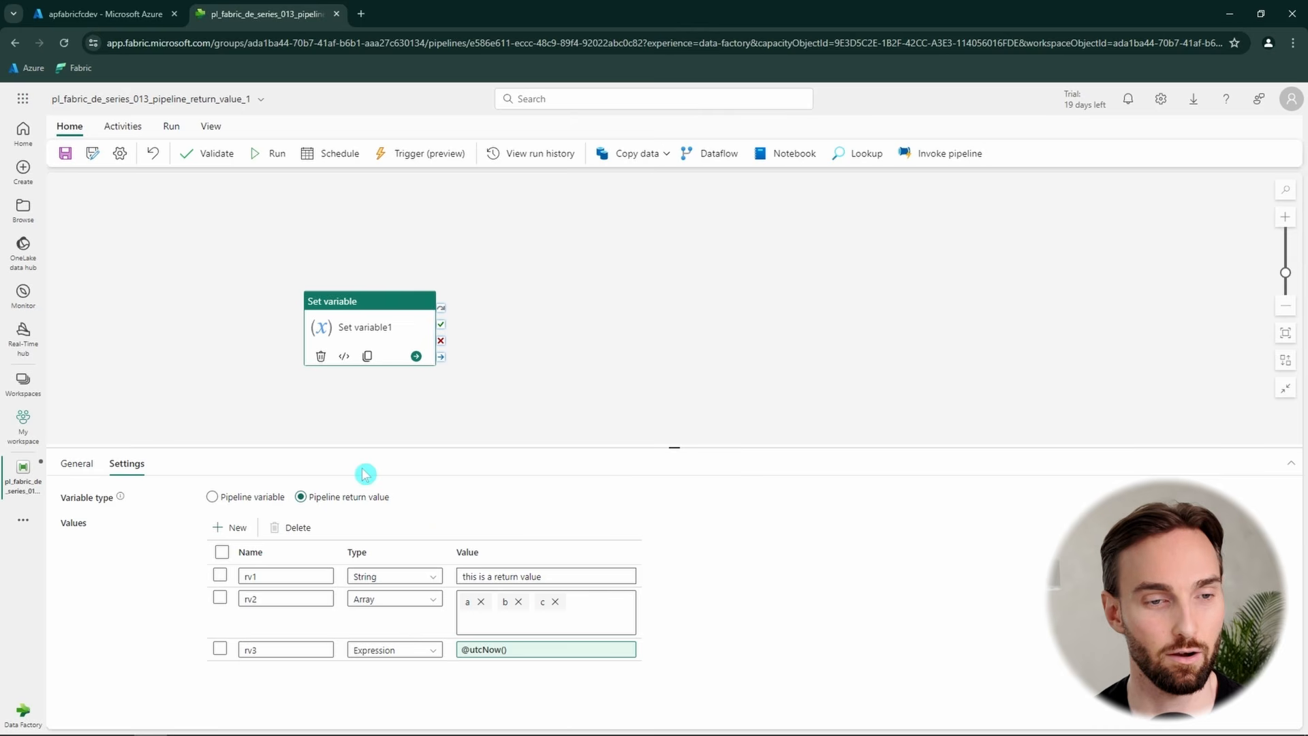
- Save and run the pipeline, and refresh its run status
click(271, 160)
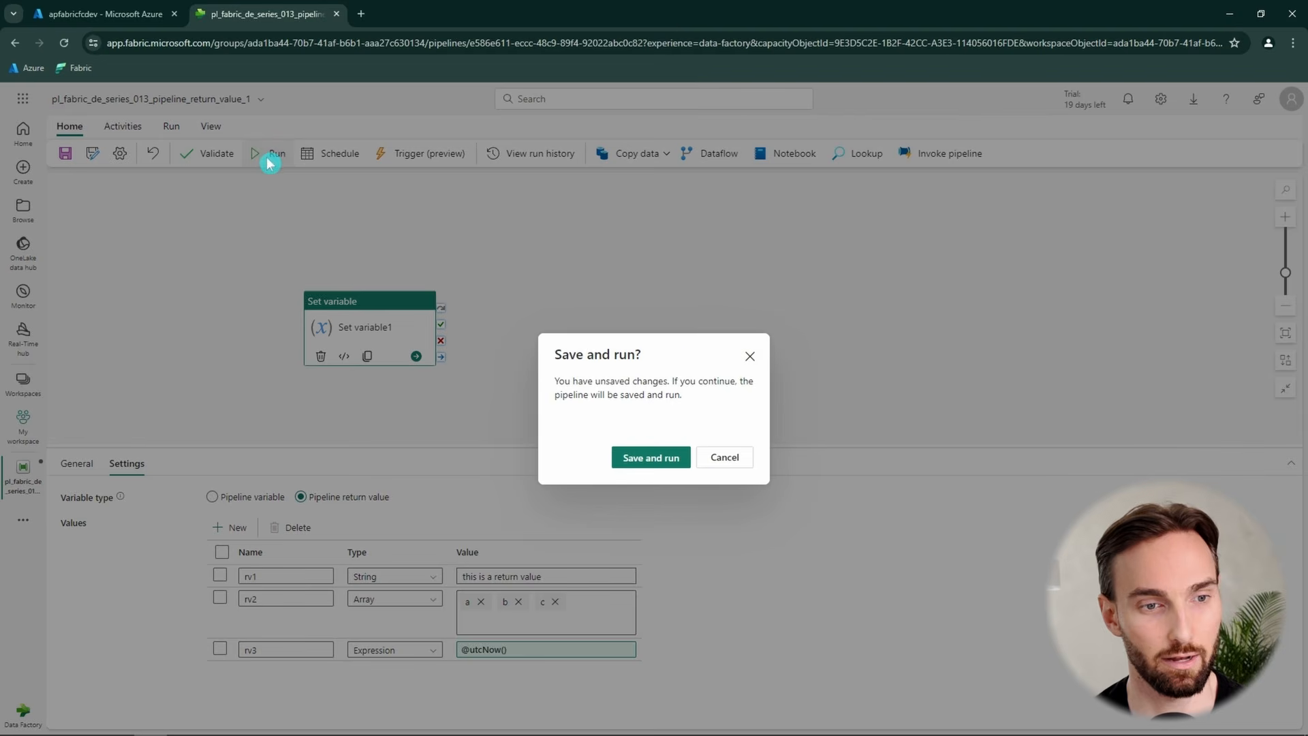
click(648, 457)
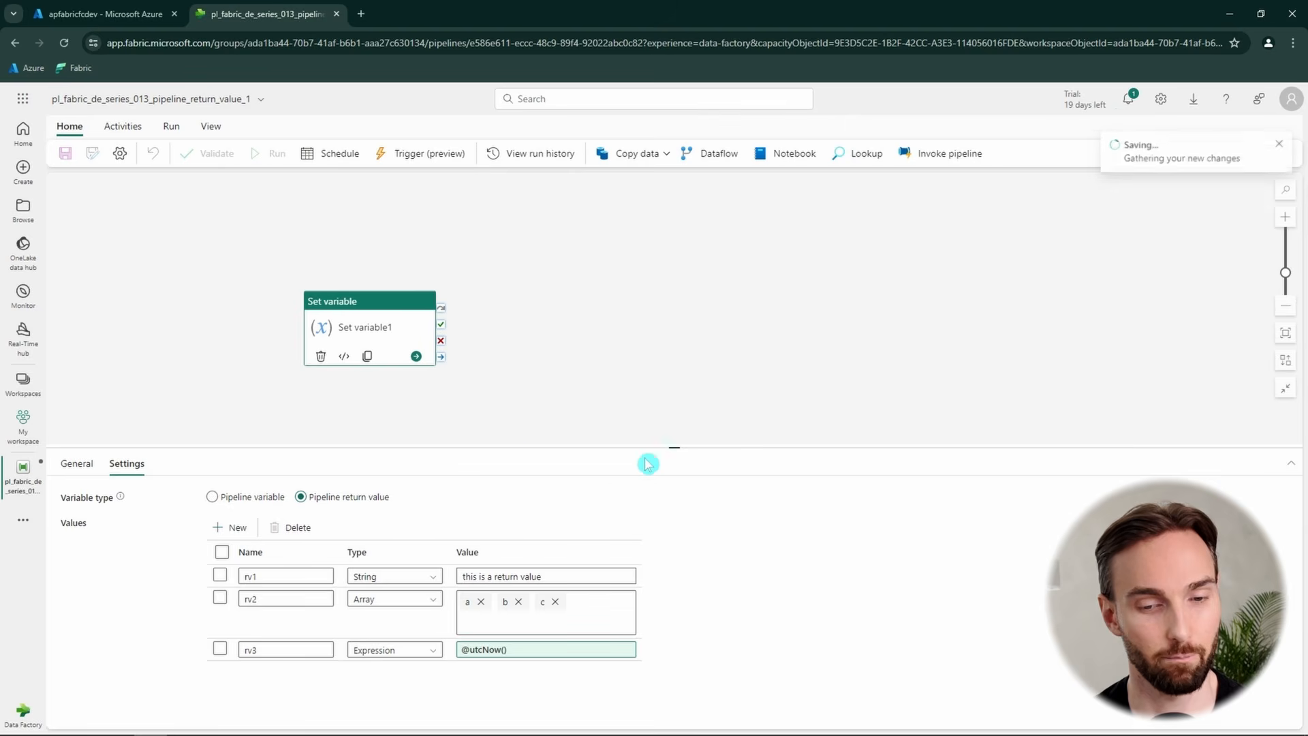
click(603, 354)
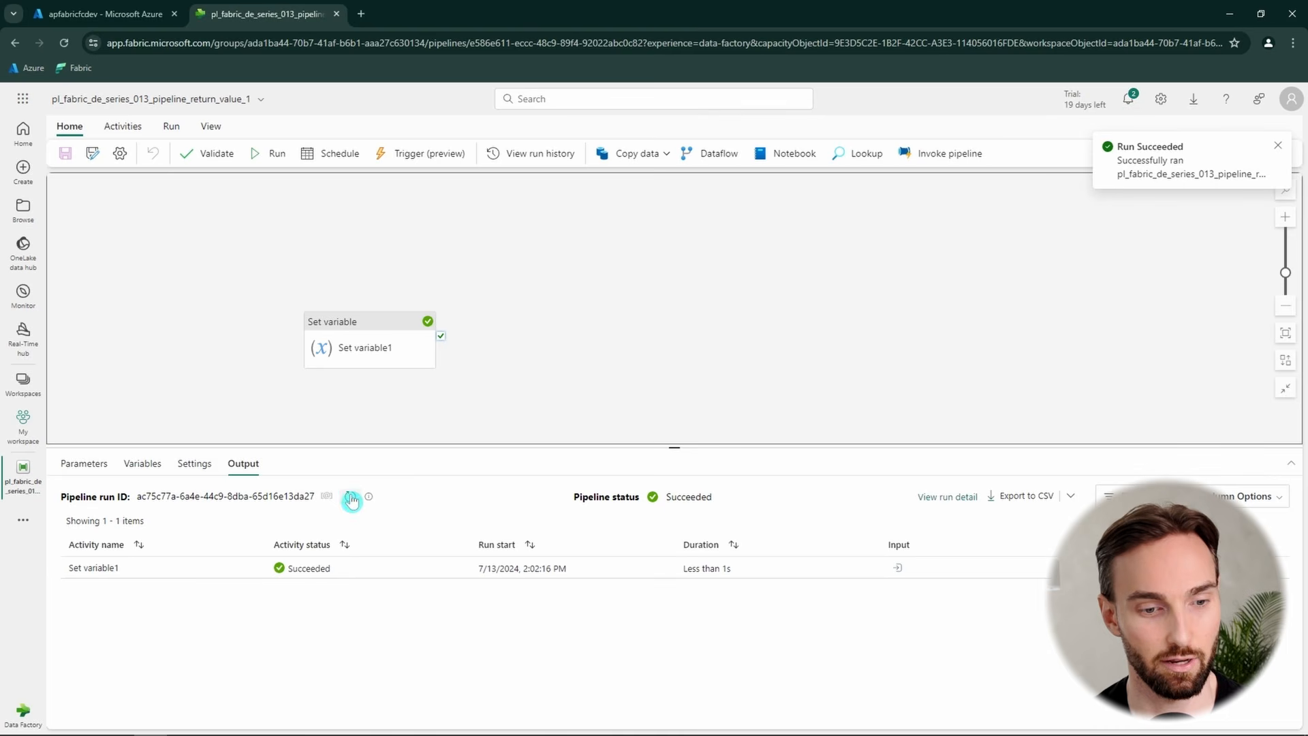
click(350, 498)
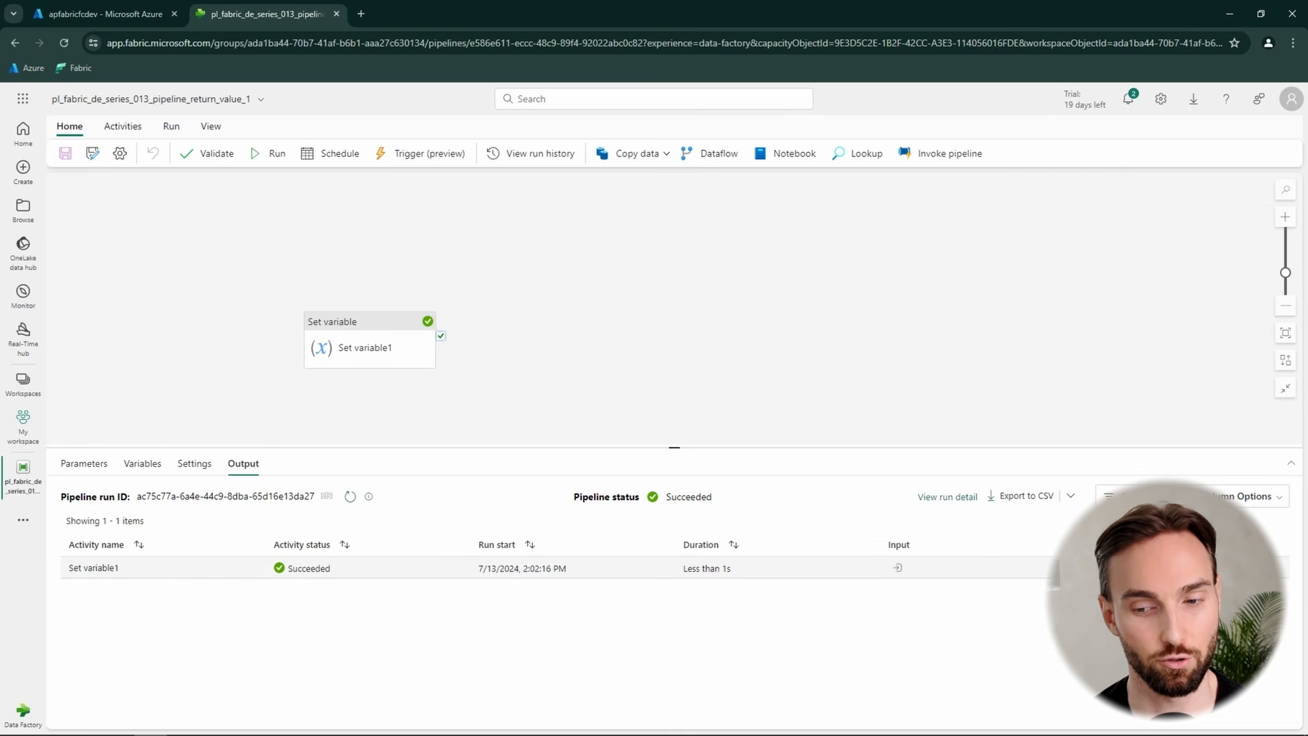
- Examine the Set variable1 activity's output in the enlarged view, checking how the return values are nested, and close it
click(1102, 567)
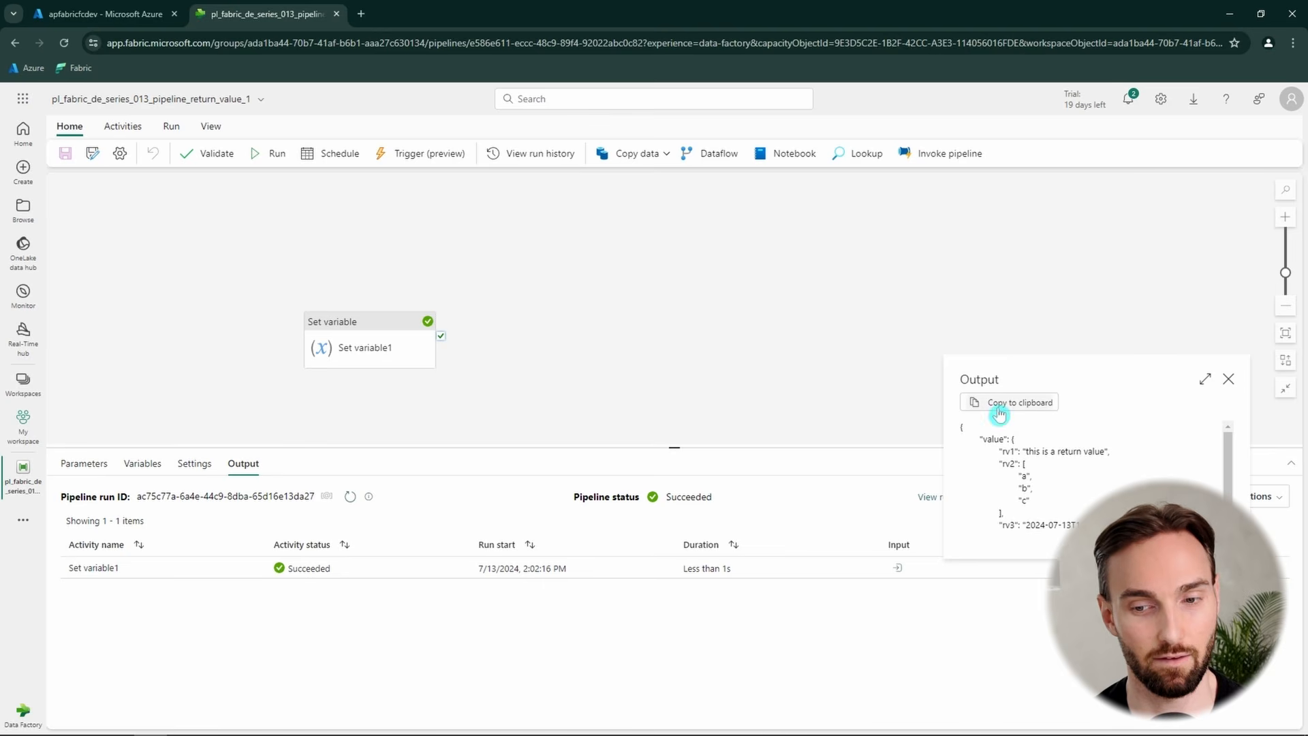
click(1205, 384)
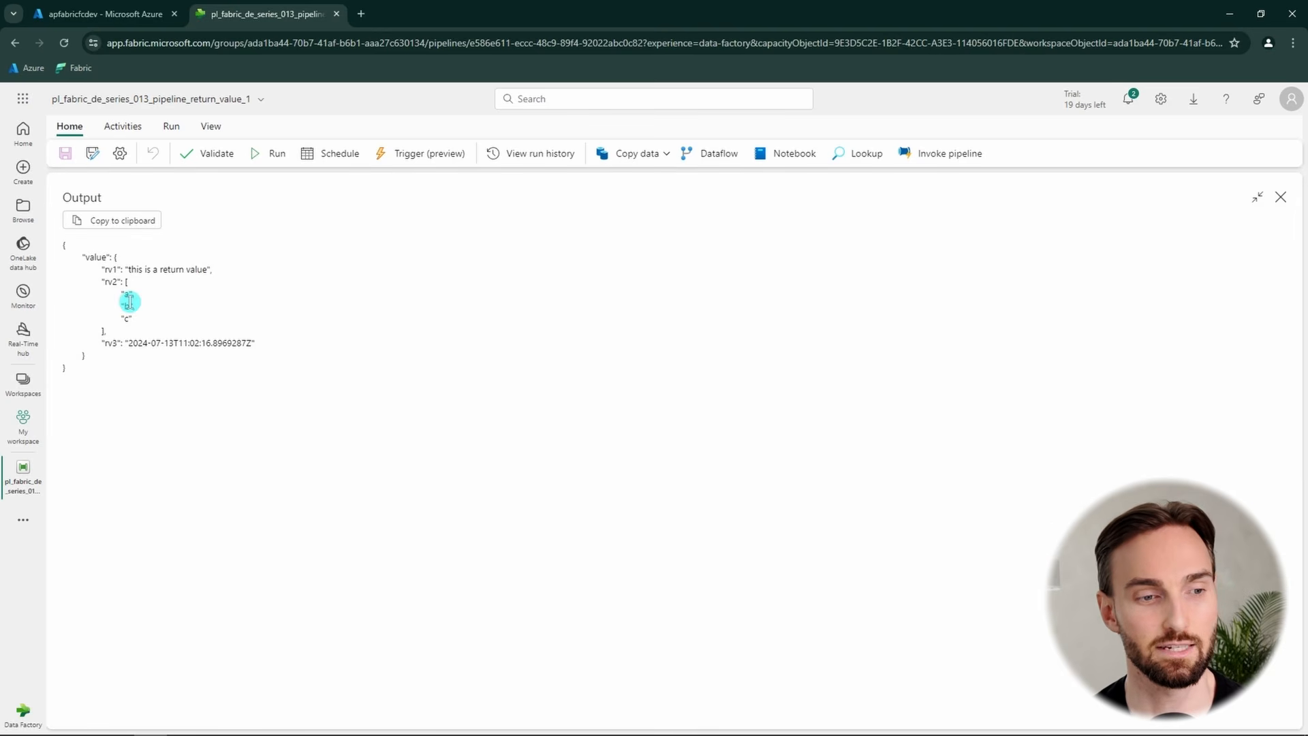
drag(83, 258, 202, 364)
click(113, 278)
click(95, 357)
click(202, 364)
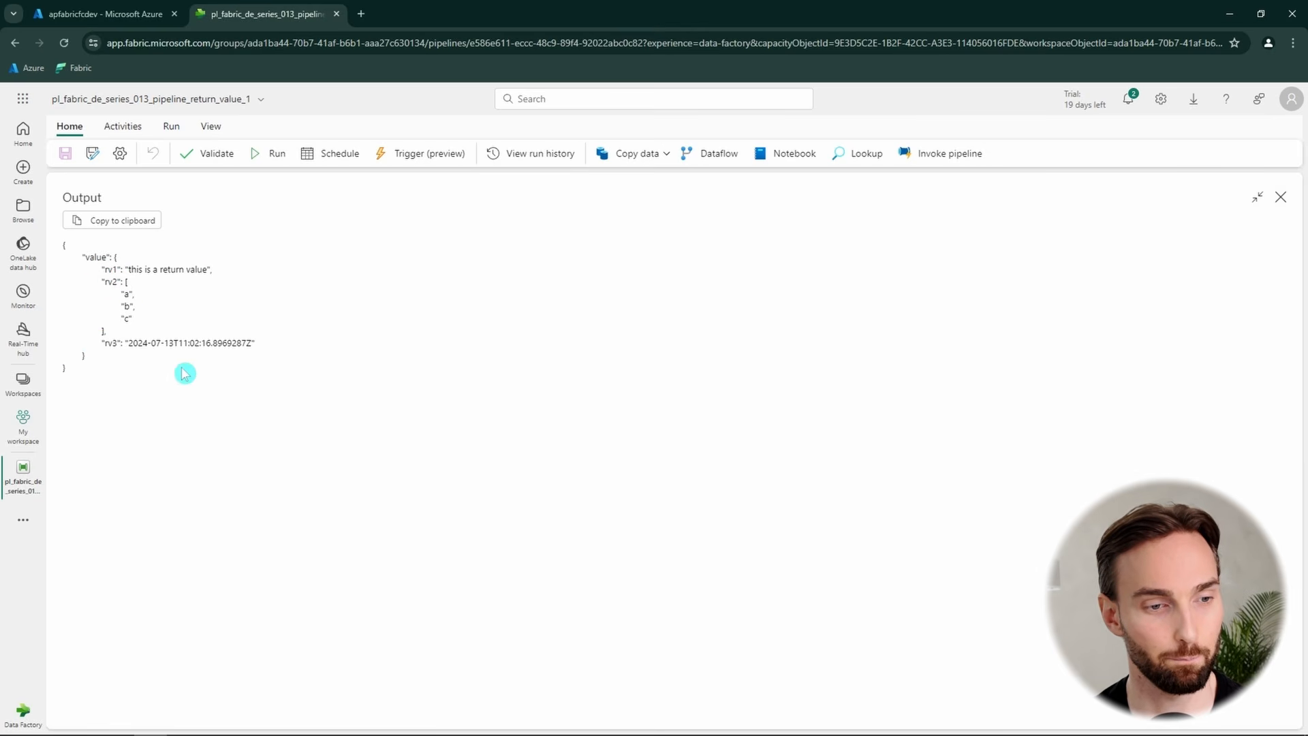
drag(64, 244, 230, 359)
click(146, 370)
drag(64, 244, 176, 389)
click(115, 269)
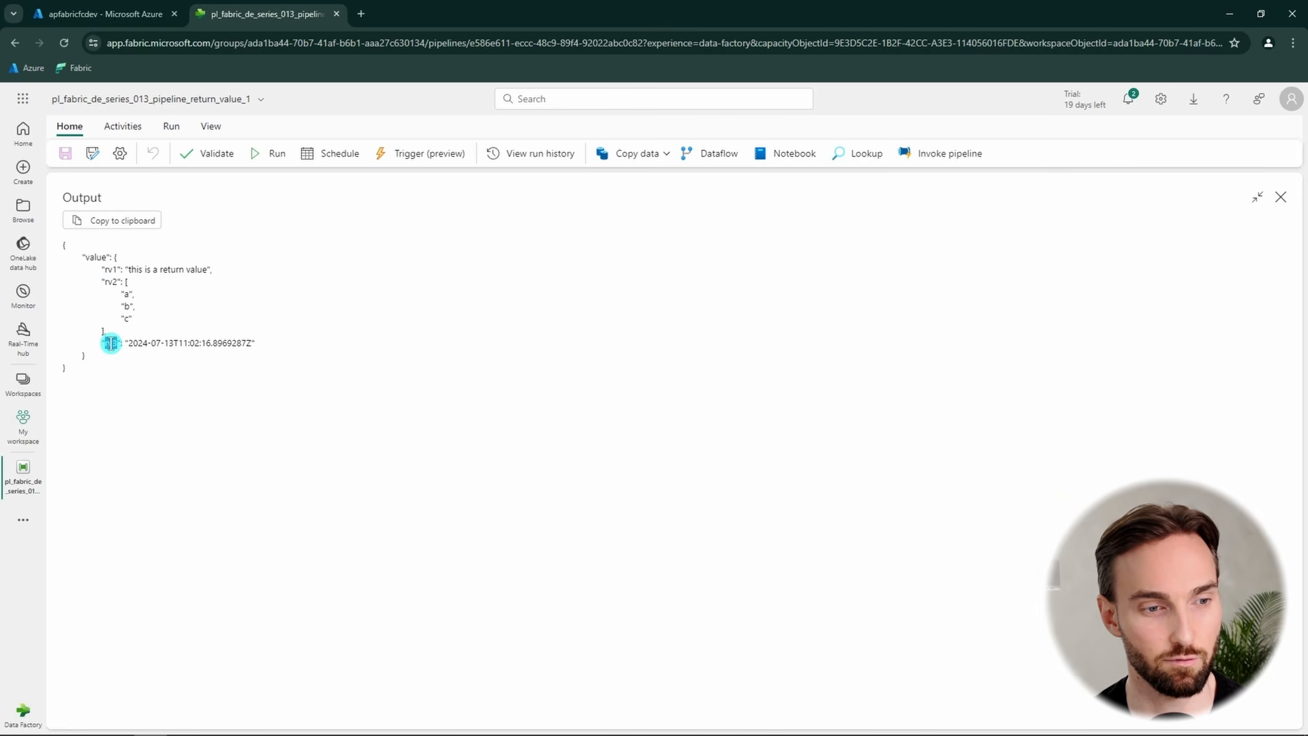
double_click(113, 283)
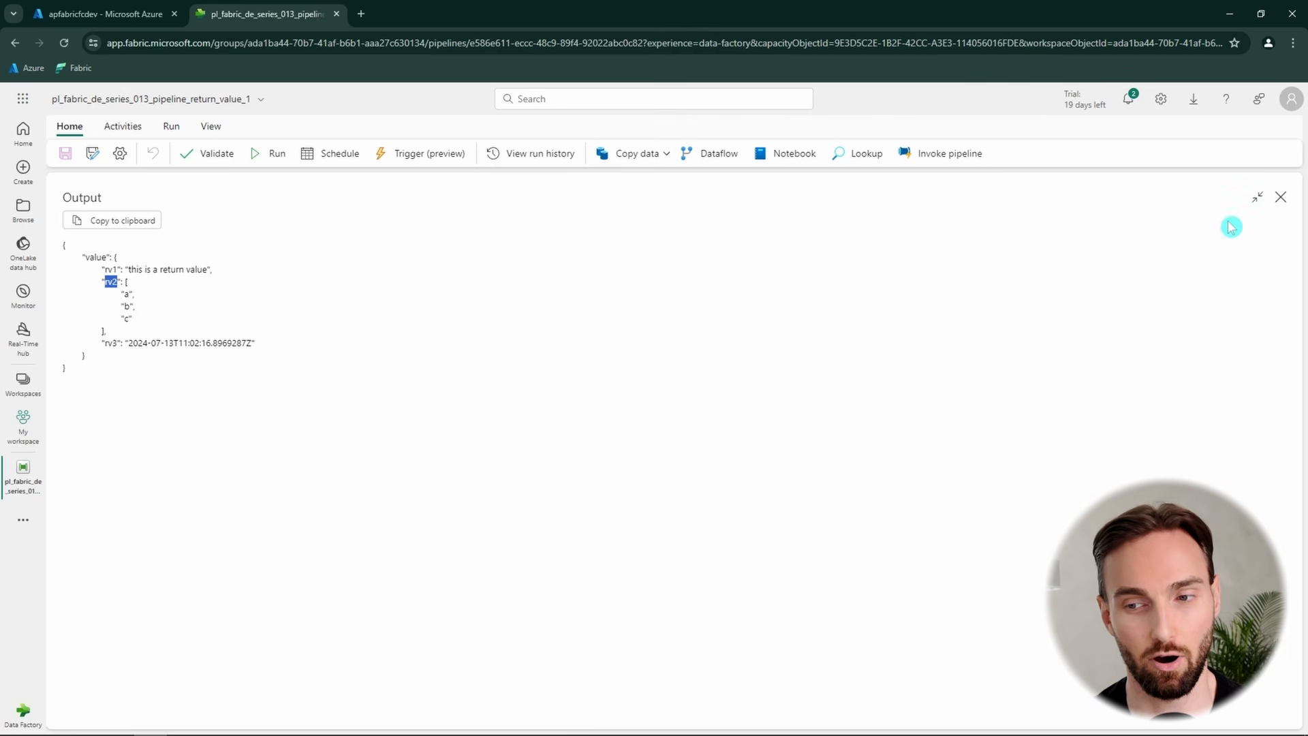
click(1281, 202)
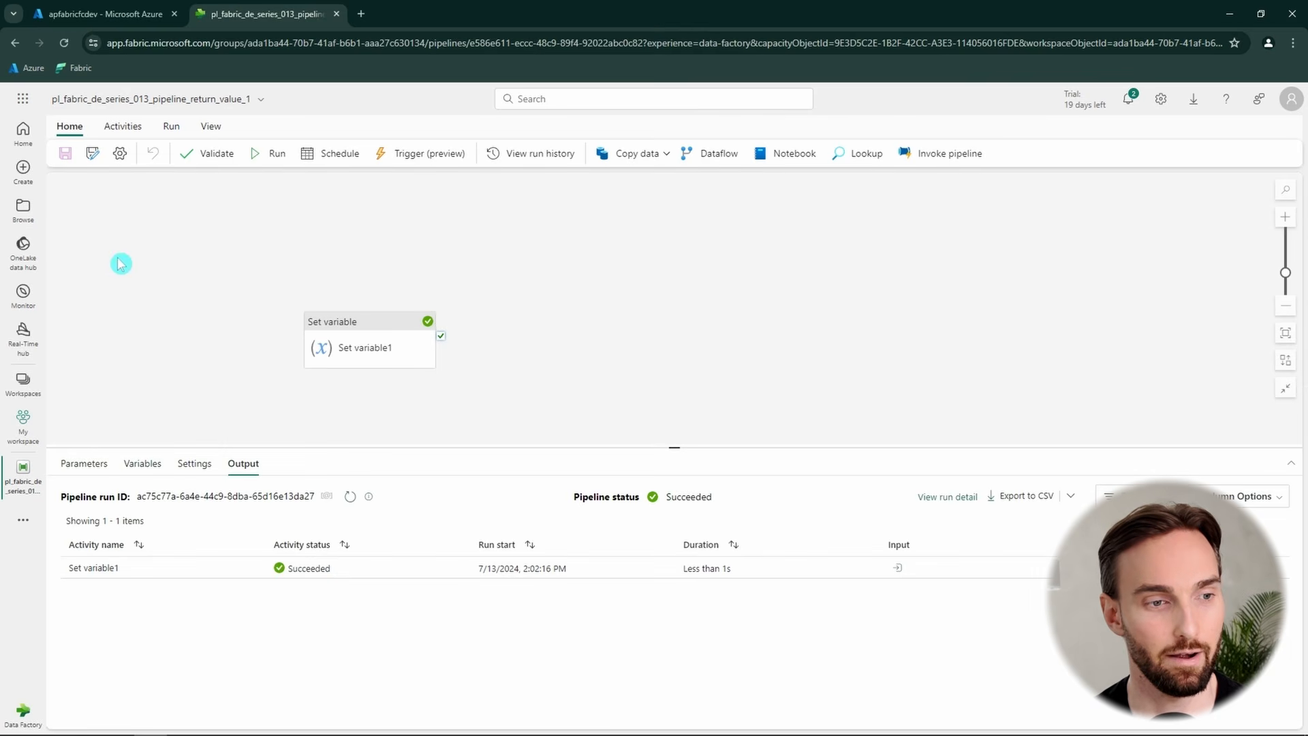
- Create a new data pipeline named pl_fabric_de_series_013_pipeline_return_value_2 in My workspace
click(23, 171)
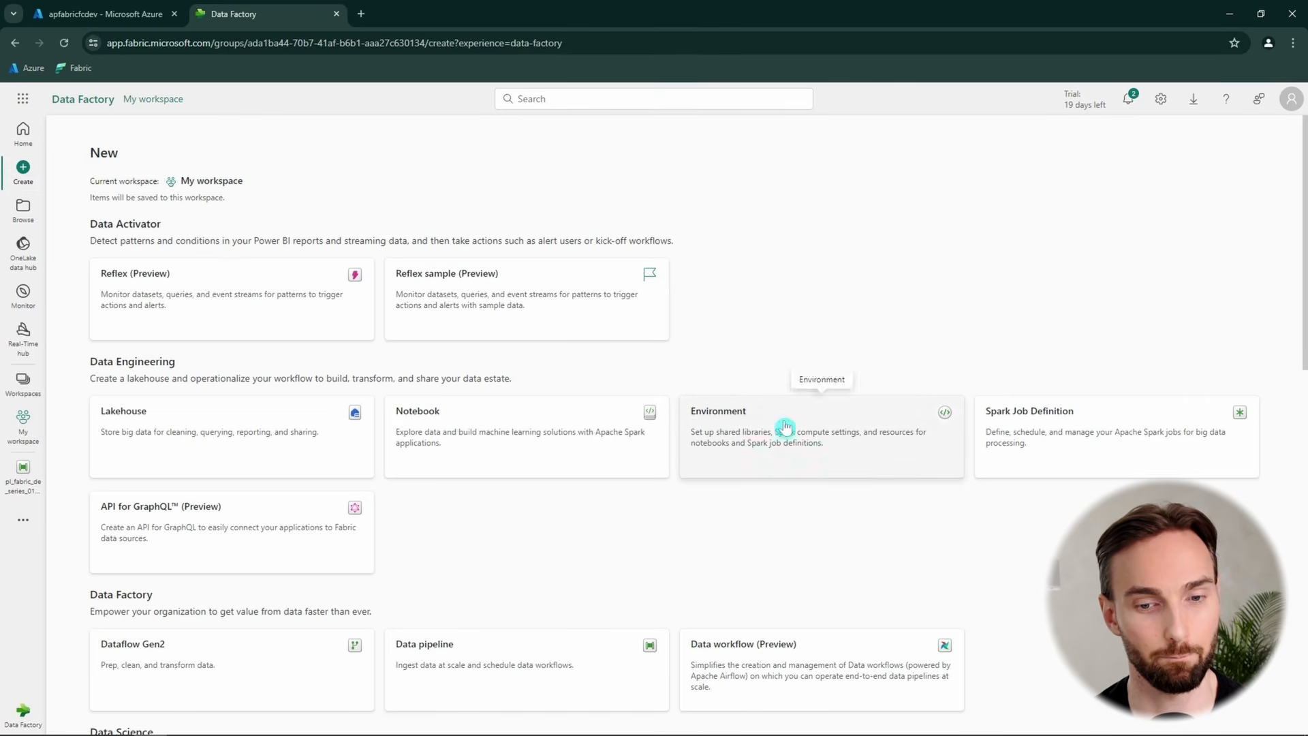
scroll(546, 513, down, 2)
click(546, 513)
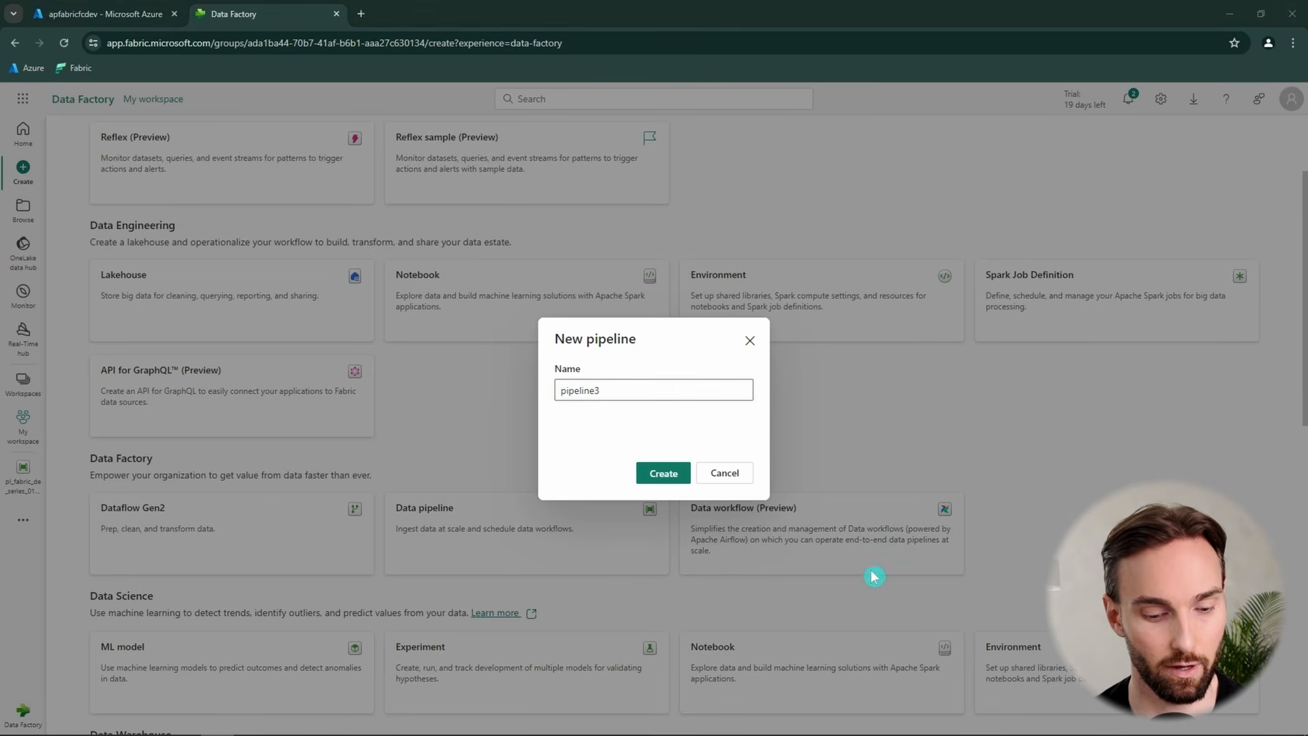
double_click(586, 390)
text(pl_fabric_de_series_013_pipeline_return_value)
click(674, 473)
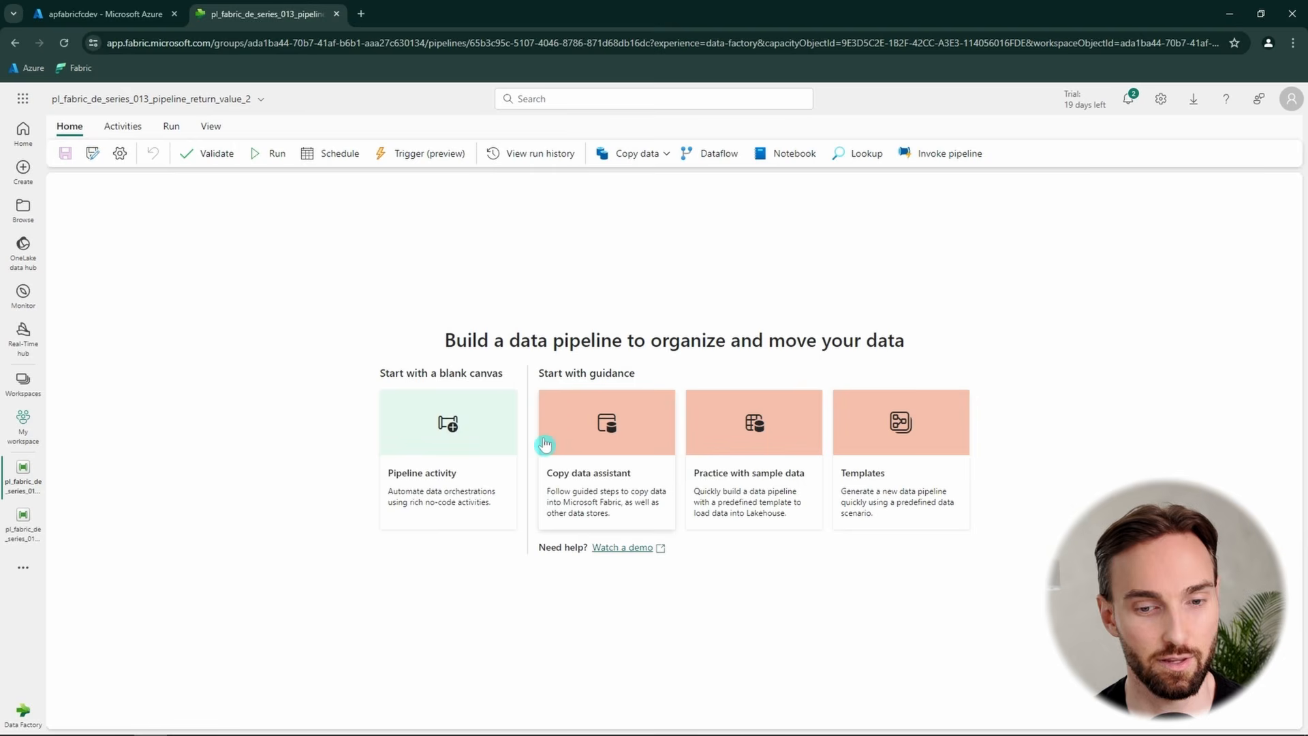
- Start the blank pipeline with an Invoke pipeline (Preview) activity and position it on the canvas
click(470, 430)
scroll(633, 487, down, 2)
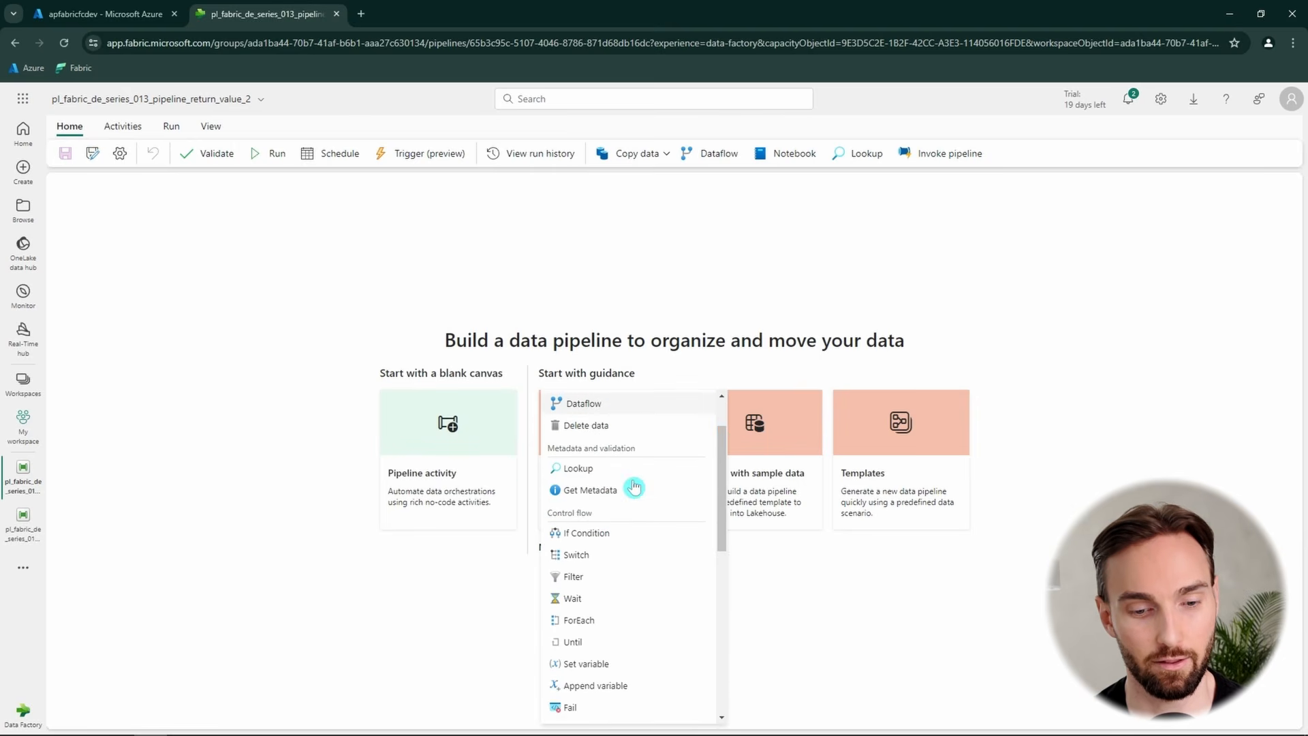
scroll(633, 487, down, 4)
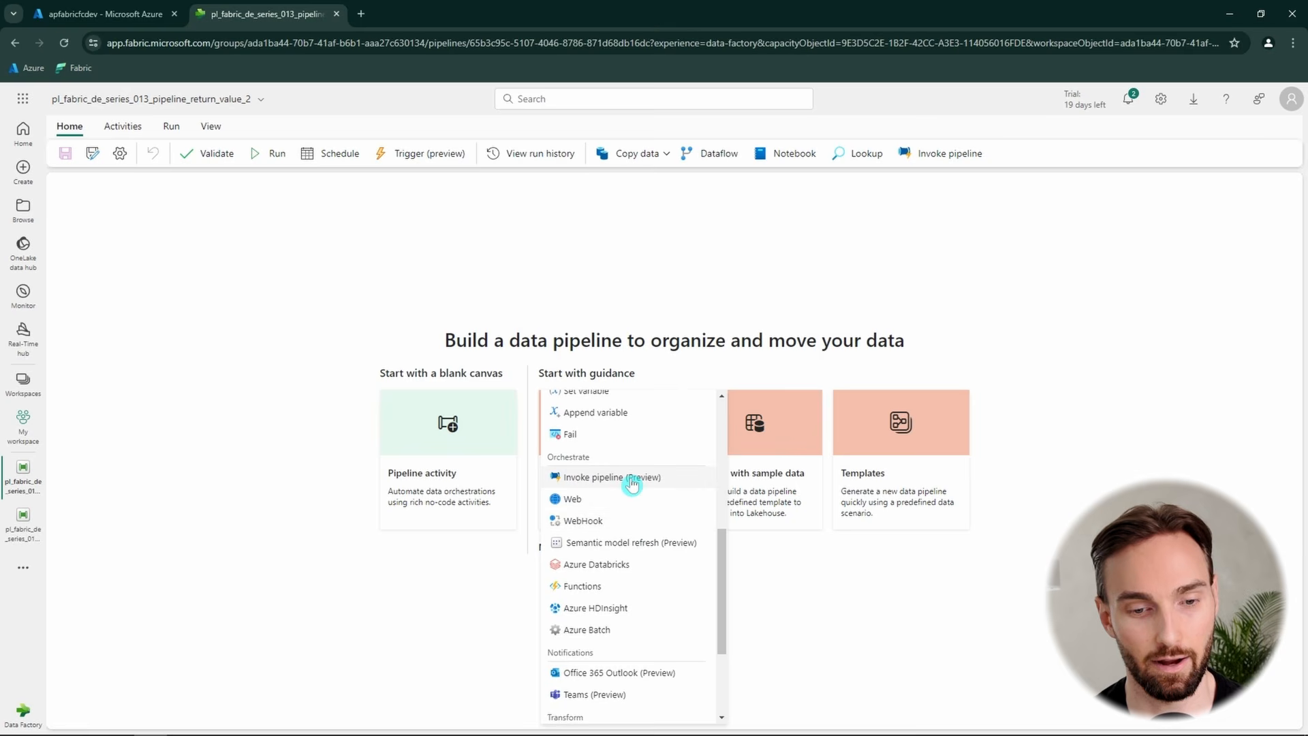
click(632, 480)
drag(143, 320, 430, 285)
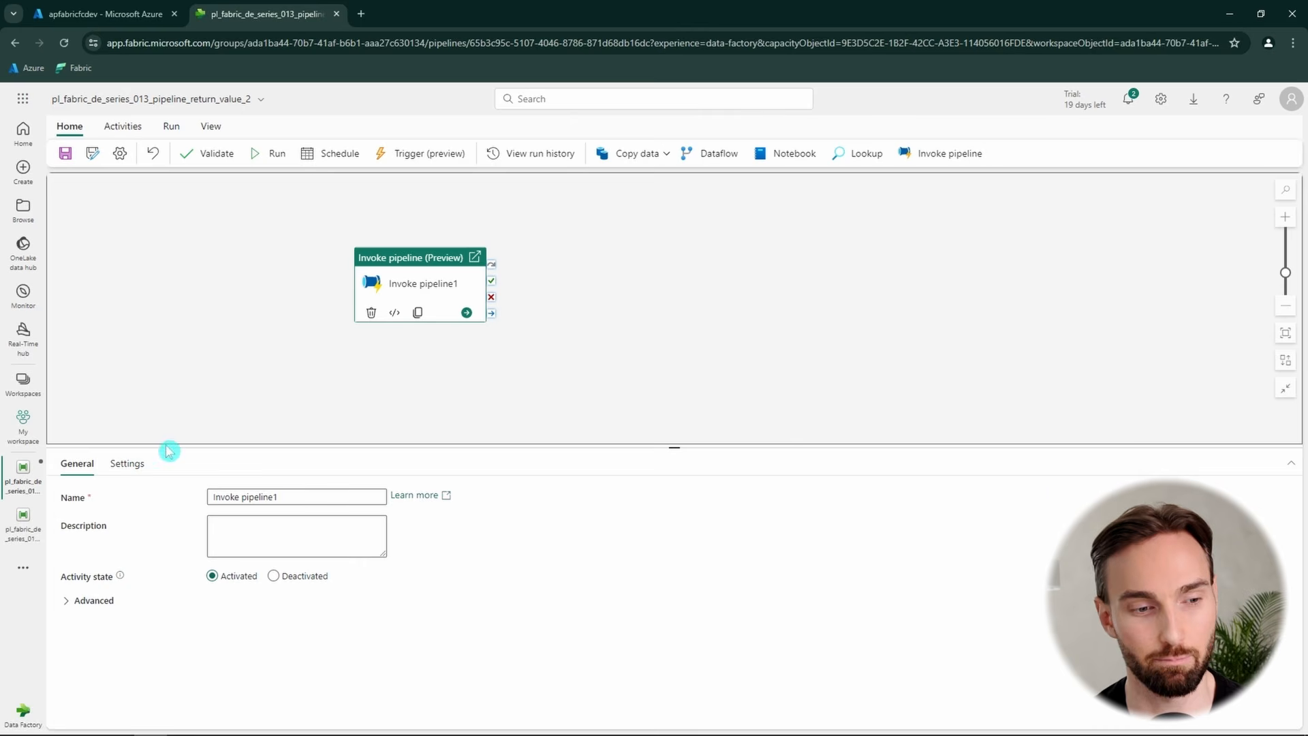
- Set the Invoke pipeline1 activity to invoke pl_fabric_de_series_013_pipeline_return_value_1, filtering the pipeline list by "retu"
click(127, 464)
click(249, 503)
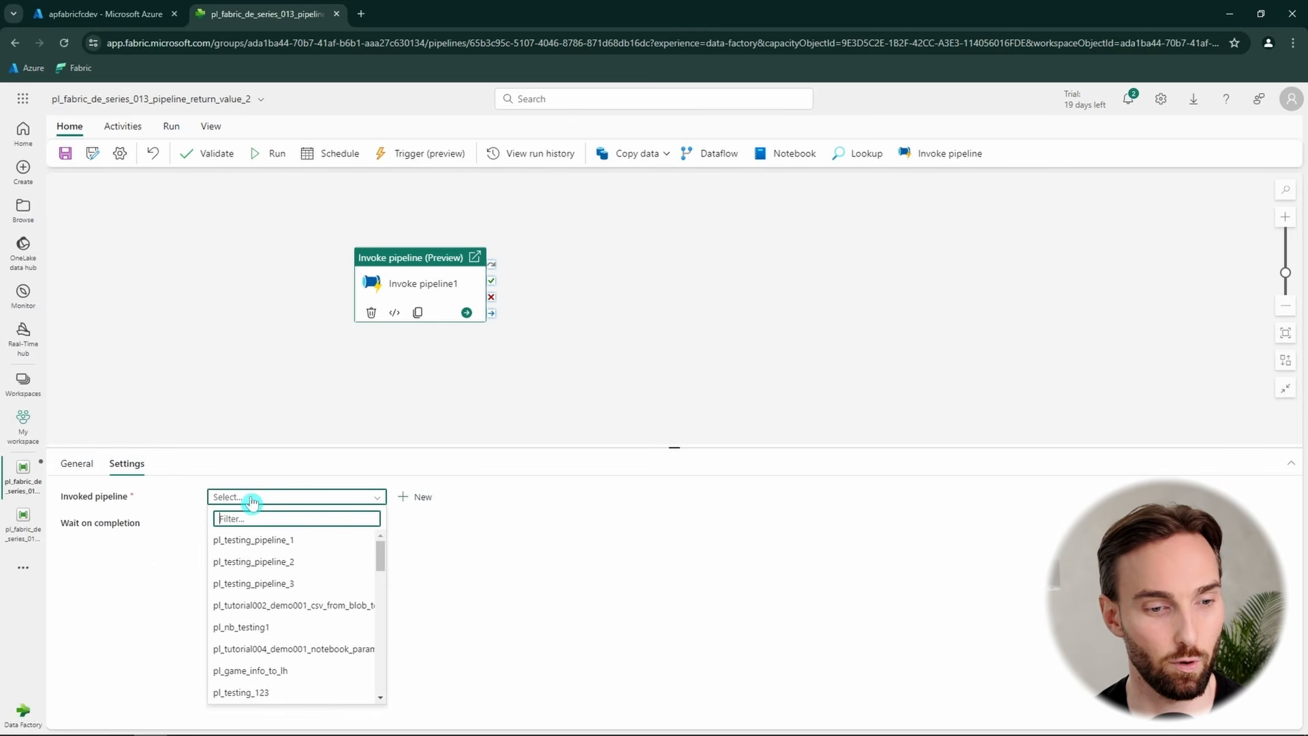
text(retu)
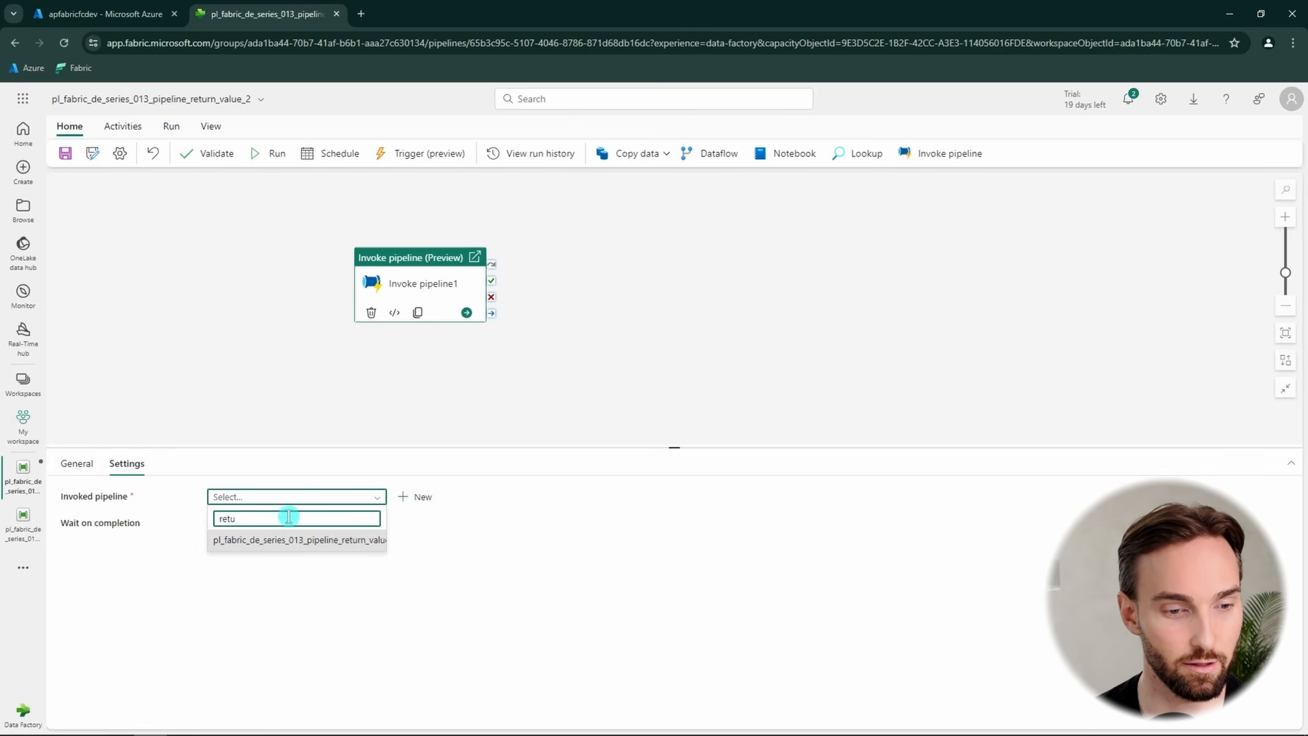
click(306, 539)
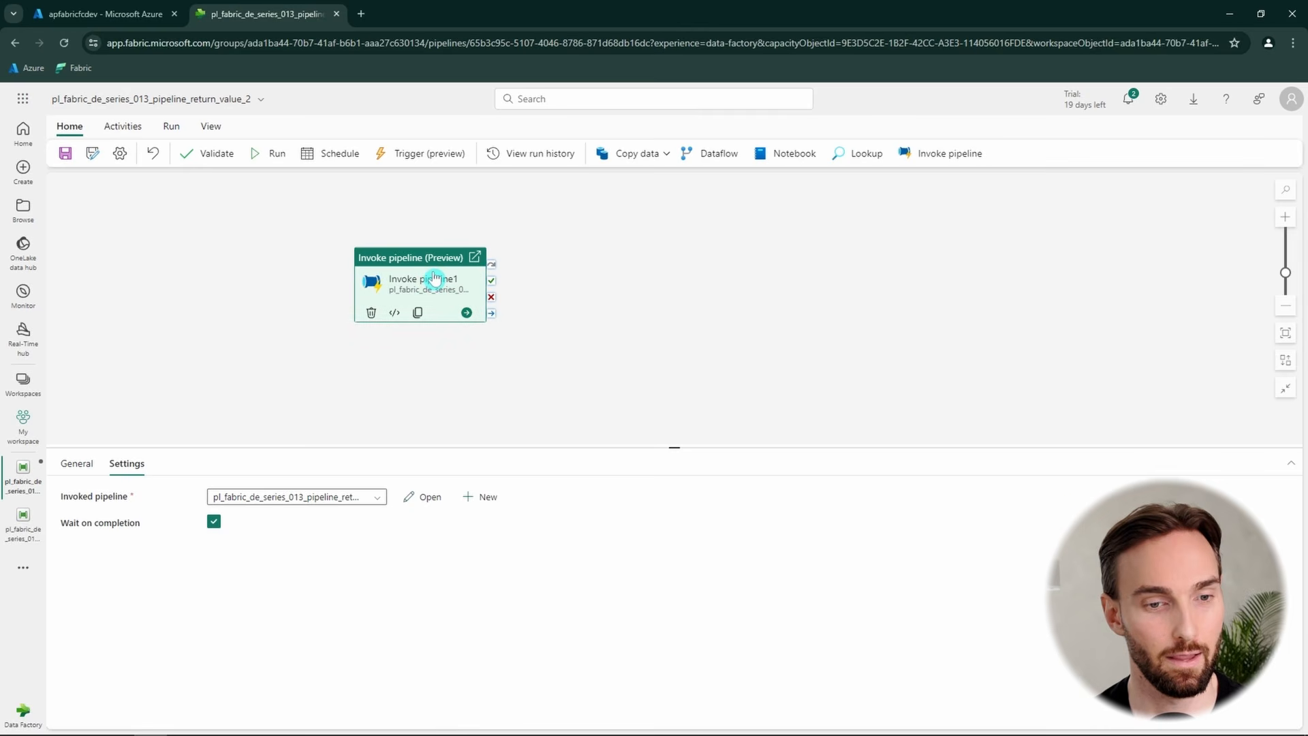
drag(434, 278, 414, 285)
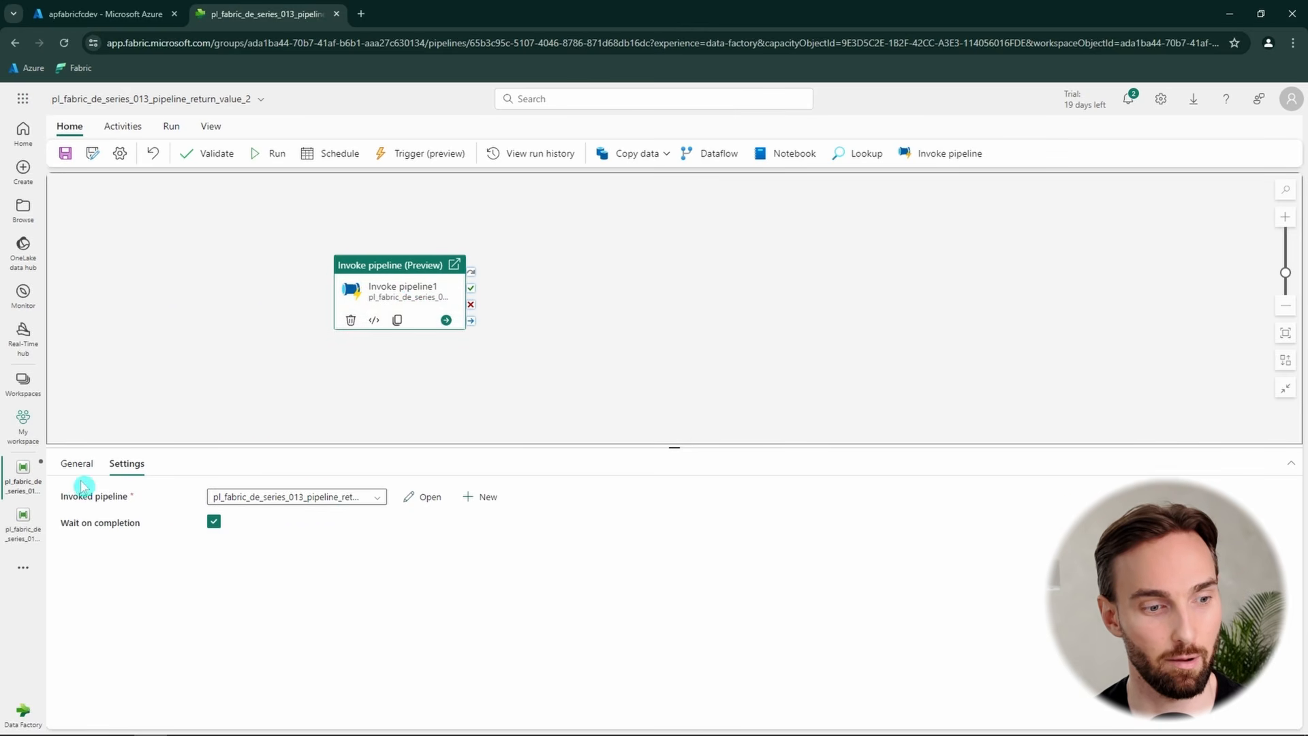
- Review the Set variable1 return values in pl_fabric_de_series_013_pipeline_return_value_1, and return to the second pipeline
click(23, 521)
click(359, 311)
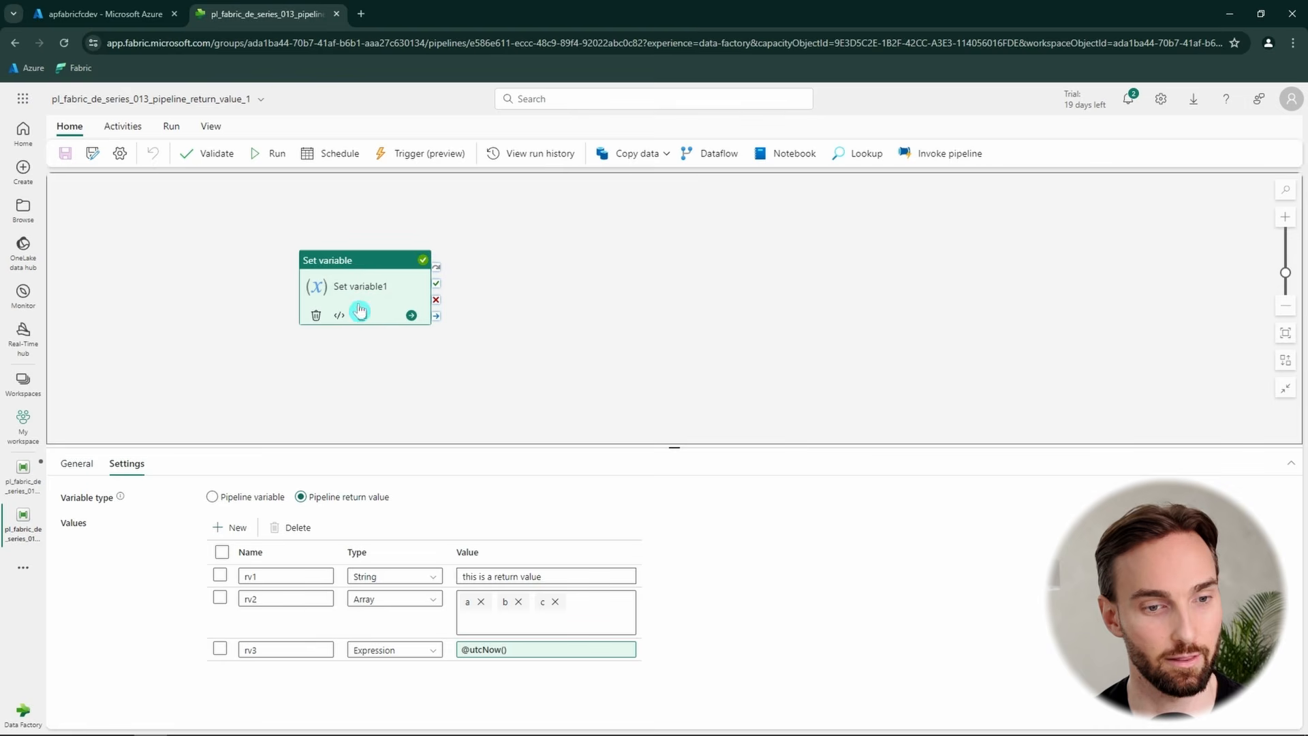
click(35, 485)
drag(294, 256, 279, 280)
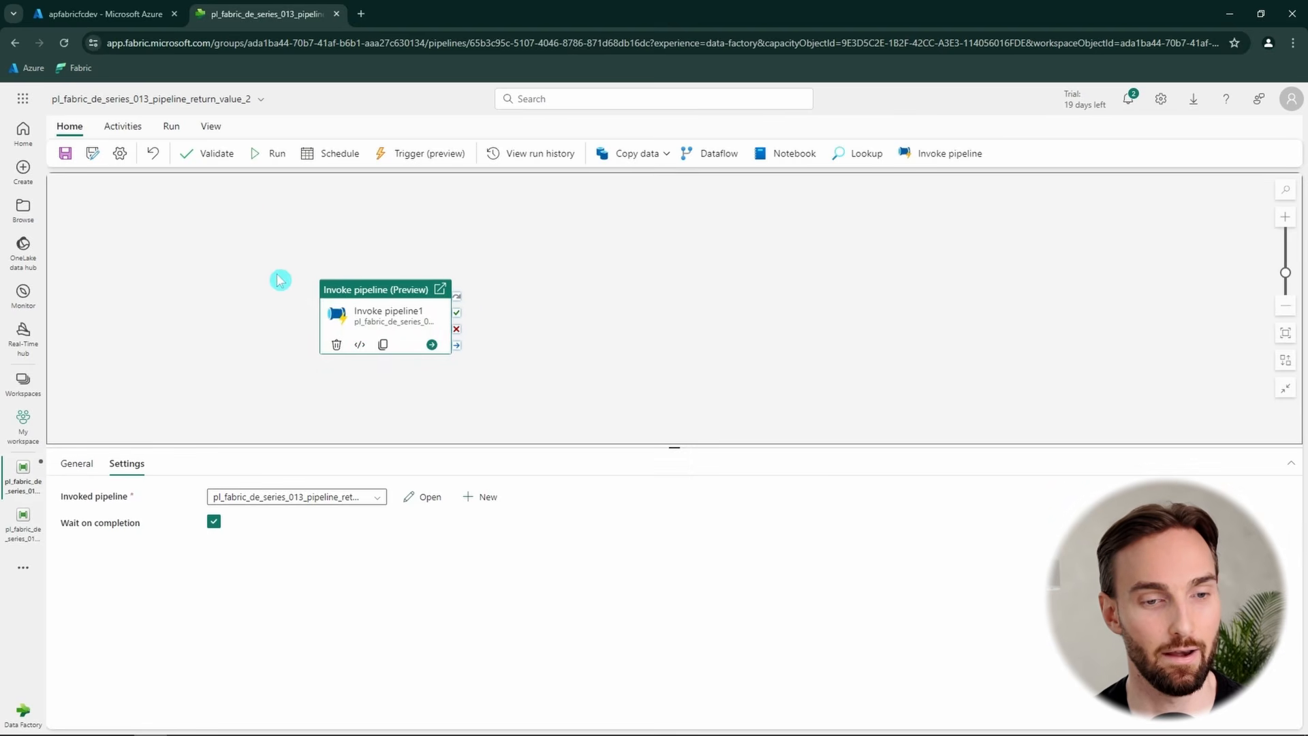
- Save and run the second pipeline, and refresh its run status in the output
click(272, 152)
click(636, 458)
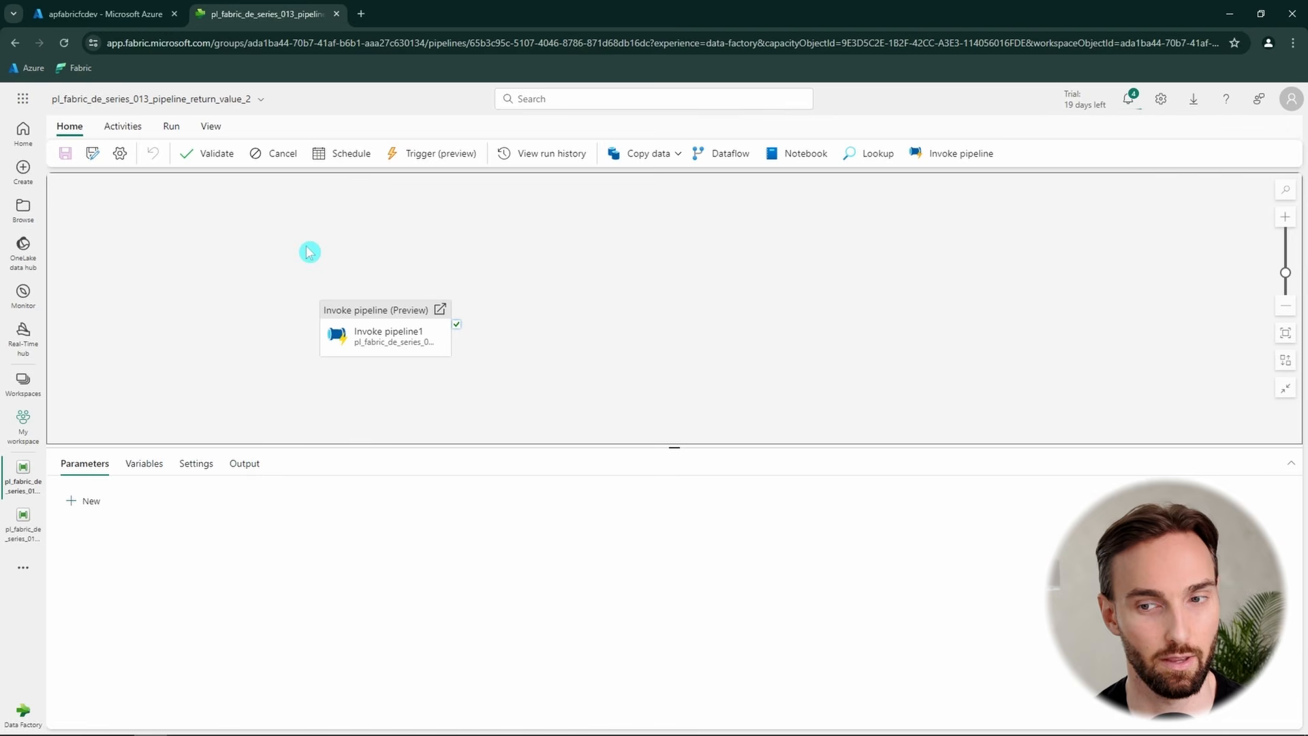
click(245, 464)
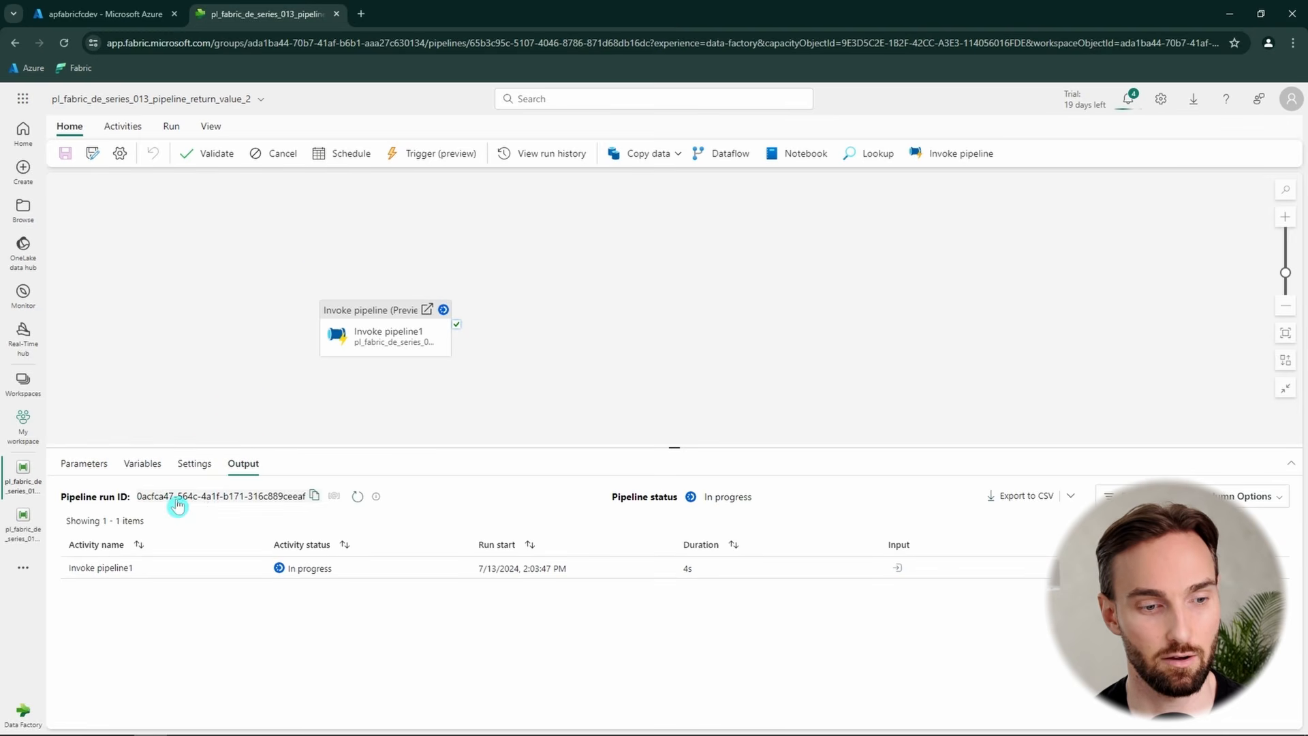
click(344, 499)
click(344, 500)
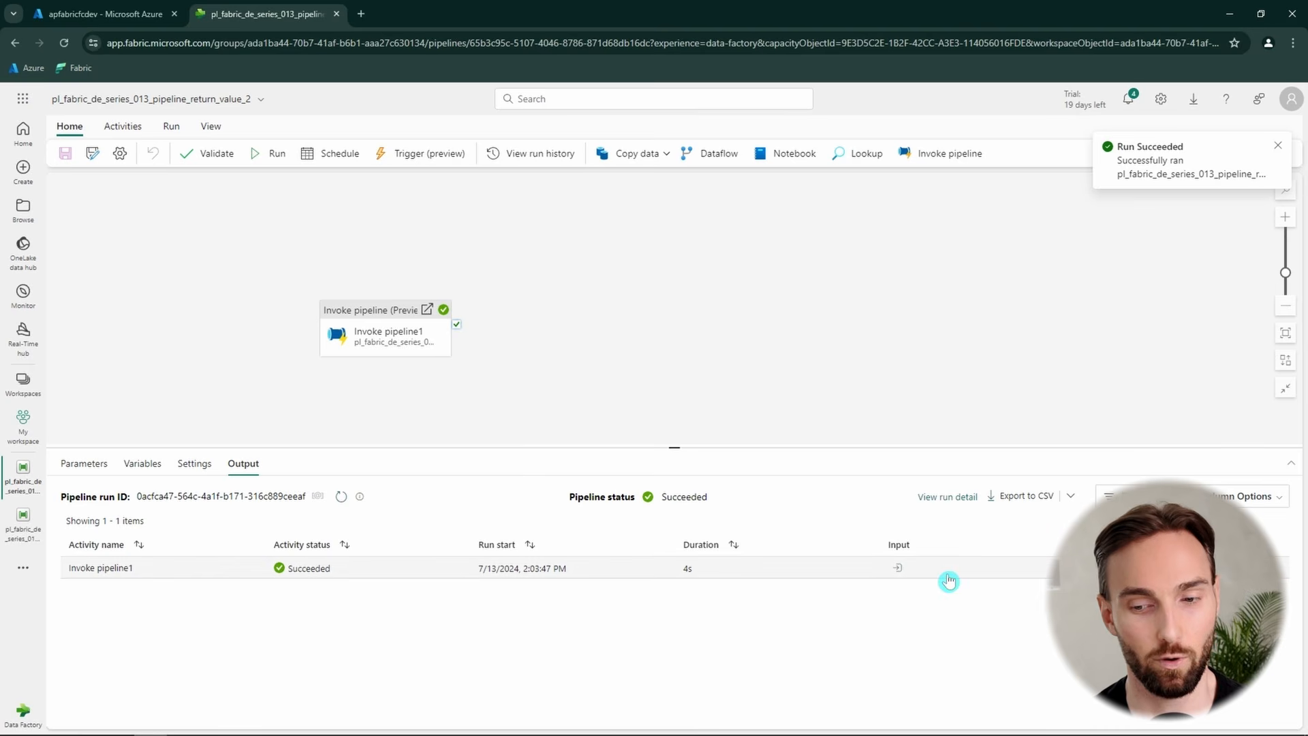
- Examine the Invoke pipeline1 activity's enlarged output and follow its pipelineRunId link to the invoked pipeline's run
click(1101, 567)
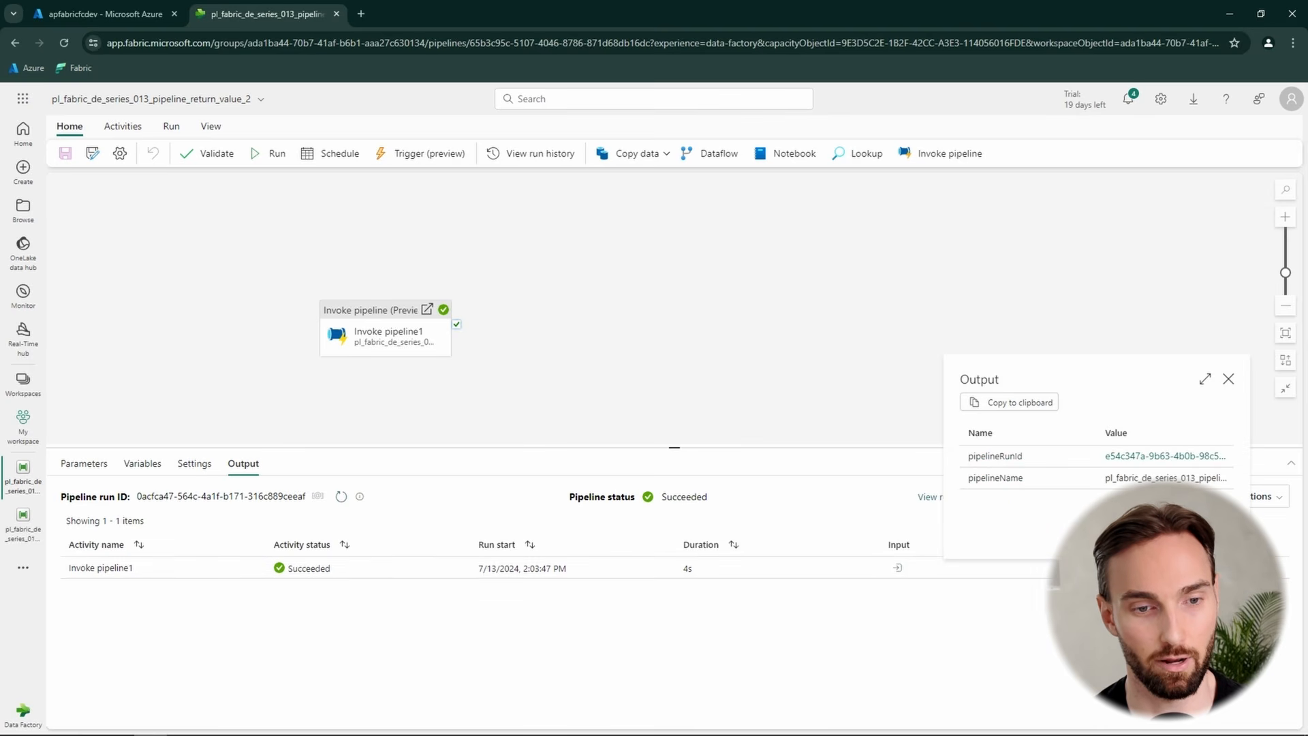
click(1205, 379)
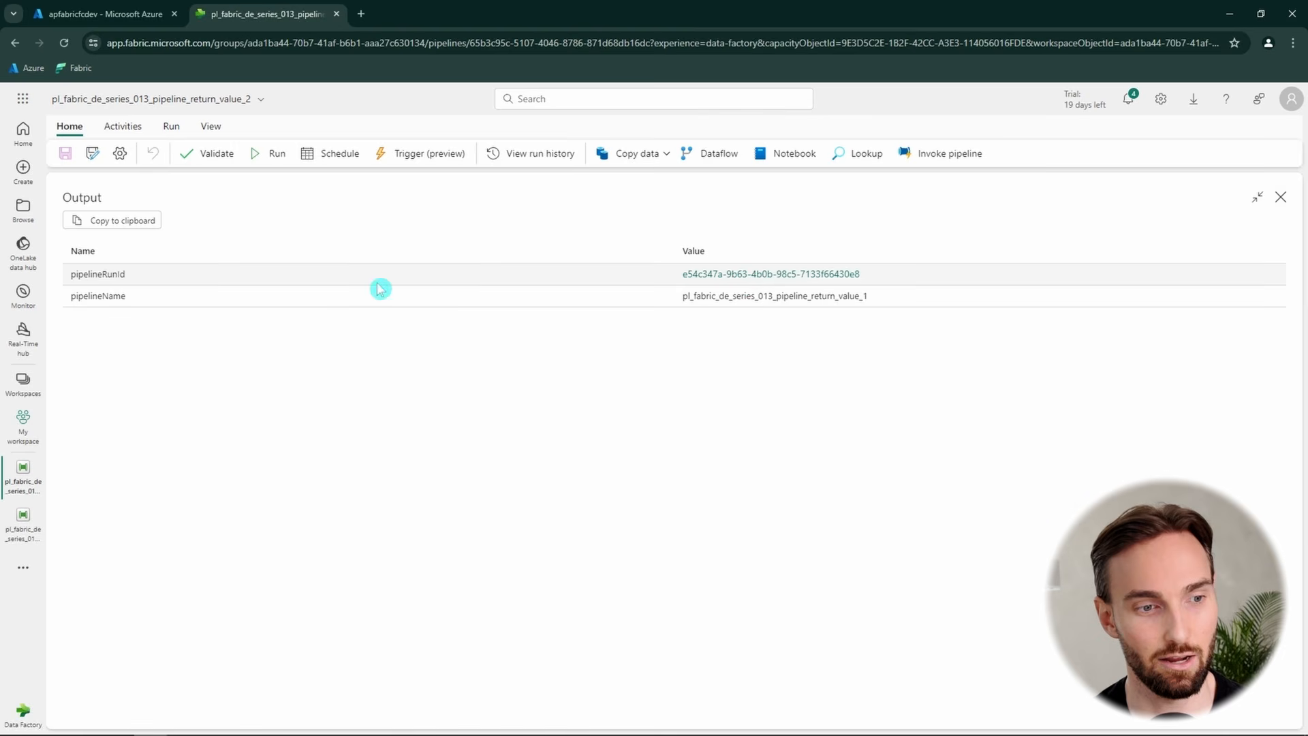
click(778, 276)
click(405, 409)
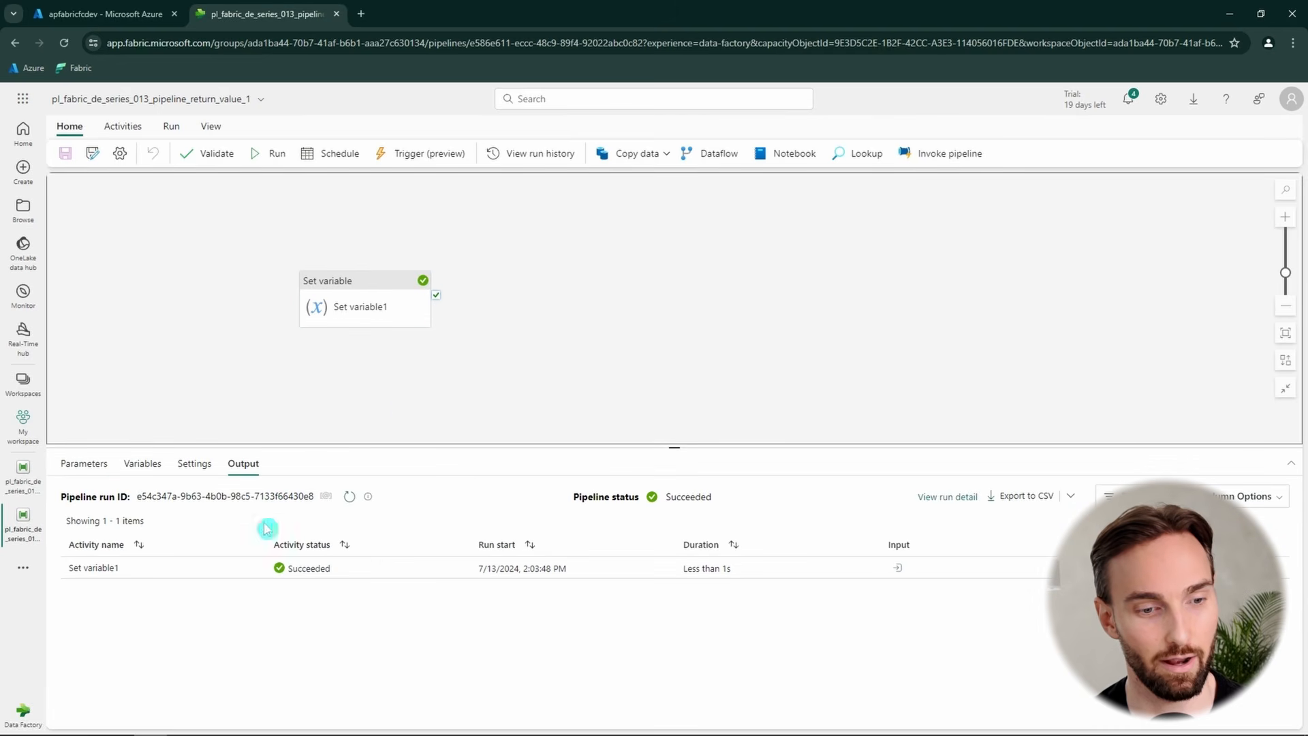
- Examine the Set variable1 activity's output in the invoked run, checking the returned values, and close it
click(962, 567)
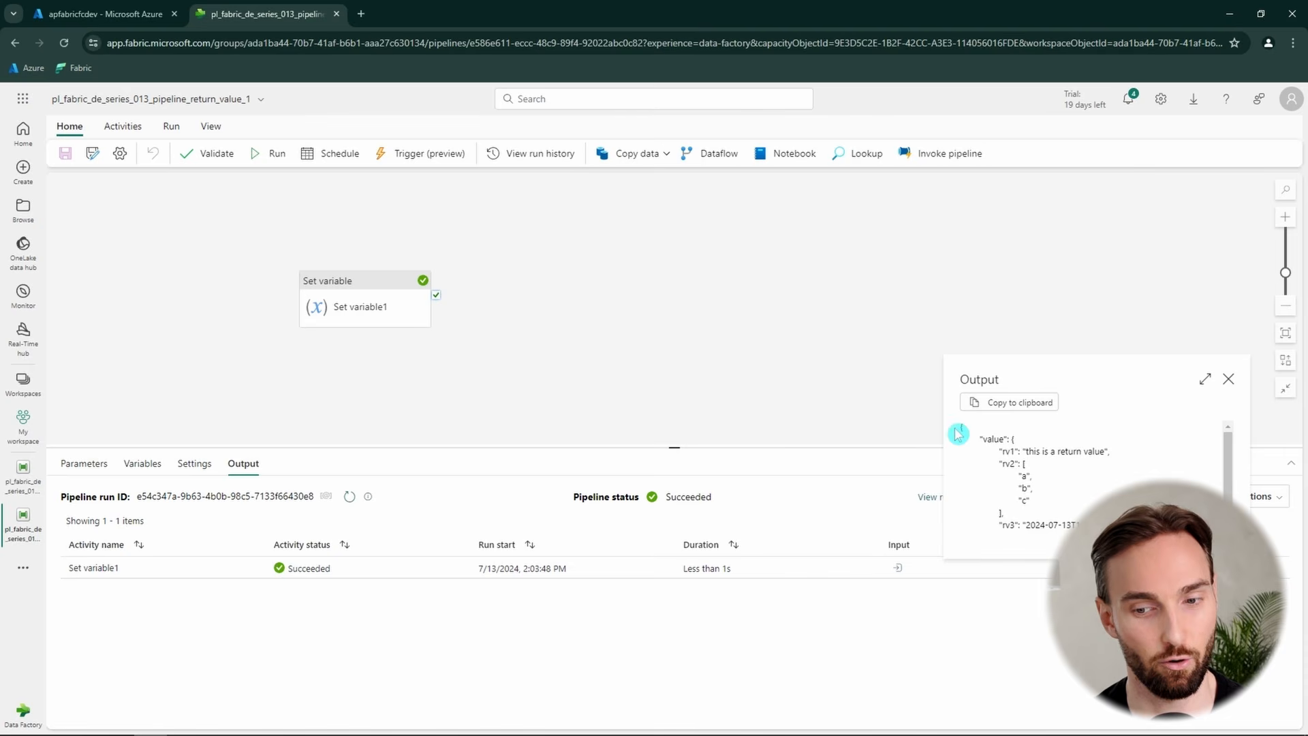
drag(958, 433, 962, 528)
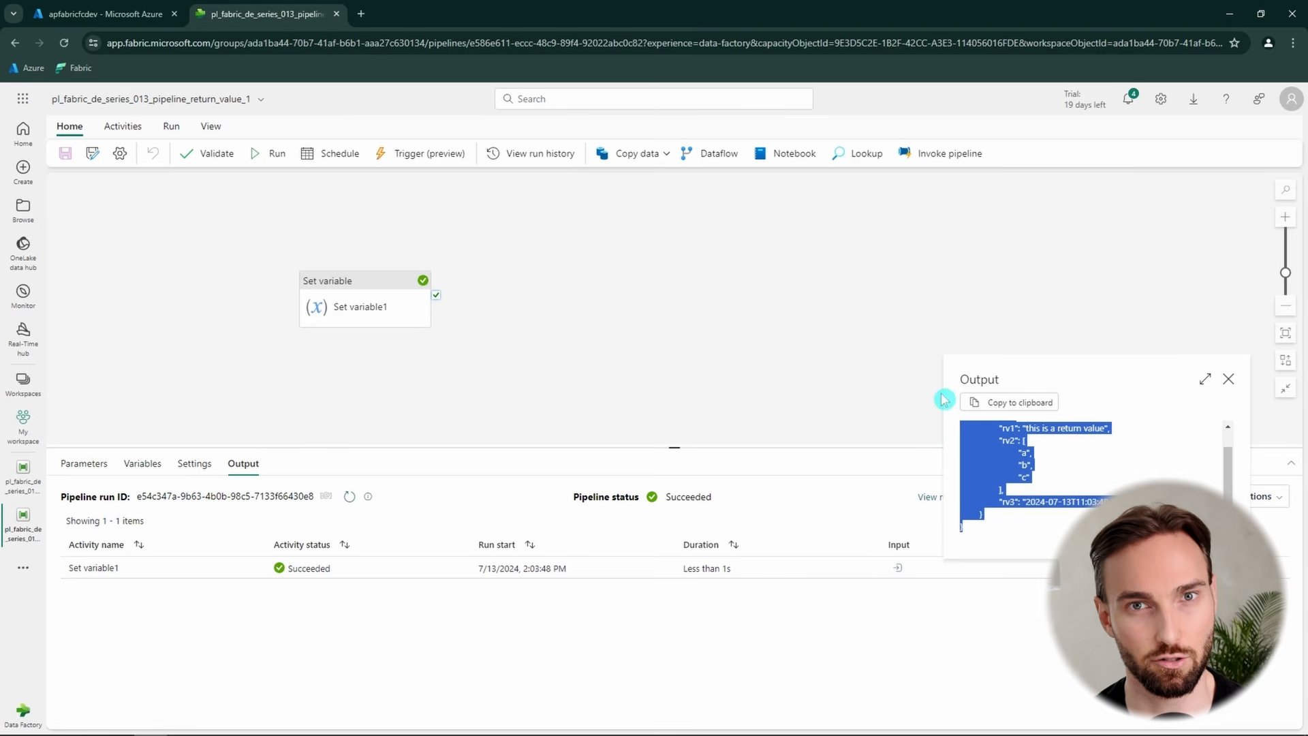
scroll(1071, 460, up, 1)
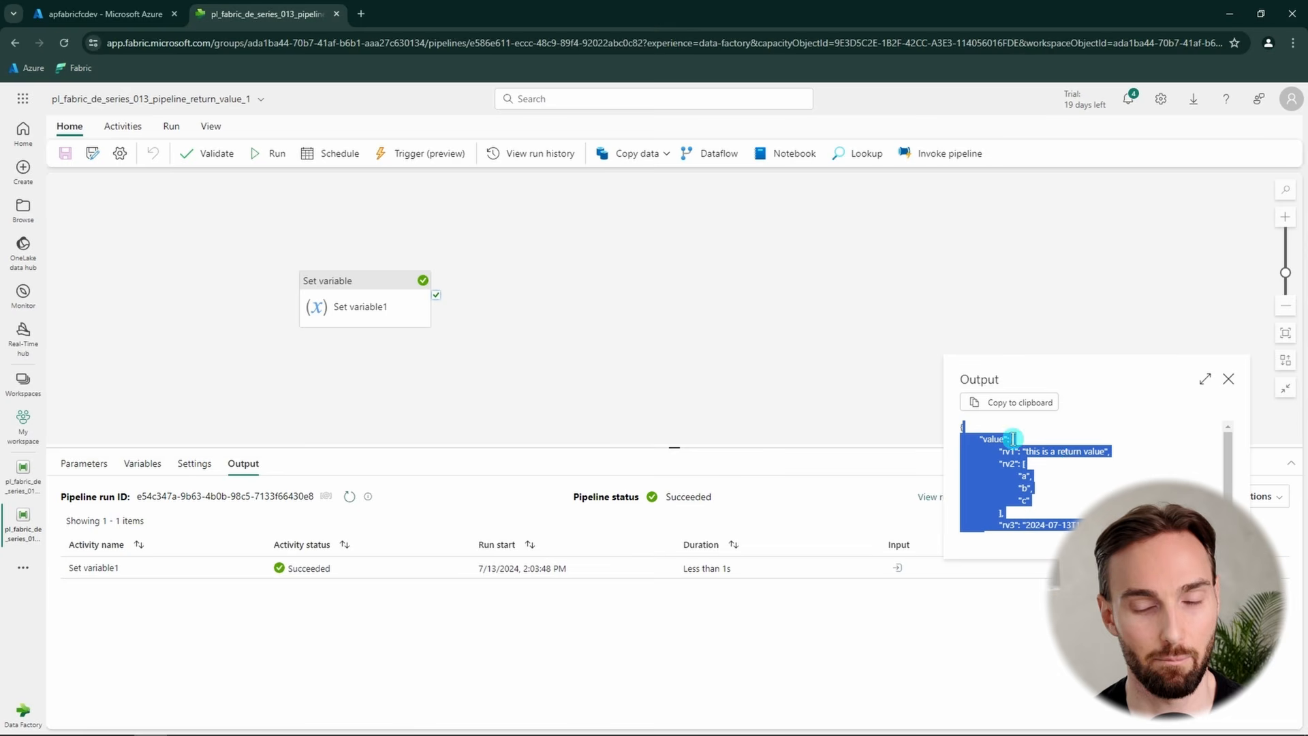
click(1228, 379)
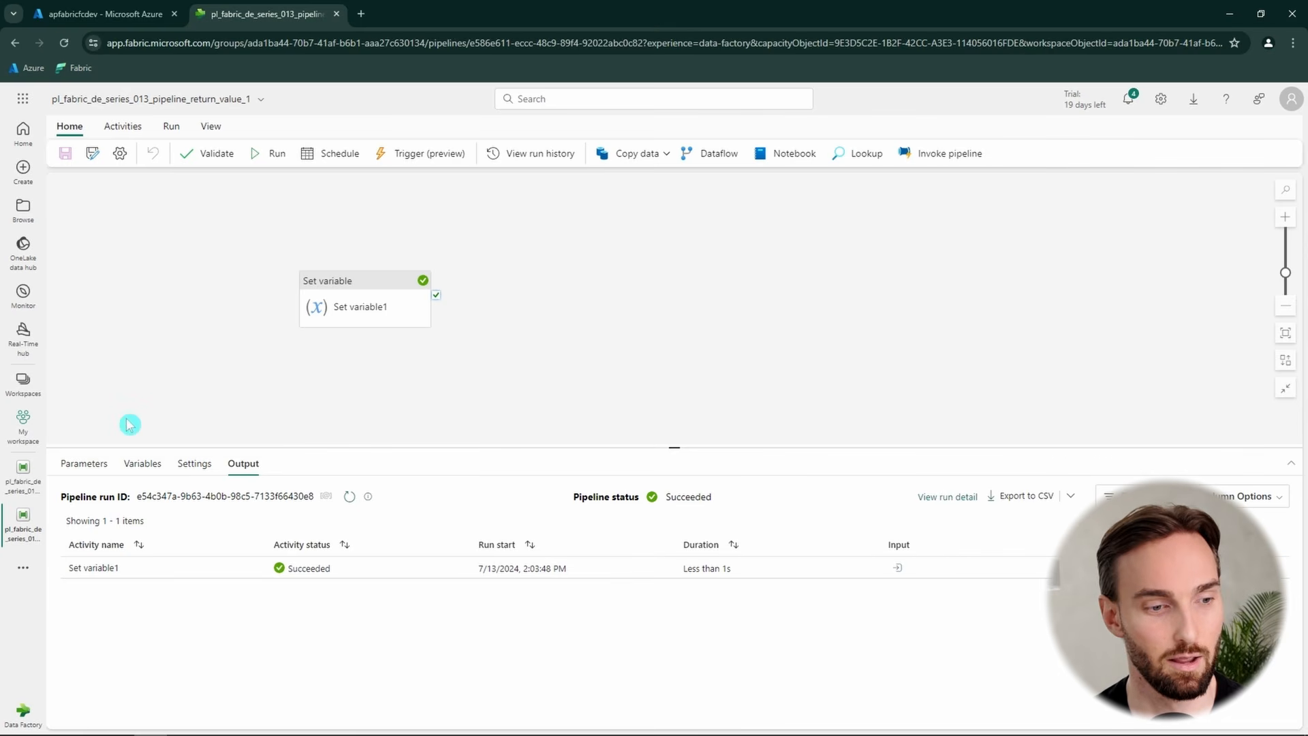
- Return to pl_fabric_de_series_013_pipeline_return_value_2 and reposition the Invoke pipeline1 activity on the canvas
click(23, 477)
click(382, 341)
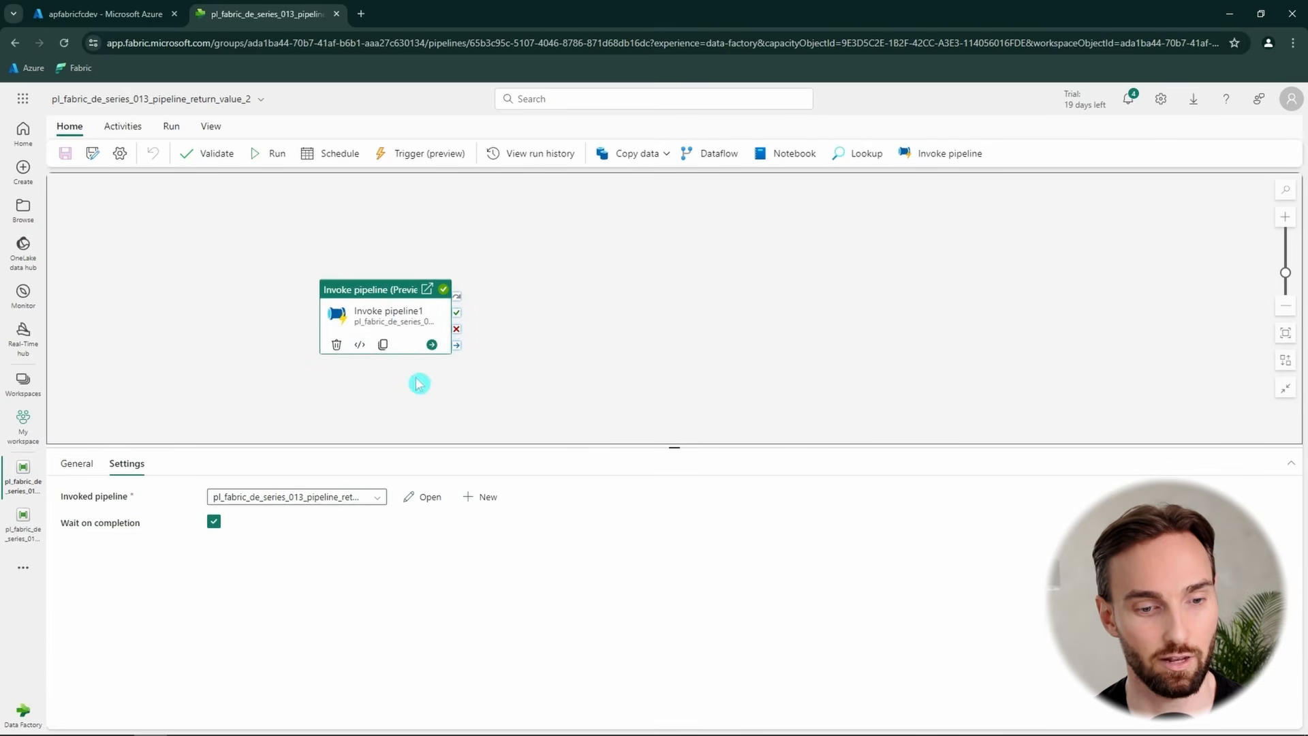
click(596, 349)
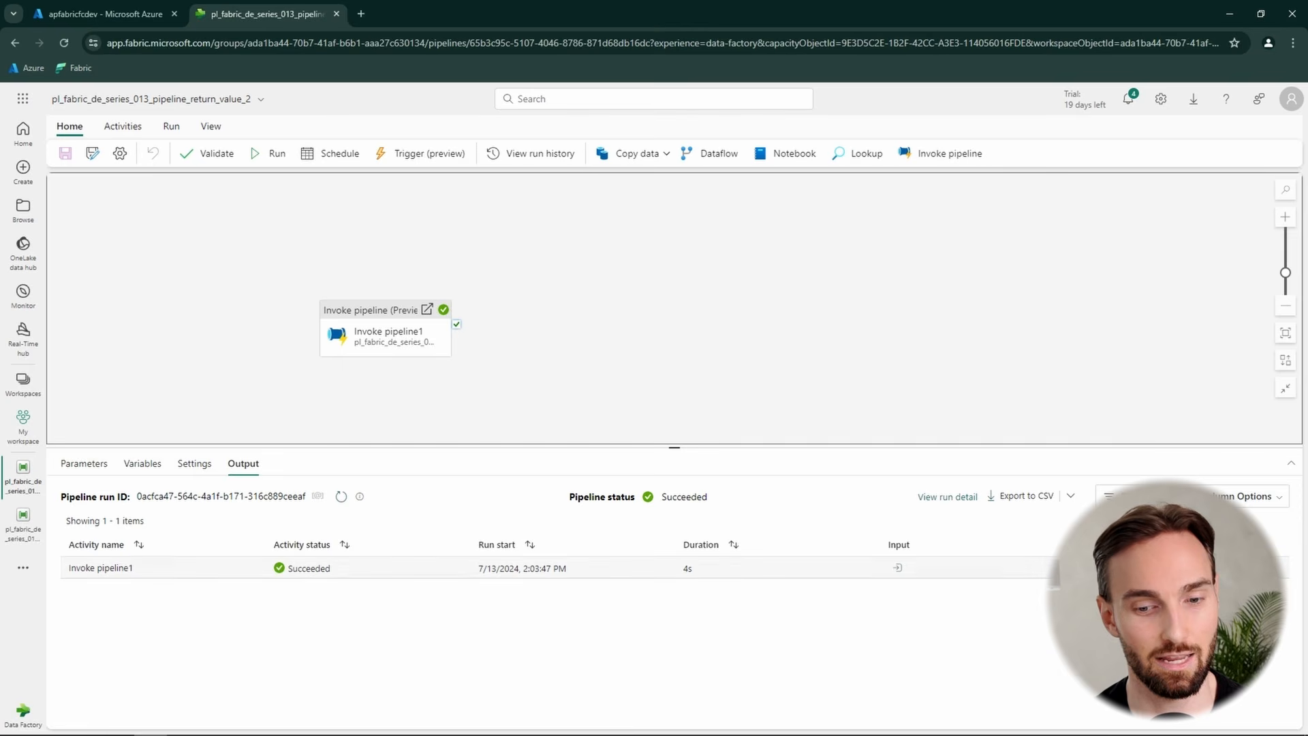
drag(418, 337, 404, 330)
click(556, 388)
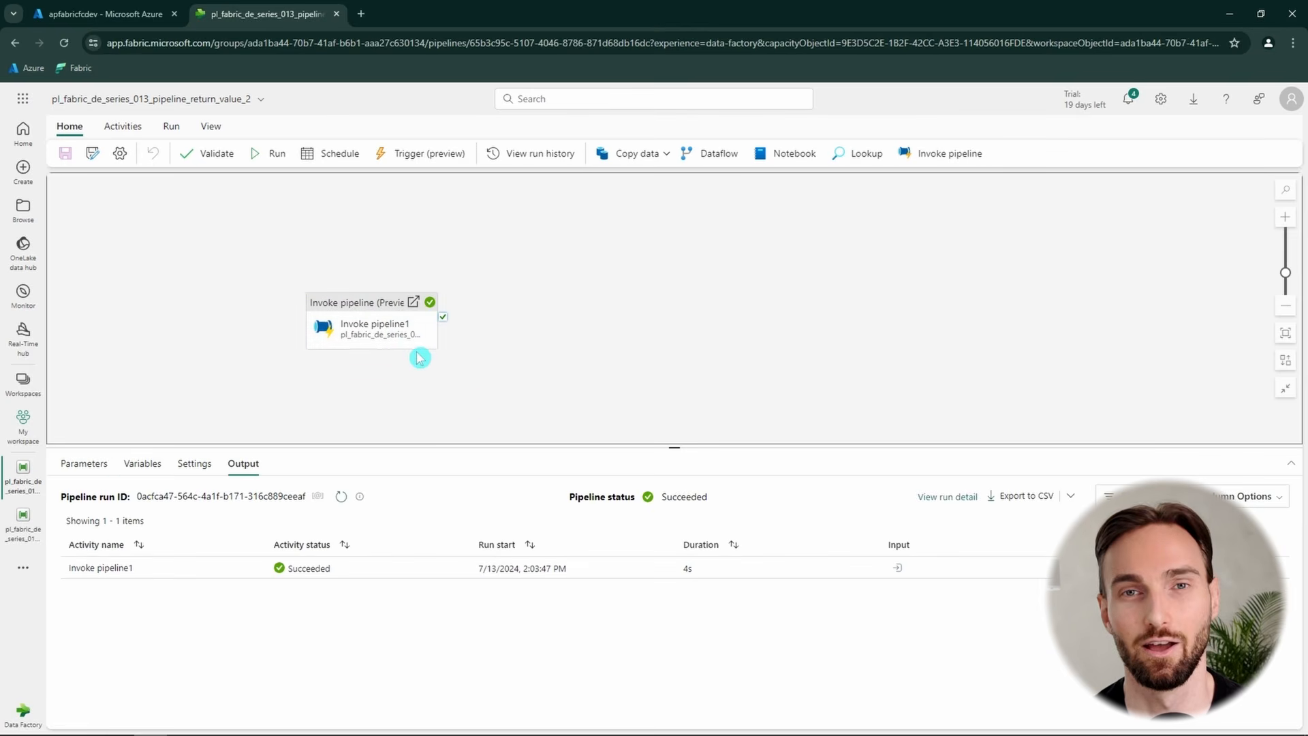
drag(370, 324, 379, 325)
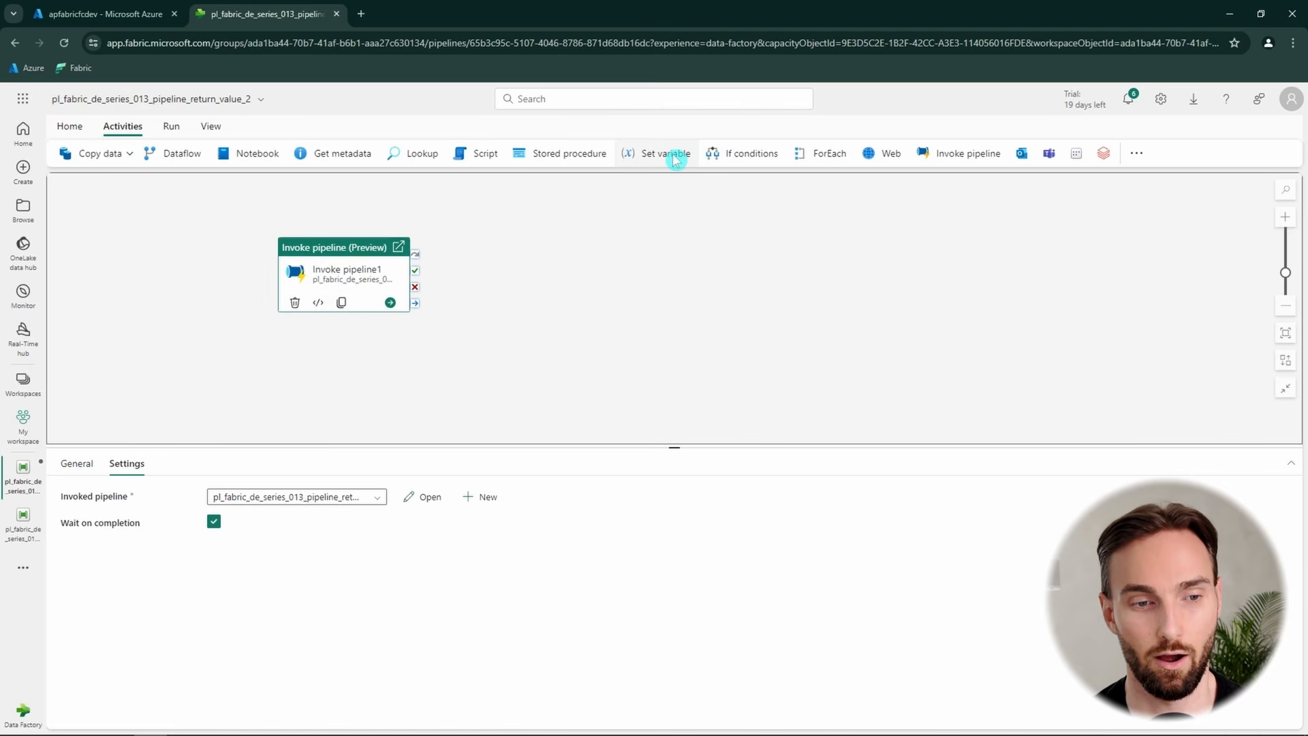
- Add three Set variable activities and chain them one after another behind Invoke pipeline1 with on-success connections
click(677, 154)
click(676, 154)
click(677, 154)
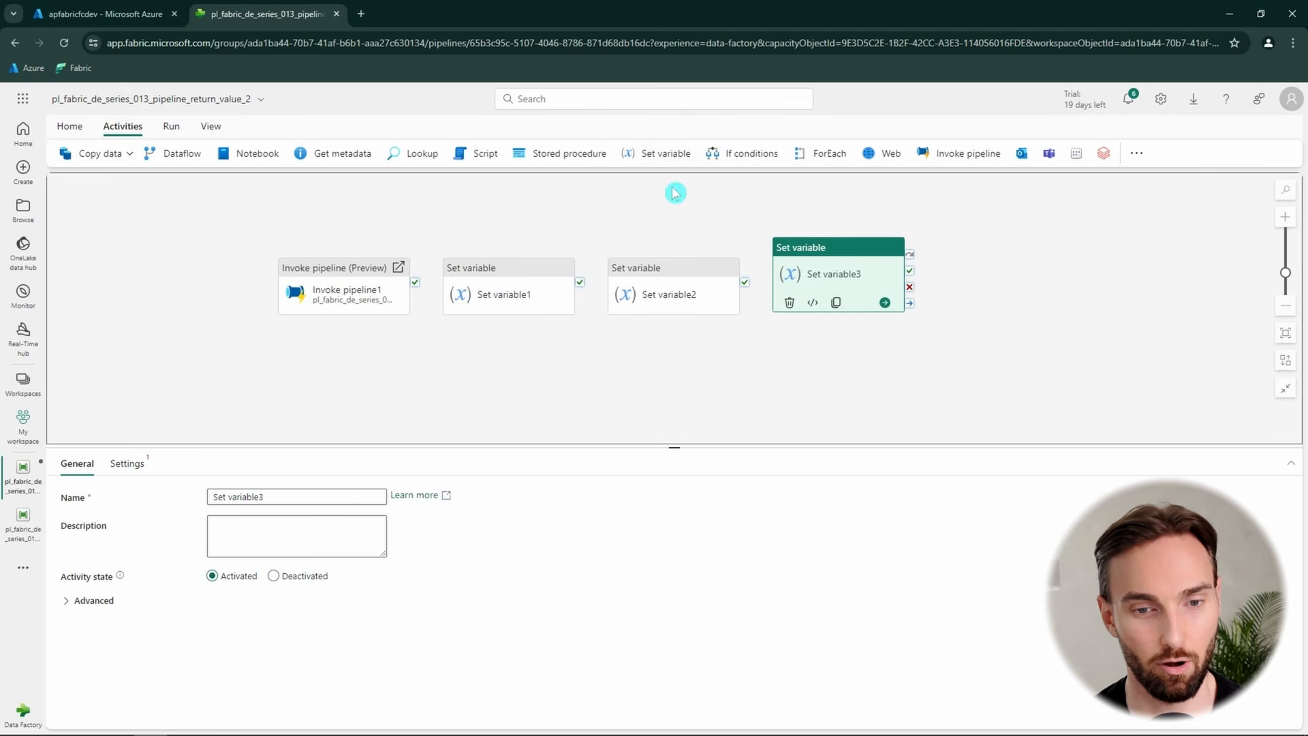
drag(417, 292, 713, 293)
drag(824, 293, 841, 296)
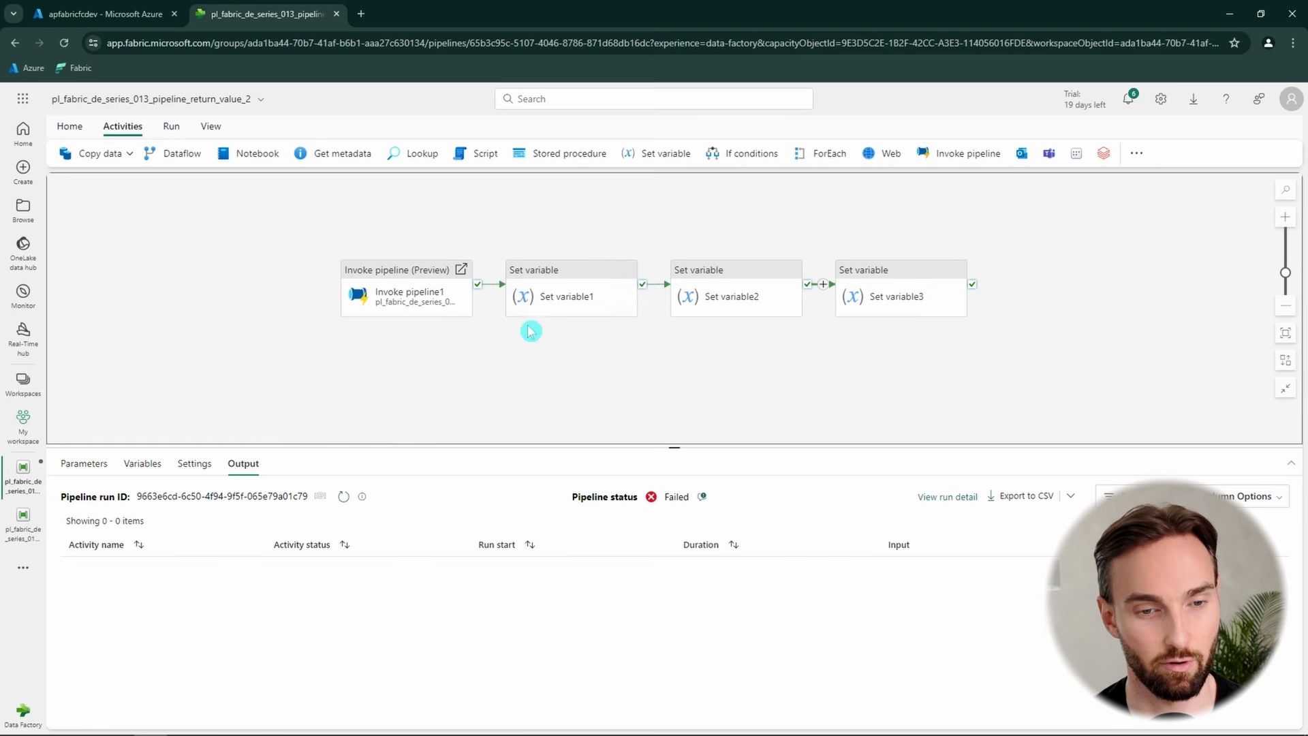
- Add three pipeline variables to the second pipeline and name the first one var1, keeping its String type
click(416, 297)
click(250, 368)
click(151, 465)
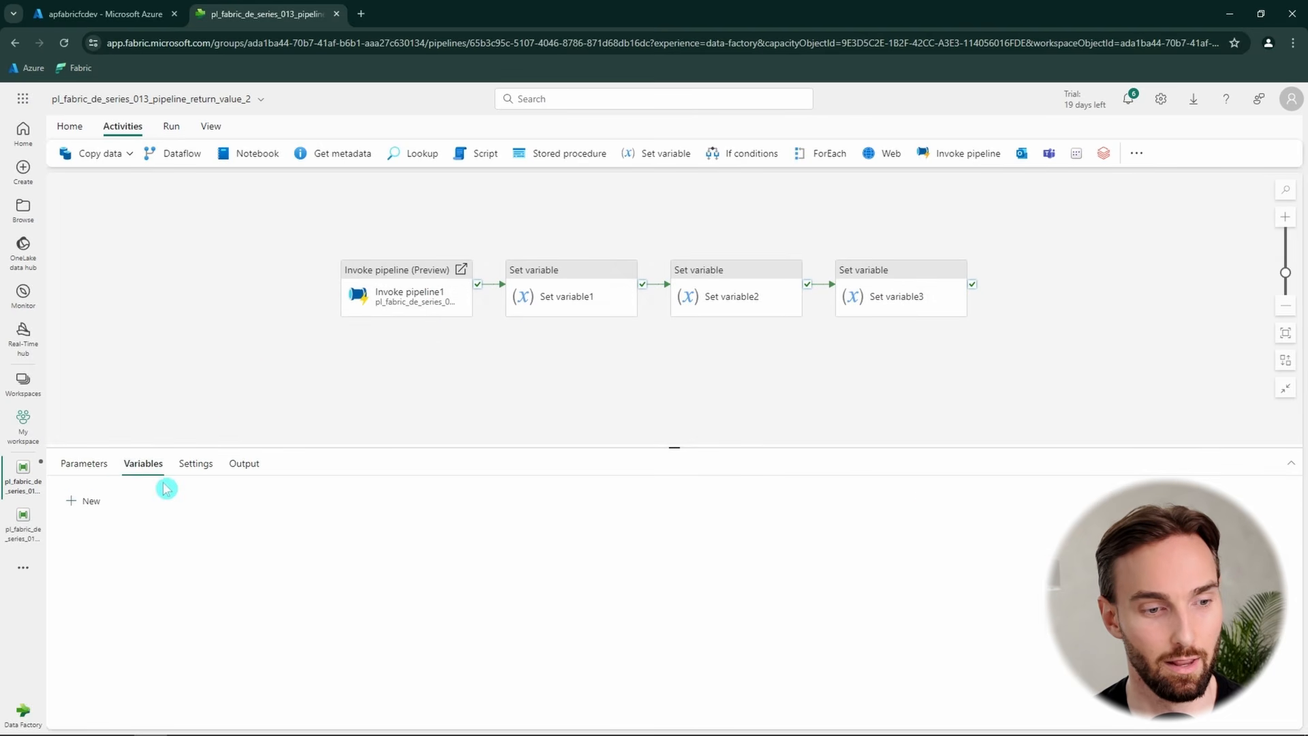
click(94, 507)
click(94, 509)
click(94, 509)
click(189, 550)
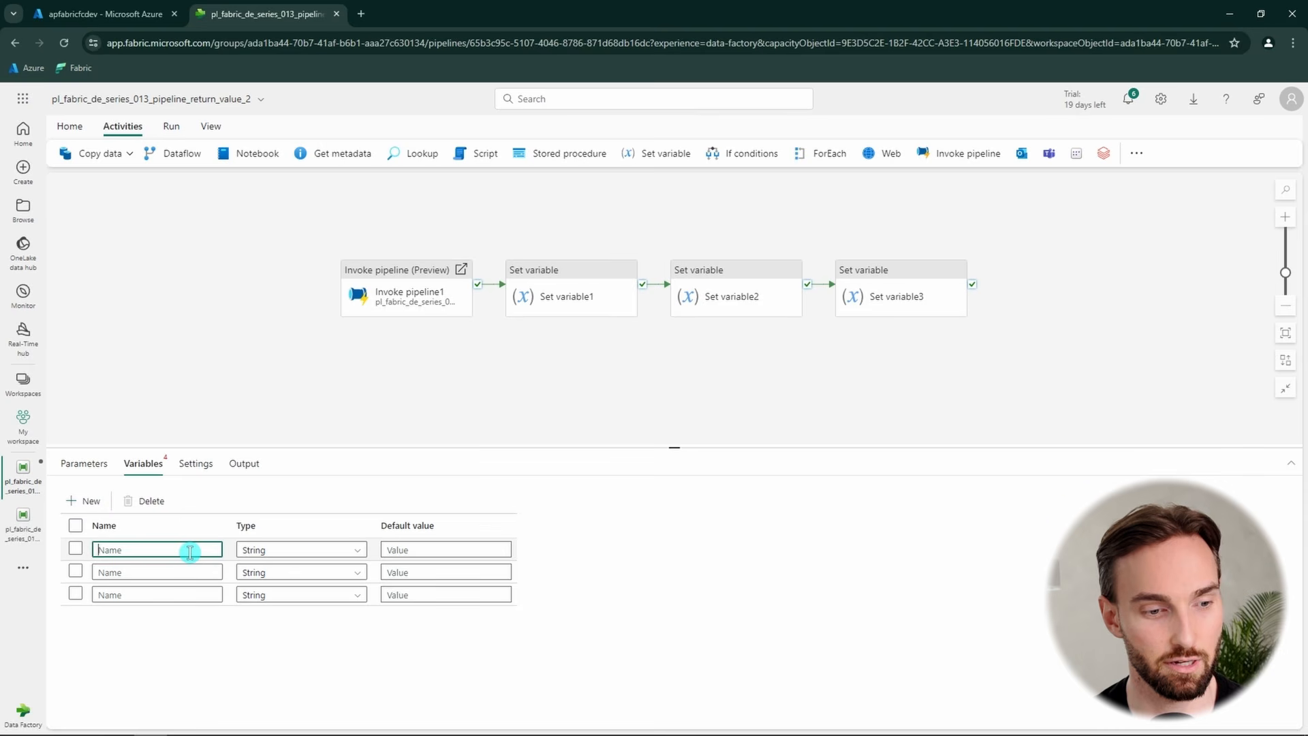
text(var1)
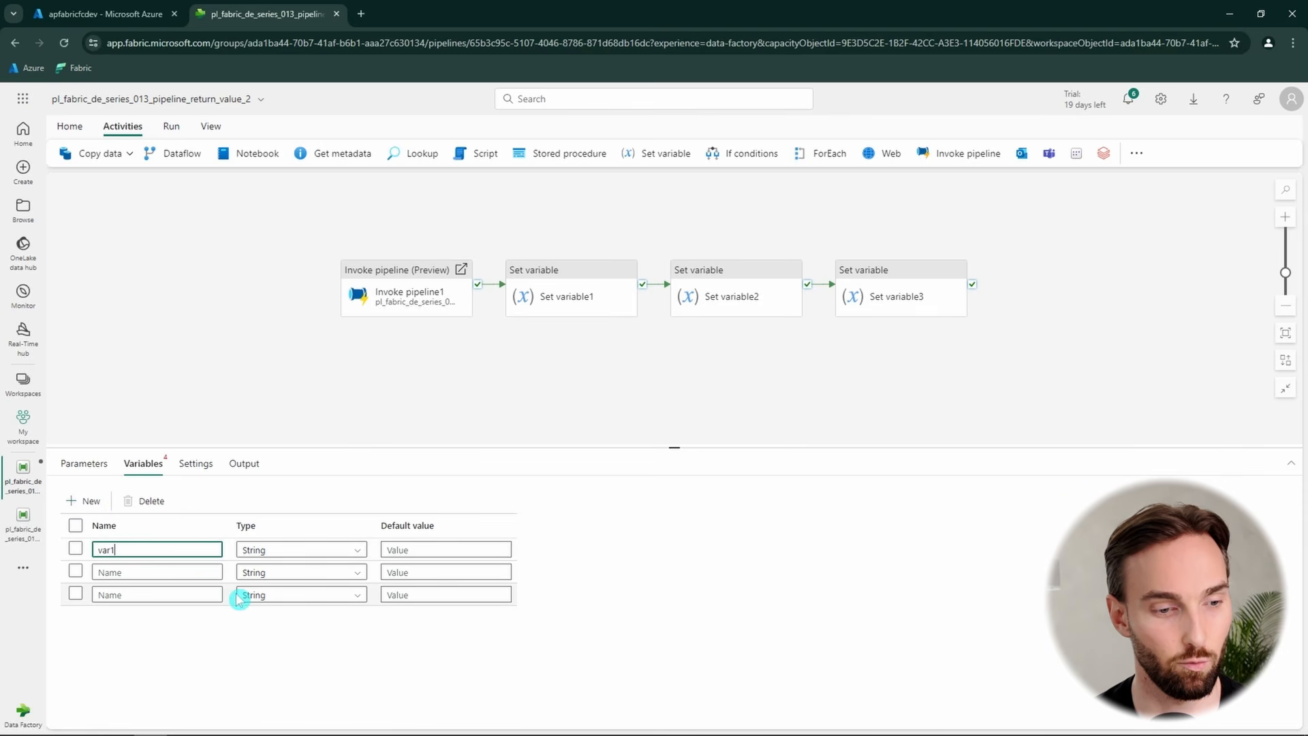
- Name the second variable var2 with type Array, and name the third variable var3 as a String
click(186, 571)
text(va)
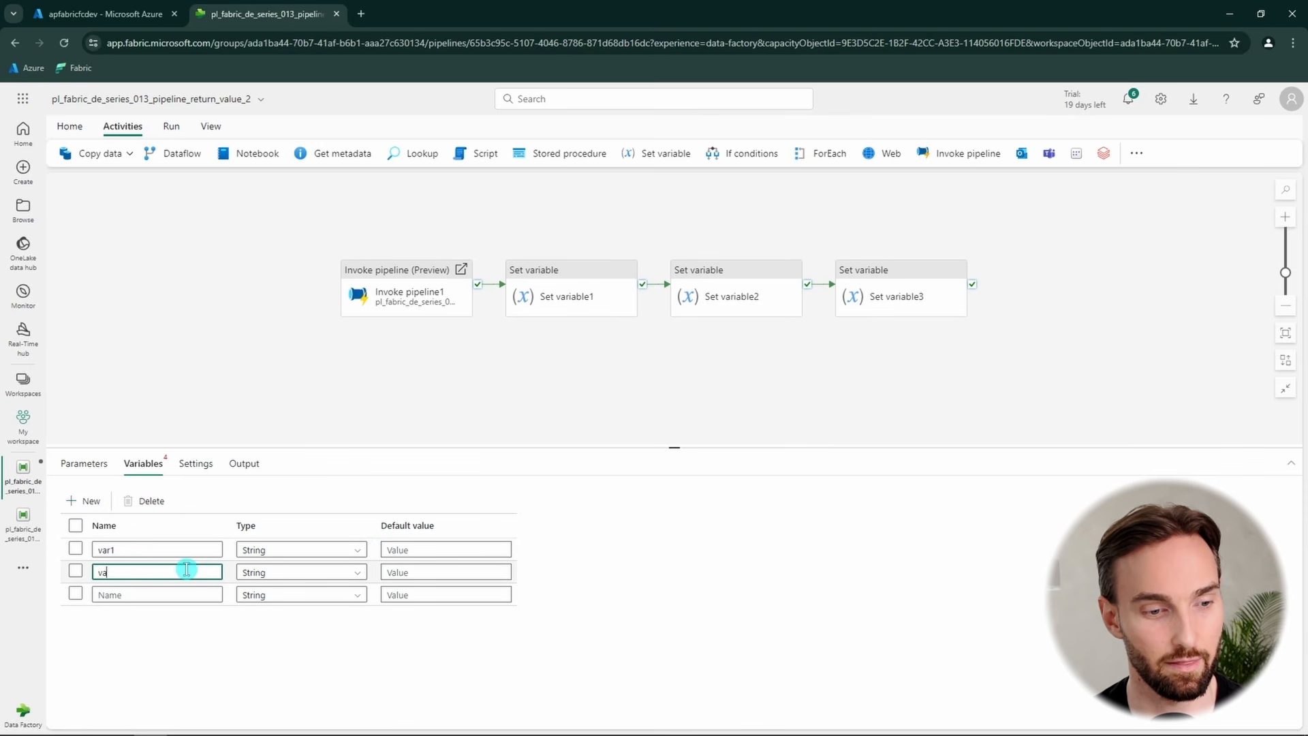
text(r2)
click(321, 572)
click(301, 658)
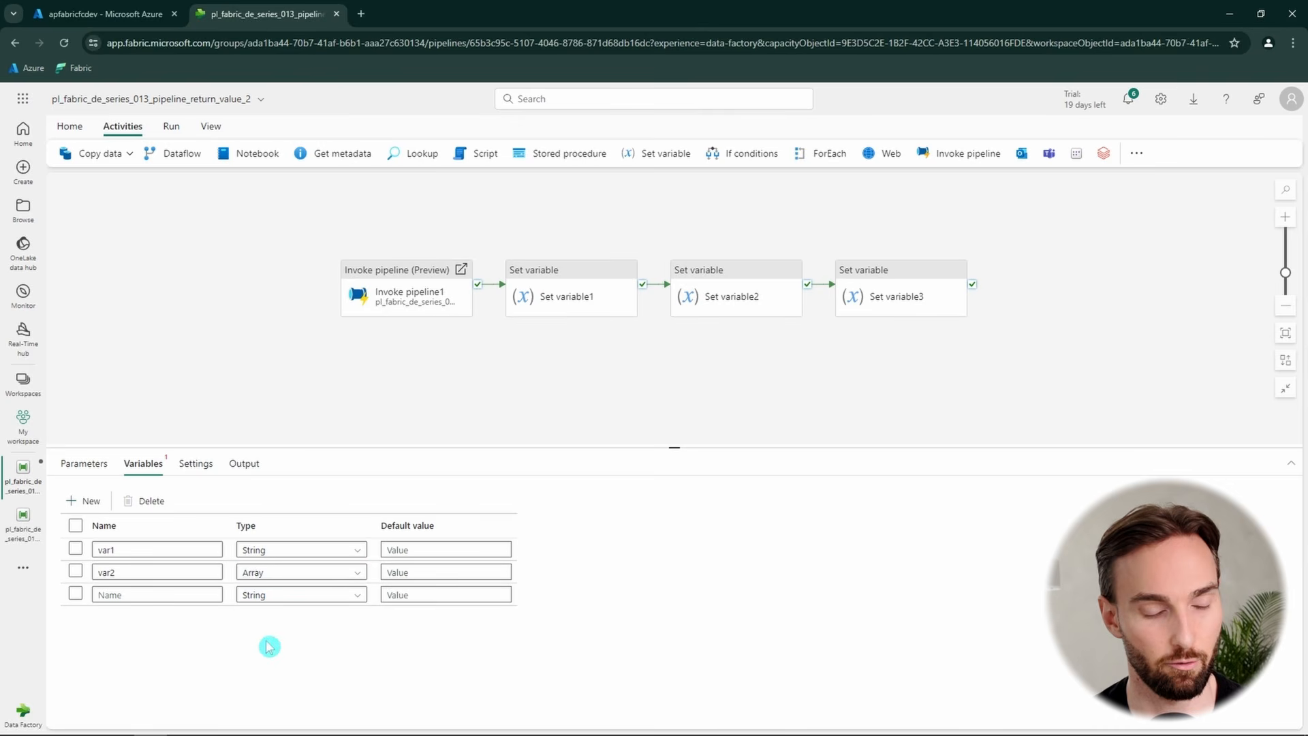
click(187, 596)
text(vae)
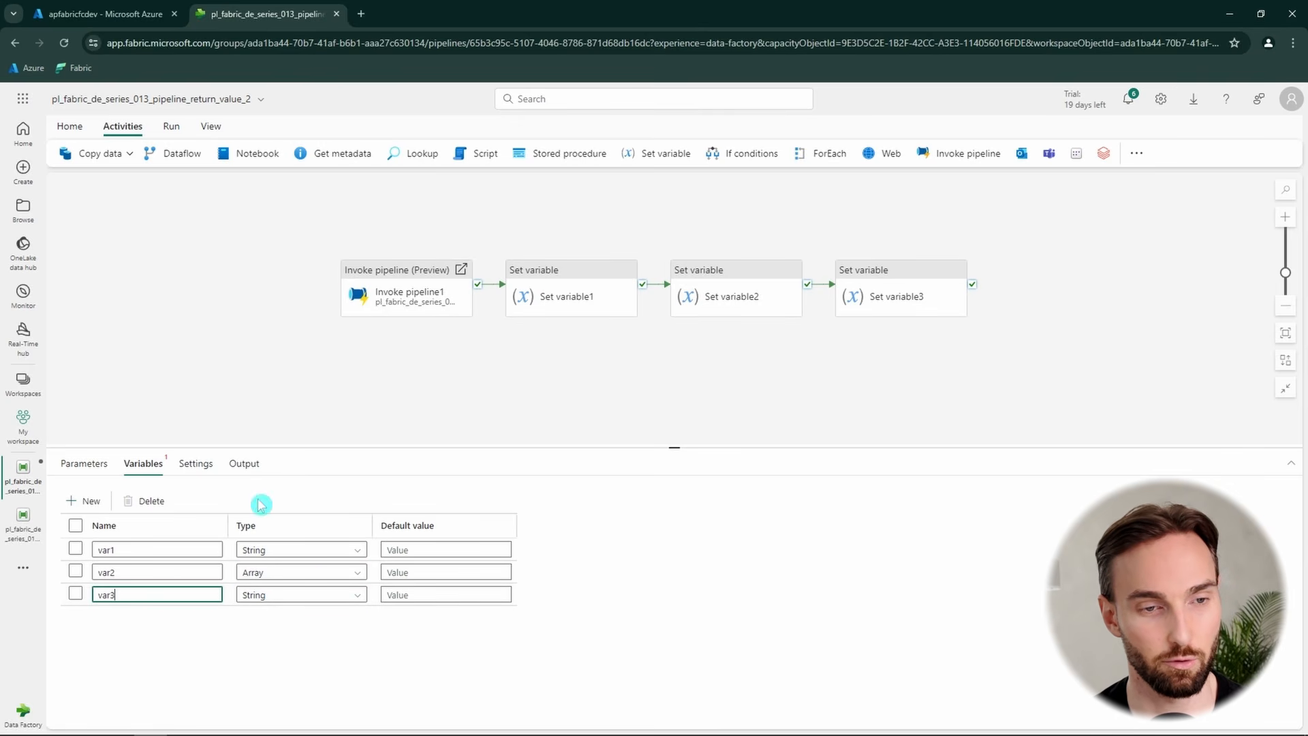
- Check the type and expression of return value rv3 in the first pipeline, and go back to the second pipeline
click(10, 532)
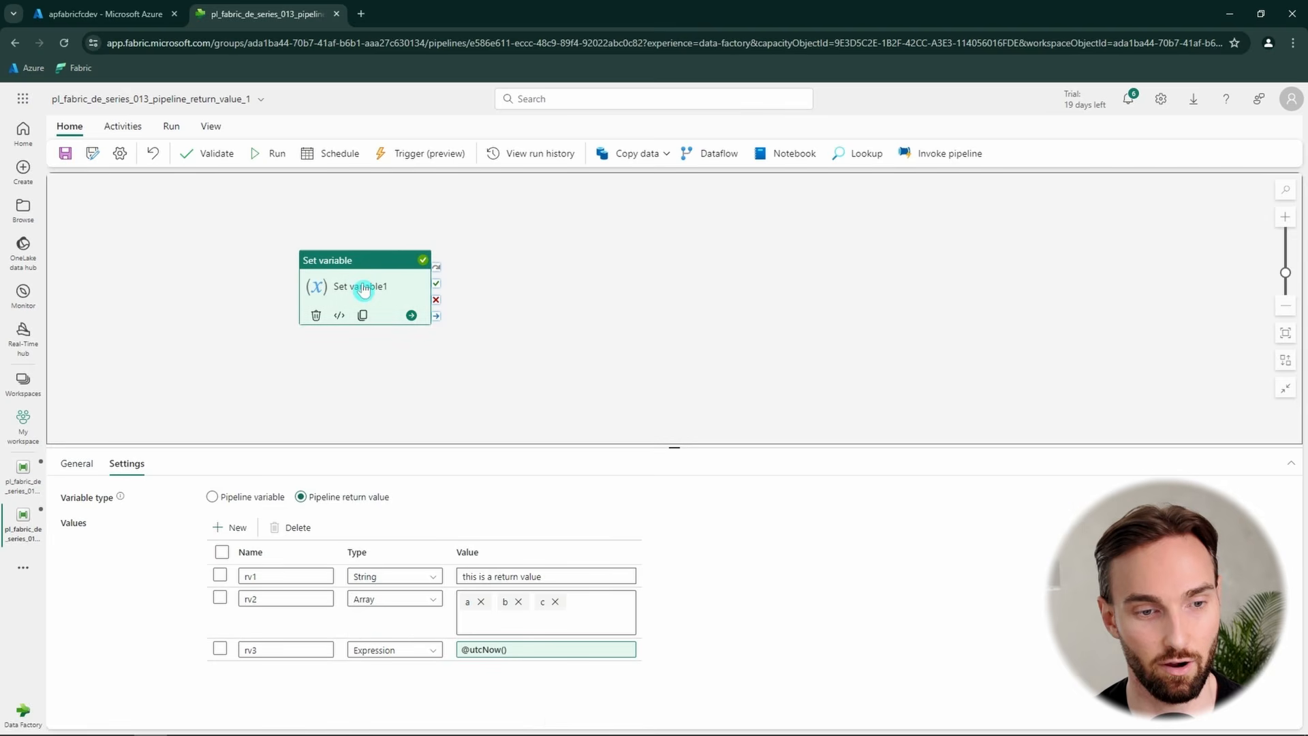
click(492, 649)
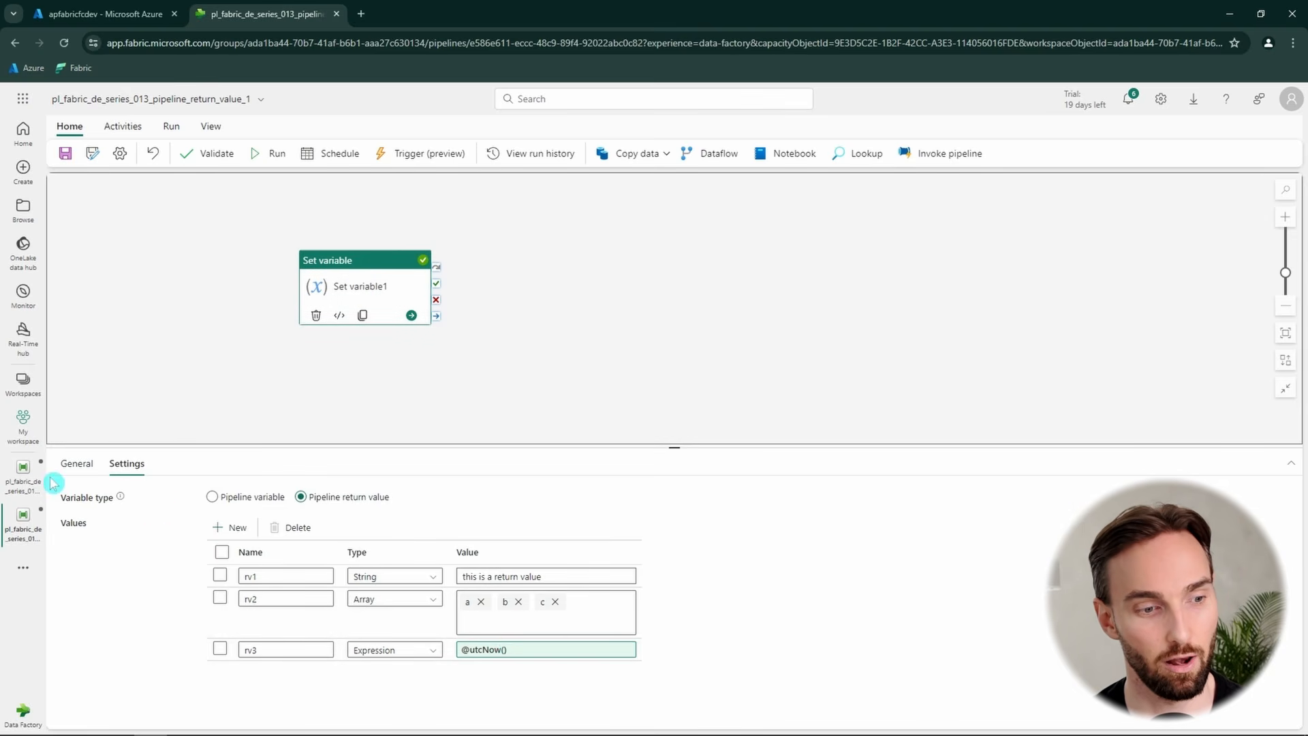
click(16, 475)
- Configure the Set variable1 activity in the second pipeline to assign the pipeline variable var1
click(476, 283)
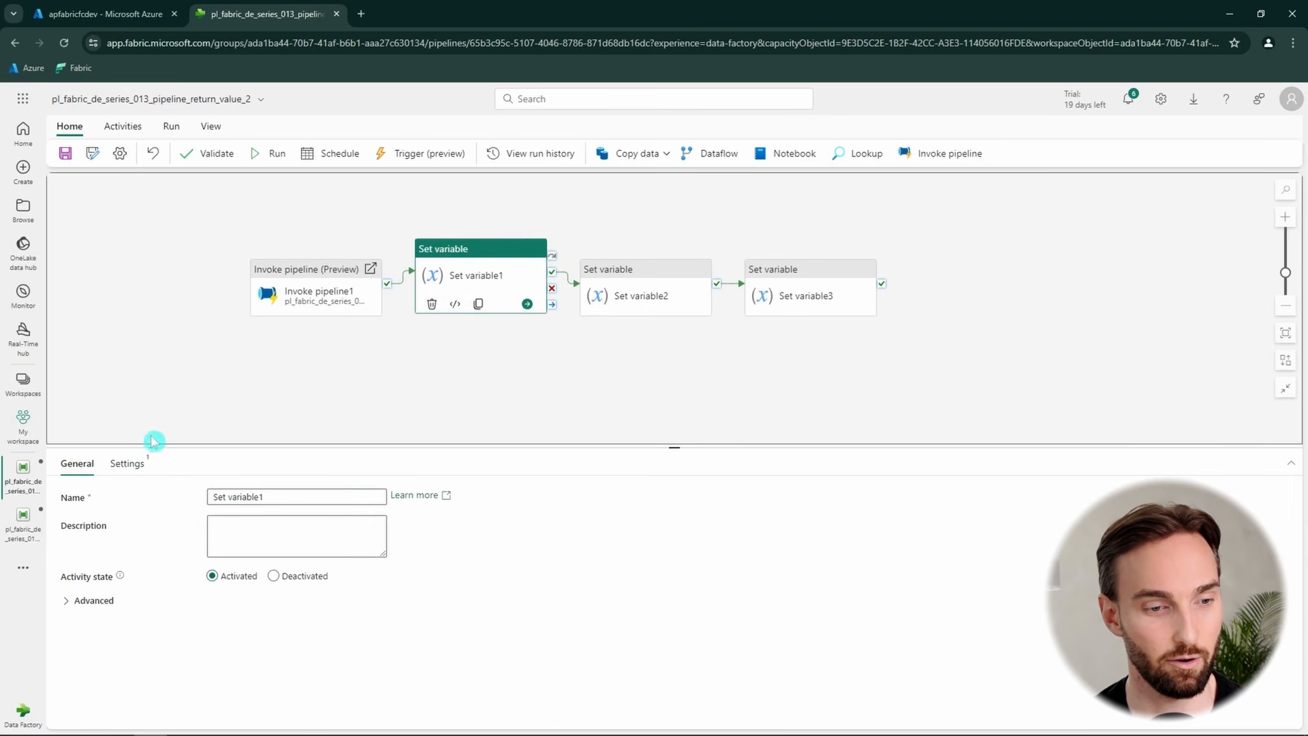
click(136, 463)
click(300, 524)
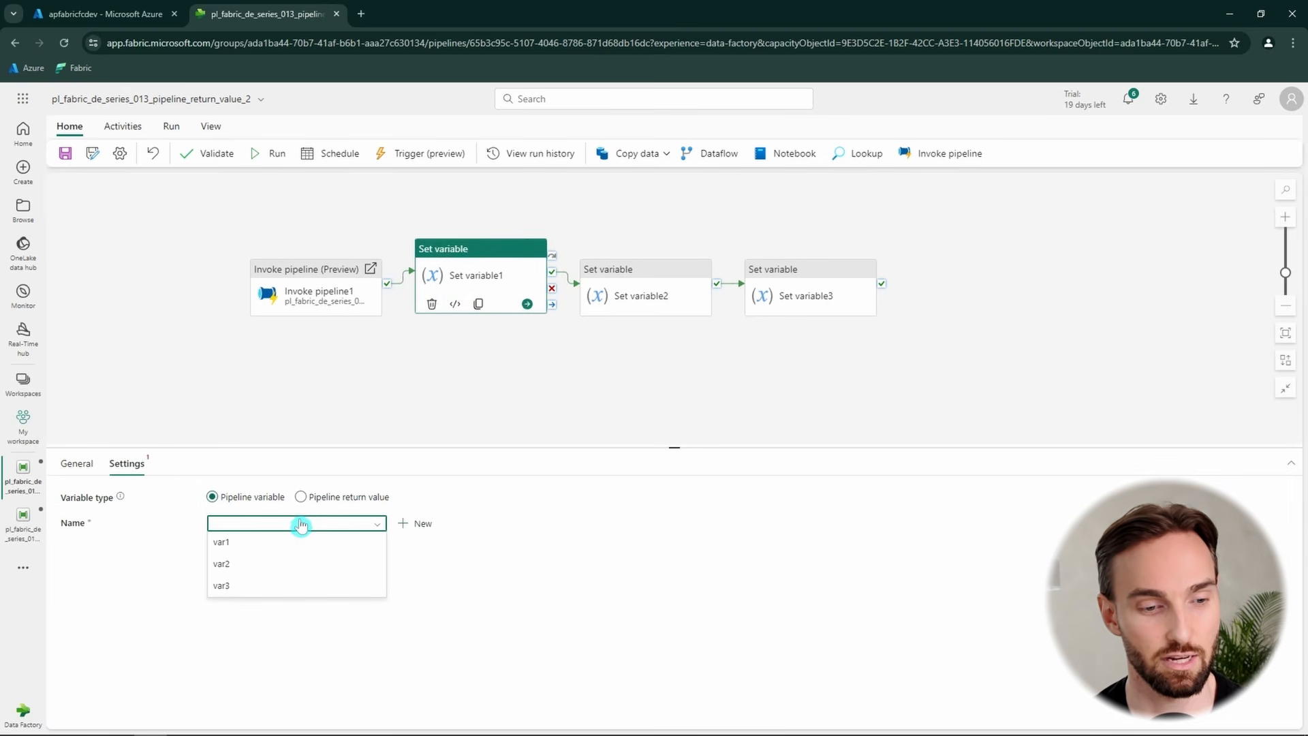
click(271, 543)
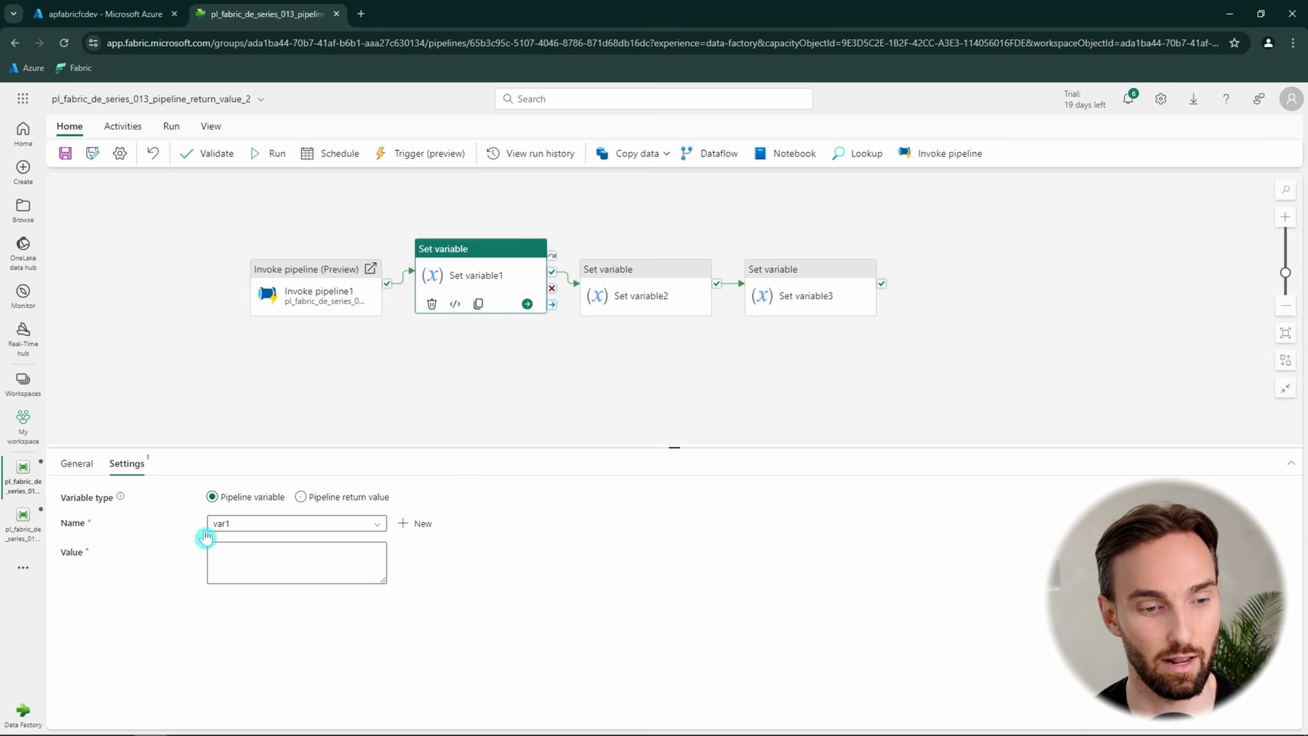
click(270, 564)
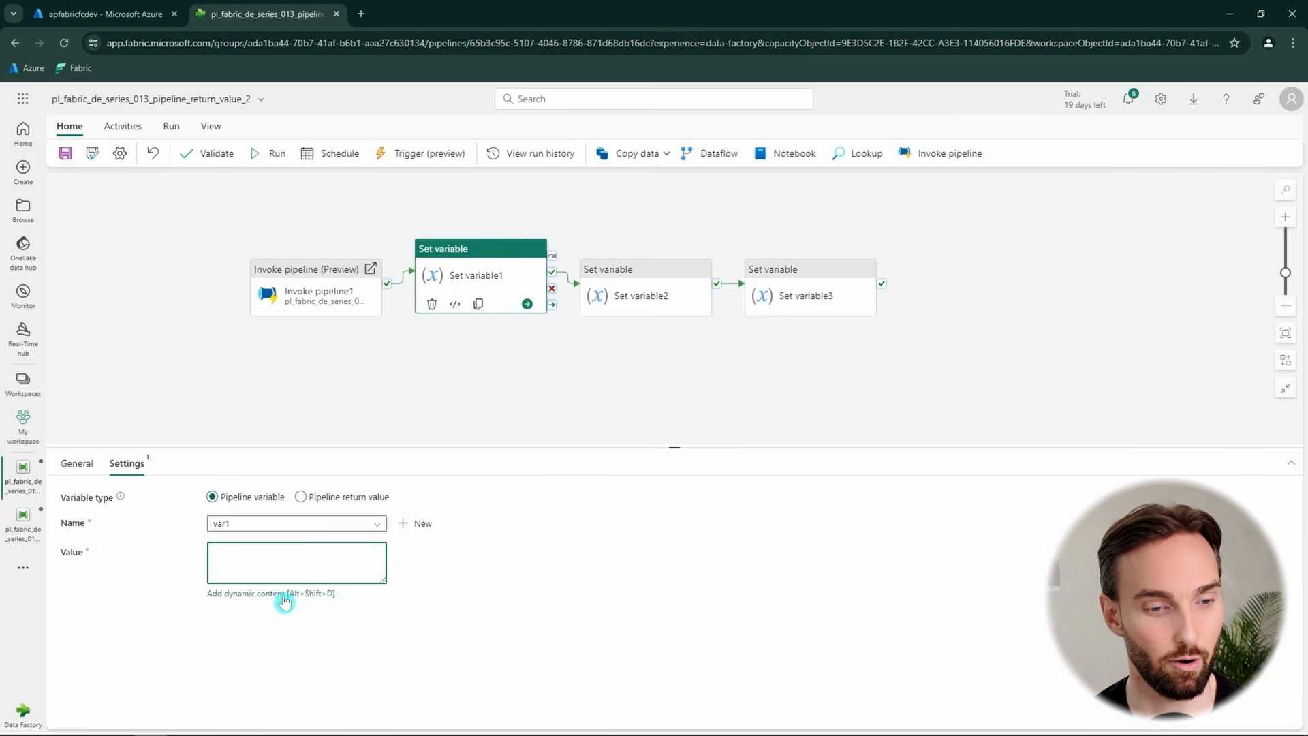
- Check the names of the return values in the first pipeline, and go back to the second pipeline
click(22, 528)
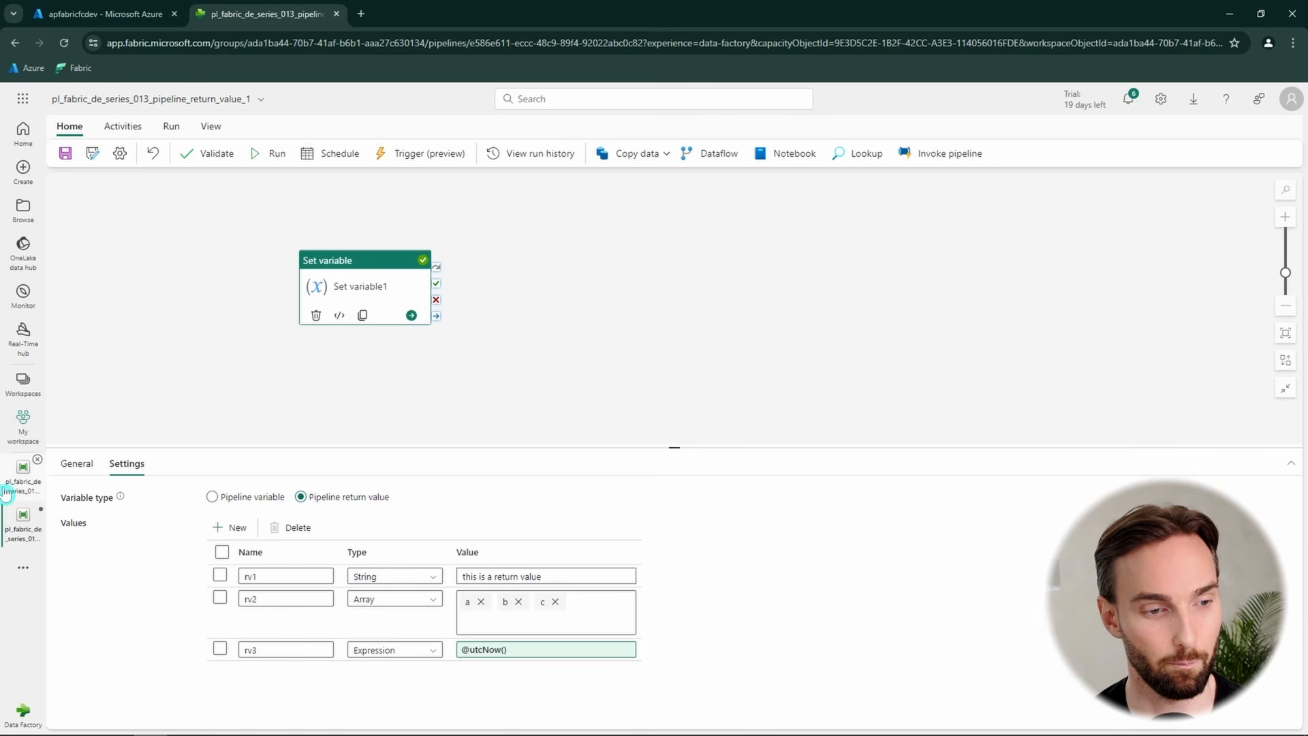
double_click(271, 599)
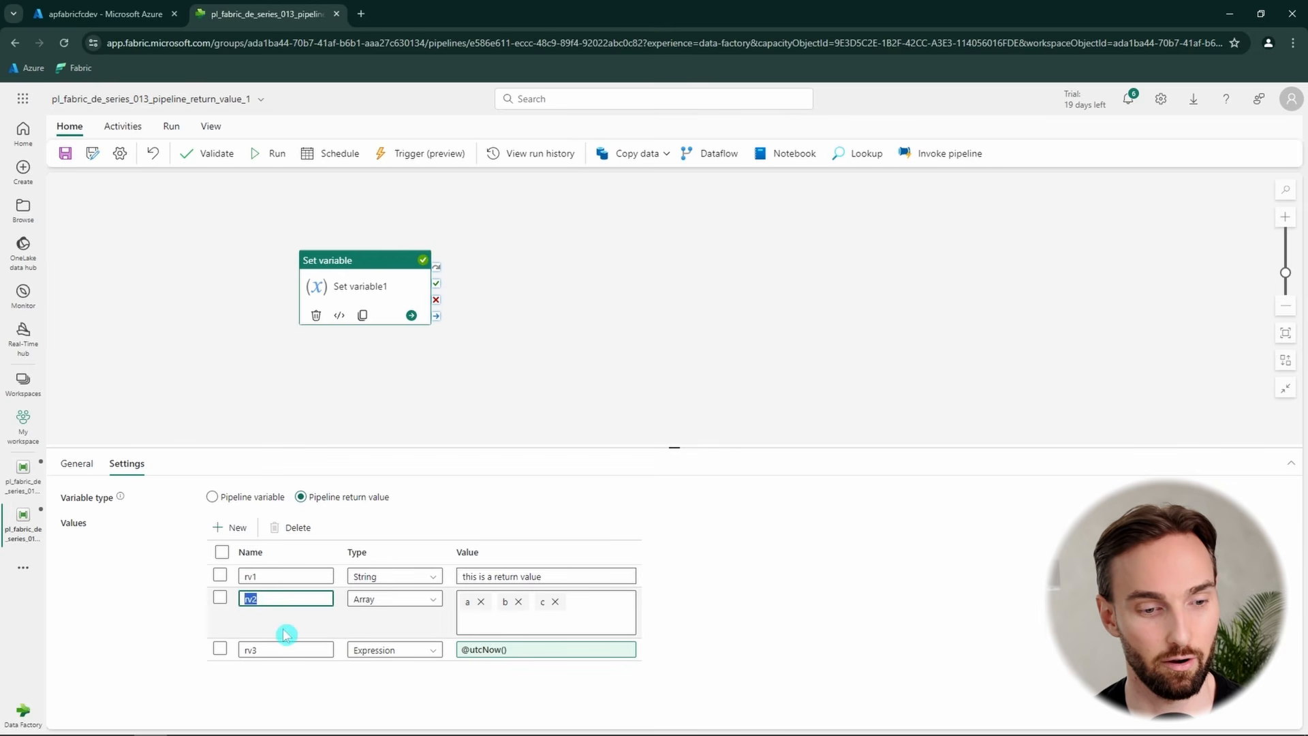
drag(294, 653, 235, 655)
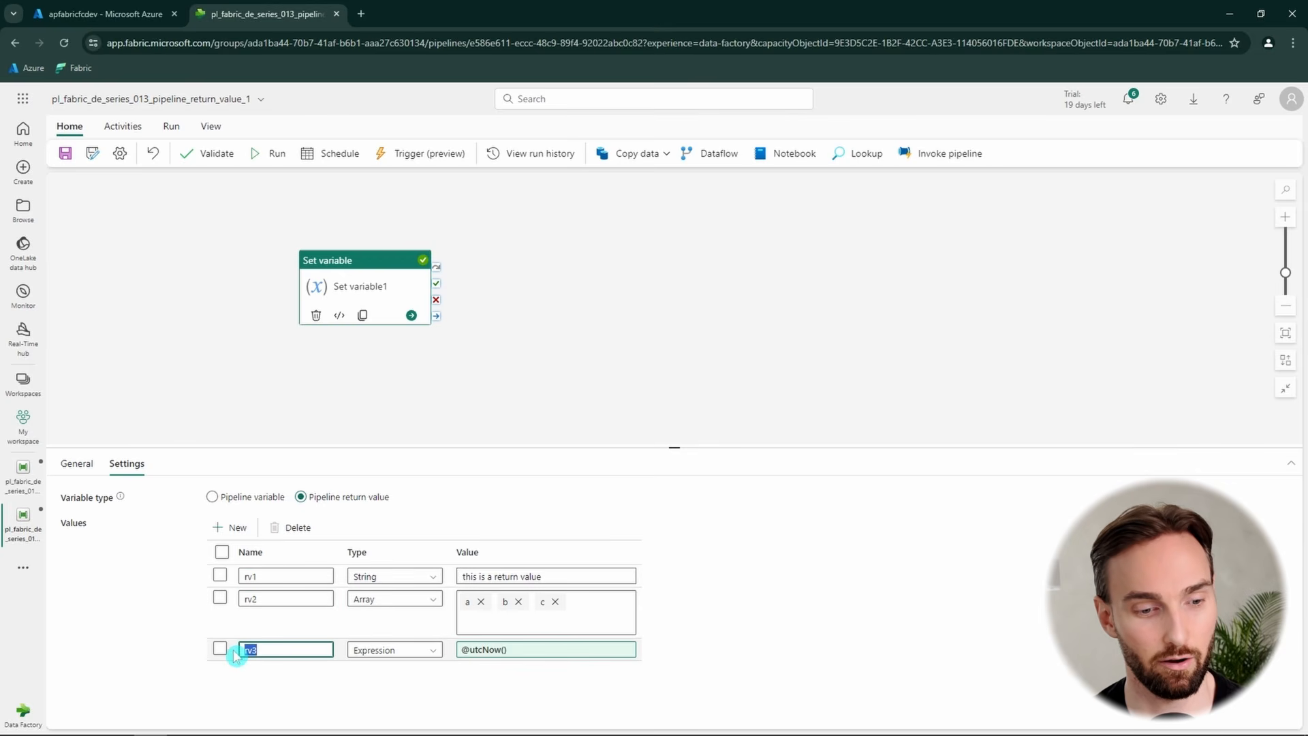
click(23, 481)
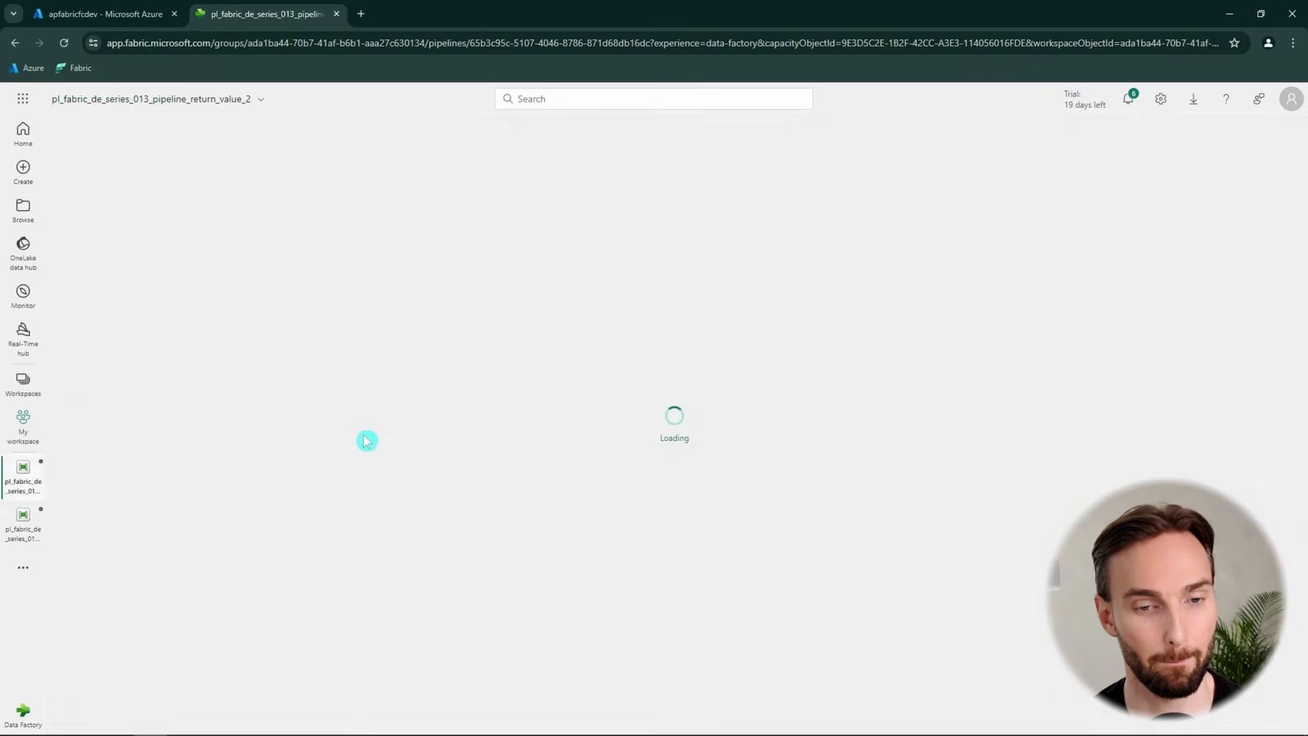
click(296, 568)
click(304, 595)
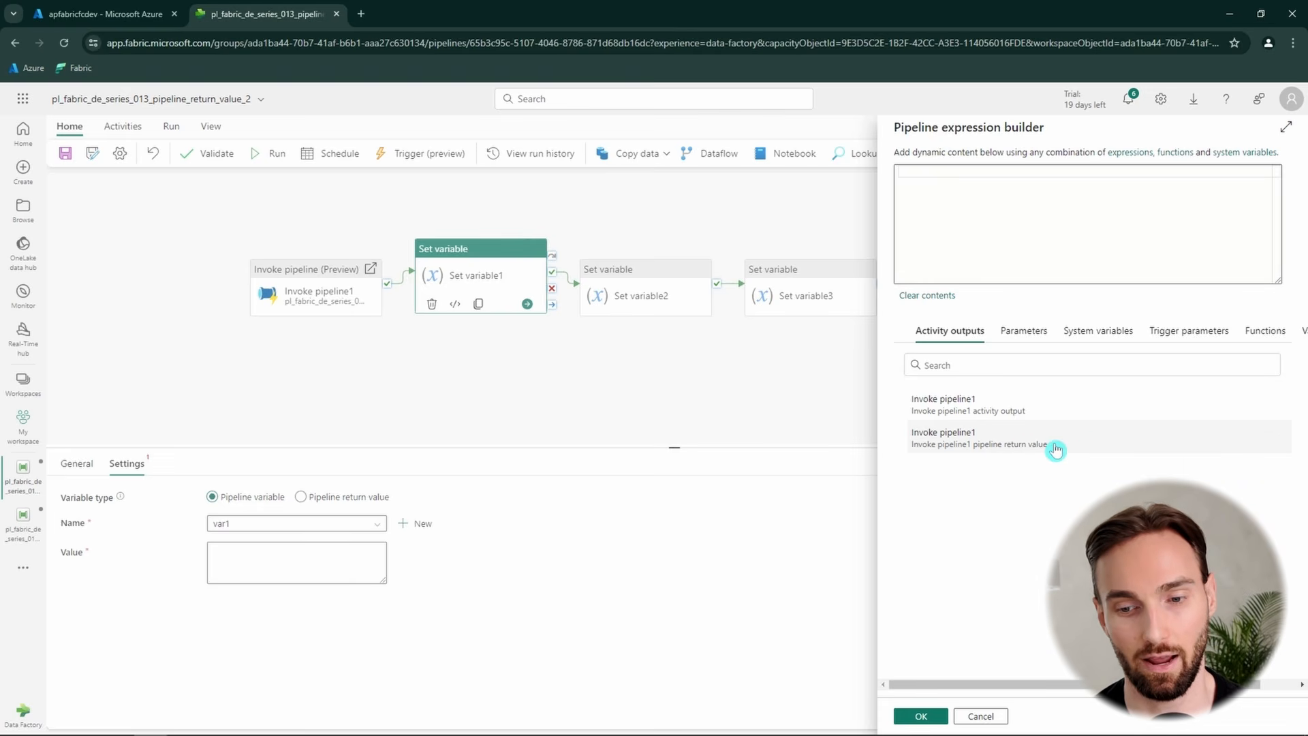
click(968, 439)
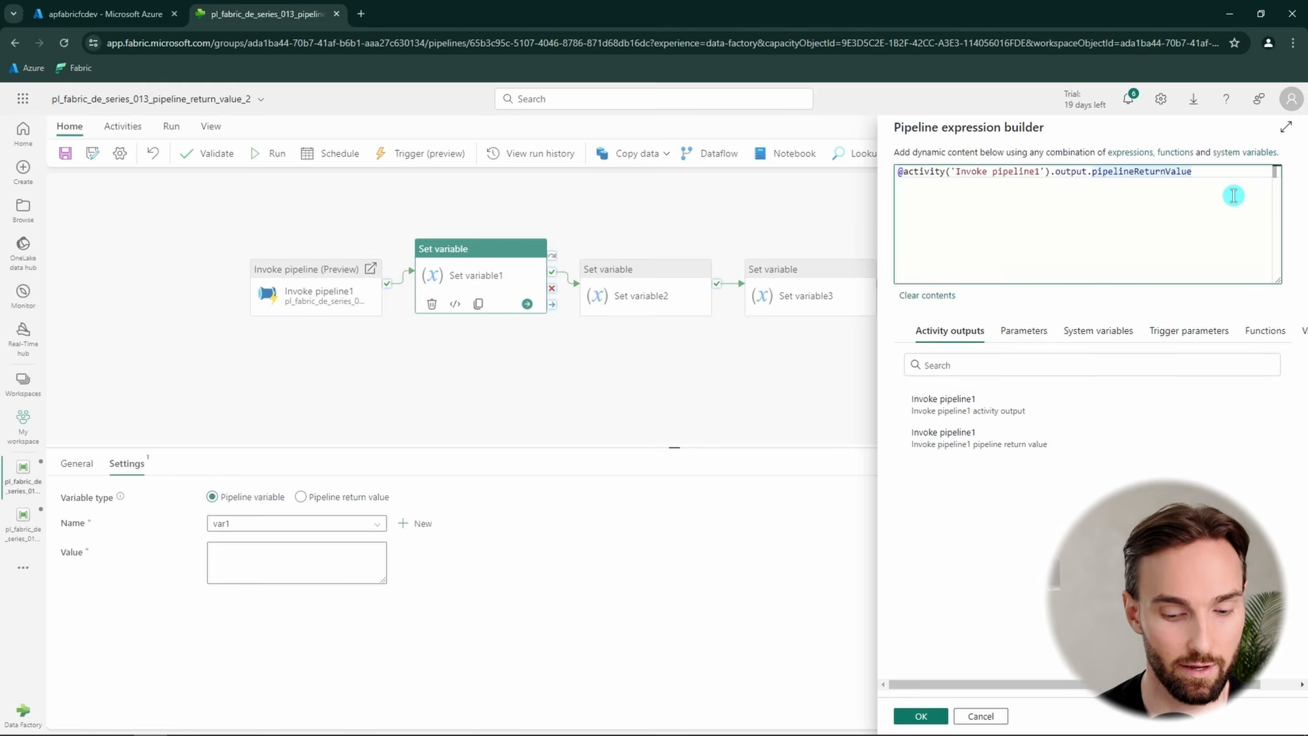
text(.rv1)
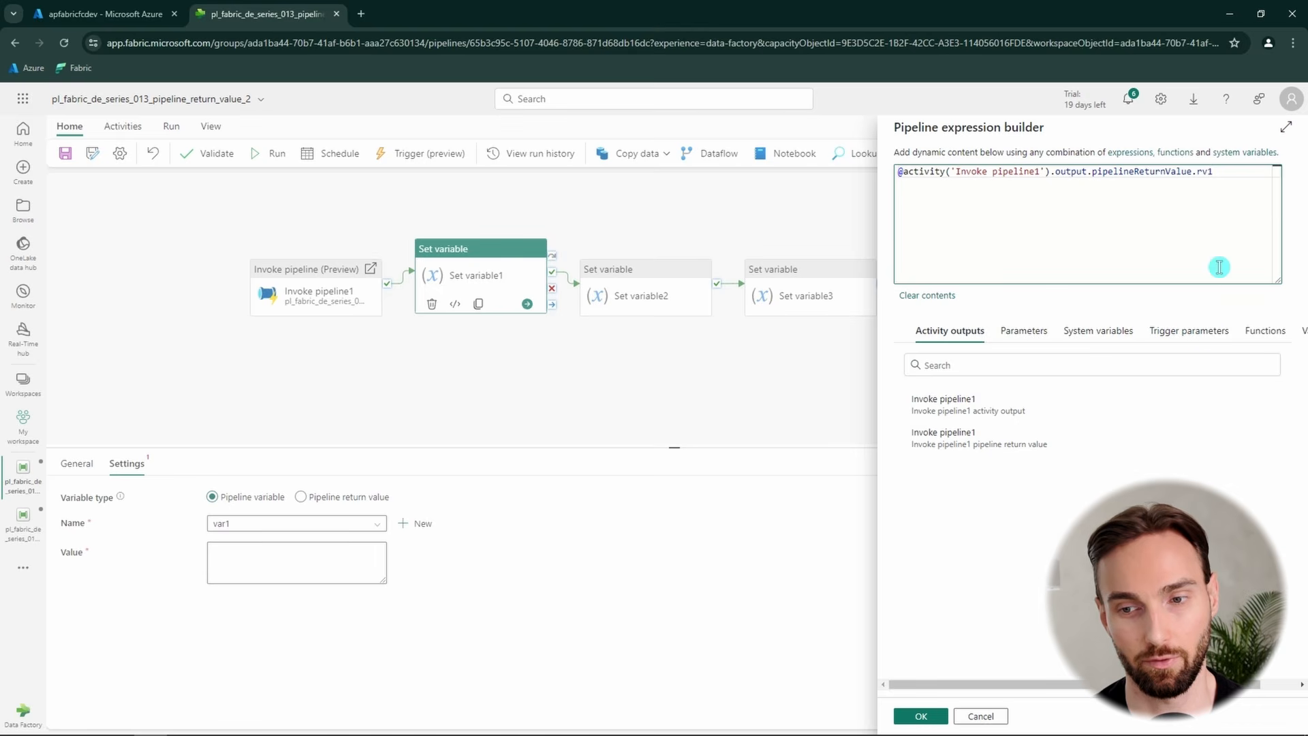
drag(1217, 175, 1201, 171)
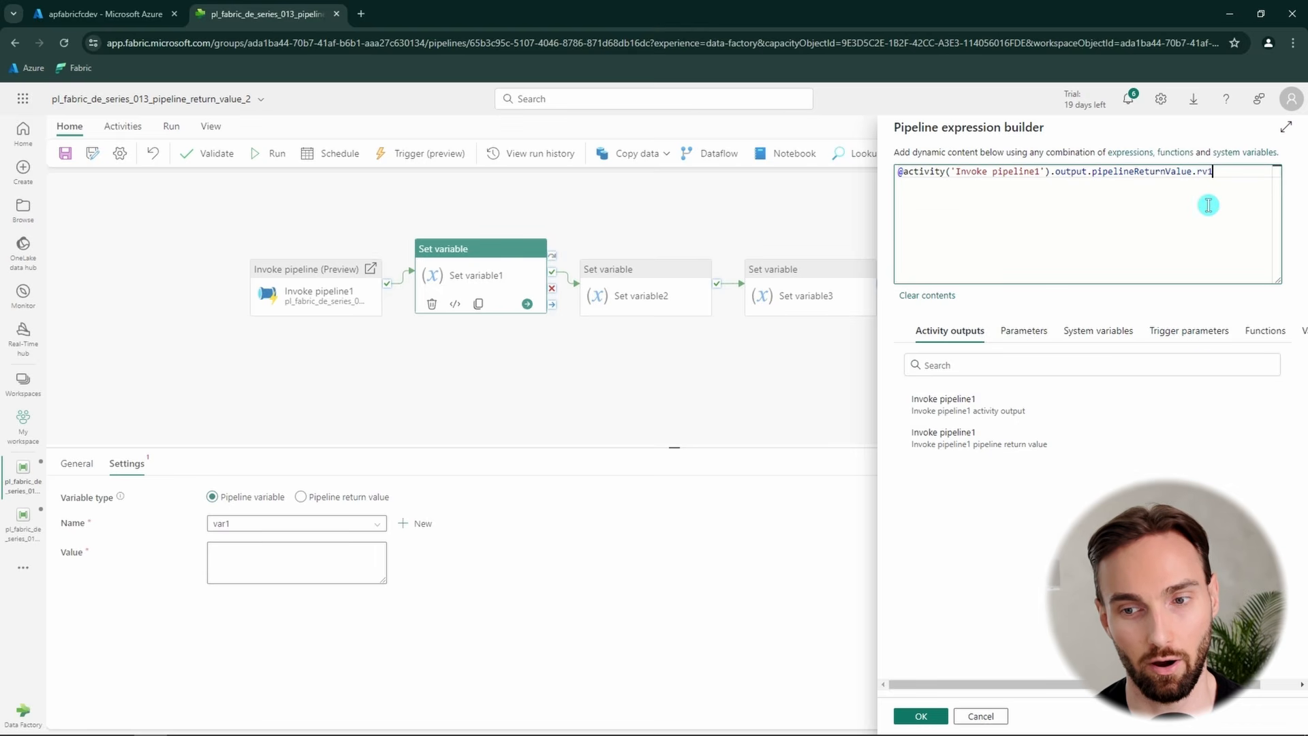
double_click(1151, 171)
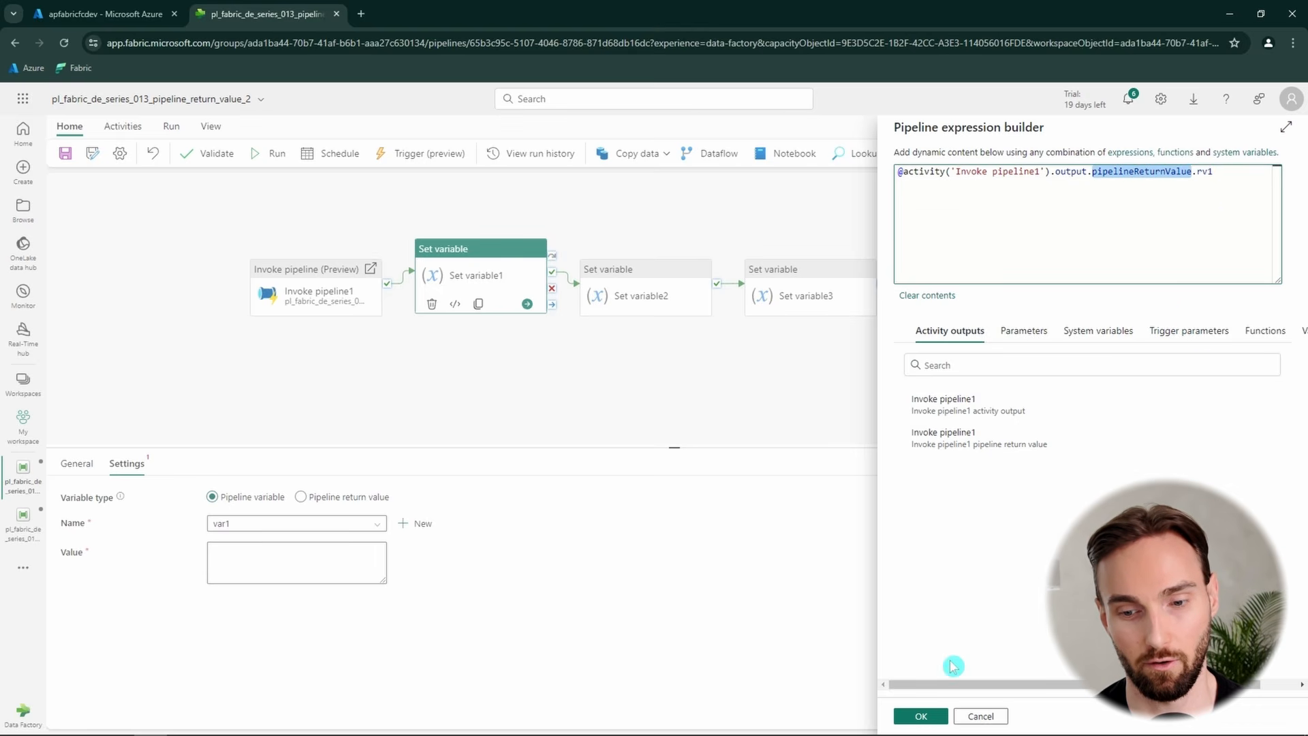
click(919, 716)
click(608, 299)
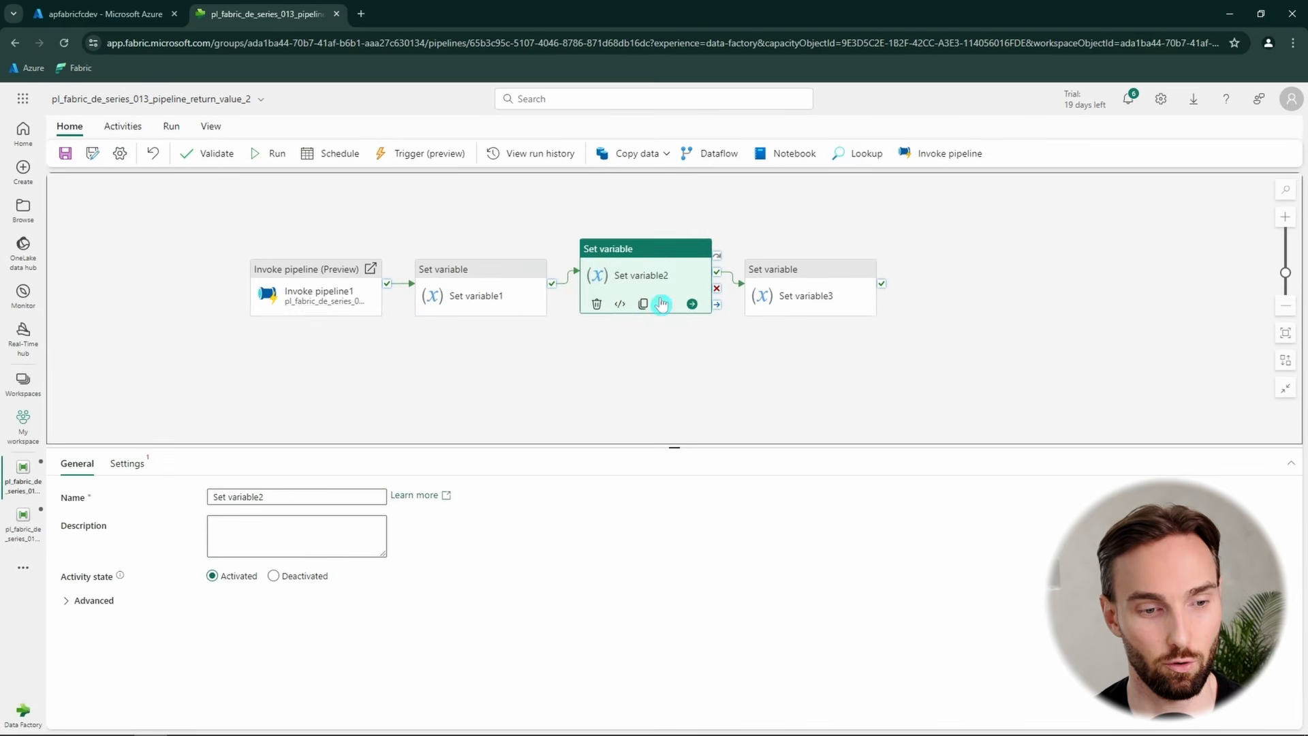
click(116, 463)
click(268, 524)
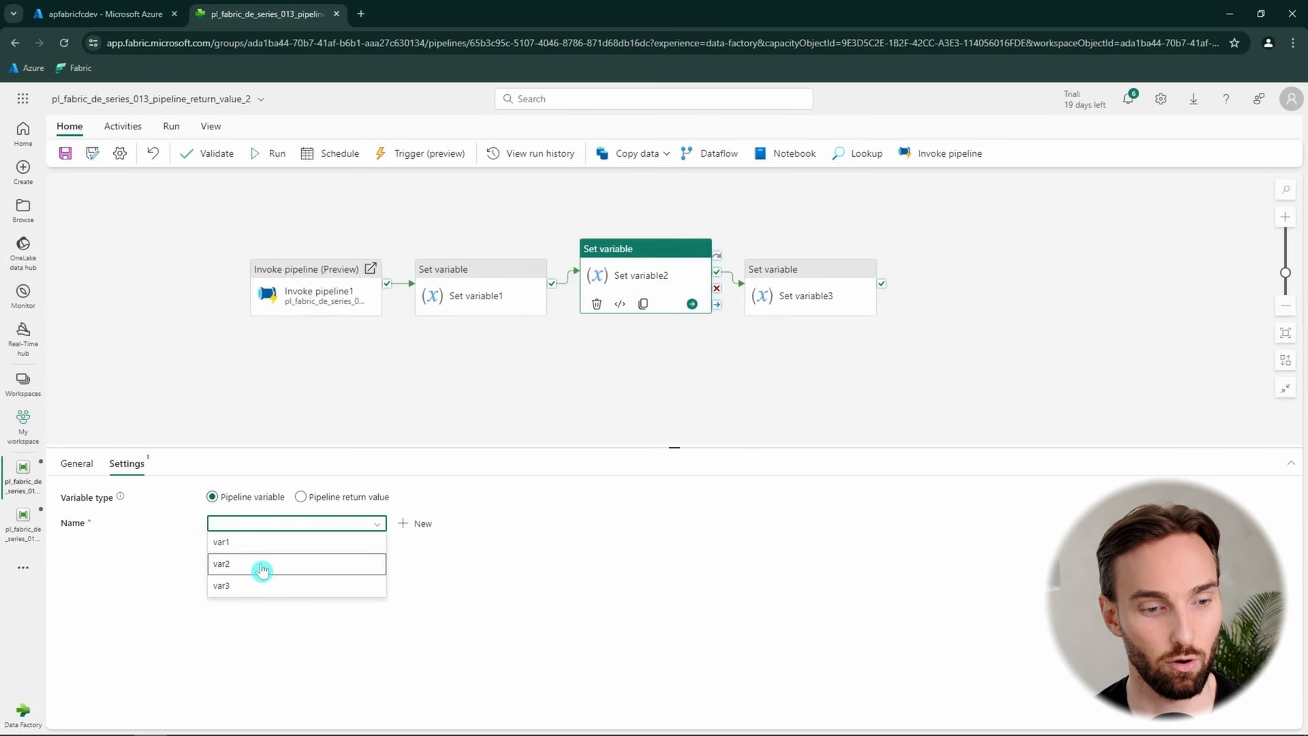
click(263, 568)
click(278, 552)
click(283, 594)
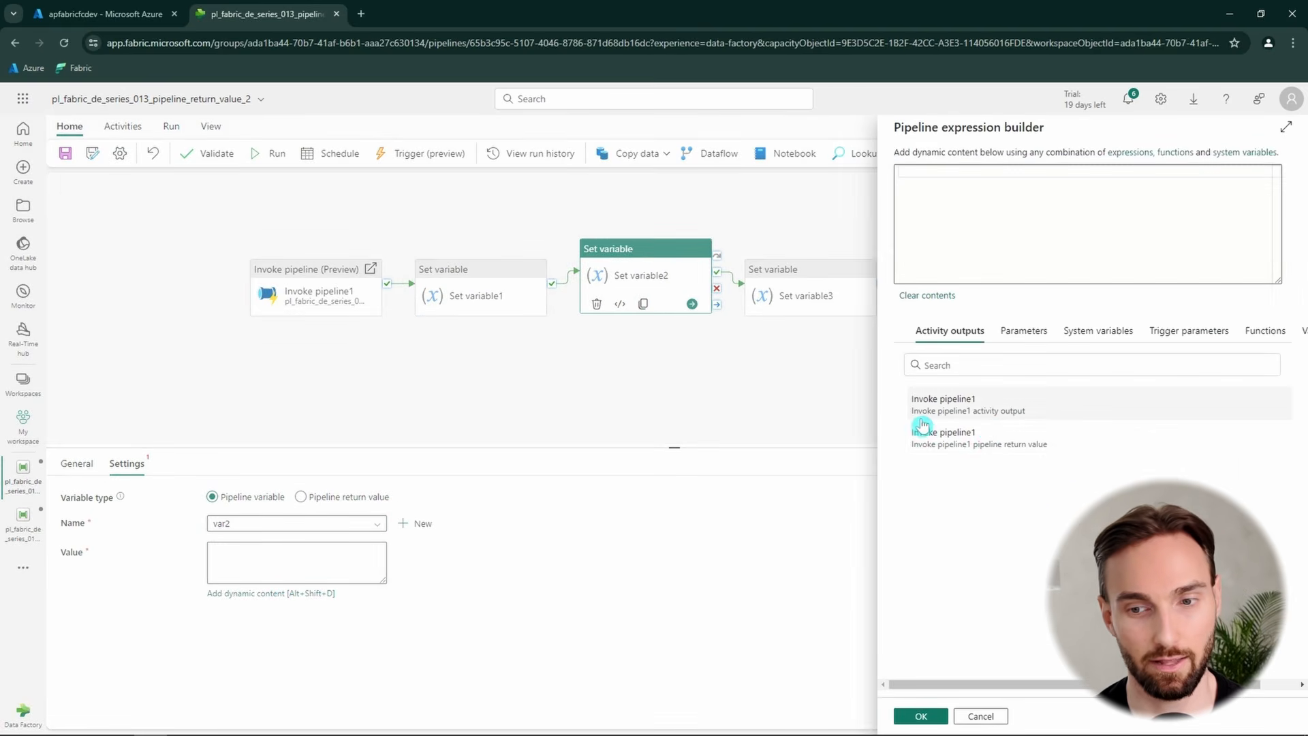
click(993, 440)
click(1185, 182)
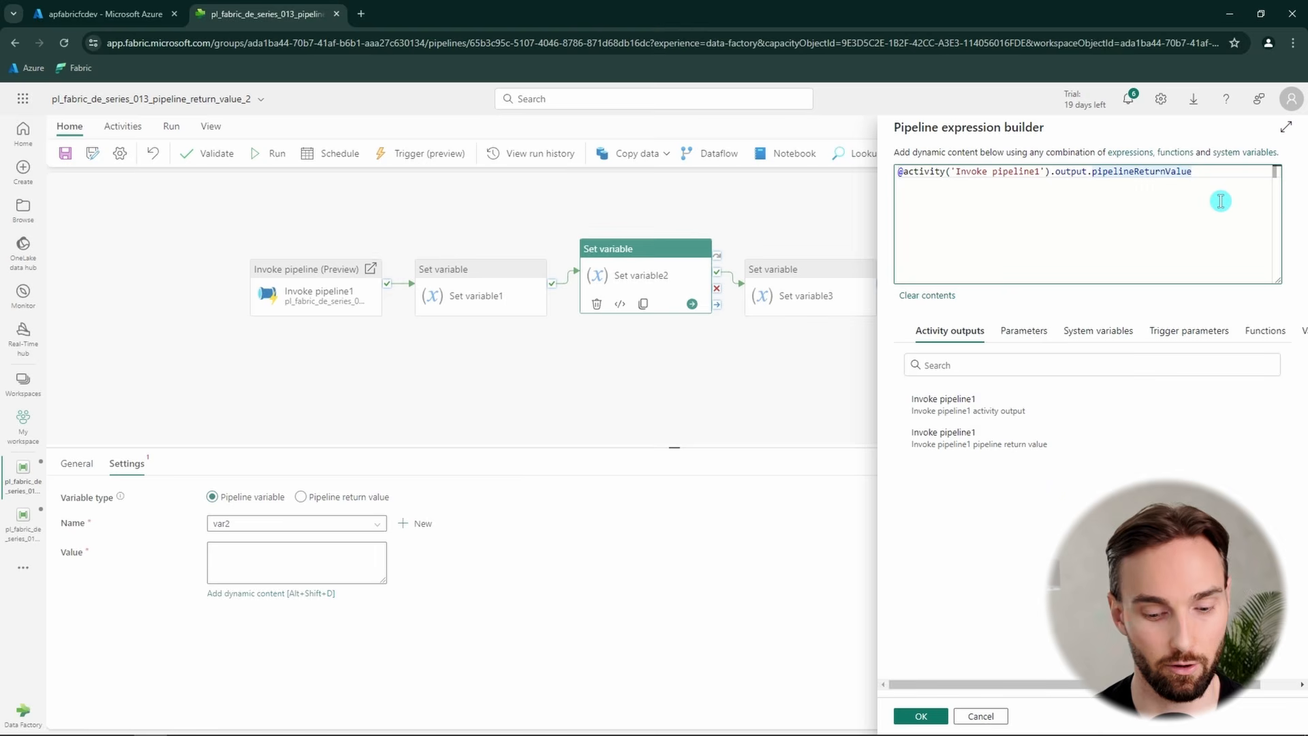
text(,)
text(ev)
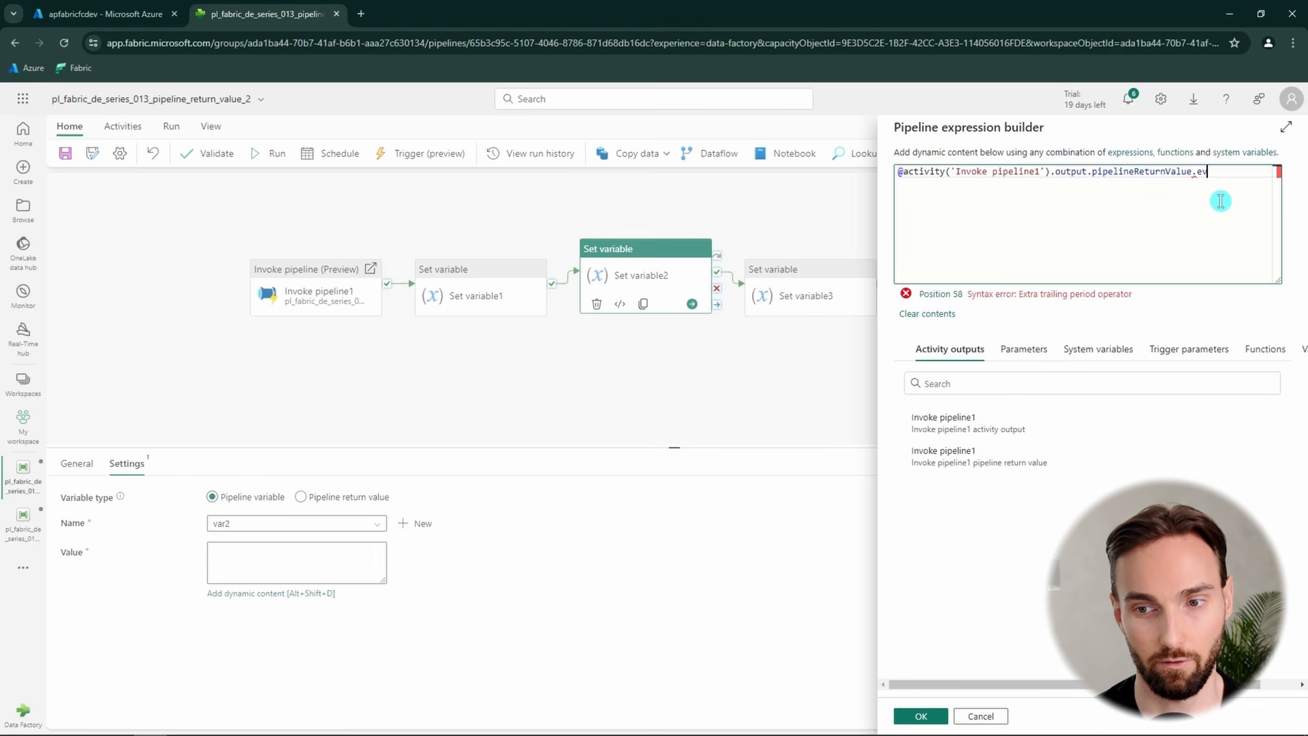
text(v2)
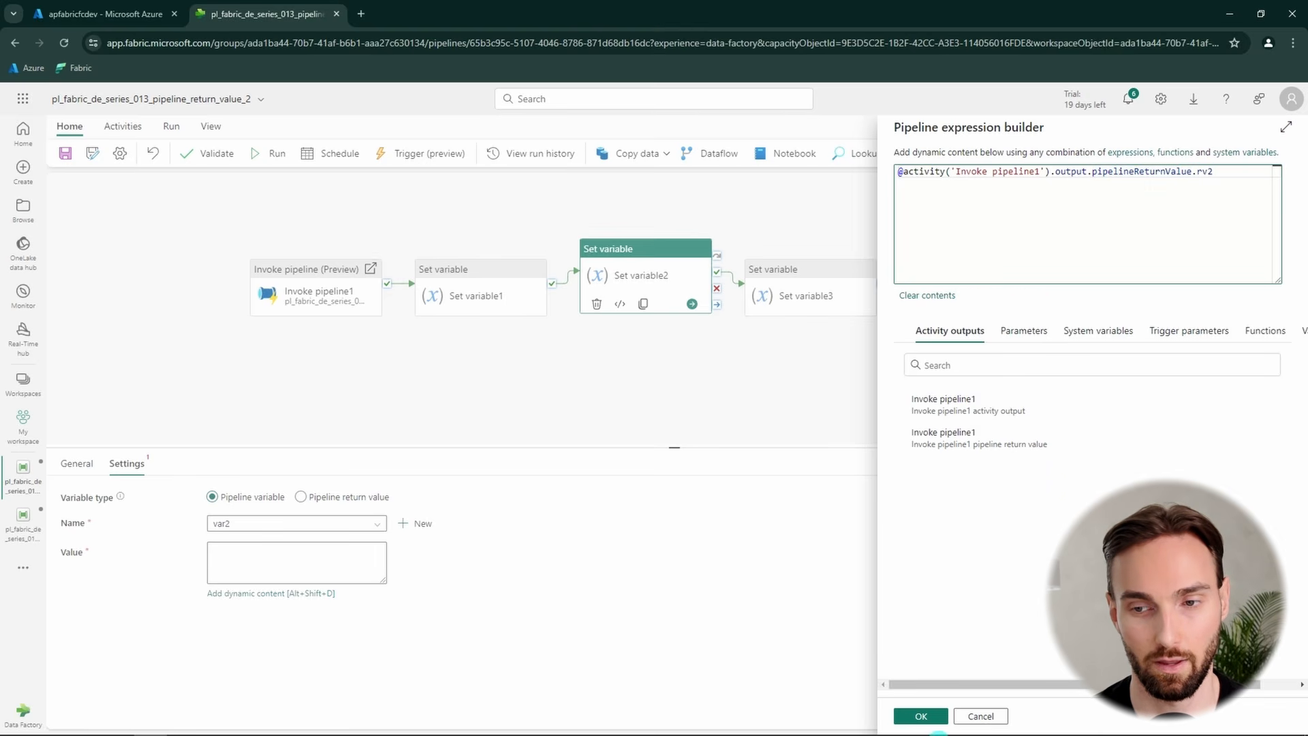
click(919, 715)
click(811, 295)
click(127, 463)
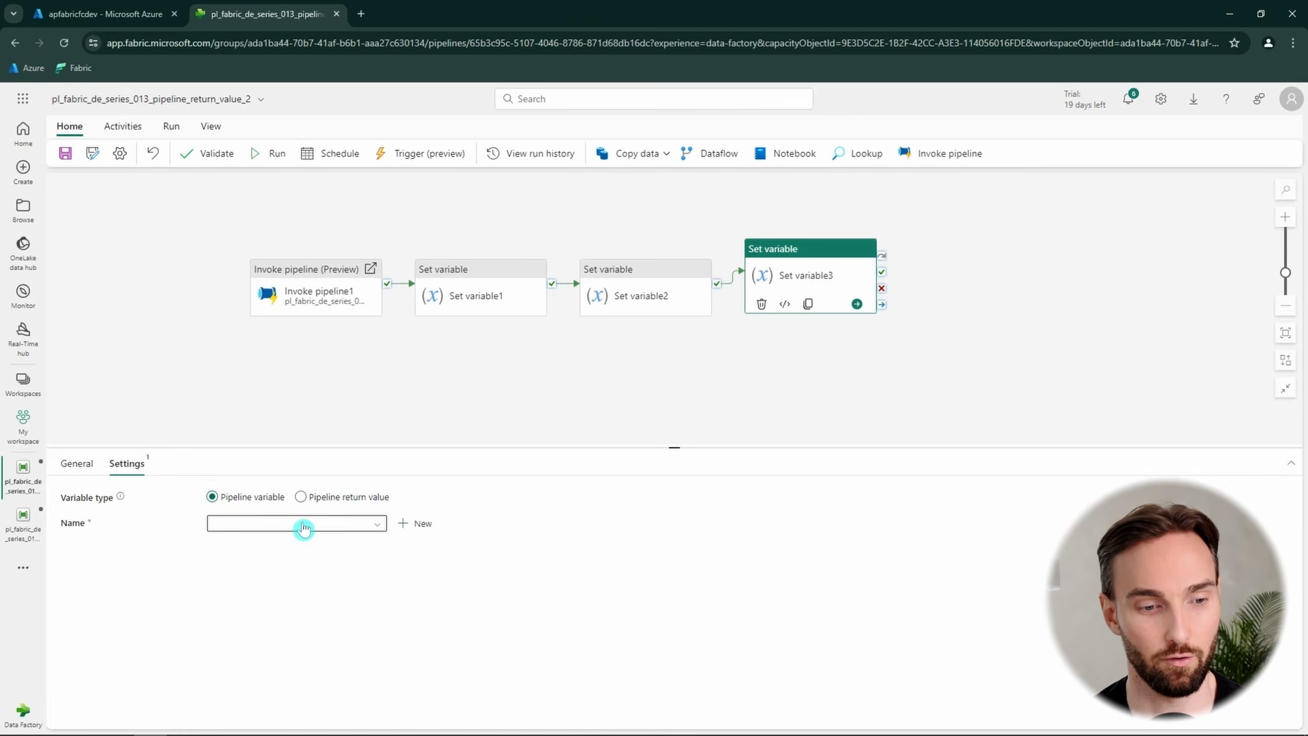
click(304, 526)
click(271, 586)
click(305, 559)
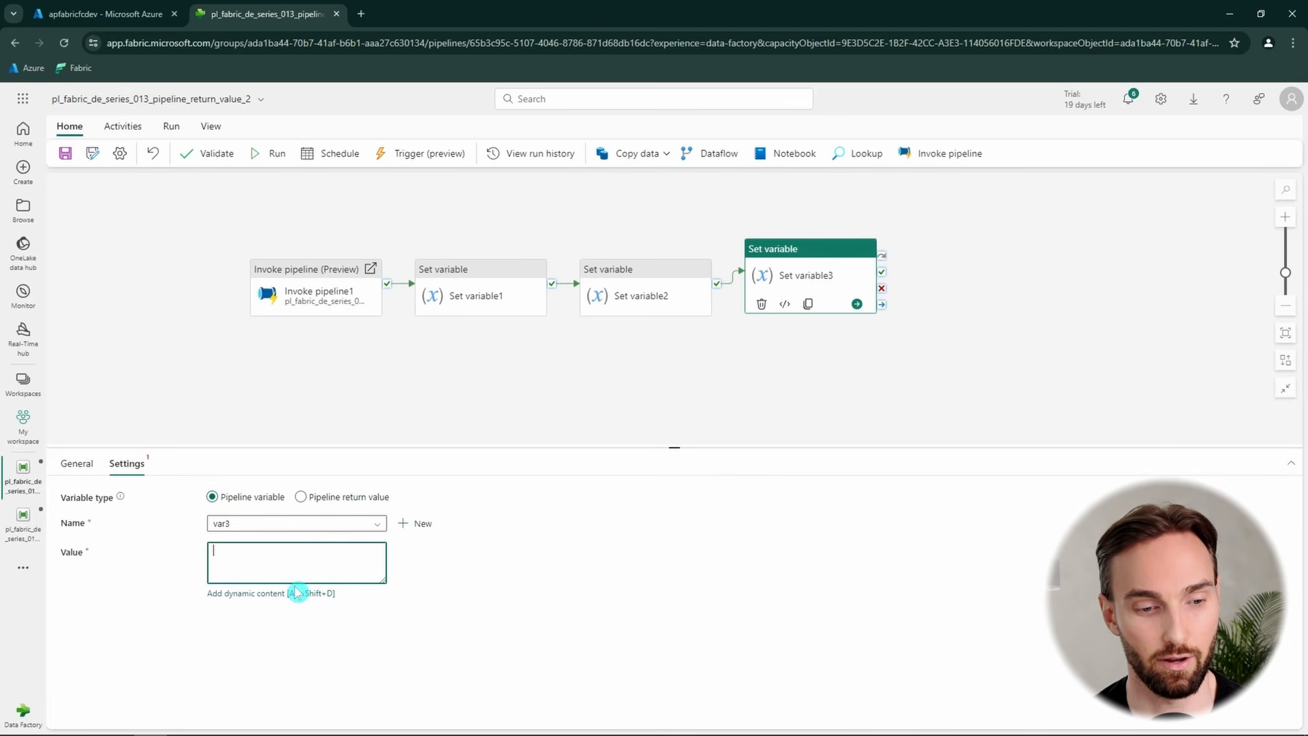
click(295, 593)
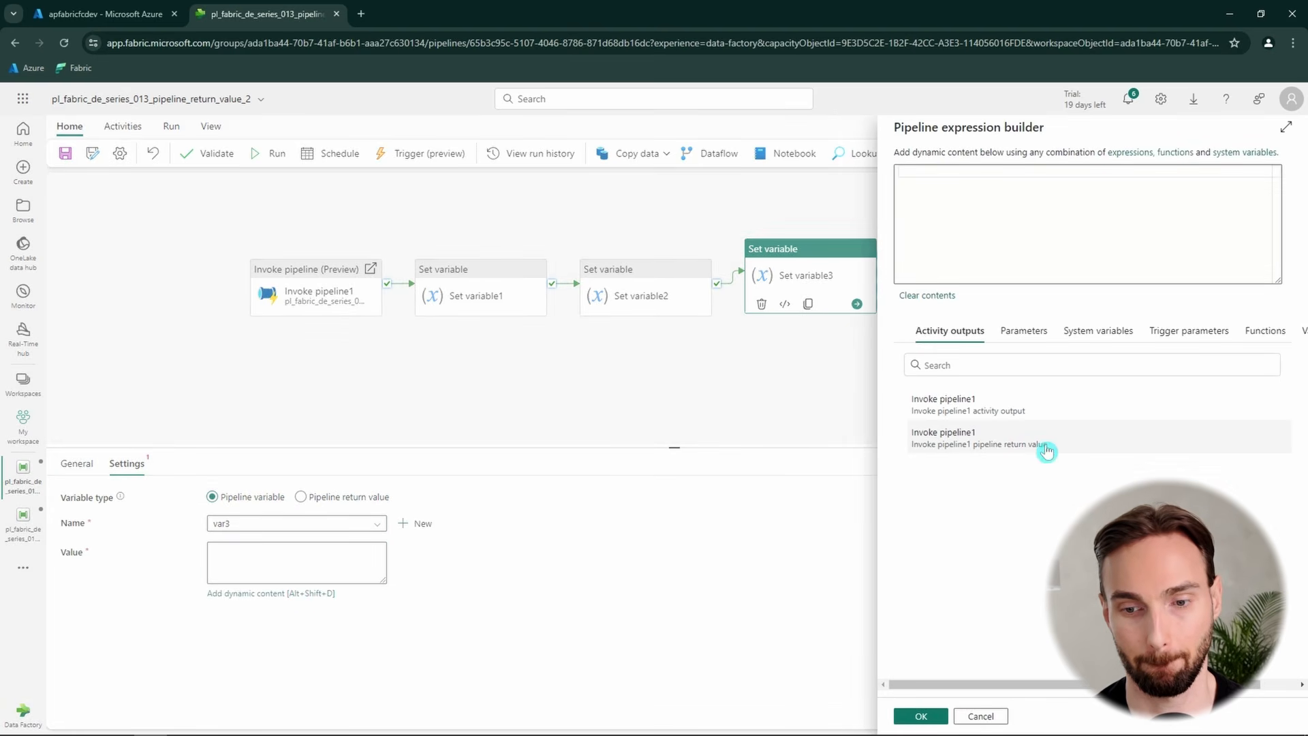
click(1047, 450)
text(.rv)
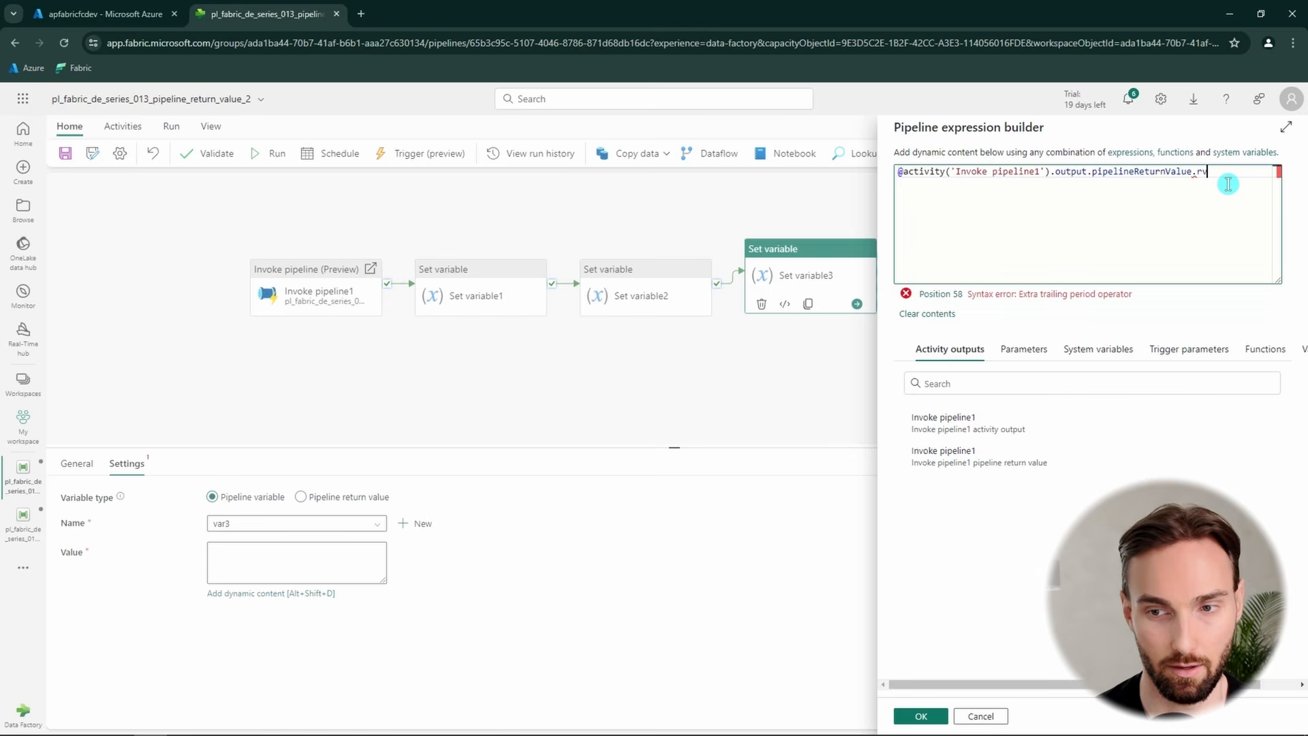
text(3)
click(919, 716)
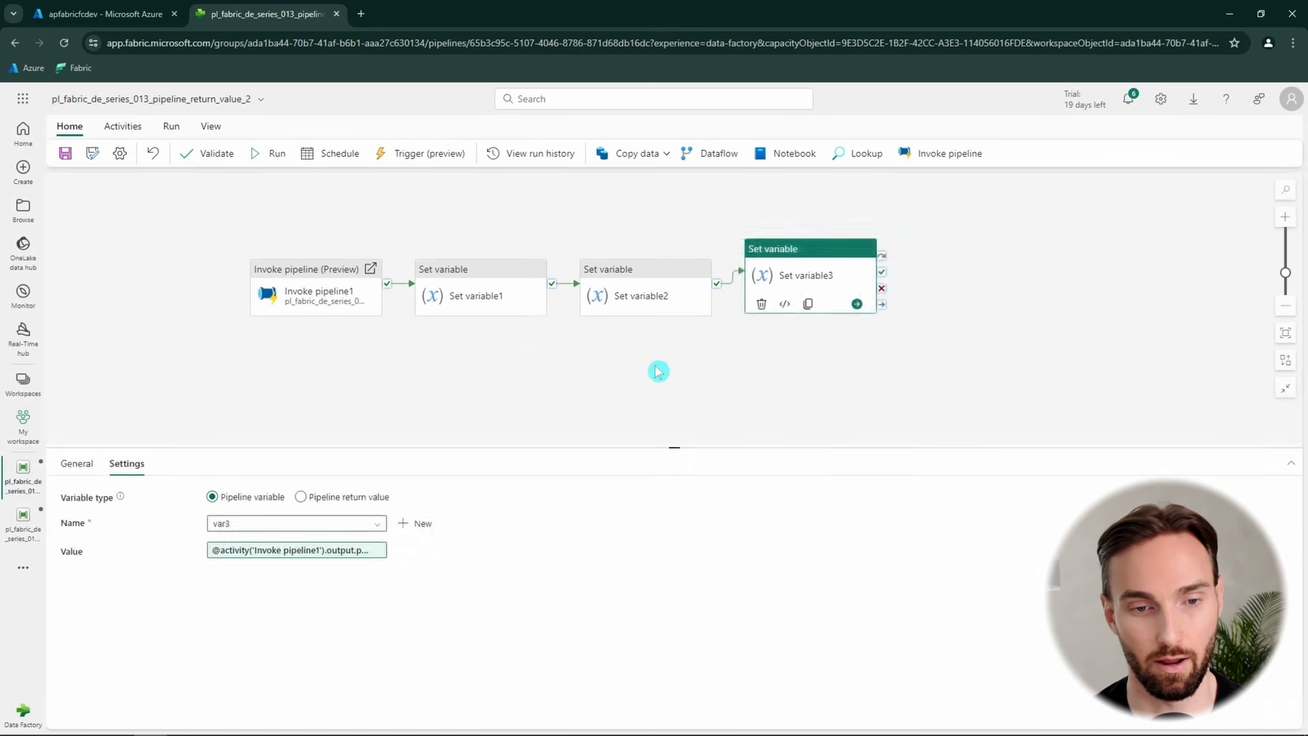
- Review the variable assignments of Set variable1, Set variable2 and Set variable3 one after another
click(651, 372)
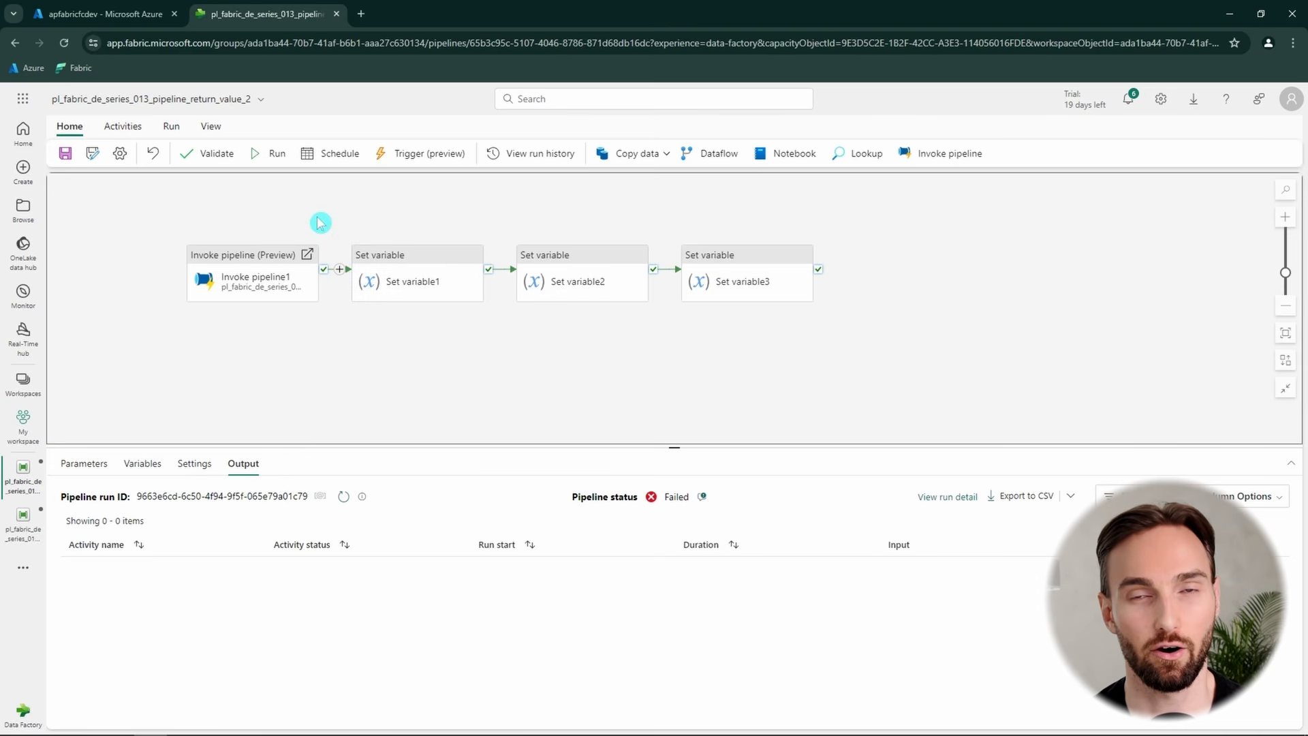
drag(393, 356, 427, 381)
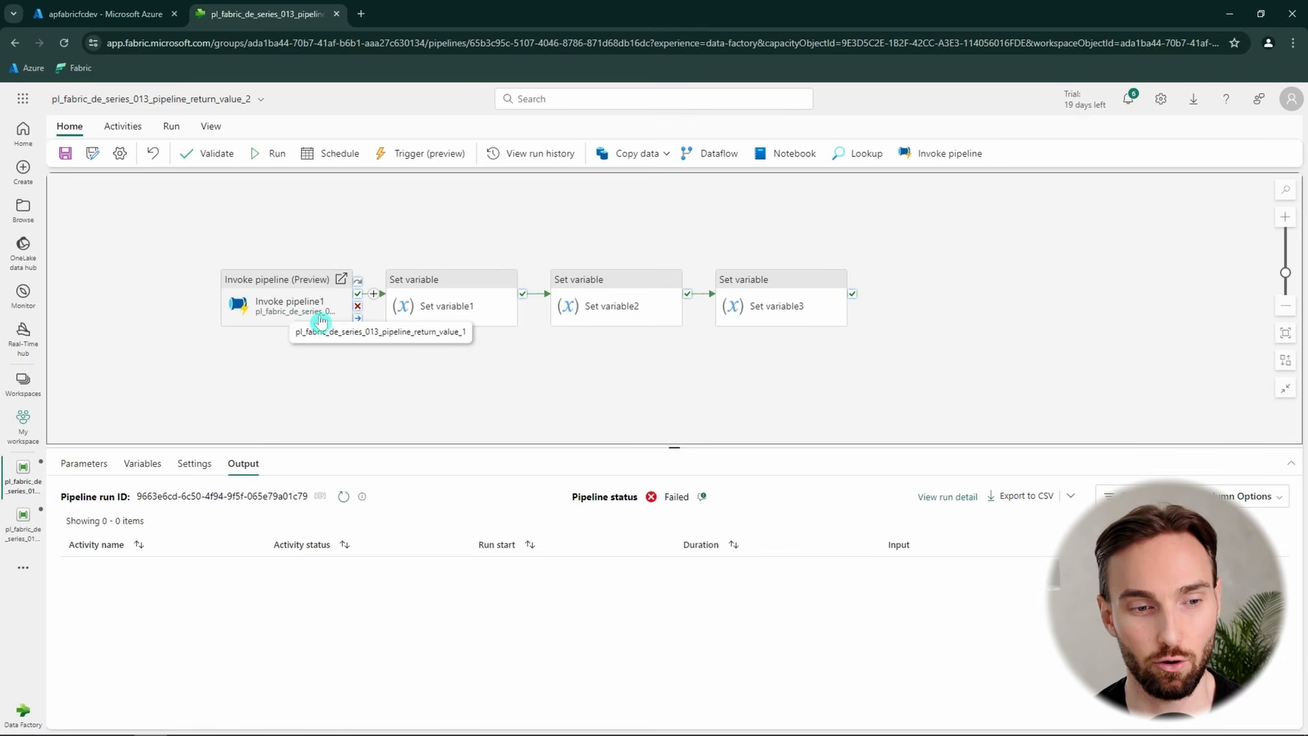
click(458, 300)
click(613, 304)
click(771, 300)
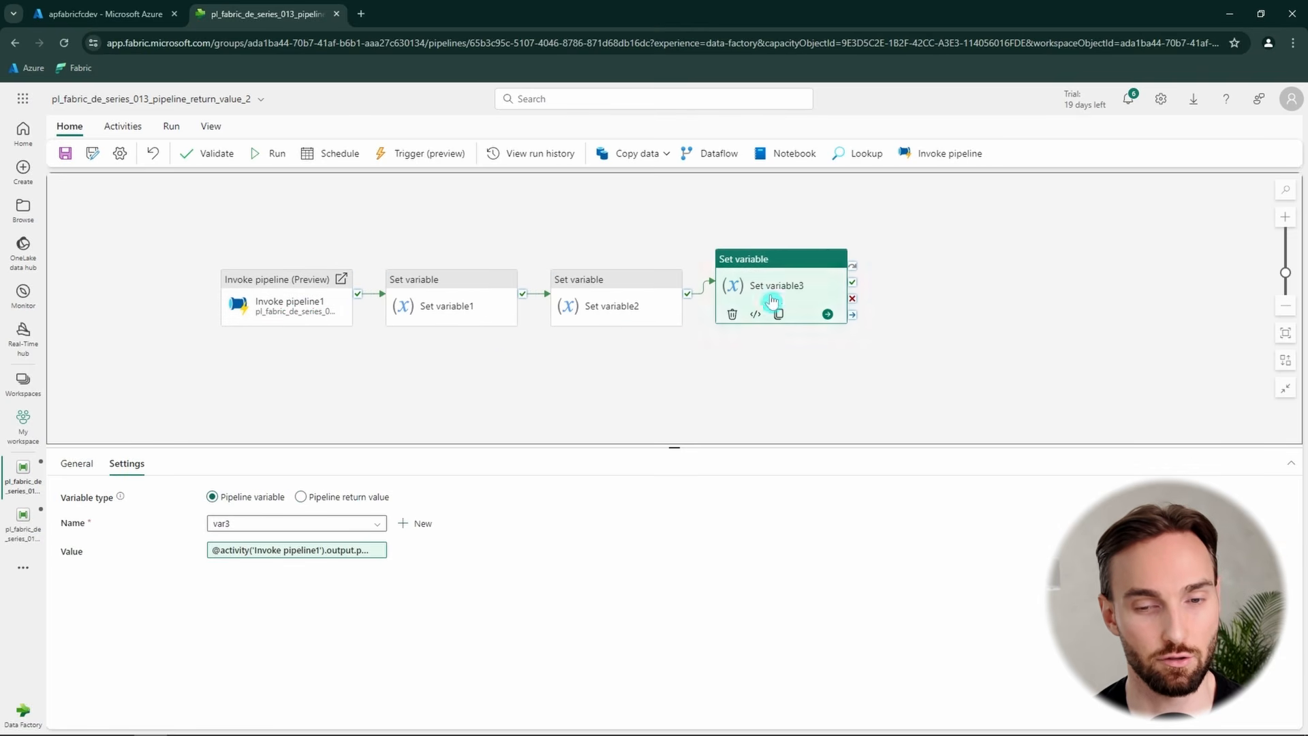
click(454, 304)
click(623, 304)
click(773, 302)
click(615, 315)
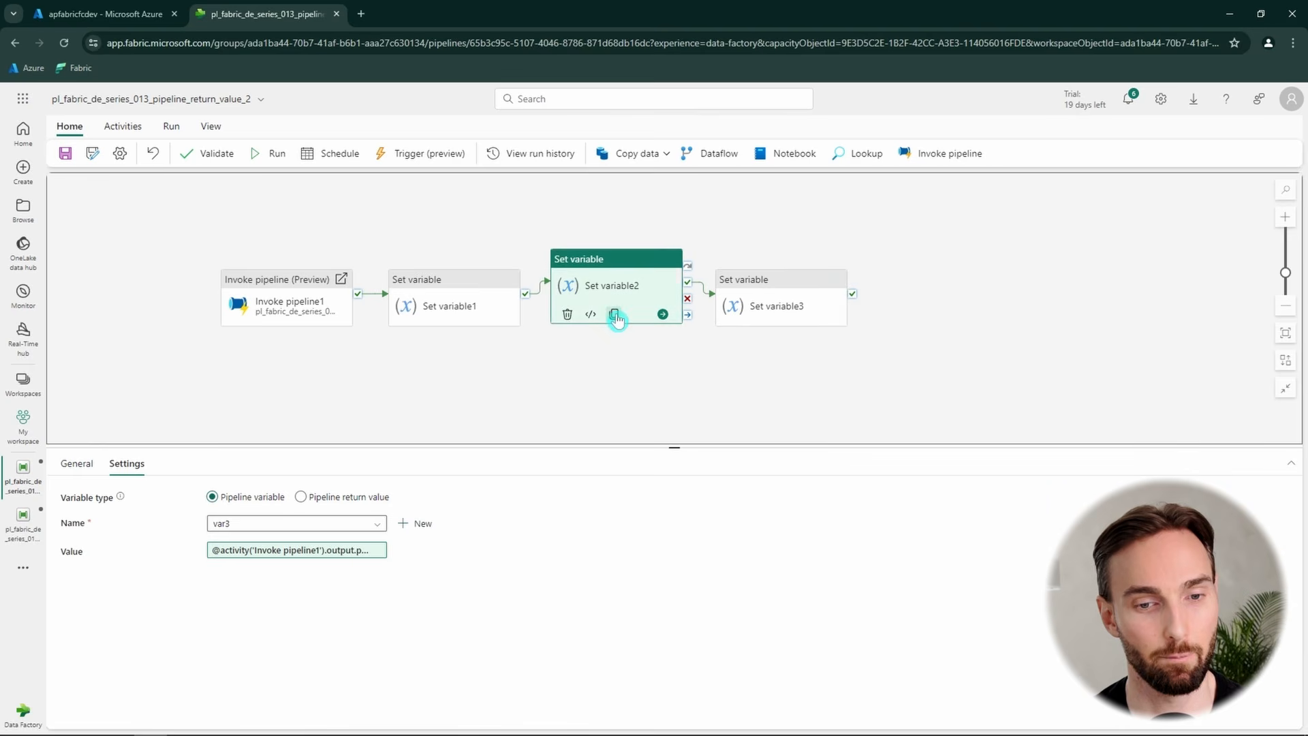
click(452, 307)
click(613, 307)
click(768, 300)
click(459, 308)
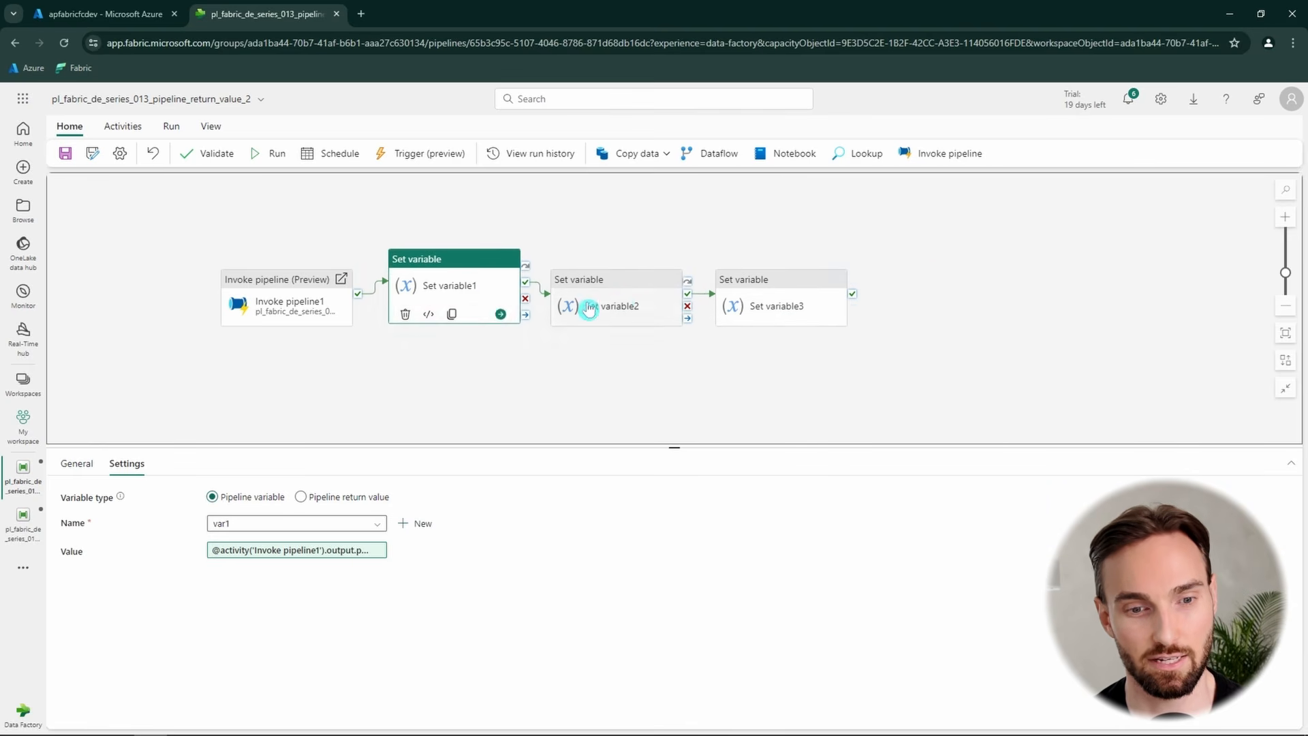
click(599, 305)
click(777, 304)
- Inspect the full value expression of Set variable1 and close the expression builder without changes
click(450, 300)
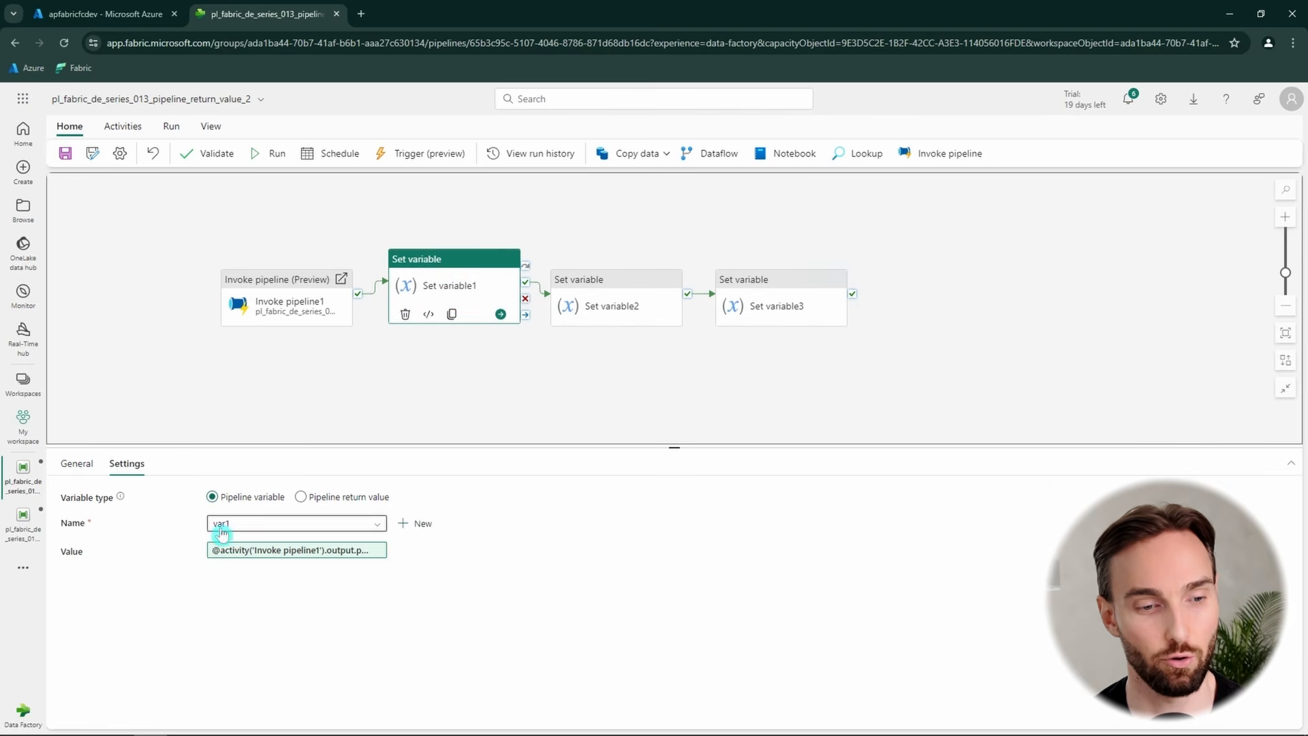
click(286, 551)
drag(1233, 176, 847, 177)
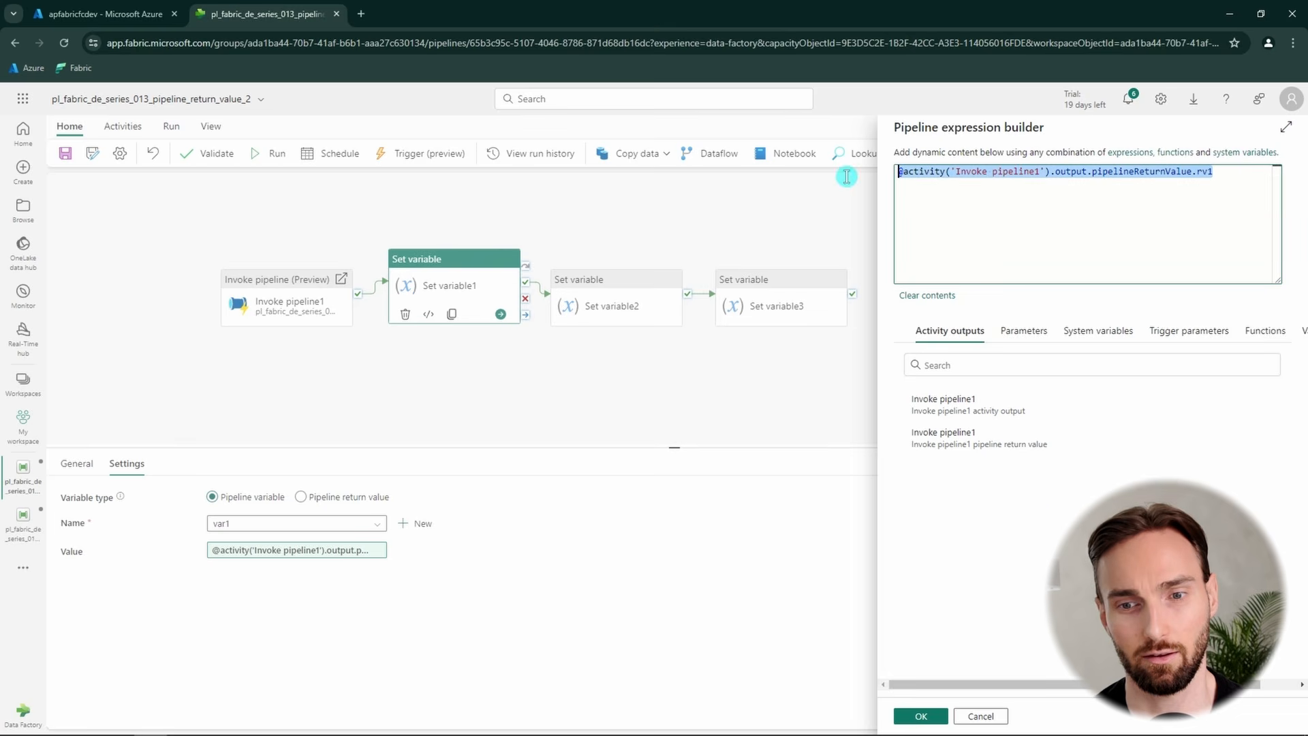
click(1238, 176)
drag(1243, 173, 894, 174)
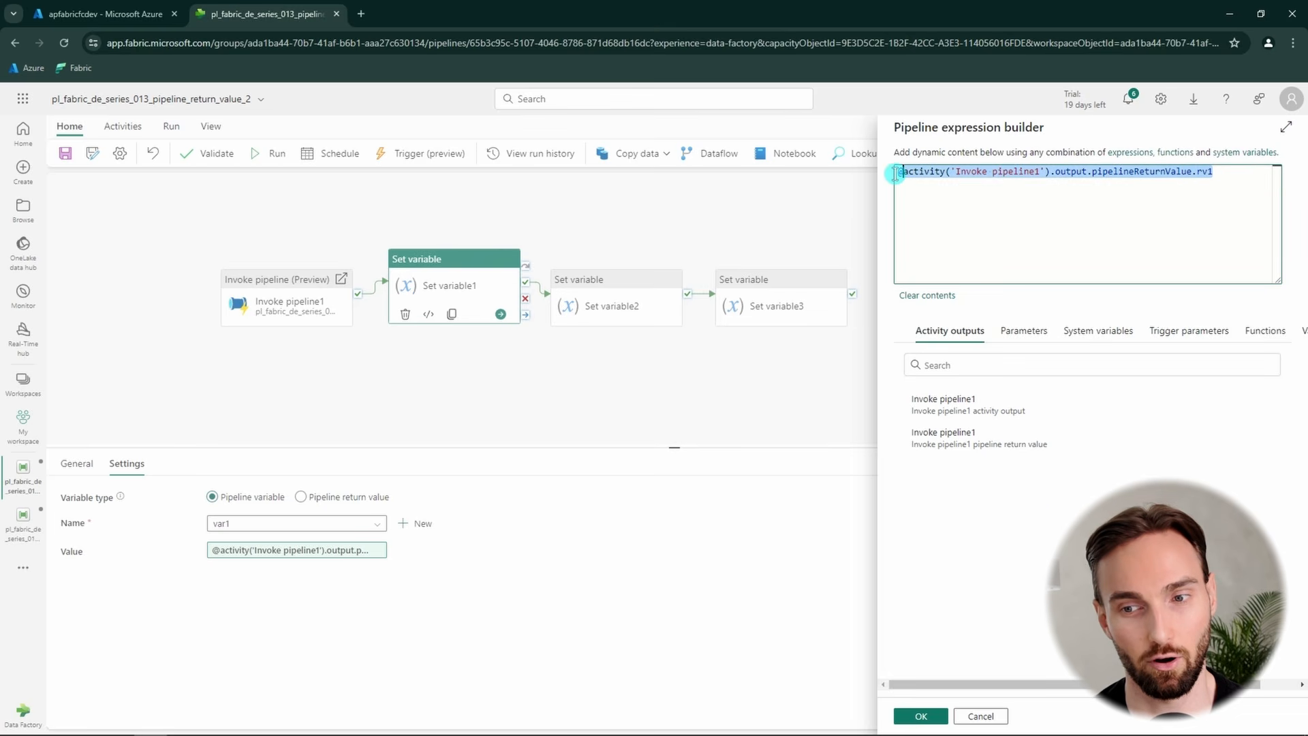
click(1235, 176)
click(981, 716)
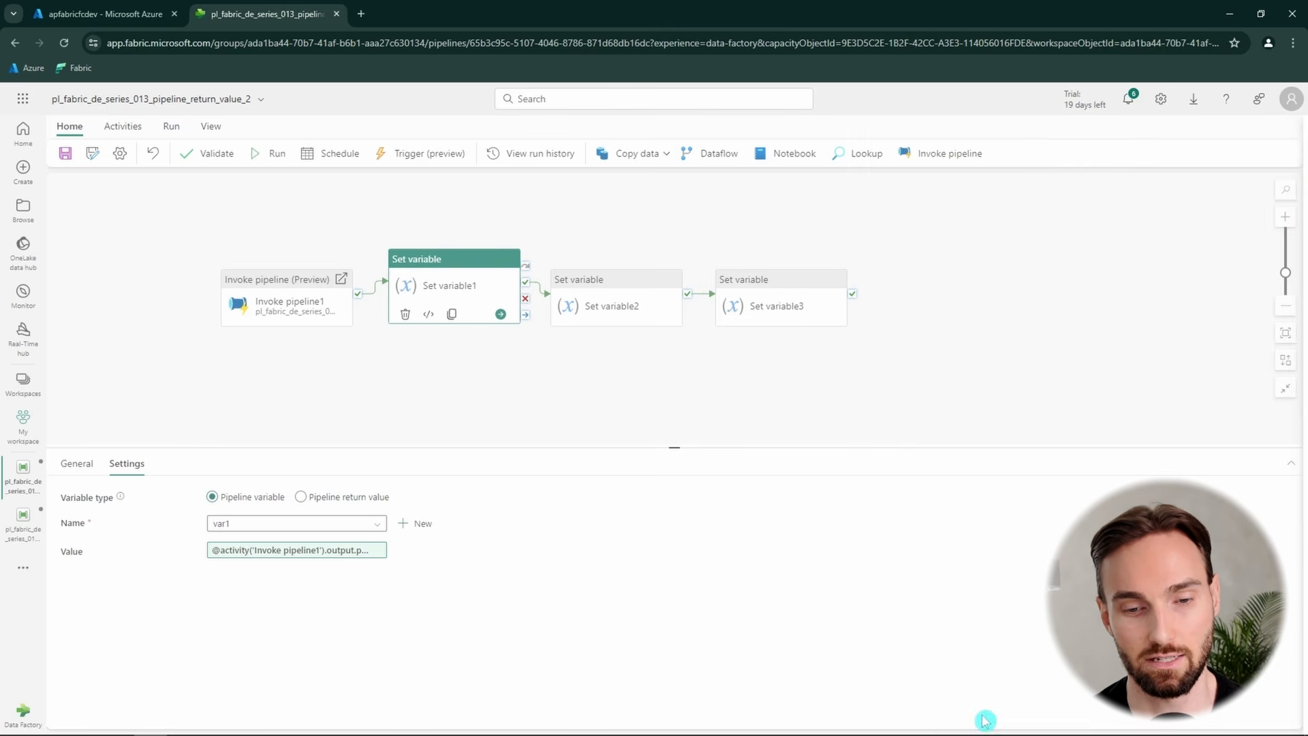
click(700, 353)
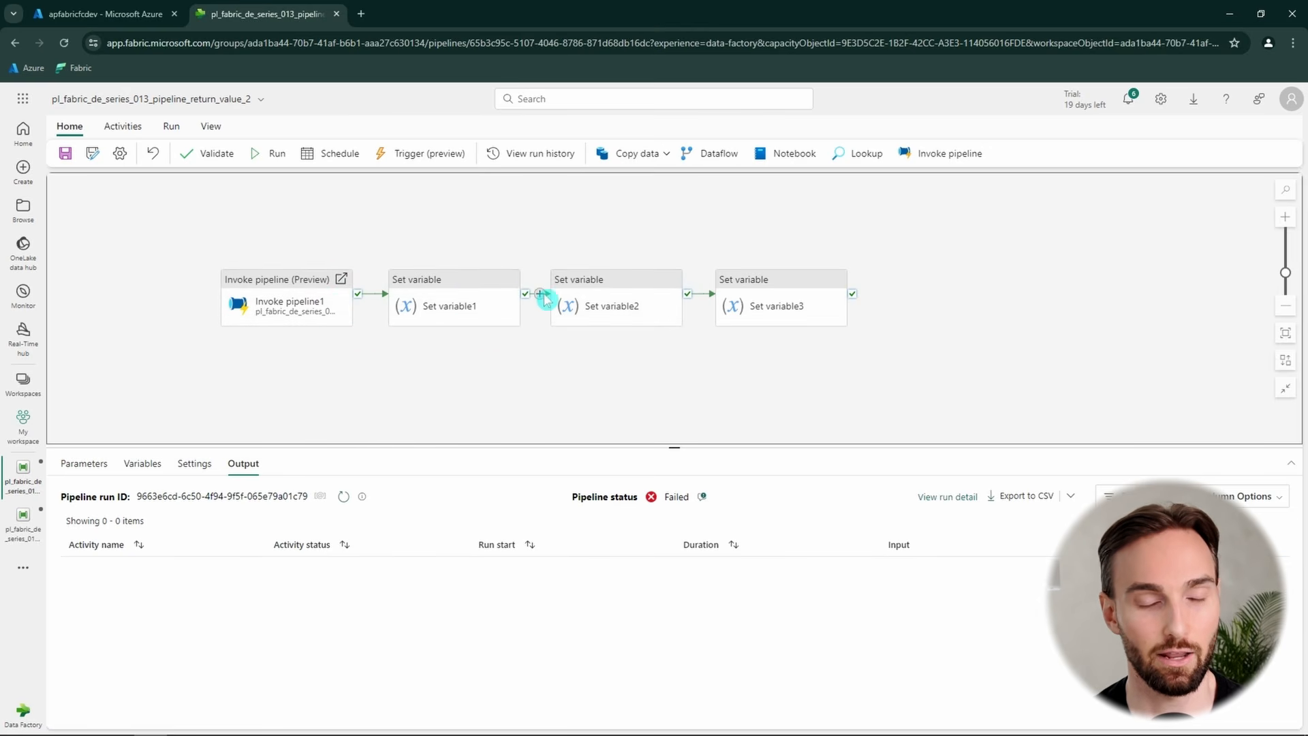
drag(368, 217, 408, 216)
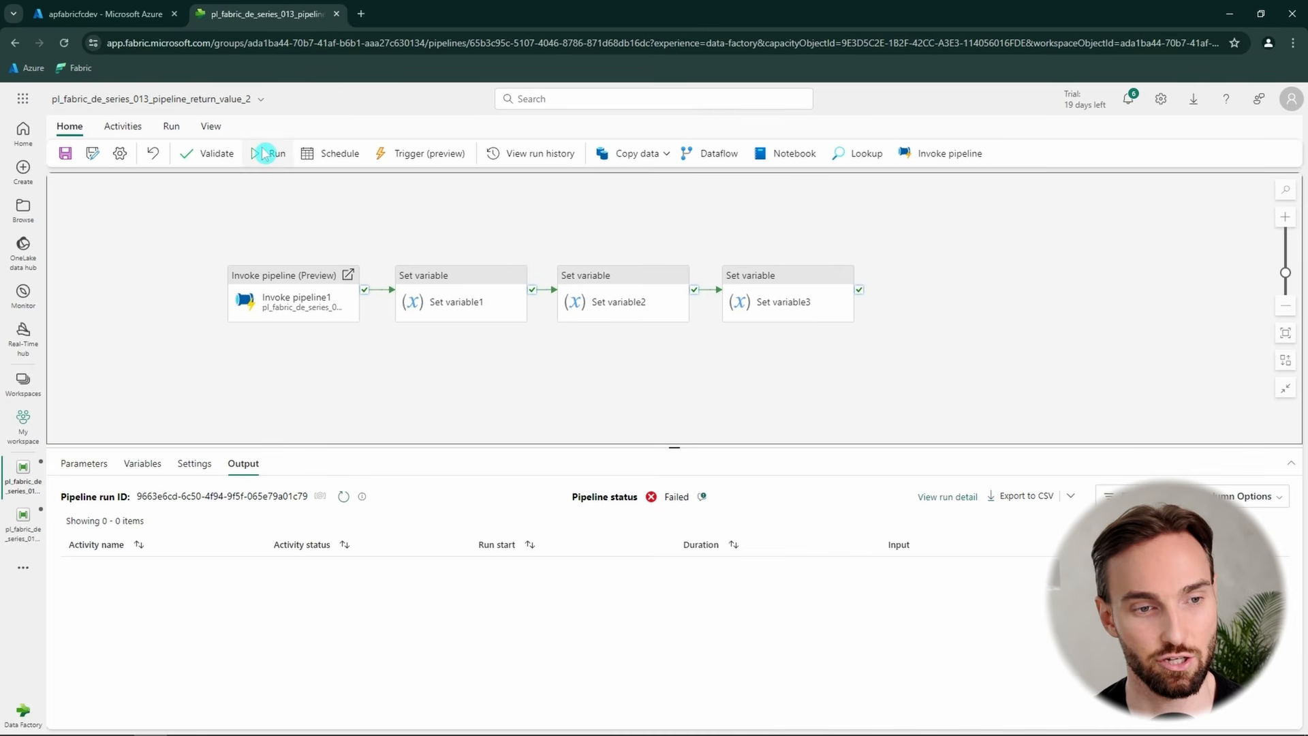
- Save and run the second pipeline, refreshing its run status until all activities have finished
click(269, 154)
click(651, 458)
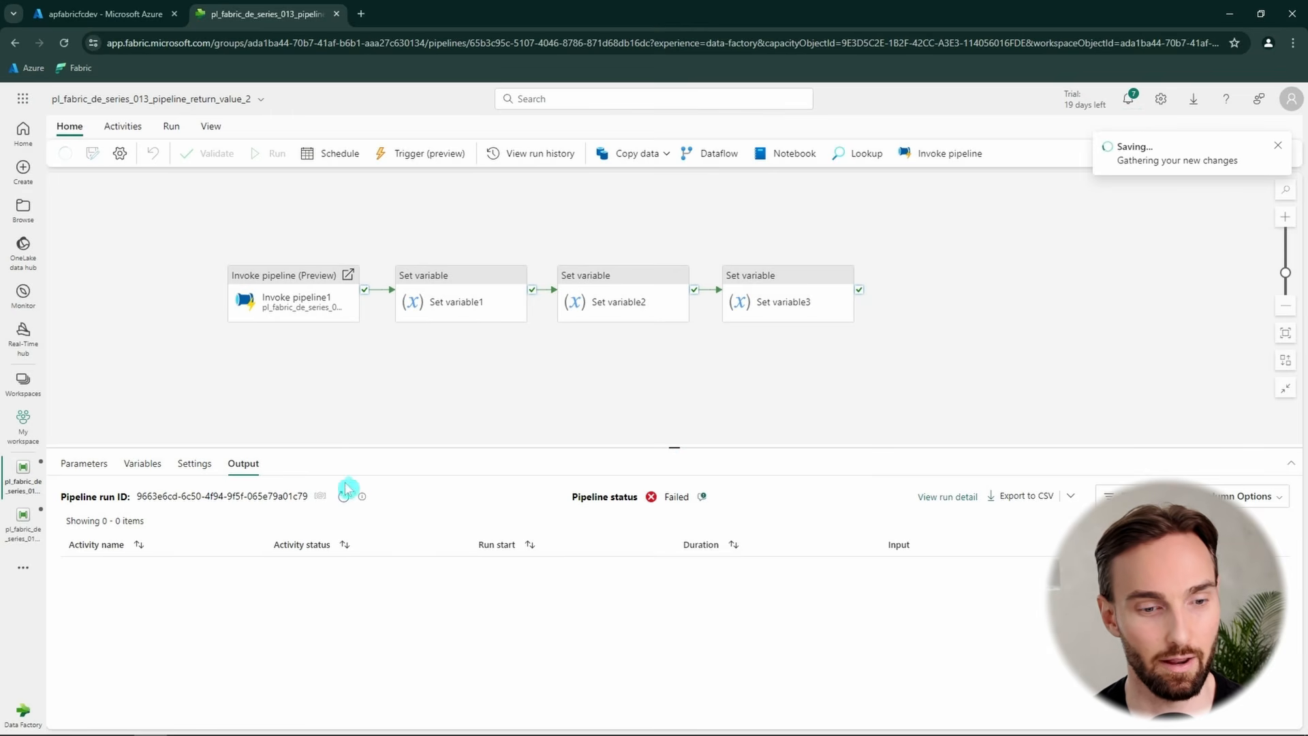
click(343, 502)
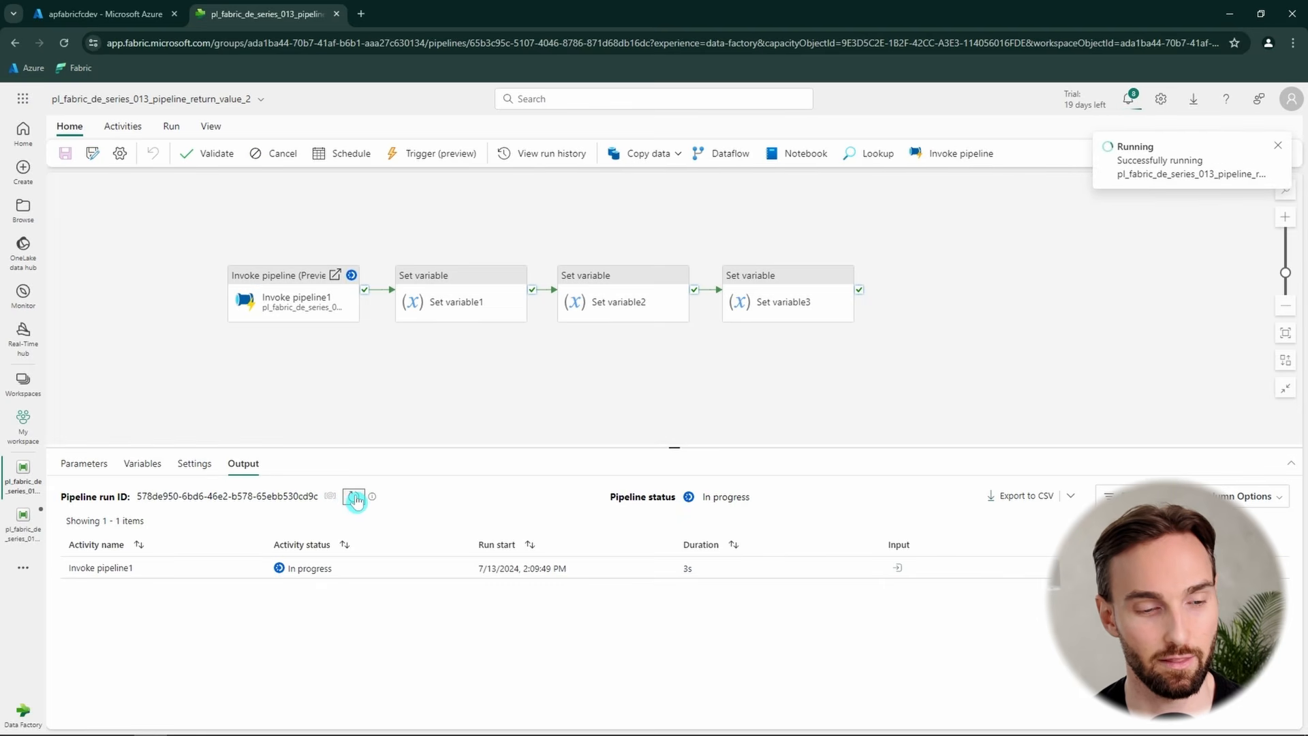
click(354, 499)
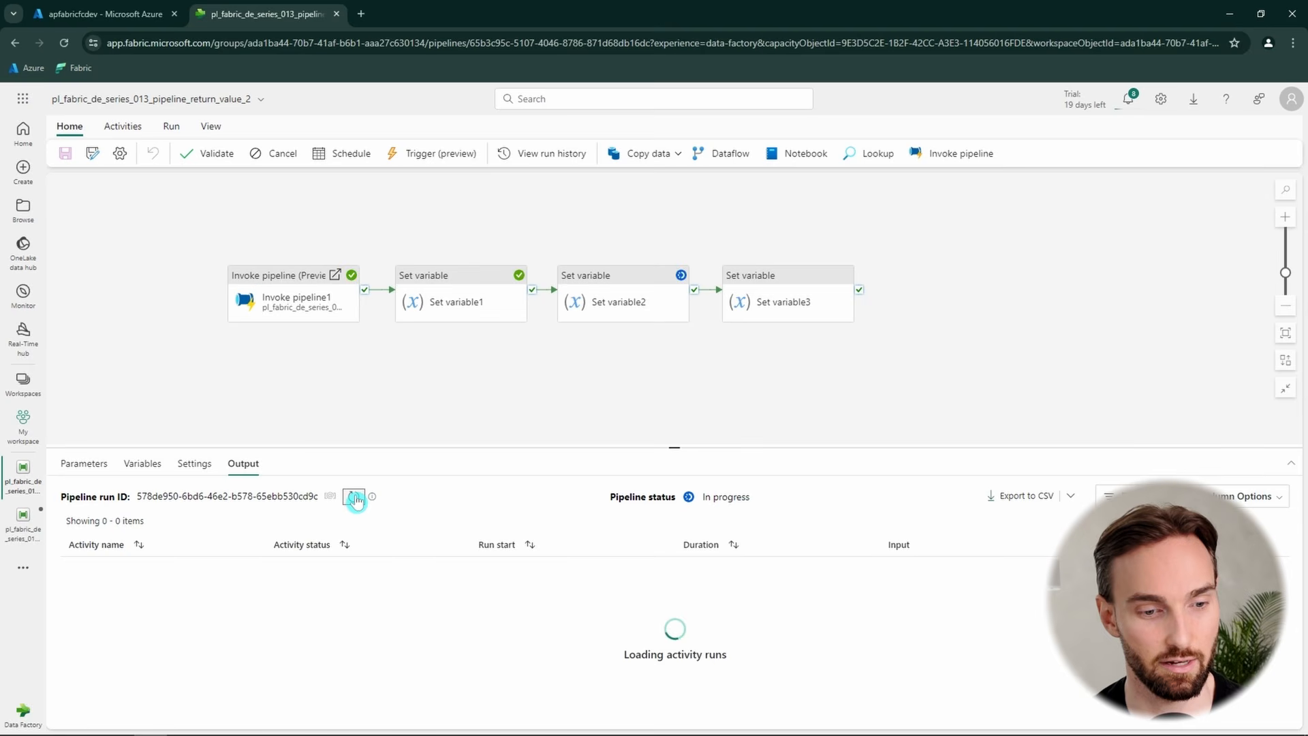
click(354, 500)
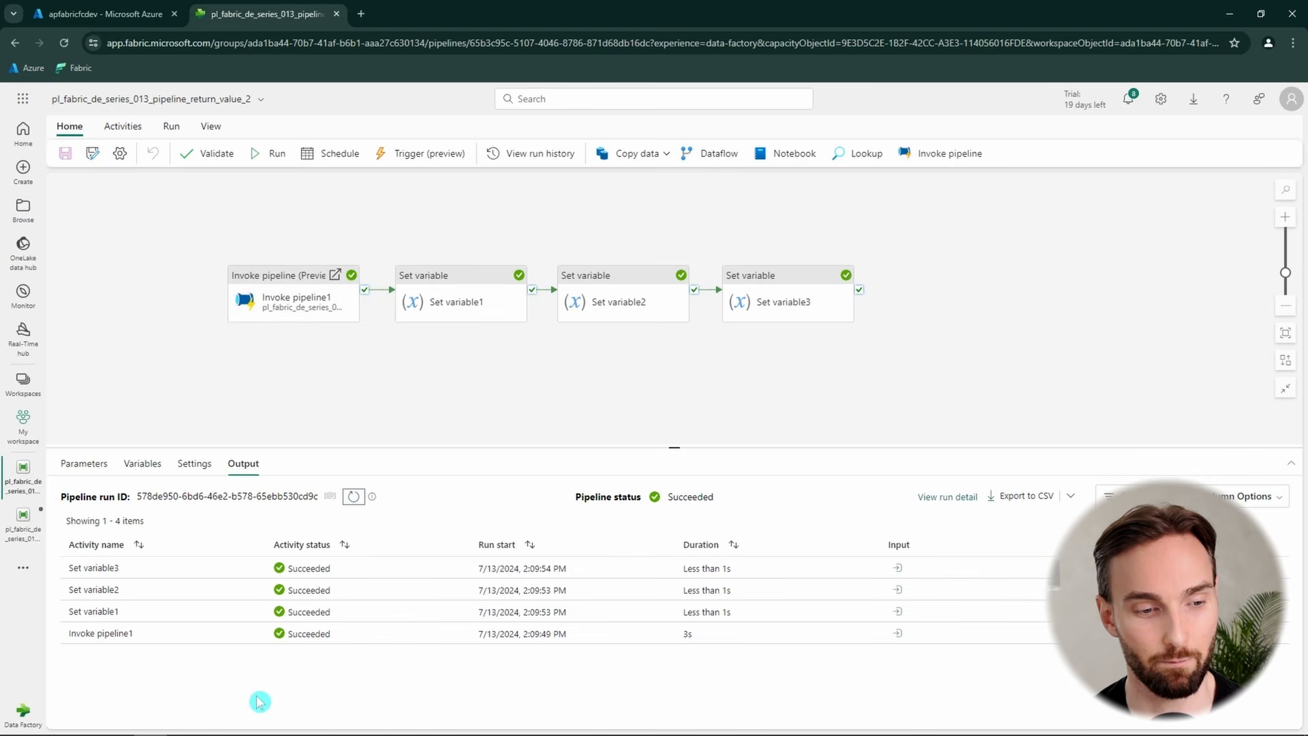
- Examine the return values rv1, rv2 and rv3 in the run output of Set variable1 in the first pipeline
click(1063, 632)
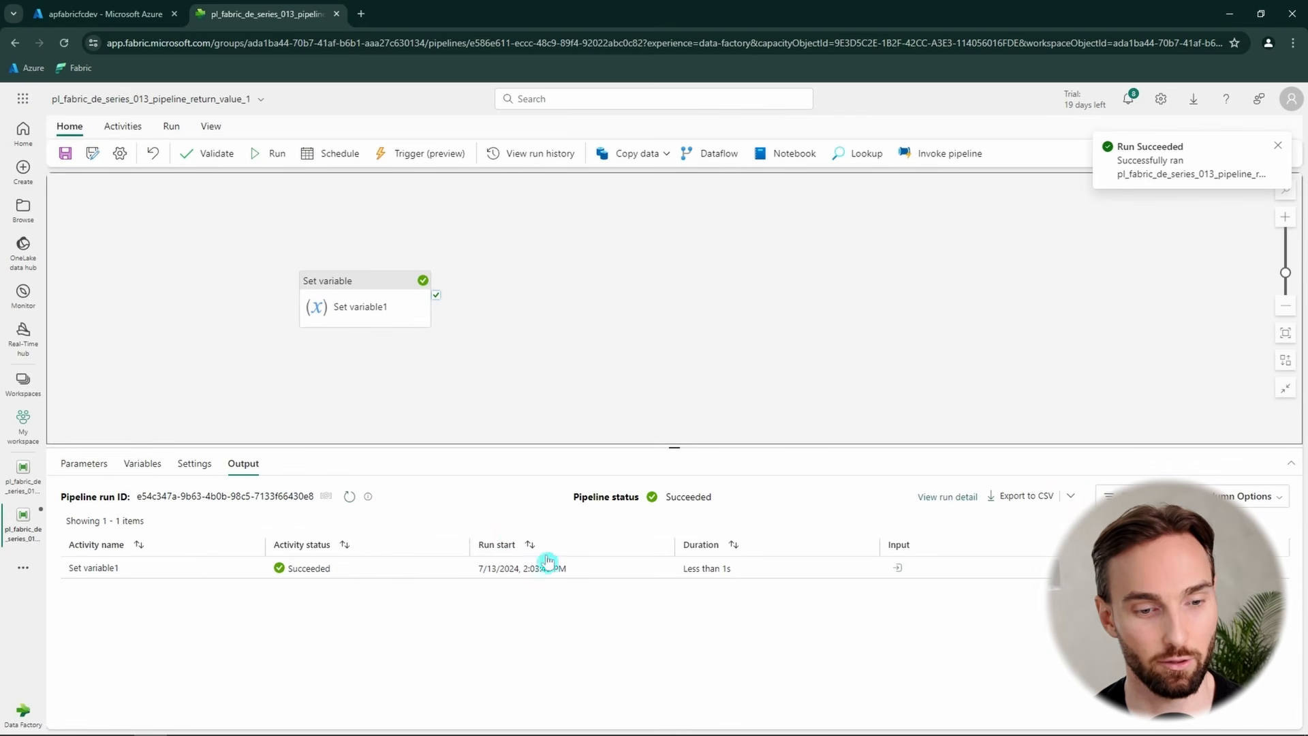
click(1063, 567)
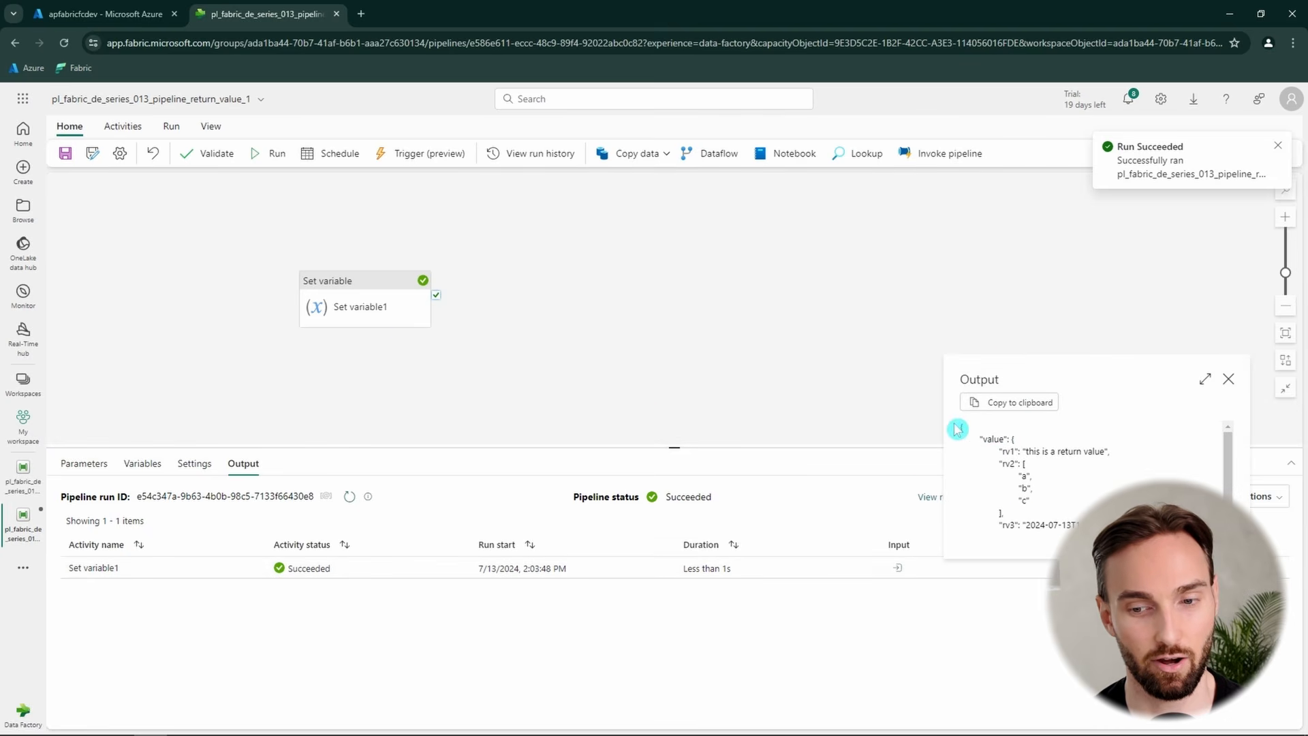
drag(957, 429, 1090, 548)
click(1039, 491)
scroll(995, 463, up, 1)
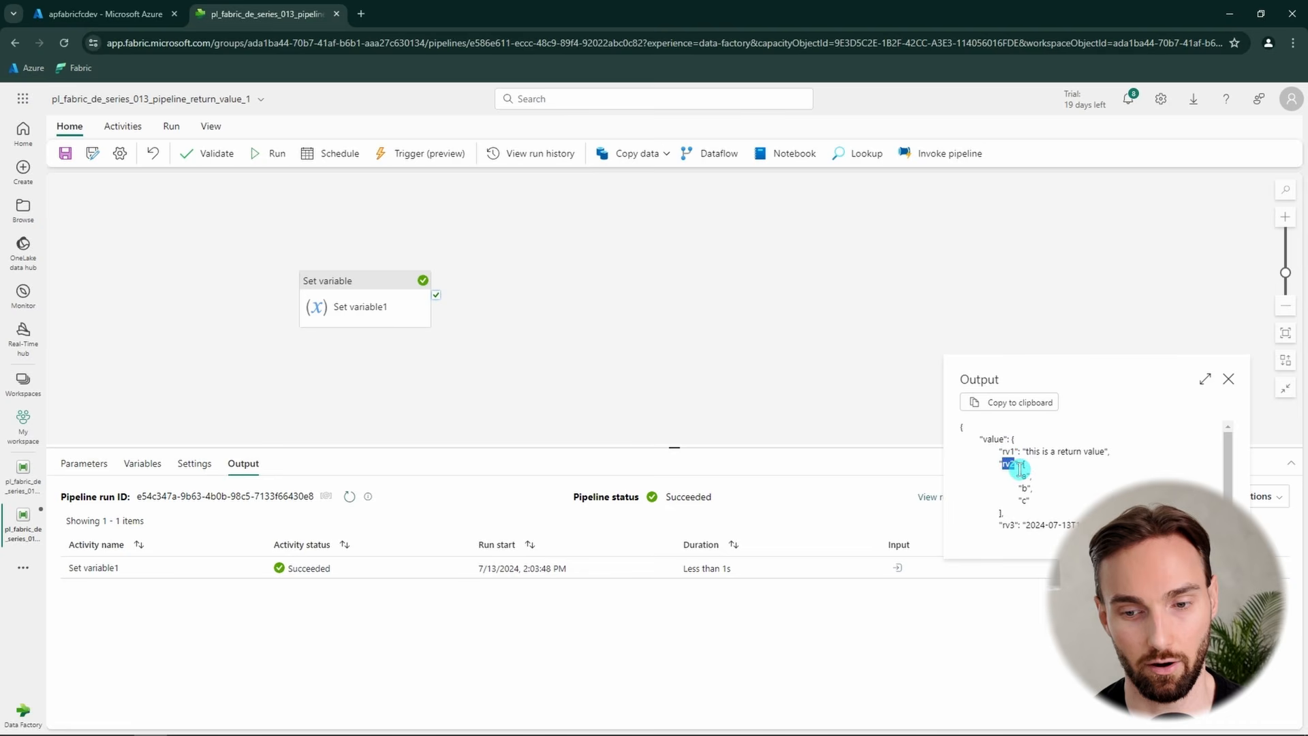
click(1228, 378)
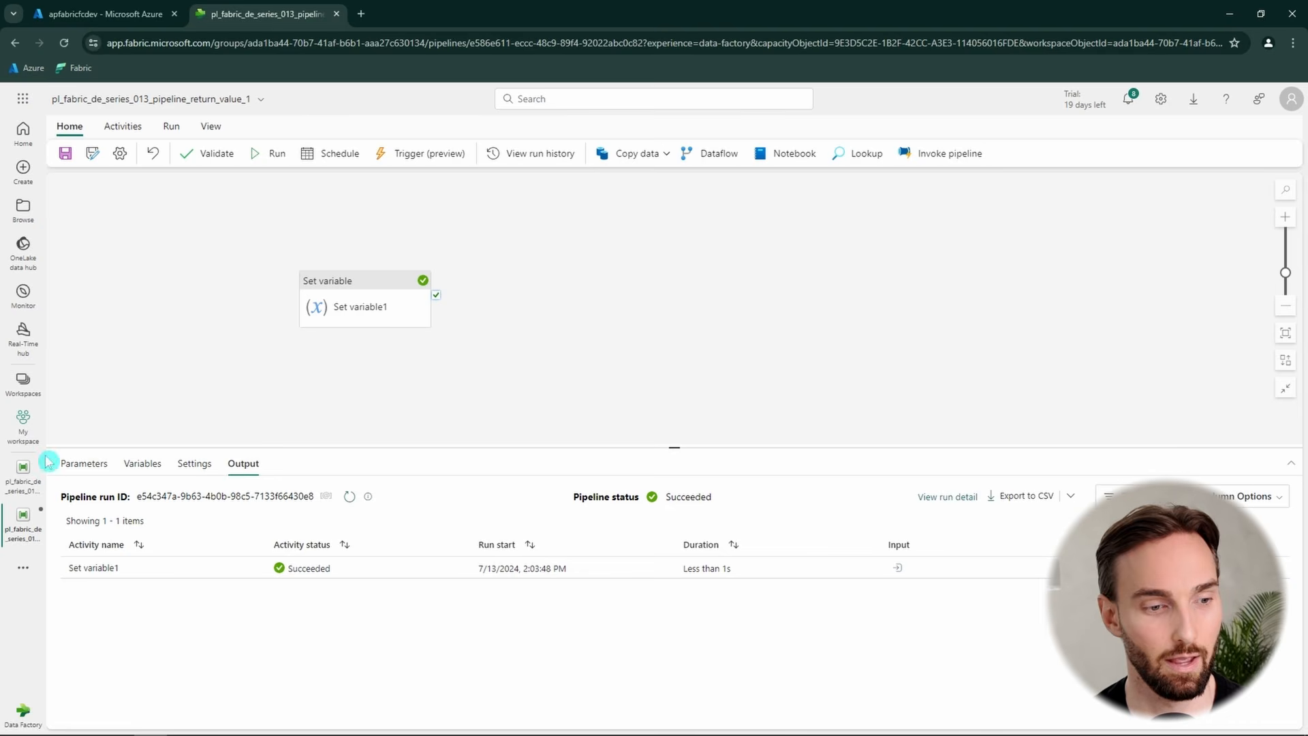
- Return to the second pipeline and examine the run output of Set variable1 in full view
click(45, 467)
click(470, 301)
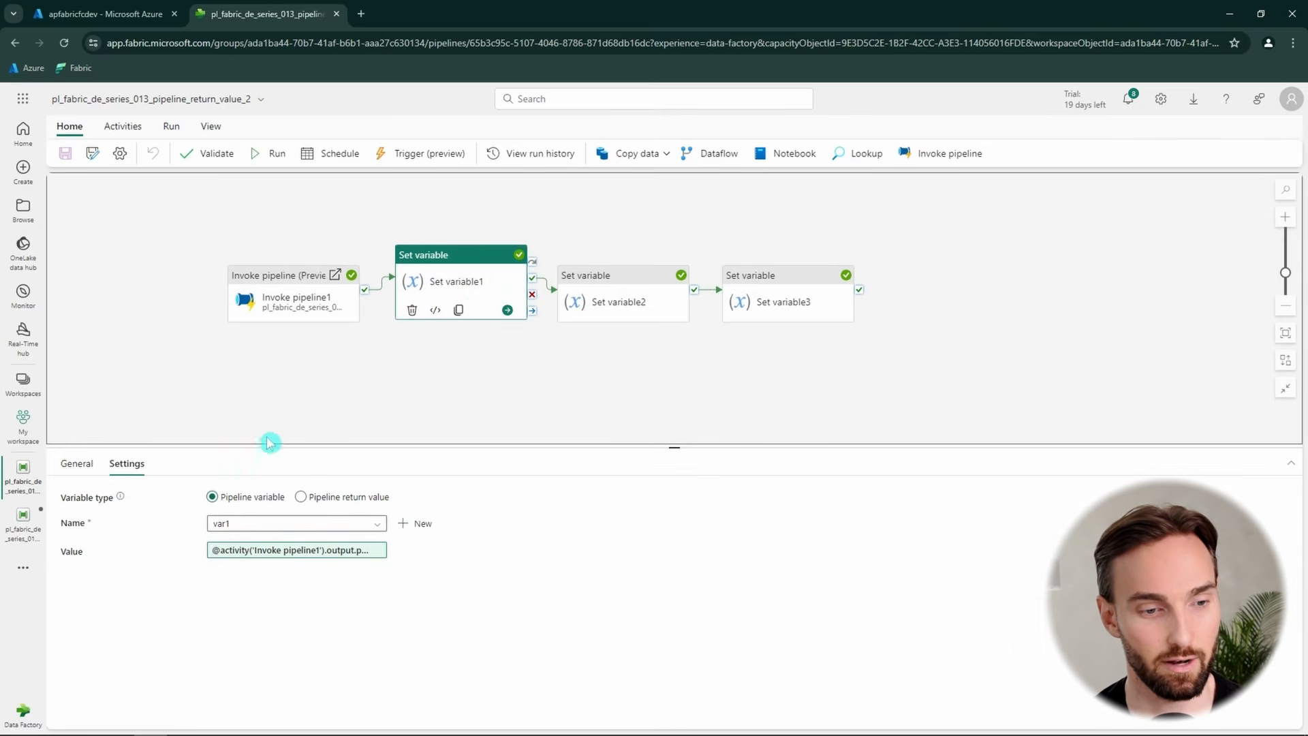
click(406, 387)
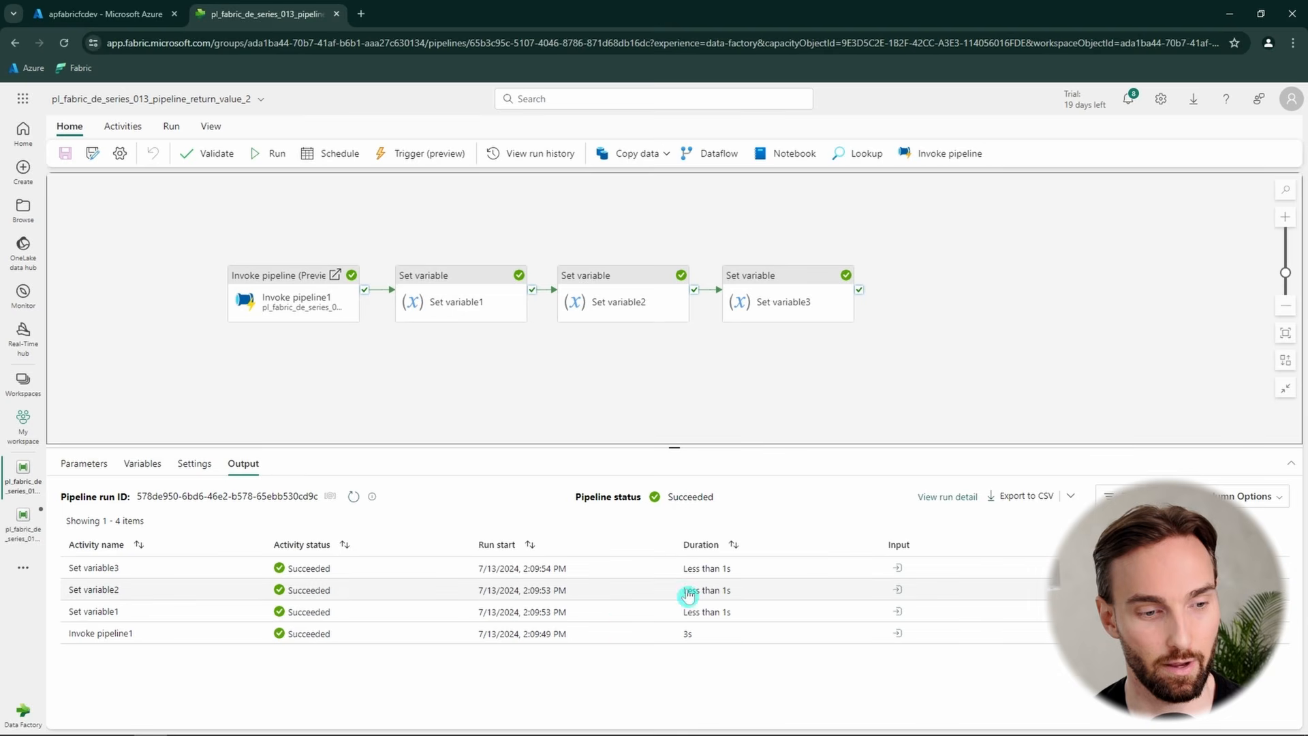
click(1103, 611)
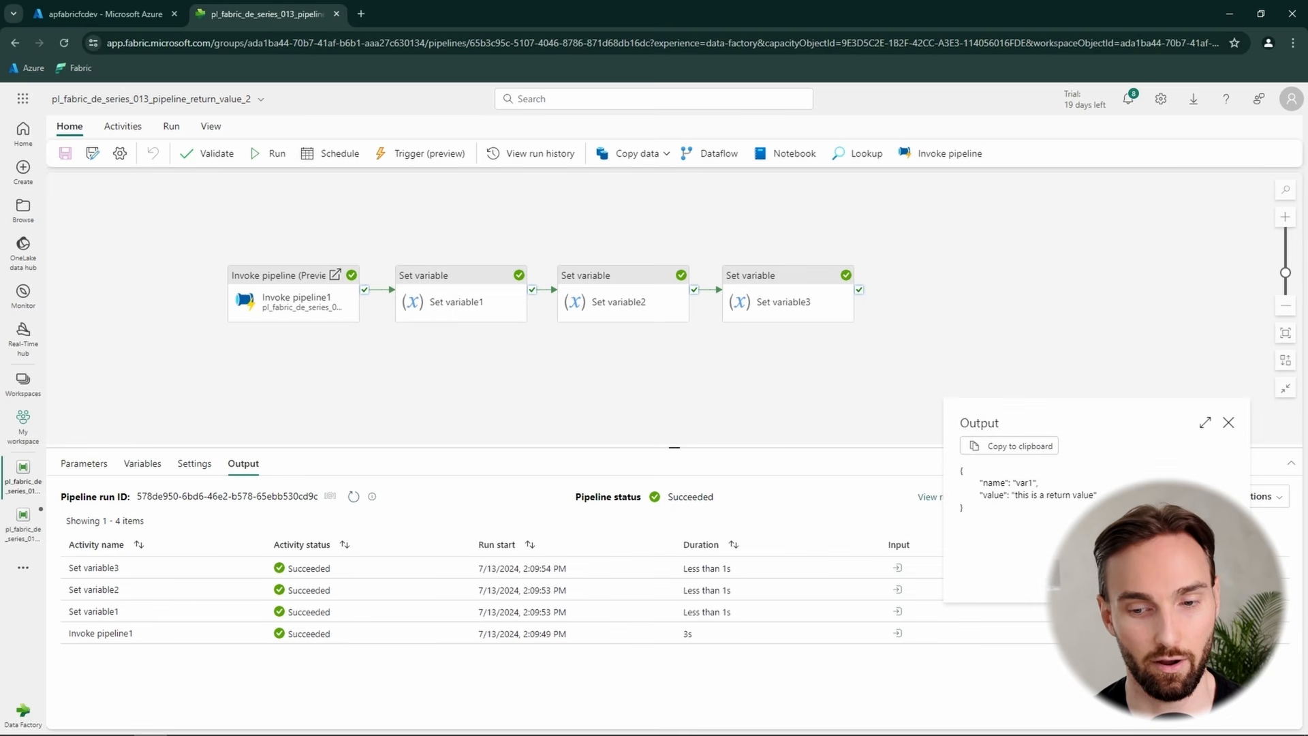
click(1206, 424)
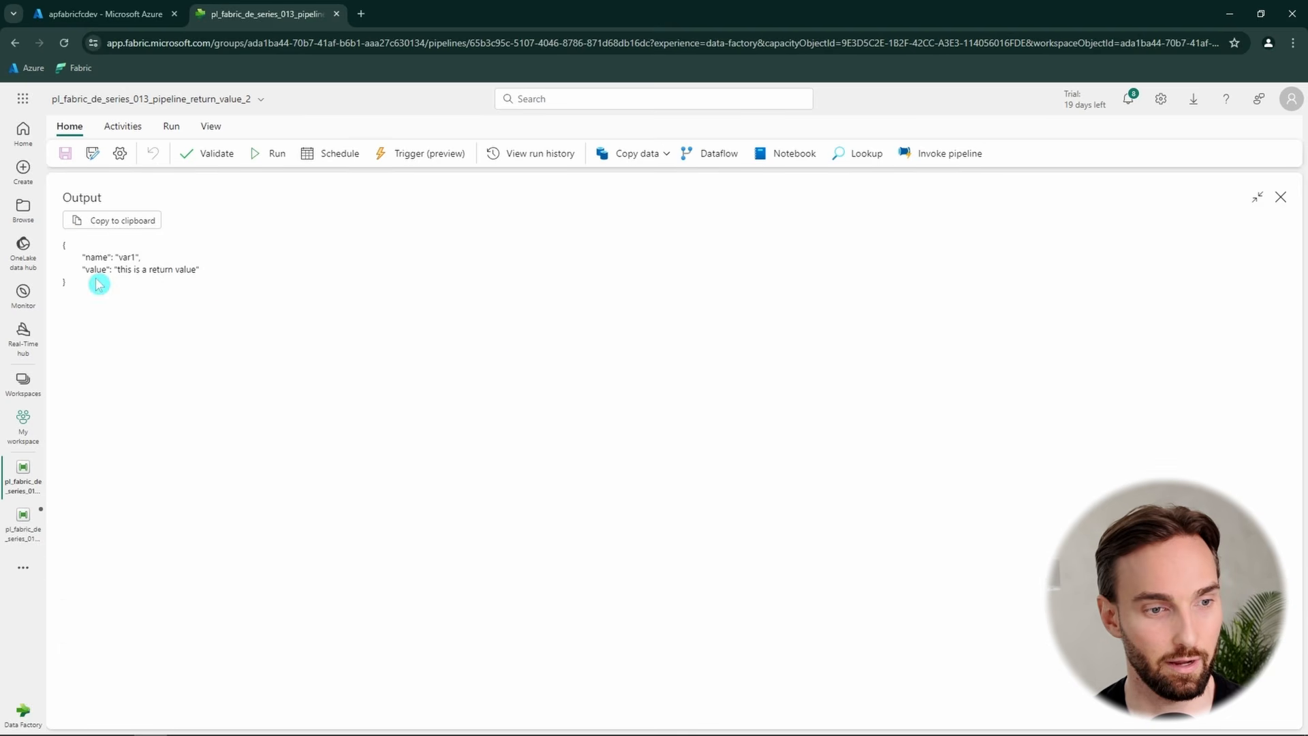
drag(98, 282, 78, 267)
double_click(195, 269)
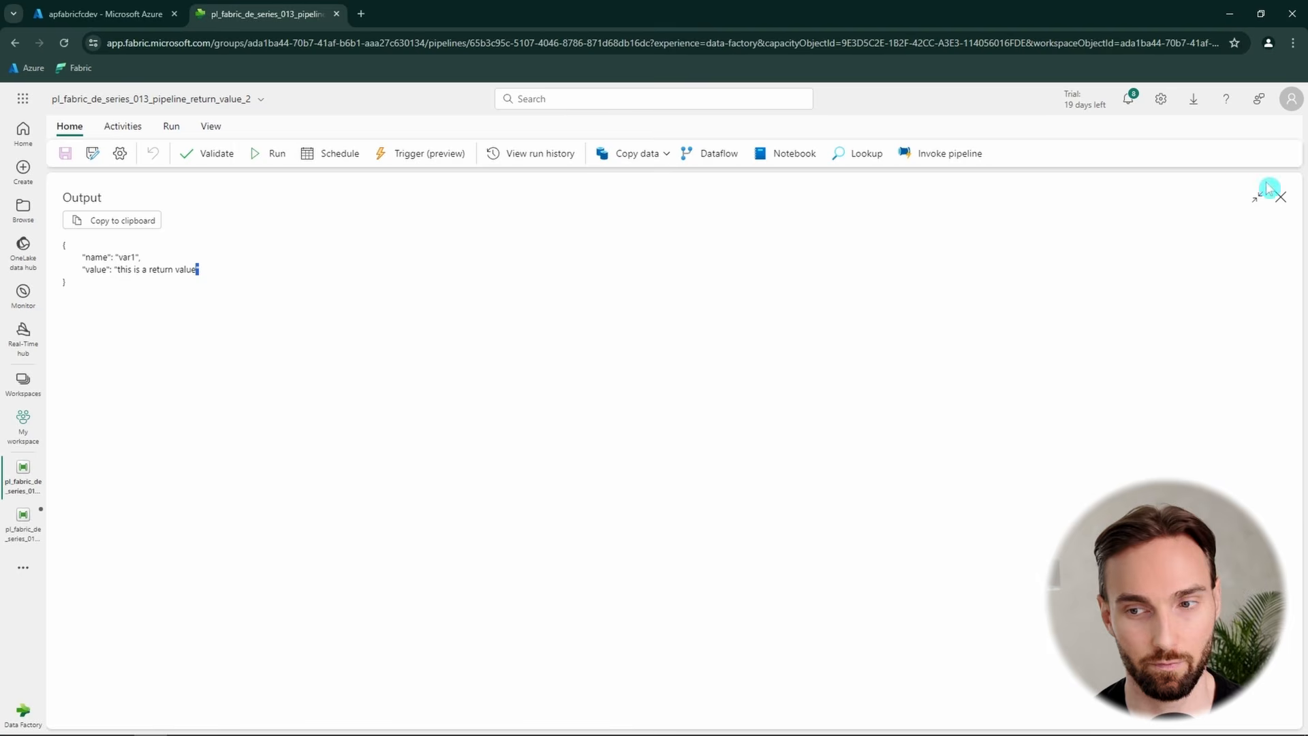
click(1280, 197)
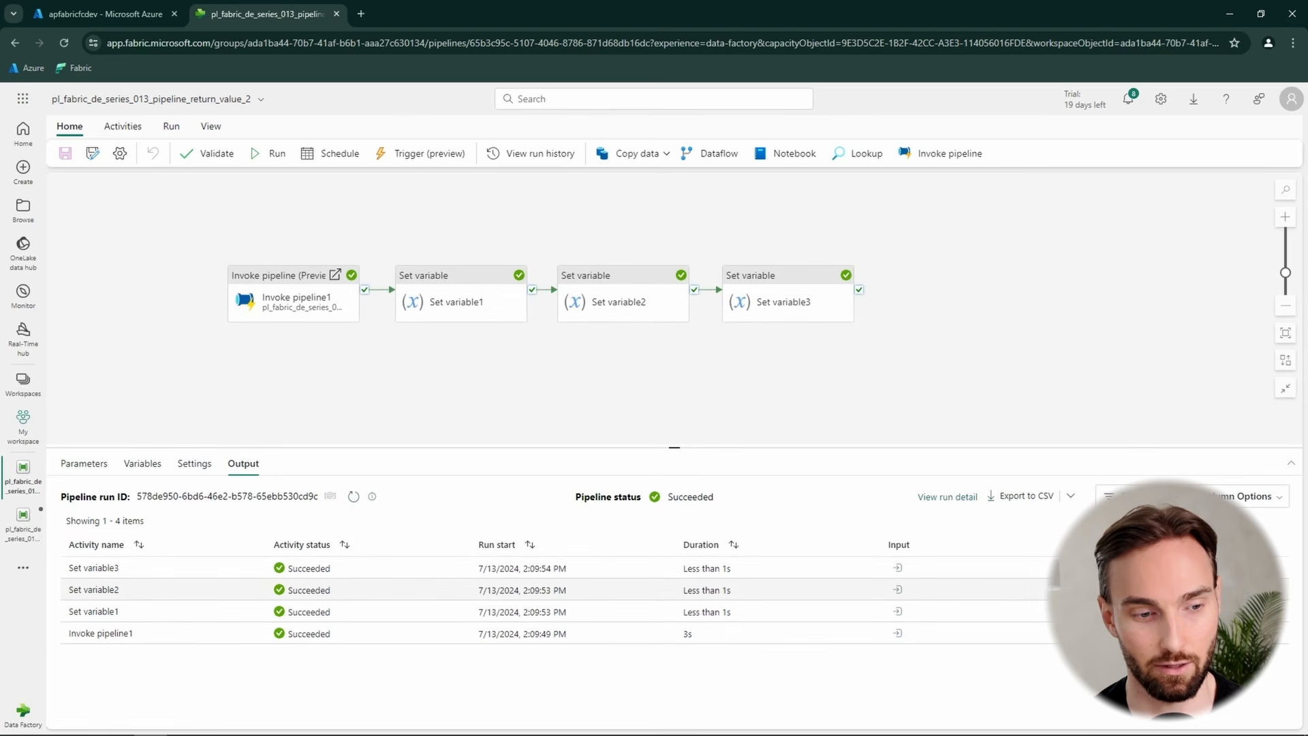
- Examine the run output of Set variable2 in full view and close it
click(1102, 590)
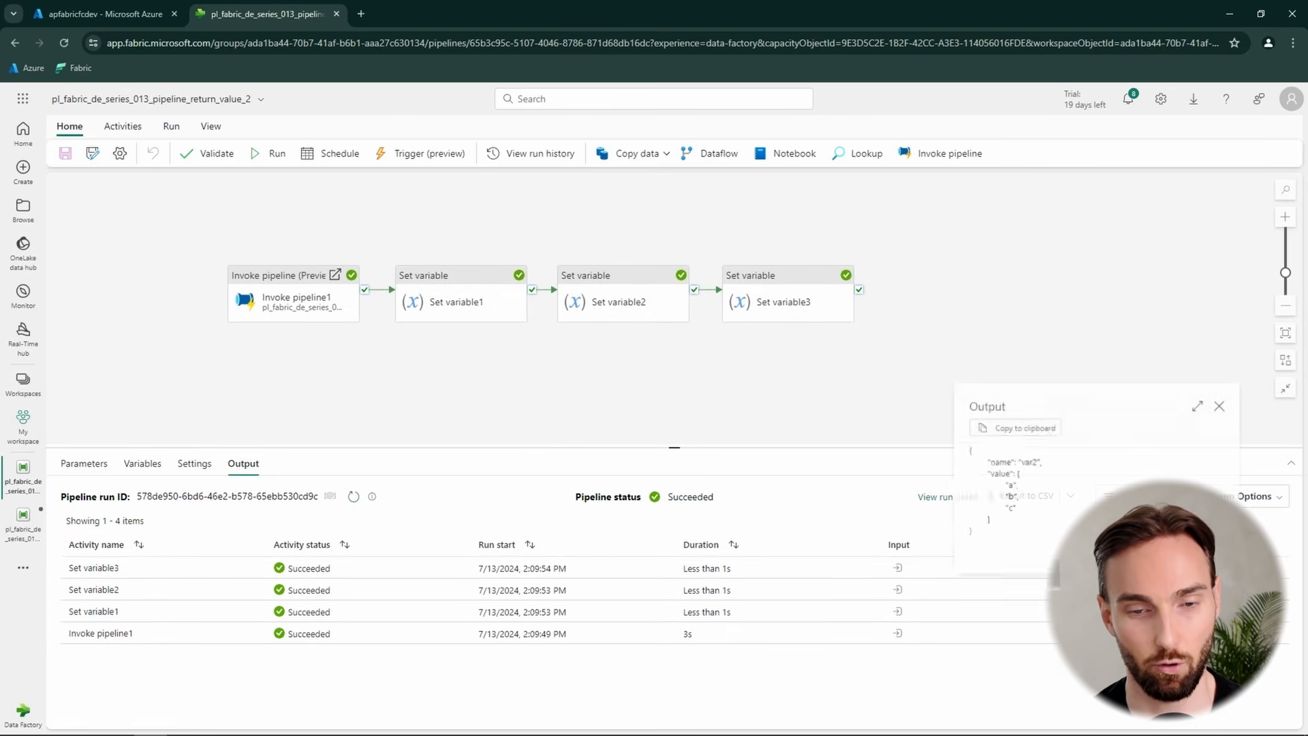
click(1205, 401)
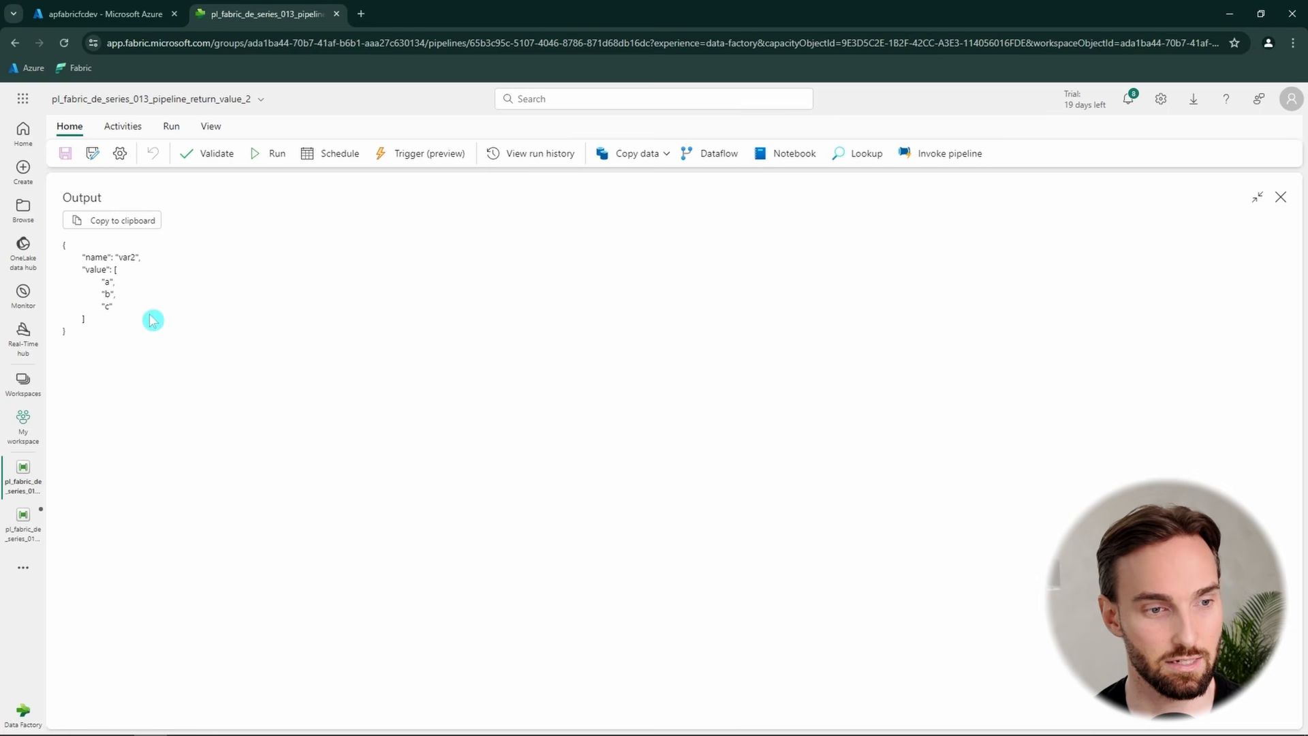
drag(99, 352, 52, 244)
click(555, 340)
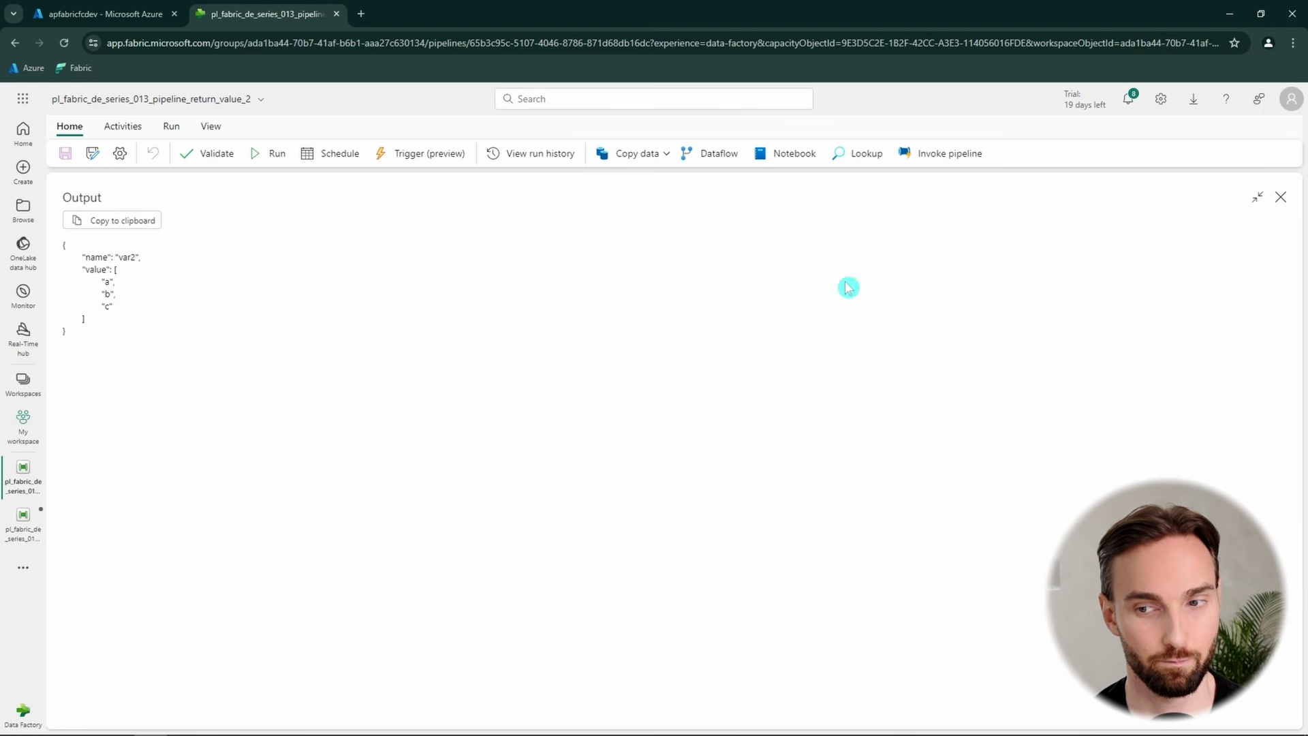
click(1281, 197)
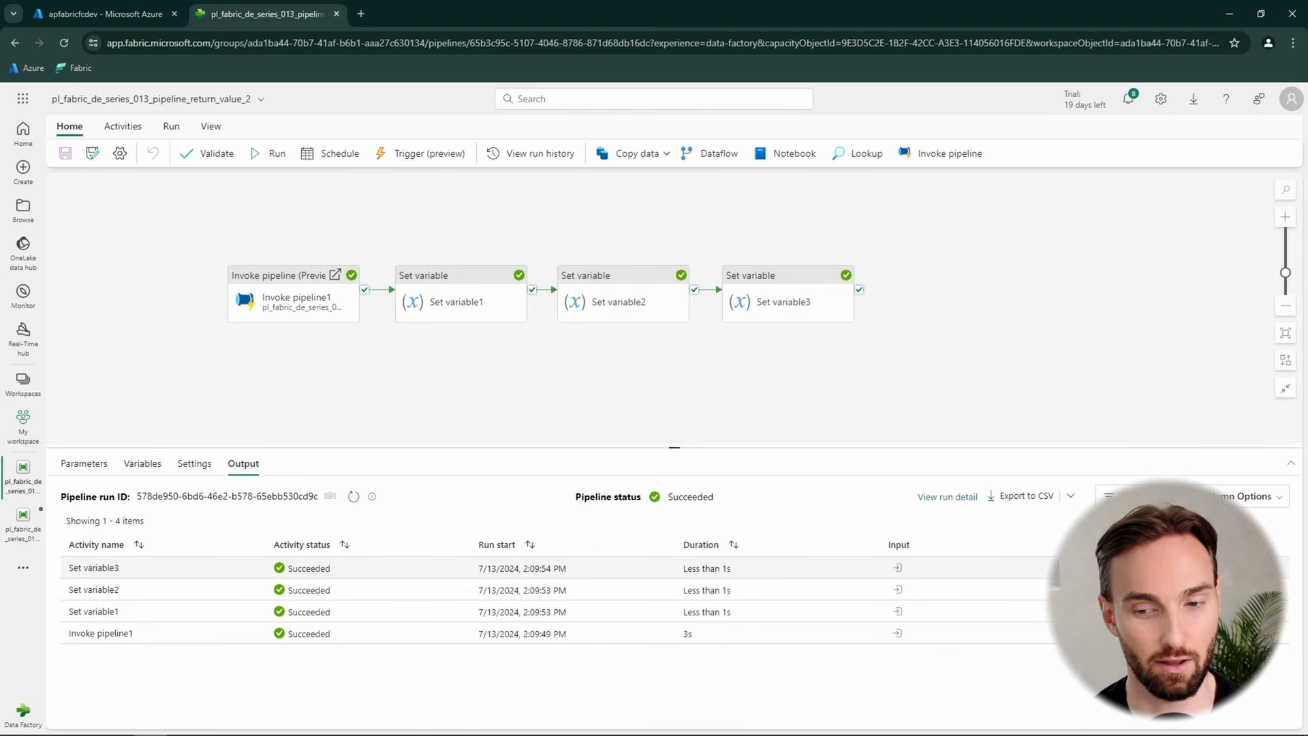
- Examine the run output of Set variable3 in full view and close it
click(1104, 567)
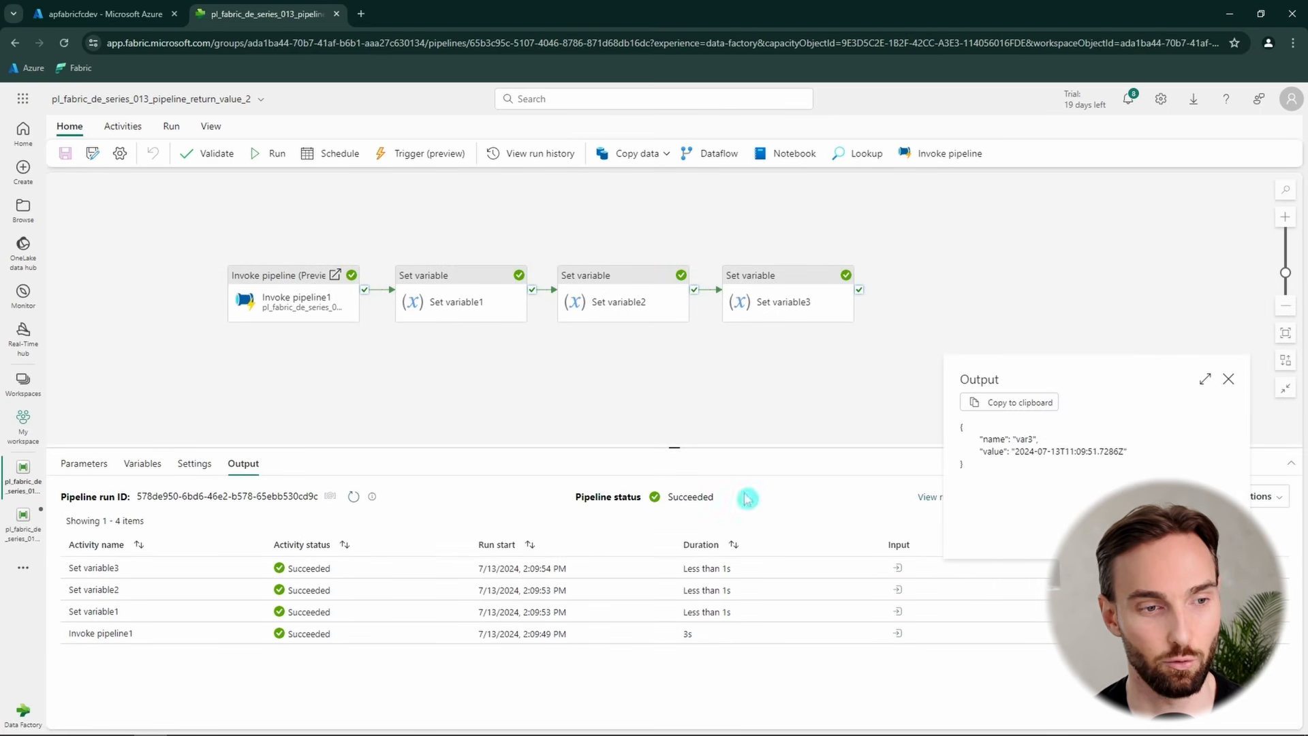
click(1203, 384)
drag(120, 296, 62, 244)
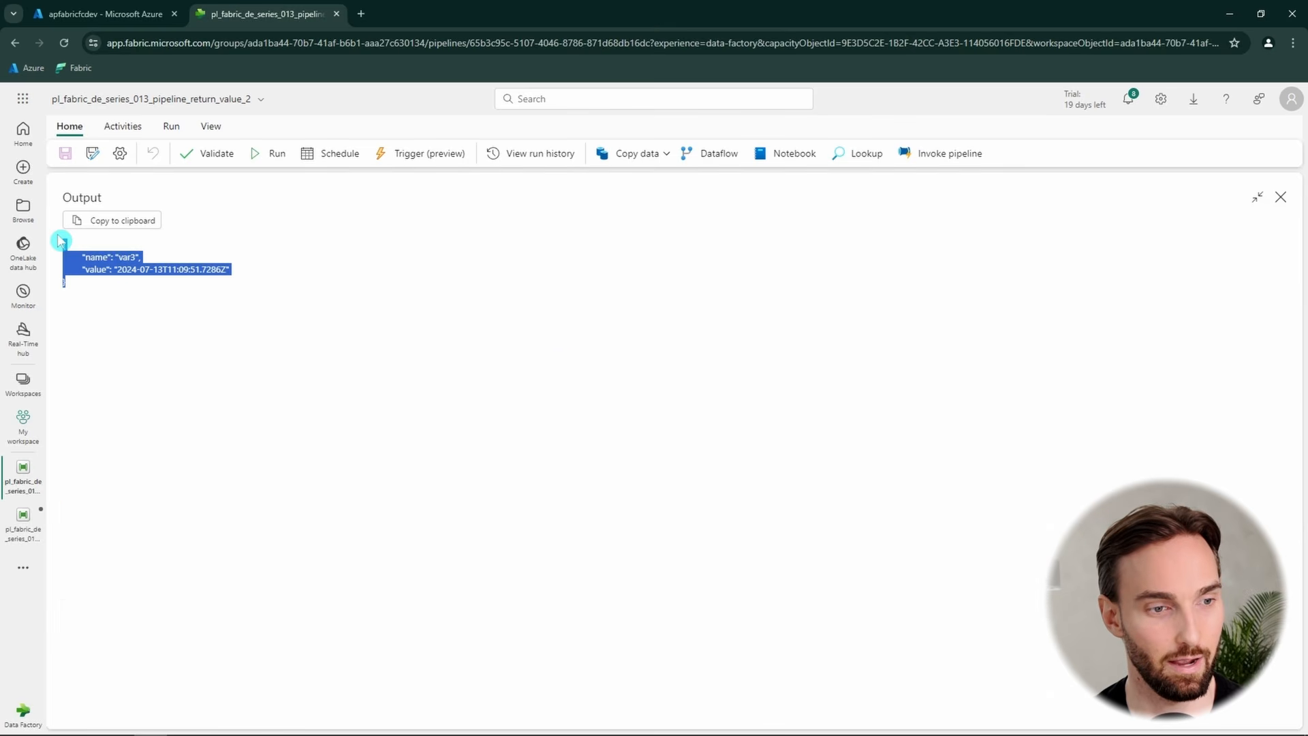
click(293, 300)
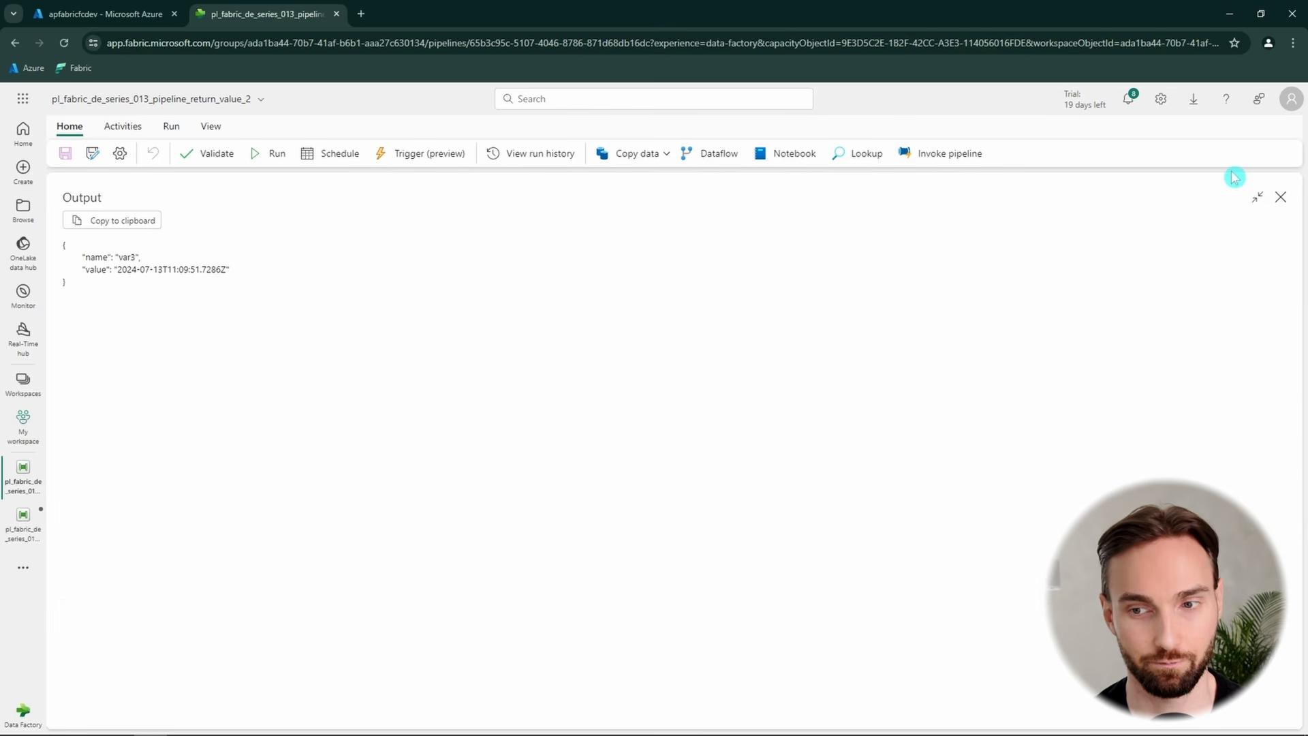
click(1281, 197)
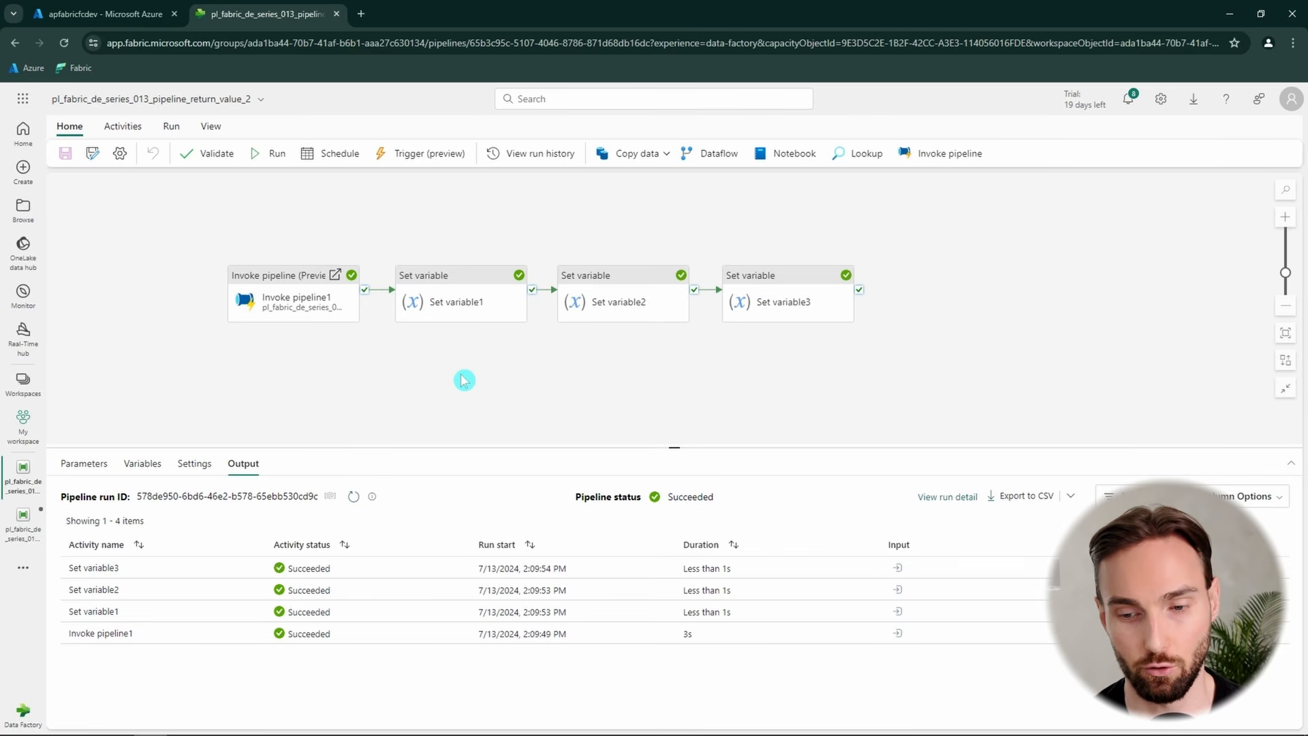
drag(507, 361, 475, 374)
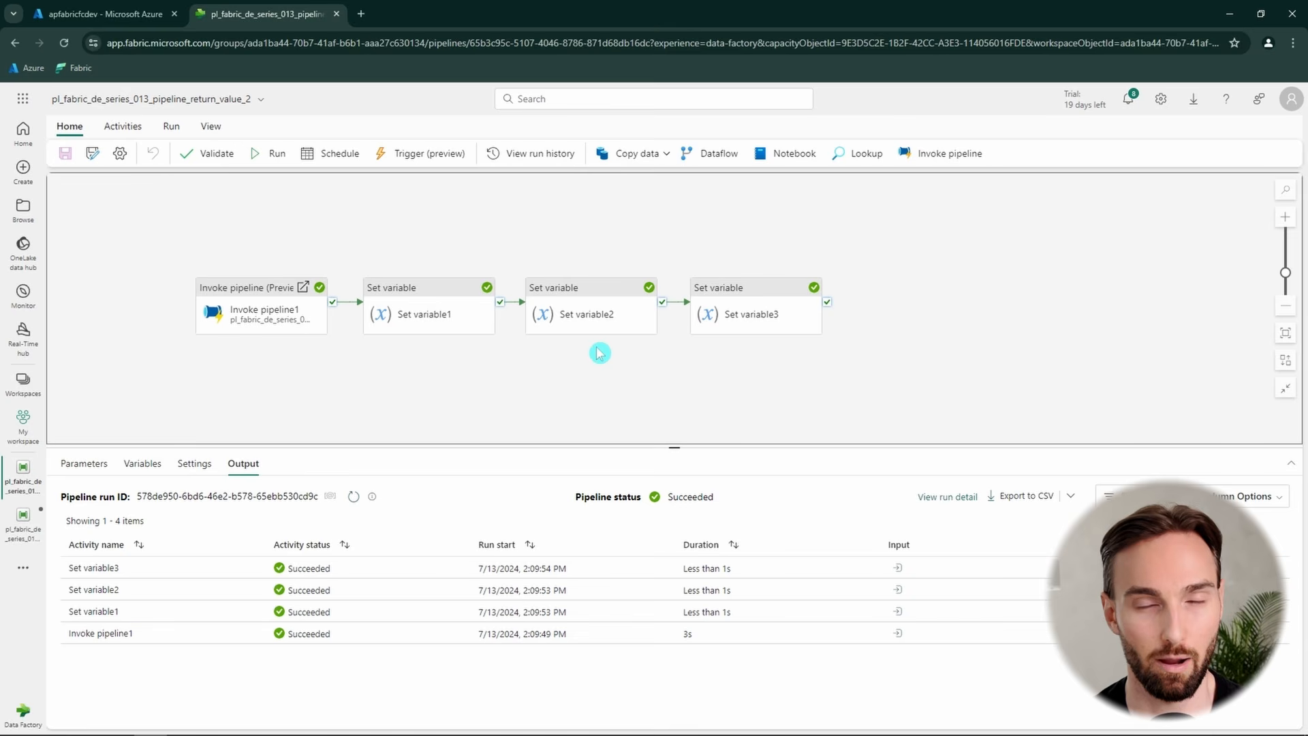
drag(452, 365, 496, 359)
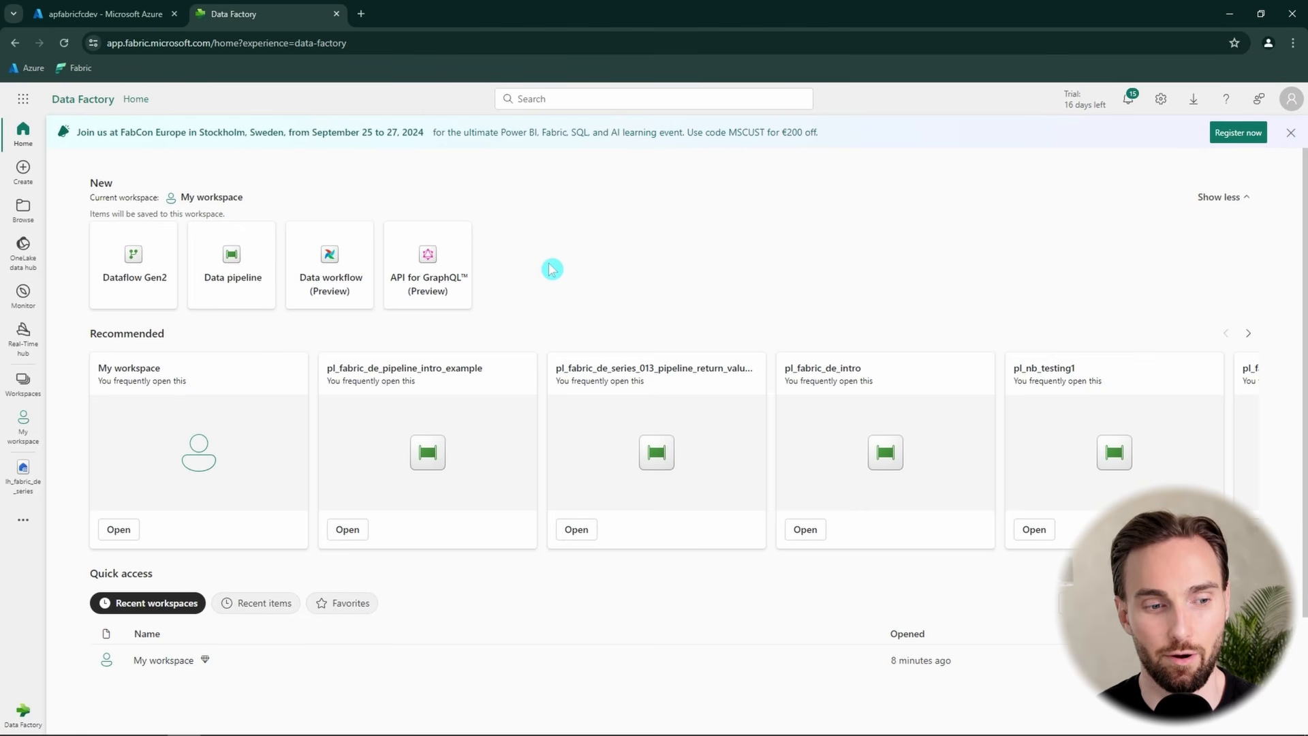
- Preview file1.txt in the fabric_de_series_014/source folder of the lh_fabric_de_series lakehouse and return to the source folder
click(23, 477)
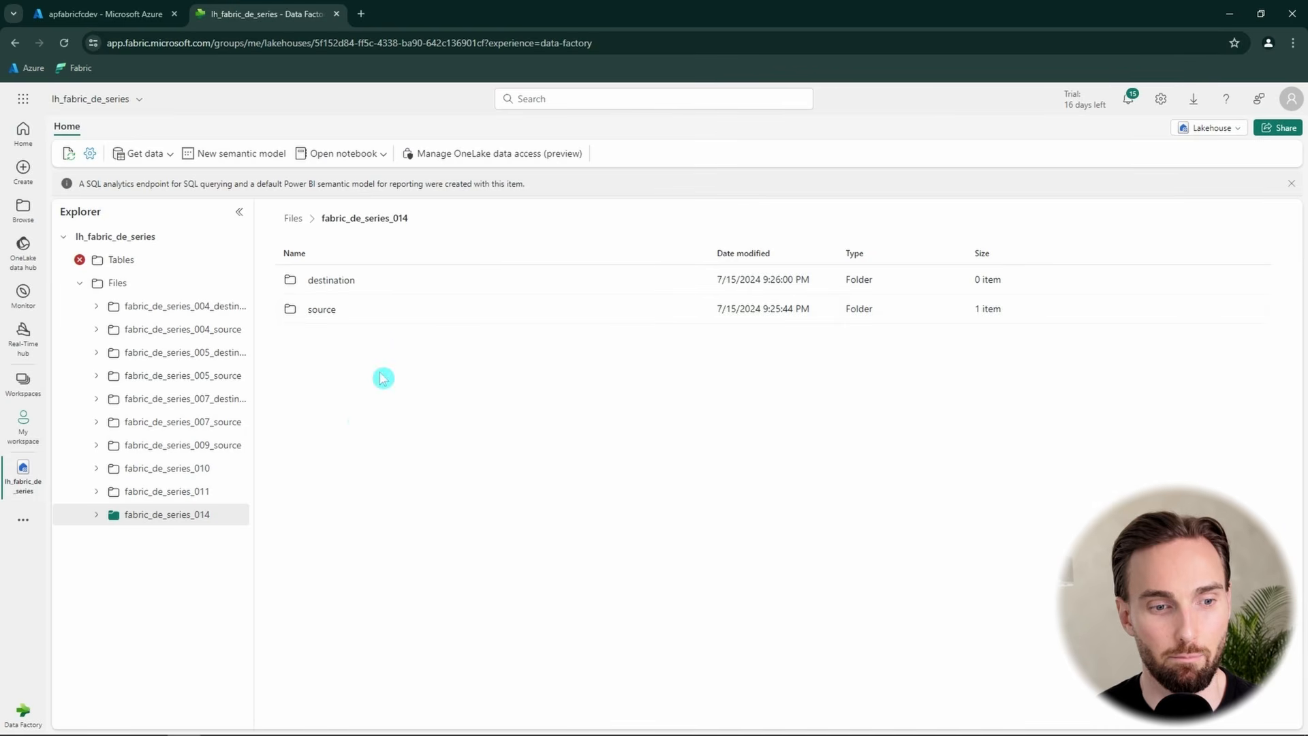
click(98, 516)
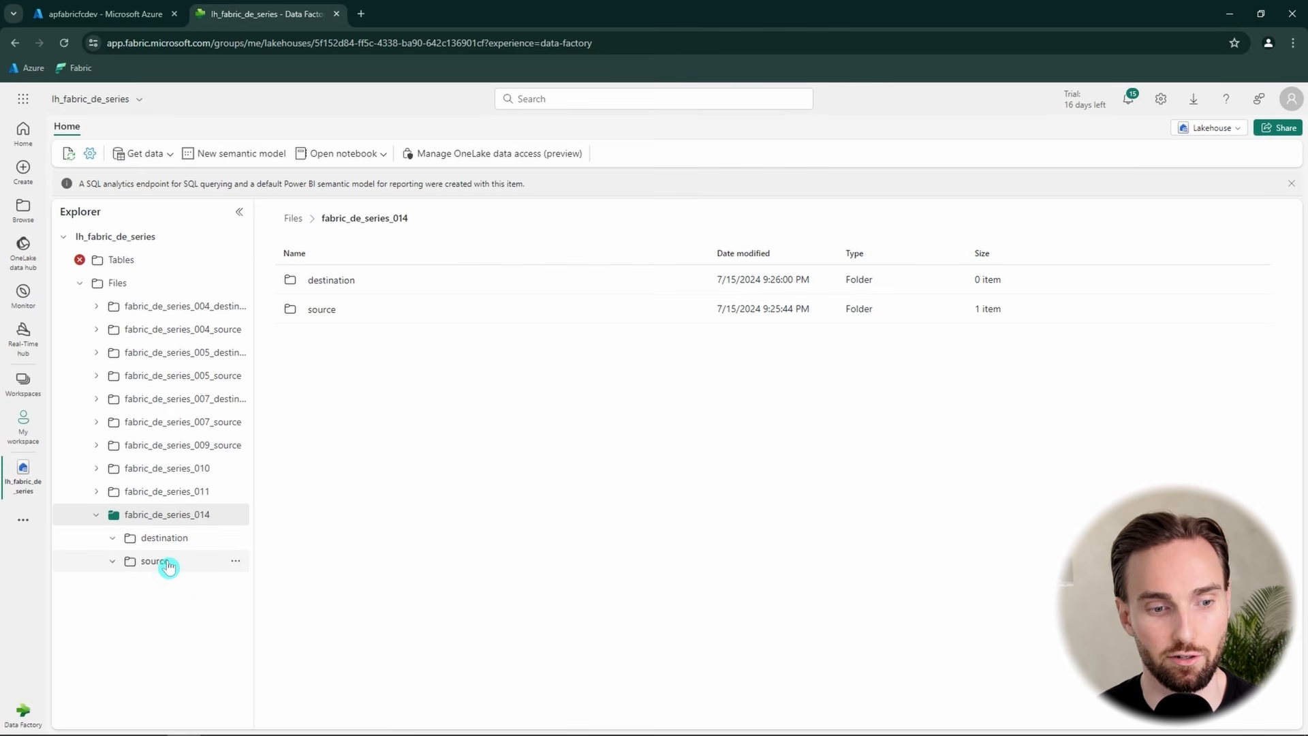
click(168, 568)
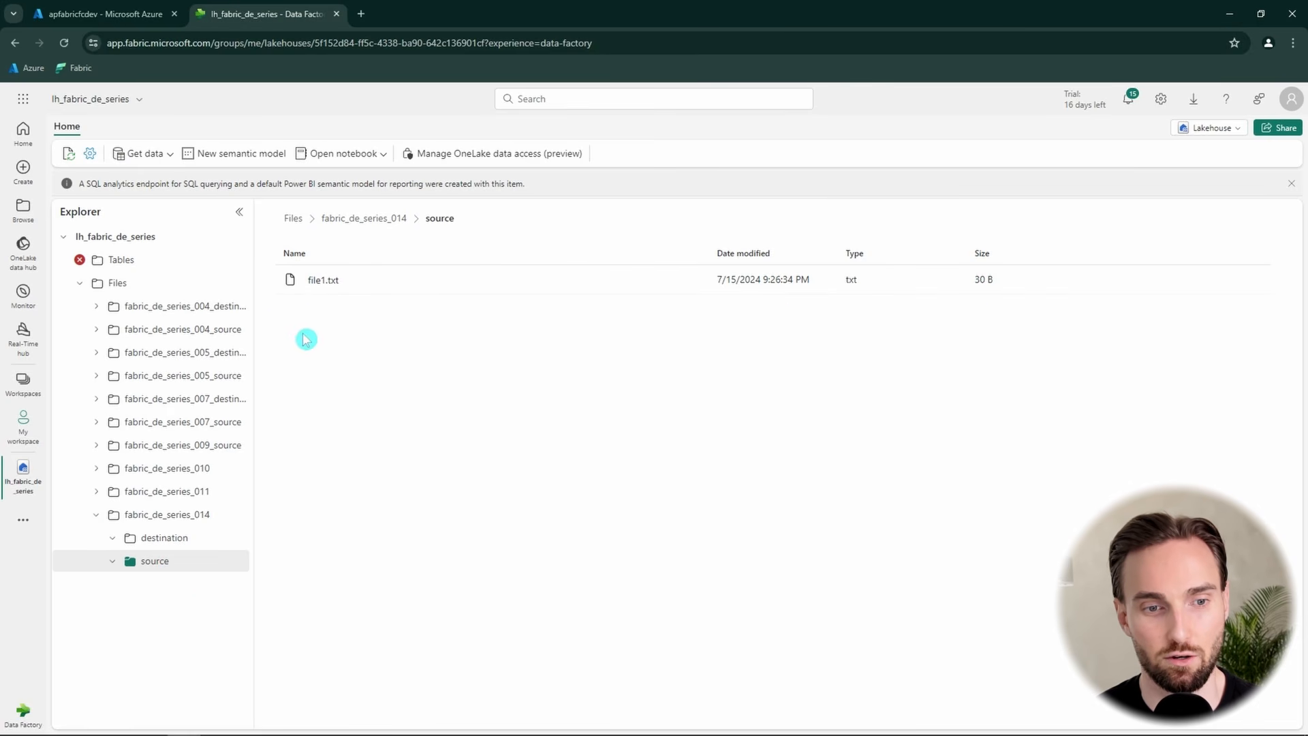
click(347, 283)
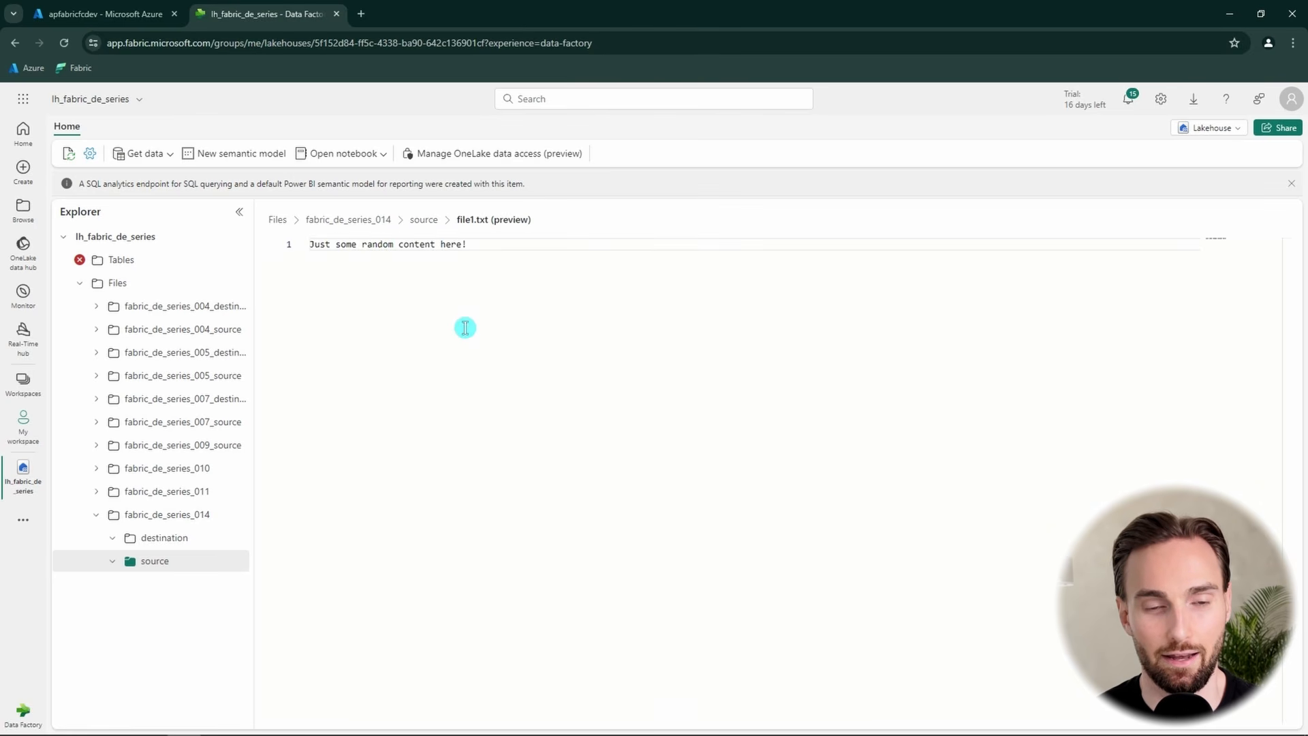
drag(469, 246, 300, 246)
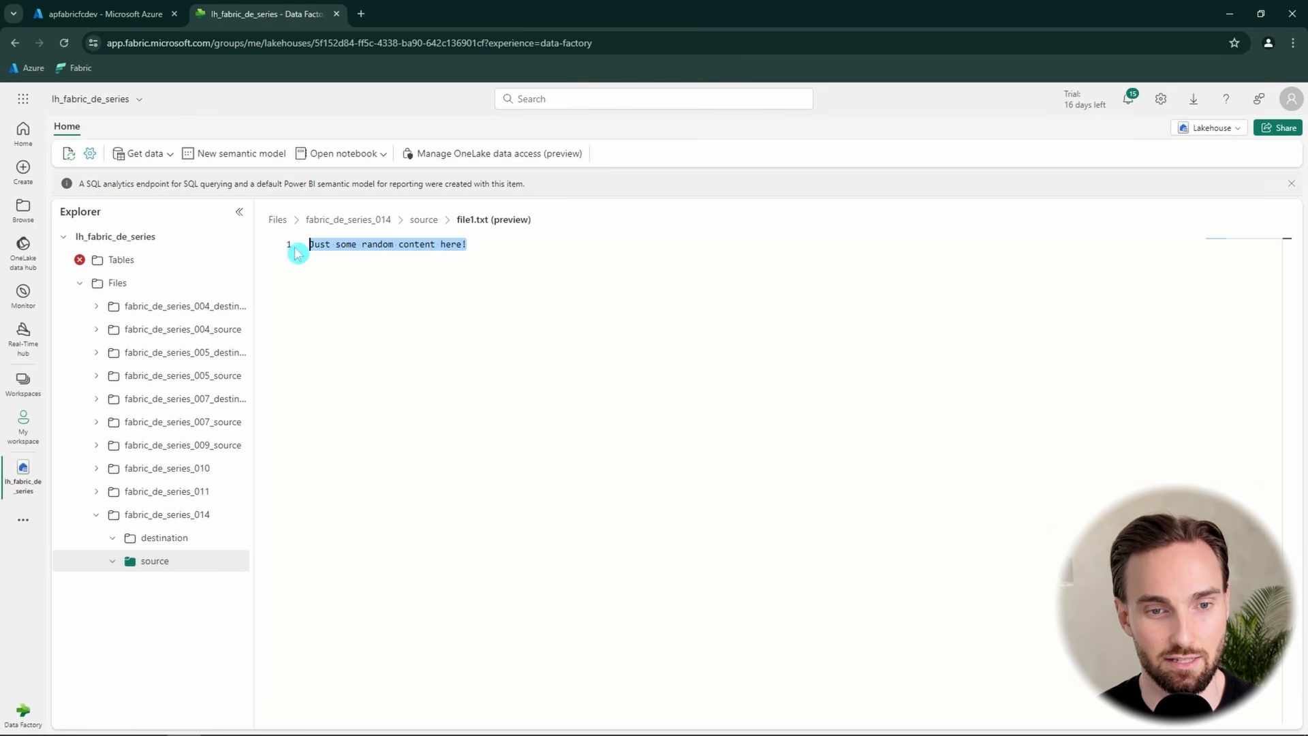
click(422, 224)
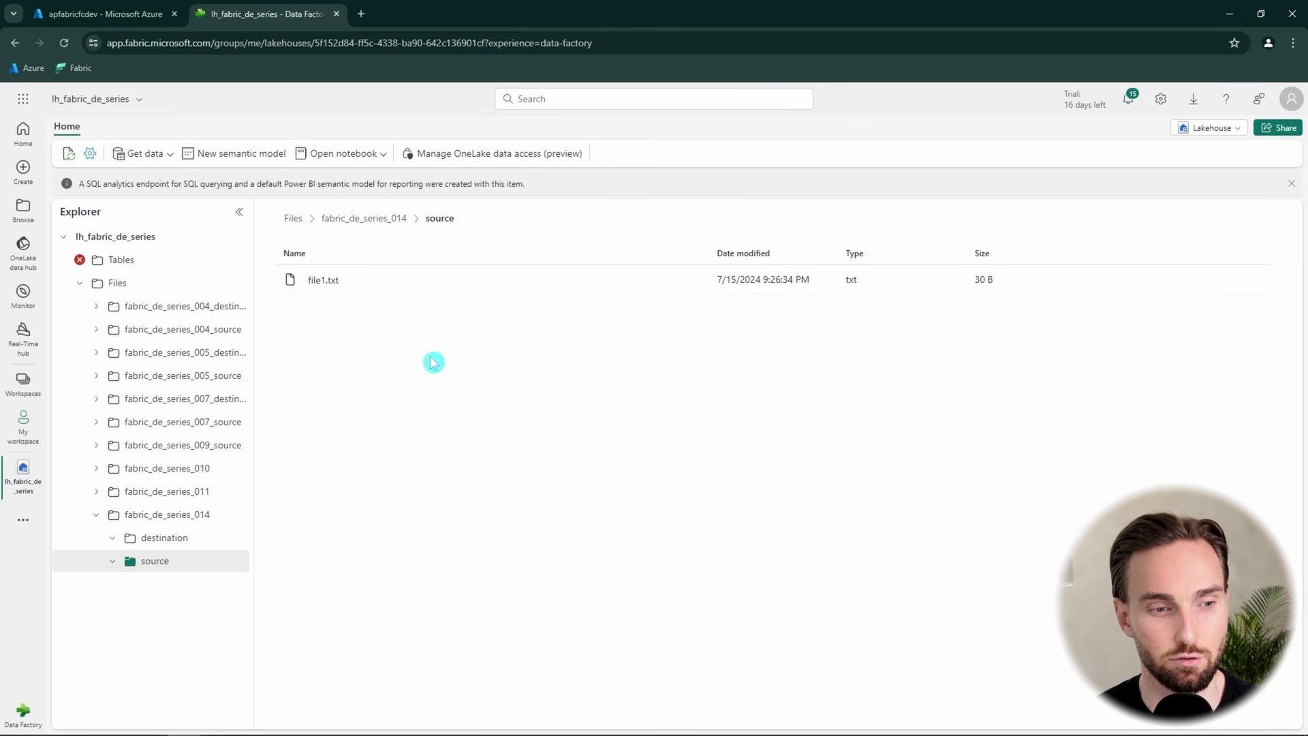
- Create a new data pipeline named pl_fabric_de_series_014_pipeline_inputs_and_outputs
click(22, 180)
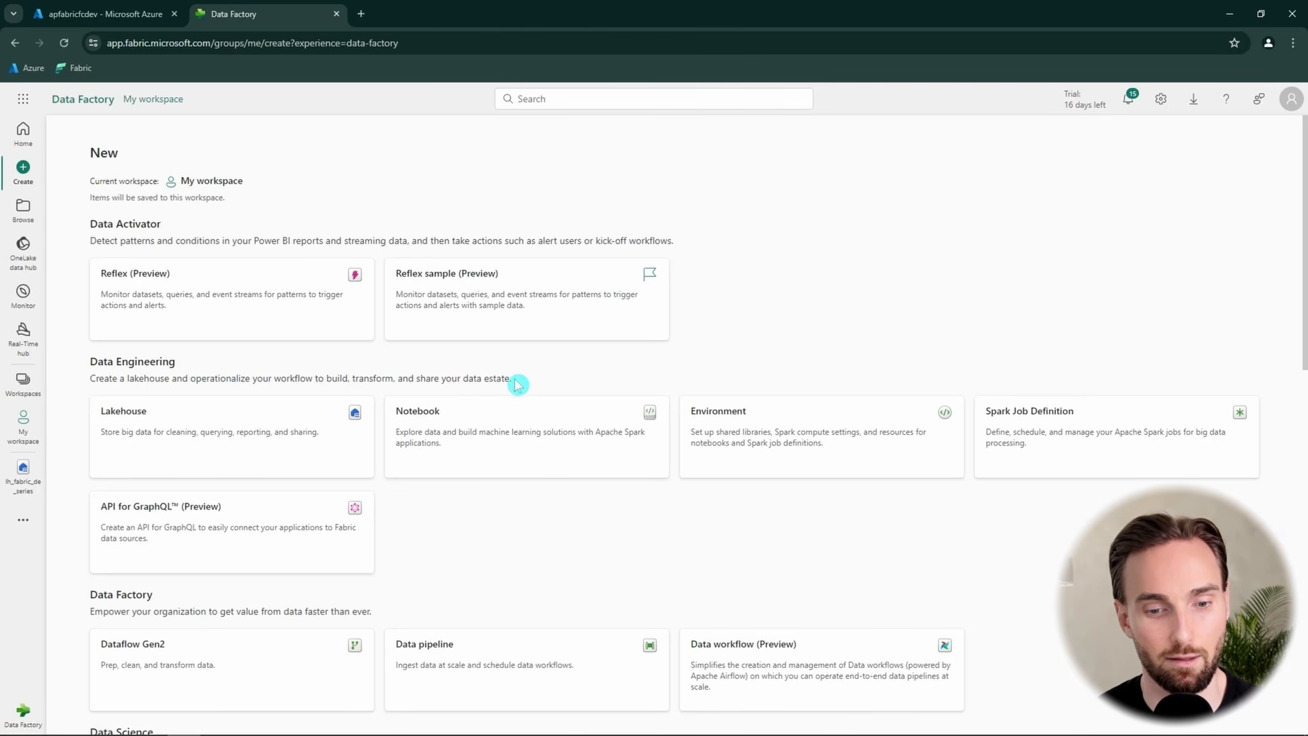
scroll(543, 377, down, 4)
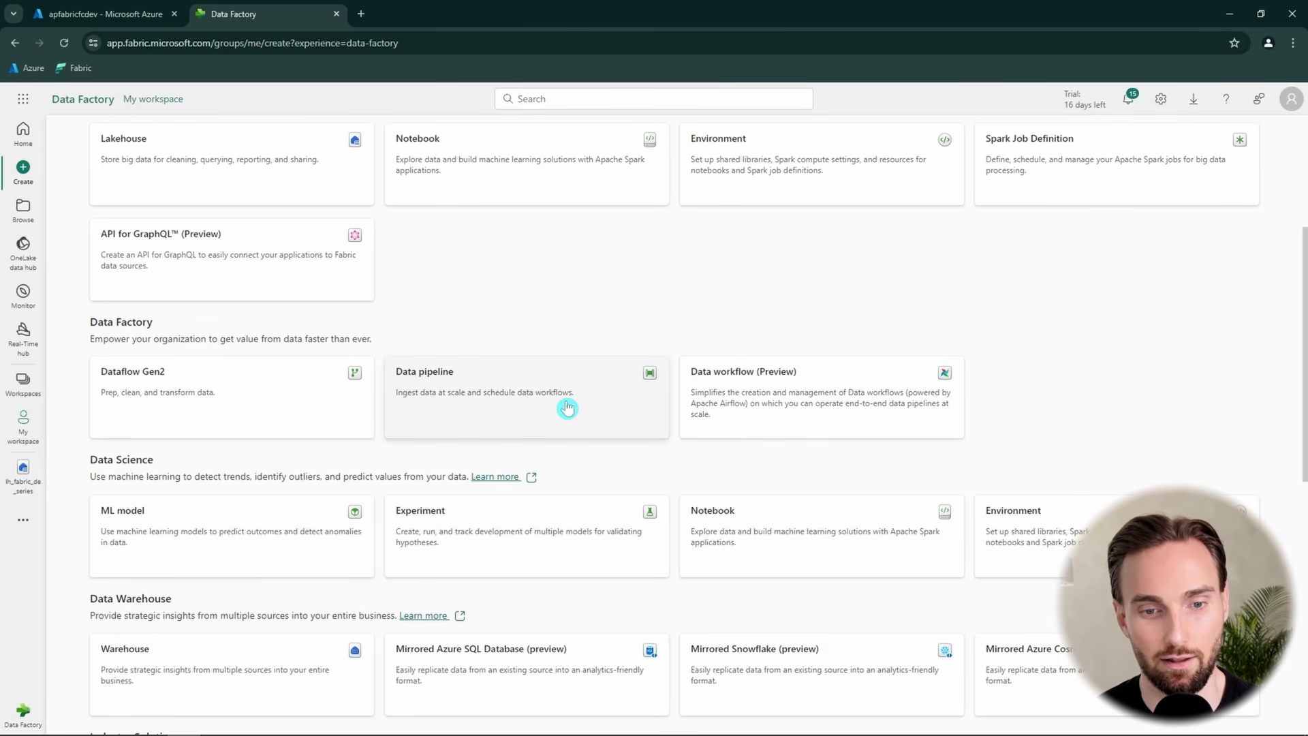
click(609, 389)
drag(619, 383, 511, 388)
text(pl_fabric_de_series_014_pipeline_inputs_and_outputs)
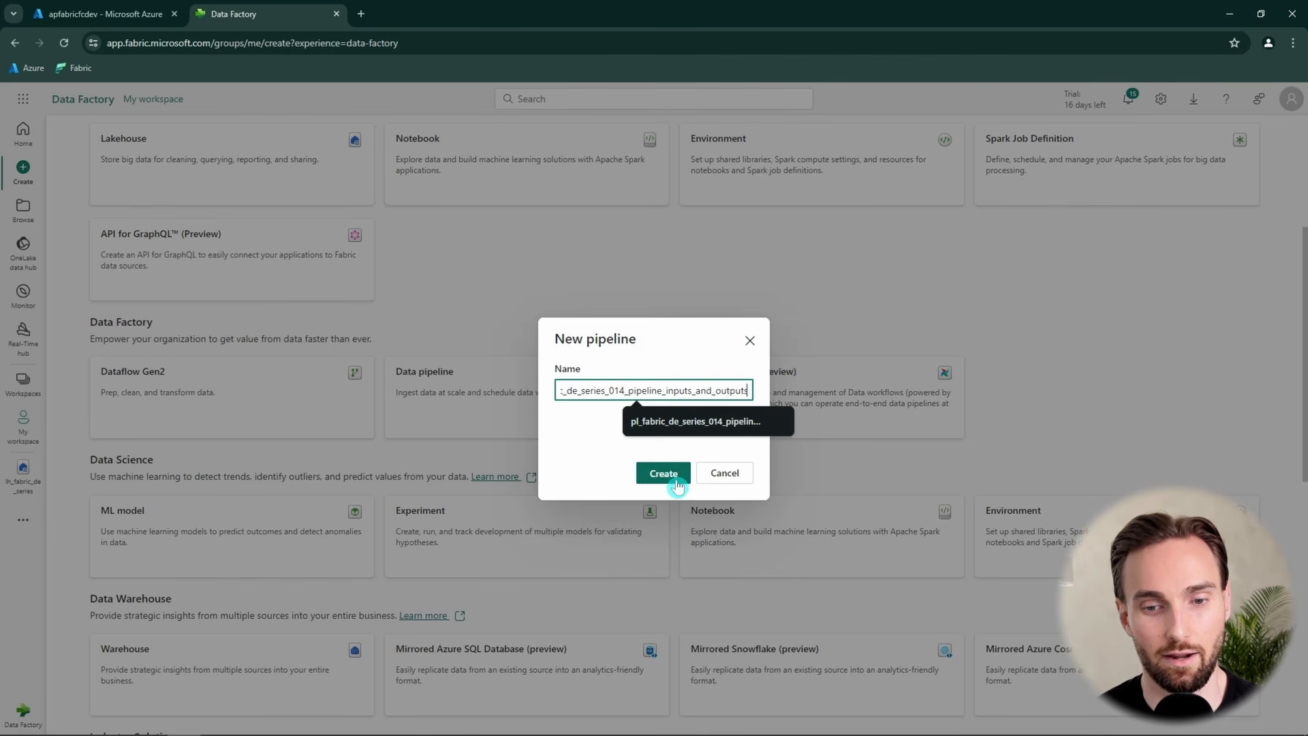
click(664, 473)
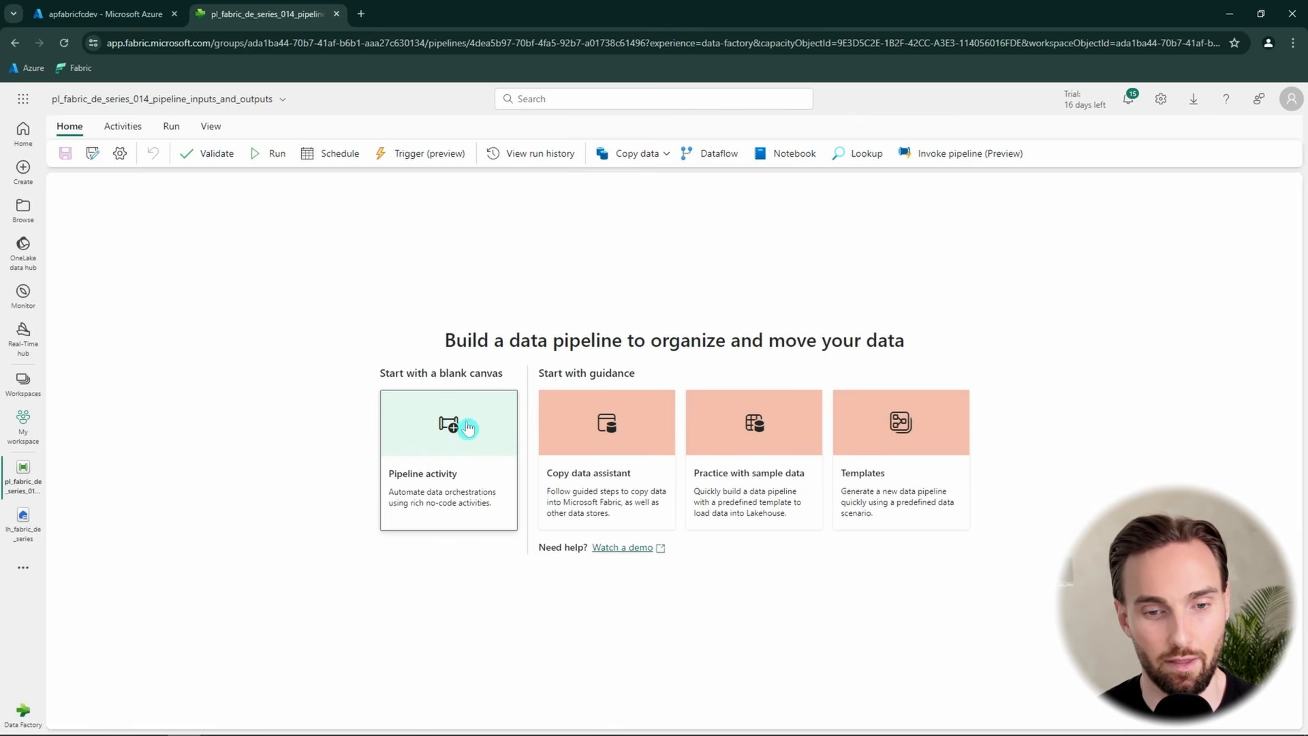
- Add a Copy data activity to the blank pipeline canvas and name it Copy data file1
click(470, 427)
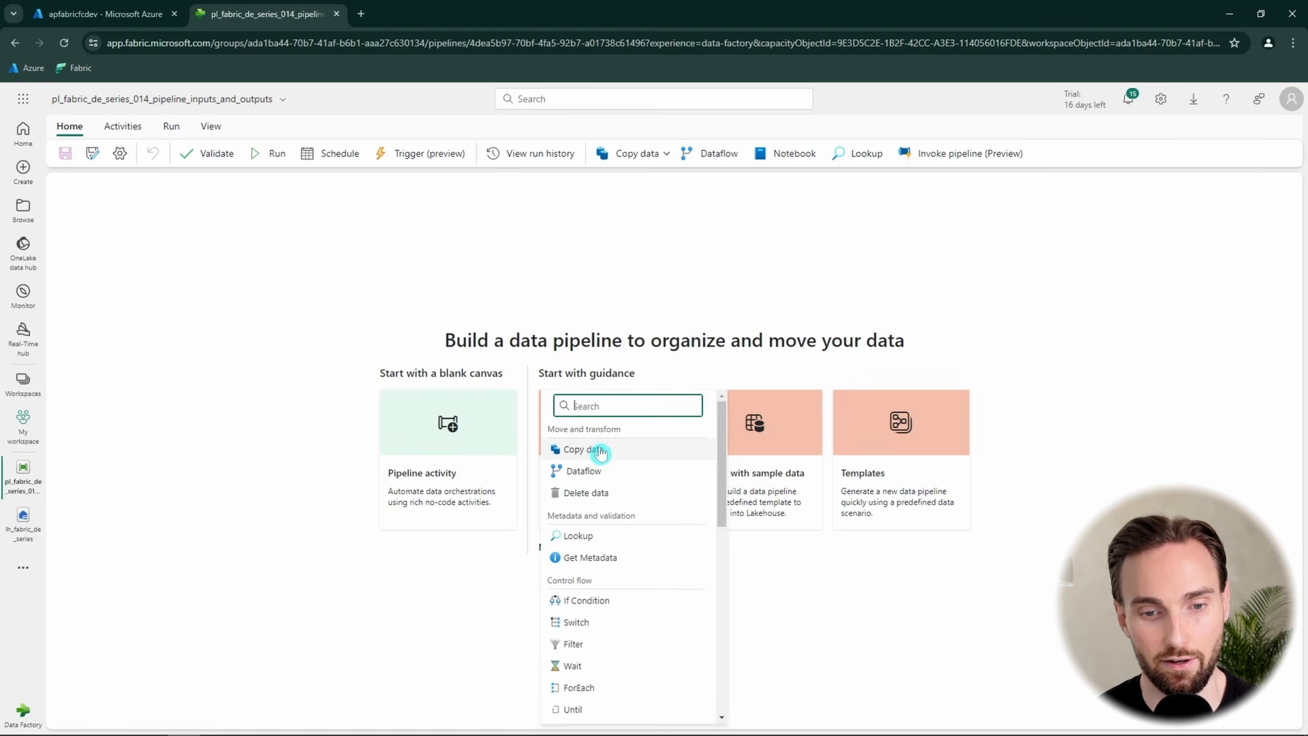
click(600, 451)
drag(160, 299, 479, 297)
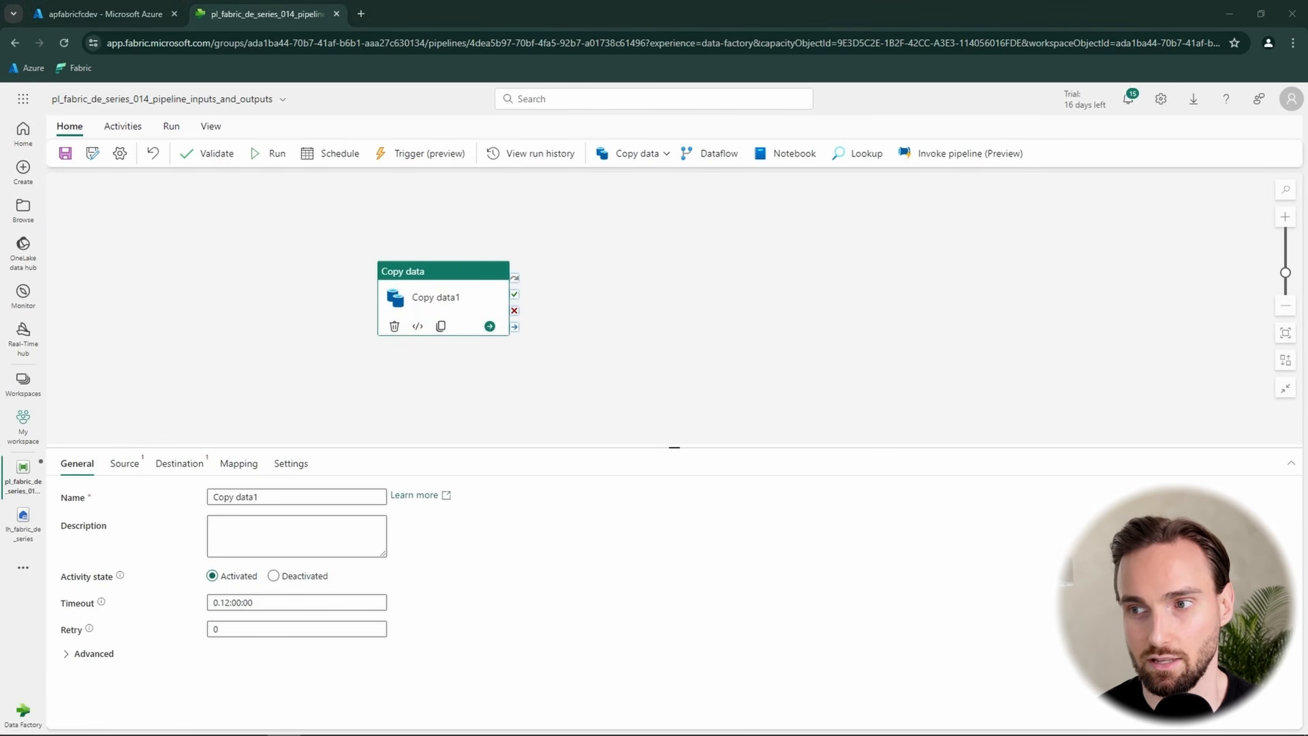
triple_click(255, 497)
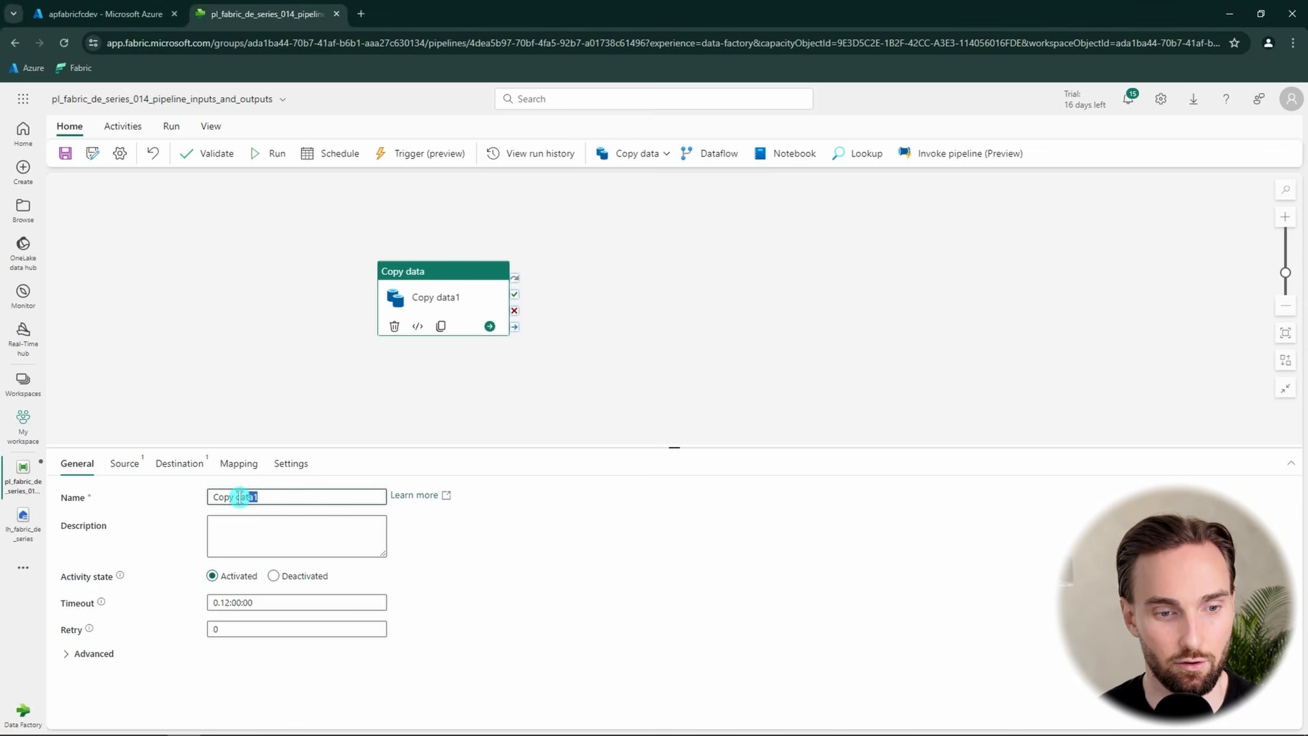
text(Copy data file1)
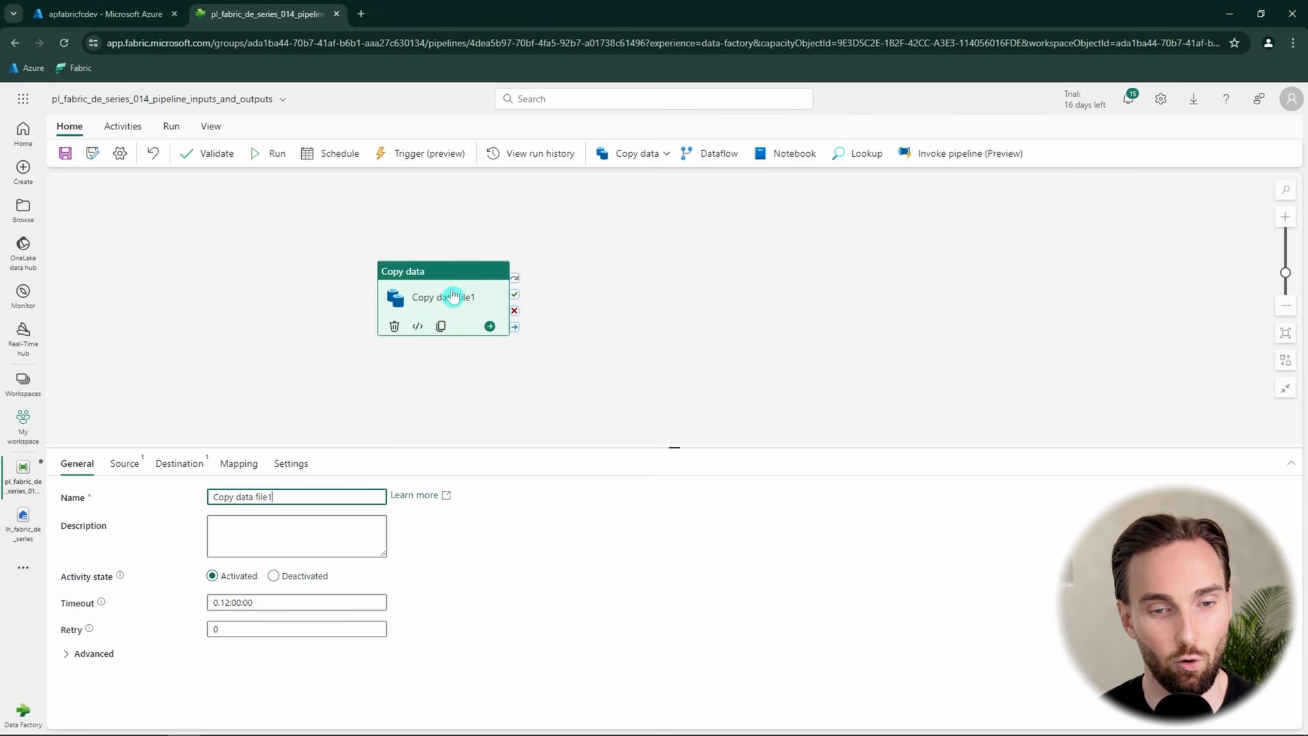
drag(451, 295, 434, 289)
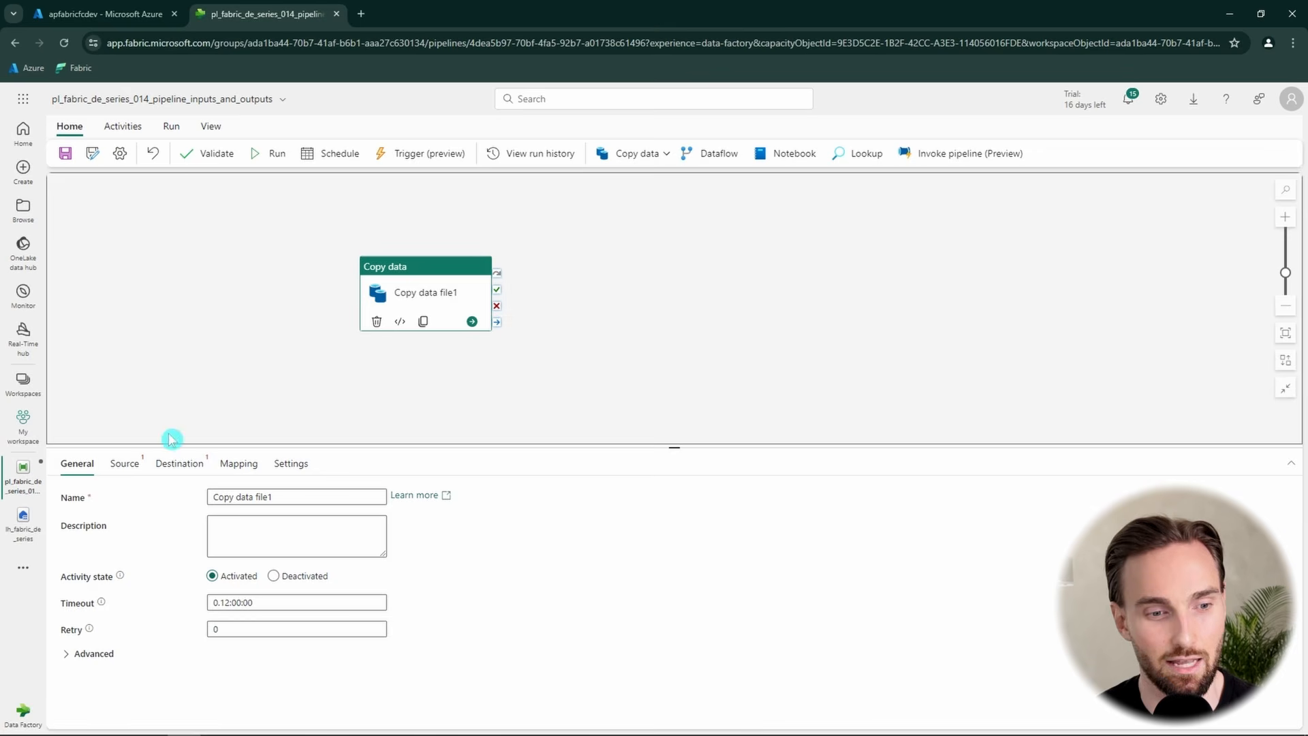
- Set the source of Copy data file1 to the lh_fabric_de_series lakehouse with Files as root folder
click(124, 466)
click(252, 496)
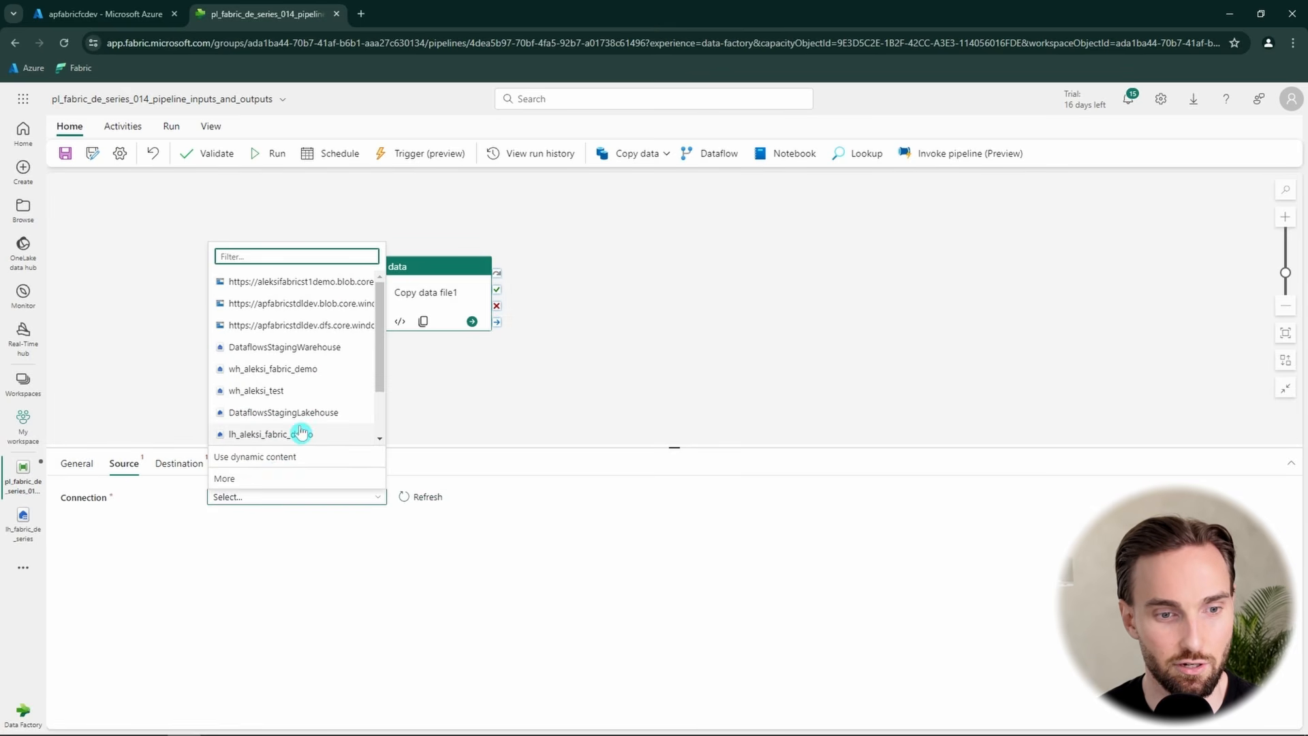
scroll(303, 400, down, 1)
scroll(304, 400, down, 1)
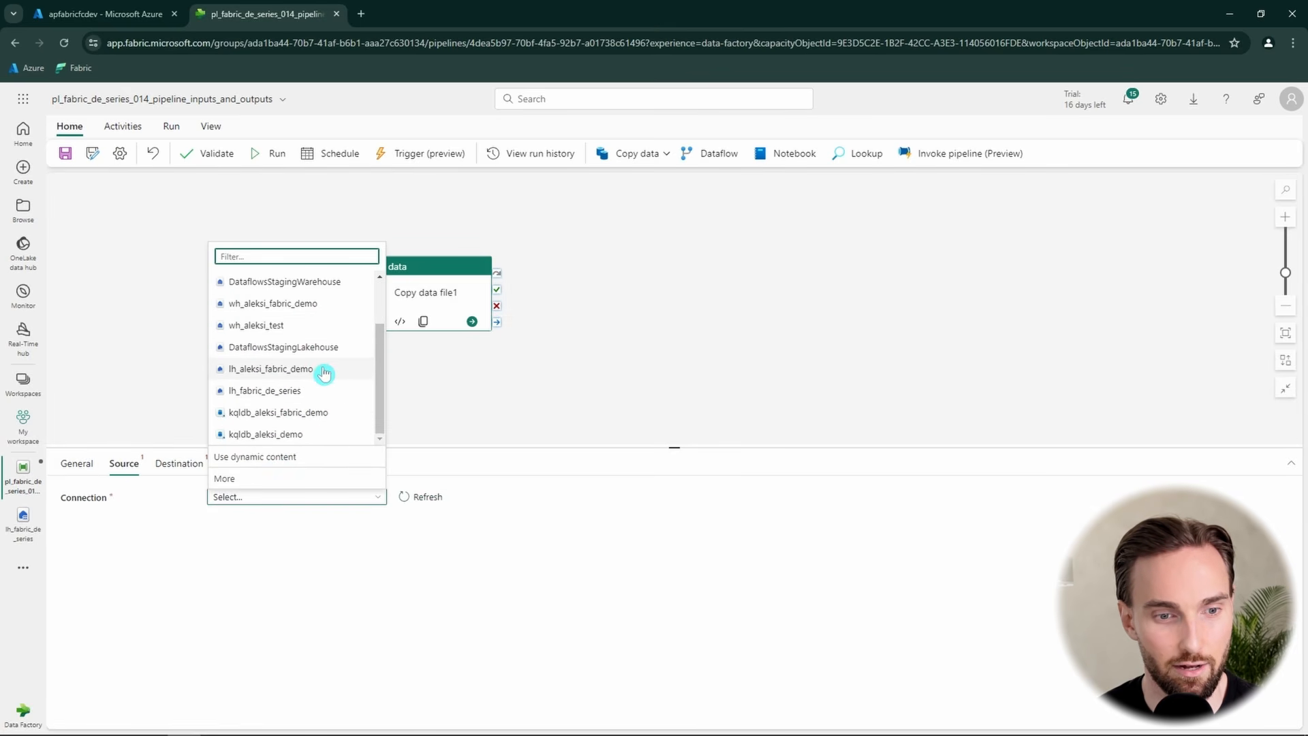
click(286, 391)
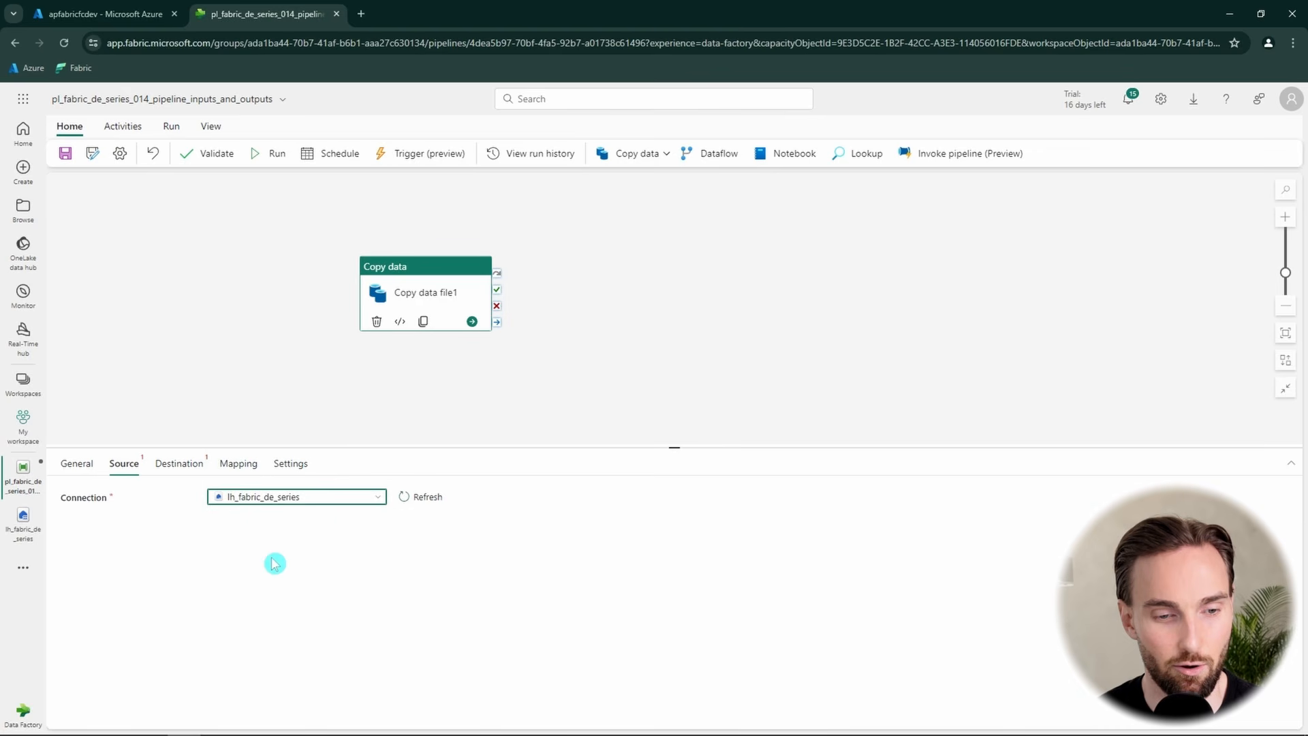
click(261, 523)
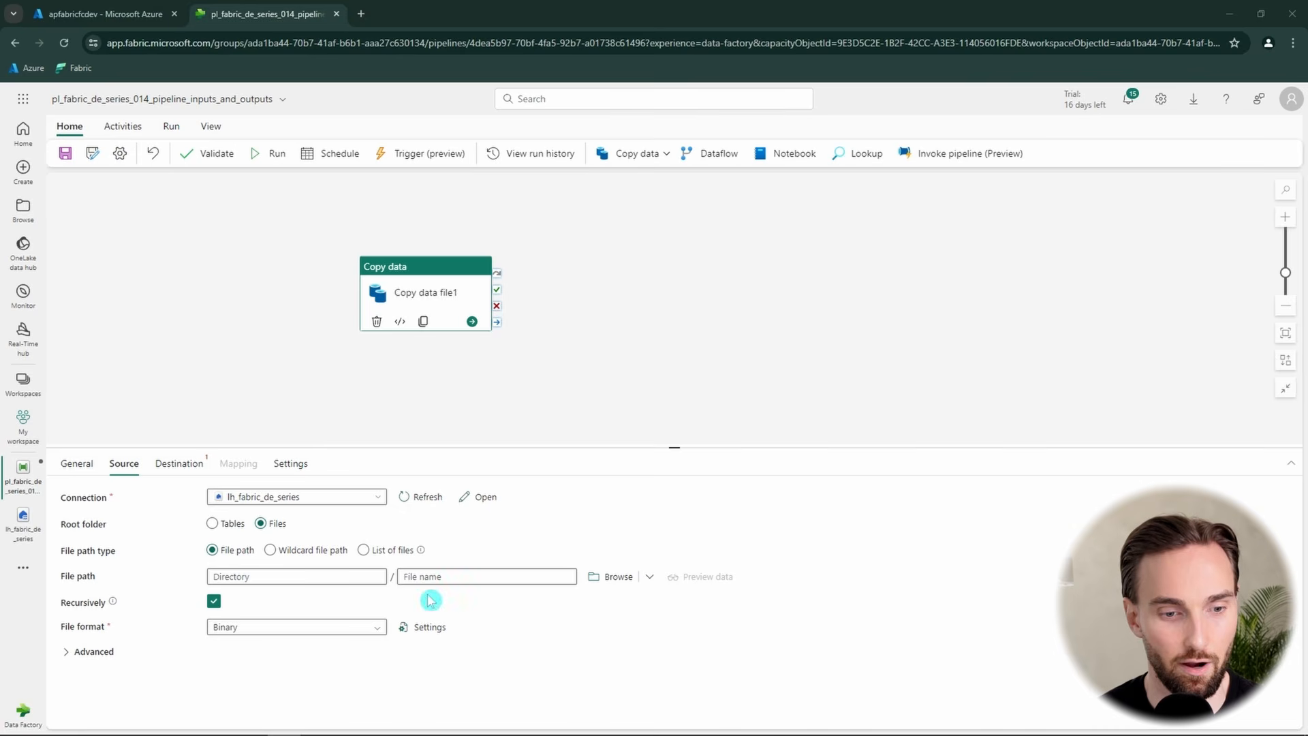
- Set the source file path to directory fabric_de_series_014/source and file name file1.txt
click(368, 578)
key(ctrl+v)
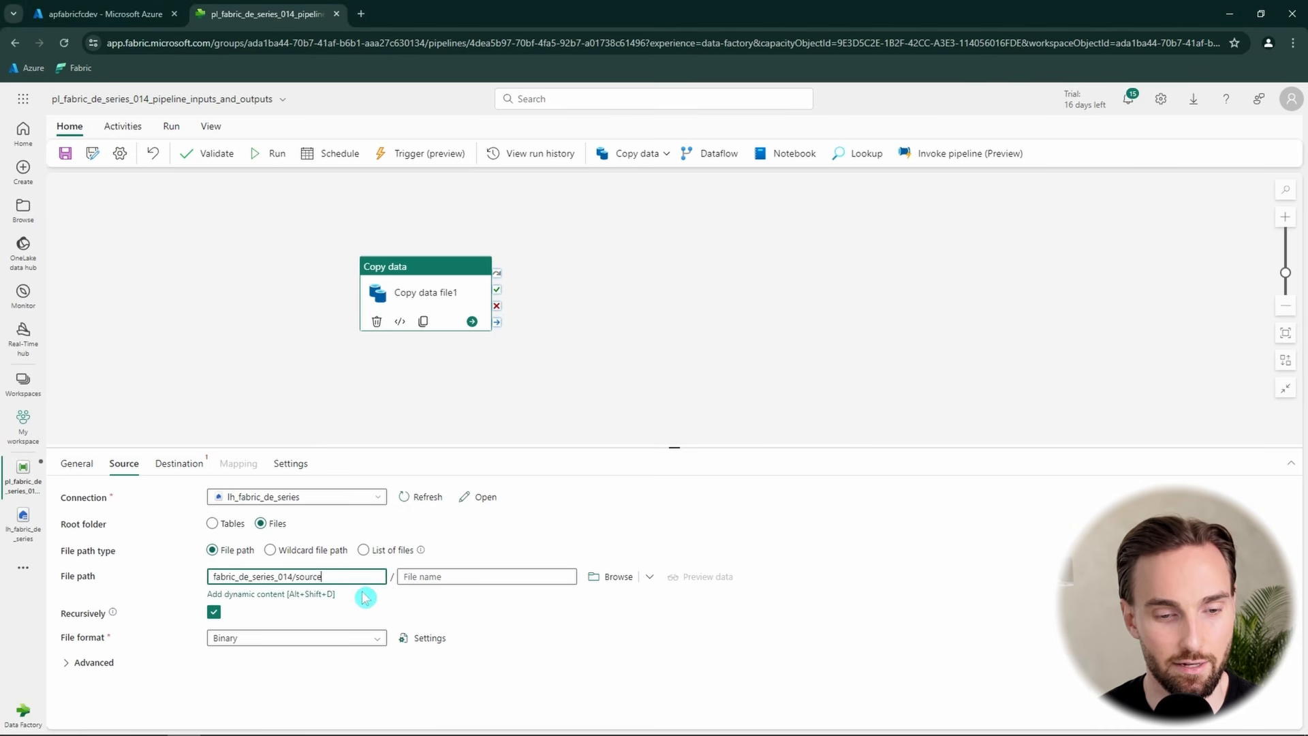
click(449, 575)
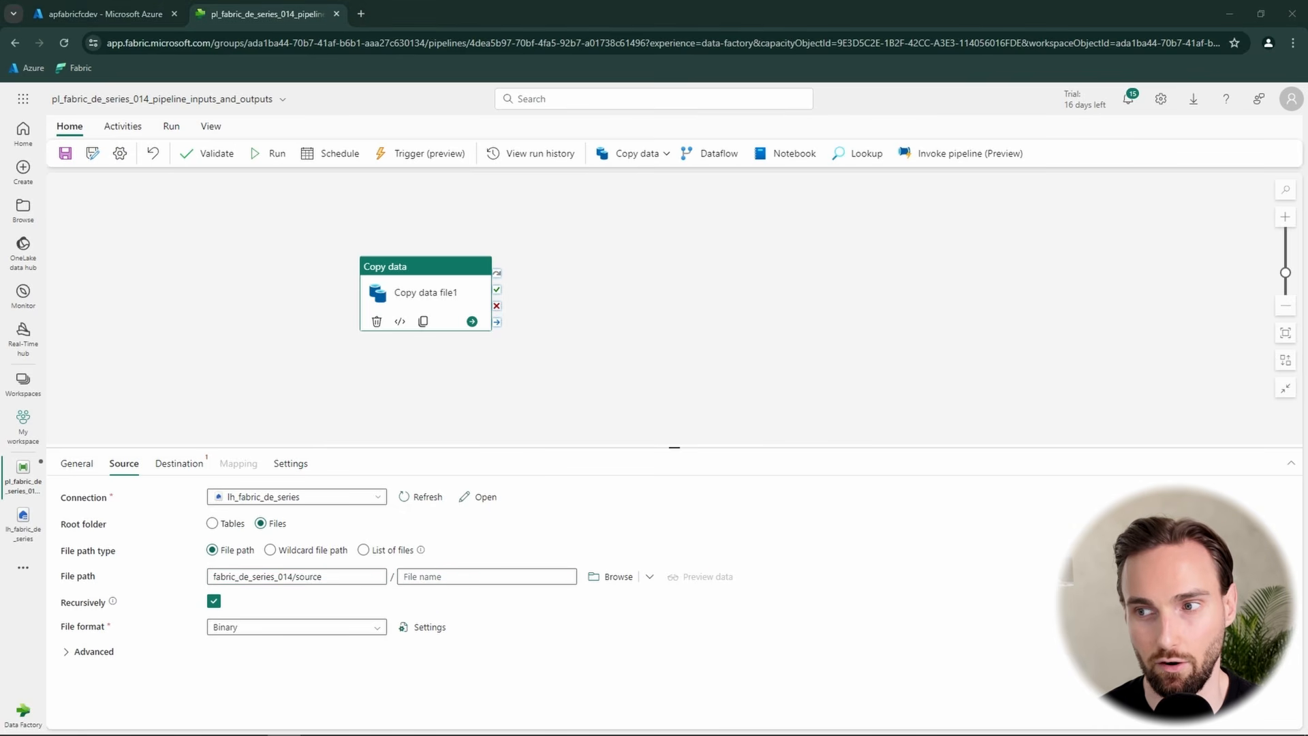
click(473, 576)
key(ctrl+v)
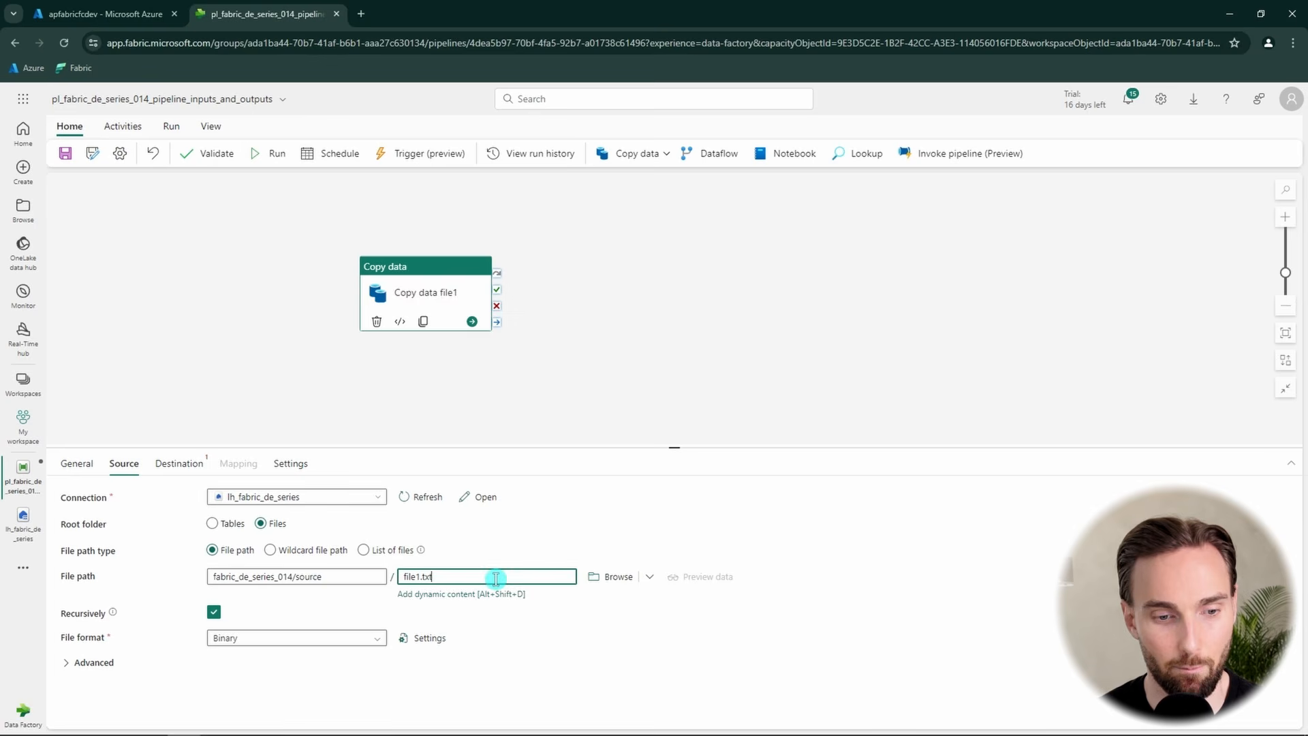
click(538, 693)
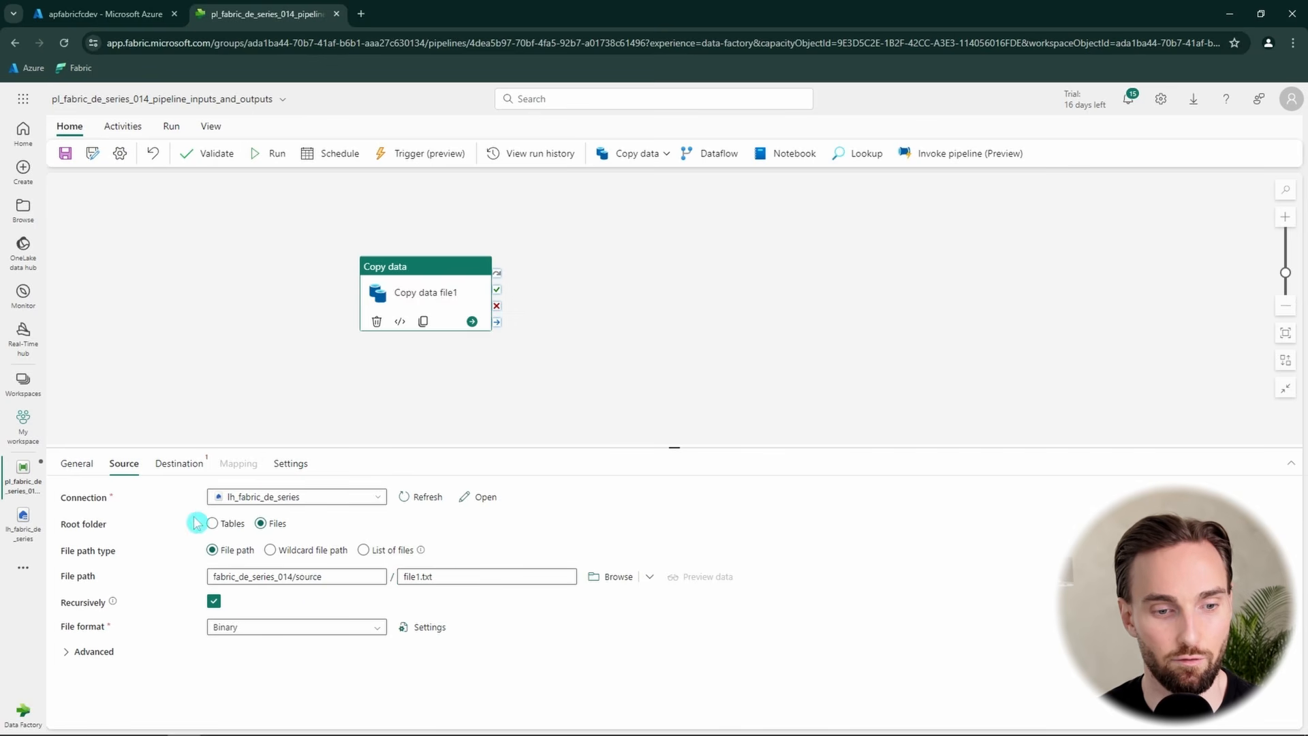
- Set the destination of Copy data file1 to the lh_fabric_de_series lakehouse with Files as root folder
click(182, 466)
click(374, 497)
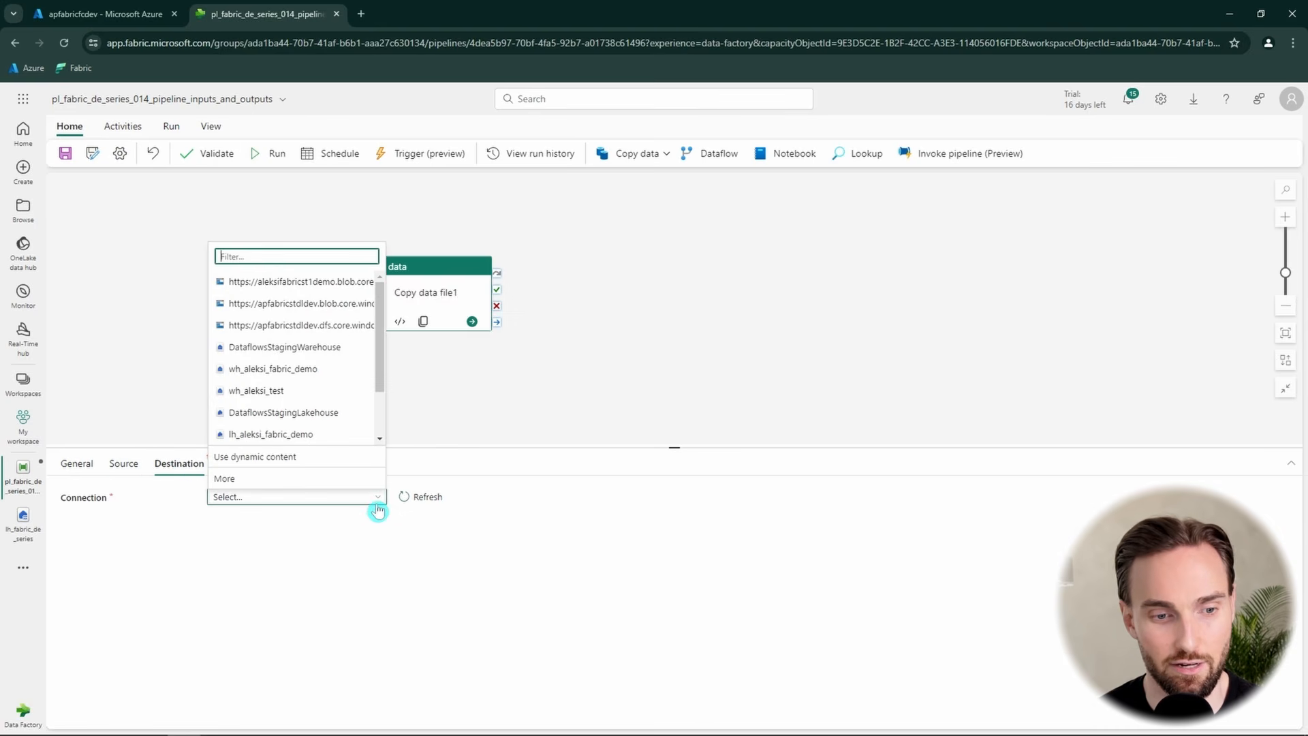
scroll(320, 409, down, 2)
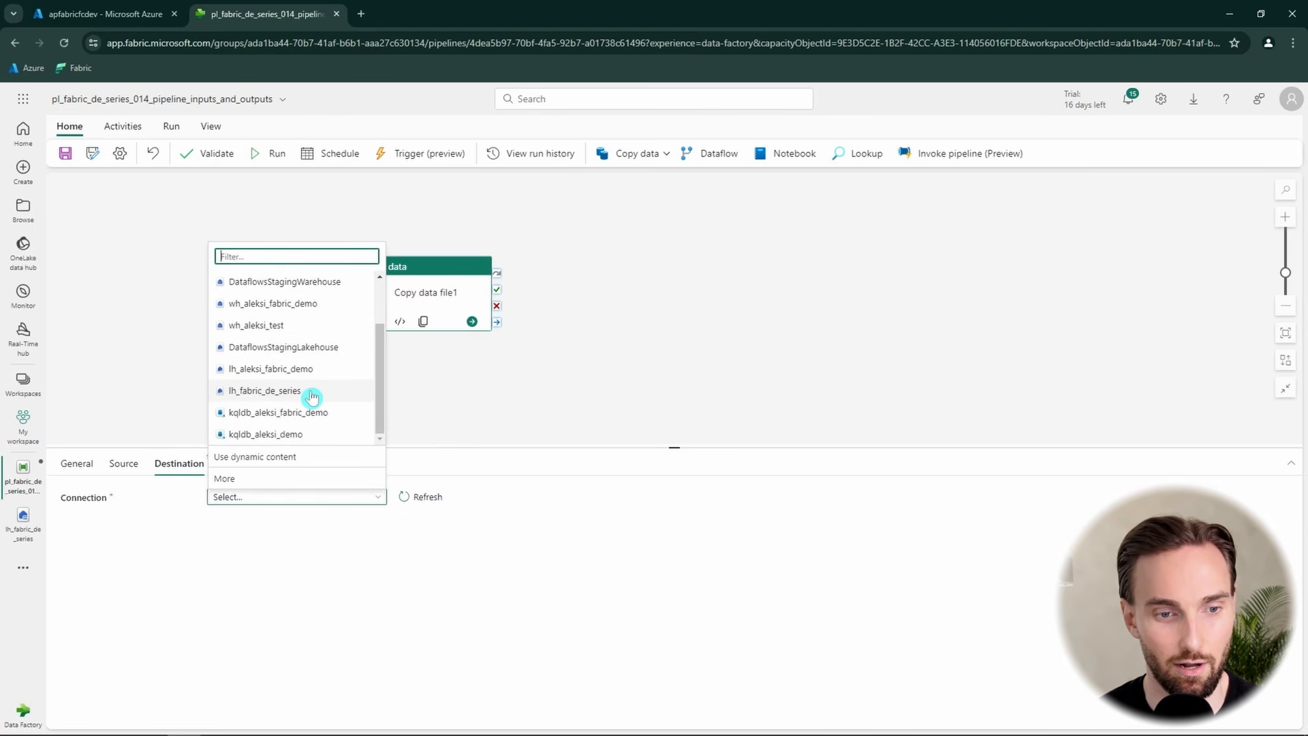
click(312, 396)
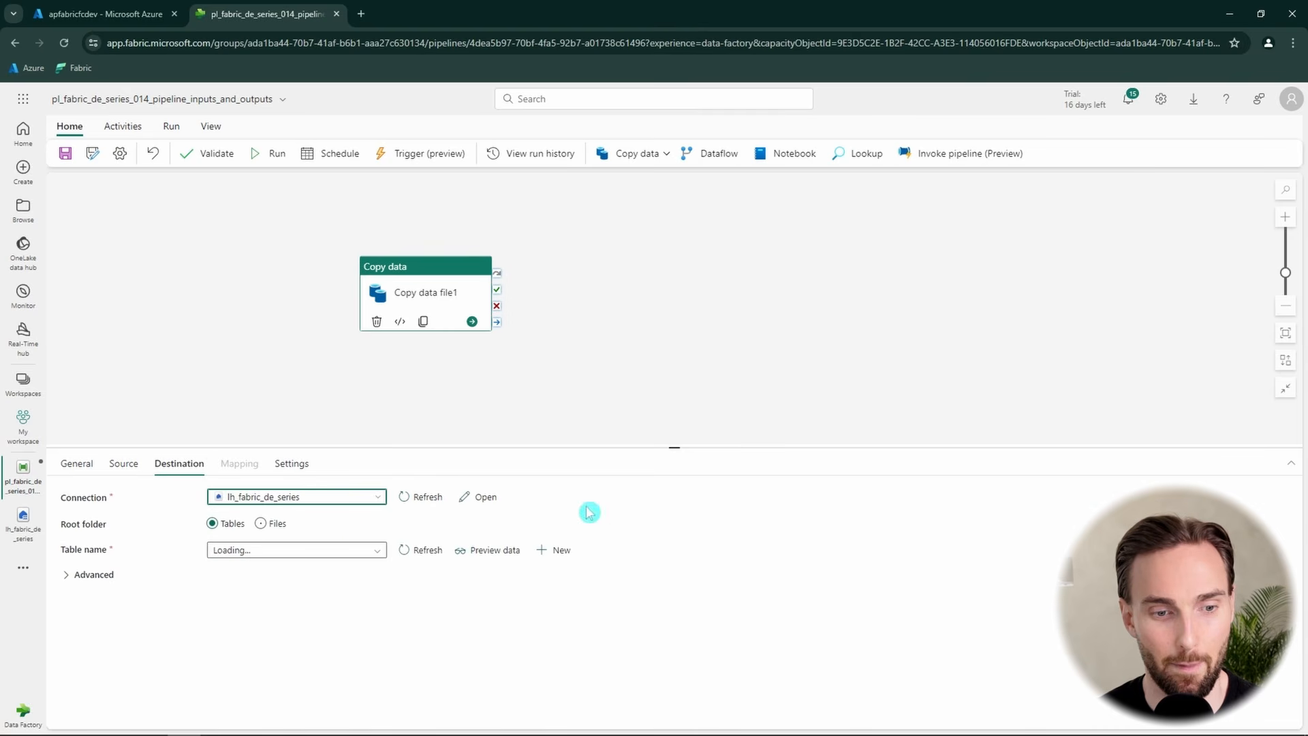
click(261, 524)
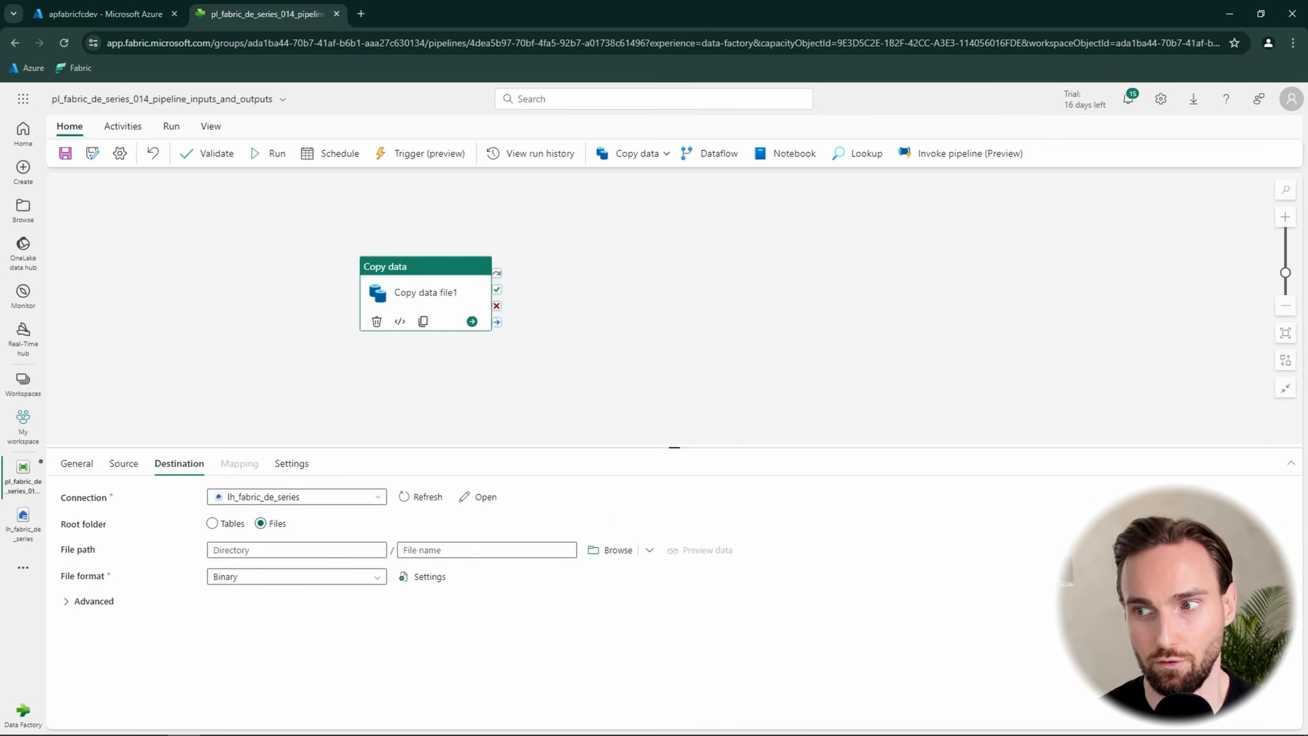
- Set the destination file path to directory fabric_de_series_014/destination and file name file1.txt, and reposition the activity on the canvas
click(295, 550)
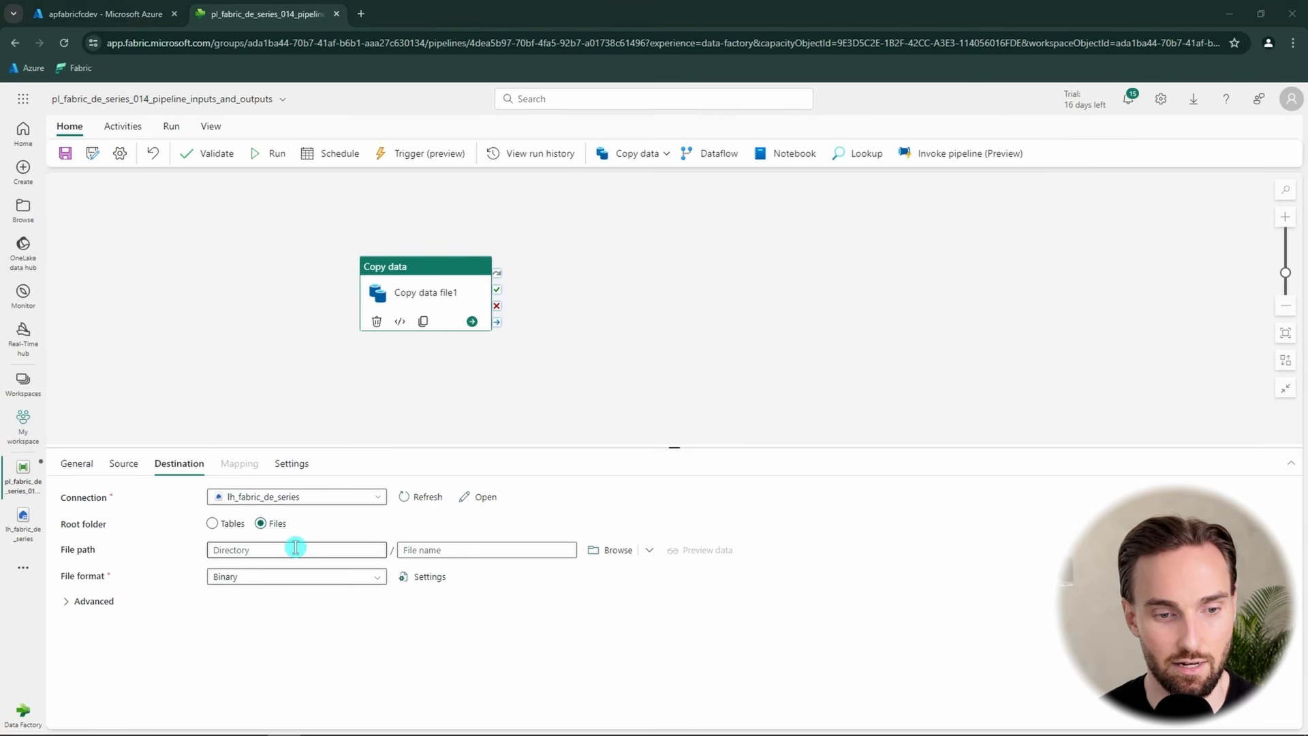
key(ctrl+v)
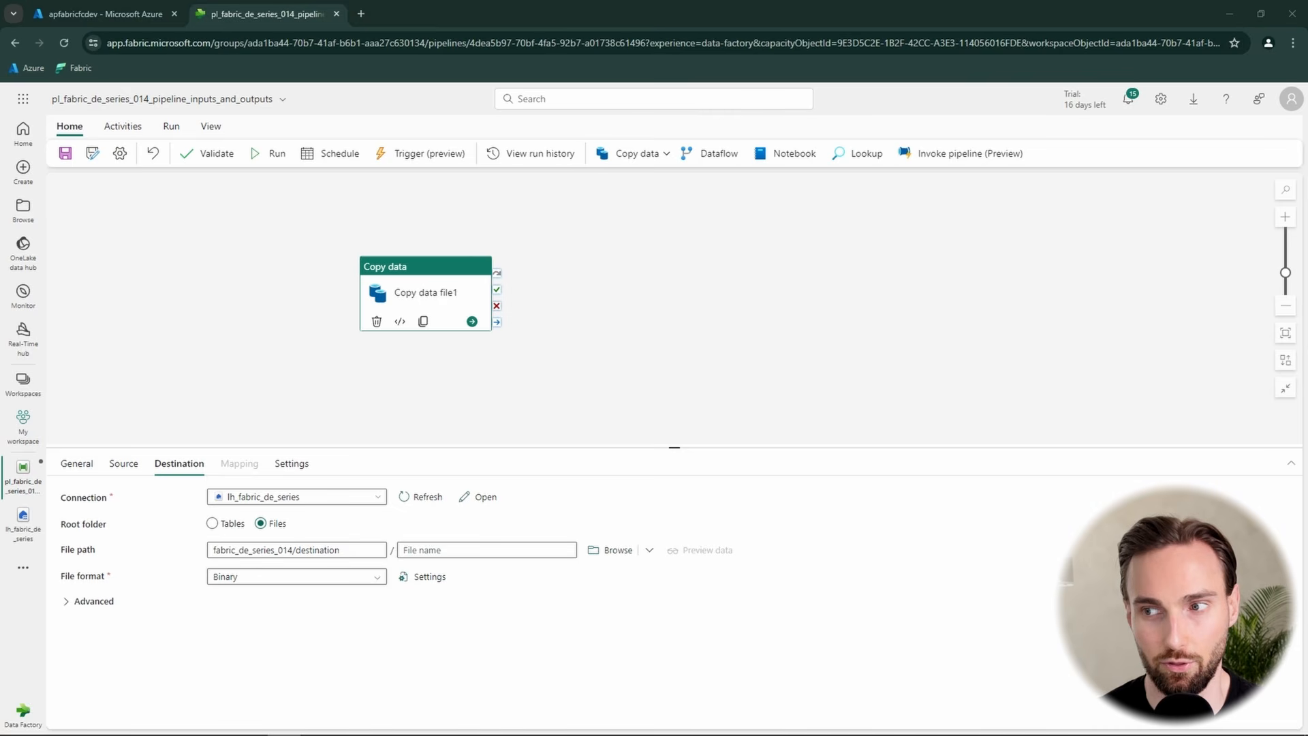
click(470, 549)
key(ctrl+v)
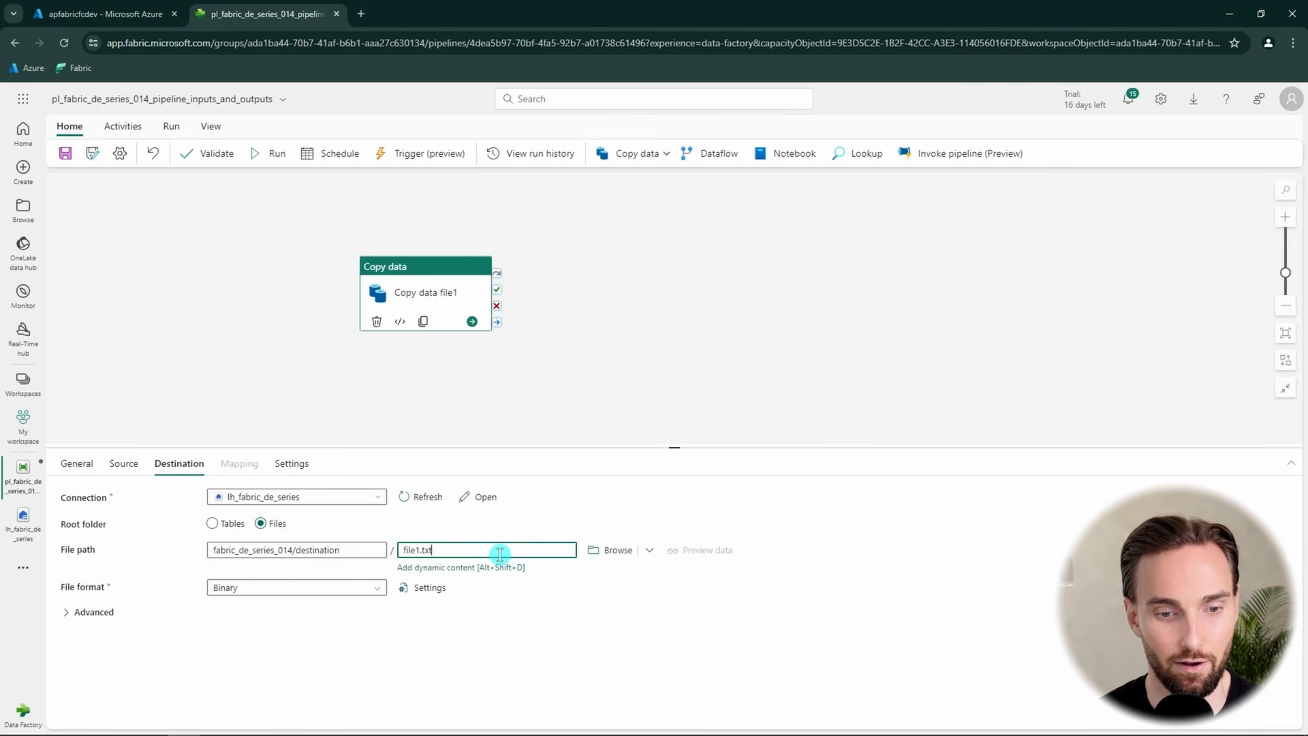
drag(427, 288, 375, 313)
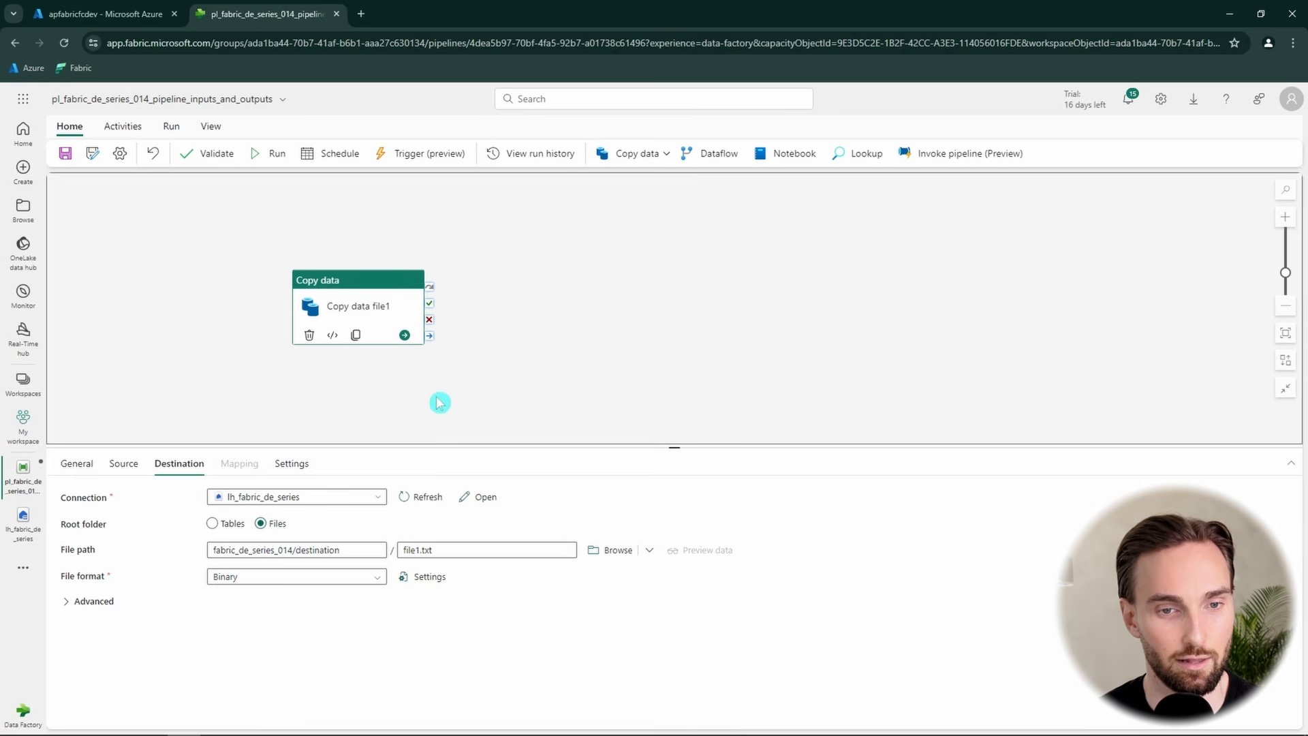
- Save and run the pipeline, and refresh its run status in the pipeline output
click(277, 315)
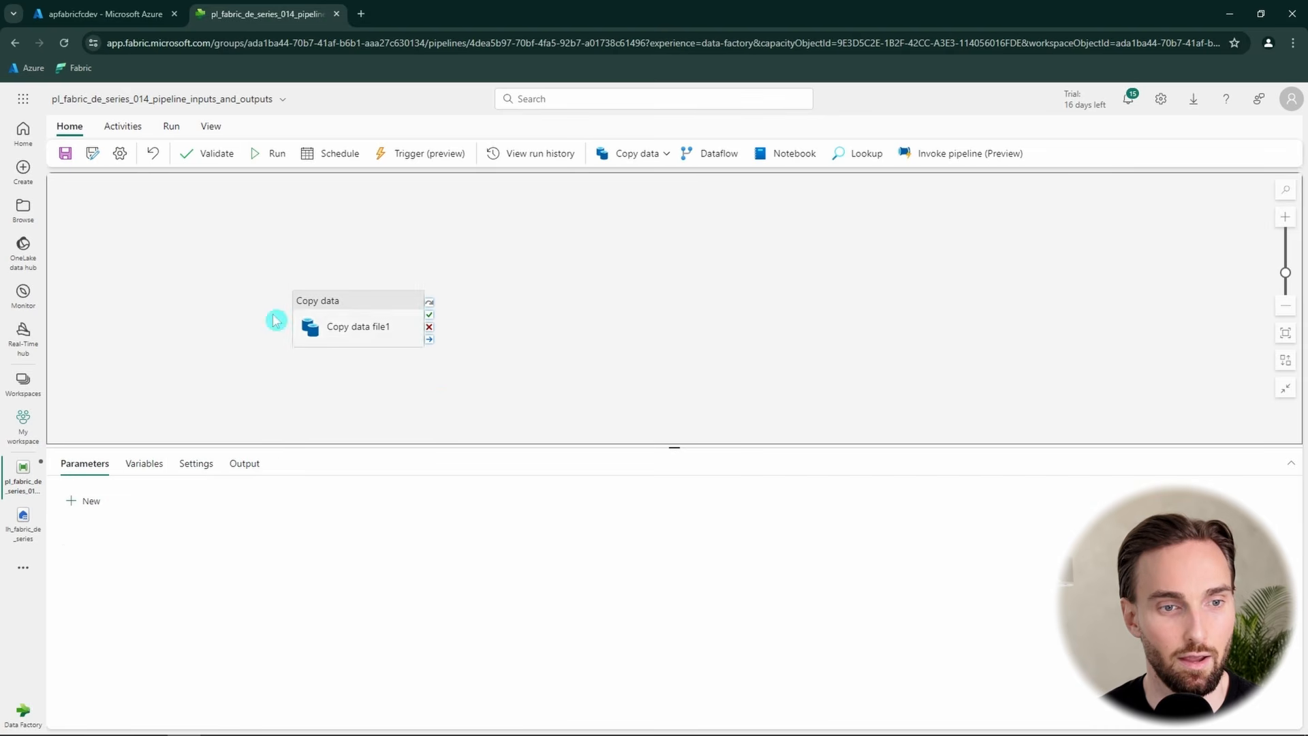
click(276, 158)
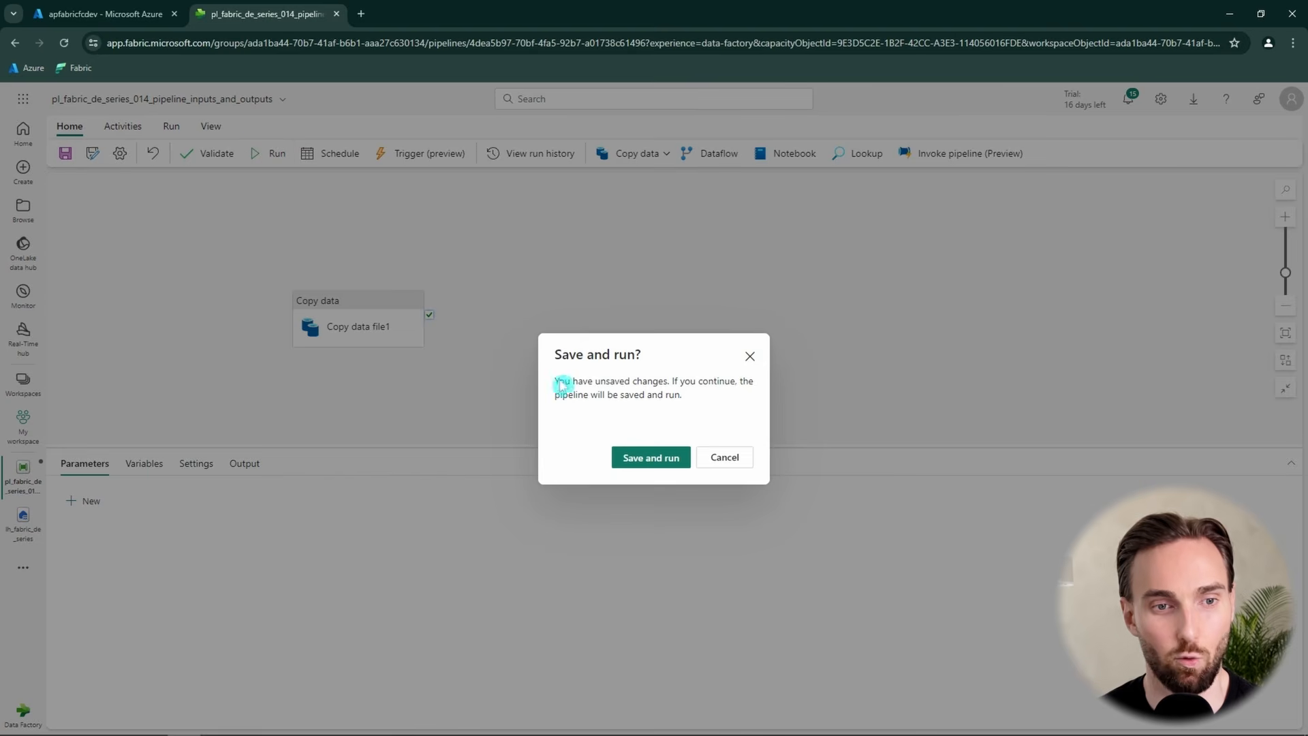
click(637, 461)
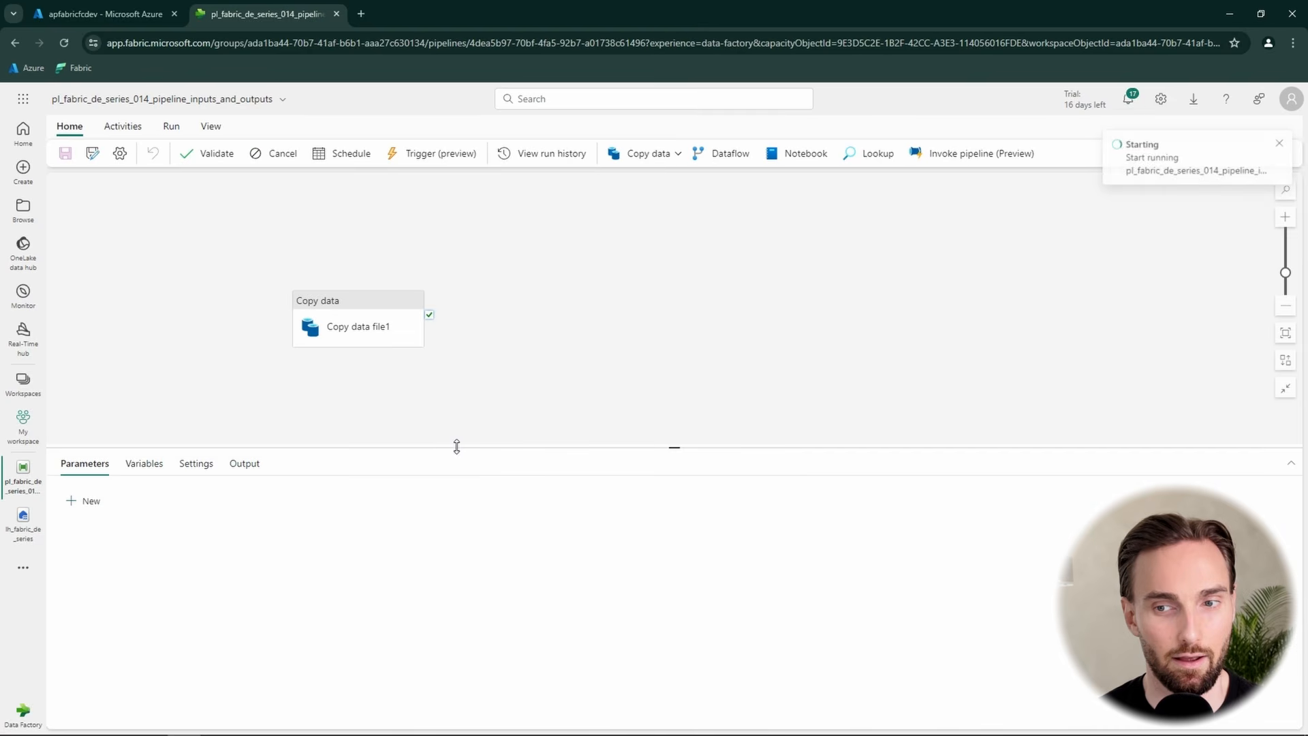
click(244, 464)
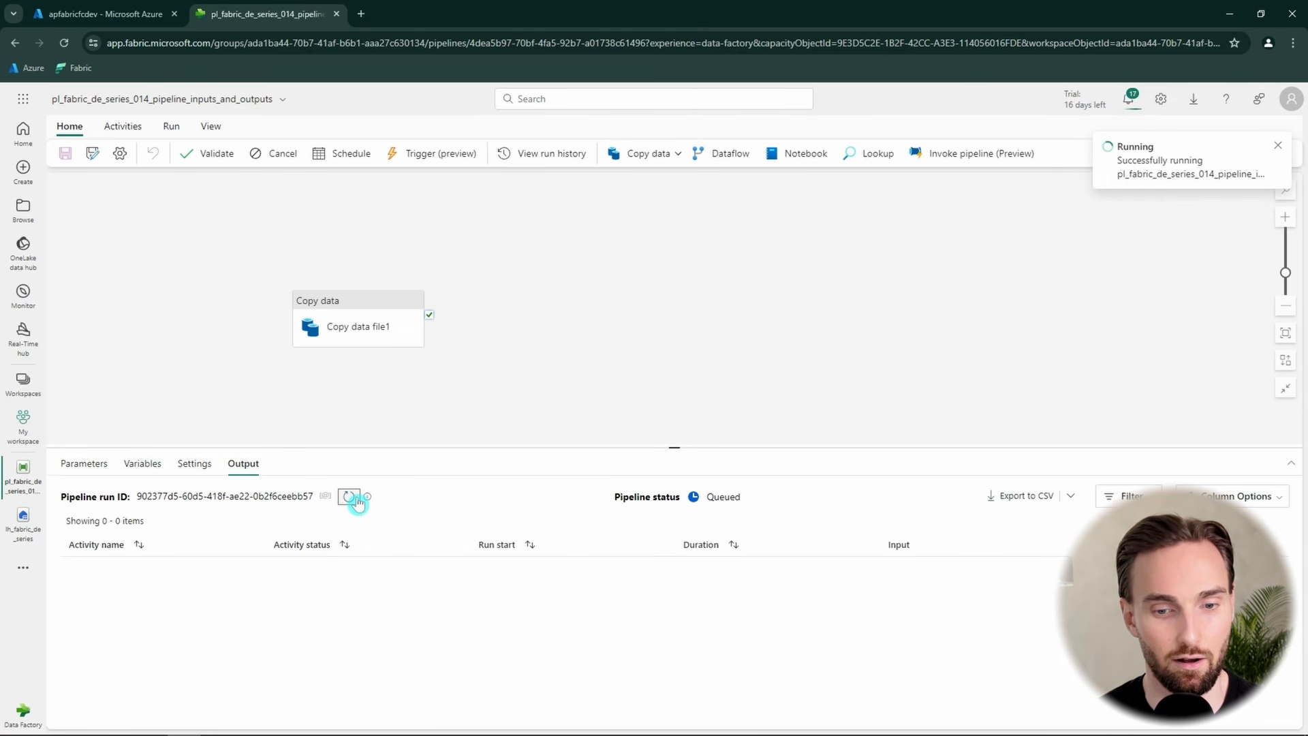
click(349, 497)
click(350, 496)
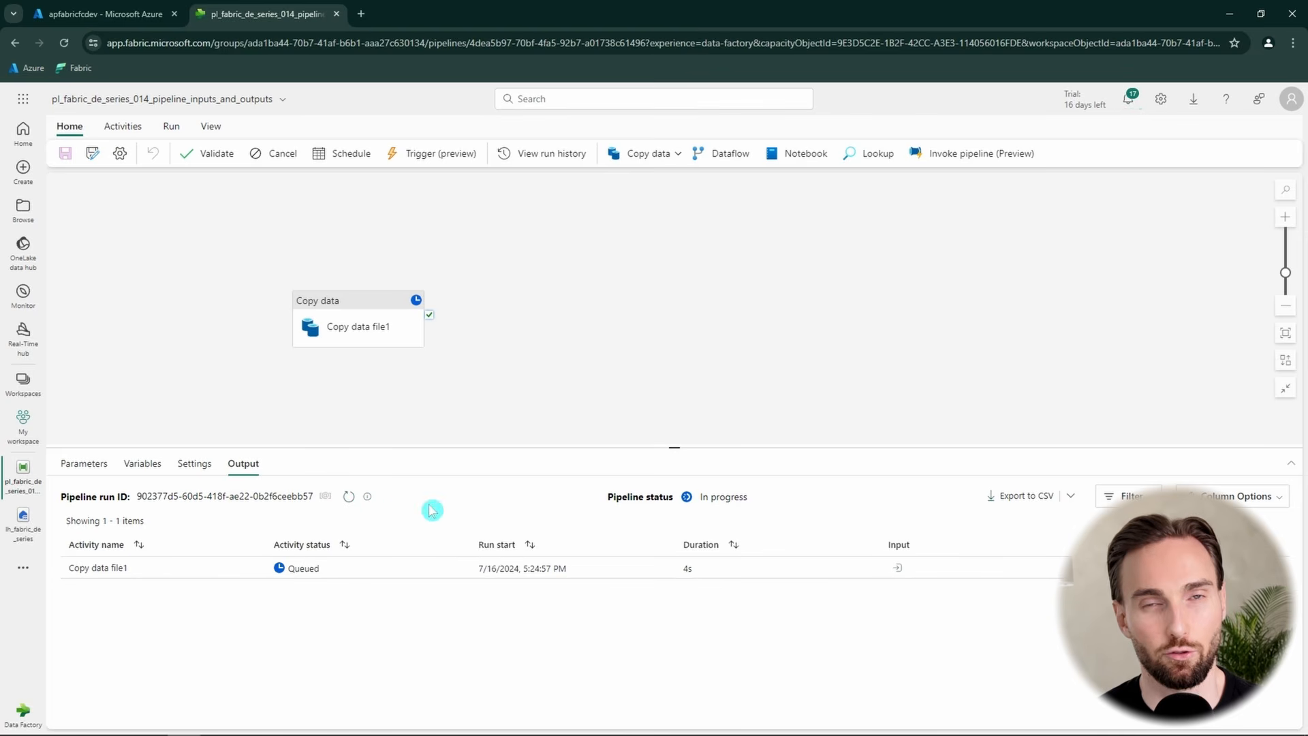
click(352, 497)
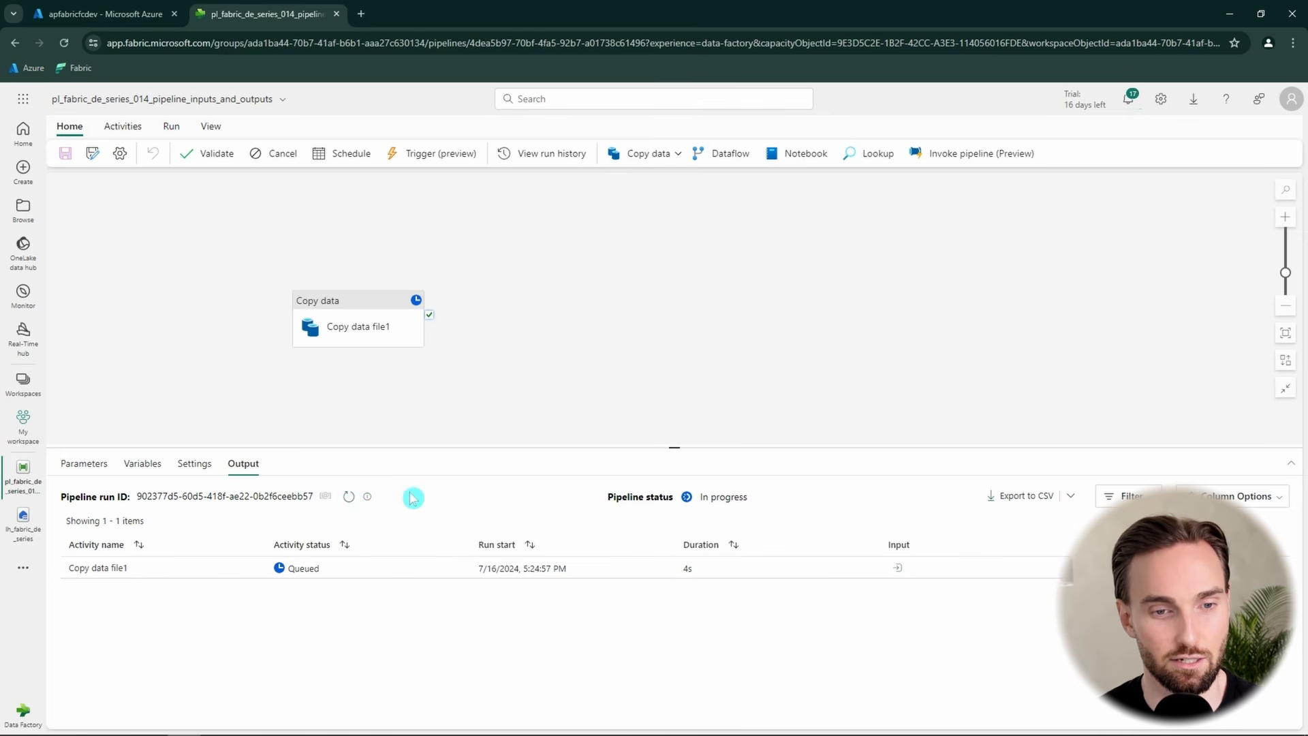
- Review the source and destination settings of the Copy data file1 activity
click(361, 323)
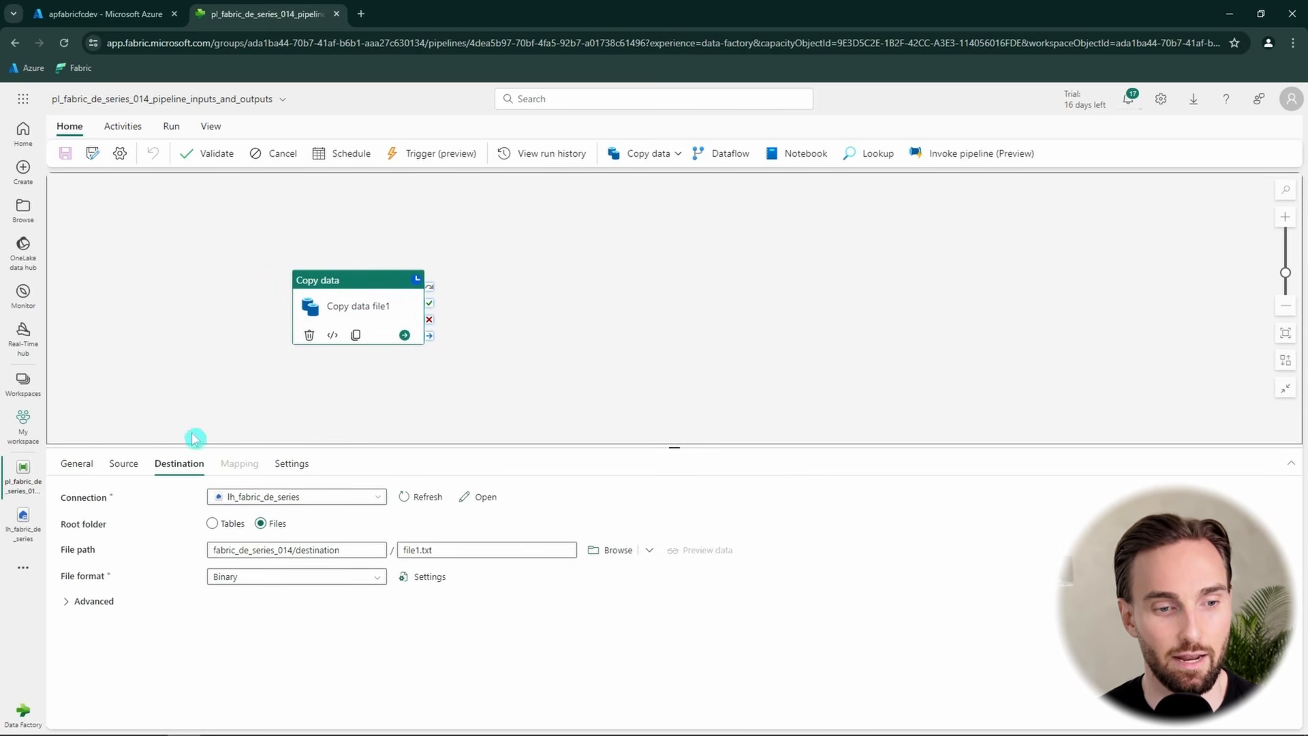
click(123, 463)
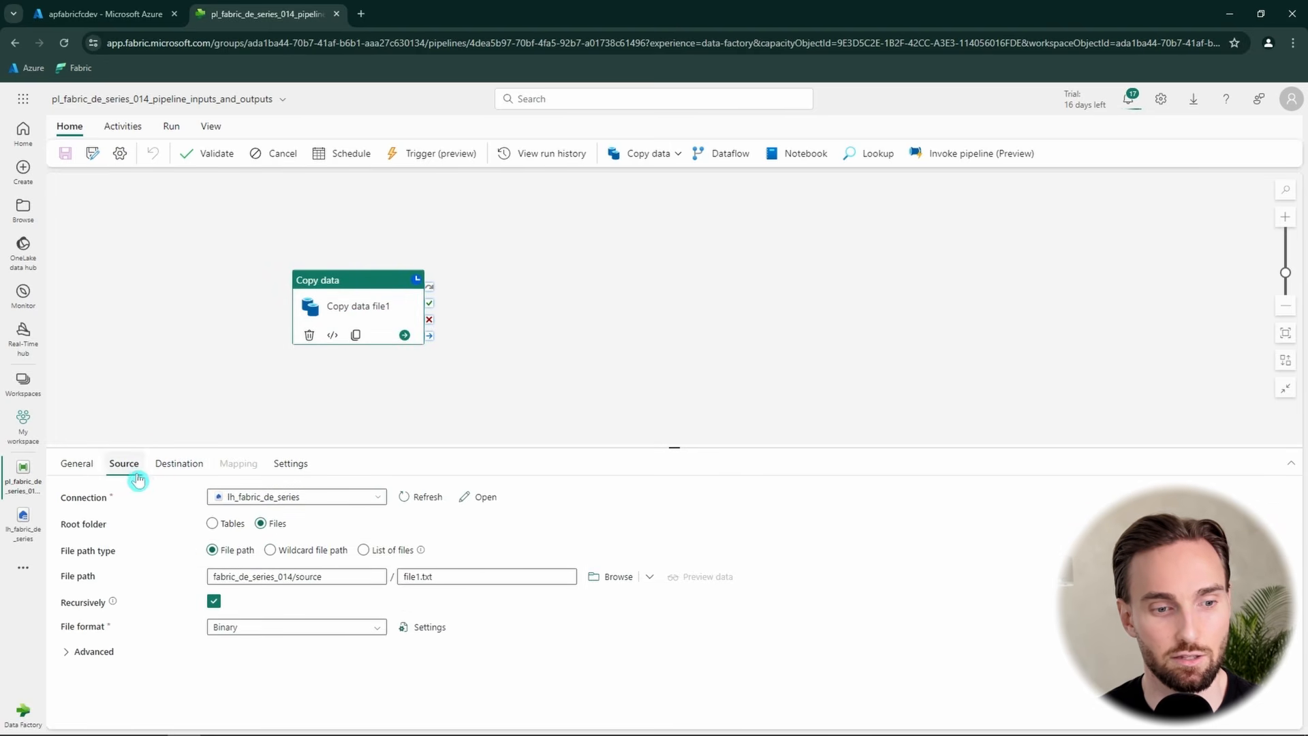
click(178, 463)
click(114, 472)
click(179, 463)
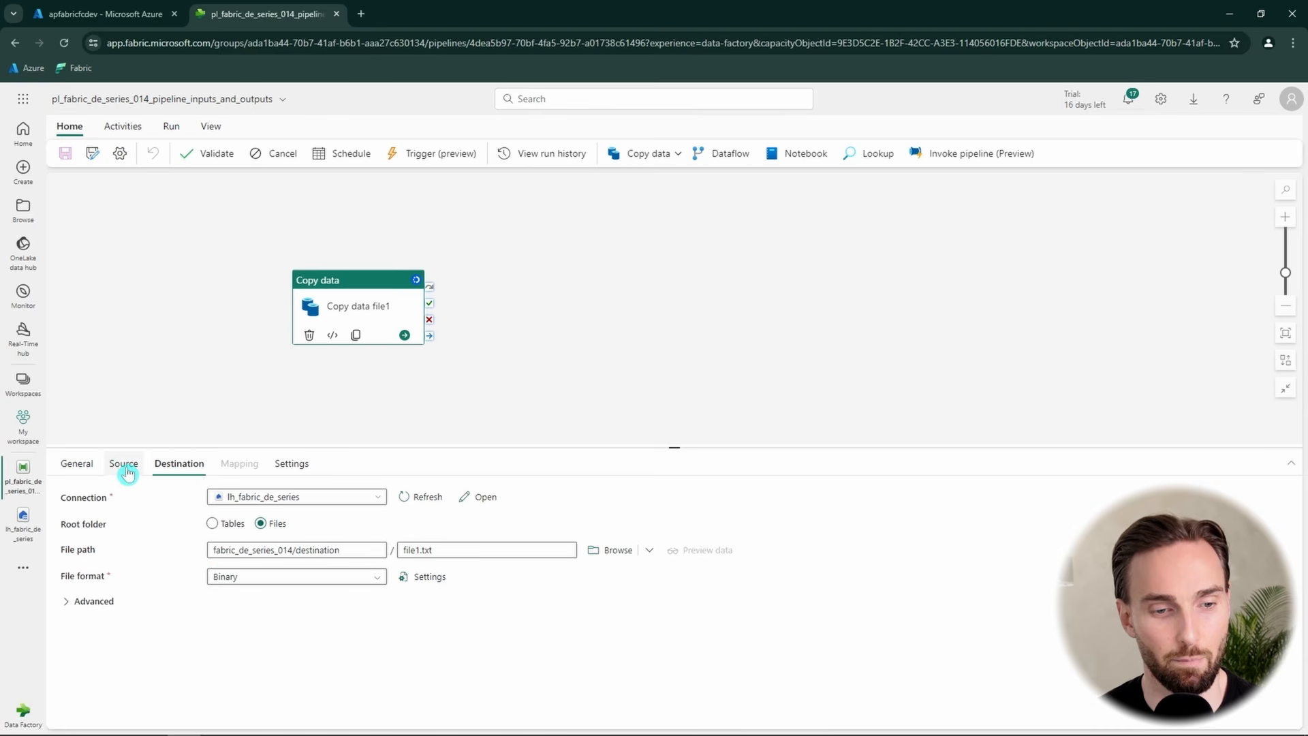
click(125, 467)
click(339, 555)
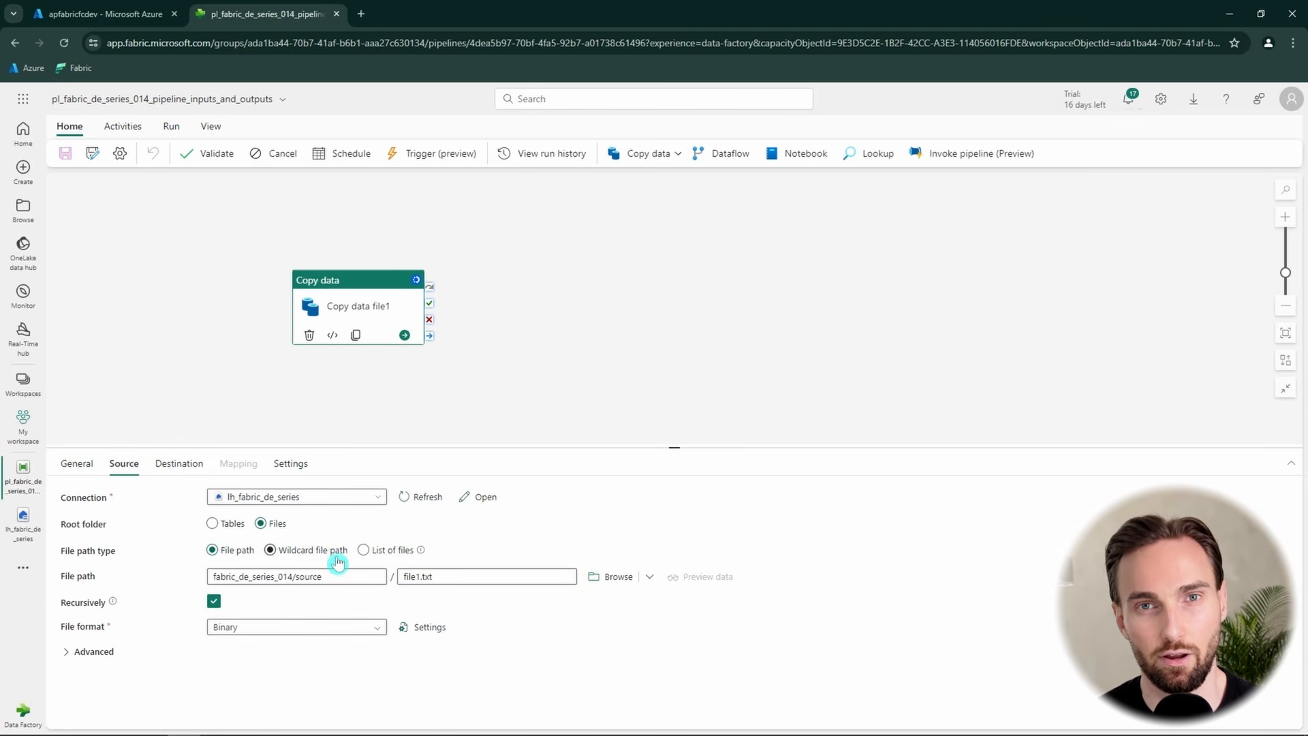
click(179, 464)
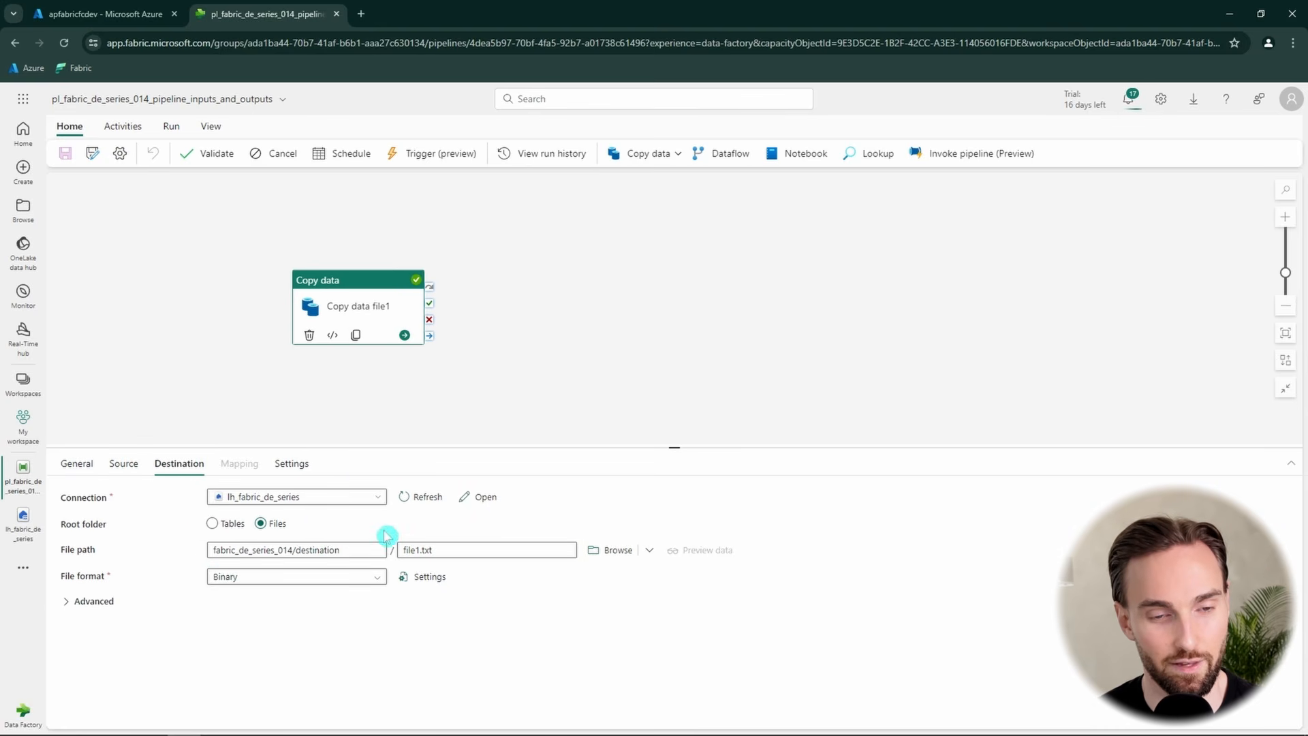
- Refresh the pipeline run status and open the input JSON of the Copy data file1 run in full view
click(281, 400)
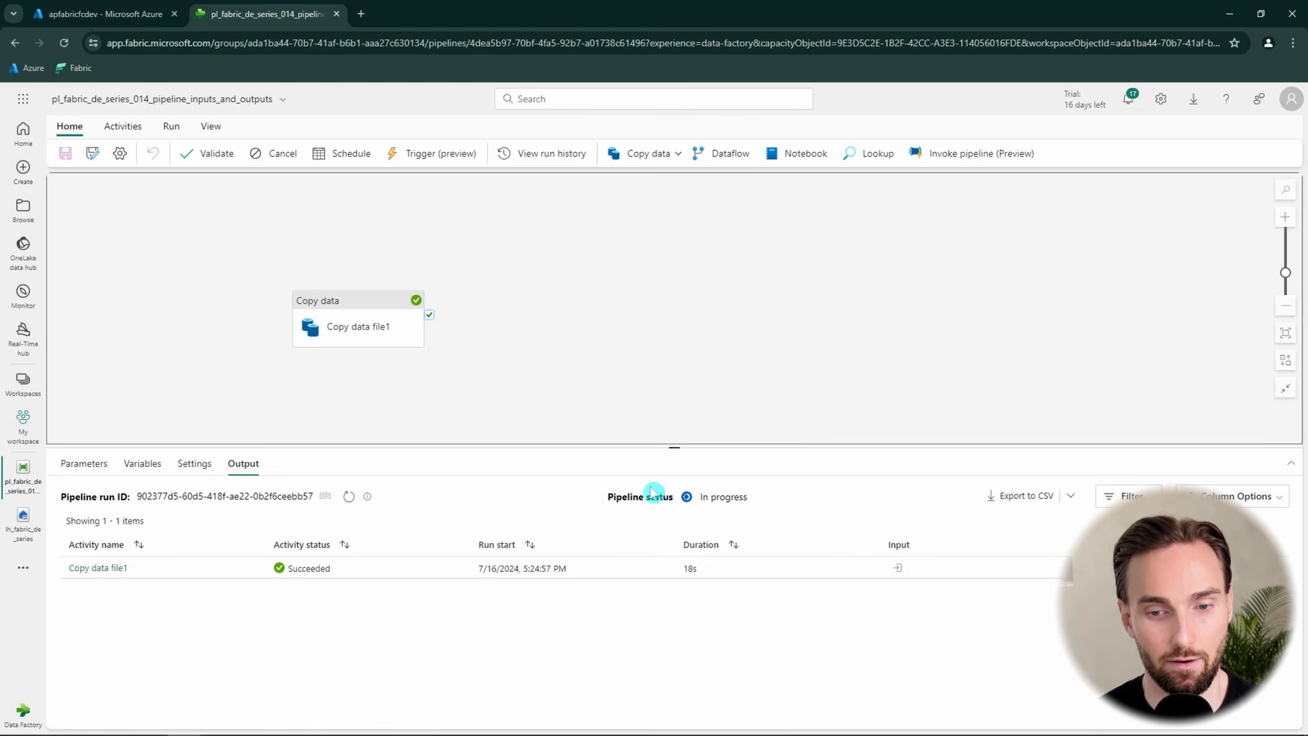
click(348, 495)
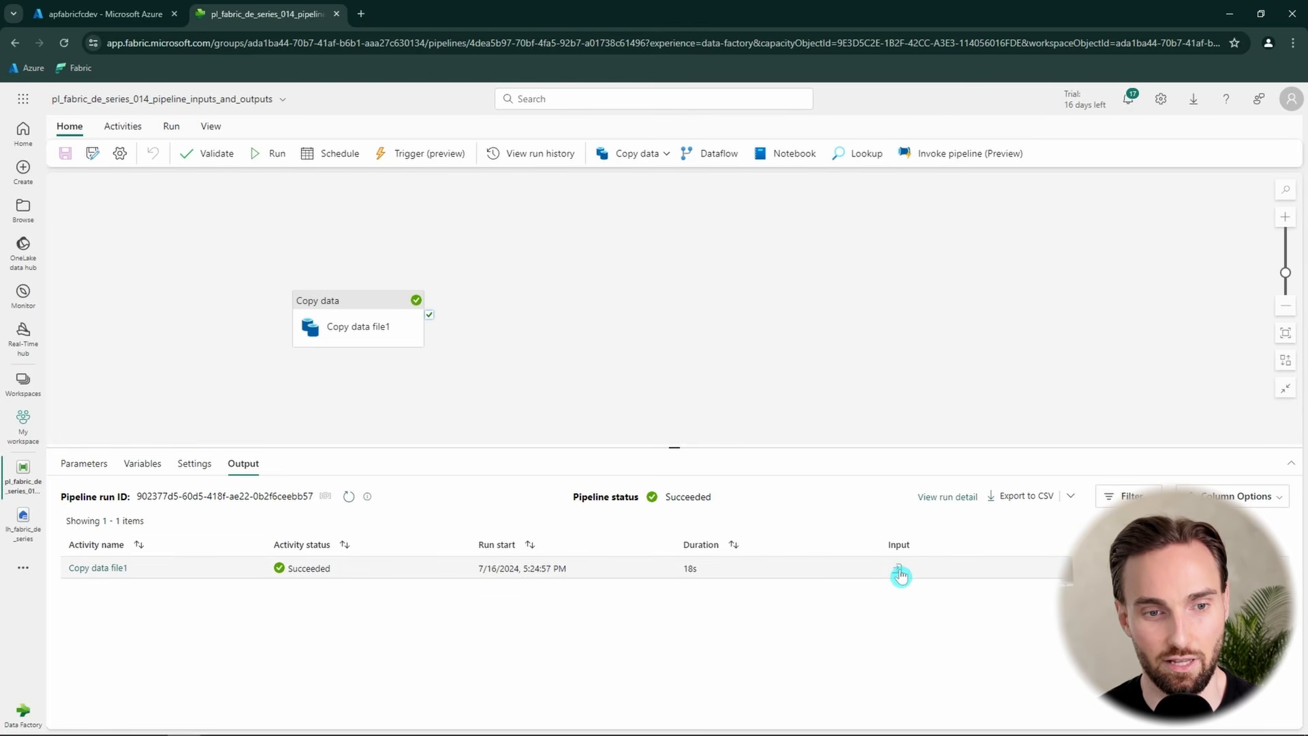
click(900, 576)
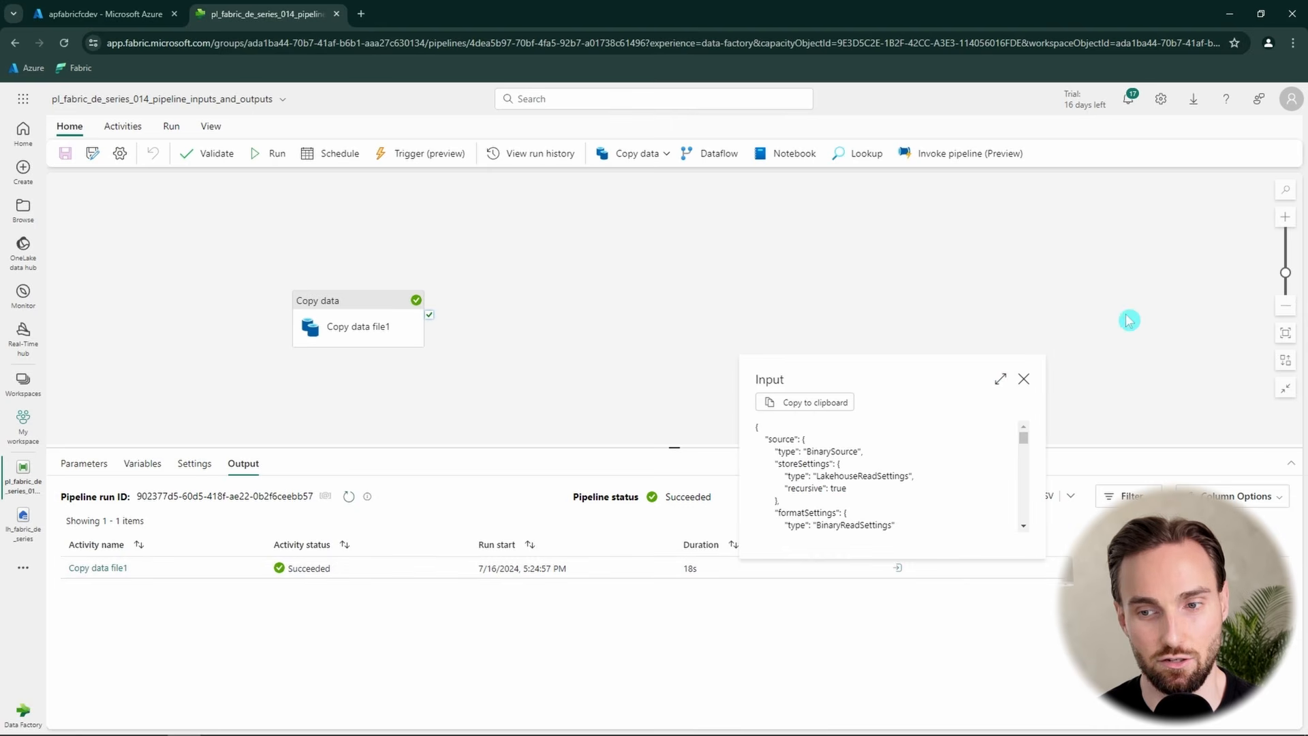
click(1000, 378)
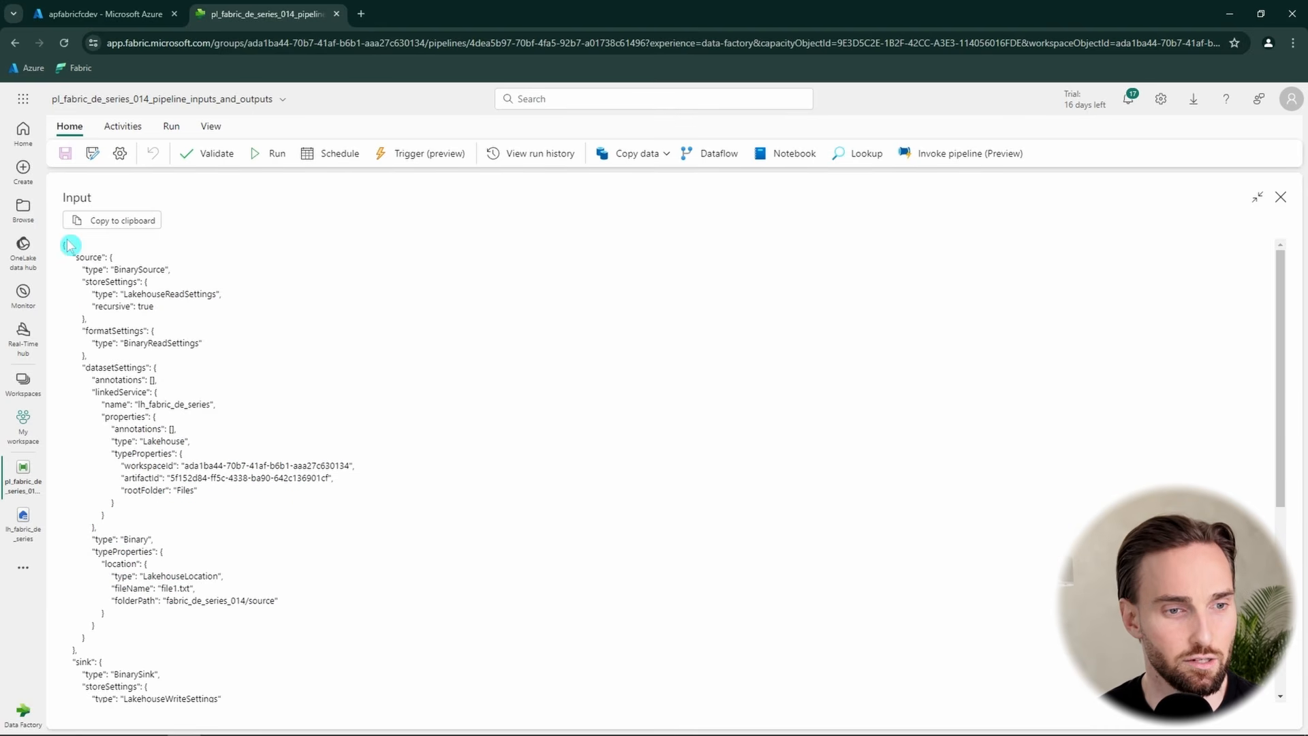
- Examine the input JSON of Copy data file1, focusing on the source type, linked service type and lakehouse name
drag(65, 243, 232, 697)
scroll(208, 347, down, 5)
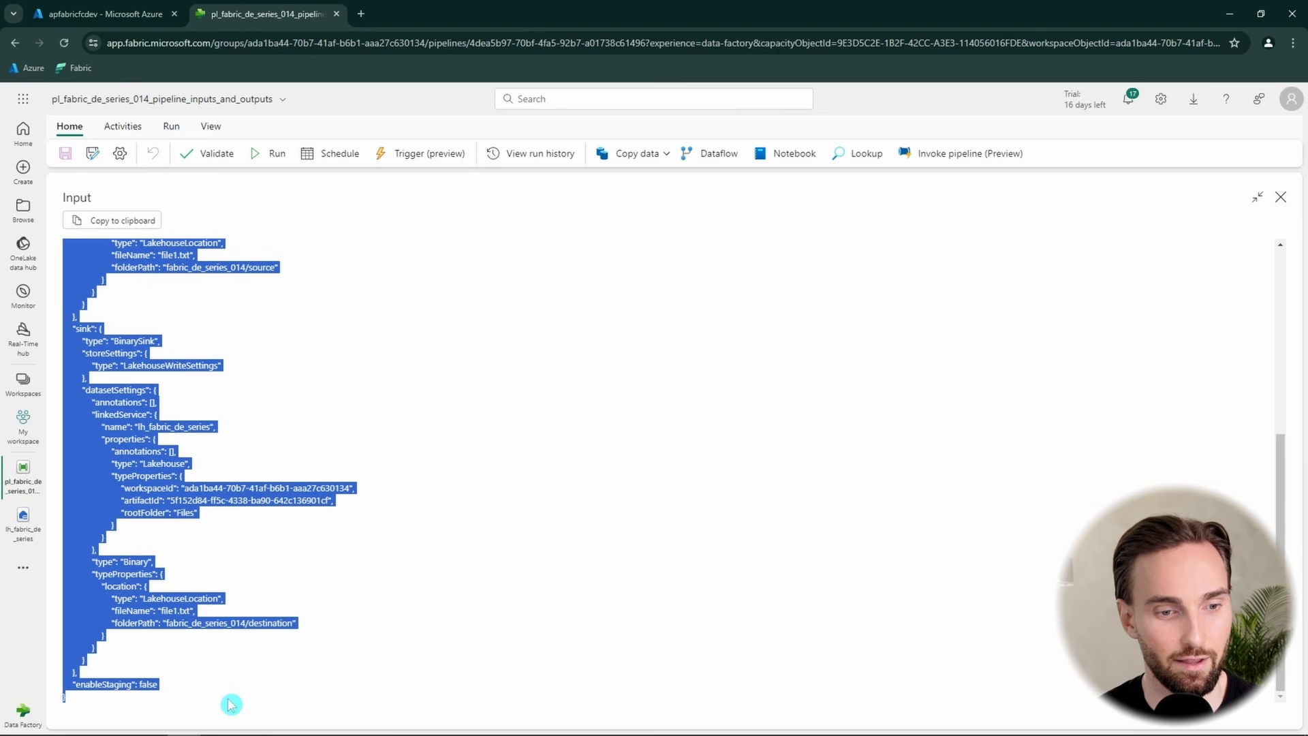
click(257, 546)
scroll(181, 459, up, 6)
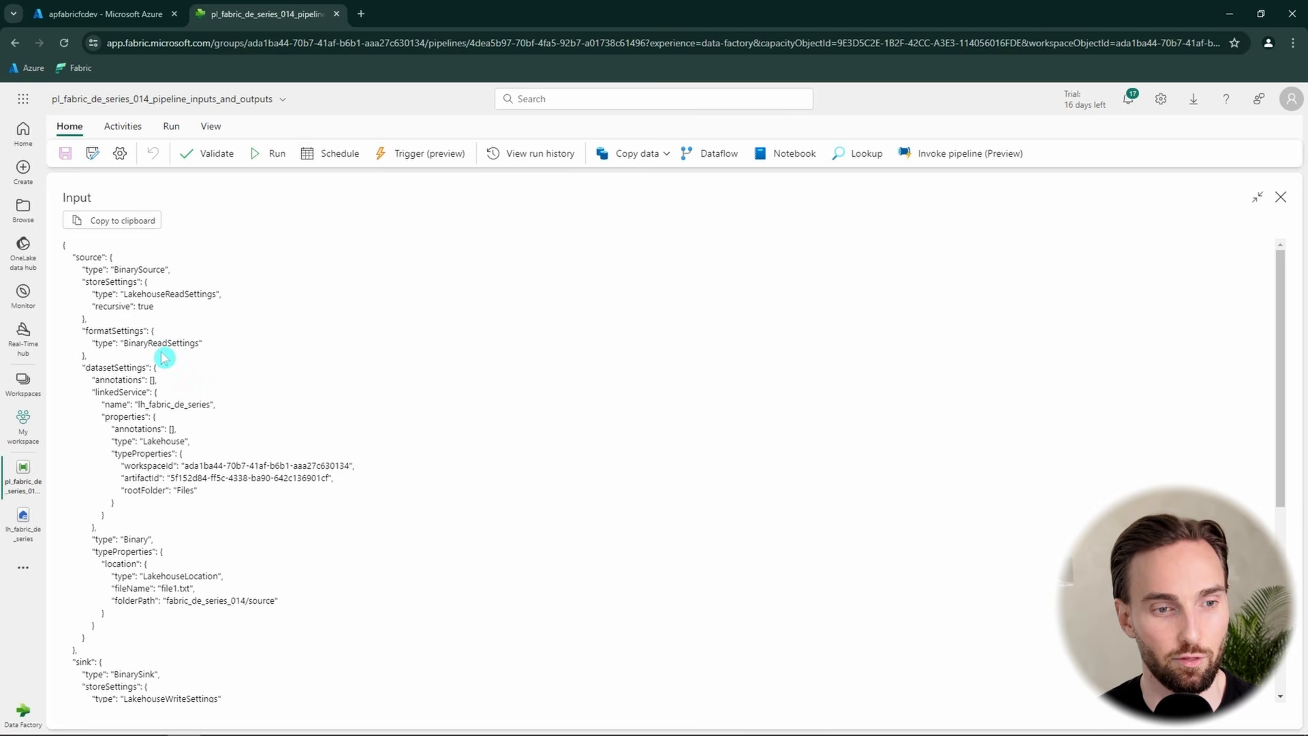
double_click(156, 270)
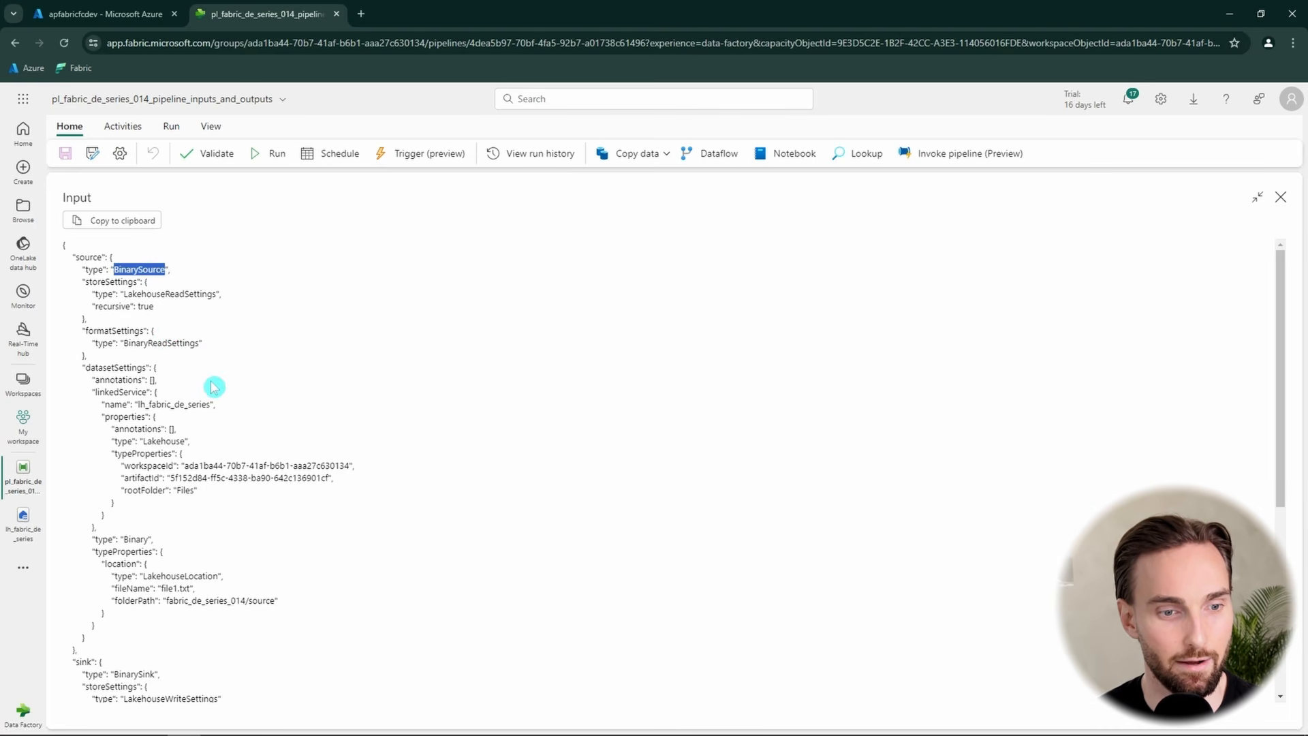
scroll(213, 386, down, 1)
double_click(169, 374)
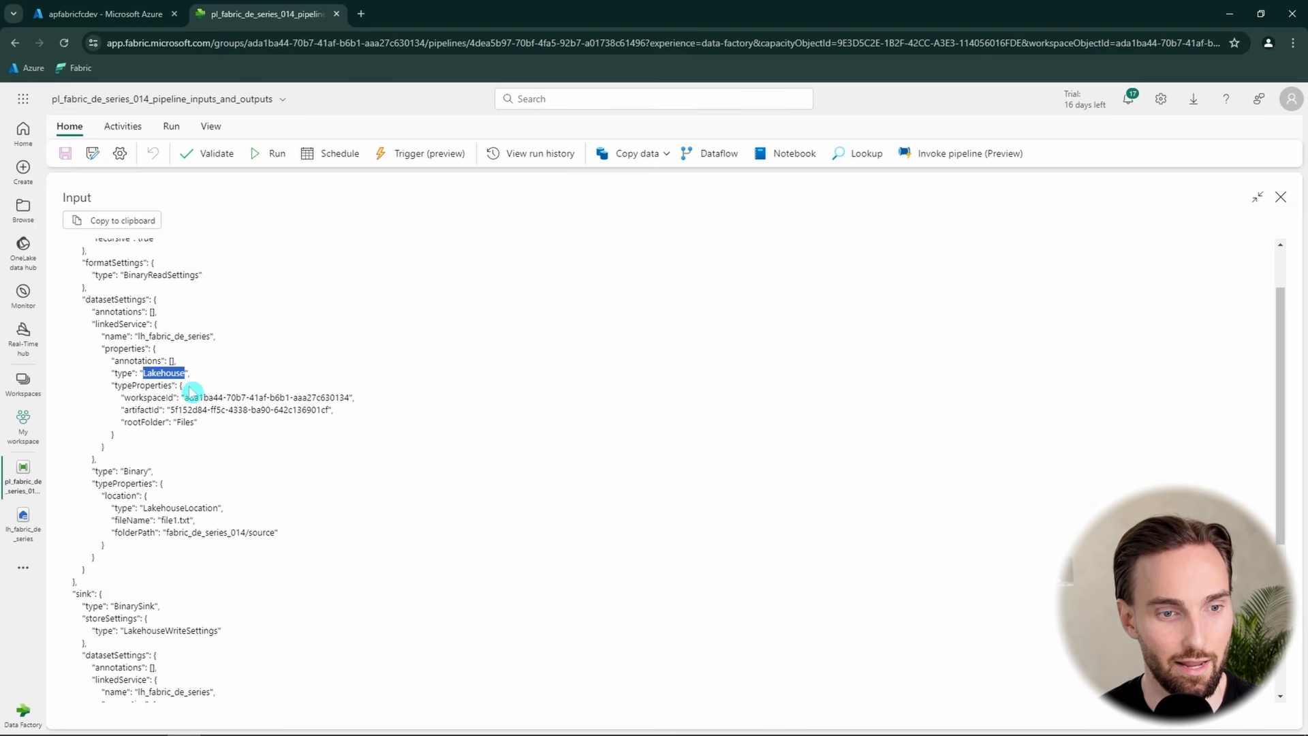
double_click(175, 335)
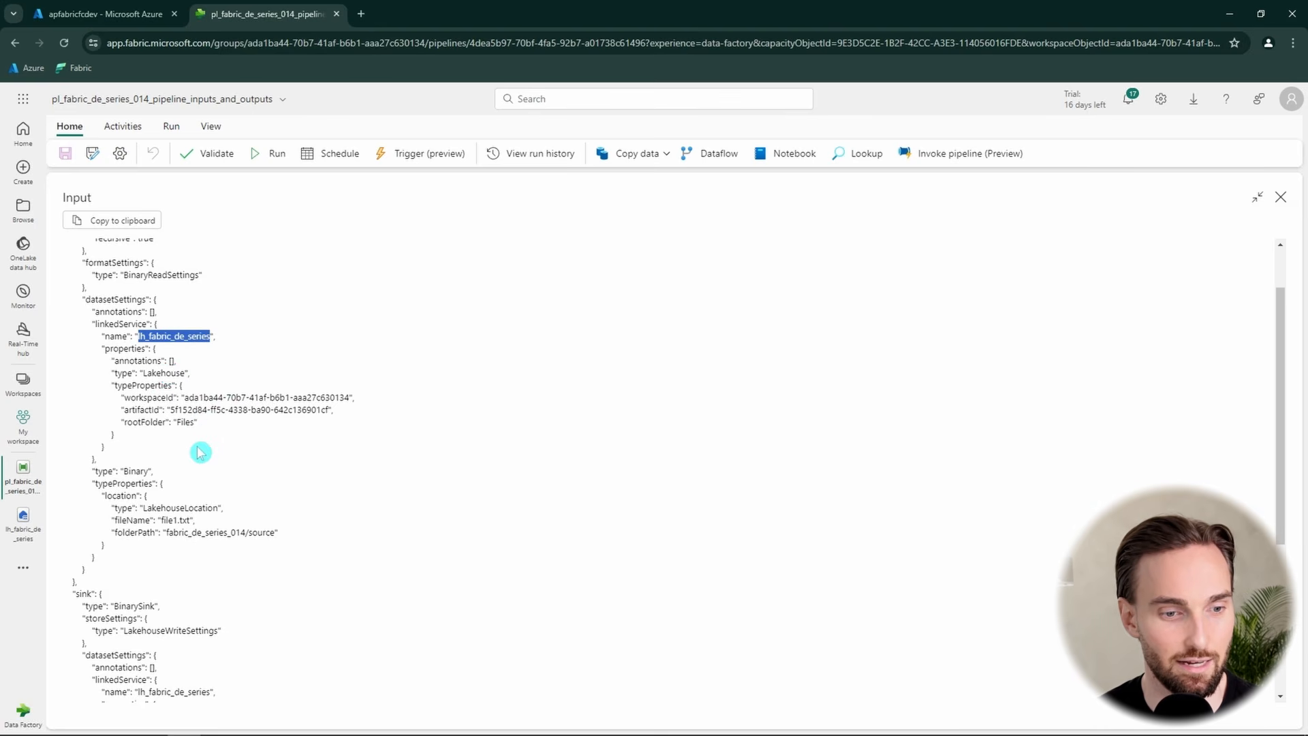
- Examine the source file location and the sink settings in the input JSON, and close it
scroll(200, 453, down, 2)
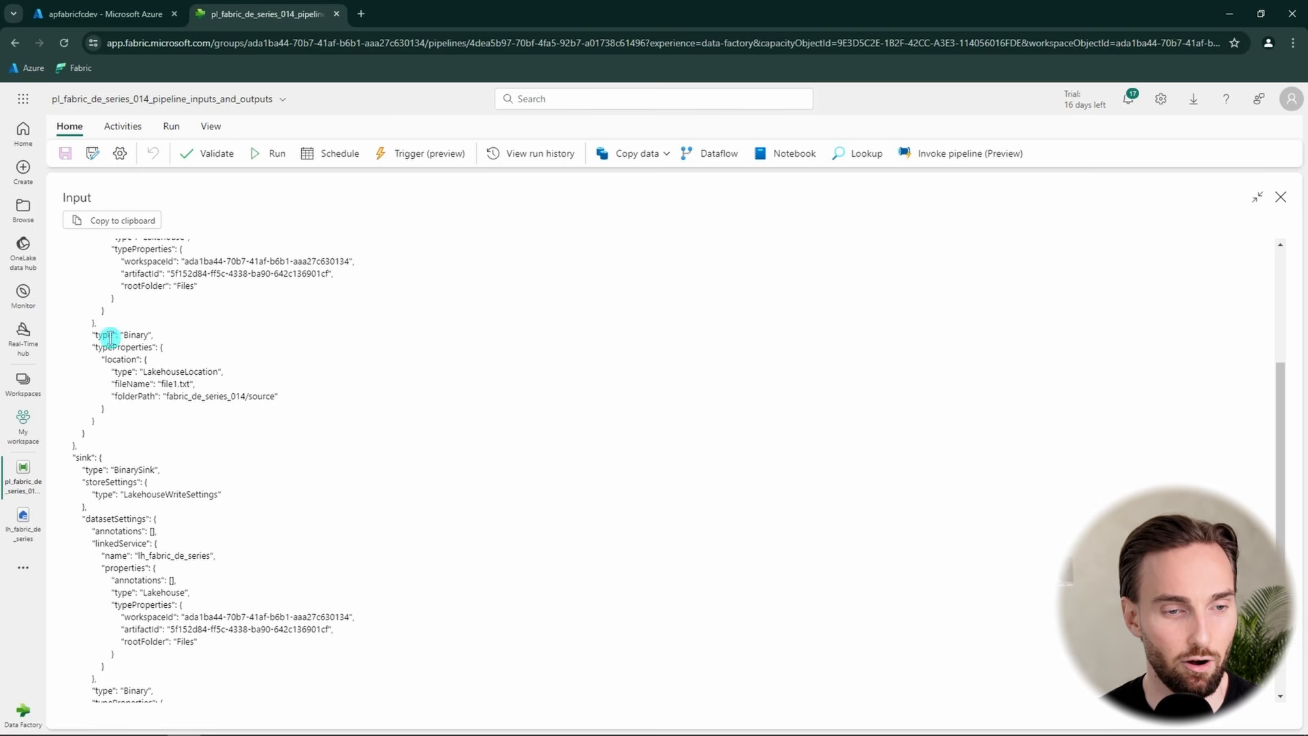
drag(113, 334, 206, 629)
scroll(223, 485, down, 1)
scroll(223, 485, down, 2)
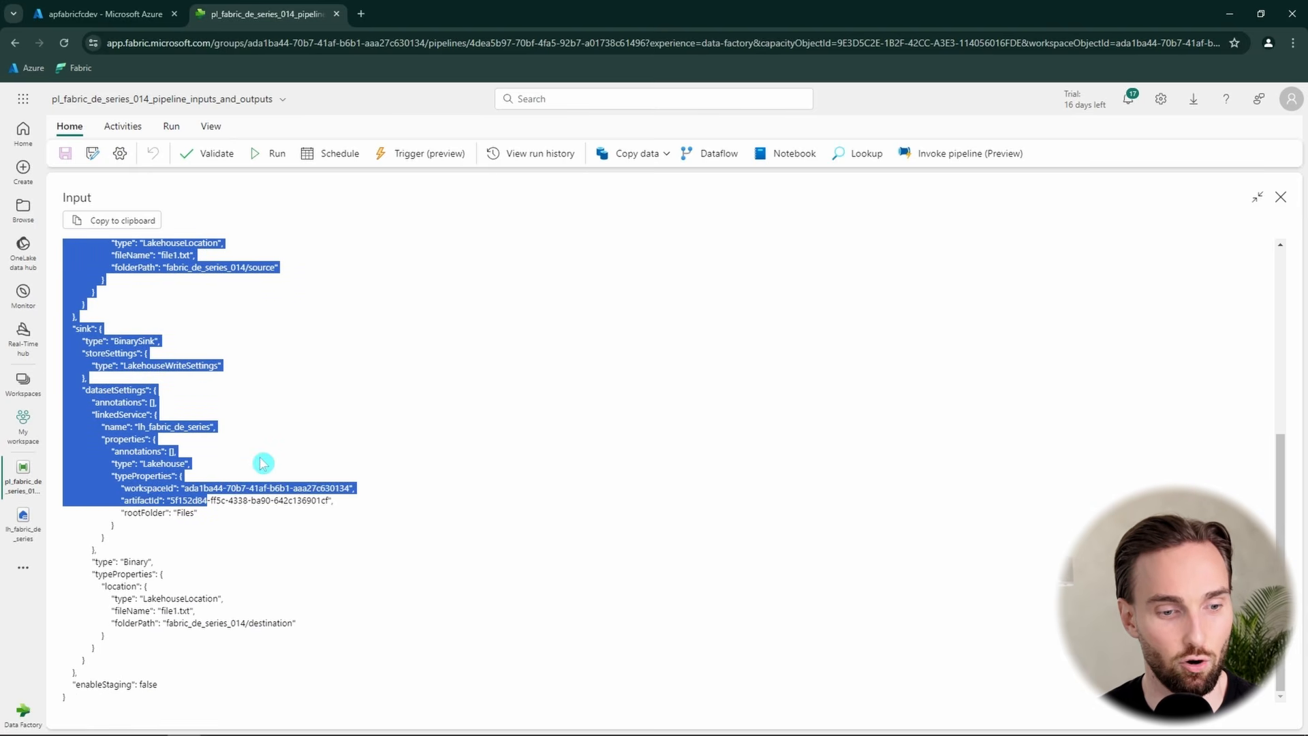
scroll(234, 546, up, 4)
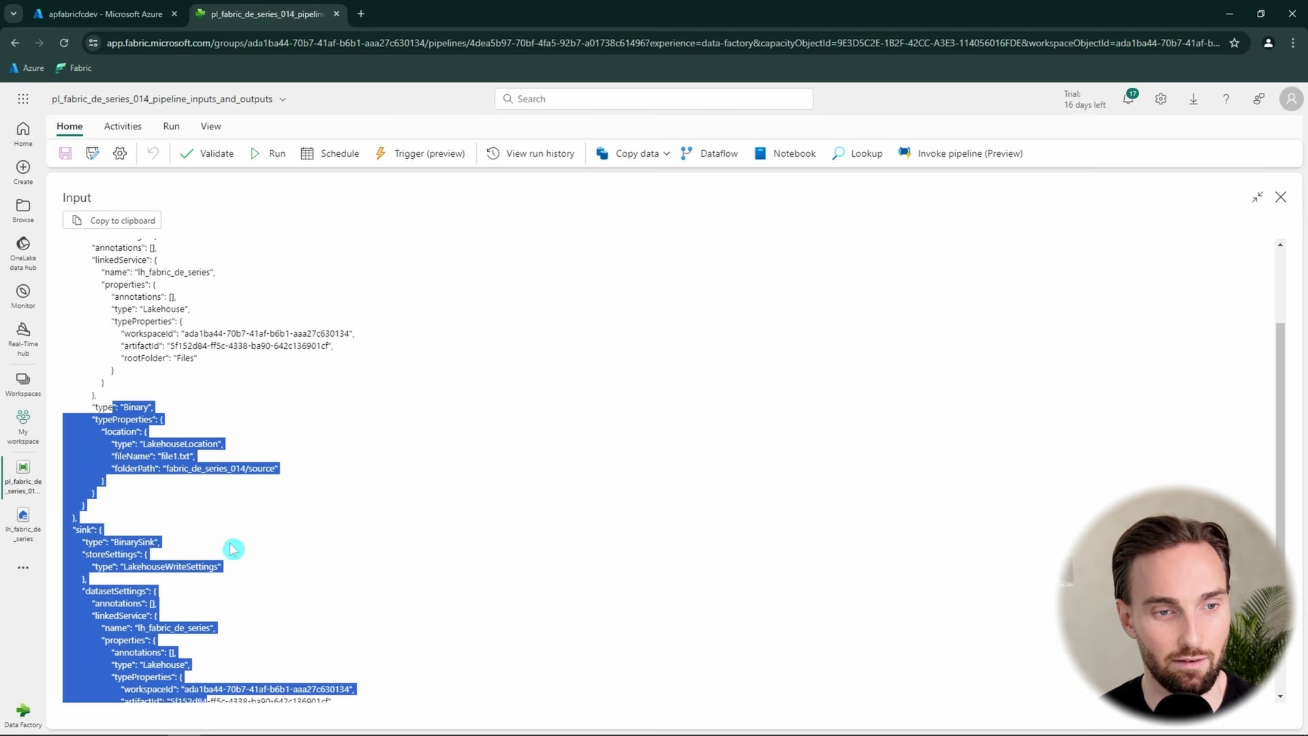
click(1281, 197)
- Return to the pipeline's run output and open the output JSON of Copy data file1 in full view
drag(350, 341, 341, 318)
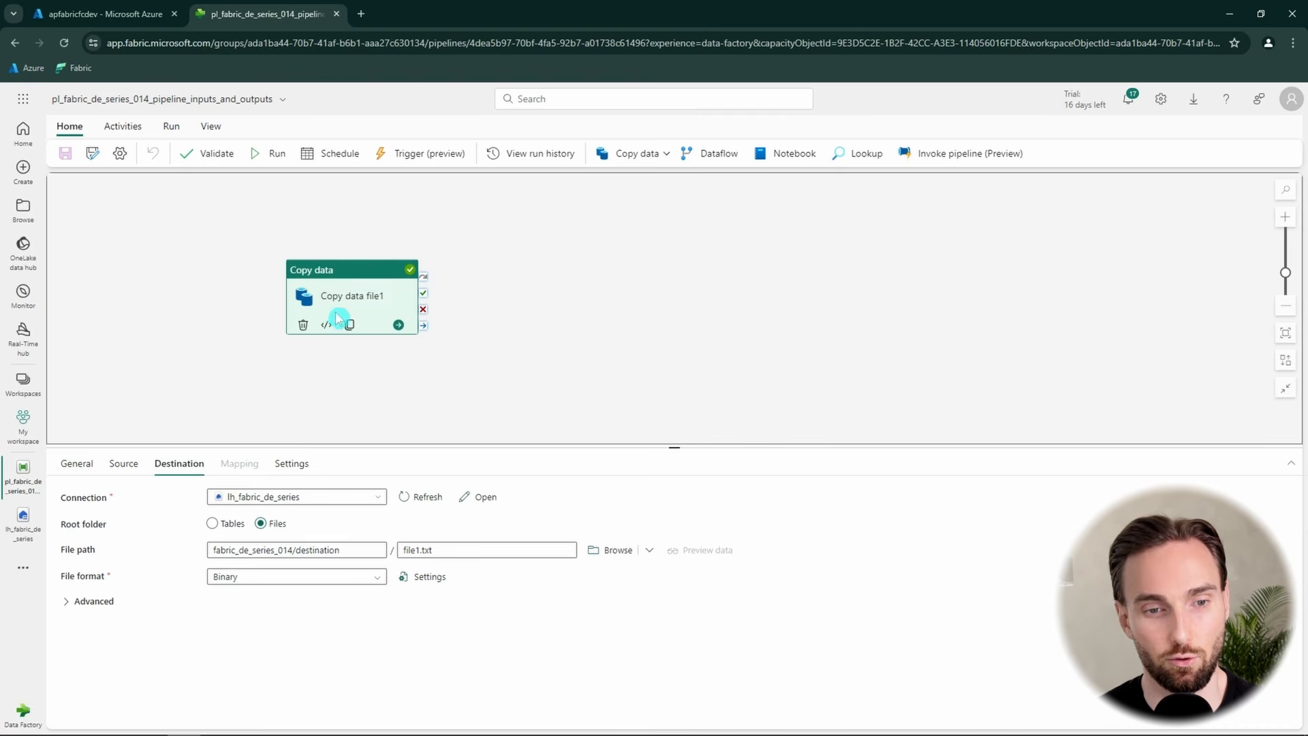
click(552, 355)
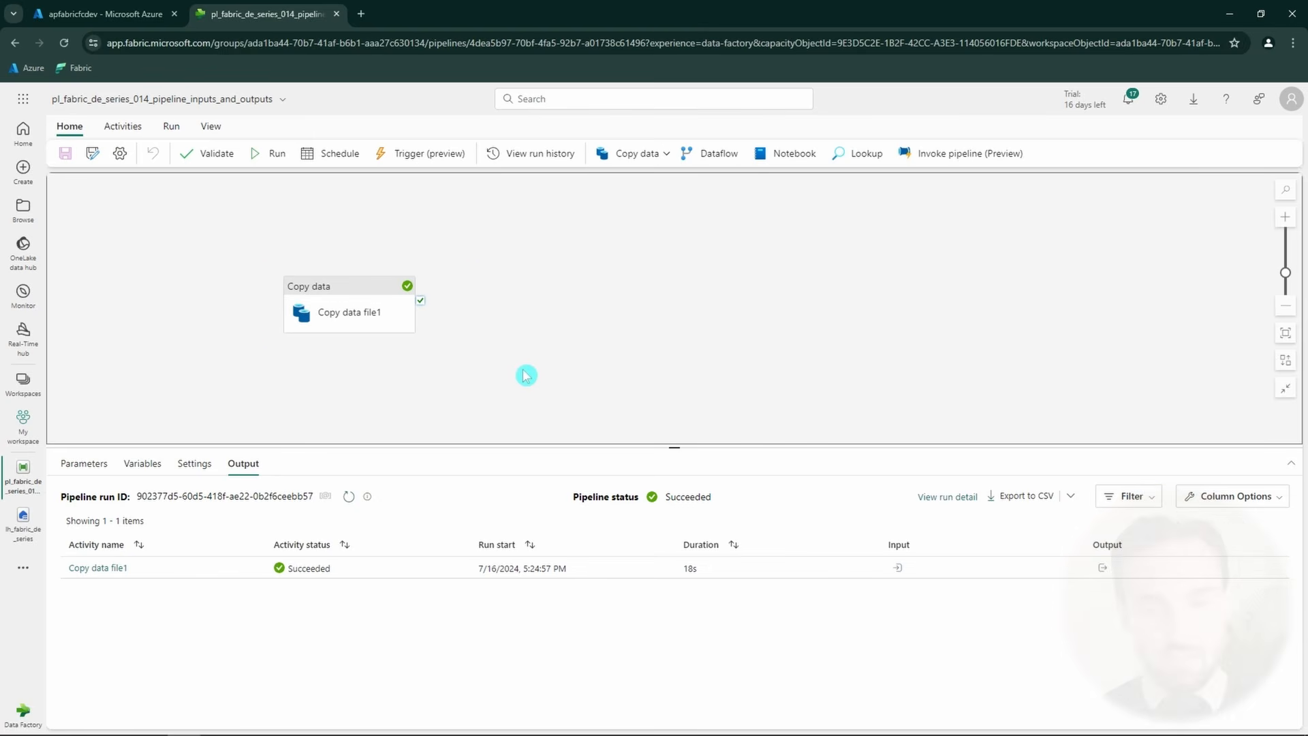
click(1103, 571)
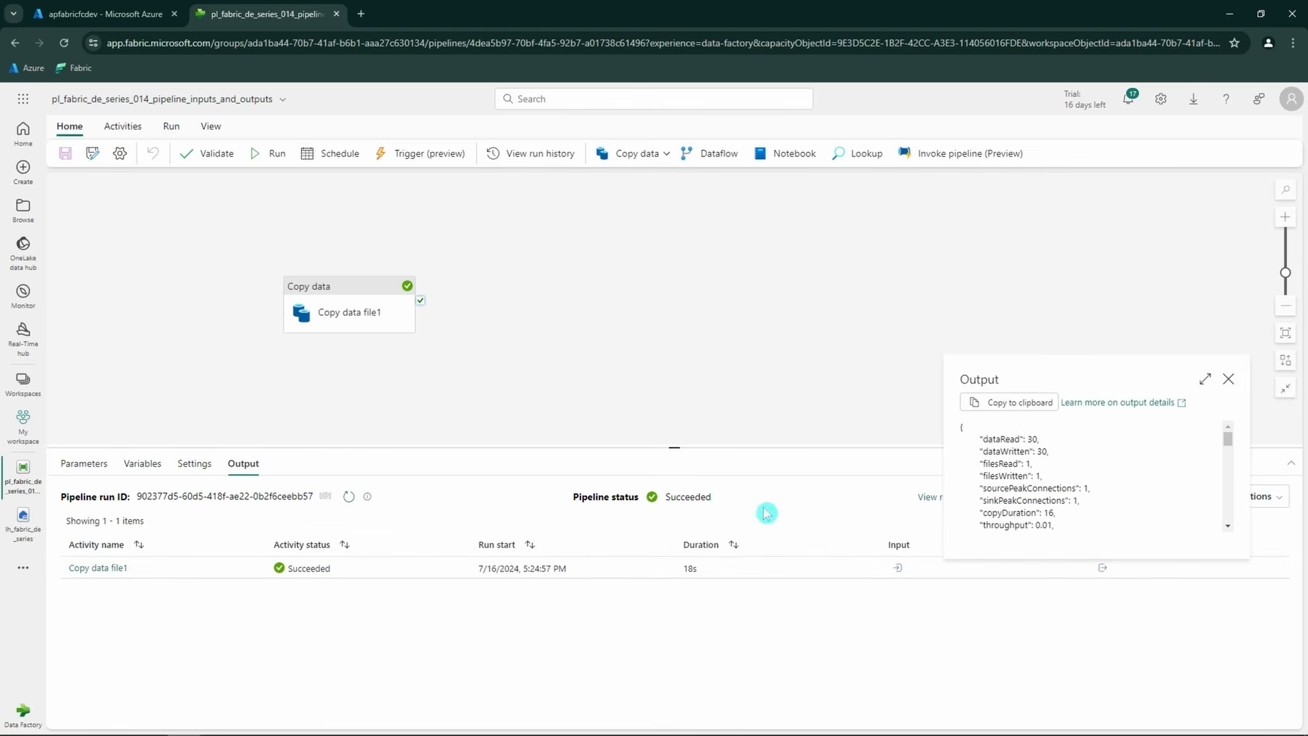
click(1205, 379)
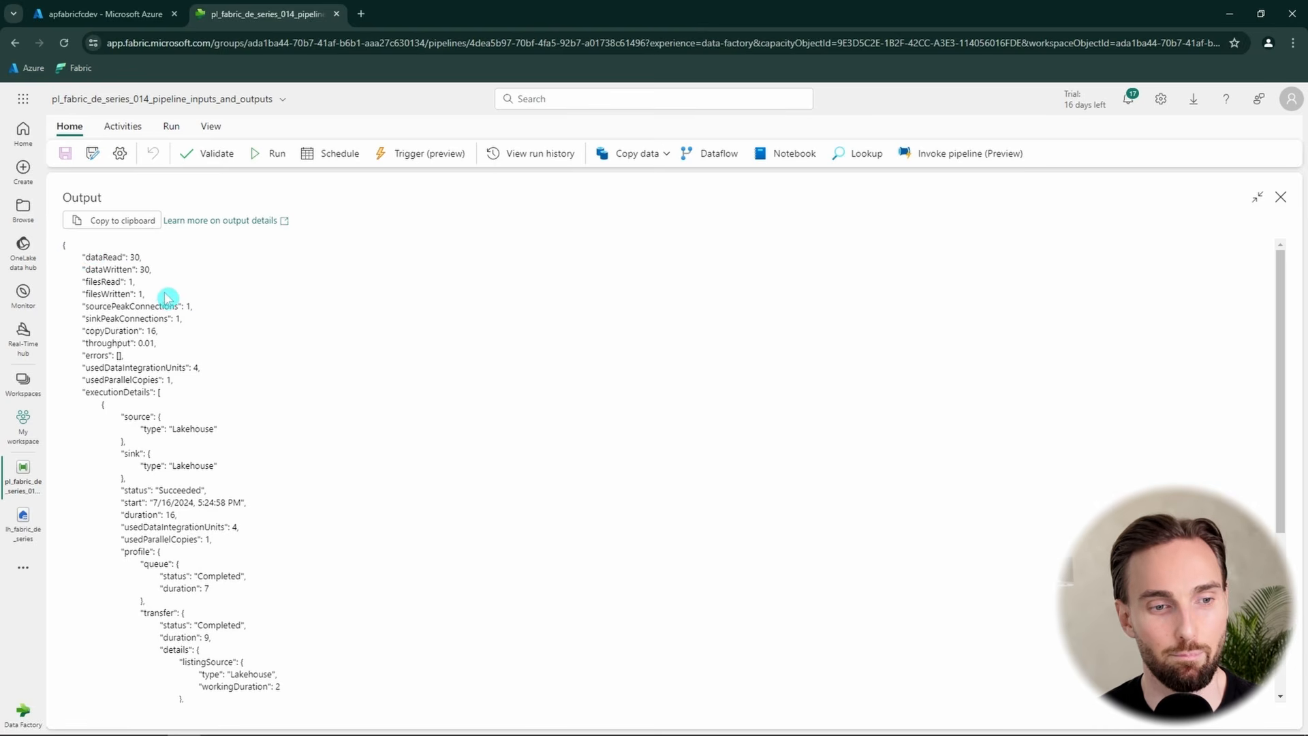
- Examine the data and file read/write figures, throughput and execution details in the output JSON
scroll(167, 294, down, 2)
scroll(137, 279, up, 2)
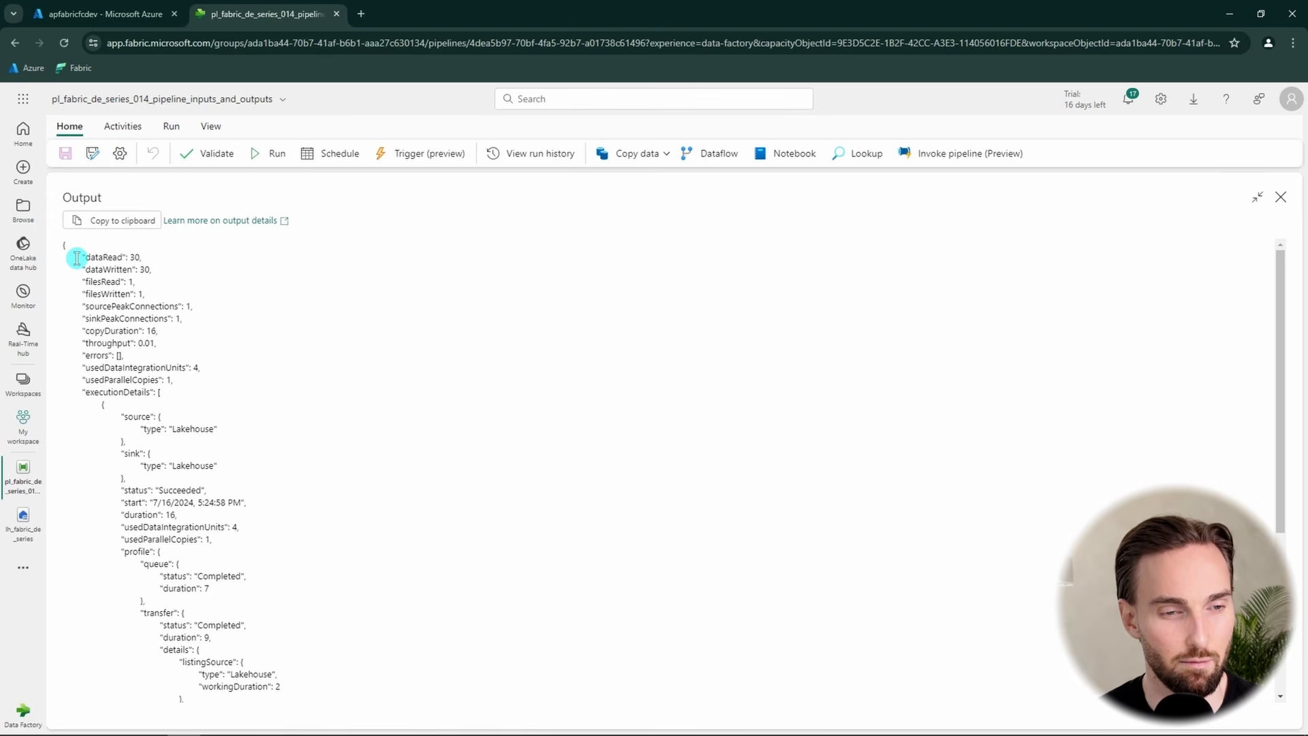
drag(77, 258, 145, 306)
click(91, 280)
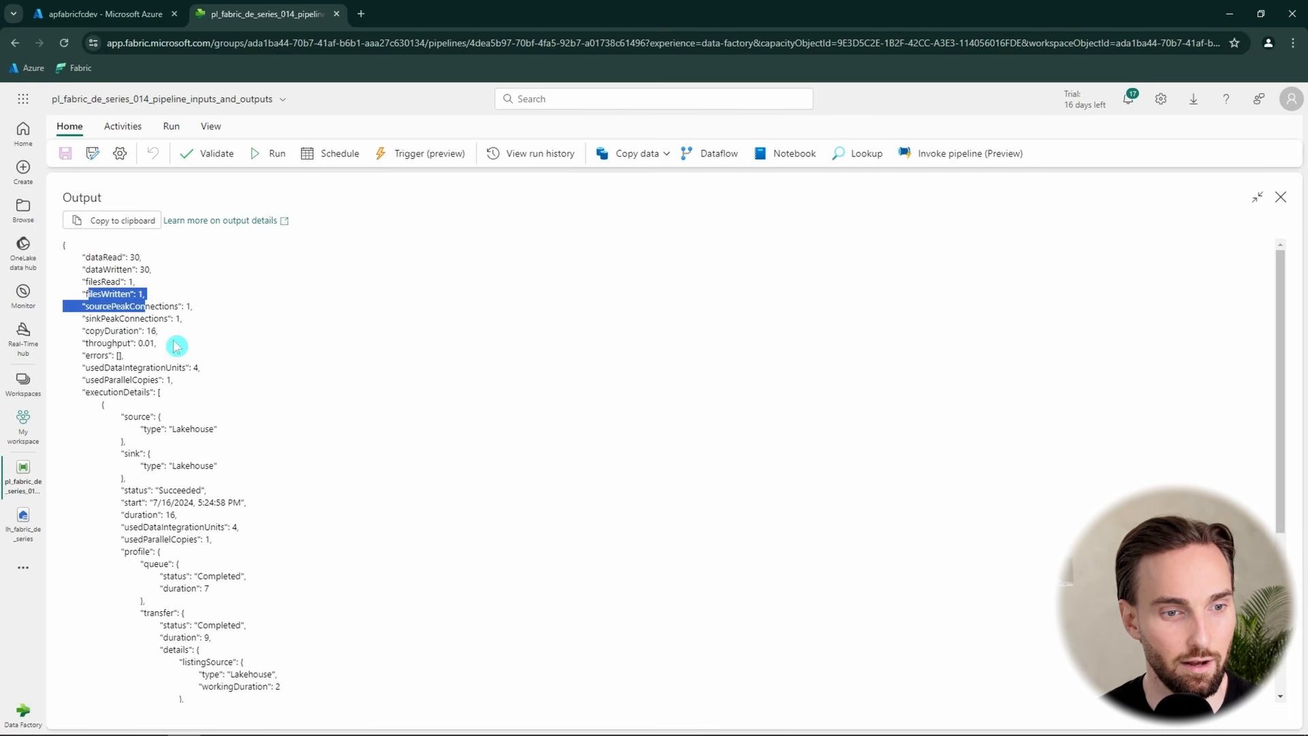
click(144, 341)
scroll(128, 337, down, 4)
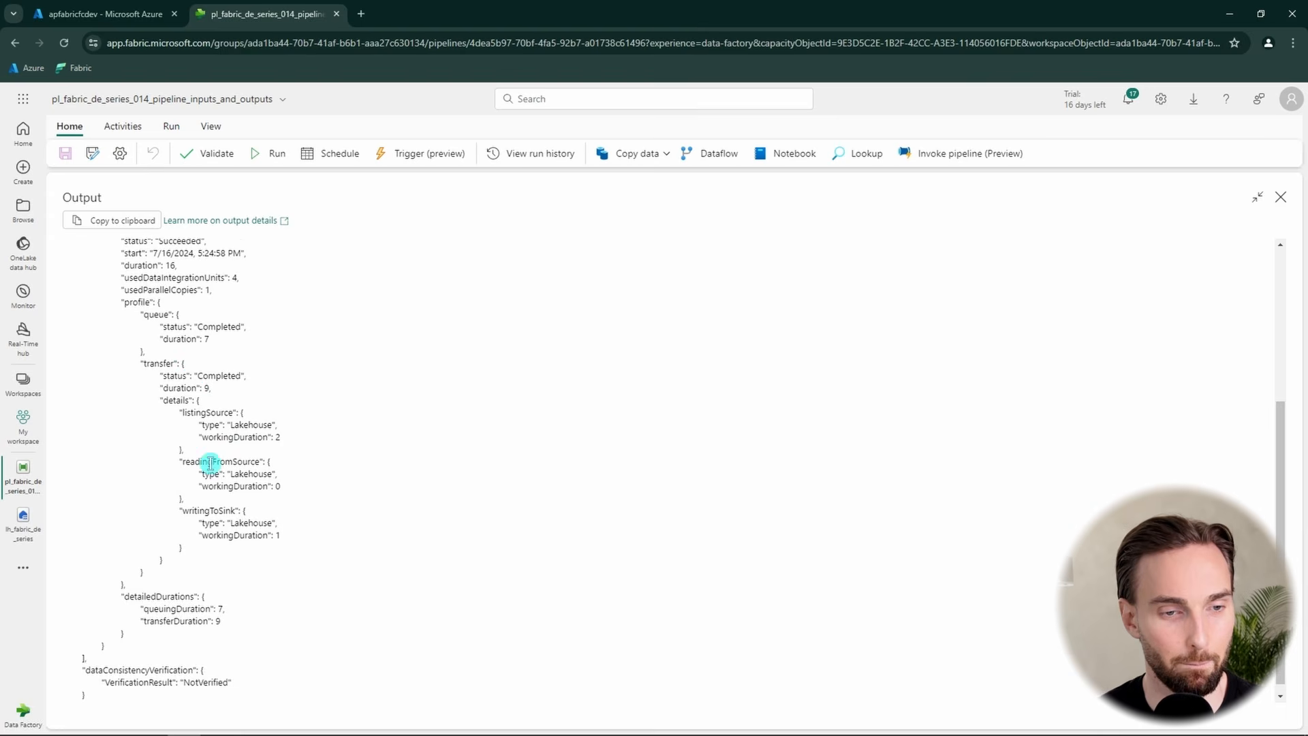
scroll(204, 460, up, 4)
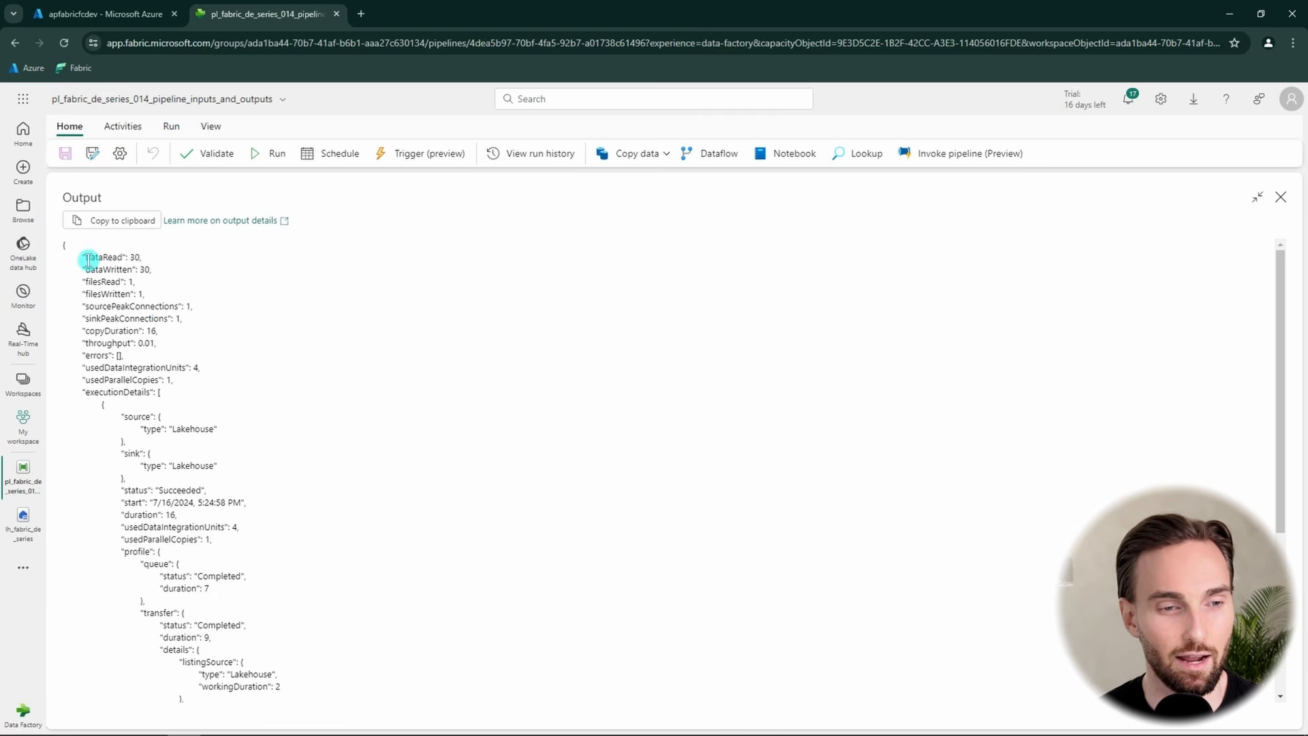
- Review the full output JSON again, highlight the filesWritten property, and close the output view
drag(71, 254, 225, 546)
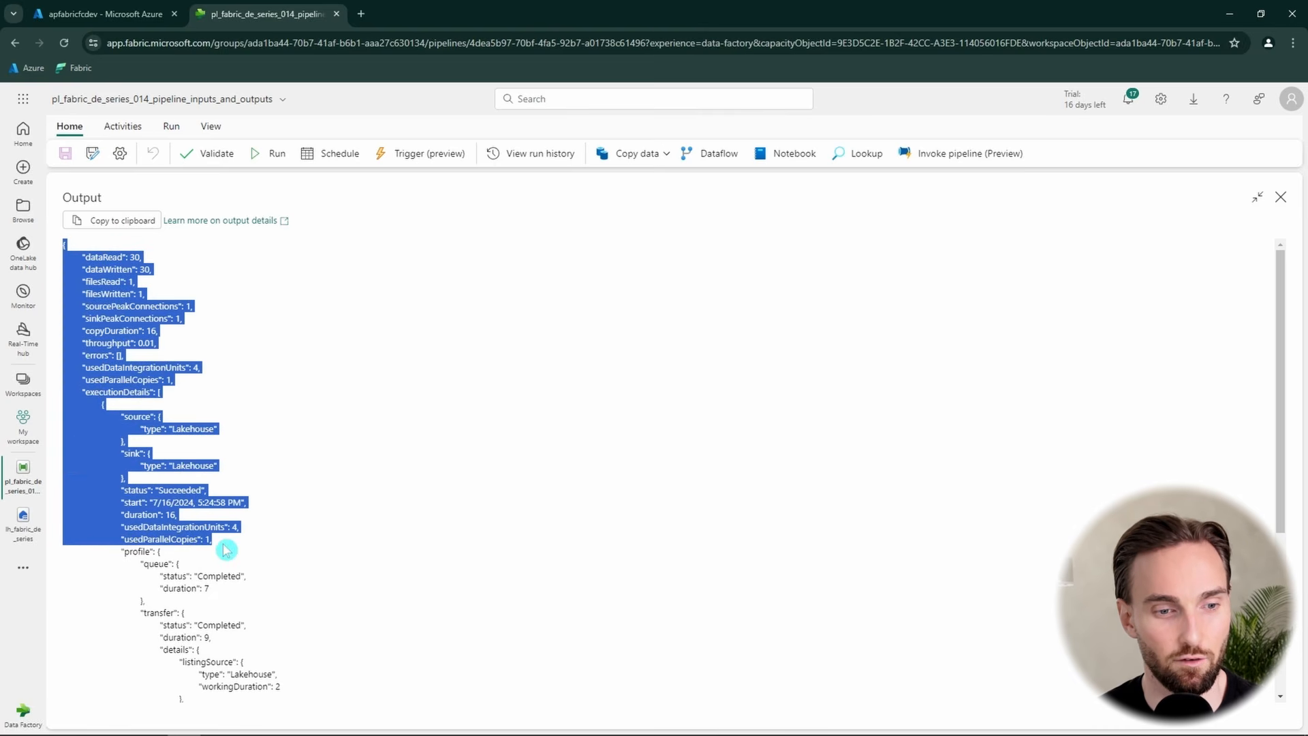
scroll(219, 506, down, 2)
scroll(225, 545, down, 2)
click(231, 586)
scroll(192, 502, up, 5)
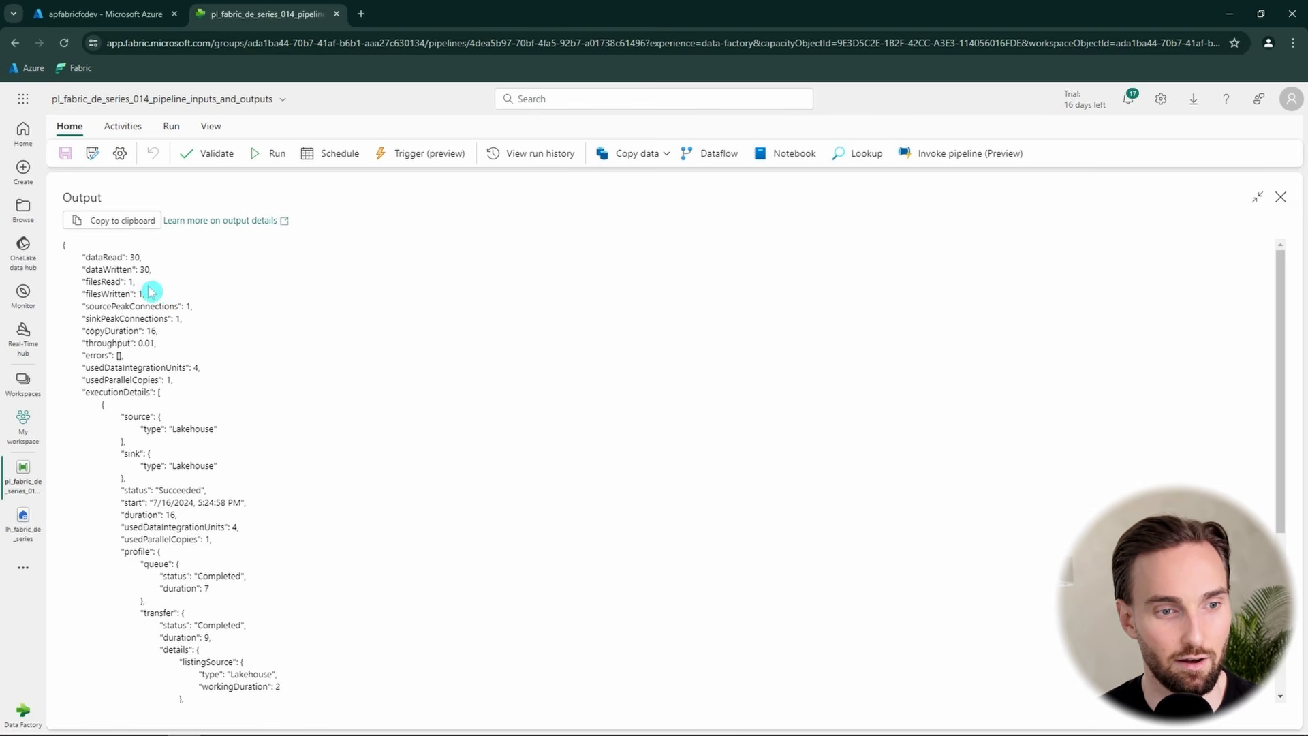
drag(156, 295, 82, 294)
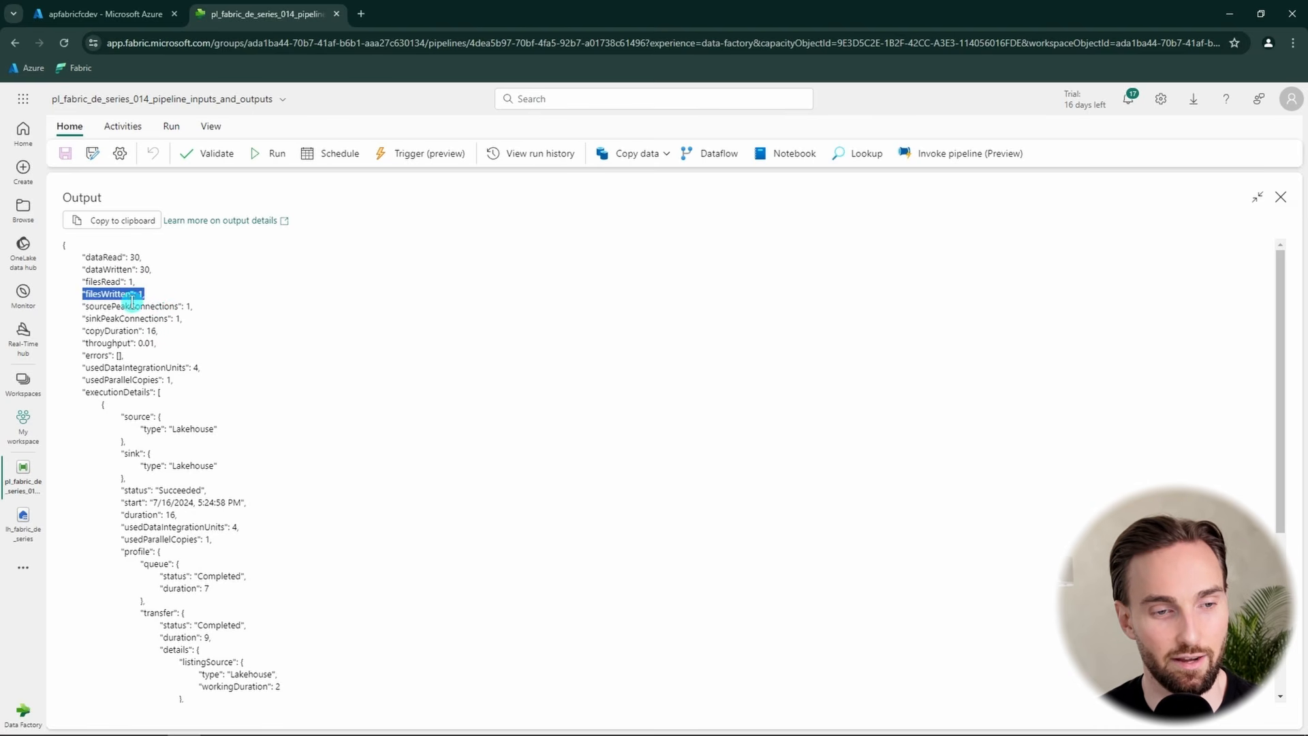
click(170, 297)
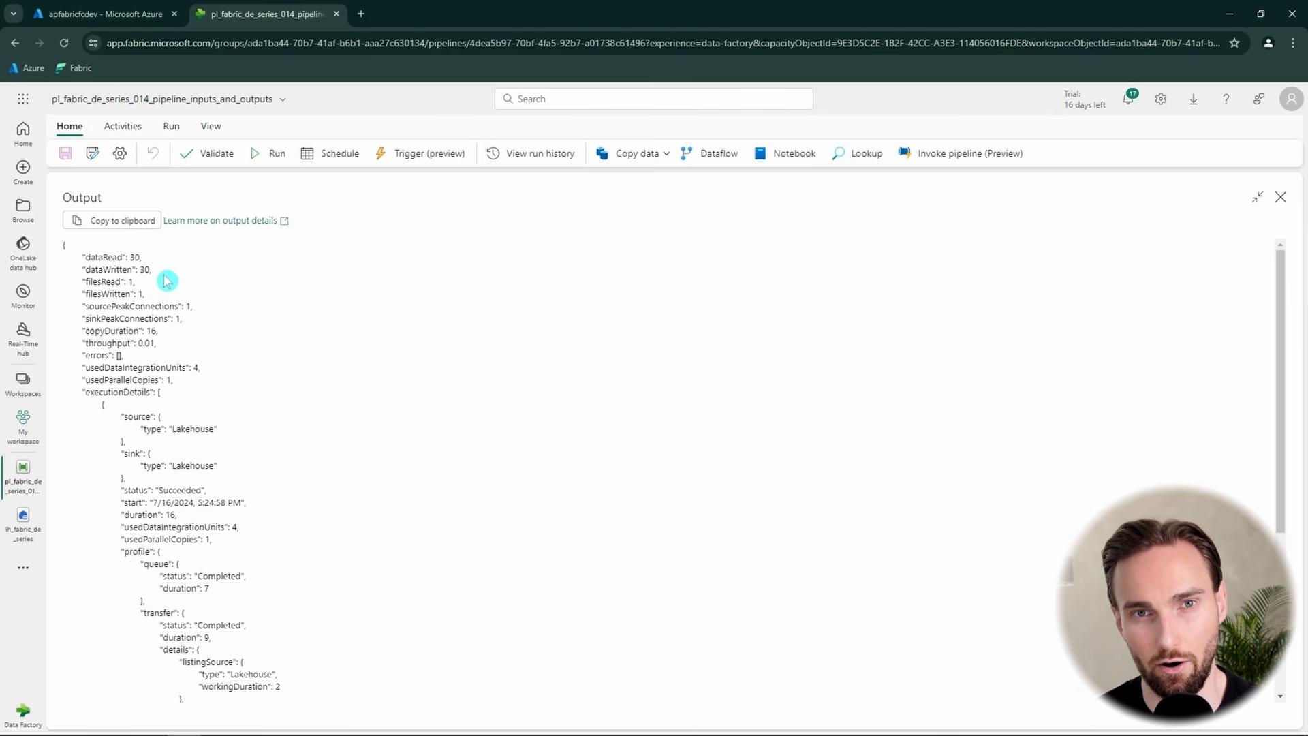
drag(161, 295, 92, 294)
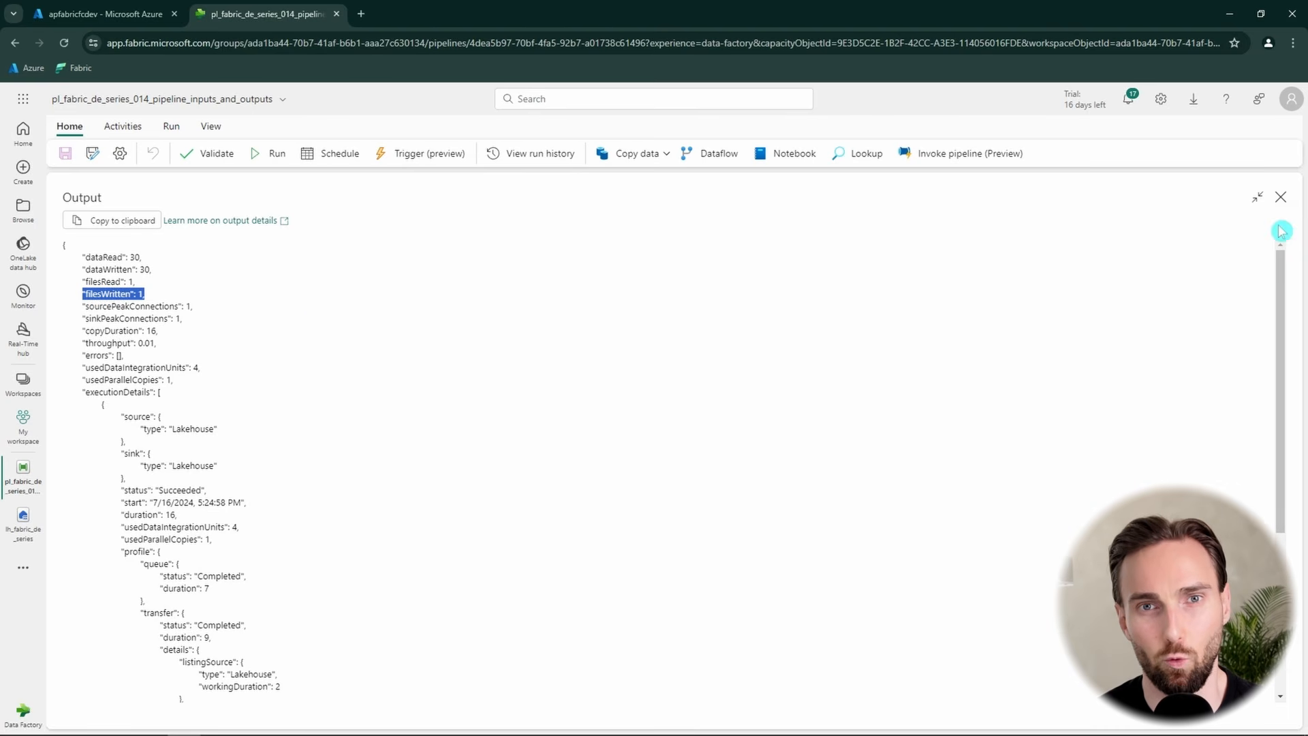
click(1280, 197)
- Reposition Copy data file1, add an If Condition activity beside it, and connect the two with an on-success dependency
drag(327, 309, 388, 295)
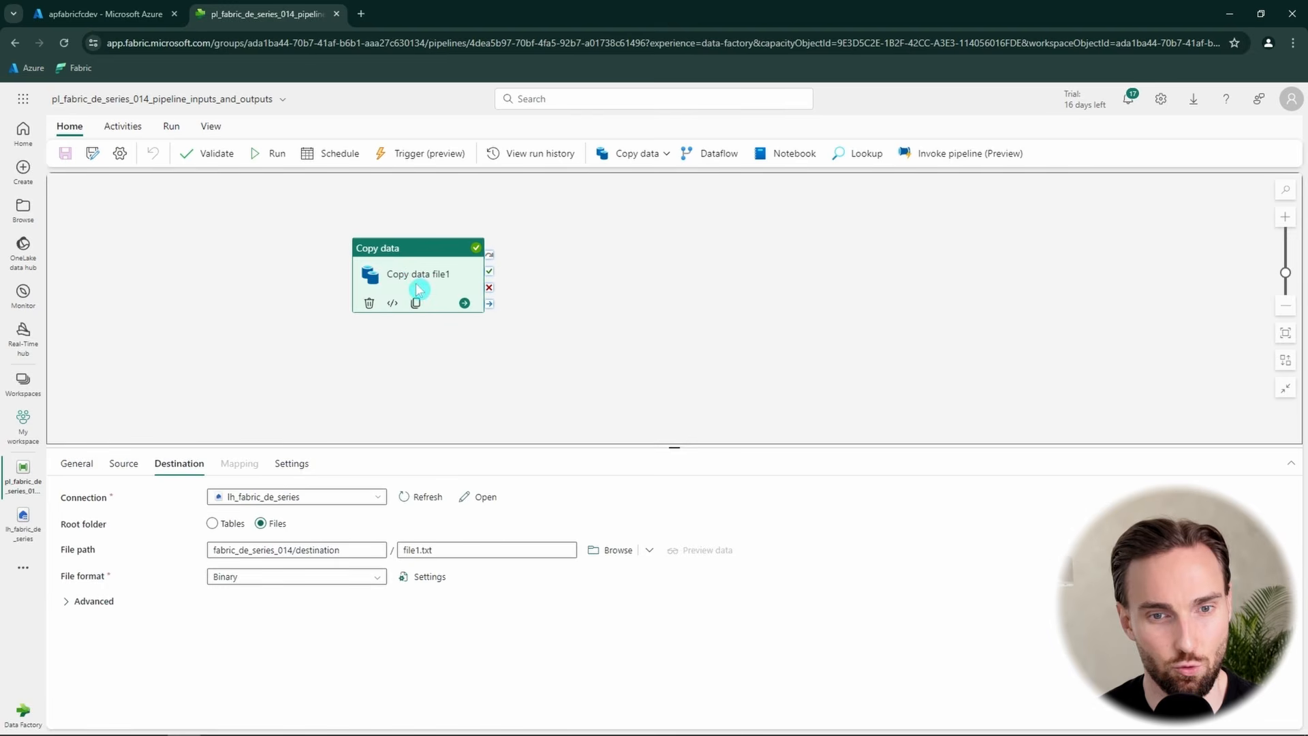
click(715, 264)
click(124, 126)
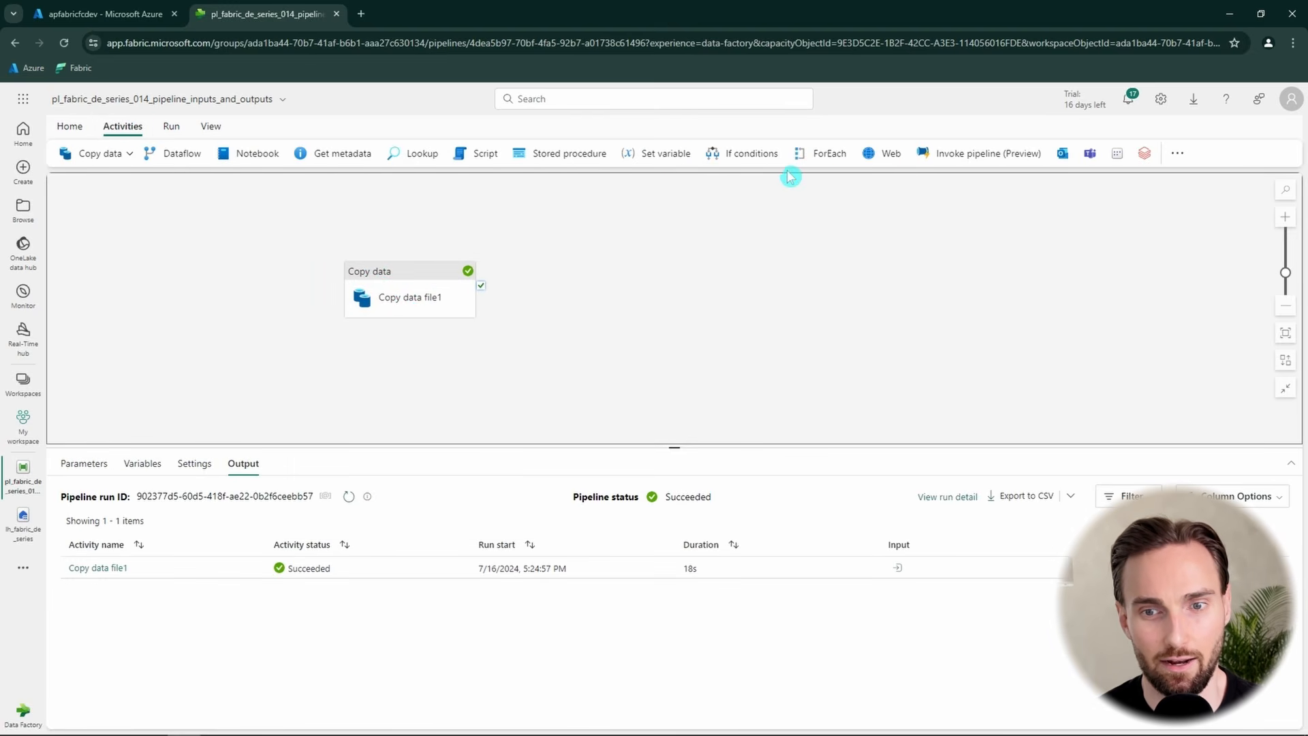
click(750, 154)
drag(576, 272, 599, 216)
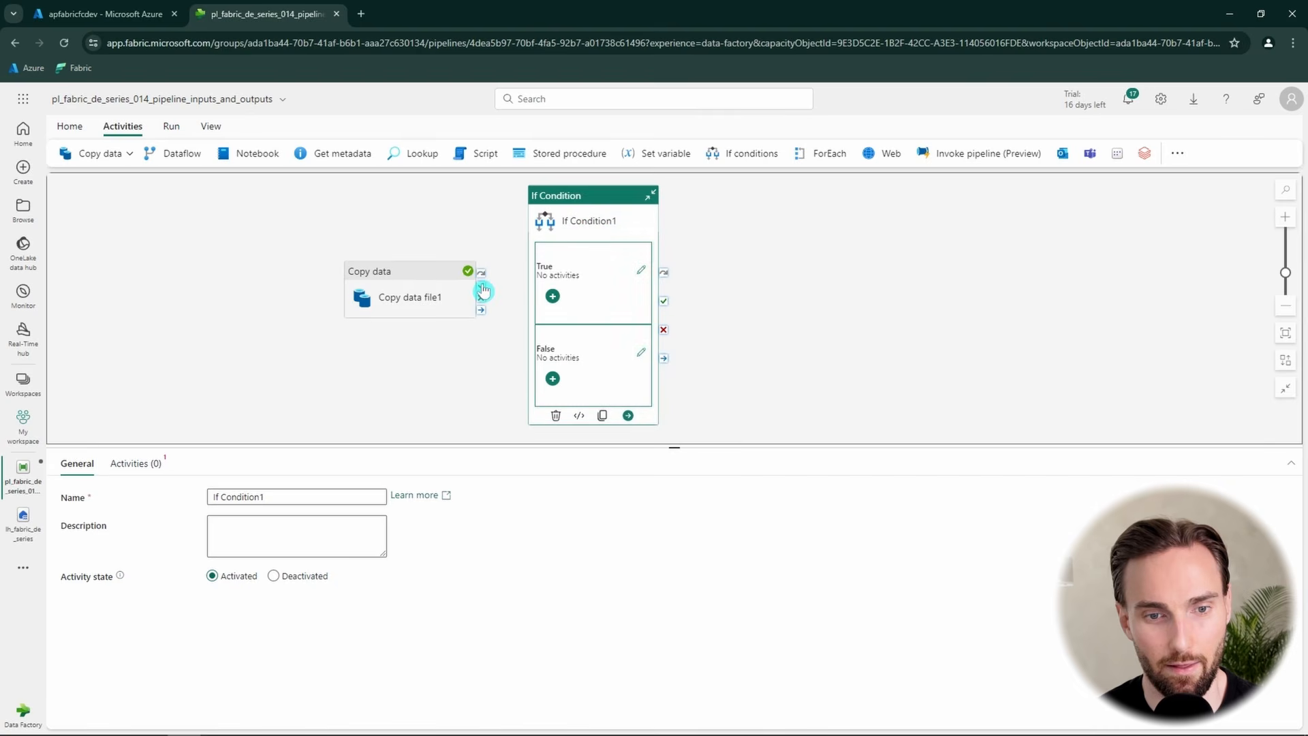
drag(483, 291, 549, 312)
- Add a Wait activity to the True case of If Condition1 and name it true
click(552, 316)
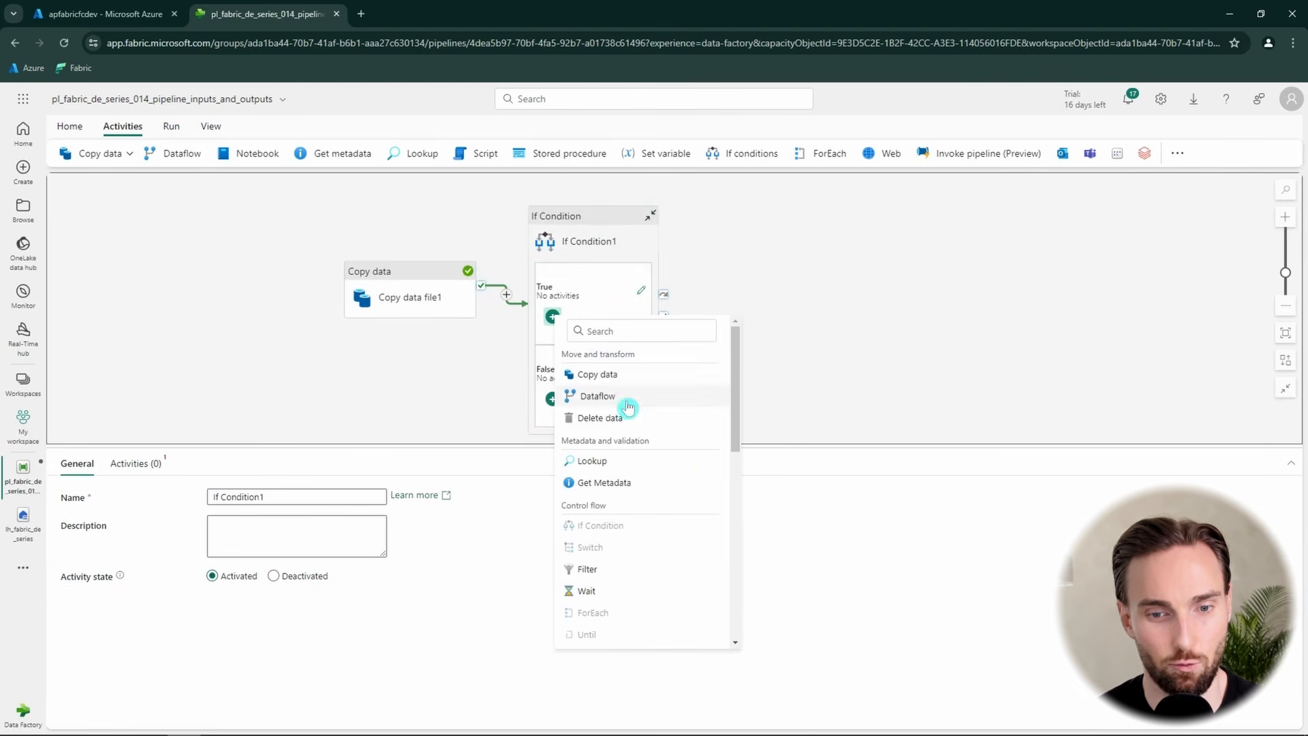
click(613, 590)
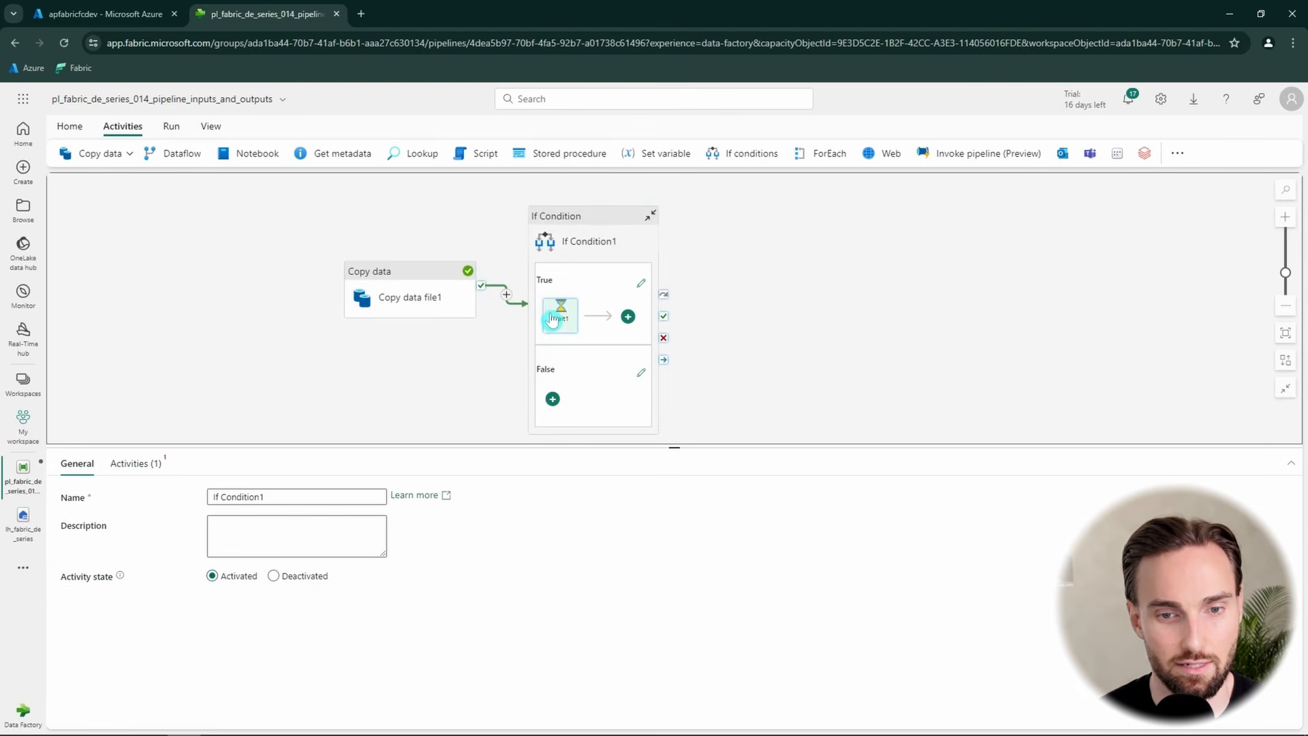
double_click(225, 496)
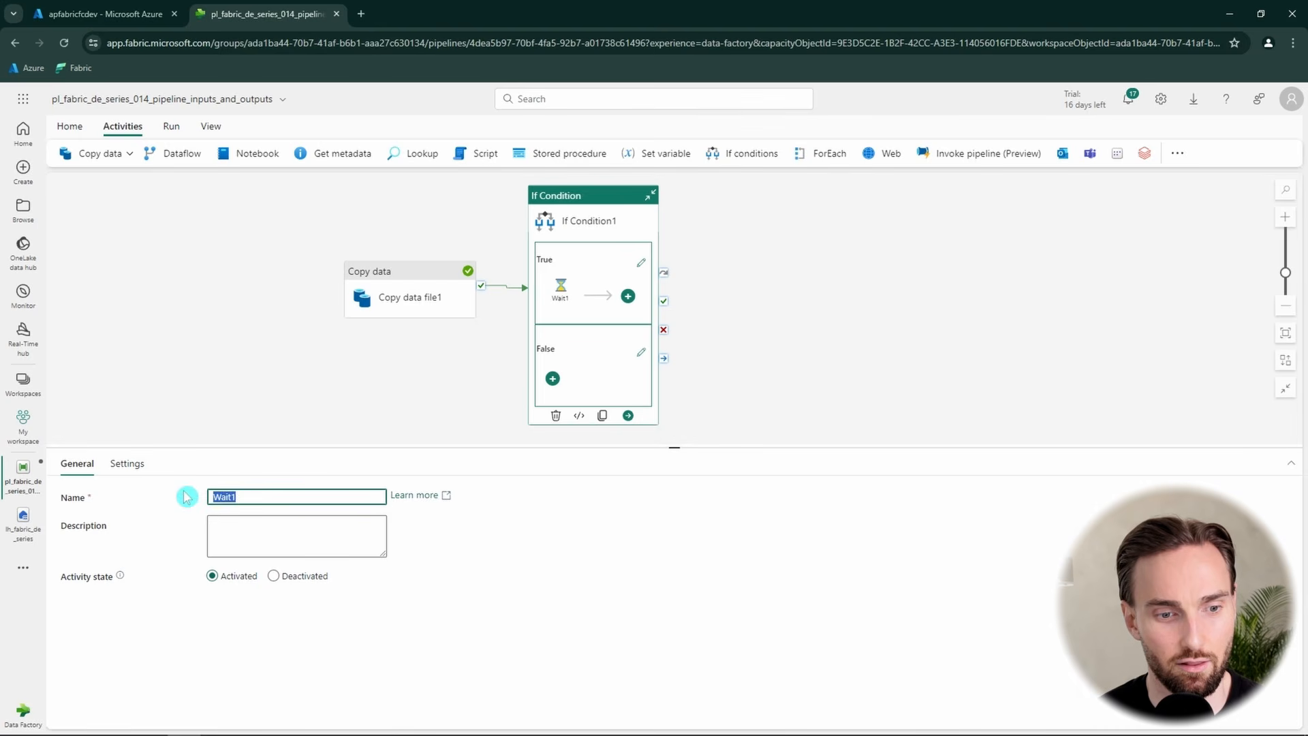
text(true)
click(701, 365)
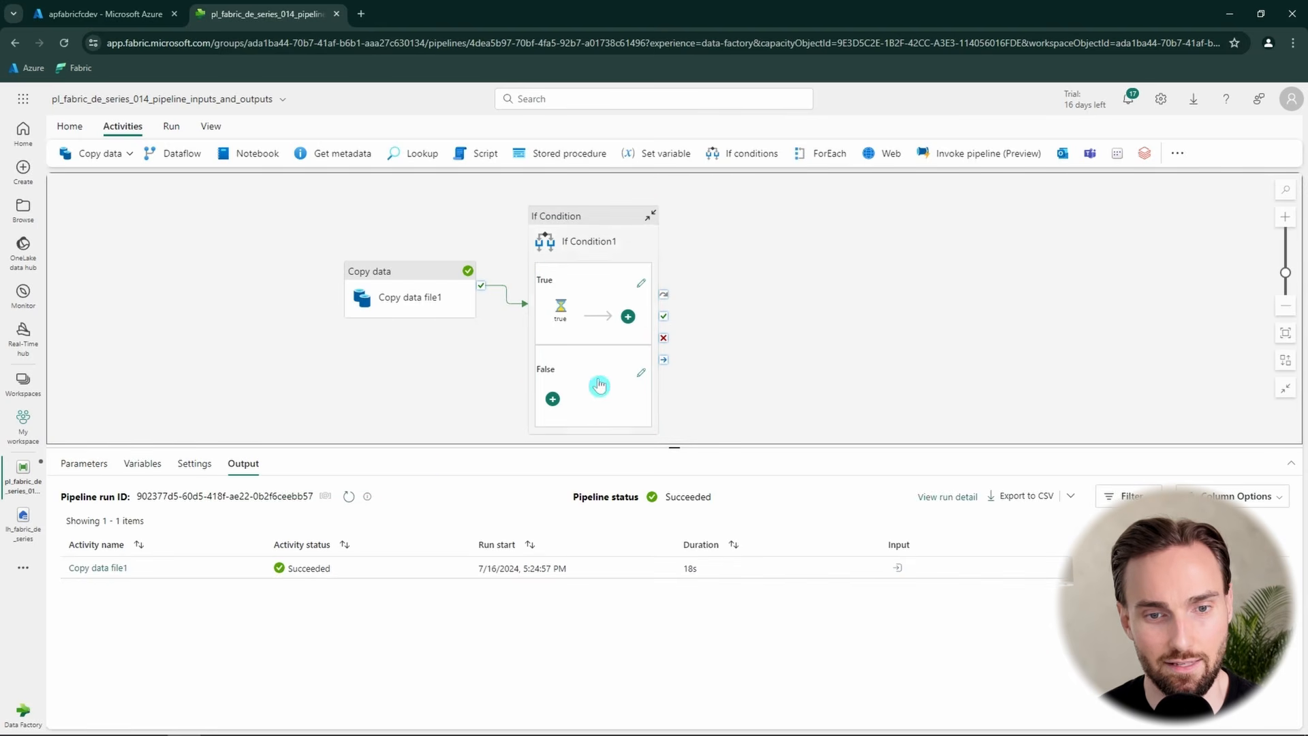
- Add a Wait activity to the False case of If Condition1 and name it fakse
click(552, 398)
scroll(604, 399, down, 1)
click(593, 611)
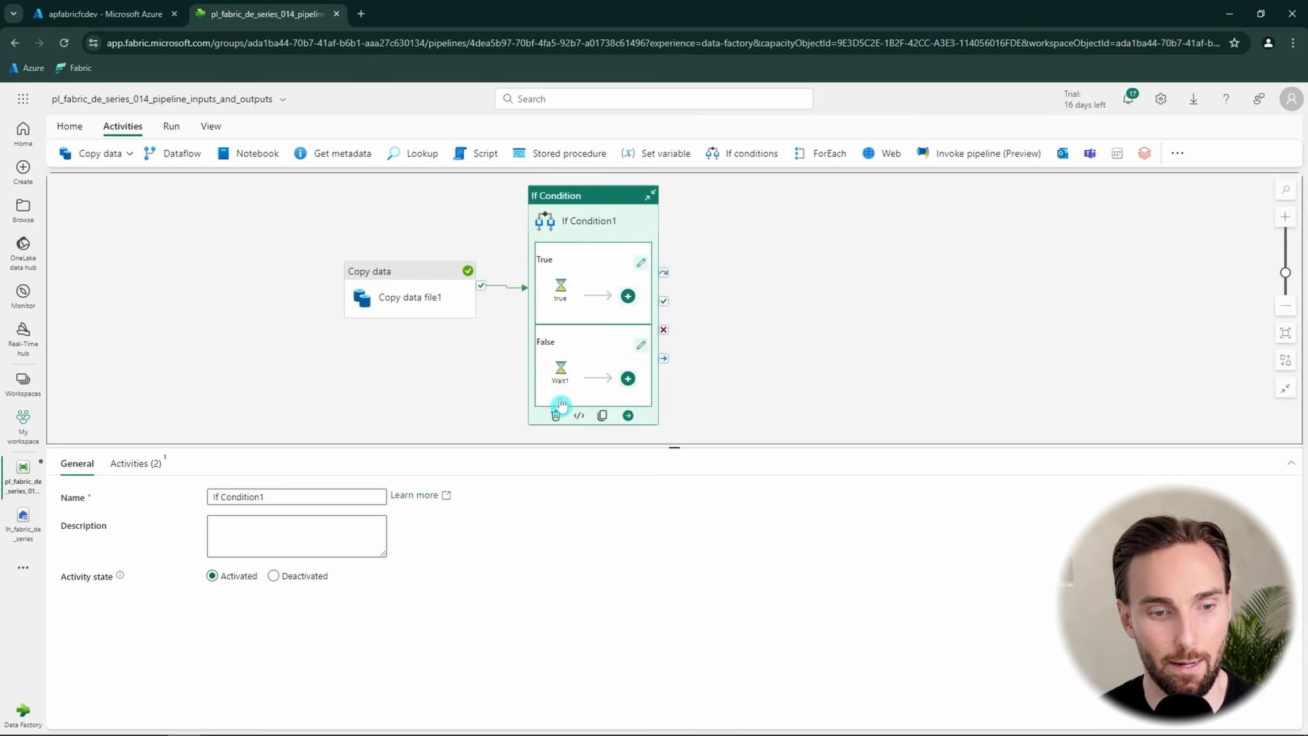
double_click(219, 497)
text(fa)
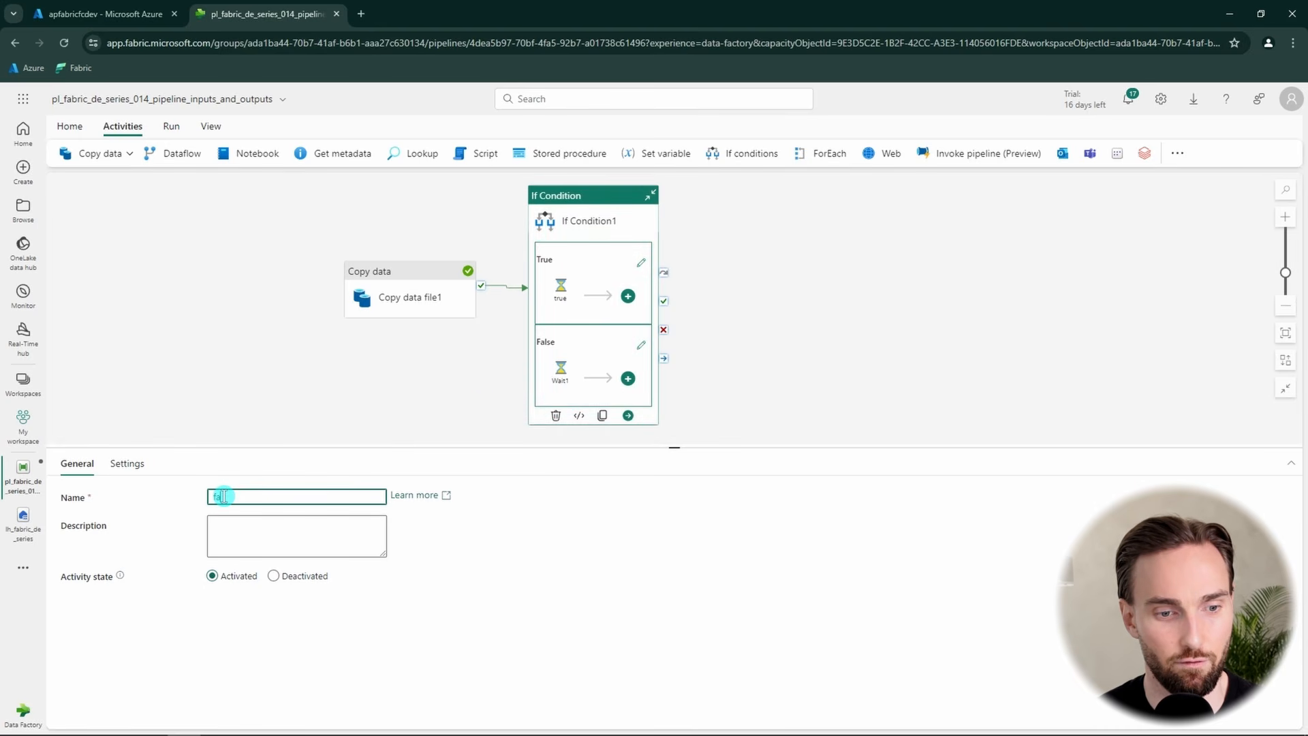
text(kse)
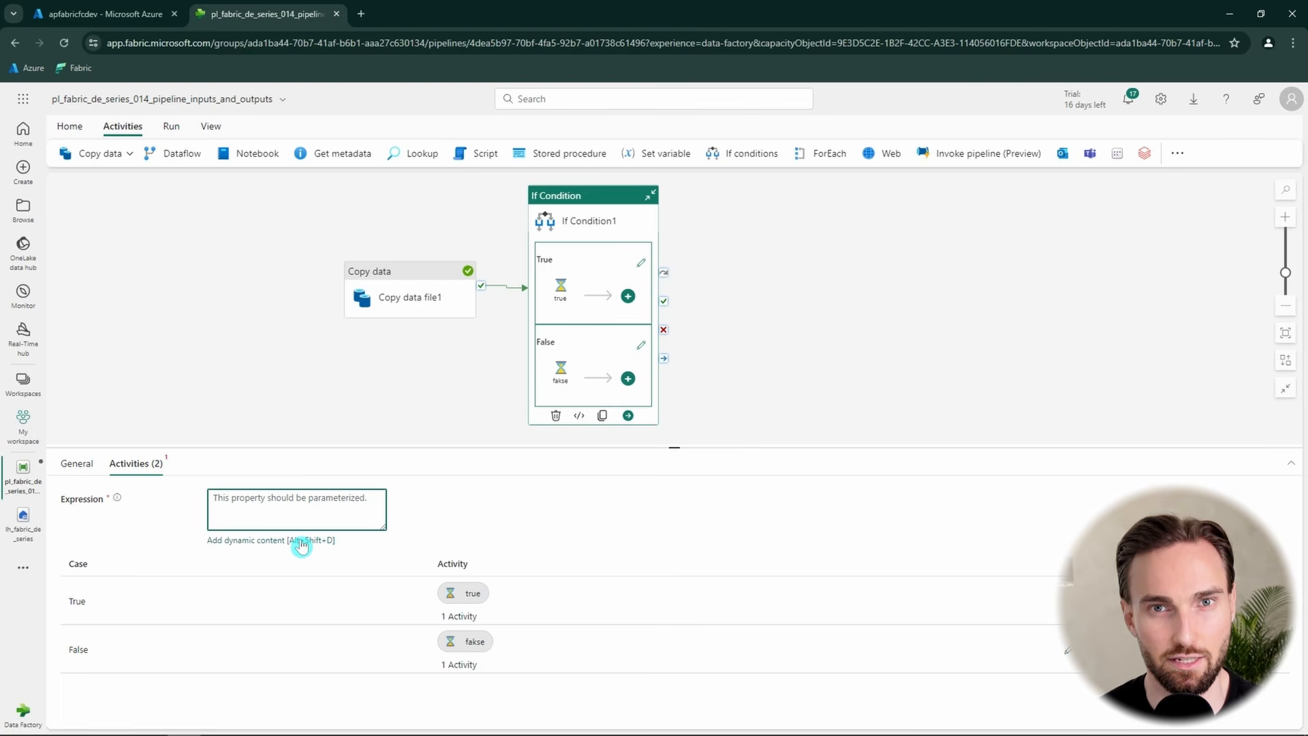
- Review the full output JSON of Copy data file1, highlight the filesWritten property, and close the output view
click(297, 543)
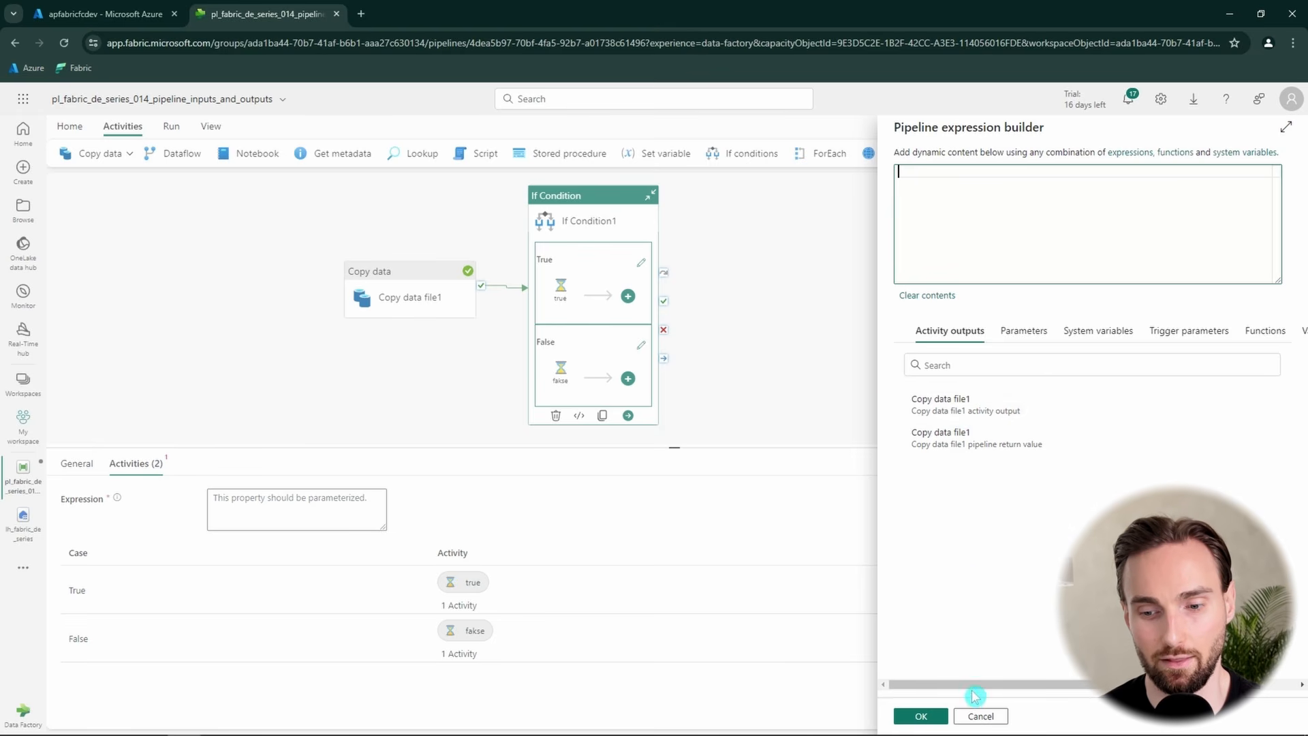
click(983, 717)
click(292, 391)
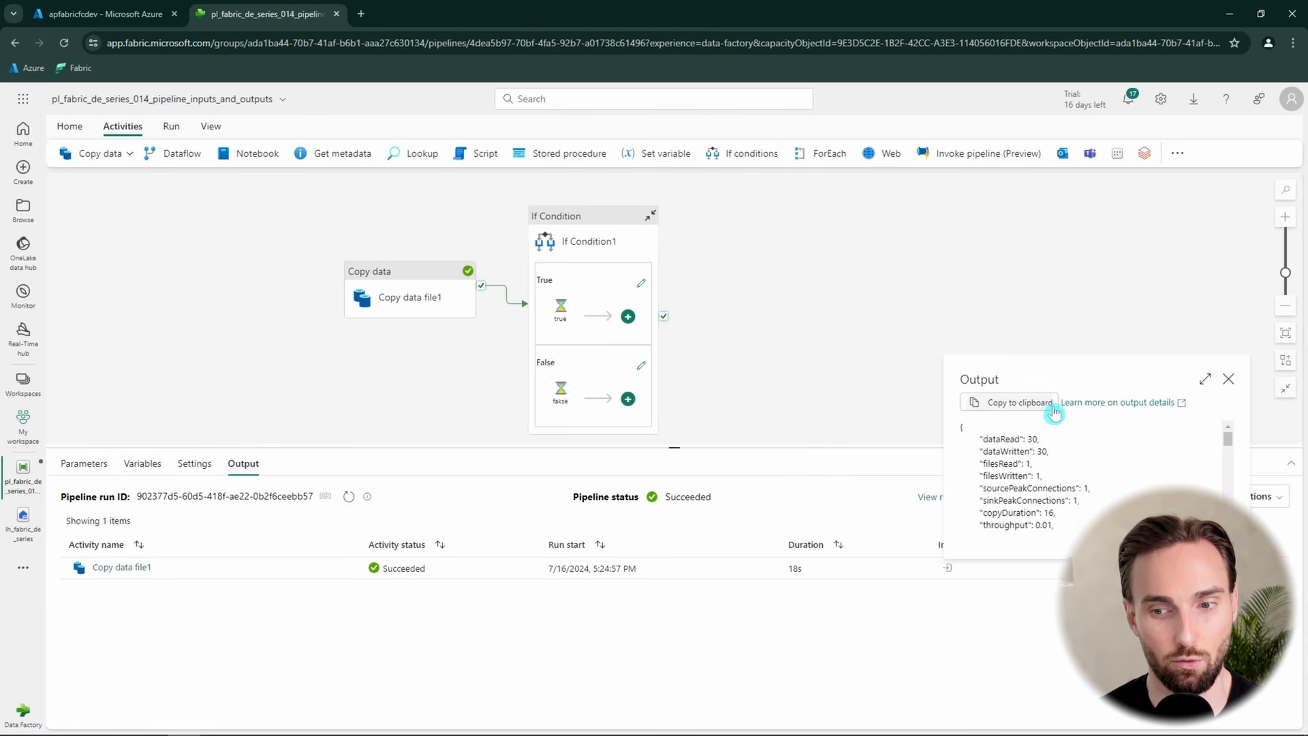
click(1191, 388)
drag(62, 245, 293, 675)
click(262, 367)
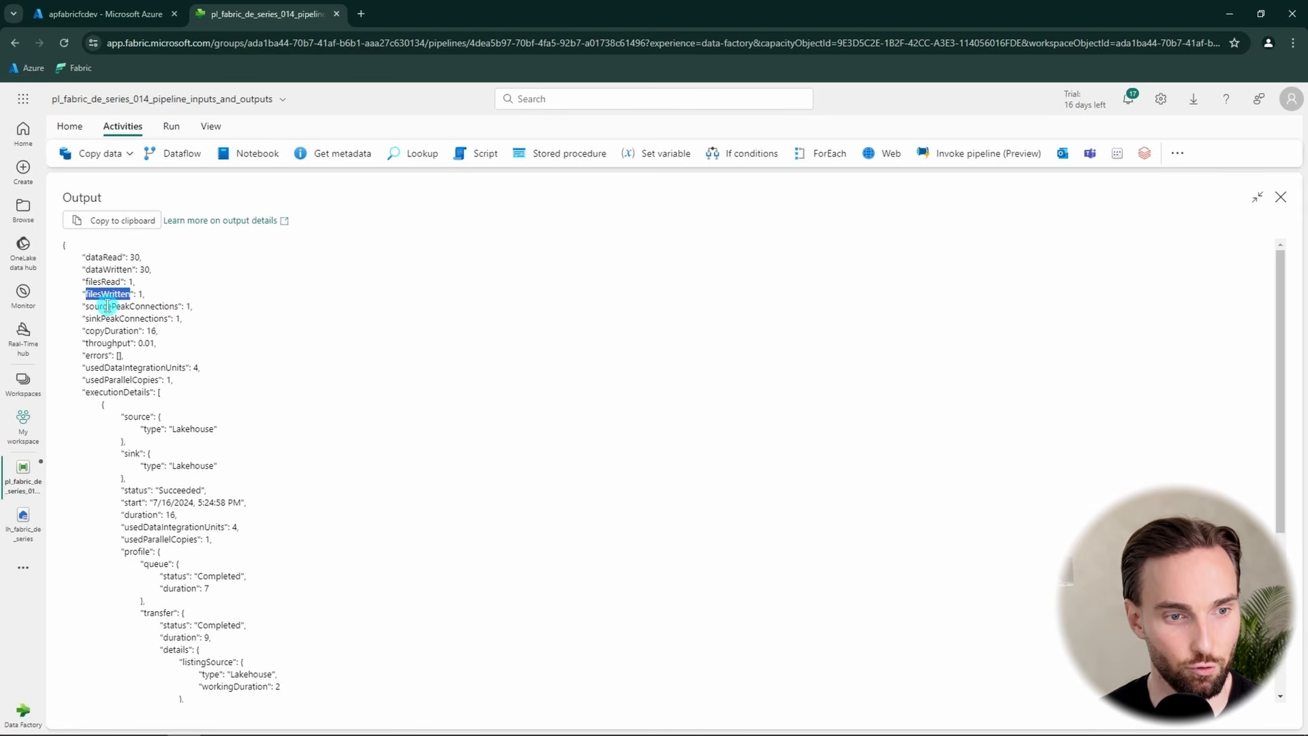
click(1281, 197)
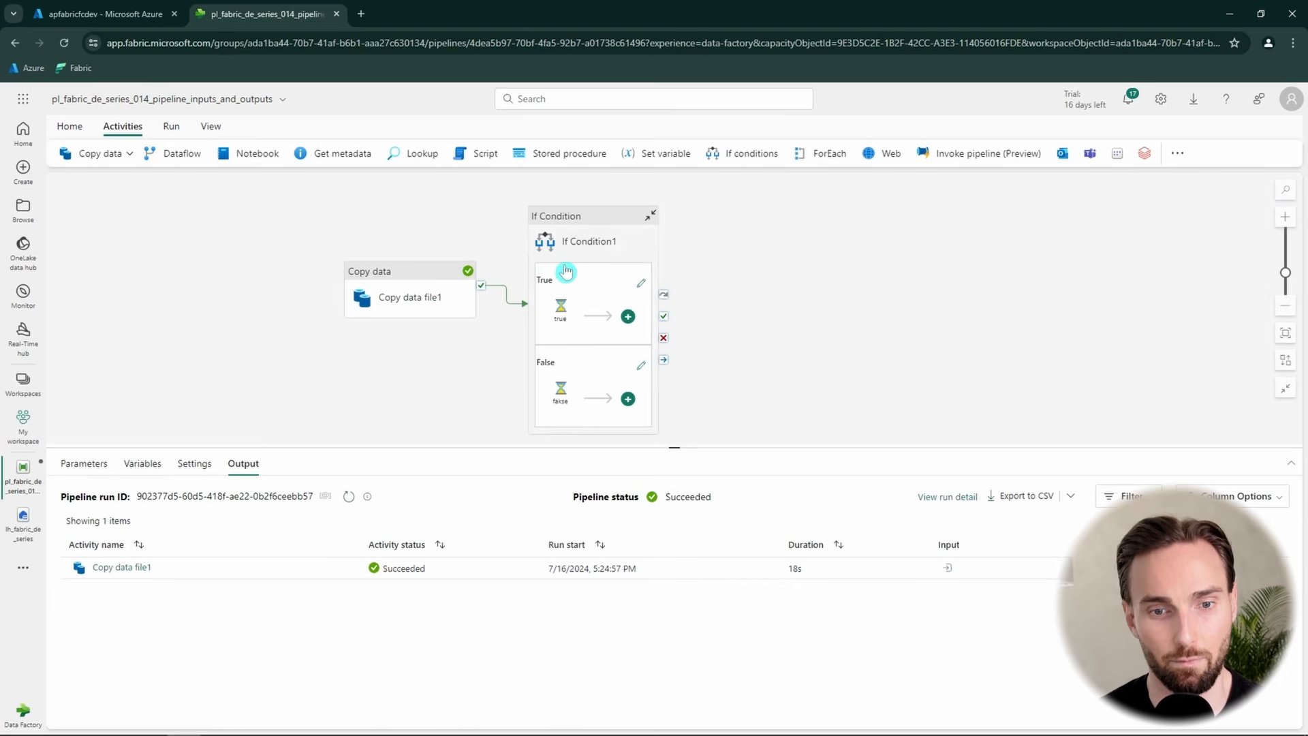
- Start the If Condition1 expression with the Copy data file1 activity output and append .filesWritten to it
click(286, 511)
click(300, 542)
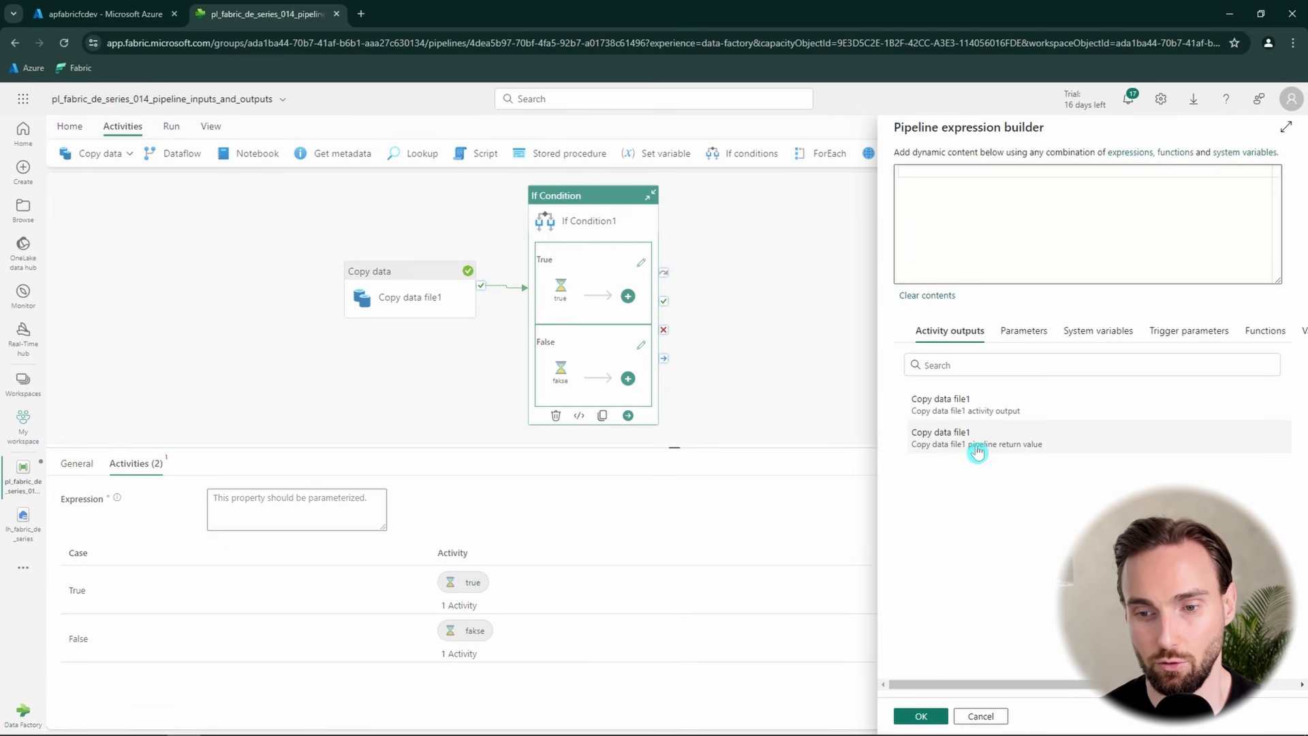
click(979, 408)
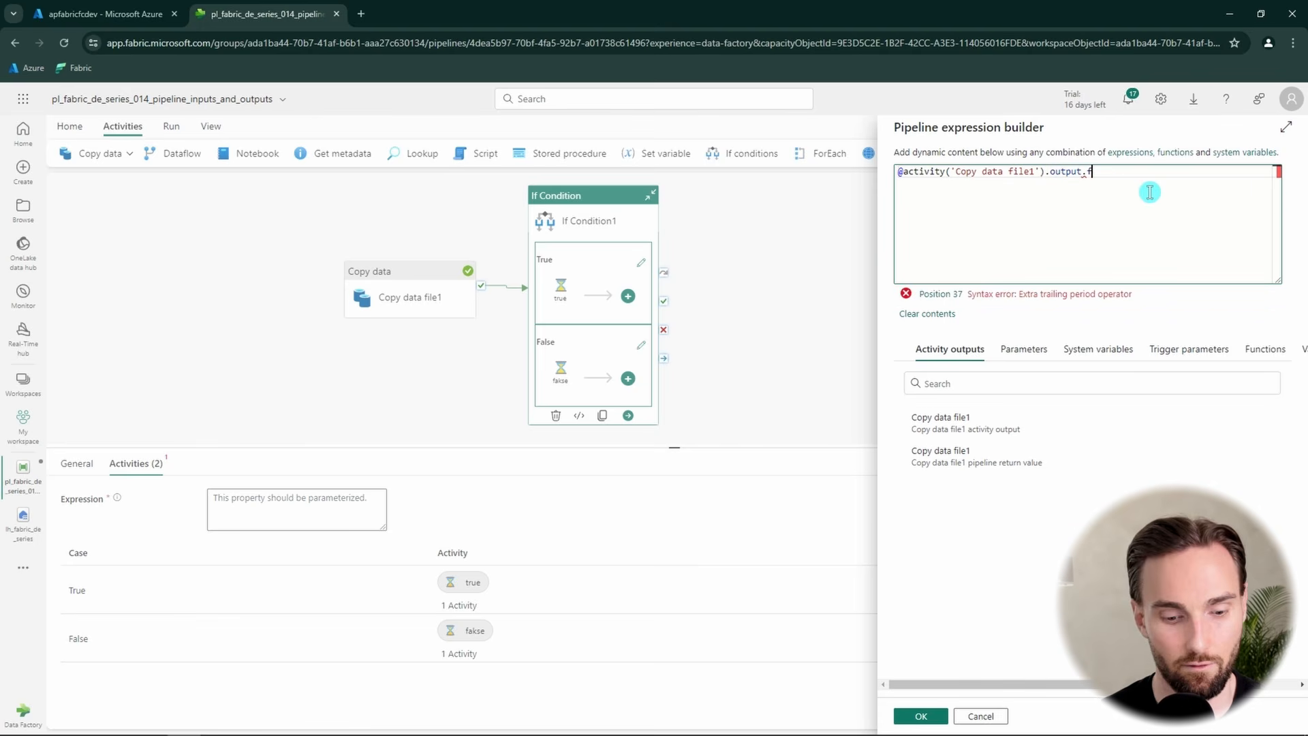
text(.filesWritten)
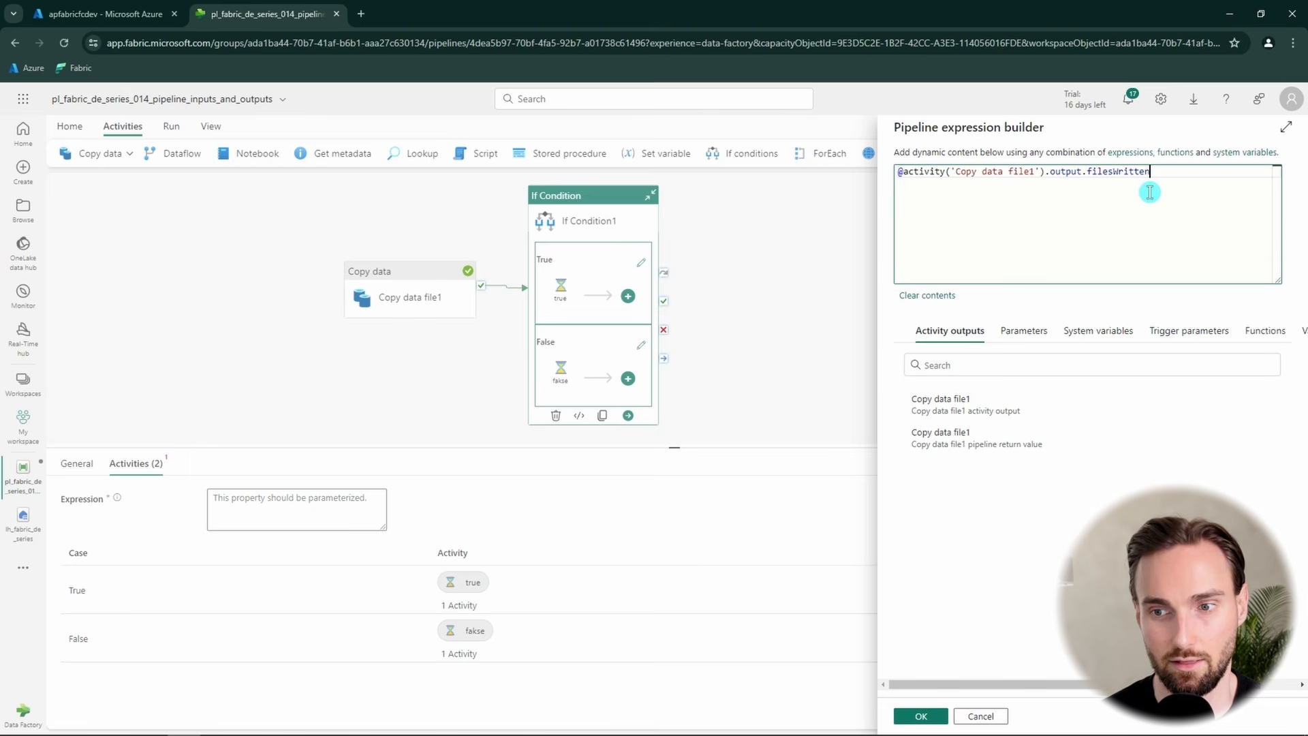
drag(1158, 174, 911, 177)
click(1175, 177)
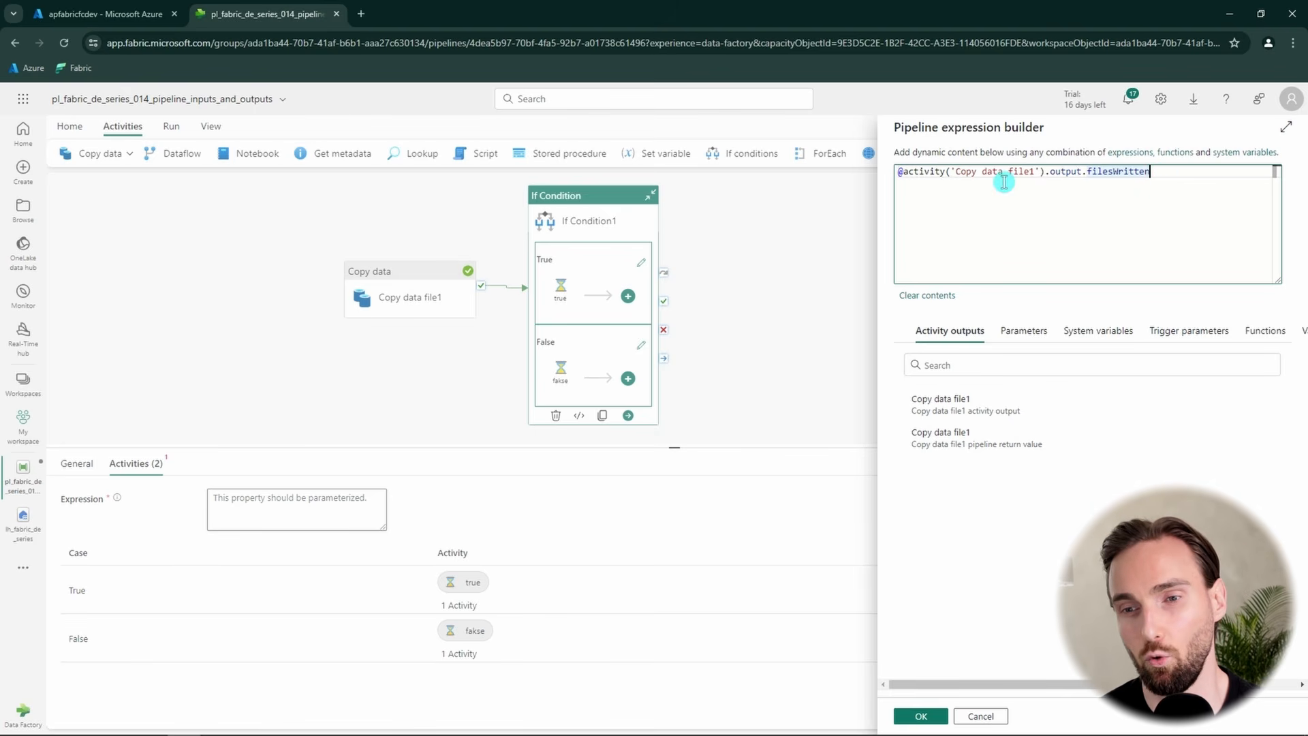
mouse_move(1172, 173)
mouse_down()
mouse_move(925, 176)
mouse_move(1168, 180)
mouse_up()
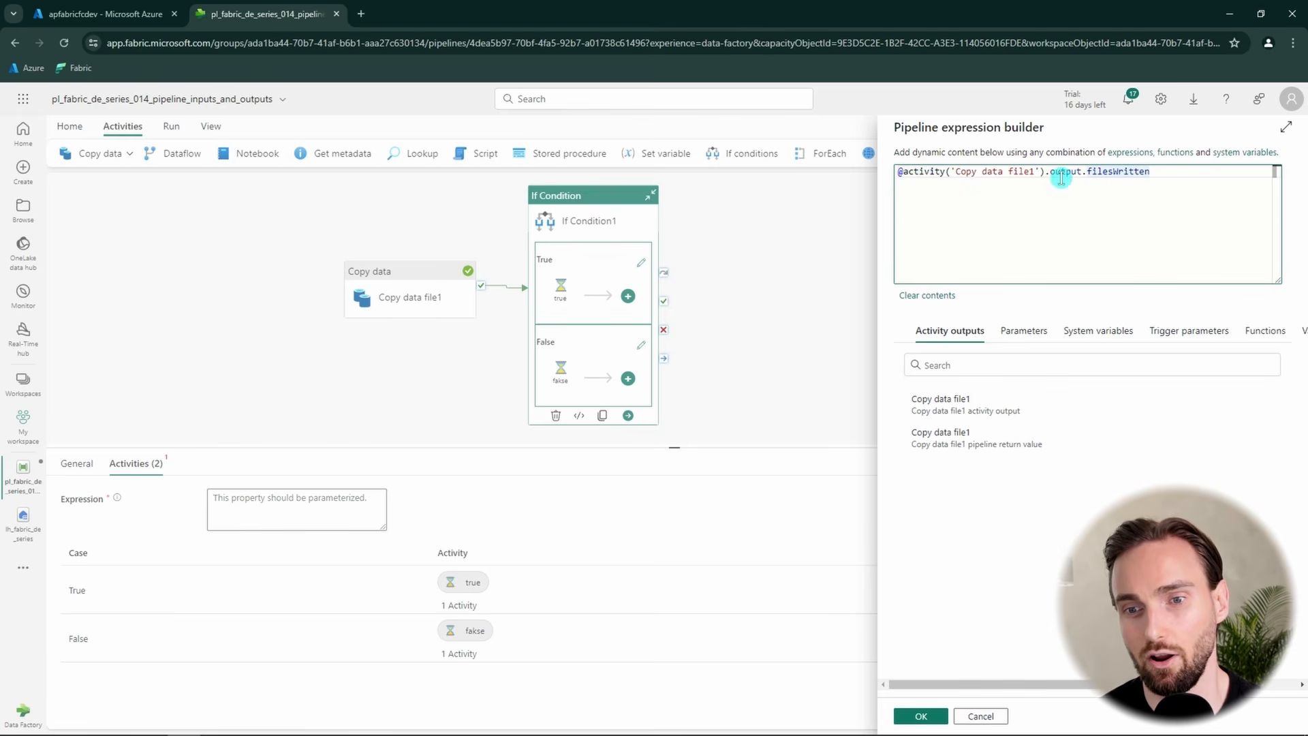
double_click(1098, 176)
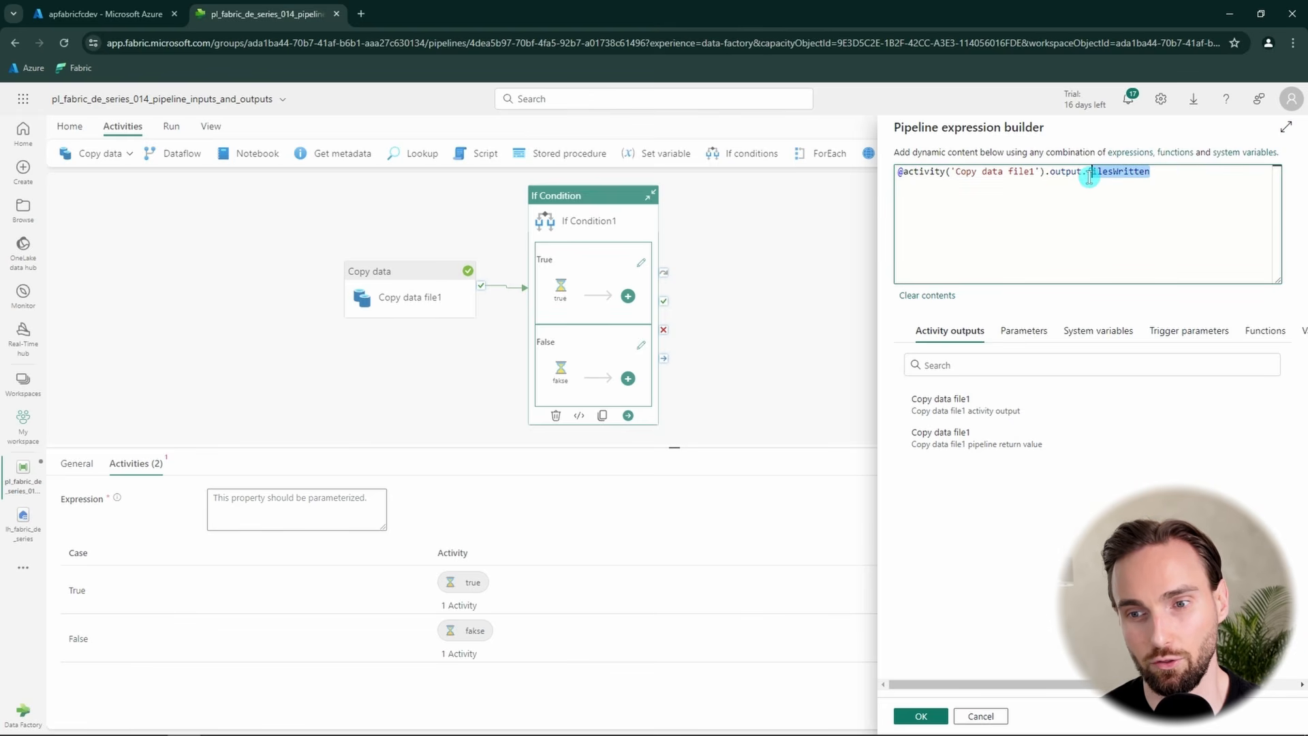
click(910, 171)
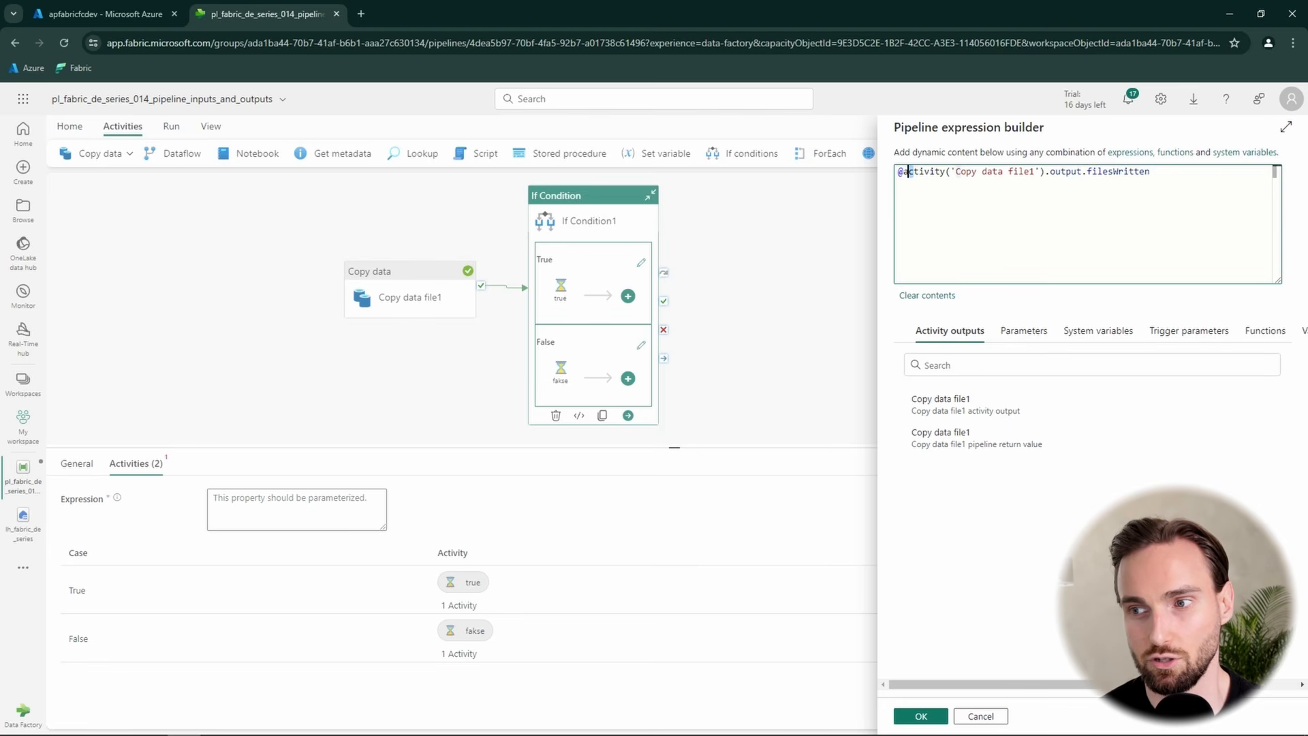
key(alt+Tab)
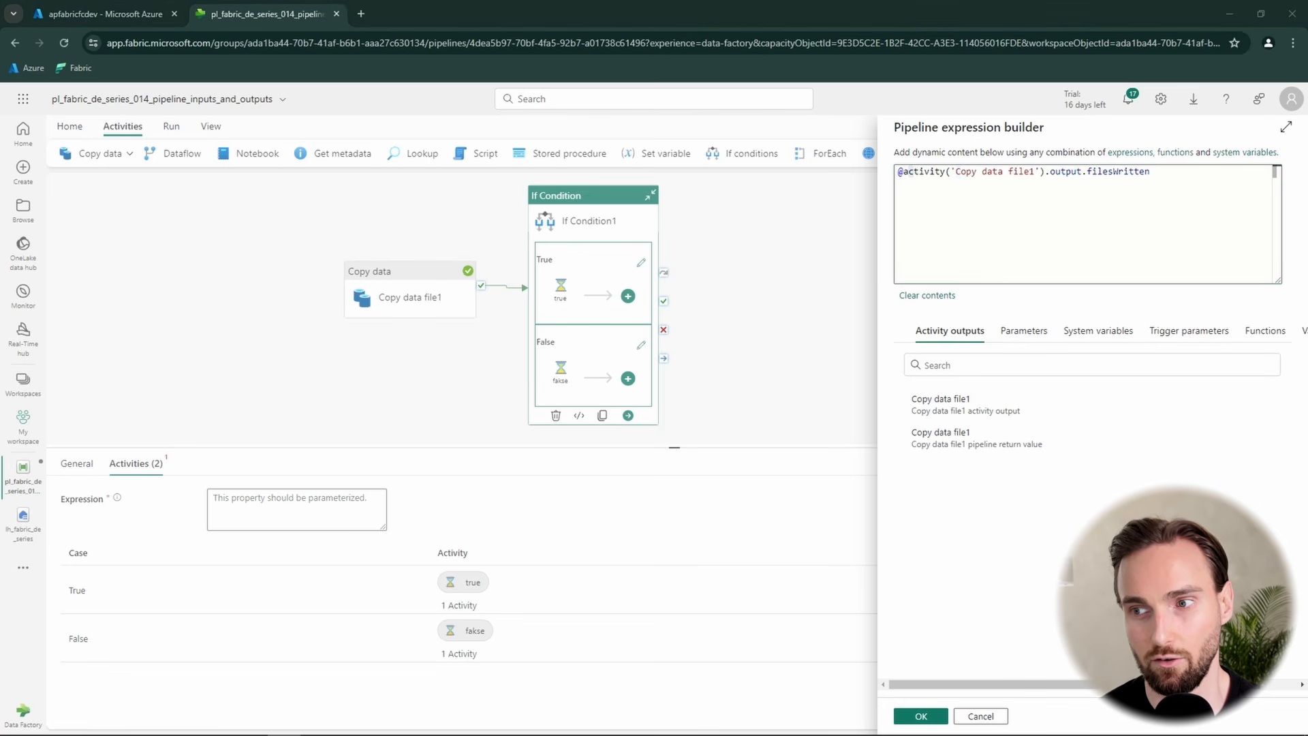
click(901, 171)
text(greater()
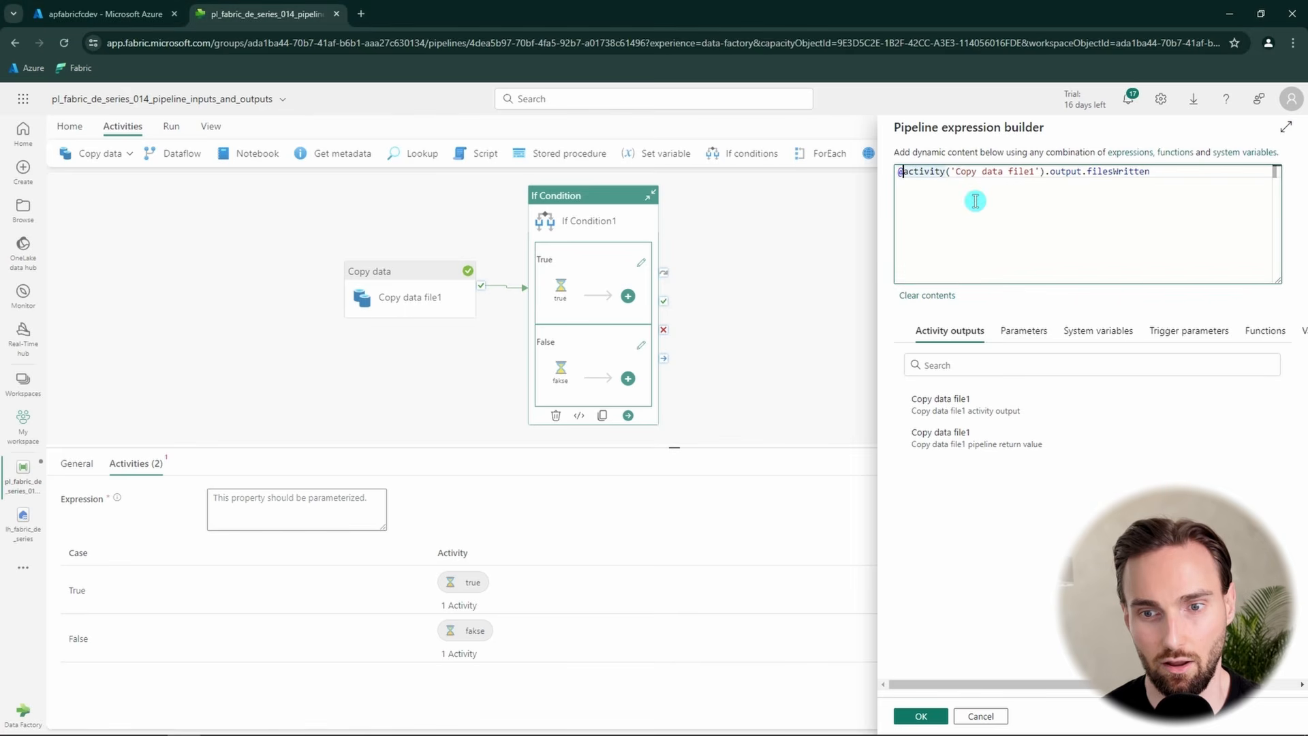
click(1222, 176)
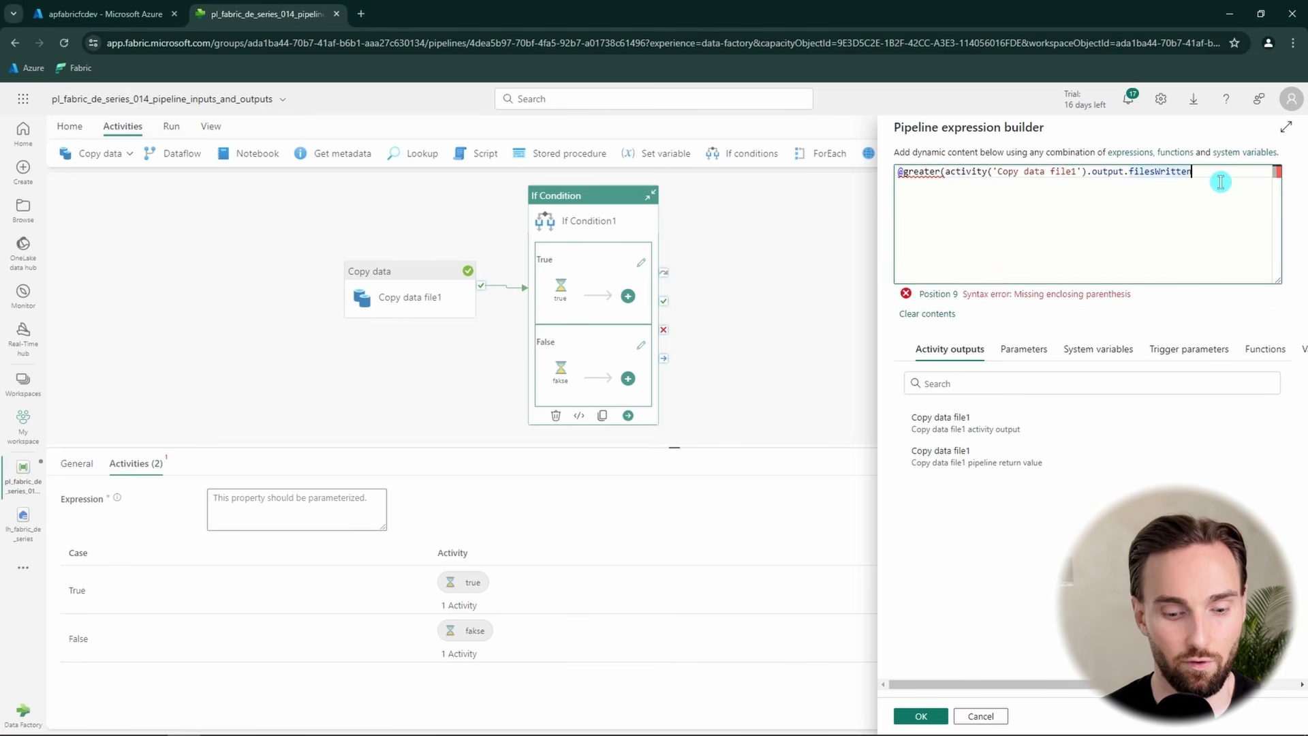
text(,0))
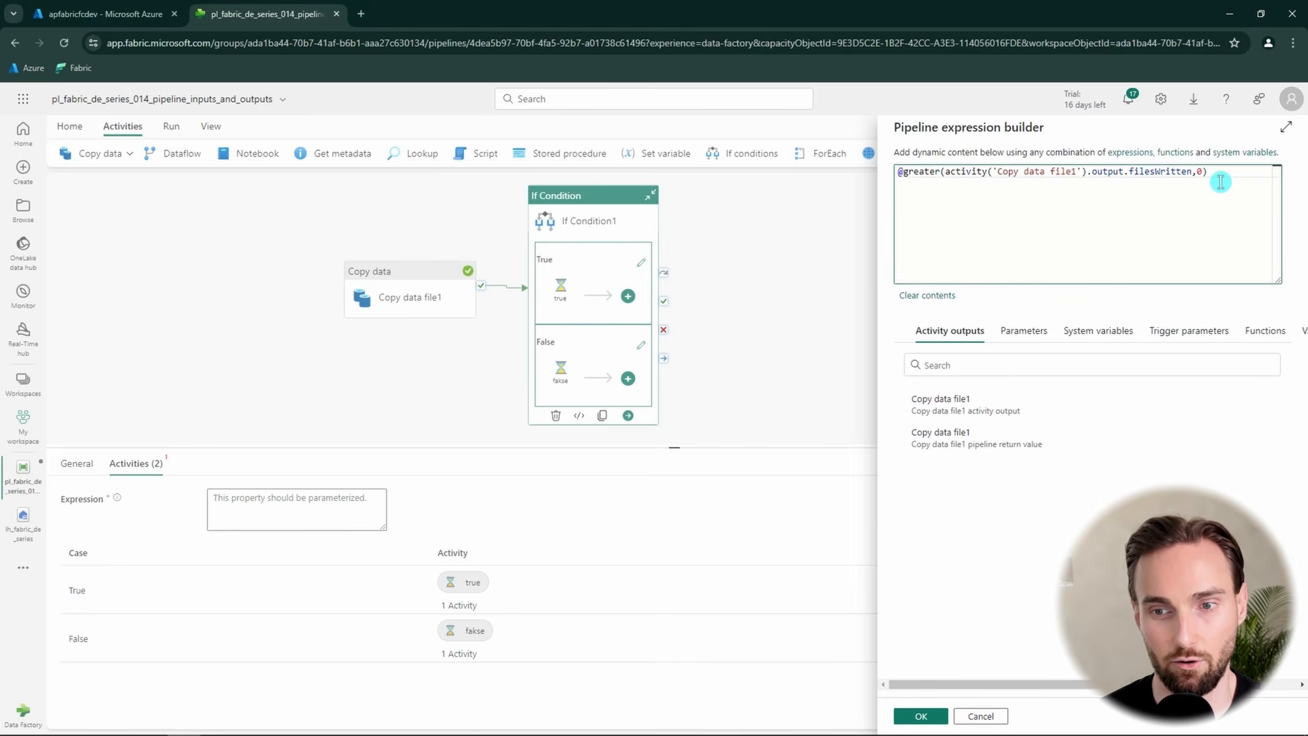
drag(1220, 182, 897, 173)
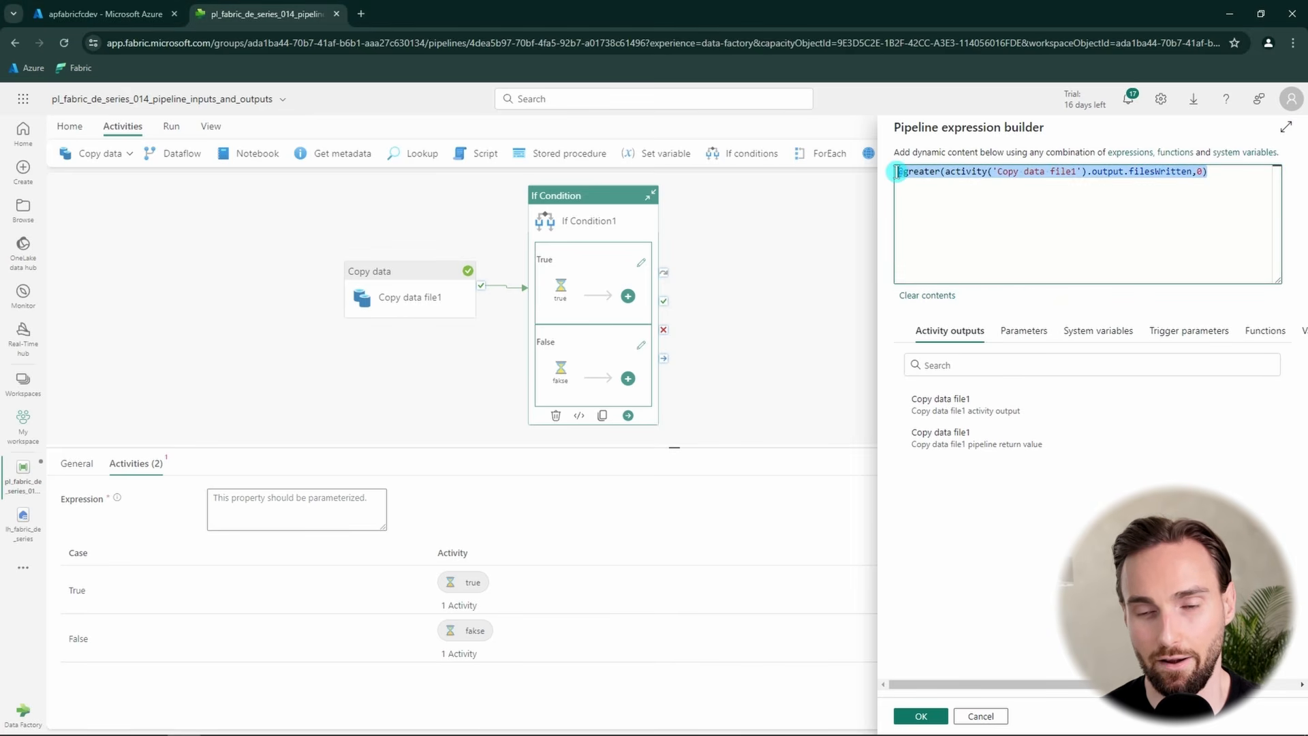
click(1224, 176)
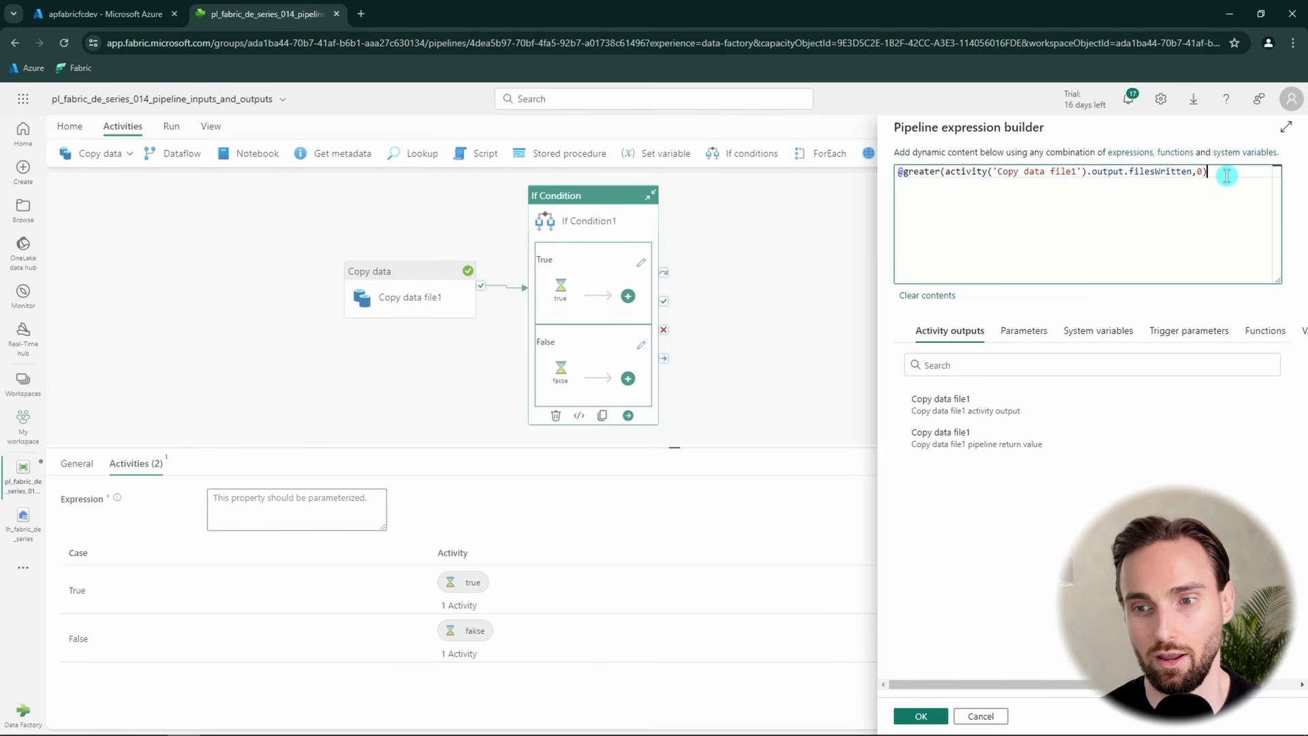
drag(1226, 176, 885, 176)
click(1233, 175)
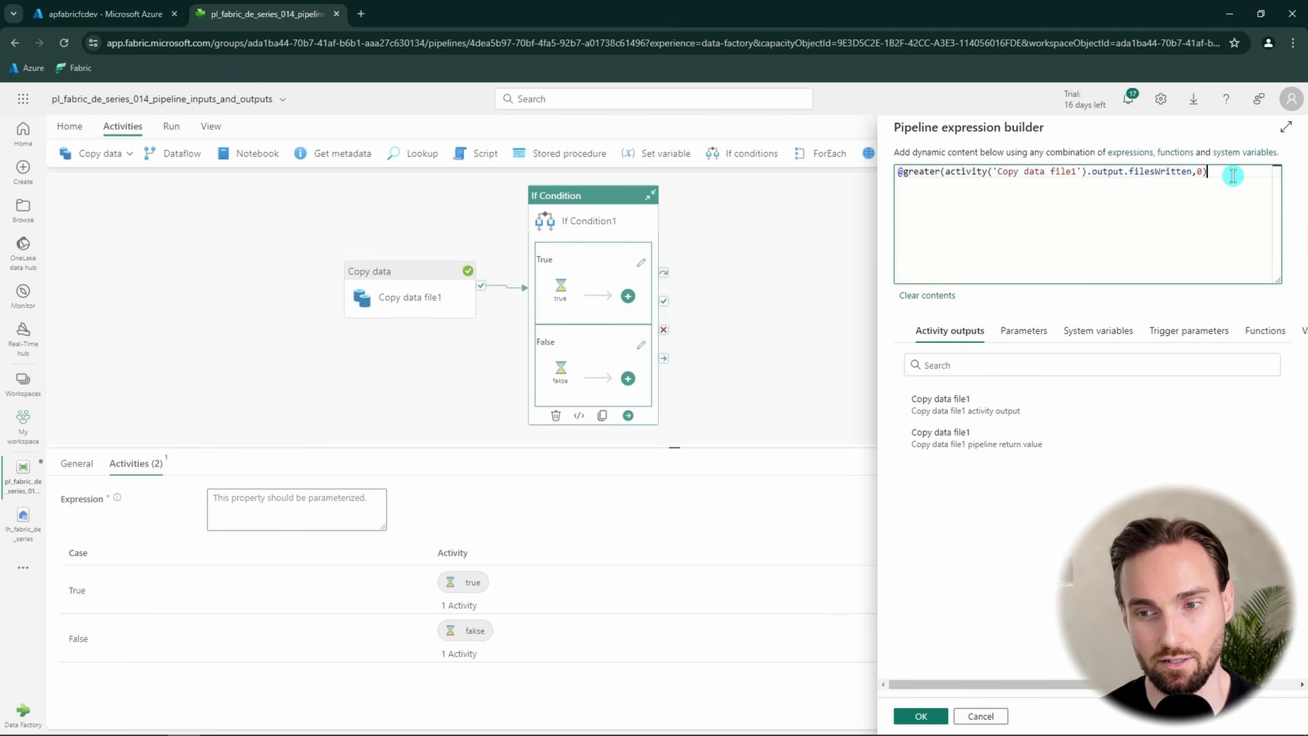
drag(1234, 176, 898, 175)
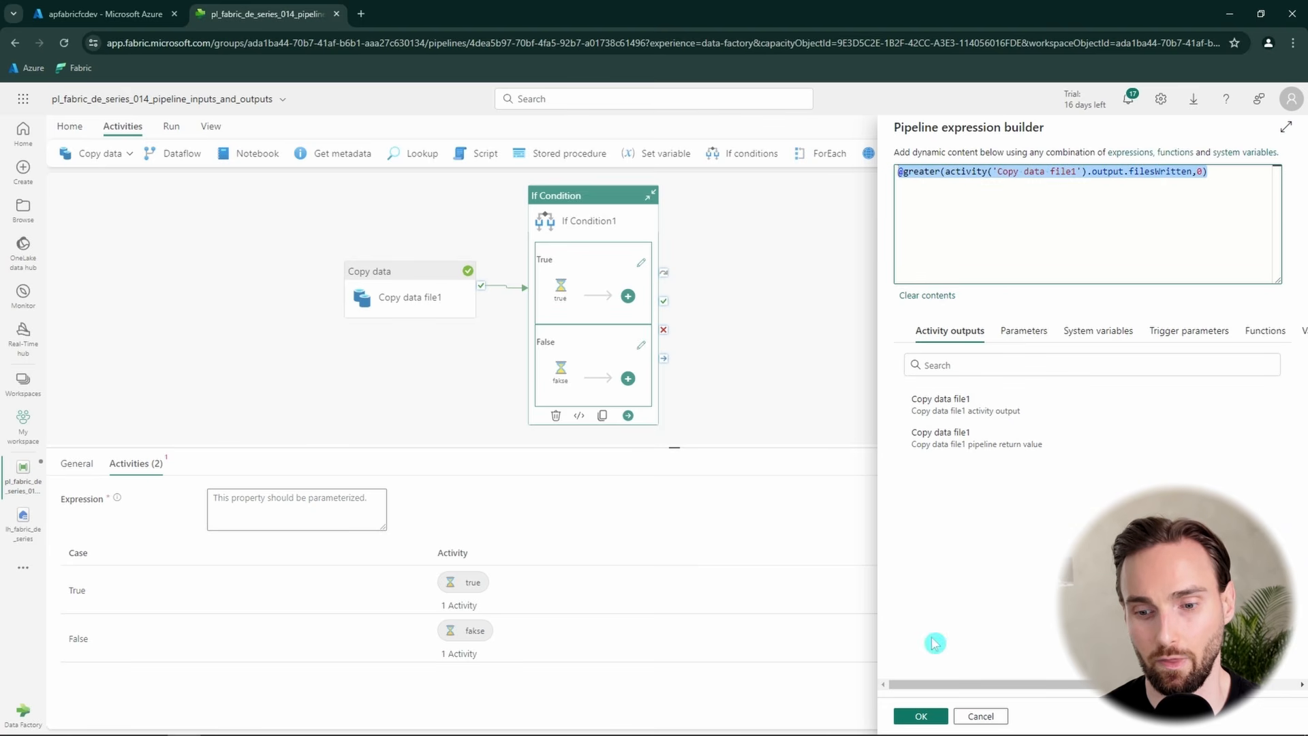
click(921, 716)
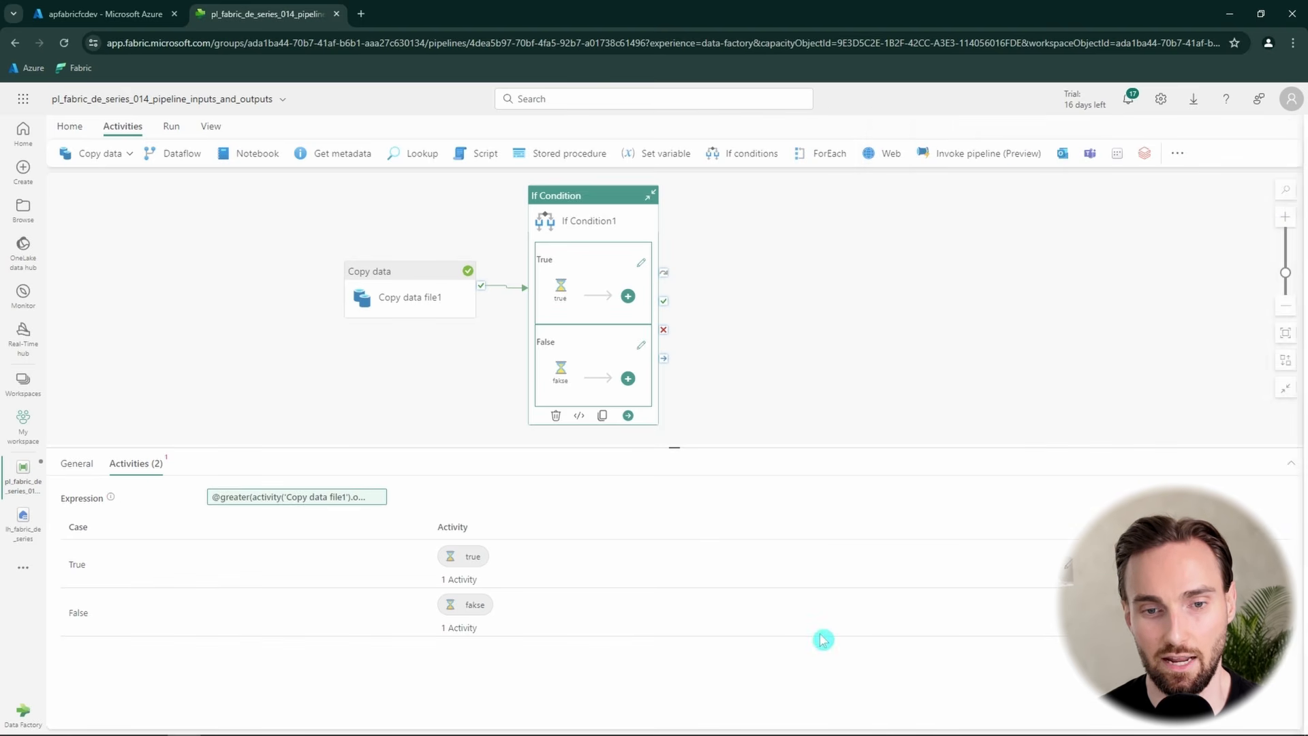
- Run the pipeline and highlight the true activity in the run results
click(852, 379)
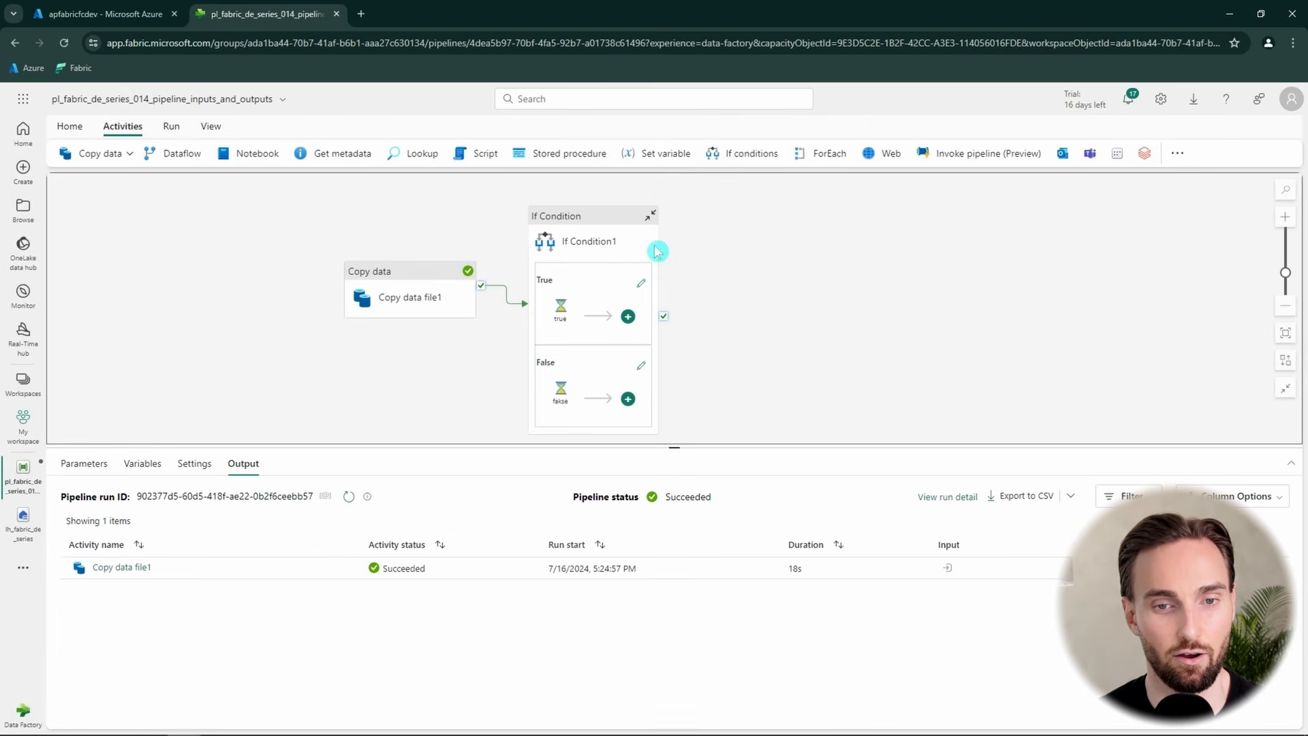
click(170, 128)
click(146, 156)
click(647, 455)
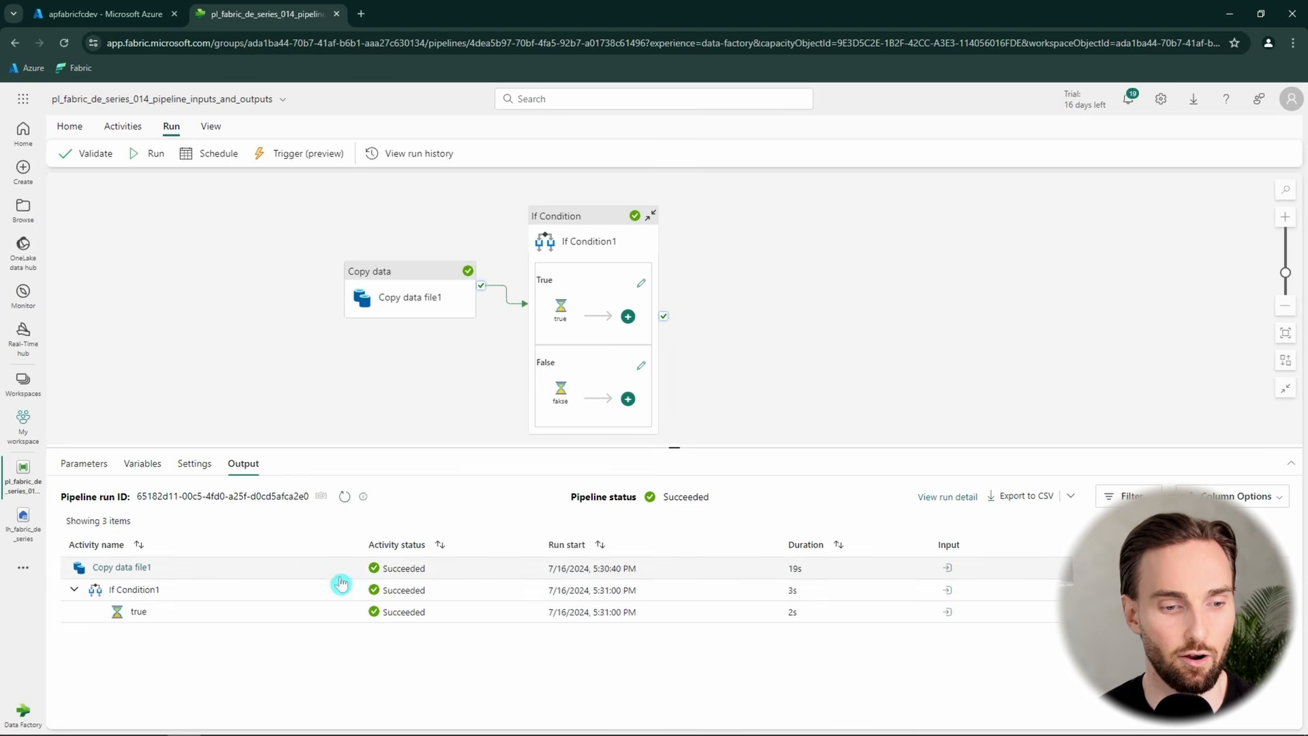
double_click(133, 613)
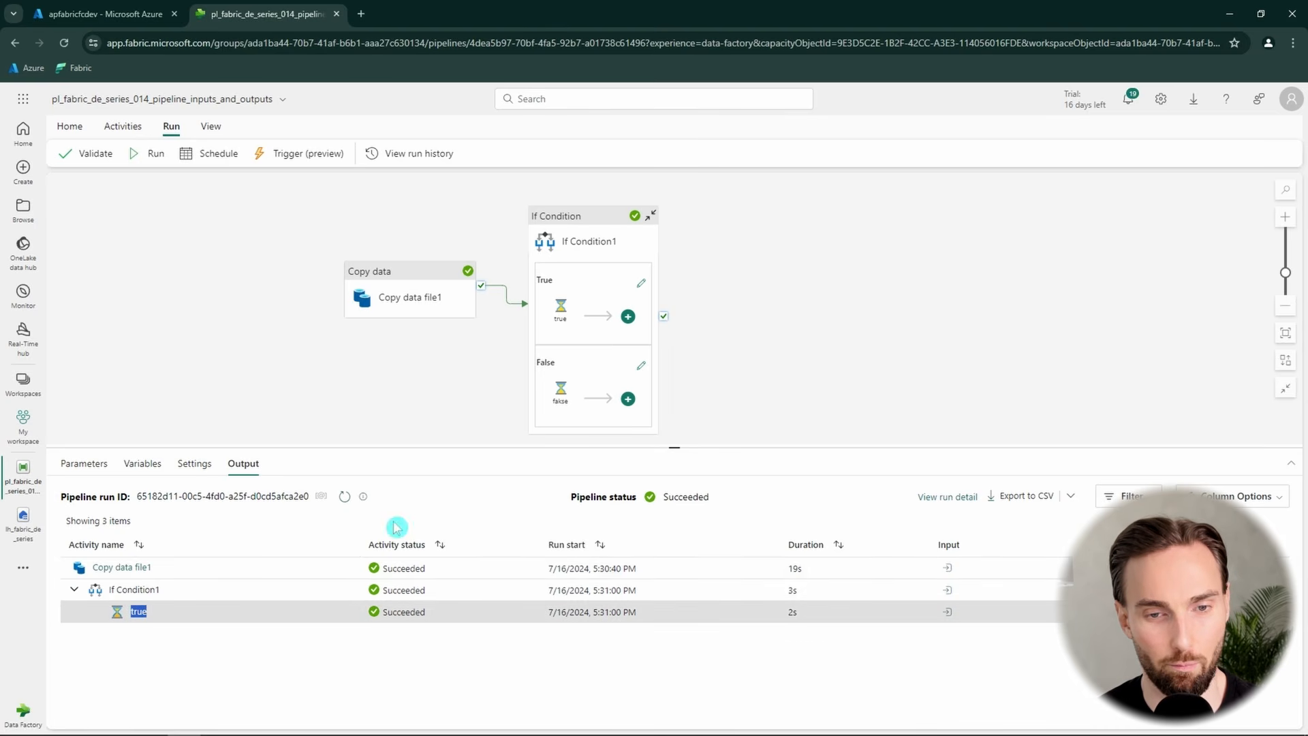
- Review the expression of If Condition1 in the expression builder and cancel out of it
click(603, 247)
click(297, 497)
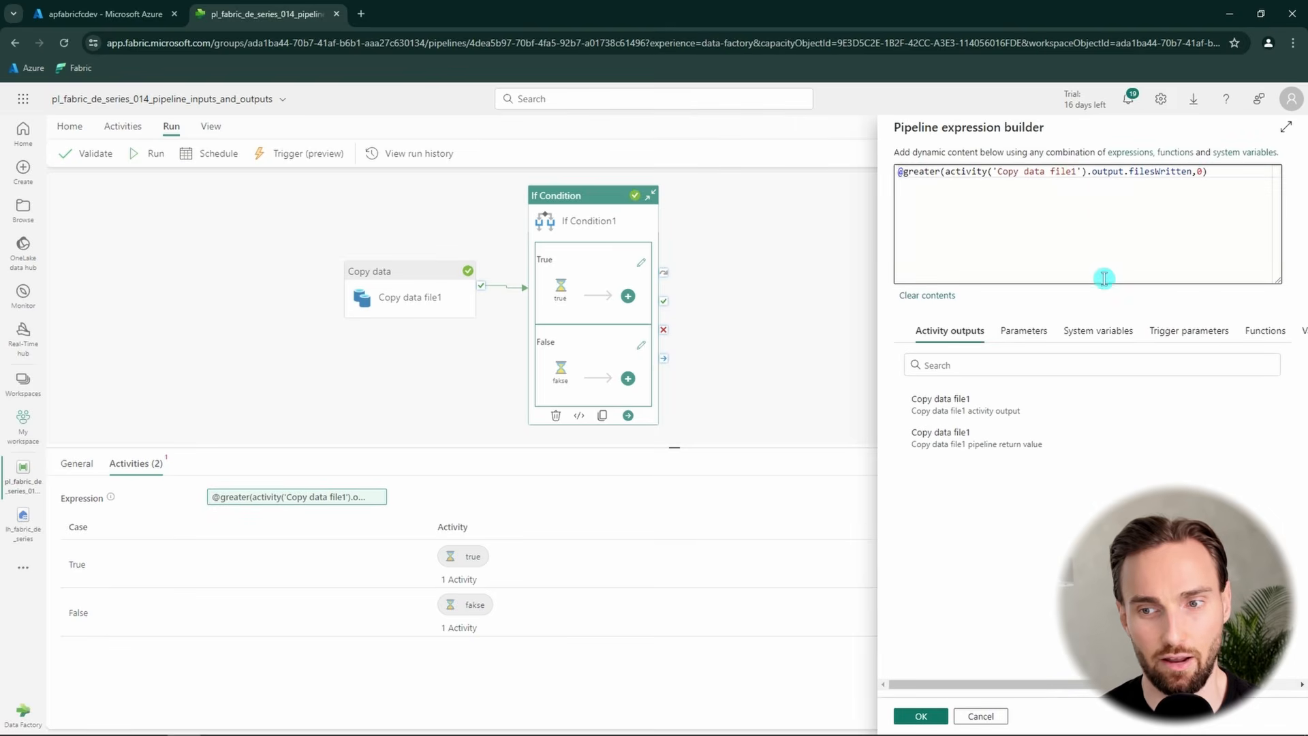
click(981, 716)
click(436, 392)
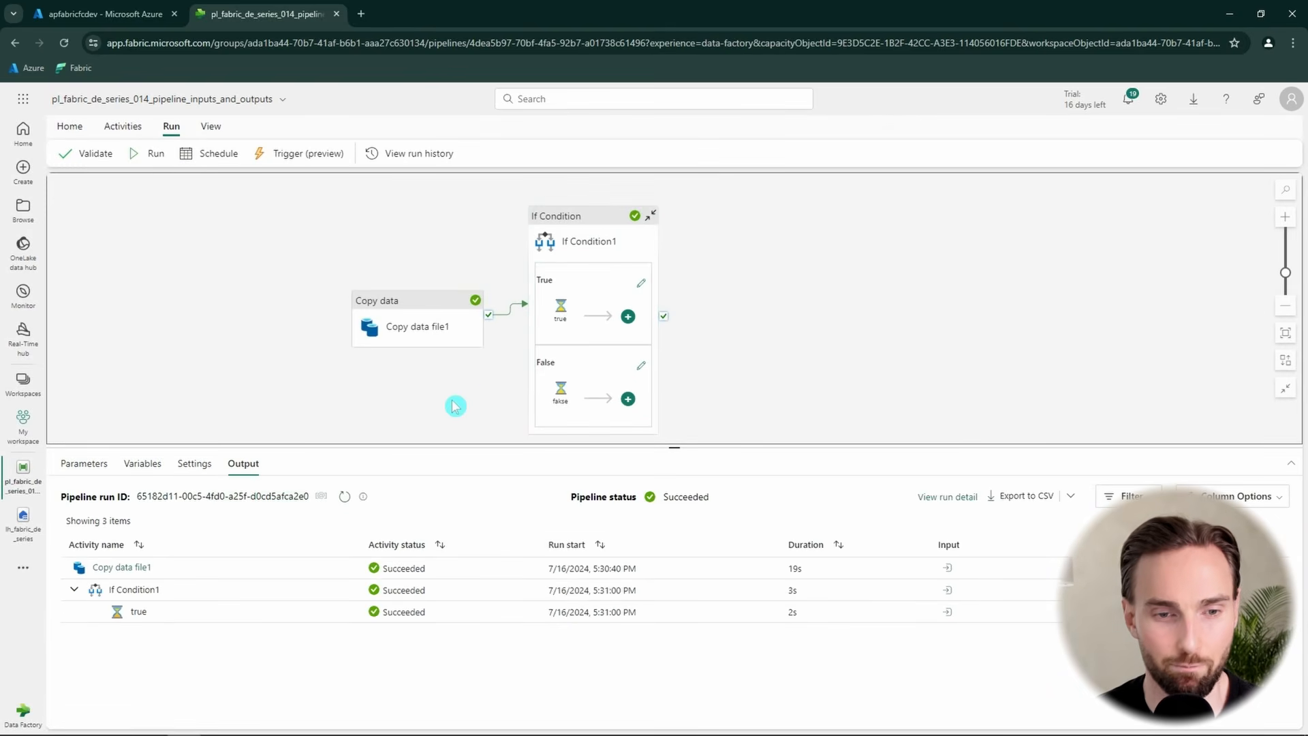
- Reposition Copy data file1 slightly beside If Condition1 and glance at its run input and output
click(429, 333)
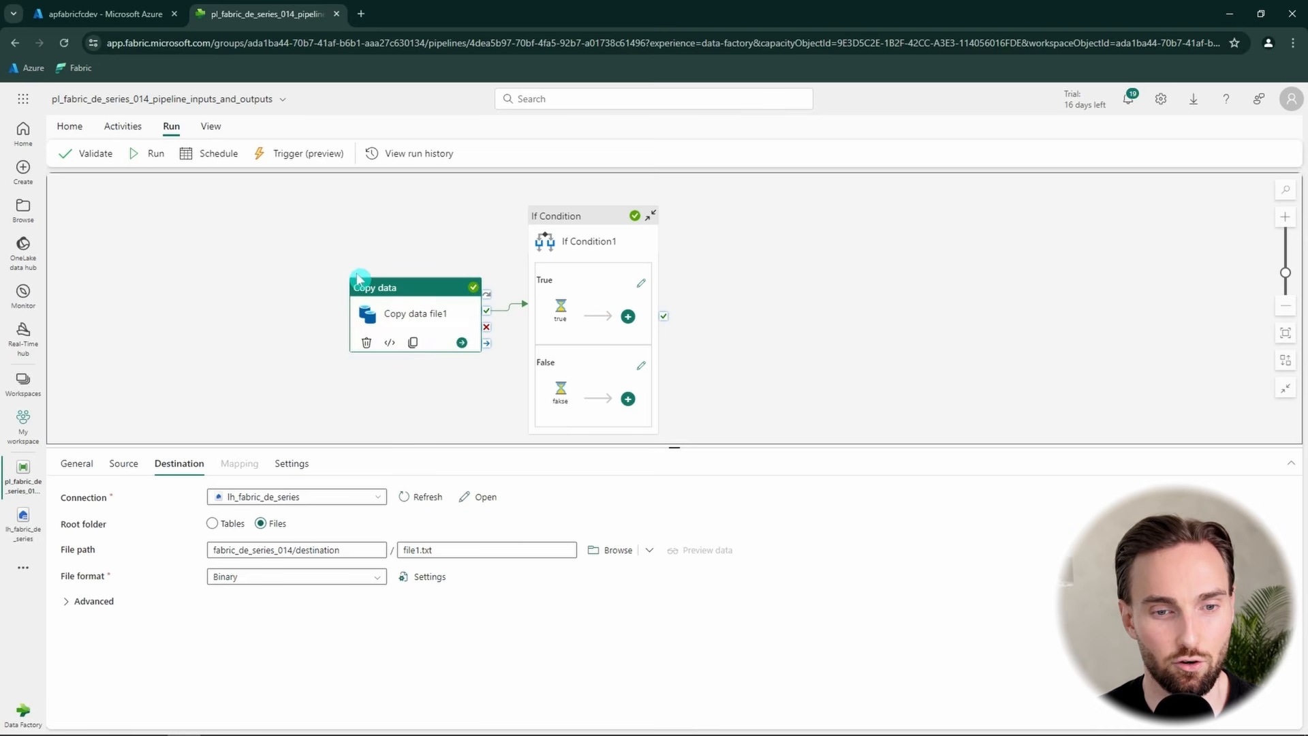
click(304, 417)
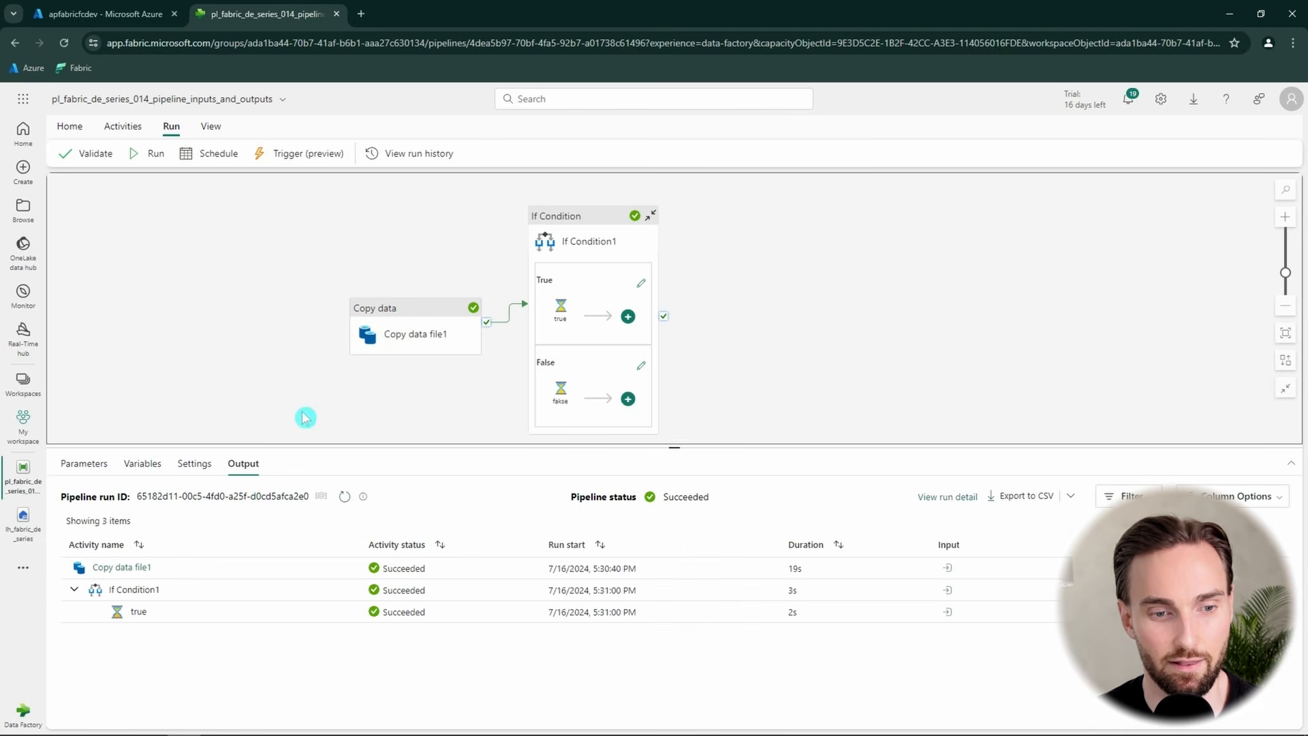
click(948, 568)
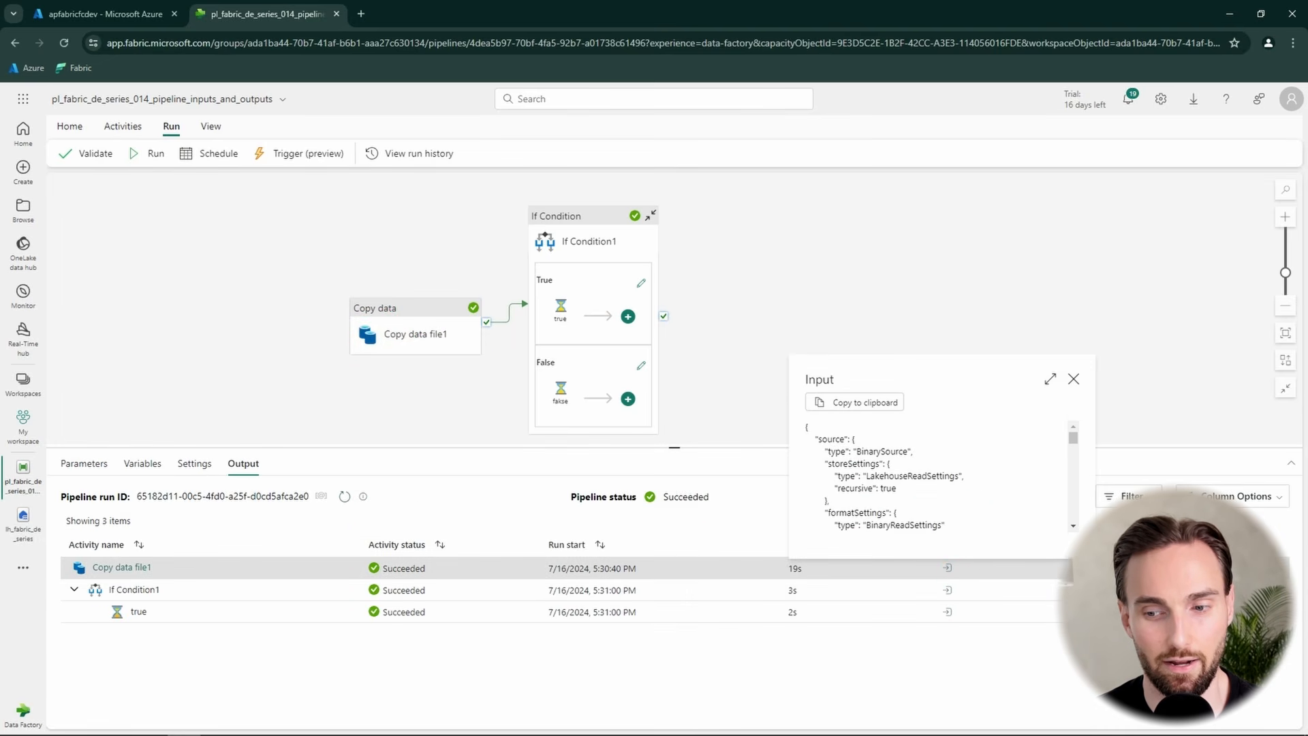
click(1127, 567)
click(492, 400)
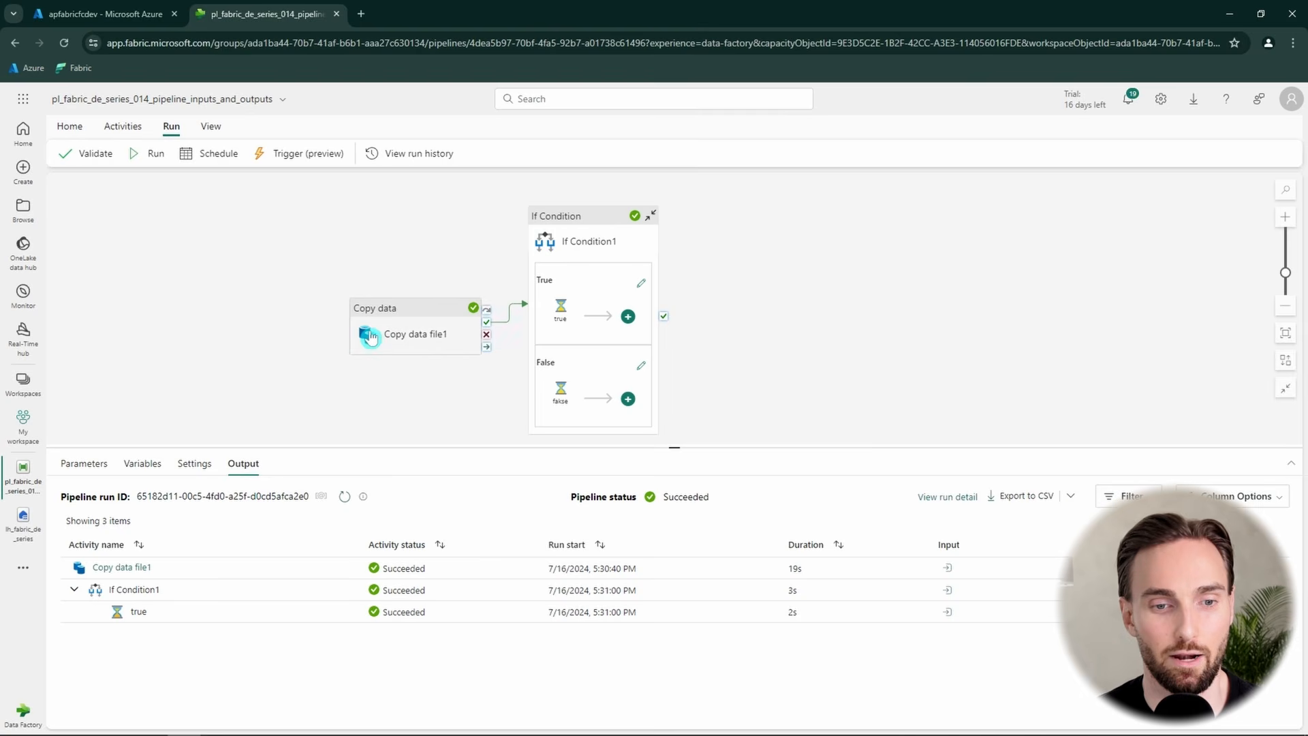
click(456, 324)
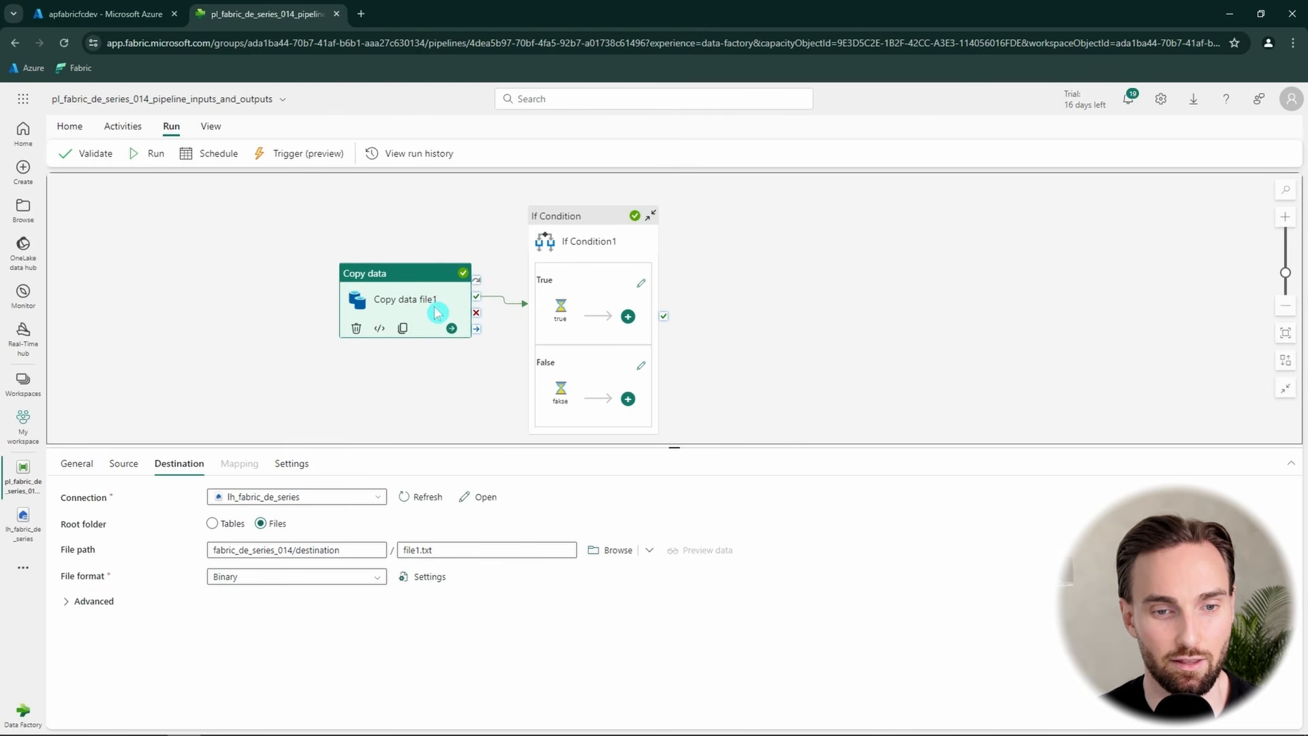
click(856, 382)
- Examine the latest run's full output JSON of Copy data file1, highlight its top properties, and close the view
click(1127, 568)
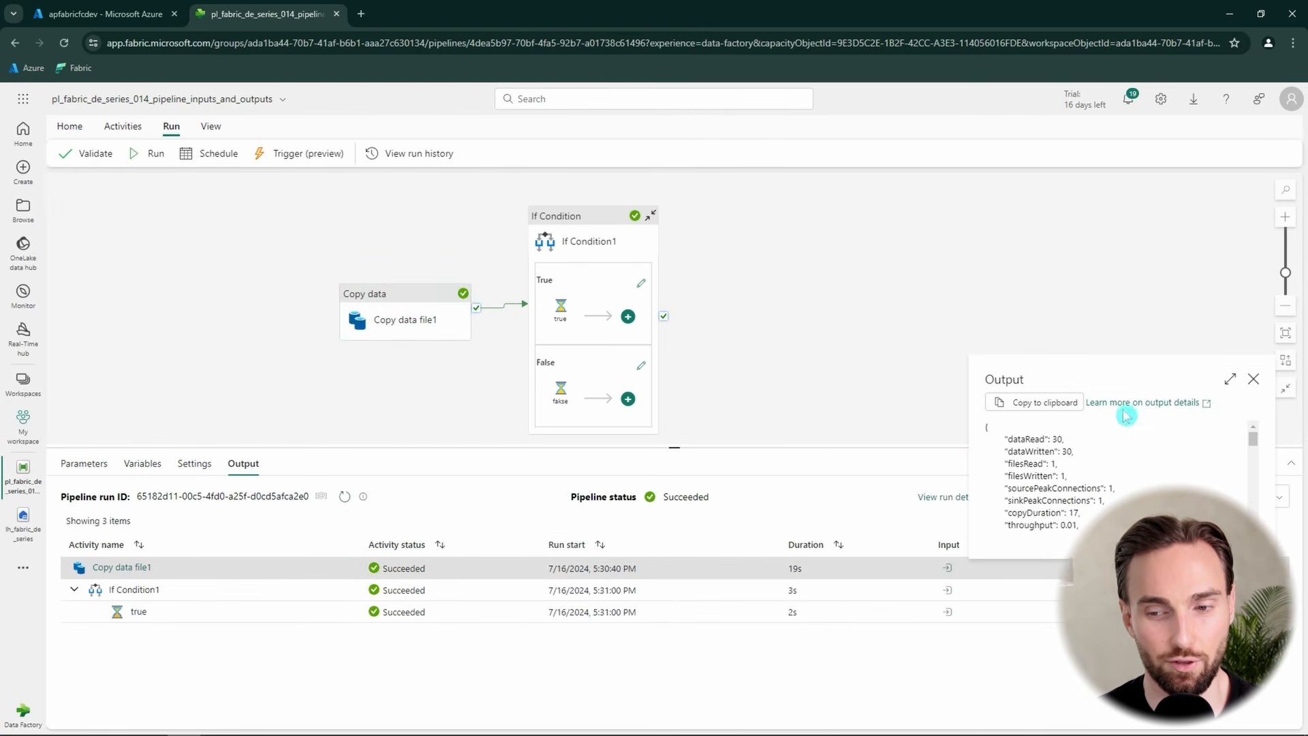
click(1229, 379)
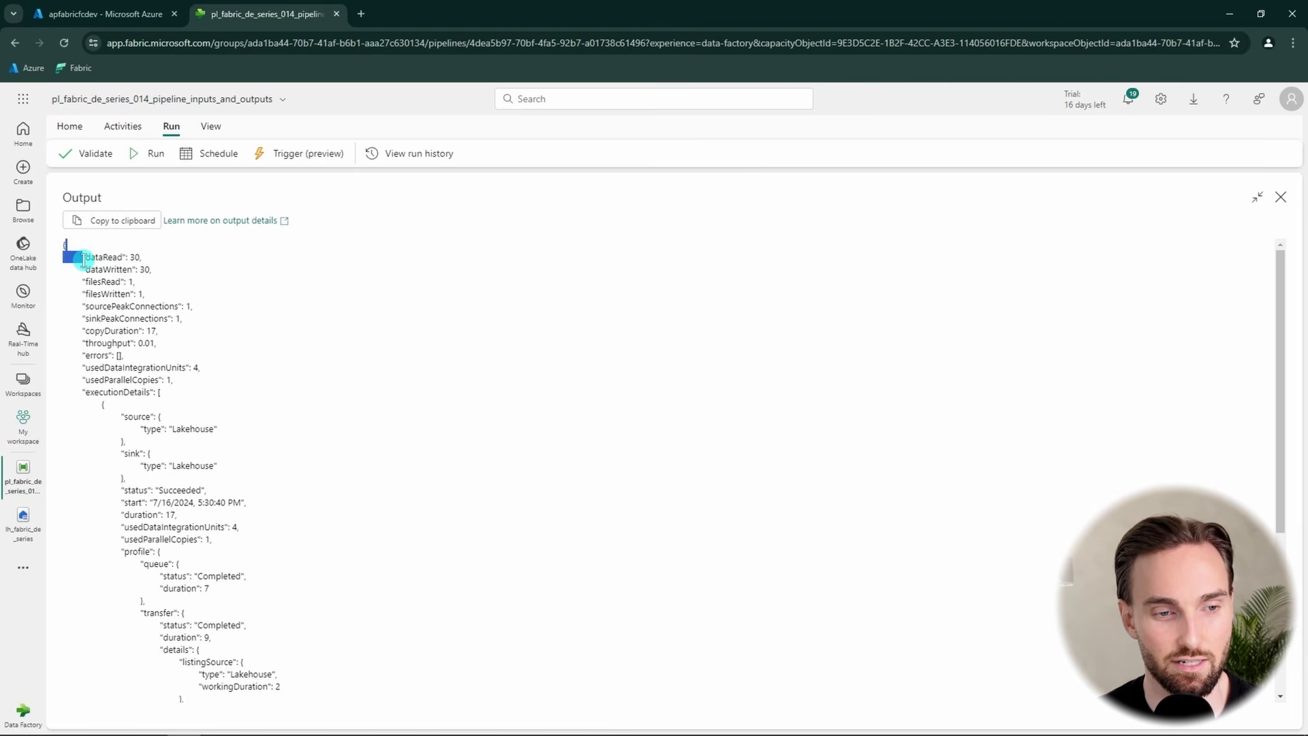
drag(84, 260, 268, 523)
click(269, 522)
scroll(227, 428, down, 4)
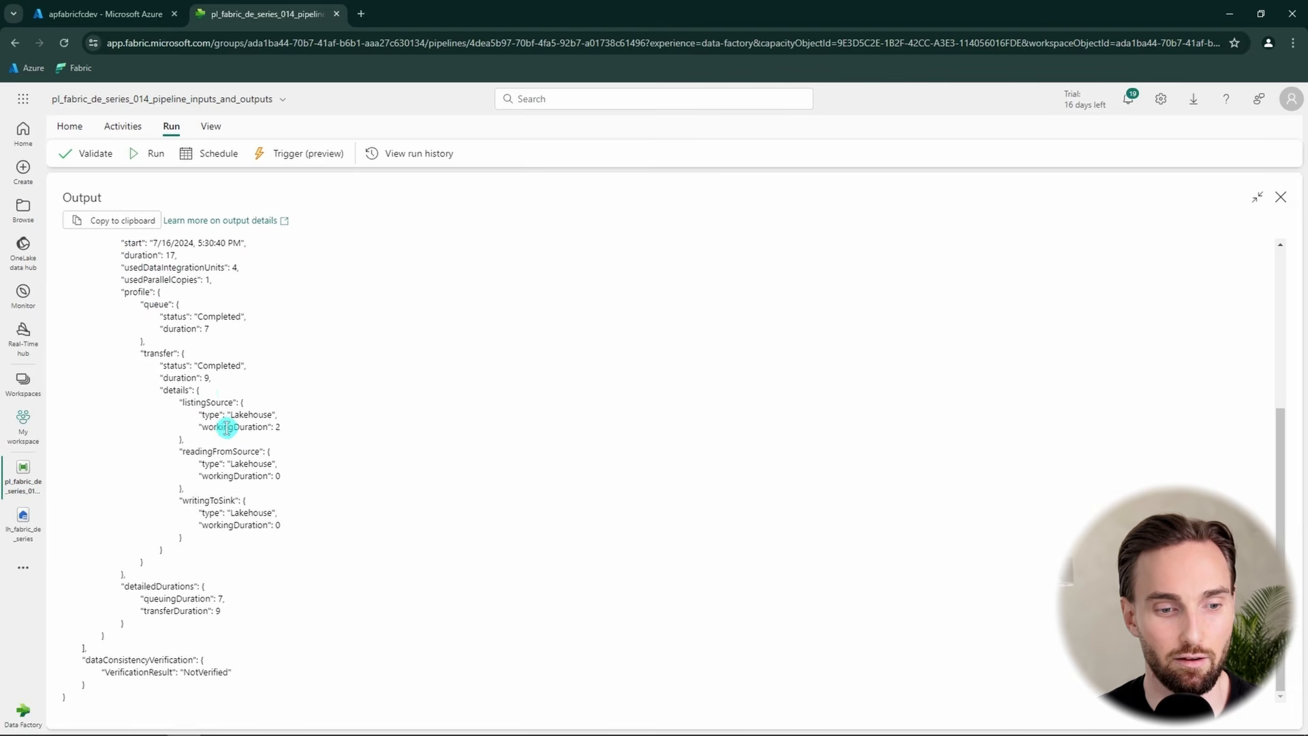
scroll(227, 428, up, 4)
drag(79, 252, 197, 368)
click(1280, 197)
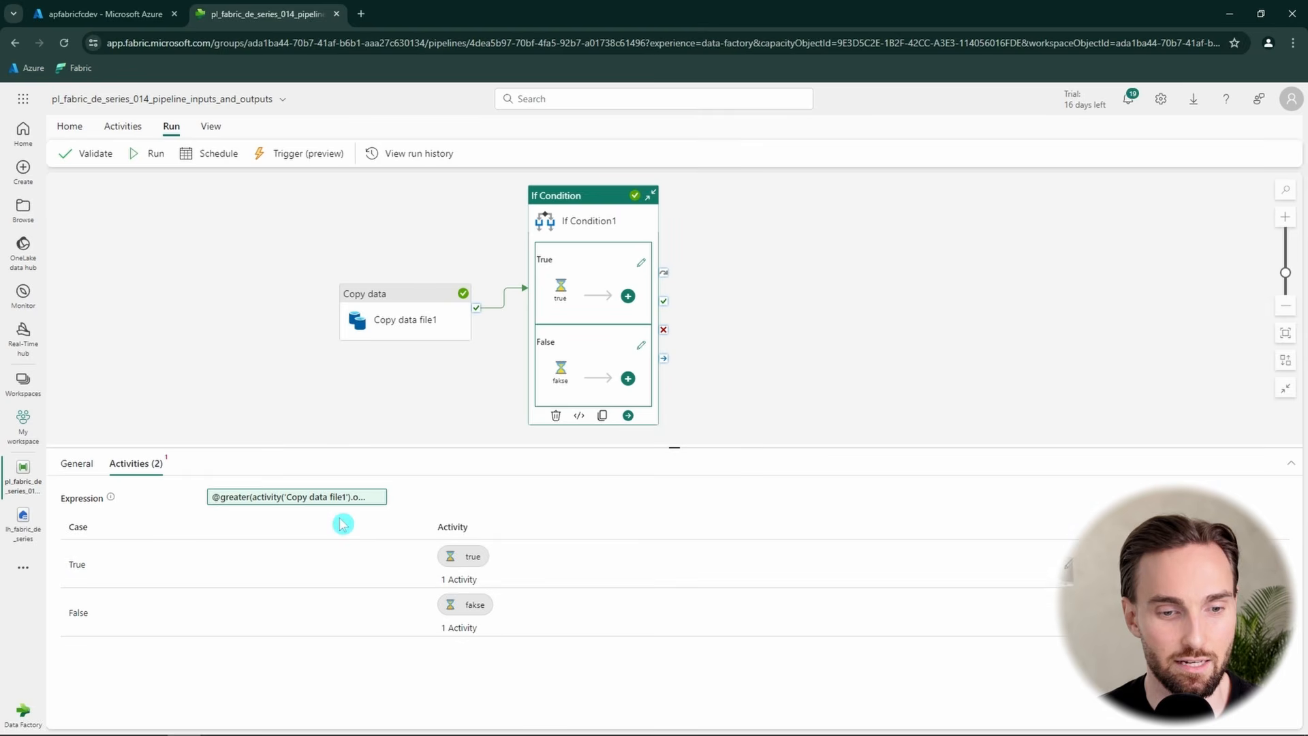
- Review If Condition1's expression in the expression builder, highlighting the activity output reference and filesWritten, and cancel out of it
click(318, 501)
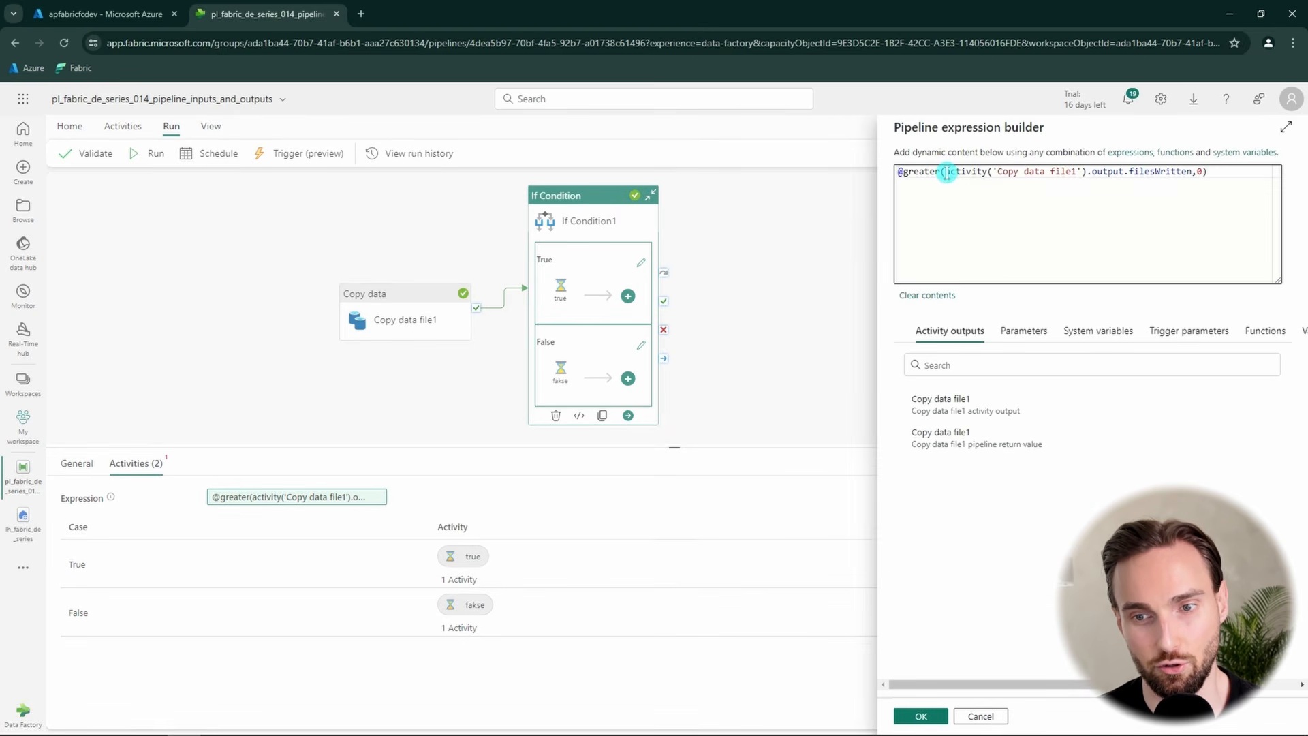
drag(947, 172, 1122, 173)
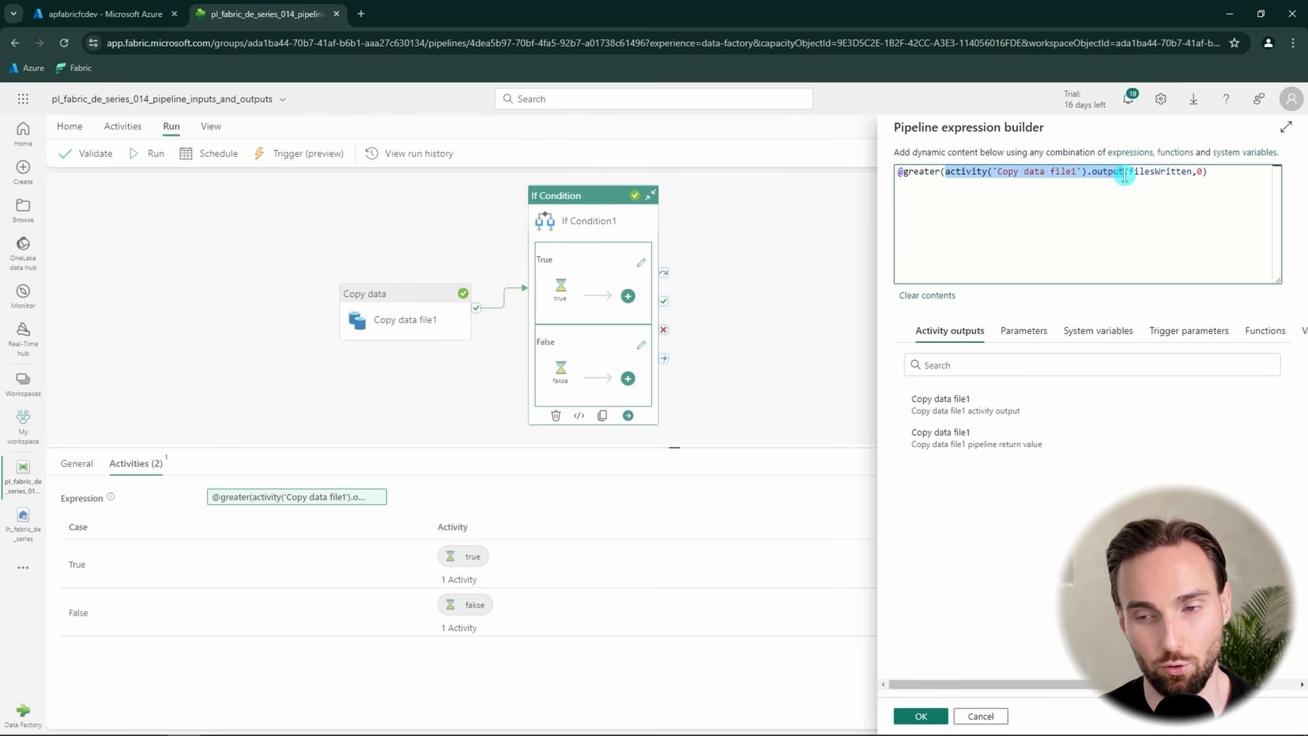
double_click(1170, 176)
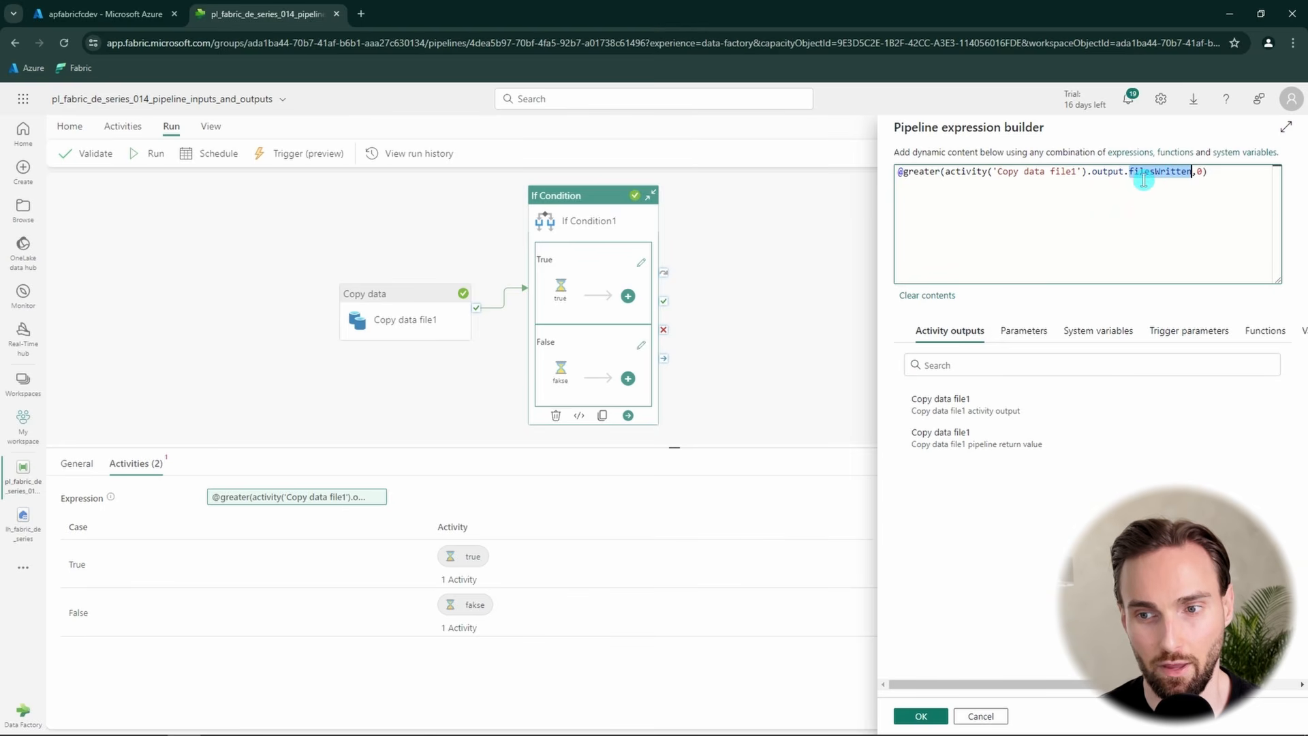
click(1166, 193)
double_click(1176, 175)
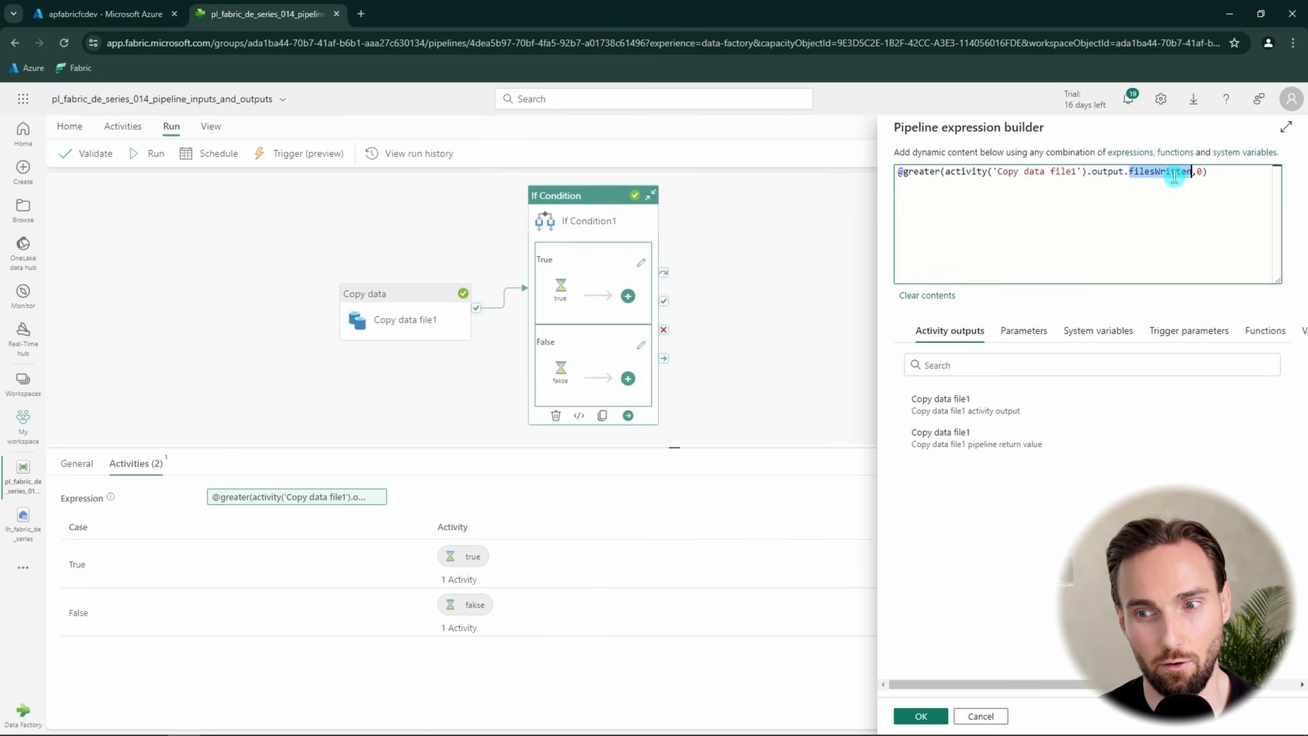
drag(1227, 172, 899, 178)
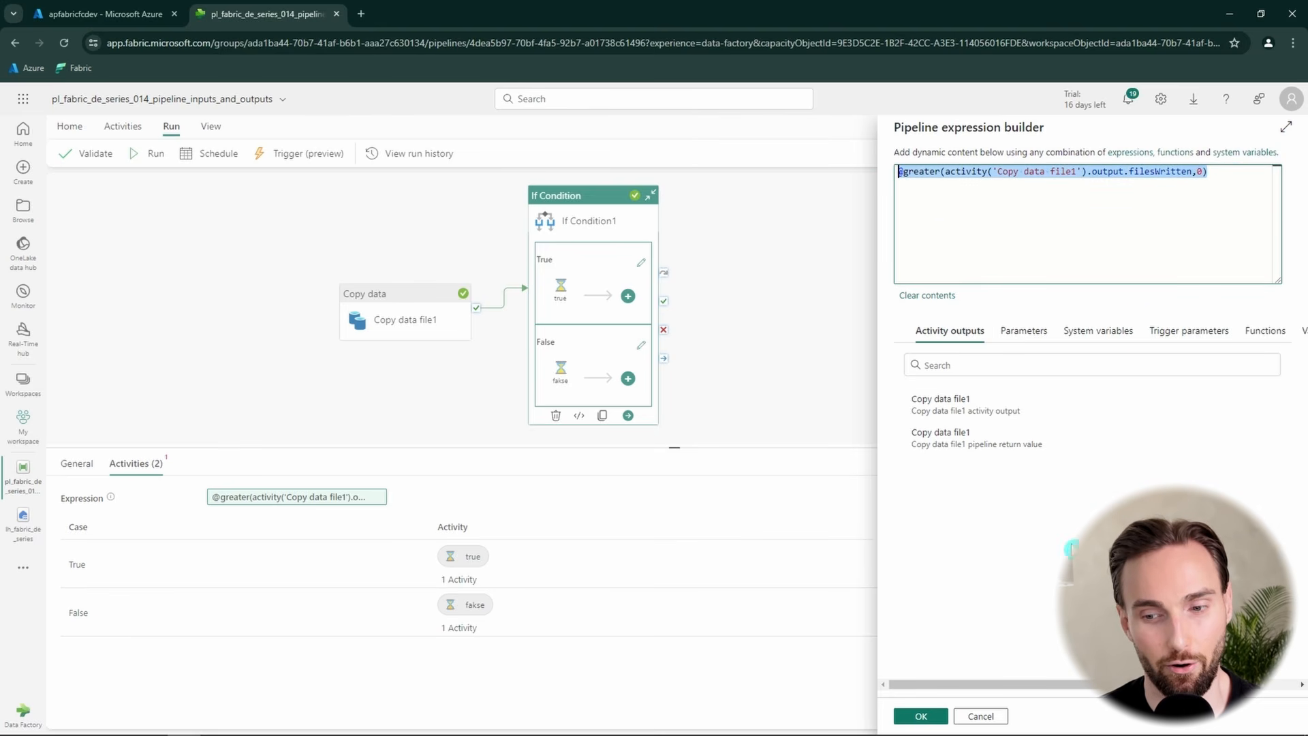
click(983, 719)
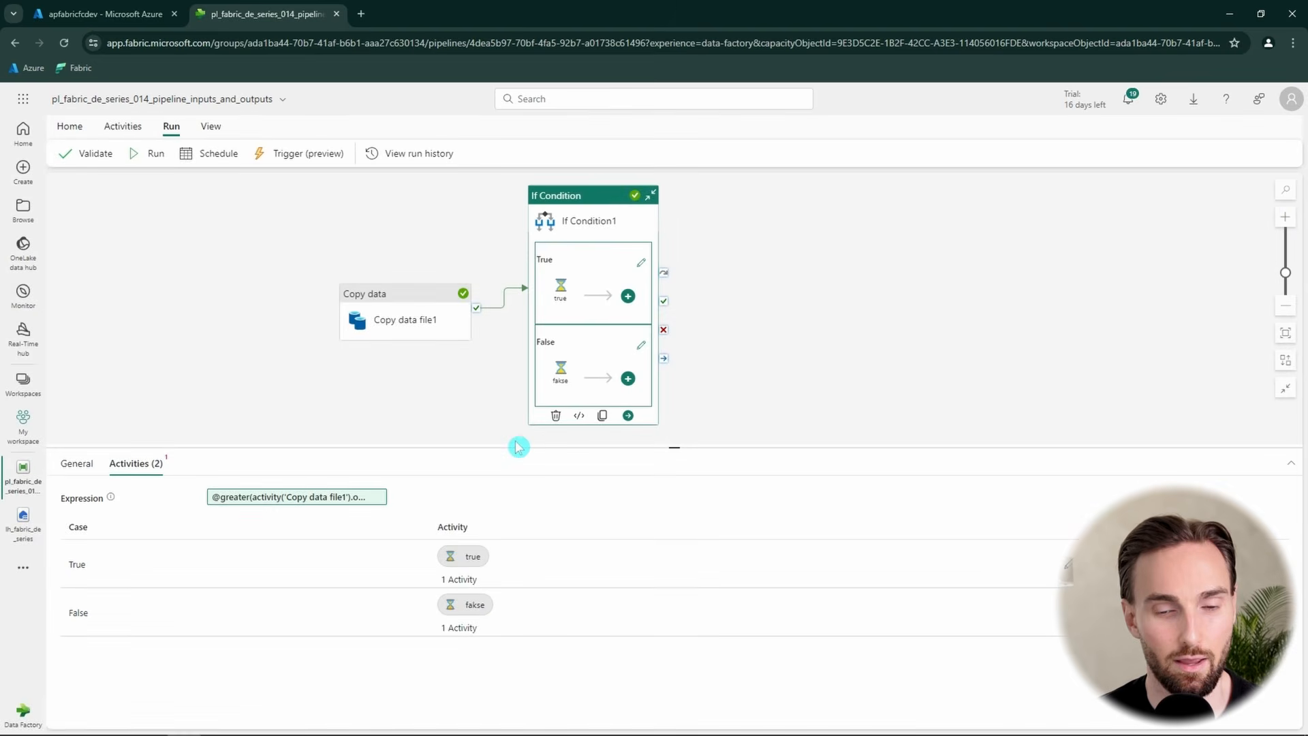
- Remove the link from Copy data file1 to If Condition1 and reconnect Copy data file1 after If Condition1 on success
click(492, 389)
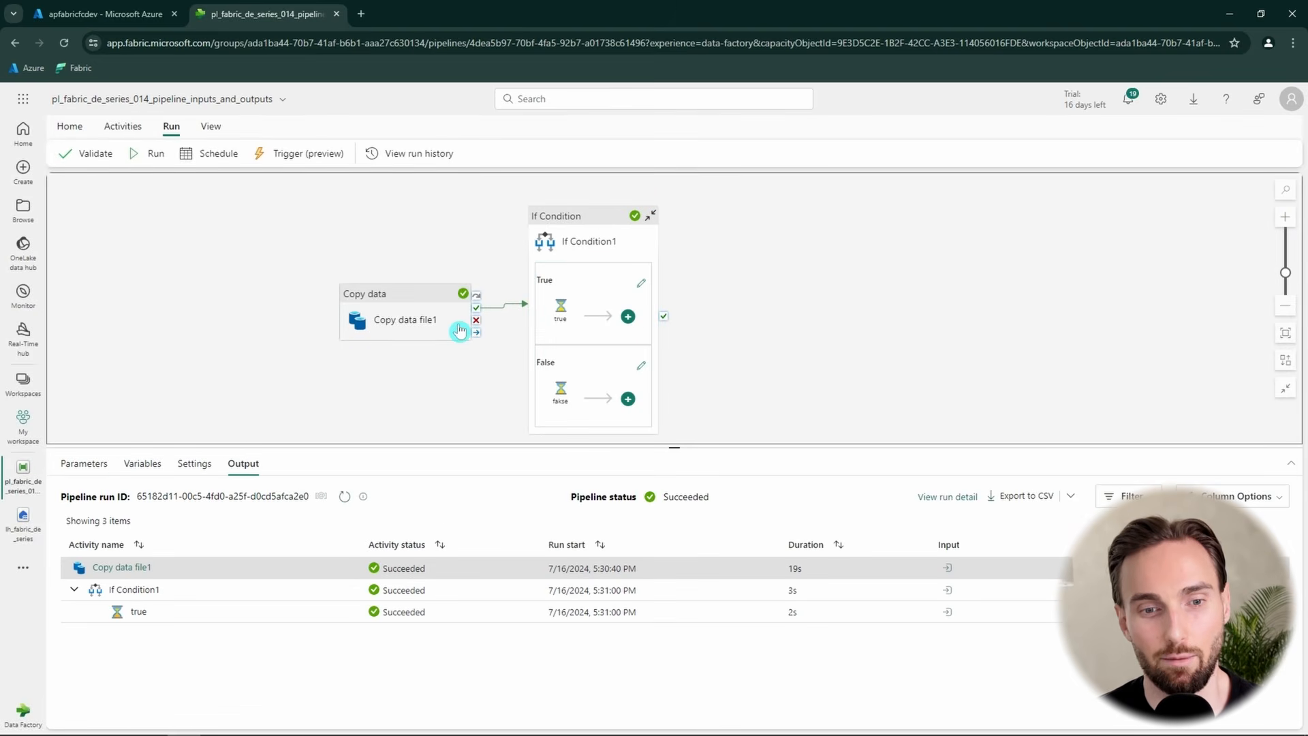
drag(407, 315, 384, 318)
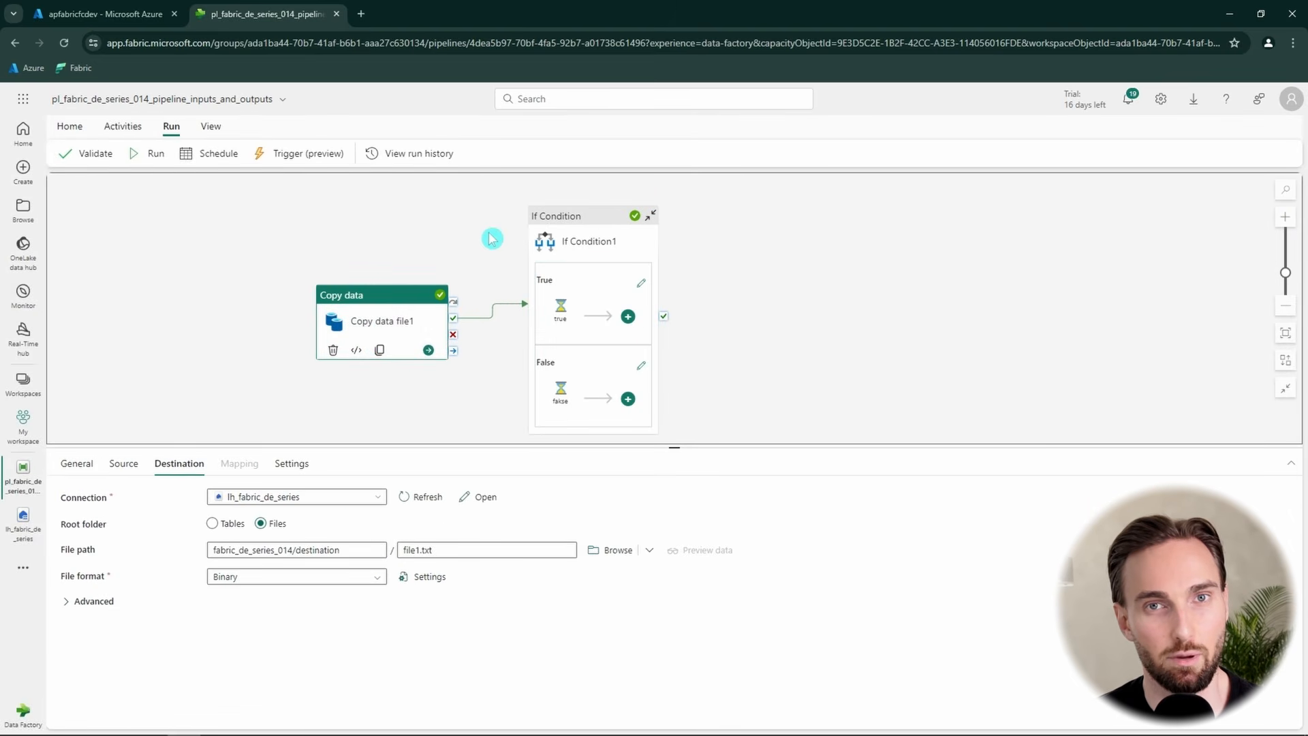
click(516, 310)
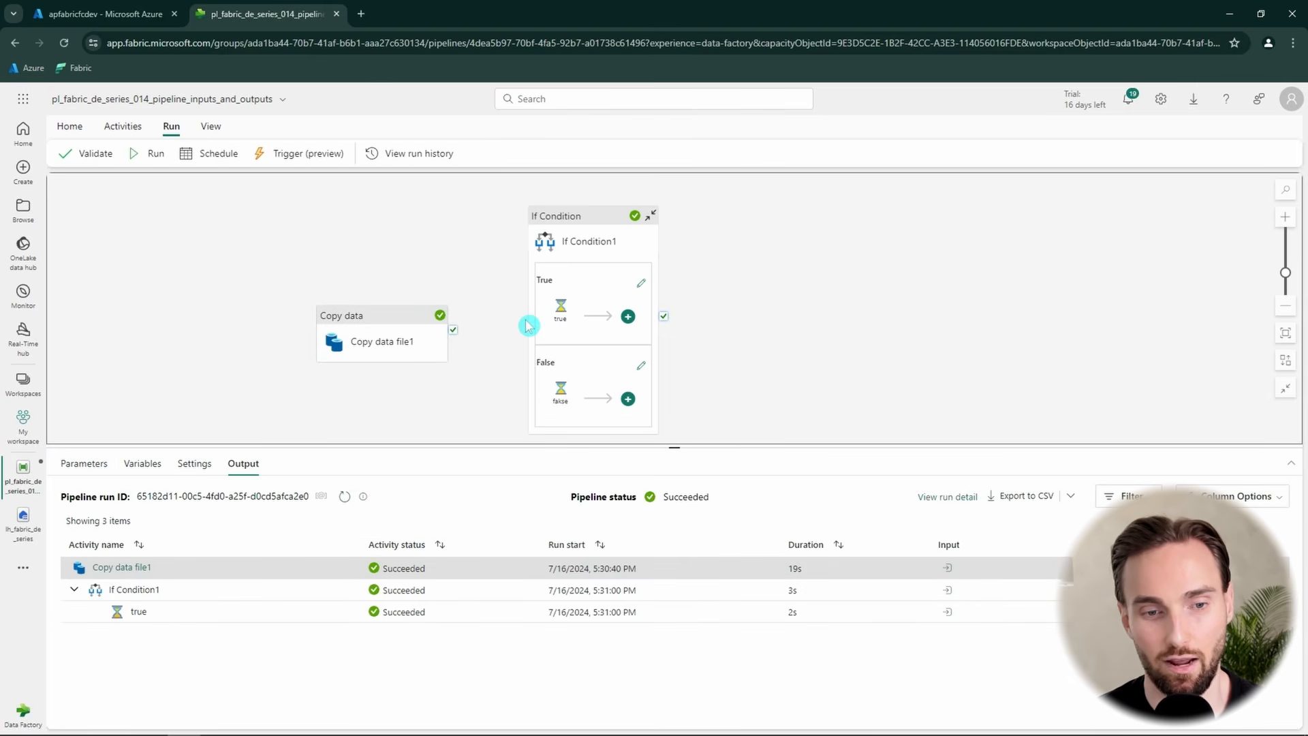
drag(373, 332, 751, 329)
drag(664, 317, 760, 295)
click(746, 320)
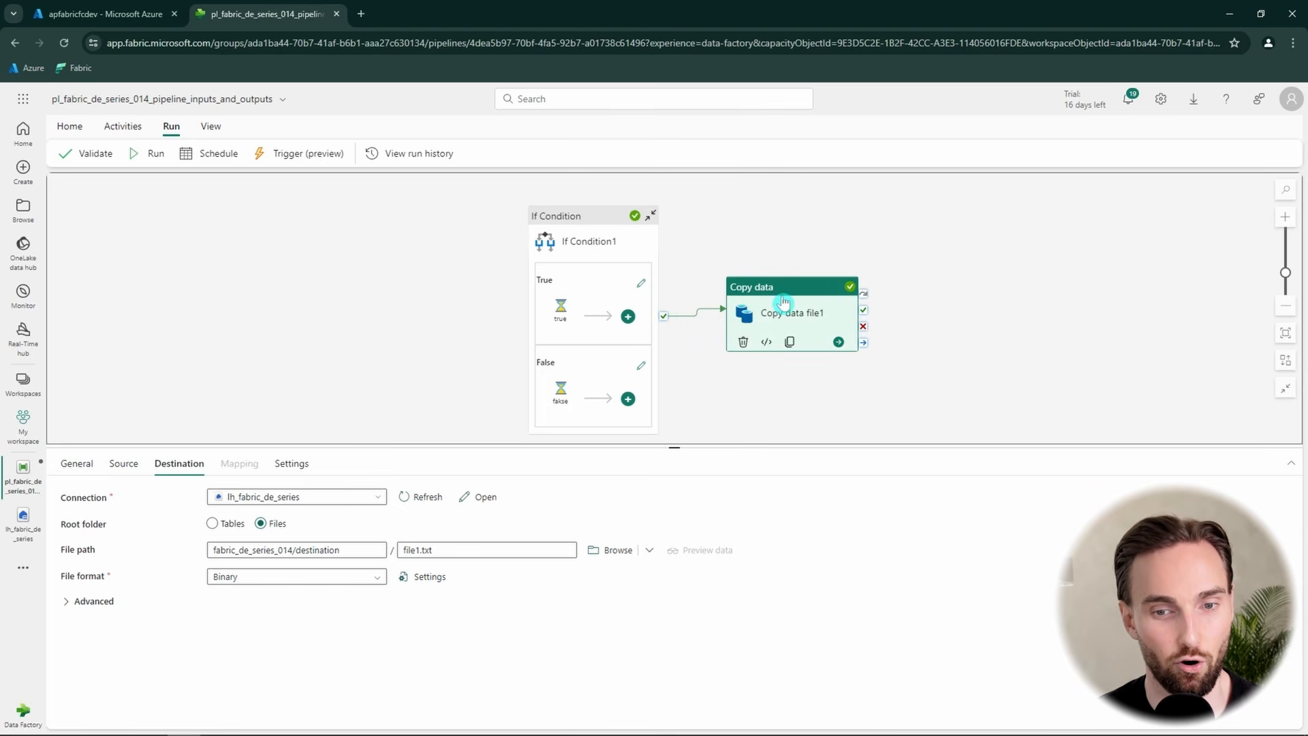
- Compare both reordered activities and examine the validation message under the expression of If Condition1
click(587, 246)
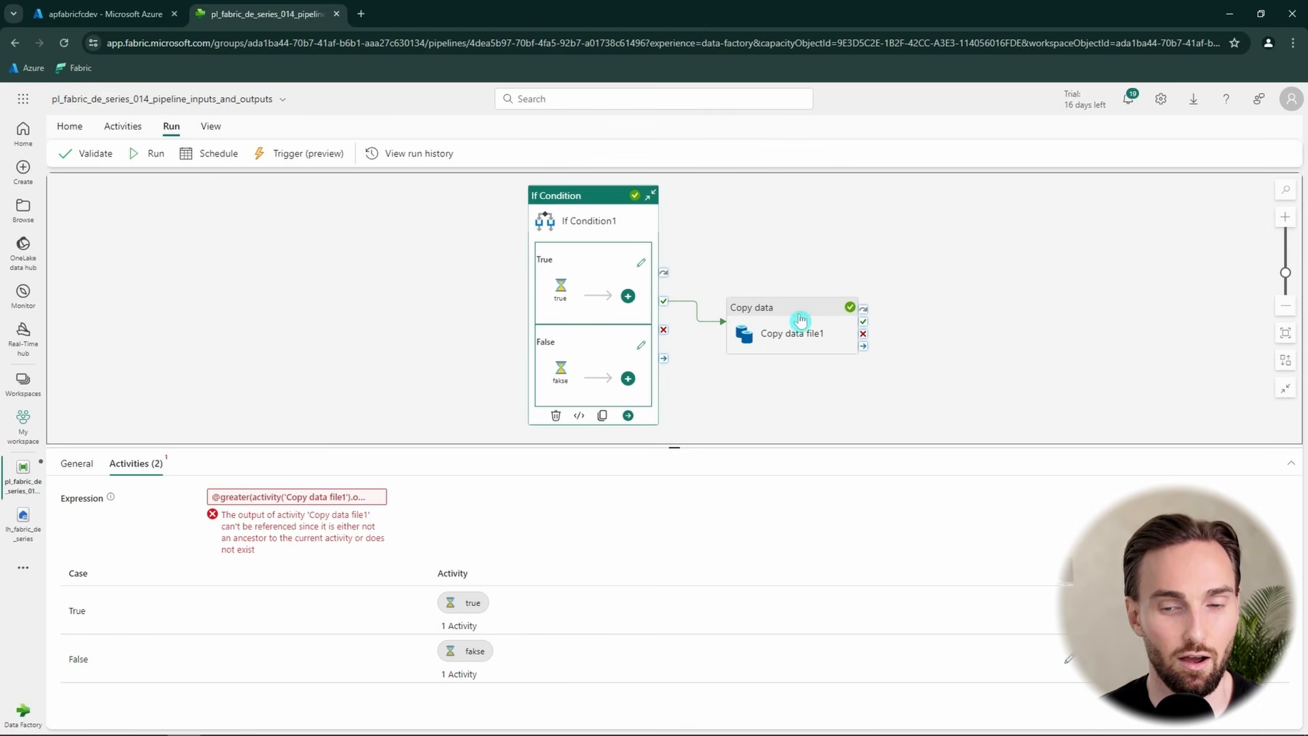
click(791, 340)
click(583, 243)
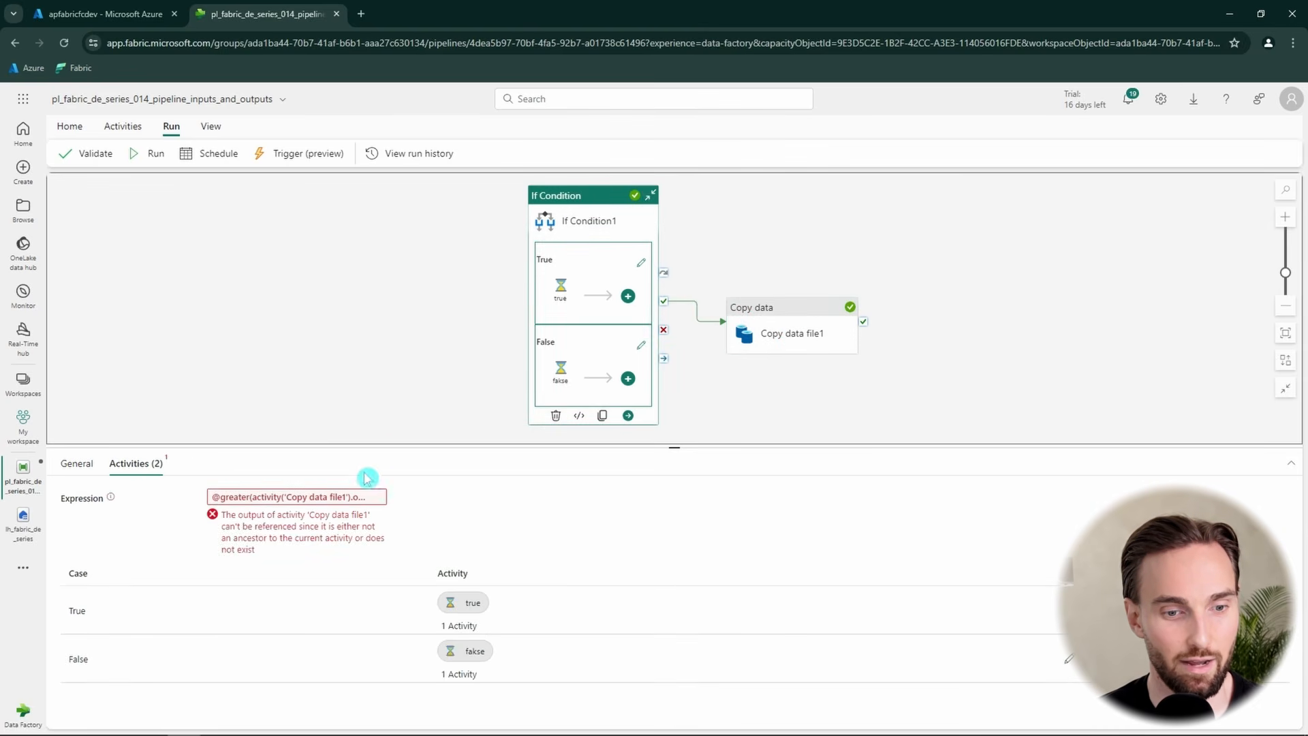
drag(300, 566, 211, 507)
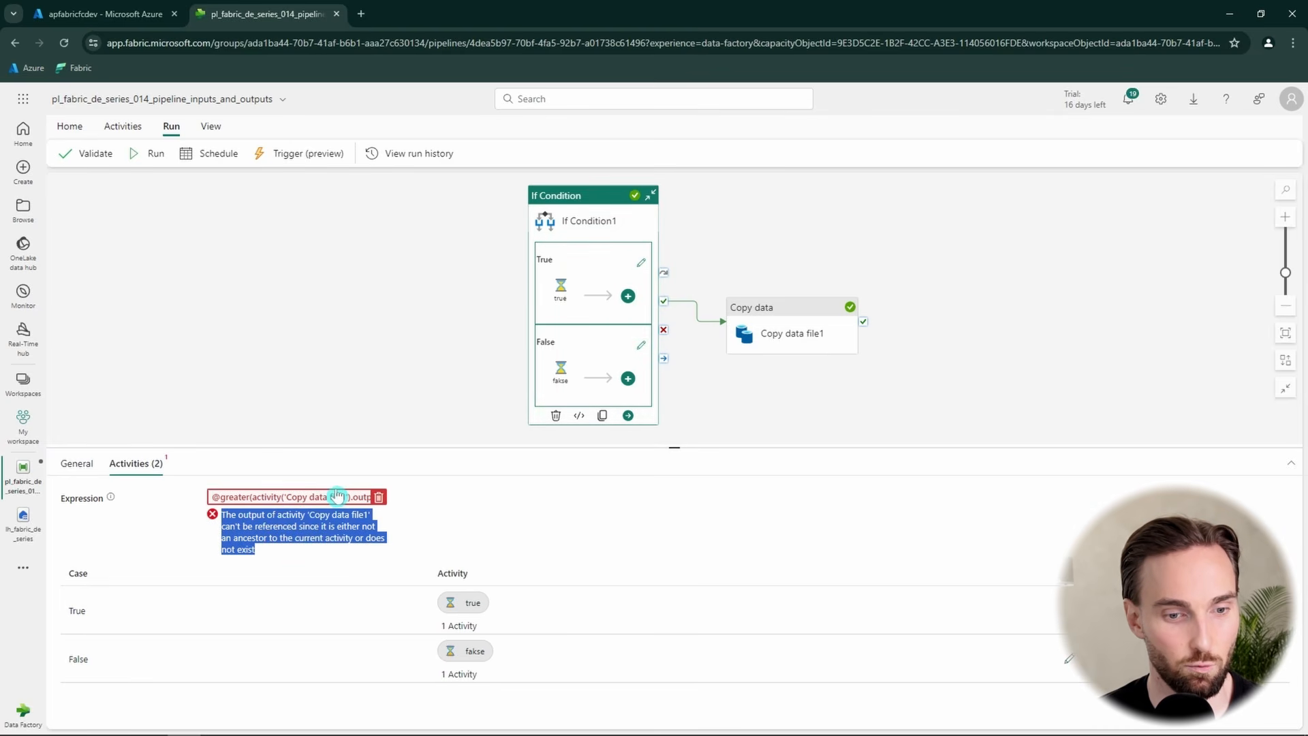
- Restore the original order, with Copy data file1 placed before If Condition1 and linked to it on success
click(709, 328)
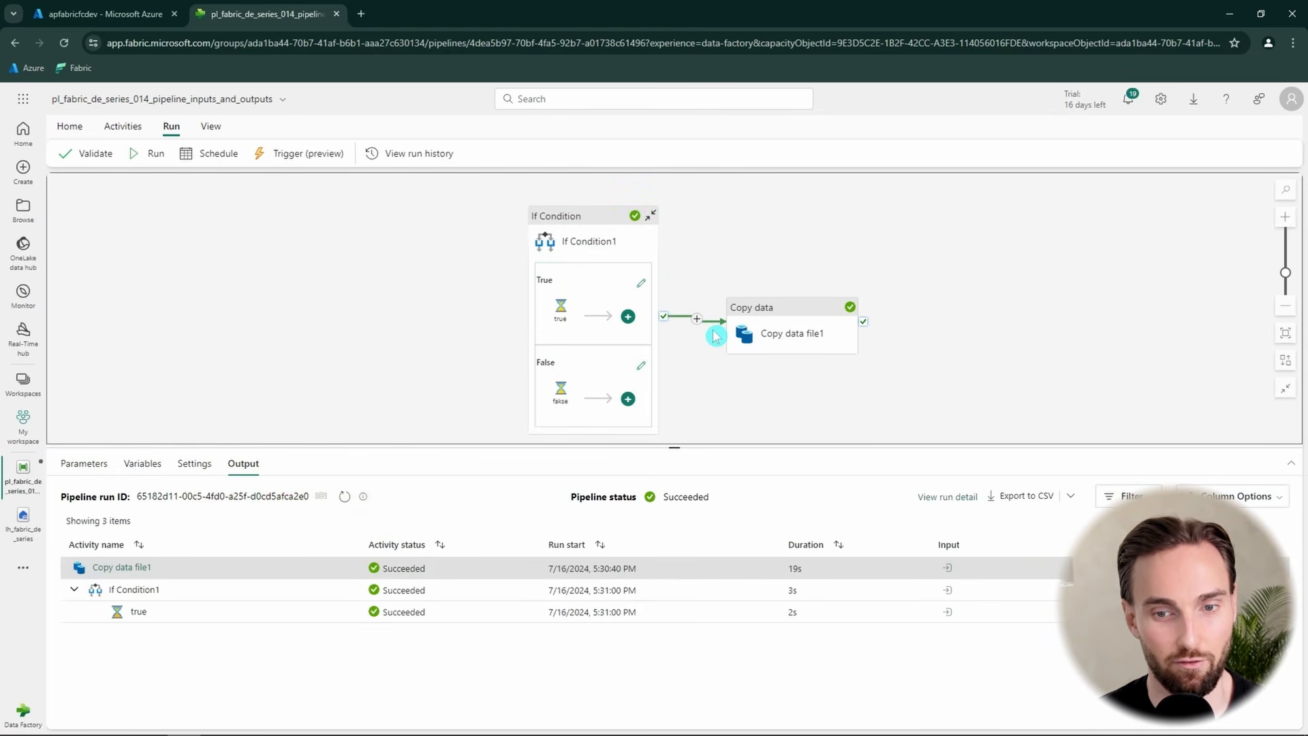
click(731, 321)
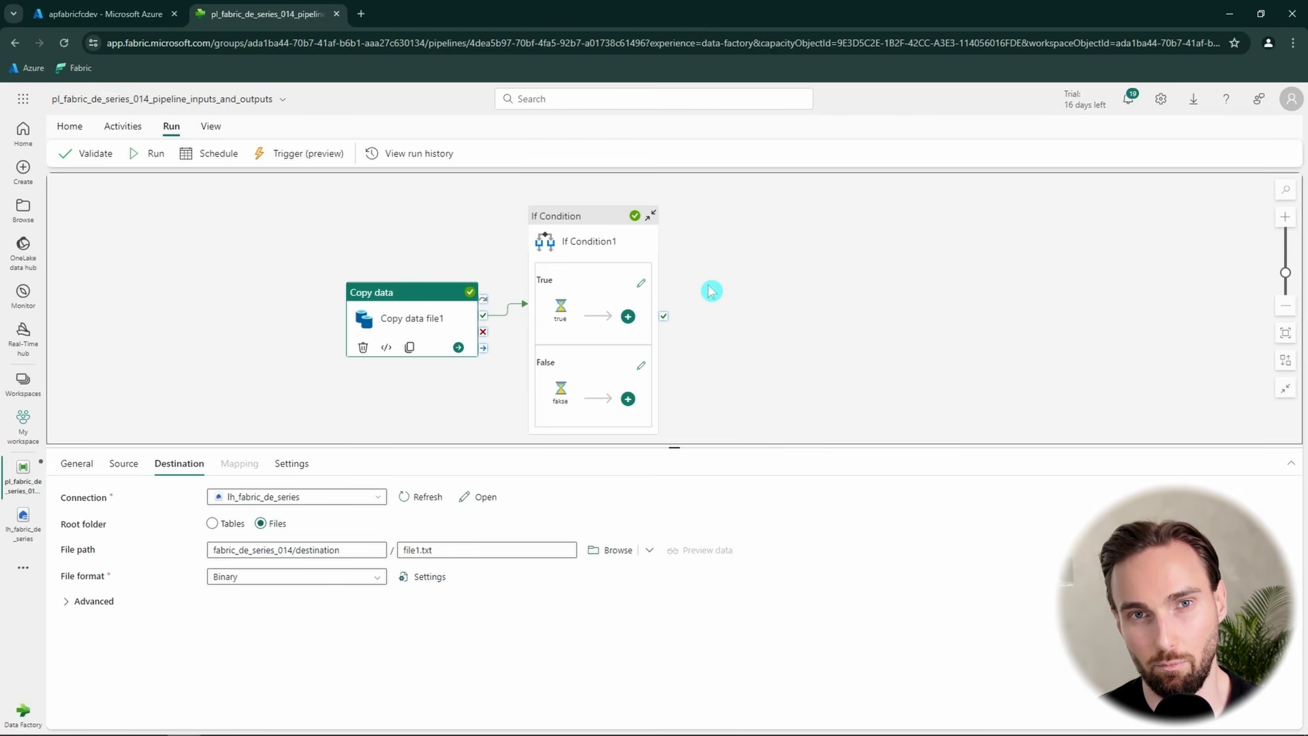
- Add a Get Metadata activity, space out the three activities, and connect If Condition1 to it on success
click(123, 127)
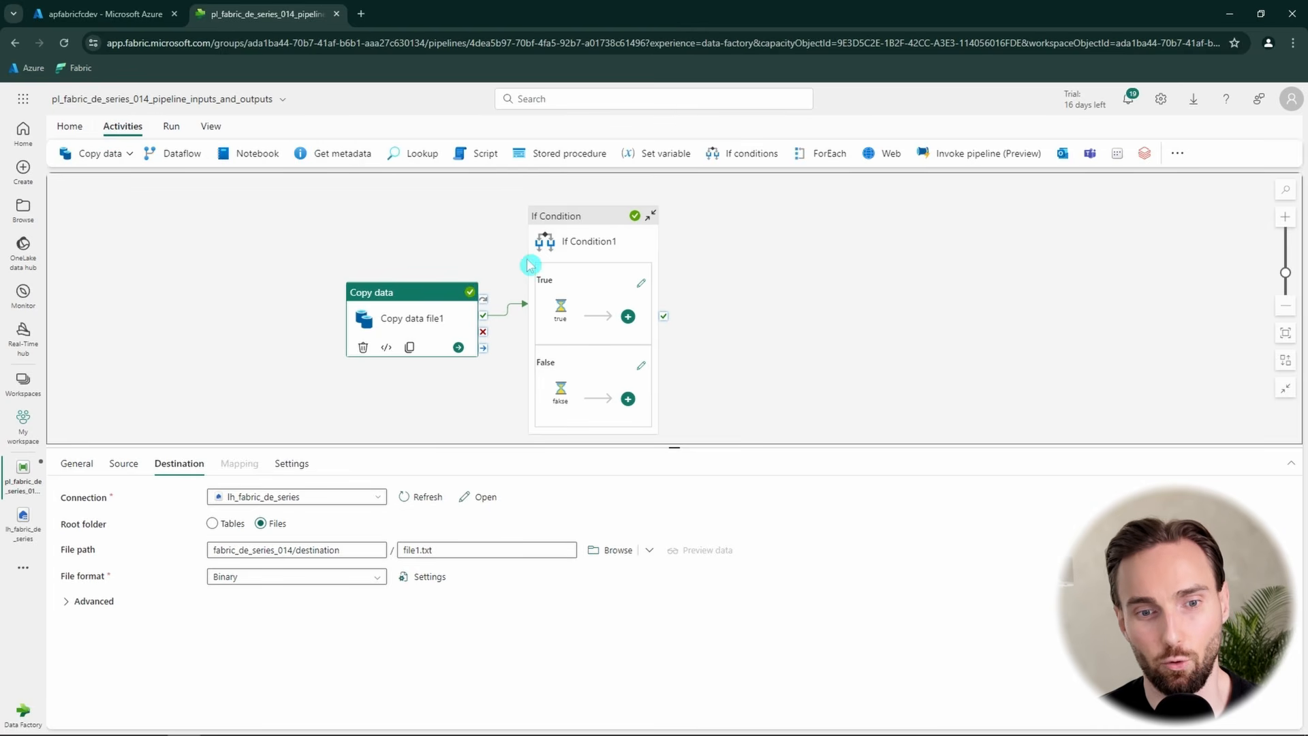
drag(364, 320, 297, 299)
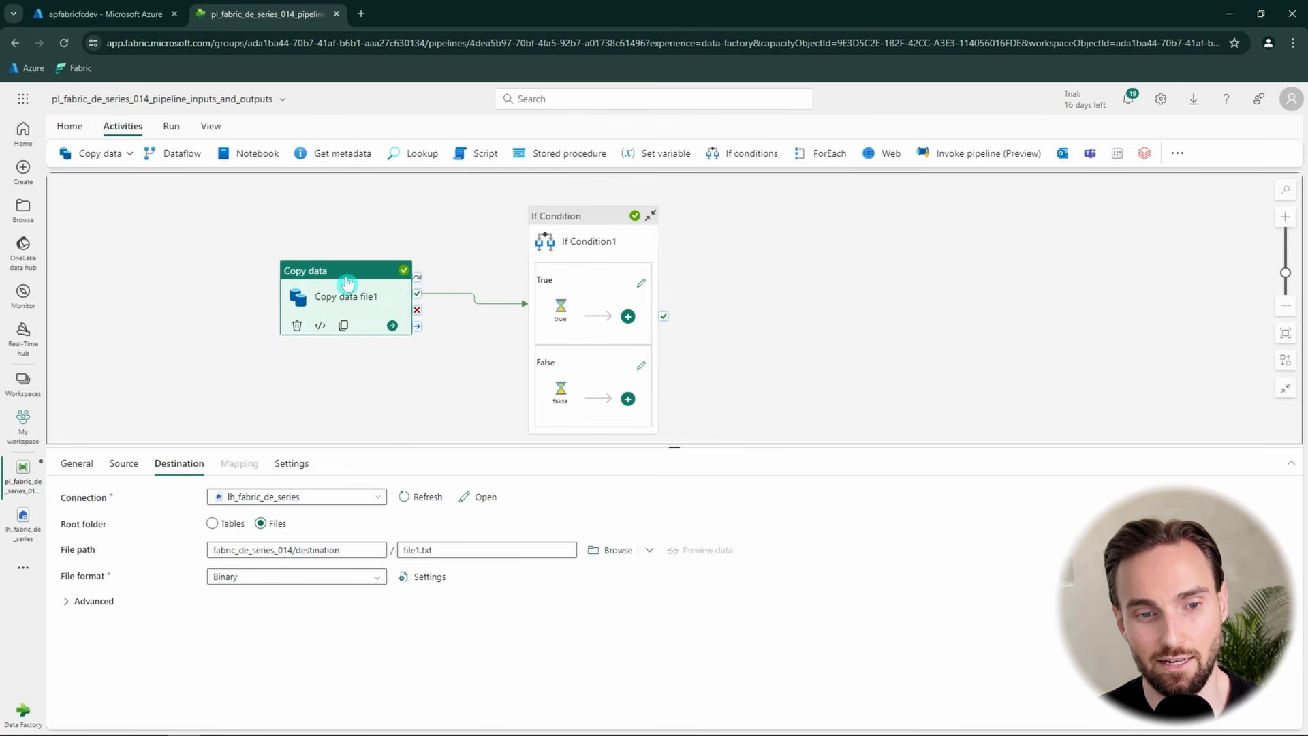
click(341, 154)
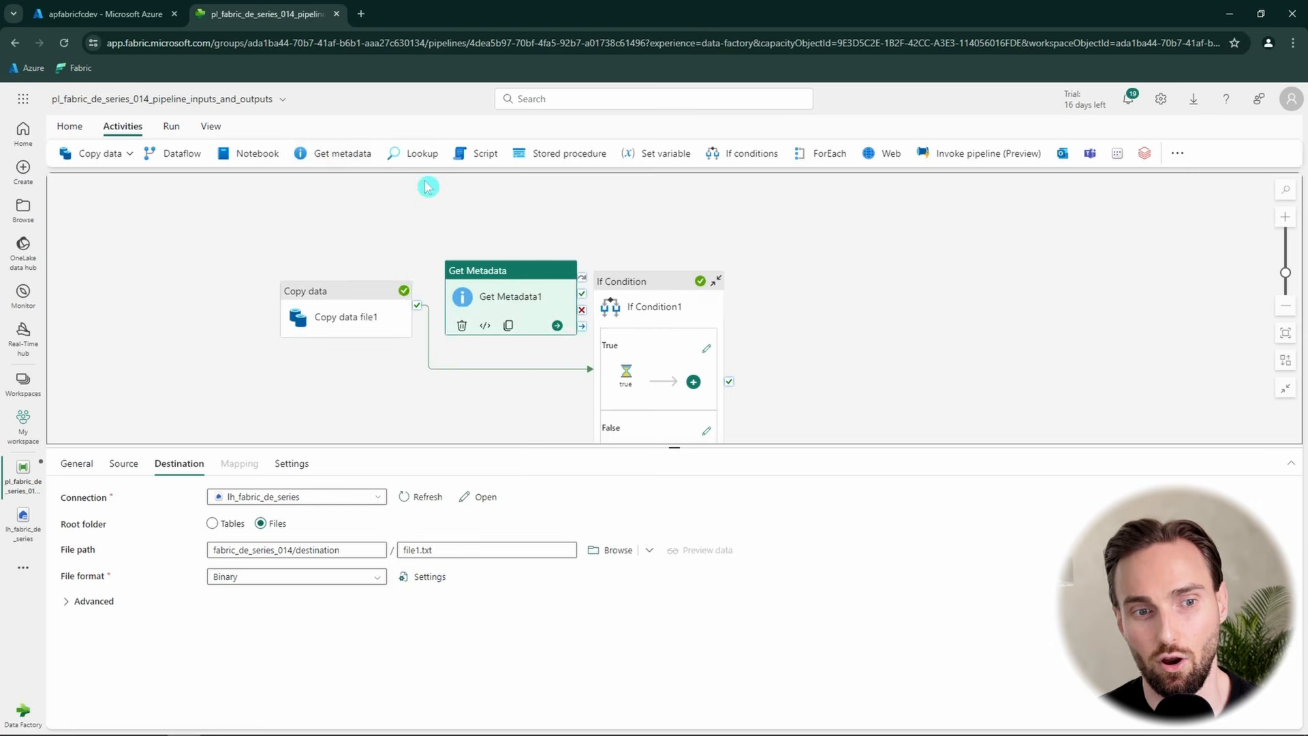
drag(552, 327, 818, 282)
drag(667, 301, 613, 212)
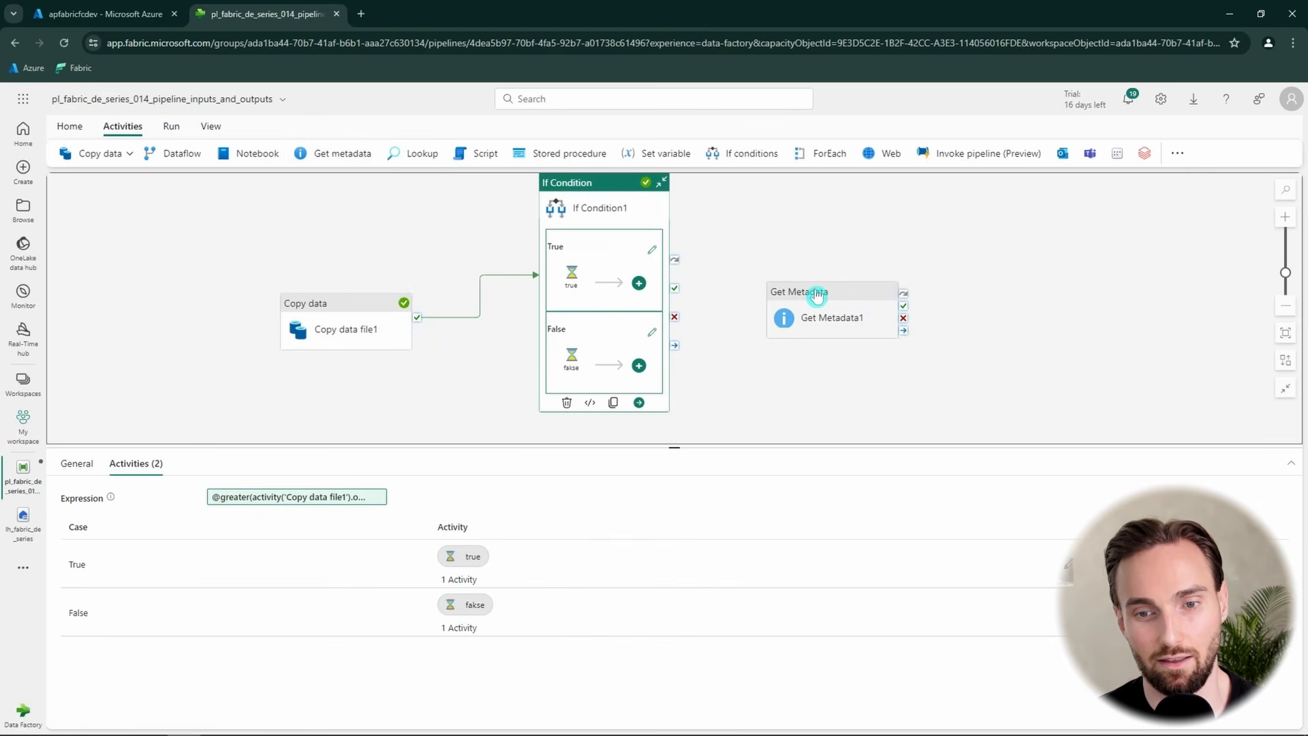
drag(822, 300, 784, 295)
drag(674, 303, 743, 290)
- Delete the Get Metadata activity and move If Condition1 closer to Copy data file1
click(344, 336)
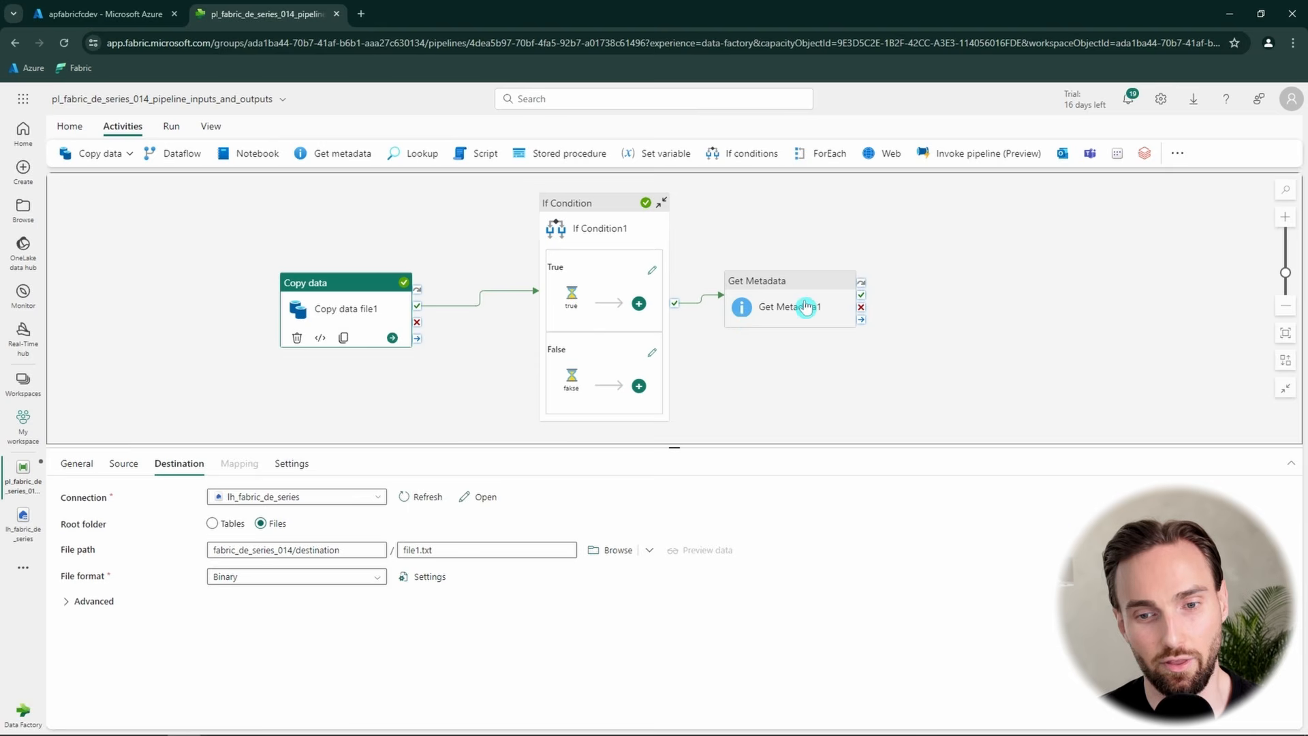
drag(805, 307, 821, 292)
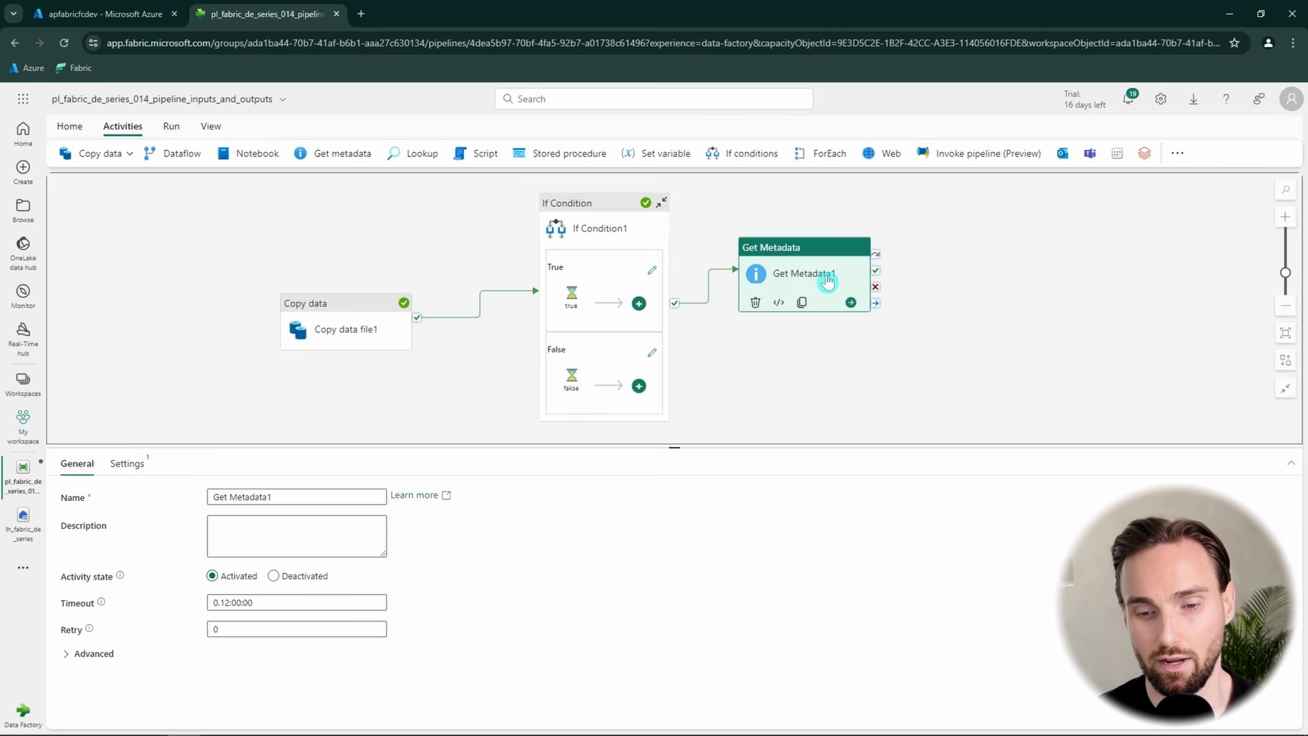
key(Delete)
drag(607, 234, 556, 256)
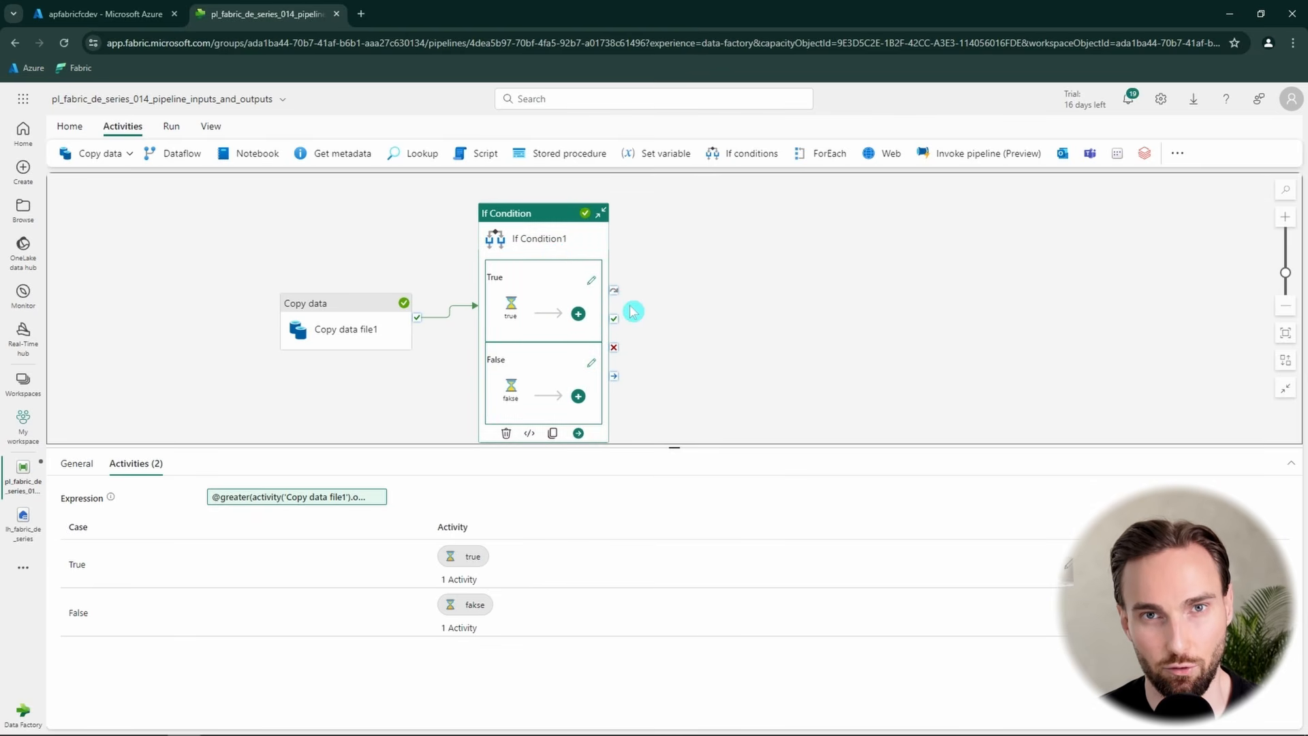
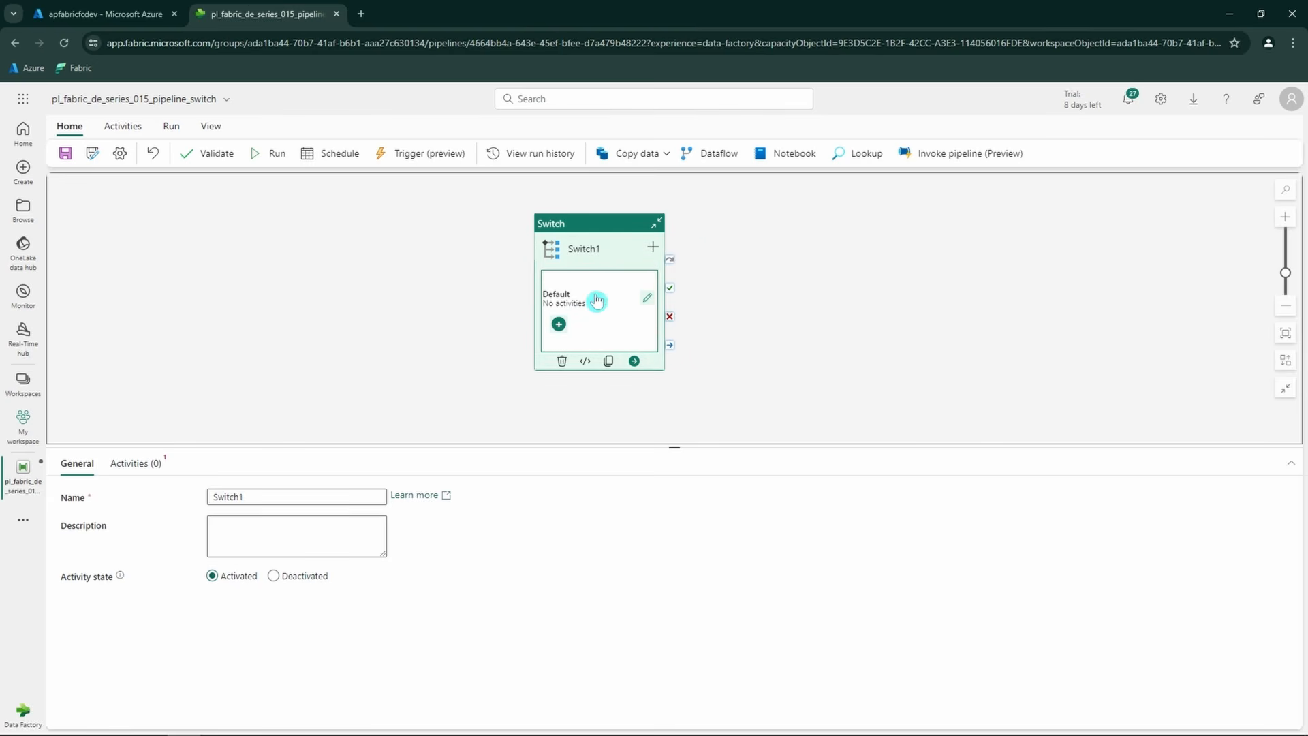
- Add a Wait activity to the Default case of Switch1 and name it default
click(559, 324)
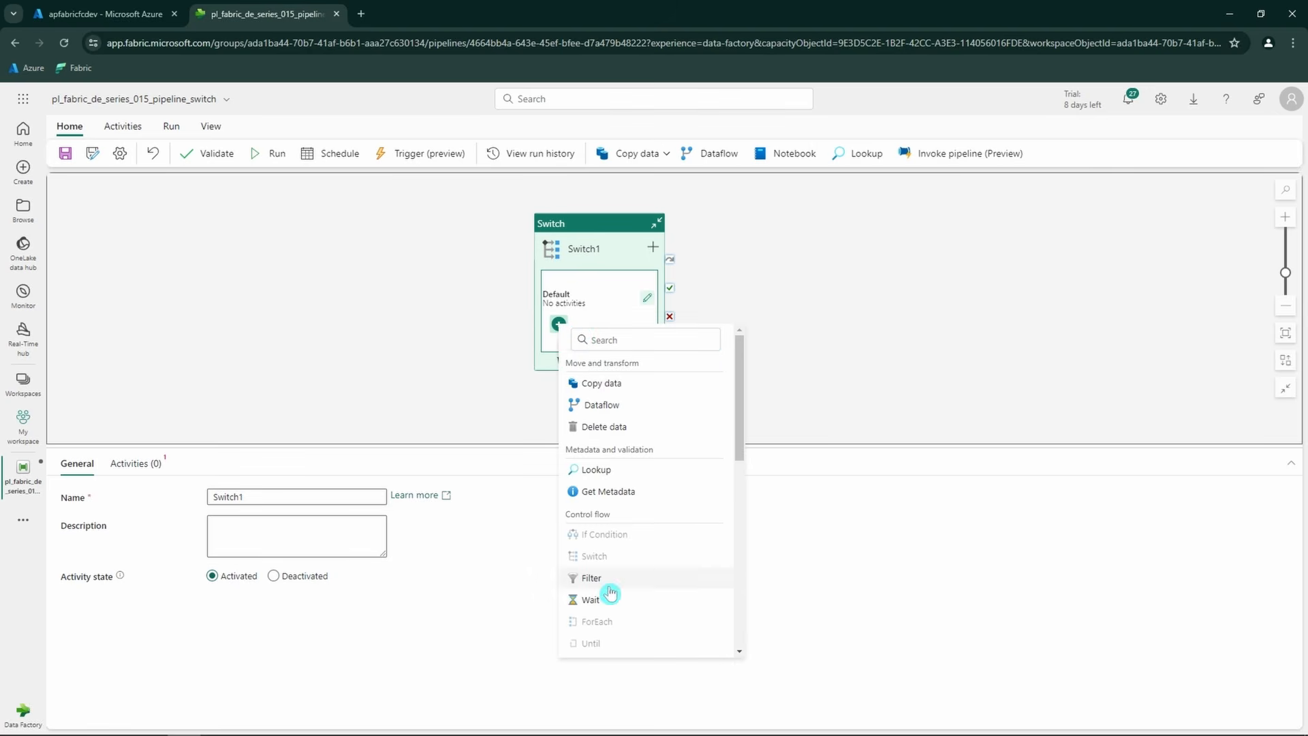
click(618, 606)
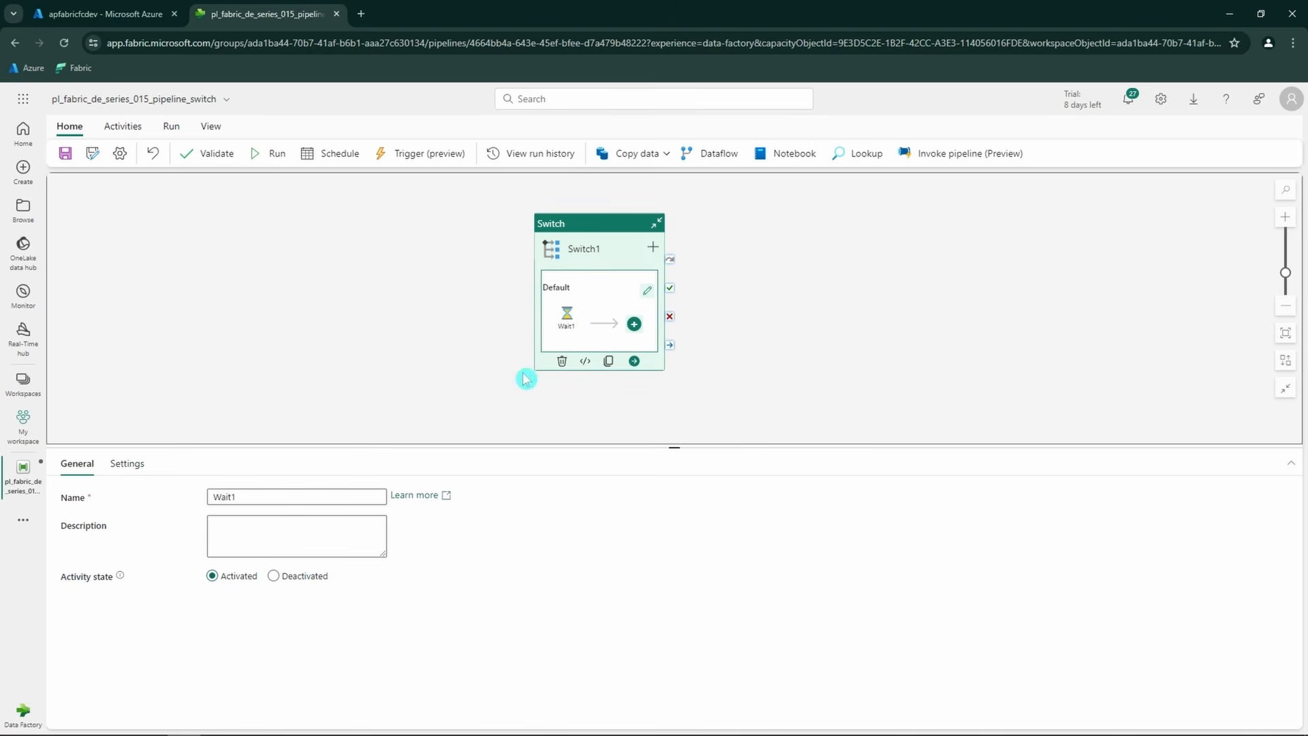
double_click(257, 495)
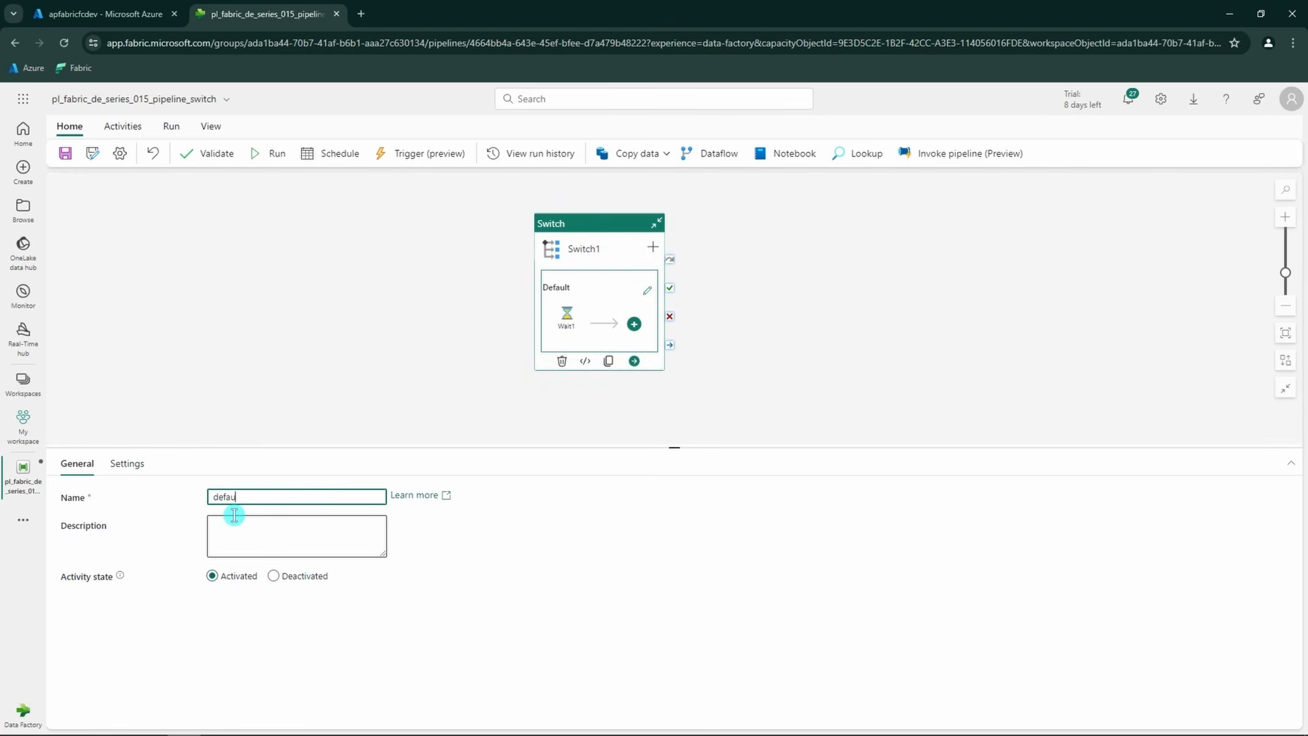
mouse_move(613, 235)
mouse_down()
mouse_move(636, 239)
mouse_move(595, 246)
mouse_up()
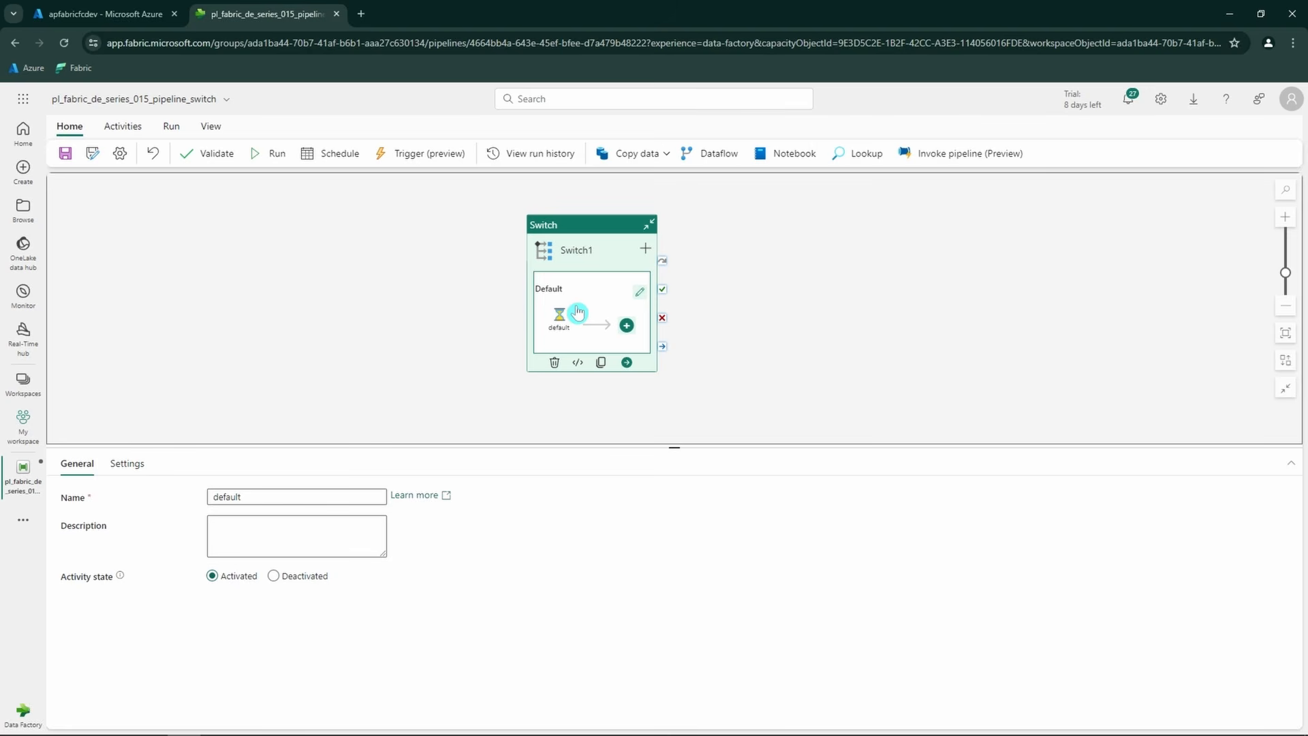
- Add two cases to Switch1 and enlarge the canvas area to show all of its cases
click(584, 245)
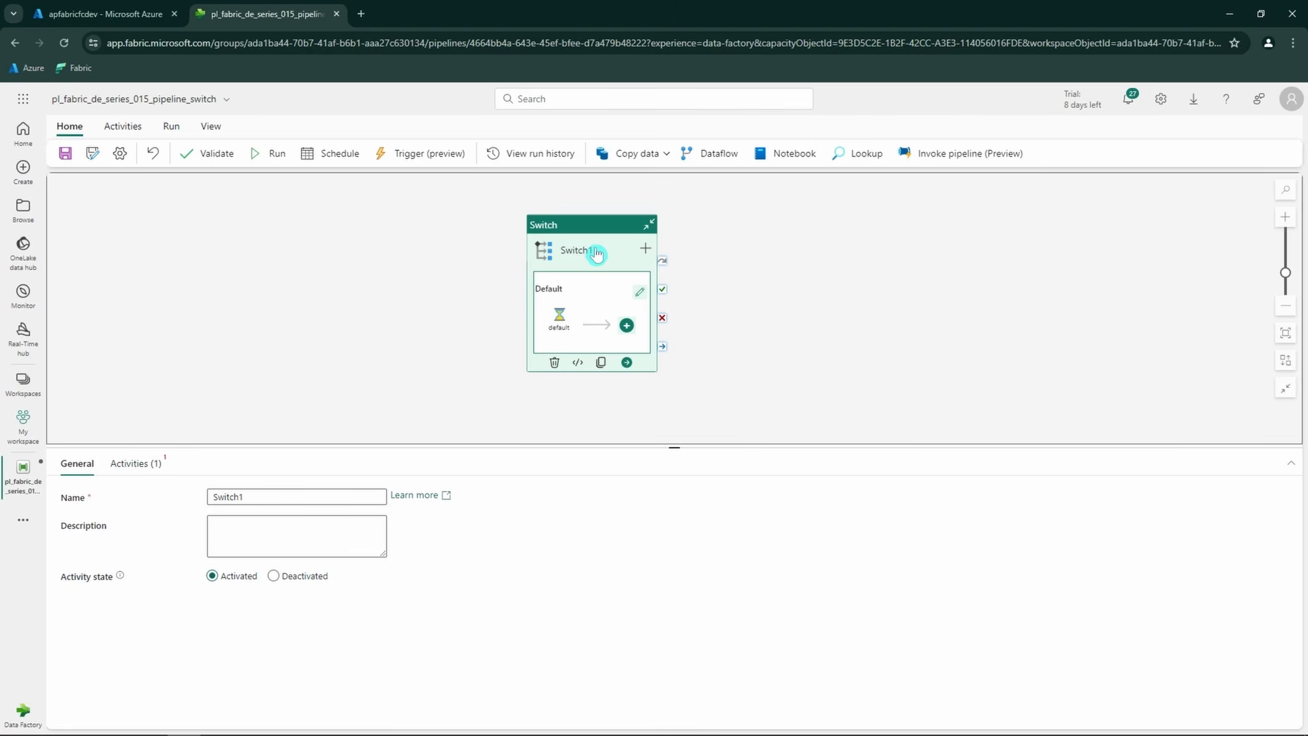
click(140, 464)
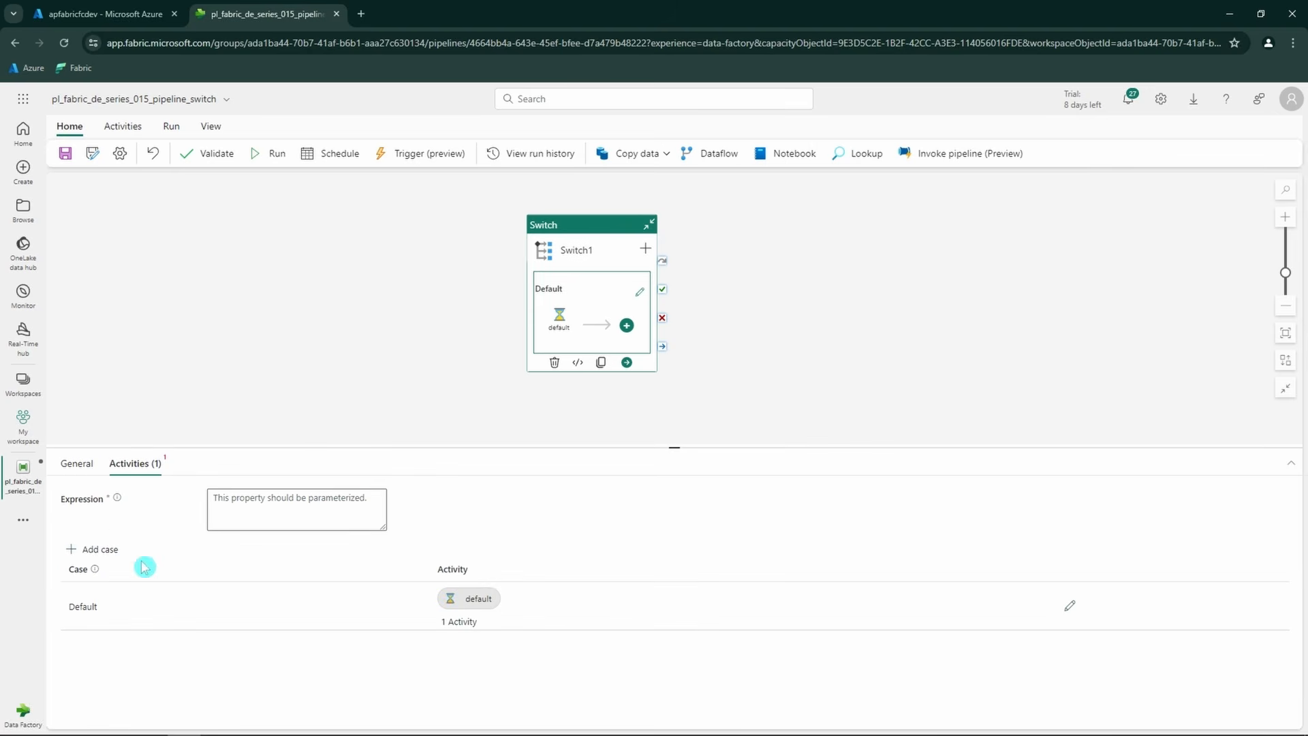
click(86, 555)
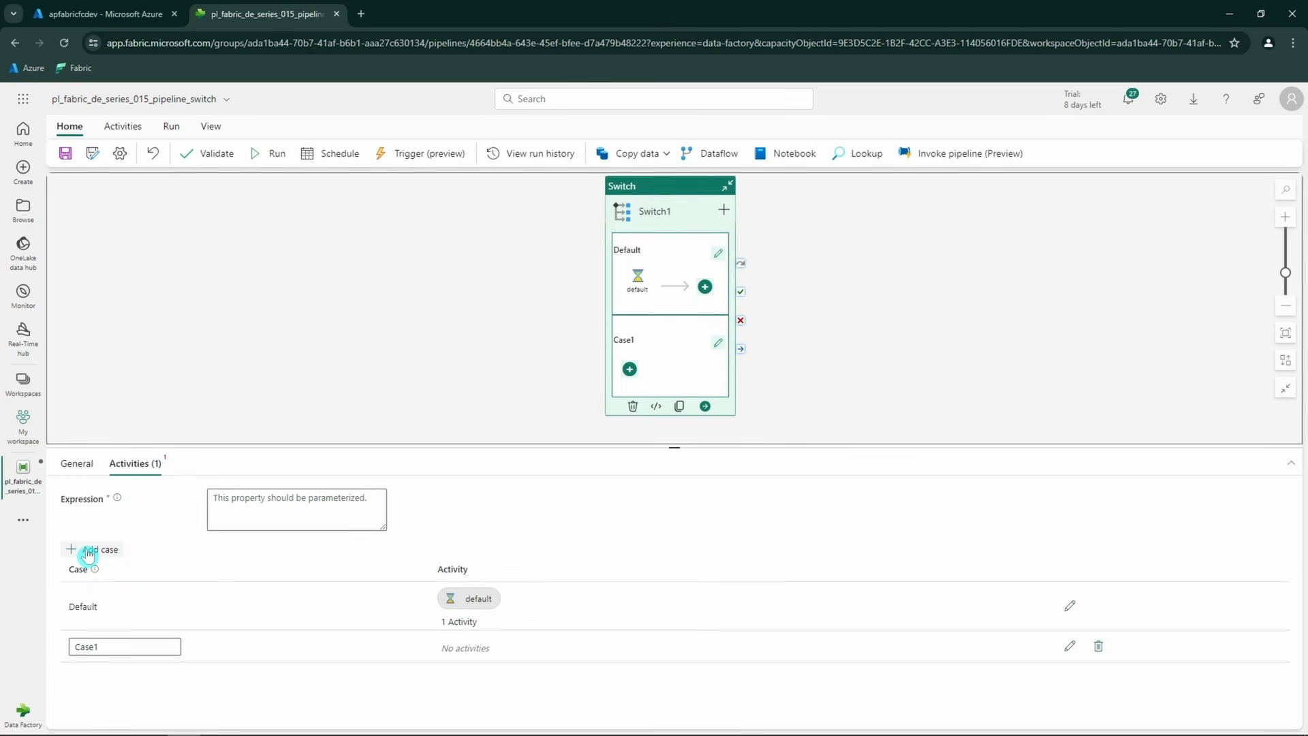
click(89, 552)
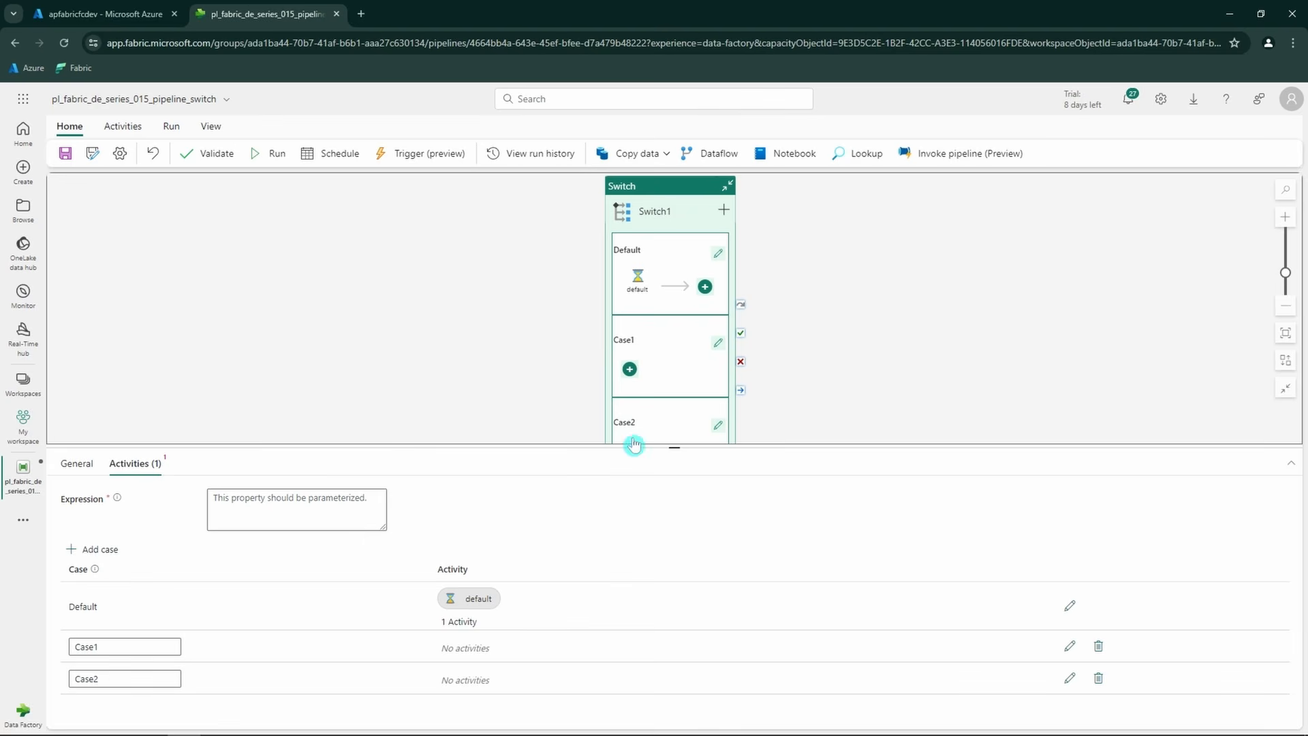
drag(687, 447, 683, 501)
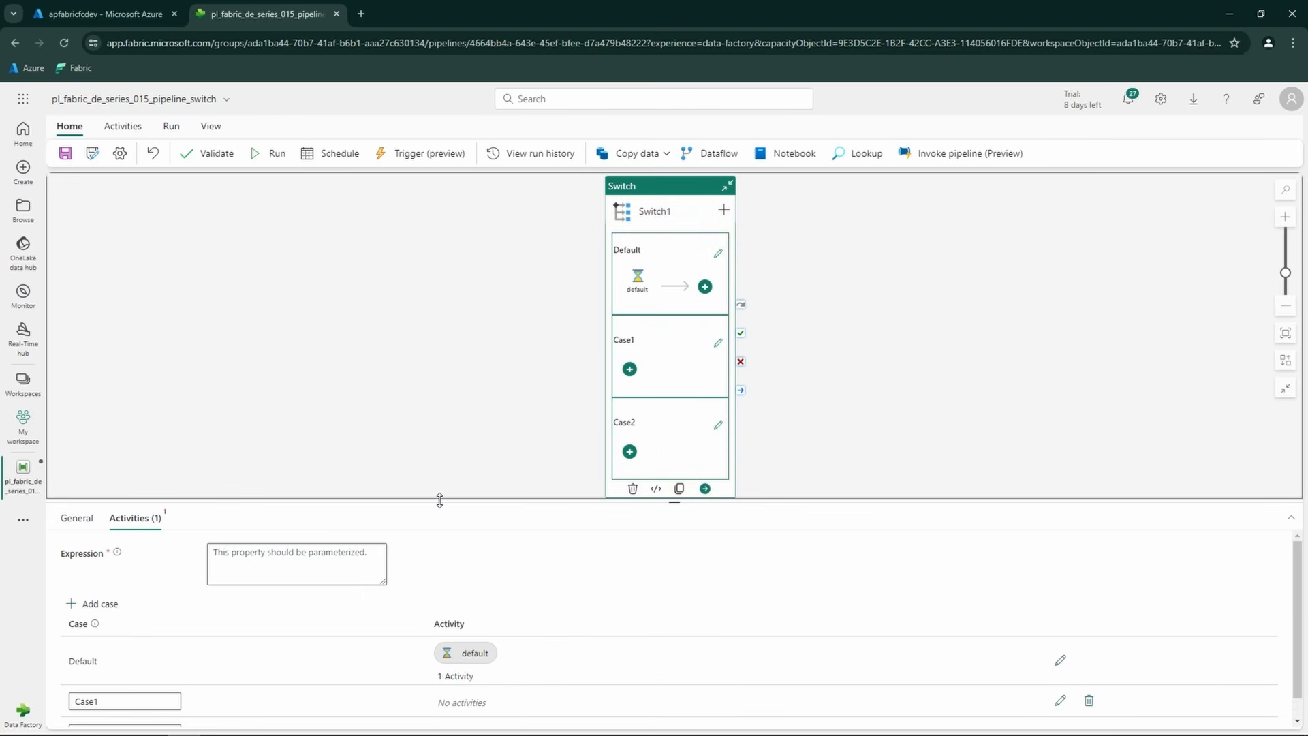
- Rename the two added cases of Switch1 to file1 and file2
drag(439, 501, 422, 423)
drag(117, 621, 70, 623)
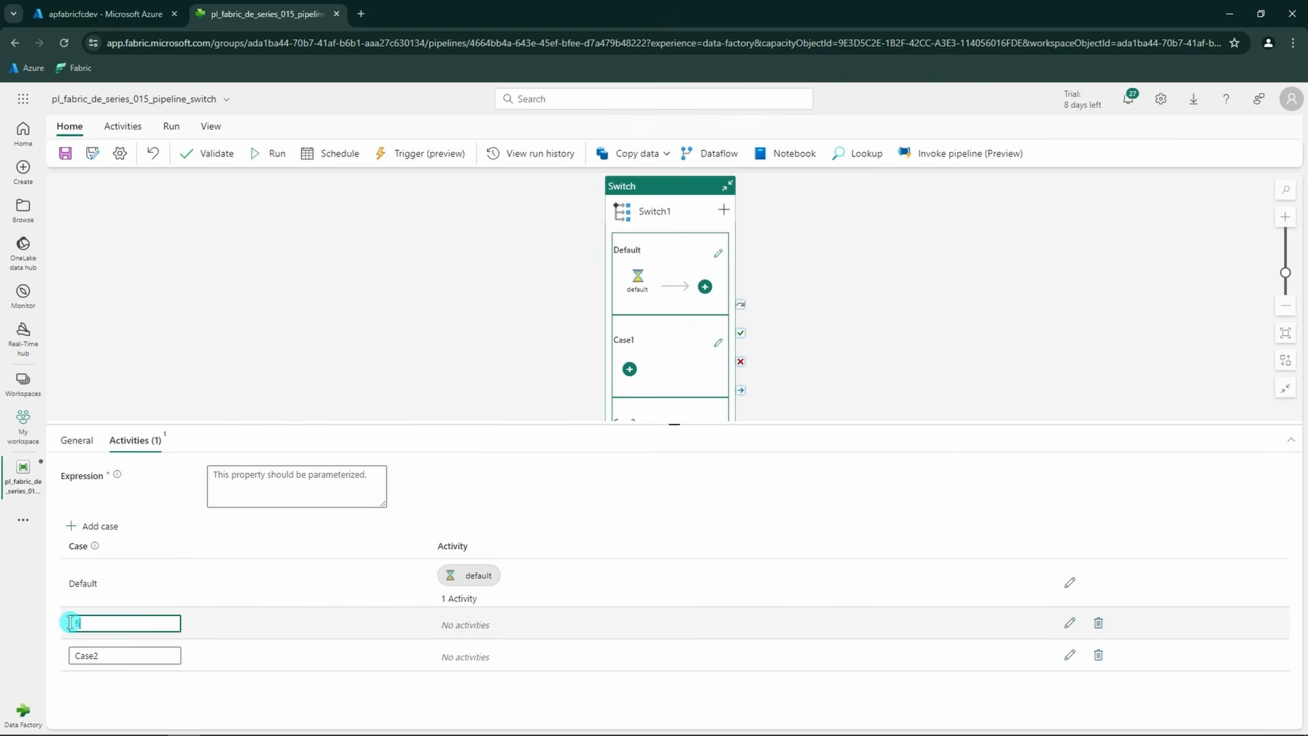
text(file1)
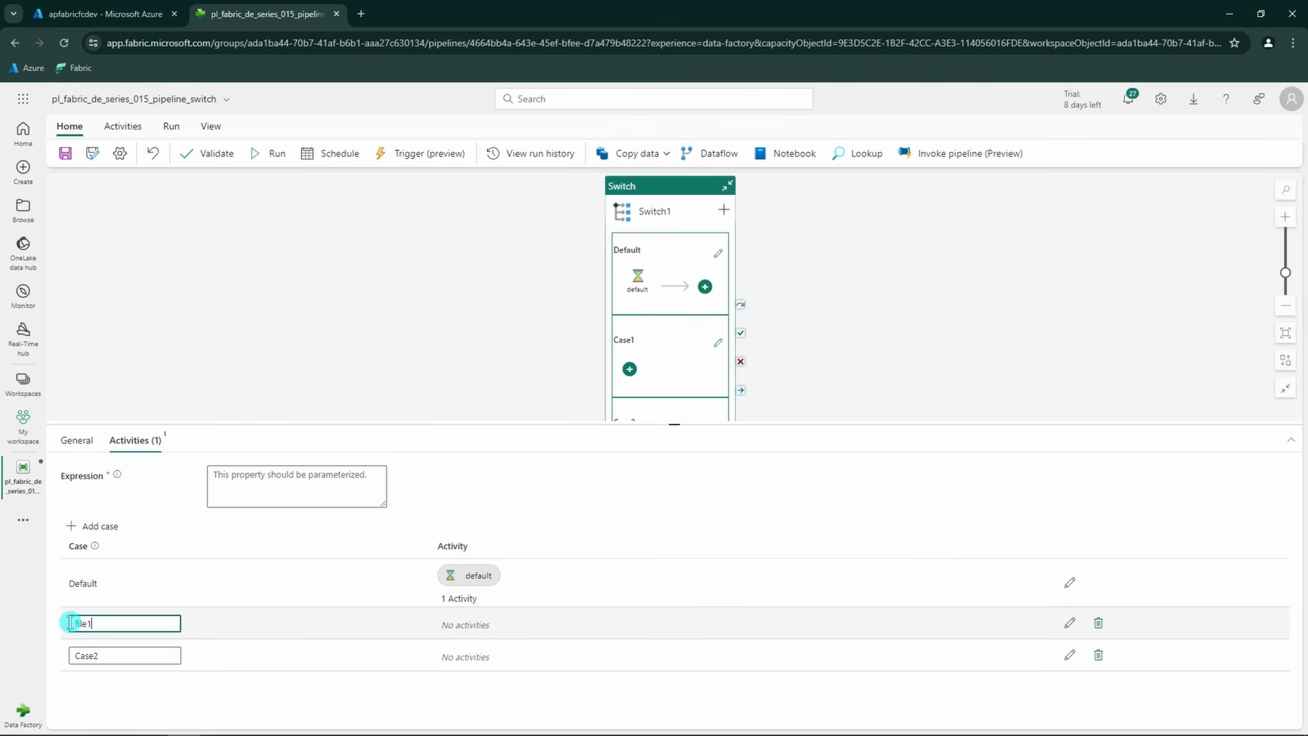
double_click(105, 656)
text(fi)
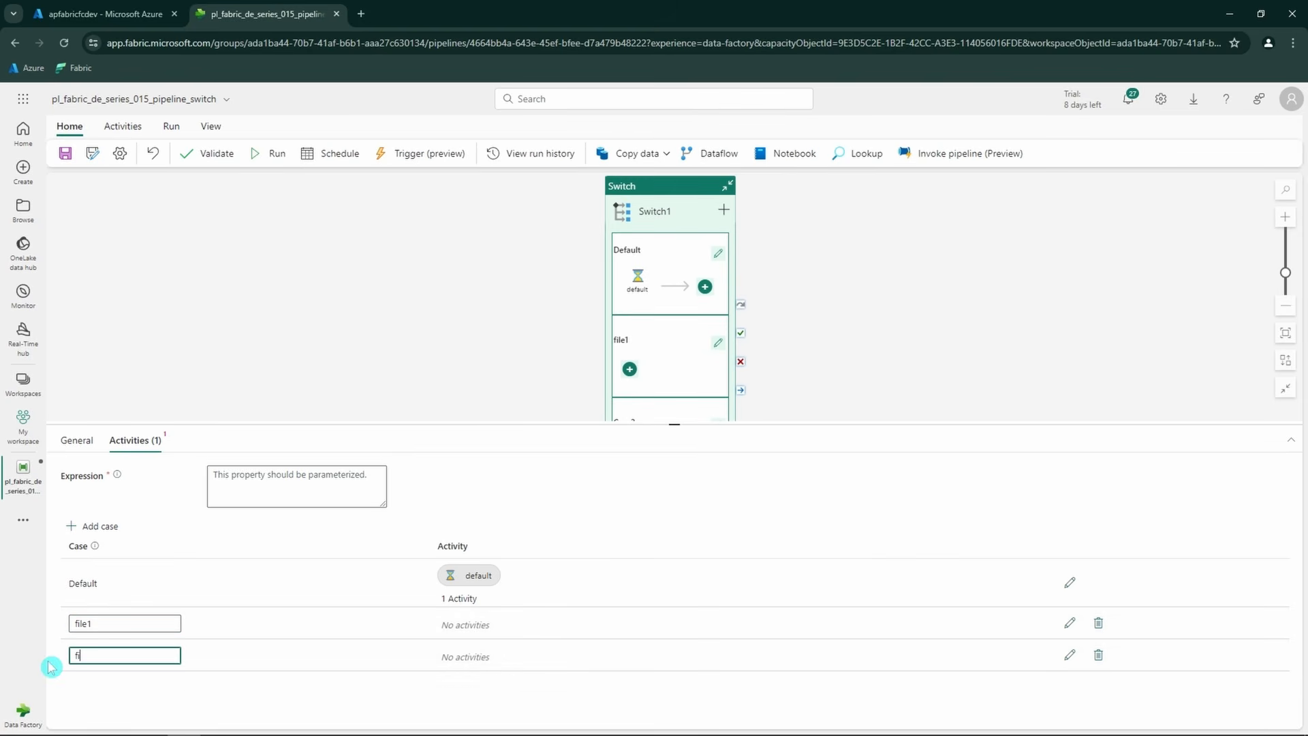
text(le1)
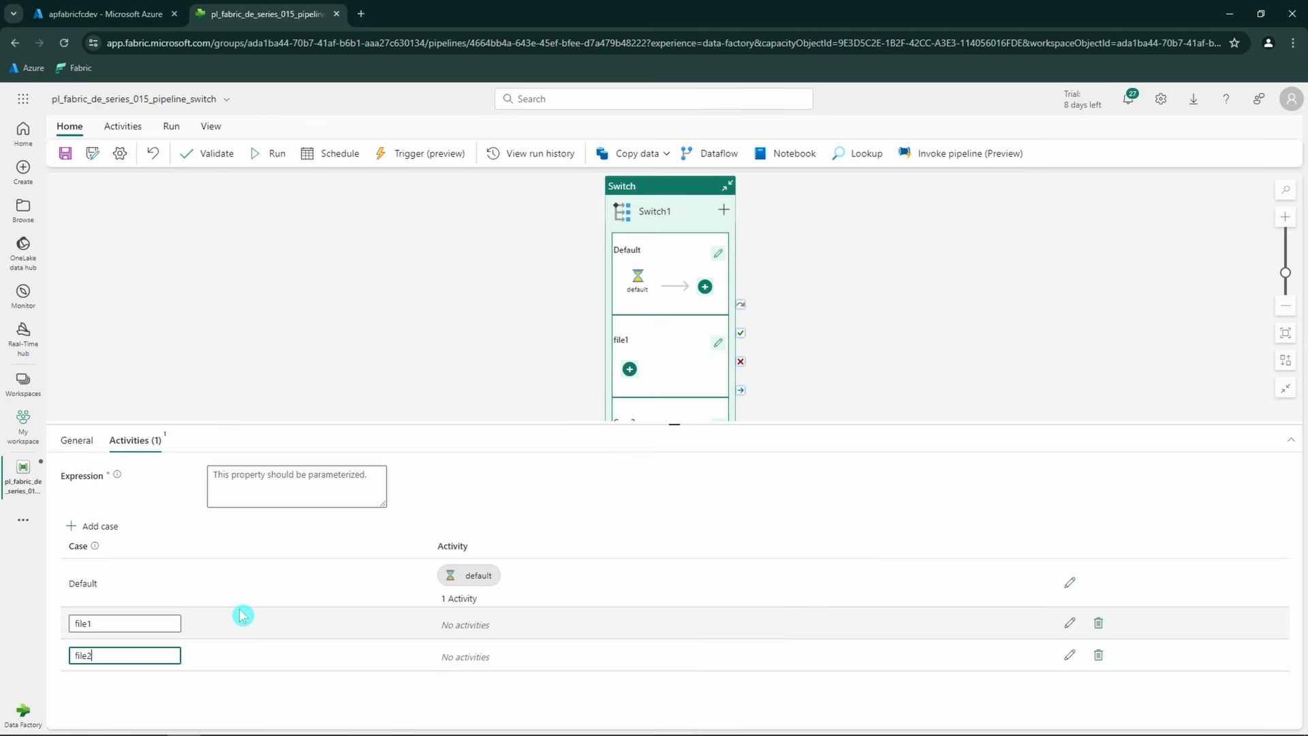
- Add a Wait activity to the file1 case of Switch1 and name it file1
click(780, 362)
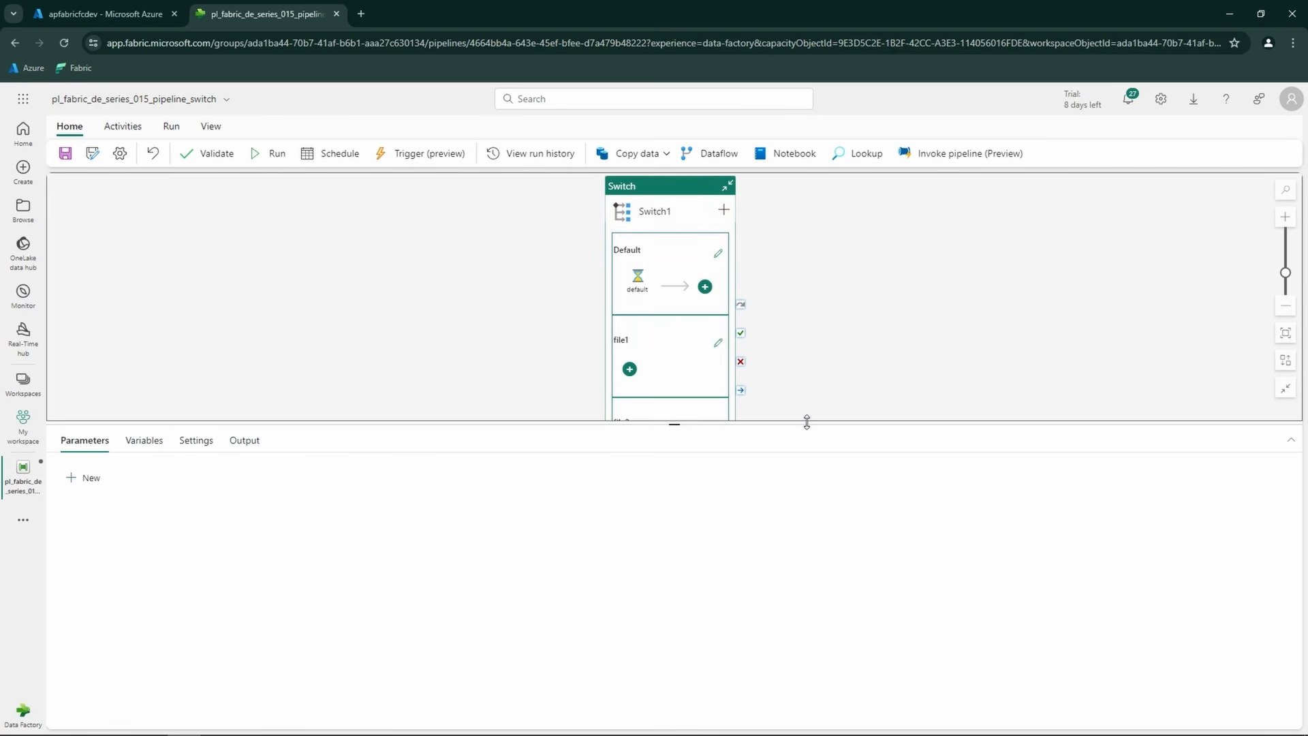
drag(807, 421, 788, 500)
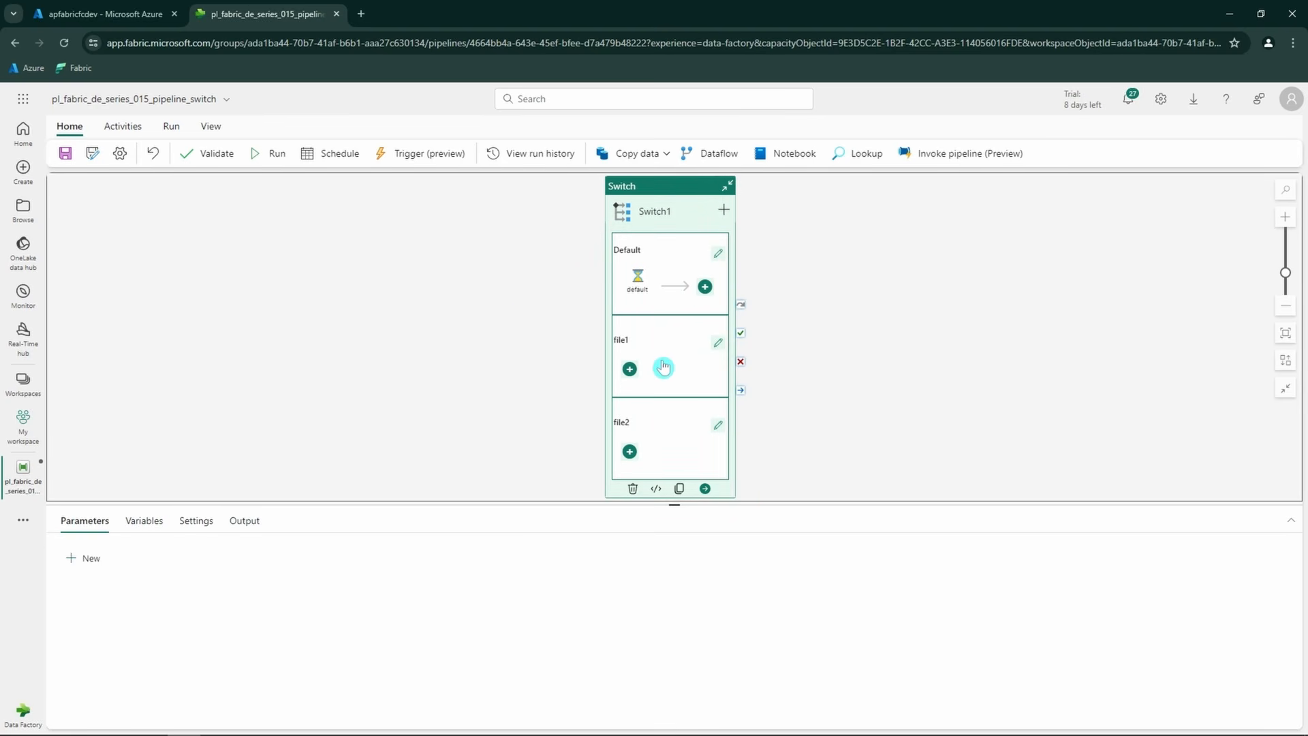
click(628, 372)
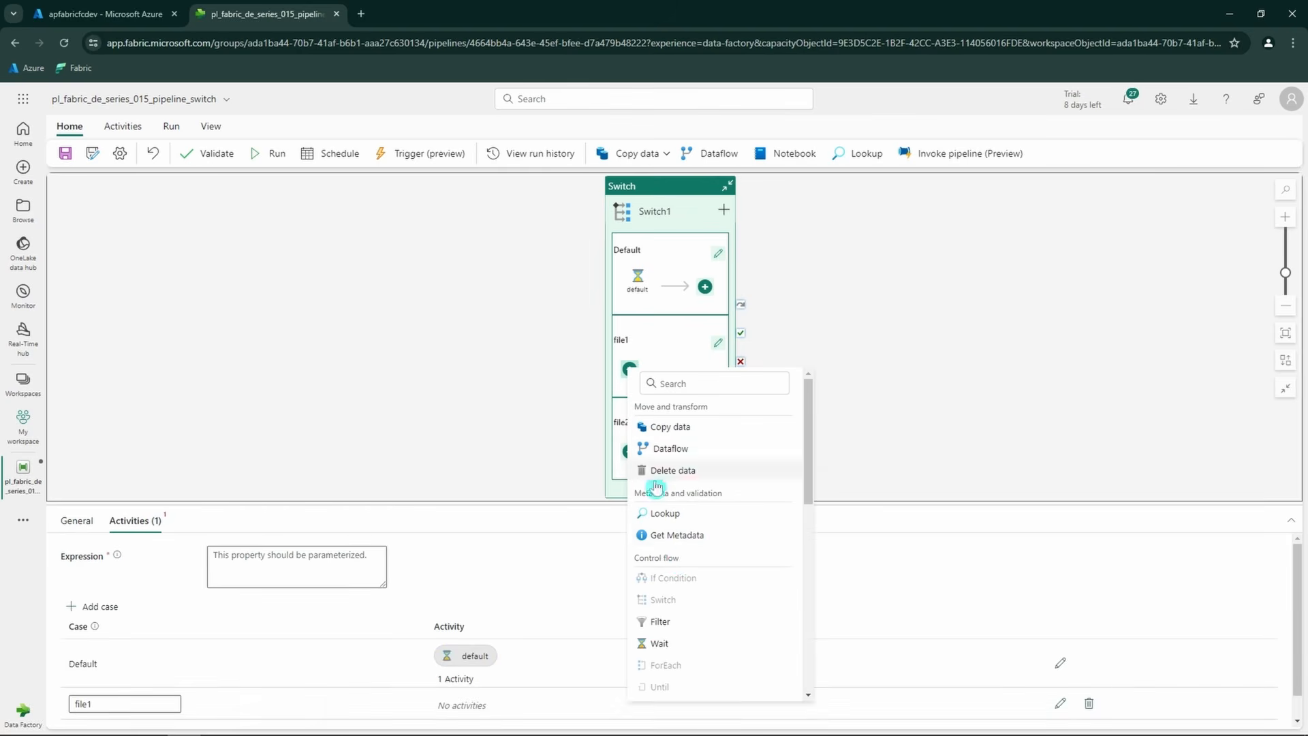
click(671, 624)
click(637, 378)
double_click(225, 553)
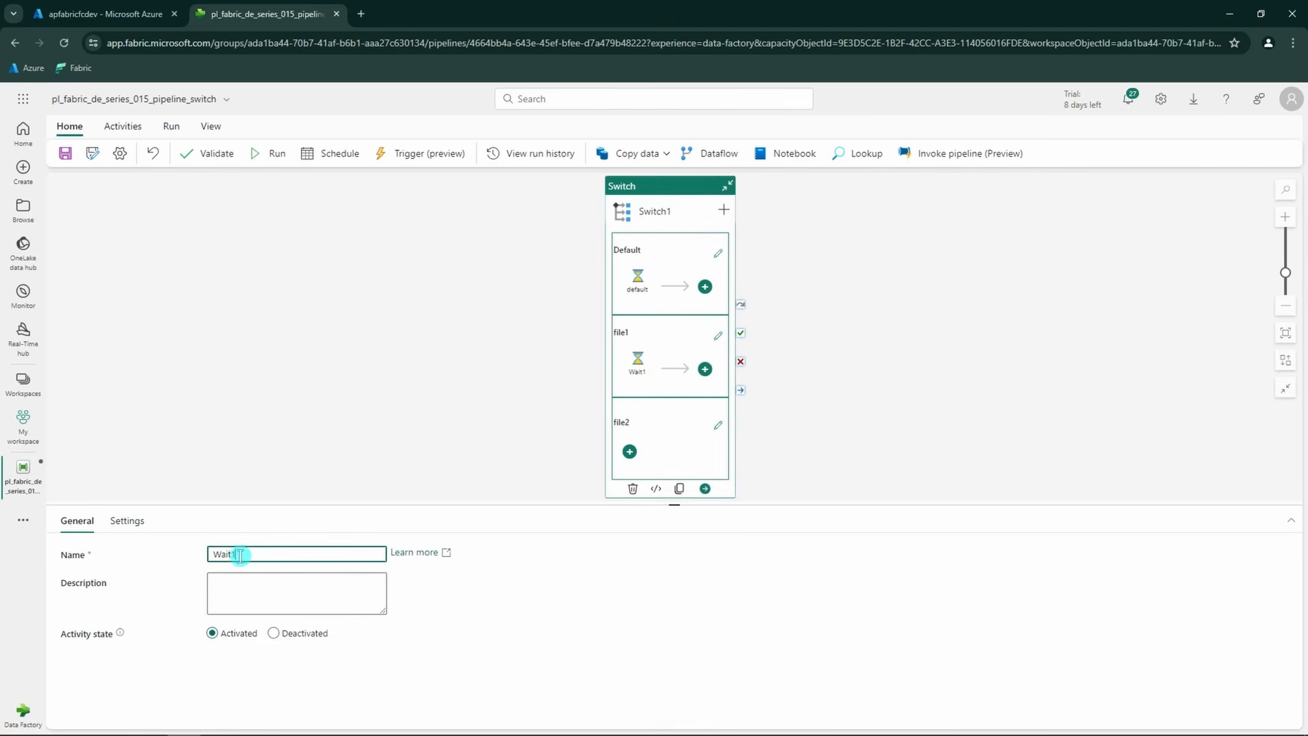
text(file1)
- Add a Wait activity named file2 to the file2 case and shift Switch1 so all its cases fit on the canvas
click(629, 451)
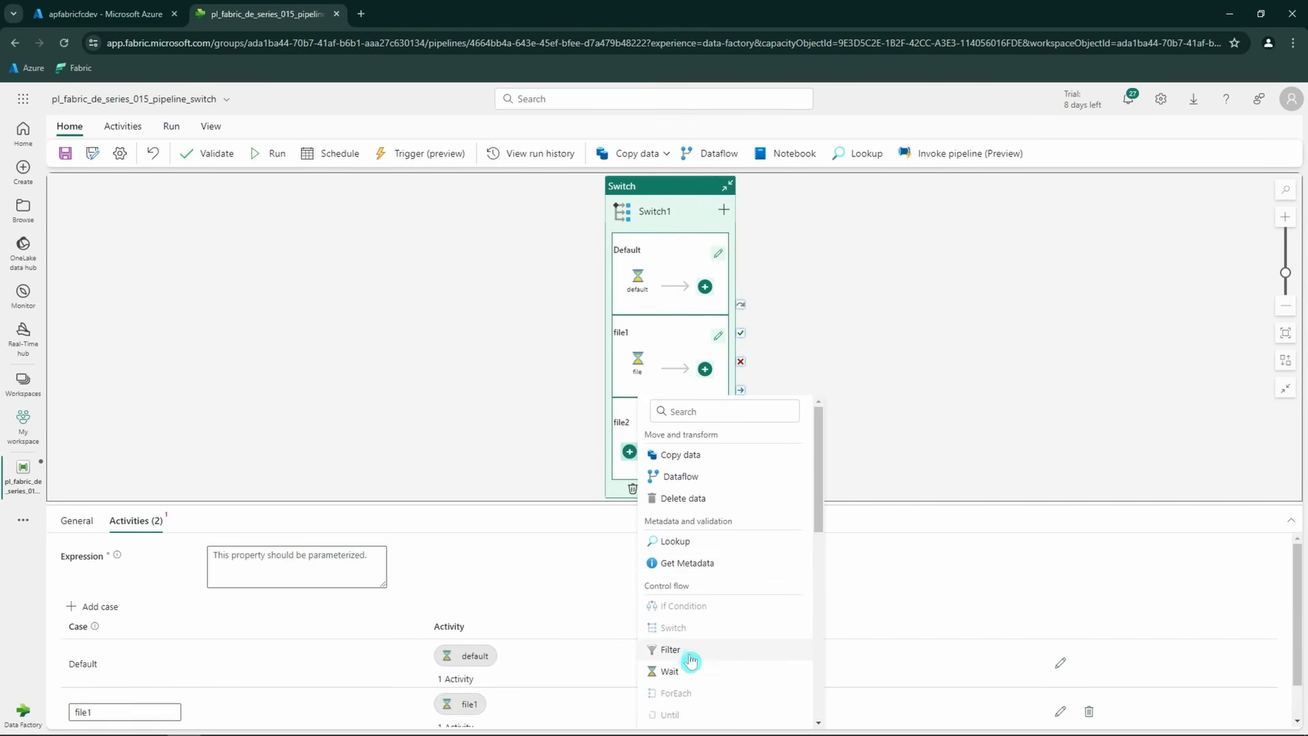
click(694, 668)
click(629, 462)
double_click(263, 553)
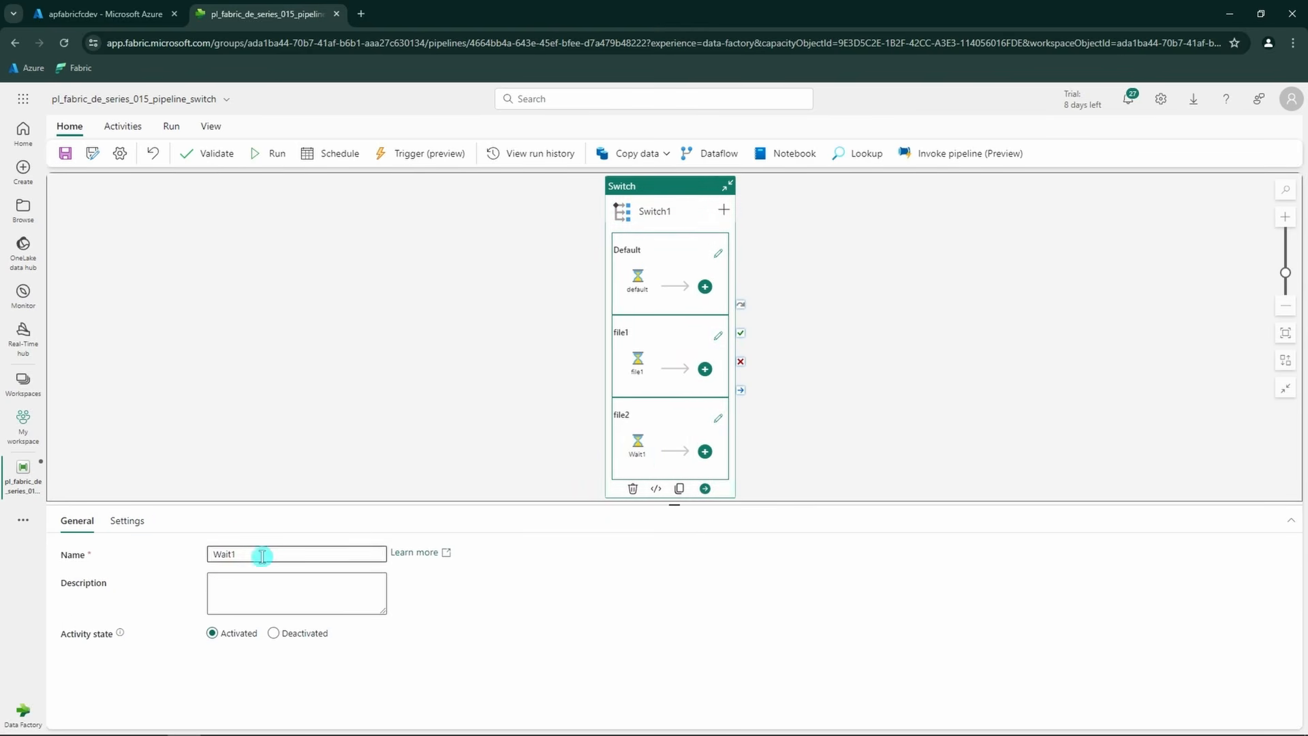
text(file2)
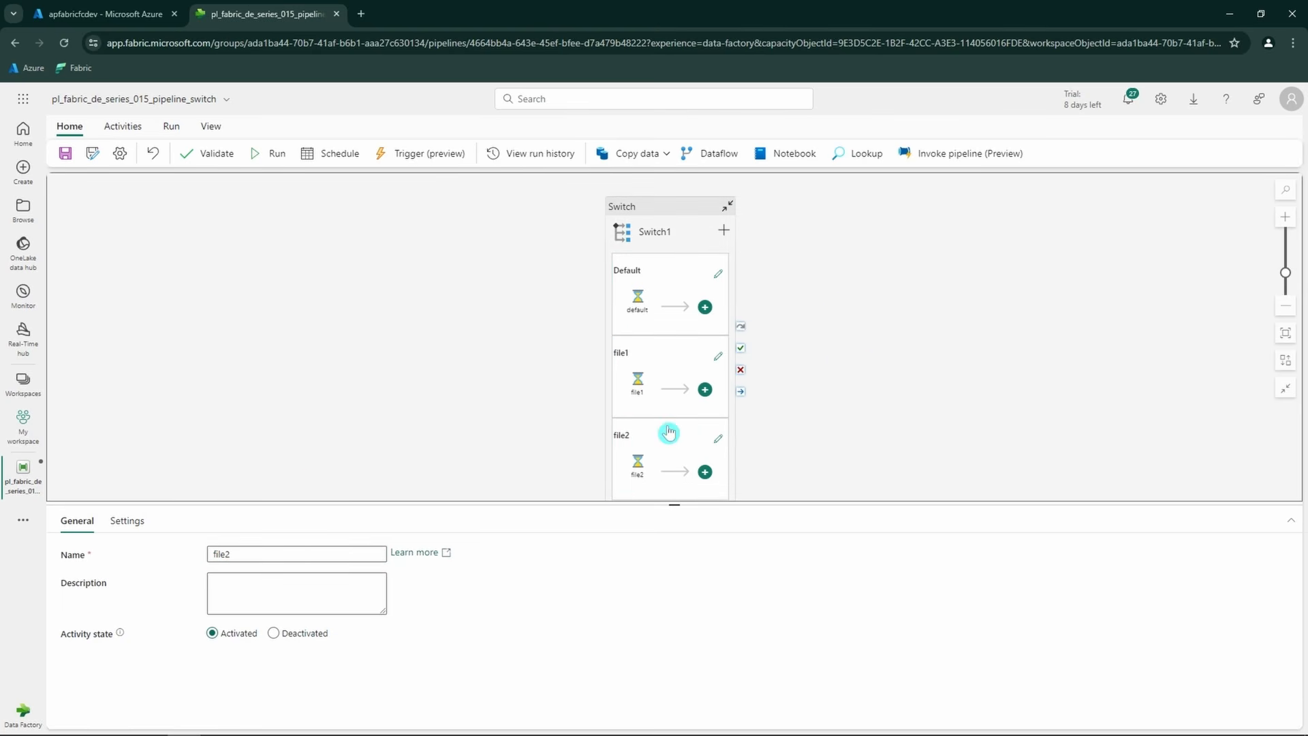
click(705, 310)
drag(672, 251, 672, 227)
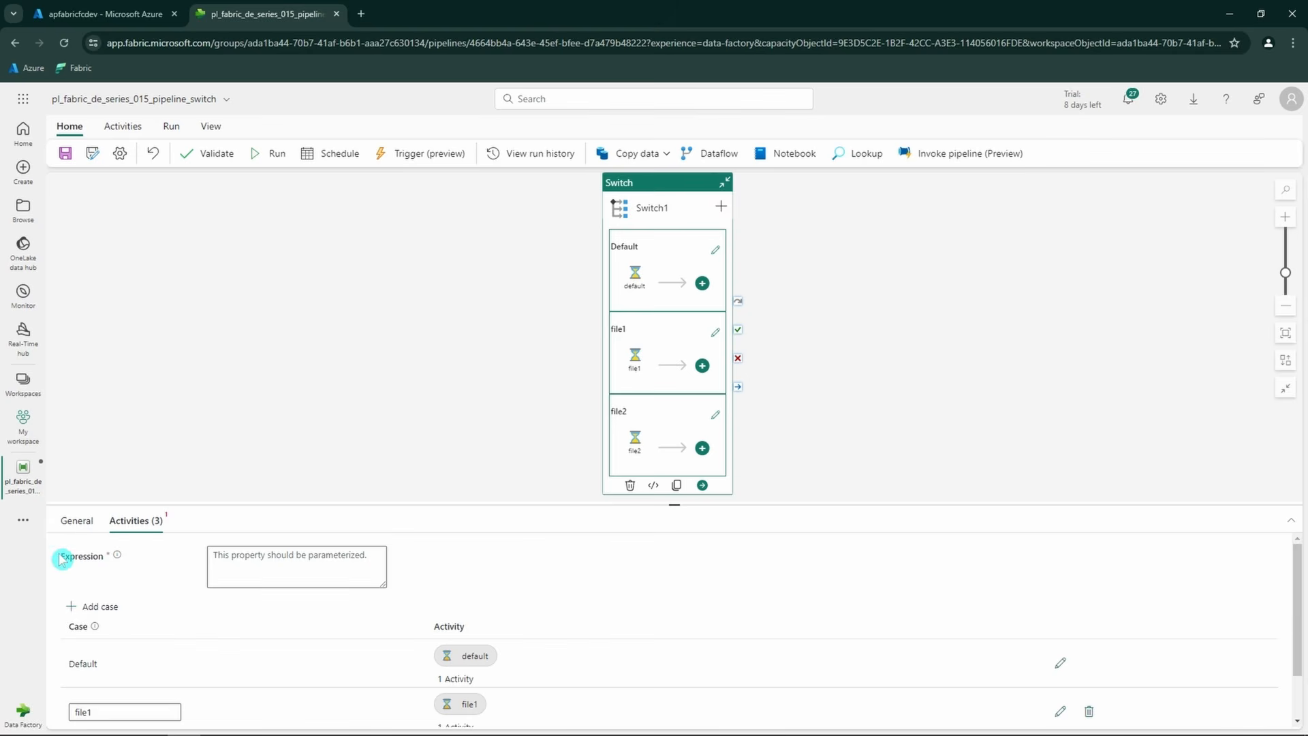
- Add an If Condition activity to compare its expression and cases with those of Switch1, and delete it
drag(60, 559, 122, 564)
click(159, 572)
click(124, 127)
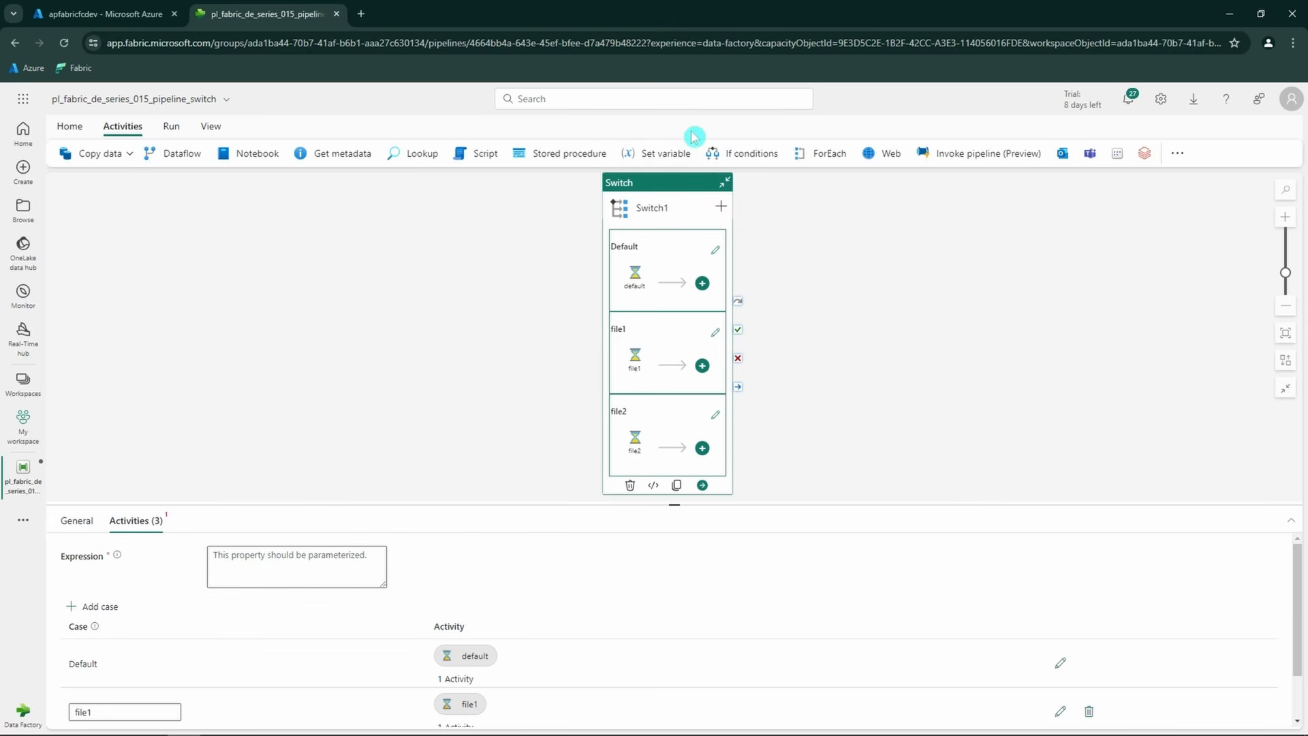
click(768, 156)
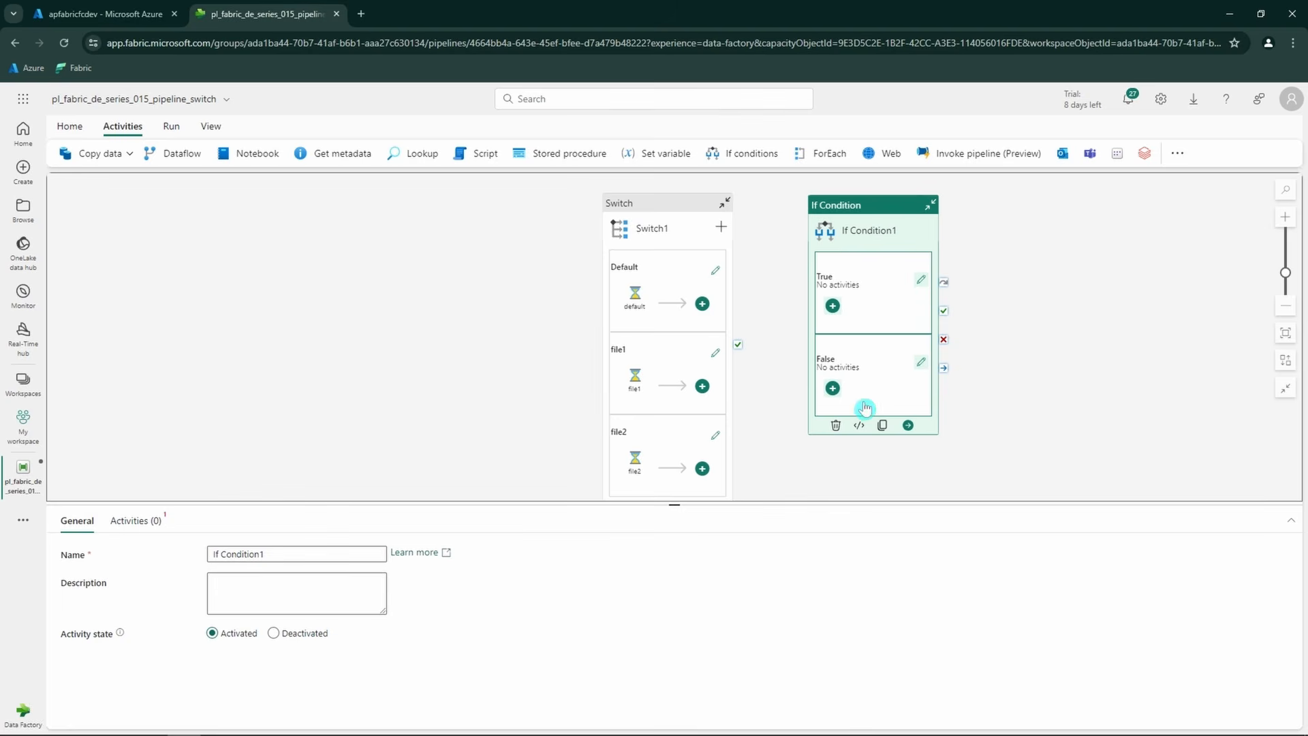
click(155, 521)
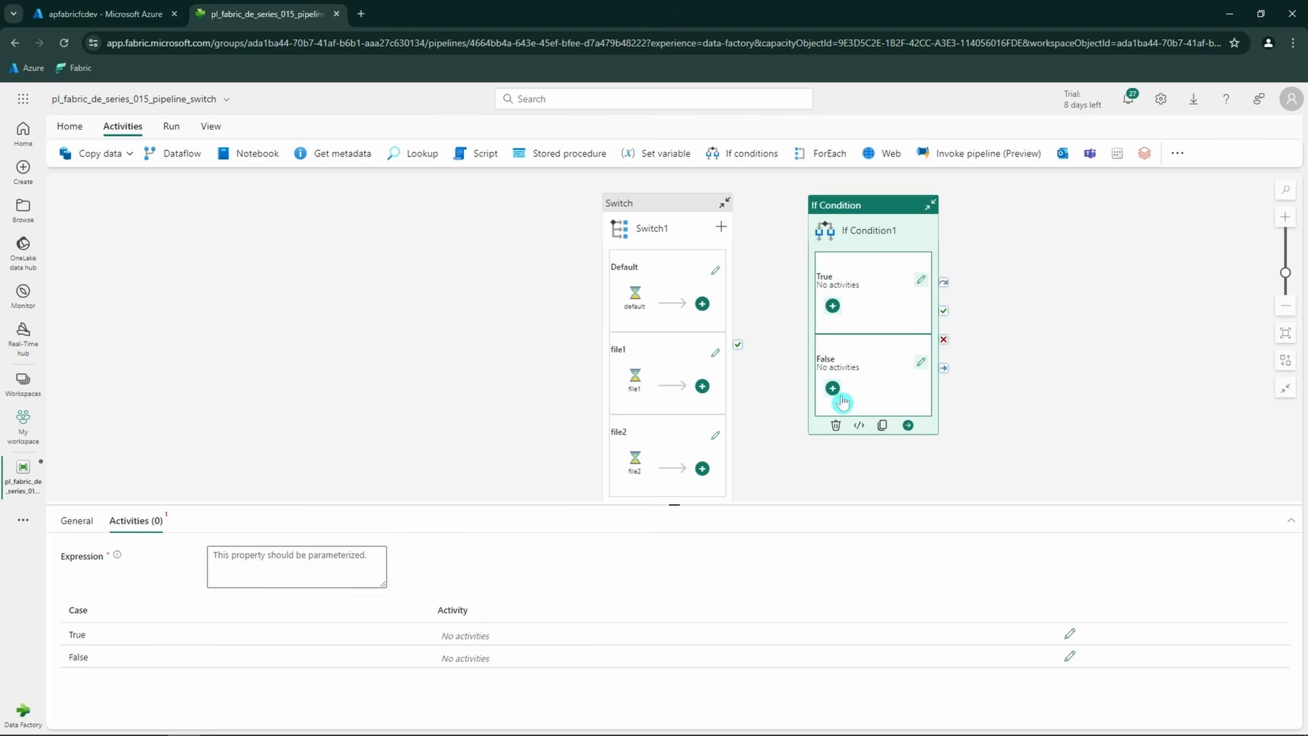
key(Delete)
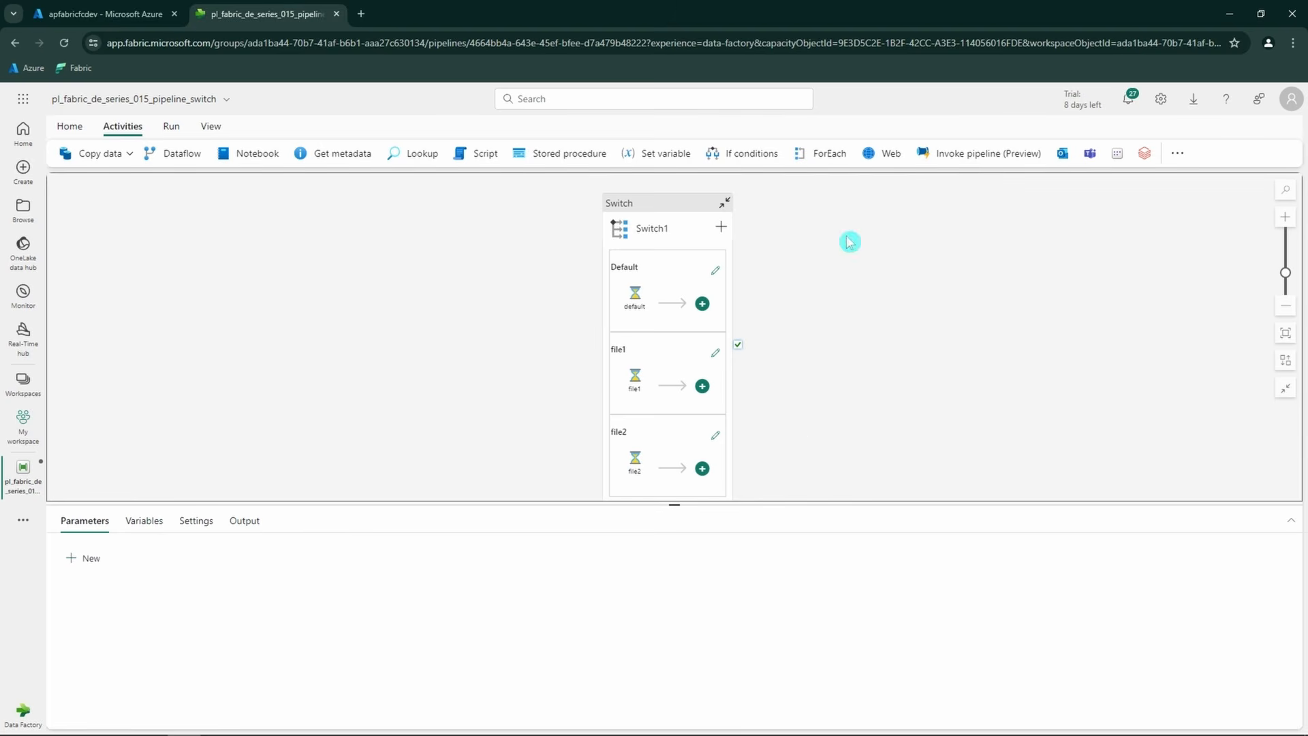
- Examine the expression setting of Switch1 alongside its file1, file2 and Default cases
click(692, 226)
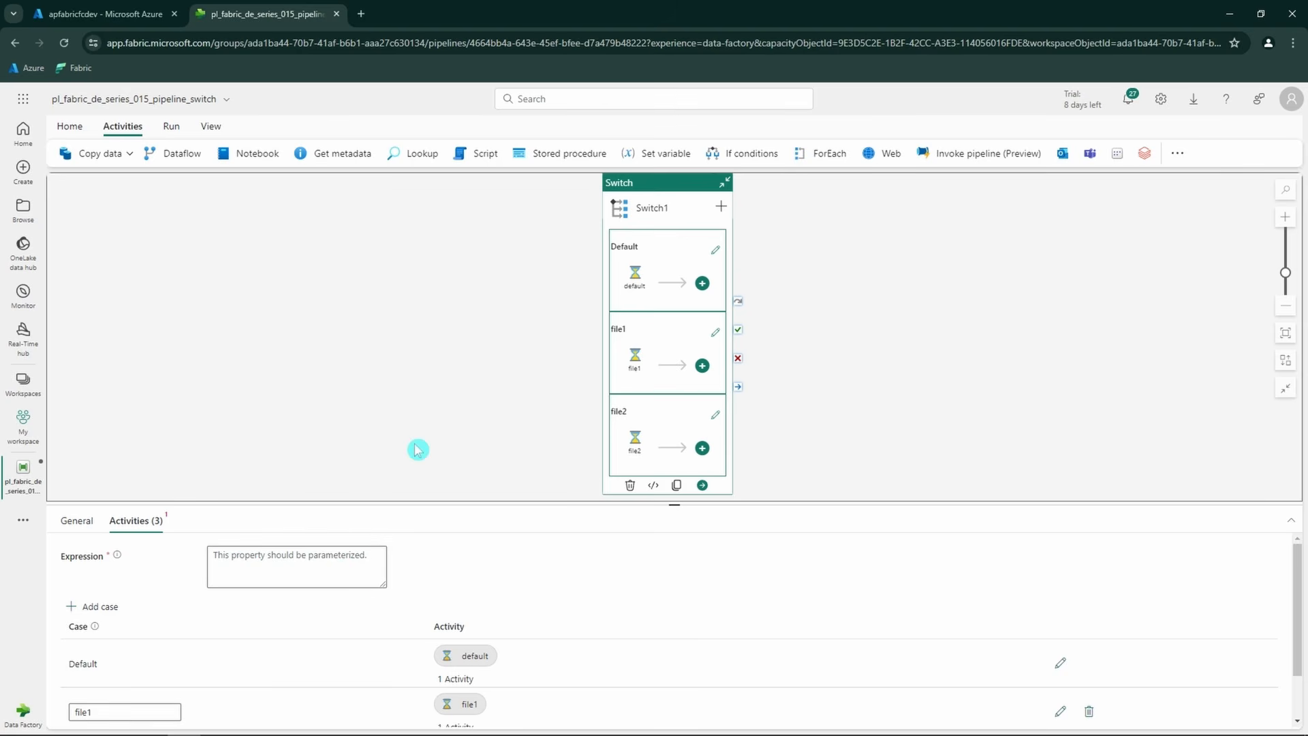
scroll(231, 599, down, 1)
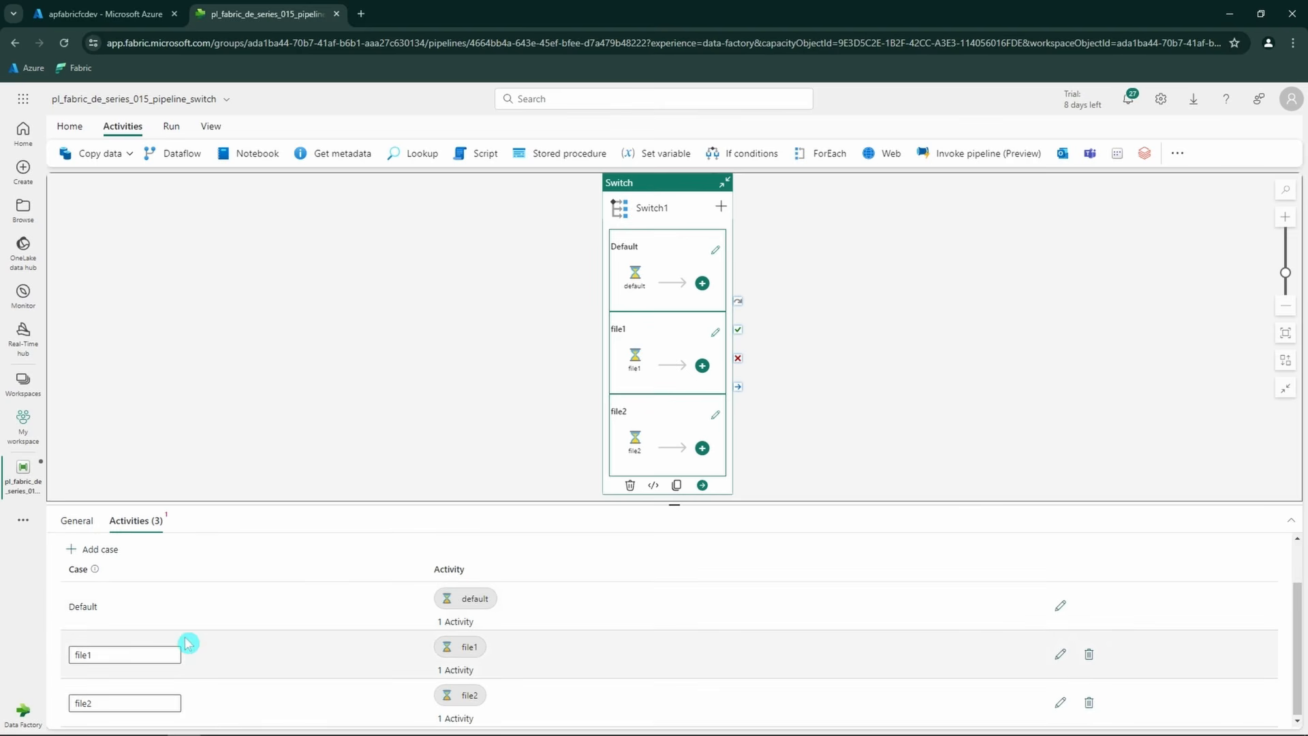
scroll(199, 628, up, 1)
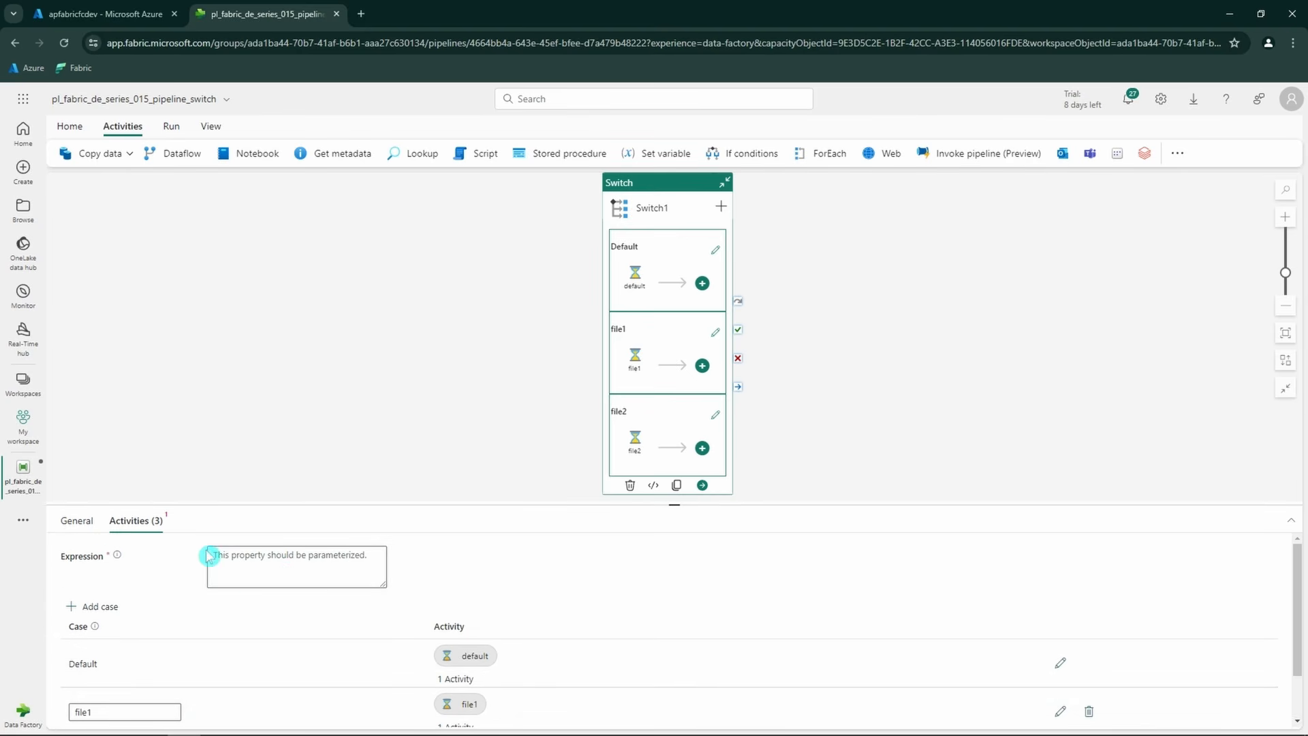
scroll(254, 563, down, 1)
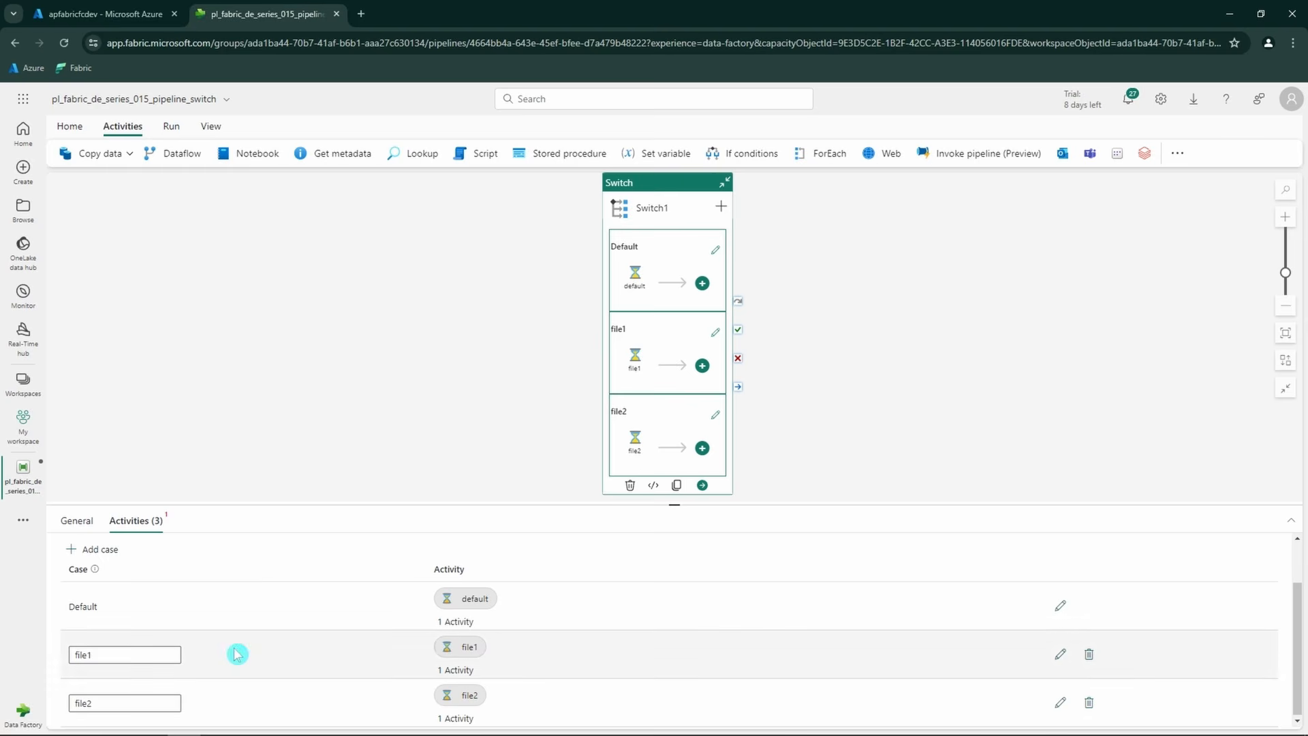
double_click(72, 654)
click(116, 704)
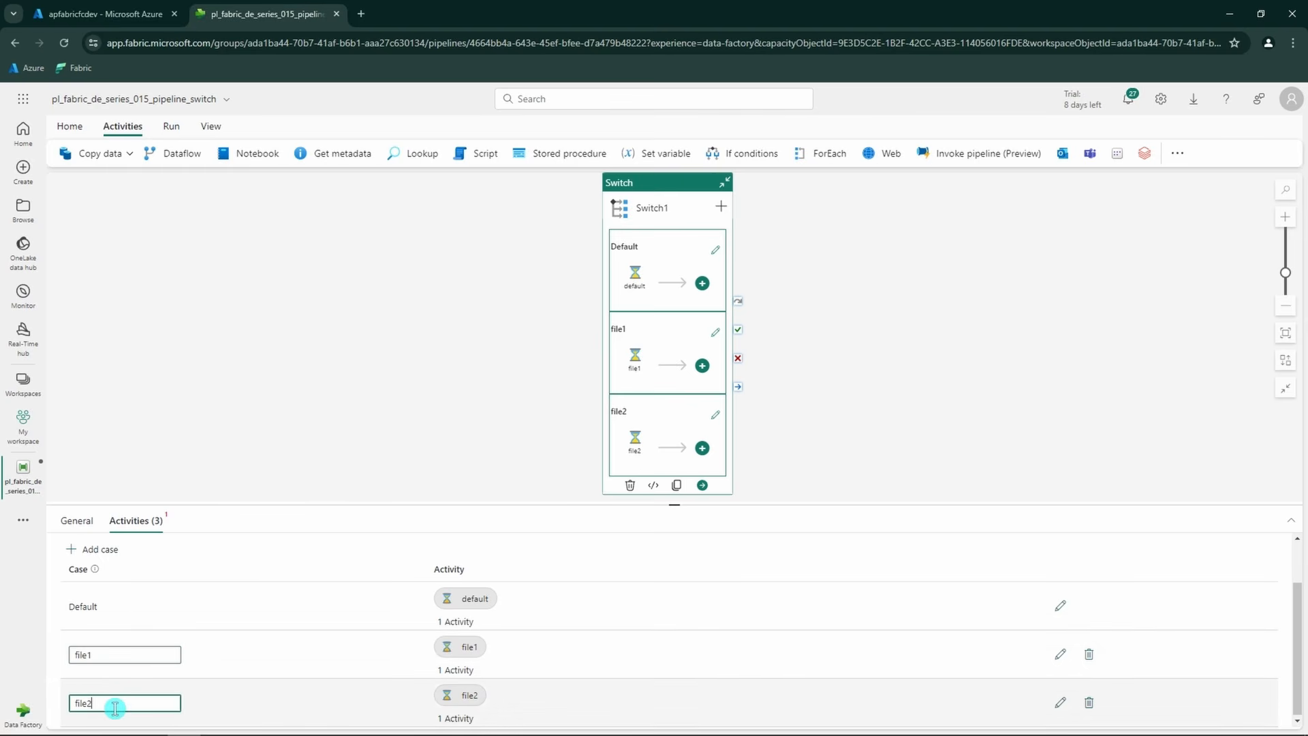
double_click(70, 703)
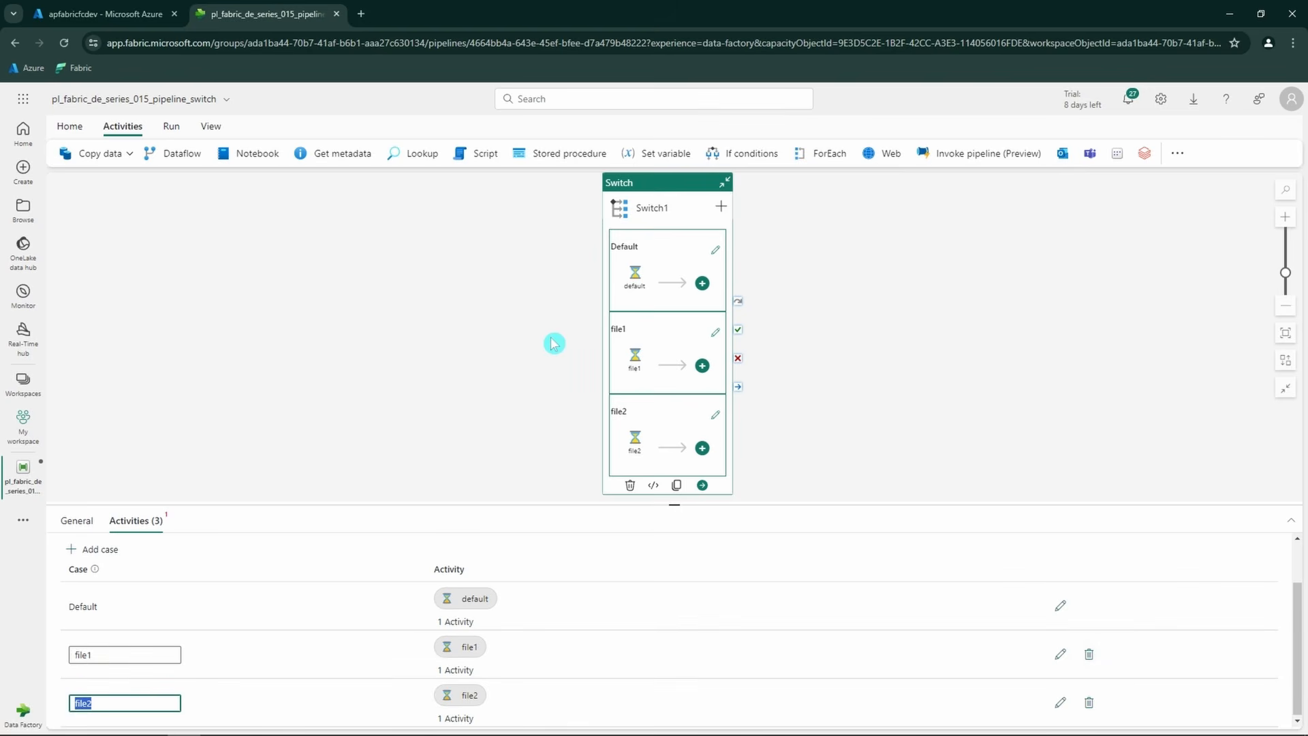
scroll(218, 586, up, 1)
drag(173, 665, 67, 662)
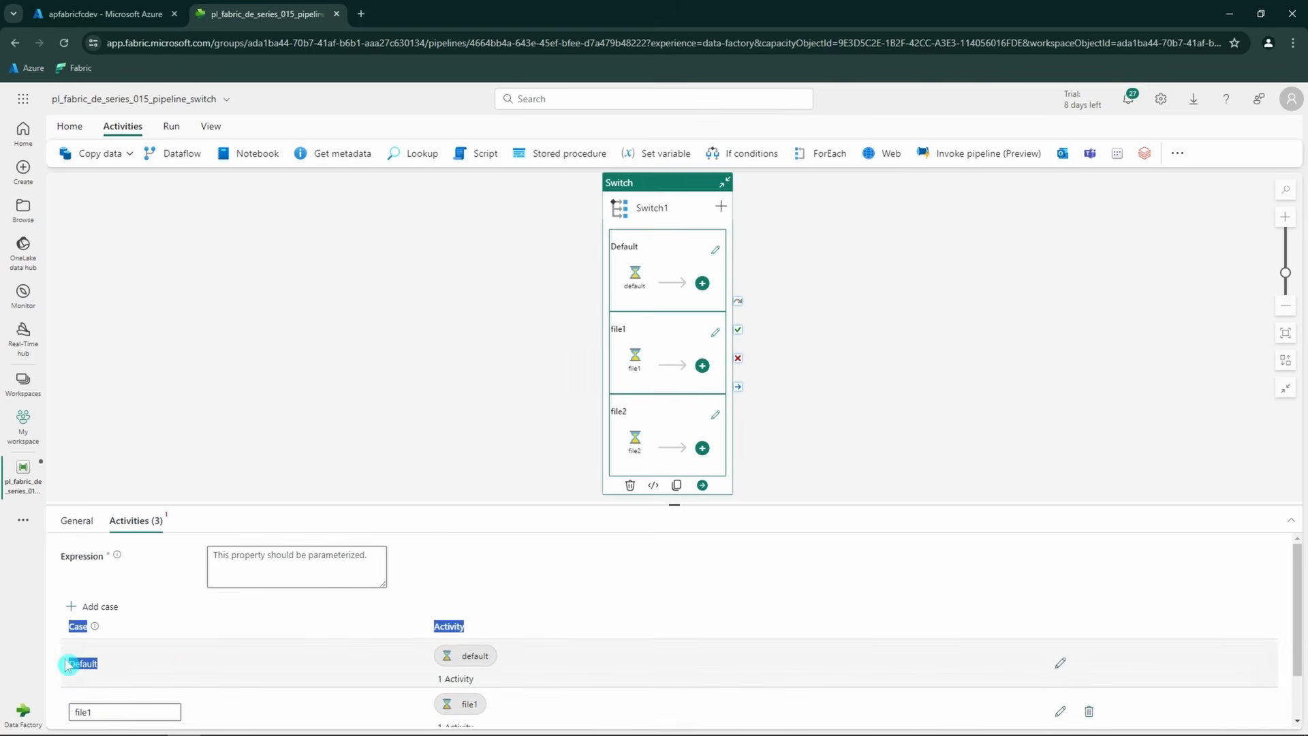
click(219, 669)
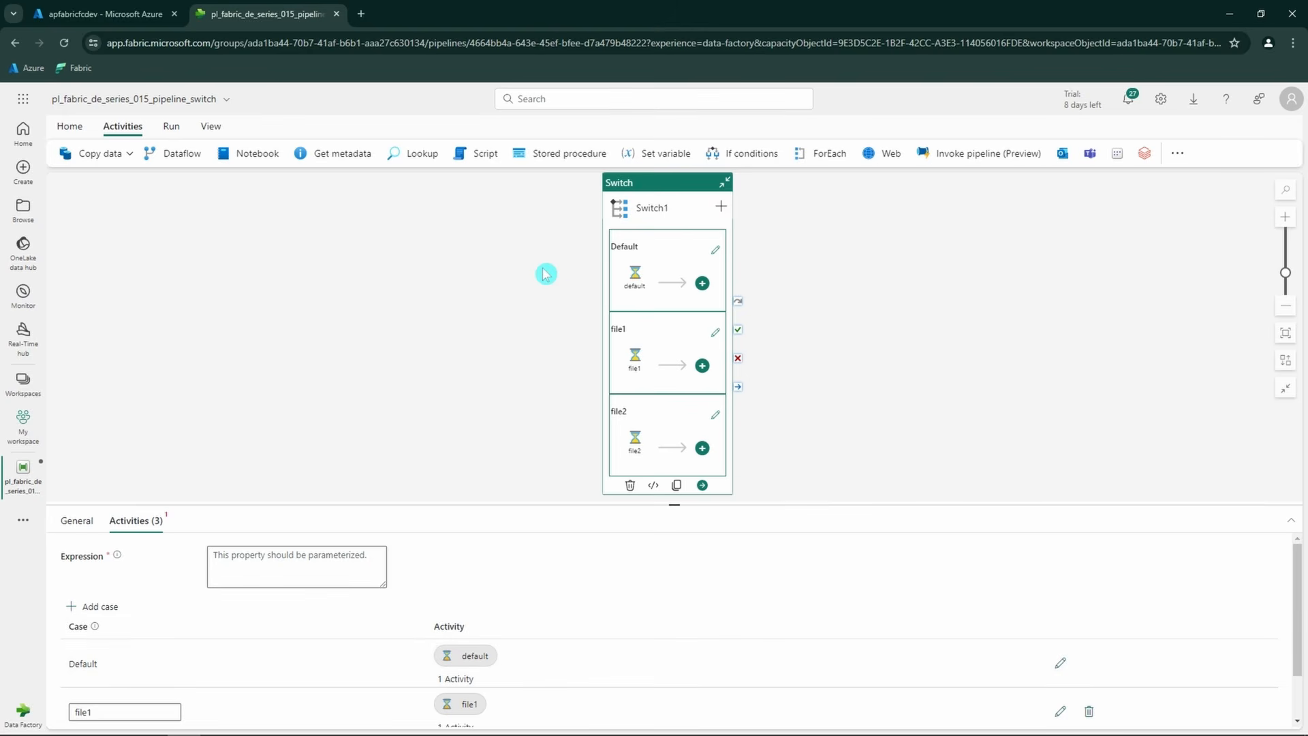
- Try a Get Metadata activity connected on success to Switch1, and delete that activity
drag(654, 210, 622, 211)
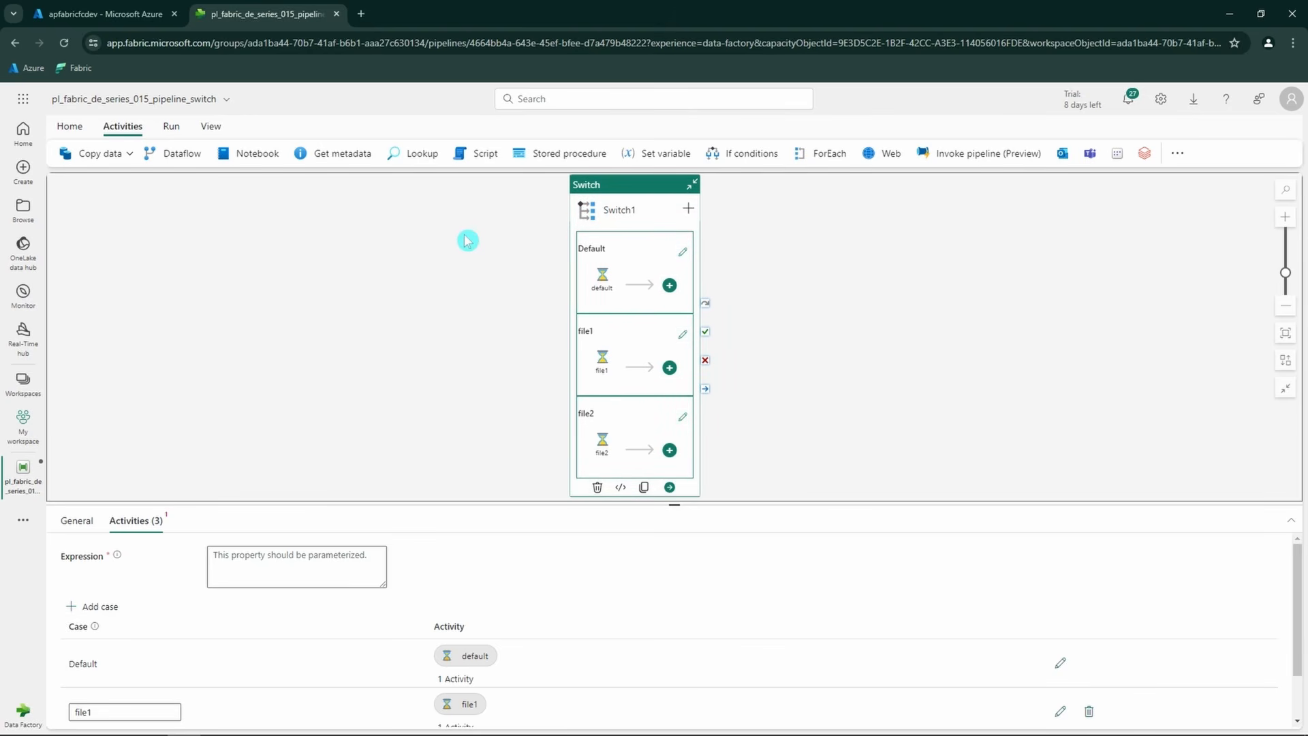
click(283, 563)
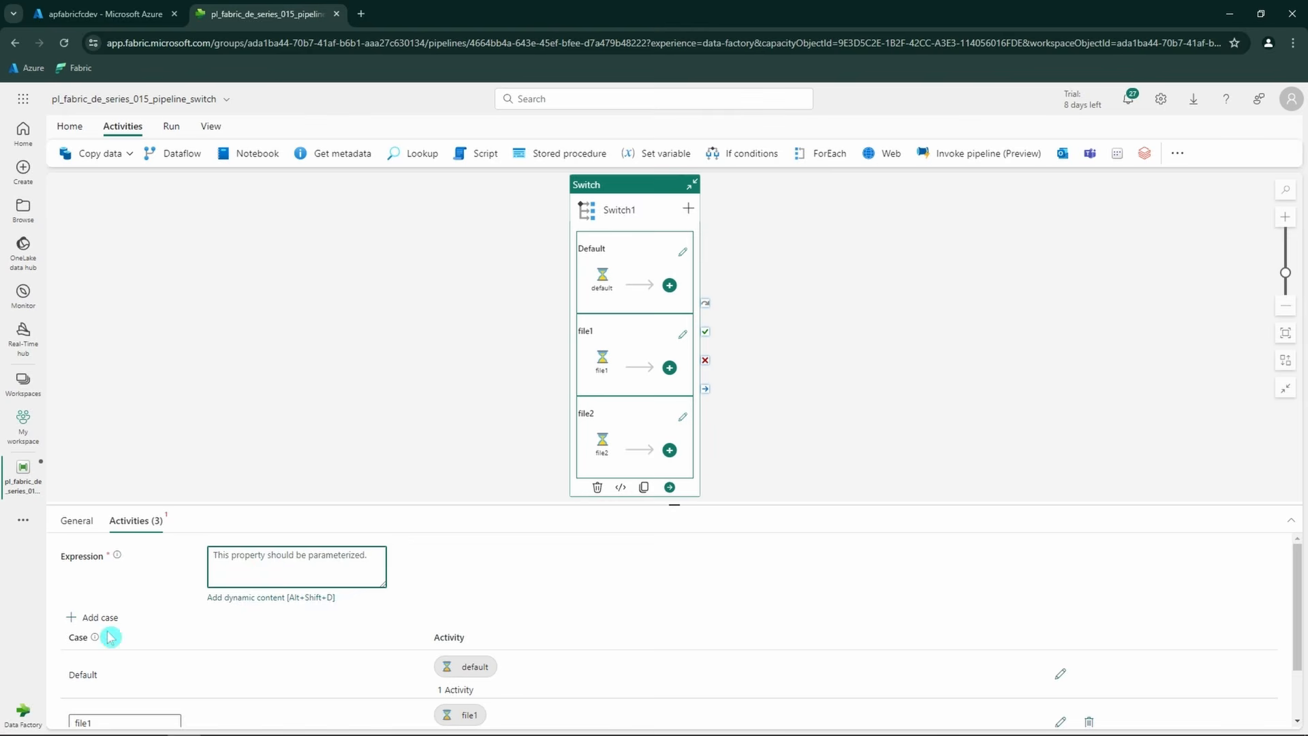
click(341, 154)
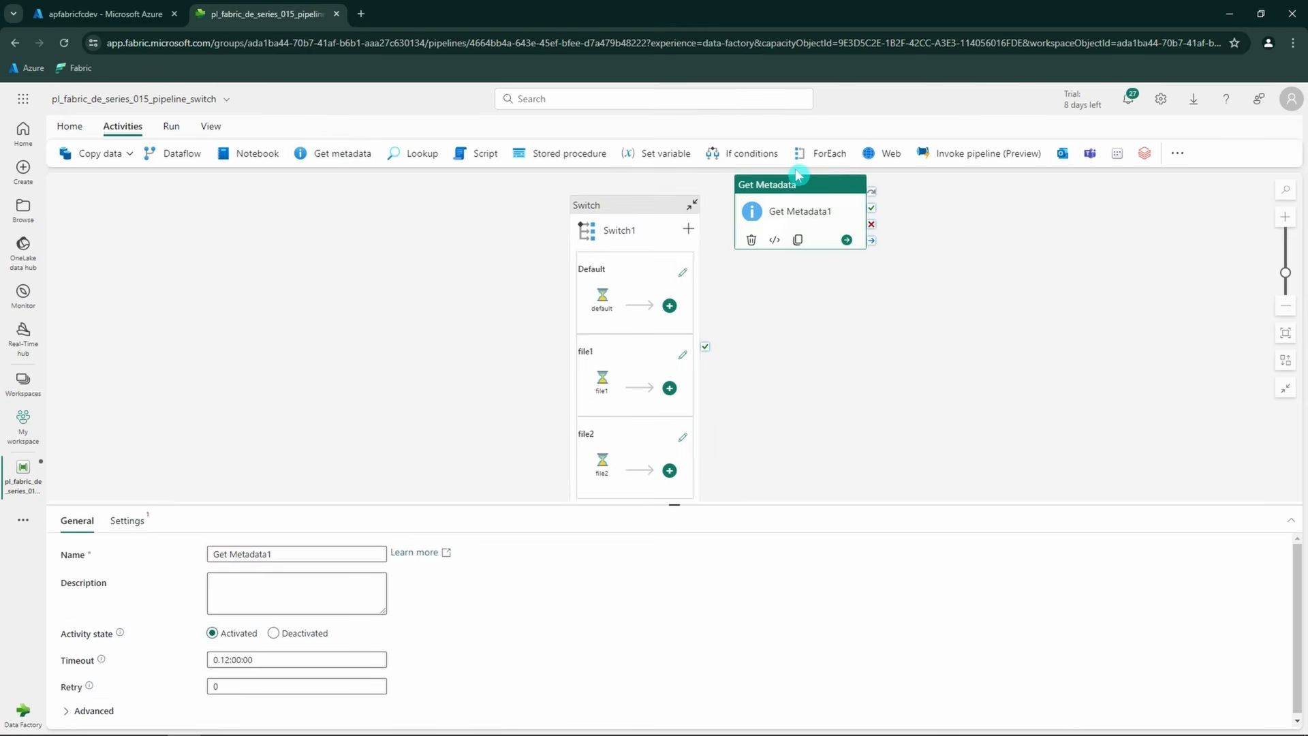
drag(826, 215, 712, 328)
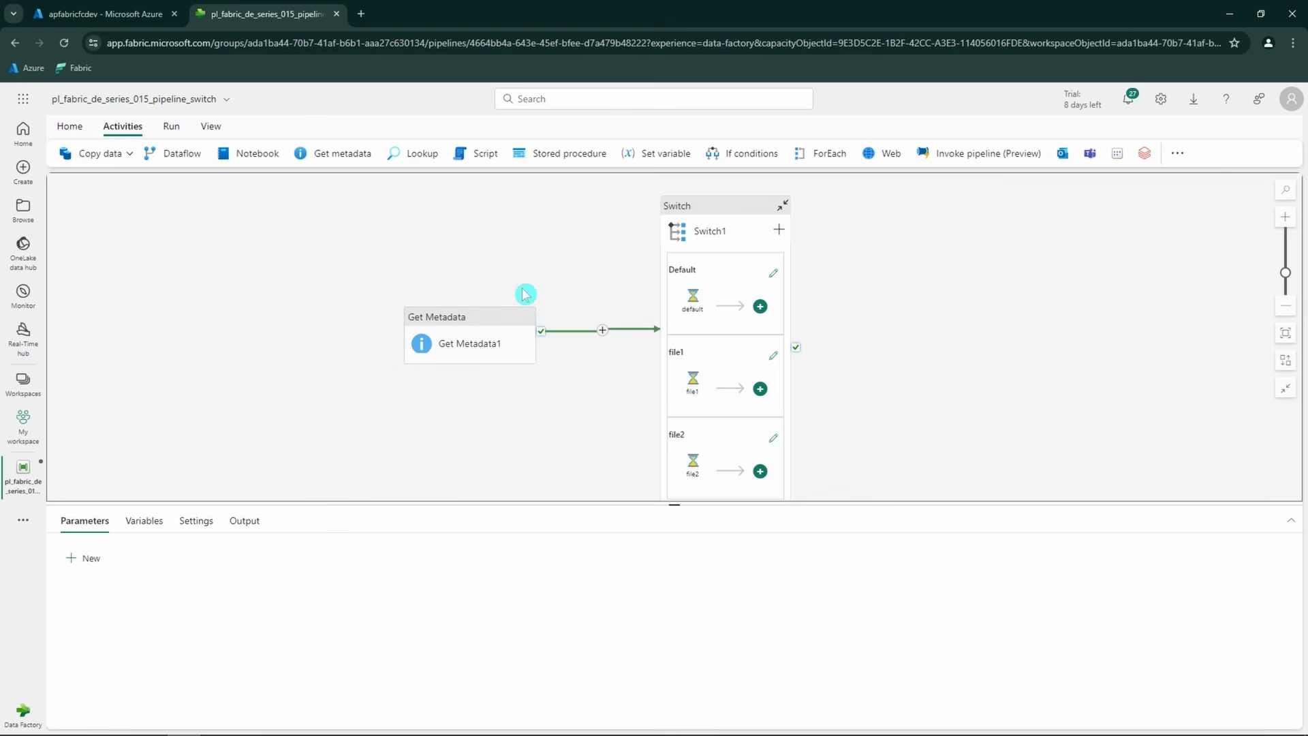
drag(583, 305, 512, 284)
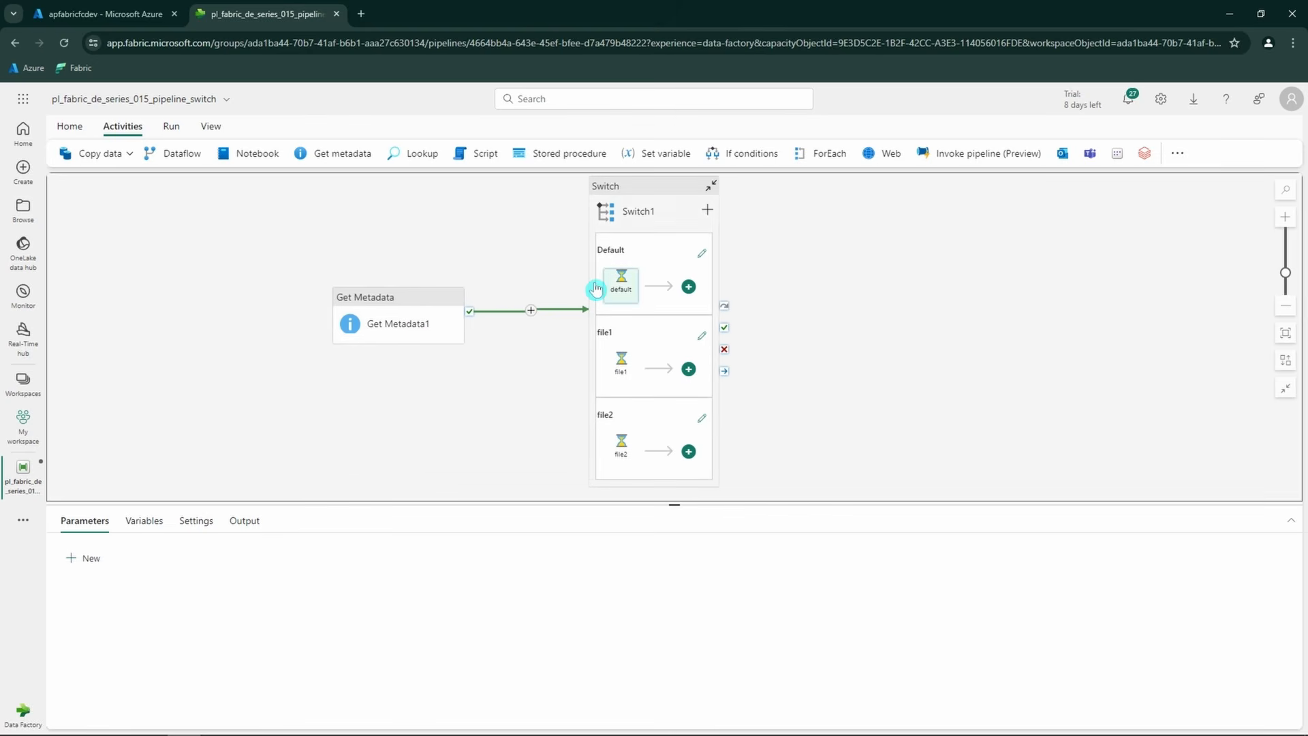
click(401, 324)
key(Delete)
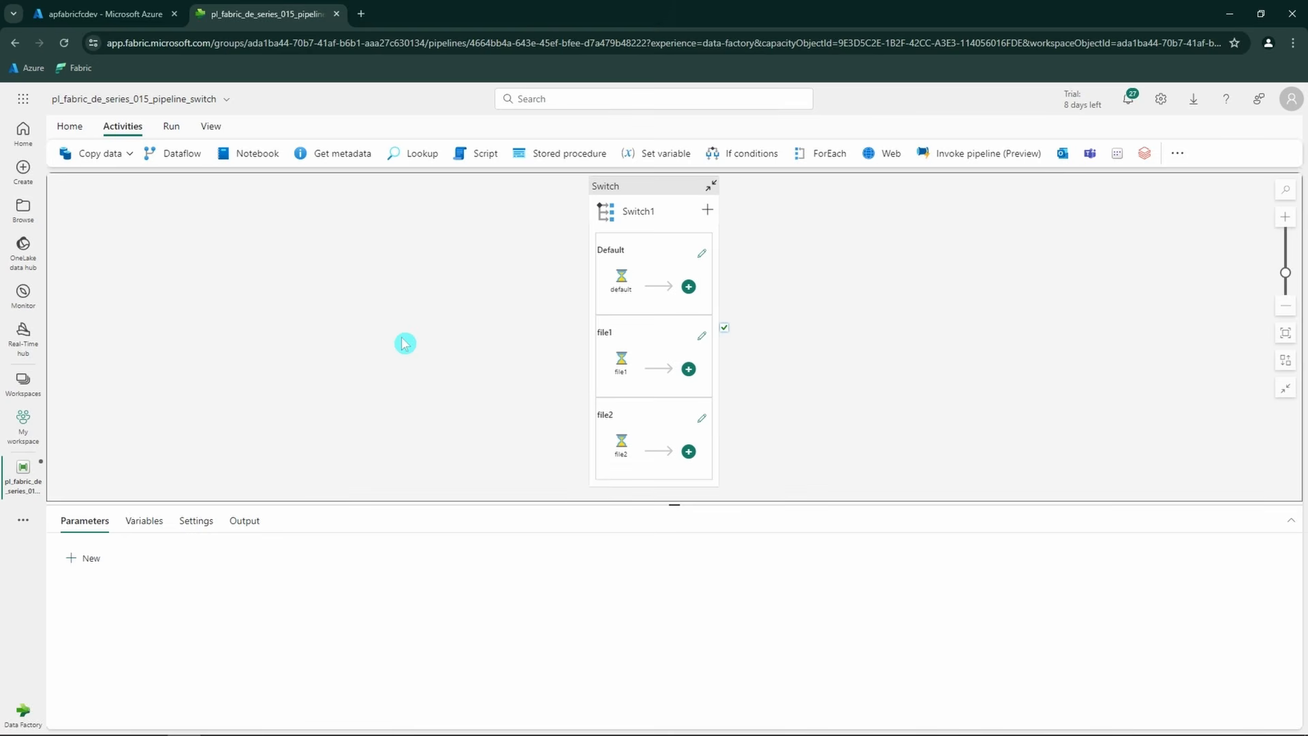
- Add a String pipeline parameter named filename with the default value file1
click(83, 558)
click(158, 605)
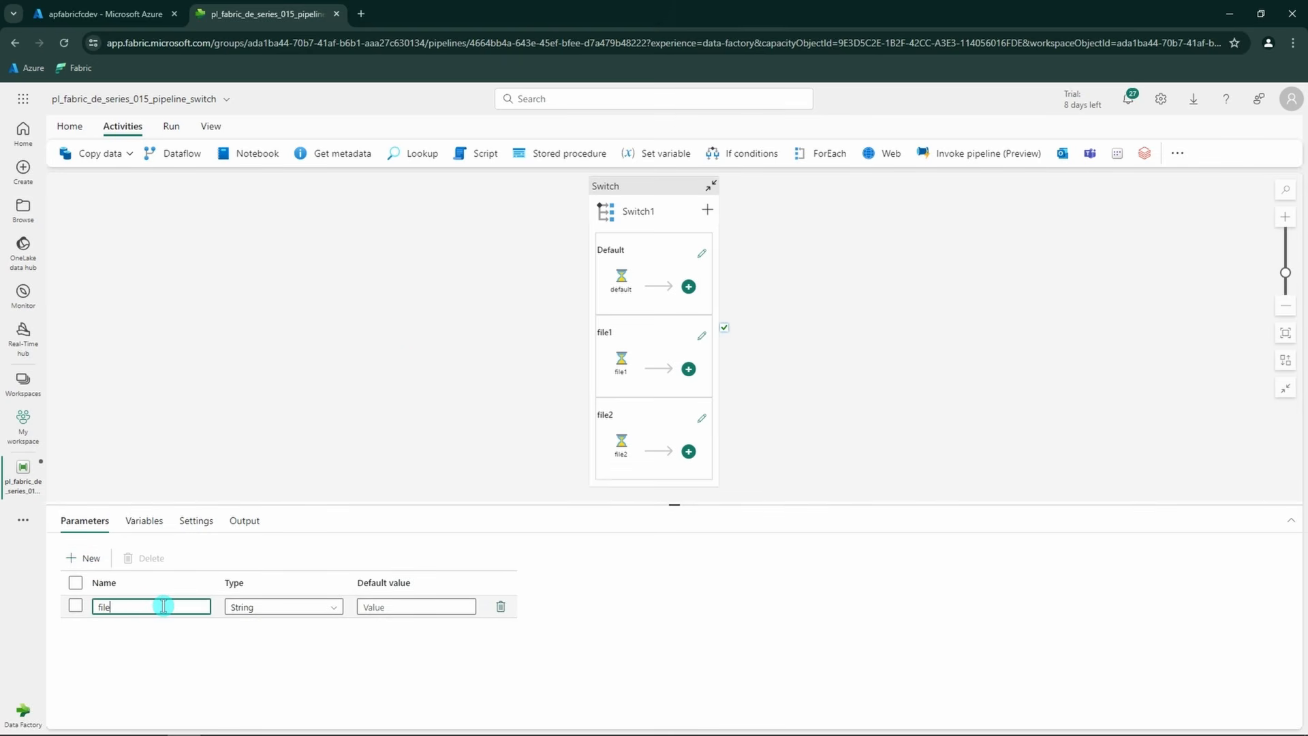
click(389, 613)
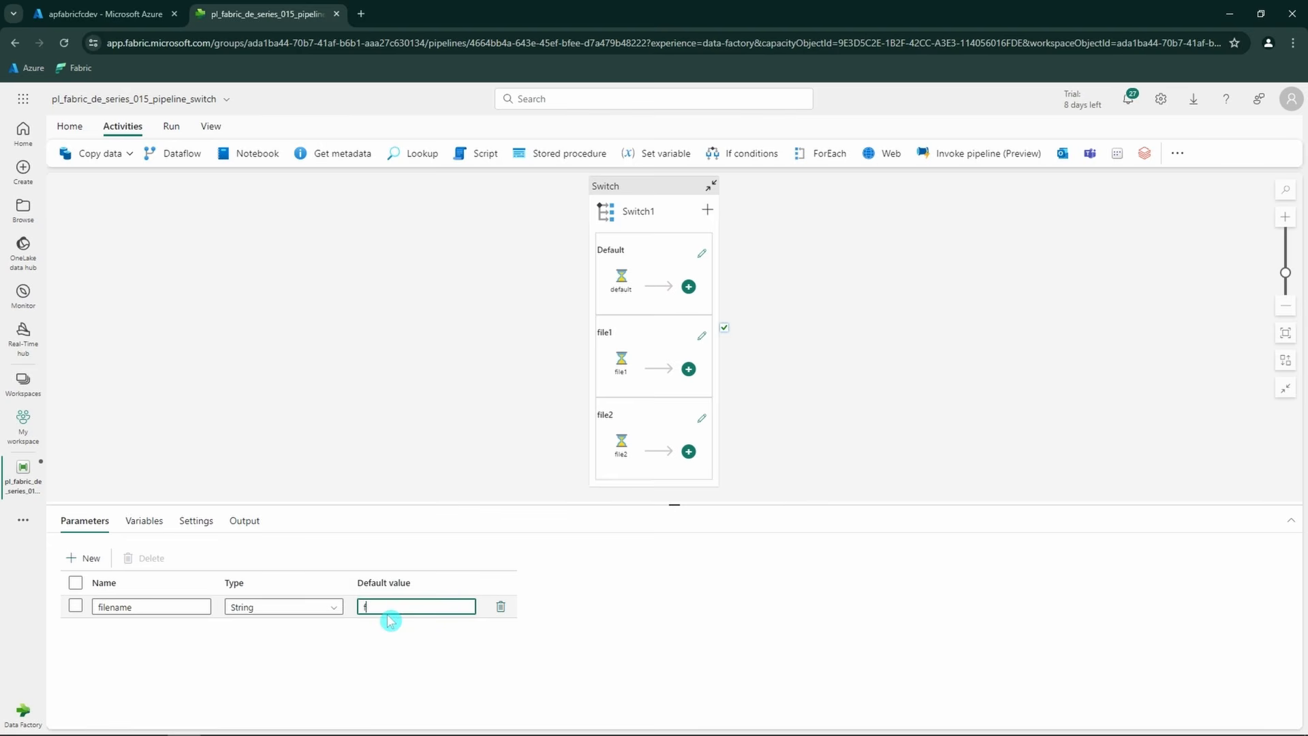
text(file1)
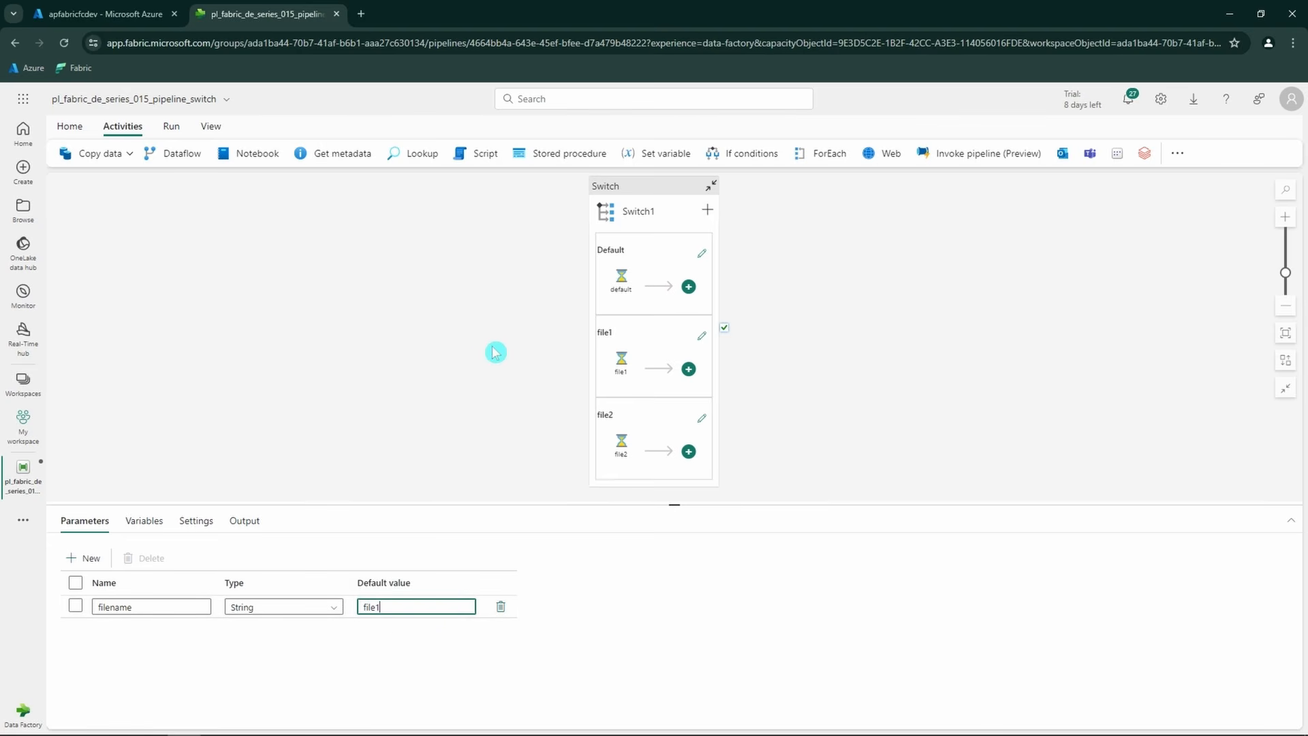
click(524, 348)
click(640, 218)
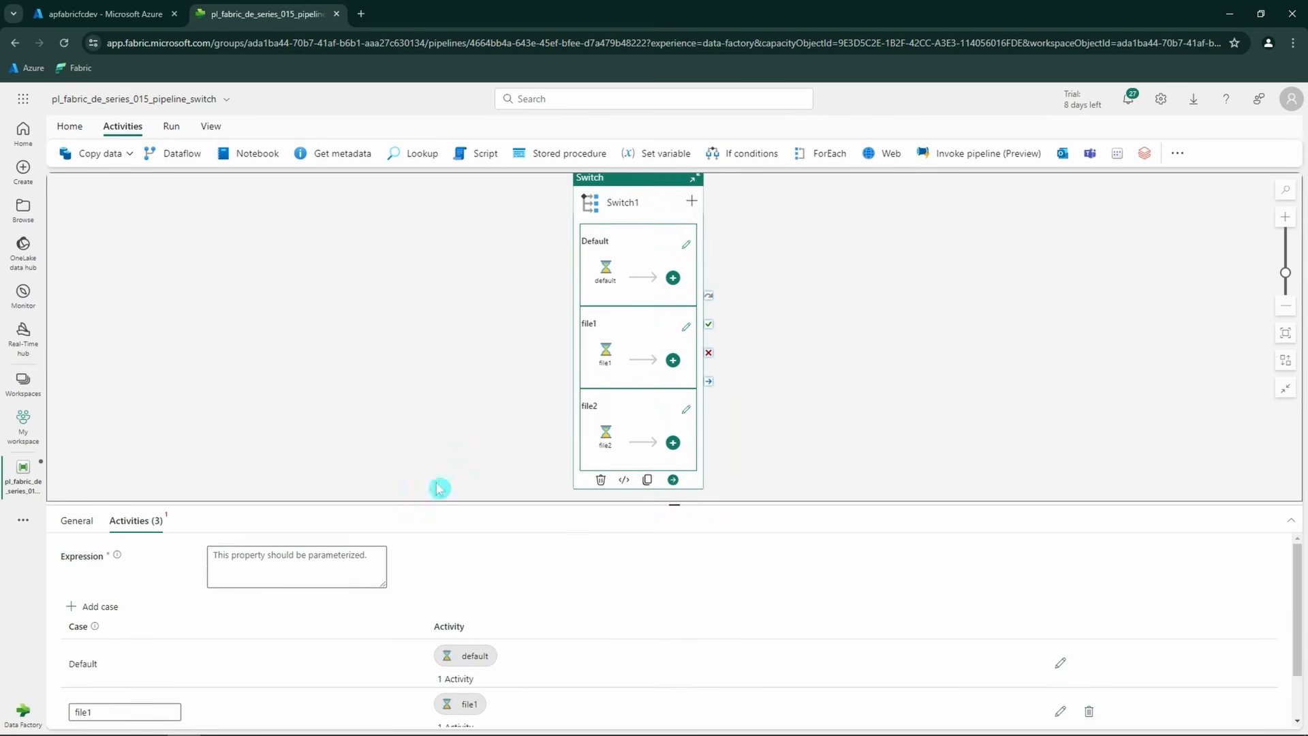
click(270, 570)
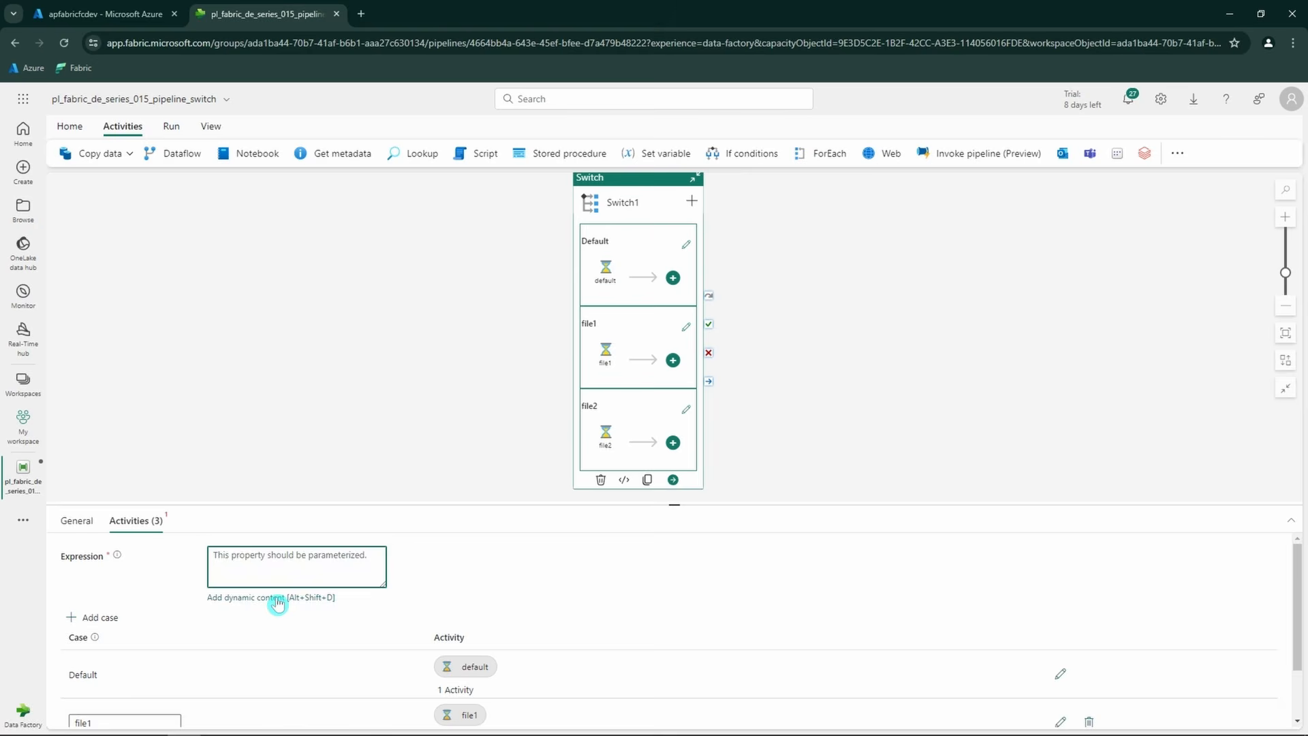
click(277, 602)
click(935, 400)
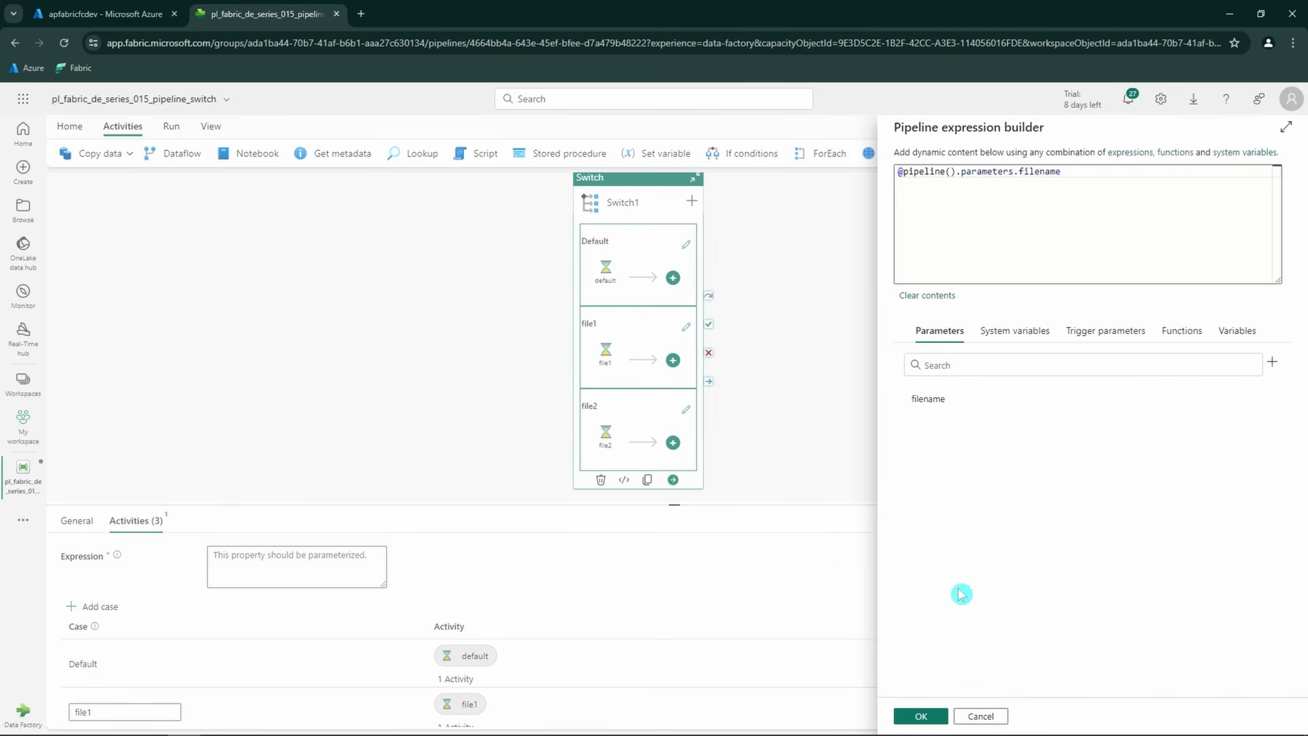
drag(1096, 179, 872, 182)
click(1016, 240)
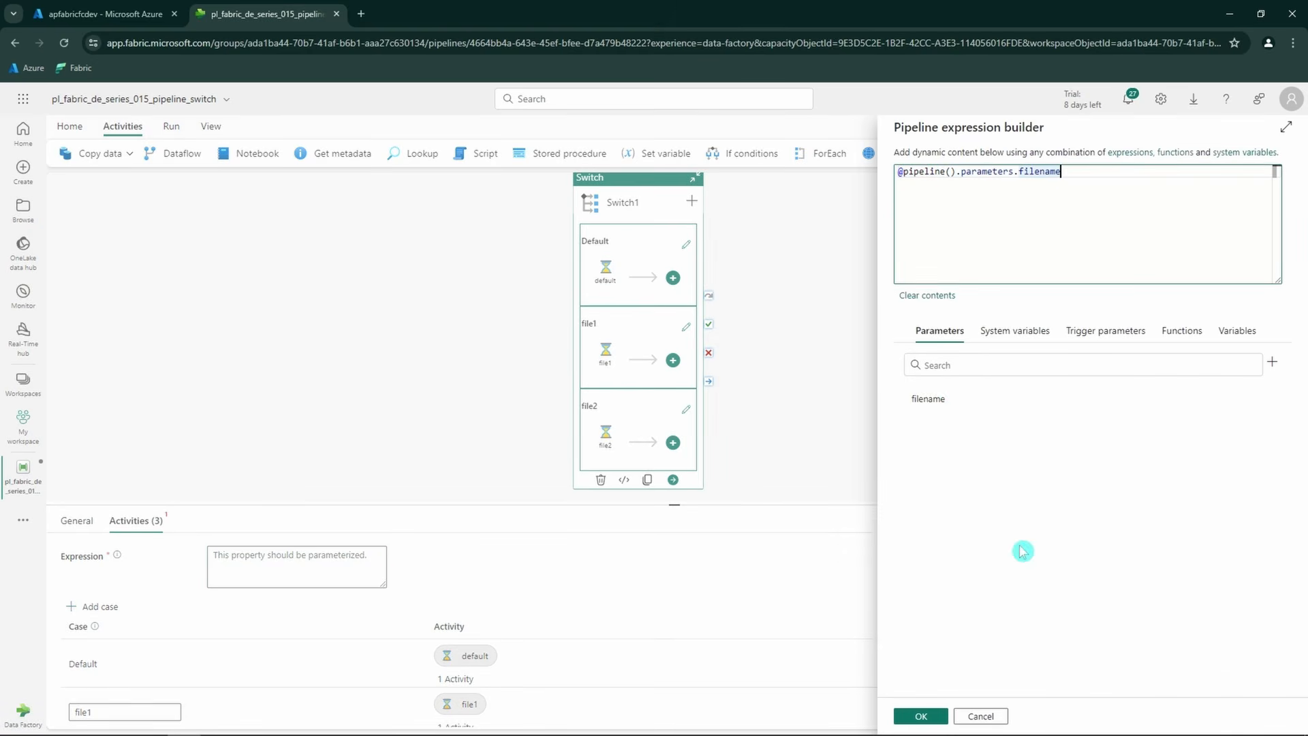
click(920, 716)
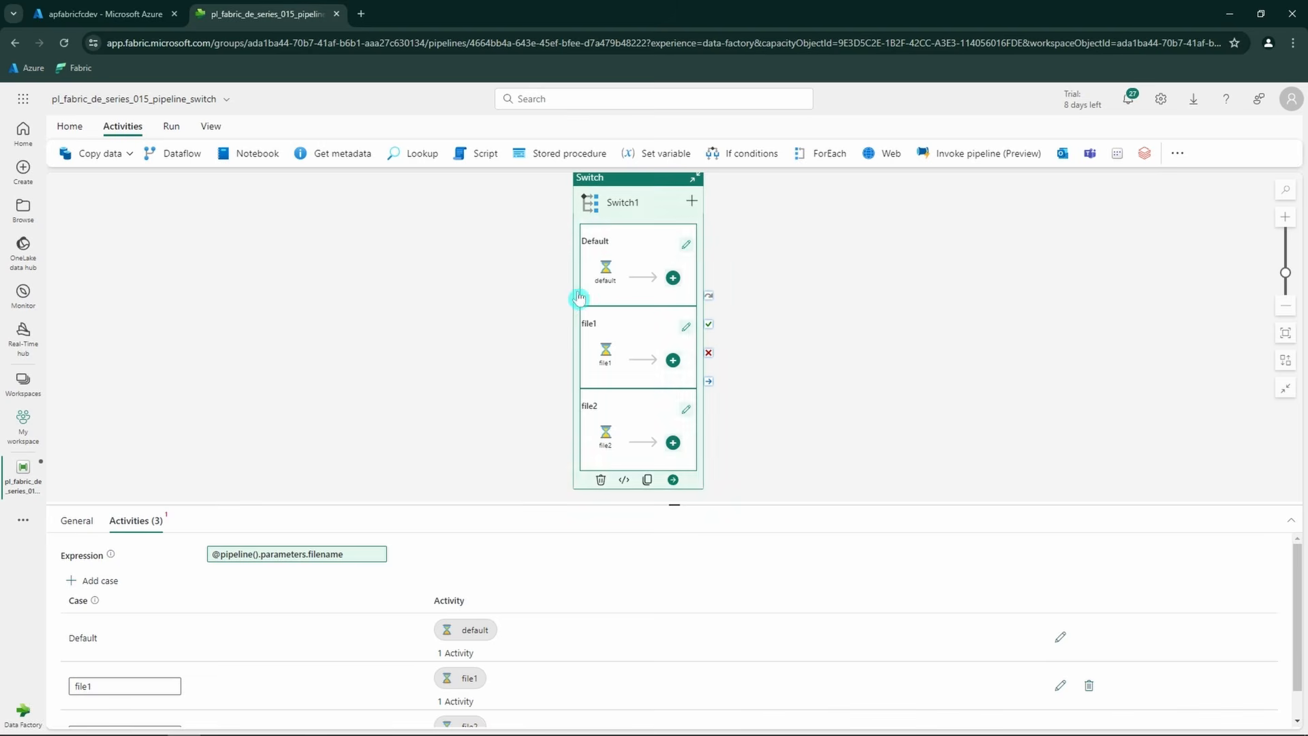
- Check the filename default against the Switch1 cases, and save and run the pipeline with filename set to file1
click(270, 470)
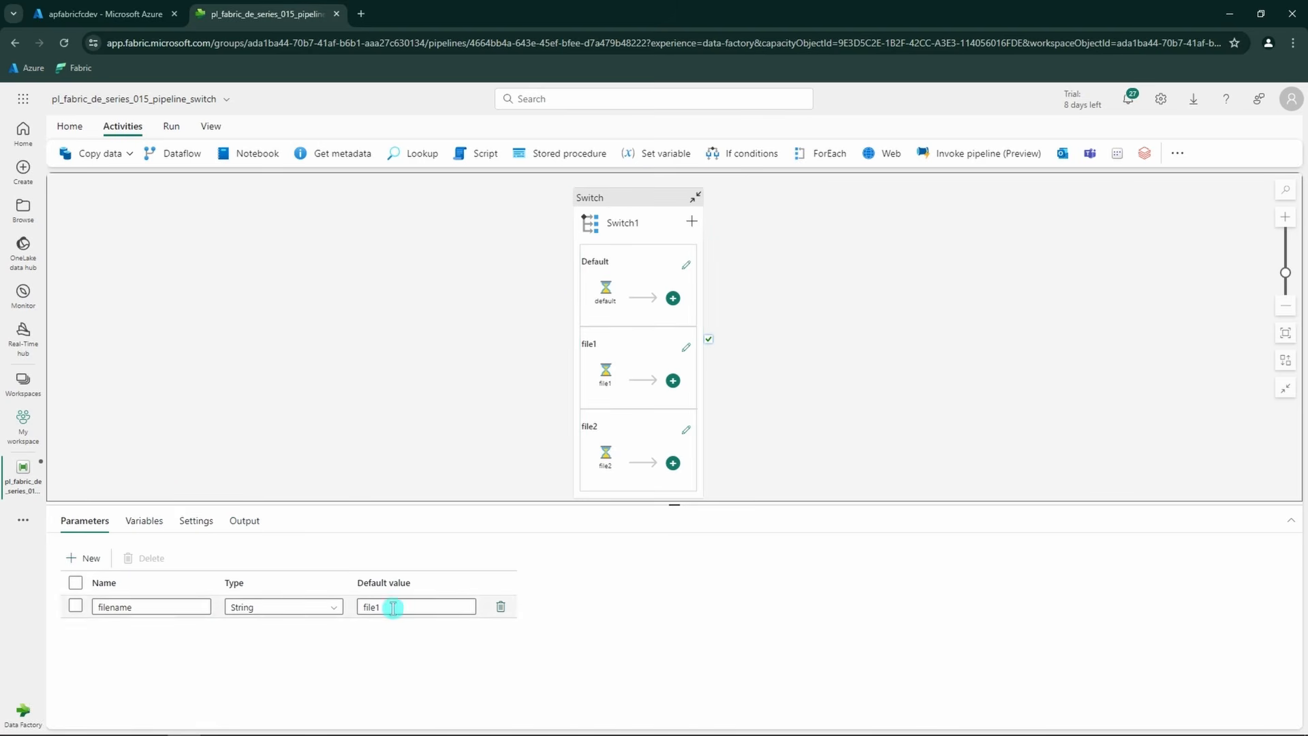
click(621, 229)
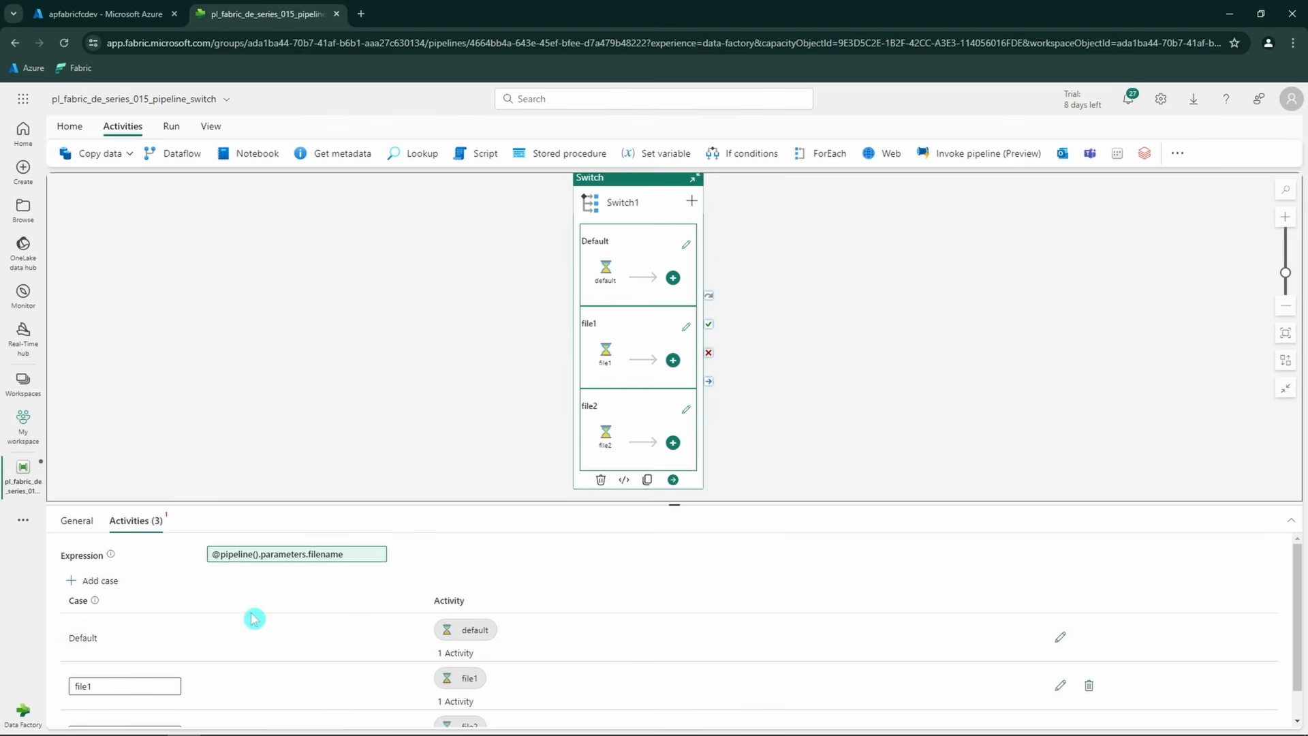
scroll(177, 626, down, 1)
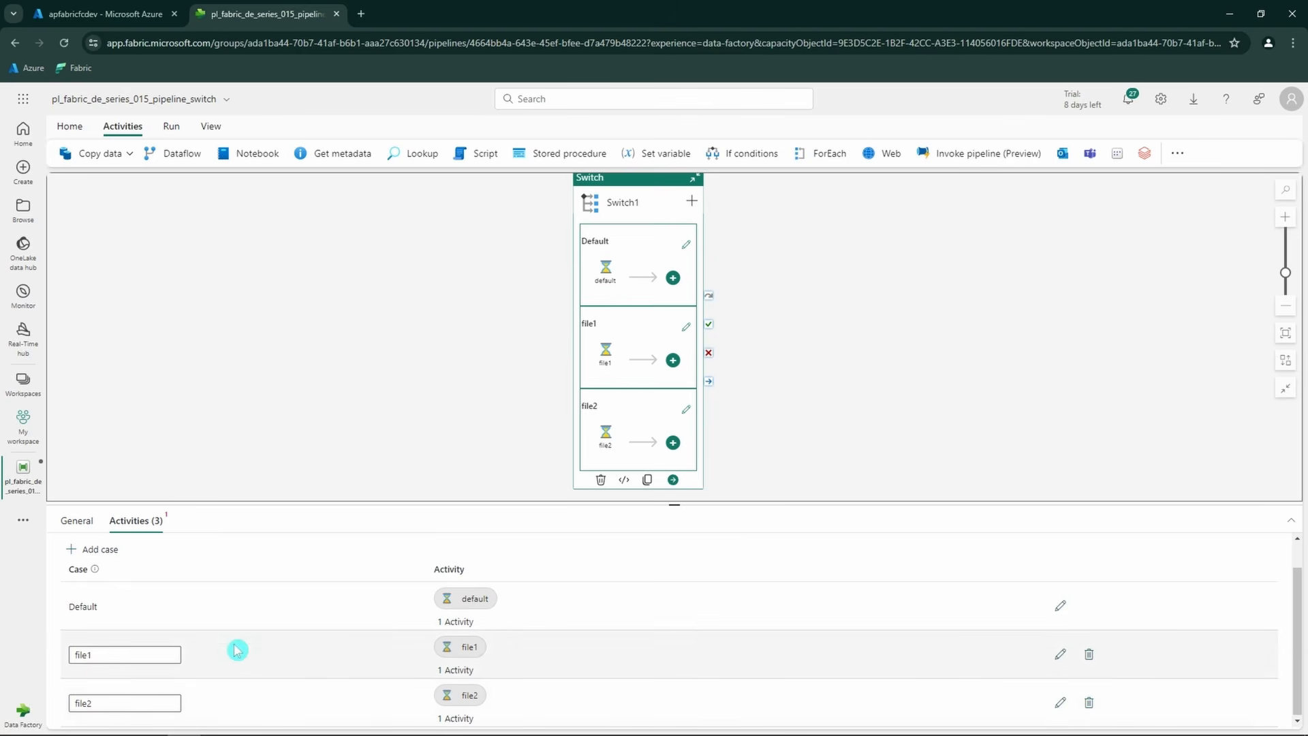
scroll(259, 613, up, 1)
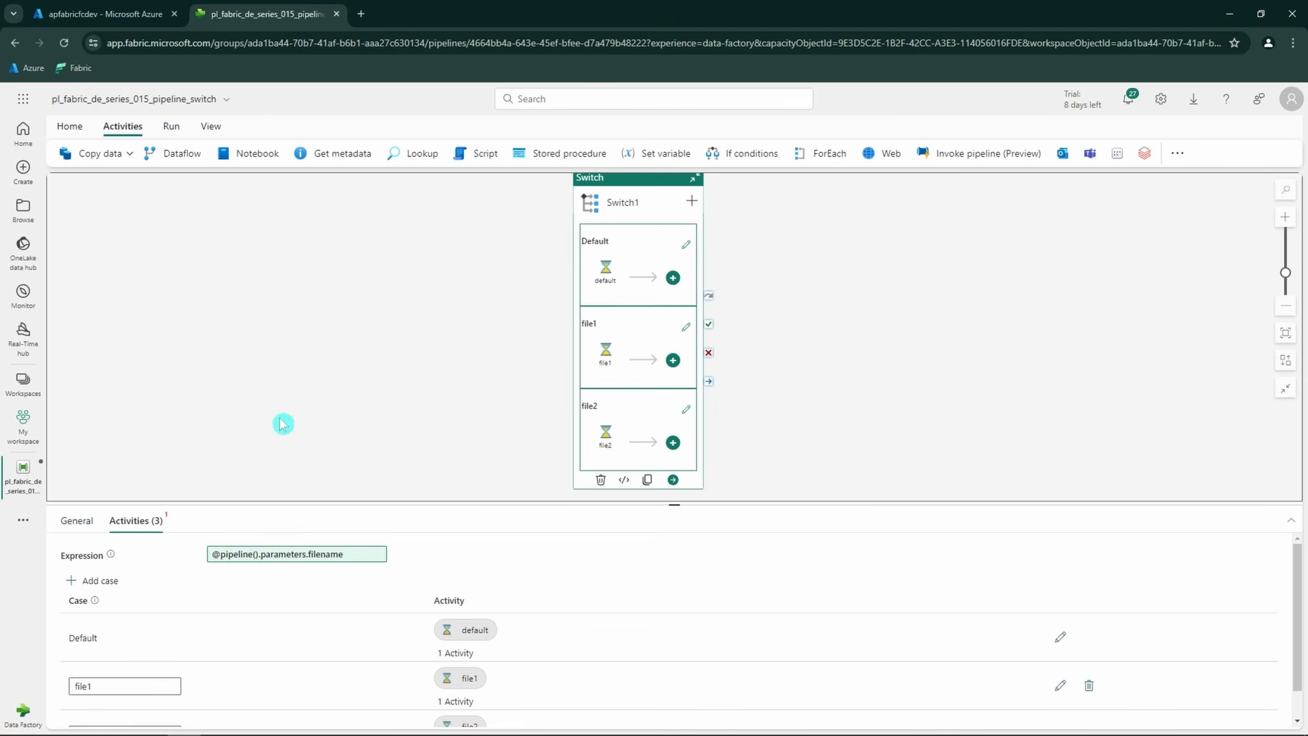
click(171, 127)
click(155, 153)
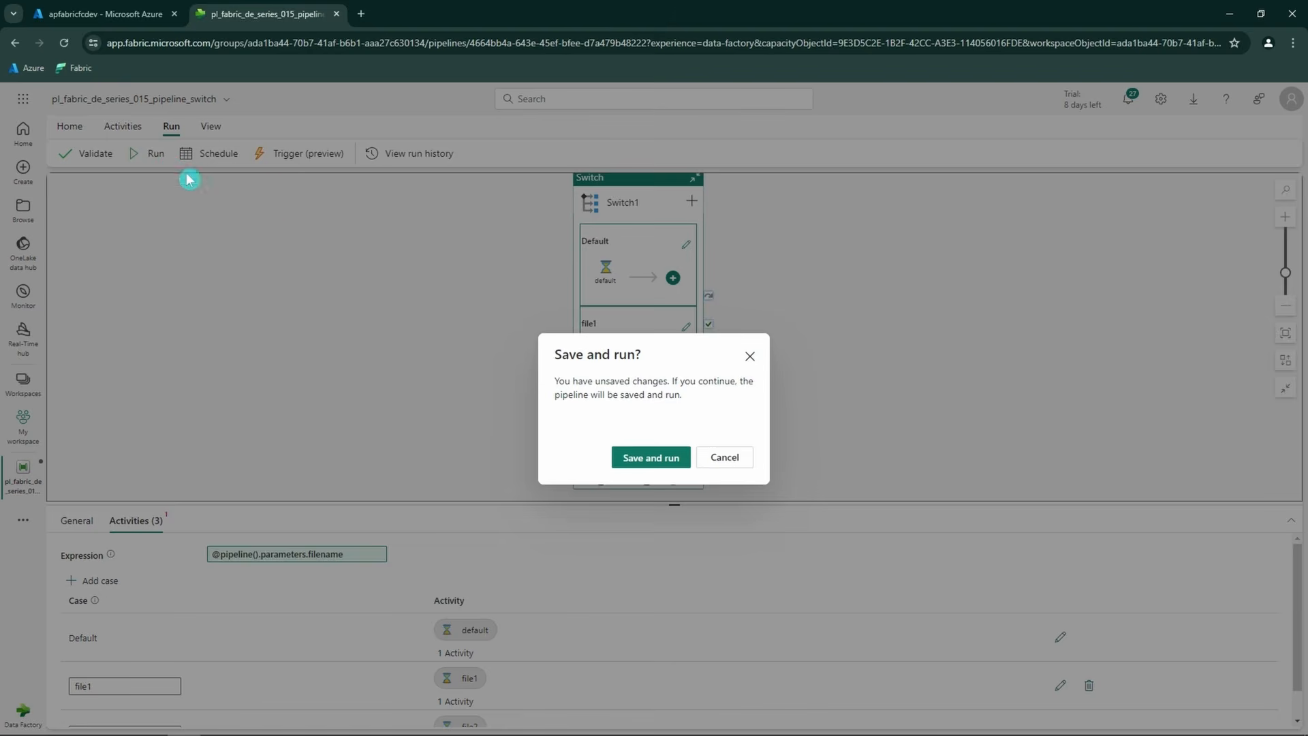
click(648, 456)
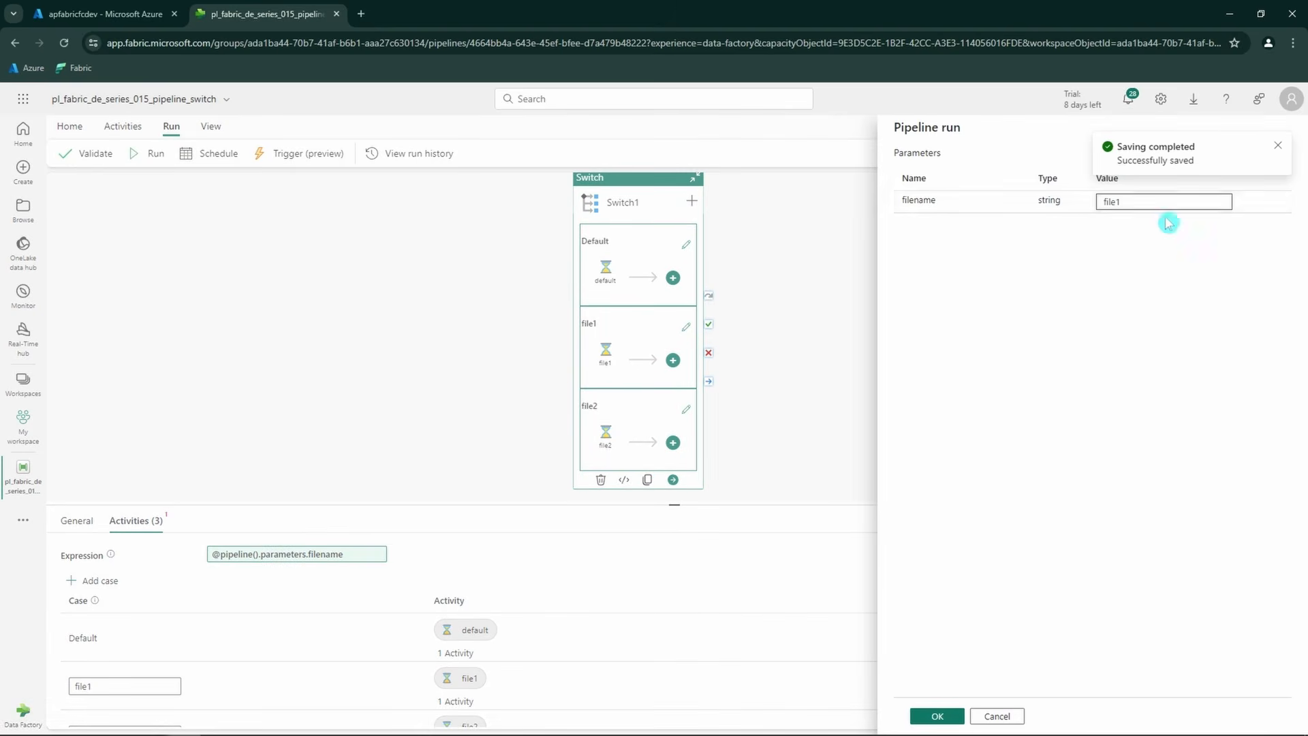
click(937, 717)
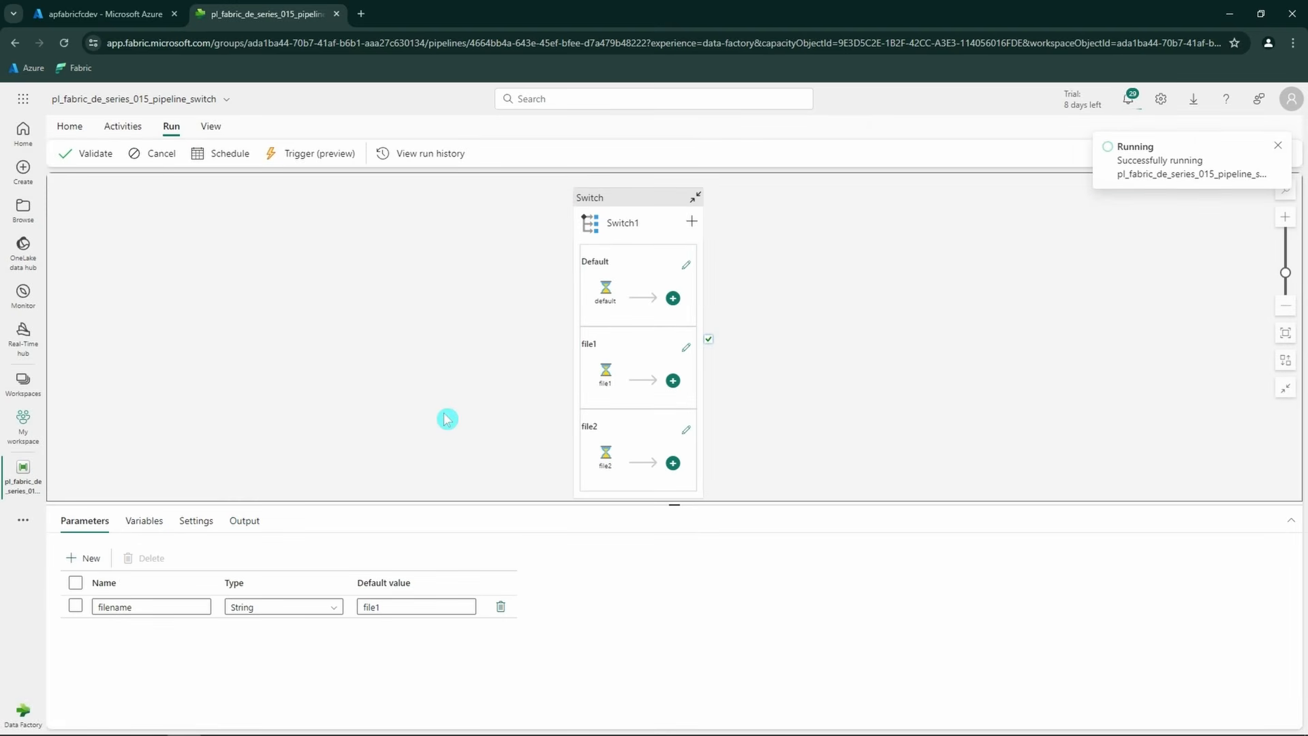
- Refresh the pipeline run output and examine which activity ran inside Switch1 for file1
click(244, 520)
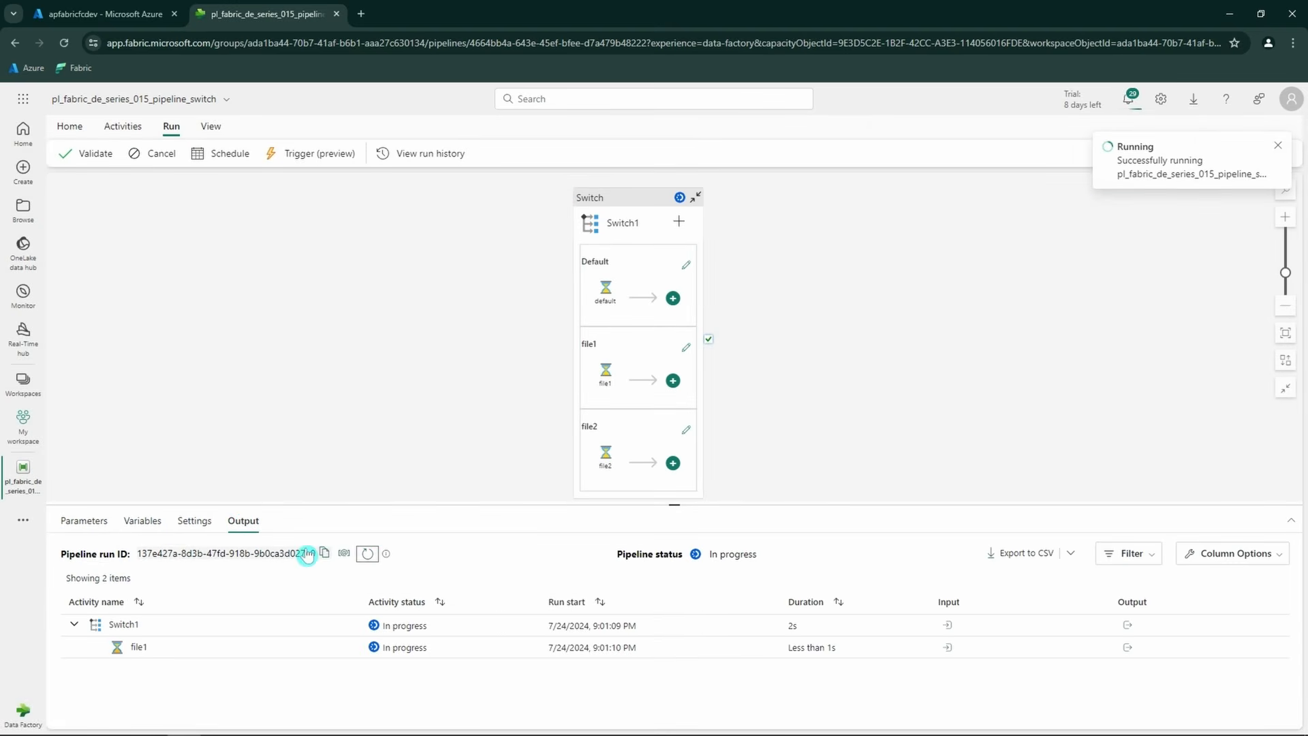
click(350, 553)
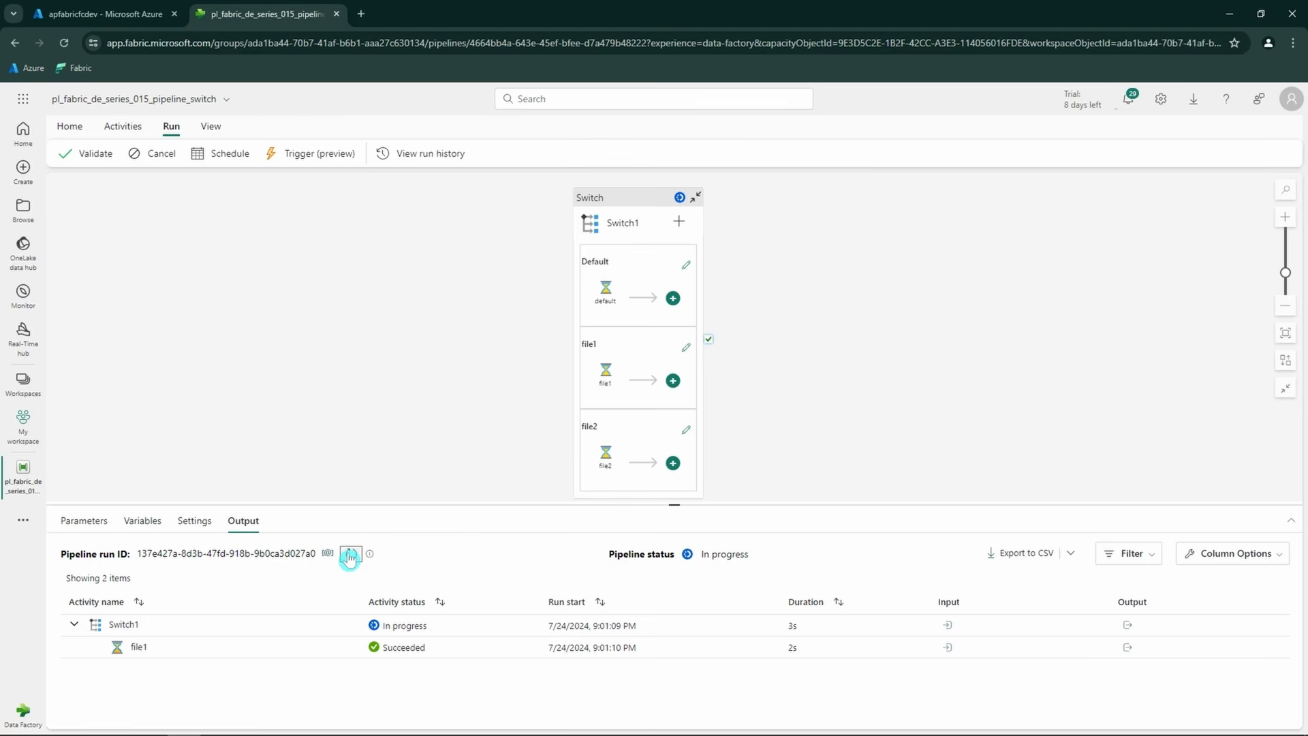
click(350, 555)
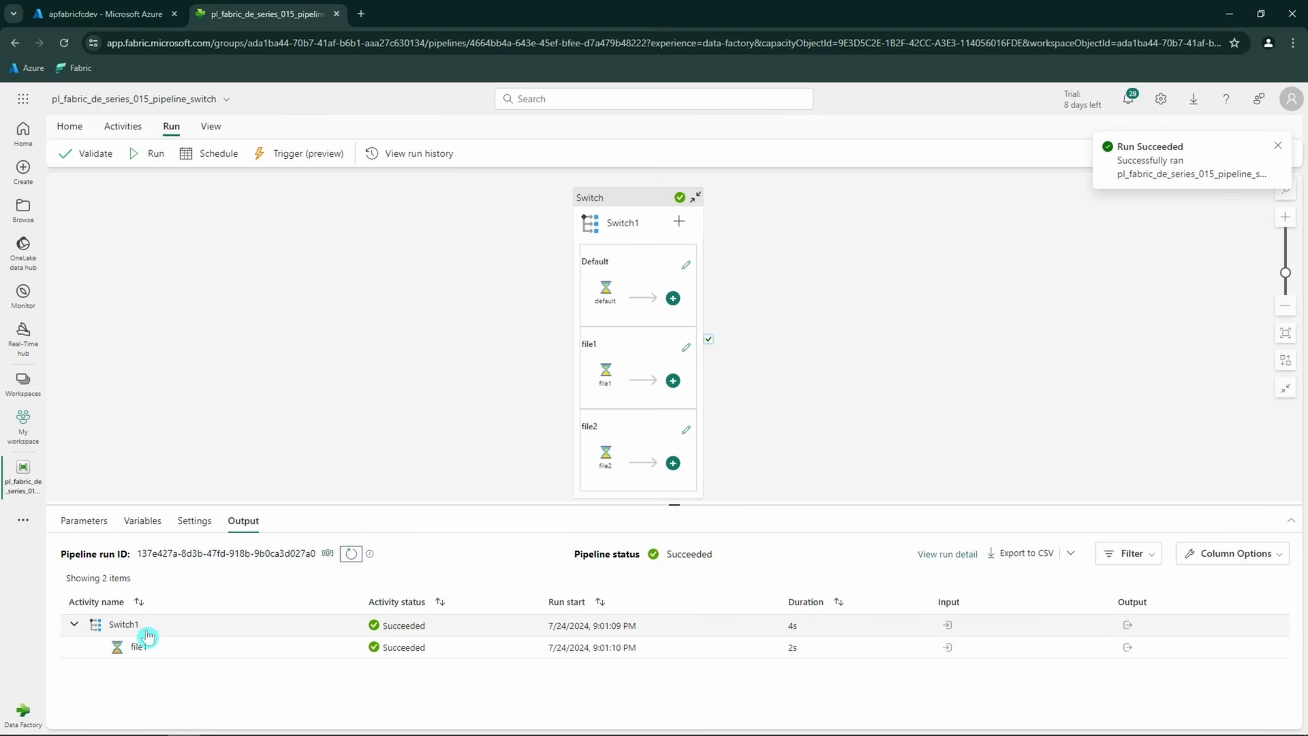
double_click(176, 646)
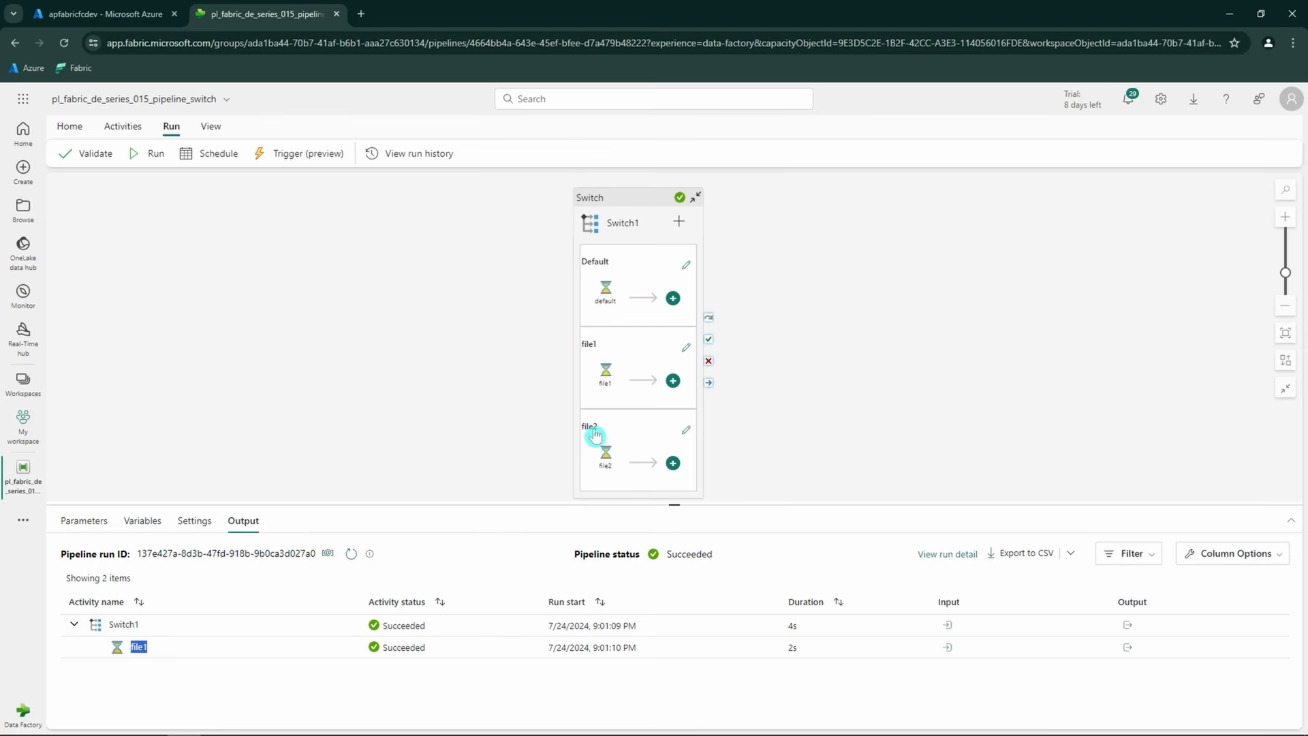
click(344, 372)
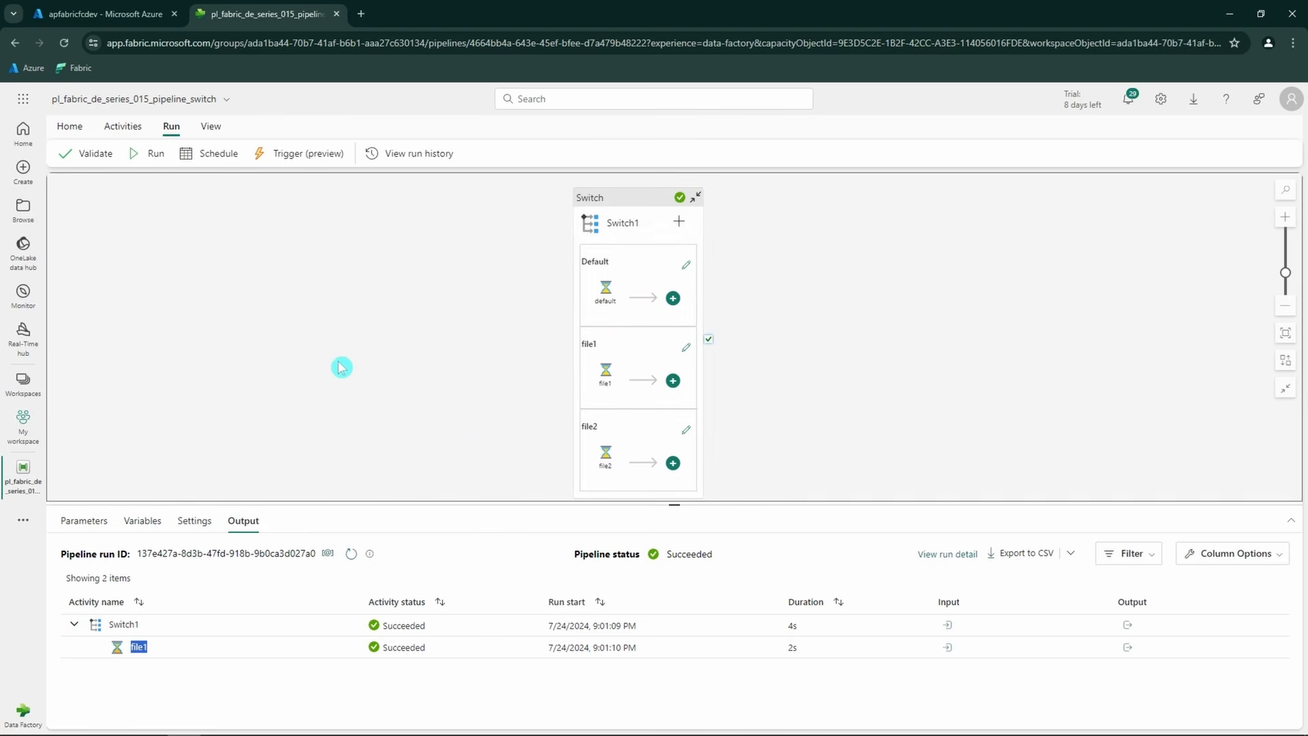
- Run the pipeline again with filename set to file3 and refresh the output to check which case ran
click(137, 156)
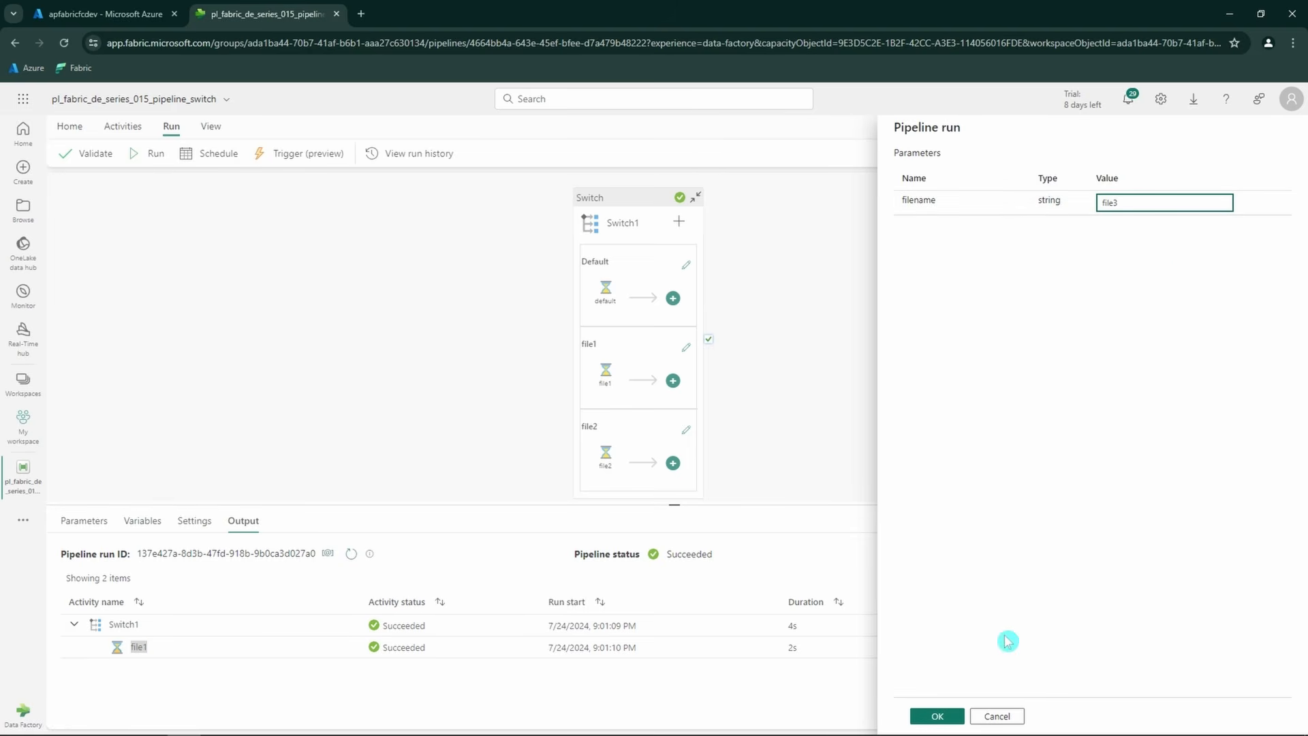
click(938, 716)
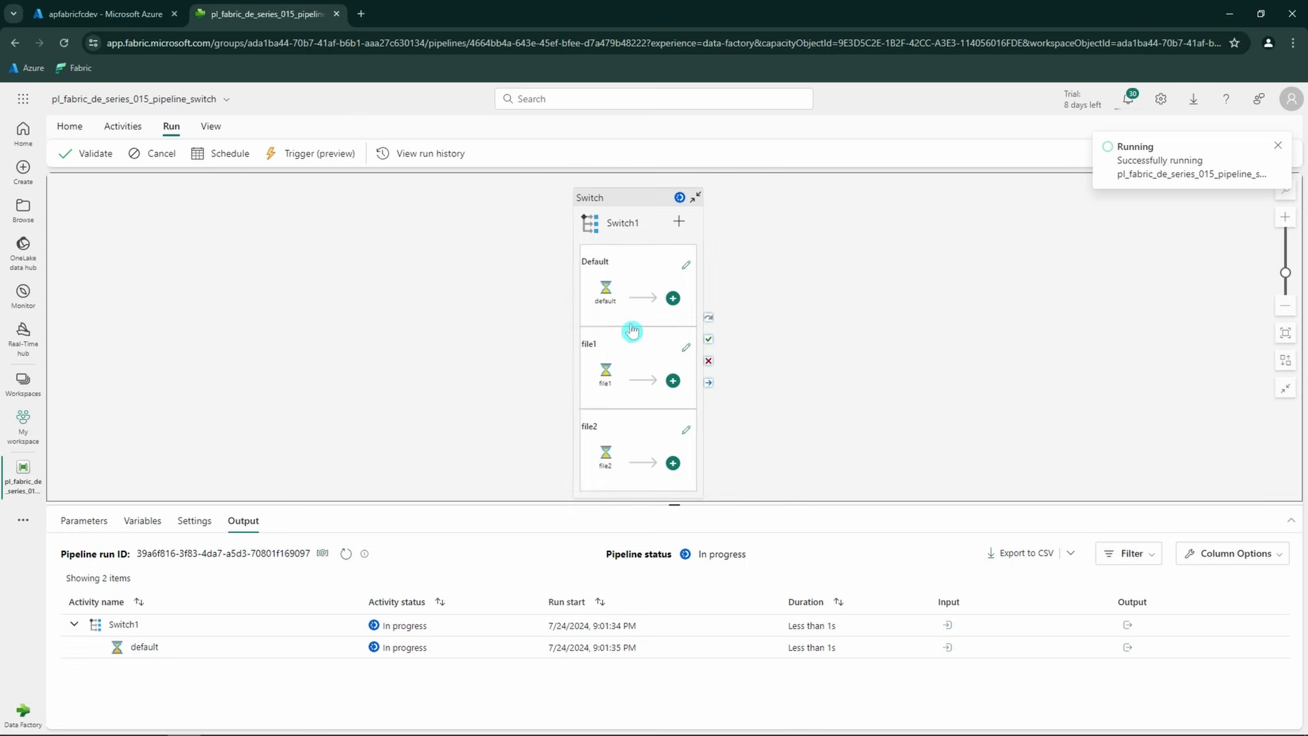
click(346, 554)
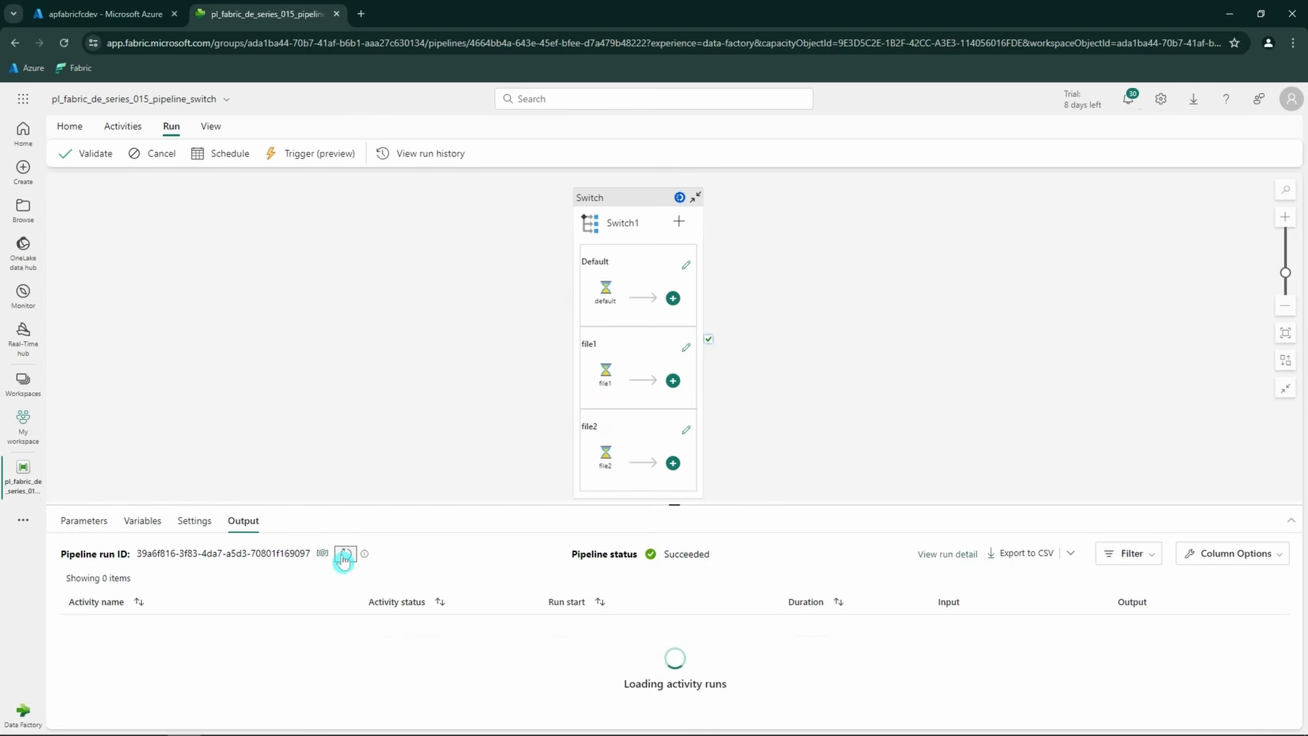
drag(191, 660, 218, 648)
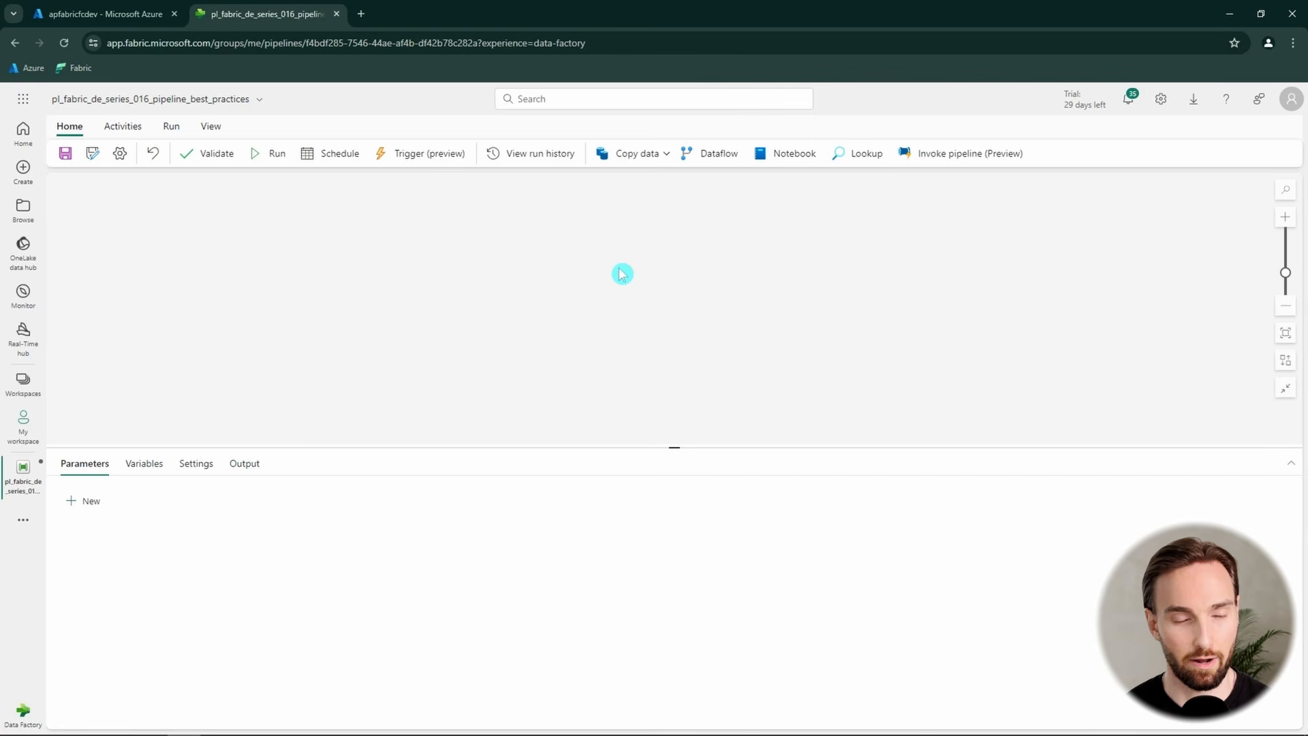
- Add a Copy data activity to the canvas of the empty pl_fabric_de_series_016_pipeline_best_practices pipeline
click(628, 154)
click(635, 182)
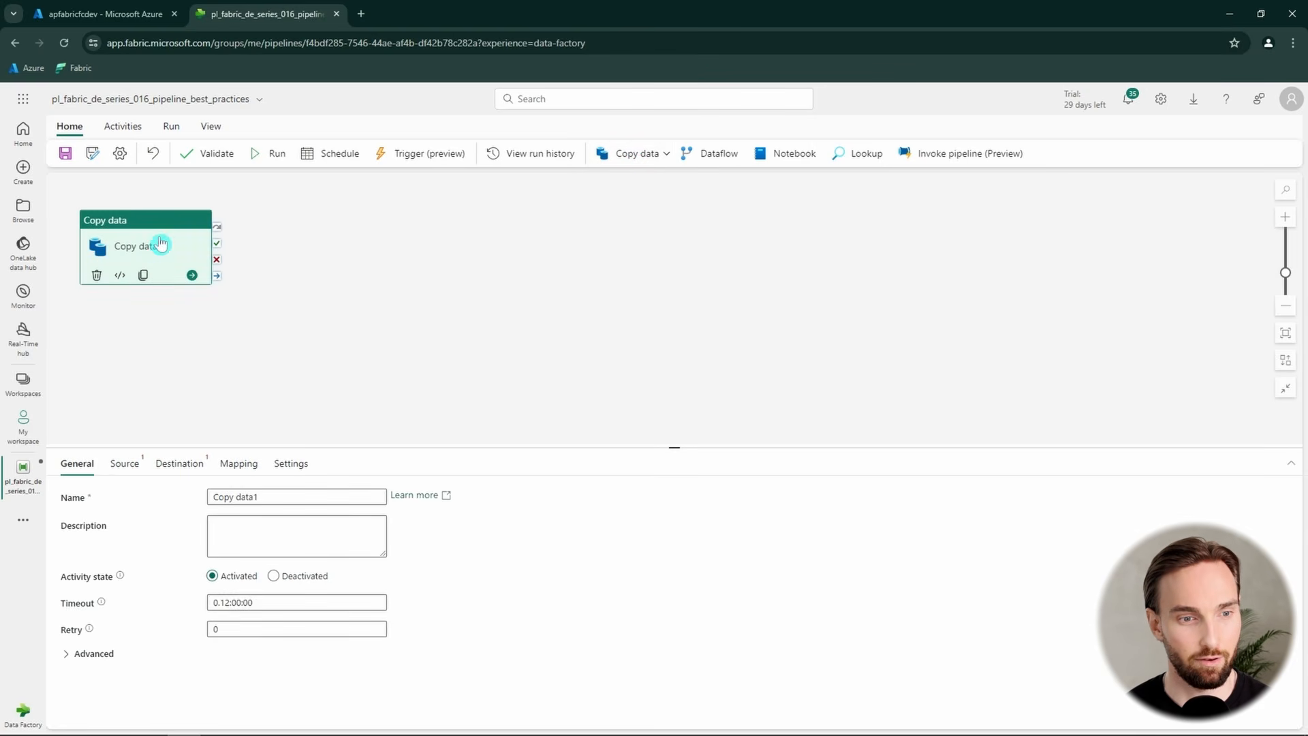
- Expand the Copy data activity's advanced general settings and examine its retry count and retry interval options
drag(201, 245, 408, 273)
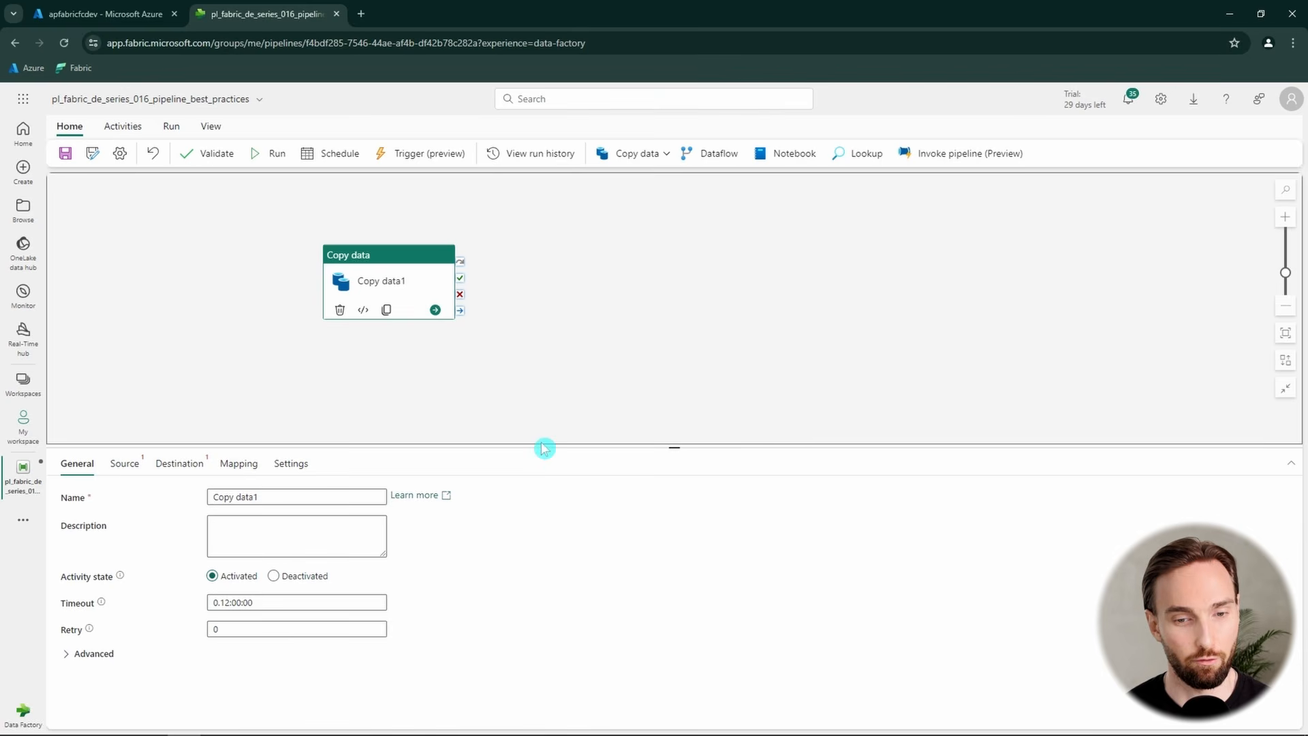
drag(542, 447, 555, 400)
click(72, 609)
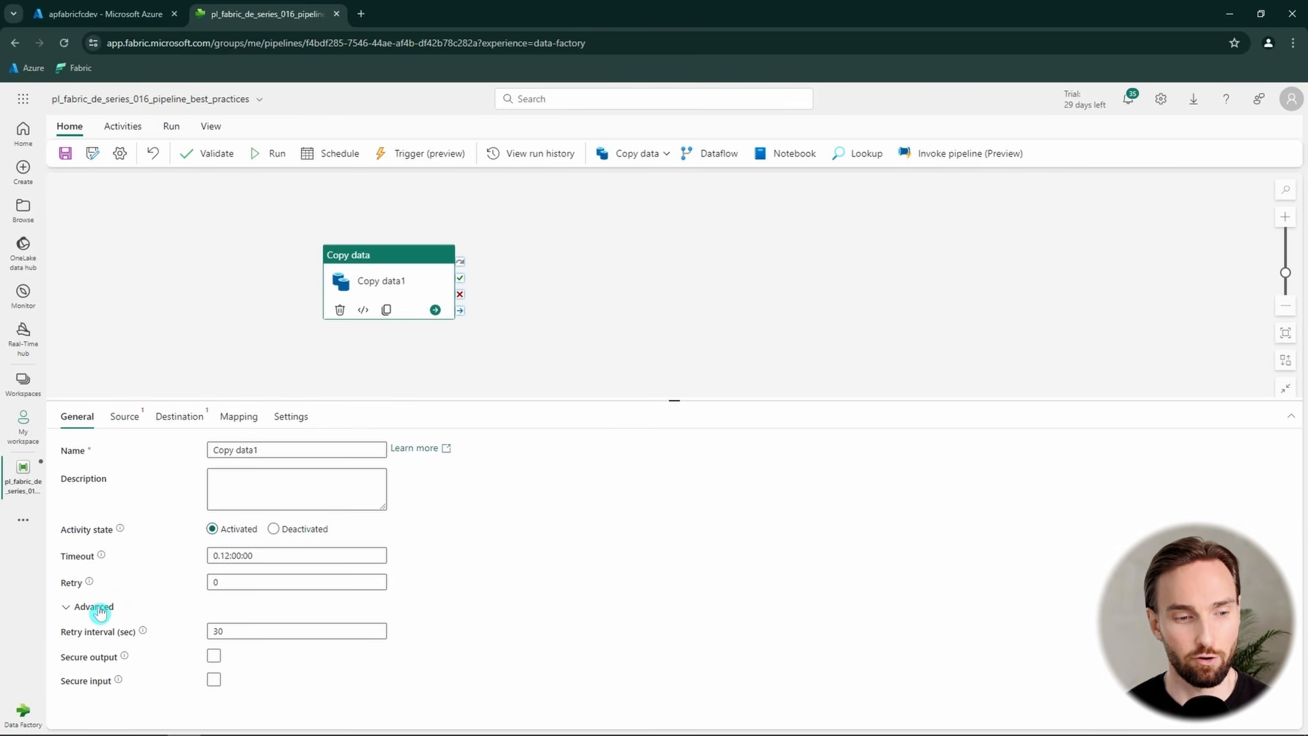
drag(41, 587, 125, 586)
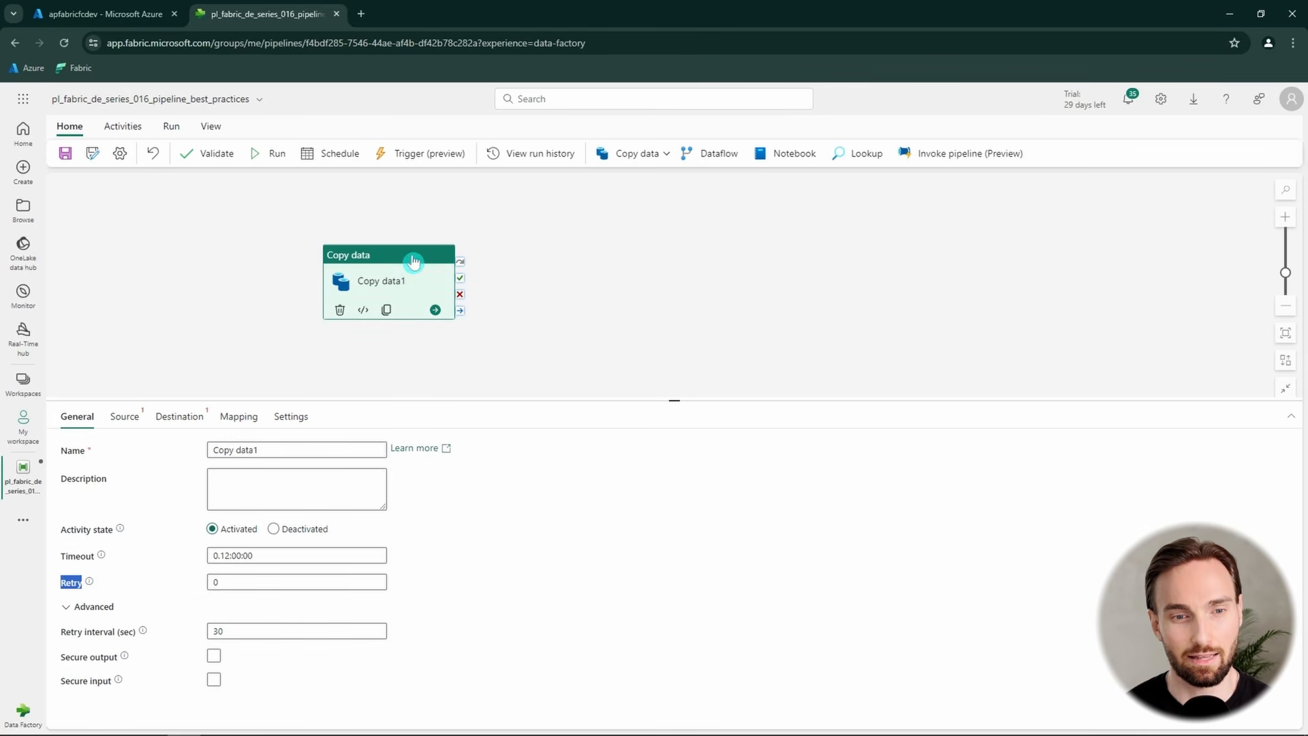
mouse_move(416, 278)
mouse_down()
mouse_move(497, 266)
mouse_move(405, 273)
mouse_up()
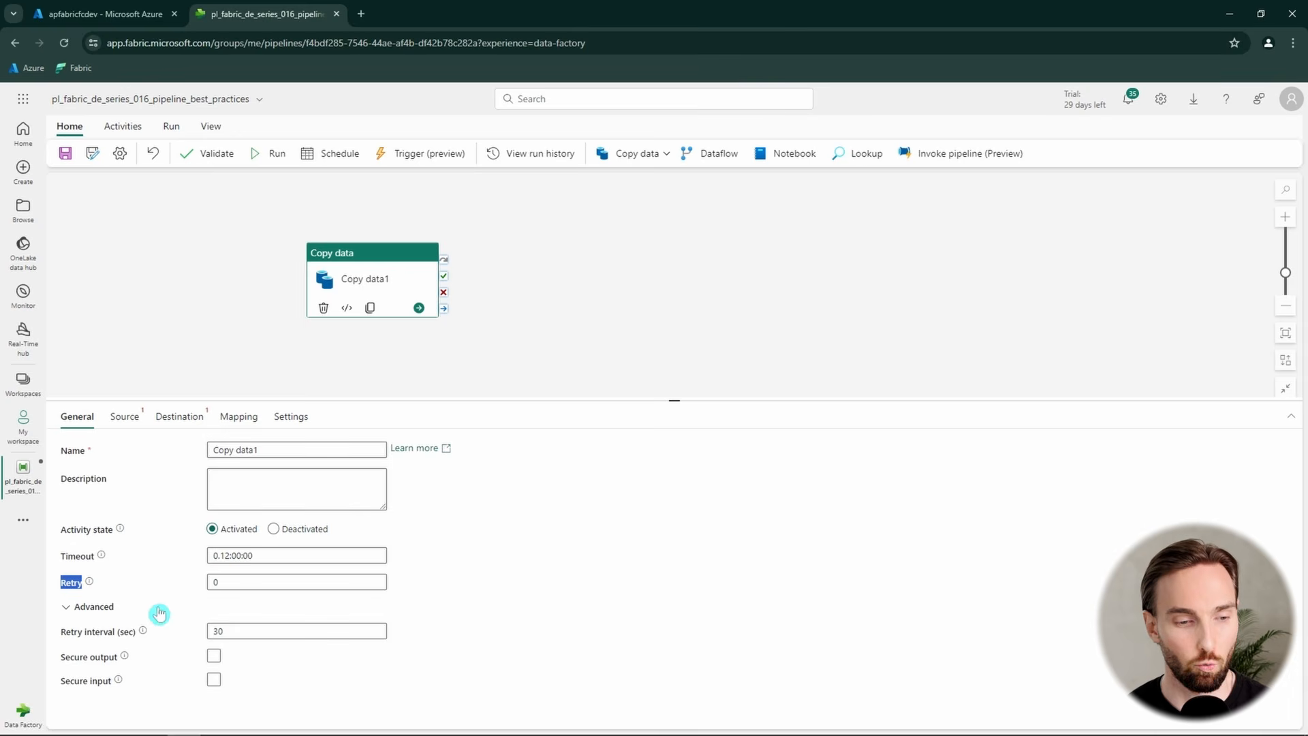
drag(61, 633, 131, 633)
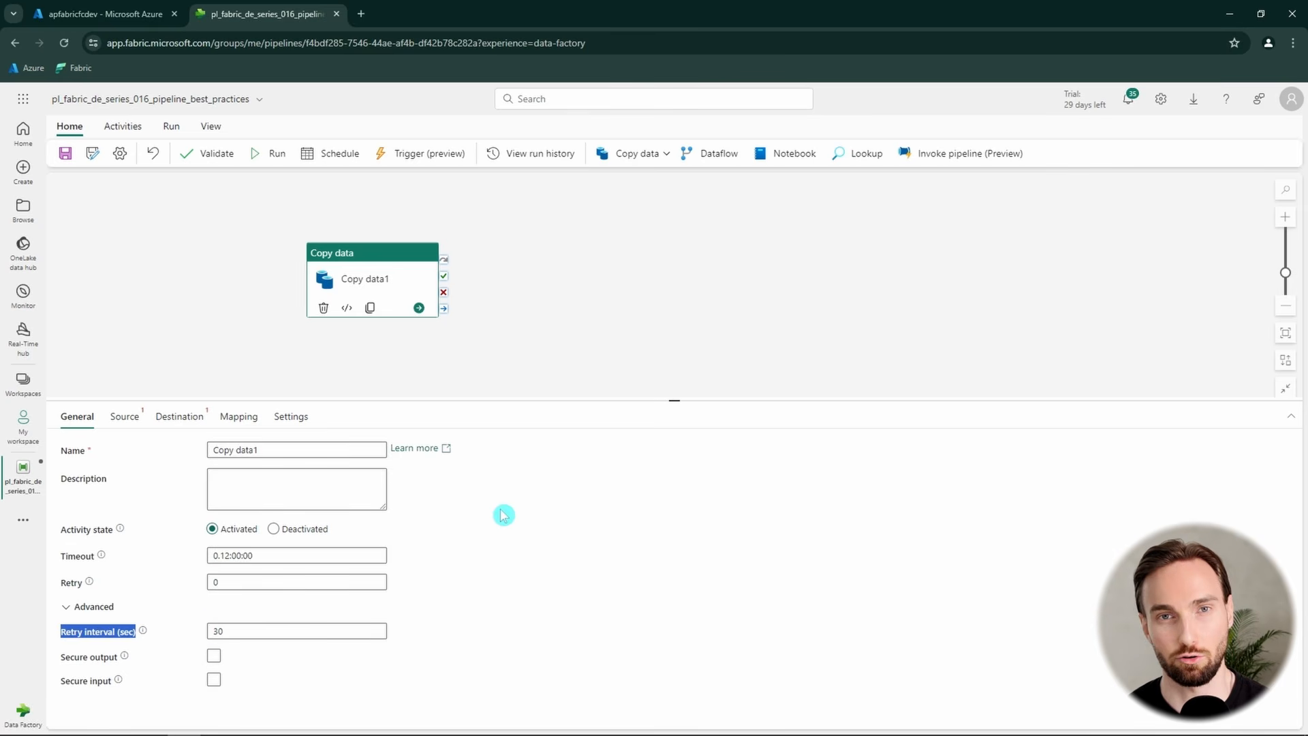
drag(519, 364, 558, 361)
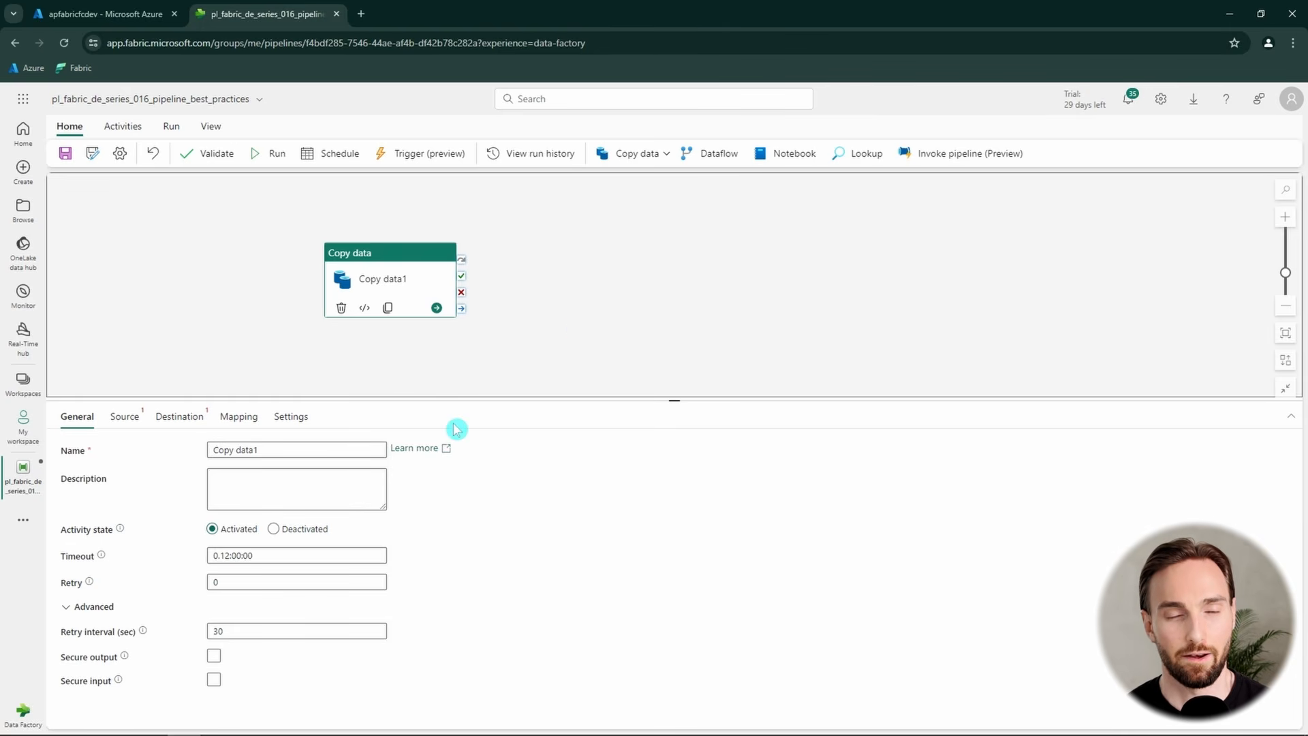
- Examine the Timeout setting of the Copy data activity and the format of its value
click(104, 564)
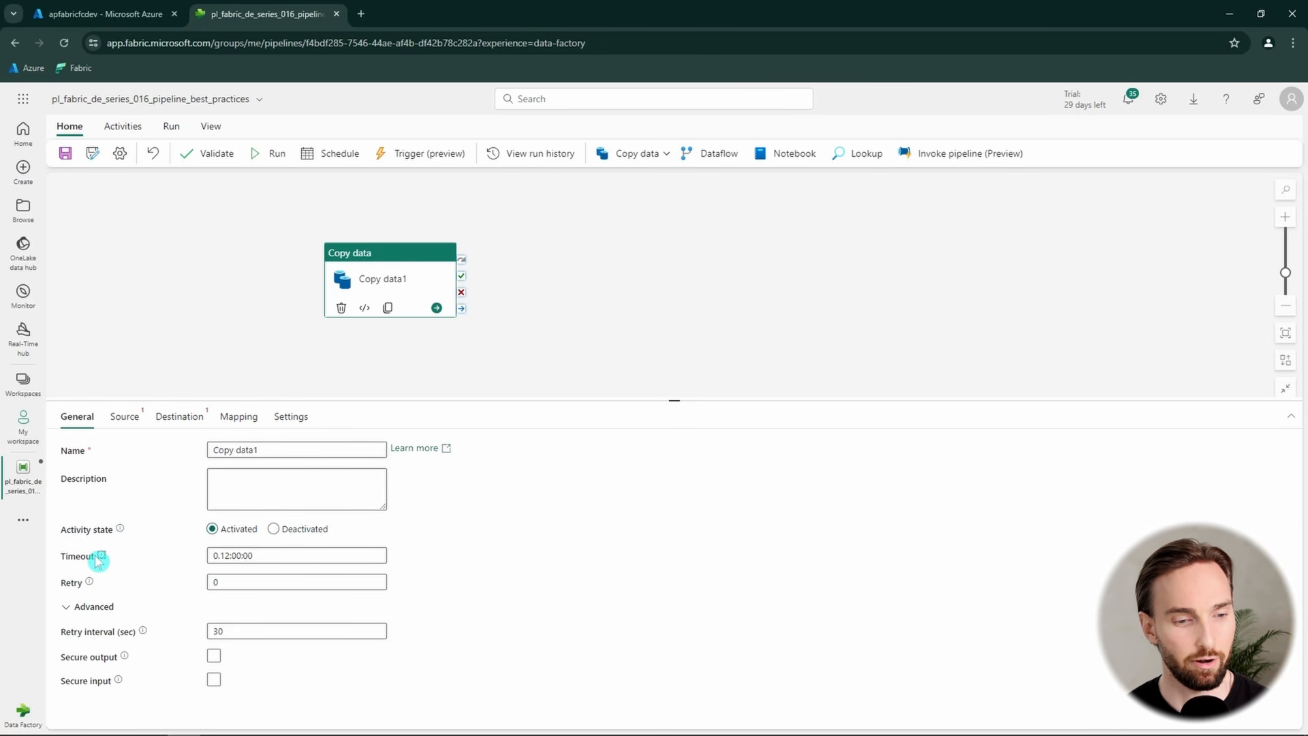
drag(62, 558, 114, 564)
click(77, 563)
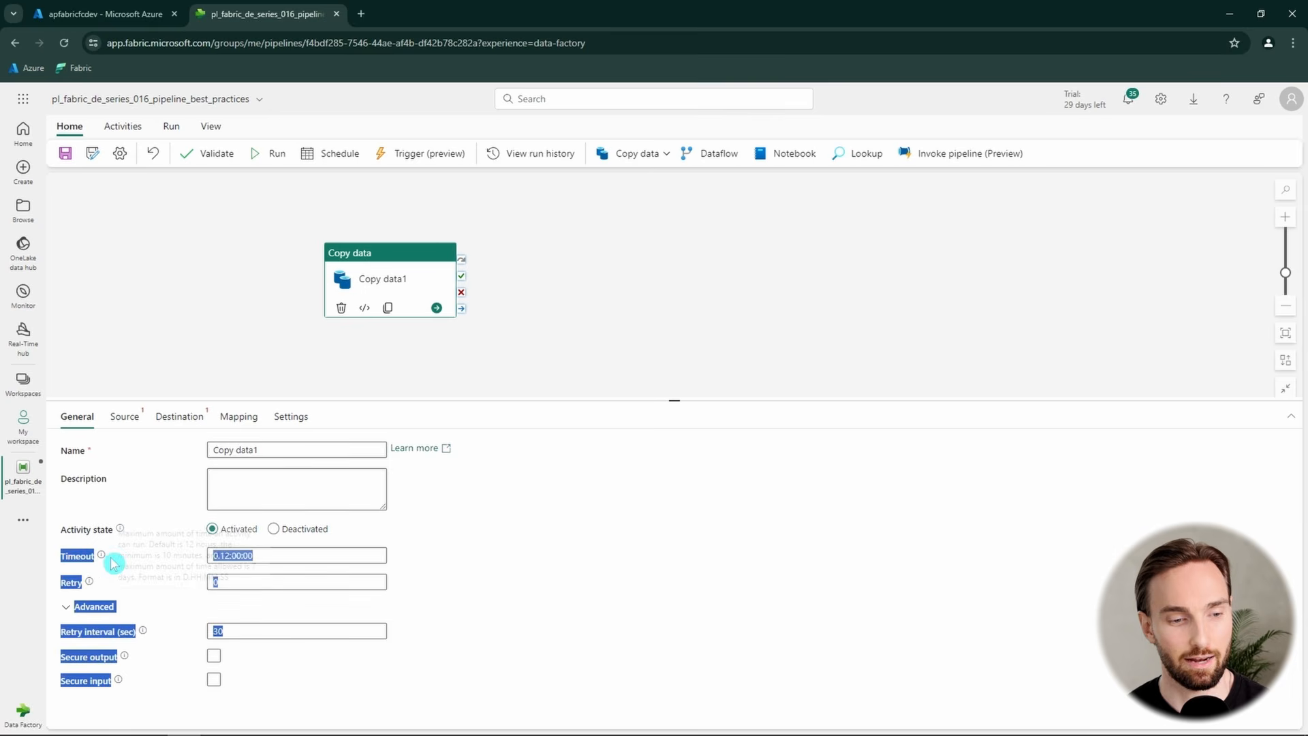
click(95, 561)
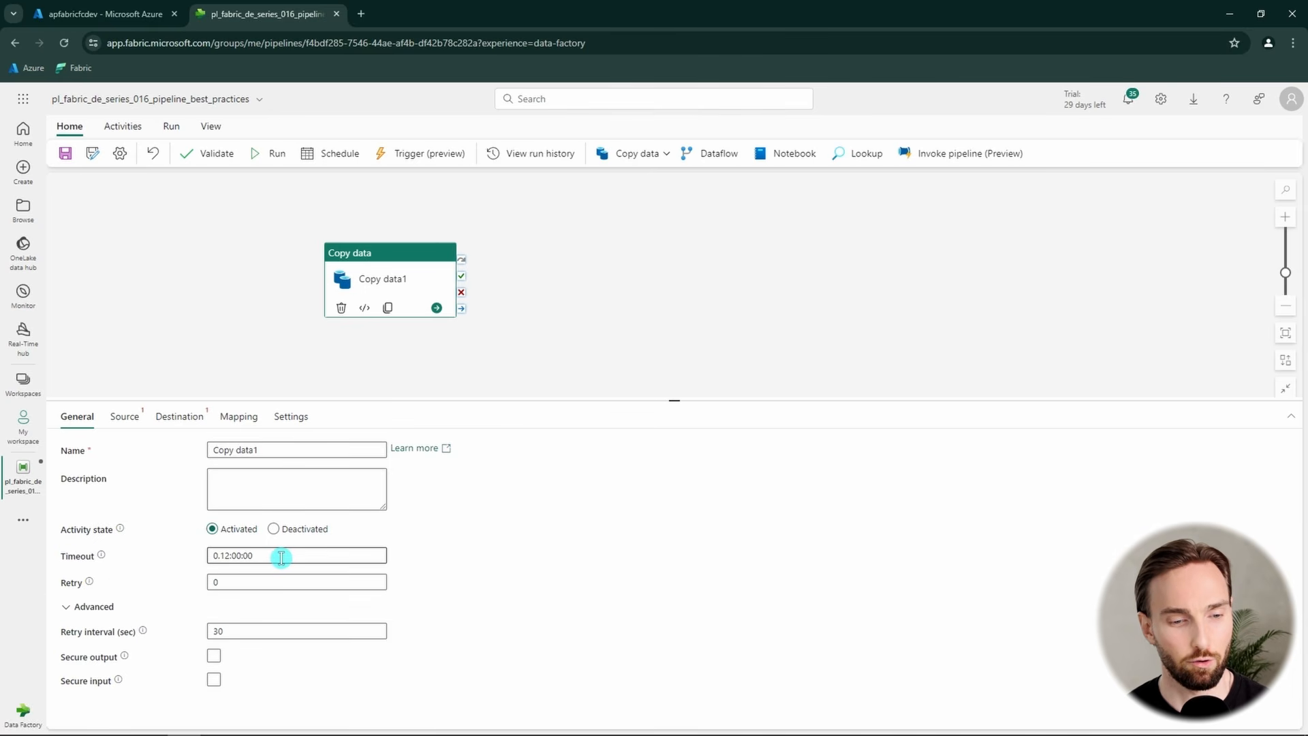
drag(274, 558, 203, 563)
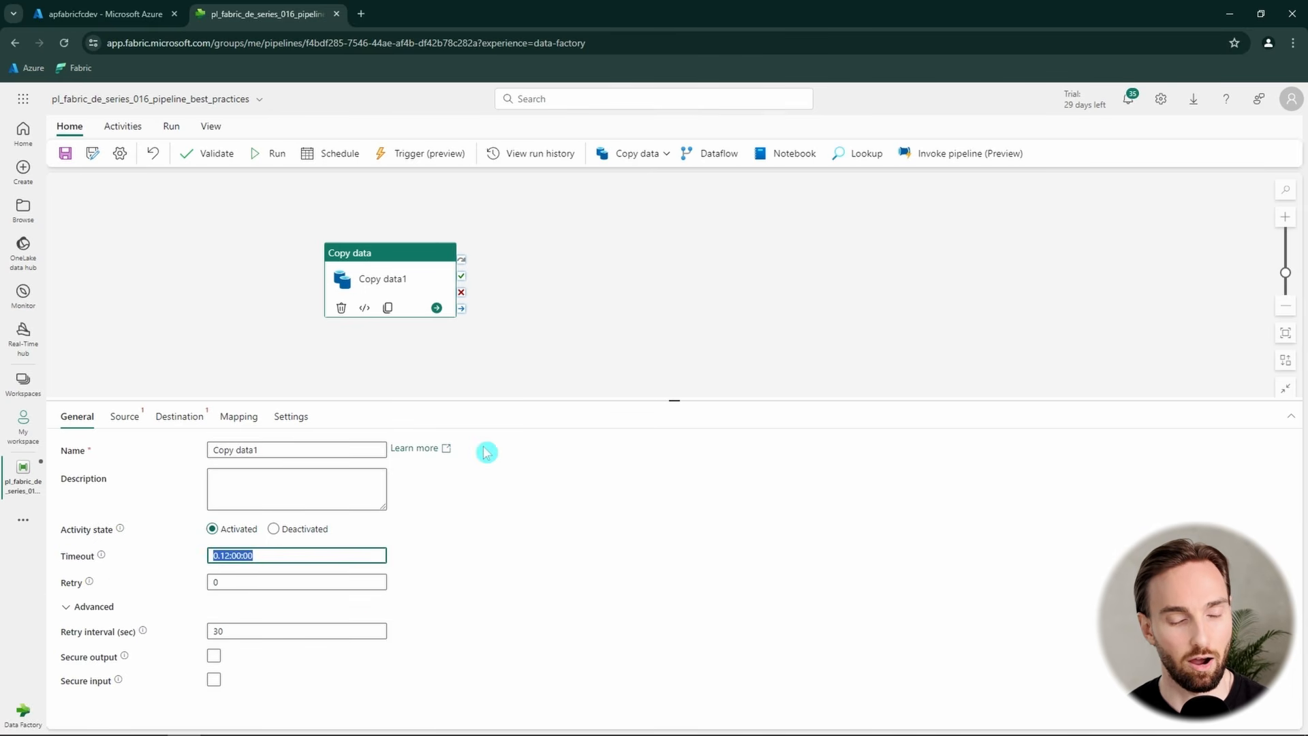
click(522, 361)
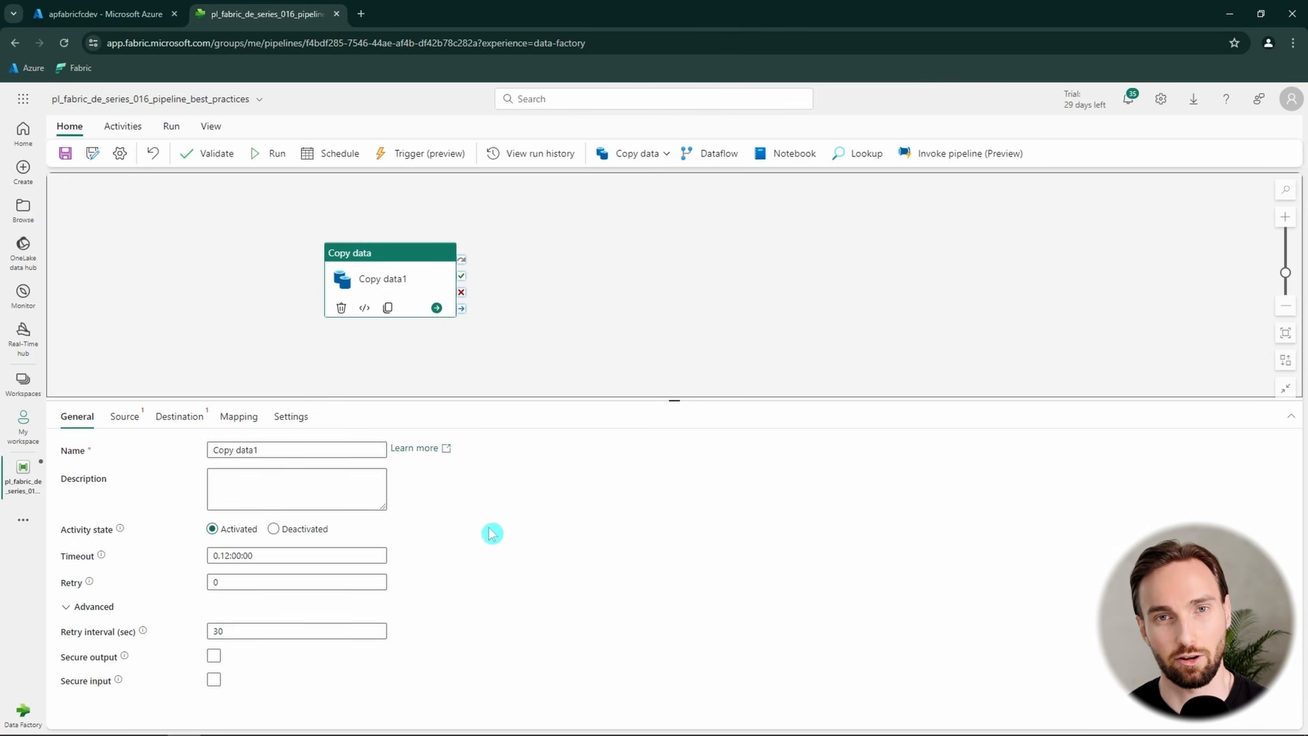
drag(274, 557, 247, 554)
click(271, 556)
triple_click(247, 554)
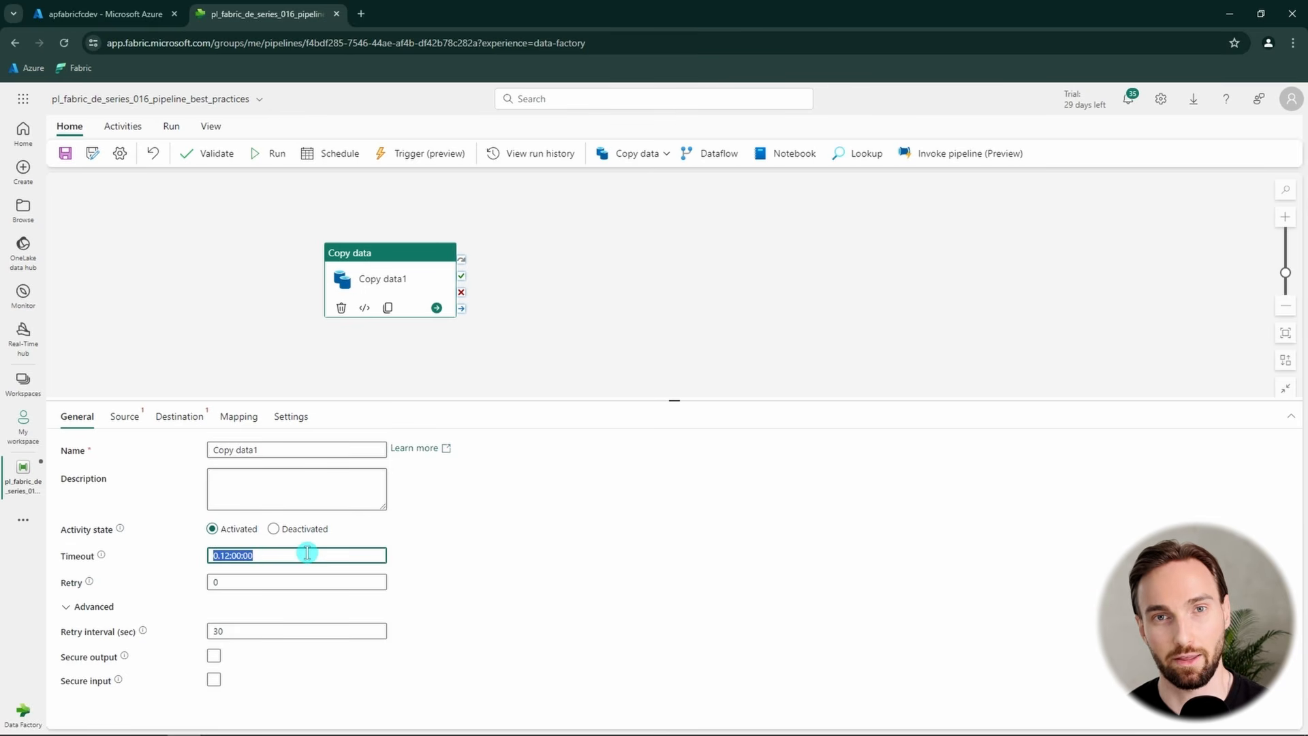
click(263, 556)
drag(280, 556, 209, 554)
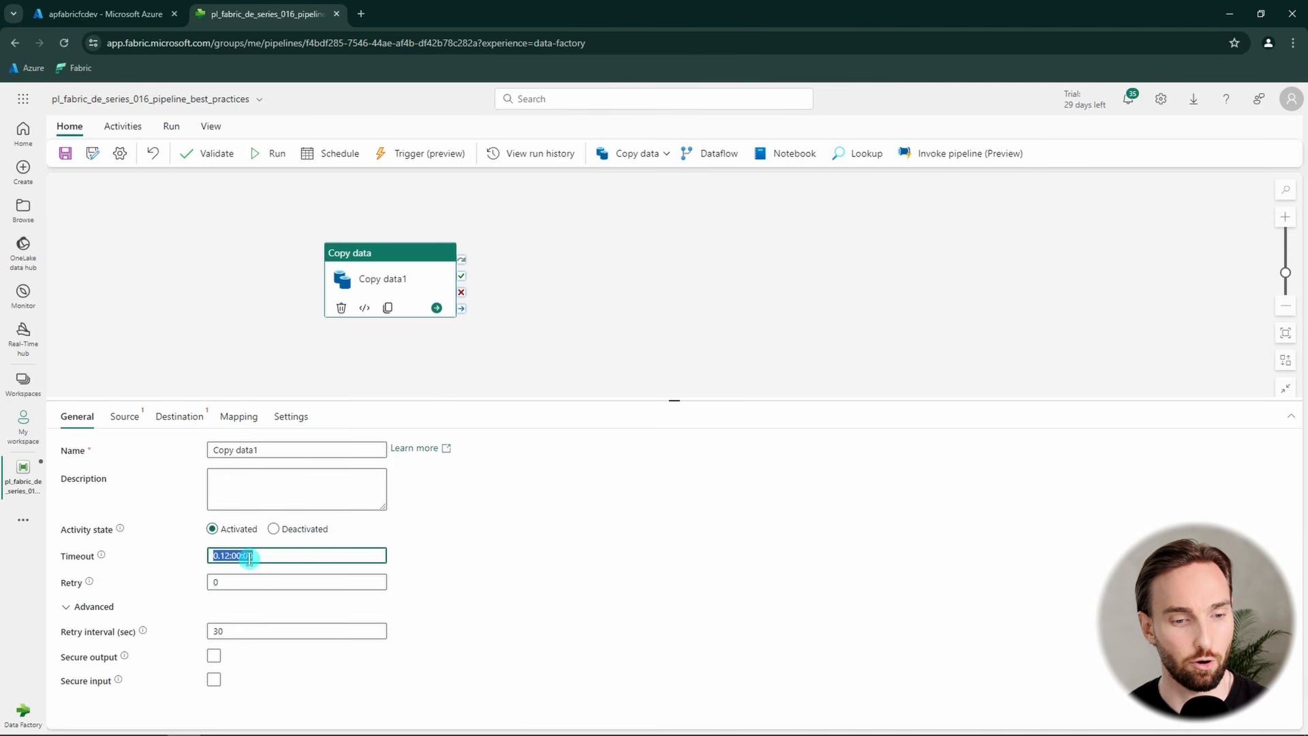
click(269, 557)
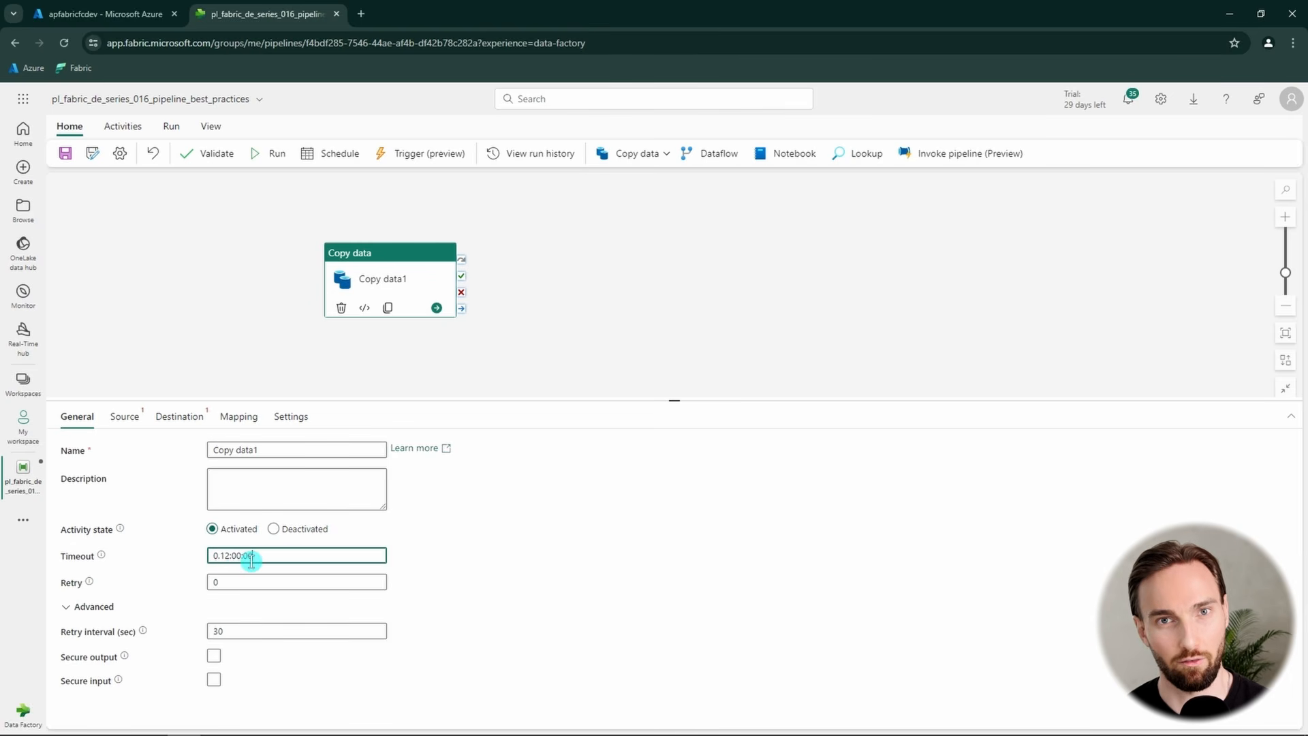
drag(269, 555, 186, 557)
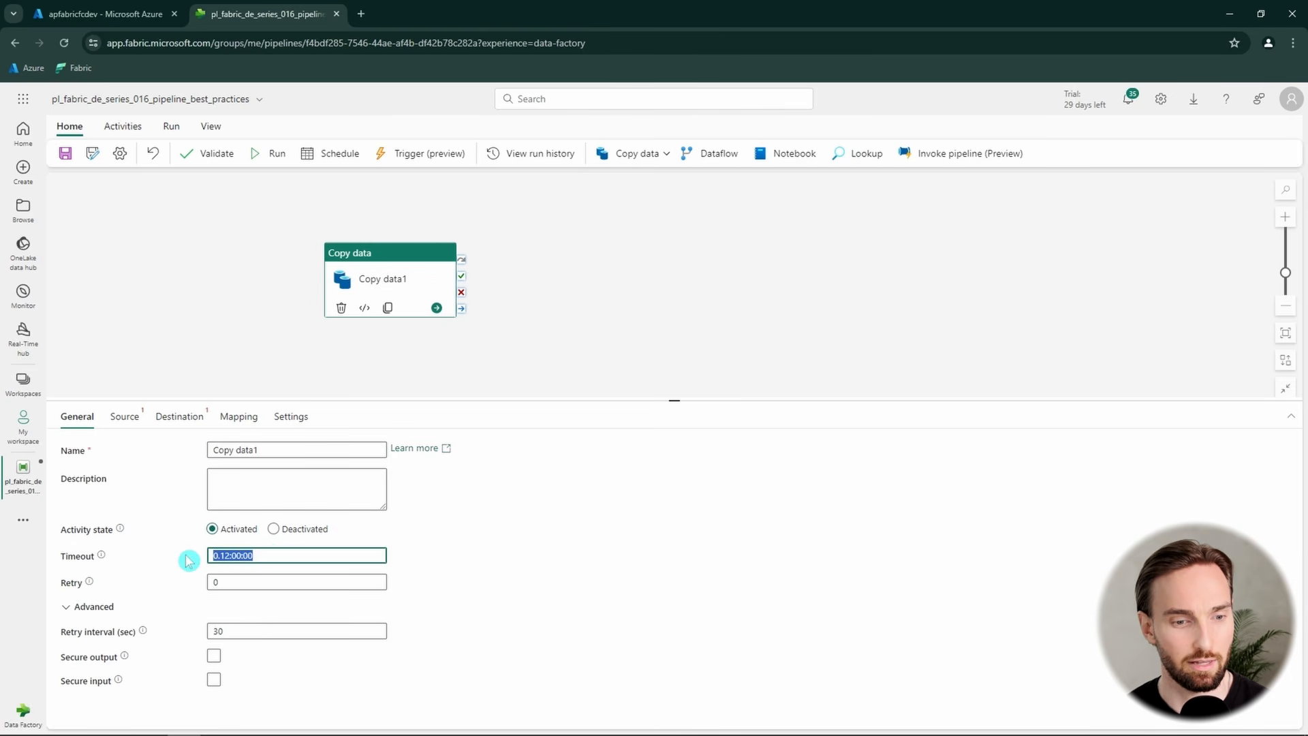
click(137, 560)
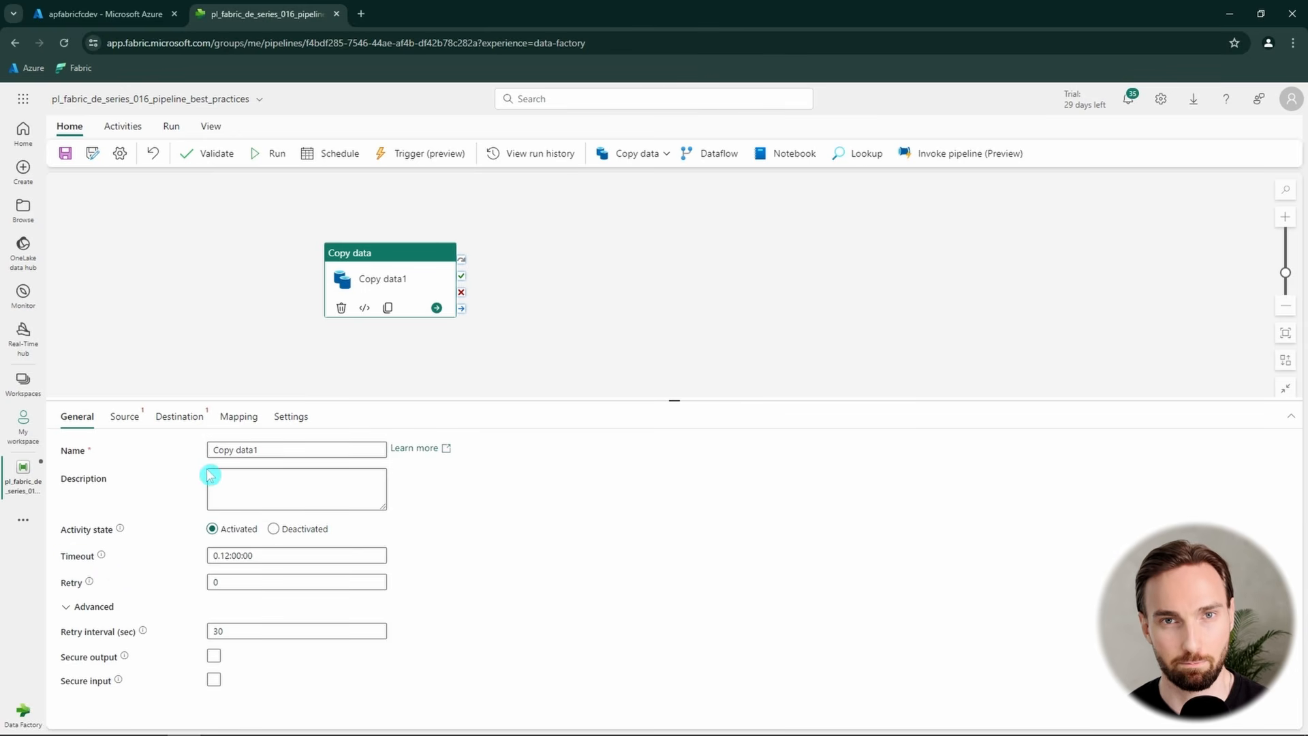
- Set the pipeline's Concurrency to 1 in the pipeline-level settings
click(613, 285)
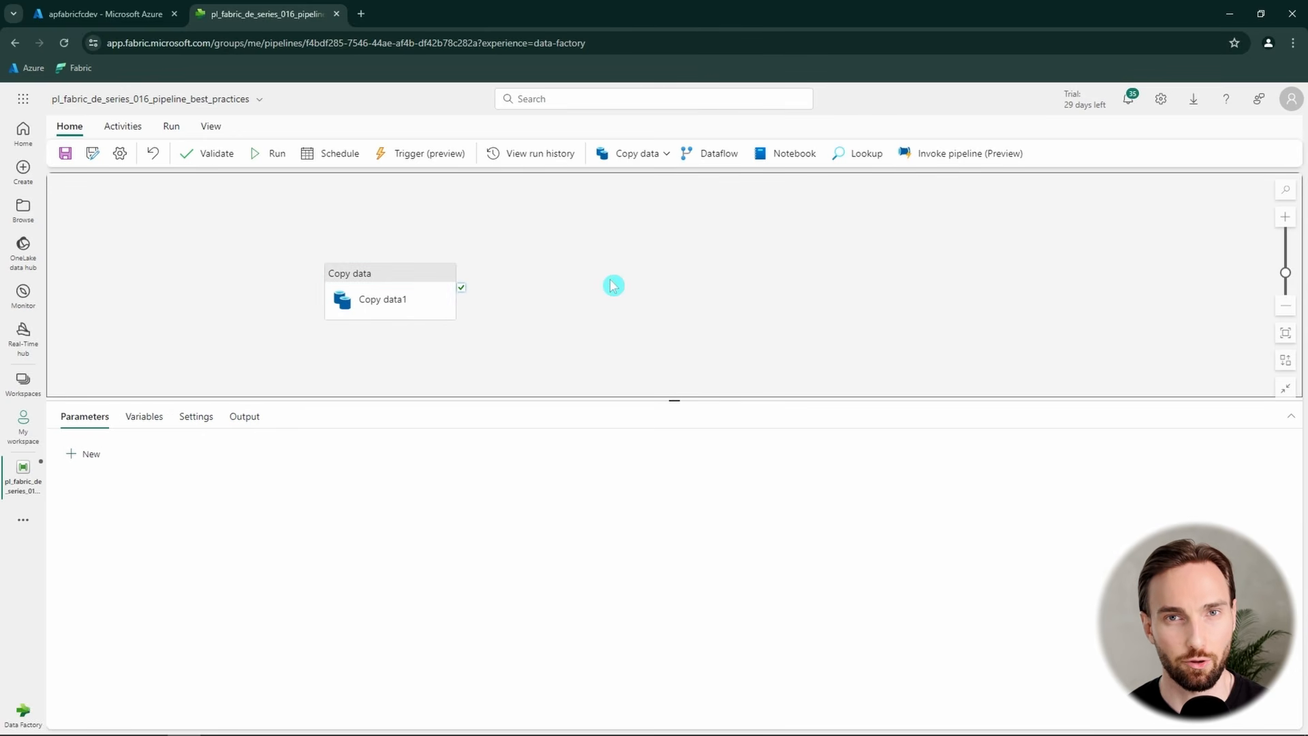
click(201, 421)
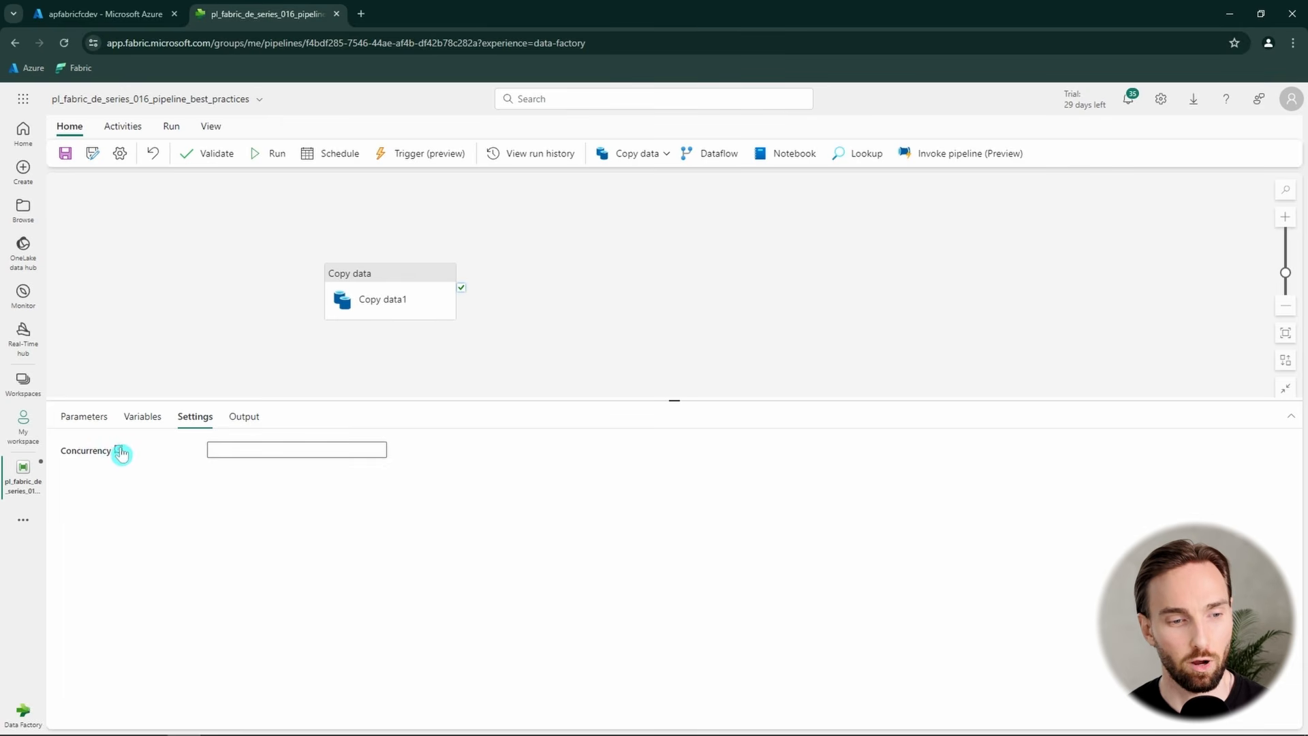
click(258, 452)
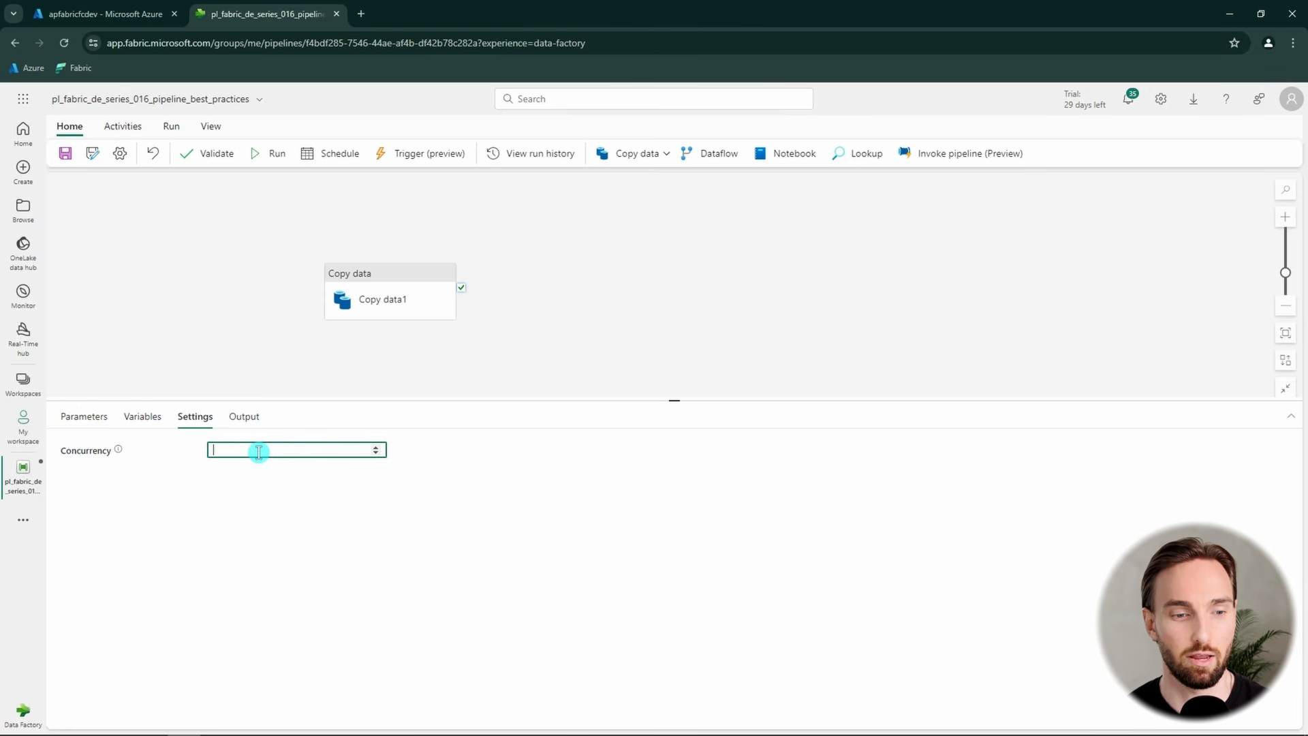
text(1)
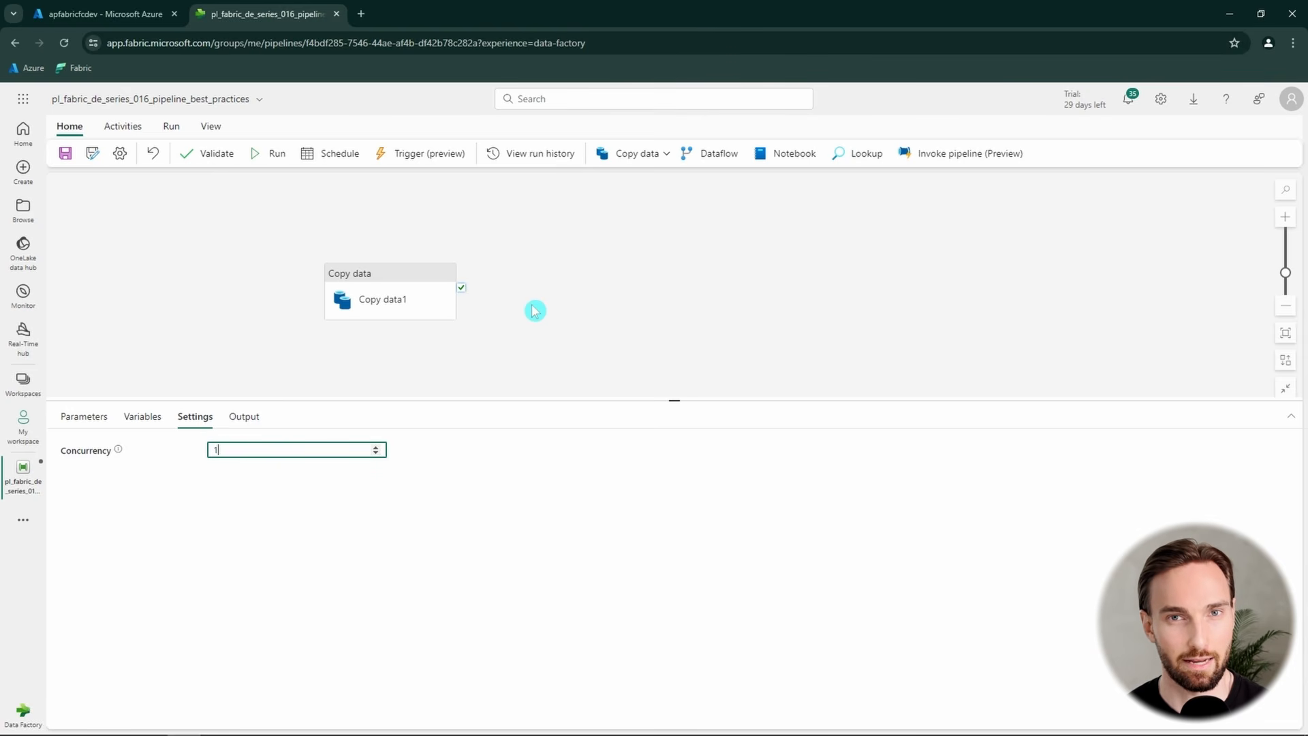
click(103, 473)
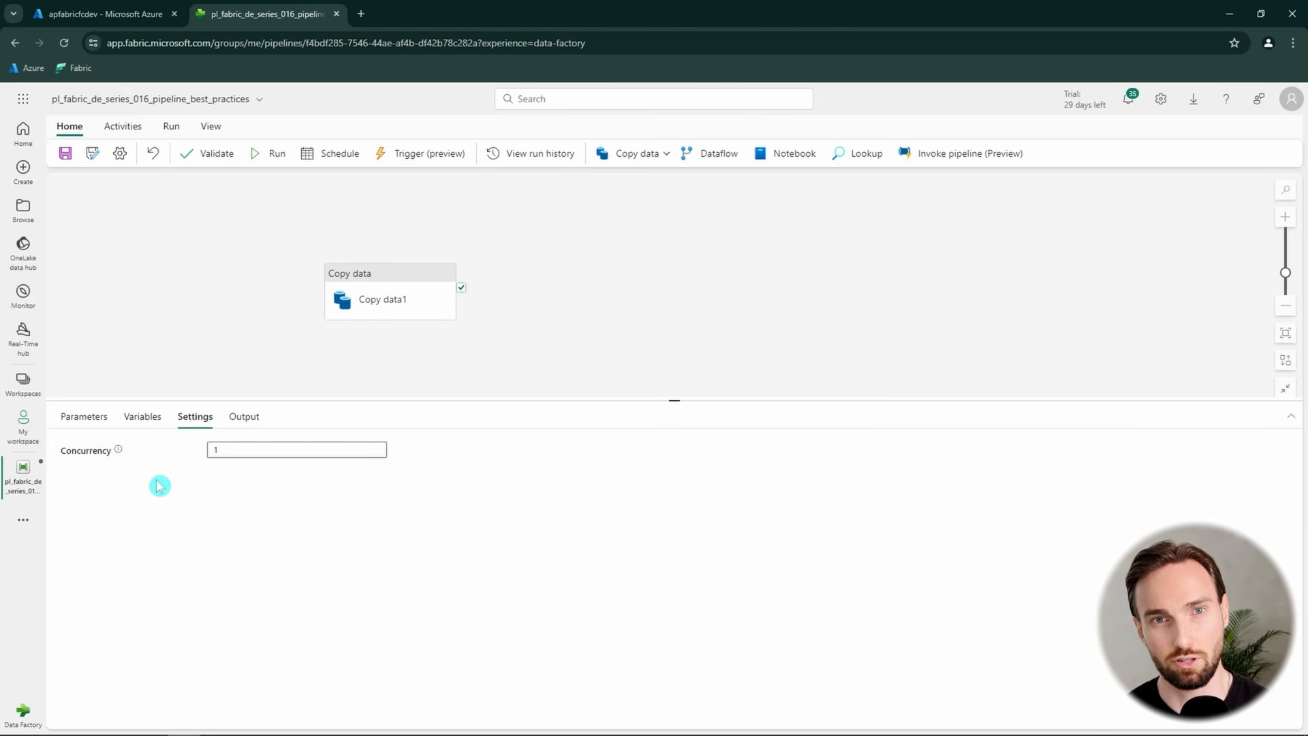
- Review the Concurrency value in the pipeline-level settings
double_click(227, 450)
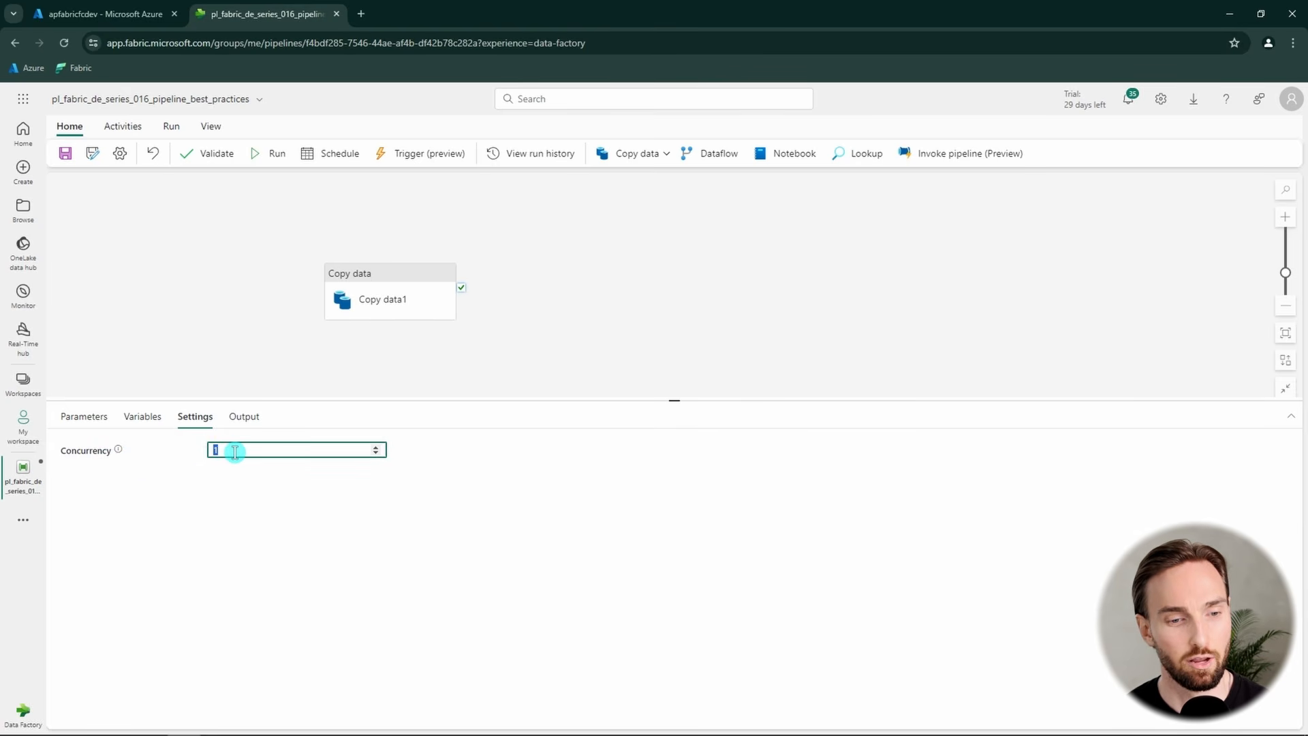
click(235, 452)
double_click(243, 453)
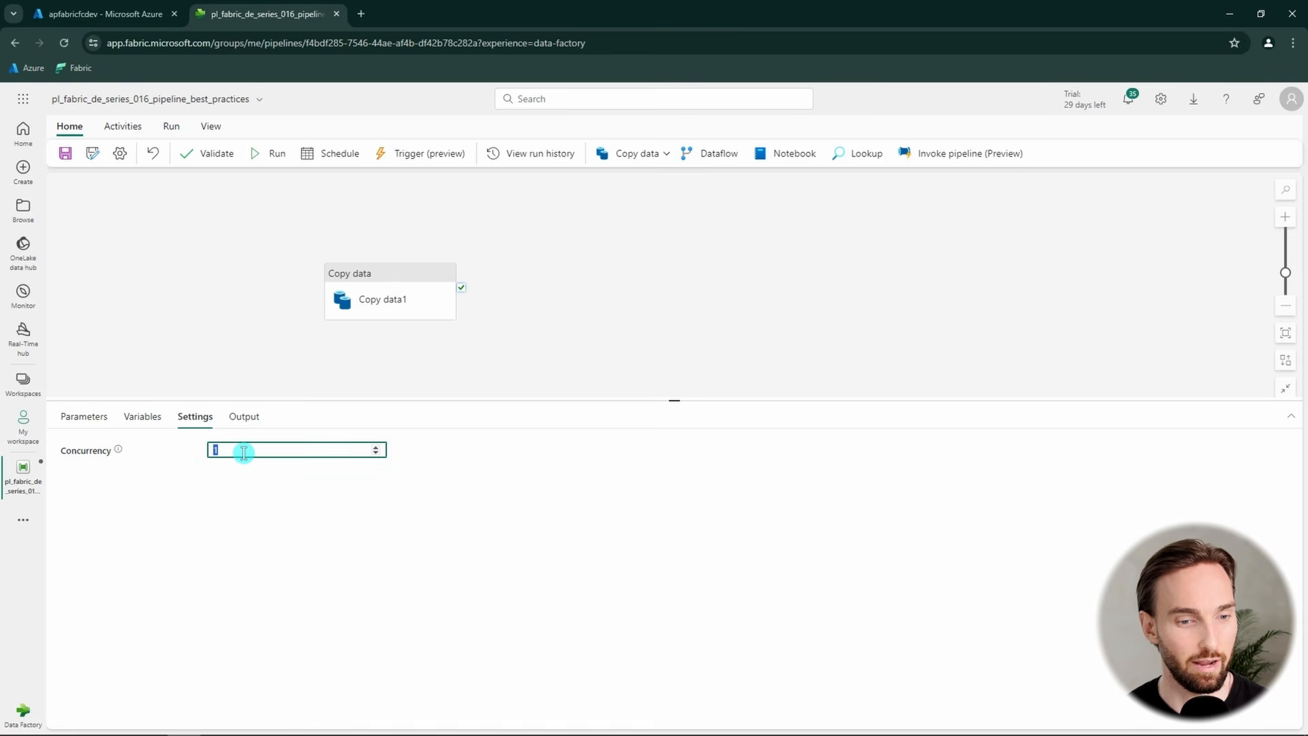
click(436, 449)
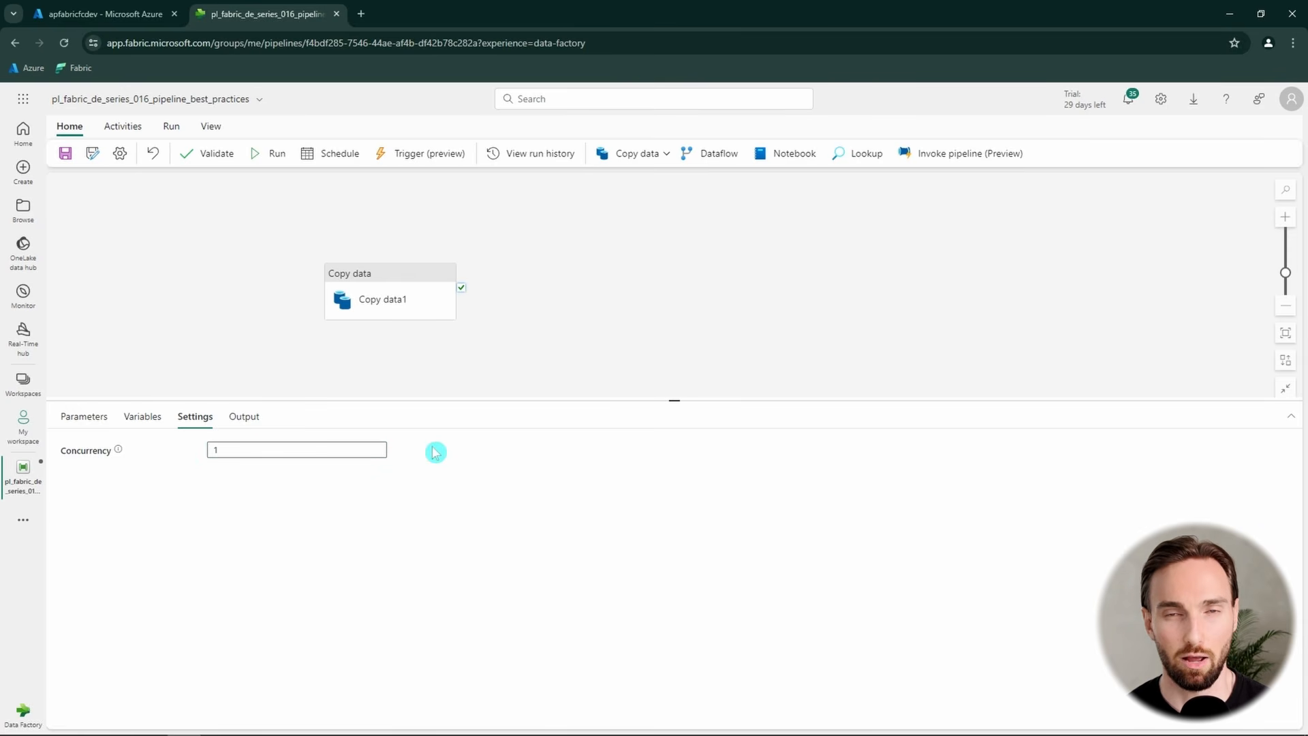
double_click(246, 451)
click(296, 484)
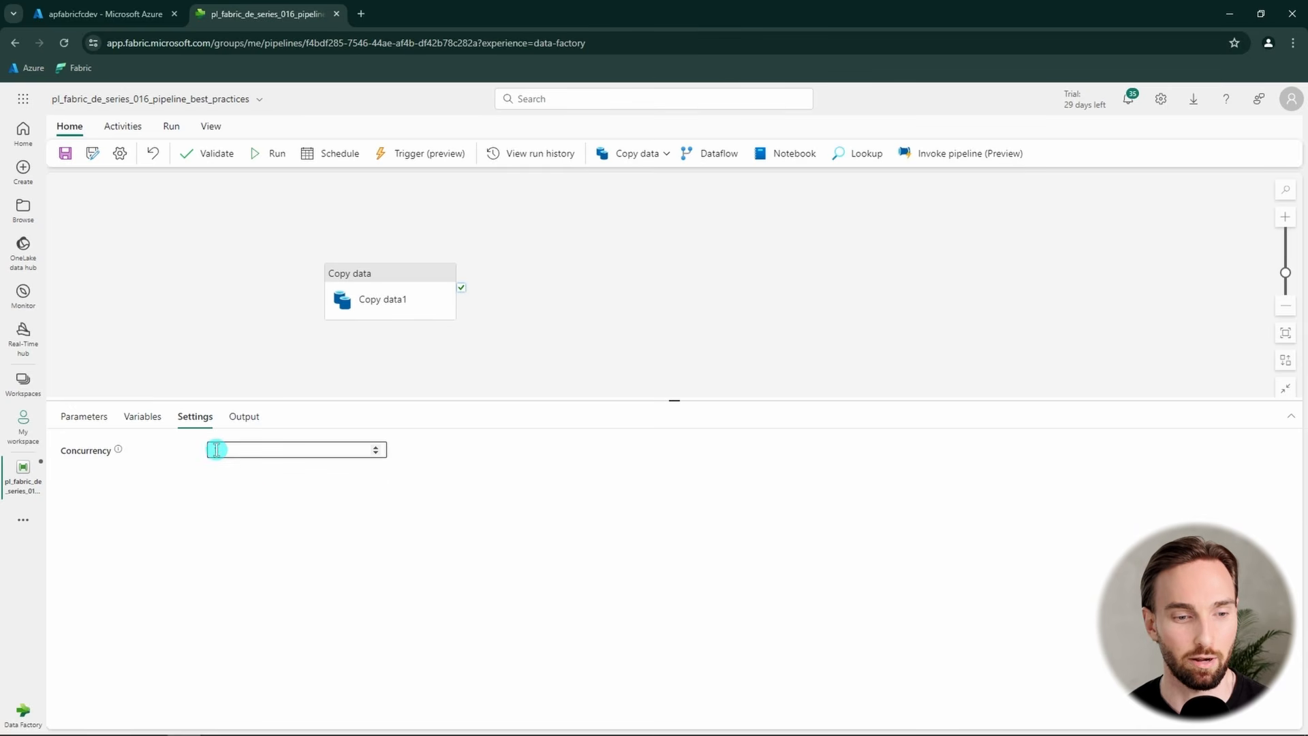
drag(251, 452, 183, 458)
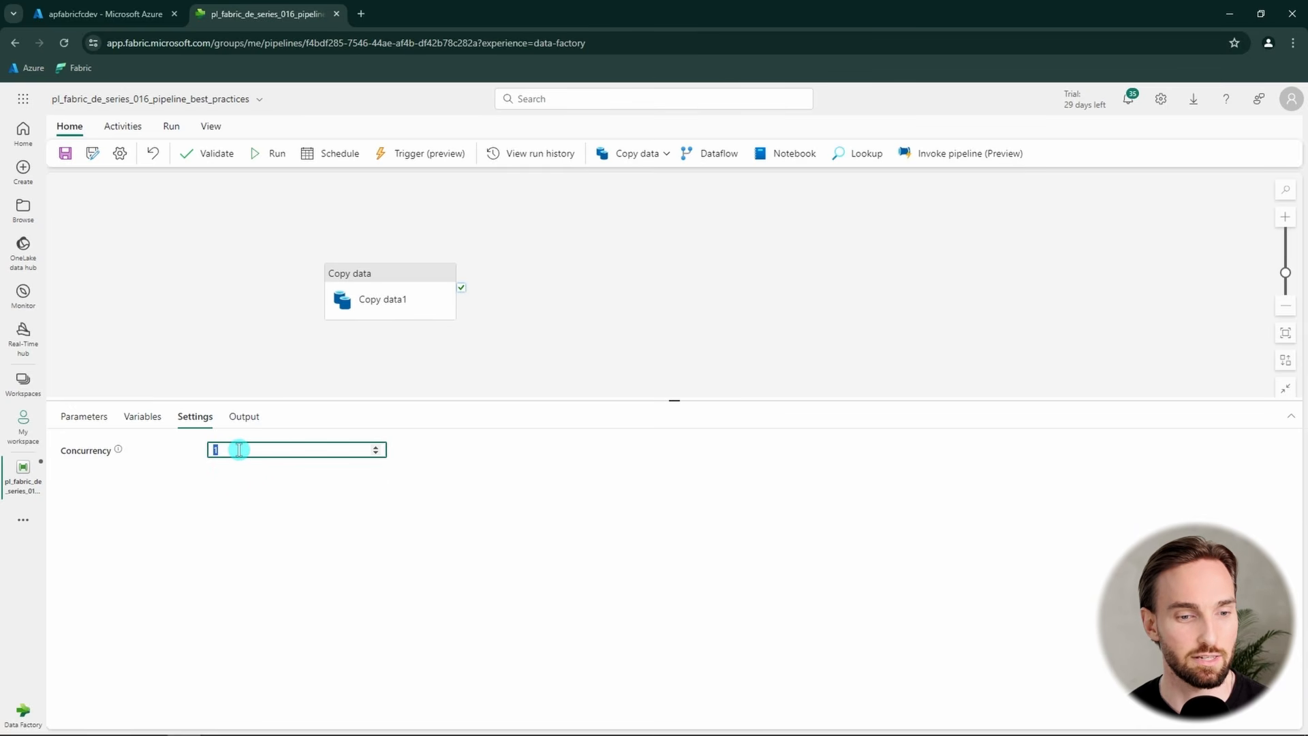
click(242, 451)
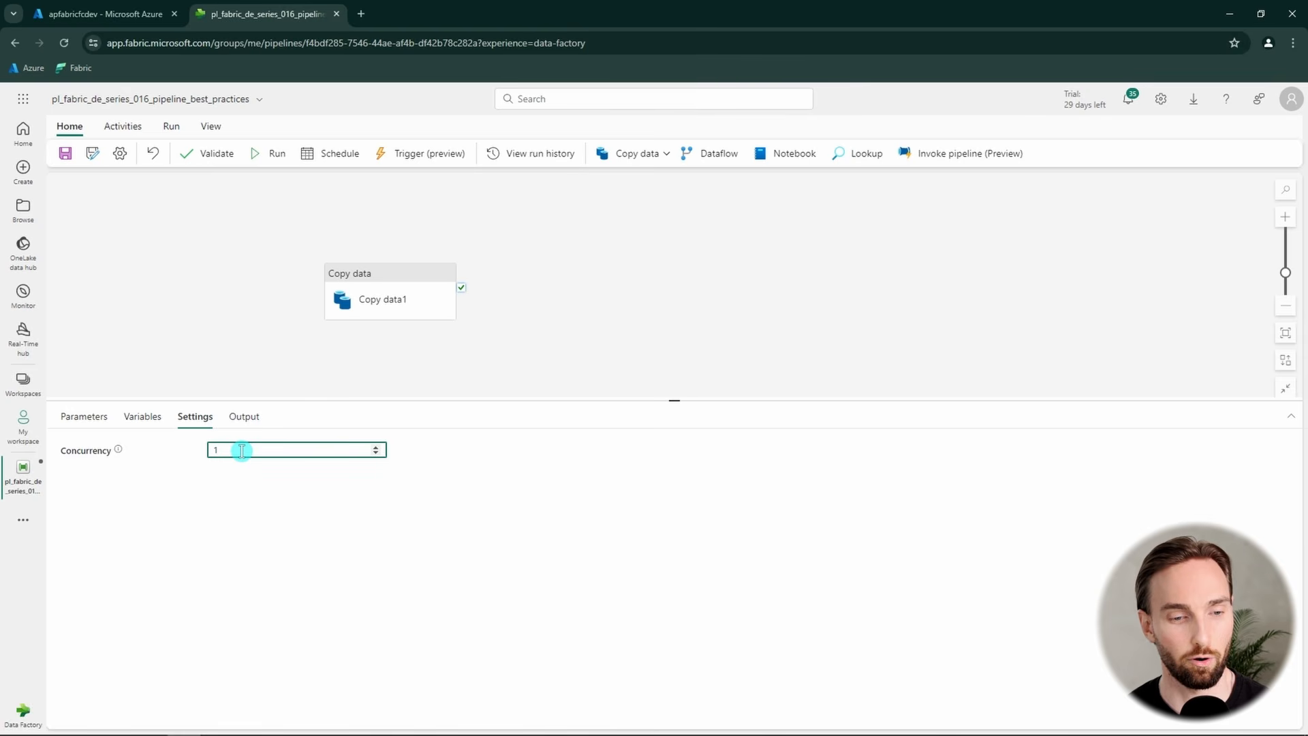
drag(241, 451, 214, 453)
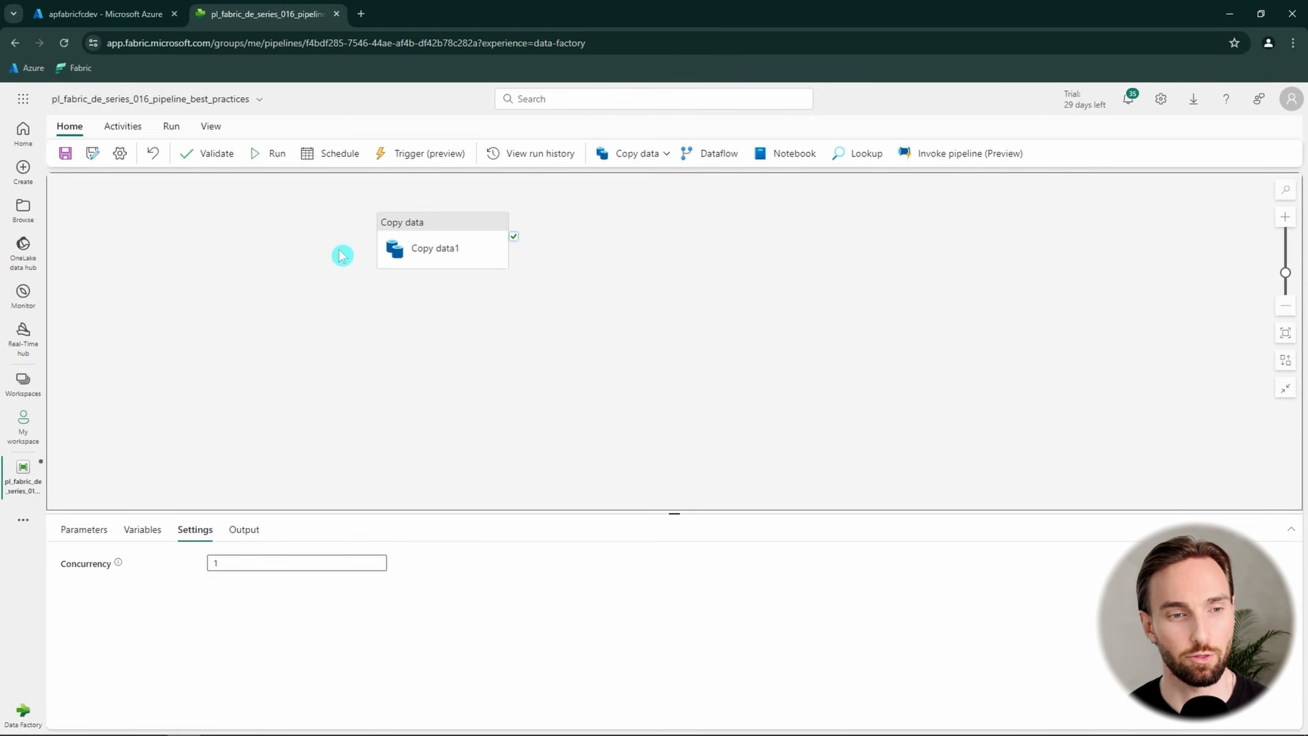
- Replace the existing Copy data activity on the canvas with four new Copy data activities
click(447, 249)
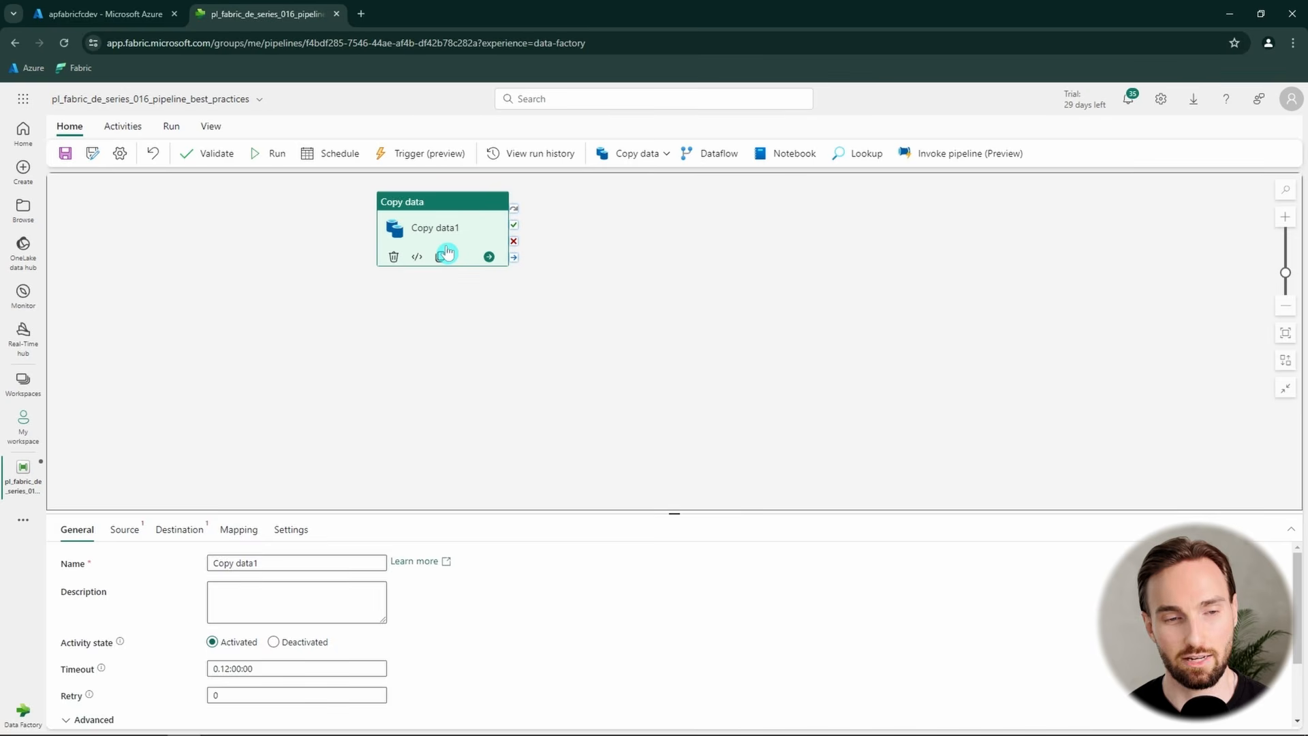
key(Delete)
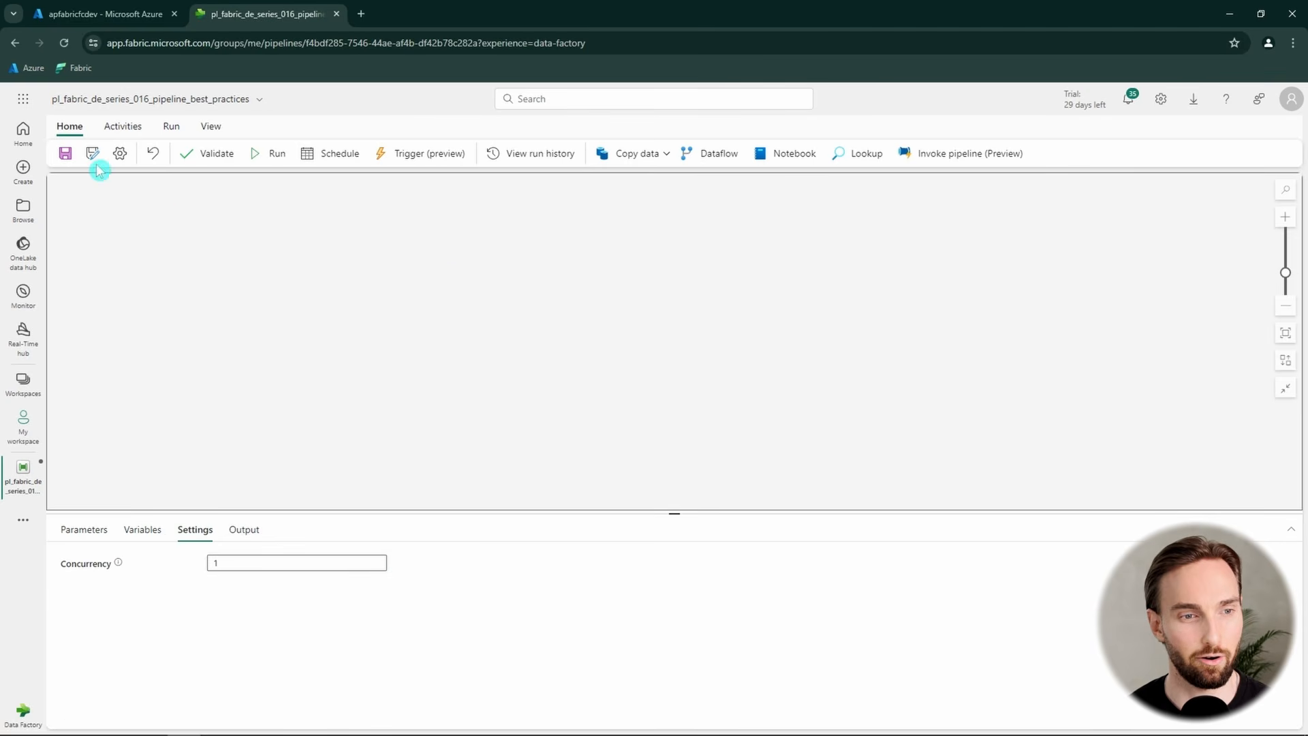
click(129, 133)
click(100, 131)
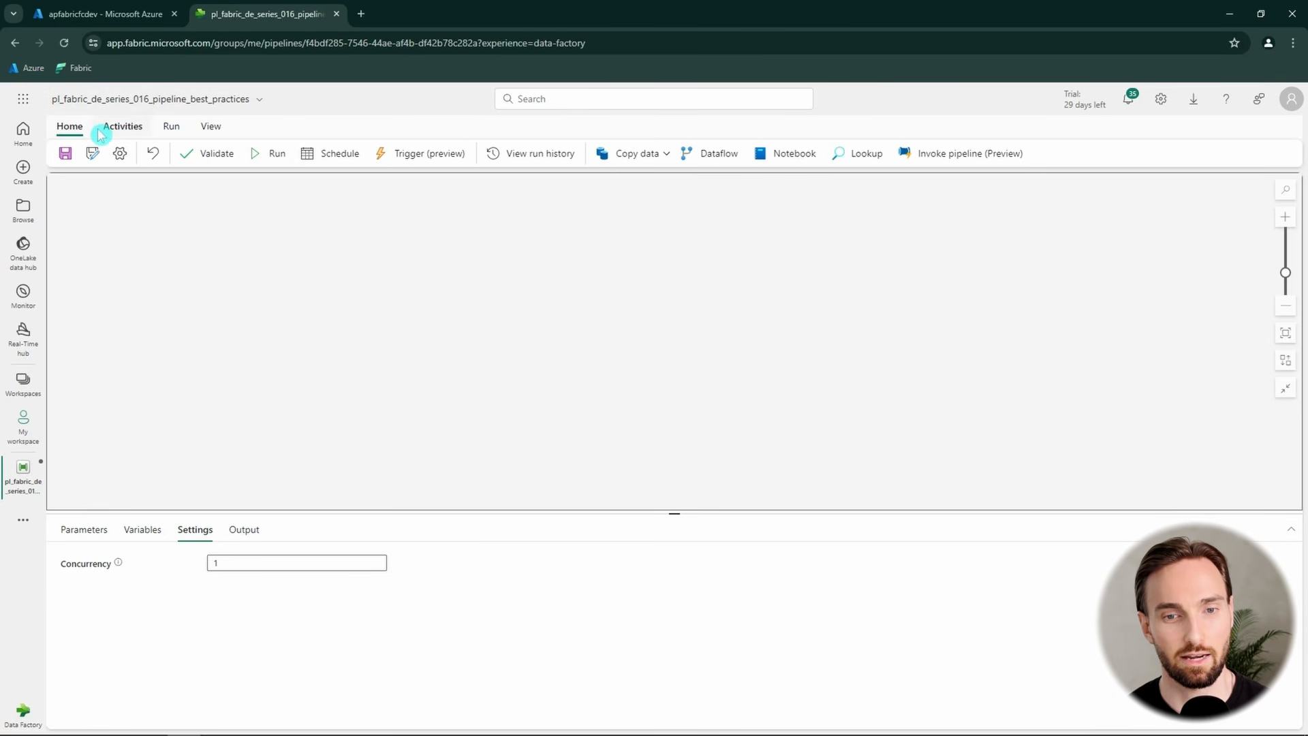
click(626, 157)
click(621, 181)
click(621, 160)
click(622, 177)
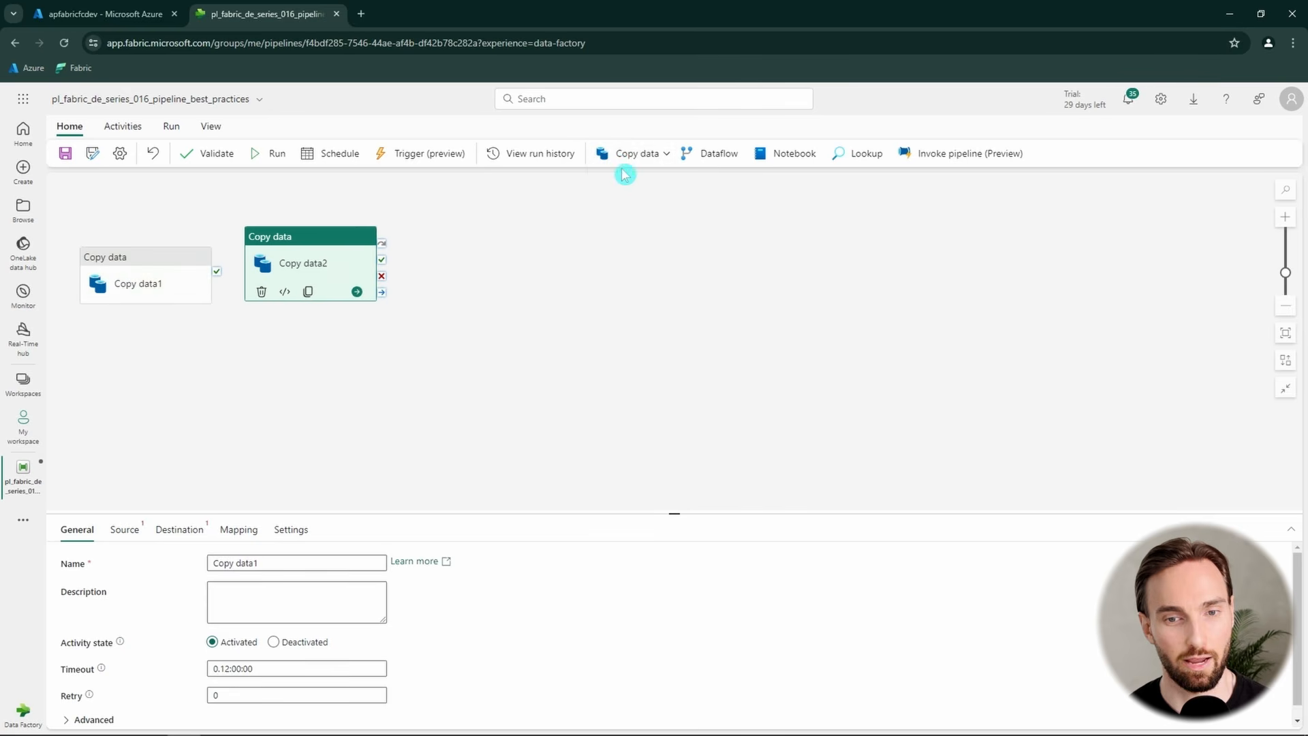
click(626, 155)
click(631, 180)
click(626, 155)
click(630, 180)
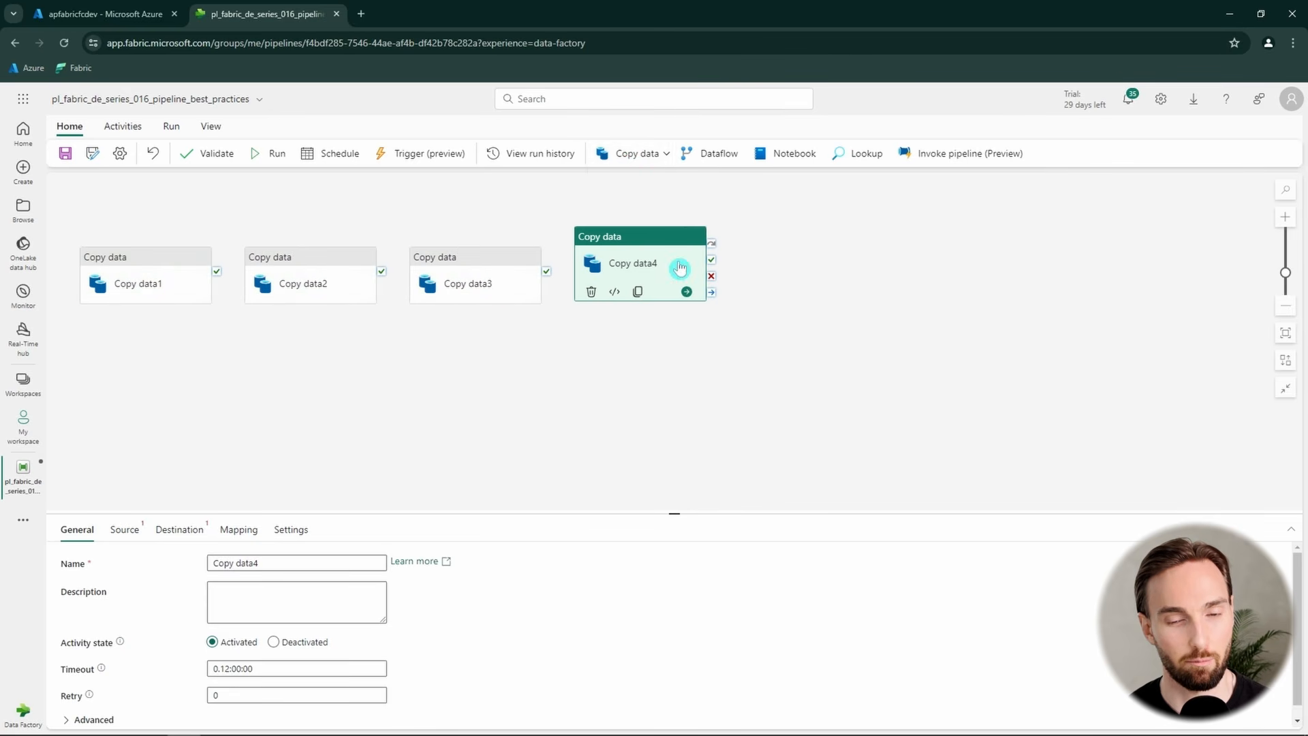
- Arrange the four Copy data activities in a loose vertical stack on the canvas, ordered from Copy data1 down to Copy data4
drag(680, 267, 435, 429)
drag(470, 279, 577, 348)
drag(320, 283, 618, 241)
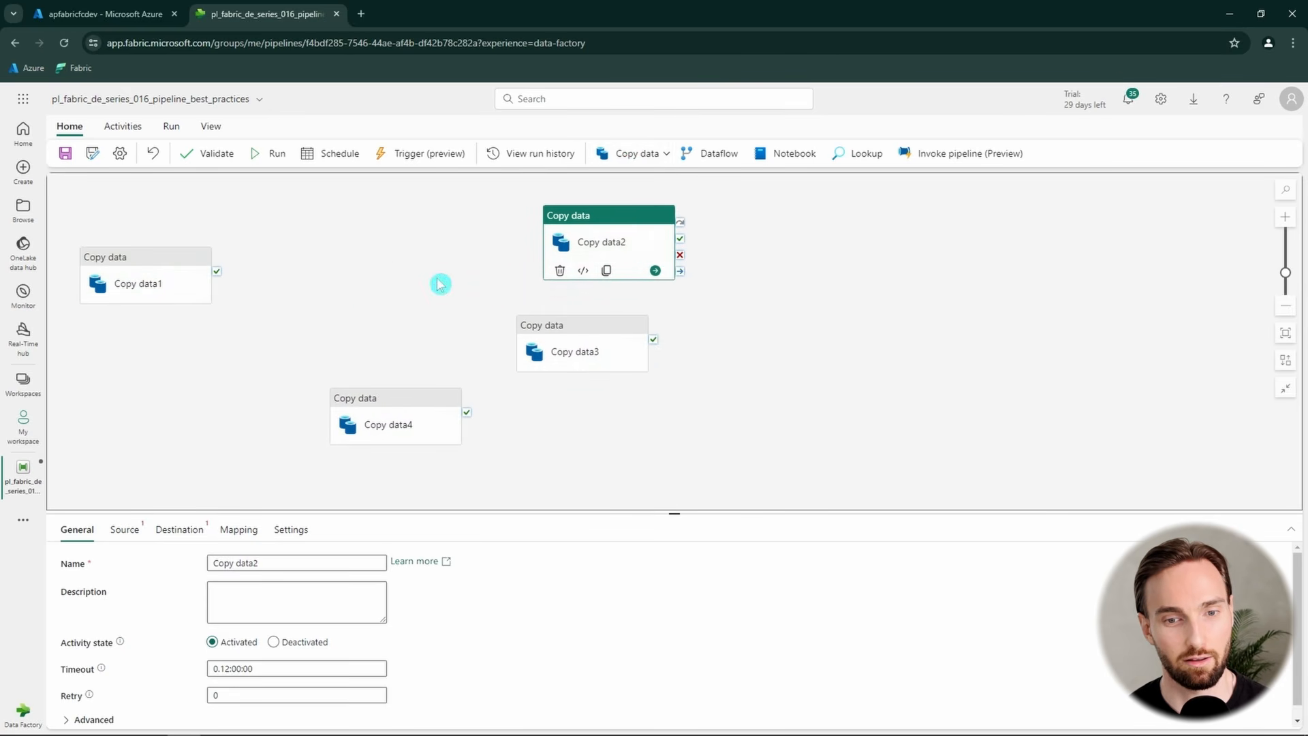
drag(136, 283, 404, 258)
drag(613, 268, 418, 372)
drag(582, 374, 496, 387)
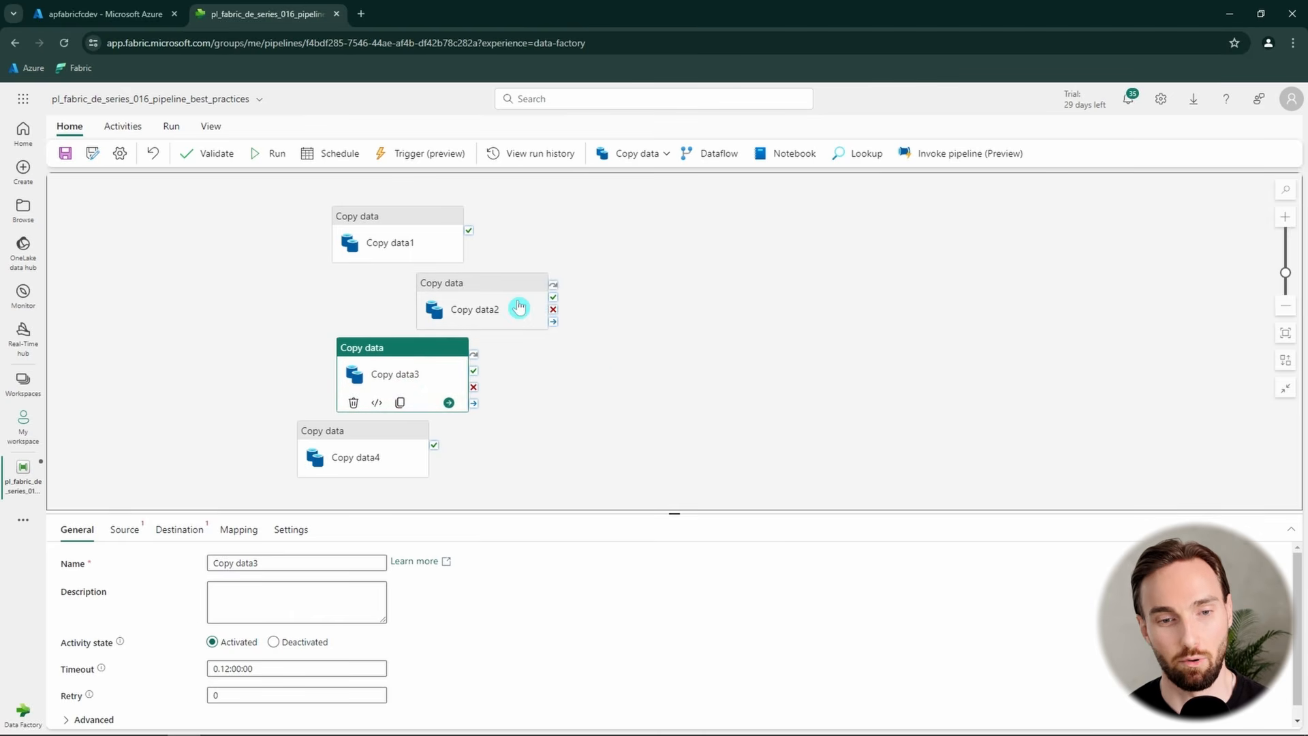
- Delete all four Copy data activities from the pipeline canvas
drag(519, 308, 454, 314)
click(367, 233)
key(Delete)
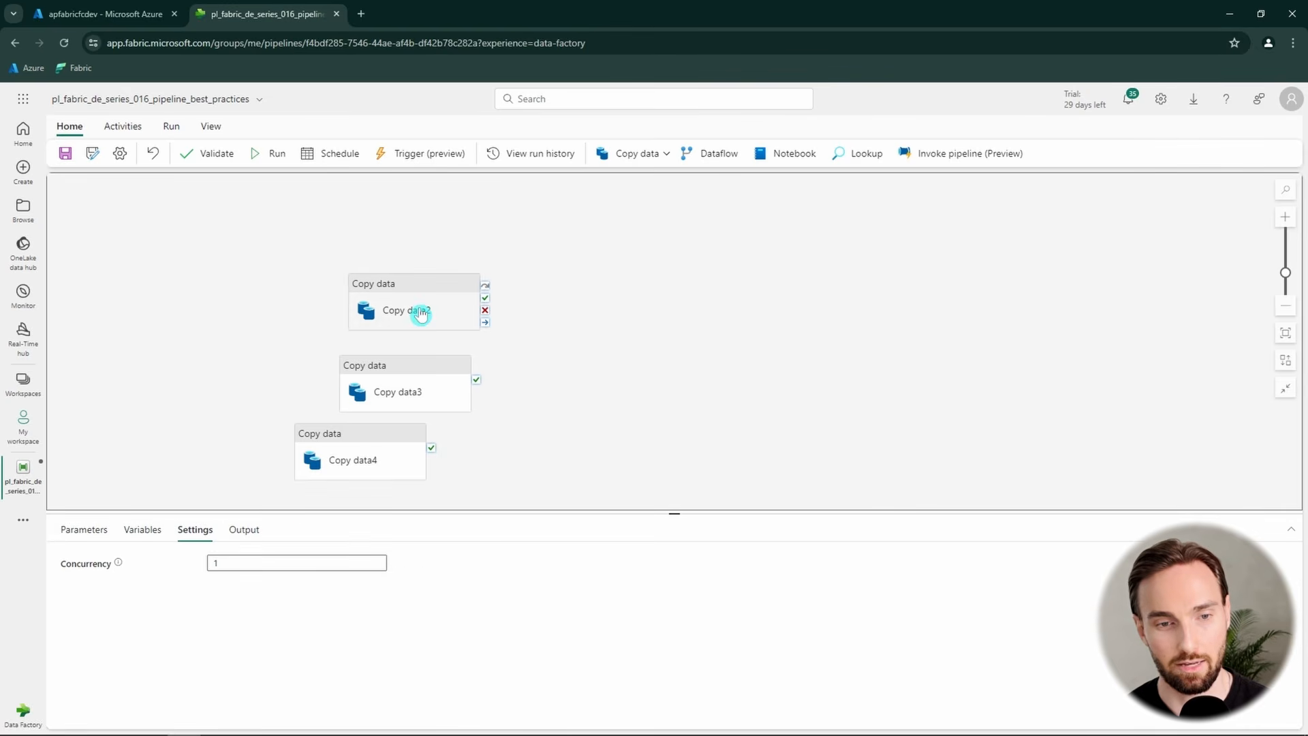
click(420, 312)
key(Delete)
click(398, 402)
key(Delete)
click(365, 467)
key(Delete)
- Add a ForEach activity to the canvas with a Copy data activity inside it, and select the inner activity
click(136, 133)
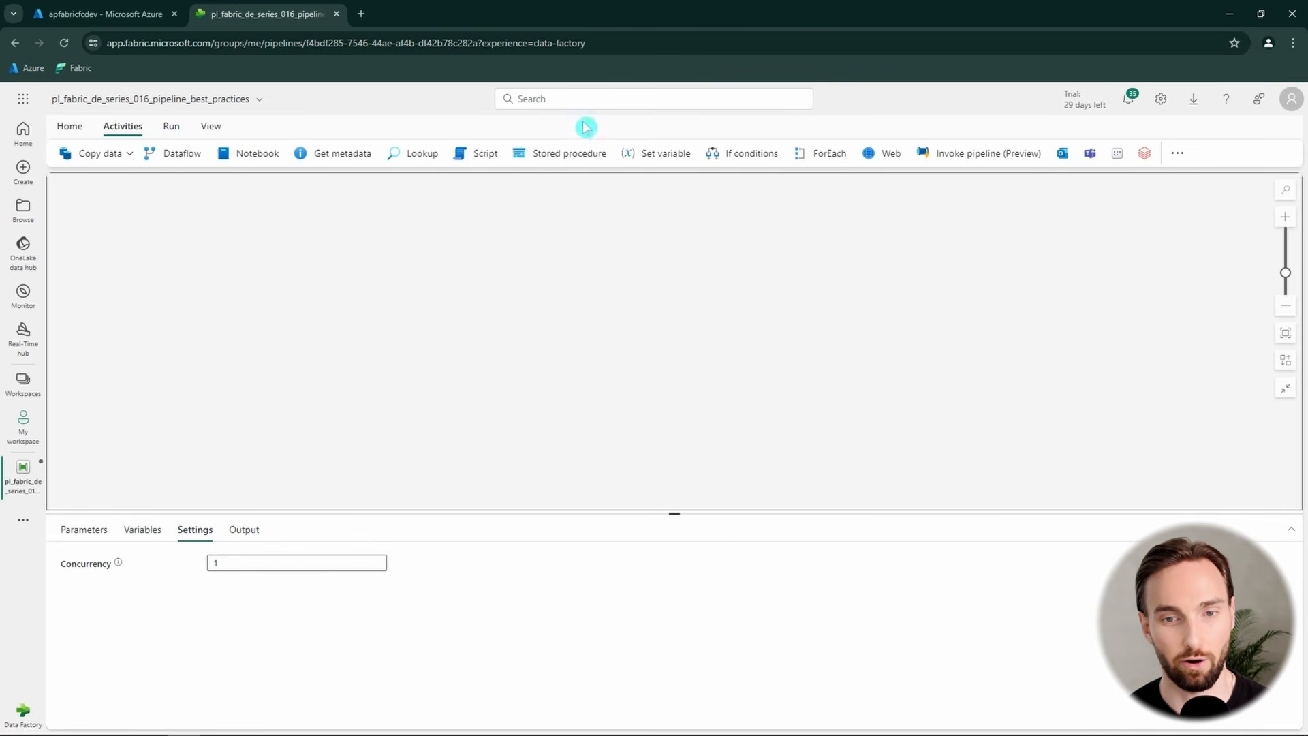
click(806, 163)
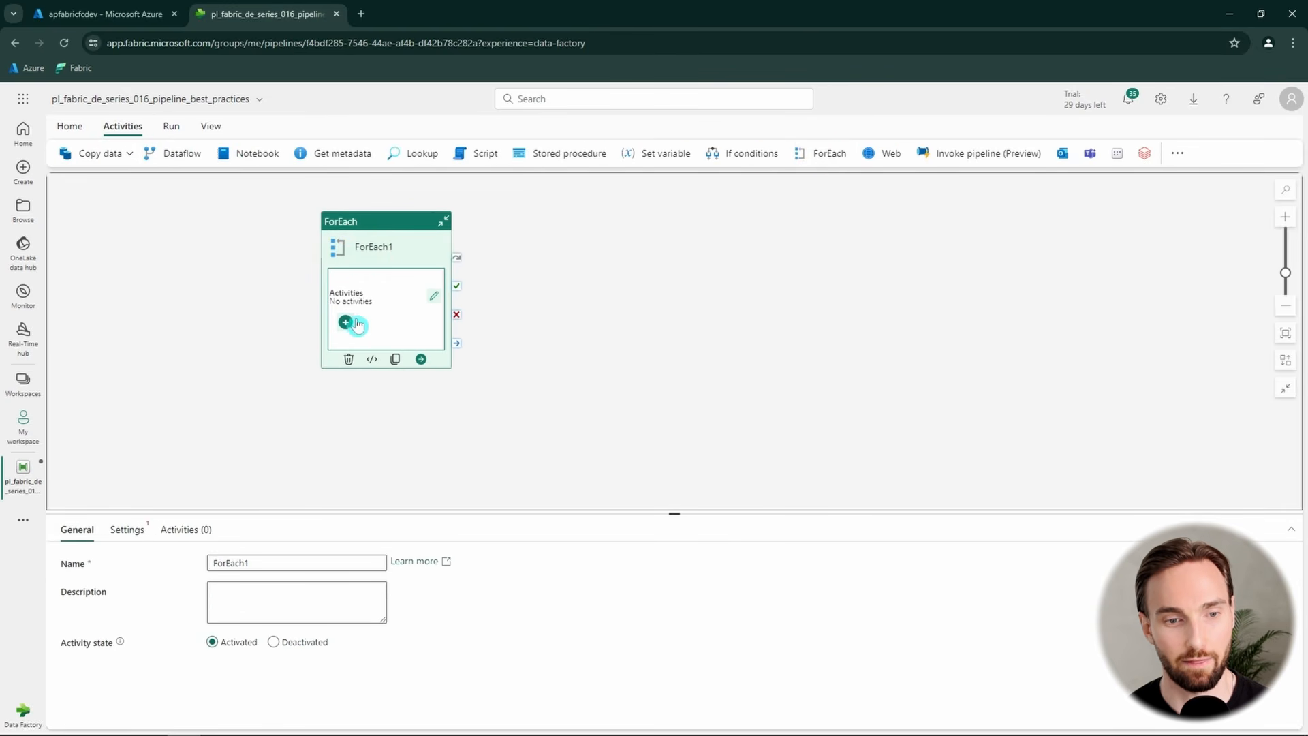
click(346, 322)
click(413, 385)
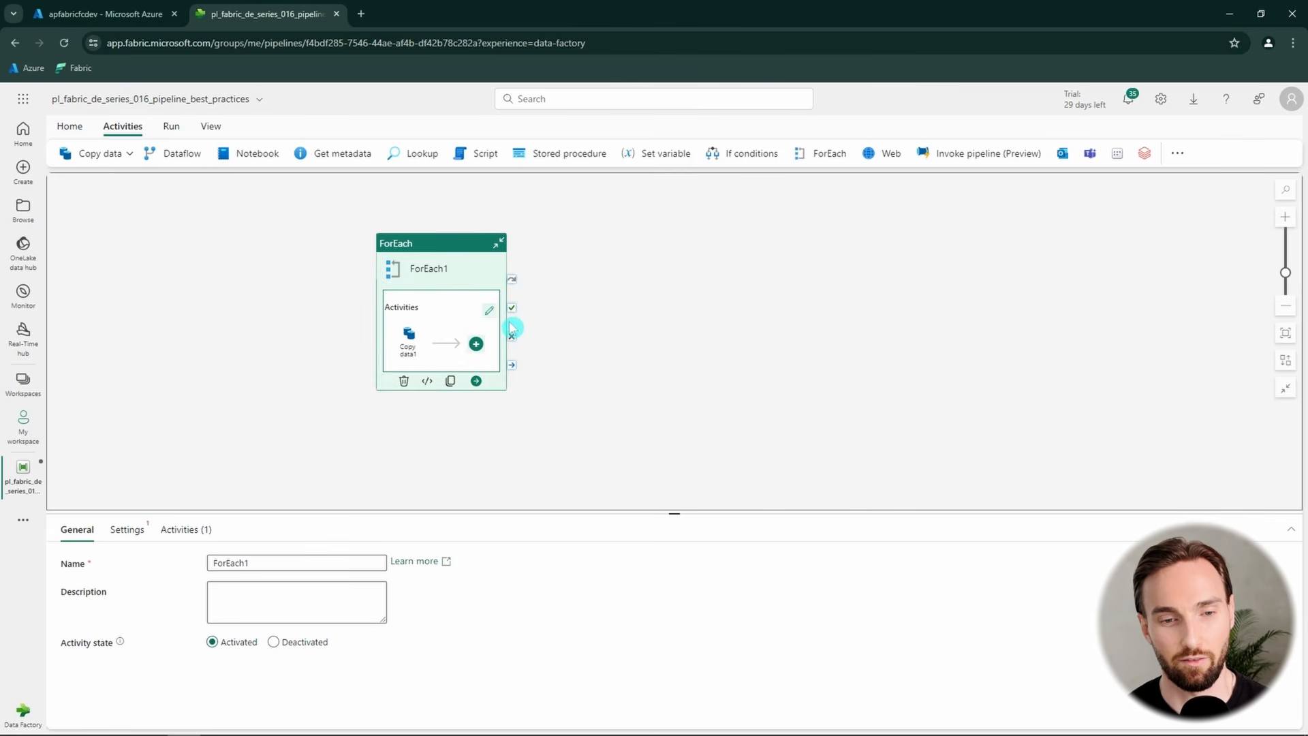
click(411, 350)
click(124, 529)
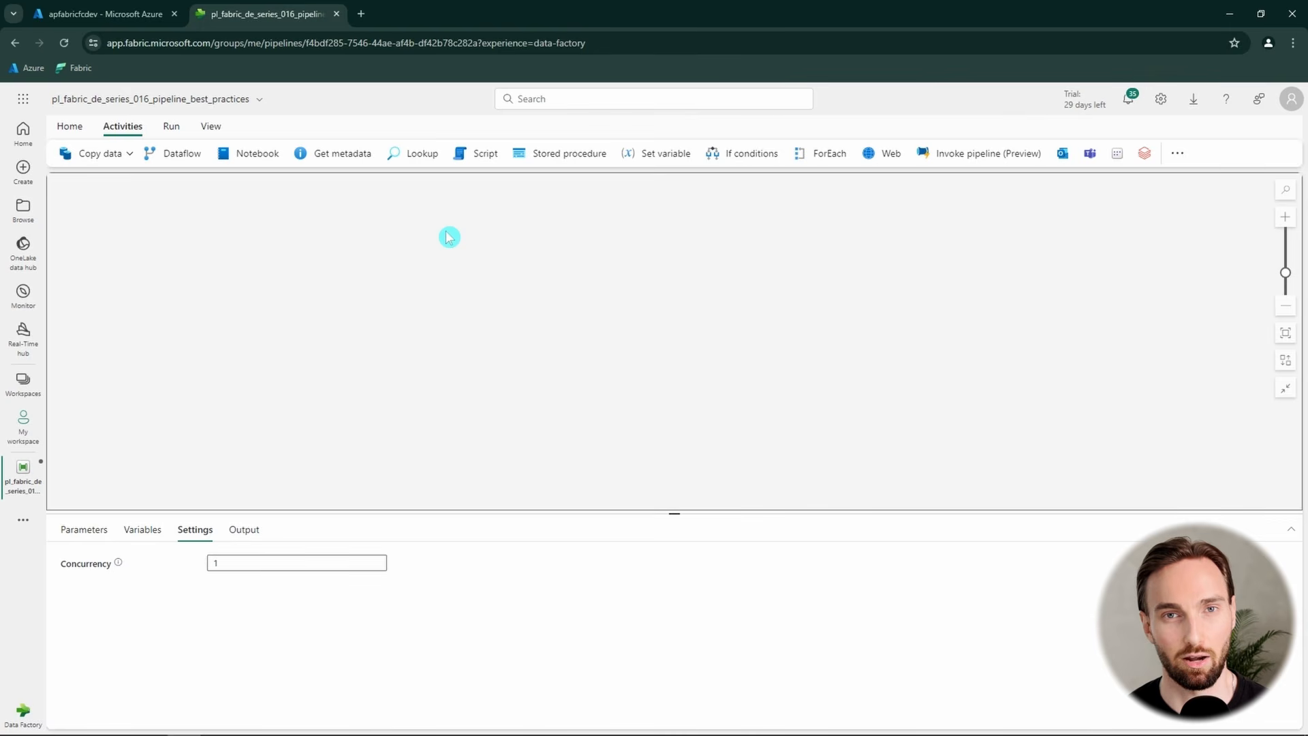
- Add Dataflow, Notebook and Stored procedure activities to the empty canvas and chain them in that order with on-success connections
click(178, 167)
click(269, 160)
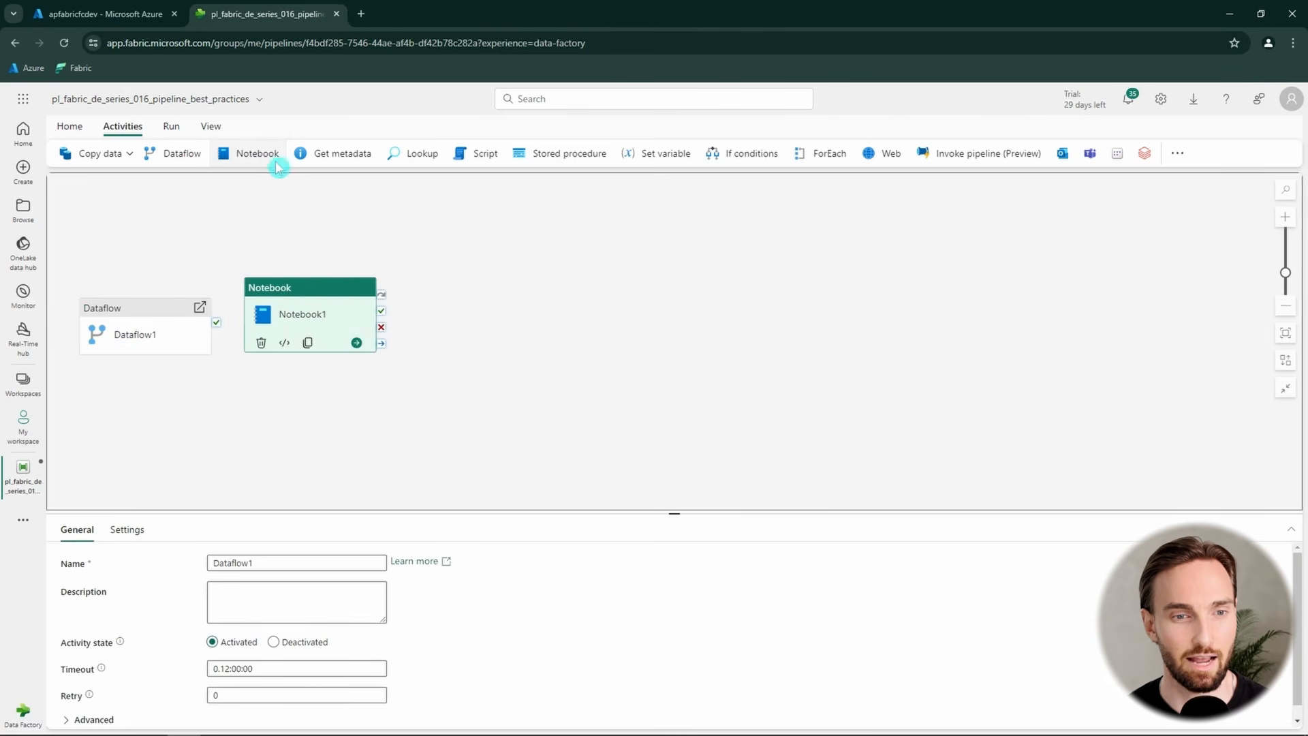
click(569, 153)
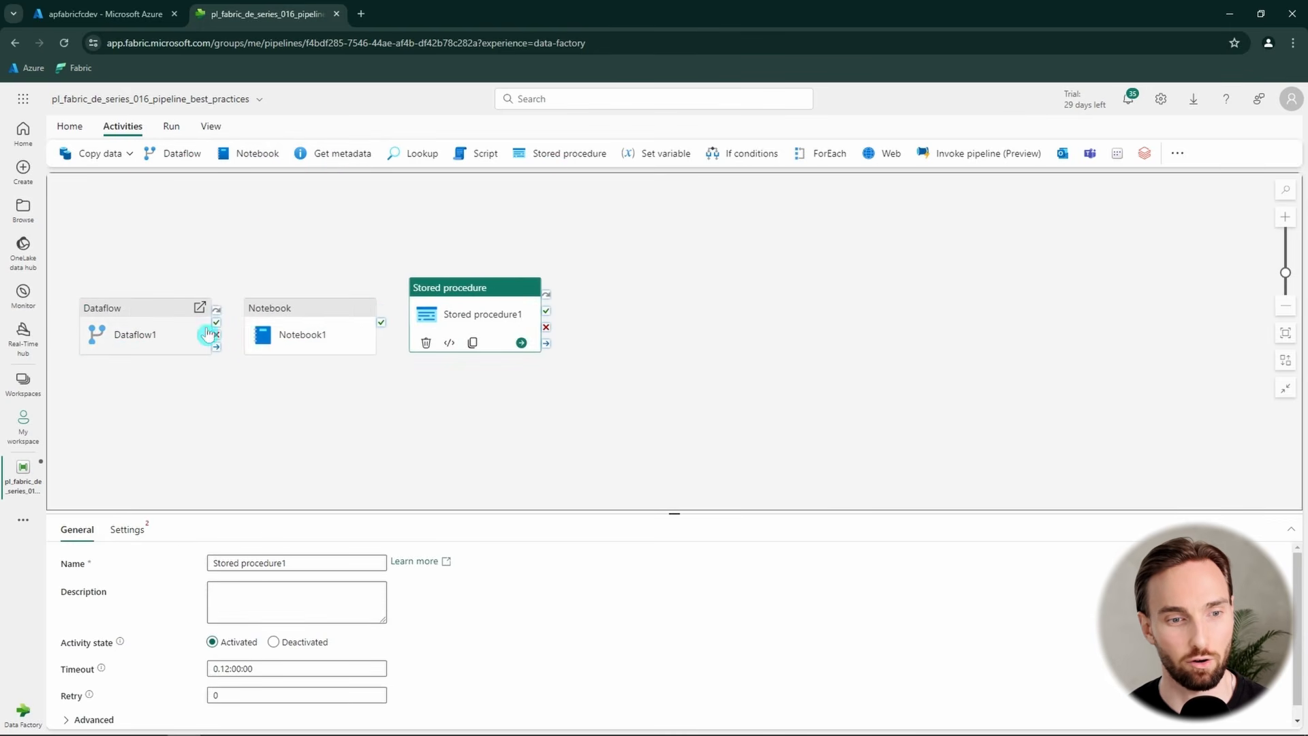
drag(216, 322, 463, 333)
- Arrange the chained Dataflow, Notebook and Stored procedure activities in a roughly horizontal row with wider gaps
drag(336, 326, 356, 318)
drag(158, 320, 178, 306)
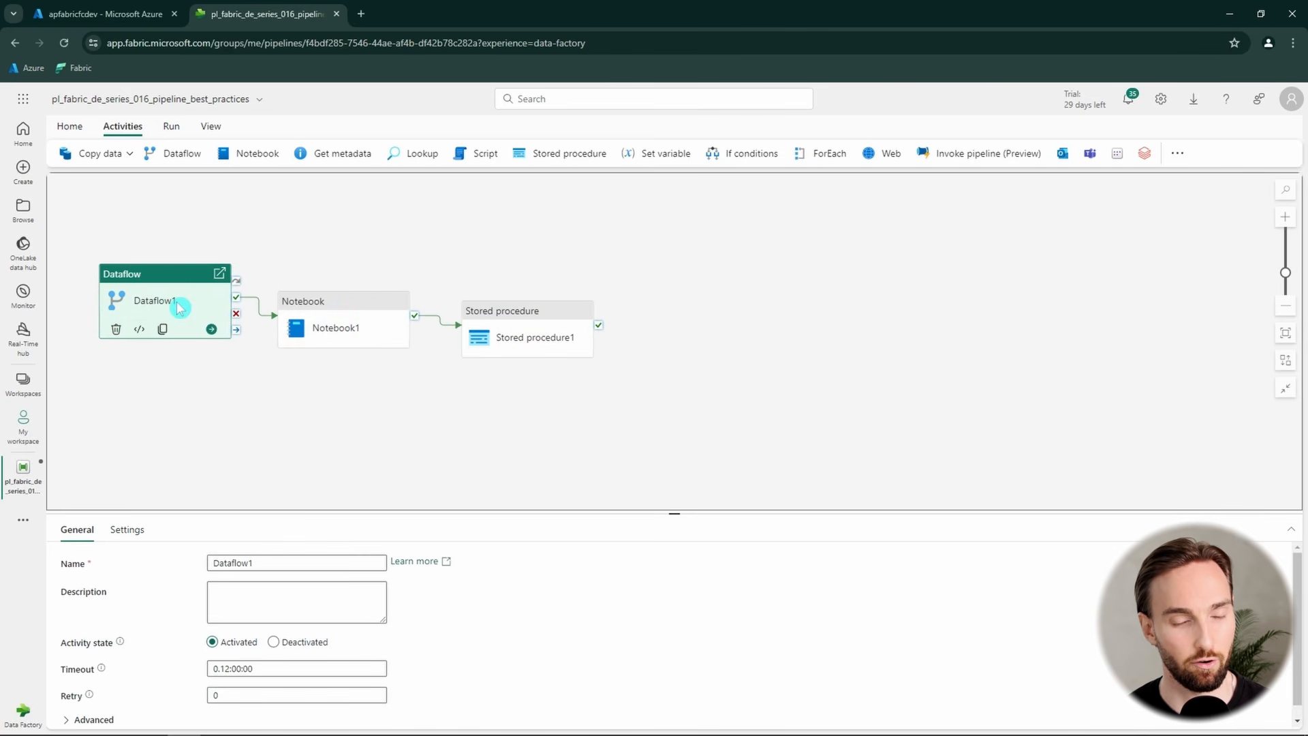
drag(350, 324, 349, 306)
drag(525, 327, 535, 313)
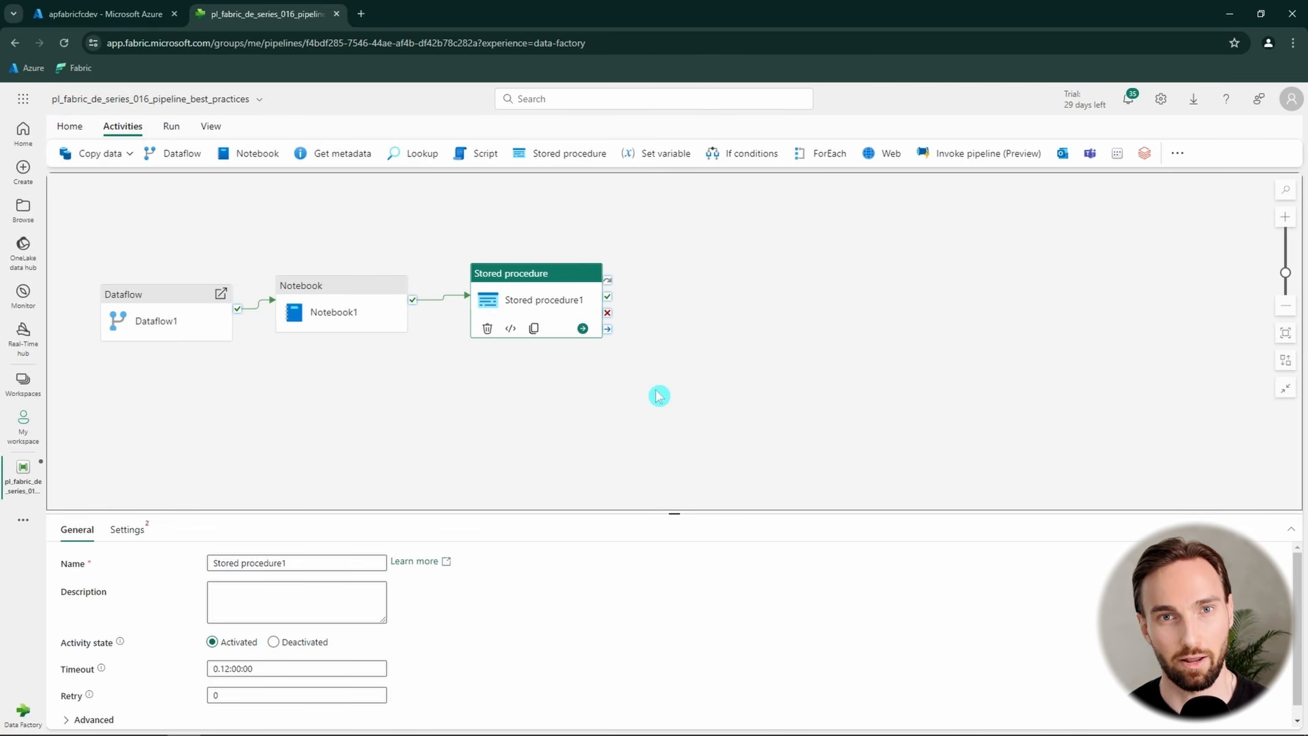
click(341, 313)
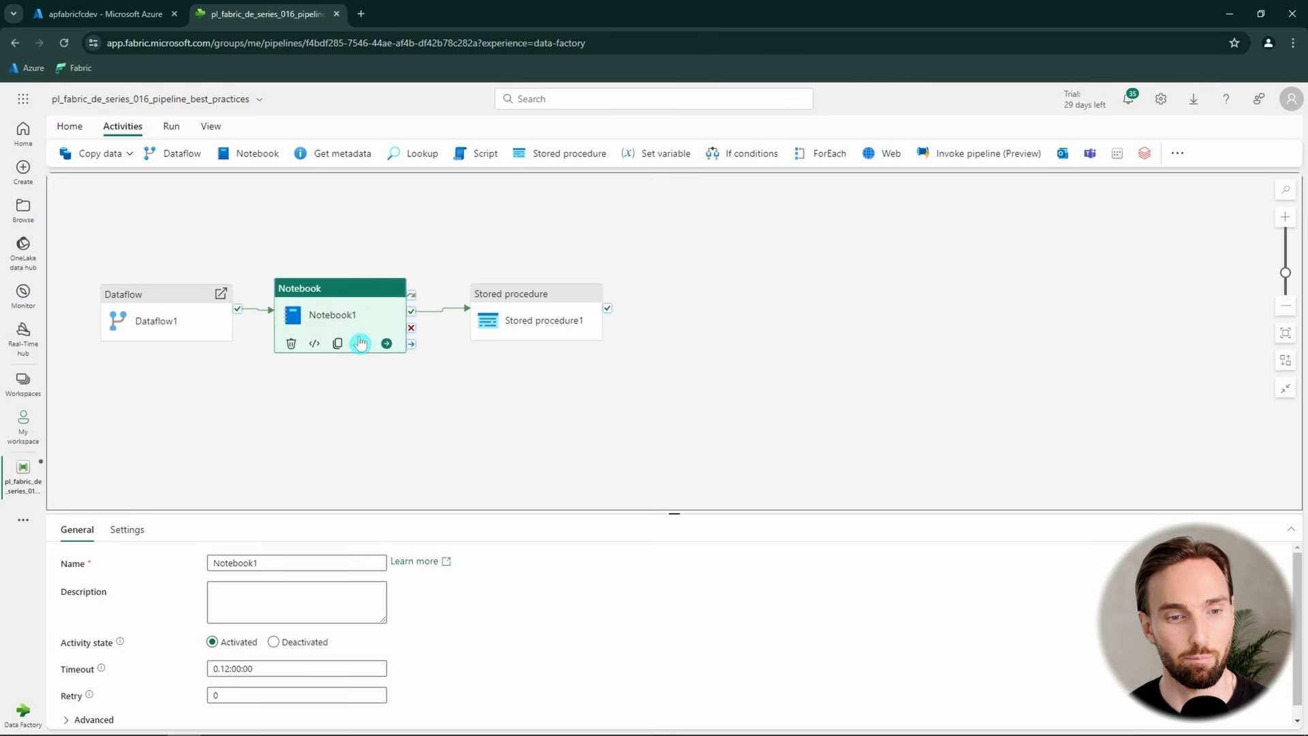
drag(361, 342, 383, 284)
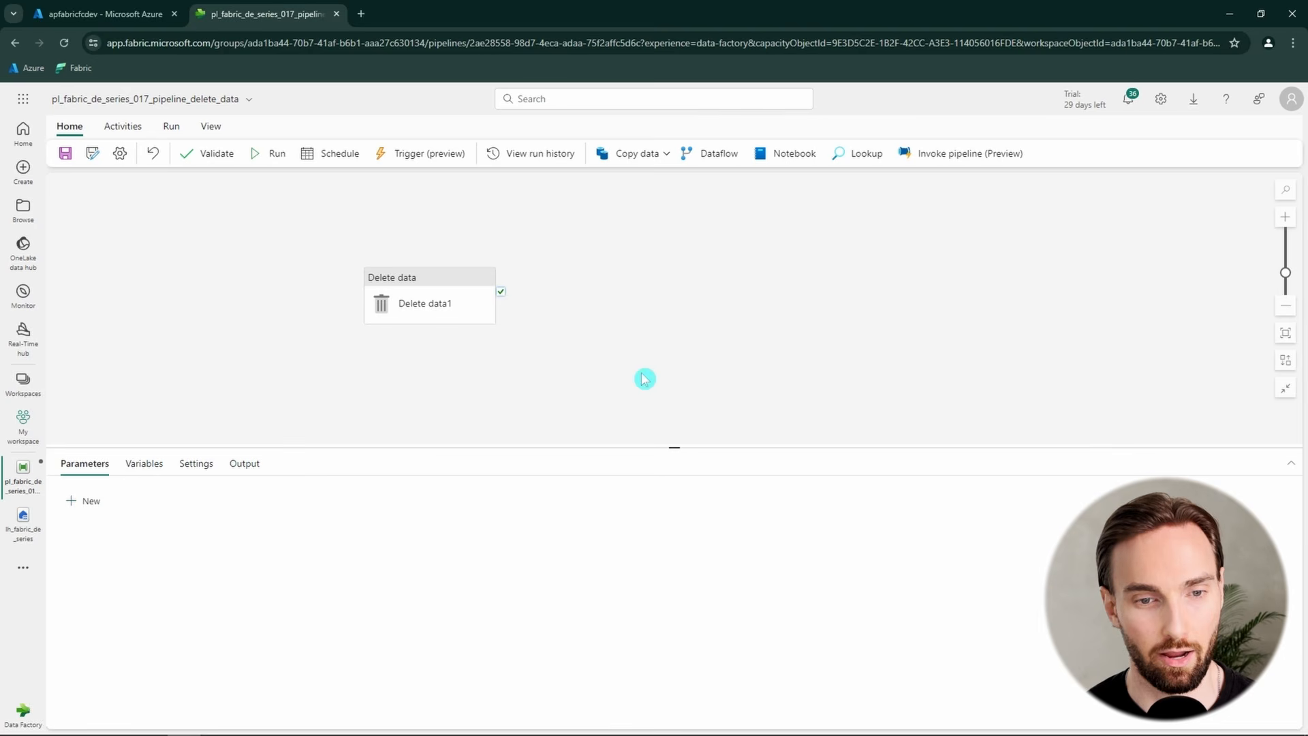
- Check the contents of the fabric_de_series_017 folder in the lh_fabric_de_series lakehouse, and return to the delete data pipeline
drag(546, 242, 641, 250)
drag(712, 272, 599, 236)
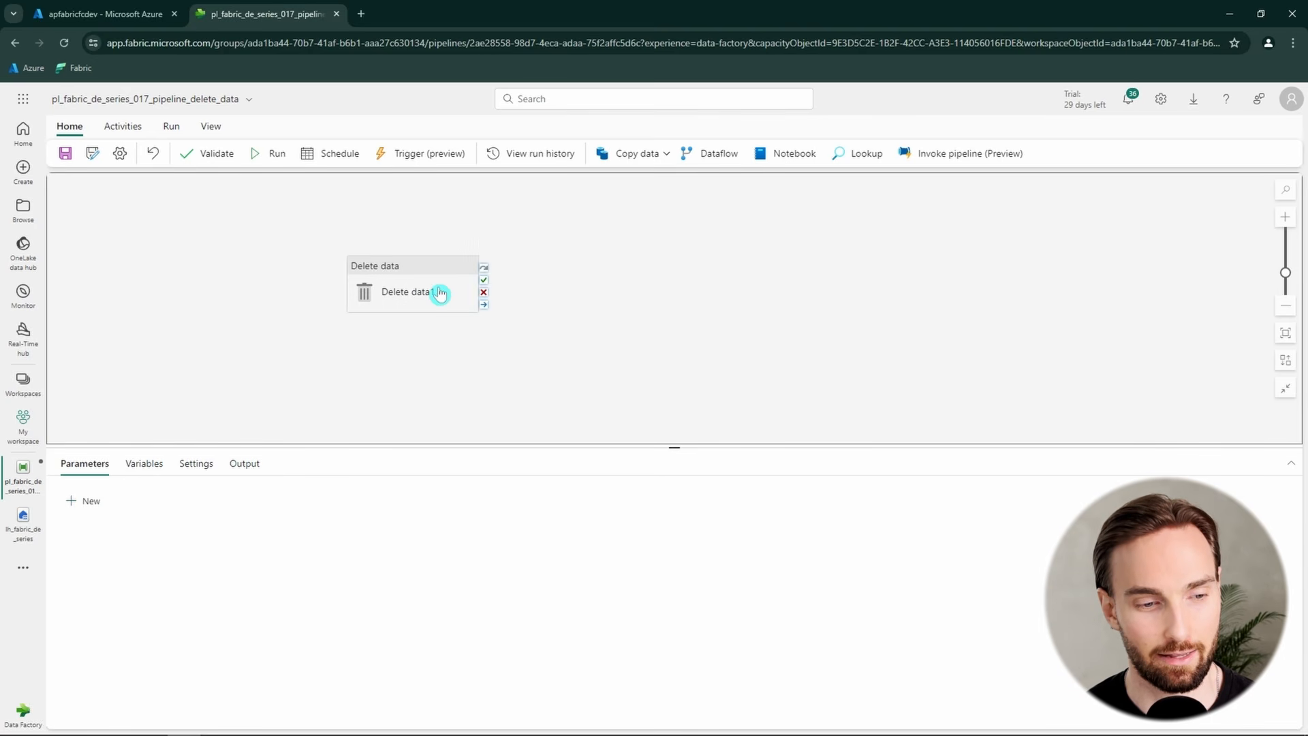
click(24, 523)
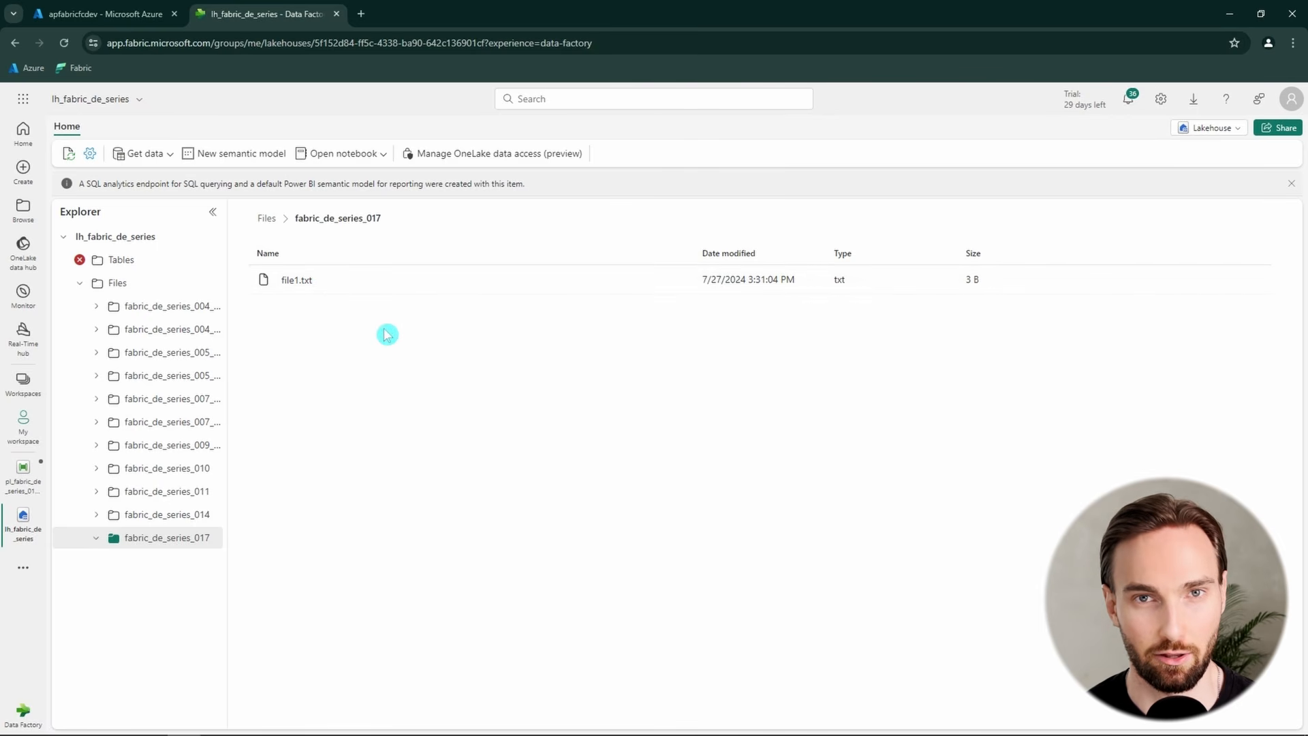
click(13, 490)
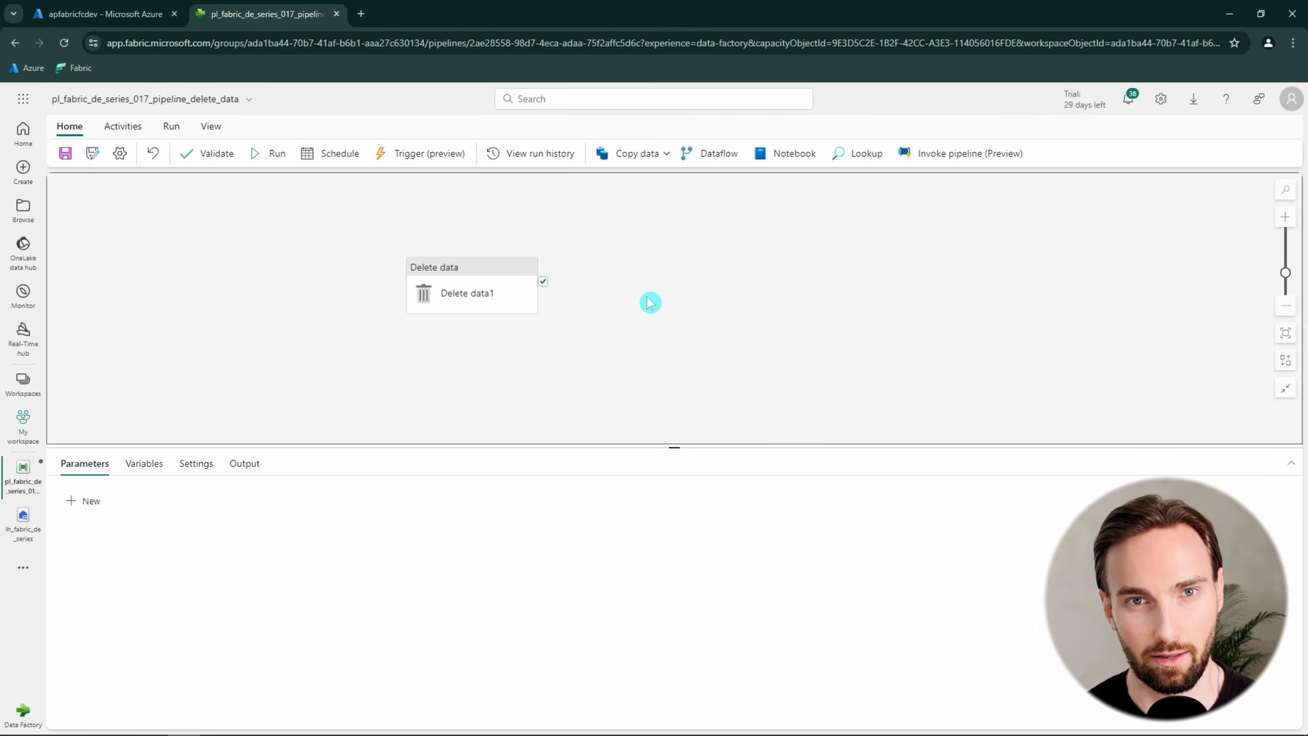
- Set the Delete data activity's source connection to the lh_fabric_de_series lakehouse
click(489, 291)
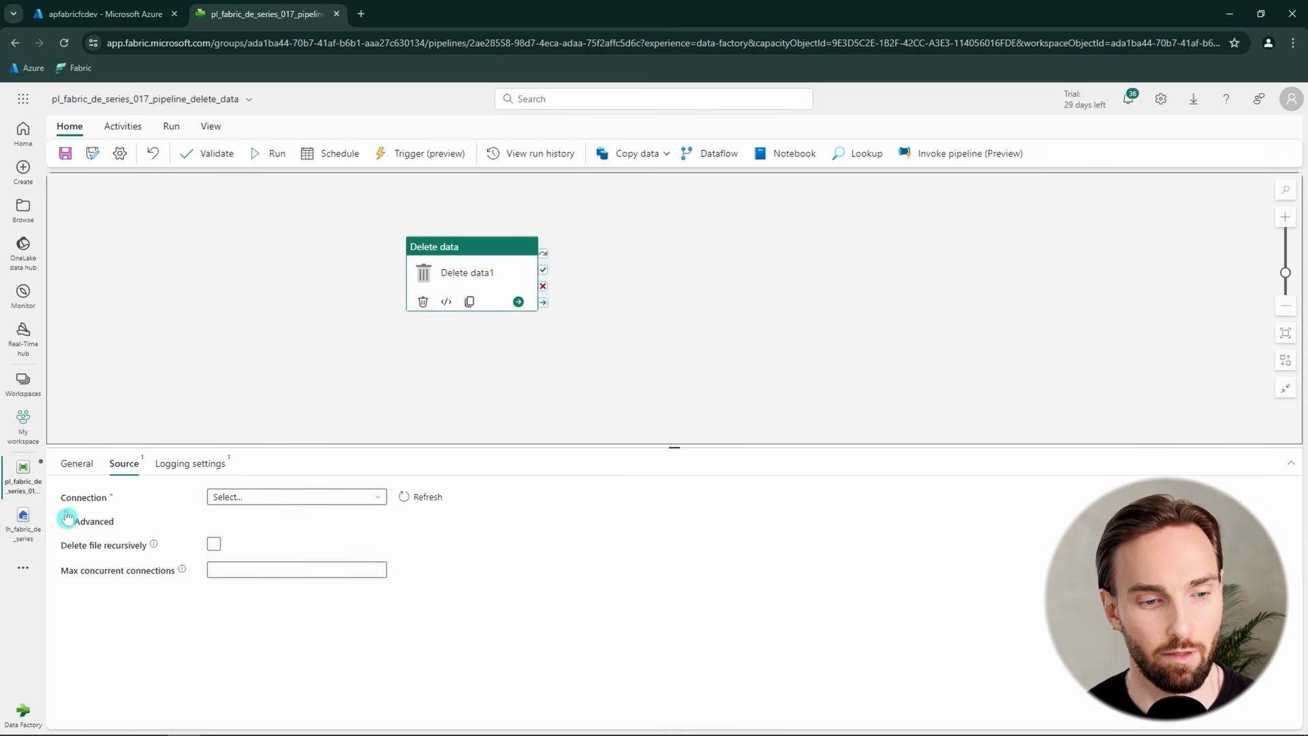
click(267, 497)
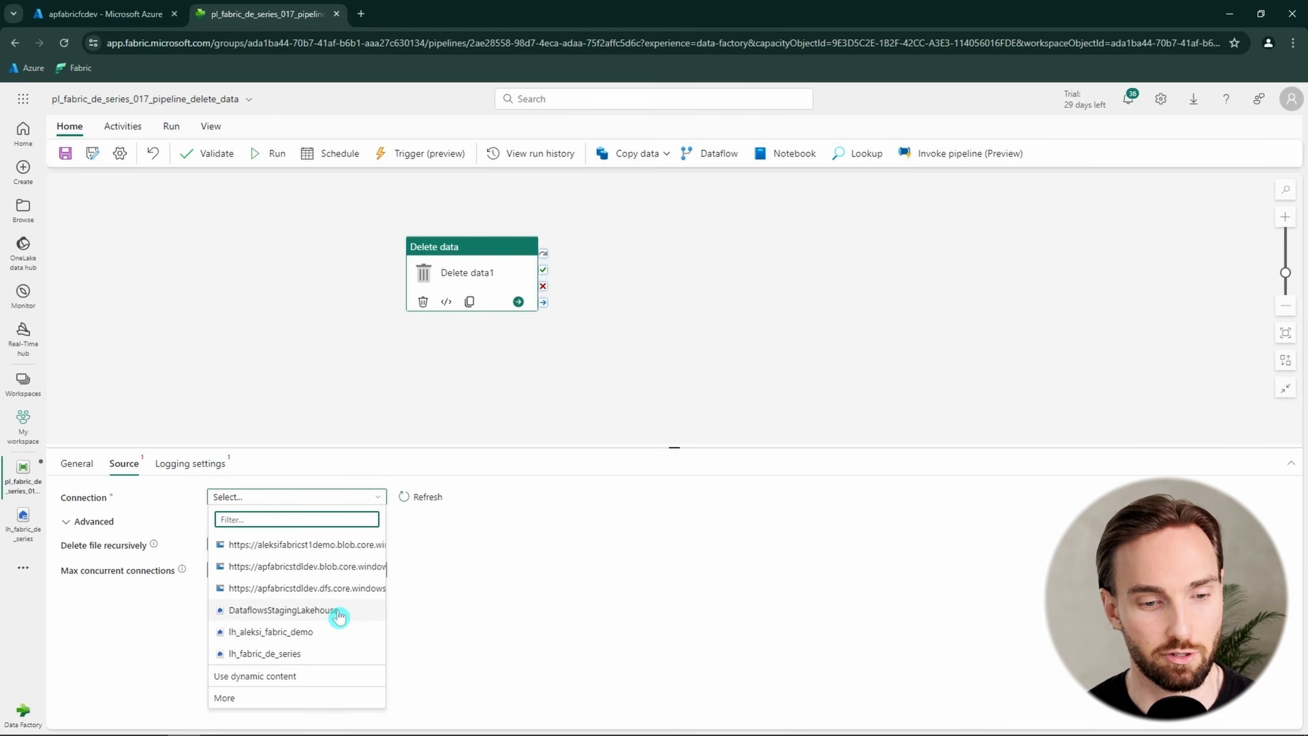
click(320, 660)
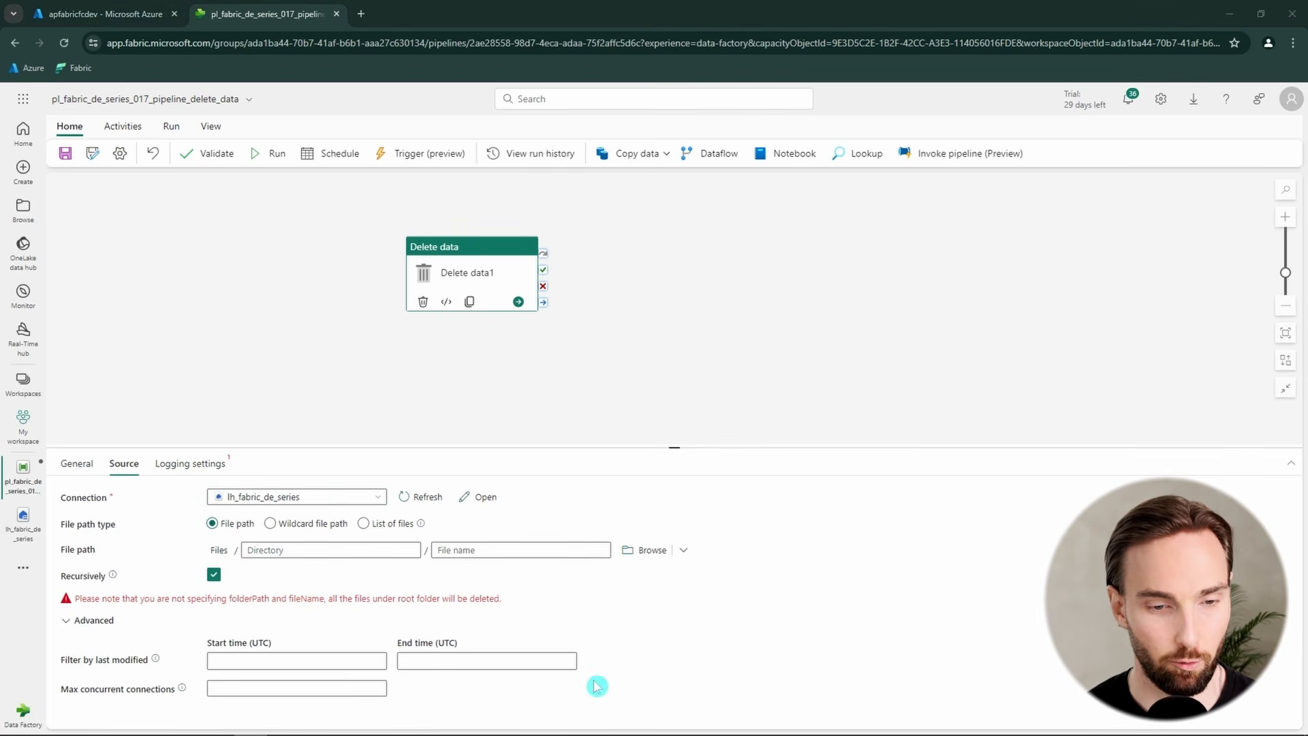
- Set the Delete data source file path to directory fabric_de_series_017 and file name file1.txt
click(317, 553)
key(ctrl+v)
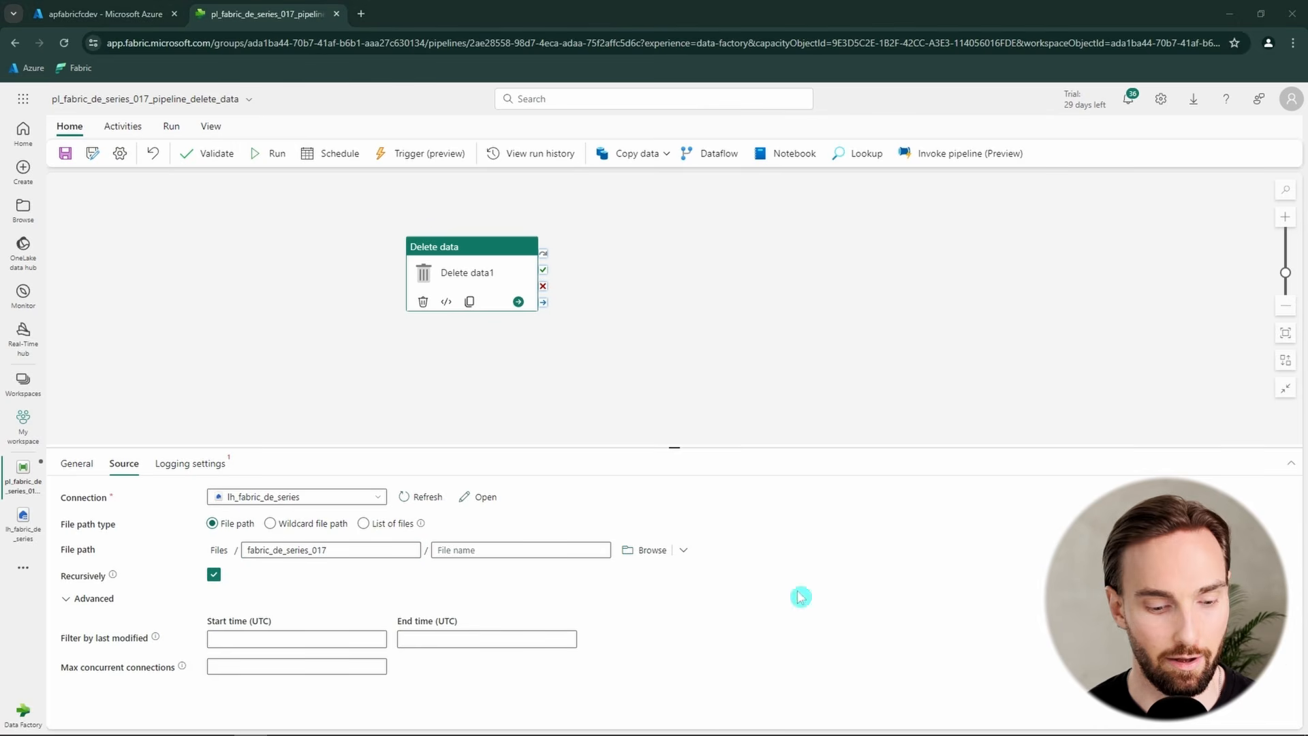
click(481, 550)
key(ctrl+v)
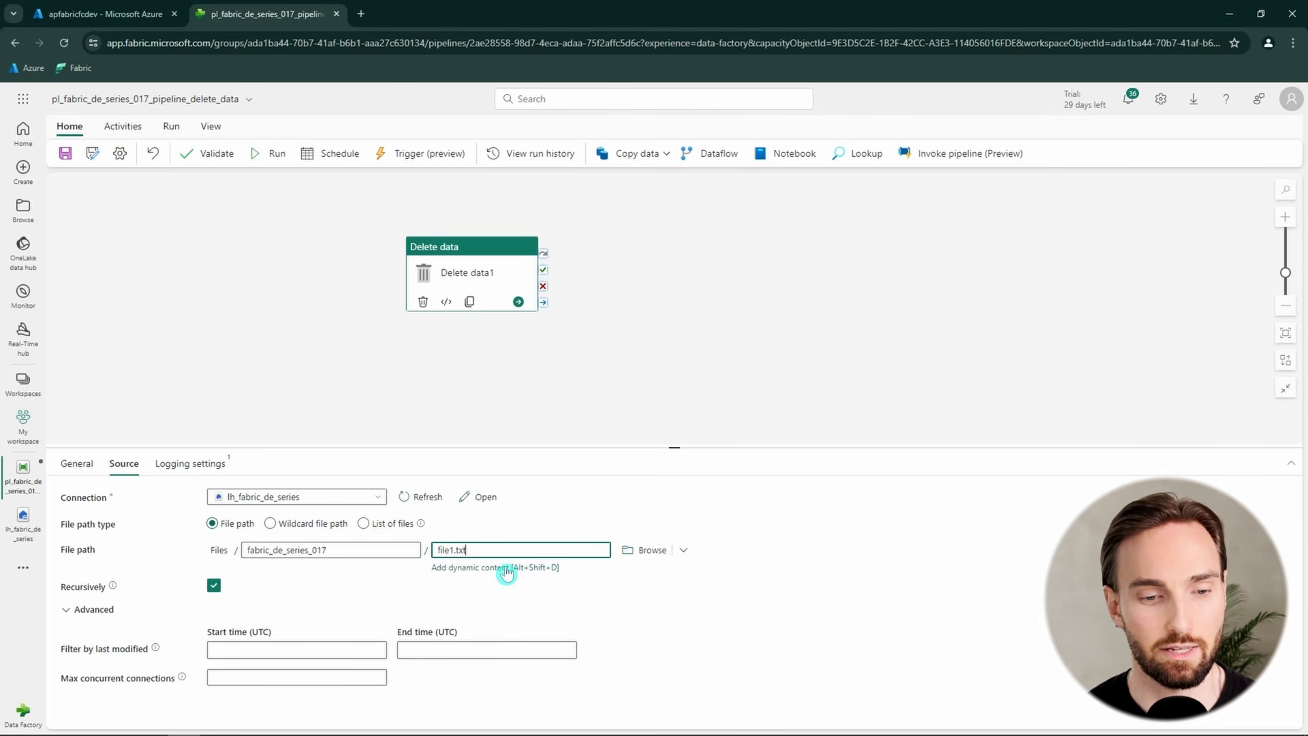
click(395, 538)
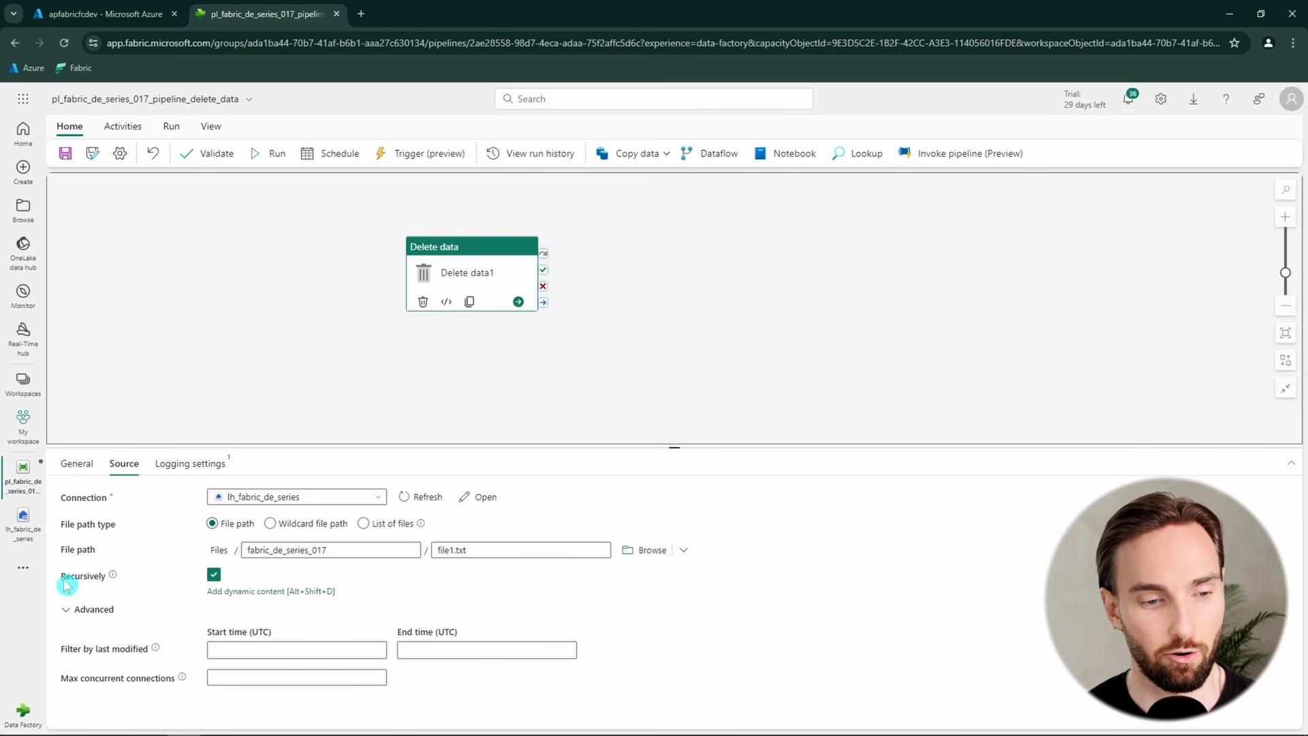
- Examine the Recursively option of the Delete data source together with the directory and file name fields
drag(60, 577, 114, 585)
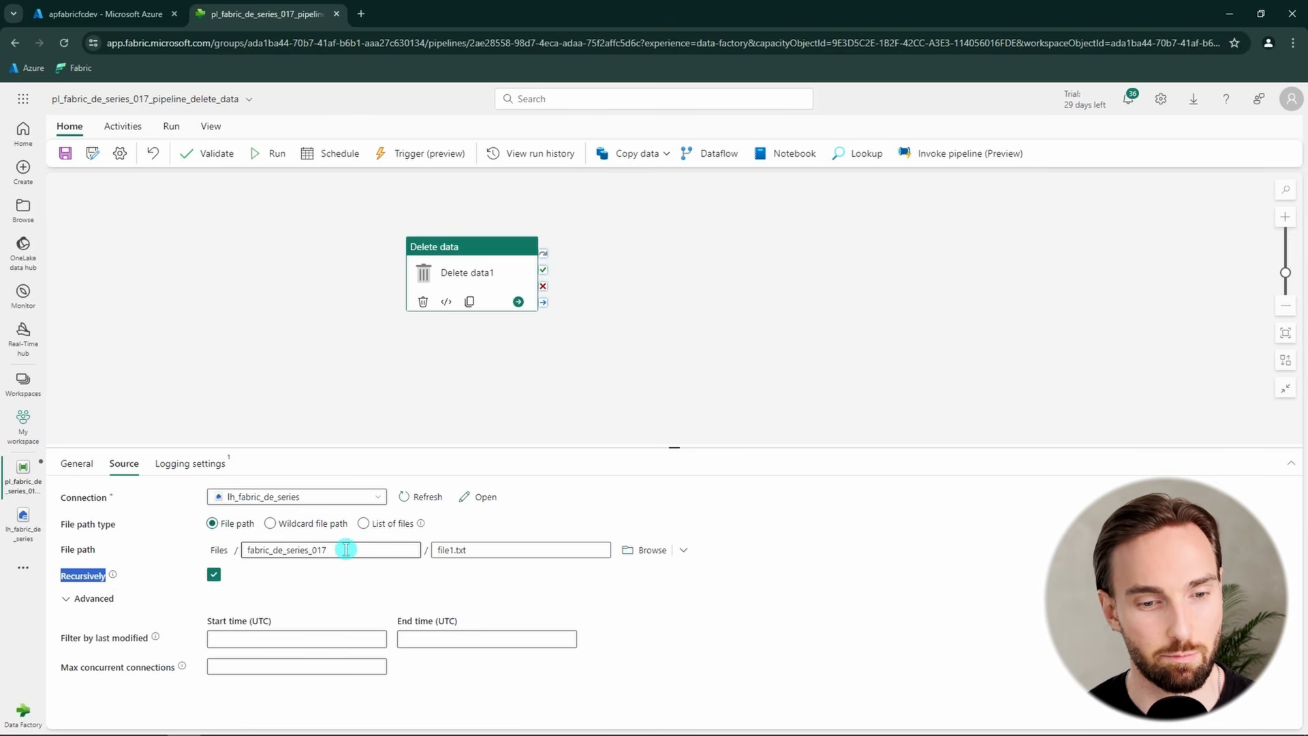
drag(346, 549, 247, 549)
drag(502, 549, 444, 549)
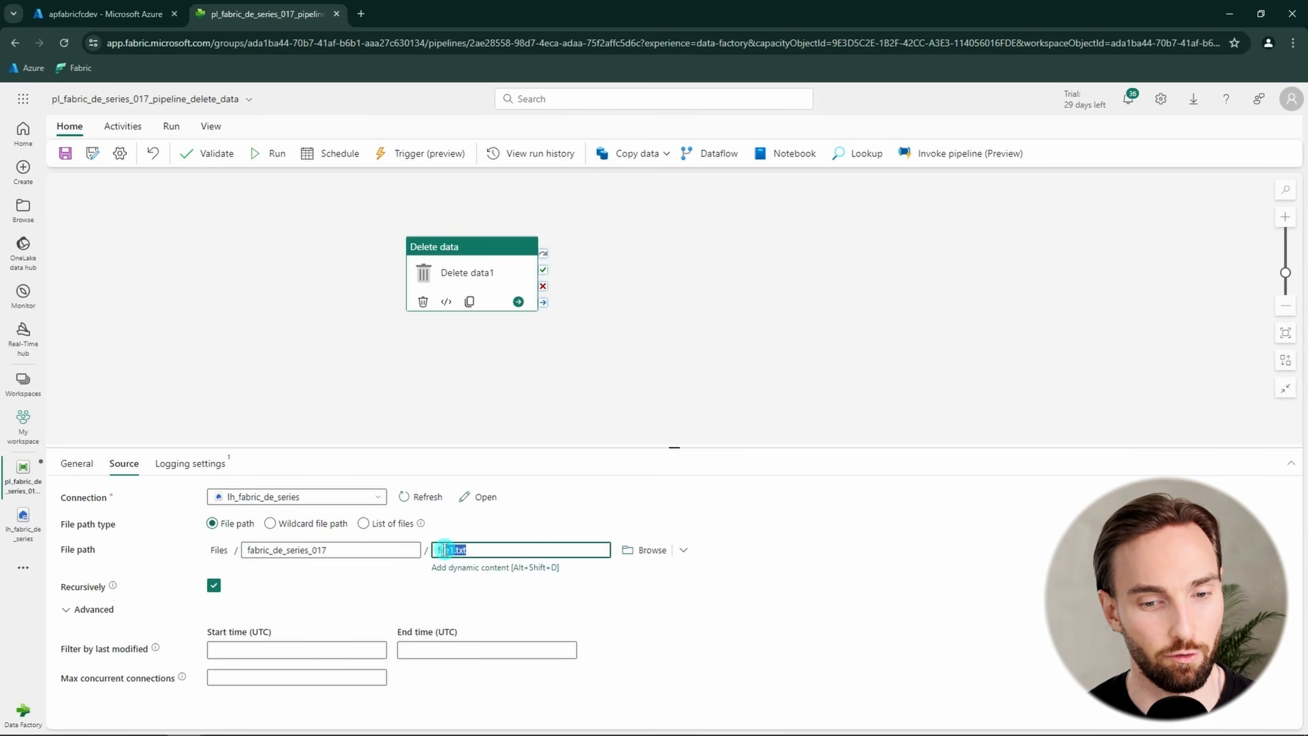
drag(353, 549, 246, 549)
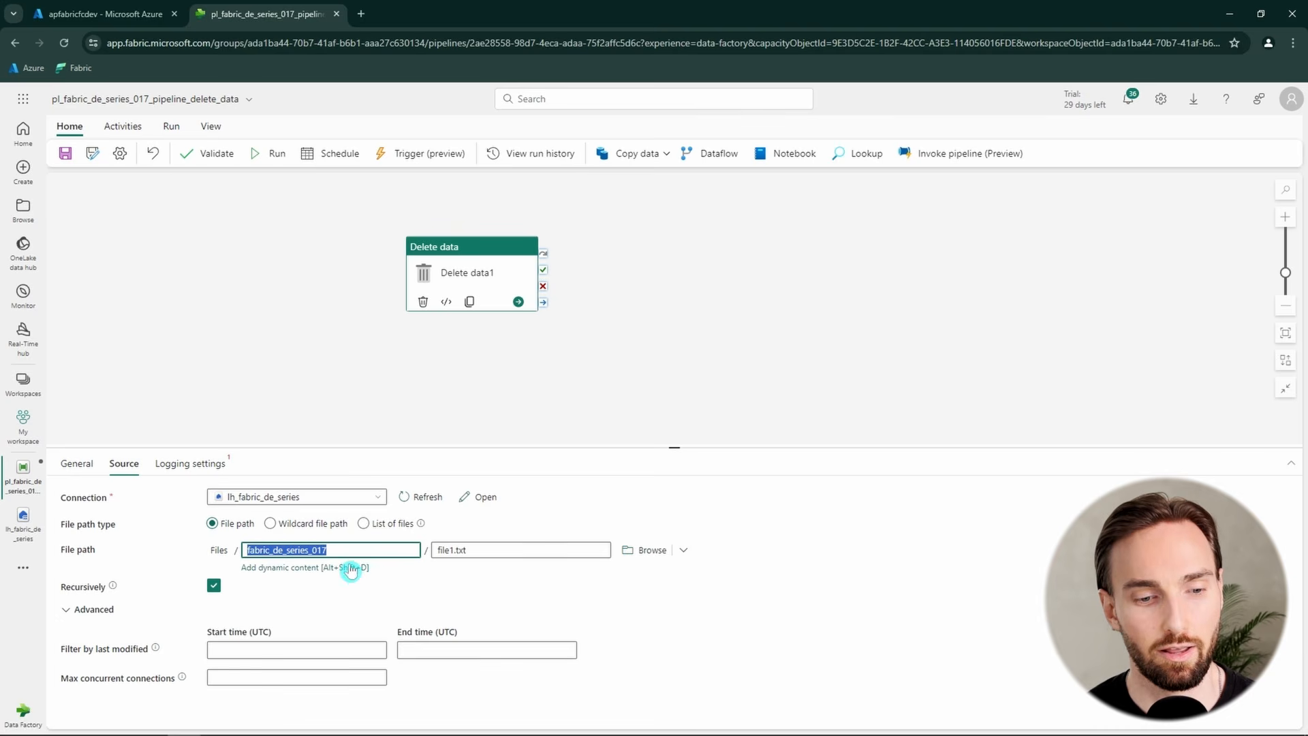
click(455, 551)
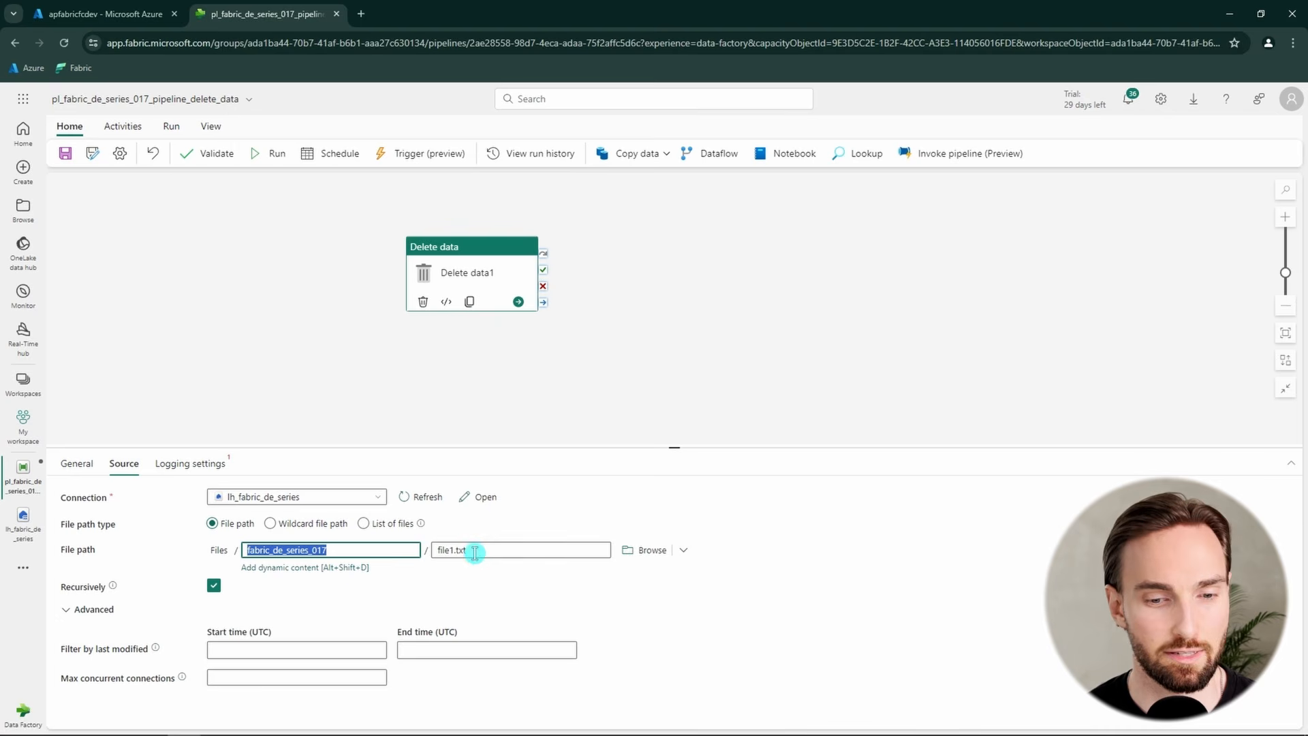
click(346, 549)
drag(499, 550, 431, 550)
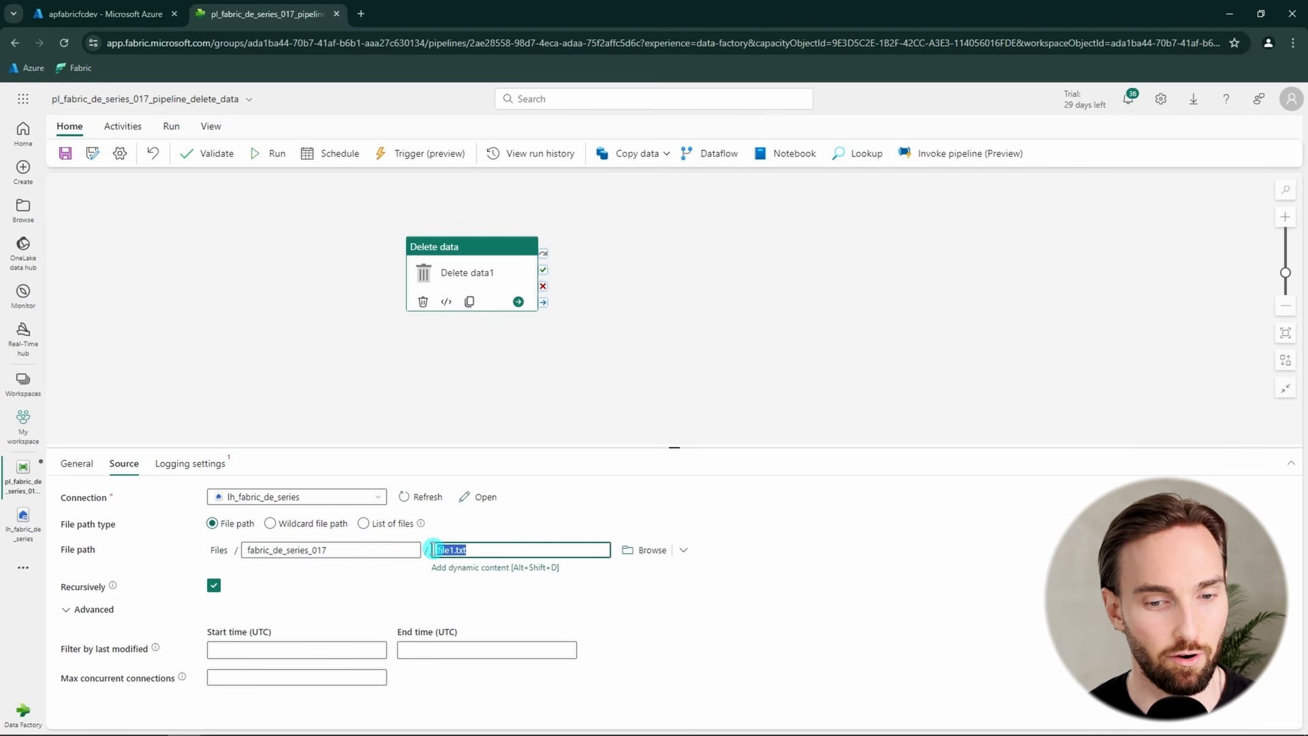
click(114, 584)
click(214, 575)
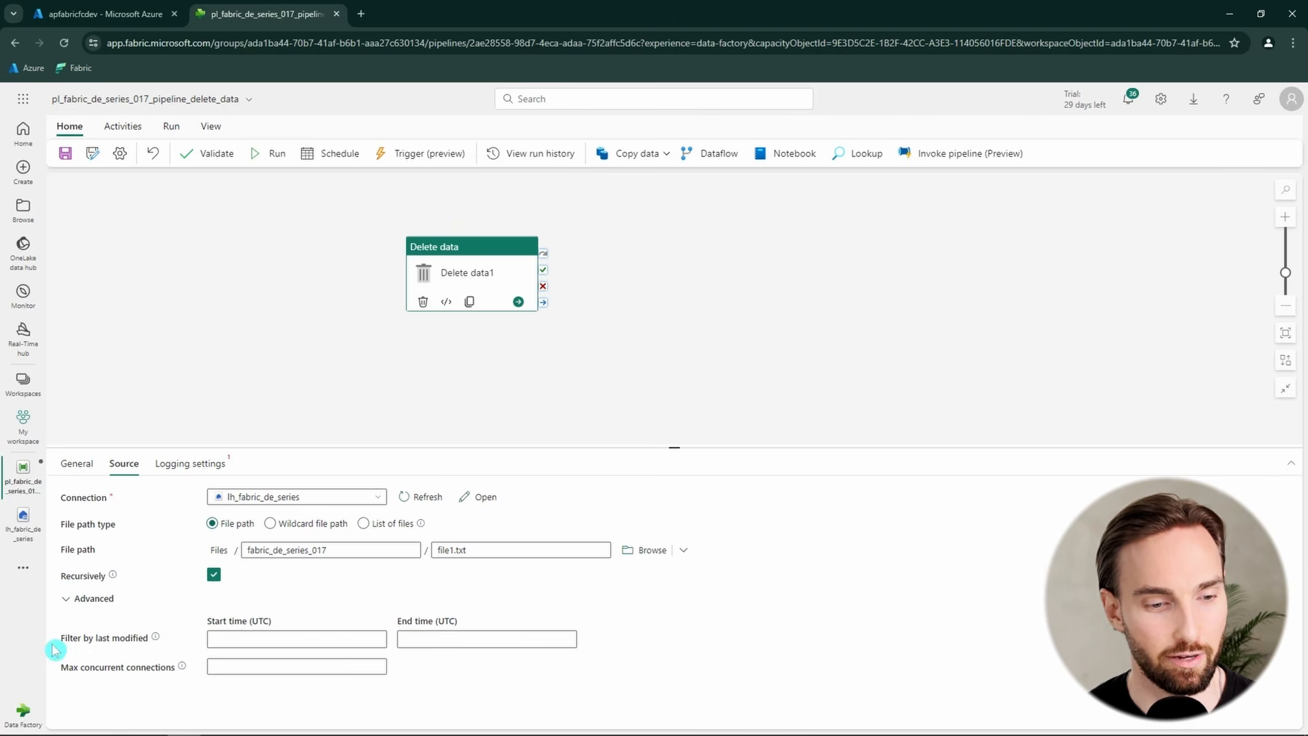
- Examine the Filter by last modified setting with its Start time (UTC) and End time (UTC) fields
drag(65, 642, 150, 643)
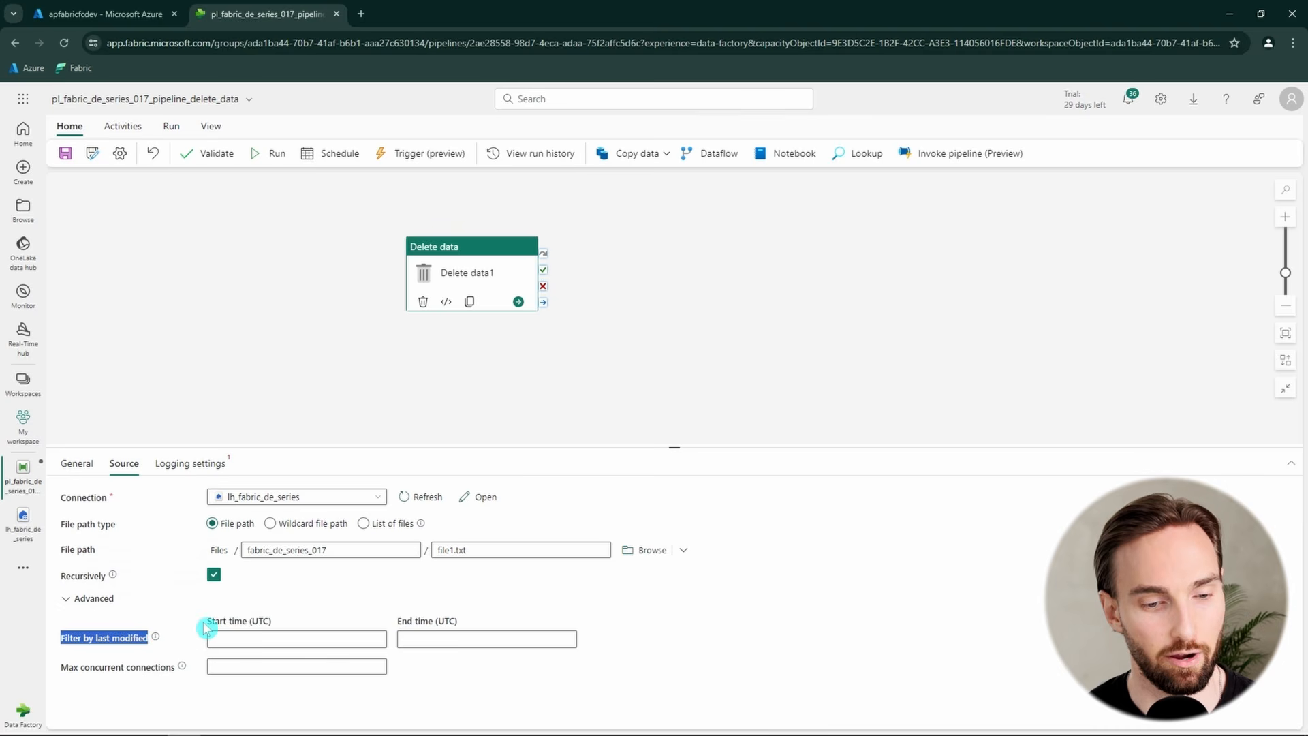
click(302, 624)
drag(280, 622, 213, 616)
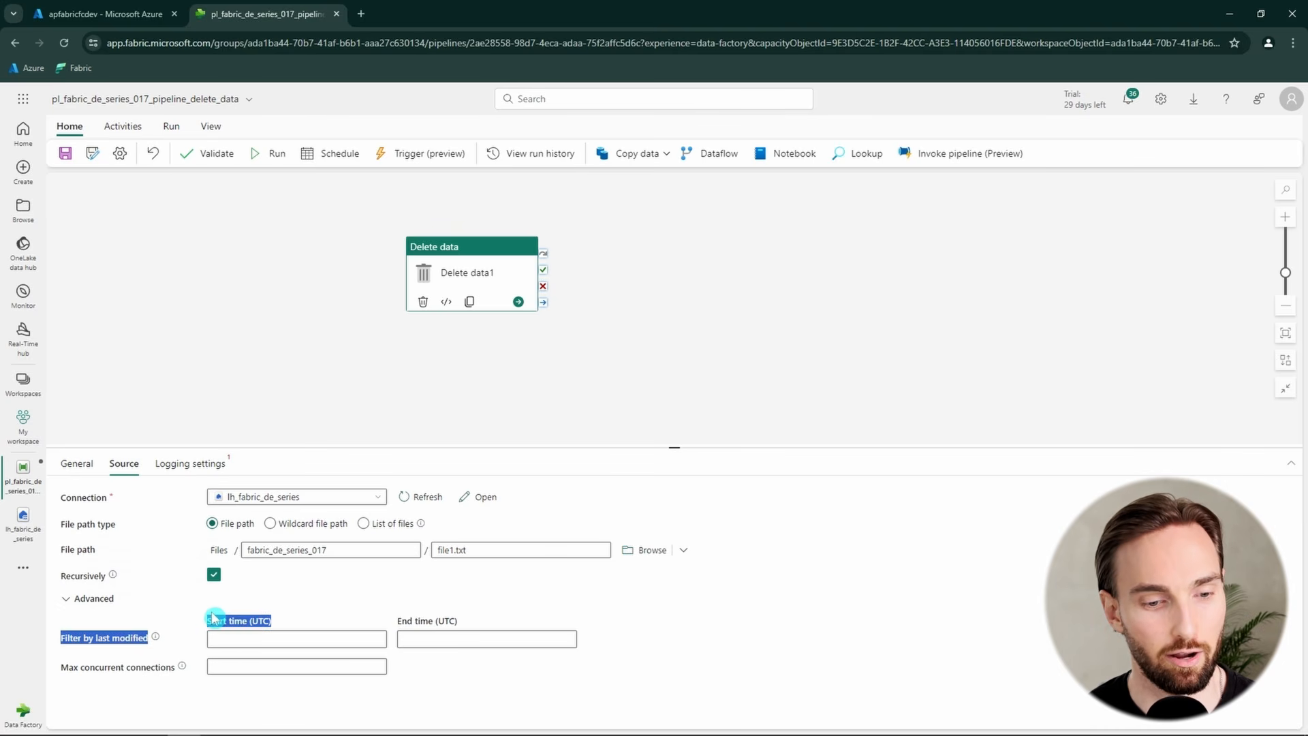
click(321, 616)
drag(494, 623, 395, 620)
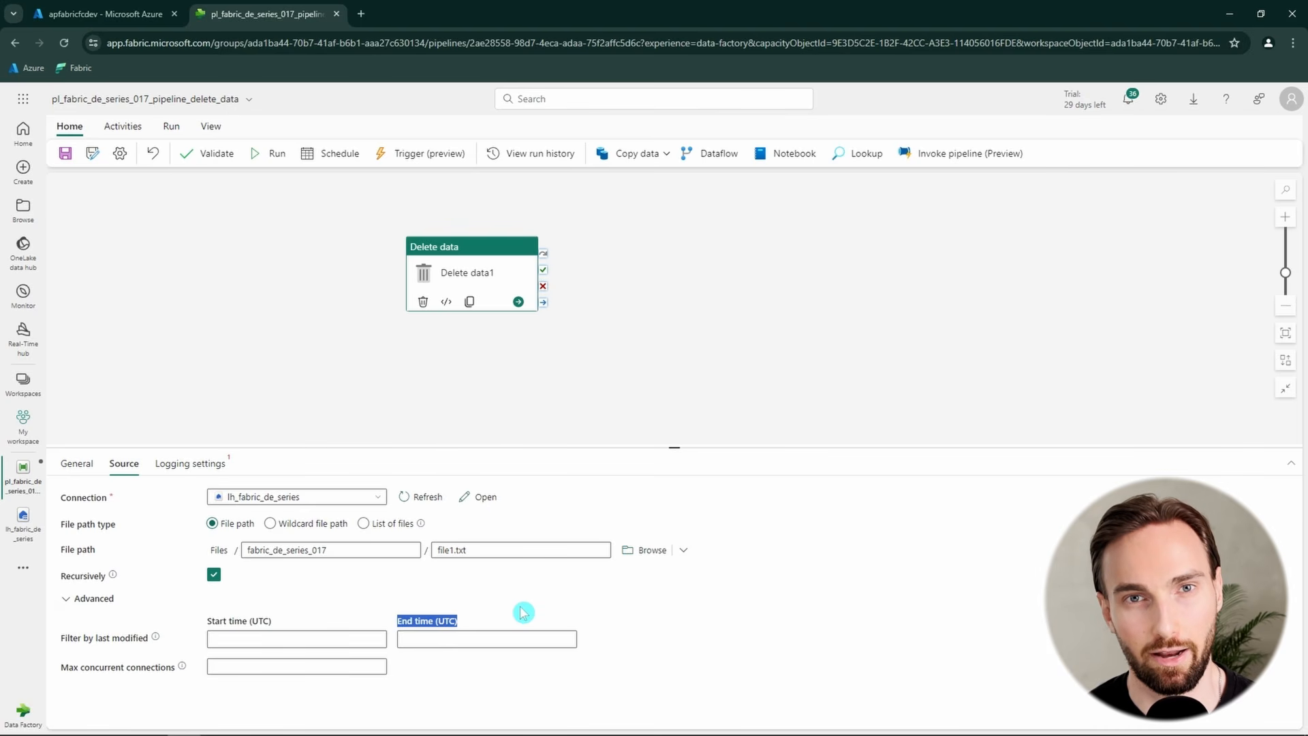
click(477, 610)
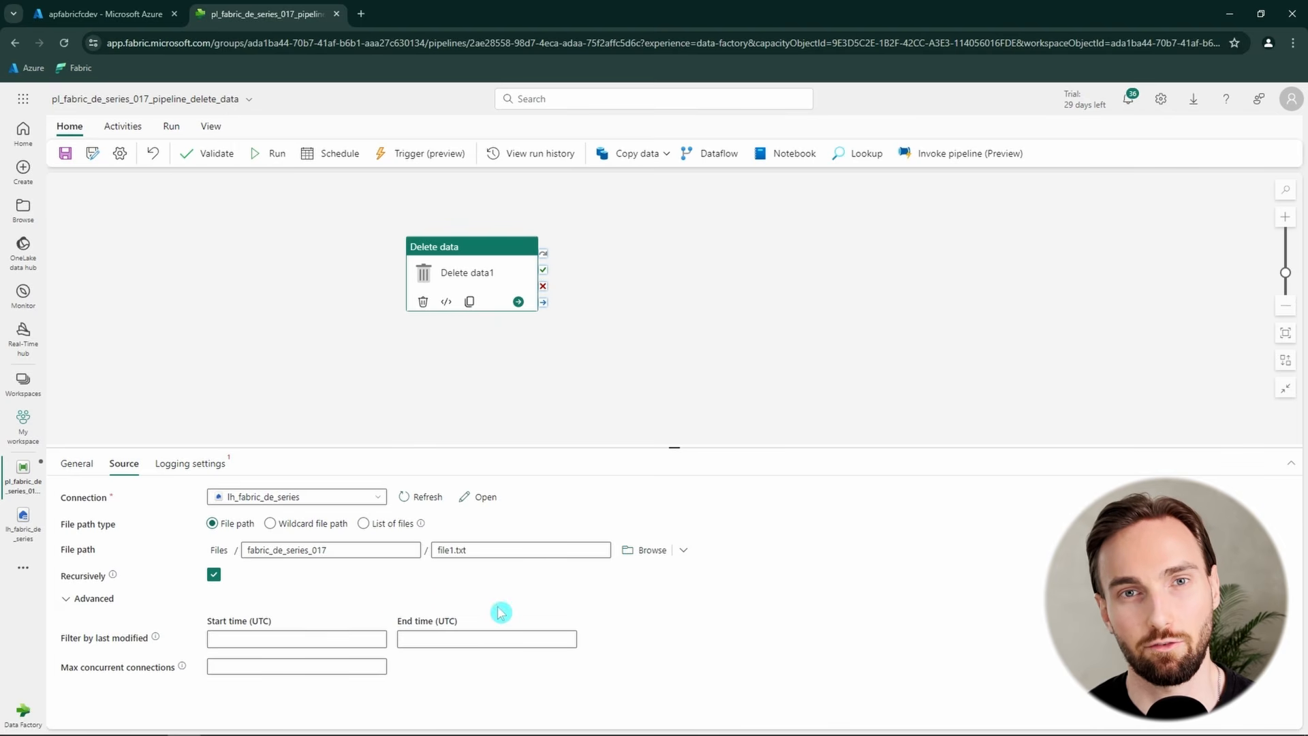
click(458, 637)
click(462, 658)
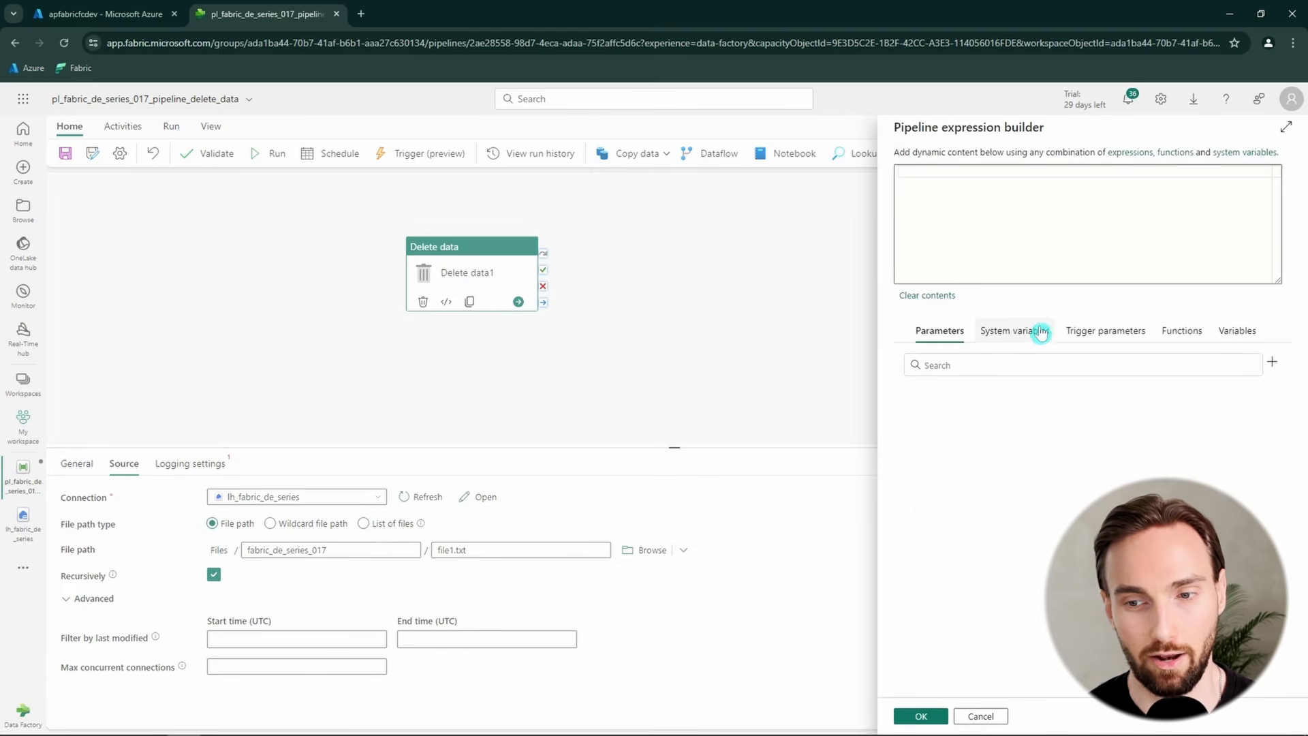
click(1027, 335)
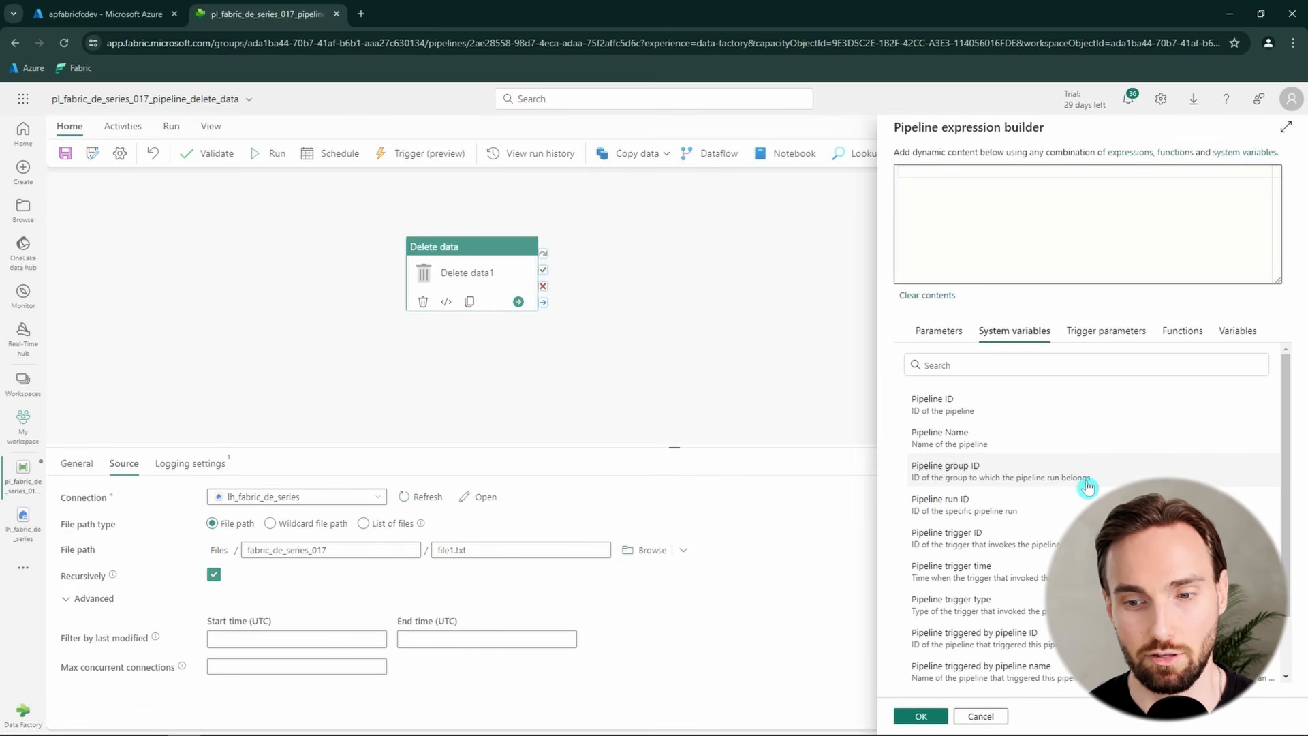
scroll(1021, 497, down, 1)
click(987, 504)
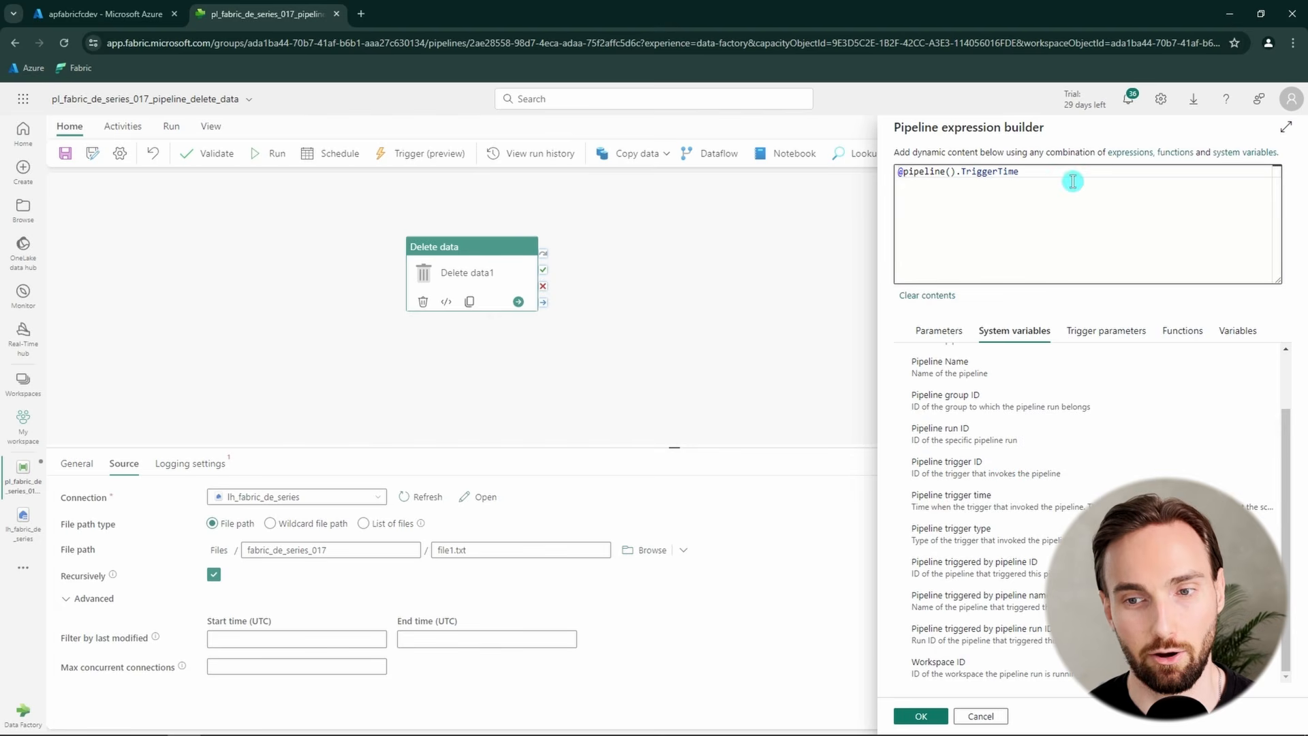
drag(1071, 180, 882, 175)
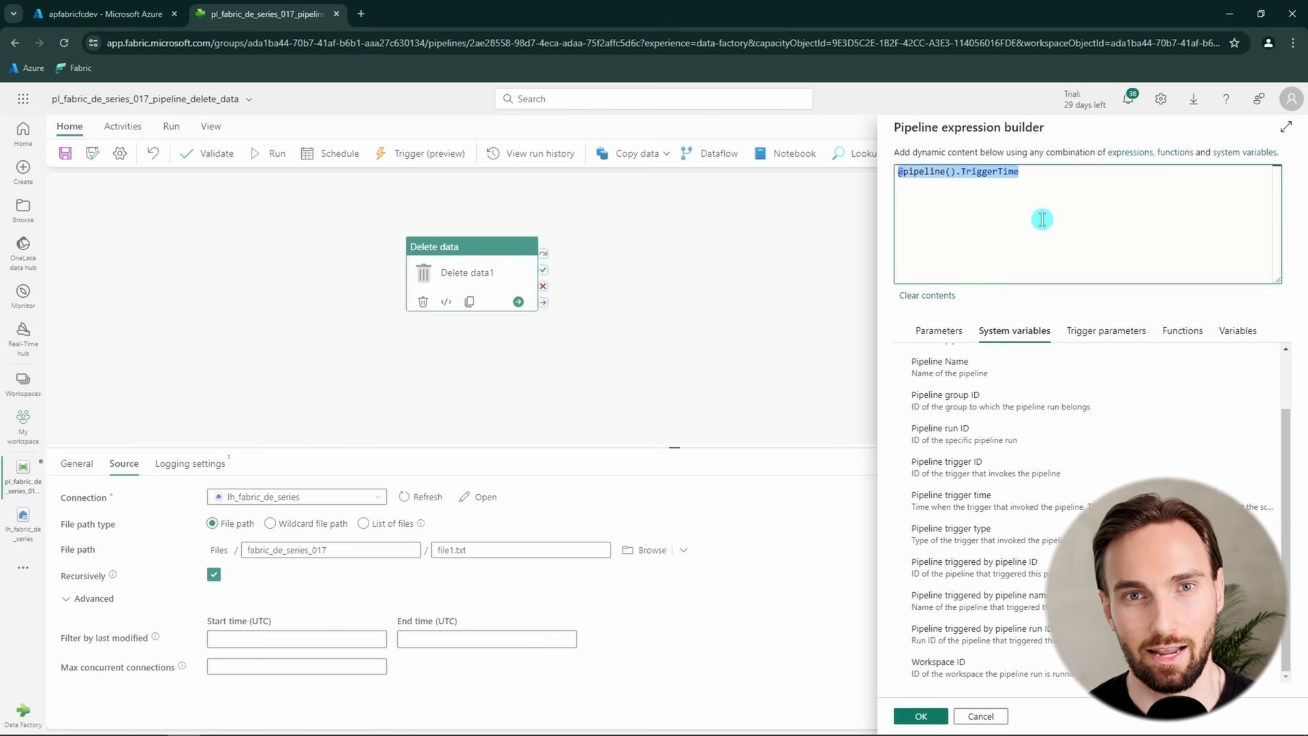
click(1055, 182)
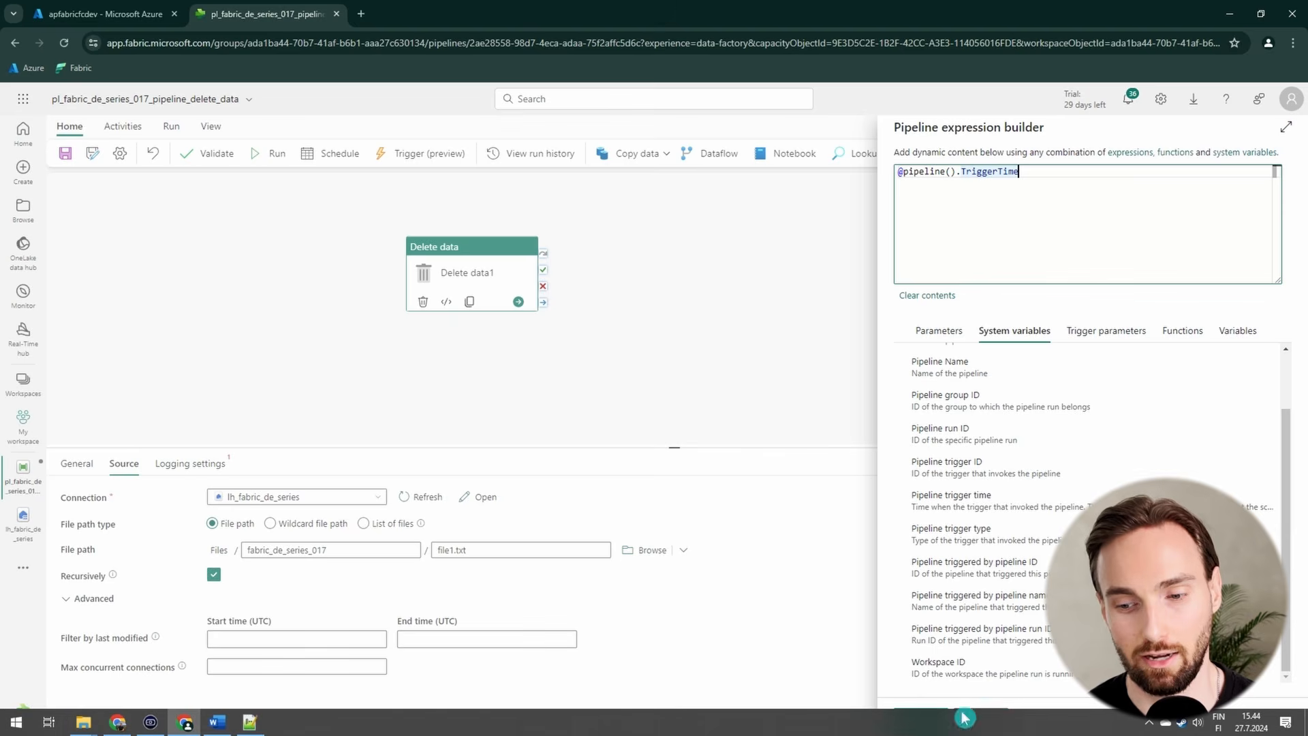
click(985, 713)
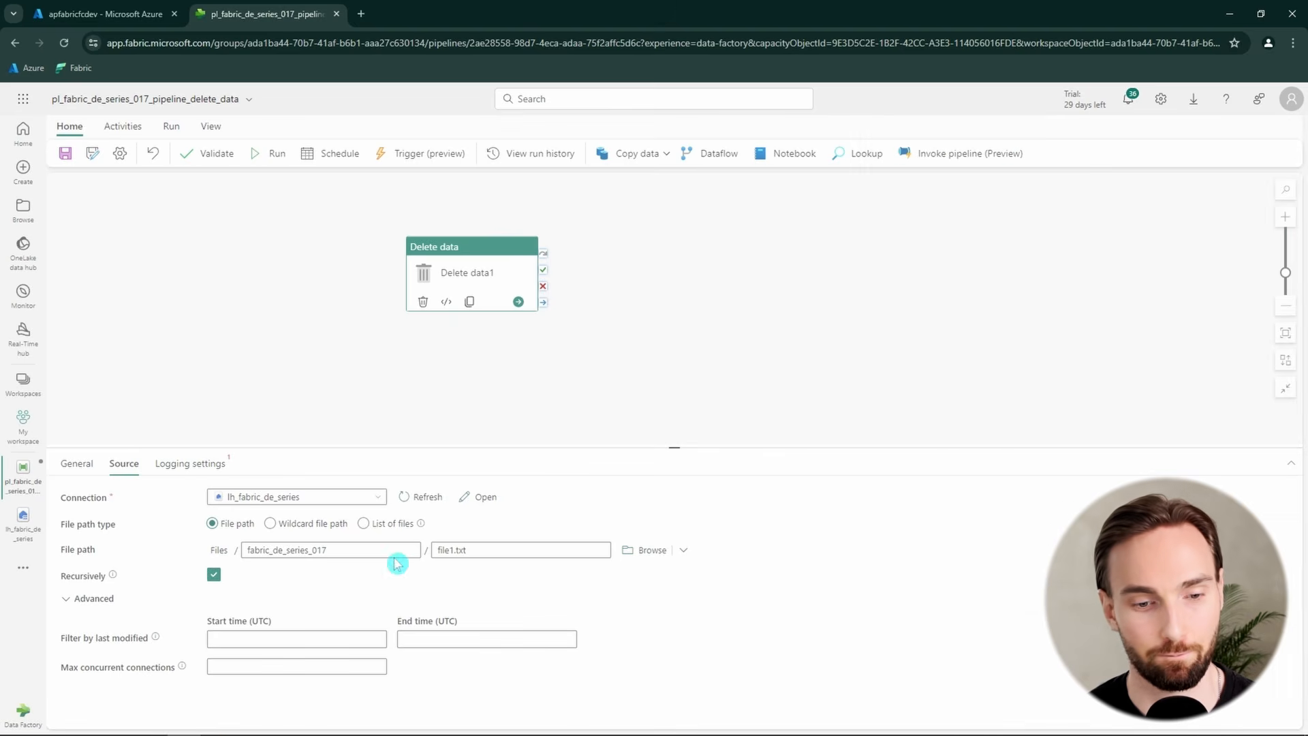
- Turn off logging for the Delete data activity
click(193, 464)
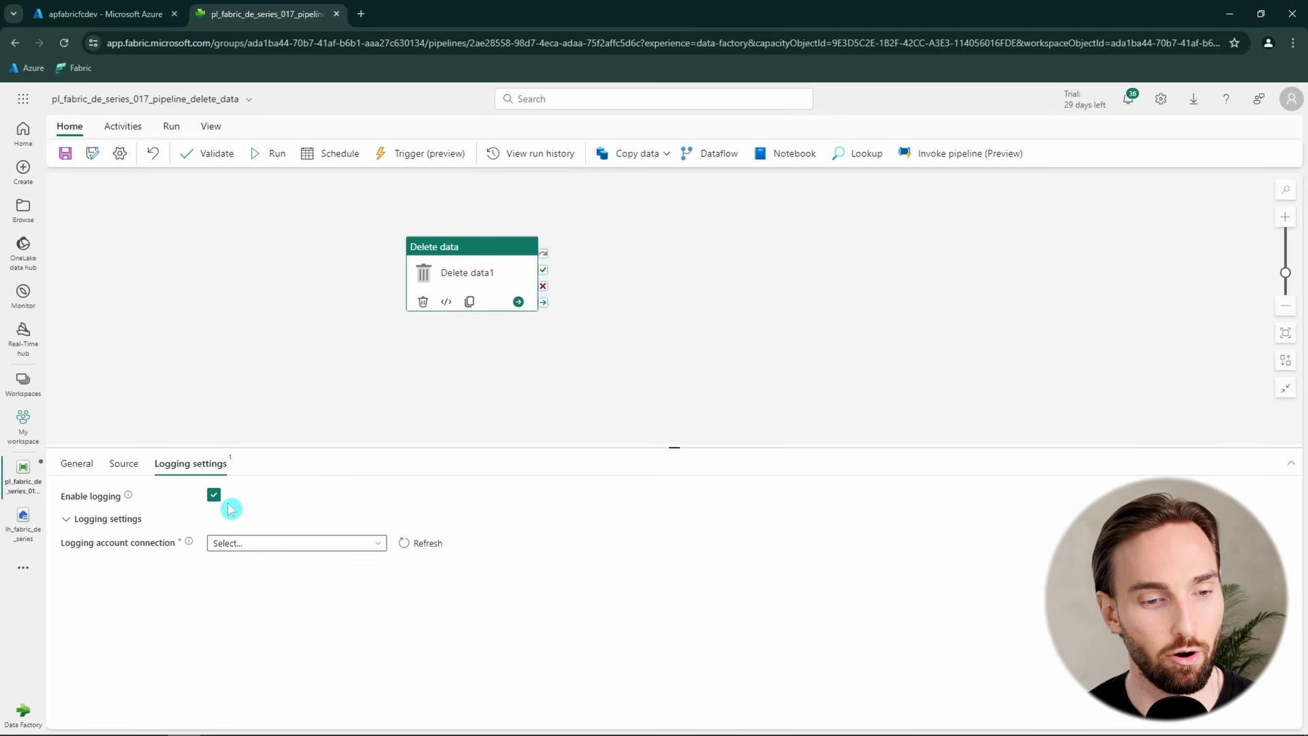
mouse_move(189, 543)
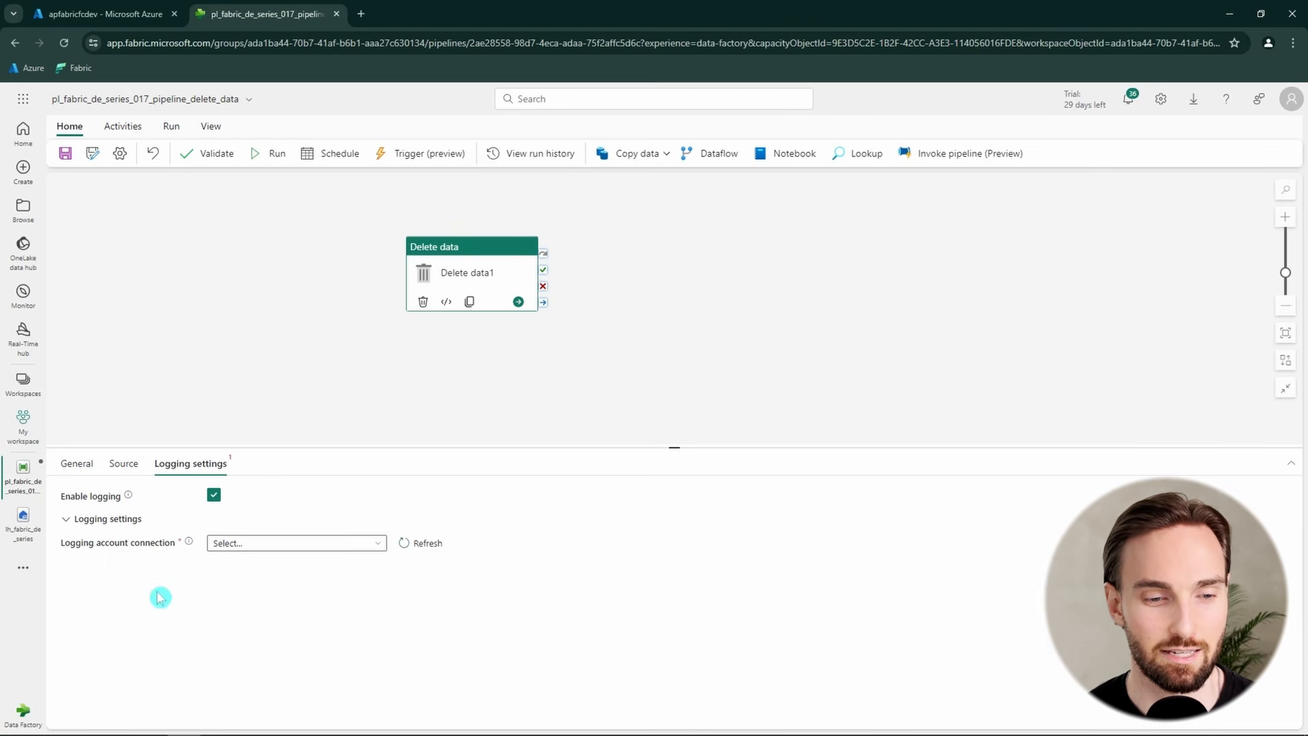
click(214, 495)
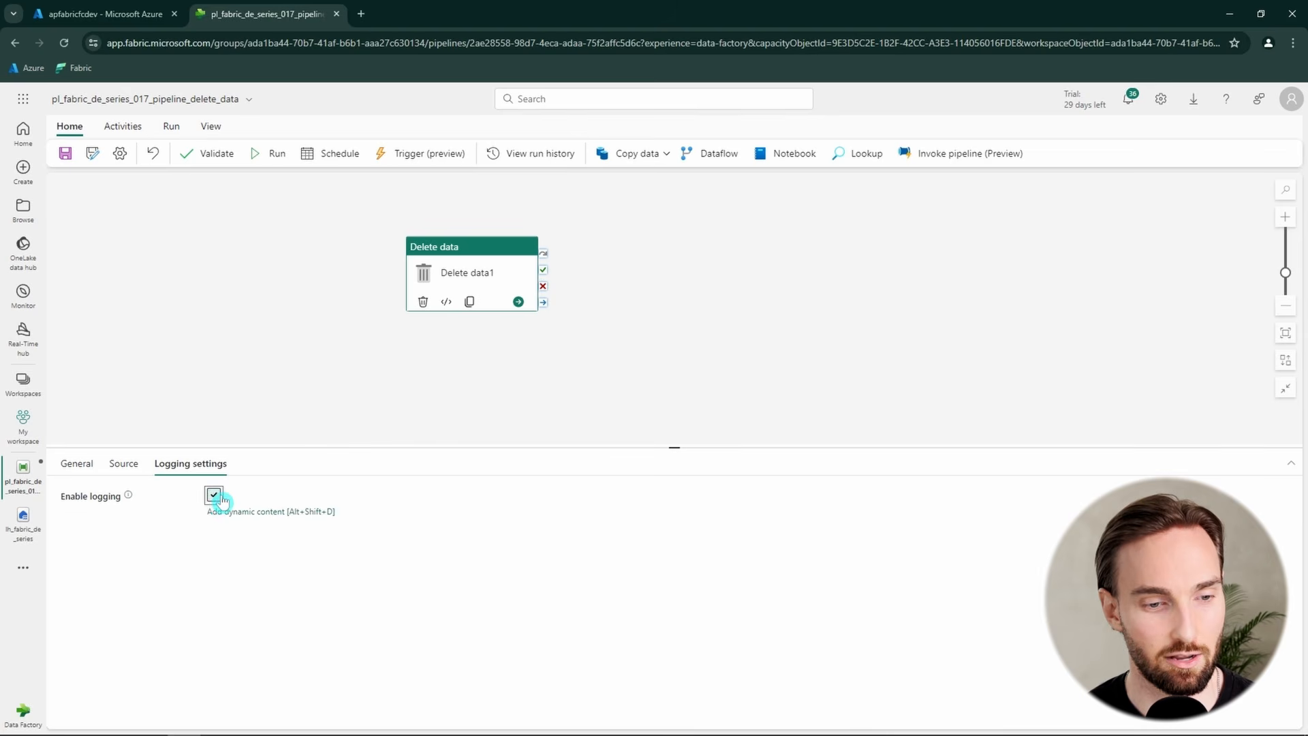
- Save and run the delete data pipeline, and refresh its run output
click(371, 382)
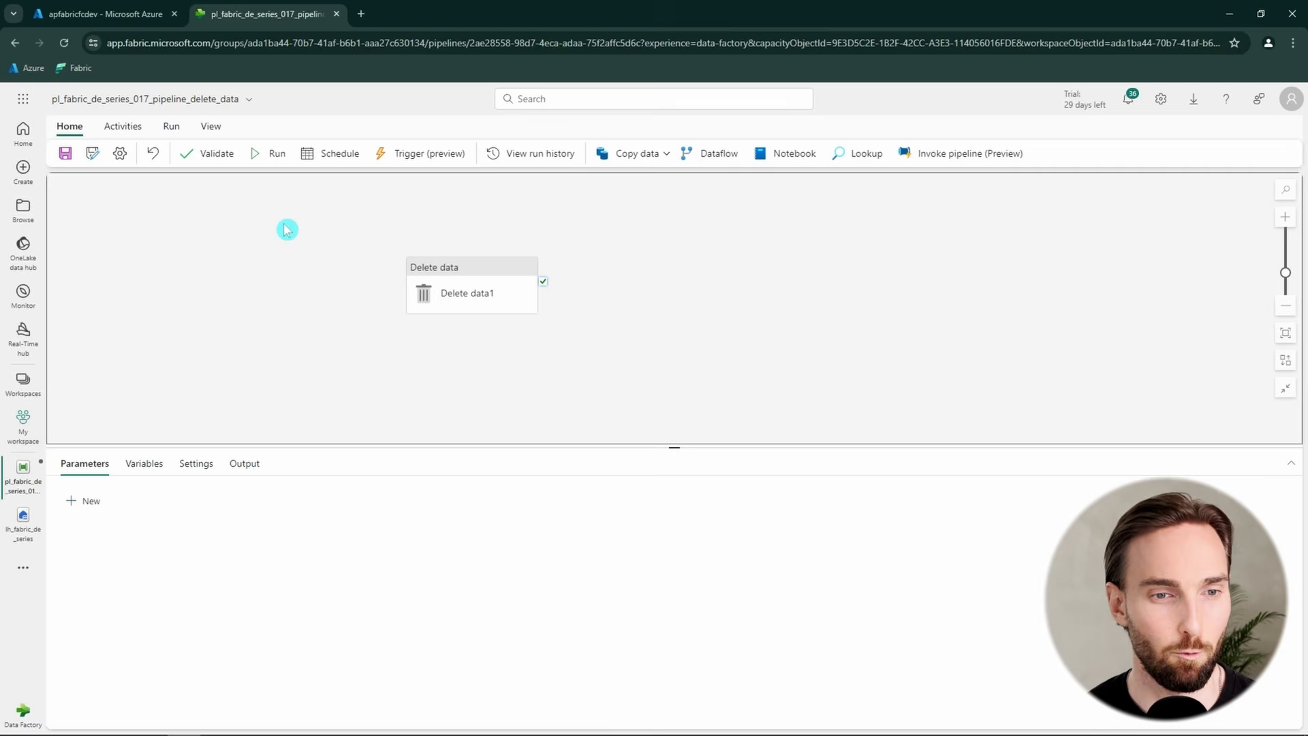
click(272, 155)
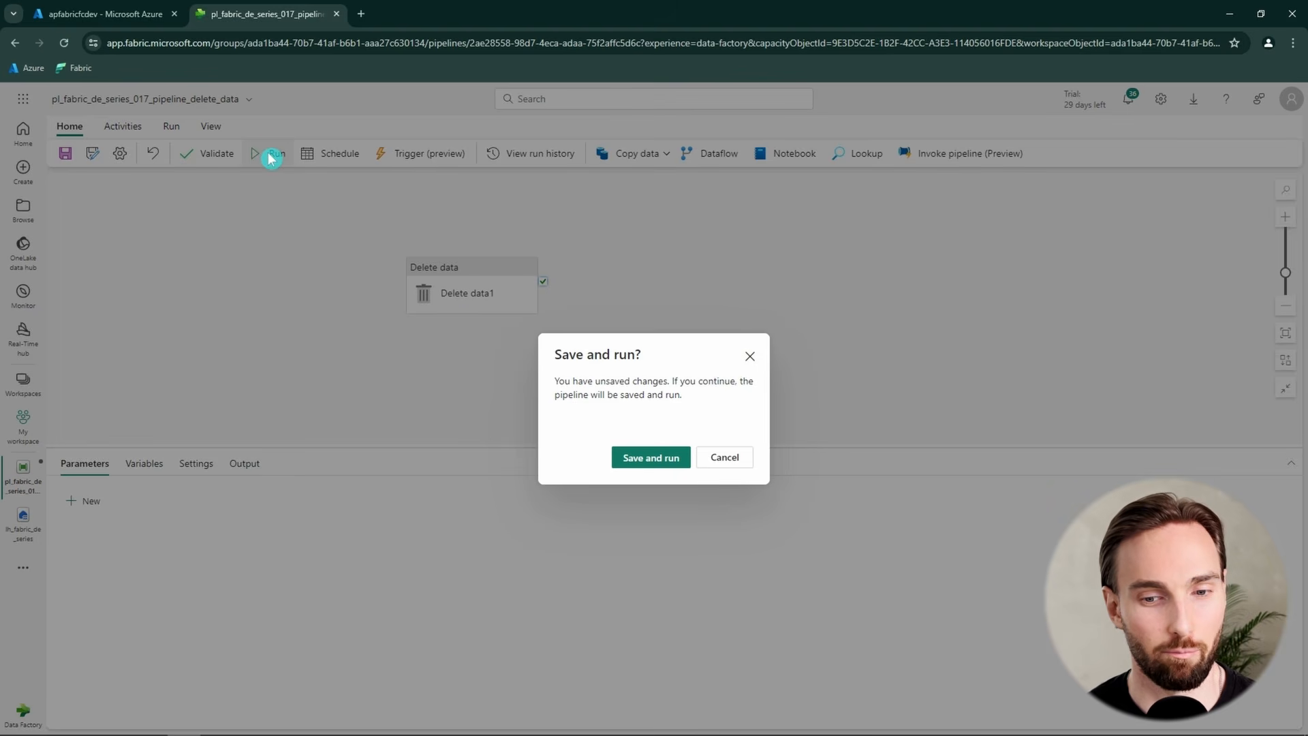
click(648, 465)
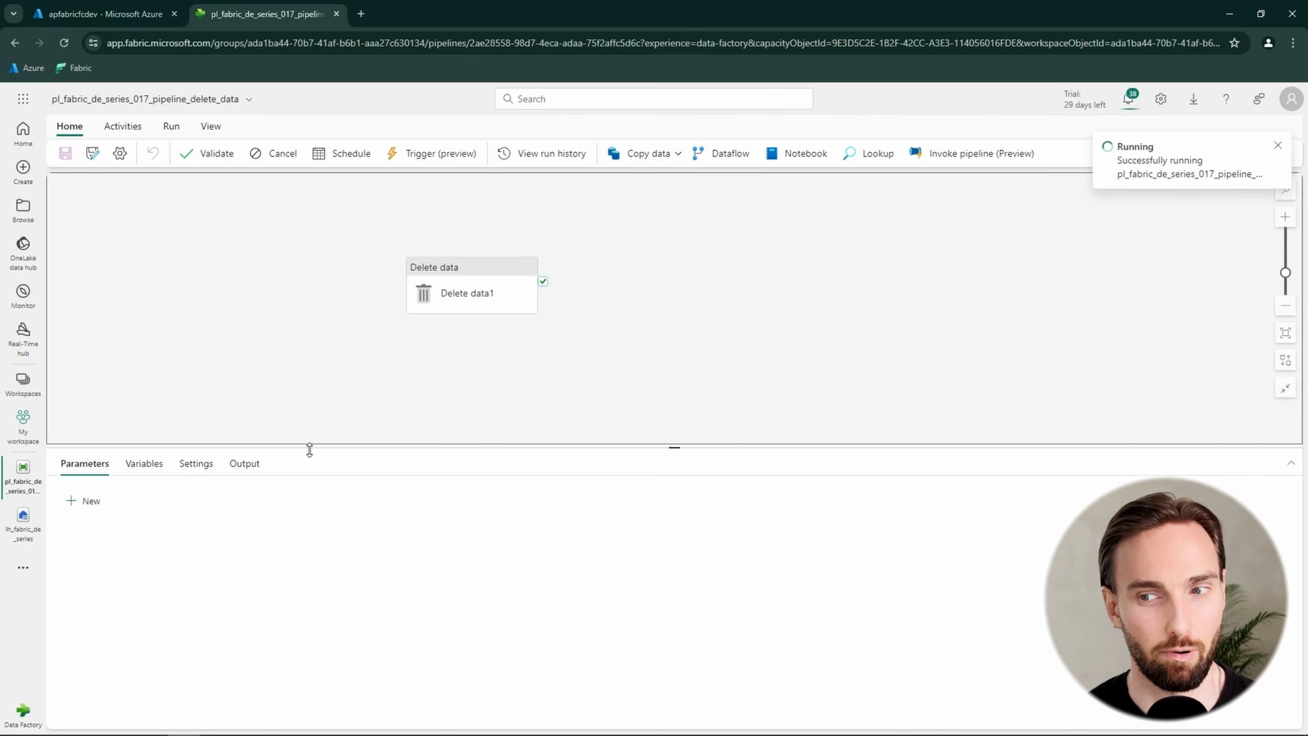
click(248, 473)
click(175, 498)
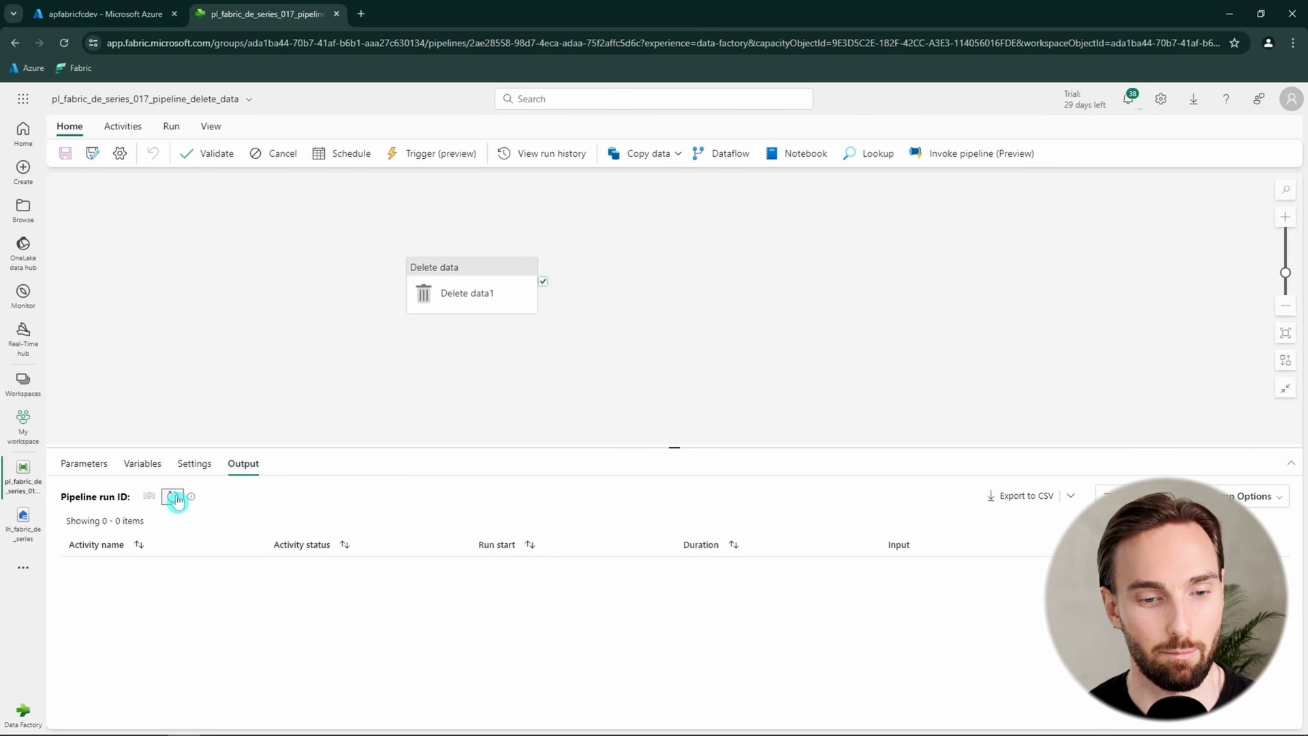
click(353, 495)
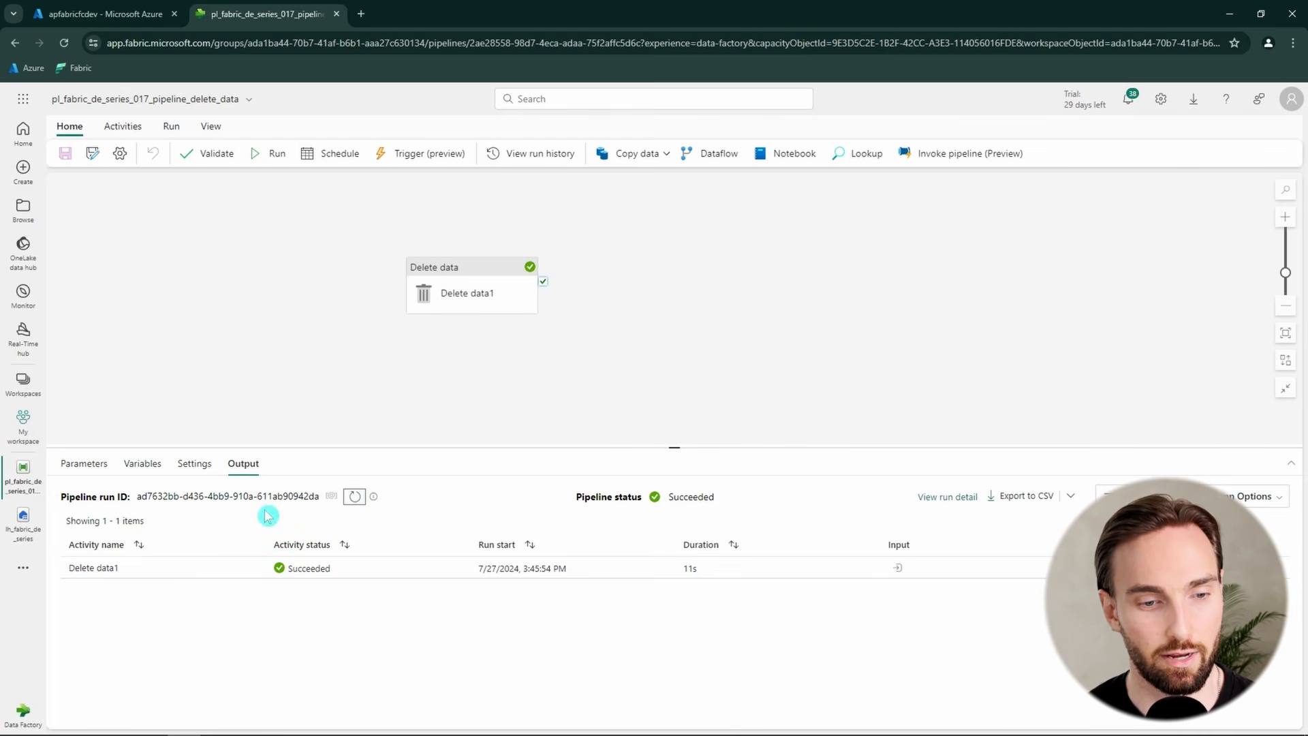
- Refresh the fabric_de_series_017 folder in the lh_fabric_de_series lakehouse to check its contents
click(27, 531)
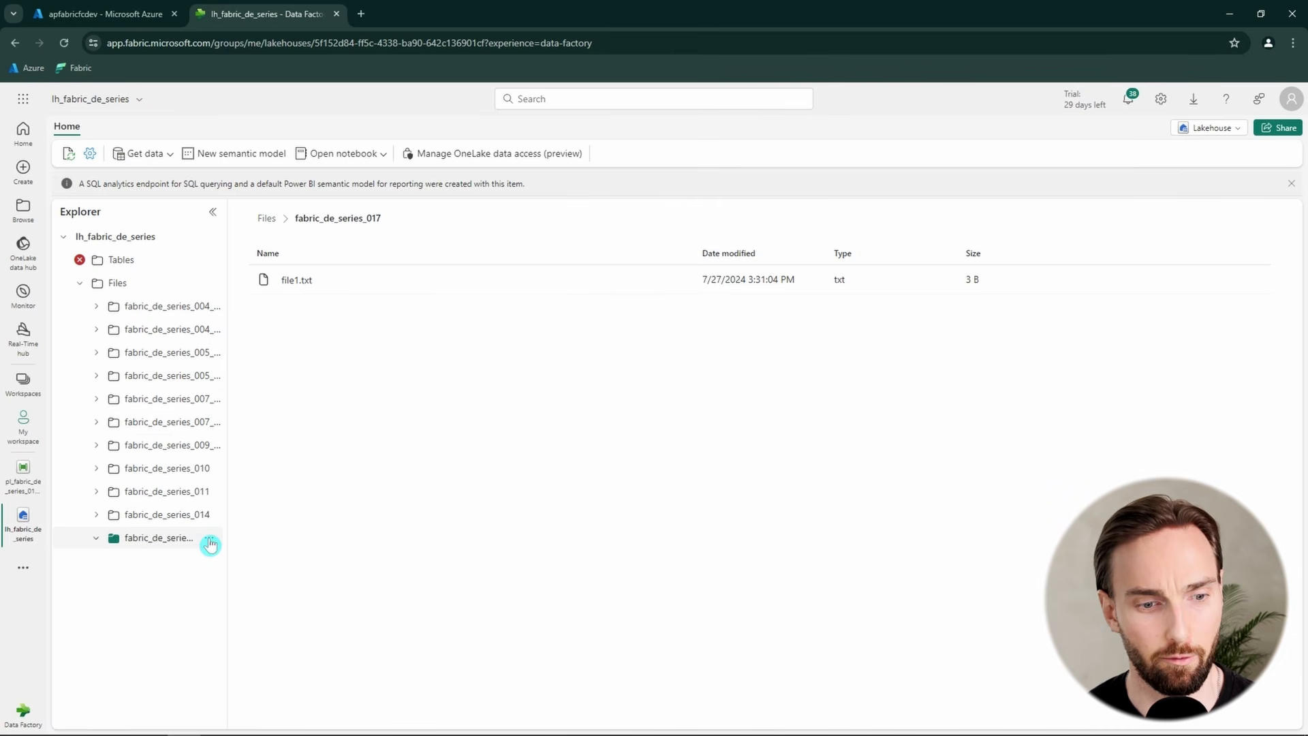
click(210, 538)
click(257, 514)
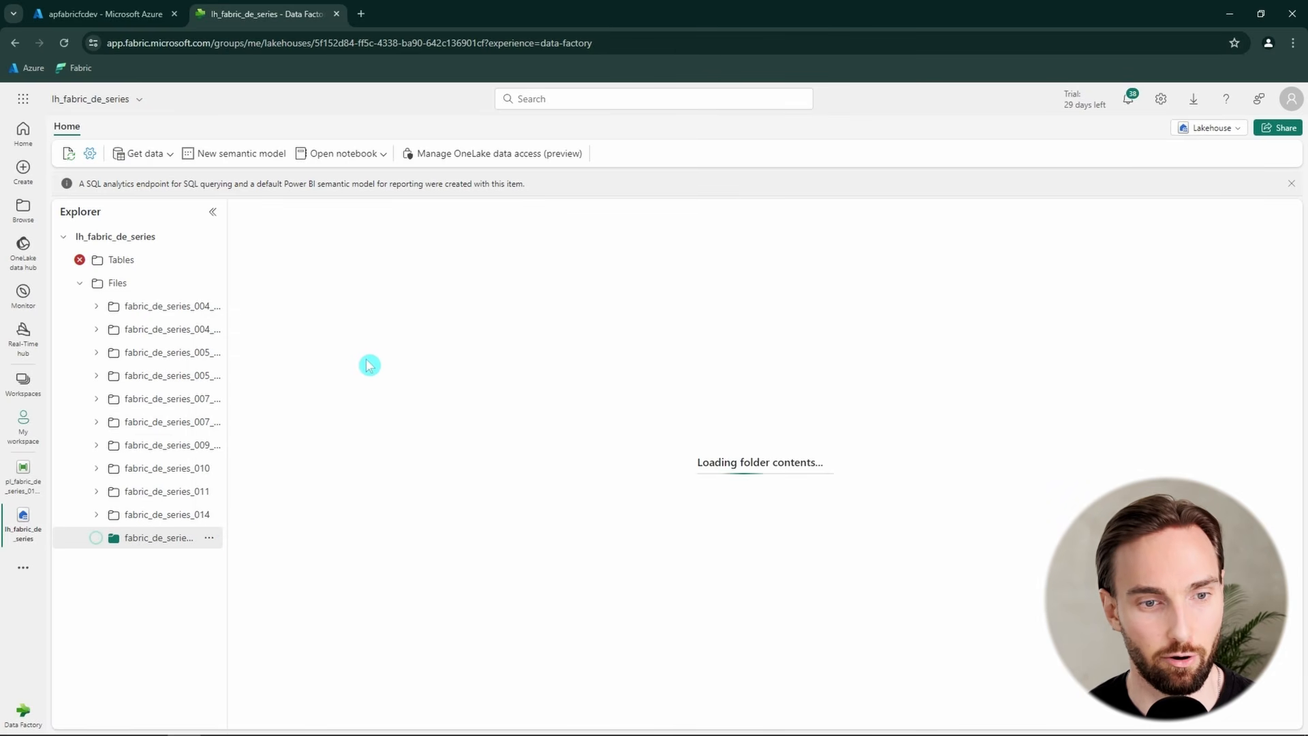
- Examine the filesDeleted value in the output of the Delete data1 activity's pipeline run
click(17, 494)
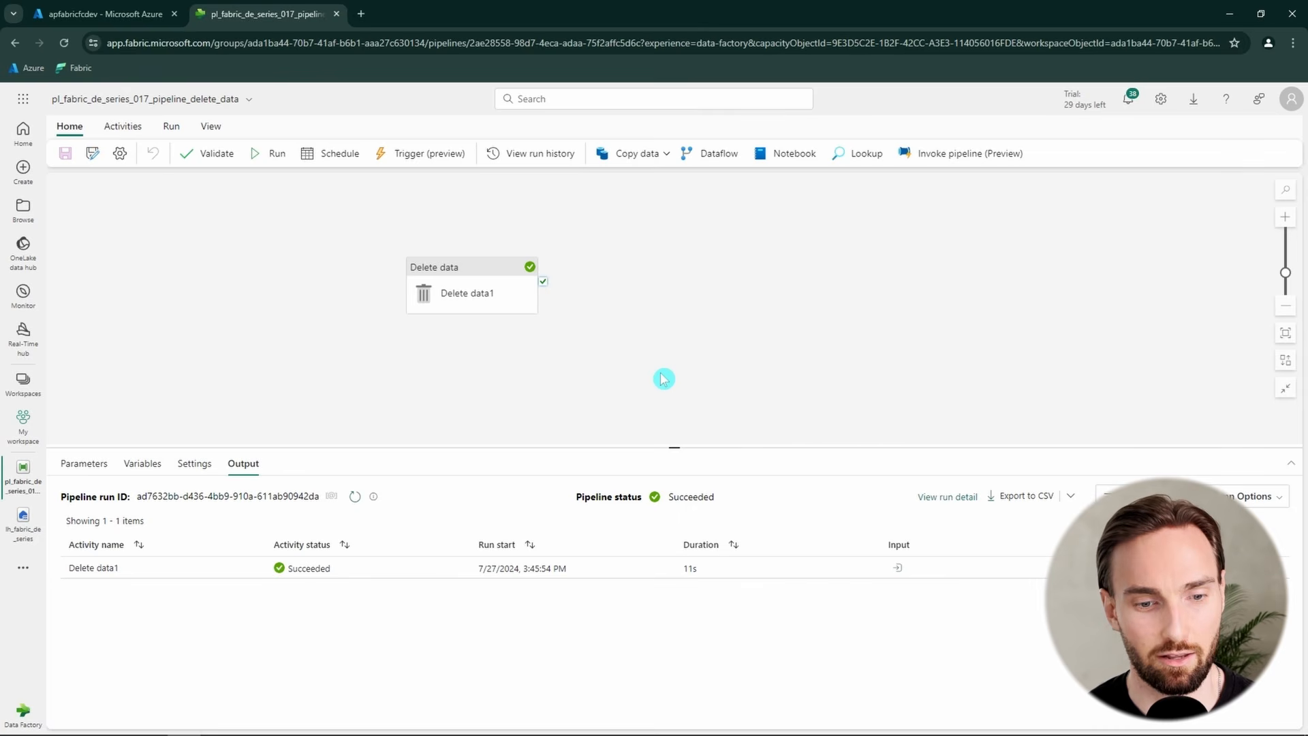
drag(736, 379, 728, 380)
click(1102, 568)
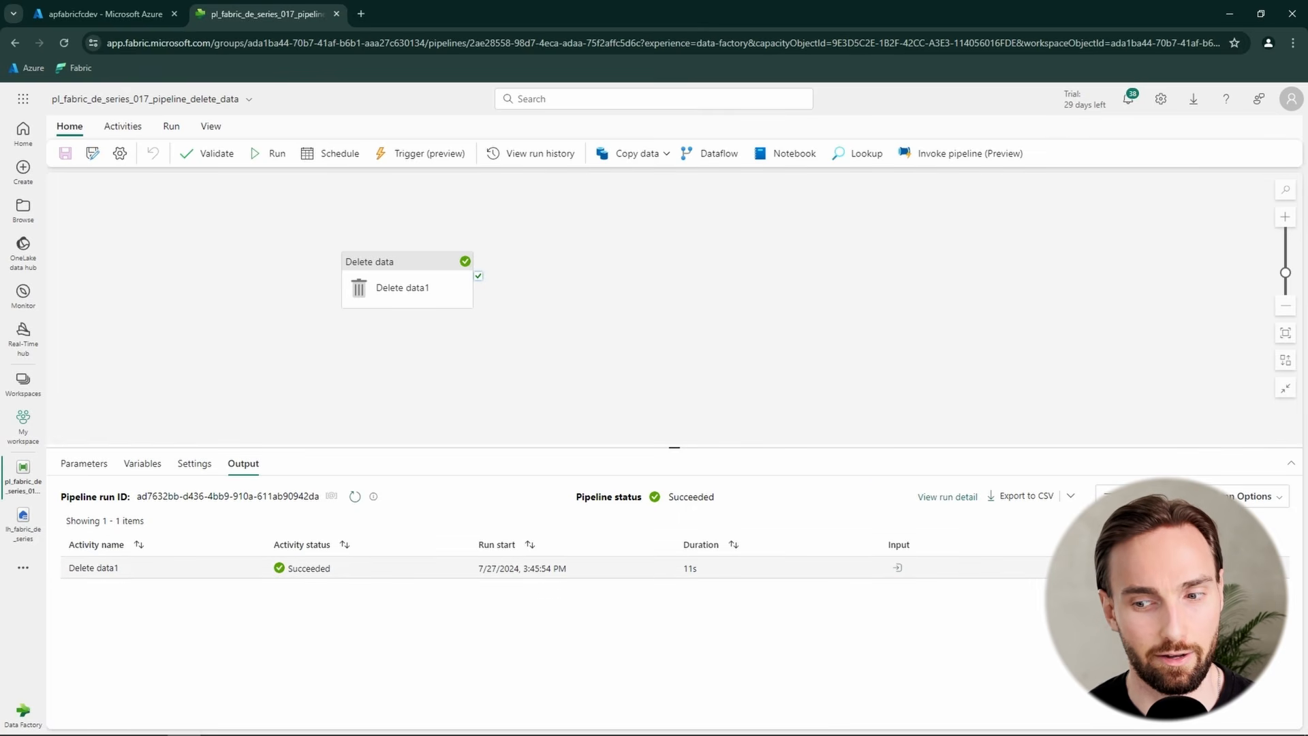
click(1205, 379)
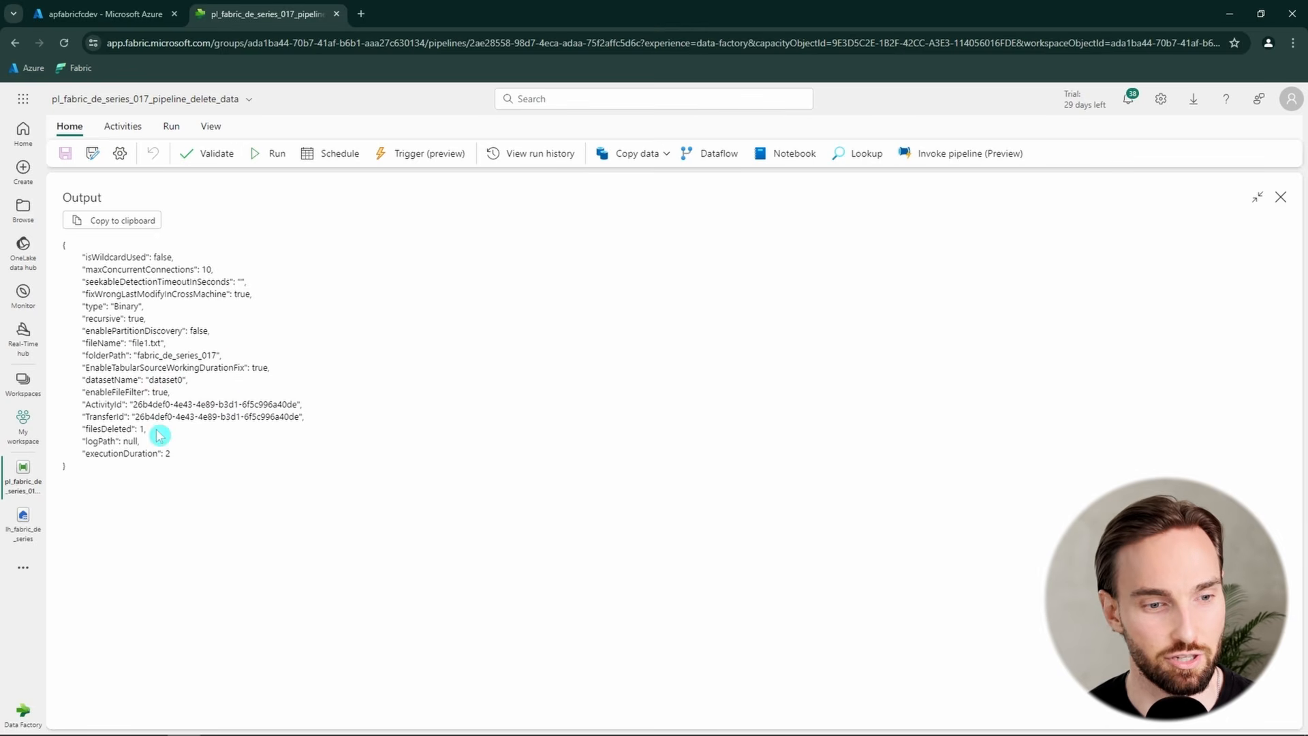
drag(147, 429, 81, 429)
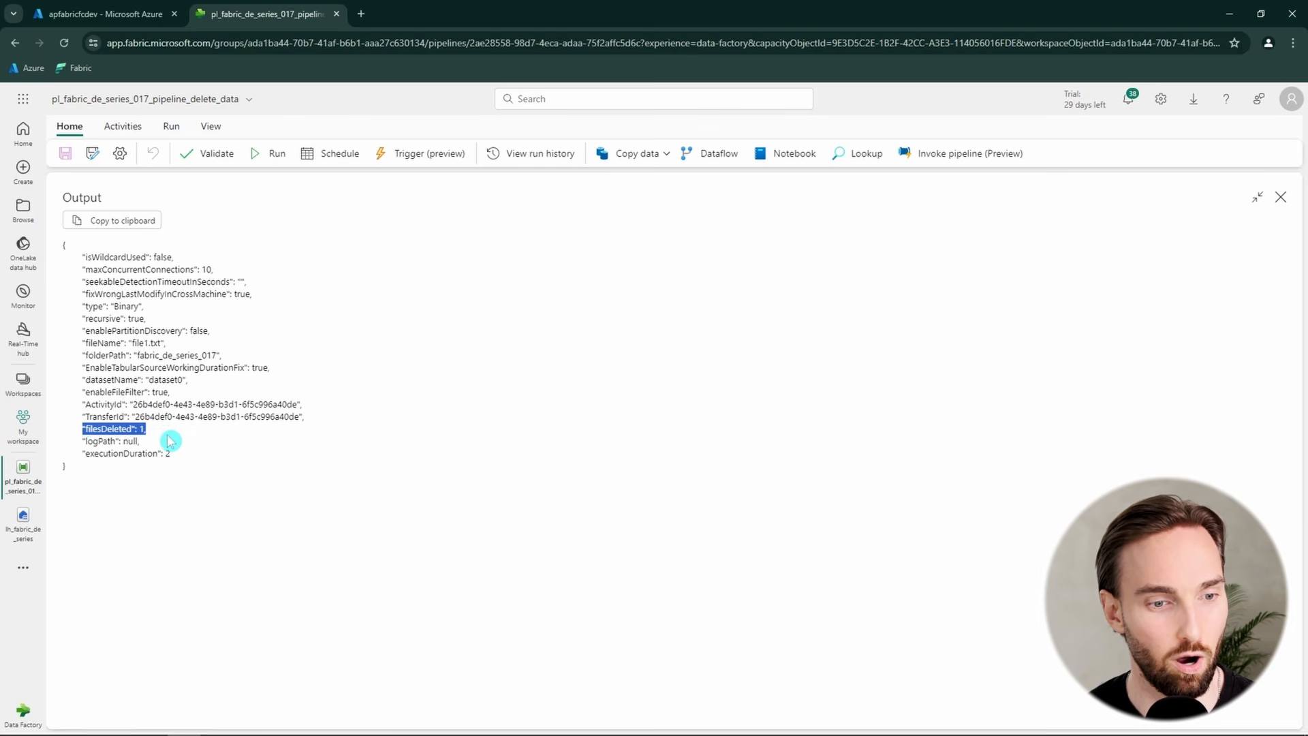
drag(159, 434, 96, 426)
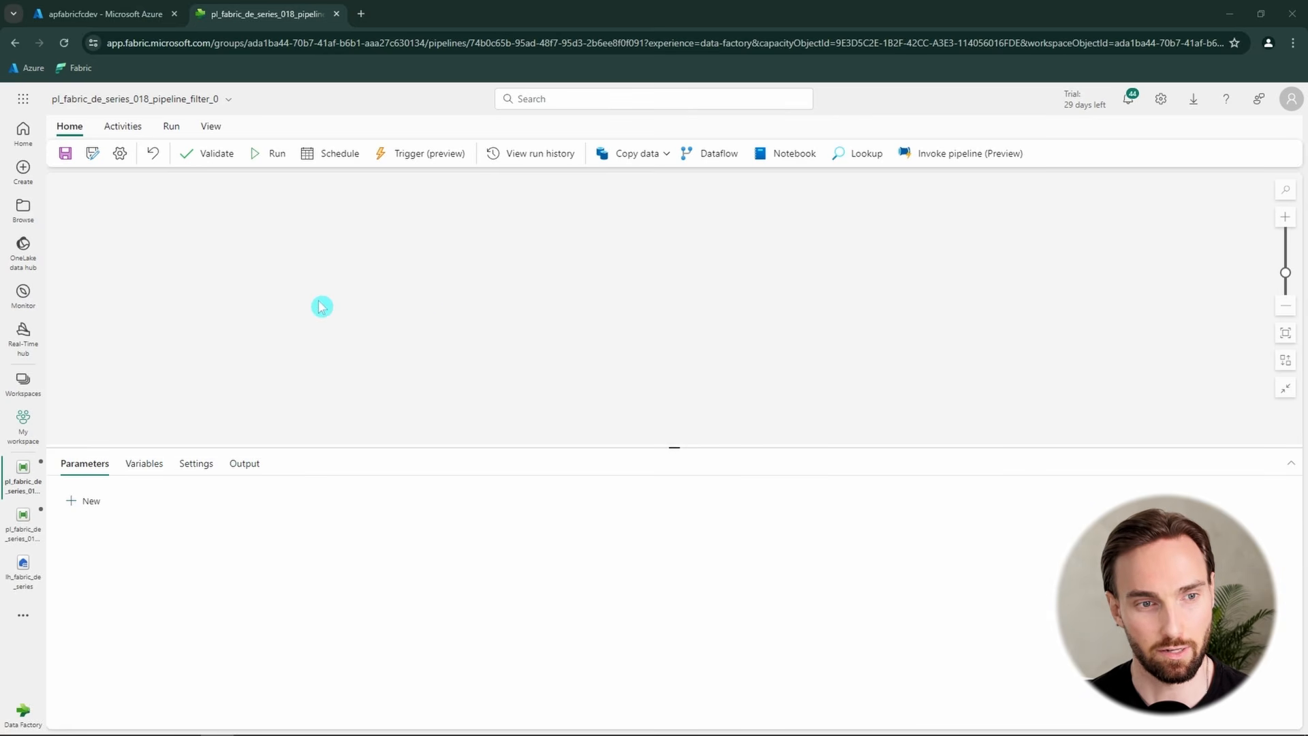
- Add a Filter activity to pl_fabric_de_series_018_pipeline_filter_0 and open its Items and Condition settings
click(124, 127)
click(1177, 152)
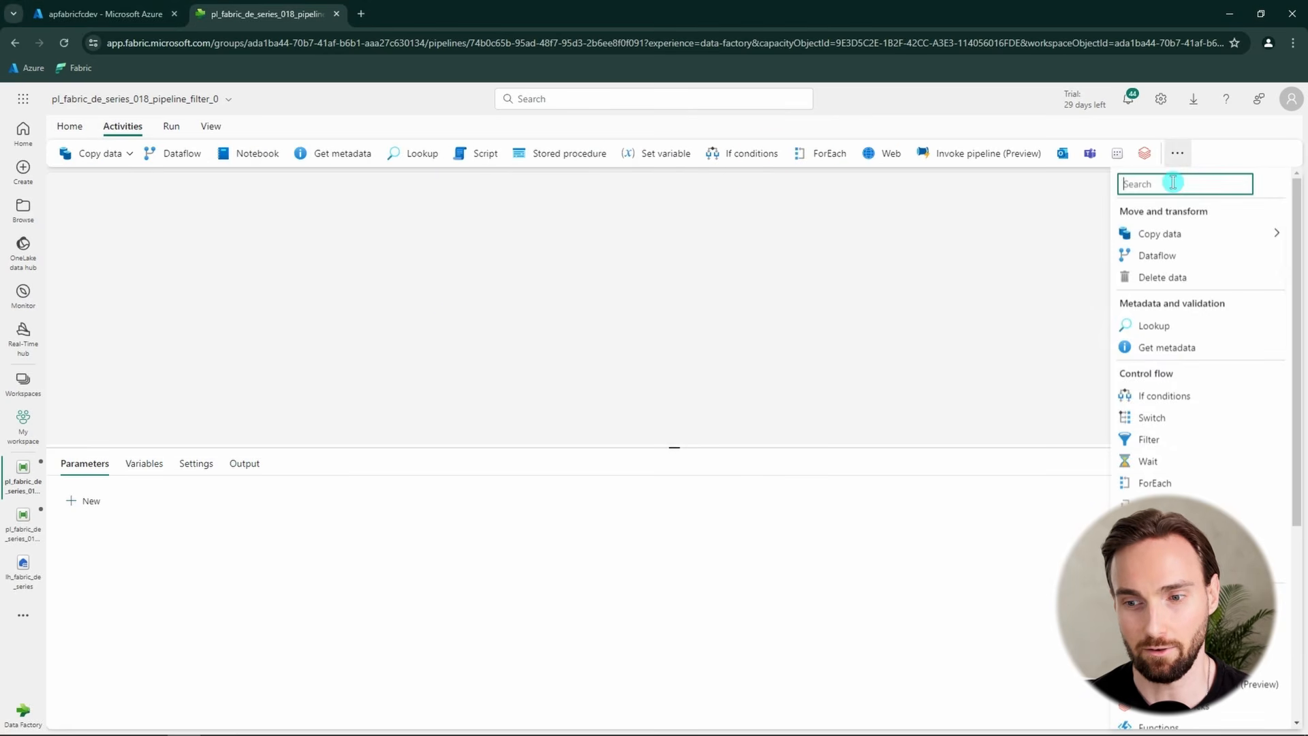
click(1175, 439)
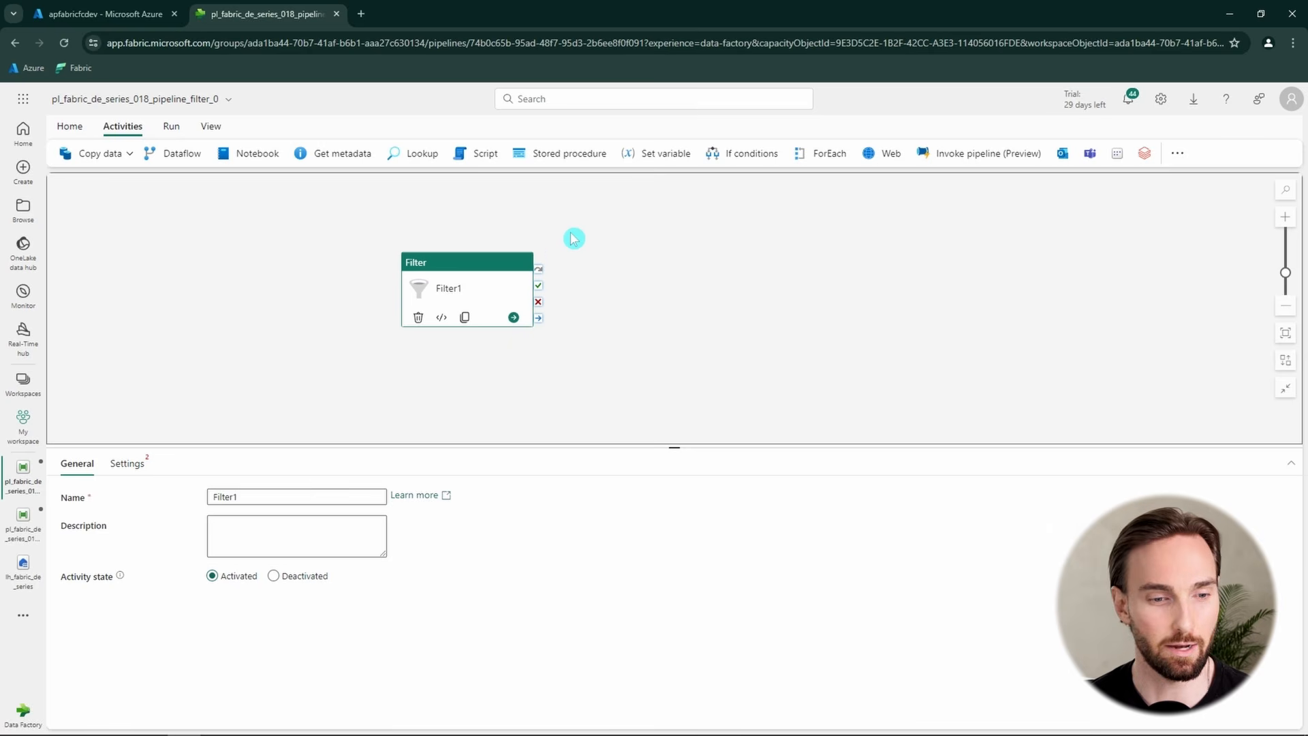
click(136, 471)
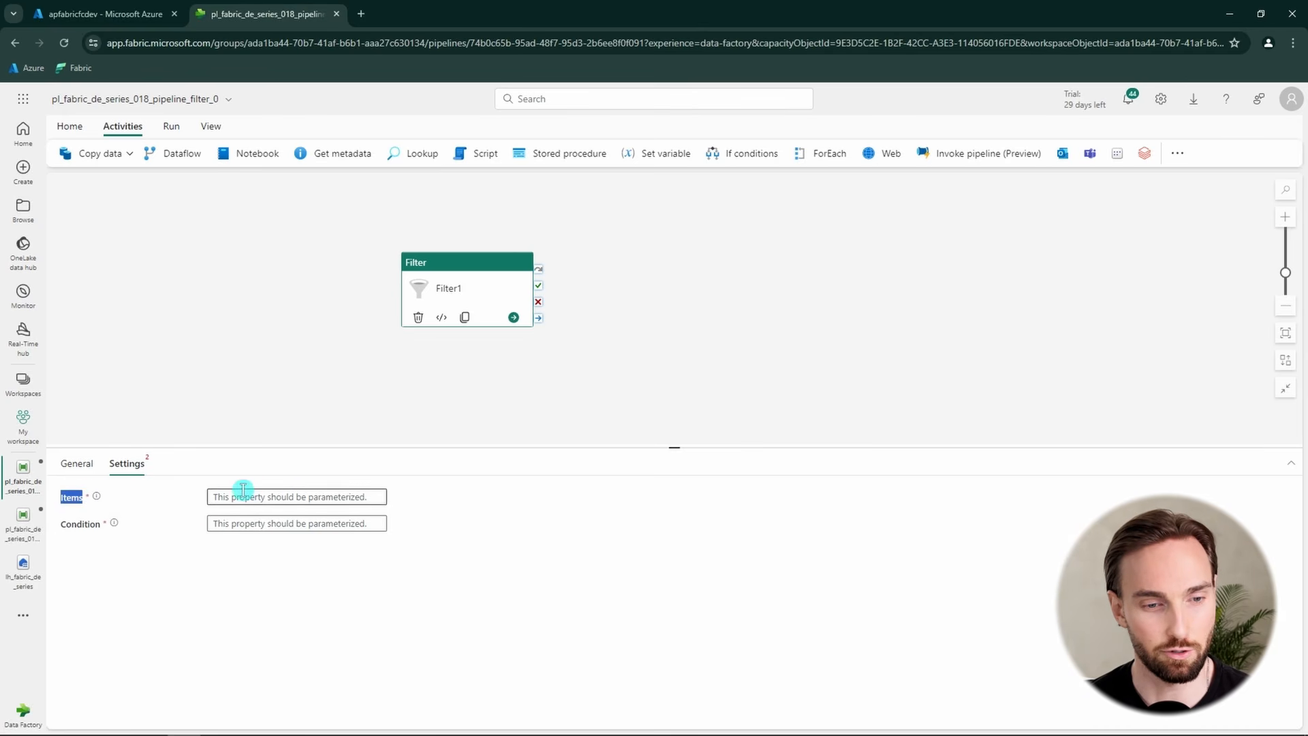
click(85, 543)
drag(61, 525, 104, 531)
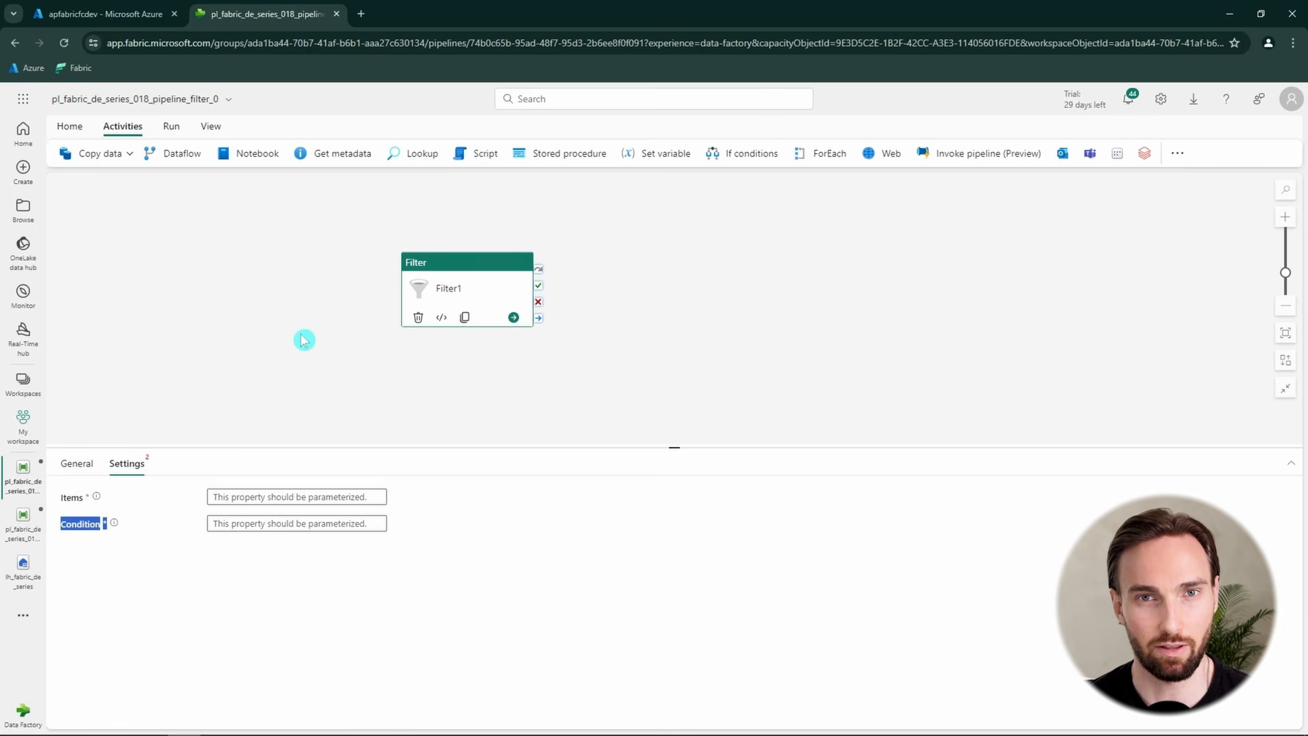
- Create a pipeline parameter named param1 of type Array with the default value [1,2,3]
click(295, 355)
click(83, 500)
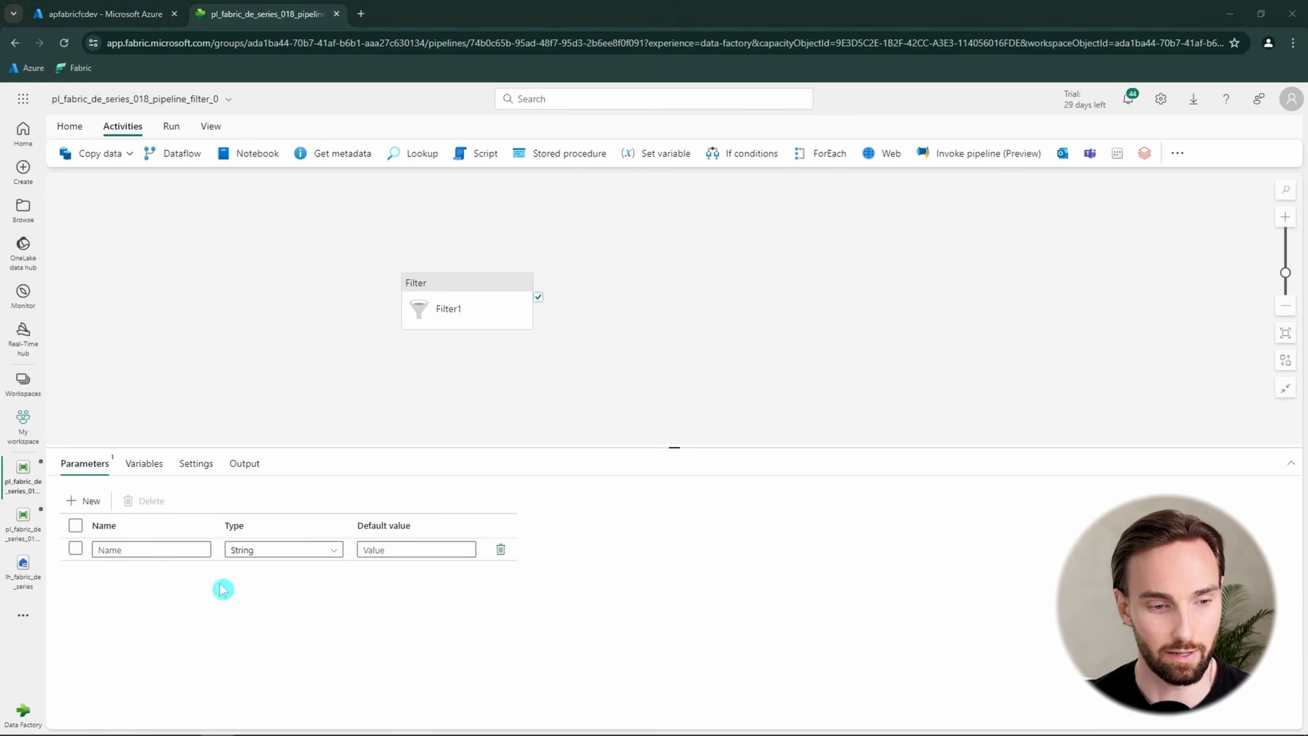
click(133, 549)
text(param1)
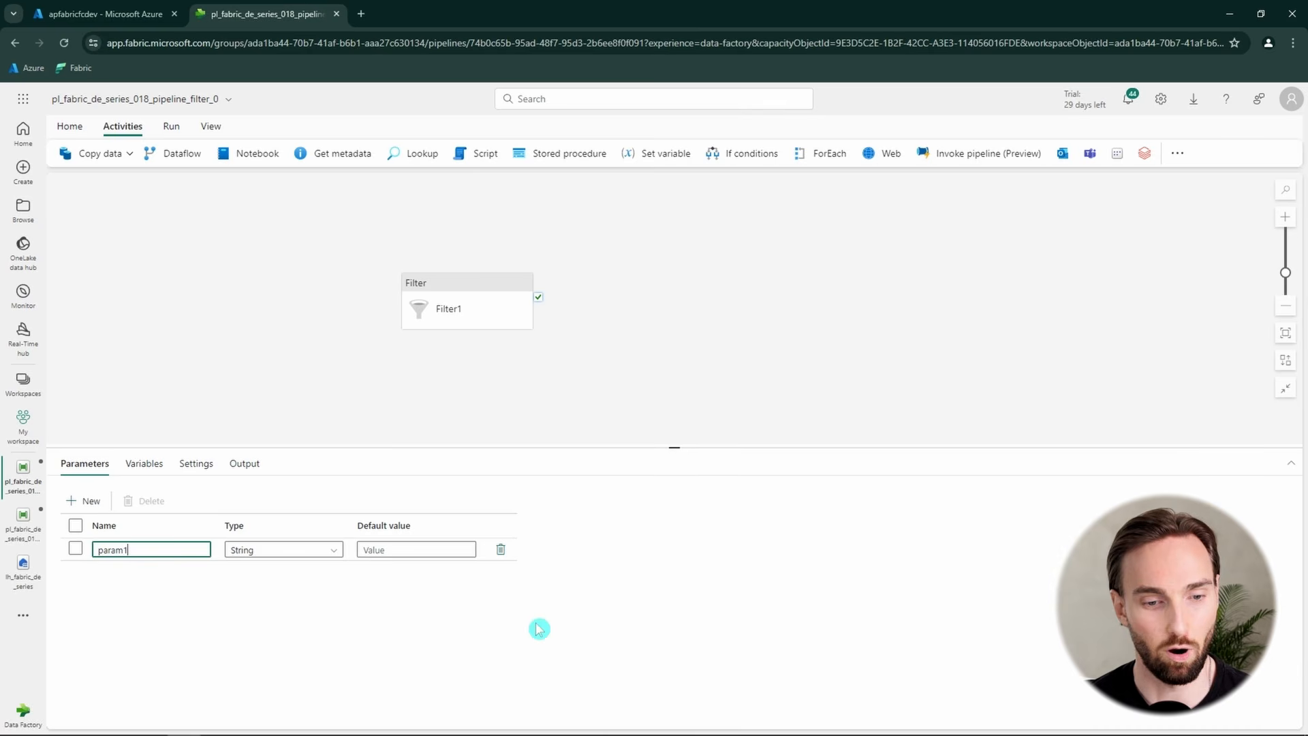
click(330, 550)
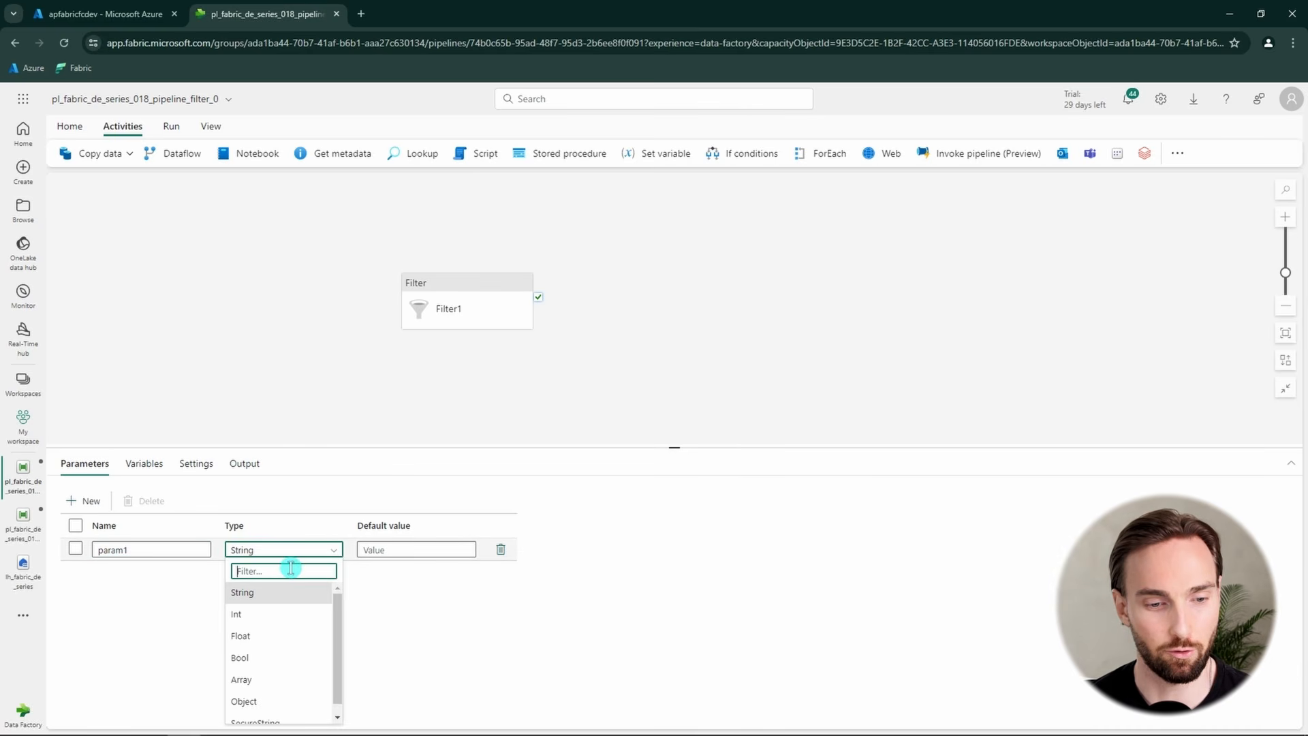
click(282, 680)
key(alt+Tab)
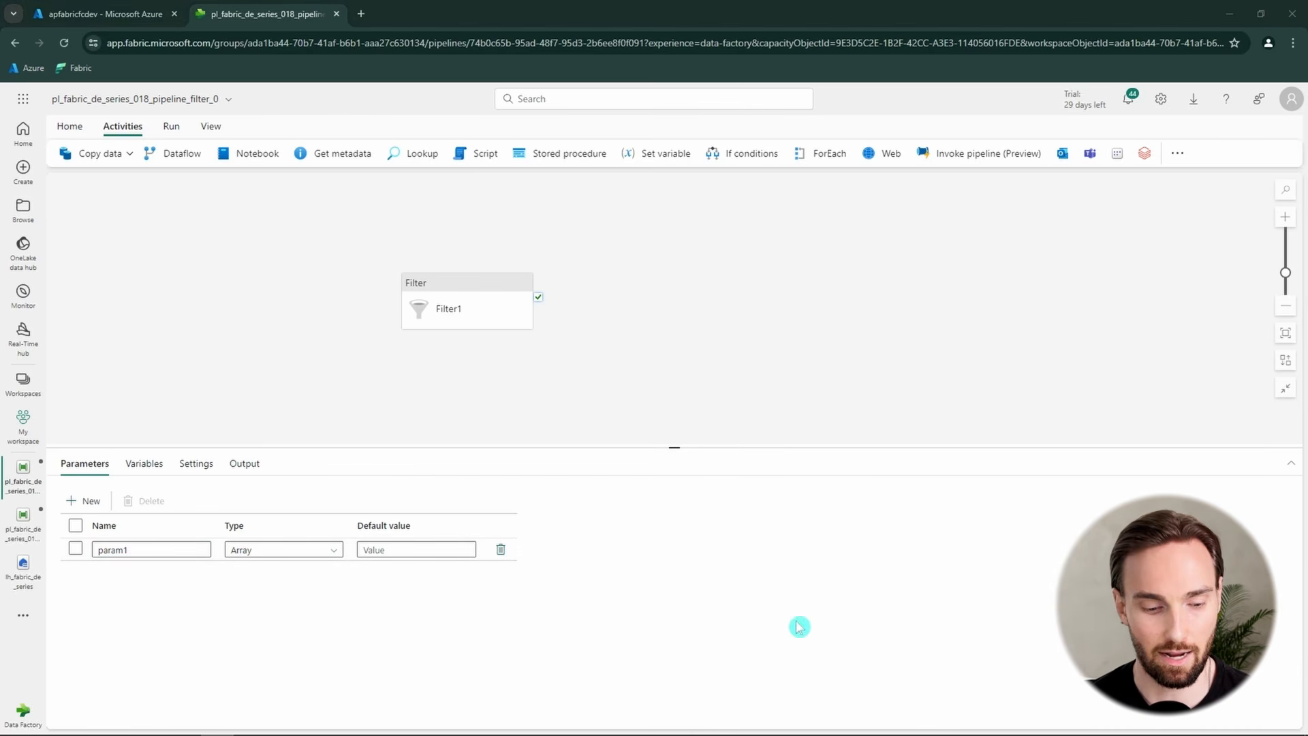
click(394, 549)
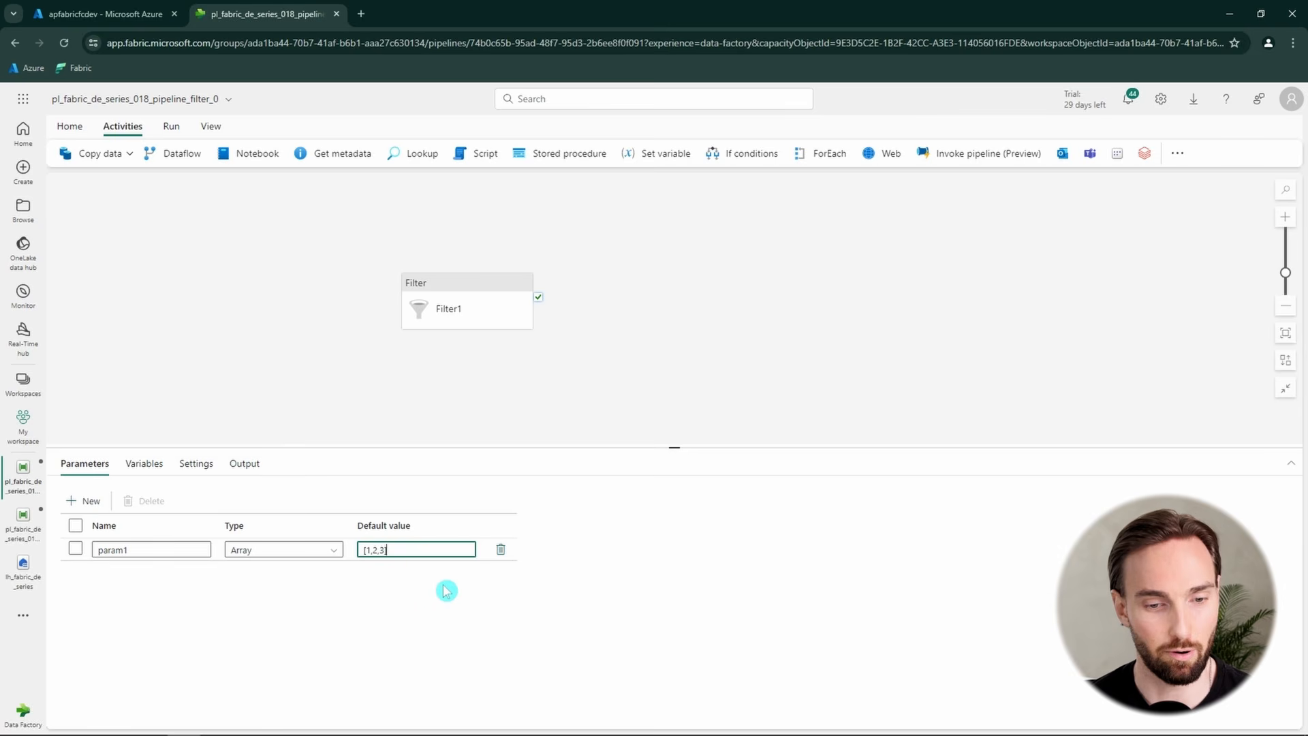
click(464, 607)
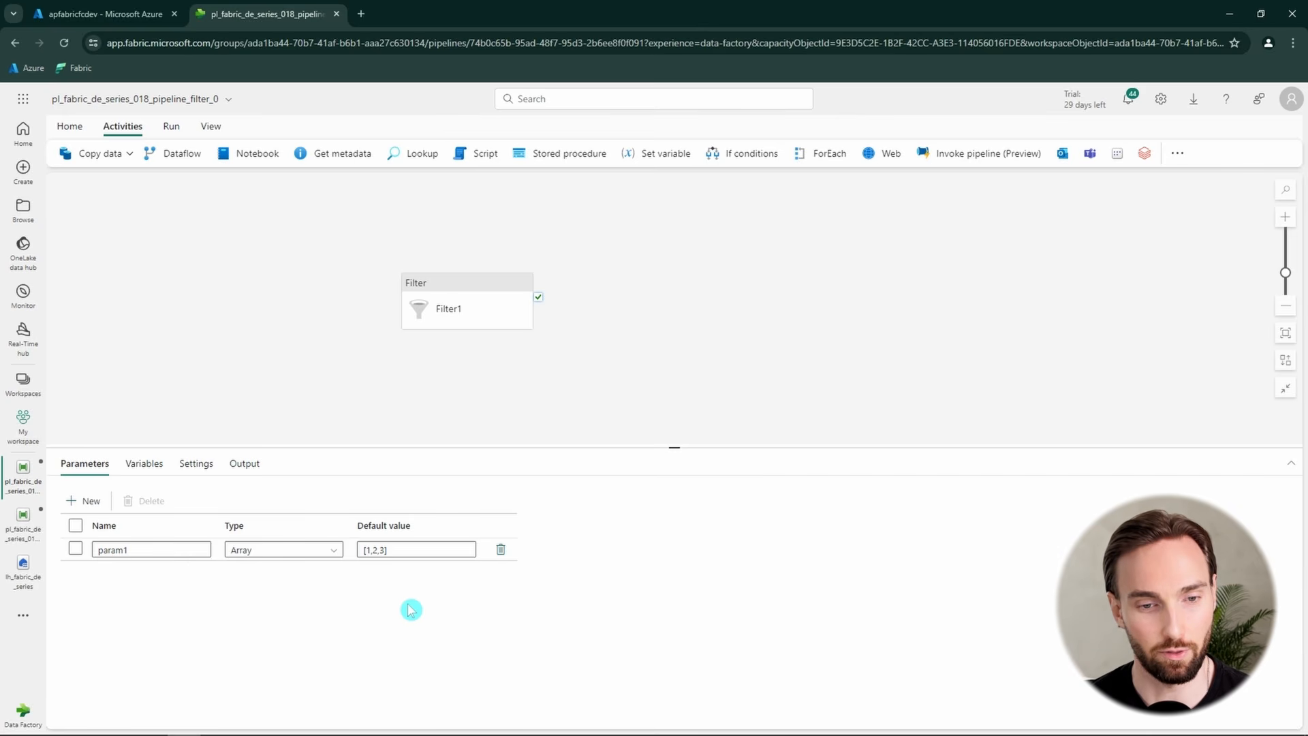
click(475, 311)
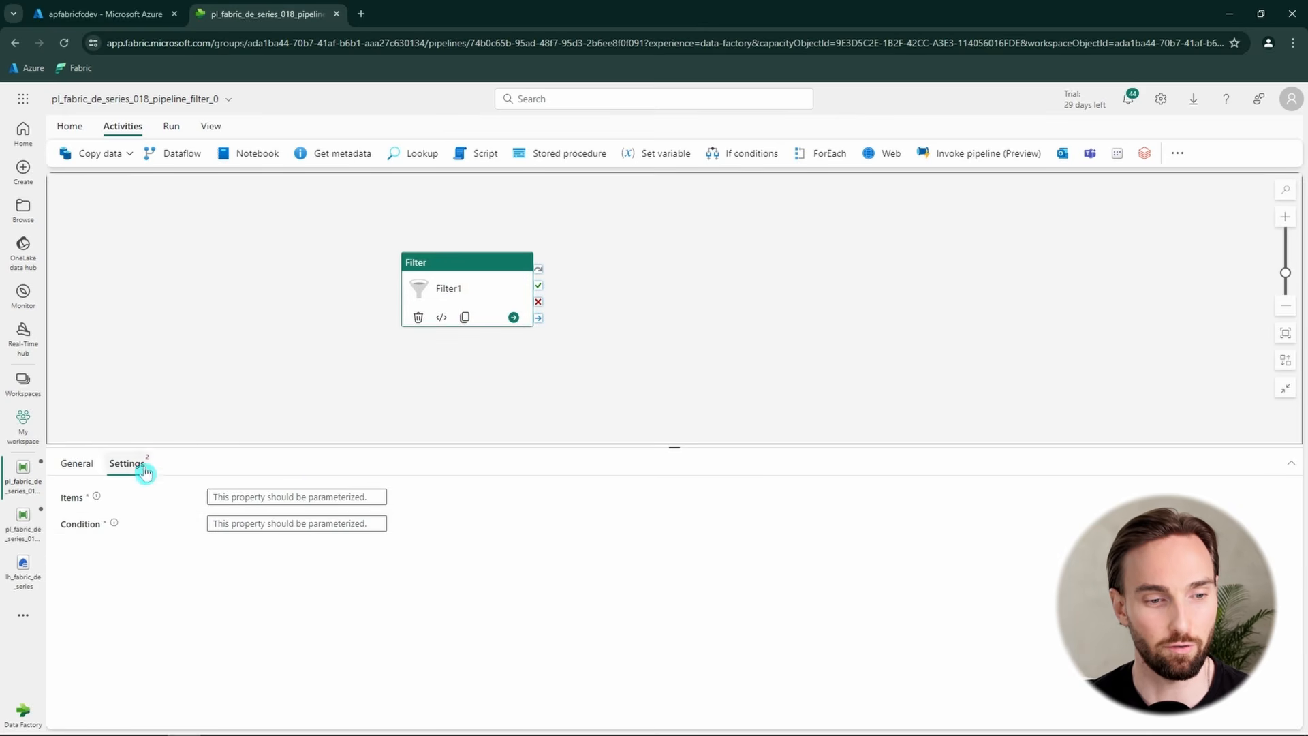
click(226, 498)
click(293, 515)
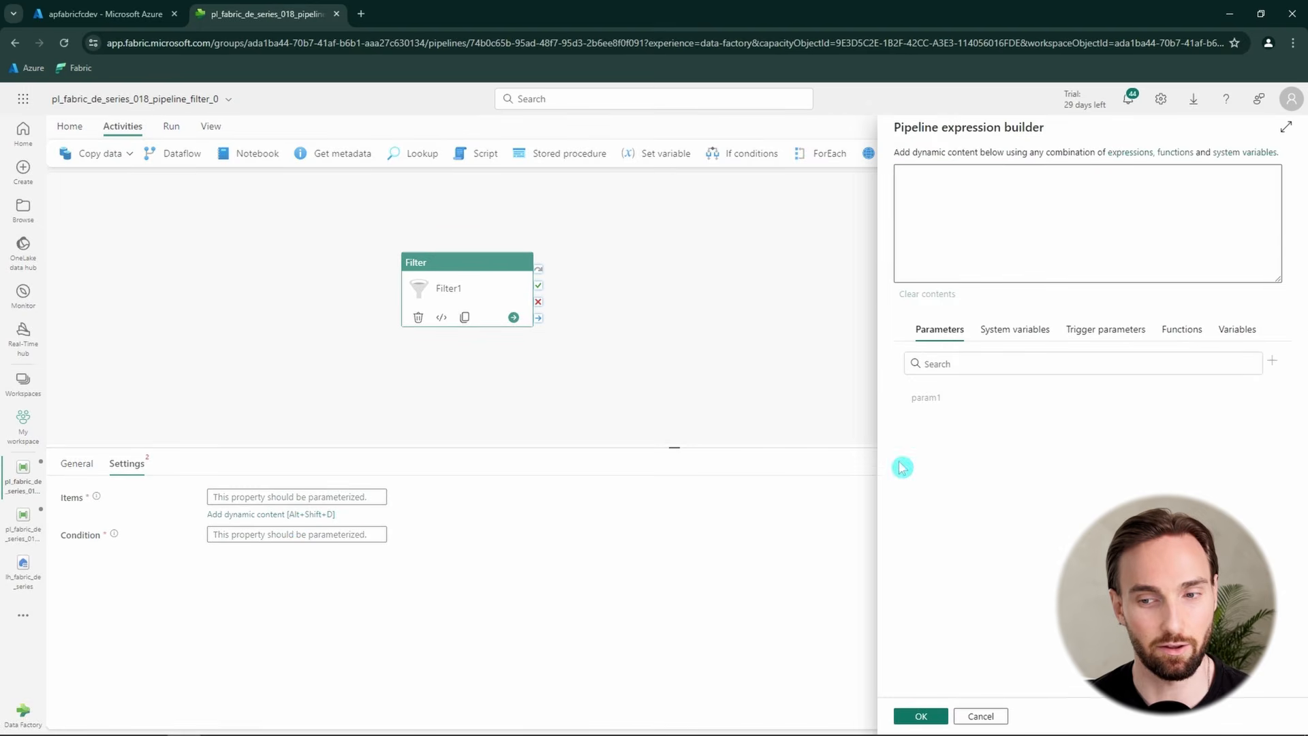
click(936, 402)
drag(1053, 171, 898, 172)
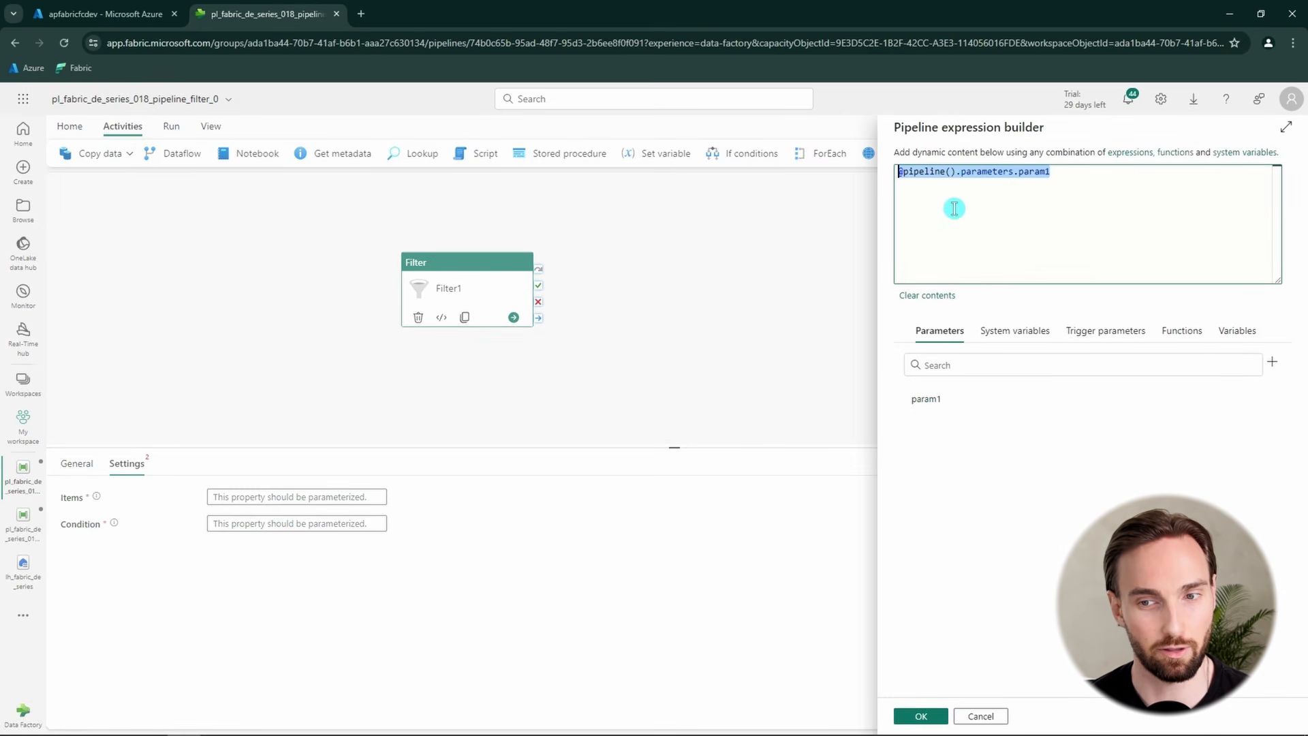
click(1074, 173)
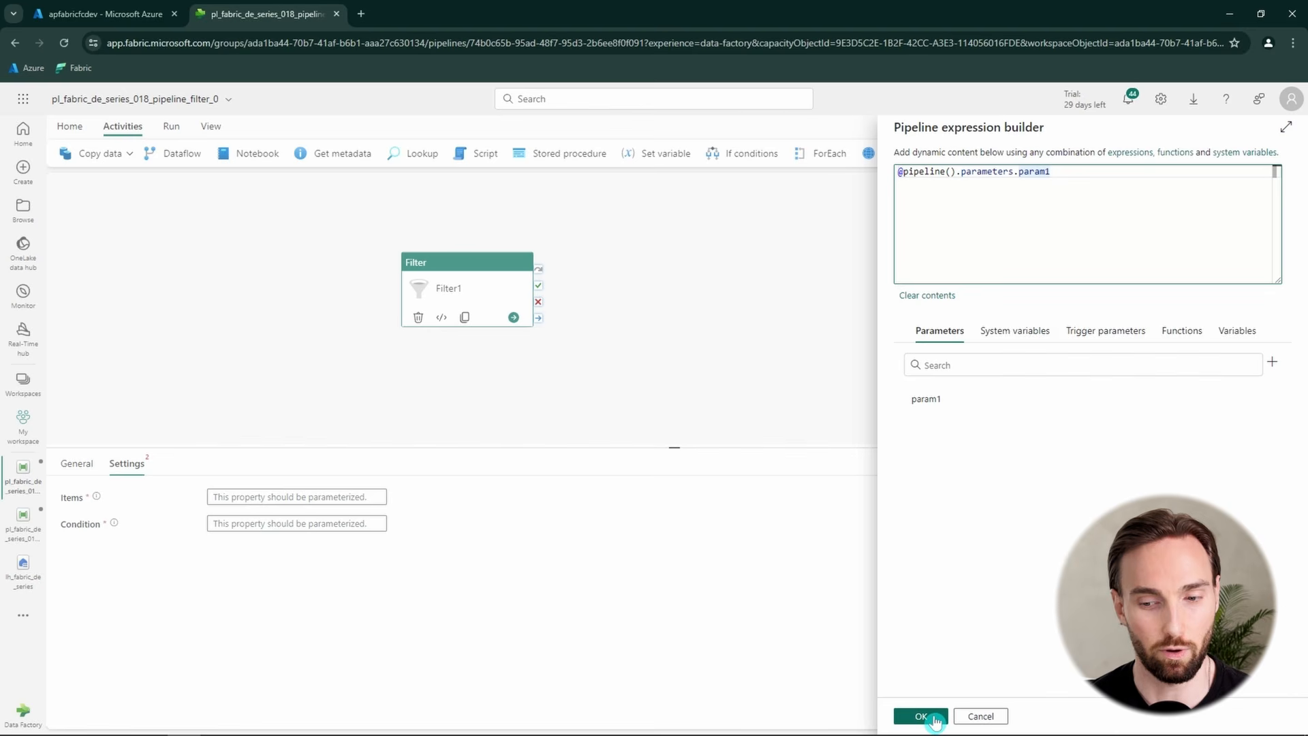
click(934, 719)
click(284, 524)
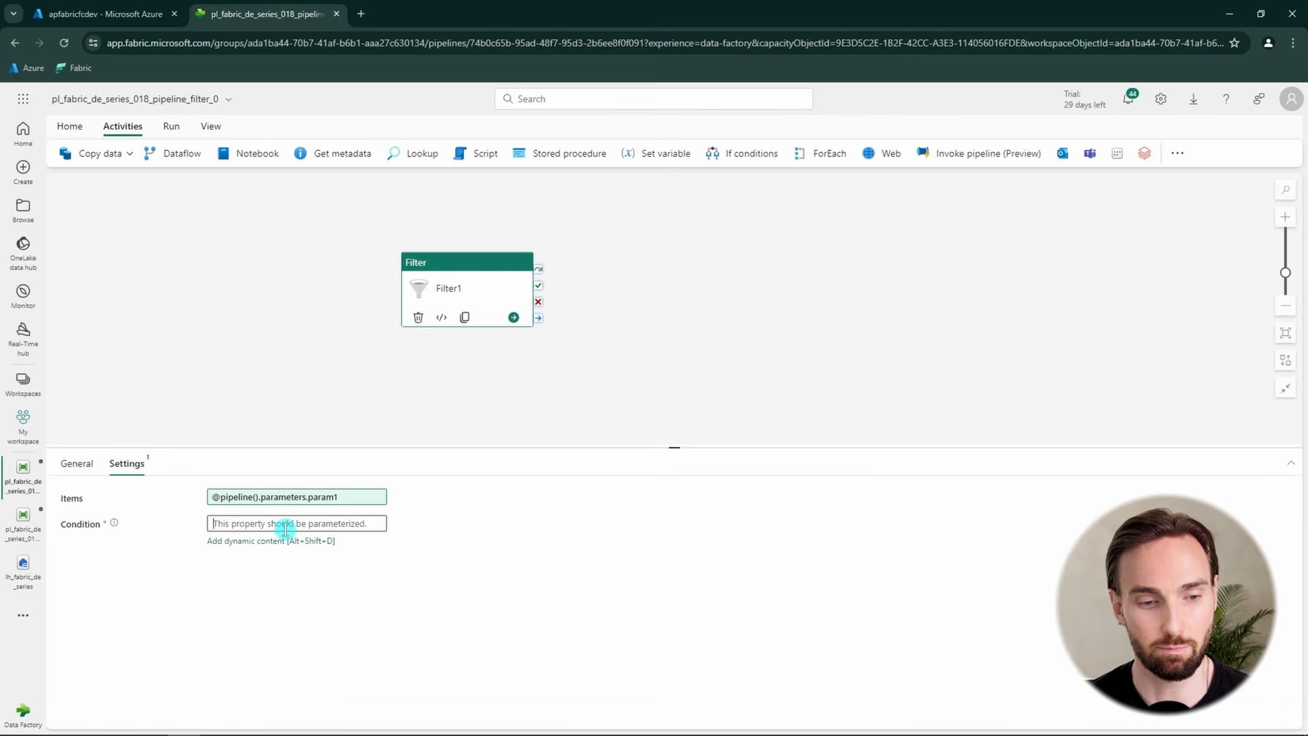
click(266, 543)
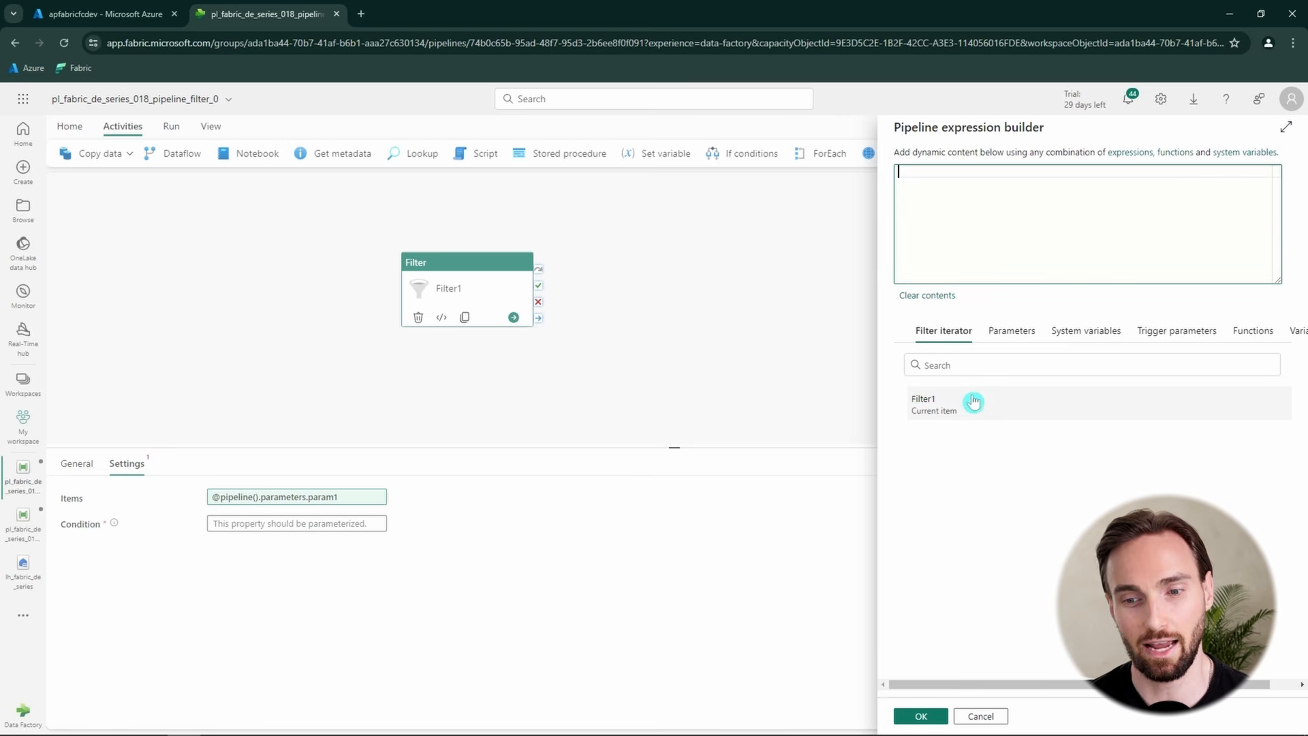
click(927, 406)
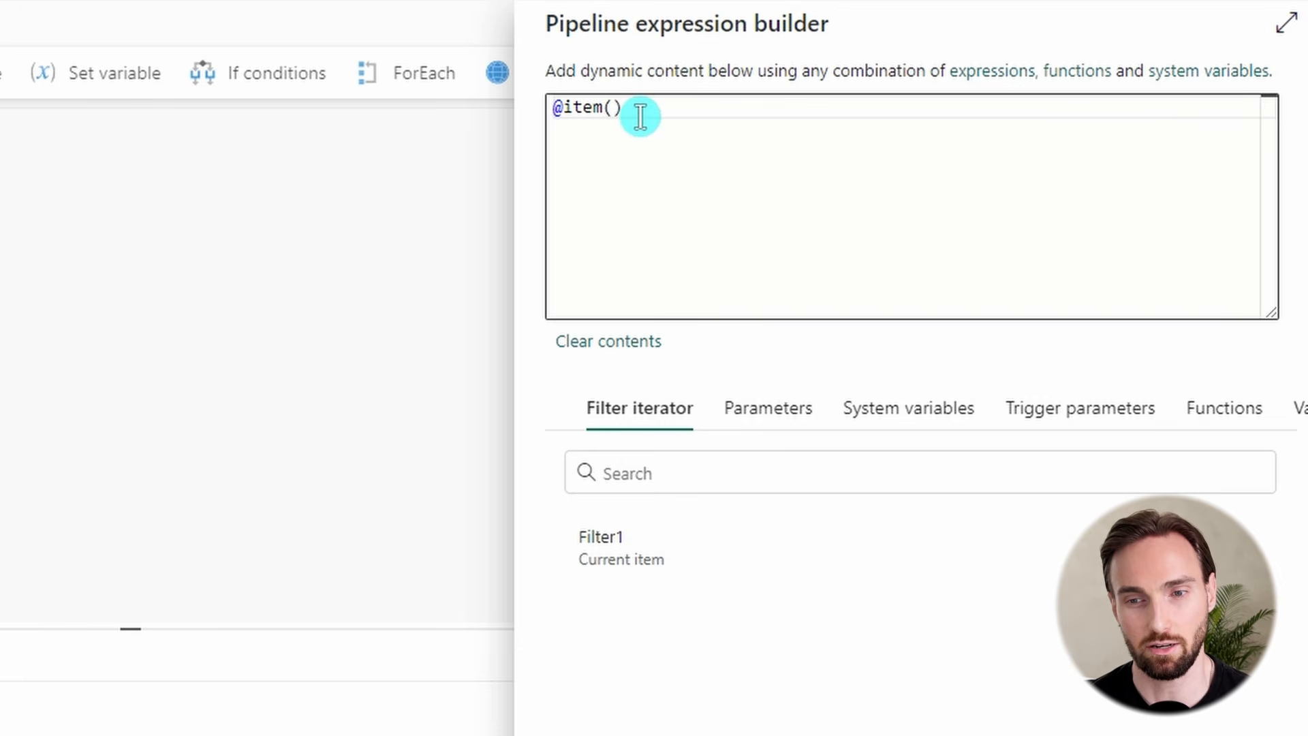
drag(643, 113, 572, 108)
click(663, 122)
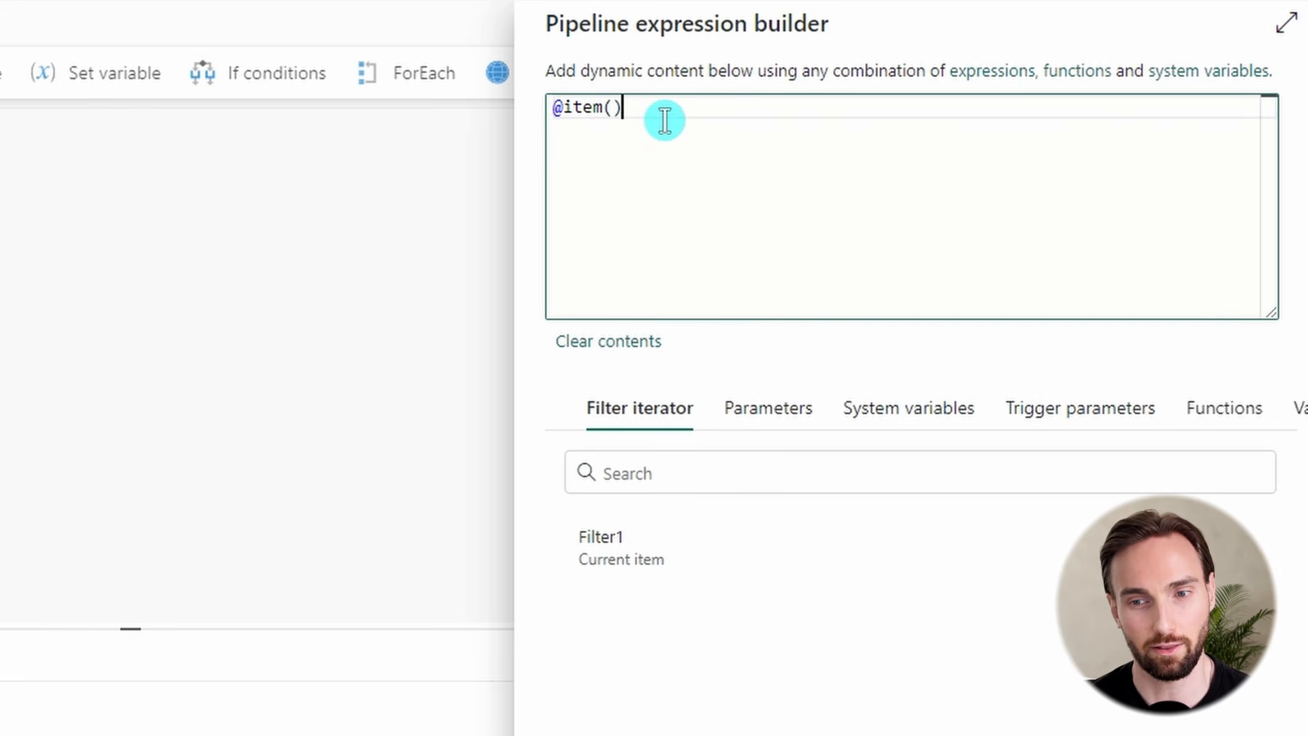
drag(672, 115, 564, 109)
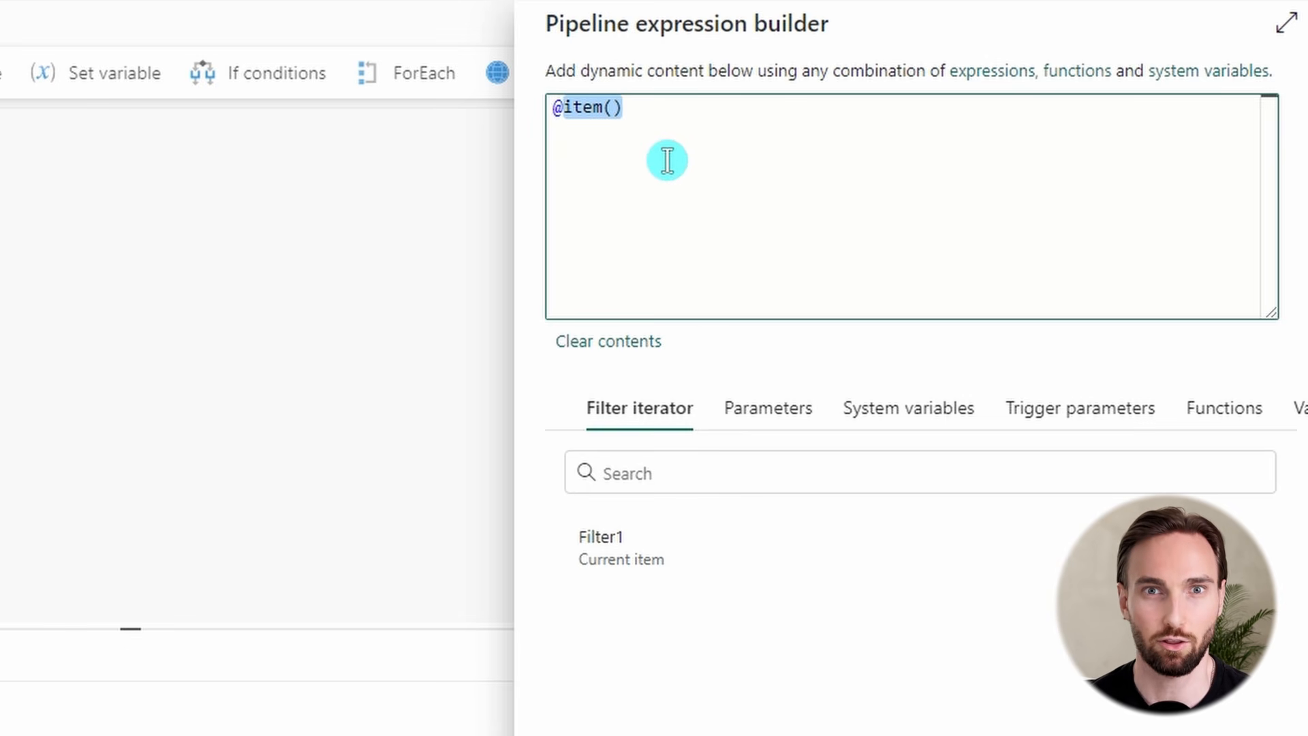
click(685, 117)
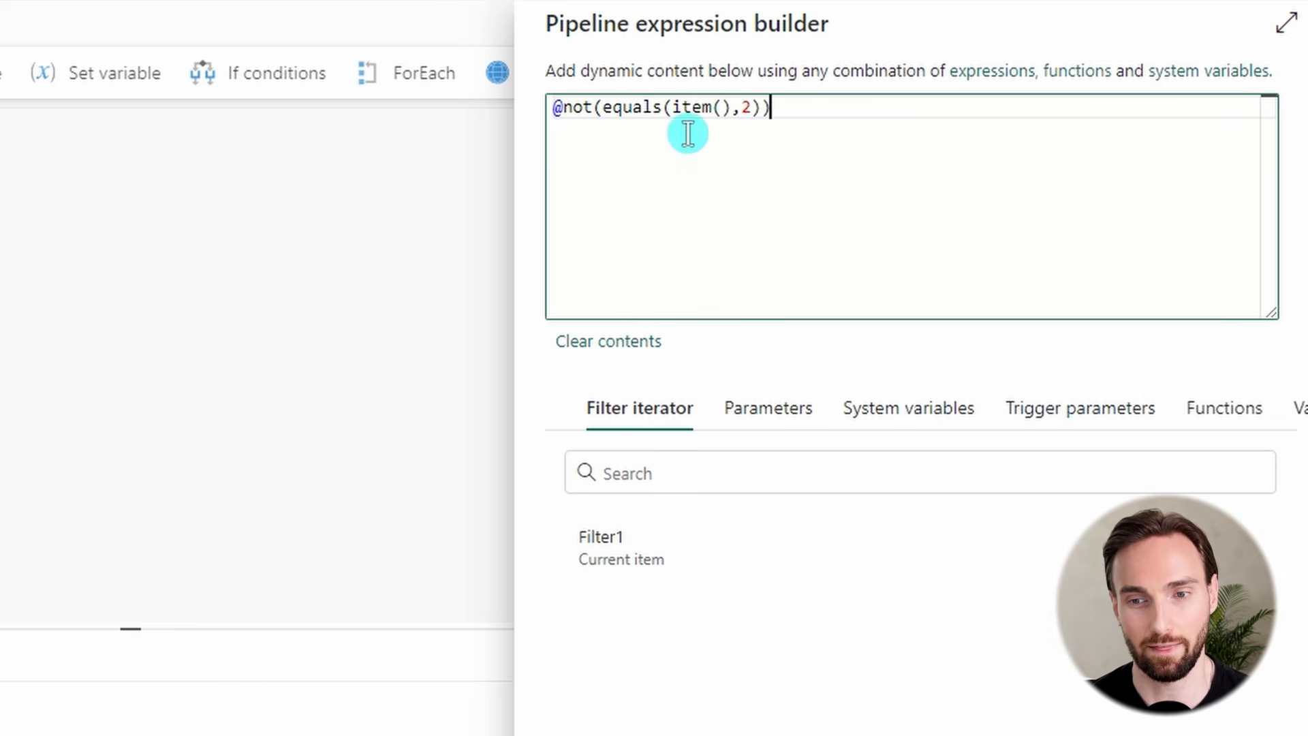
- Examine how the not, equals and item() parts of the condition expression fit together
drag(611, 109, 753, 105)
click(674, 111)
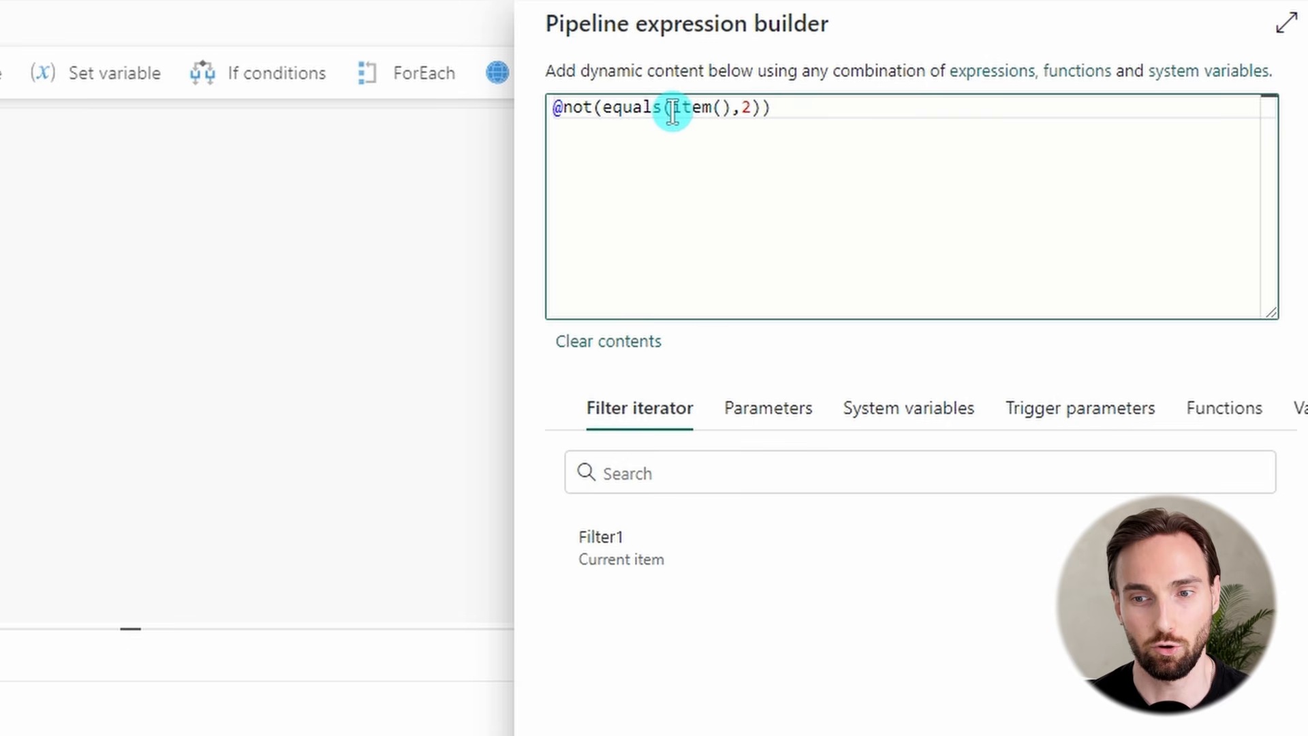
drag(671, 107, 745, 105)
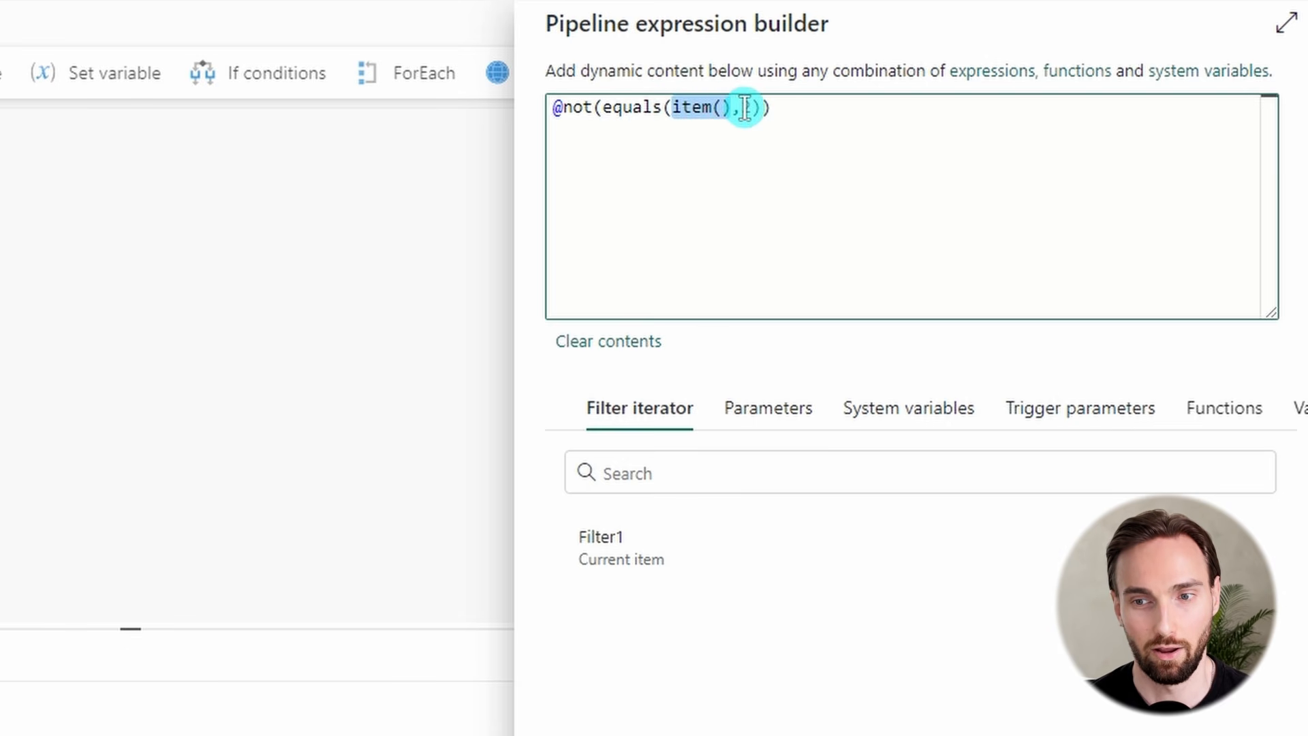
click(751, 109)
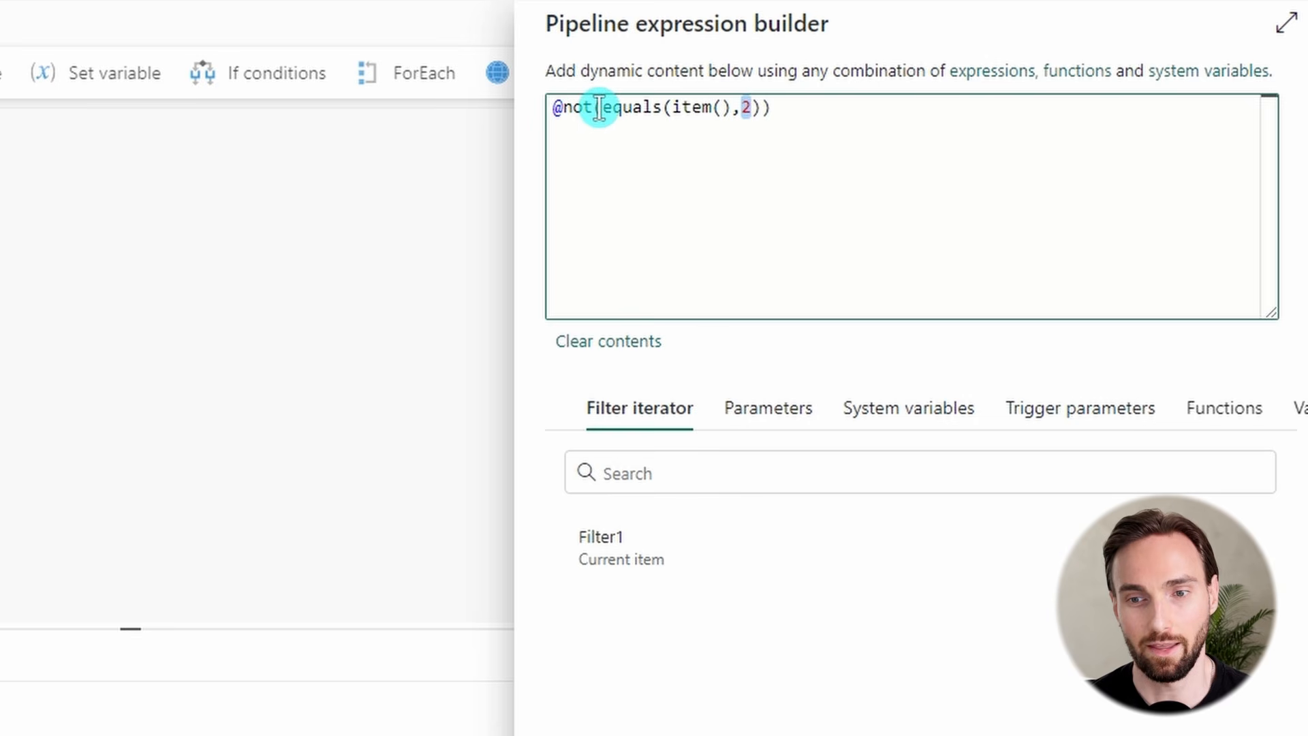
mouse_move(571, 107)
drag(571, 107, 606, 109)
drag(790, 109, 543, 111)
click(768, 116)
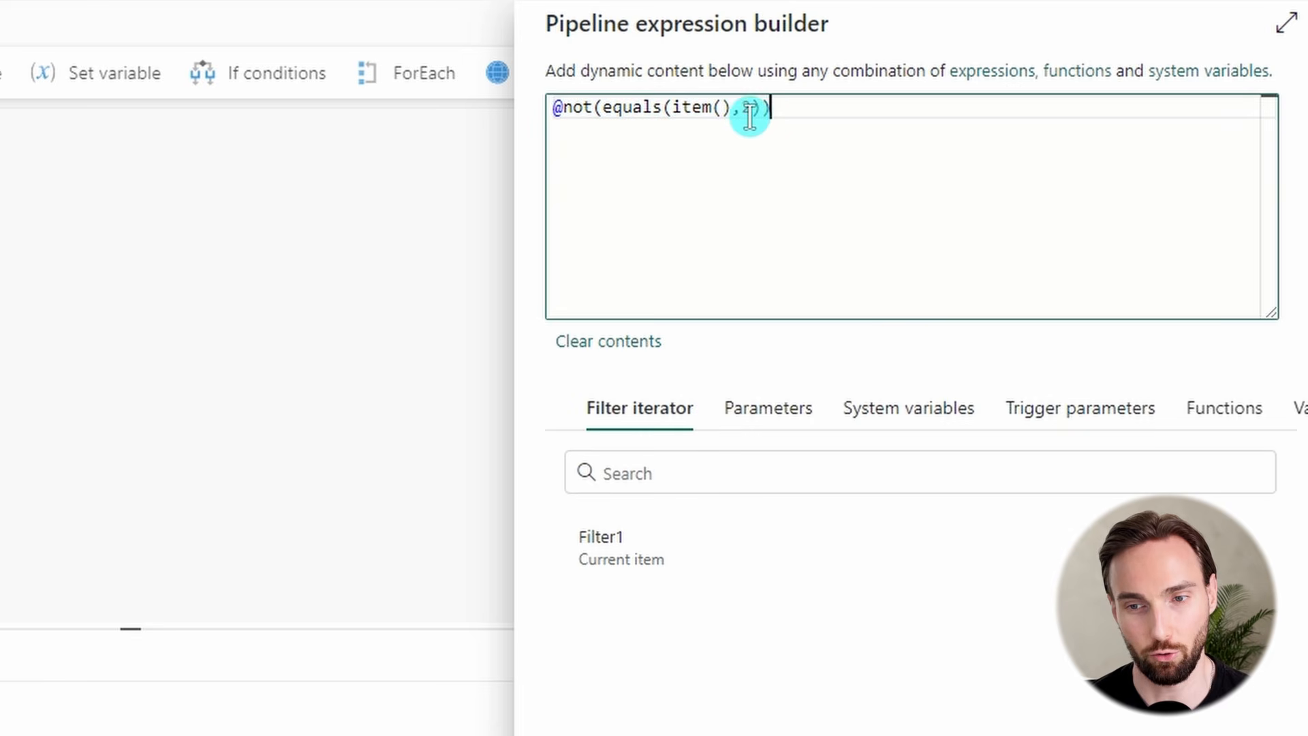
drag(623, 100, 809, 111)
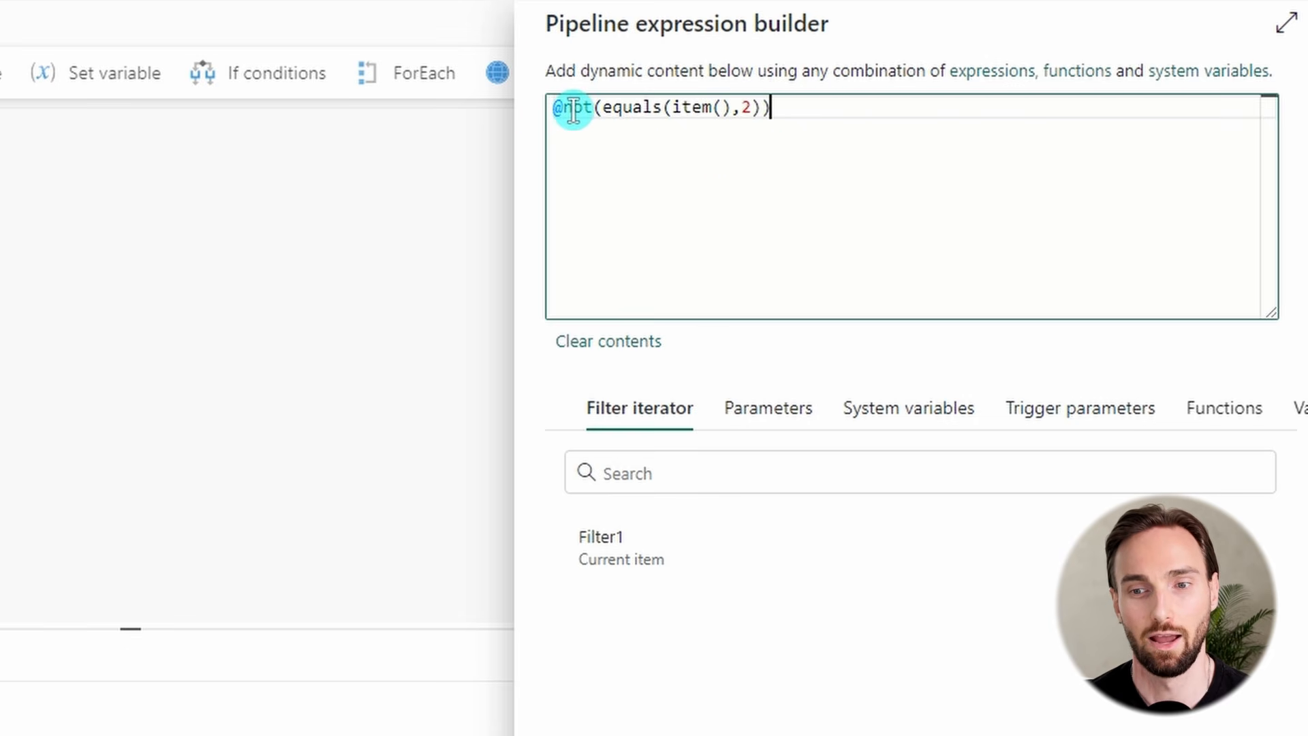
drag(564, 107, 615, 107)
double_click(648, 105)
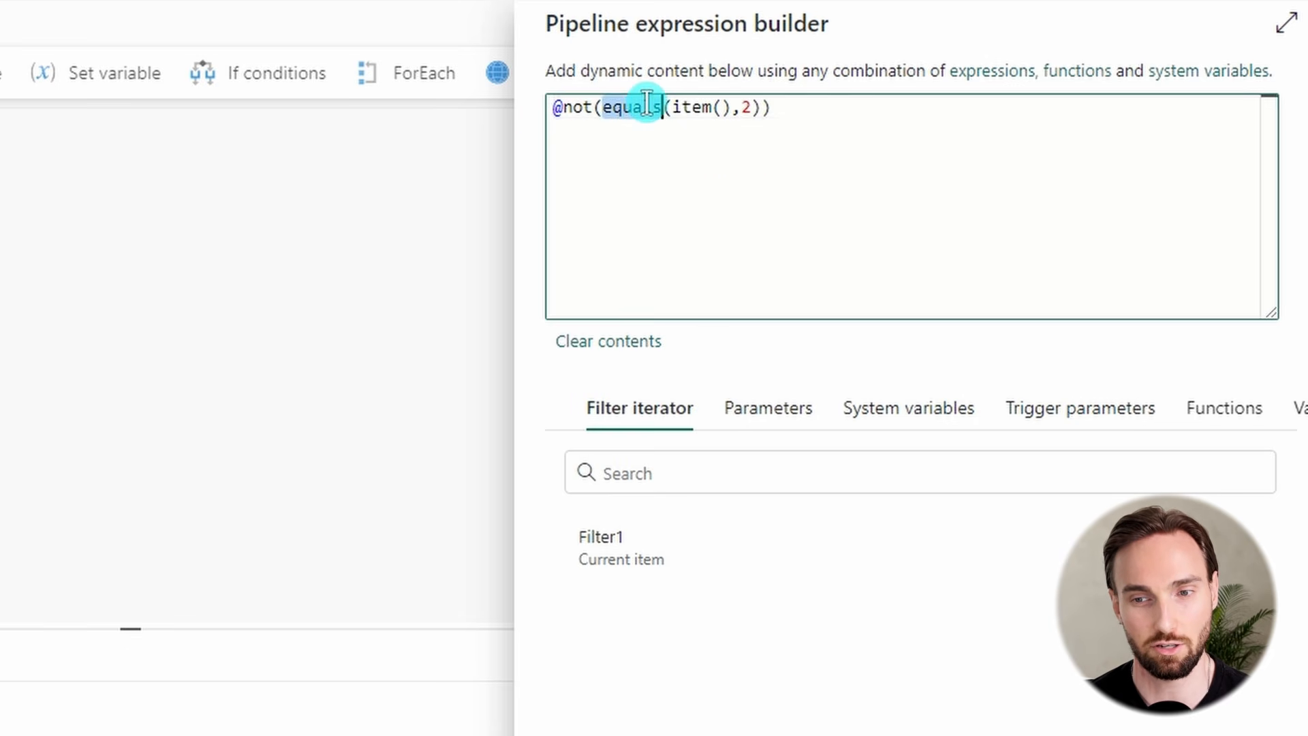
double_click(586, 113)
double_click(639, 106)
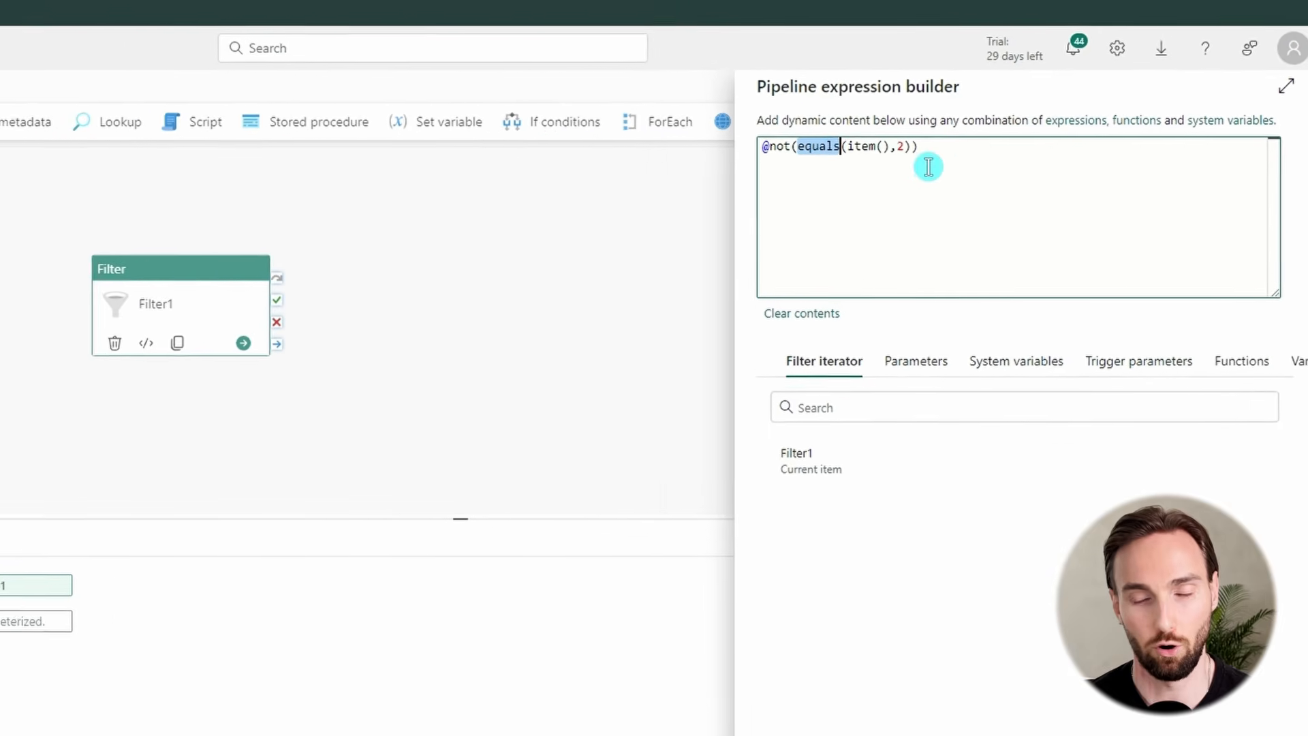
- Apply the condition expression, and save and run the pipeline with the default param1 value
click(922, 720)
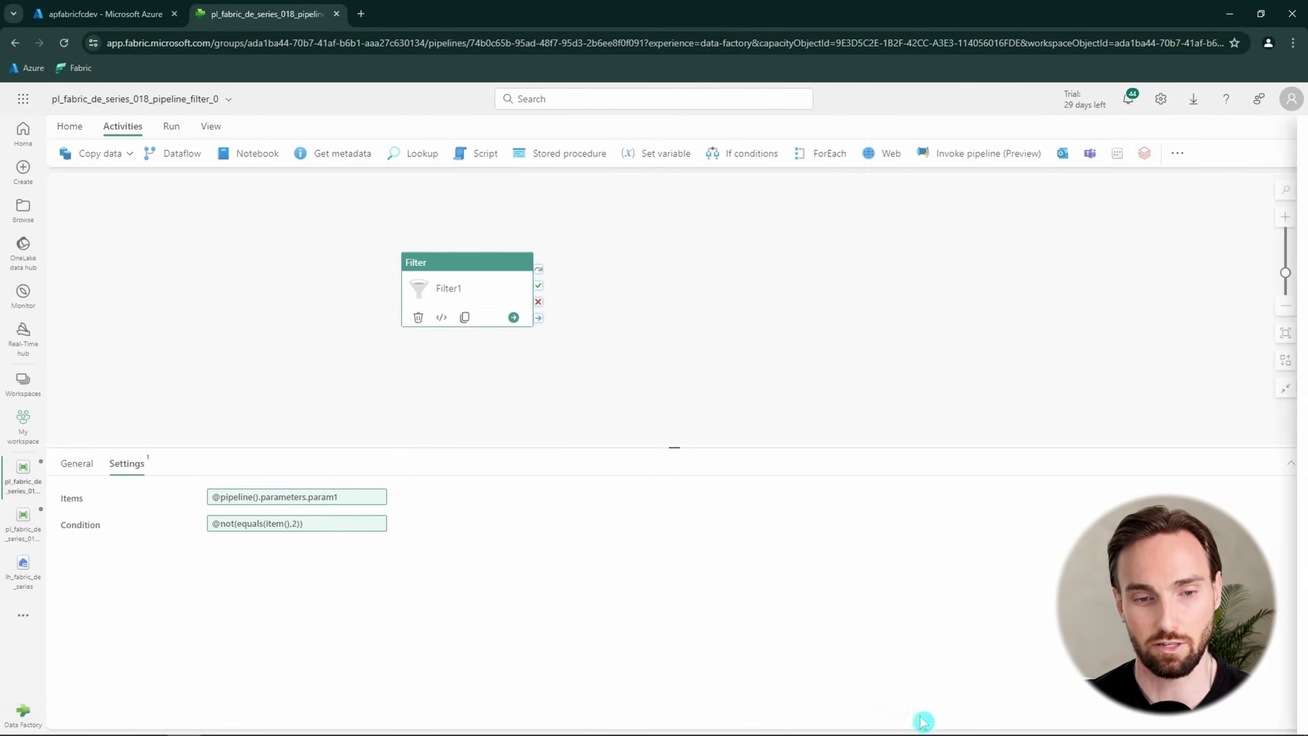
click(432, 400)
click(171, 126)
click(151, 159)
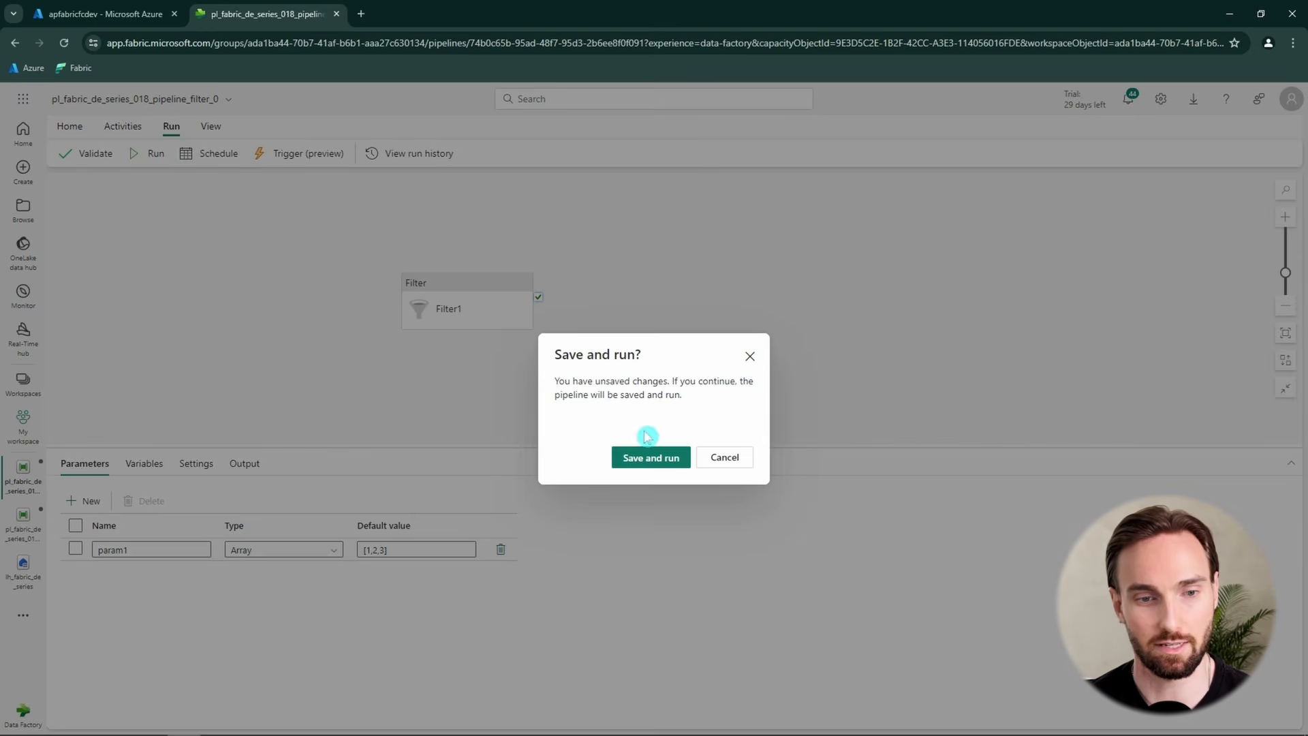
click(648, 455)
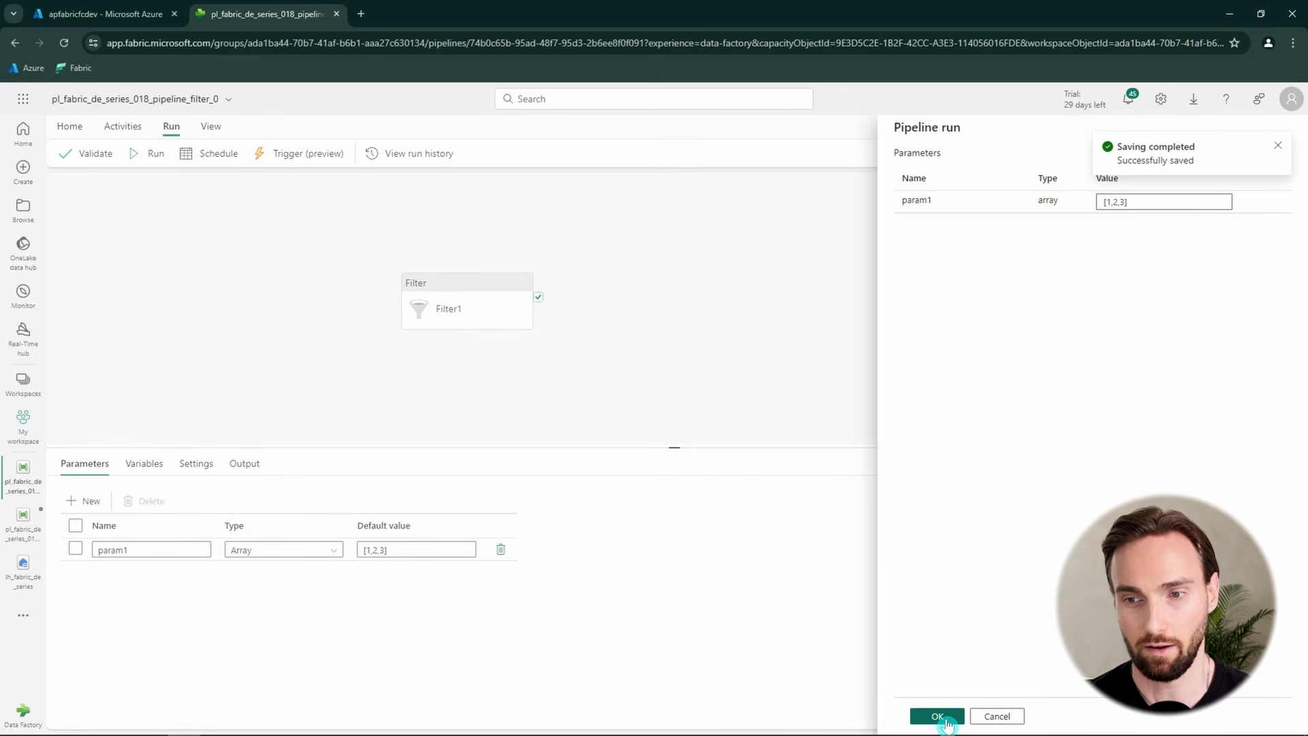
click(945, 721)
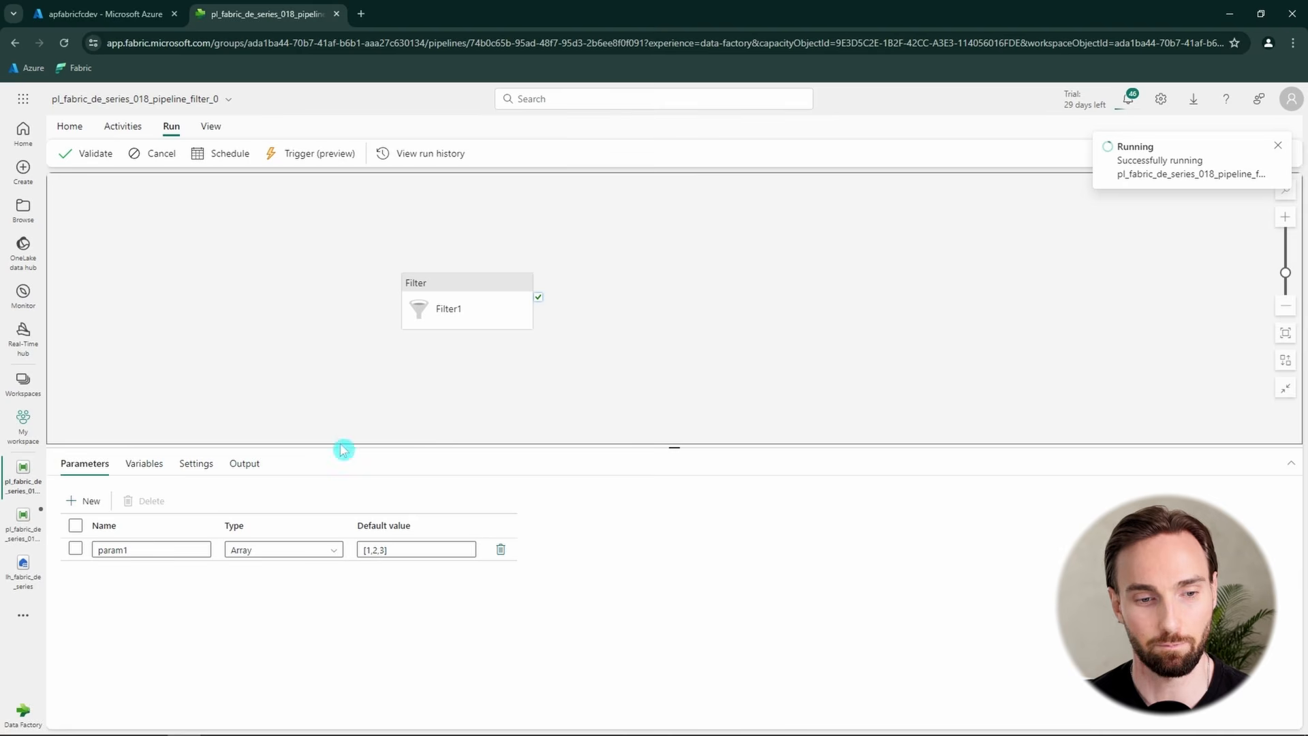
- Examine the item counts and the Value array in the full output of the Filter1 activity run
click(1102, 568)
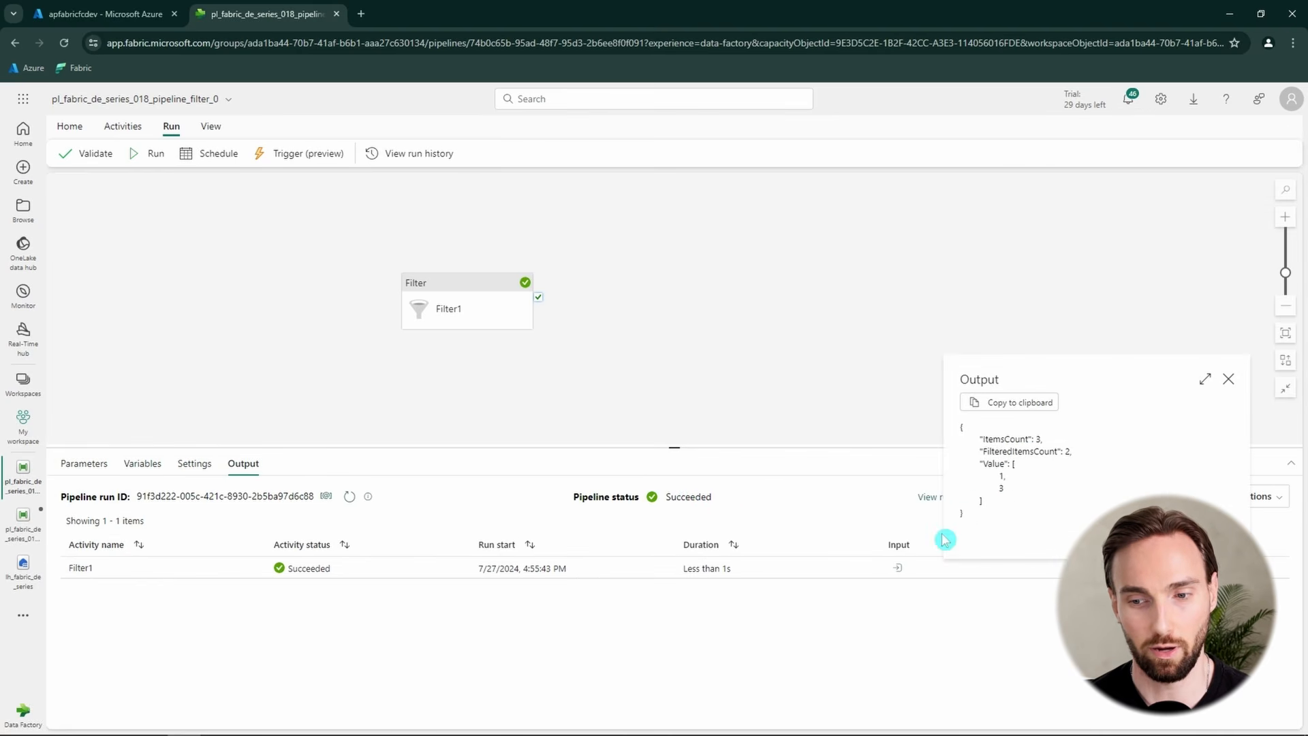
click(1207, 381)
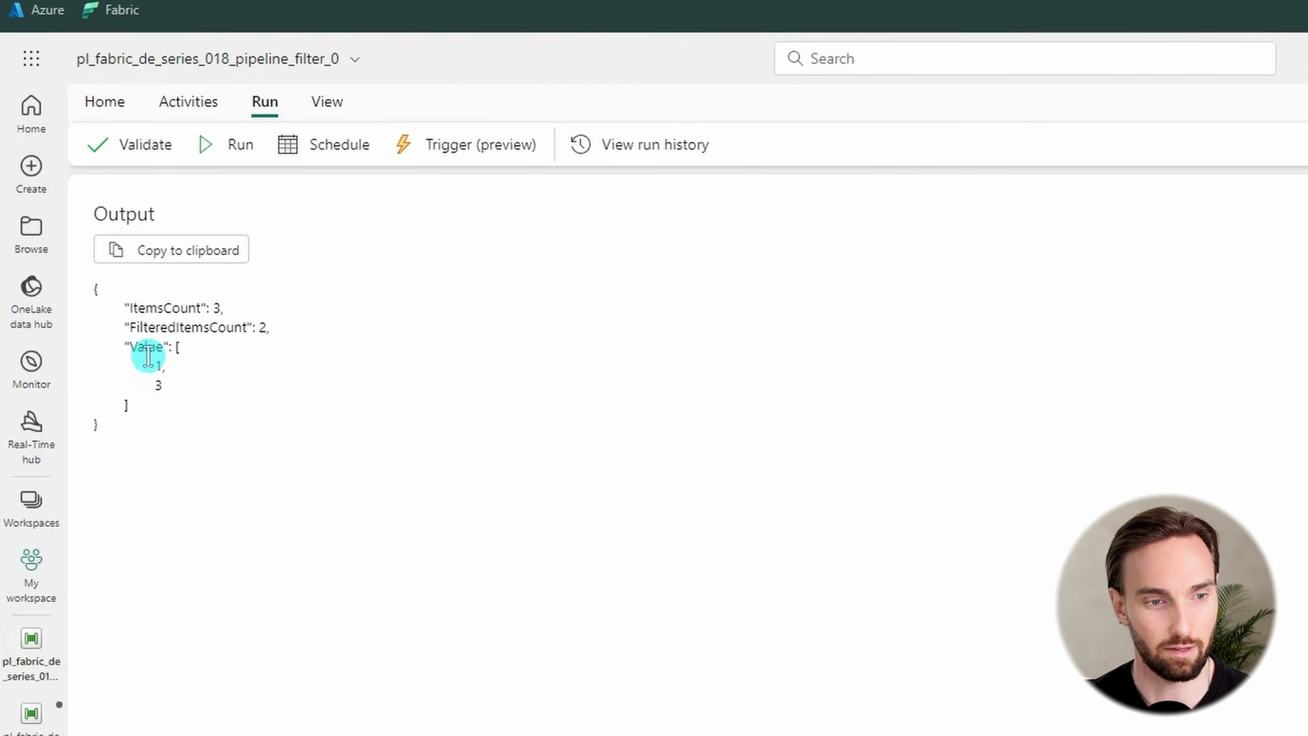
drag(164, 402, 257, 488)
click(234, 410)
click(281, 485)
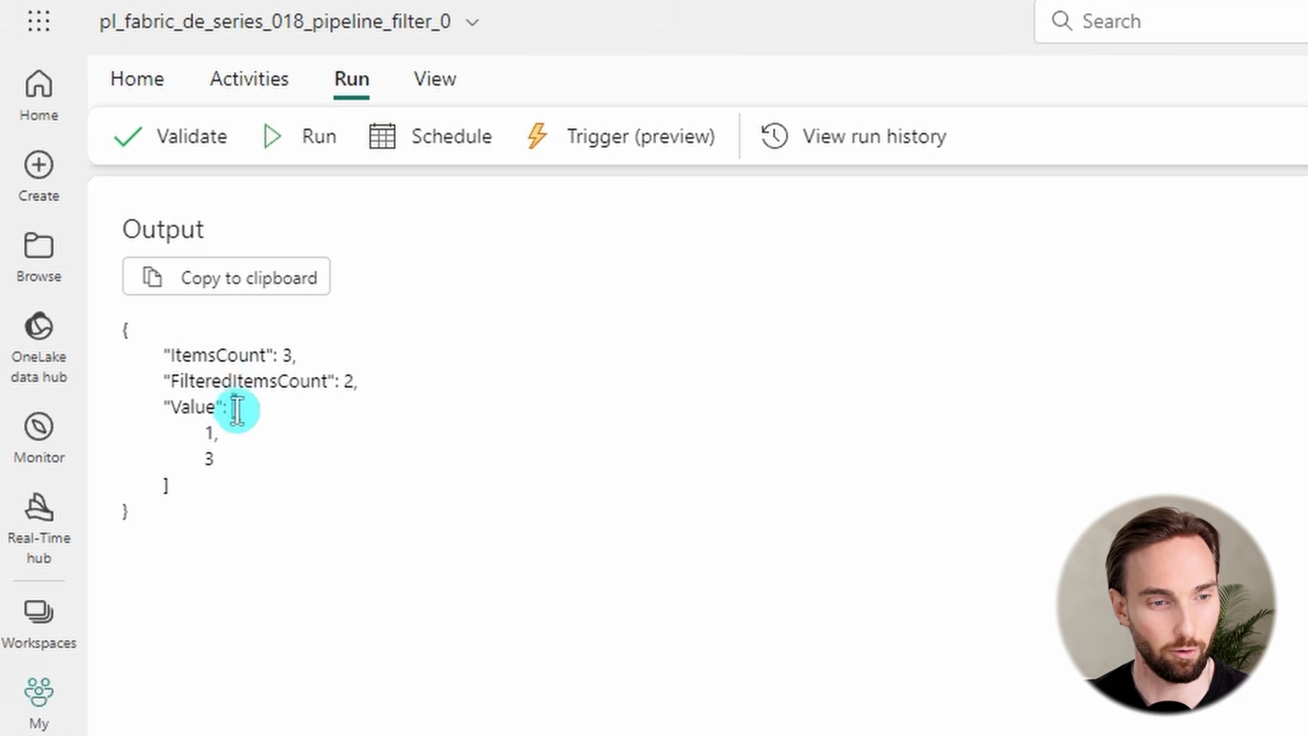
drag(234, 409, 260, 499)
click(272, 455)
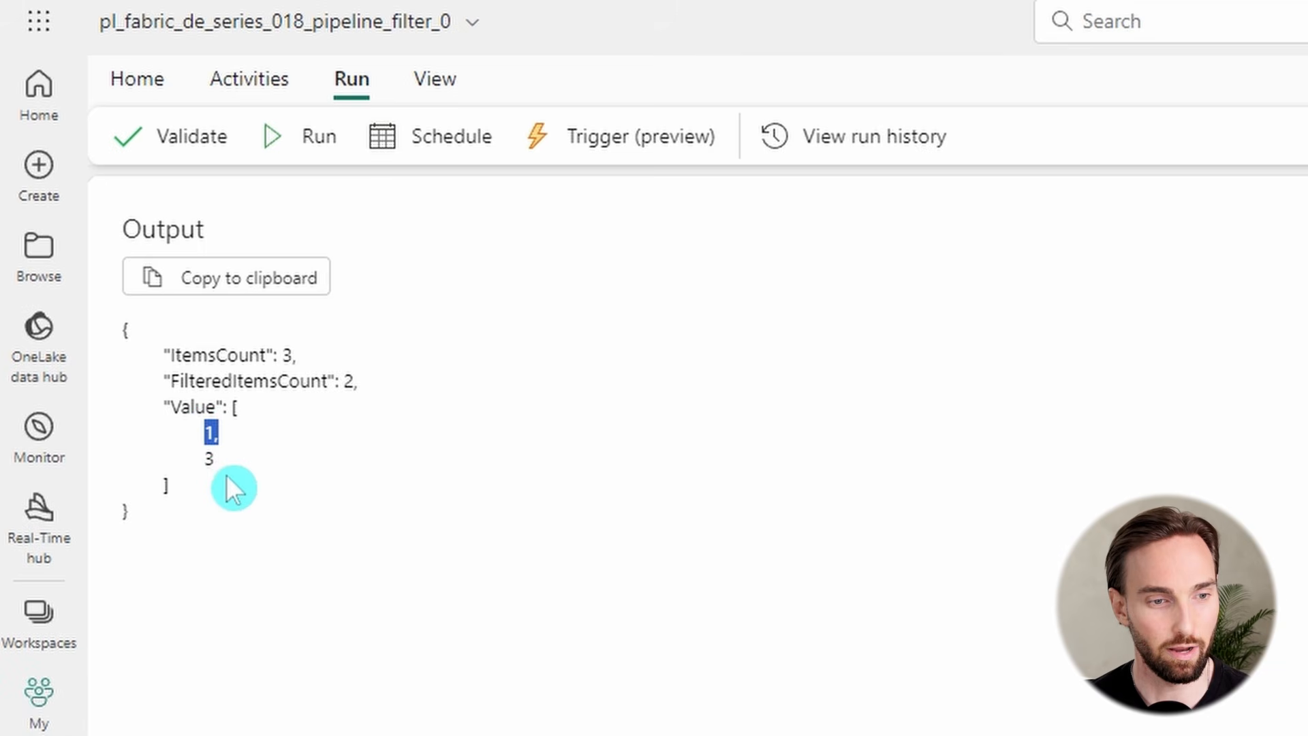
double_click(208, 458)
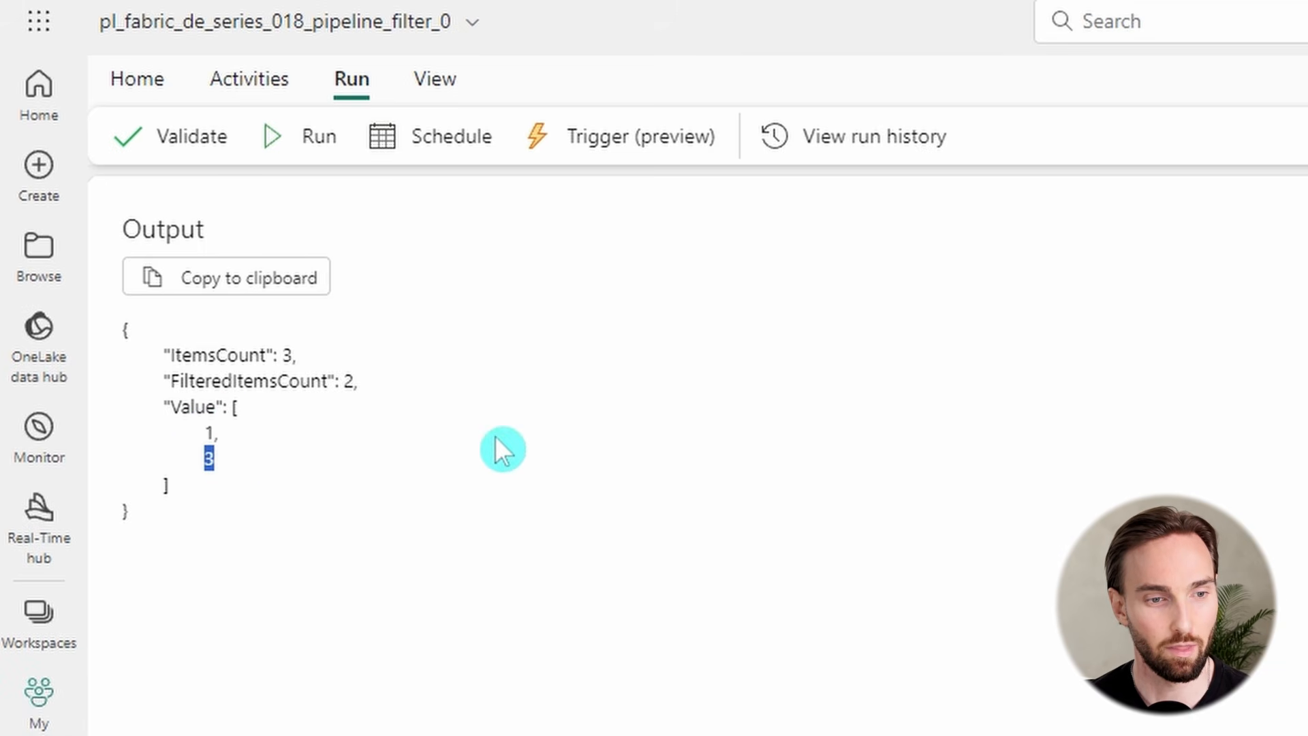
click(1281, 197)
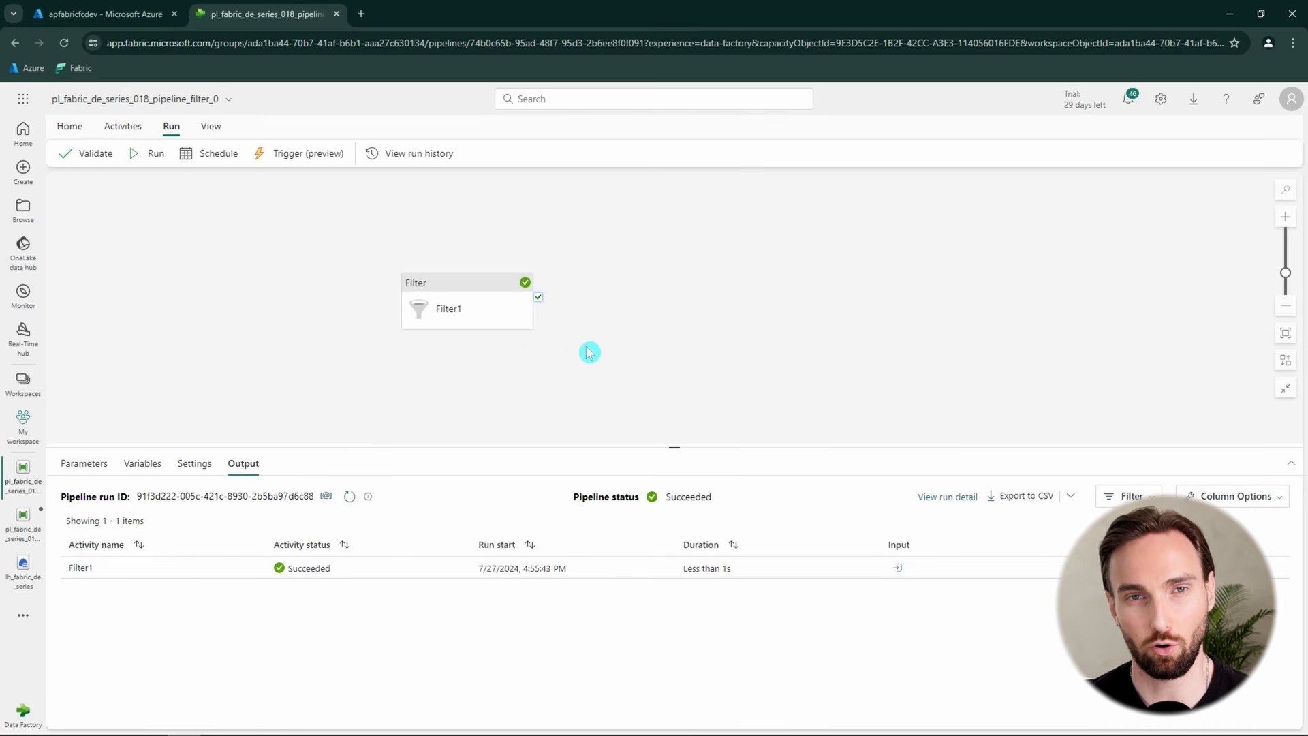
- Check the files in the fabric_de_series_018 folder of the lh_fabric_de_series lakehouse and return to pl_fabric_de_series_018_pipeline_filter_1
drag(473, 337, 433, 313)
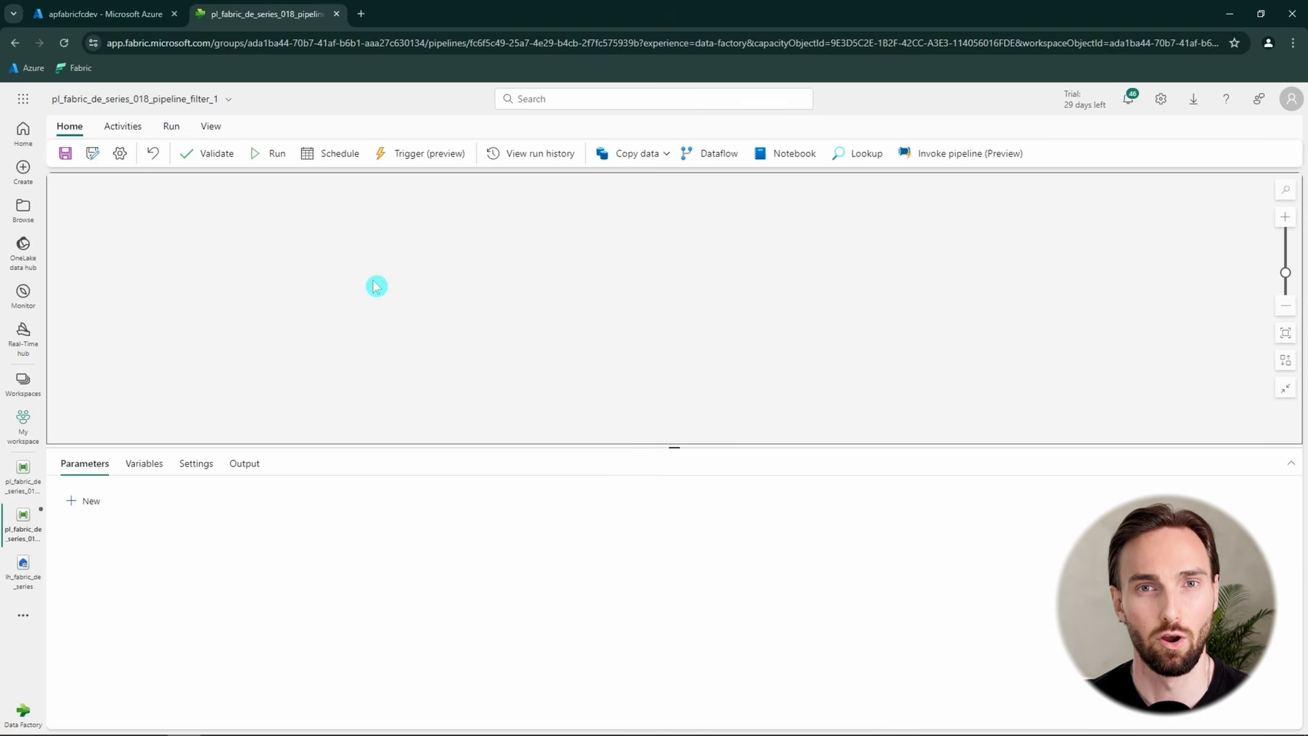
click(23, 567)
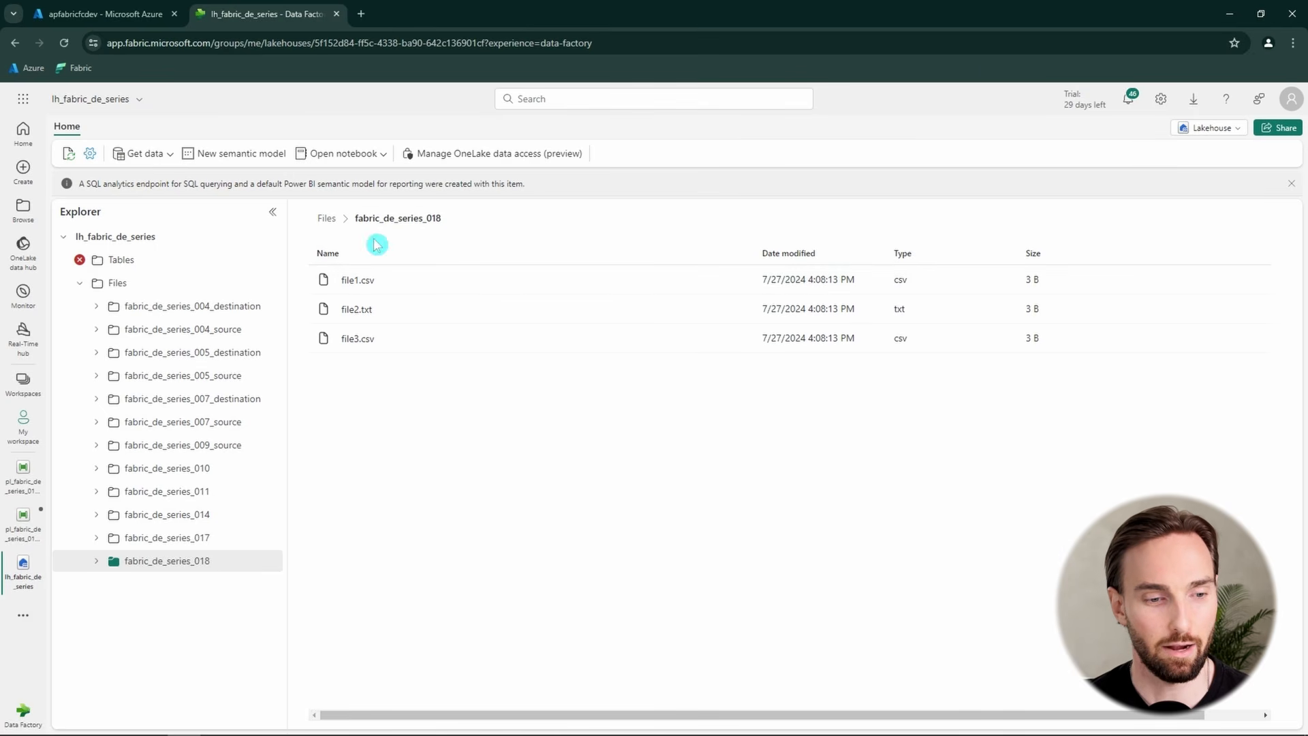
click(20, 538)
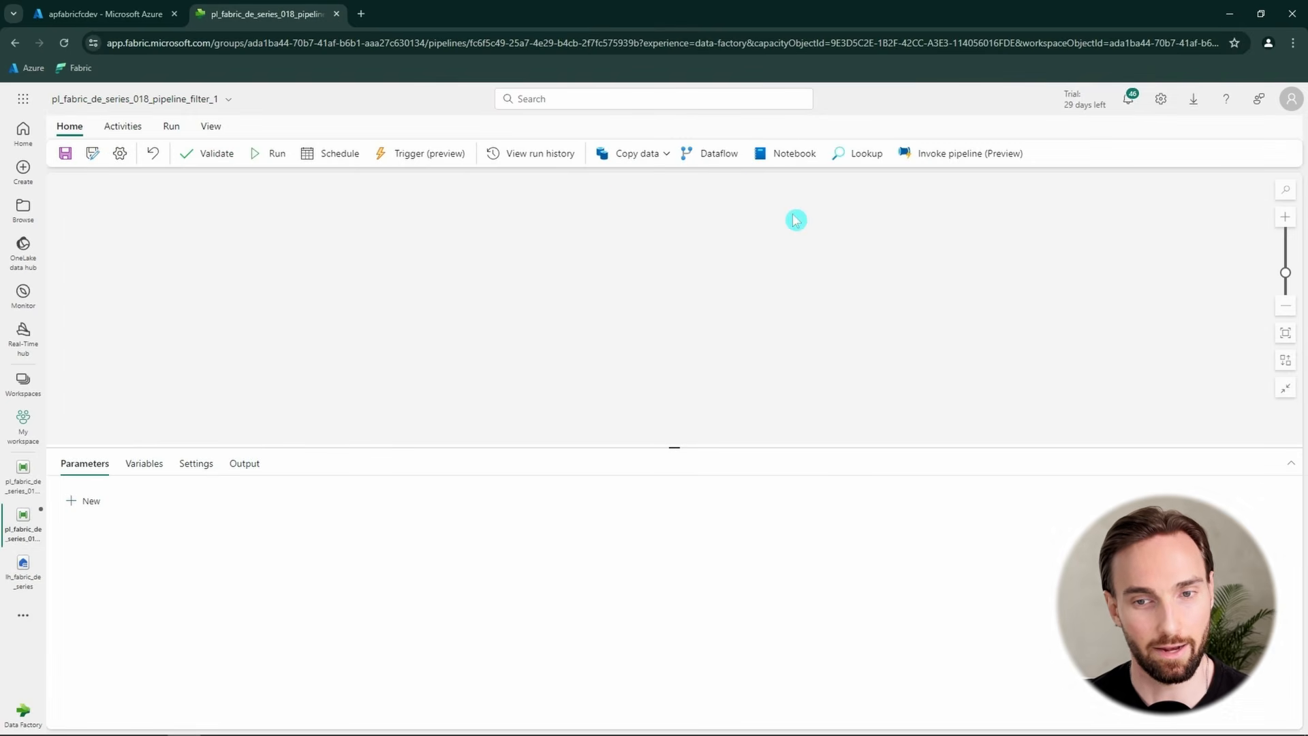
- Add a Get Metadata activity to pl_fabric_de_series_018_pipeline_filter_1 and set its connection to the lh_fabric_de_series lakehouse
click(121, 128)
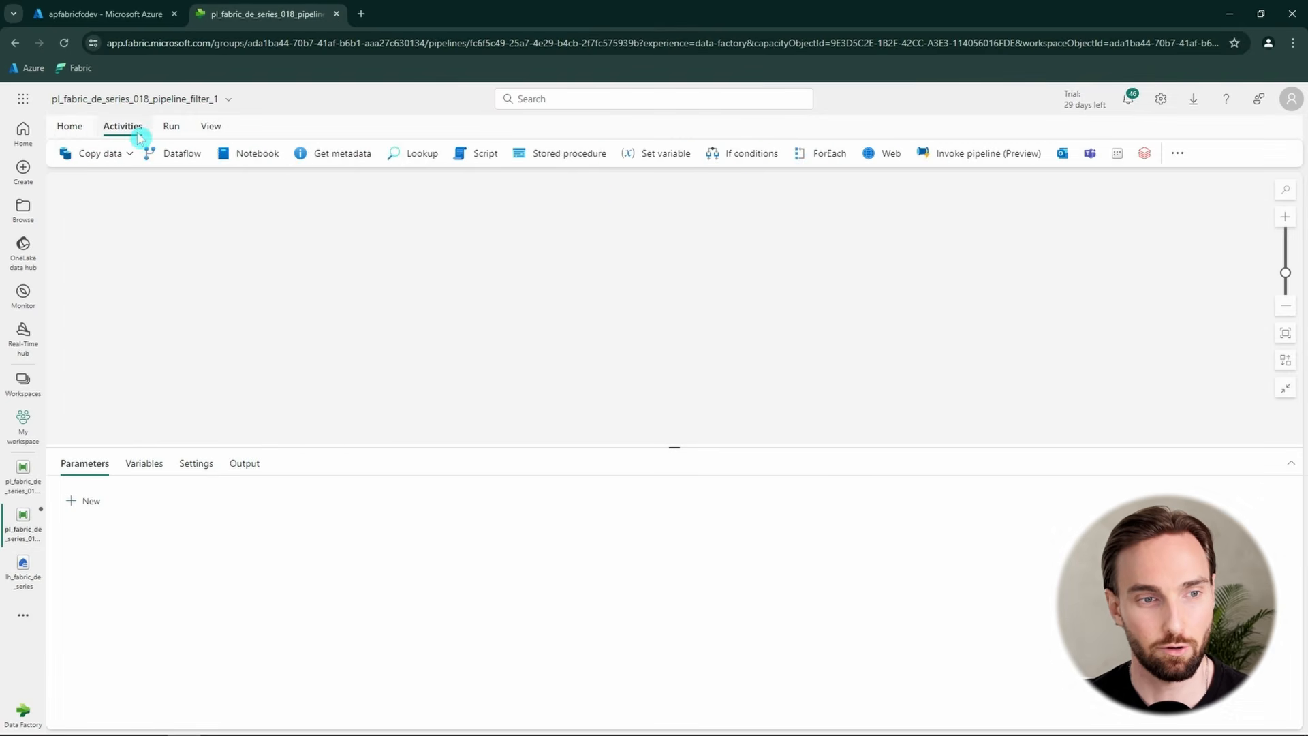
click(328, 160)
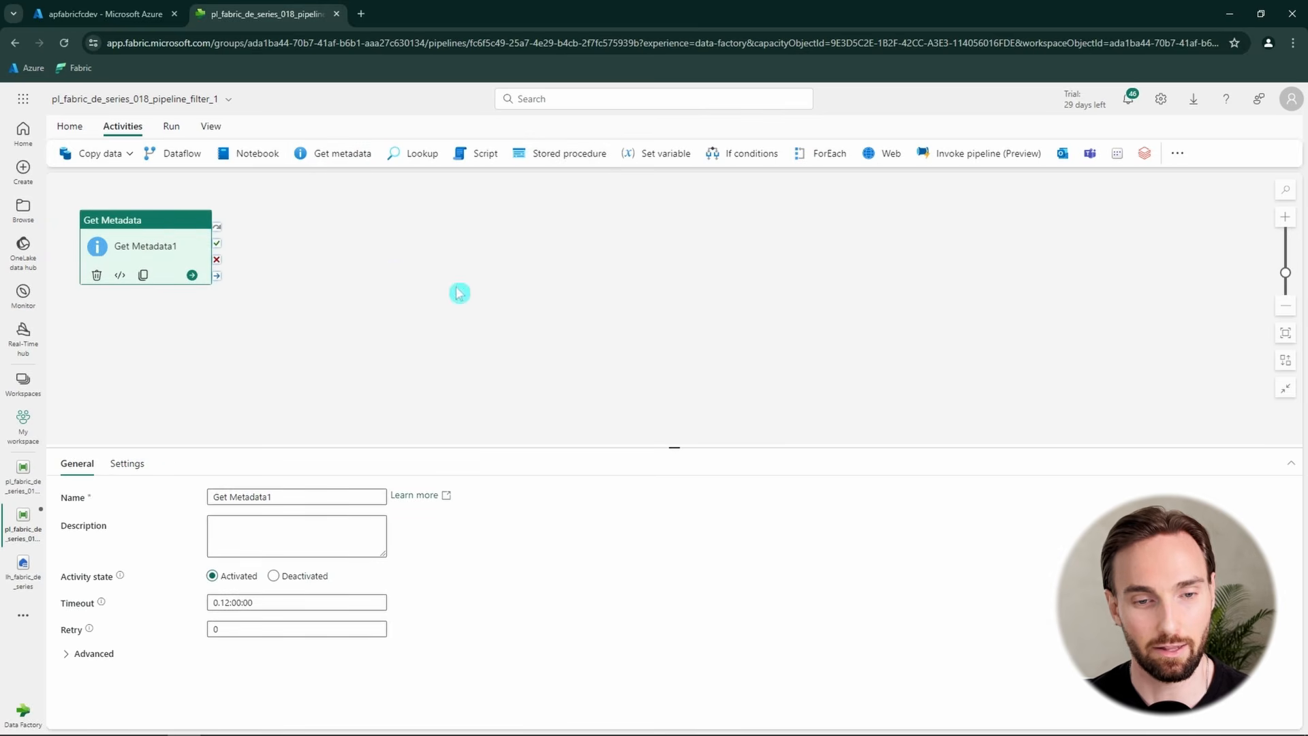
click(128, 468)
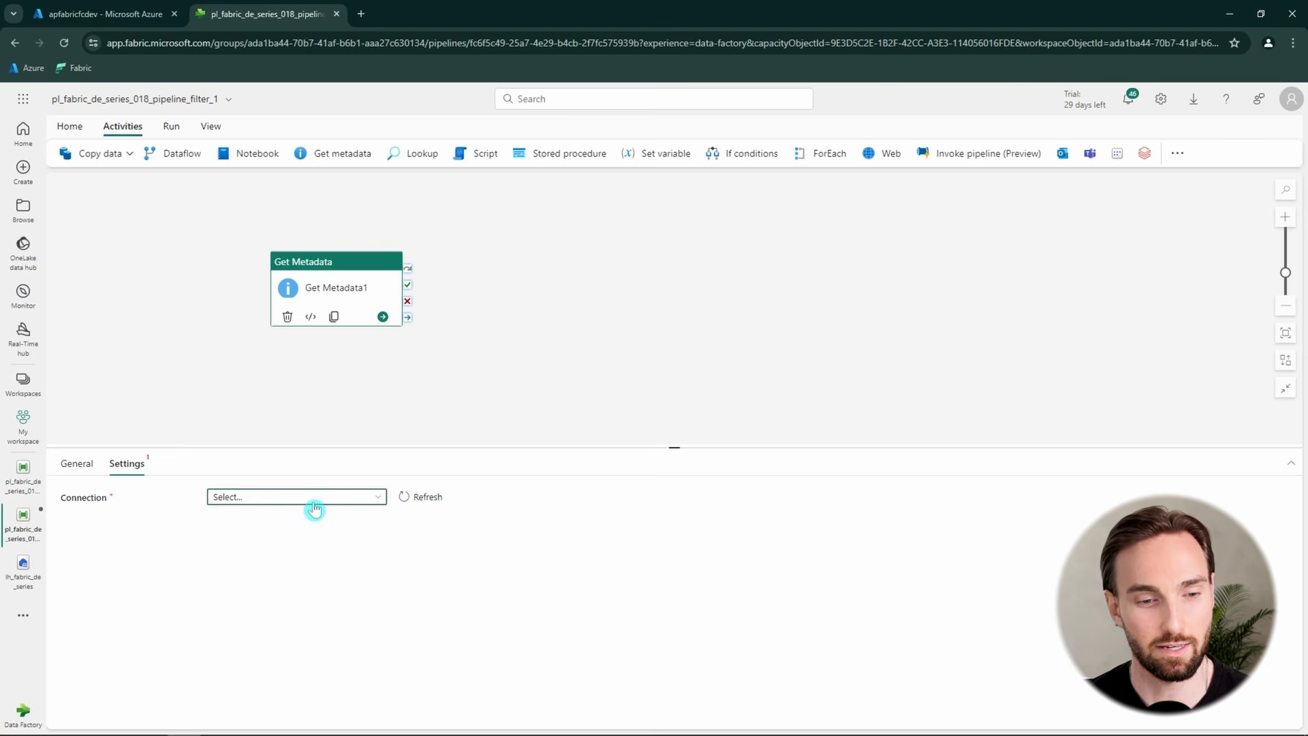
click(308, 501)
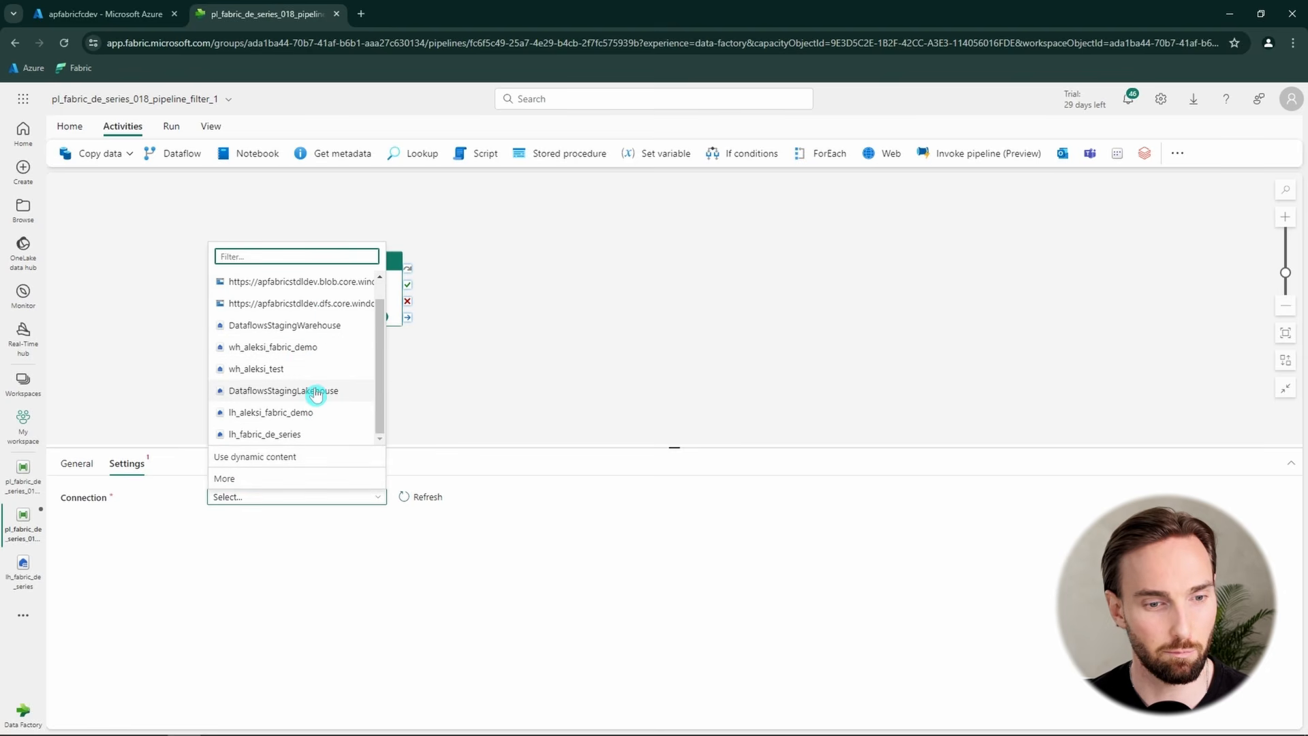
click(282, 435)
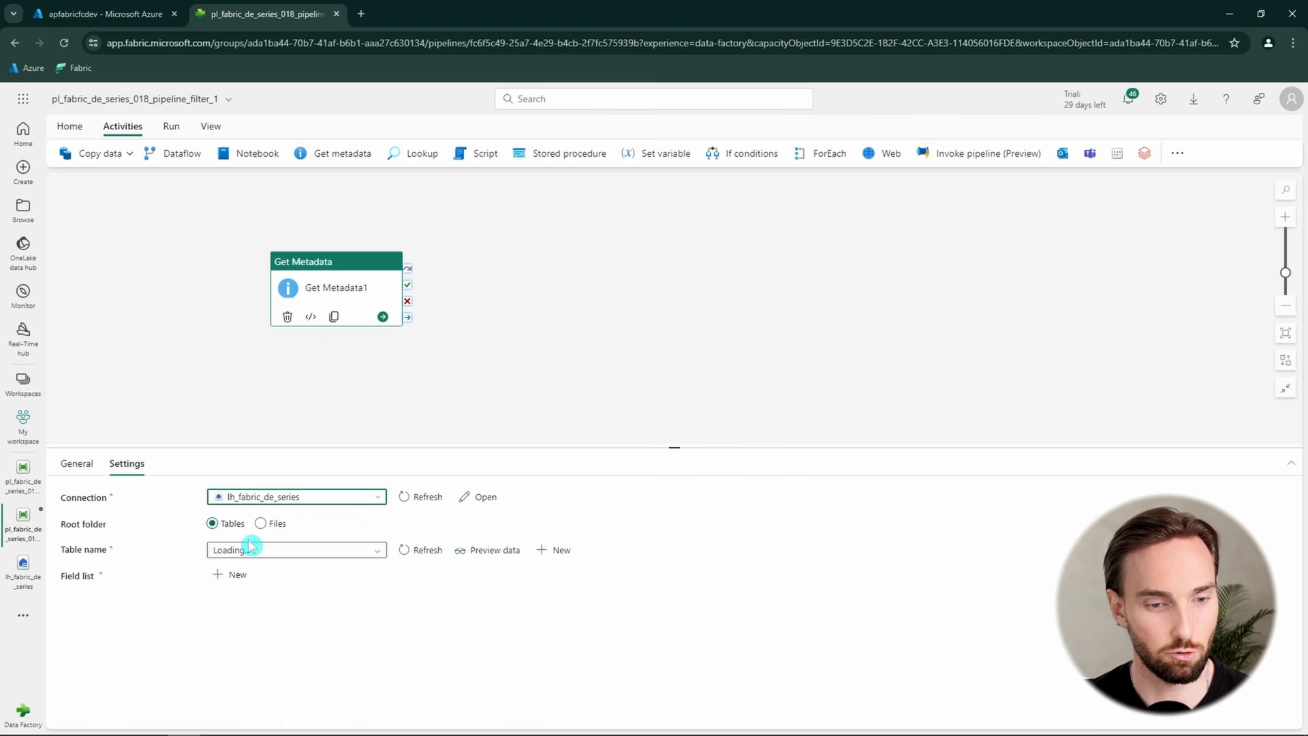
- Point the Get Metadata1 activity at the Files root folder with the directory fabric_de_series_018
click(261, 523)
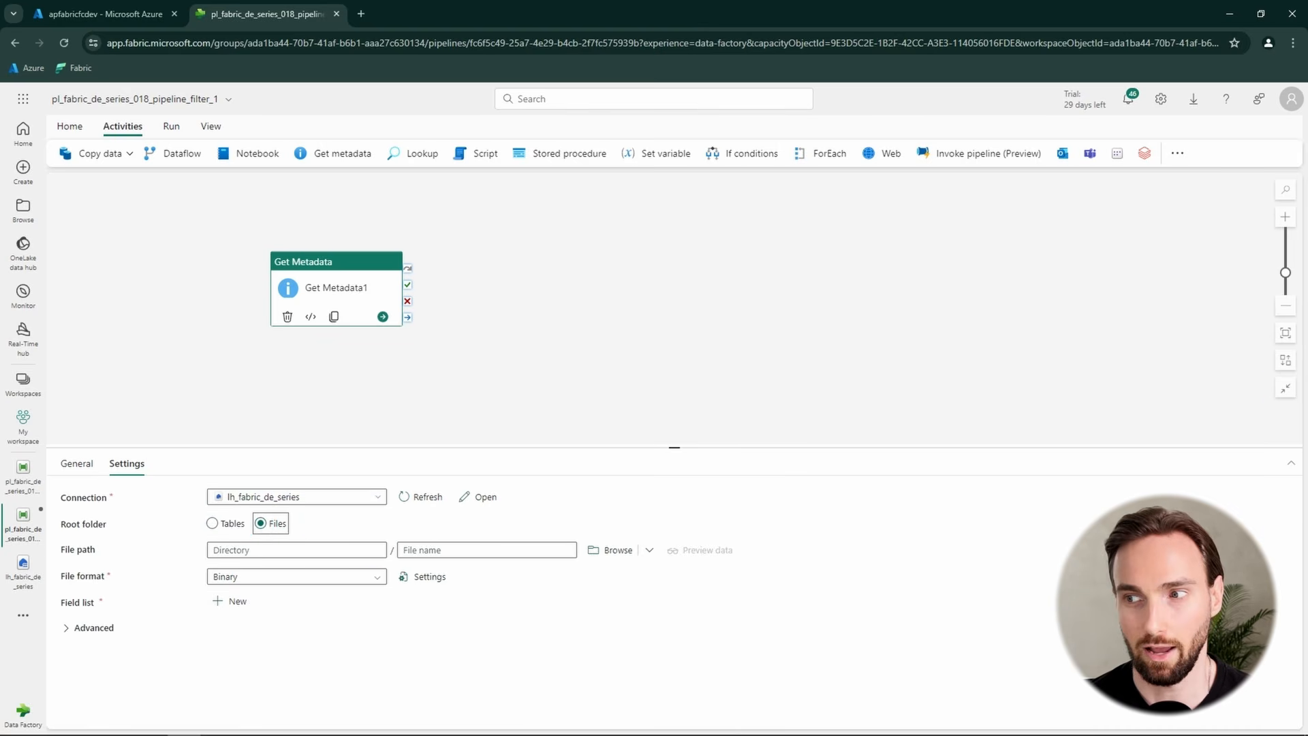
click(274, 550)
text(fabric_de_series_018)
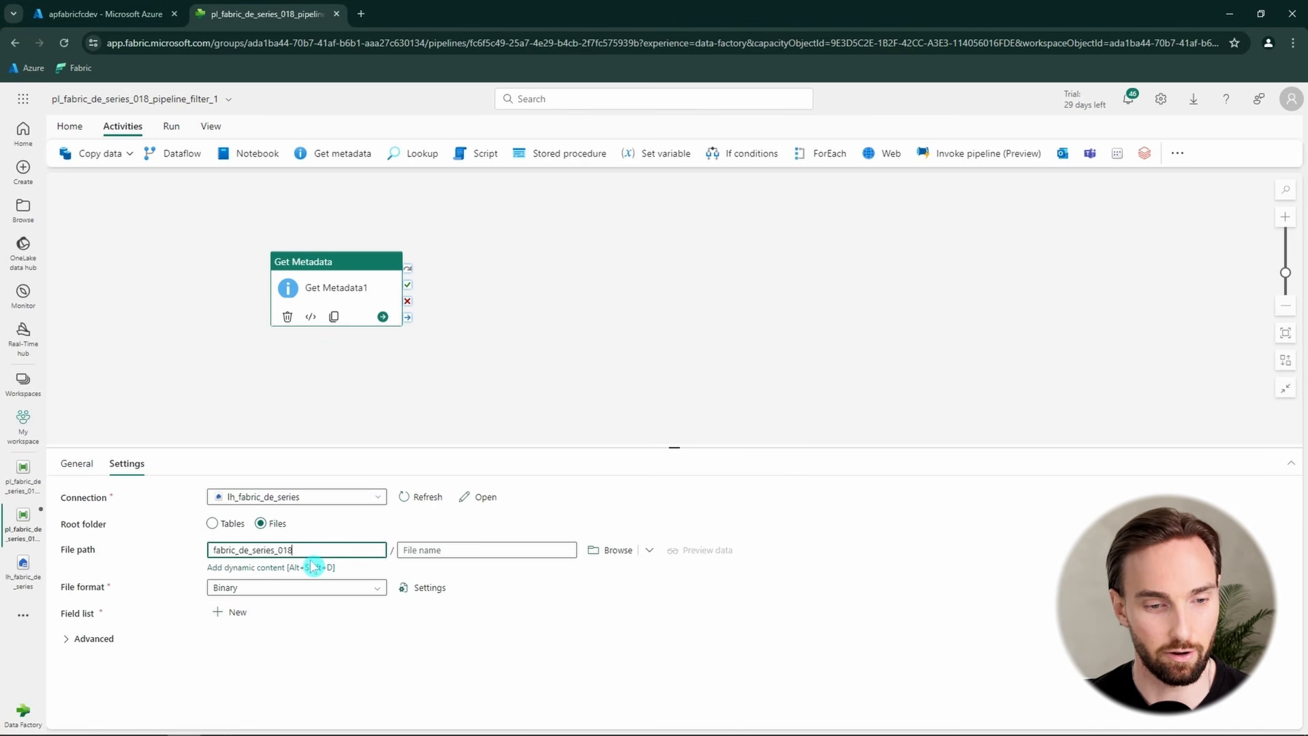
- Add a Child items argument to the field list of the Get Metadata1 activity
click(334, 635)
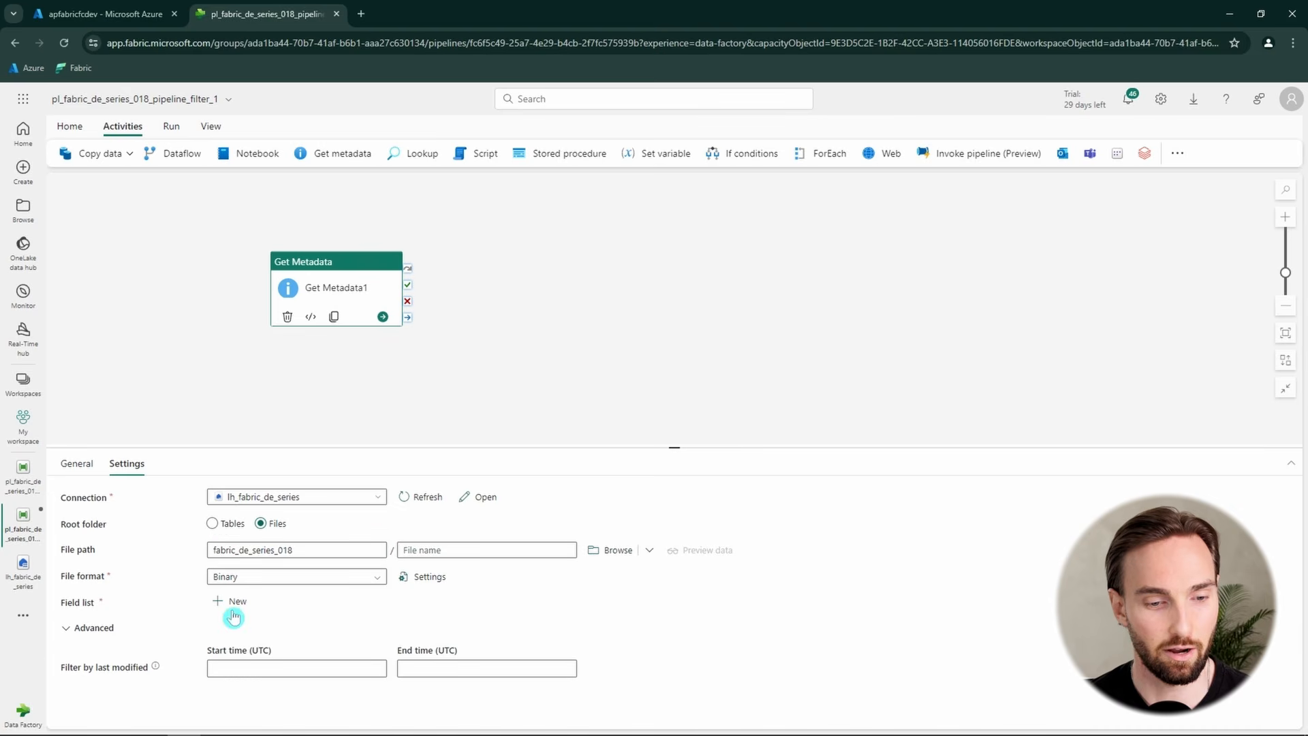
click(232, 601)
click(319, 641)
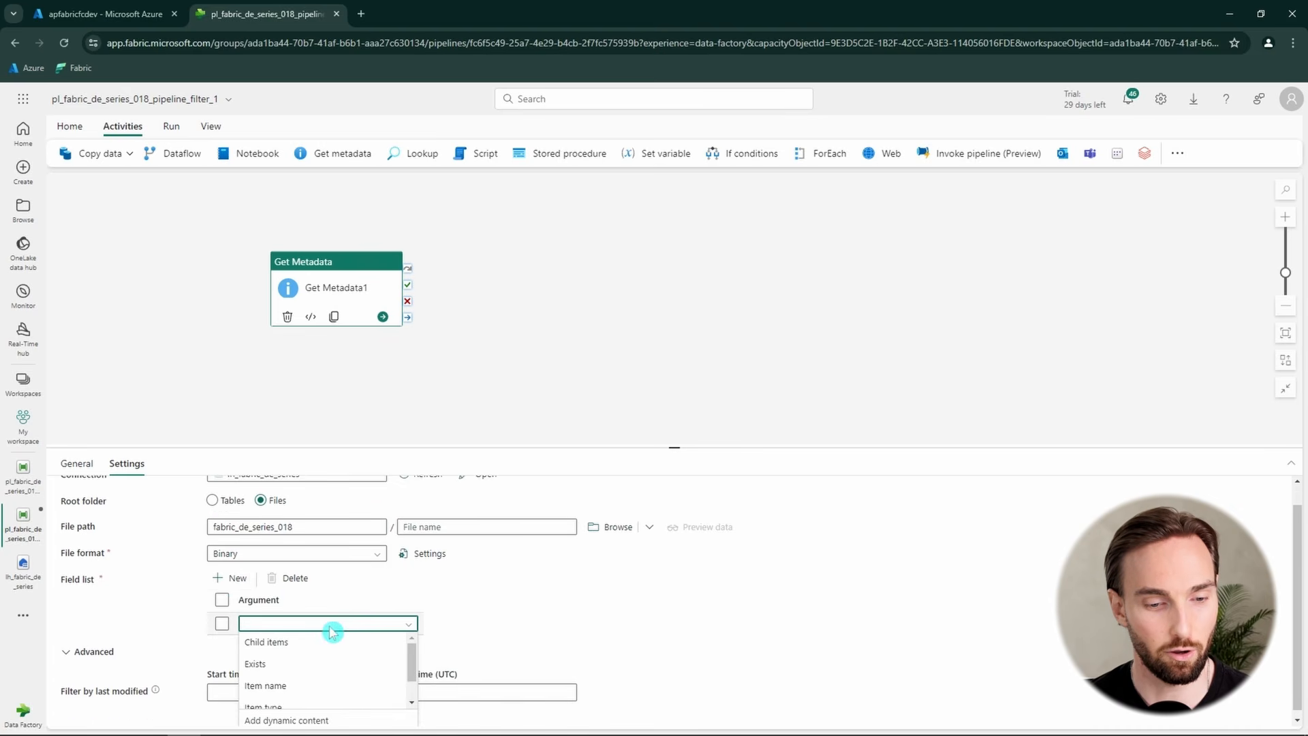
click(320, 645)
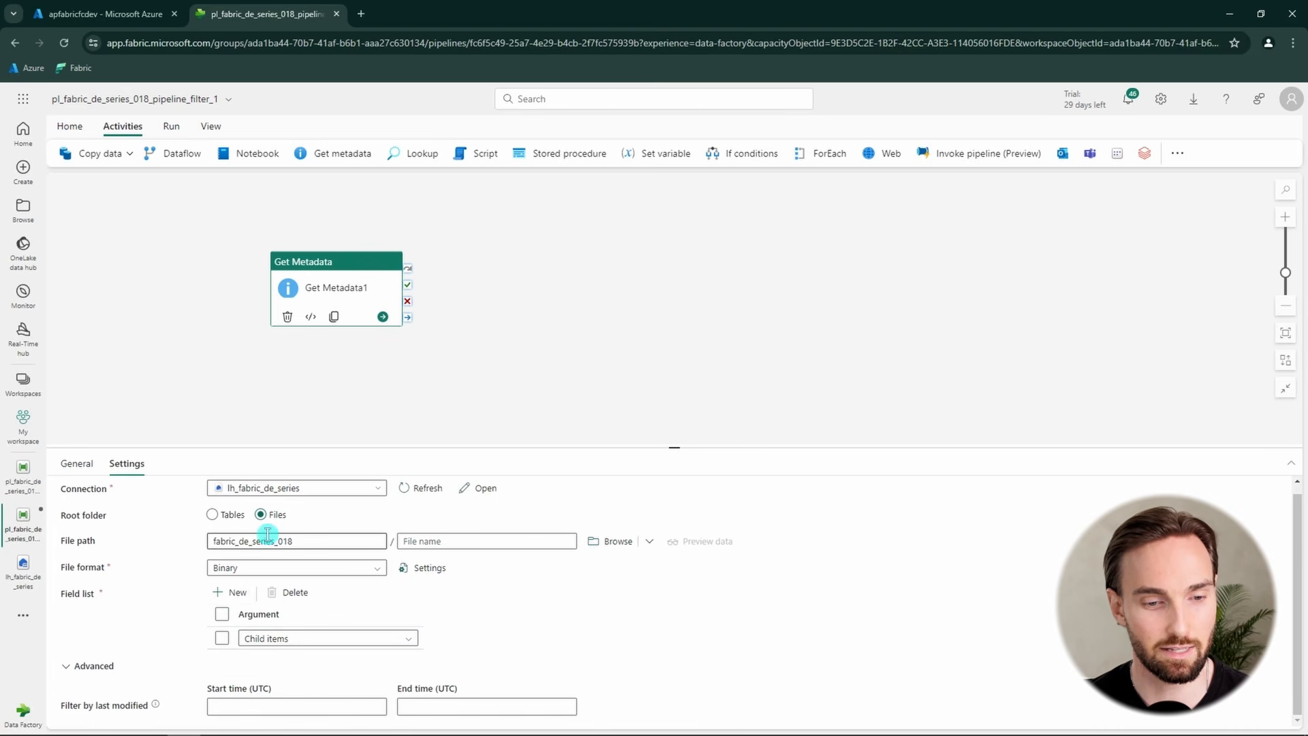
drag(309, 542, 206, 535)
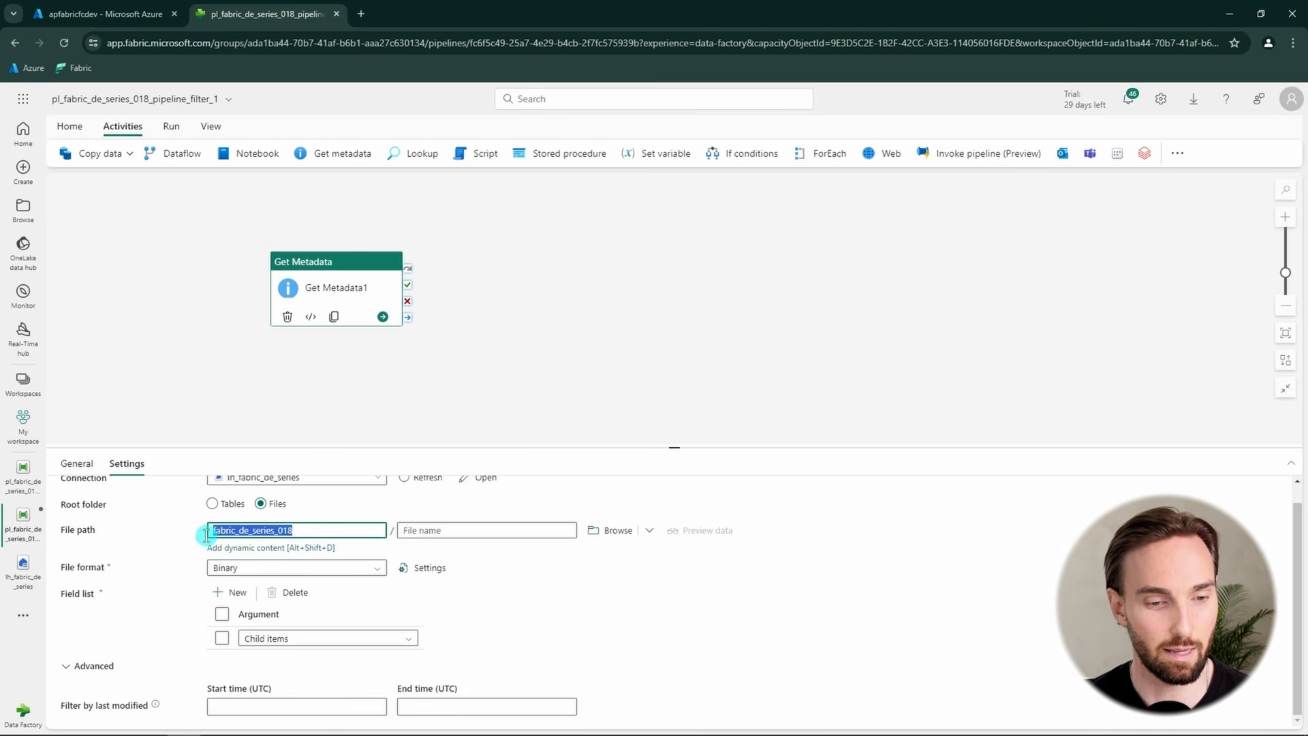
- Save and run the pipeline with only the Get Metadata1 activity, and refresh its run status in the output
click(512, 375)
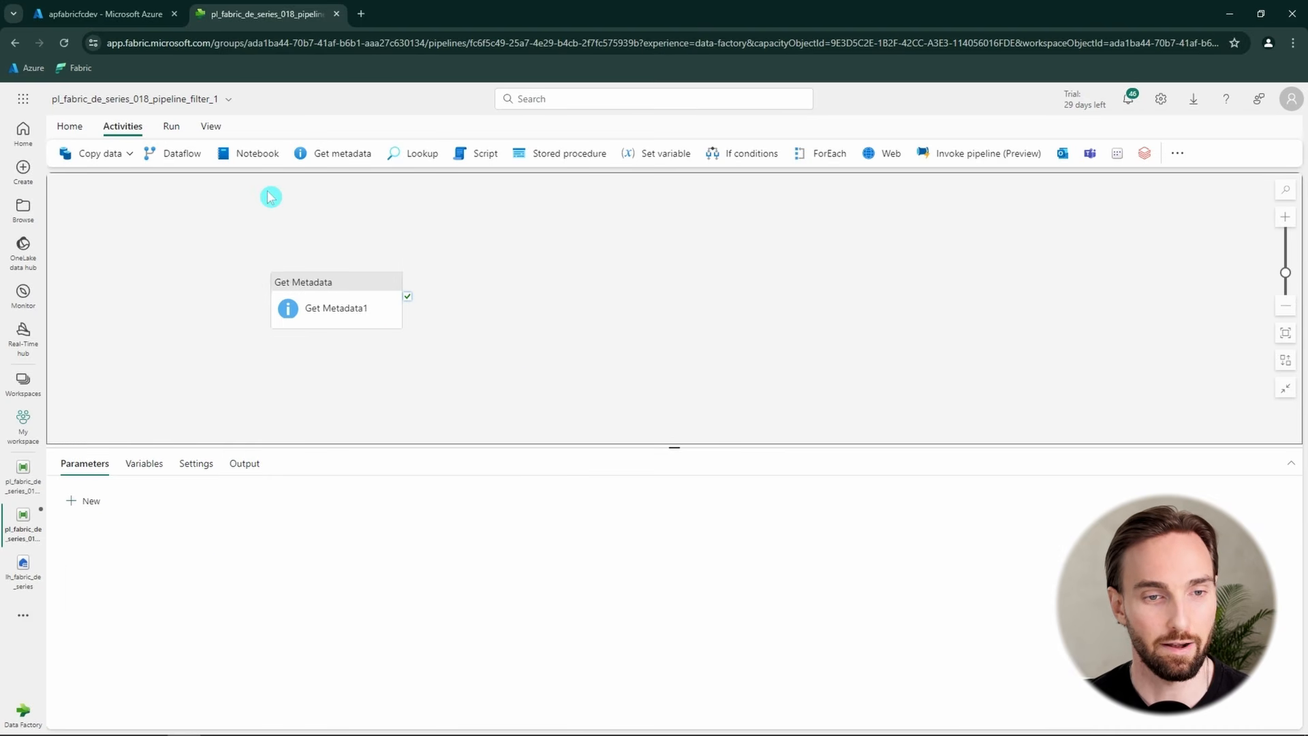
click(171, 129)
click(153, 154)
click(645, 455)
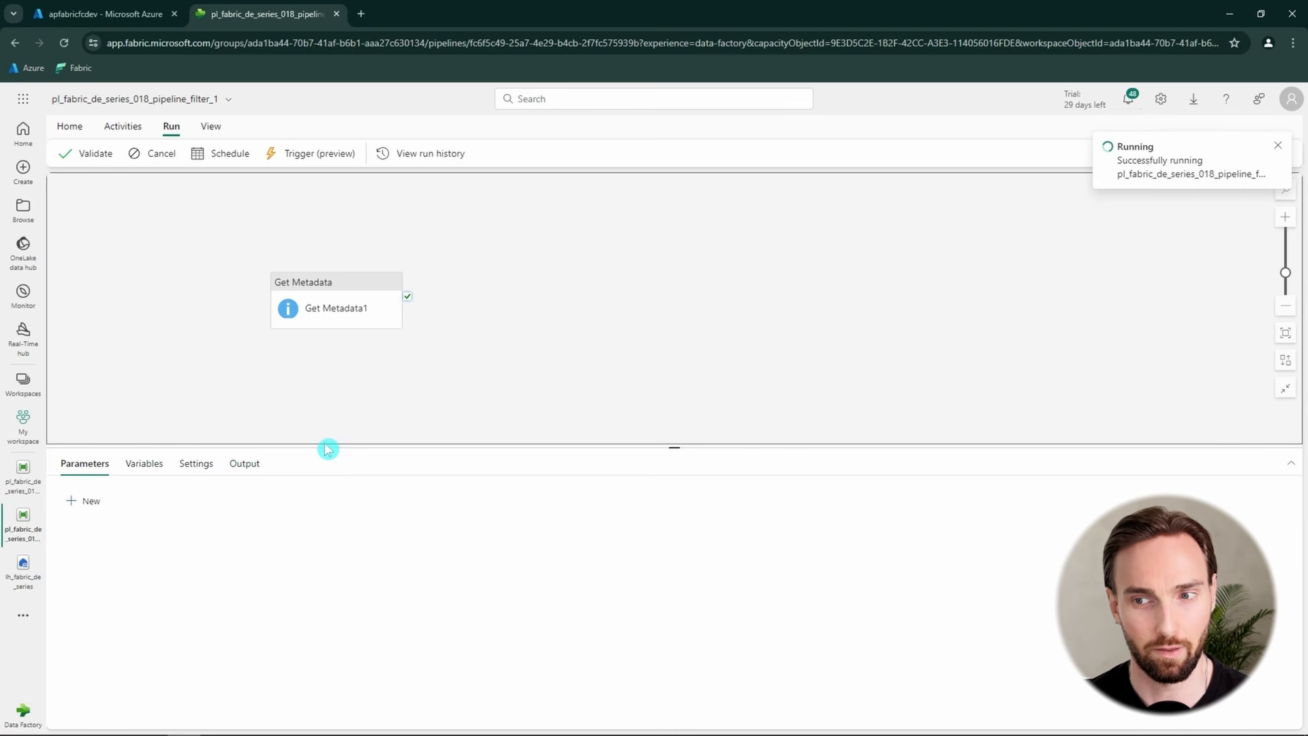
click(256, 470)
click(352, 502)
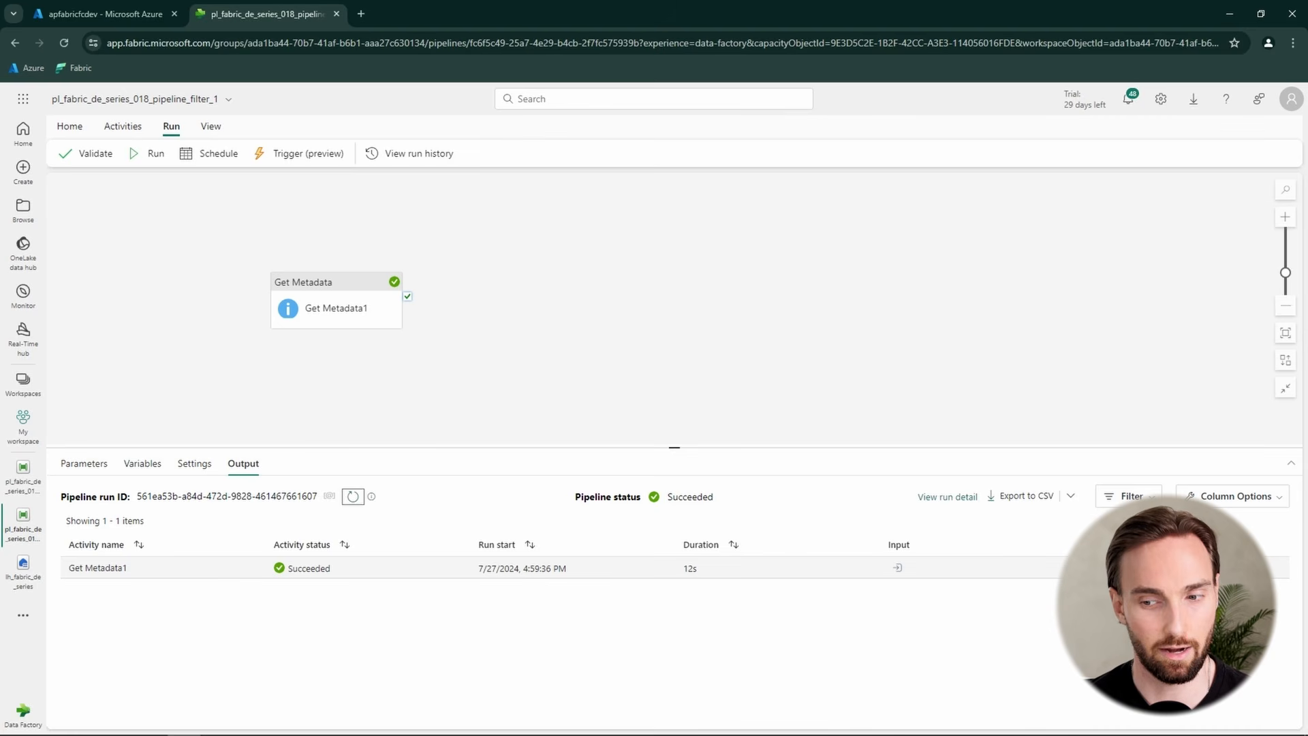
- Examine the childItems array and the name property of each file in the full output of the Get Metadata1 run
click(1102, 568)
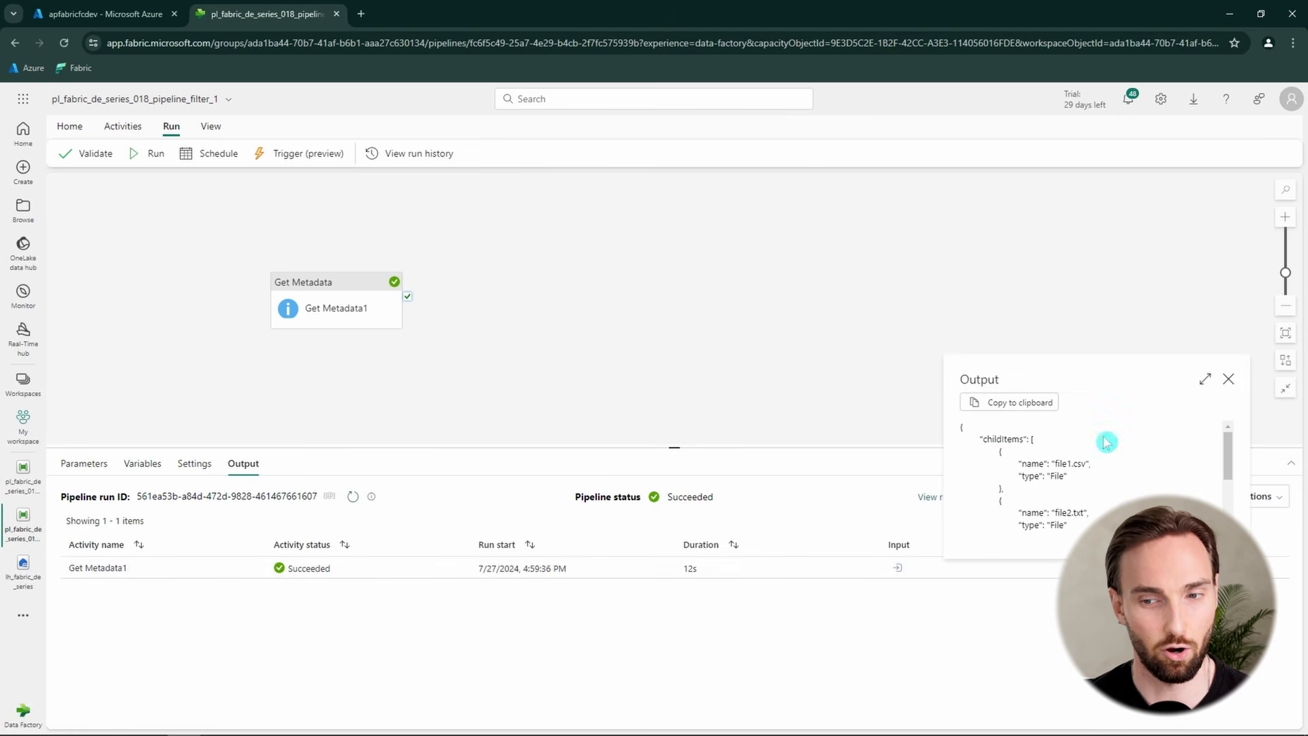
click(1205, 380)
drag(86, 257, 104, 257)
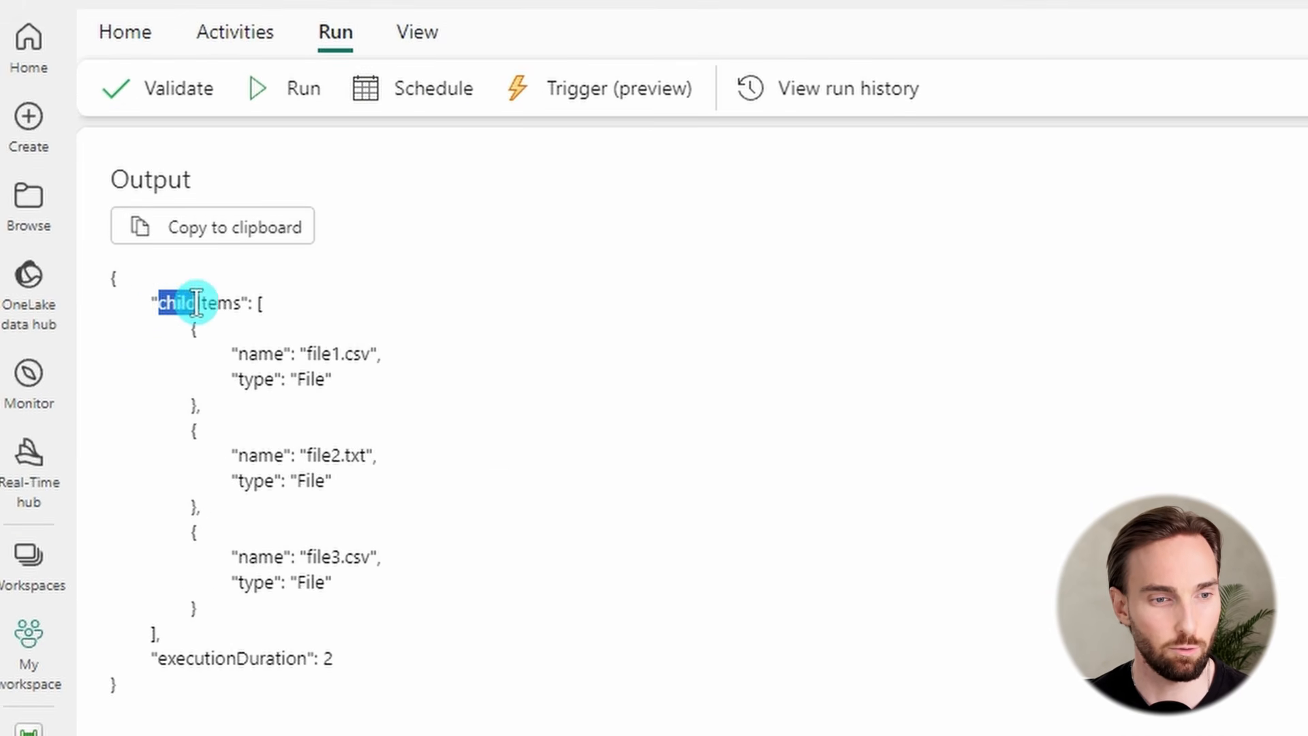
drag(196, 302, 344, 632)
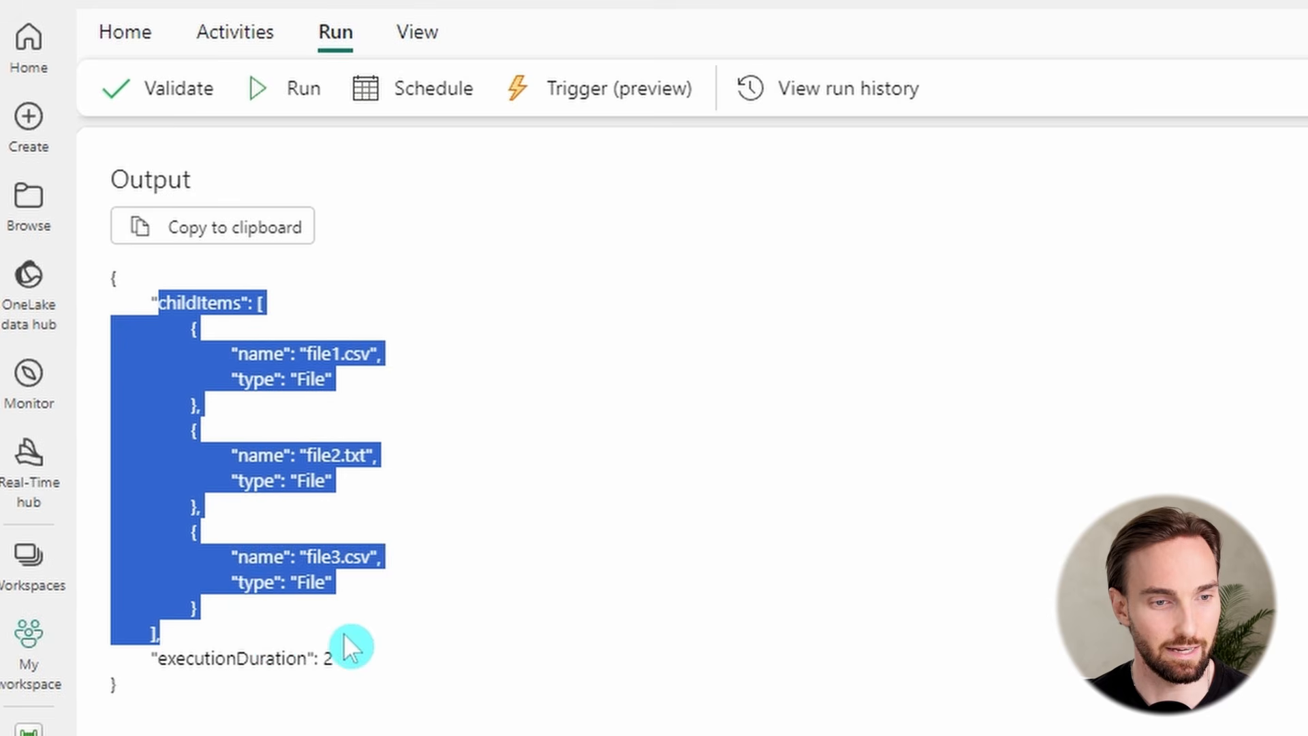
click(344, 634)
drag(181, 333, 203, 609)
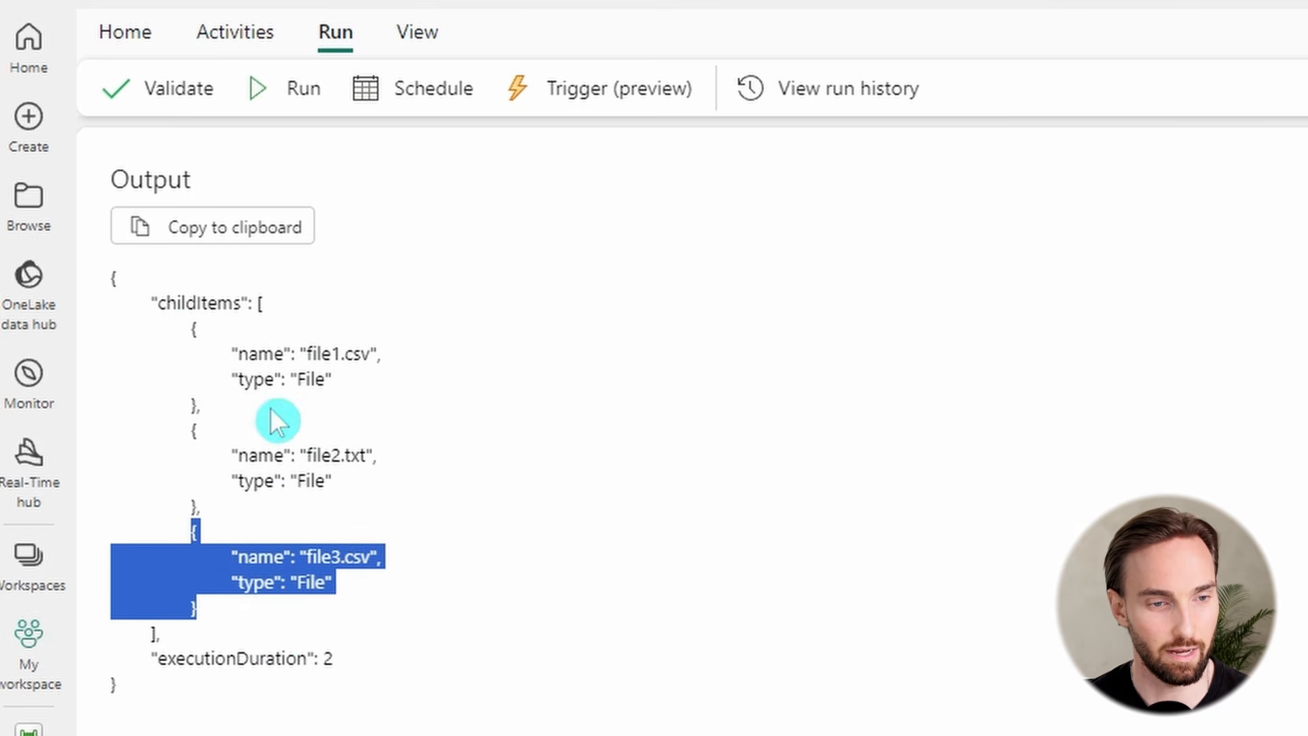
drag(219, 336, 283, 417)
click(215, 345)
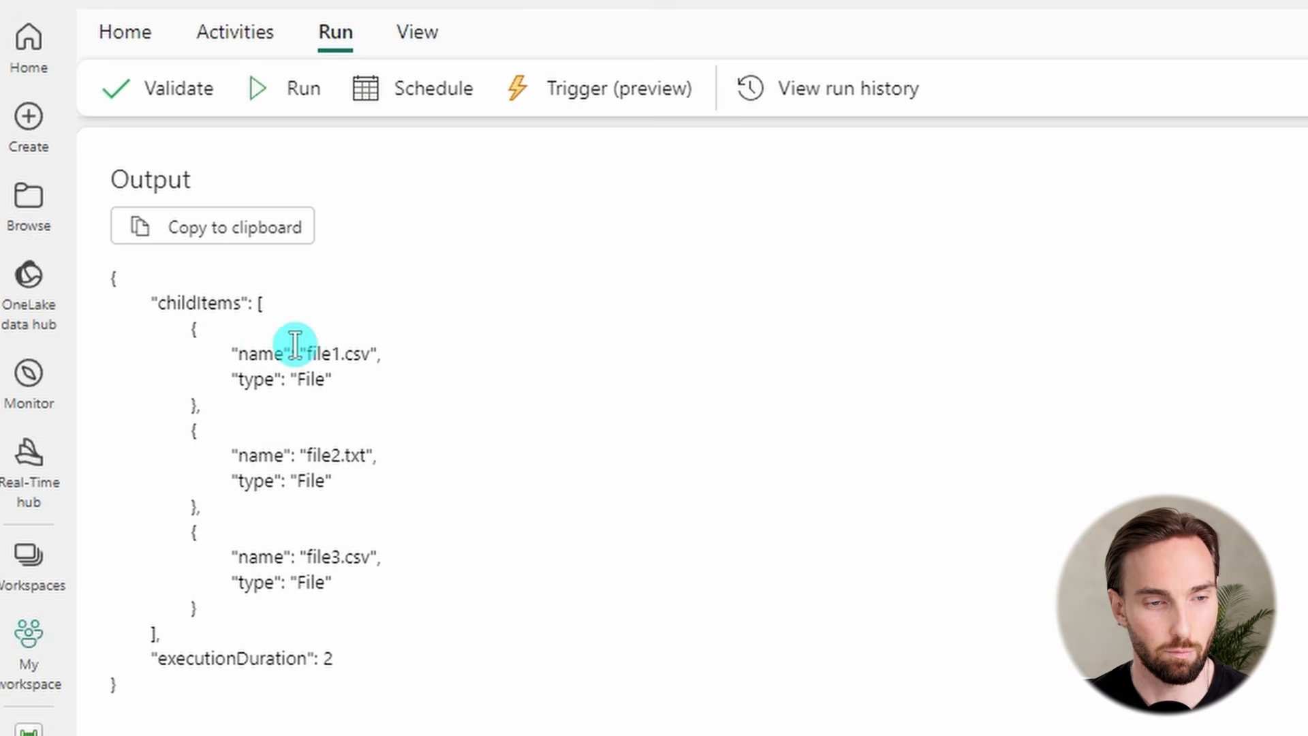
drag(259, 302, 179, 637)
click(268, 336)
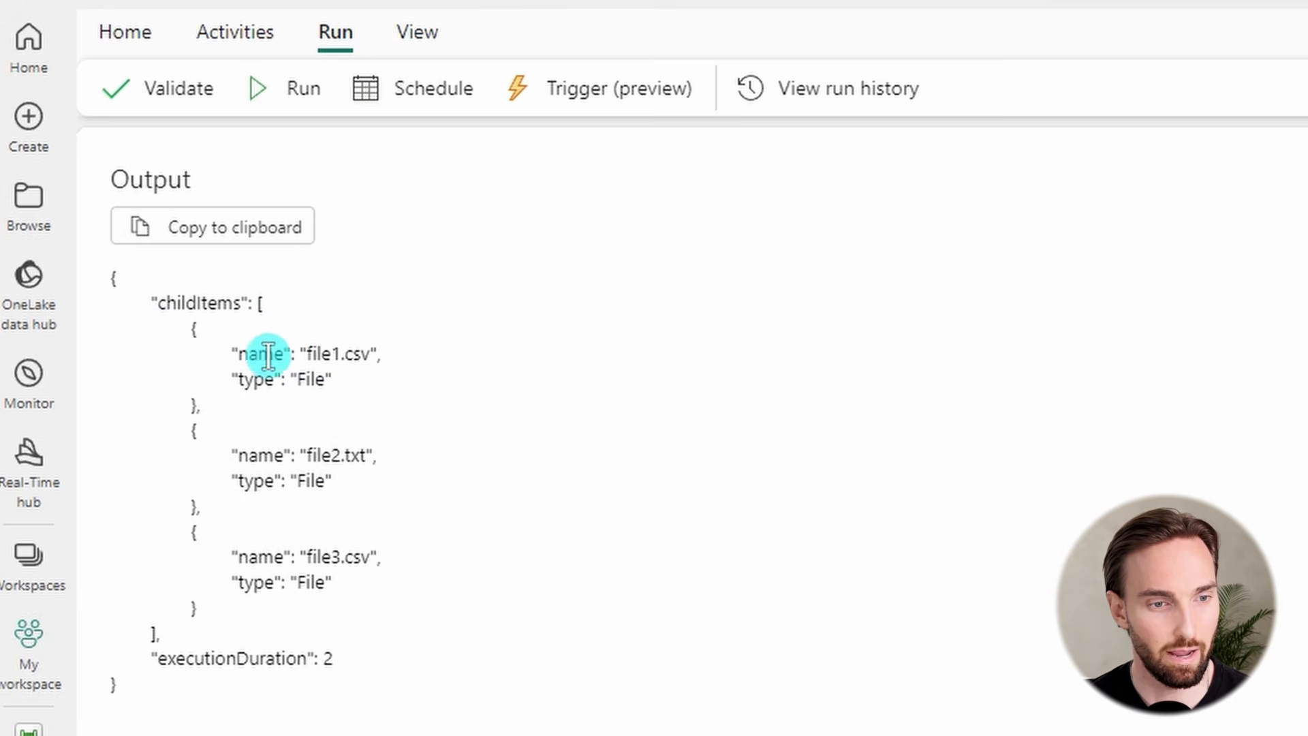
double_click(262, 353)
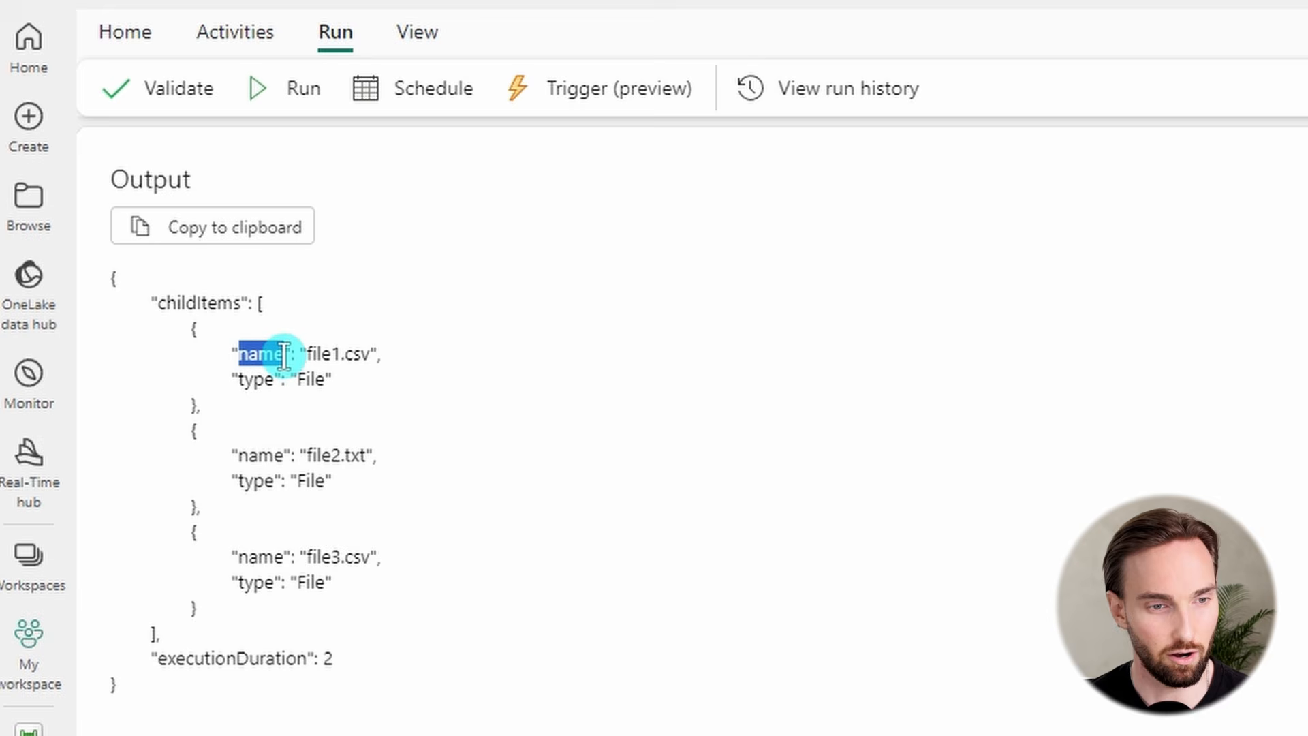
double_click(264, 454)
double_click(263, 557)
click(278, 454)
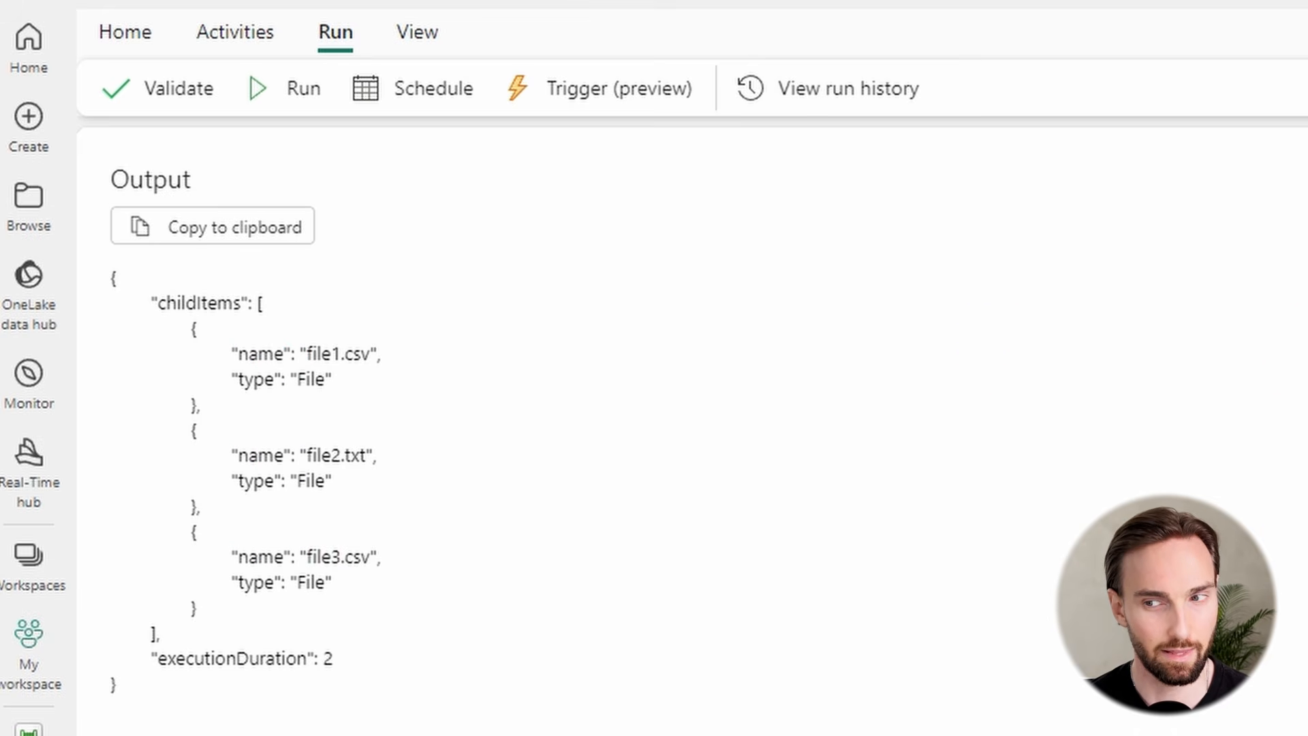
click(1280, 196)
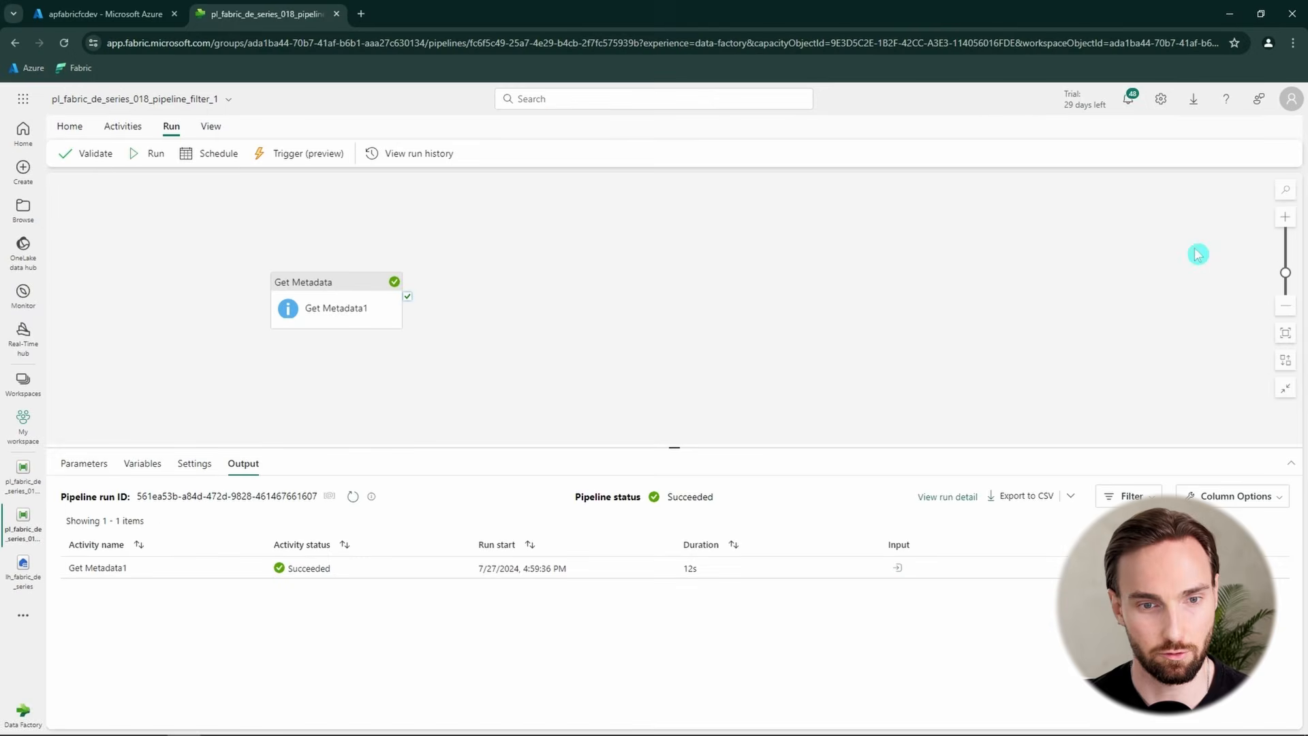
- Add a Filter activity beside Get Metadata1 and connect it to run on the success of Get Metadata1
click(351, 302)
click(122, 126)
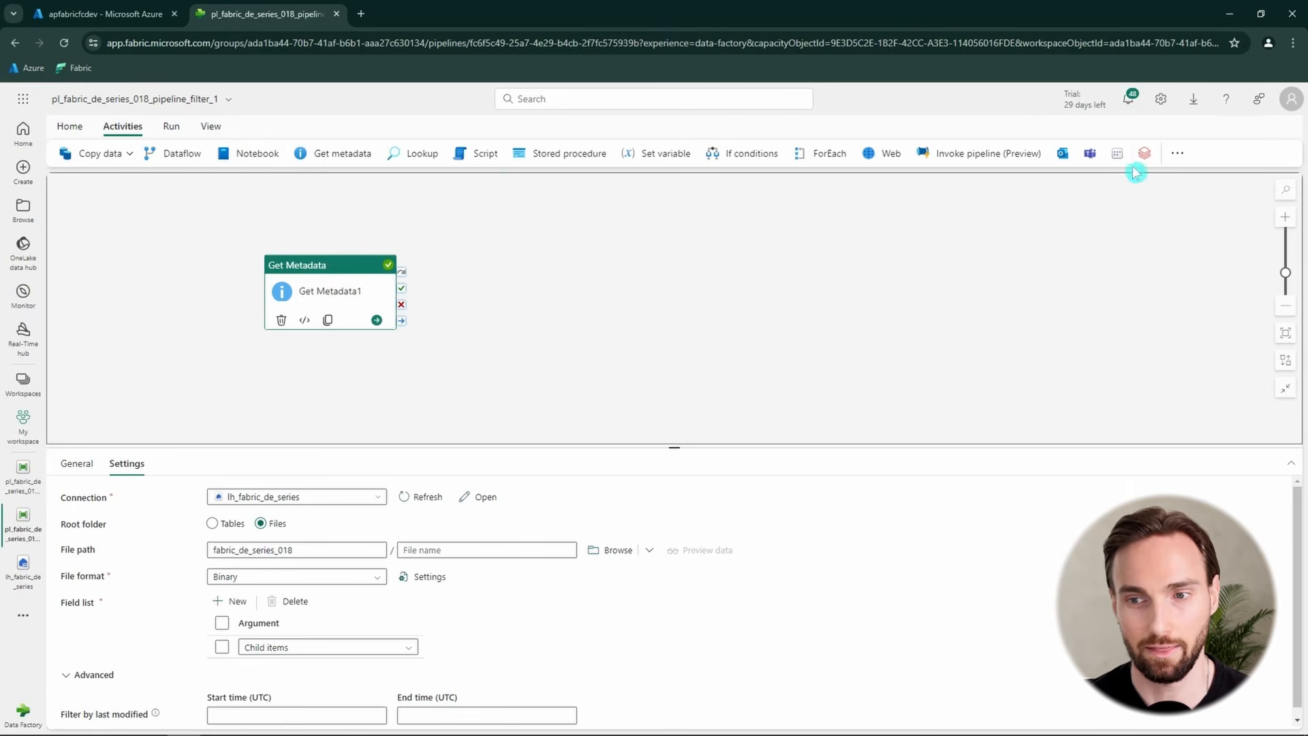
click(1177, 152)
click(1162, 445)
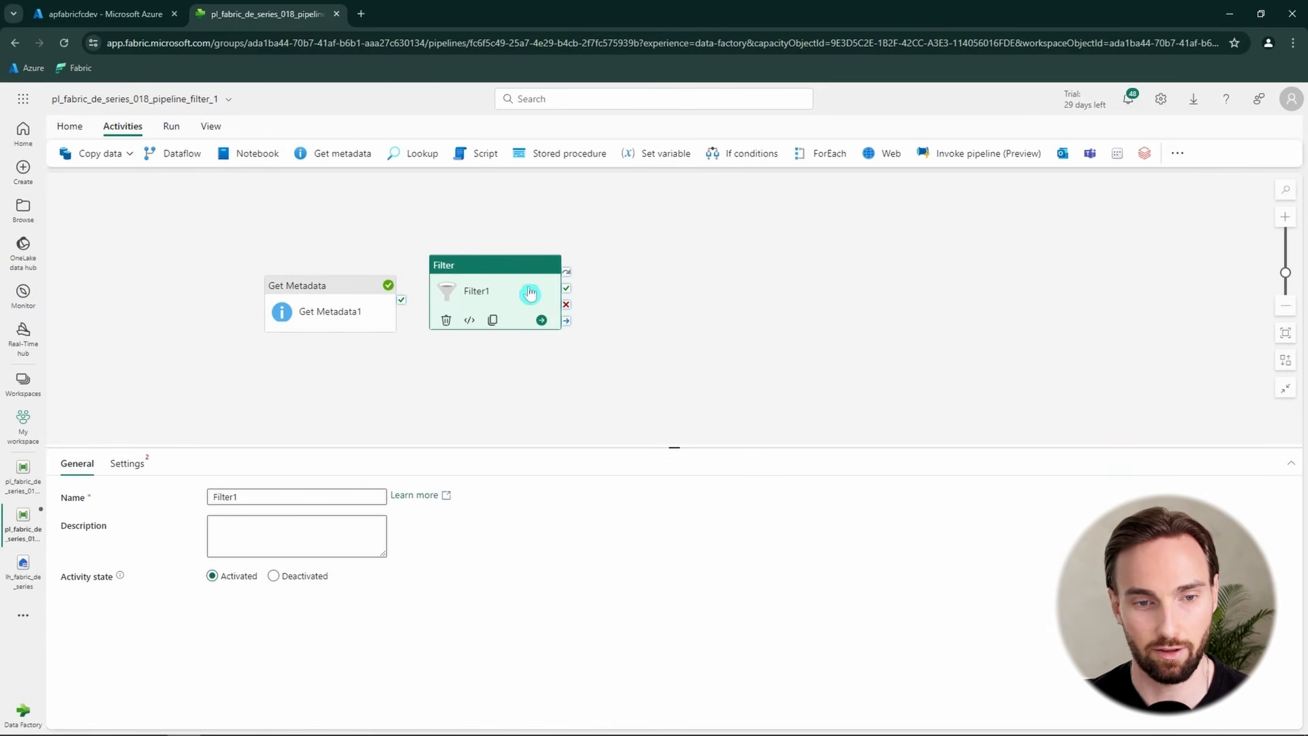
drag(530, 294, 496, 292)
drag(402, 301, 470, 302)
click(470, 302)
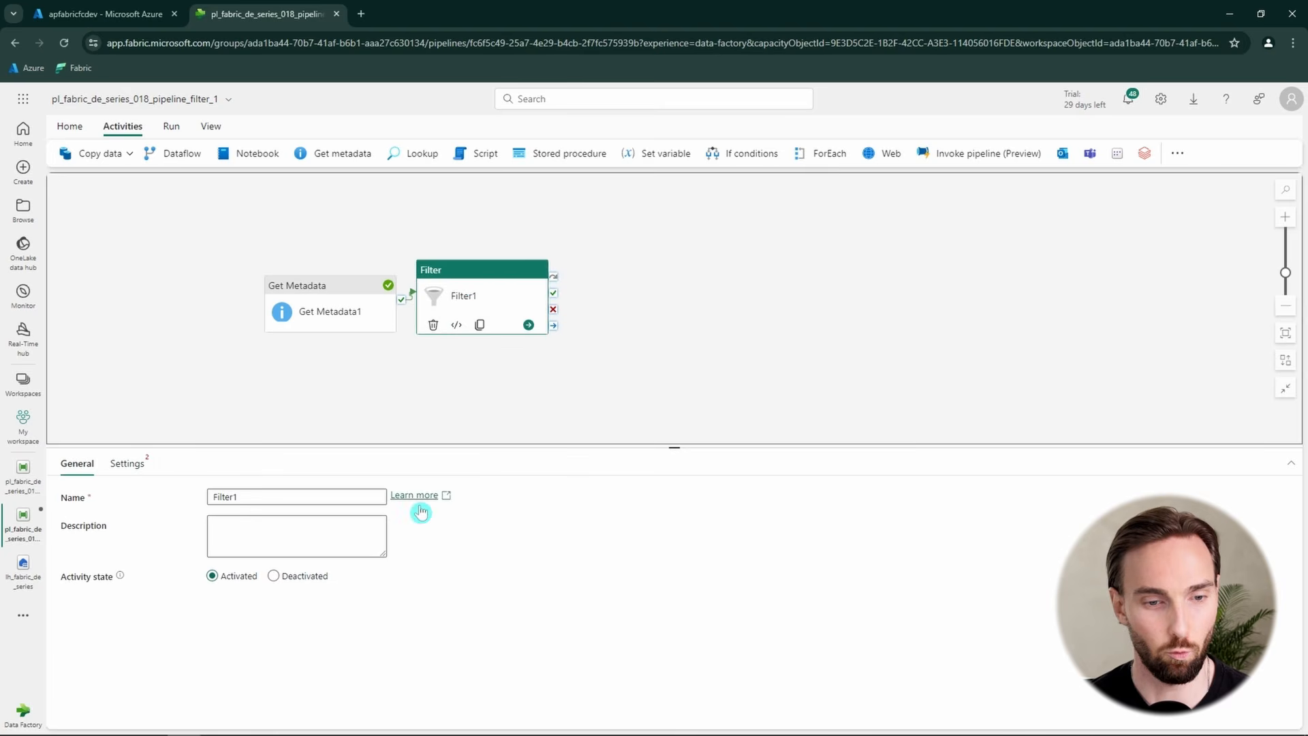
click(124, 465)
click(293, 497)
click(305, 512)
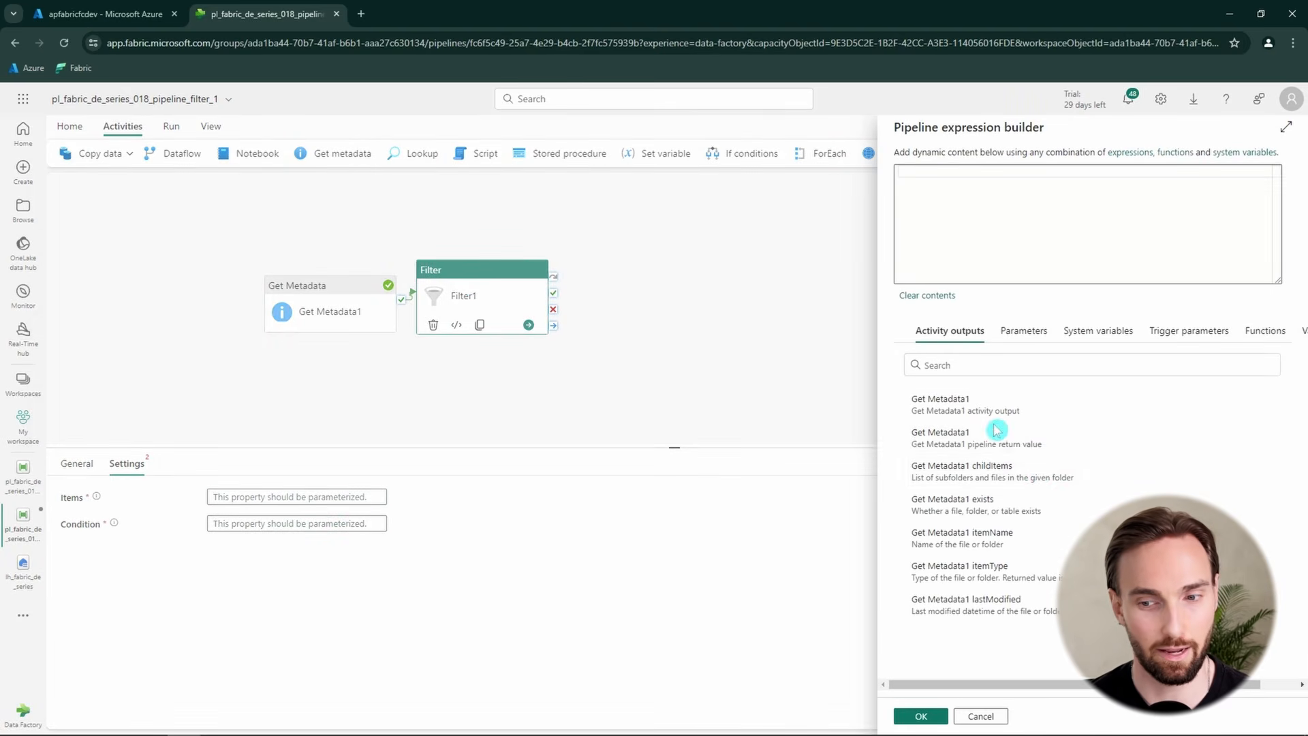
click(1001, 469)
click(1154, 187)
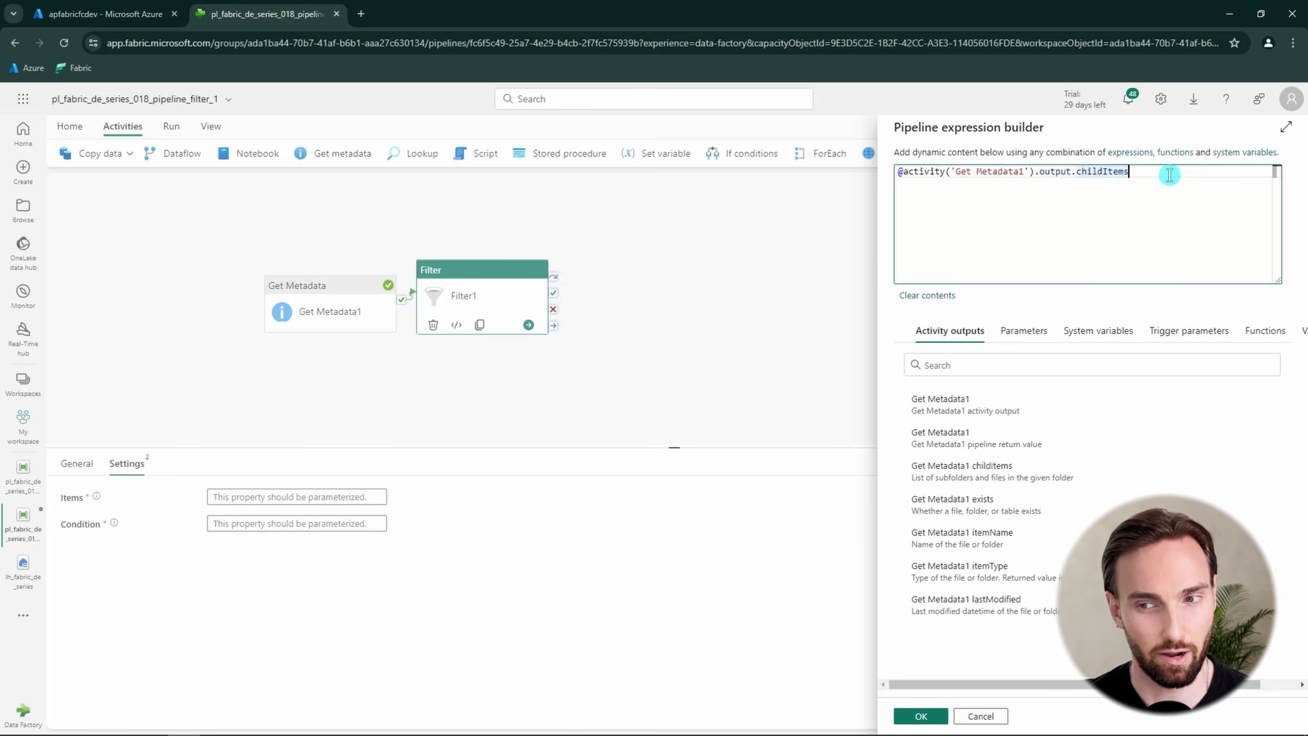
drag(1167, 175, 867, 166)
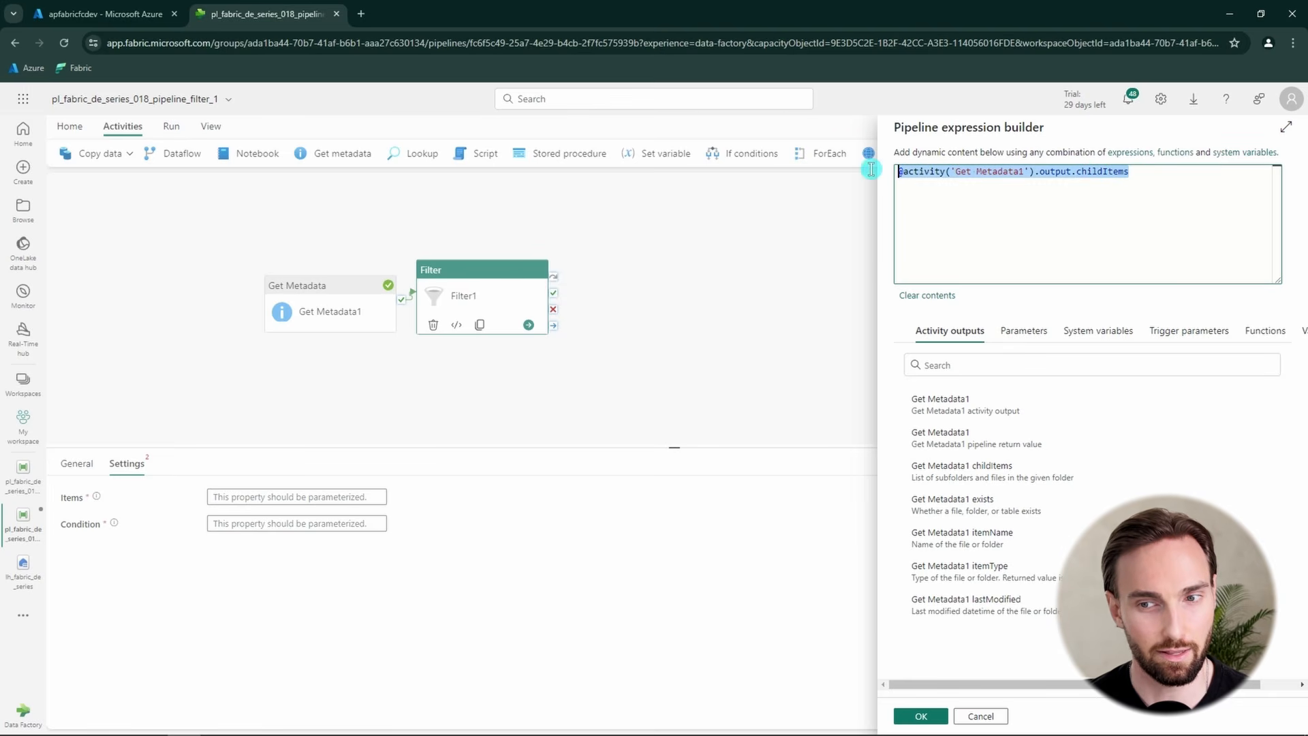
click(921, 716)
click(280, 523)
click(279, 541)
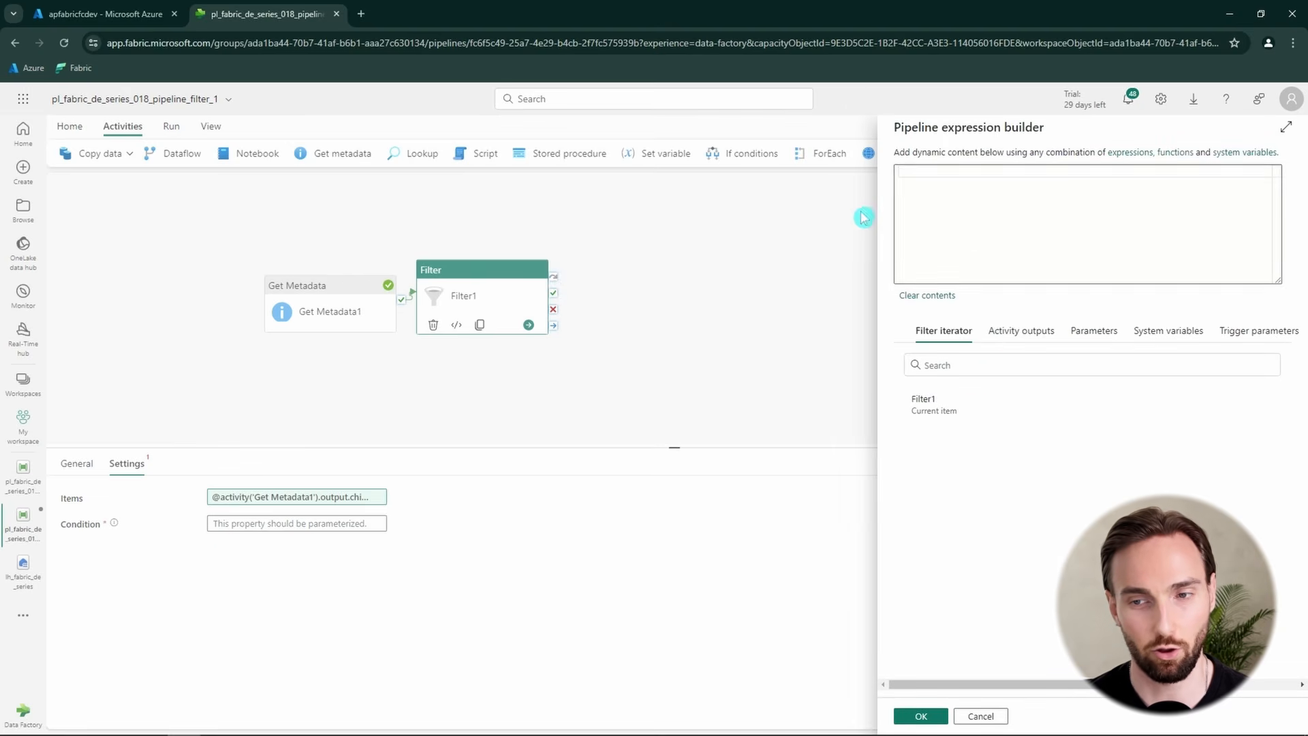
click(949, 204)
text(@contains(item().name,'.csv'))
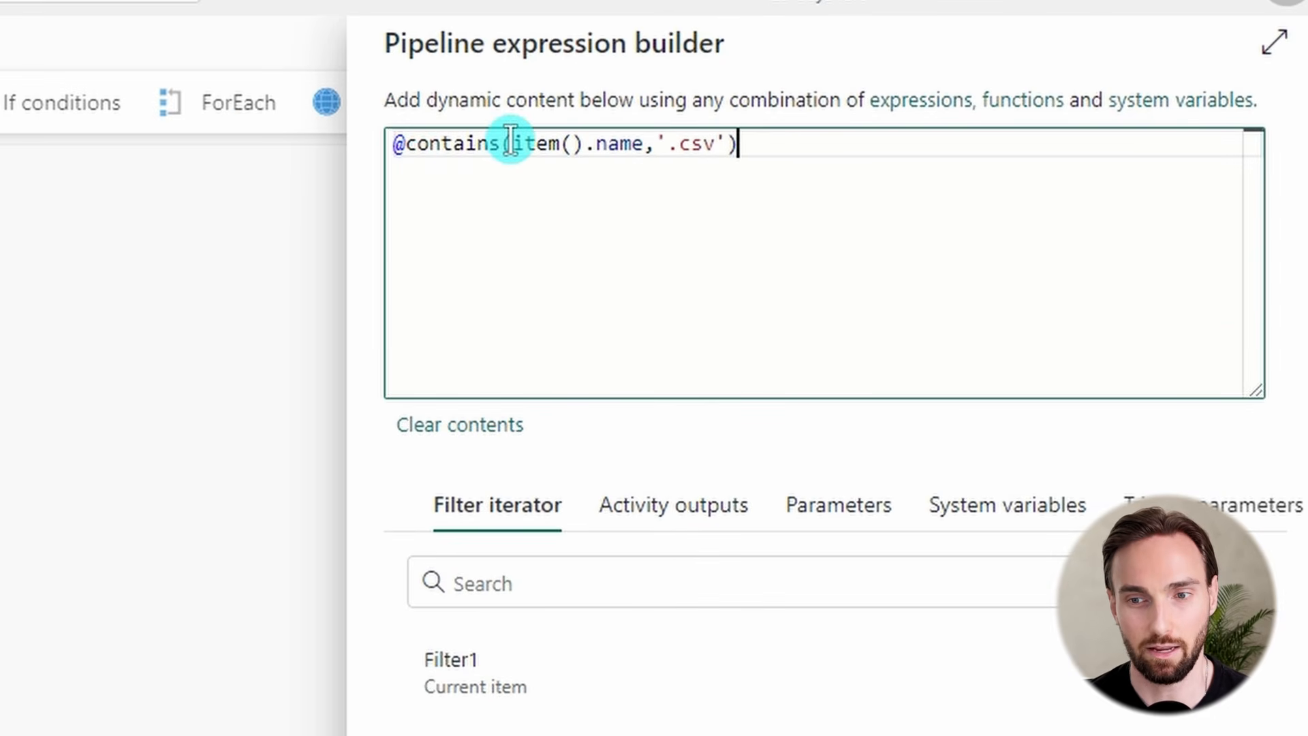
- Review the item(), name and '.csv' parts of the condition expression in the expression builder
drag(515, 143, 575, 143)
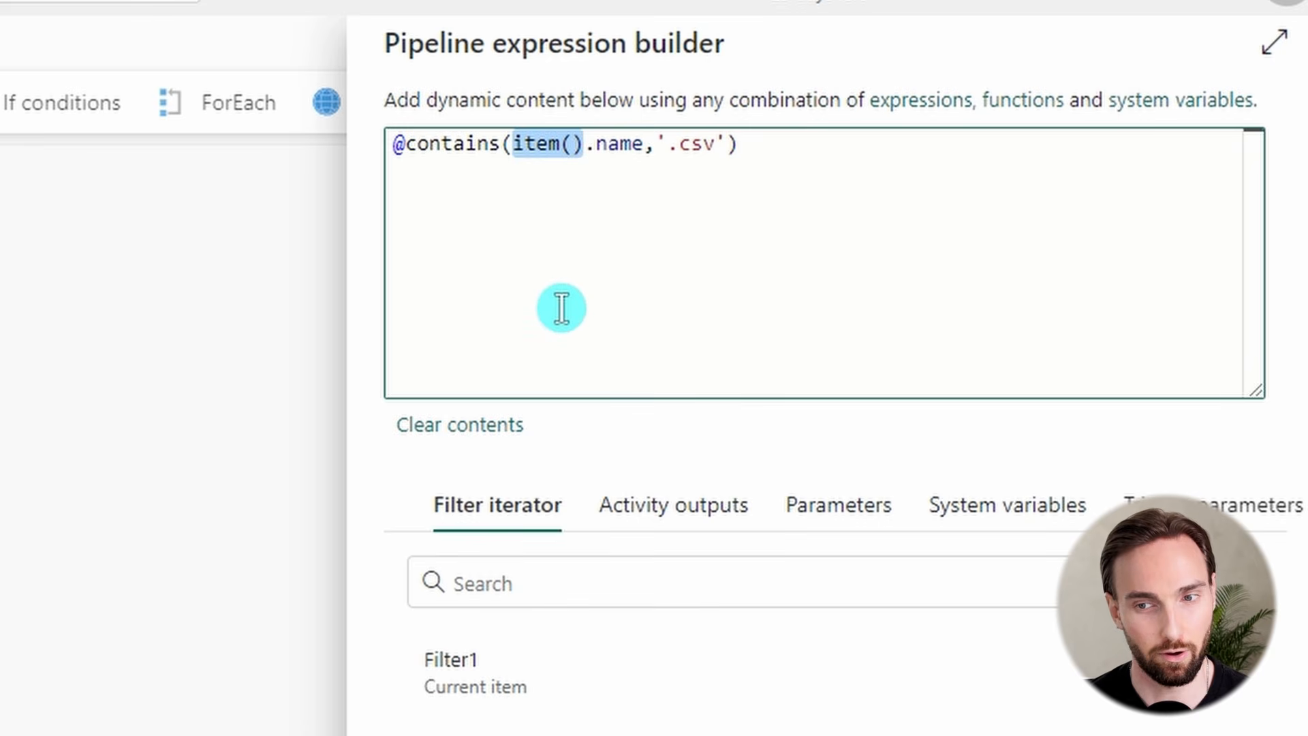
click(603, 145)
drag(587, 145, 644, 150)
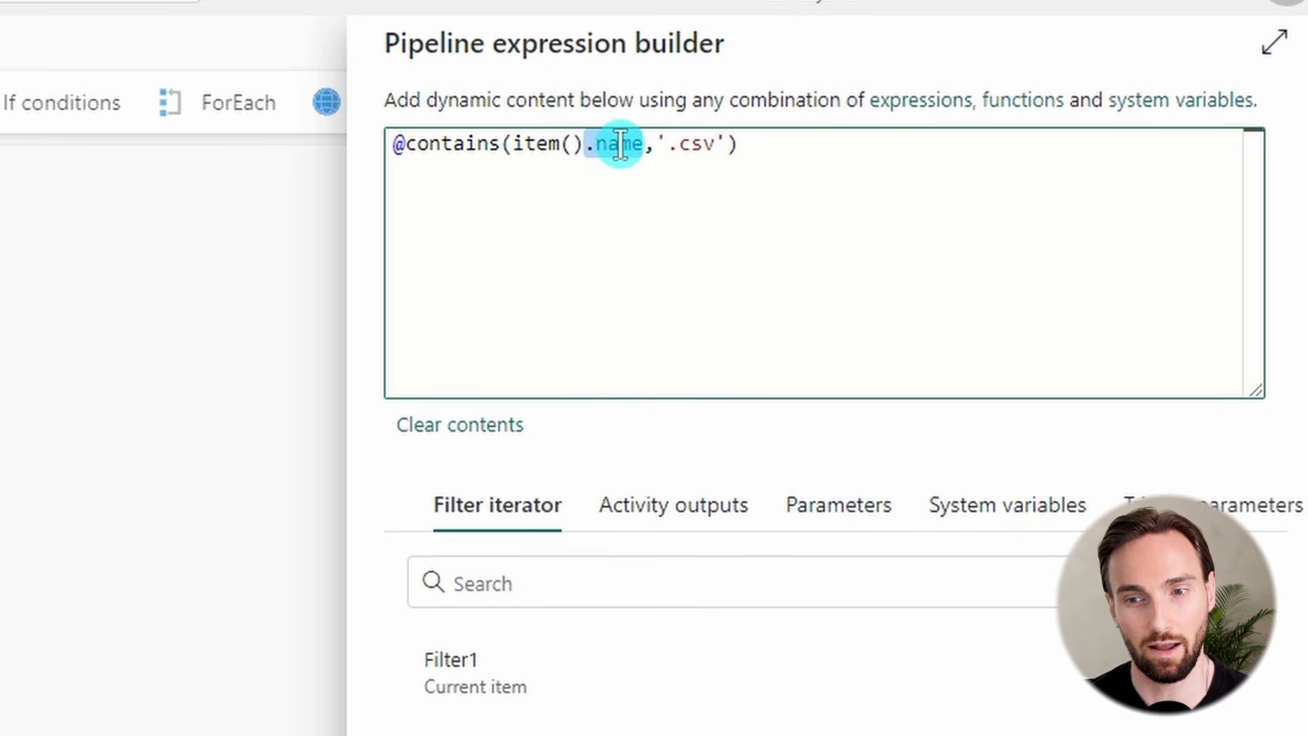
click(587, 147)
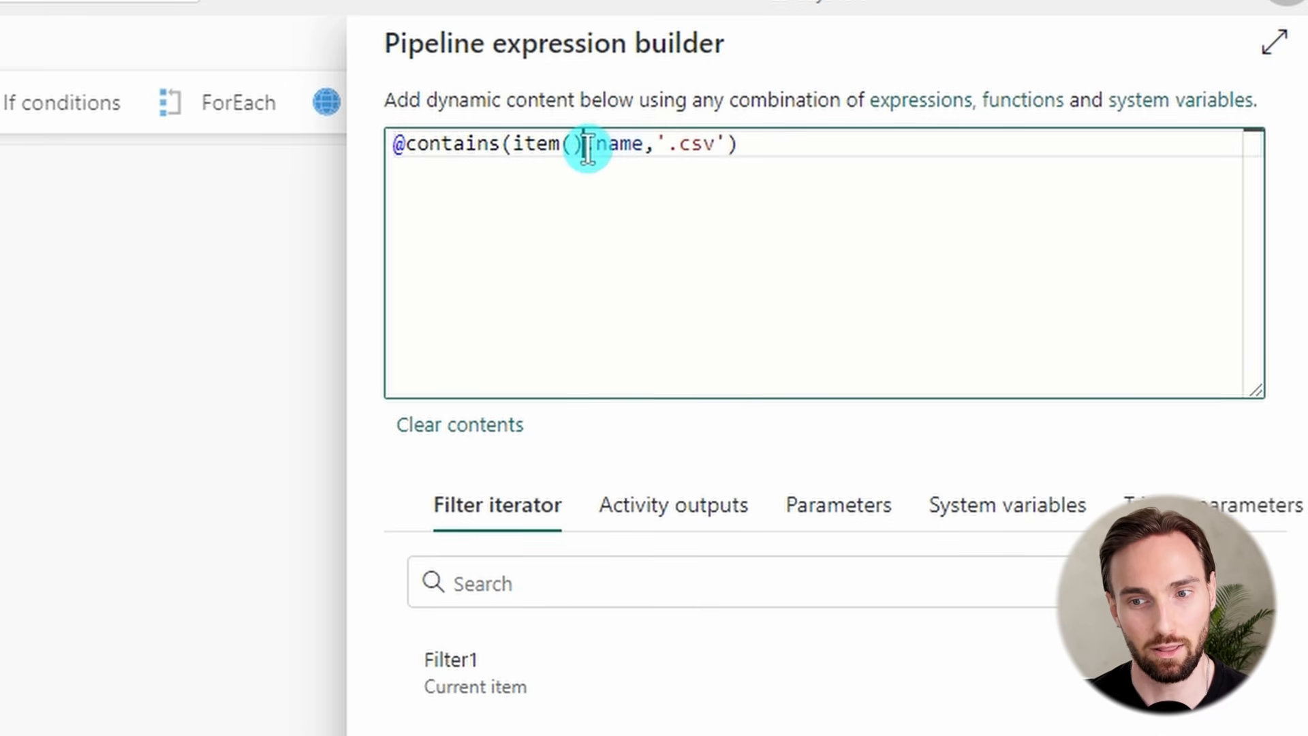
double_click(611, 143)
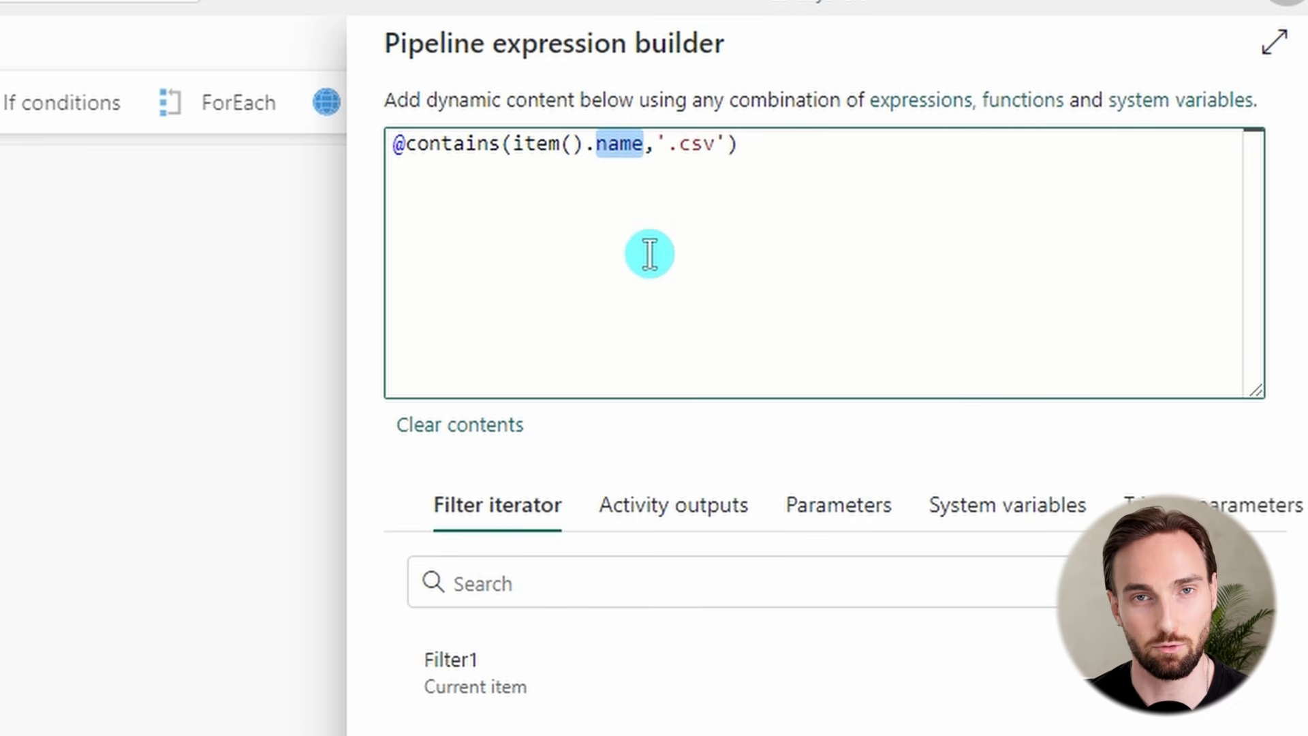
click(644, 145)
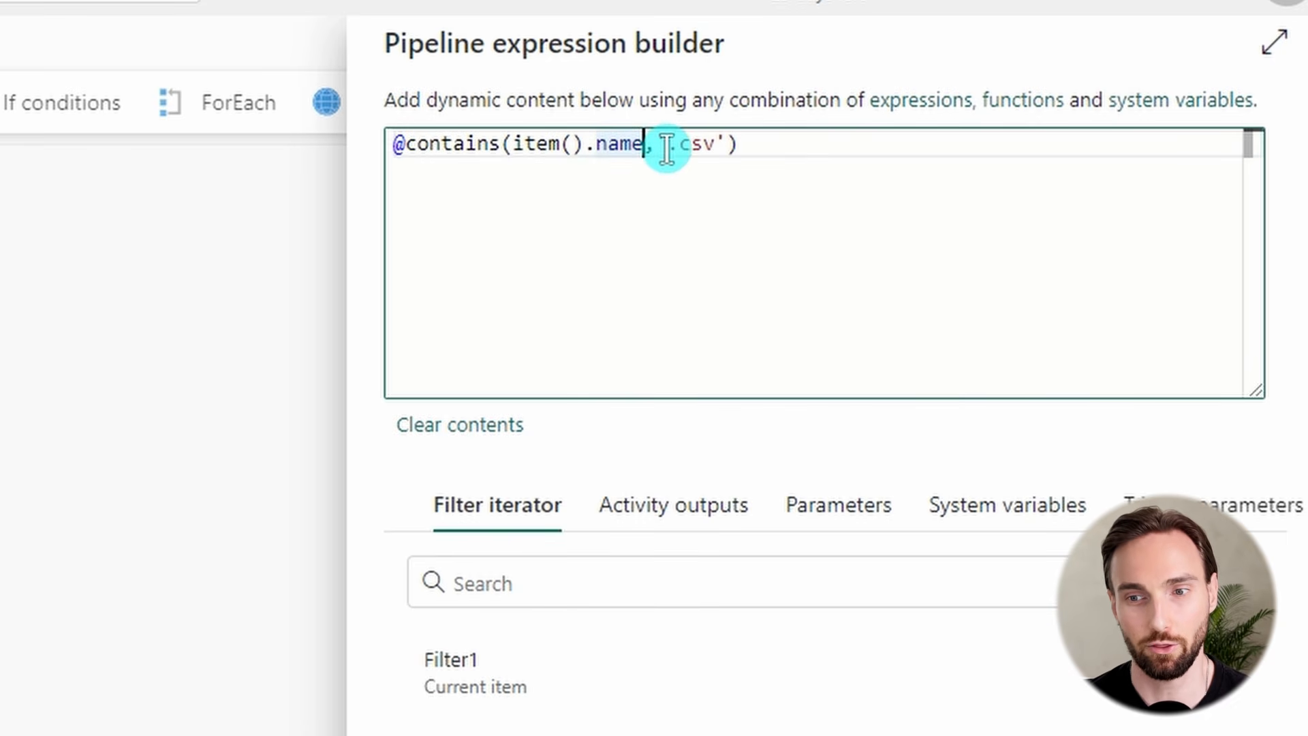
drag(726, 145, 674, 145)
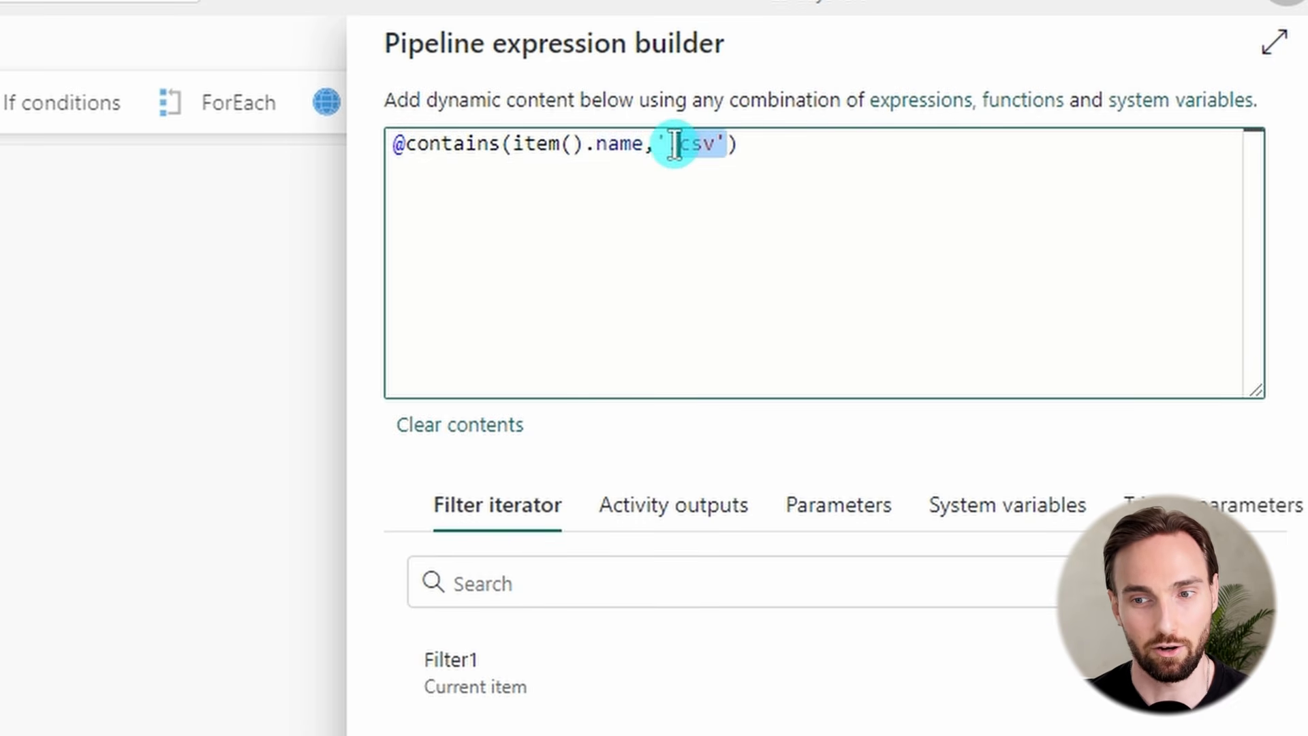
click(782, 150)
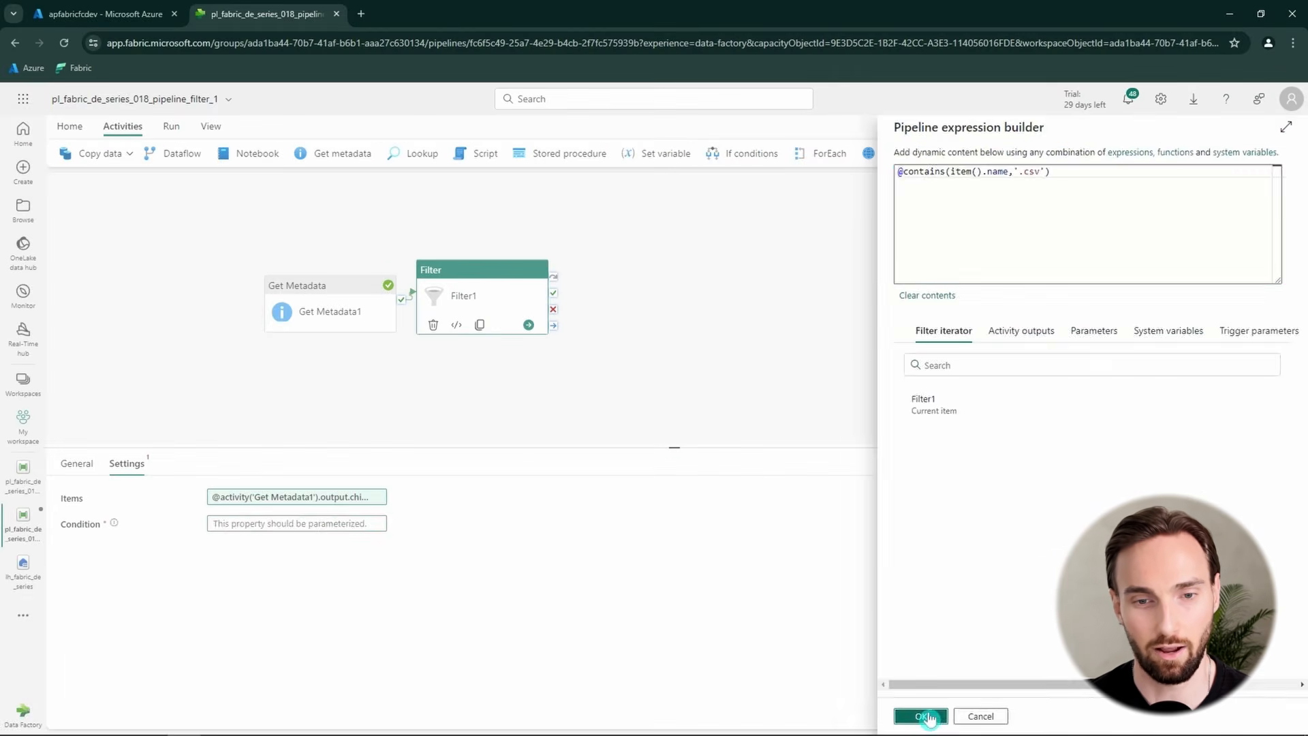
- Apply the Filter1 condition expression, save and run the pipeline, and refresh its run status
click(928, 717)
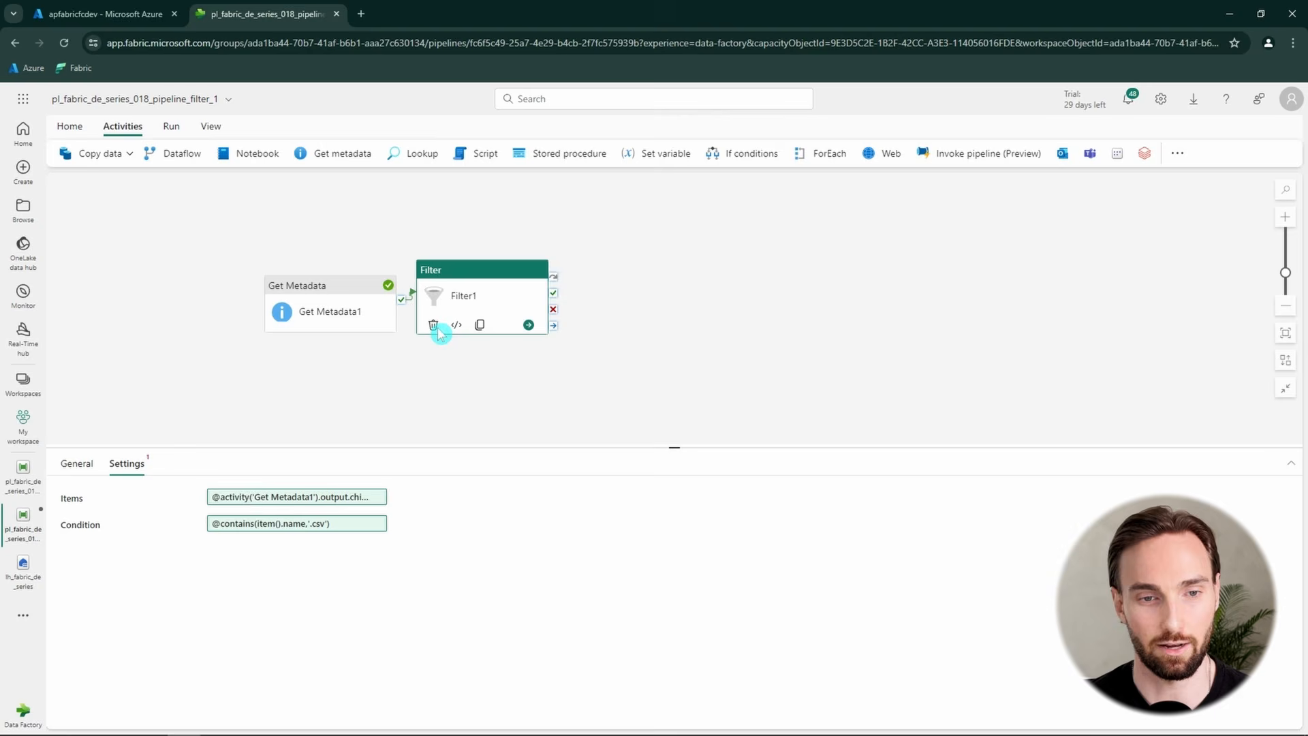
click(388, 207)
click(171, 126)
click(136, 155)
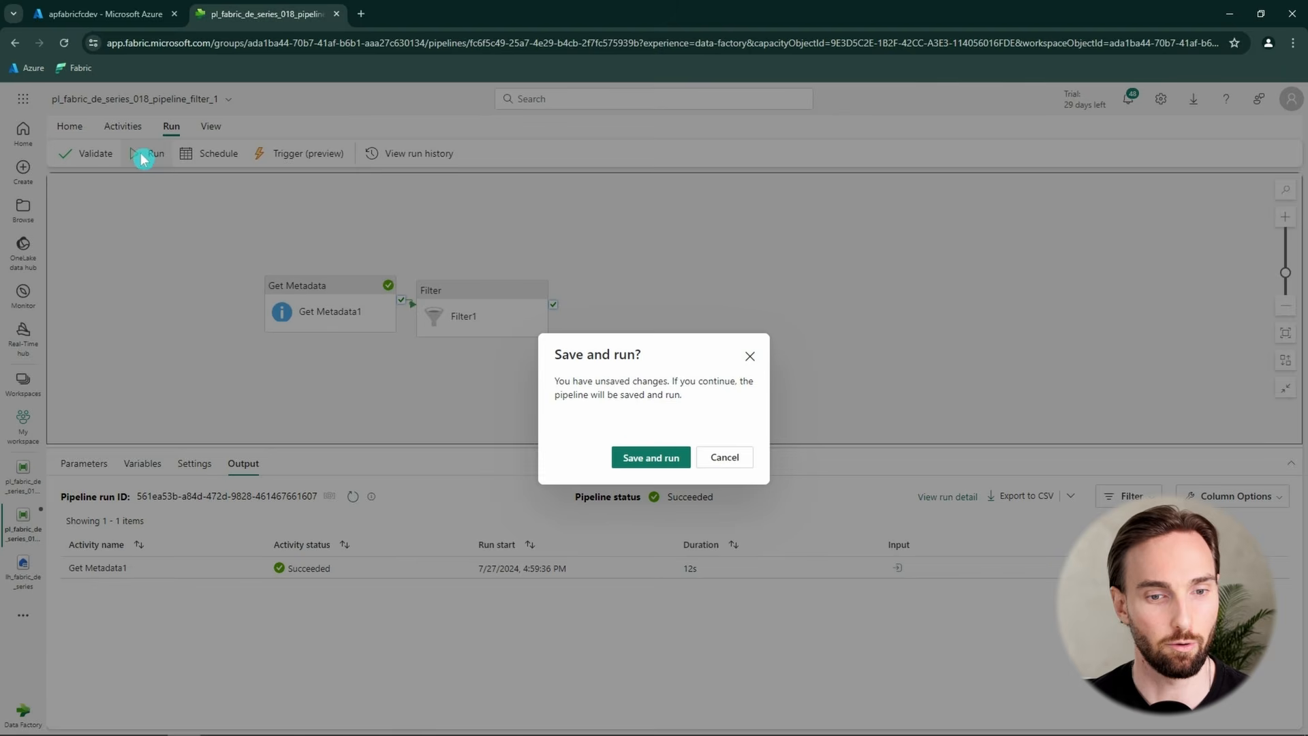
click(632, 461)
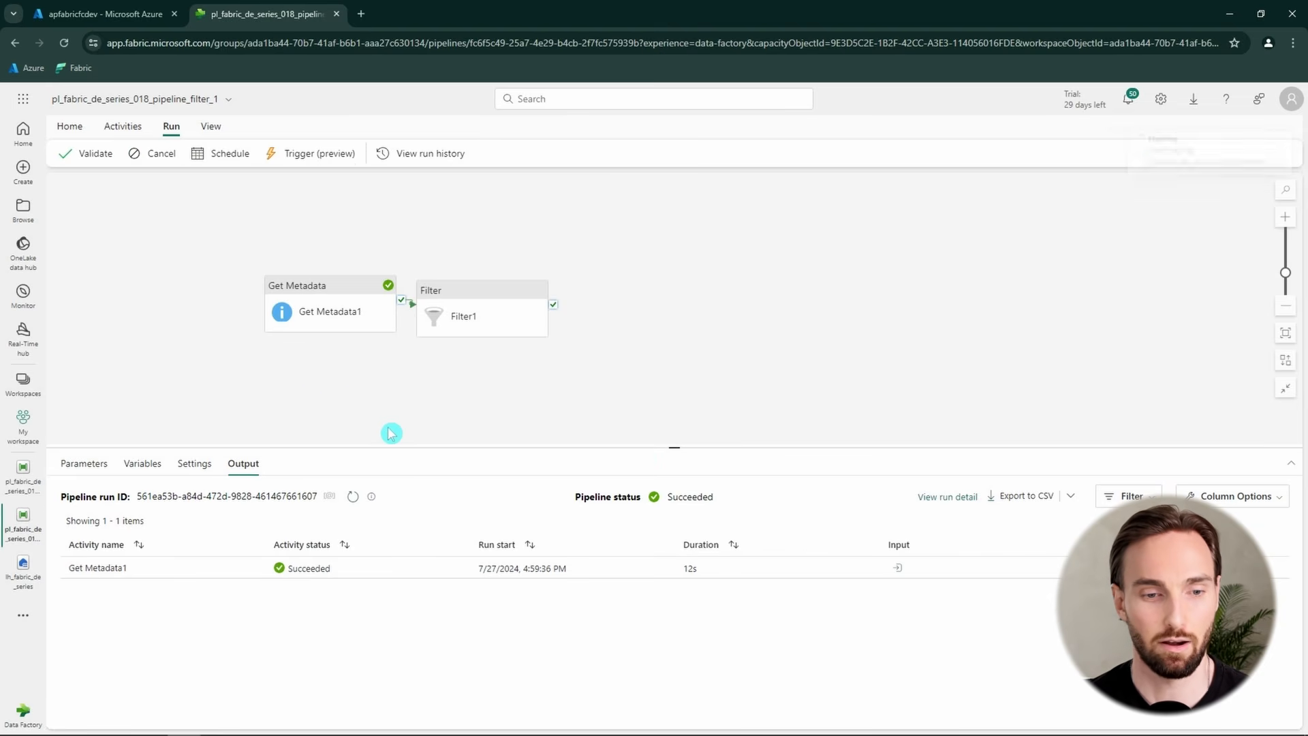
click(354, 497)
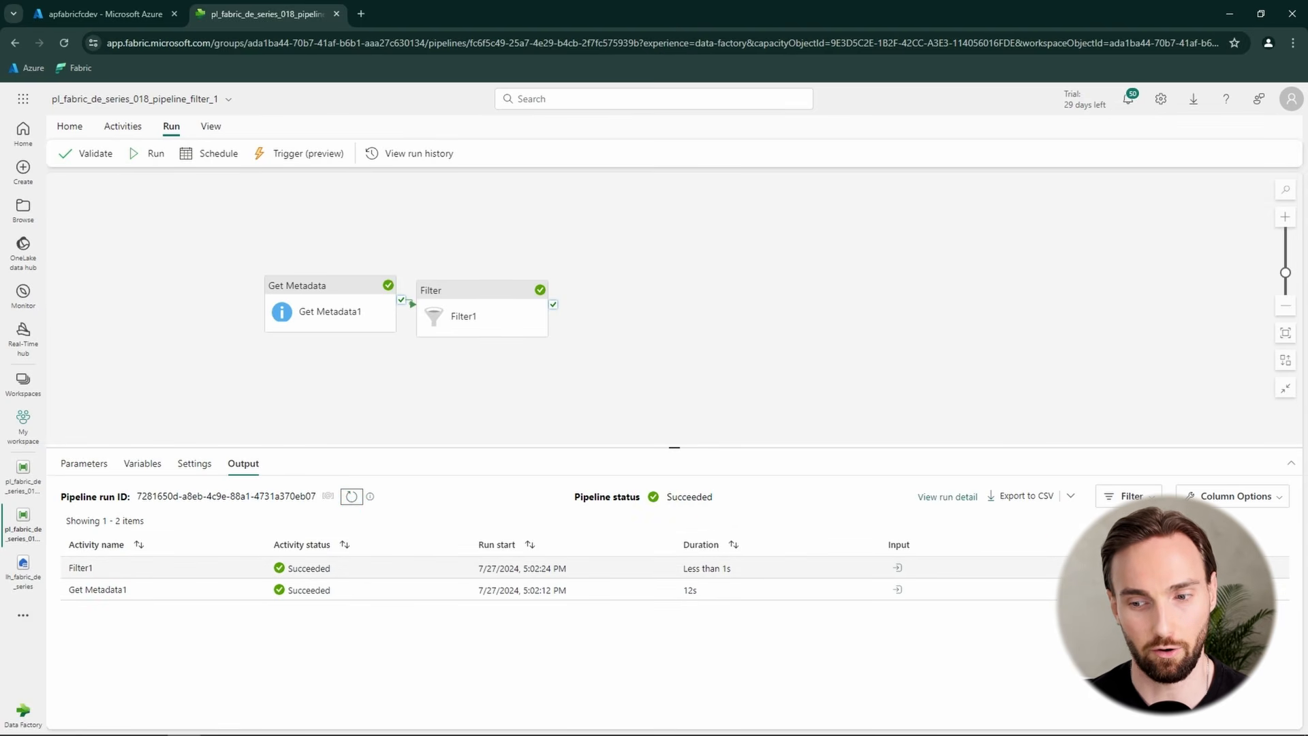
- Open the output of the Filter1 run and examine the Value array with the filtered file names
click(1101, 568)
click(1208, 386)
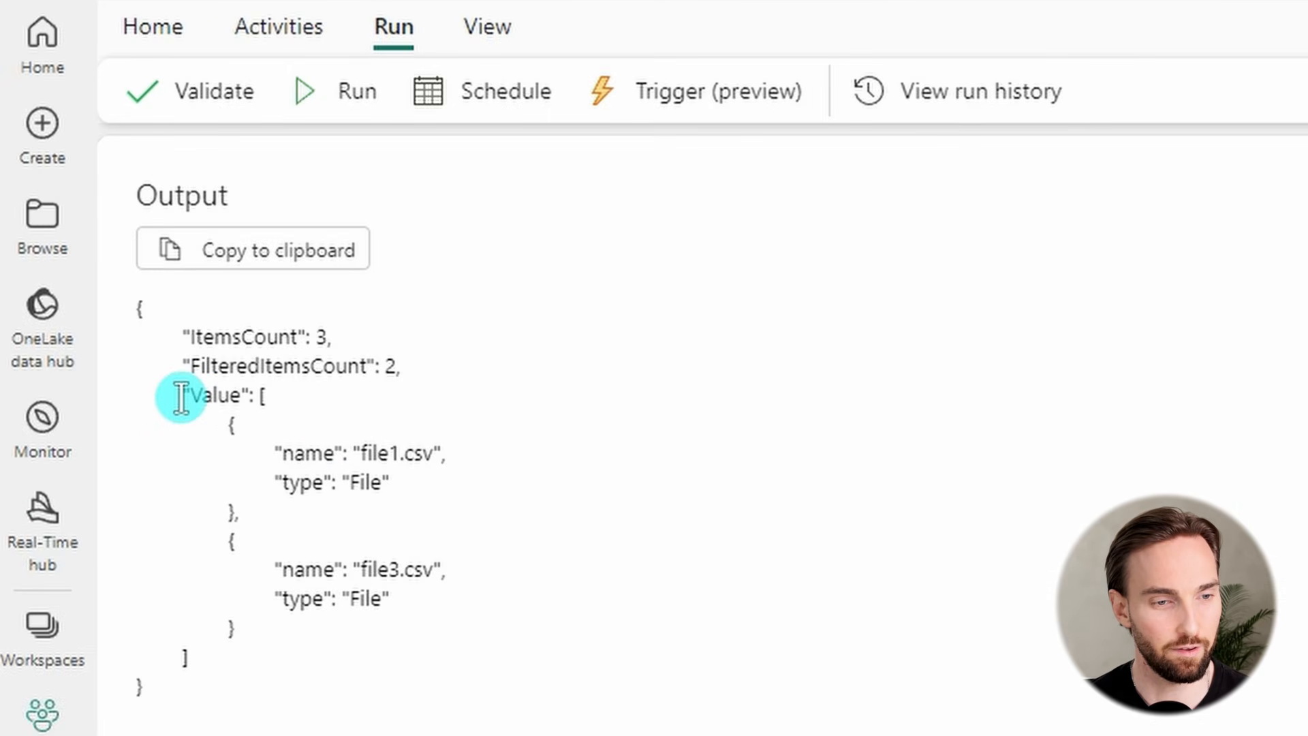
drag(174, 391, 350, 692)
click(409, 563)
drag(348, 447, 446, 568)
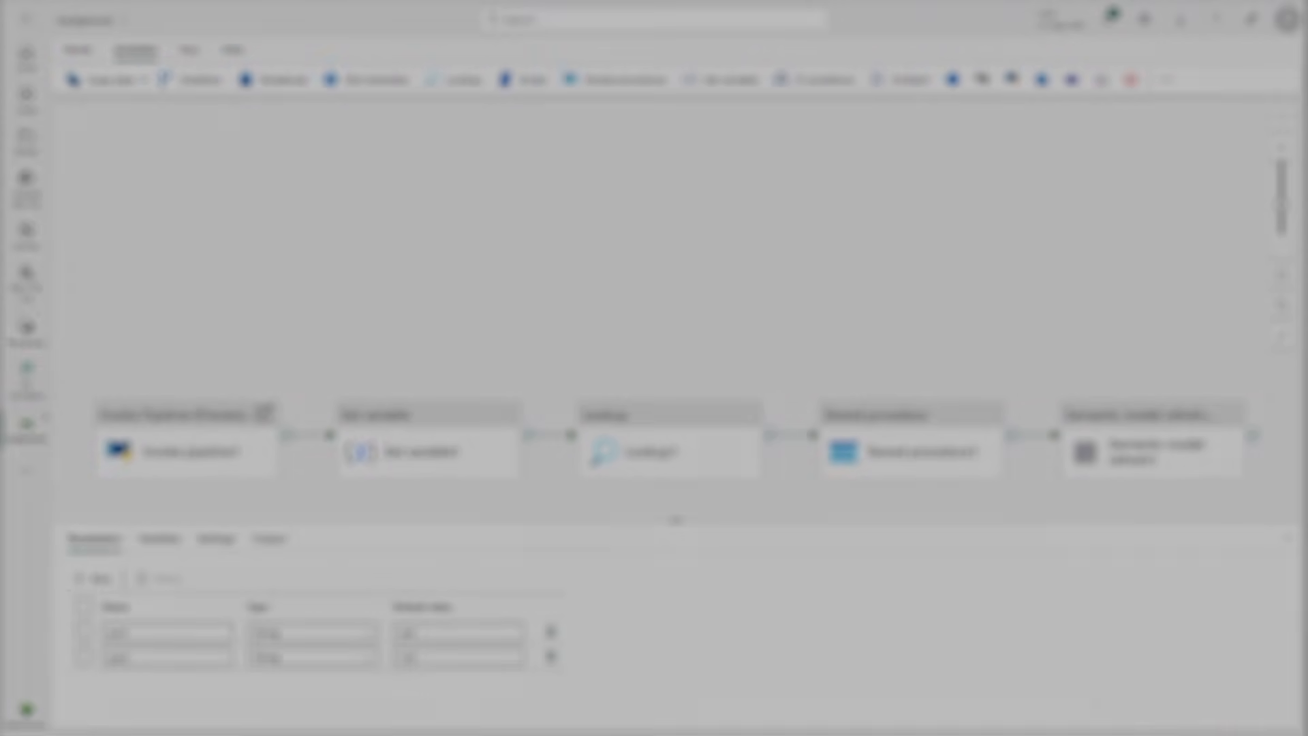
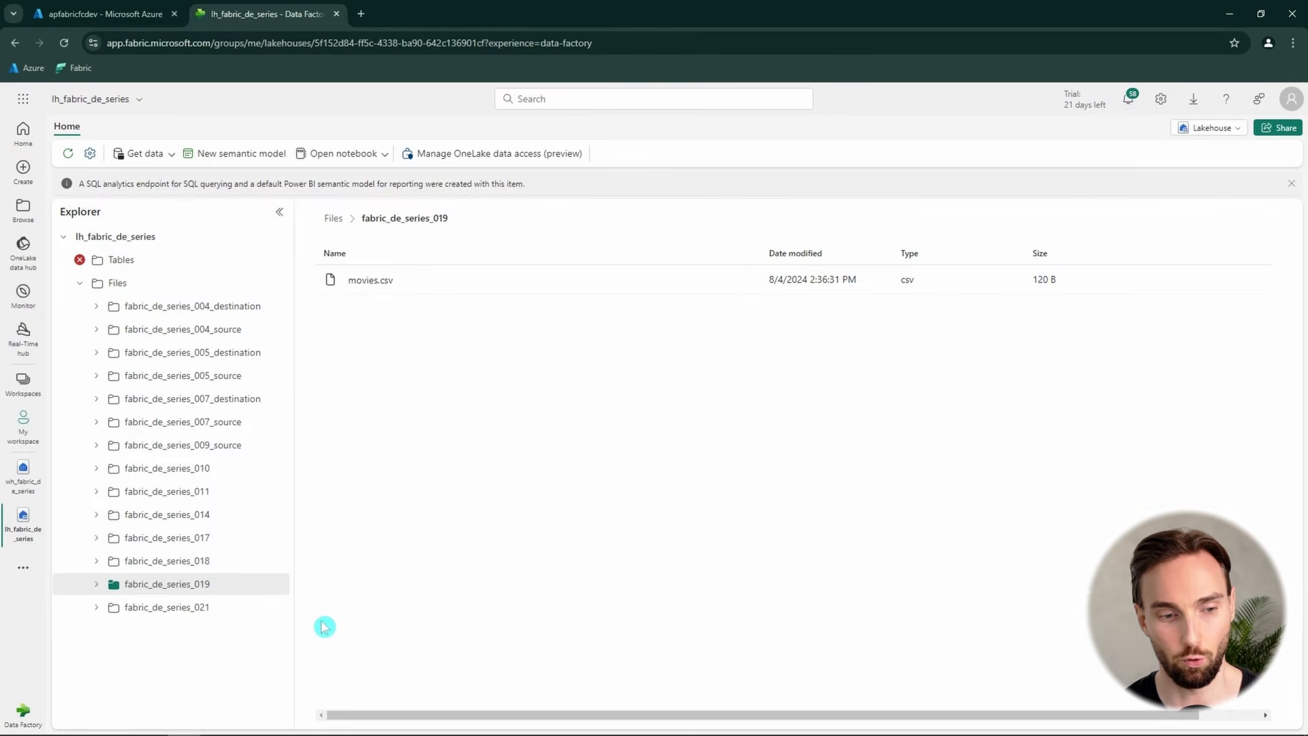
- Preview movies.csv in the fabric_de_series_019 folder of the lakehouse and examine its header and rows
mouse_move(258, 596)
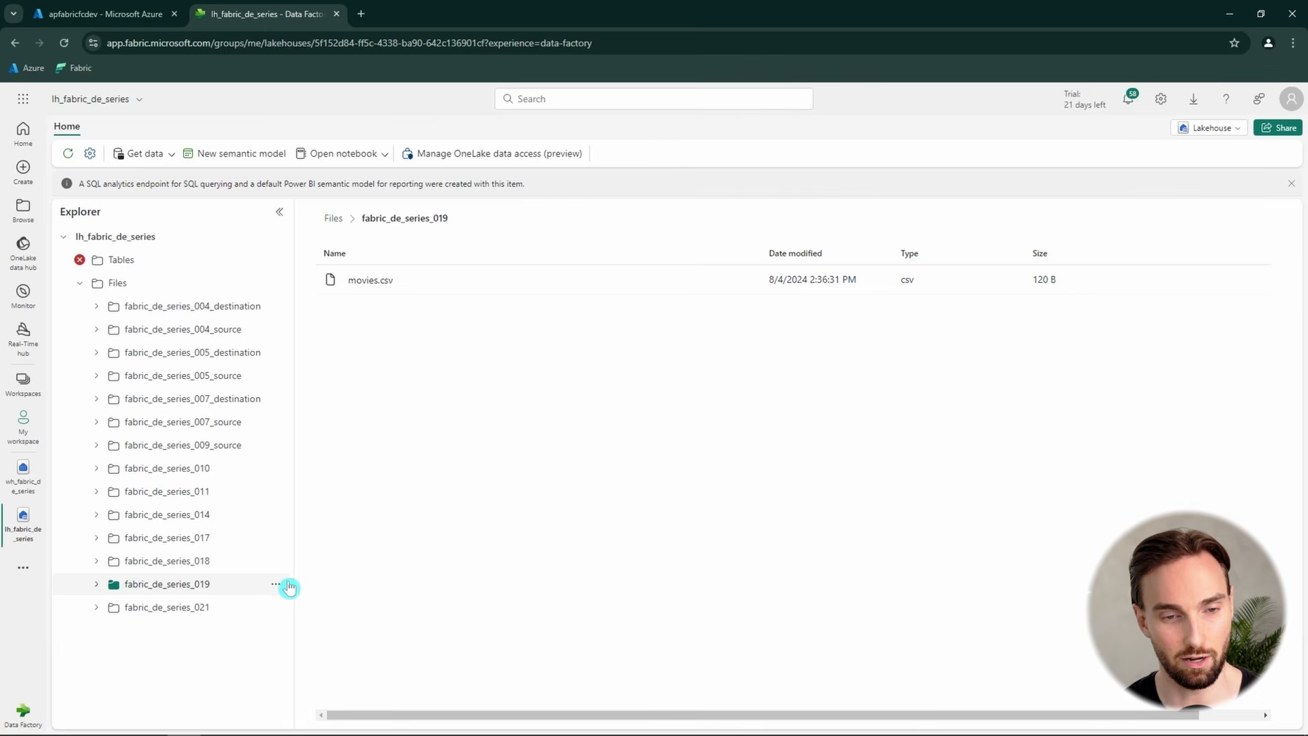
click(423, 289)
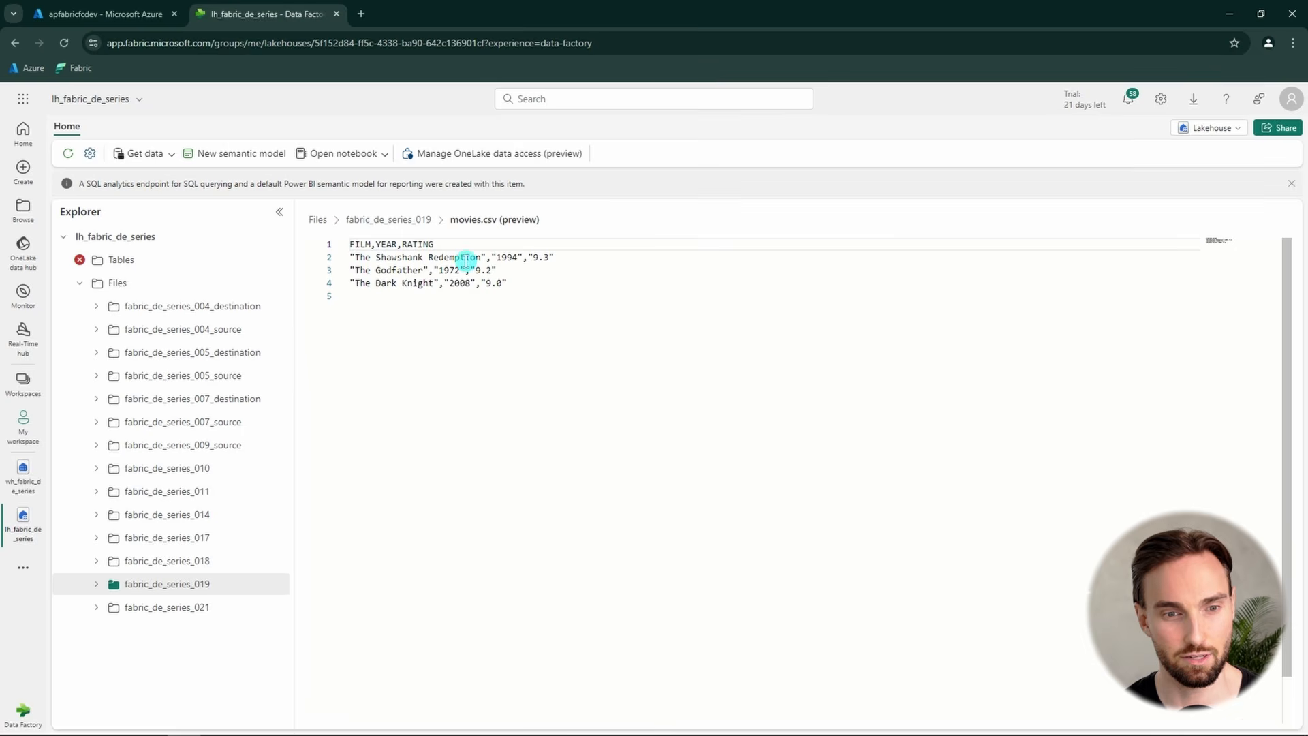
drag(439, 257, 327, 249)
click(507, 274)
drag(514, 292, 339, 250)
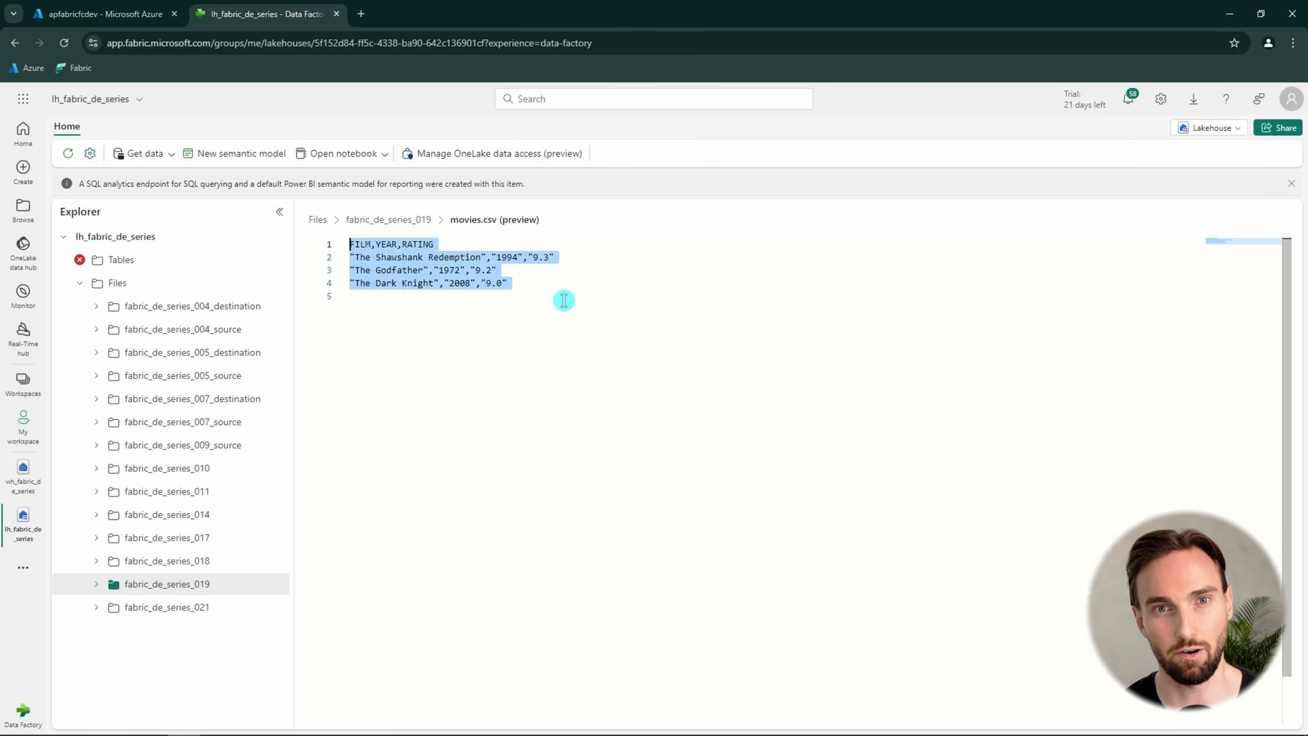
- Look through the schemas of the wh_fabric_de_series warehouse and compare it with the lh_fabric_de_series lakehouse
click(26, 490)
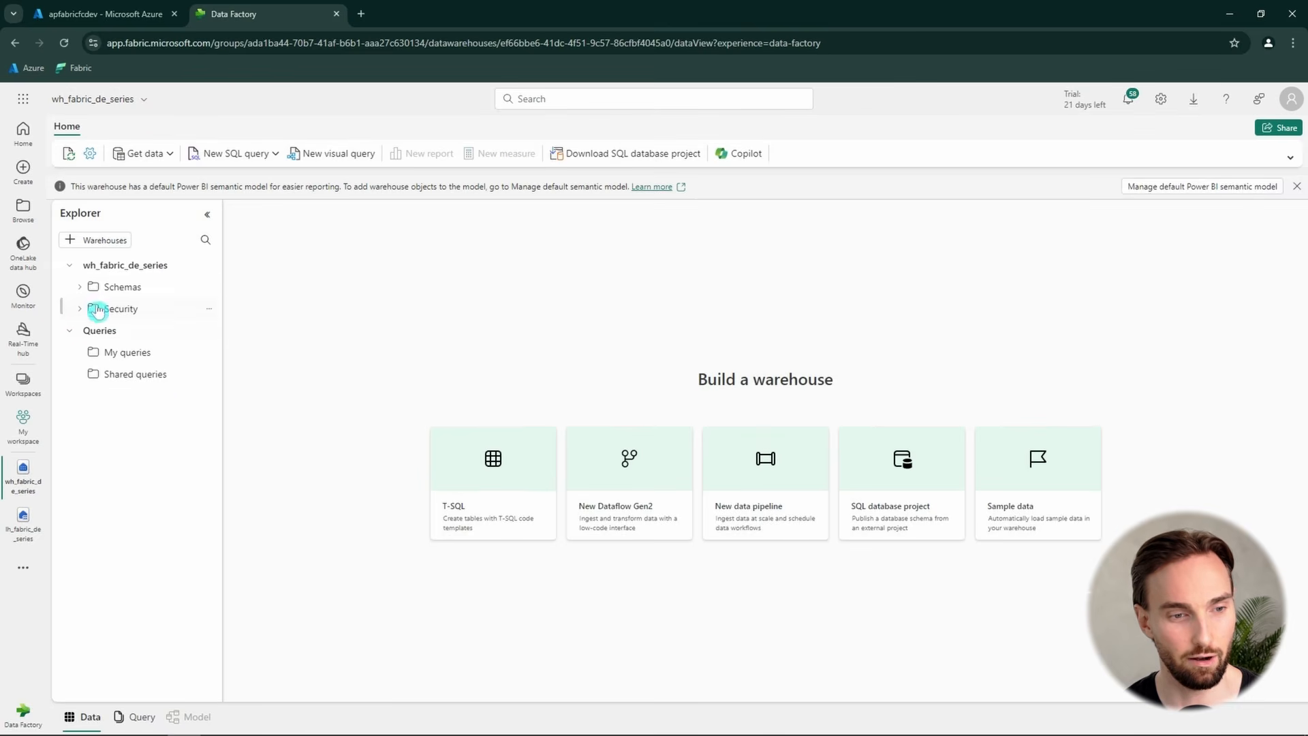
click(82, 290)
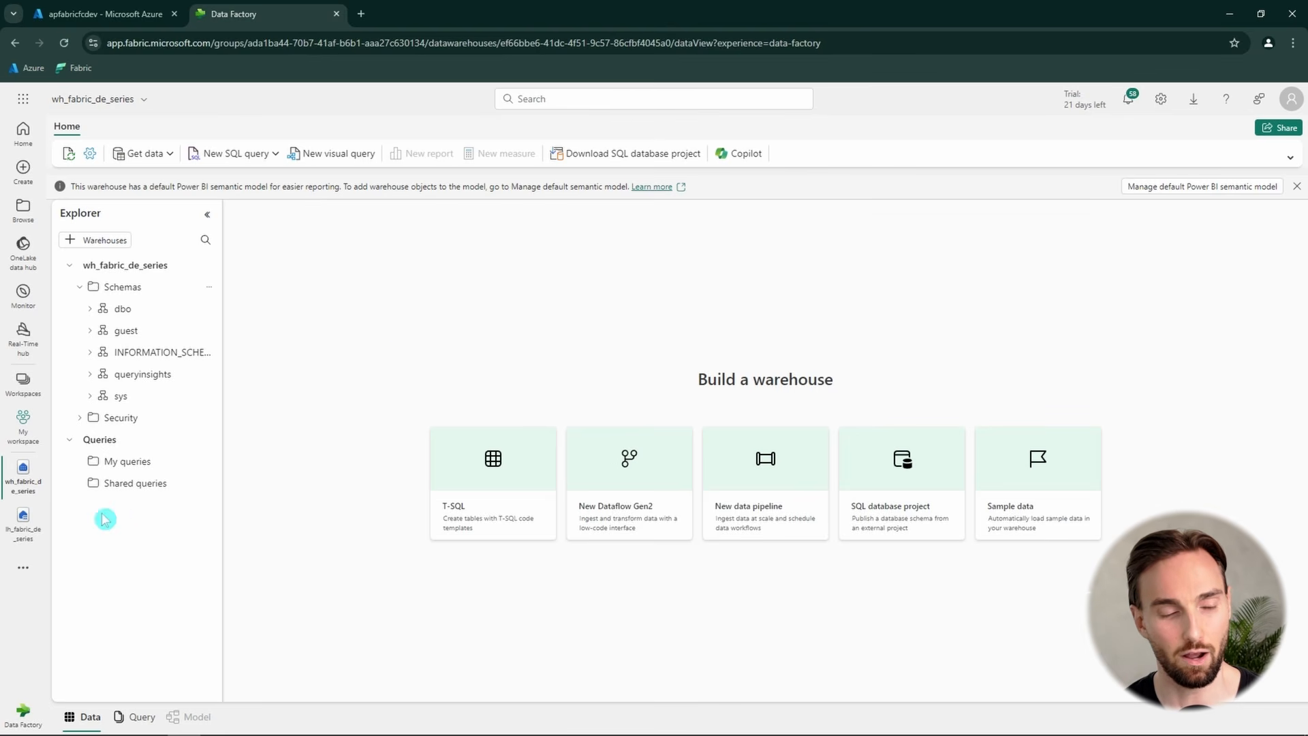
click(33, 534)
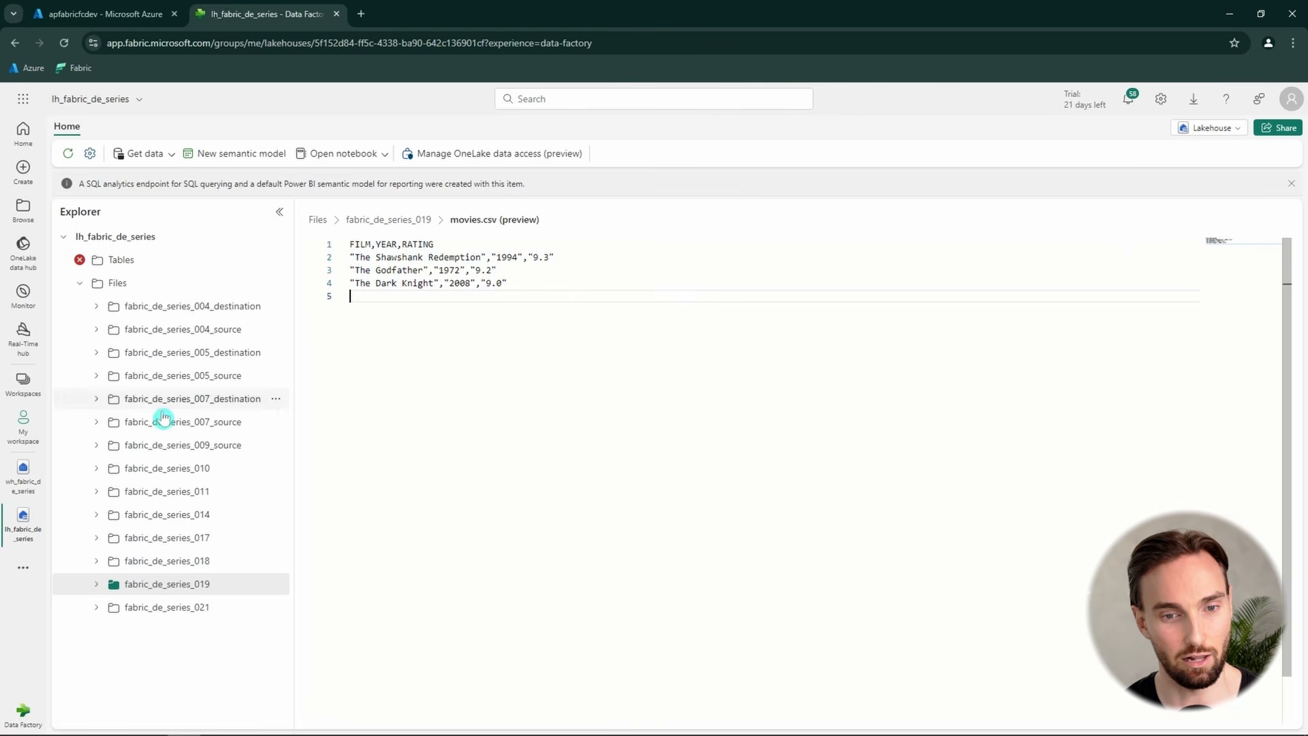
click(23, 475)
- Create a new data pipeline named pl_fabric_de_series_019_csv_to_dw
click(23, 172)
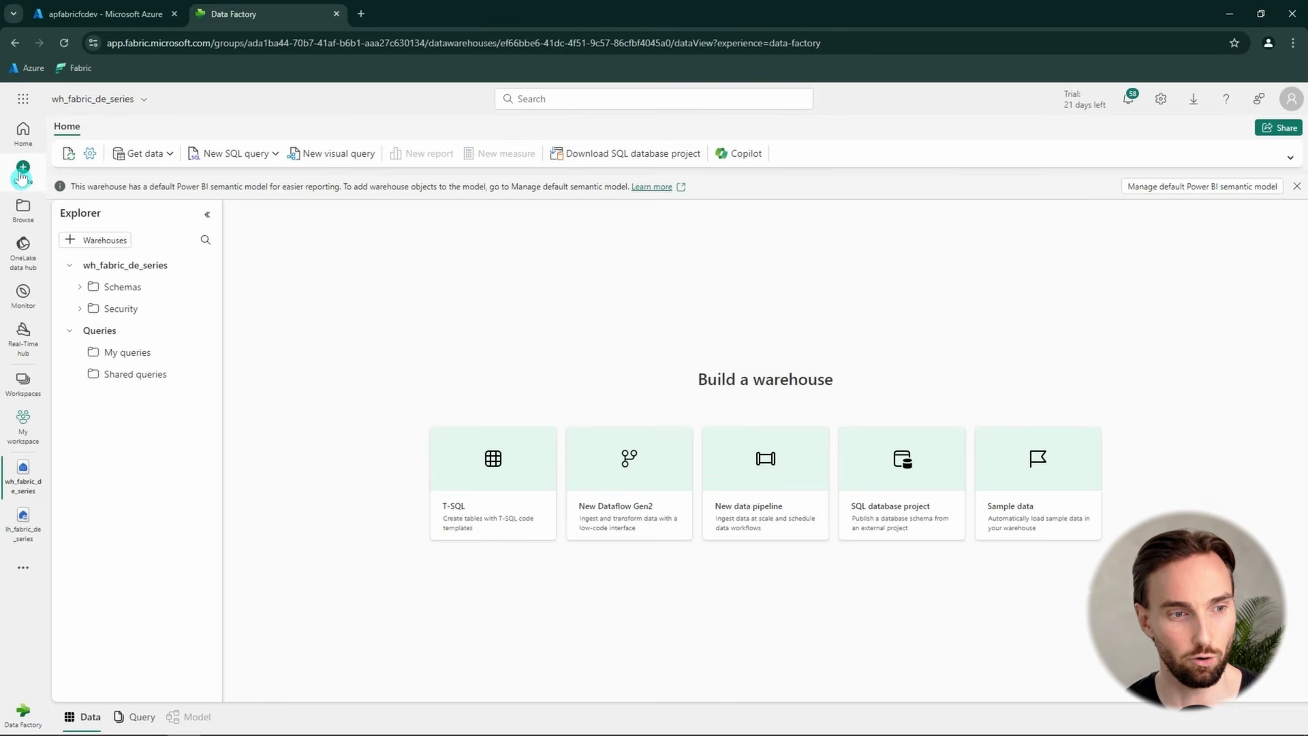
scroll(512, 444, down, 3)
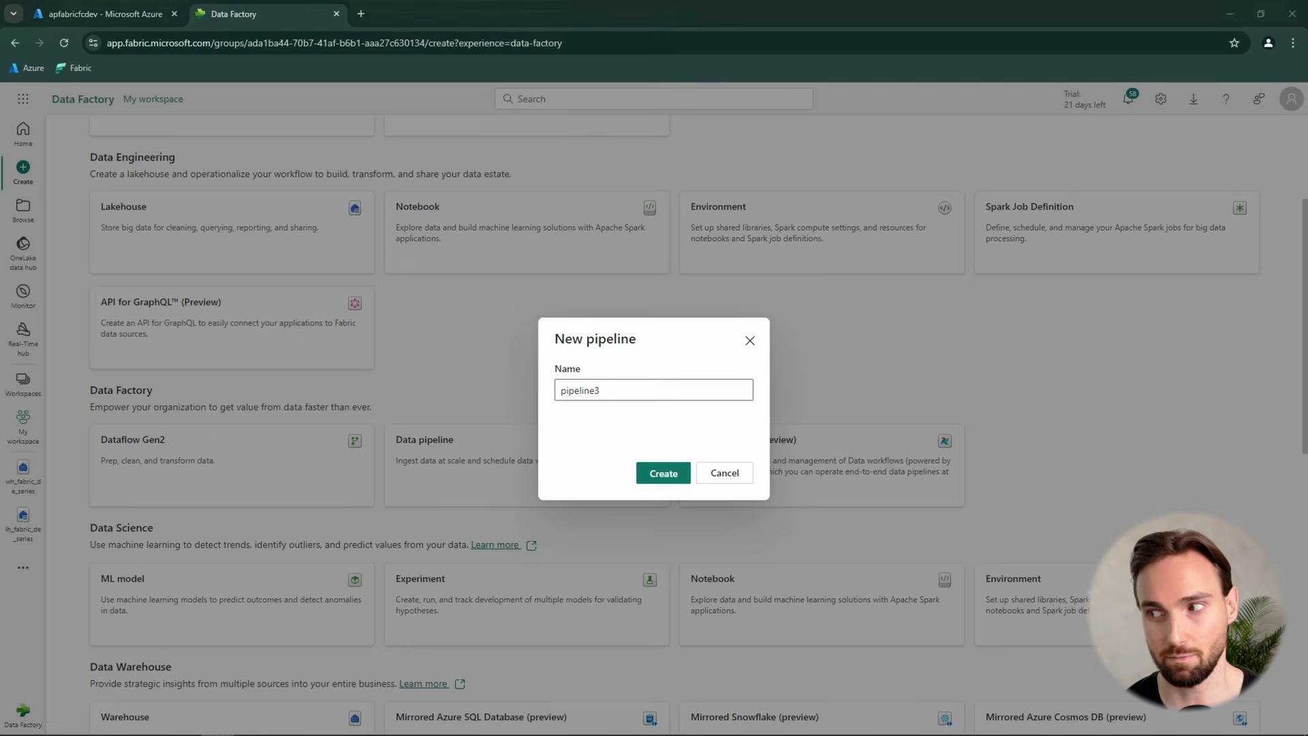
double_click(579, 390)
text(pl_fabric_de_series_019_csv_to_dw)
click(666, 477)
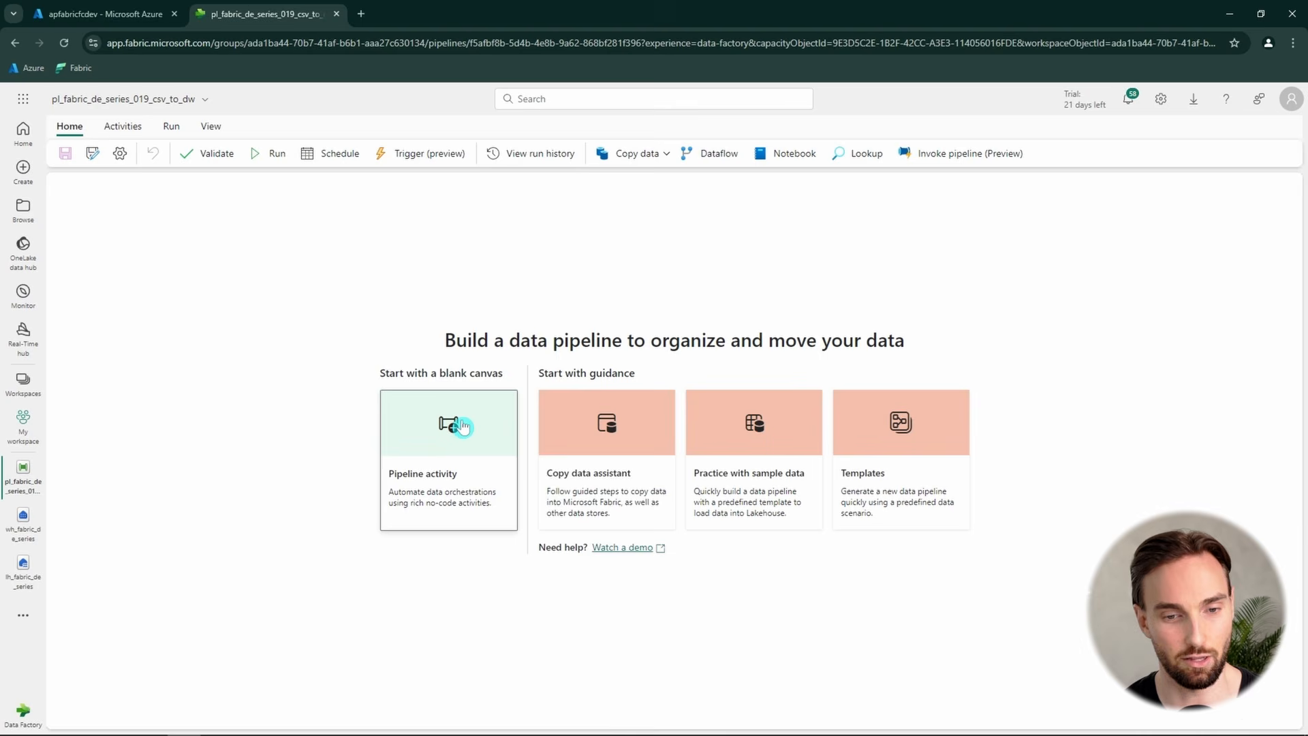
- Add a Copy data activity to the blank pipeline and move it towards the middle of the canvas
click(476, 427)
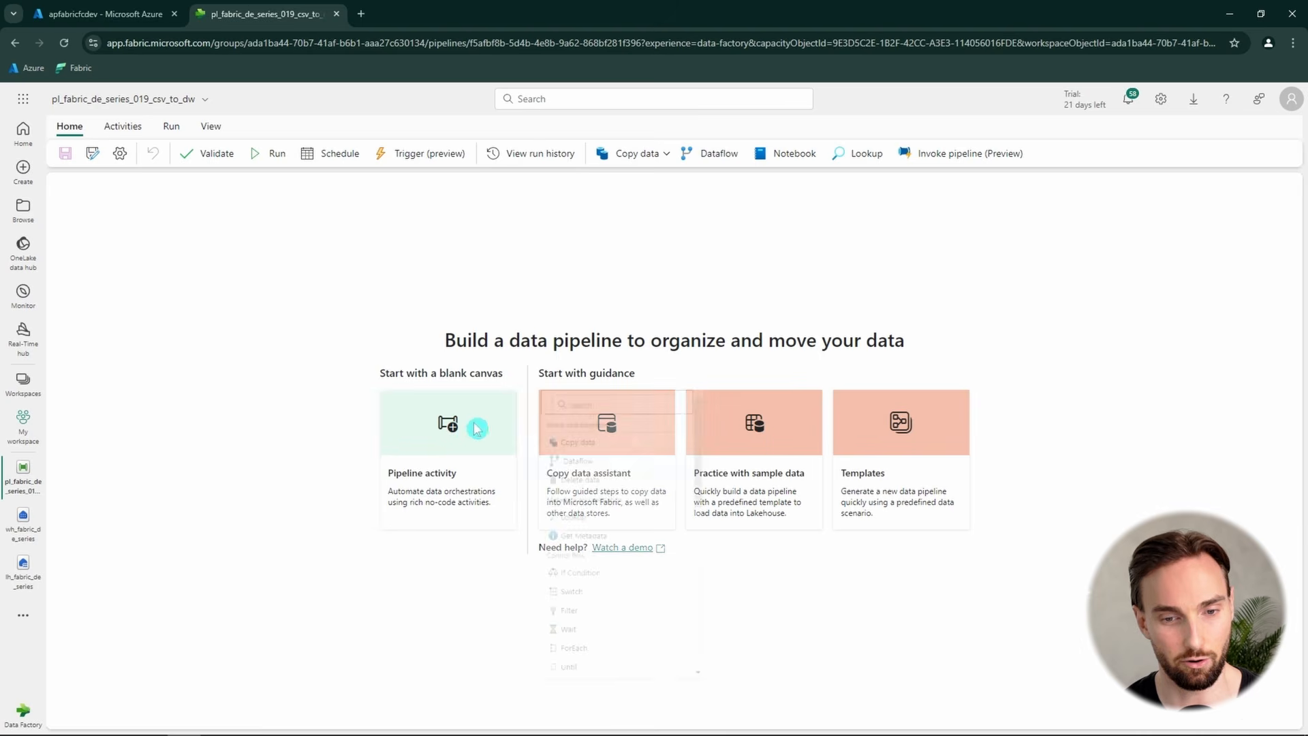
click(603, 450)
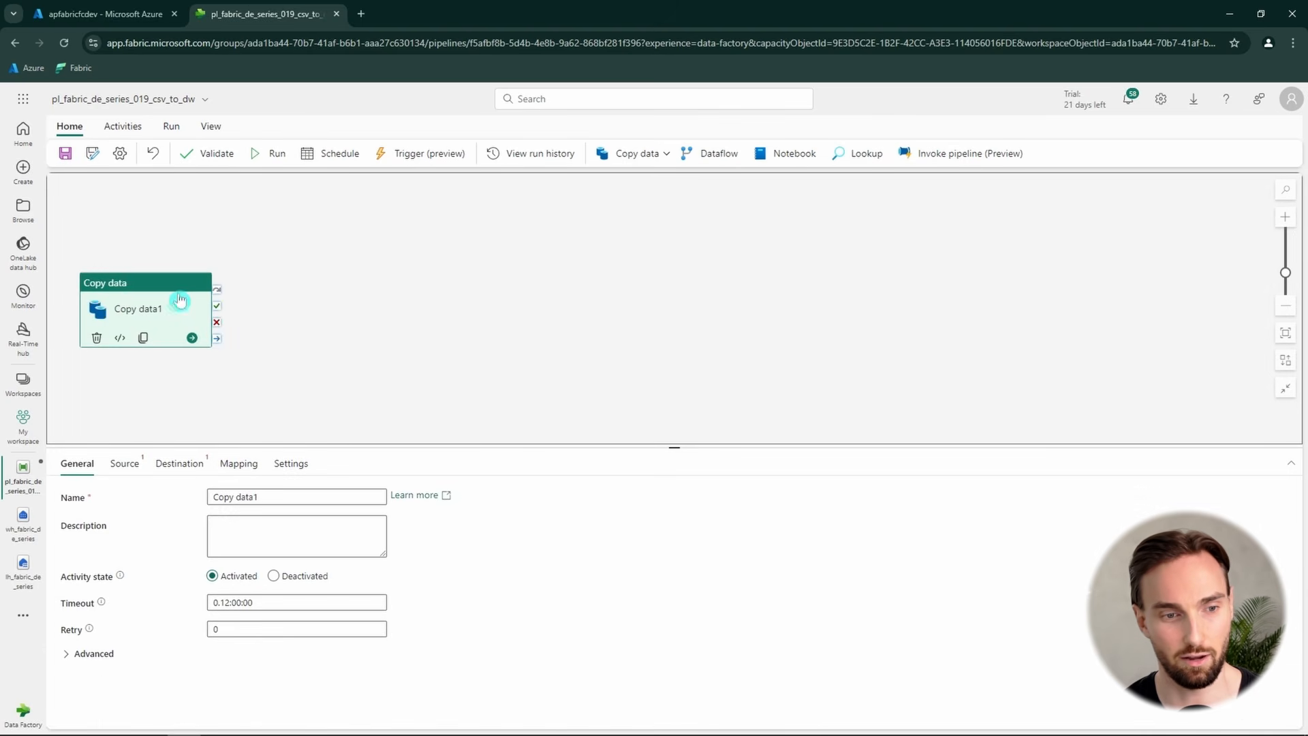
drag(180, 300, 446, 291)
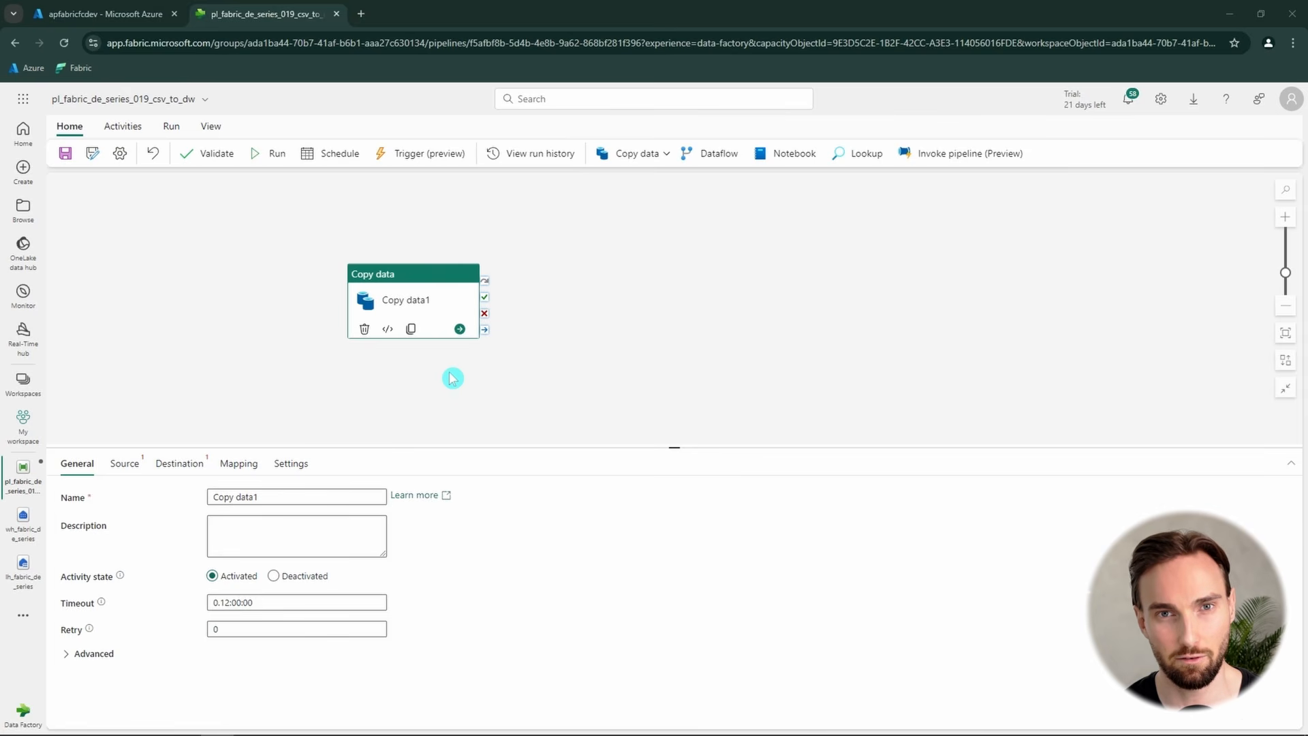
- Set the Copy data source connection to the lh_fabric_de_series lakehouse with Files as the root folder
click(123, 463)
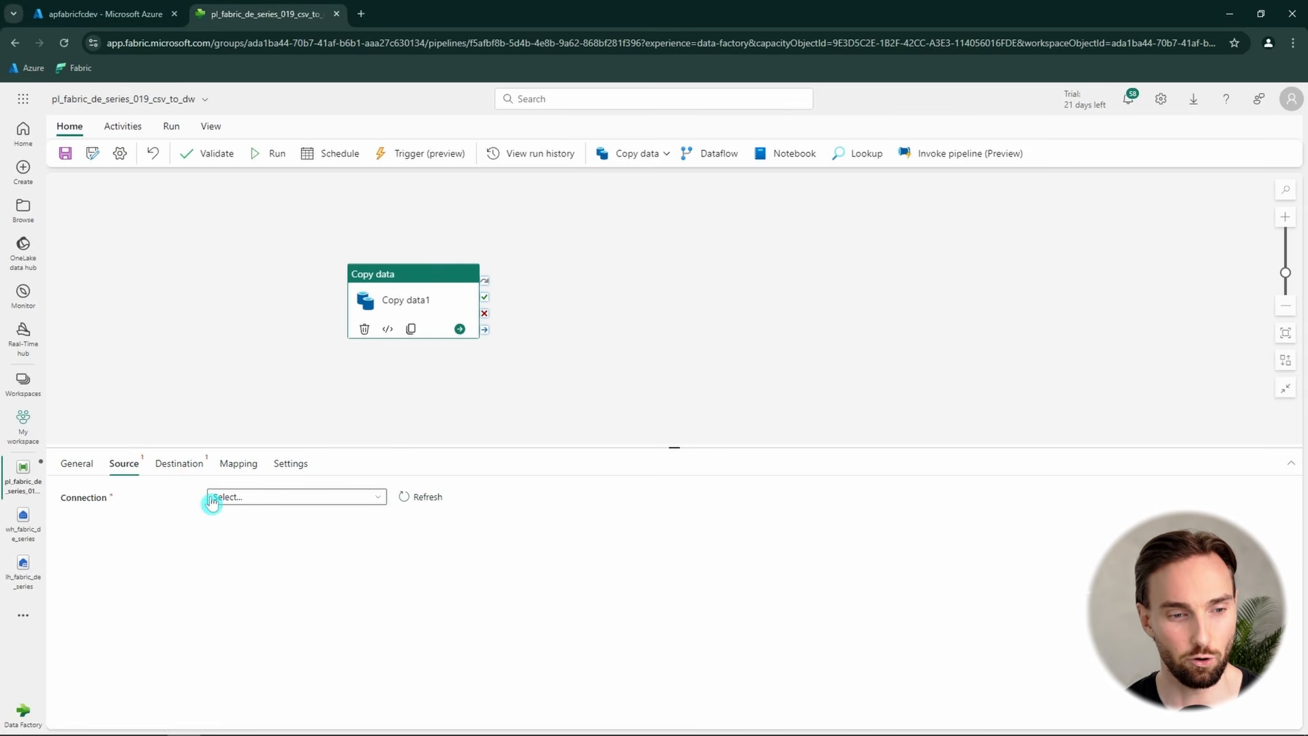
click(270, 502)
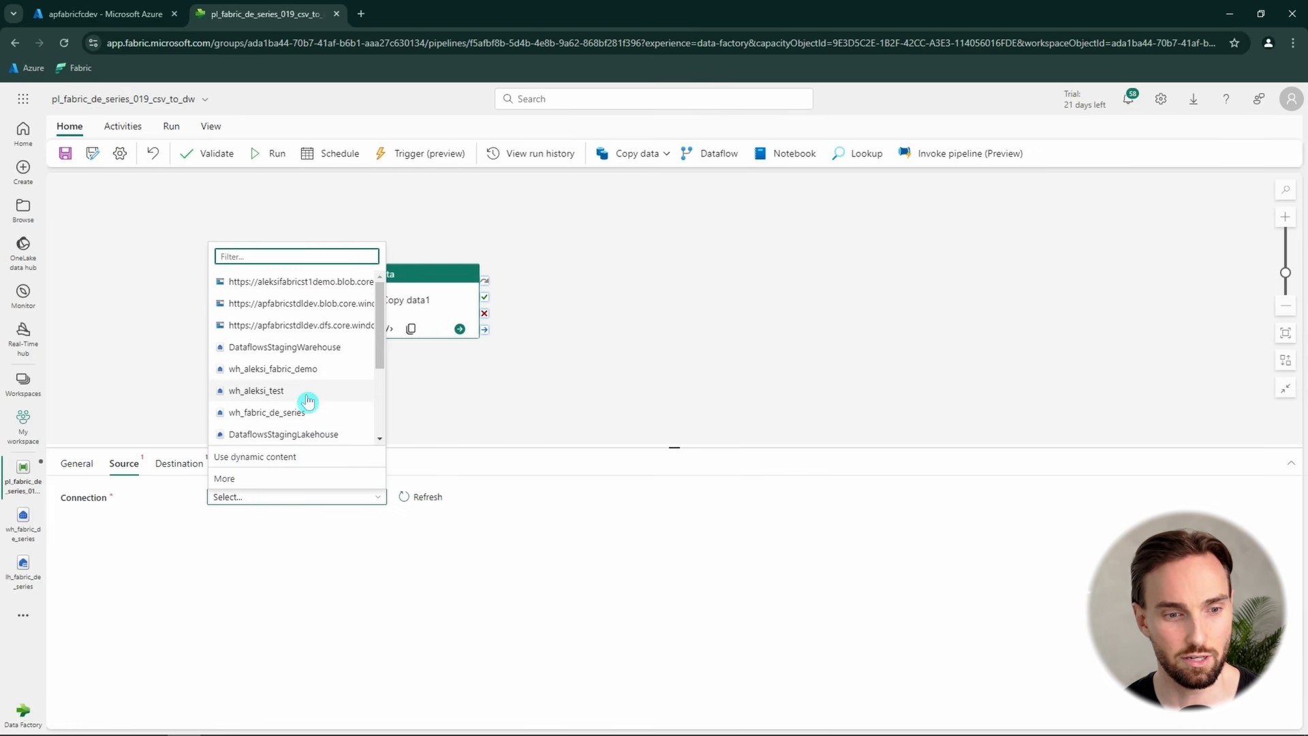
scroll(308, 401, down, 3)
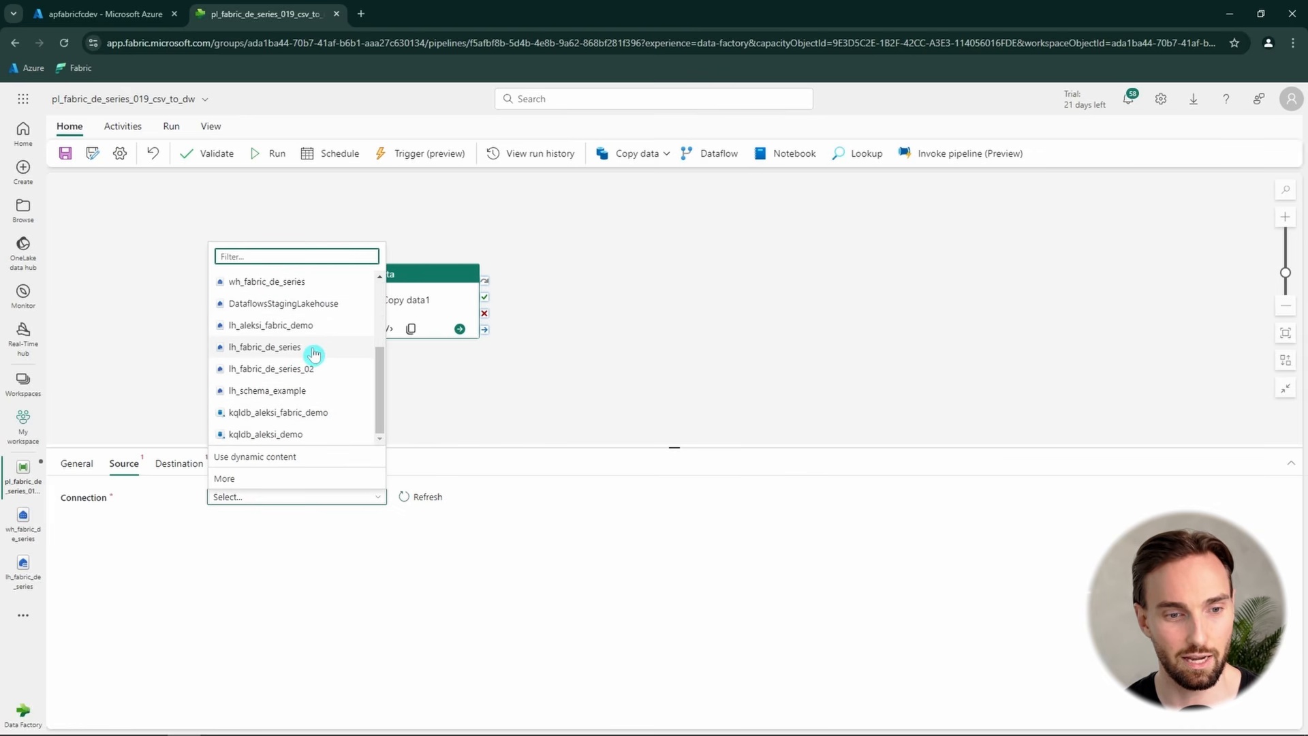
click(314, 353)
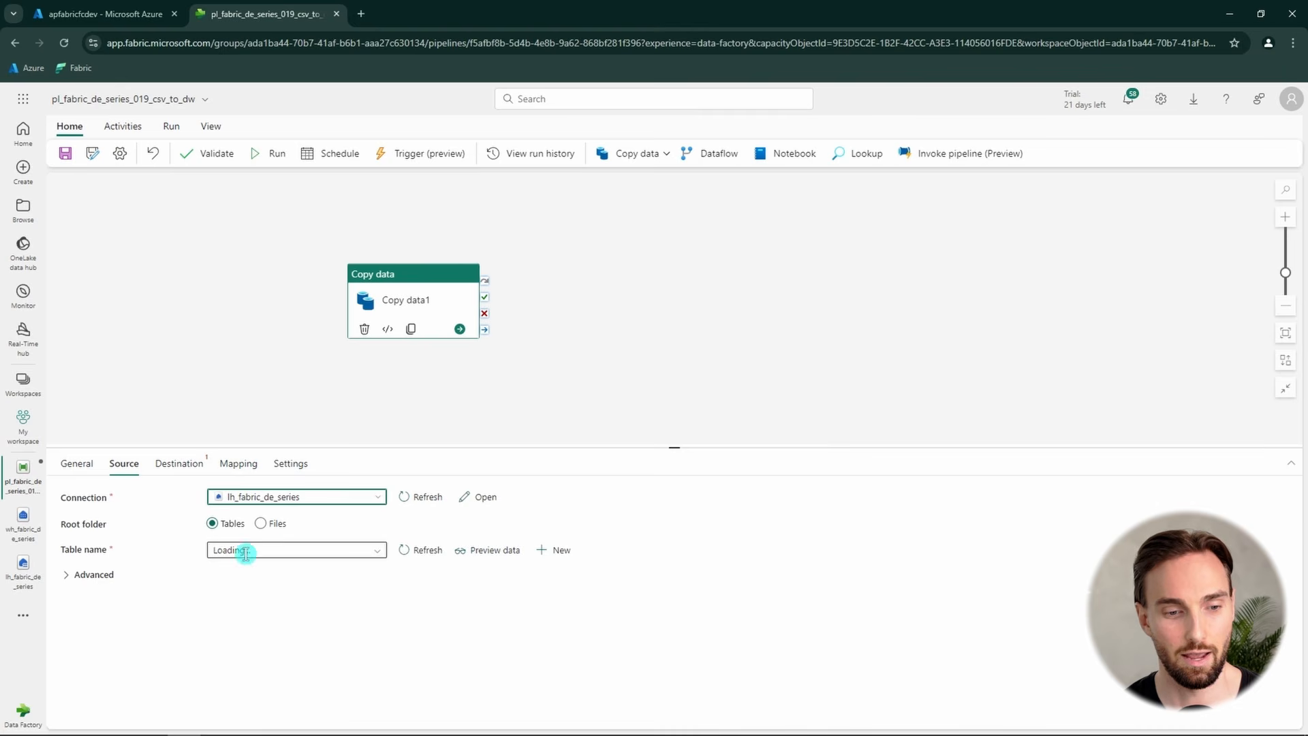
click(261, 524)
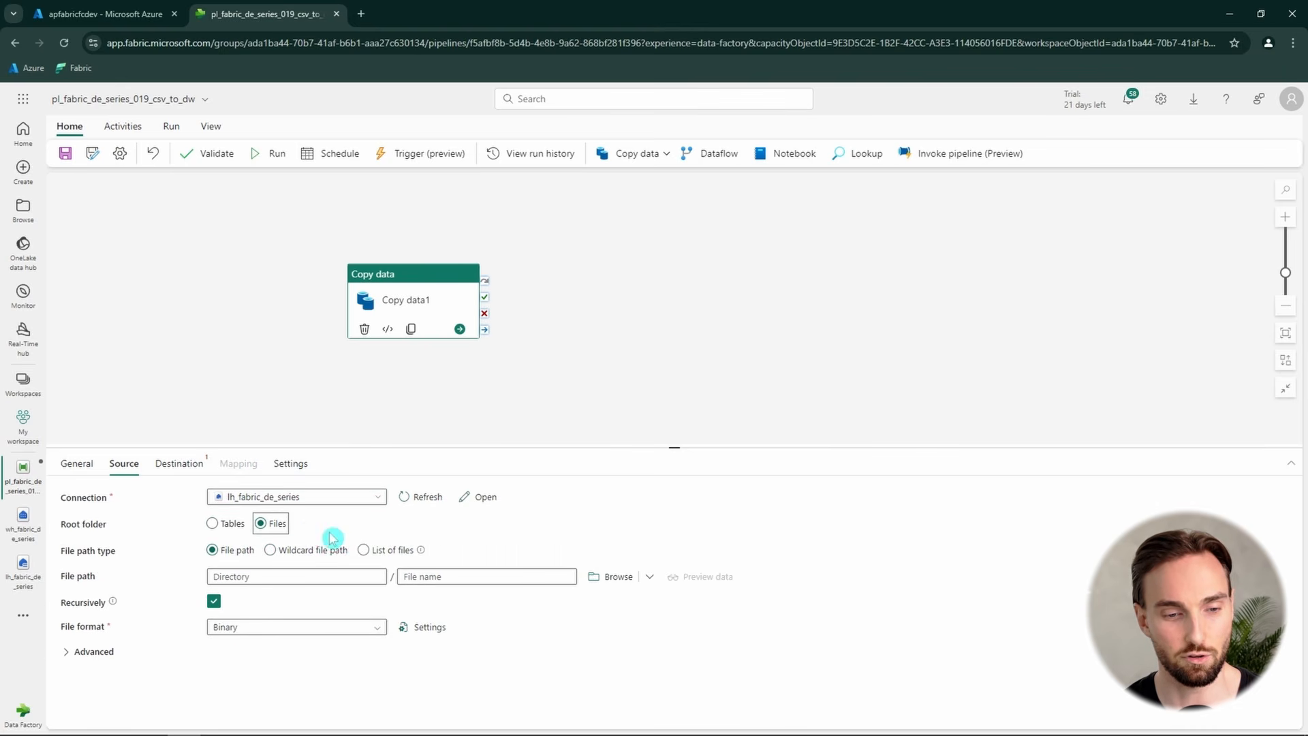
- Set the source file path to the directory fabric_de_series_019 and the file name movies.csv
click(596, 509)
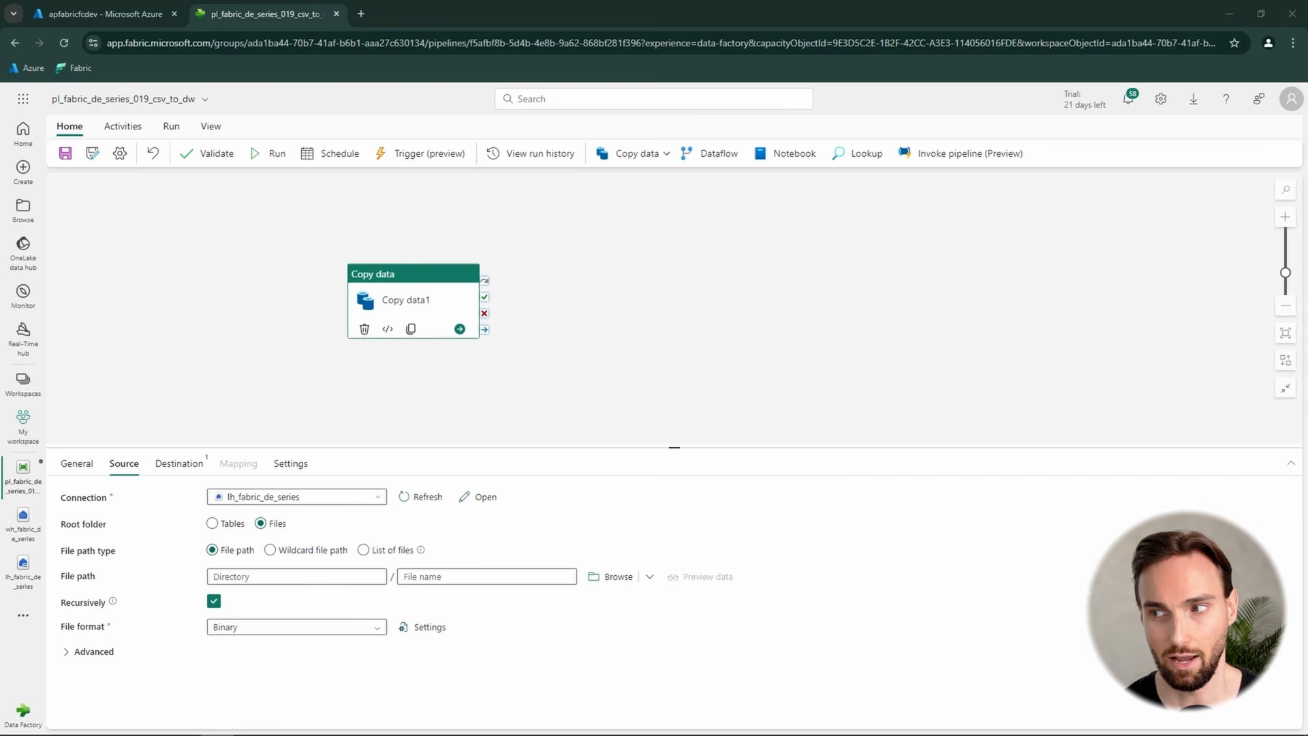
click(330, 576)
key(ctrl+v)
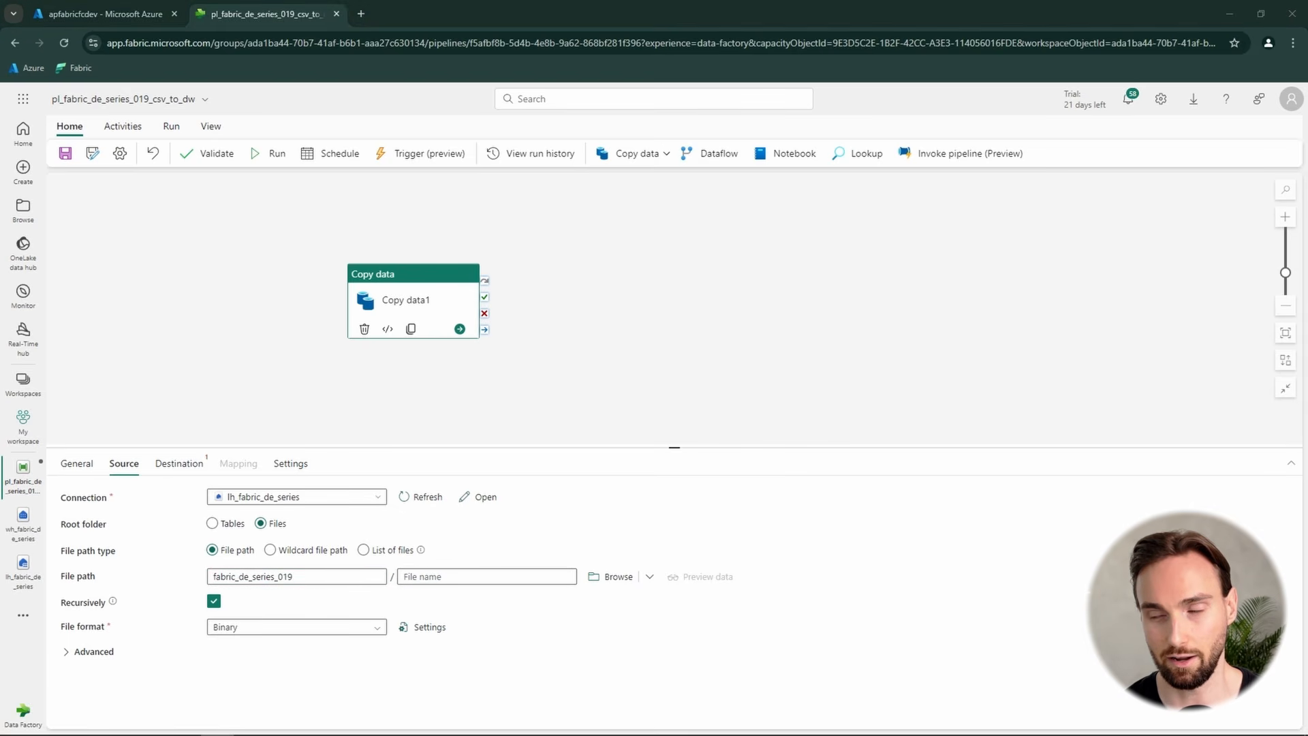
click(481, 576)
key(ctrl+v)
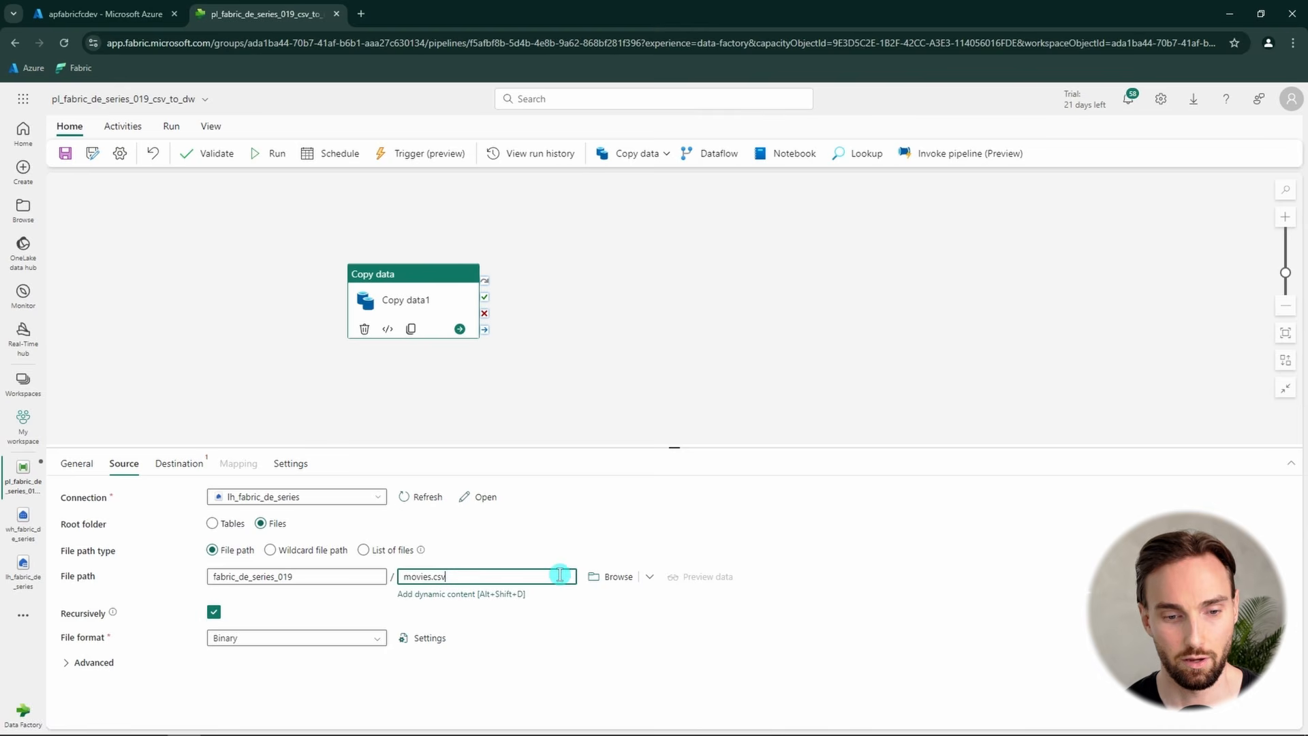
- Expand the advanced source options and set the source file format to DelimitedText
click(80, 662)
scroll(320, 600, down, 1)
click(327, 582)
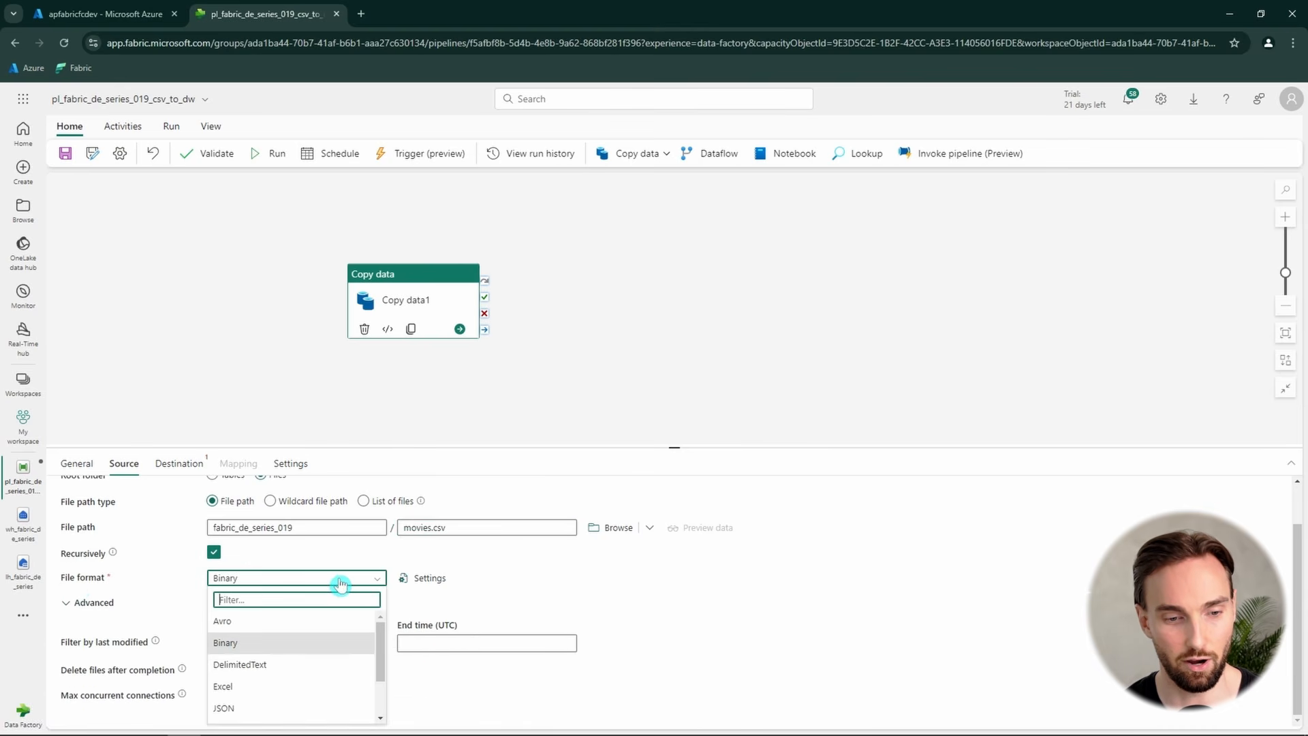
click(283, 664)
- Review the source's file format settings without changing them and preview the movies.csv data
click(429, 578)
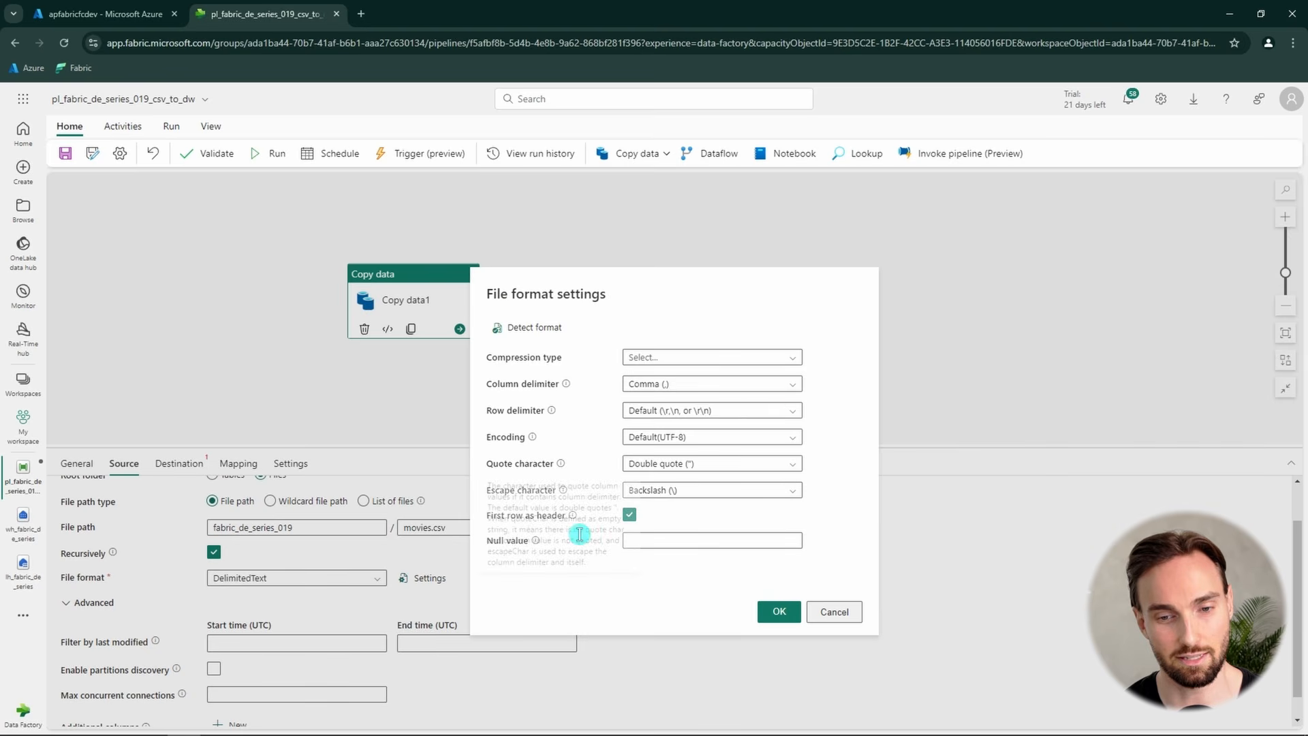
click(837, 612)
scroll(646, 584, up, 1)
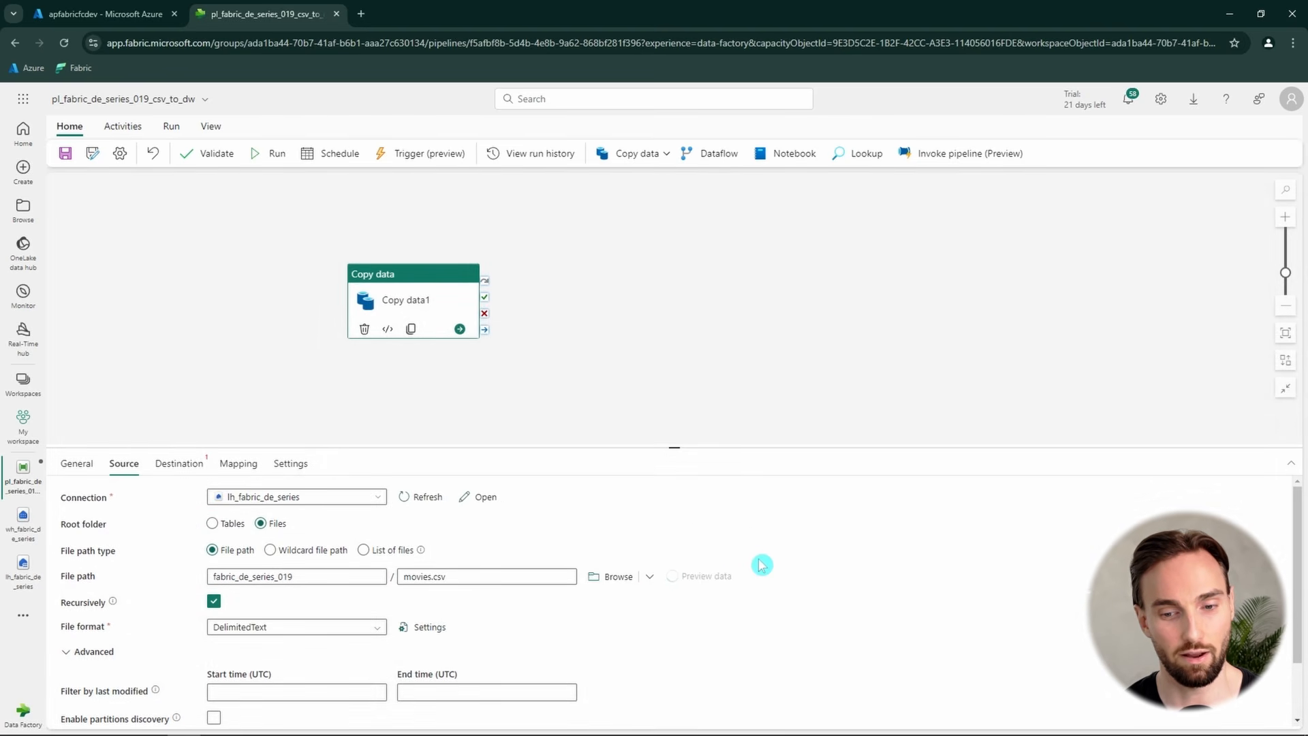
click(709, 577)
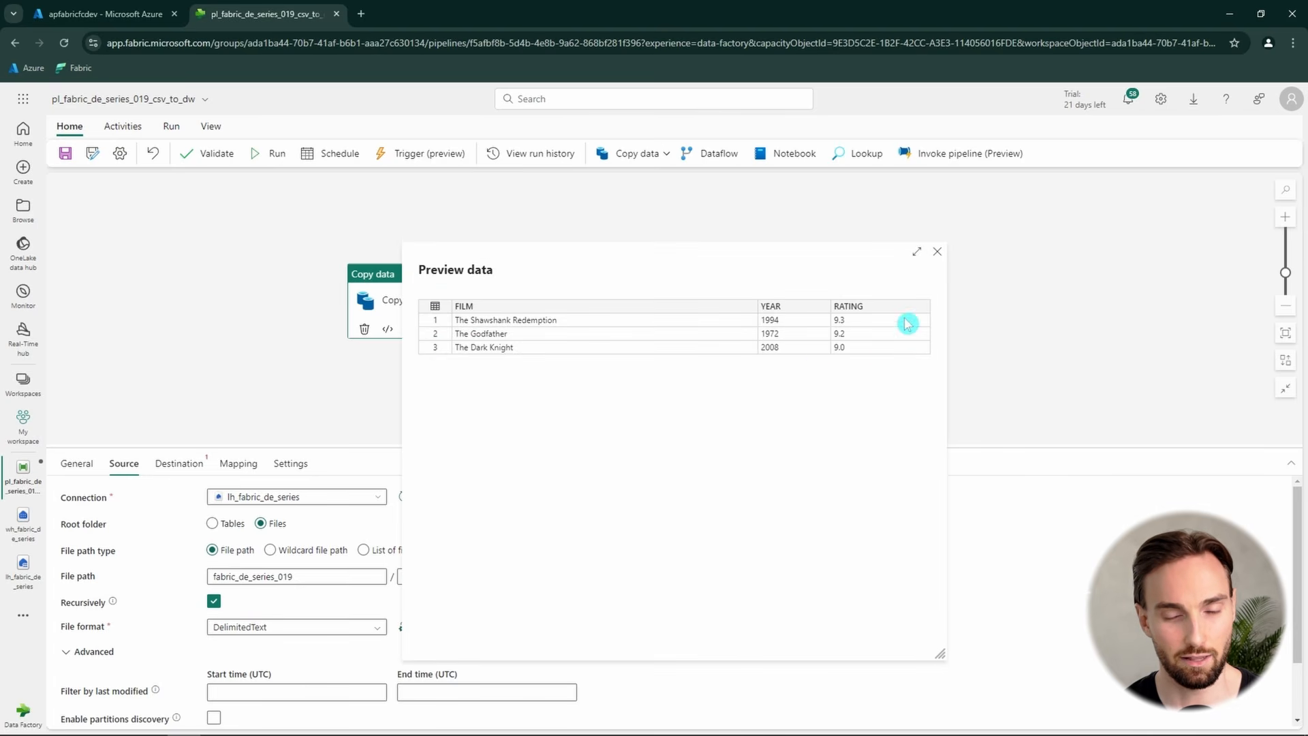
click(938, 254)
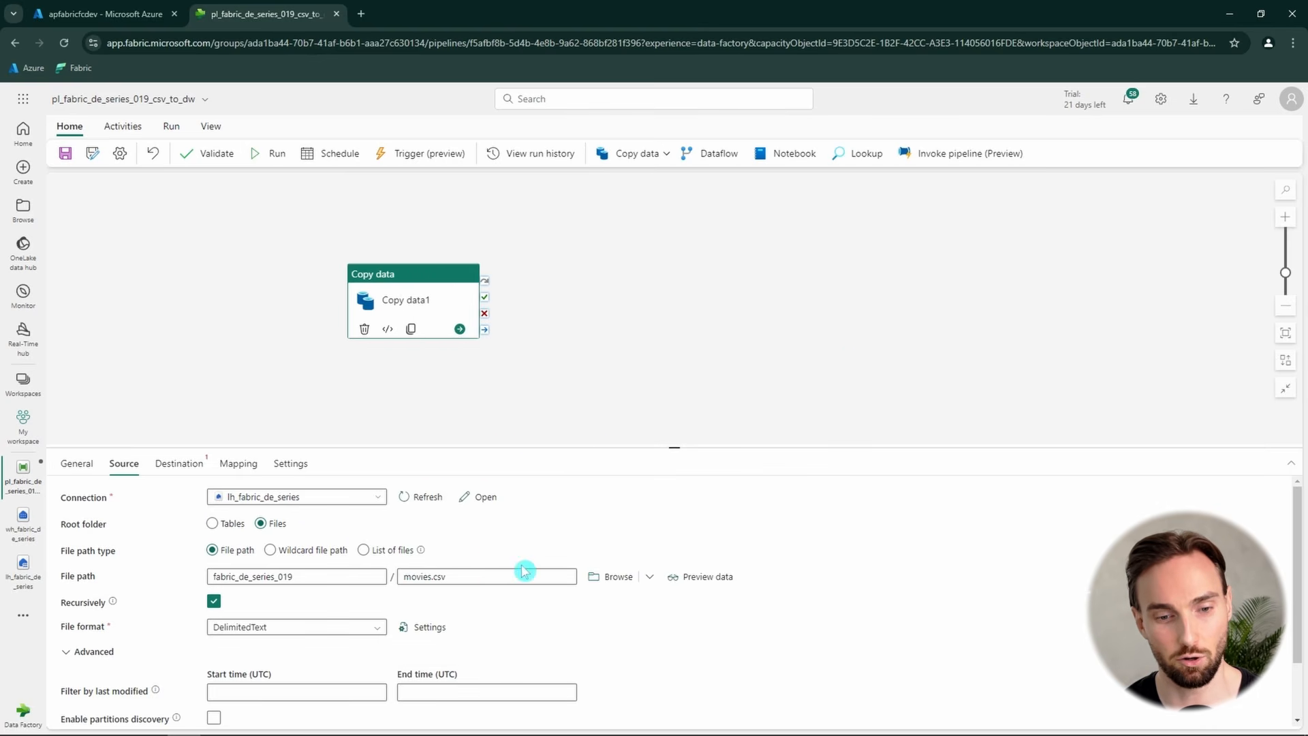
- Set the Copy data destination connection to the wh_fabric_de_series warehouse
click(179, 463)
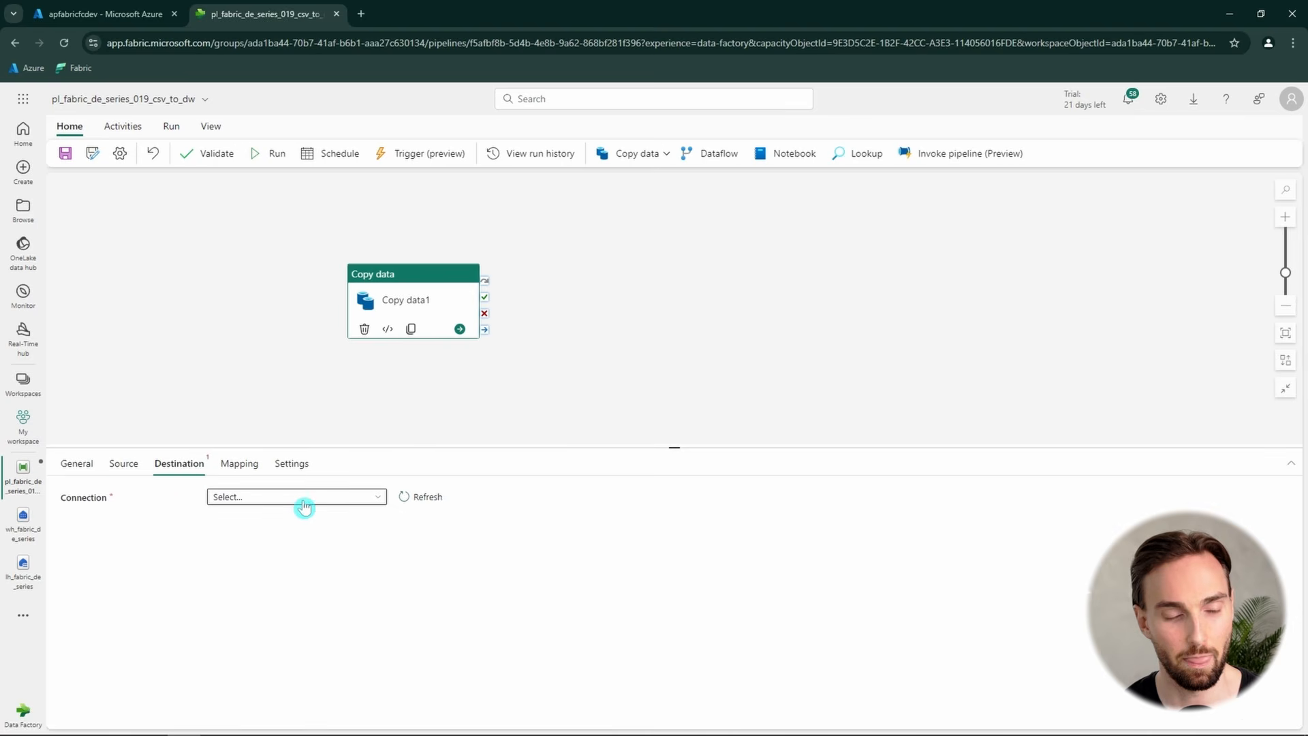
click(342, 499)
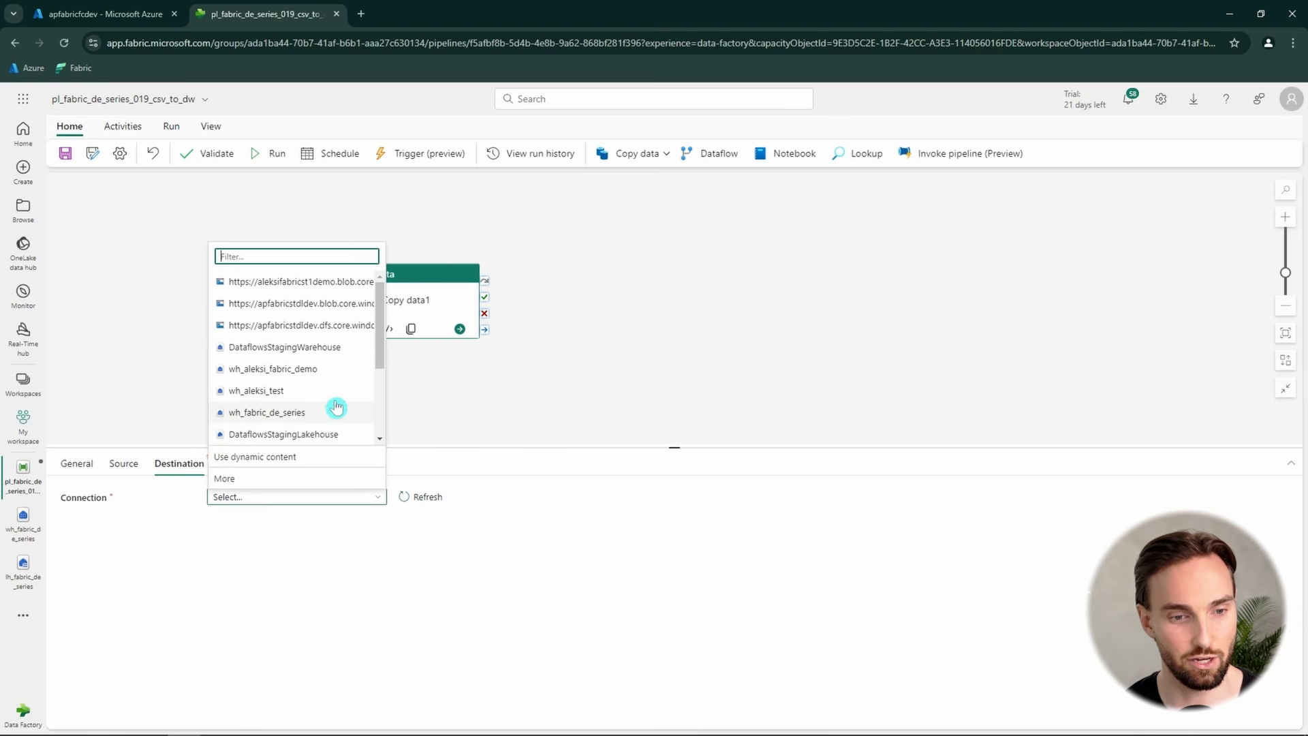
click(314, 412)
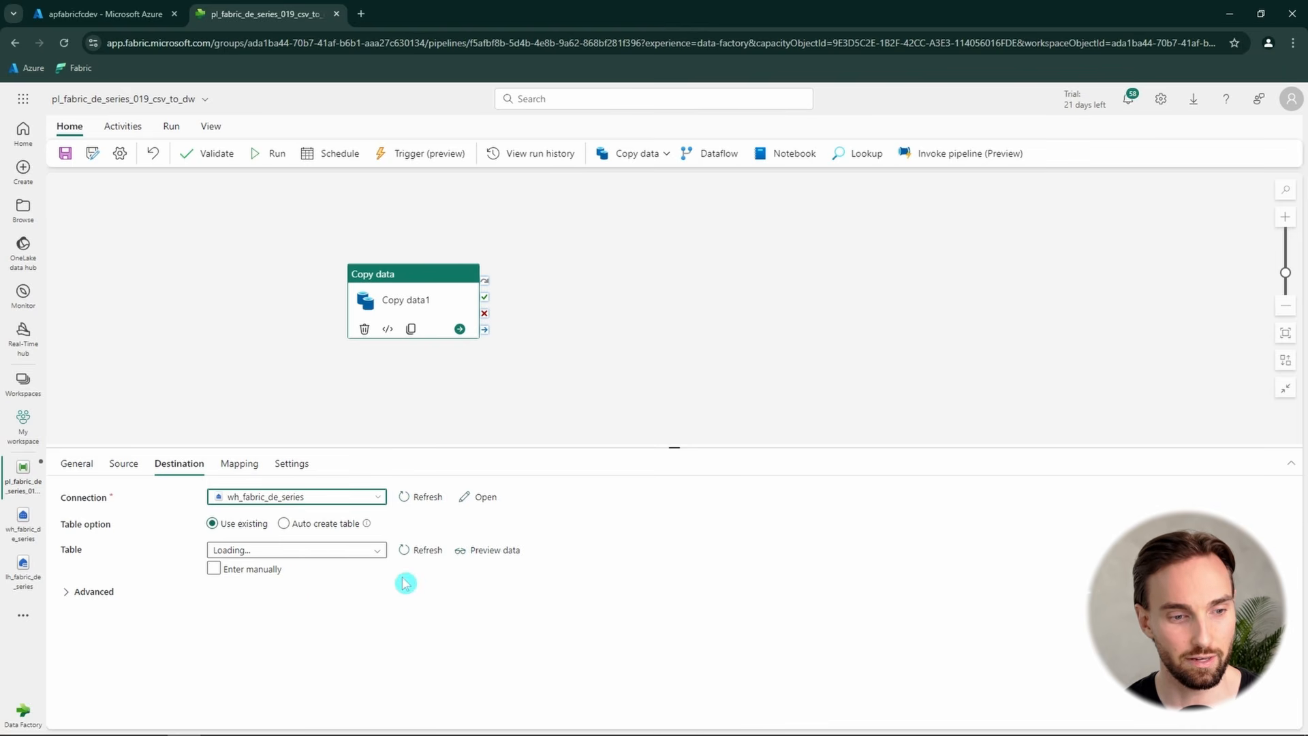
- Set the destination to auto create its table, with schema fabric_de_series_019 and table name movies
click(281, 523)
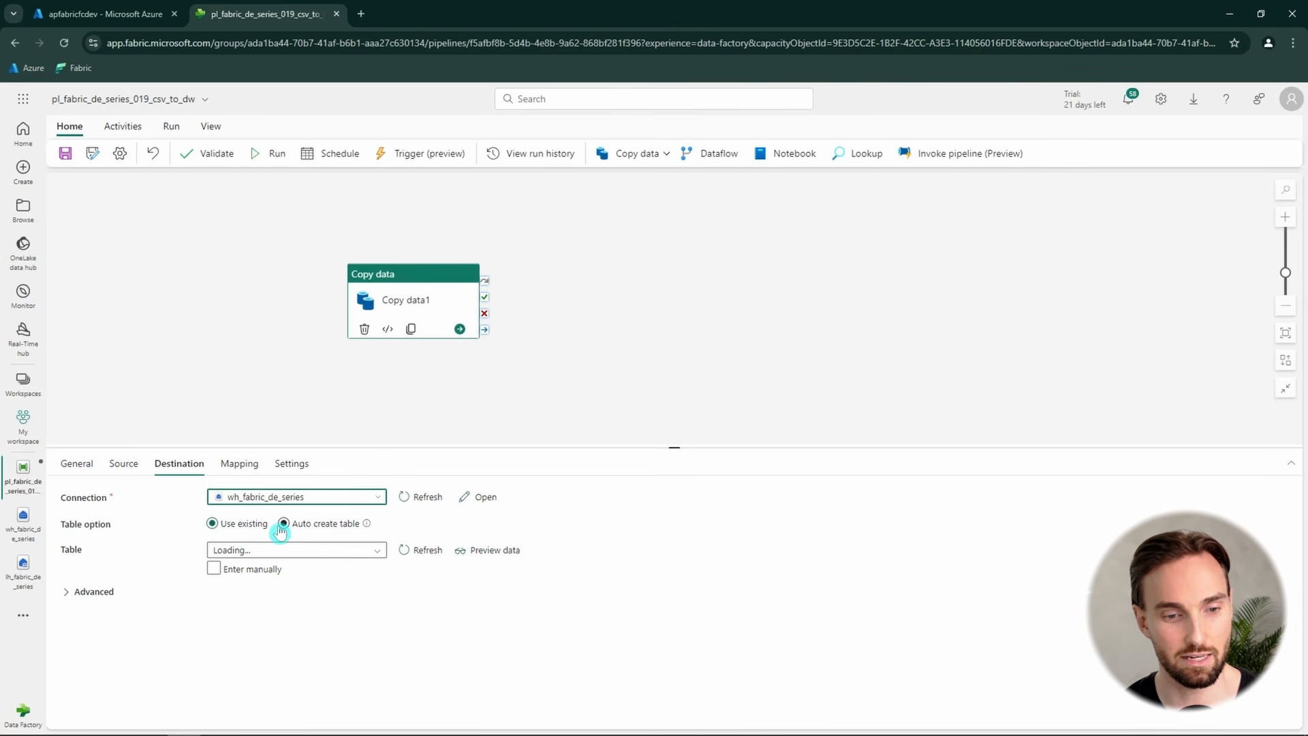
click(262, 530)
click(300, 530)
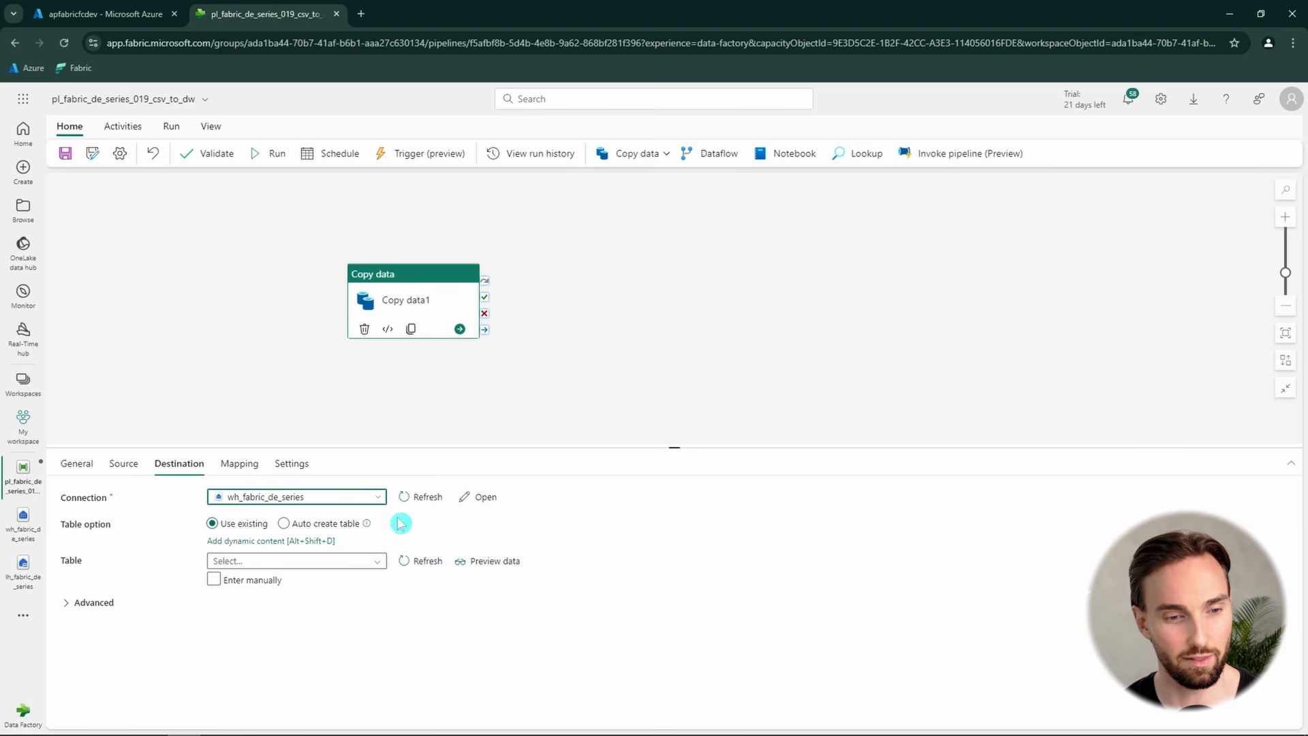
click(301, 524)
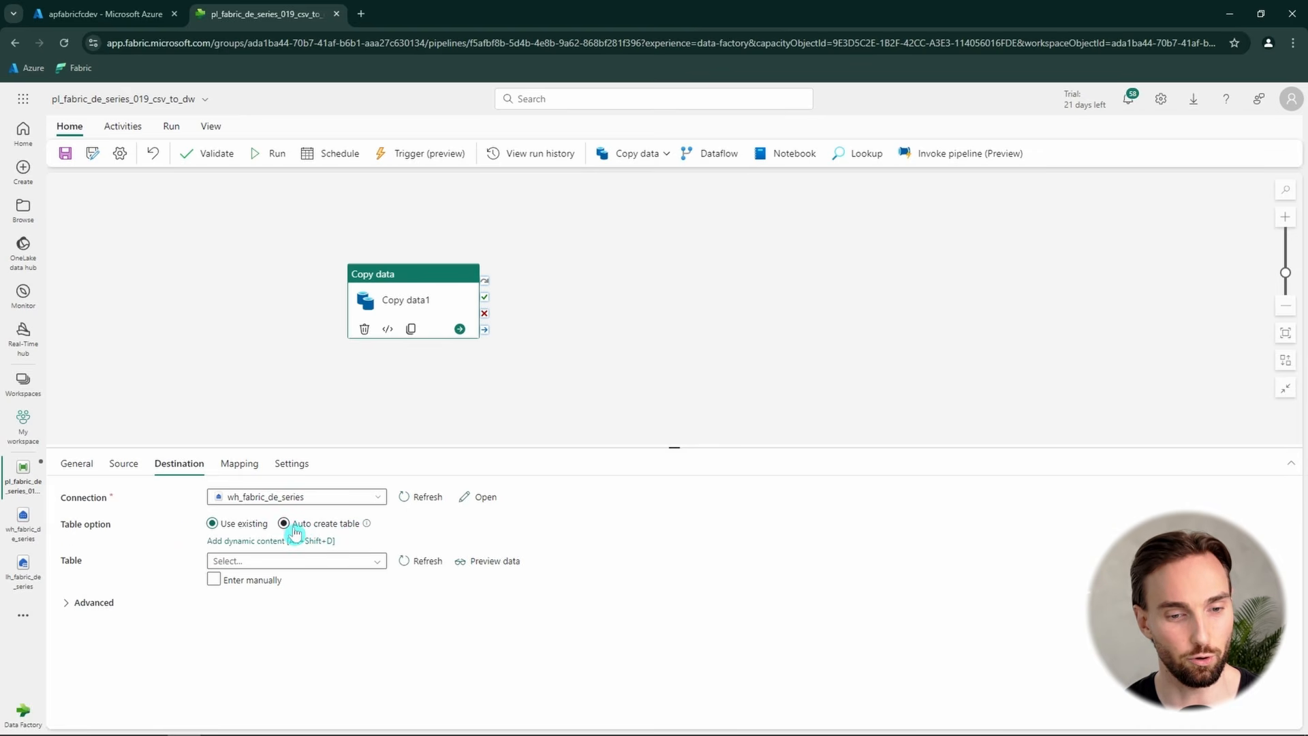
click(289, 525)
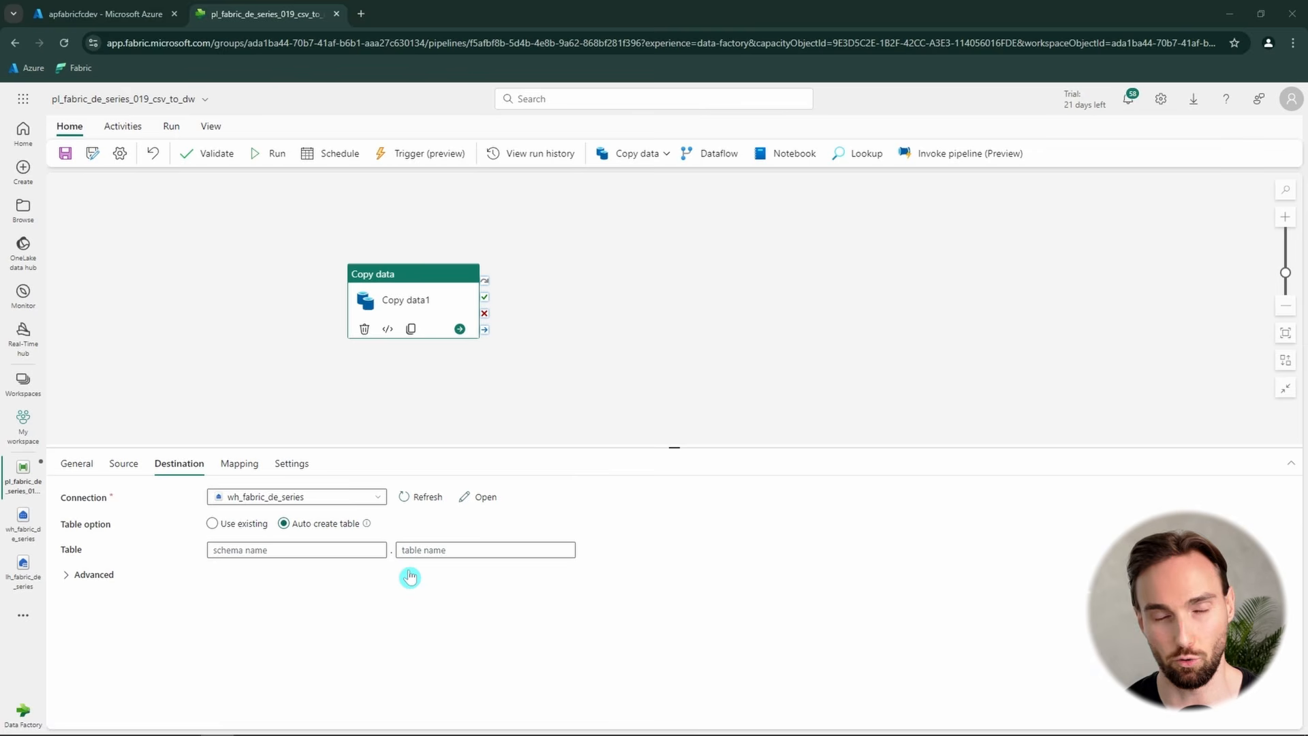
click(303, 553)
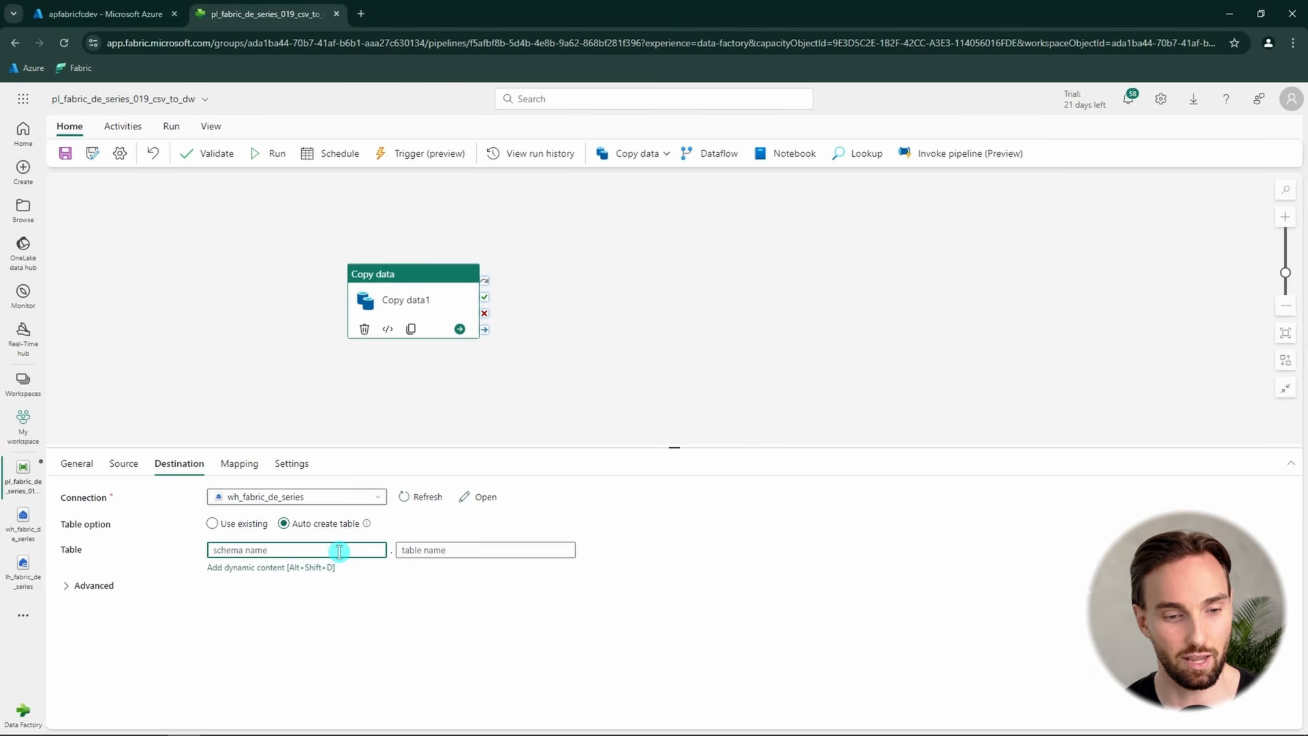
key(ctrl+v)
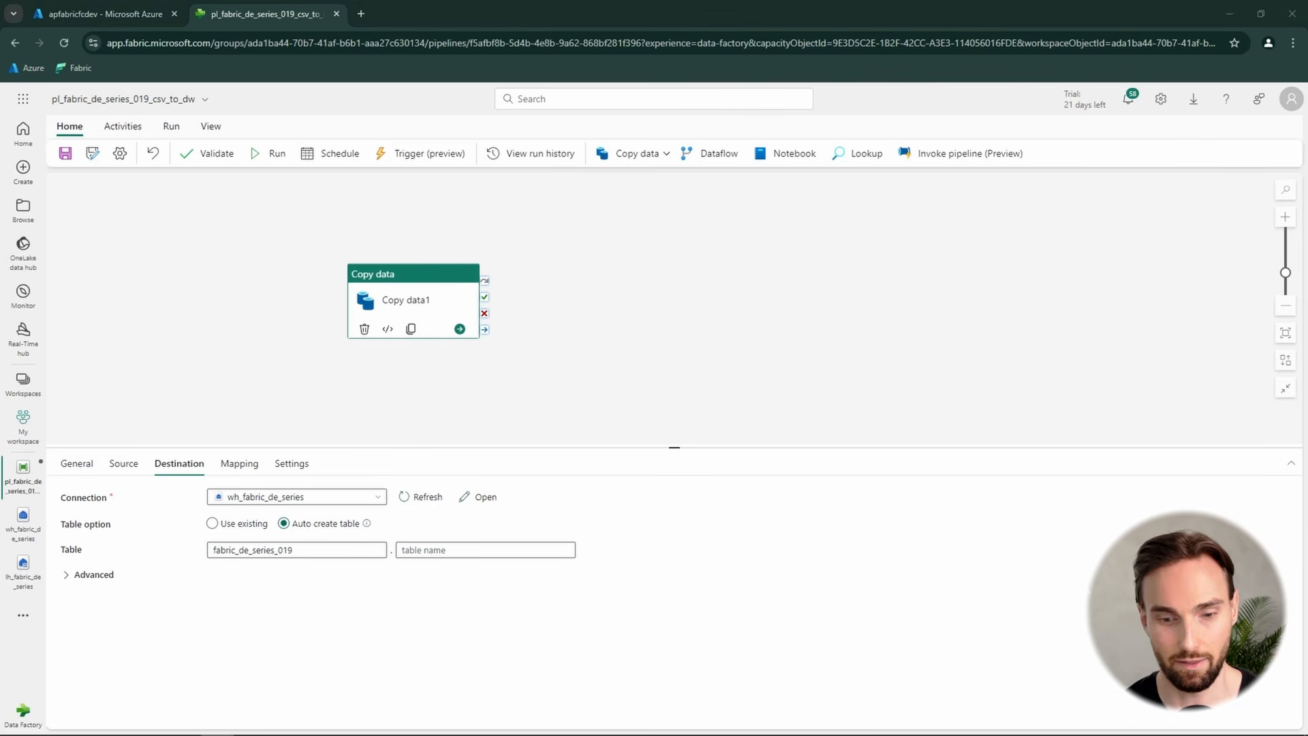
click(498, 551)
text(movies)
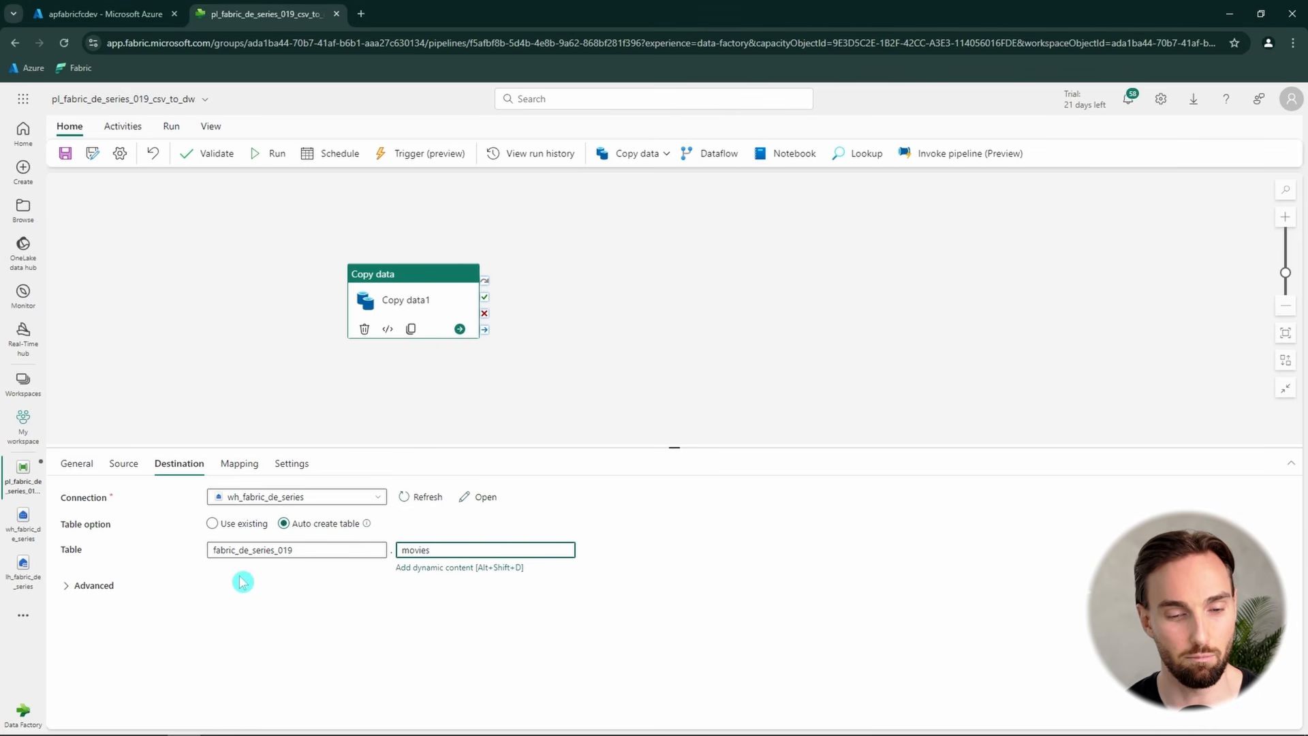
double_click(409, 550)
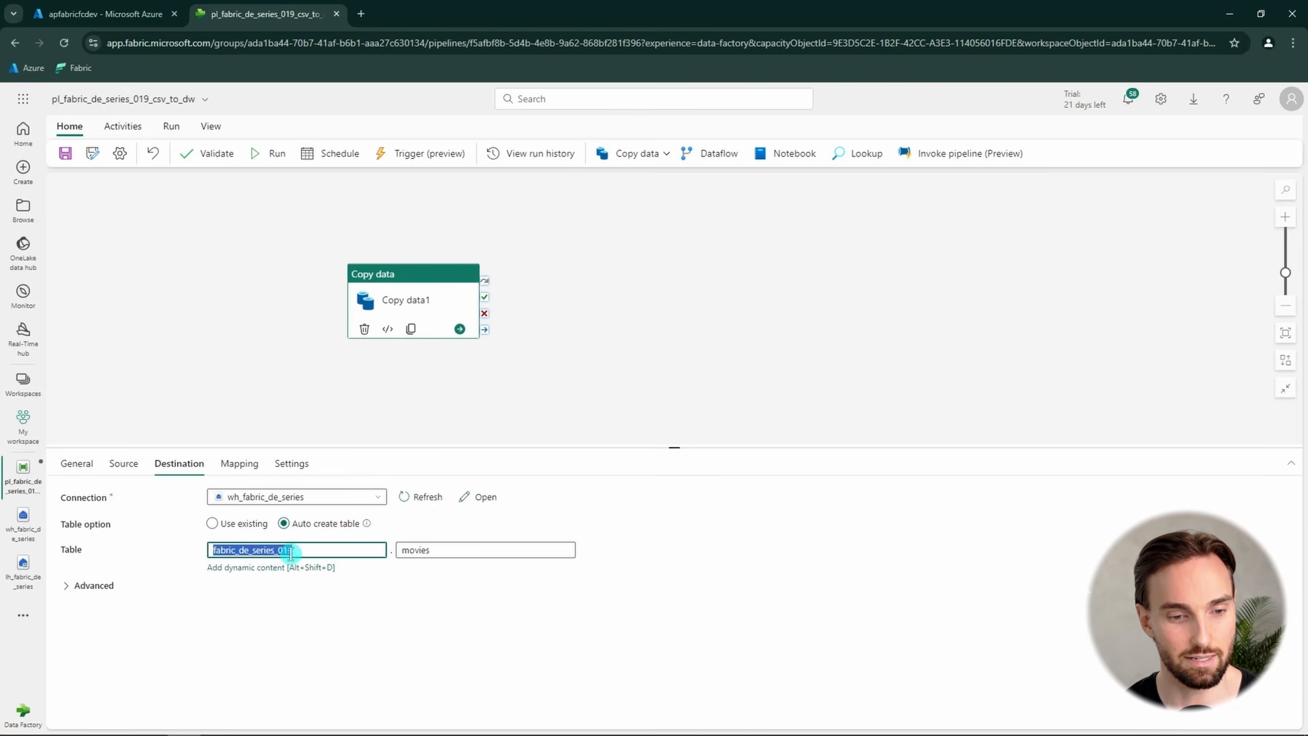
- Expand the advanced destination options and review the copy command settings, especially the pre-copy script
click(102, 580)
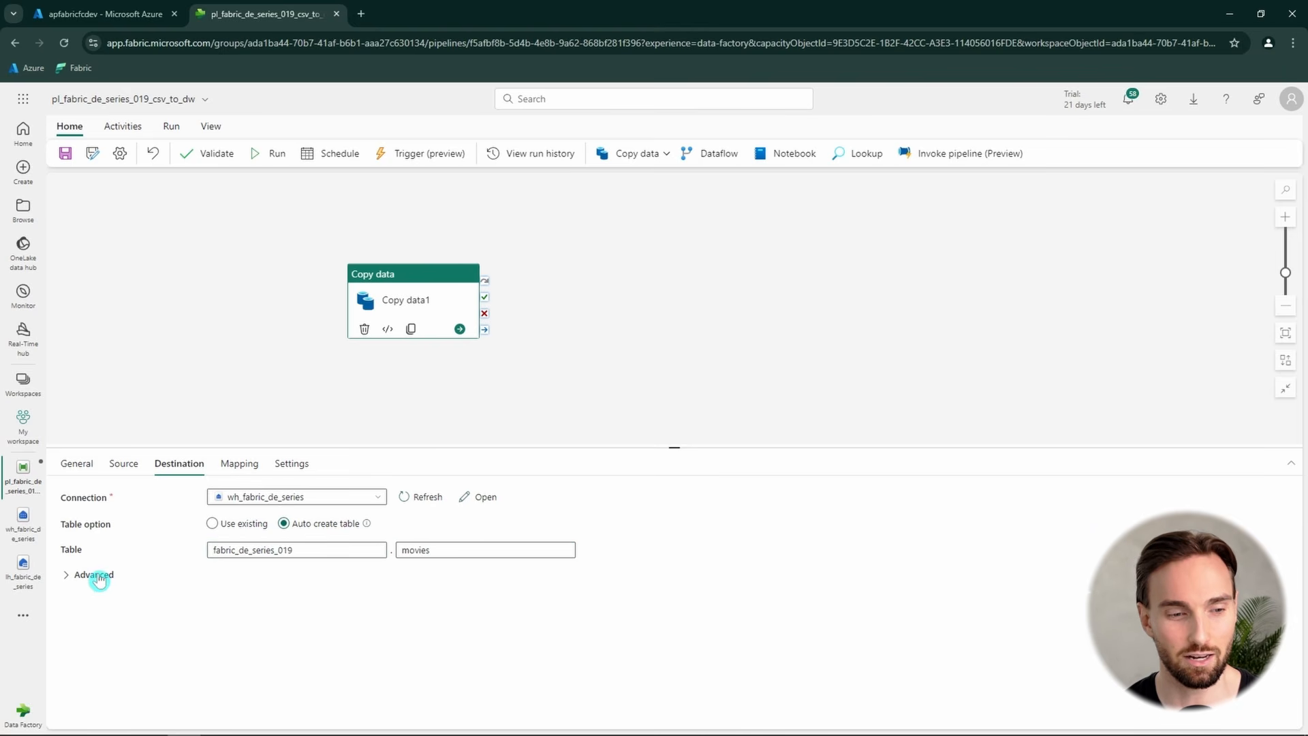
click(99, 578)
scroll(170, 534, down, 2)
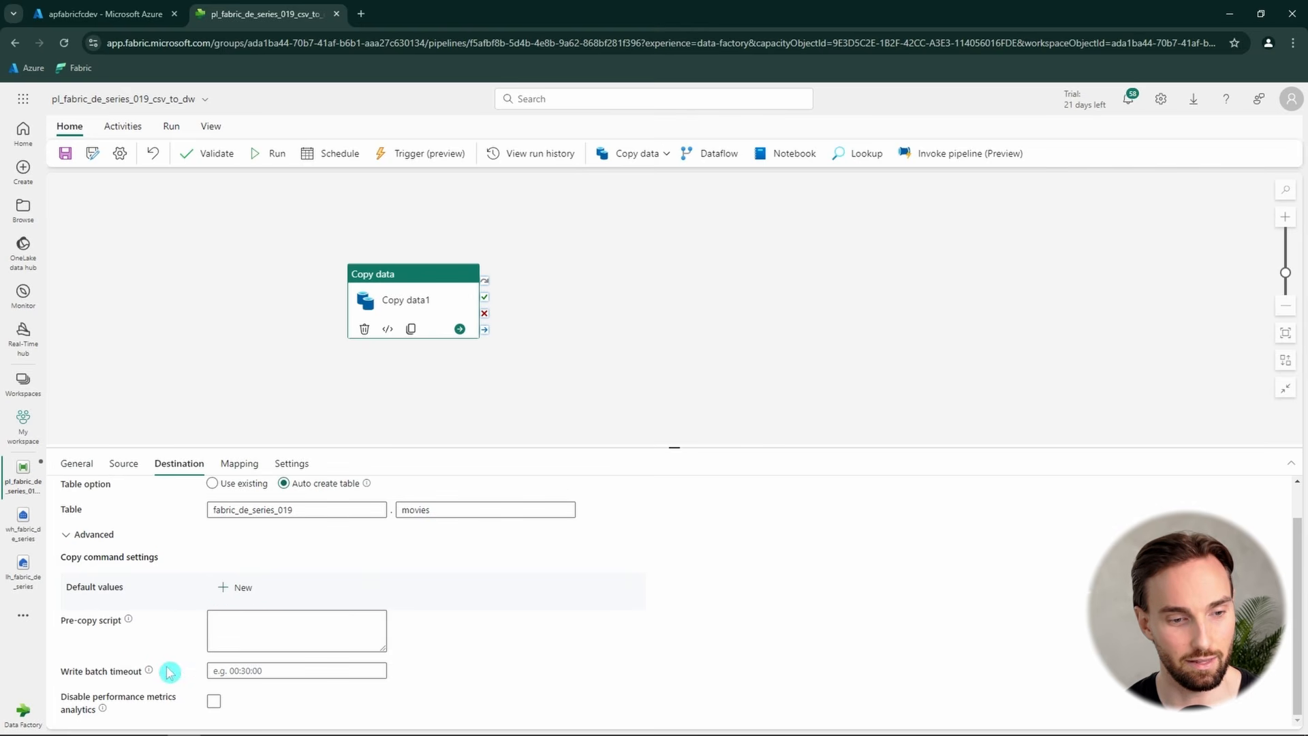
drag(58, 621, 124, 632)
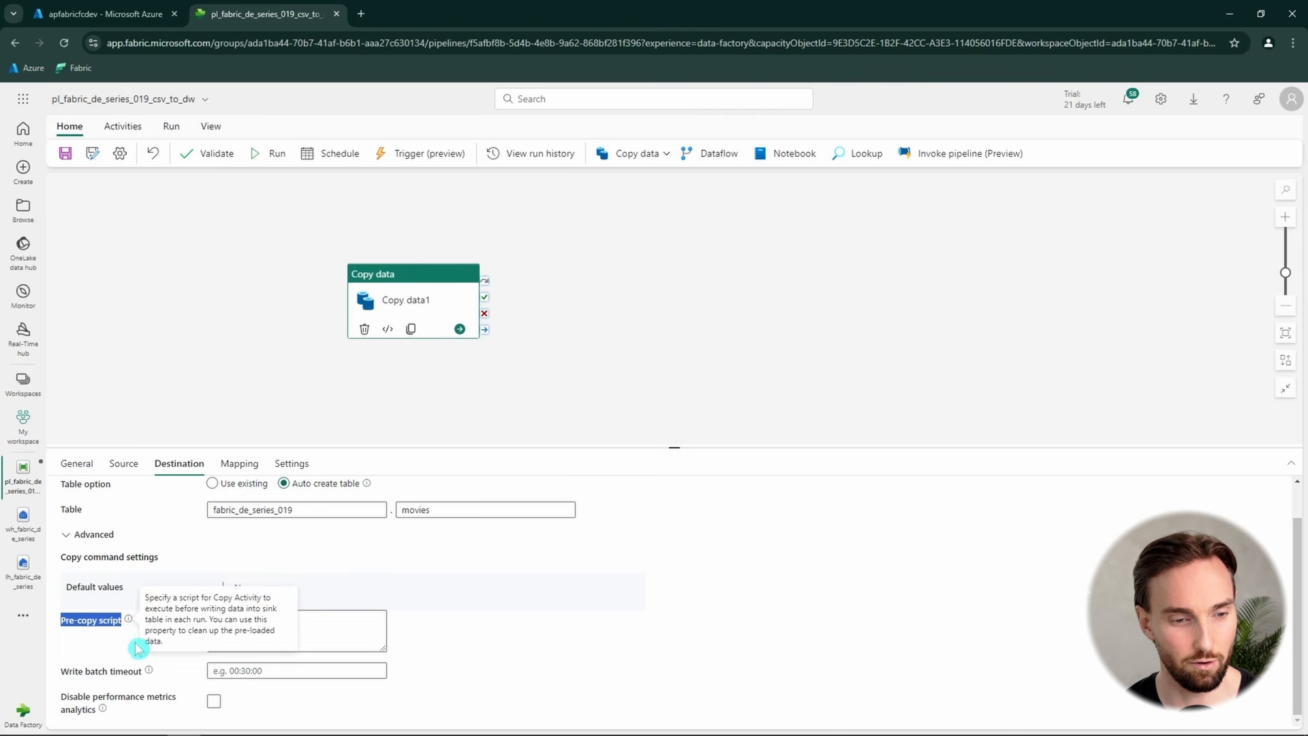
click(243, 631)
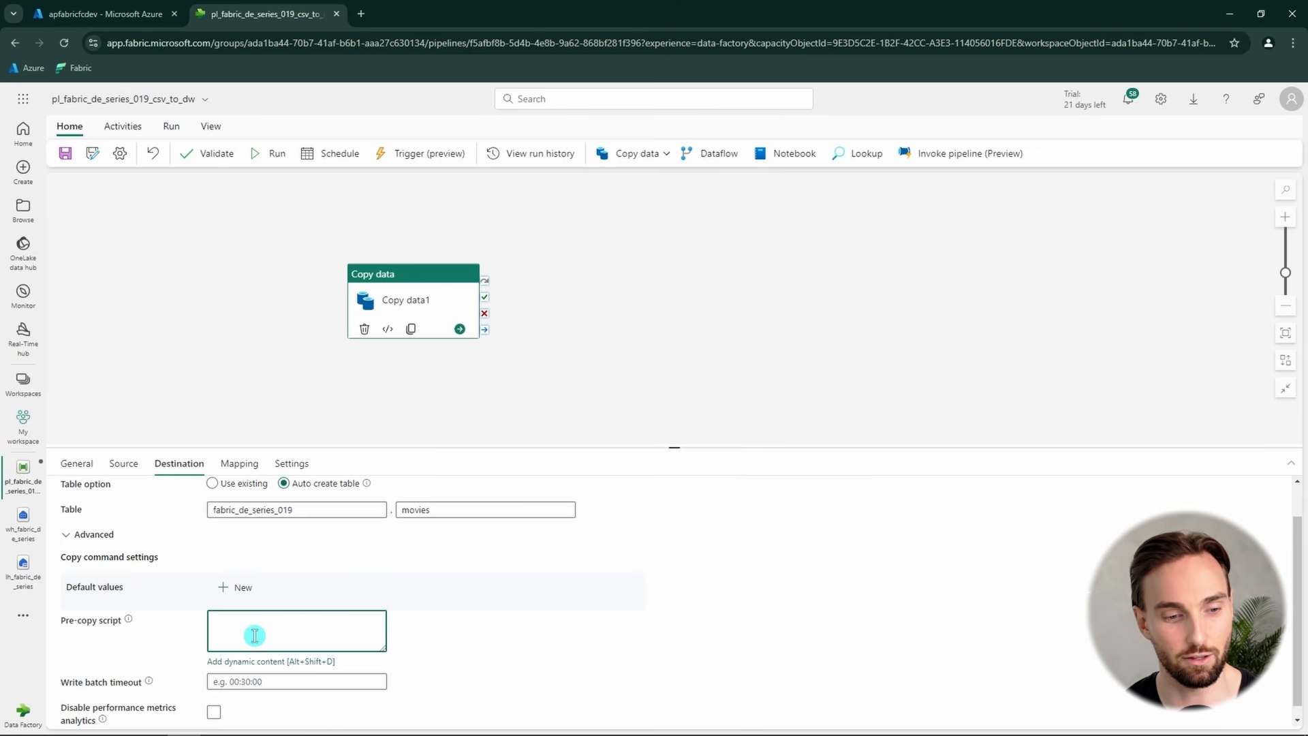
scroll(254, 632, up, 1)
click(357, 604)
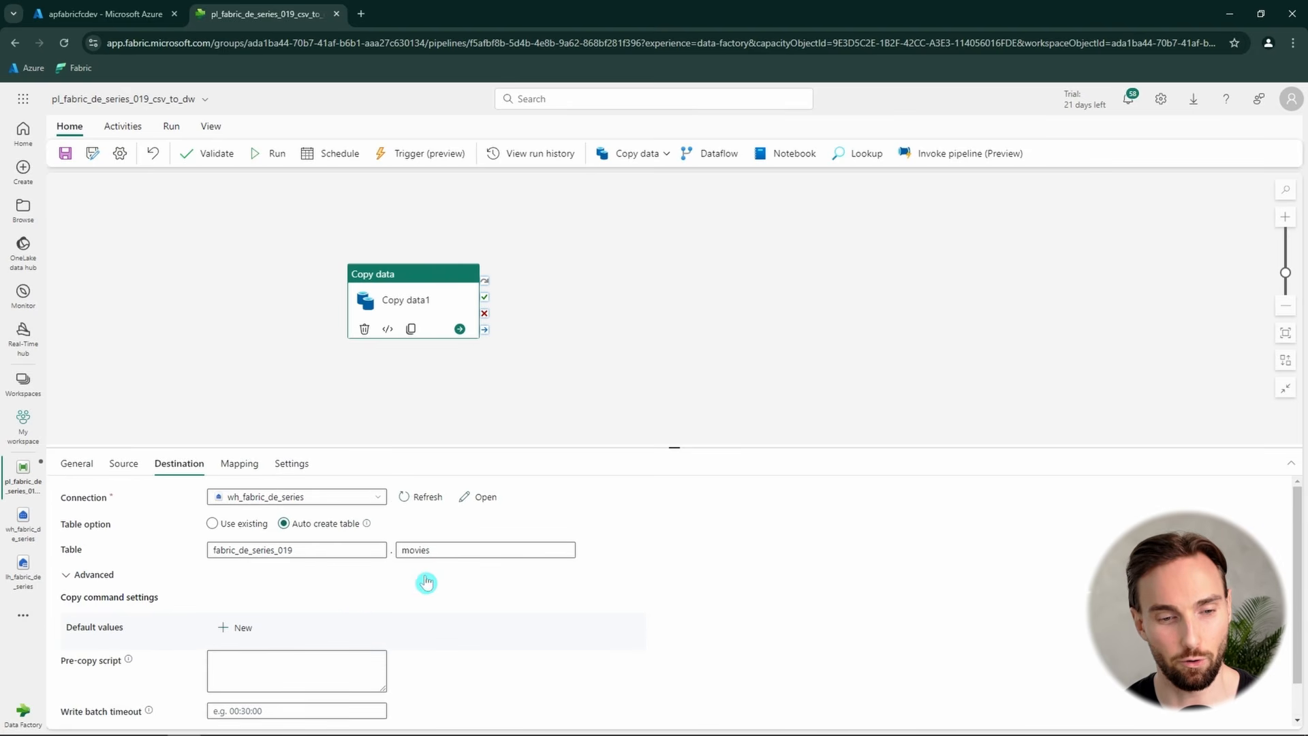
- Import the schemas into the Copy data mapping and review the source and destination columns FILM, YEAR and RATING
click(239, 470)
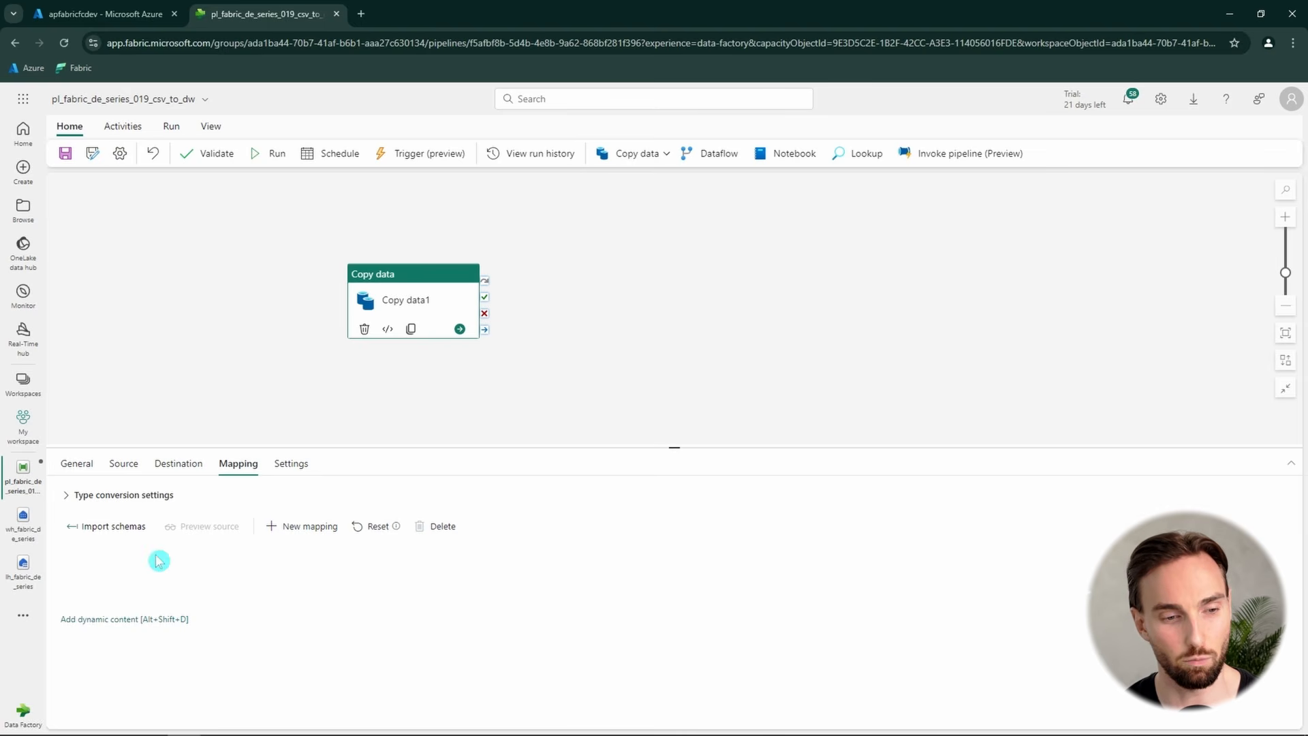
click(133, 534)
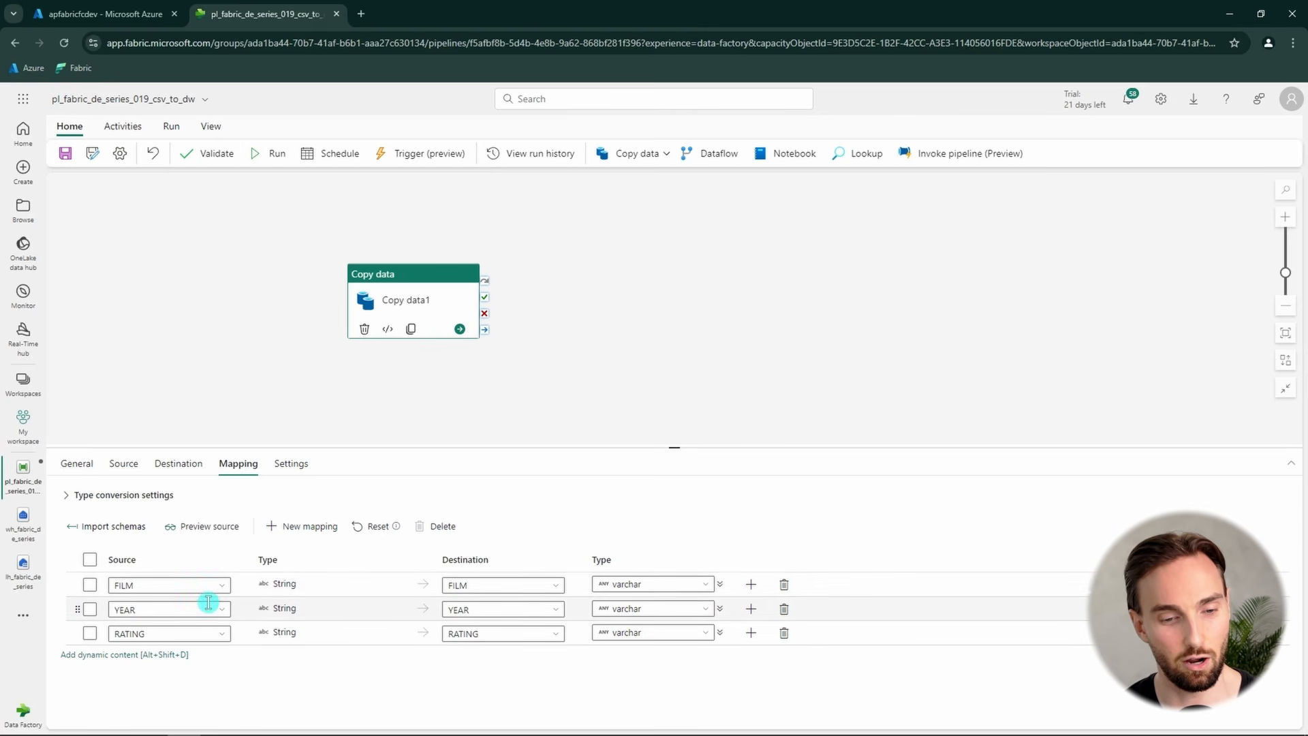
click(455, 585)
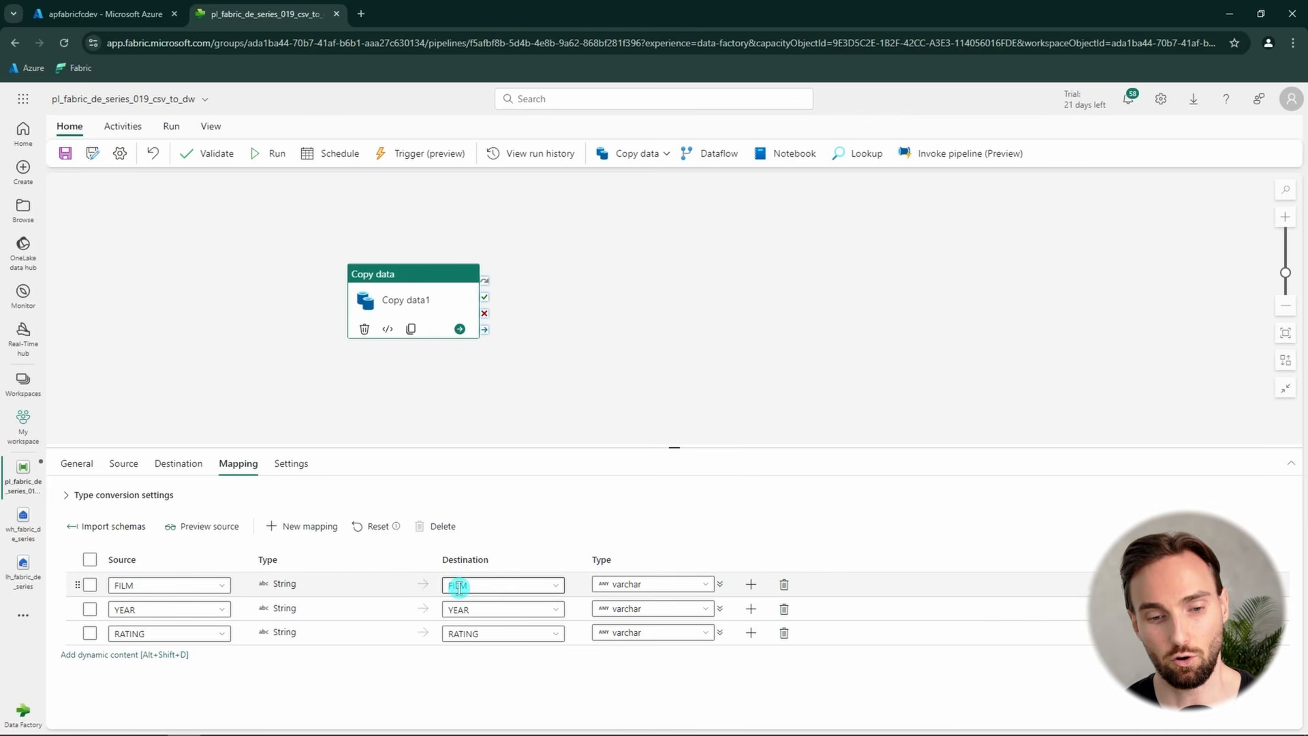
click(460, 609)
click(457, 635)
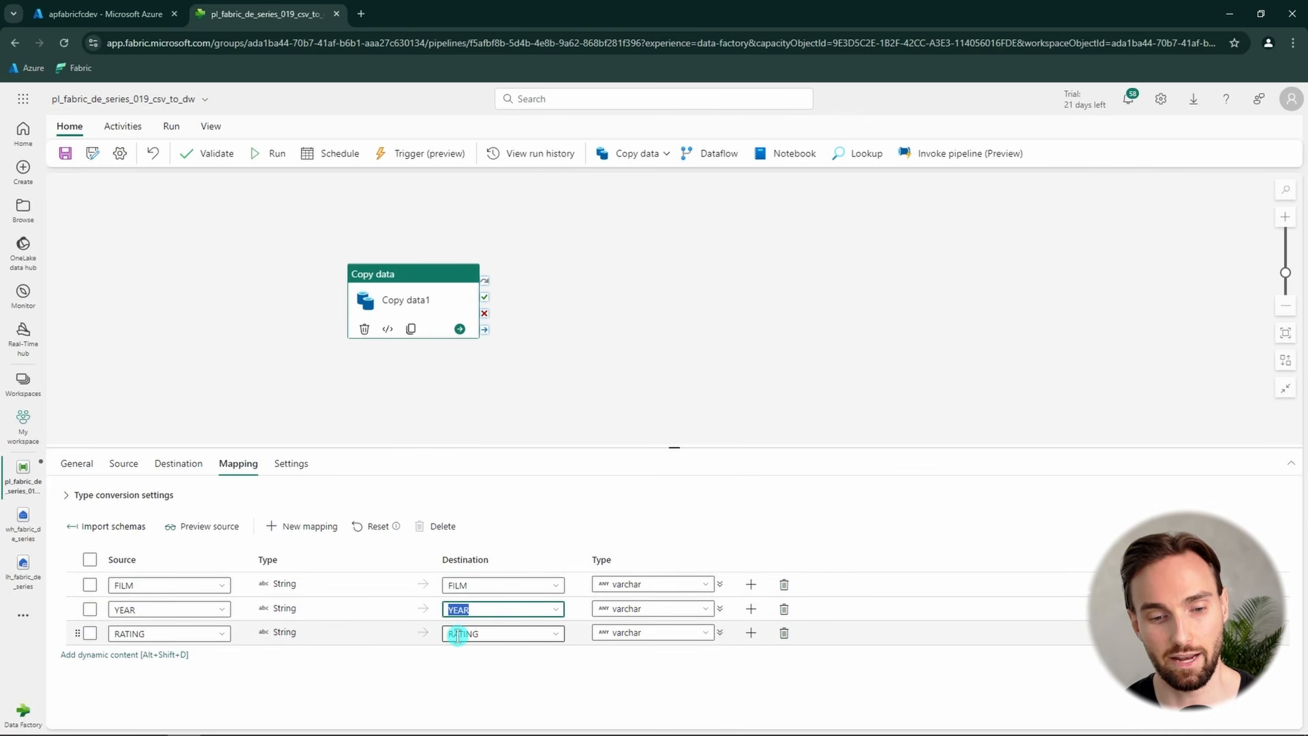
click(496, 610)
click(457, 584)
click(129, 584)
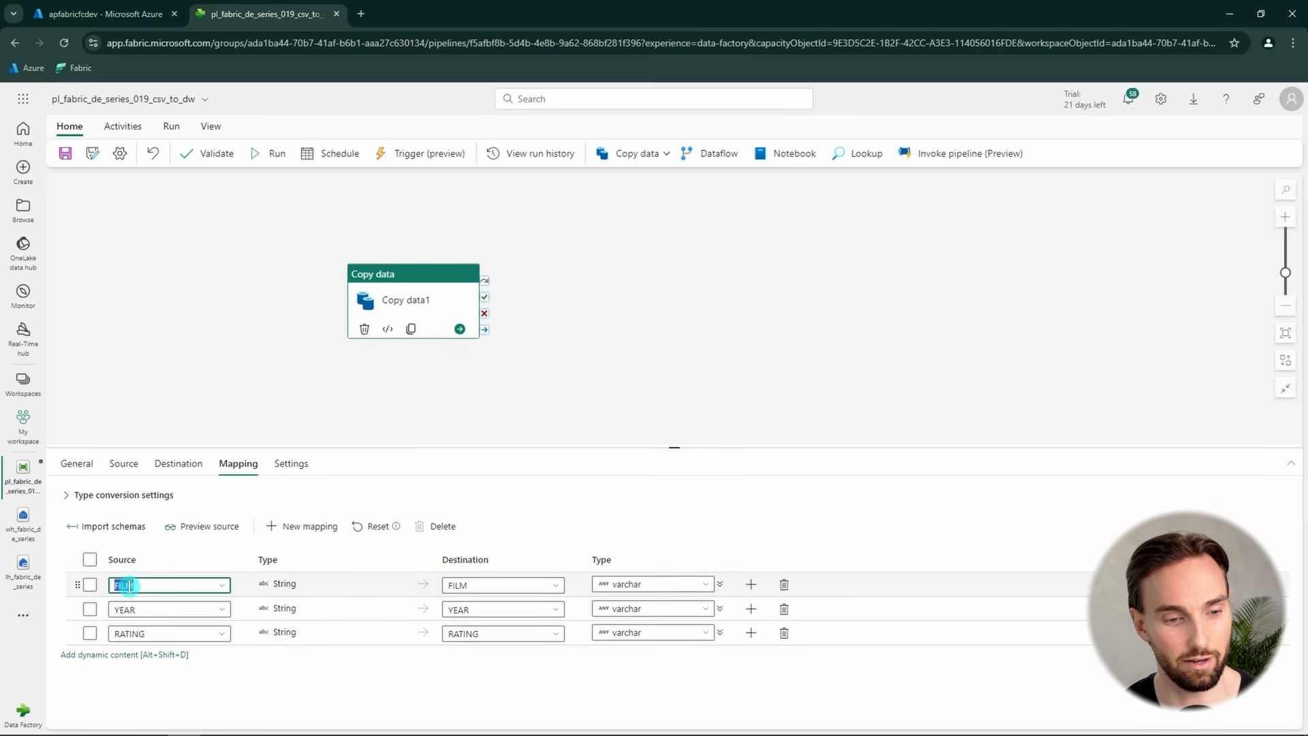
click(126, 609)
click(136, 635)
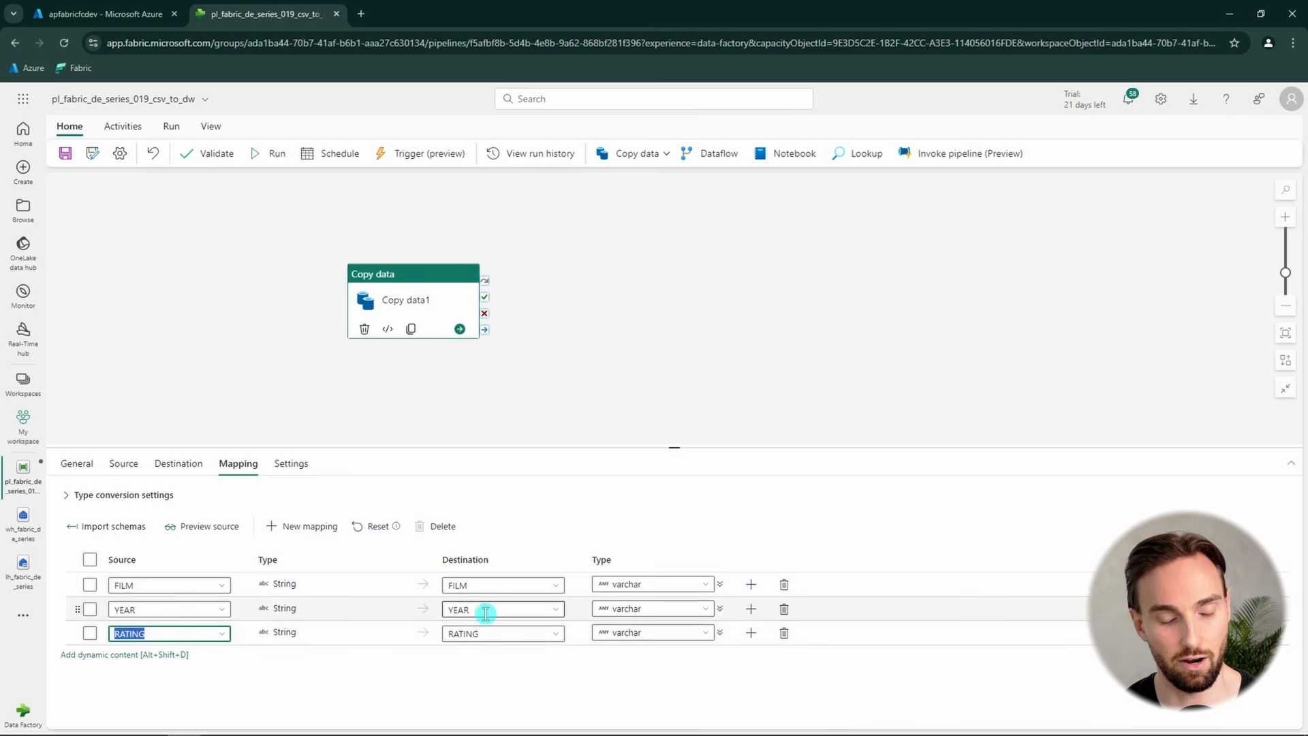
click(499, 633)
click(460, 585)
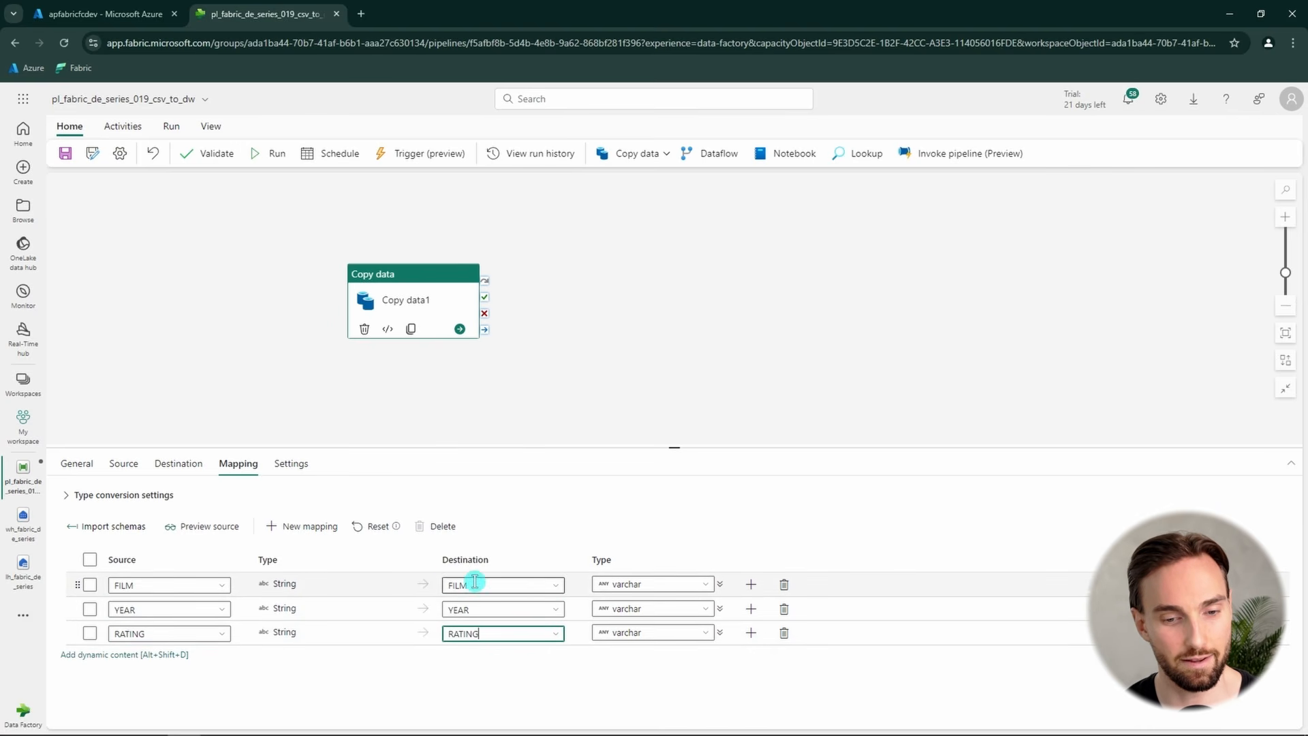
click(465, 611)
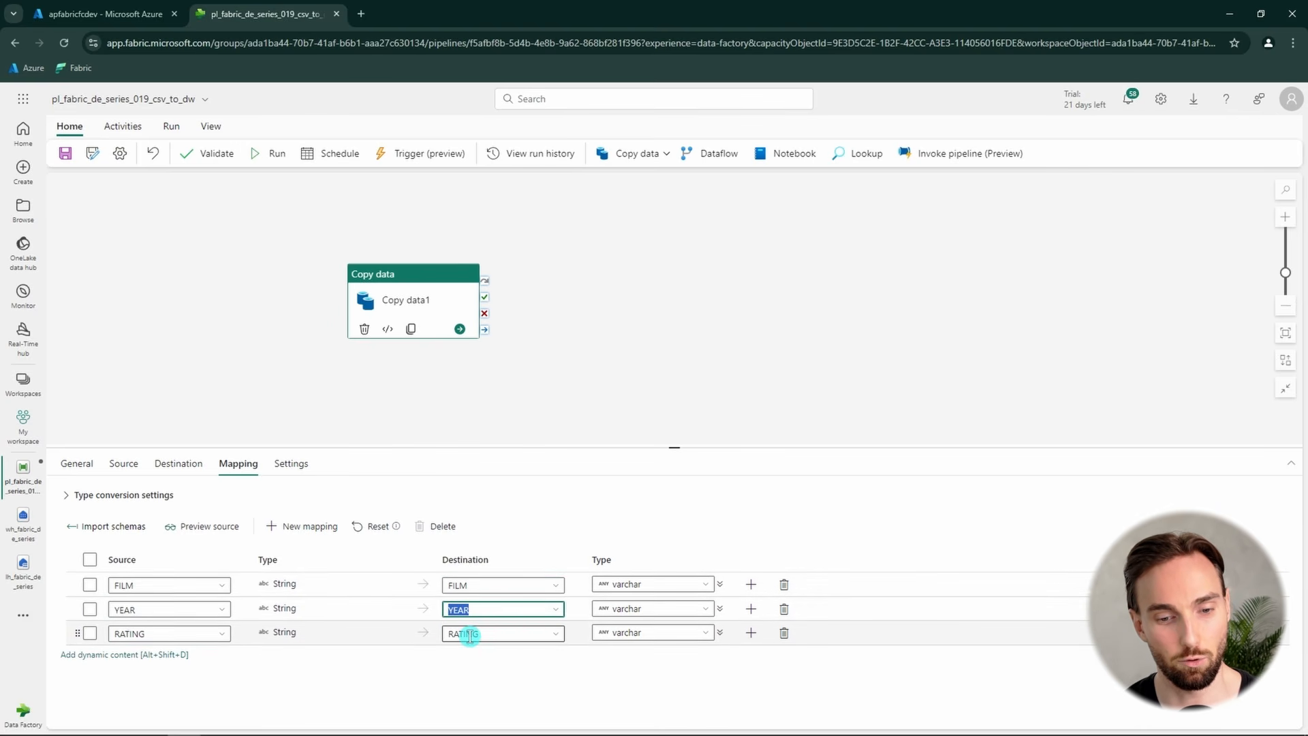
click(467, 633)
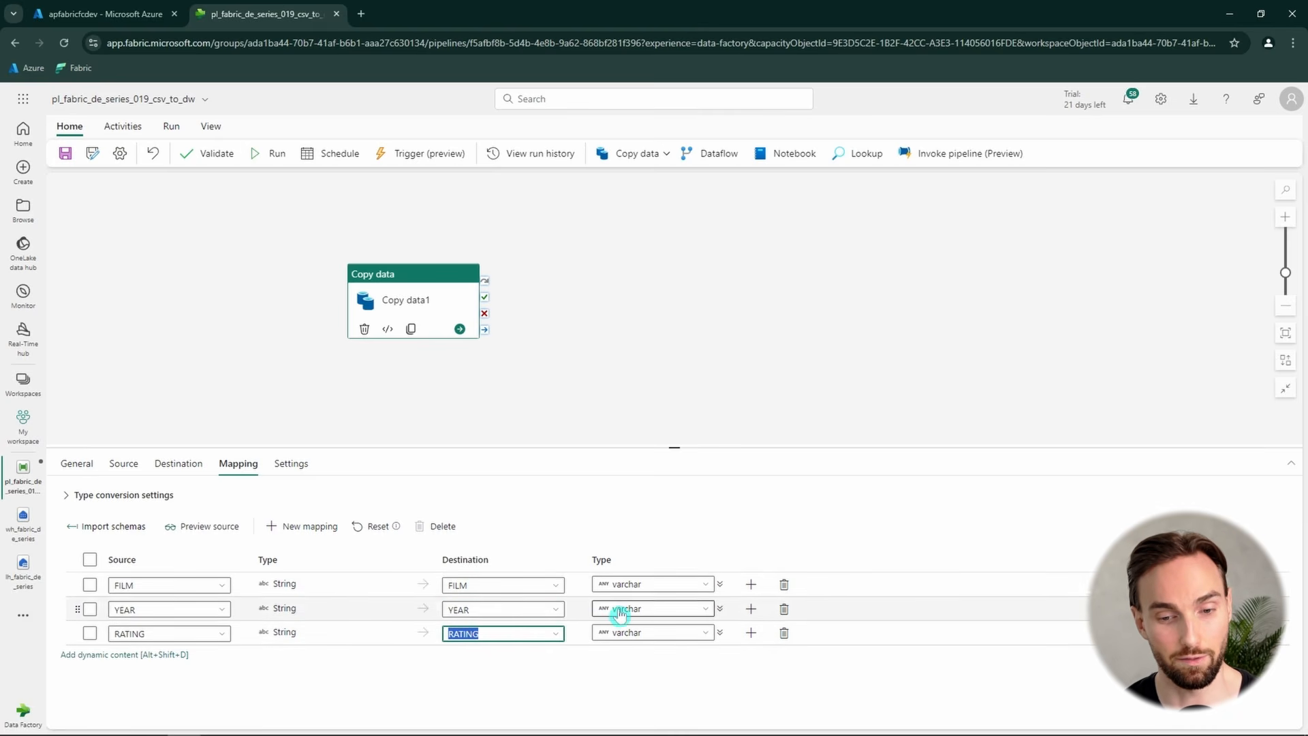
- Review the data types available for the mapped destination columns, and delete all column mappings
click(716, 561)
click(702, 584)
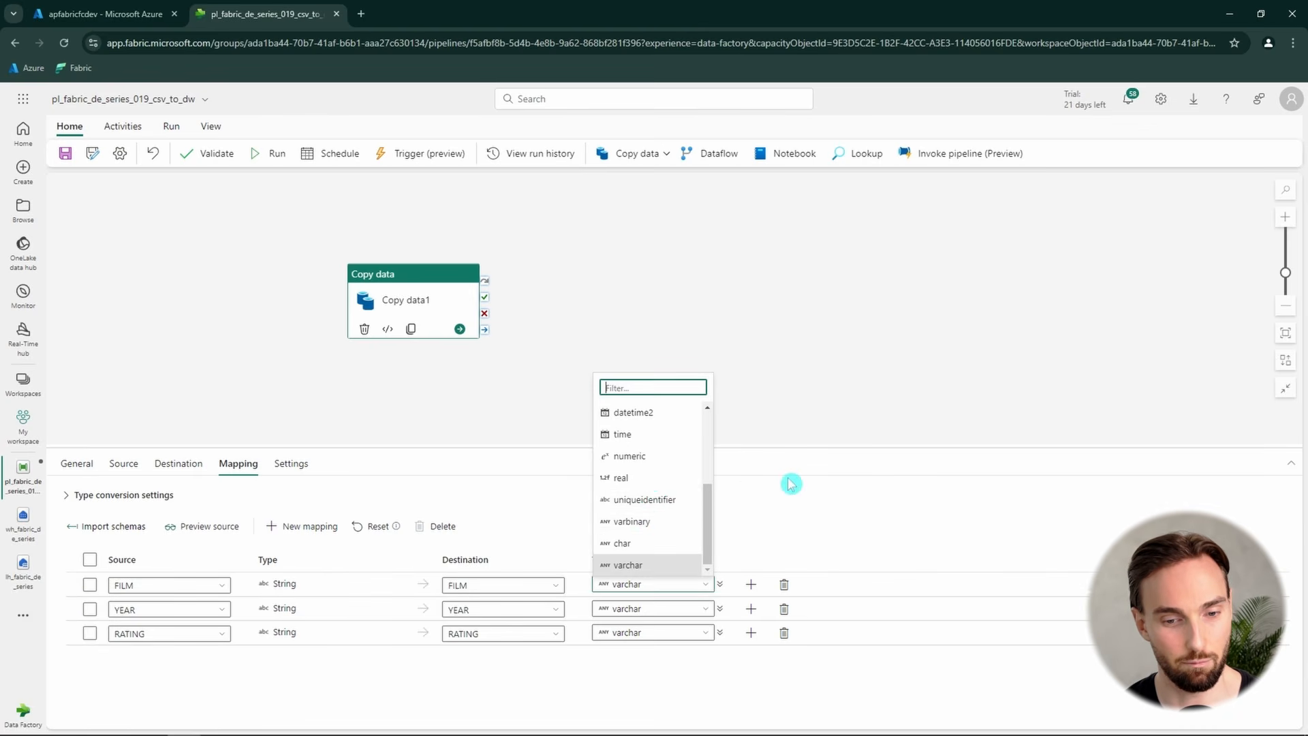
click(695, 612)
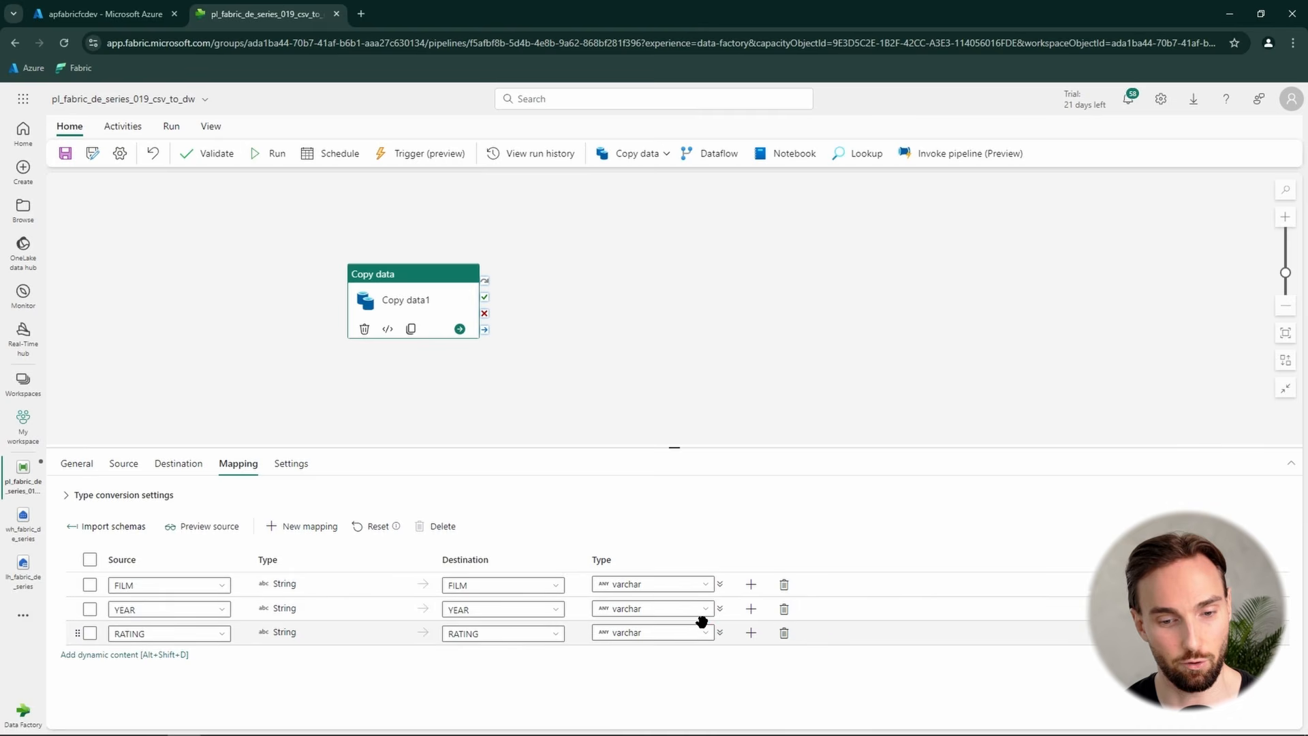
click(703, 635)
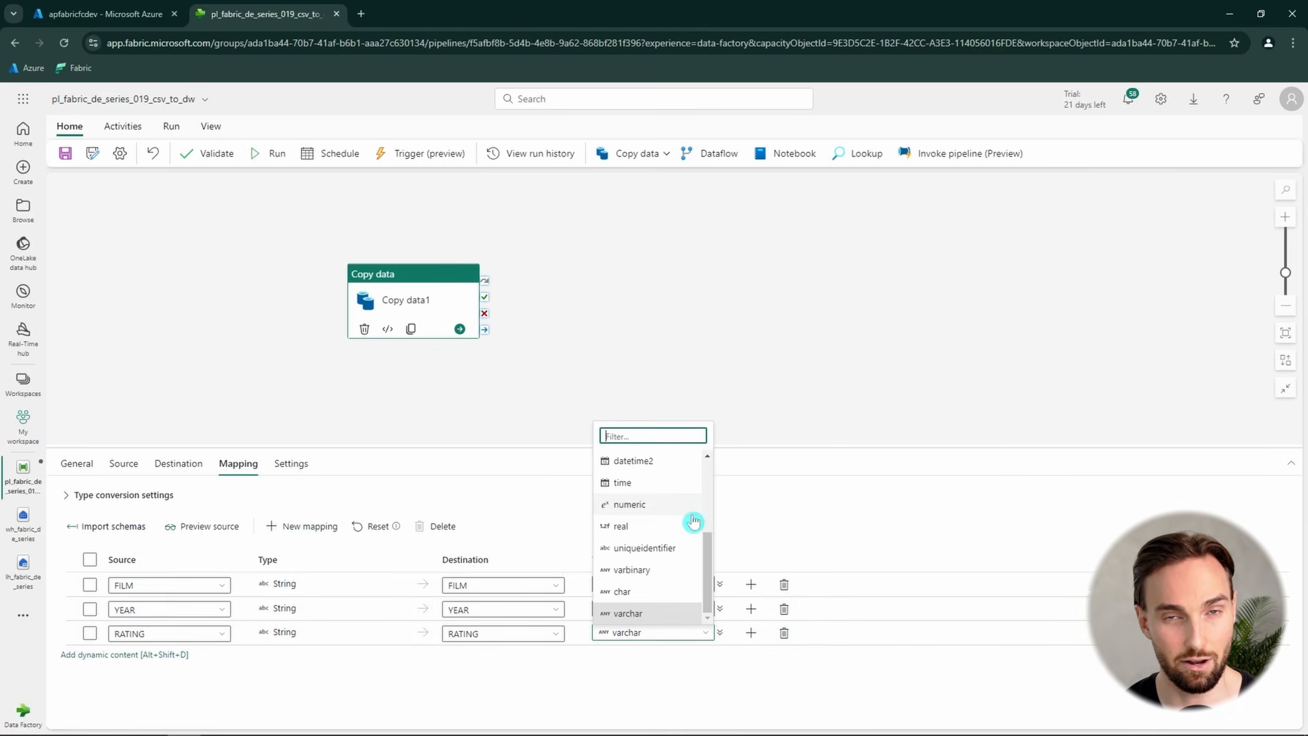
click(549, 530)
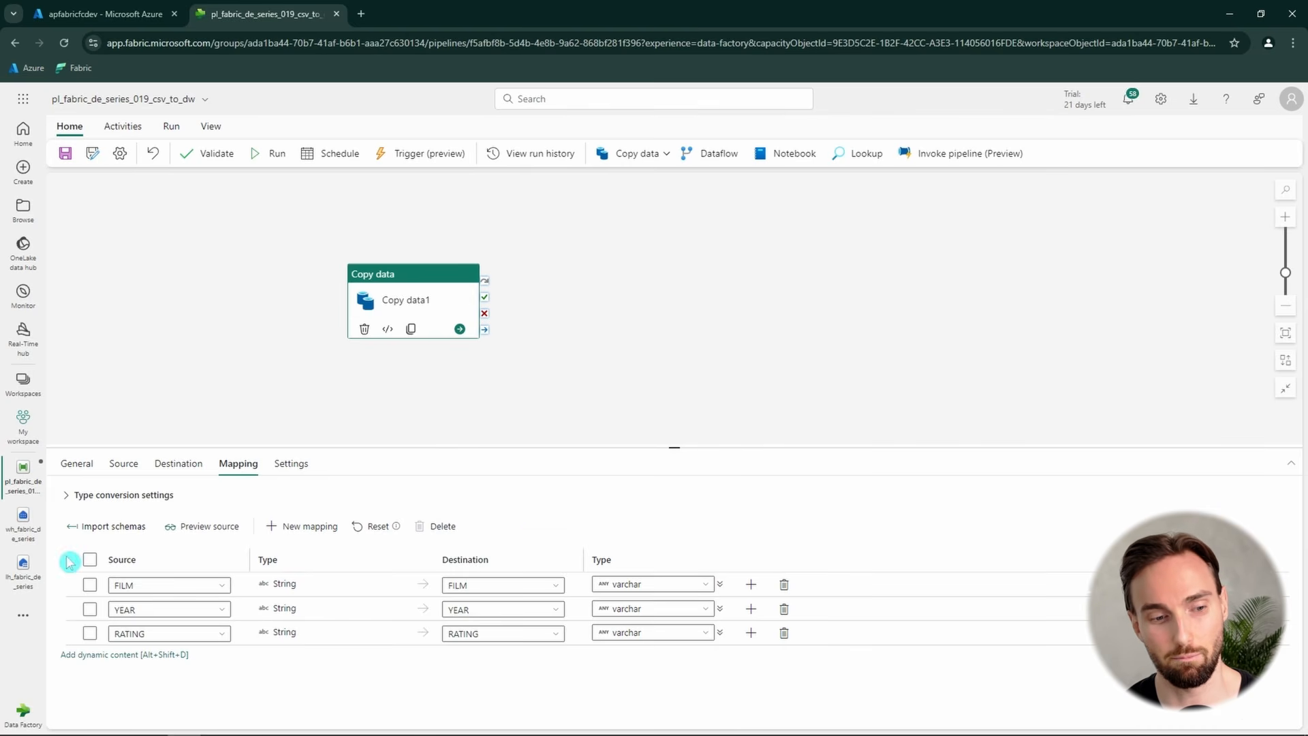
click(90, 560)
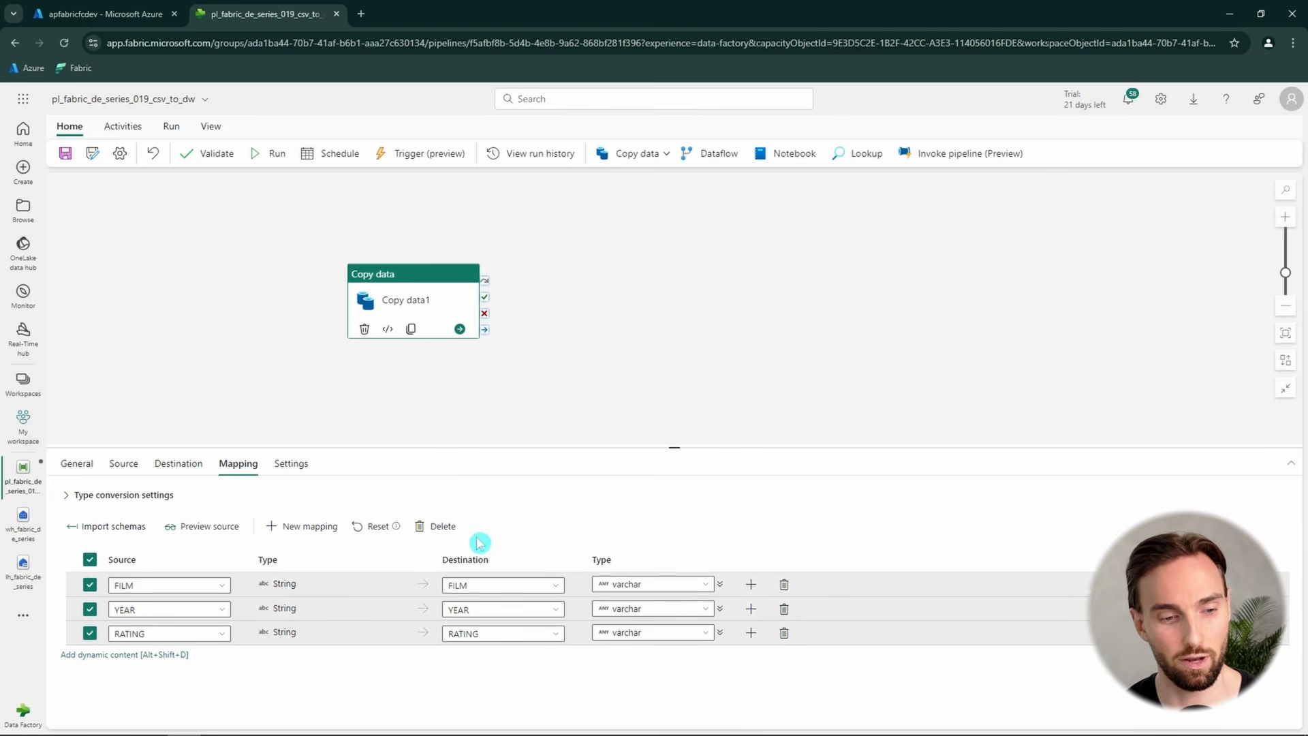
click(442, 529)
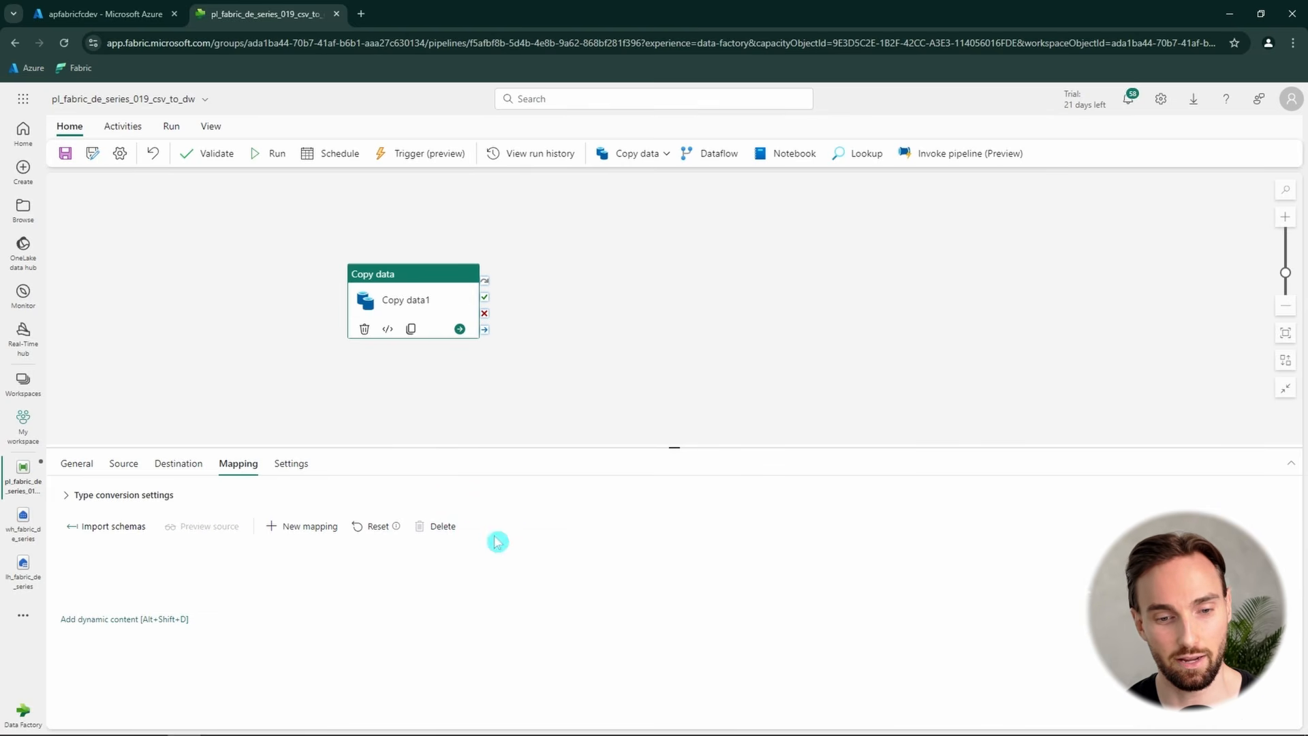
- Save and run the pipeline, and refresh its run output to check the activity status
click(198, 468)
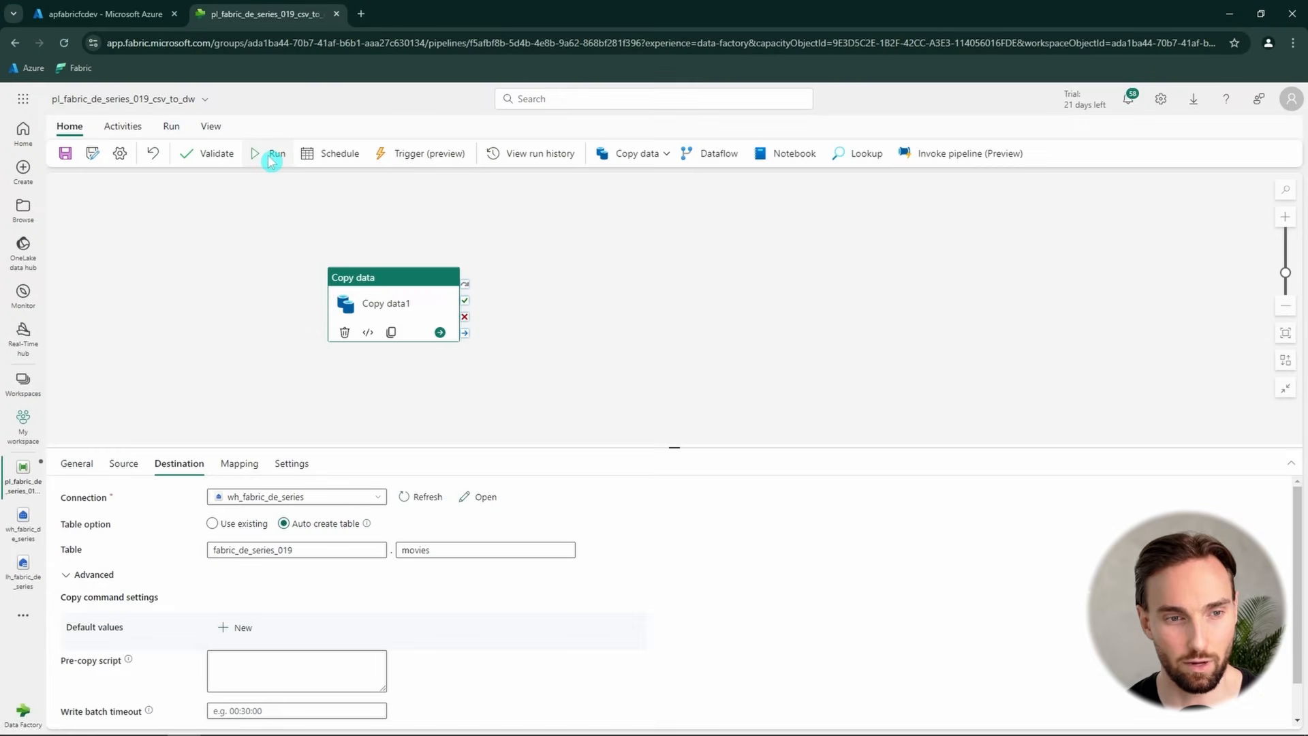
click(271, 159)
click(651, 457)
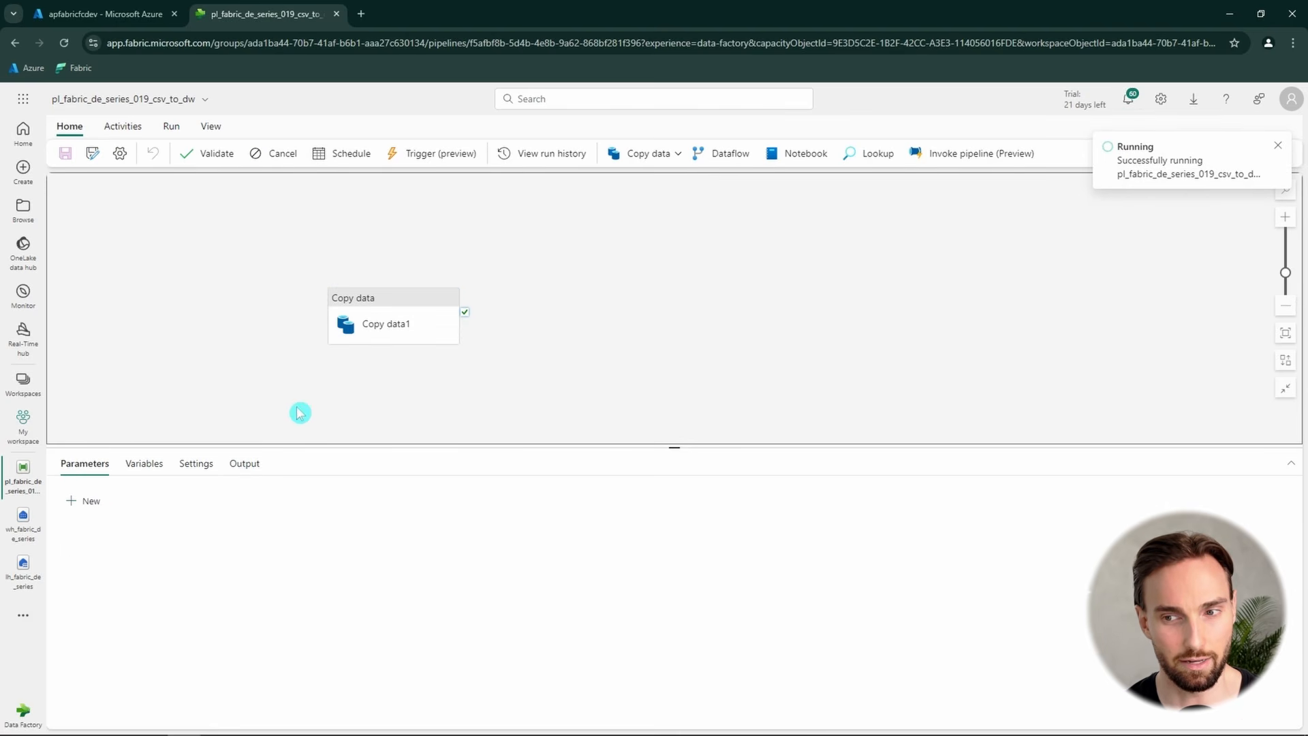
click(248, 463)
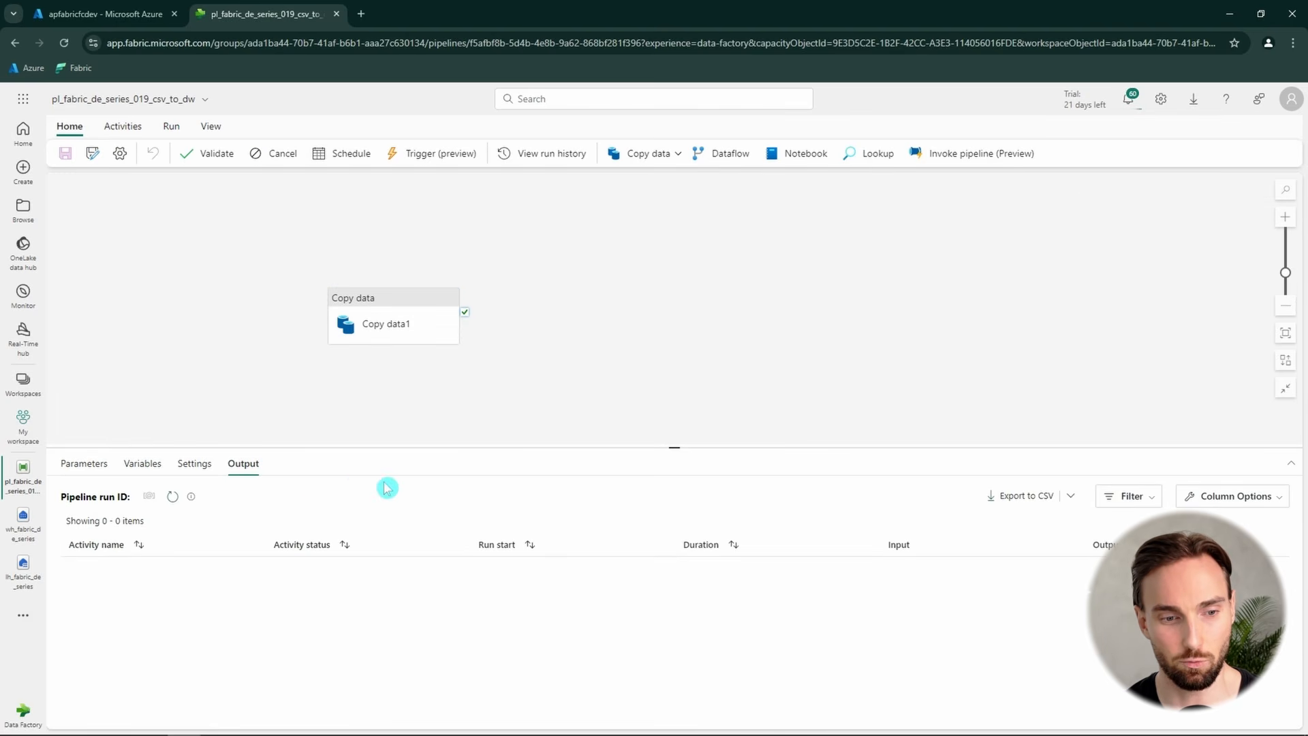
click(174, 498)
click(352, 496)
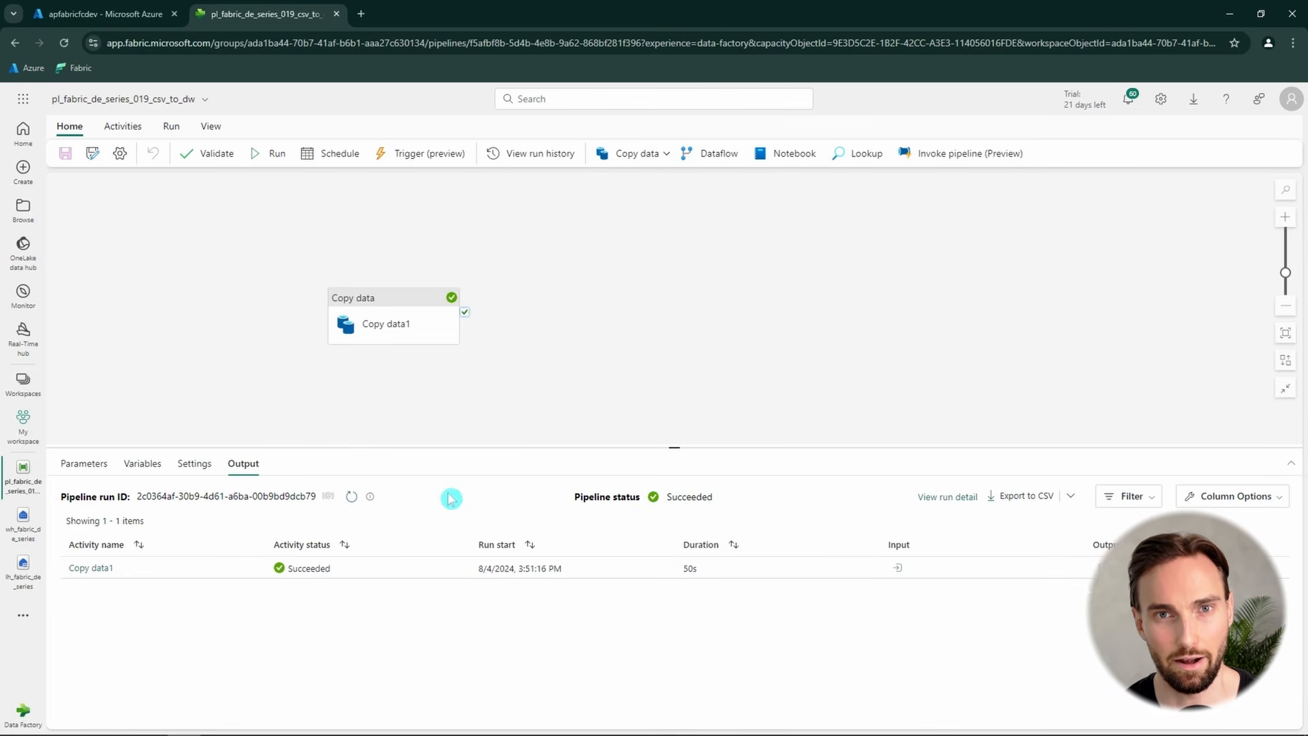
- Switch to the wh_fabric_de_series warehouse and examine the data in the movies table of schema fabric_de_series_019
click(23, 521)
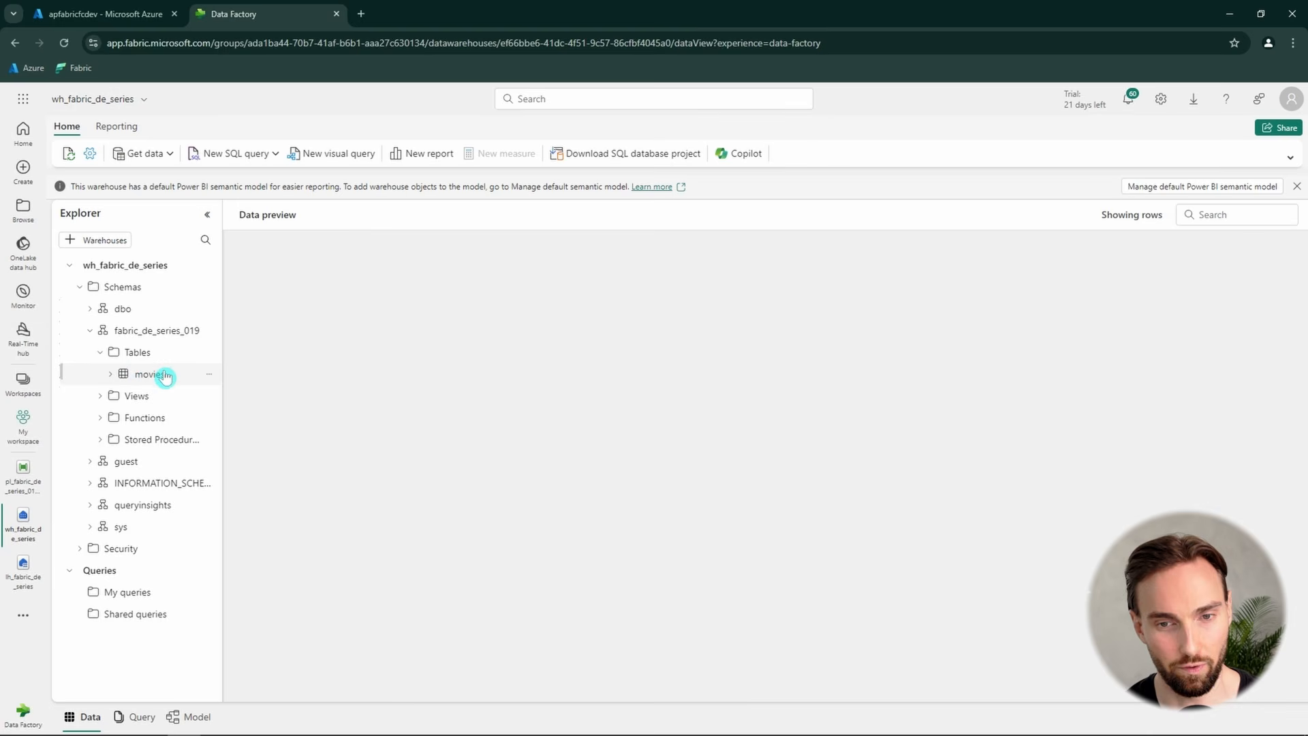
click(128, 375)
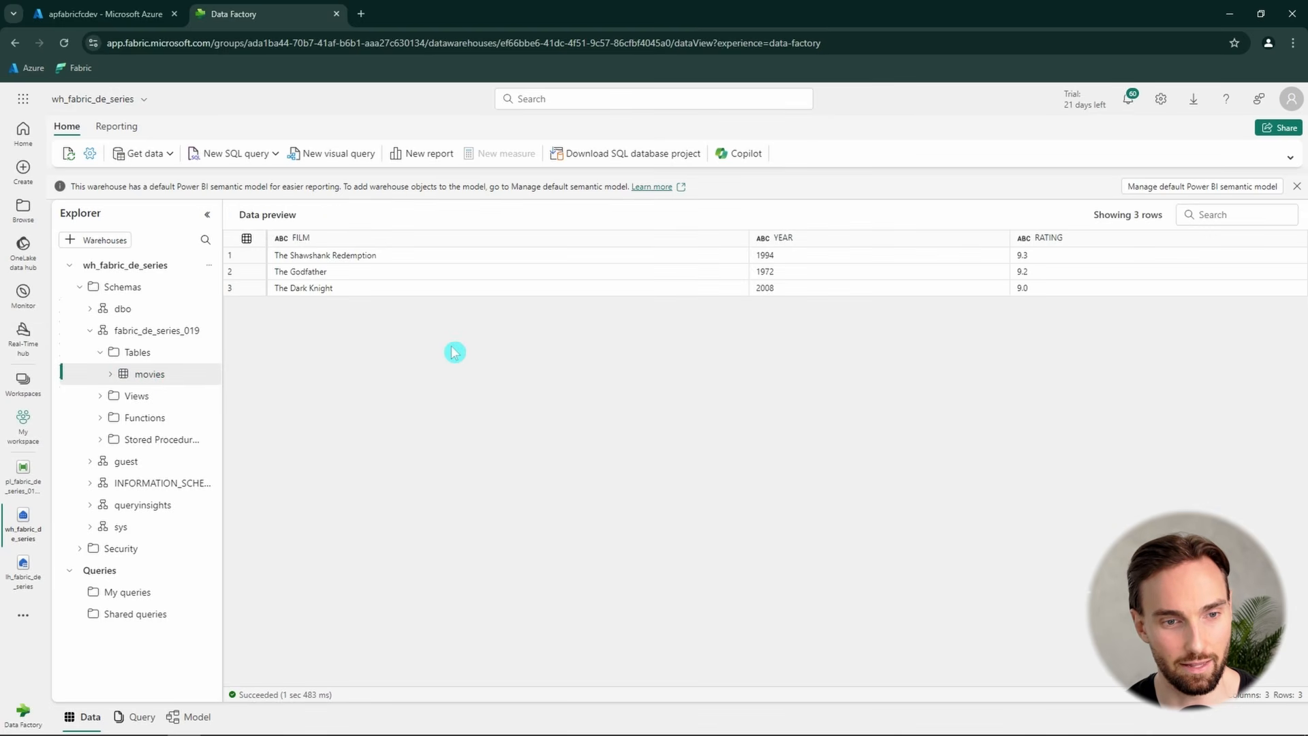
click(1080, 286)
click(336, 255)
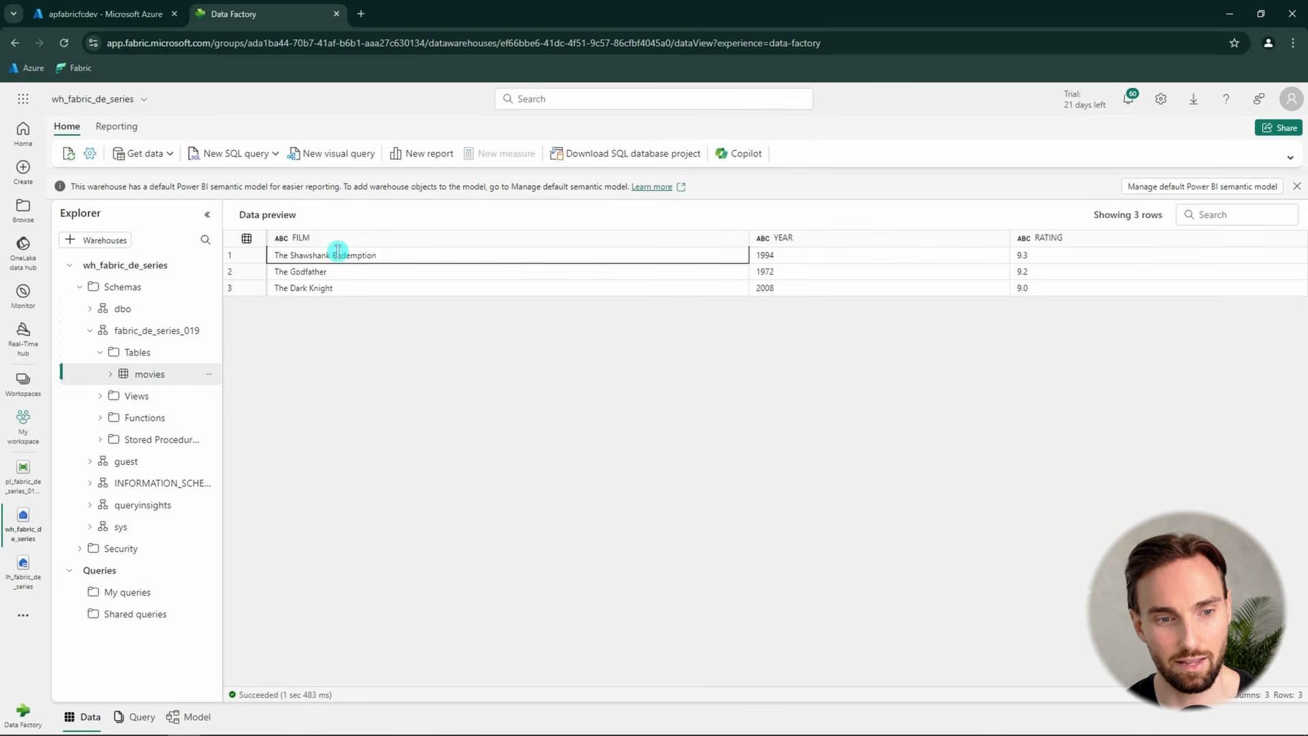
- Review the loaded film rows and their ratings in the movies table preview
click(1074, 287)
click(257, 271)
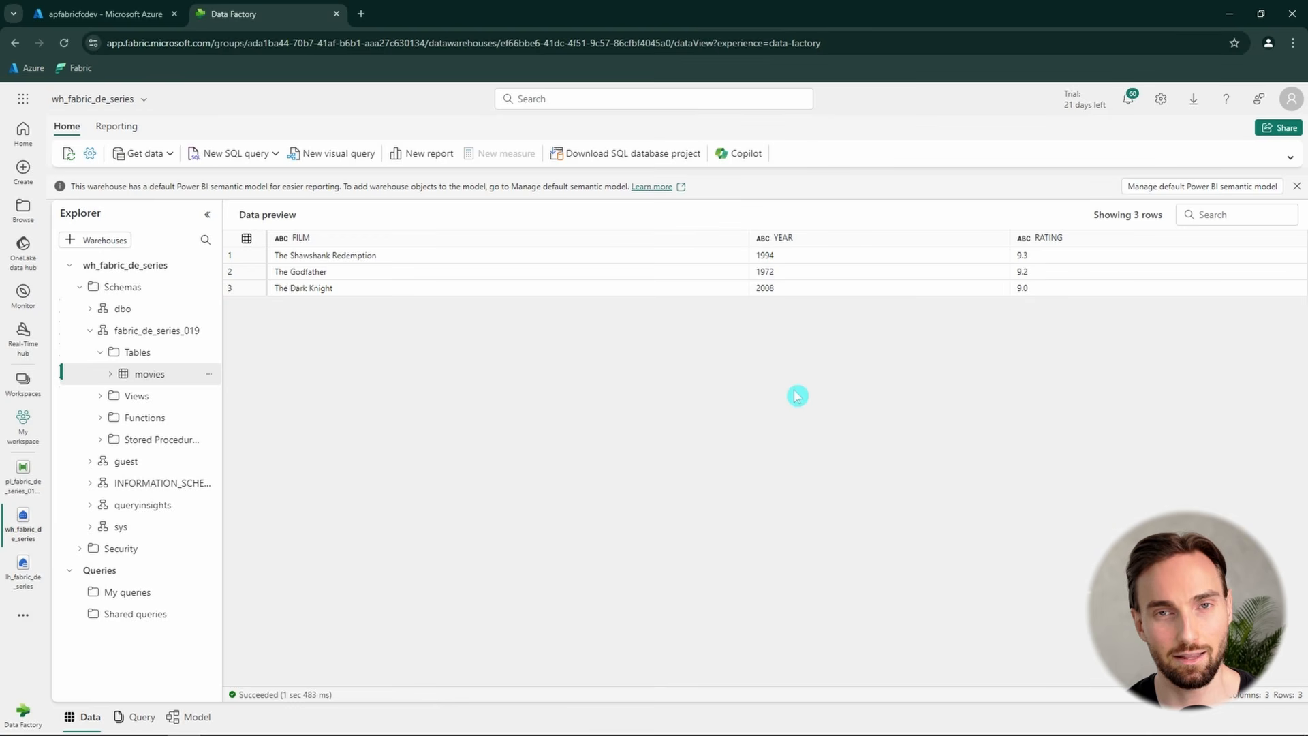
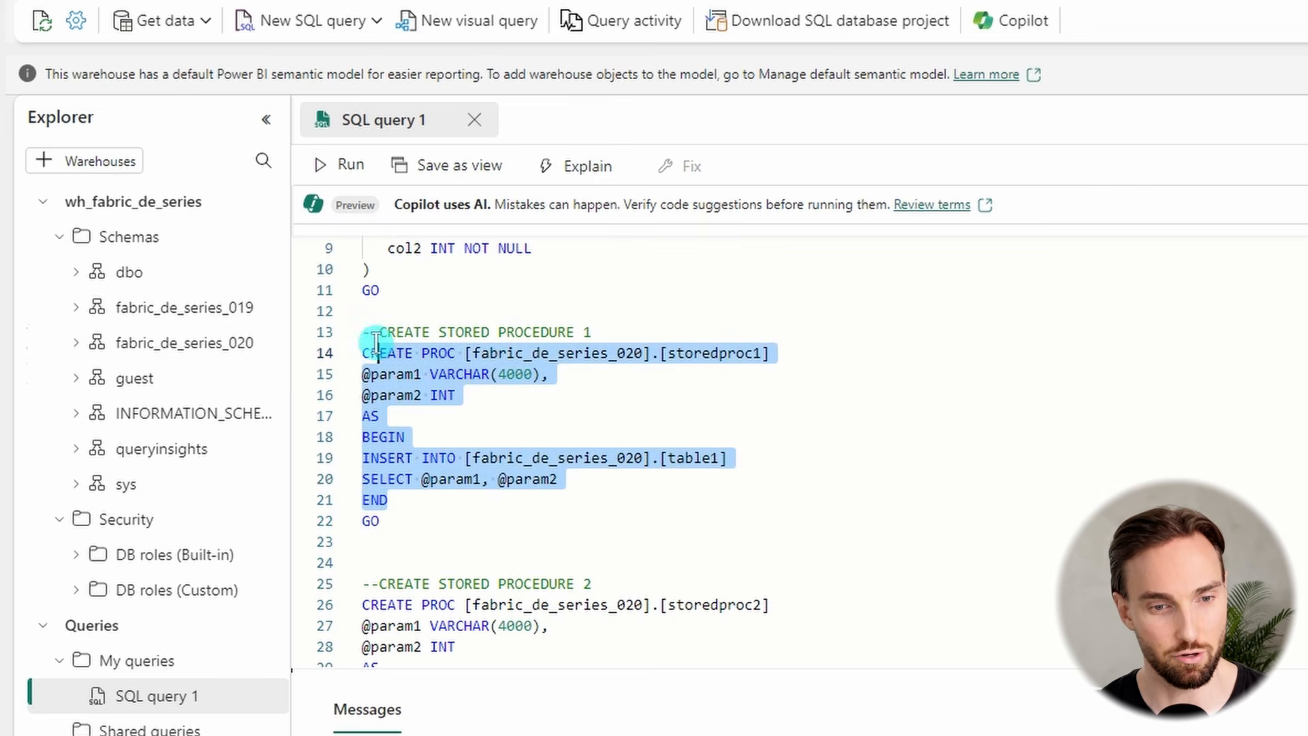
- Examine the storedproc1 definition in SQL query 1, focusing on its name, its two parameters and their data types
click(715, 394)
double_click(741, 353)
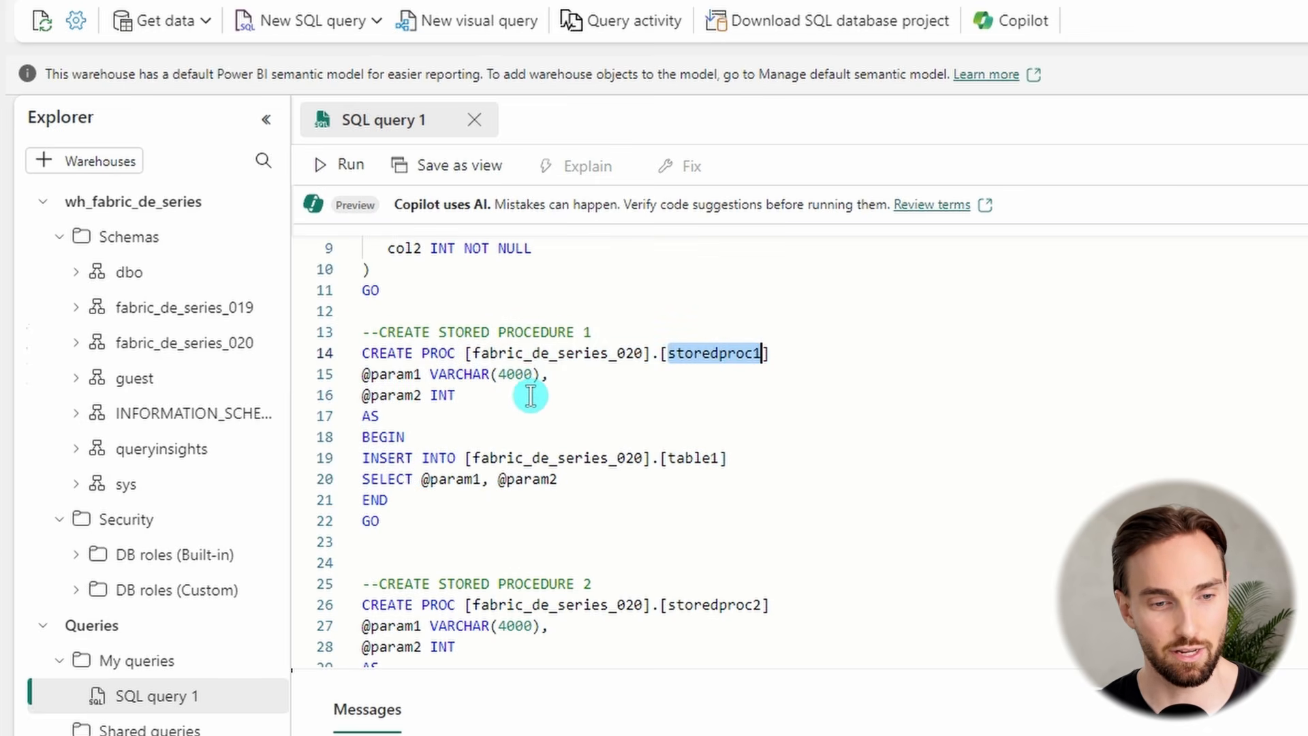
drag(523, 405, 350, 374)
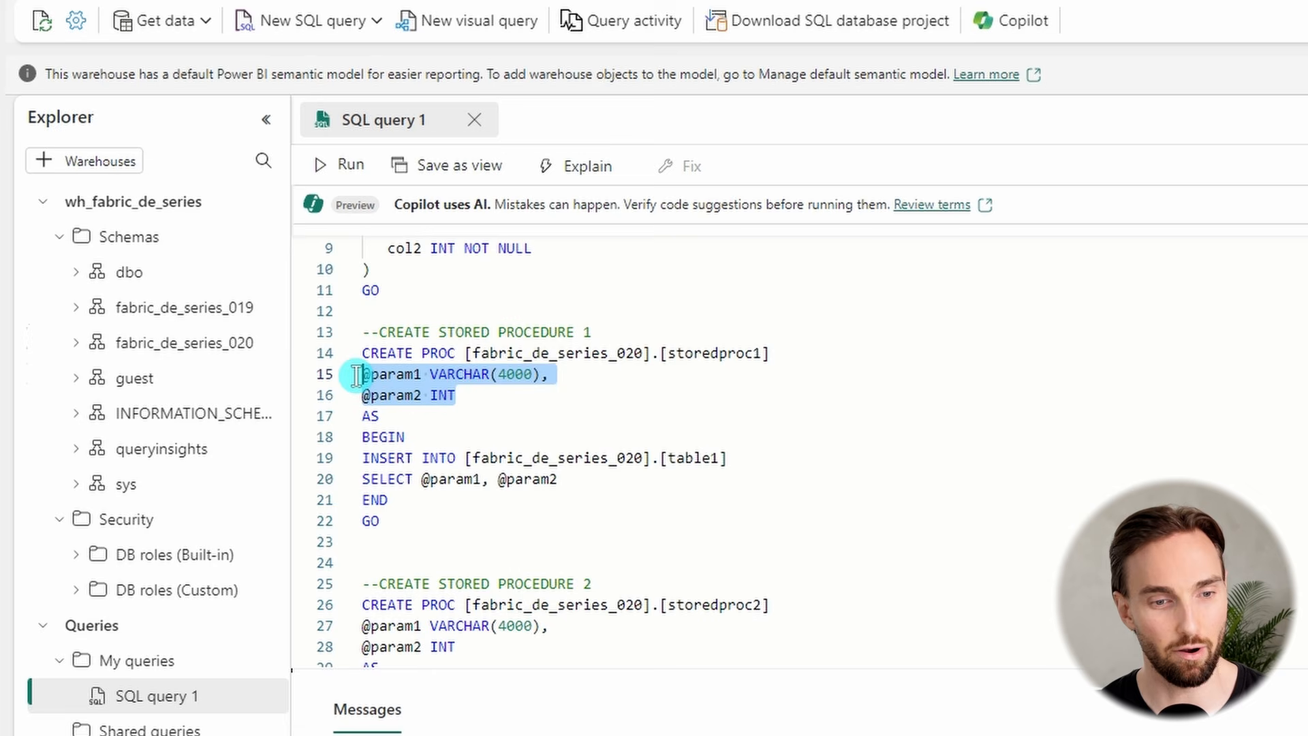
double_click(399, 394)
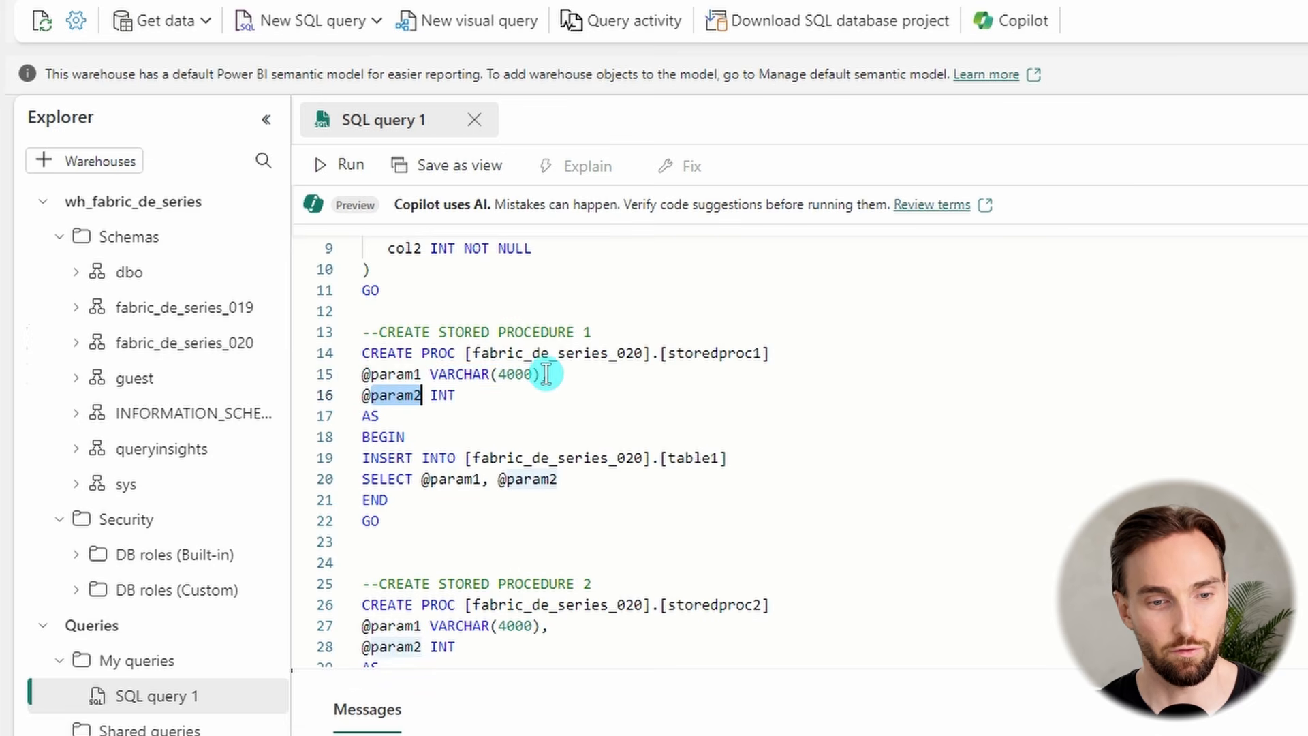
drag(538, 374, 429, 375)
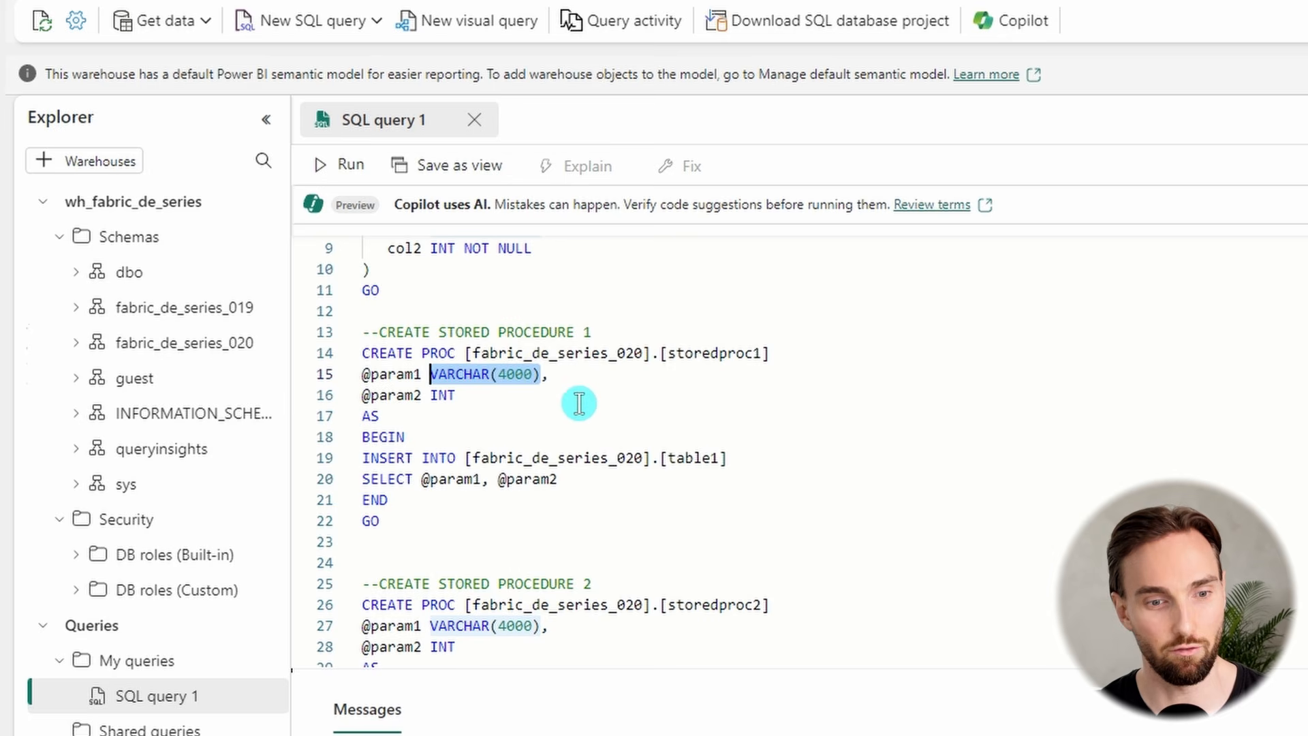
click(448, 401)
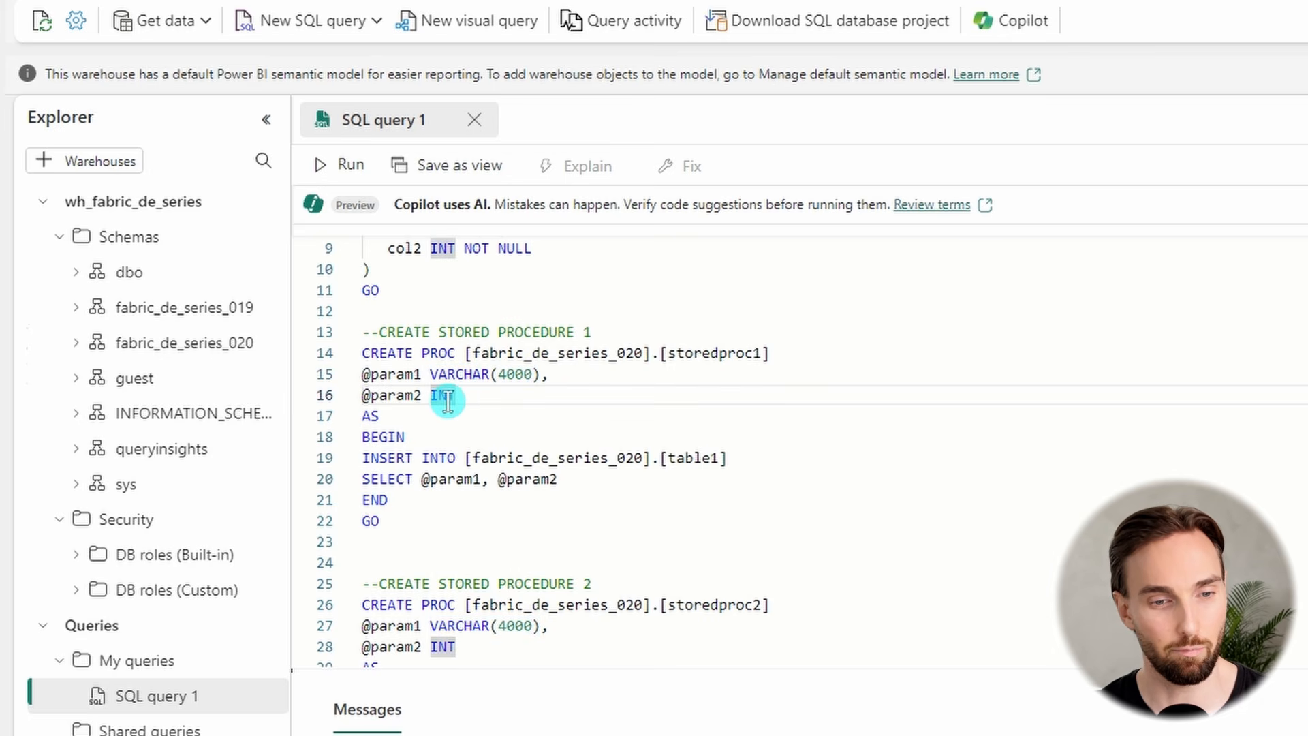
double_click(447, 402)
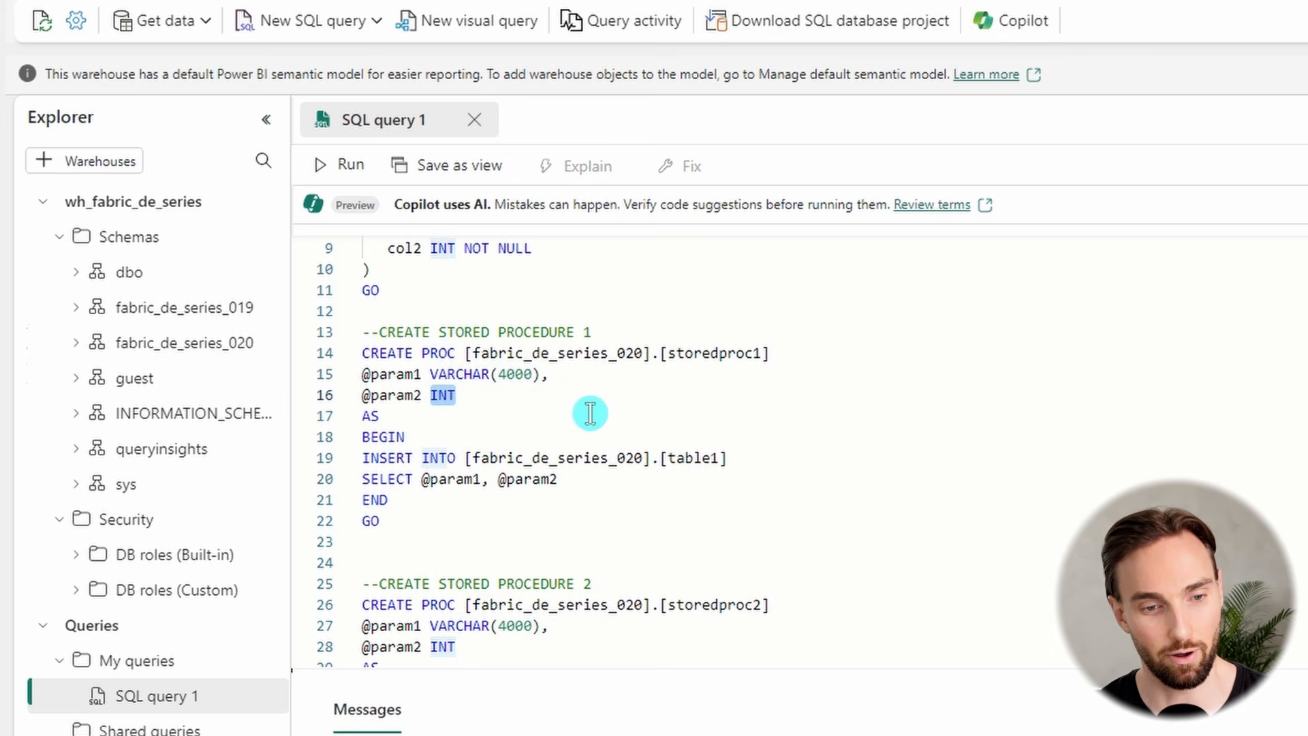
scroll(545, 411, down, 2)
scroll(525, 347, up, 1)
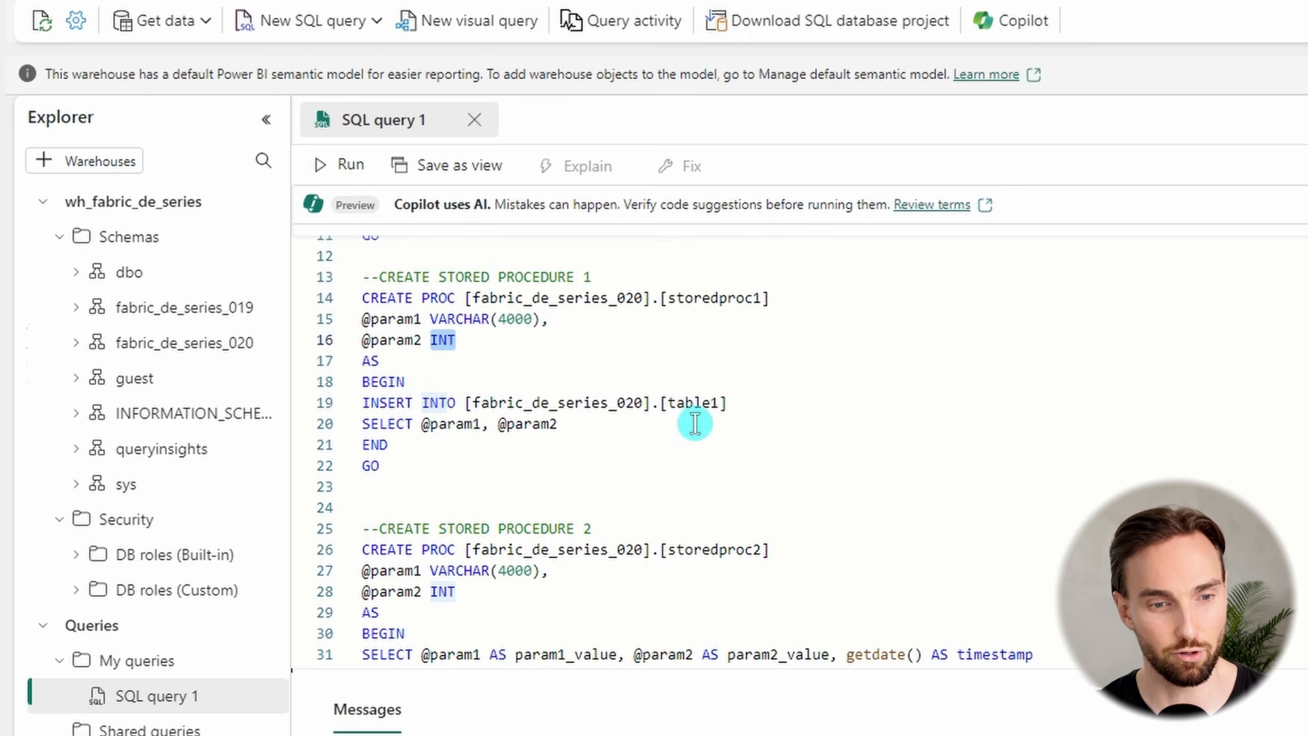
scroll(745, 412, up, 1)
scroll(681, 457, up, 2)
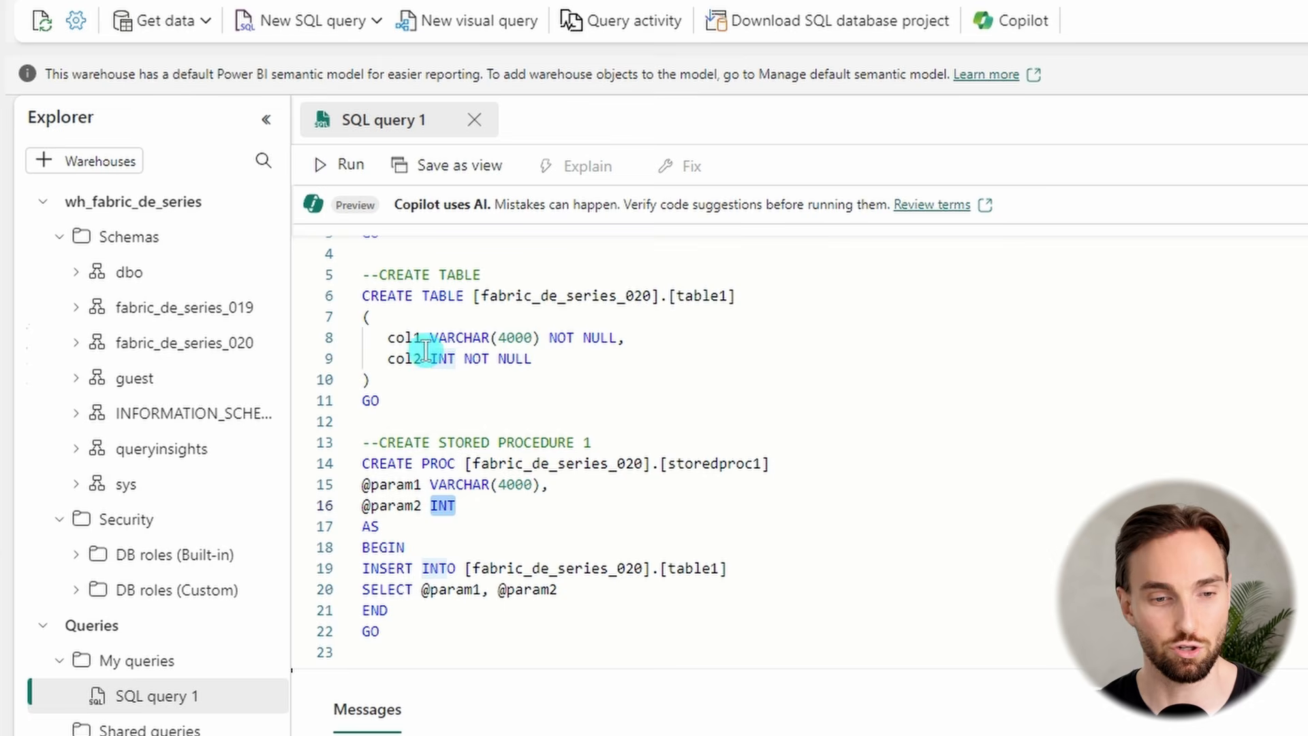
double_click(686, 295)
scroll(677, 459, down, 1)
click(464, 560)
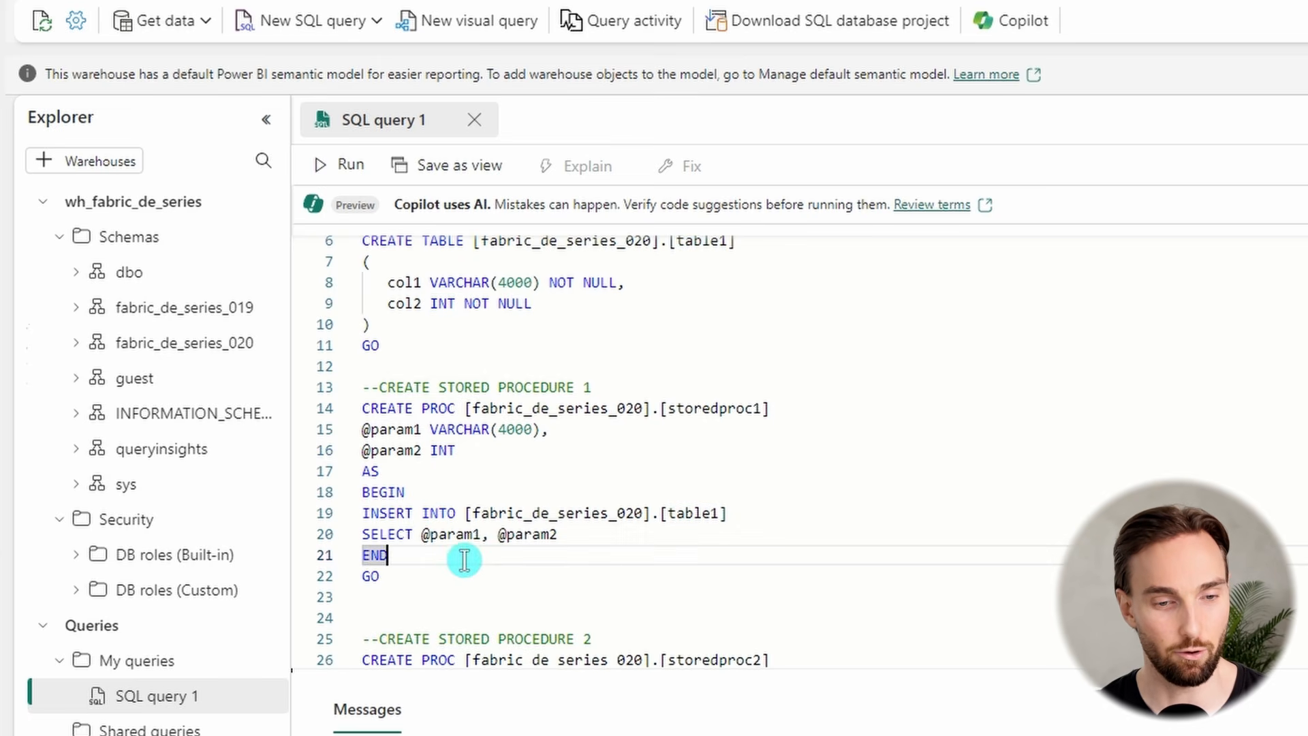
drag(609, 535, 344, 512)
scroll(598, 476, down, 1)
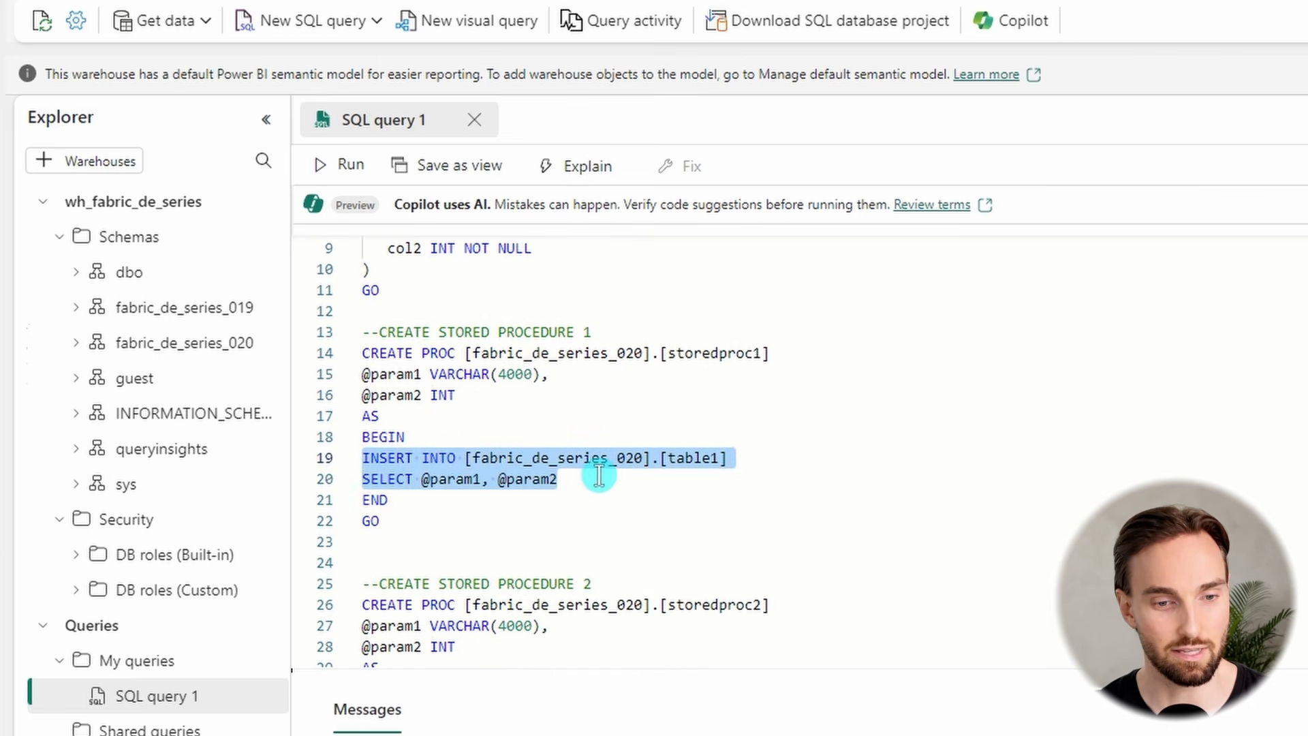
click(599, 475)
drag(371, 457, 728, 459)
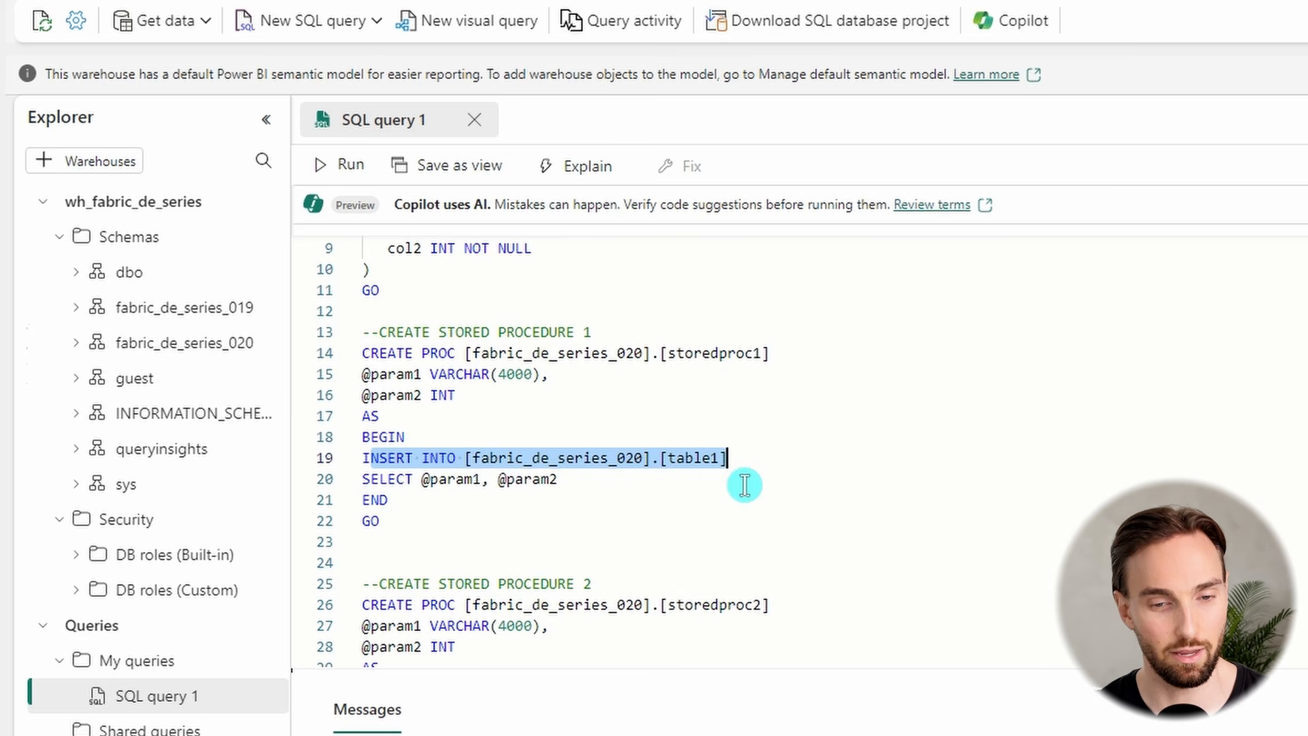
double_click(402, 374)
double_click(402, 394)
scroll(591, 462, down, 1)
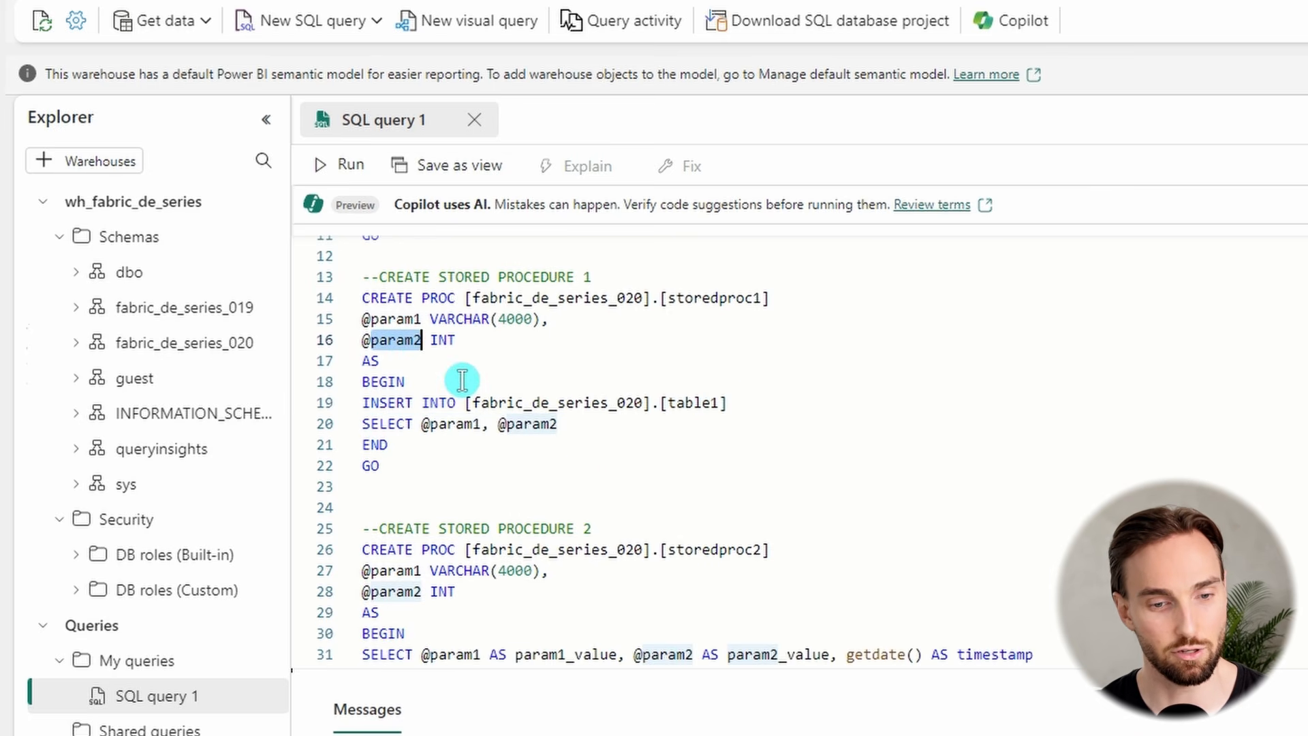
- Examine the storedproc2 definition, focusing on its SELECT of both parameter values and getdate() as timestamp
scroll(620, 452, down, 3)
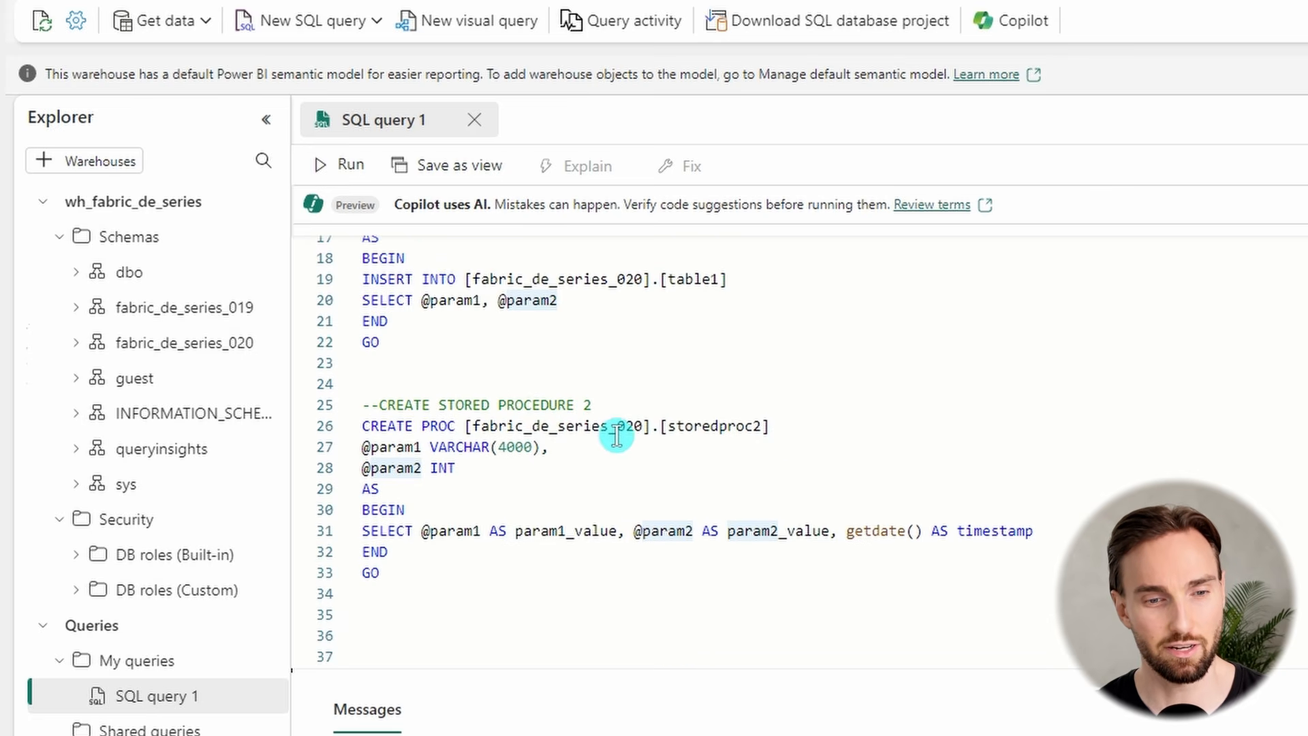
scroll(600, 425, up, 3)
scroll(579, 470, down, 3)
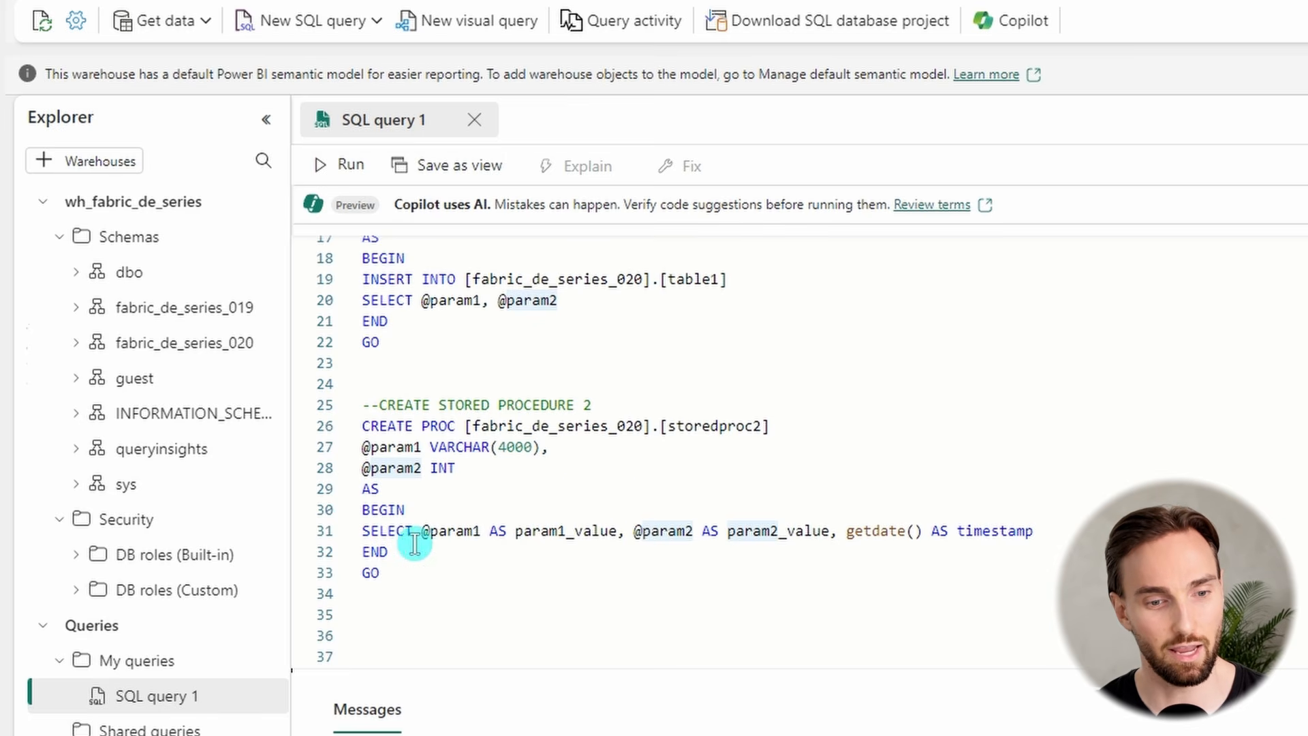
drag(363, 532, 436, 530)
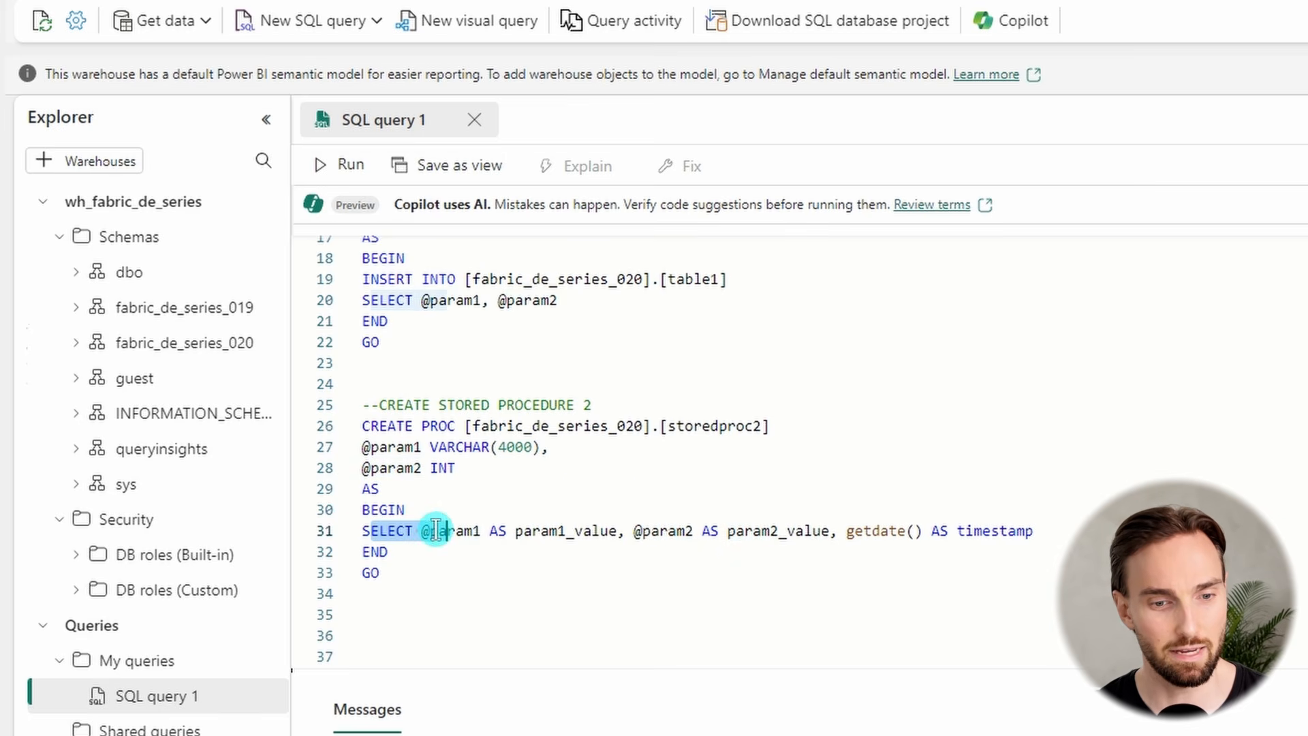
click(525, 549)
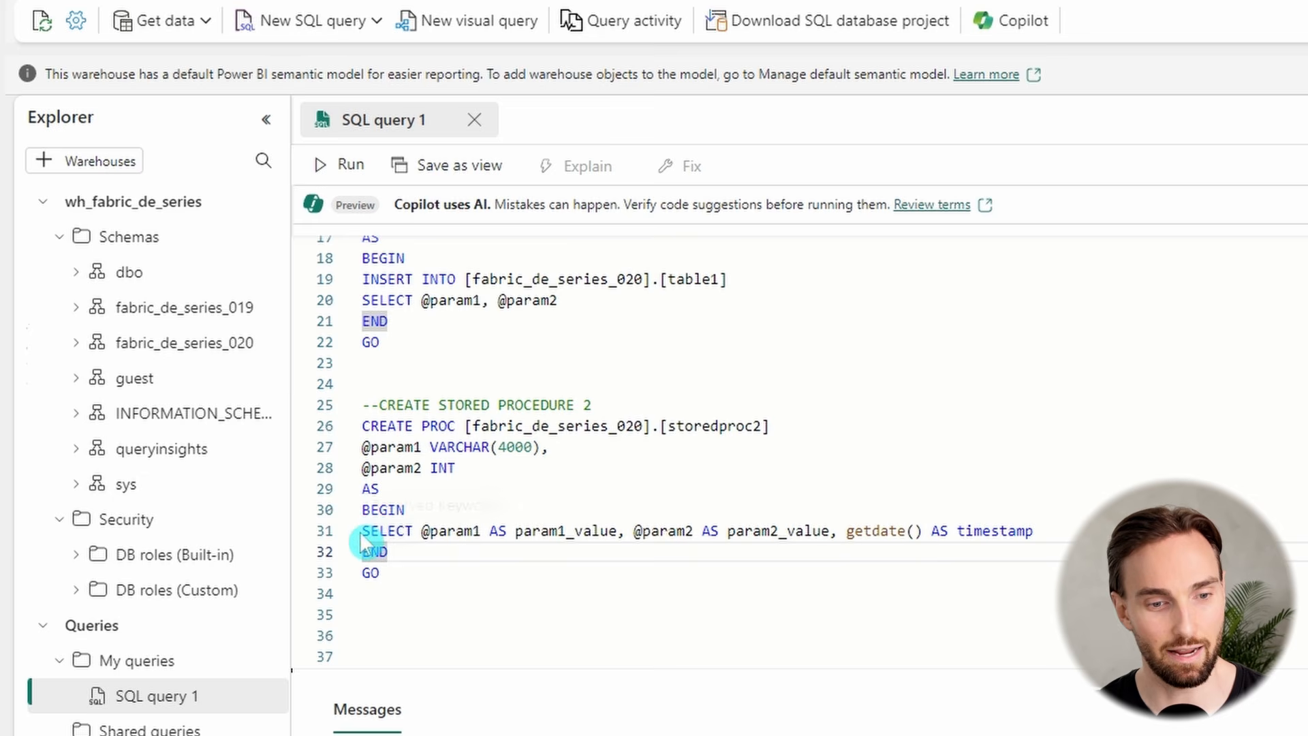
drag(361, 535, 818, 534)
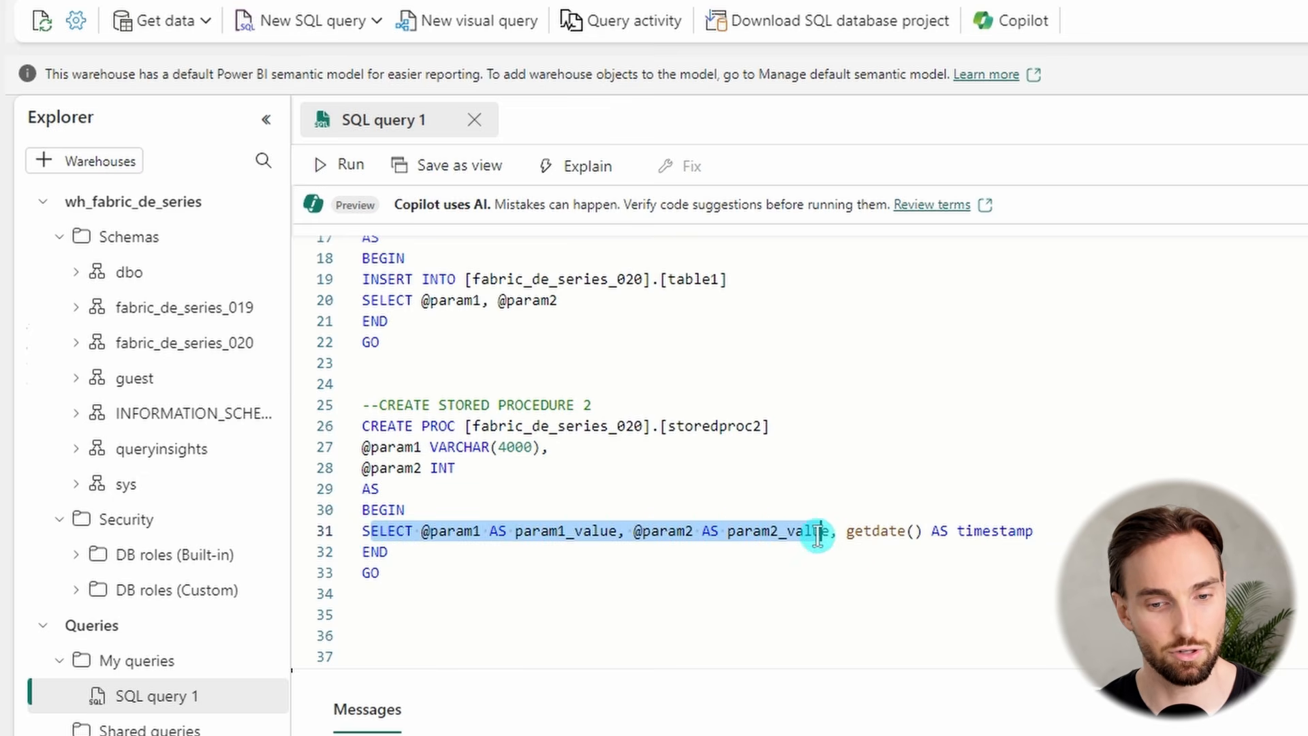
double_click(877, 537)
click(938, 538)
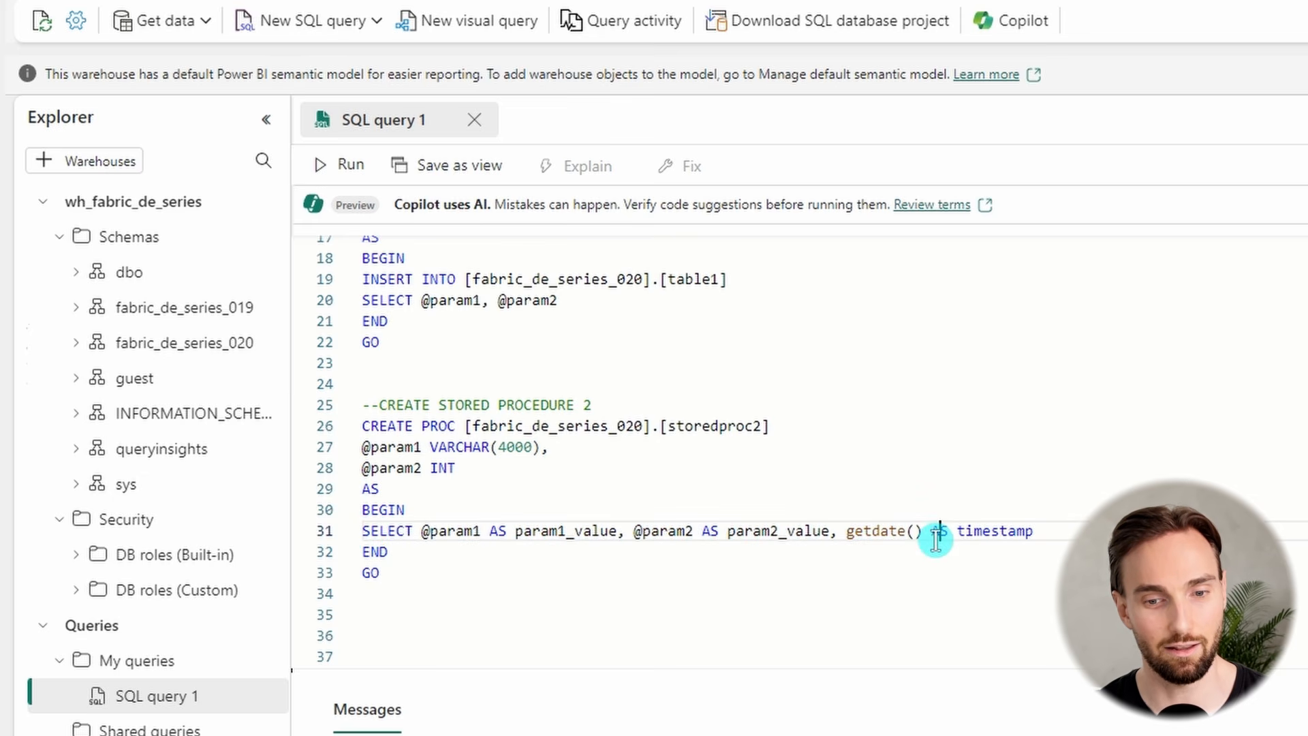
double_click(994, 531)
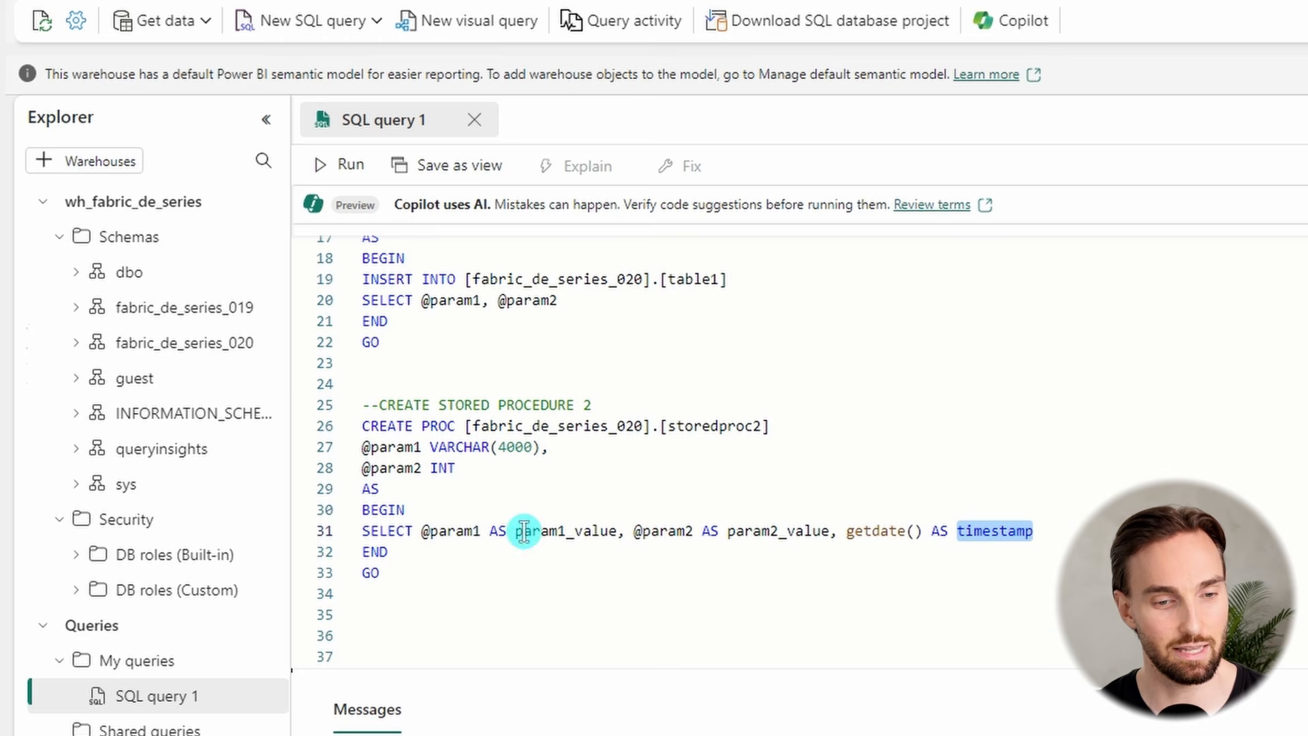
click(785, 488)
scroll(749, 476, up, 5)
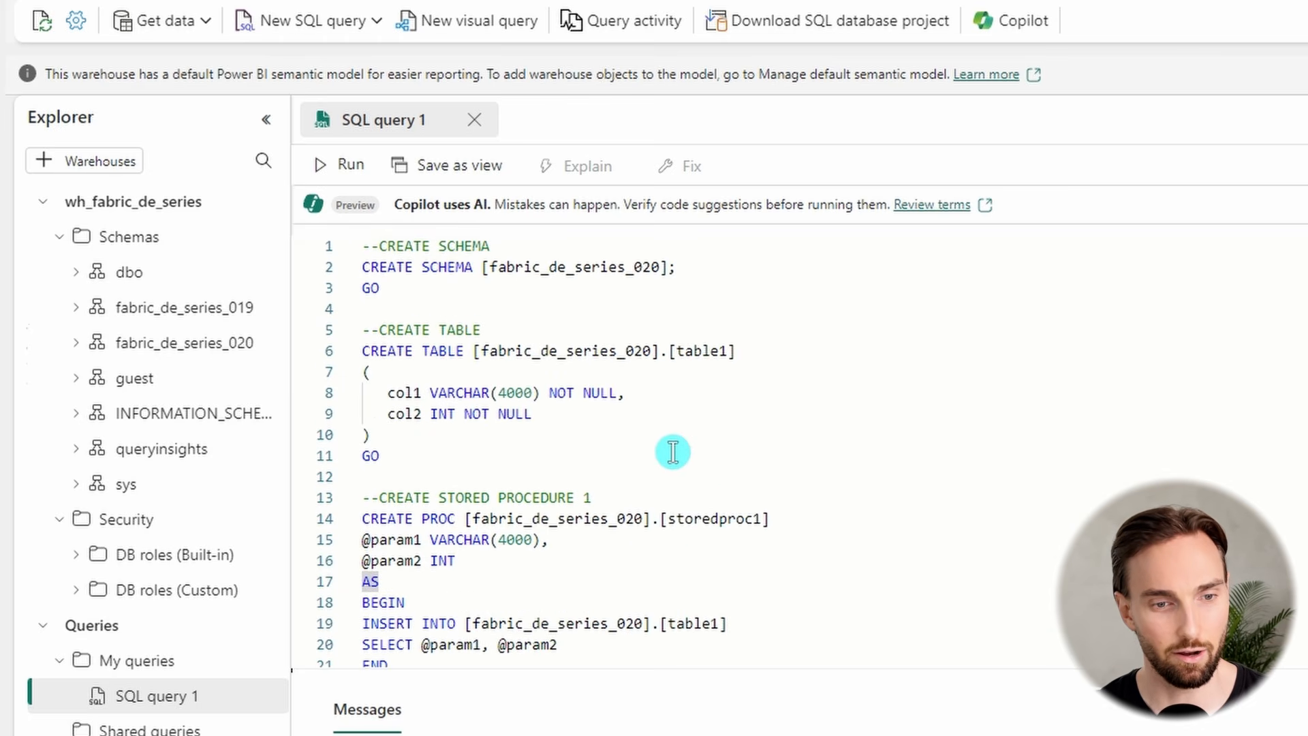
scroll(647, 436, down, 5)
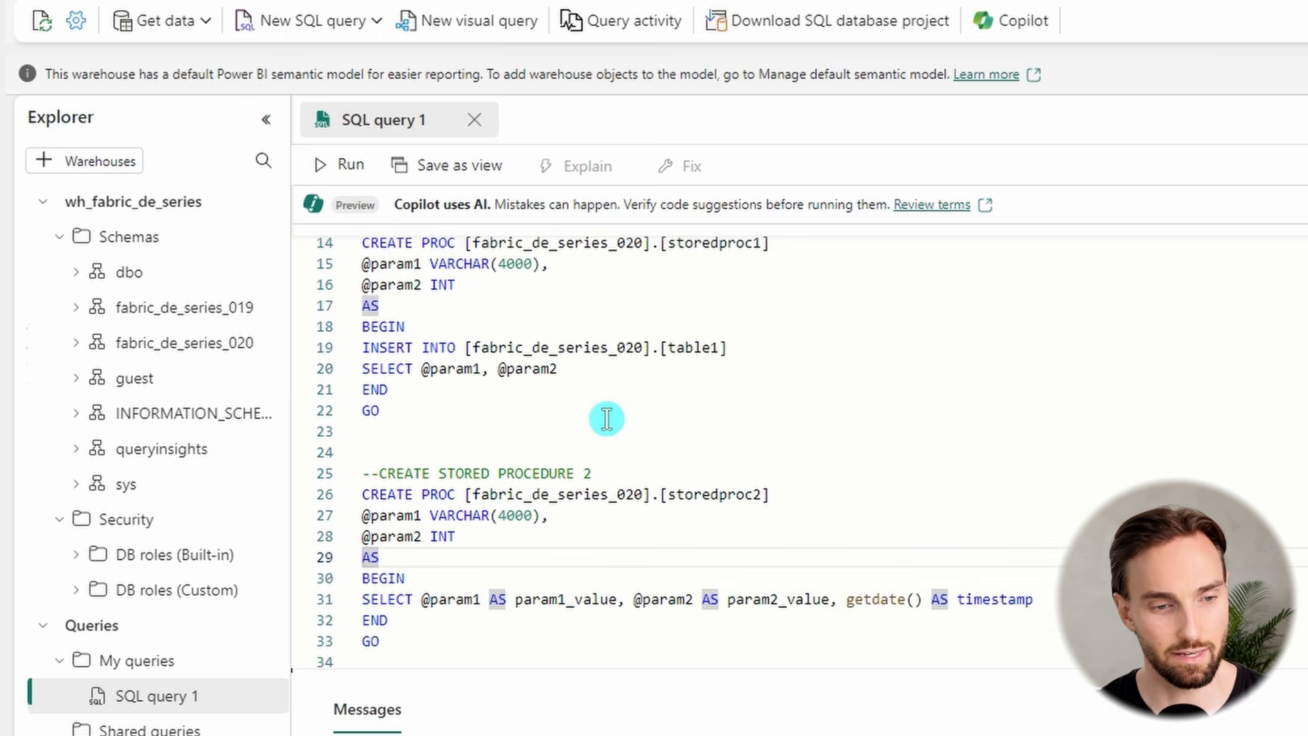
- Expand schema fabric_de_series_020 to preview table1 and list its stored procedures
click(74, 346)
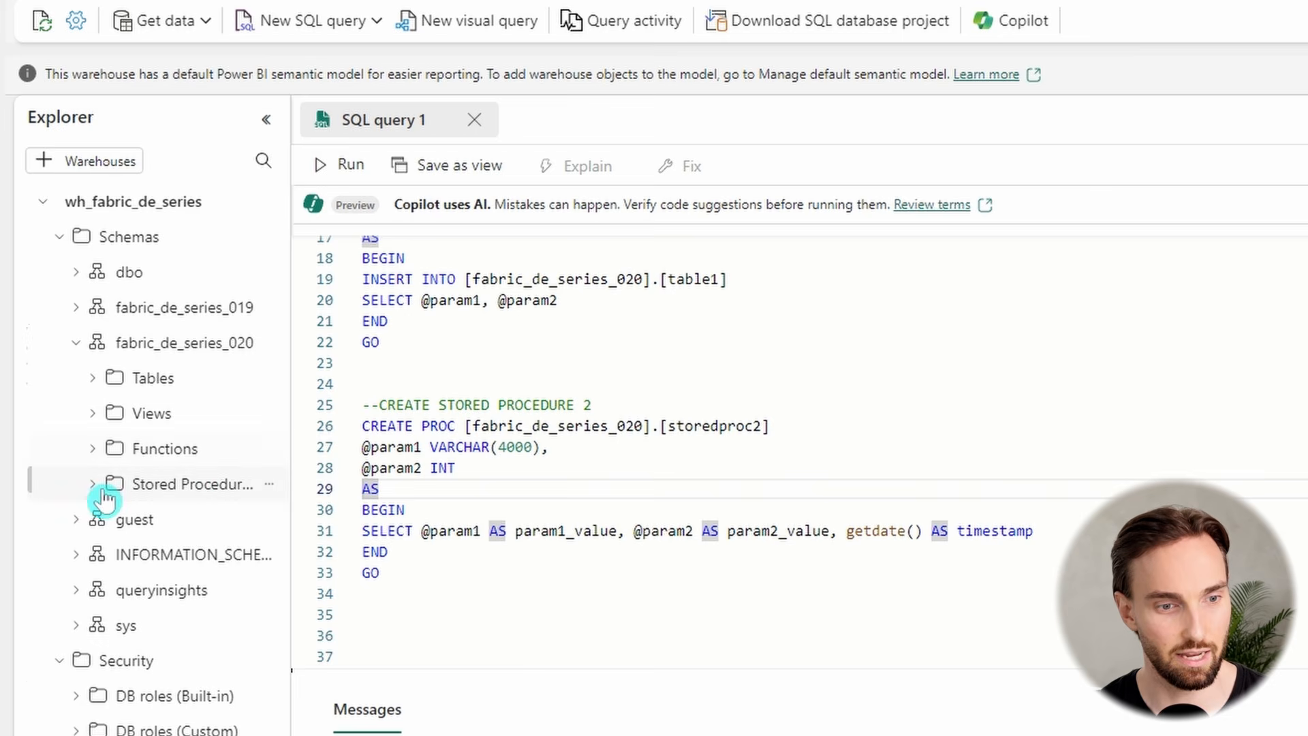
click(93, 379)
click(153, 415)
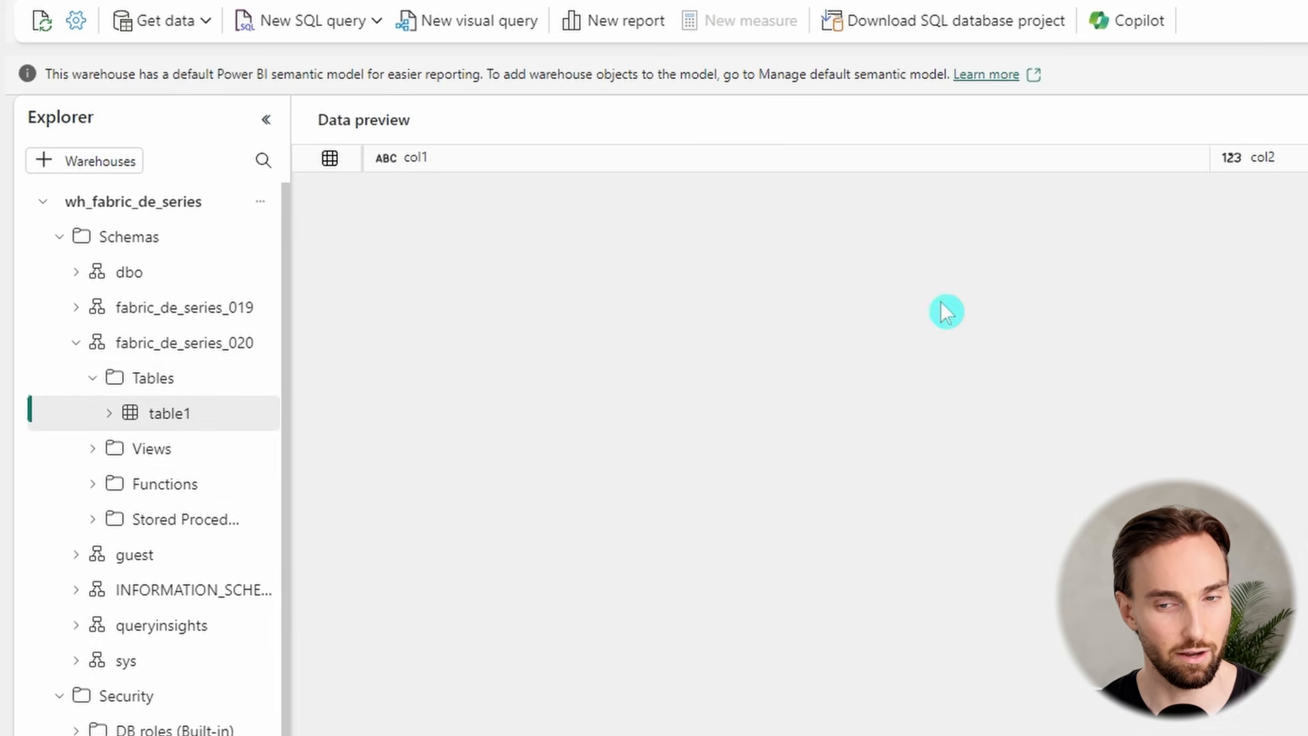
click(94, 523)
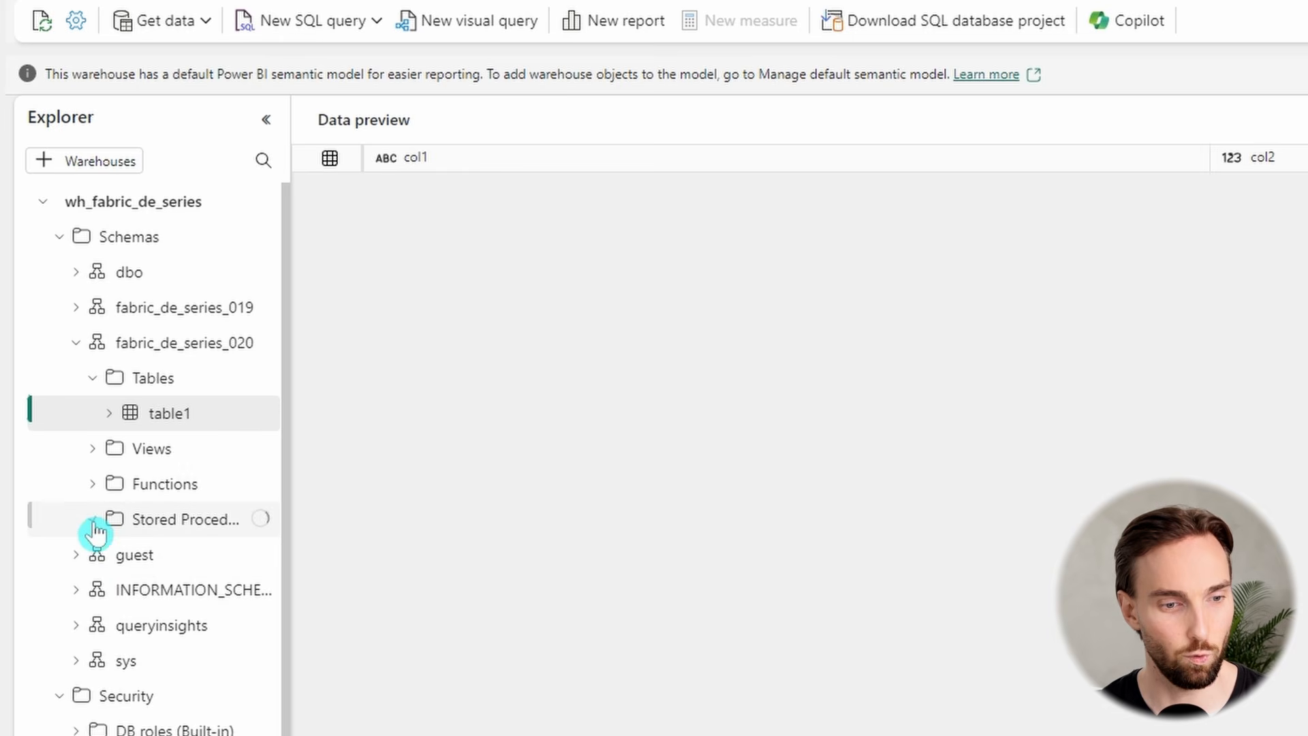
click(211, 562)
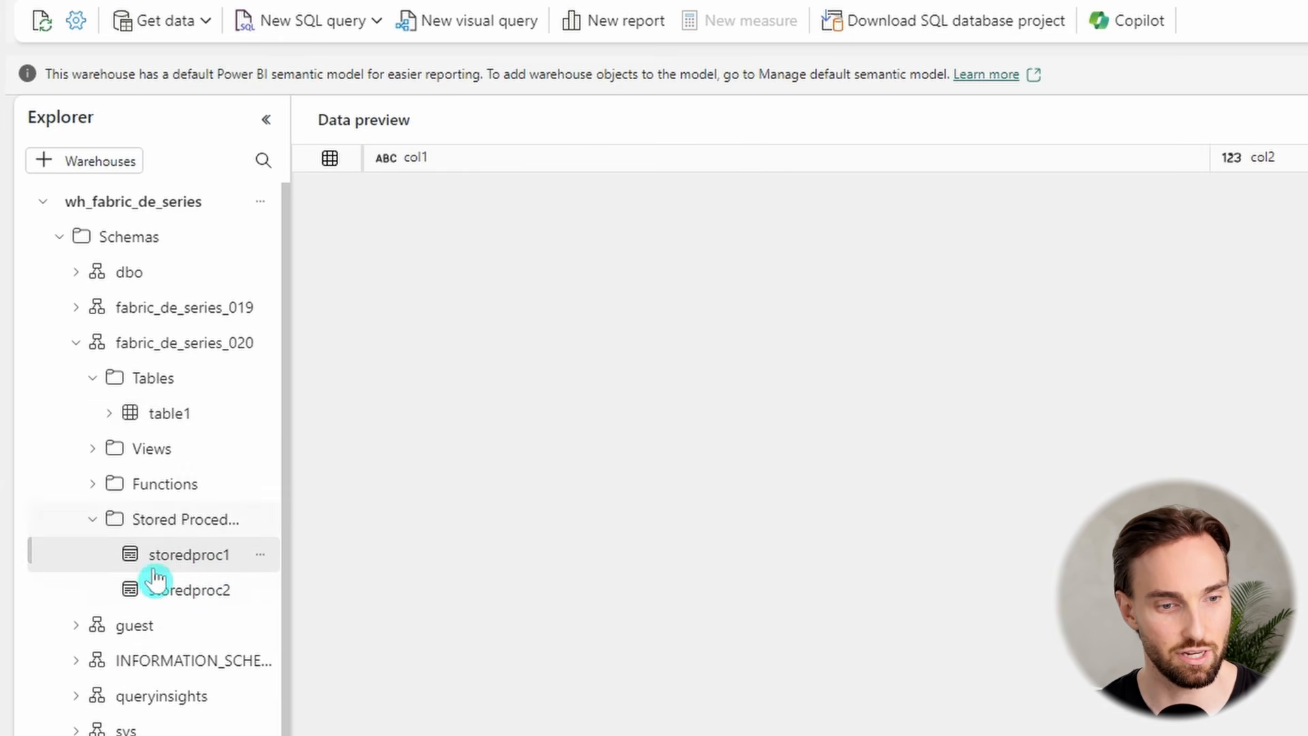
- Return to SQL query 1 and add the call [fabric_de_series_020].[storedproc1] 'testing', 123; on line 35 below the storedproc2 definition
scroll(205, 563, down, 1)
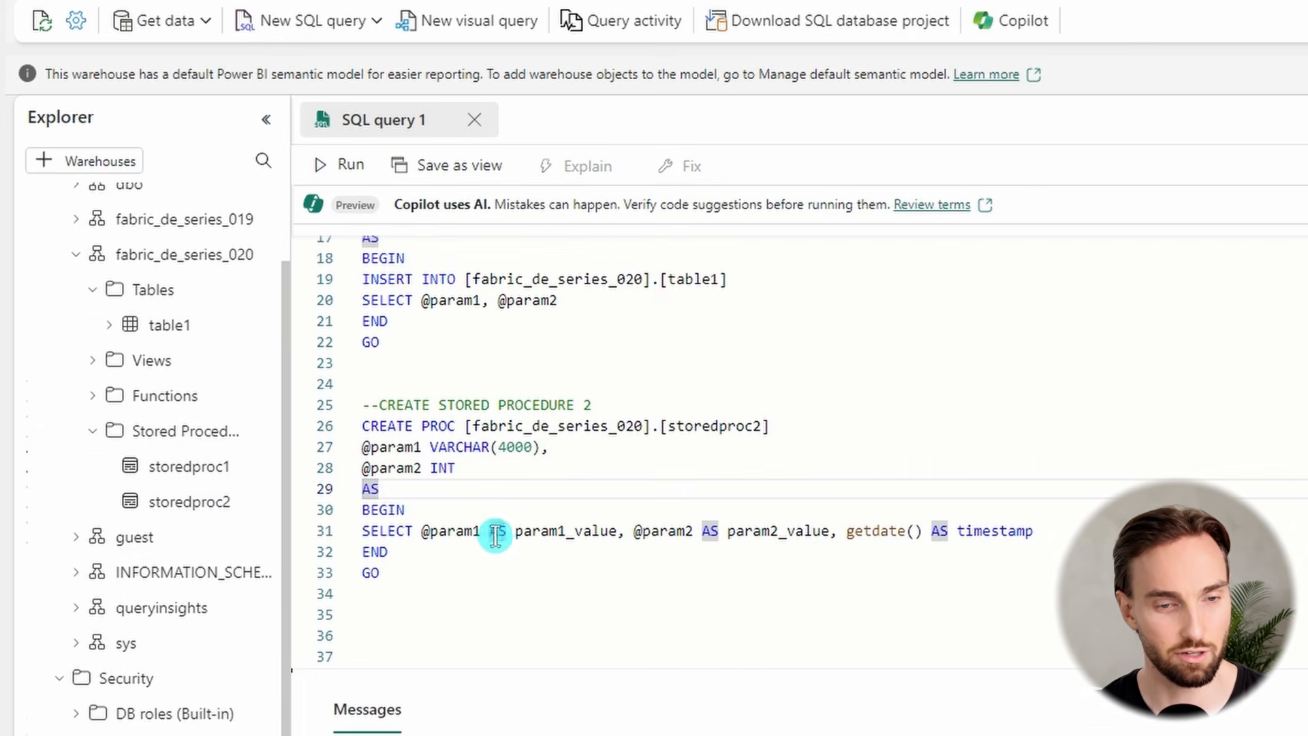
click(520, 574)
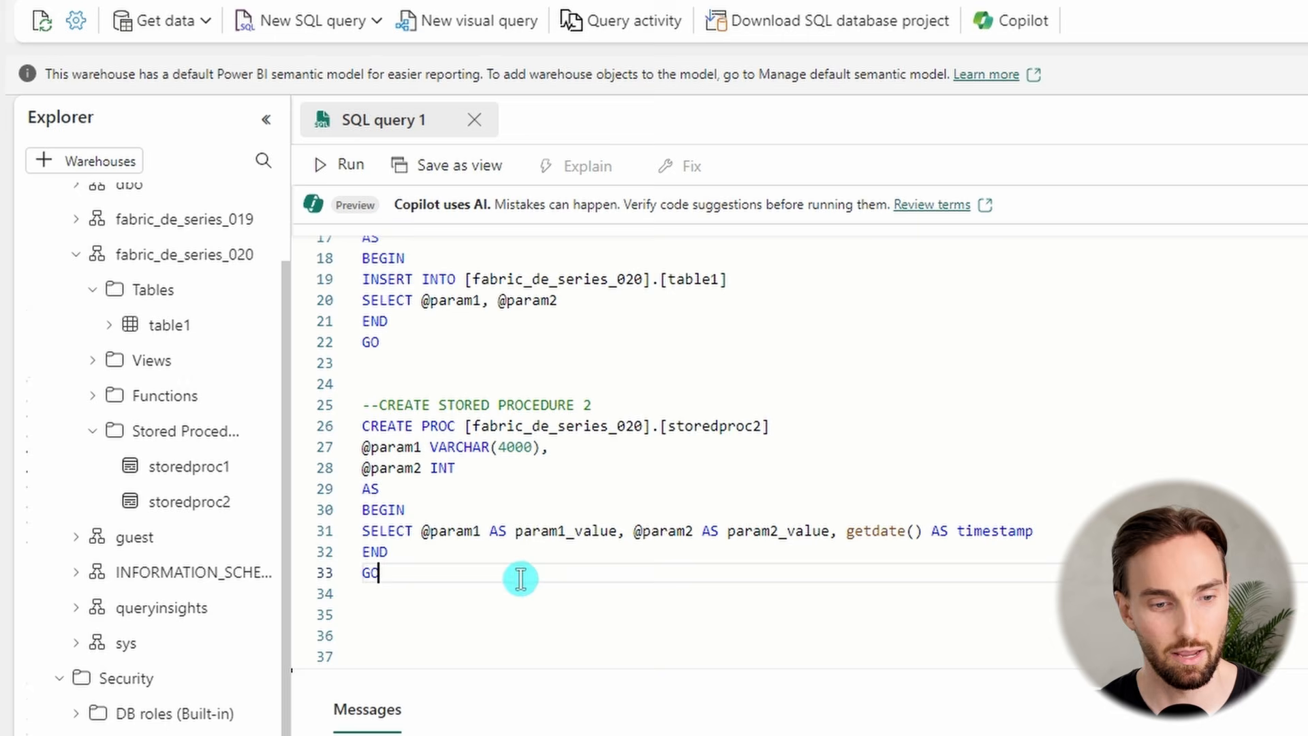
click(525, 618)
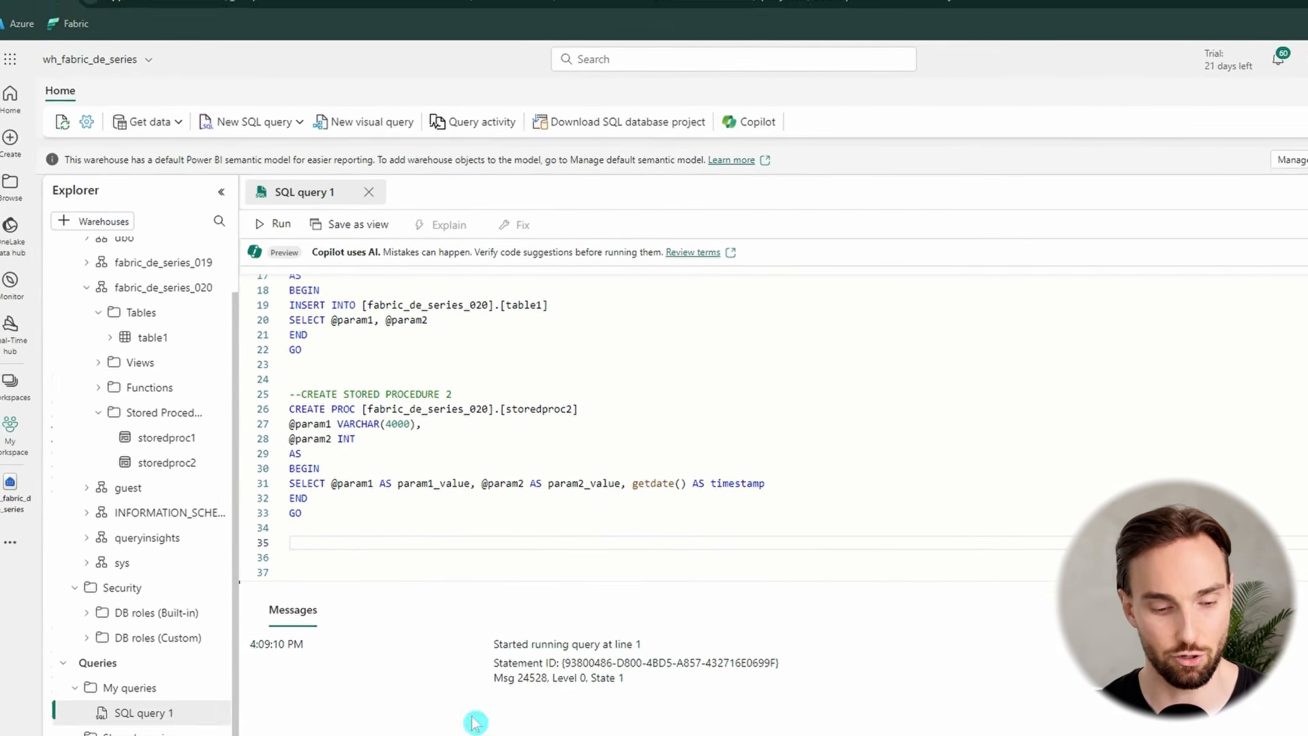
text([fabric_de_series_020].[storedproc1] 'testing', 123;)
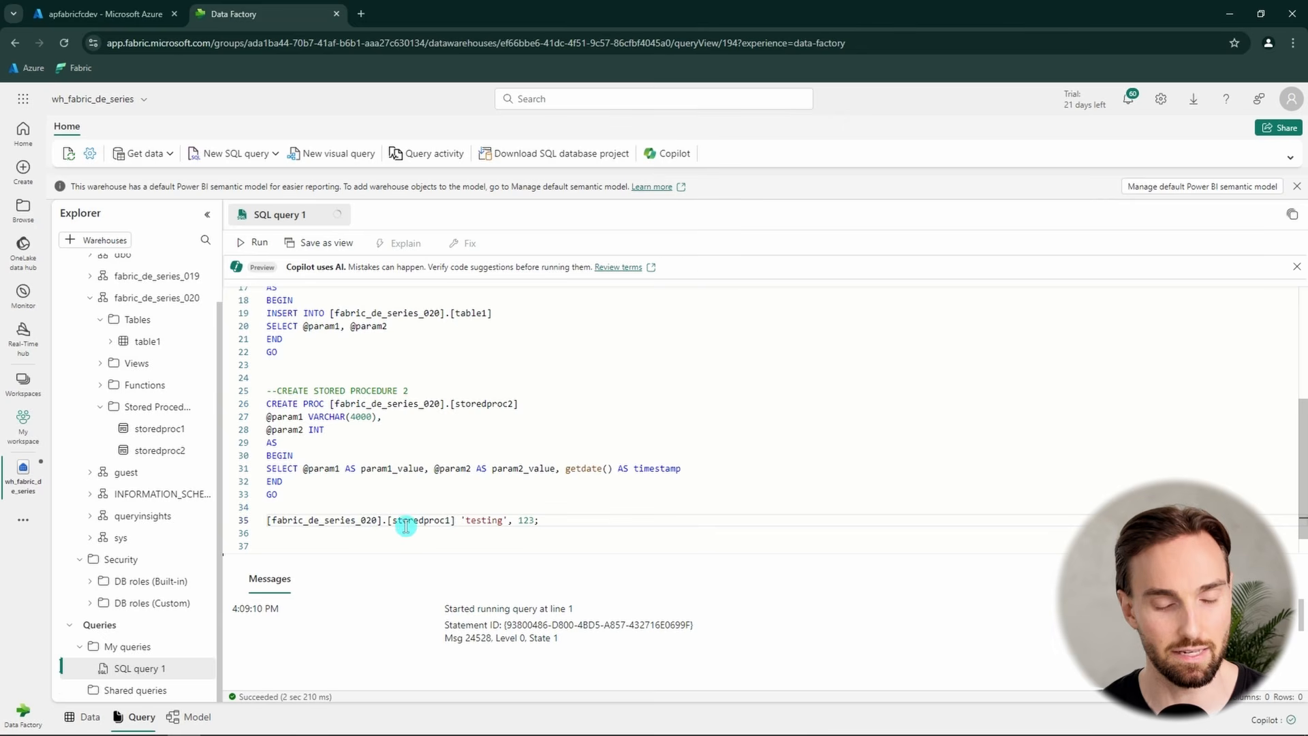
- Select the storedproc1 call with its parameters 'testing' and 123, and run only that statement
drag(459, 520, 267, 528)
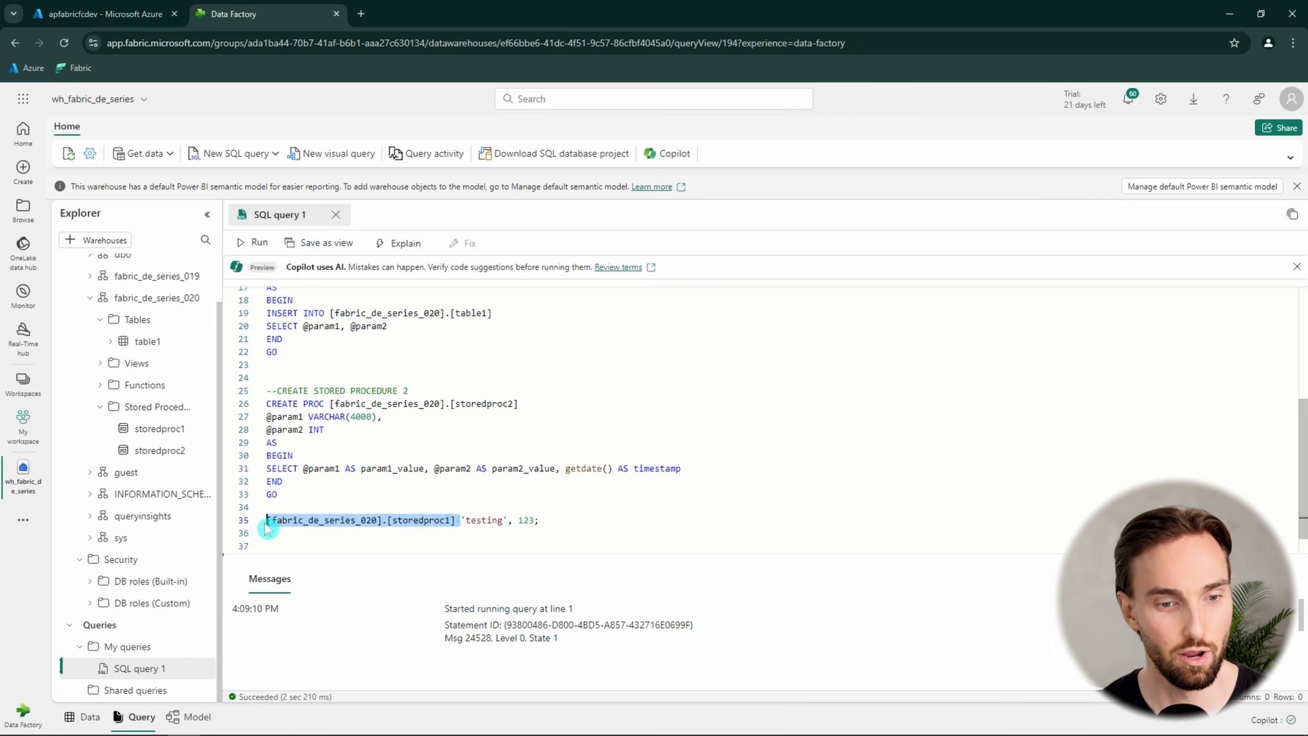
click(486, 522)
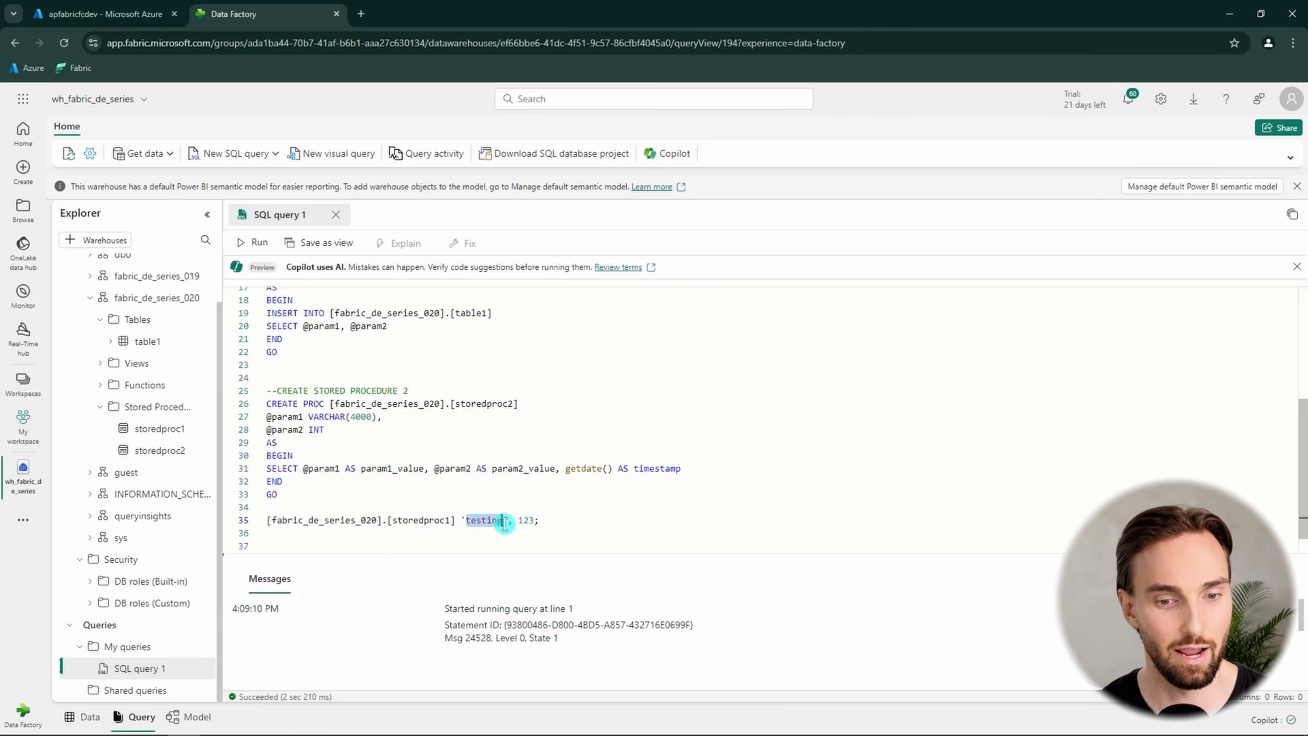
click(566, 523)
drag(566, 523, 275, 523)
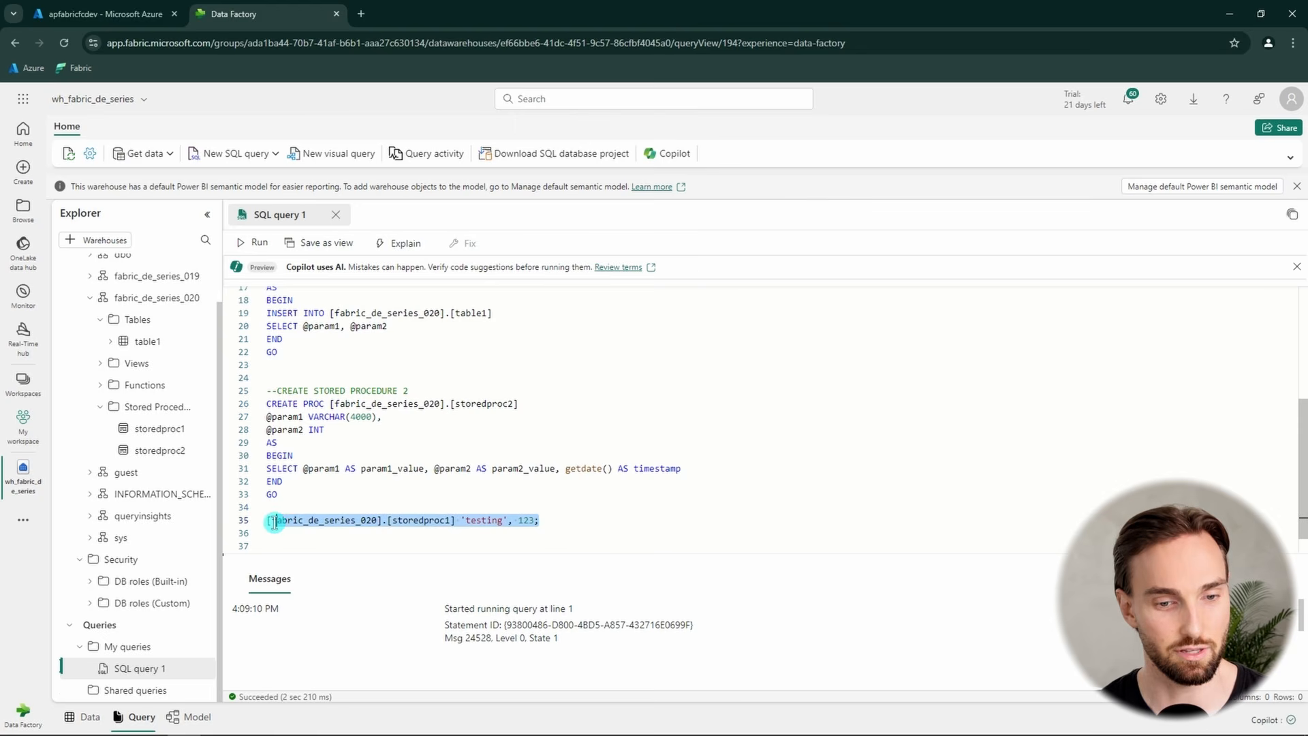
click(256, 243)
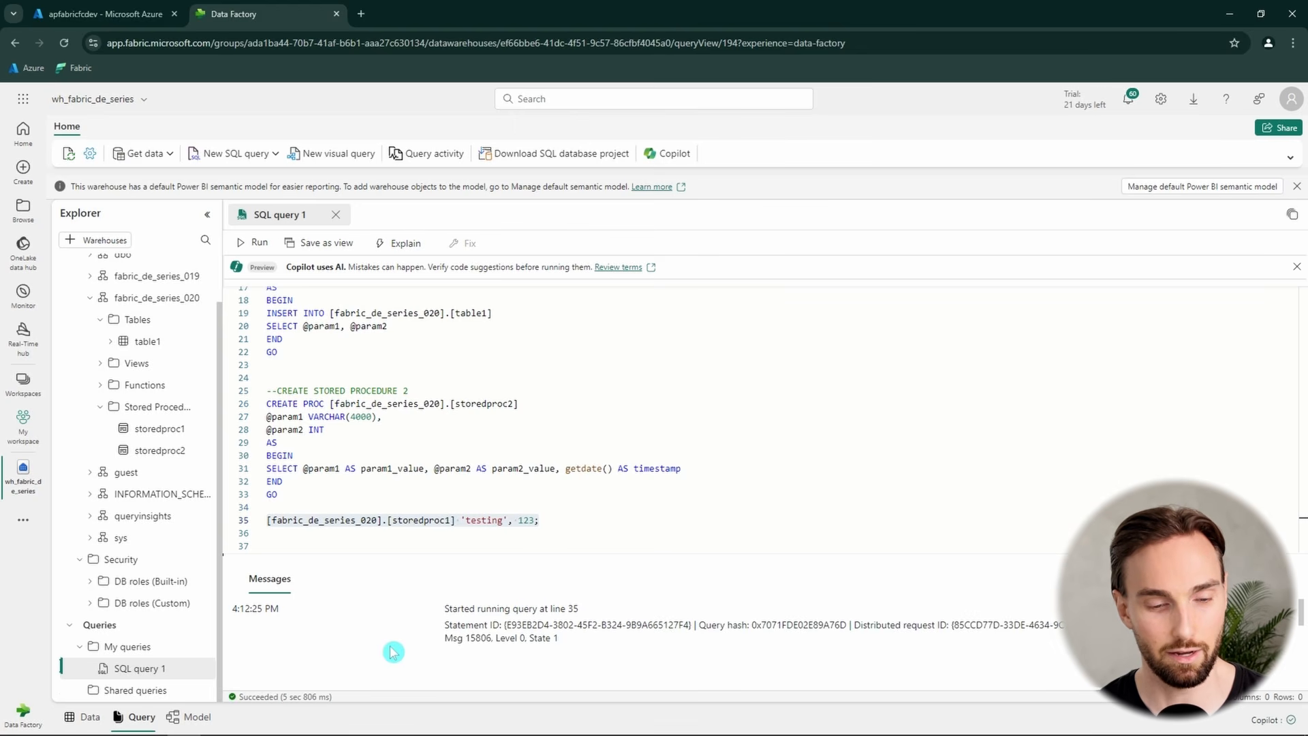
- Add a select * query on [fabric_de_series_020].[table1] below the storedproc1 call and run only that query
click(469, 570)
text(select * from [fabric_de_series_020].[table1])
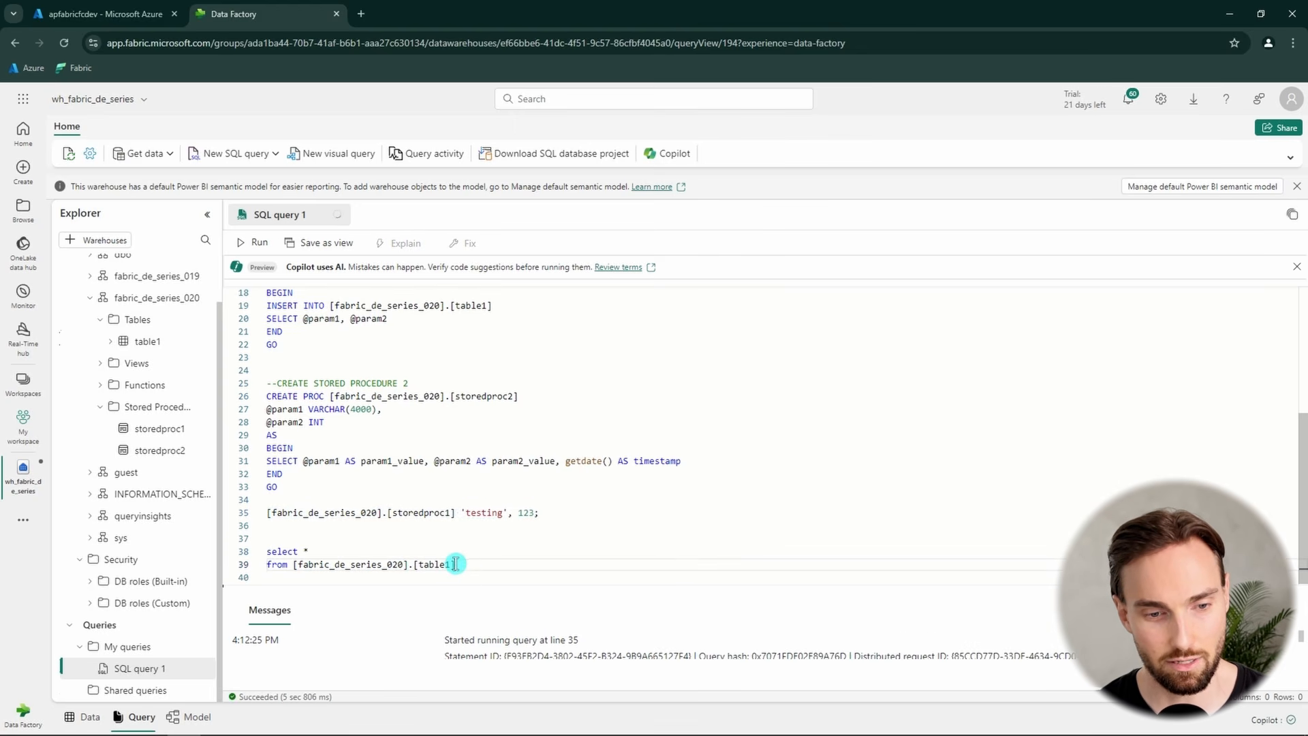
drag(470, 577, 266, 551)
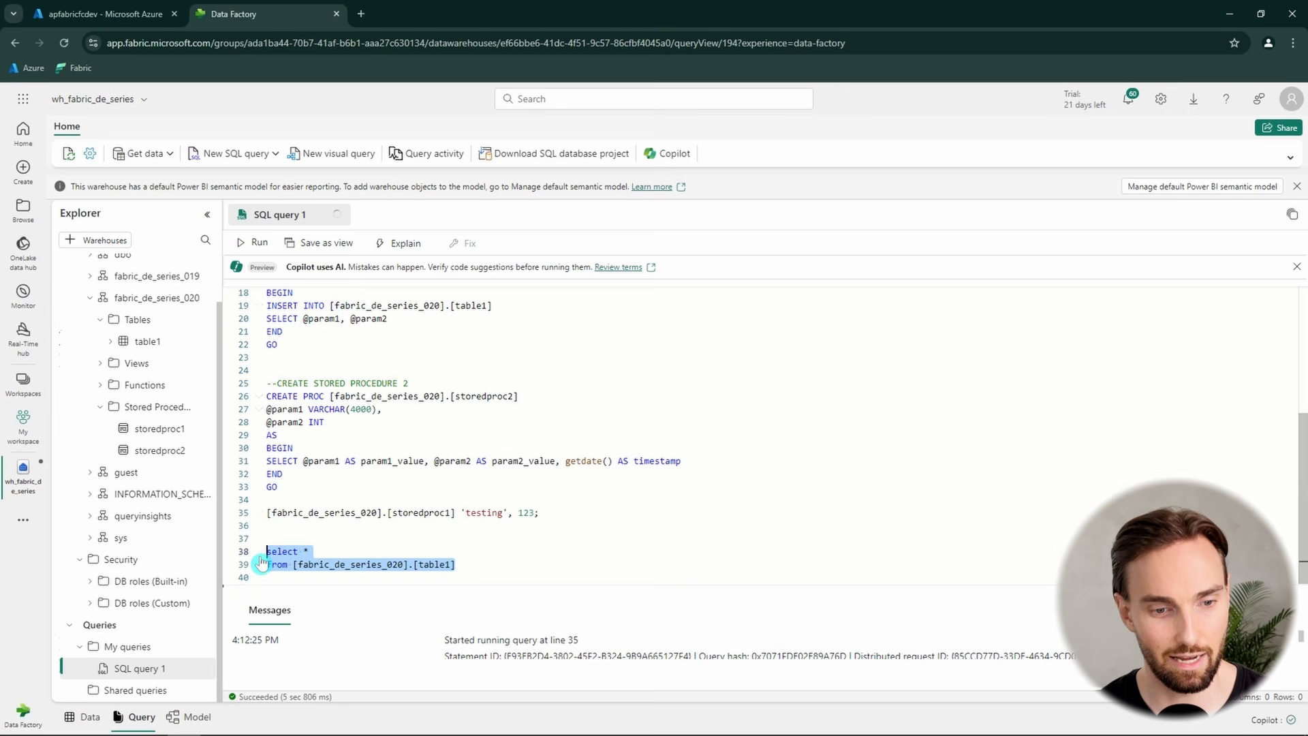
click(252, 246)
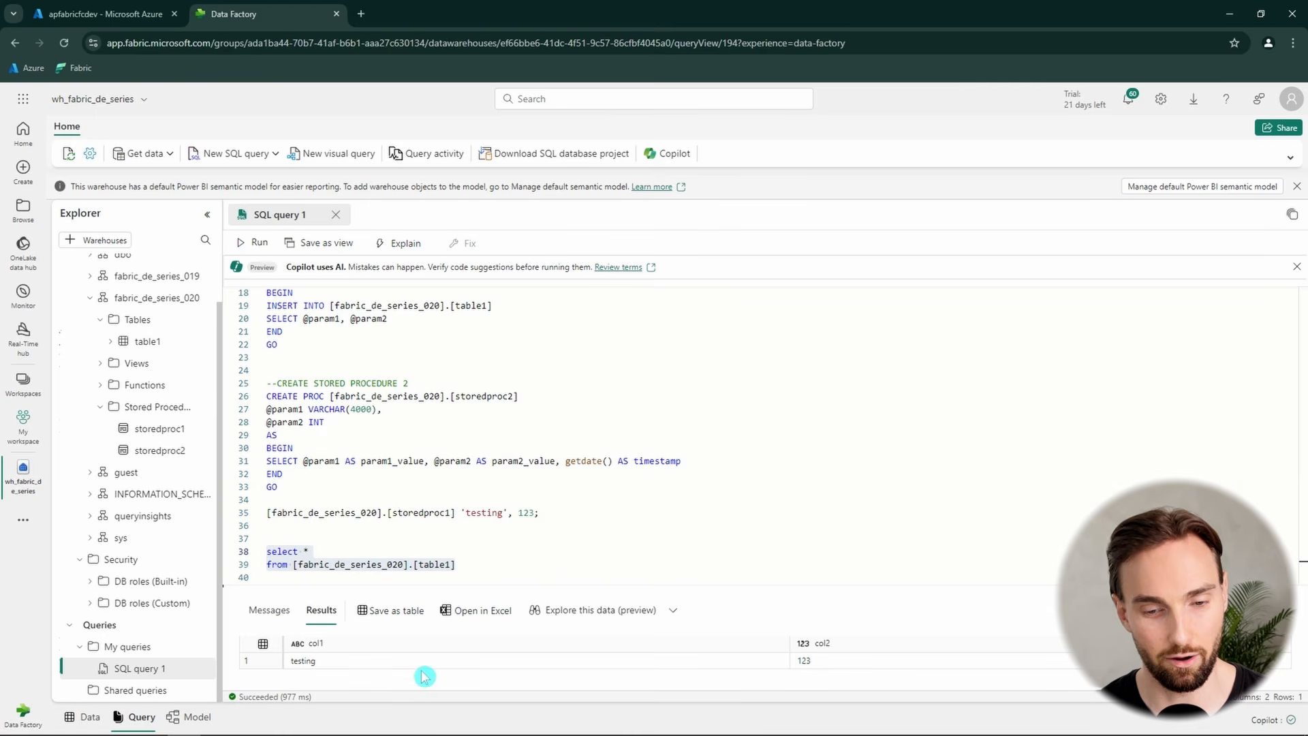
- Run the storedproc1 call with 'testing' and 123 again, and requery table1 using only its select statement
double_click(485, 512)
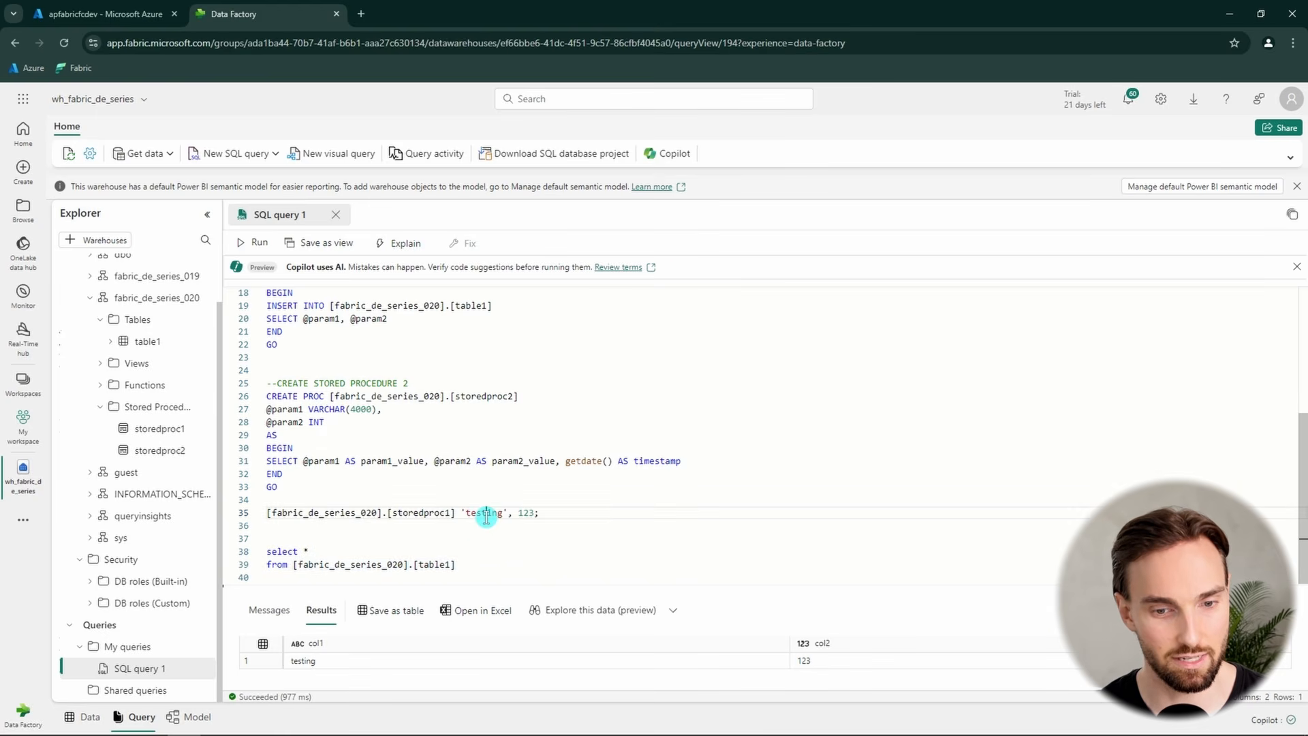
double_click(525, 512)
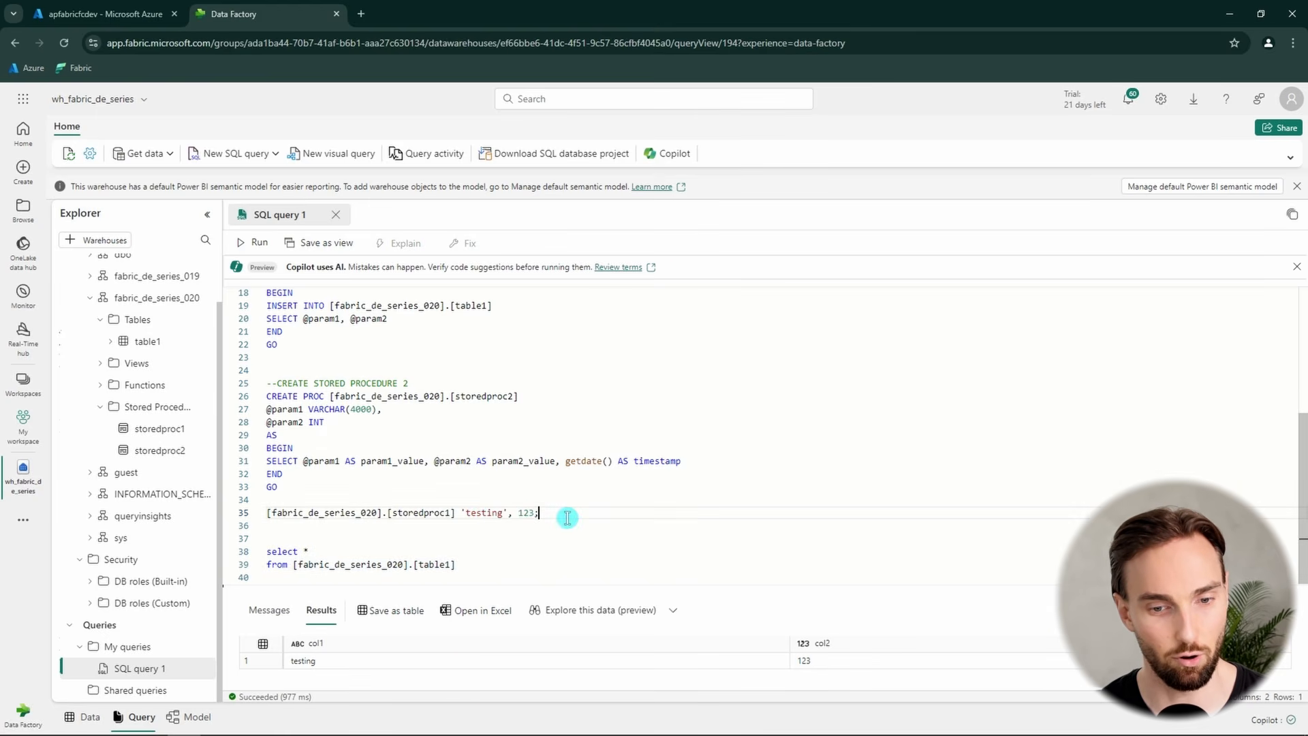
drag(569, 513, 236, 512)
click(256, 243)
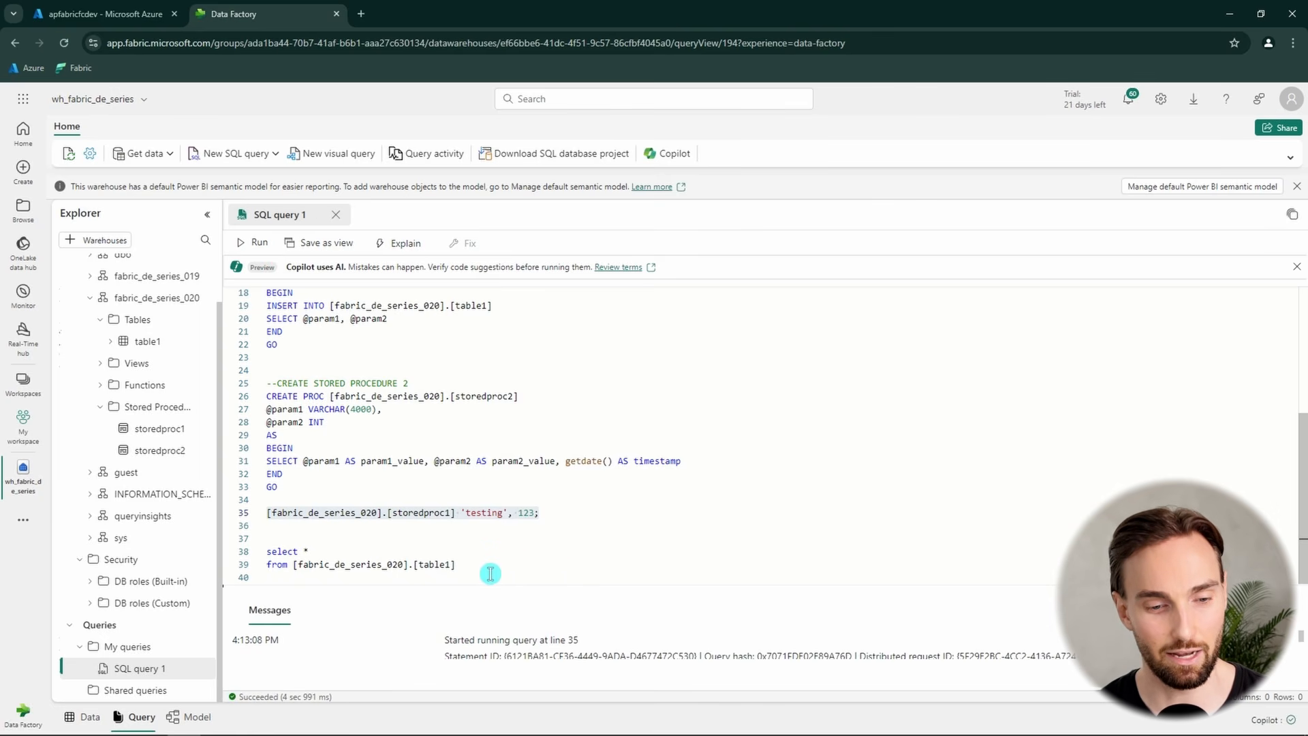
drag(485, 567, 259, 550)
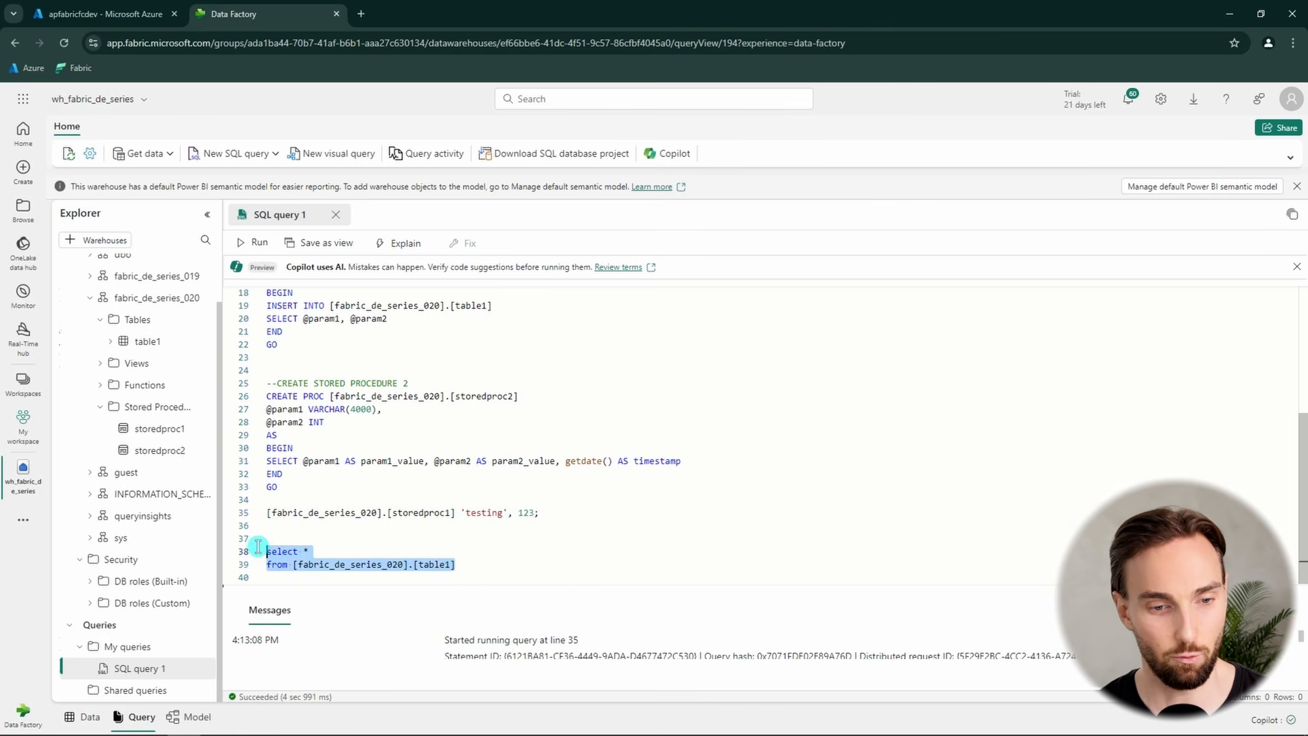
click(256, 243)
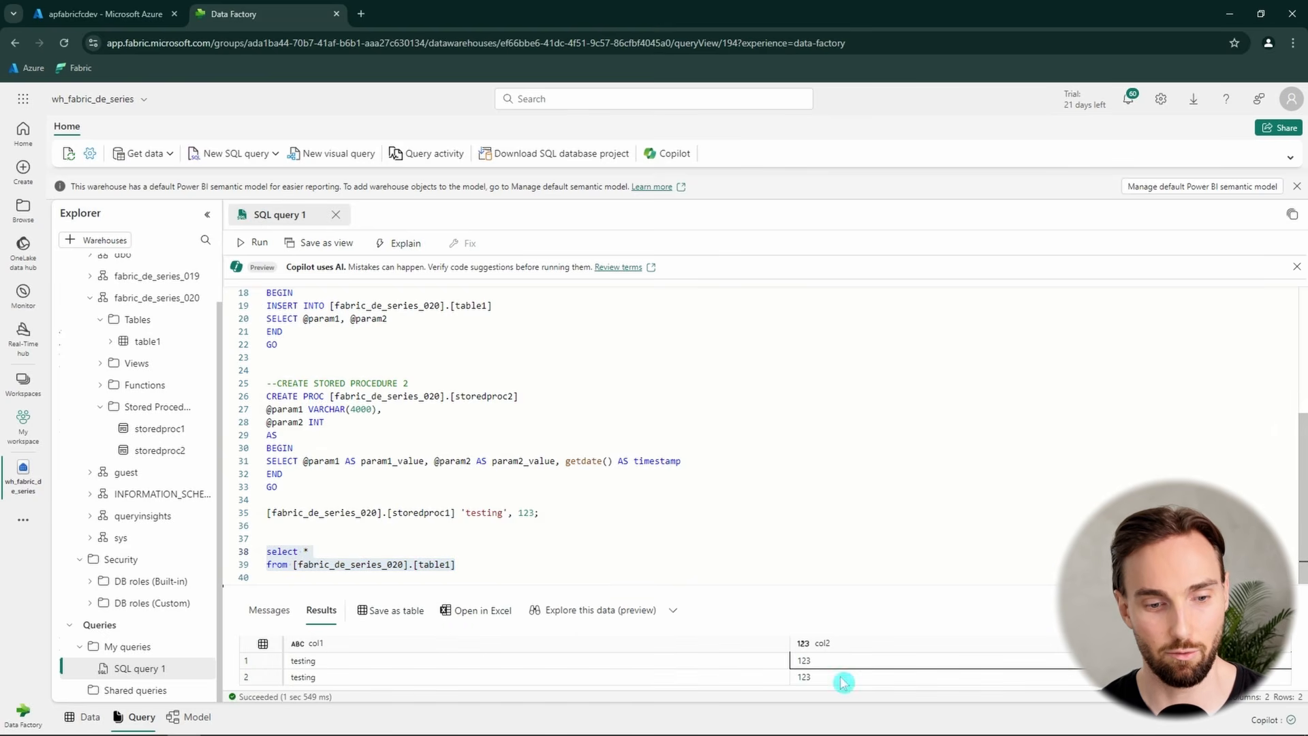
- Add the call [fabric_de_series_020].[storedproc2] 'abc', 12345; on line 41, run only it, and highlight the SELECT in storedproc2's definition
click(484, 562)
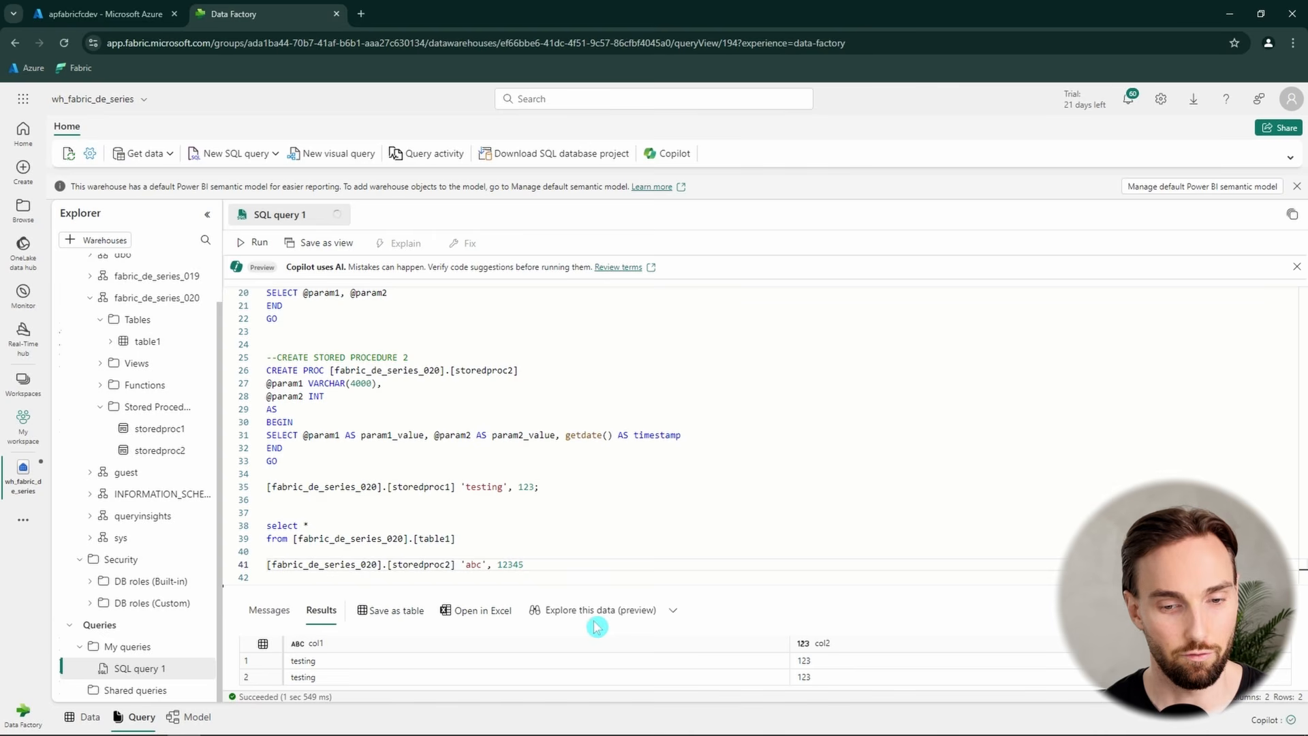
click(532, 564)
text(;)
drag(530, 564, 266, 564)
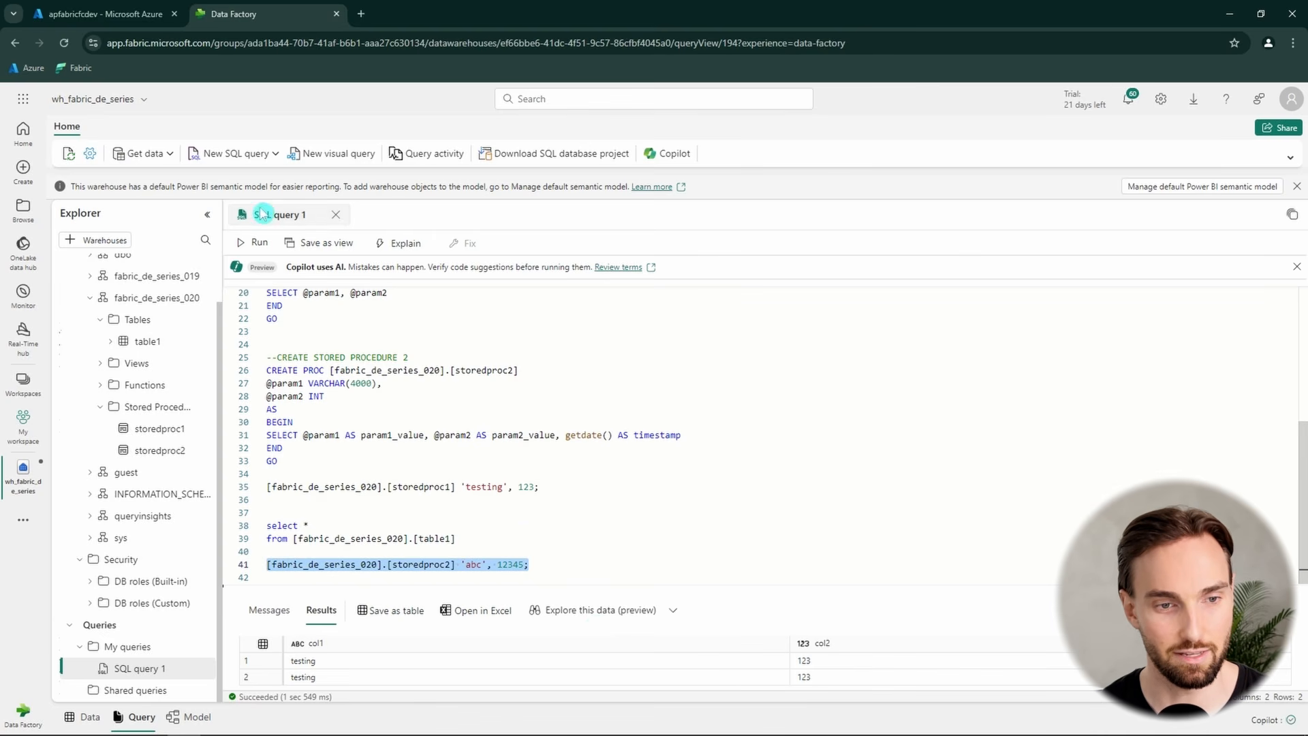
click(257, 241)
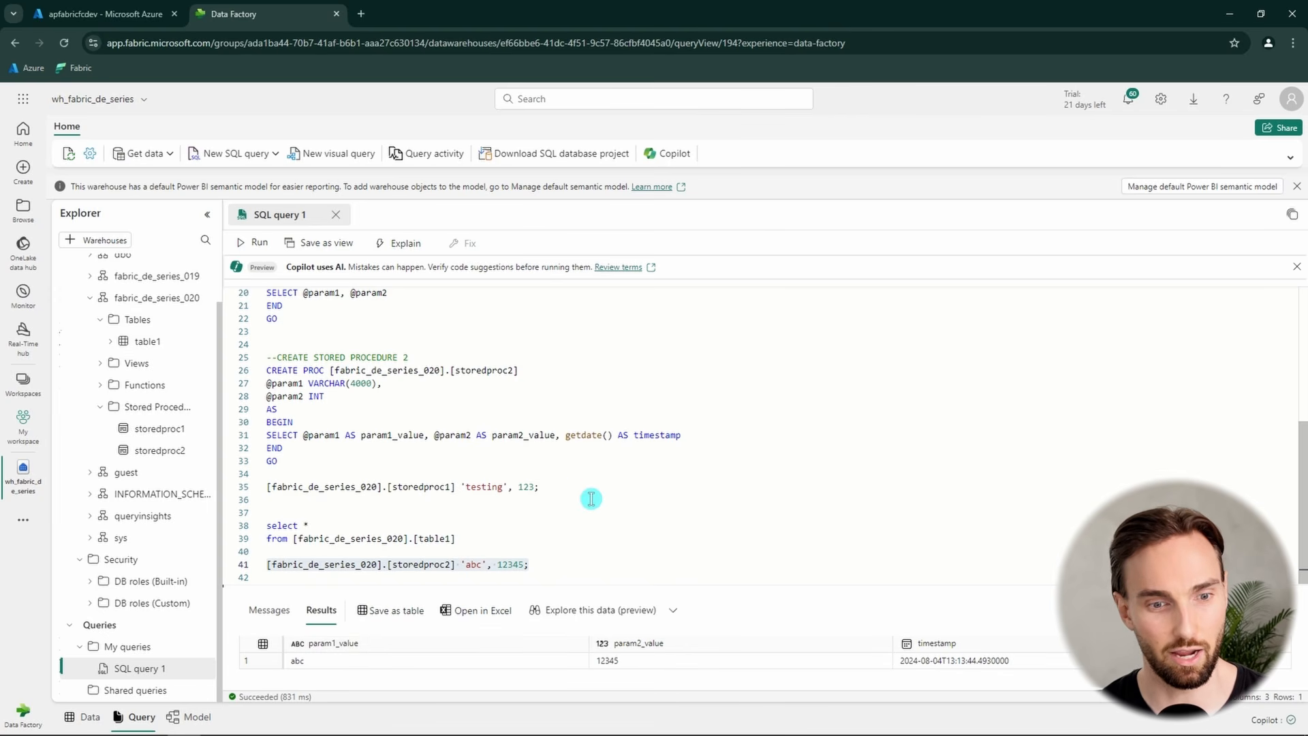
drag(721, 438, 242, 434)
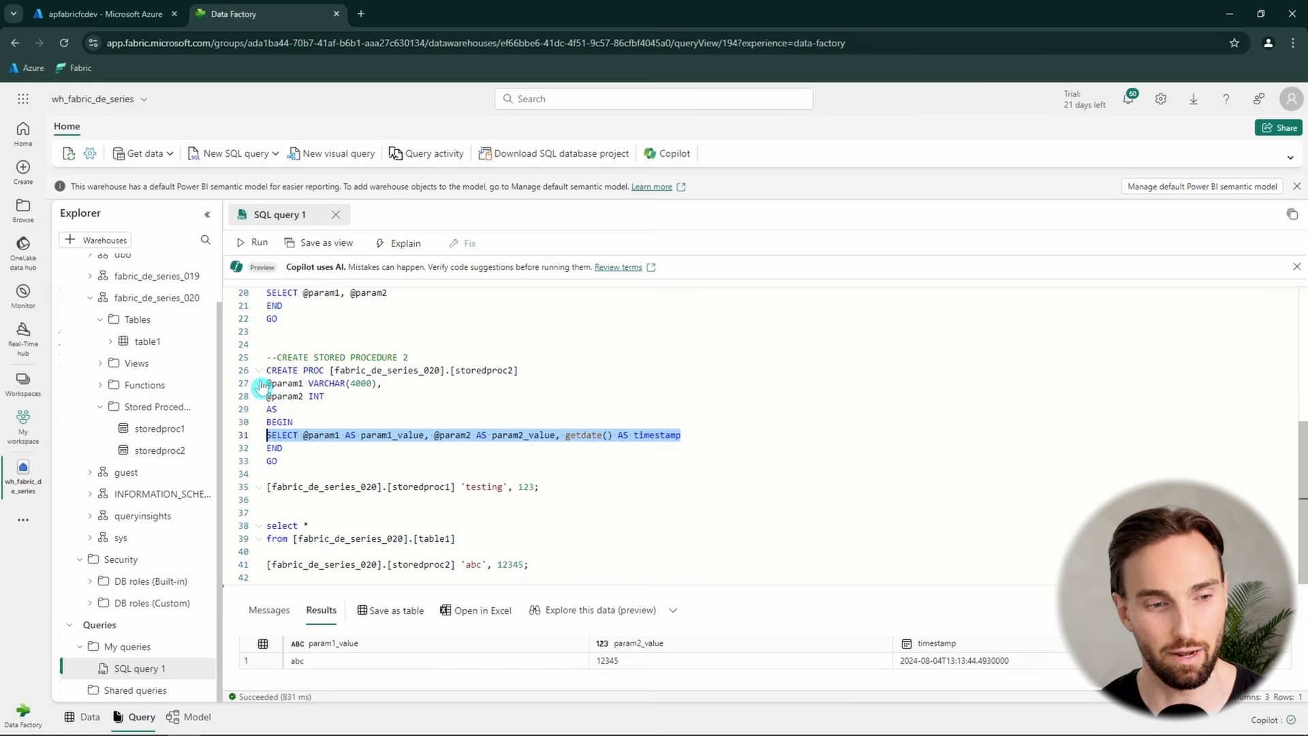
- Create a new data pipeline named pl_fabric_de_series_020_stored_procedure
click(23, 170)
scroll(522, 473, down, 3)
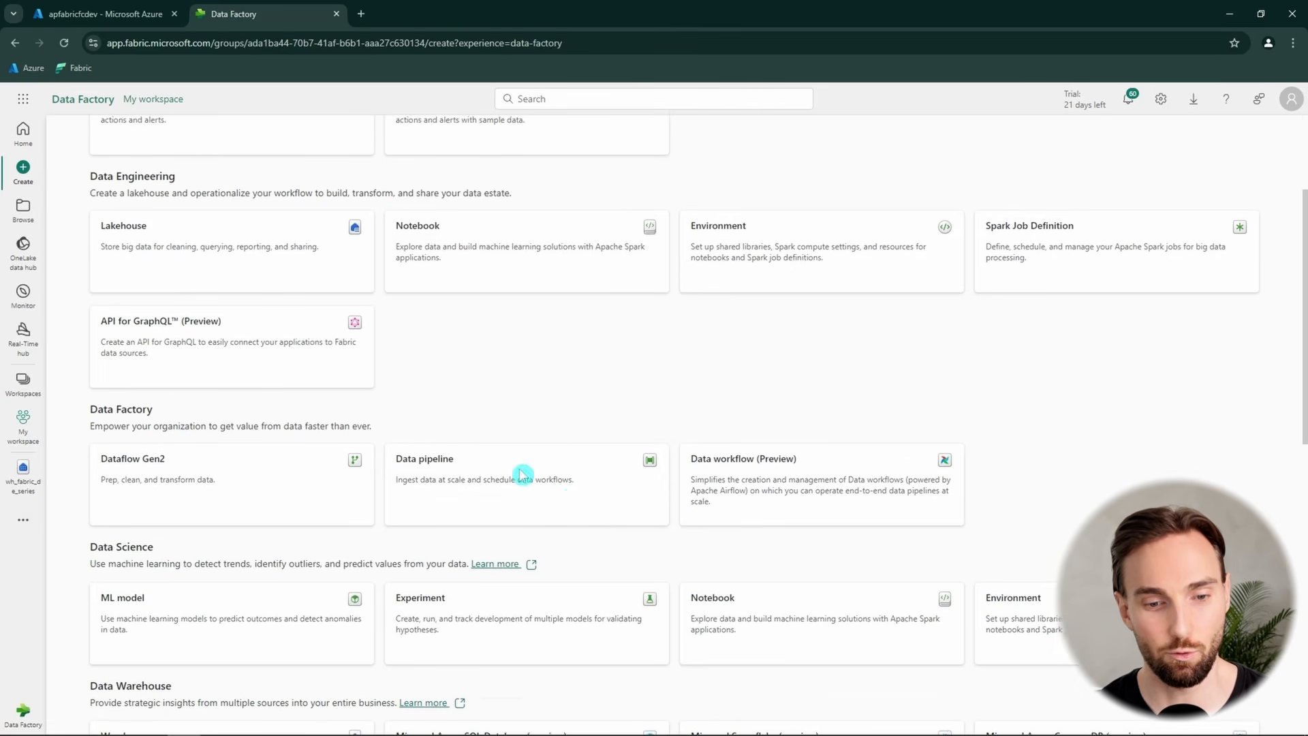
click(571, 476)
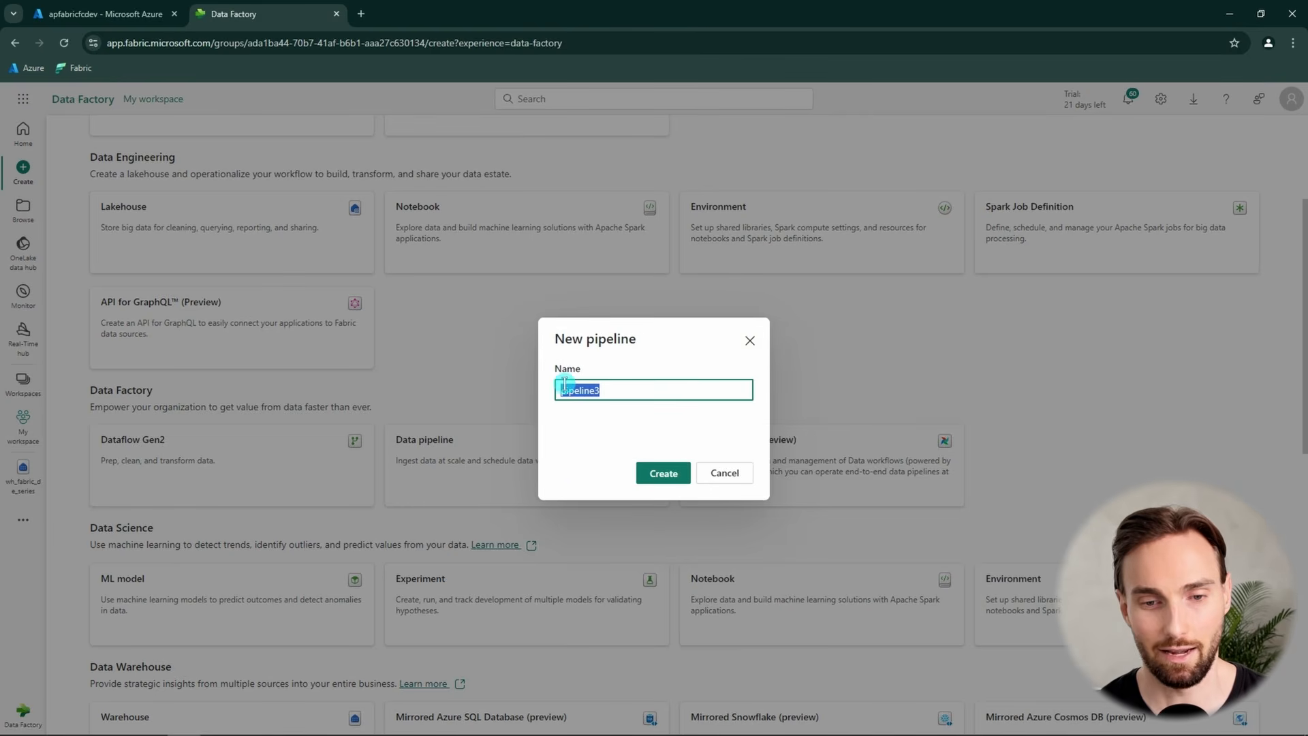
text(pl_fabric_de_series_020_stored_procedure)
click(667, 473)
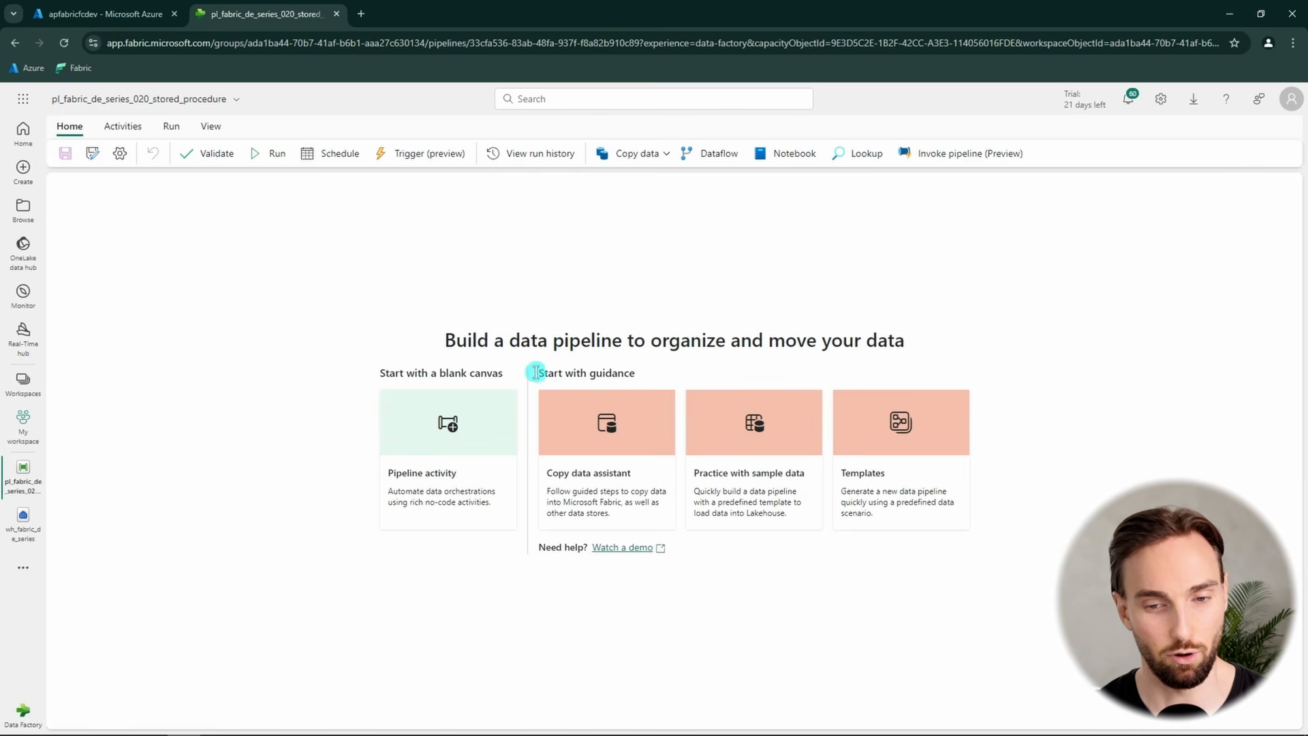
- Add a Stored procedure activity to the blank pipeline, move it toward the middle of the canvas, and show its settings
click(479, 429)
scroll(640, 461, down, 8)
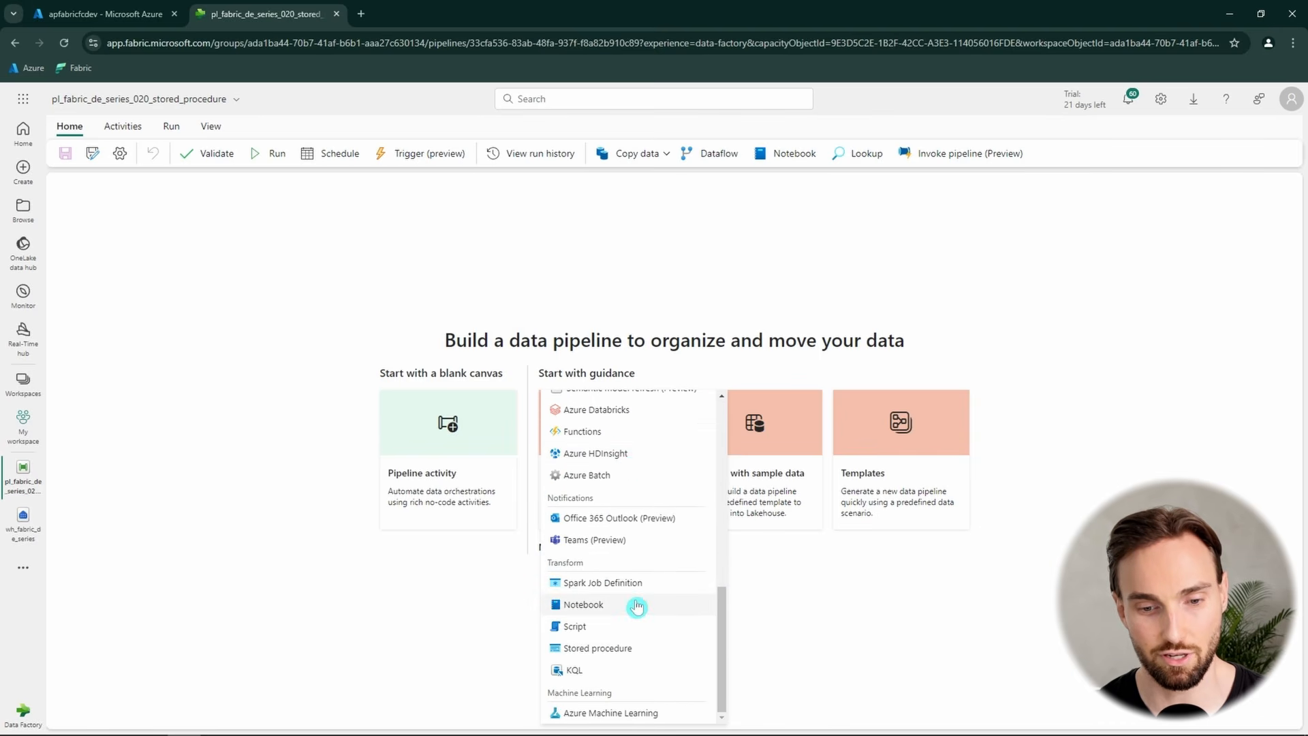
click(617, 648)
drag(156, 306, 538, 306)
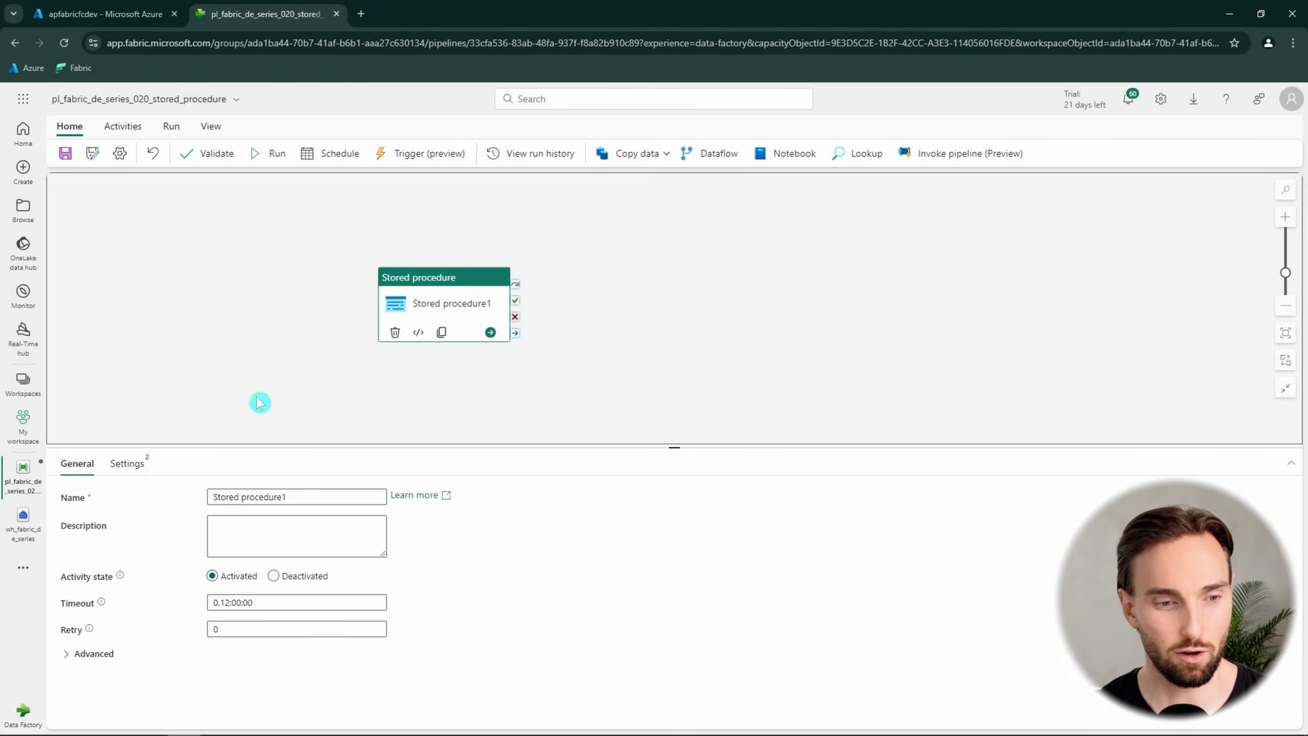
click(120, 472)
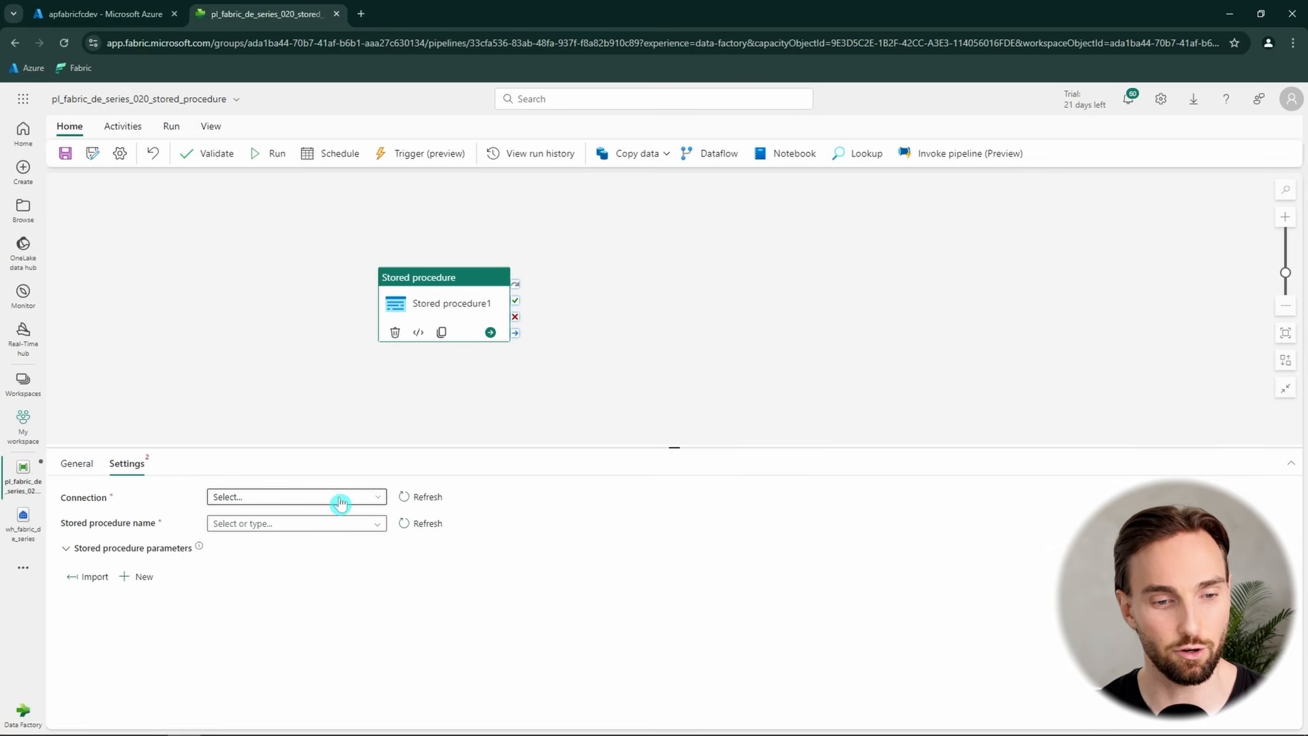
- Check the available warehouses and additional data sources for the activity's connection, and close the source chooser without picking one
click(341, 502)
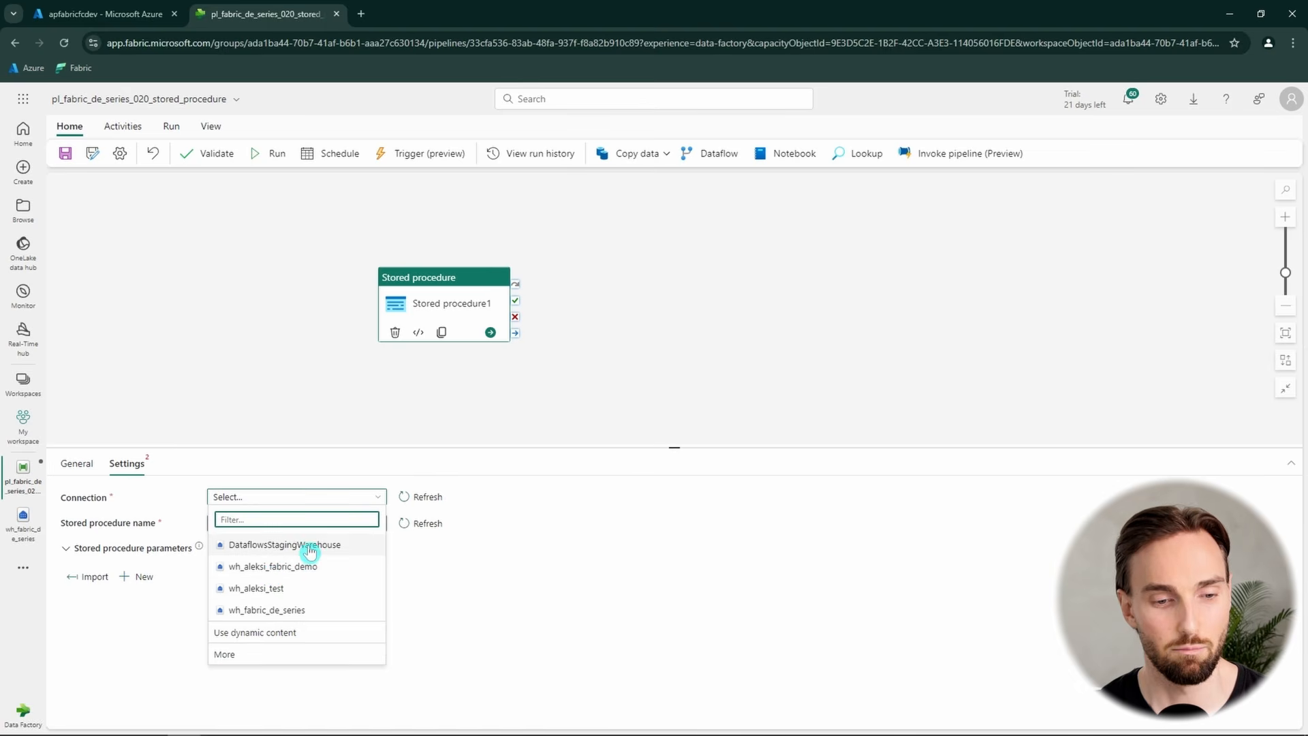
click(282, 656)
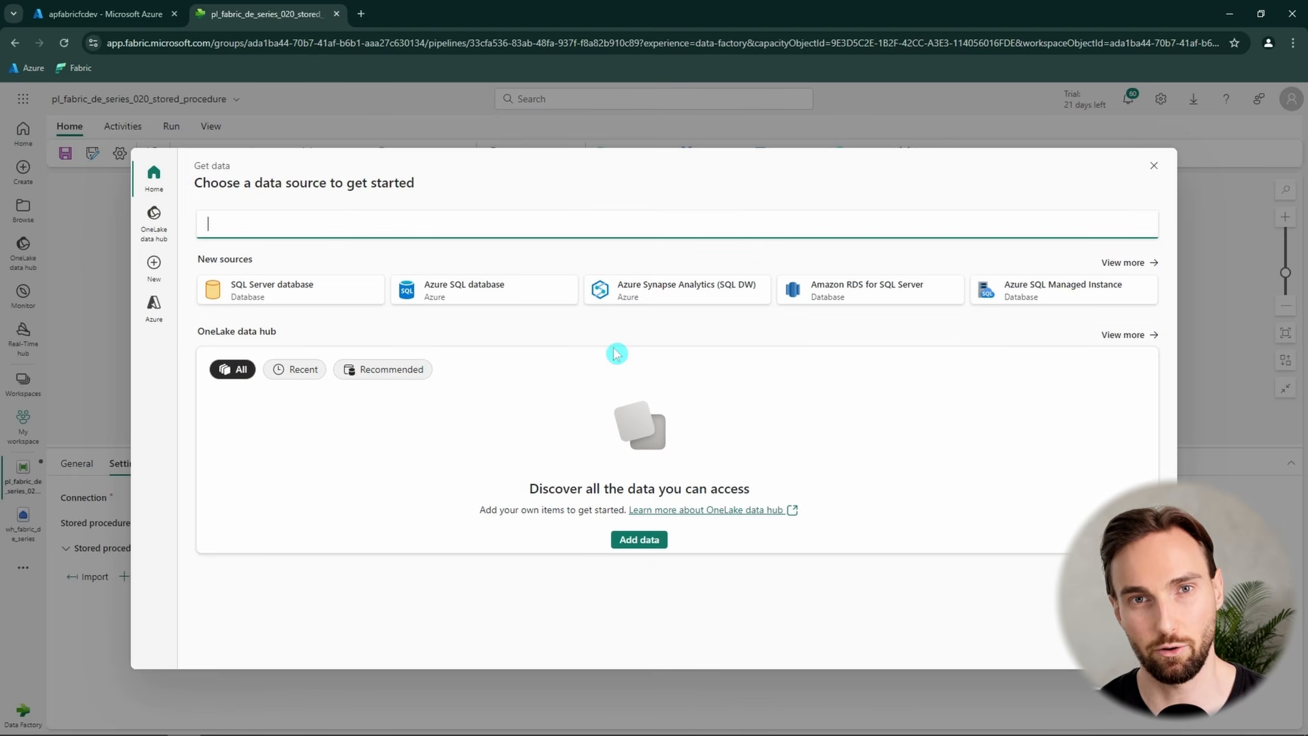
click(1152, 167)
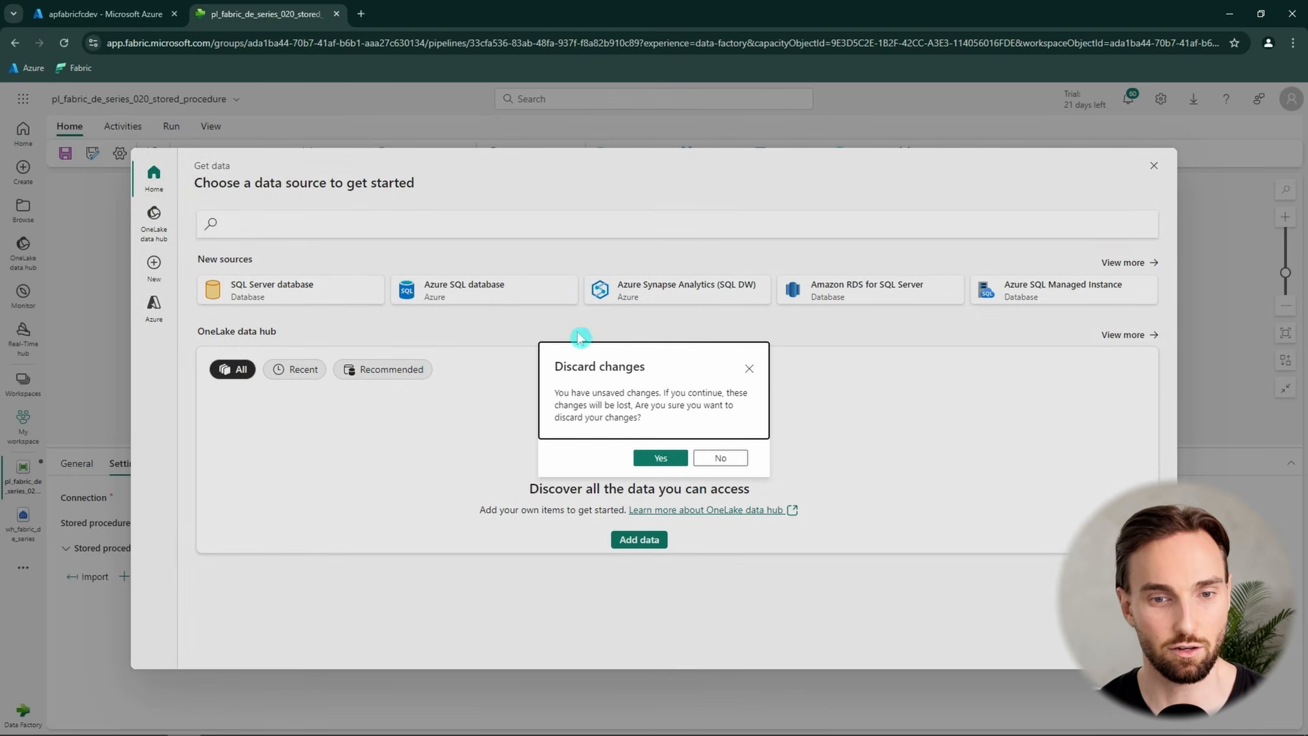
click(661, 457)
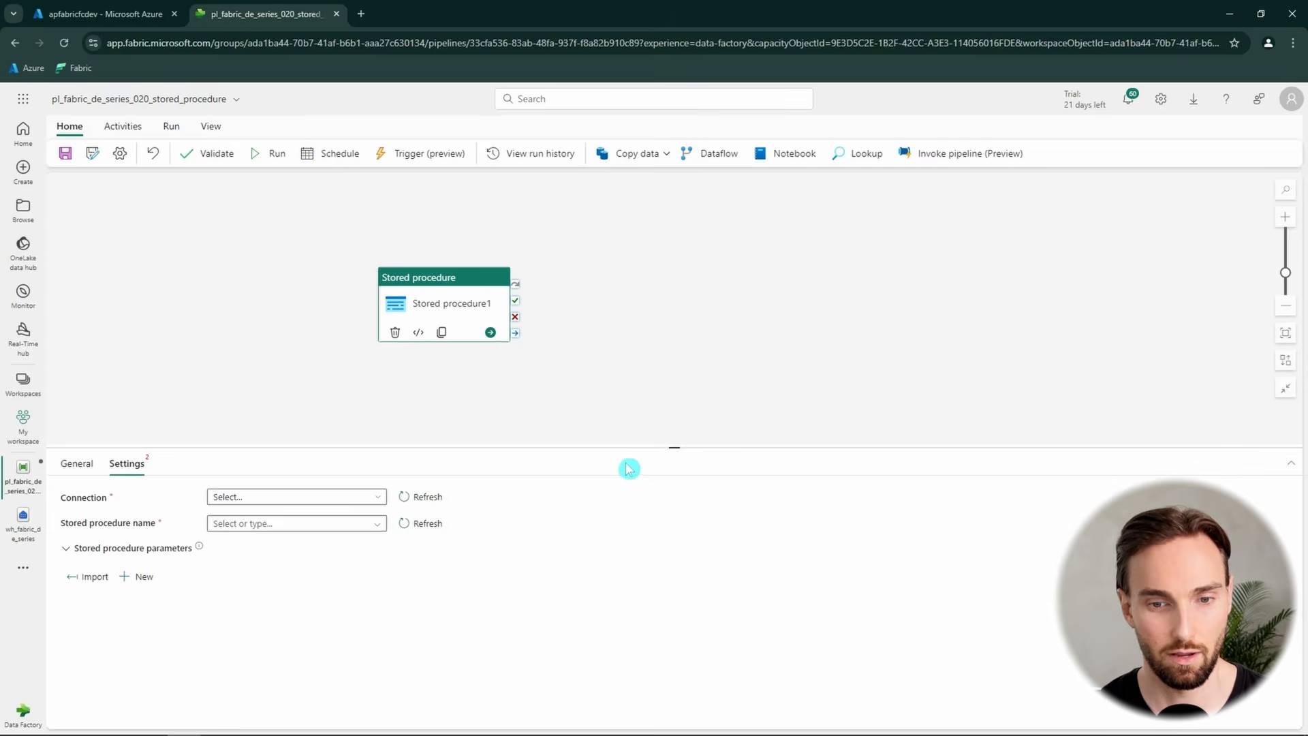
- Set the activity's connection to wh_fabric_de_series and its stored procedure to [fabric_de_series_020].[storedproc1], and expand the stored procedure parameters
click(295, 498)
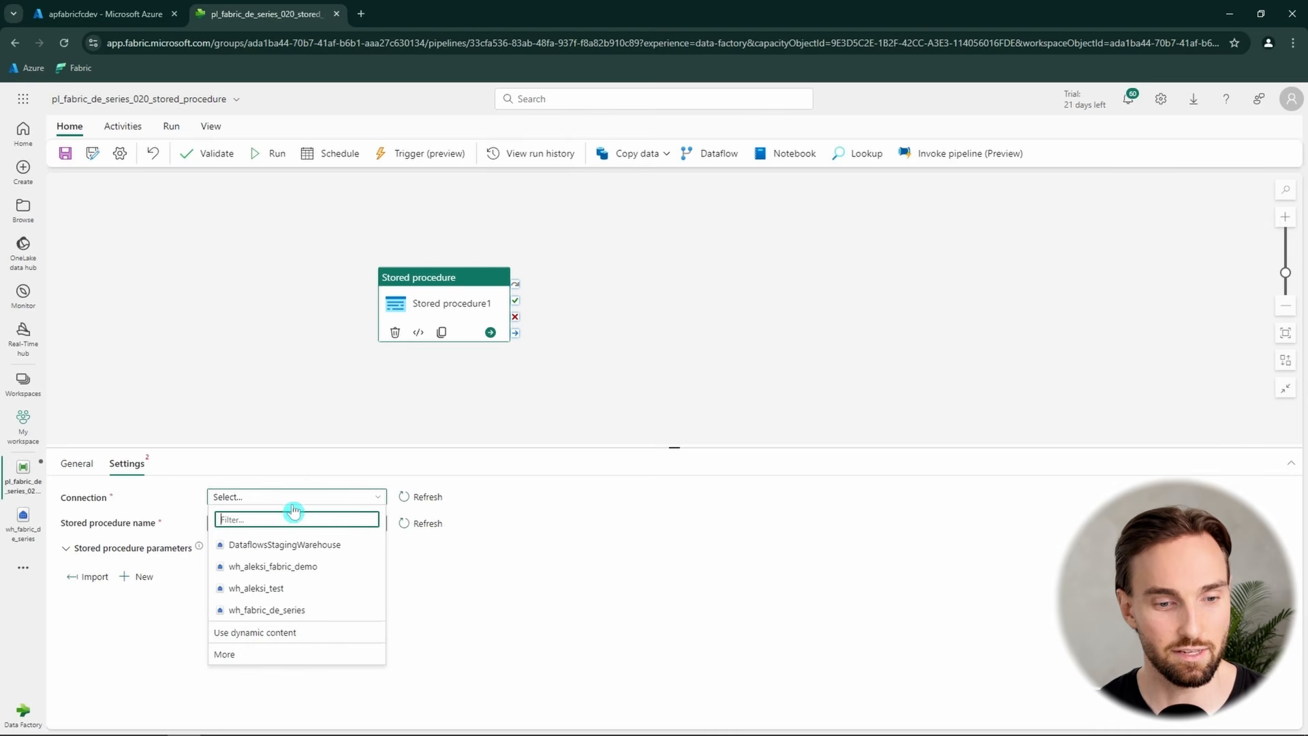
click(318, 610)
click(429, 524)
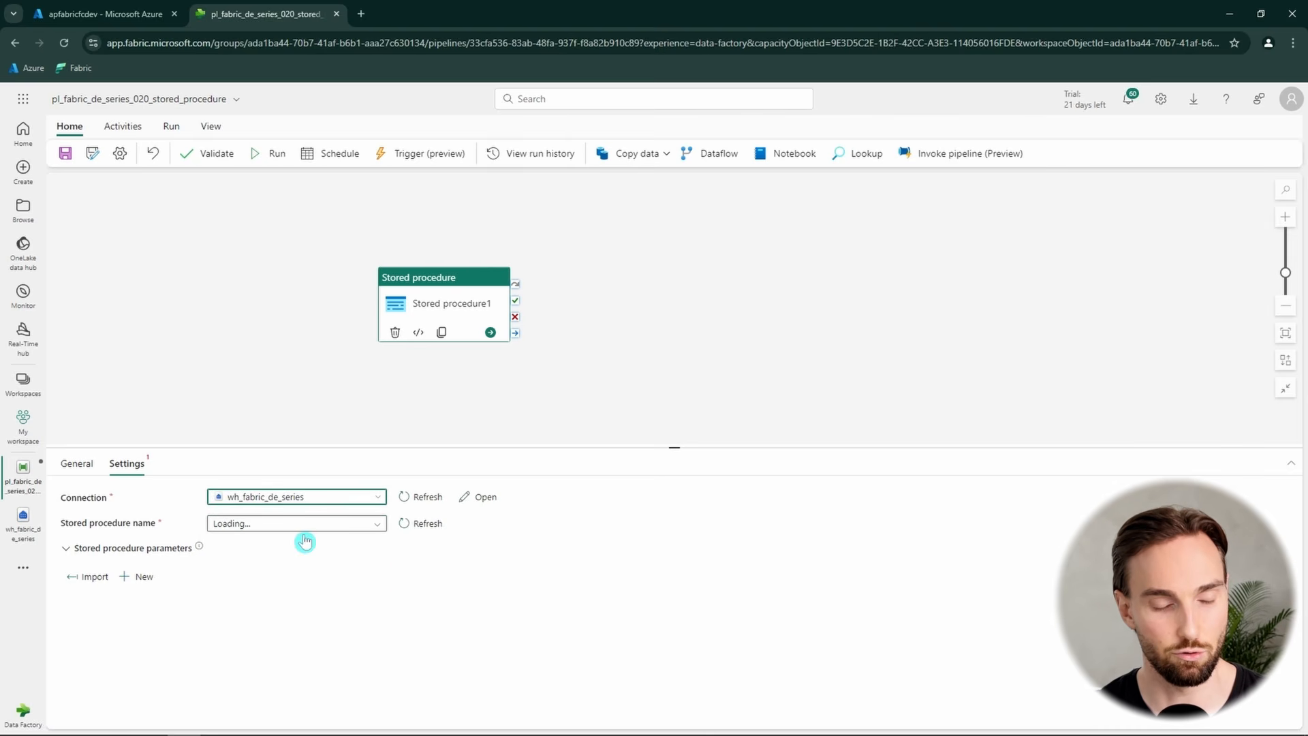
click(375, 524)
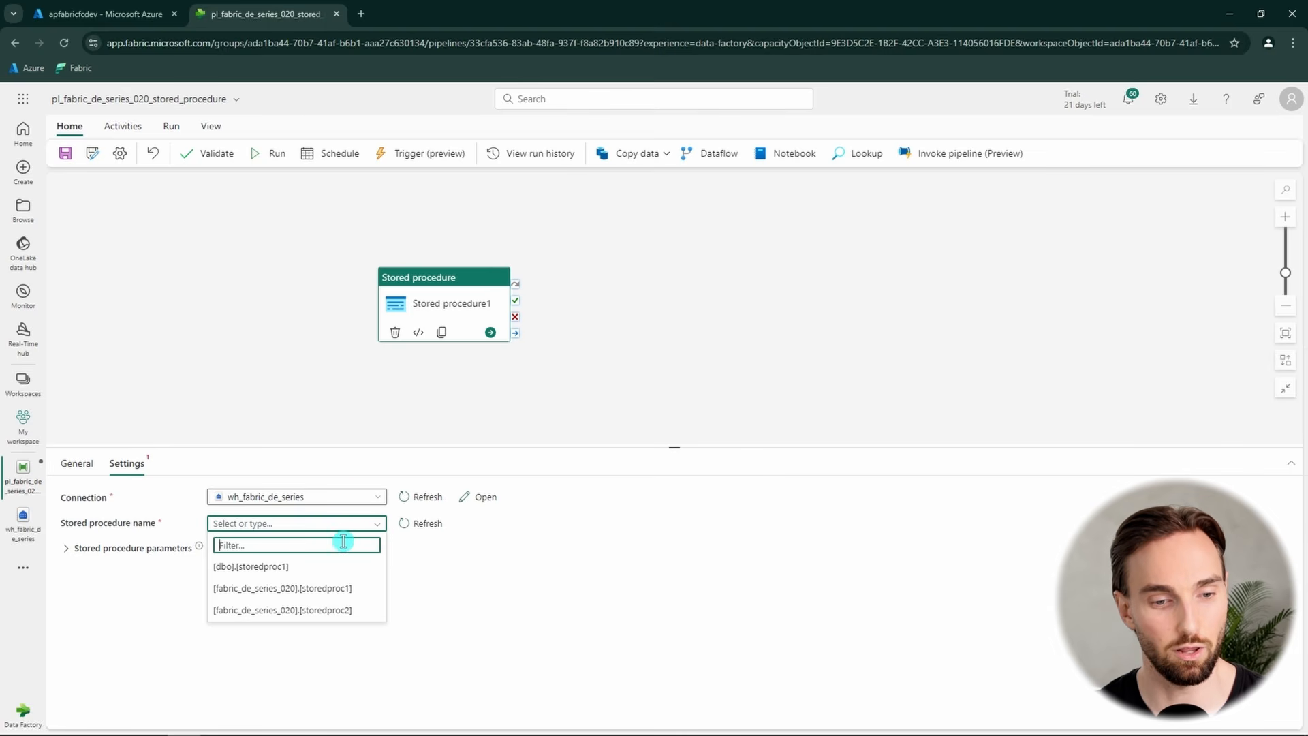
click(351, 591)
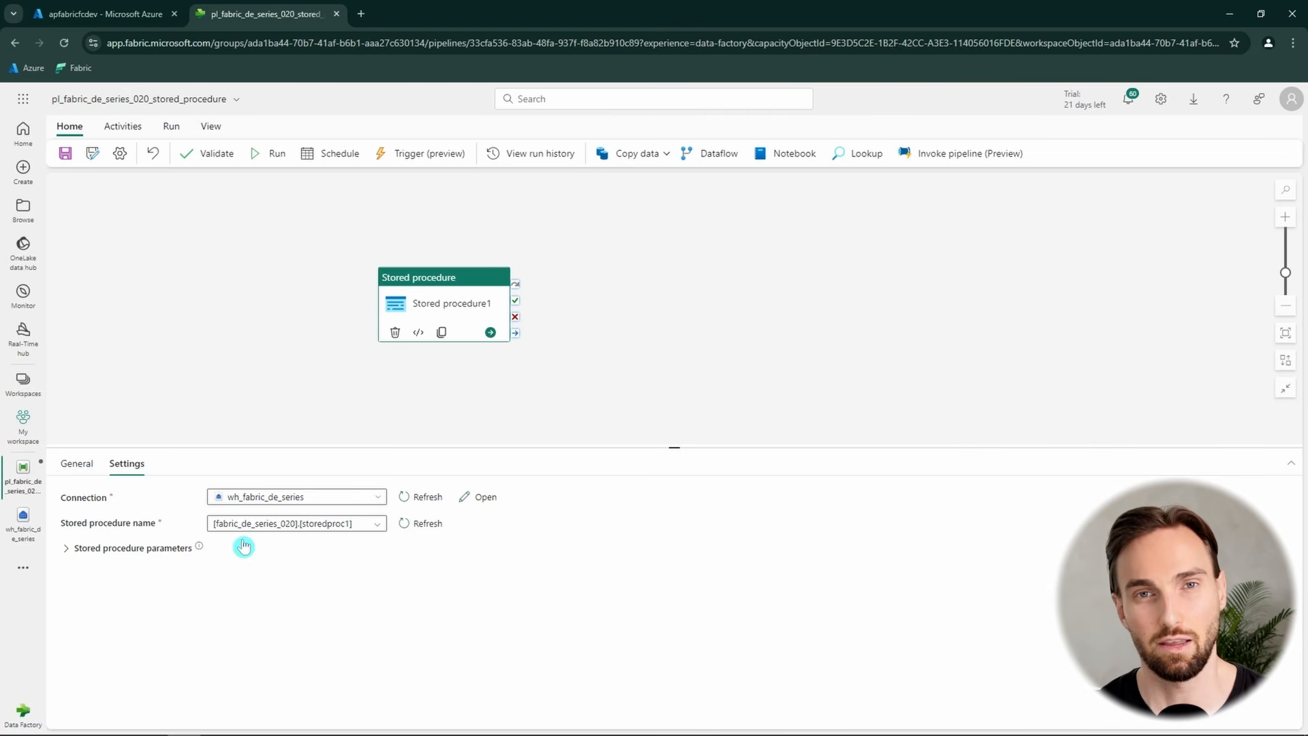
click(204, 548)
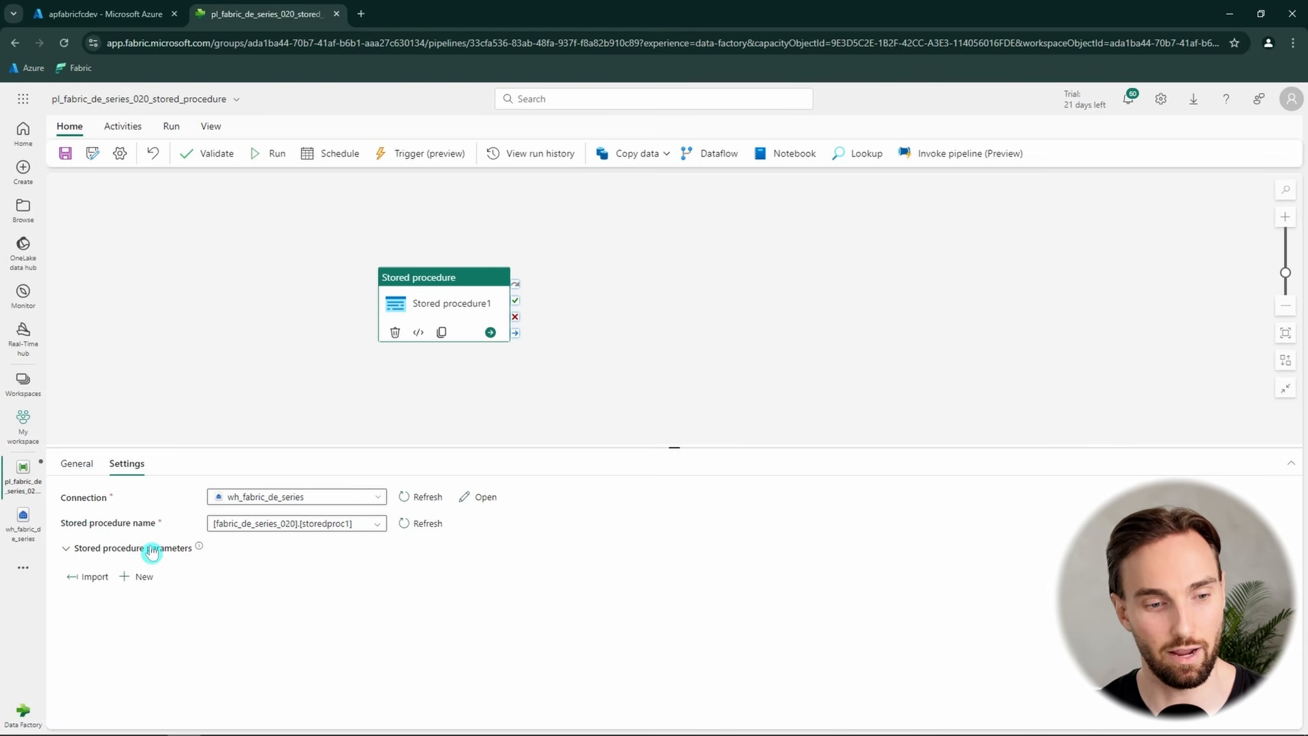
click(136, 578)
click(137, 578)
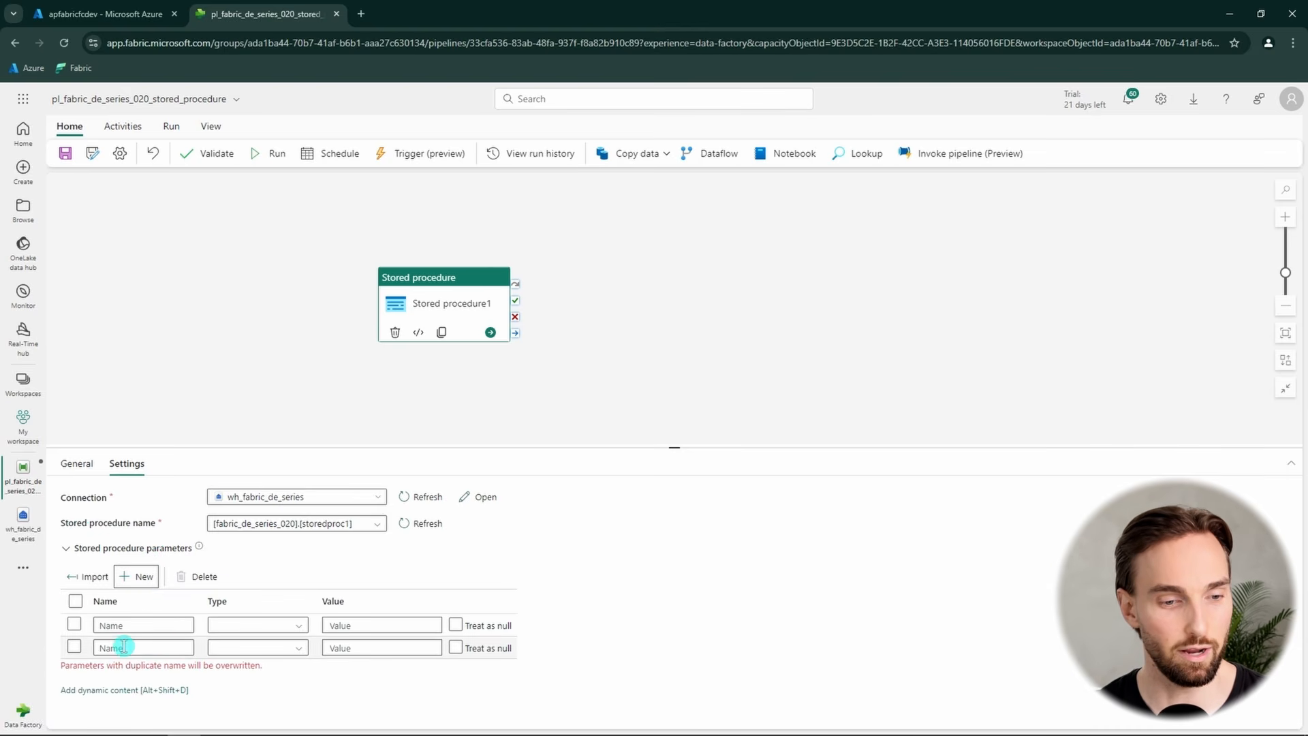
click(75, 600)
click(198, 577)
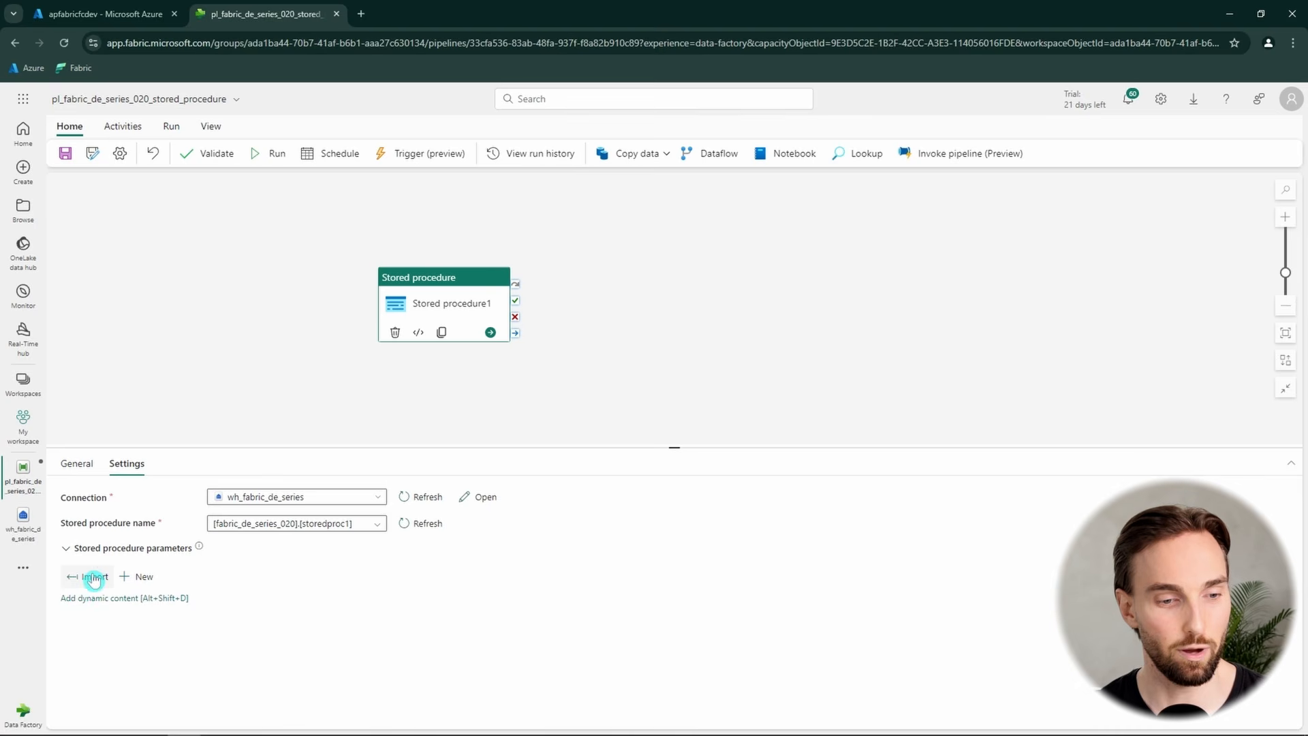
- Import the storedproc1 parameters and set param1 to pipeline value and param2 to 333
click(90, 579)
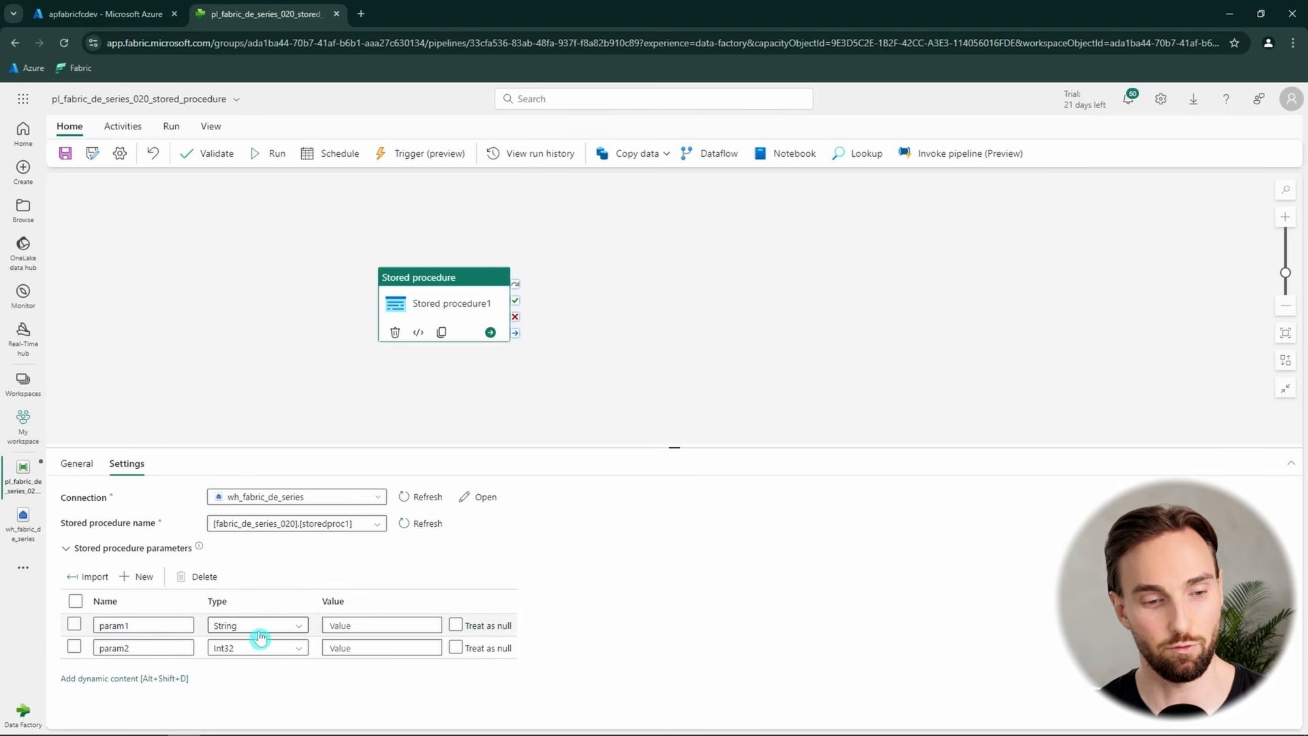
click(377, 625)
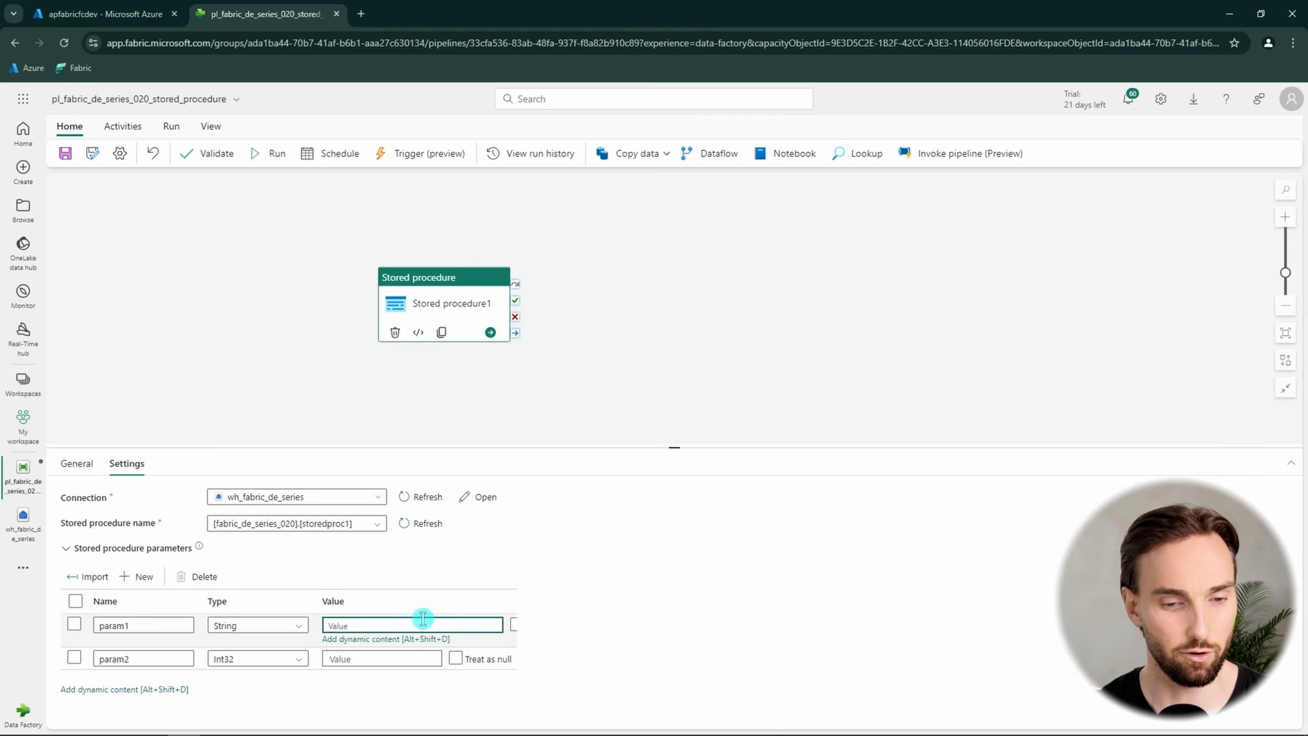
text(pl)
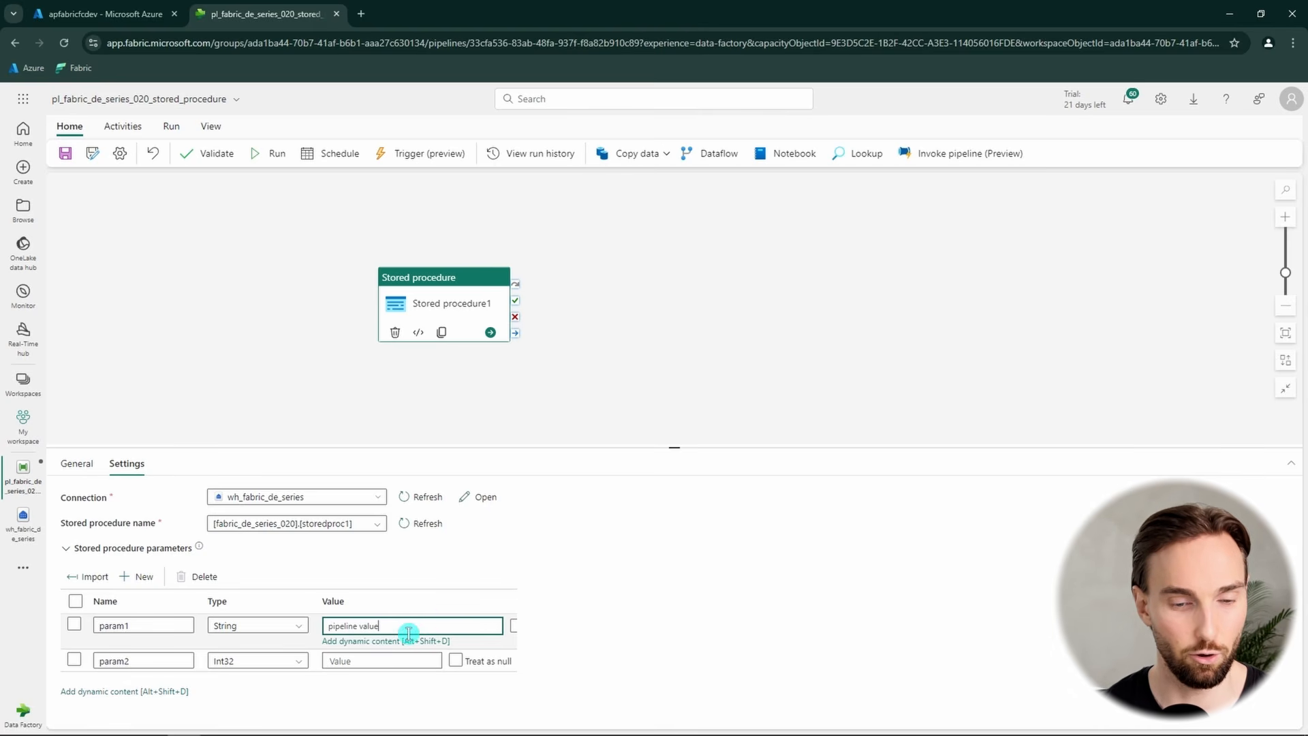
click(366, 661)
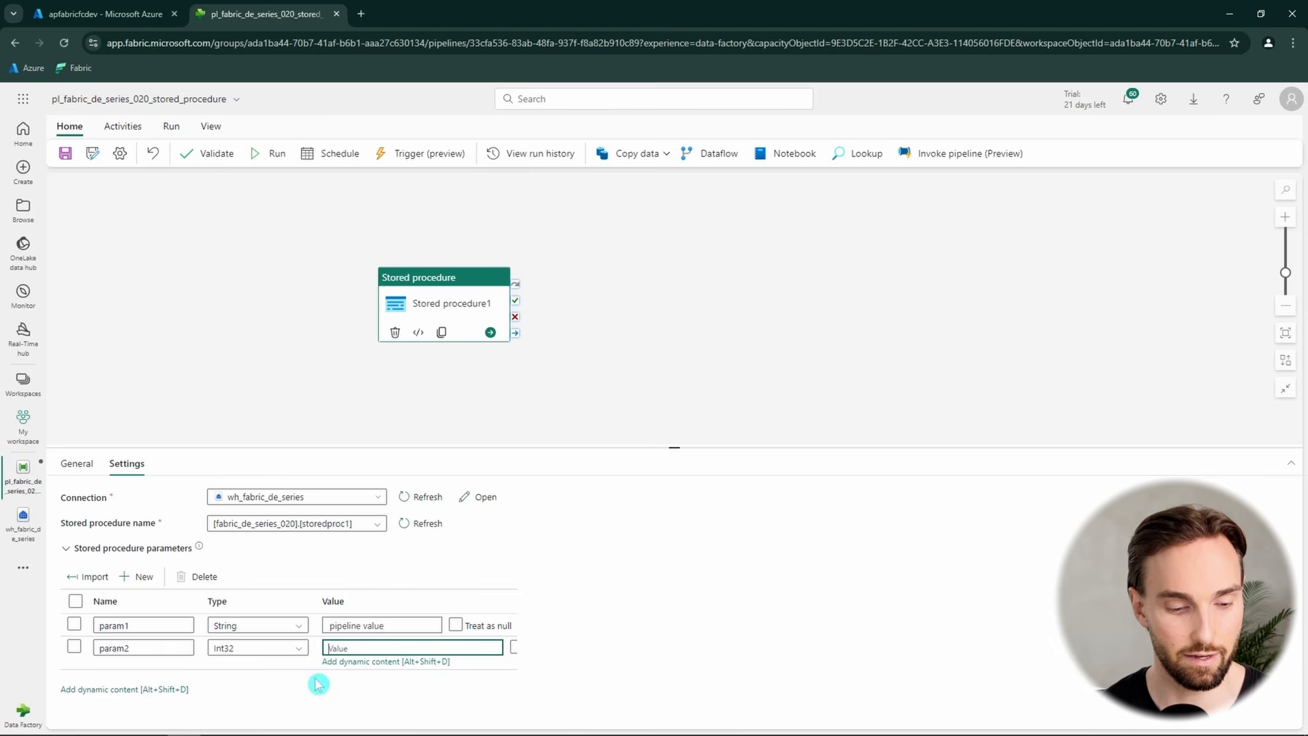
text(333)
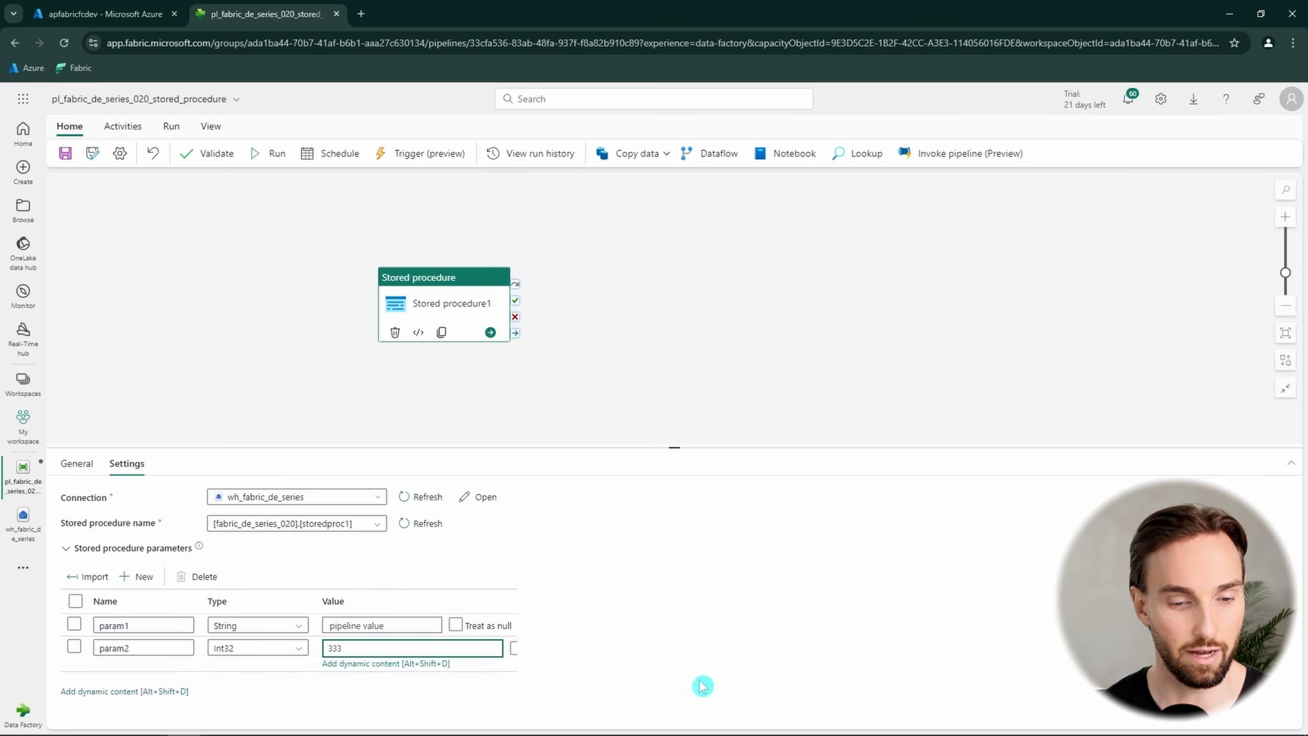
click(701, 688)
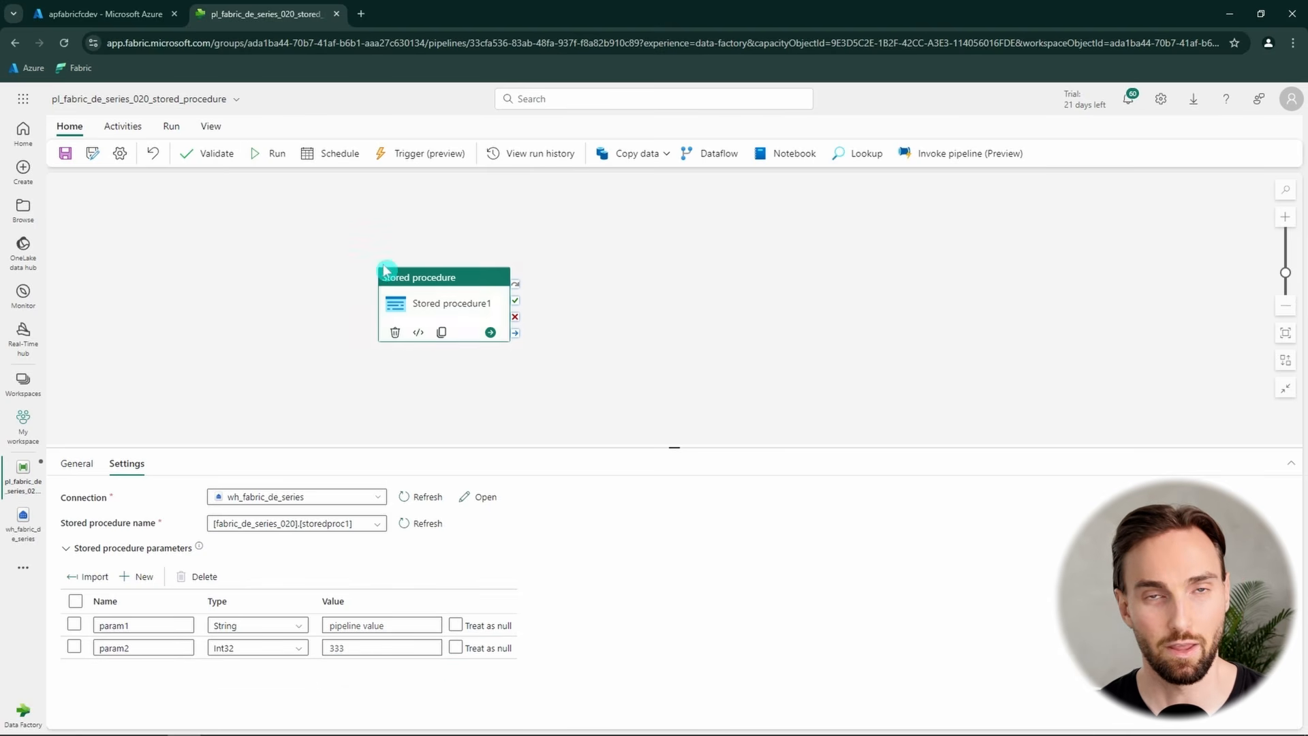
- Save and run the pipeline, and query all rows of [fabric_de_series_020].[table1] in warehouse wh_fabric_de_series
click(270, 157)
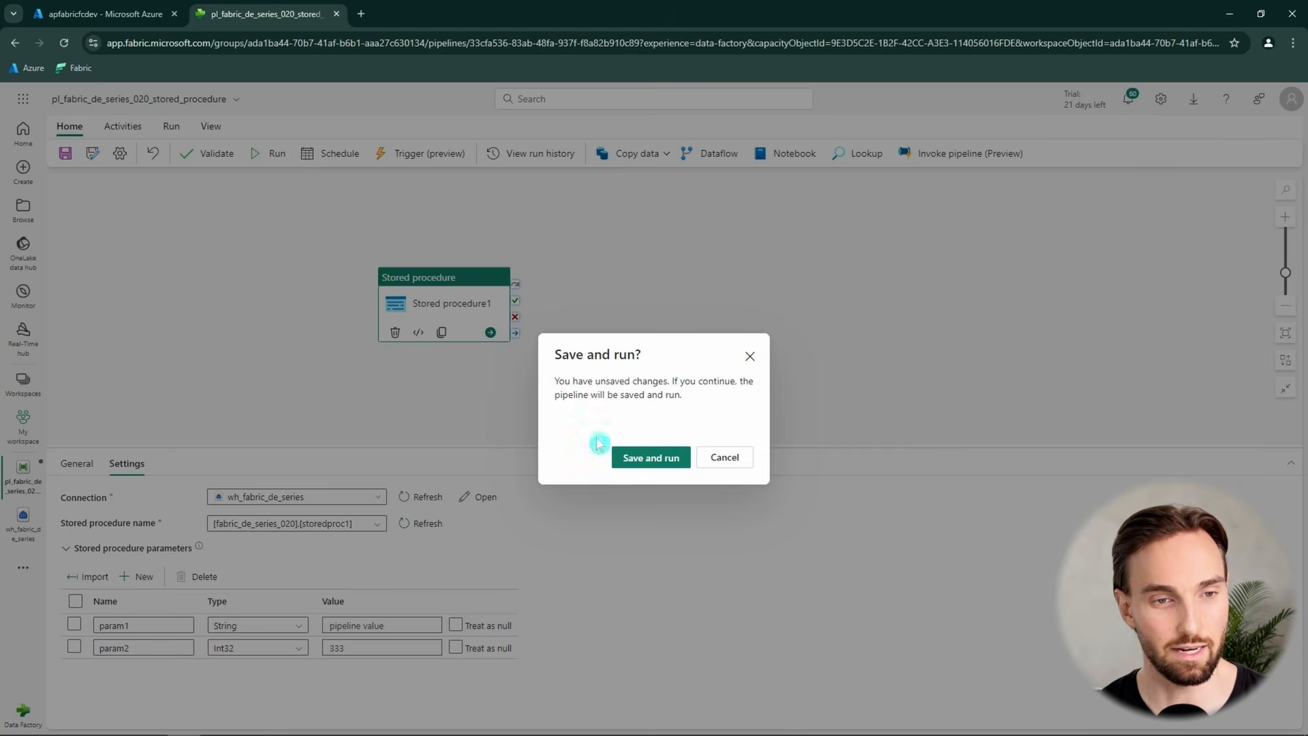
click(648, 457)
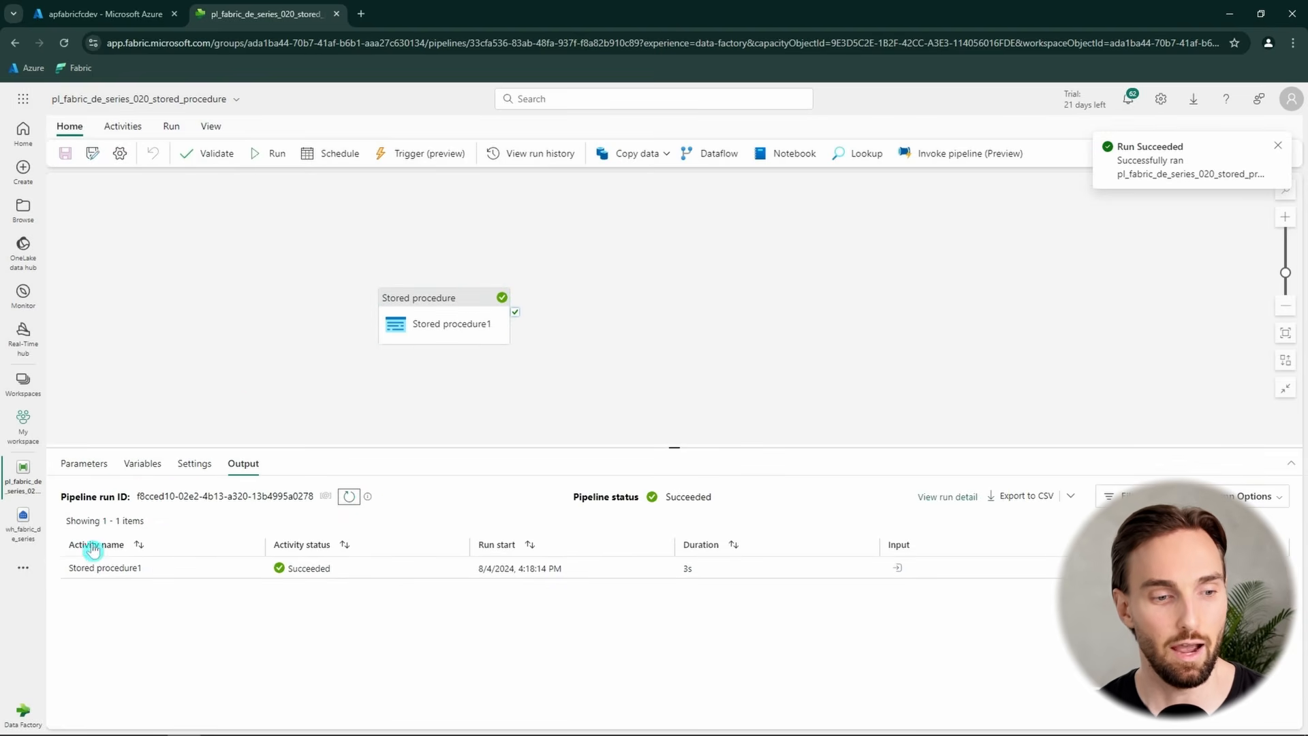
click(25, 533)
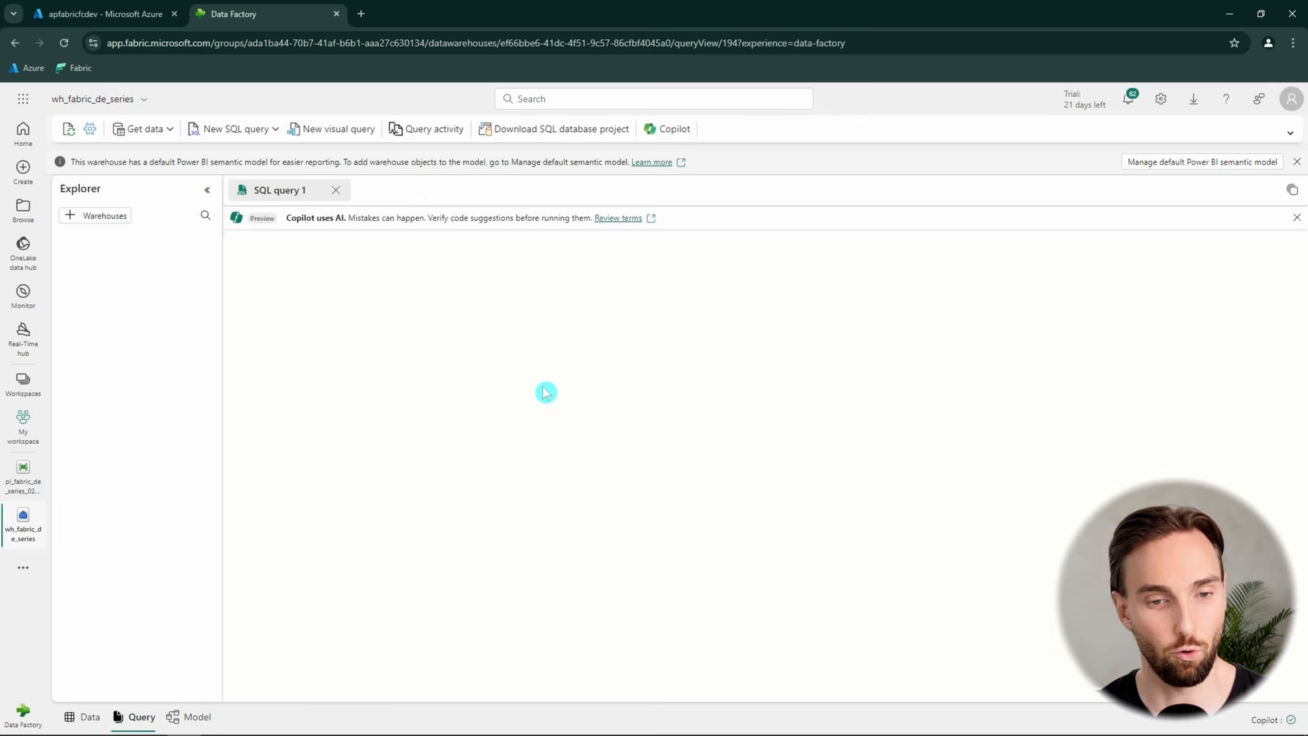
scroll(538, 374, down, 1)
drag(493, 685, 239, 668)
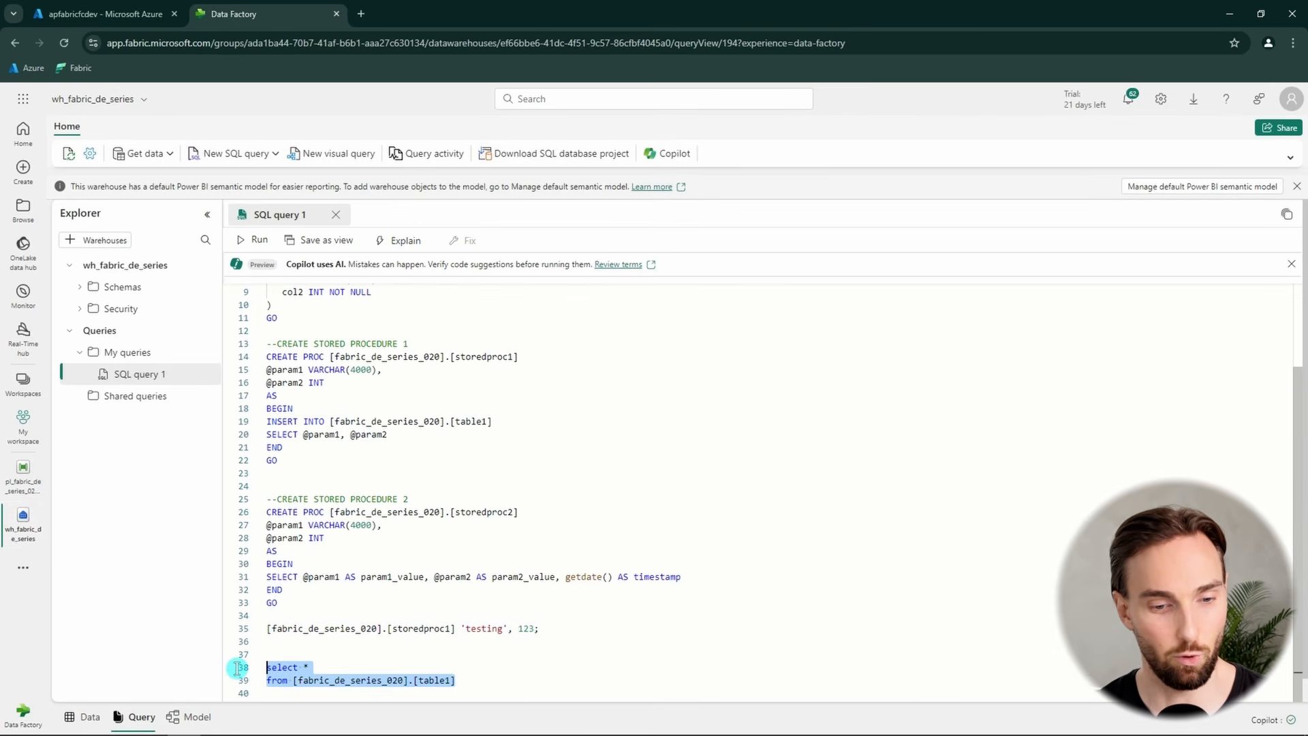
click(257, 241)
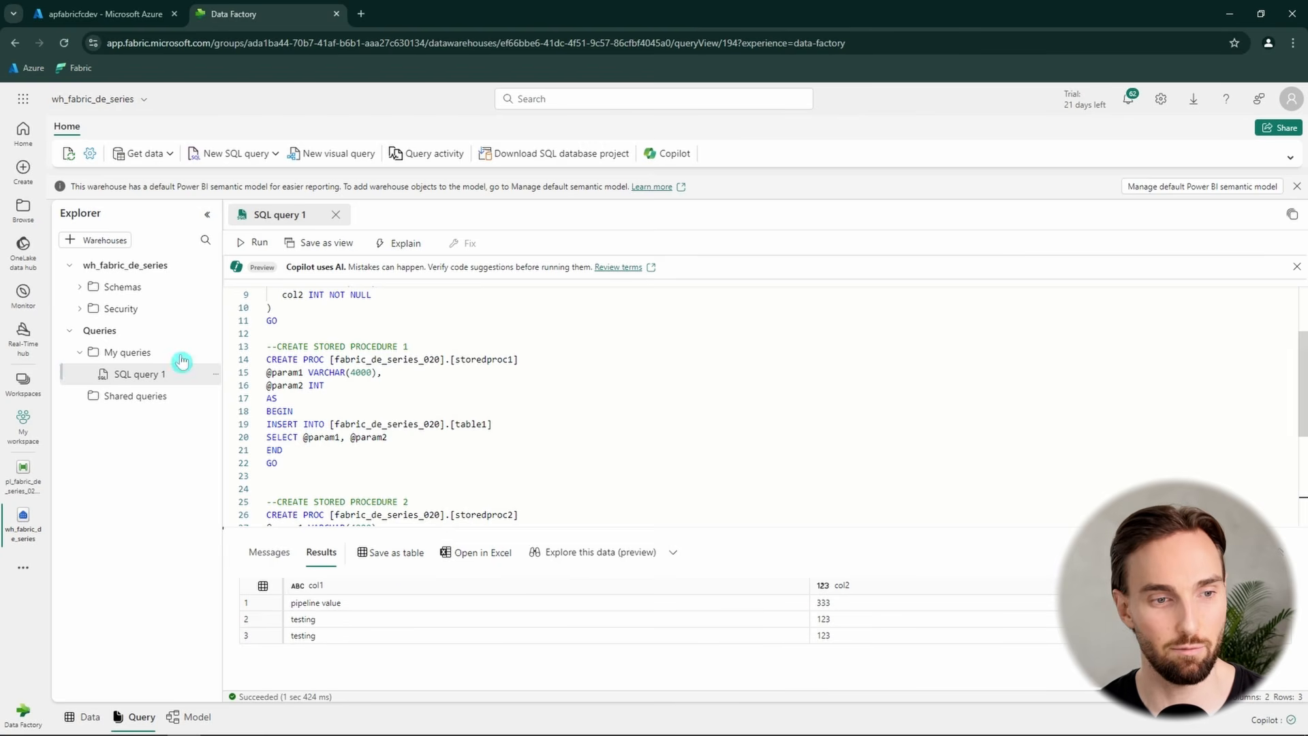
- Return to the pipeline, duplicate the Stored procedure1 activity, and link the original's success output to the copy
click(23, 477)
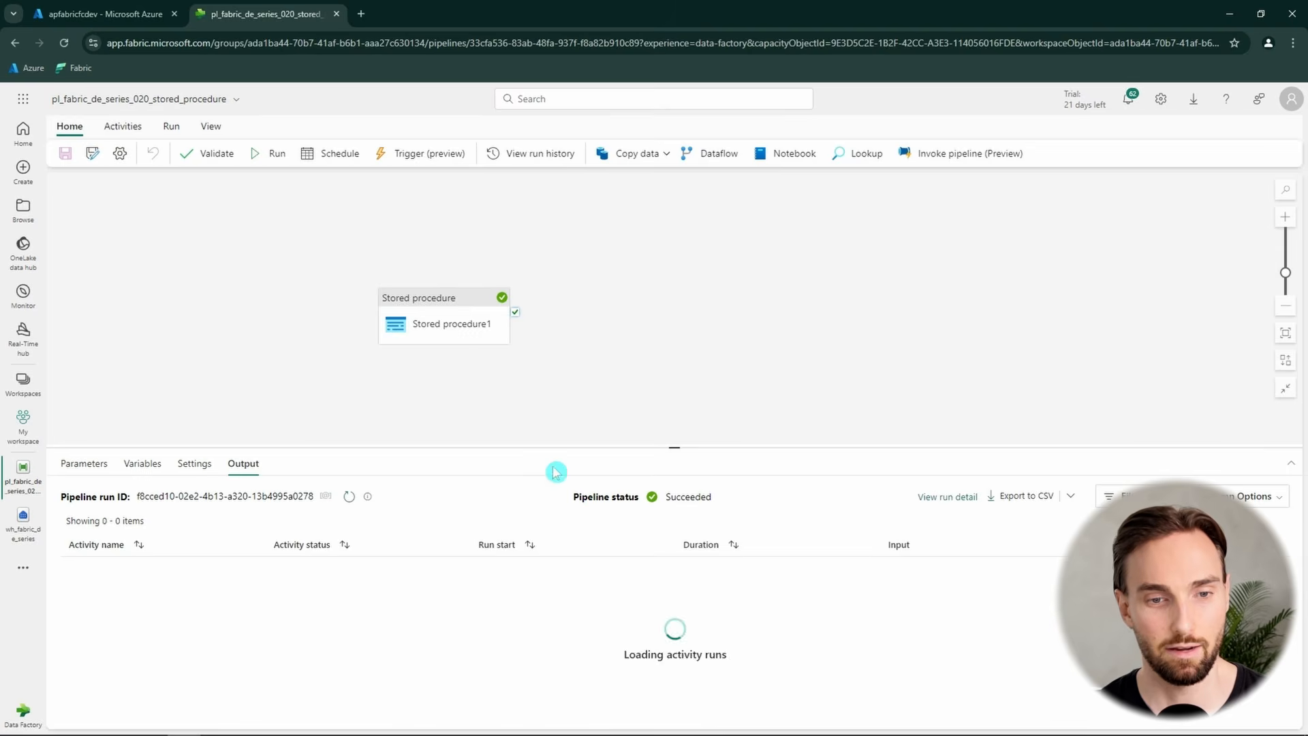
click(415, 303)
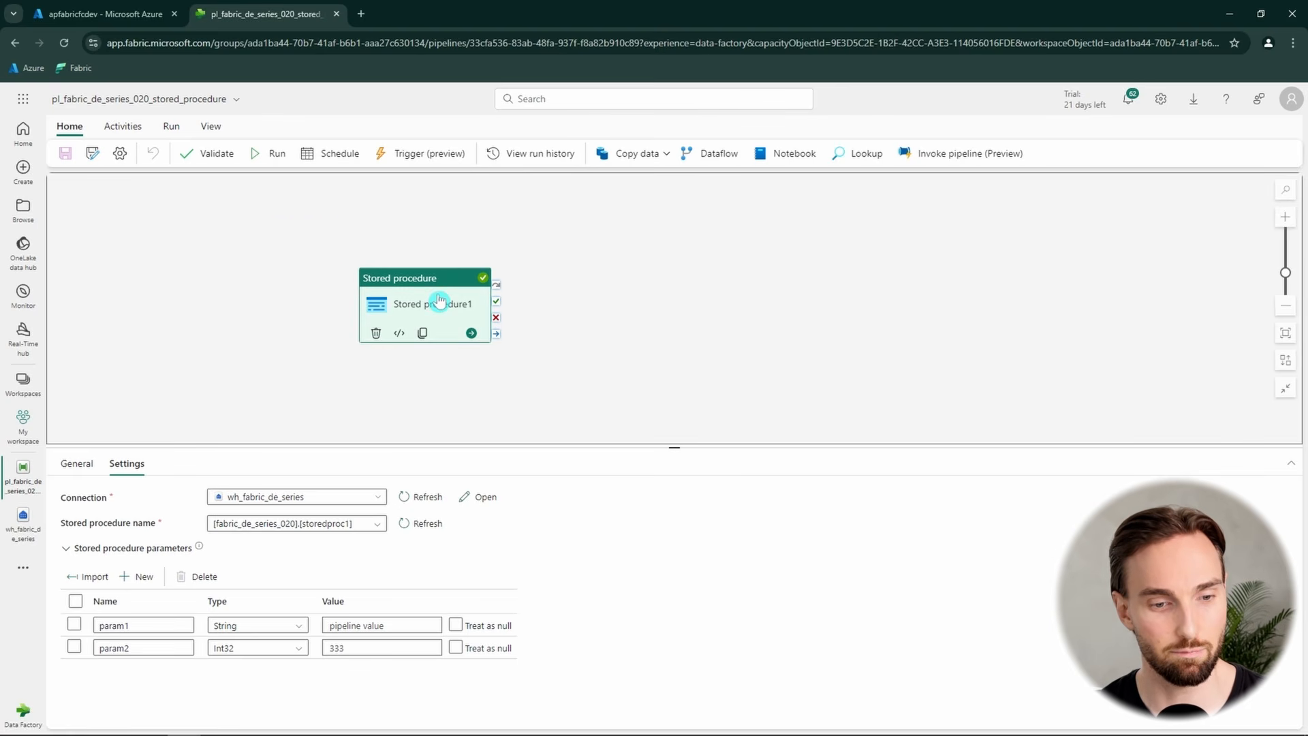
key(ctrl+v)
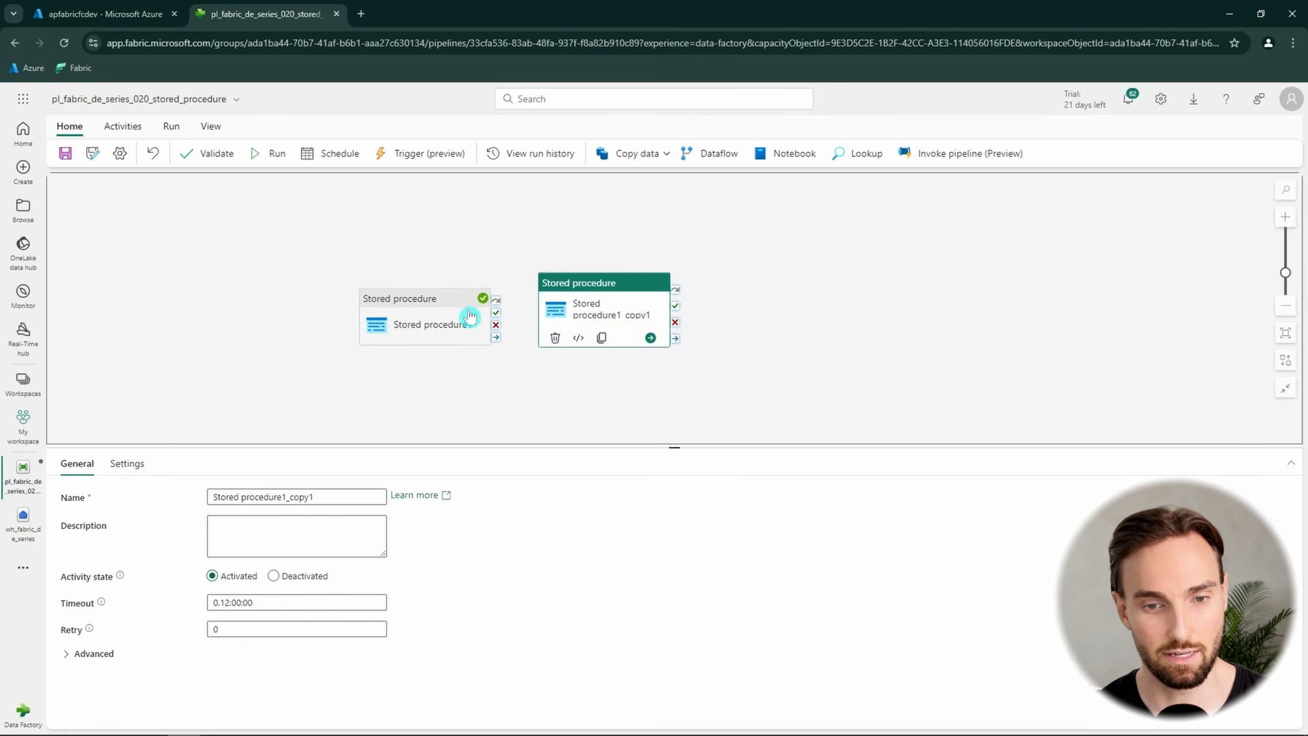
click(500, 317)
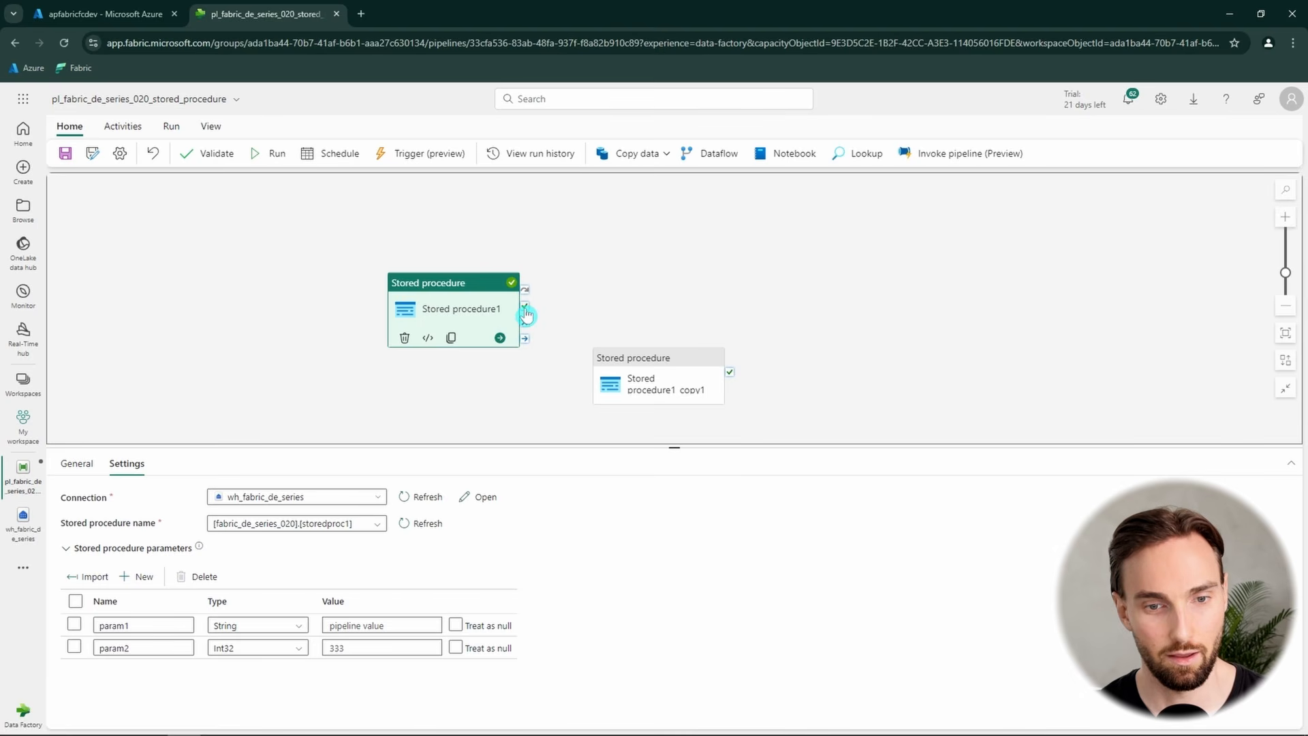
mouse_move(525, 310)
mouse_down()
mouse_move(668, 379)
mouse_move(662, 323)
mouse_up()
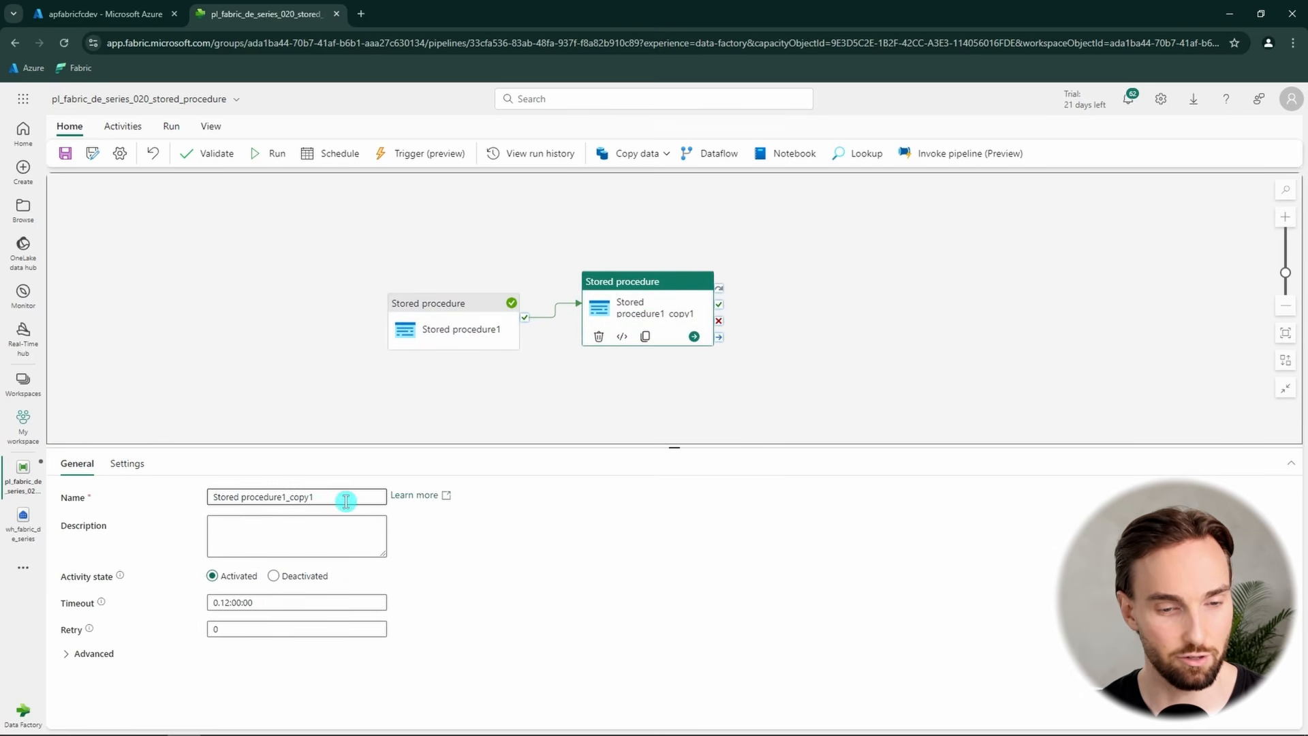
- Rename the copied activity as Stored procedure2 and set its stored procedure to [fabric_de_series_020].[storedproc2]
drag(346, 501, 283, 499)
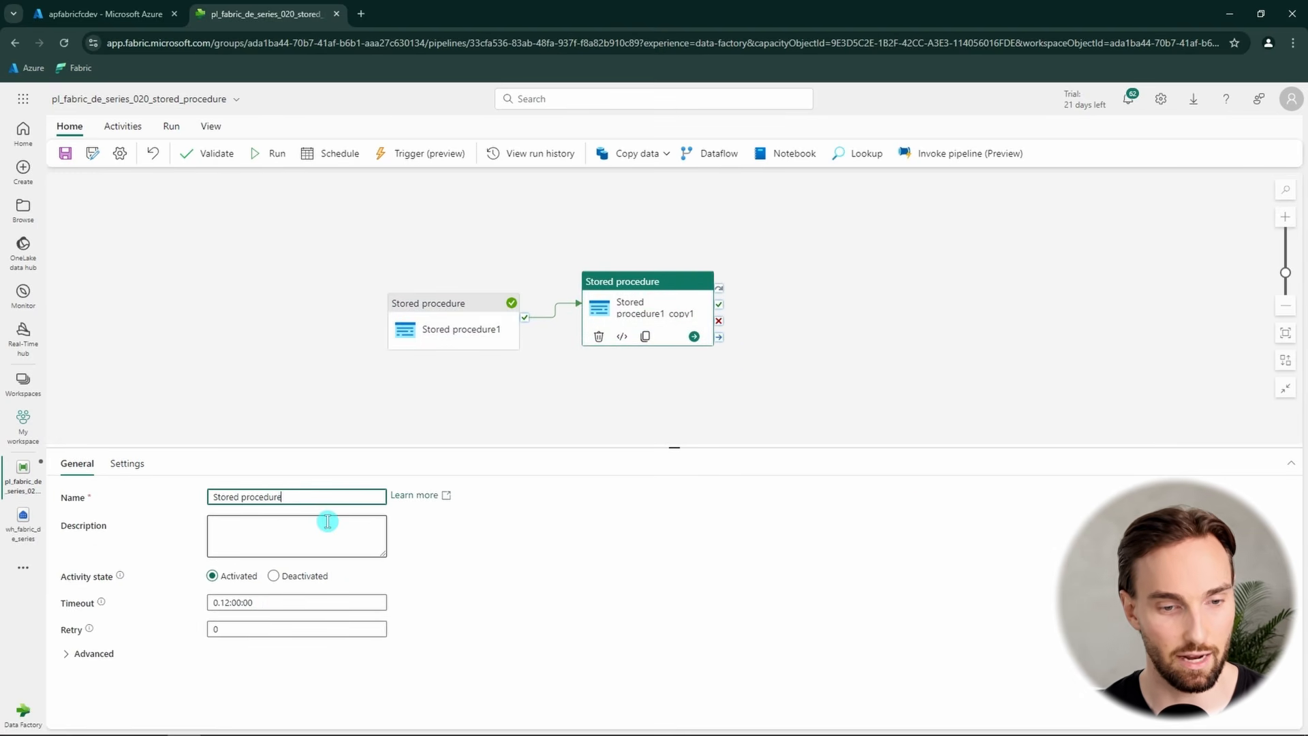
text(2)
click(127, 463)
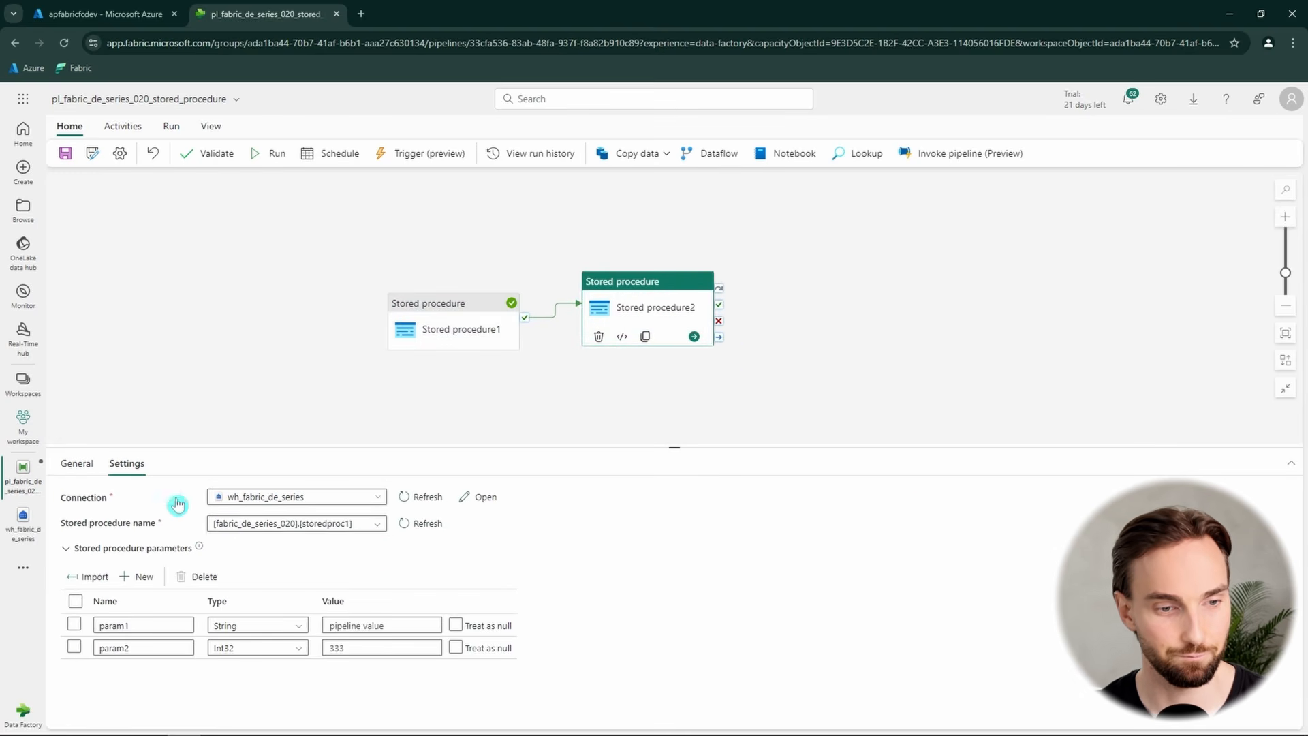
click(378, 524)
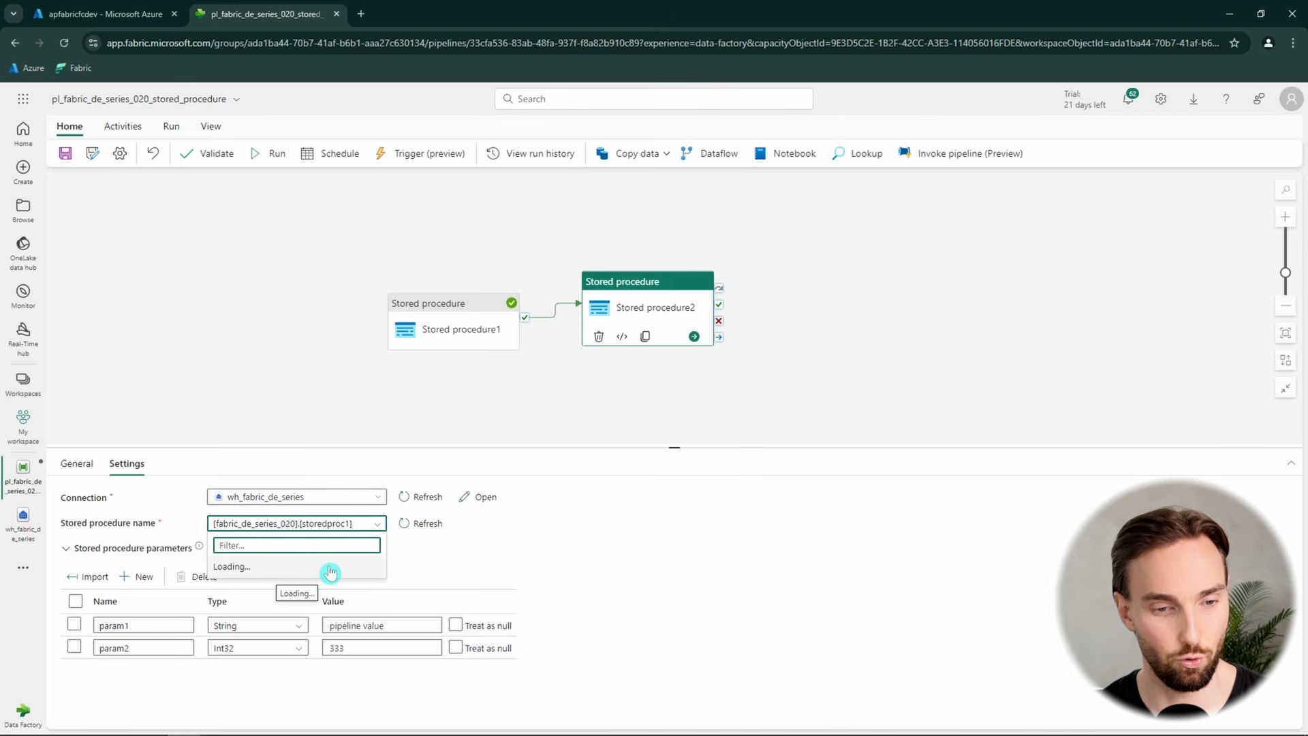
click(350, 612)
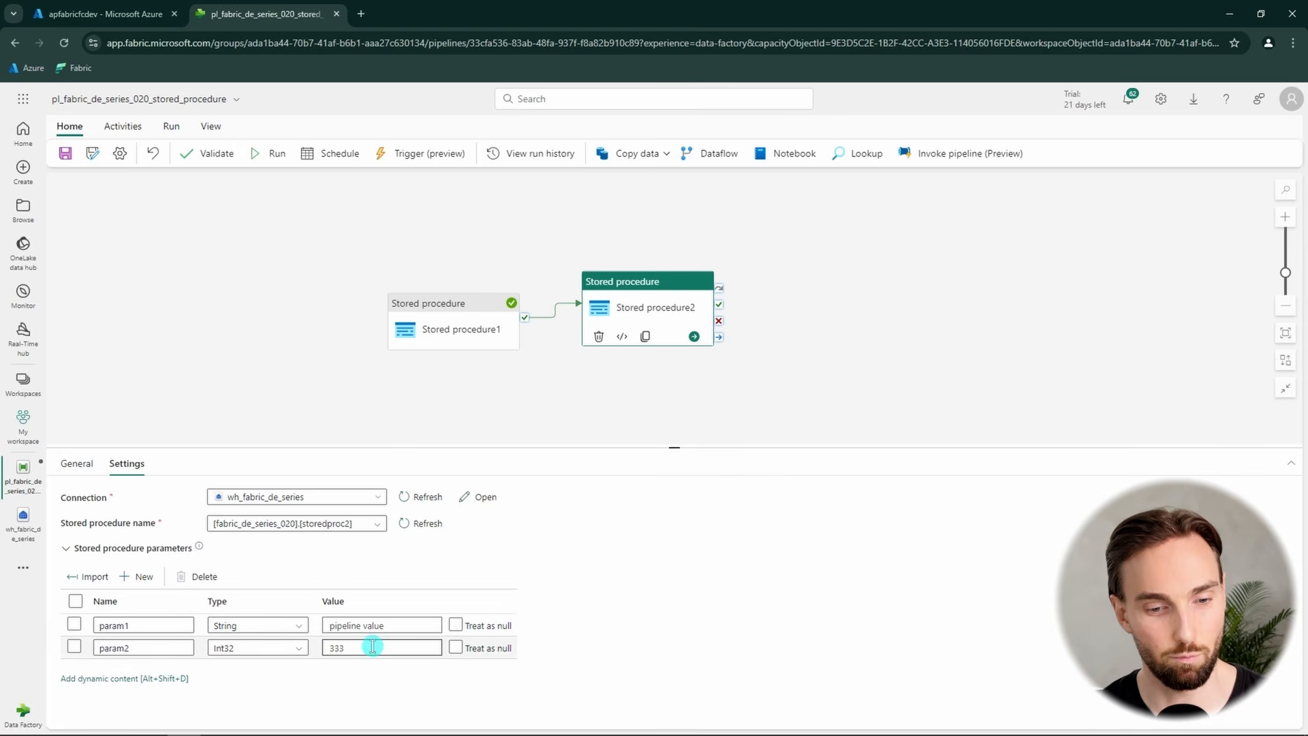
- Set the Stored procedure2 activity's param1 to hello! and param2 to 321
click(389, 626)
key(ctrl+a)
key(BackSpace)
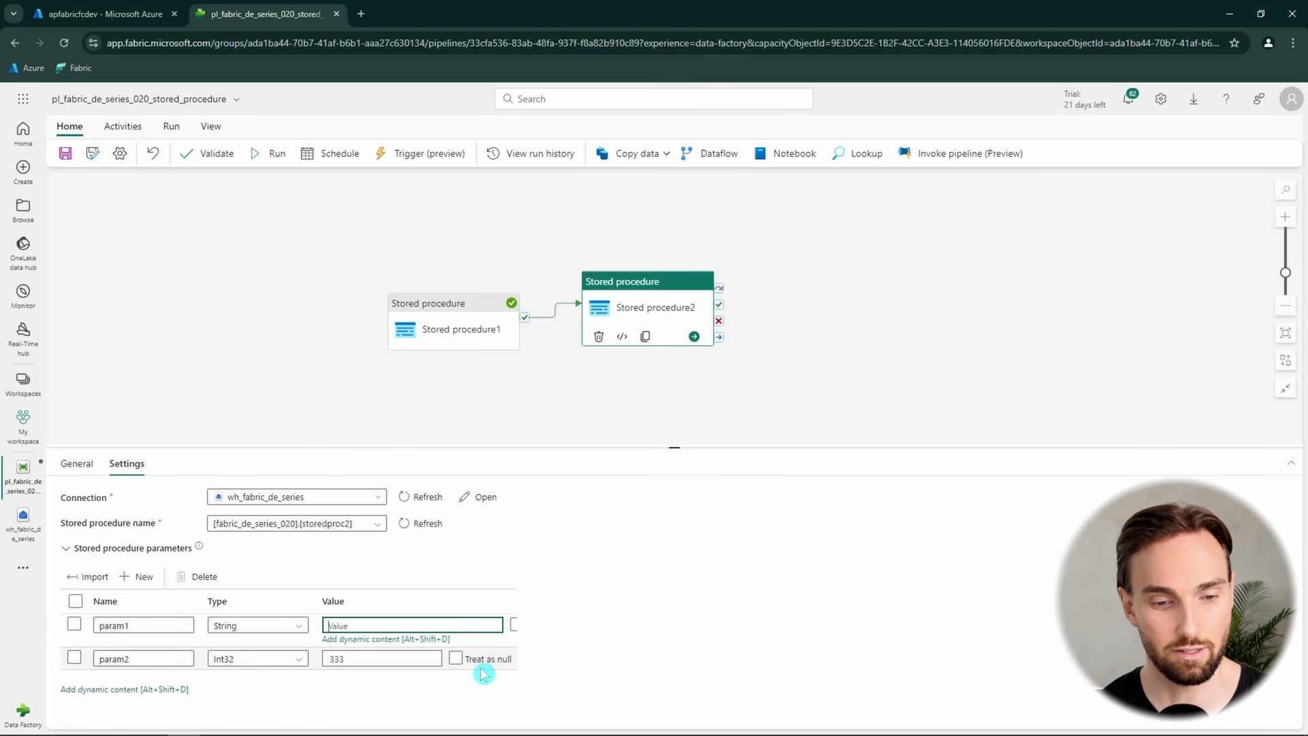
text(h)
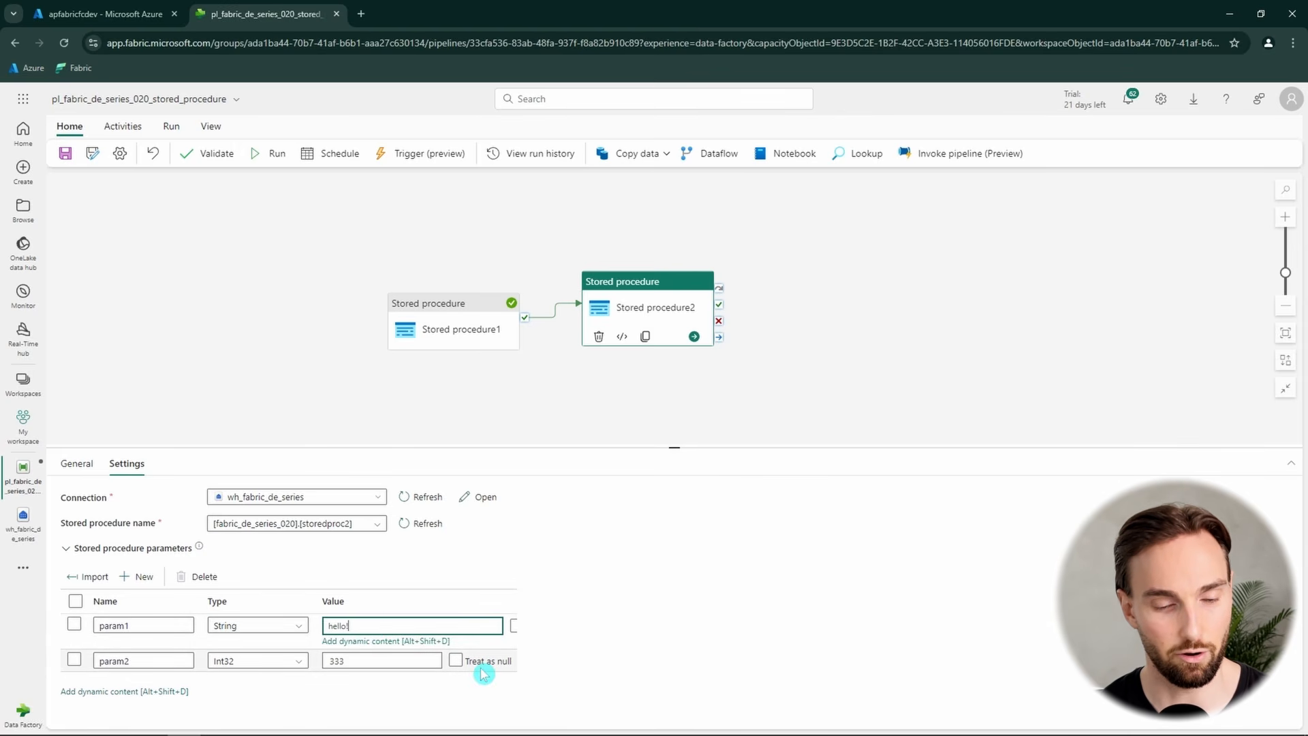
text(ello!)
click(379, 661)
drag(371, 647, 315, 649)
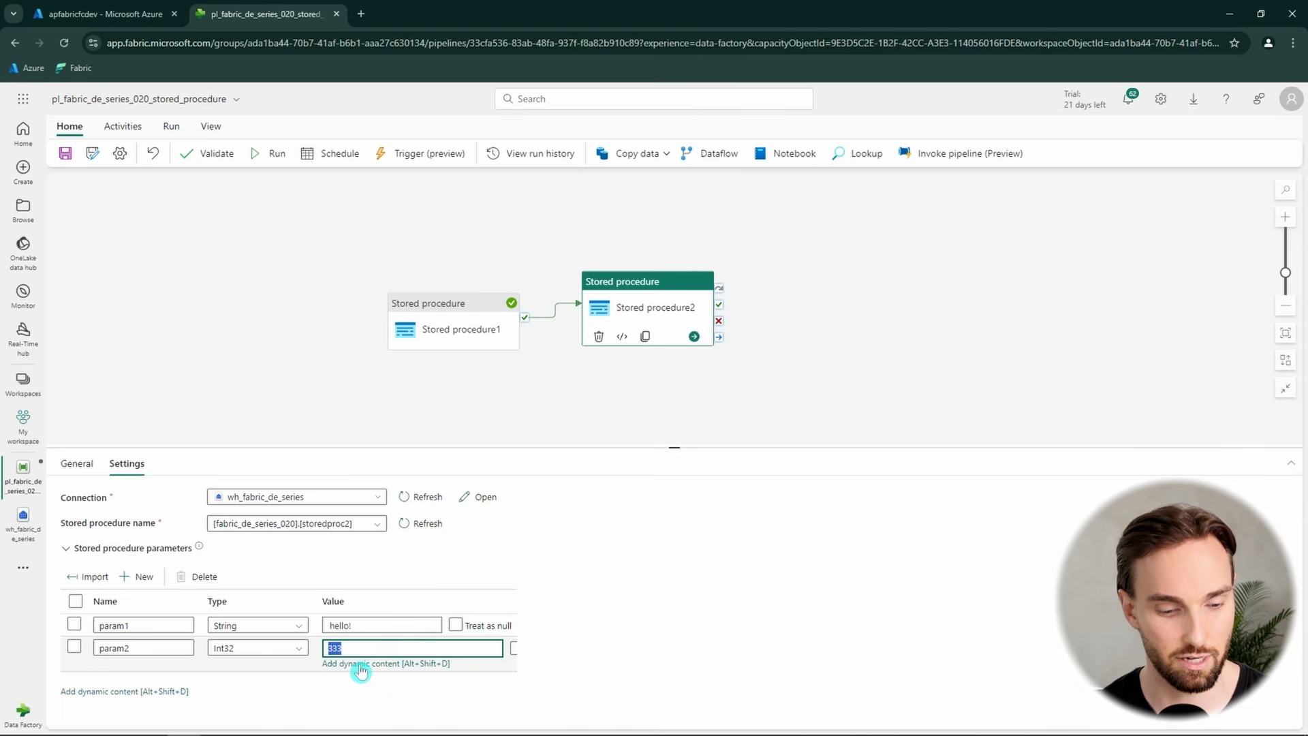
text(321)
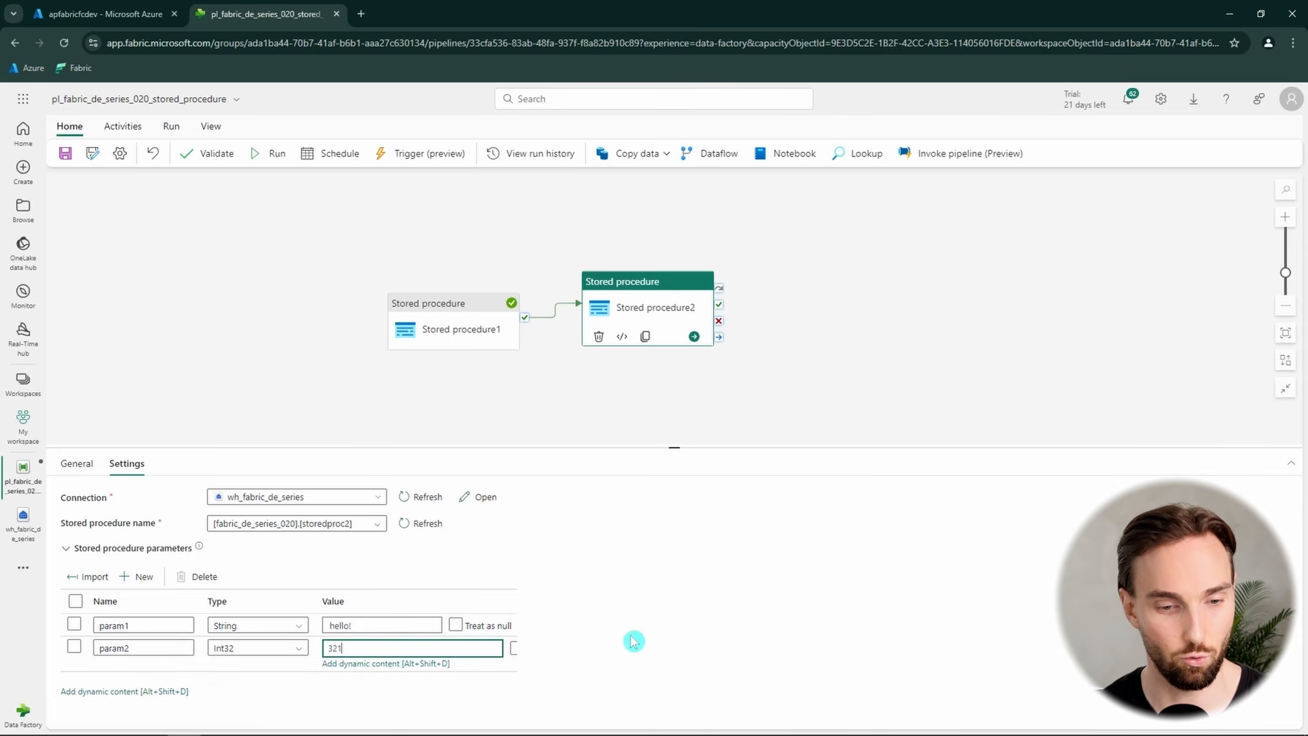
click(656, 589)
- Move Stored procedure2 slightly lower on the canvas, save and run the pipeline, and refresh its run status
drag(644, 282, 639, 320)
click(576, 240)
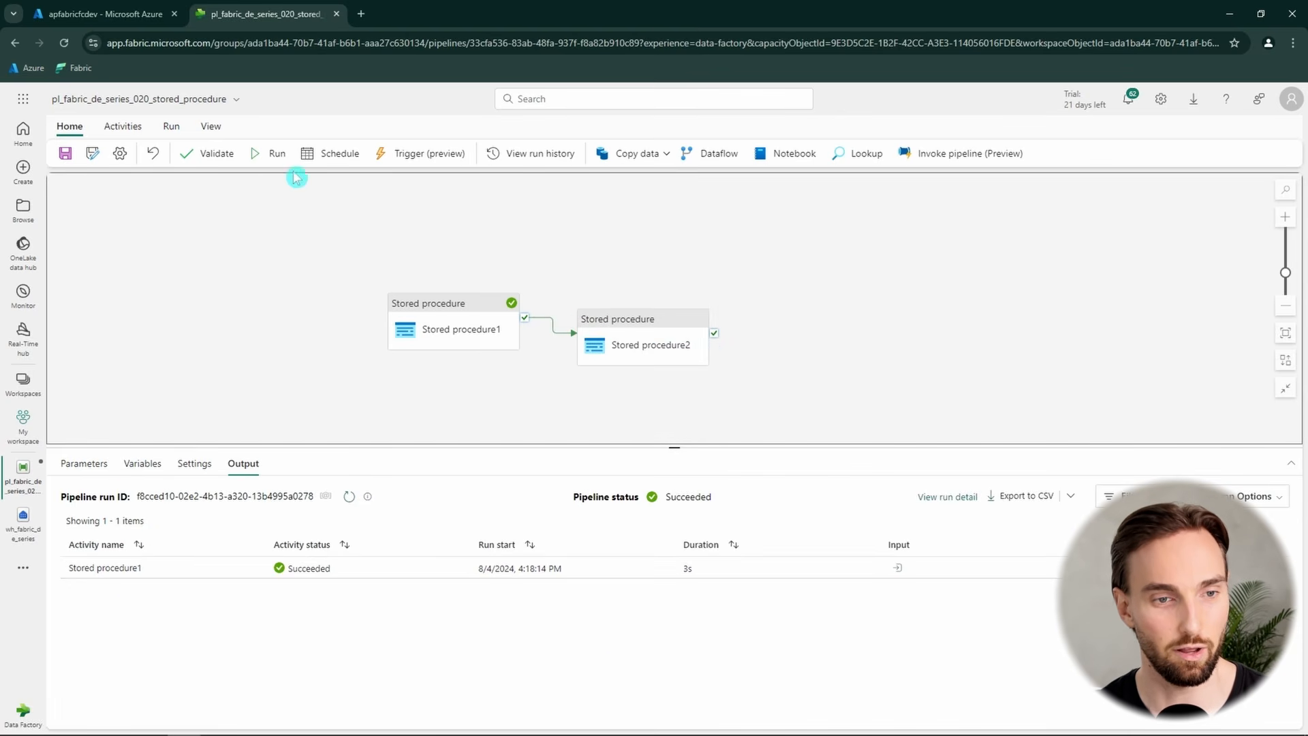
click(276, 153)
click(647, 456)
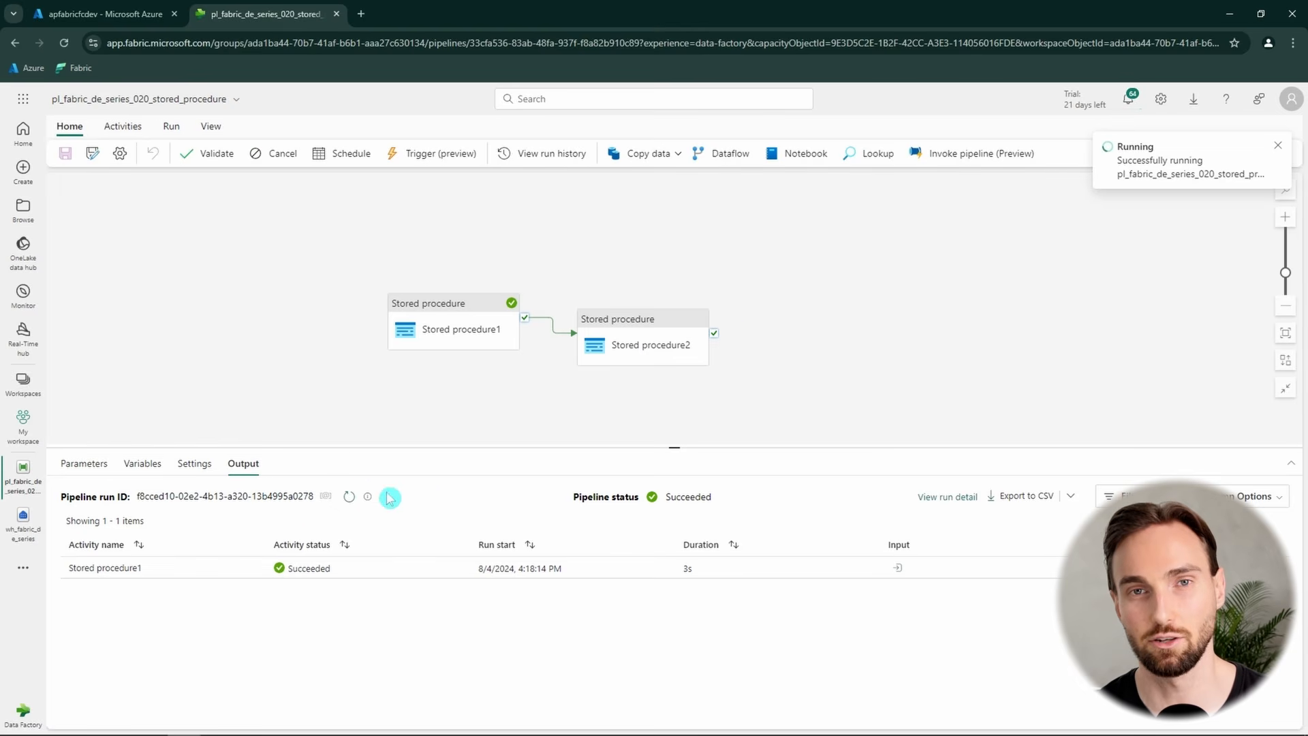
click(349, 497)
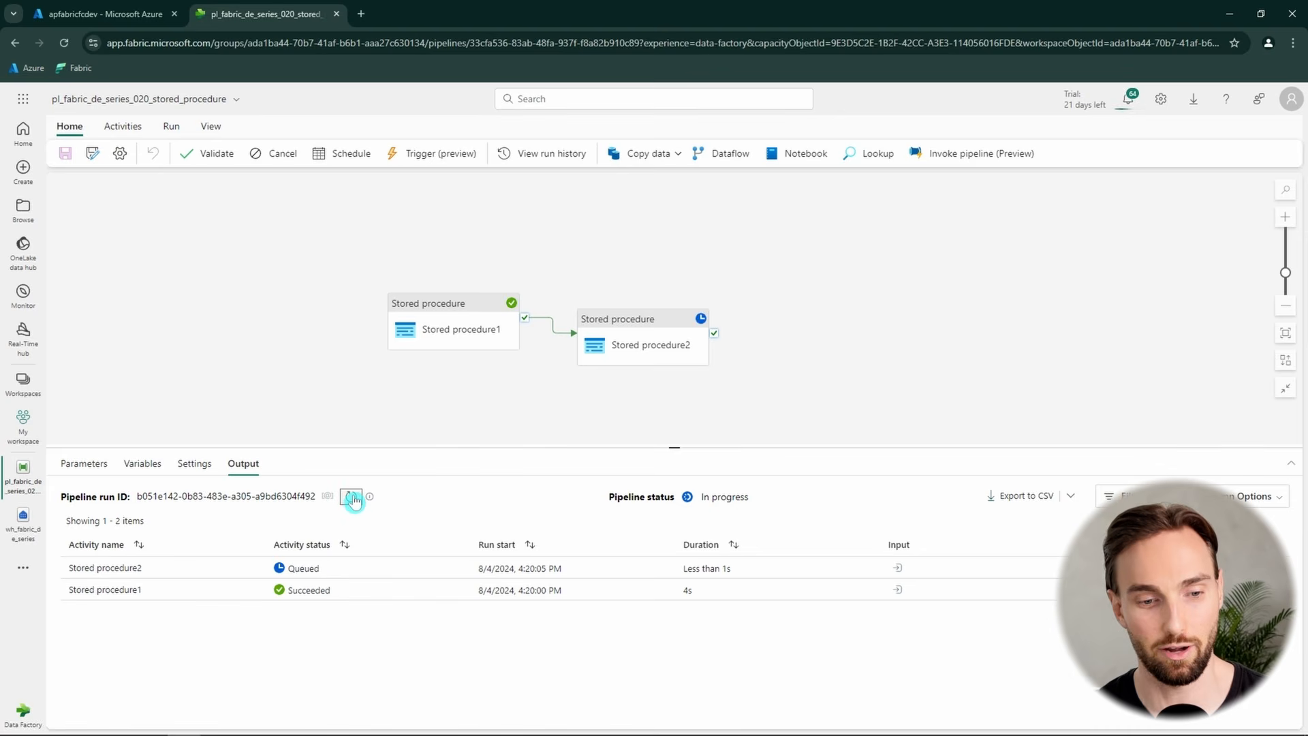
click(352, 498)
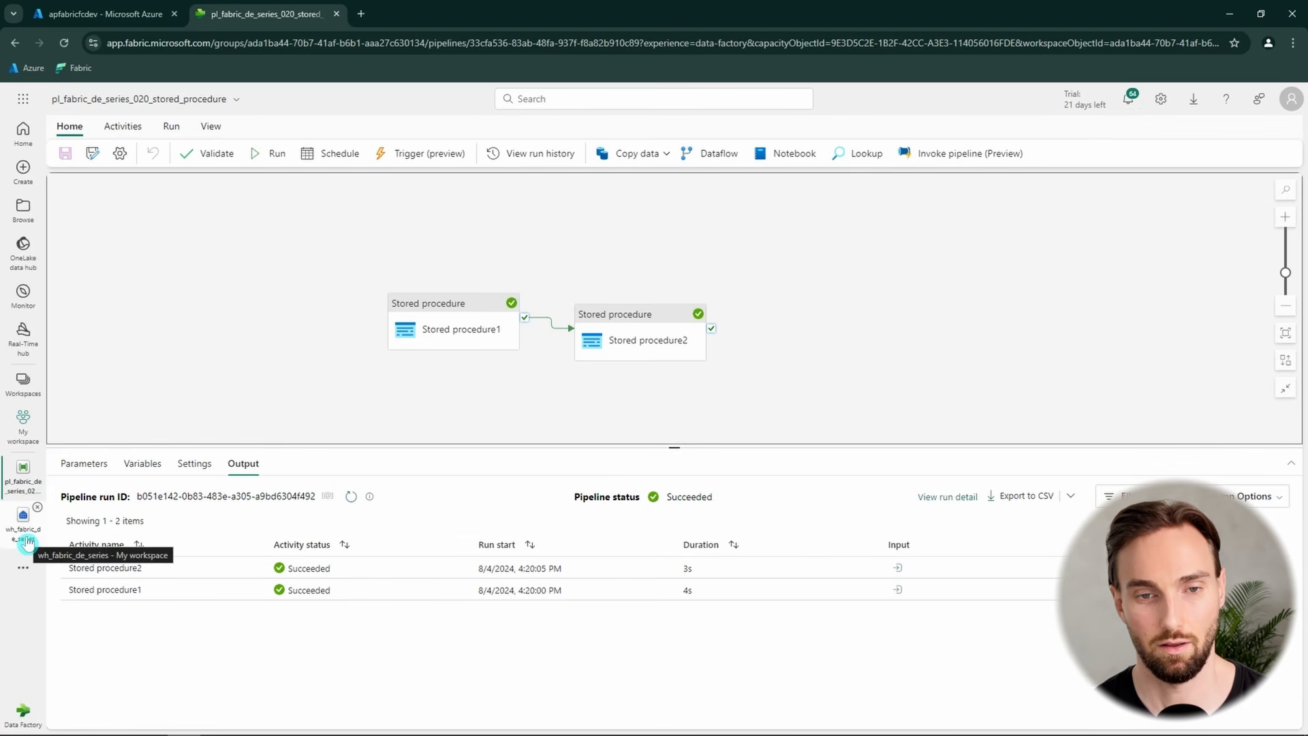
- Query all rows of [fabric_de_series_020].[table1] in warehouse wh_fabric_de_series again to check the second pipeline run
click(18, 537)
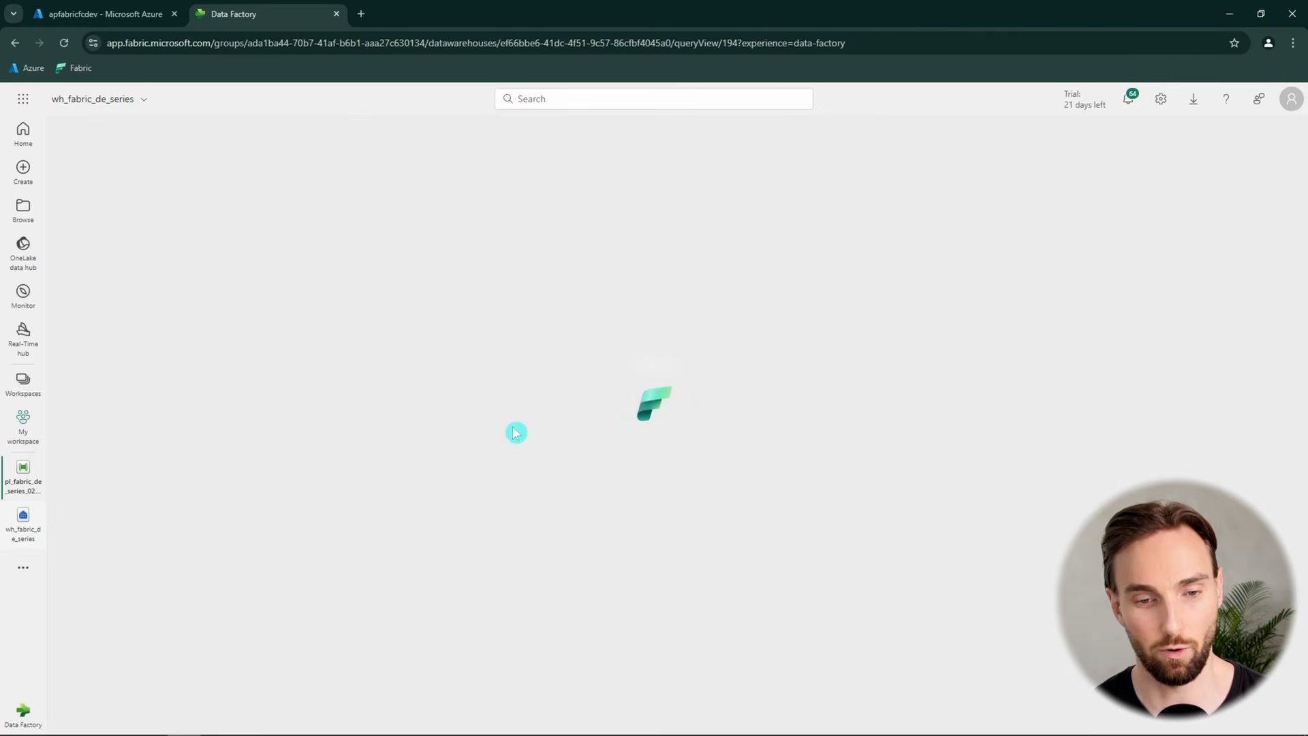
scroll(636, 441, down, 1)
drag(461, 680, 265, 665)
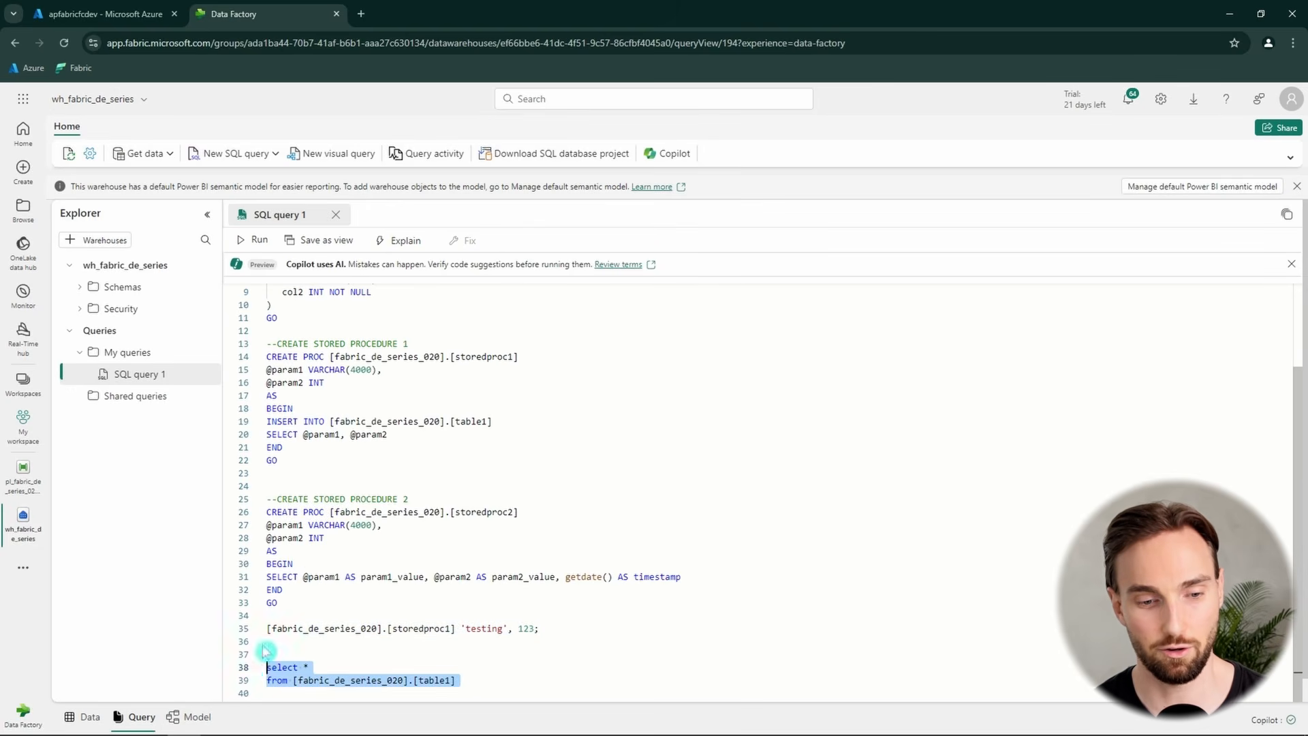
click(256, 239)
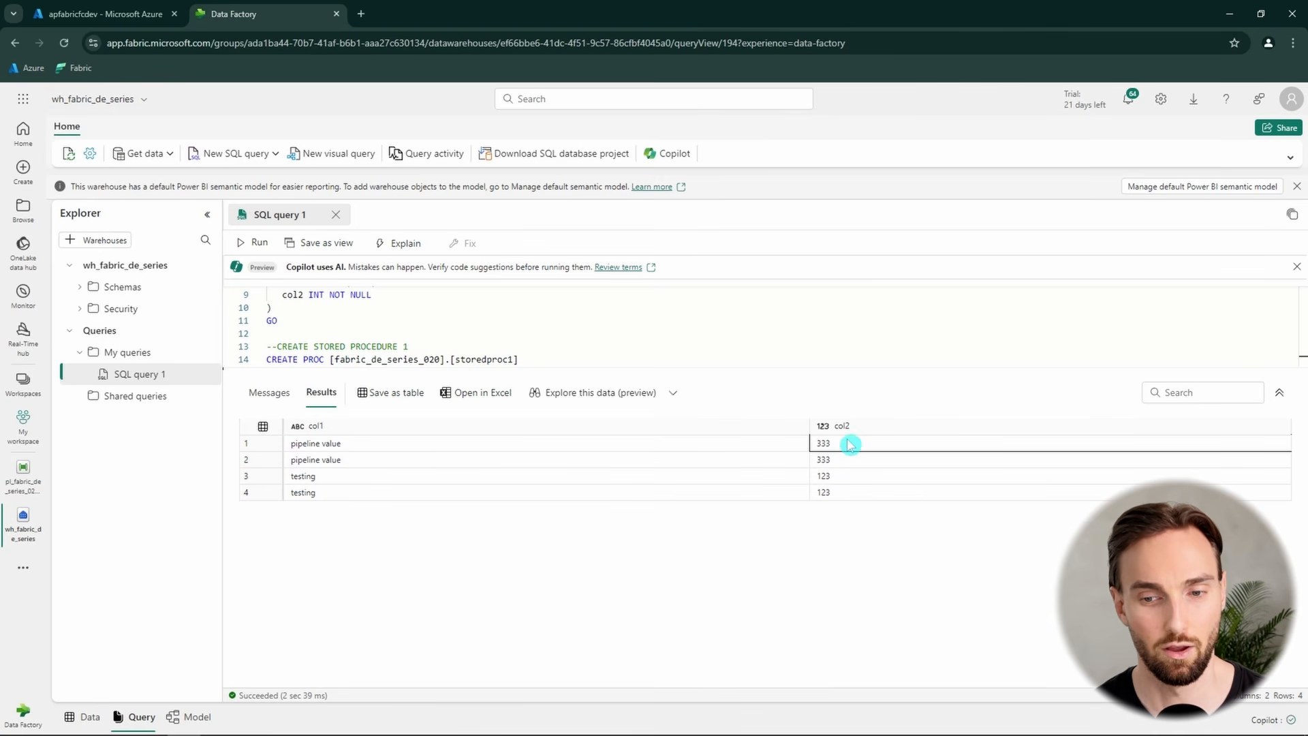
- Enlarge the query editor area and examine the SELECT statement inside the storedproc2 definition
scroll(530, 336, down, 3)
scroll(531, 338, up, 2)
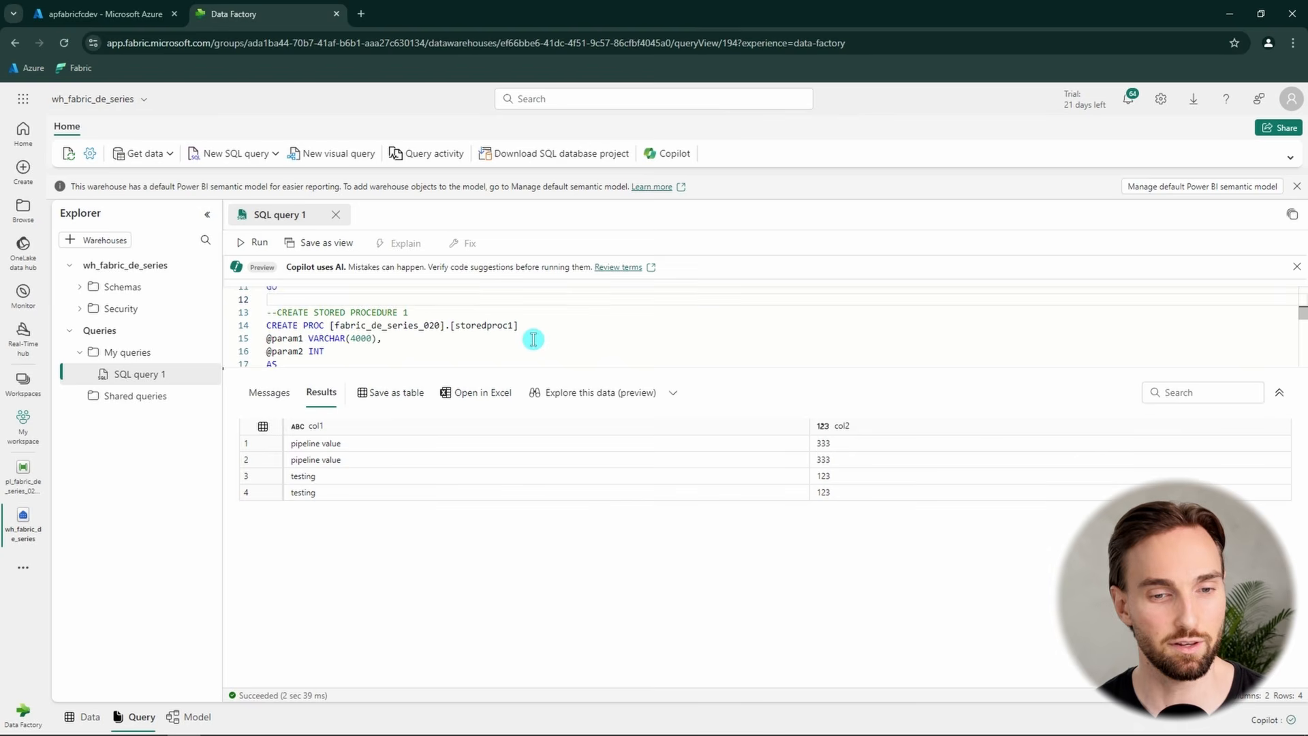
drag(691, 367, 679, 502)
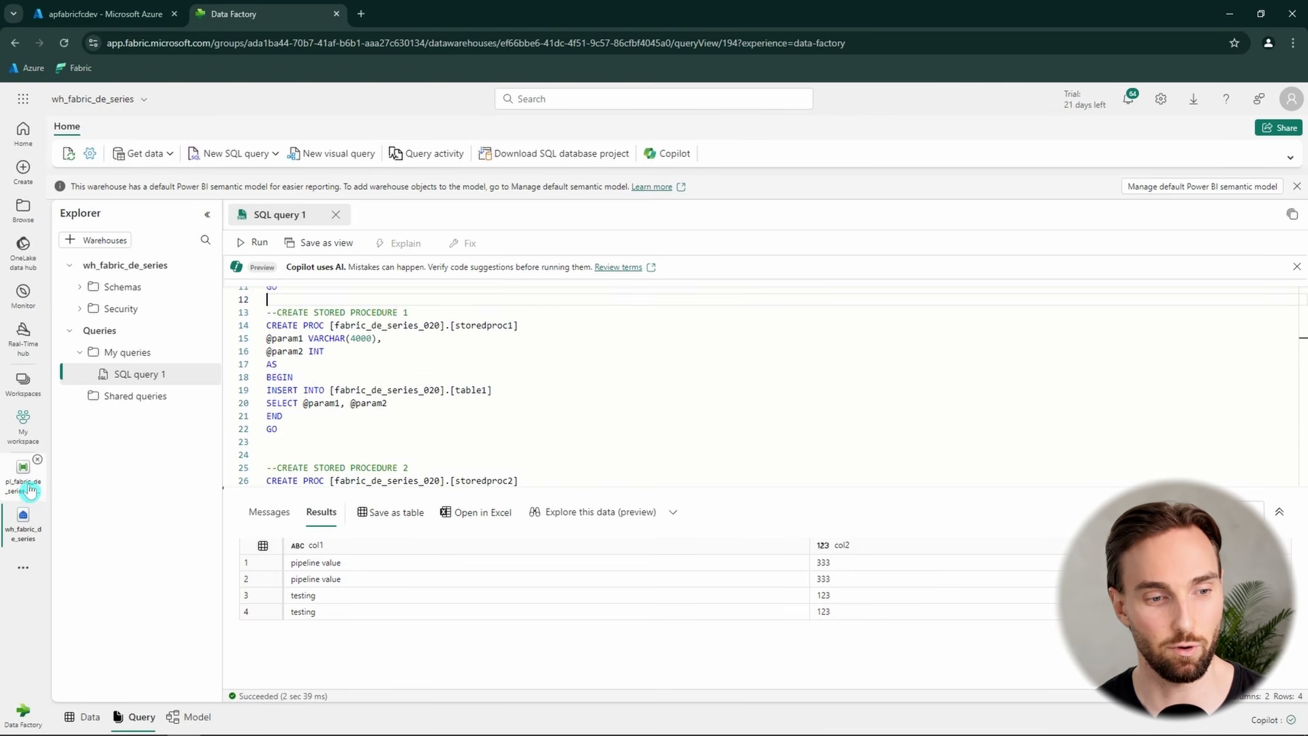
scroll(587, 397, up, 1)
scroll(534, 391, up, 3)
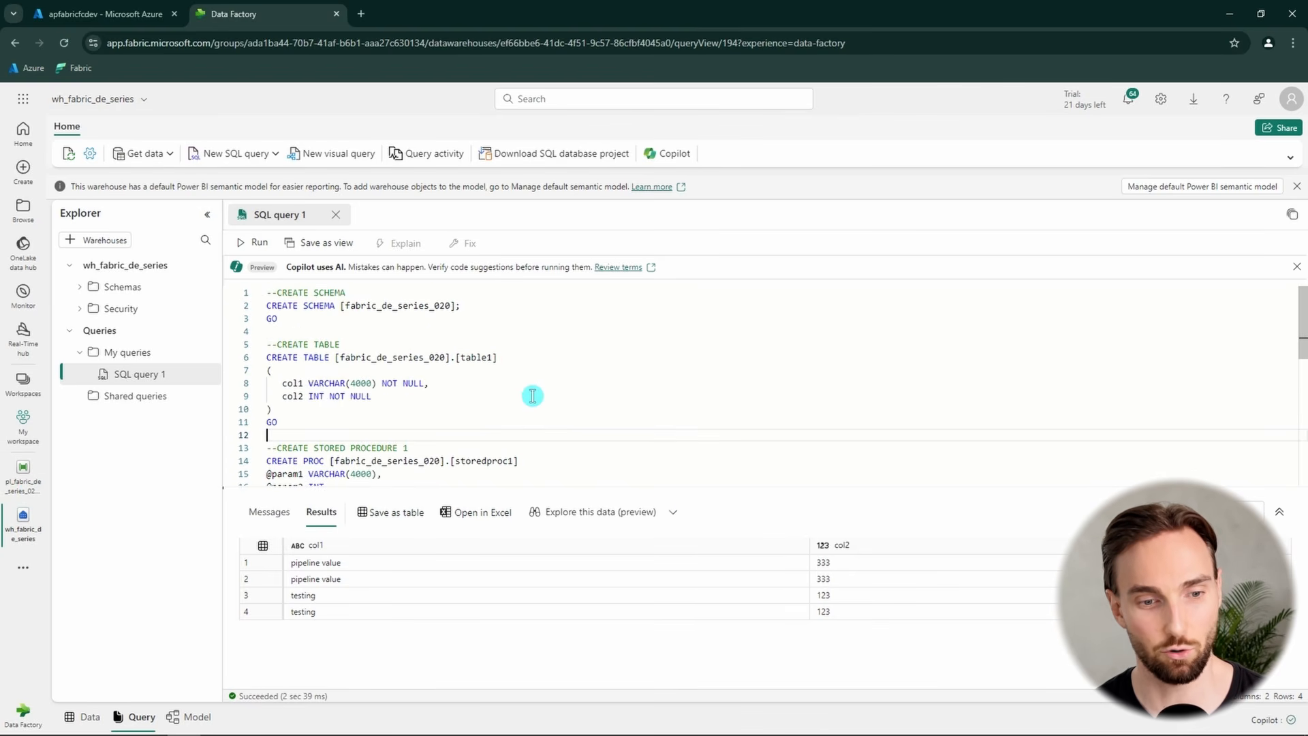
scroll(532, 394, down, 5)
scroll(524, 398, down, 3)
drag(744, 409, 260, 410)
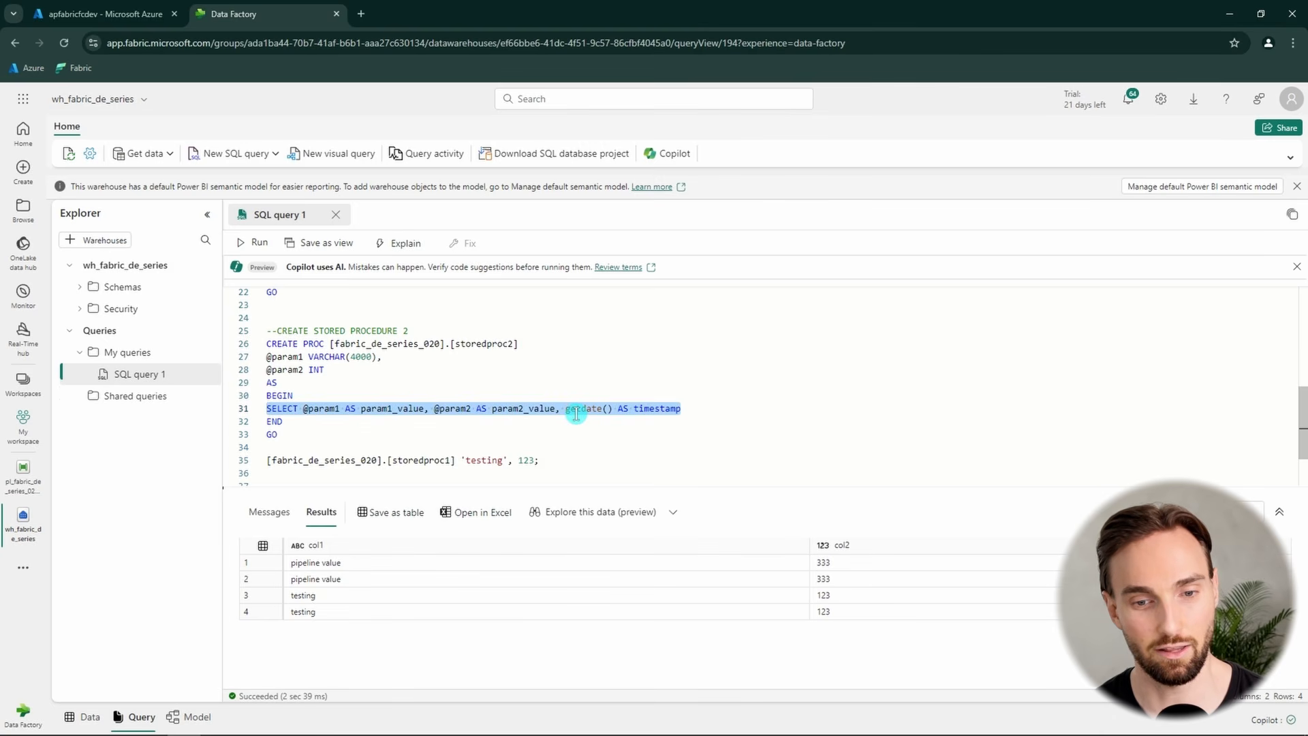
- Return to the pipeline and examine the Stored procedure2 activity's run output in full view, closing it when finished
click(24, 471)
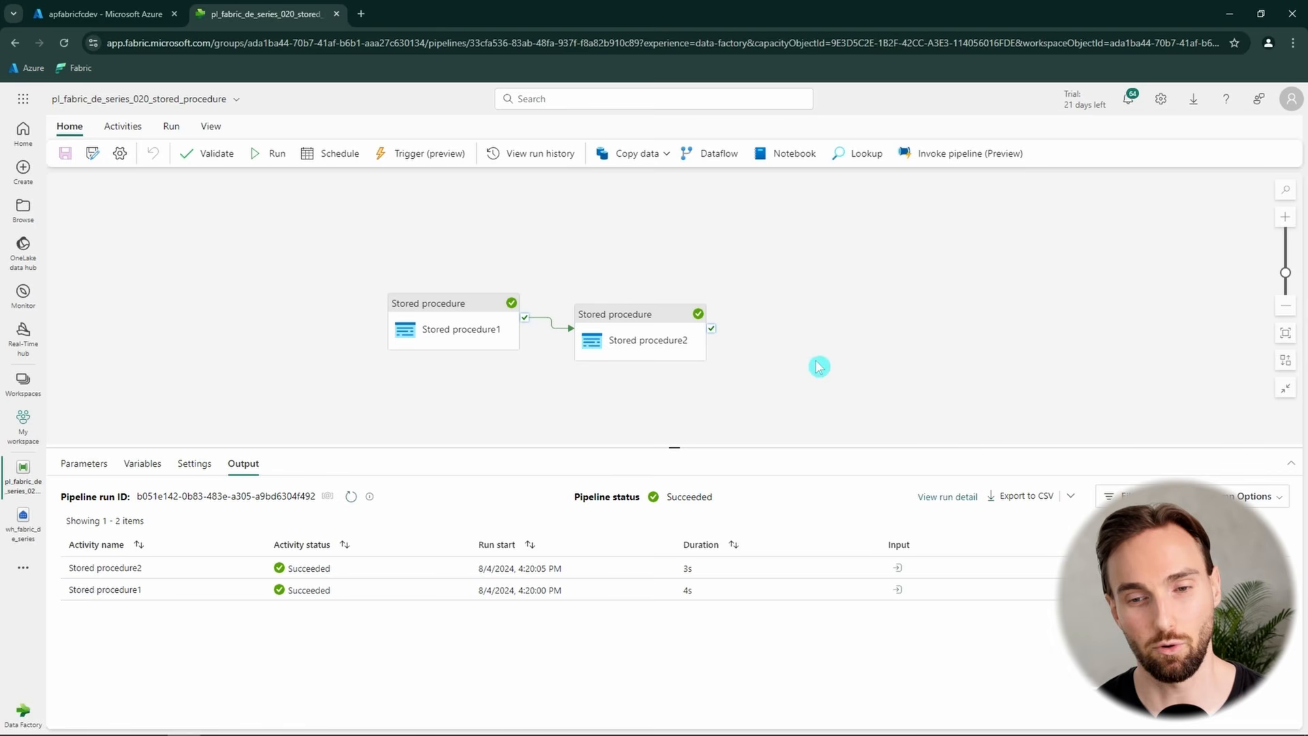
click(1090, 567)
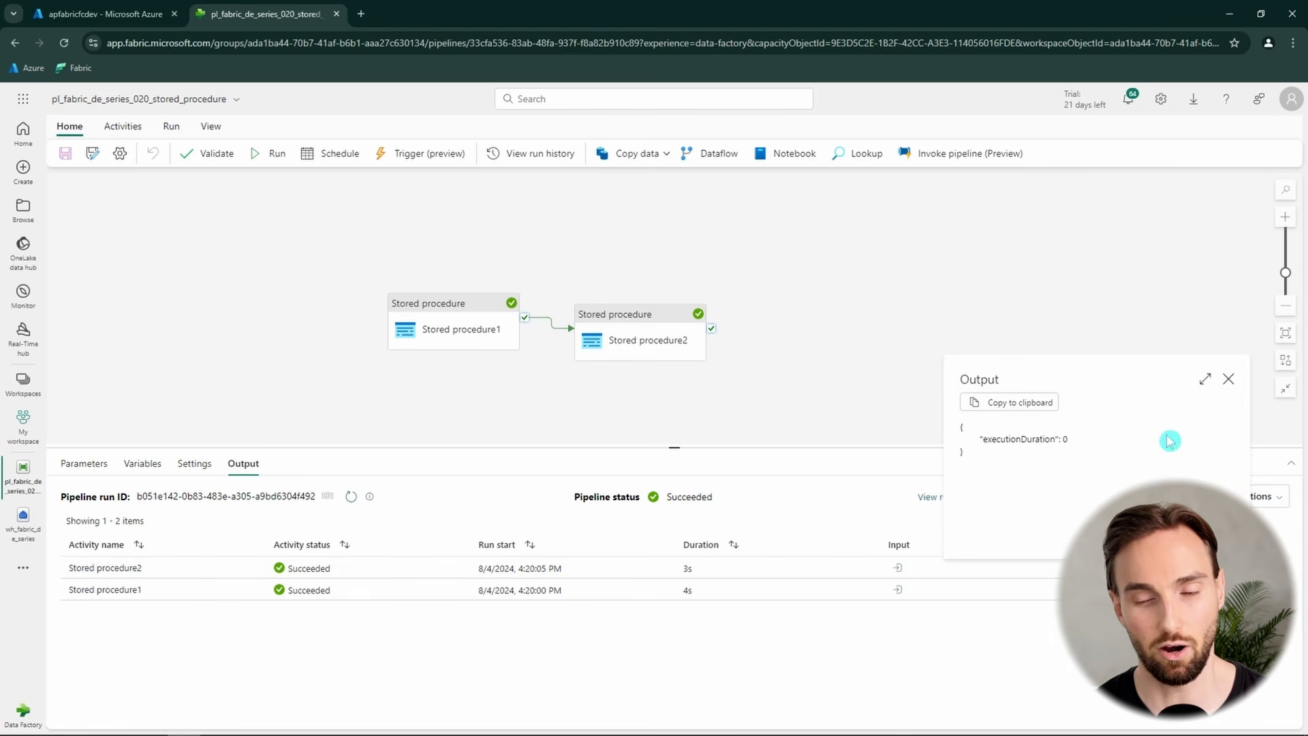
click(1203, 382)
click(75, 219)
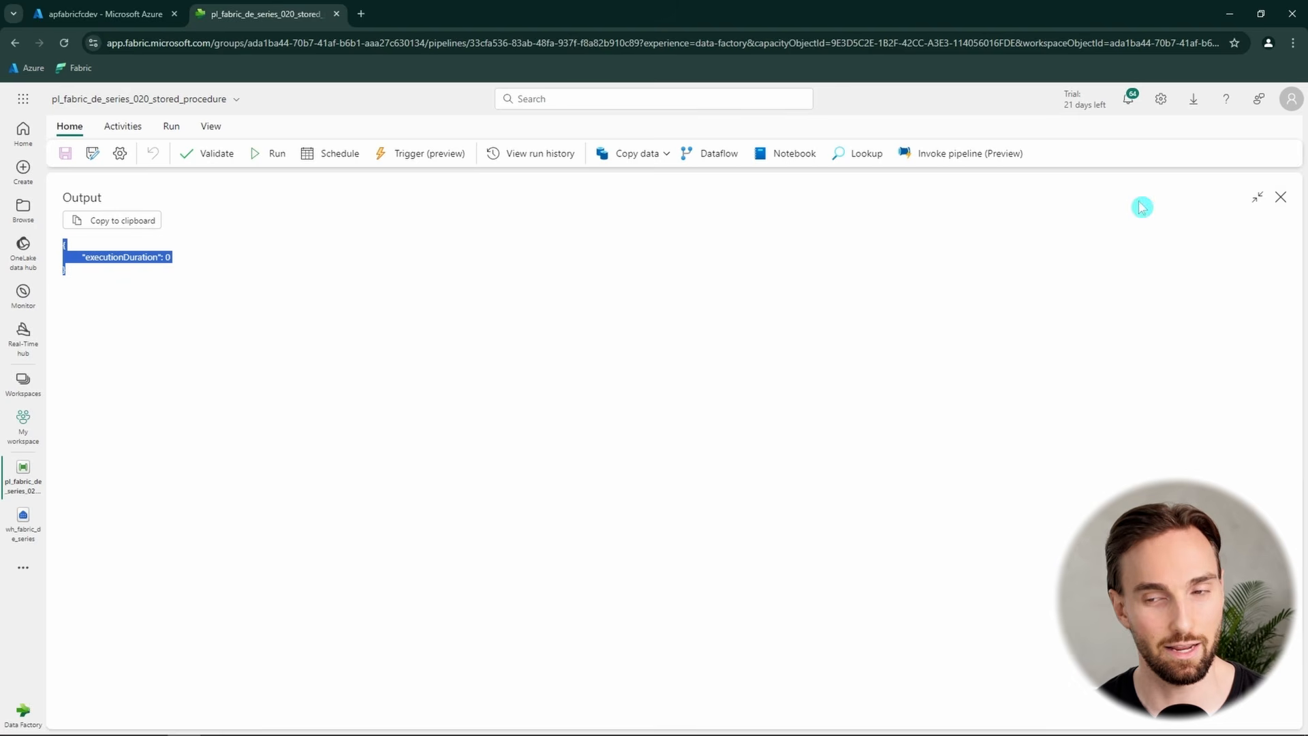
click(1281, 200)
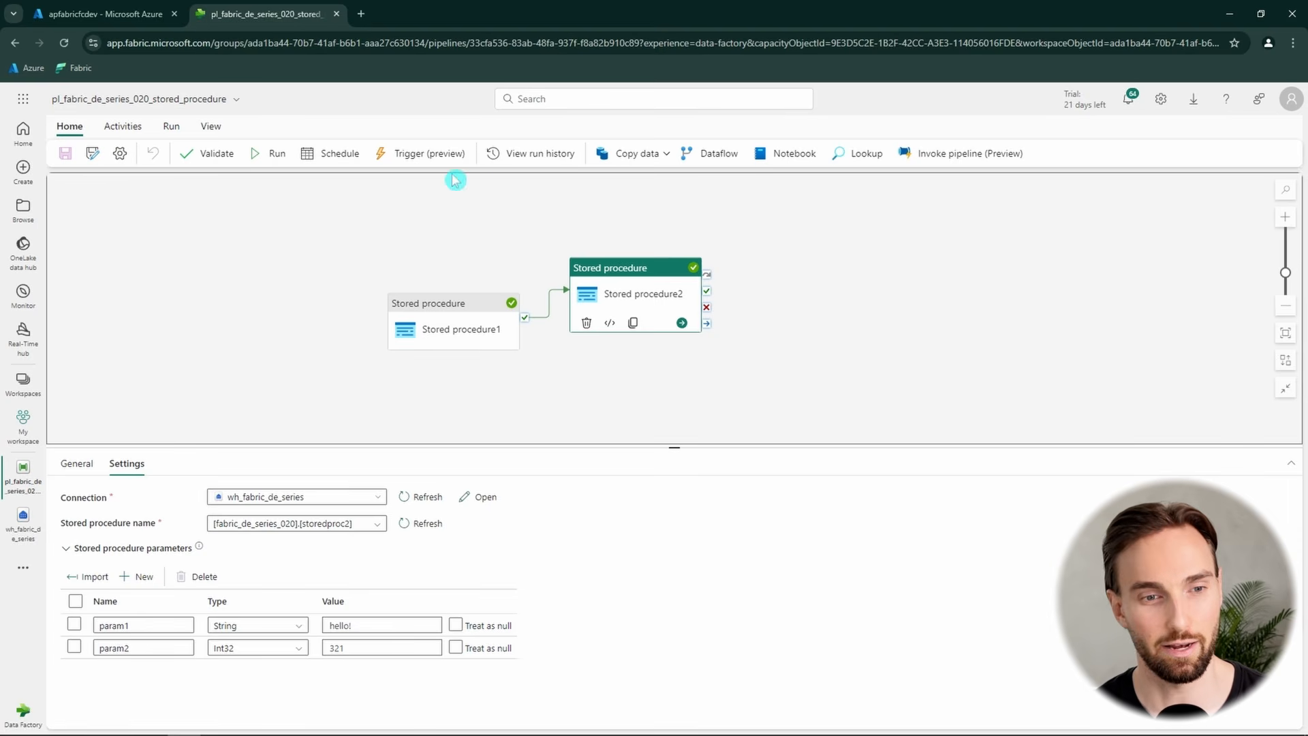
- Add a Script activity beside Stored procedure2 and link Stored procedure2's success output to it
click(123, 126)
click(477, 153)
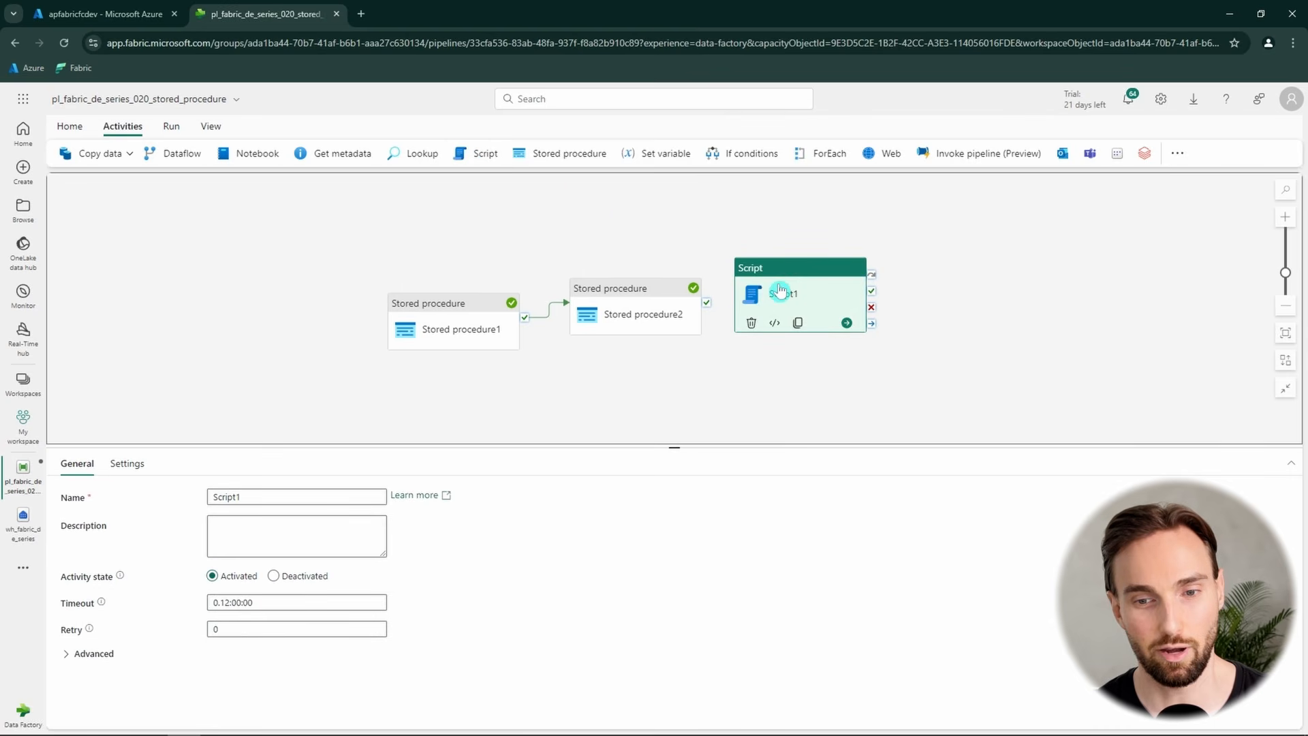
drag(780, 292, 801, 291)
drag(709, 302, 784, 293)
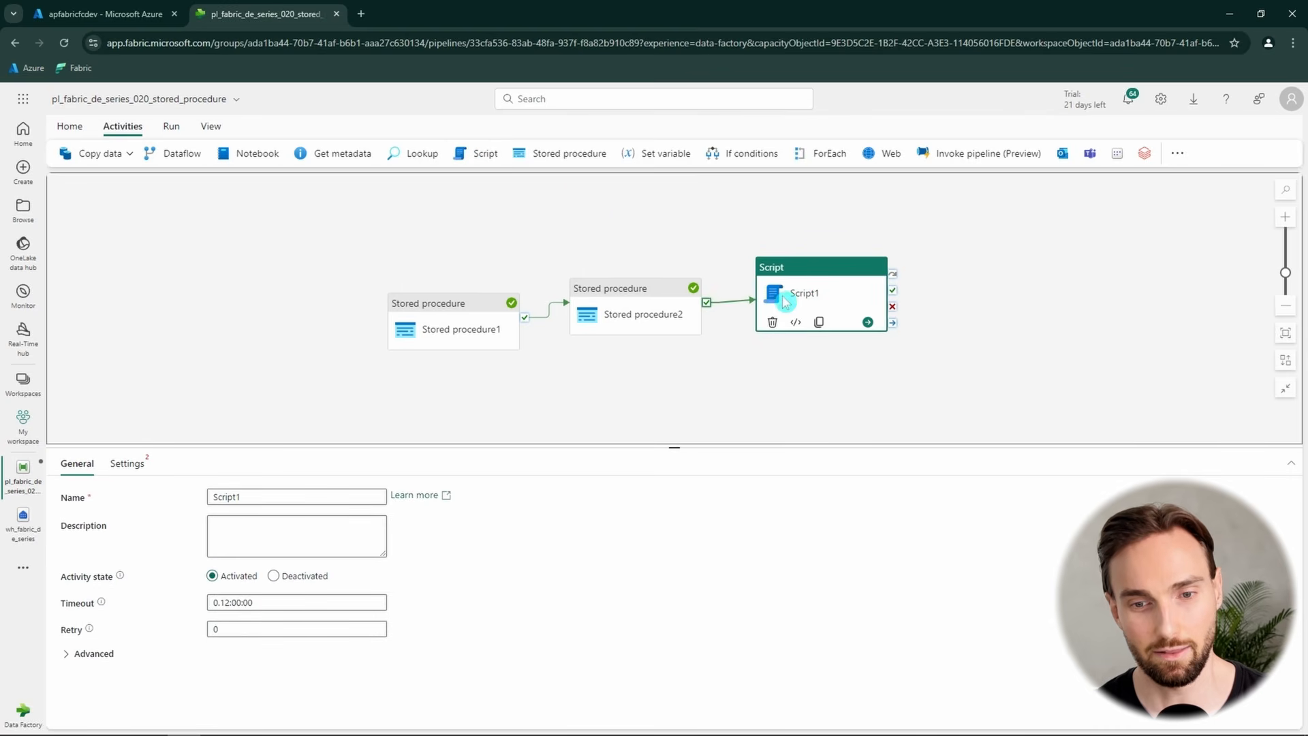
- Set the Script1 activity's connection to the wh_fabric_de_series warehouse and look over its remaining settings
click(129, 464)
click(274, 501)
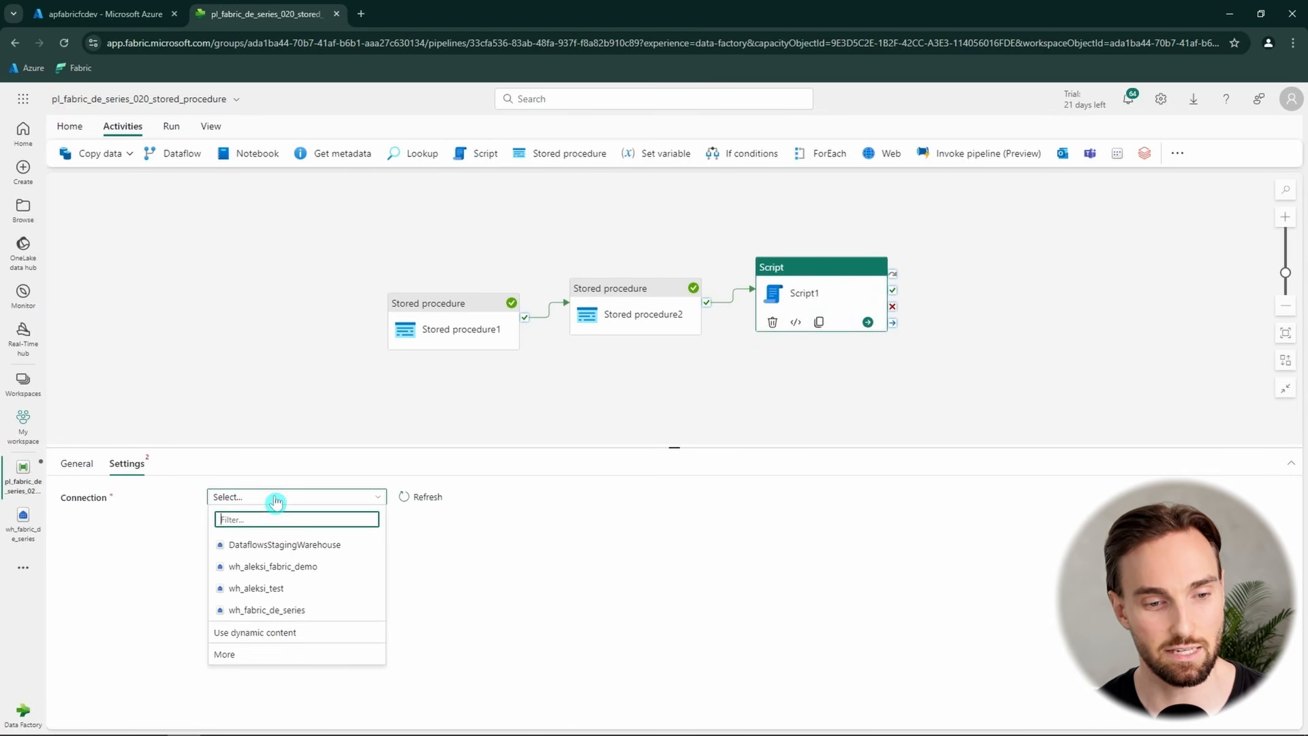
click(281, 609)
scroll(368, 549, down, 2)
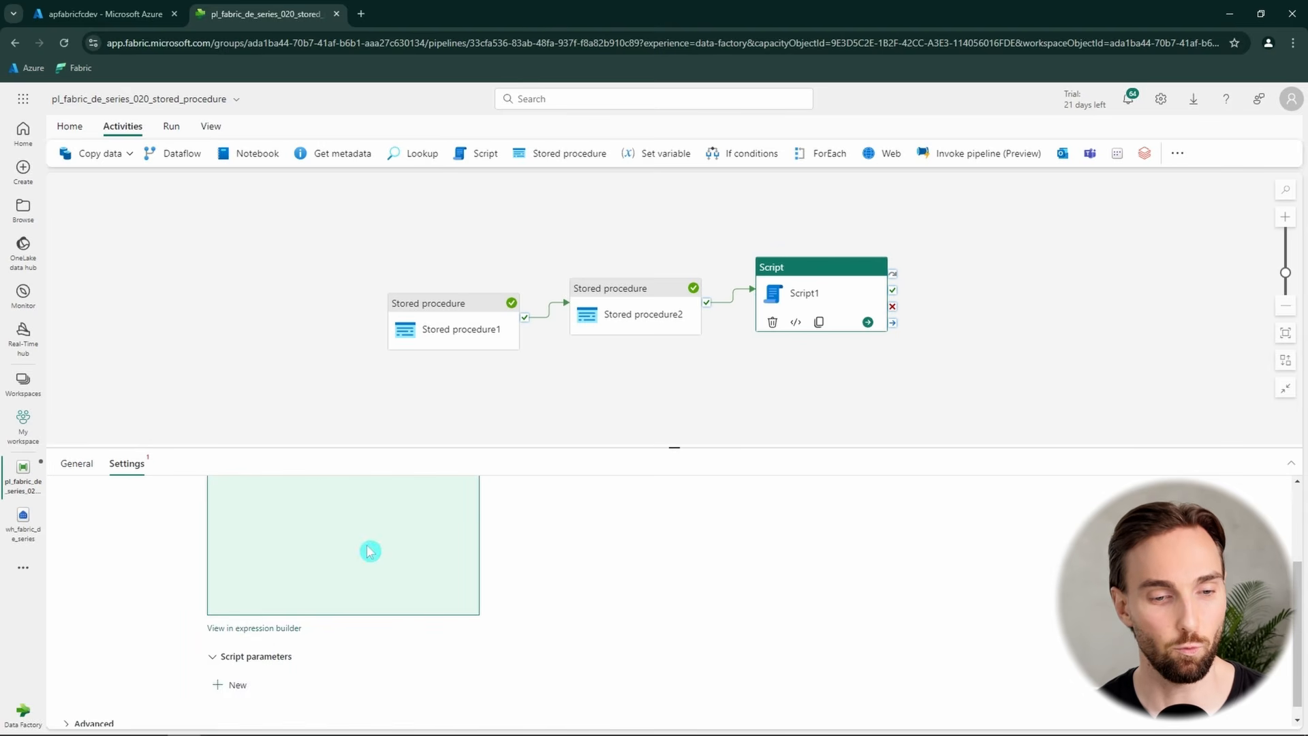
scroll(304, 534, up, 2)
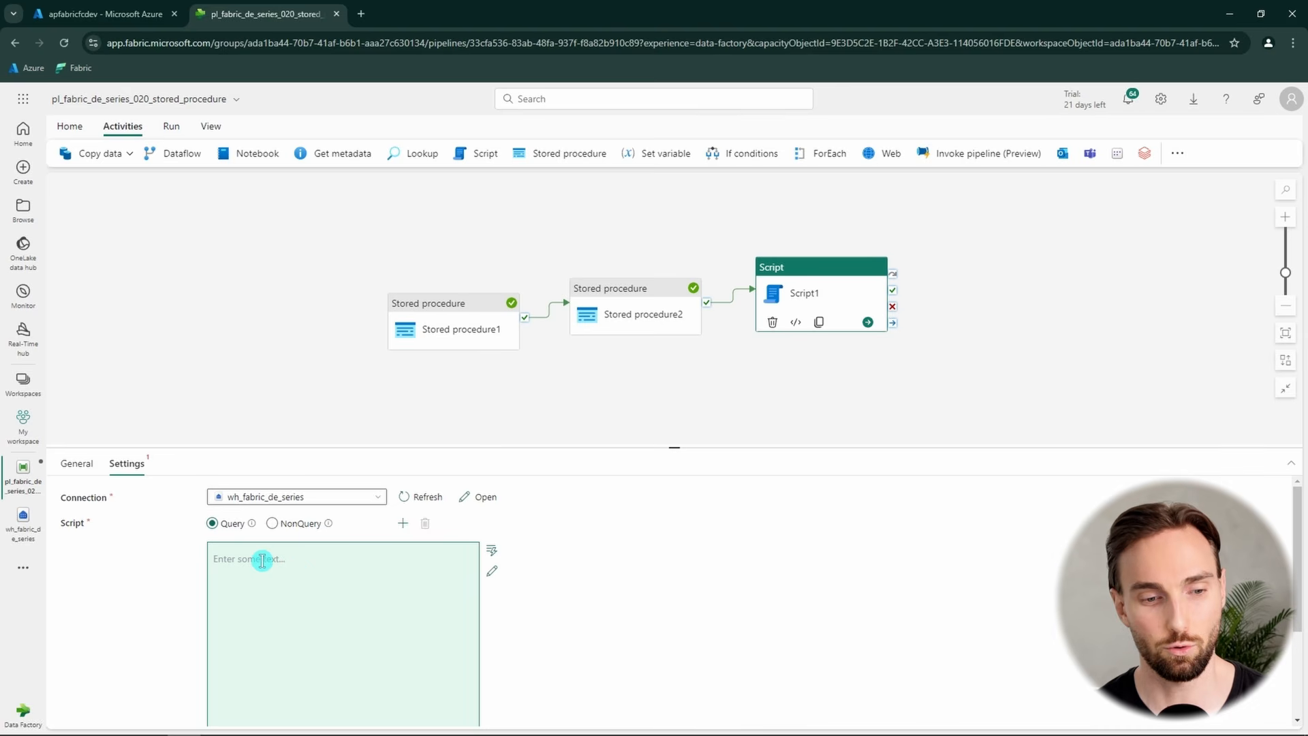
- Enter the Script1 query "[fabric_de_series_020].[storedproc2] 'value from pipeline', 1;" and deselect the activity
click(232, 559)
click(592, 627)
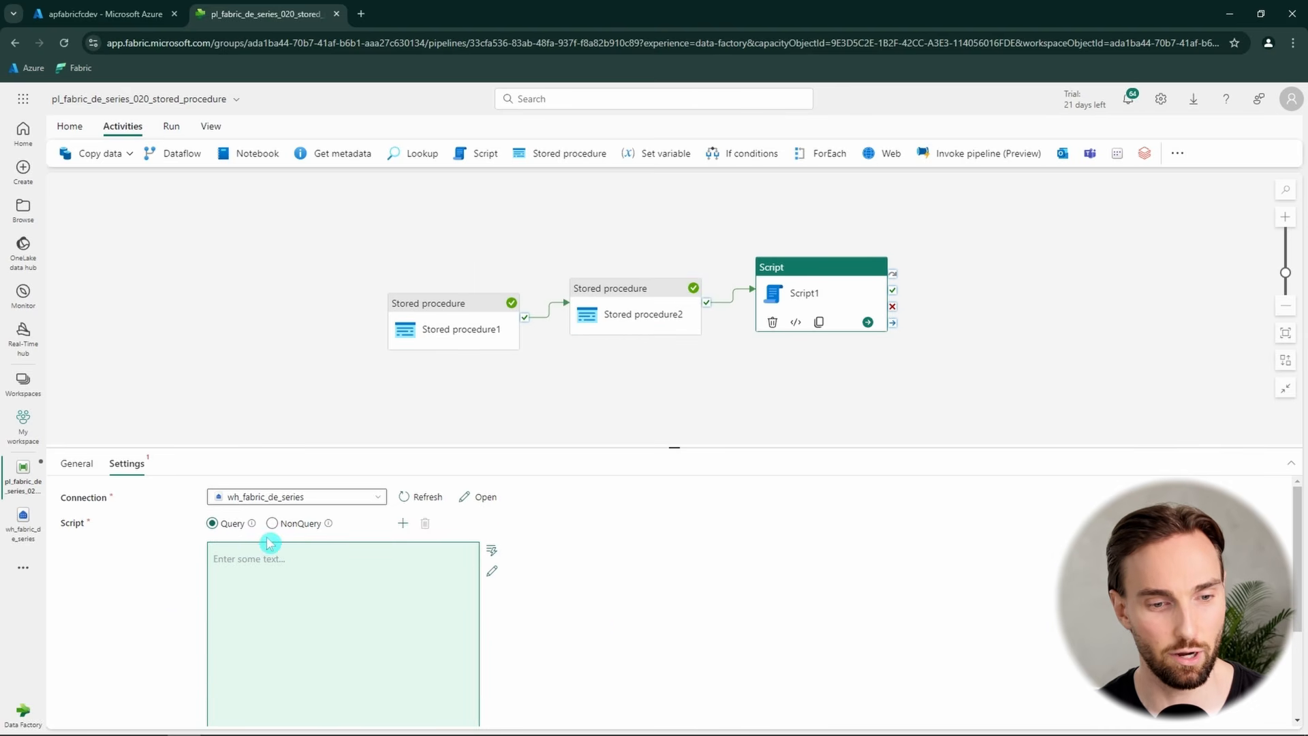
mouse_move(329, 526)
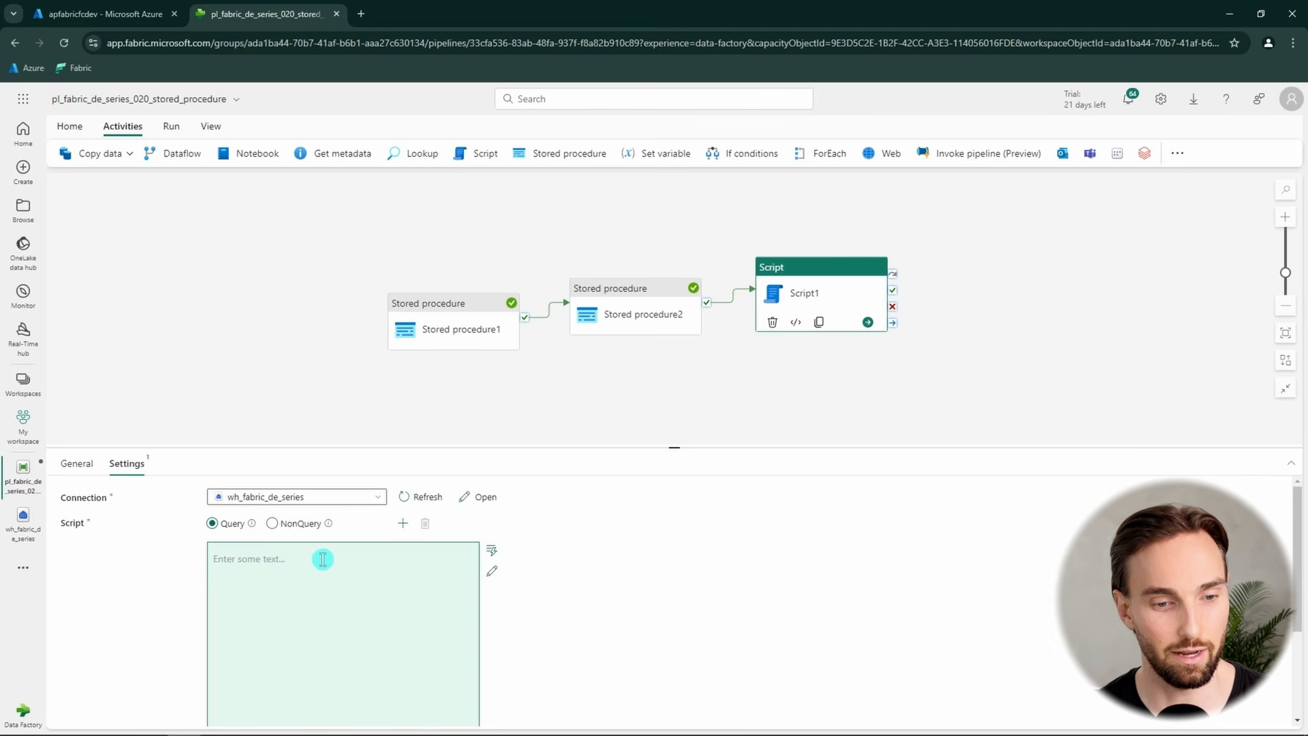
text([fabric_de_series_020].[storedproc2])
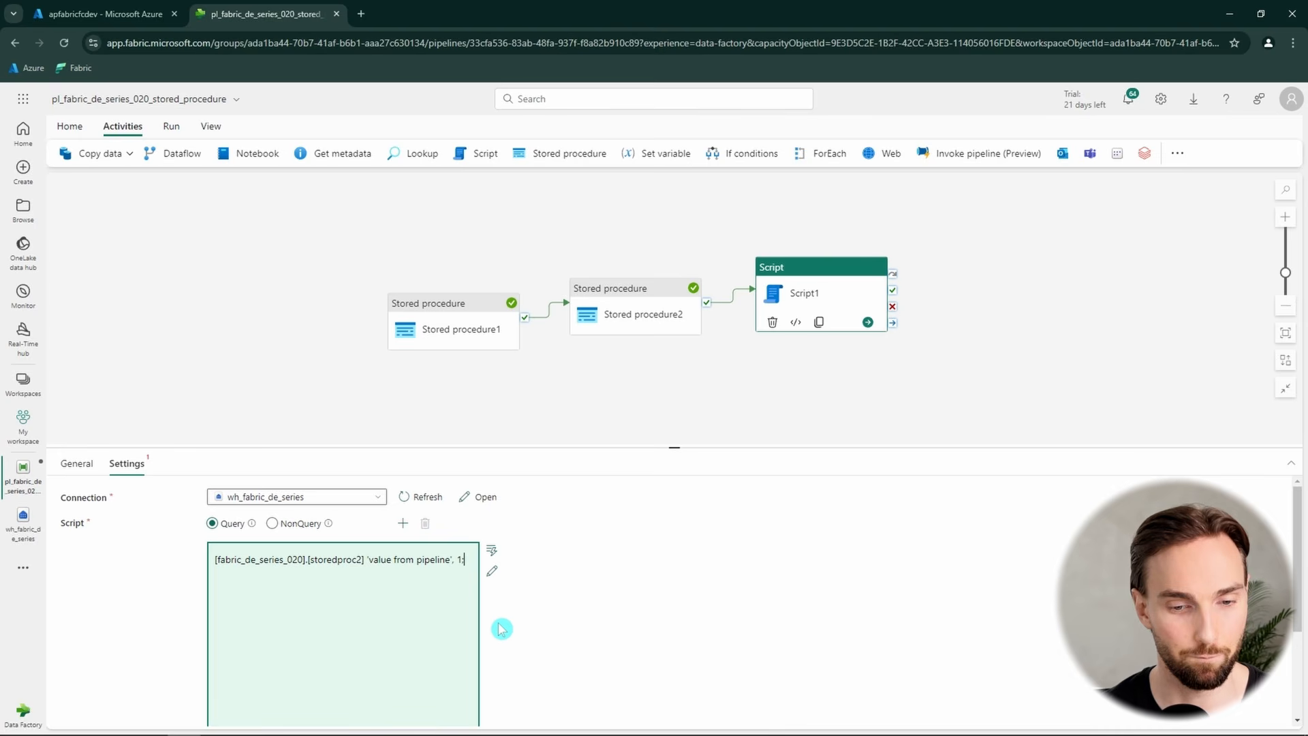
click(491, 550)
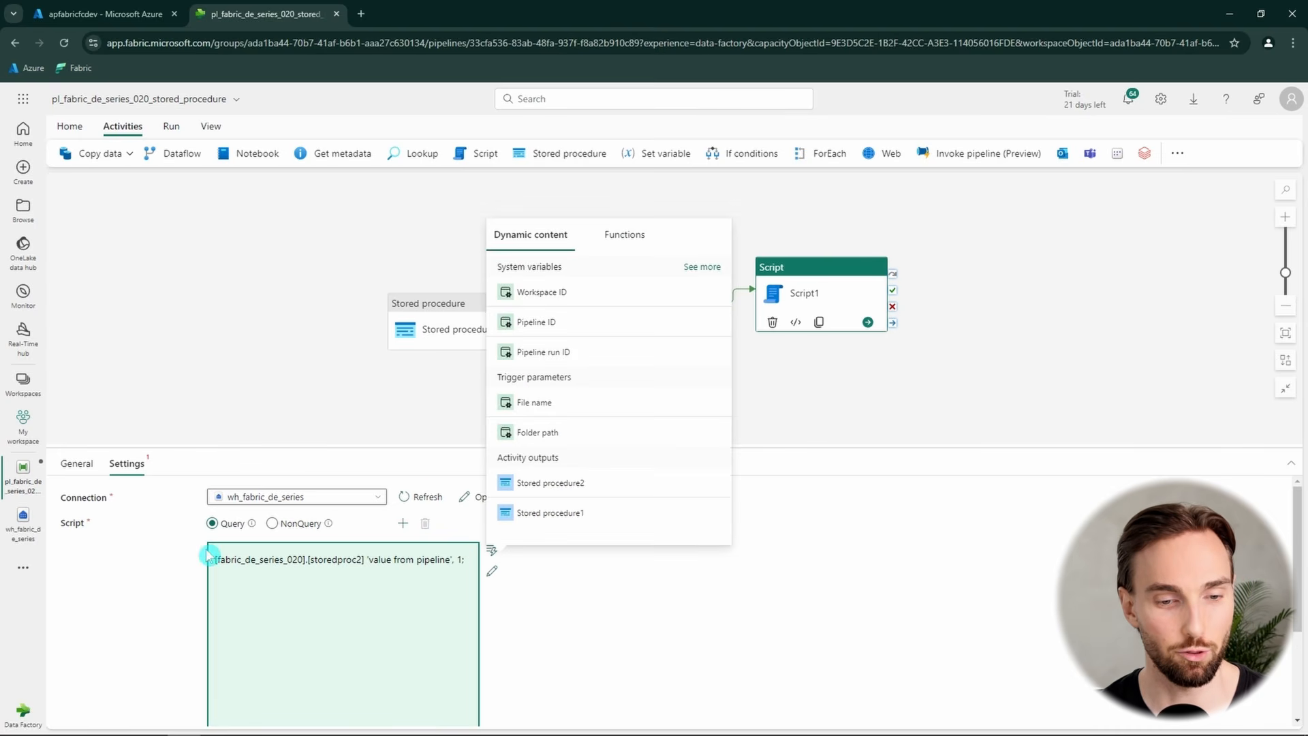
click(208, 555)
click(539, 387)
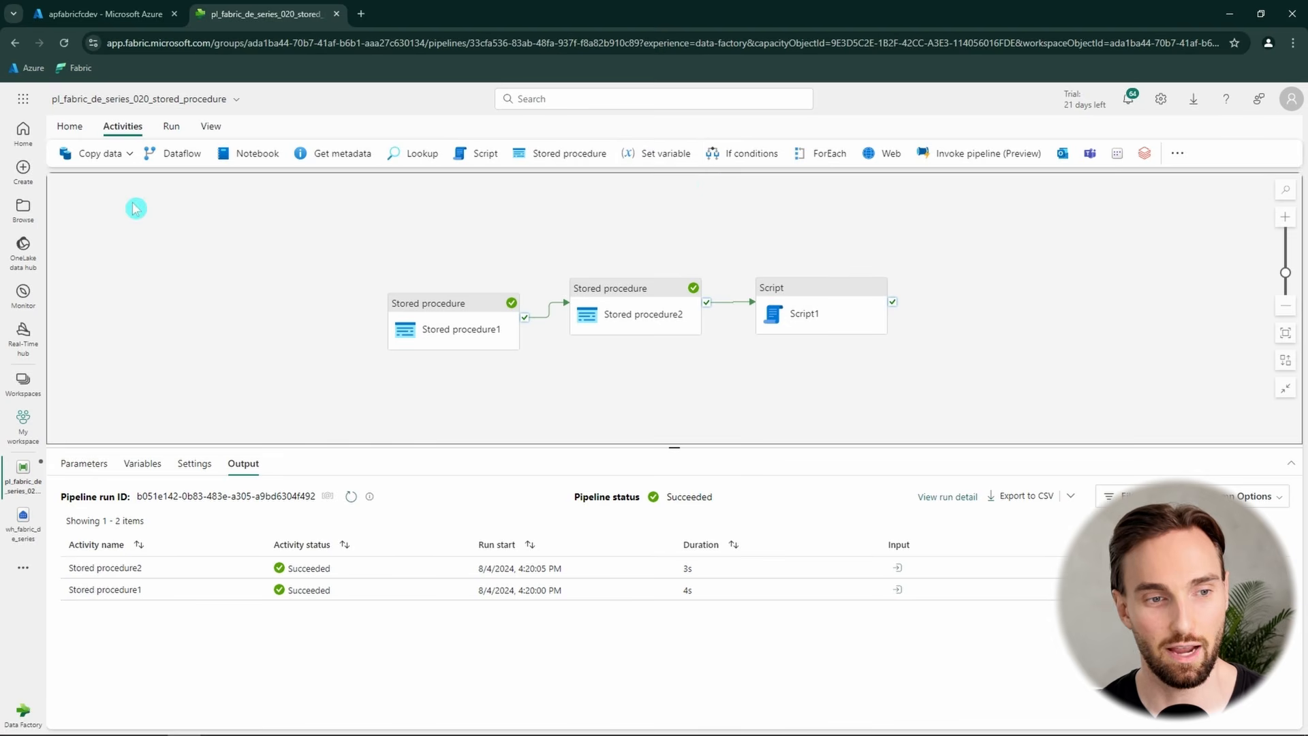
- Save and run the pipeline with the new Script activity included
click(69, 126)
click(271, 153)
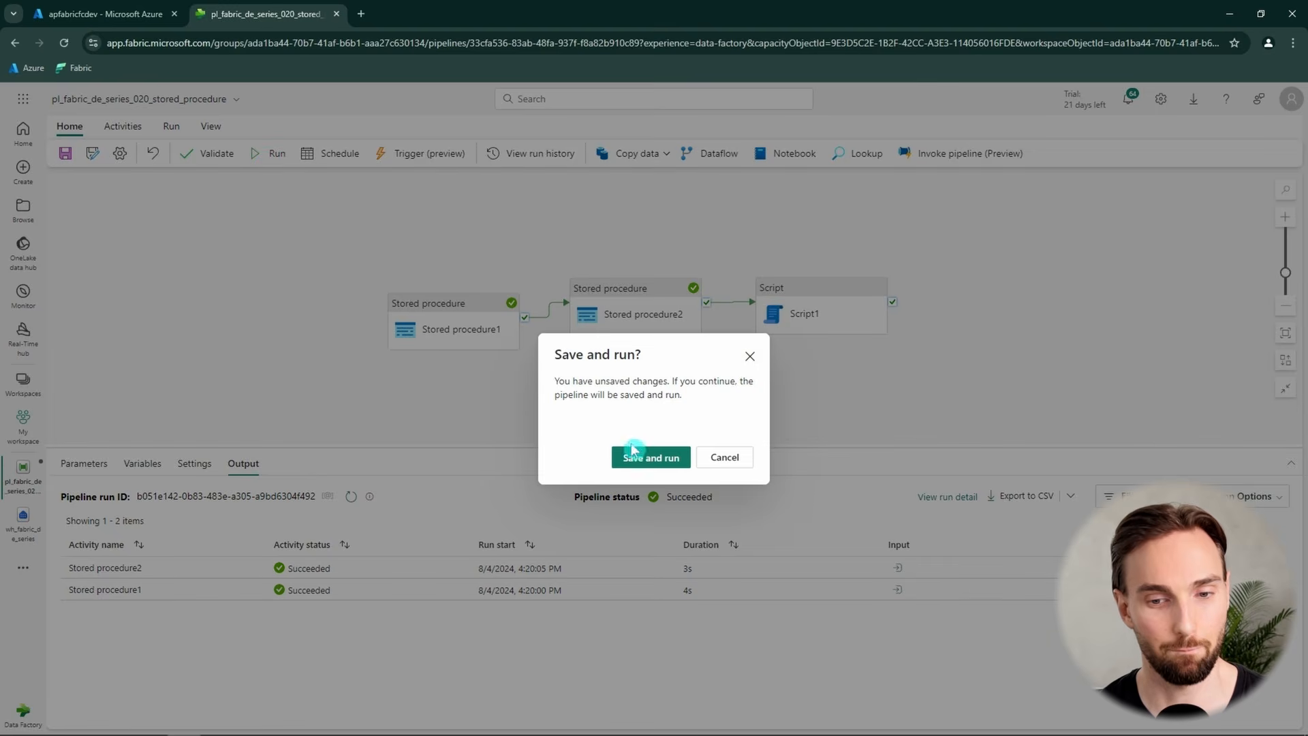
click(632, 450)
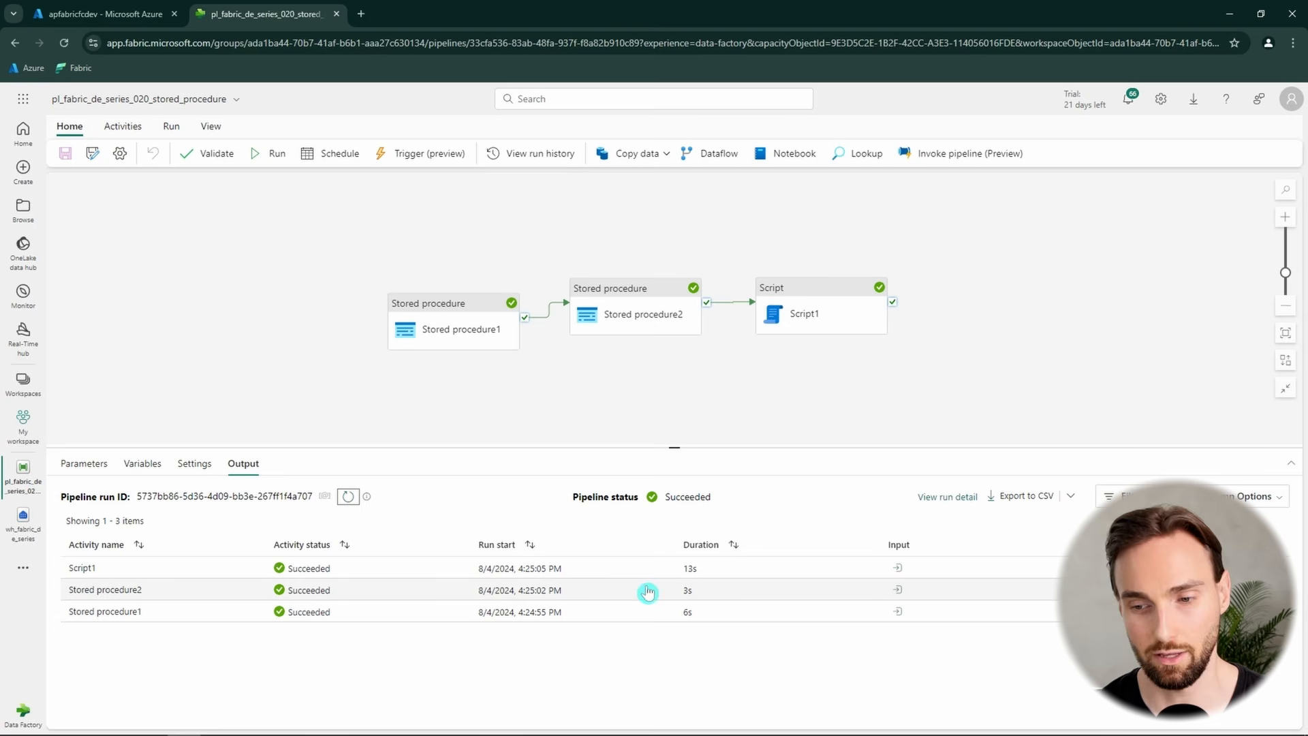
- Examine the Script1 run output in full view, focusing on the returned rows and their parameter and timestamp values, closing it when finished
click(1024, 569)
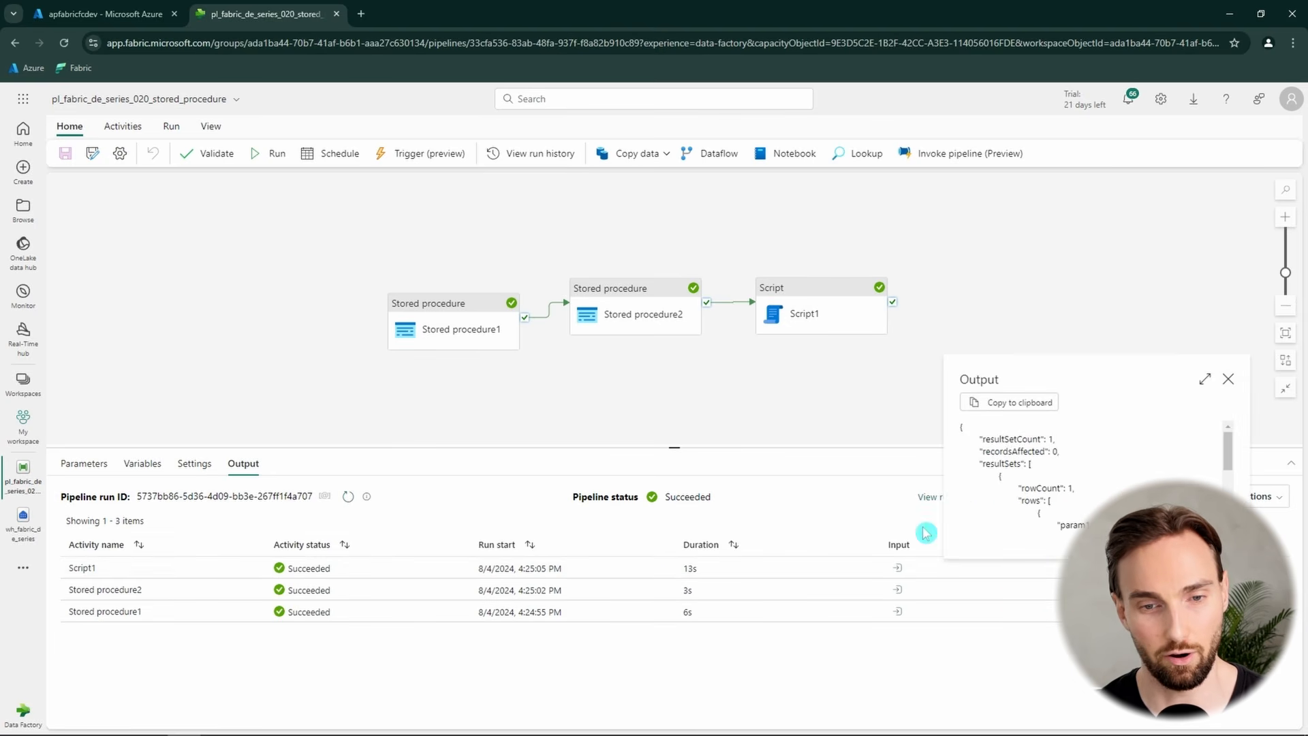
click(1203, 385)
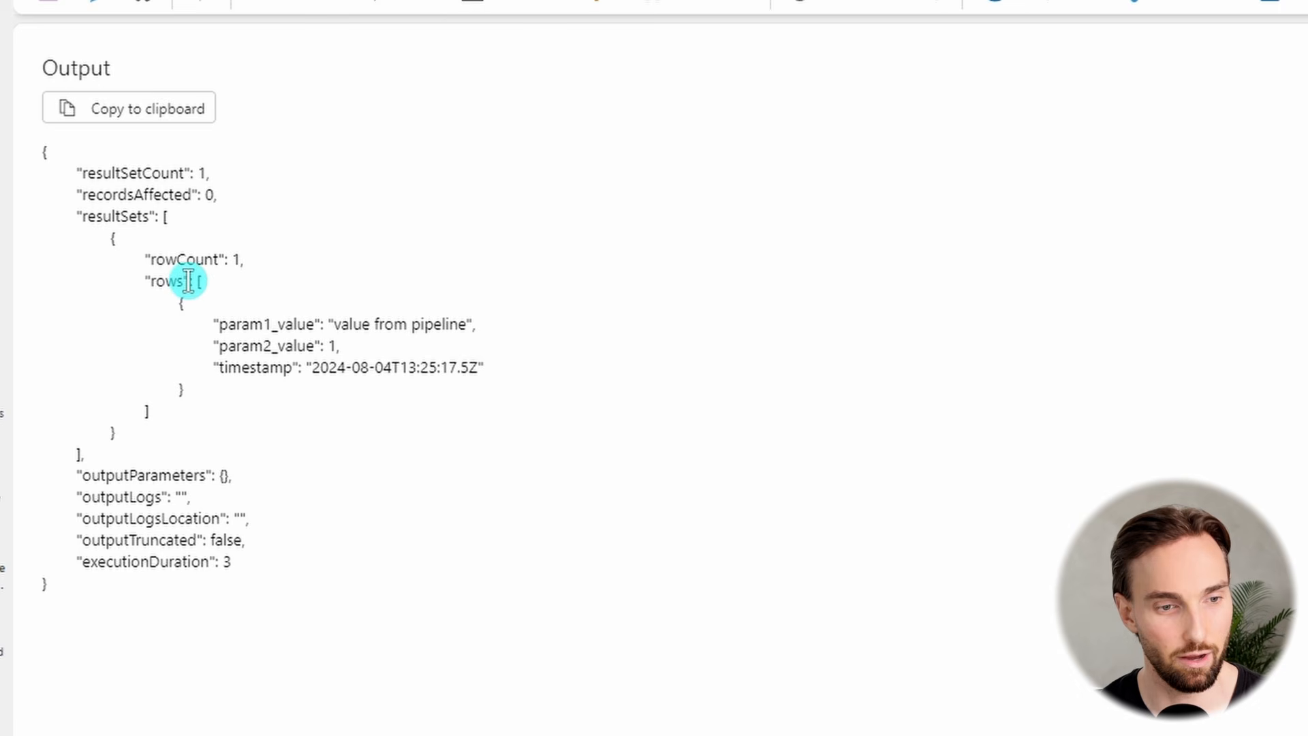
drag(199, 281, 304, 401)
click(243, 397)
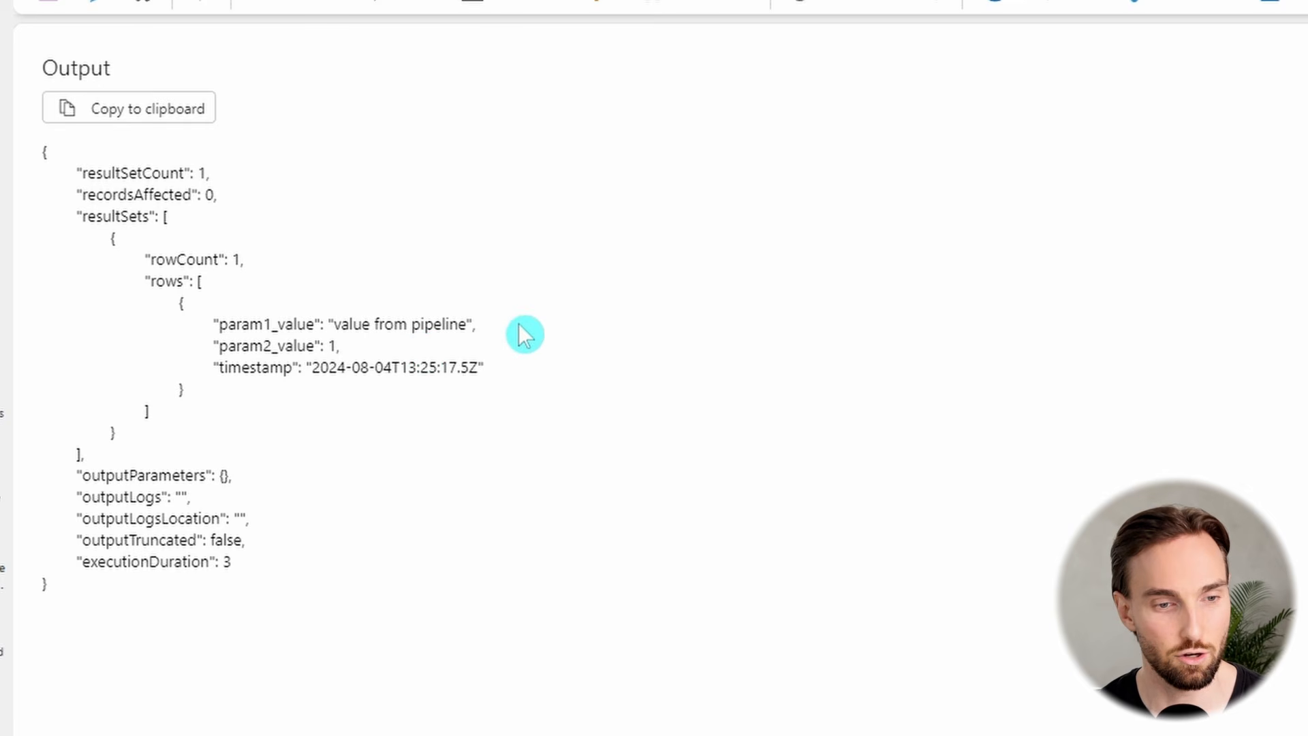
drag(516, 324, 271, 325)
drag(343, 353, 210, 341)
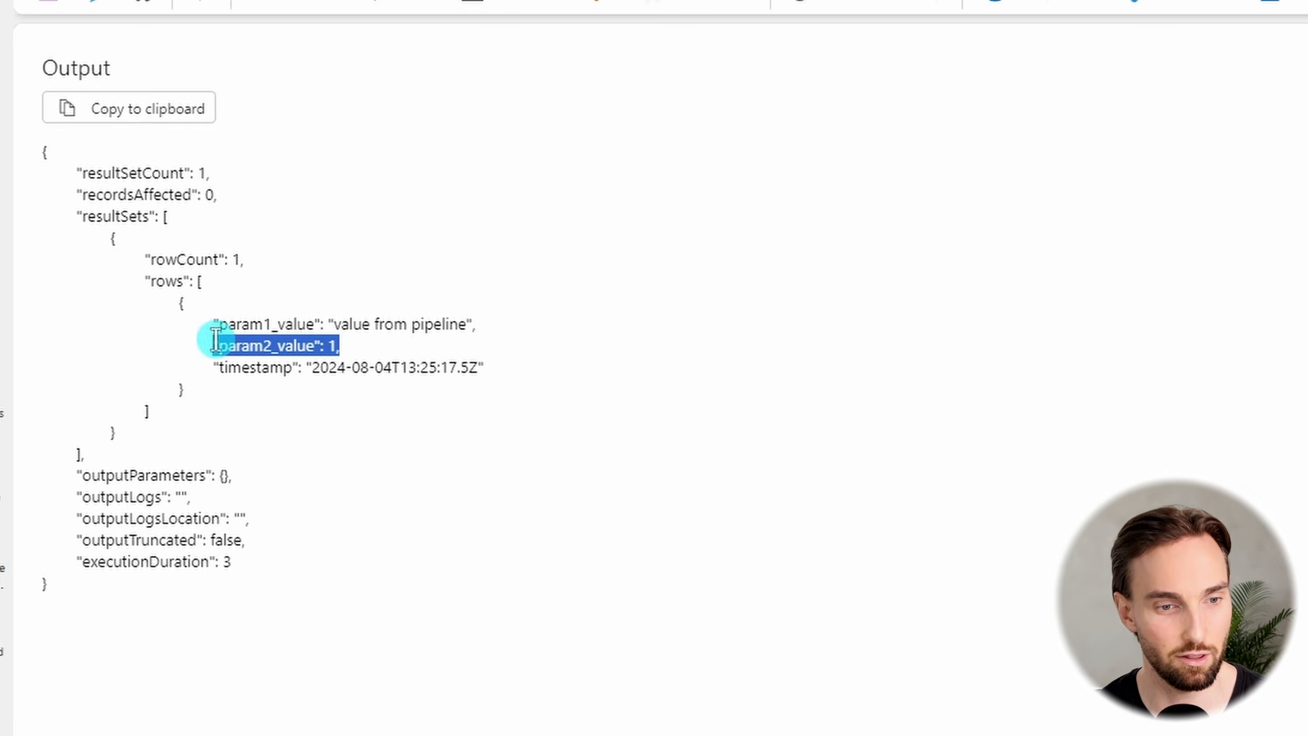
drag(514, 327, 374, 350)
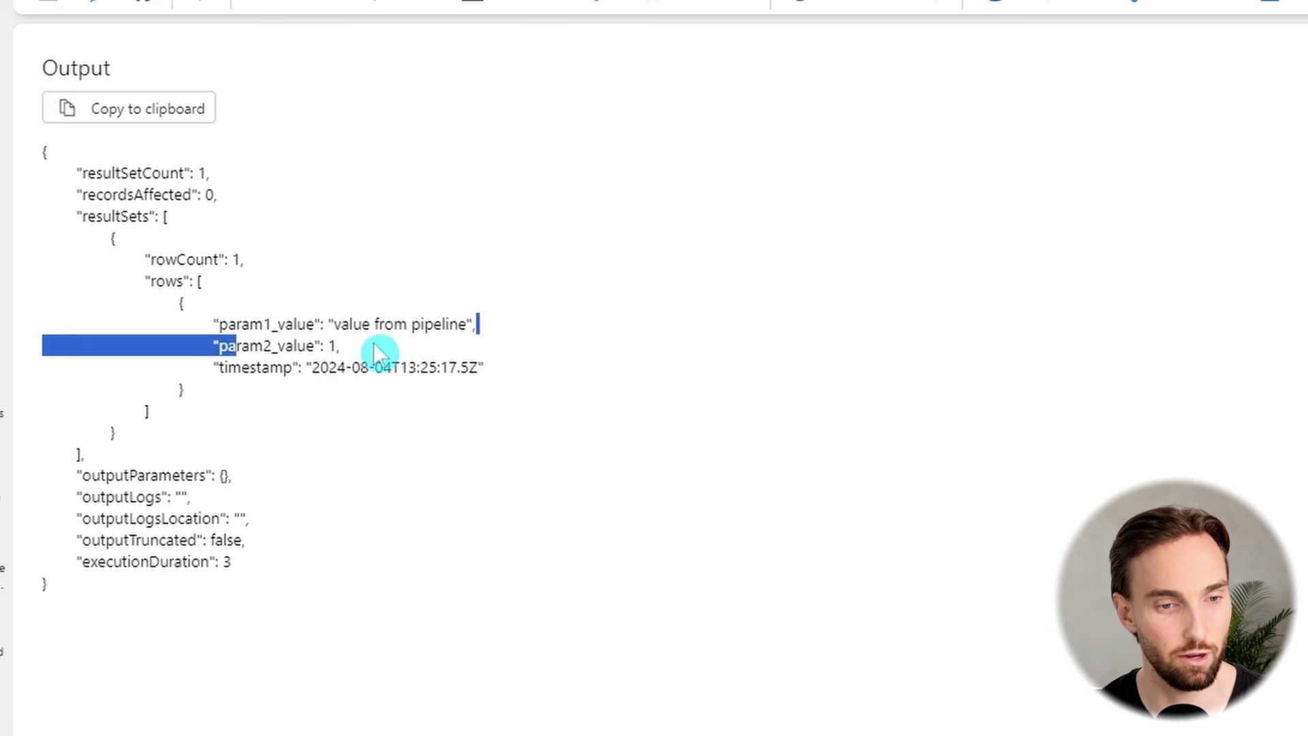
drag(543, 372, 208, 370)
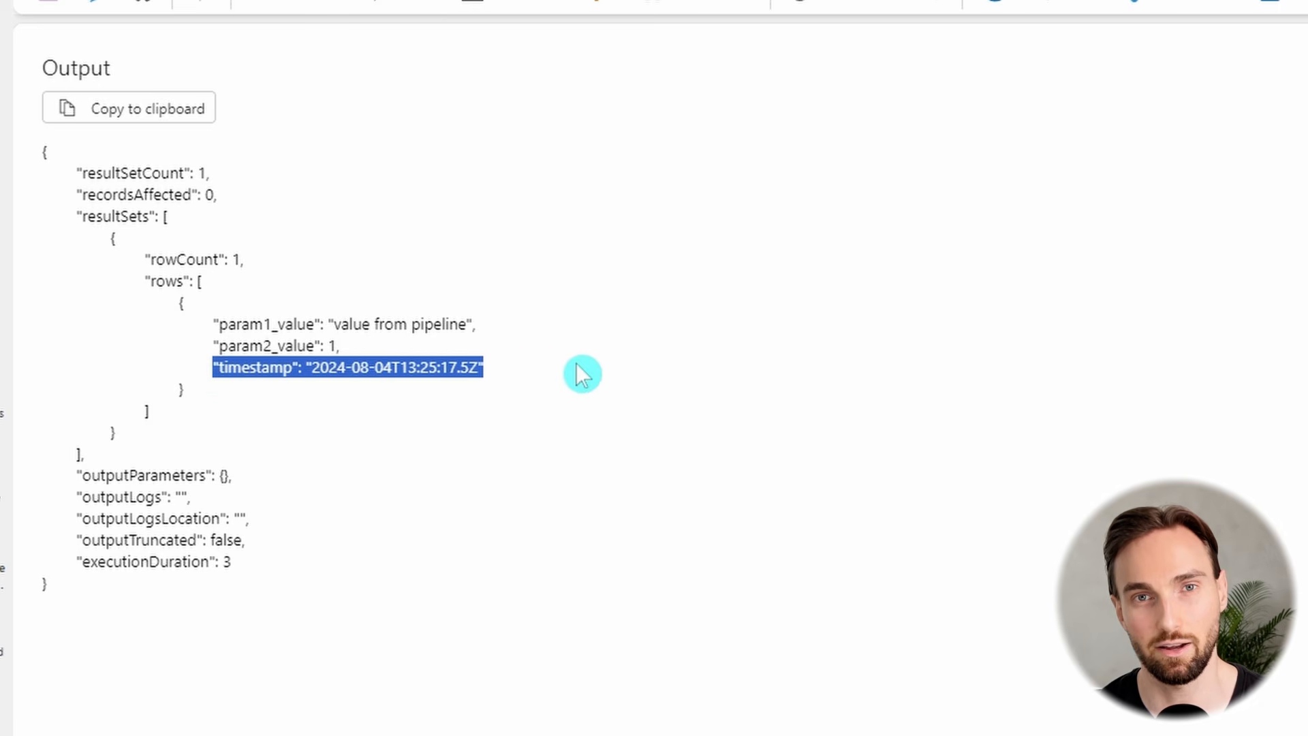
drag(216, 284, 412, 429)
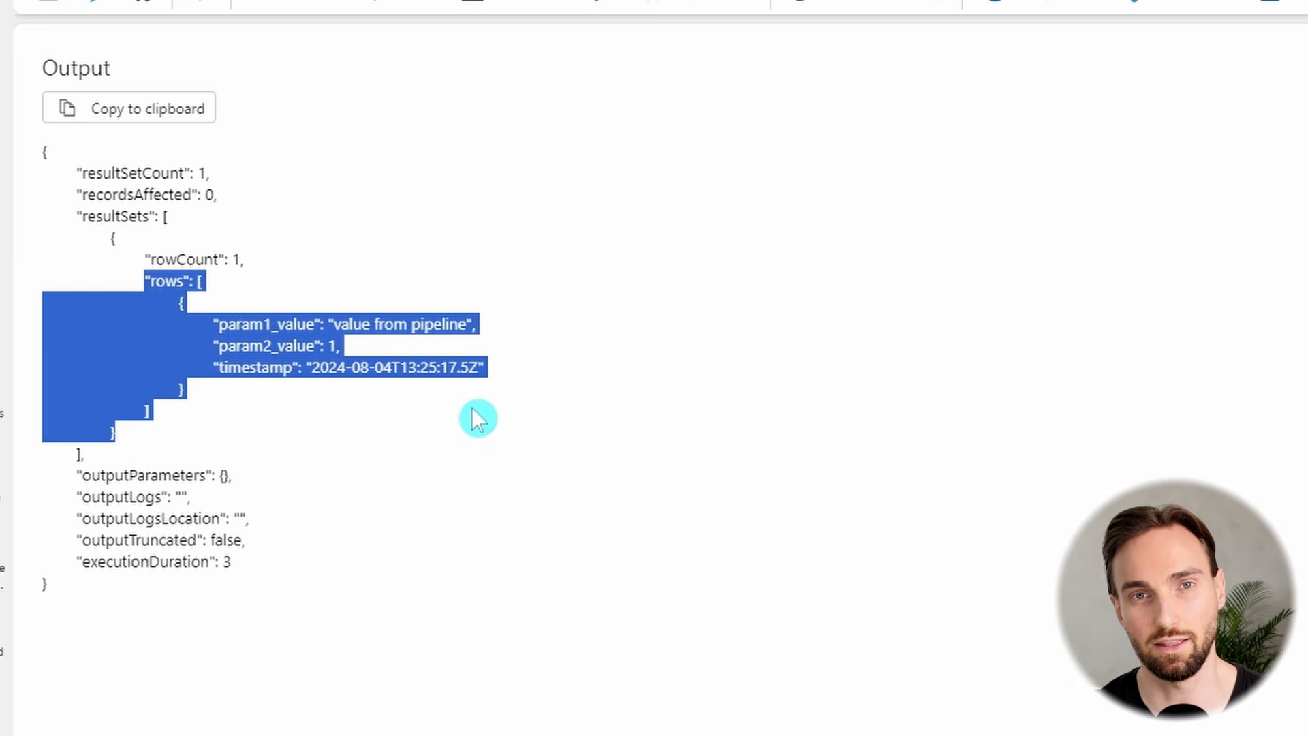
click(1290, 165)
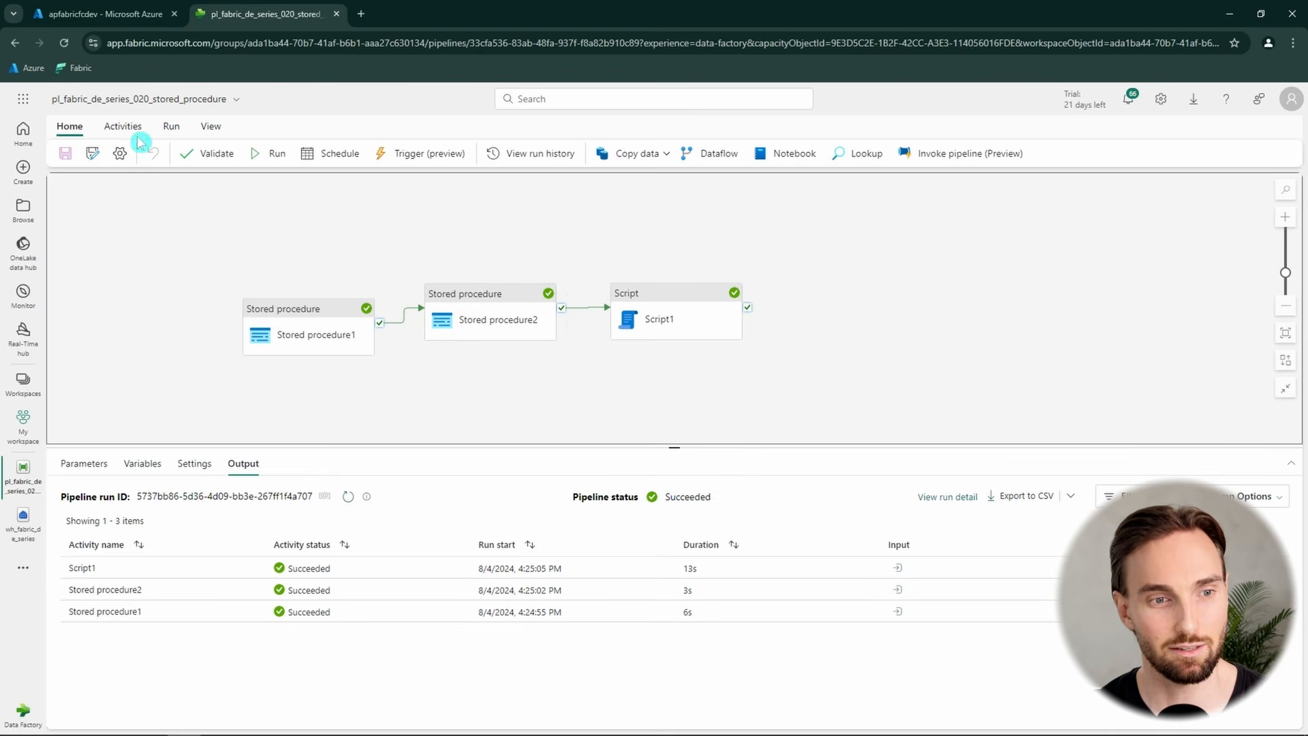
- Add a Lookup activity to the pipeline and connect it to run when Script1 succeeds
click(135, 131)
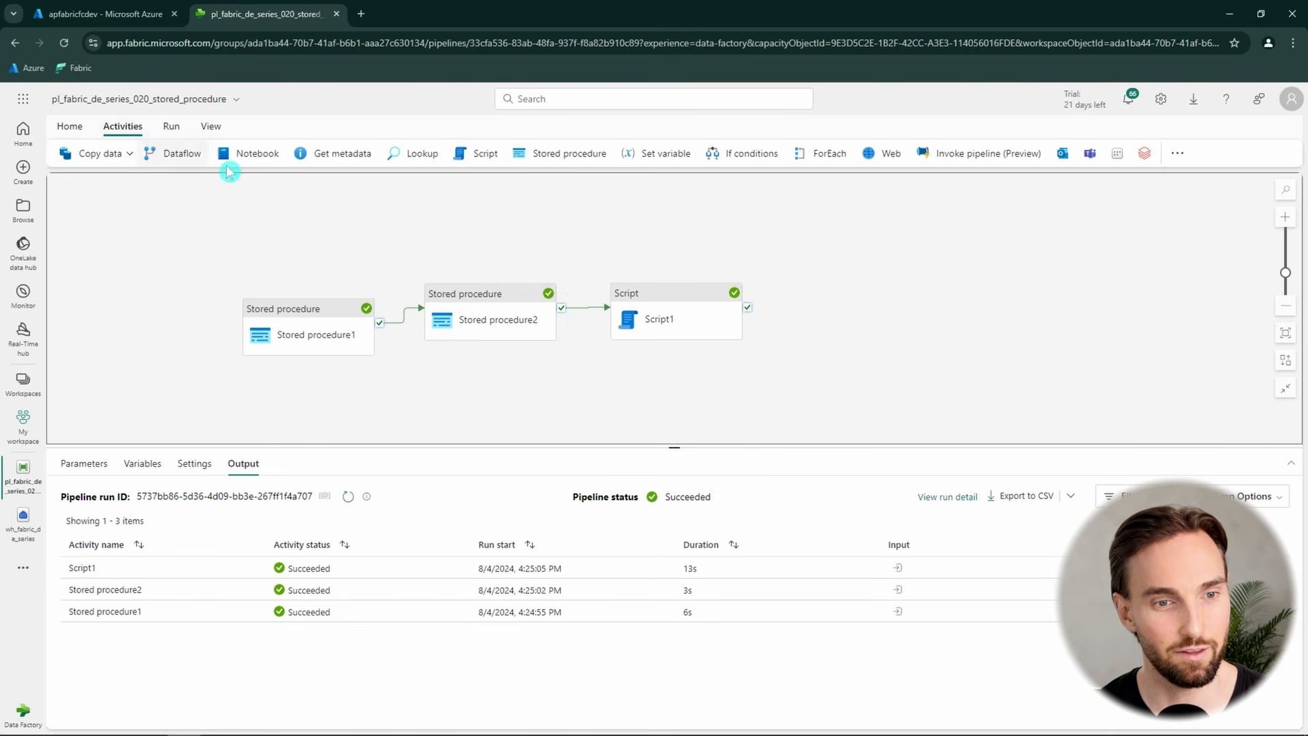
click(415, 160)
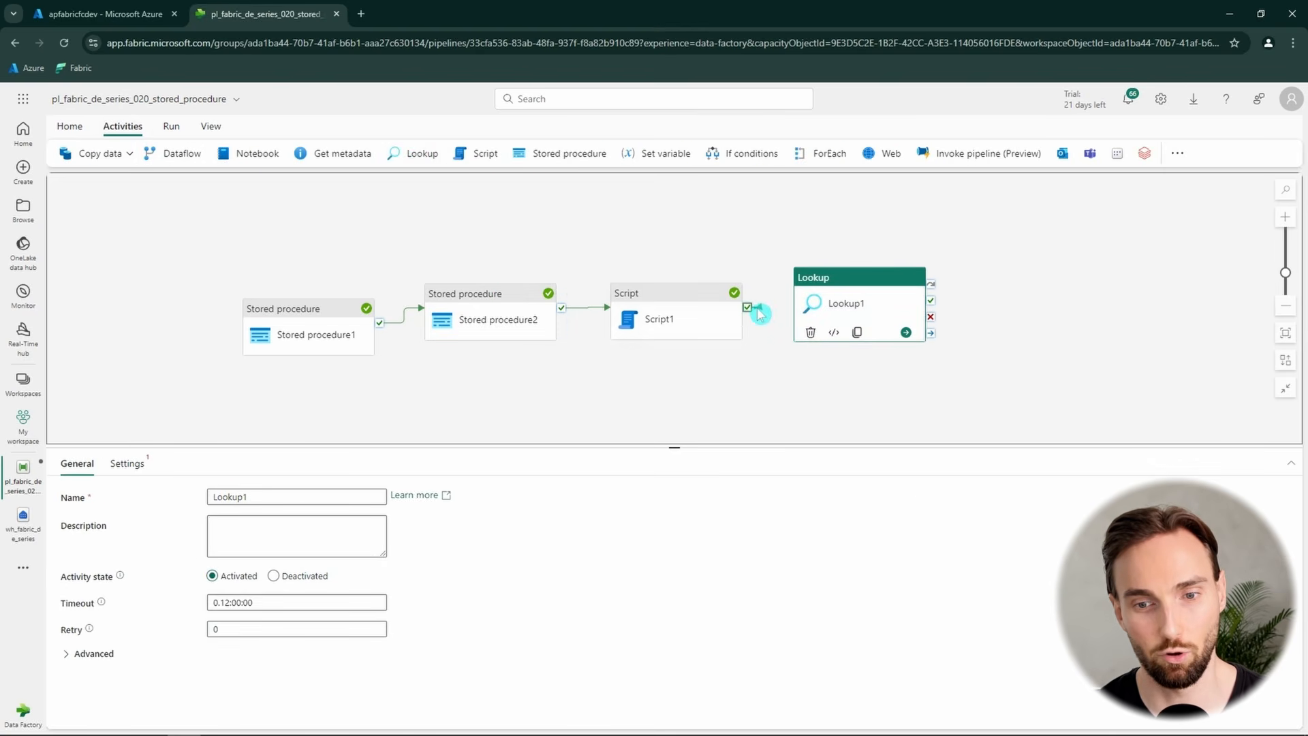
drag(760, 314, 844, 306)
- Set the Lookup activity's connection to the wh_fabric_de_series warehouse
click(126, 464)
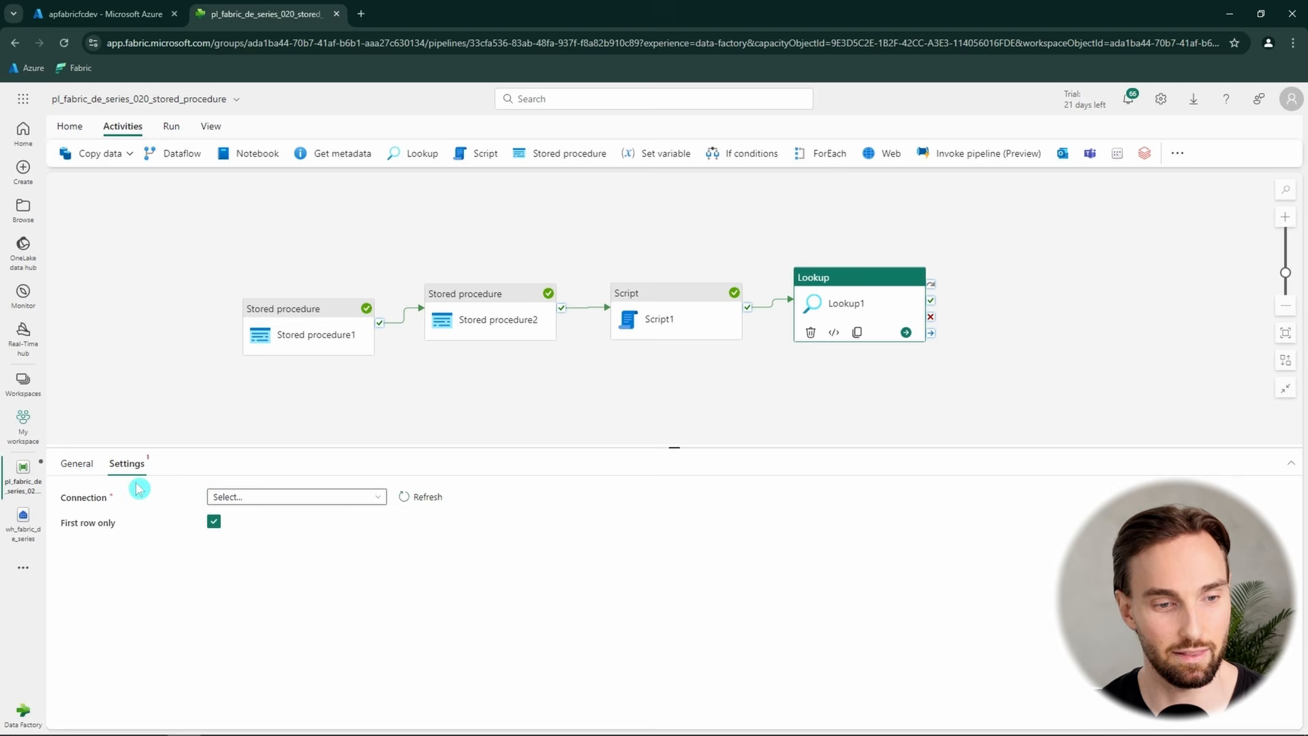
click(300, 507)
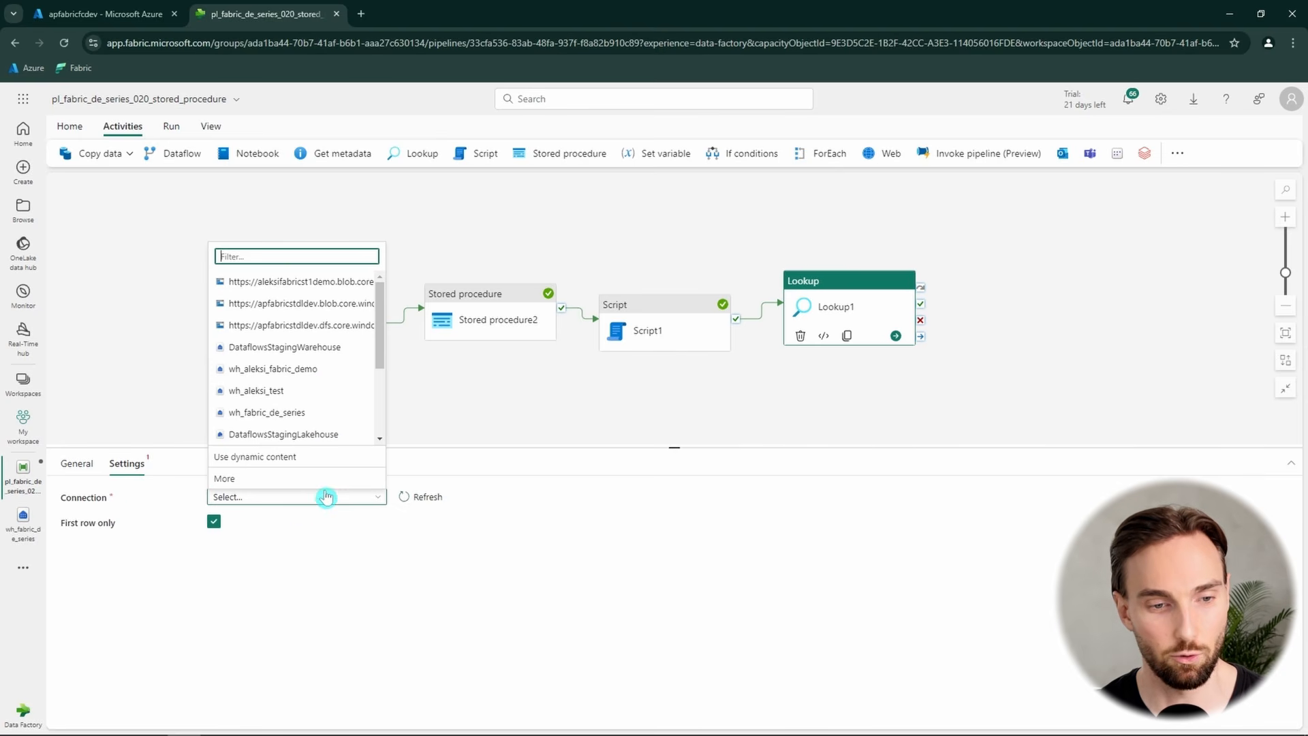
click(314, 414)
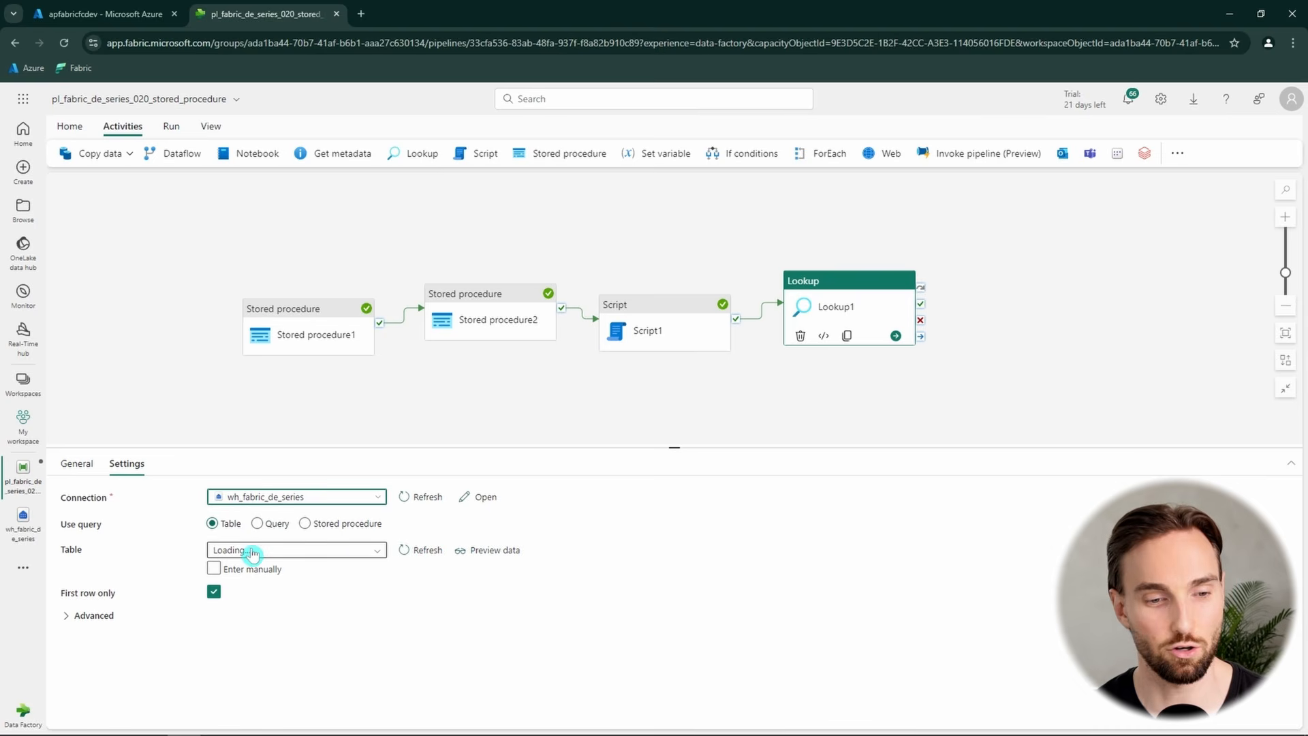
- Try the Lookup's Query option, switch it to Stored procedure, and review the available procedures without choosing one
drag(117, 528, 69, 526)
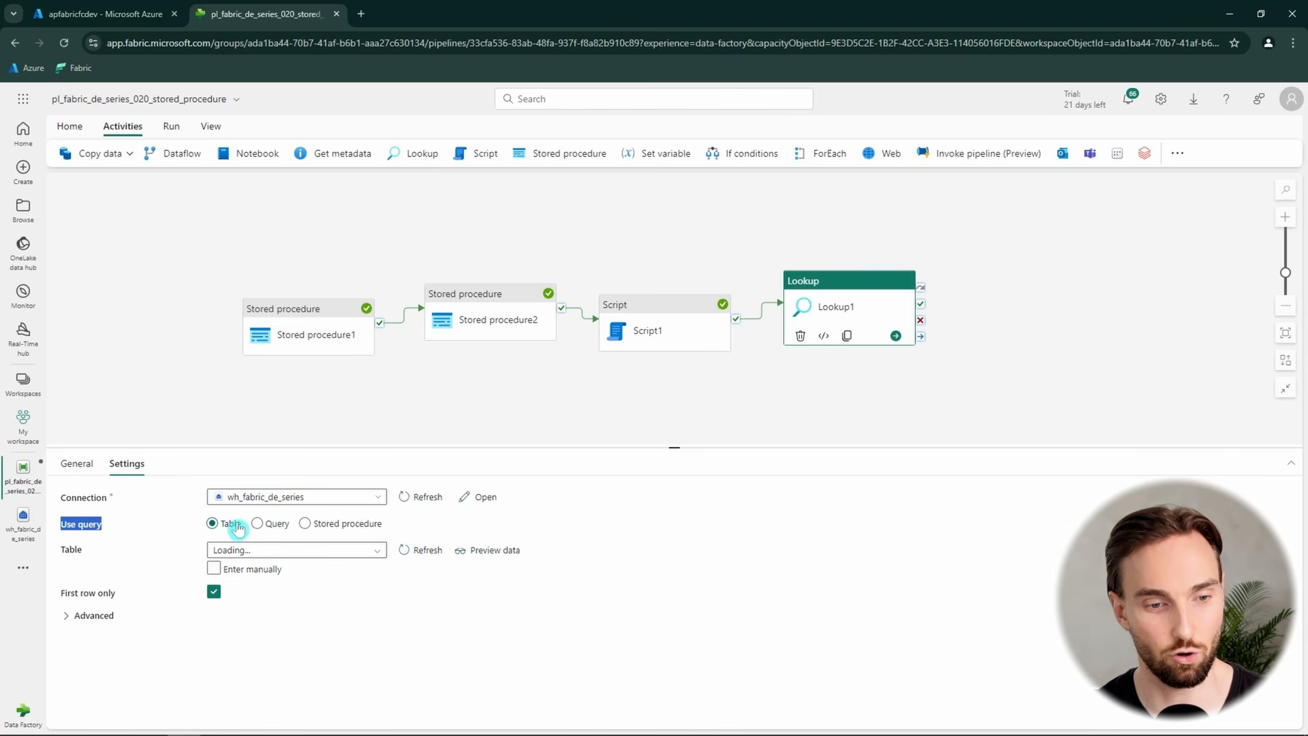
click(277, 525)
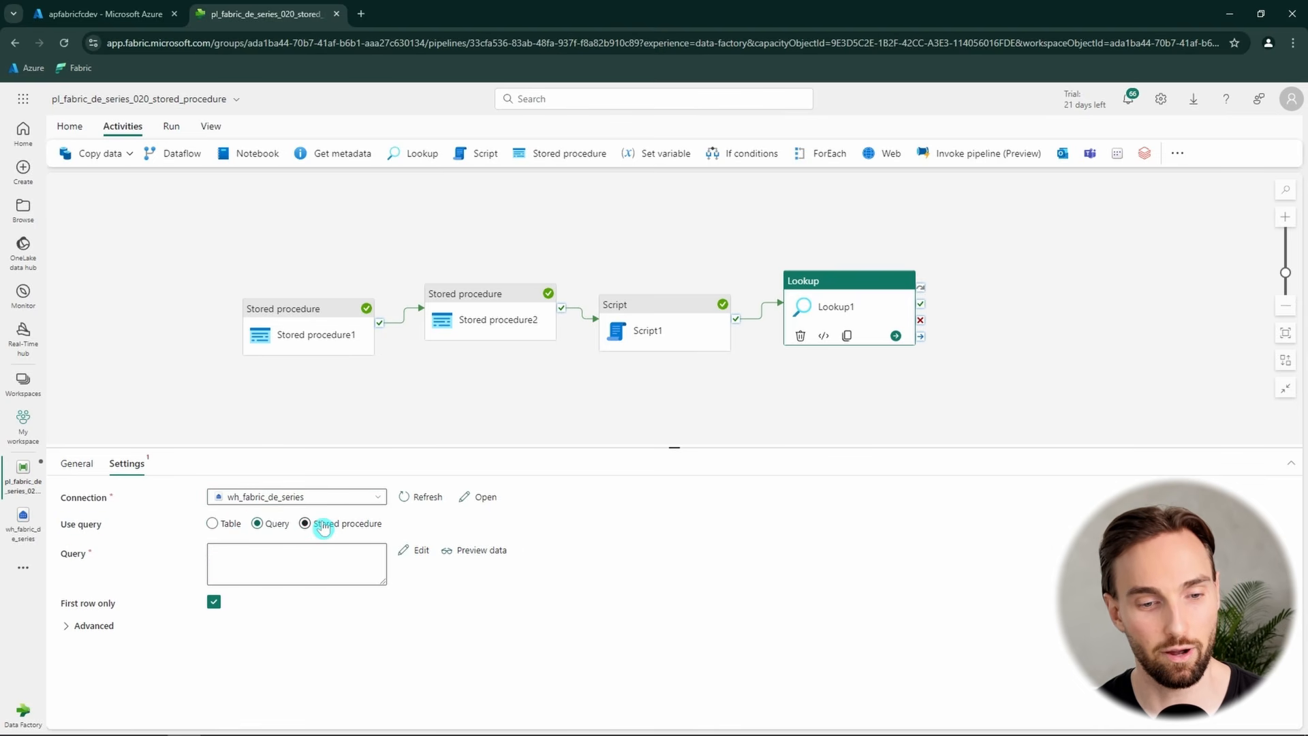
click(304, 524)
click(258, 524)
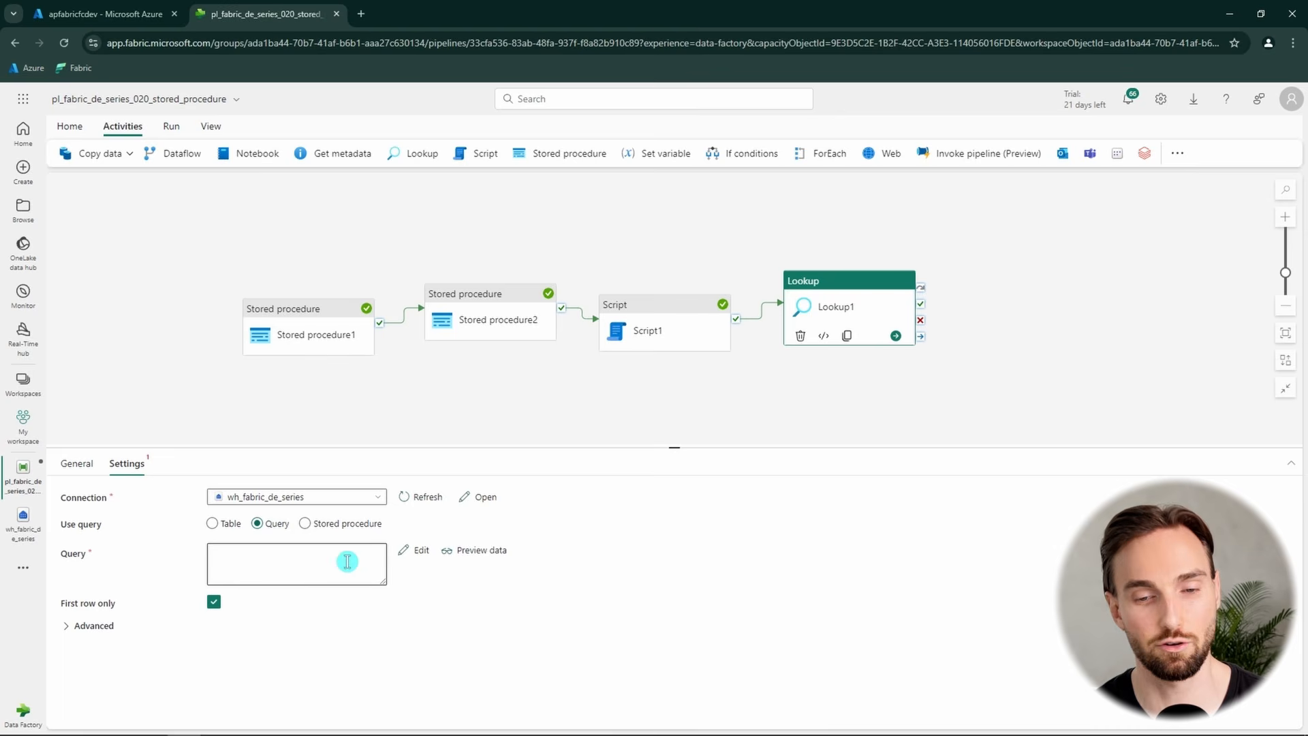
click(276, 570)
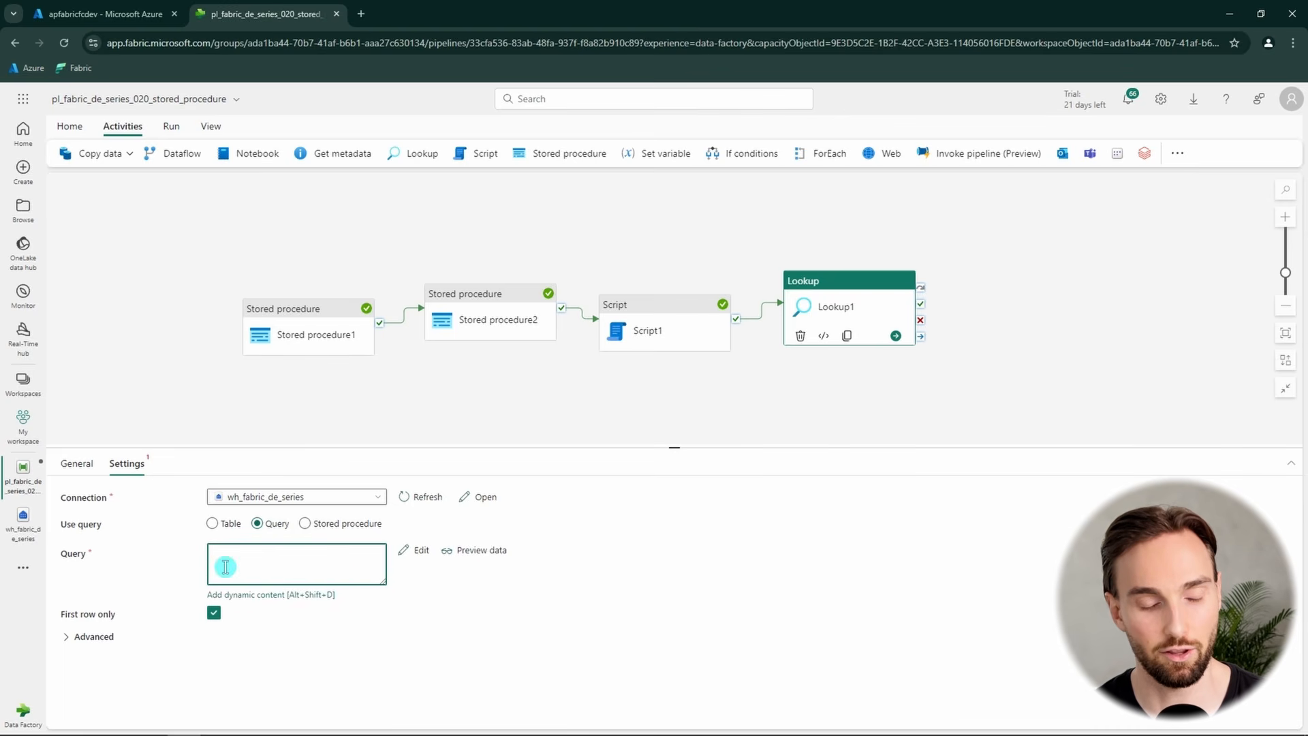
click(305, 523)
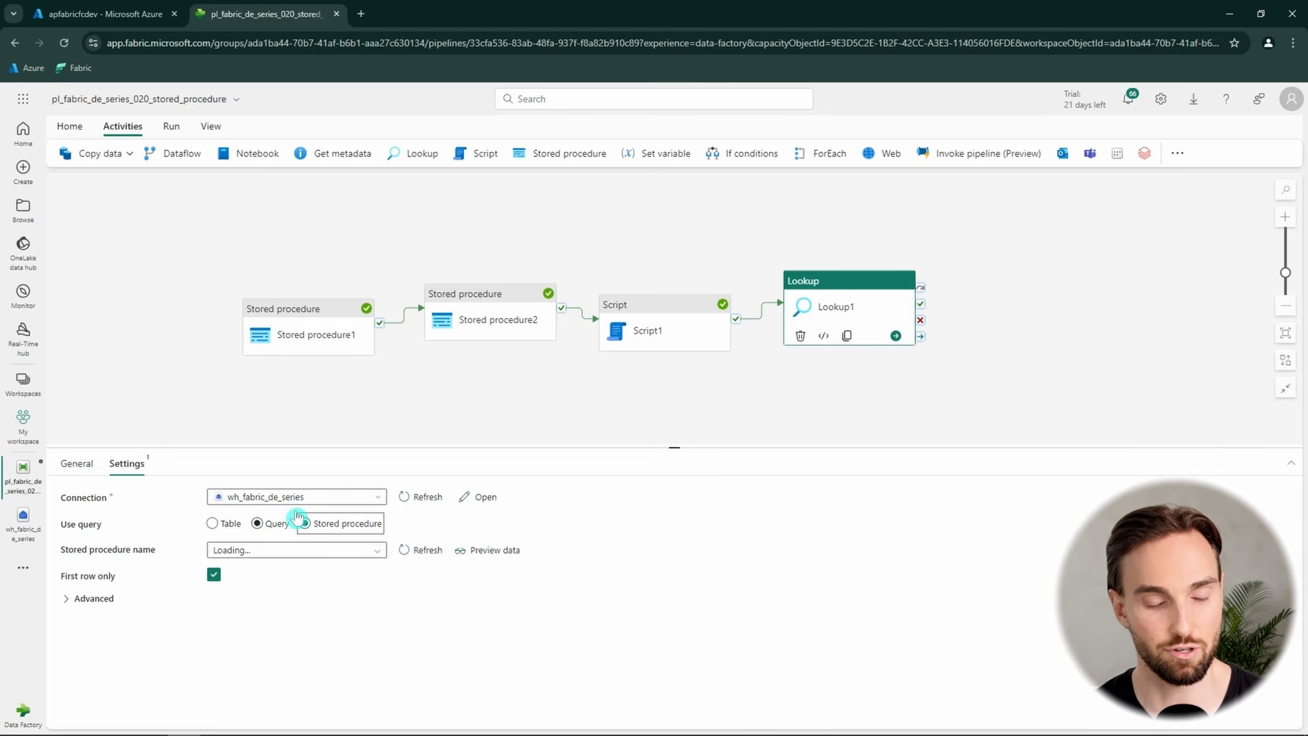
click(372, 551)
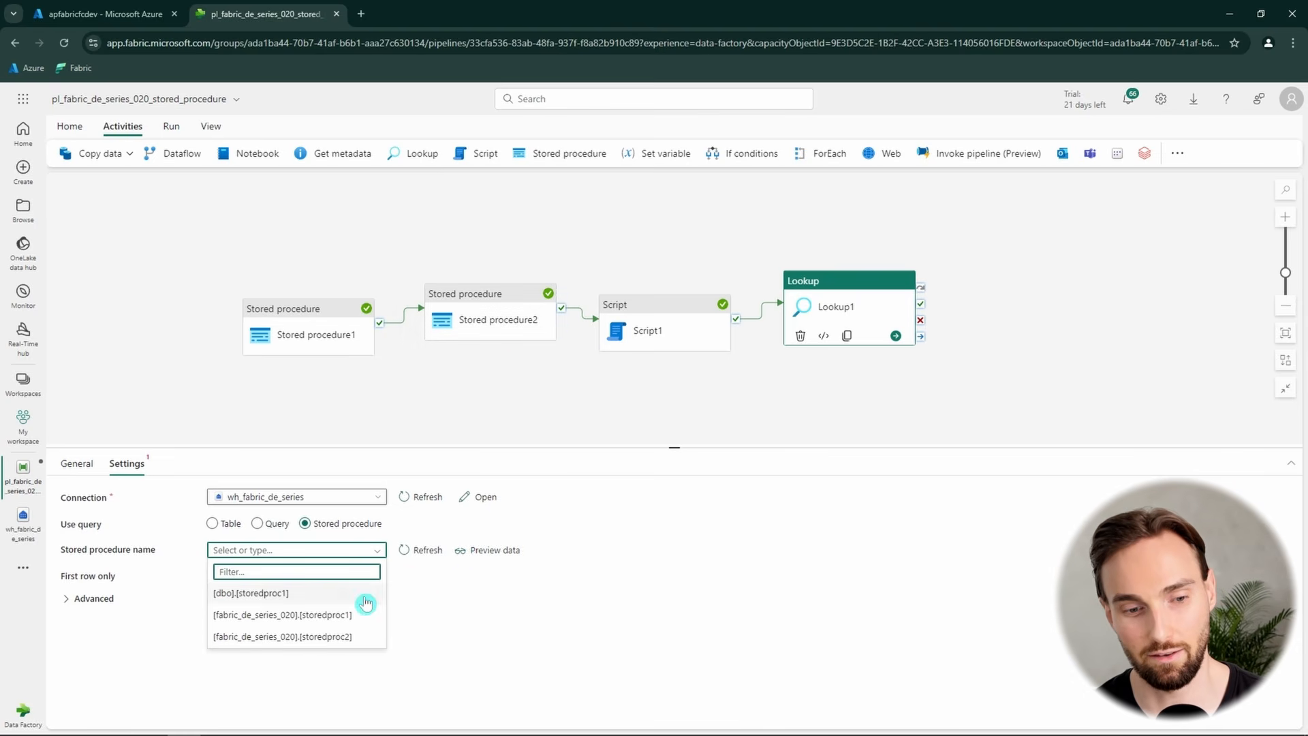
click(376, 557)
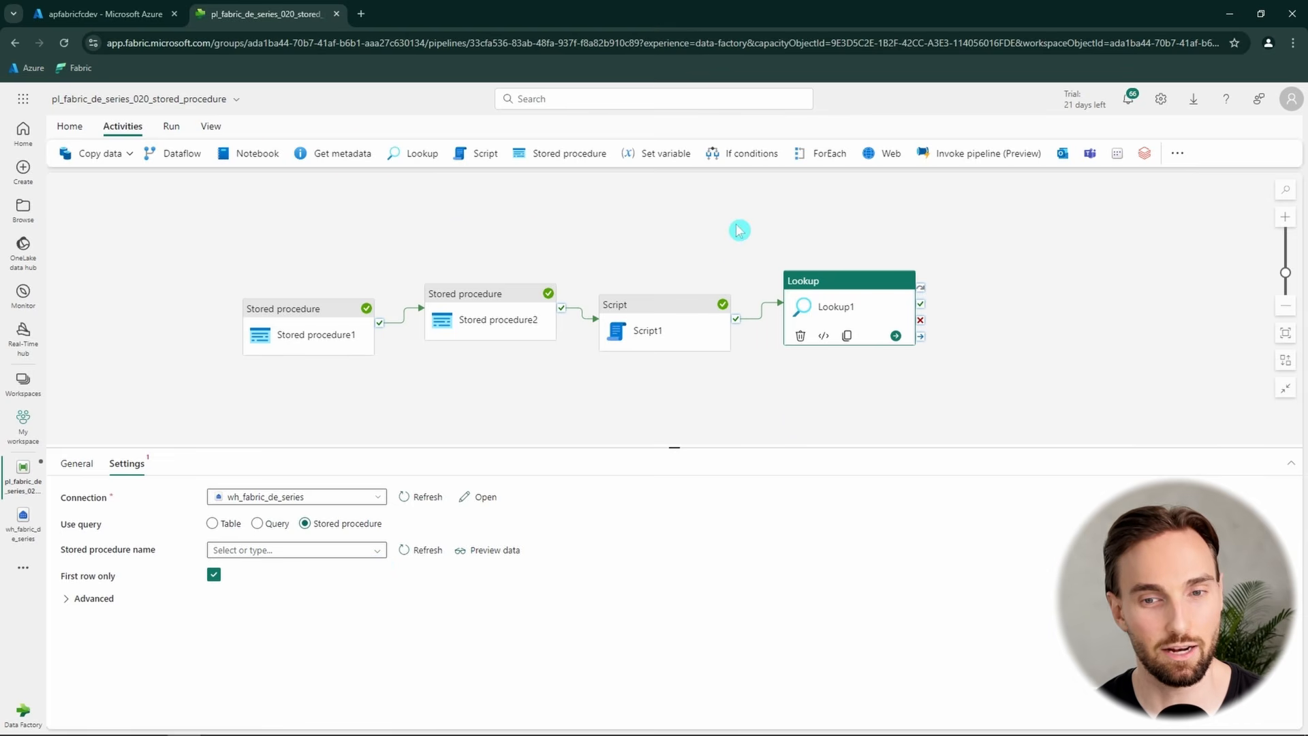
- Add a Copy data activity to the canvas and connect it to run when Lookup1 succeeds
click(66, 158)
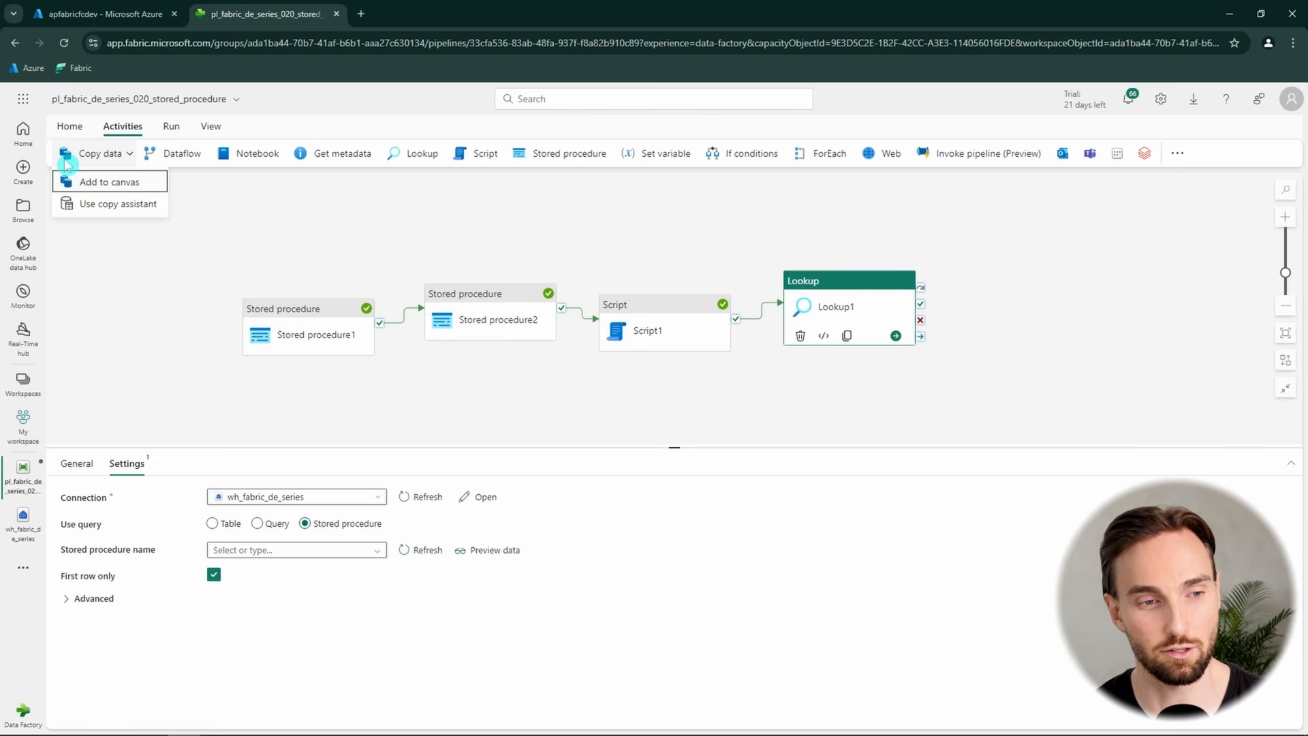
click(75, 182)
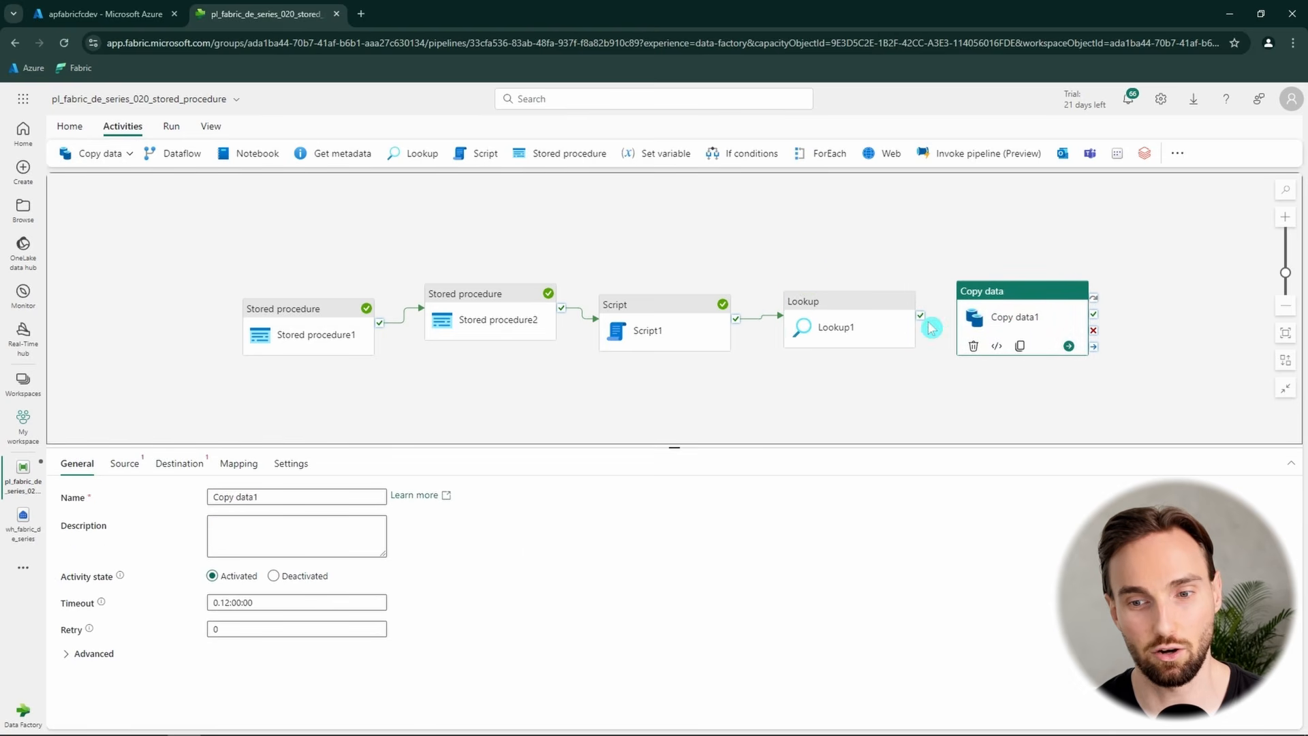
drag(920, 316, 995, 321)
- Set the Copy data destination connection to wh_fabric_de_series and open its advanced settings at the pre-copy script
click(179, 464)
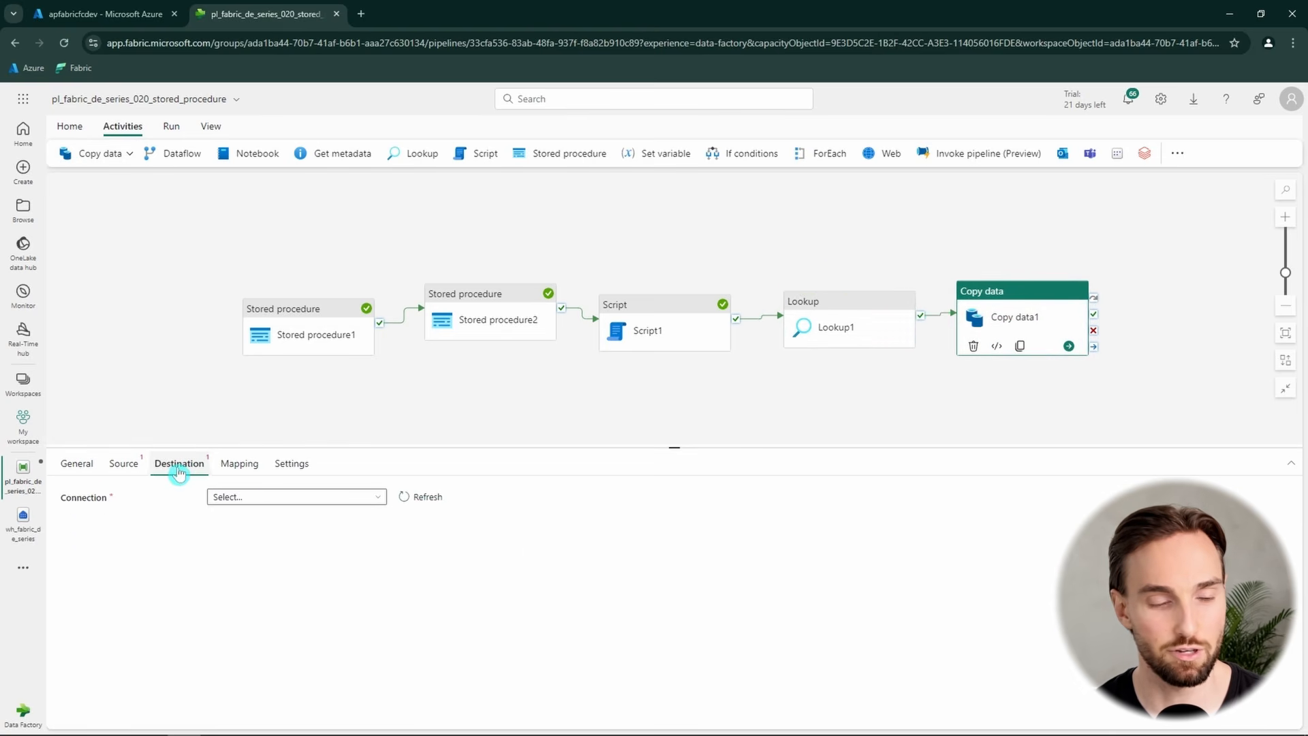
click(293, 497)
click(329, 413)
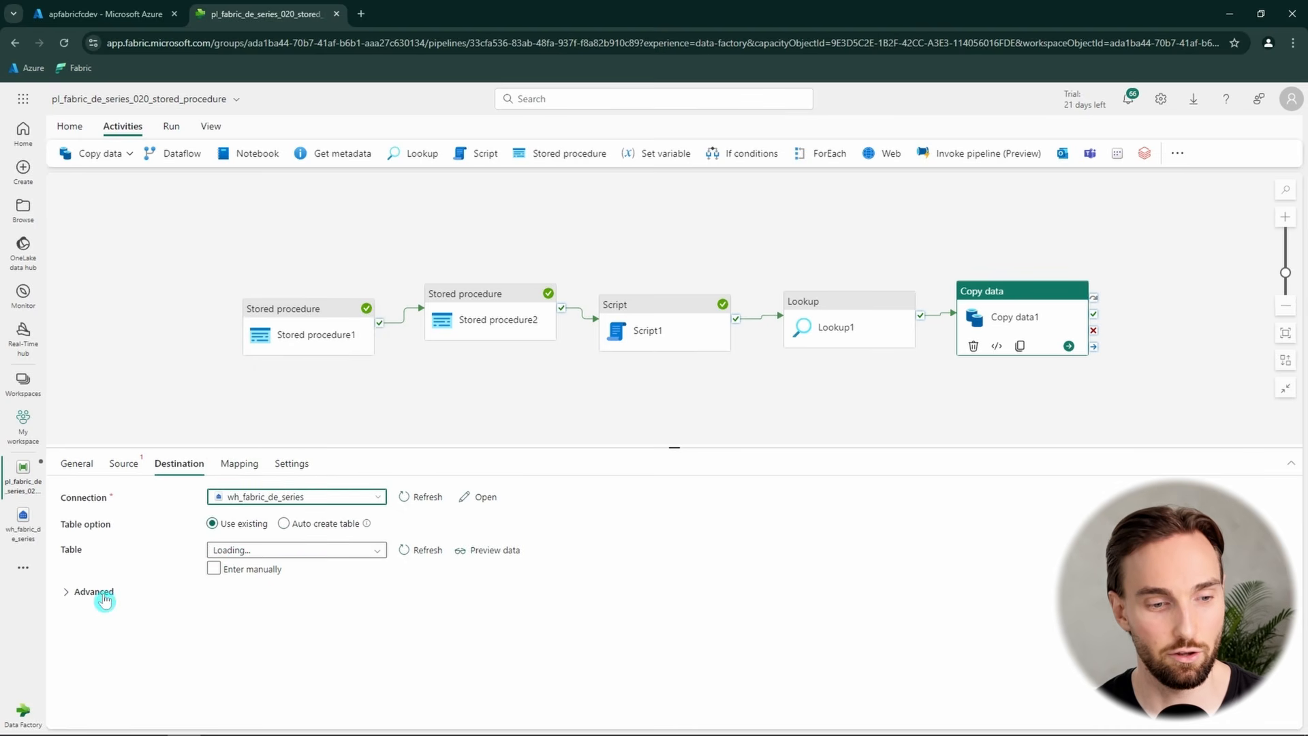
click(104, 599)
scroll(198, 545, down, 2)
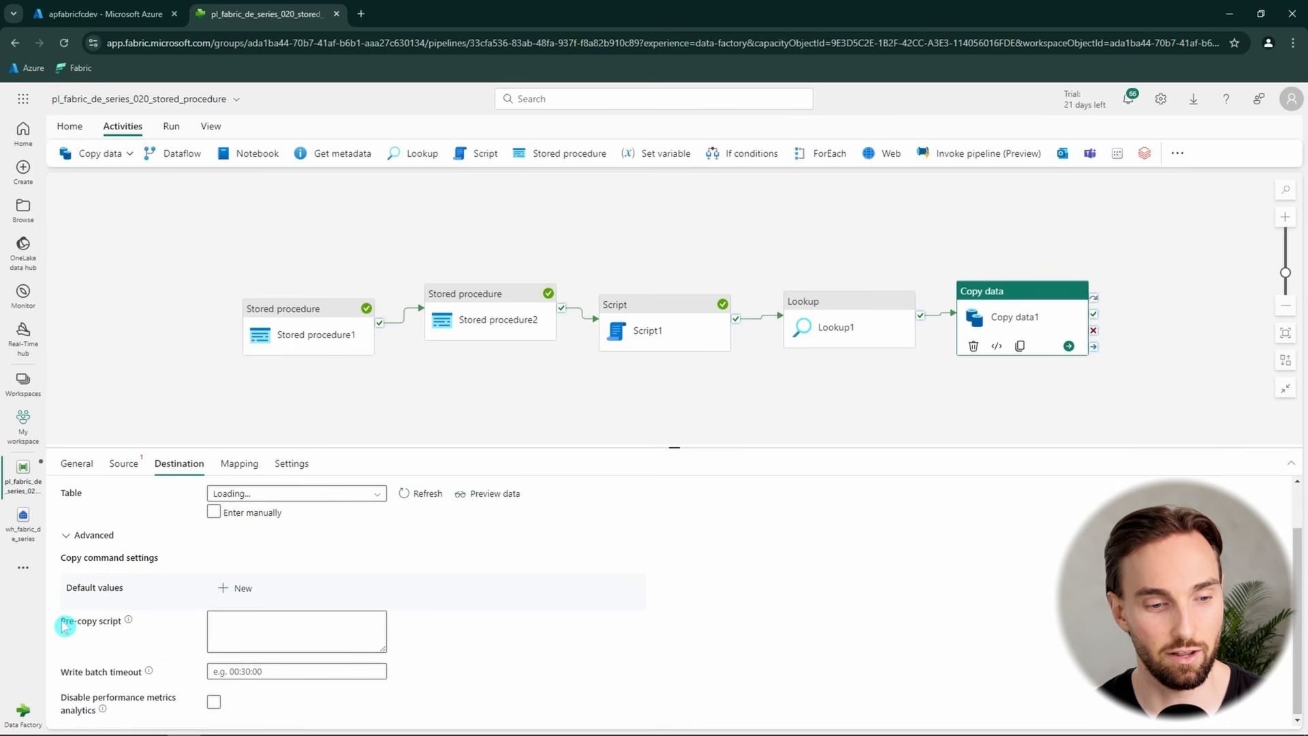
drag(64, 624, 121, 629)
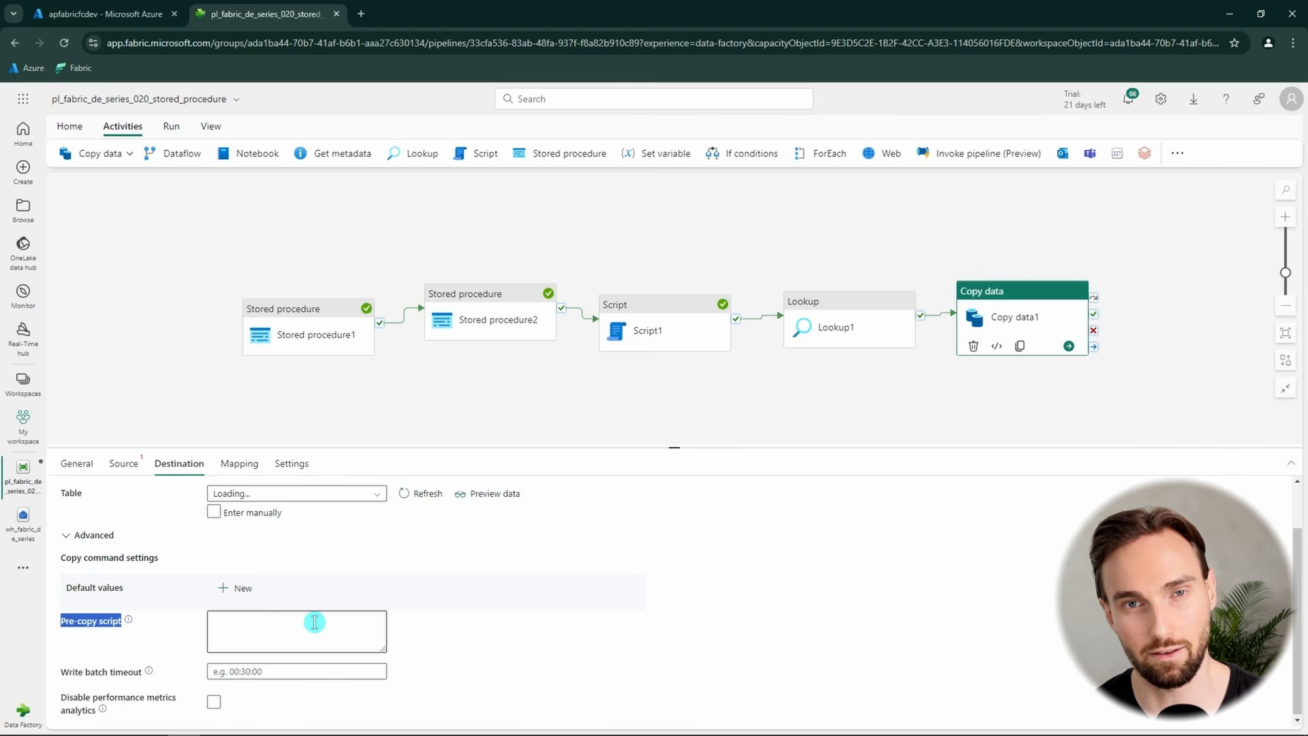
click(245, 620)
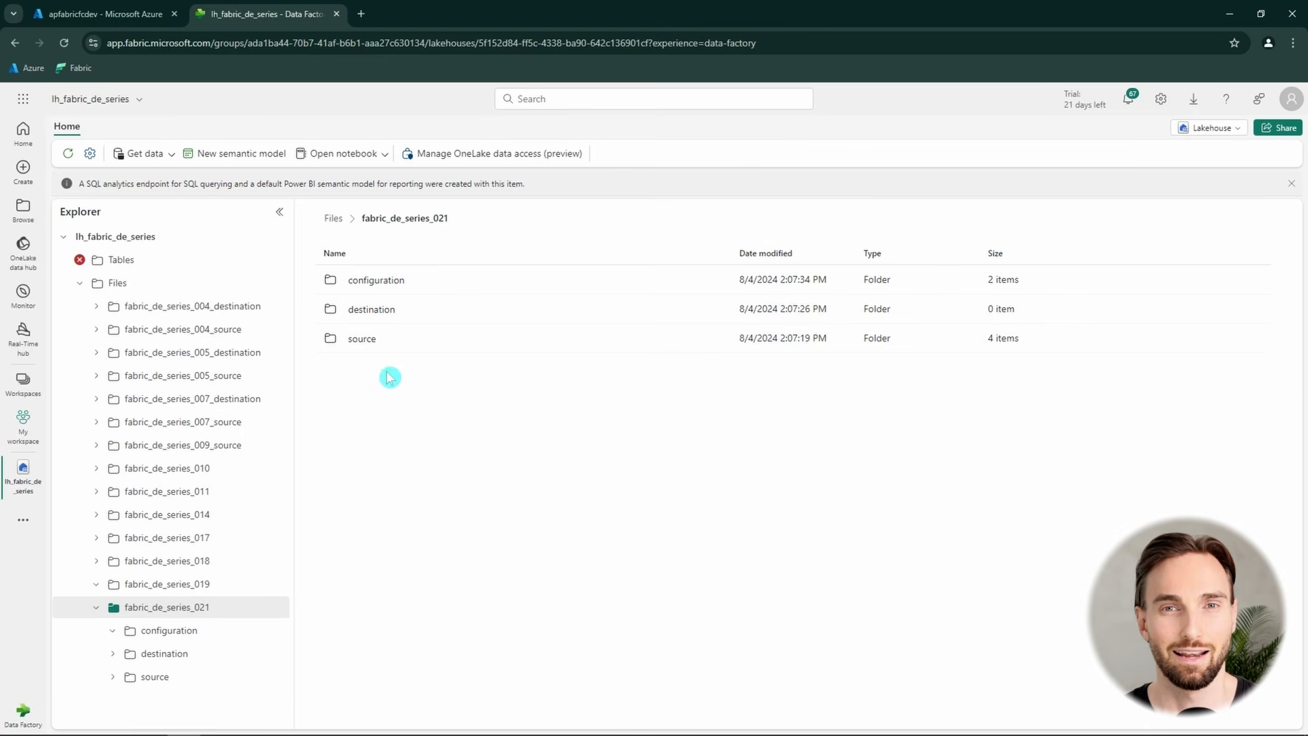
- Examine the source and destination folders under fabric_de_series_021 and preview file1.txt in the source folder
click(367, 339)
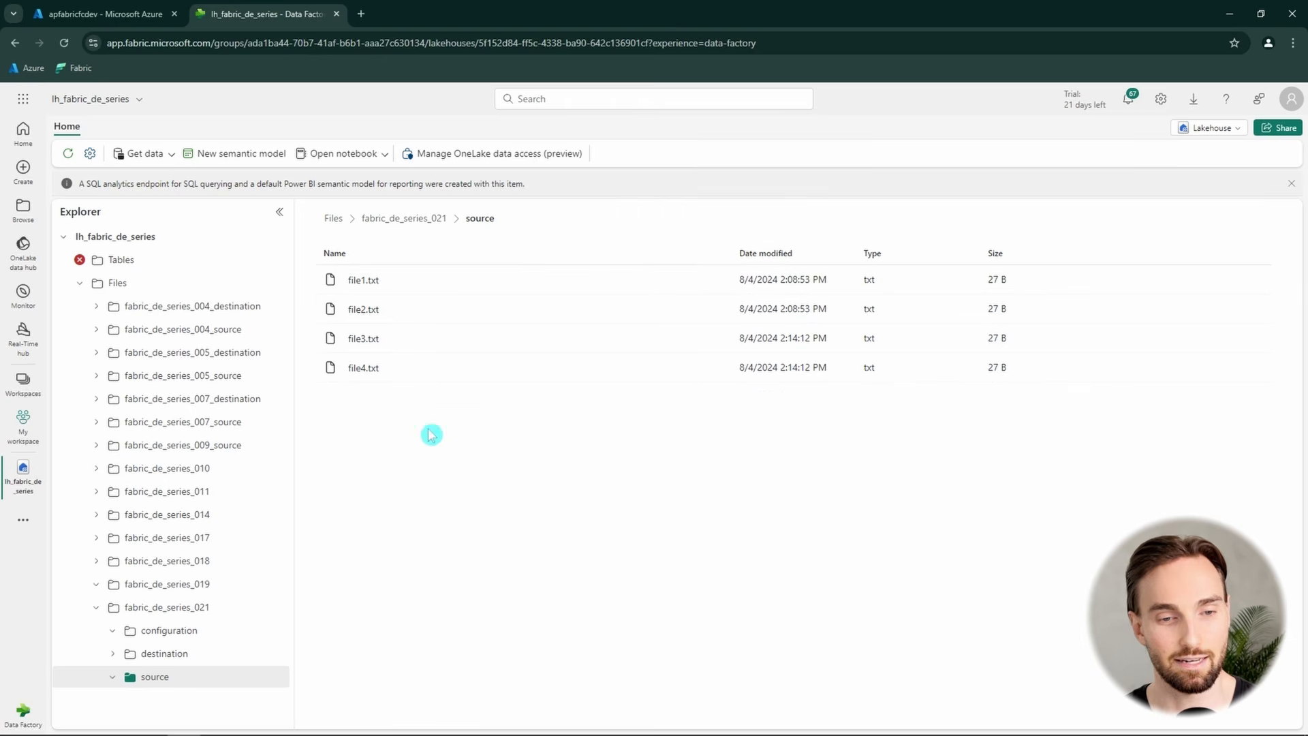
click(357, 279)
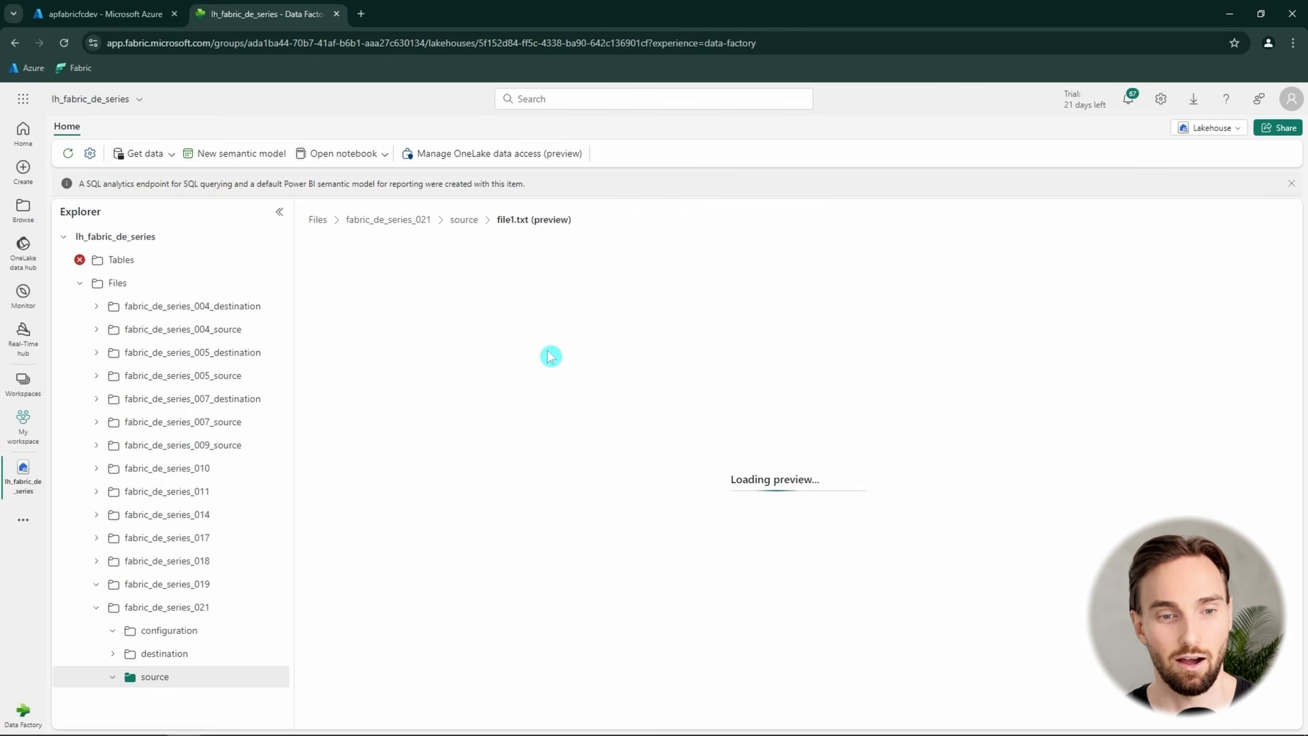
click(466, 220)
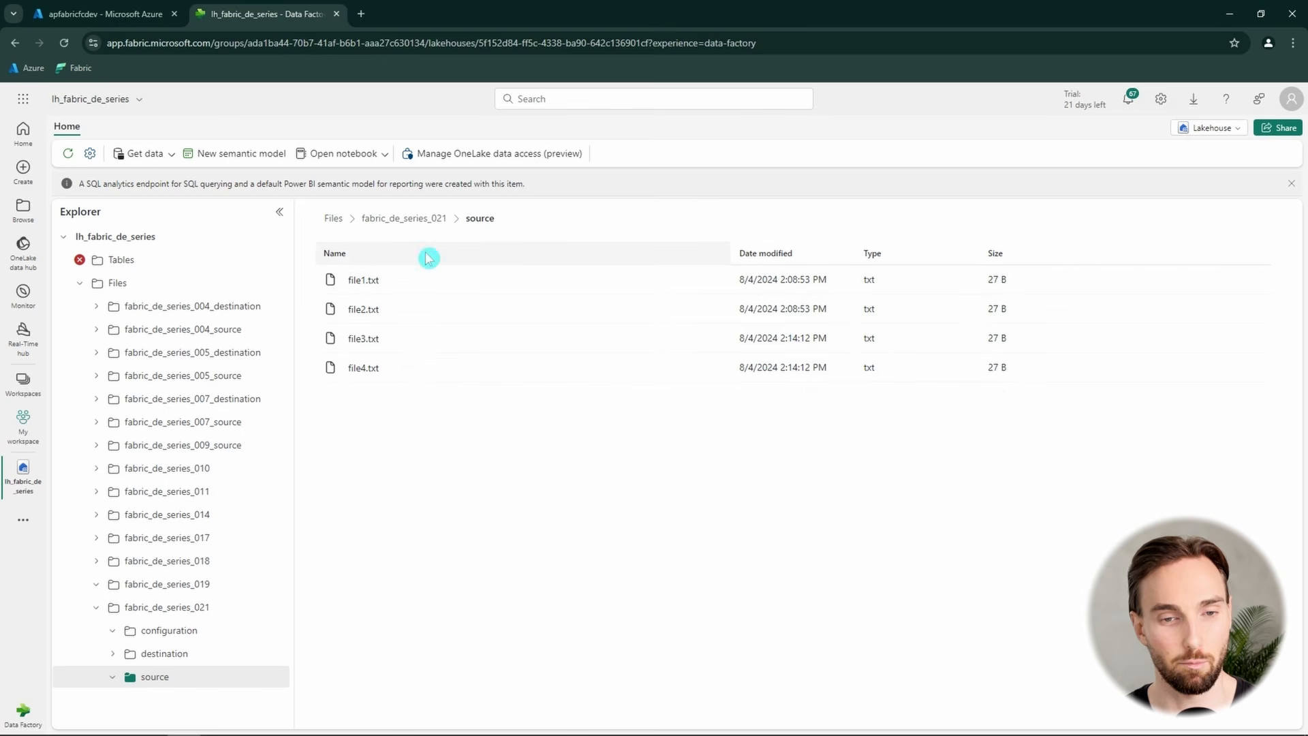
click(178, 653)
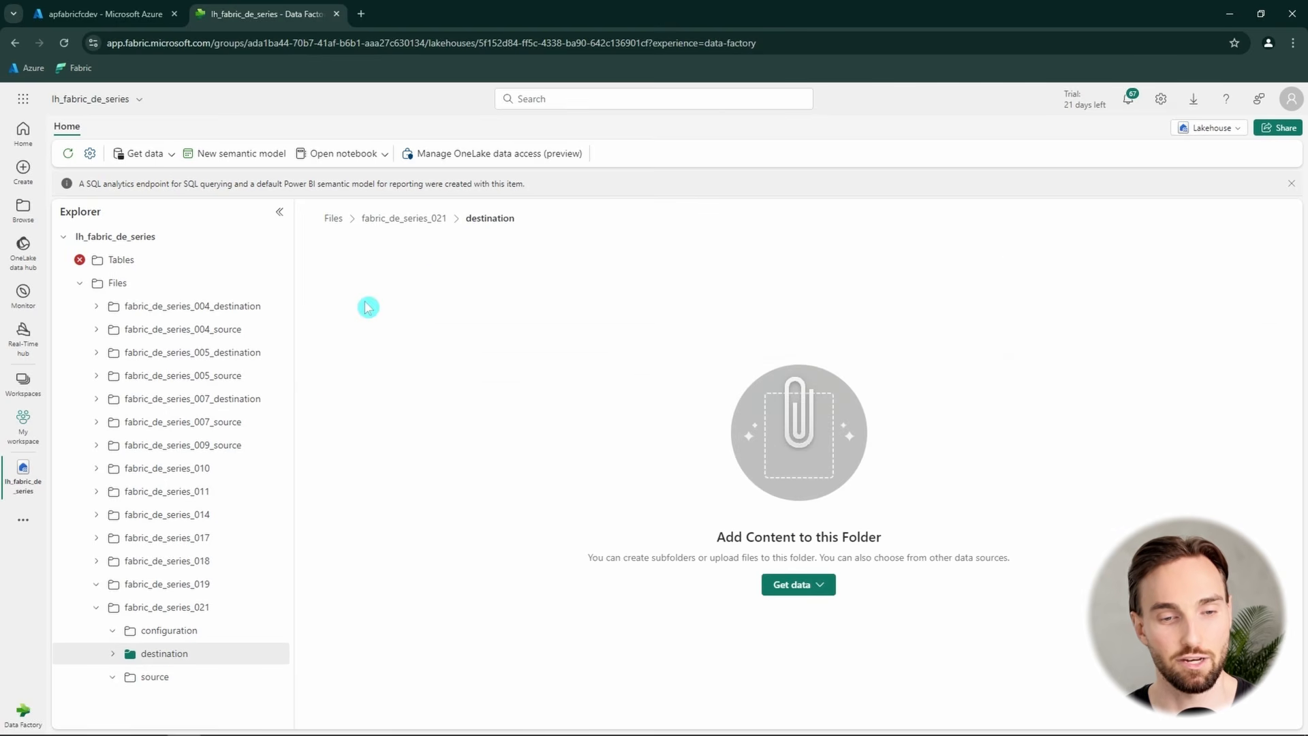
click(245, 676)
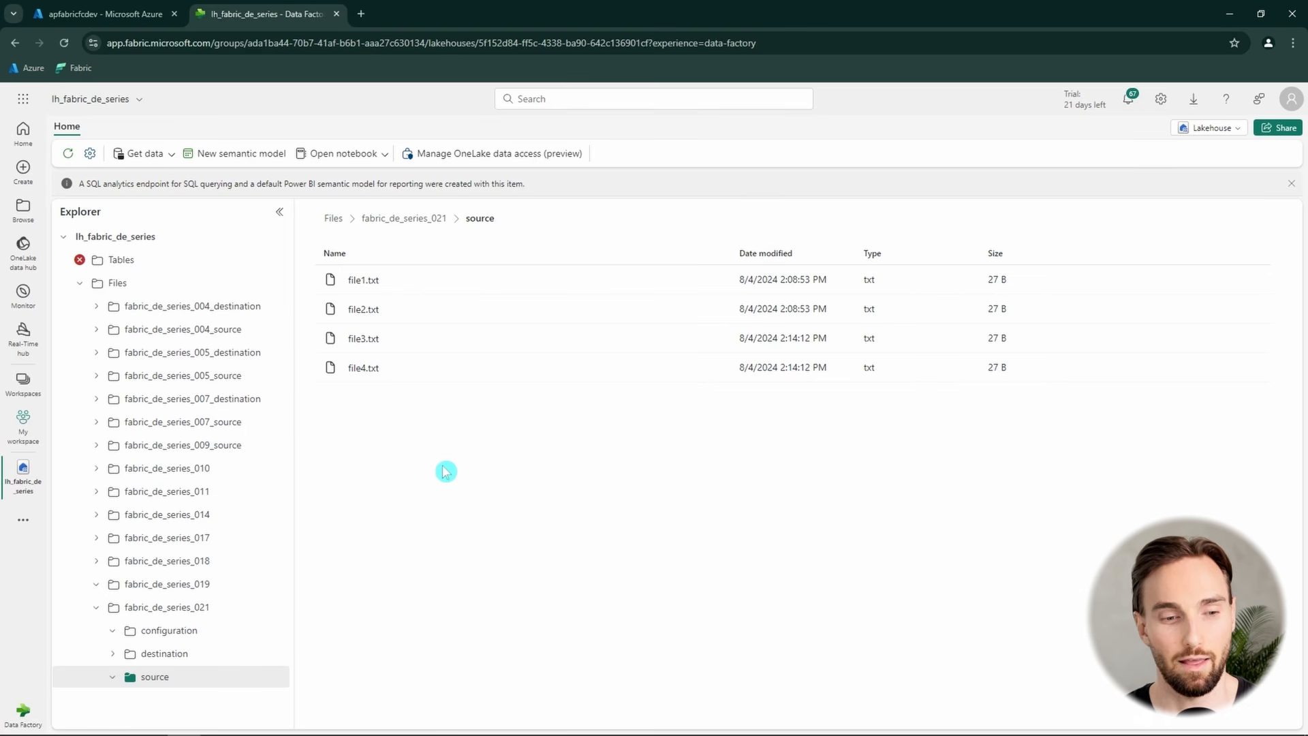
- Preview 001_conf.json from the configuration folder and compare its file1 and file2 entries and their source and destination lines
click(188, 634)
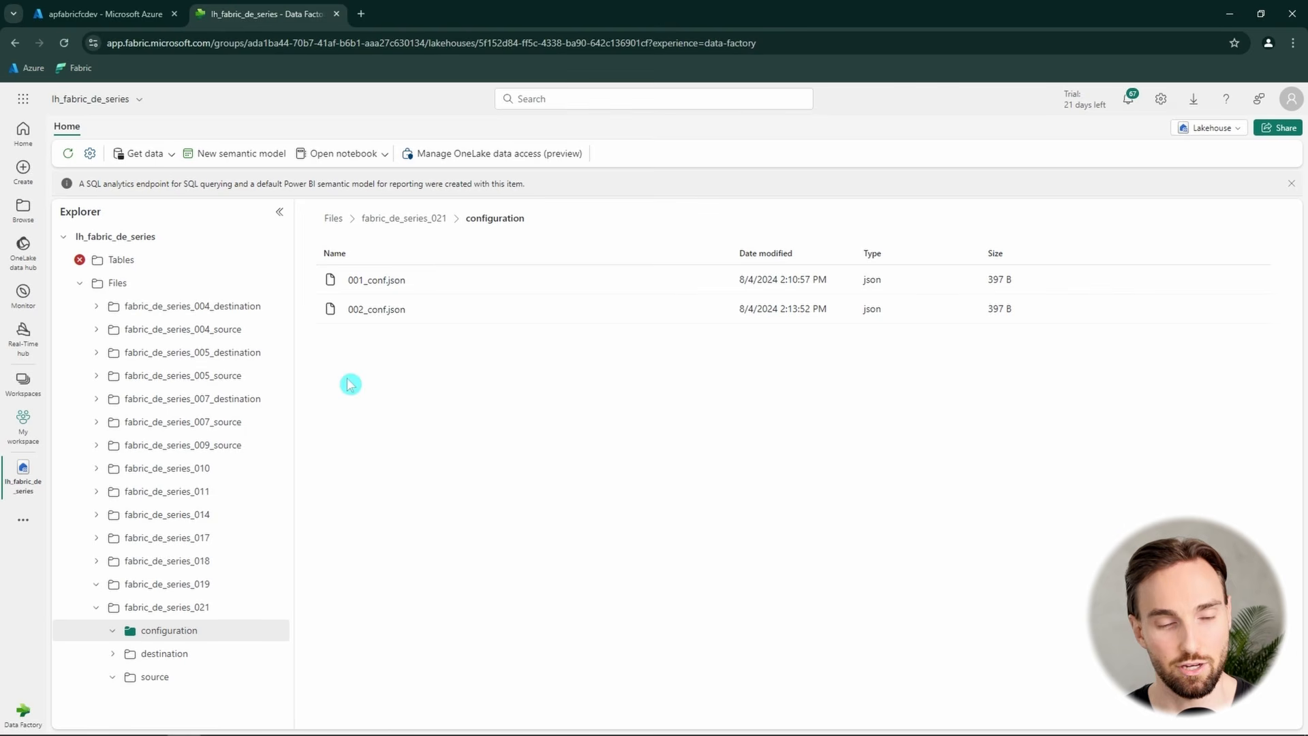
click(393, 282)
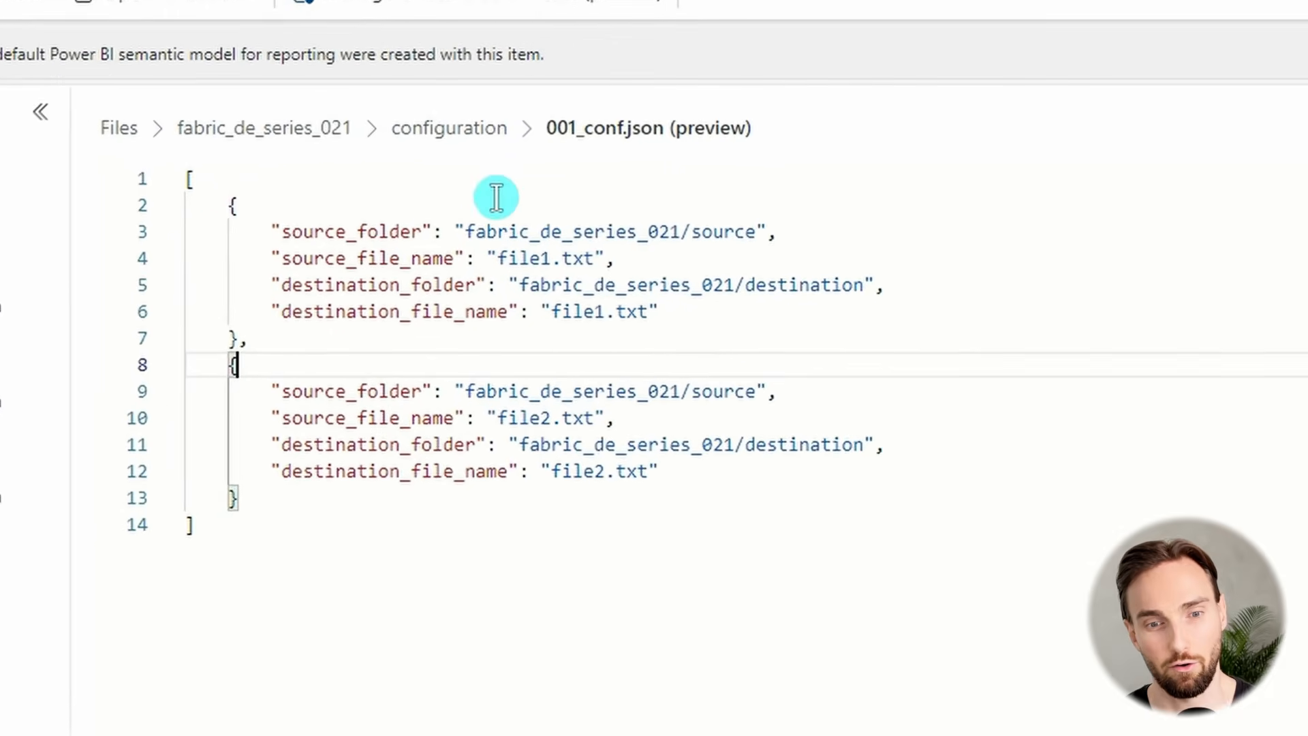
double_click(521, 256)
double_click(523, 425)
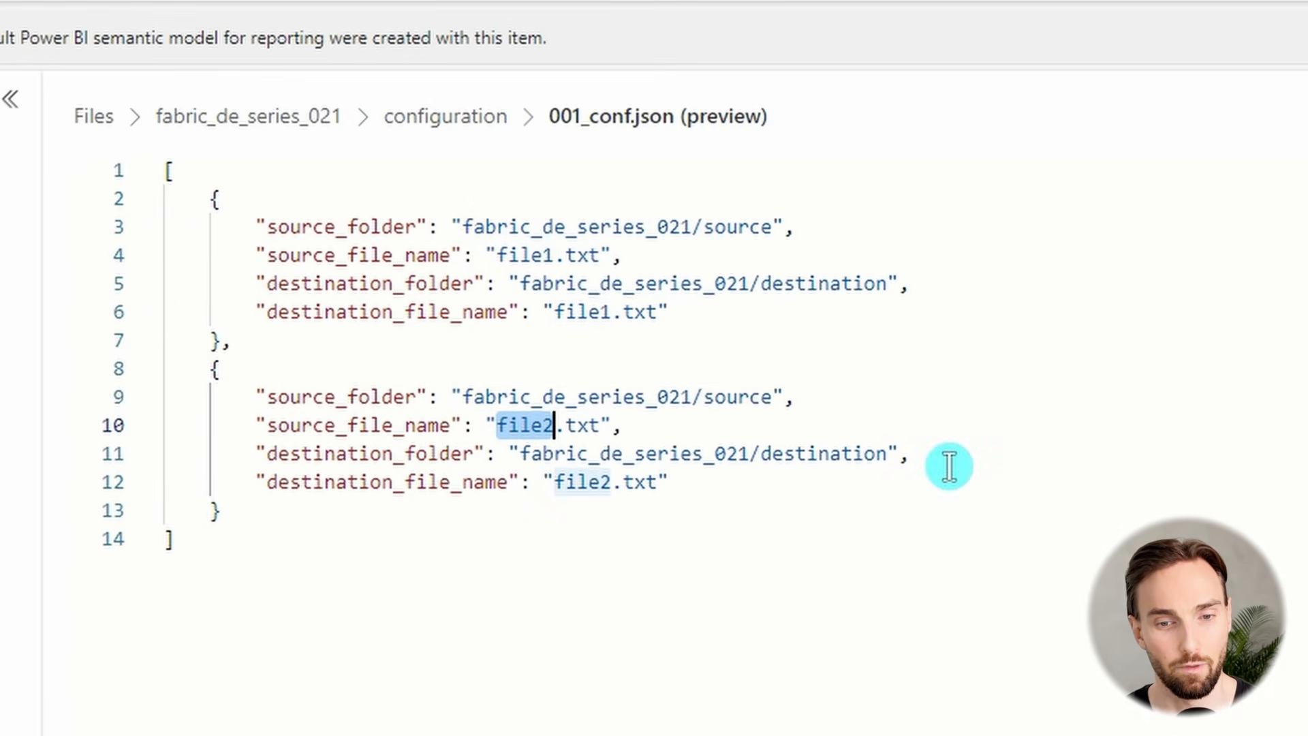
drag(257, 225, 829, 243)
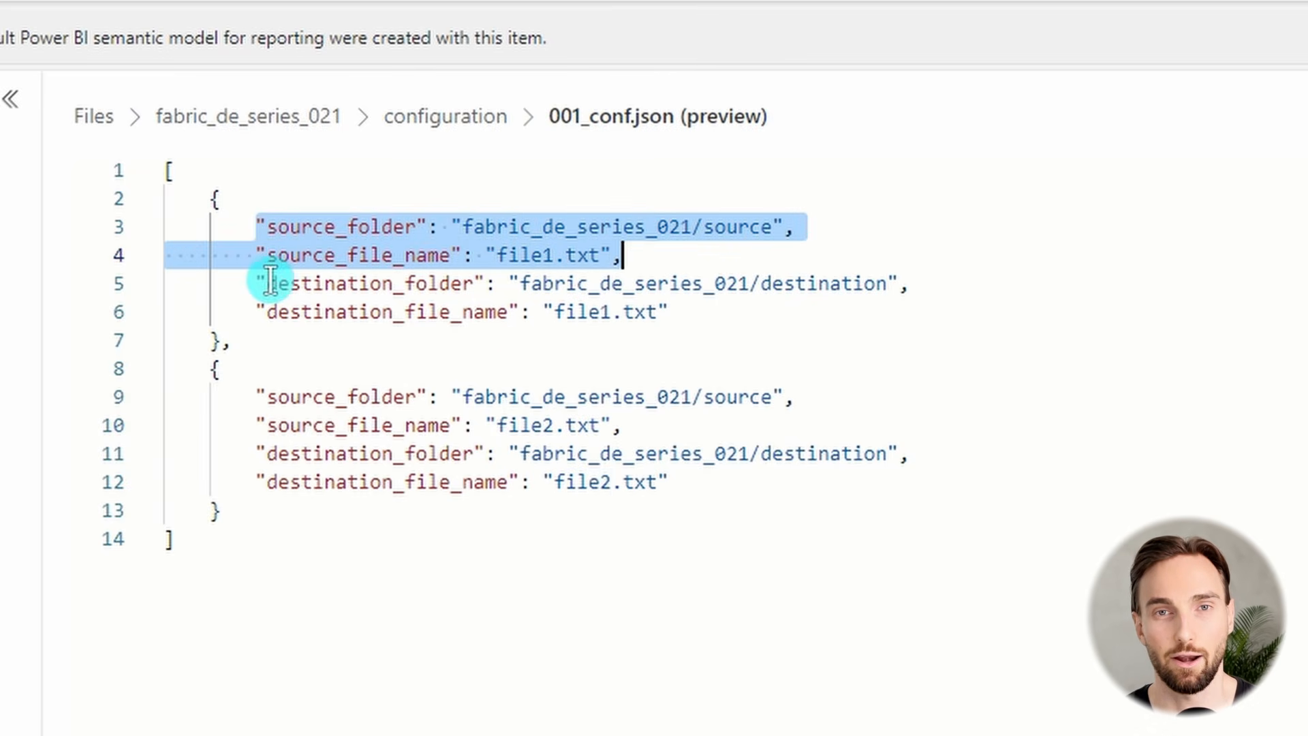
drag(257, 283, 724, 313)
- Examine the source folder, source file name, destination folder and destination file name keys in the first entry of 001_conf.json
double_click(382, 226)
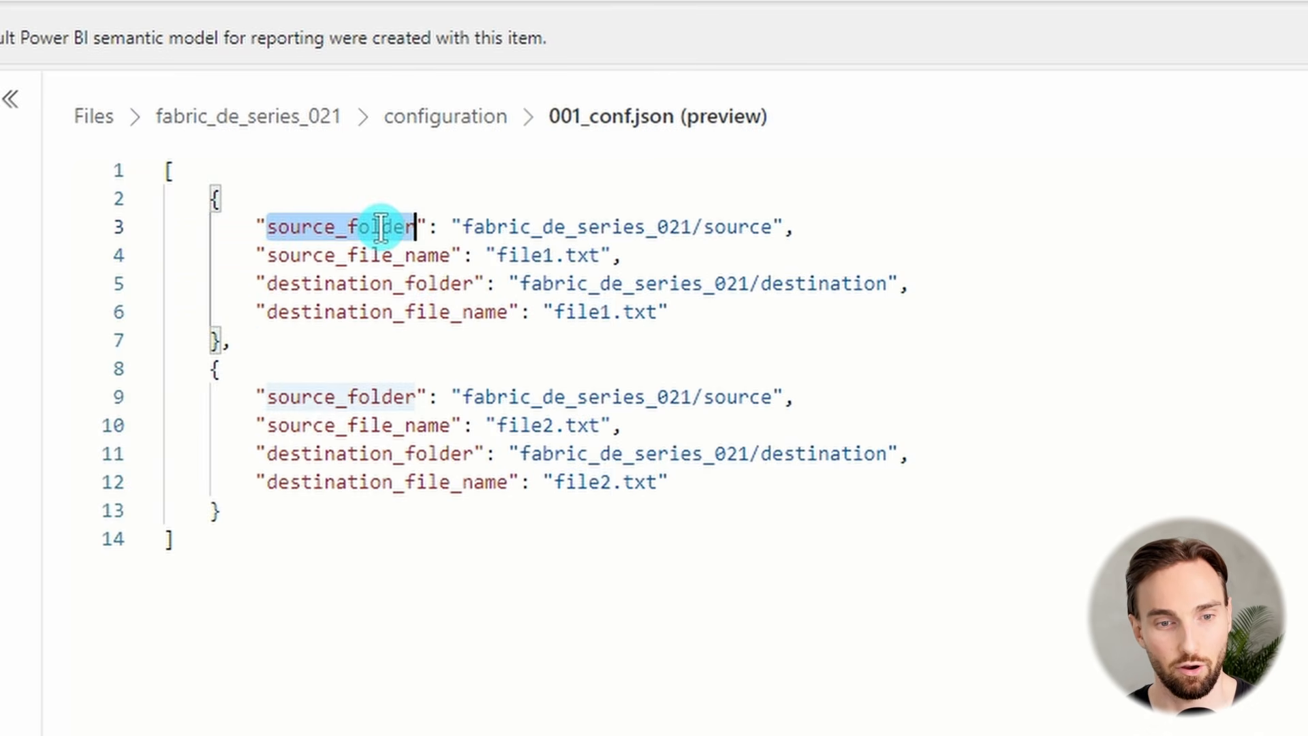
double_click(379, 226)
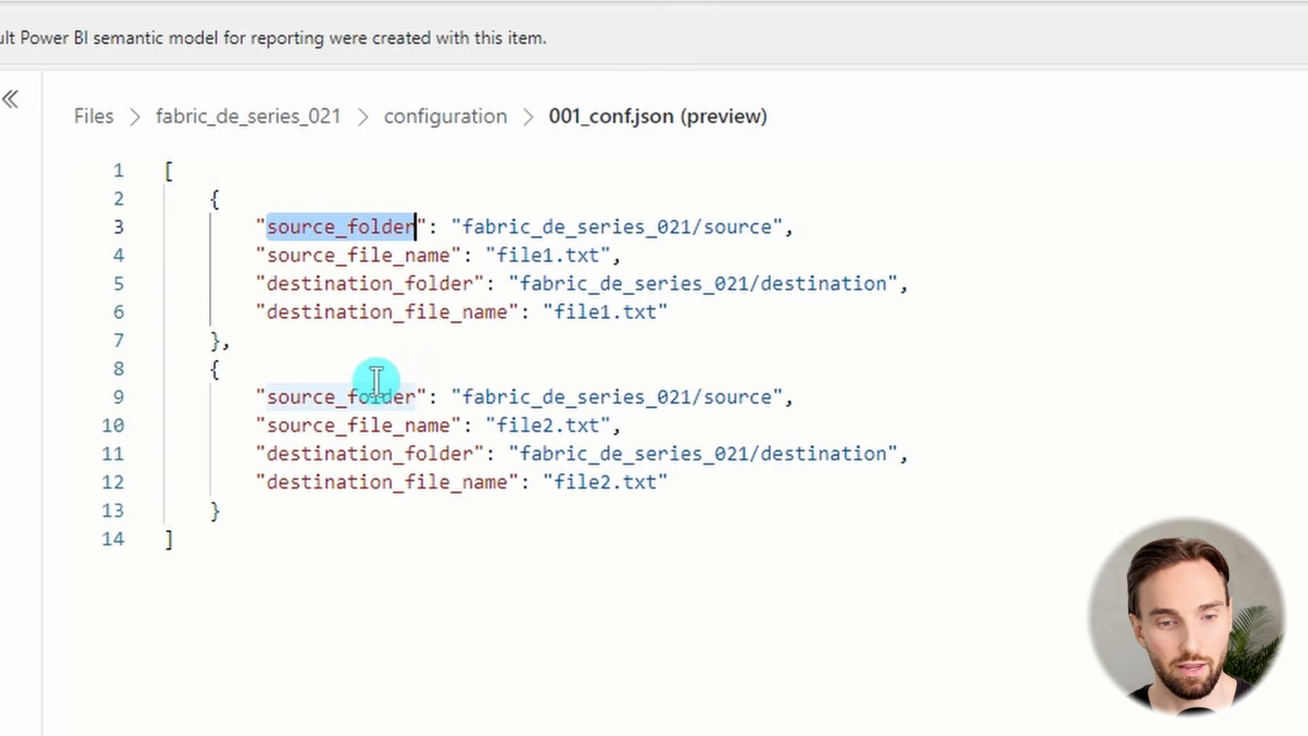
drag(451, 226, 815, 226)
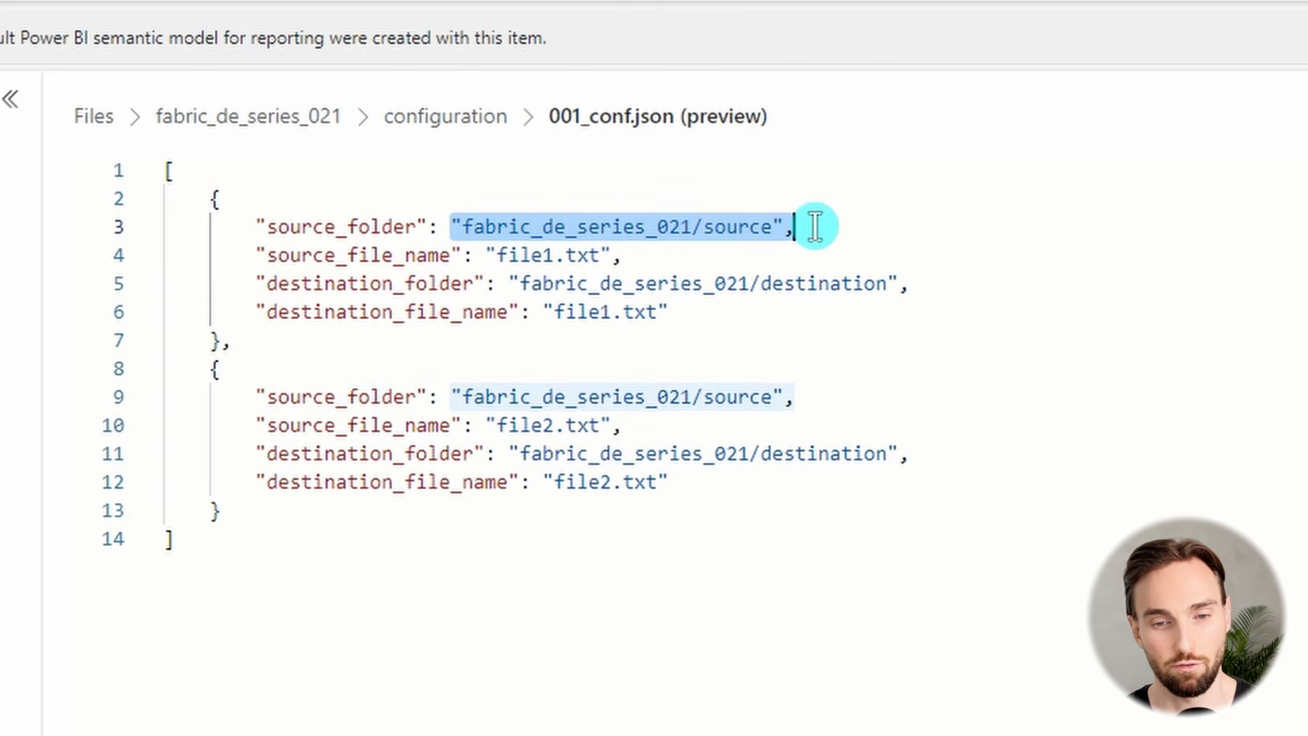
double_click(374, 255)
drag(664, 262, 463, 256)
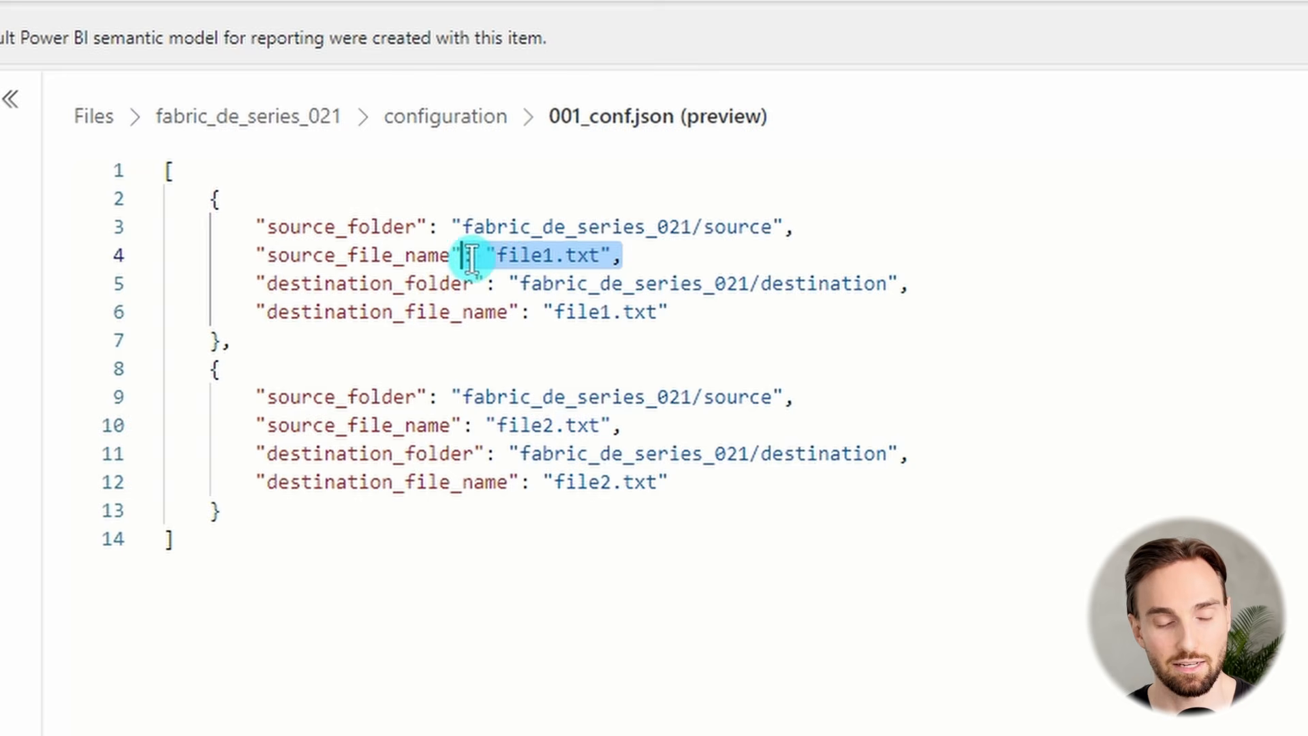
double_click(409, 284)
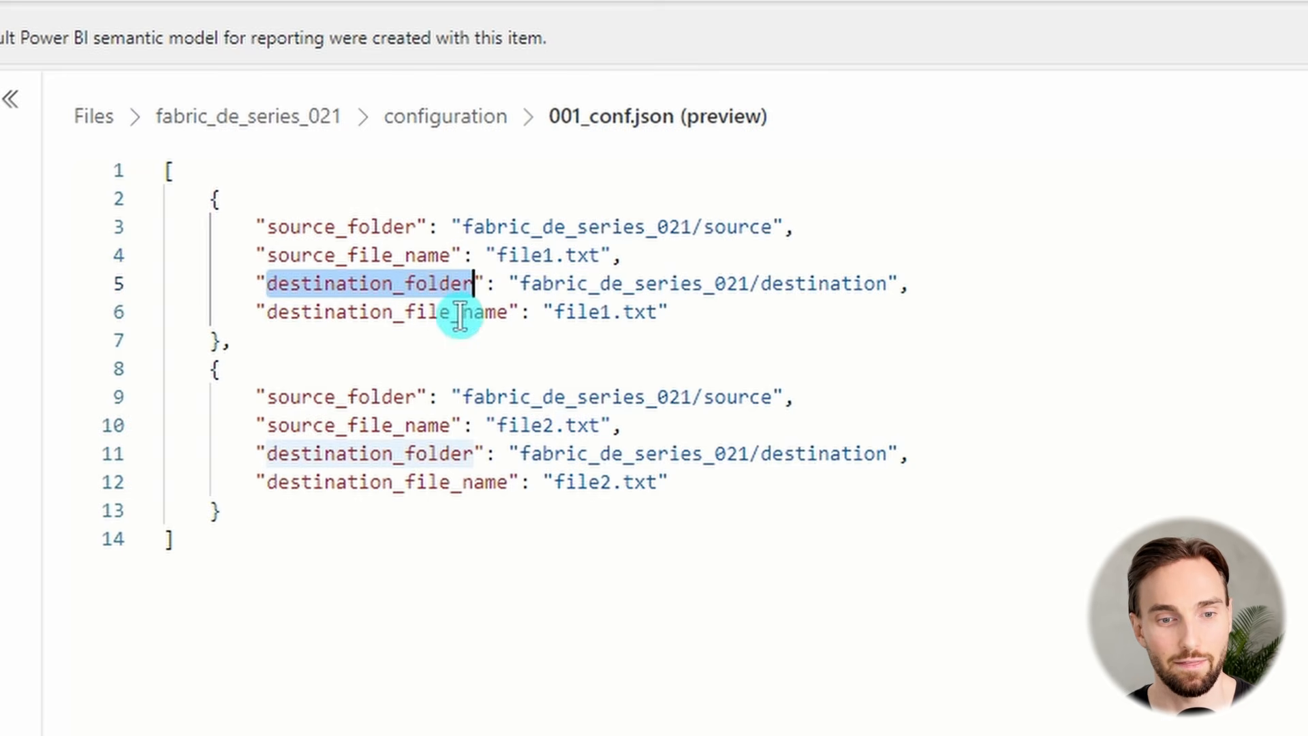
drag(508, 284, 934, 285)
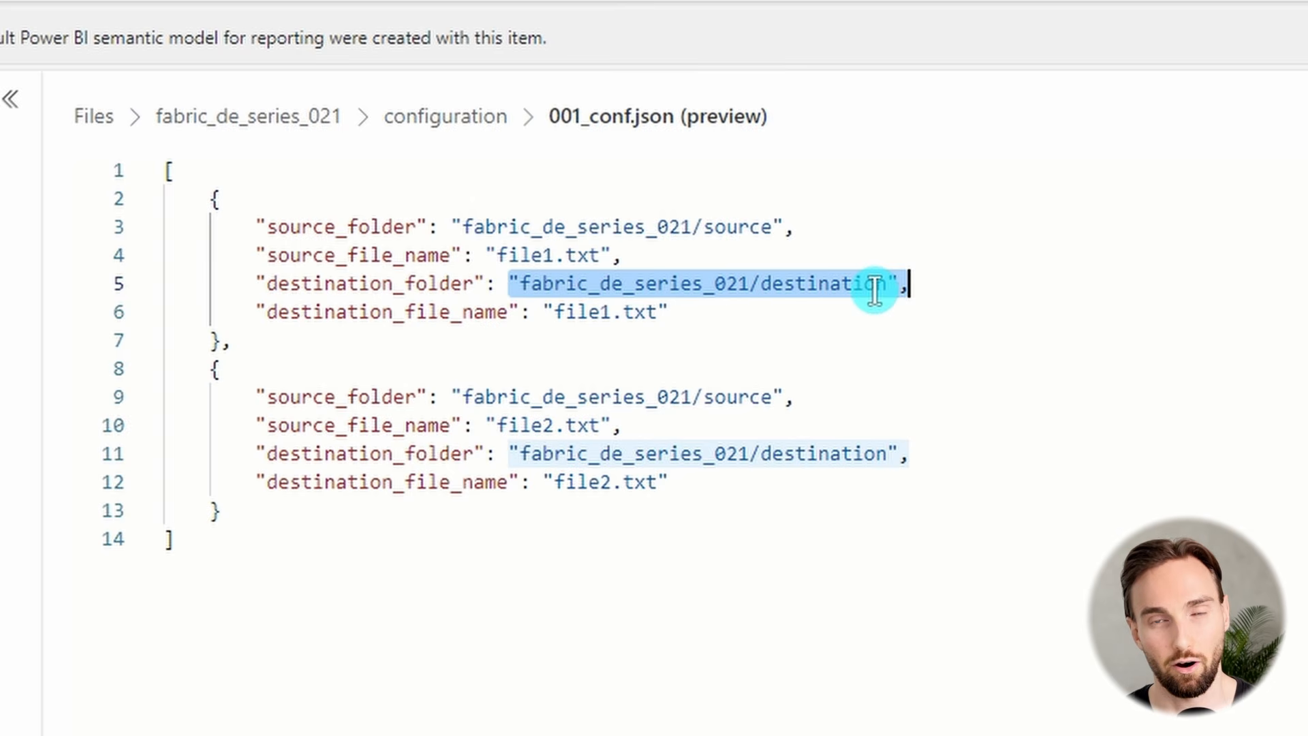
double_click(490, 315)
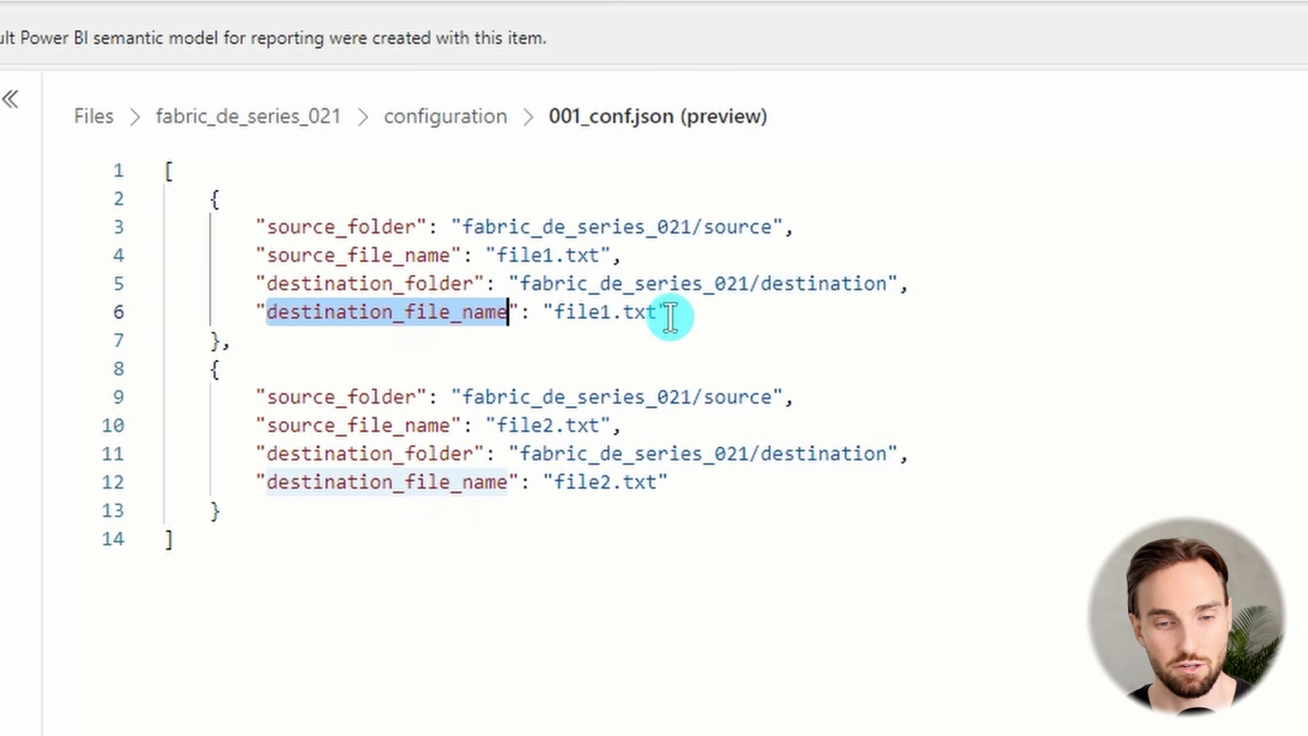
- Preview 002_conf.json from the configuration folder and examine its source and destination keys and its file3.txt and file4.txt entries
drag(670, 313, 542, 313)
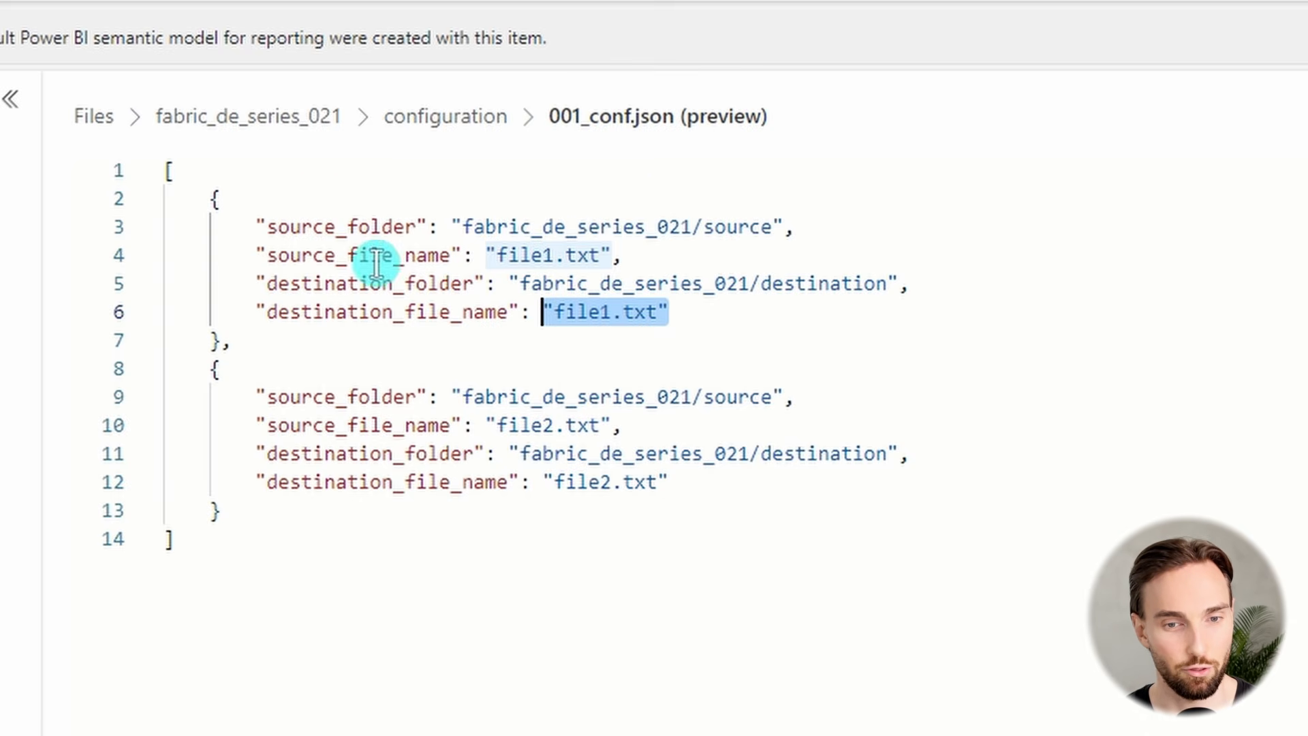
click(463, 122)
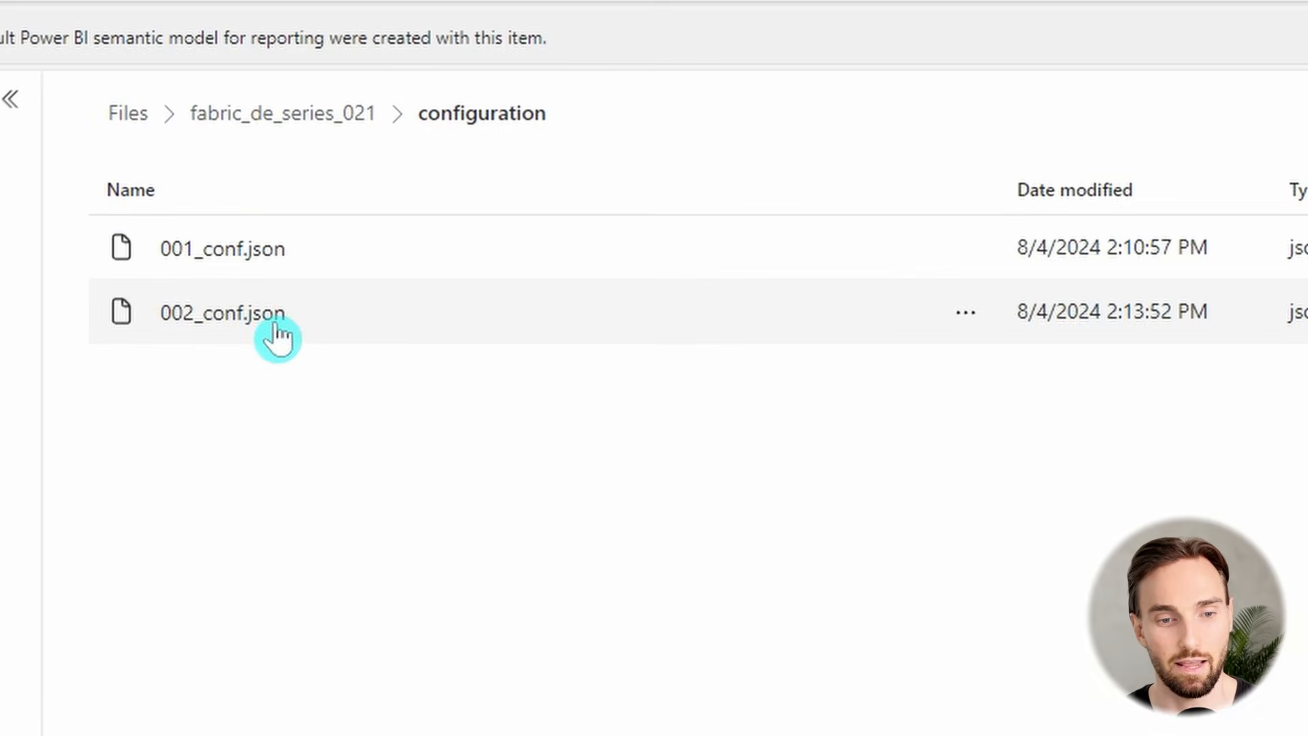
click(275, 336)
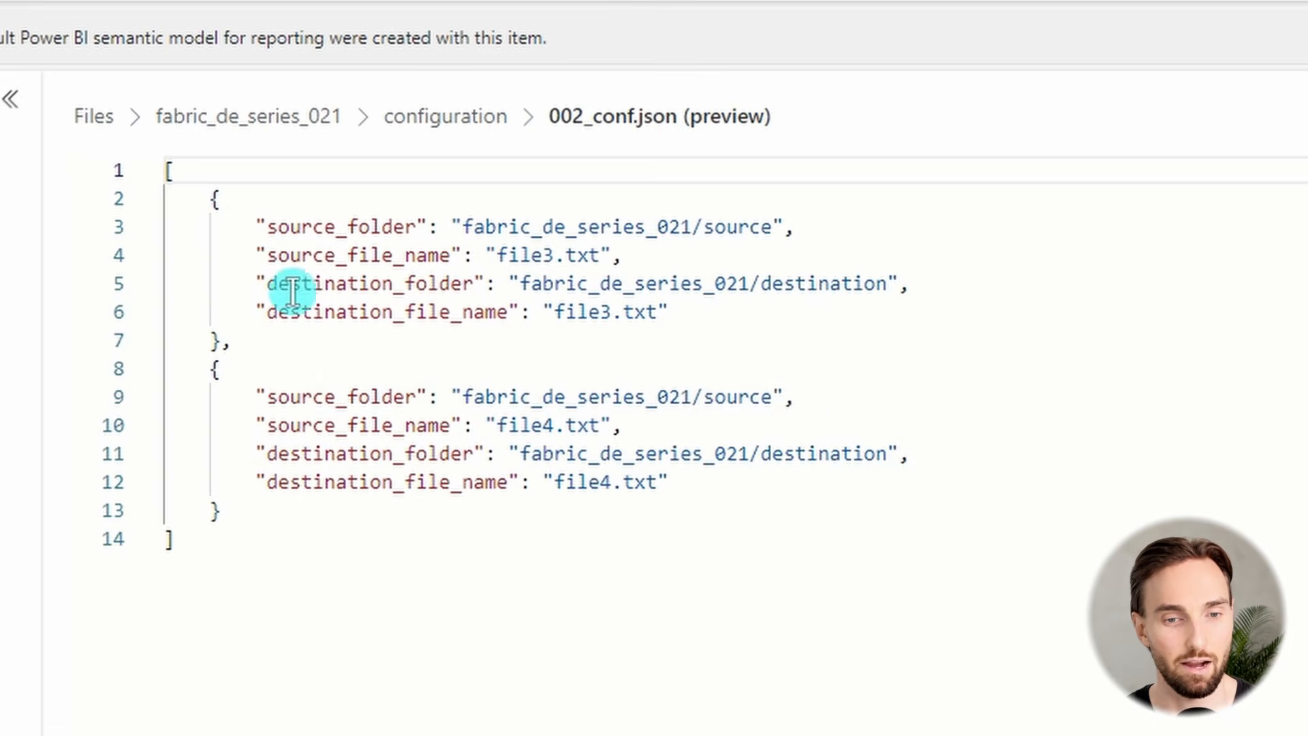
click(345, 228)
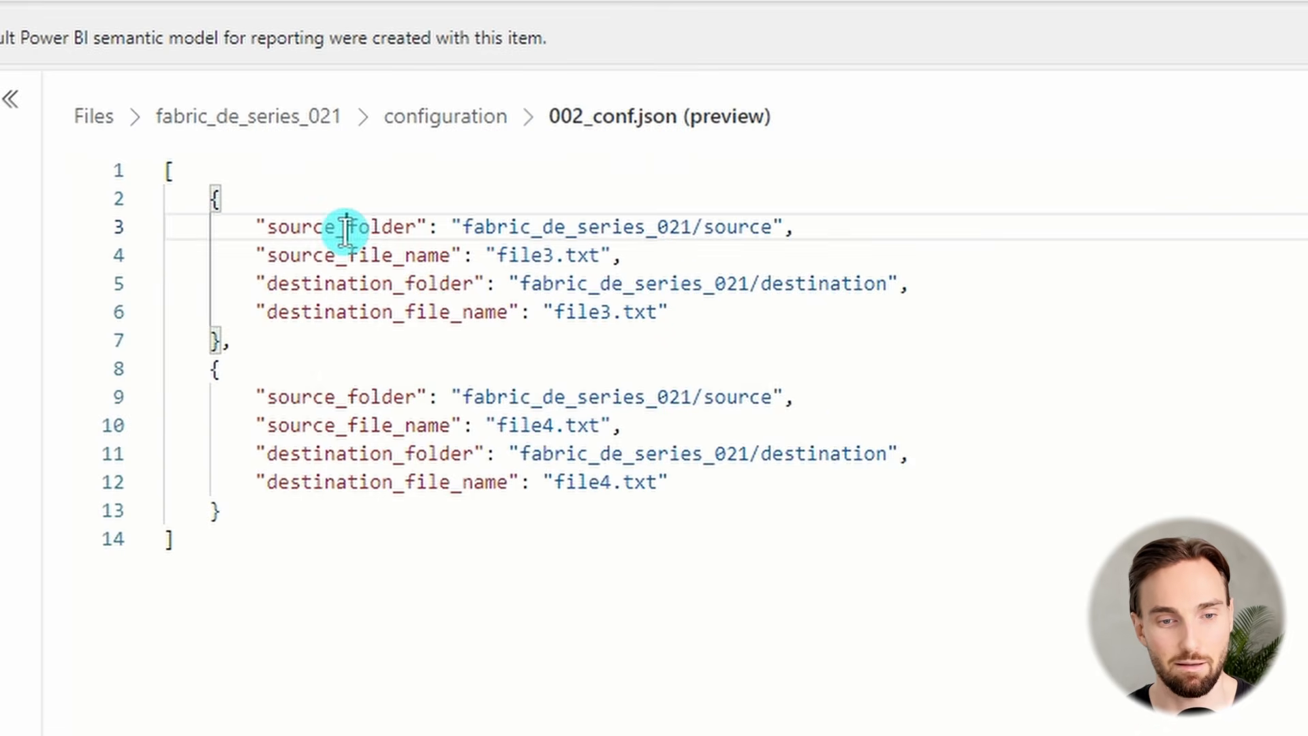
click(392, 281)
click(408, 254)
click(403, 283)
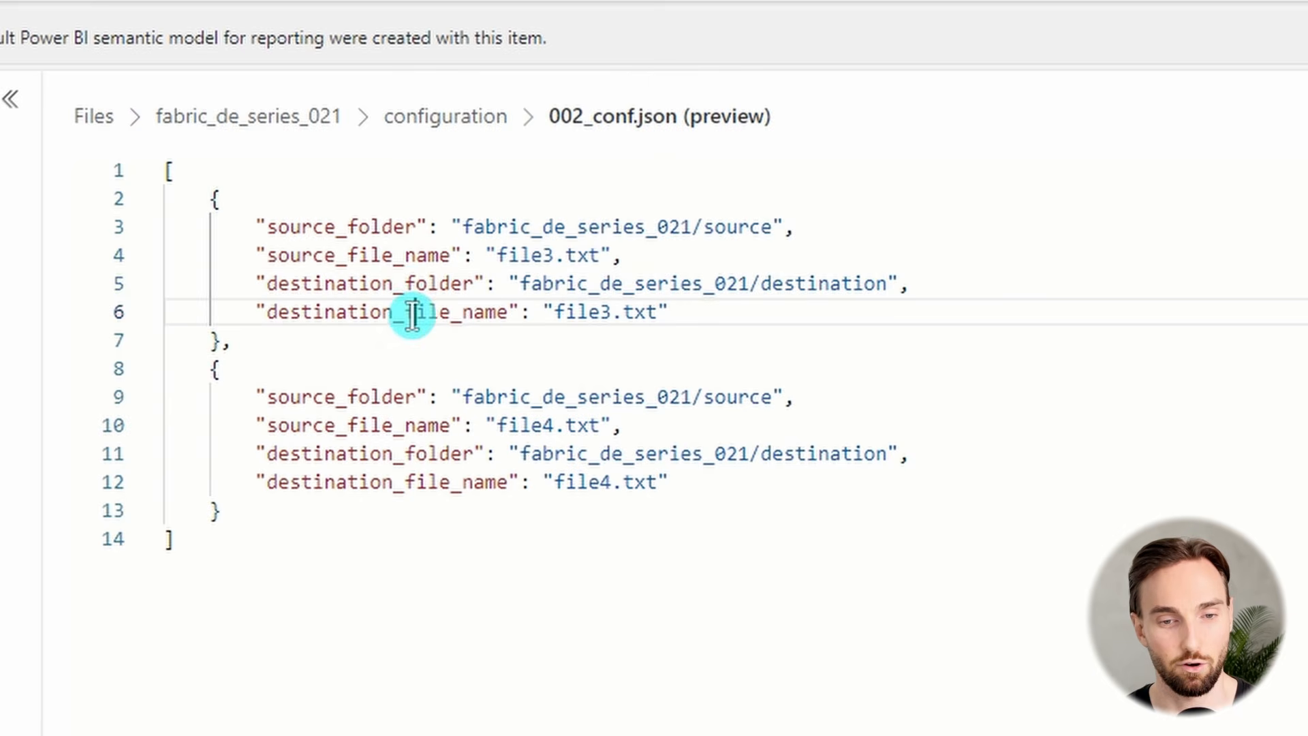
double_click(412, 312)
click(533, 255)
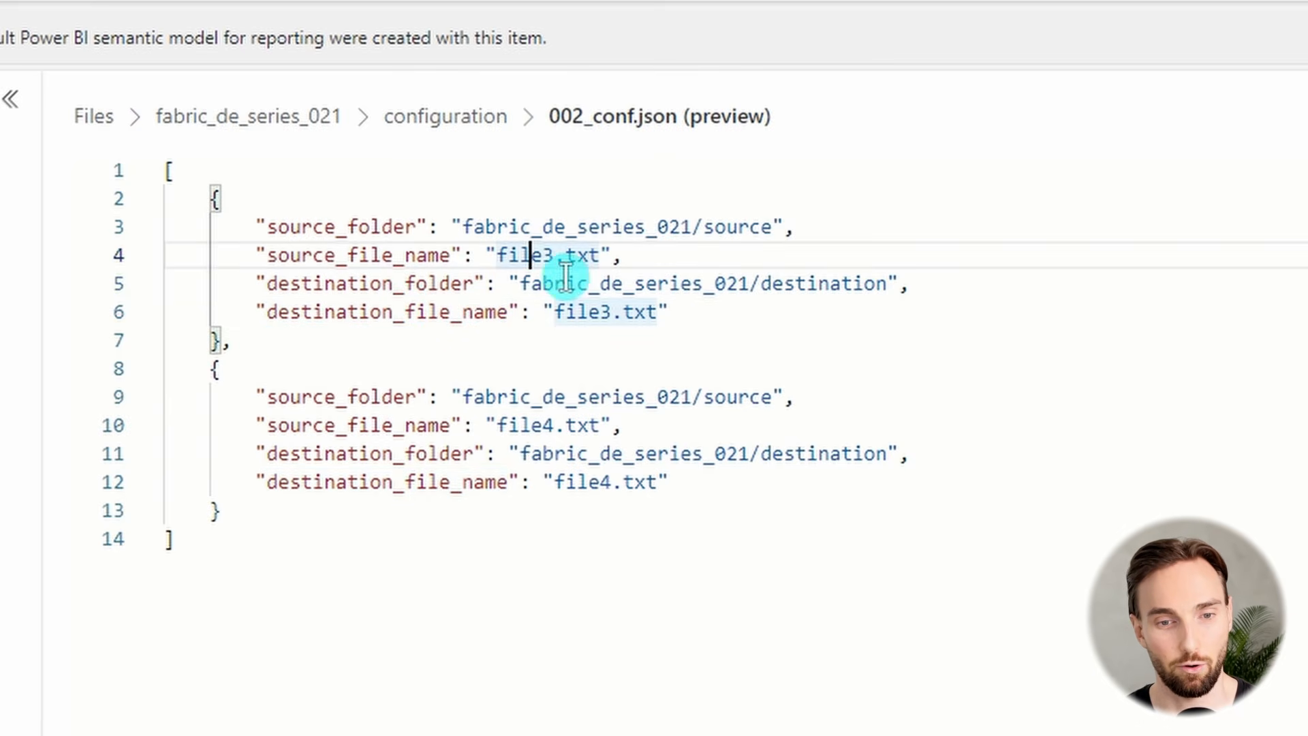
double_click(533, 256)
double_click(534, 425)
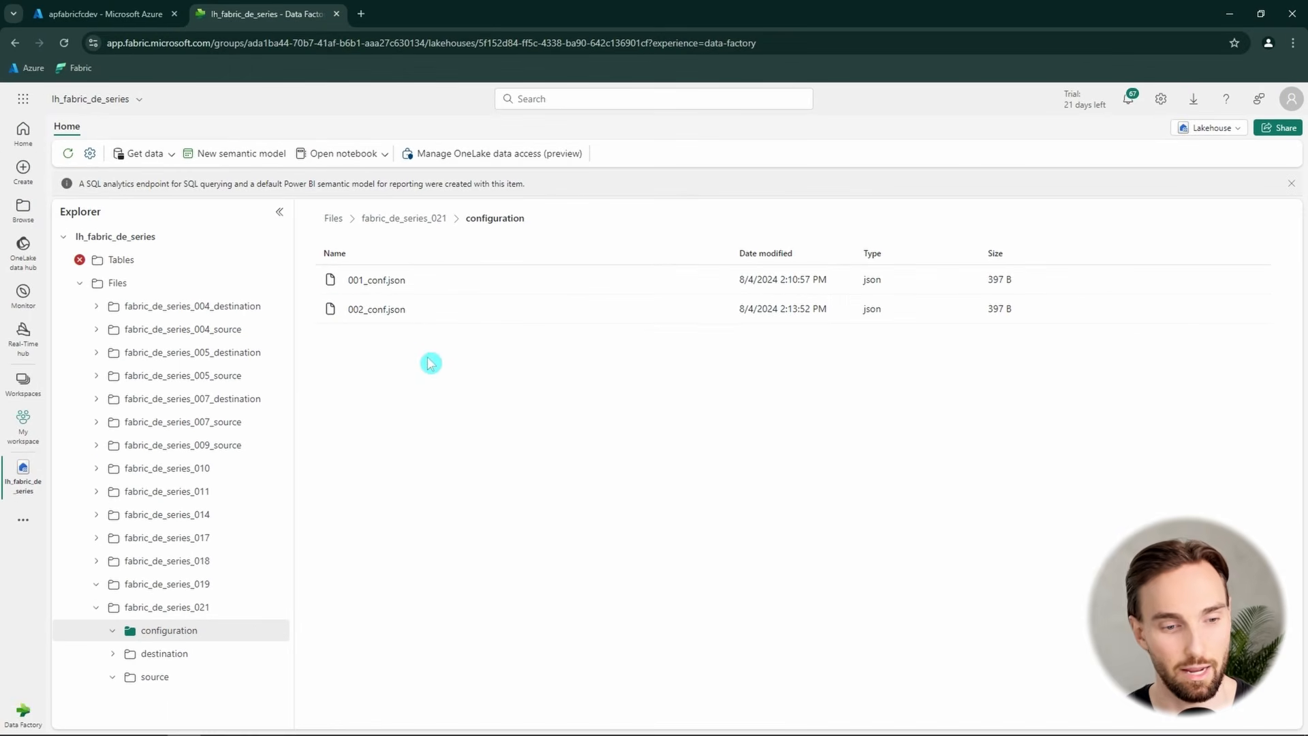
- Create a new data pipeline named pl_fabric_de_series_021_configuration
click(23, 170)
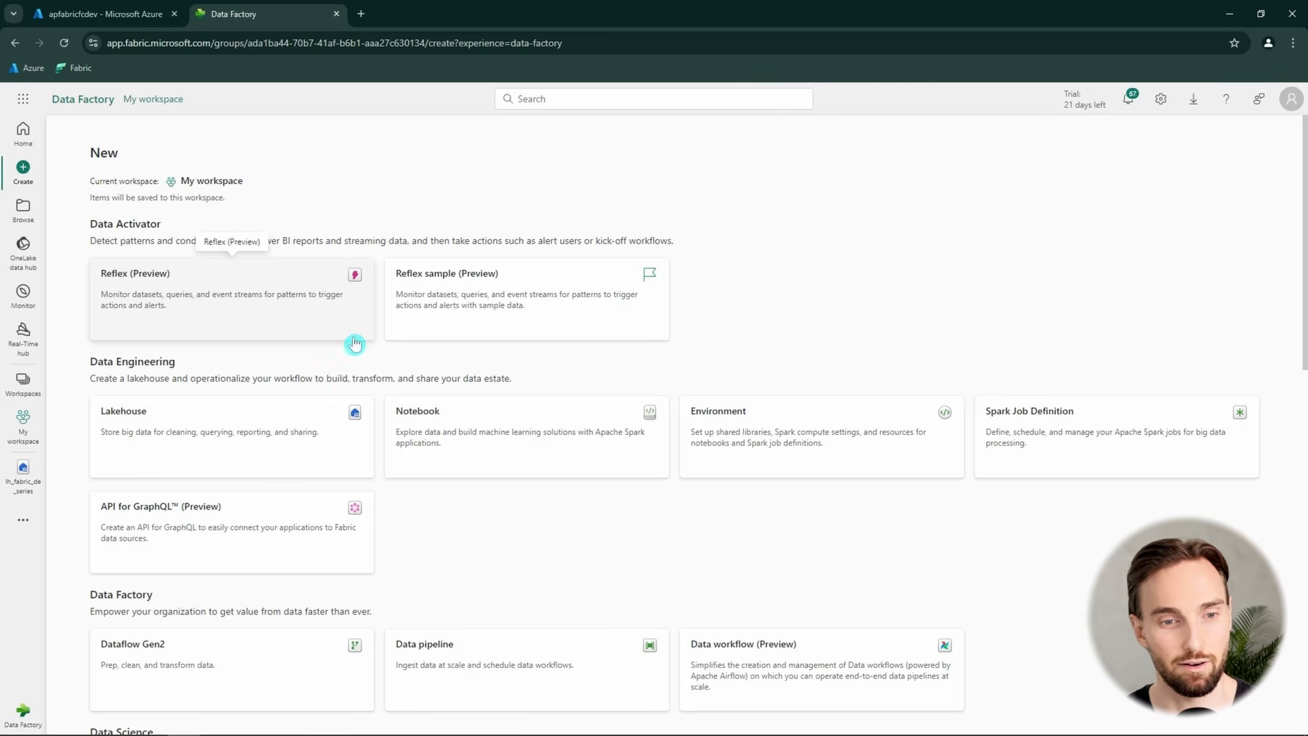
scroll(613, 444, down, 3)
scroll(610, 450, down, 3)
click(526, 257)
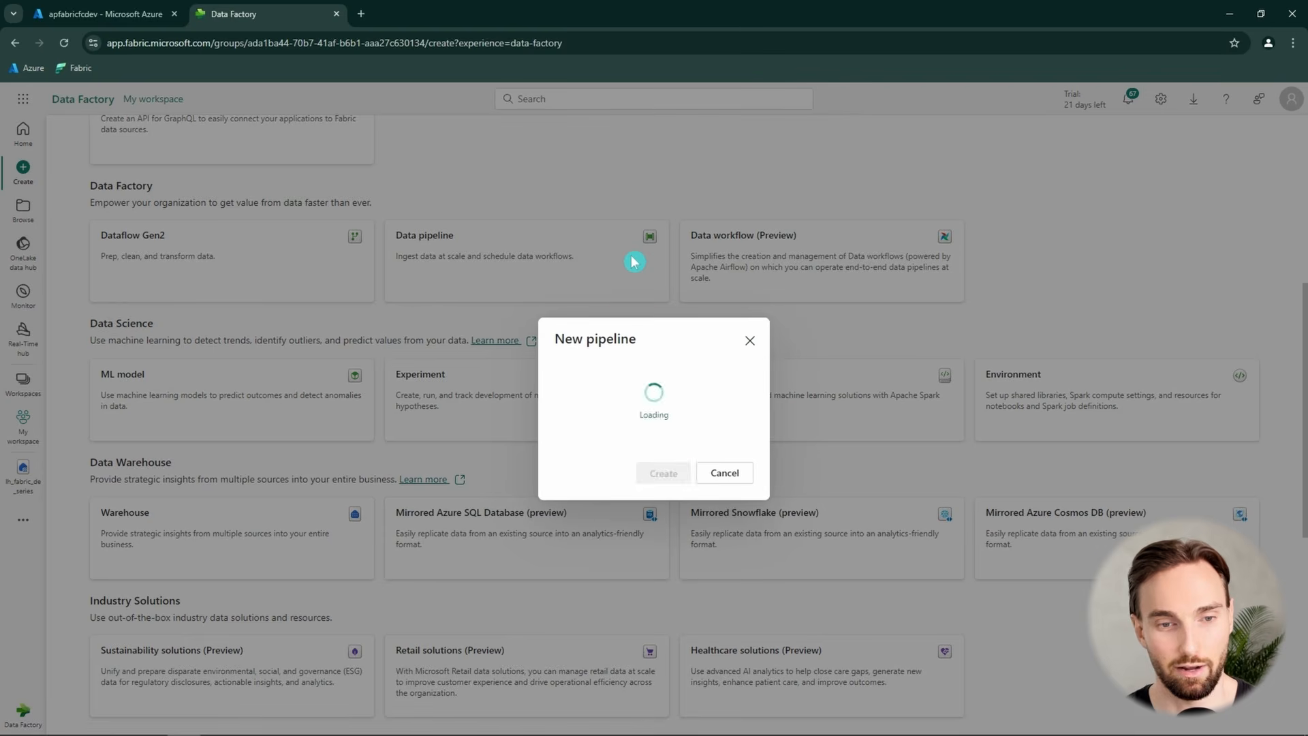
text(pl_fabric_de_series_021_configuration)
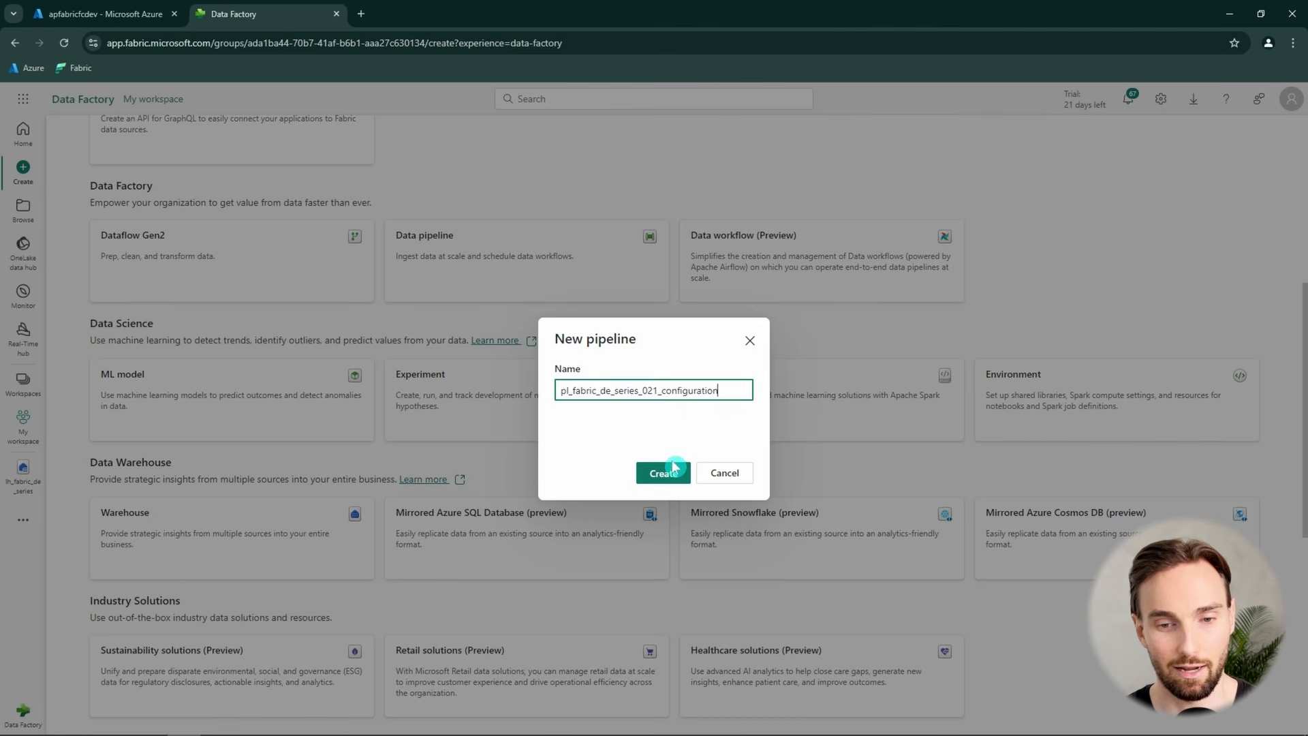
click(664, 473)
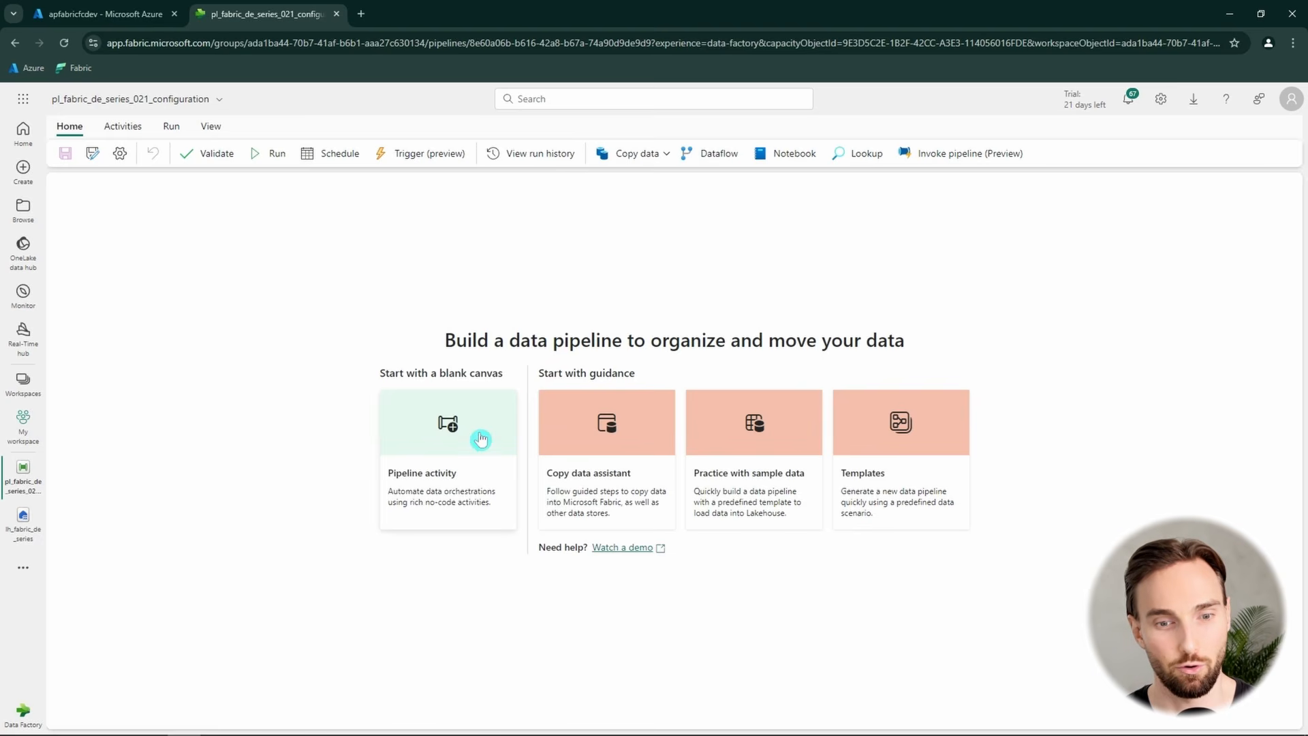
- Add a Lookup activity to the blank pipeline and name it "Lookup configuration"
click(475, 442)
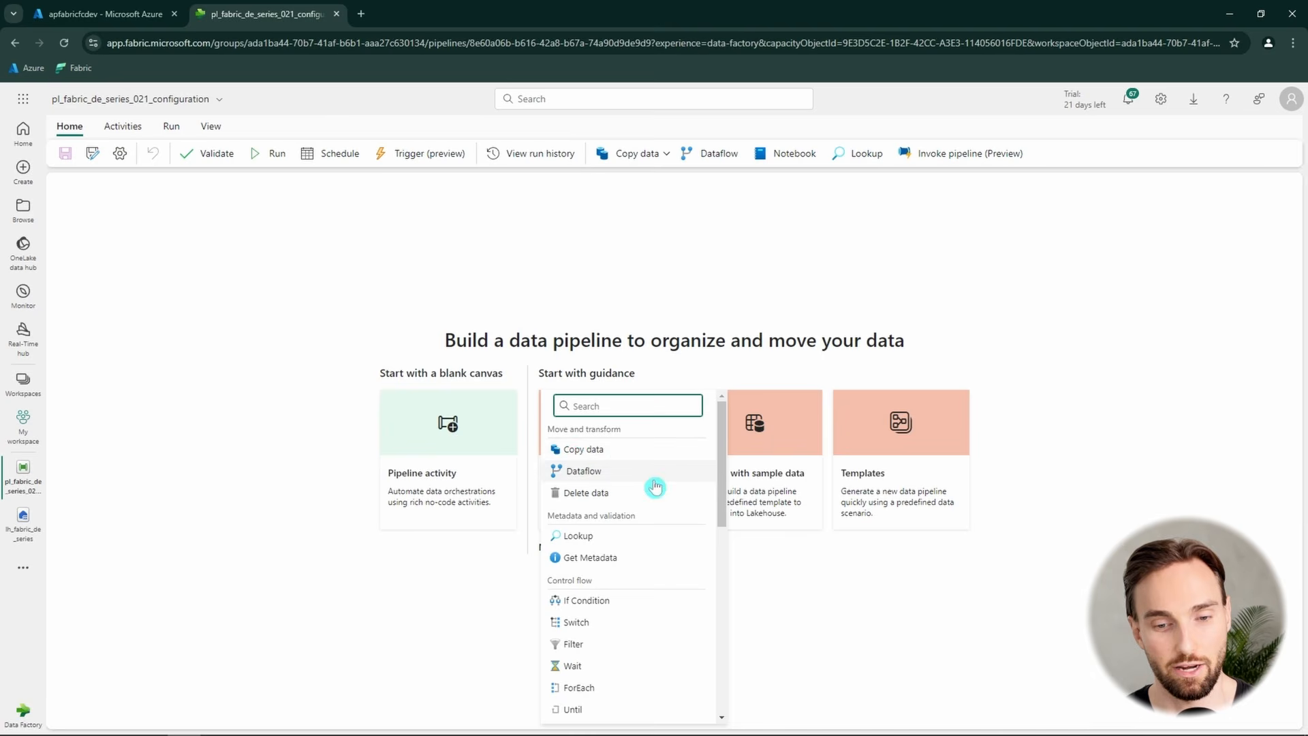
click(622, 538)
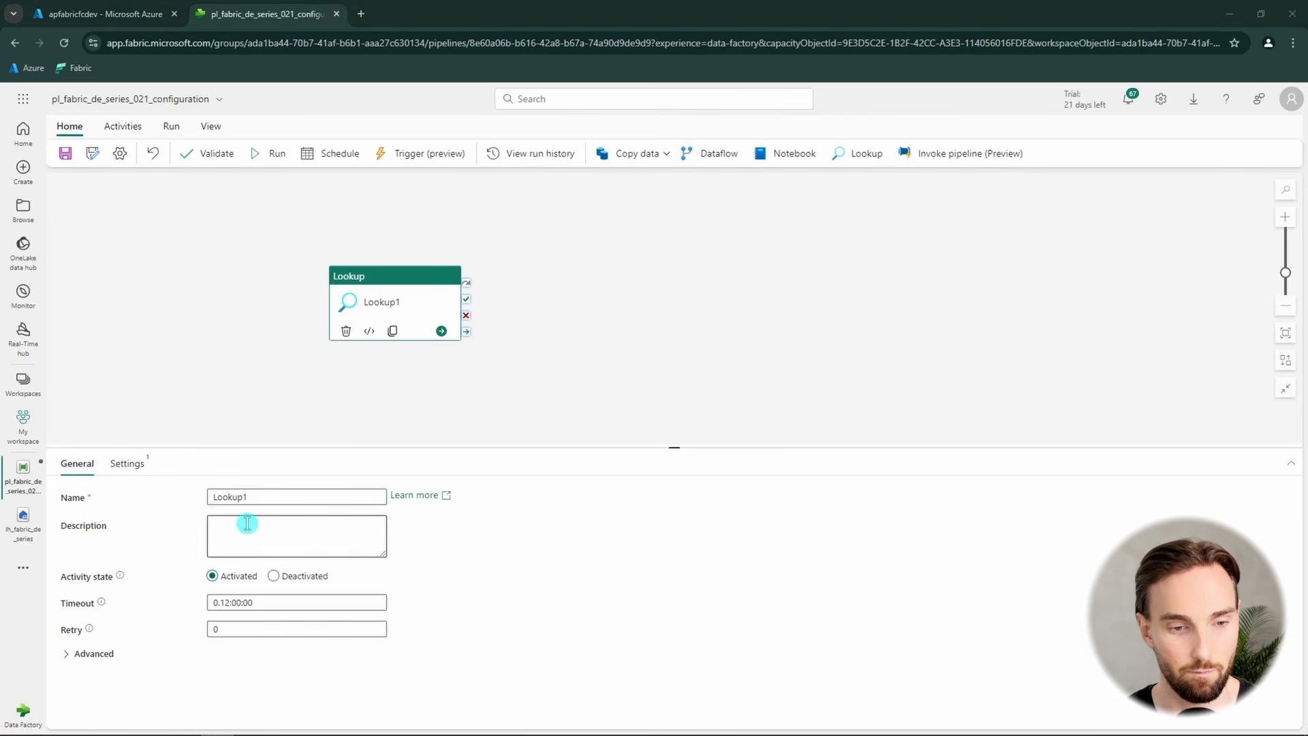
double_click(225, 496)
text(Lookup configuration)
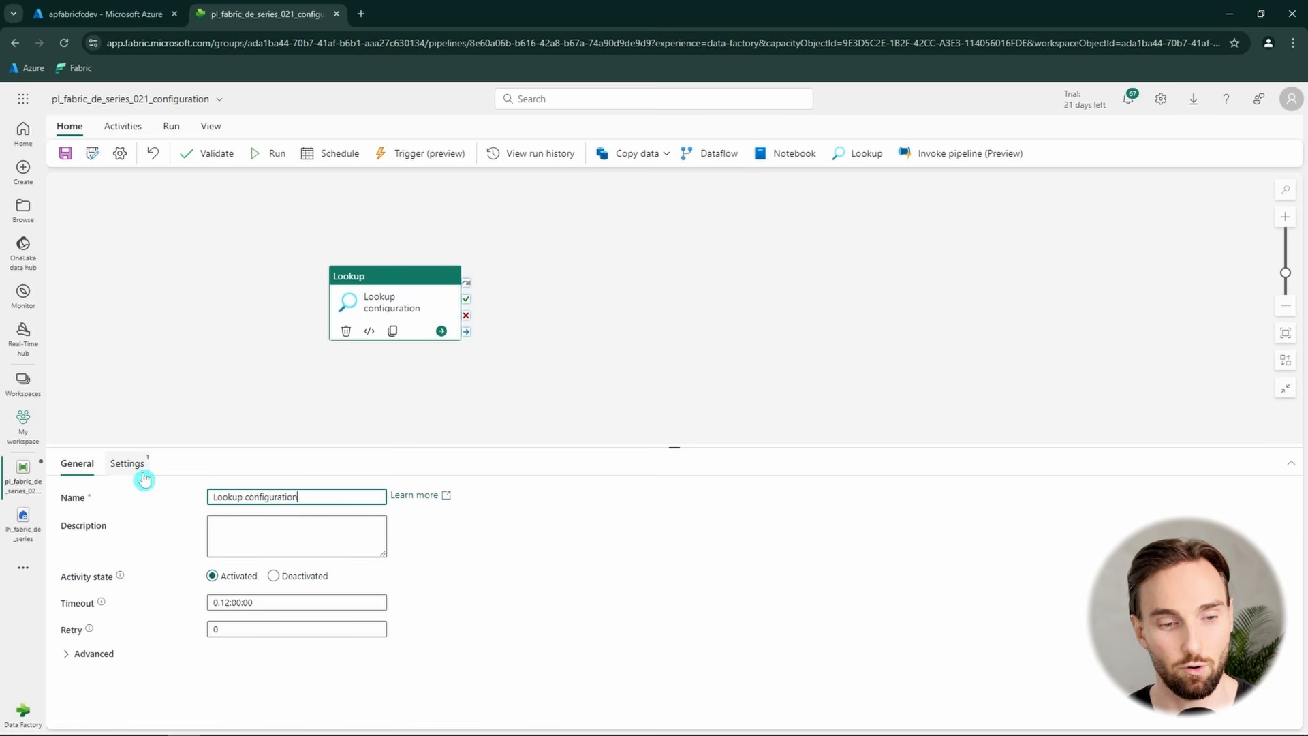
- Set the Lookup activity's connection to lh_fabric_de_series and its root folder to Files
click(127, 470)
click(225, 497)
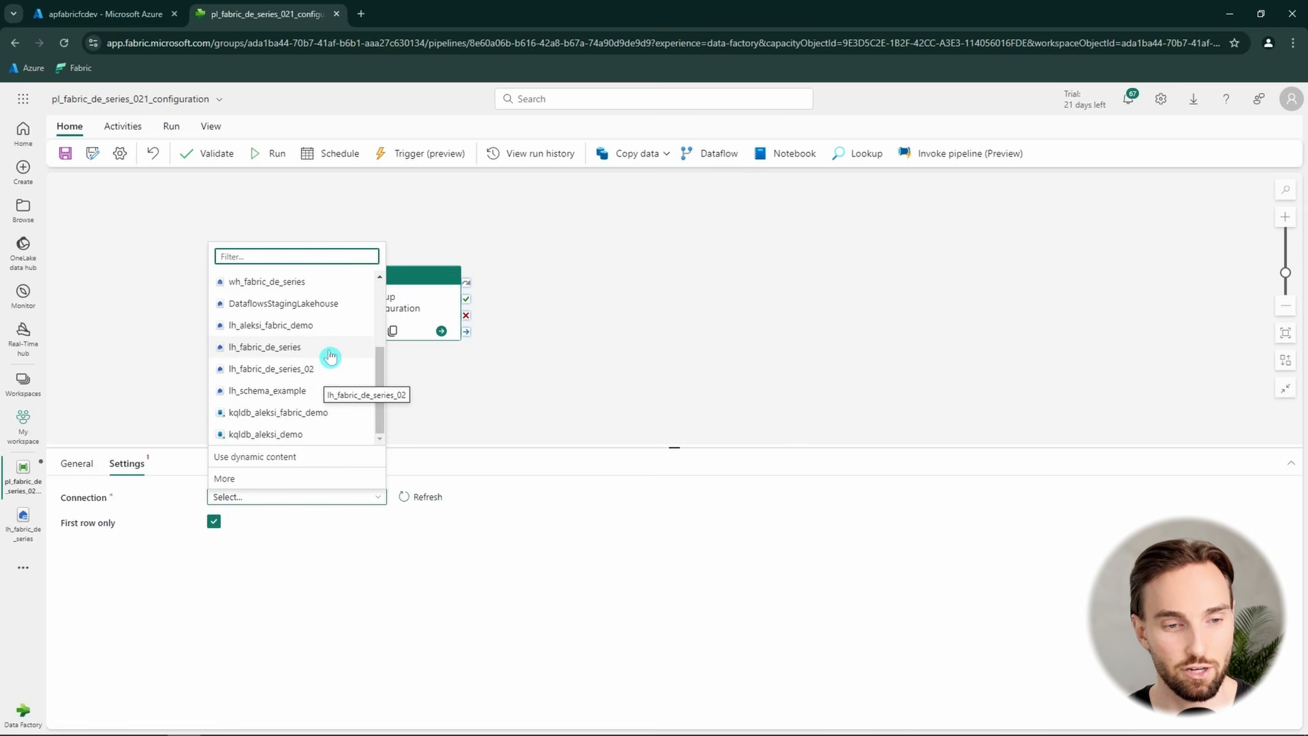
click(303, 349)
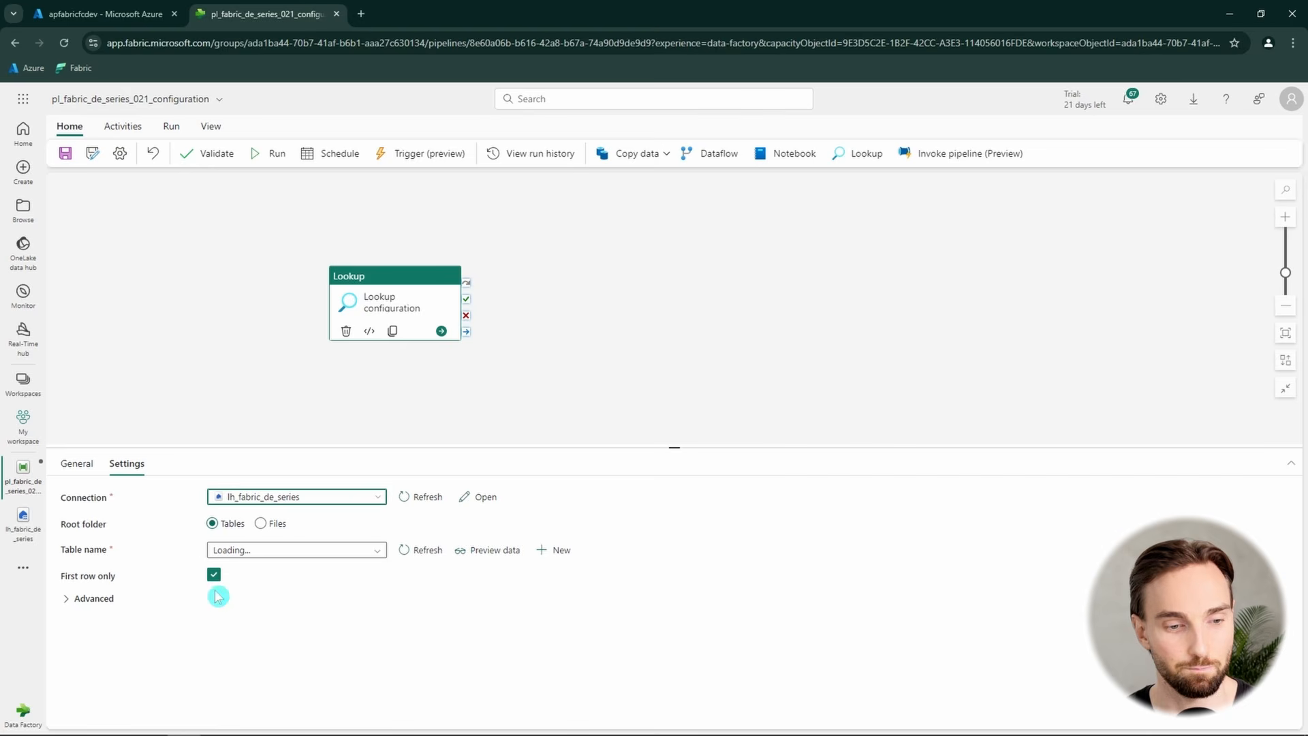
click(266, 525)
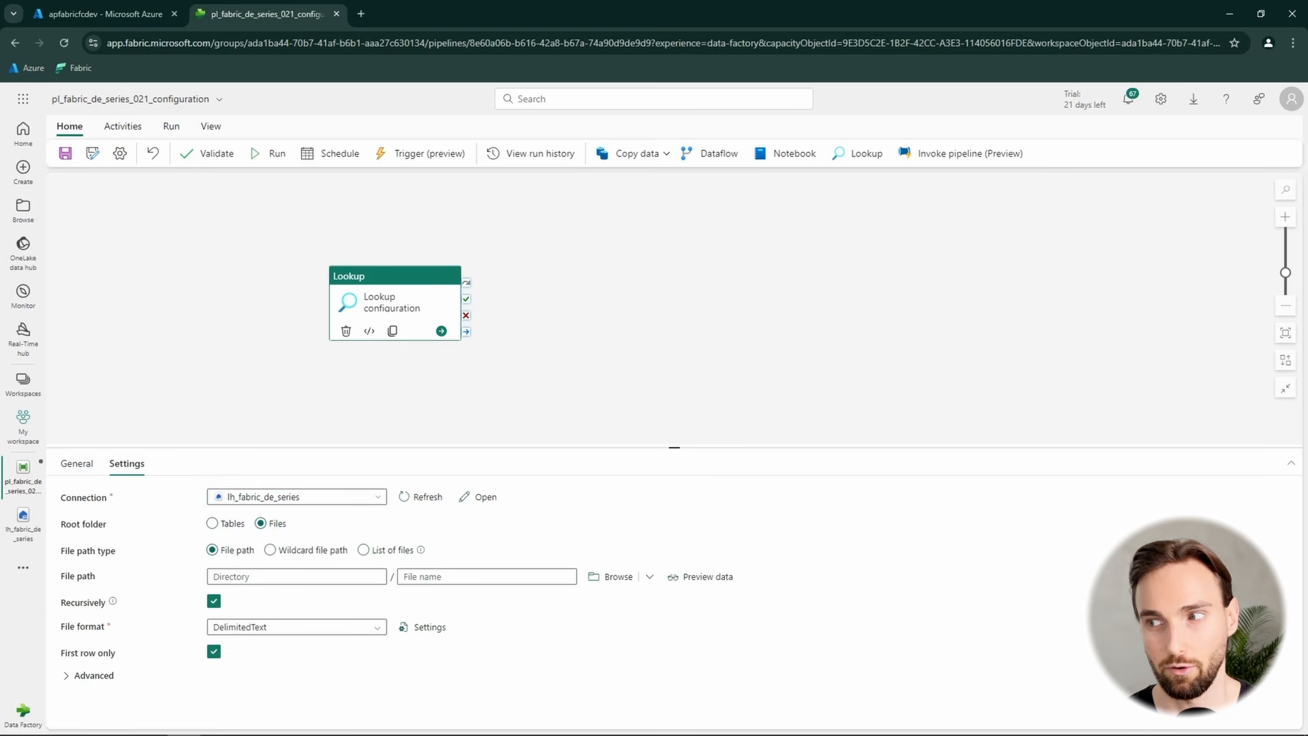
- Set the Lookup file path directory to fabric_de_series_021/configuration and compare it with the configuration folder in the lakehouse
key(alt+Tab)
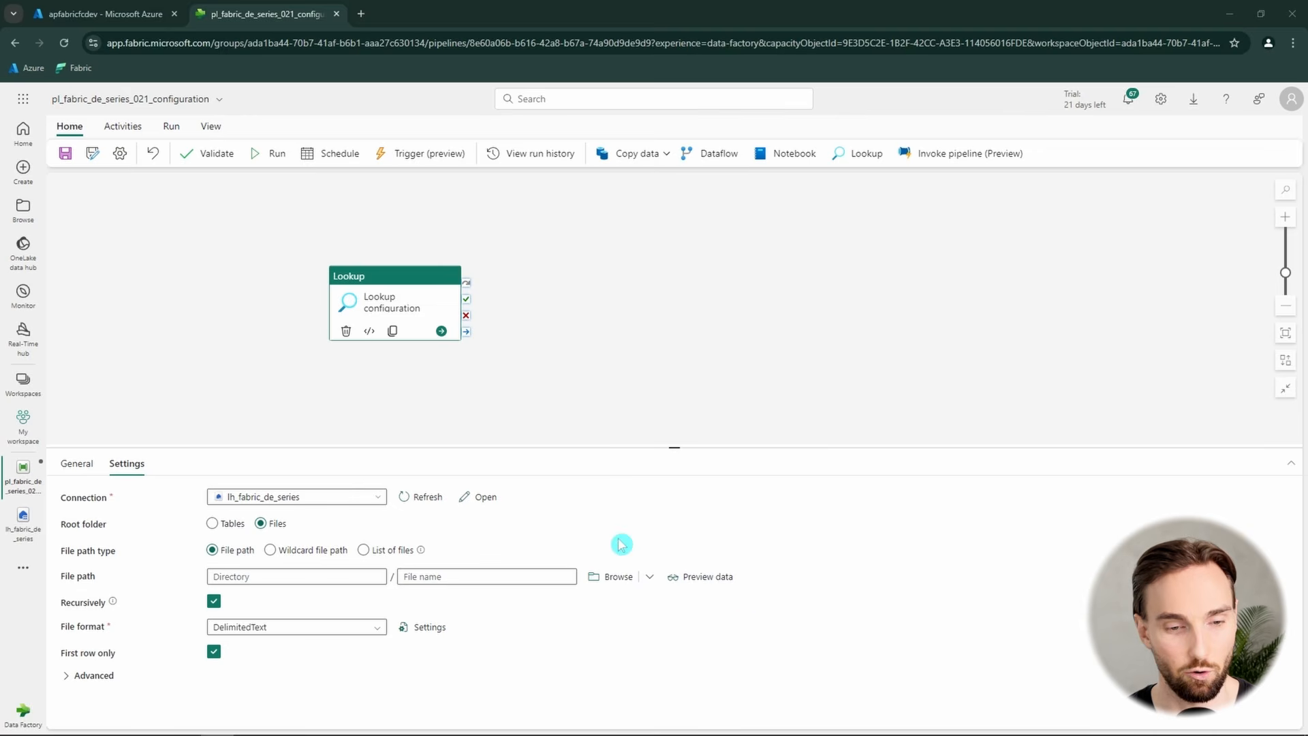
click(280, 578)
click(290, 577)
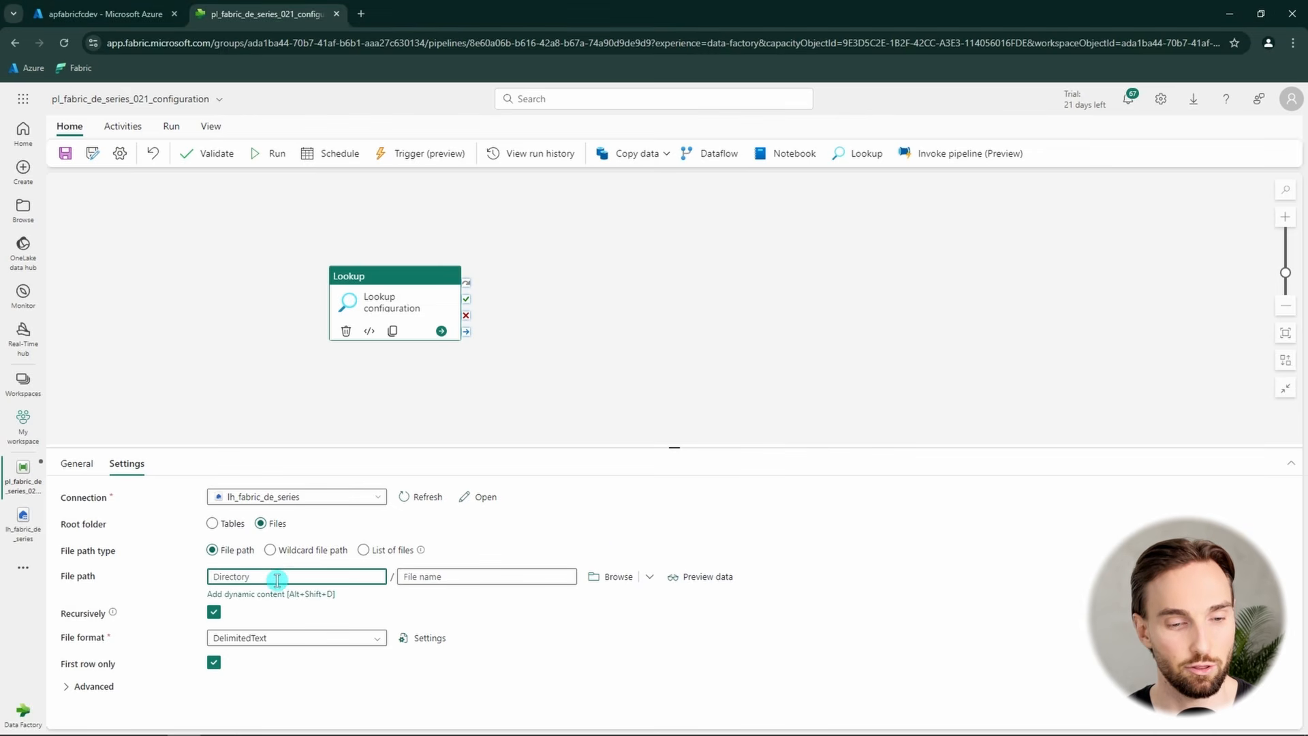
text(fabric_de_series_021/configuration)
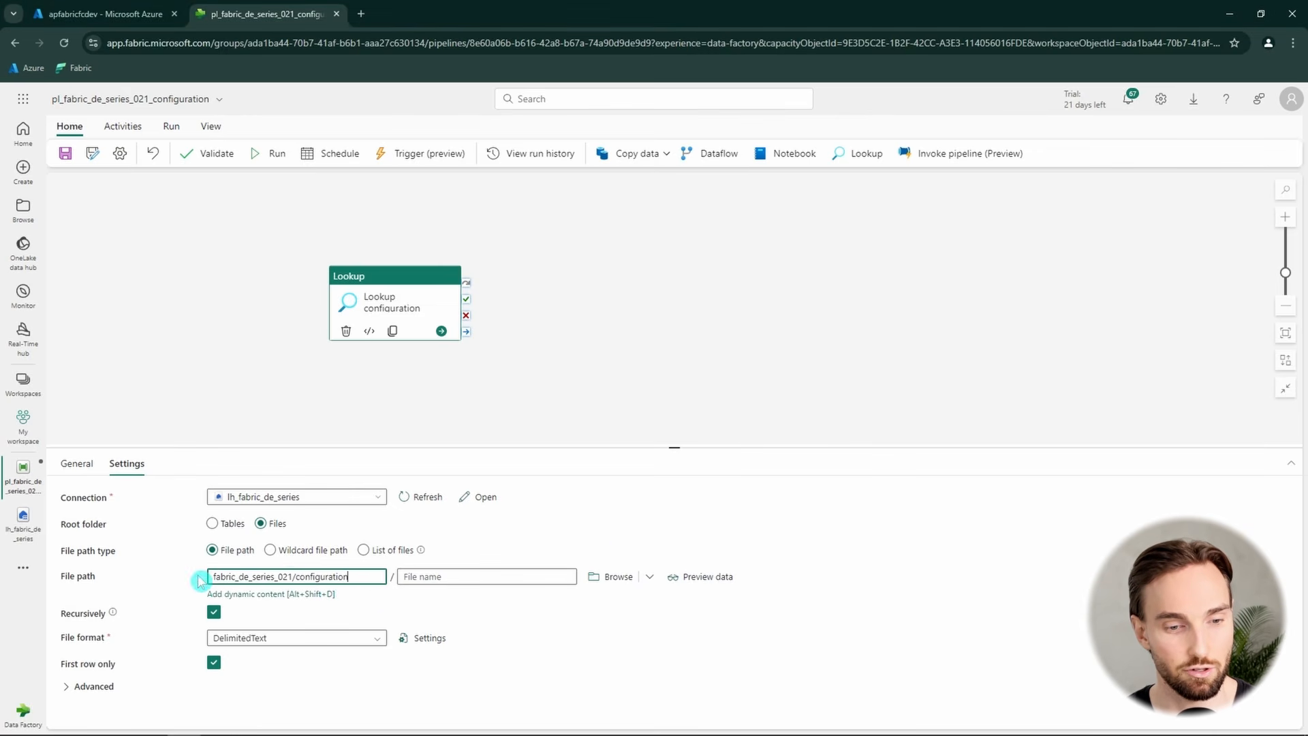
drag(215, 578, 268, 579)
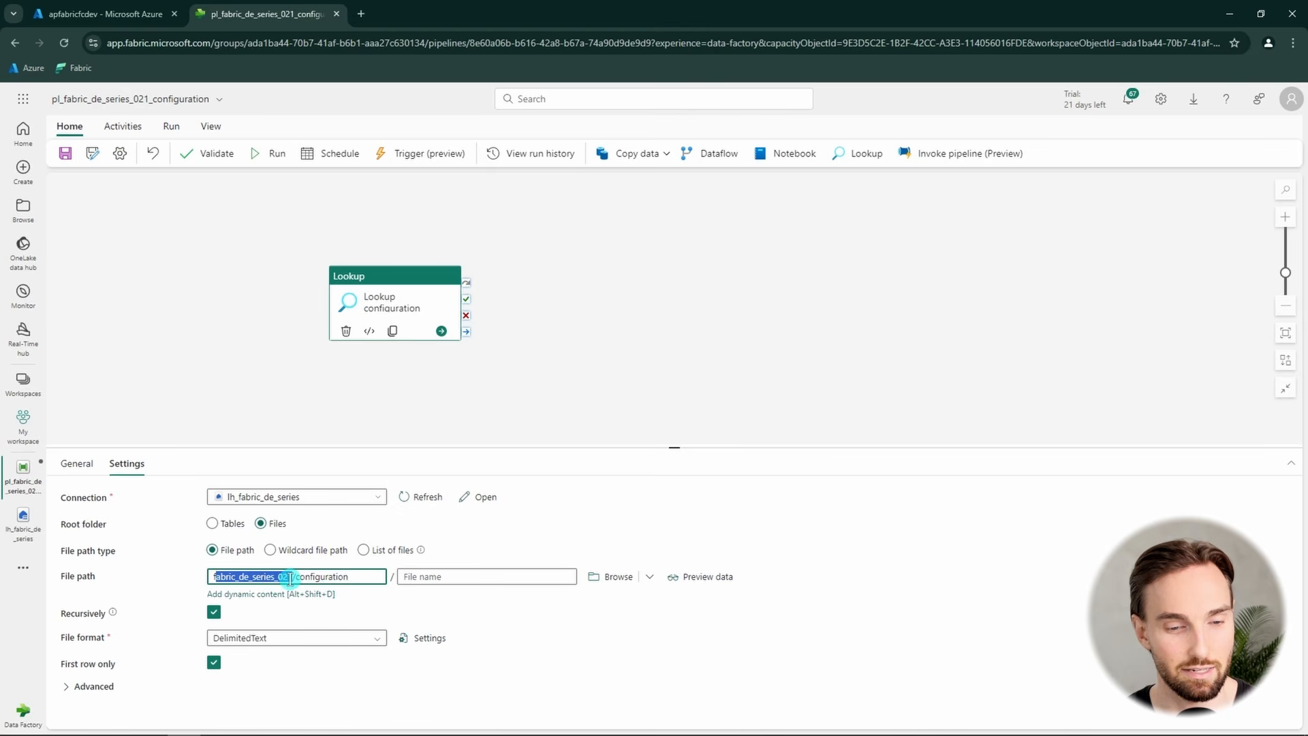
double_click(326, 579)
click(23, 525)
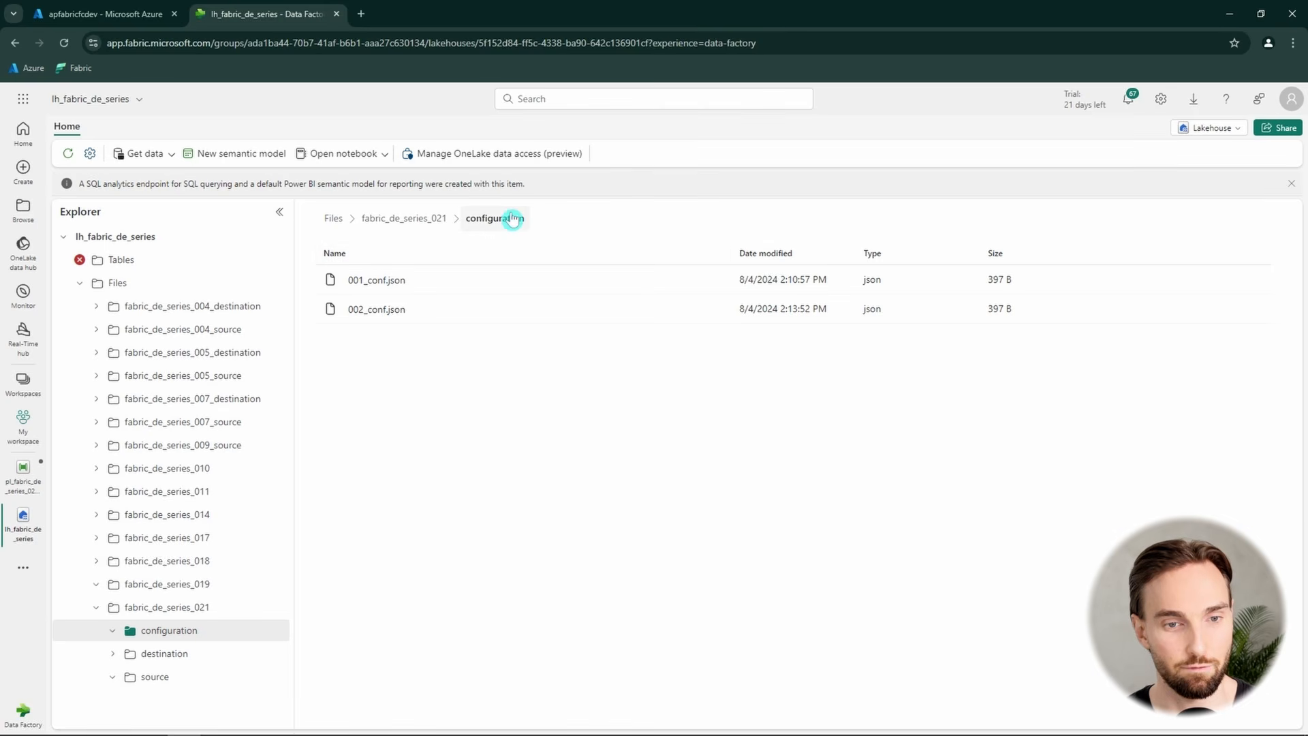
click(24, 470)
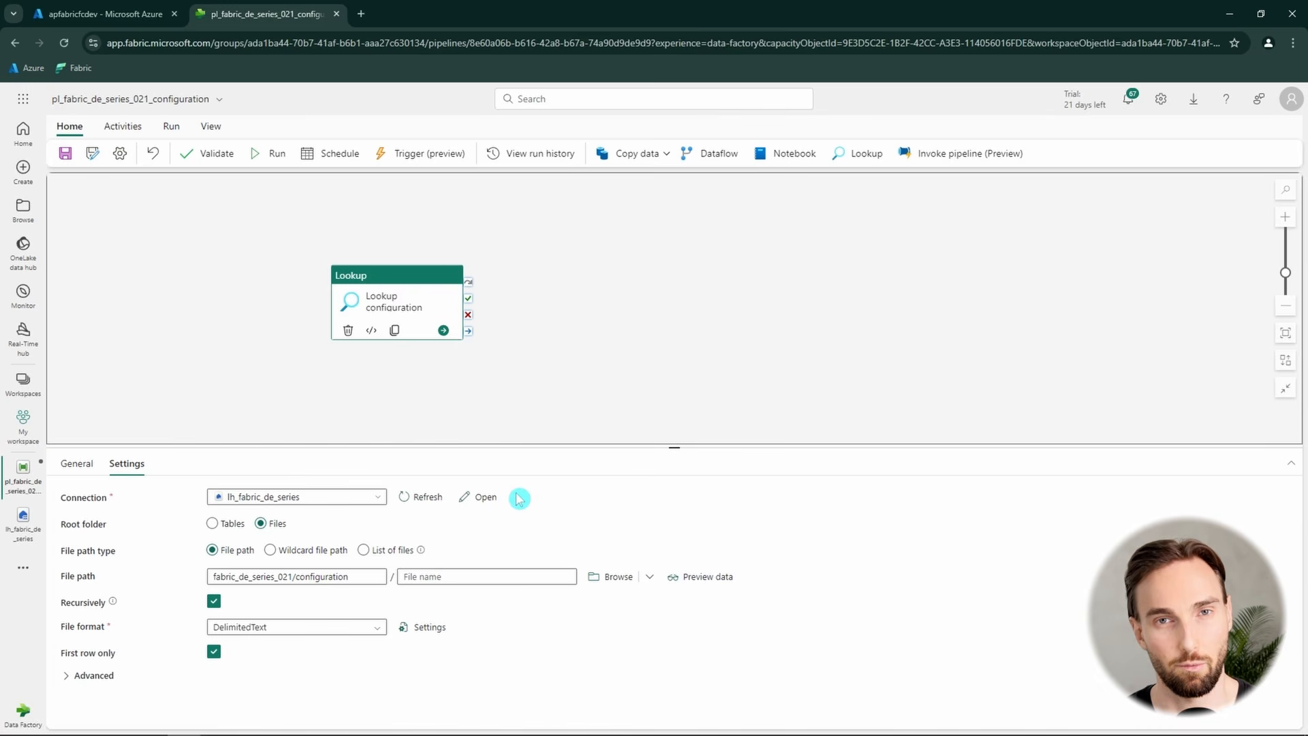
- Add a String pipeline parameter named conf_id without a default value
click(204, 368)
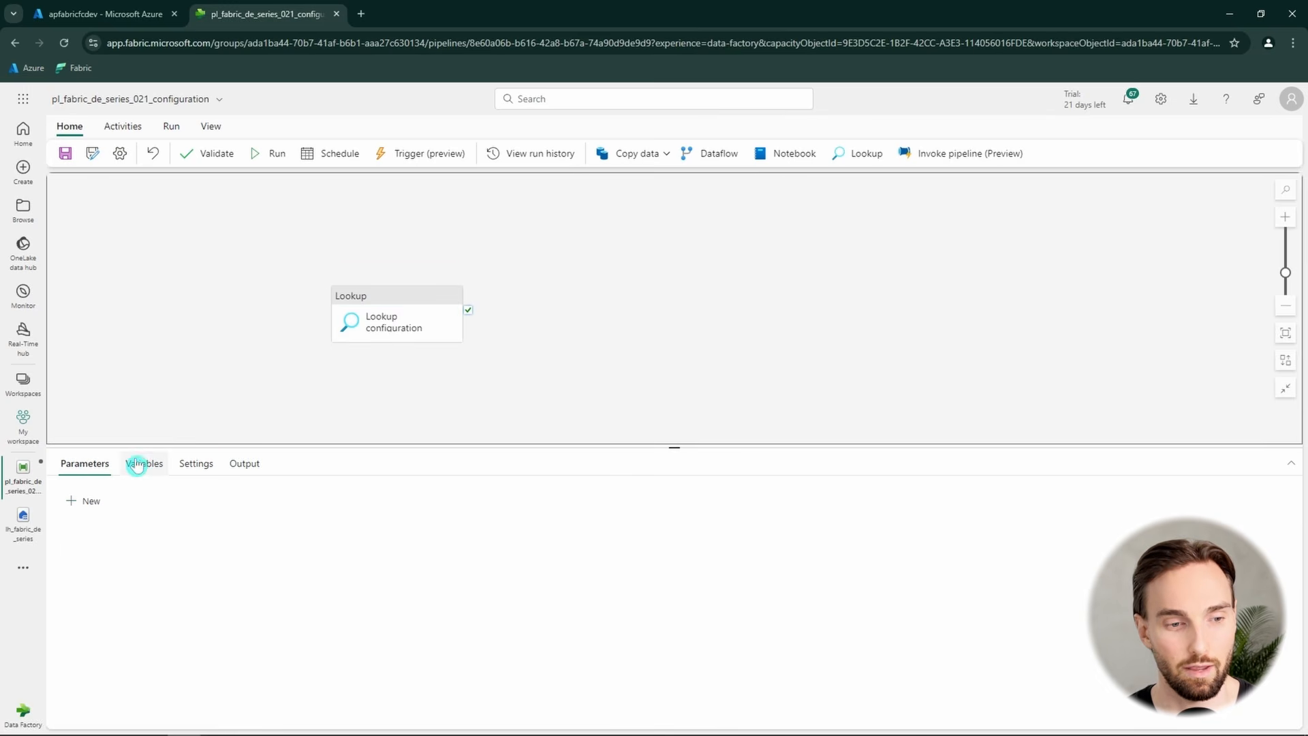
click(89, 507)
key(alt+Tab)
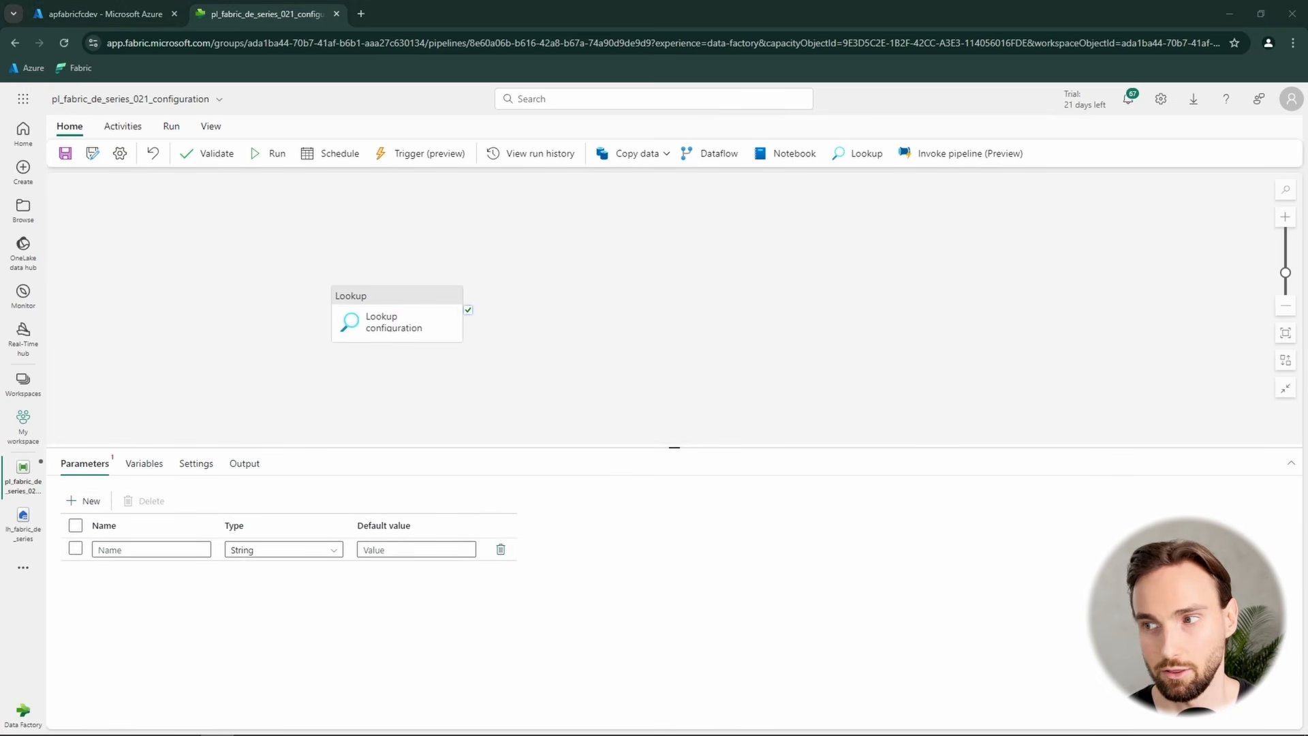
click(151, 549)
text(conf_id)
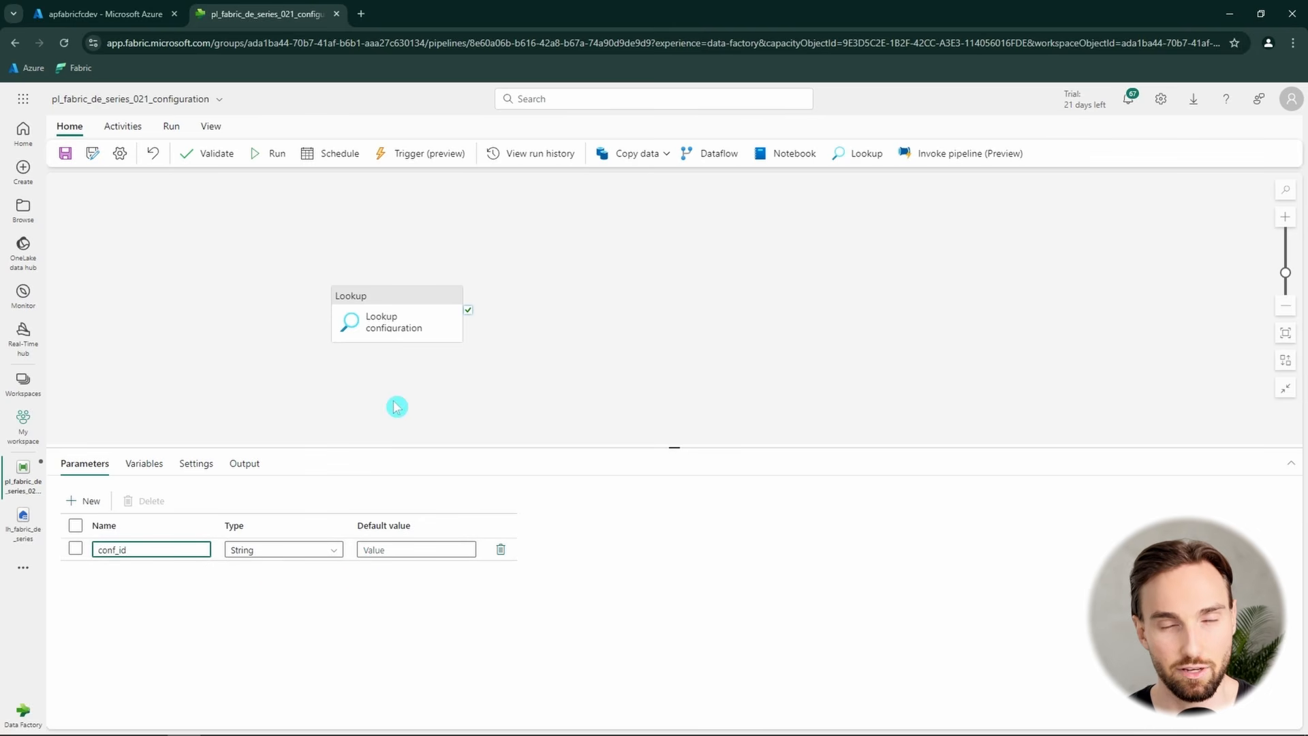
click(431, 299)
click(469, 577)
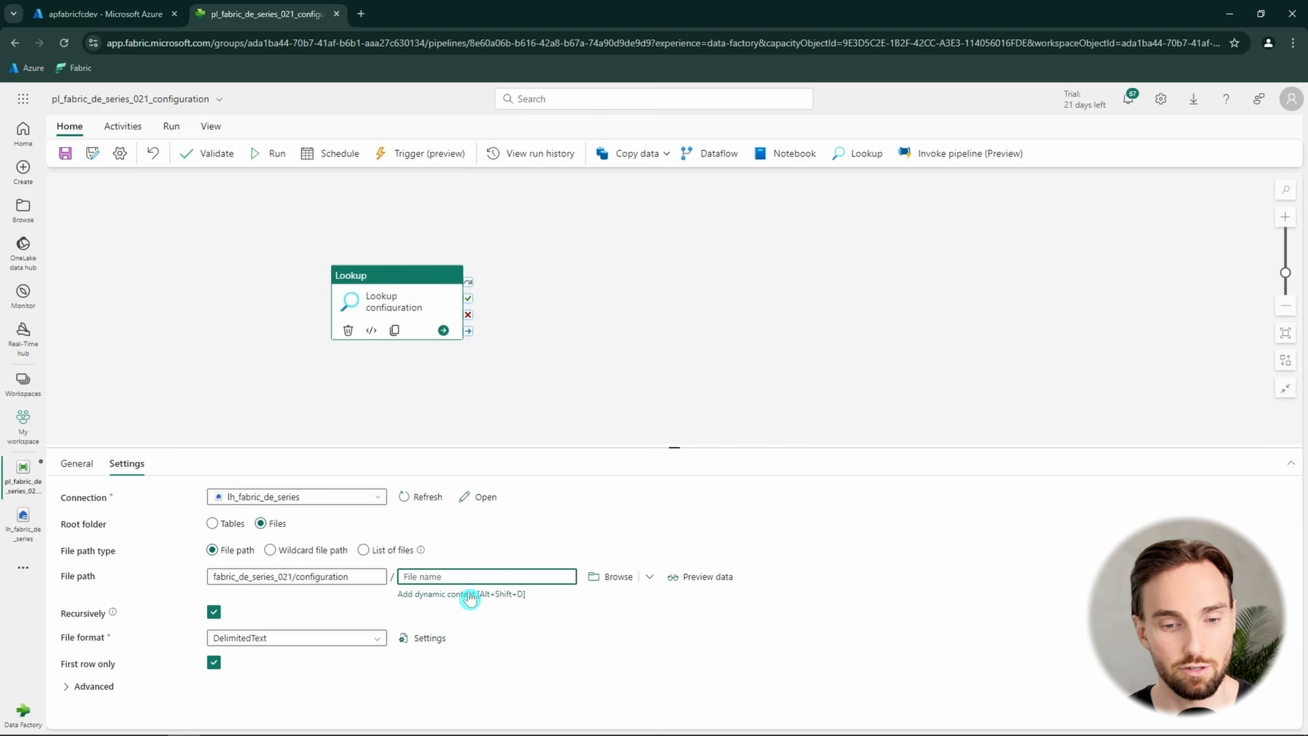
click(671, 491)
click(1128, 333)
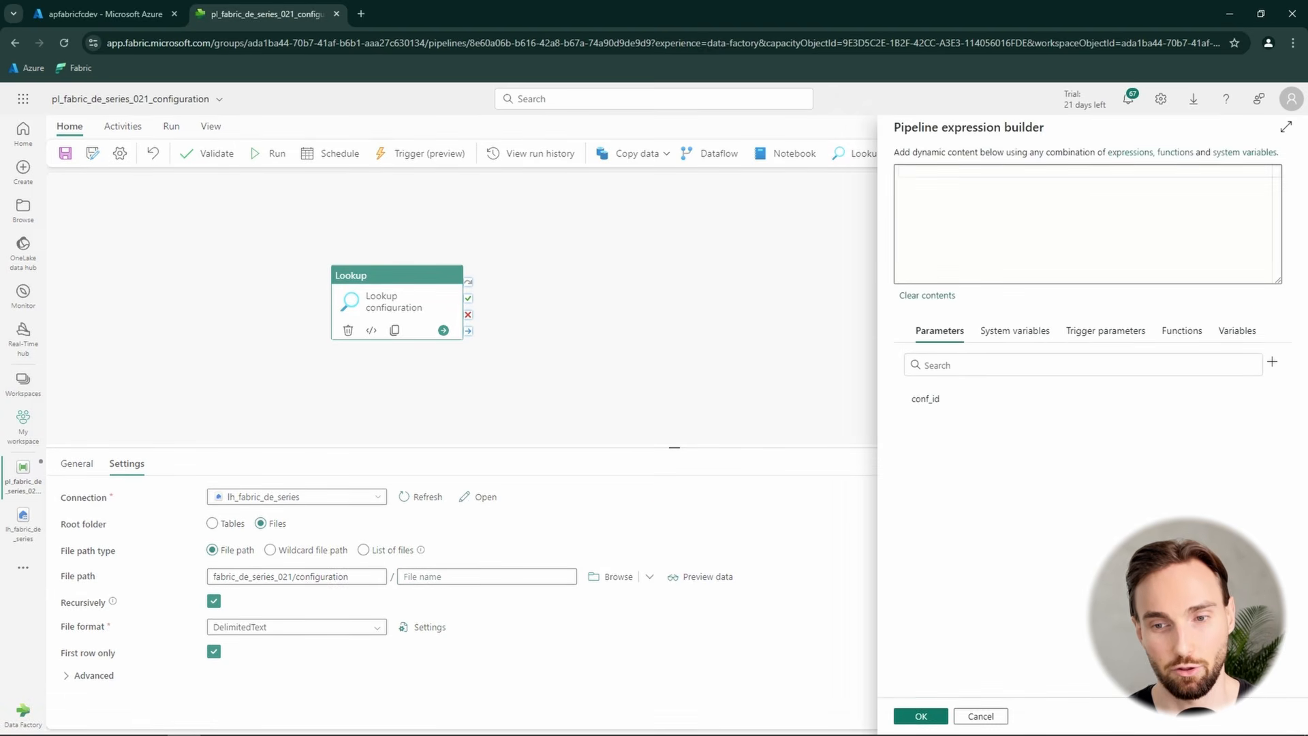
key(alt+Tab)
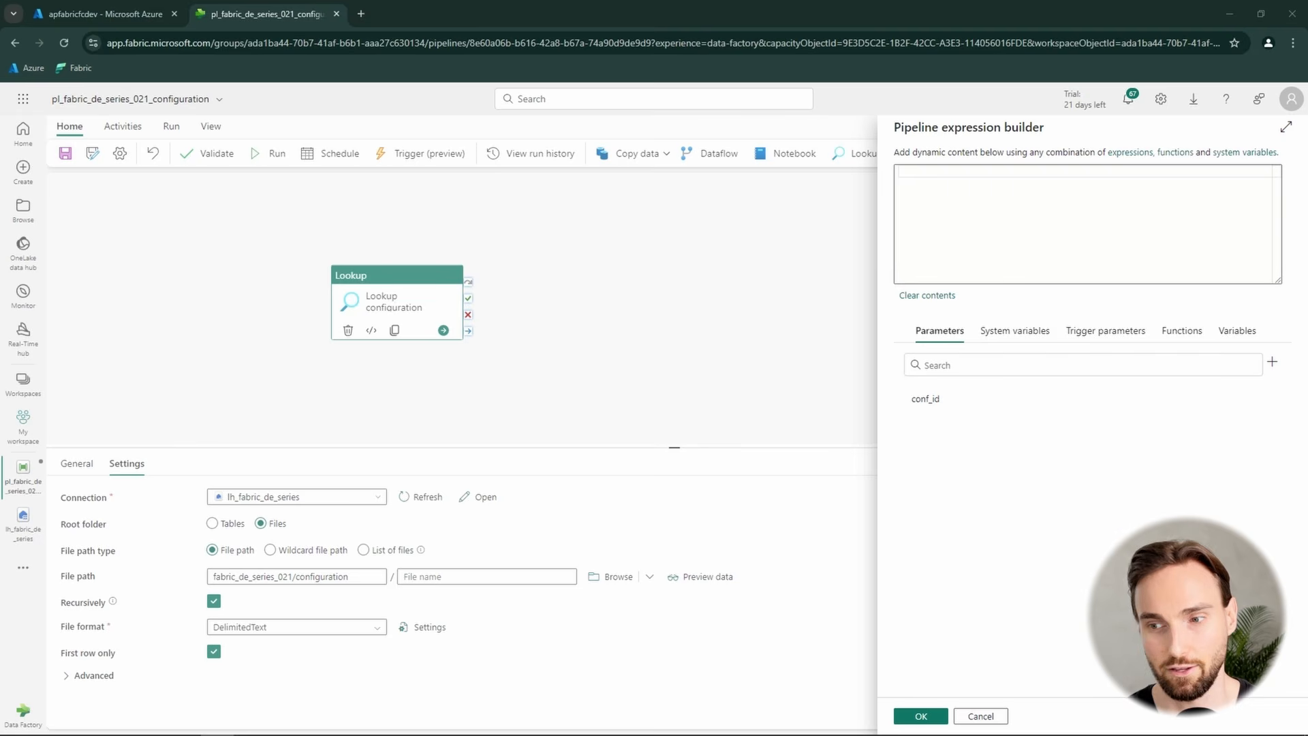
key(alt+Tab)
text(@concat(pipeline().parameters.conf_id,'_conf.json'))
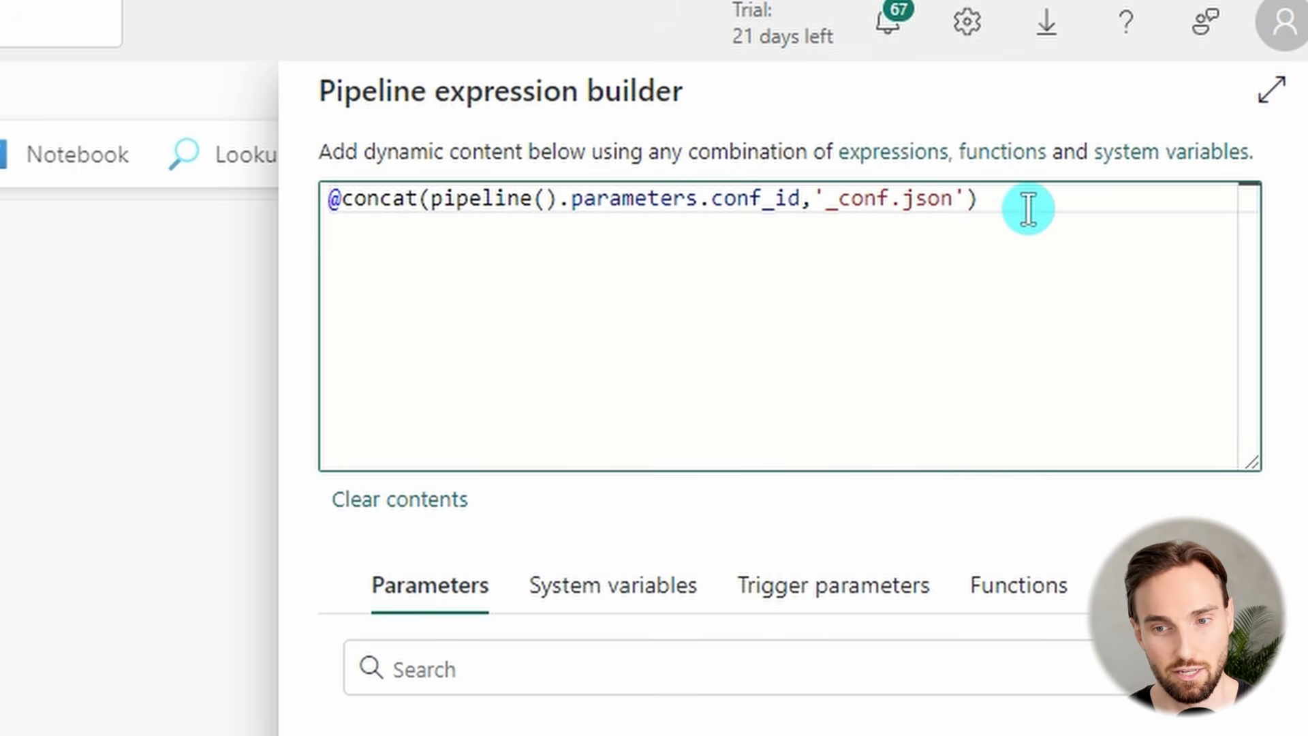
- Examine the conf_id parameter reference and the '_conf.json' suffix within the file name expression
drag(1024, 207, 327, 198)
click(672, 290)
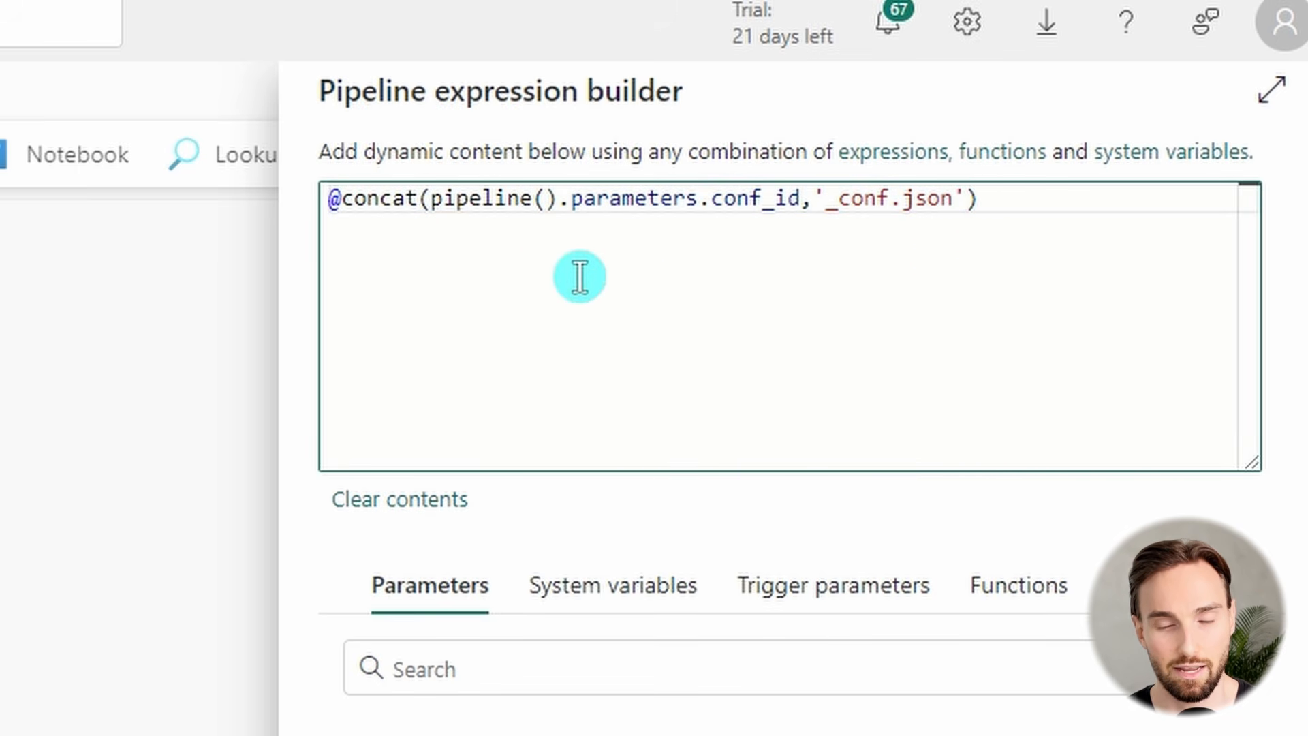
drag(811, 202, 481, 204)
click(858, 202)
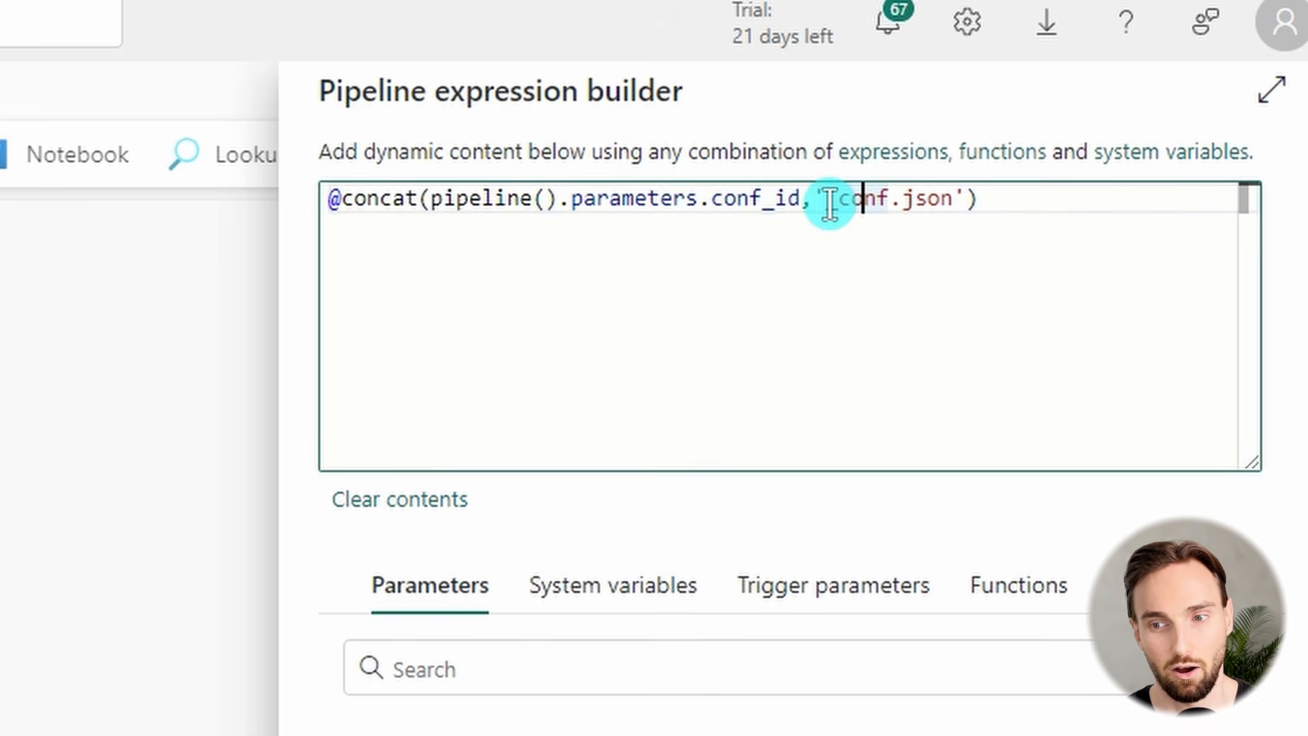
drag(826, 203, 952, 200)
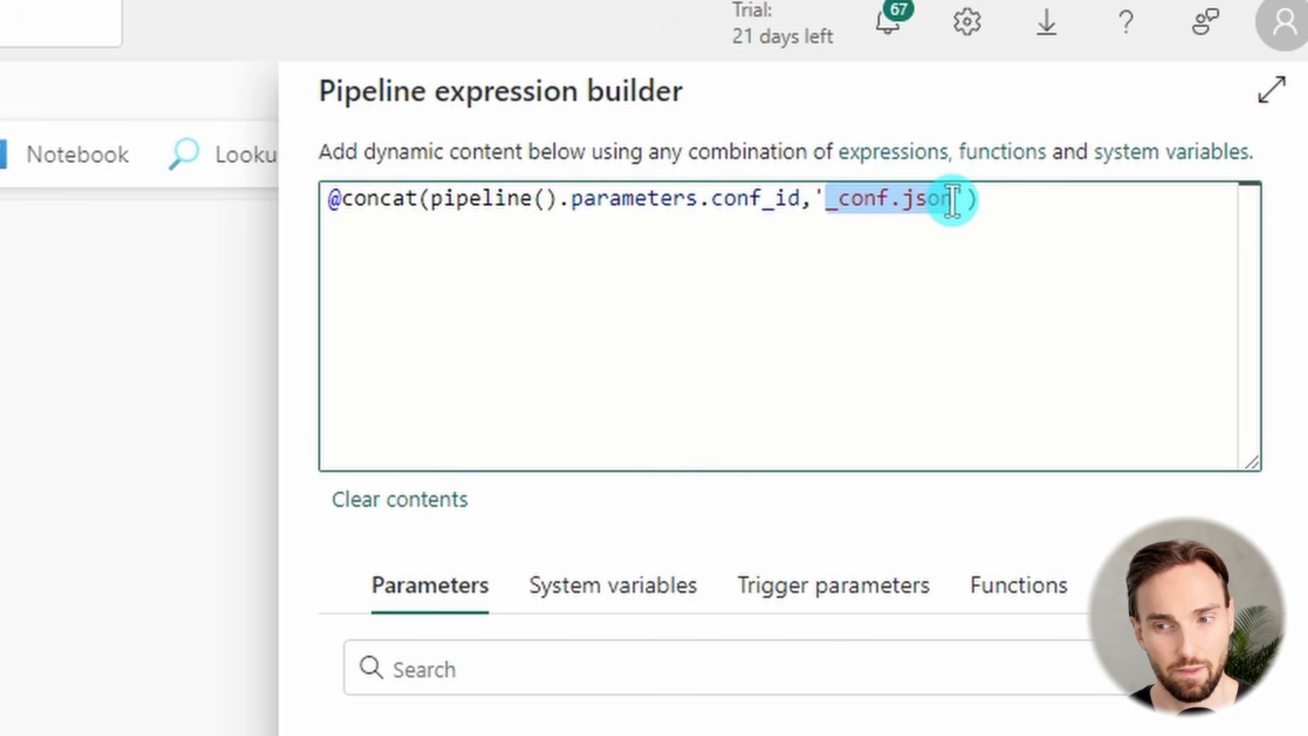
drag(1051, 219, 268, 193)
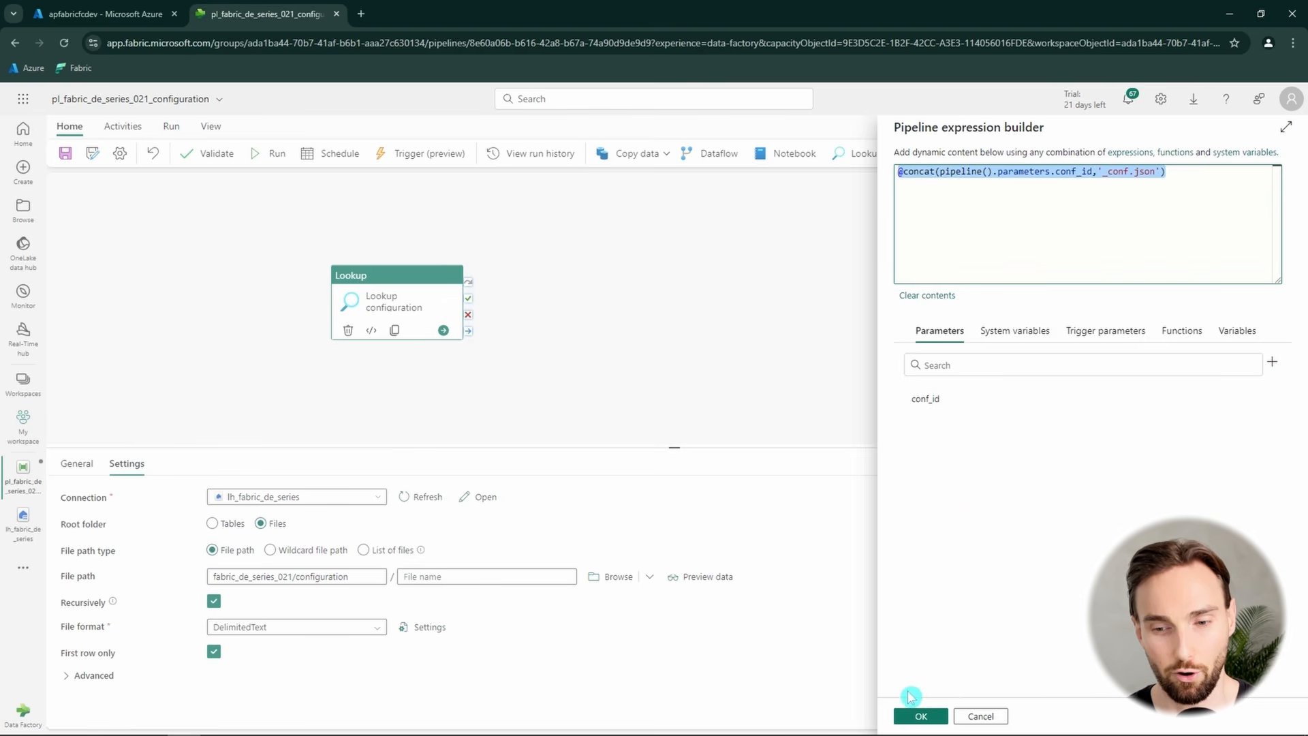
click(1147, 248)
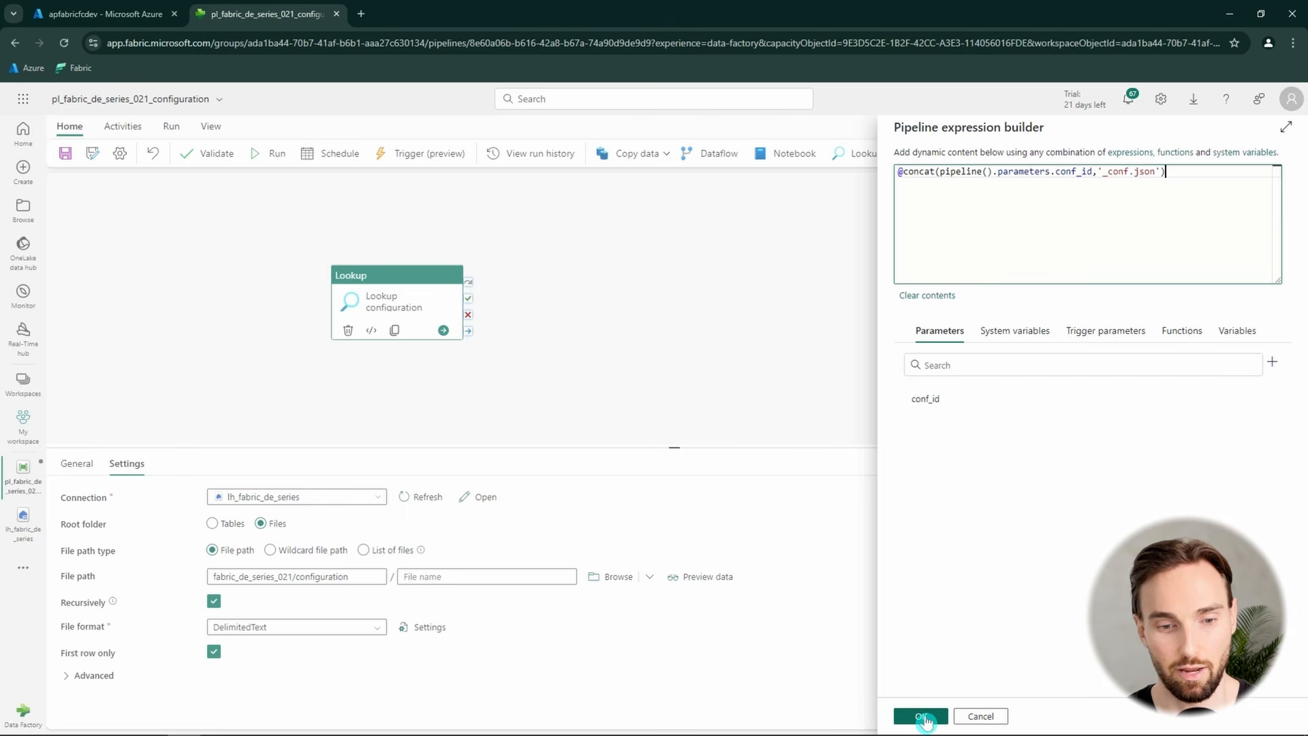
- Apply the file name expression, set the Lookup's file format to JSON and turn off First row only
click(922, 717)
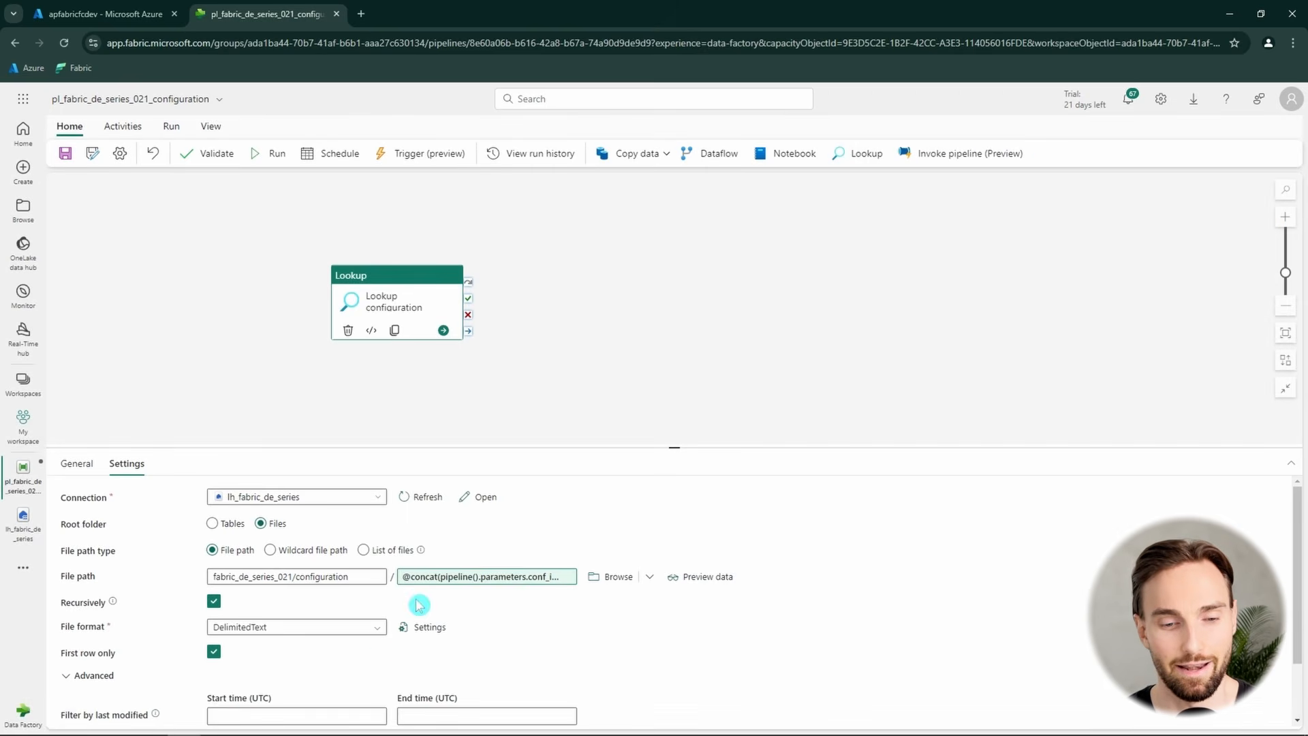
click(366, 626)
scroll(300, 685, down, 2)
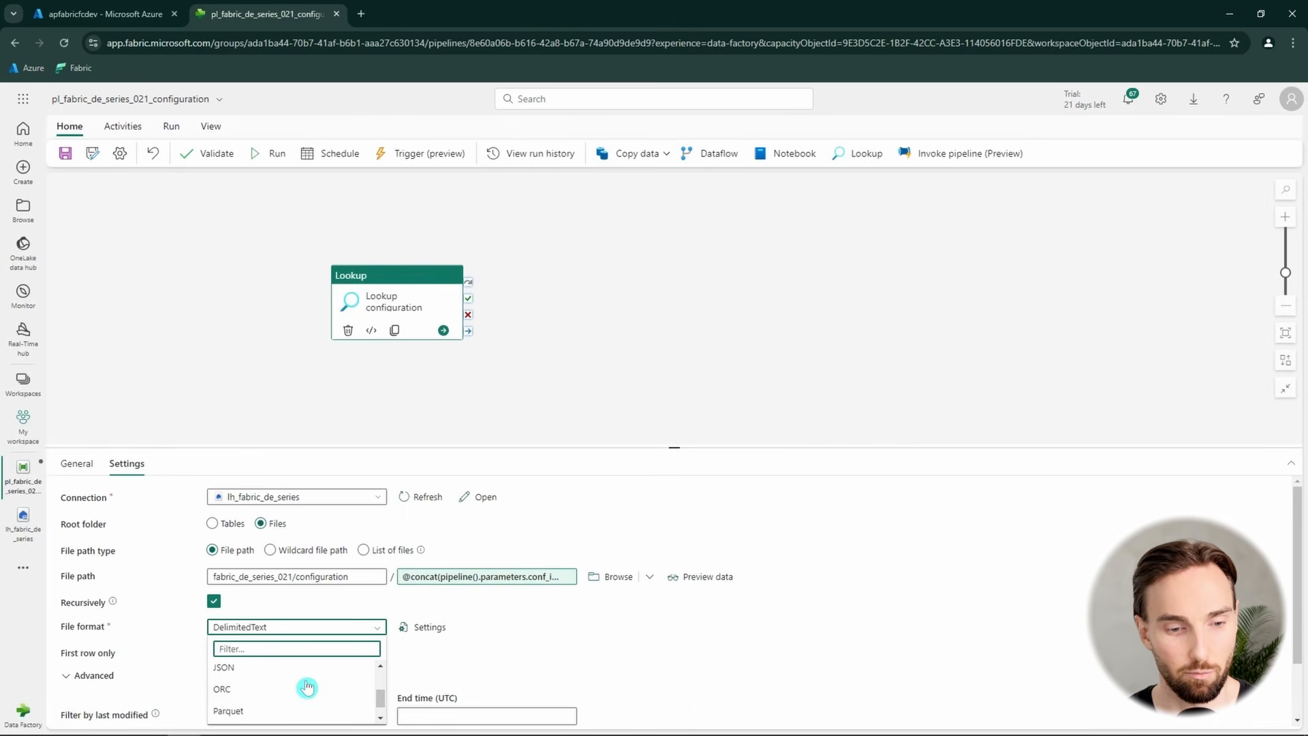
click(262, 673)
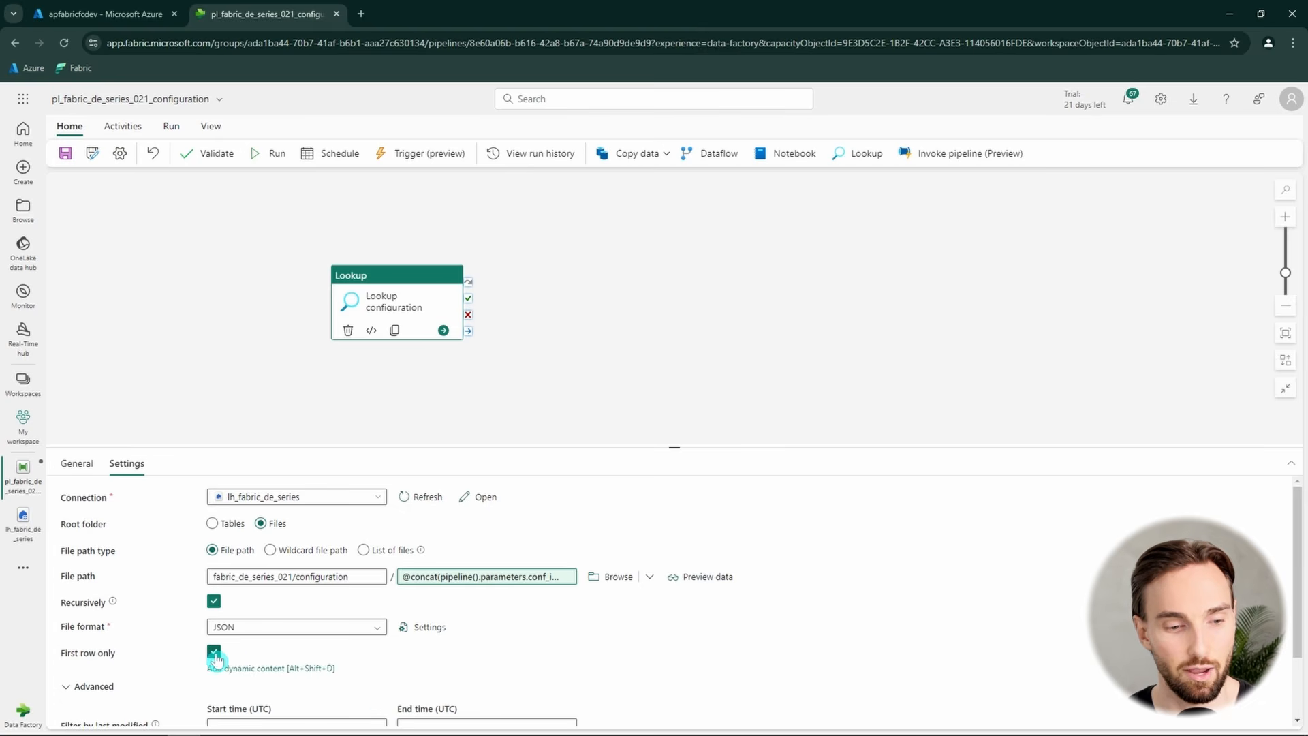
click(214, 652)
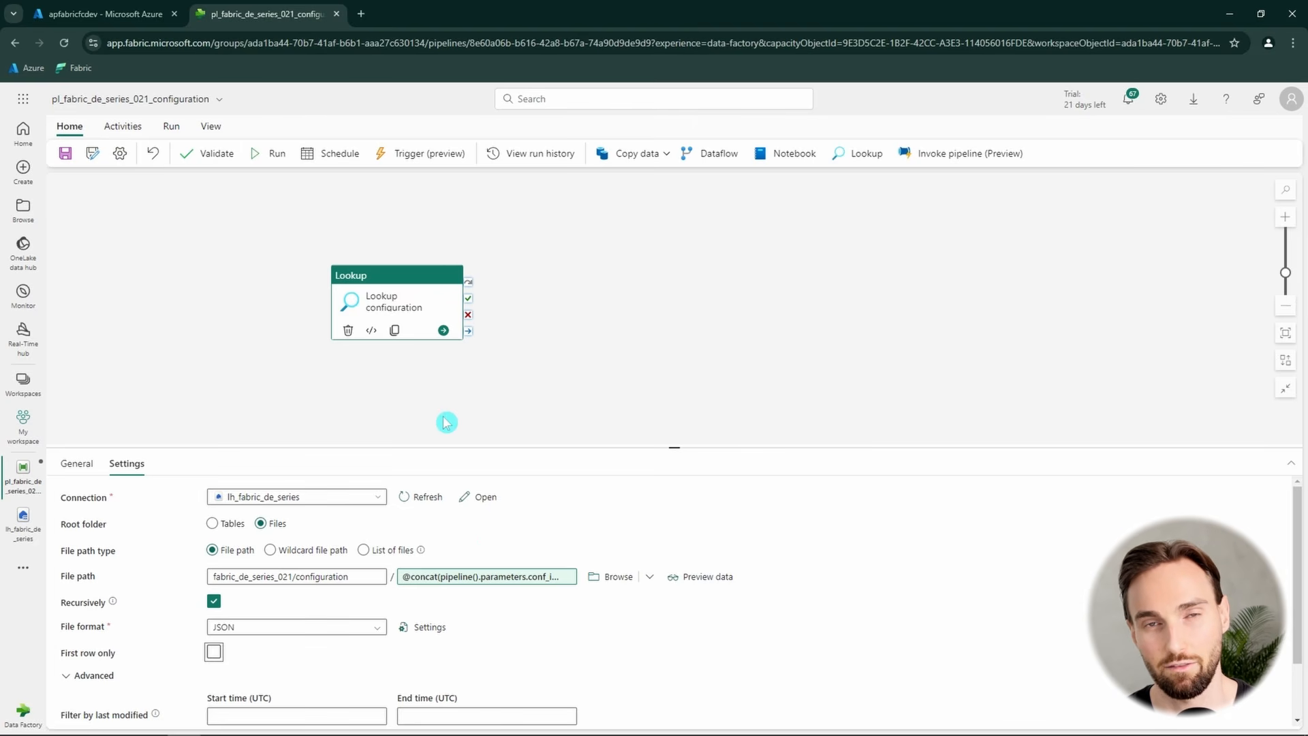
- Save and run the pipeline with the conf_id parameter set to 001
scroll(511, 570, down, 1)
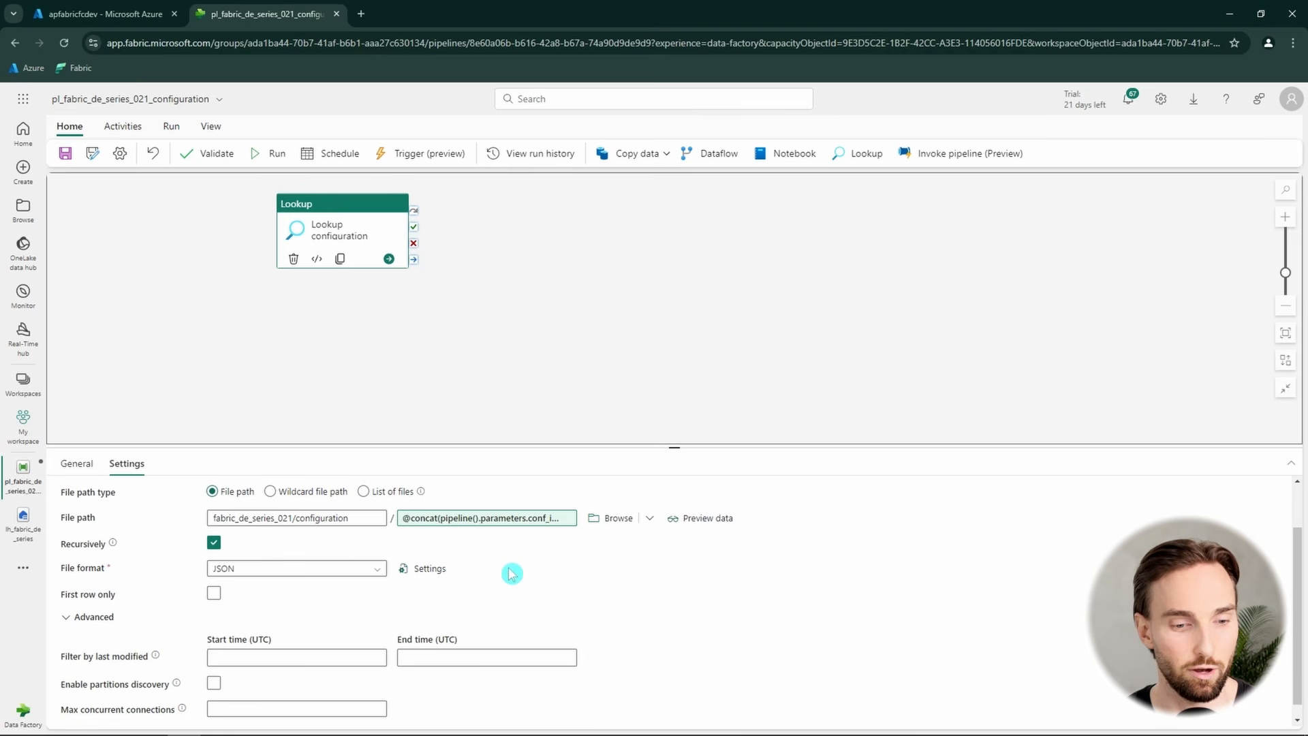
click(272, 153)
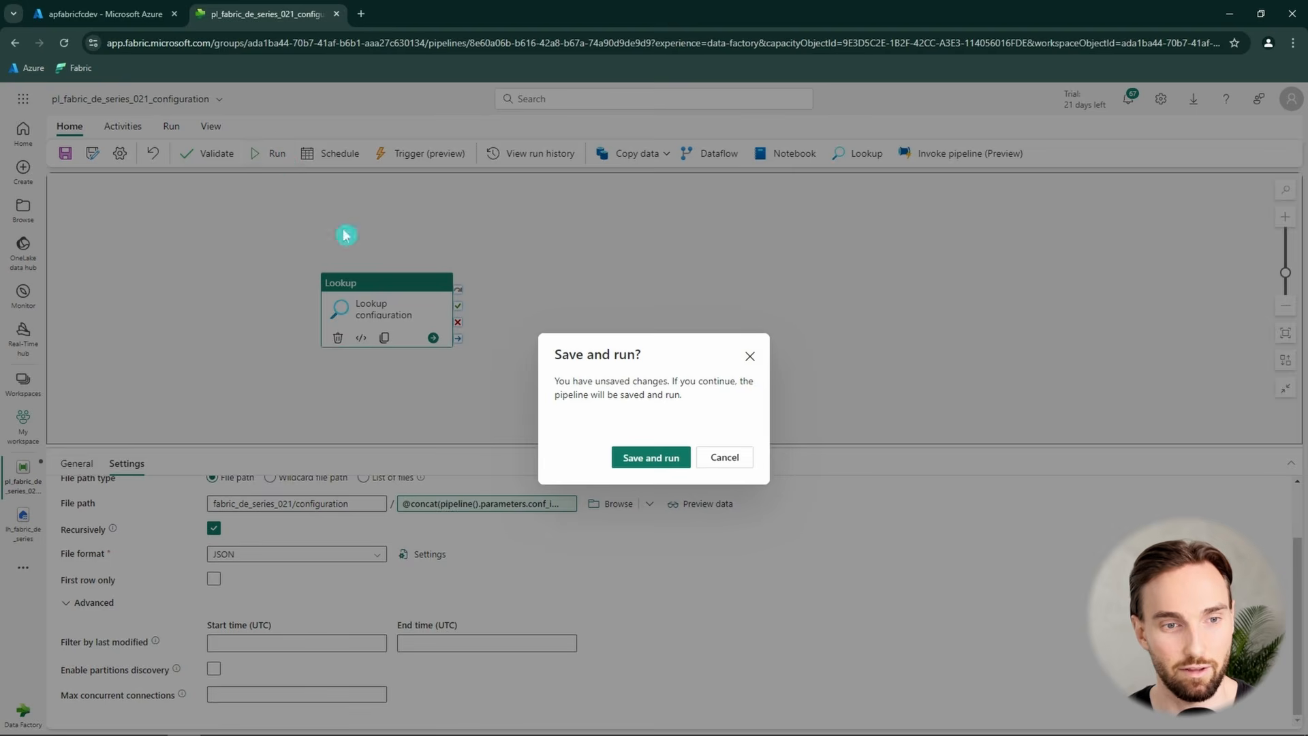
click(650, 457)
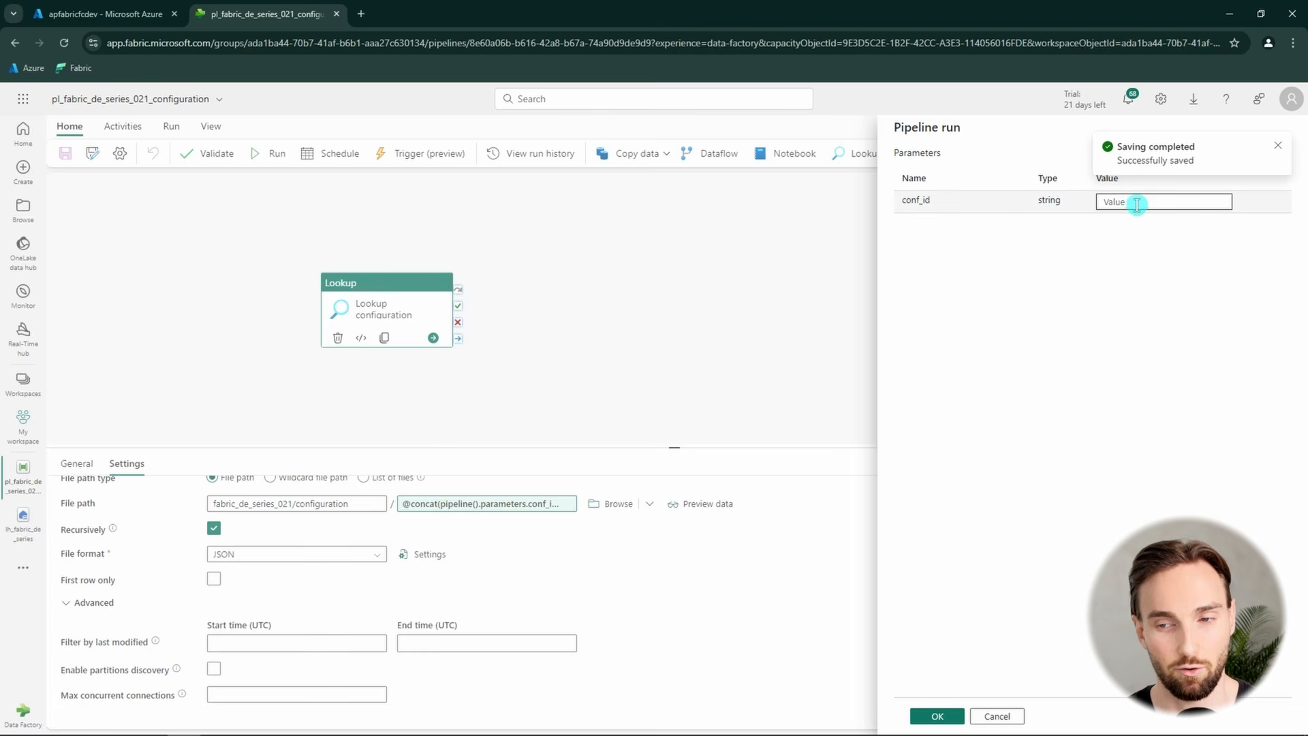
click(1137, 204)
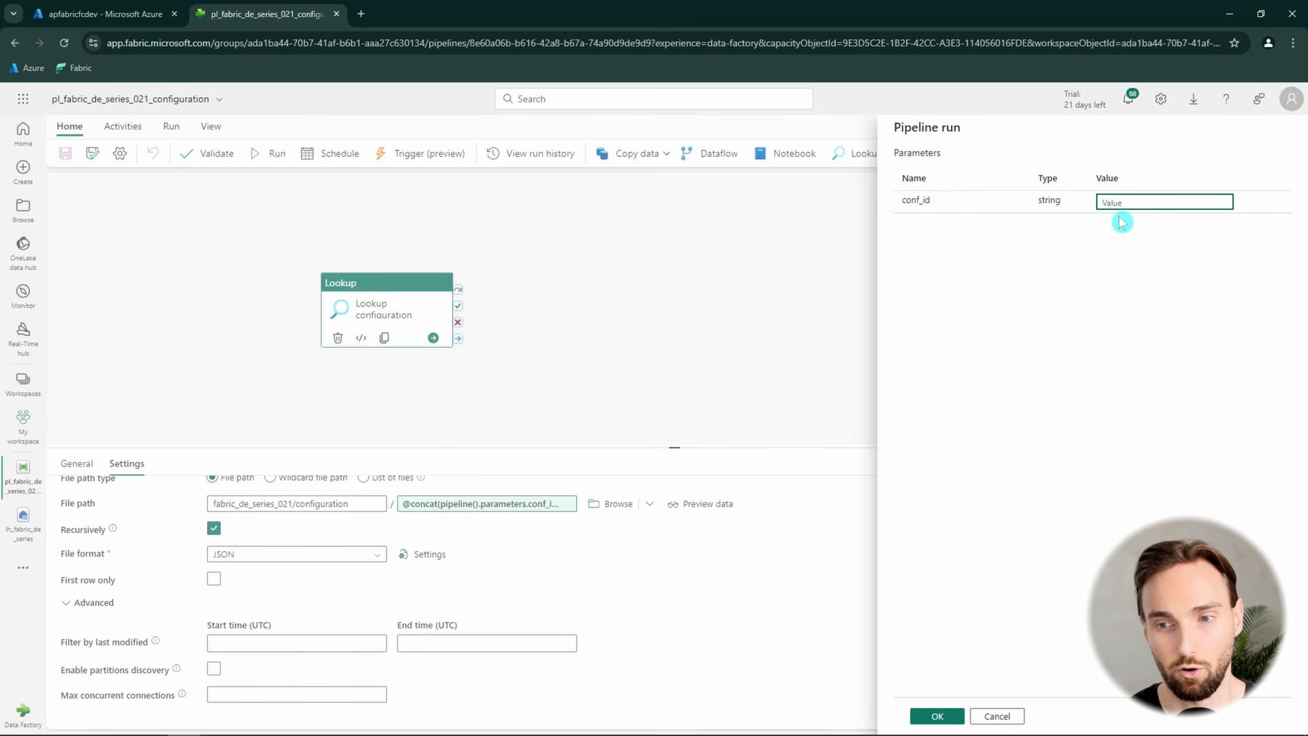
text(001)
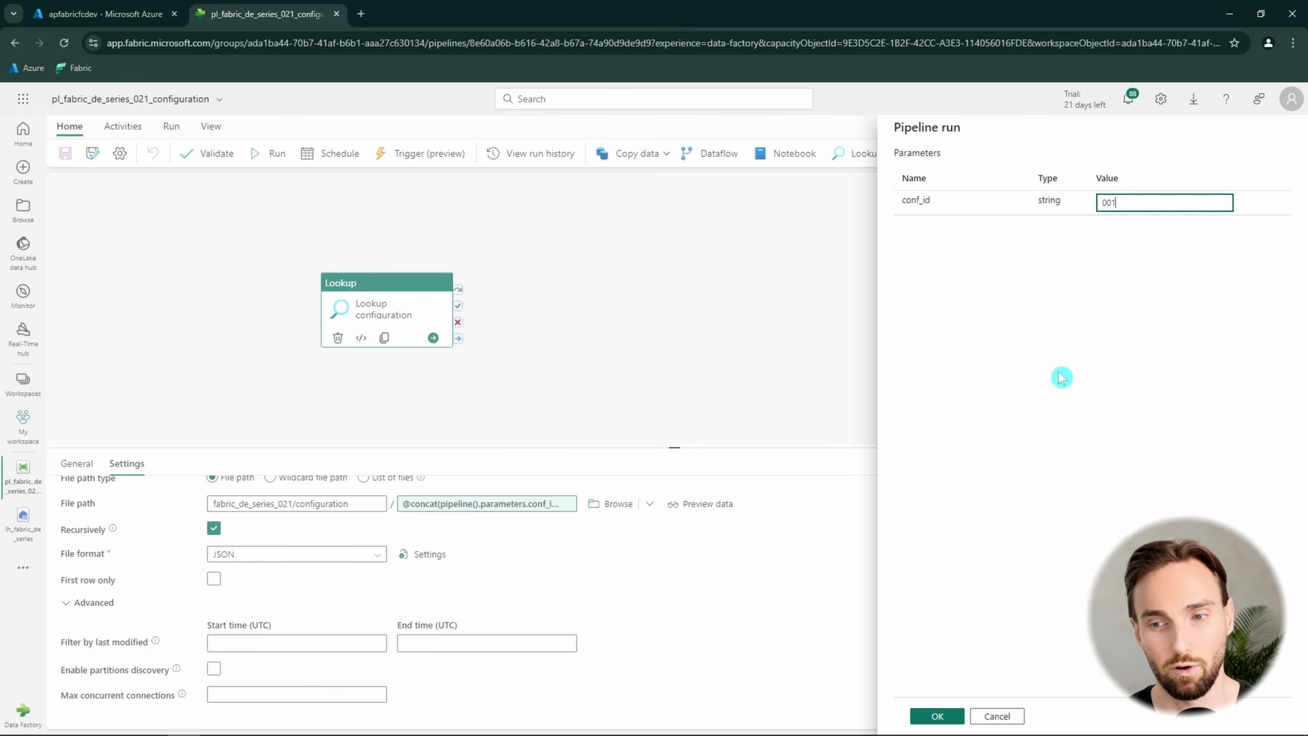
click(936, 716)
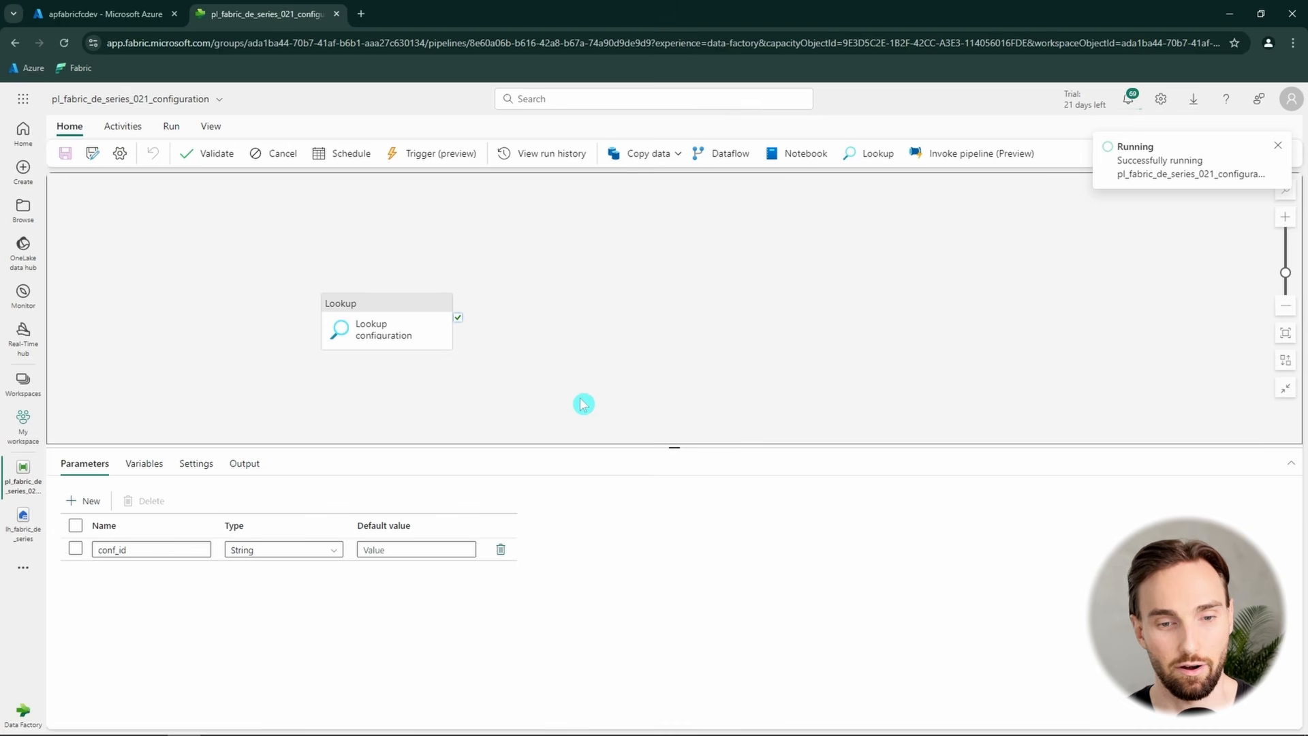
- Examine the value array in the Lookup configuration activity's run output
click(244, 463)
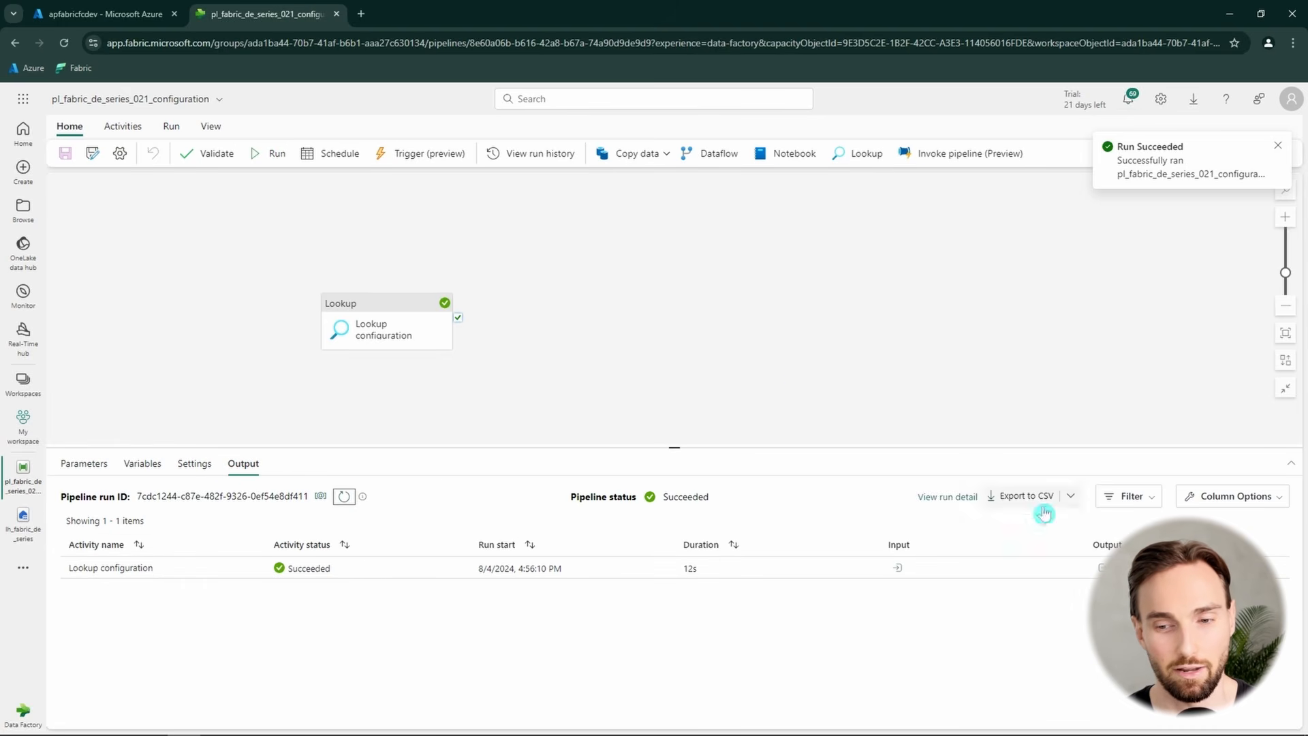
click(1100, 568)
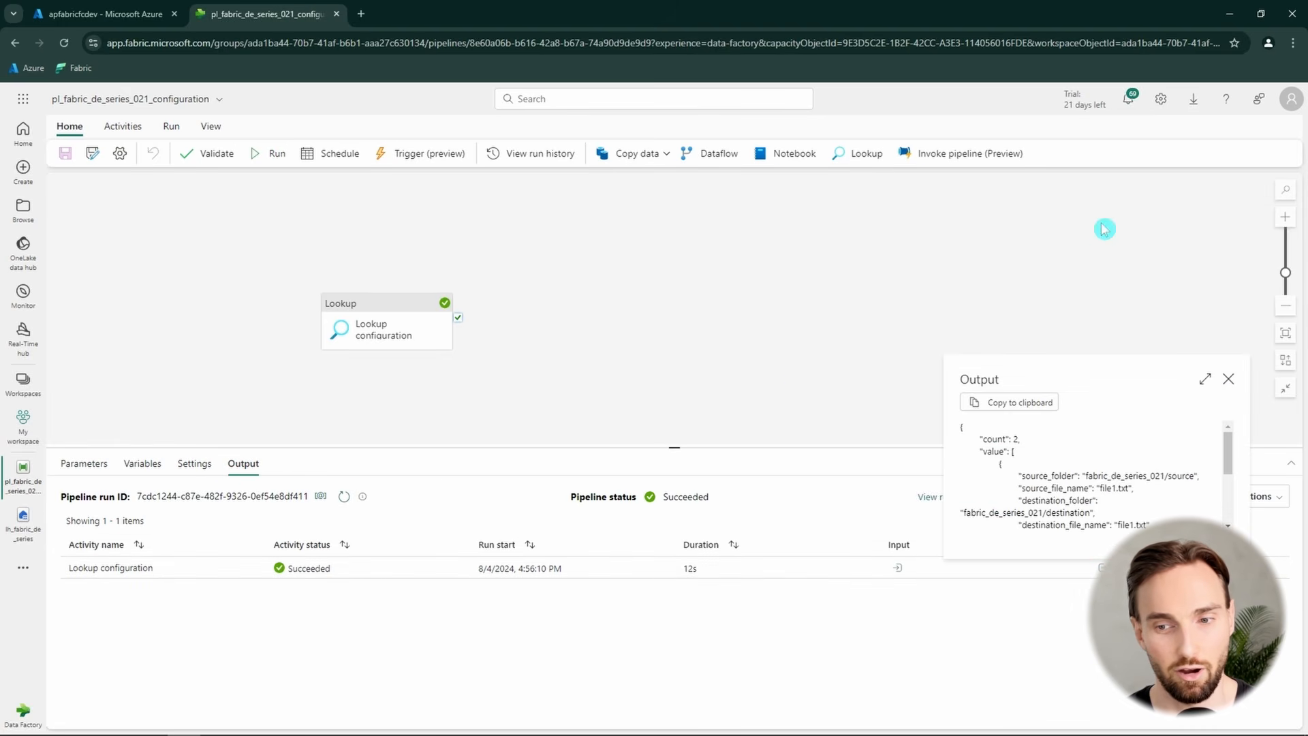
click(1199, 381)
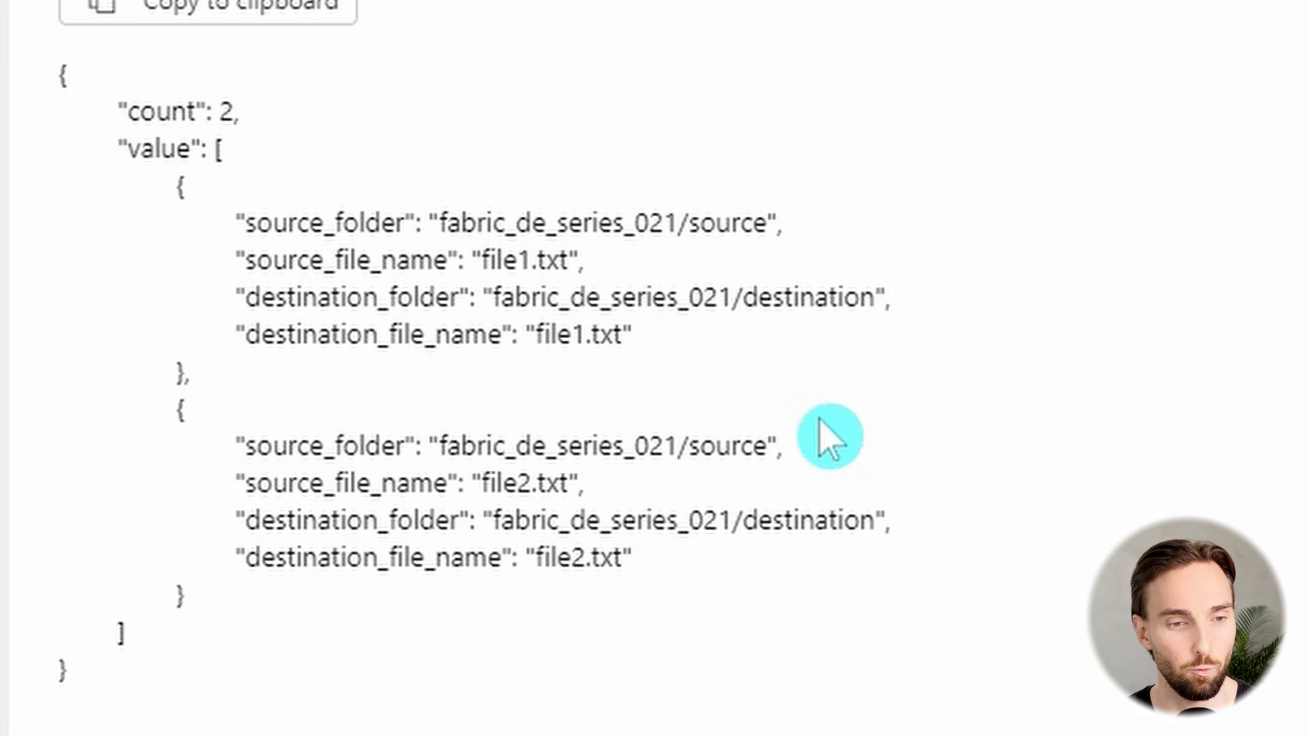
drag(209, 149, 620, 609)
click(627, 620)
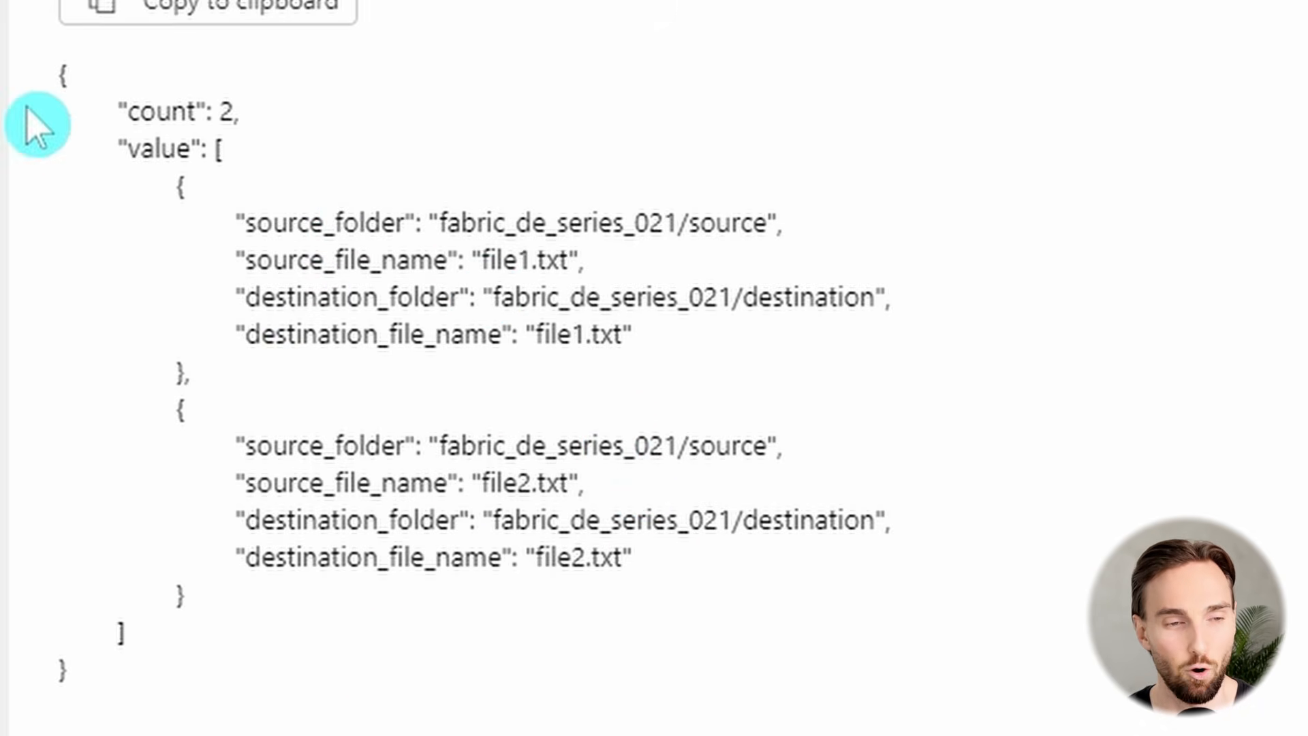
drag(128, 148, 251, 167)
drag(146, 652, 118, 624)
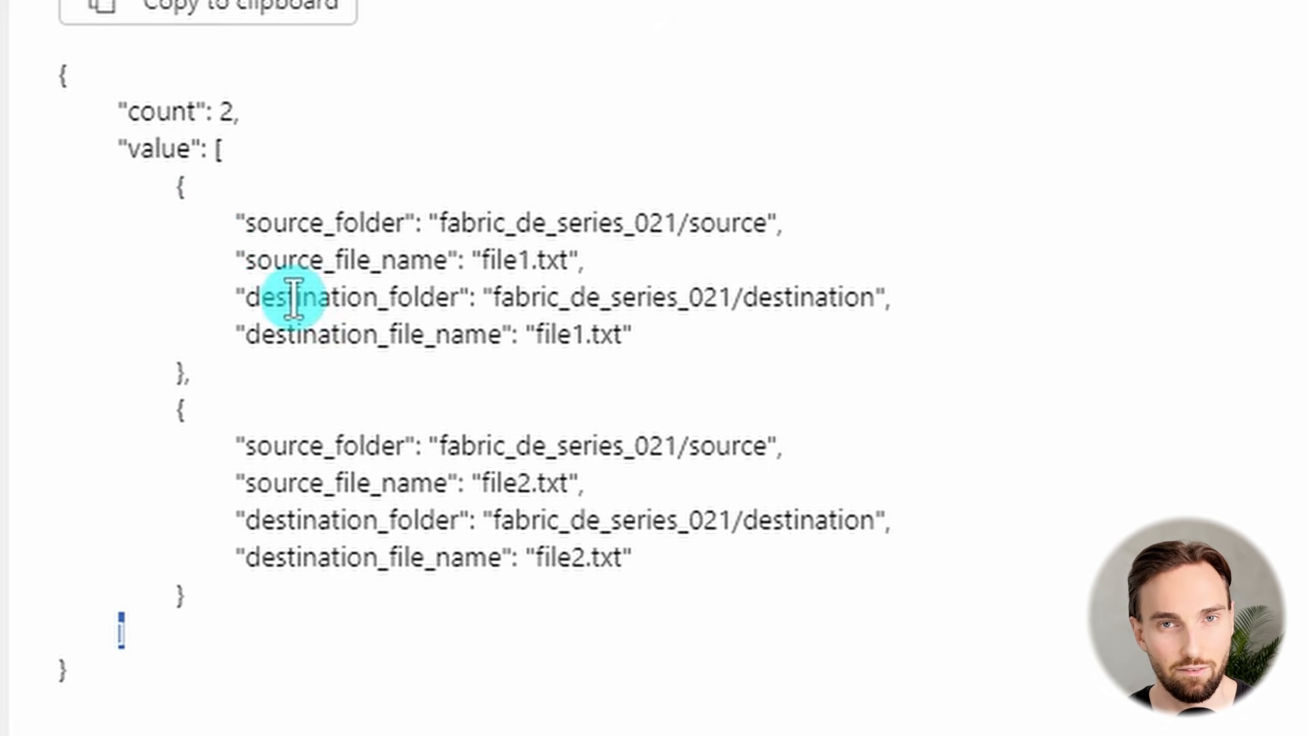
drag(166, 186, 119, 148)
click(353, 434)
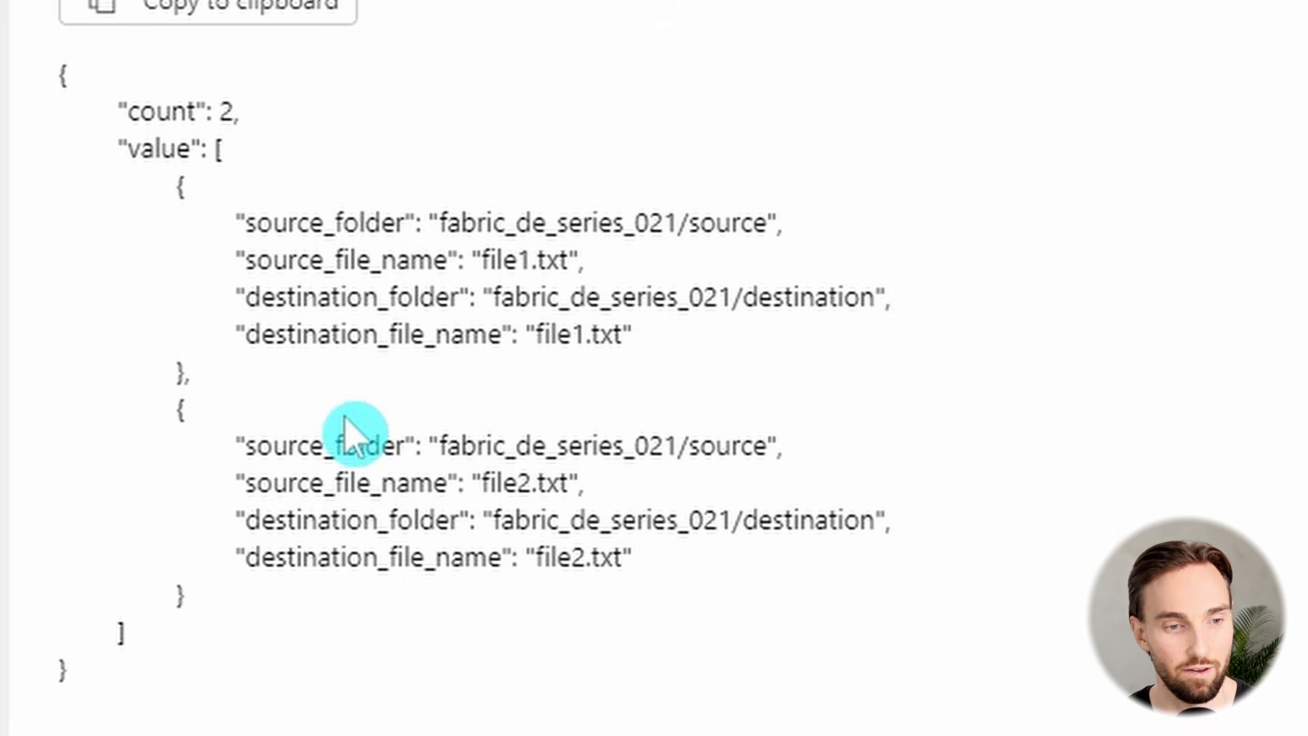
- Review the source and destination folder and file name keys of the first configuration item, and close the output
double_click(374, 220)
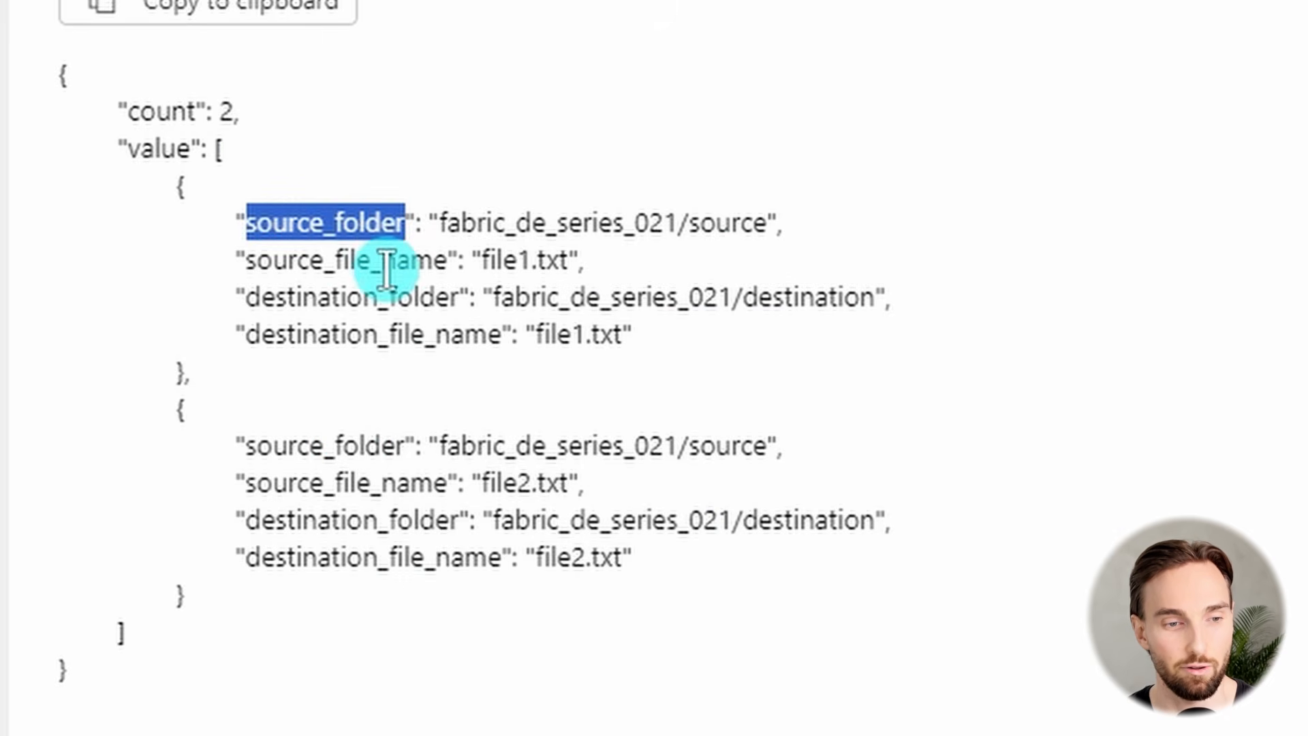
double_click(423, 261)
double_click(414, 298)
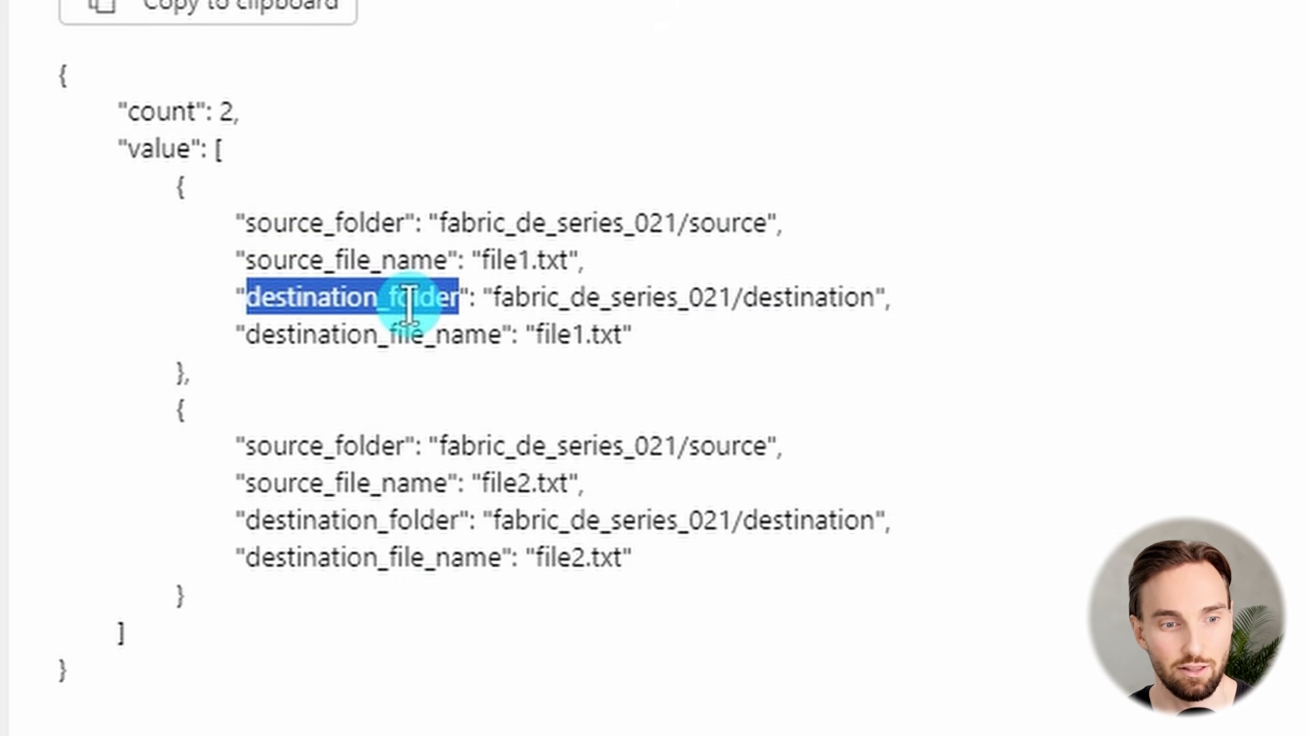
double_click(441, 335)
double_click(385, 298)
double_click(350, 259)
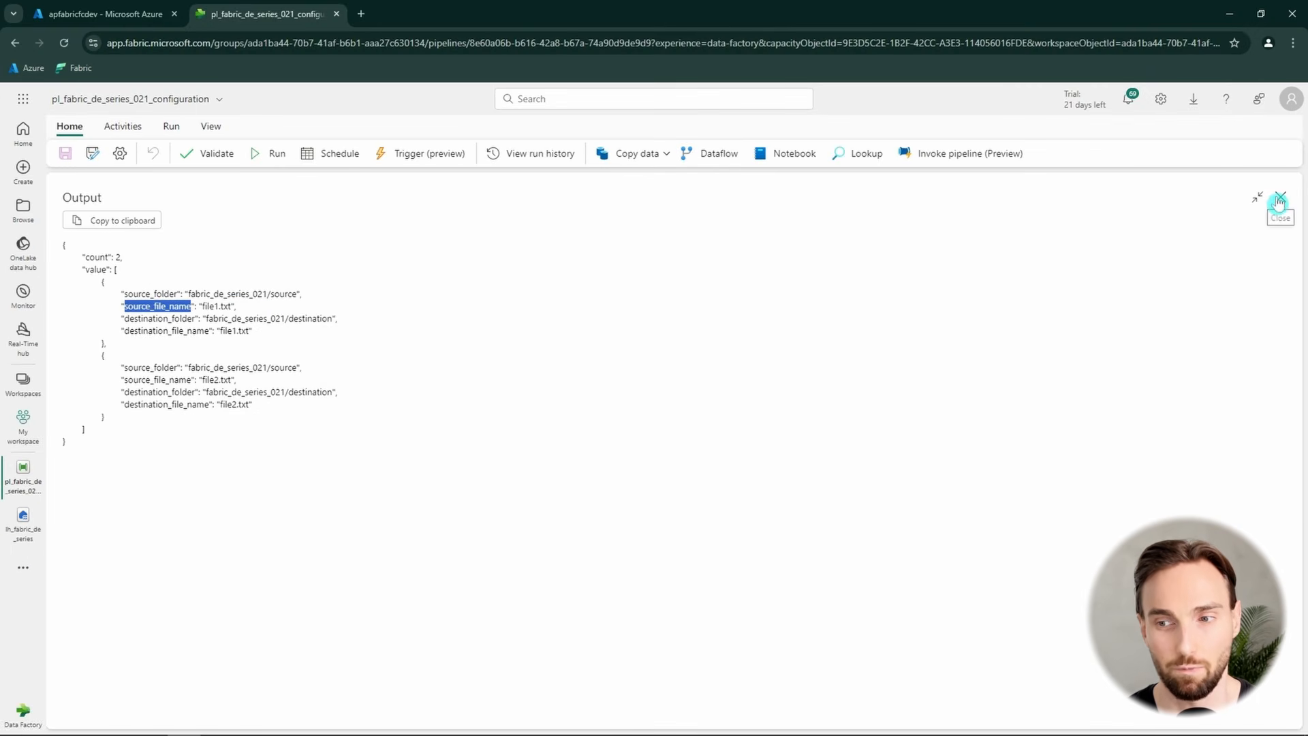
click(1279, 200)
- Add a ForEach activity named "ForEach configuration item" that runs on success of the Lookup configuration activity
click(123, 127)
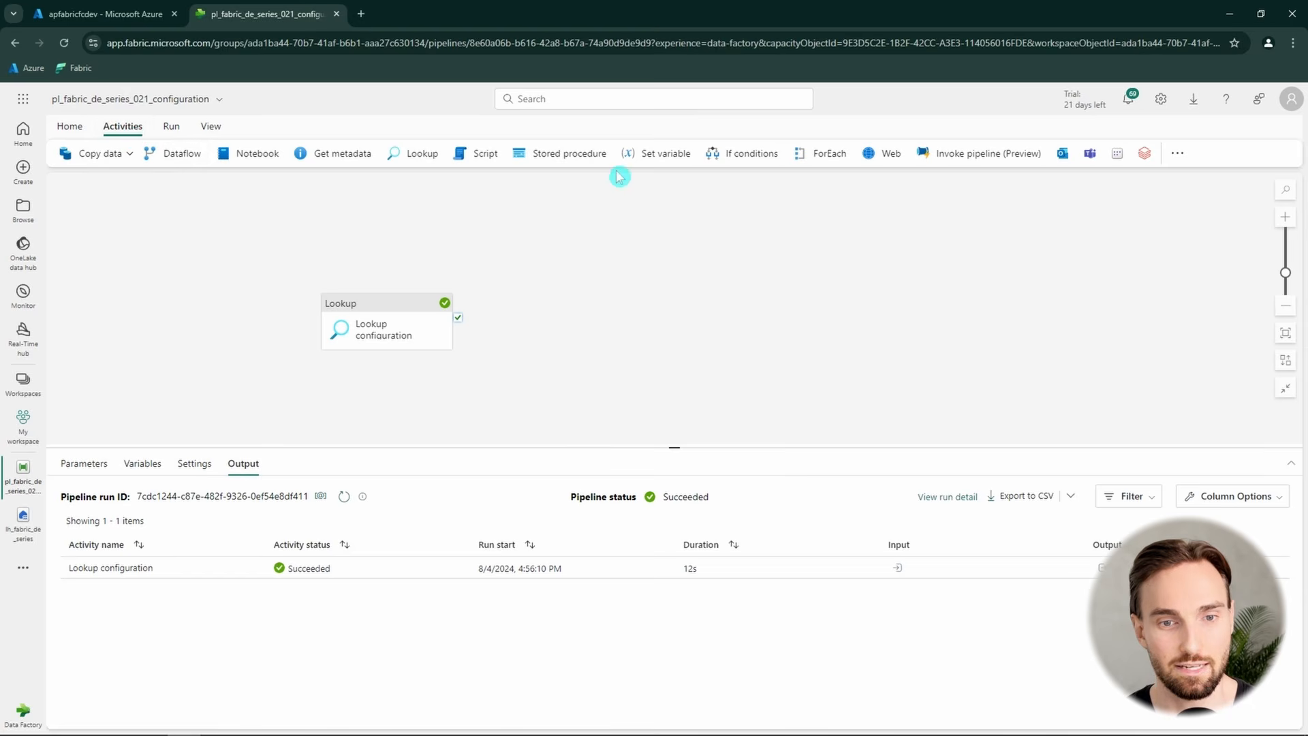
click(829, 156)
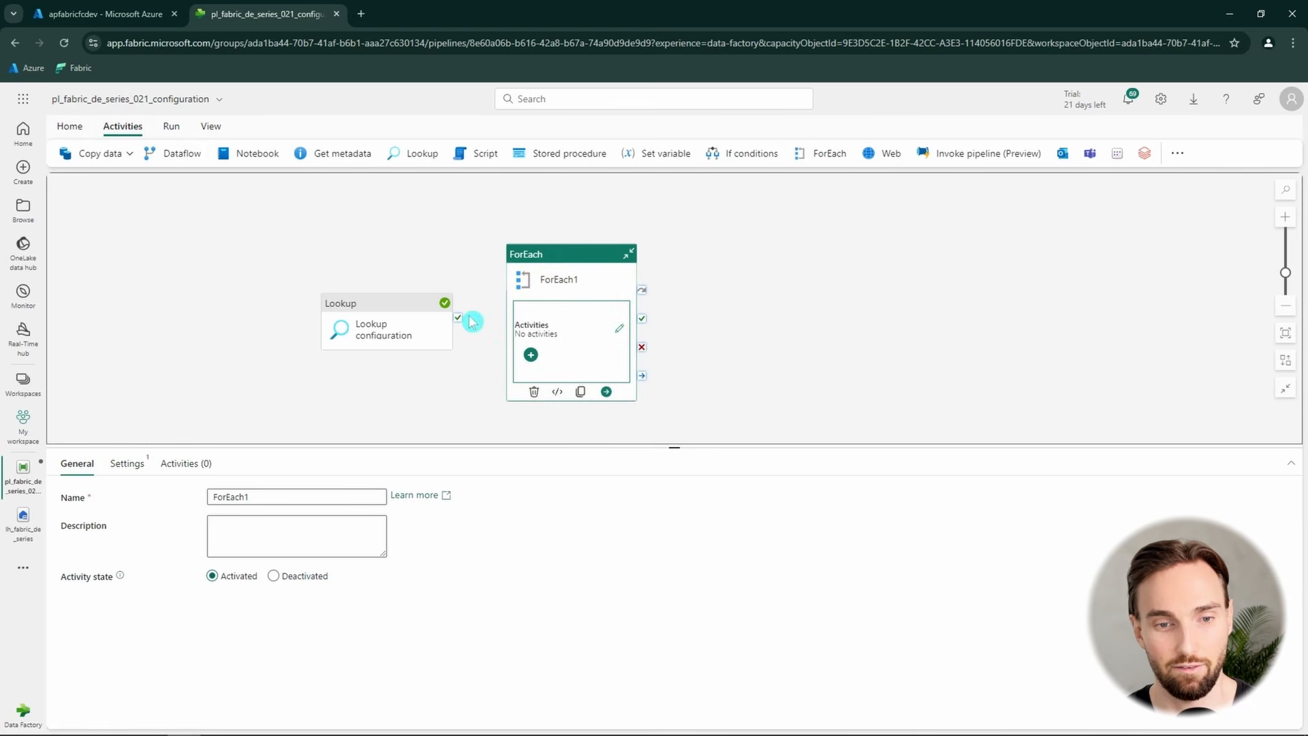
drag(458, 318, 578, 280)
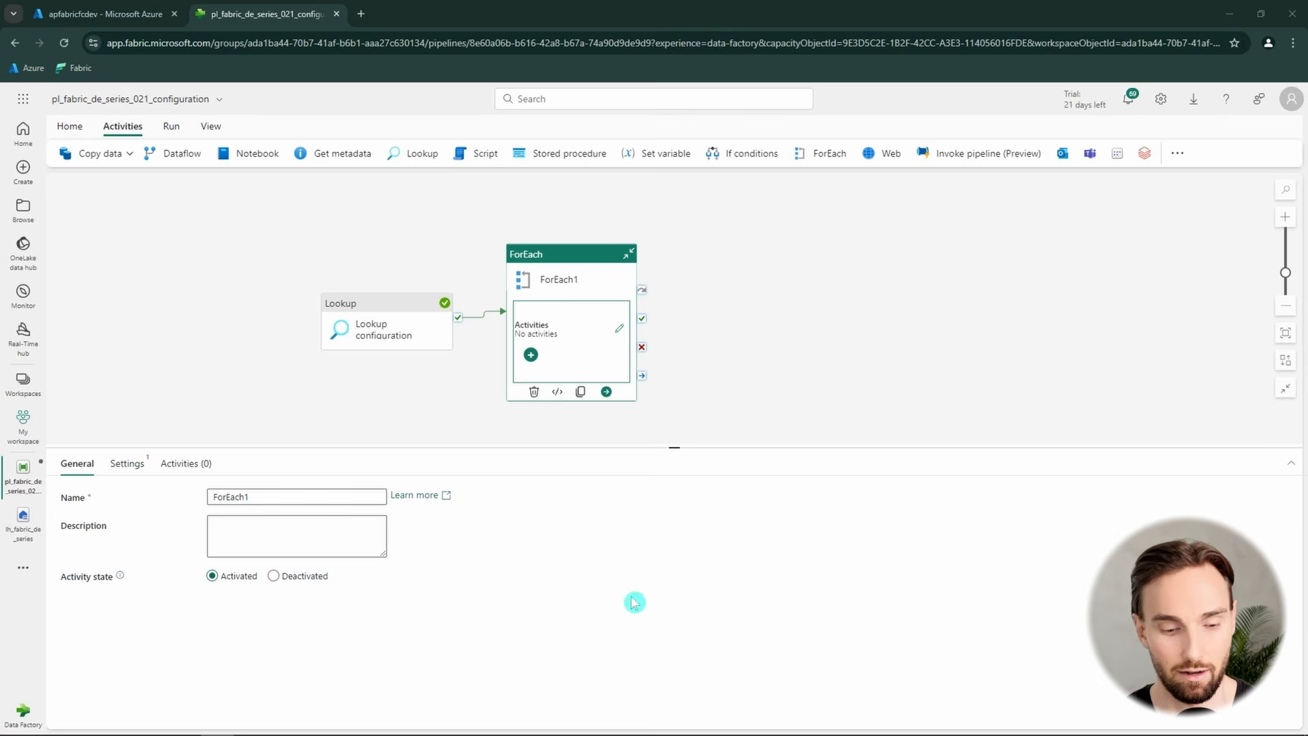
drag(272, 498, 184, 502)
text(ForEach configuration item)
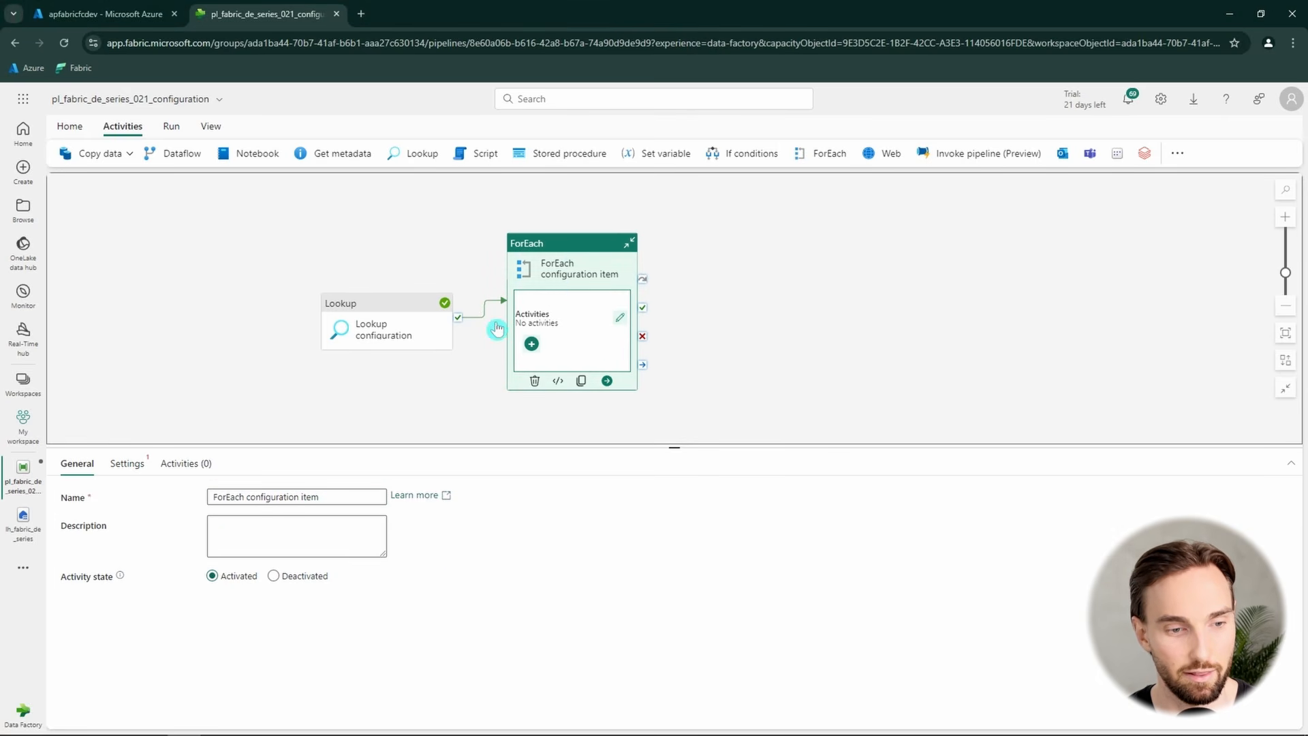
click(127, 464)
click(271, 556)
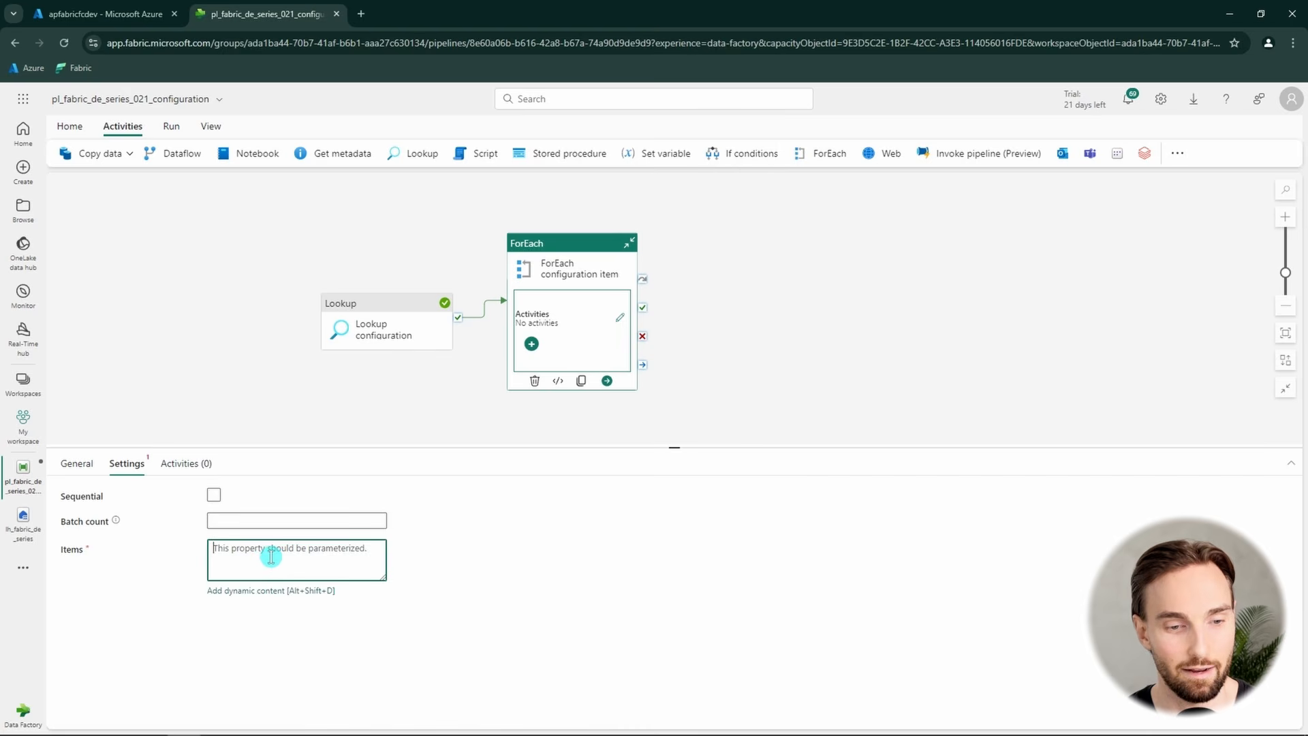
click(286, 592)
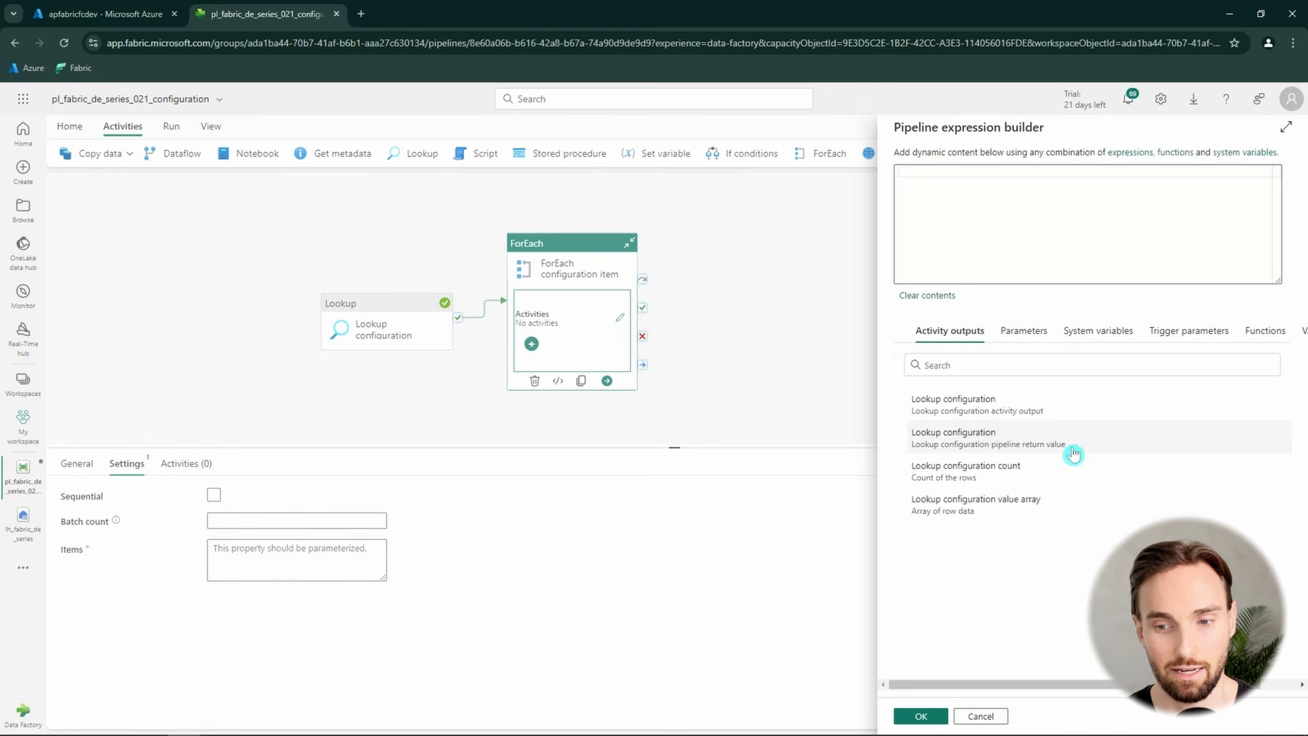
click(985, 513)
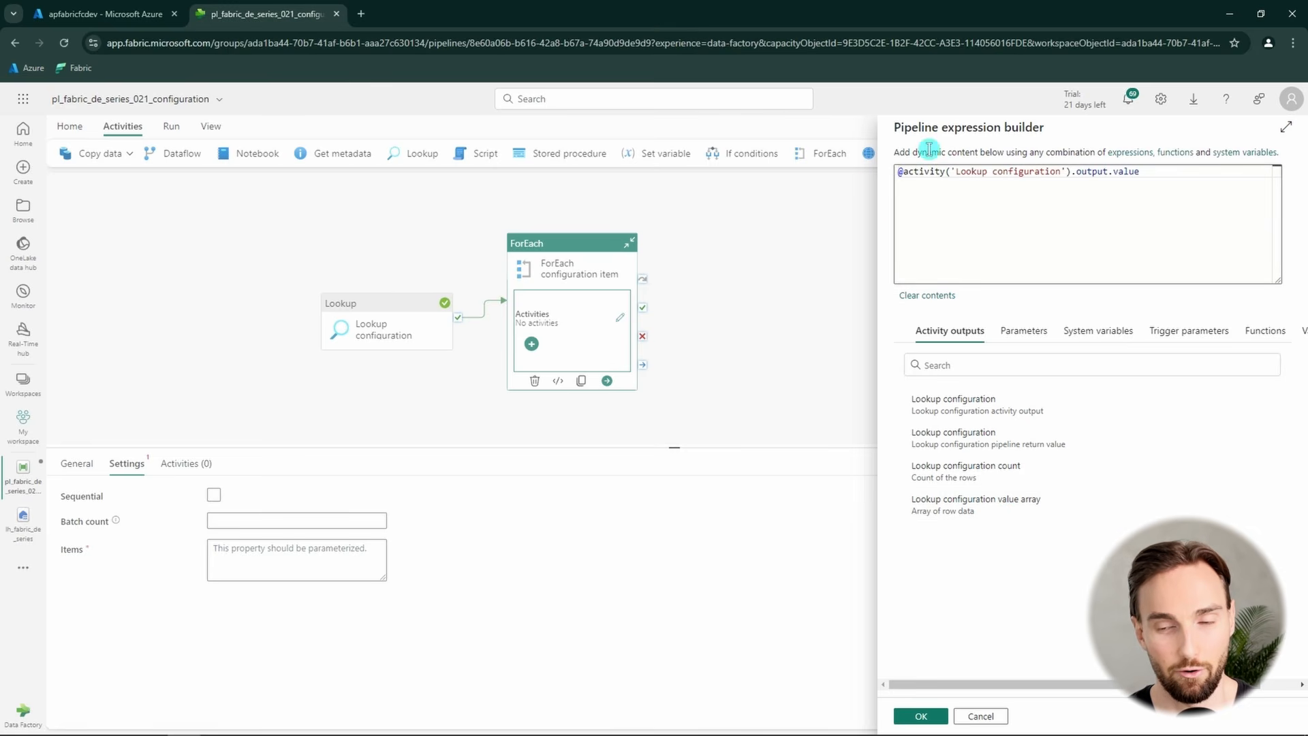
drag(1168, 172, 1128, 173)
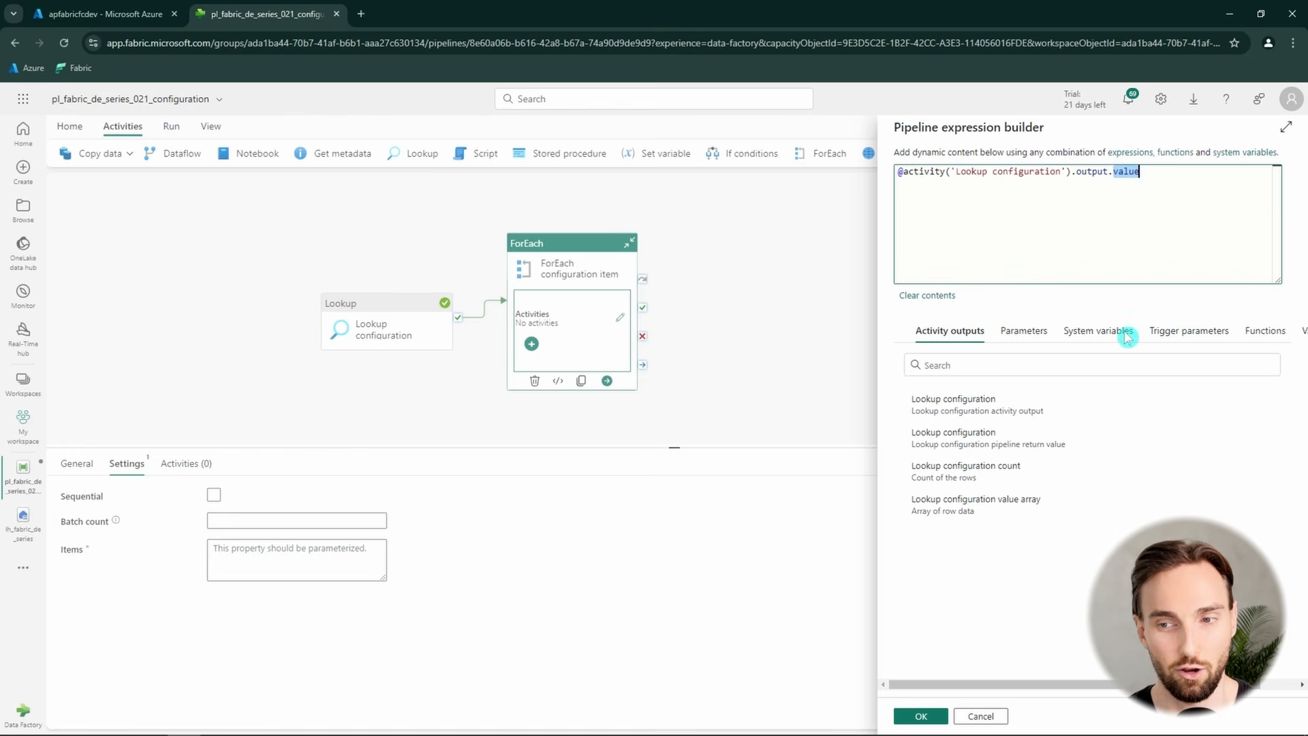
click(920, 716)
- Compare the full Lookup run output with its value array, the part the ForEach iterates over
click(190, 418)
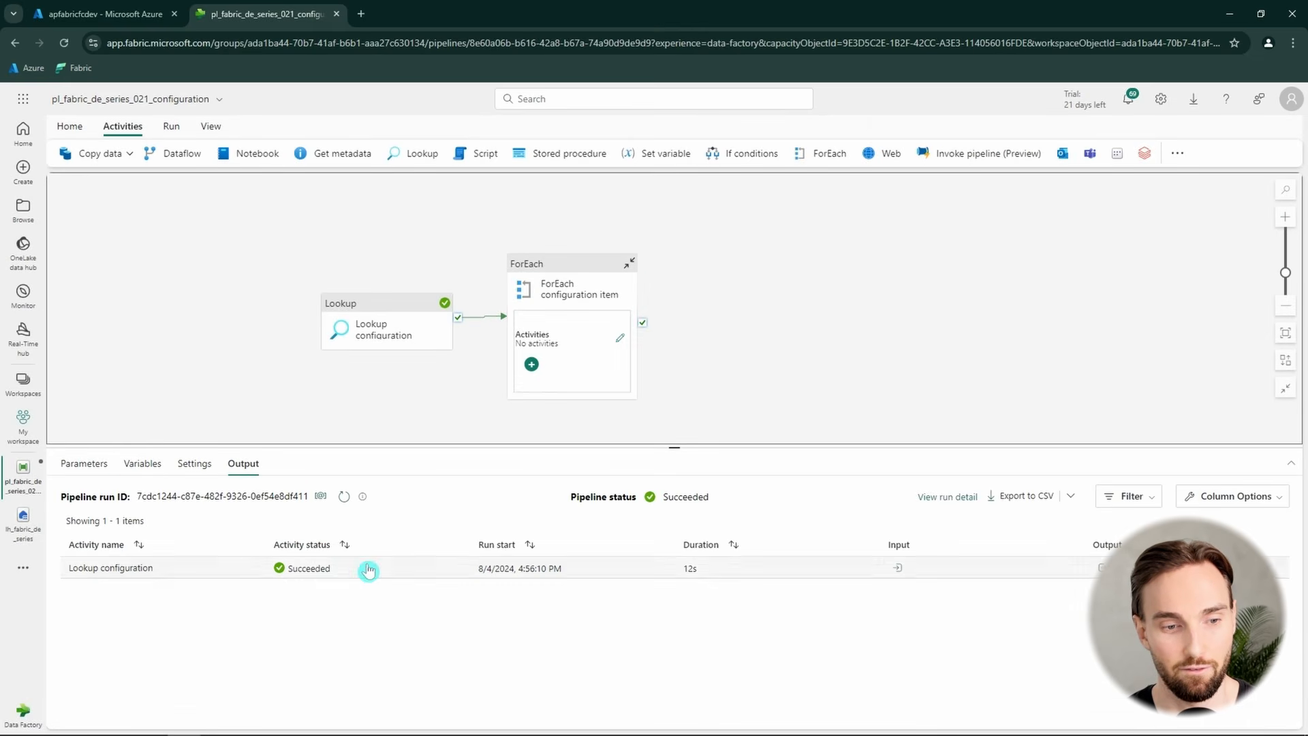
click(1101, 567)
click(1203, 380)
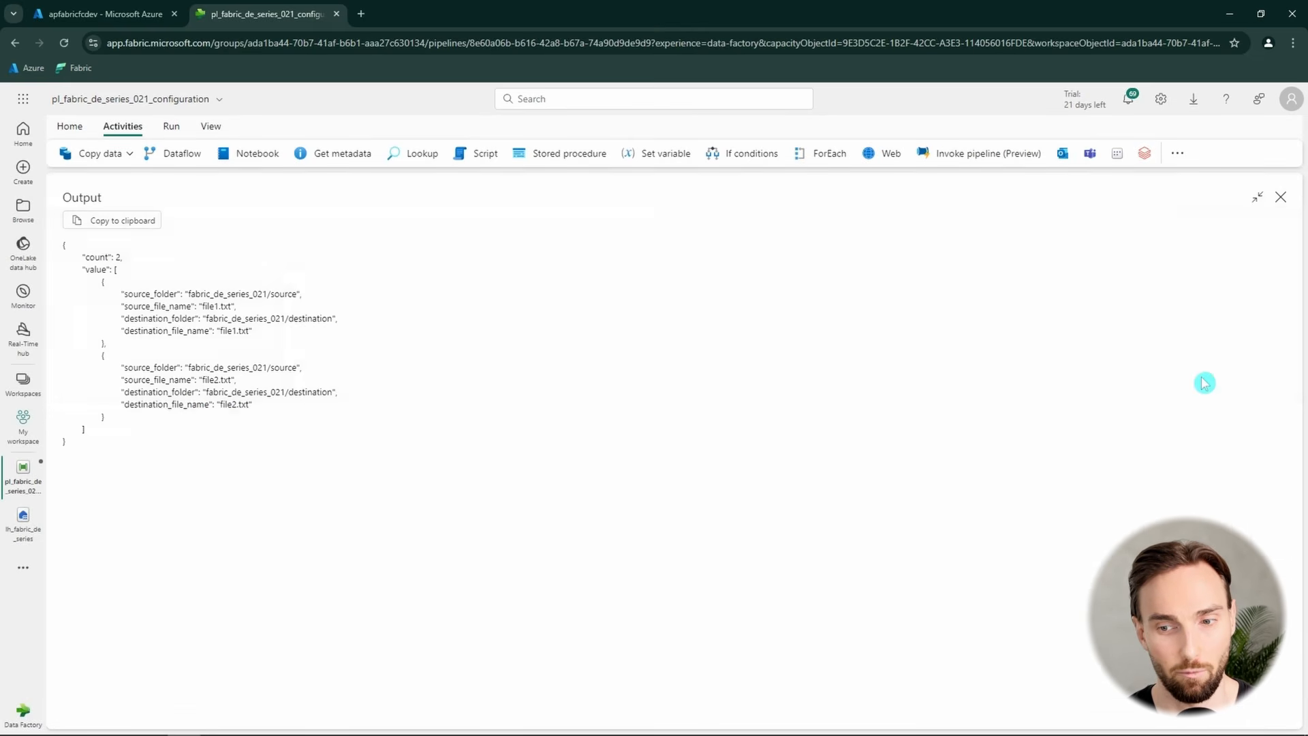
drag(64, 244, 136, 463)
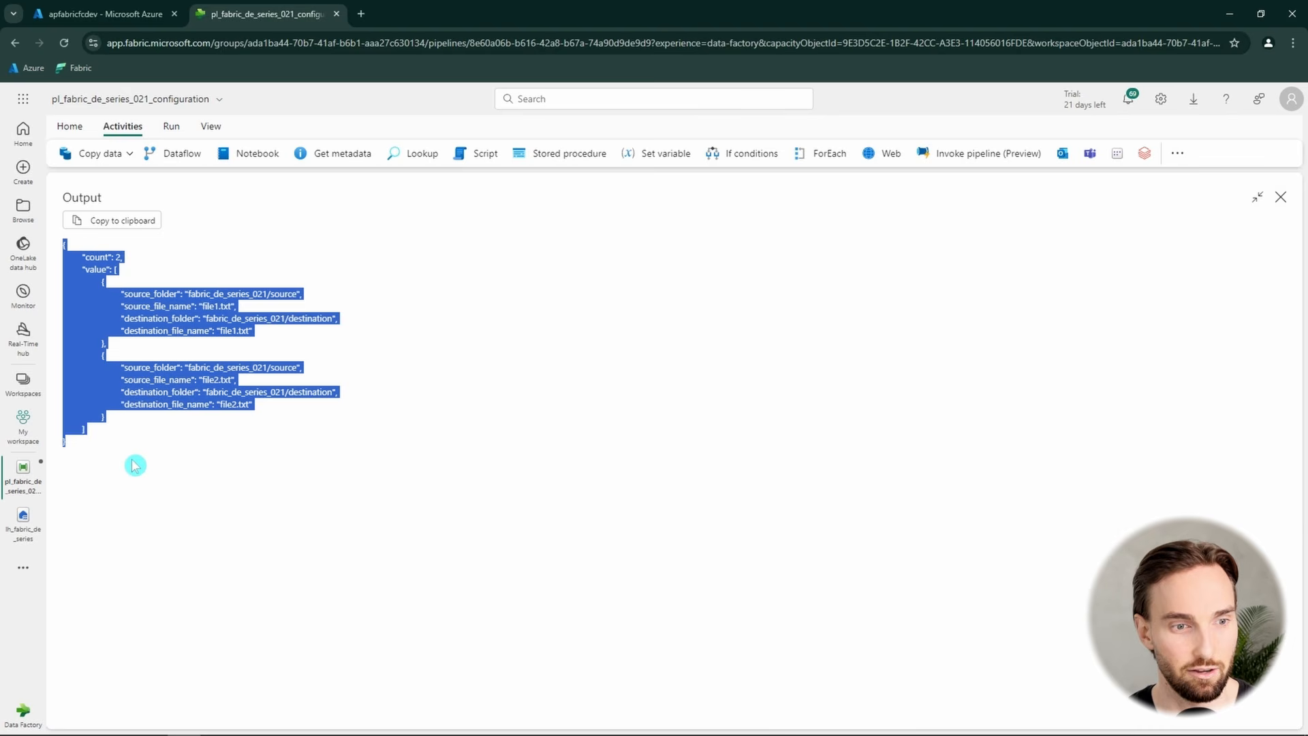
click(135, 466)
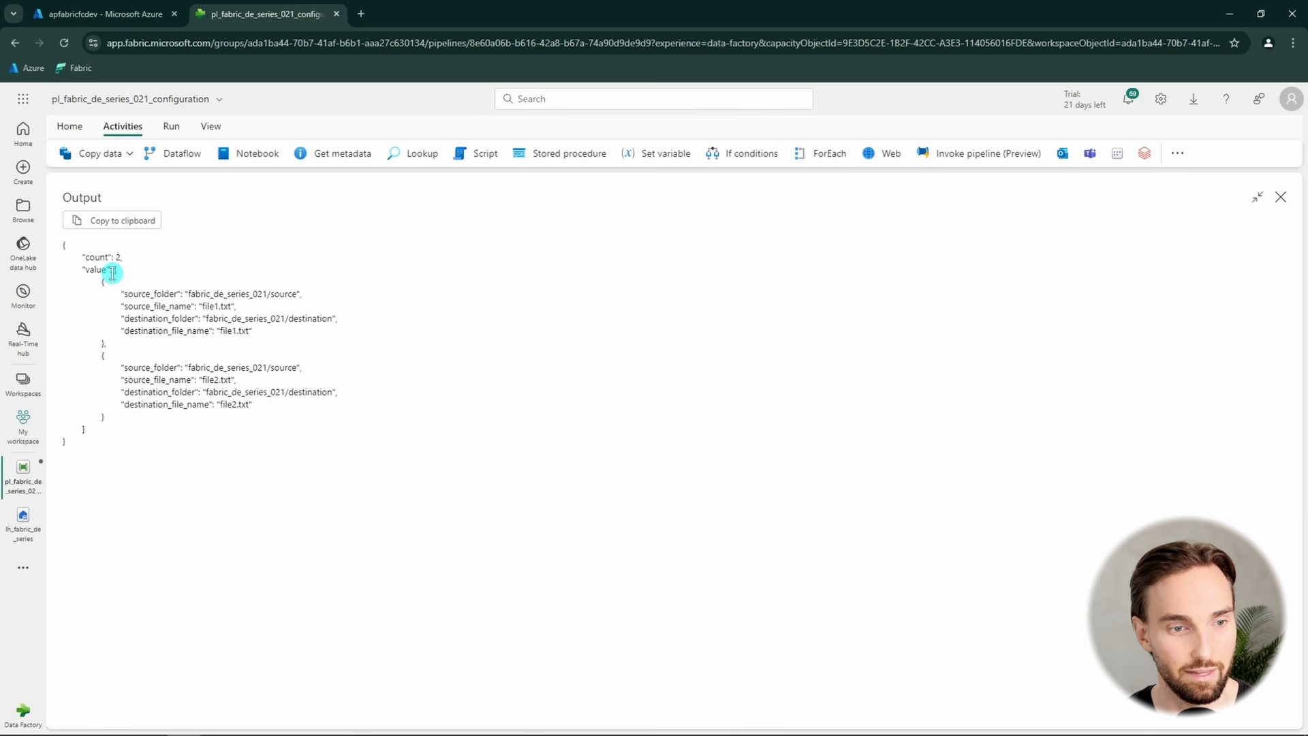
drag(113, 272, 129, 430)
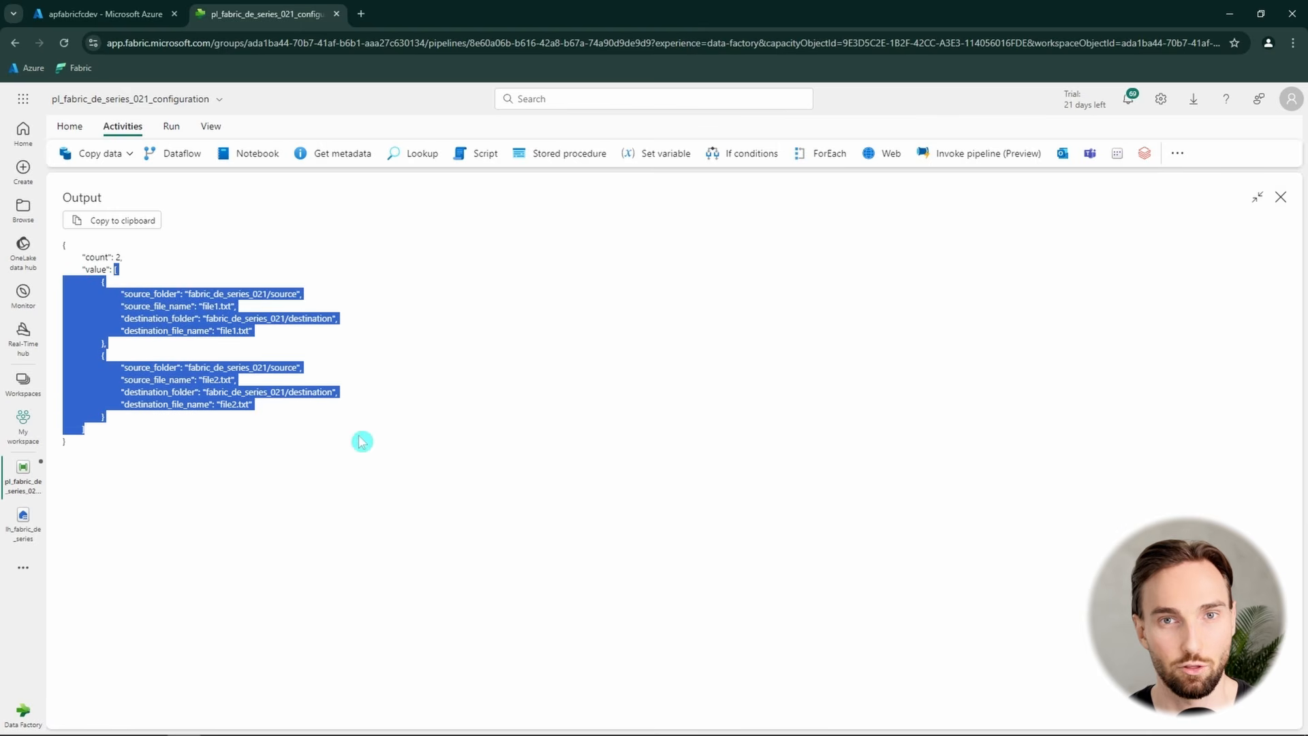
click(1280, 197)
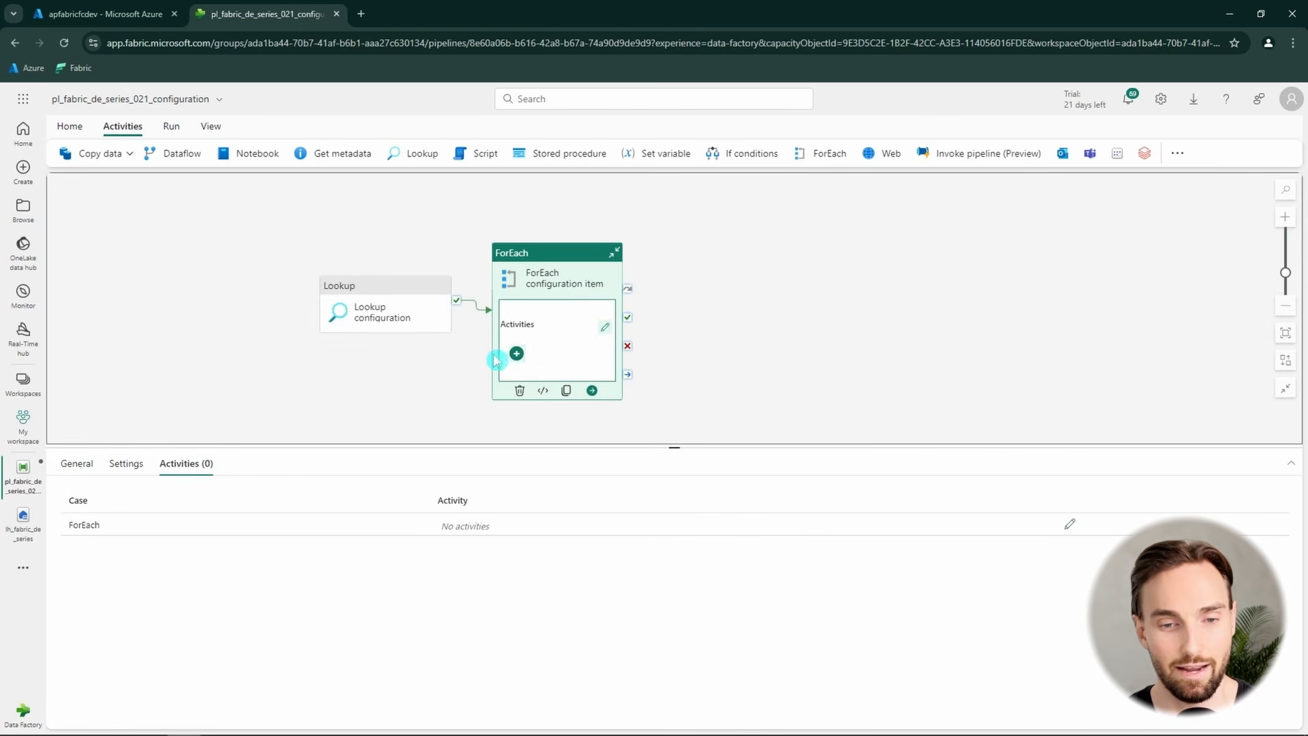
- Add a Copy data activity inside the ForEach loop and open its general settings
click(516, 354)
click(563, 414)
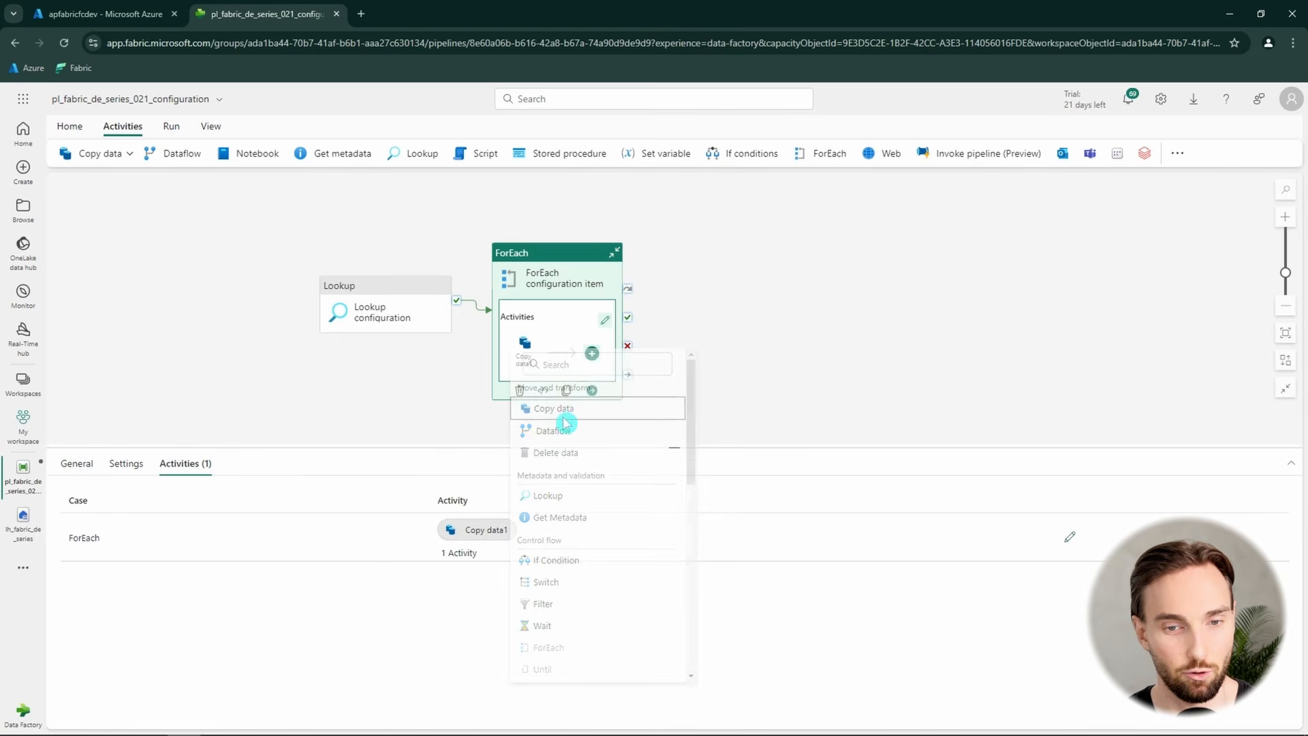
click(532, 354)
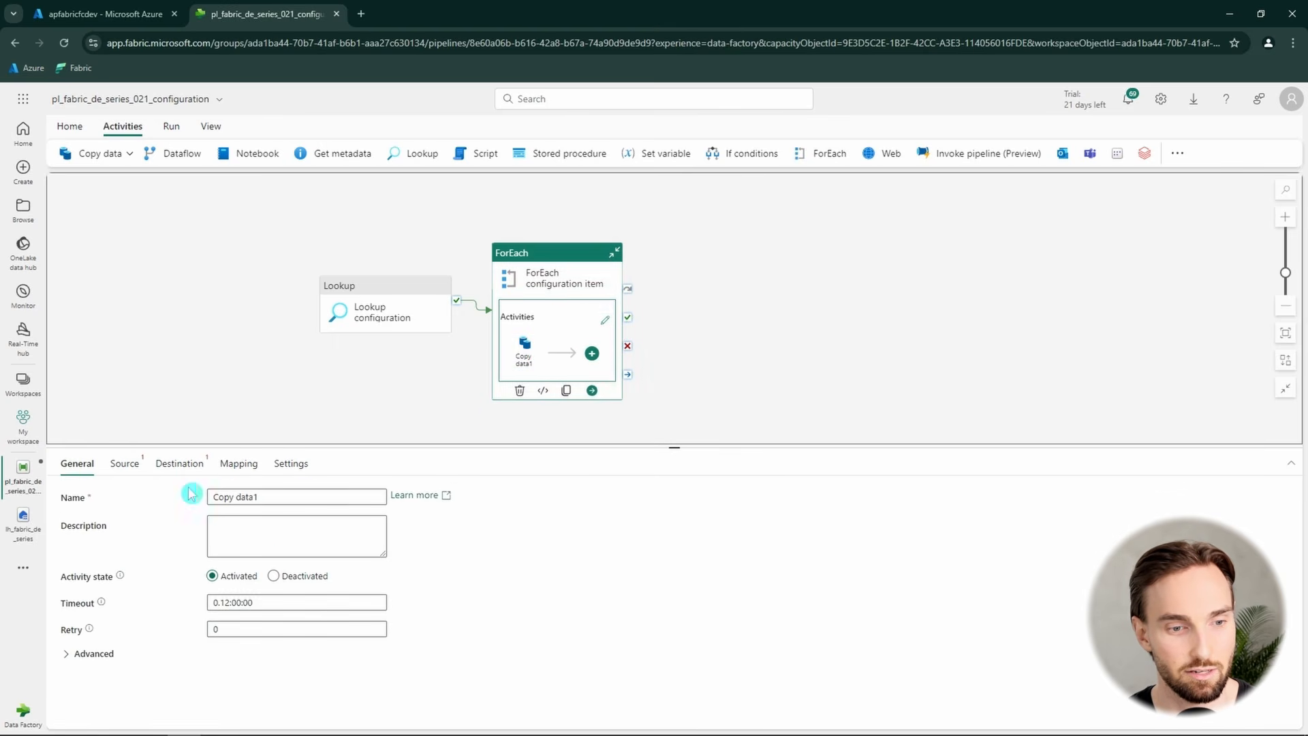
- Set the Copy data activity's source to the lh_fabric_de_series lakehouse with Files as the root folder
click(125, 464)
click(266, 505)
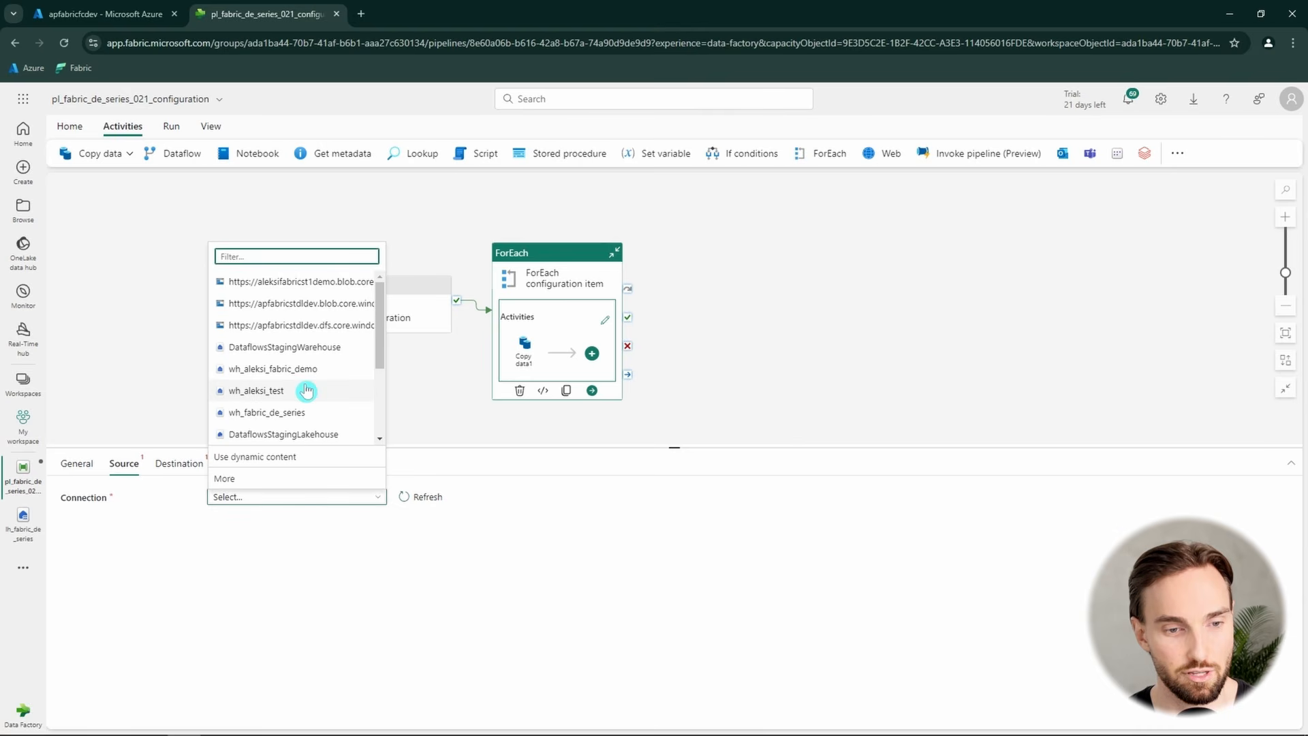
scroll(306, 402, down, 3)
click(330, 416)
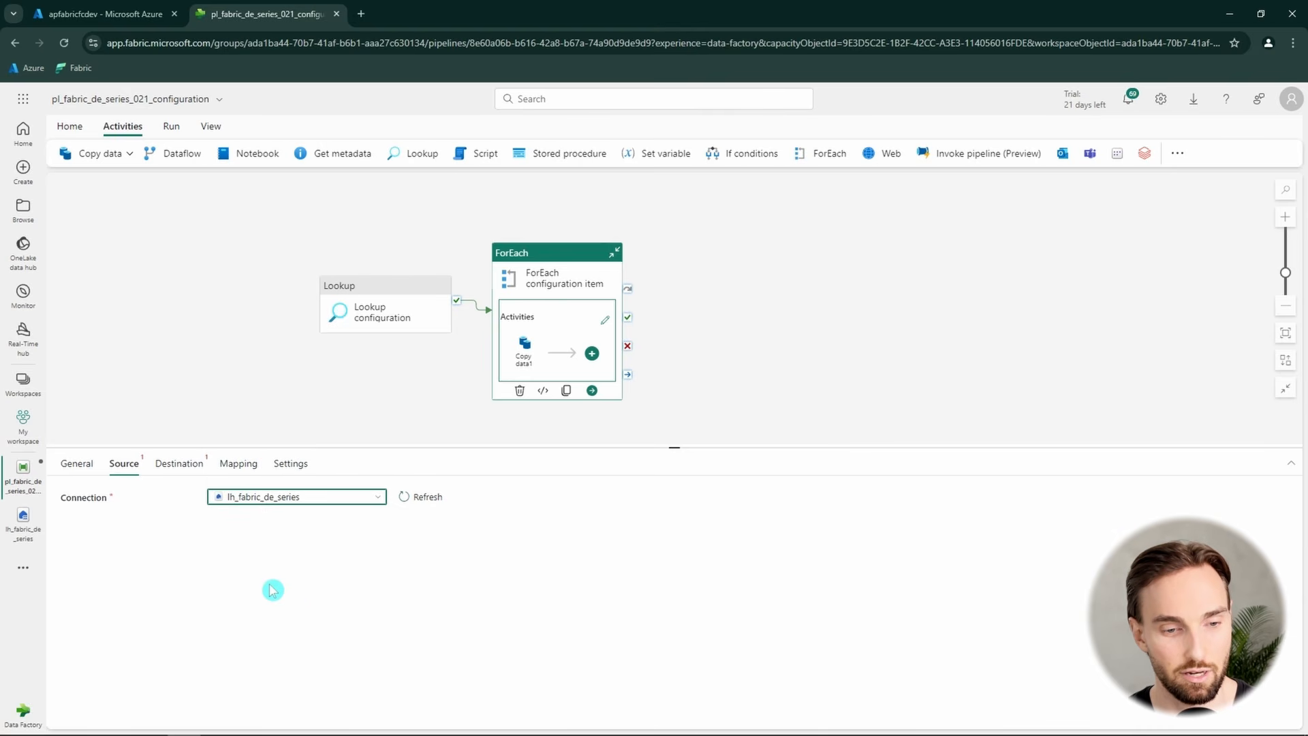
click(262, 524)
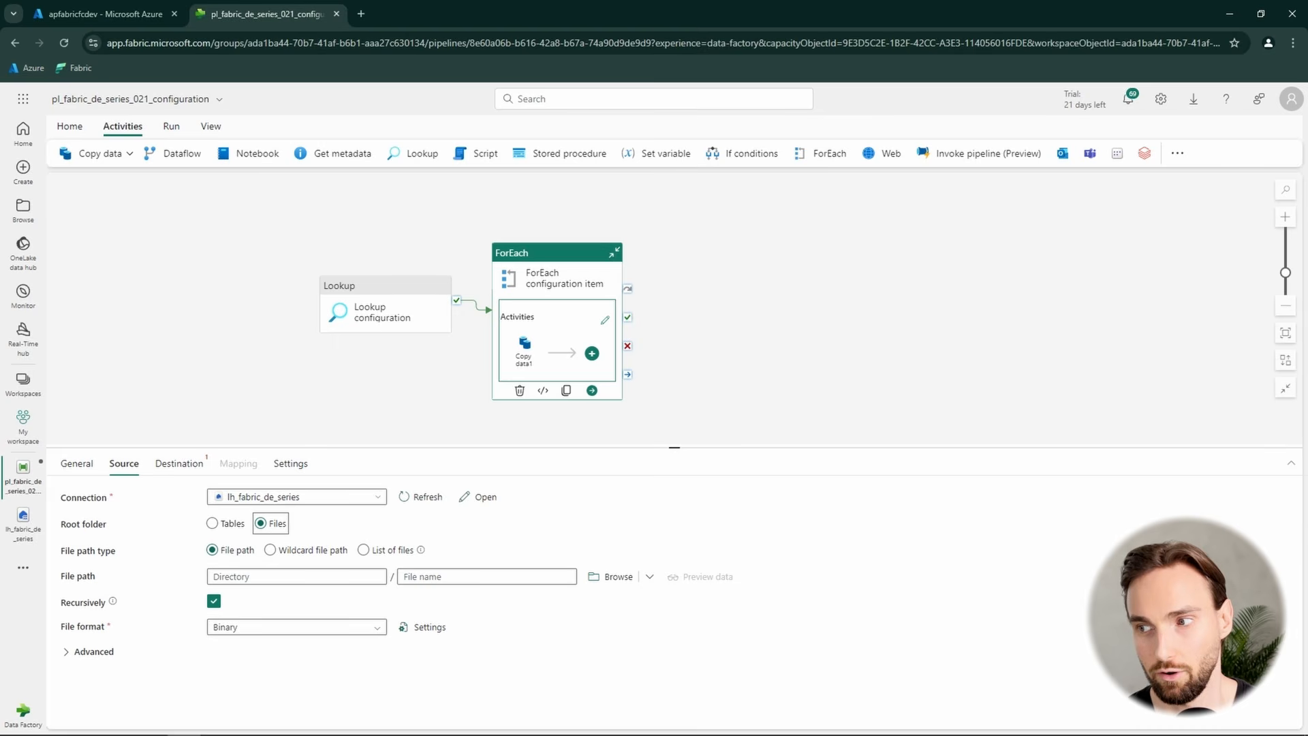
click(289, 578)
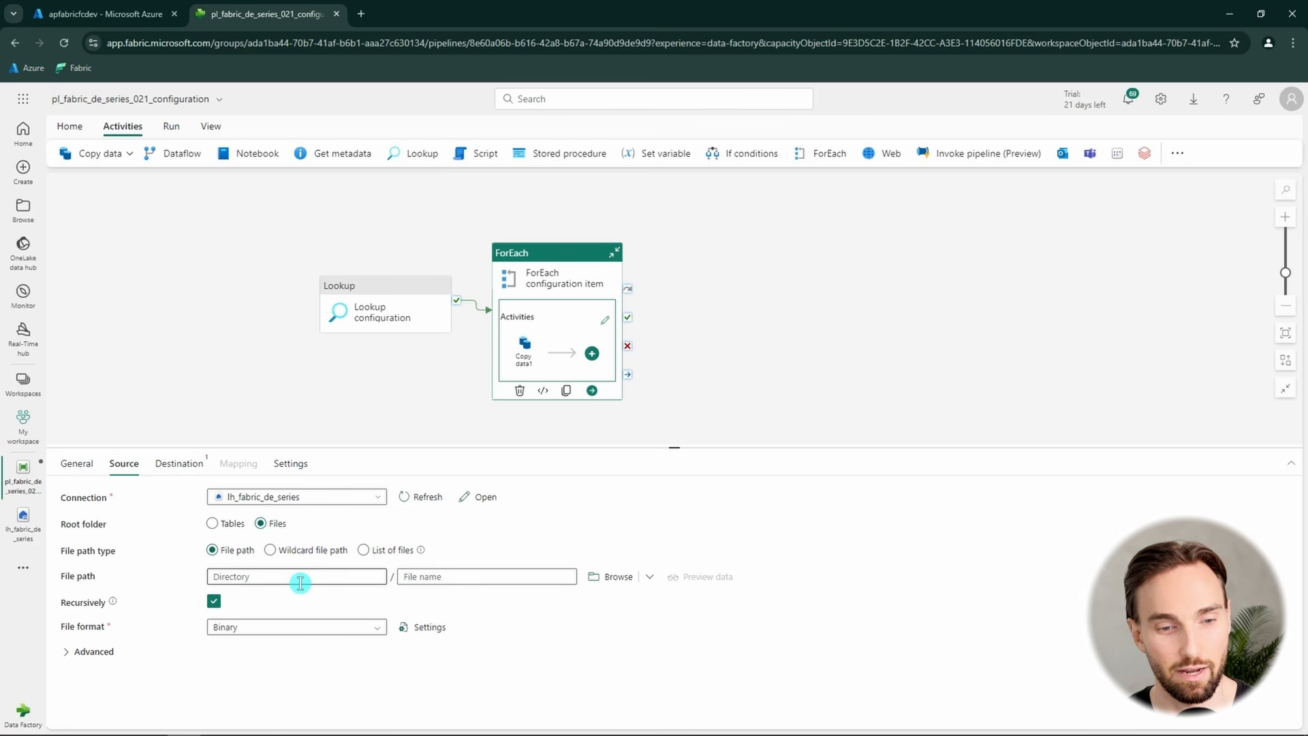
- Examine the Lookup run output for the source and destination folder and file name properties of each configuration item
click(353, 406)
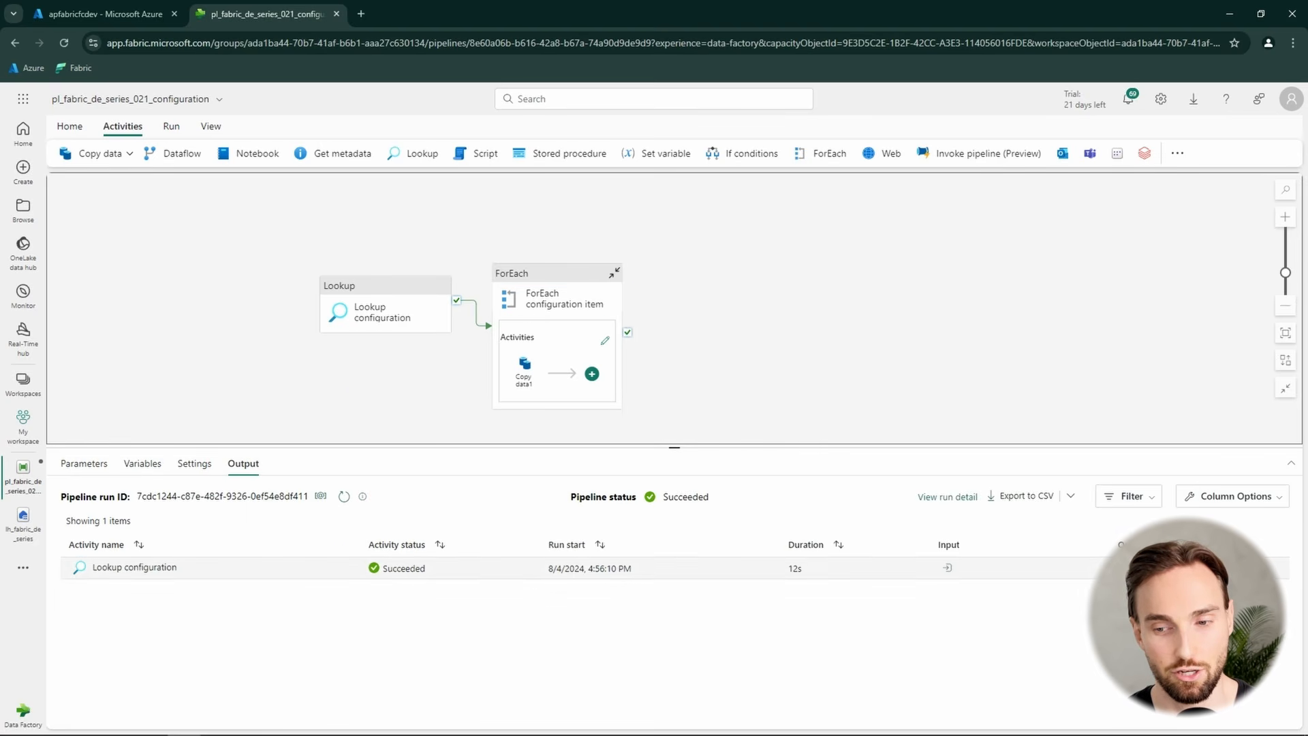
click(1124, 568)
click(1230, 379)
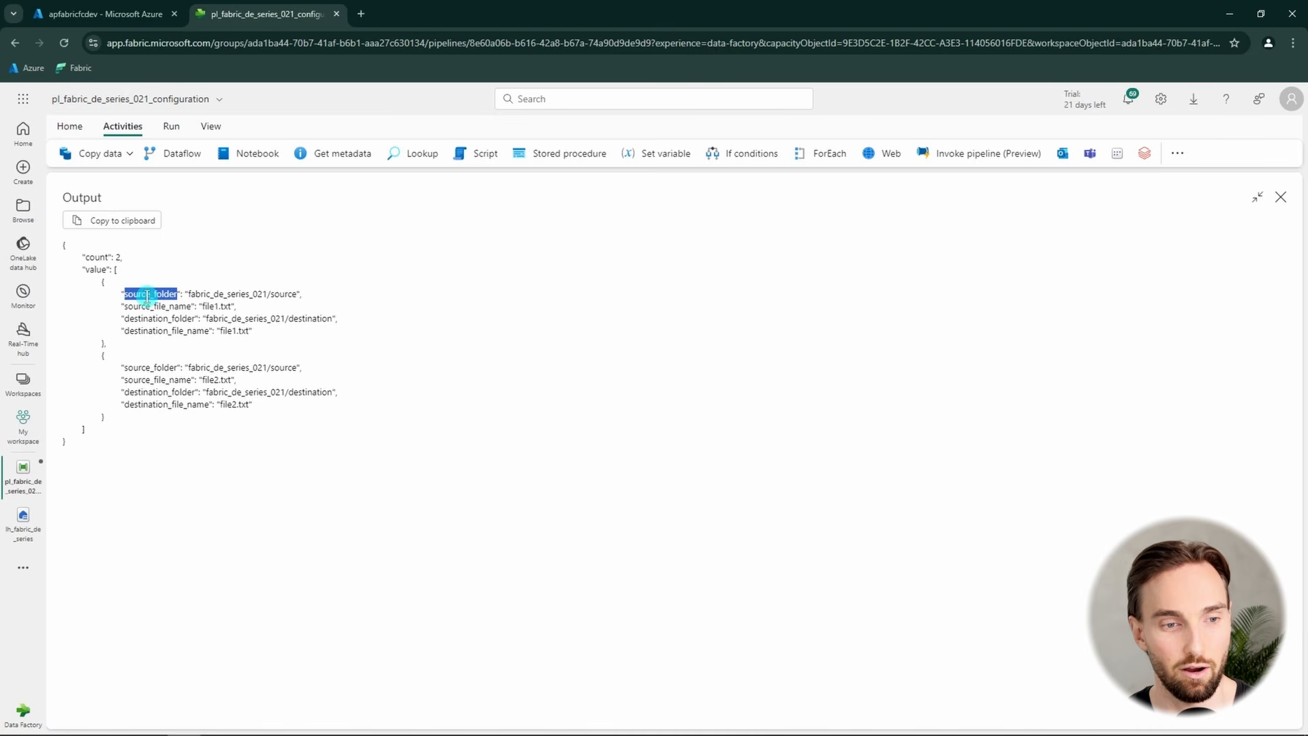
double_click(184, 308)
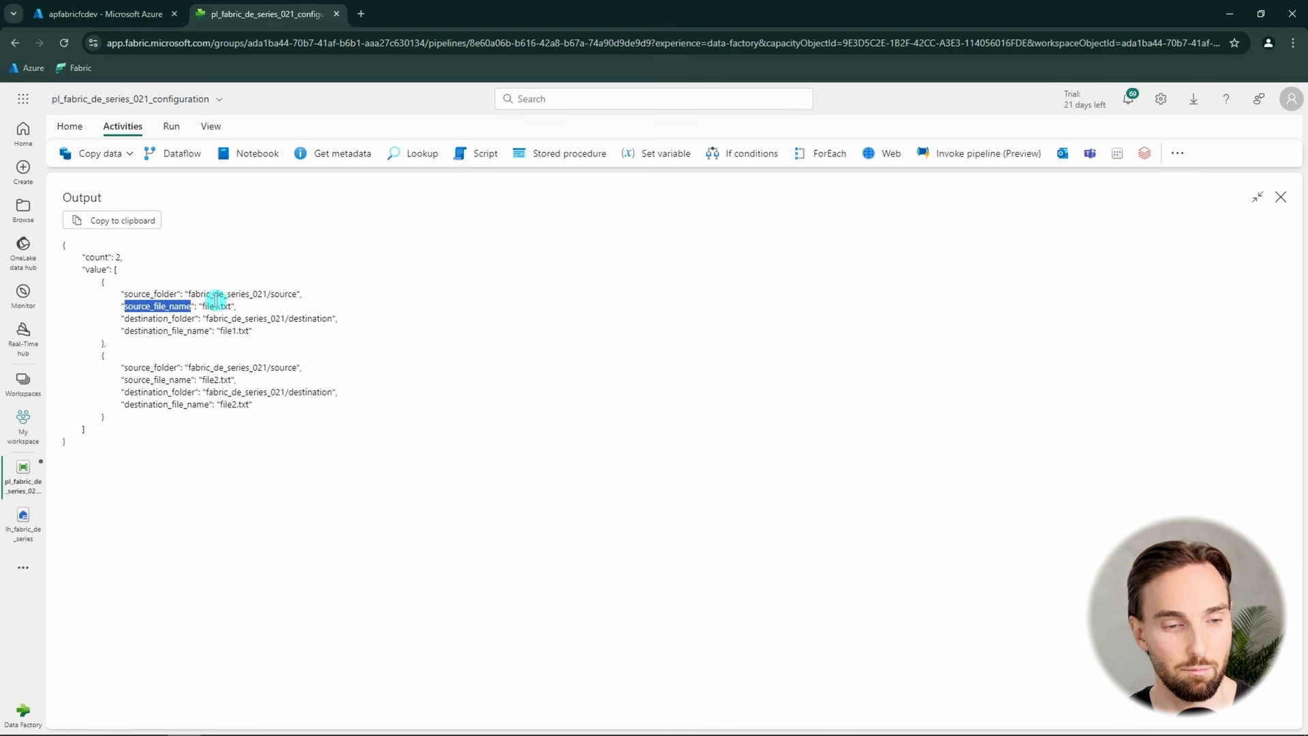
click(233, 313)
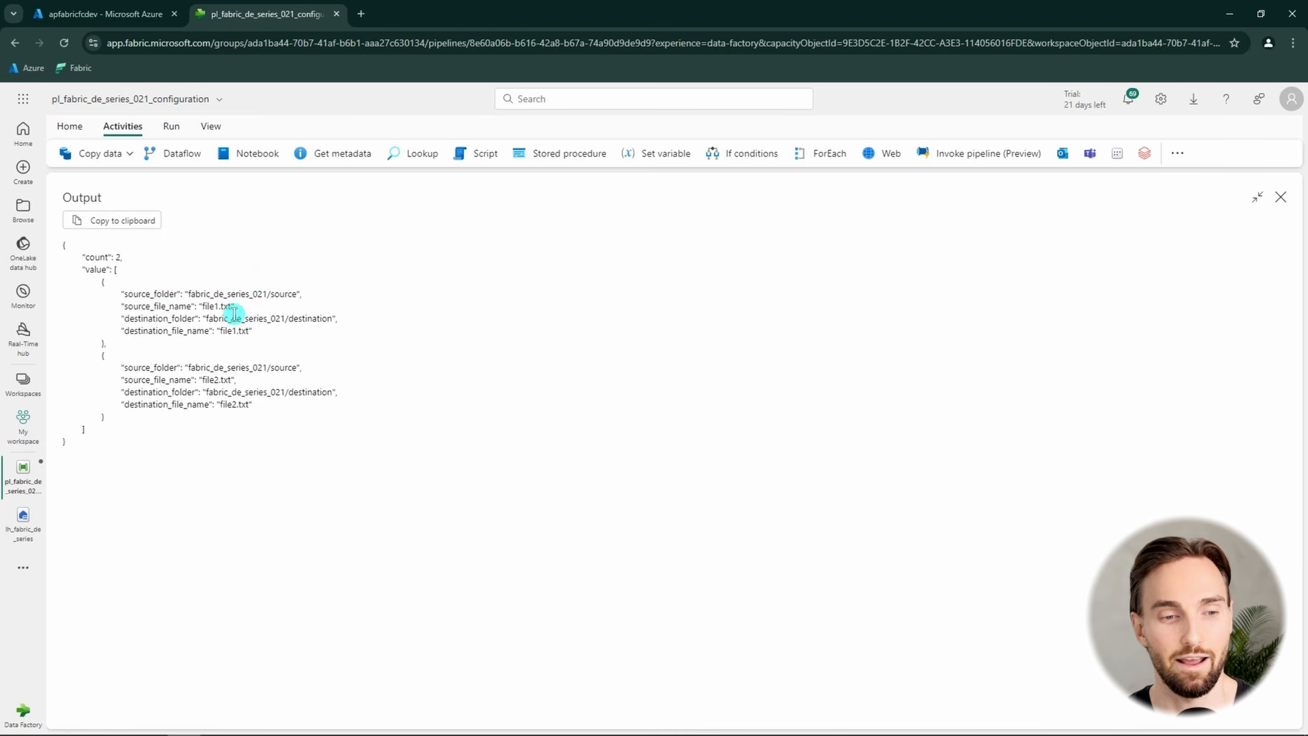
double_click(182, 318)
click(176, 334)
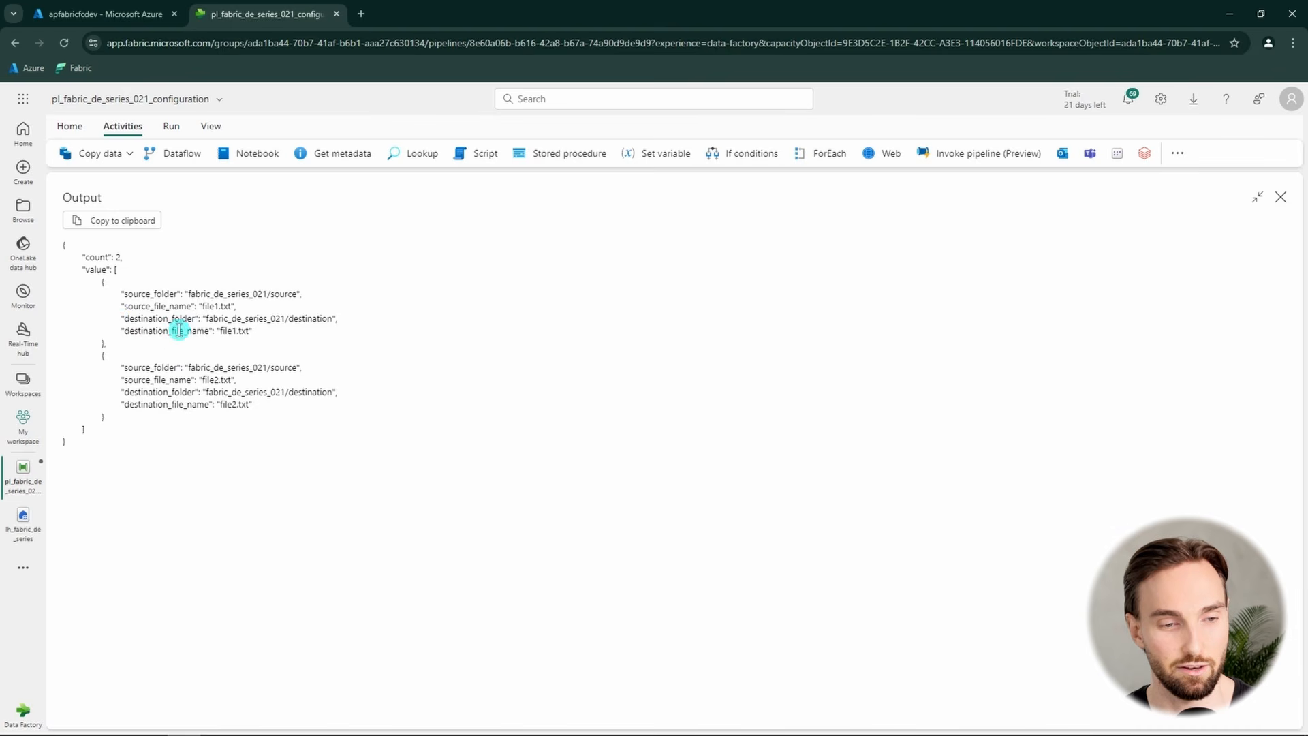
double_click(175, 333)
click(140, 344)
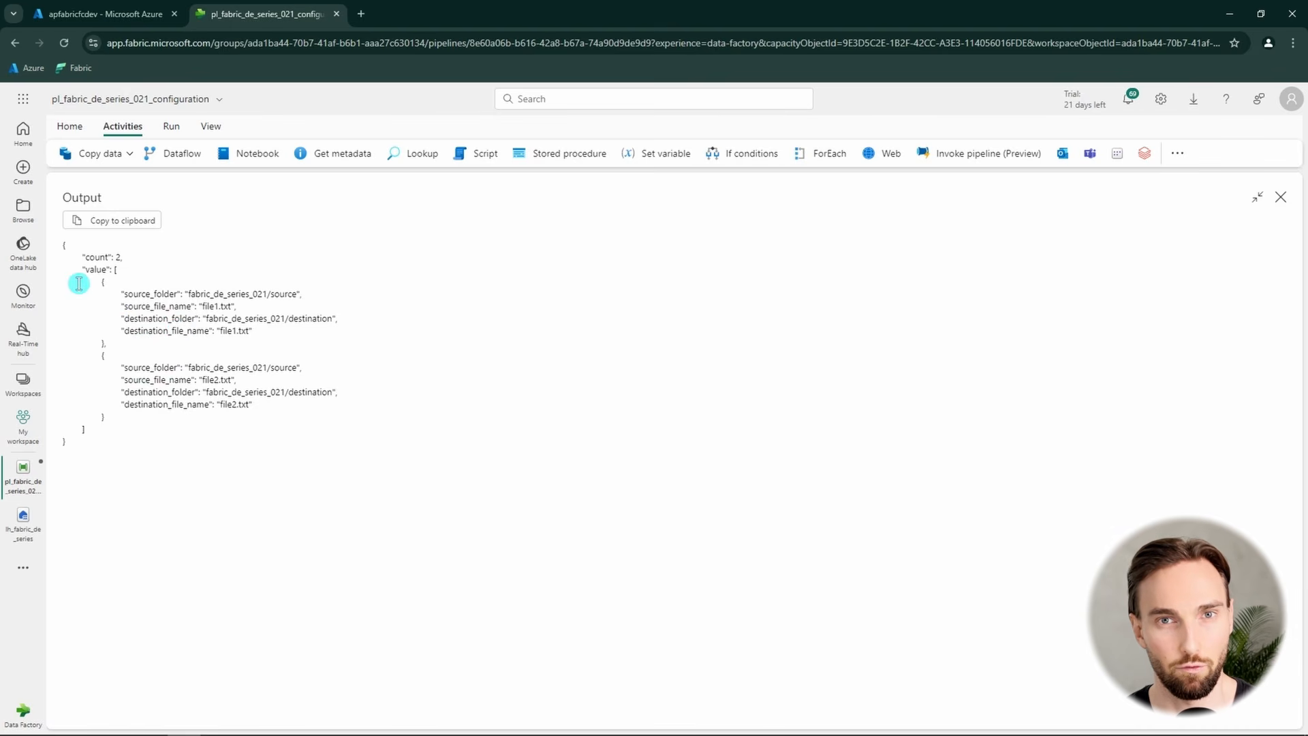
drag(99, 284, 124, 344)
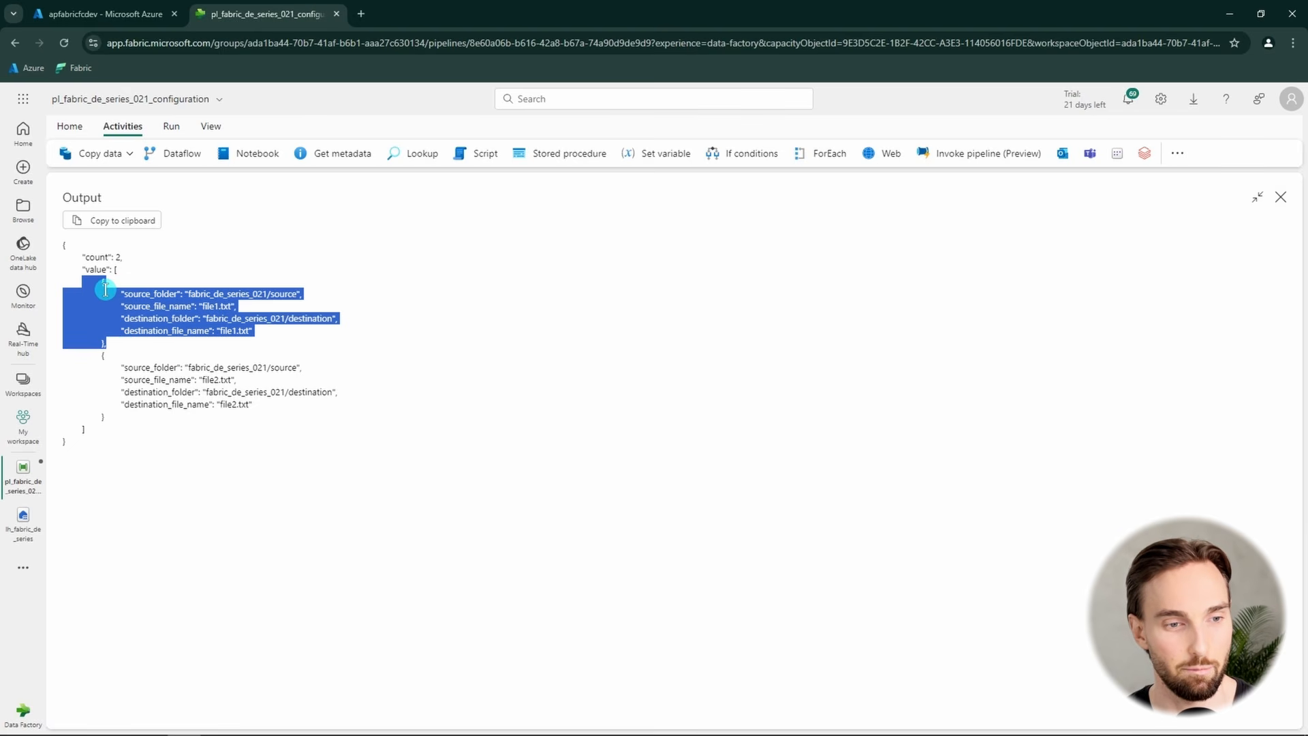
click(185, 300)
double_click(166, 297)
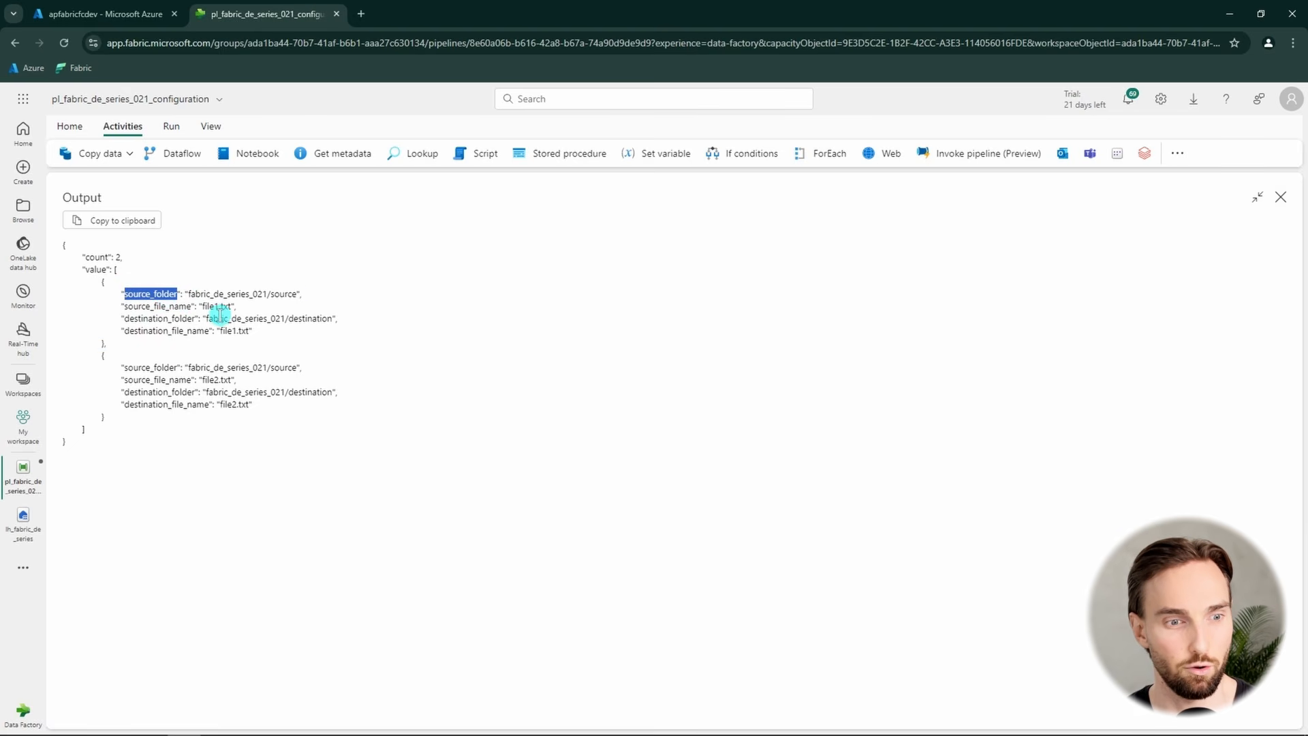
double_click(173, 296)
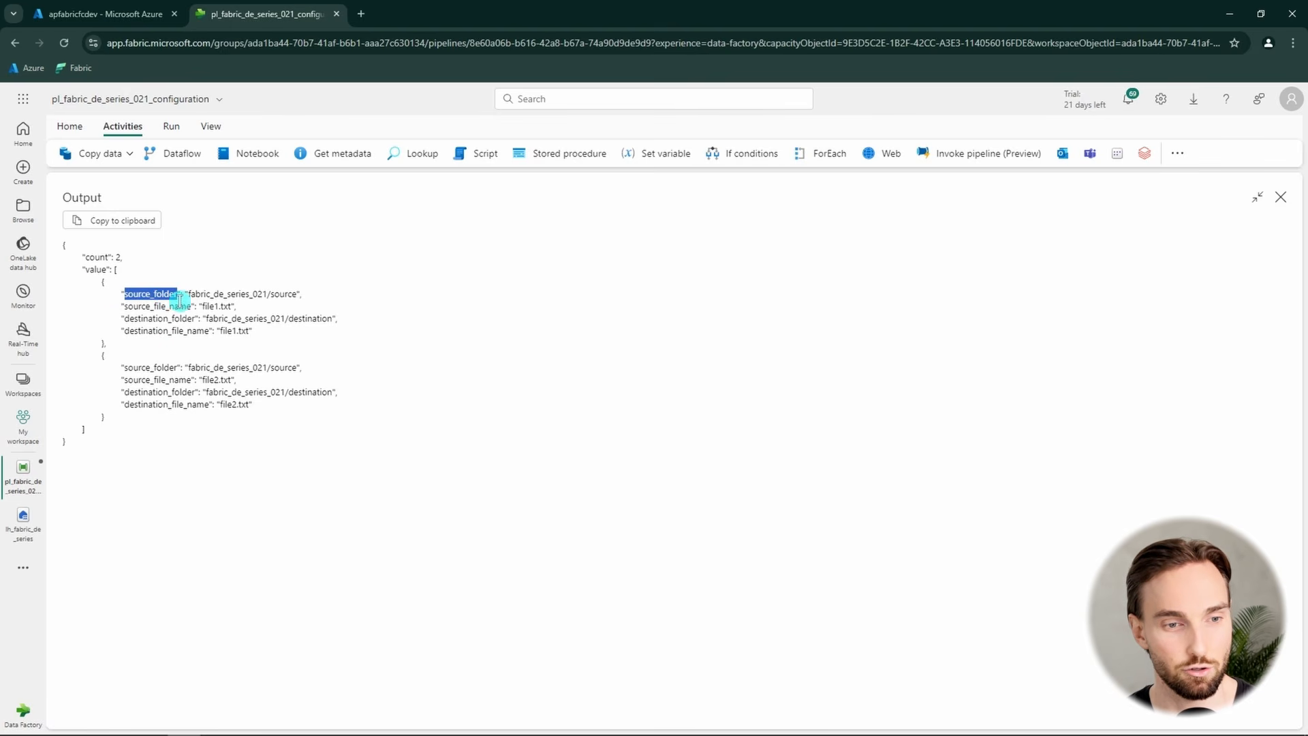
drag(193, 296, 298, 298)
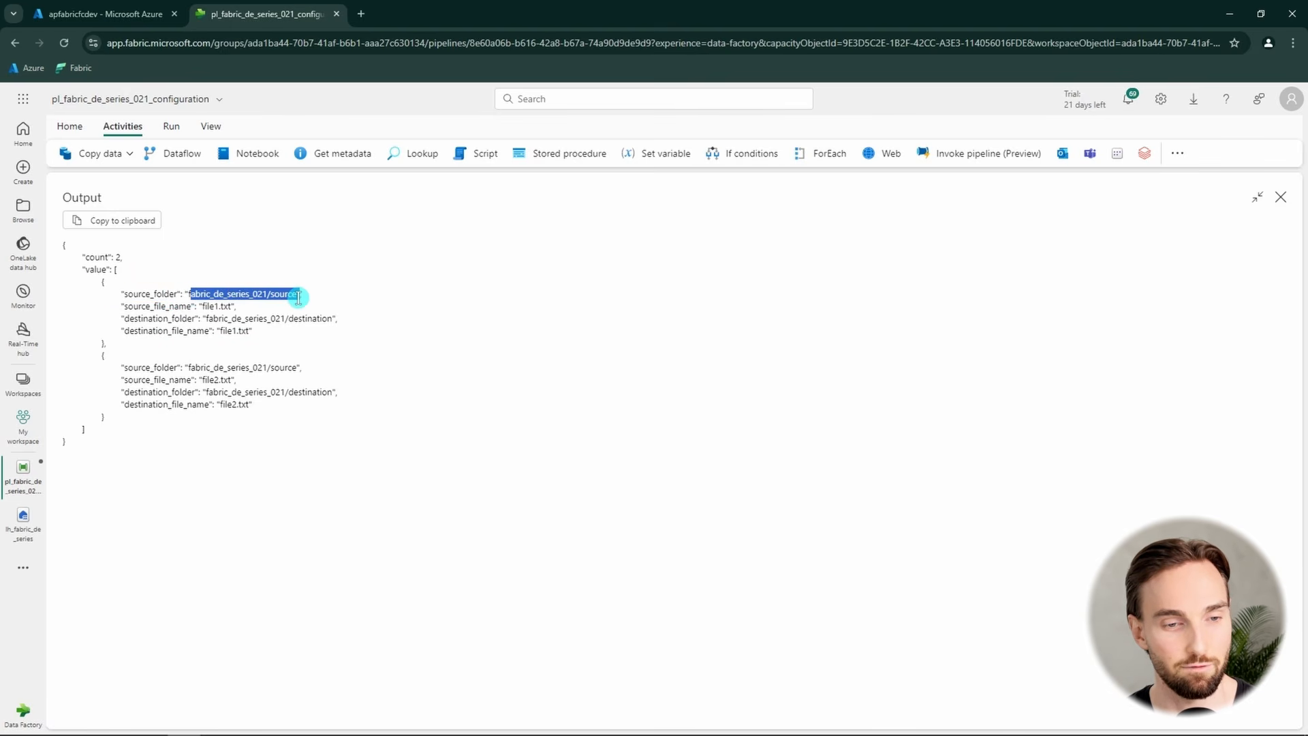
click(1280, 197)
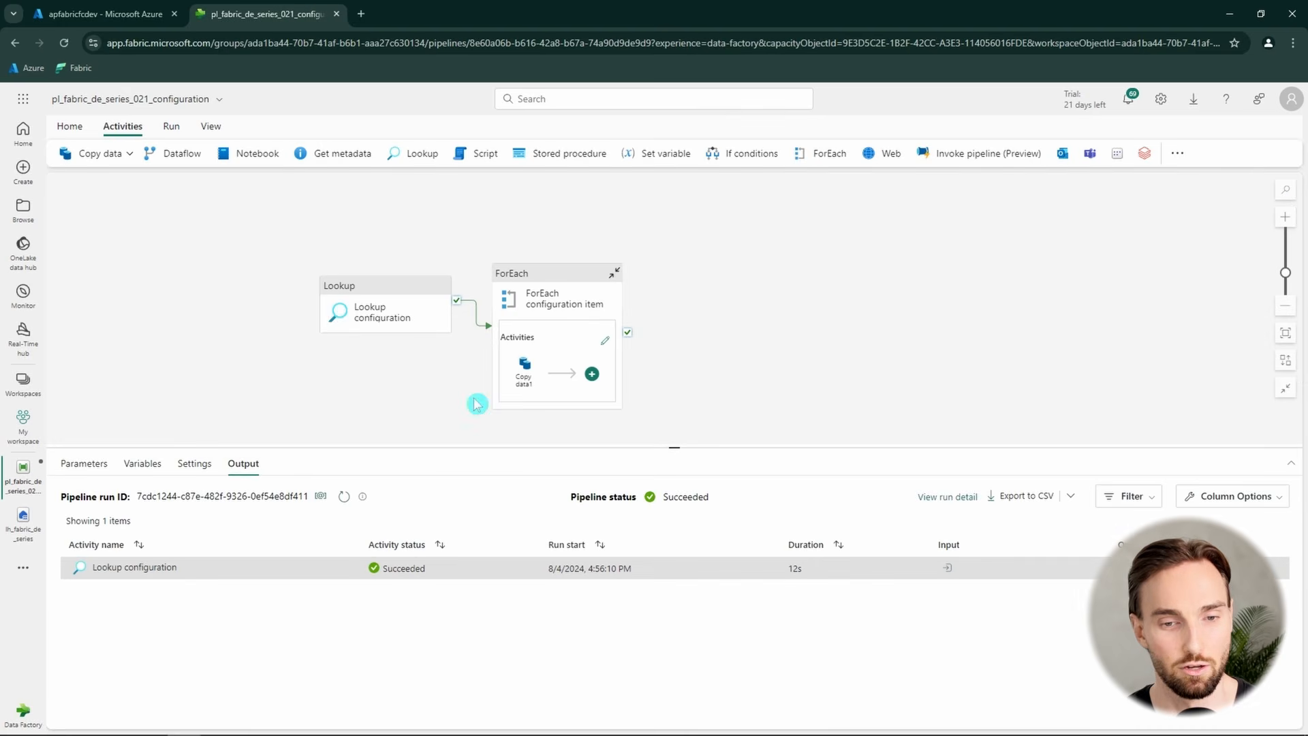
click(529, 383)
click(284, 577)
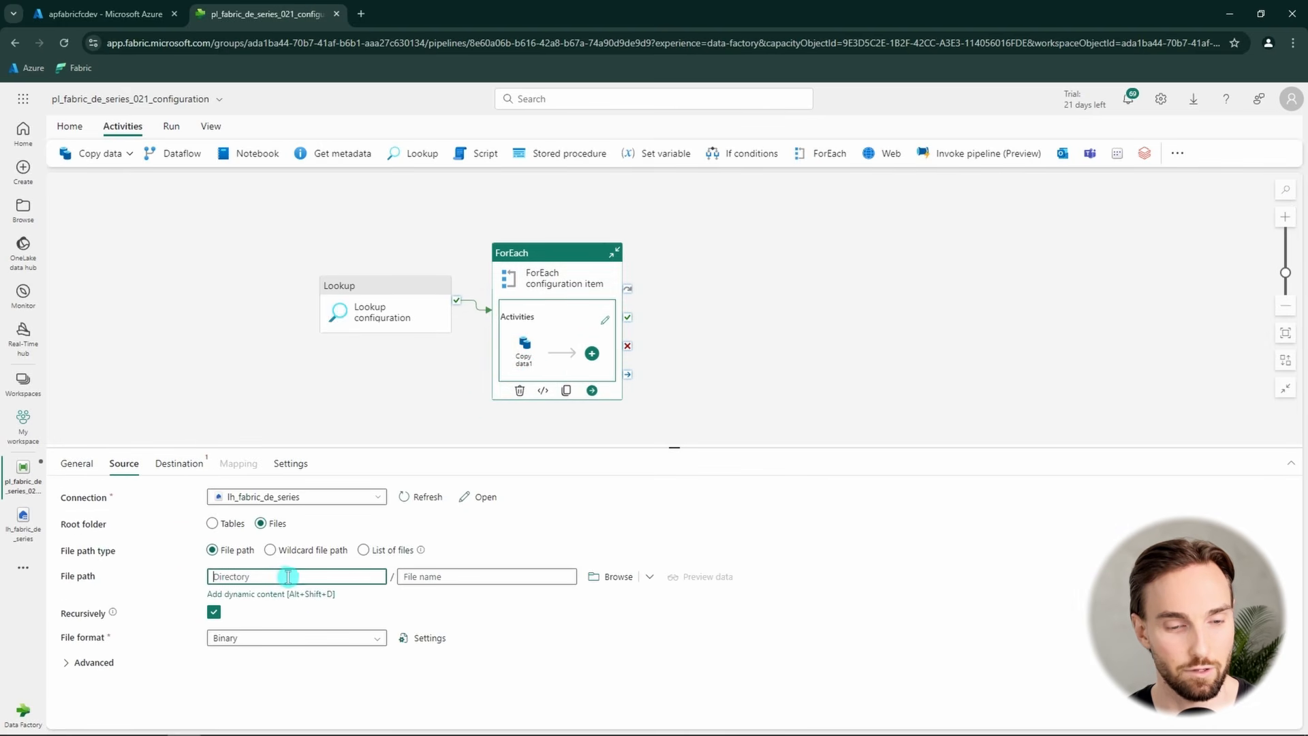
click(302, 594)
click(951, 401)
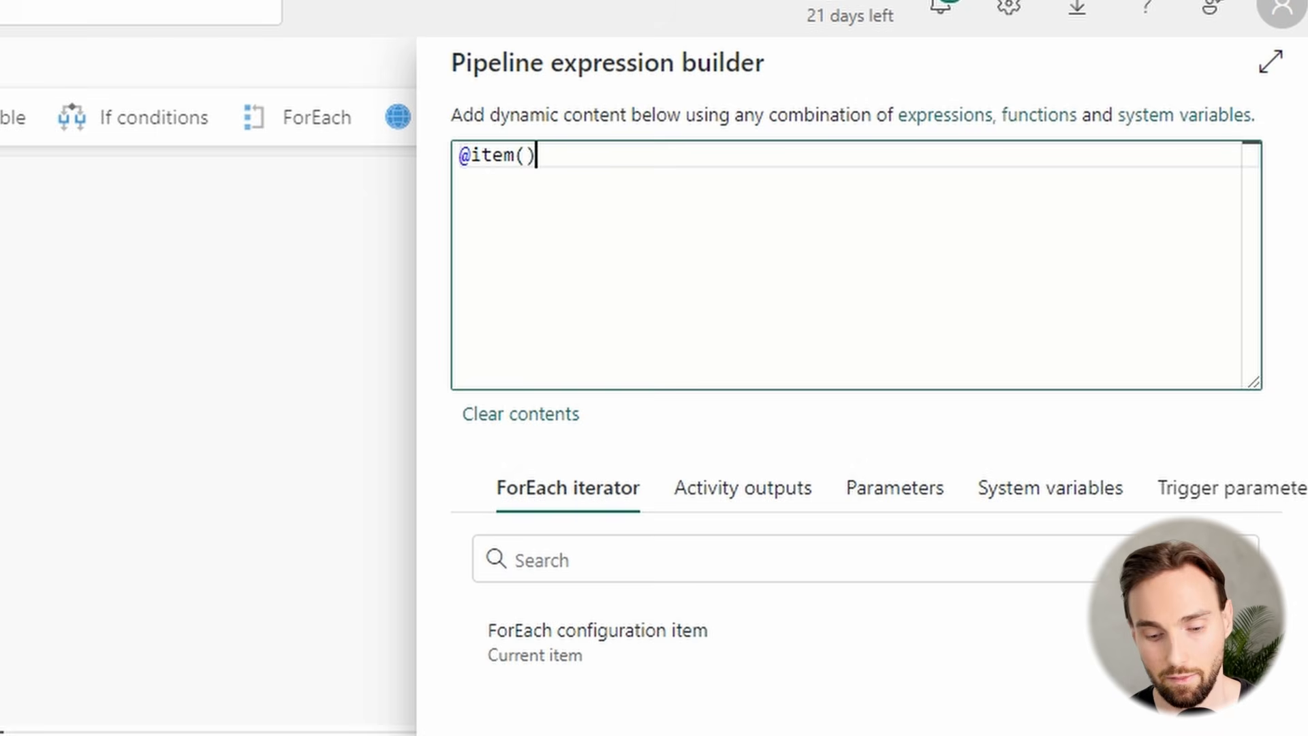
text(.)
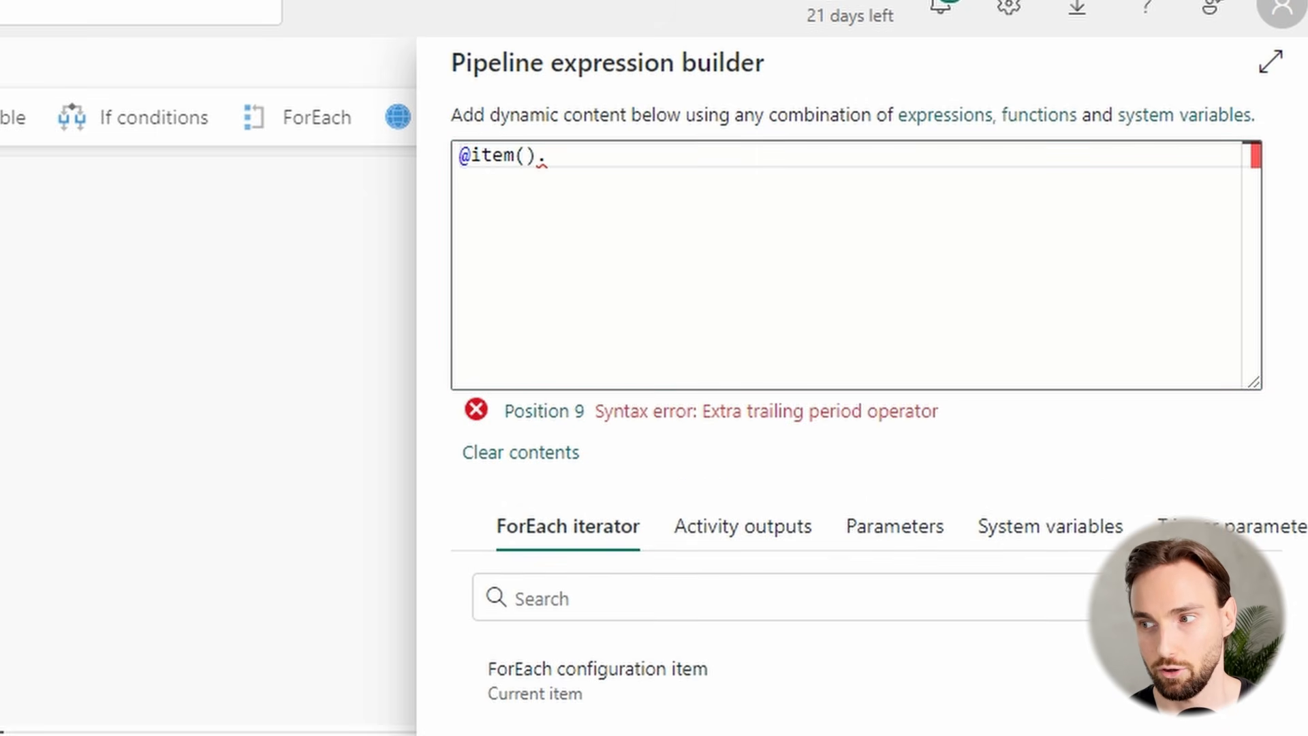
text(source_folder)
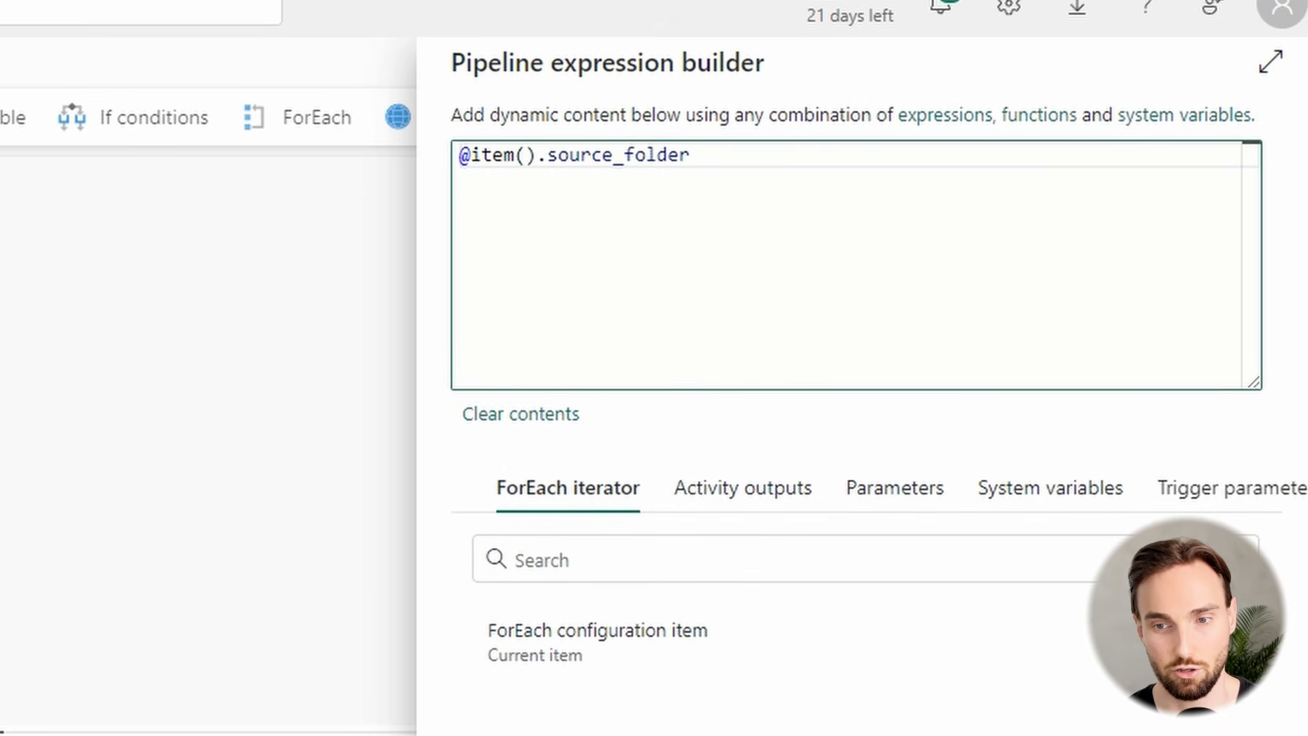
click(910, 712)
click(437, 575)
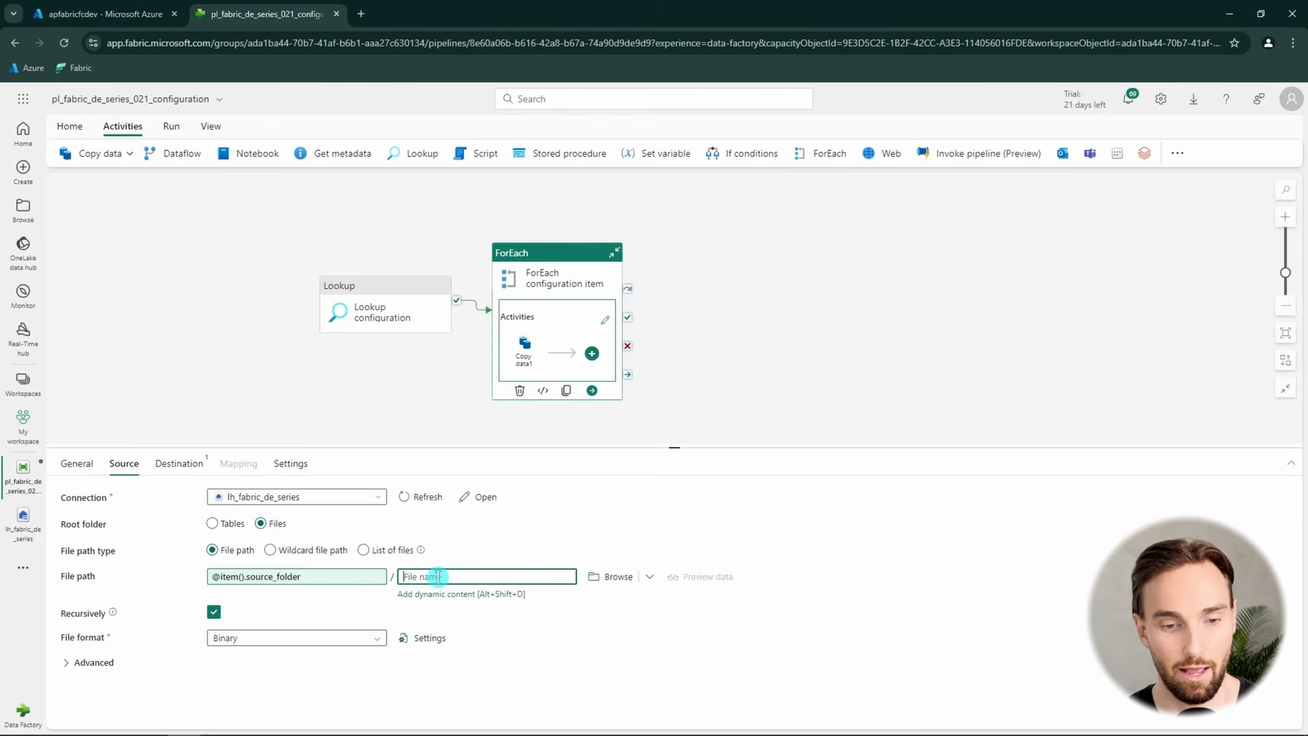
click(443, 598)
click(965, 404)
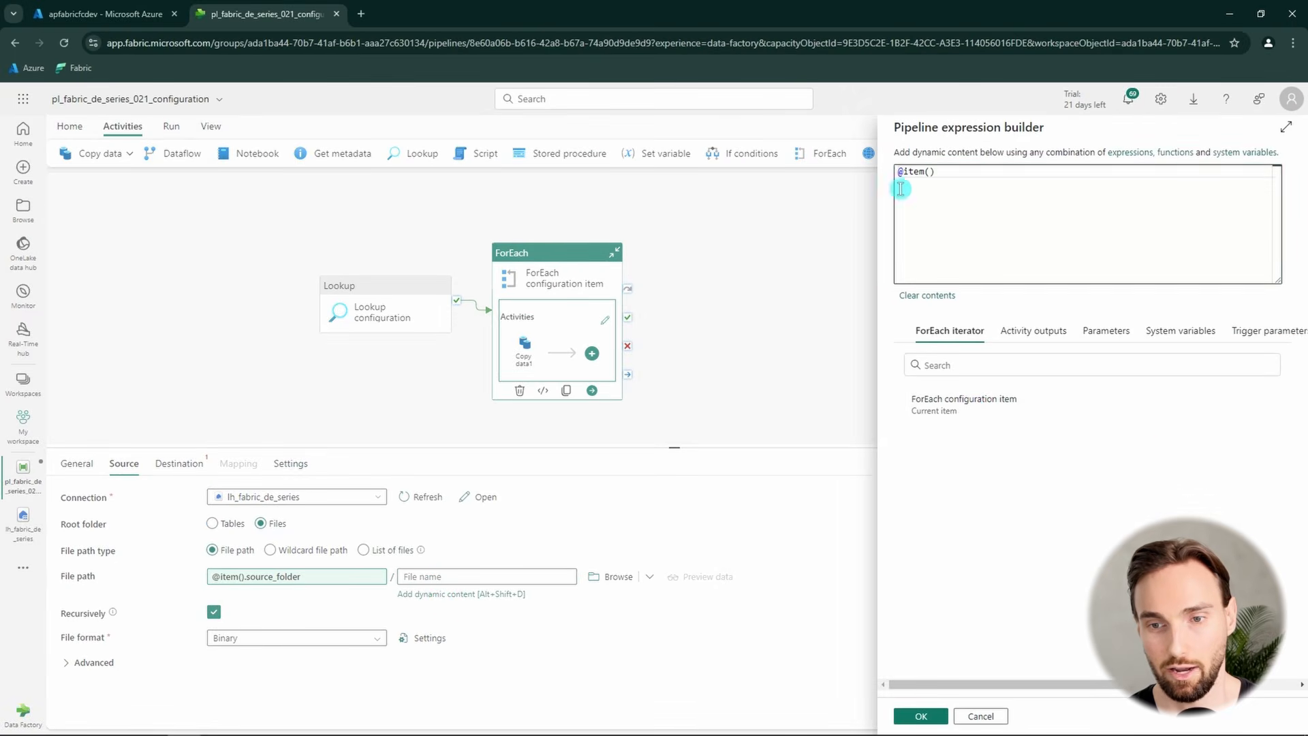
text(.)
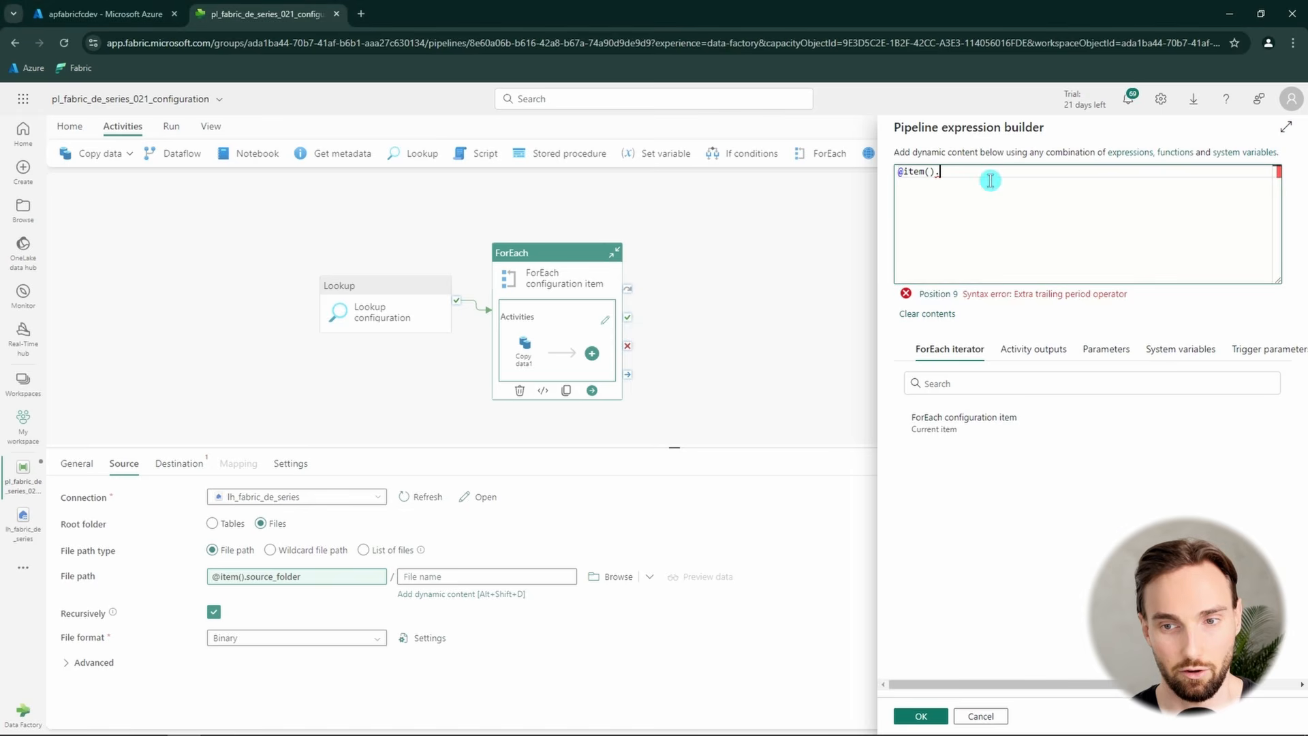
text(source_file_name)
click(921, 716)
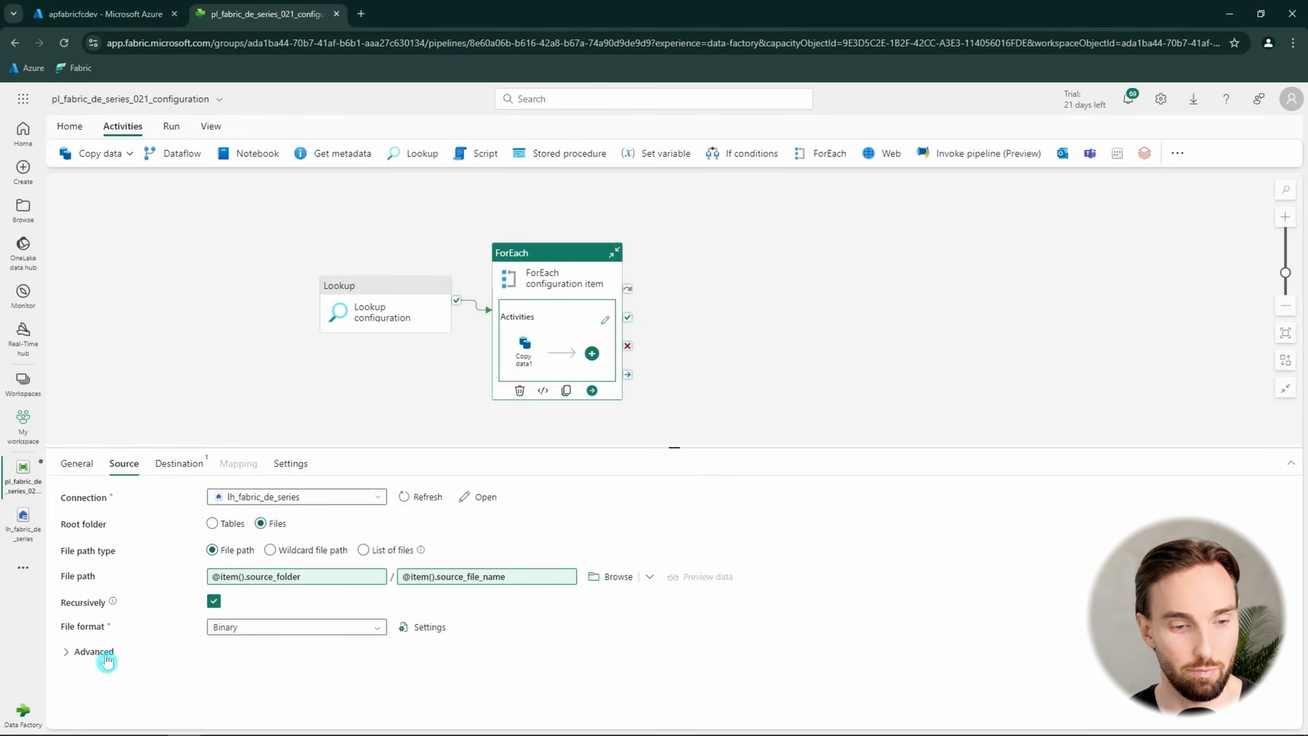
drag(51, 632, 105, 625)
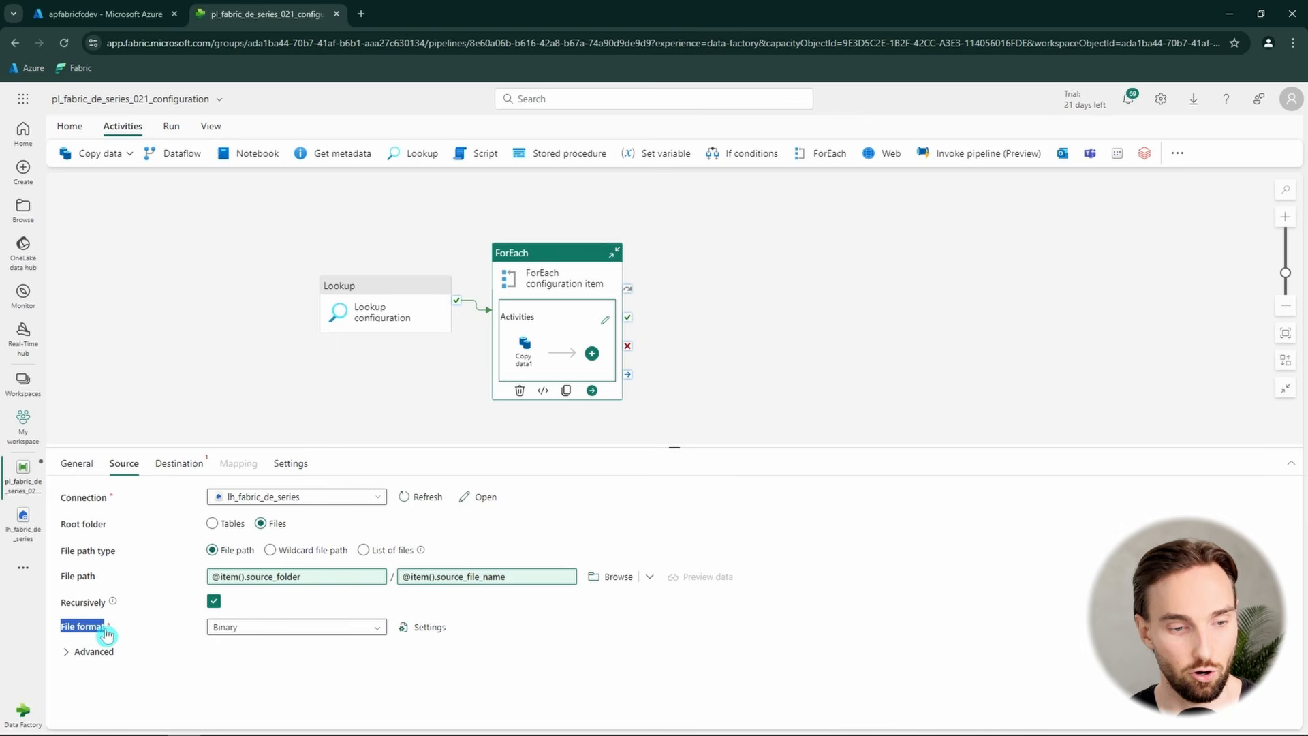
click(333, 651)
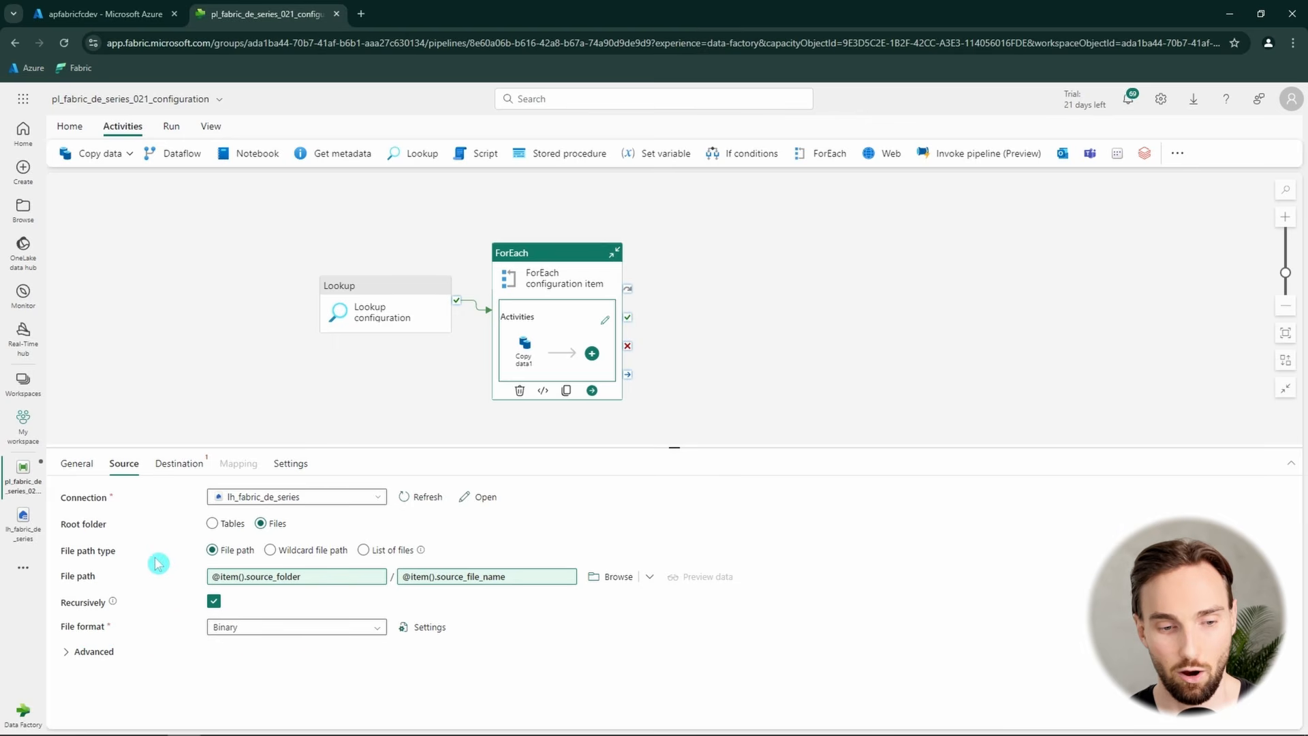
- Set the Copy data activity's destination to the lh_fabric_de_series lakehouse with Files as the root folder
click(177, 464)
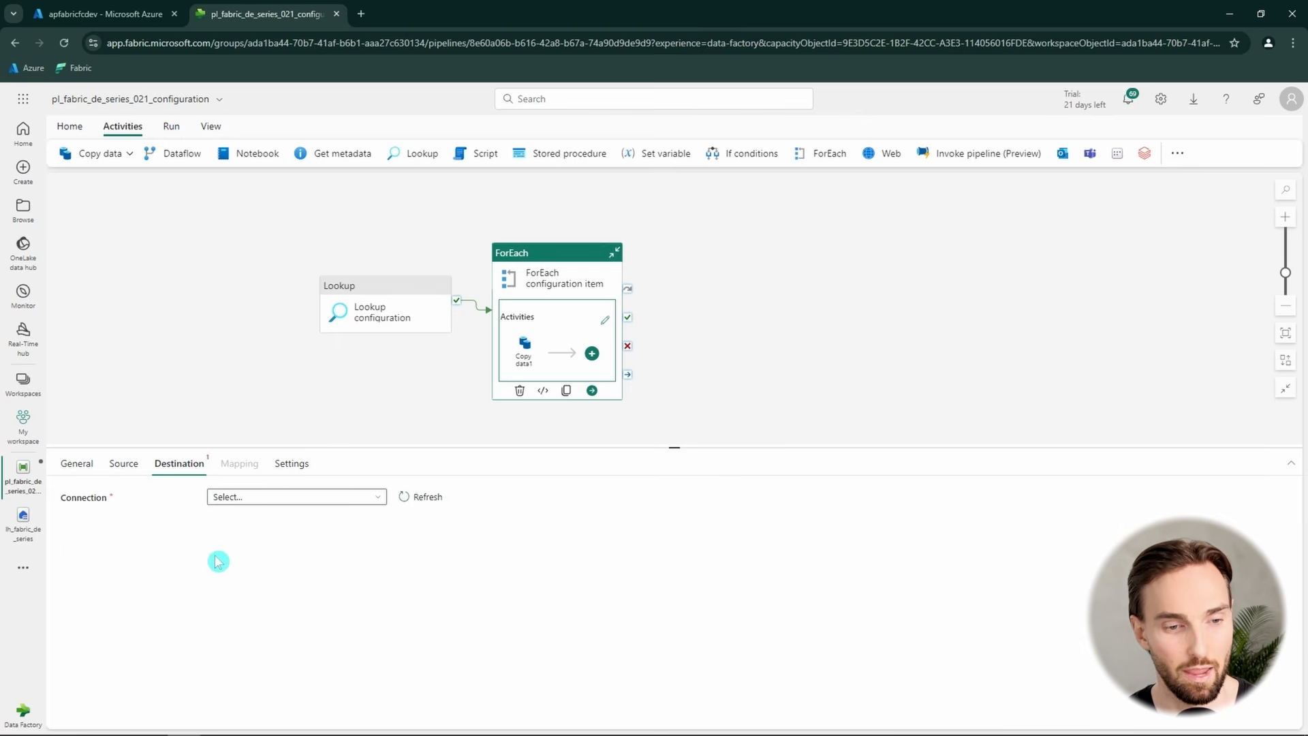
click(311, 496)
scroll(316, 414, down, 3)
click(313, 348)
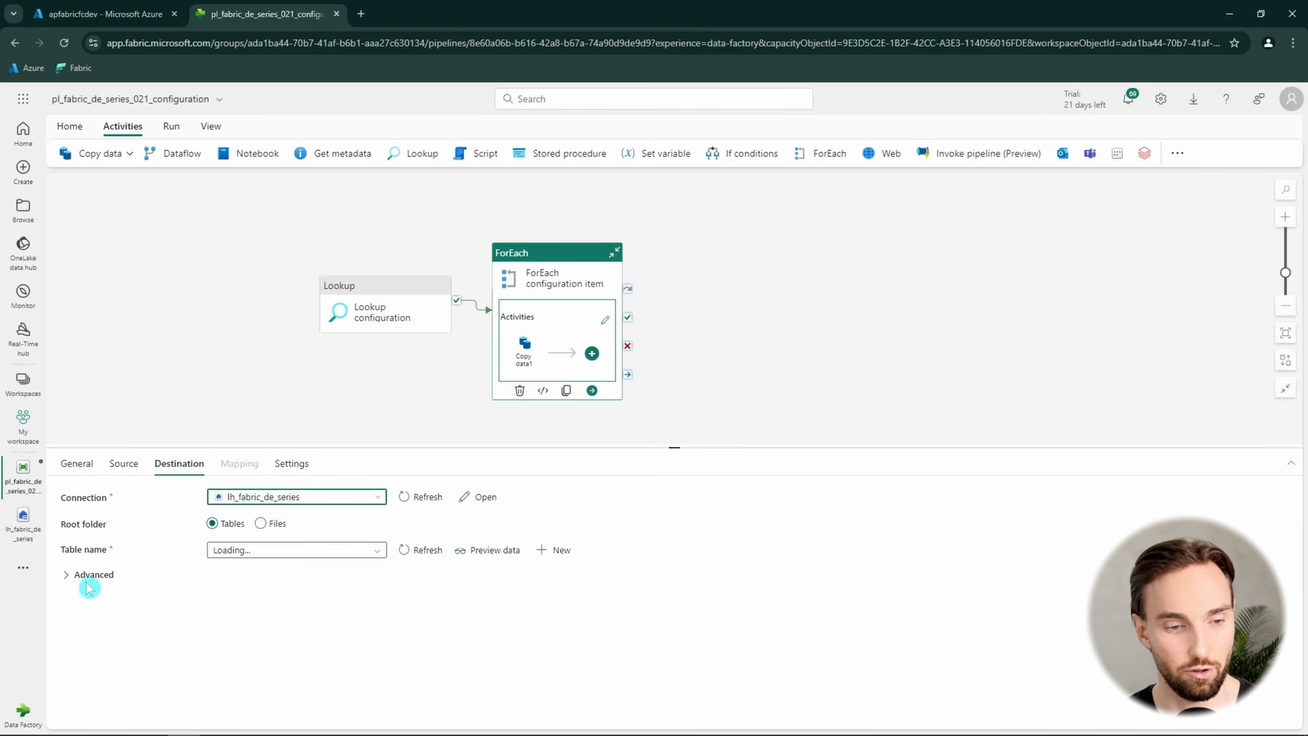
click(261, 523)
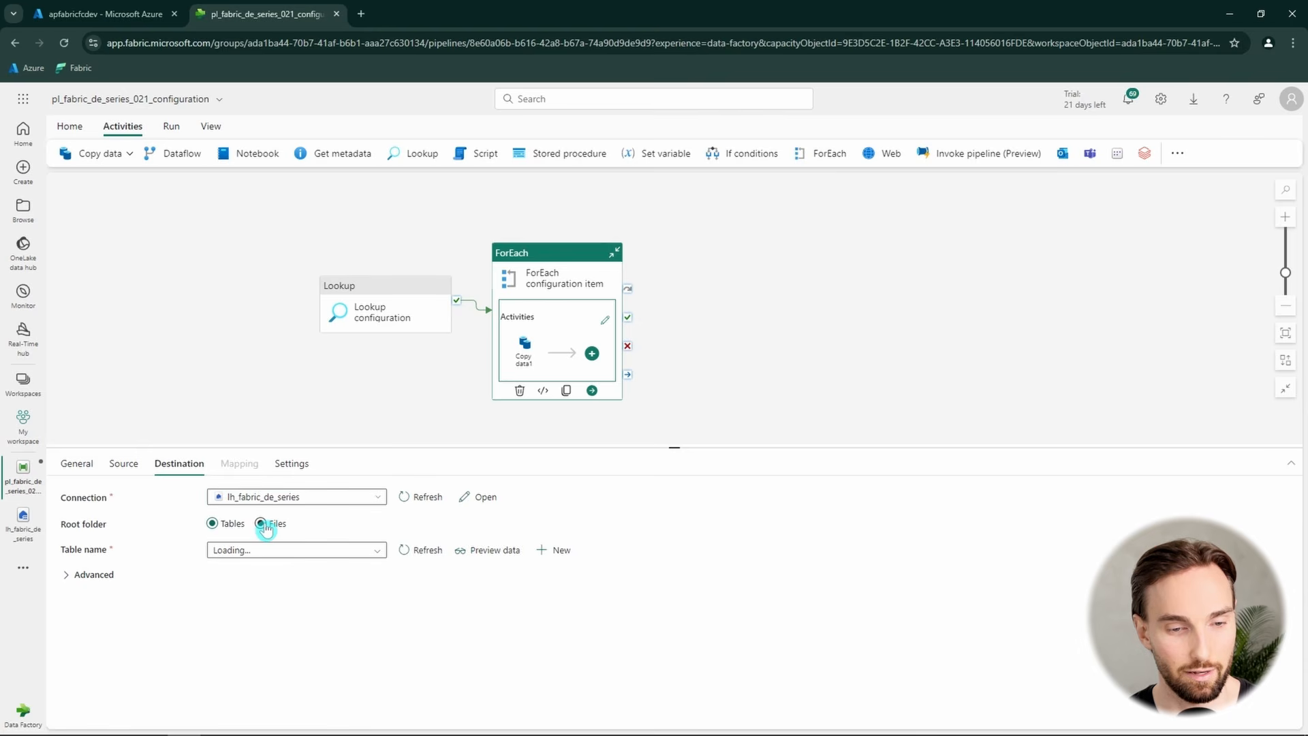
click(278, 549)
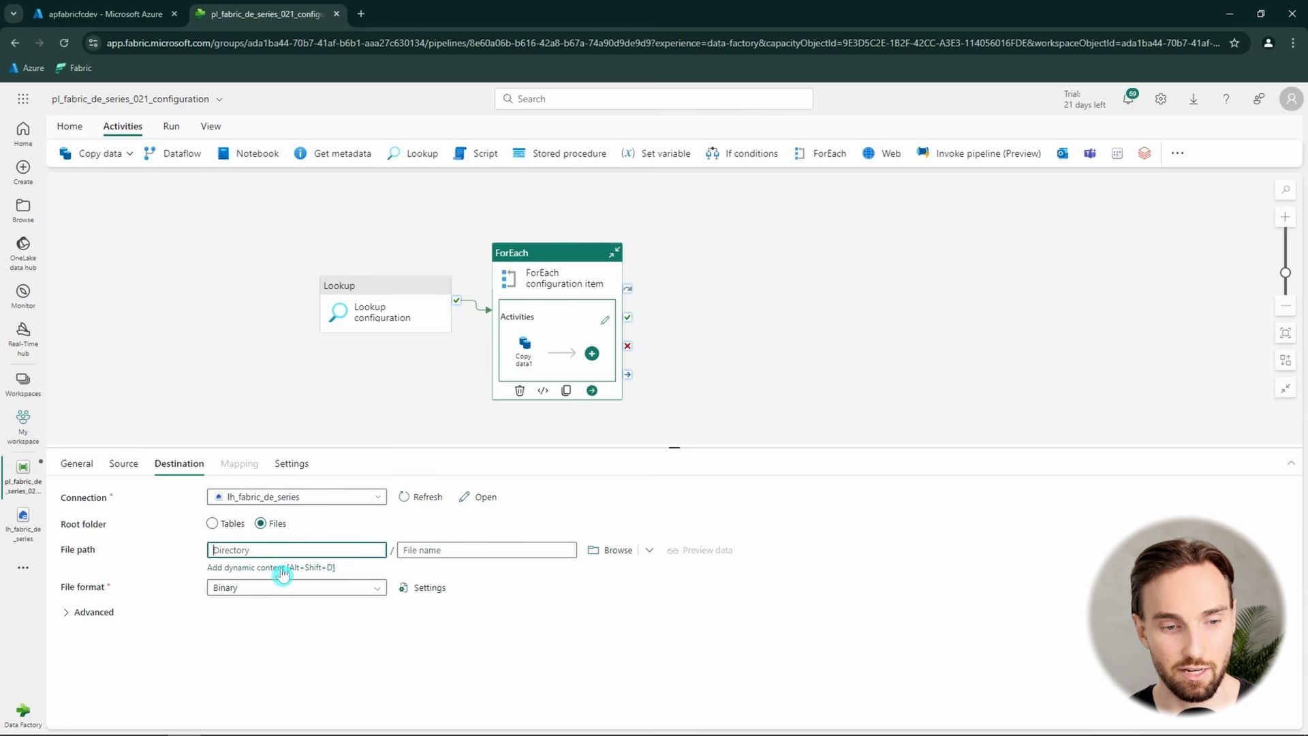
click(283, 571)
click(951, 407)
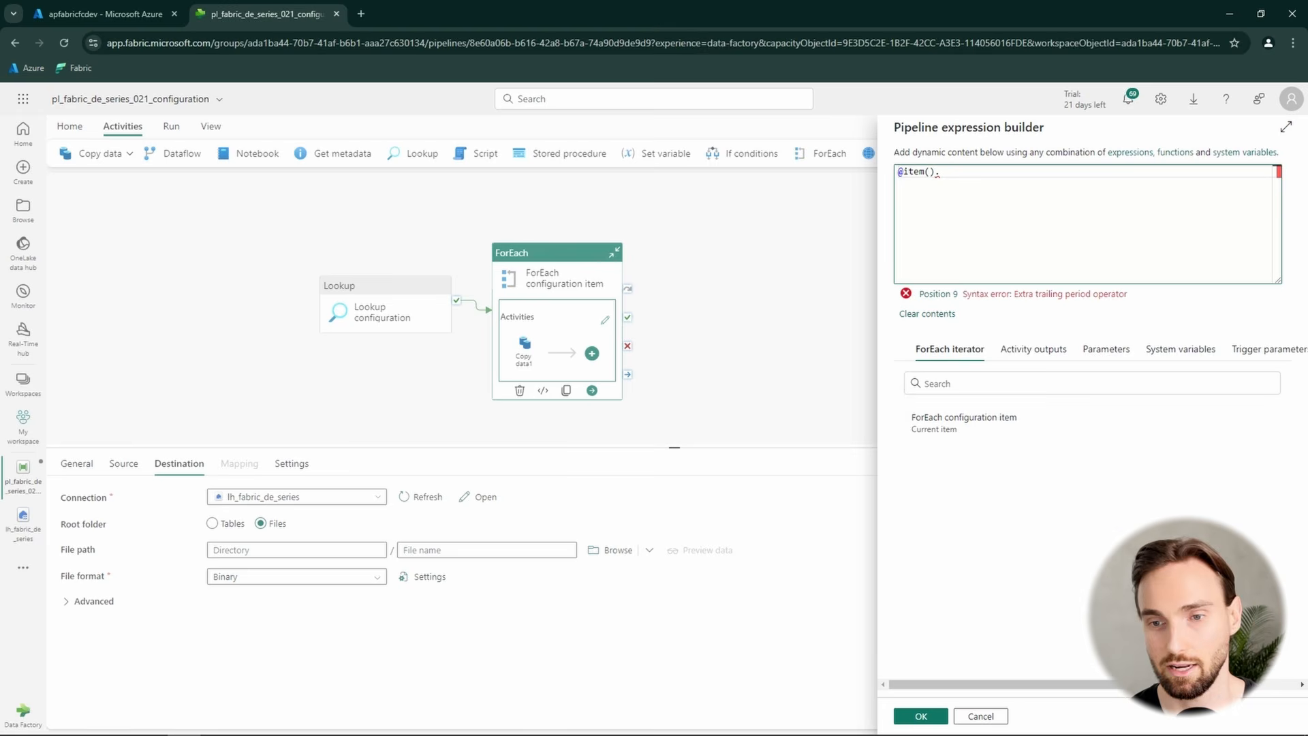
key(alt+Tab)
click(1000, 176)
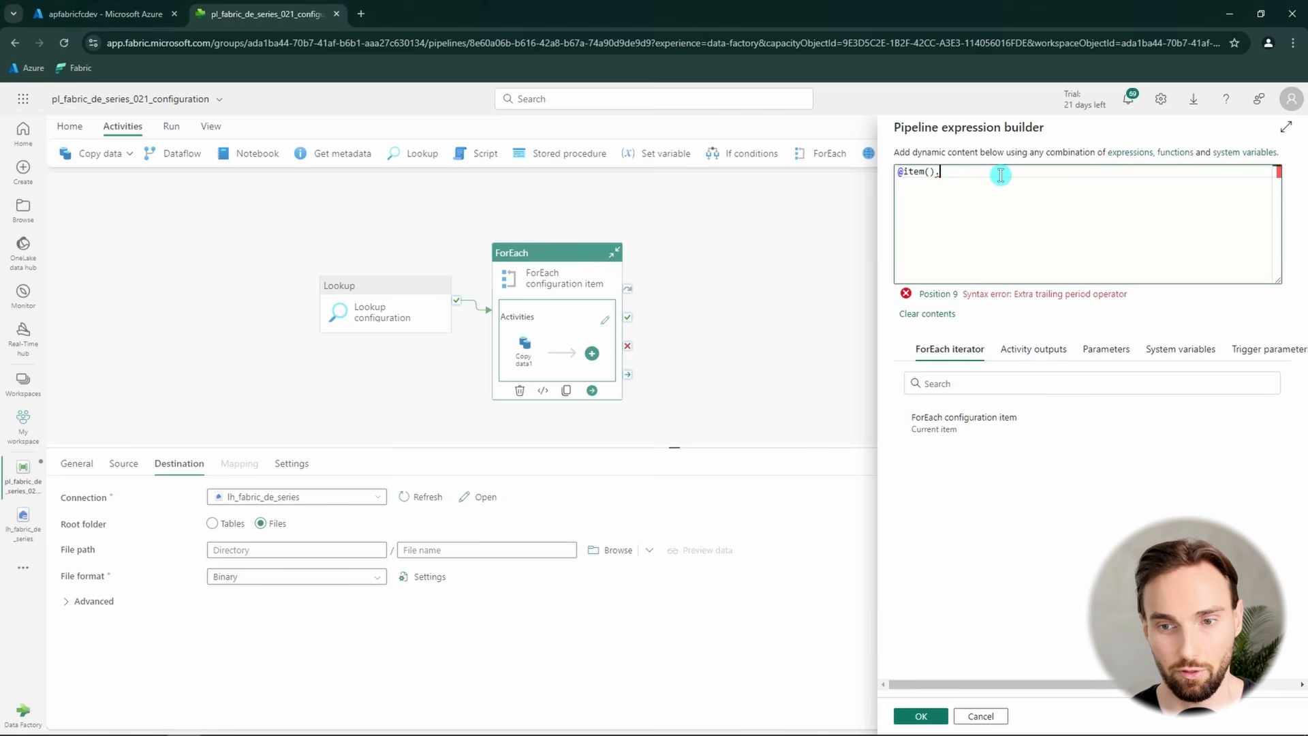
text(destination_folder)
click(921, 715)
click(429, 551)
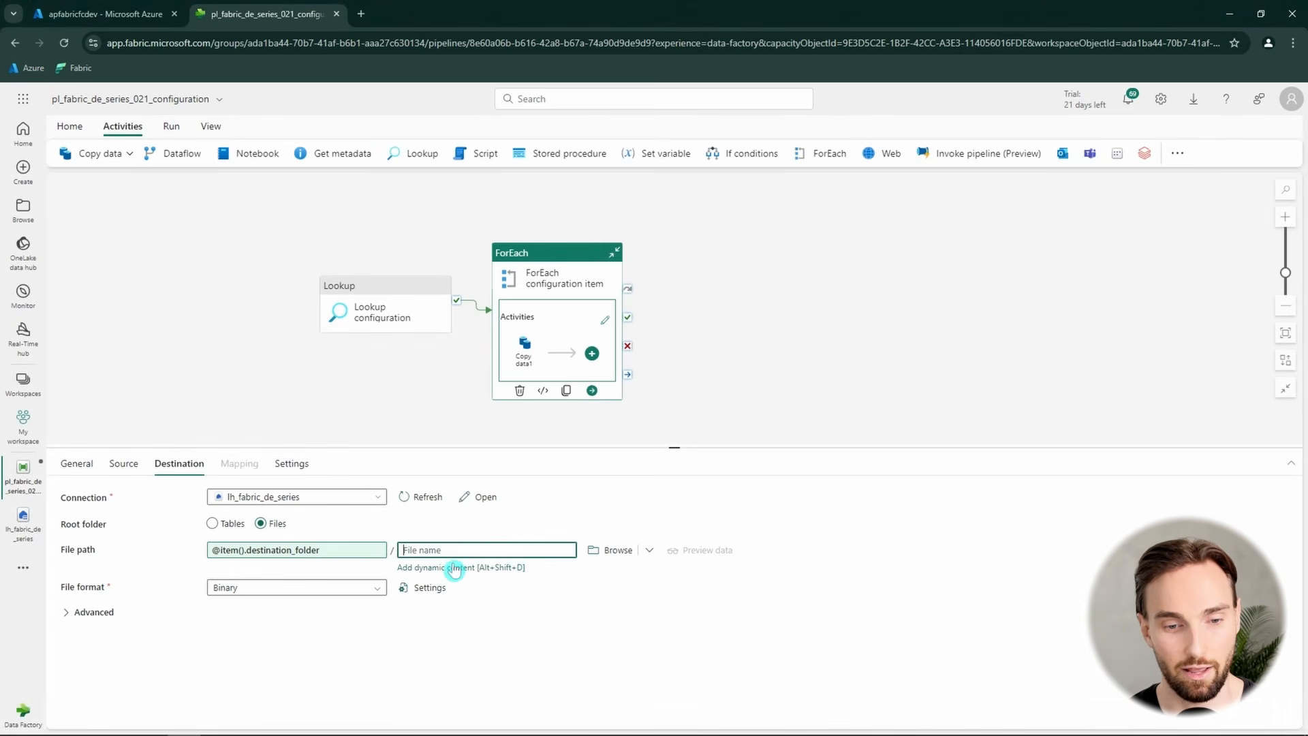
click(453, 568)
text(@item())
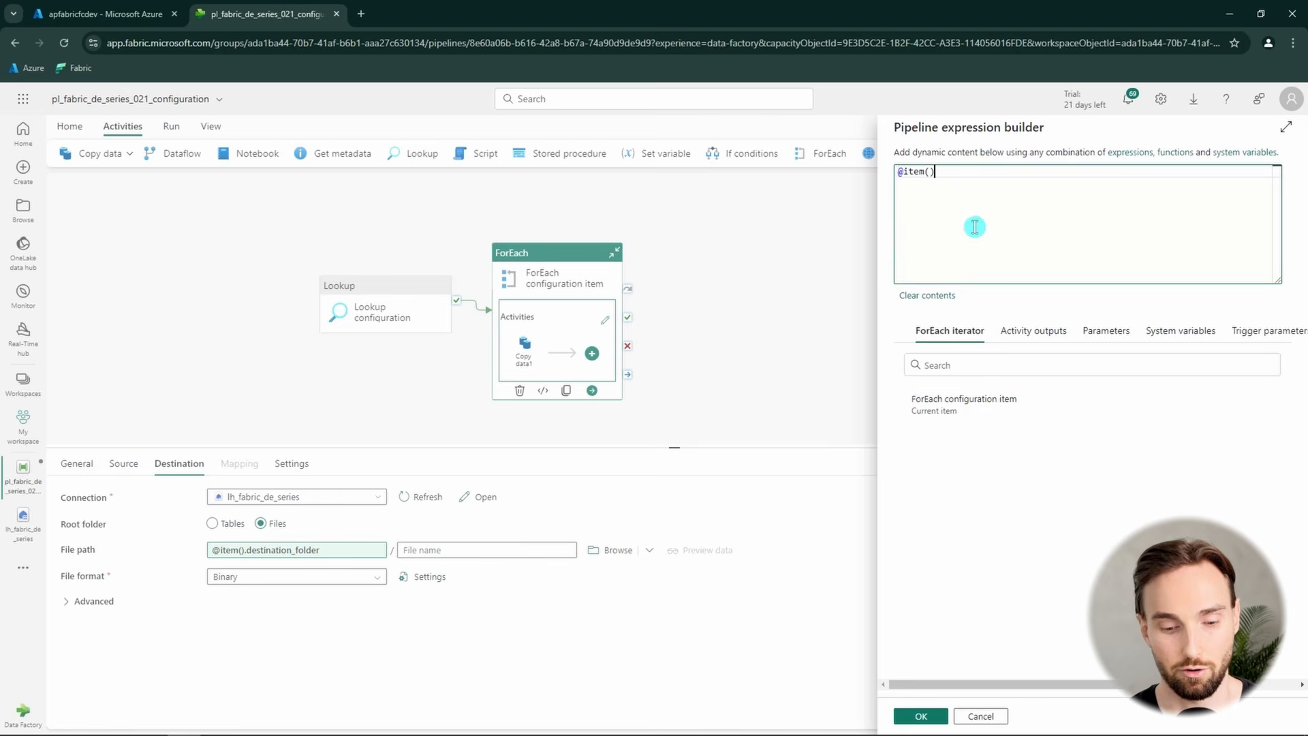
text(.)
key(alt+Tab)
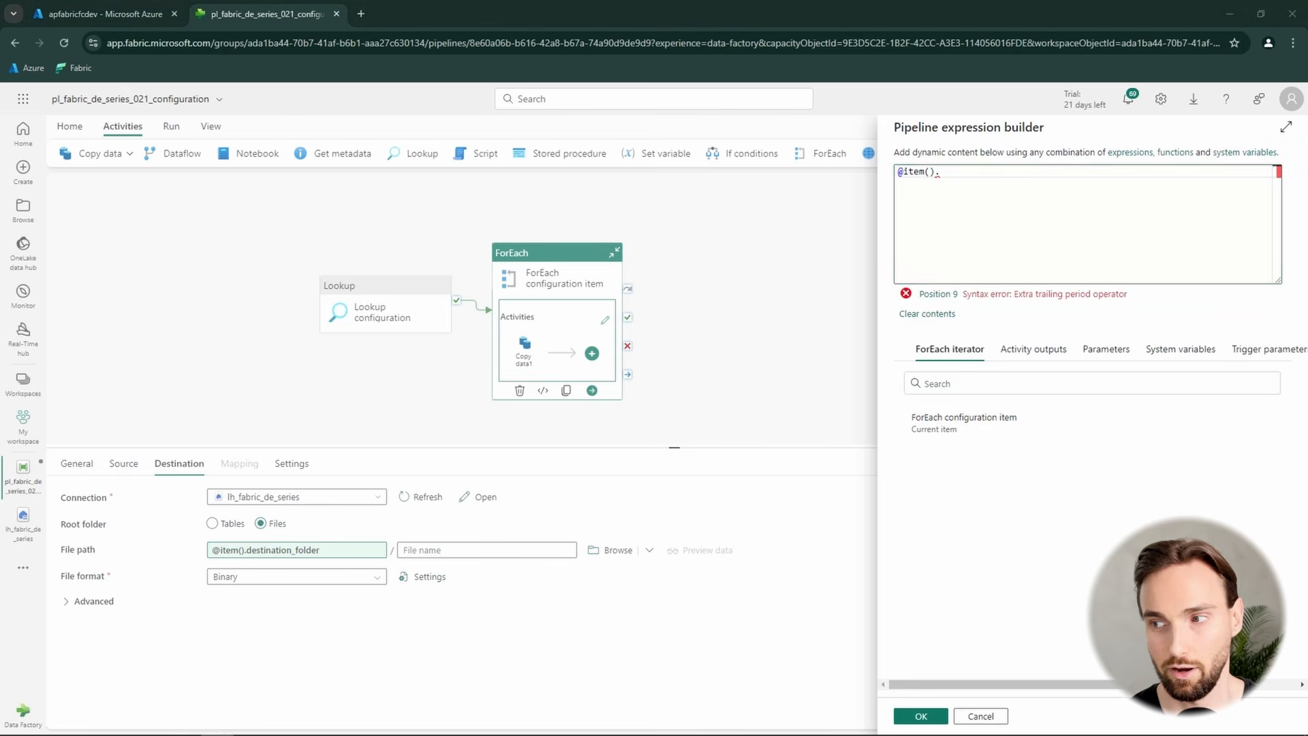
click(1016, 173)
text(destination_file_name)
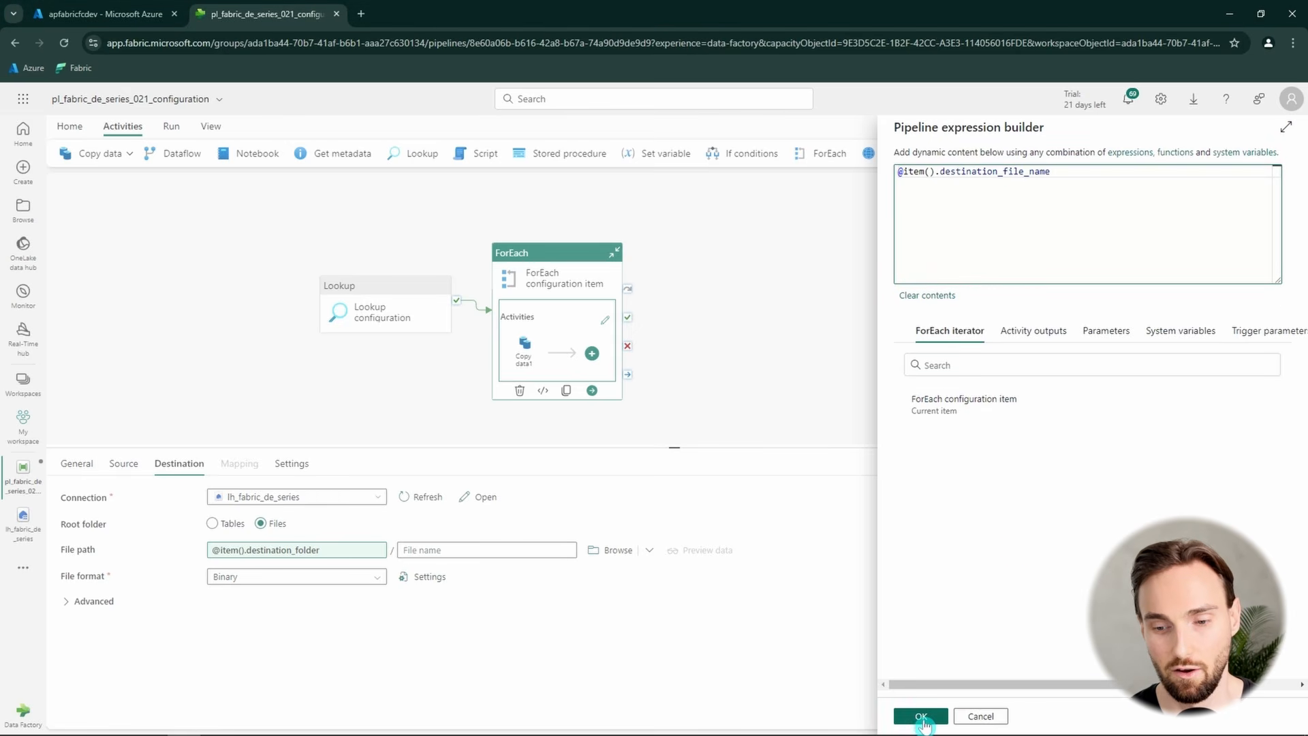
click(920, 716)
click(85, 603)
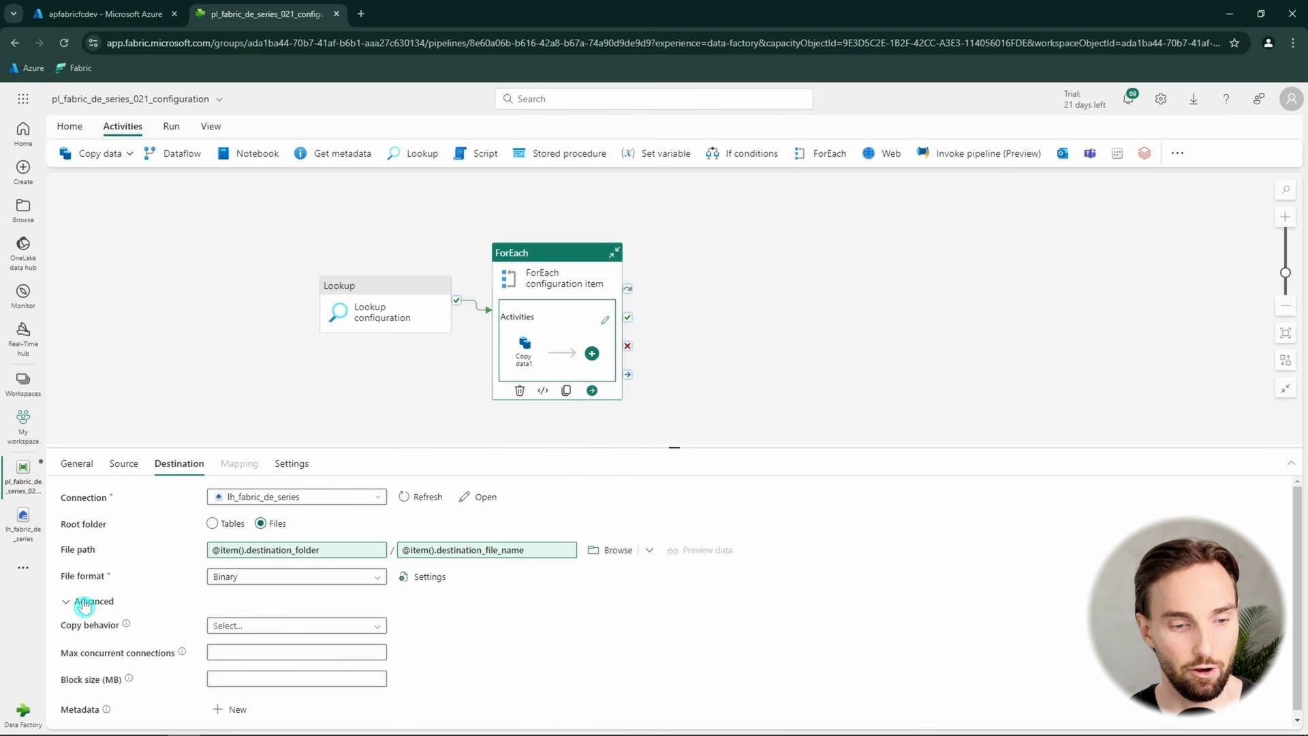
click(86, 604)
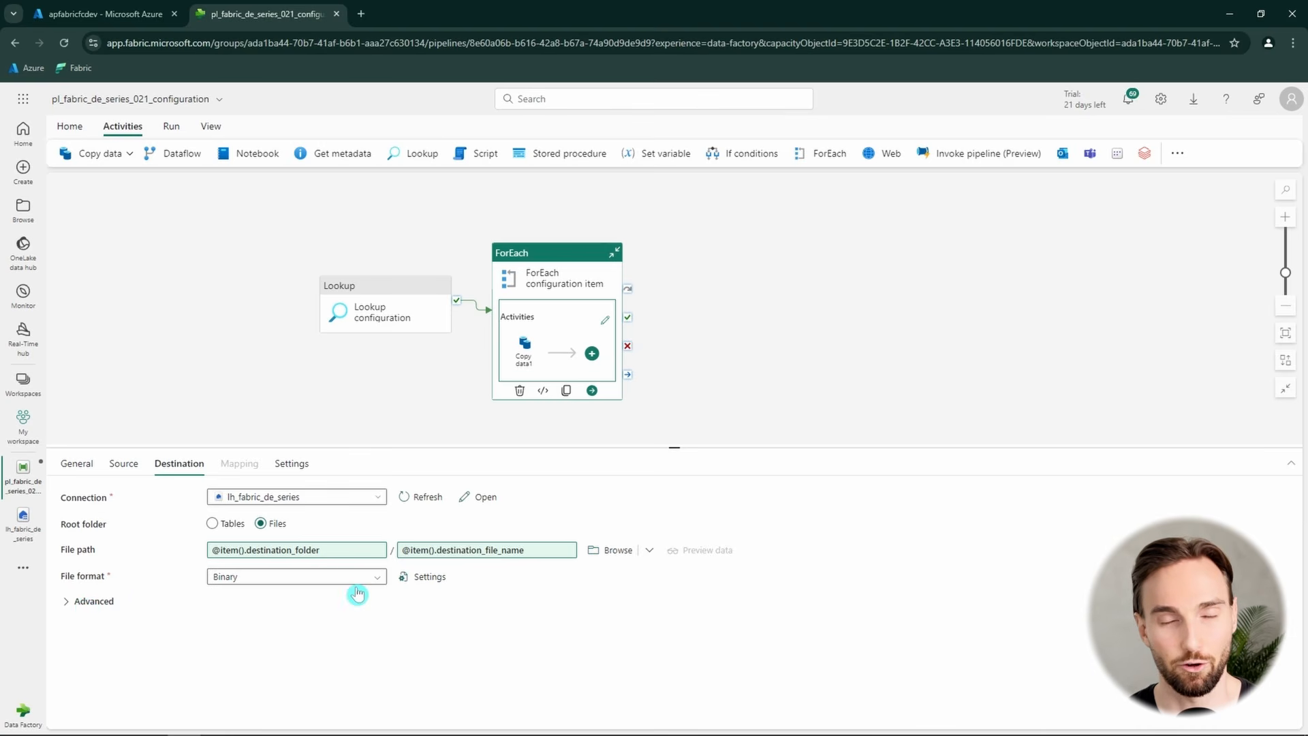
- Save and run the pipeline with the conf_id parameter set to 001
click(435, 405)
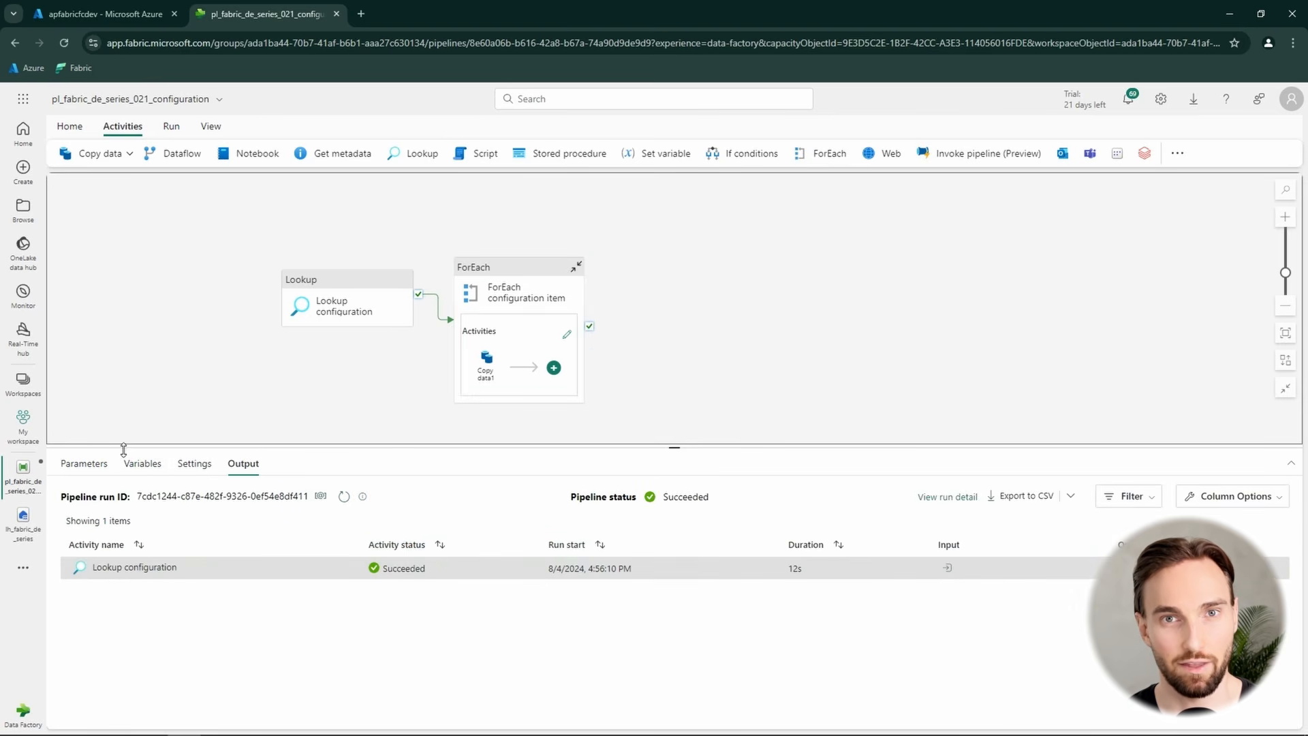
drag(220, 330, 190, 323)
click(77, 128)
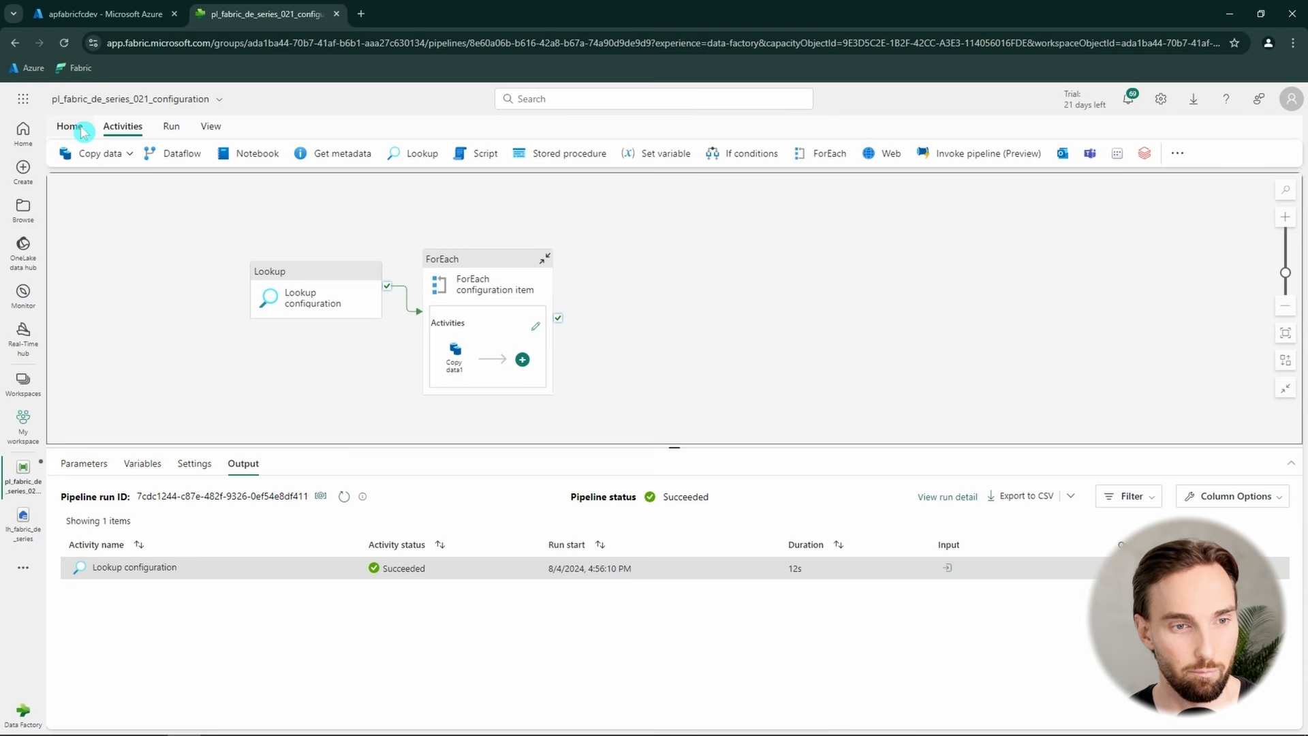
click(71, 126)
click(274, 154)
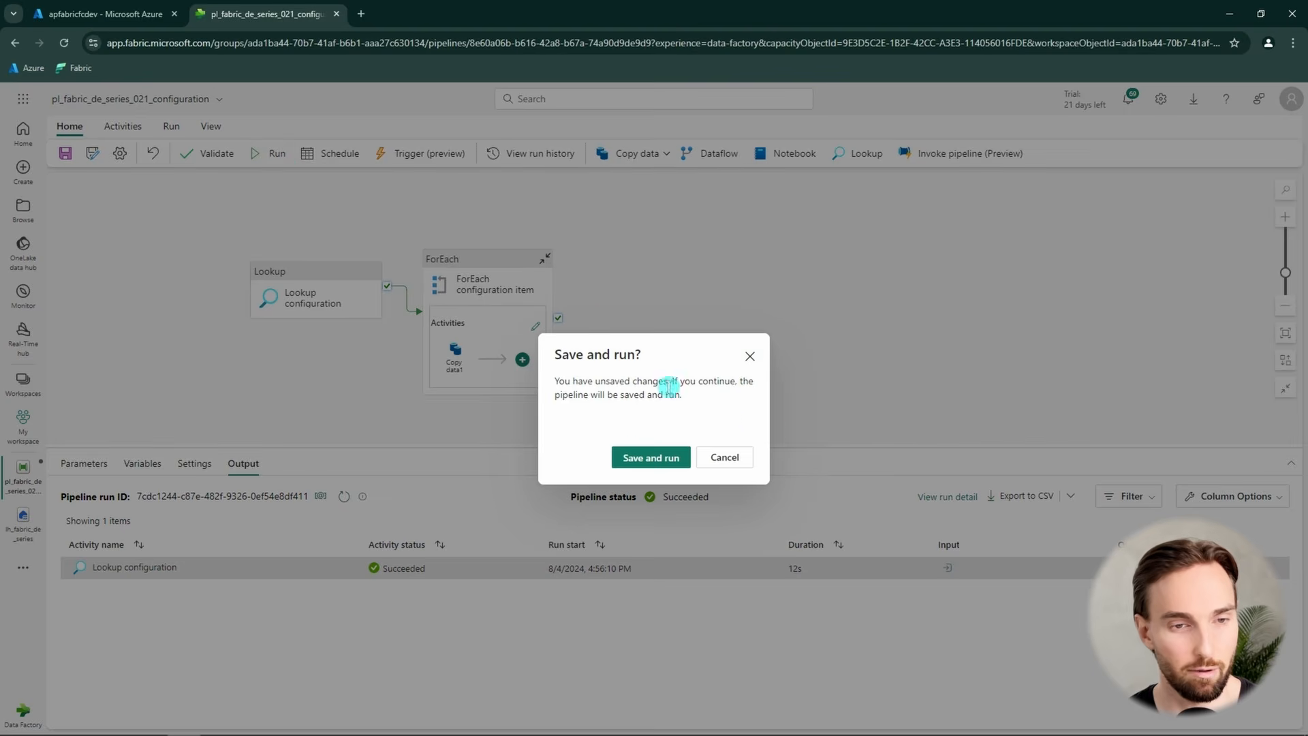
click(650, 458)
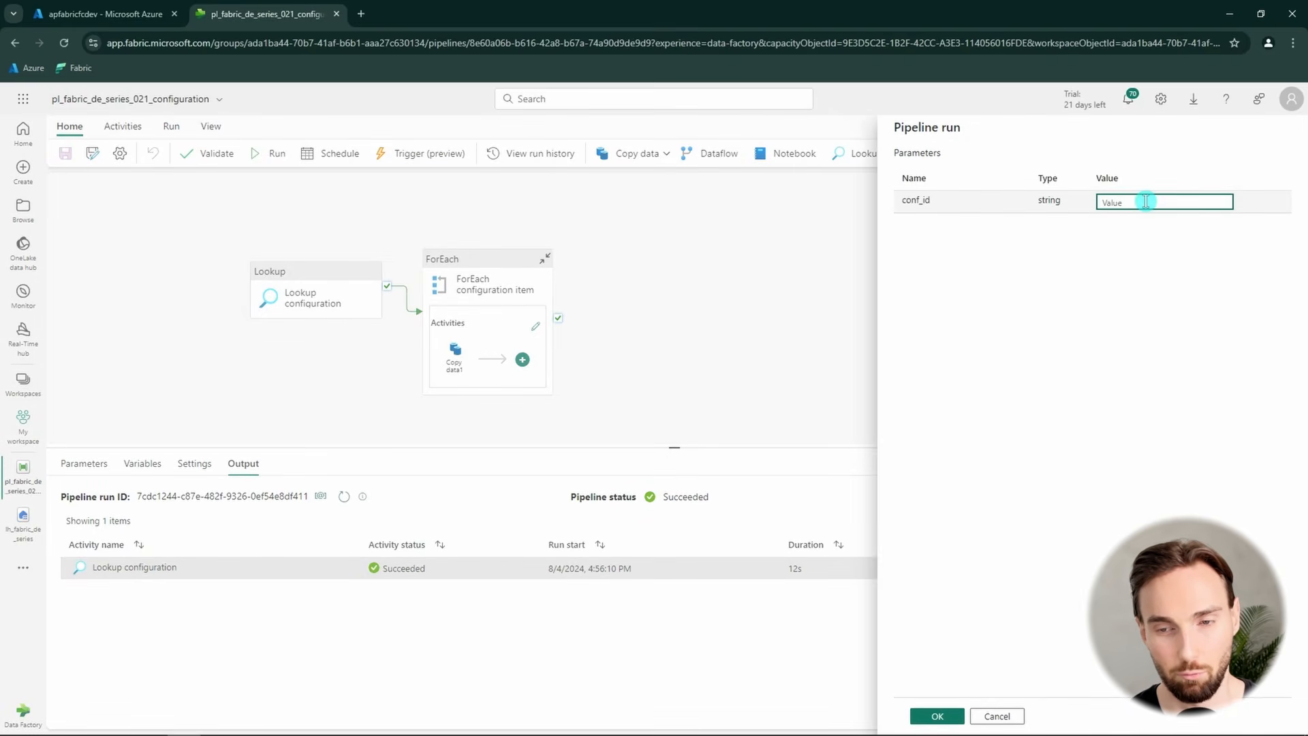
text(001)
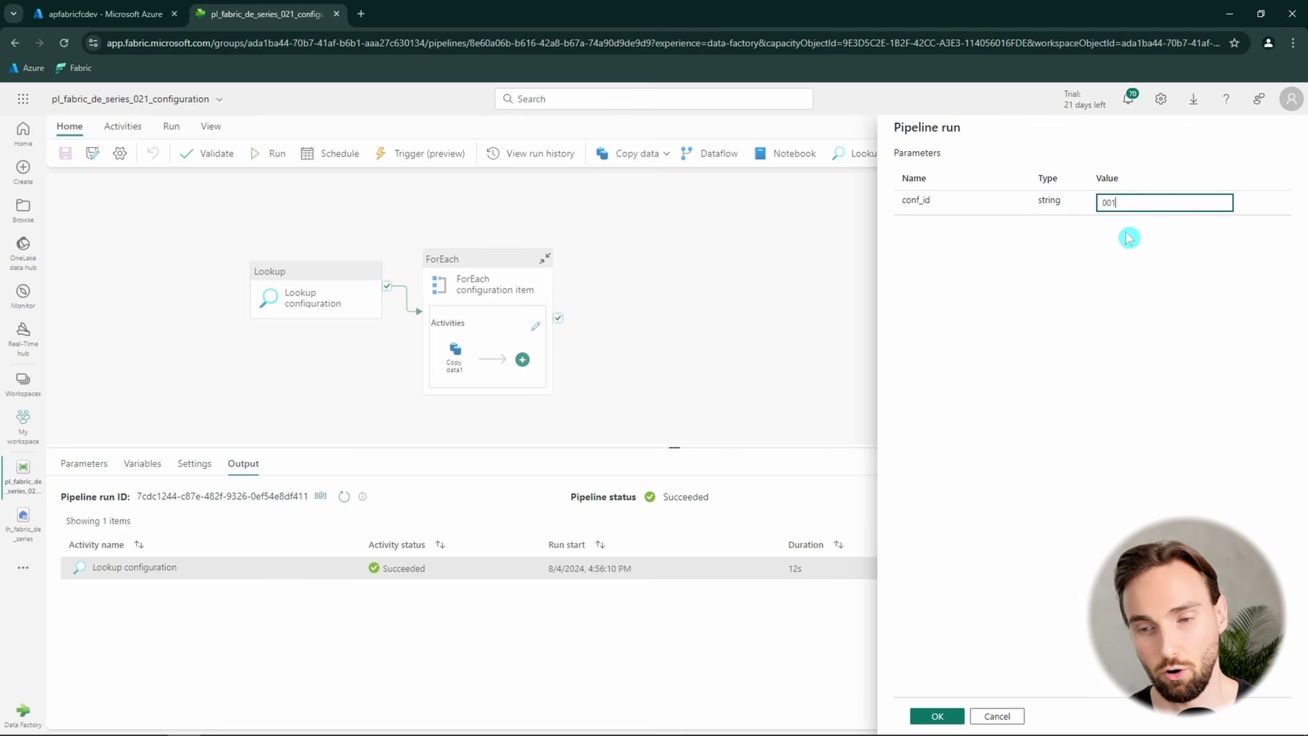
click(934, 715)
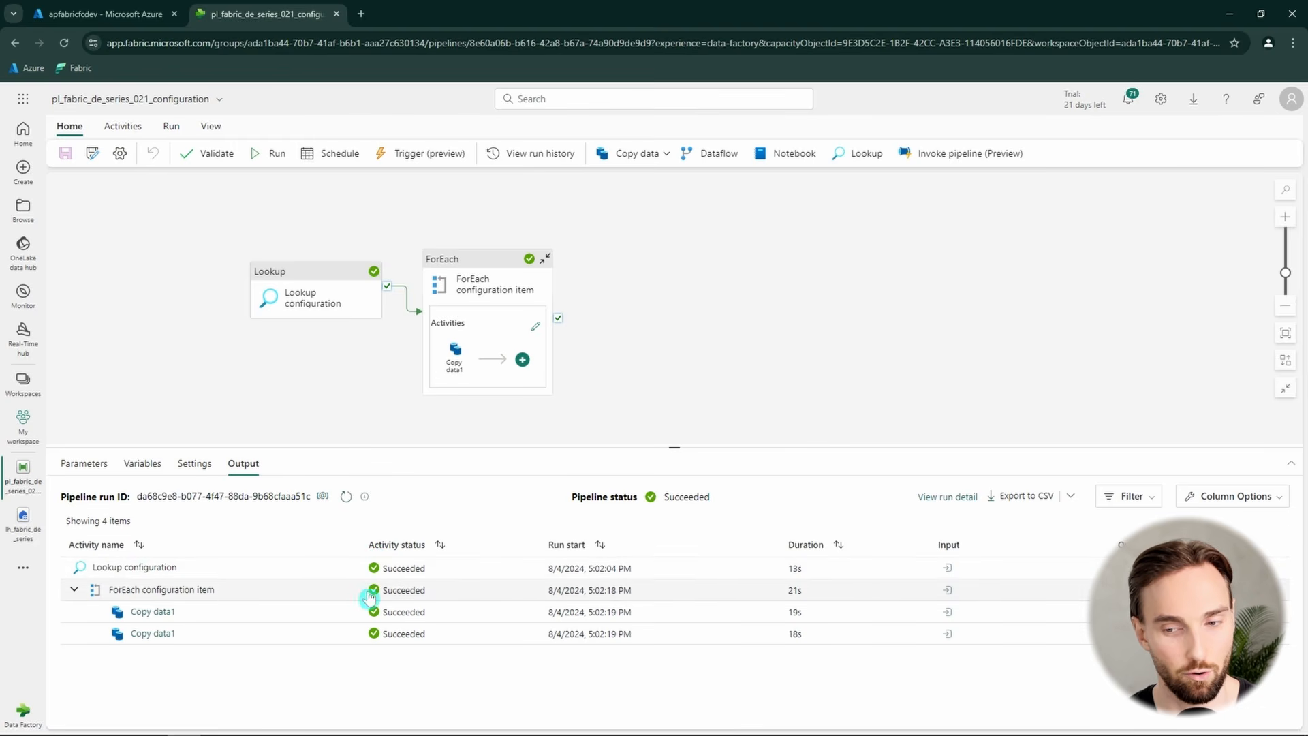
- Examine the Lookup configuration output of the run and the Copy data runs listed under the ForEach activity
click(1128, 568)
click(1229, 380)
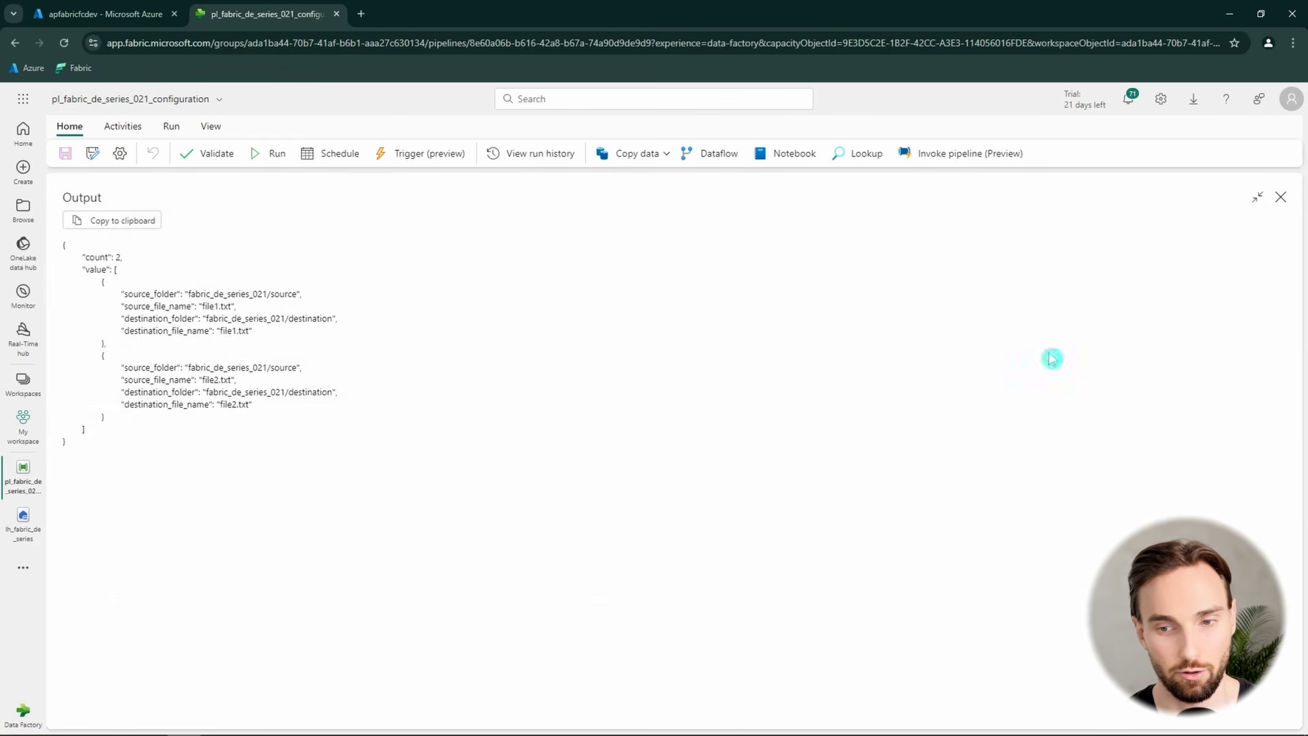
drag(63, 245, 432, 473)
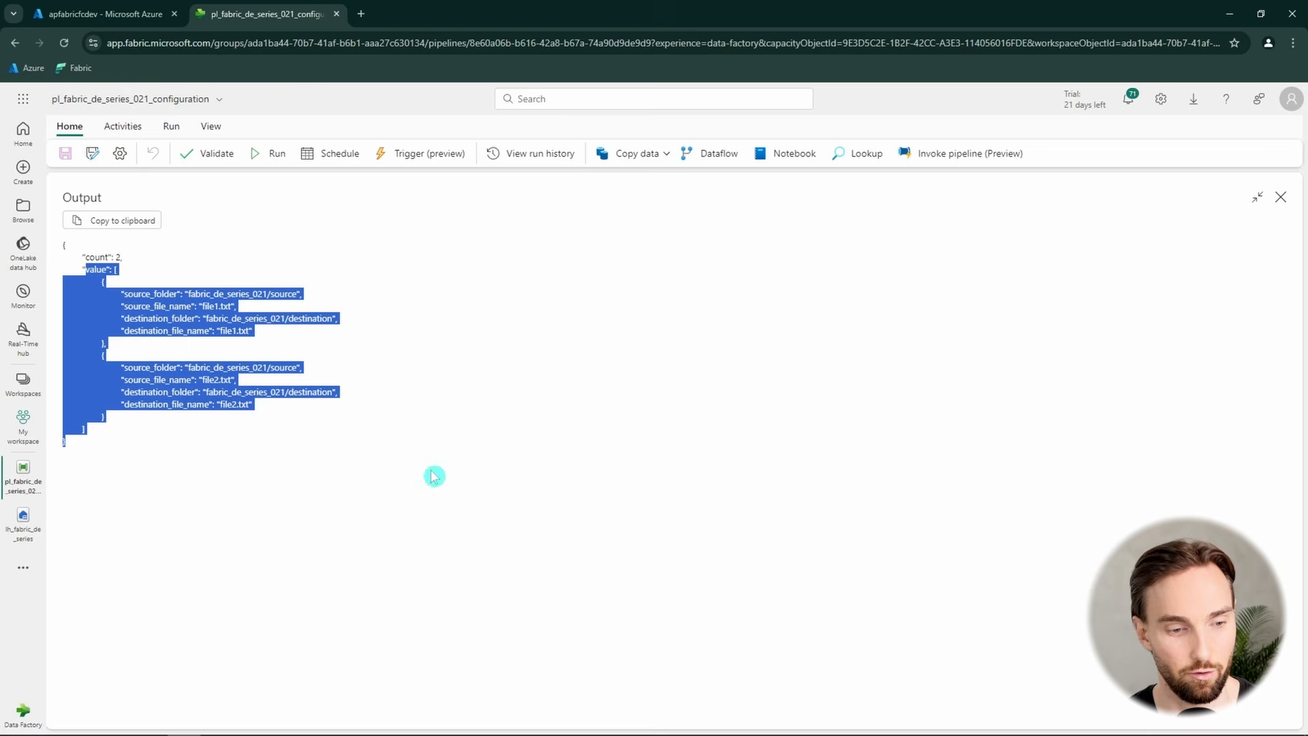
click(1280, 196)
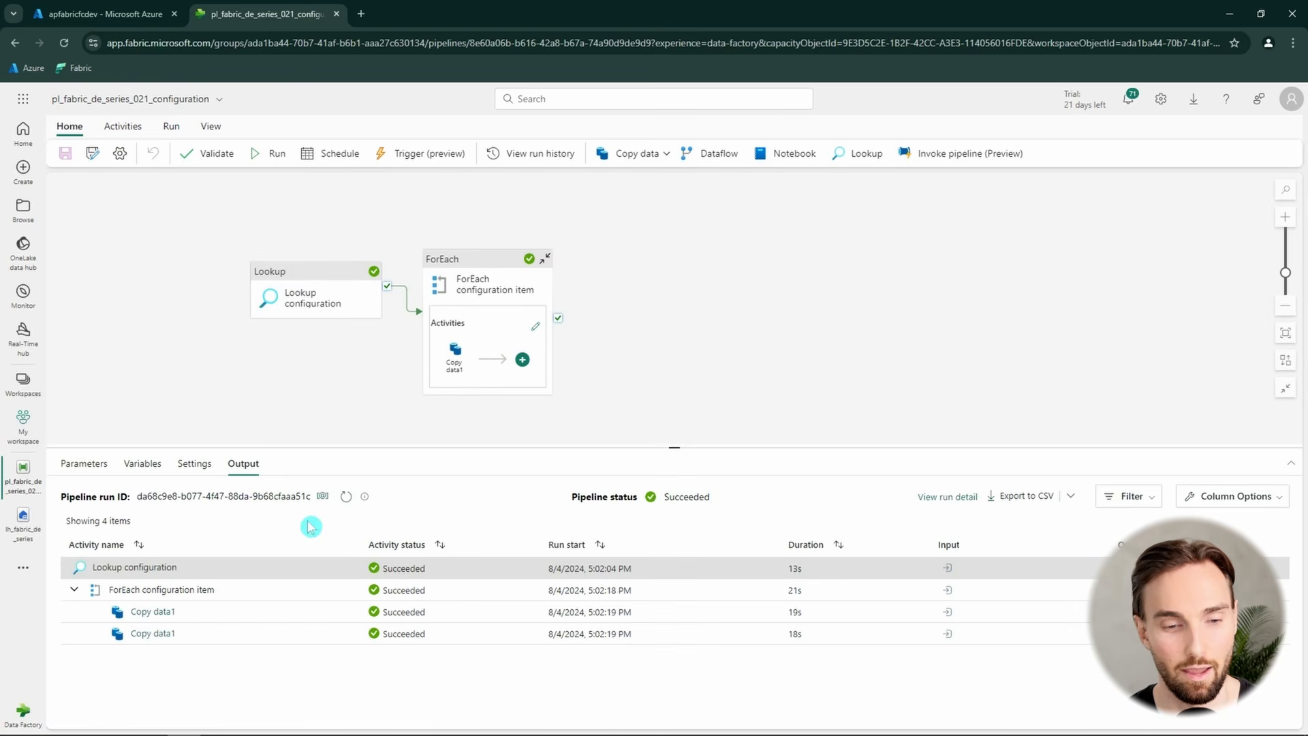
click(244, 592)
click(276, 621)
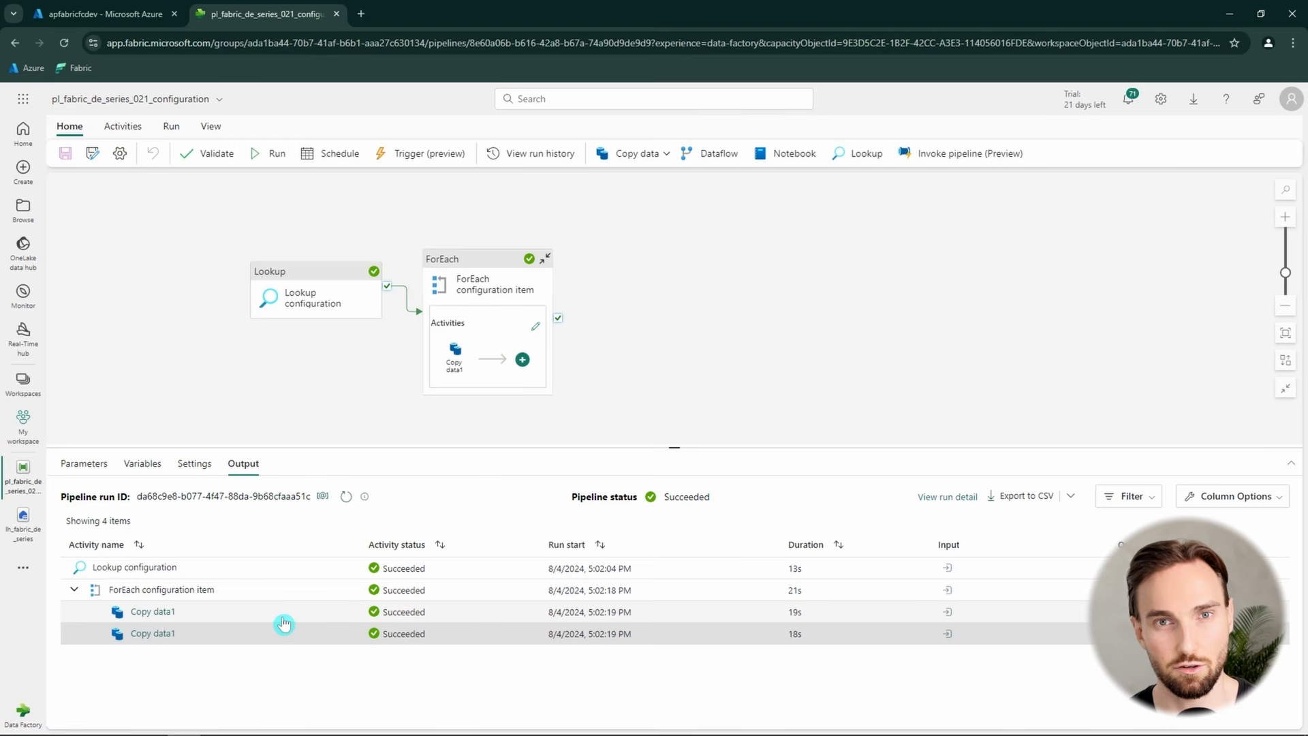
click(239, 614)
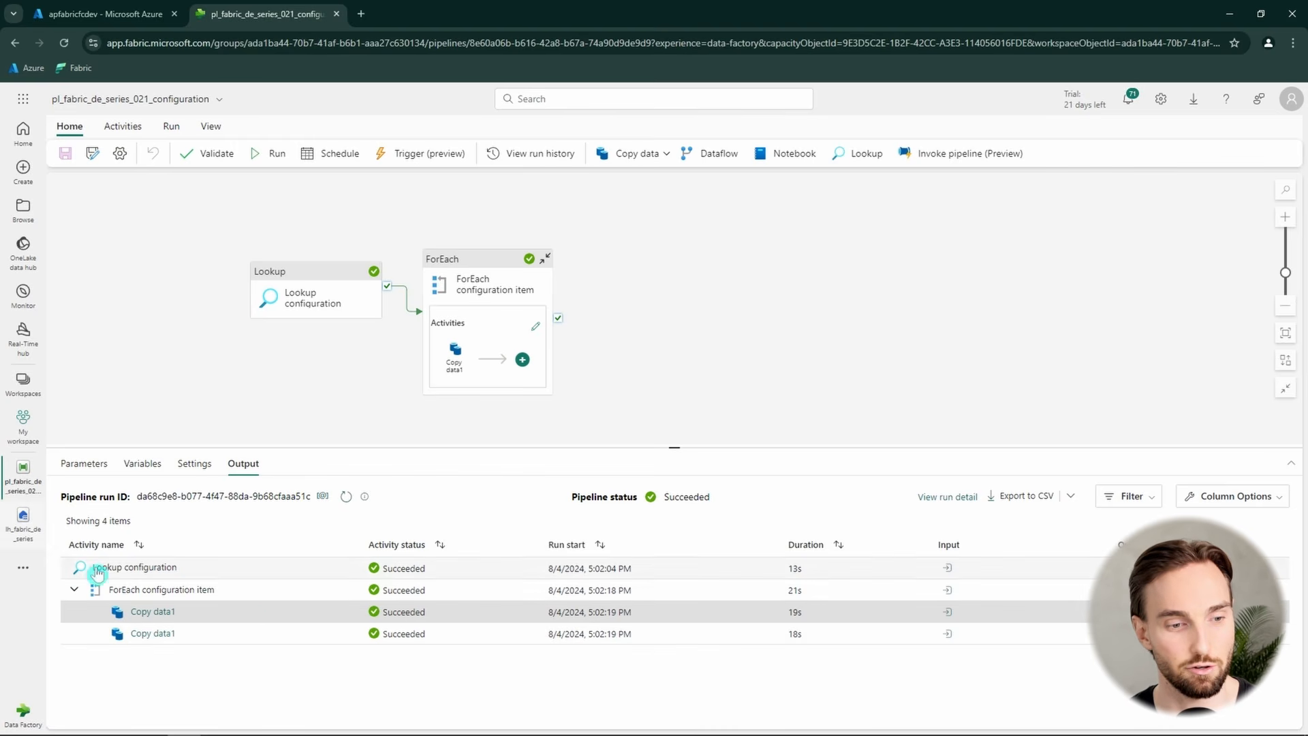
- Refresh the fabric_de_series_021 destination folder in the lh_fabric_de_series lakehouse and compare its files with the source folder
click(25, 532)
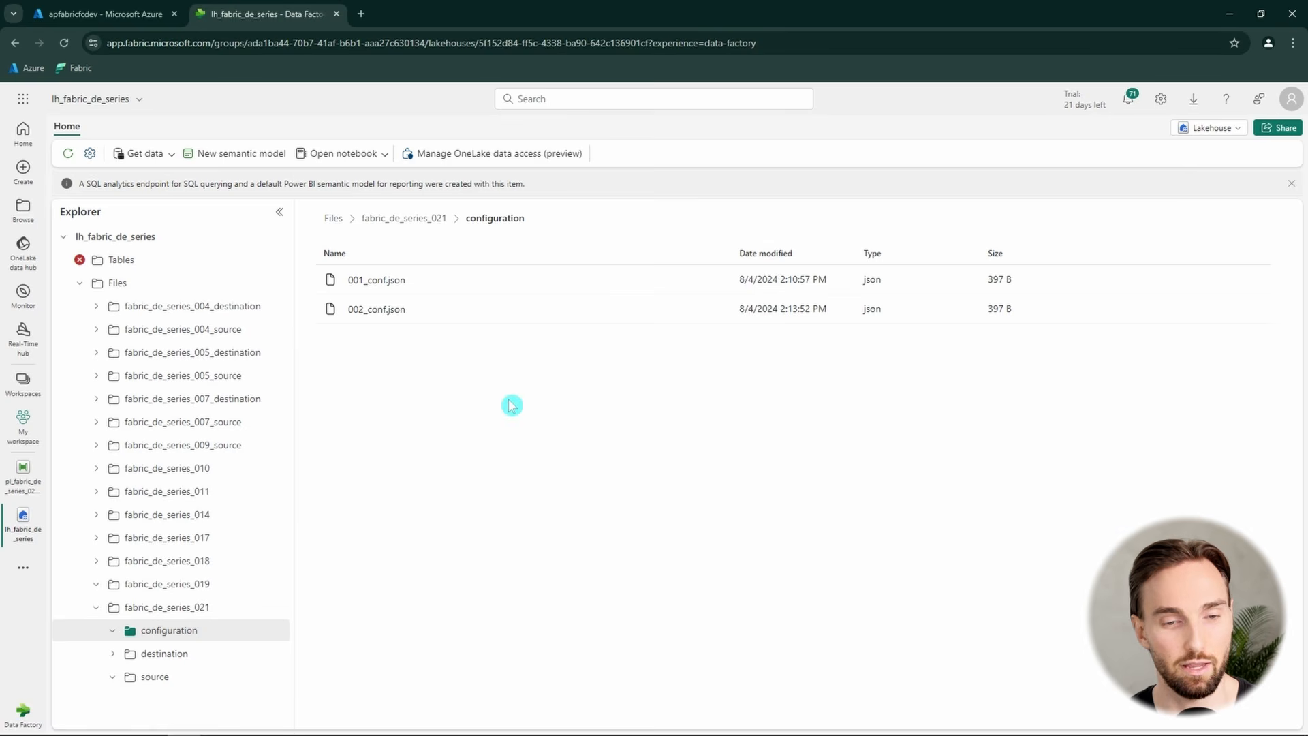
click(173, 656)
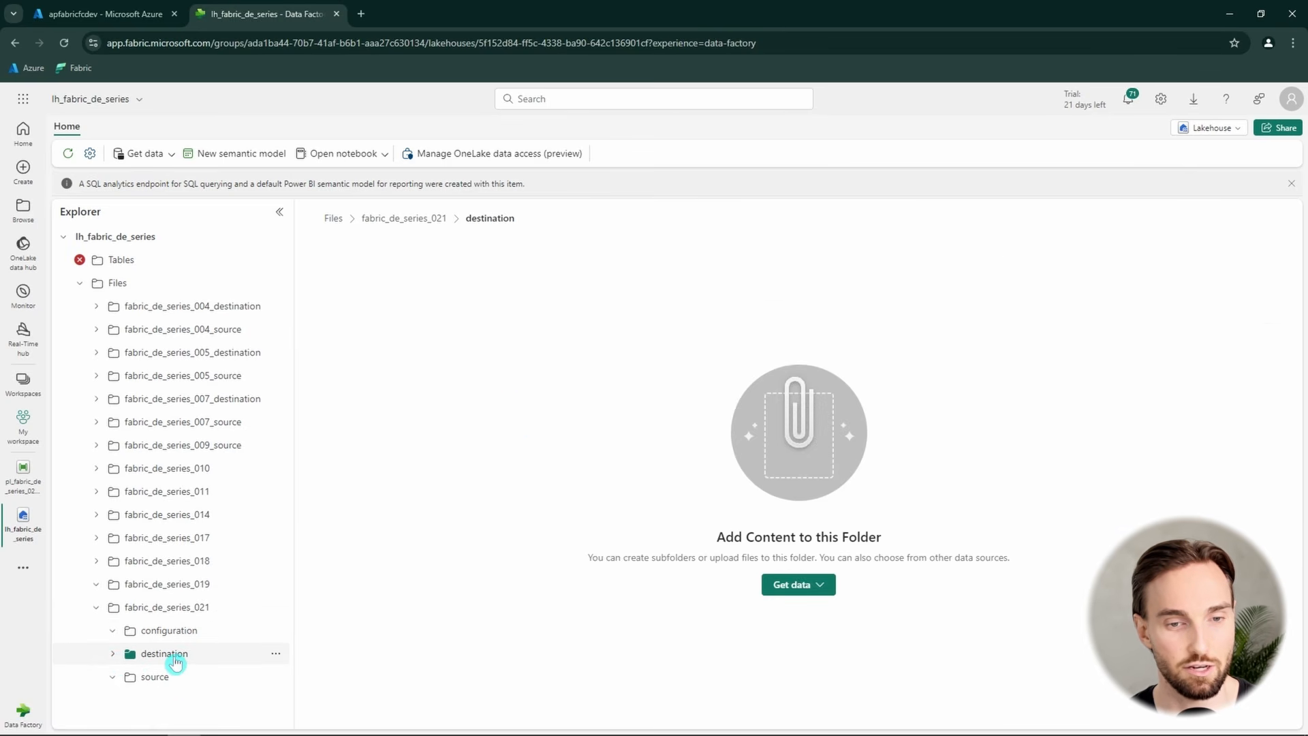
click(272, 654)
click(305, 628)
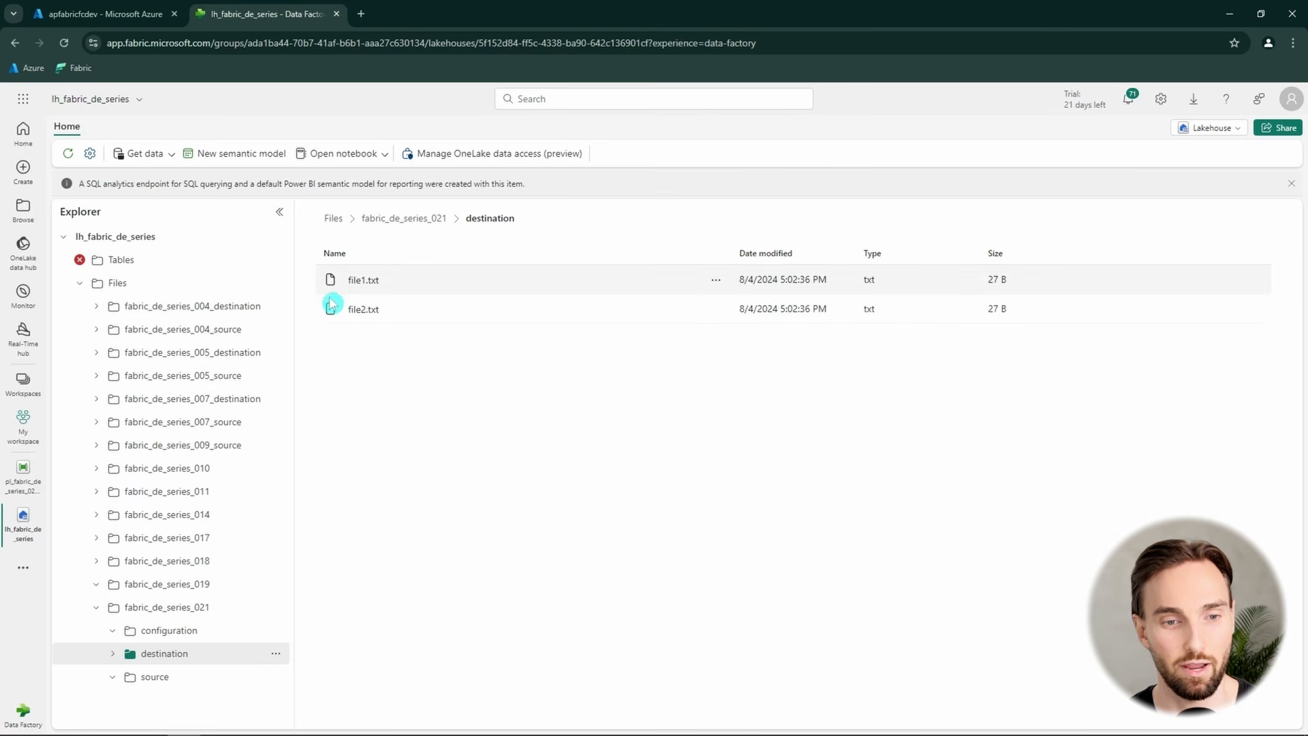
click(157, 678)
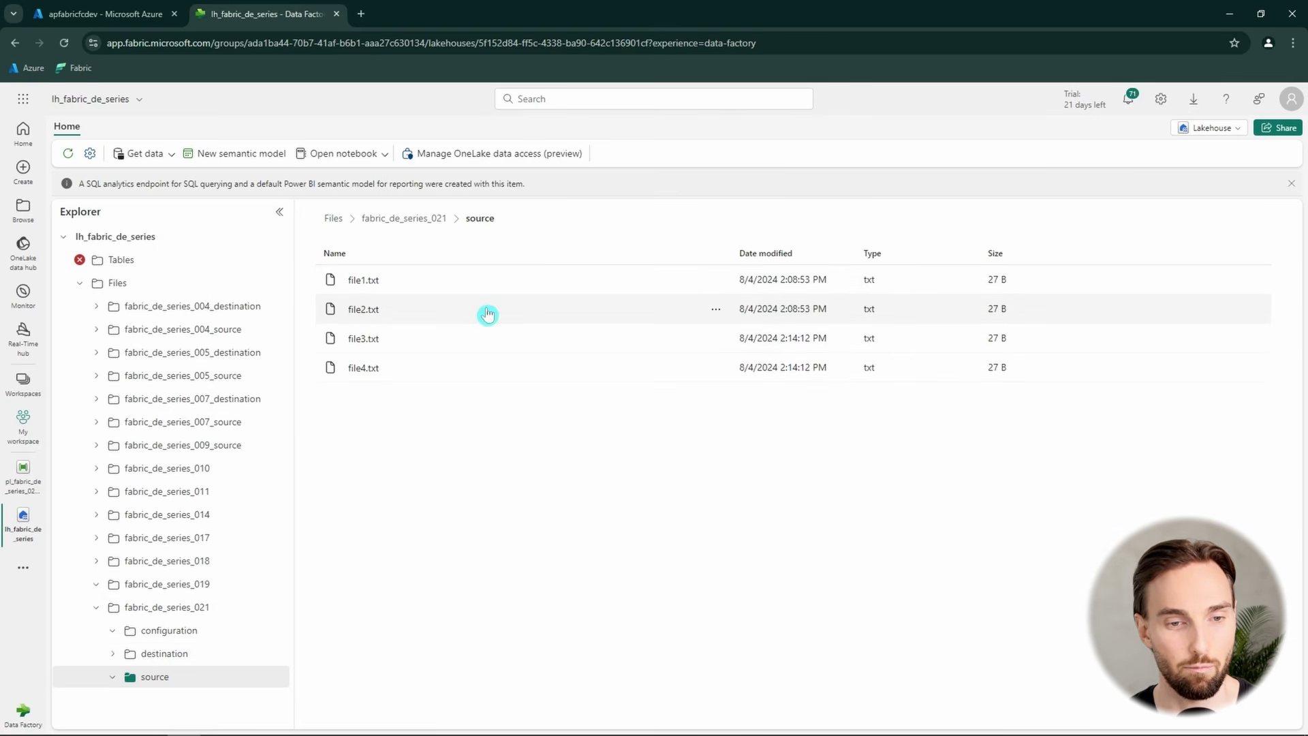
click(157, 654)
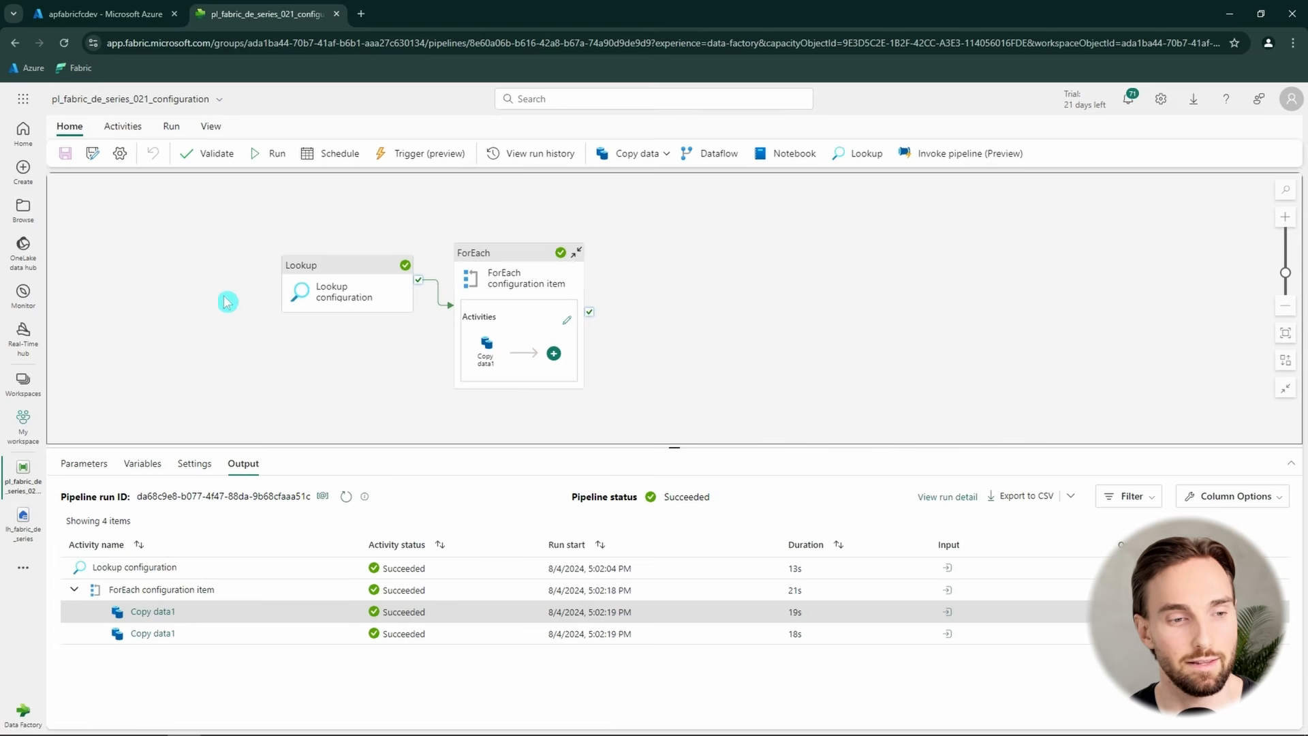
- Create a new data pipeline named pl_fabric_de_series_021_configuration_2
click(23, 168)
scroll(545, 422, down, 4)
click(505, 401)
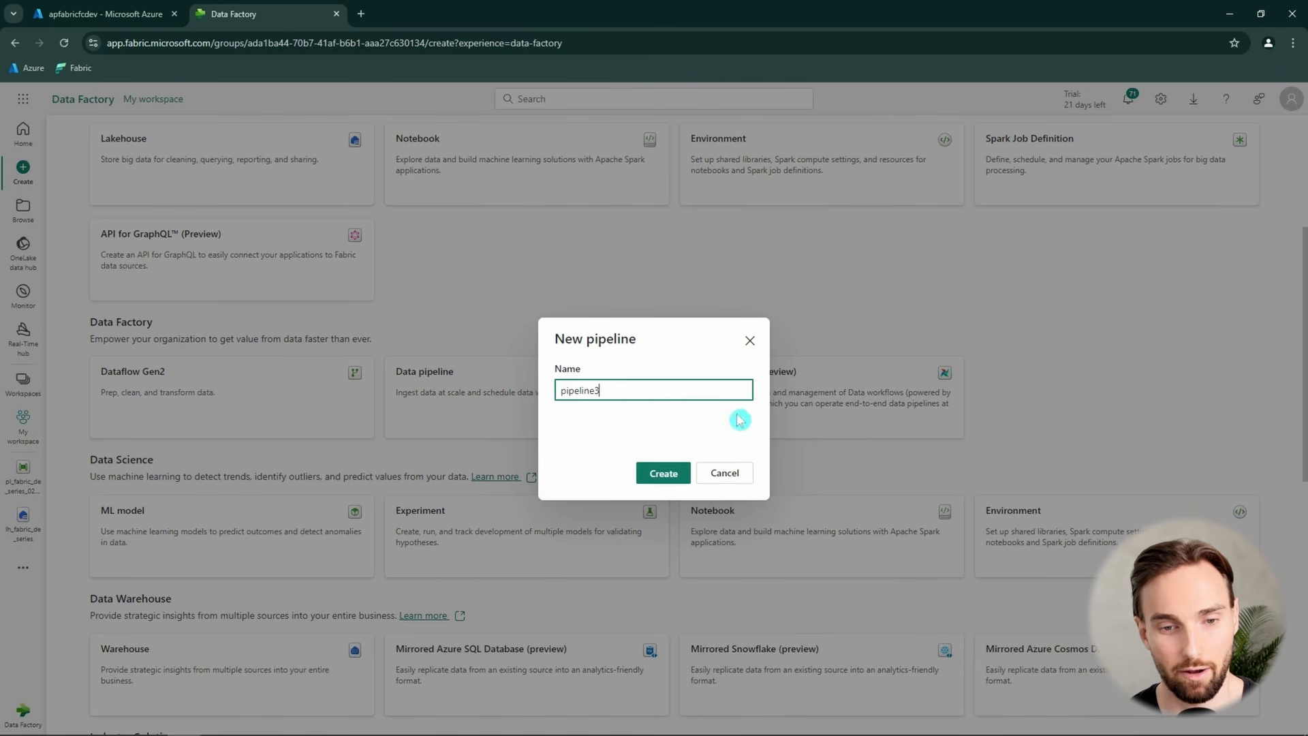
double_click(640, 394)
text(pl_fabric_de_series_021_configuration_2)
click(671, 477)
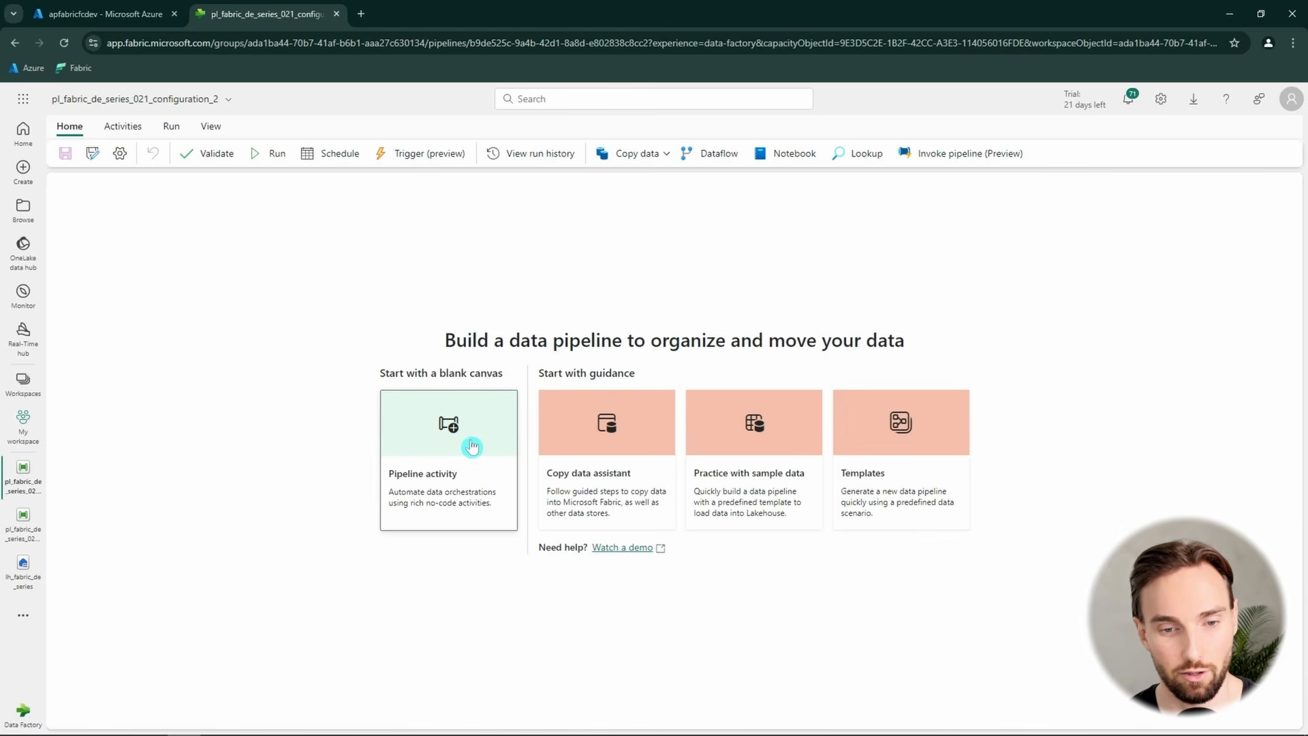
- Add two Invoke pipeline (Preview) activities to the blank canvas and link the first to the second on success
click(471, 446)
scroll(647, 504, down, 5)
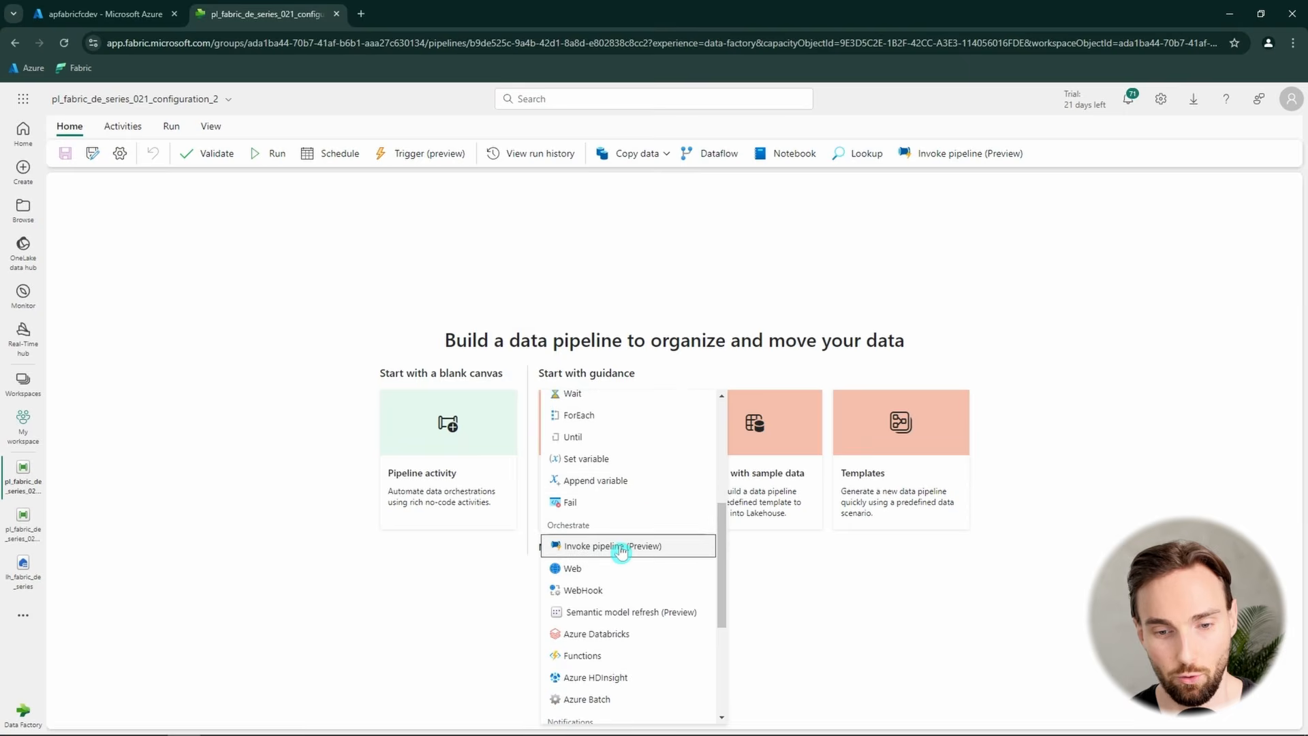
click(621, 552)
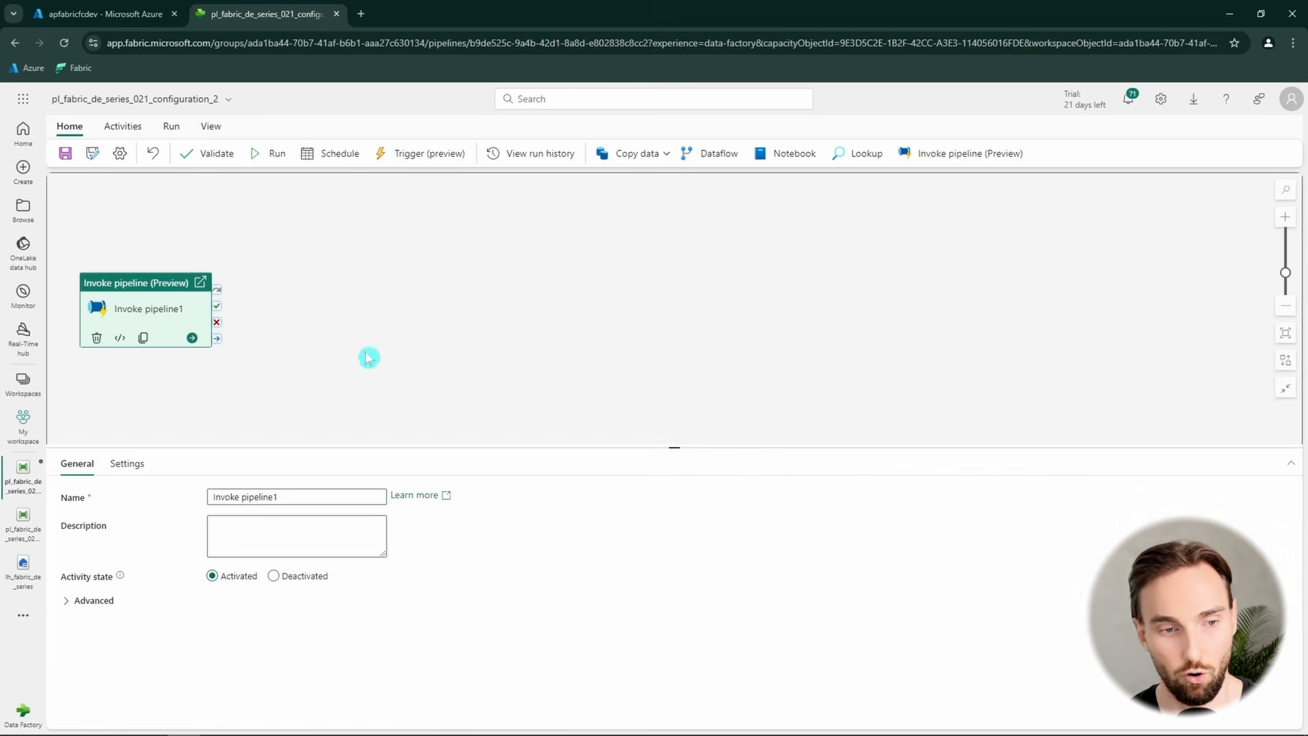
click(123, 127)
click(987, 155)
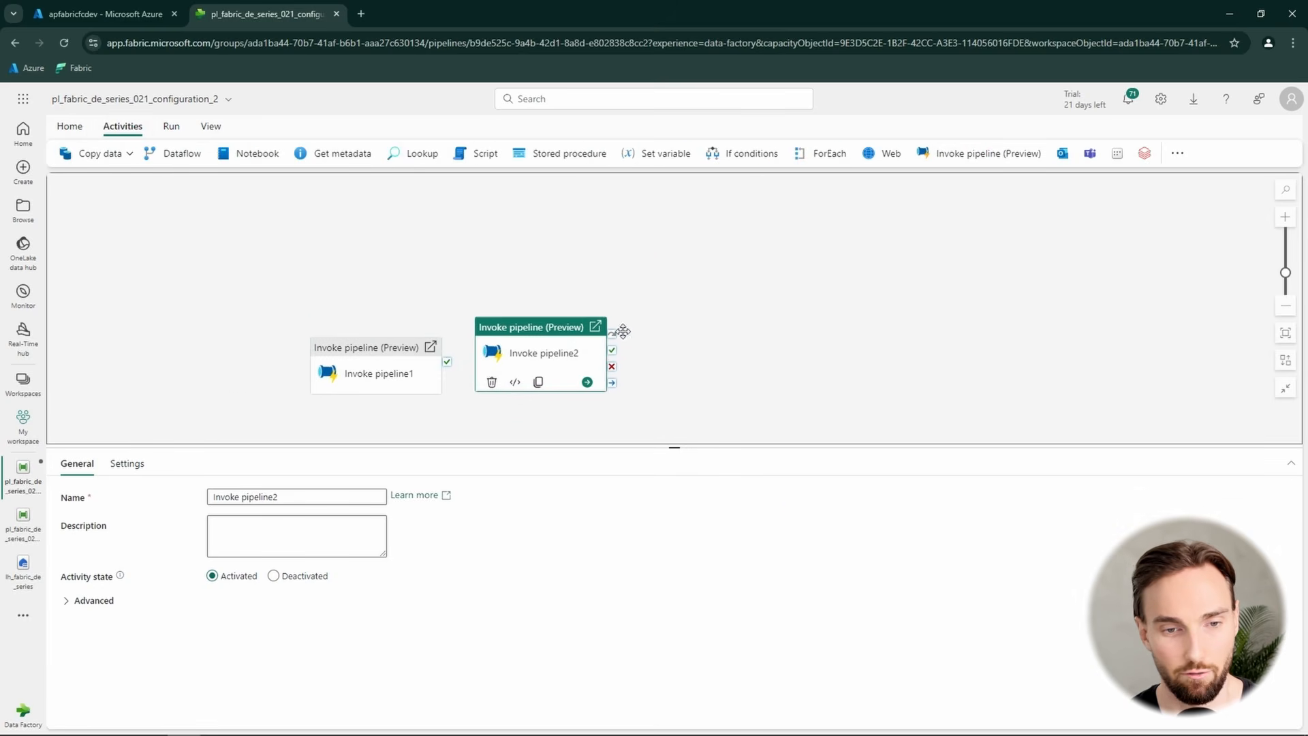
drag(498, 310, 569, 318)
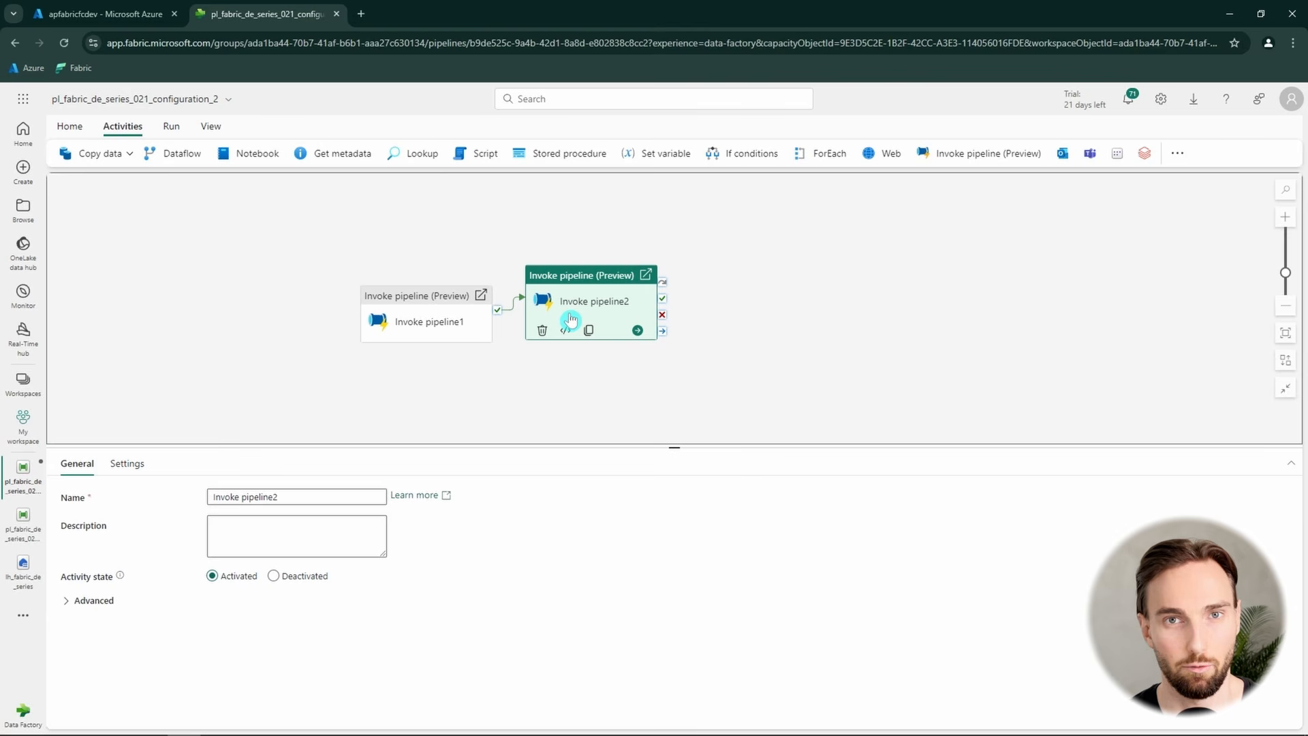
- Set the Invoke pipeline1 activity to invoke pl_fabric_de_series_021_configuration with the conf_id parameter value 001
click(441, 324)
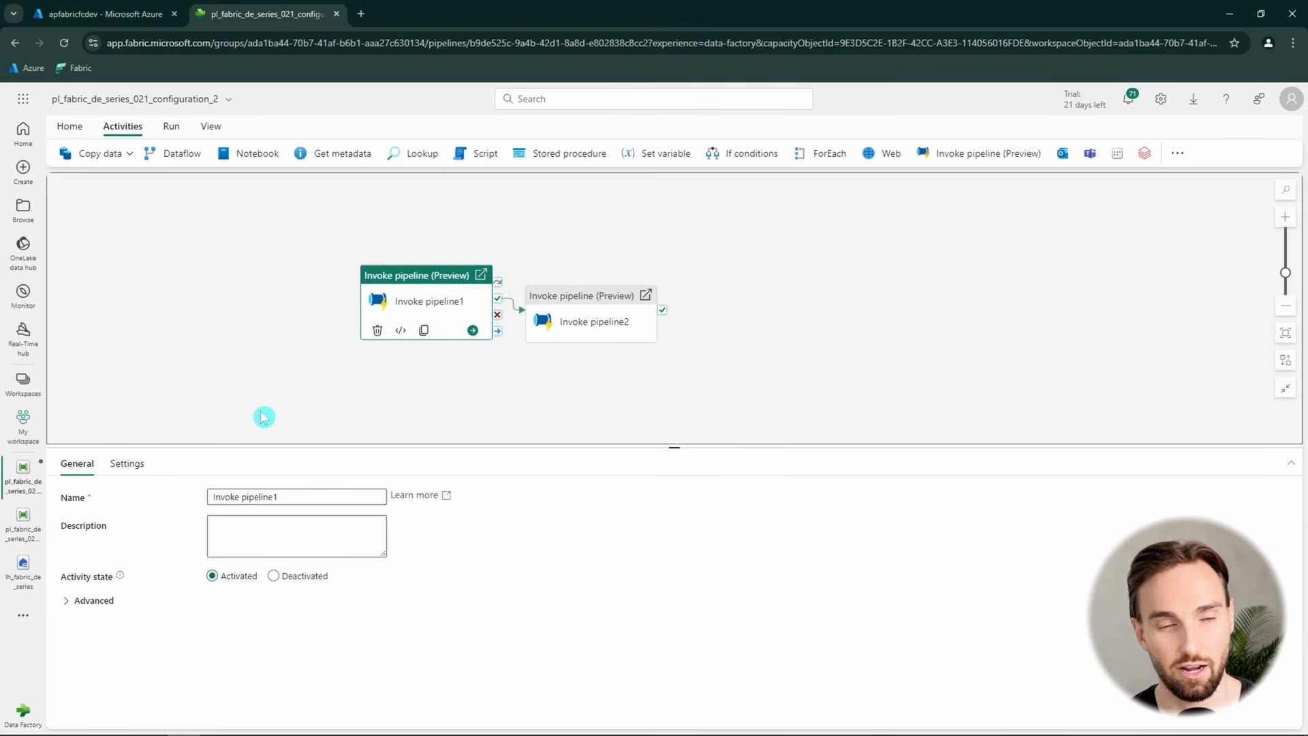
click(127, 463)
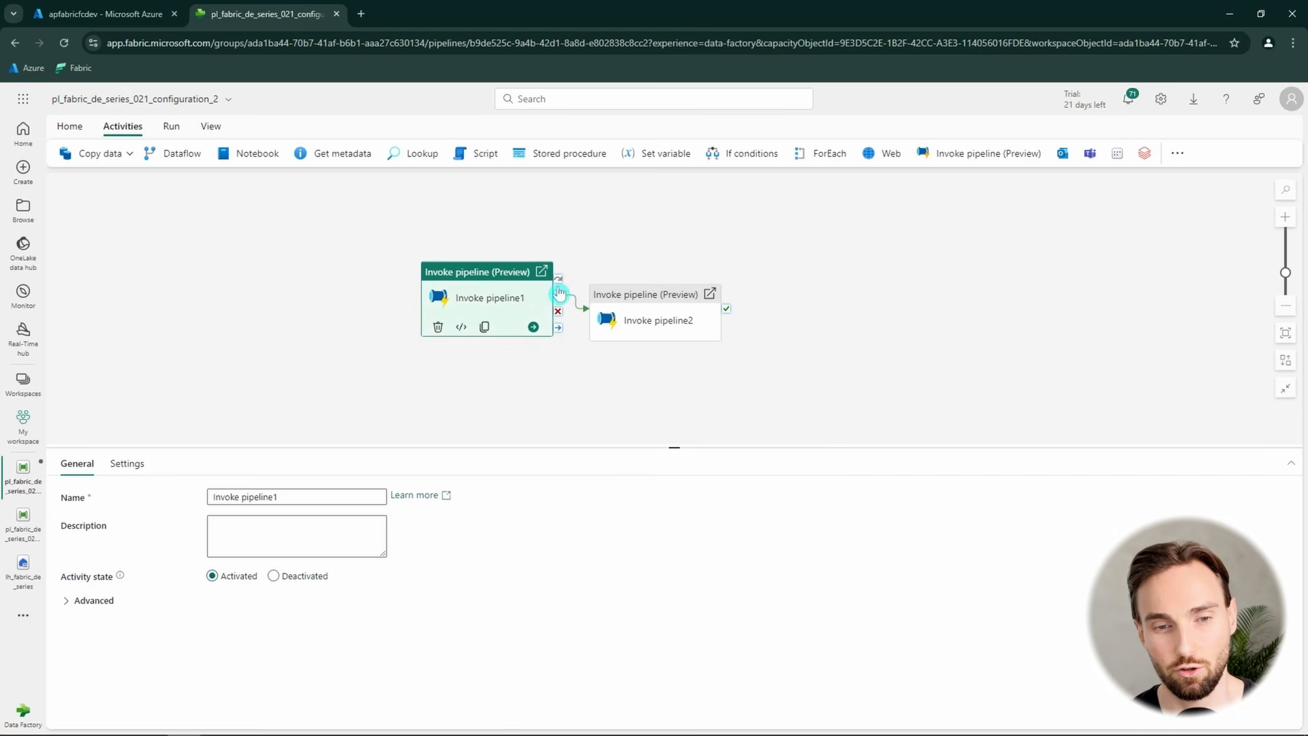
click(142, 469)
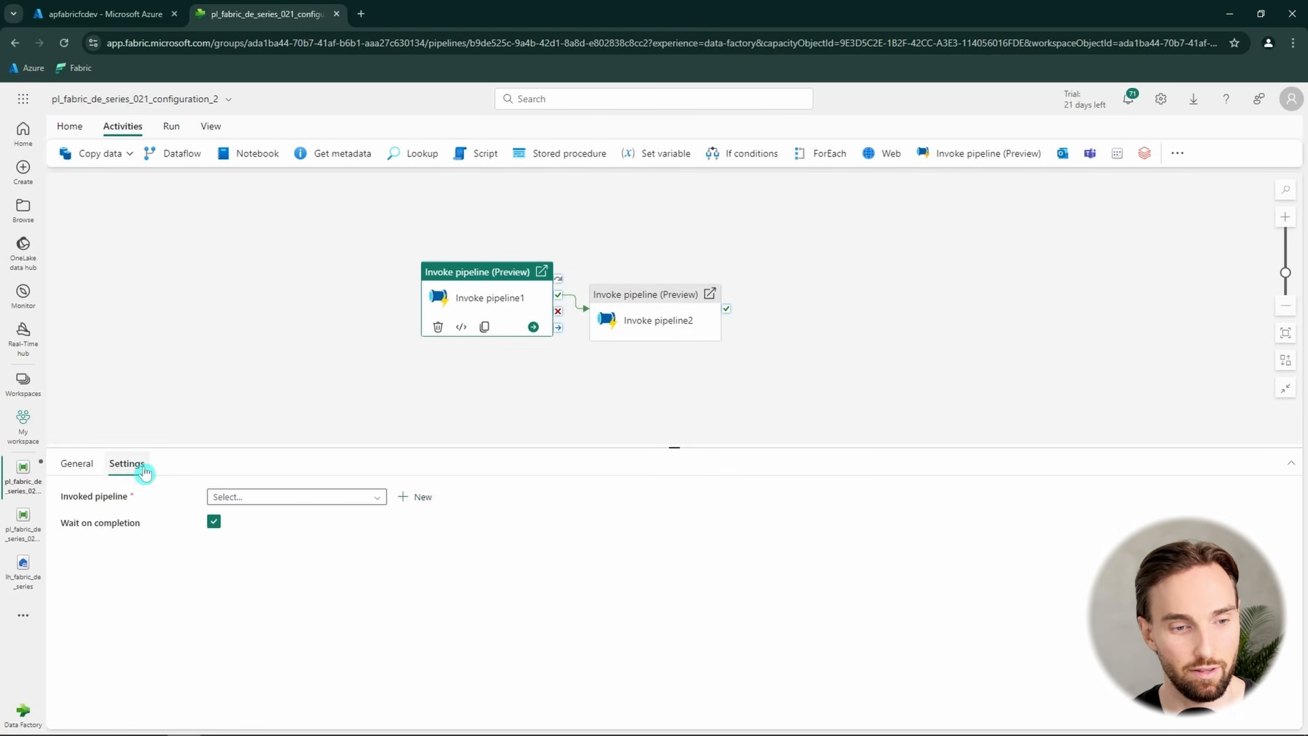
click(309, 497)
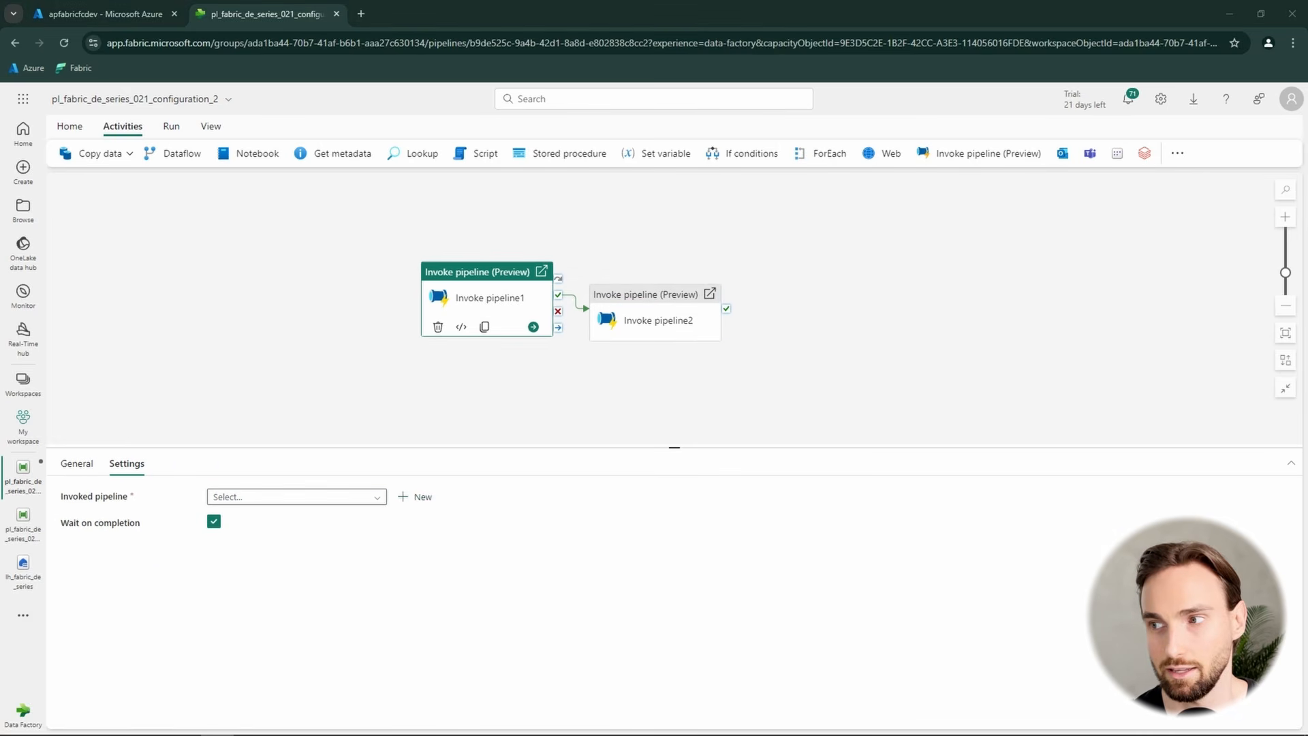
click(292, 499)
text(pl_fabric_de_series_021_configuration)
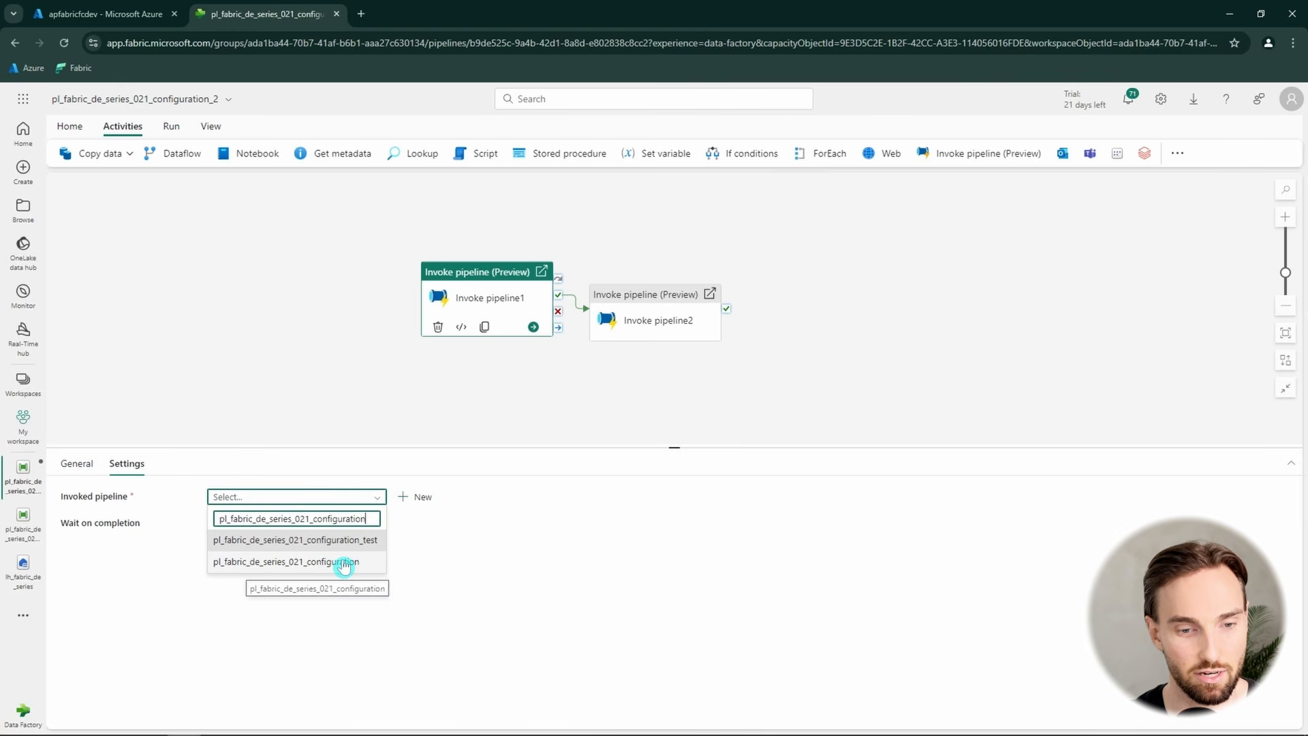
click(342, 561)
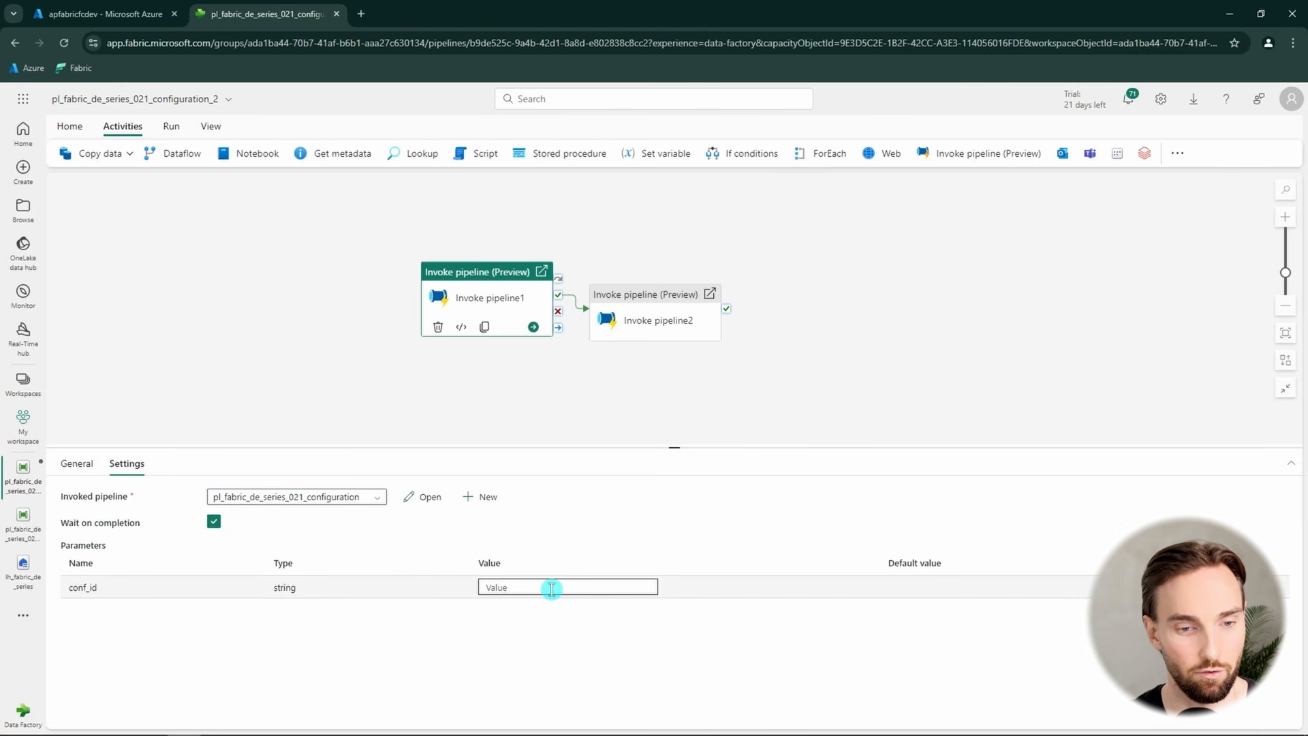
click(550, 588)
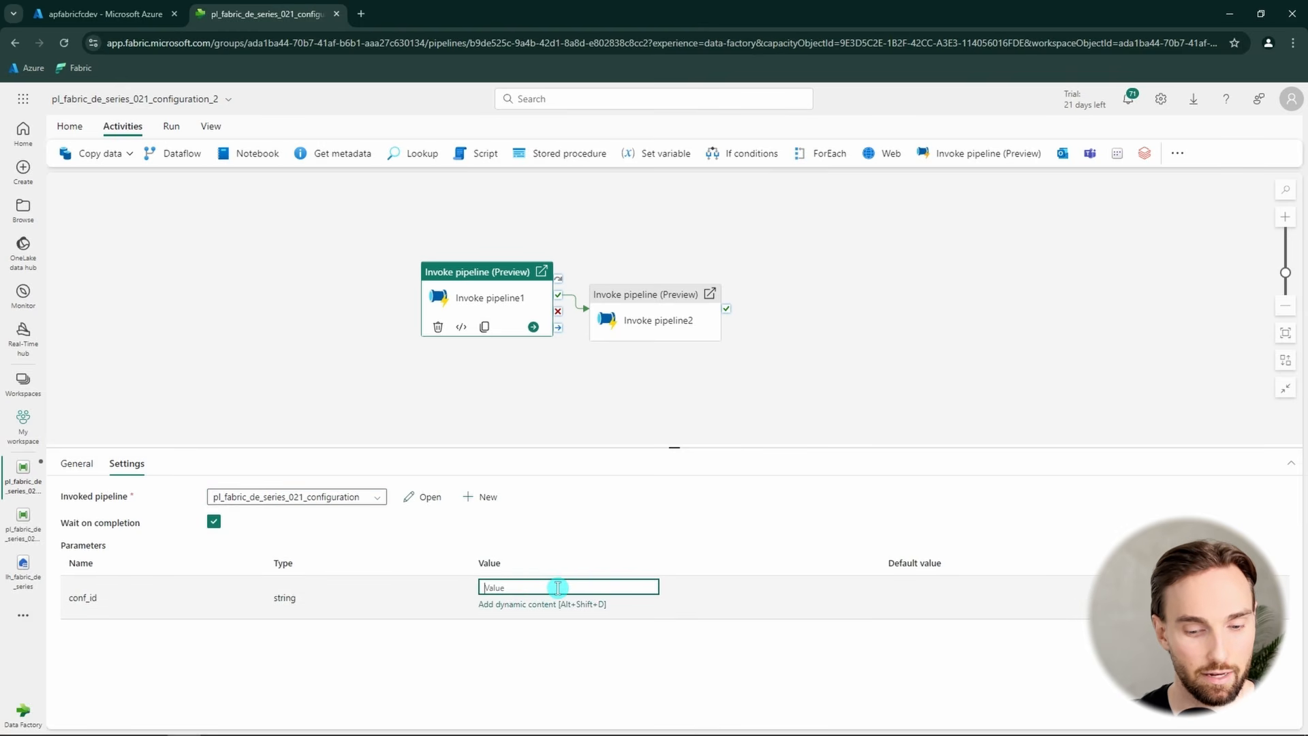
text(001)
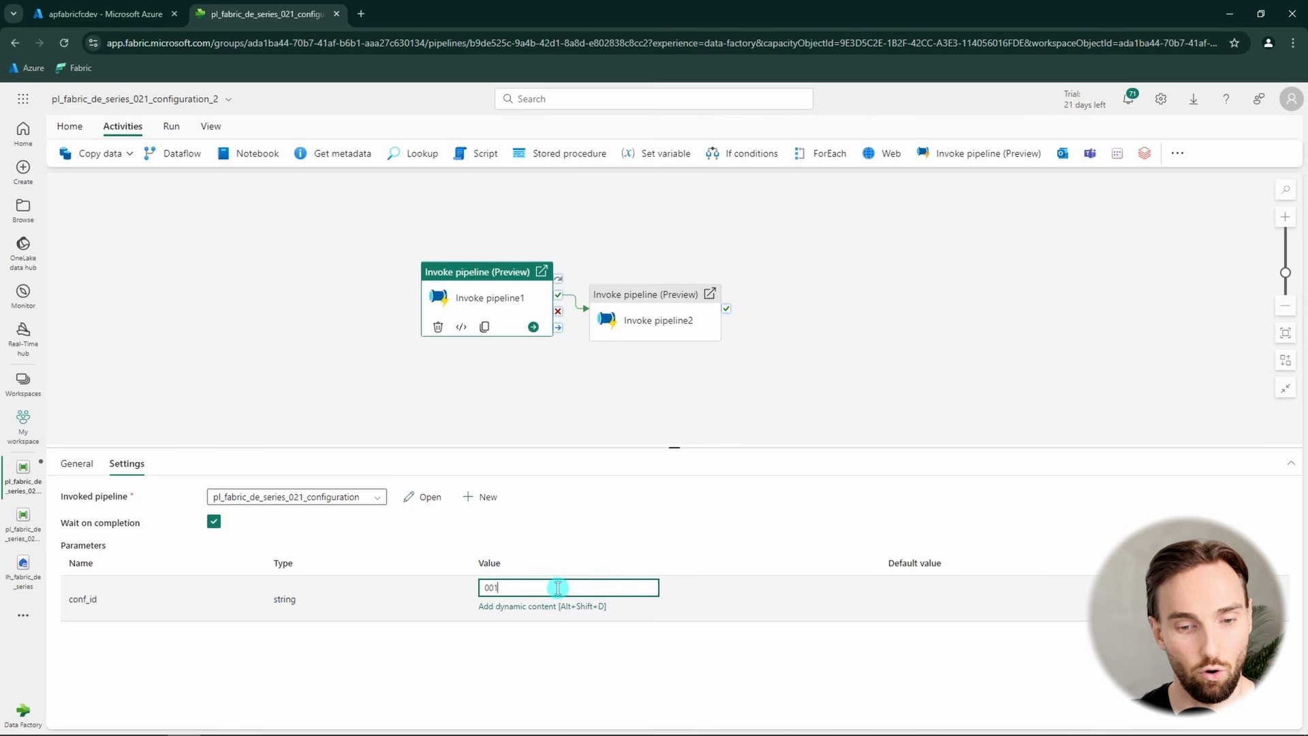
- Set Invoke pipeline2 to invoke pl_fabric_de_series_021_configuration with conf_id 002, and space the two activities further apart on the canvas
click(666, 320)
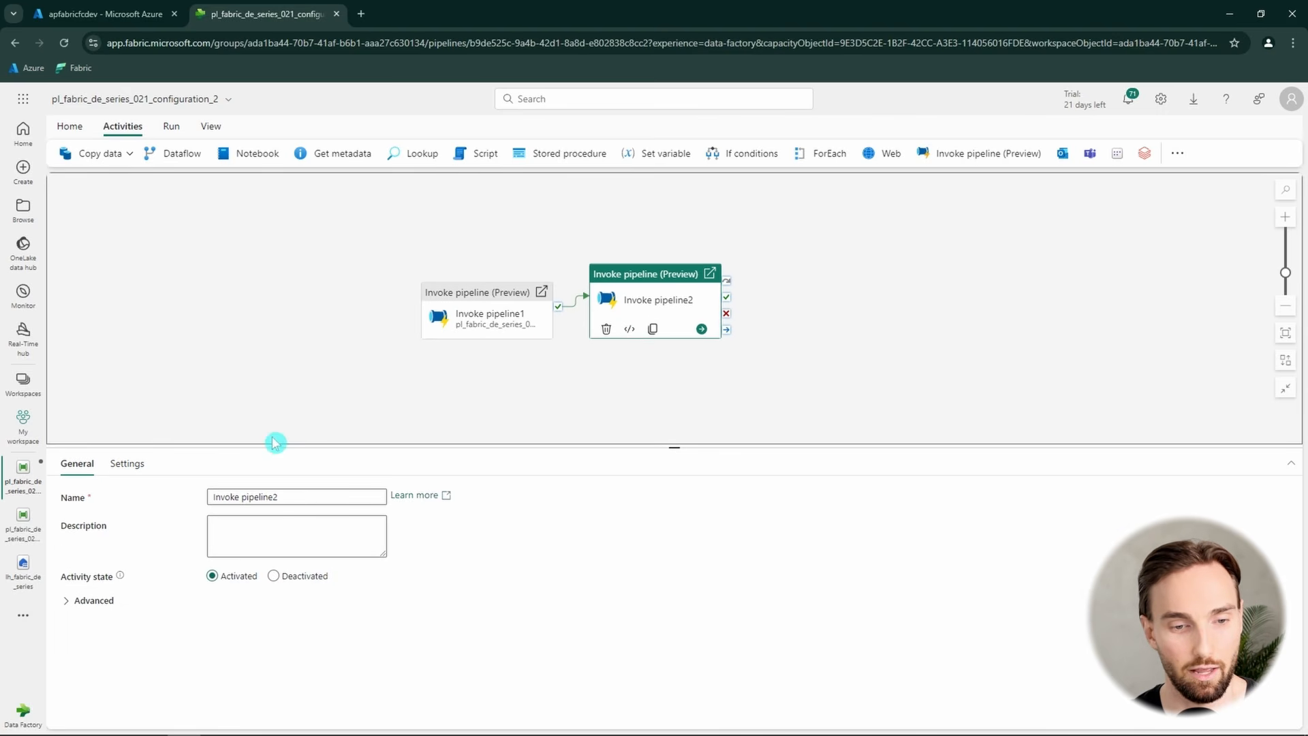
click(127, 463)
click(235, 496)
text(pl_fabric_de_series_021_configuration)
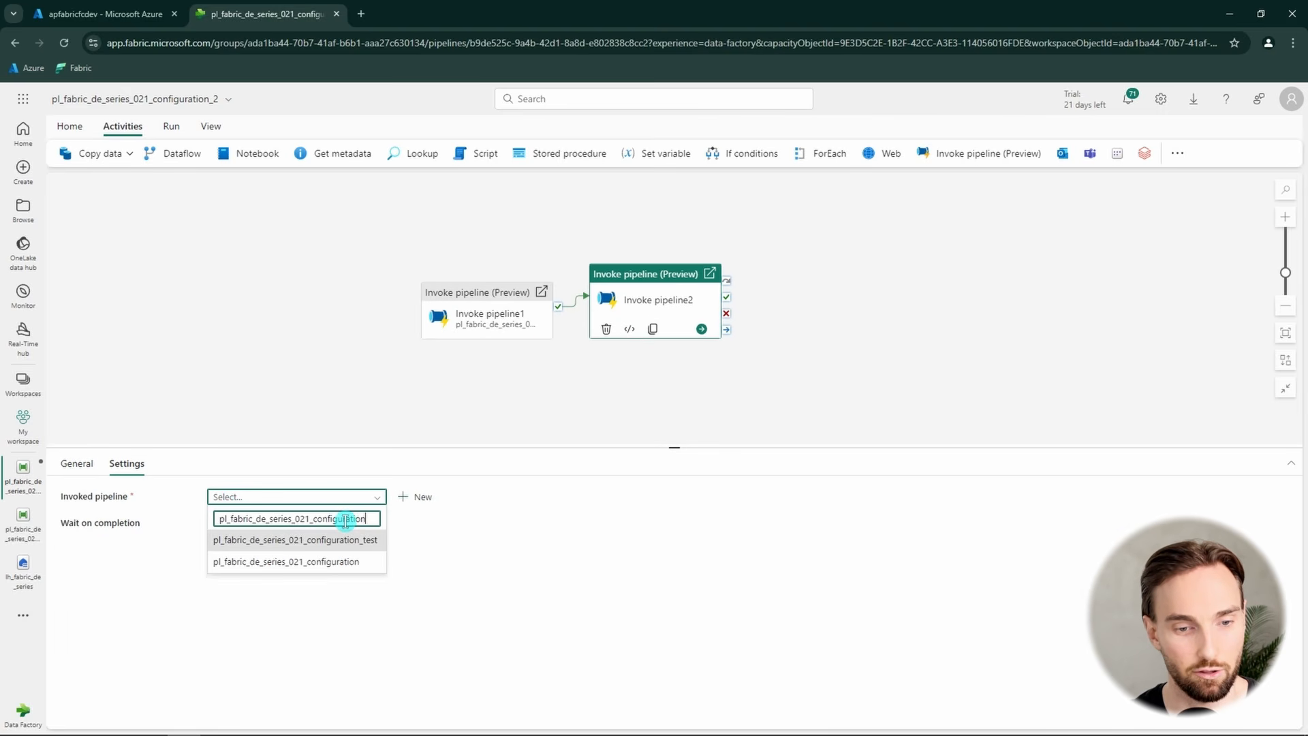
click(362, 561)
click(586, 588)
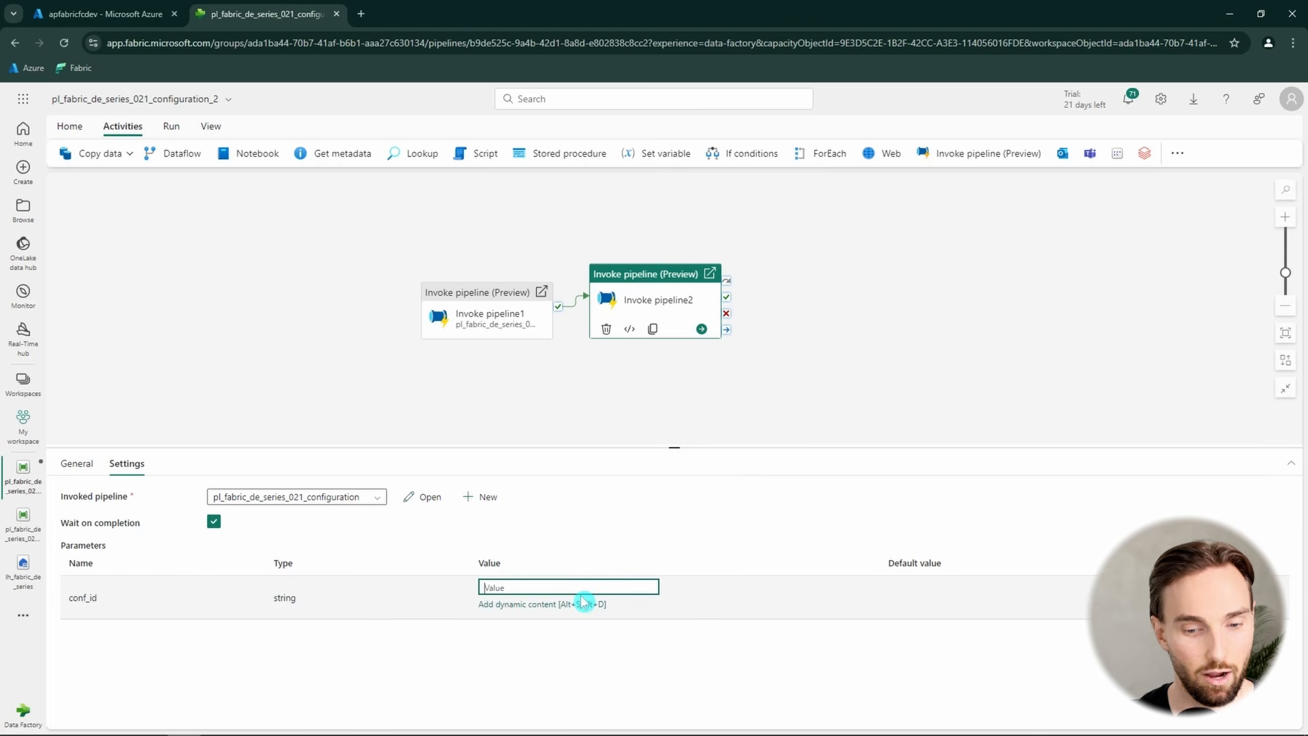
text(002)
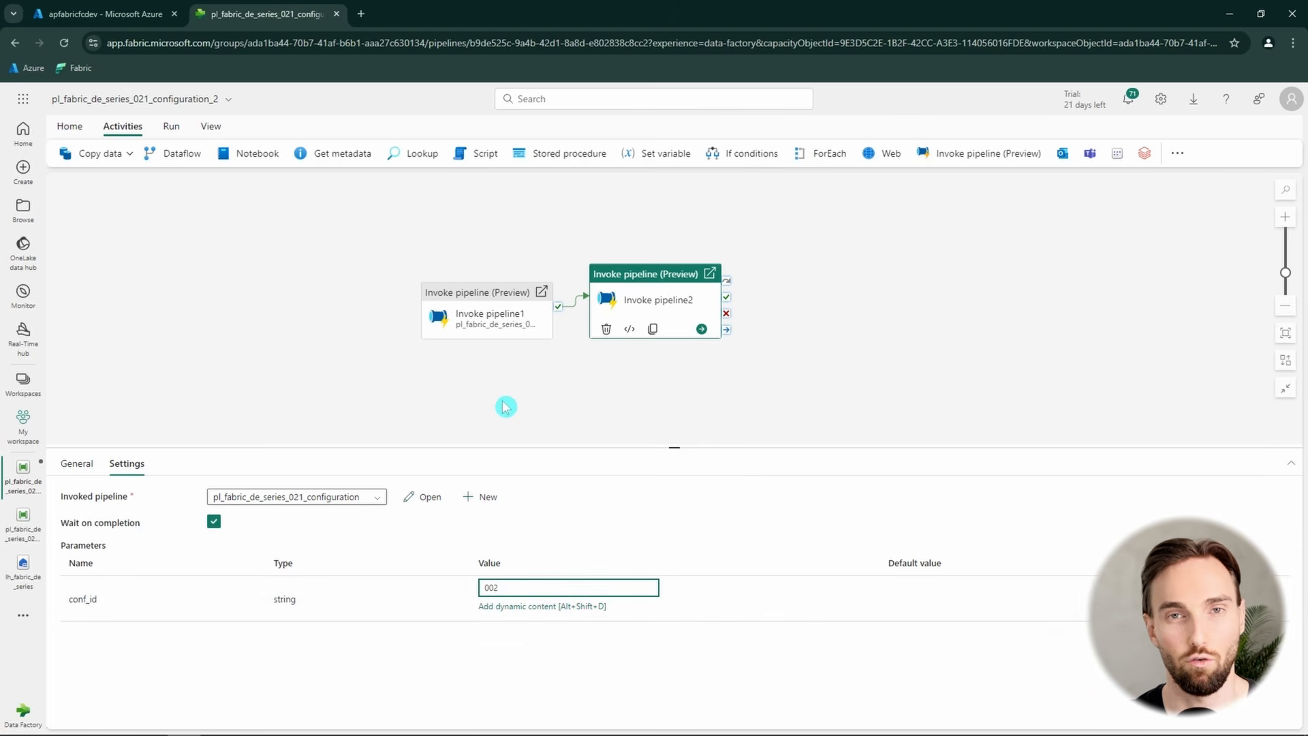
click(576, 369)
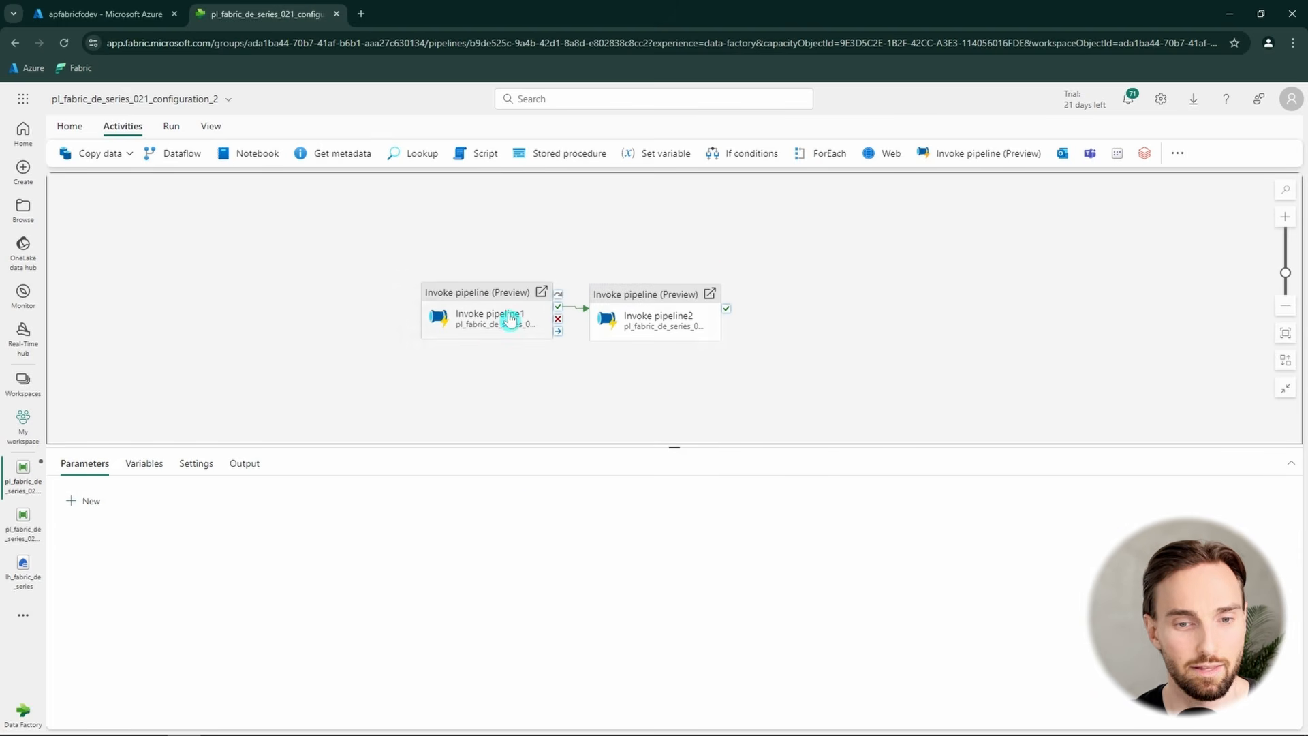
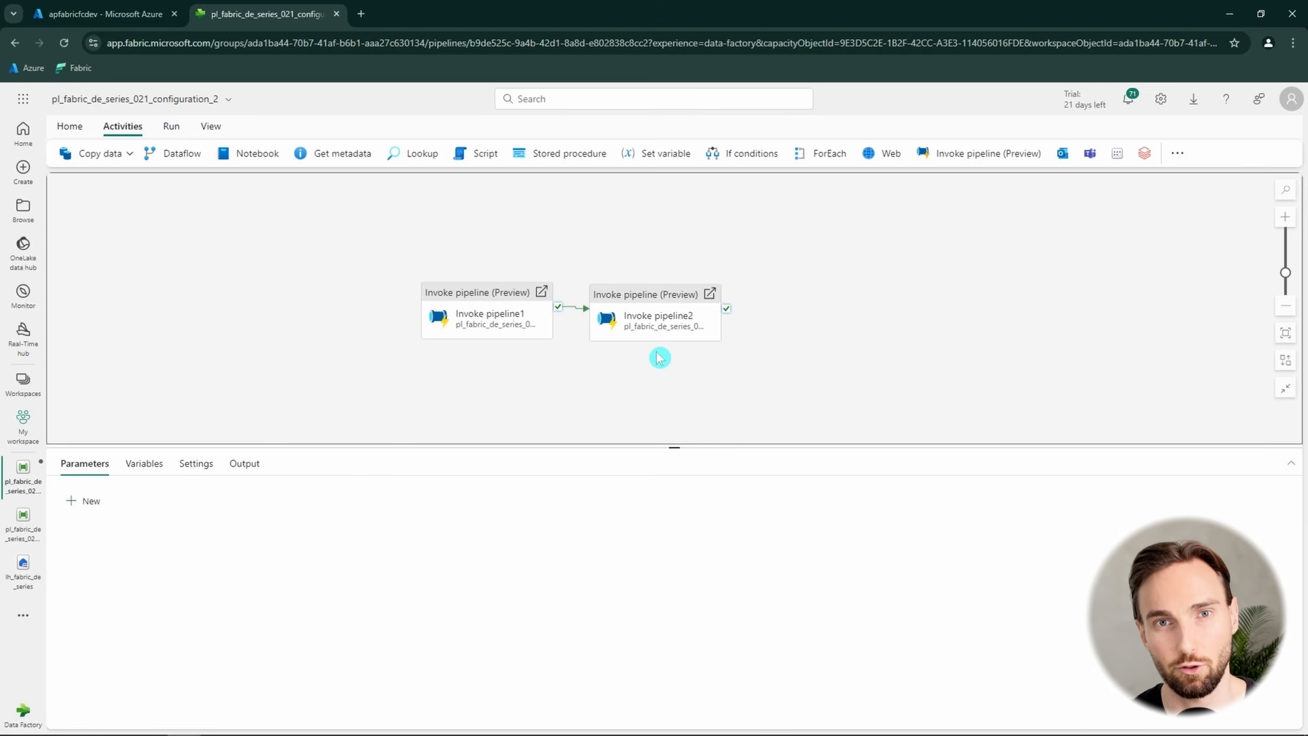
drag(665, 312, 703, 307)
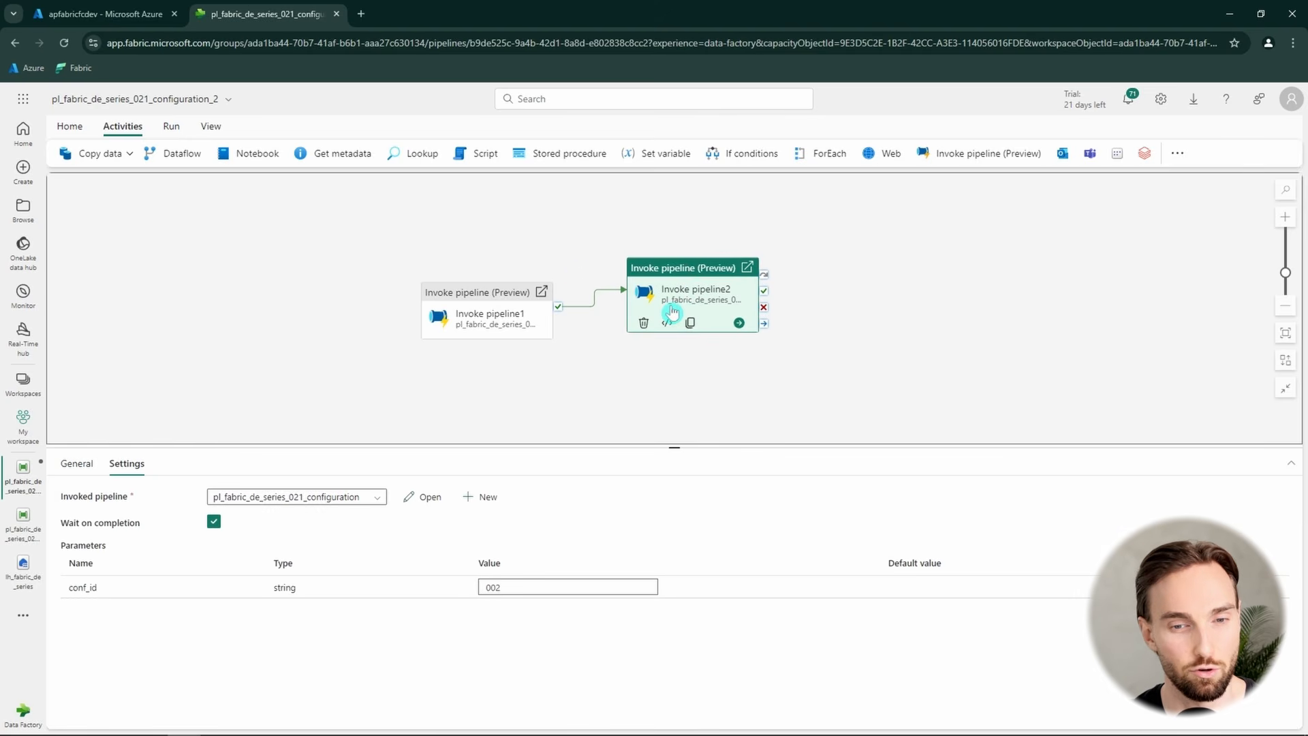
drag(500, 333, 477, 298)
- Review the conf_id parameter definition in pl_fabric_de_series_021_configuration and return to the parent pipeline
click(32, 545)
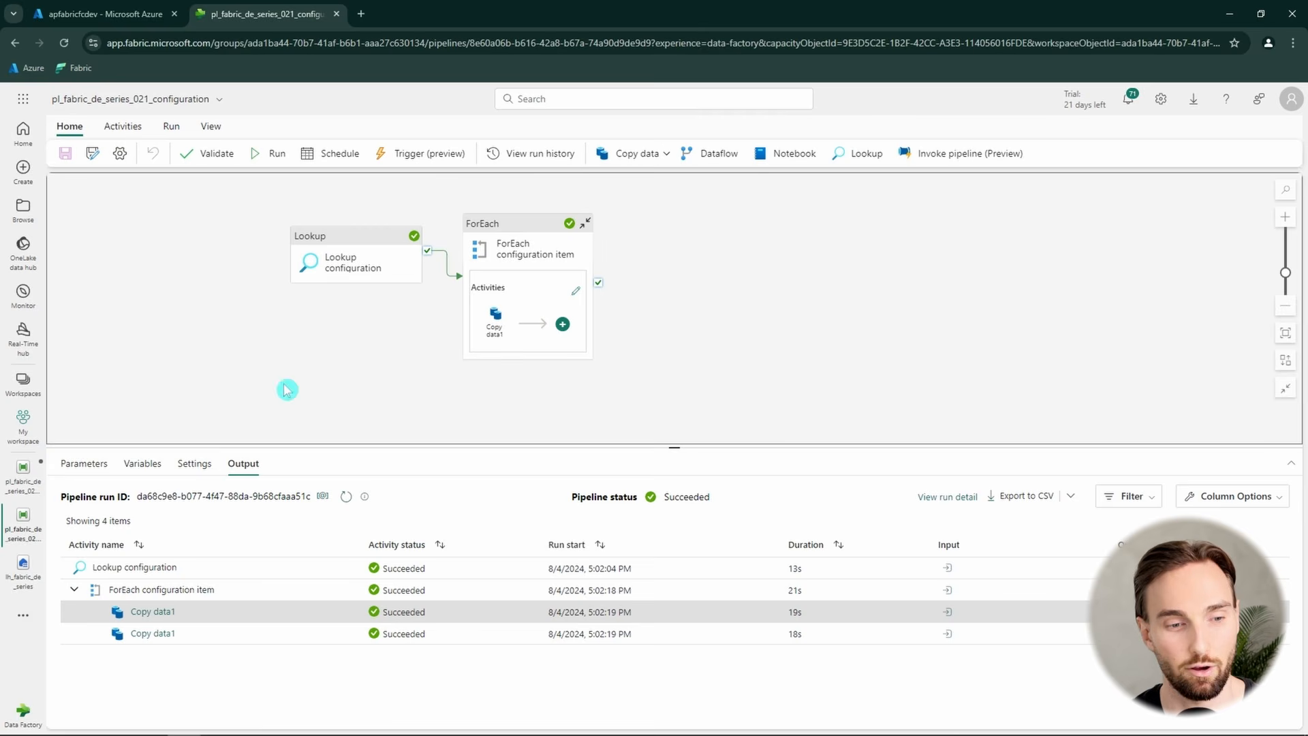
click(83, 464)
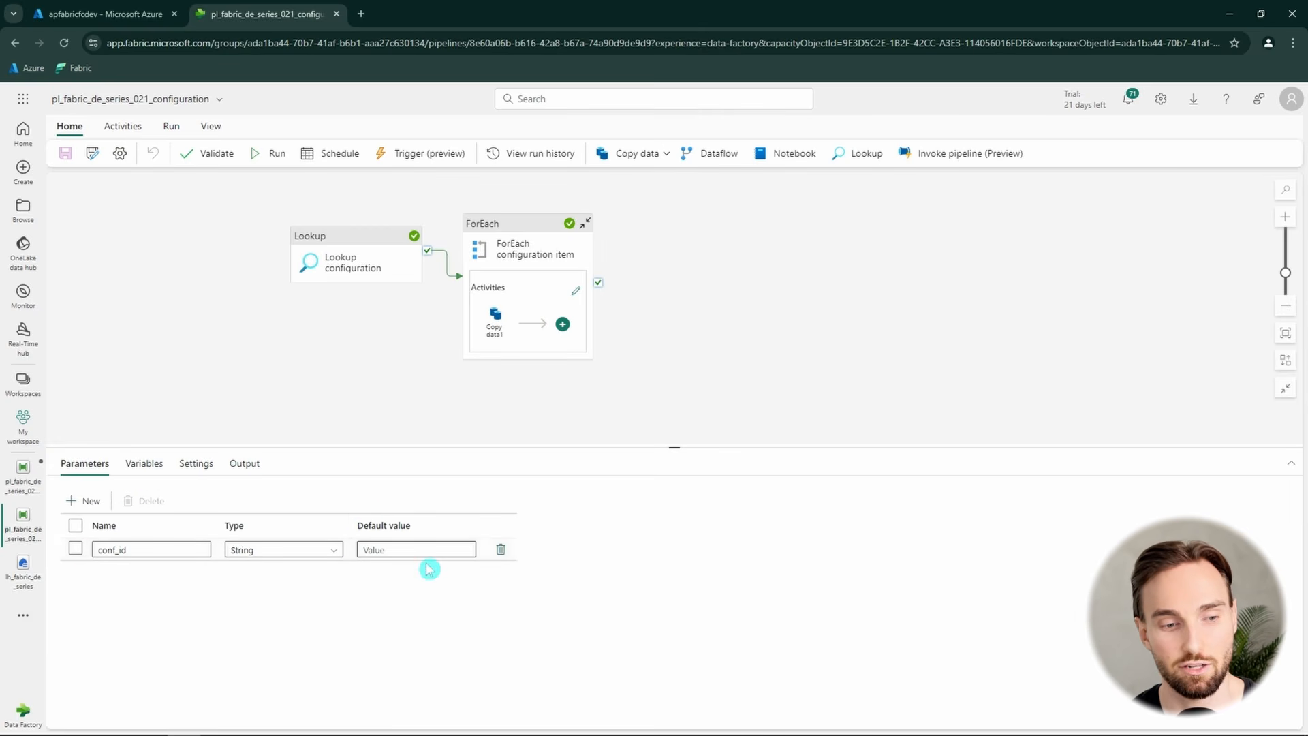
click(27, 489)
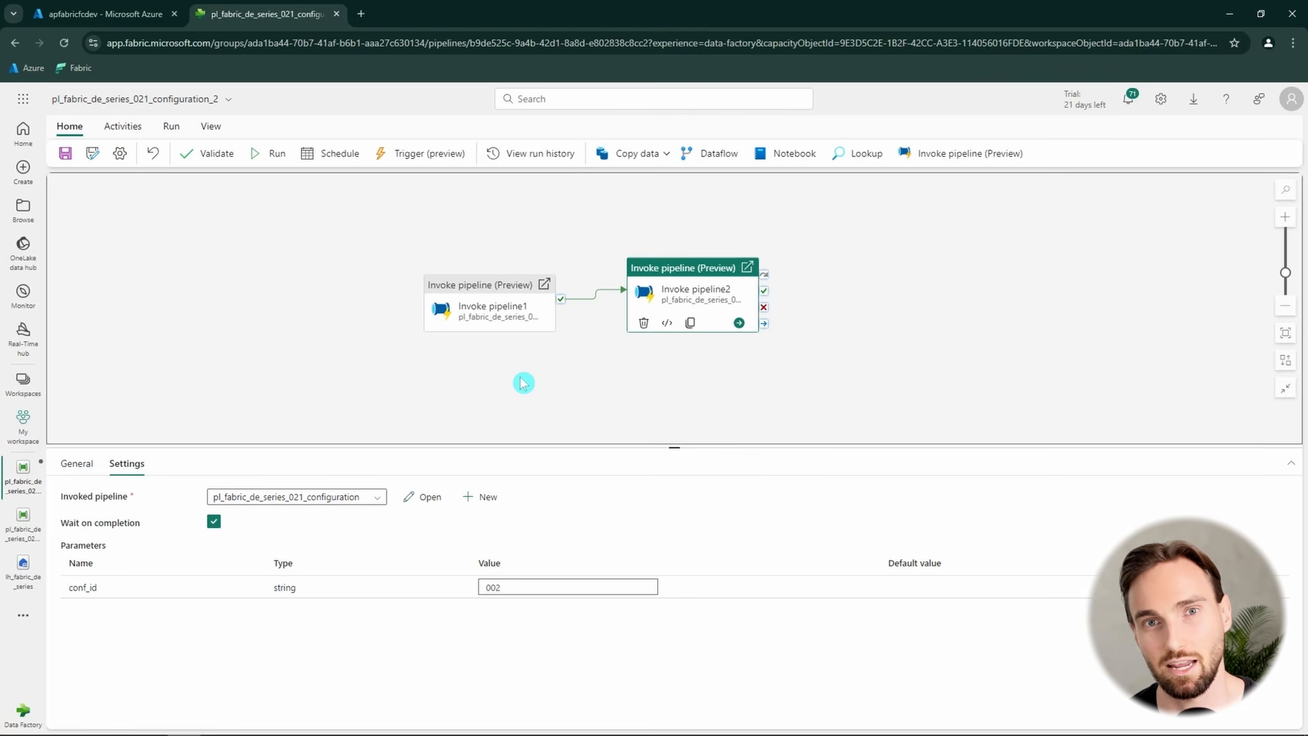
- Examine the source and destination entries of 001_conf.json in the fabric_de_series_021 configuration folder, then return to that folder
click(23, 565)
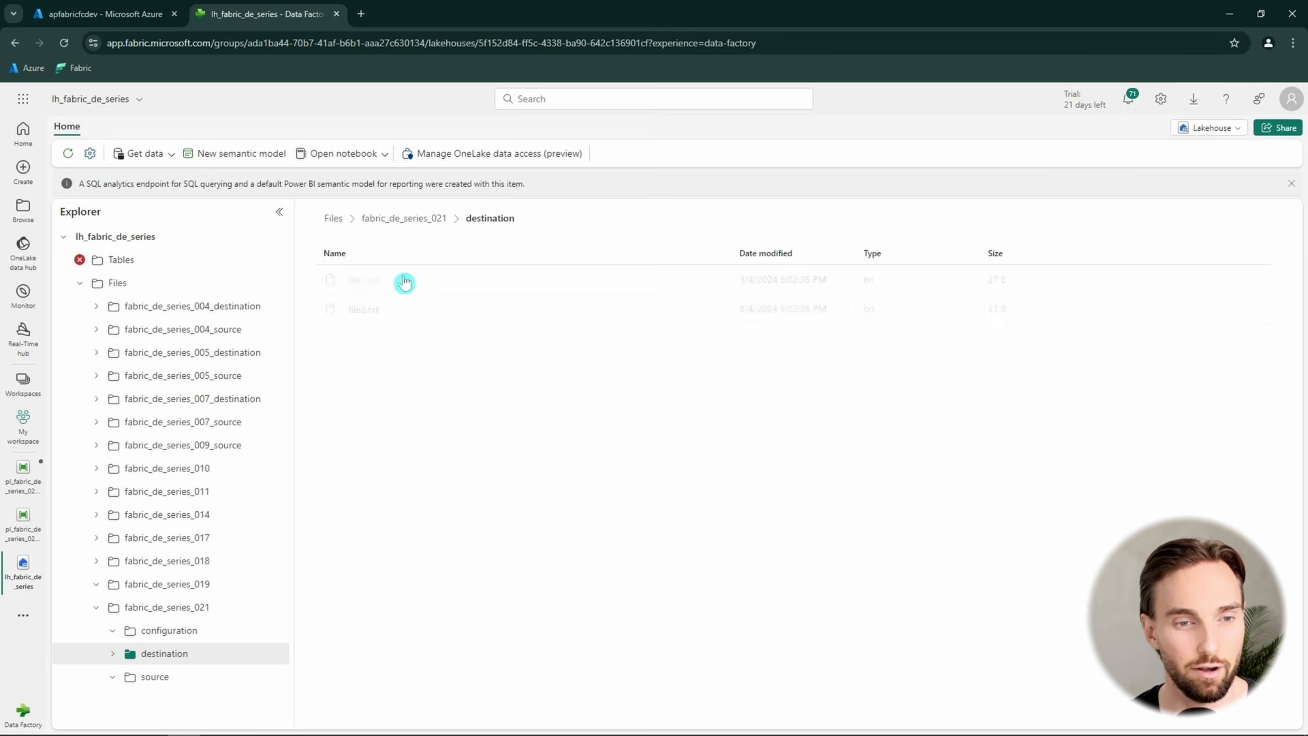
click(153, 630)
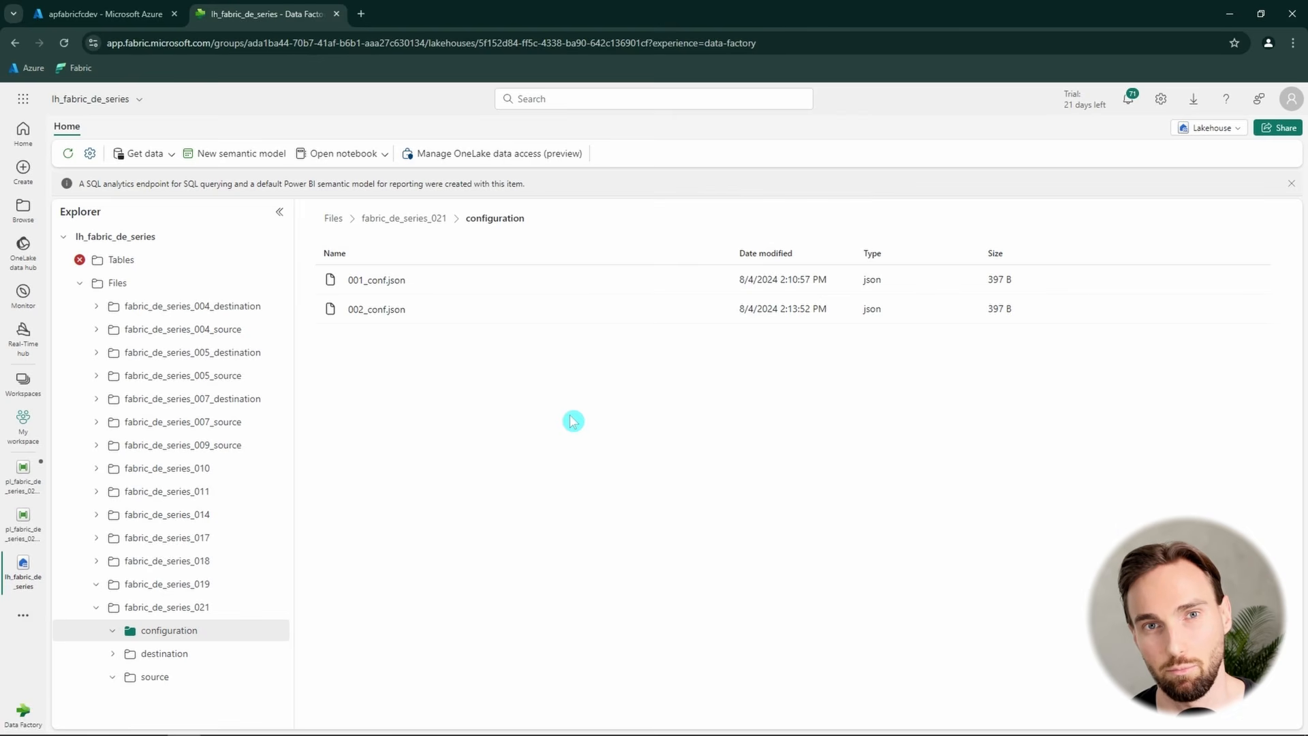
click(429, 286)
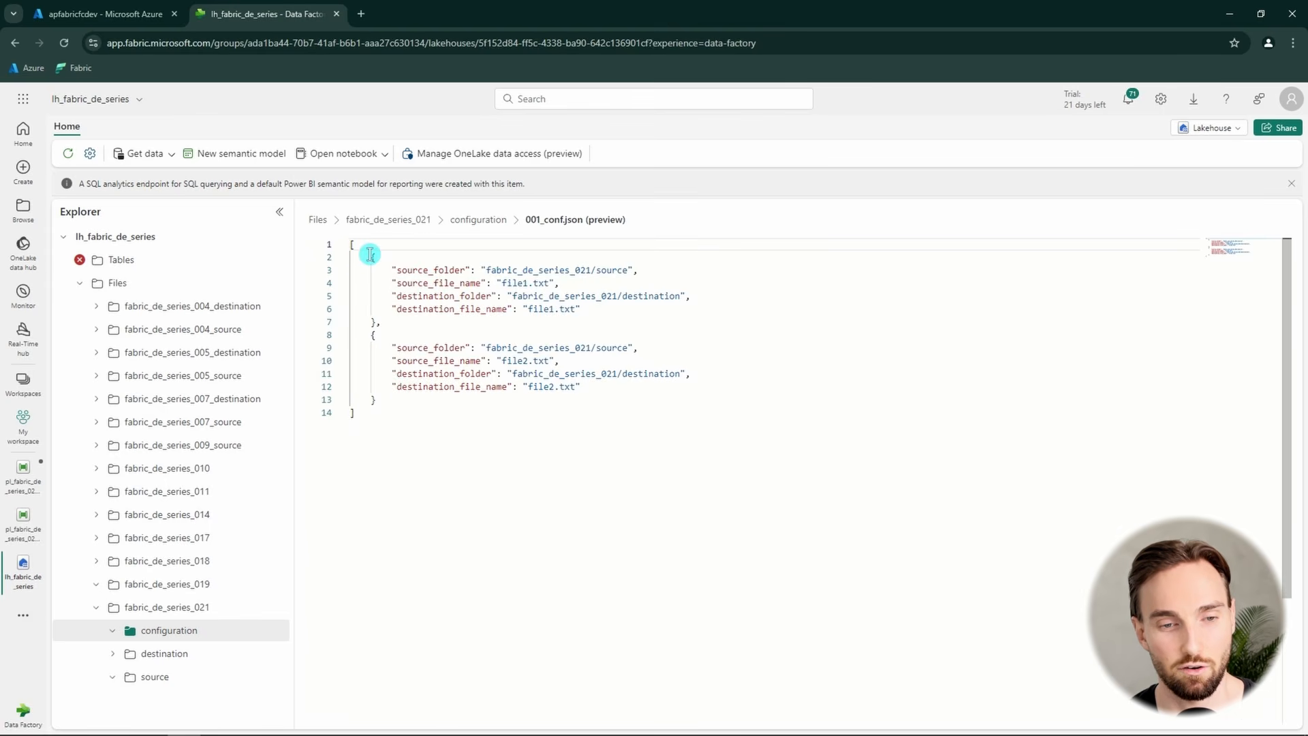
drag(370, 254, 474, 413)
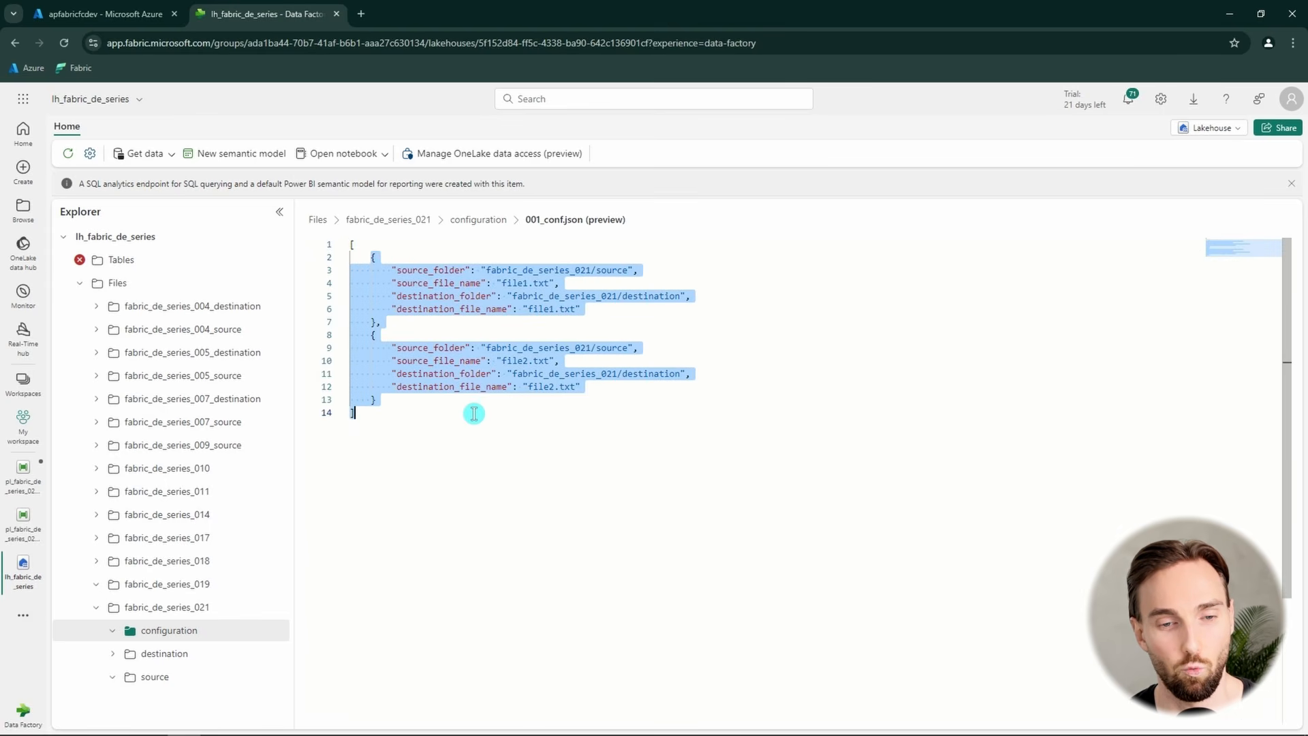
click(475, 418)
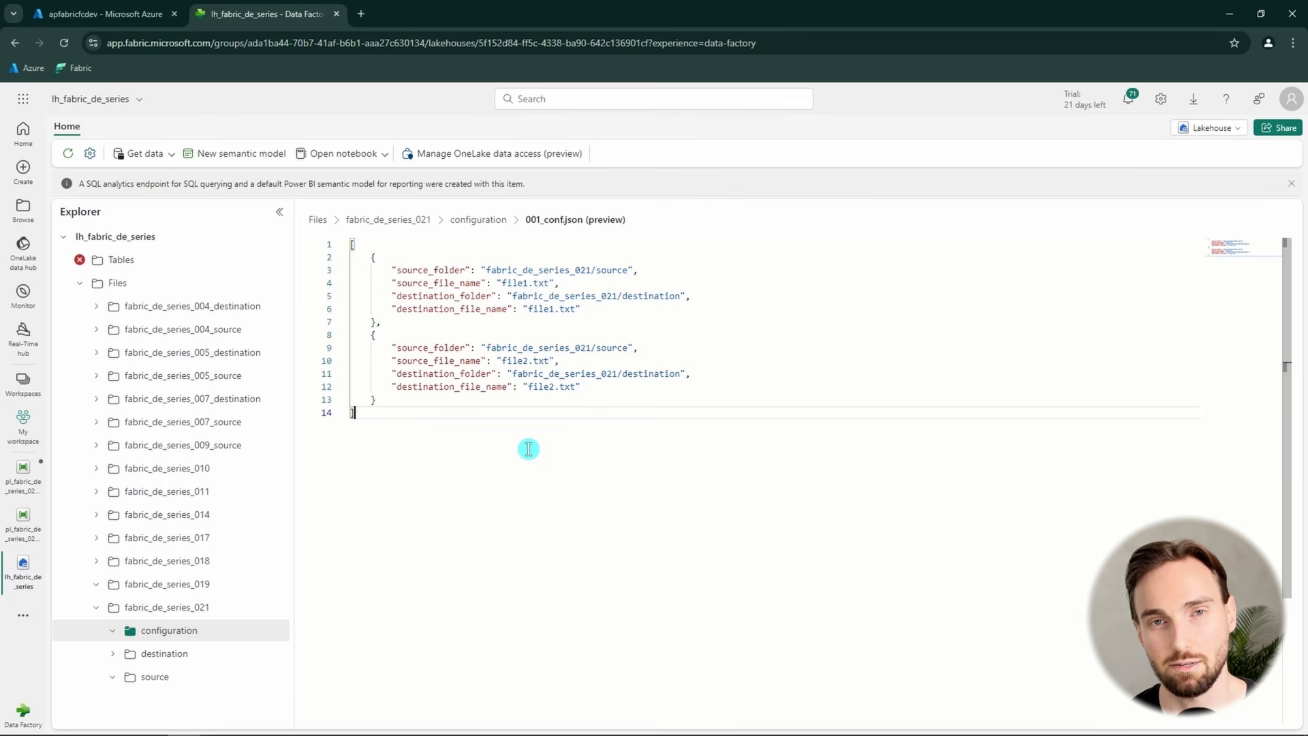
drag(361, 441, 337, 247)
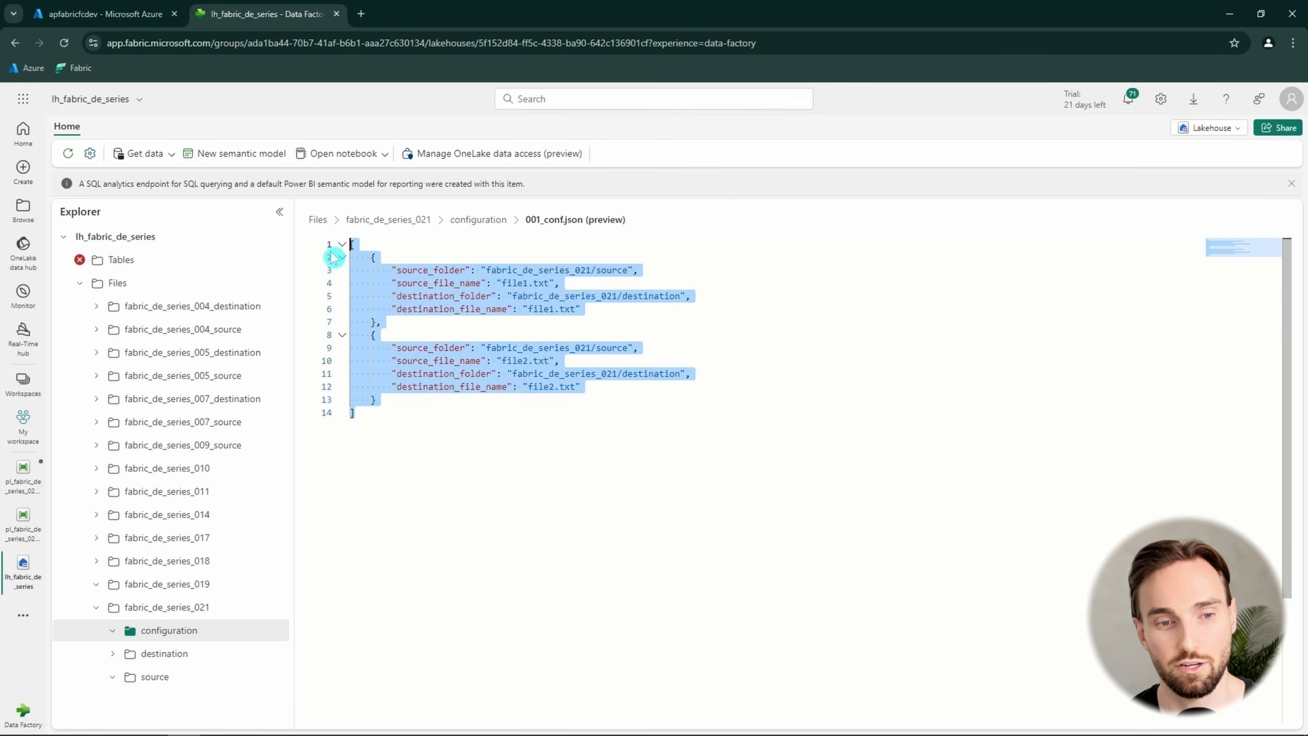
click(479, 429)
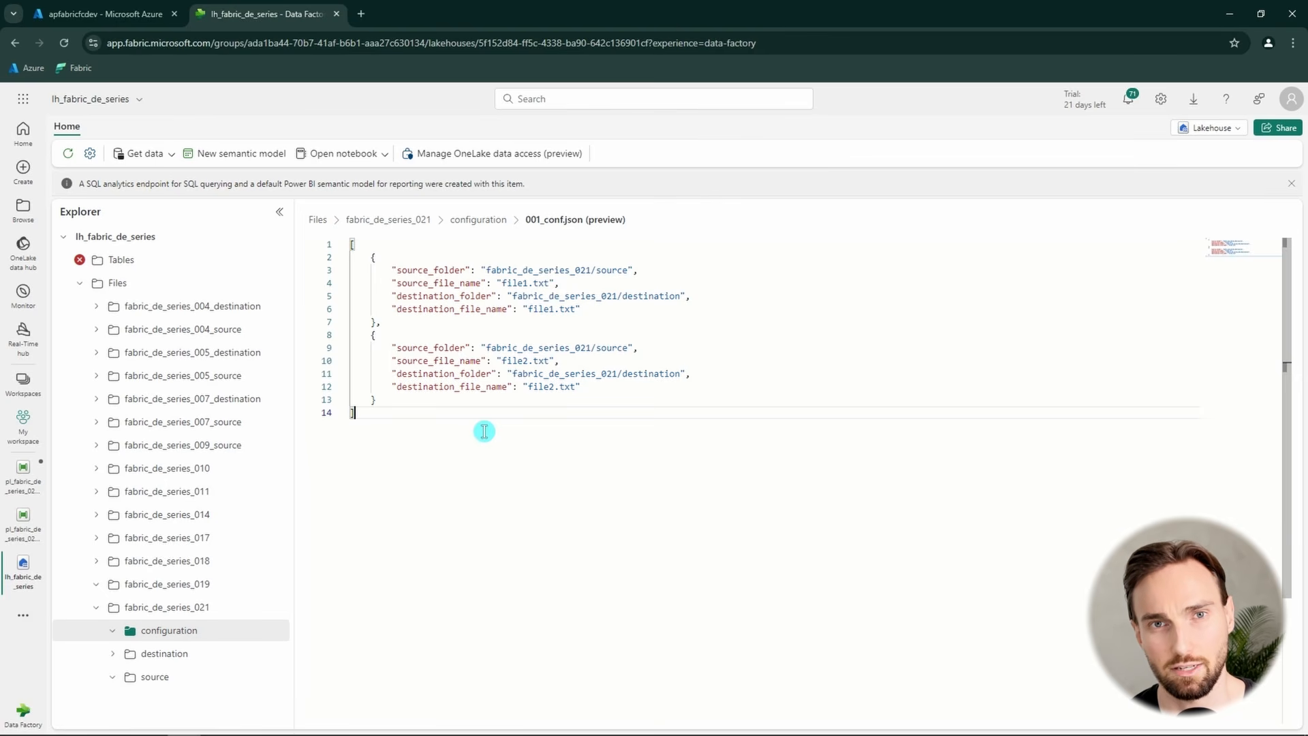
key(ctrl+a)
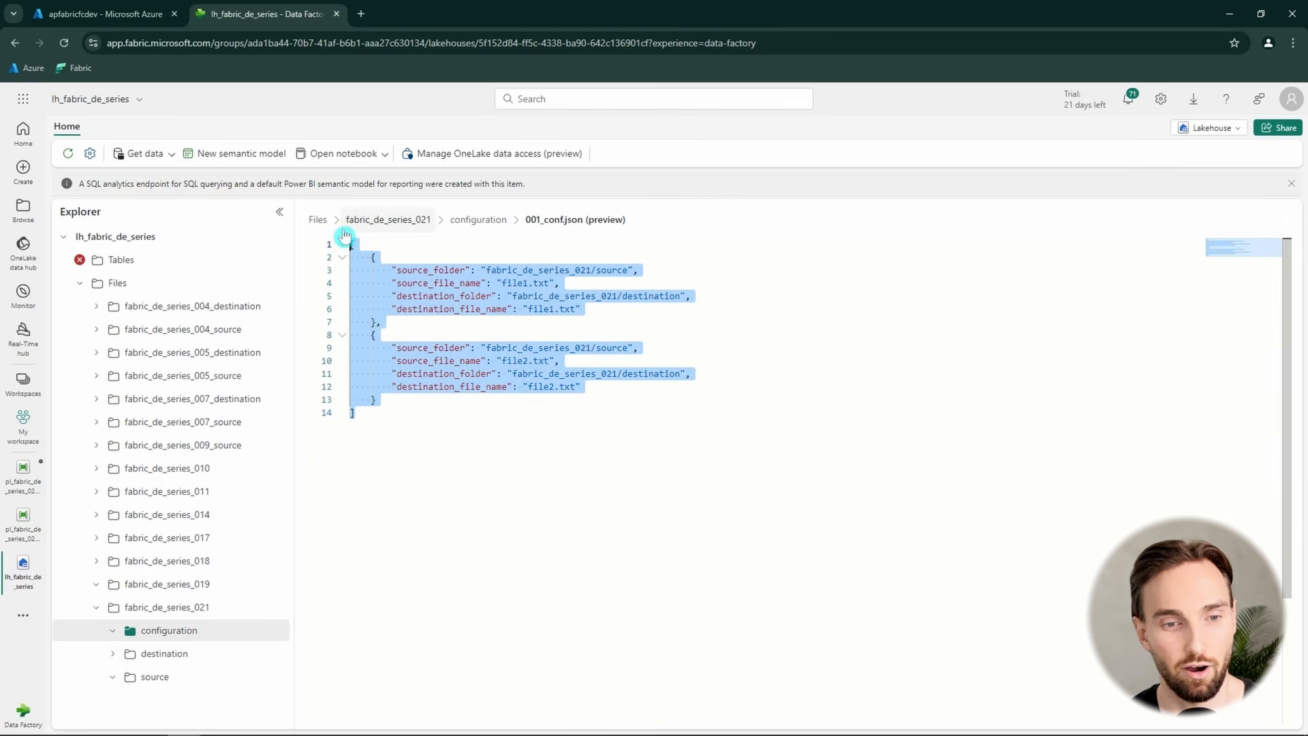
click(466, 388)
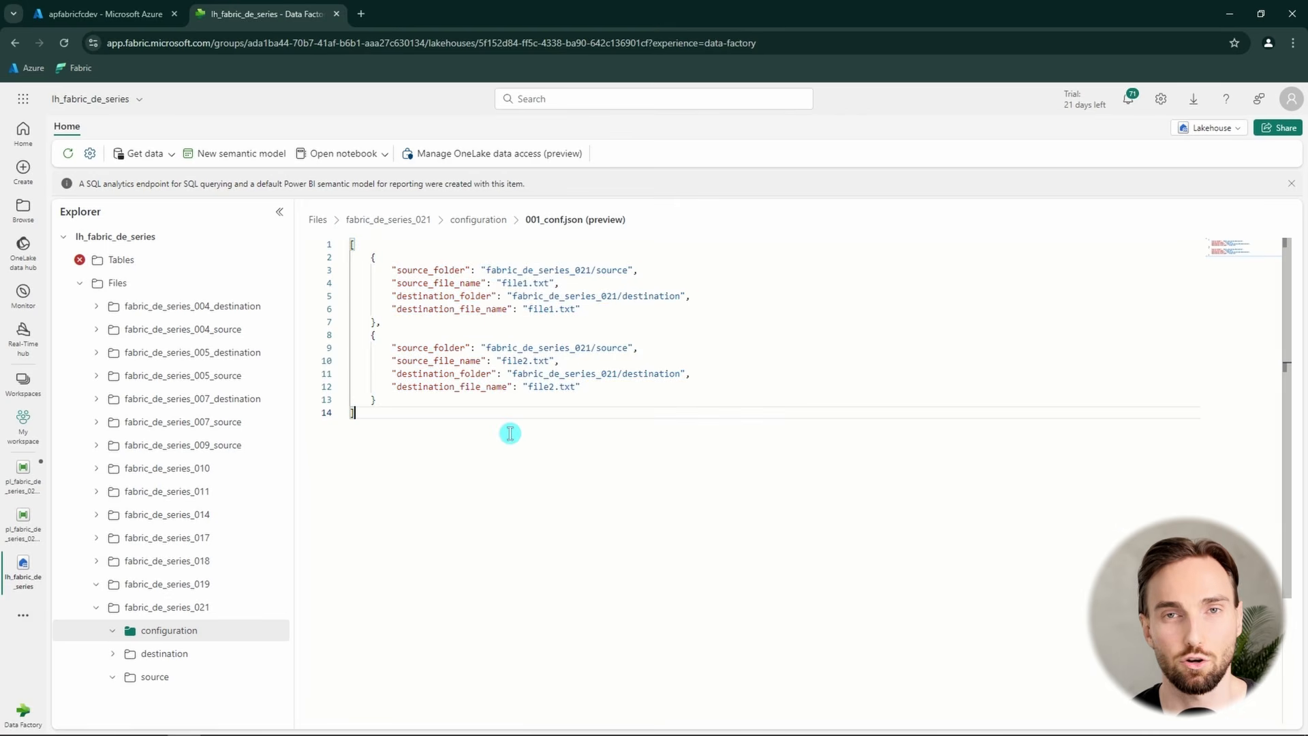
click(479, 219)
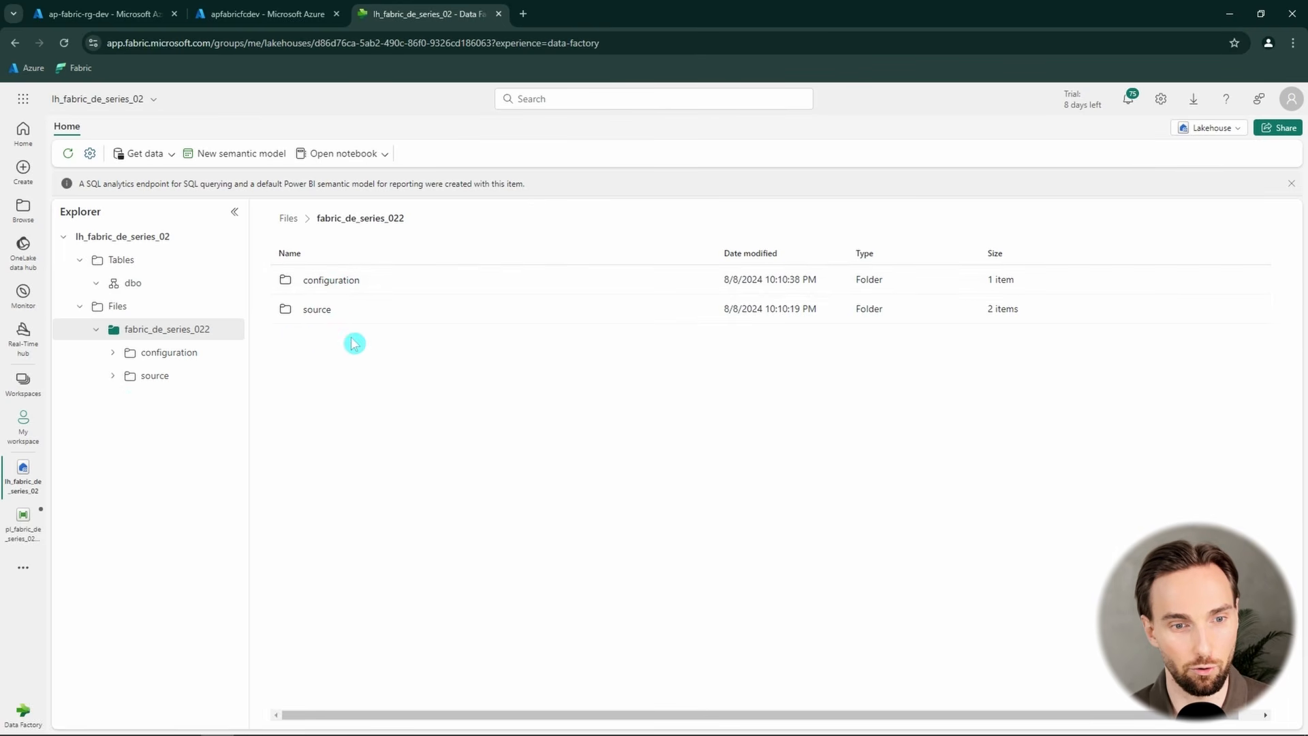
- Examine the configuration folder and the animals.csv and movies.csv source files under fabric_de_series_022 in the lh_fabric_de_series_02 lakehouse
click(340, 281)
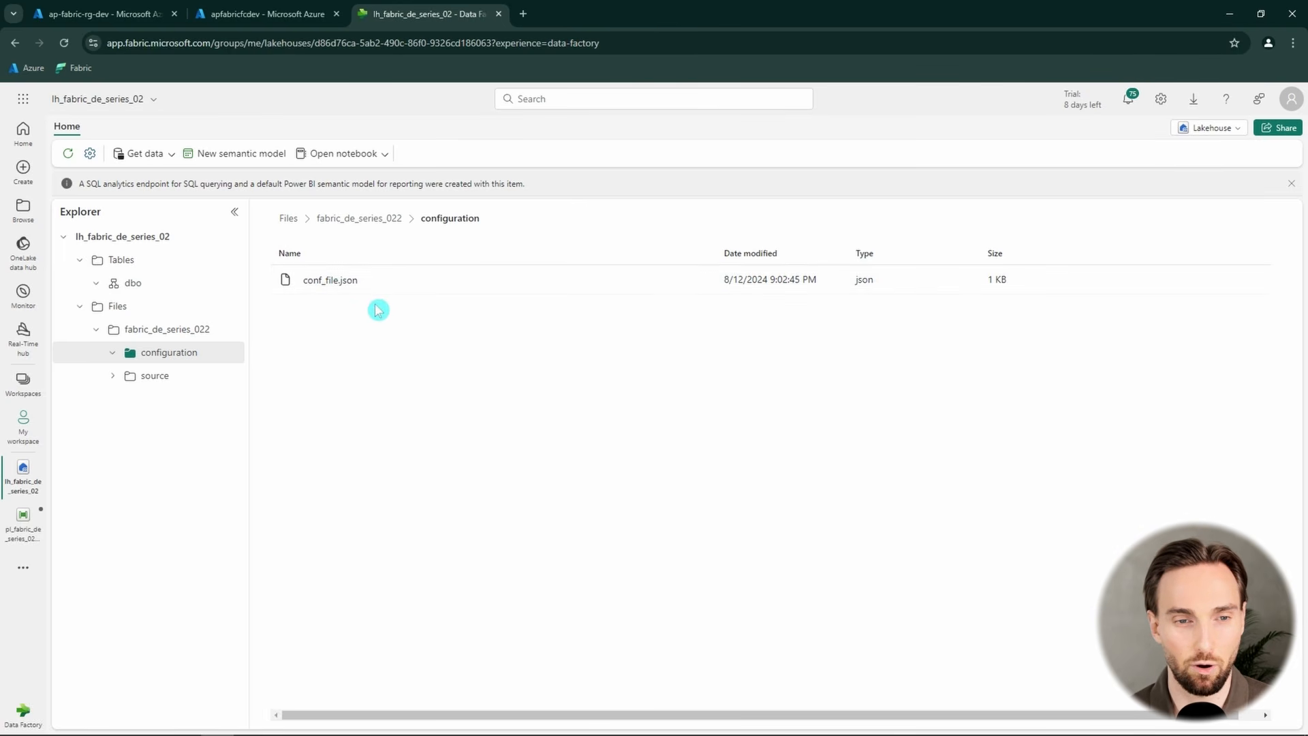
click(160, 379)
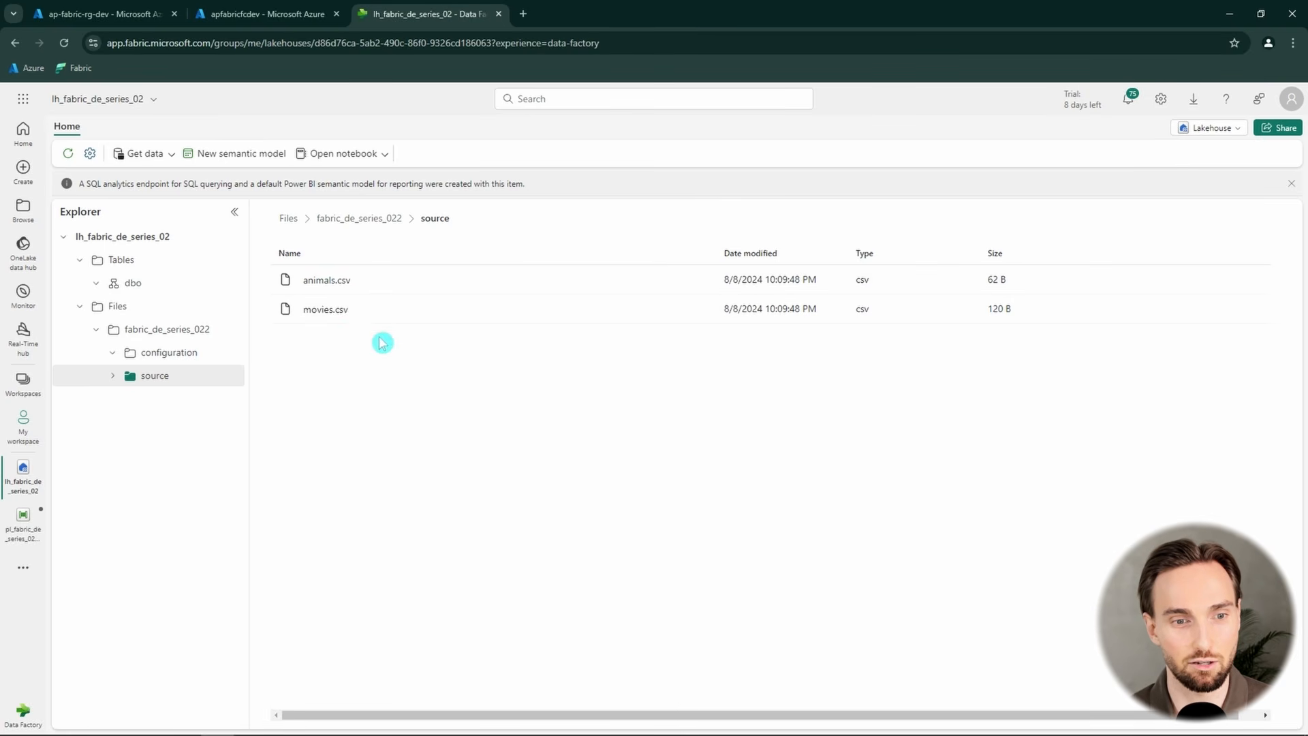
click(327, 282)
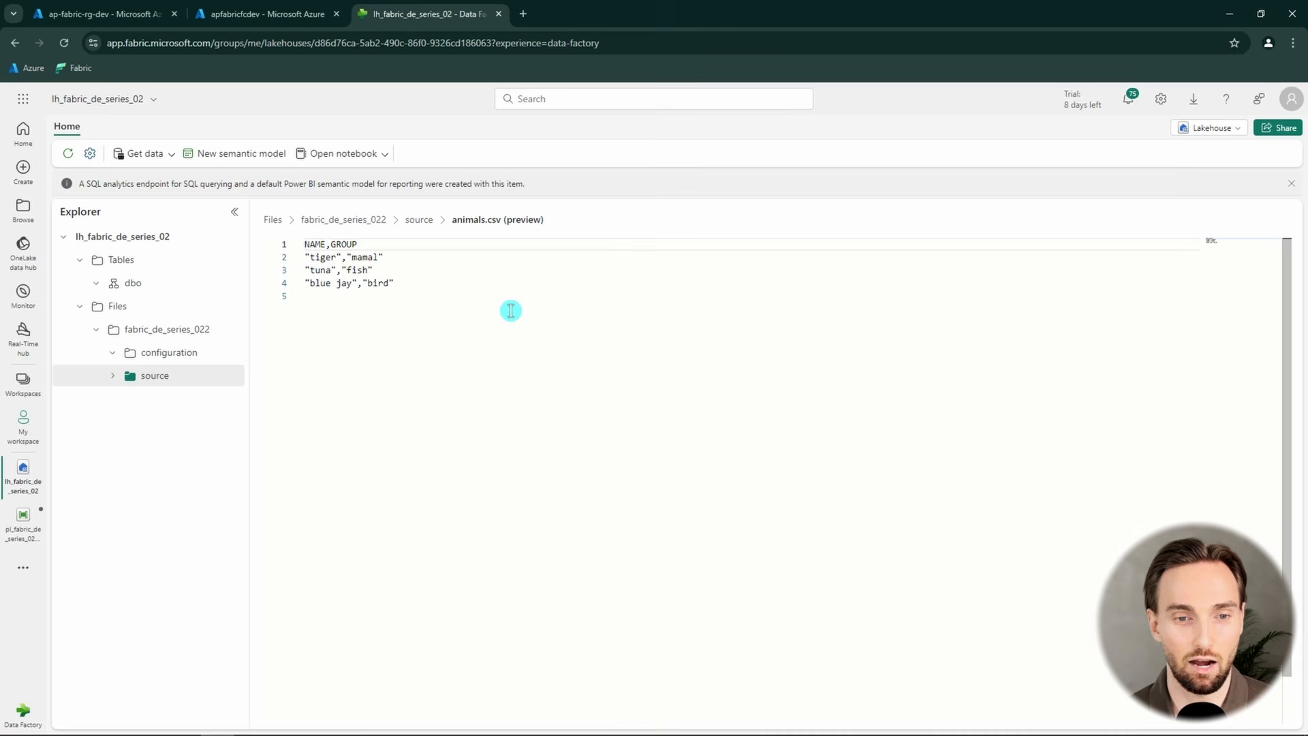
click(353, 247)
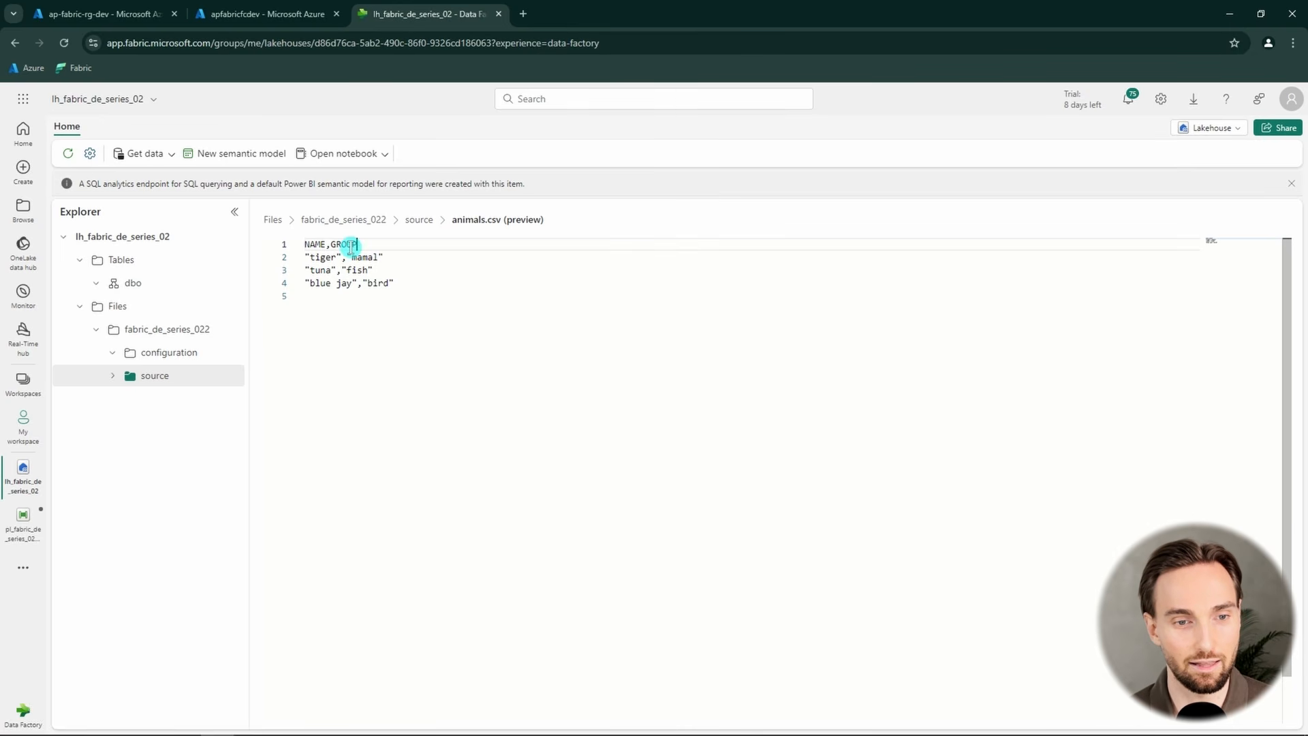
click(420, 219)
click(321, 310)
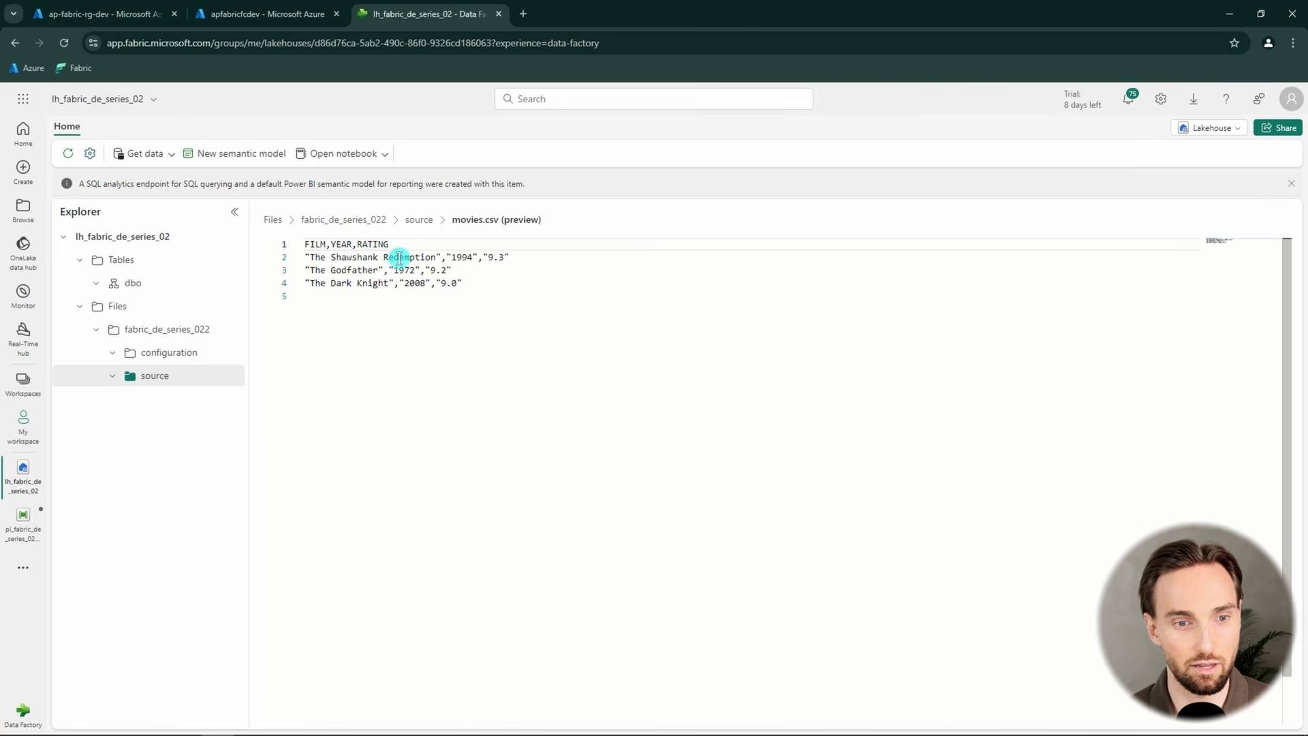
drag(523, 270, 305, 279)
click(458, 281)
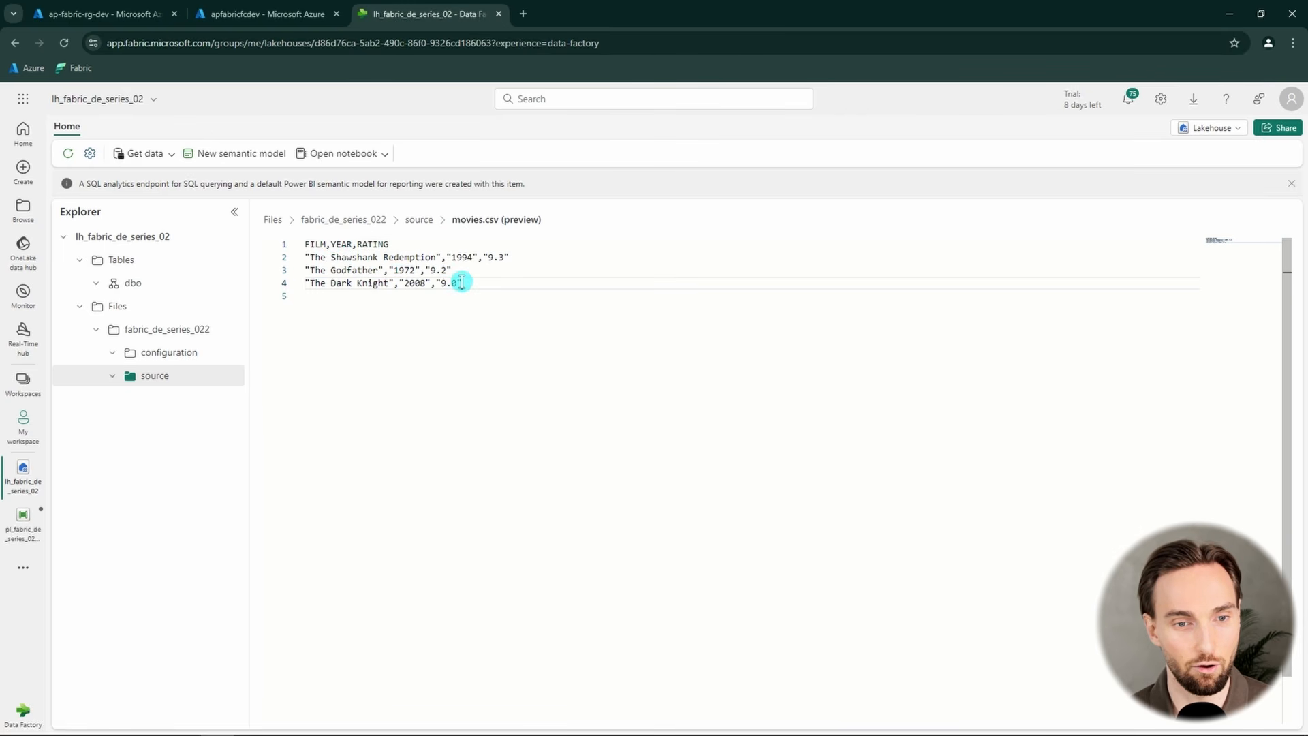
click(420, 219)
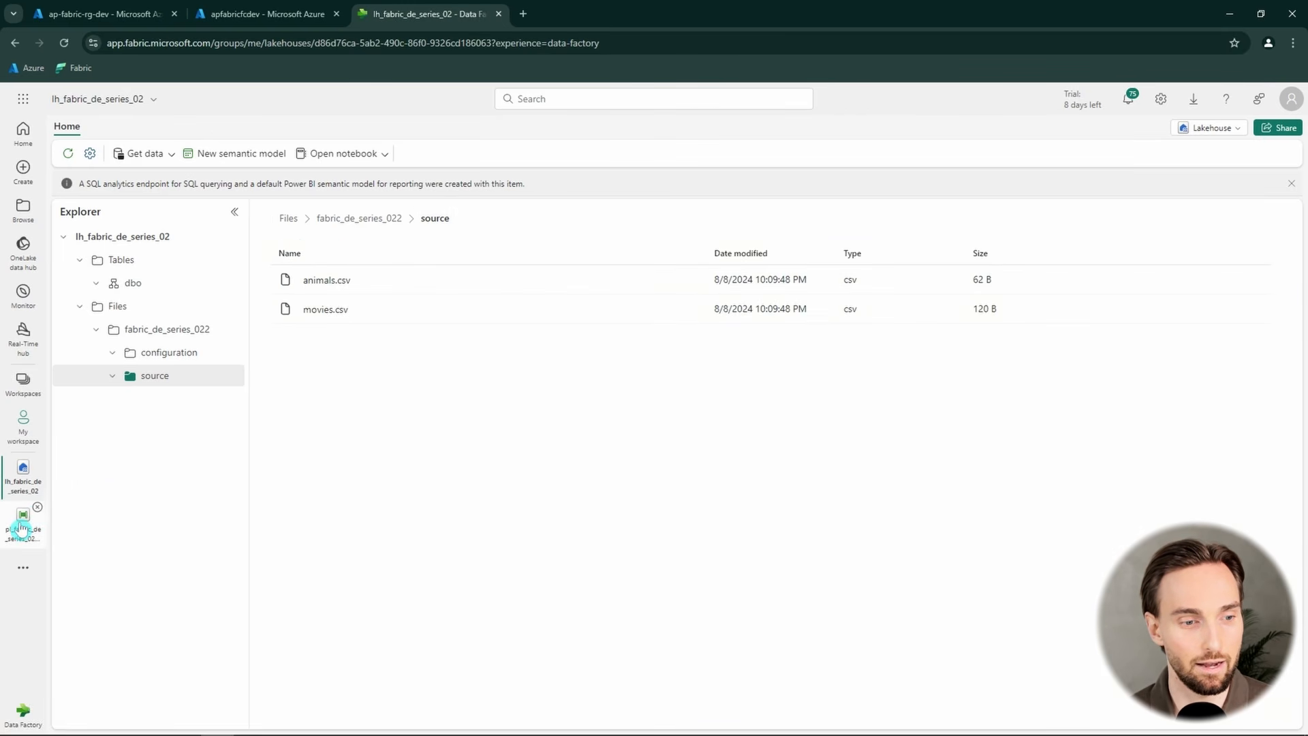
- Review the movies.csv source and the fabric_de_series_022.movies destination table of Copy data1 in pl_fabric_de_series_022_dynamic_mapping_1
click(24, 518)
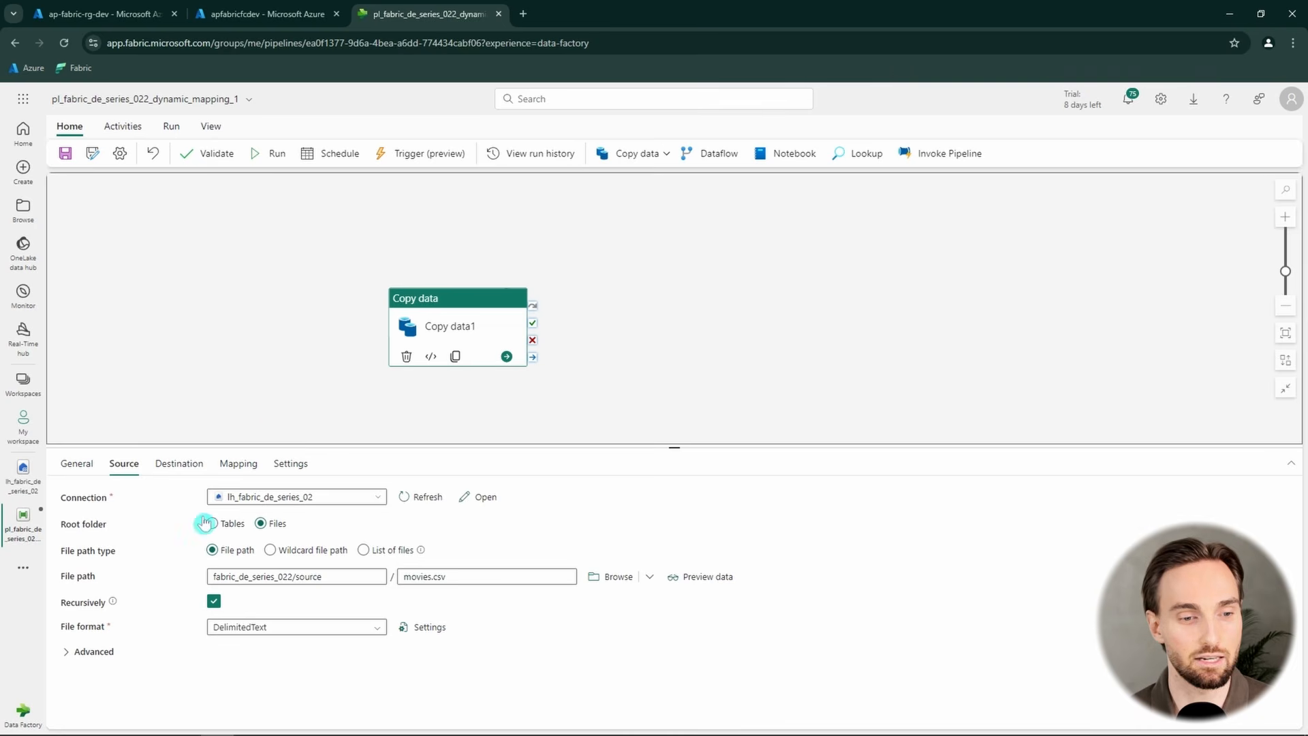
drag(476, 576, 393, 577)
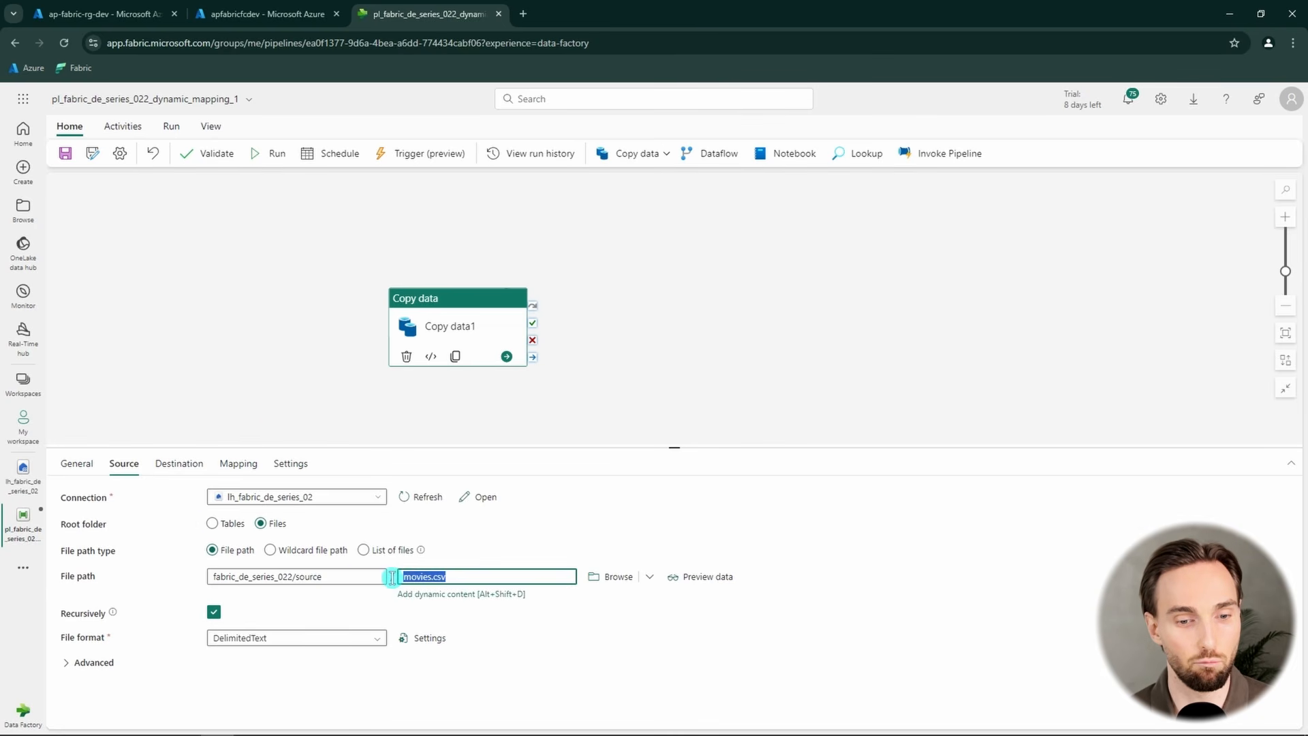
click(469, 579)
click(179, 469)
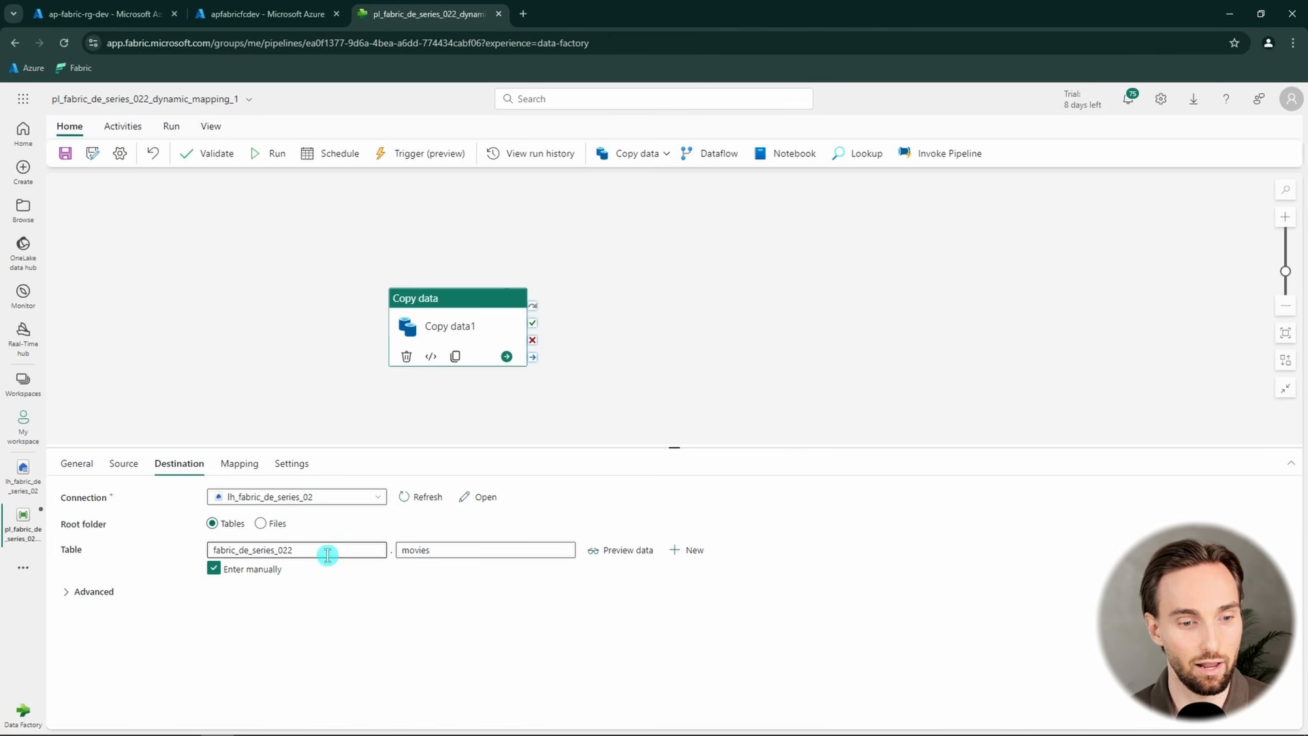
drag(440, 549, 373, 551)
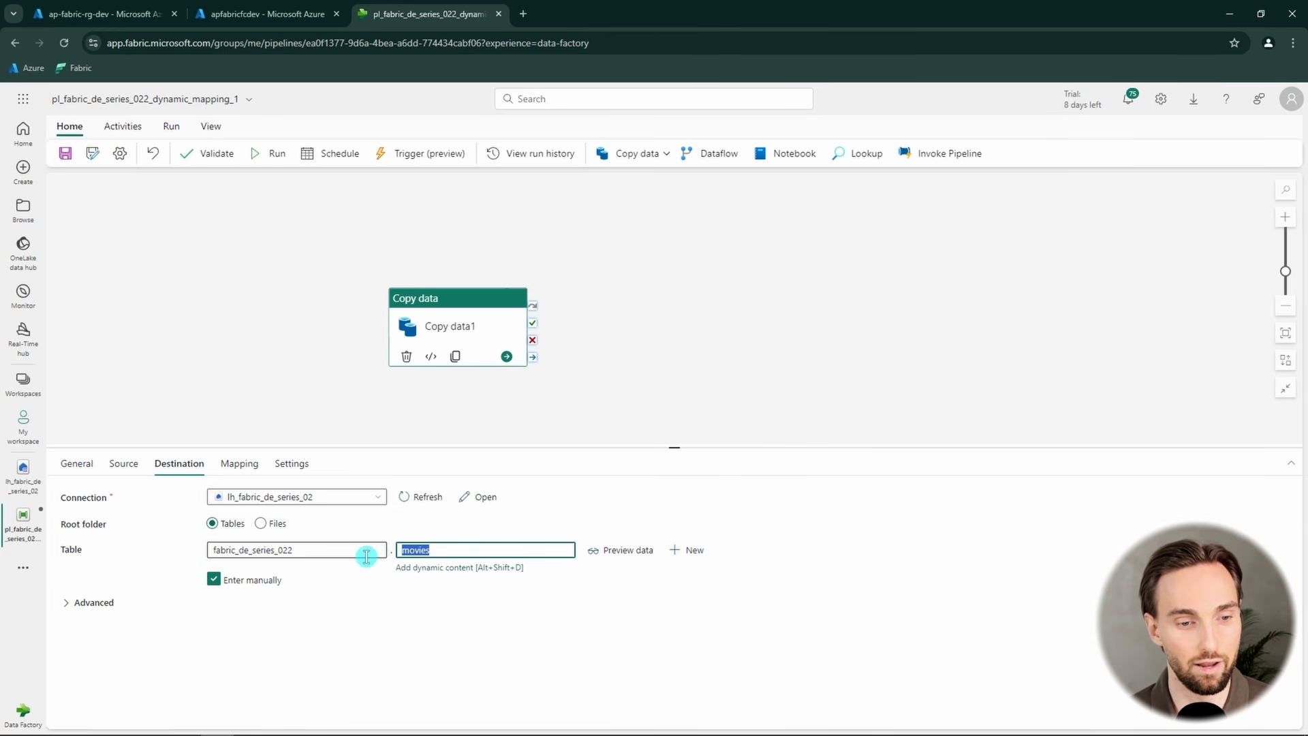
click(372, 569)
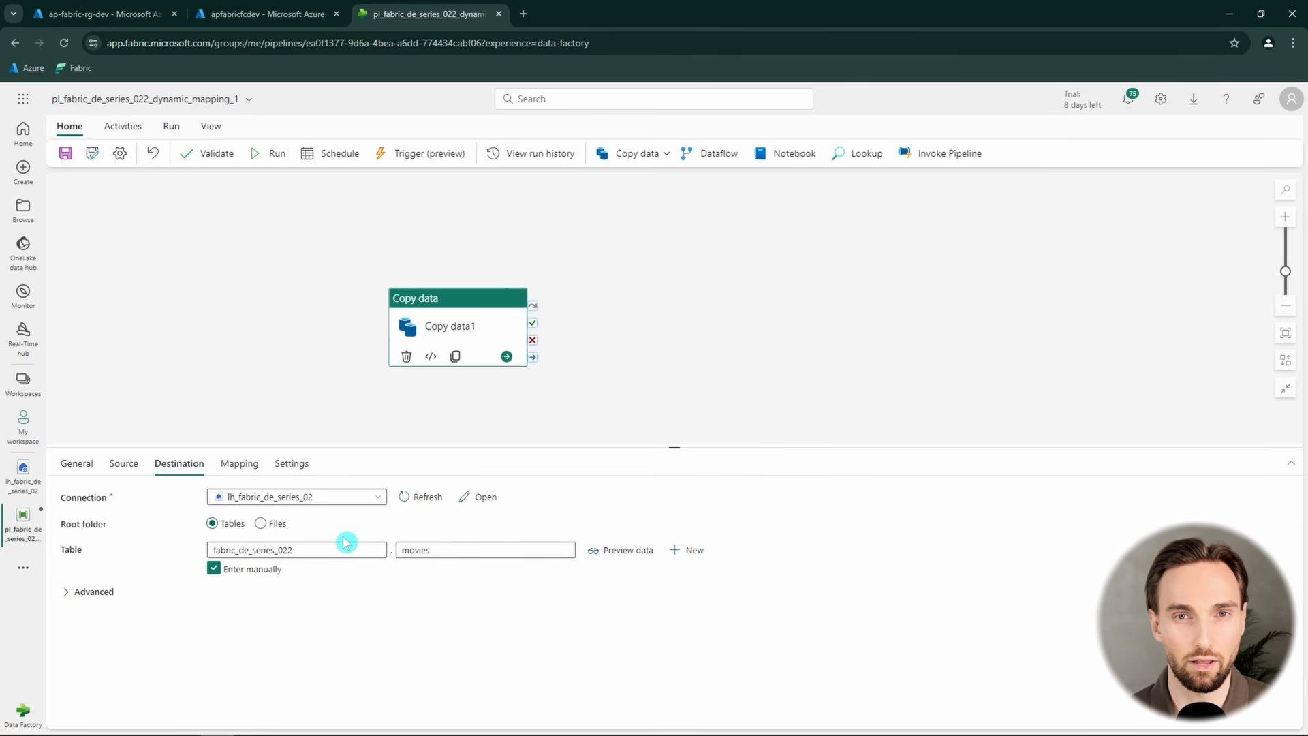
- Import the schemas into the Copy data1 mapping and check the destination table name before returning to the column mappings
click(235, 466)
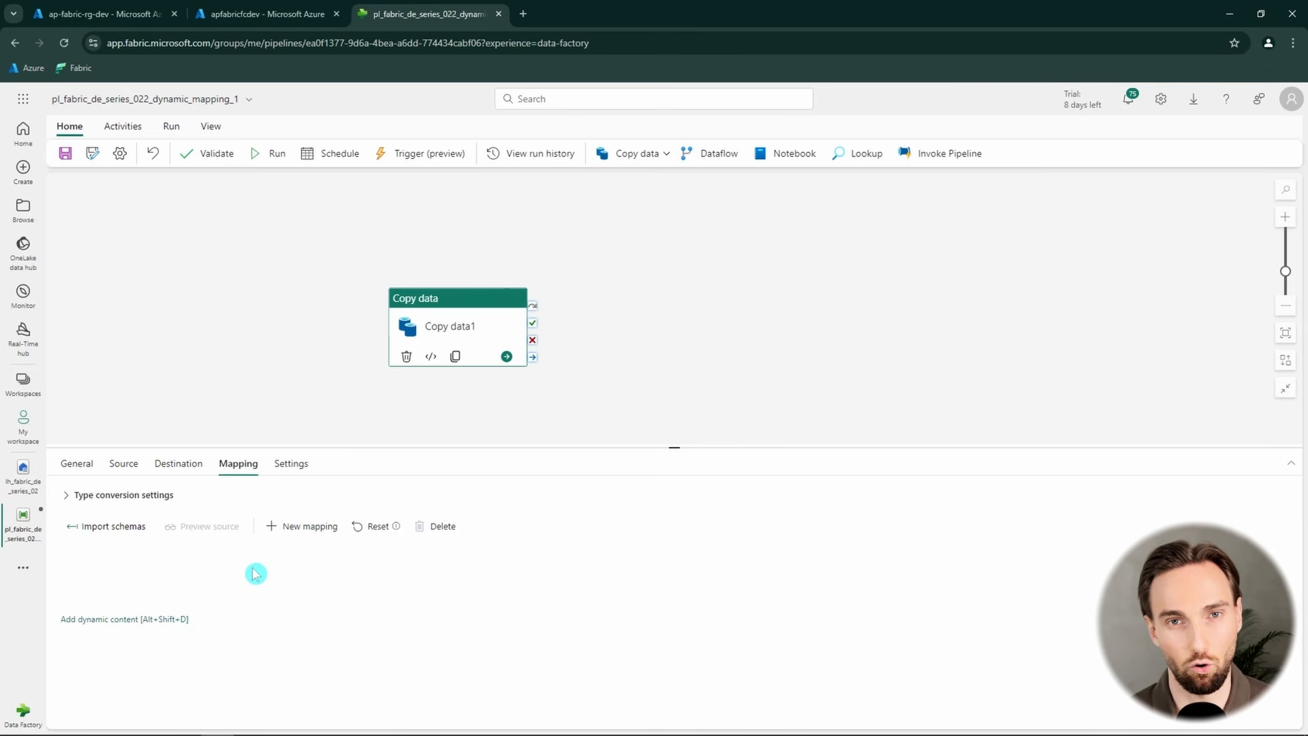
click(124, 533)
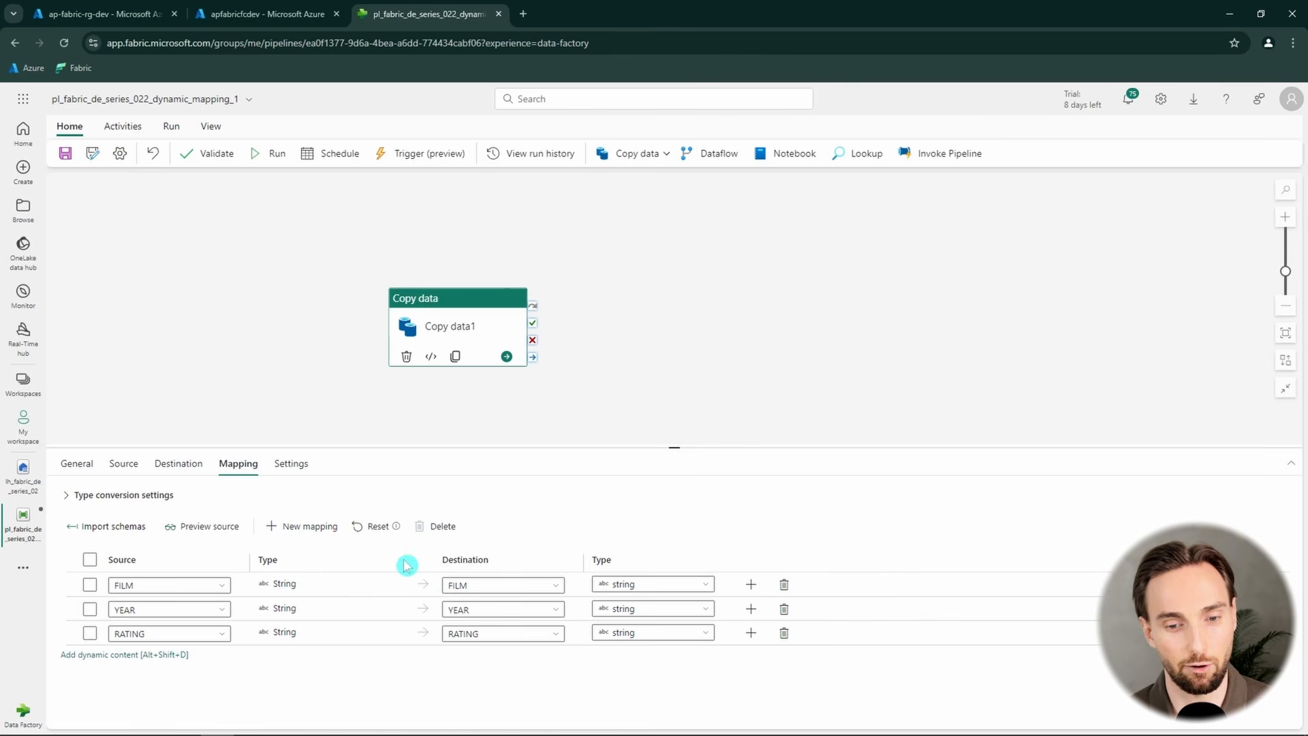
click(178, 463)
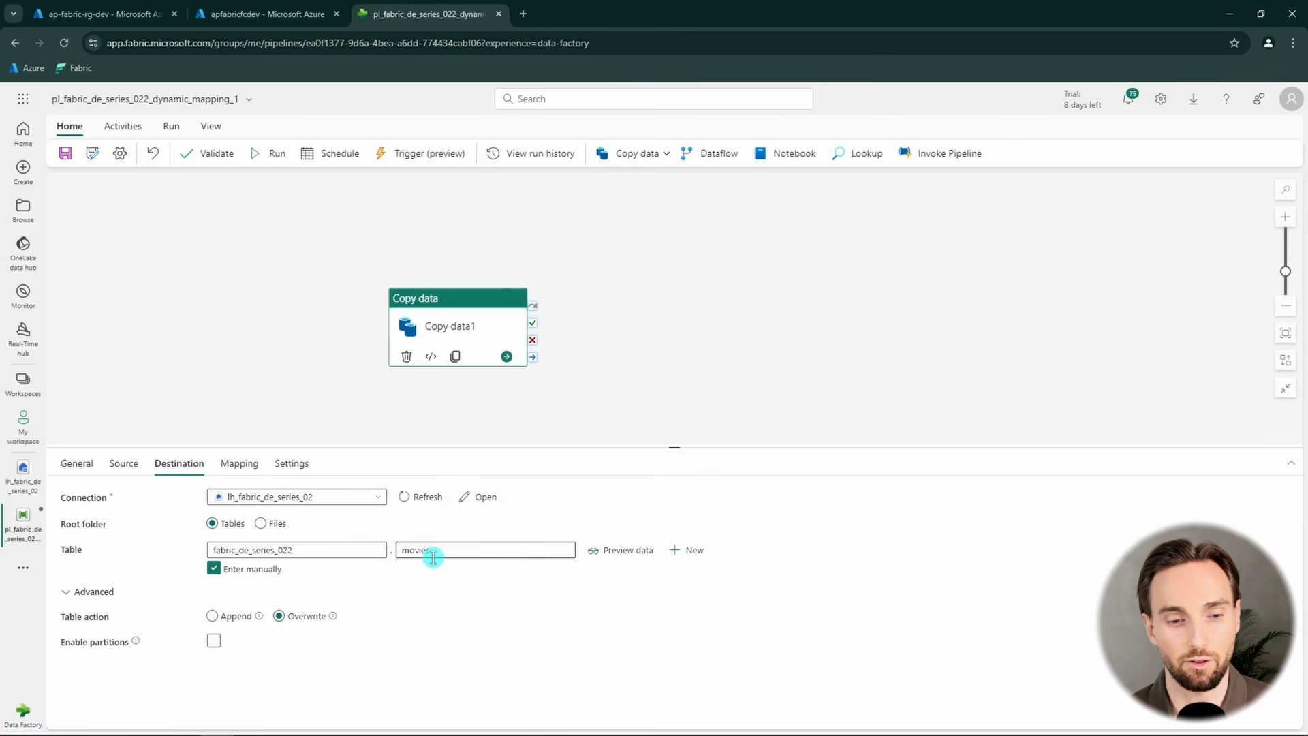
double_click(453, 546)
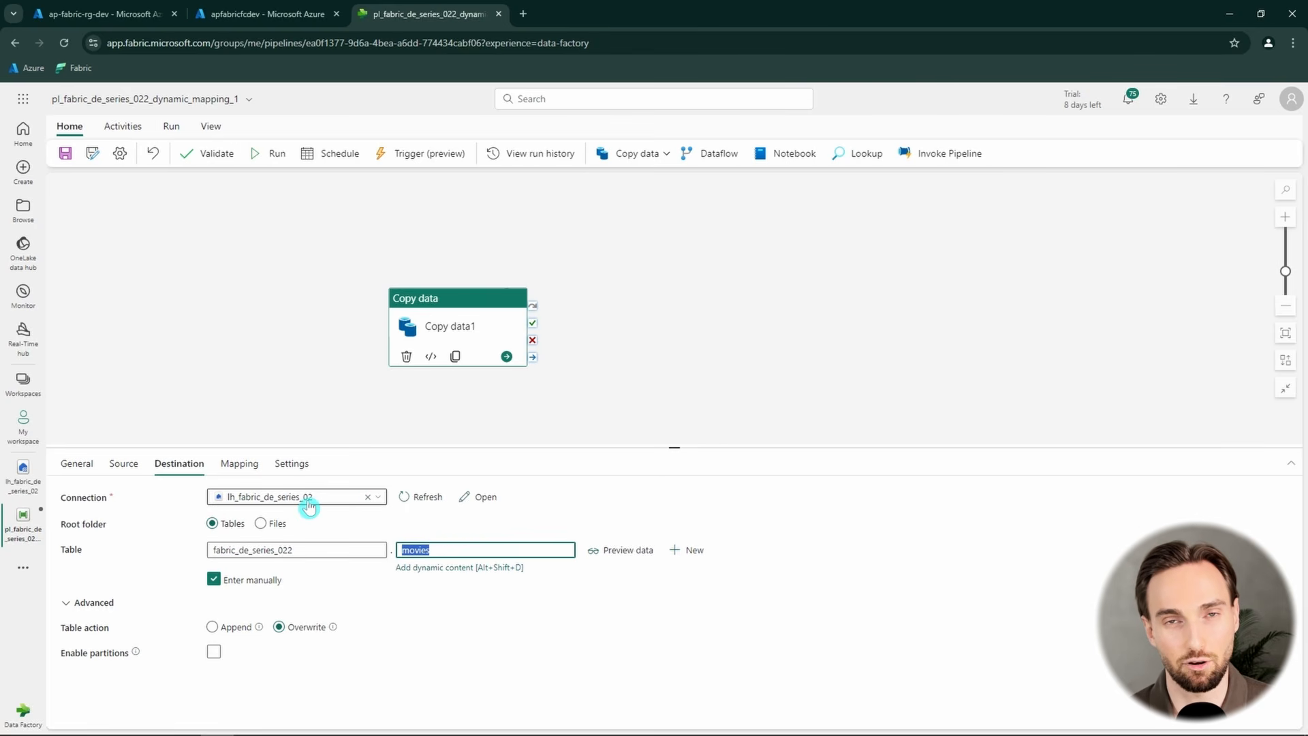
click(240, 466)
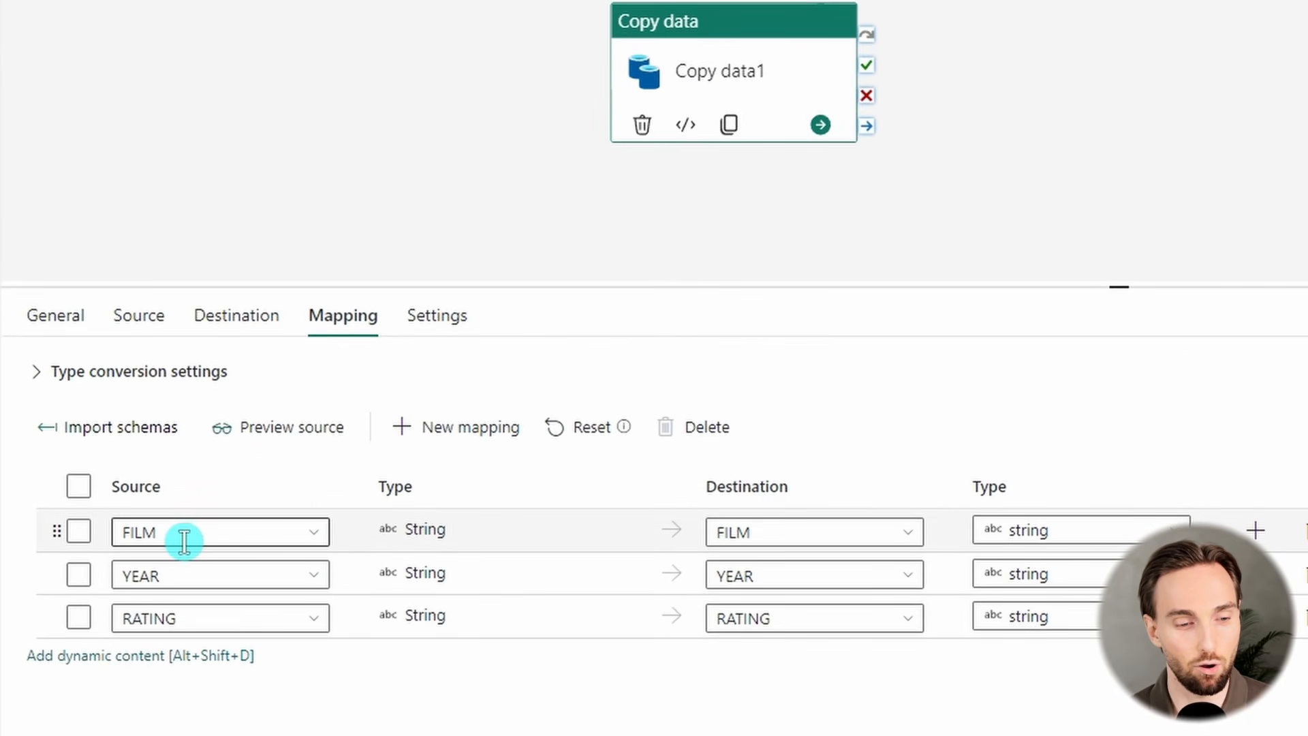
- Examine the source and destination column names for FILM, YEAR and RATING in the Copy data1 mapping
click(145, 534)
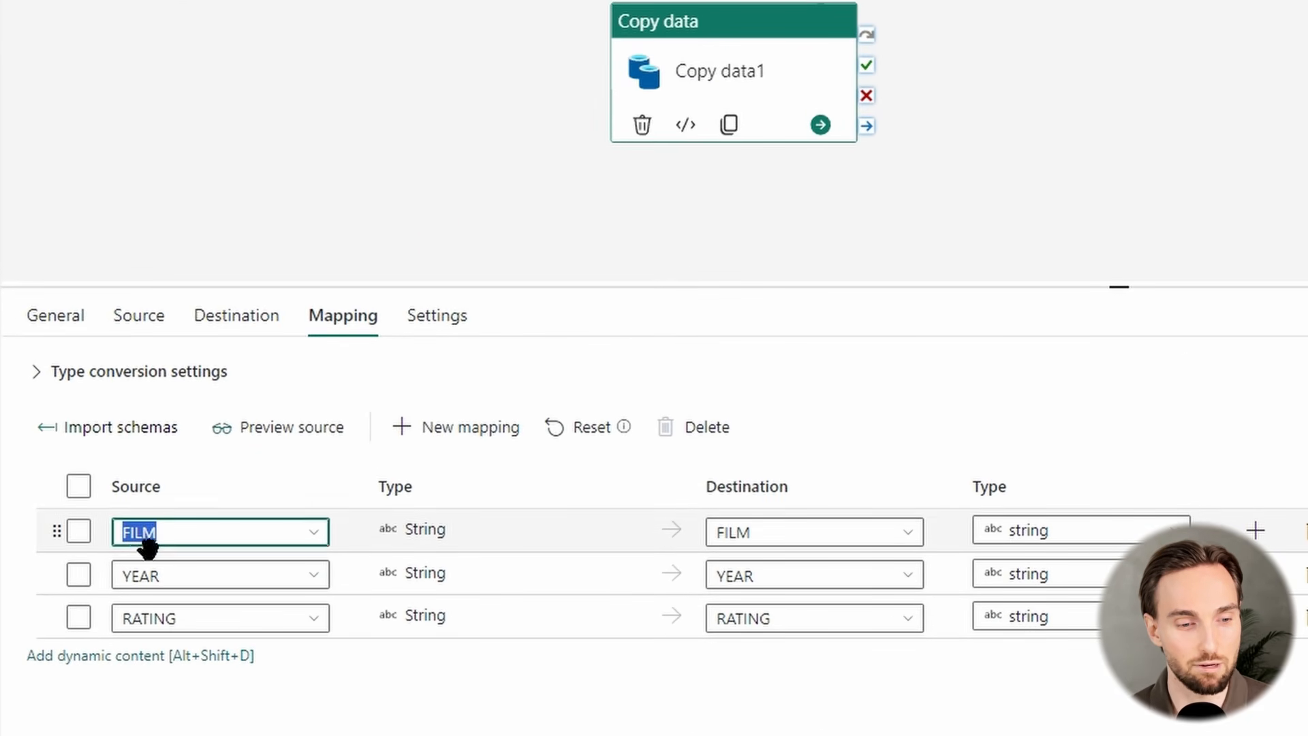
click(139, 576)
click(130, 617)
click(721, 539)
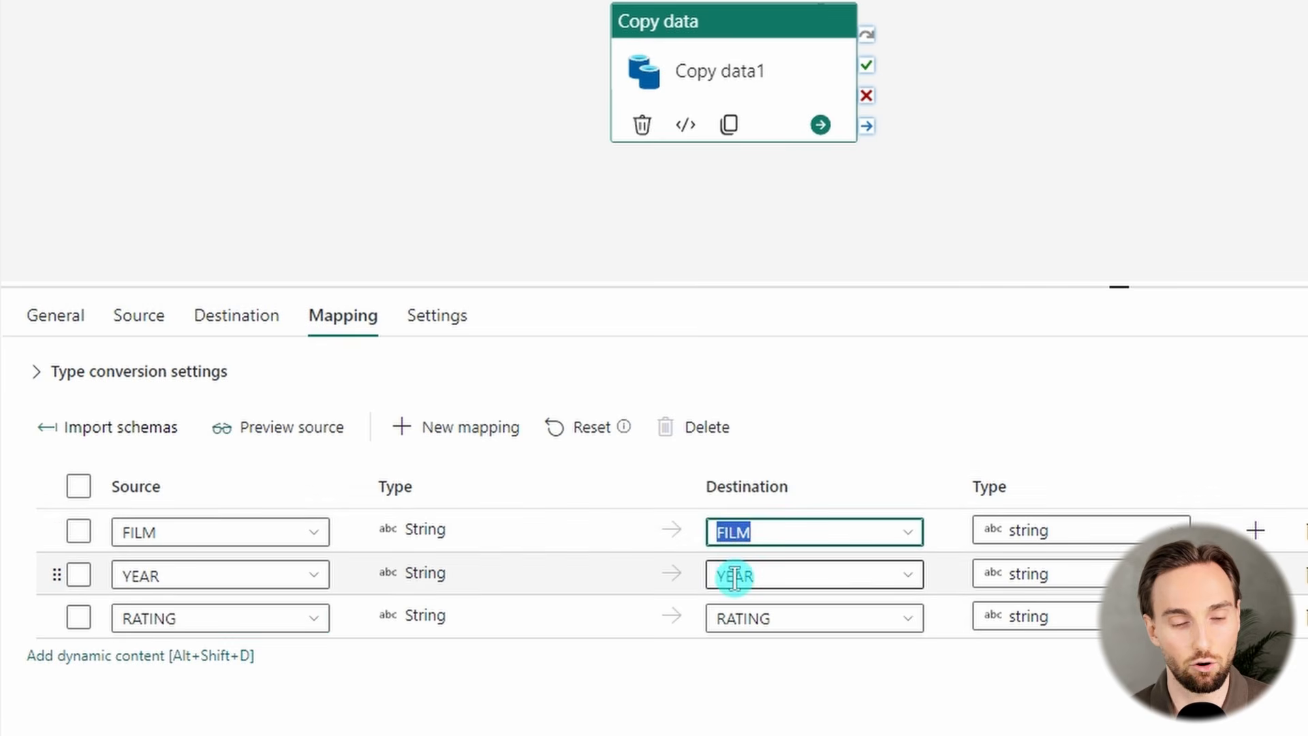
click(730, 582)
click(756, 621)
click(735, 576)
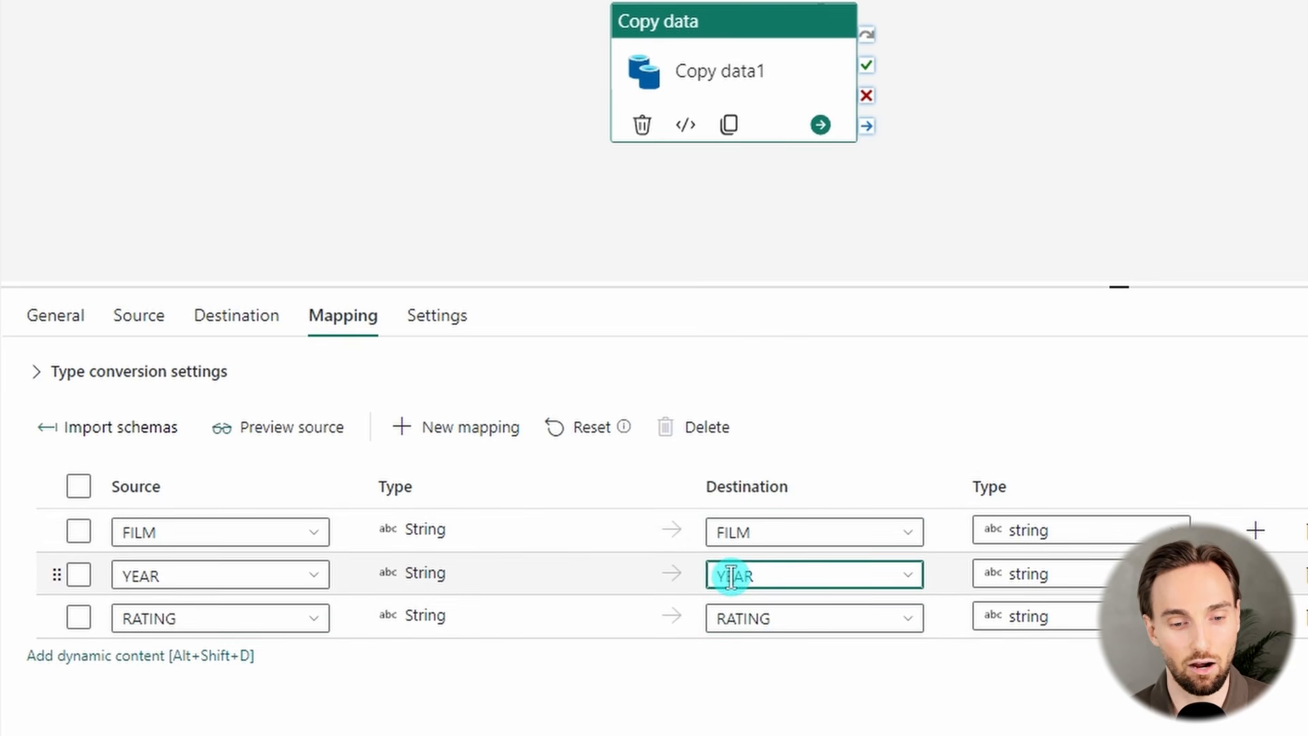
click(746, 574)
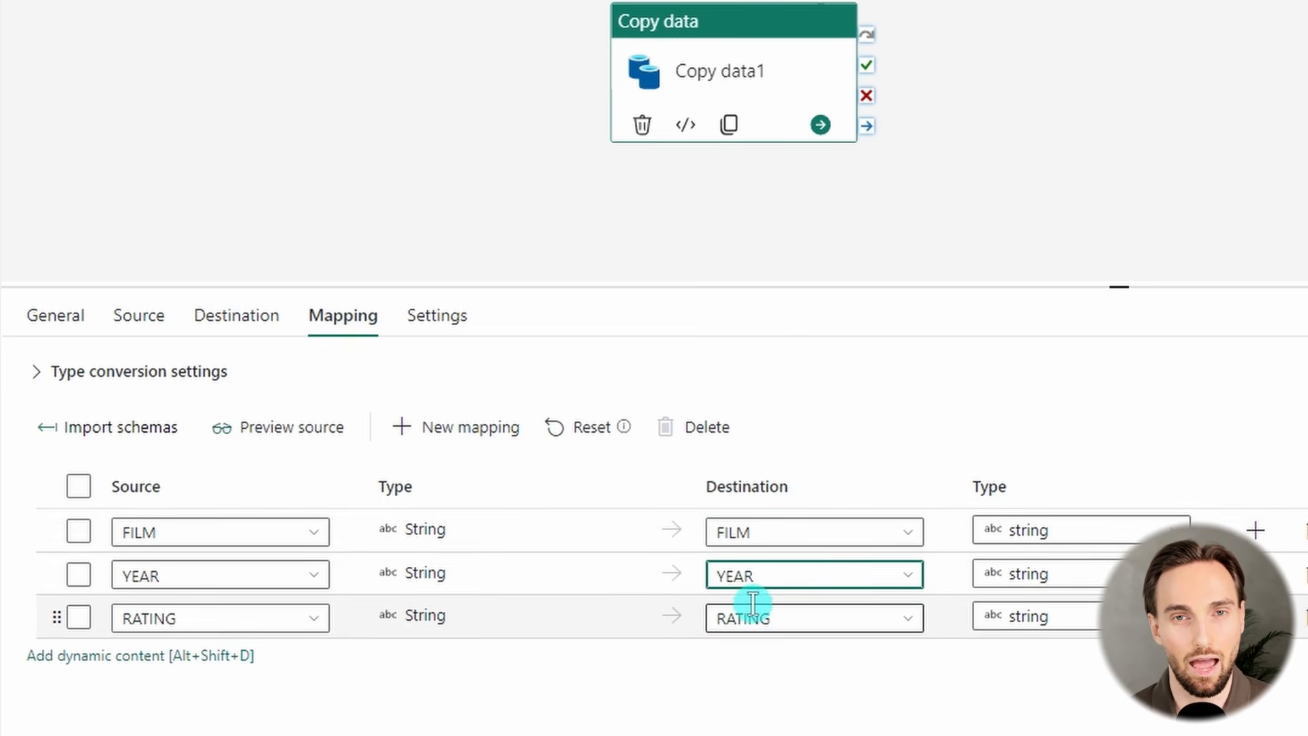
- Rename the destination column mapped from FILM to MOVIE, and review the data type options while keeping YEAR as string
click(792, 533)
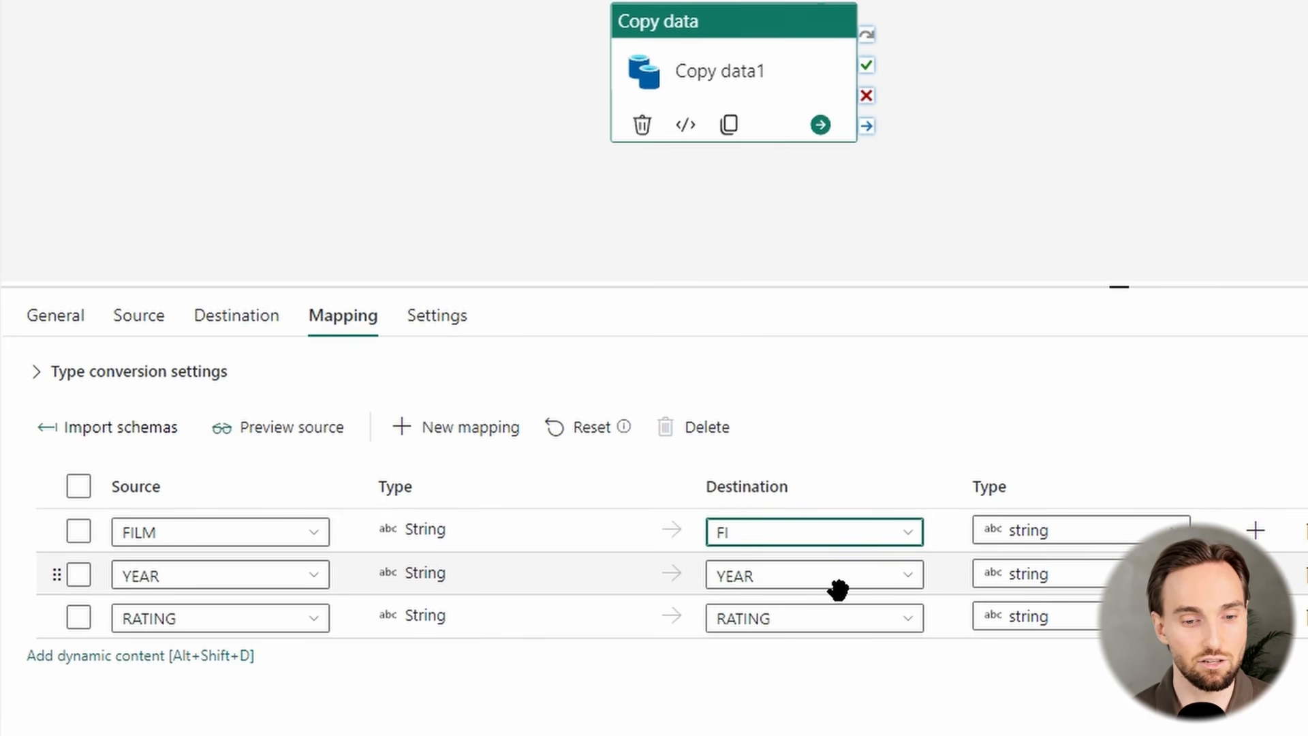
key(BackSpace)
key(BackSpace)
text(MOVIE)
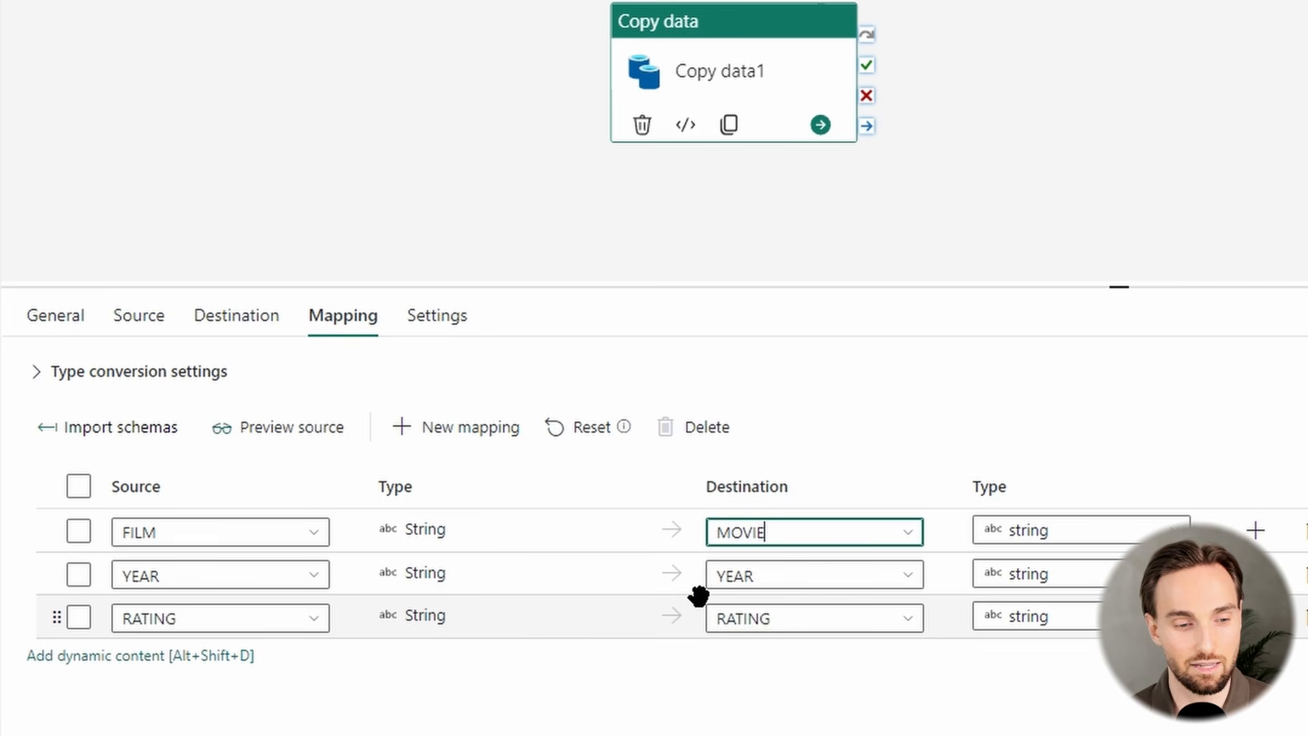
click(1022, 531)
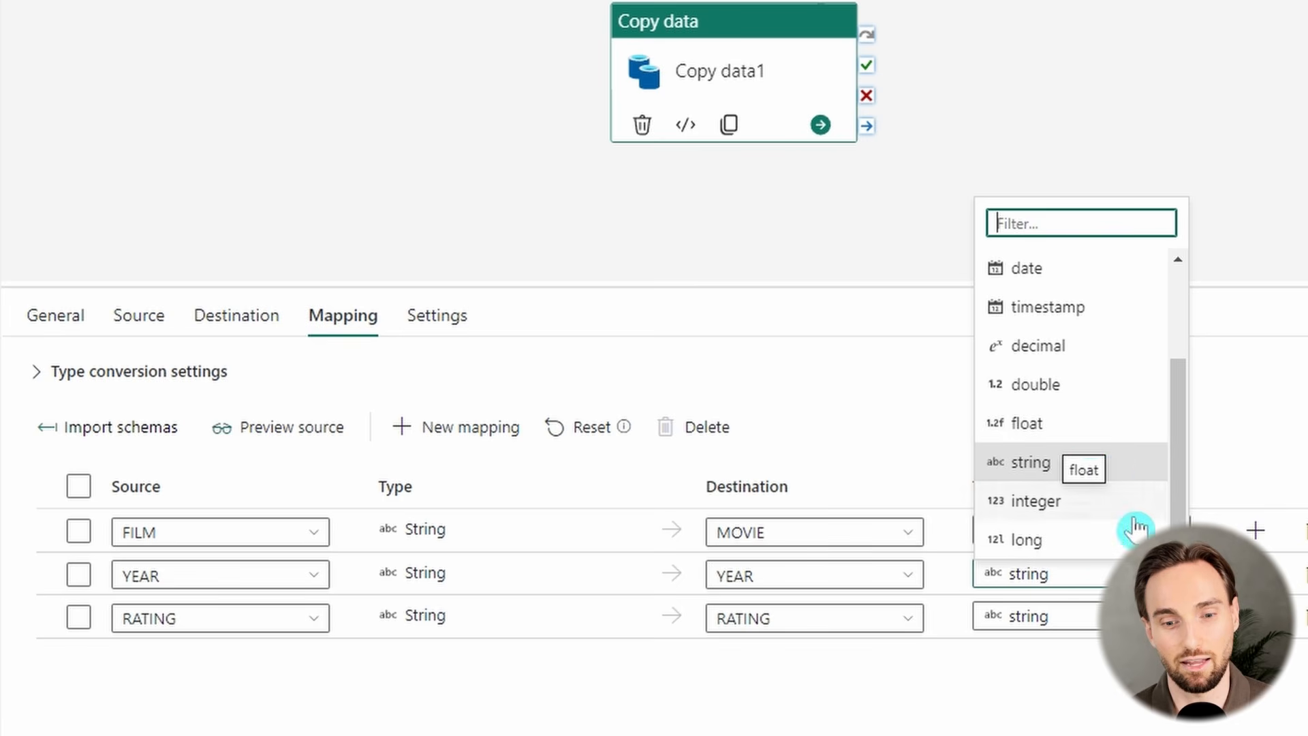
click(849, 656)
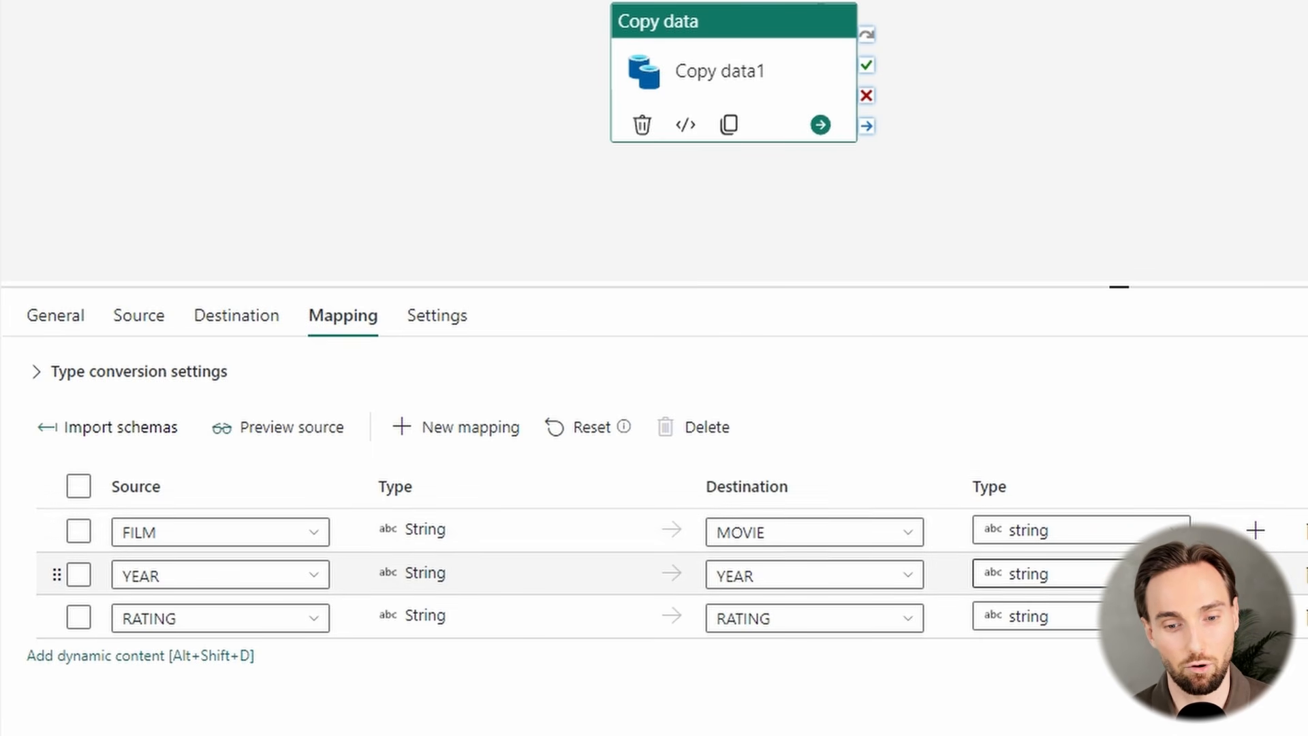
click(1042, 574)
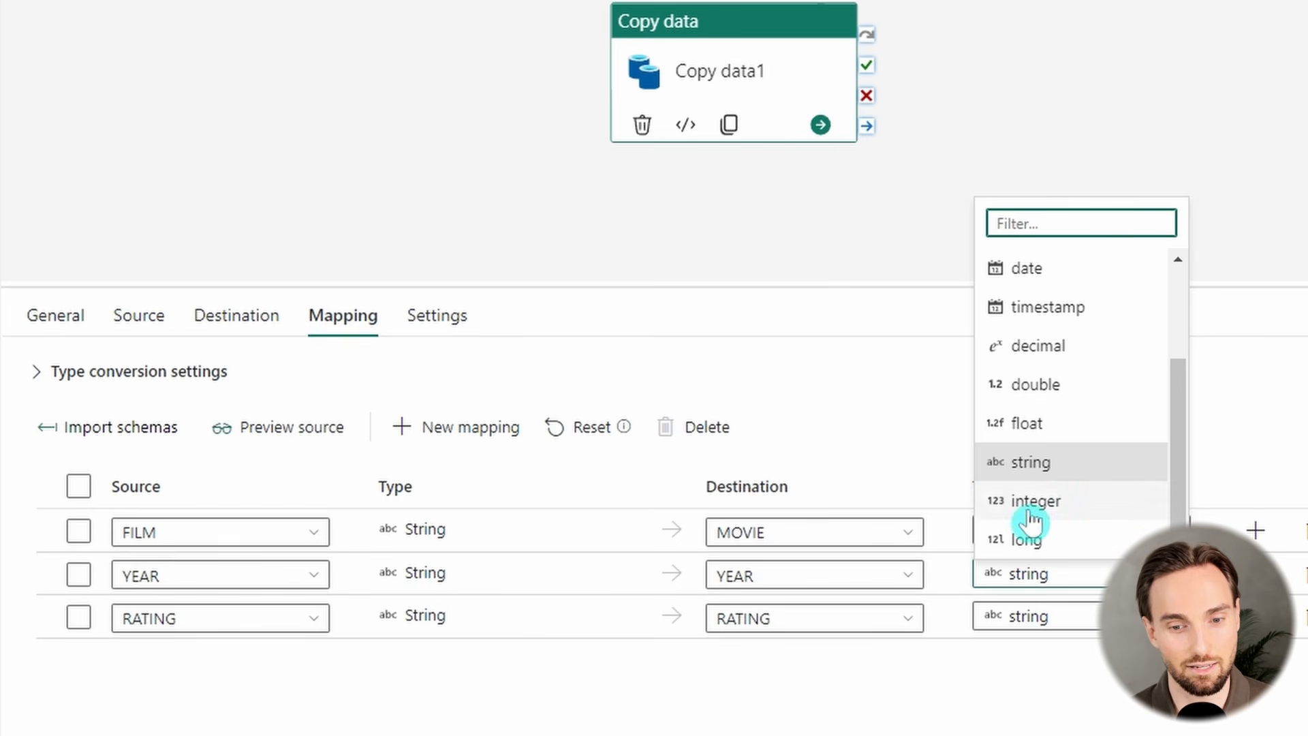
click(1030, 461)
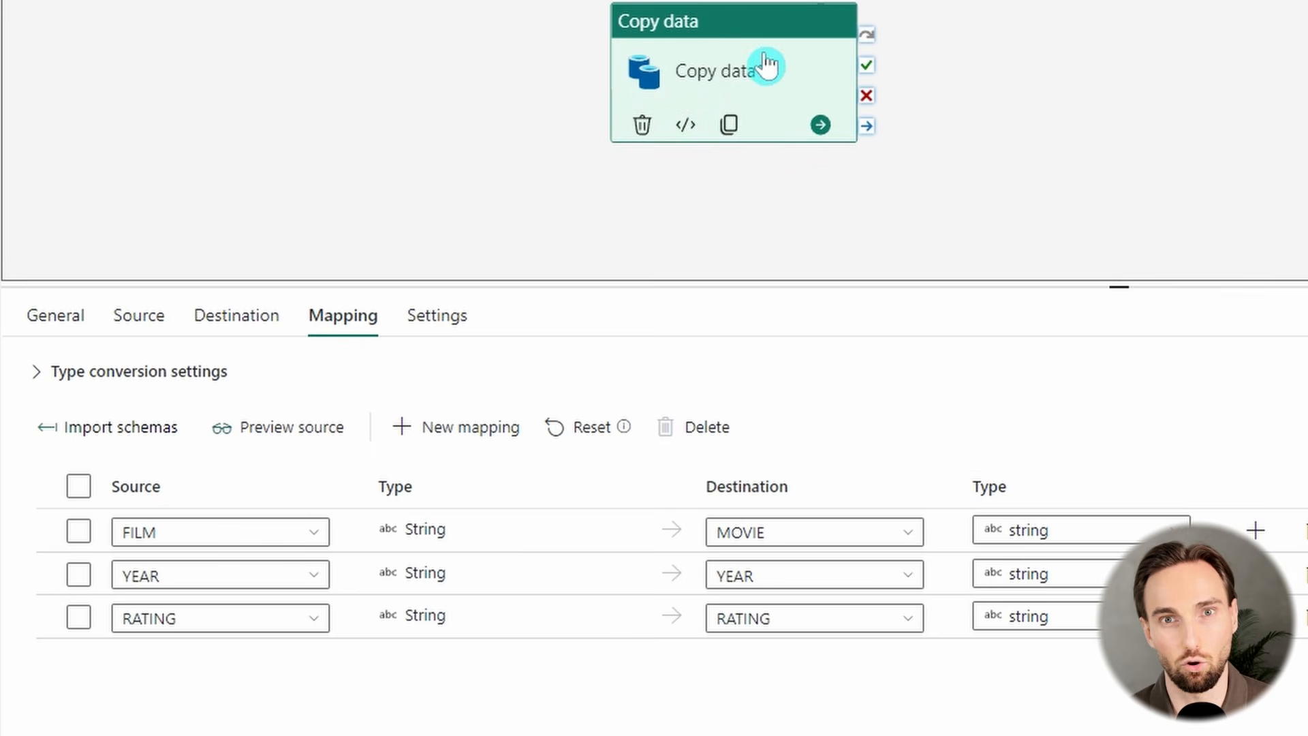
- Shift the Copy data1 activity slightly on the canvas and delete all of its column mappings
drag(759, 58, 868, 49)
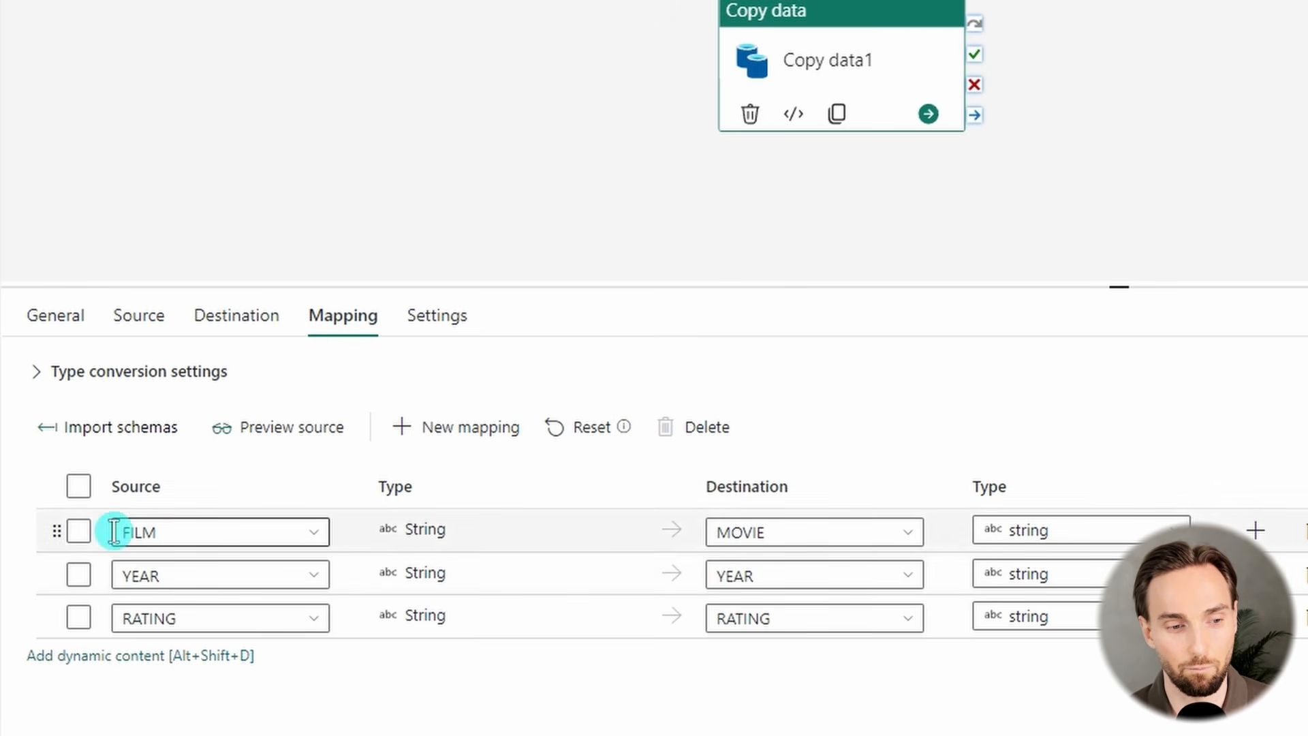
click(78, 485)
click(665, 427)
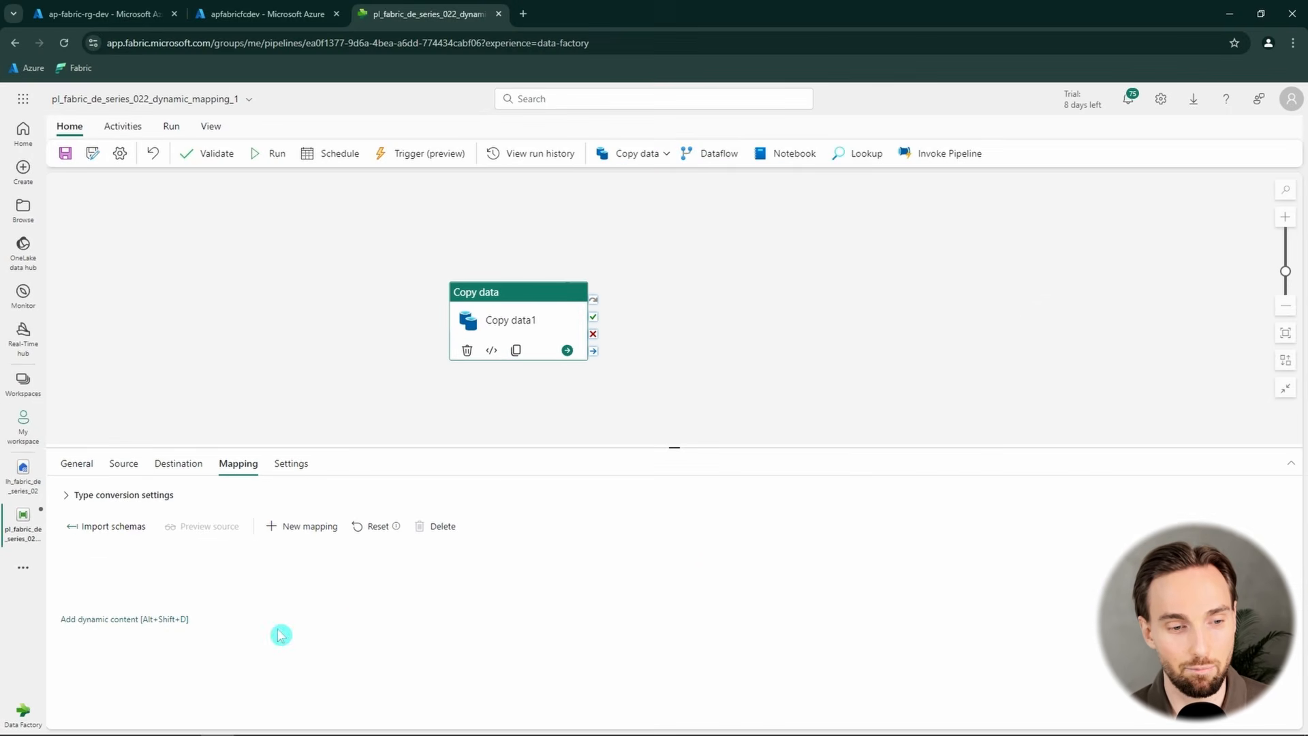
- View the mapping's dynamic content expression builder without adding an expression, and import the schemas into the mapping again
click(115, 621)
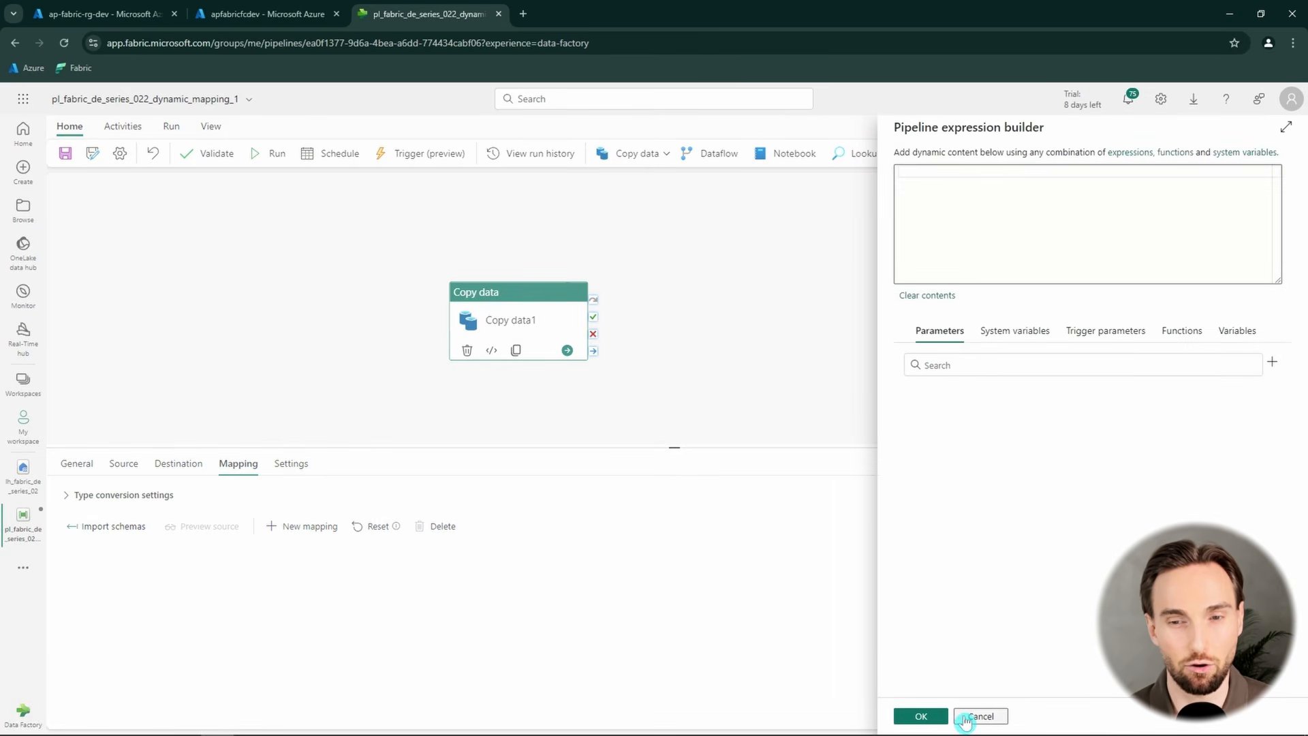
click(980, 717)
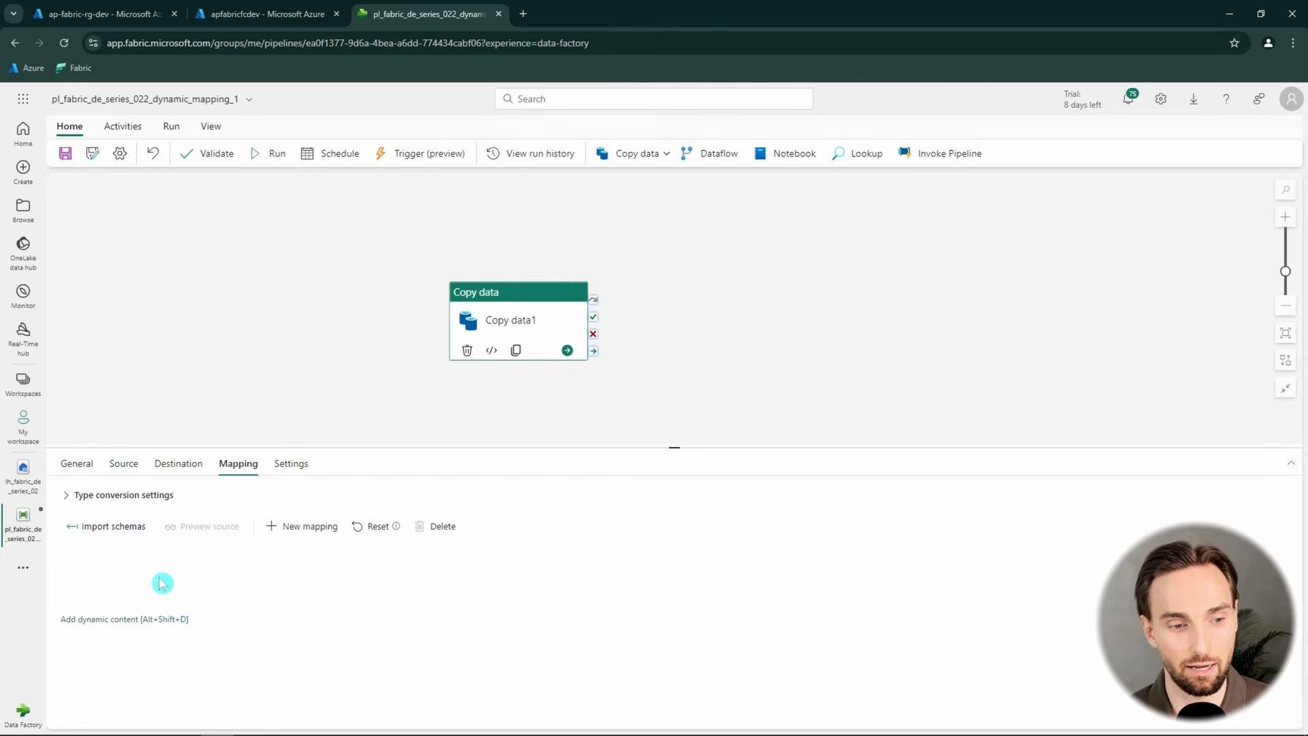
click(127, 529)
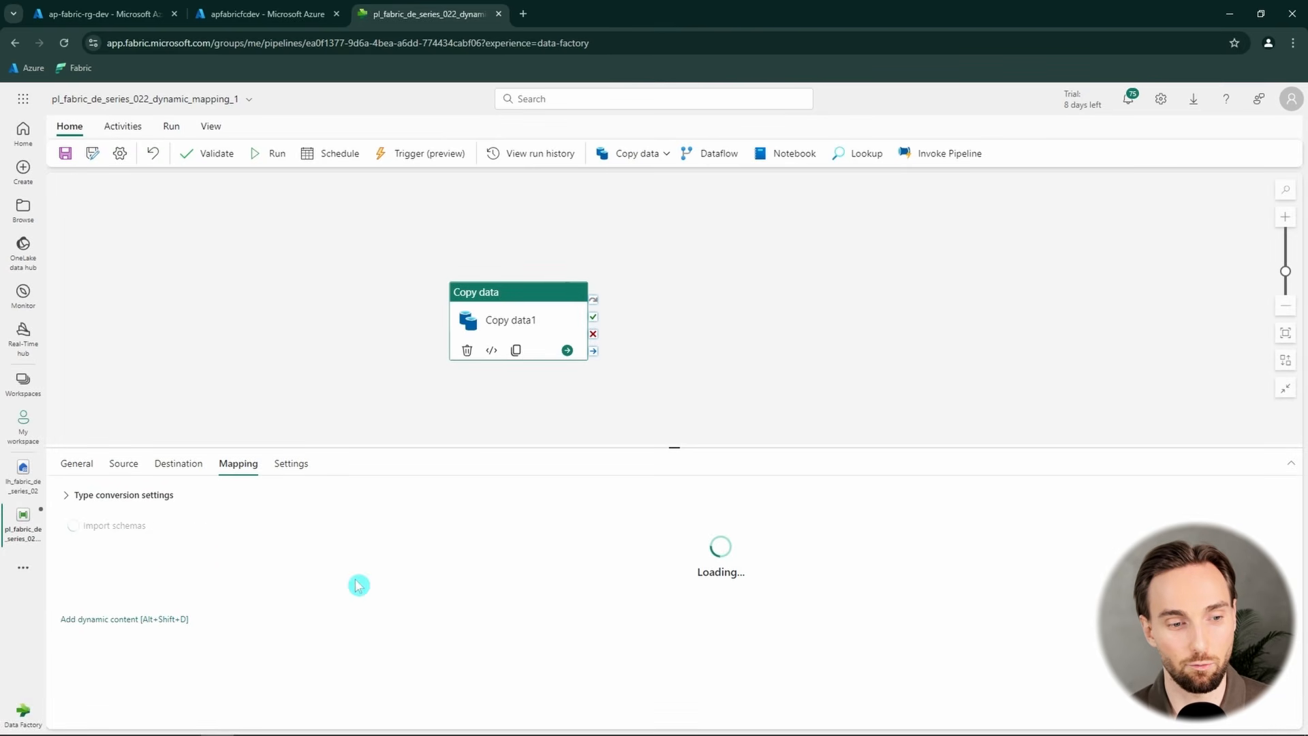
- Open the pipeline's JSON code and locate the mappings array in the translator section of Copy data1
click(211, 128)
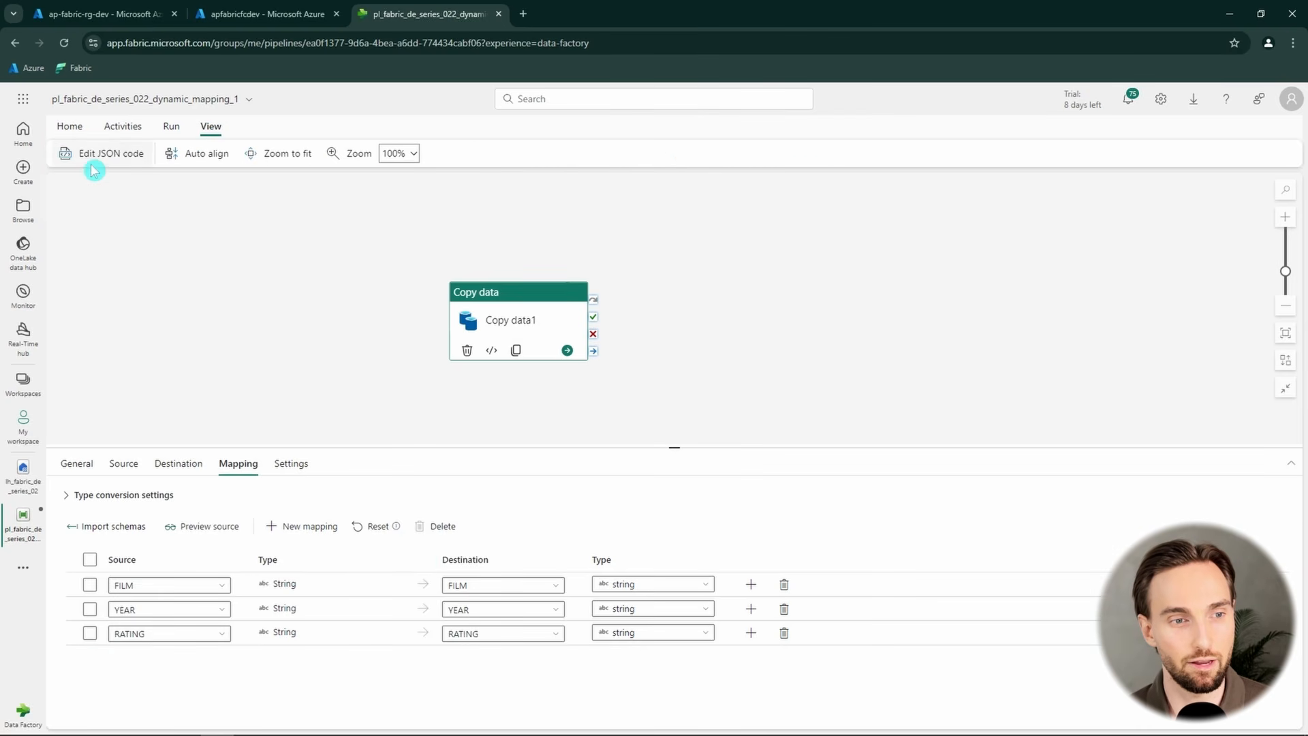
click(112, 156)
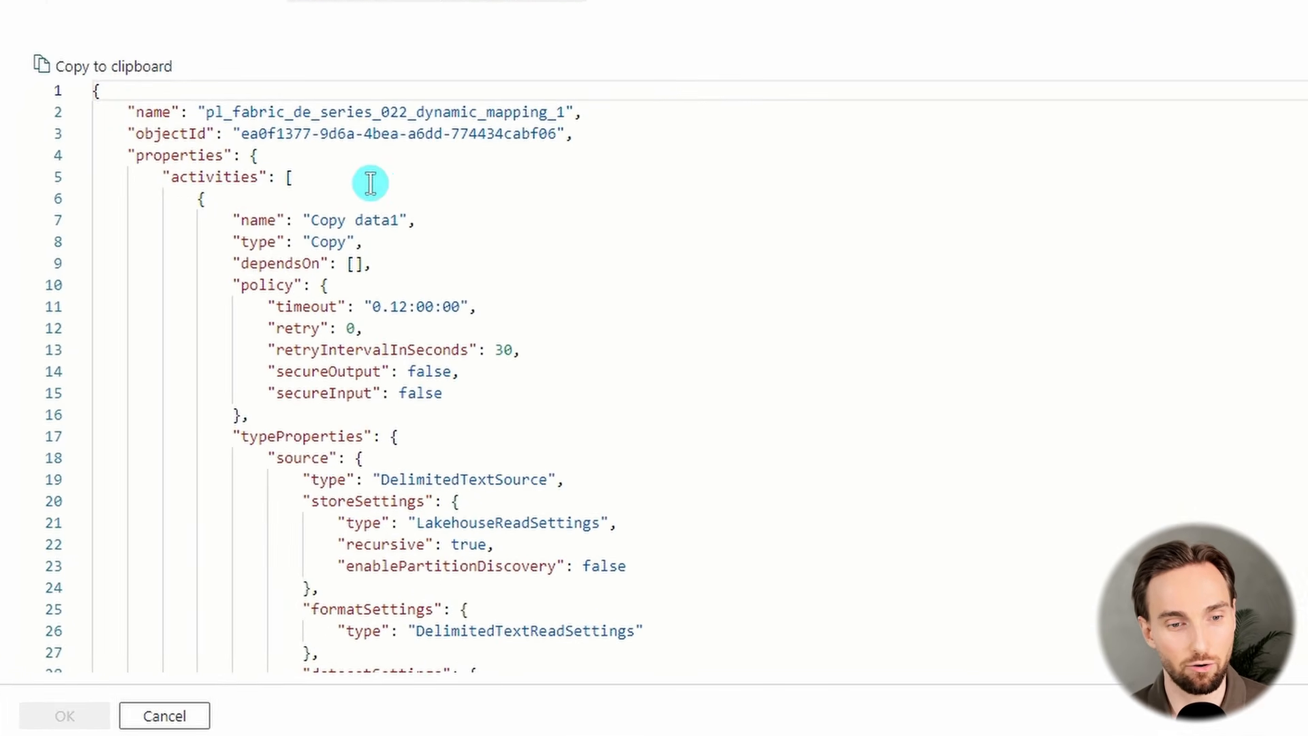
scroll(370, 183, down, 9)
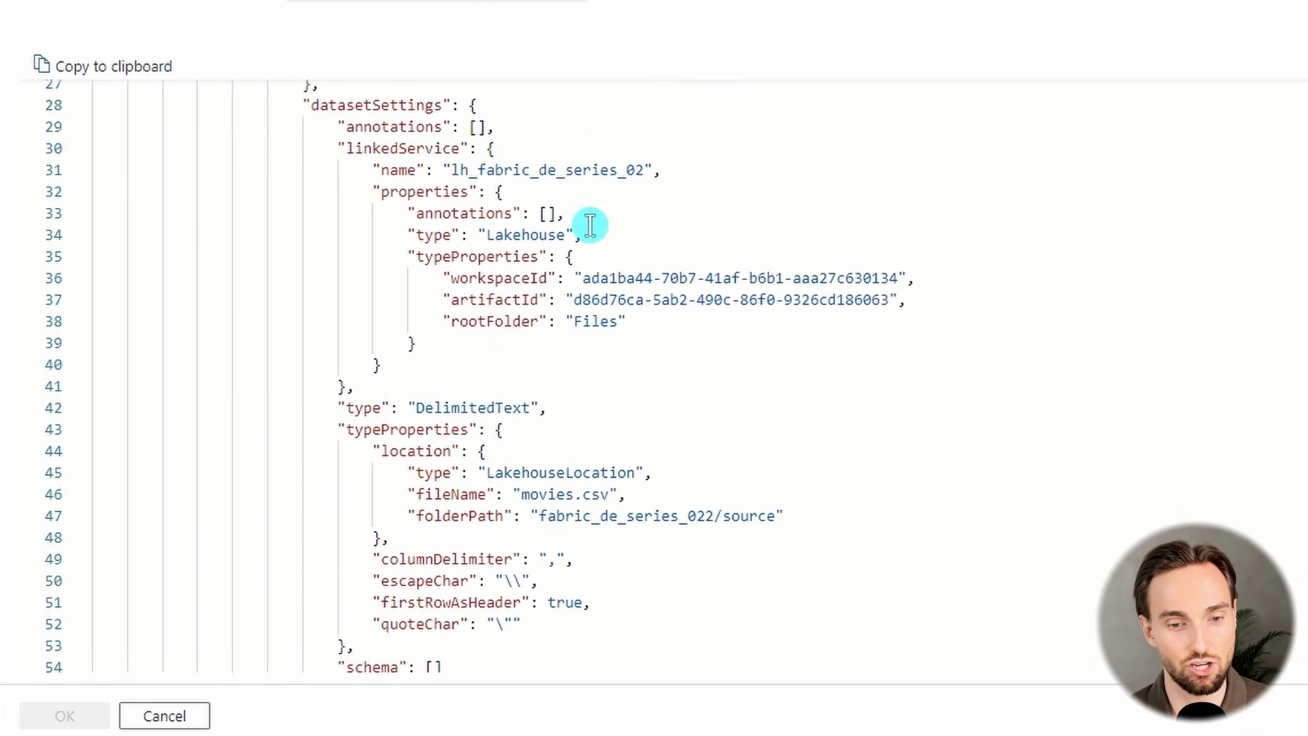
scroll(590, 225, down, 15)
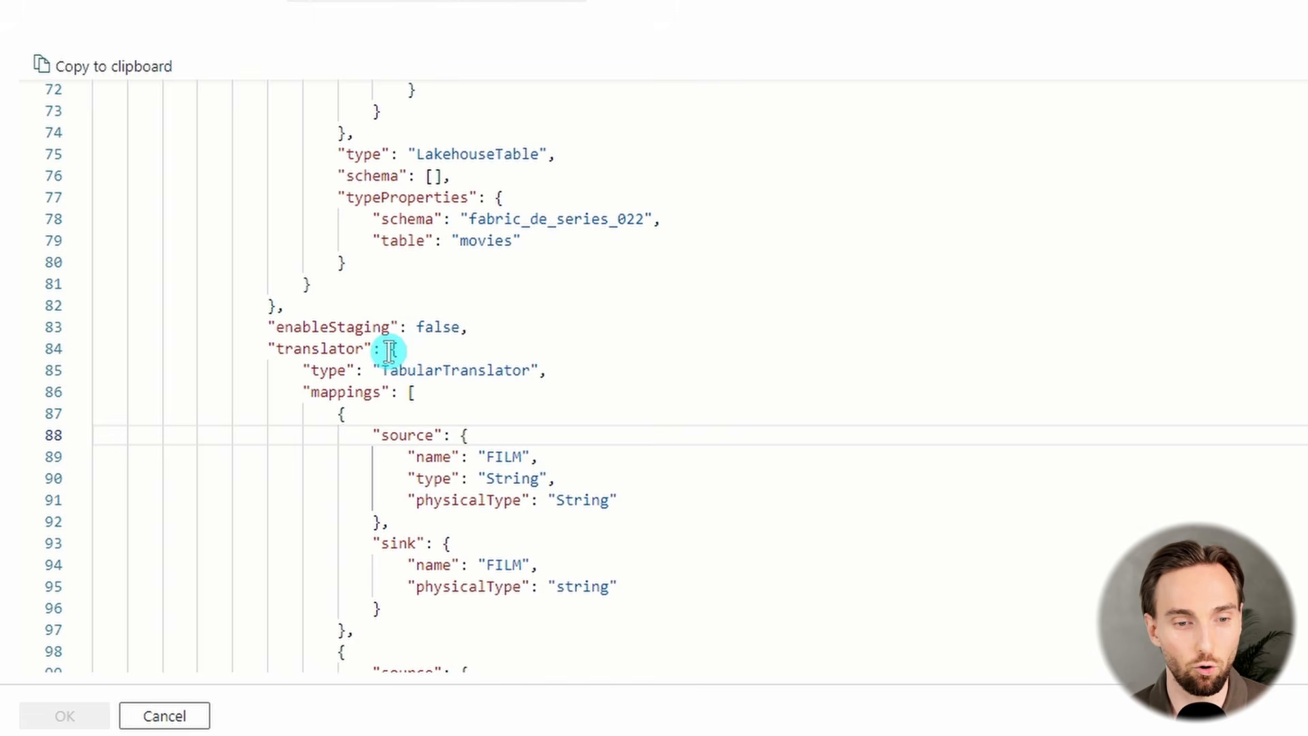
scroll(375, 327, down, 1)
drag(389, 293, 534, 400)
click(406, 338)
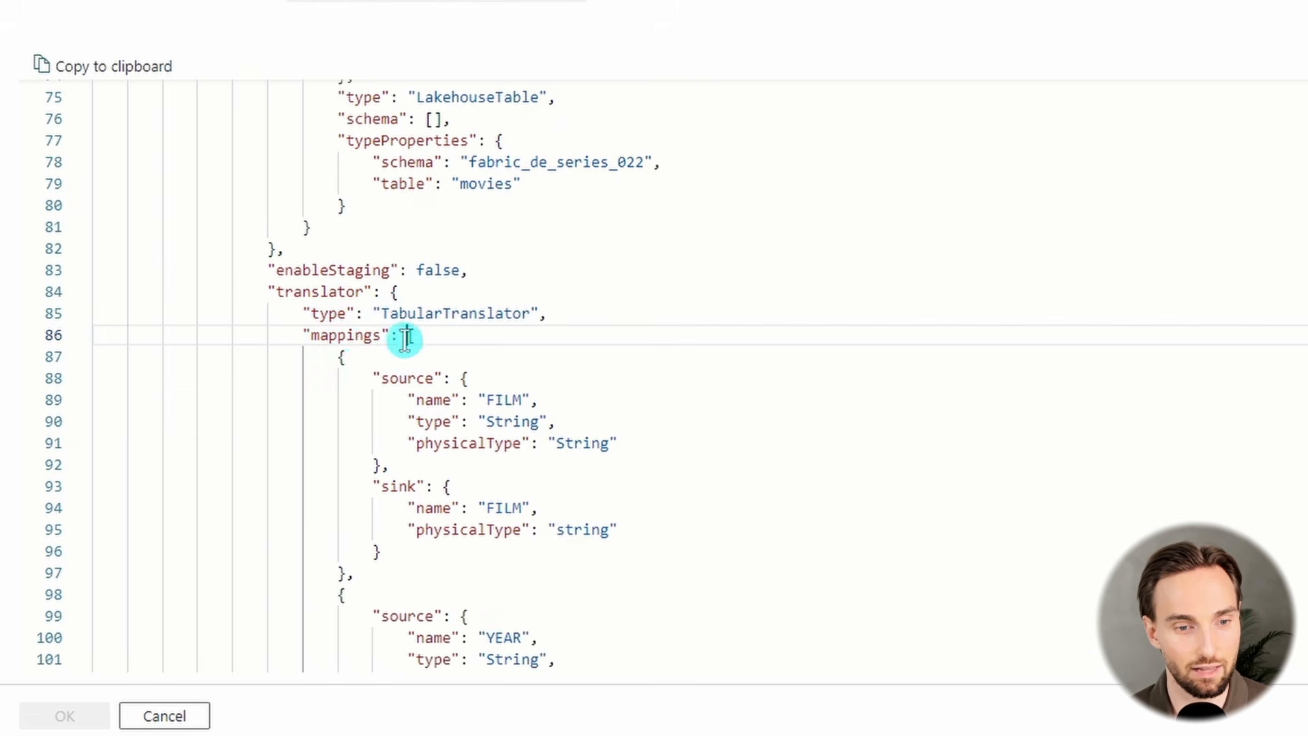
double_click(367, 335)
- Examine the source and sink entries for FILM, YEAR and RATING in the mappings array, and return to the translator section
scroll(436, 347, down, 3)
scroll(418, 263, up, 1)
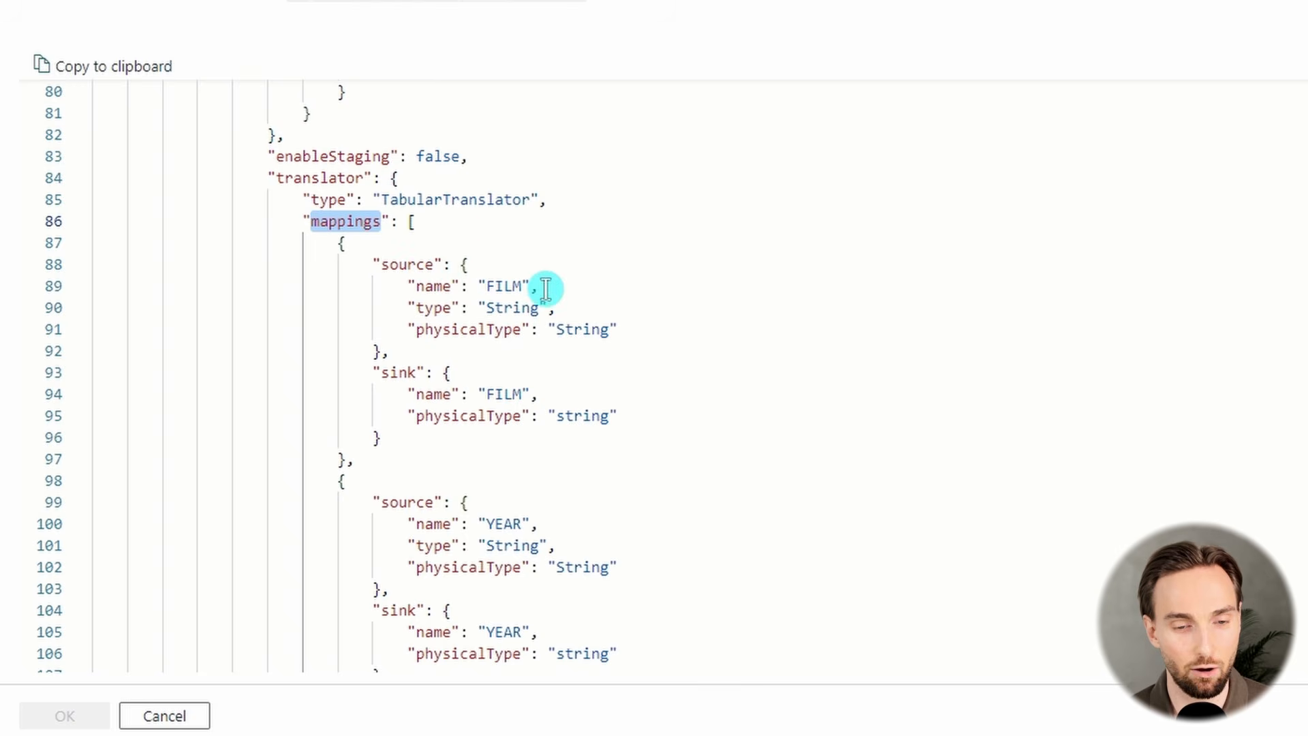
scroll(521, 358, down, 1)
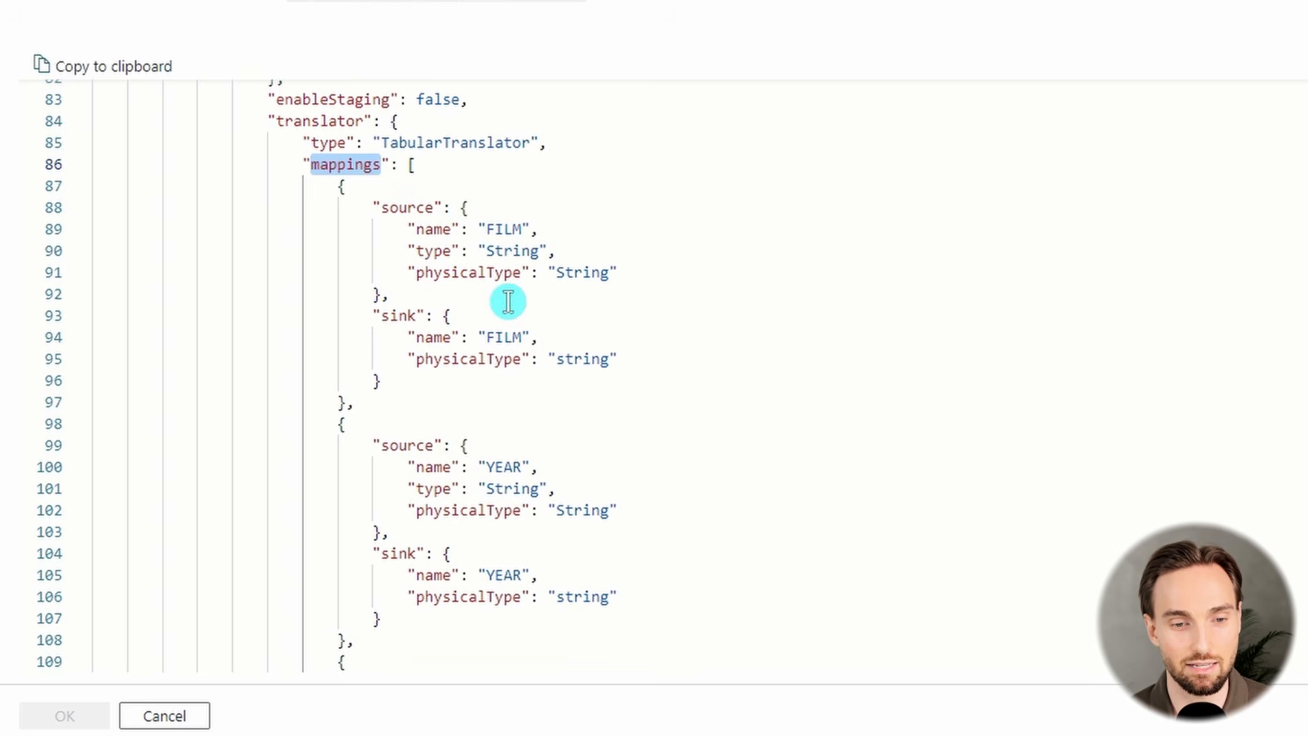
scroll(529, 345, down, 8)
scroll(488, 364, up, 3)
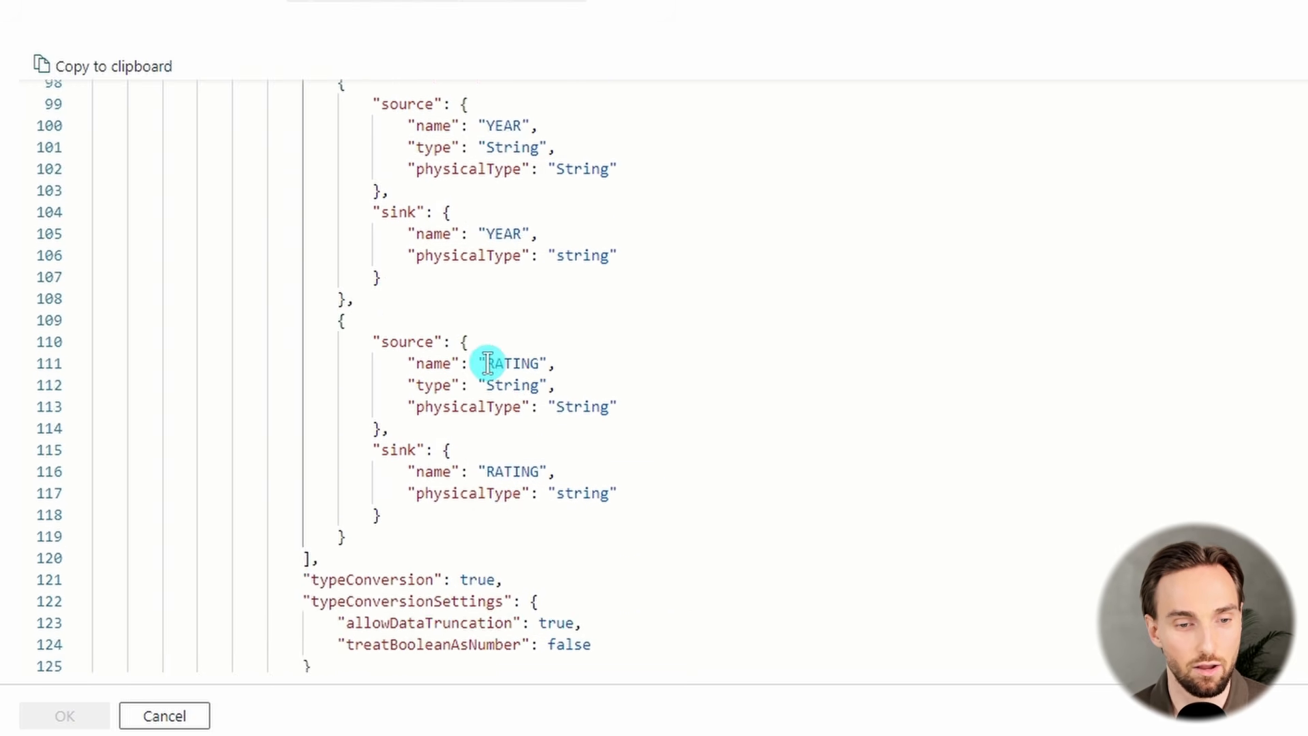
scroll(488, 363, up, 7)
click(505, 304)
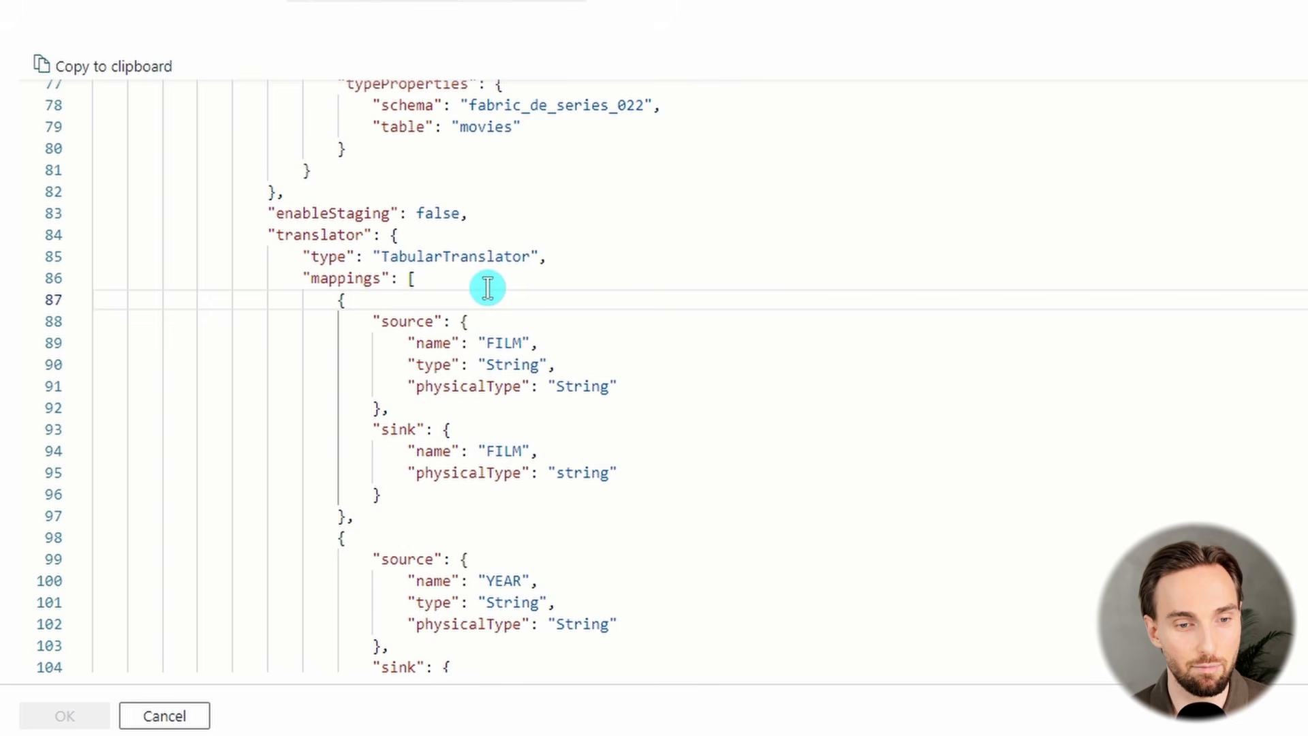
scroll(433, 310, up, 1)
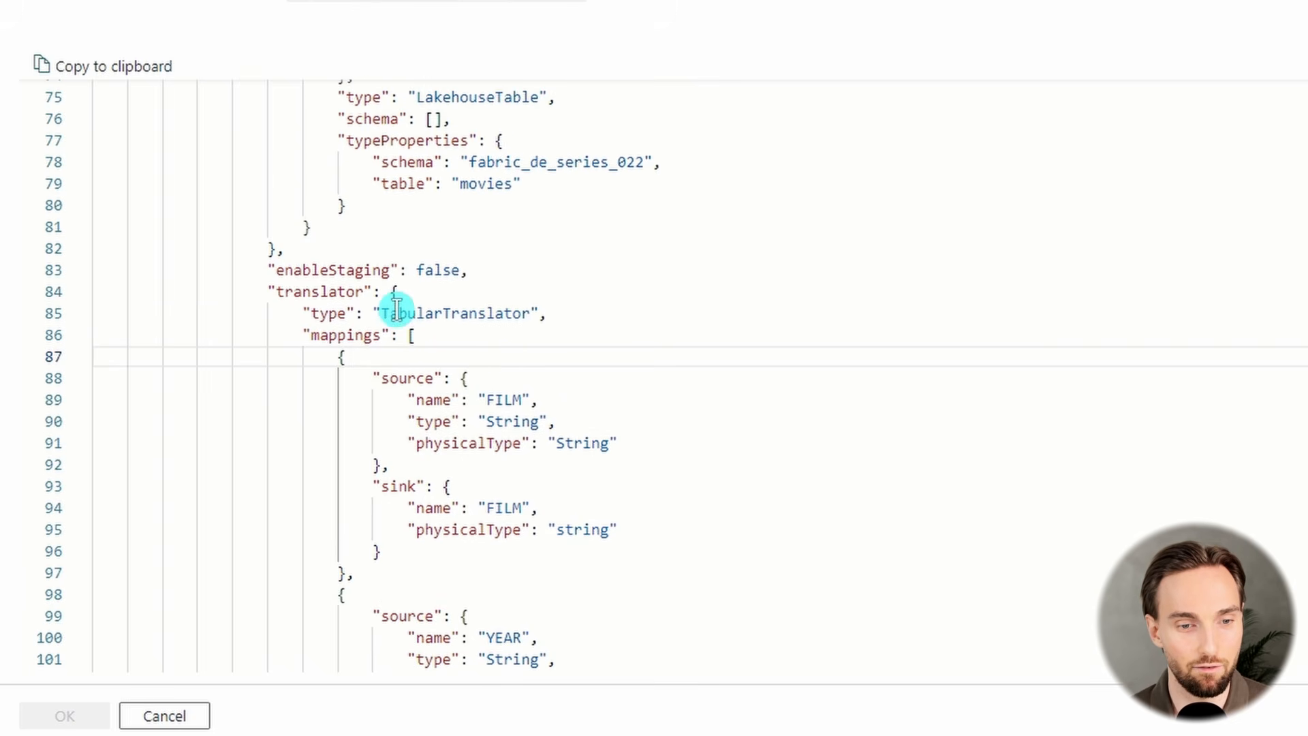
- Examine the complete translator object in the pipeline JSON, including its type conversion settings and FILM sink name, and close the code editor
drag(392, 292, 541, 534)
scroll(505, 395, down, 7)
scroll(505, 394, down, 4)
scroll(541, 533, up, 1)
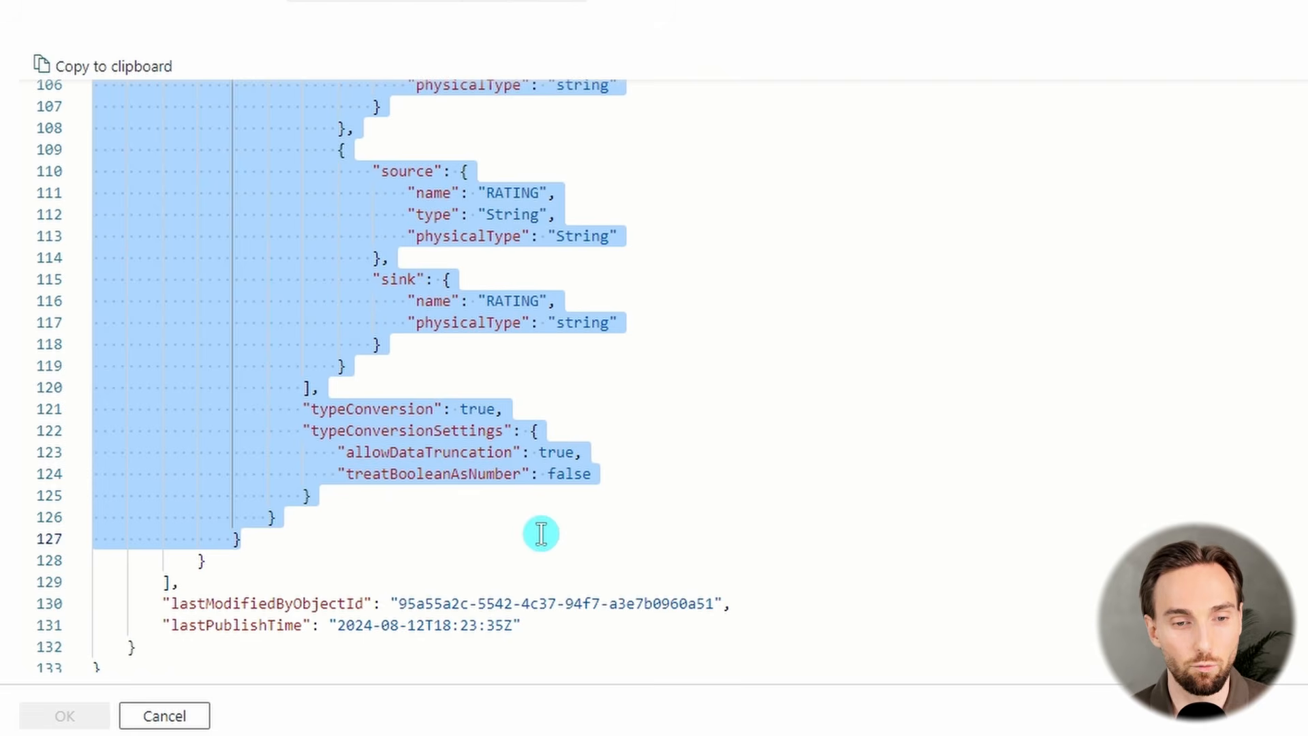
scroll(622, 423, up, 9)
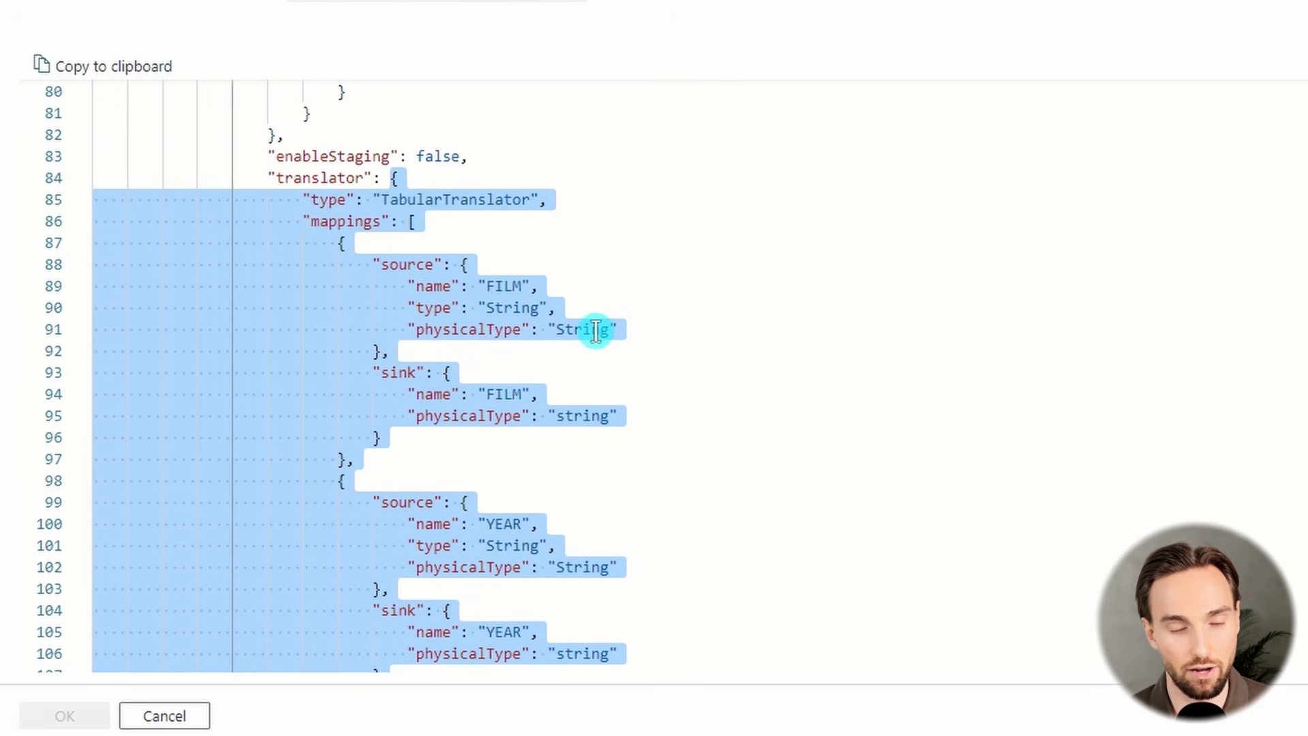
scroll(557, 353, down, 3)
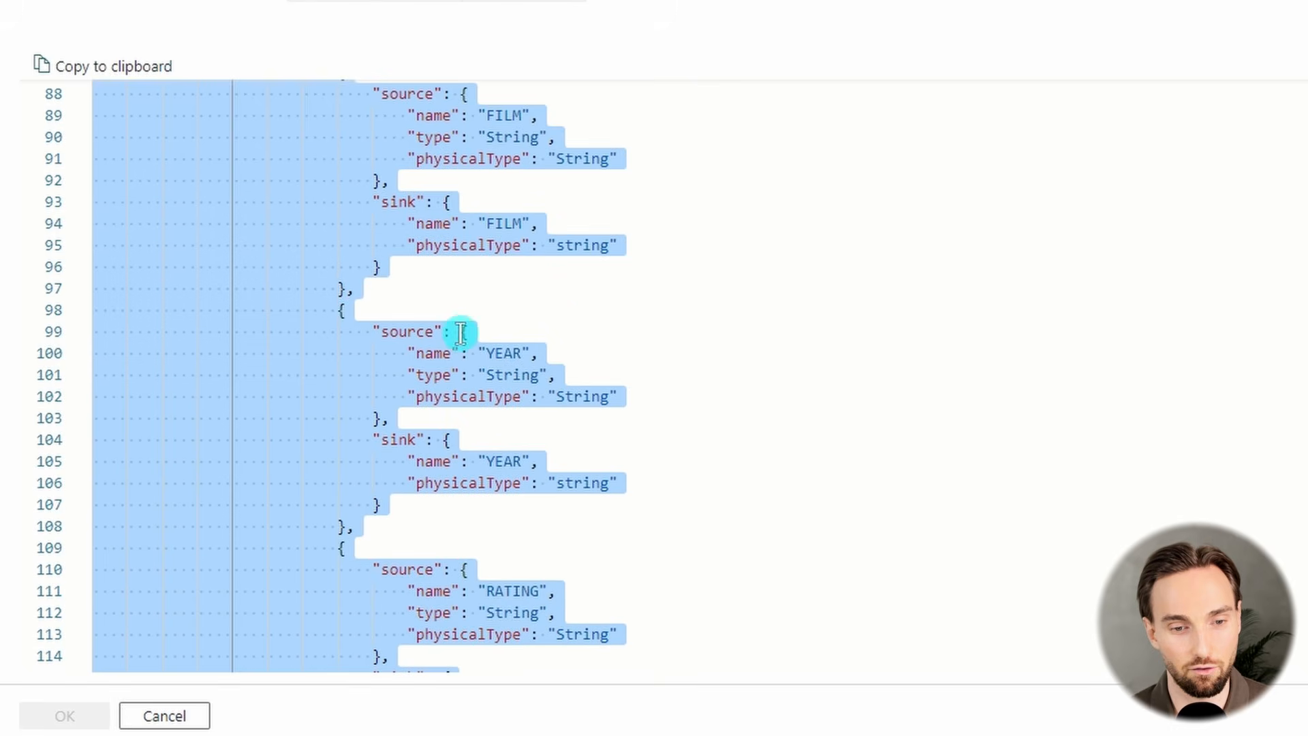
double_click(506, 218)
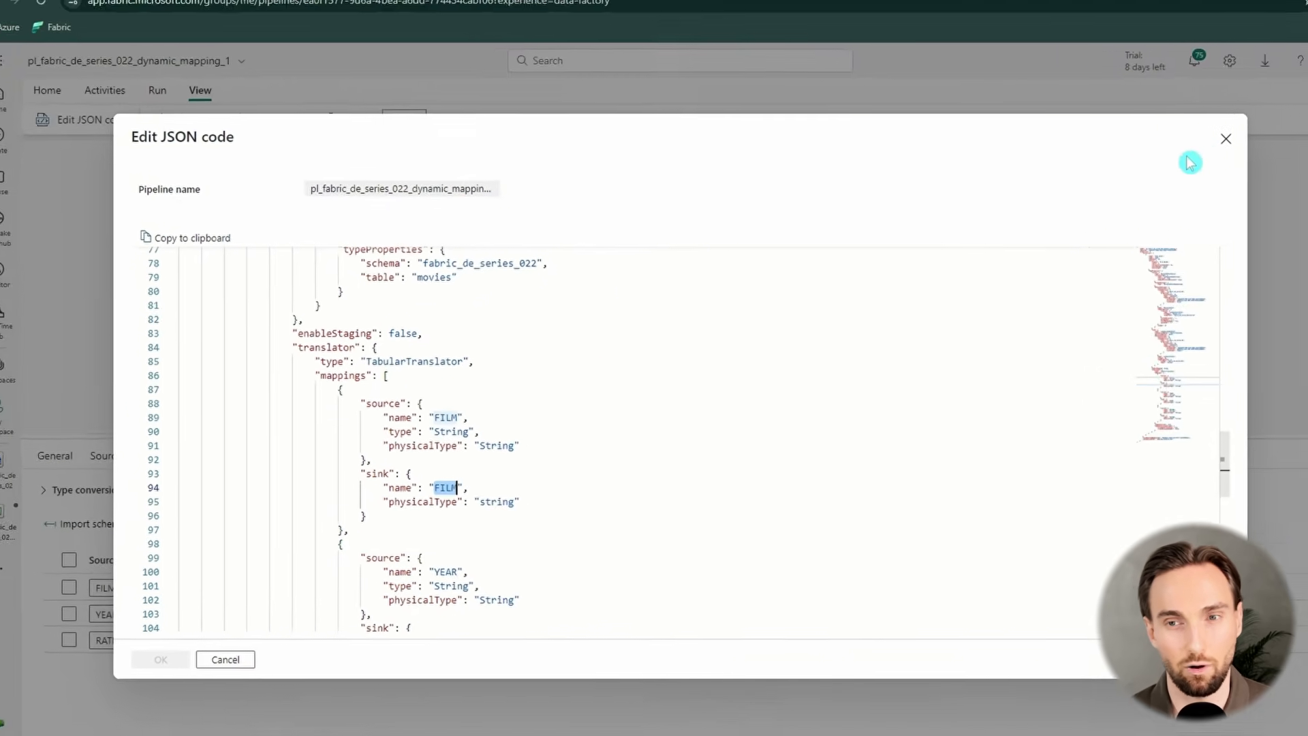
click(1157, 176)
- Open conf_file.json from the lakehouse's fabric_de_series_022/configuration folder and read the source and destination settings of the movies entry
click(23, 474)
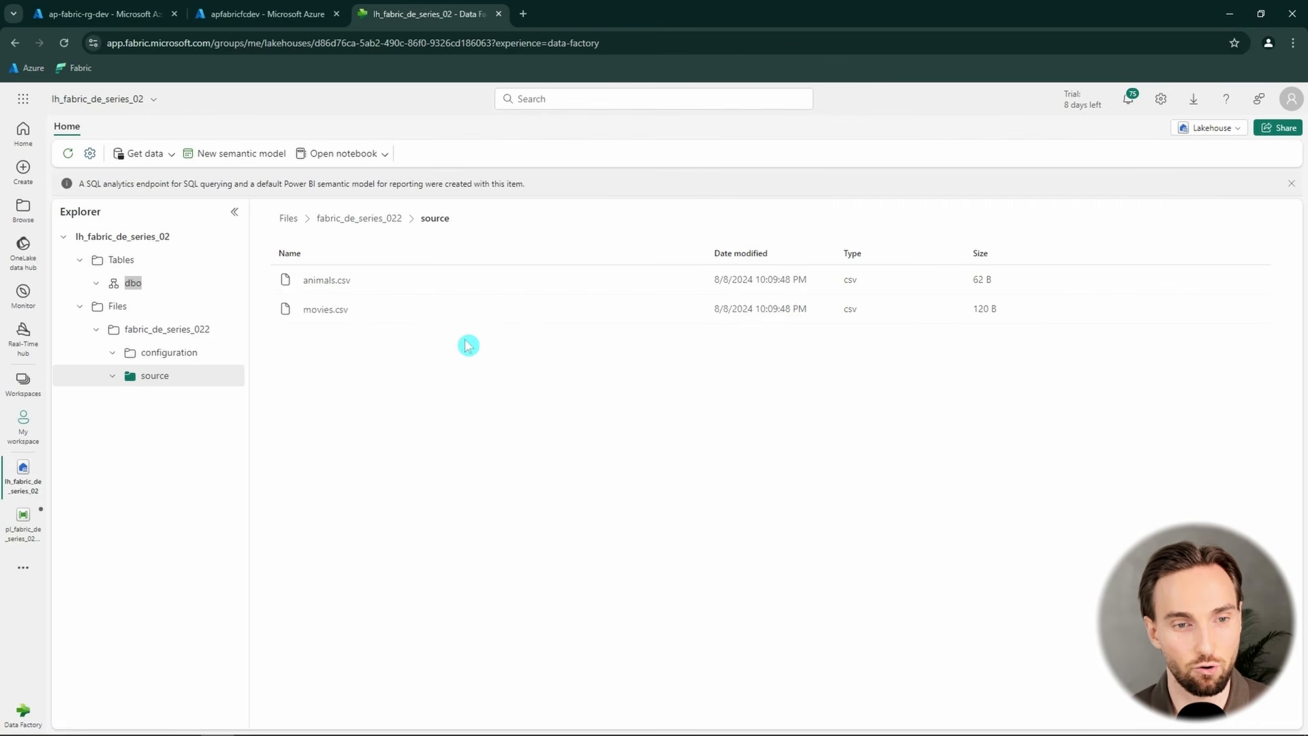
click(157, 352)
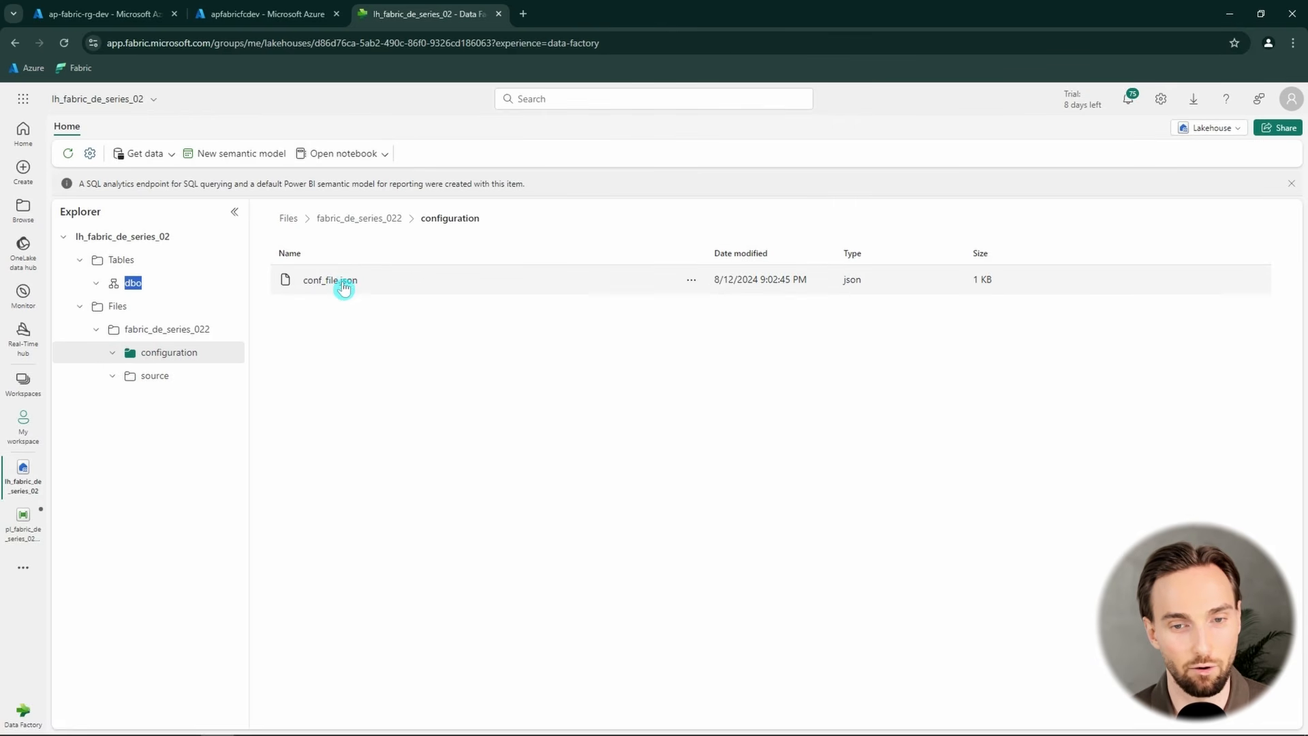
click(344, 285)
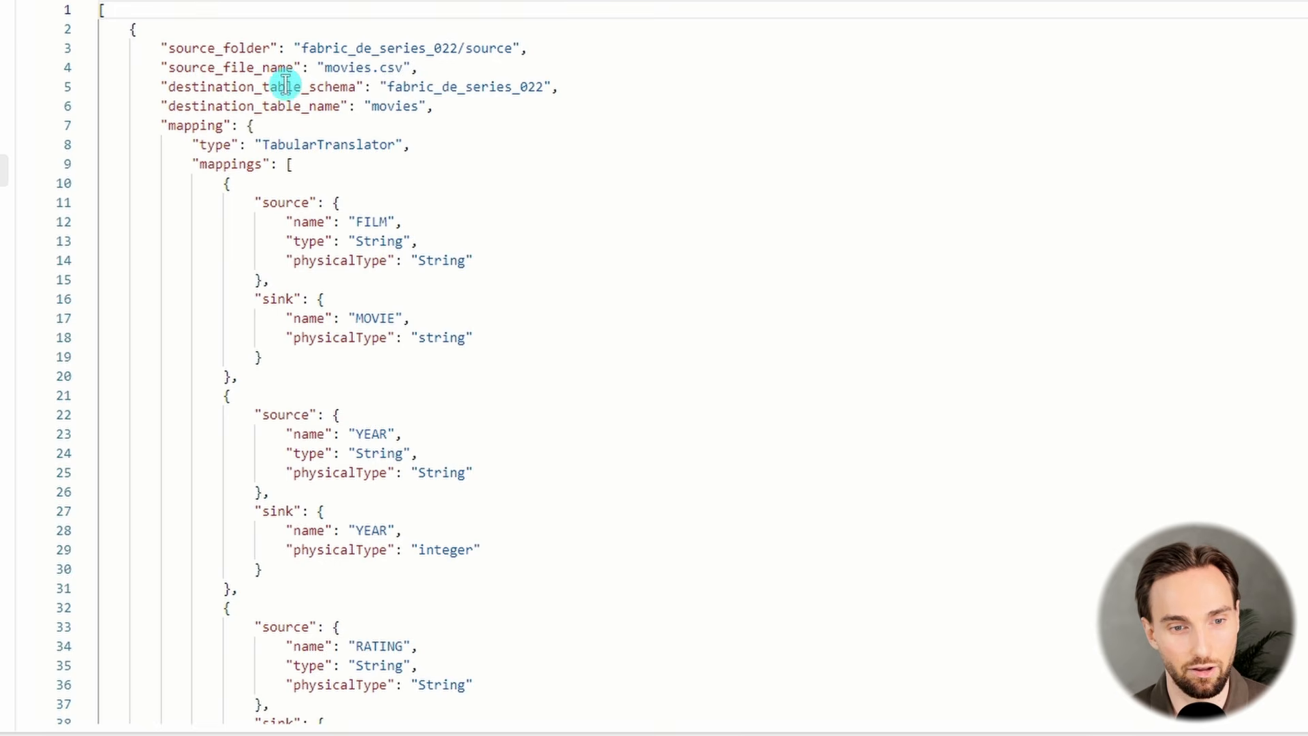
double_click(247, 49)
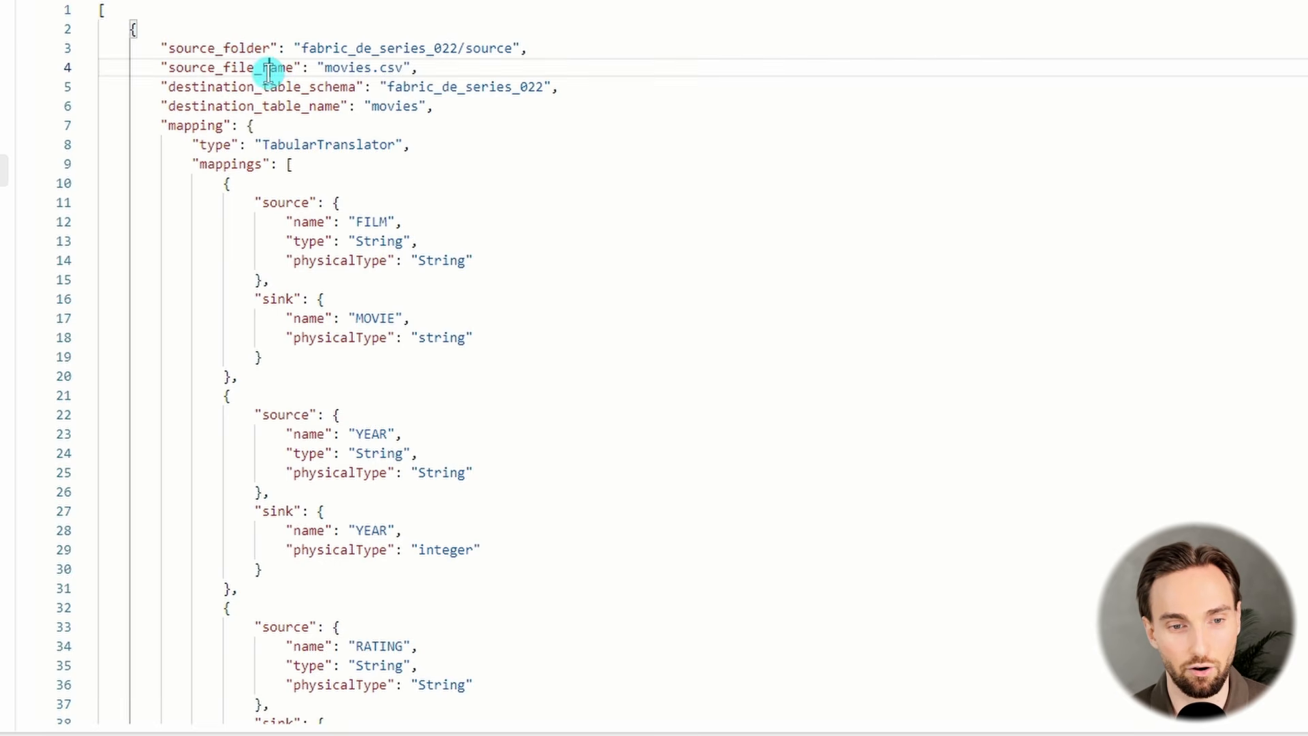
double_click(263, 66)
double_click(325, 106)
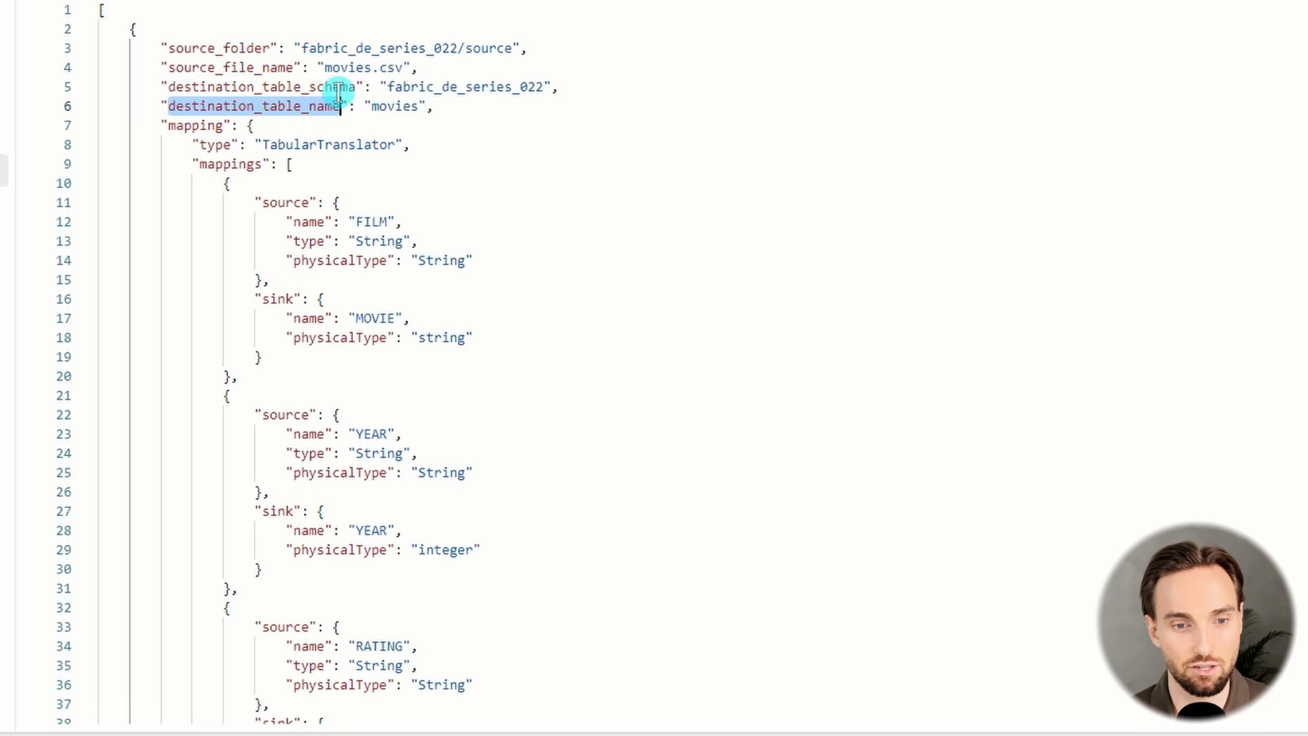
double_click(330, 86)
double_click(315, 106)
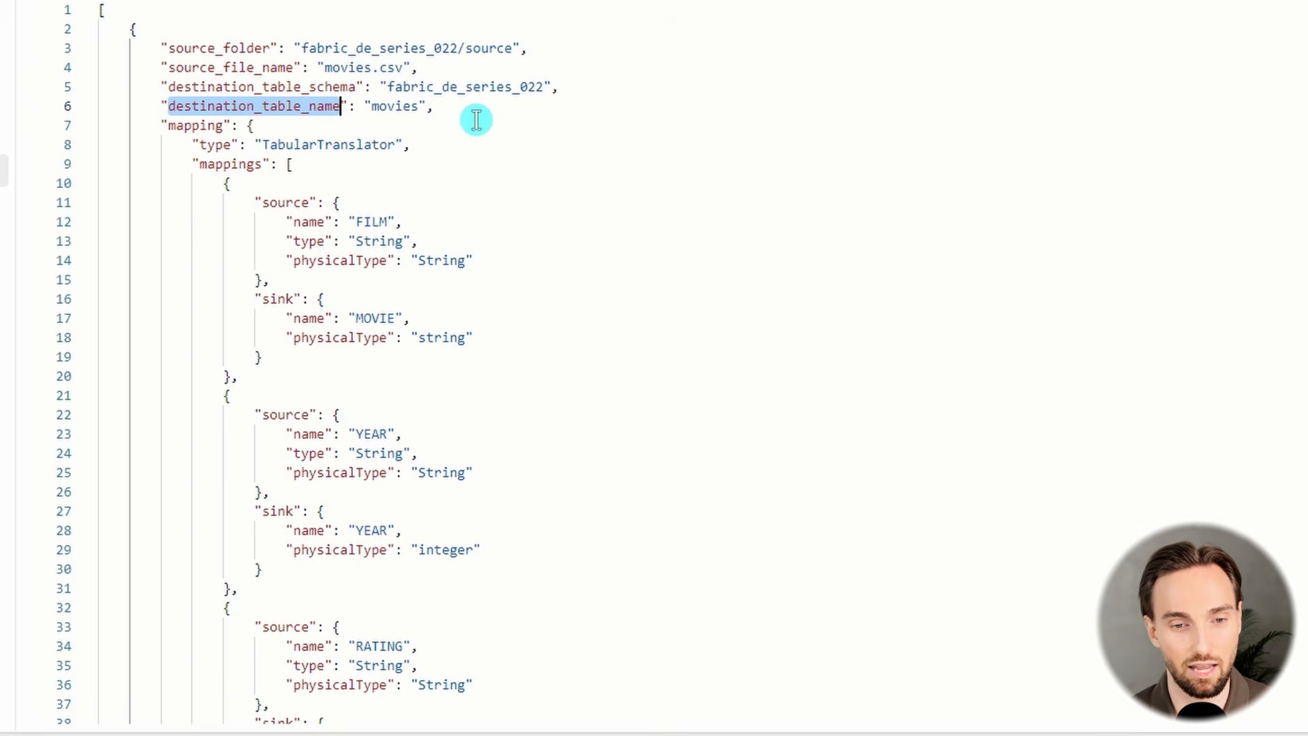
- Examine the whole mapping object of the movies entry, from its translator type through the type conversion settings
scroll(475, 123, down, 10)
drag(222, 130, 412, 227)
scroll(467, 184, up, 10)
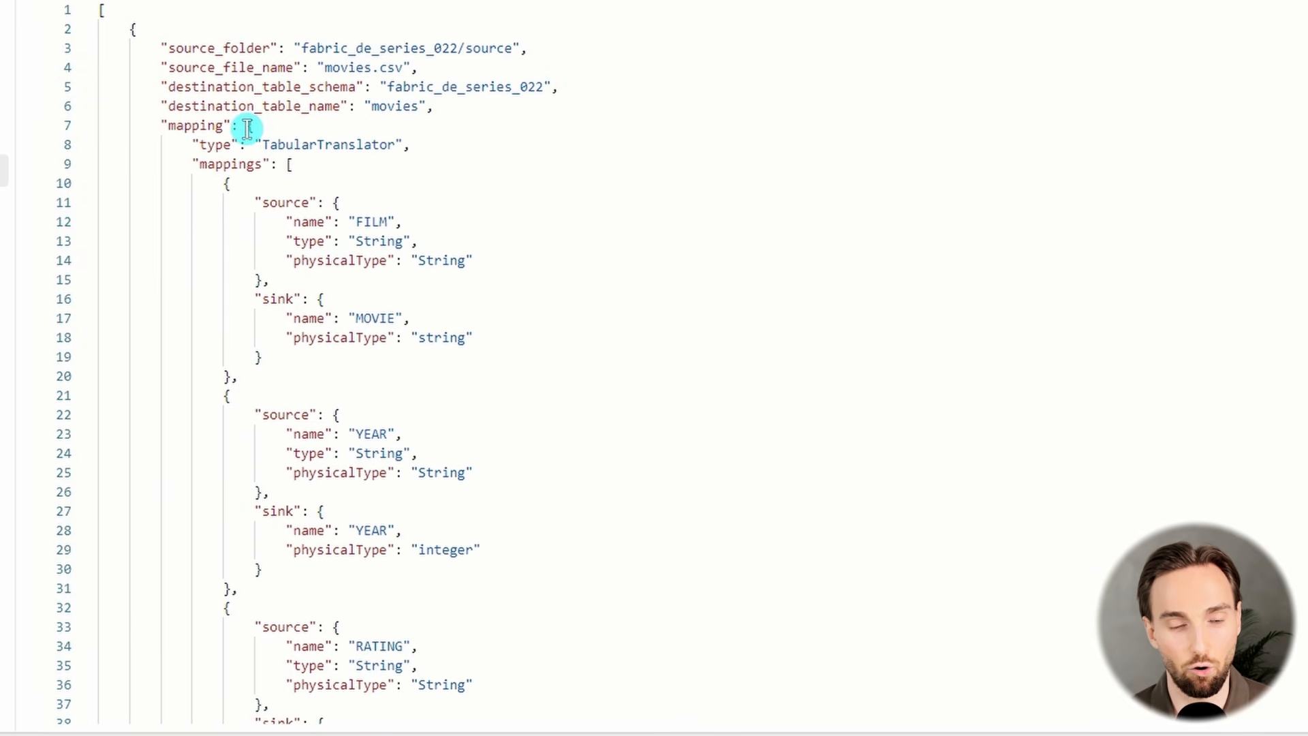
drag(246, 126, 324, 298)
scroll(361, 246, down, 1)
scroll(368, 256, down, 4)
drag(361, 246, 479, 391)
scroll(520, 349, up, 7)
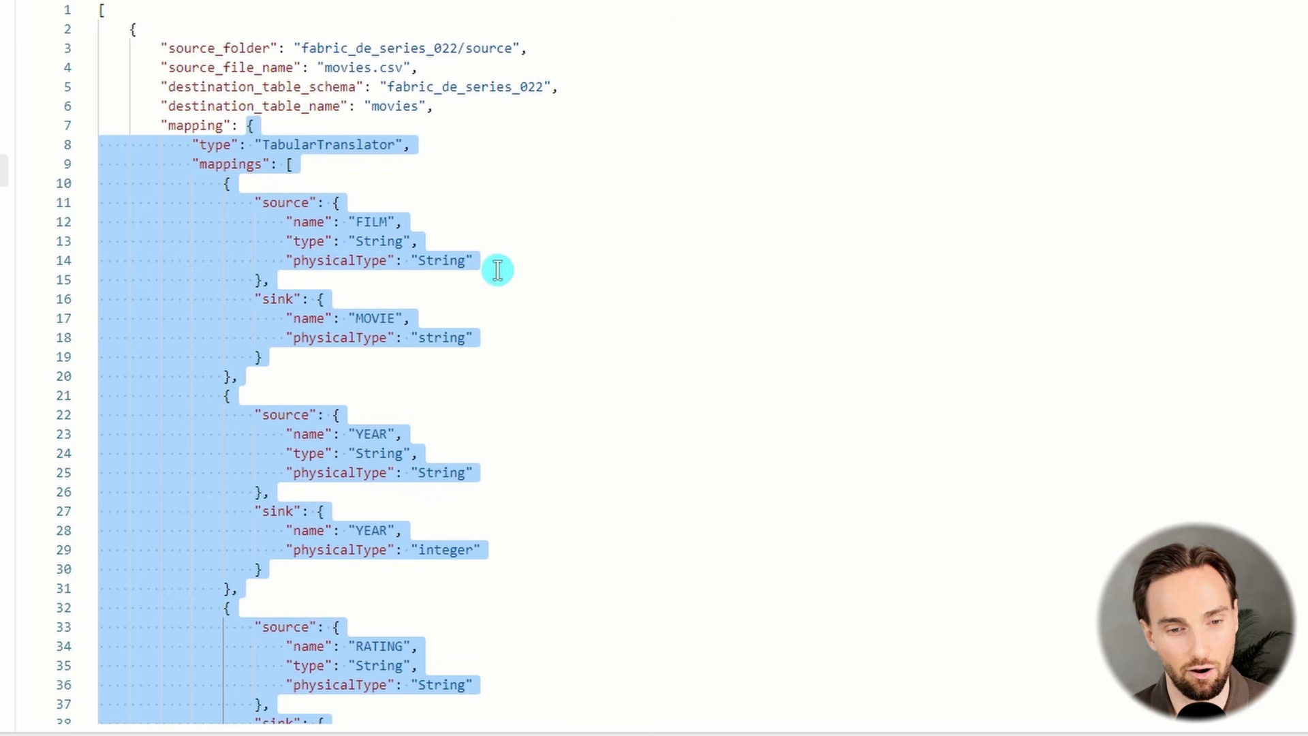
click(446, 222)
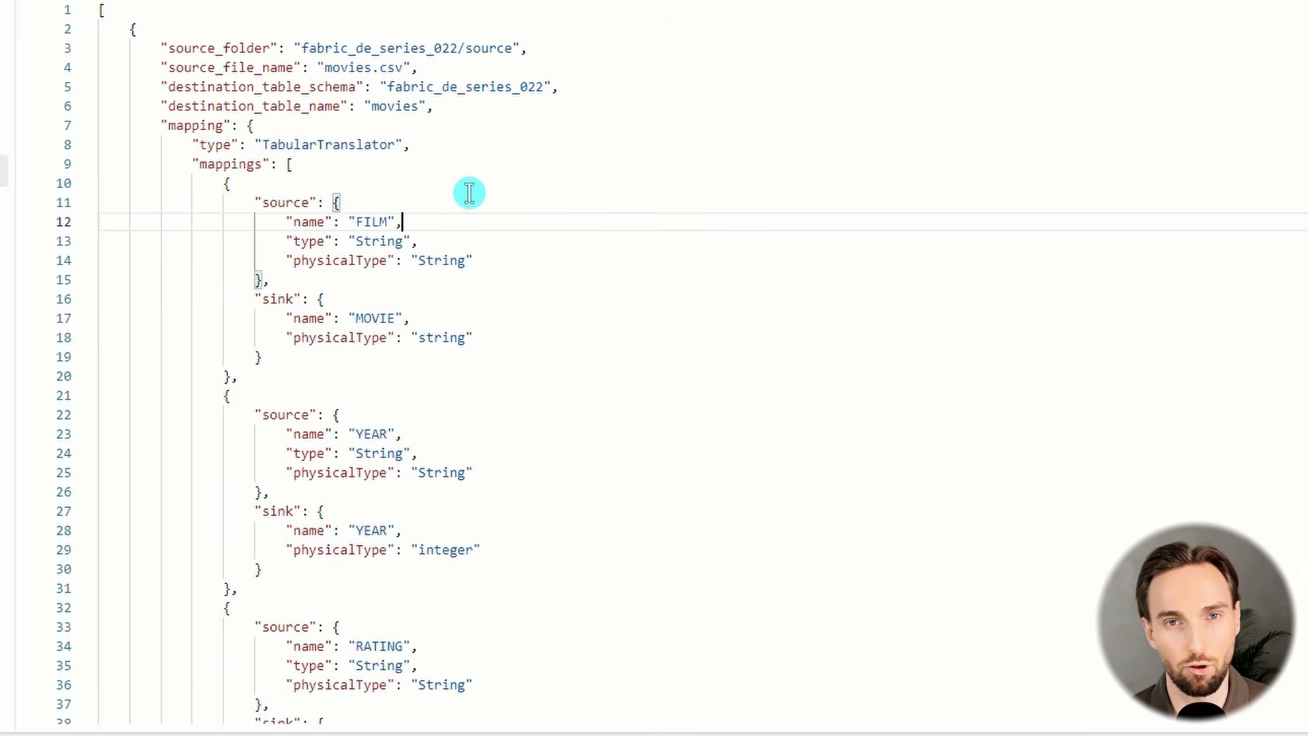
- Compare the source and sink column names in the FILM mapping of the movies entry
scroll(461, 204, down, 1)
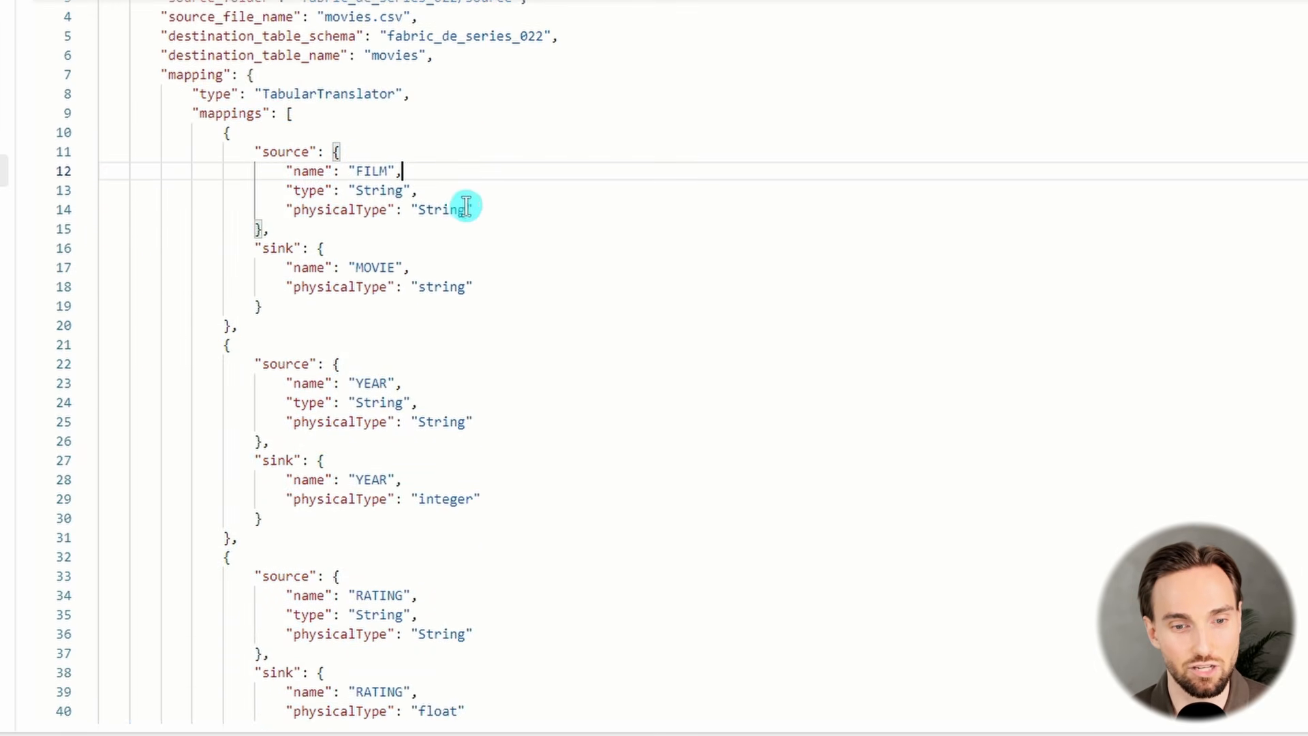
scroll(466, 206, down, 1)
double_click(372, 120)
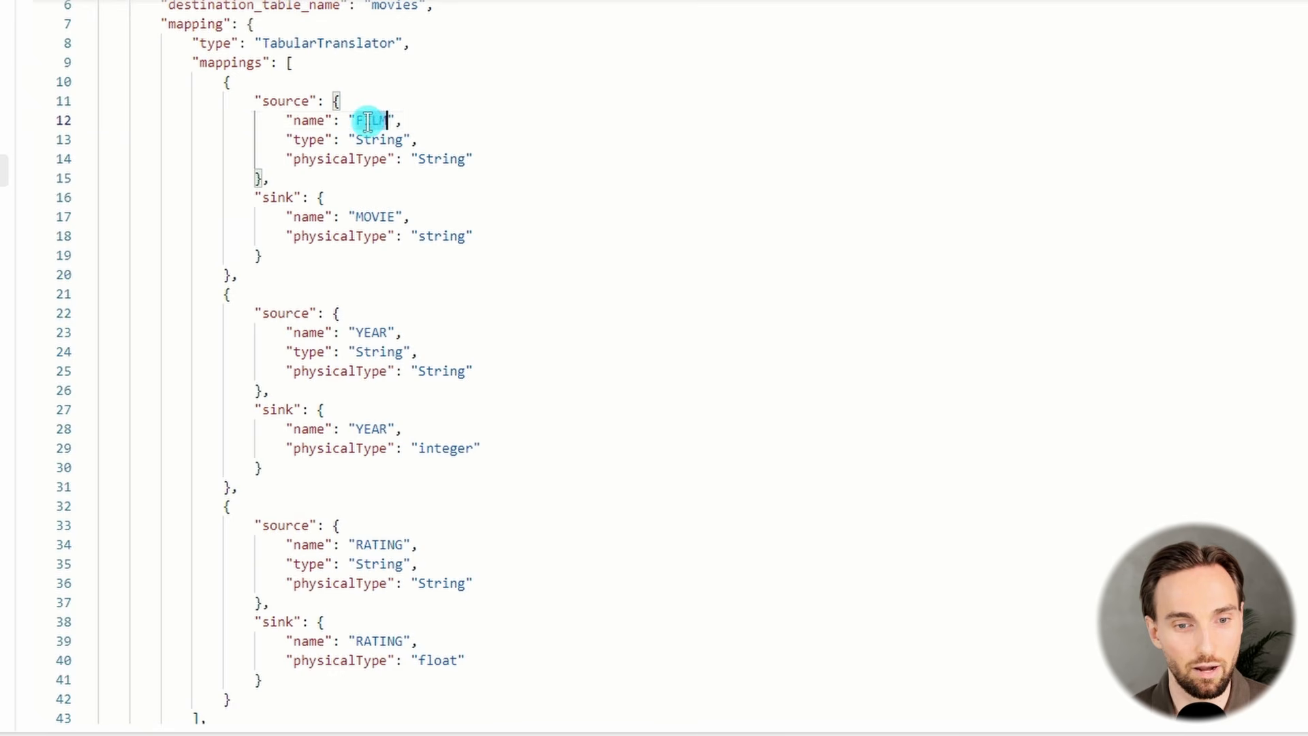
double_click(373, 215)
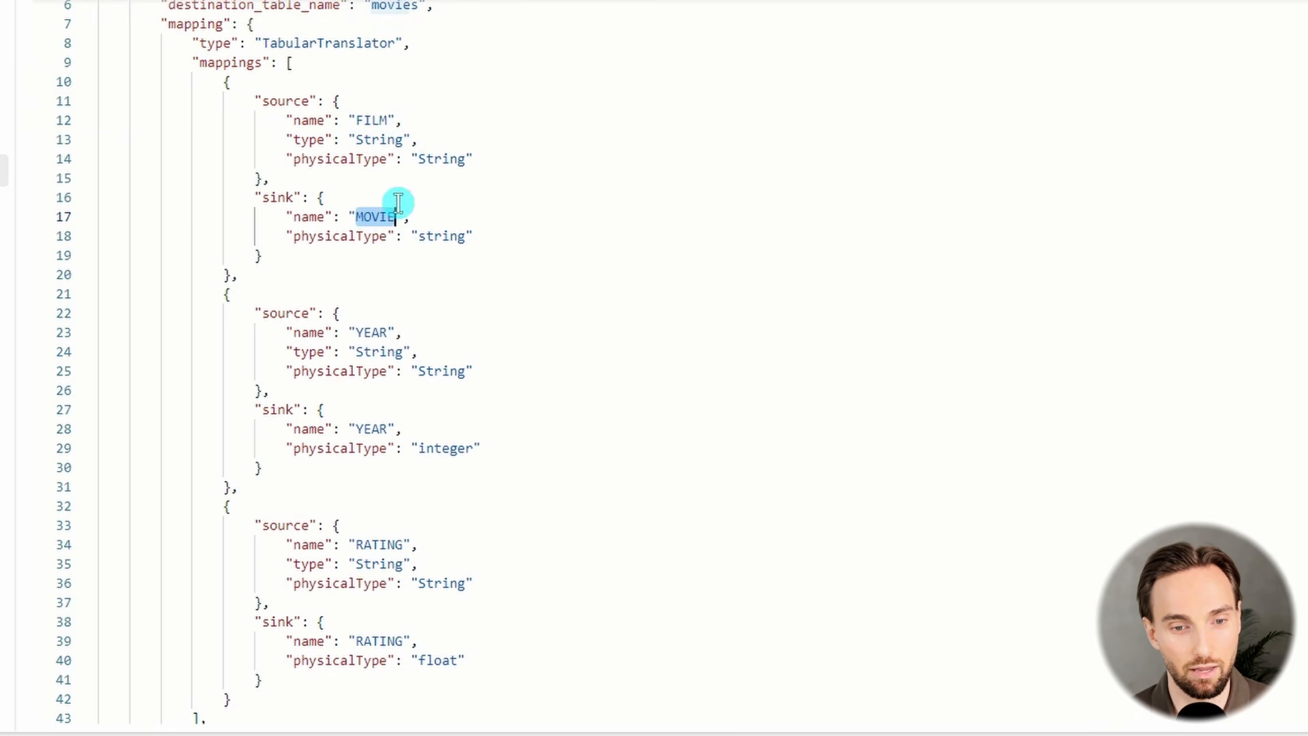
scroll(466, 218, down, 3)
scroll(530, 226, up, 2)
click(471, 243)
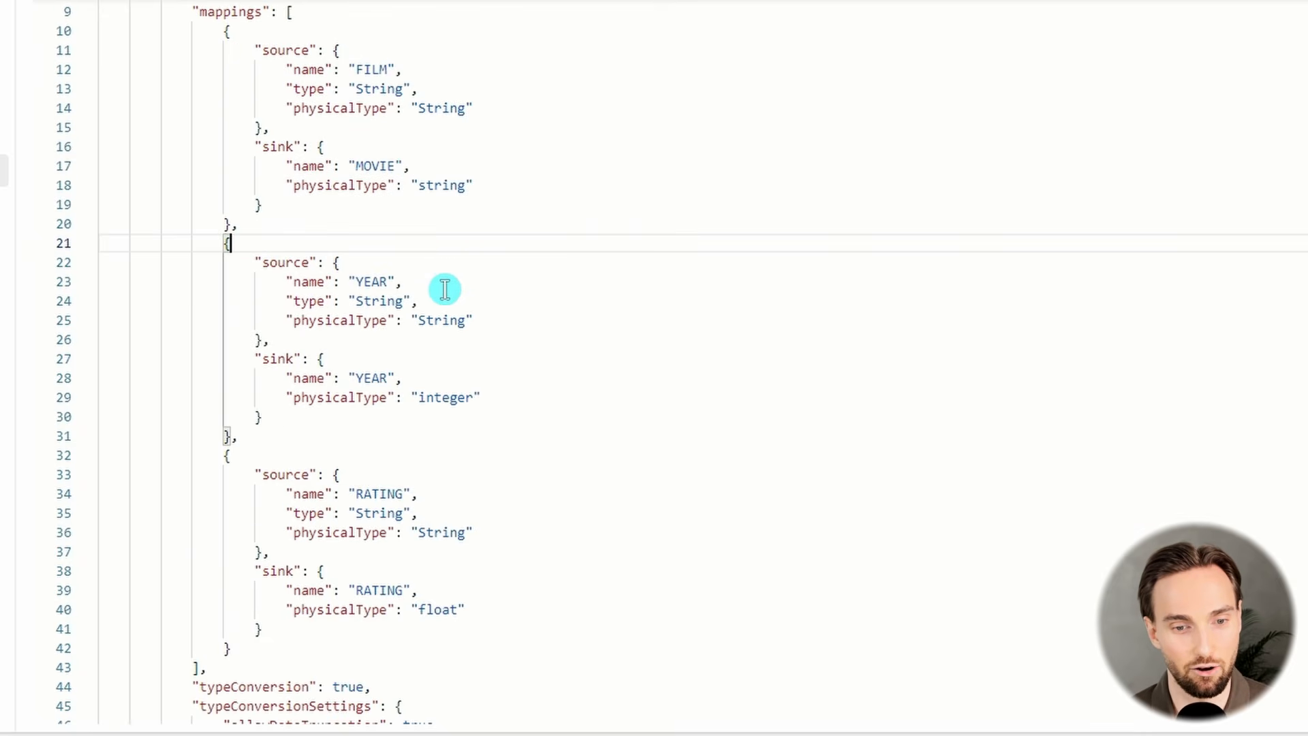
- Compare the source and sink physical types in the YEAR and RATING mappings of the movies entry
double_click(389, 281)
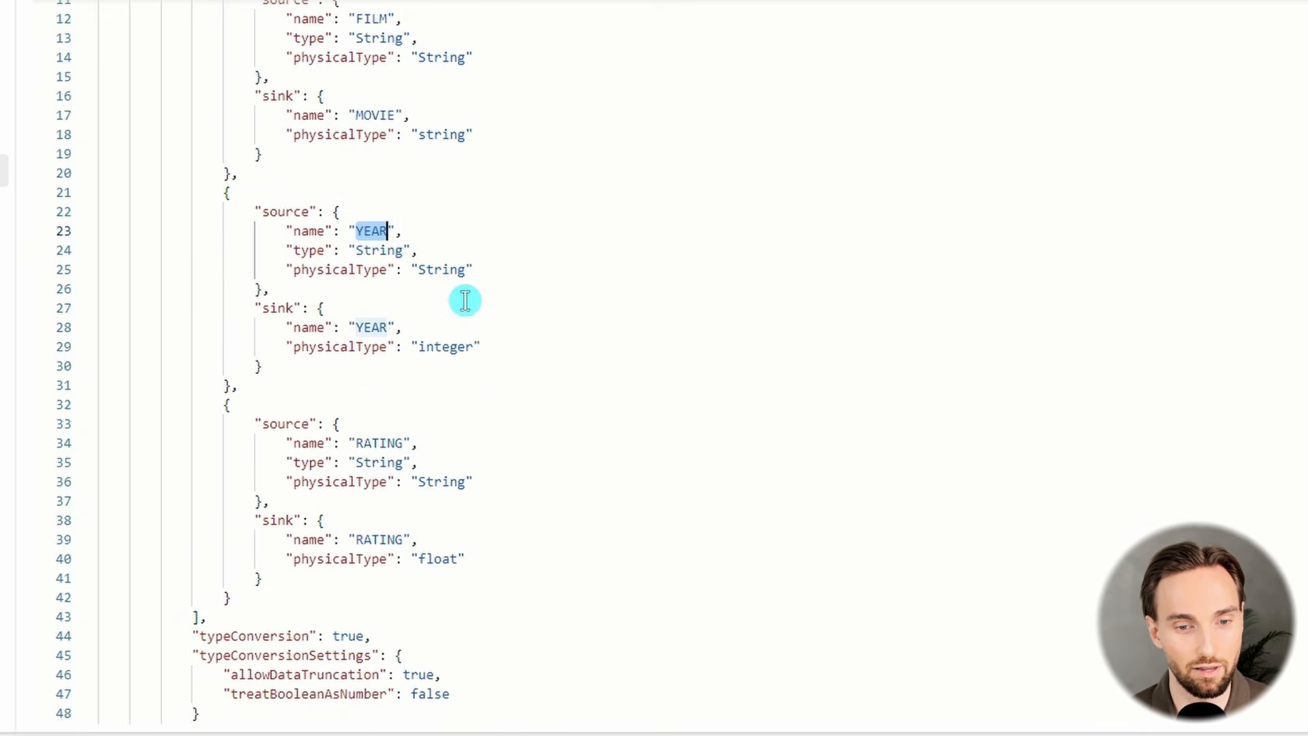
scroll(443, 284, down, 1)
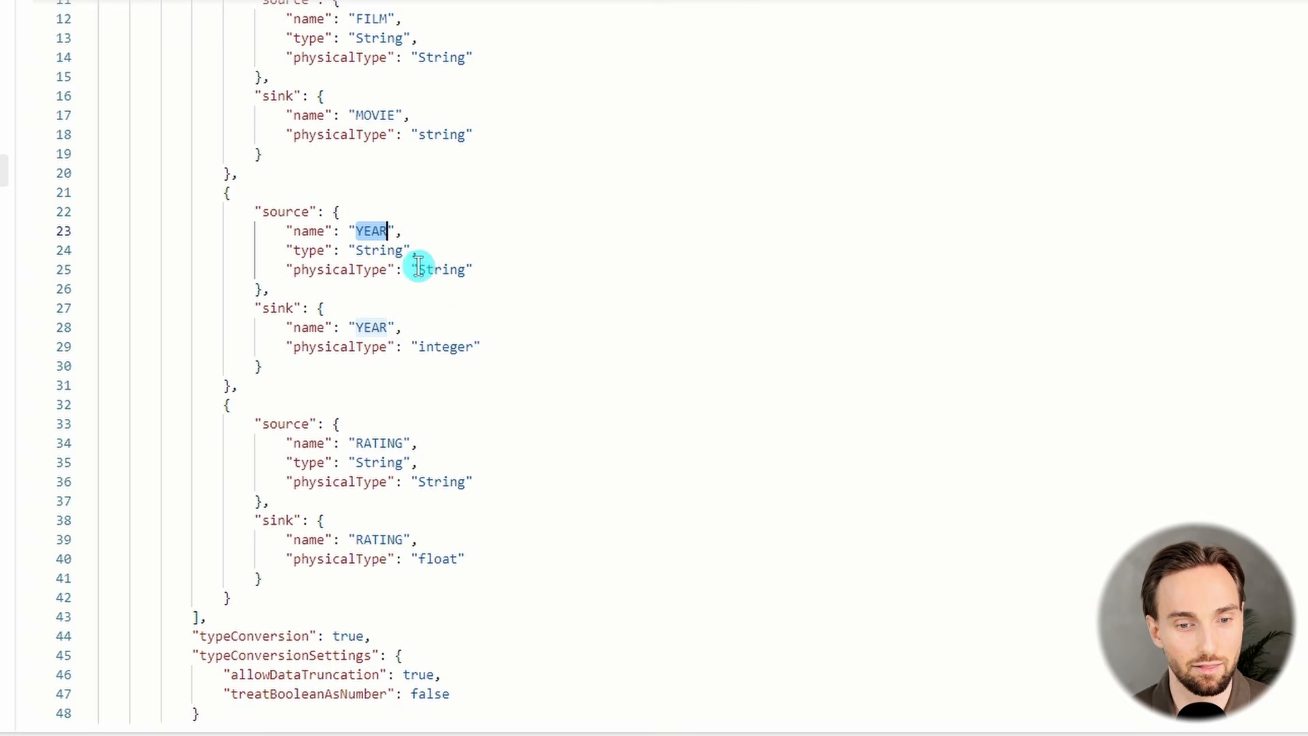
double_click(443, 270)
drag(493, 273, 395, 270)
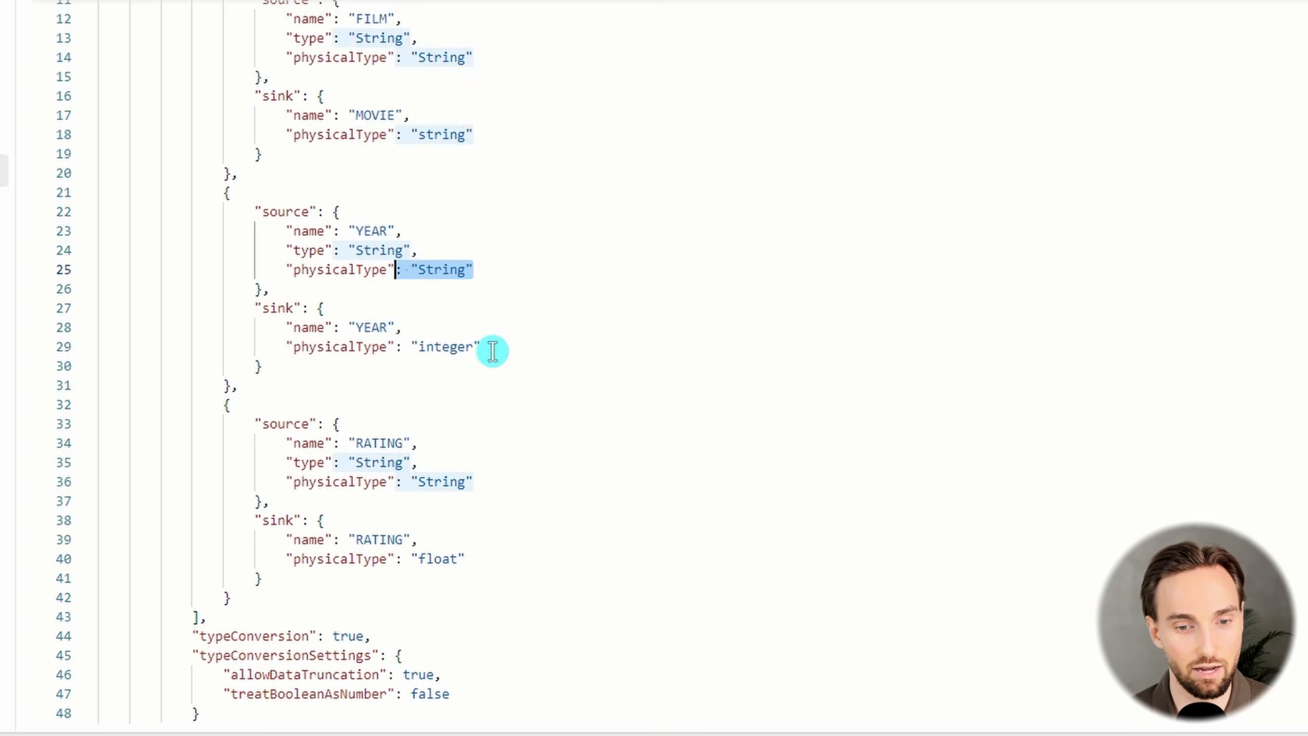
drag(494, 348, 394, 346)
scroll(531, 316, down, 2)
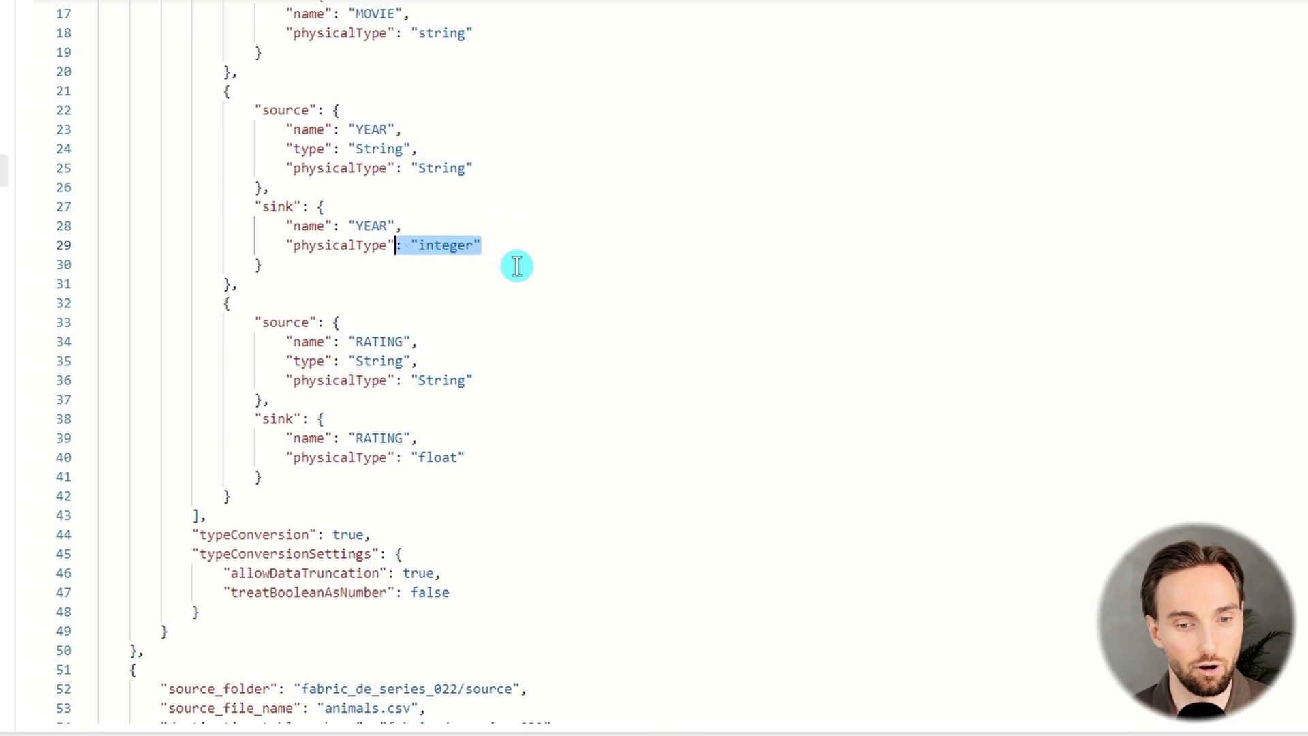
scroll(507, 256, down, 3)
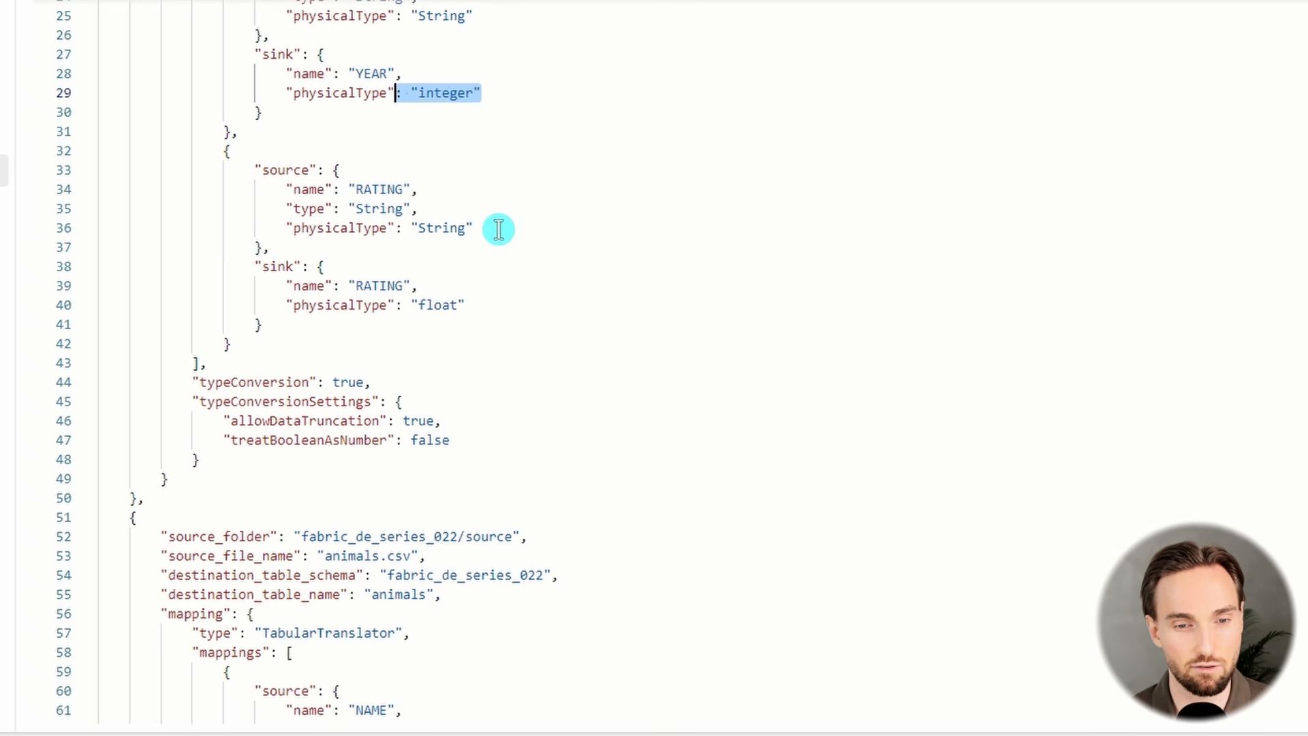
double_click(458, 229)
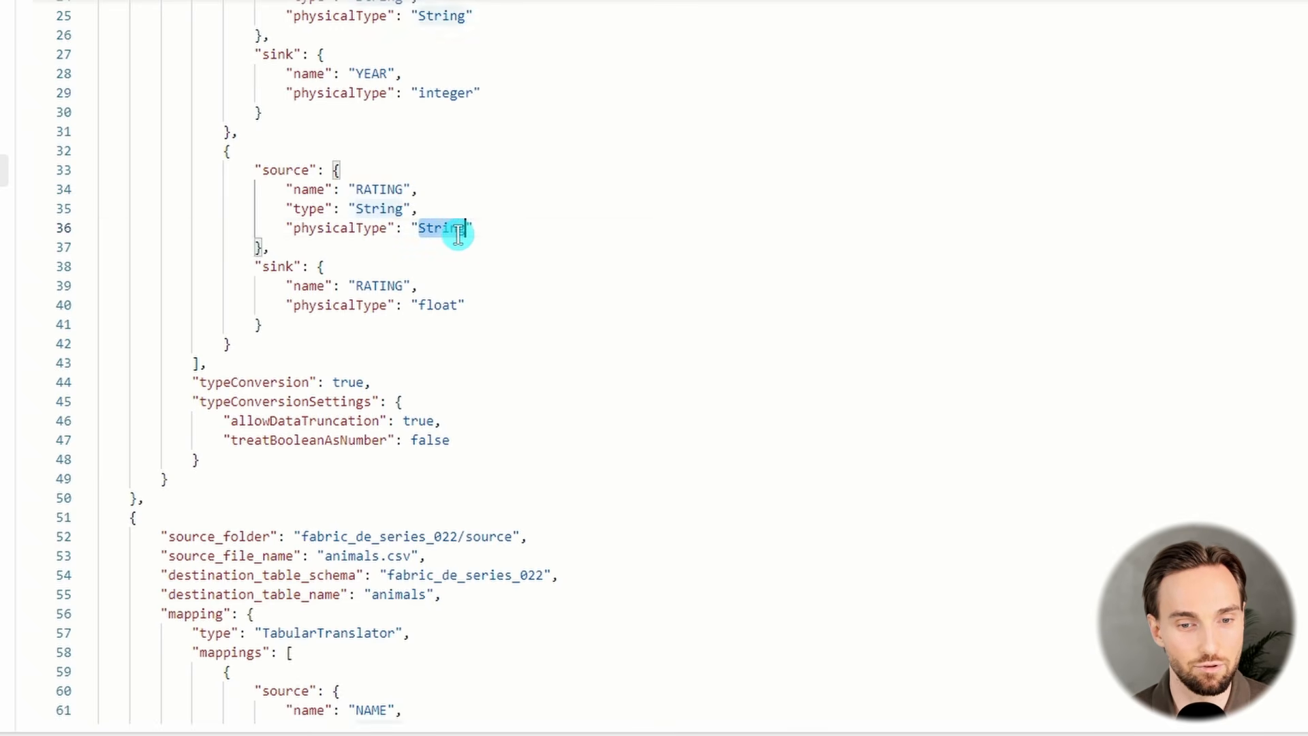
double_click(437, 305)
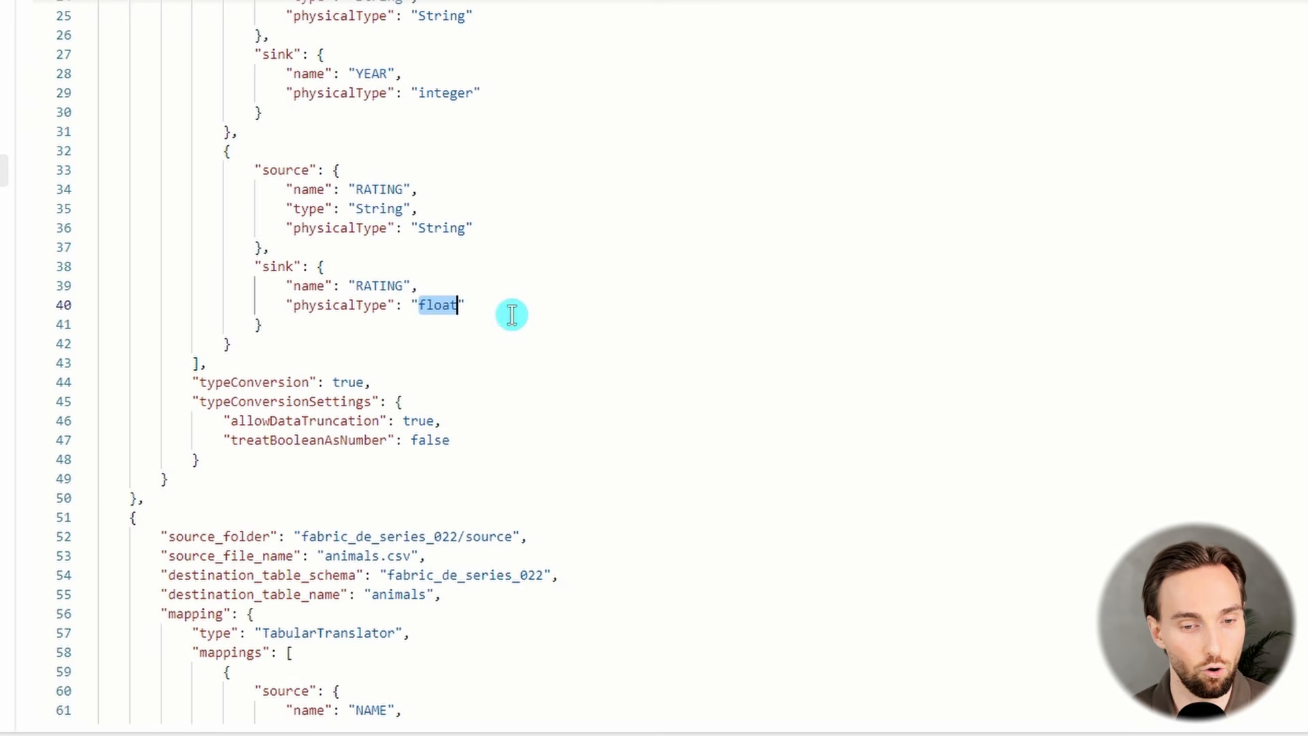
- Review the animals.csv entry in the configuration file, including its complete mapping object for NAME and GROUP
scroll(507, 303, down, 8)
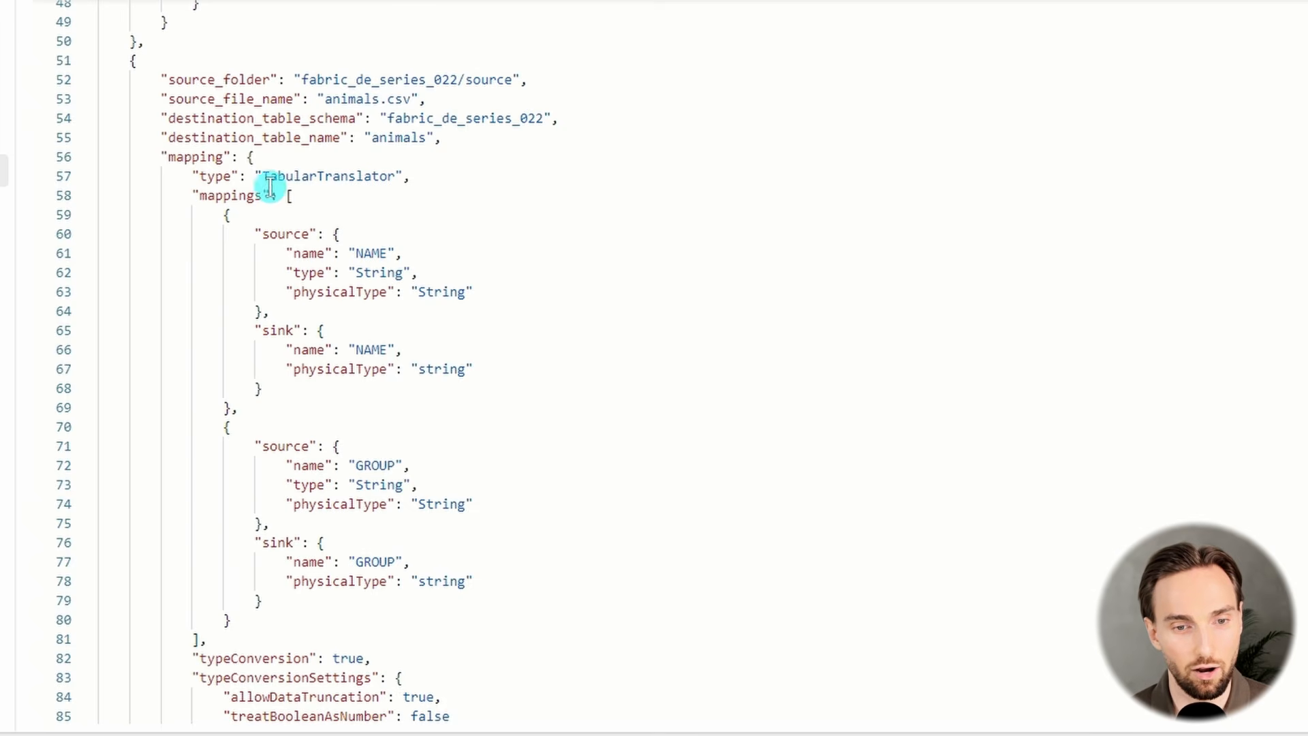
scroll(300, 205, down, 1)
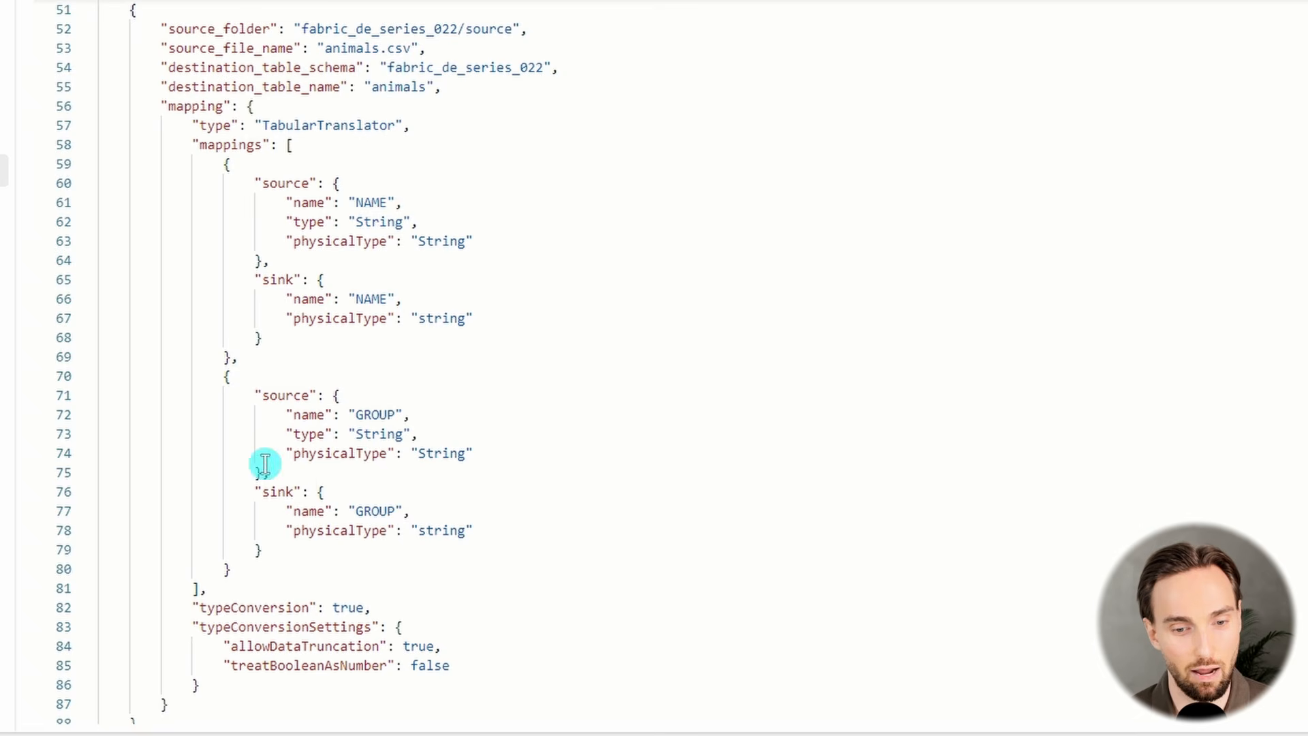
drag(246, 107, 555, 519)
click(555, 519)
scroll(548, 477, up, 1)
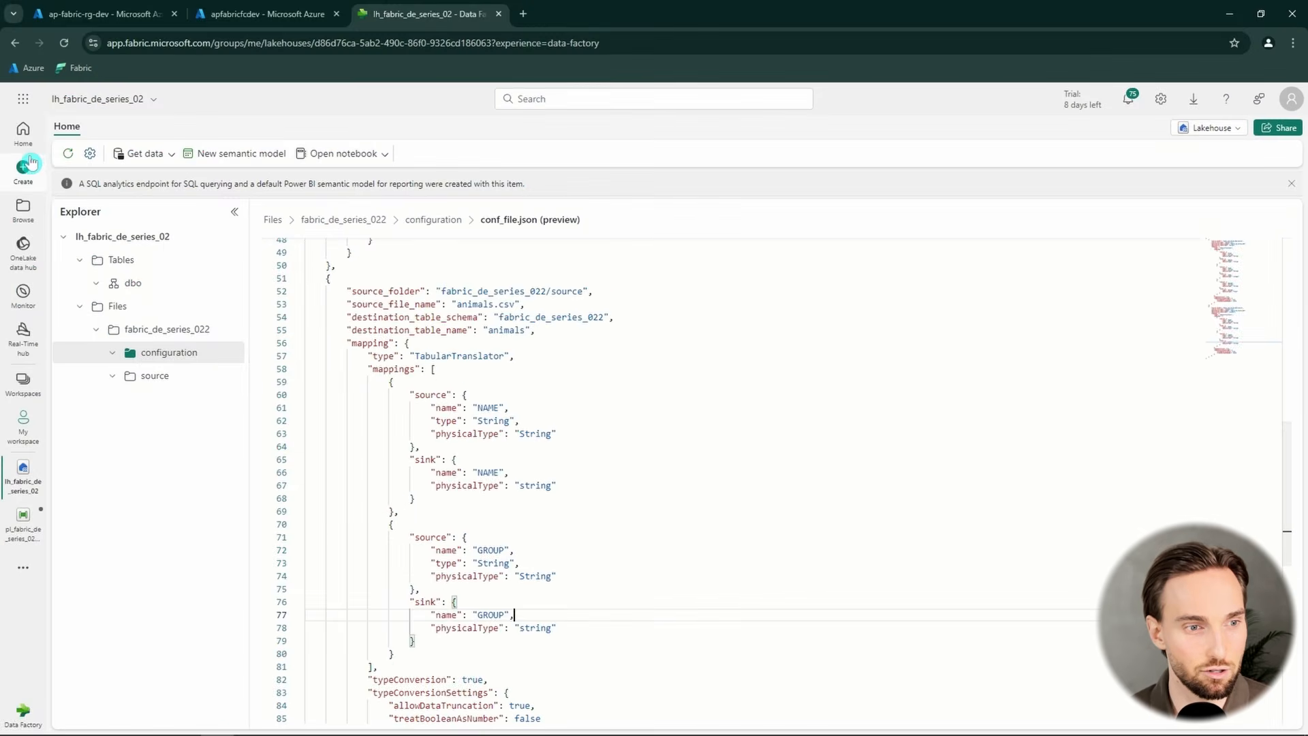
- Create a new data pipeline named pl_fabric_de_series_022_dynamic_mapping_2 in My workspace
click(26, 166)
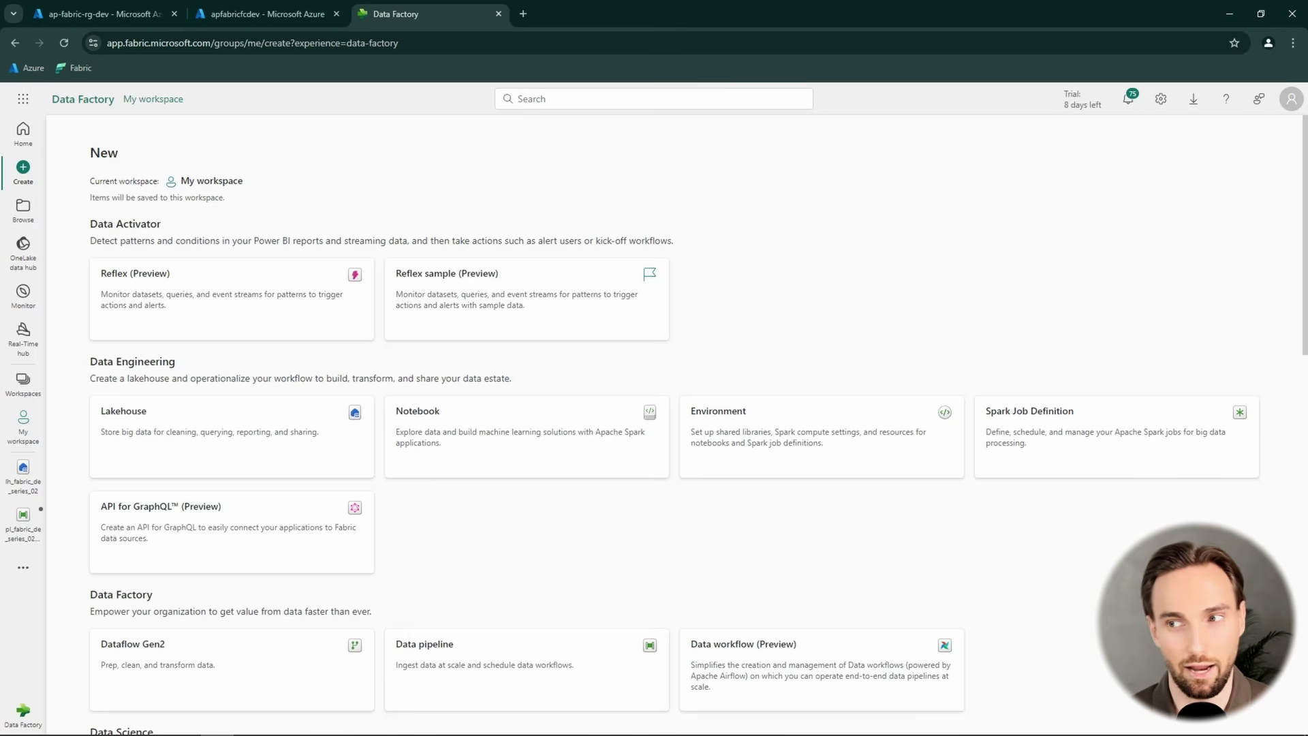
scroll(774, 446, down, 7)
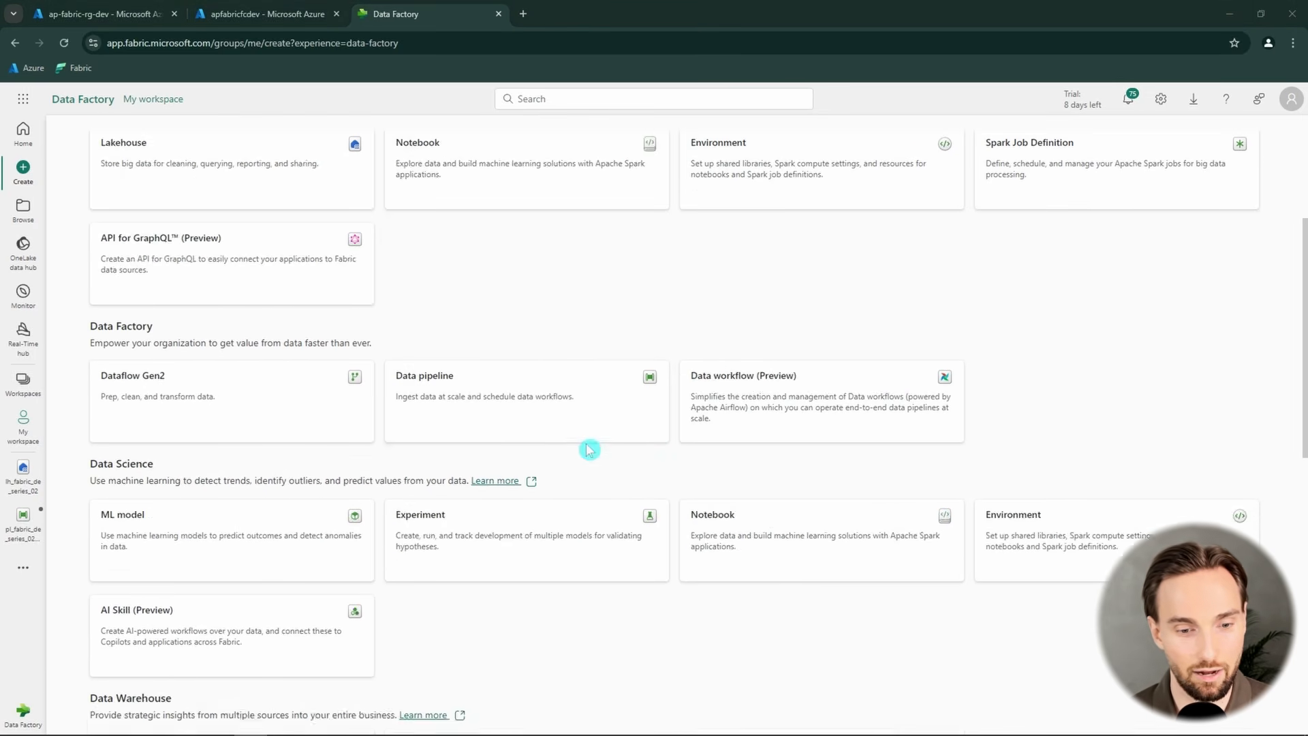
click(477, 197)
key(ctrl+v)
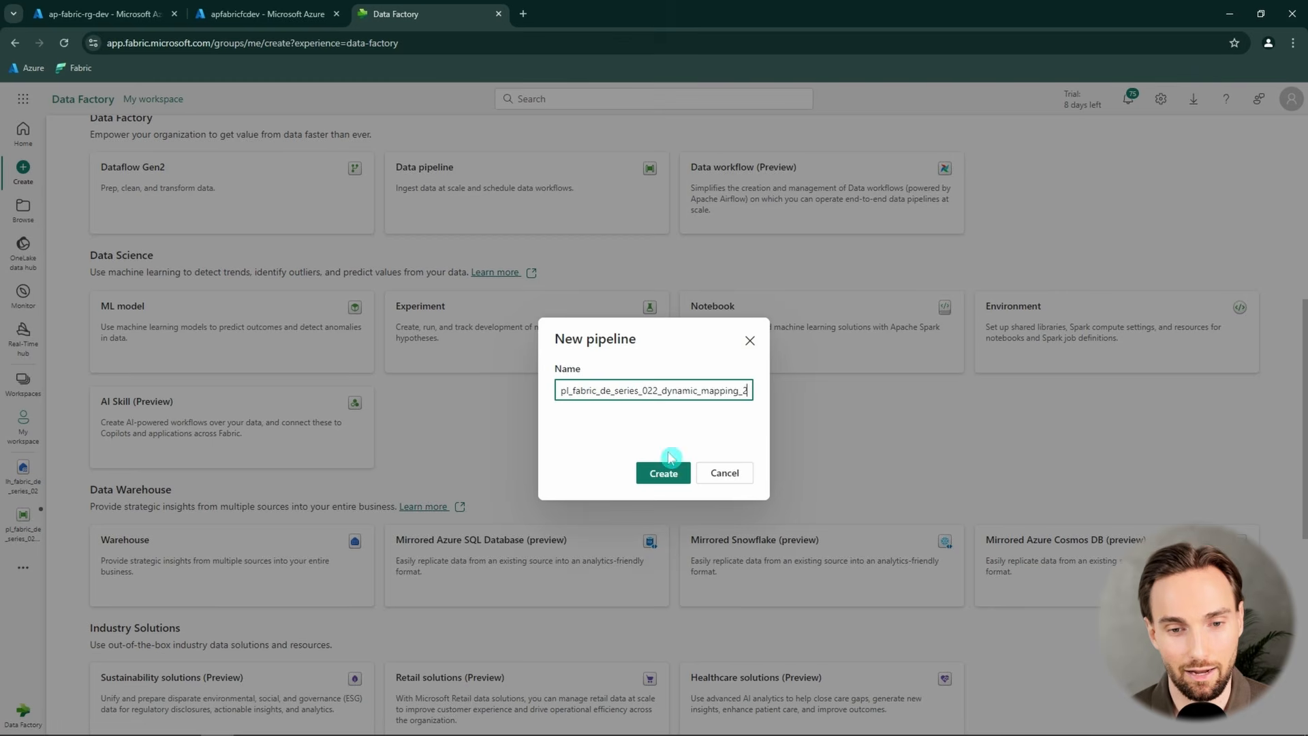
click(667, 472)
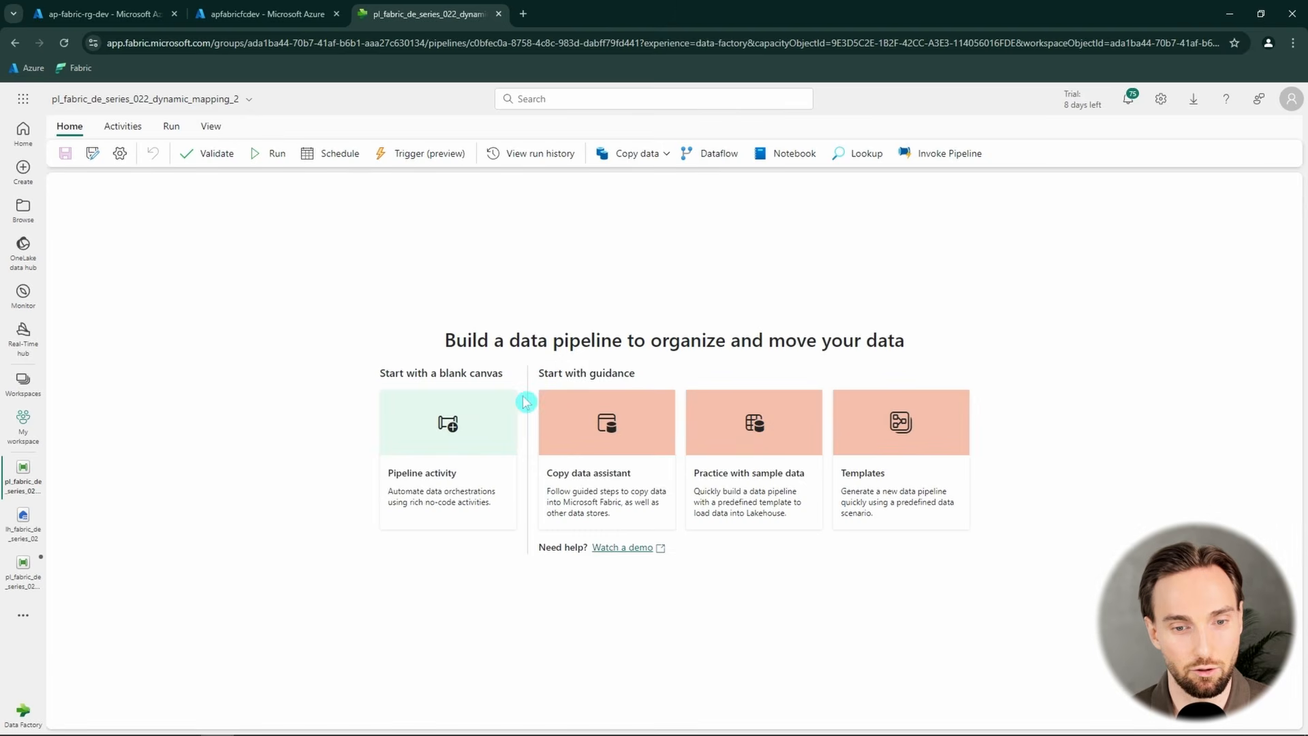
- Add a Lookup activity to the blank pipeline canvas and name it Lookup conf
click(451, 428)
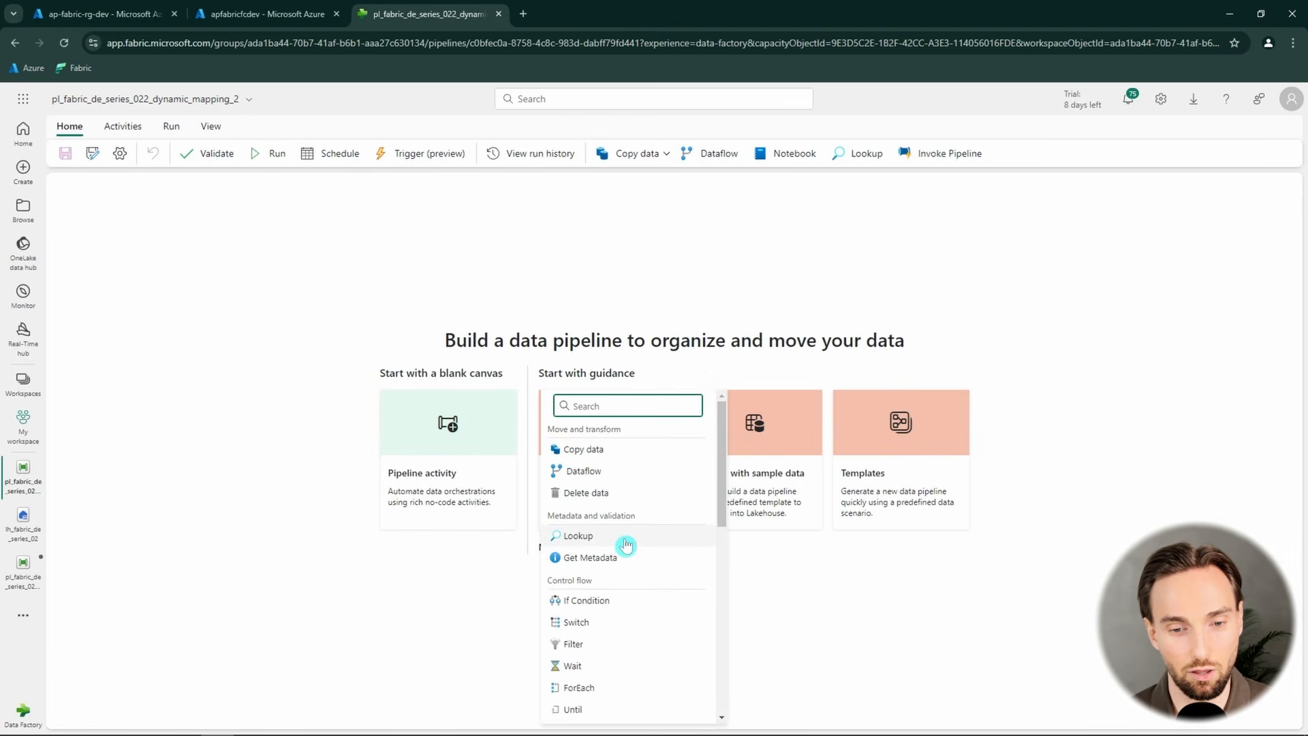
click(626, 544)
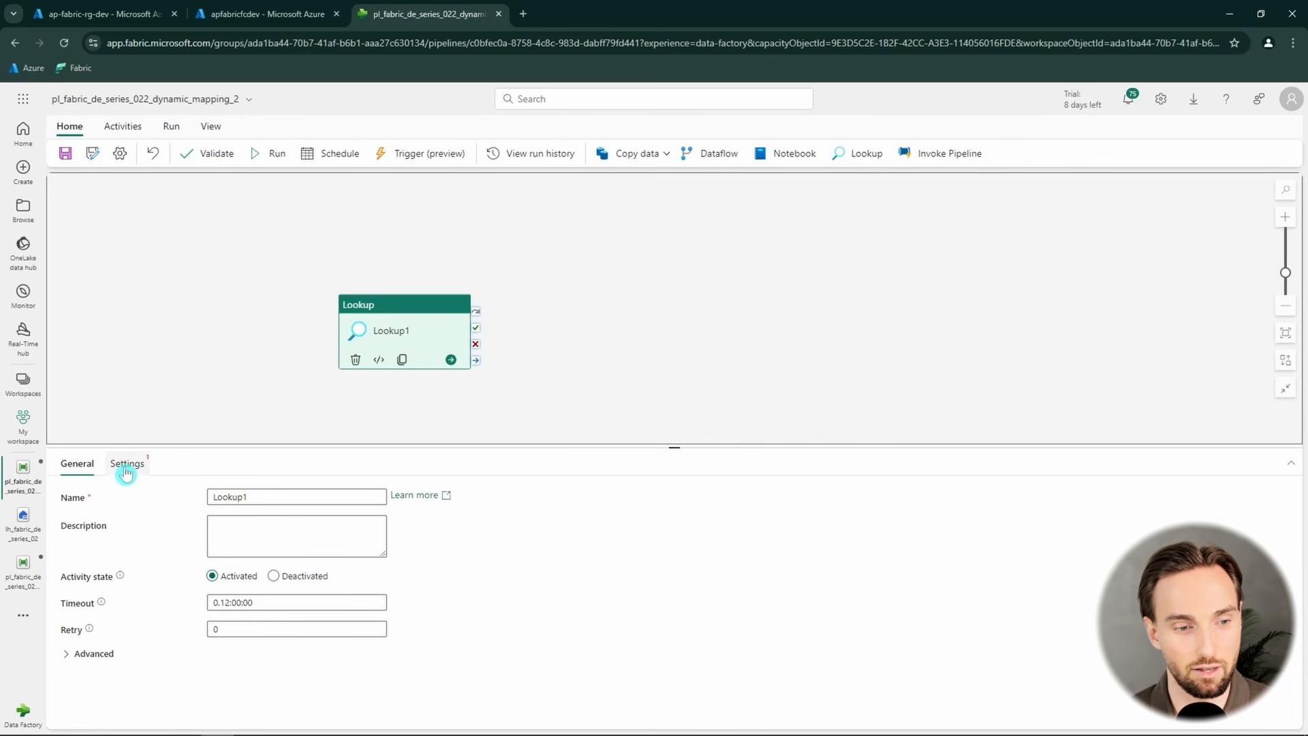
click(125, 468)
click(68, 463)
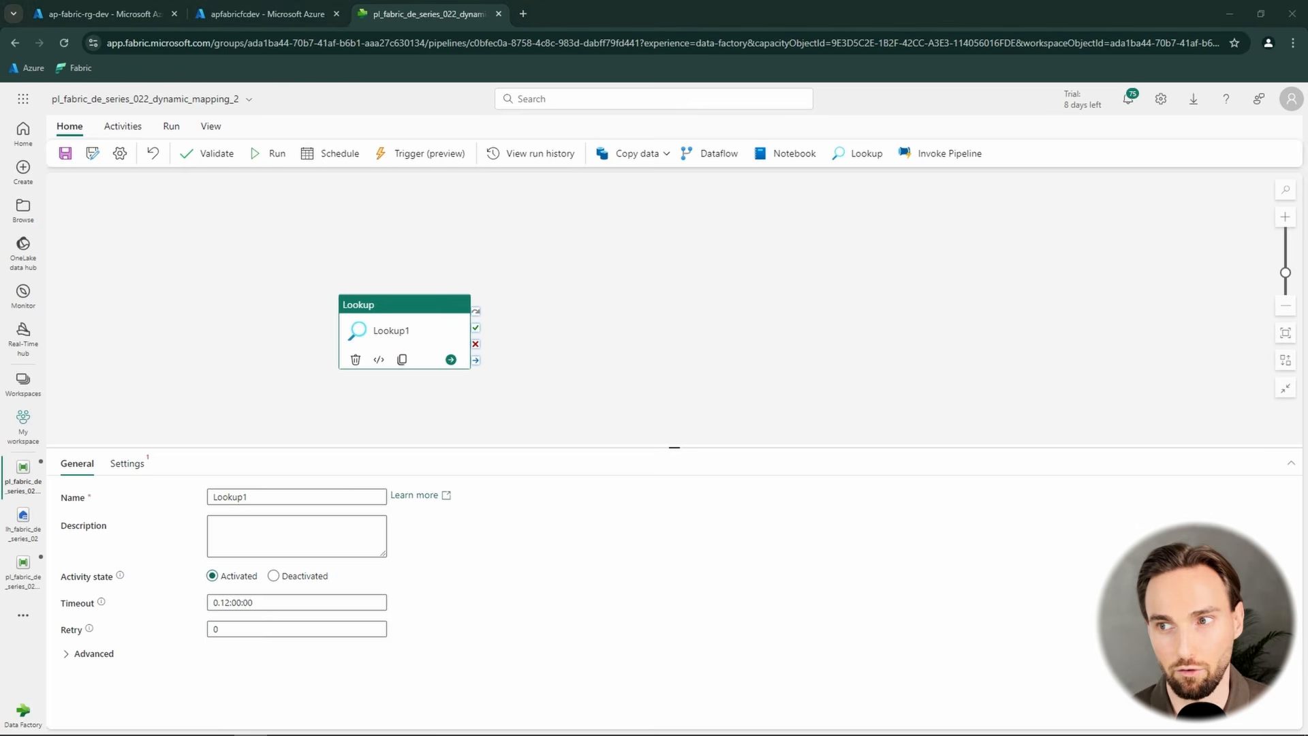
click(283, 497)
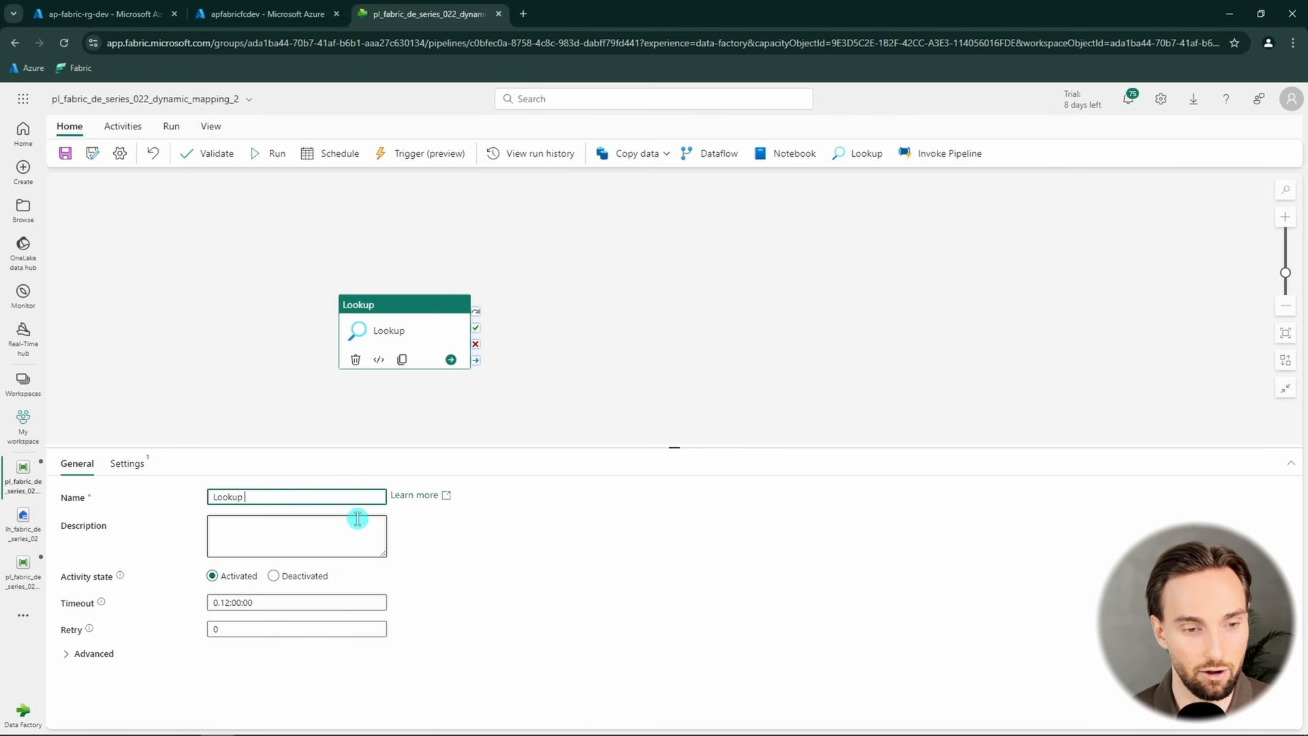
text(conf)
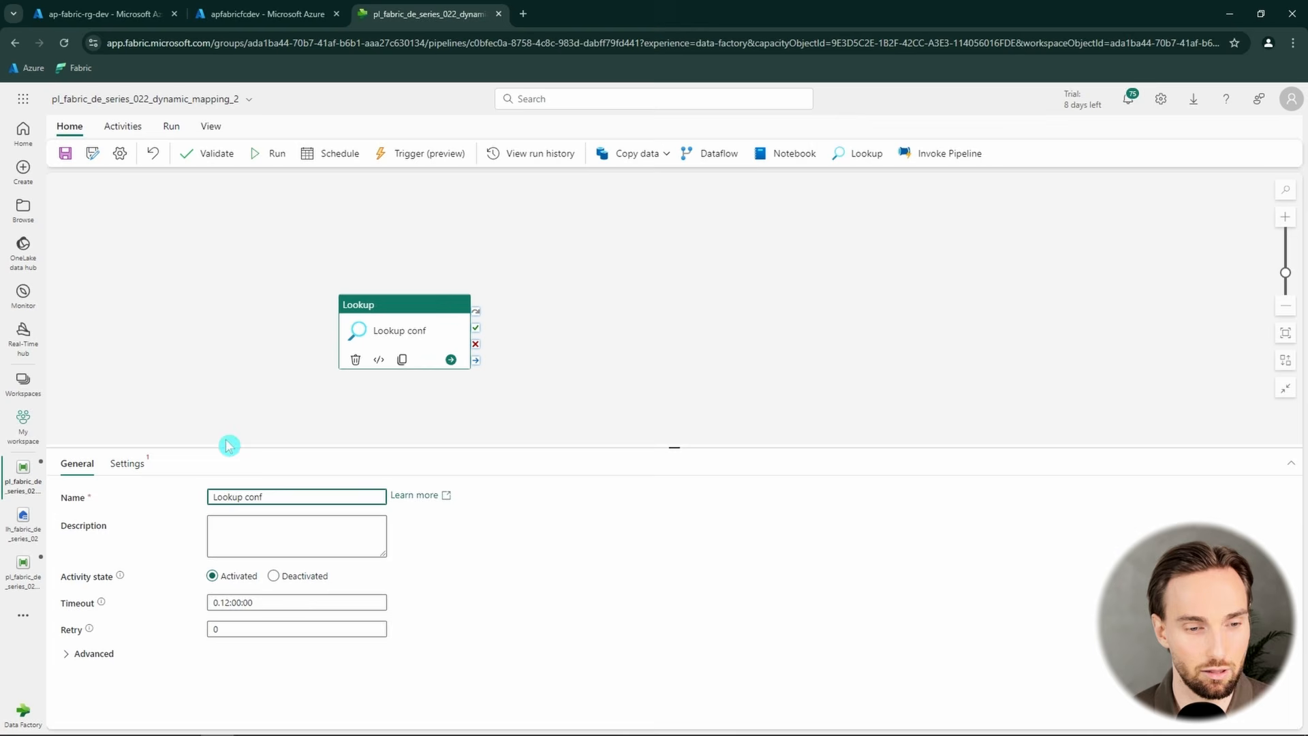
- Connect Lookup conf to the lh_fabric_de_series_02 lakehouse, turn off First row only and use Files as the root folder
click(128, 464)
click(341, 507)
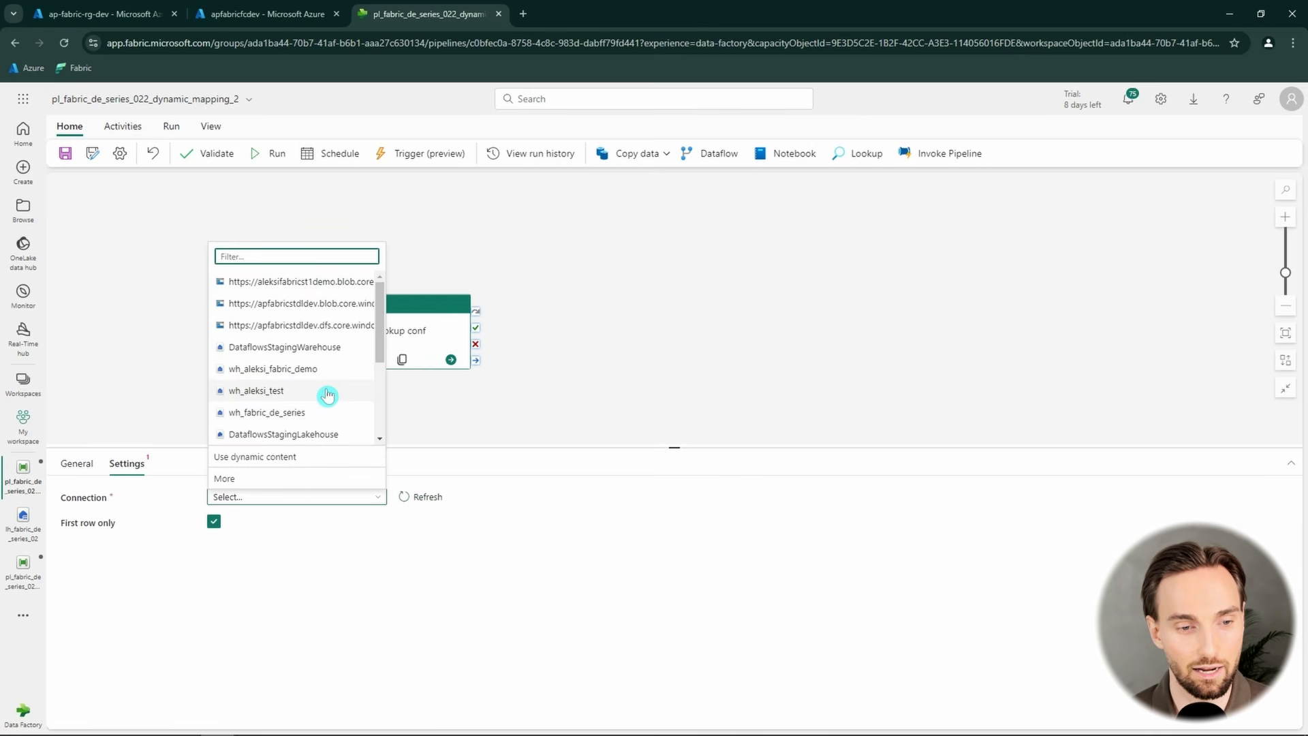
scroll(327, 395, down, 5)
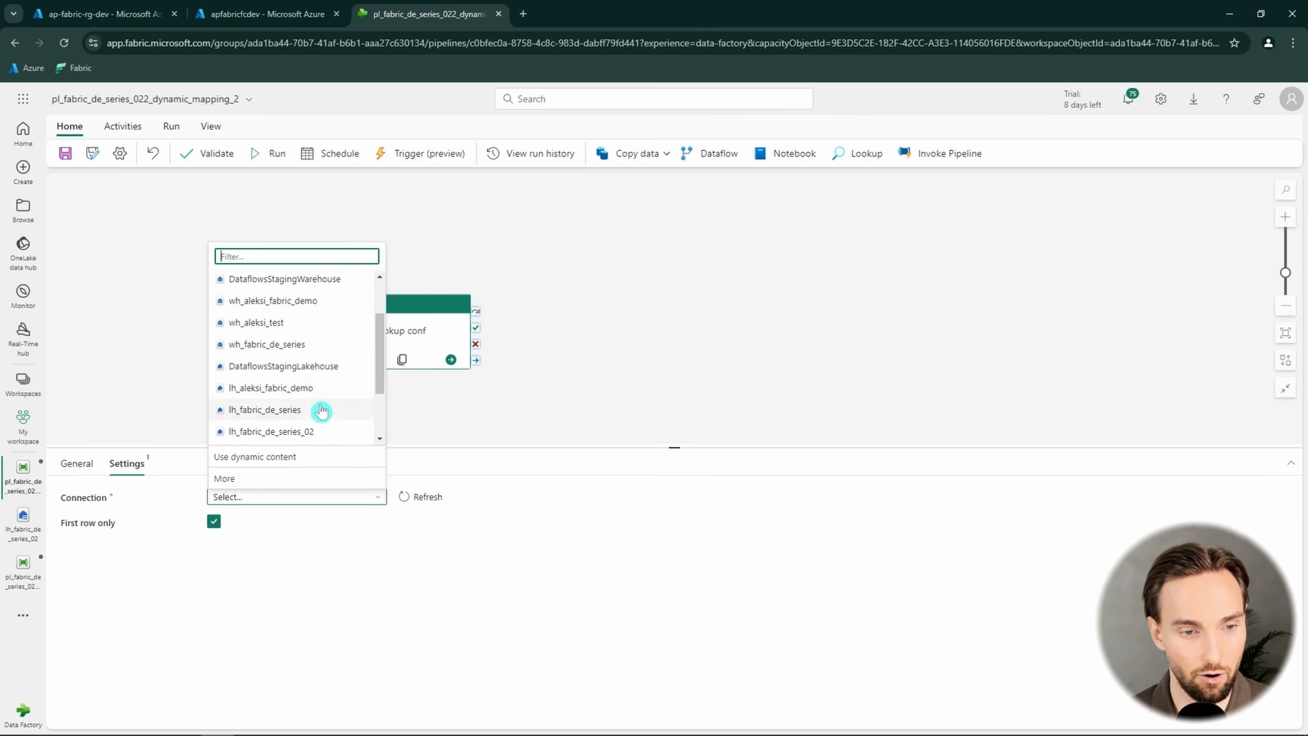
click(314, 371)
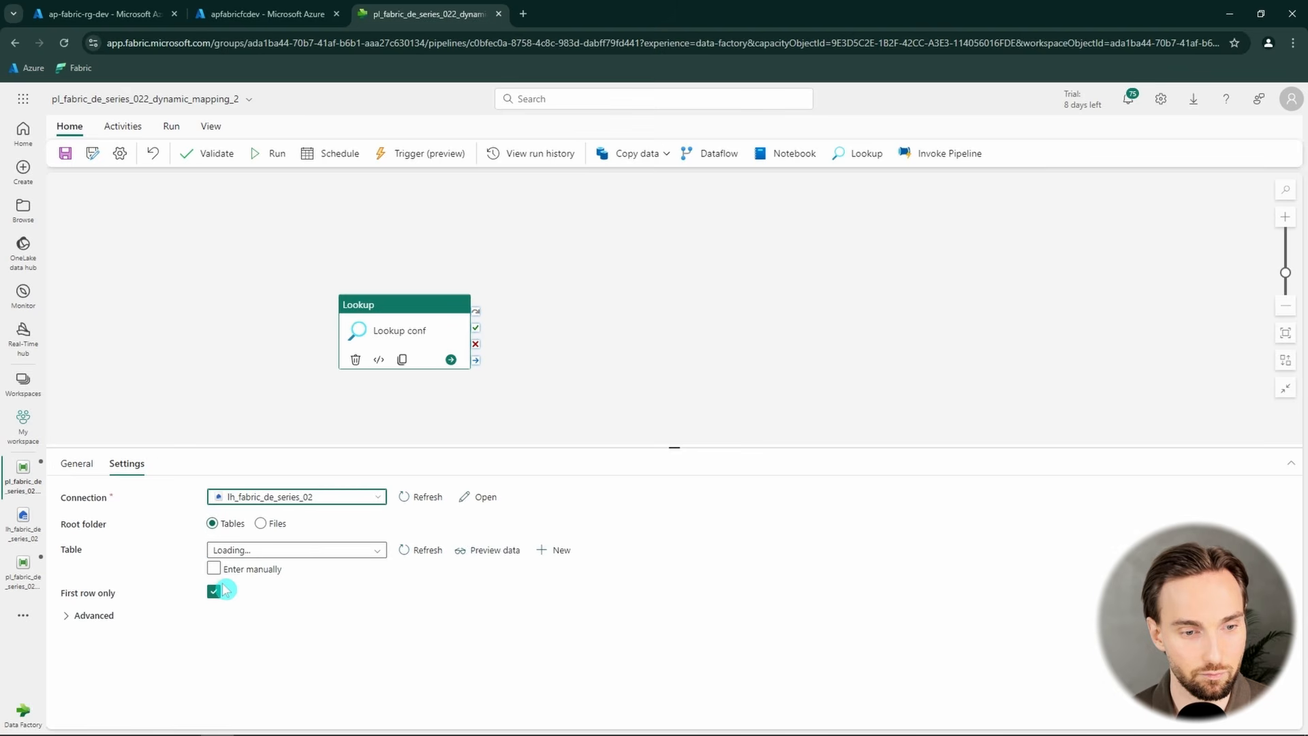
click(213, 592)
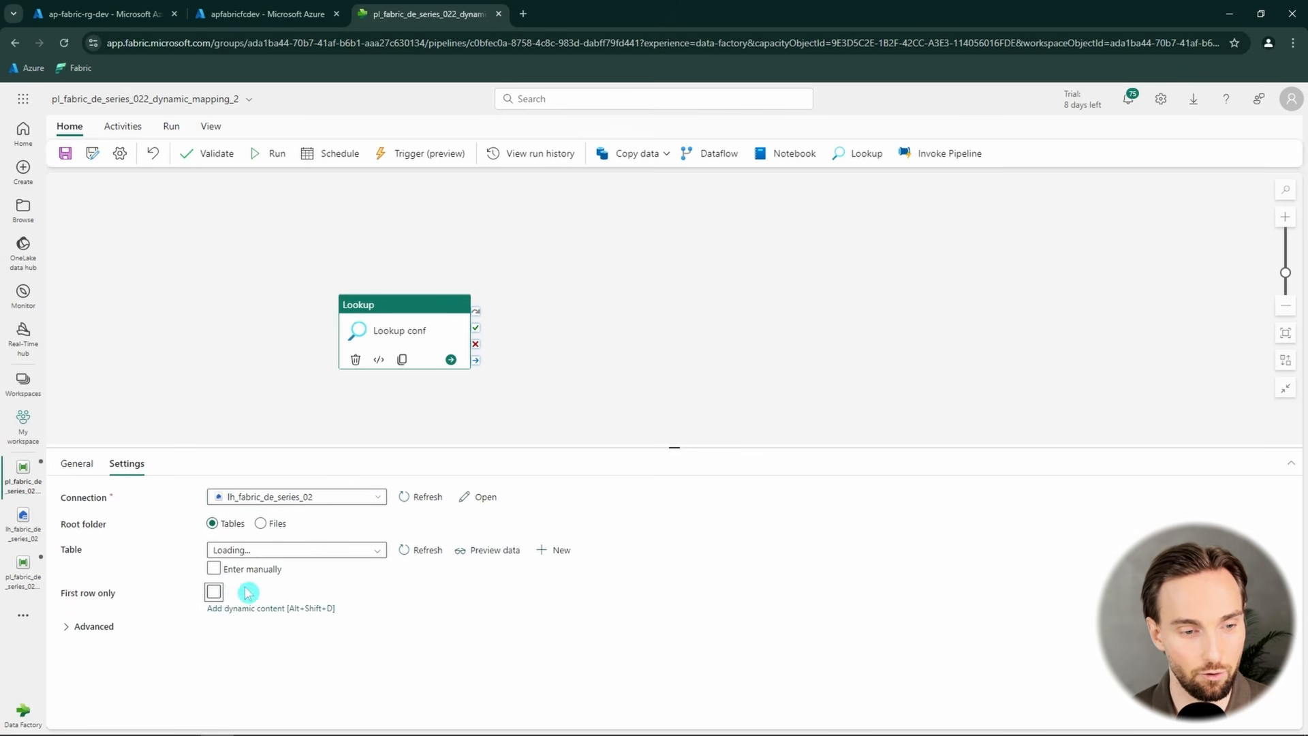
click(228, 571)
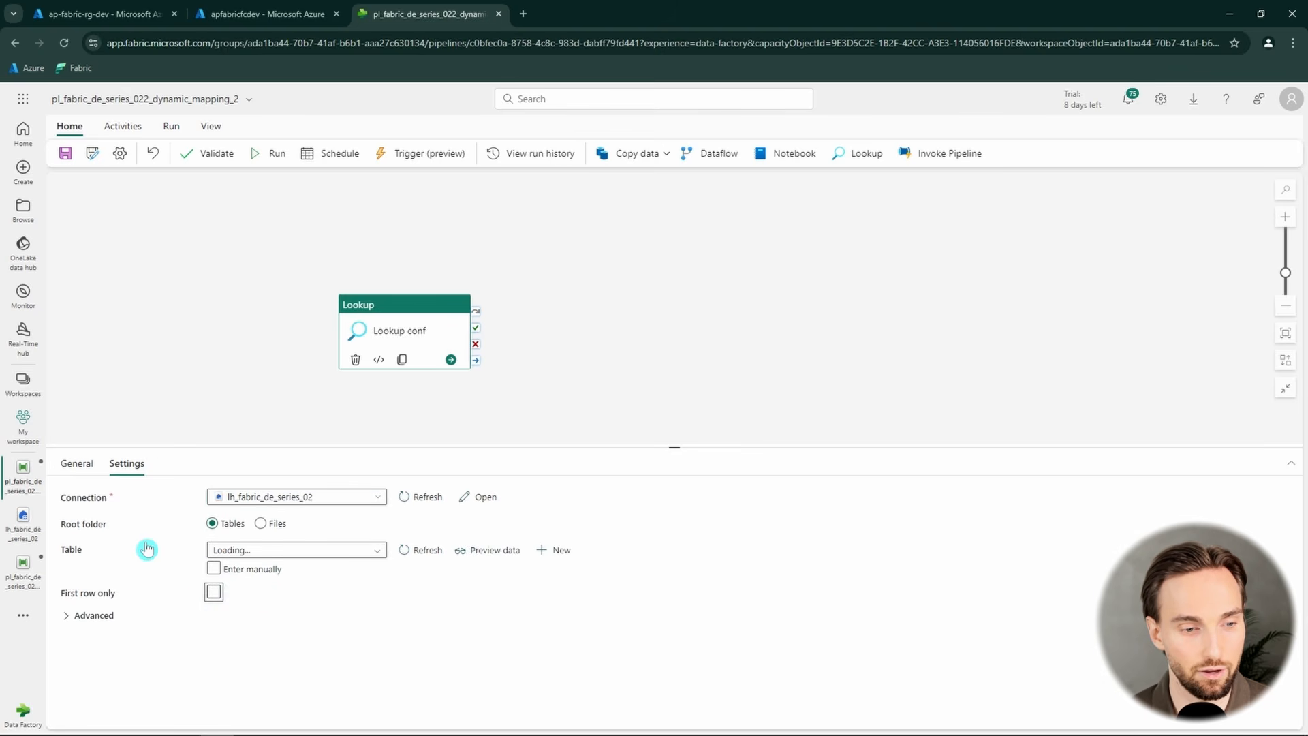
click(268, 526)
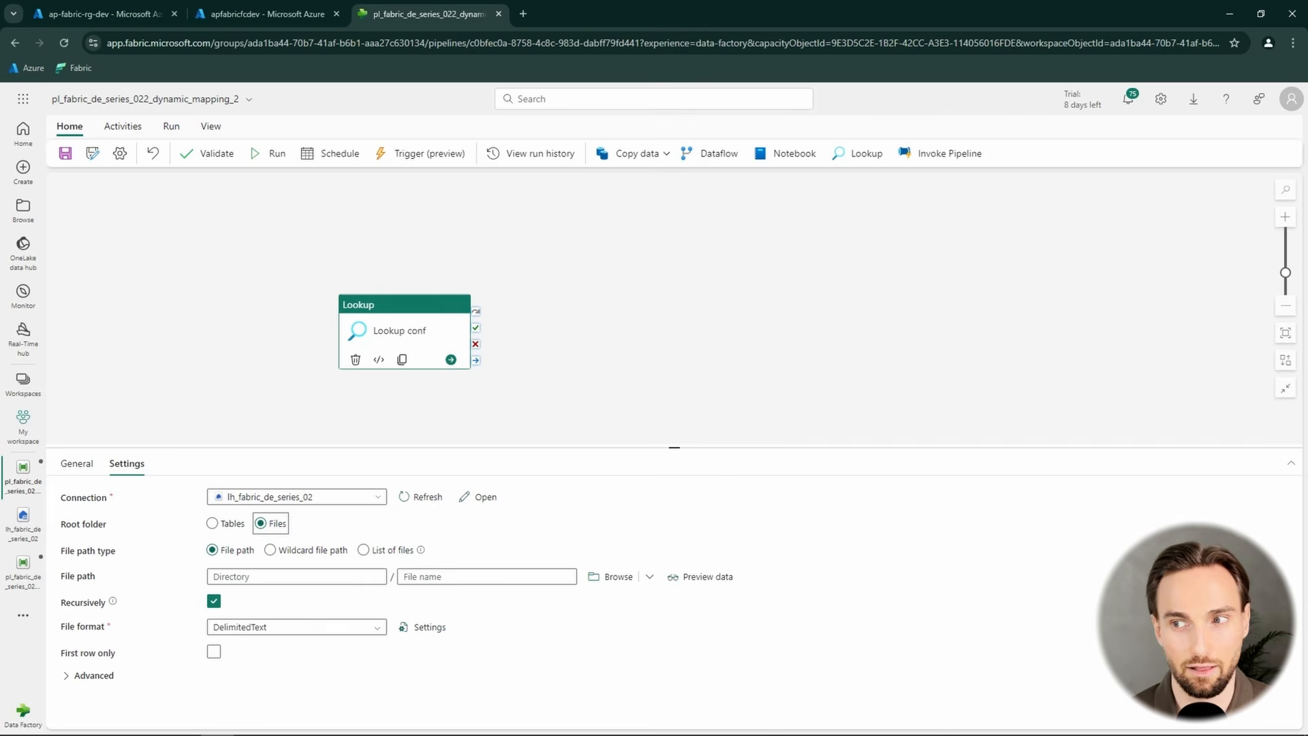
- Set the lookup's file path to fabric_de_series_022/configuration and conf_file.json, with JSON as the file format
key(alt+Tab)
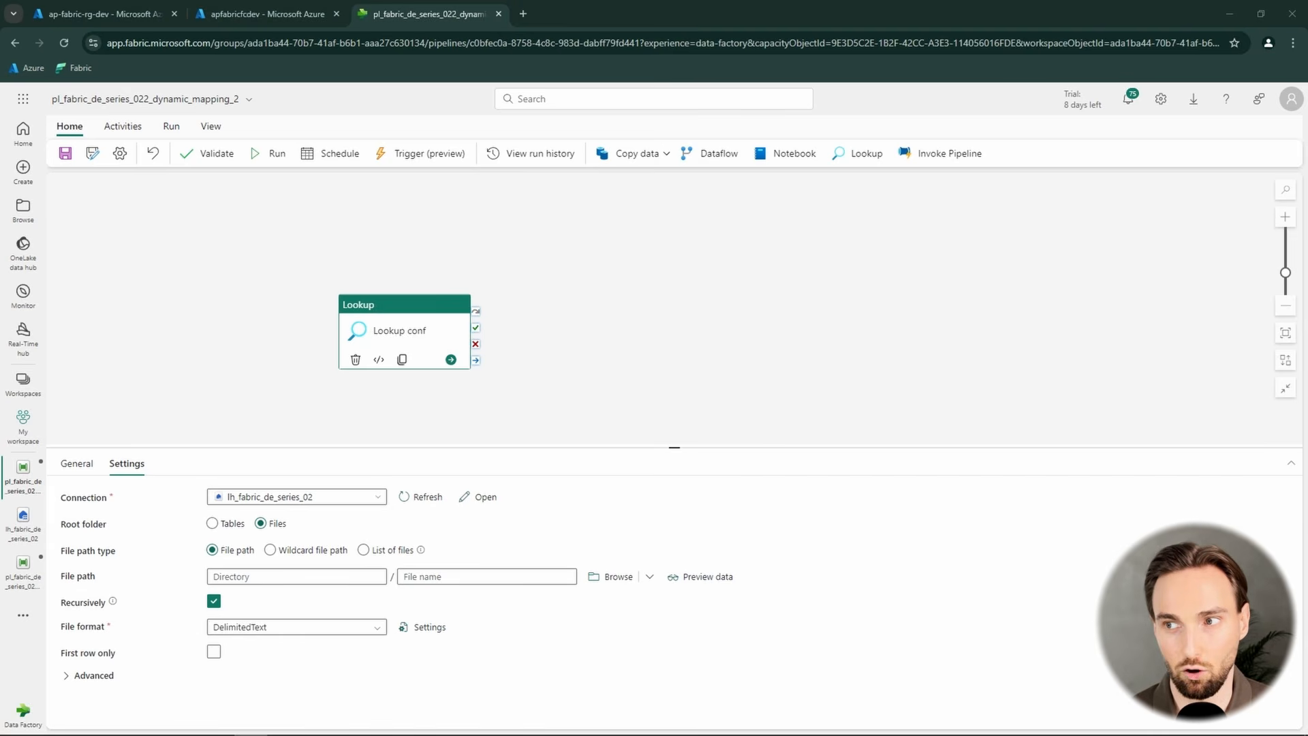
click(300, 576)
text(fabric_de_series_022/configuration)
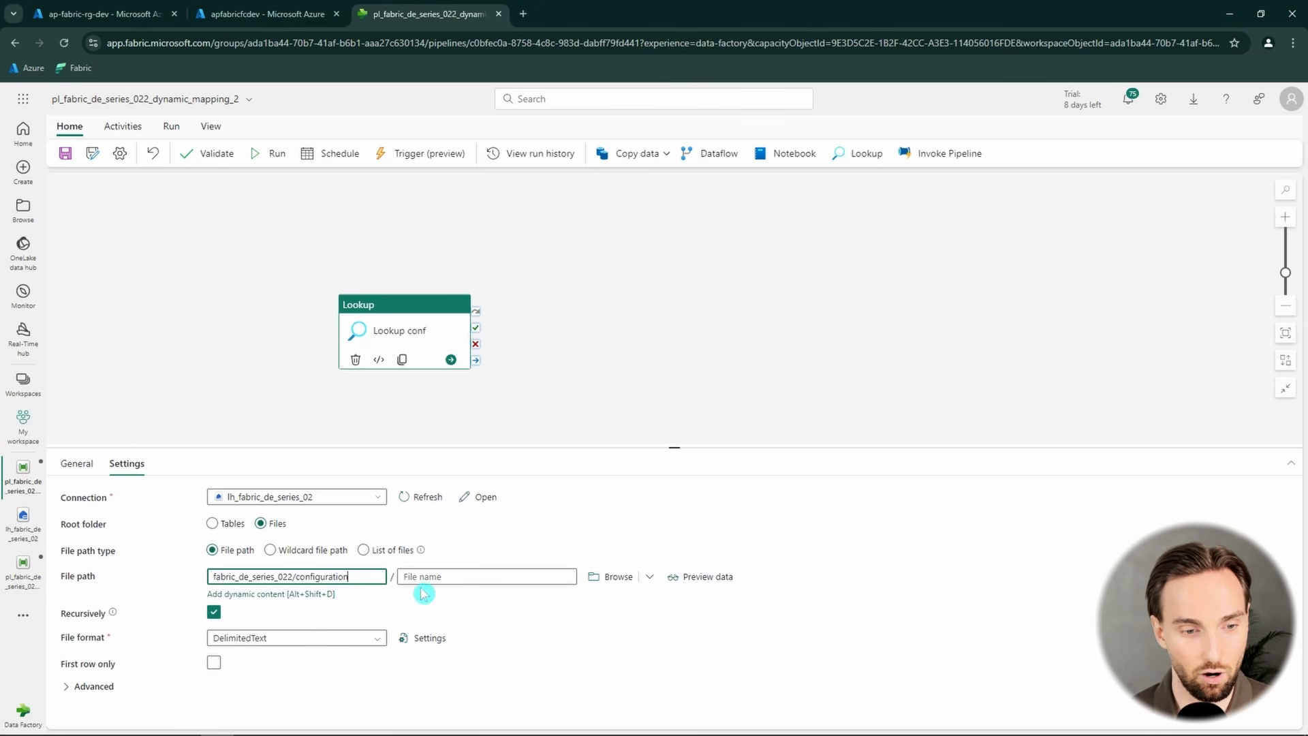
key(alt+Tab)
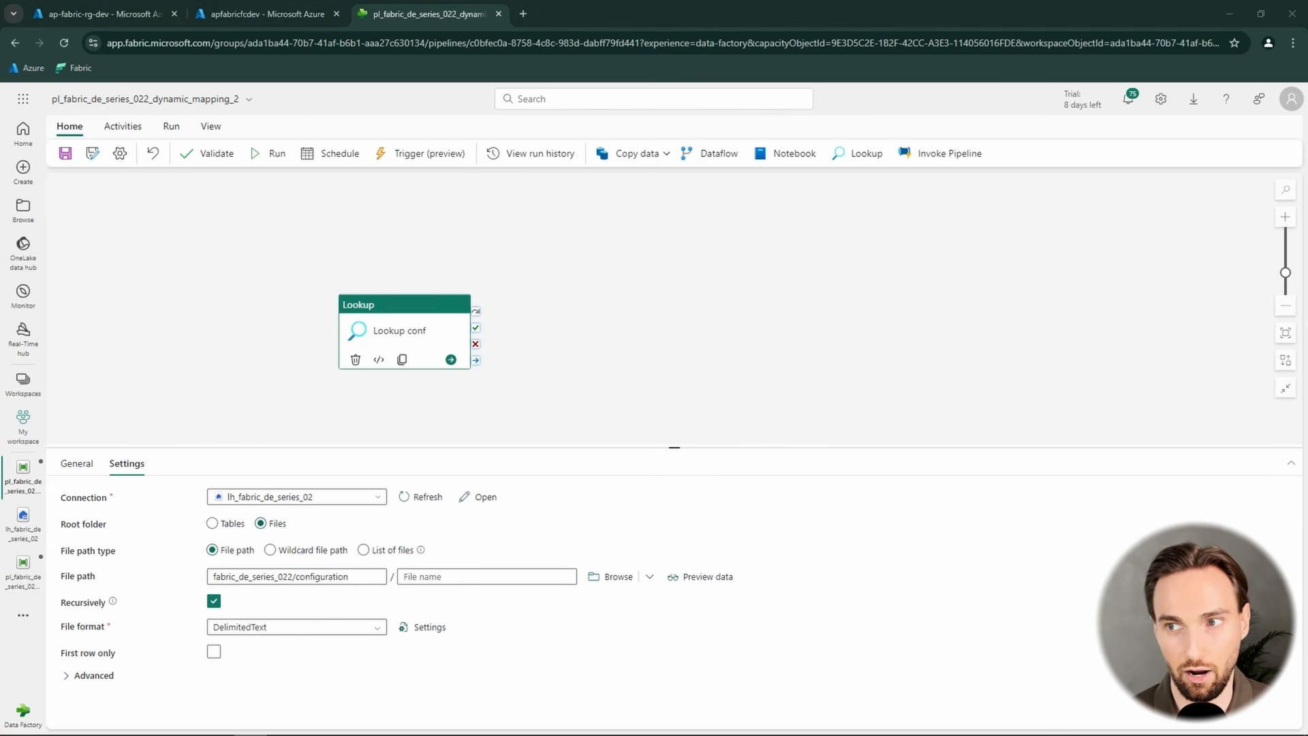
click(467, 575)
text(conf_file.json)
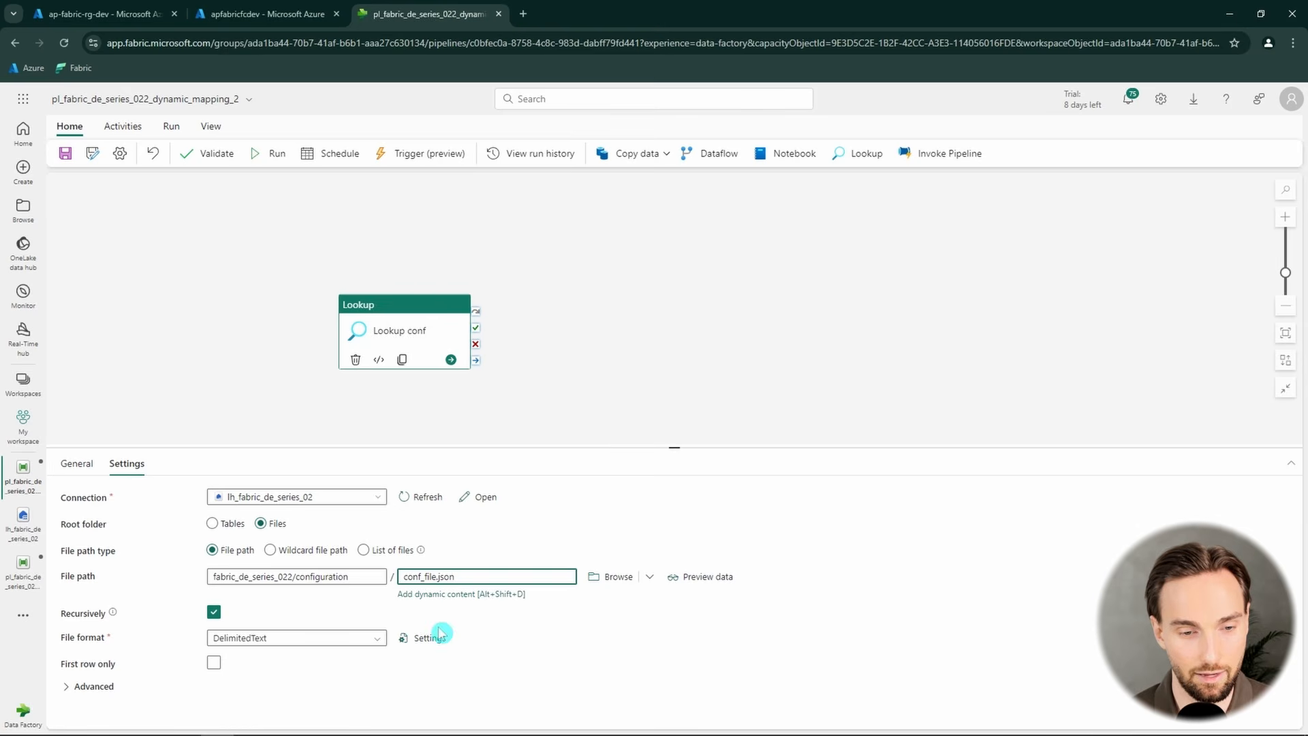
click(374, 637)
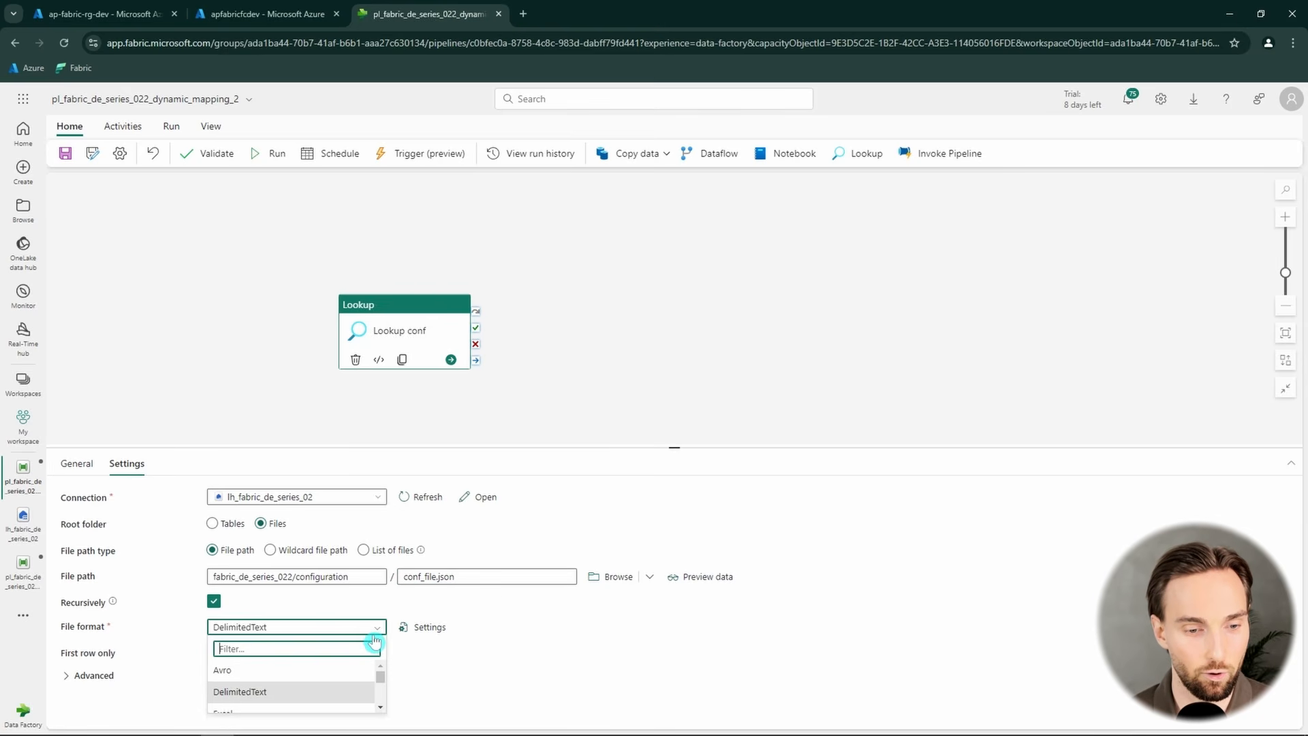
scroll(300, 675, down, 2)
click(276, 678)
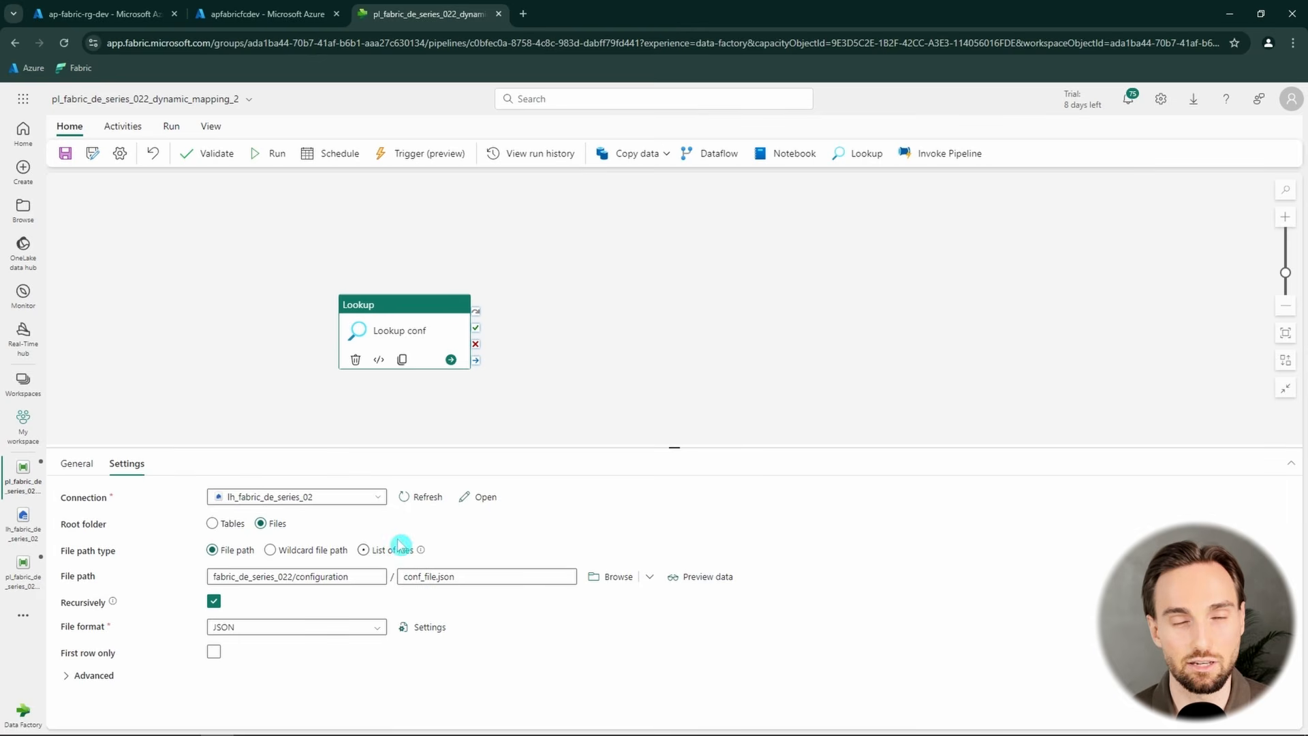
- Reposition the Lookup conf activity on the canvas, then save and run the pipeline
drag(421, 308, 354, 298)
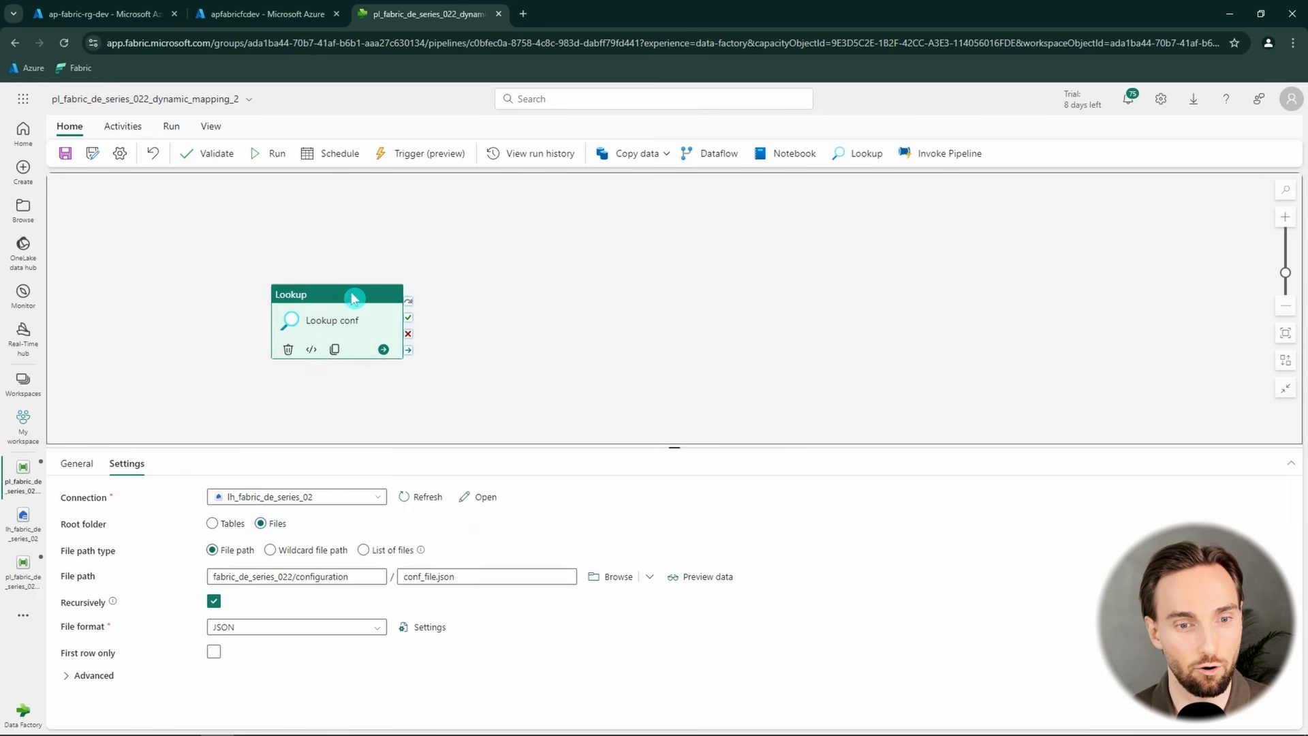
click(310, 218)
click(271, 154)
click(651, 455)
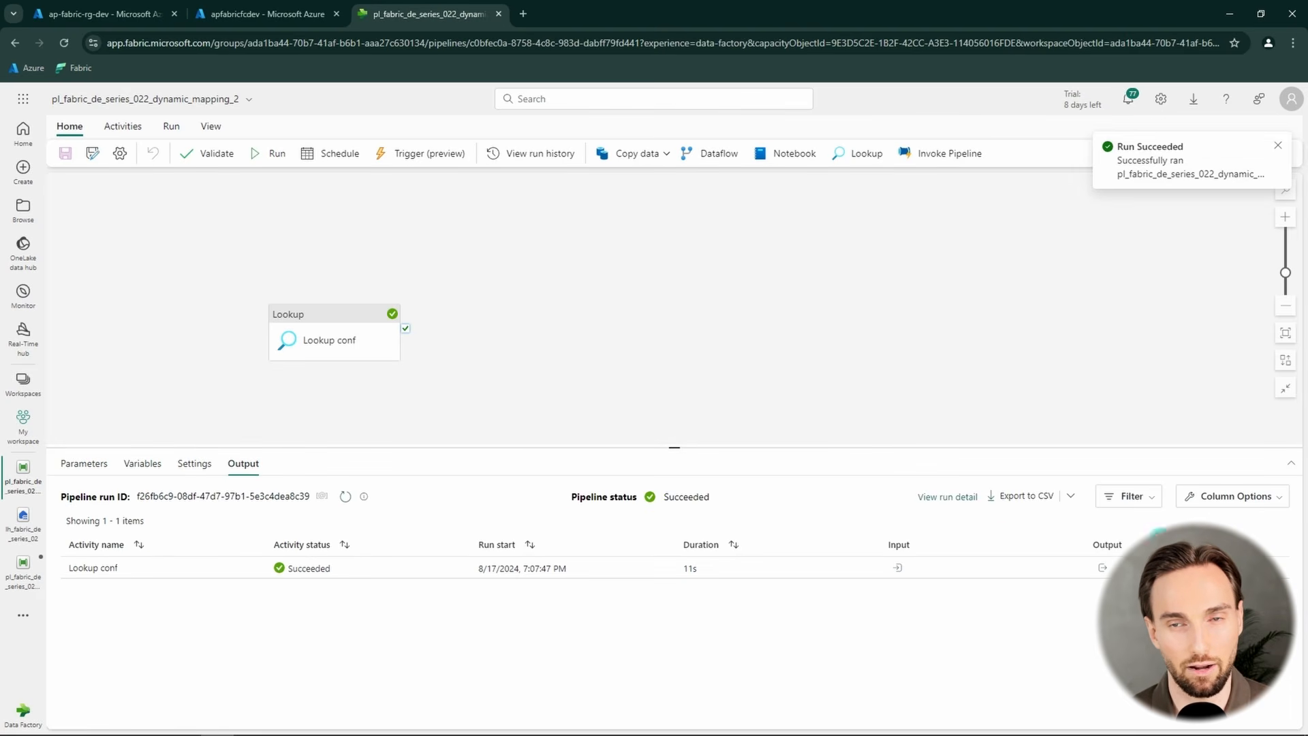
- Open the run output of Lookup conf and examine the configuration objects it returned, beginning with the movies entry
click(1102, 568)
click(1200, 381)
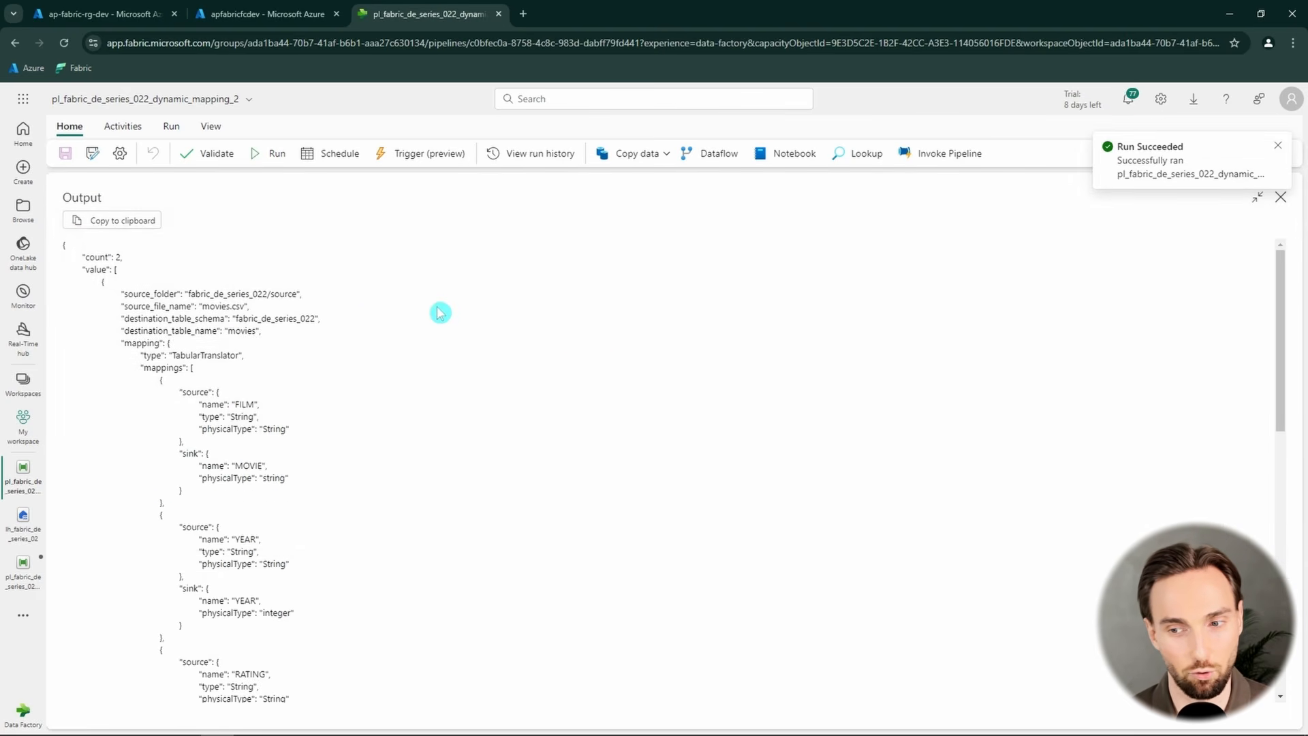
scroll(295, 324, down, 2)
scroll(273, 346, up, 2)
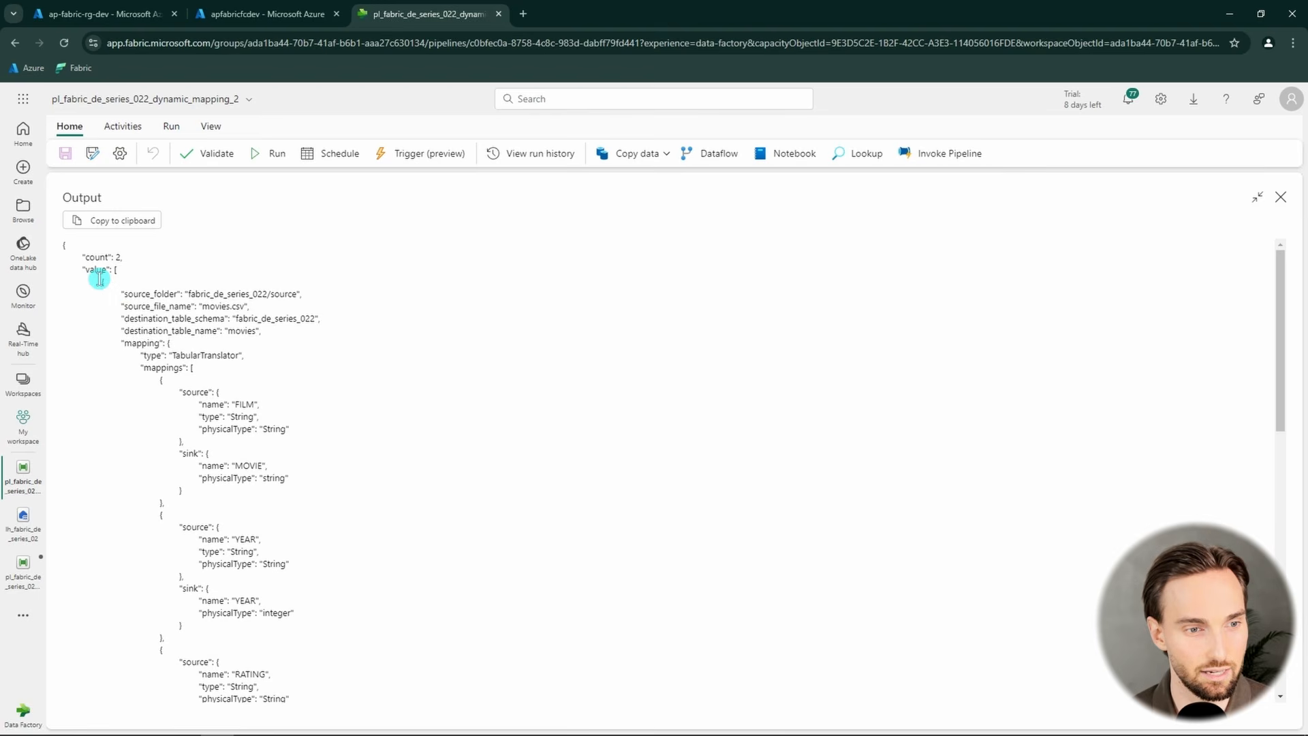
drag(99, 277, 334, 518)
scroll(248, 371, down, 10)
scroll(379, 590, up, 10)
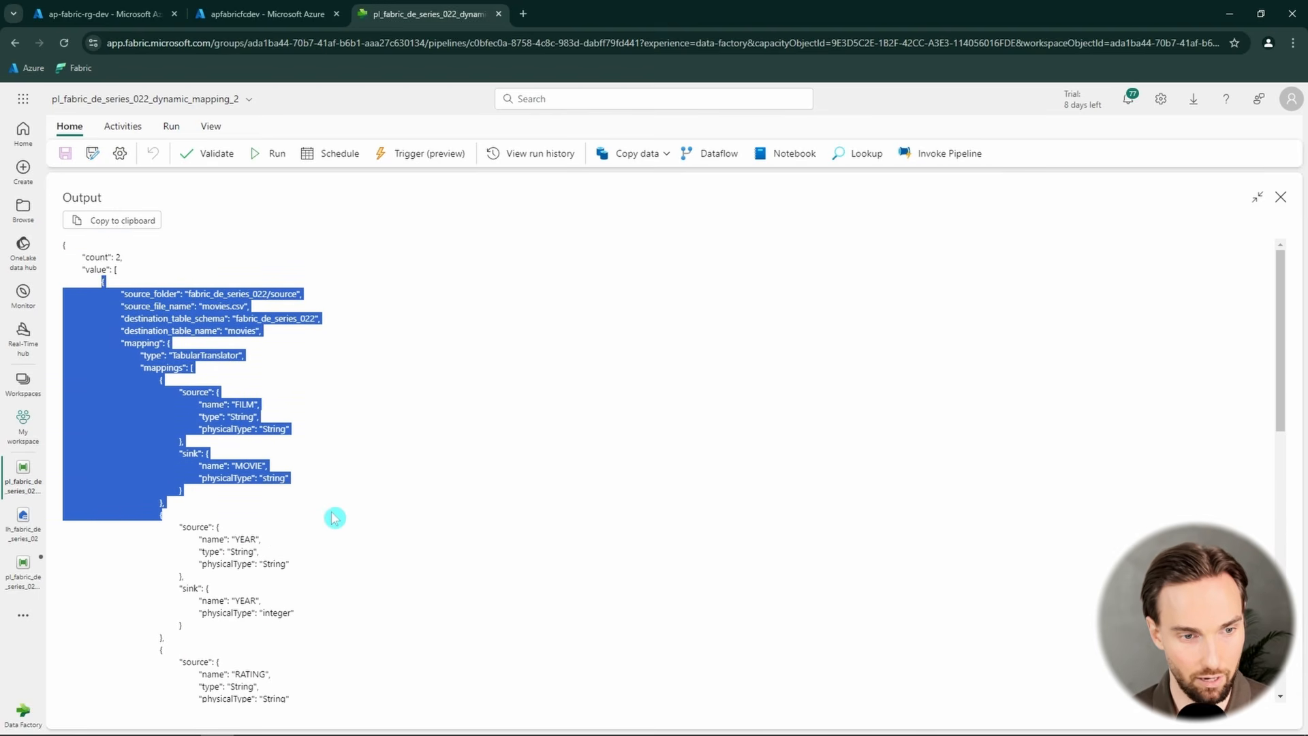
click(288, 353)
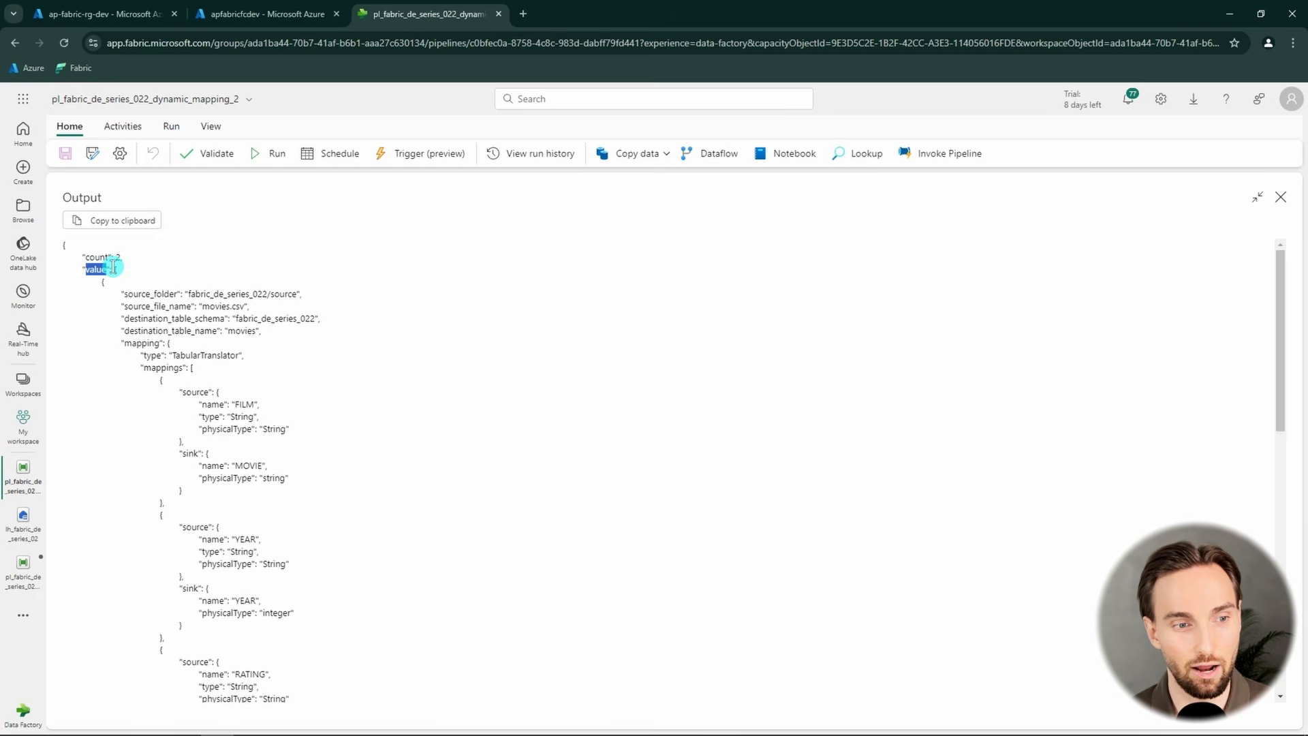
- Examine the output's value array and the source_folder property of the movies entry, then close the output
drag(113, 268, 286, 417)
scroll(250, 403, down, 10)
scroll(368, 537, up, 10)
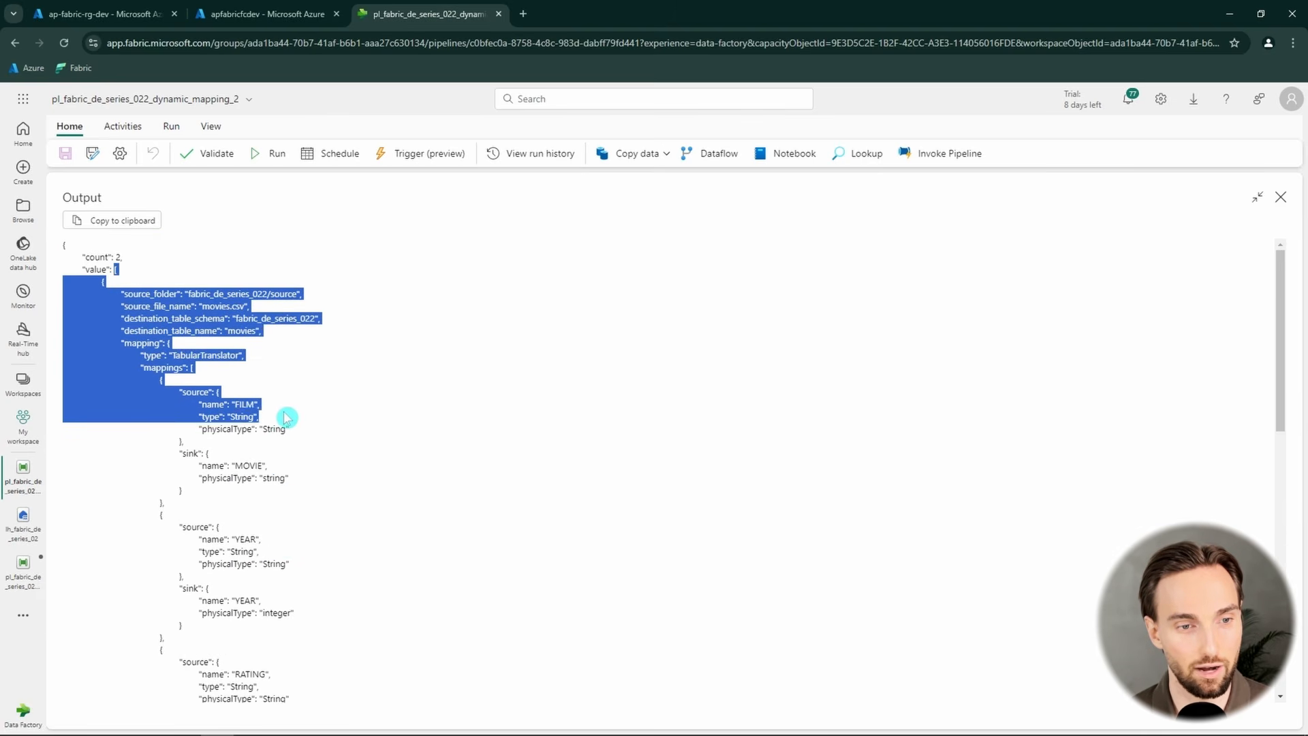
click(158, 306)
double_click(168, 290)
double_click(239, 294)
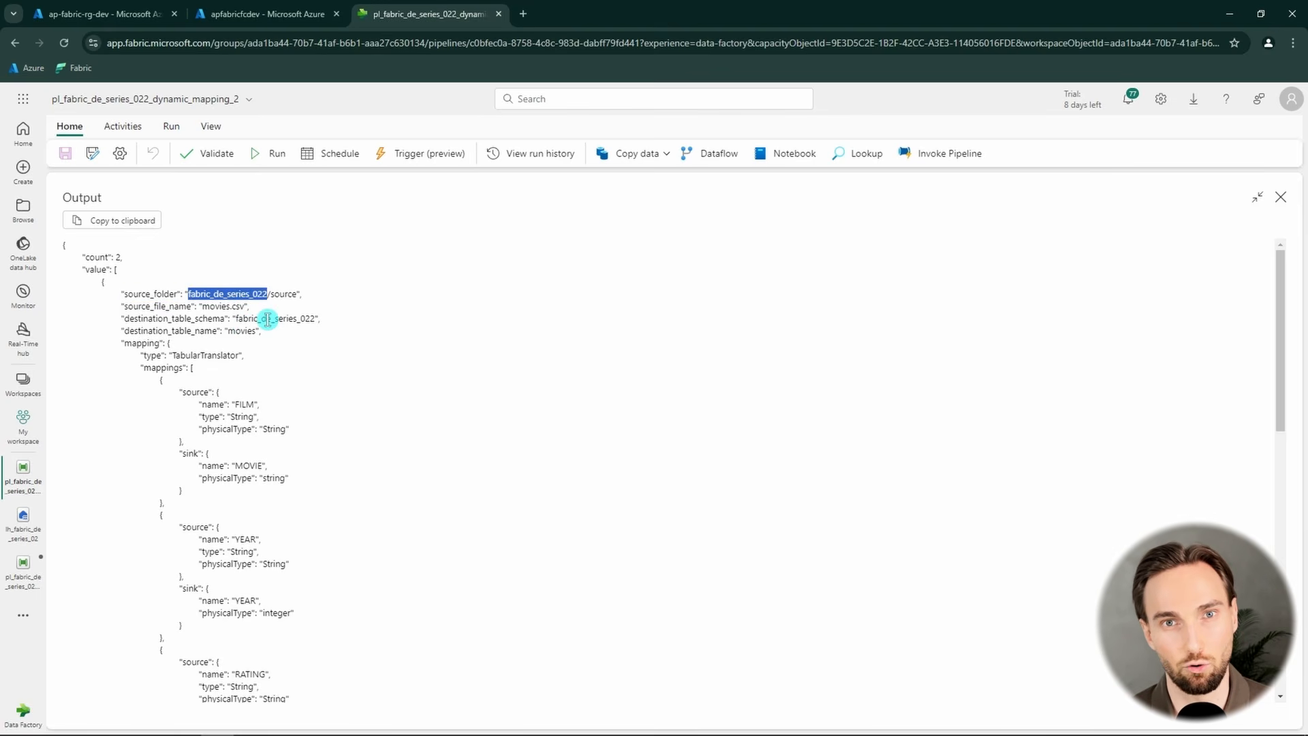
click(1281, 197)
- Add a ForEach activity named ForEach conf that runs on success of Lookup conf
click(123, 127)
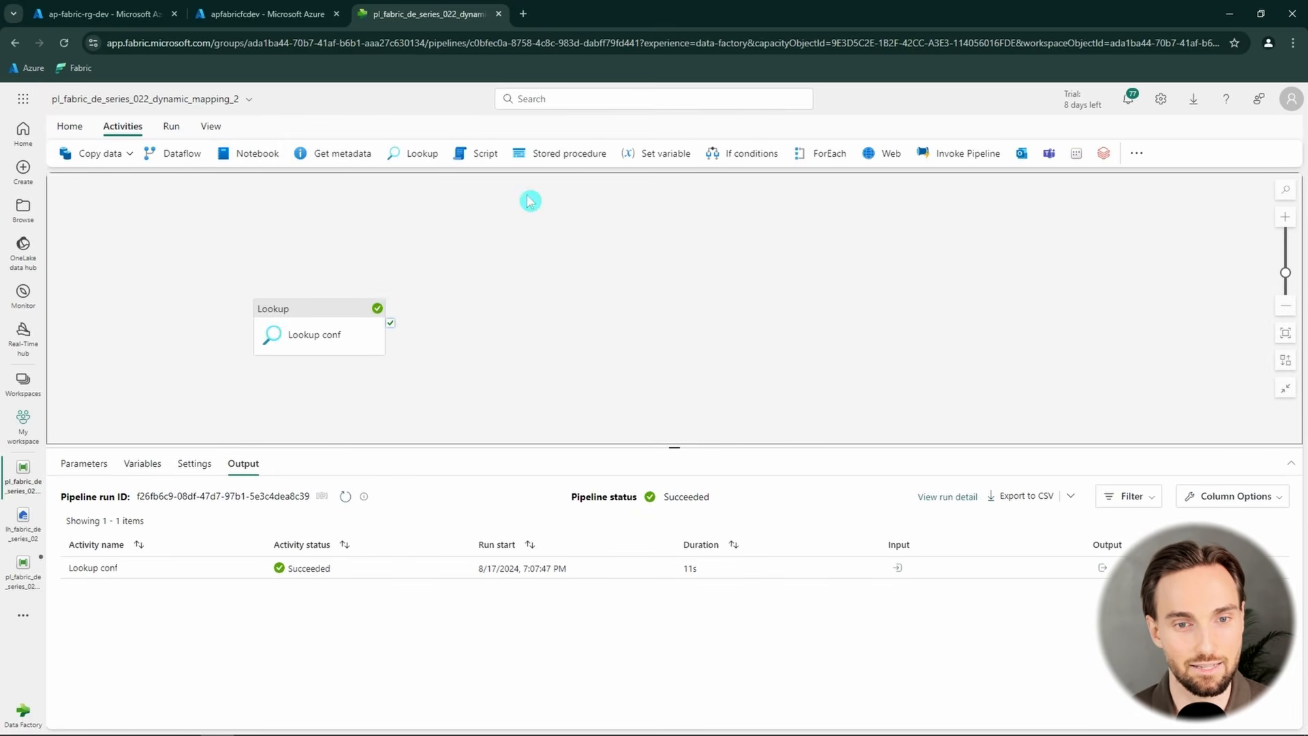
click(820, 153)
drag(489, 293, 516, 250)
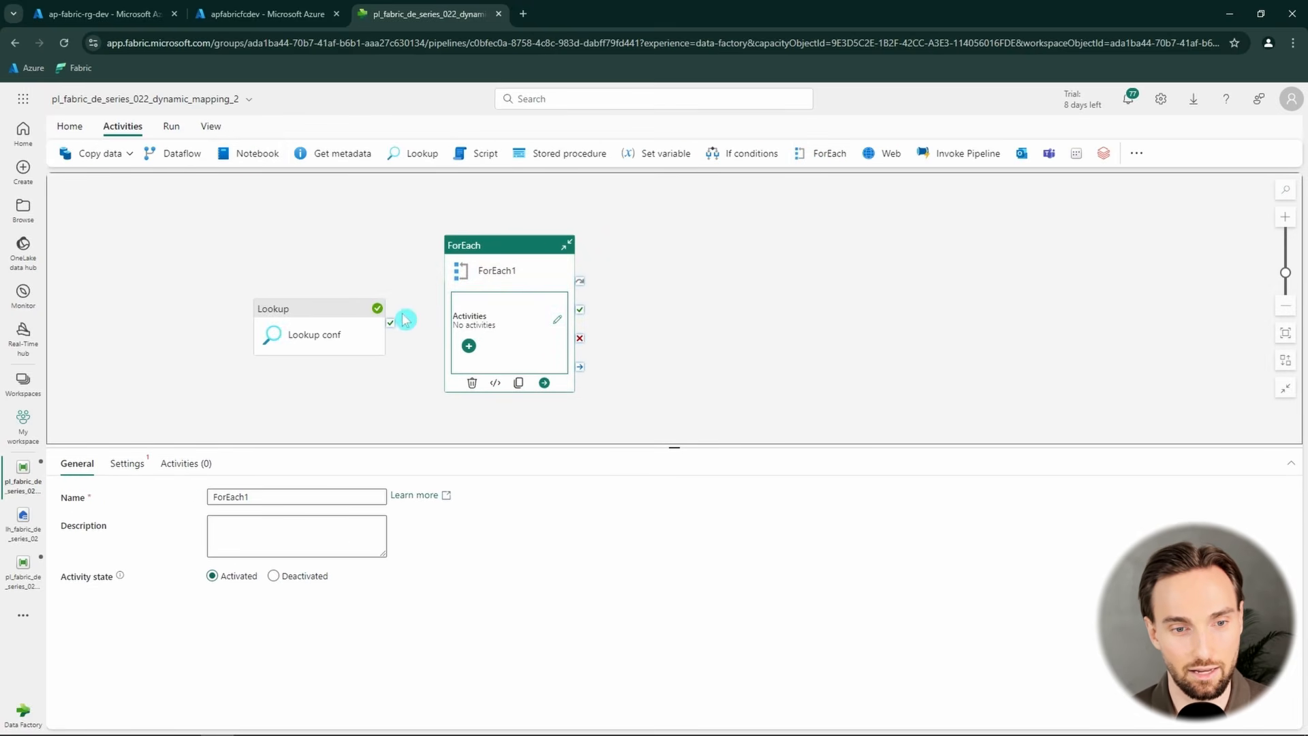
drag(394, 330, 477, 320)
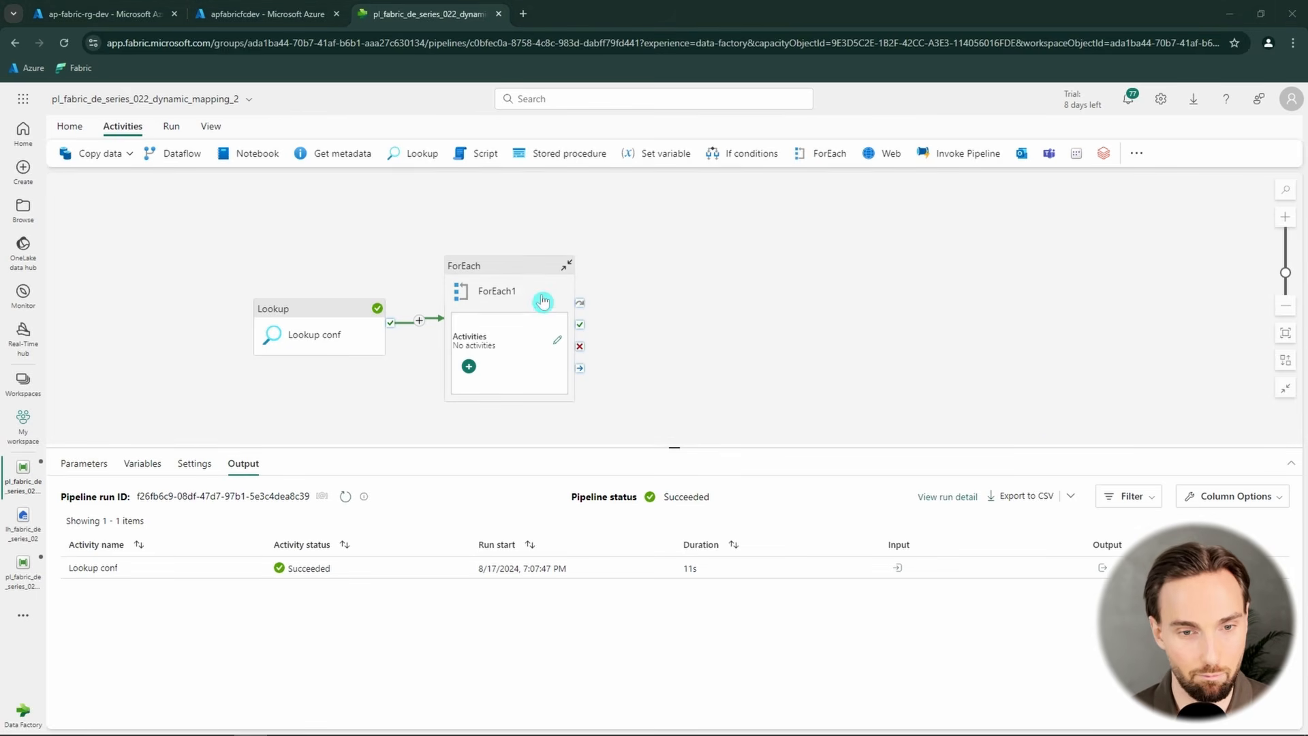
drag(540, 298, 541, 278)
click(254, 496)
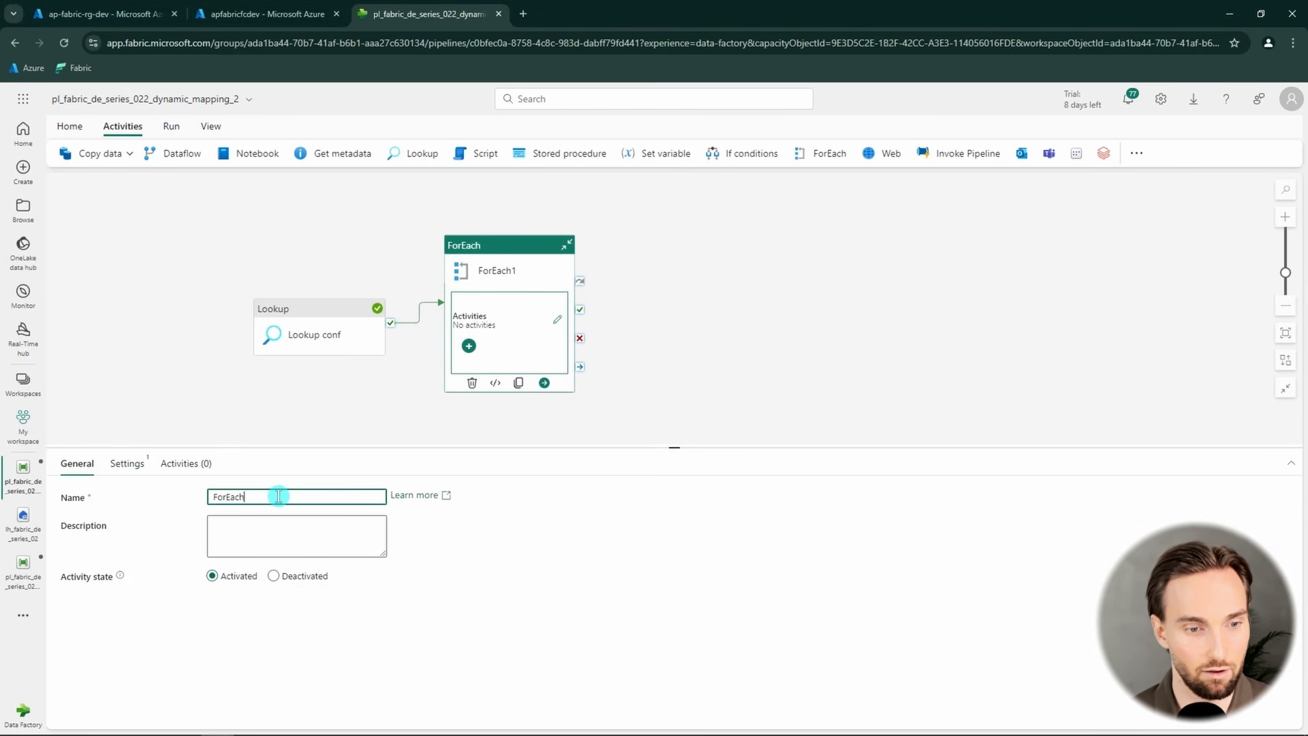
click(523, 287)
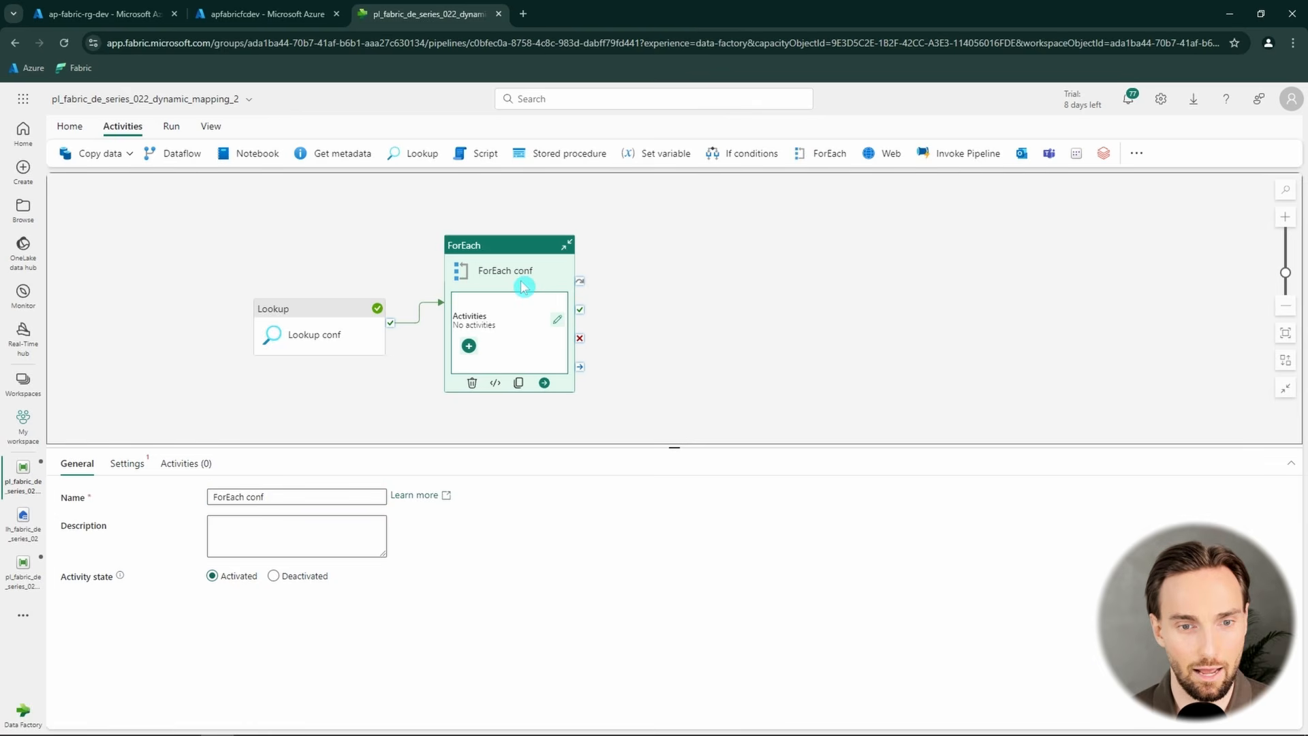
click(127, 465)
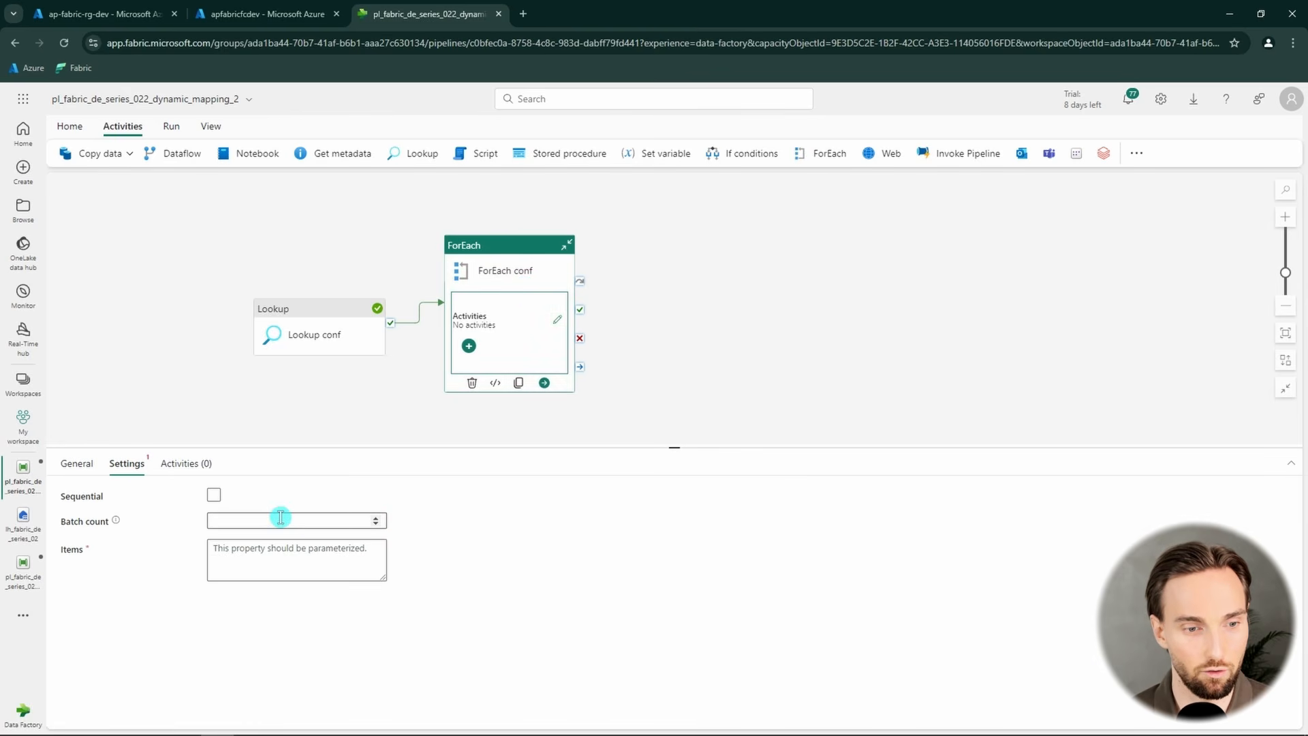
click(275, 559)
click(307, 592)
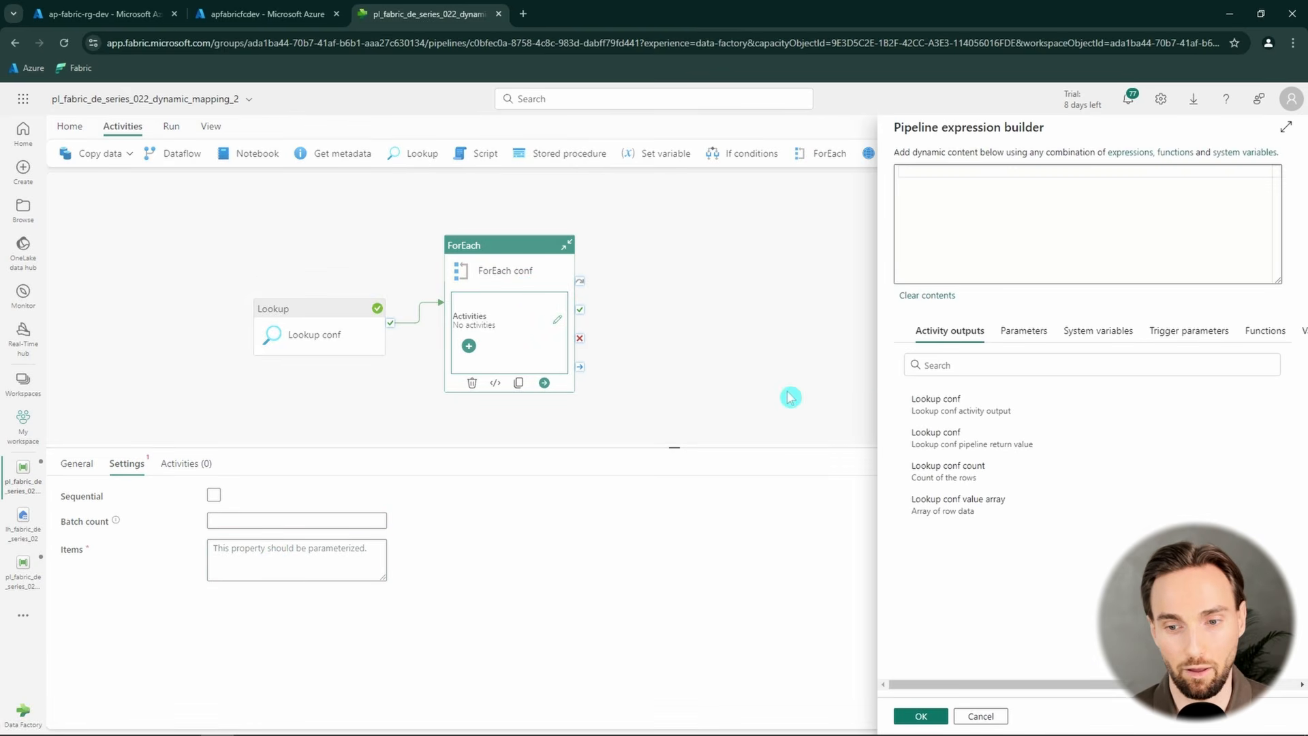
click(952, 514)
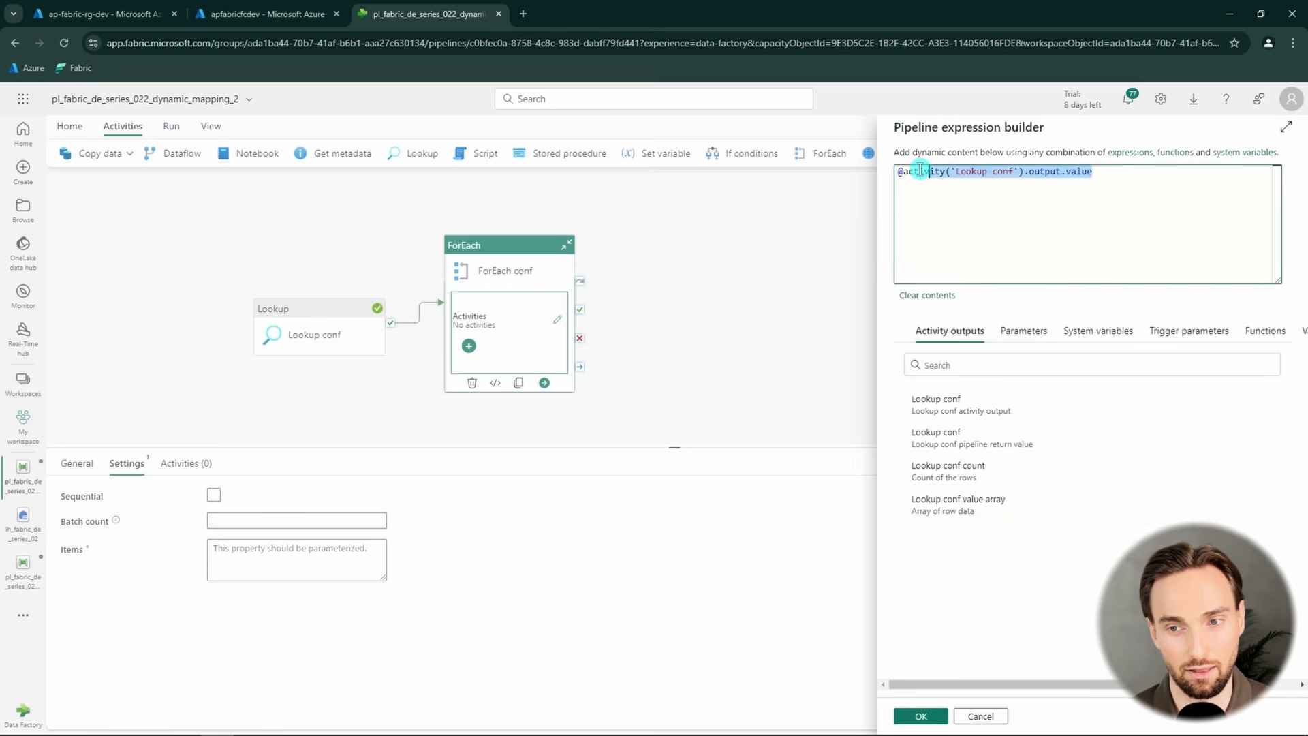
click(1131, 219)
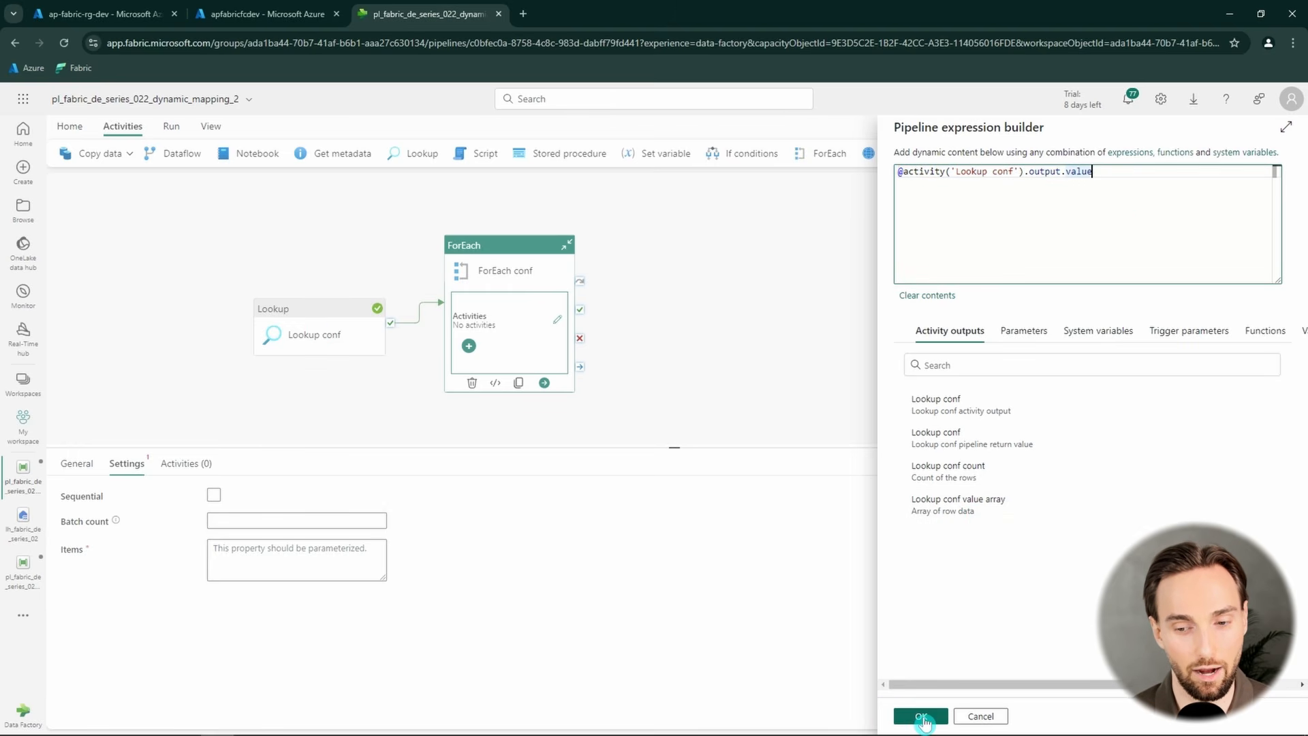
click(921, 716)
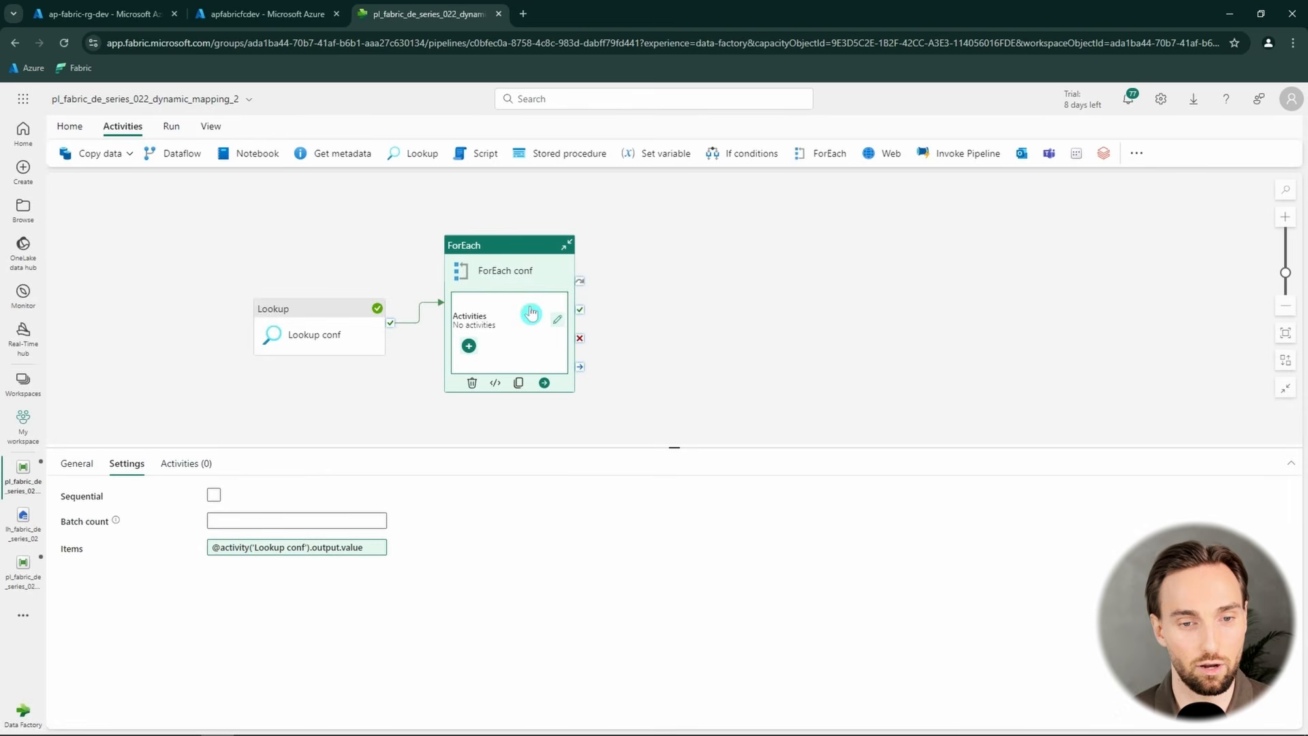
- Add a Copy data activity inside ForEach conf and name it Copy data from lh csv file to lh table
click(469, 347)
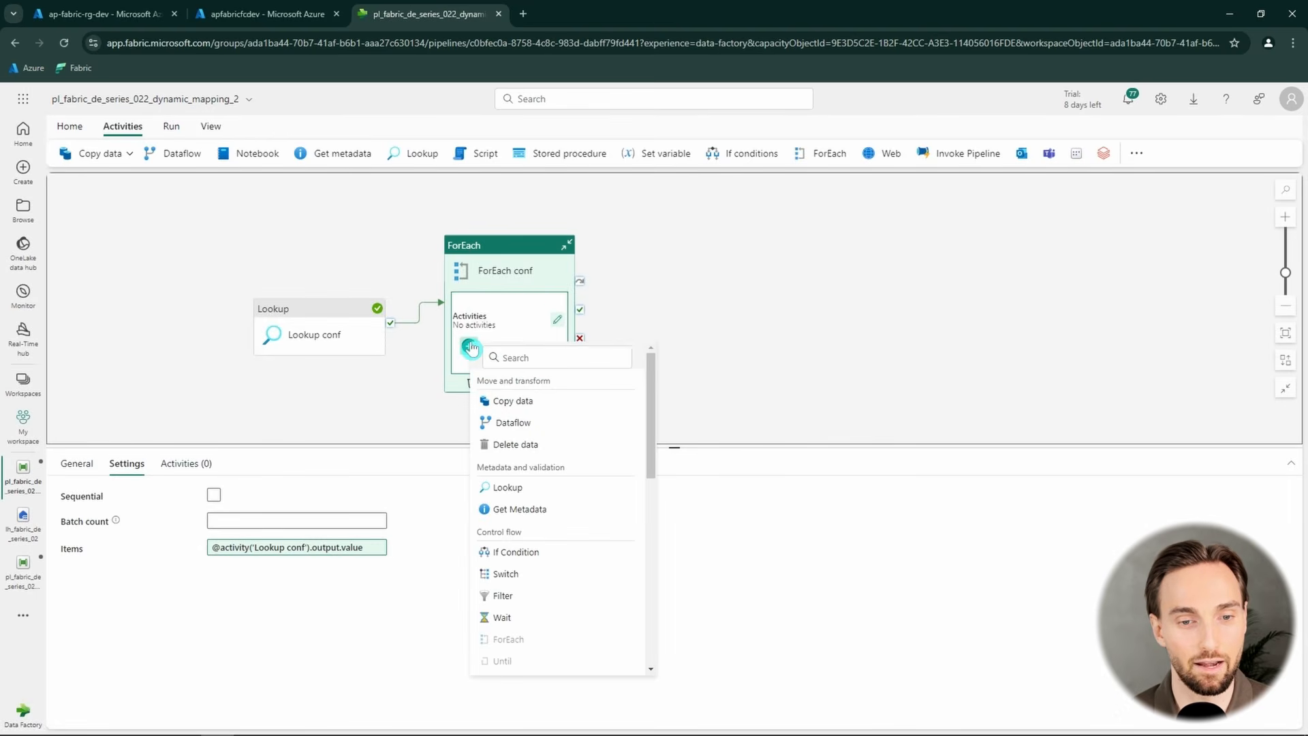
click(538, 405)
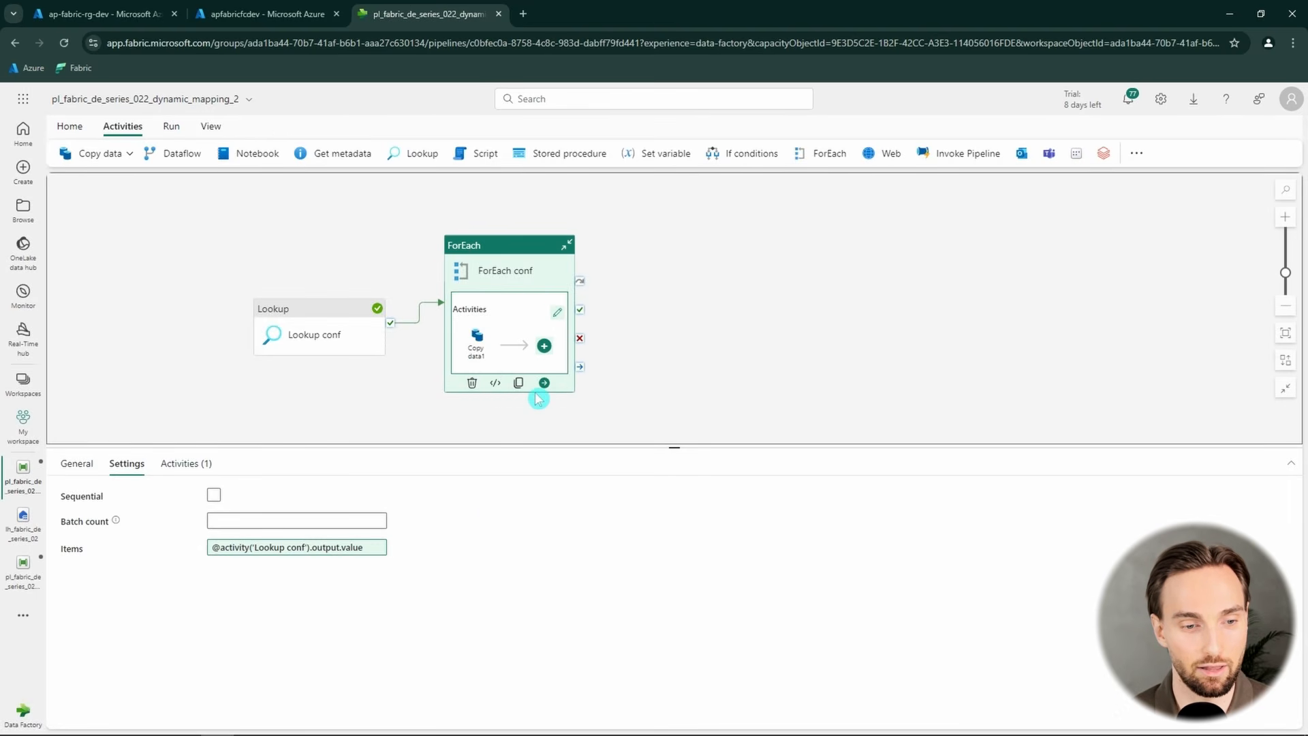
click(475, 350)
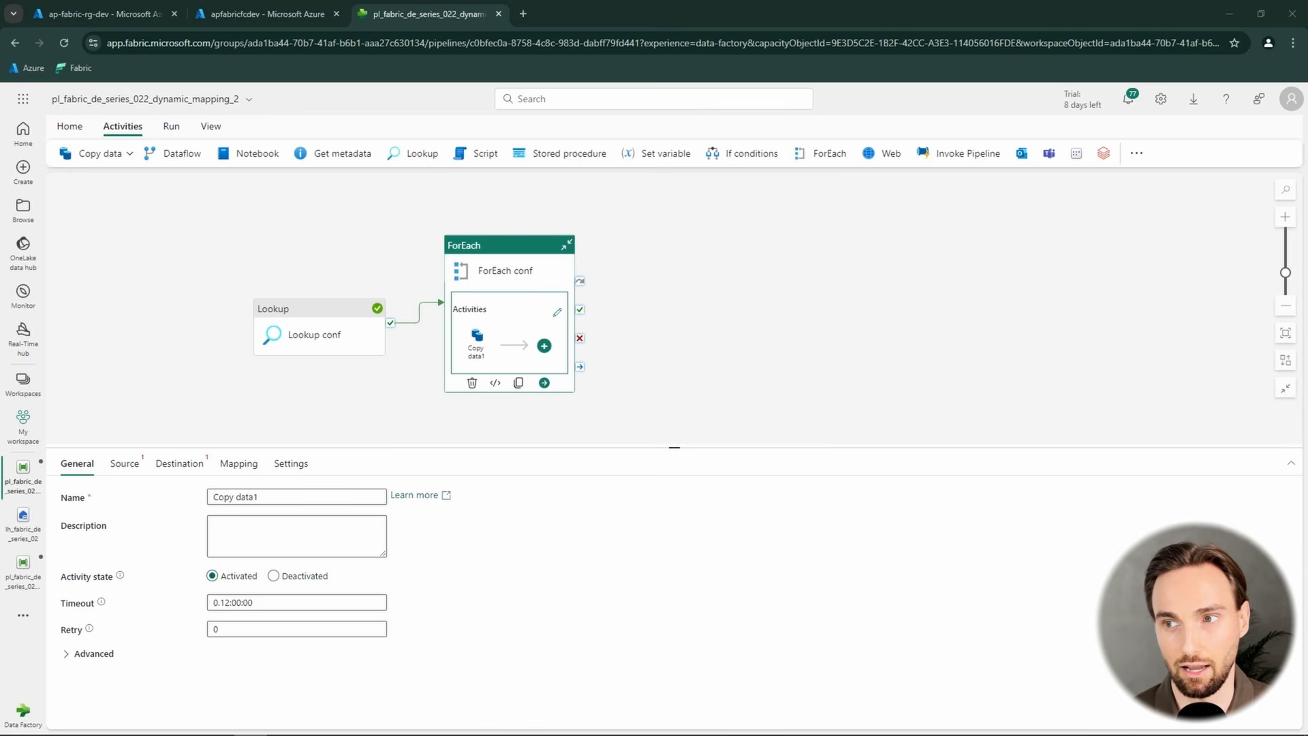
drag(291, 497, 195, 496)
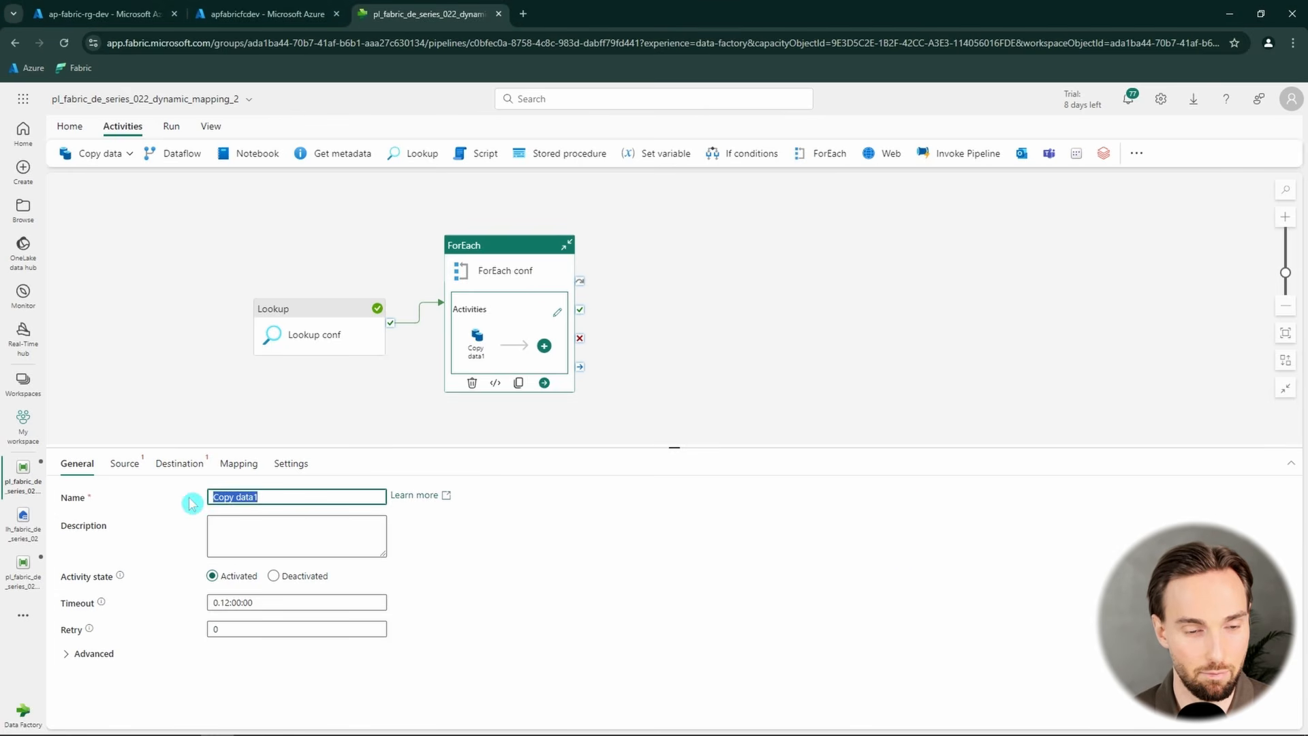
text(Copy data from lh csv file to lh table)
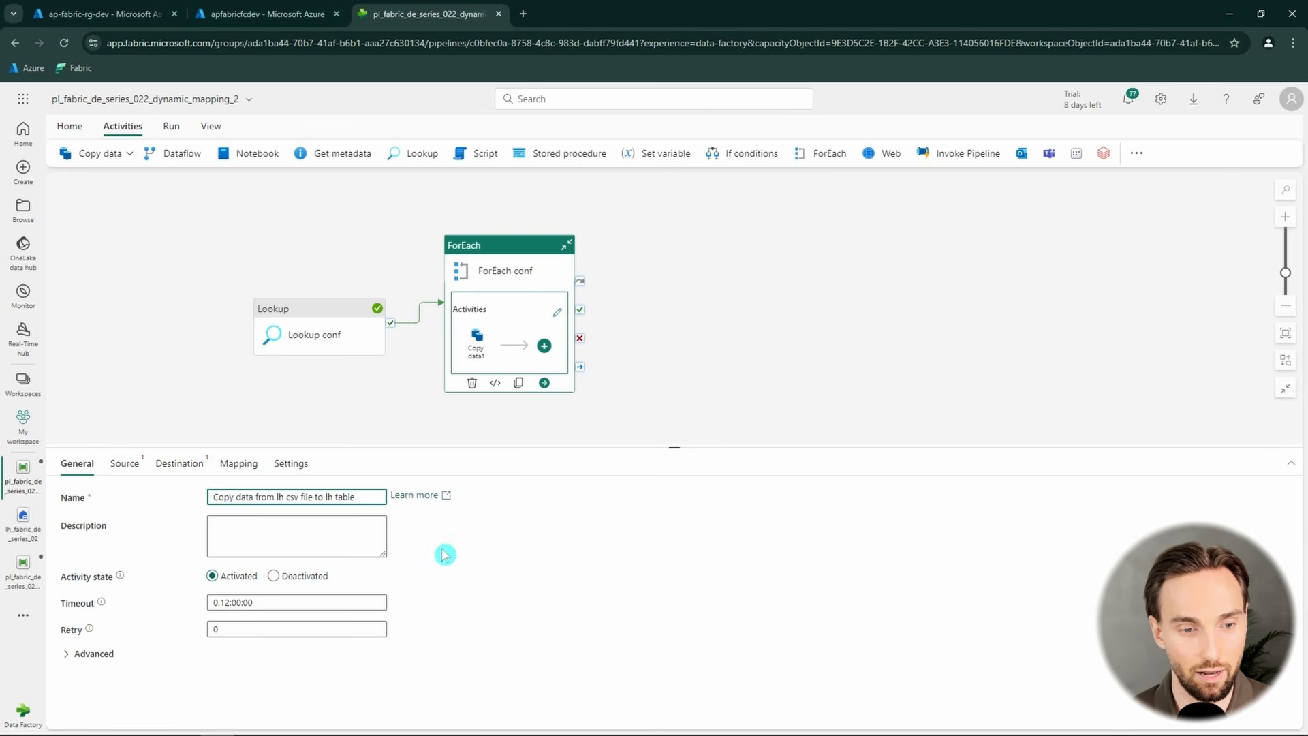
- Set the copy activity's source connection to the lakehouse lh_fabric_de_series_02 with Files as the root folder
click(130, 464)
click(306, 497)
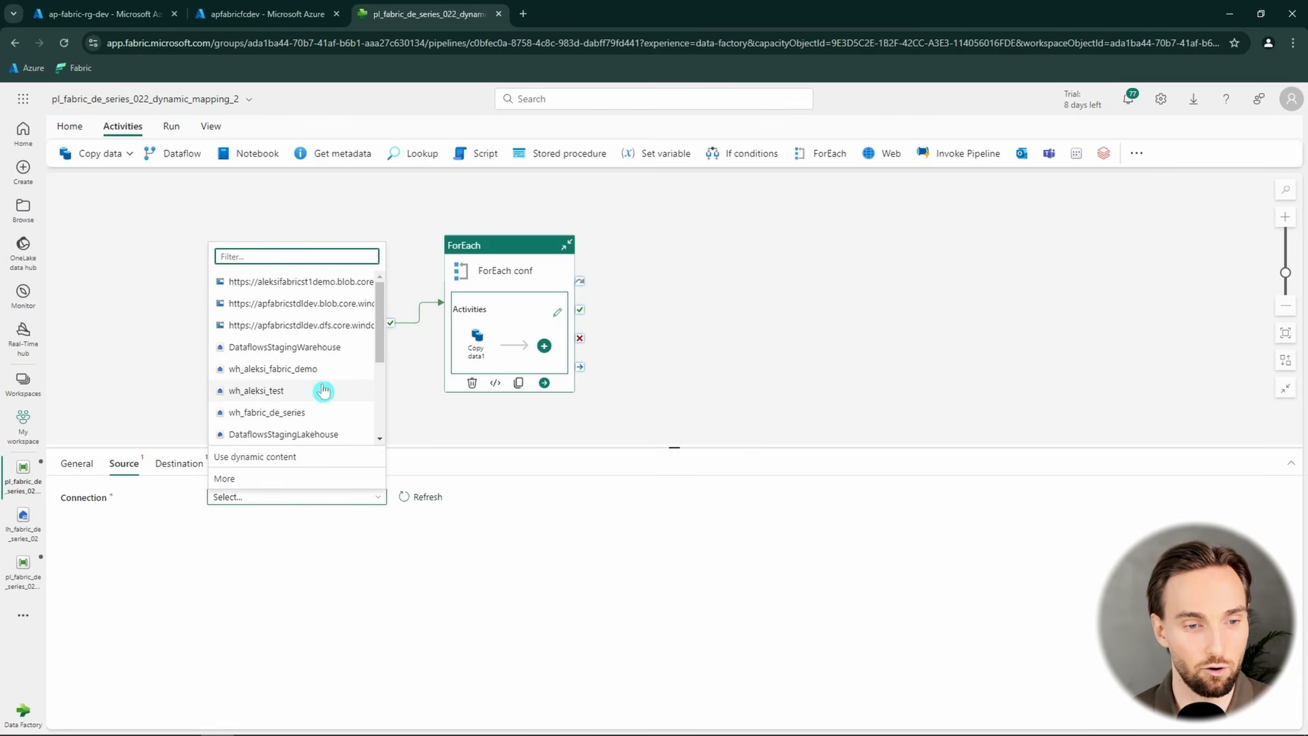
scroll(338, 398, down, 2)
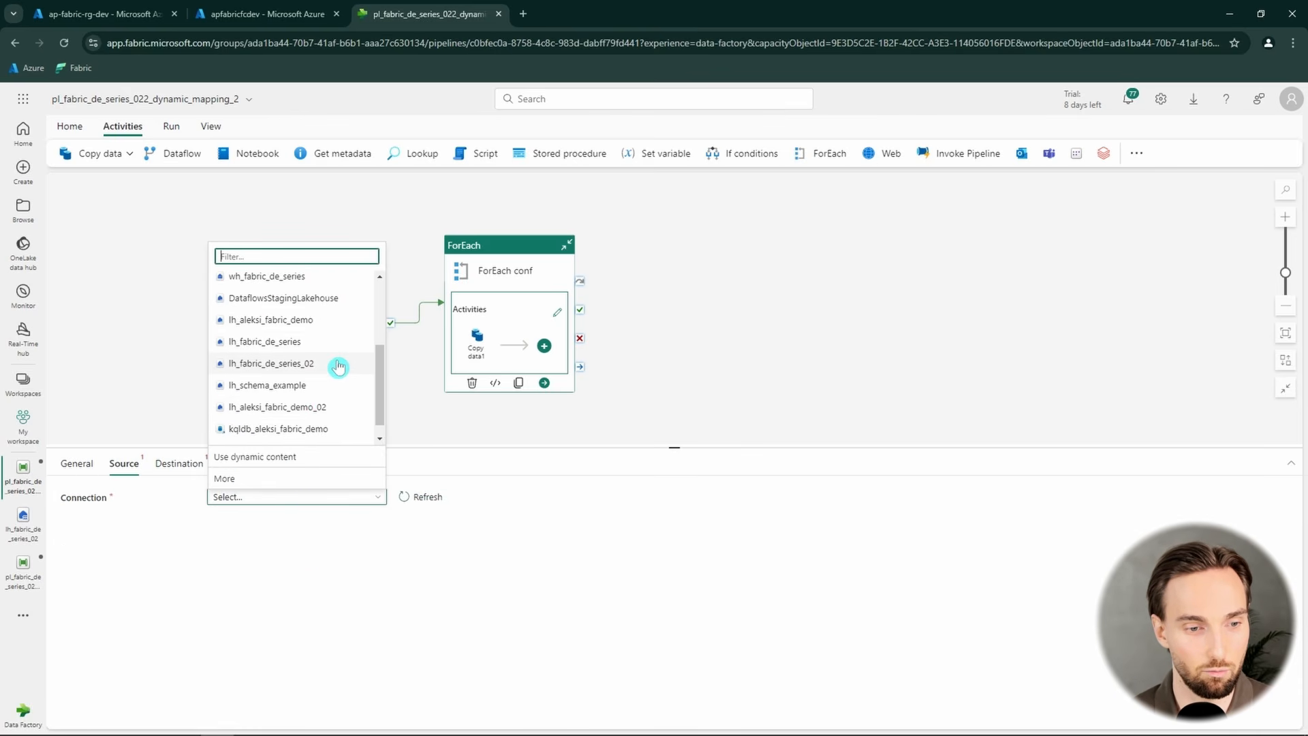
click(341, 363)
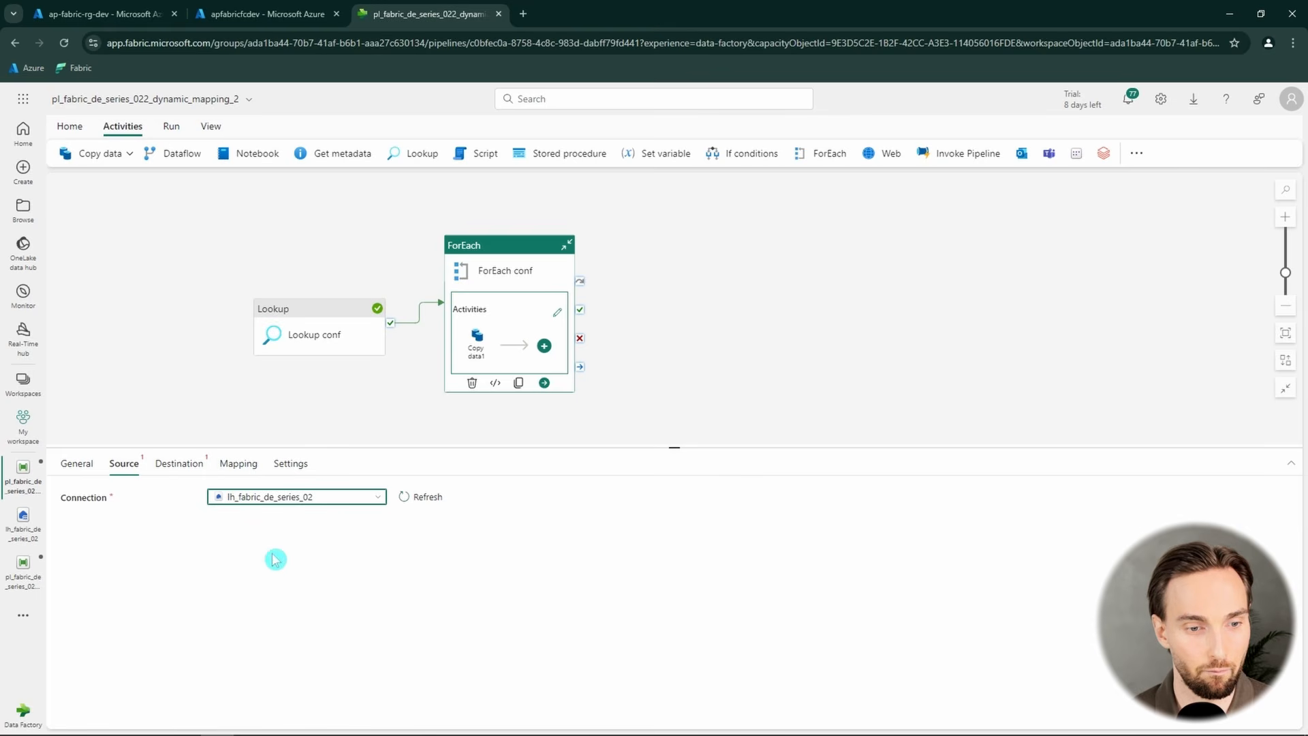
click(261, 524)
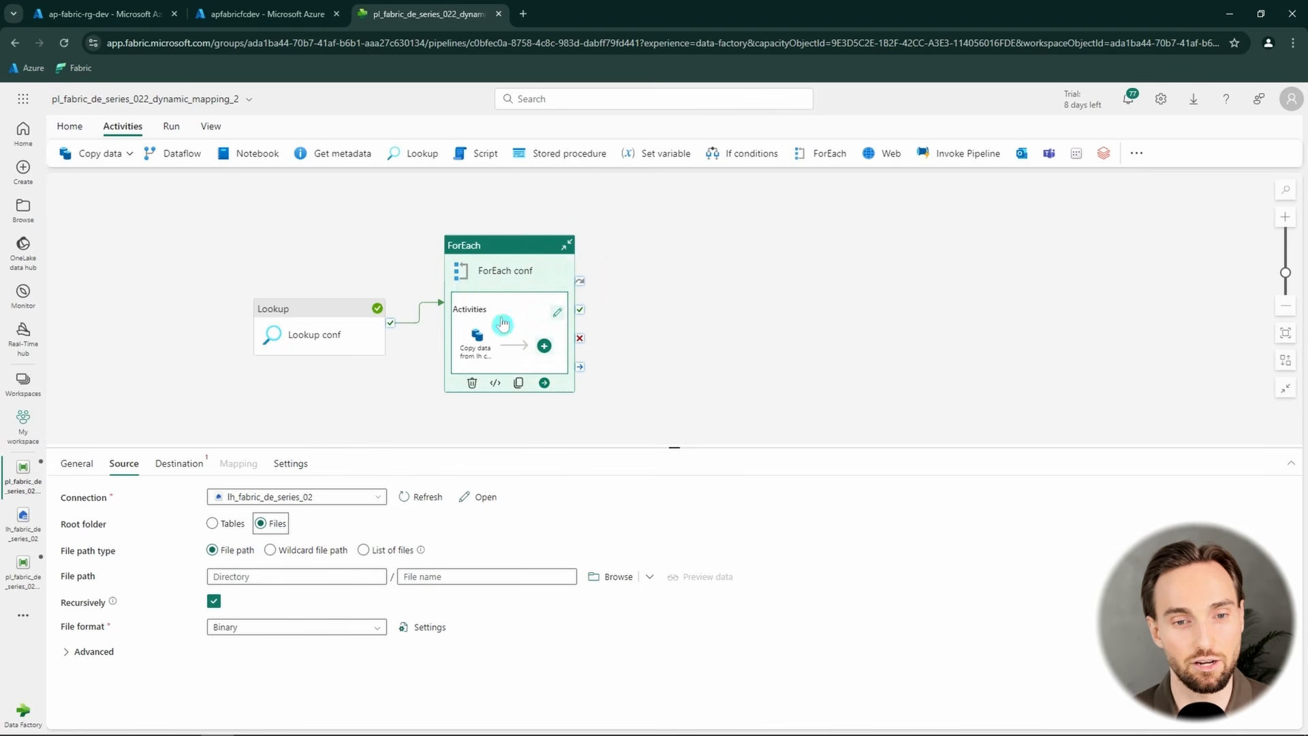
click(273, 579)
click(274, 594)
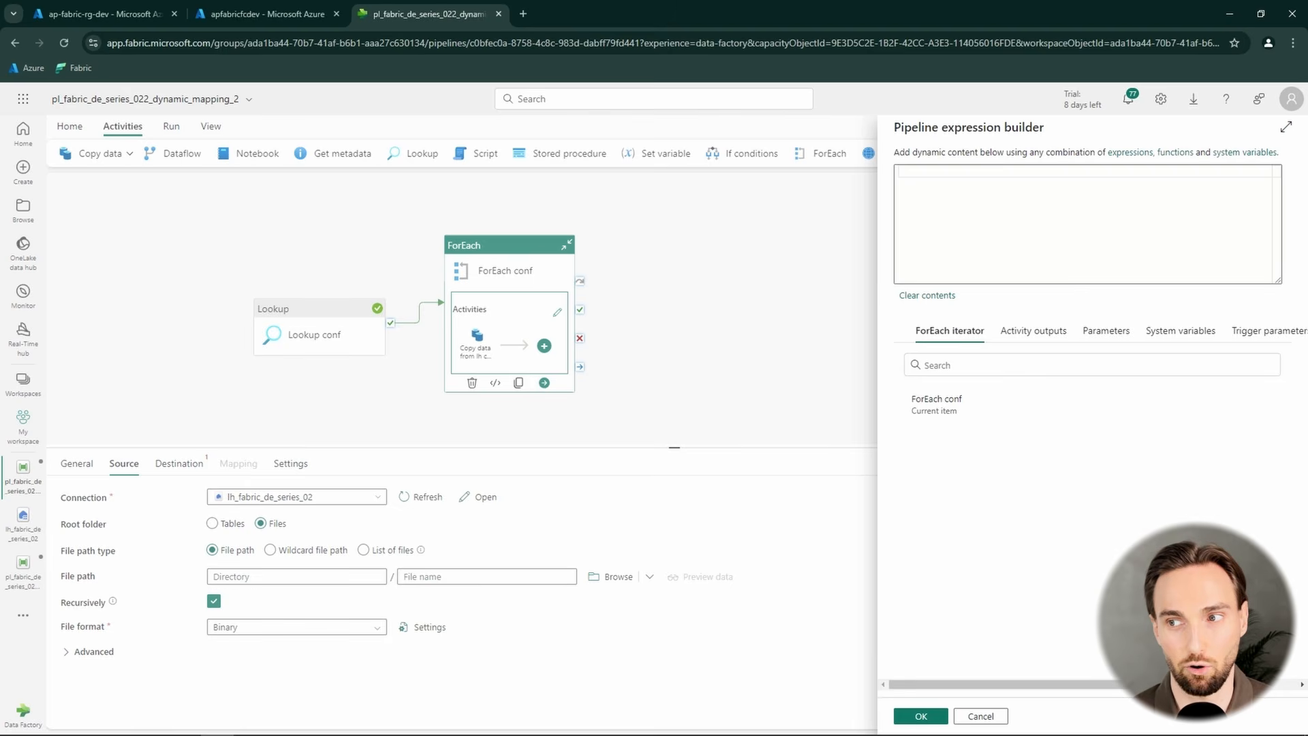
text(@item().source_folder)
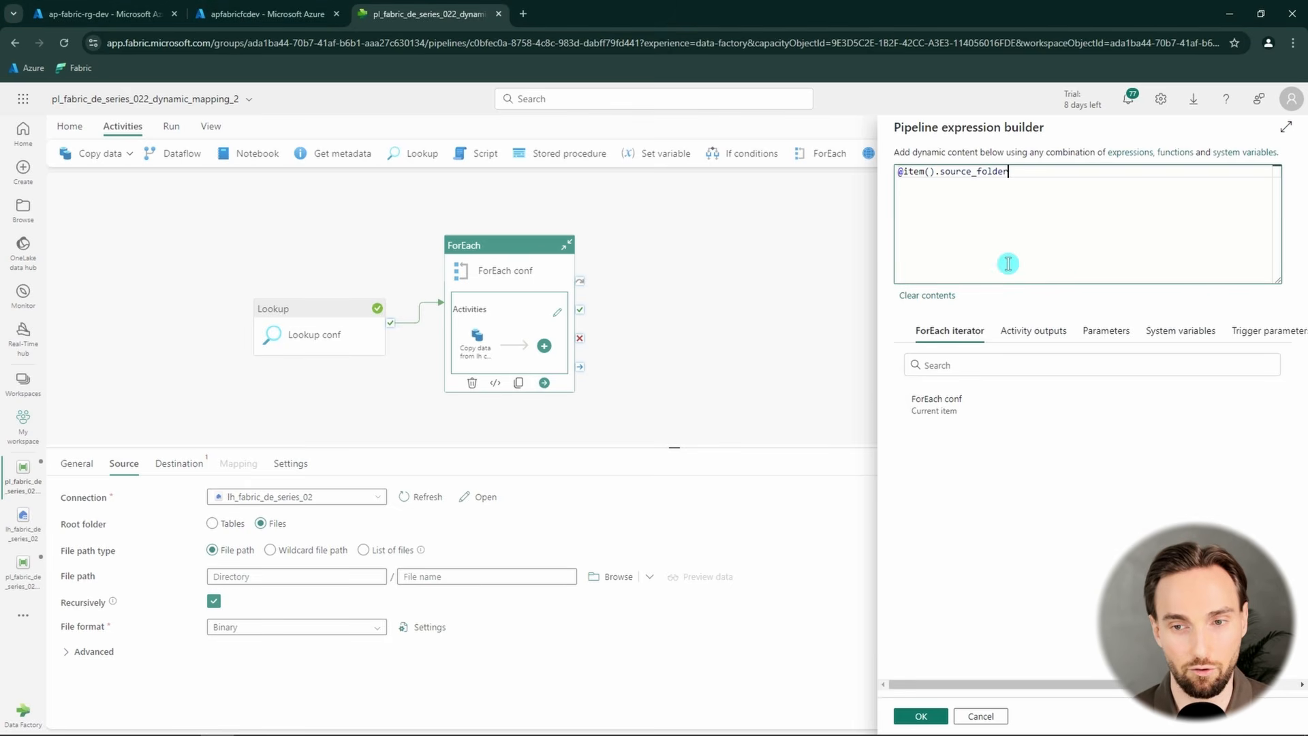
click(933, 715)
click(481, 576)
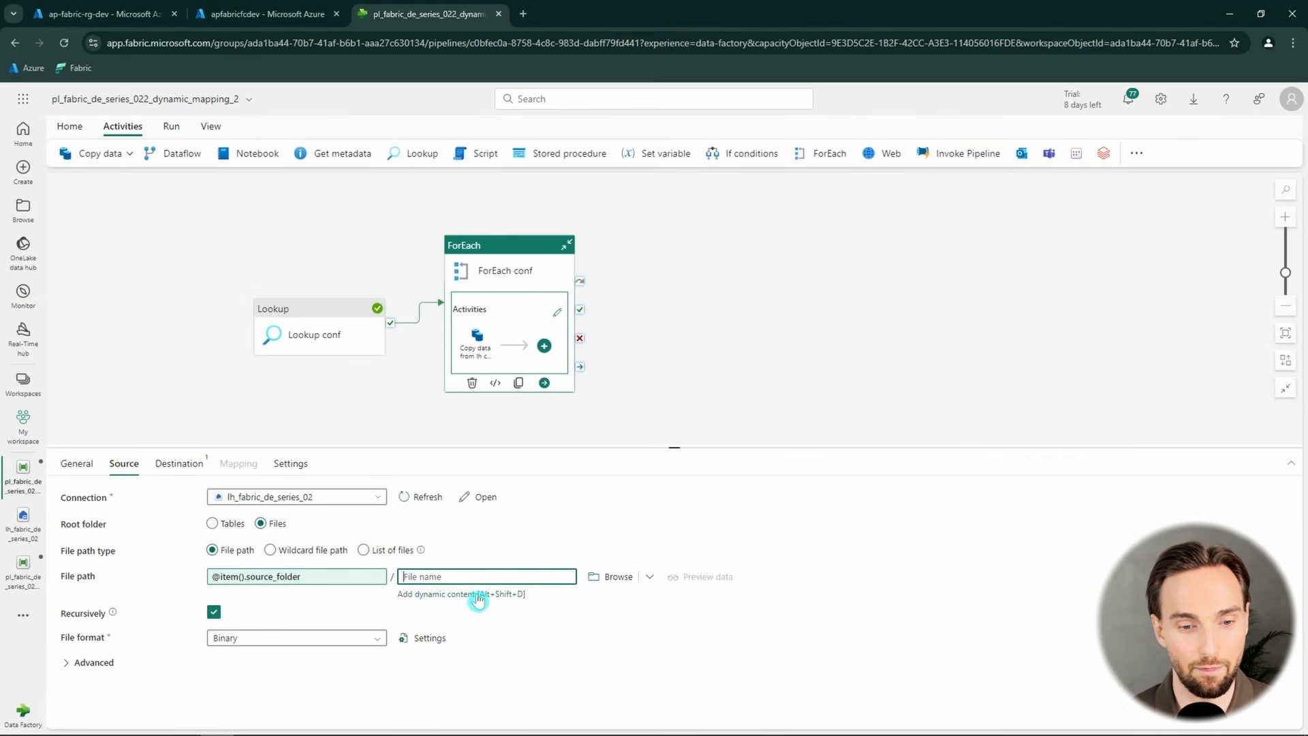
click(478, 594)
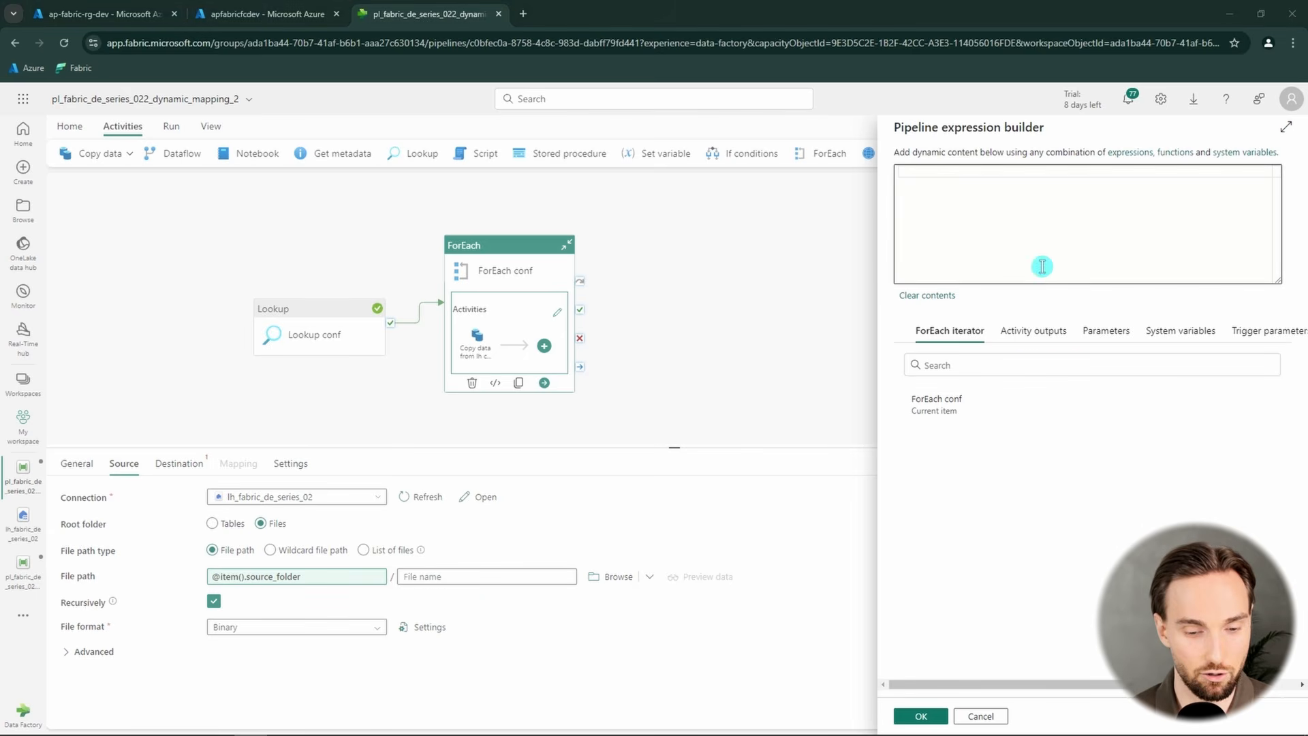
text(@item().source_file_name)
click(914, 717)
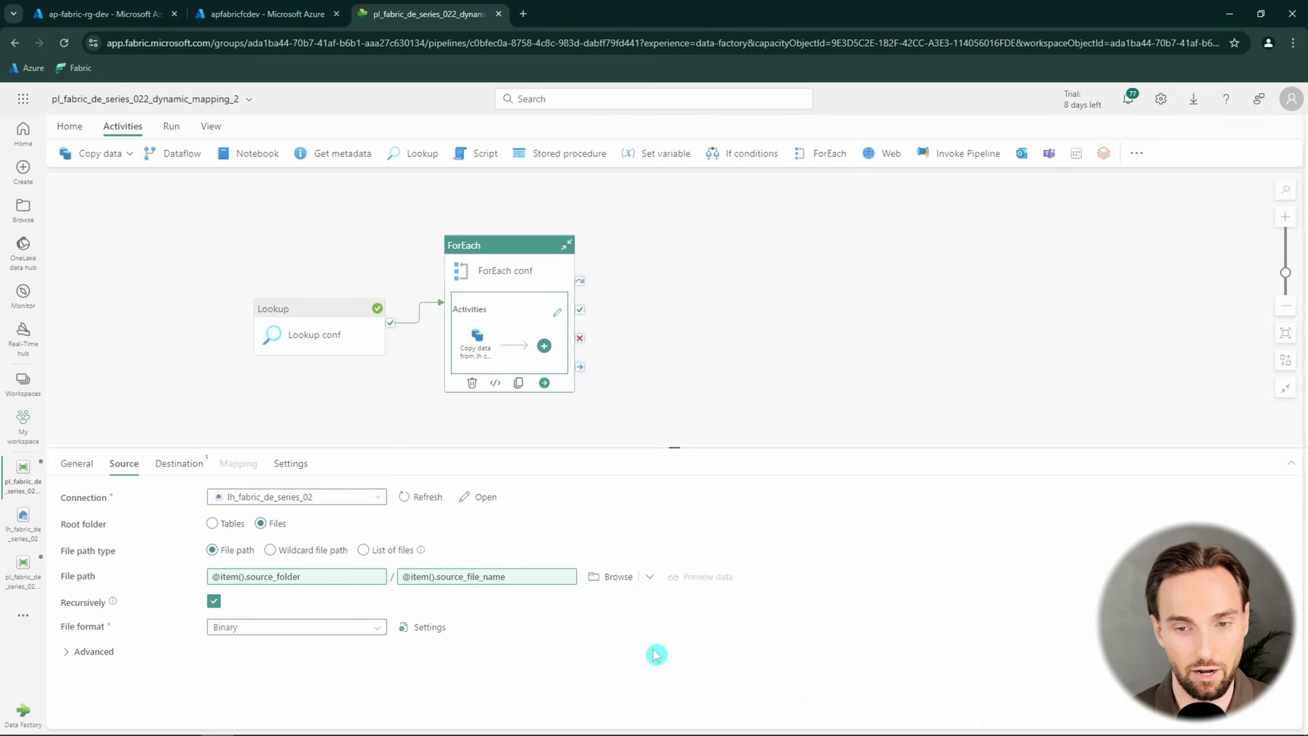
- Set the source file format to DelimitedText and review its format settings without changing them
click(320, 636)
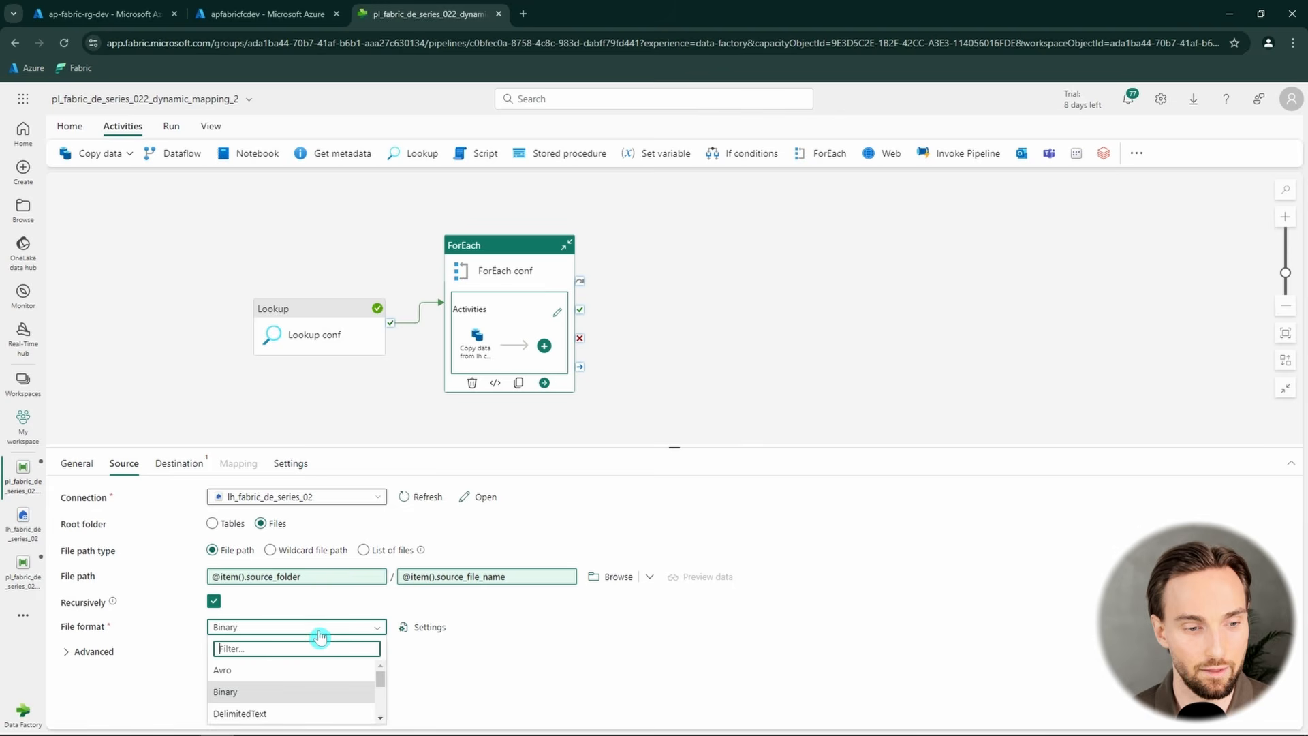
click(287, 716)
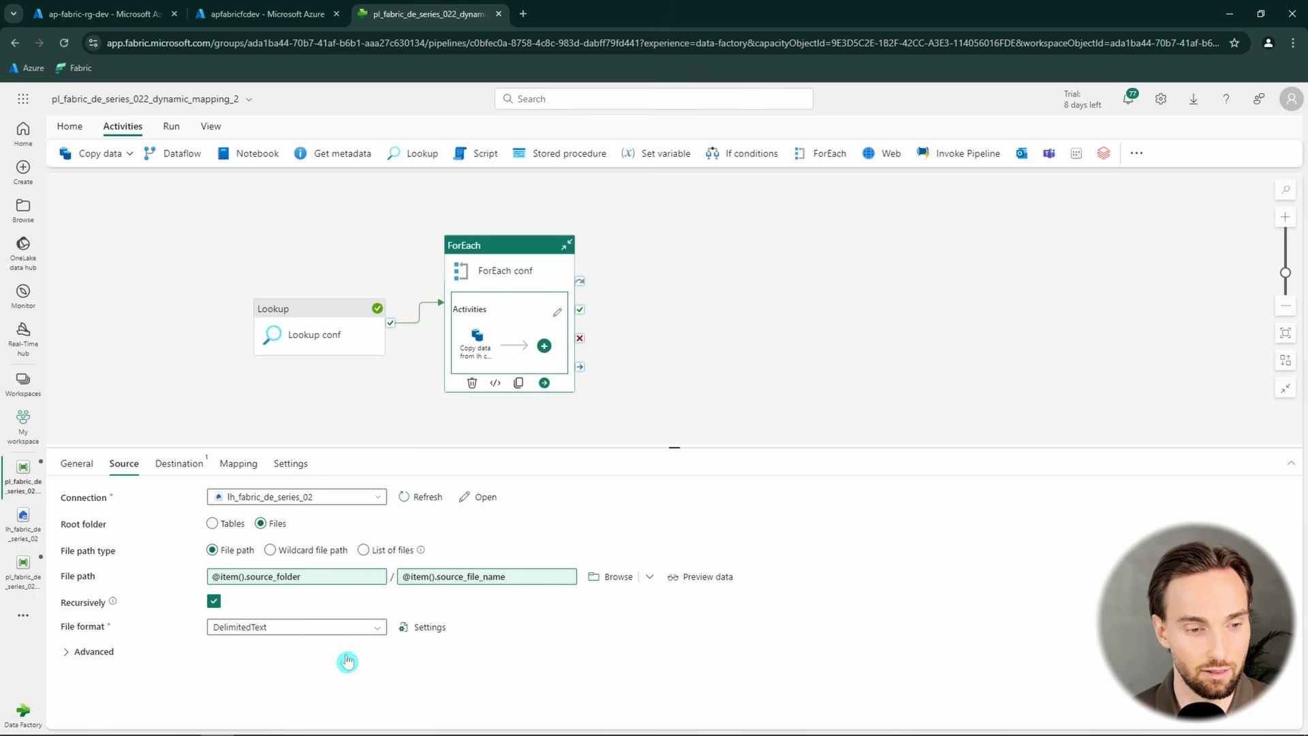
click(423, 627)
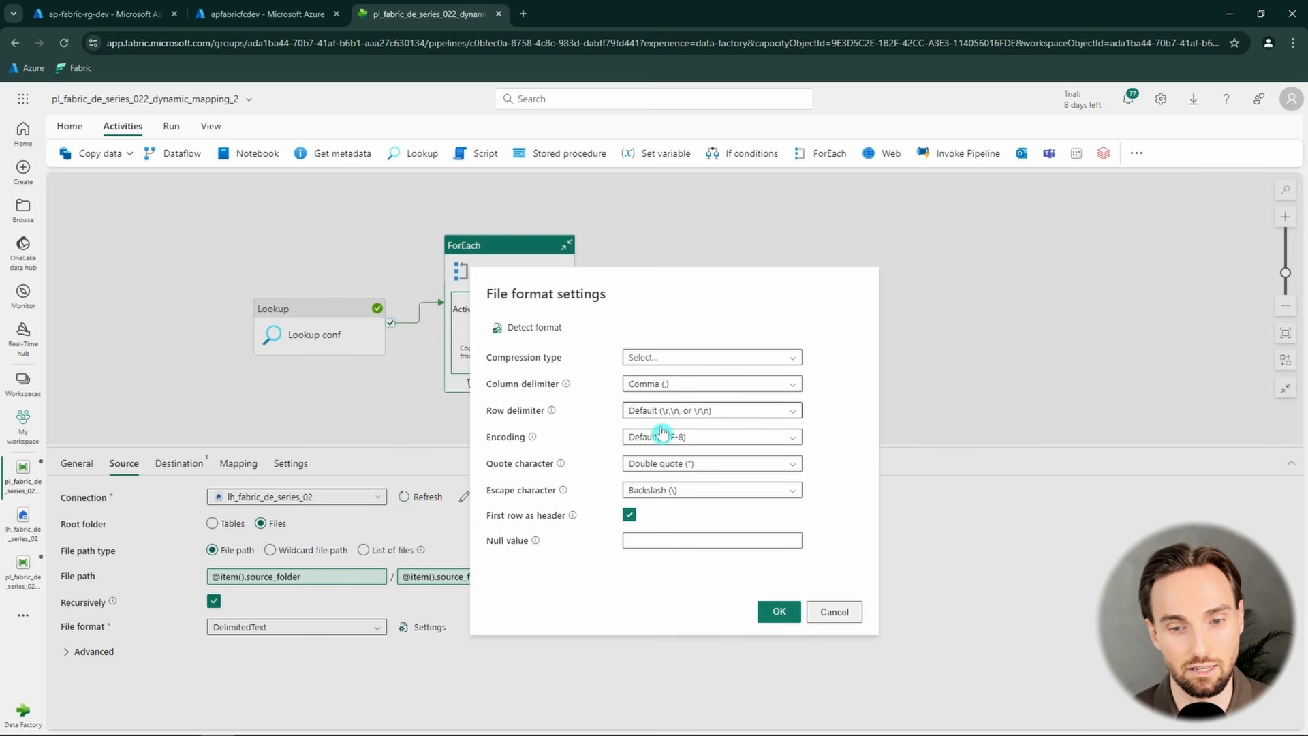
click(839, 611)
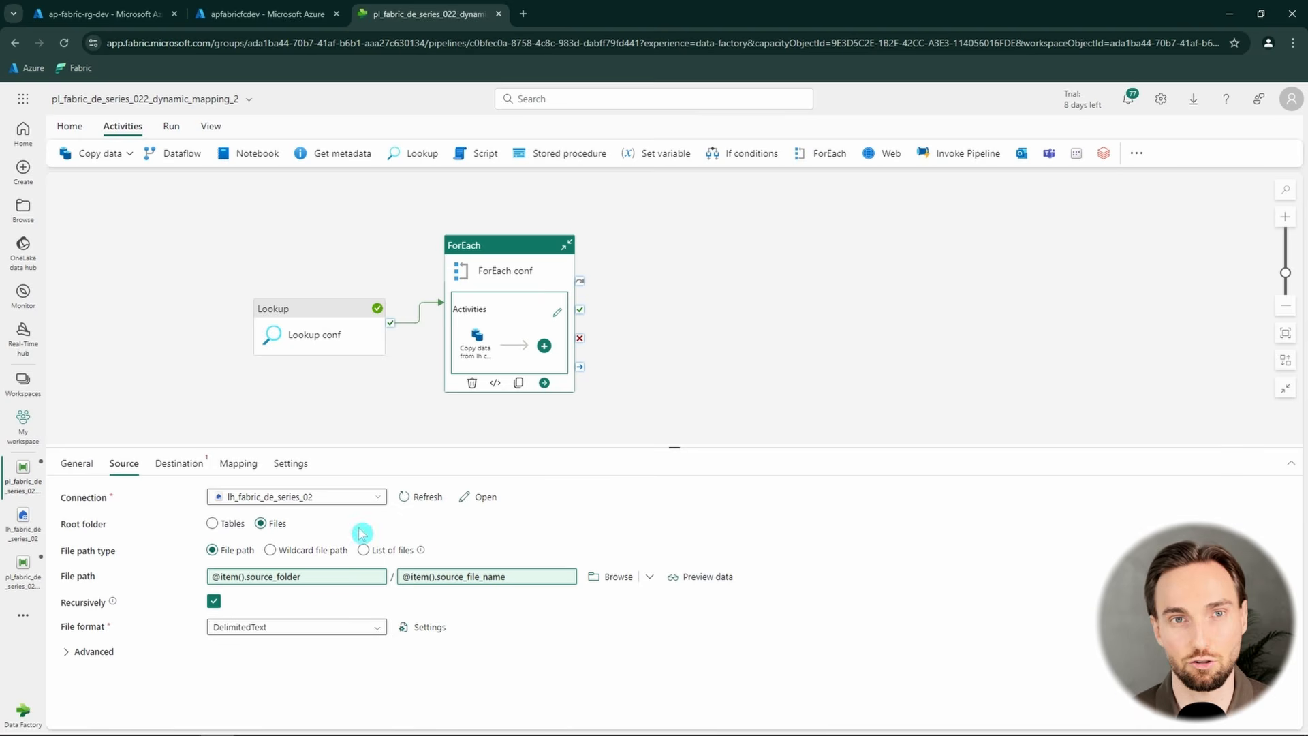
- Set the copy activity's destination connection to lh_fabric_de_series_02 and enable manual entry of the destination table
click(179, 464)
click(307, 508)
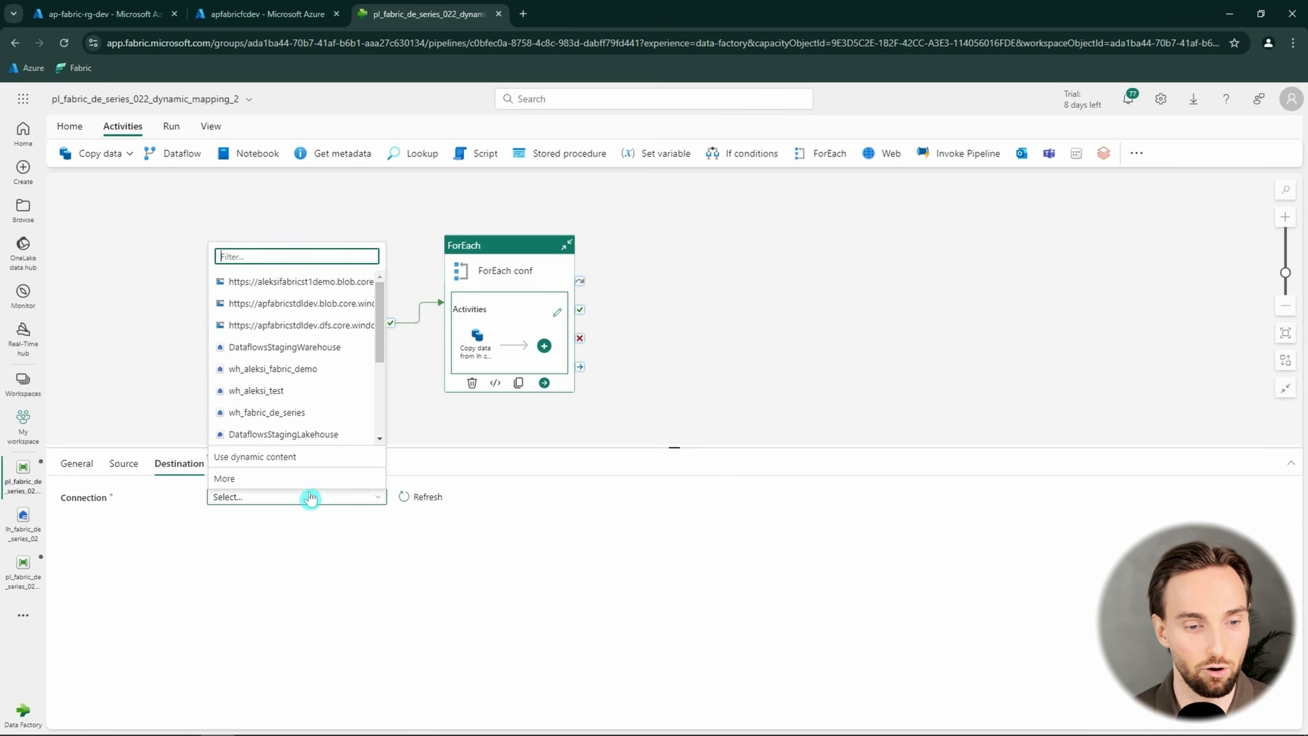
scroll(314, 414, down, 1)
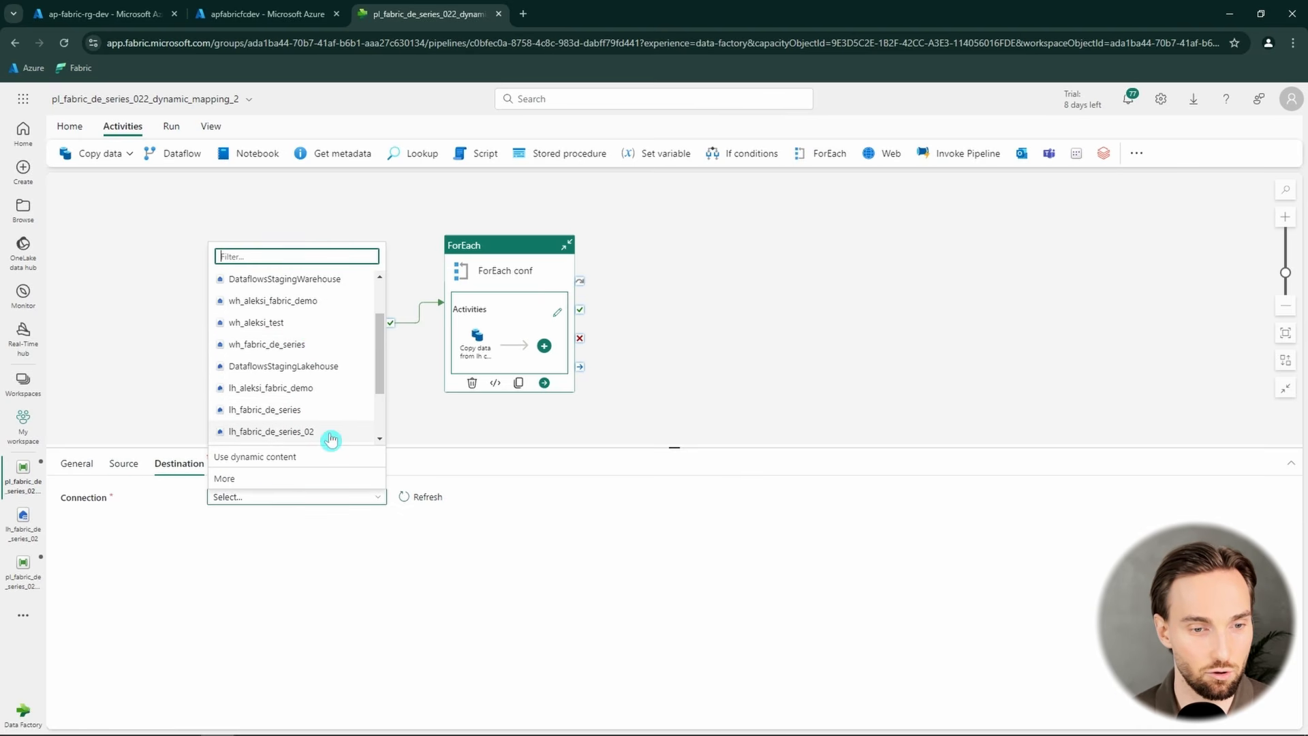
click(326, 435)
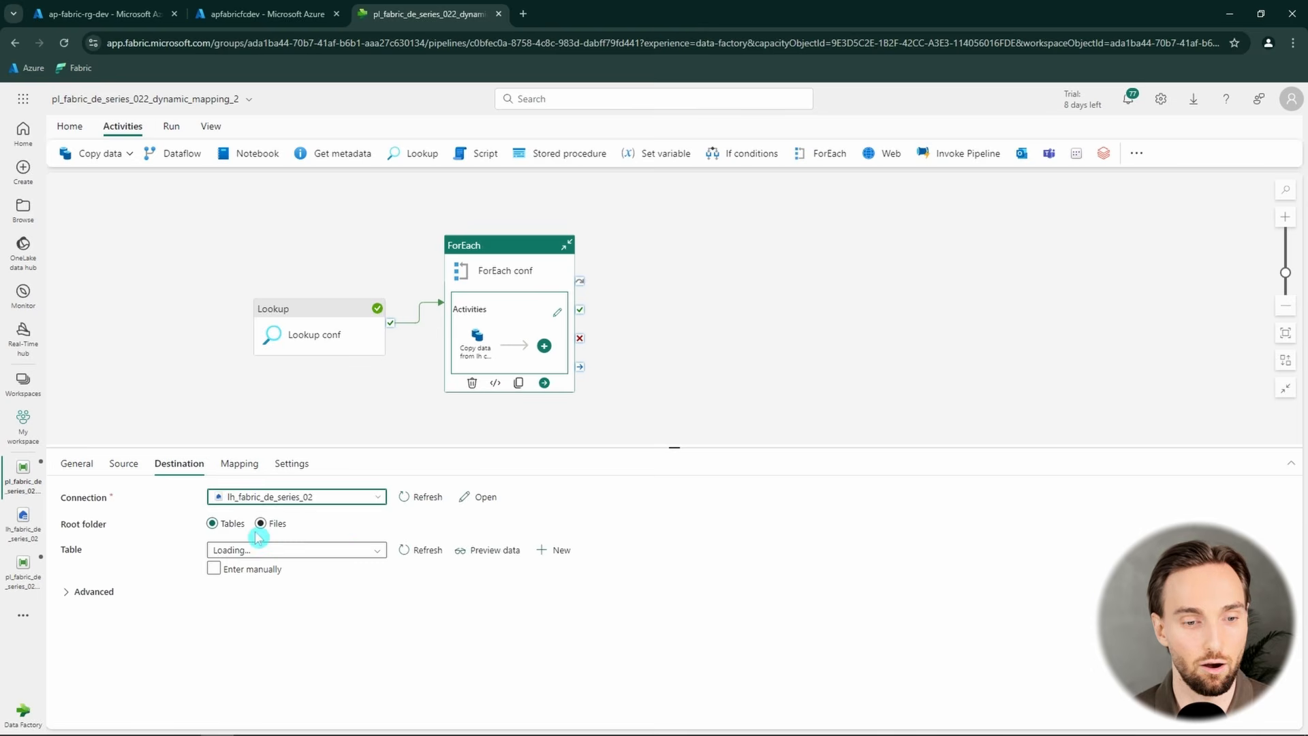
click(215, 569)
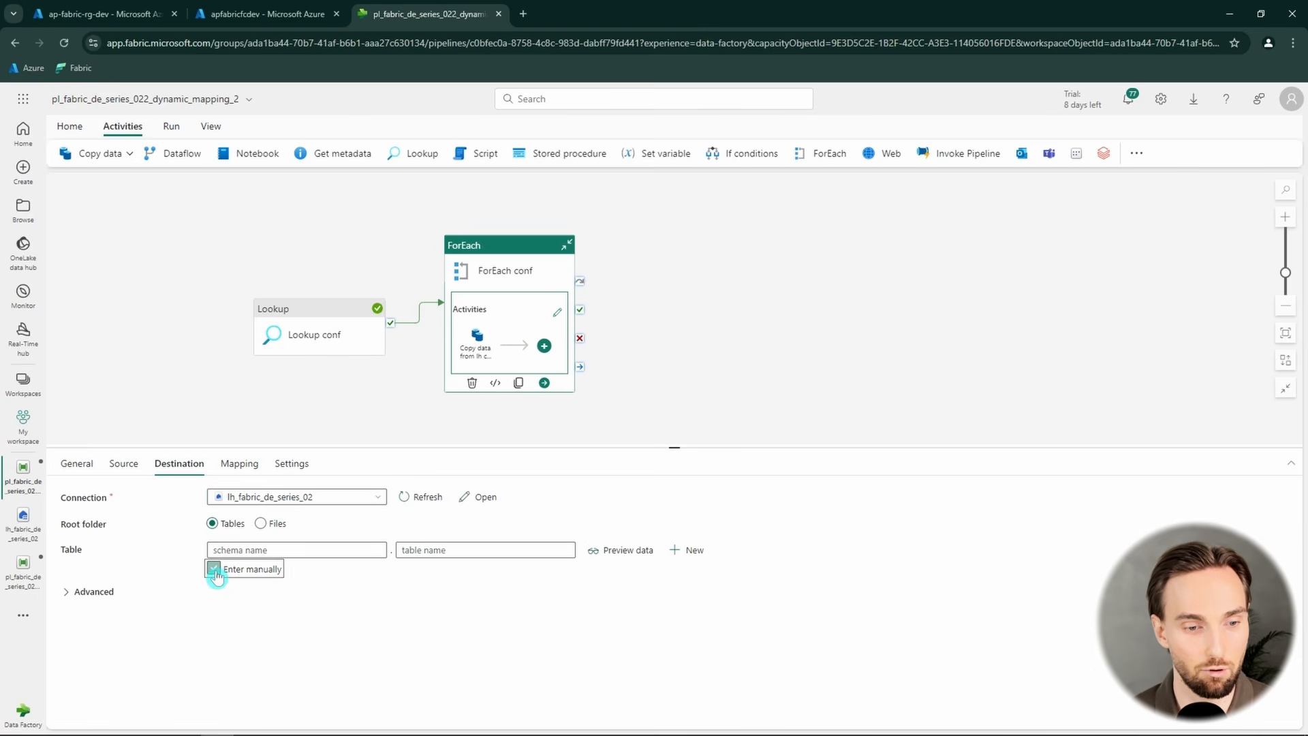
click(316, 550)
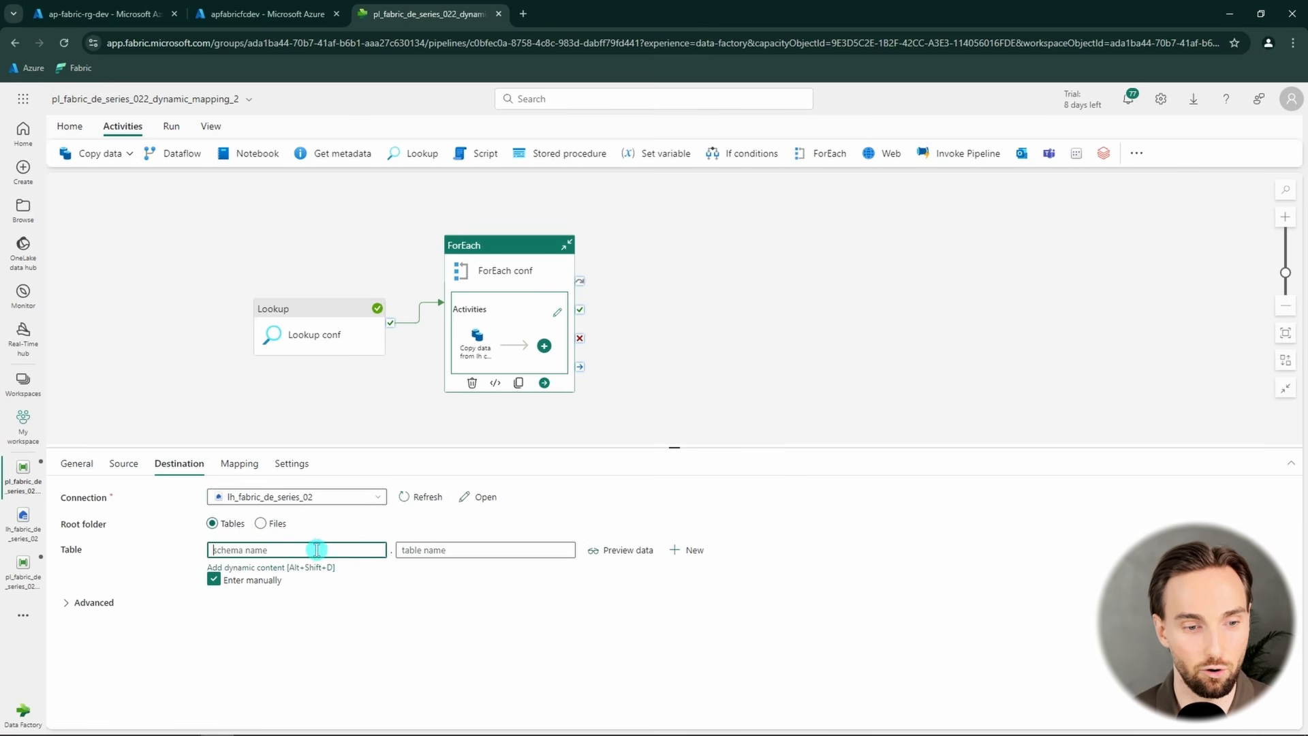
click(278, 568)
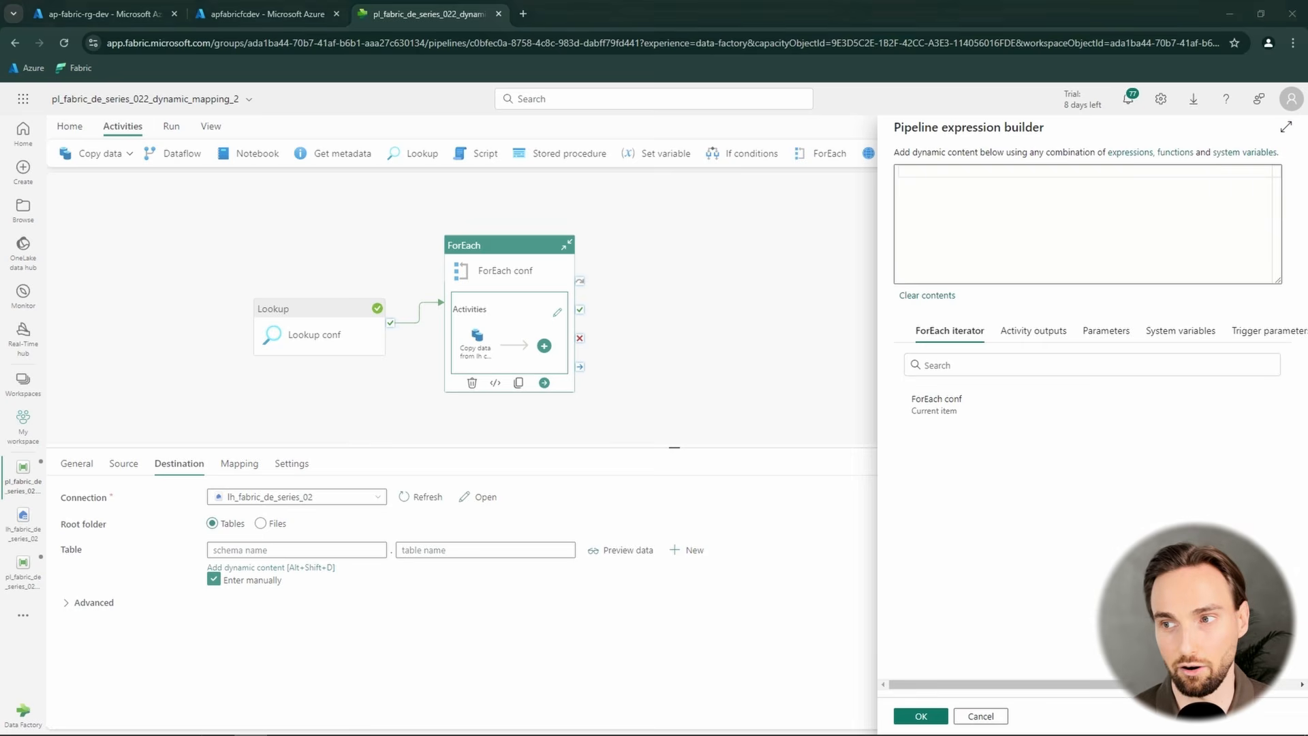
click(1019, 242)
text(@item().destination_table_schema)
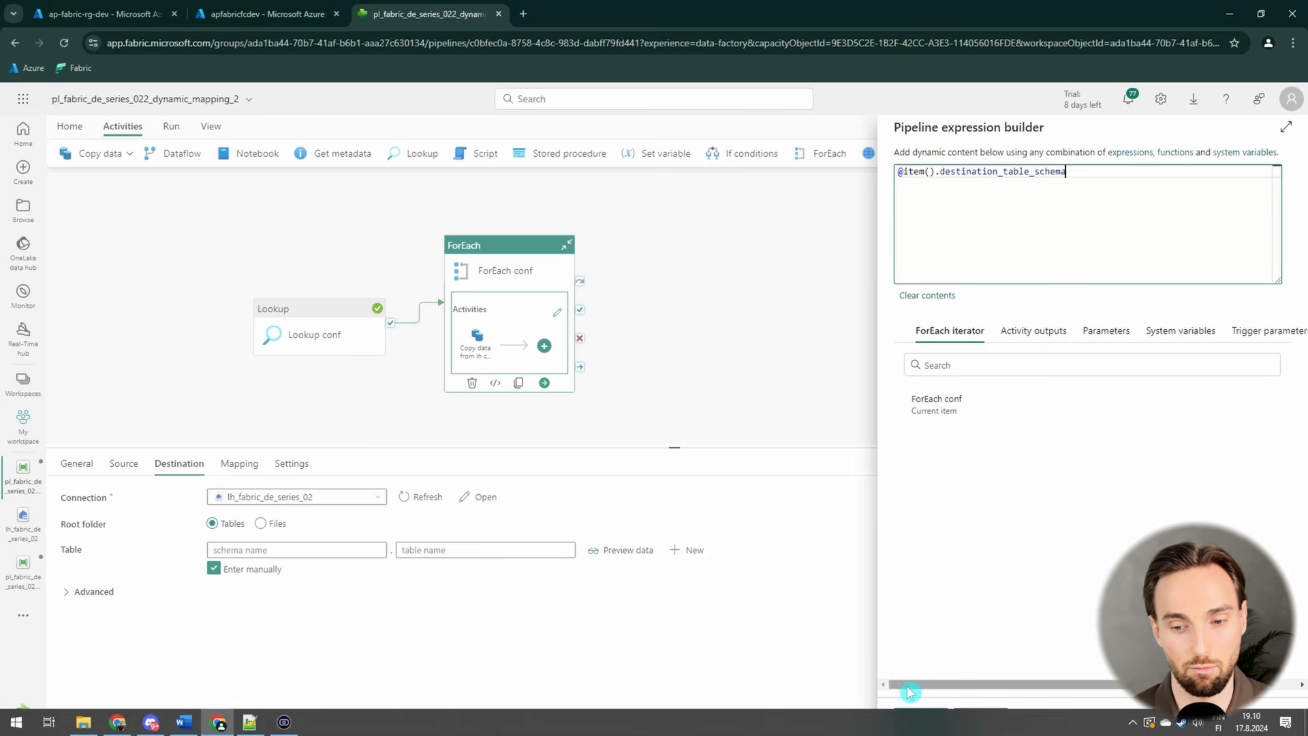
click(913, 716)
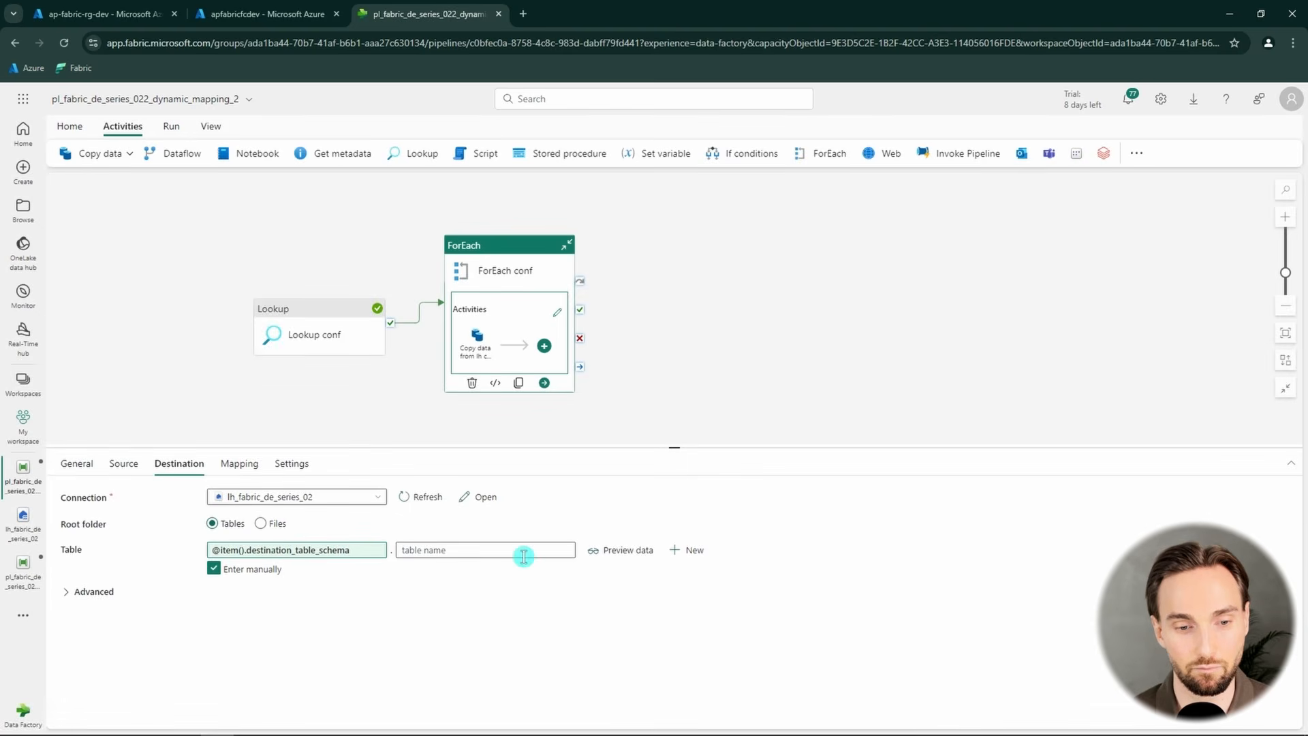
click(483, 569)
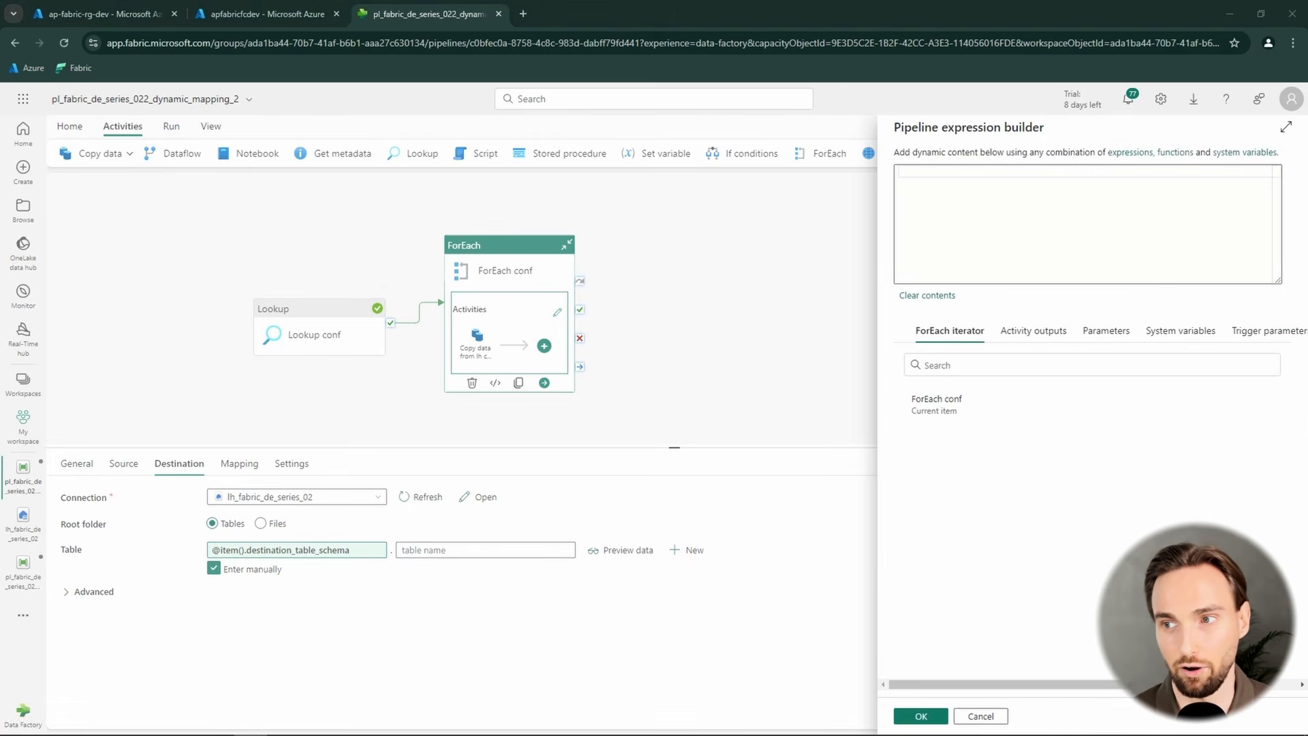
click(1004, 216)
text(@item().destination_table_name)
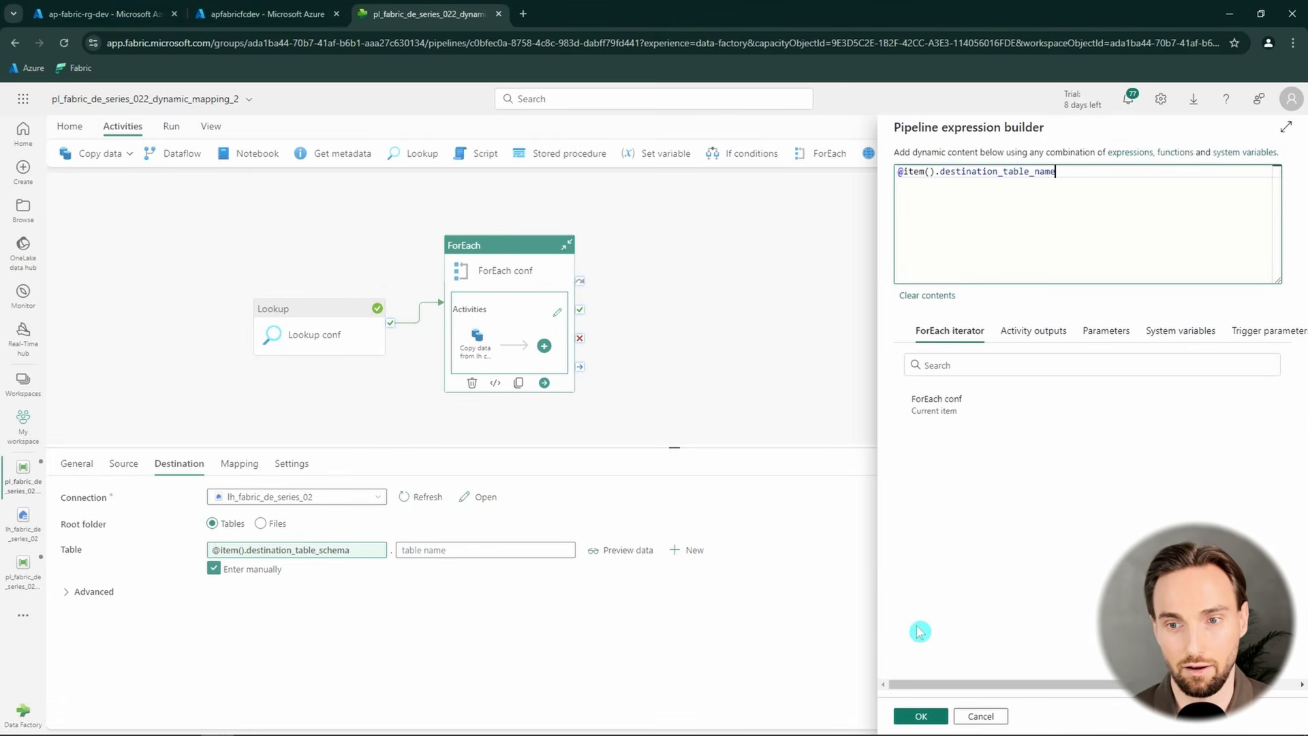
click(916, 717)
click(95, 592)
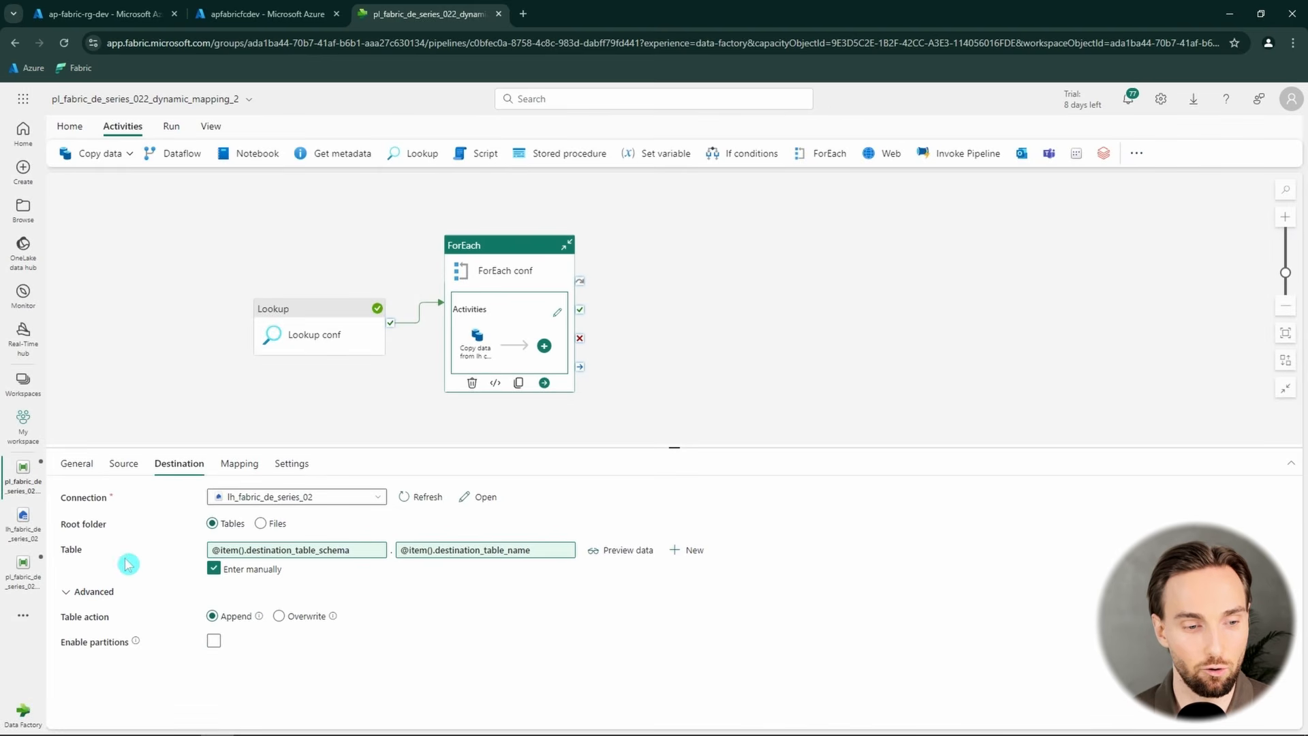
click(280, 617)
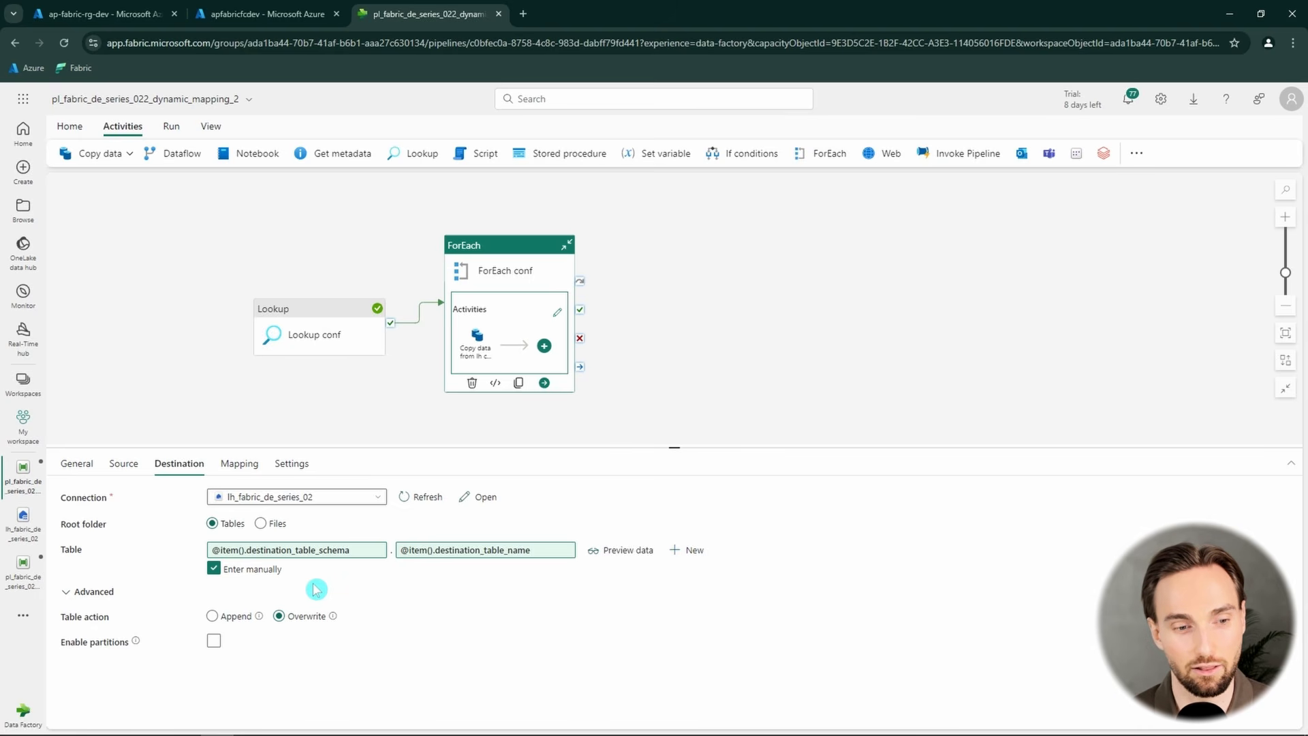
- Examine the mapping objects of the animals and movies entries in conf_file.json in the lakehouse lh_fabric_de_series_02
click(235, 475)
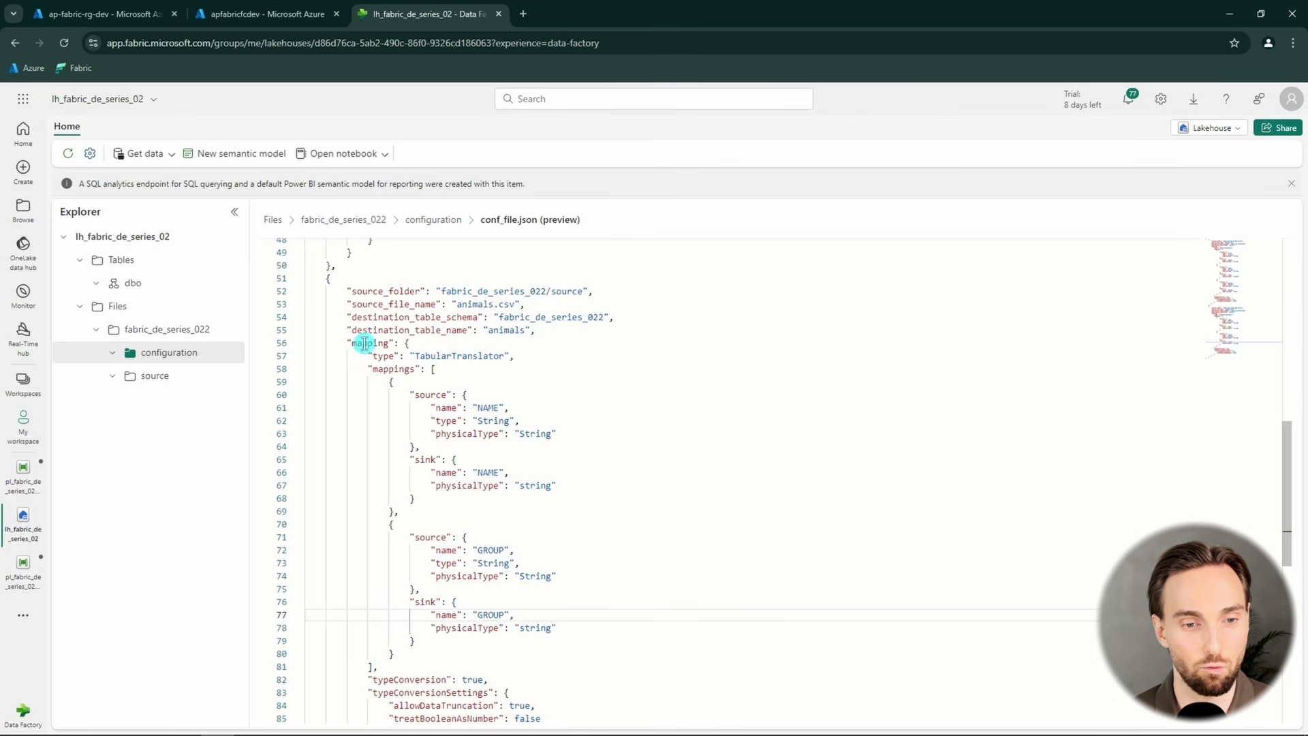
double_click(364, 343)
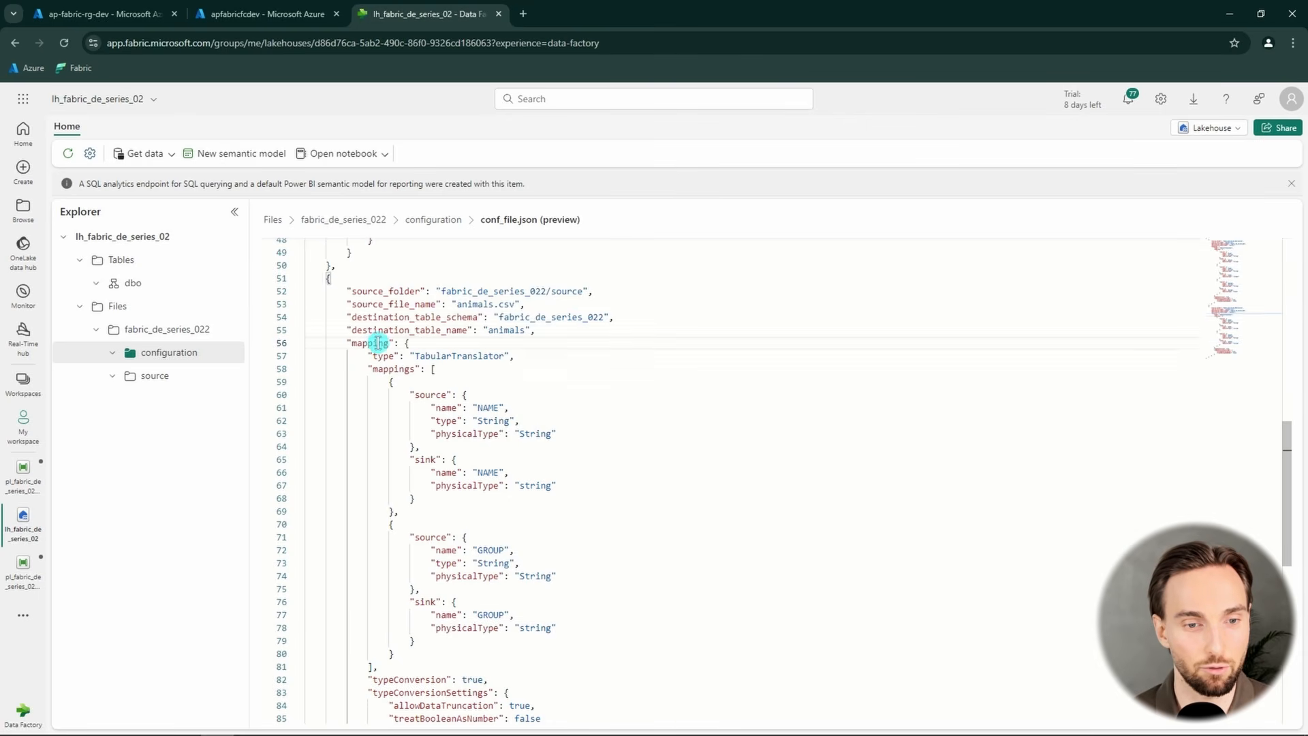
scroll(369, 322, up, 1)
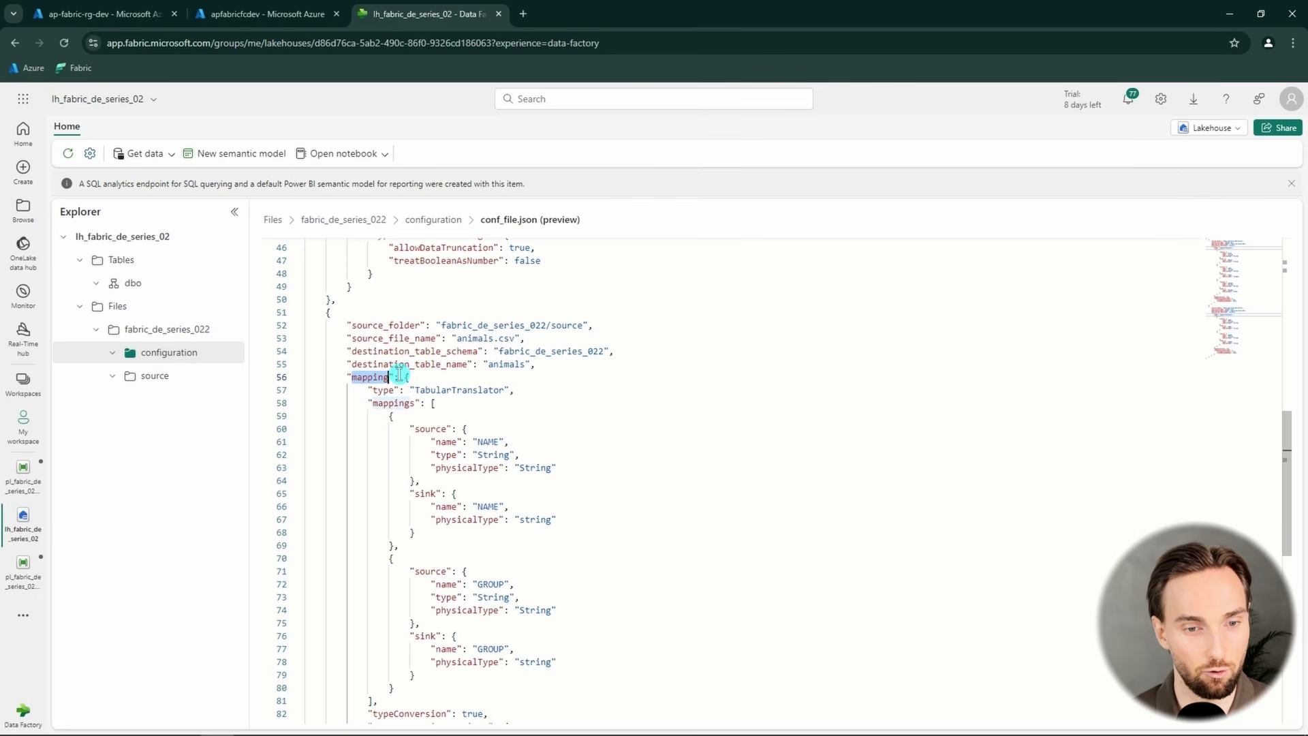
drag(404, 376, 426, 648)
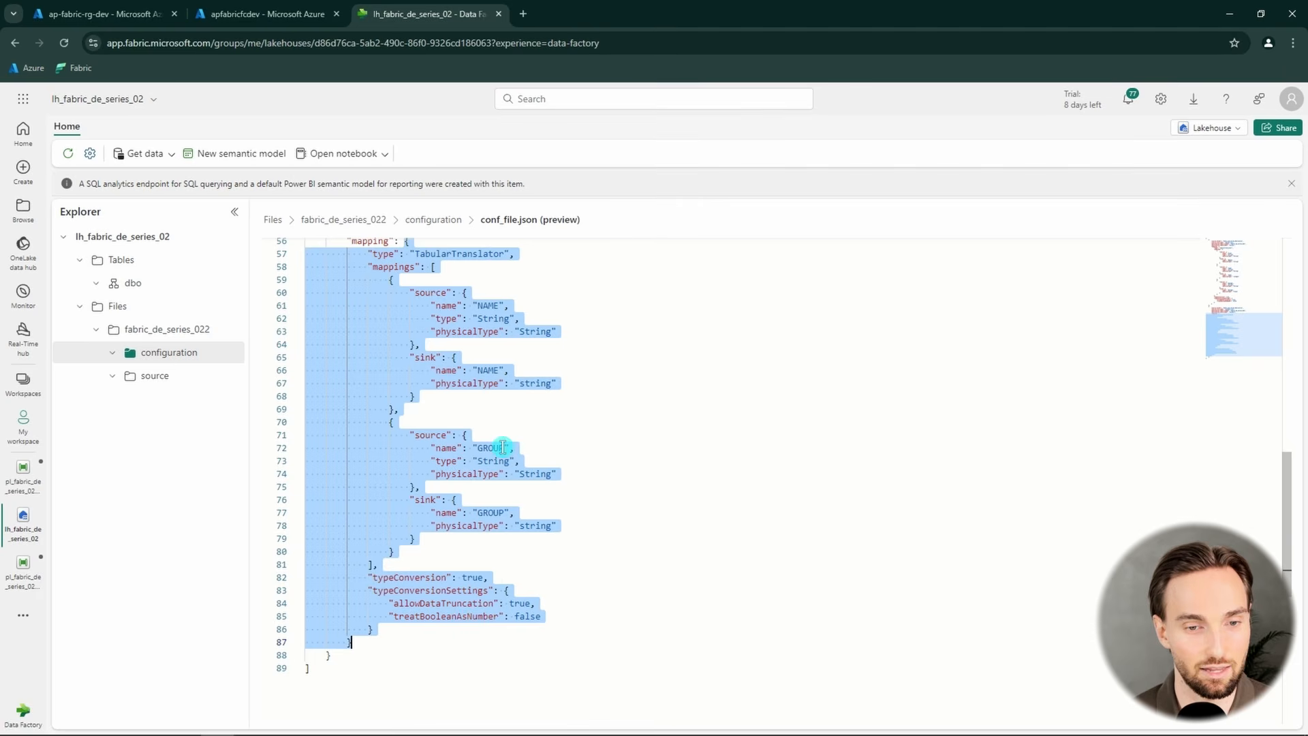
scroll(469, 289, up, 11)
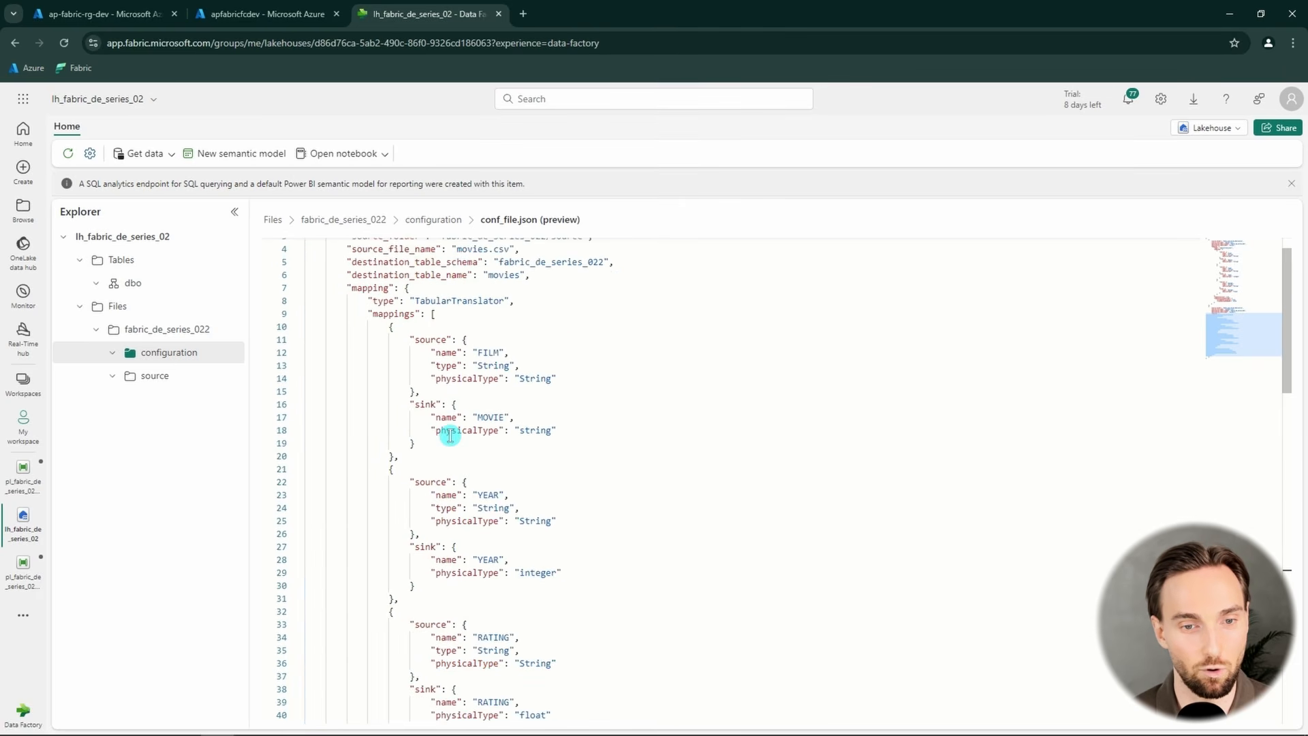
- Compare the animals and movies mappings in conf_file.json and return to the pipeline pl_fabric_de_series_022_dynamic_mapping_2
scroll(451, 436, down, 10)
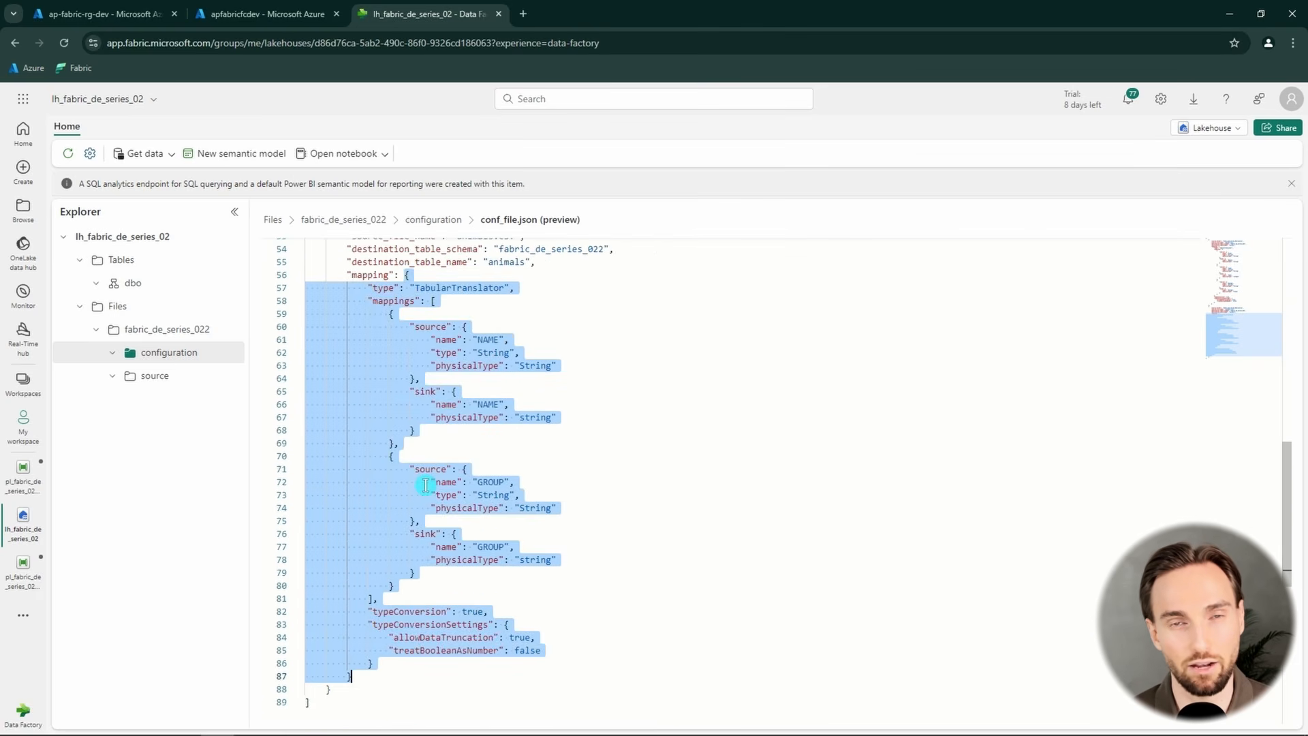
scroll(359, 518, up, 10)
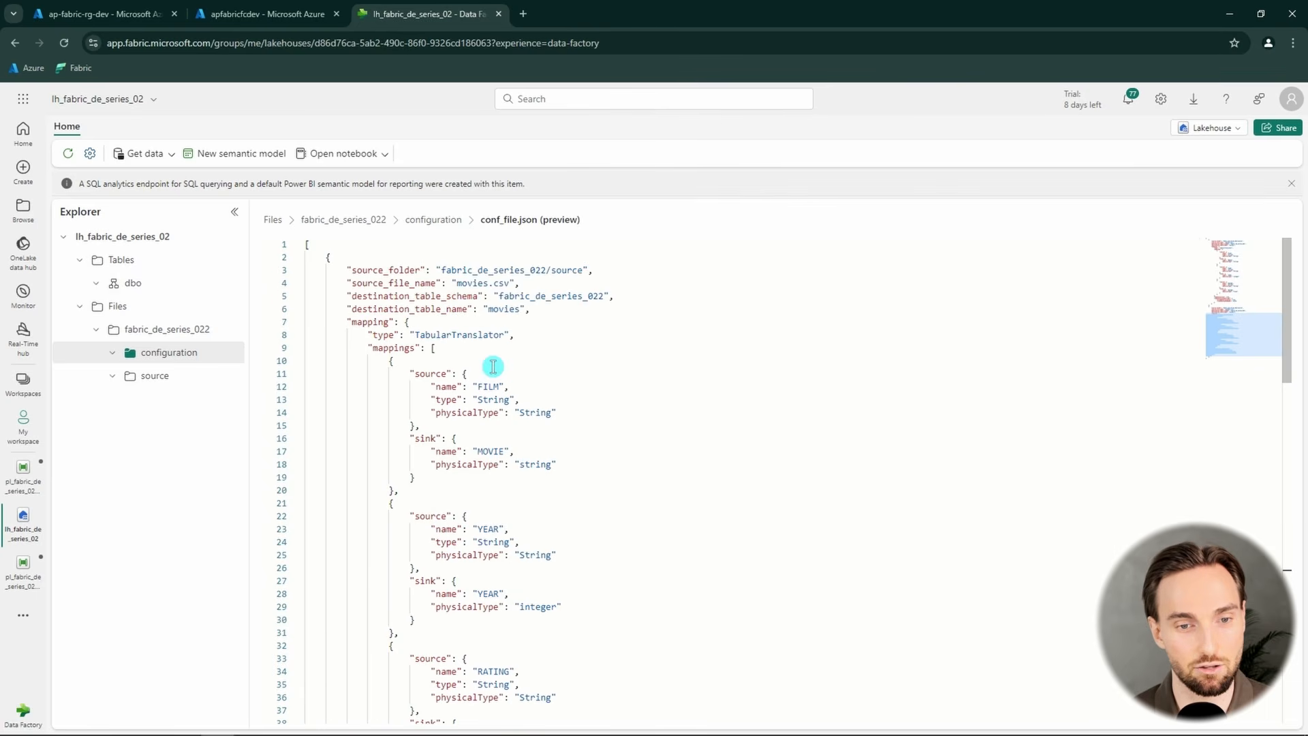
click(17, 483)
click(19, 579)
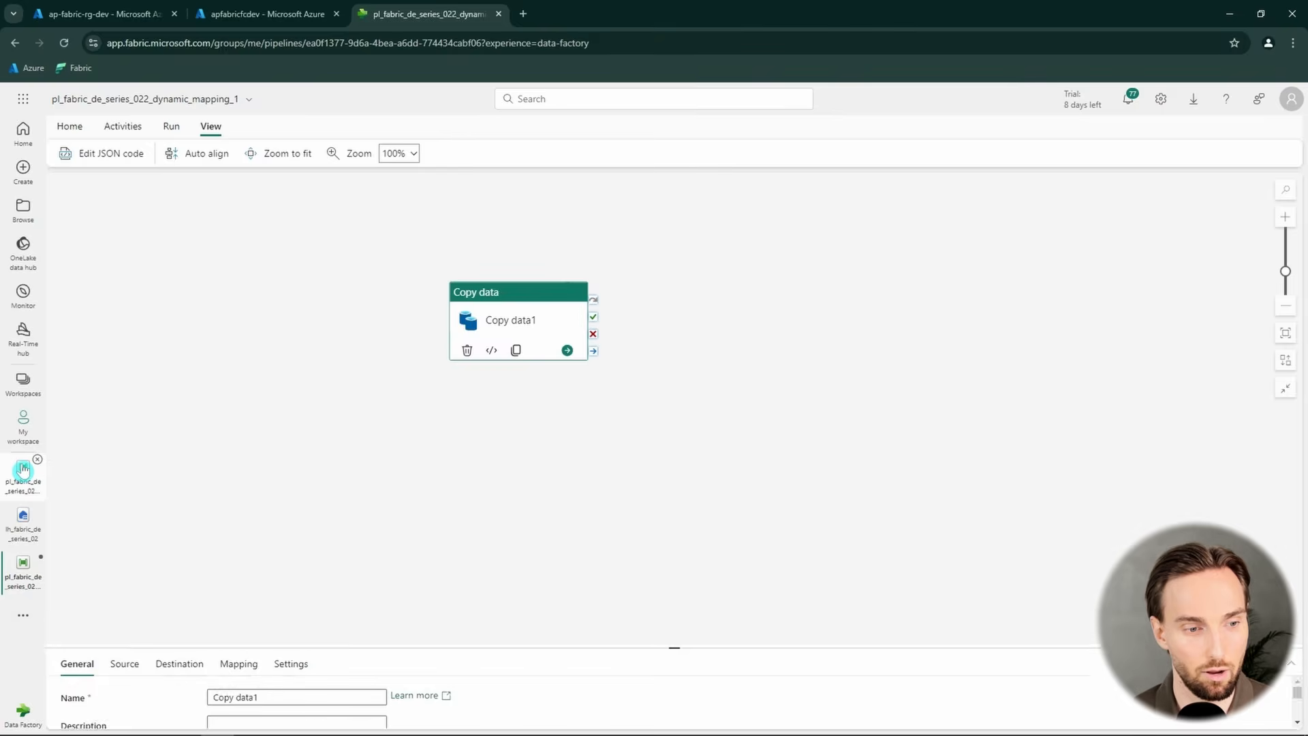
click(23, 469)
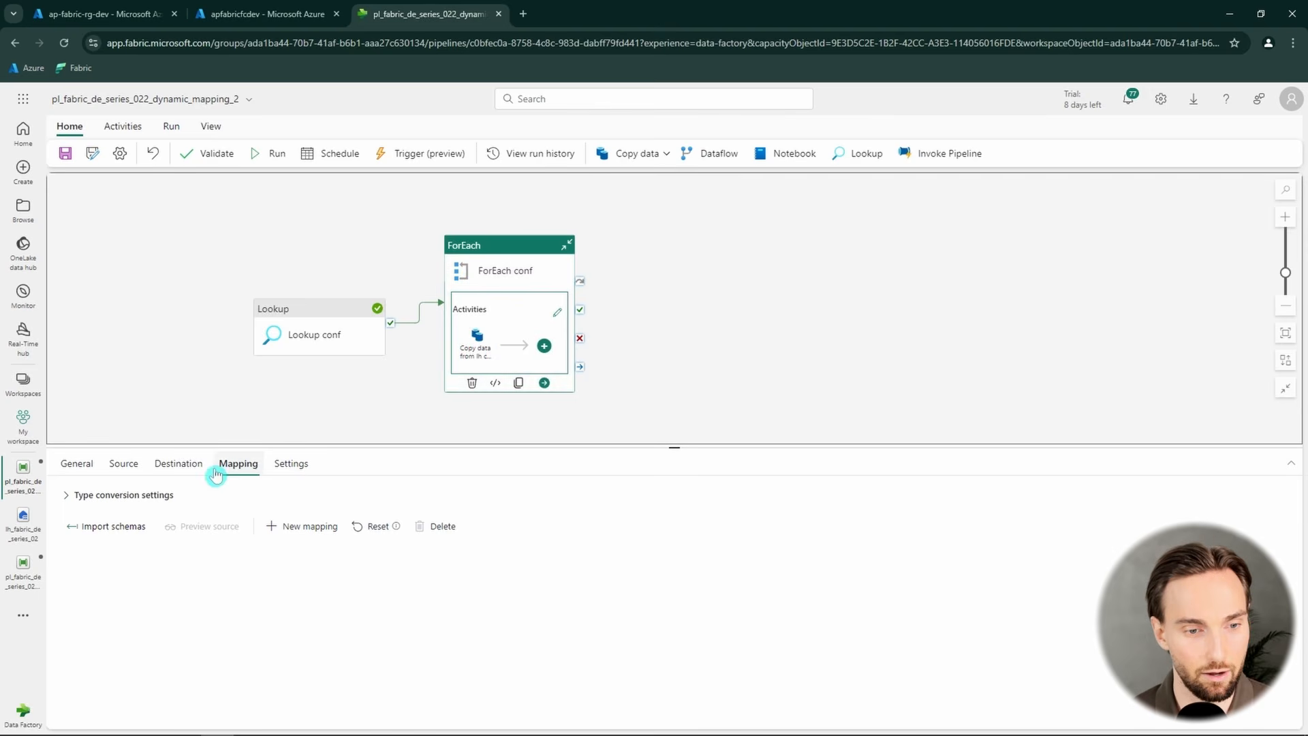
click(146, 617)
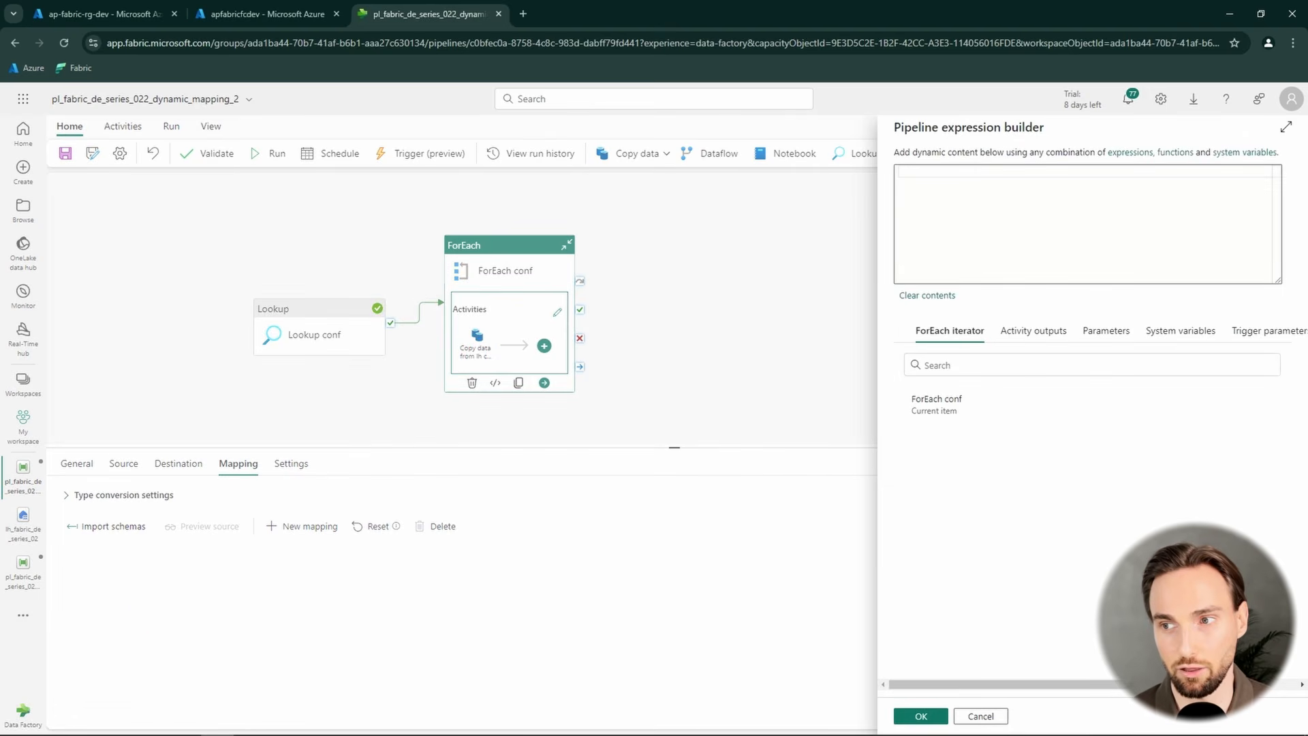
click(1009, 235)
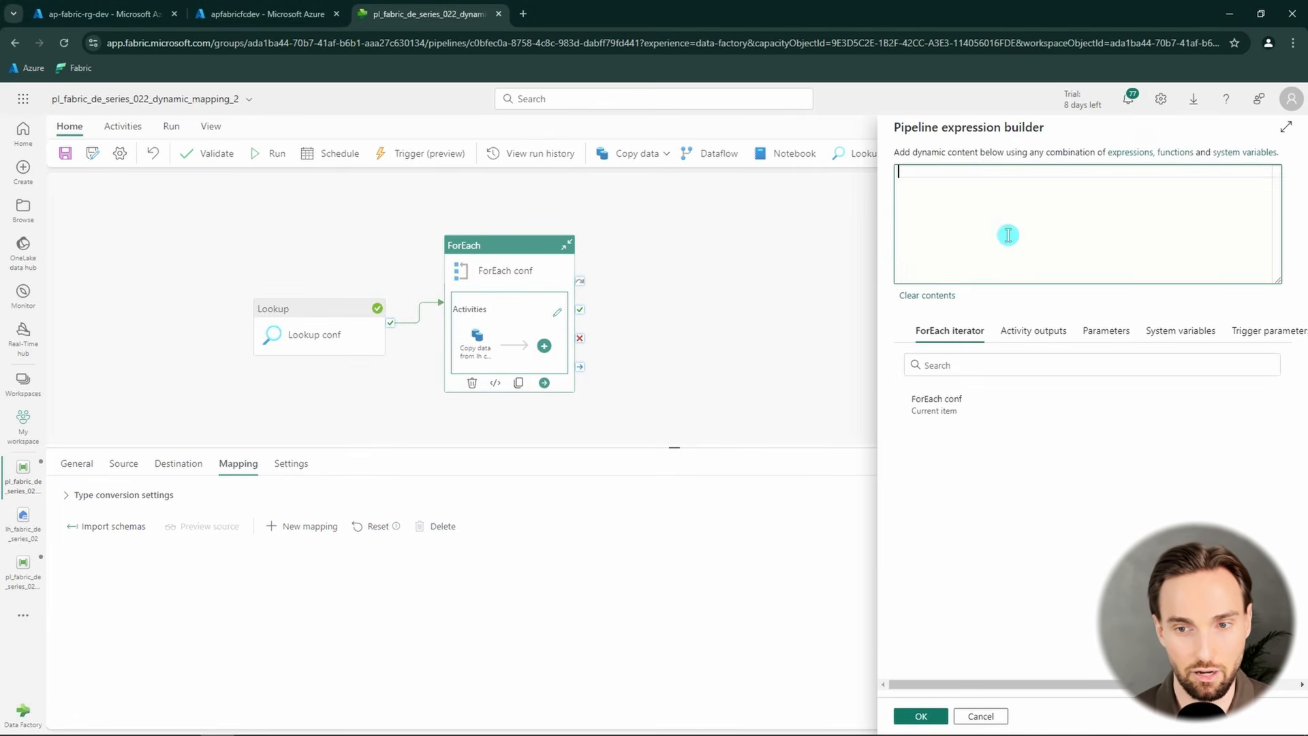
double_click(949, 173)
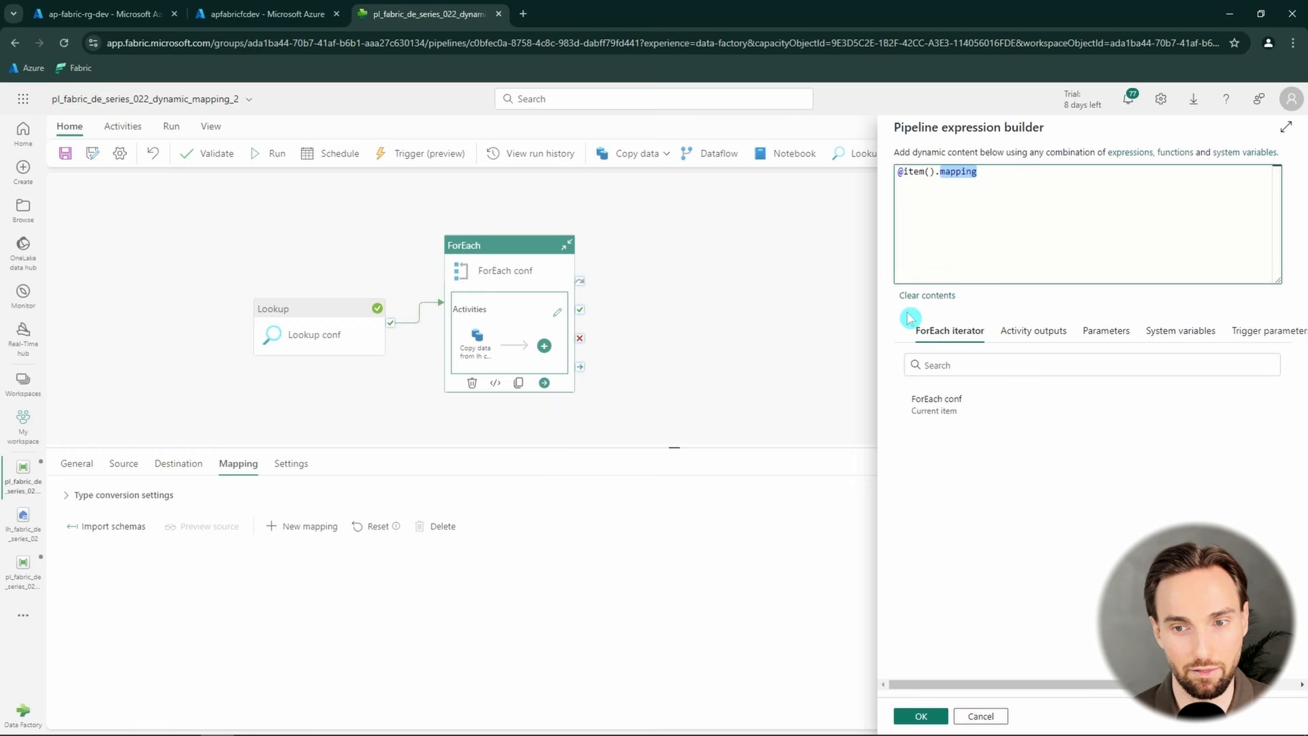
click(949, 172)
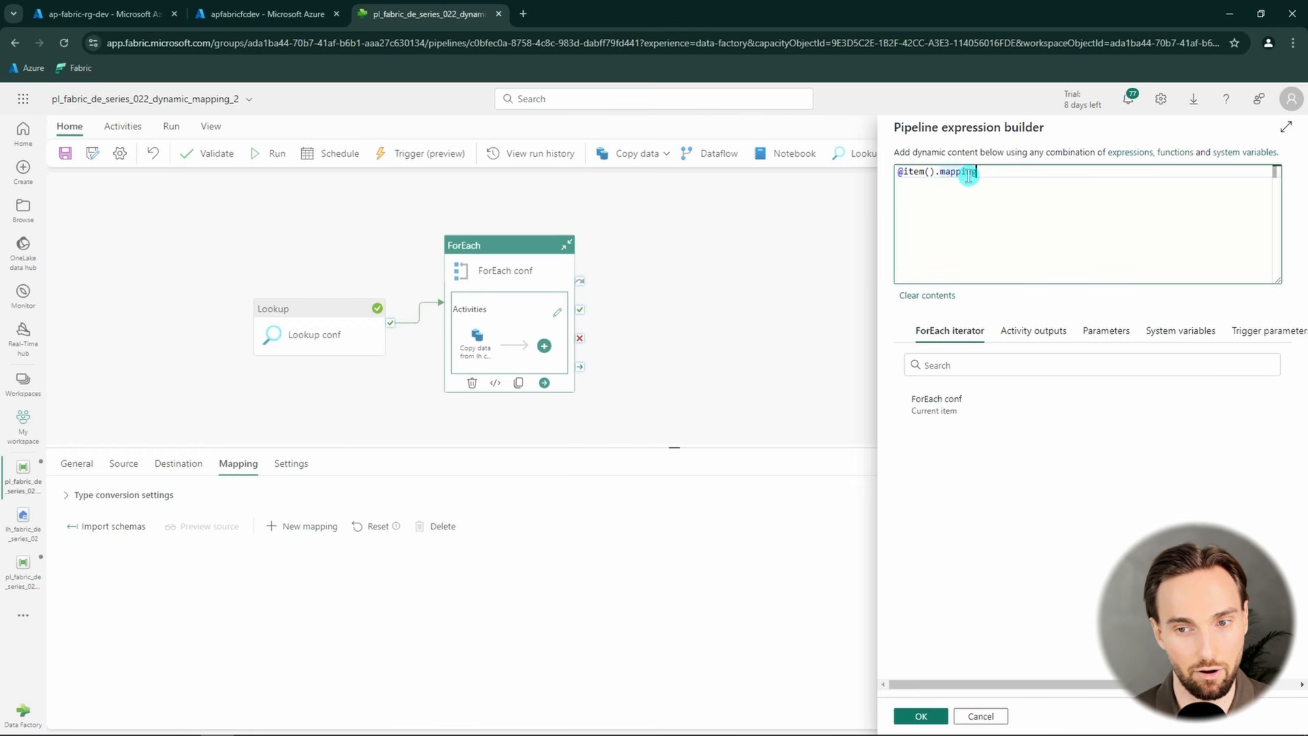
drag(977, 174, 897, 172)
double_click(965, 174)
click(908, 708)
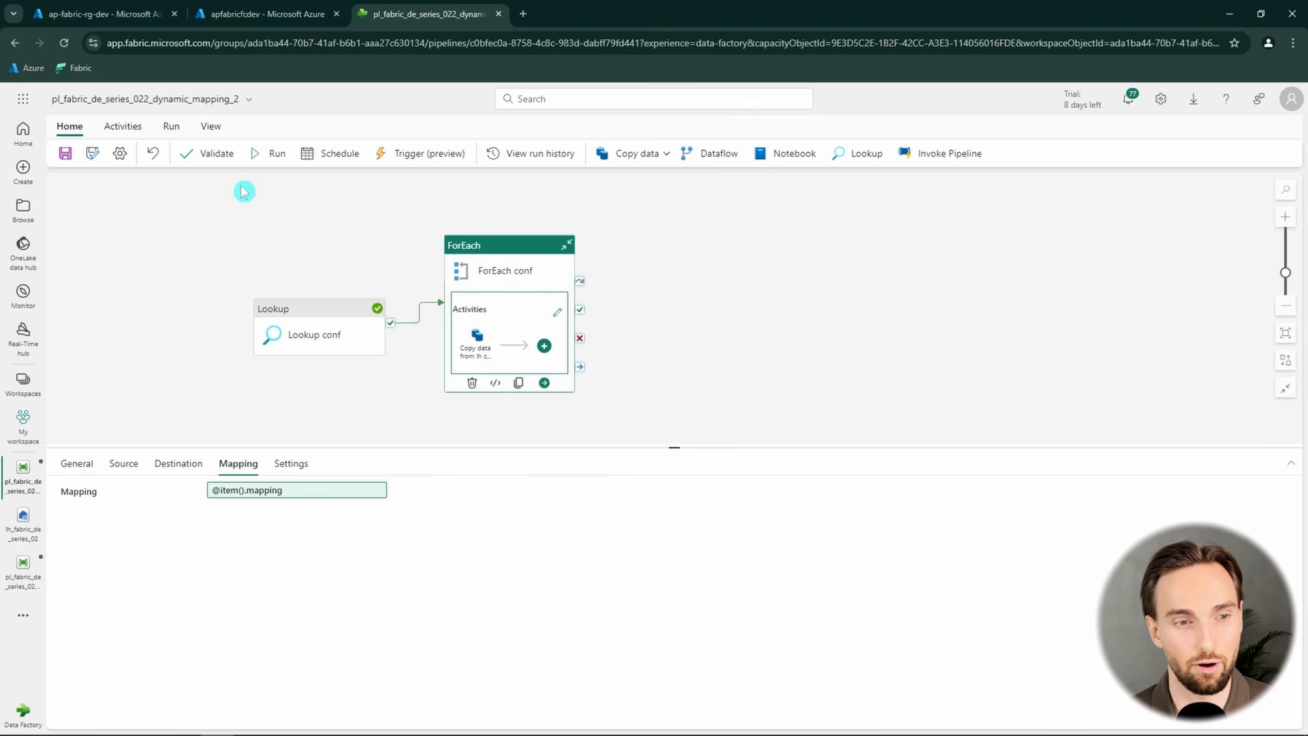
- Validate the pipeline pl_fabric_de_series_022_dynamic_mapping_2, close the validation result, and save and run the pipeline
click(217, 155)
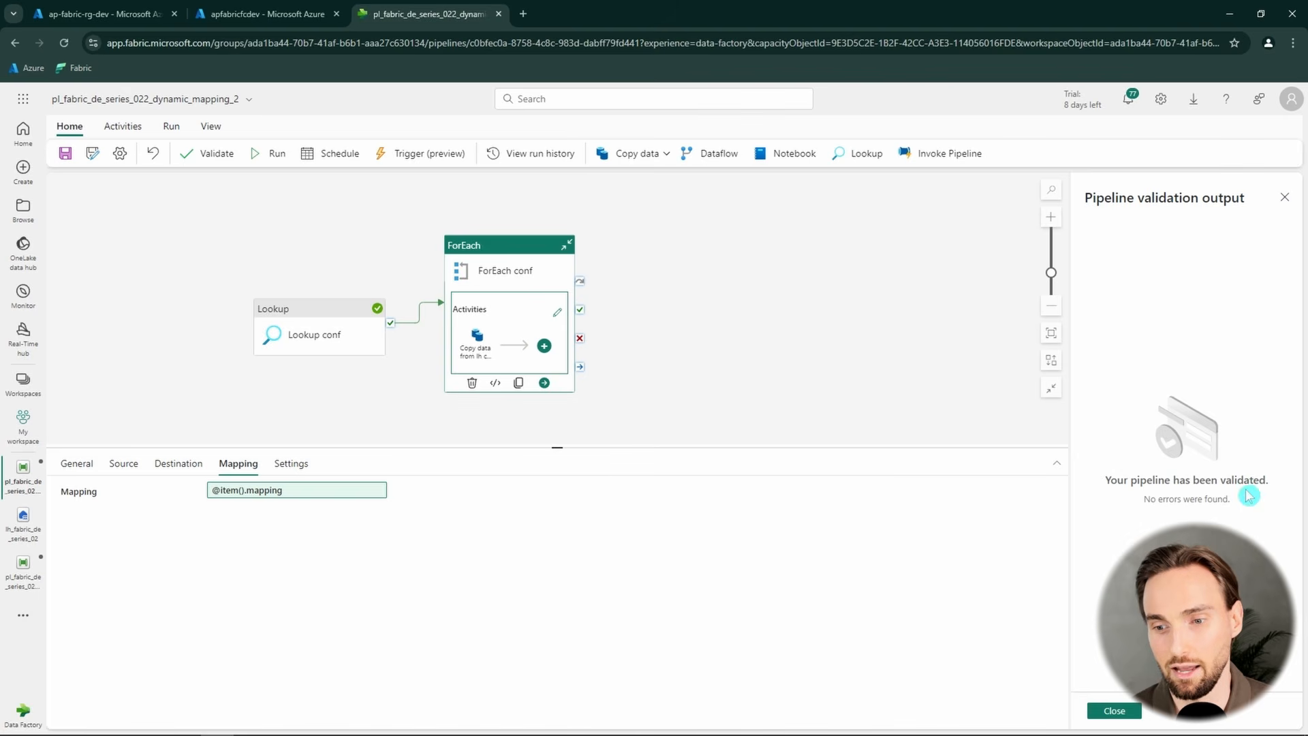
drag(1274, 485, 1104, 492)
click(1230, 514)
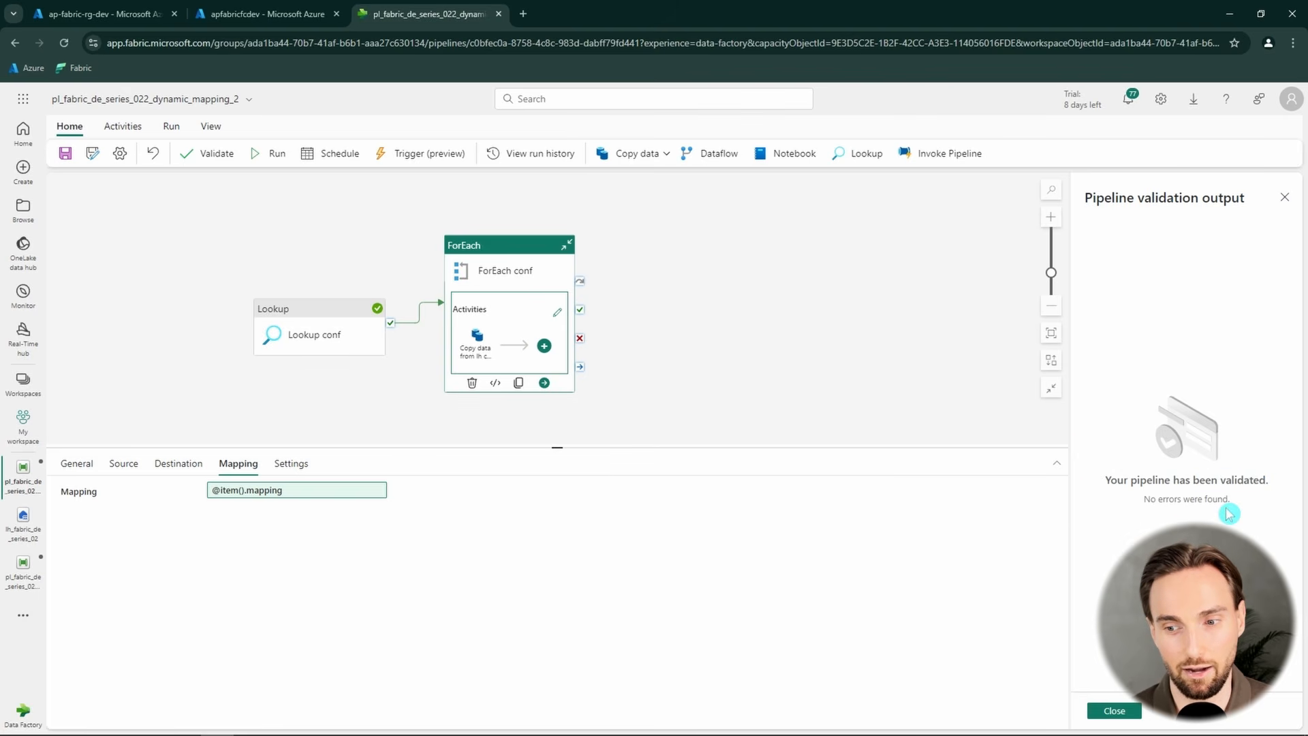
click(1137, 711)
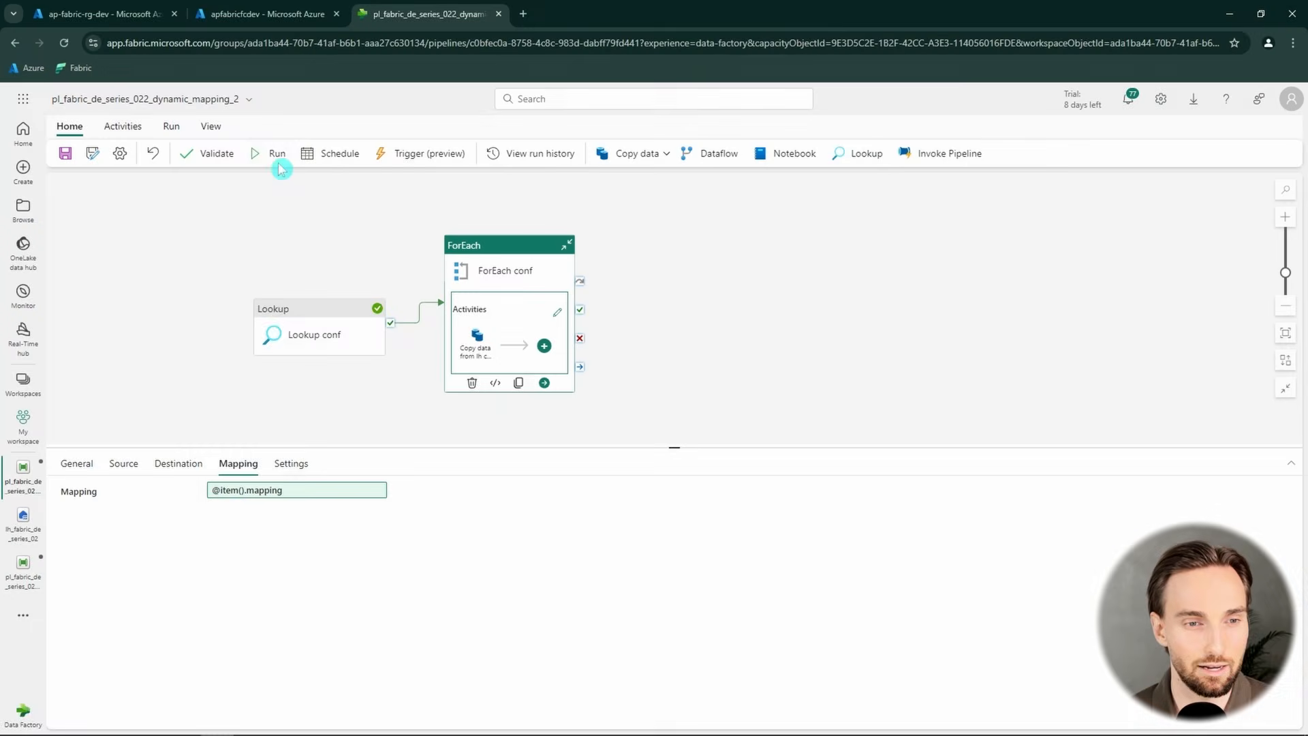
click(278, 164)
click(634, 456)
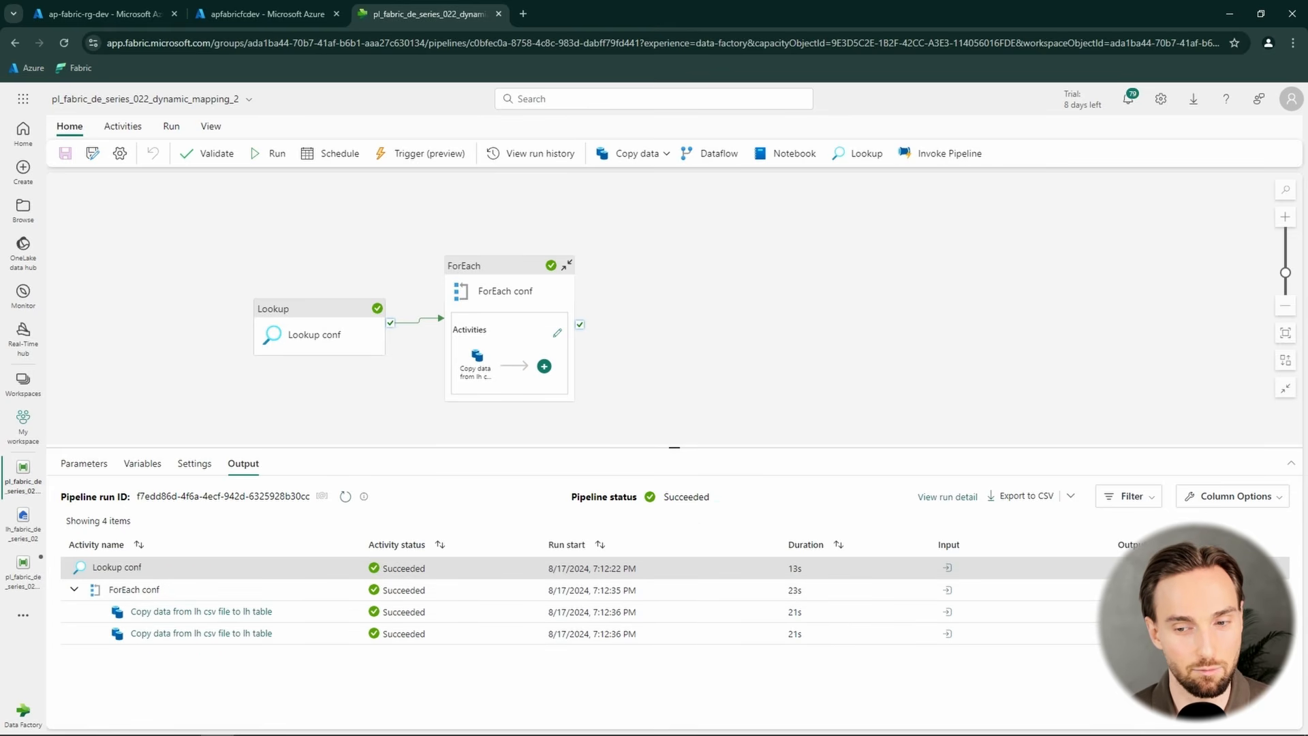
- Inspect the Lookup conf activity's run output in full size, including the movies entry's parameters and mapping, and close it
click(1124, 567)
click(1221, 381)
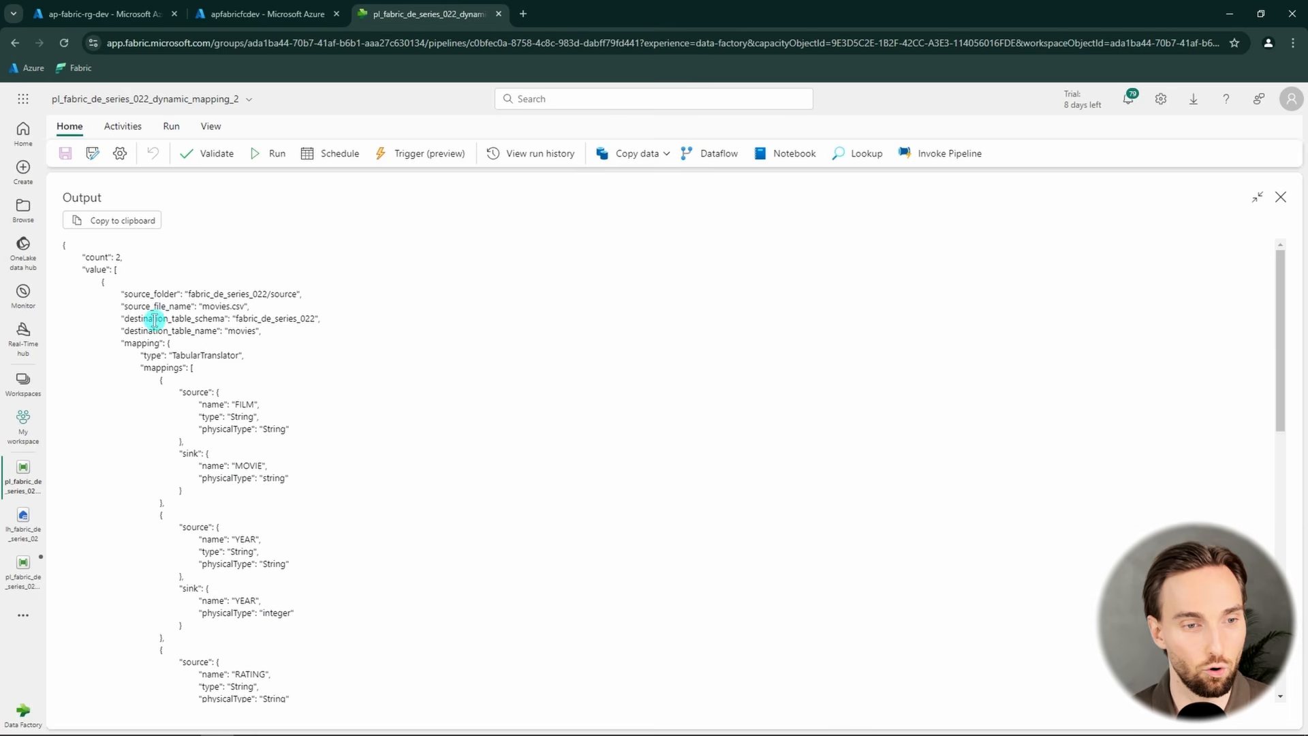
drag(122, 294, 258, 456)
scroll(225, 458, down, 8)
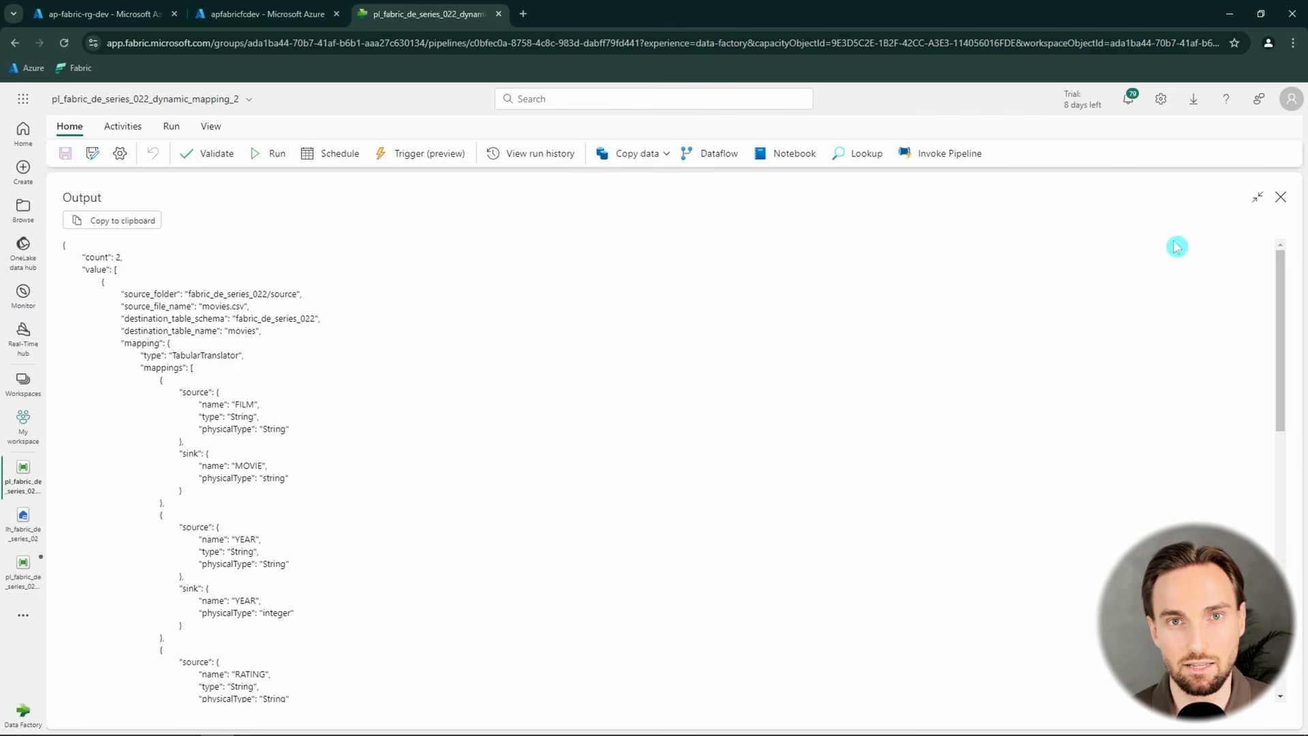
click(1281, 199)
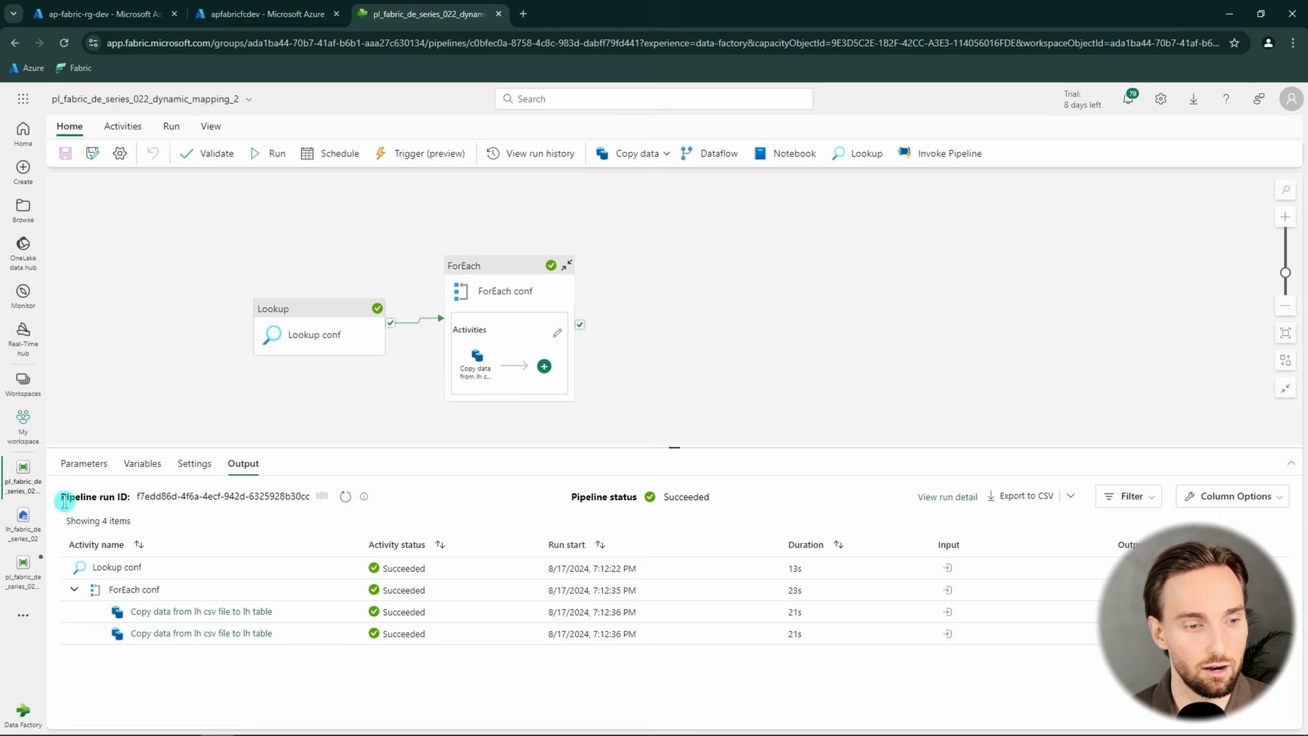
- Refresh the tables in the lakehouse lh_fabric_de_series_02 and expand the fabric_de_series_022 schema
click(23, 519)
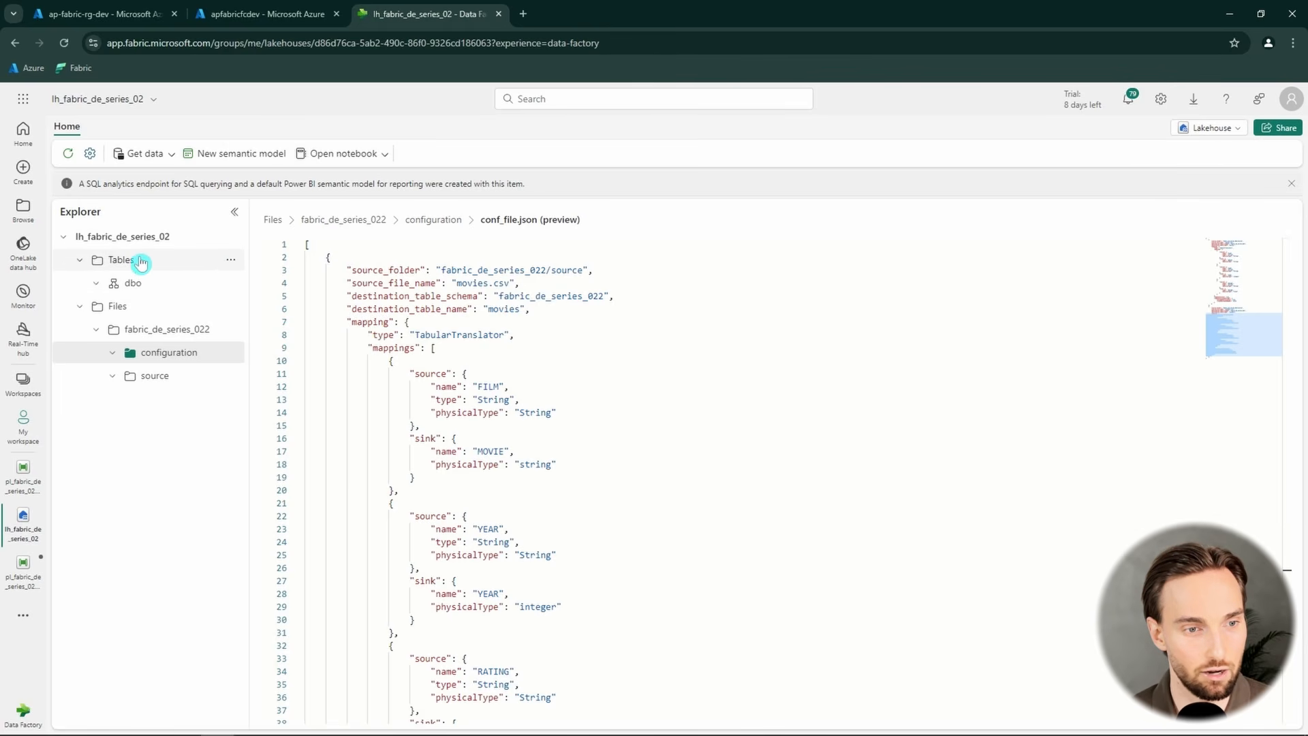
click(237, 260)
click(263, 365)
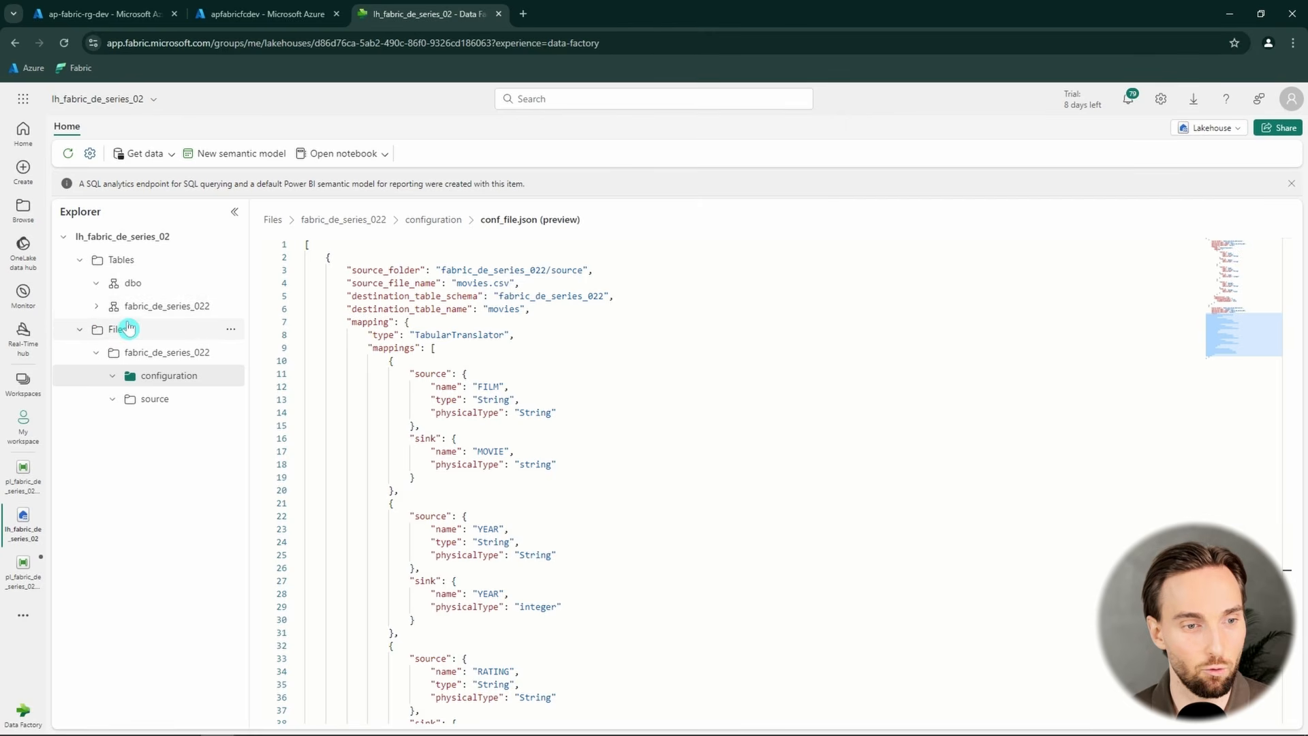
click(97, 308)
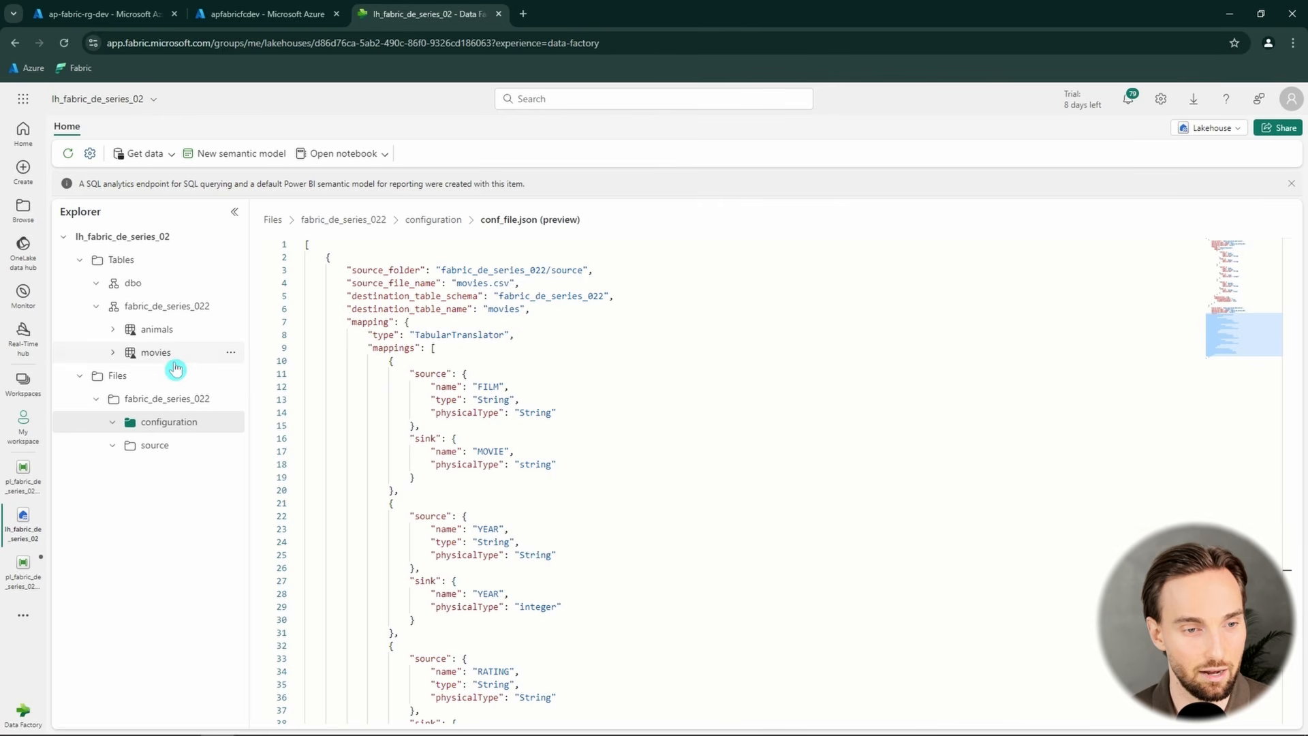
- Open the movies table's preview and check the data types of the YEAR and RATING columns
click(157, 353)
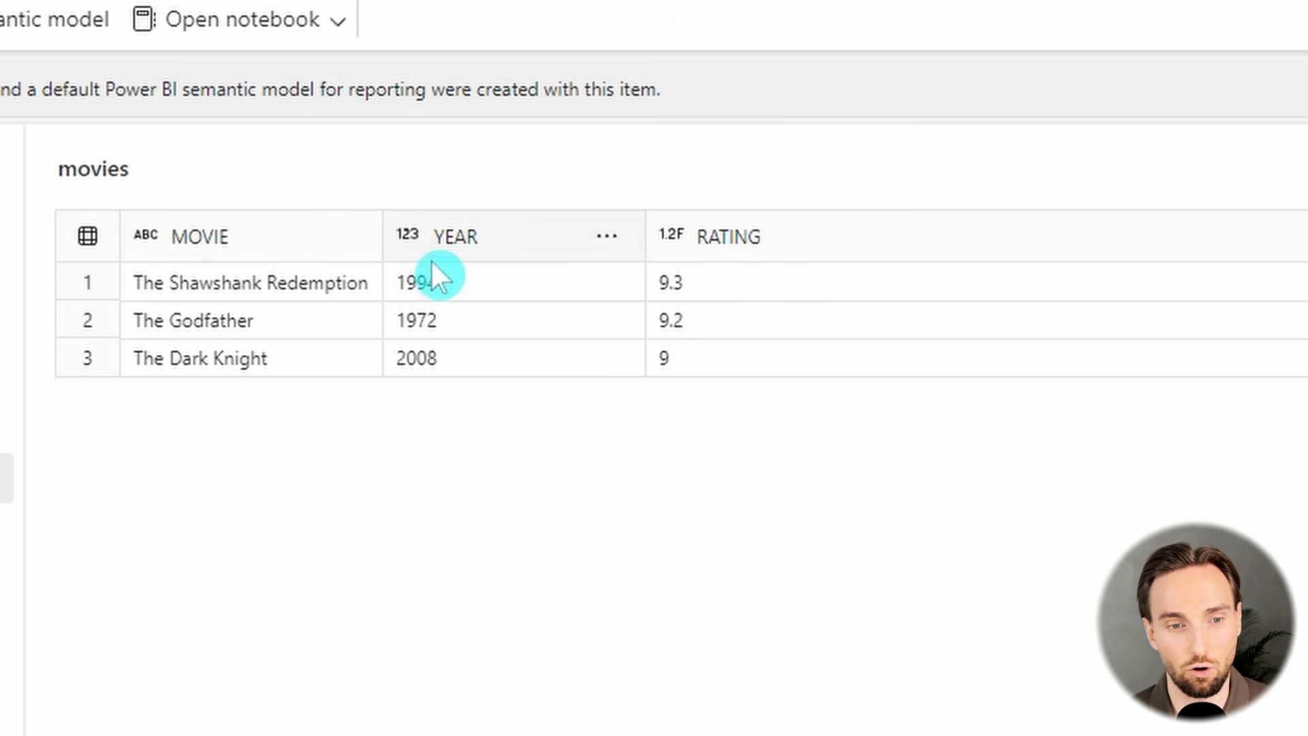
mouse_move(415, 250)
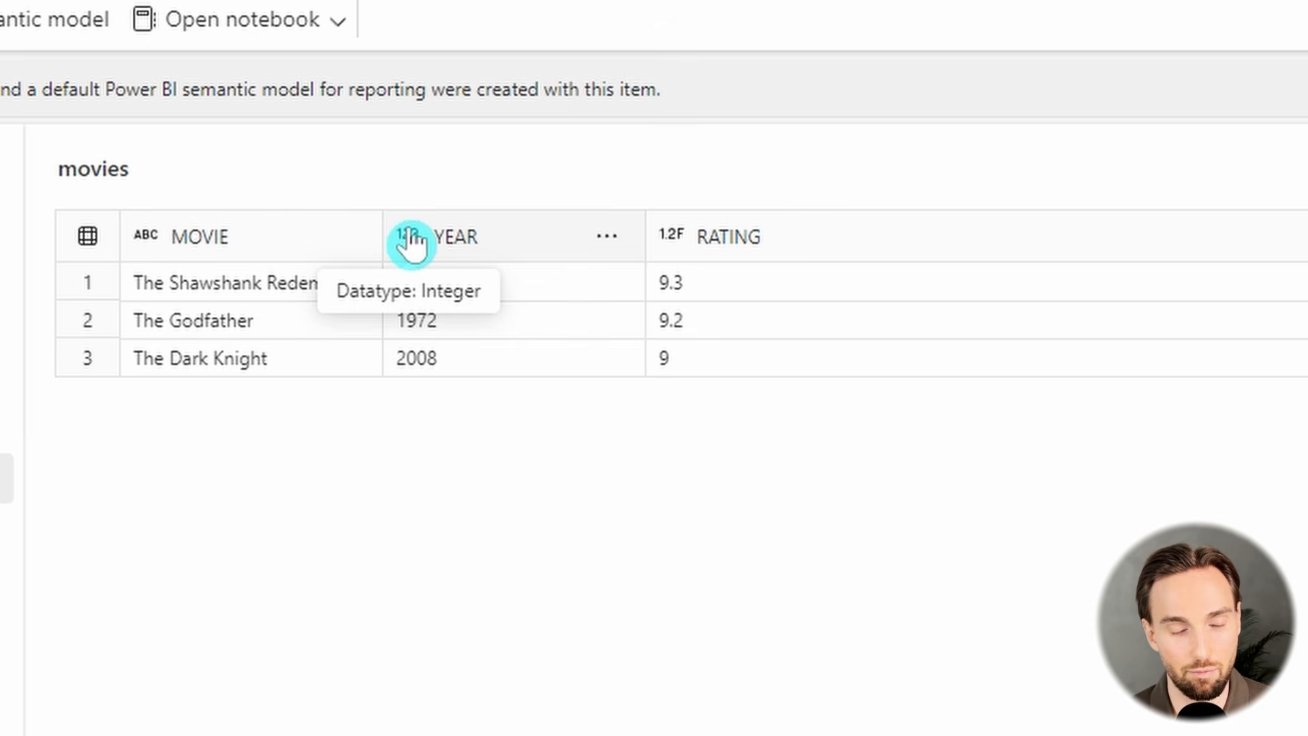
mouse_move(711, 250)
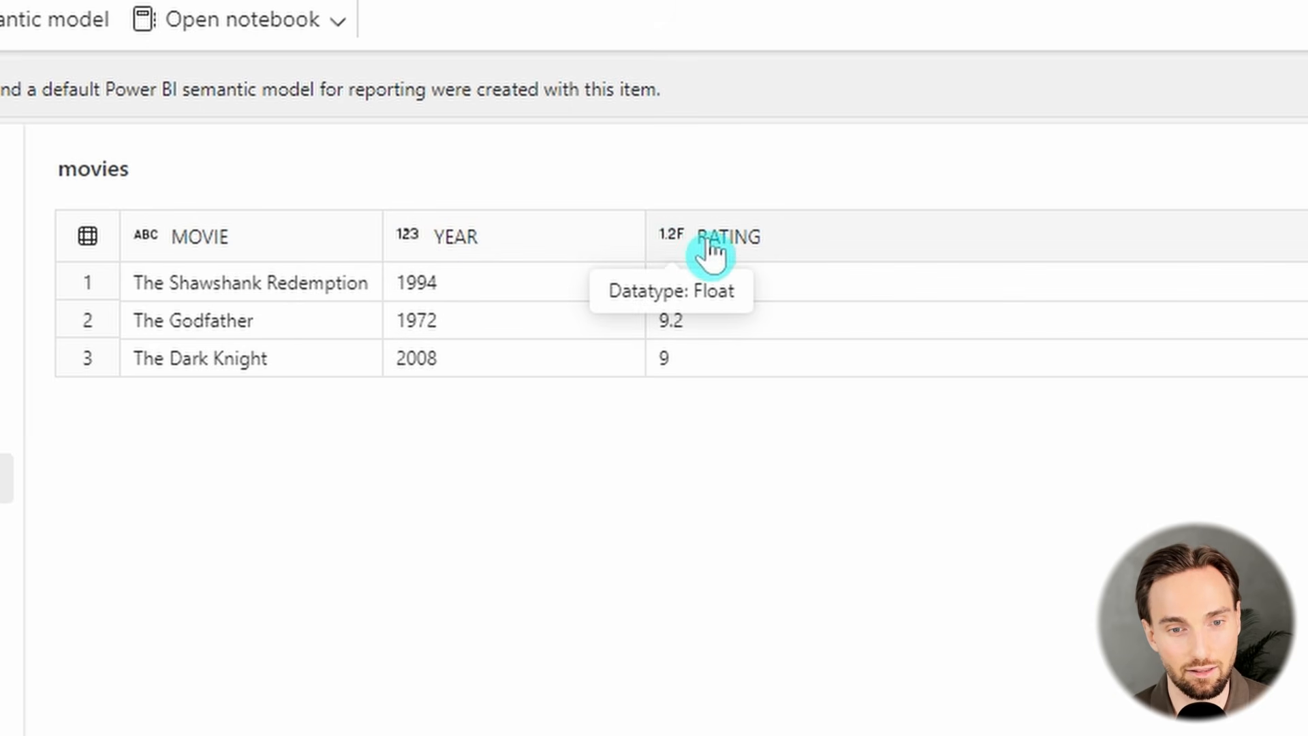